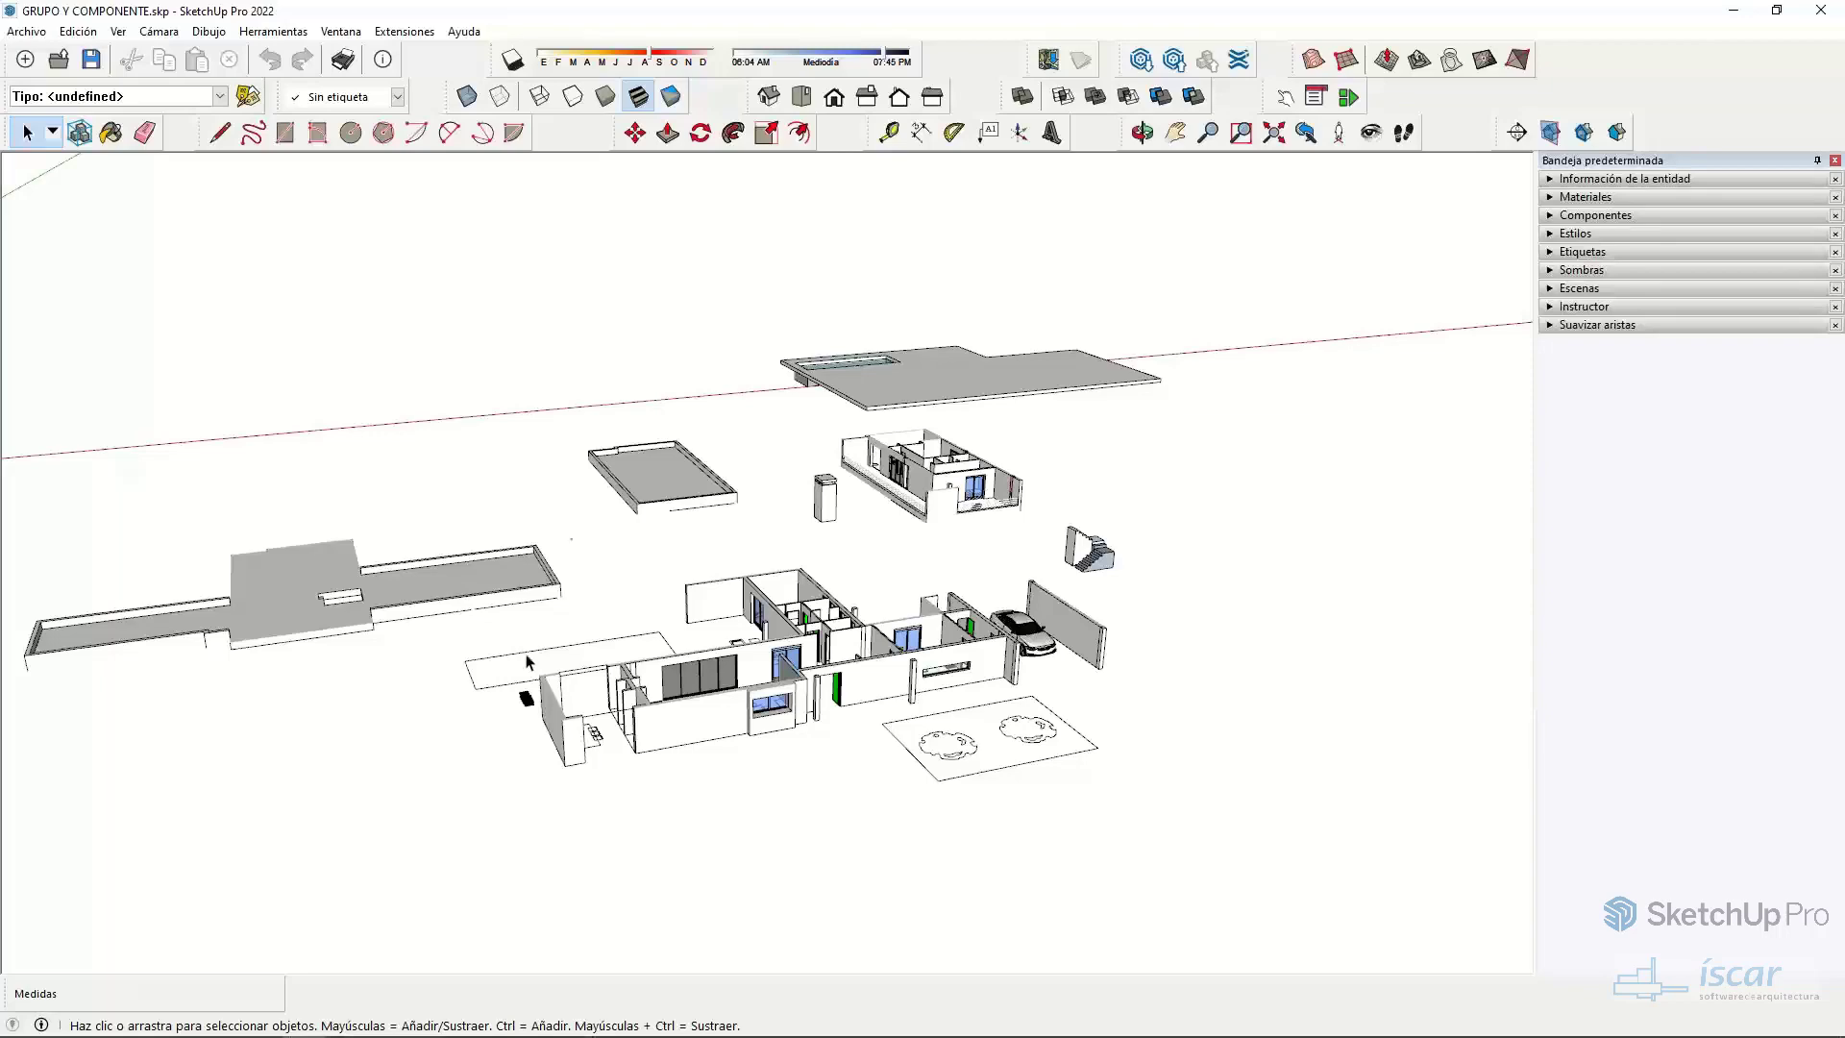
middle_click_drag(538, 514, 691, 515, "shift")
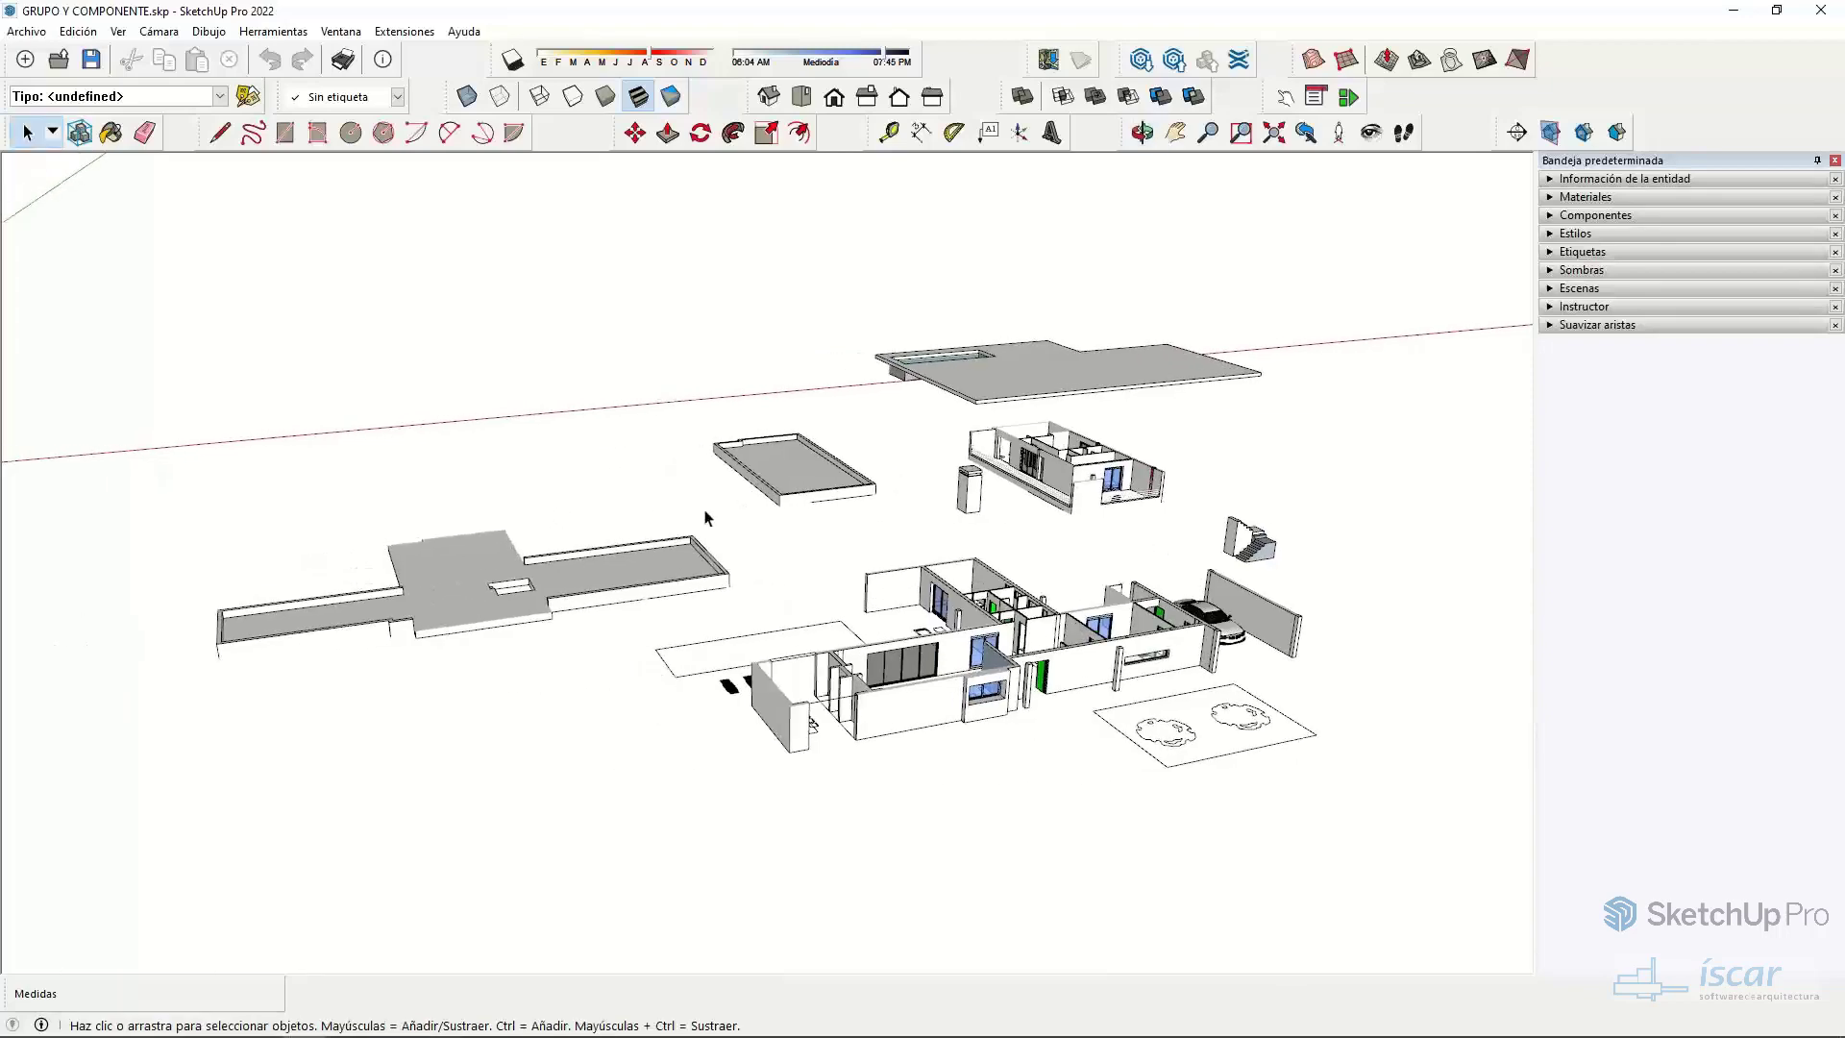
middle_click_drag(1205, 384, 1137, 636)
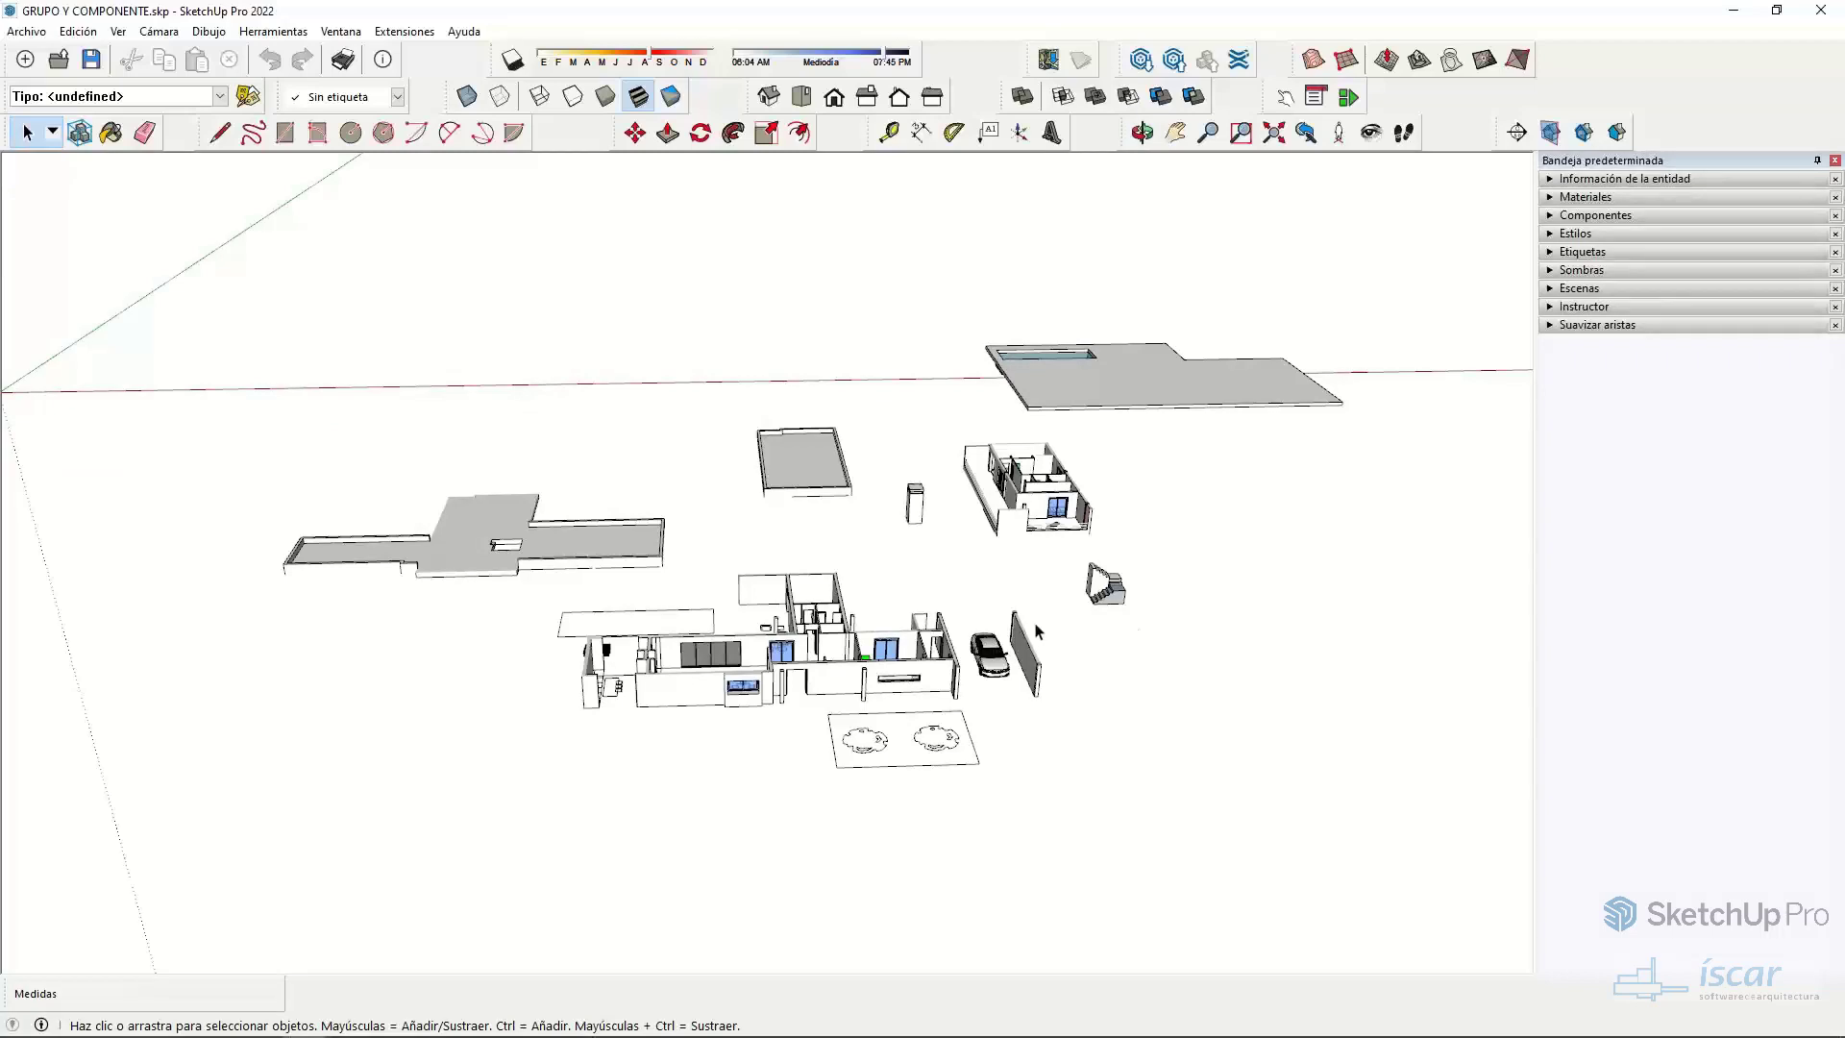
middle_click_drag(756, 659, 822, 629)
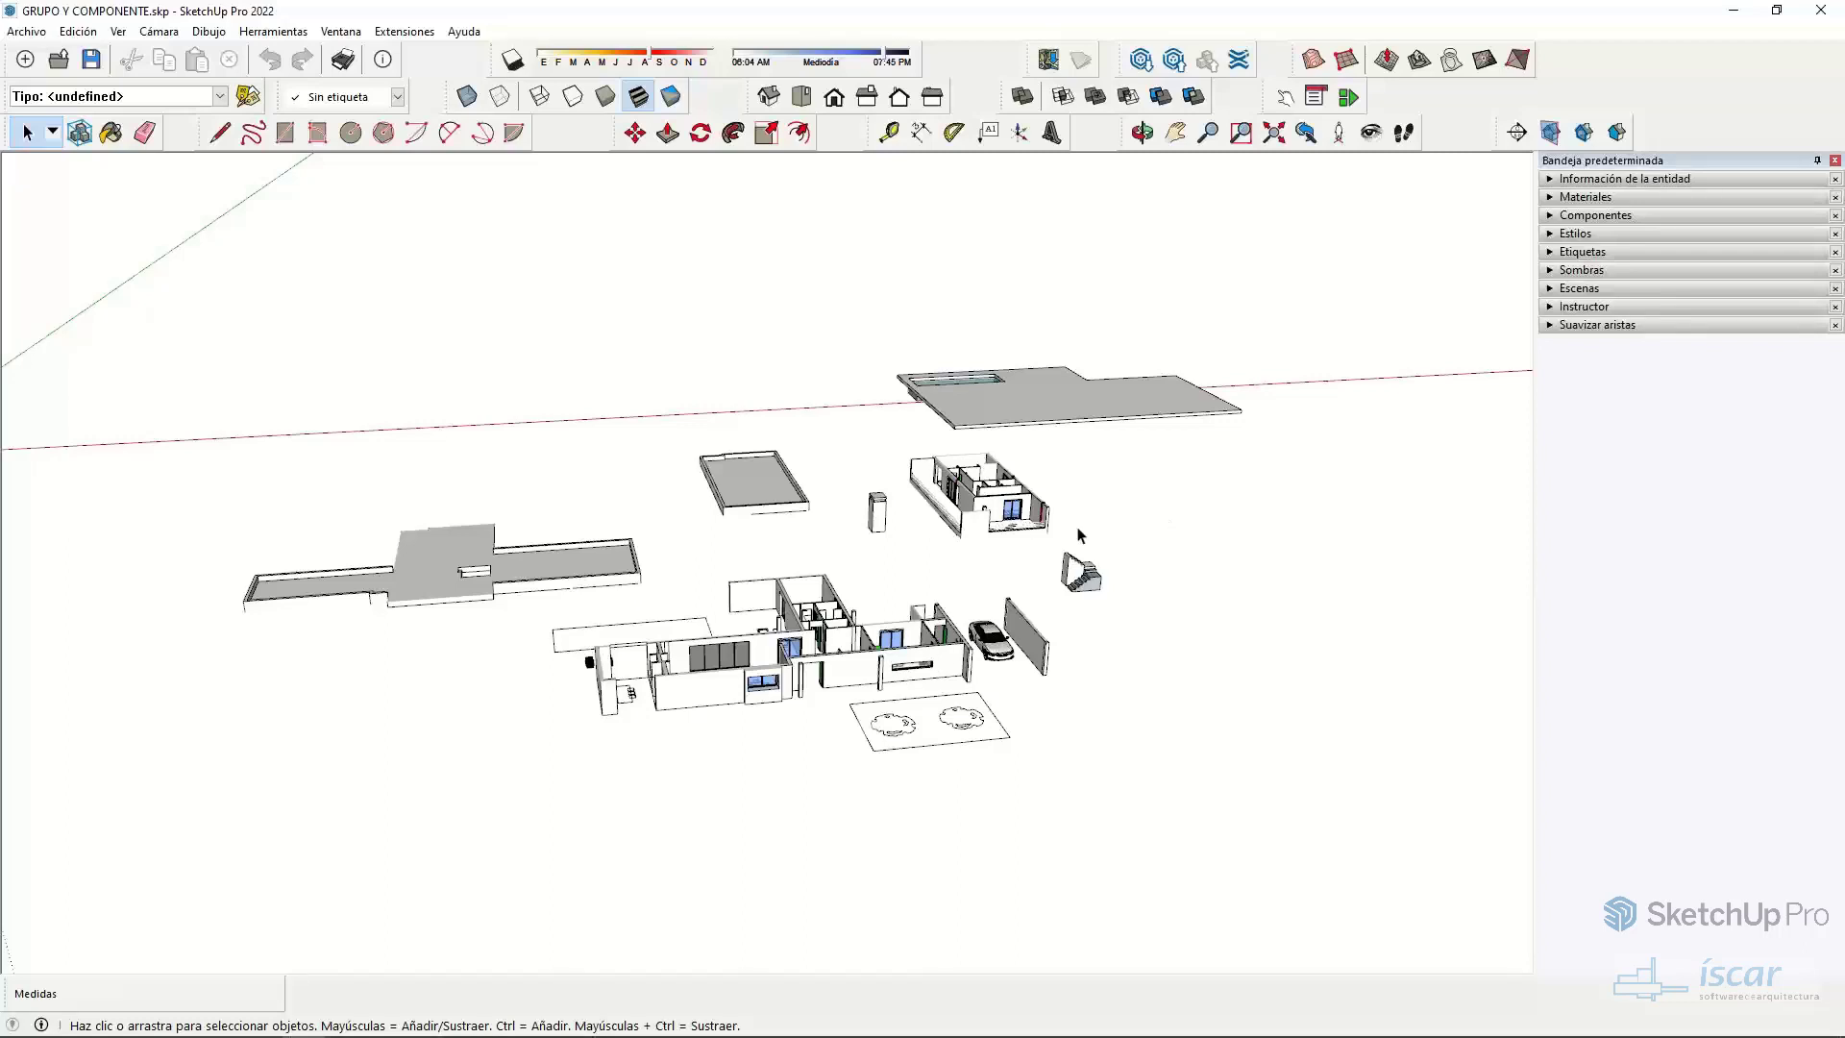
middle_click_drag(577, 615, 869, 675)
scroll(869, 675, "up", 4)
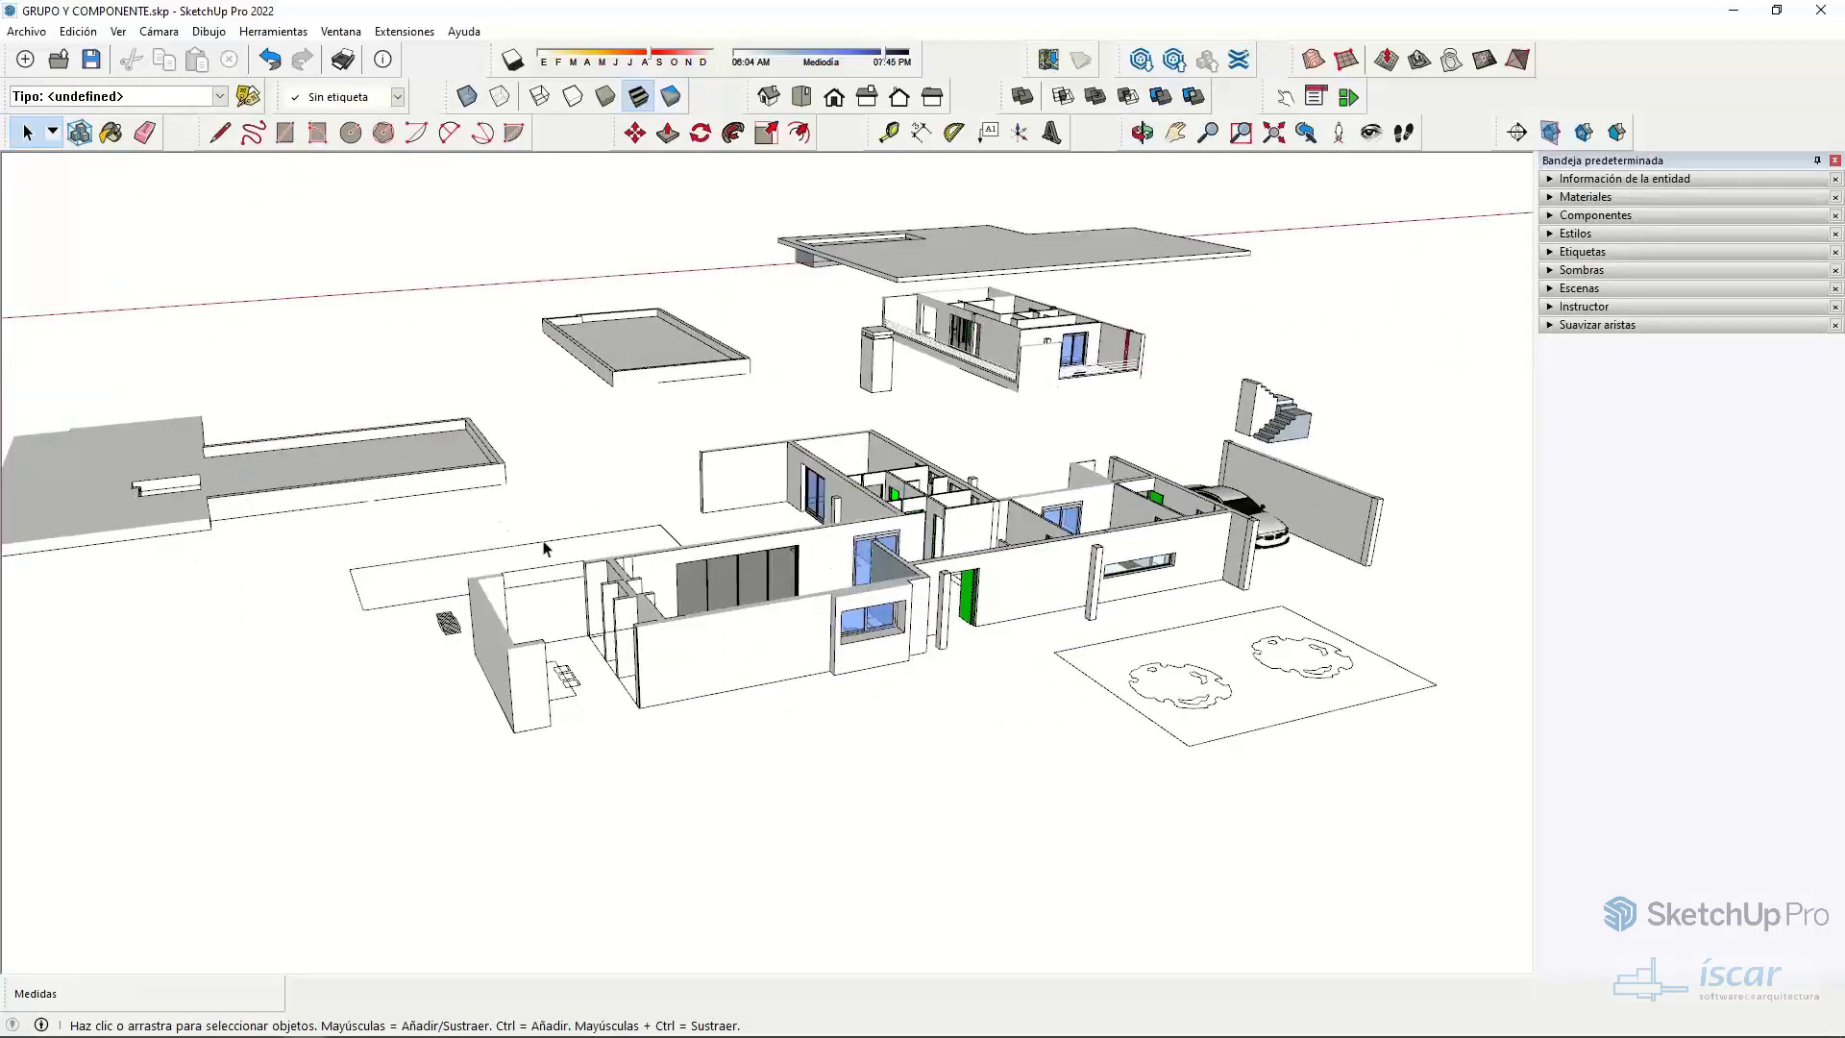
scroll(547, 547, "down", 3)
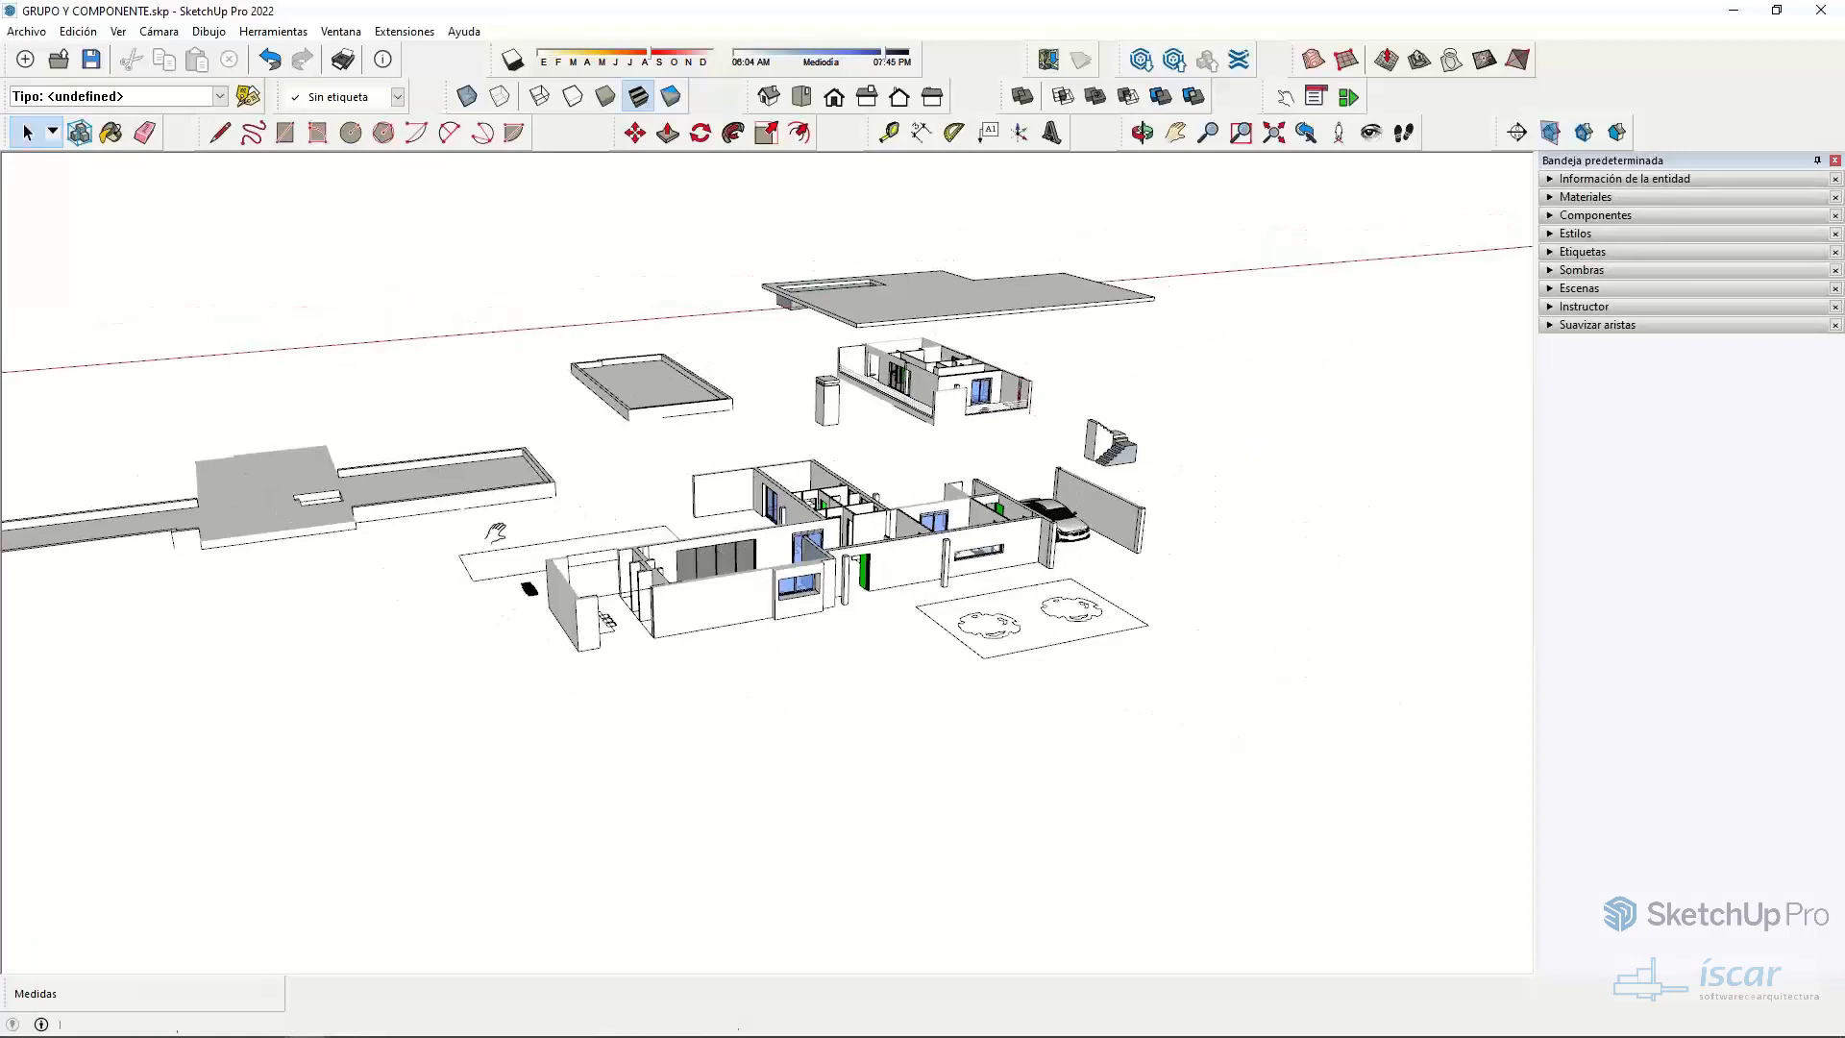
- Explode the FORJADO 1 slab component with the stair opening into loose geometry
middle_click_drag(718, 554, 589, 638)
double_click(365, 495)
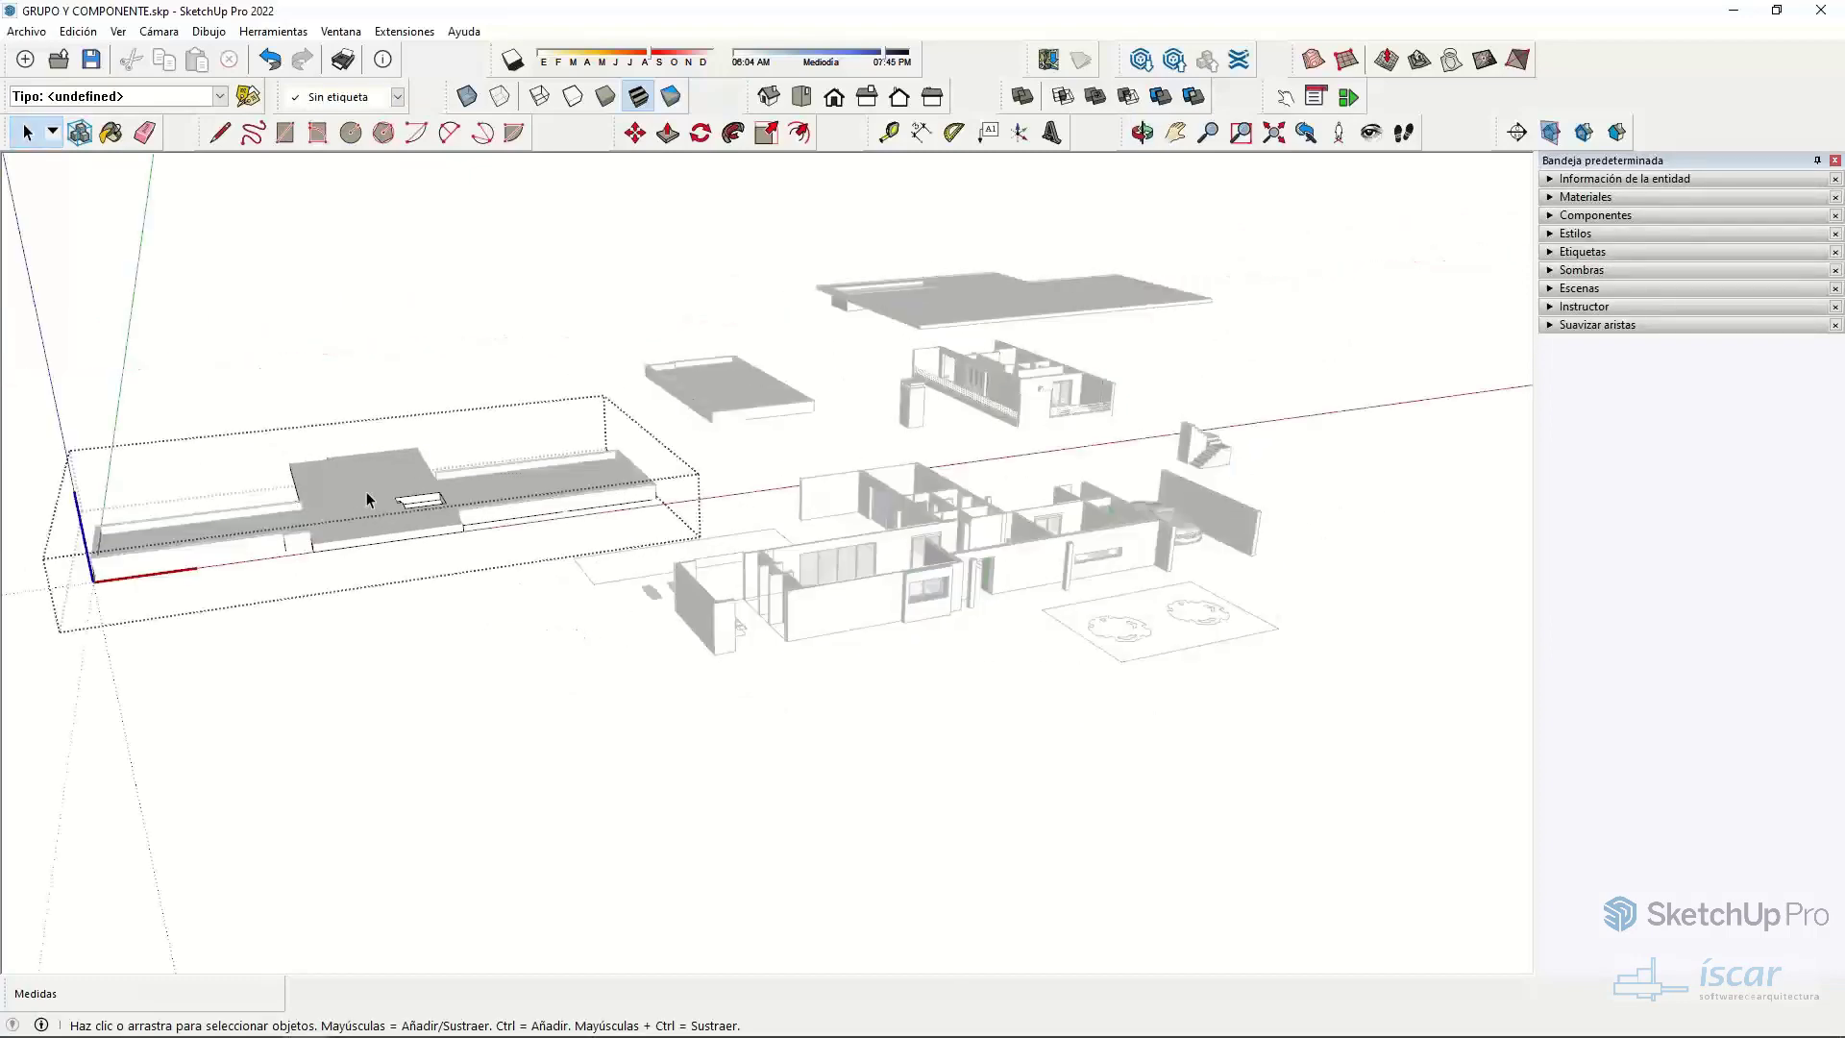
left_click(366, 494)
left_click(465, 733)
right_click(388, 492)
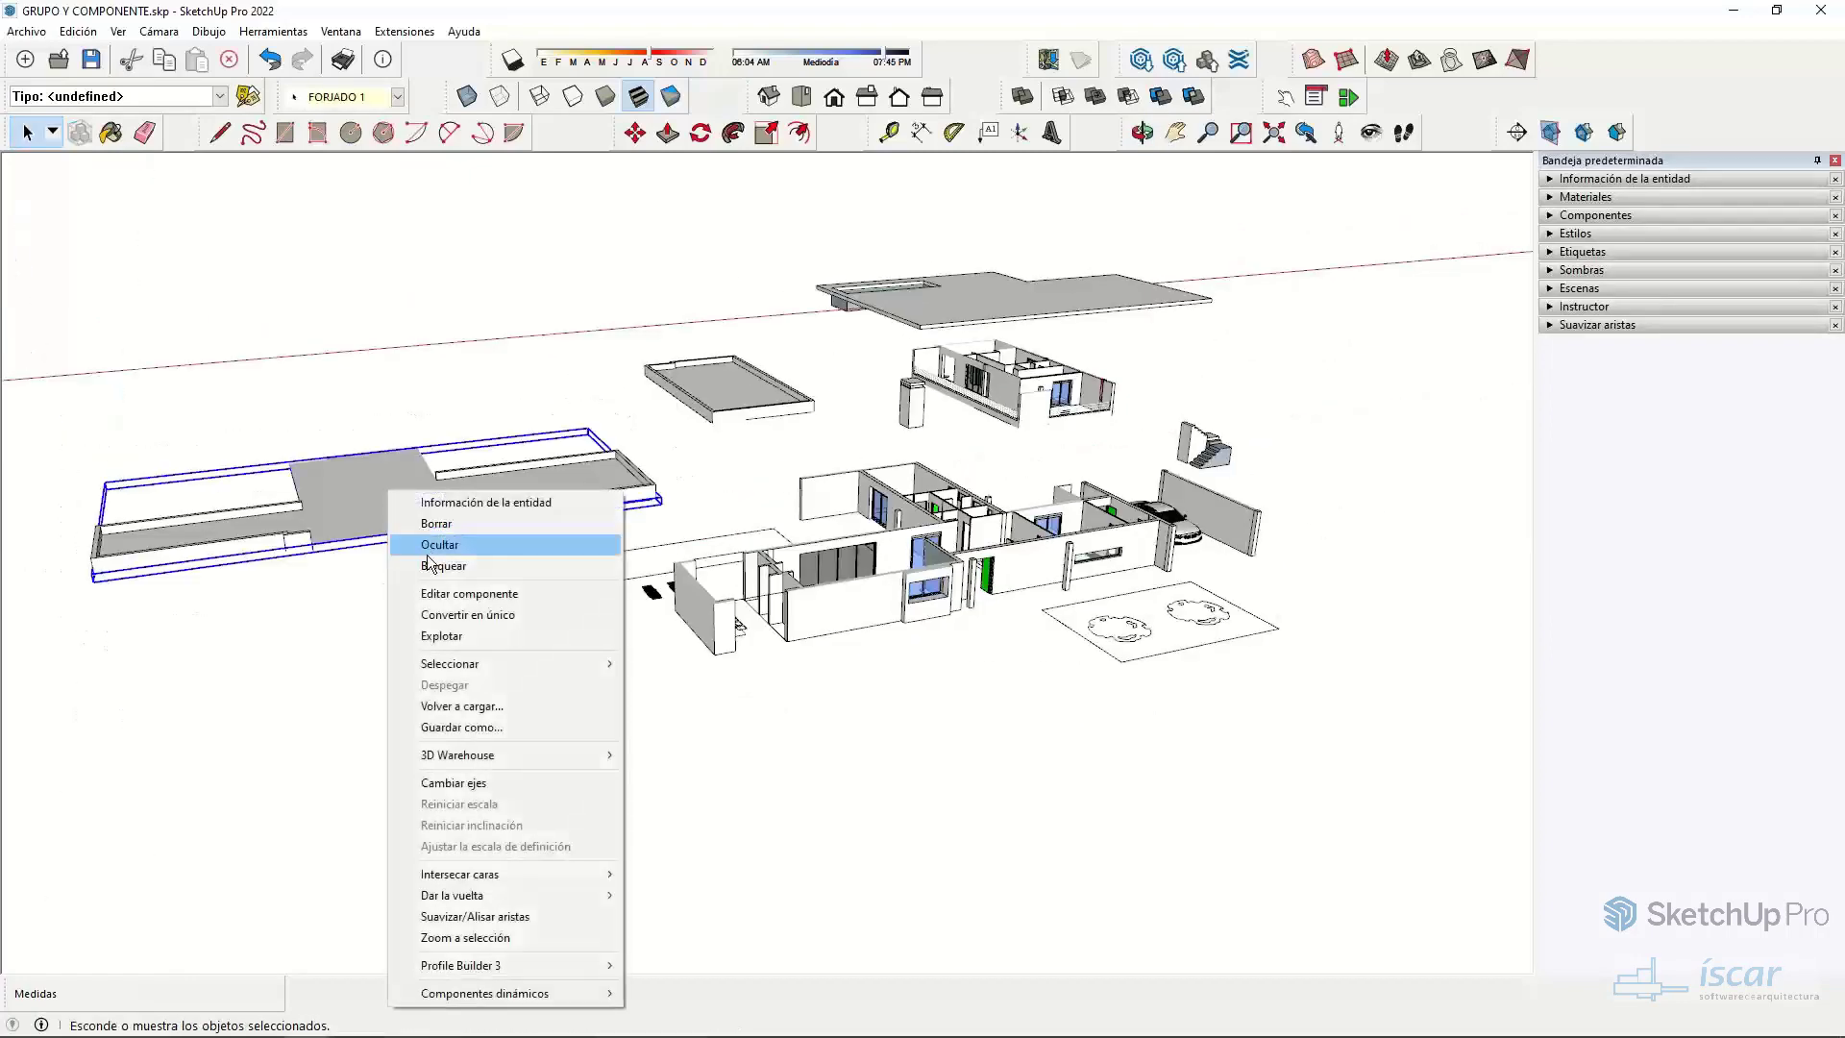
left_click(467, 635)
- Move the whole loose slab geometry by its lower front corner about 36 m onto the ground-floor walls
triple_click(348, 523)
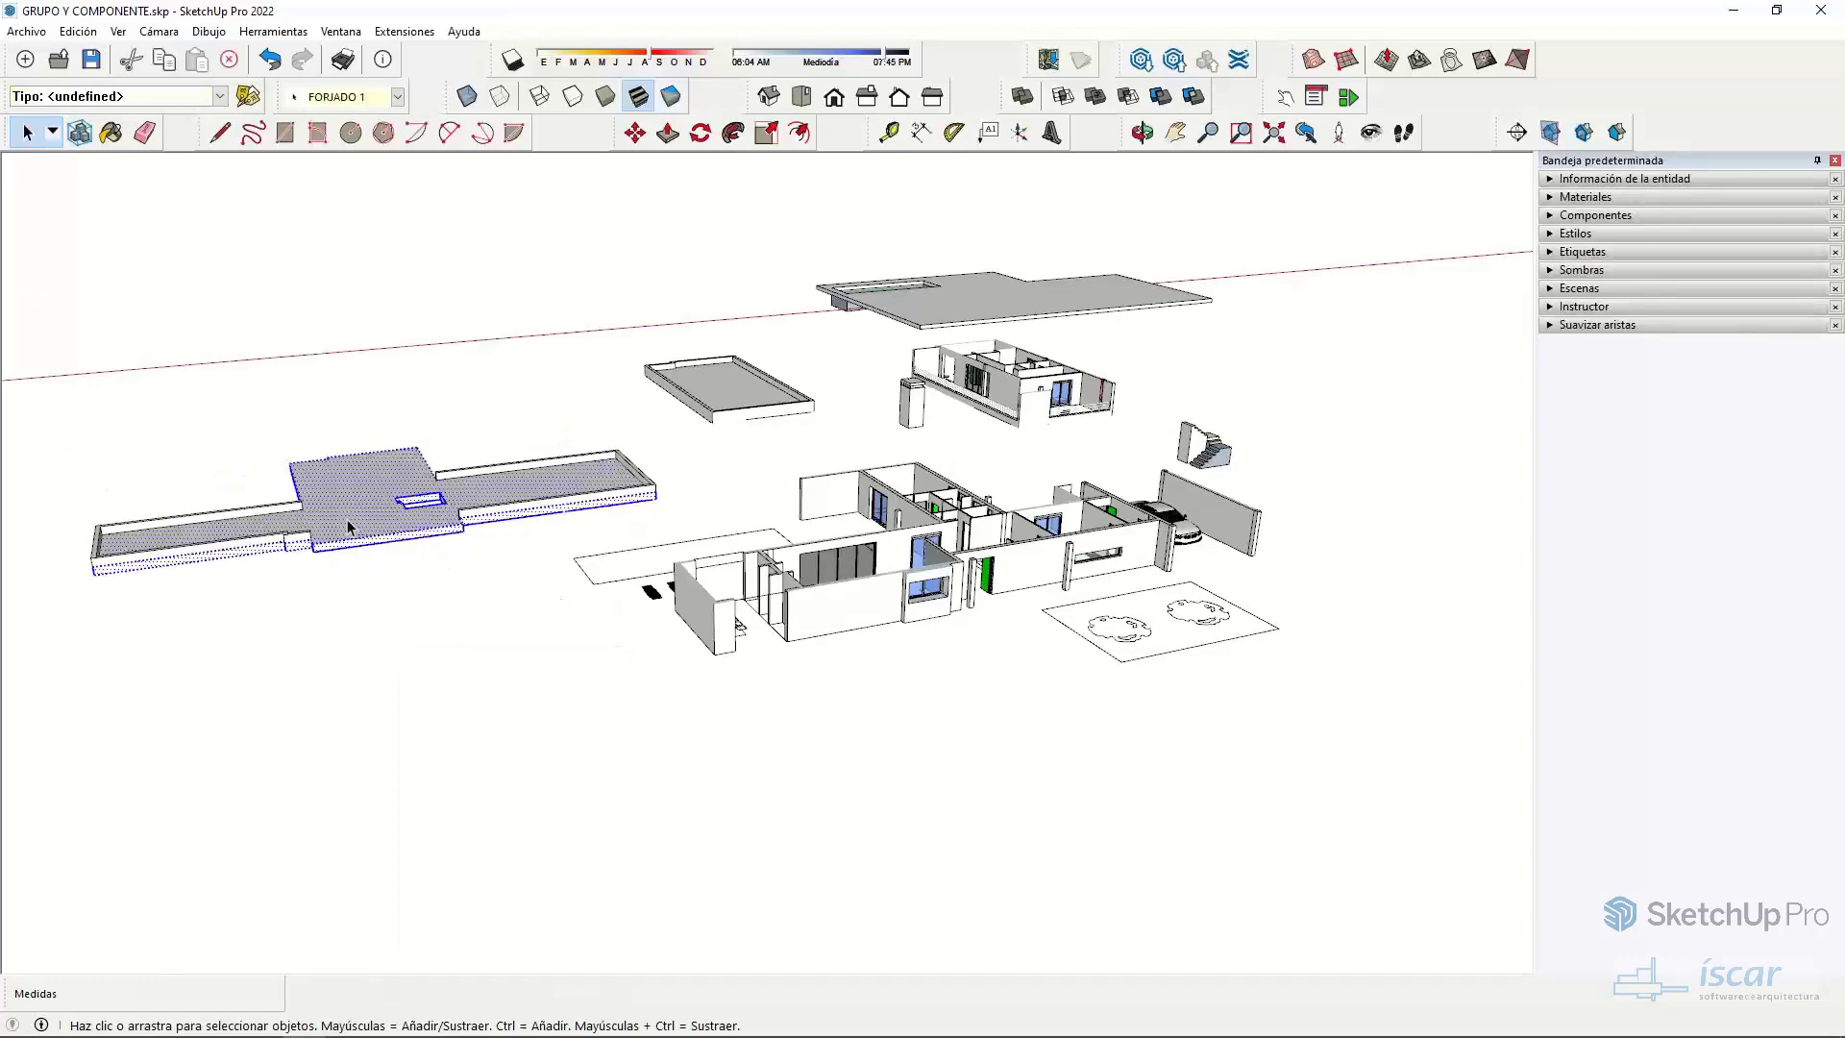
key("m")
left_click(465, 532)
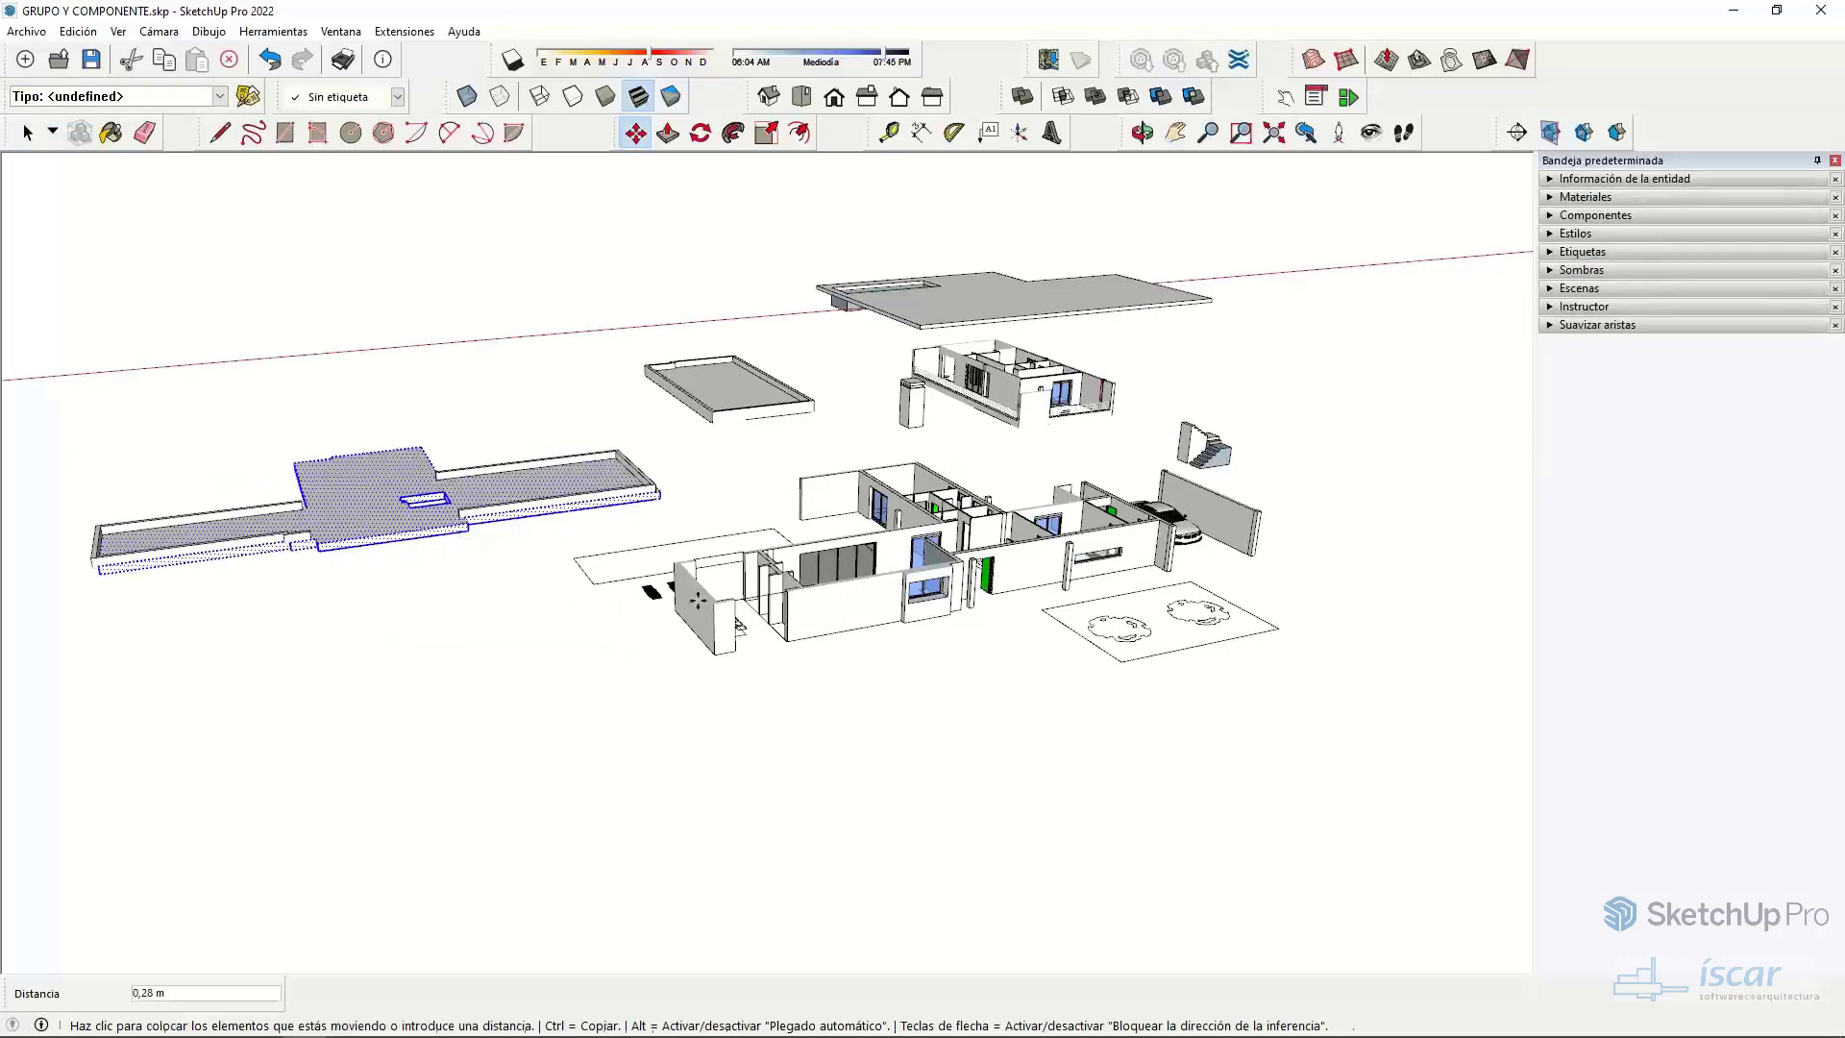
key("Escape")
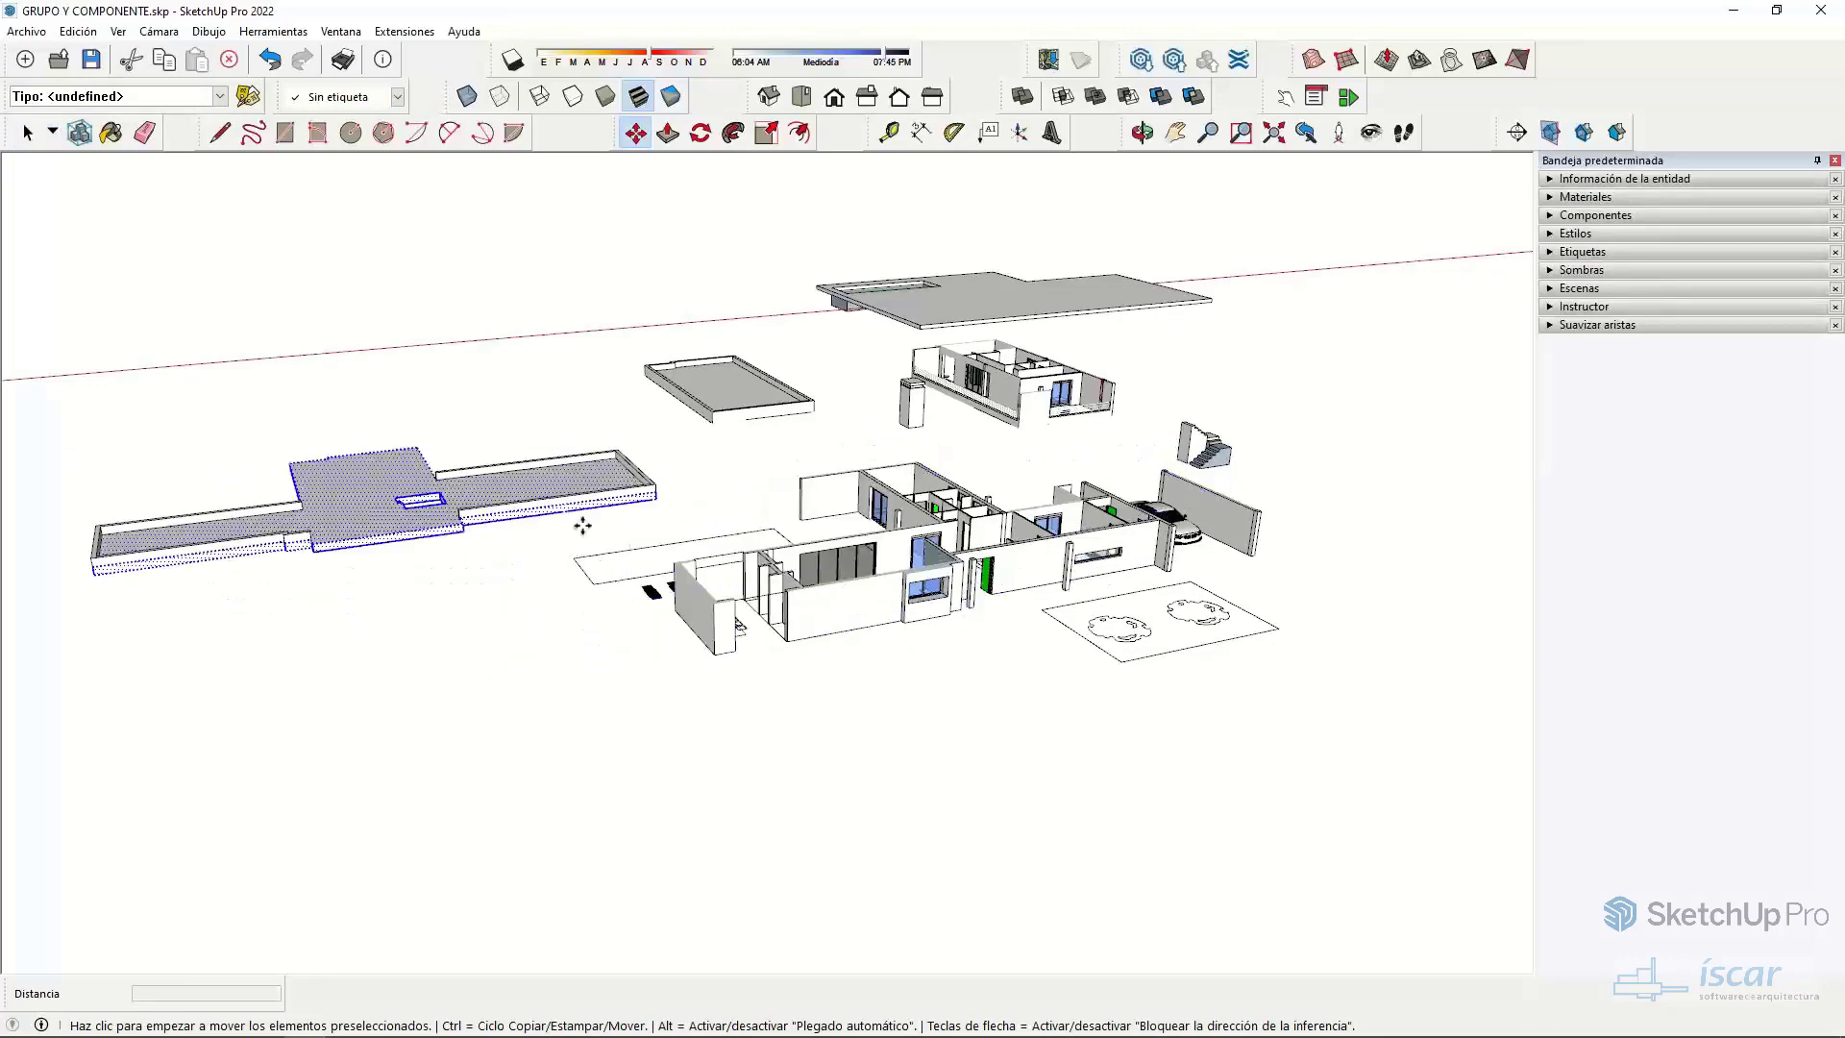
left_click(92, 572)
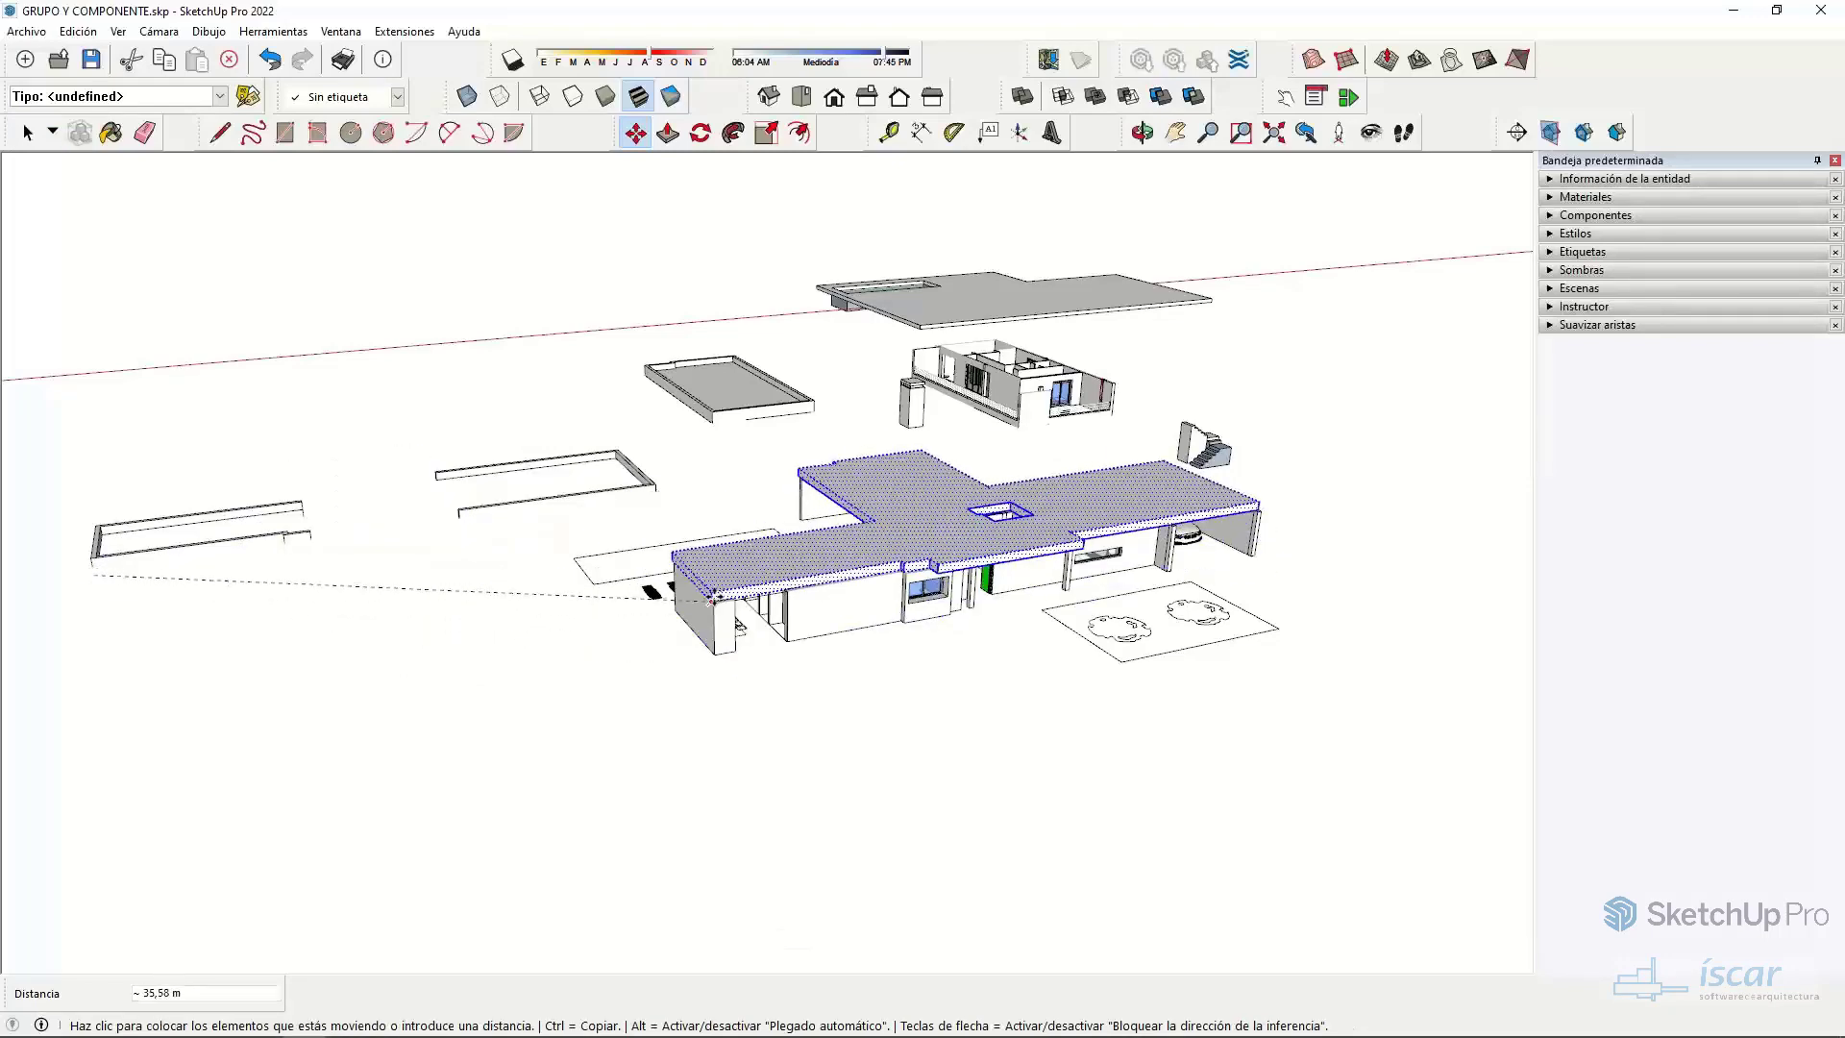
left_click(719, 608)
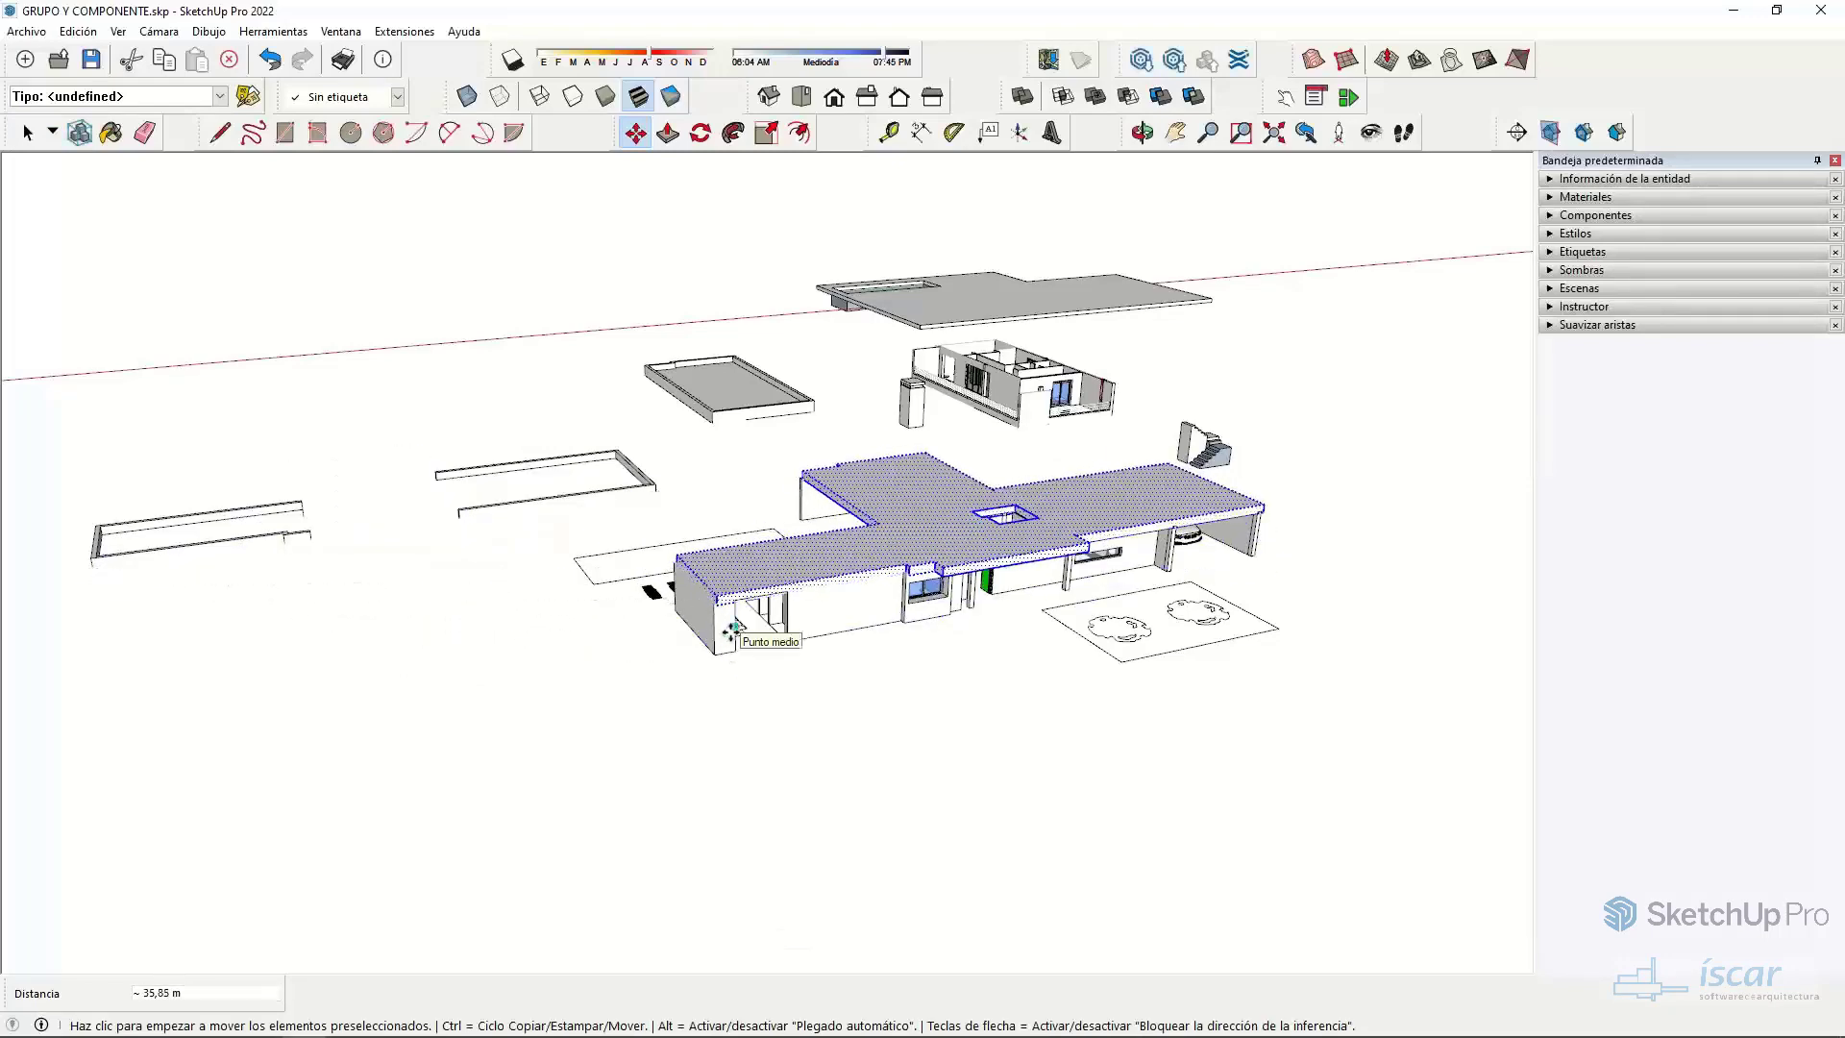
key("space")
- Try to move the loose slab back off the ground-floor walls, and undo its placement on them
left_click(1100, 522)
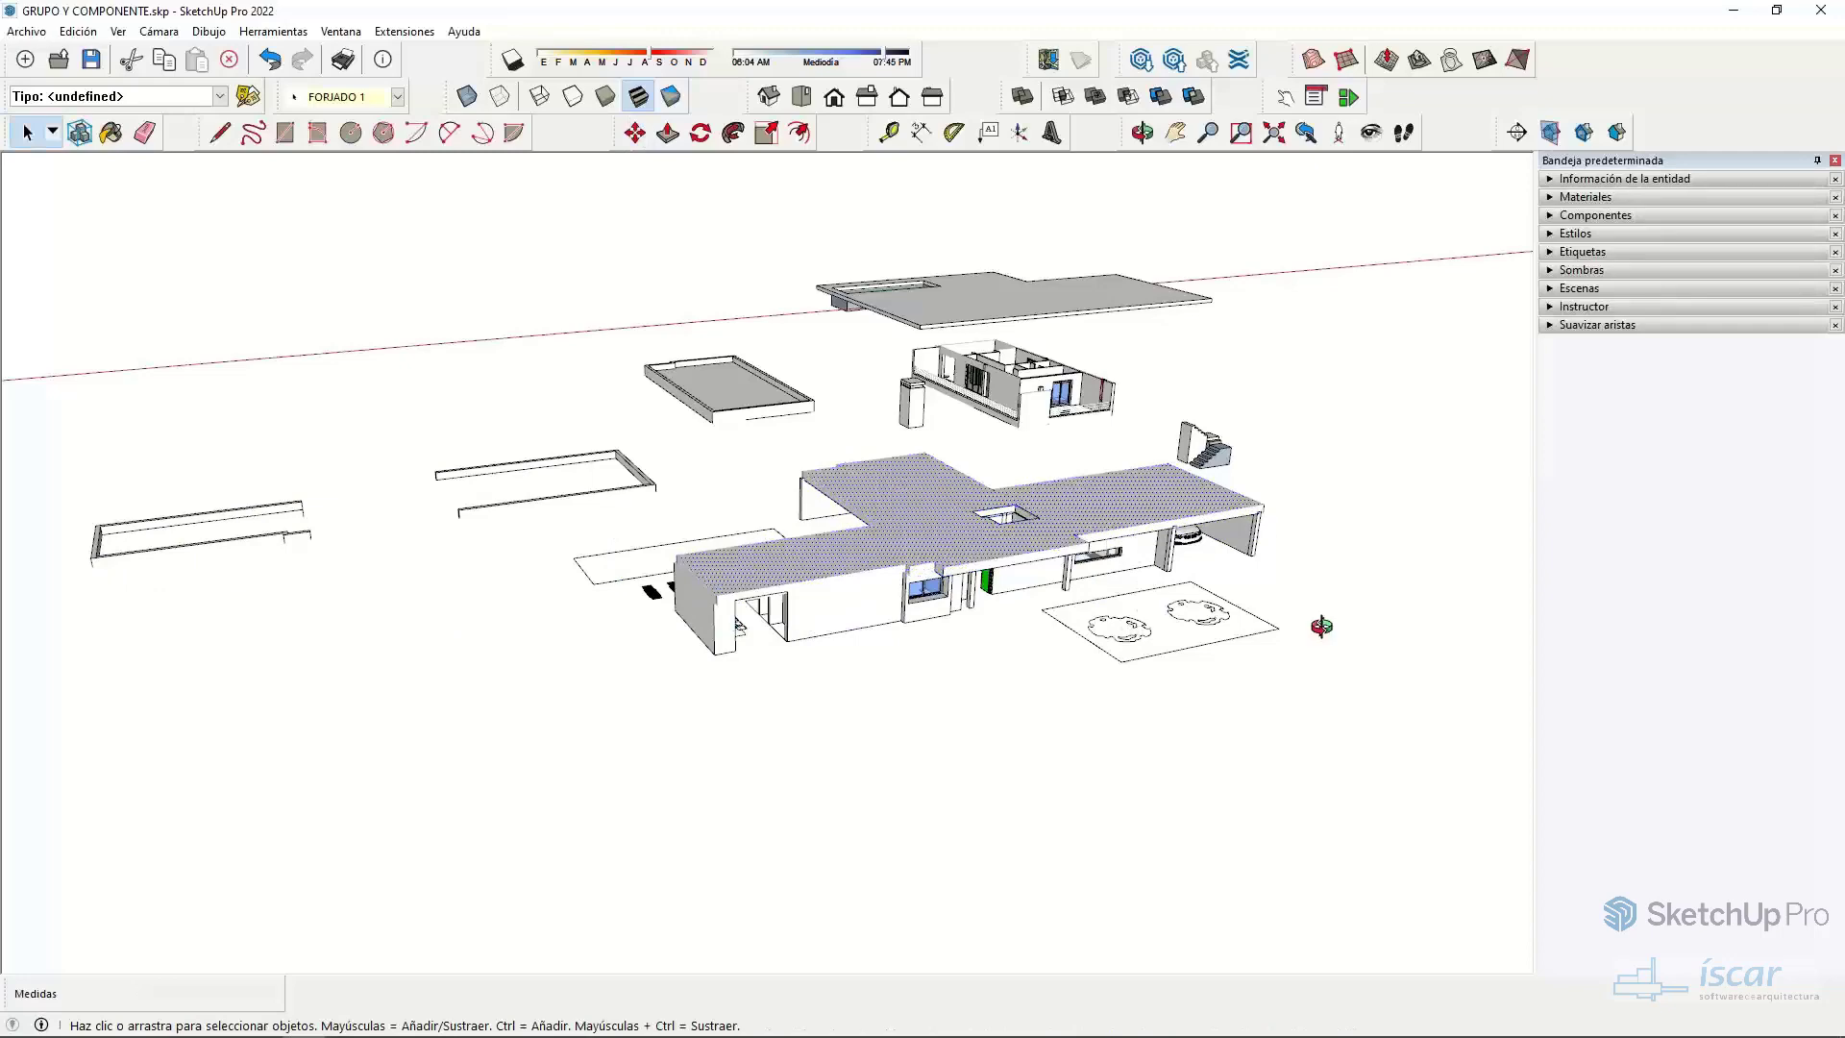
middle_click_drag(1322, 621, 651, 564)
scroll(1207, 622, "down", 3)
left_click_drag(632, 513, 1199, 615)
middle_click_drag(1202, 597, 1310, 775)
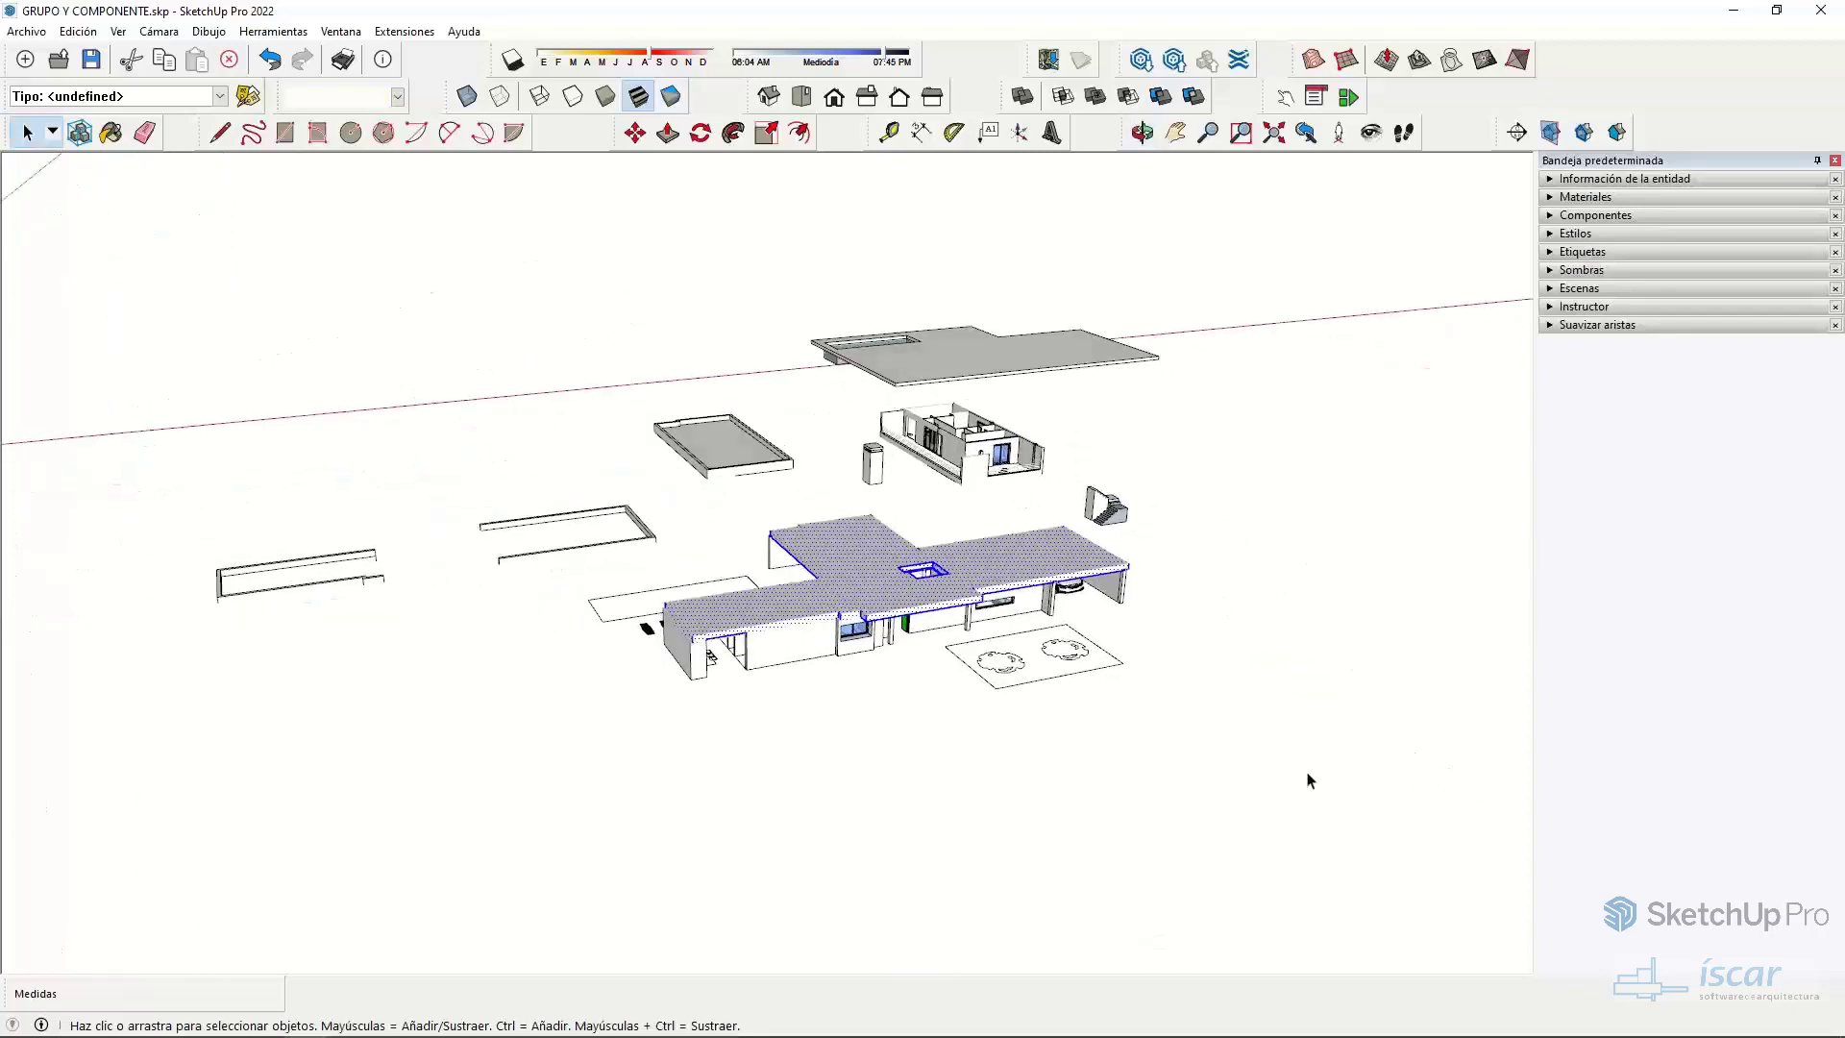
key("m")
left_click(782, 528)
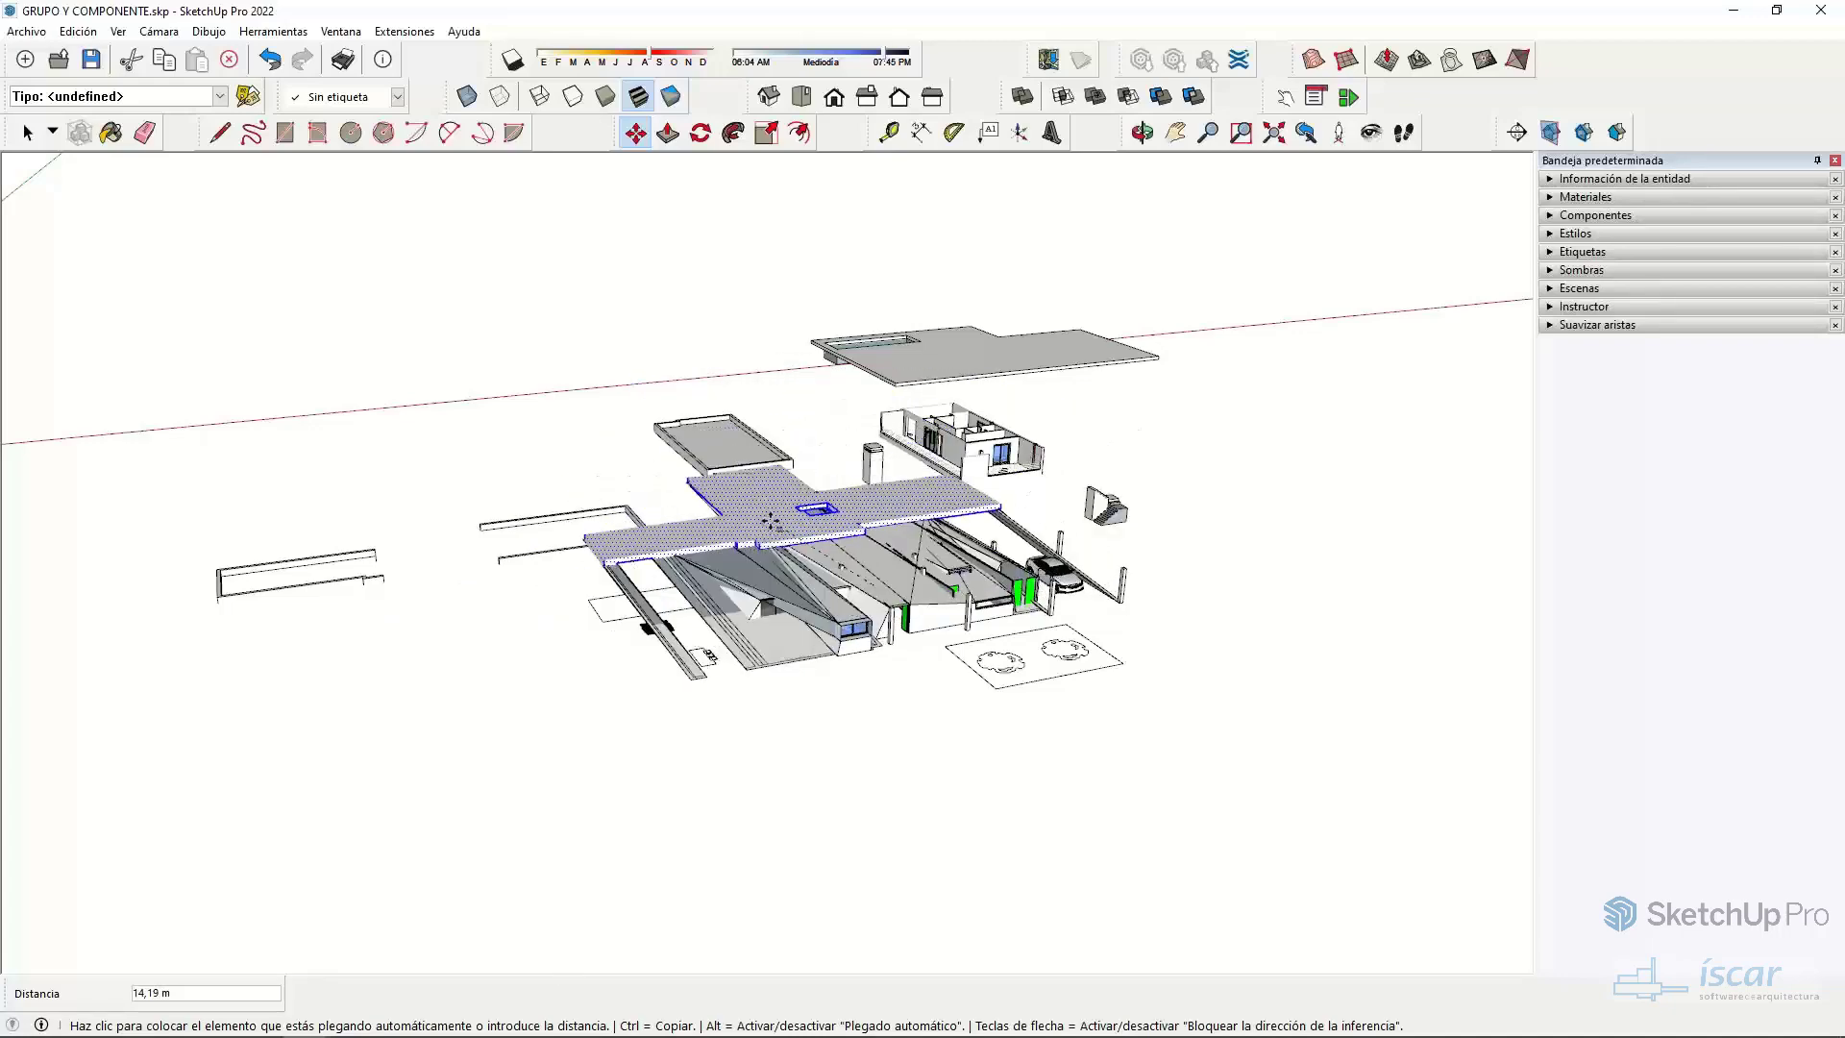
key("Escape")
key("ctrl+z")
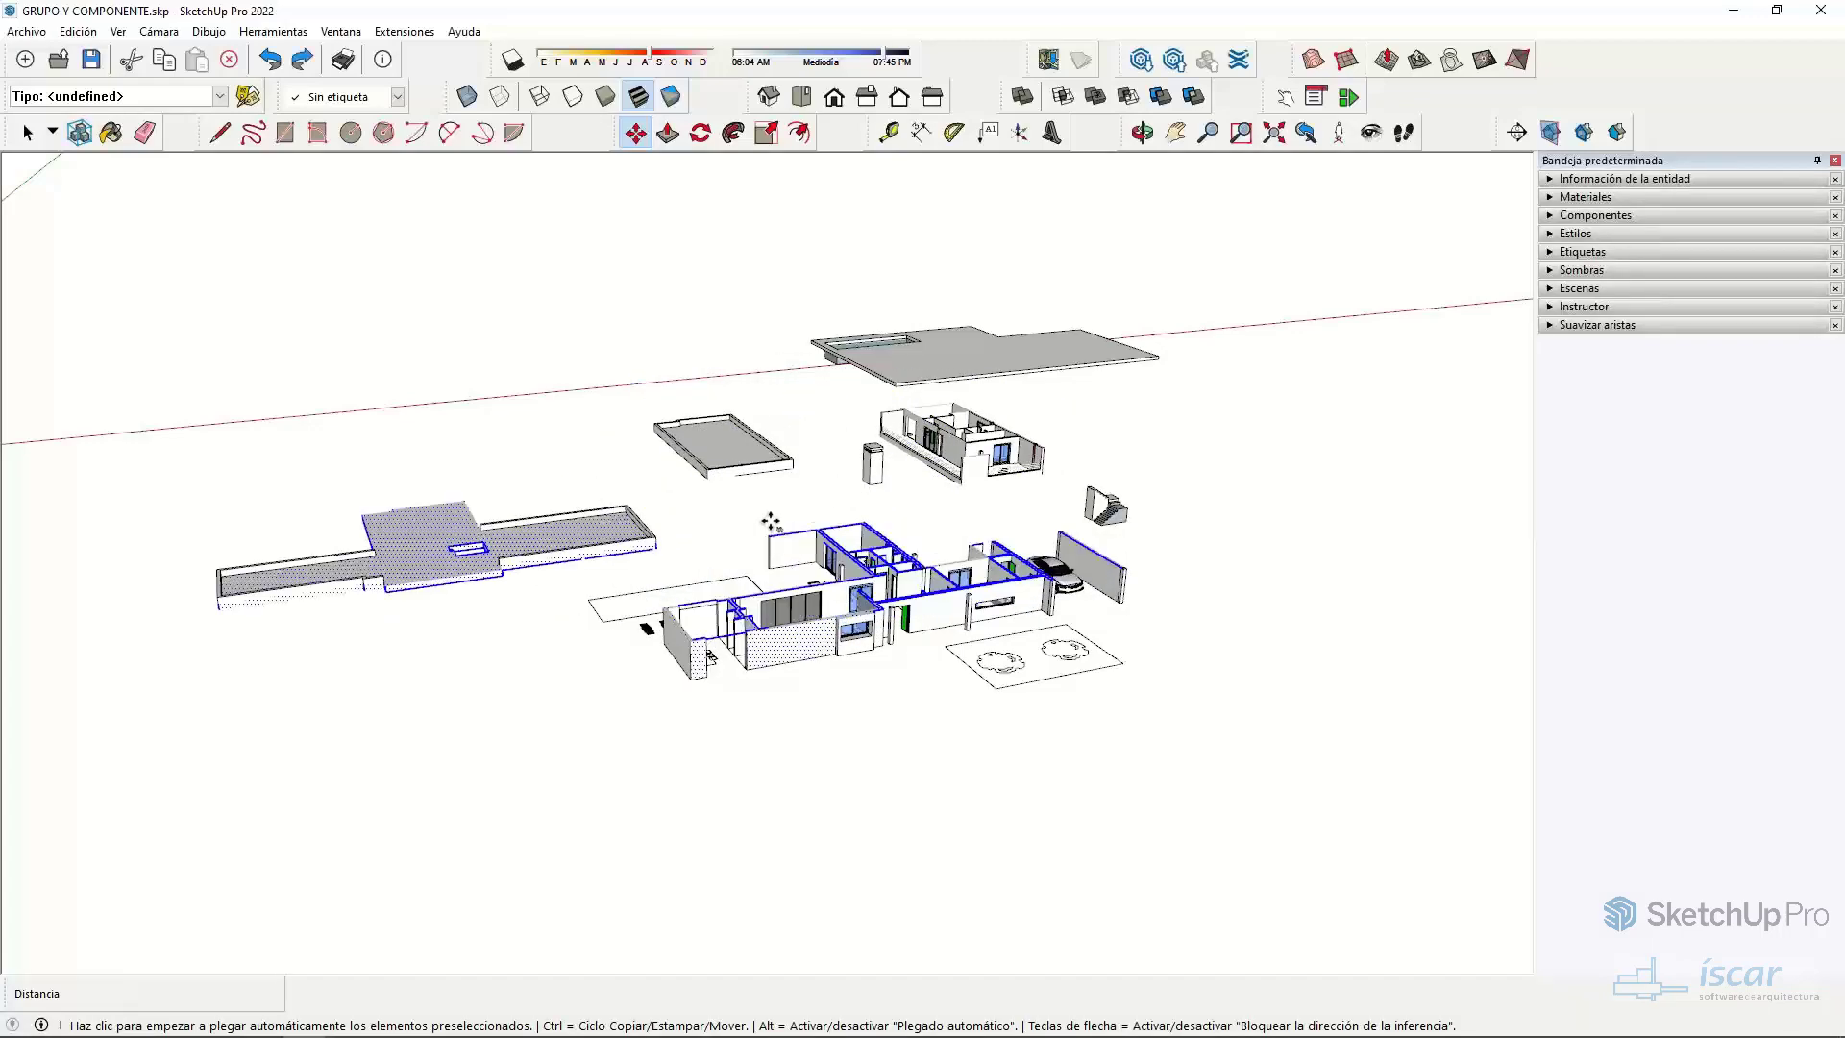
- Group all the ground-floor geometry, including the walls, car, side wall and front plot with trees
key("space")
left_click(606, 782)
middle_click_drag(605, 782, 707, 675)
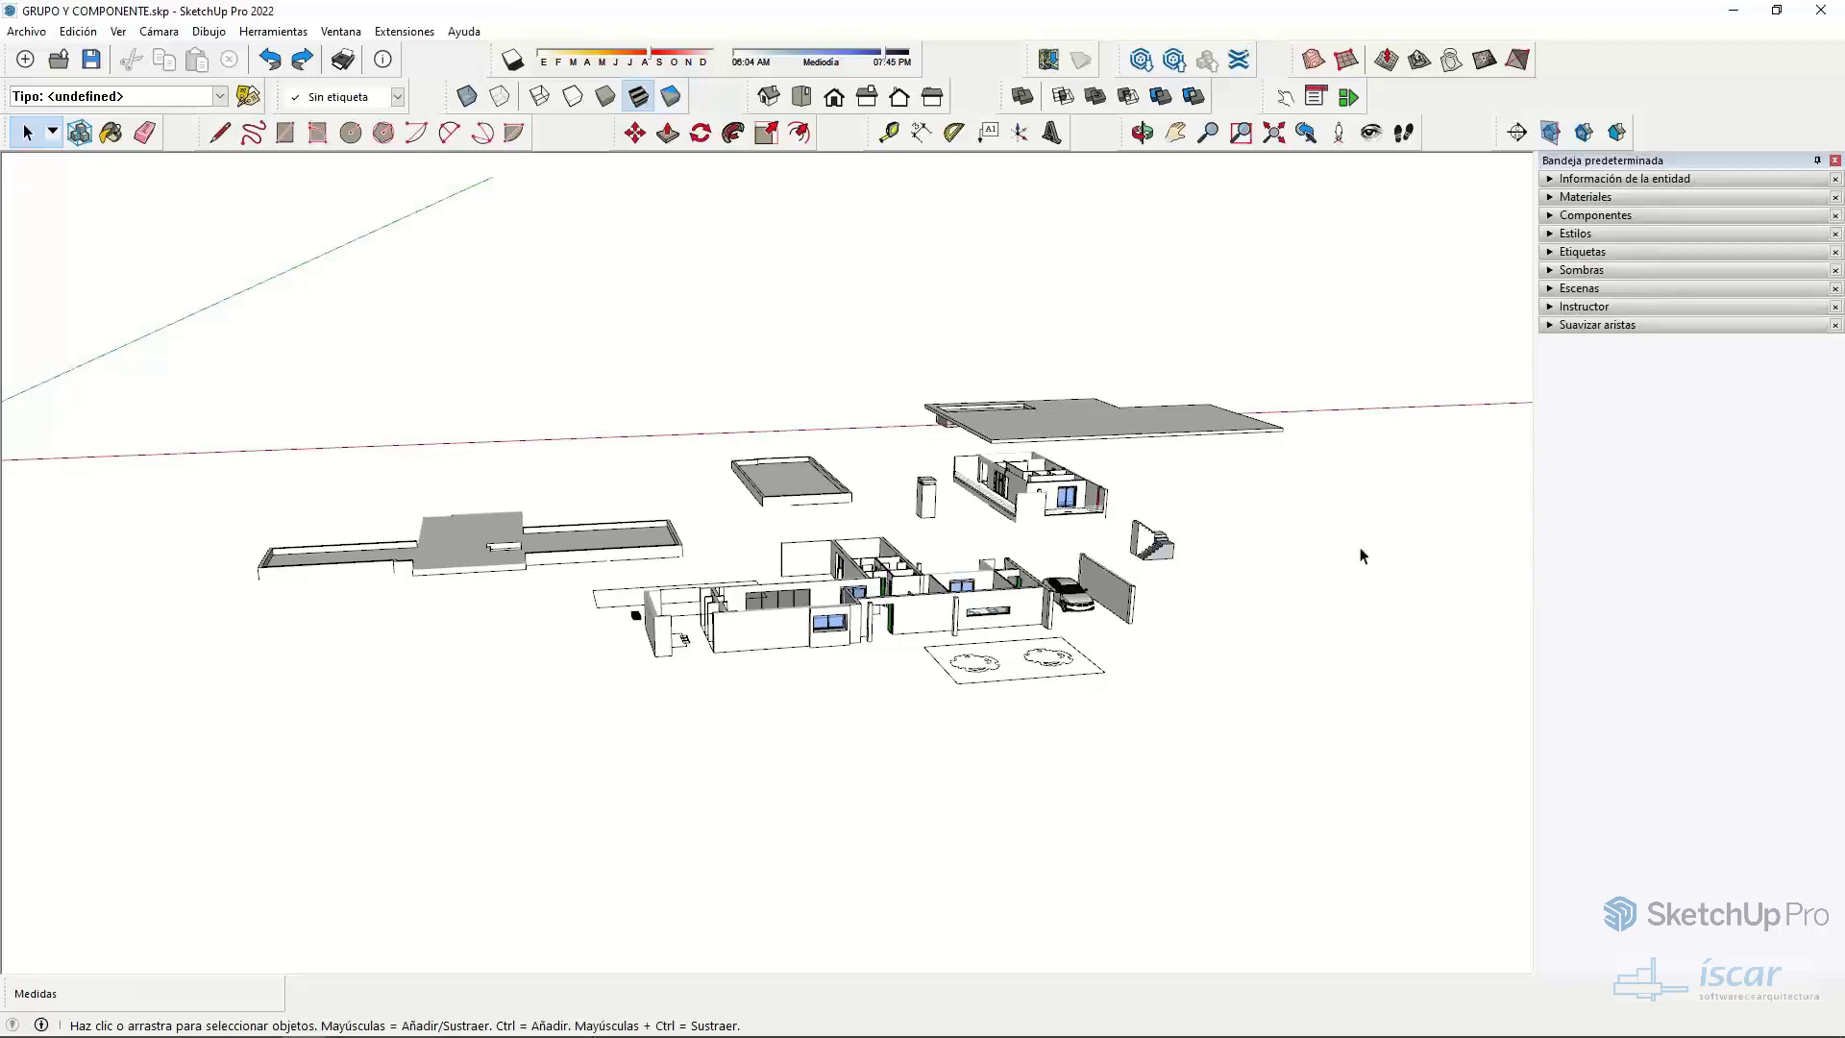
middle_click_drag(1358, 548, 670, 627)
left_click_drag(560, 525, 1158, 793)
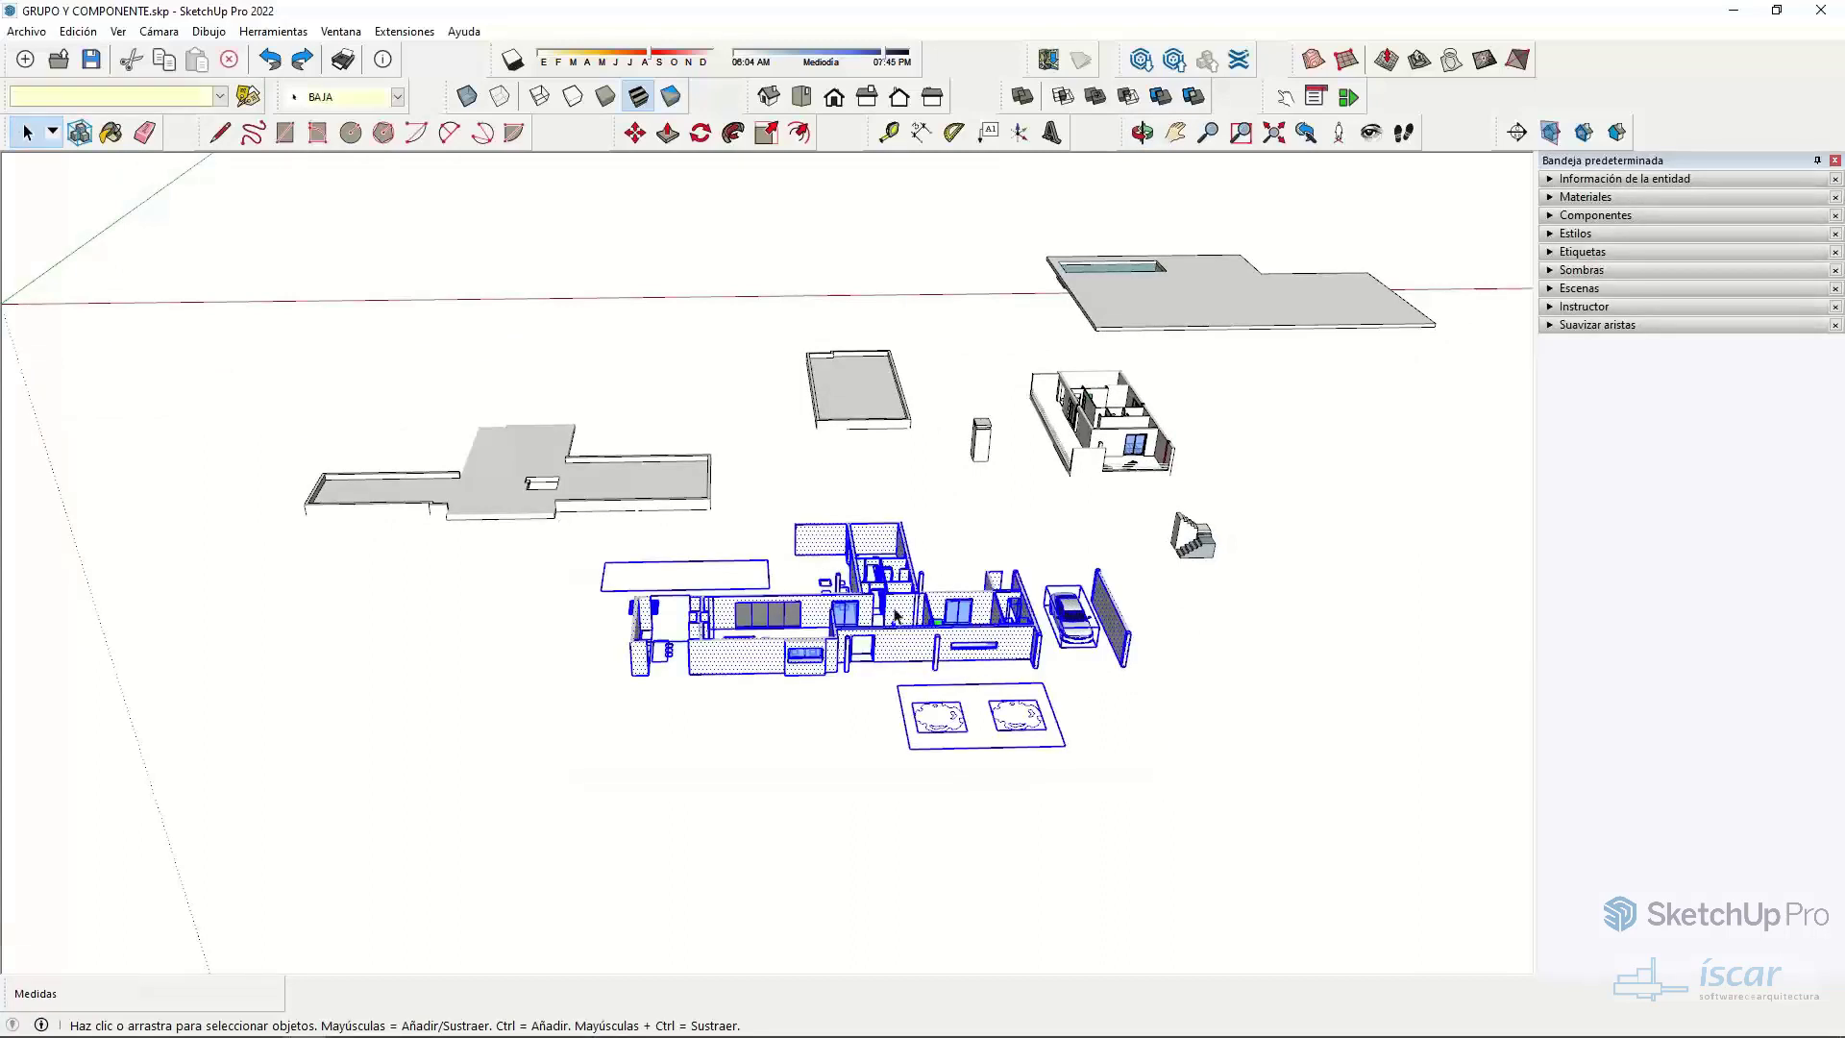
right_click(903, 648)
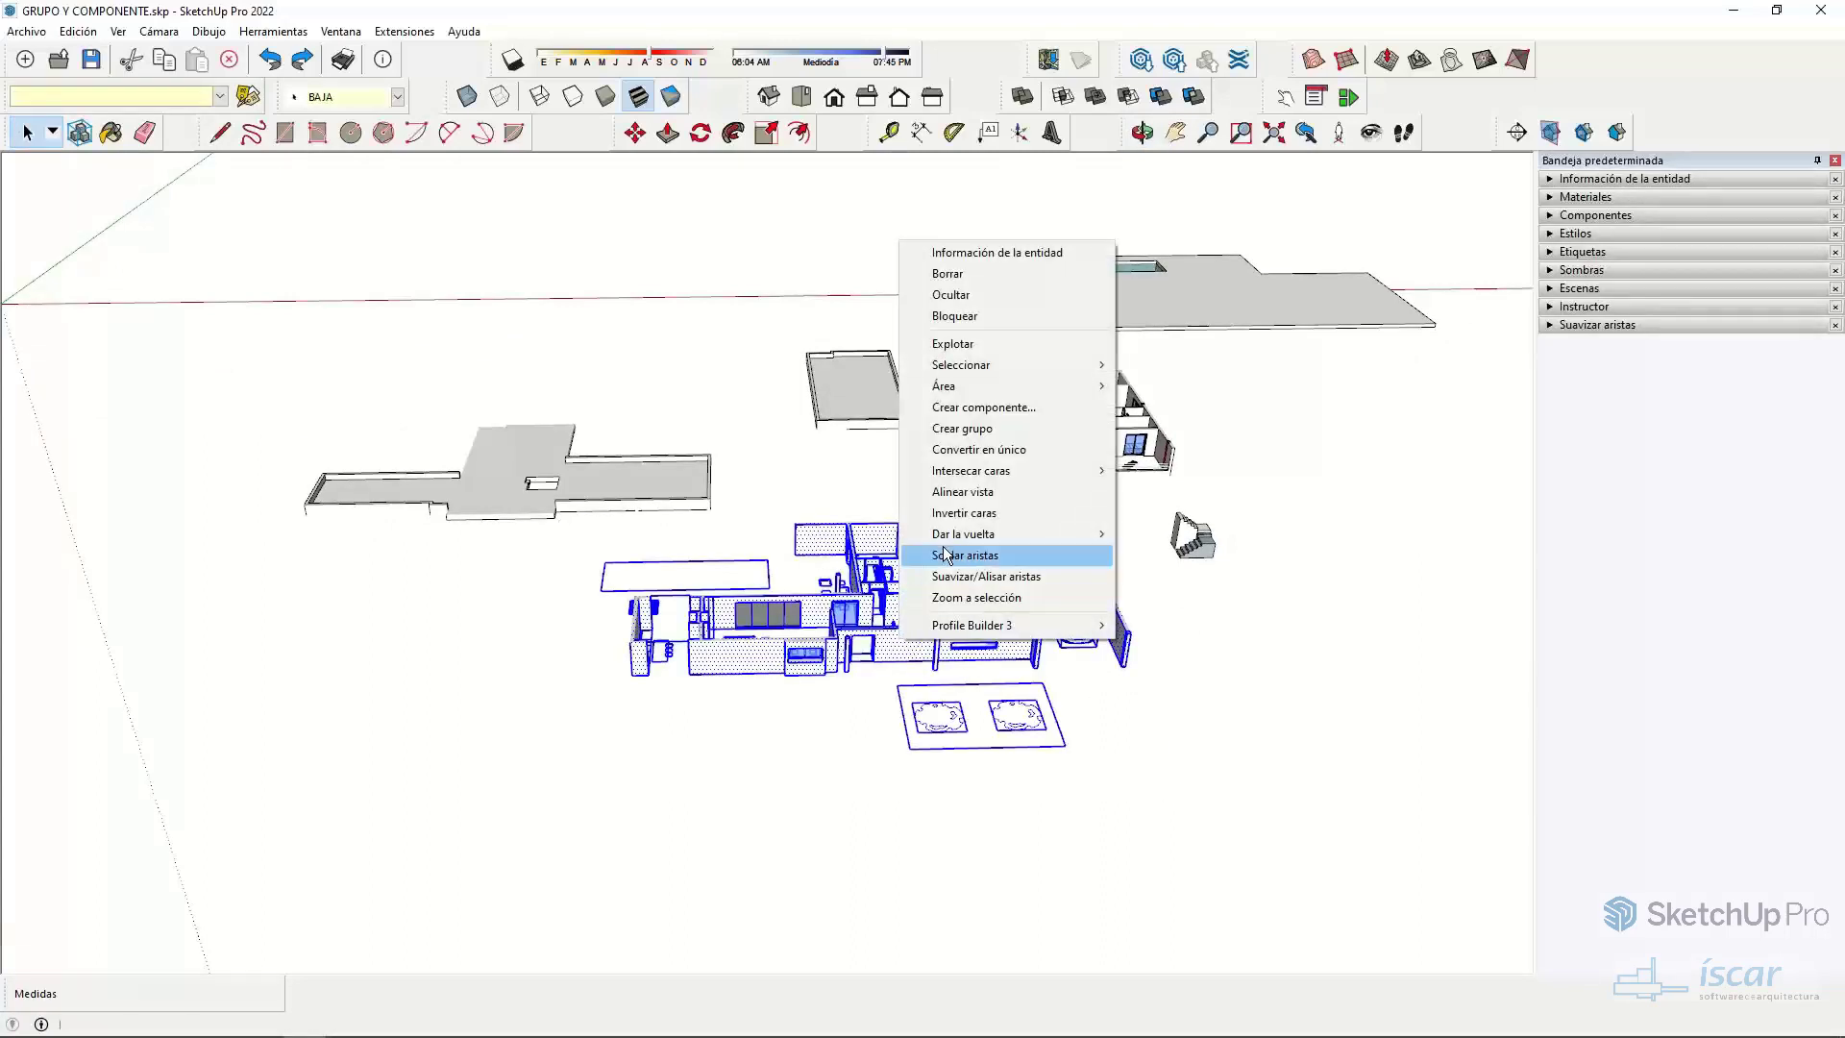
left_click(959, 429)
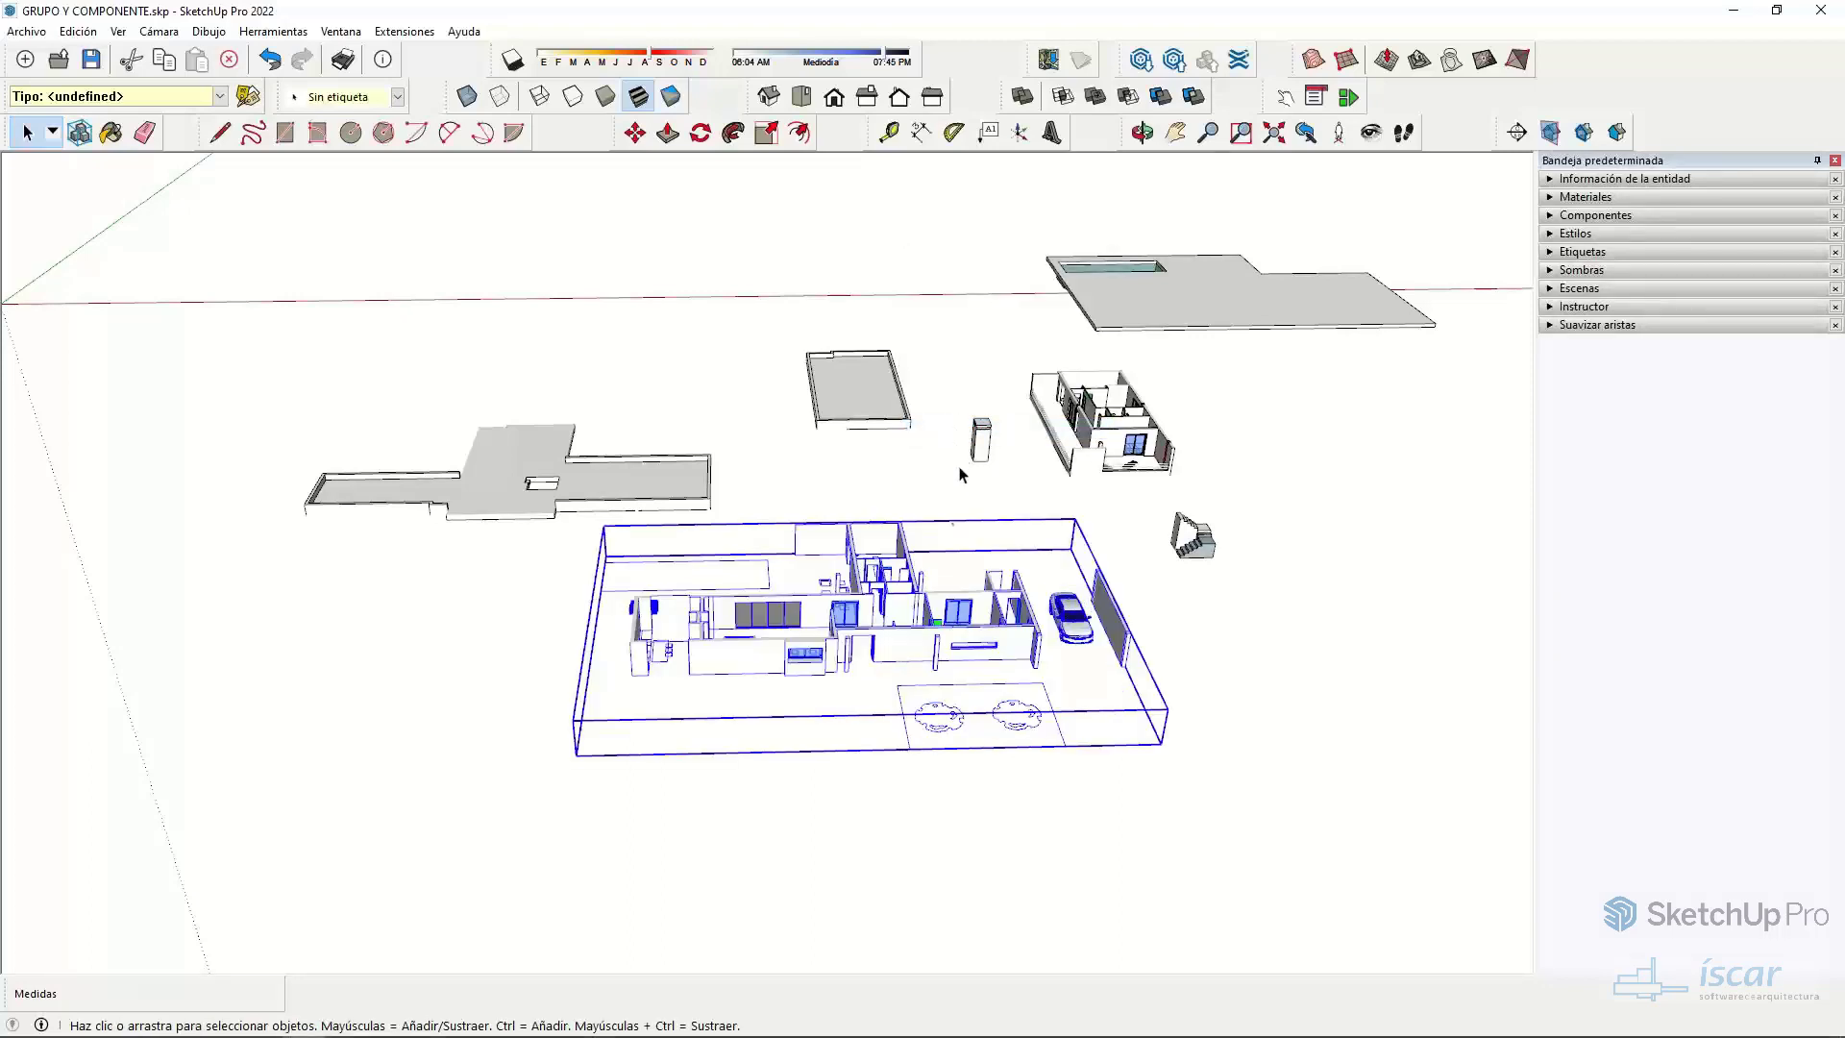
- Group the loose slab geometry together with its surrounding parapets, and check that it selects as one object
left_click(501, 503)
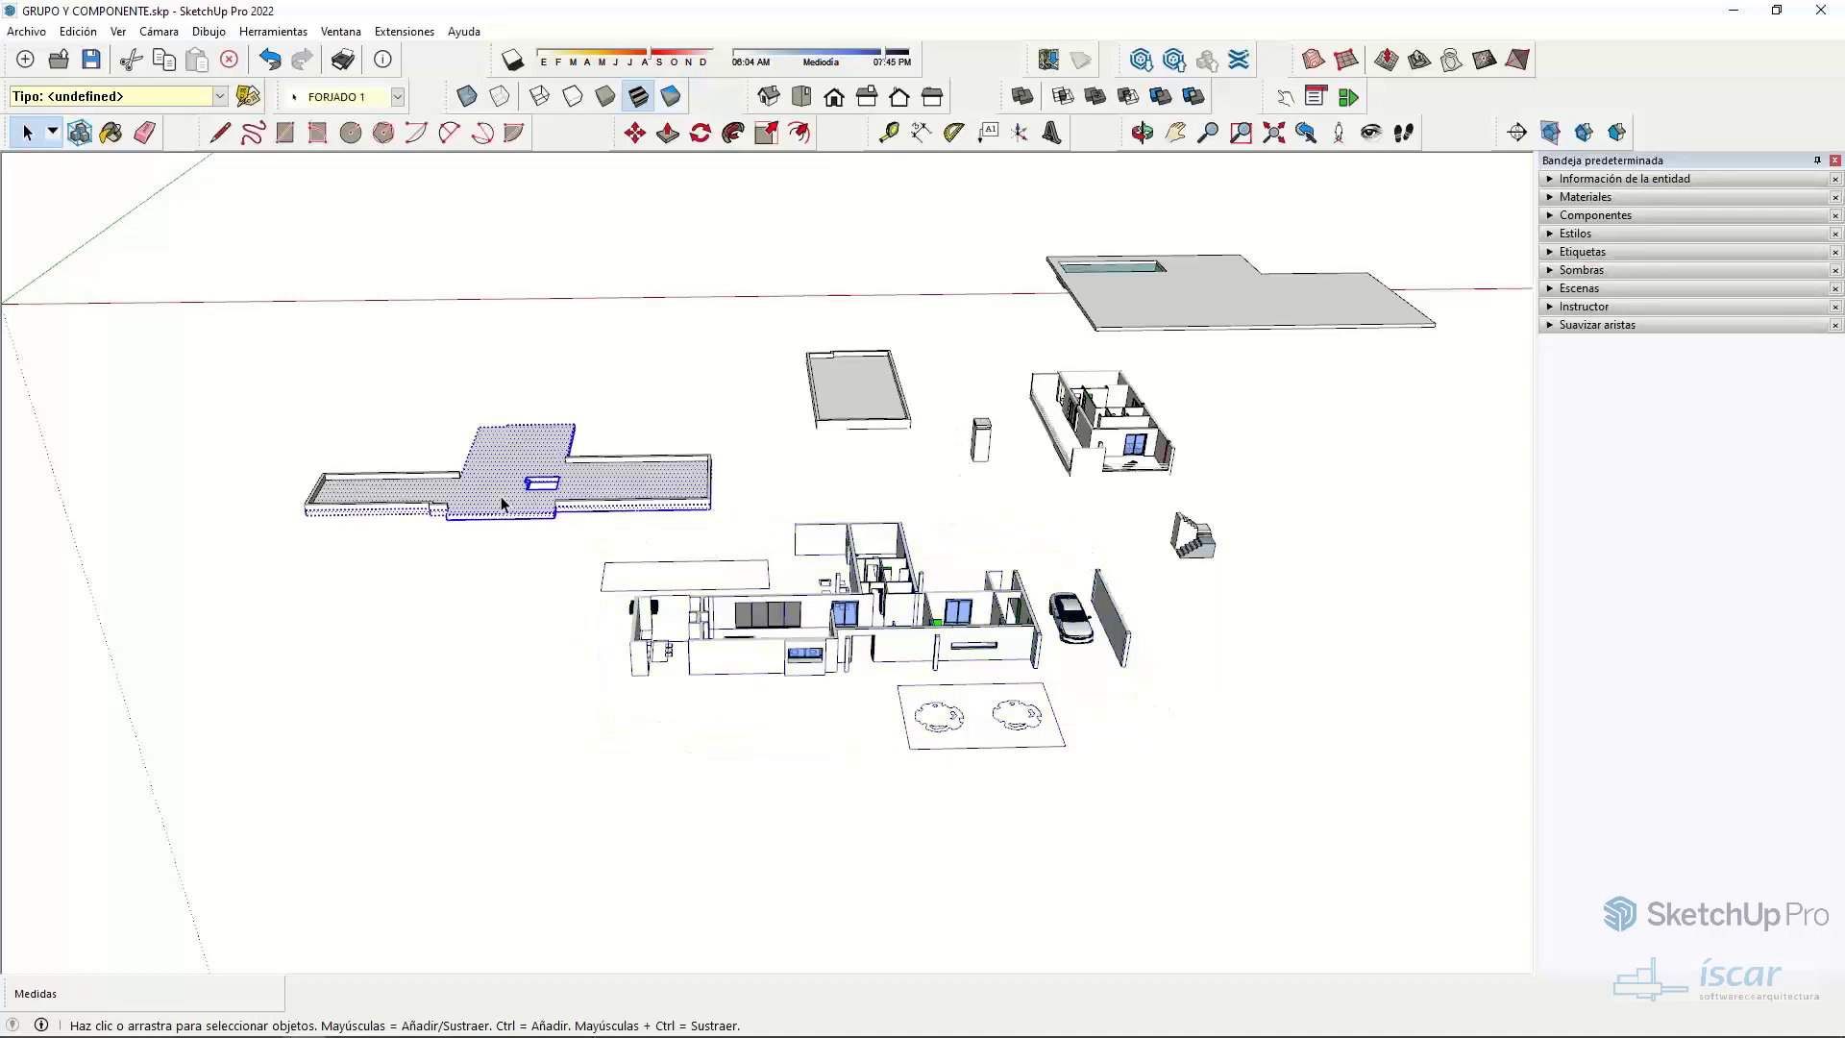
left_click_drag(235, 334, 746, 542)
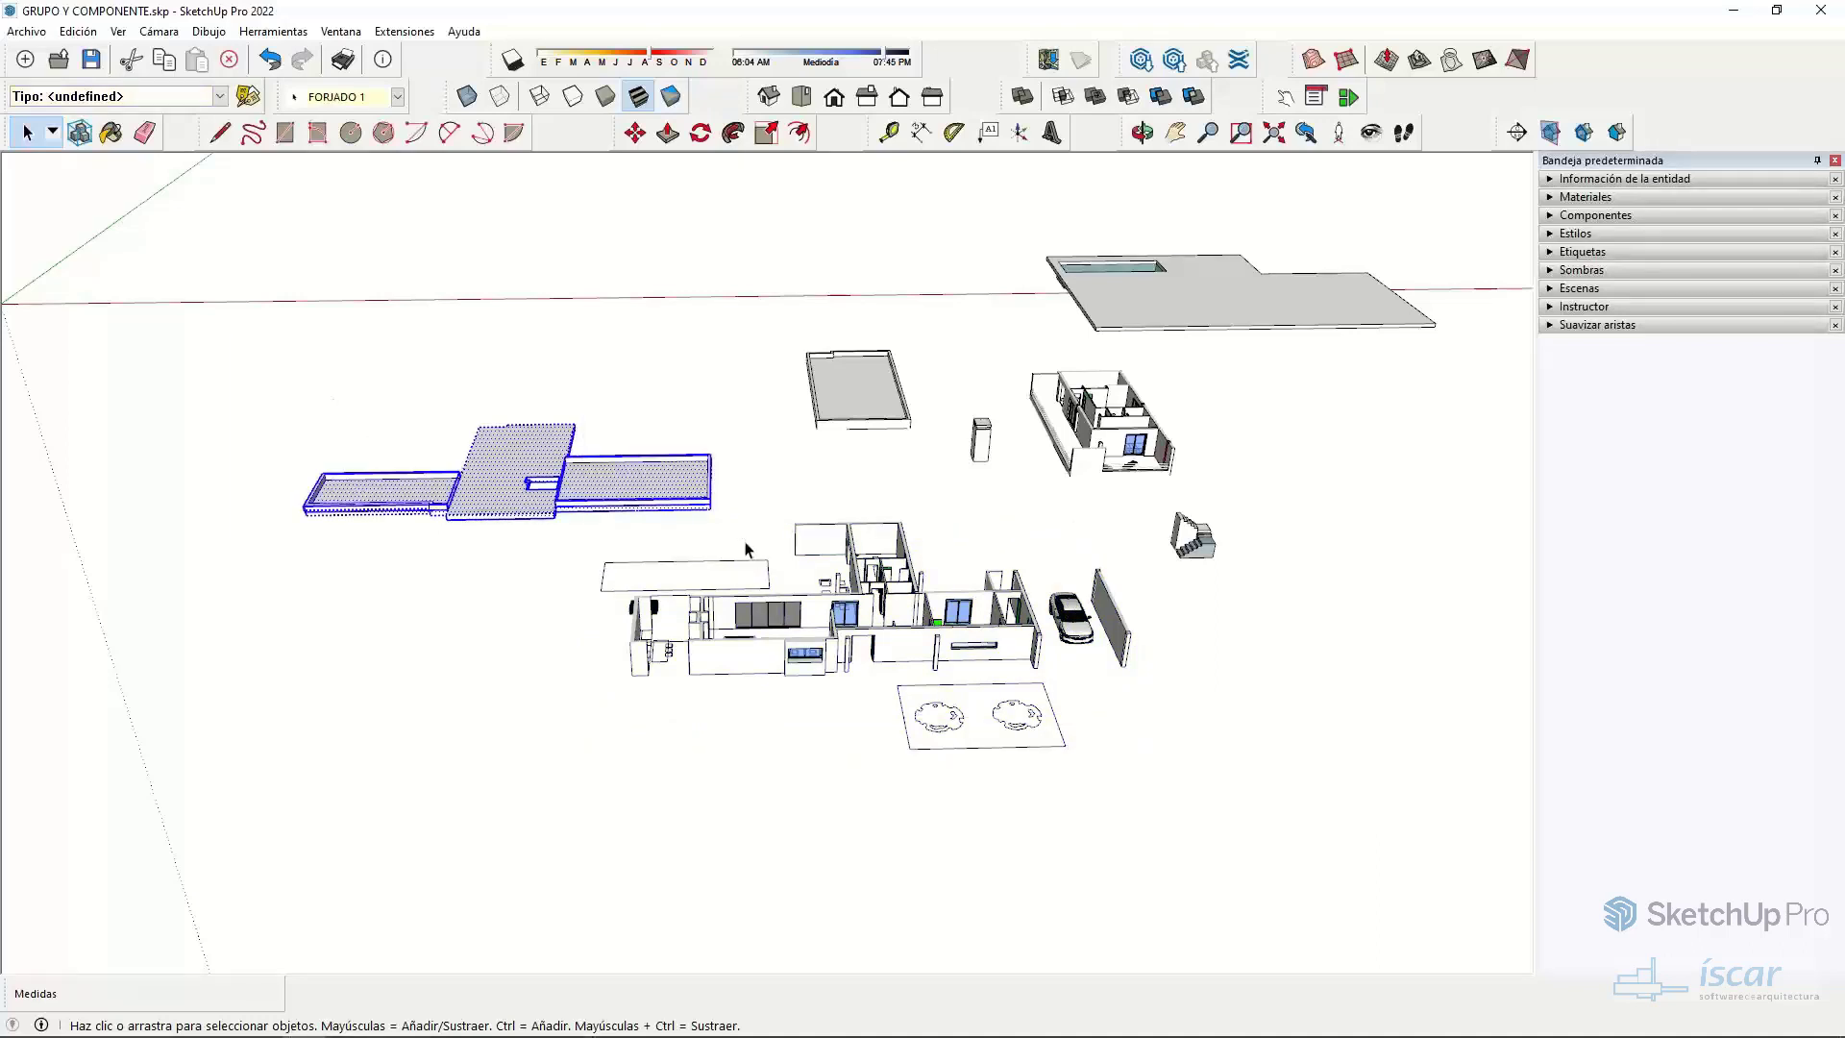
right_click(604, 509)
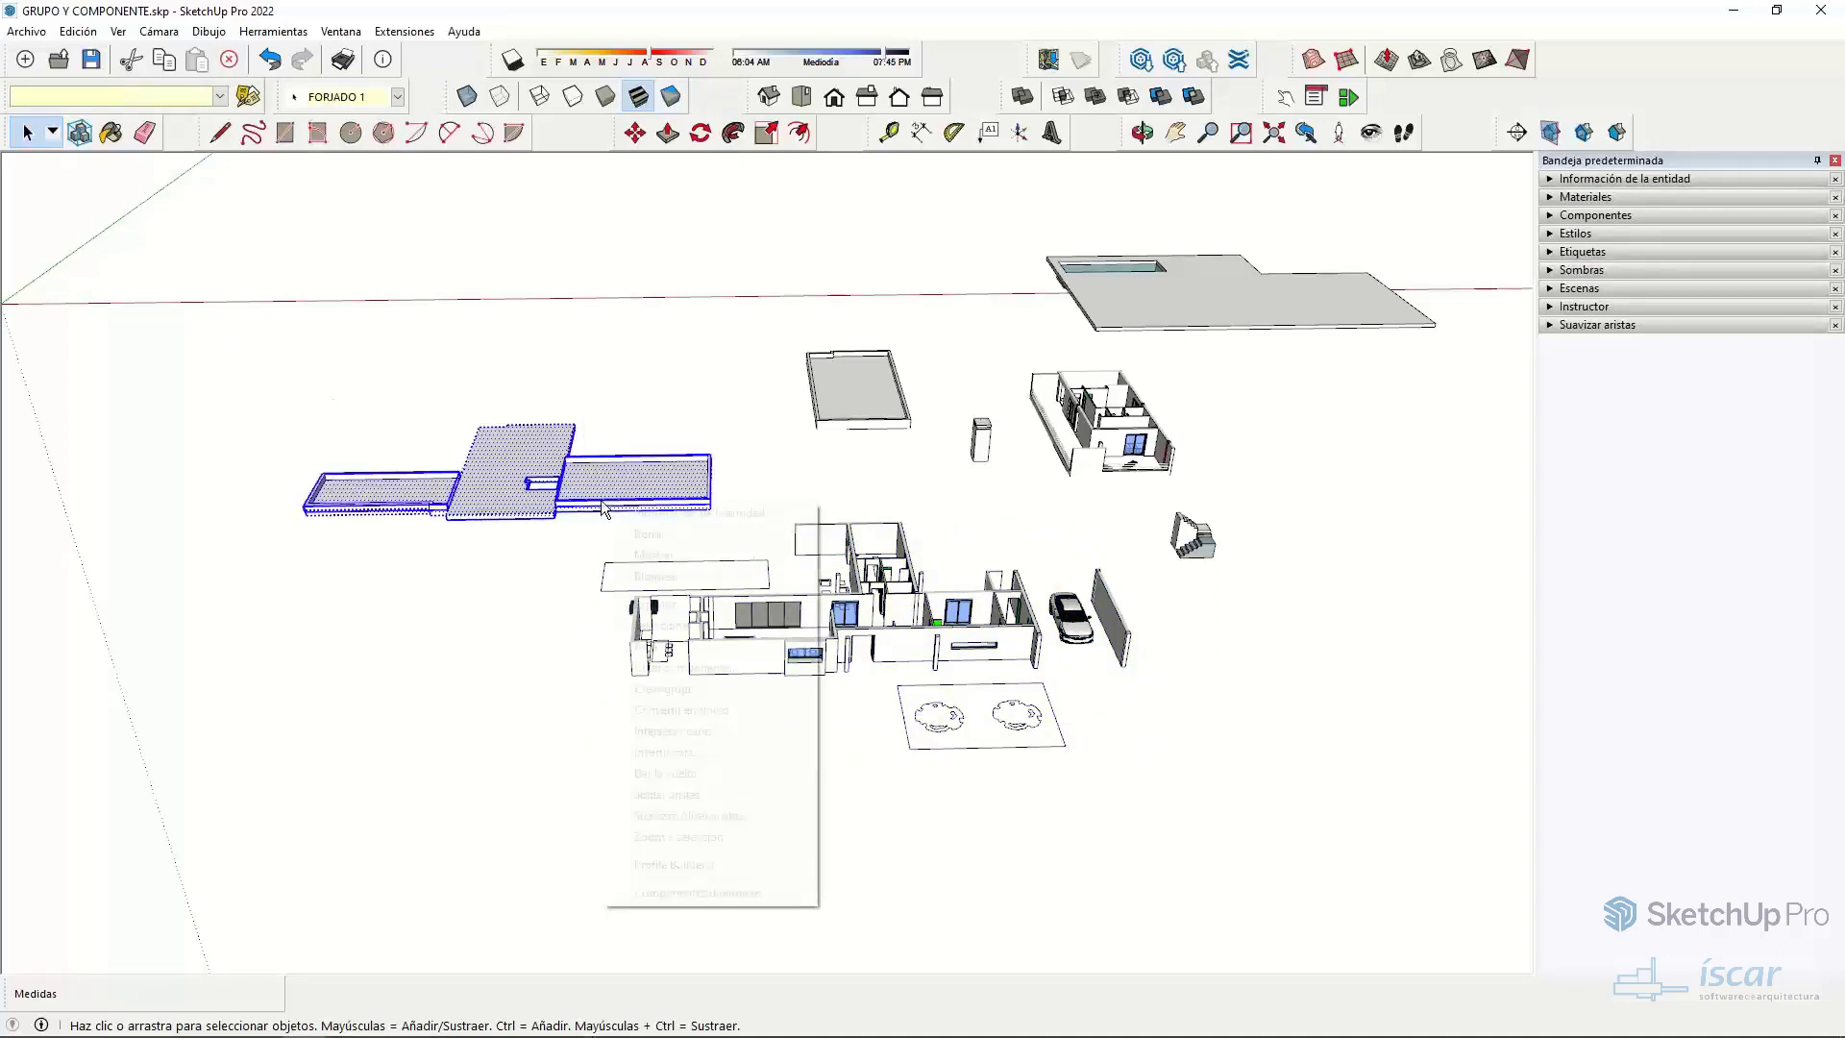
left_click(707, 688)
middle_click_drag(441, 580, 523, 529)
left_click(711, 653)
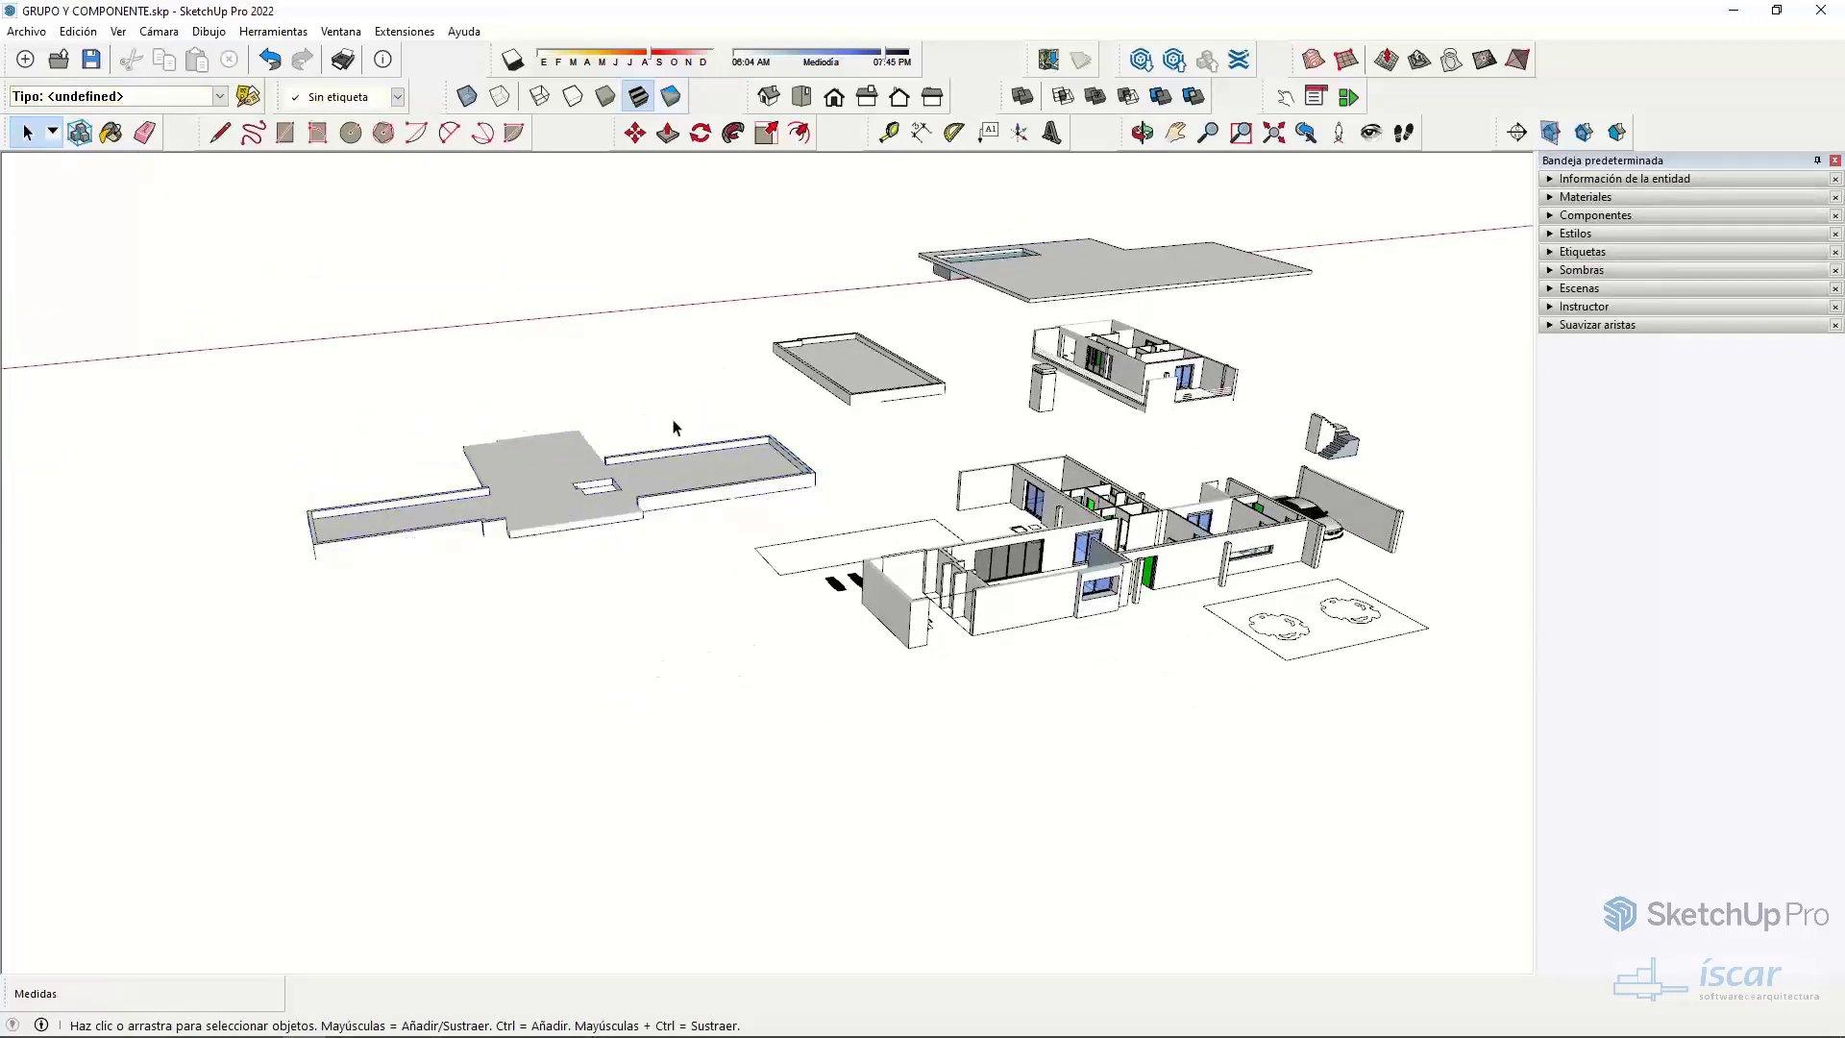
left_click(626, 485)
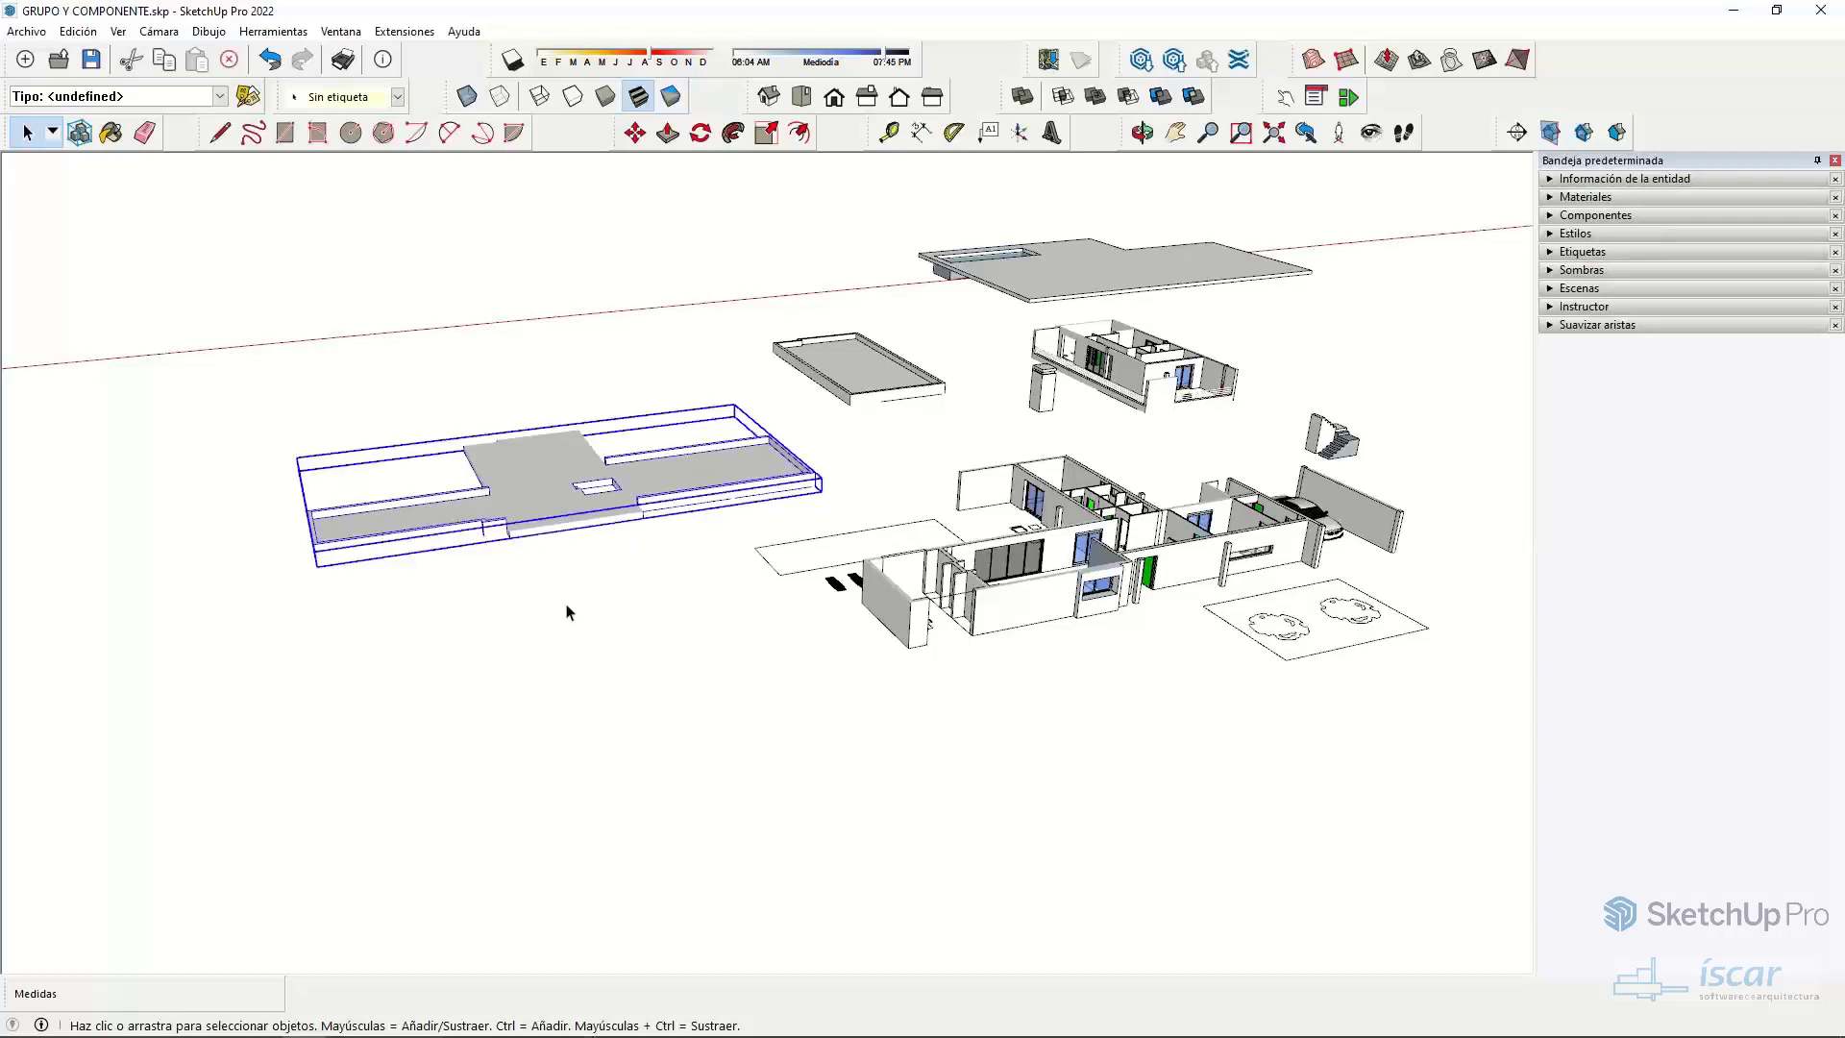
left_click(678, 678)
left_click(530, 496)
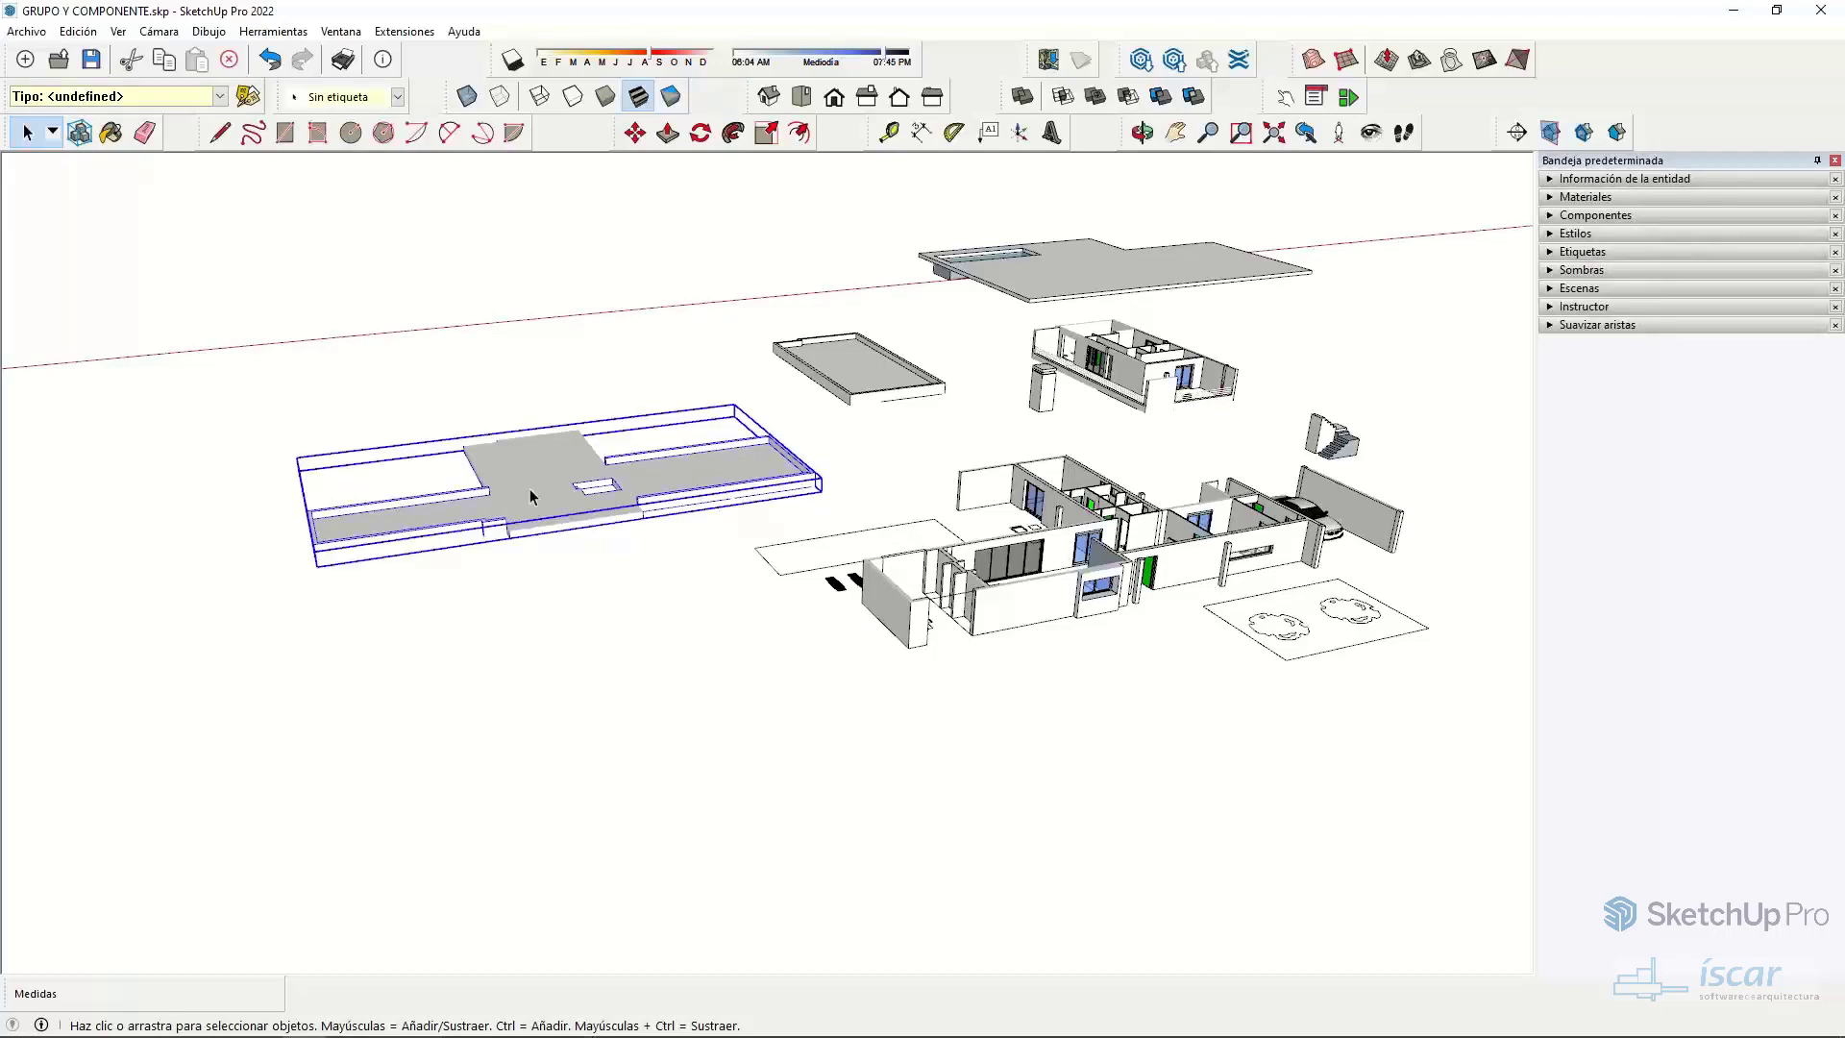
left_click(572, 604)
- Move the slab group by its front corner about 36 m onto the top of the ground-floor end wall
left_click(499, 470)
key("m")
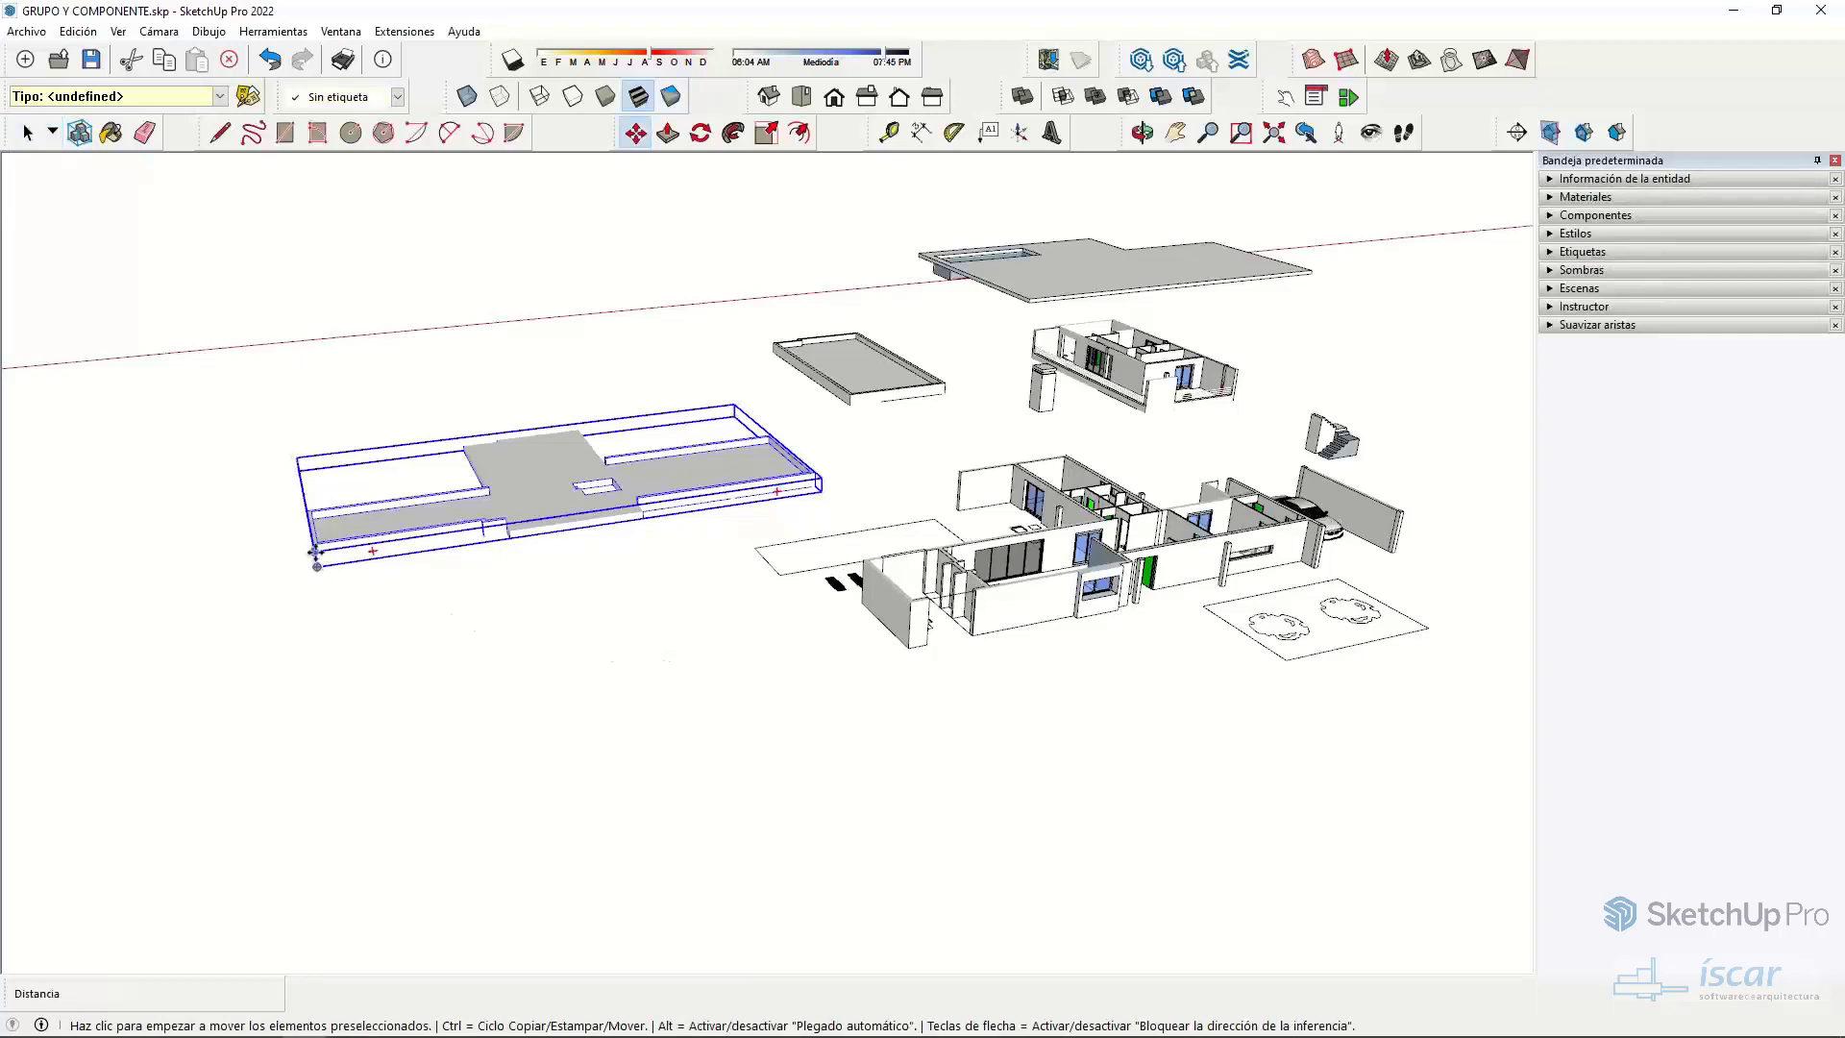
left_click(316, 553)
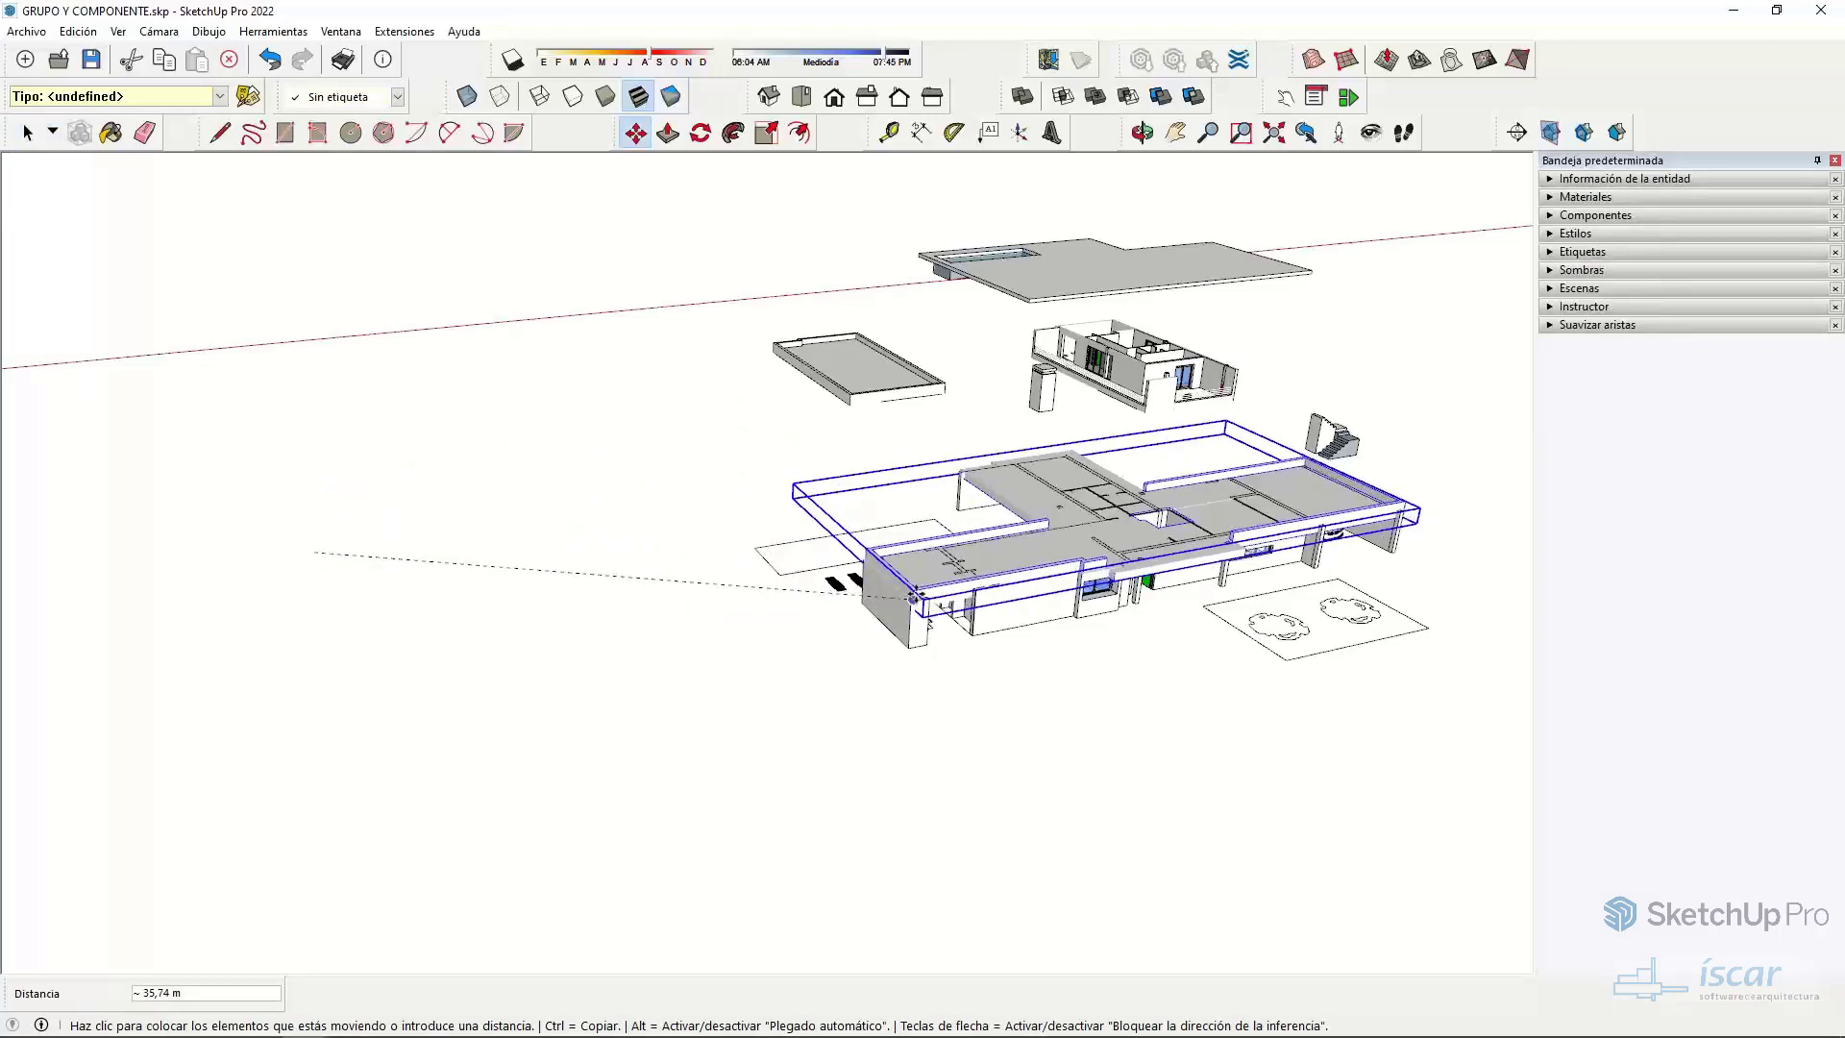
scroll(913, 597, "up", 5)
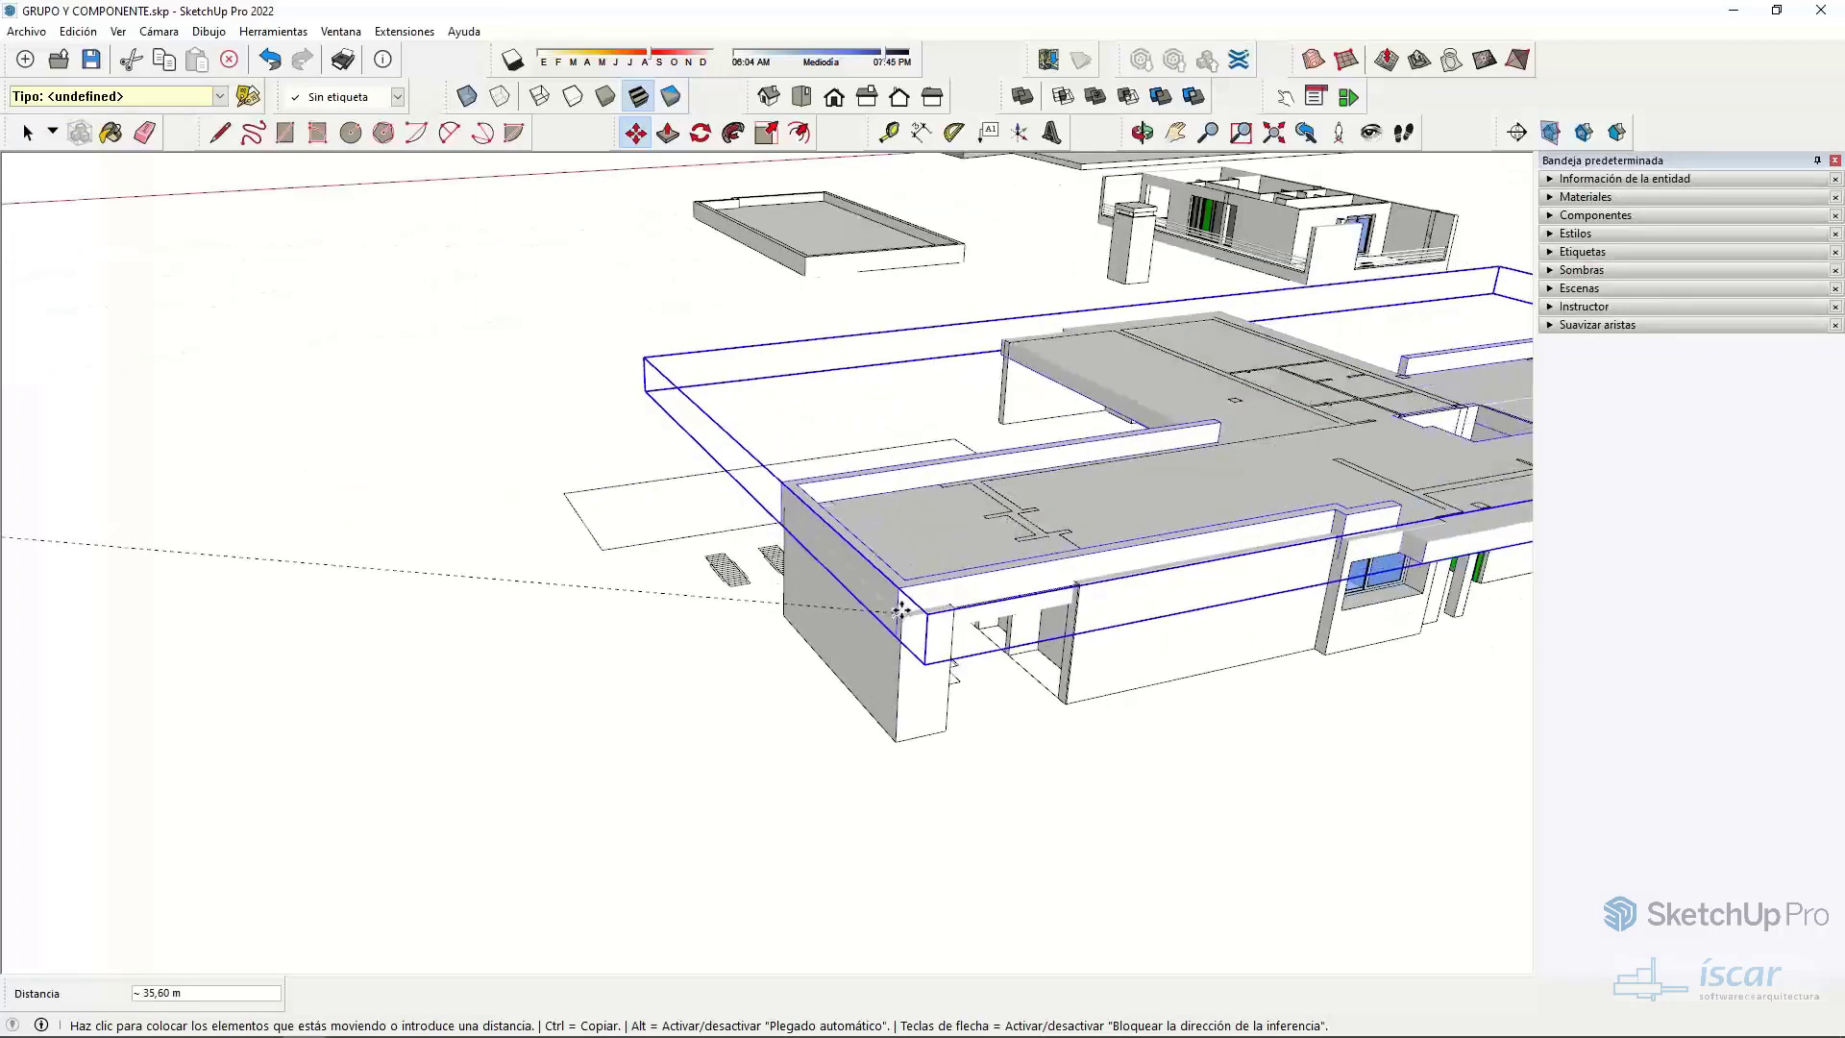
left_click(900, 609)
scroll(903, 610, "down", 5)
key("space")
left_click(1140, 774)
- Move the slab group about 25 m off the ground-floor walls, picking it up at its garage-end corner
middle_click_drag(1141, 774, 365, 694)
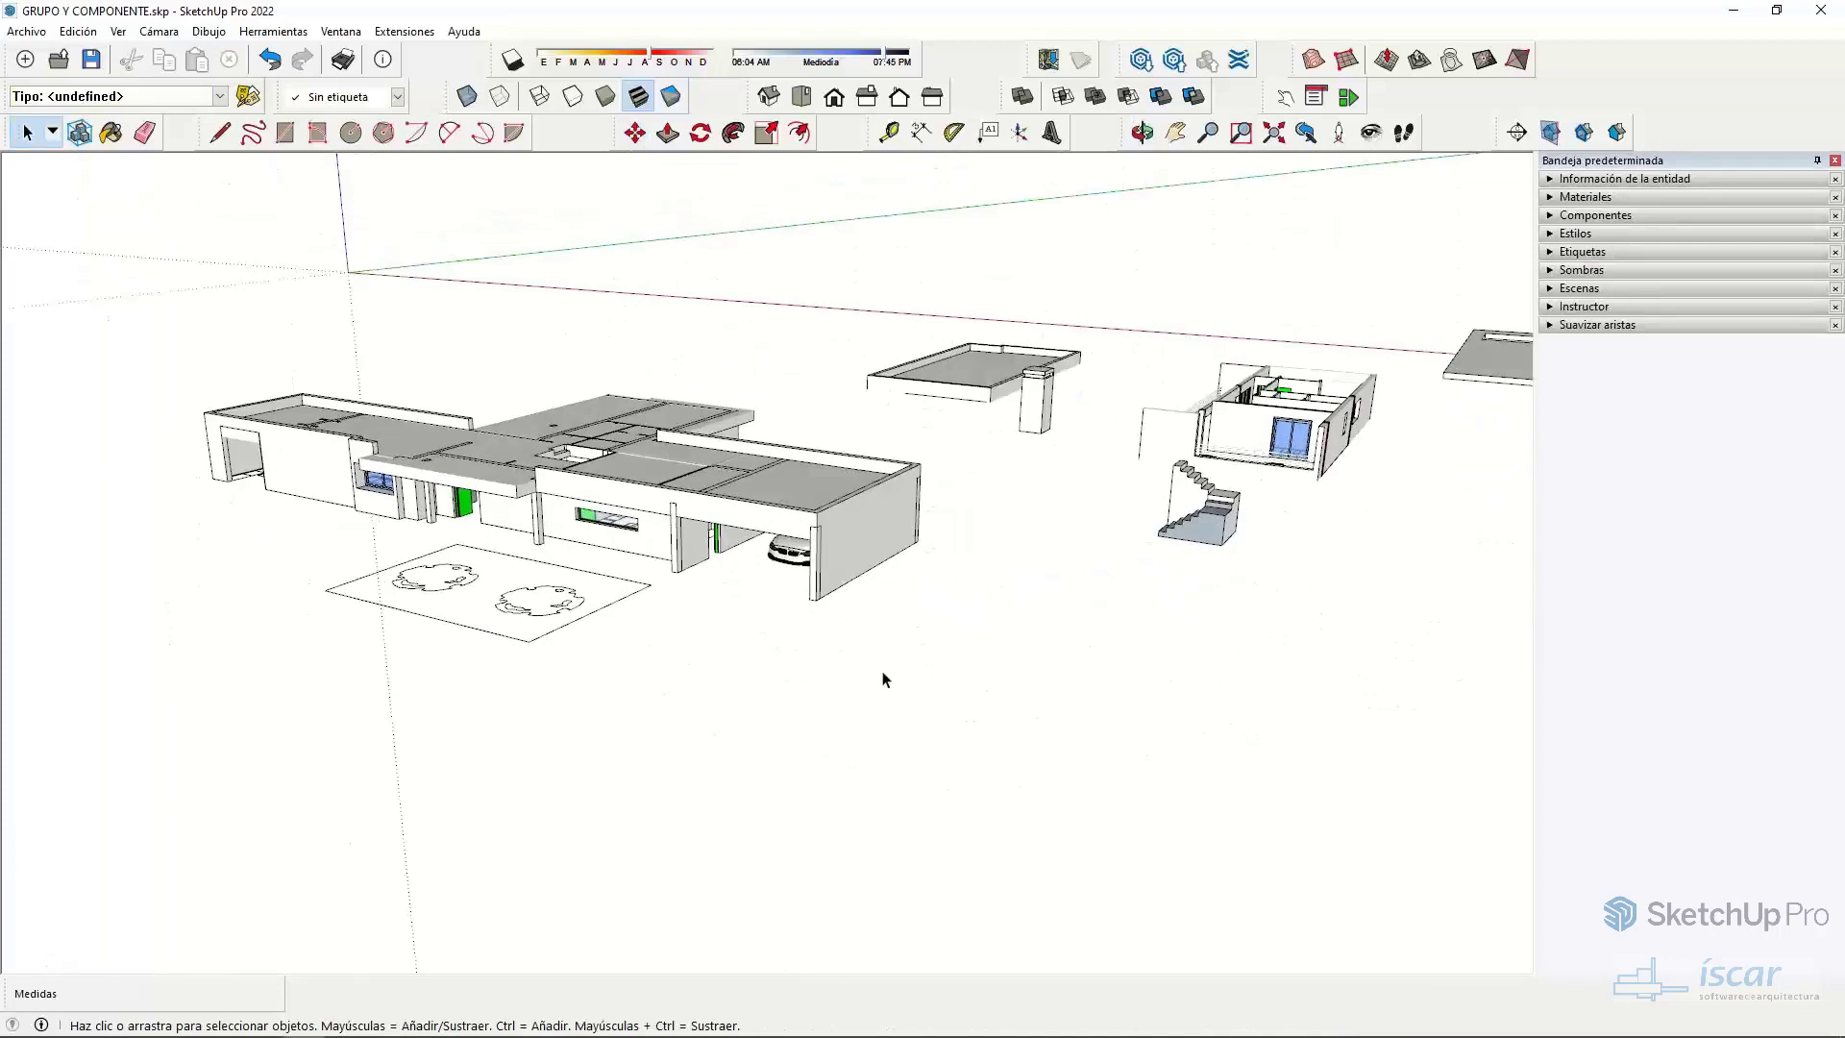
left_click(643, 497)
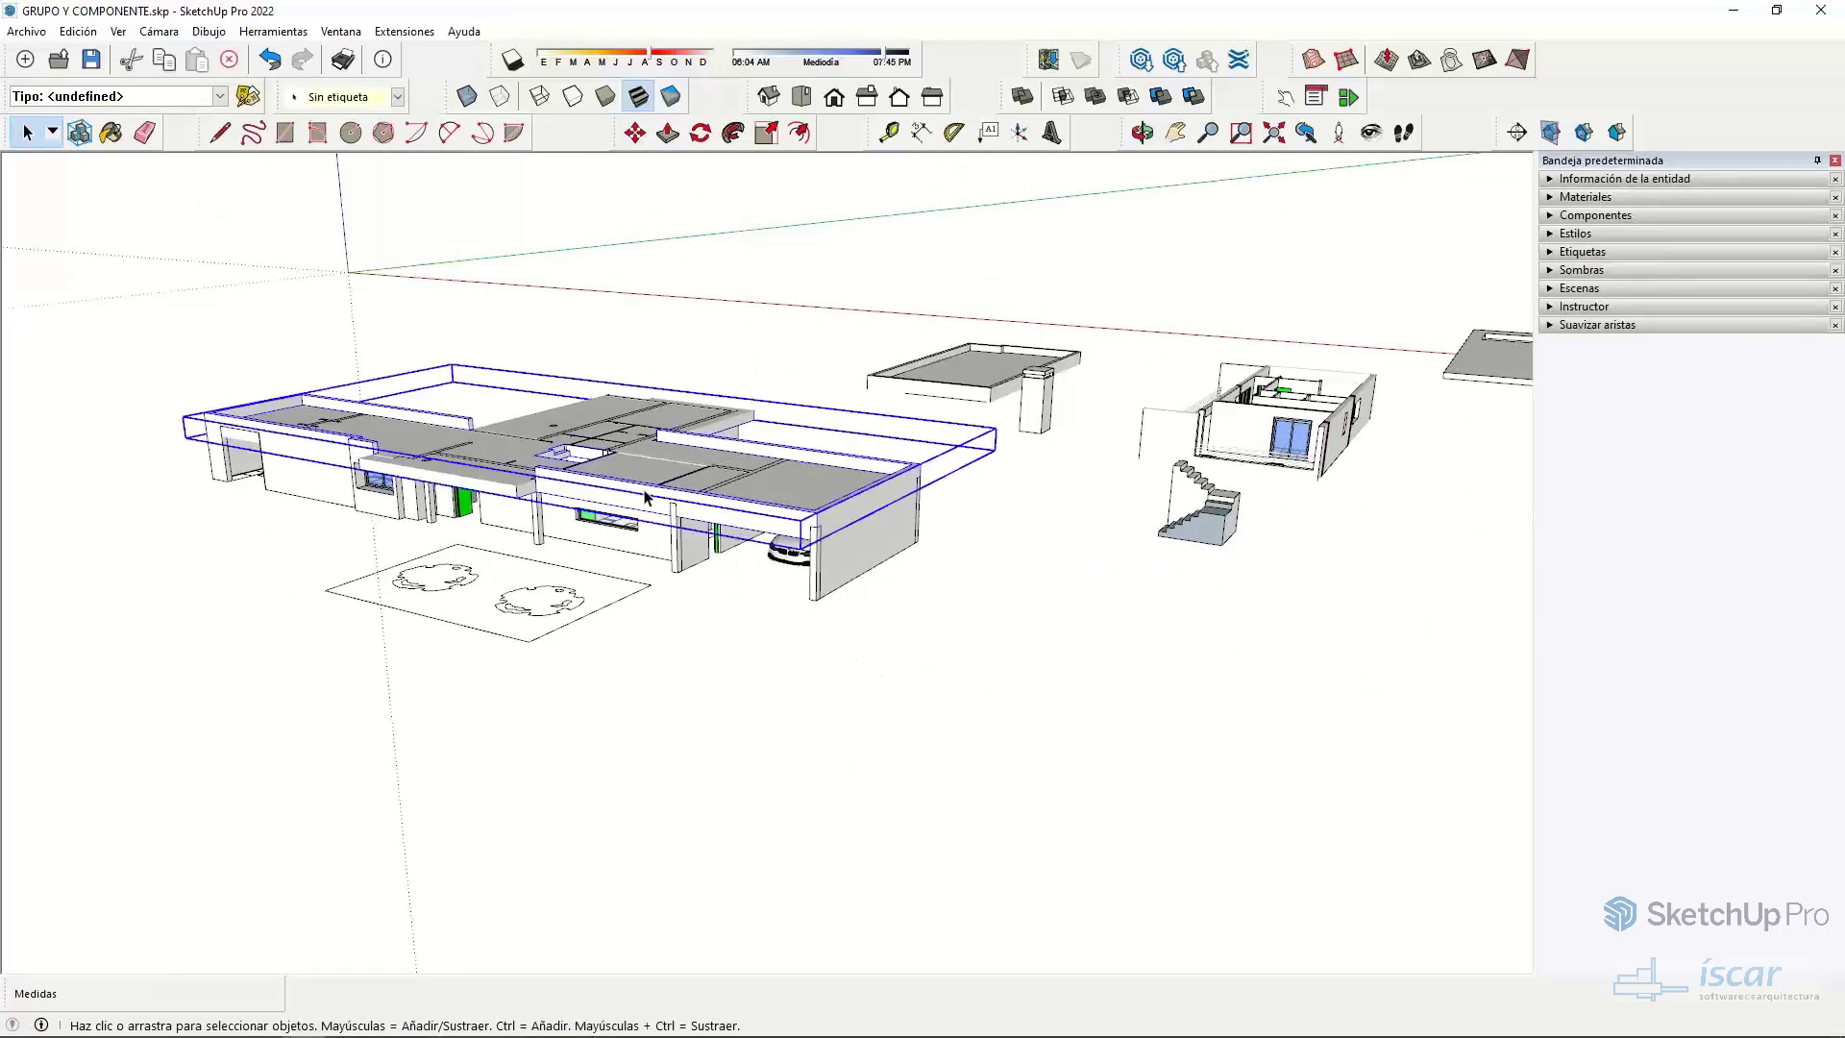
key("m")
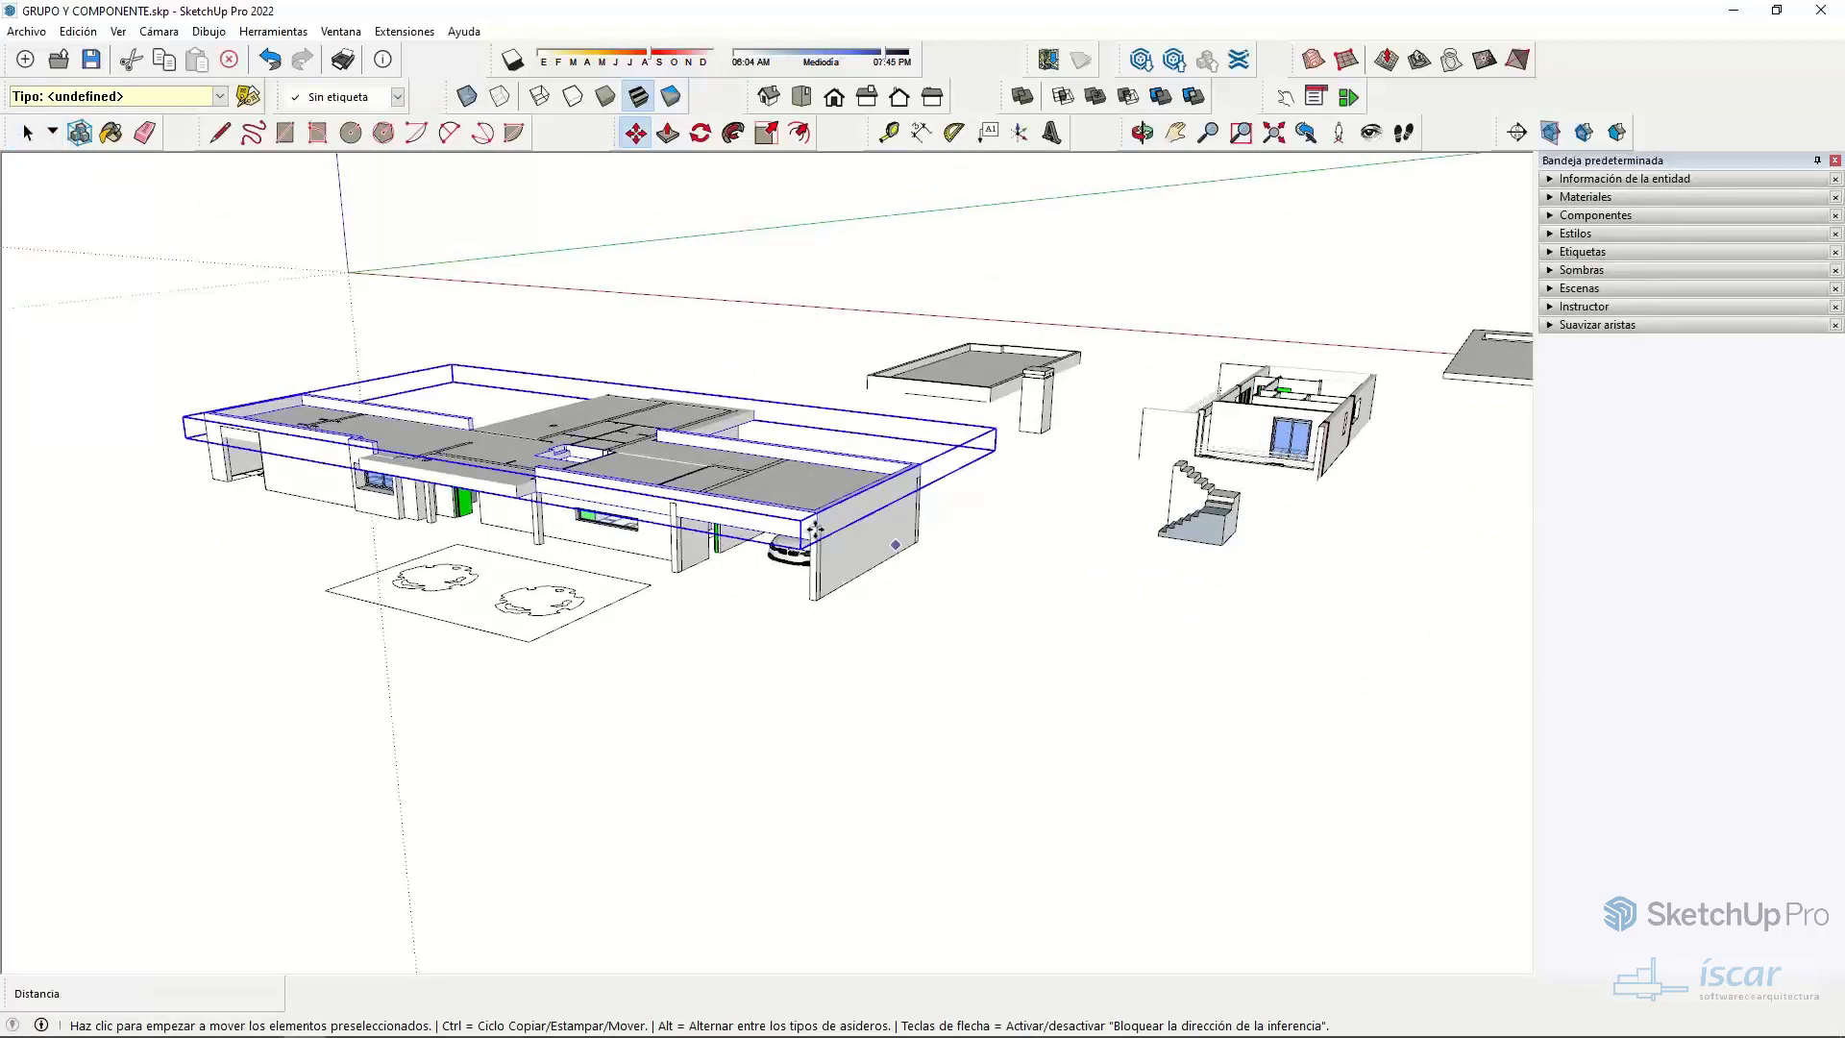
left_click(817, 506)
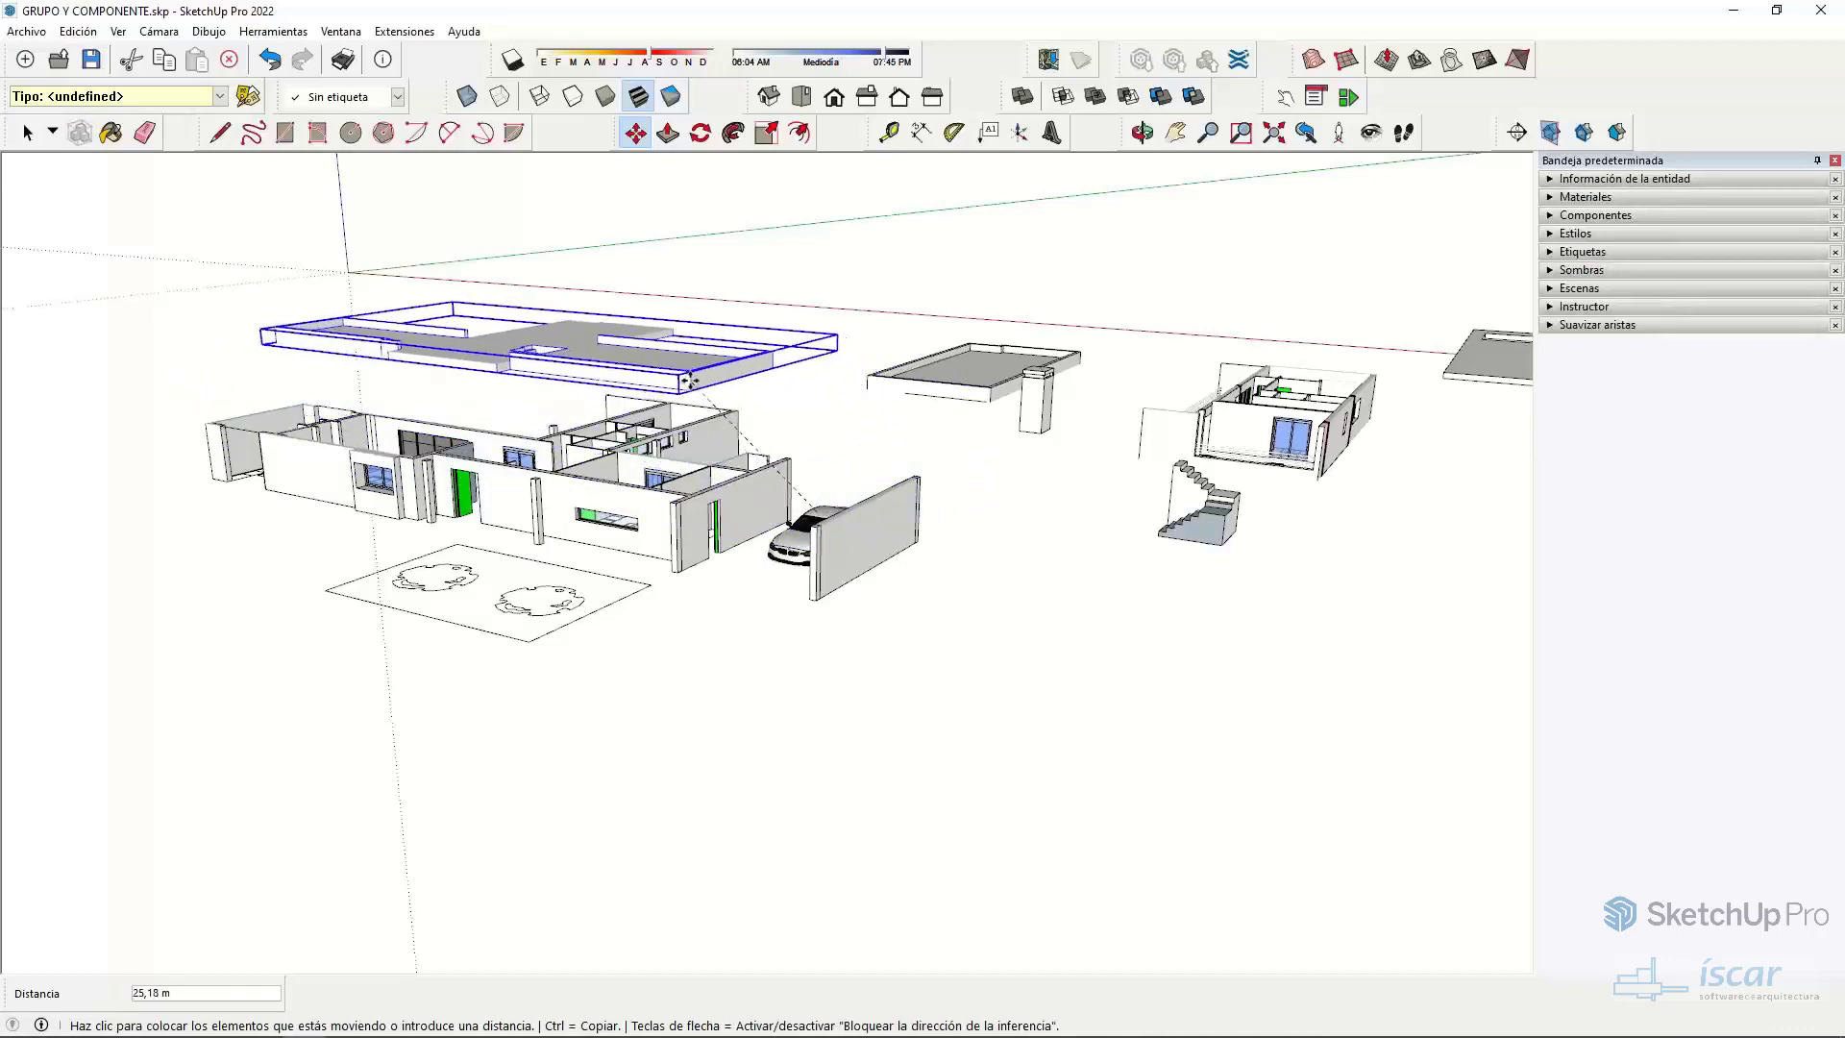
middle_click_drag(690, 382, 700, 408)
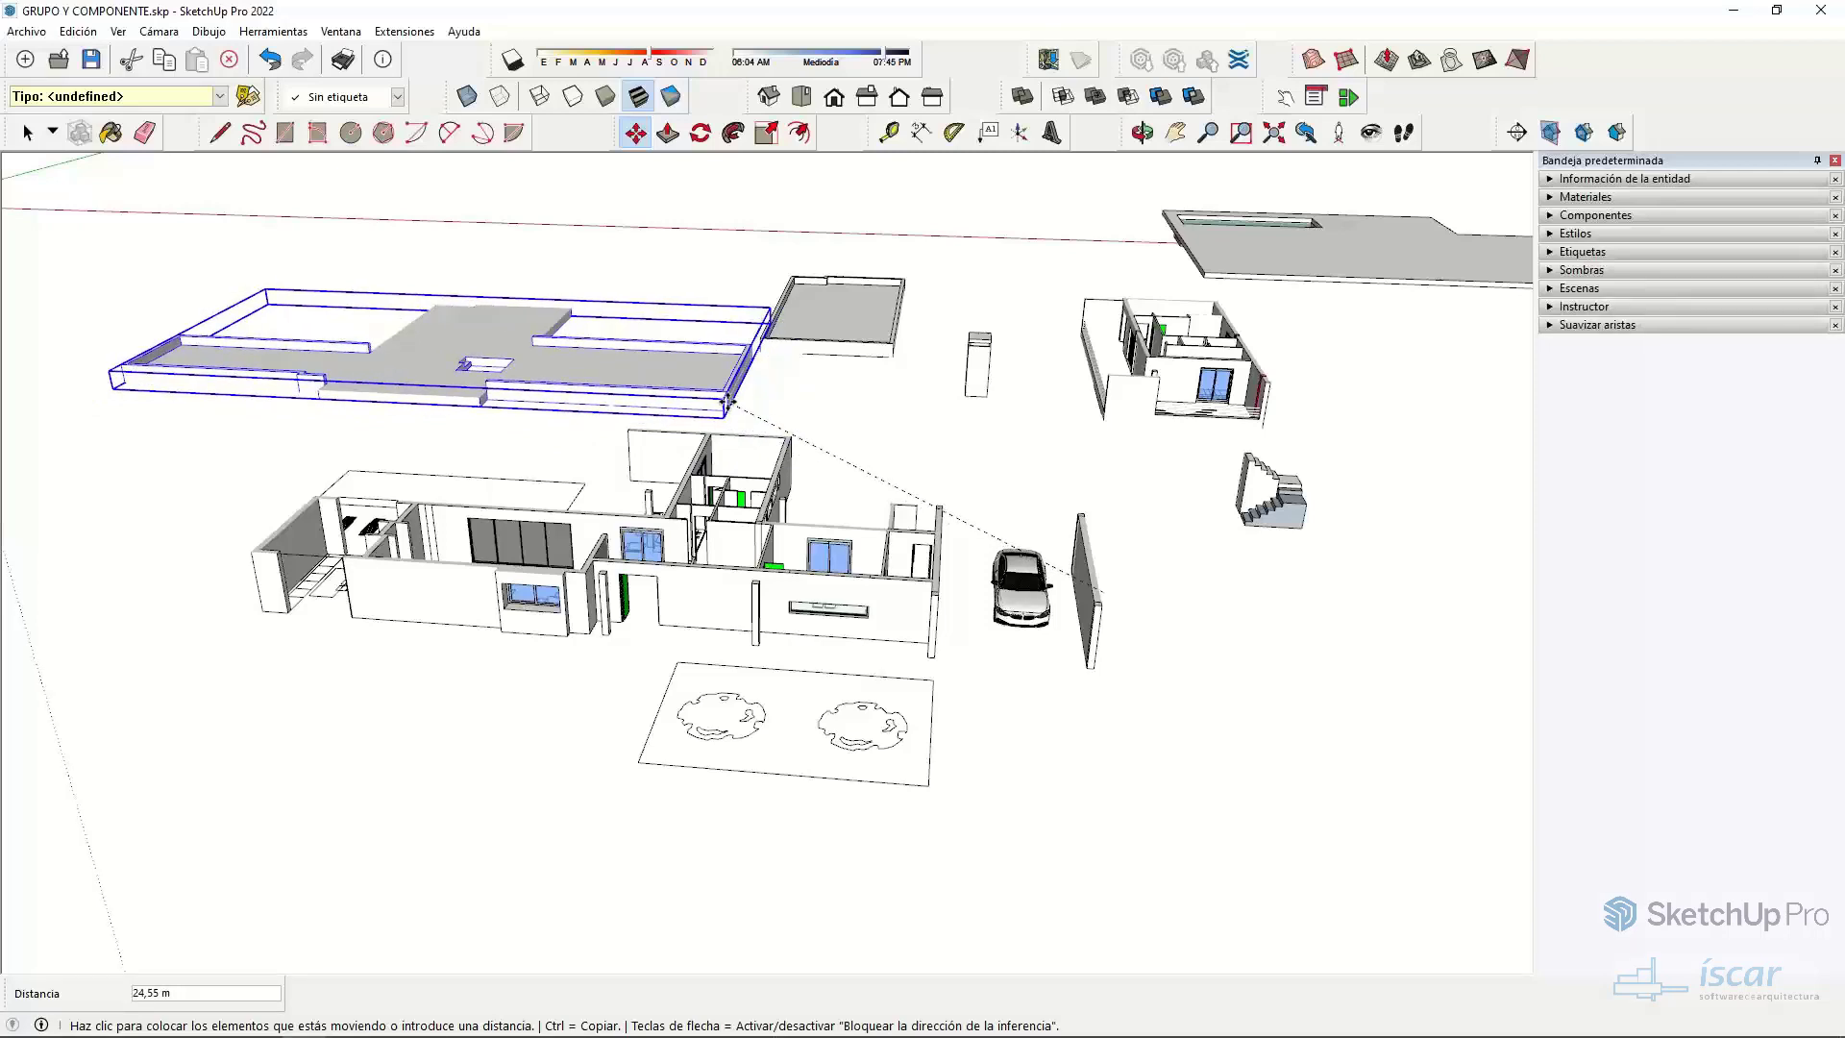
left_click(727, 403)
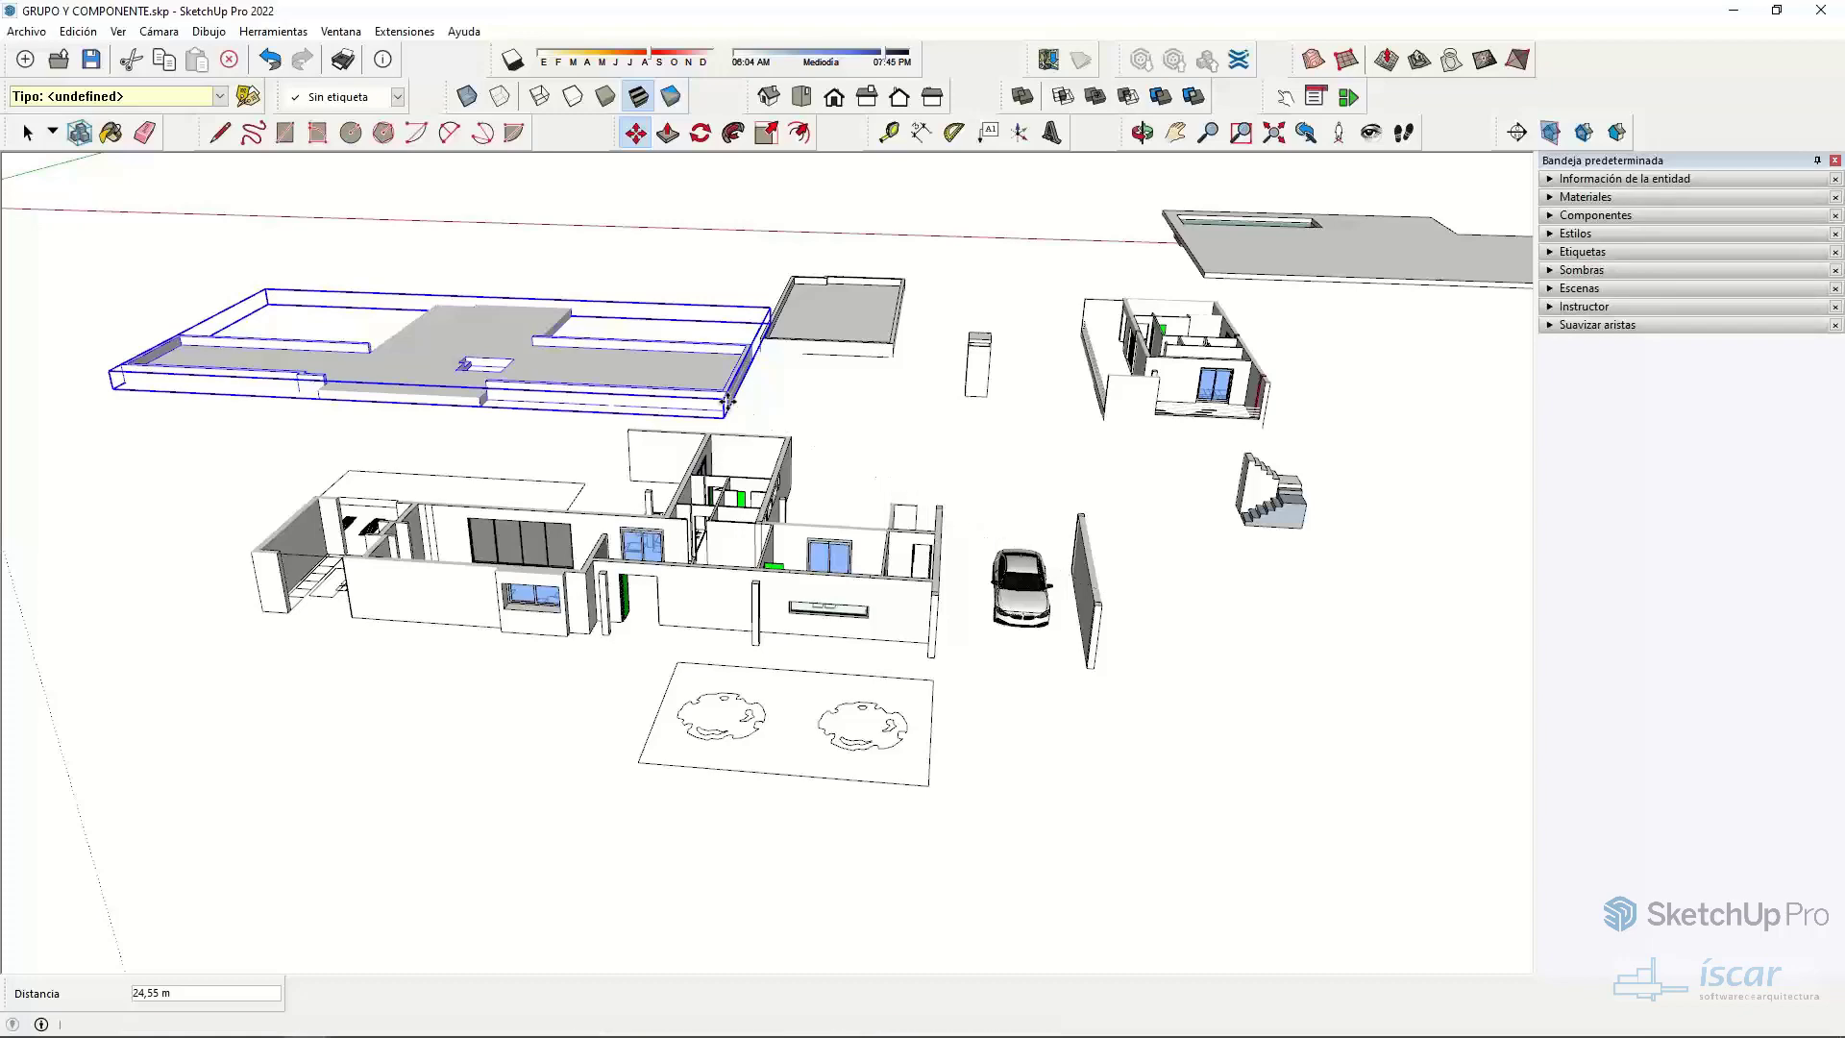
- Move the slab group about 25 m back onto the ground-floor walls, picking it up at its front garage-end corner
left_click(727, 410)
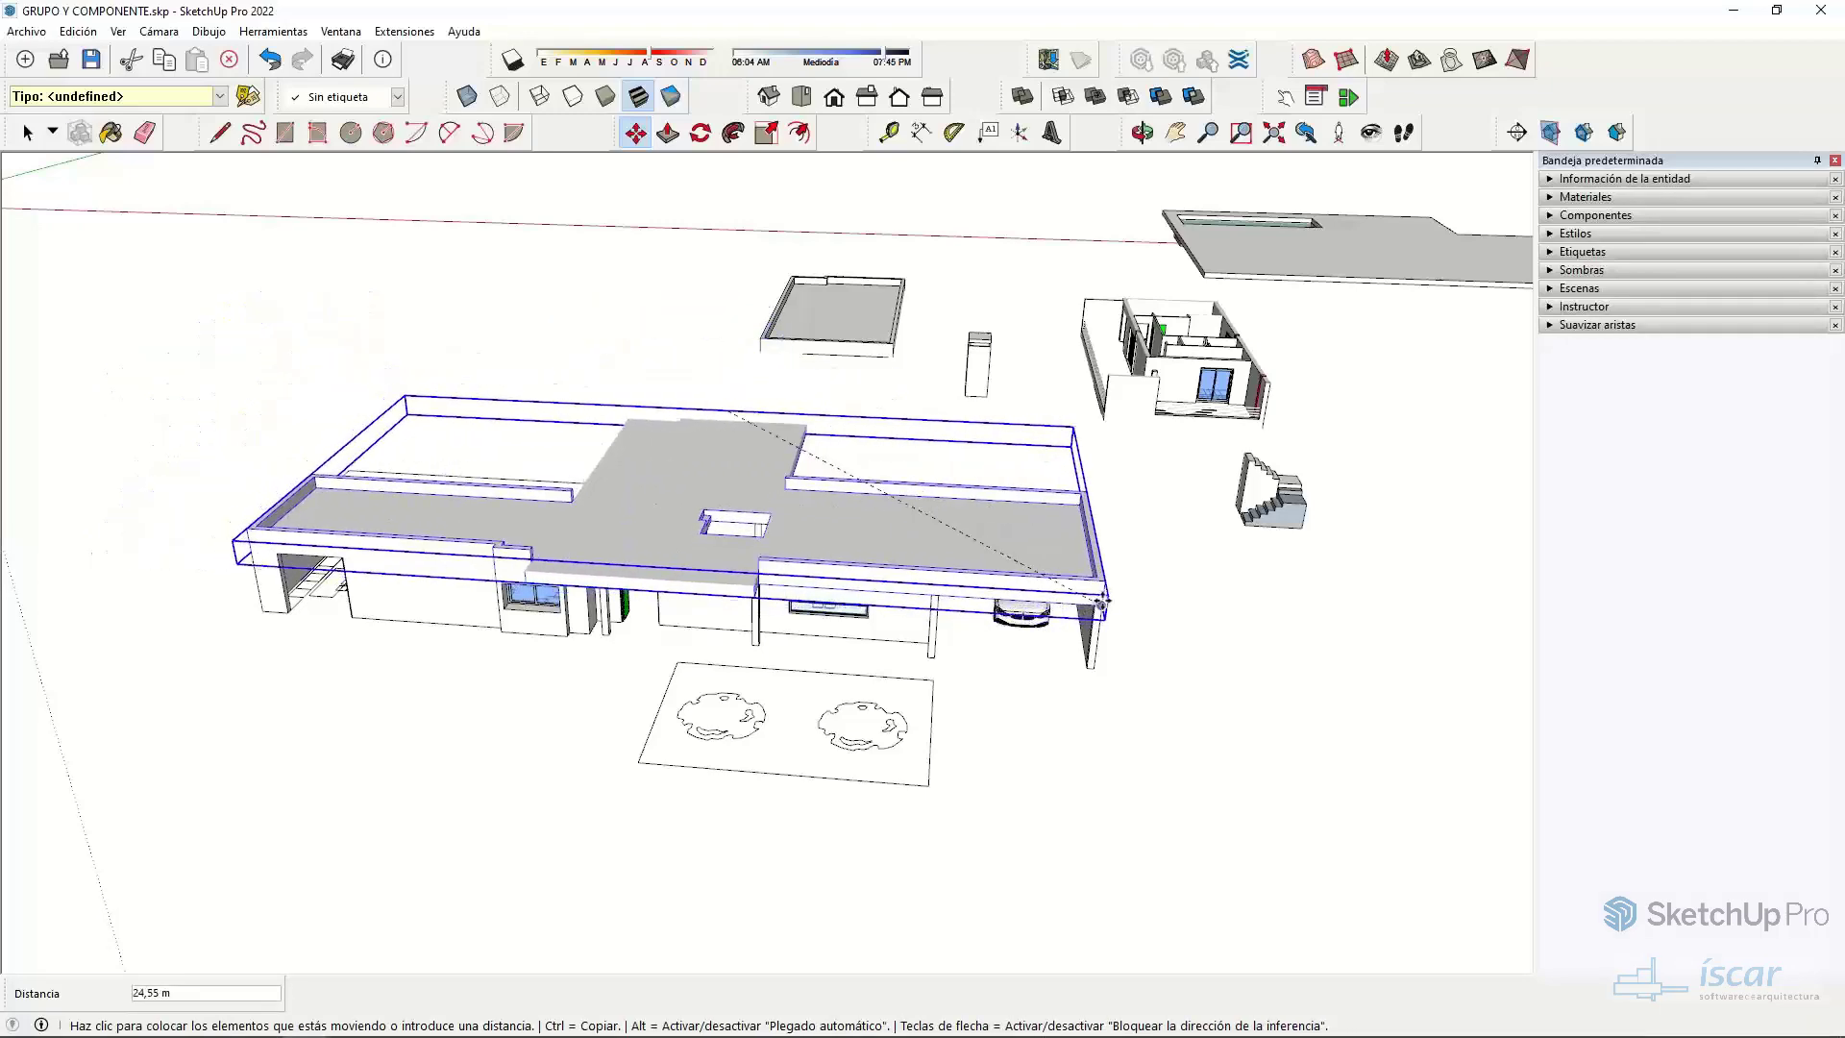
left_click(1110, 607)
key("space")
left_click(1305, 737)
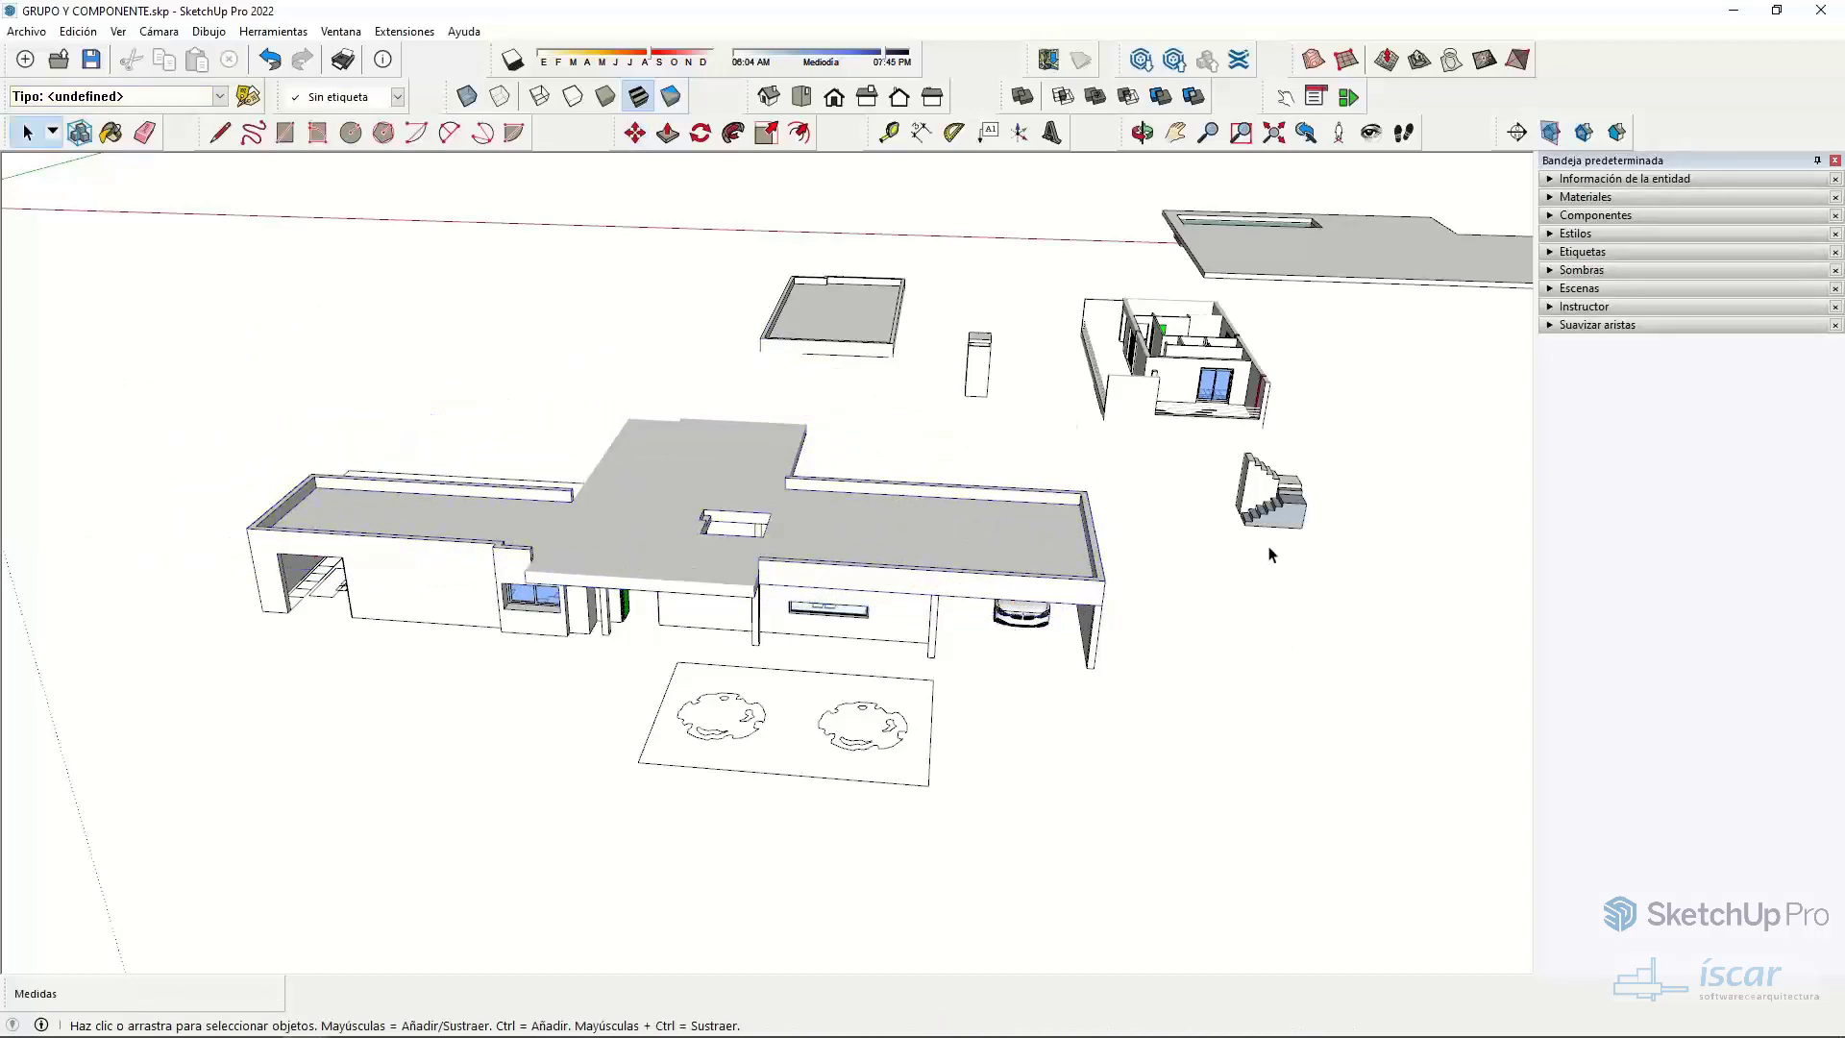
- Move the base slab with the pool by its rear pool-side corner about 84 m, placing it under the ground-floor walls
middle_click_drag(1271, 560, 1215, 413)
left_click(1331, 306)
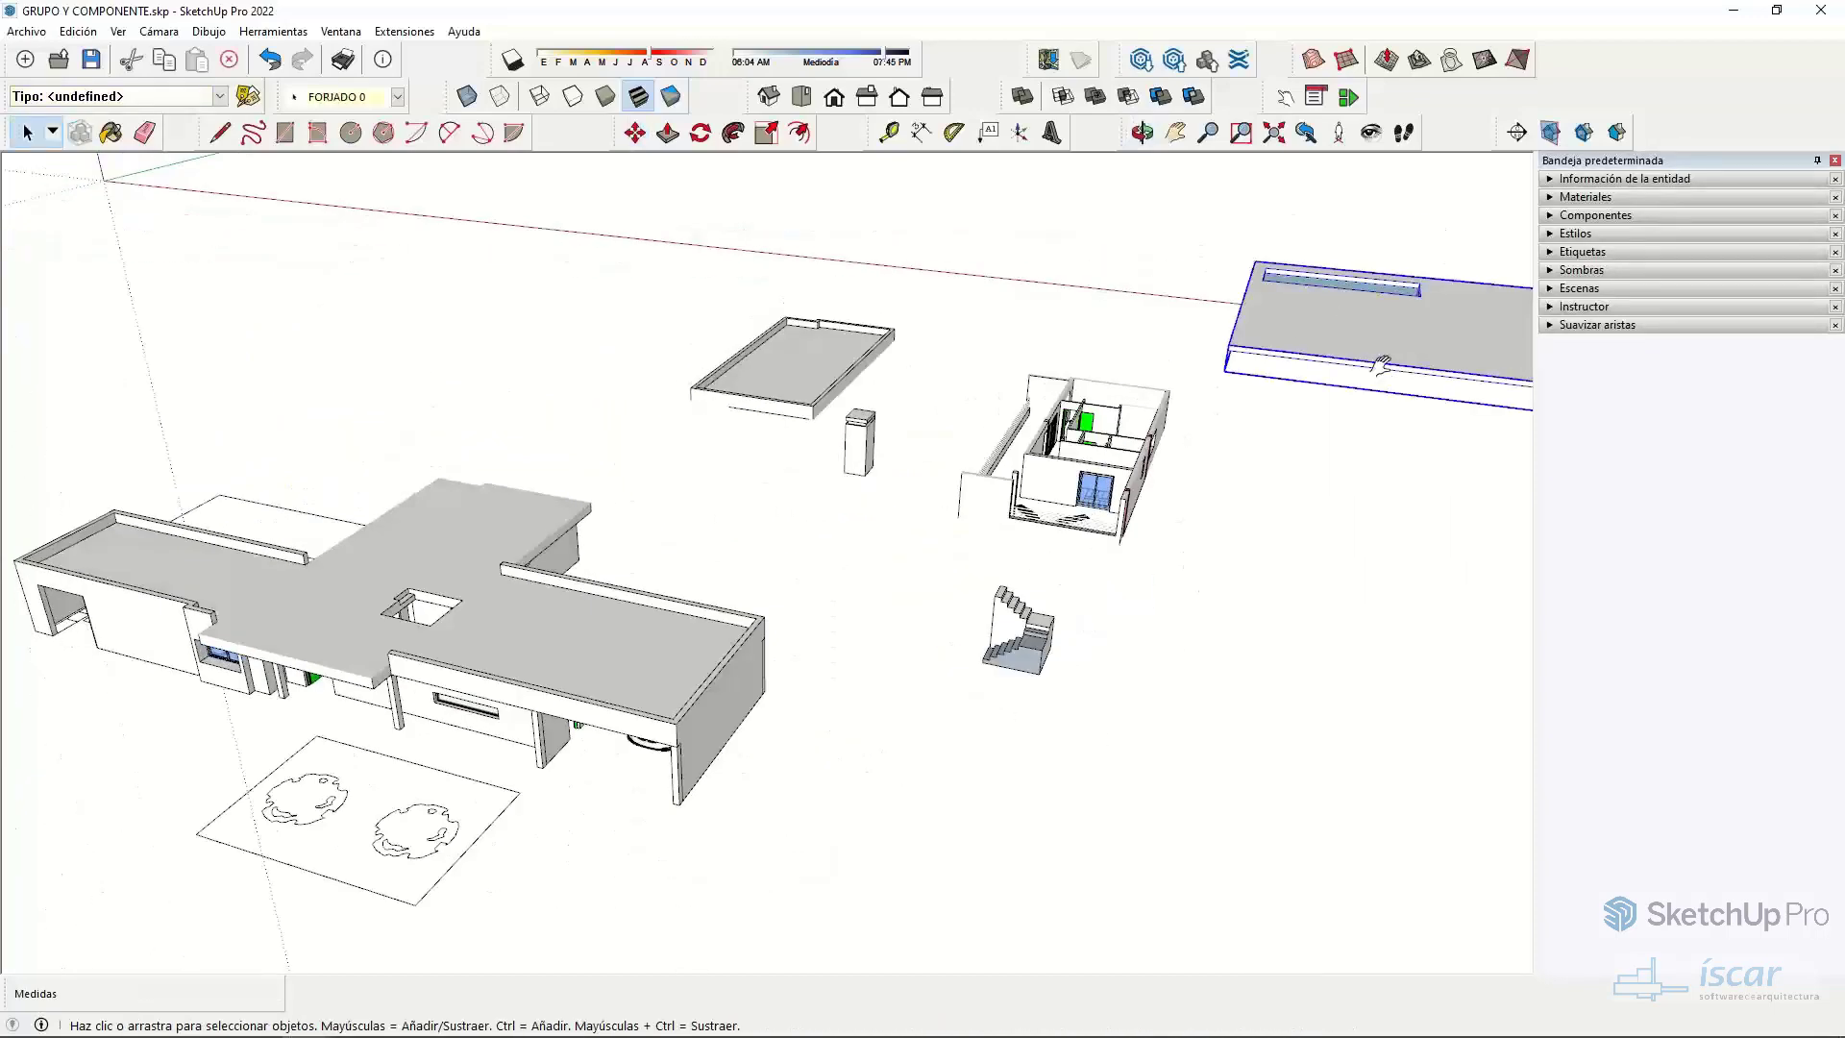
middle_click_drag(1331, 306, 840, 593)
scroll(862, 396, "up", 2)
scroll(863, 399, "up", 2)
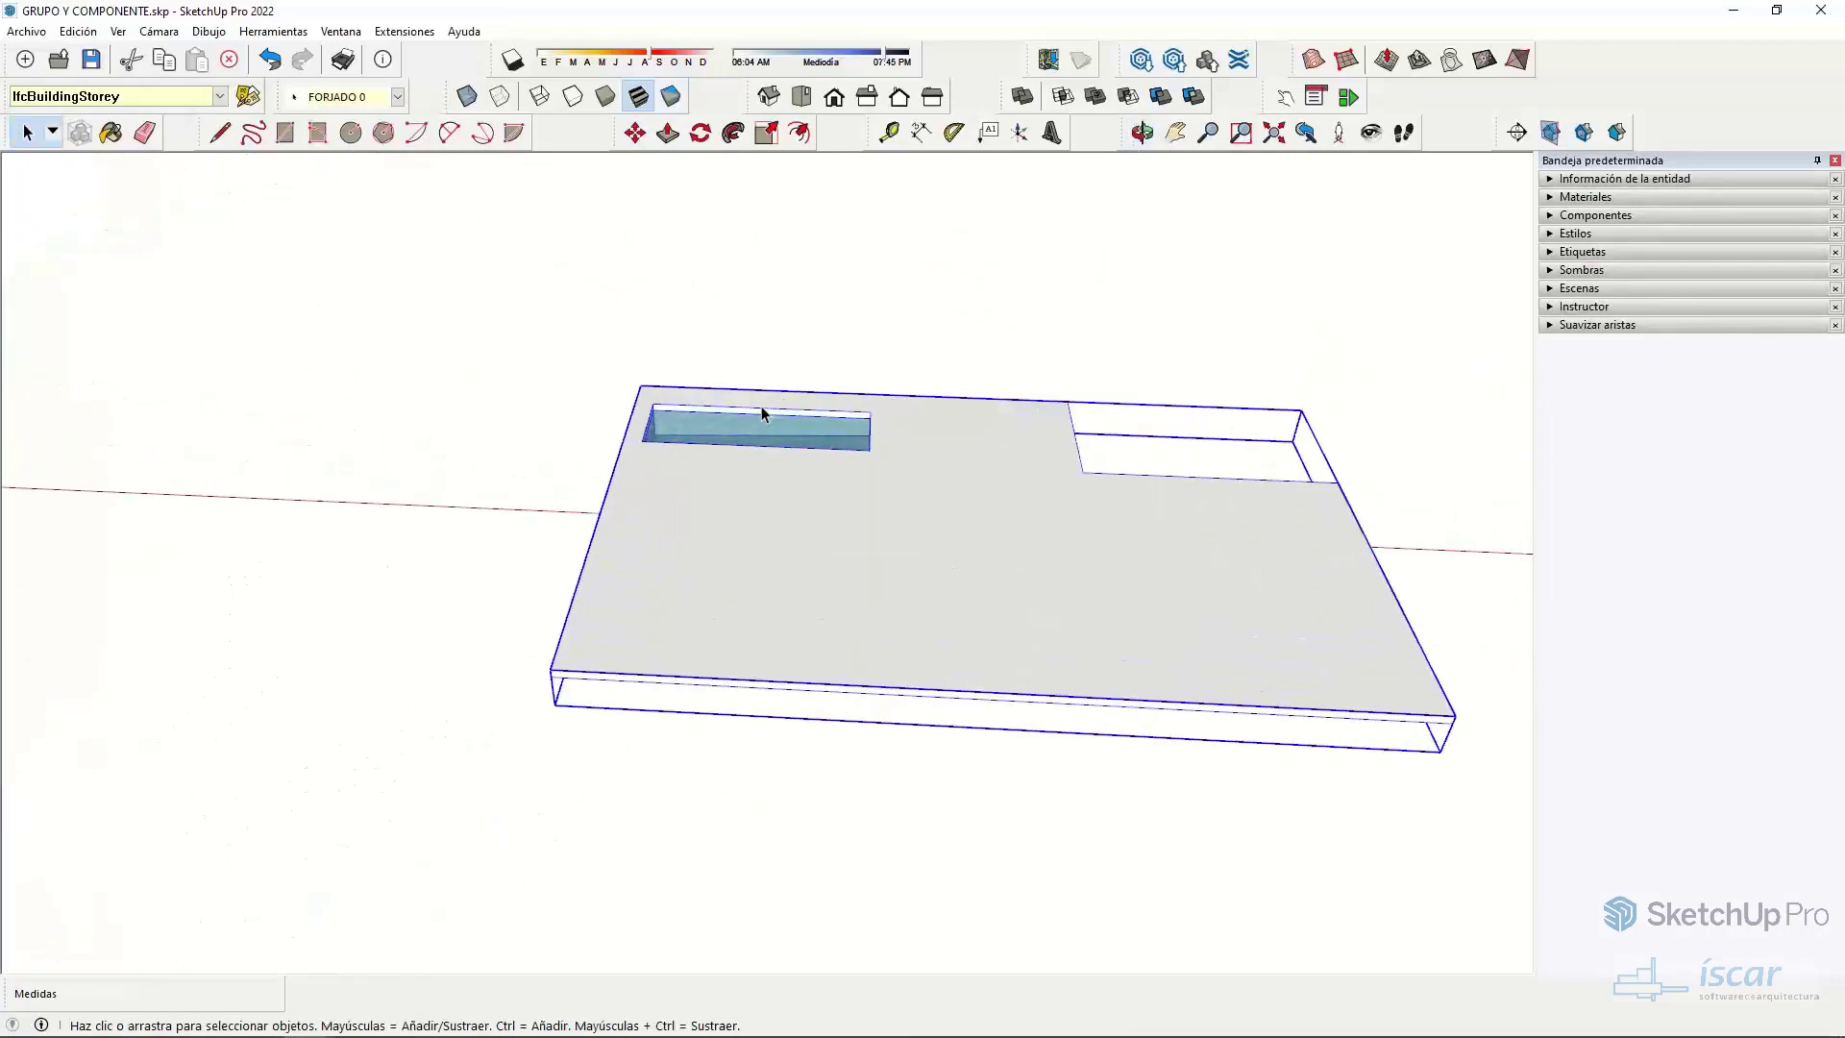
key("m")
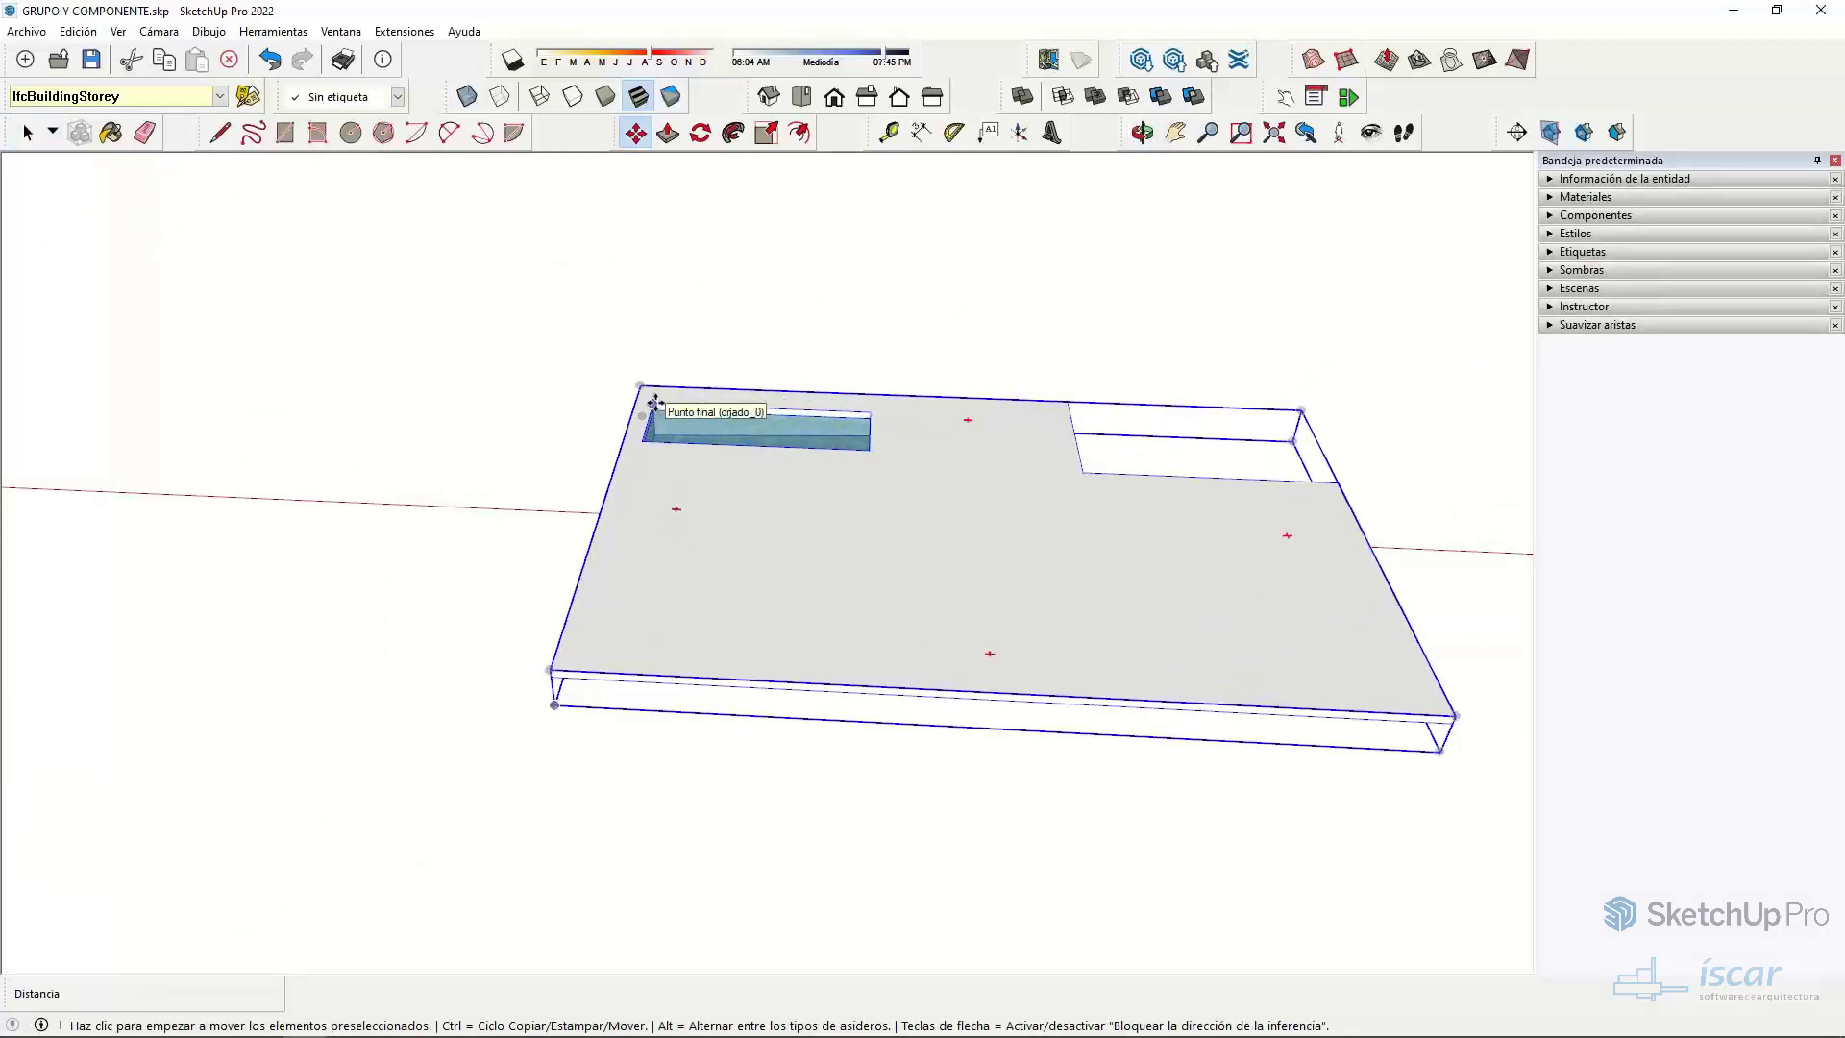
left_click(643, 396)
scroll(524, 367, "down", 5)
scroll(961, 557, "up", 5)
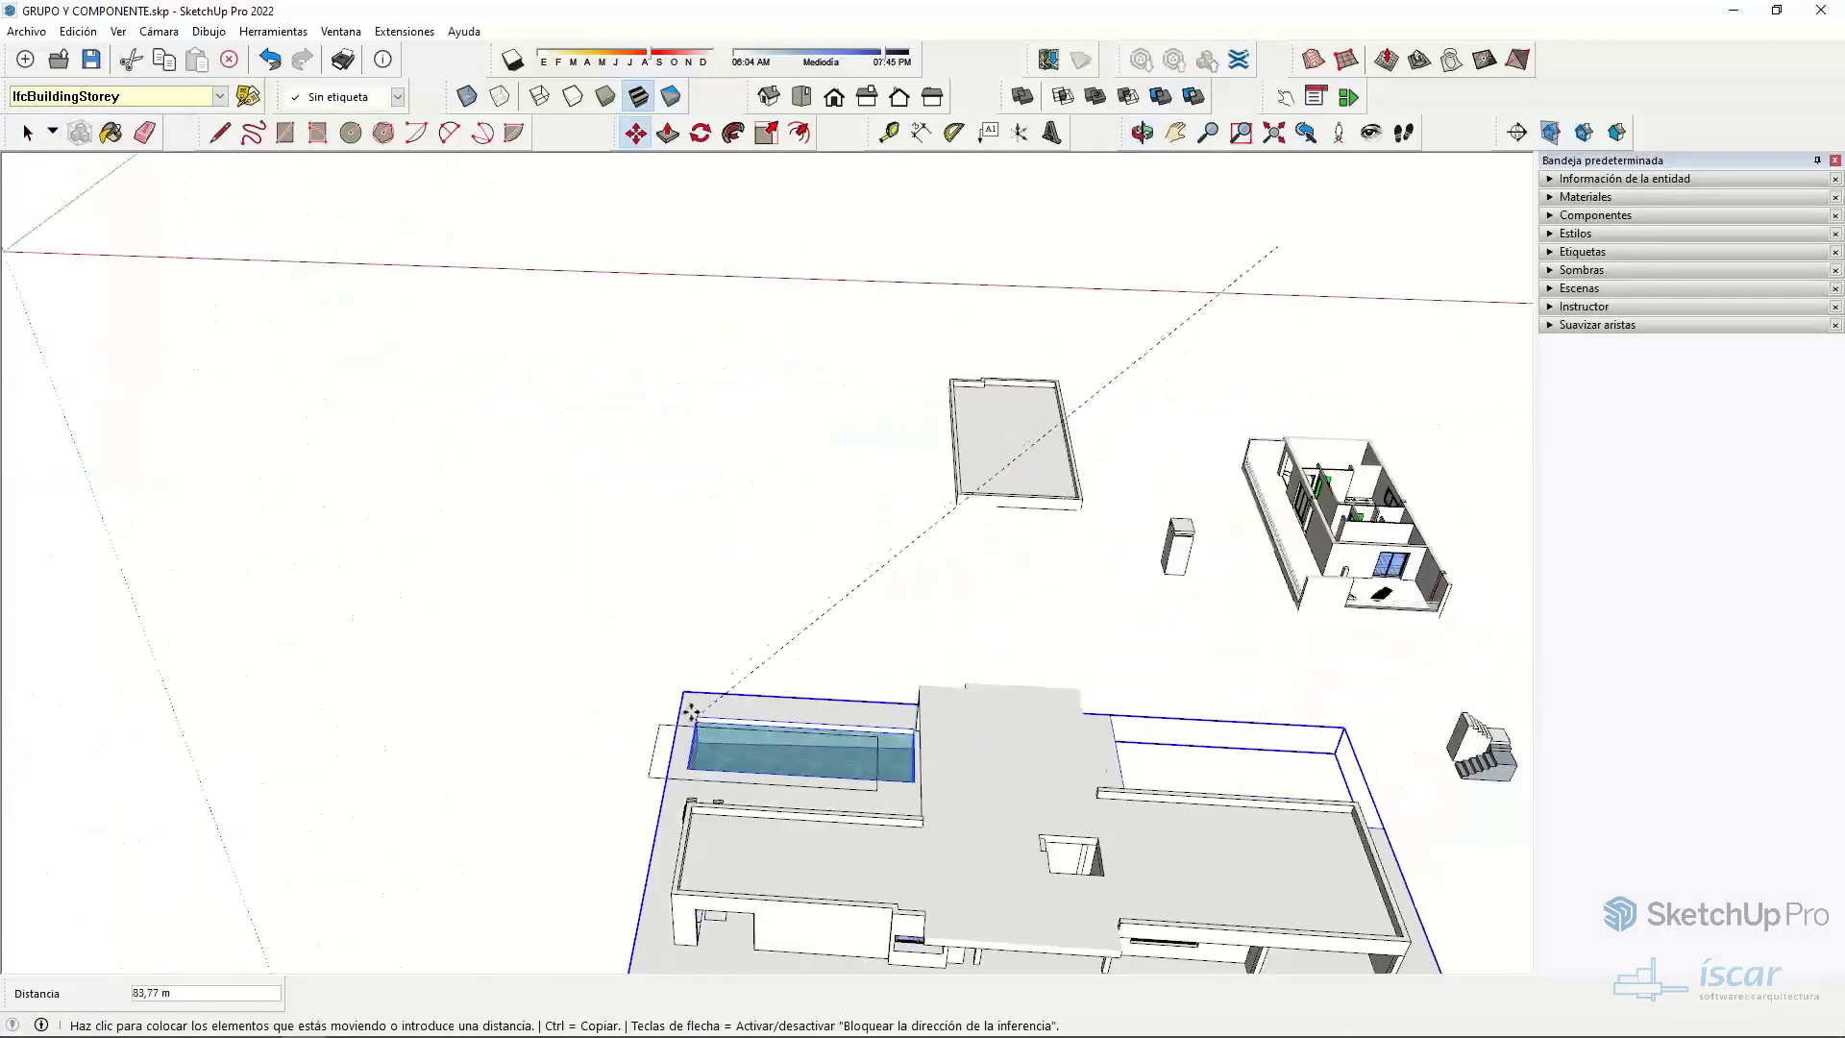
left_click(651, 716)
middle_click_drag(971, 746, 960, 577)
left_click(1091, 589)
- Move the upper-floor group by its lower front corner about 37 m onto the slab above the ground floor
middle_click_drag(1091, 589, 1133, 589)
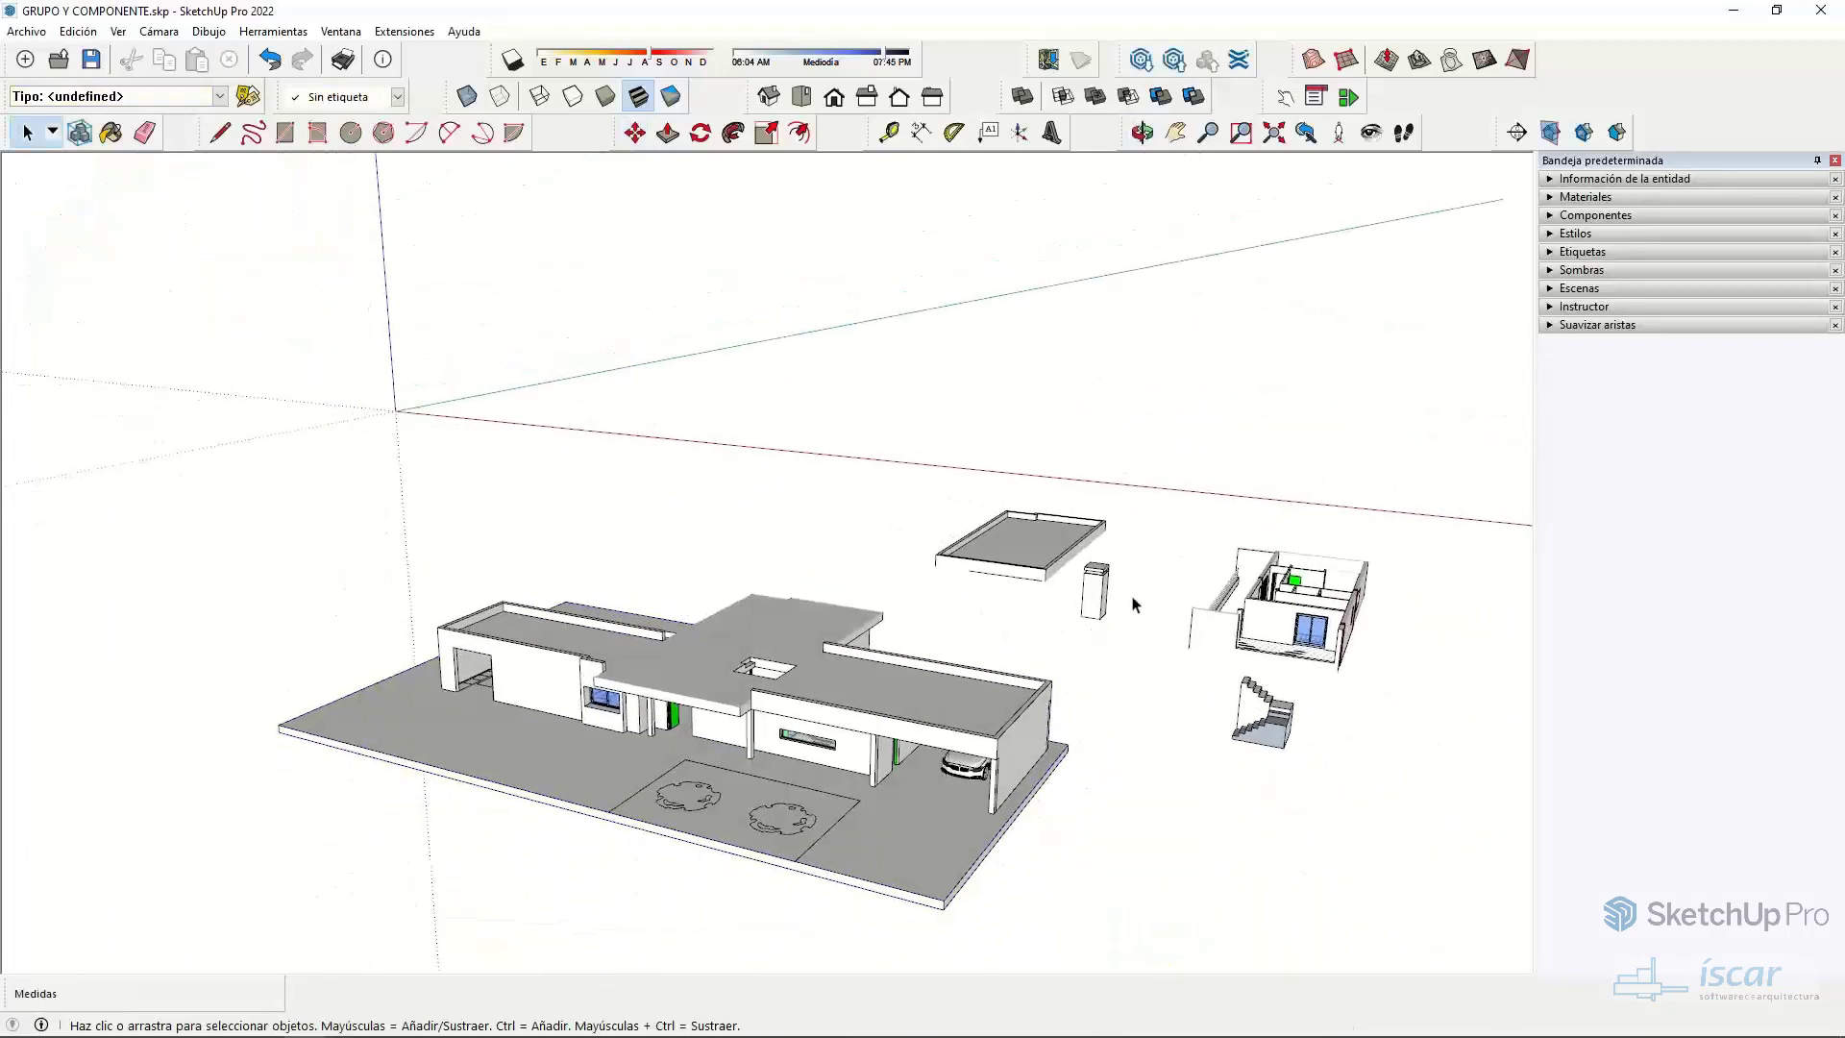
left_click(1244, 622)
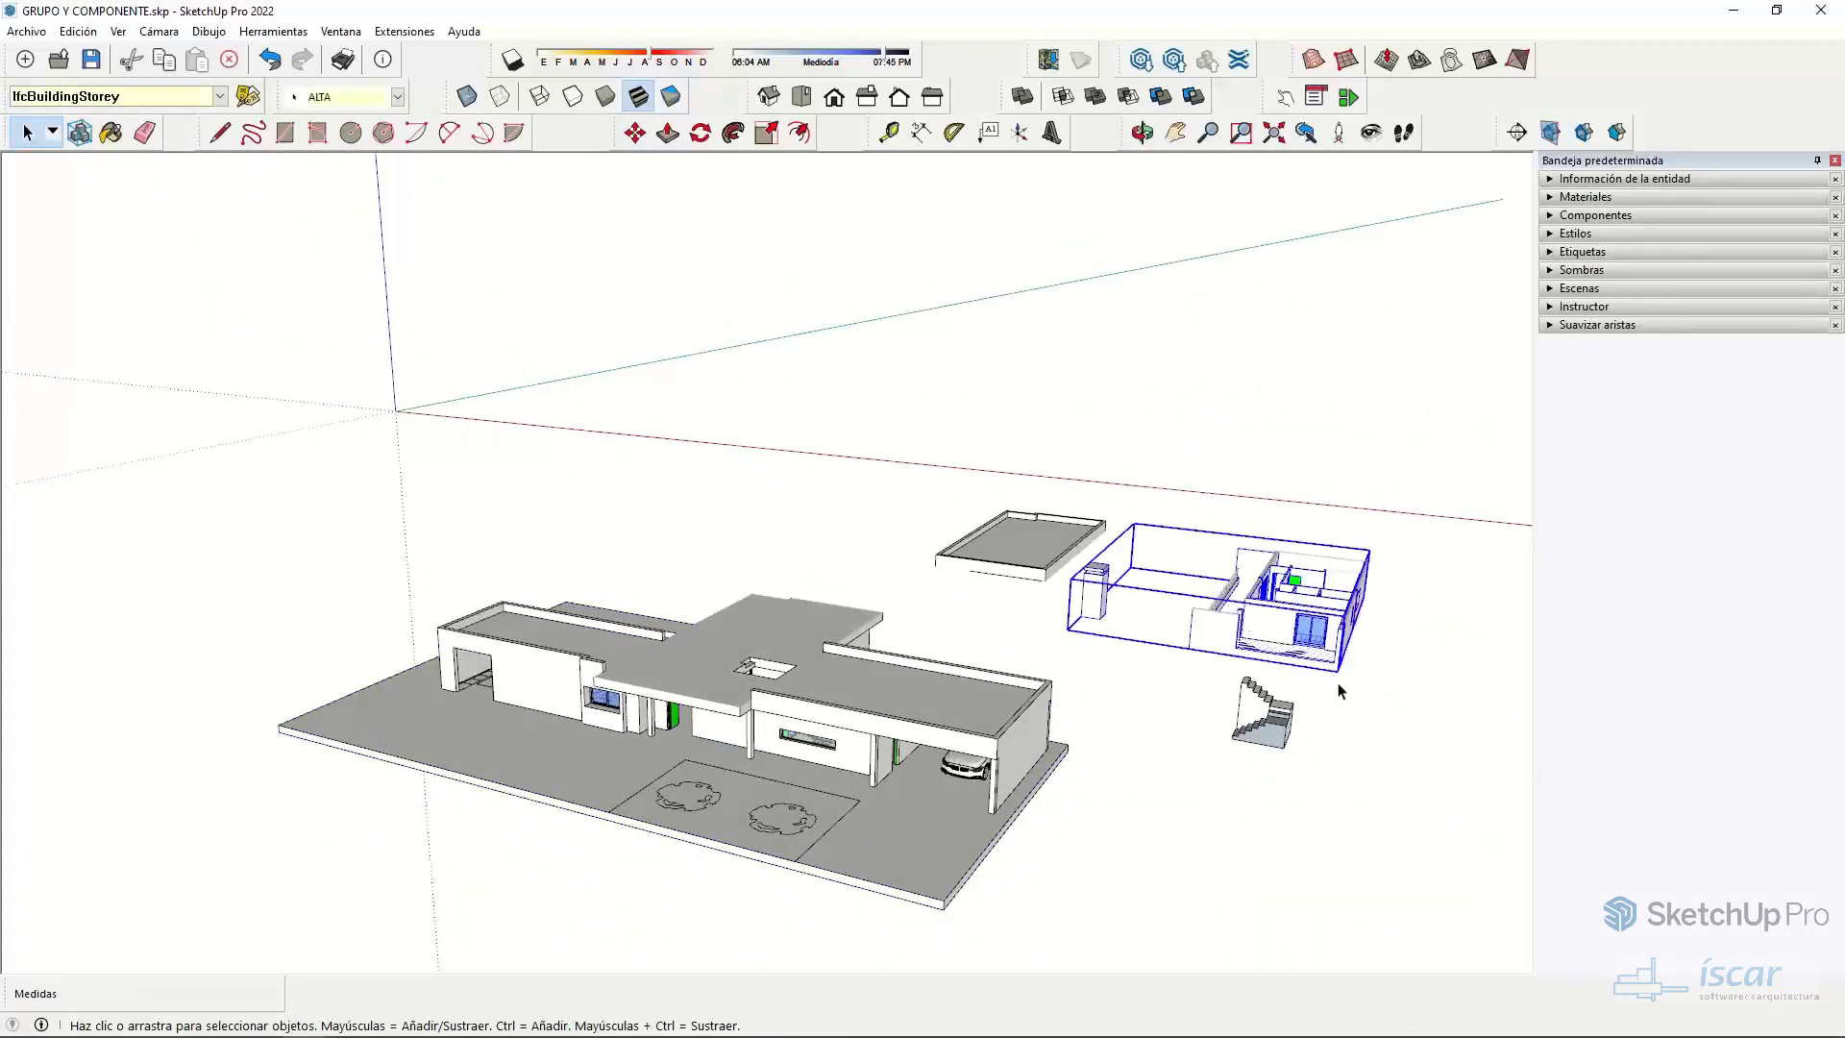
scroll(1341, 690, "up", 2)
key("m")
left_click(1341, 666)
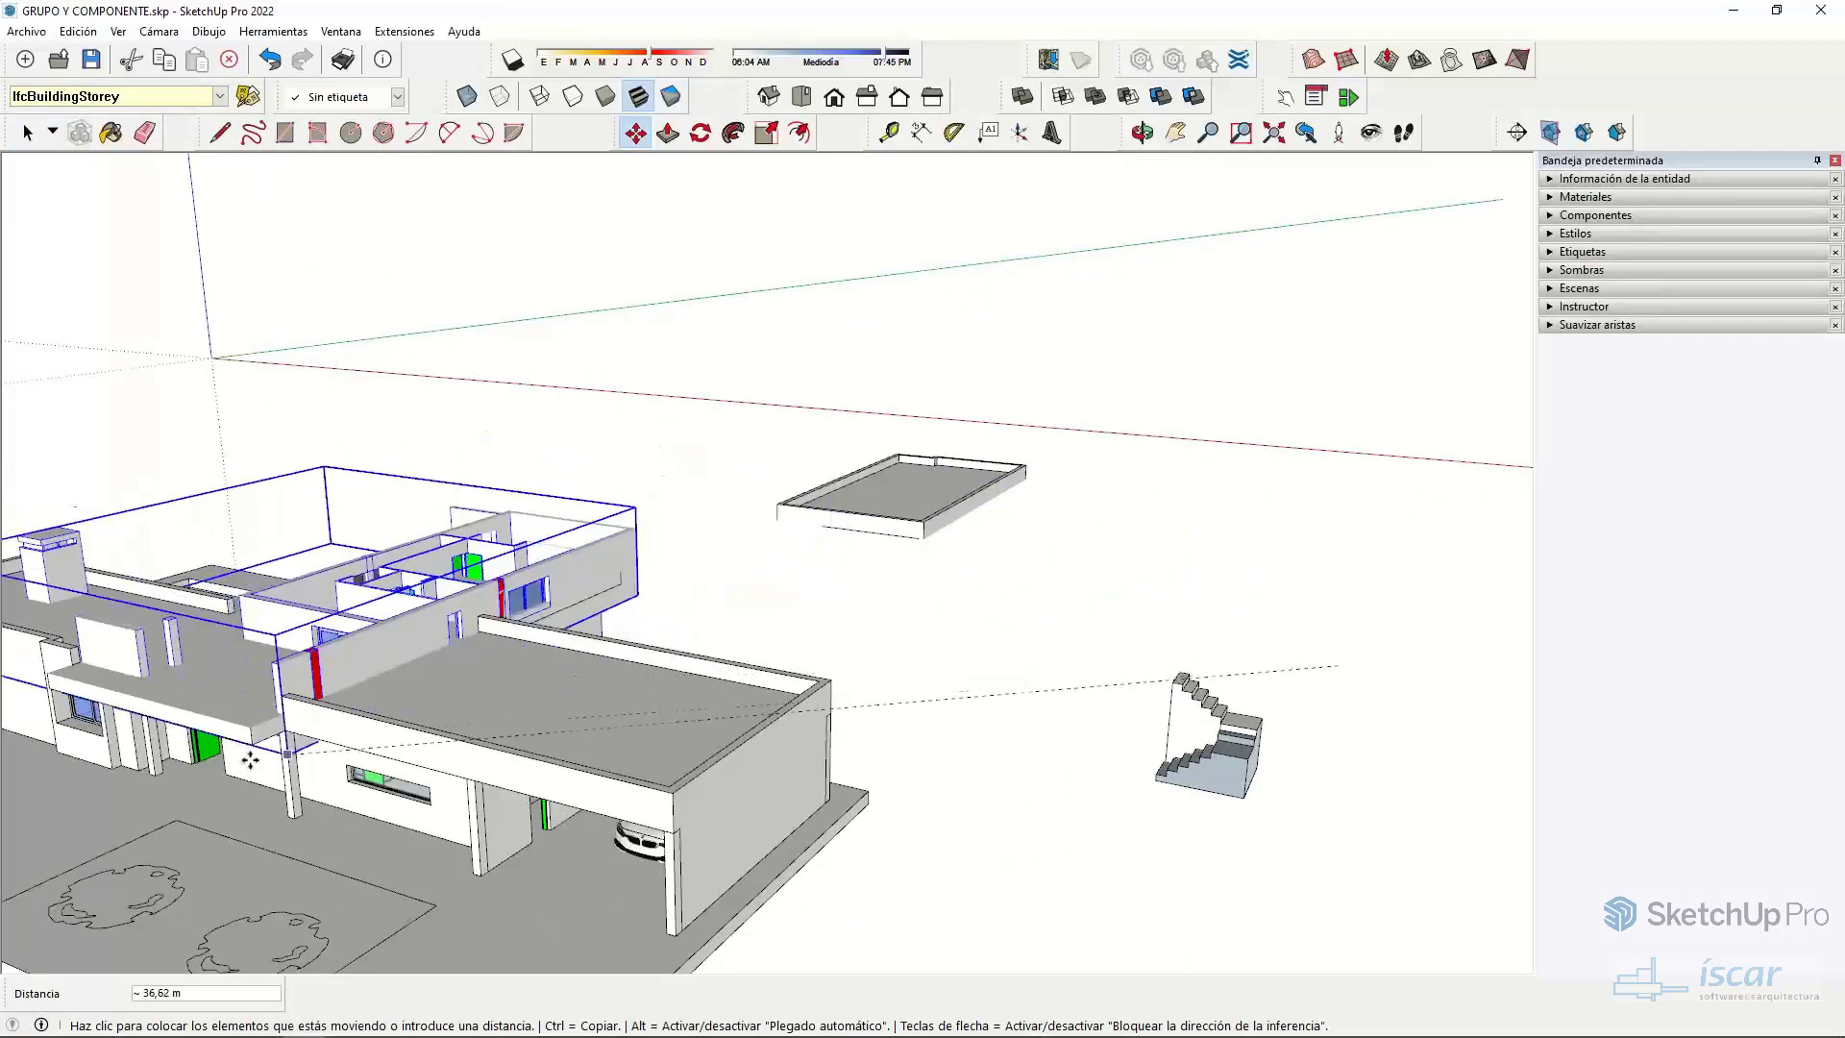
key("space")
- Move the roof group by its lower front corner about 40 m onto the top of the upper-floor walls
left_click(865, 531)
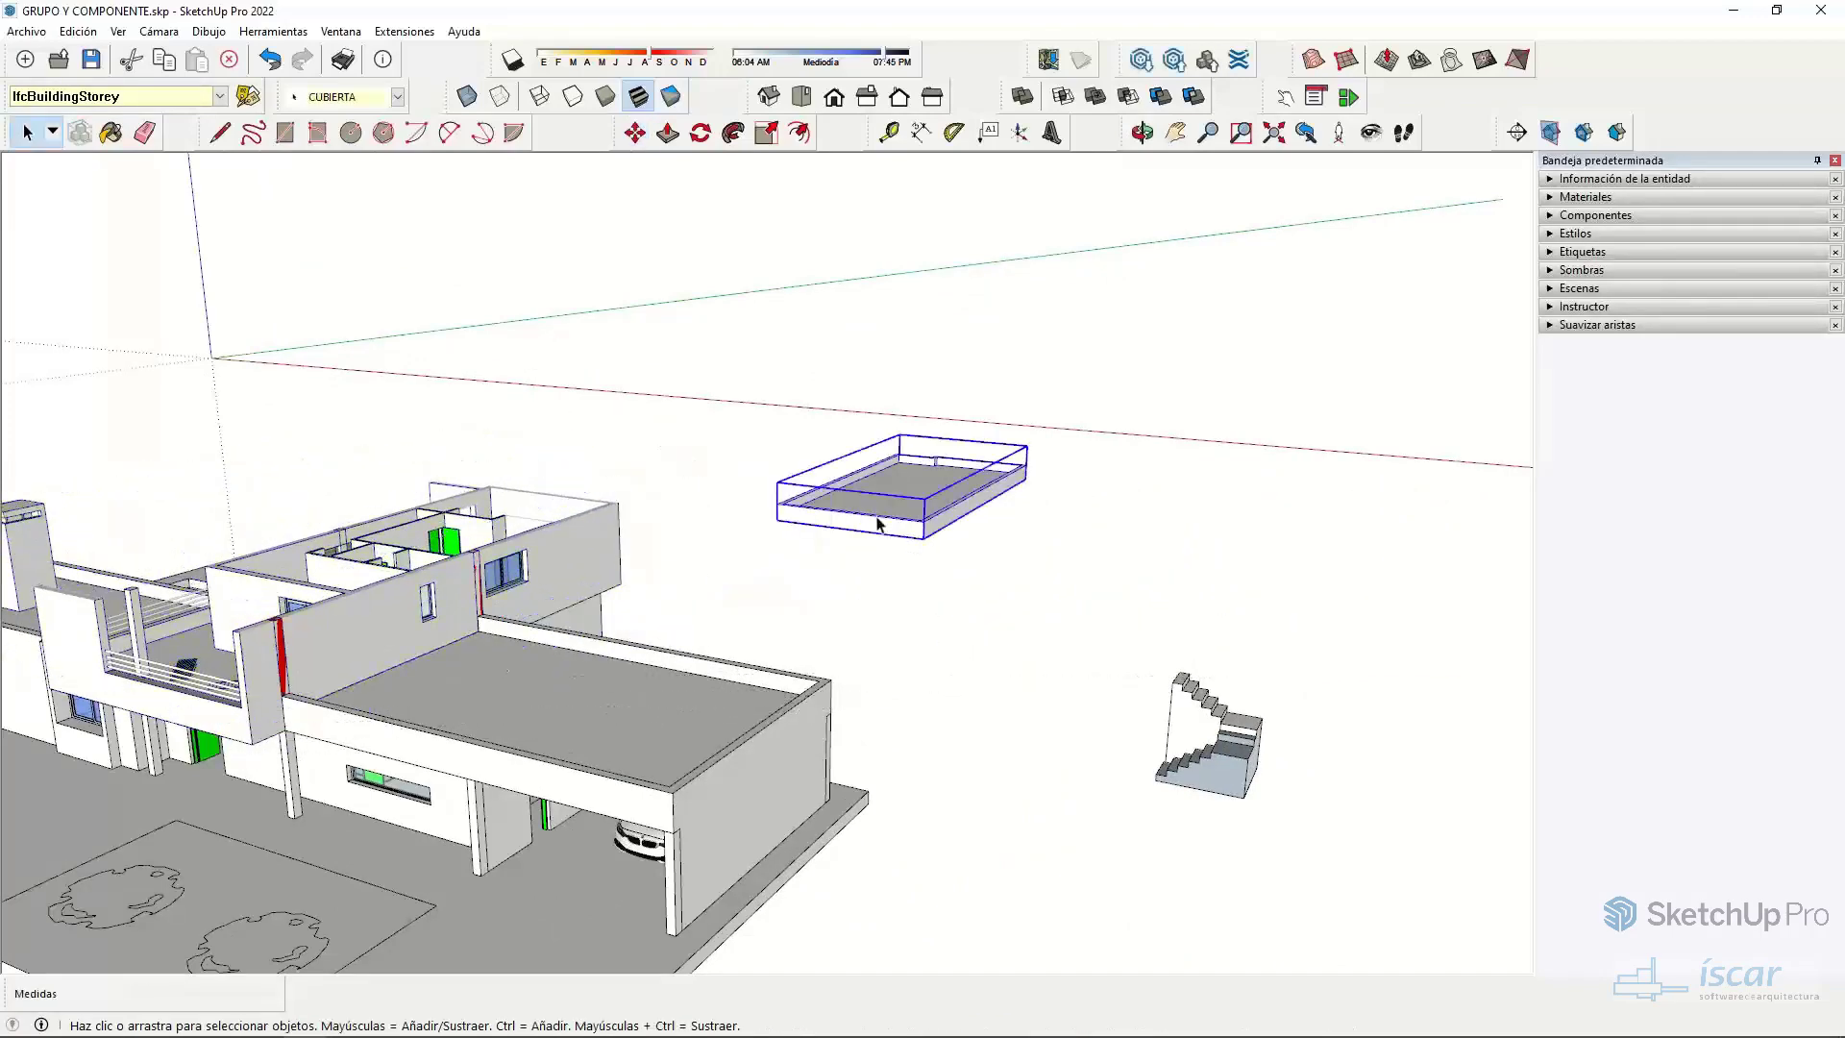
key("m")
left_click(927, 538)
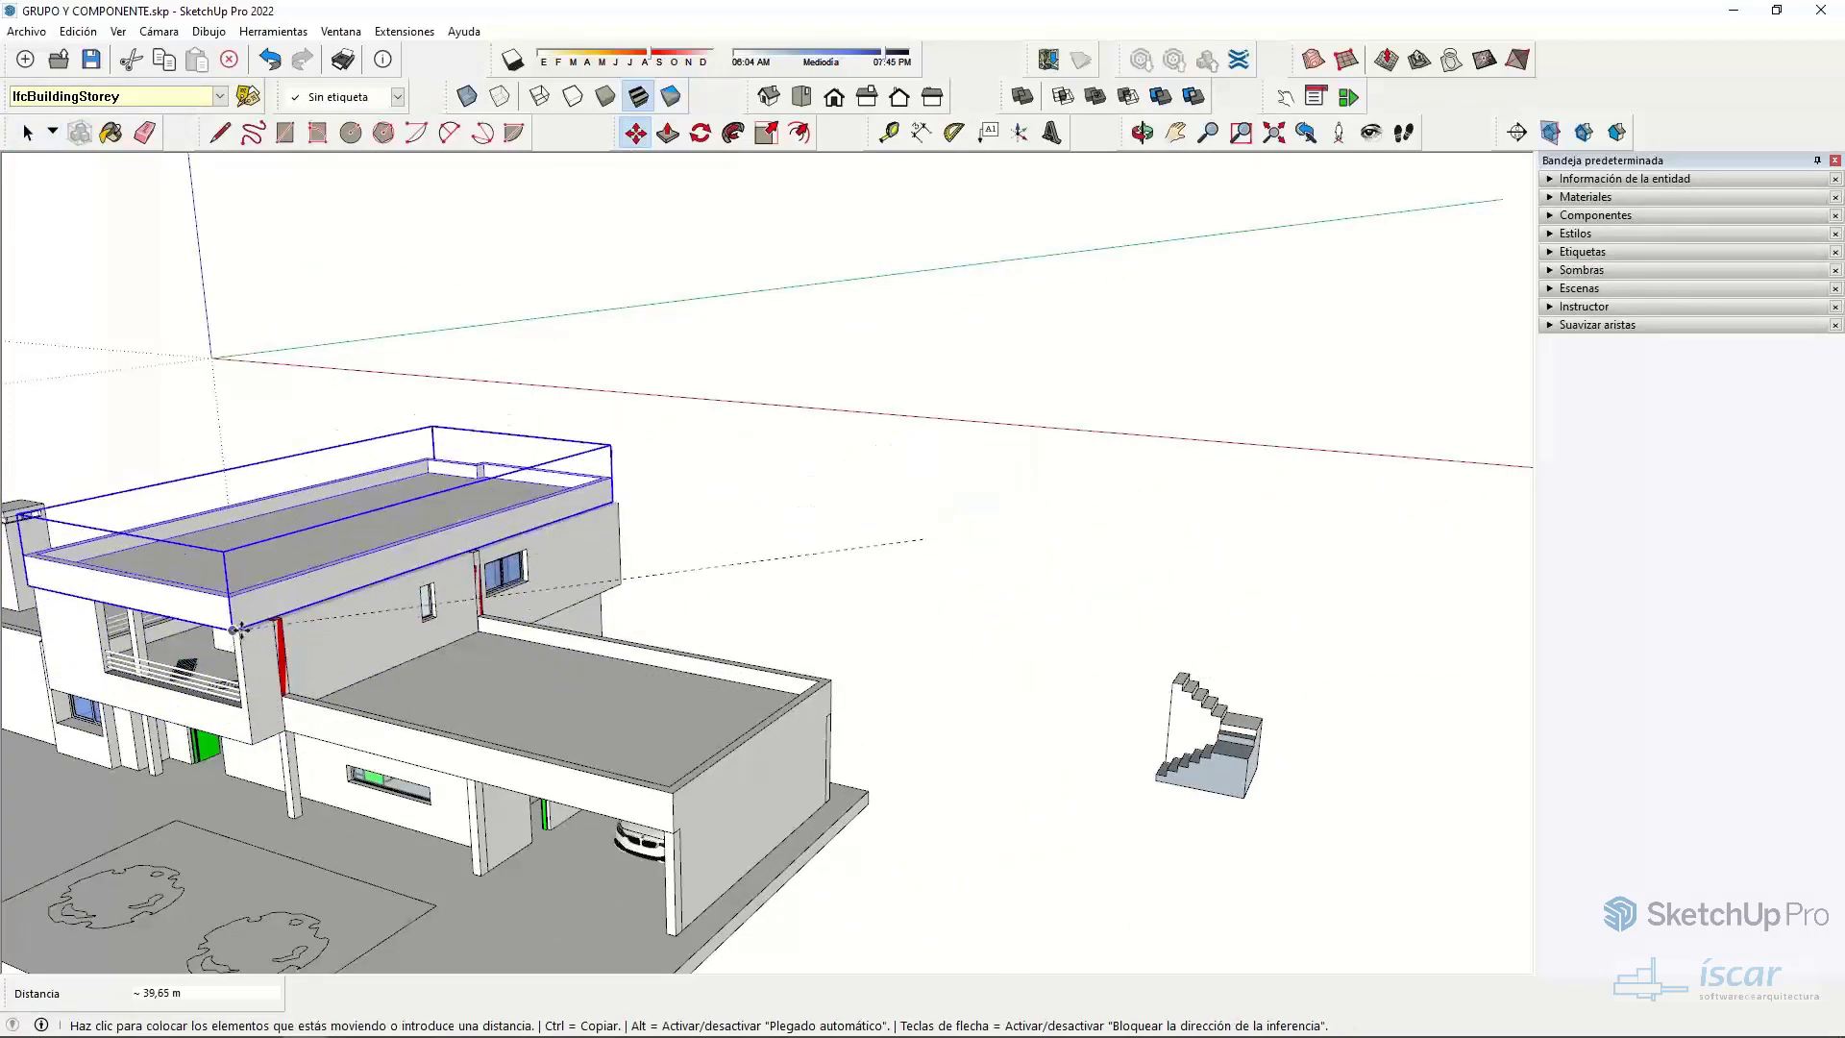
left_click(248, 629)
key("space")
left_click(868, 497)
- Delete the loose staircase standing beside the house
middle_click_drag(869, 497, 1147, 596)
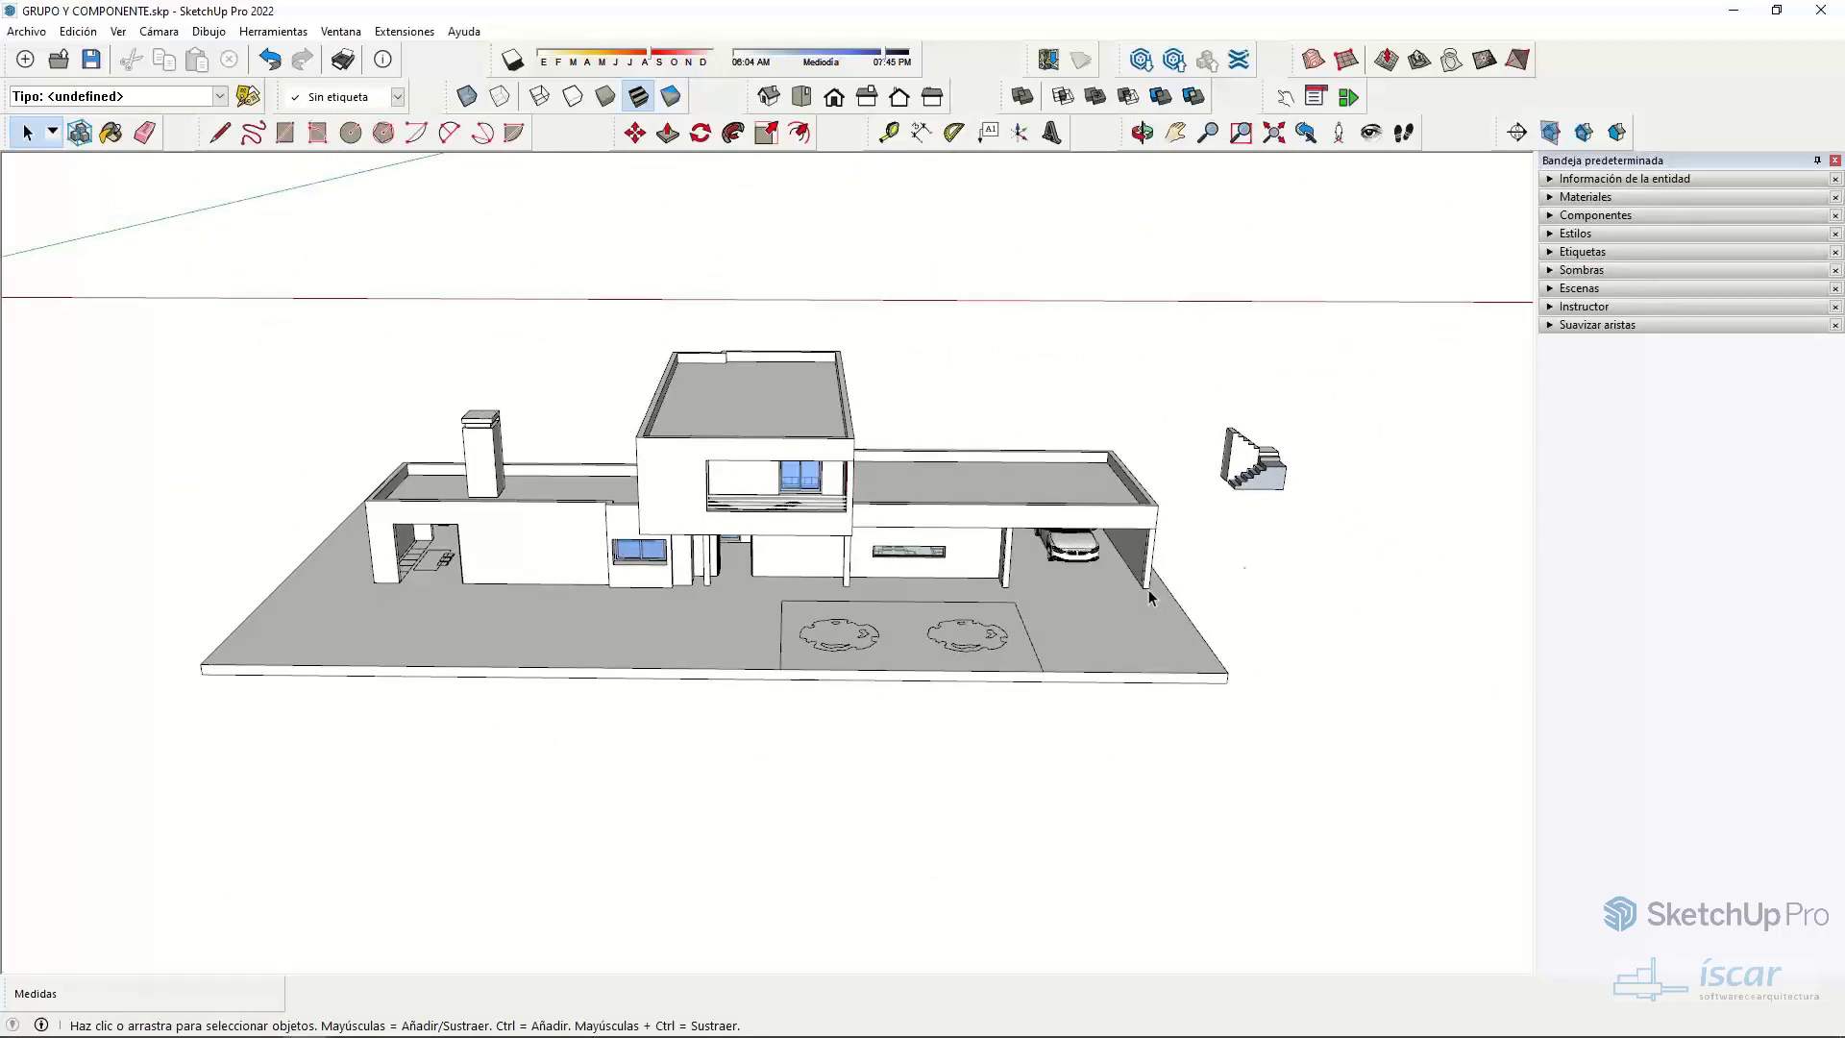
left_click(1257, 479)
key("Delete")
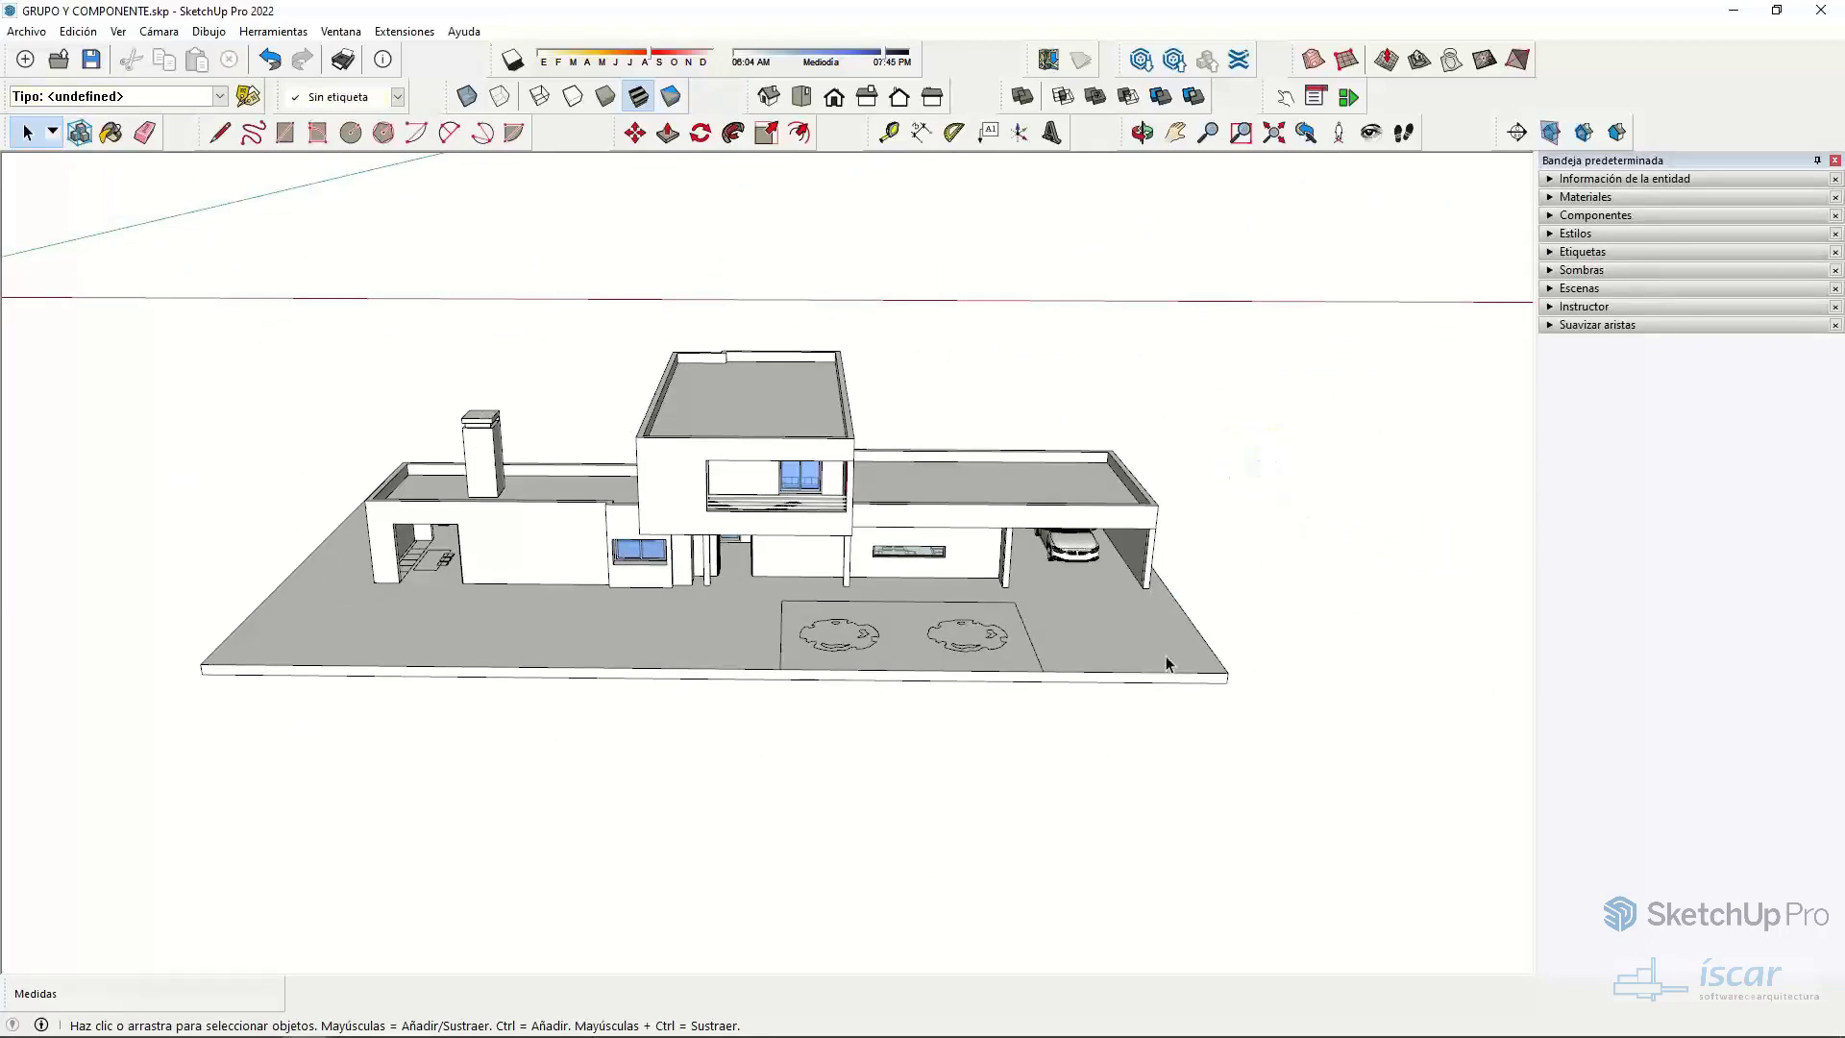
- Move the roof group away from the upper floor to expose the rooms, and undo the move
middle_click_drag(1256, 711, 728, 634)
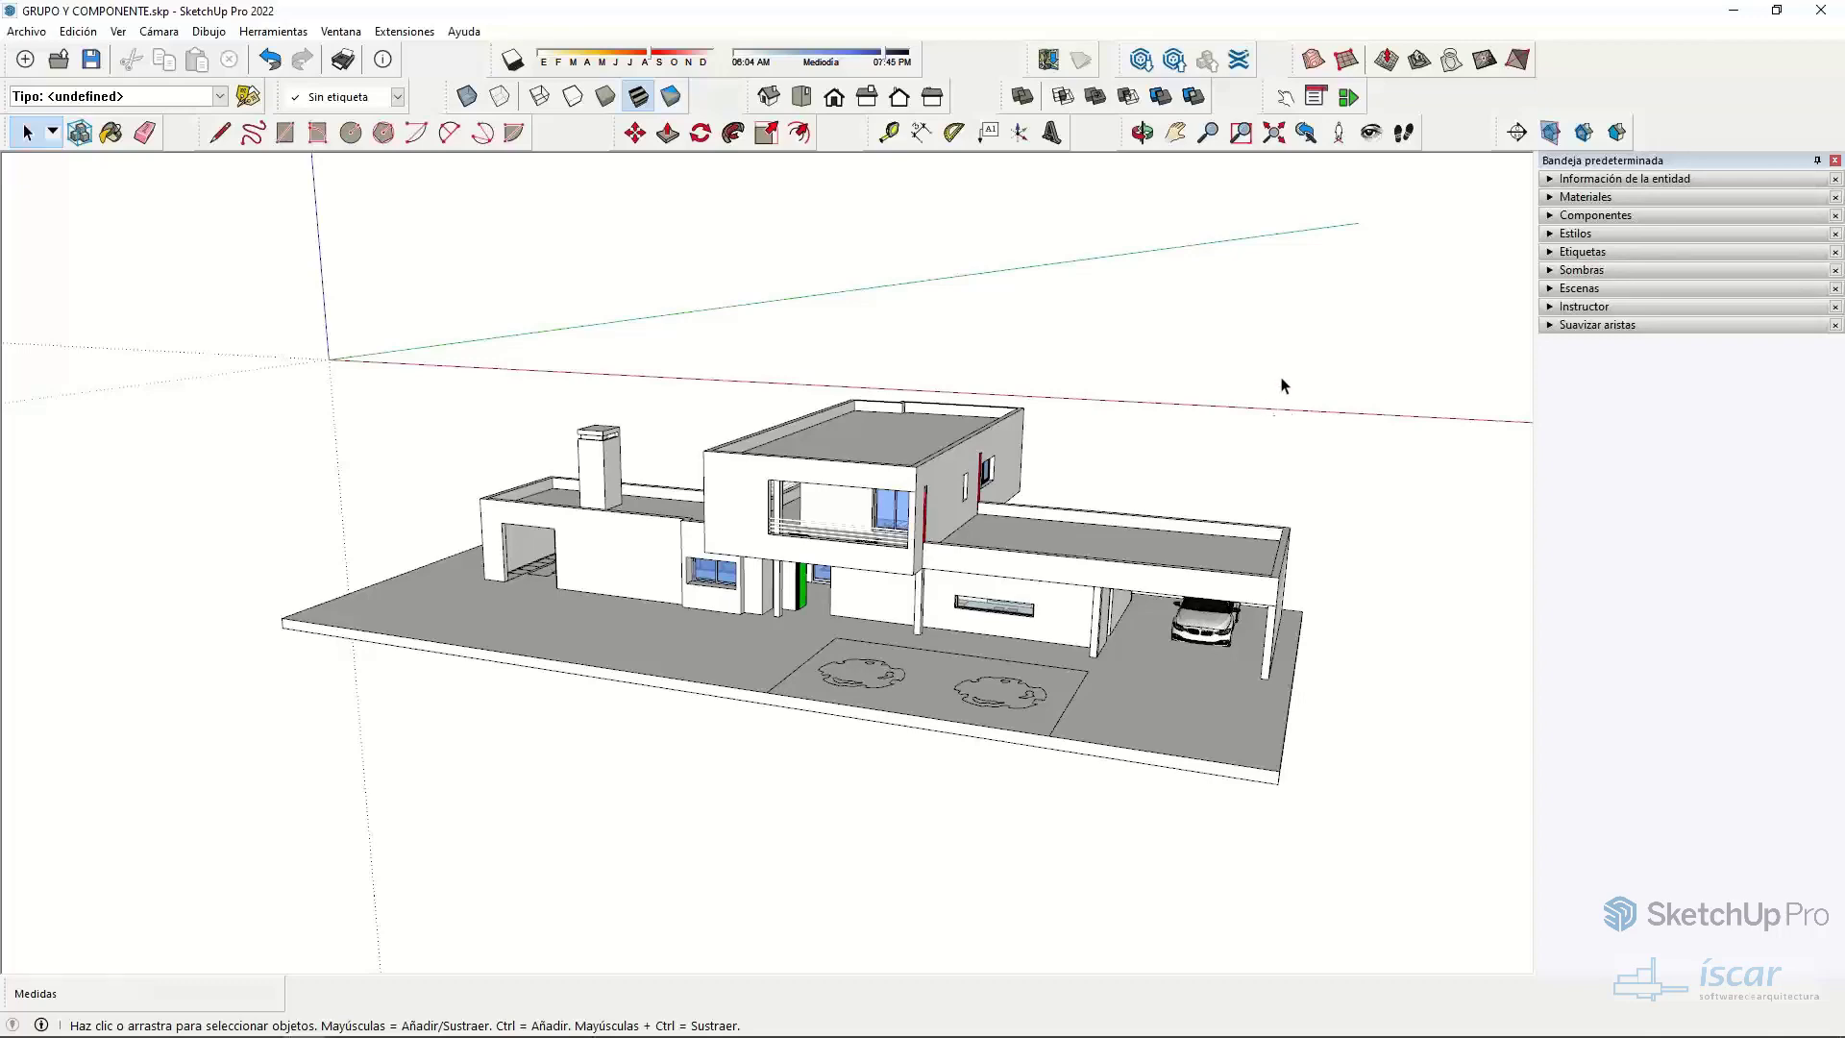
left_click(906, 450)
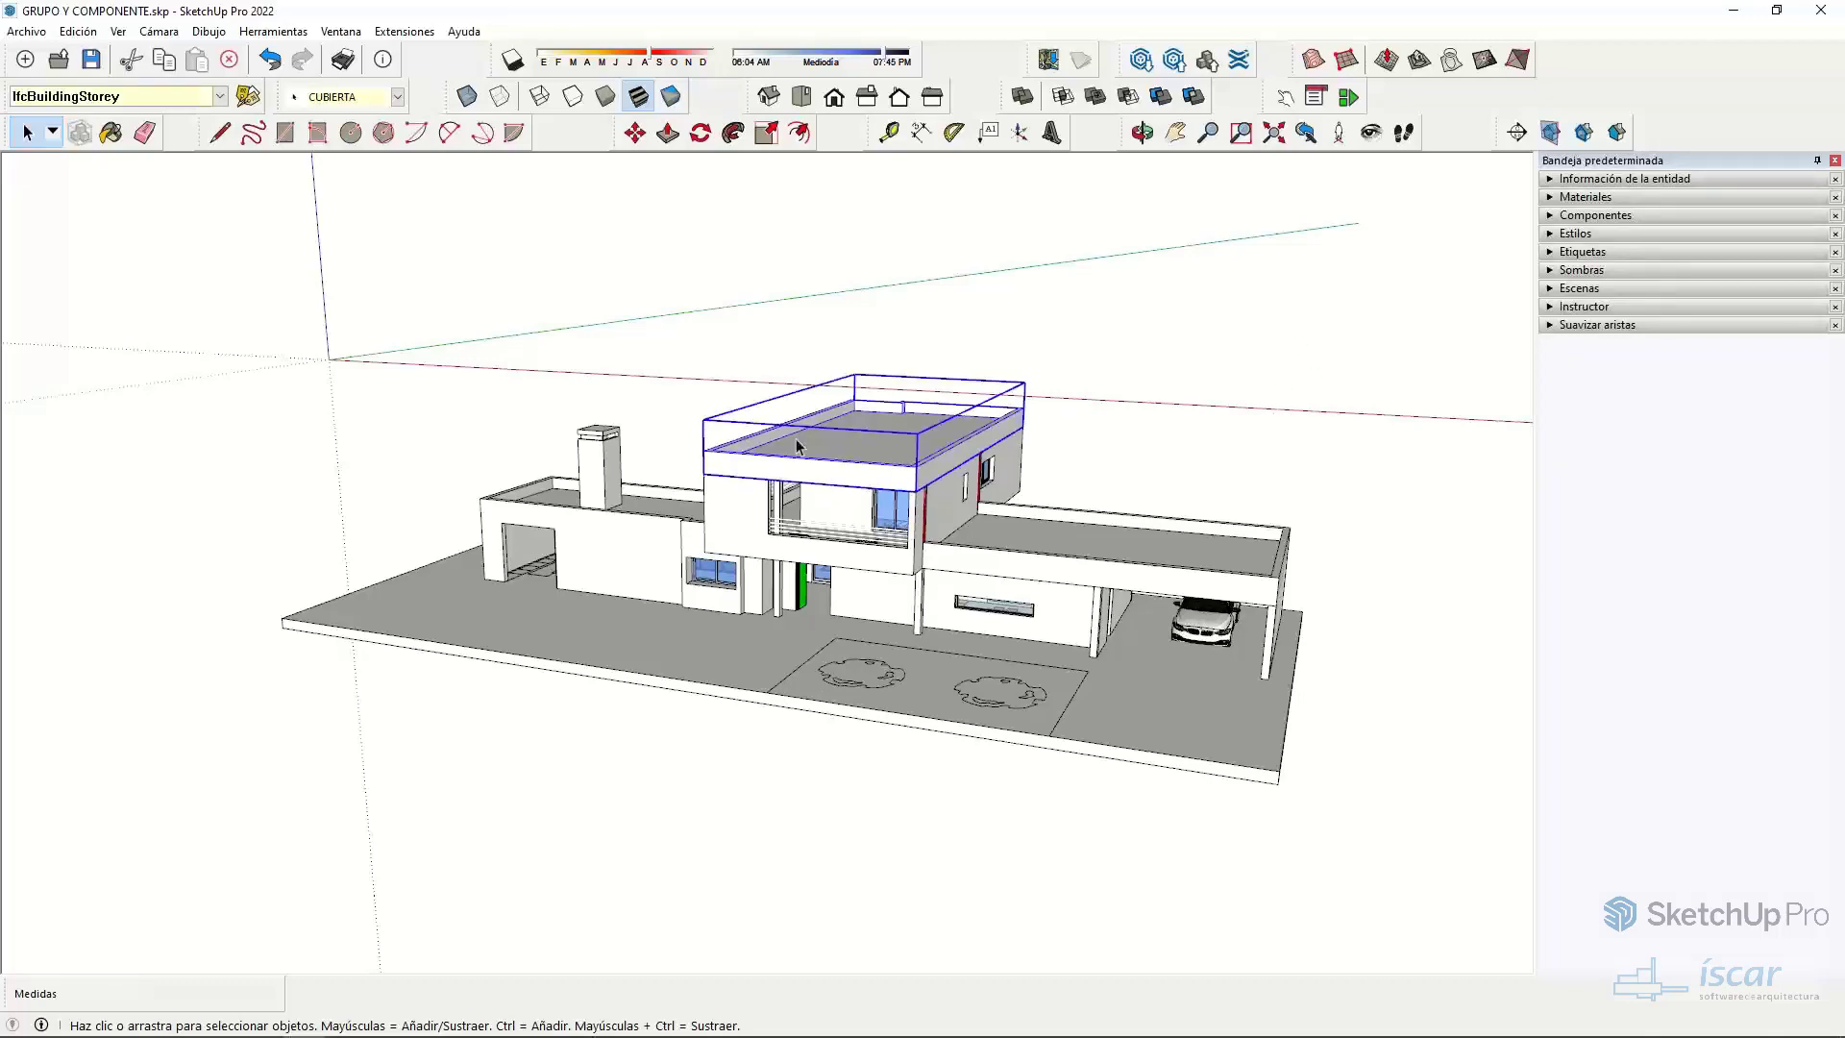
middle_click_drag(802, 448, 827, 414)
key("m")
left_click(826, 413)
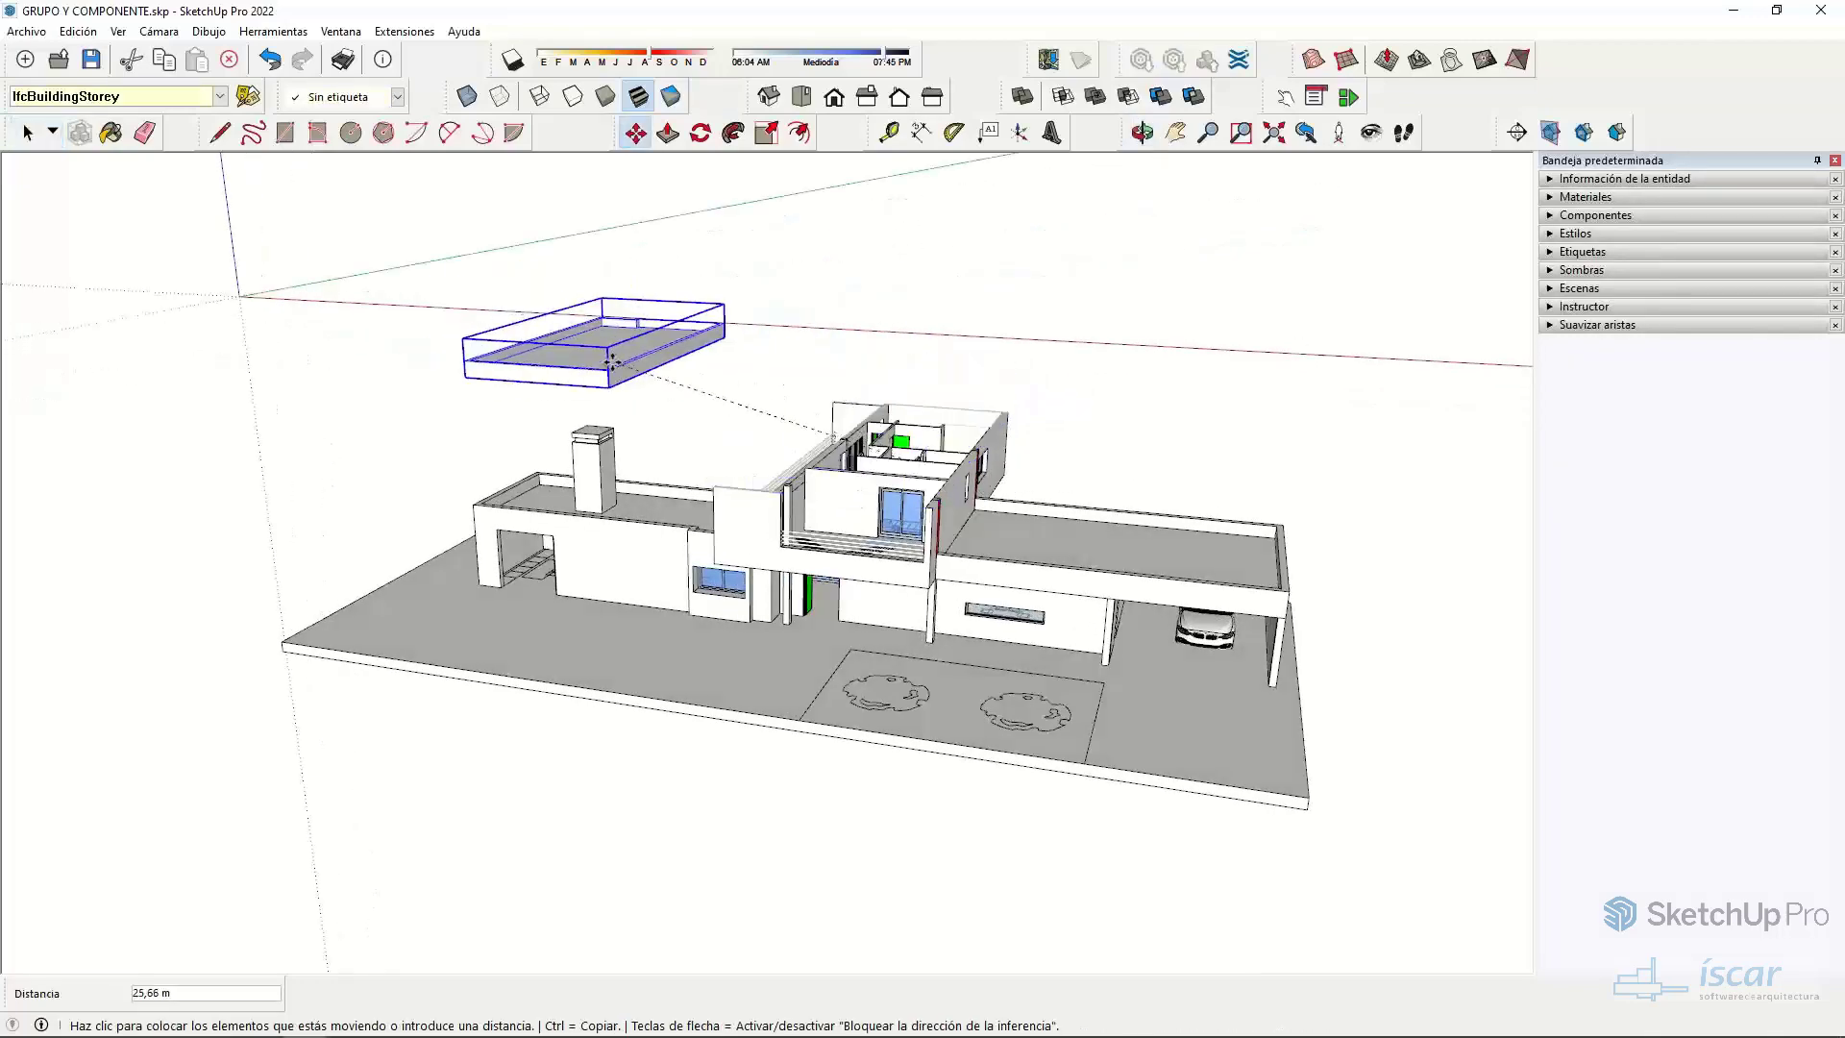
left_click(689, 349)
key("ctrl+z")
key("space")
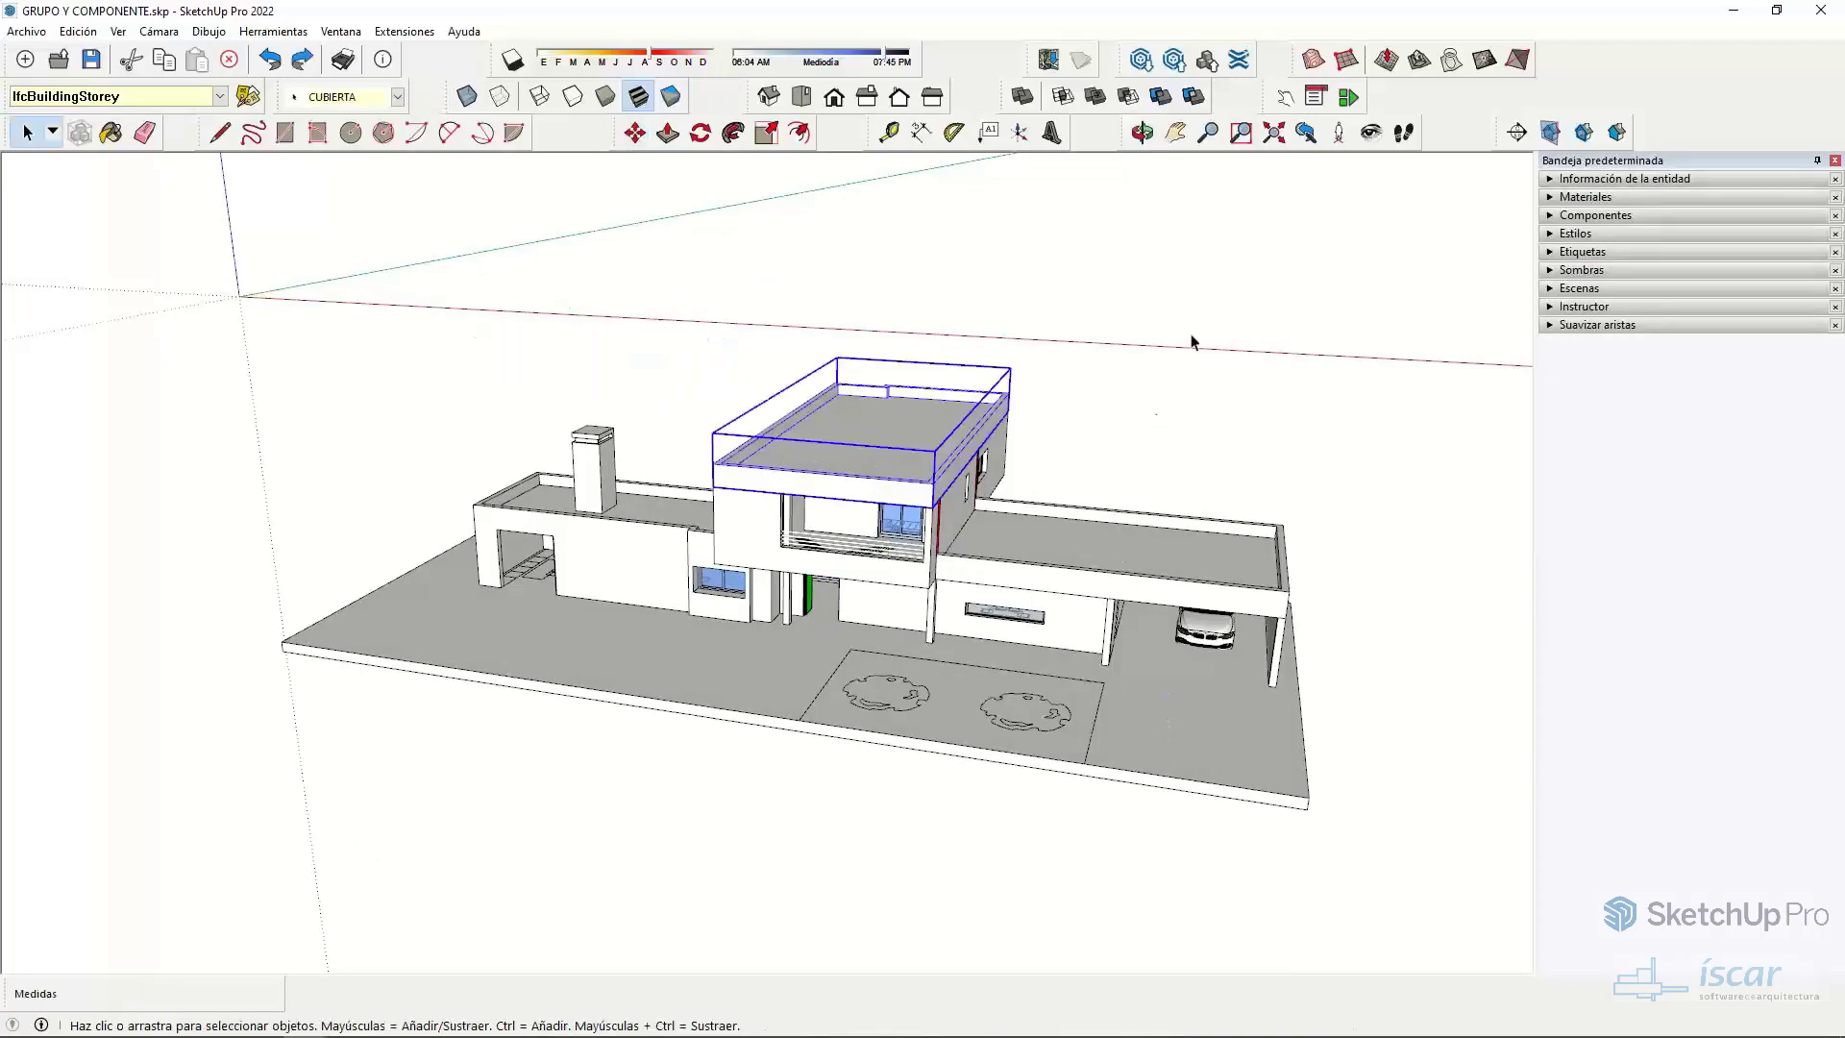
- Check what the tags FORJADO 1, FORJADO 0 and CUBIERTA control by hiding and showing each of them
left_click(1581, 251)
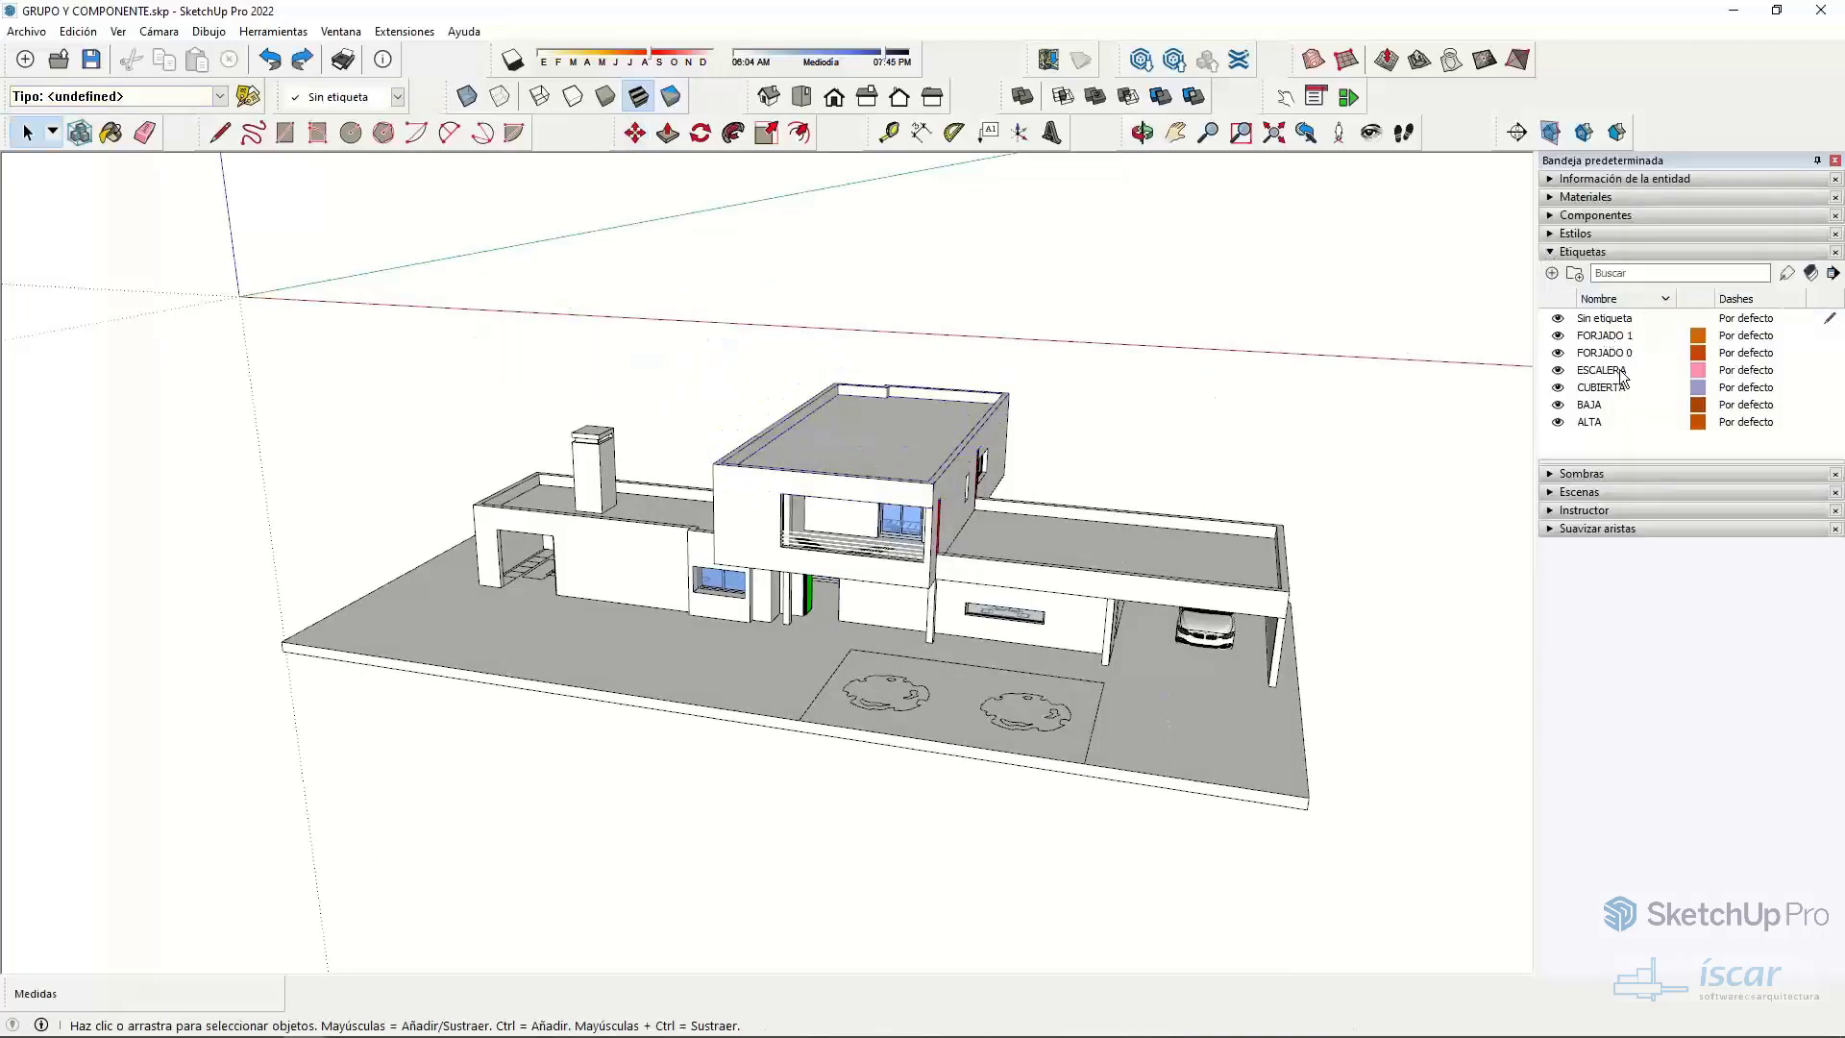
left_click(1557, 335)
left_click(1557, 335)
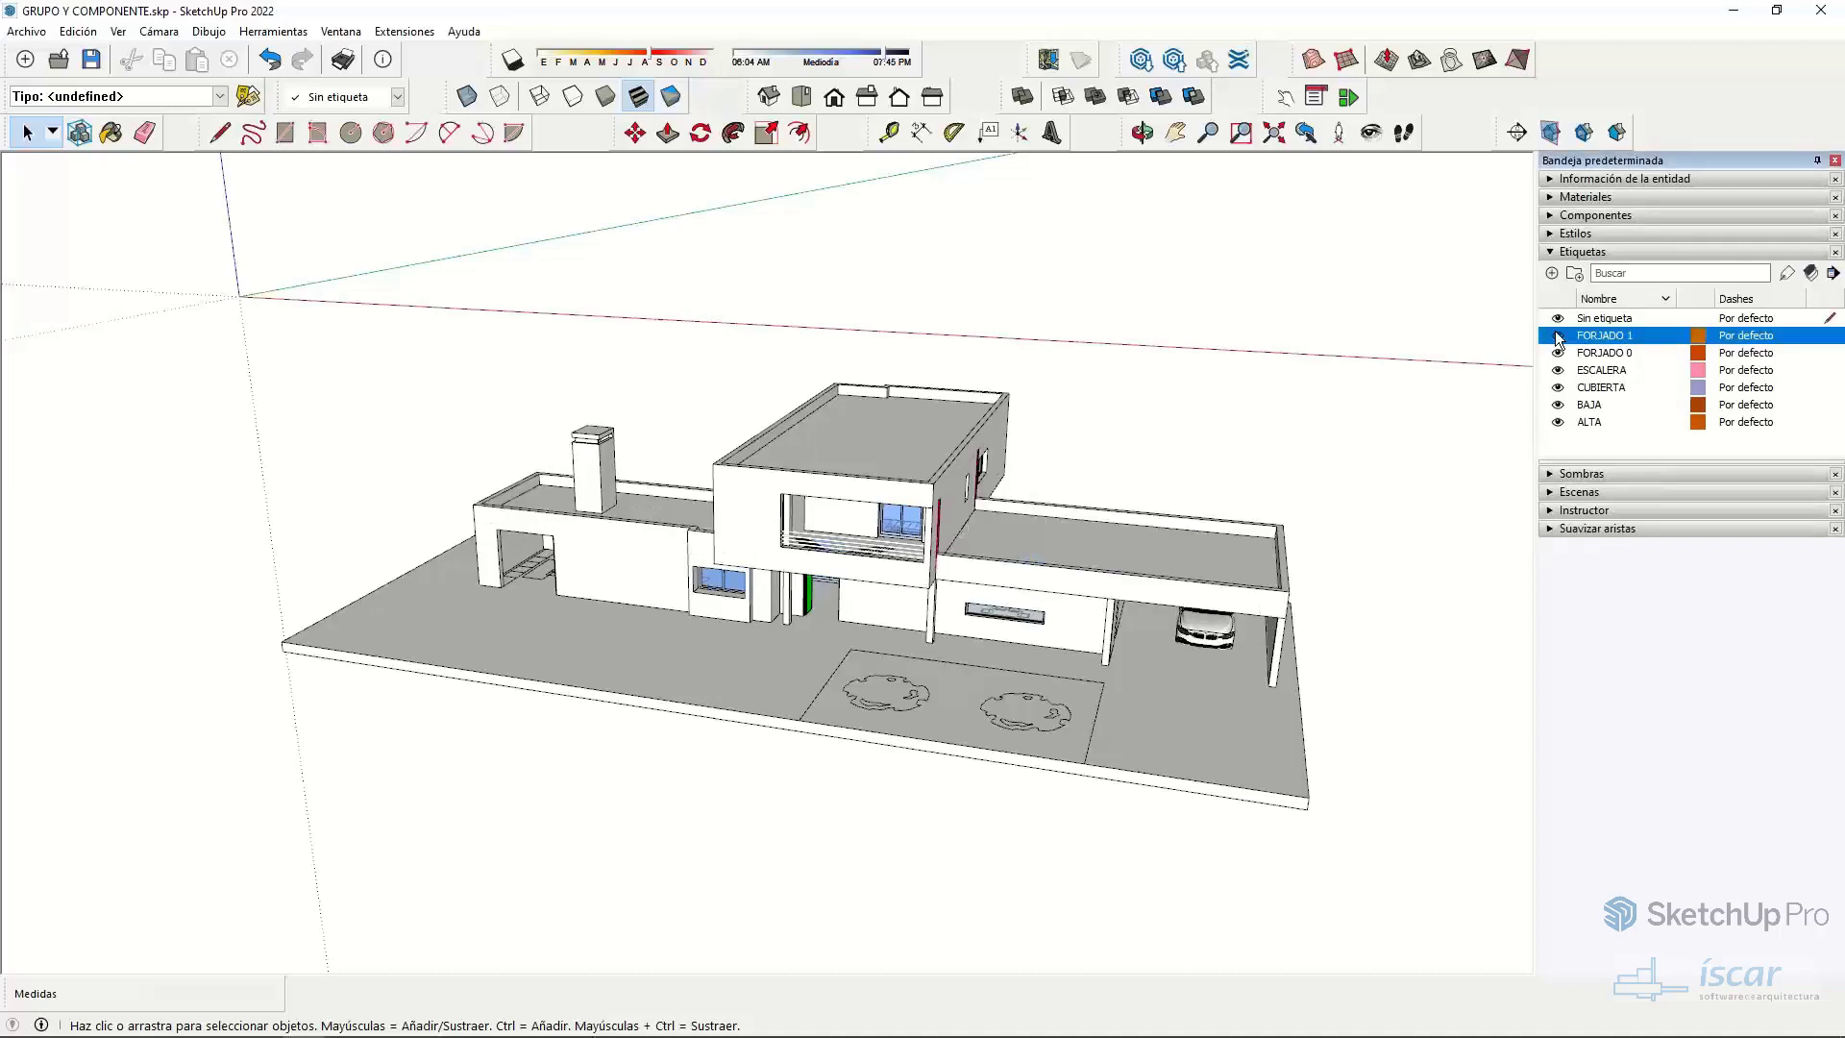
left_click(1558, 353)
left_click(1558, 353)
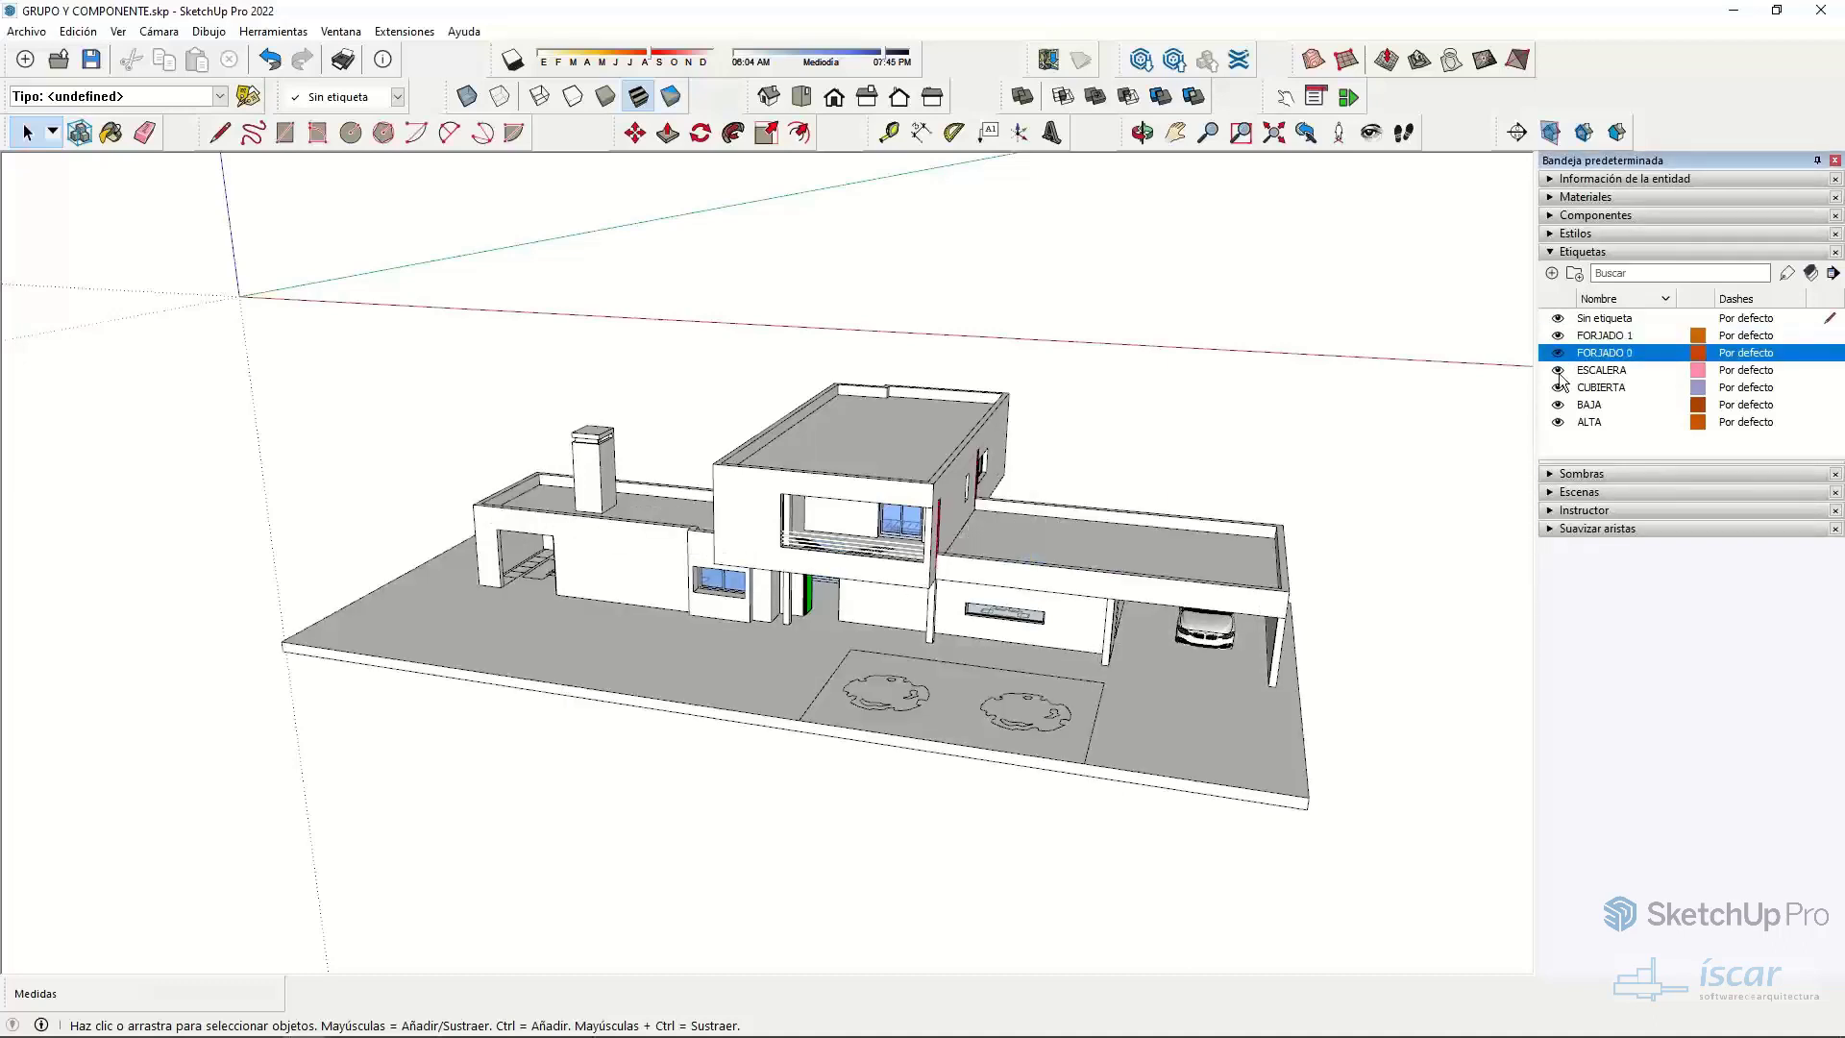
left_click(1557, 387)
left_click(1558, 387)
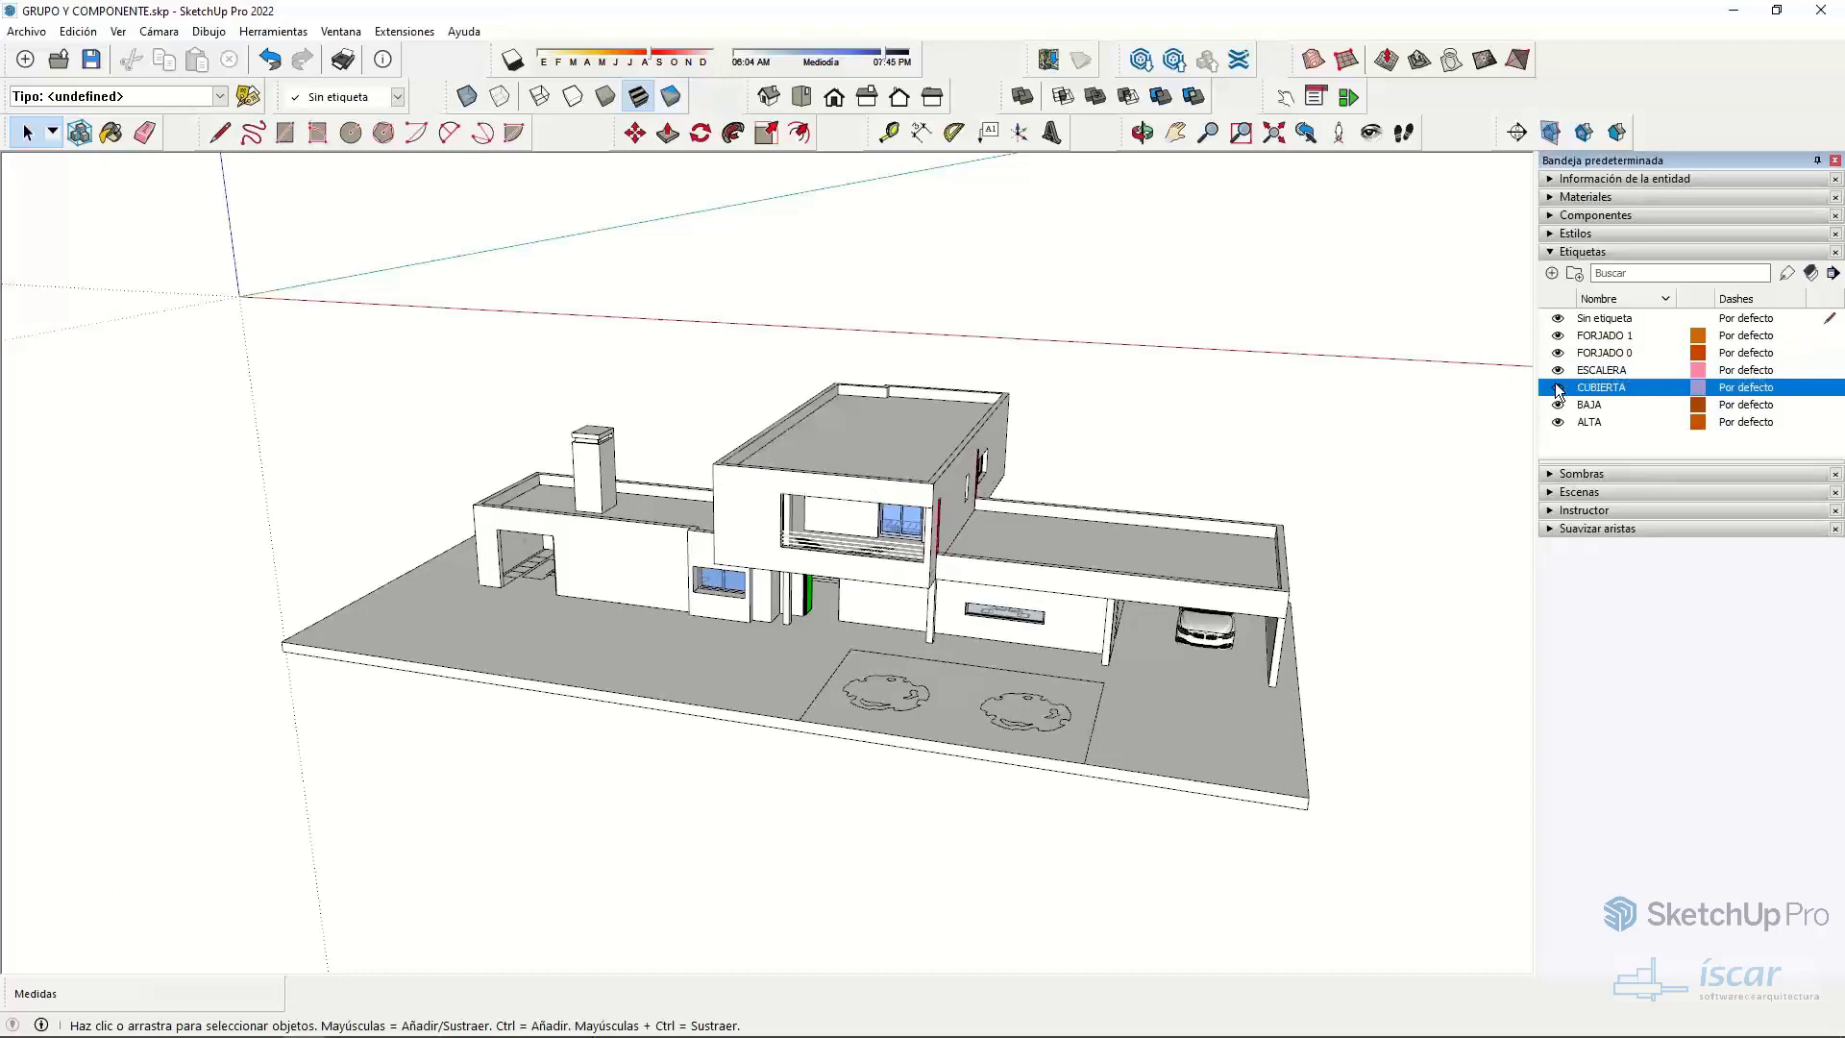
left_click(1556, 386)
left_click(1556, 386)
- Check the ground-floor group by selecting it, and create a tag named Planta baja
middle_click_drag(1228, 606, 1057, 596)
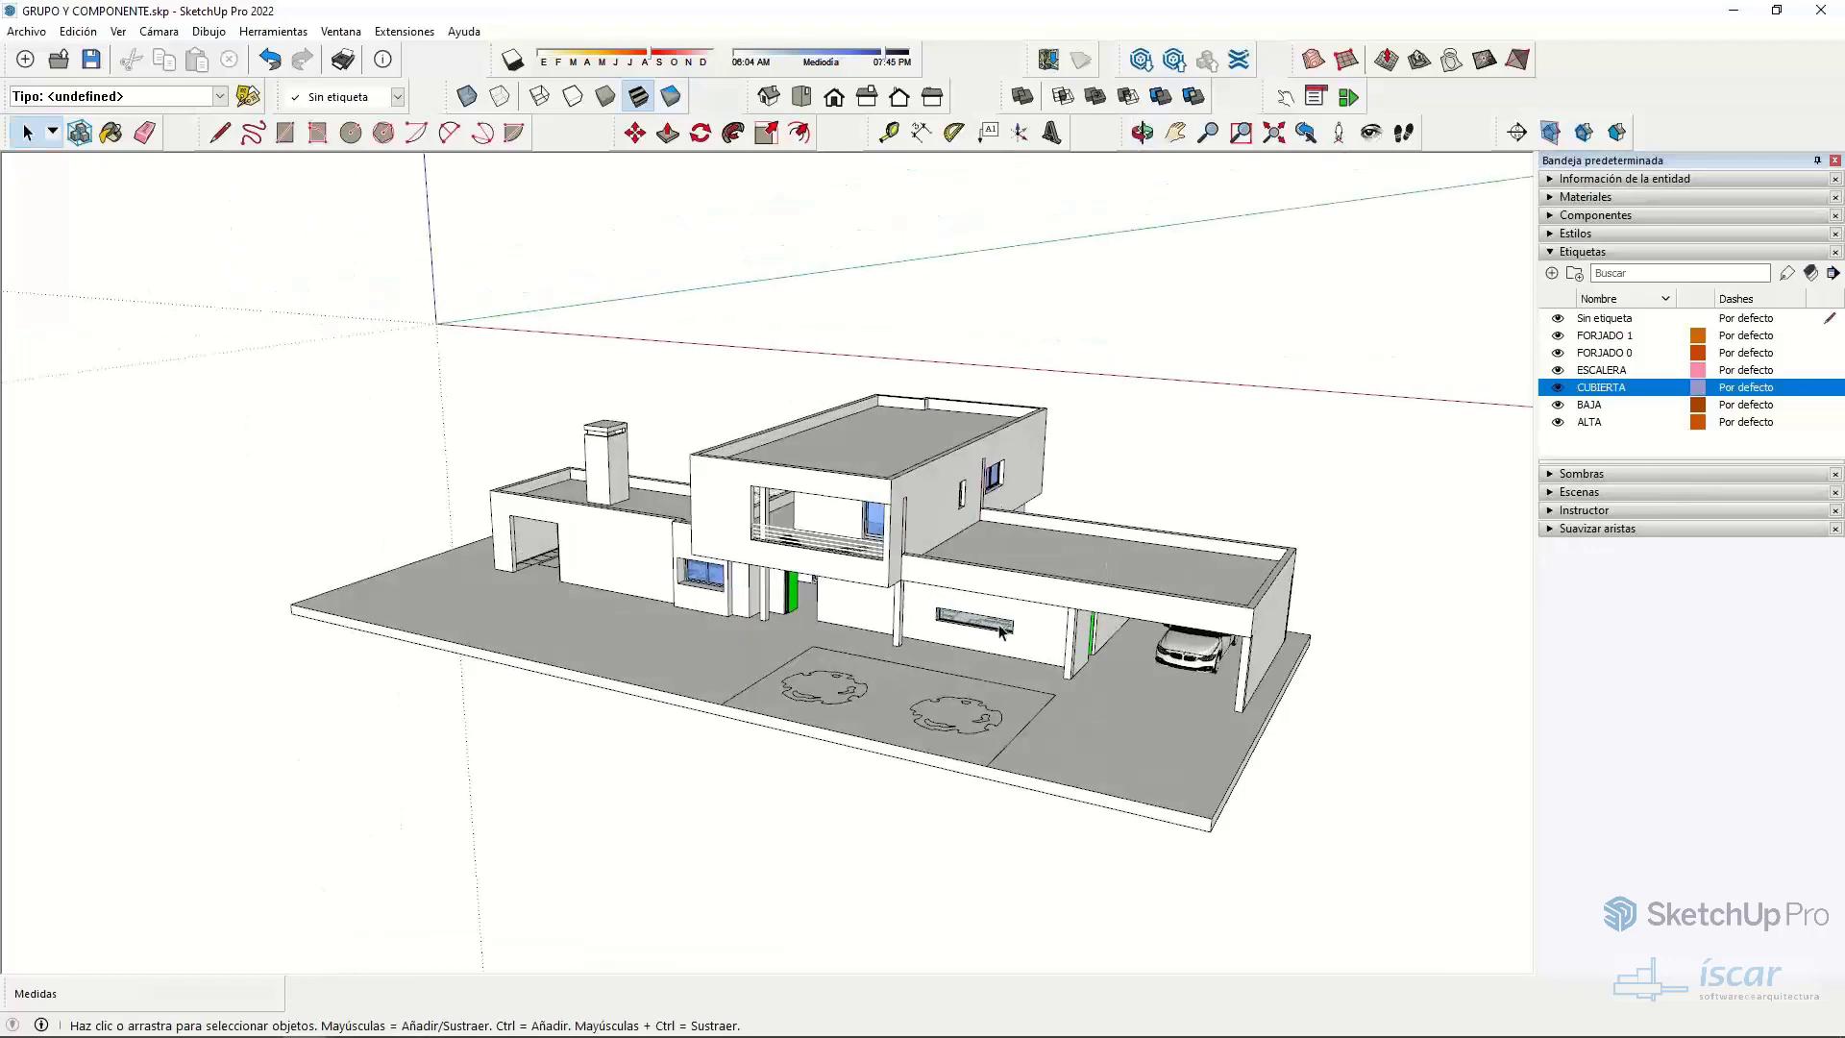
left_click(970, 738)
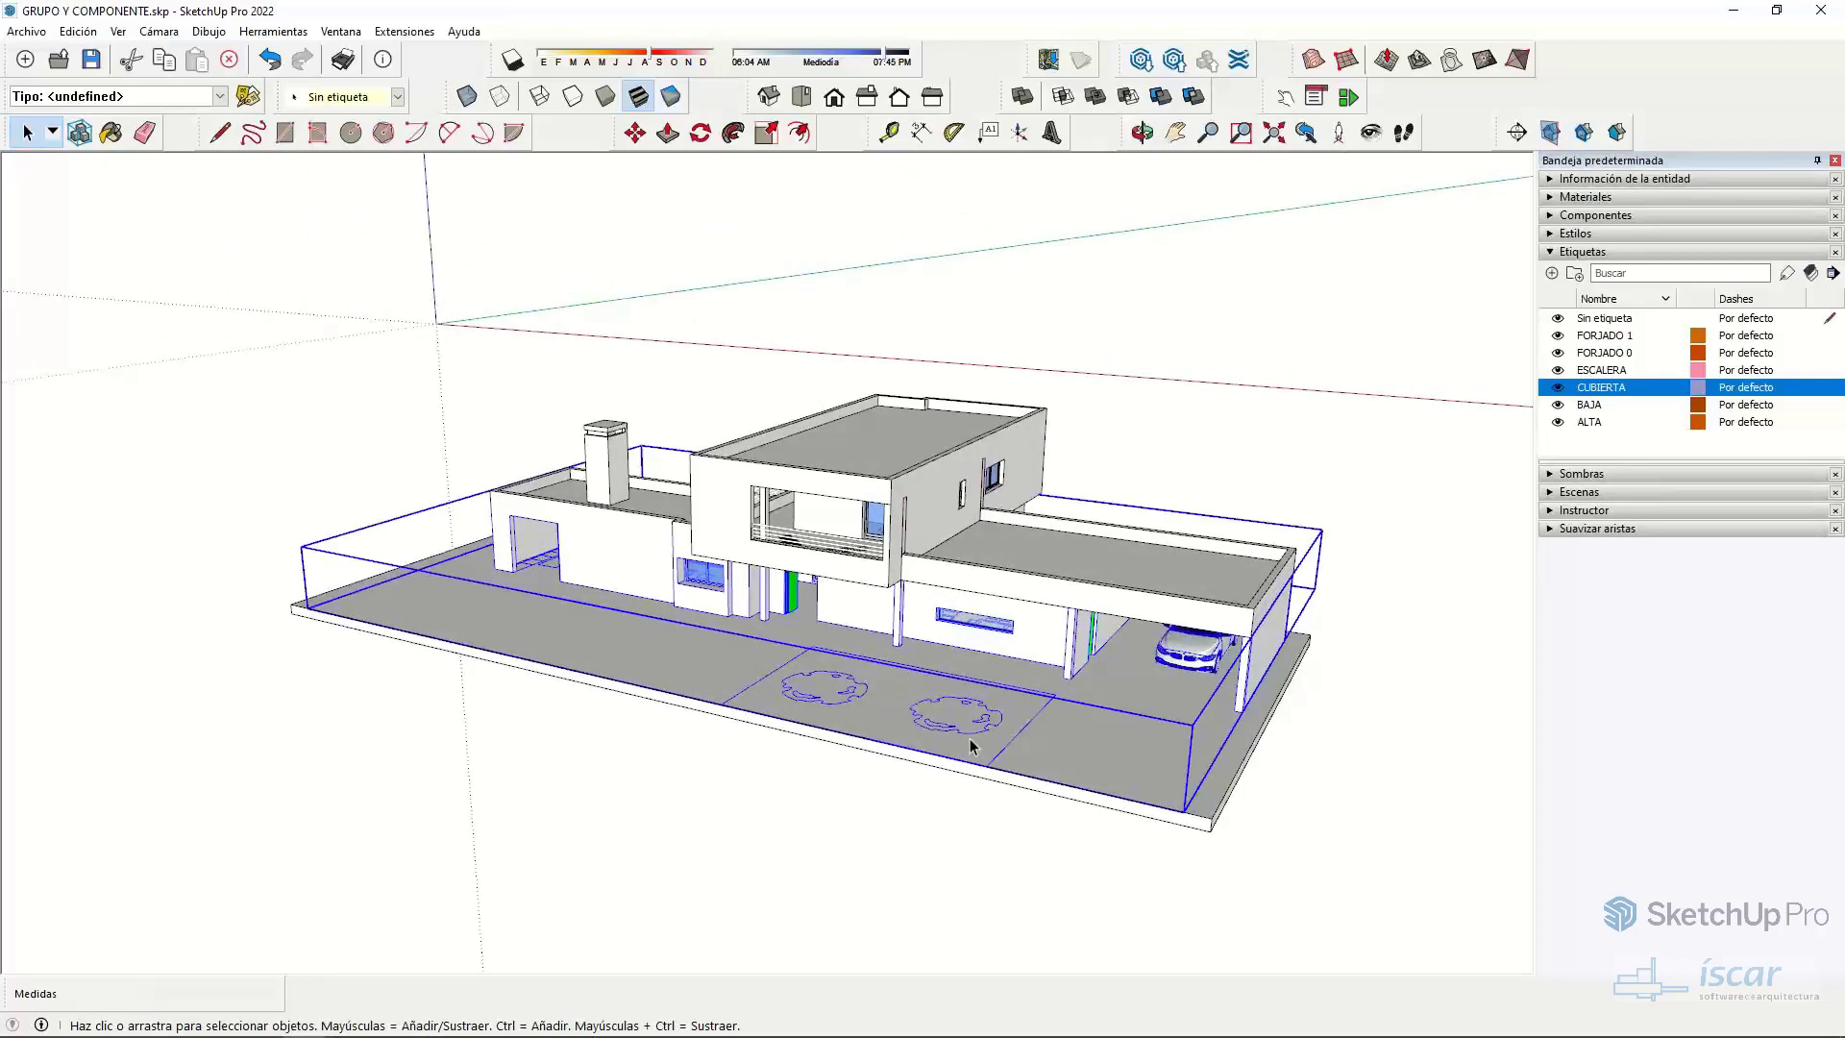
left_click(1551, 273)
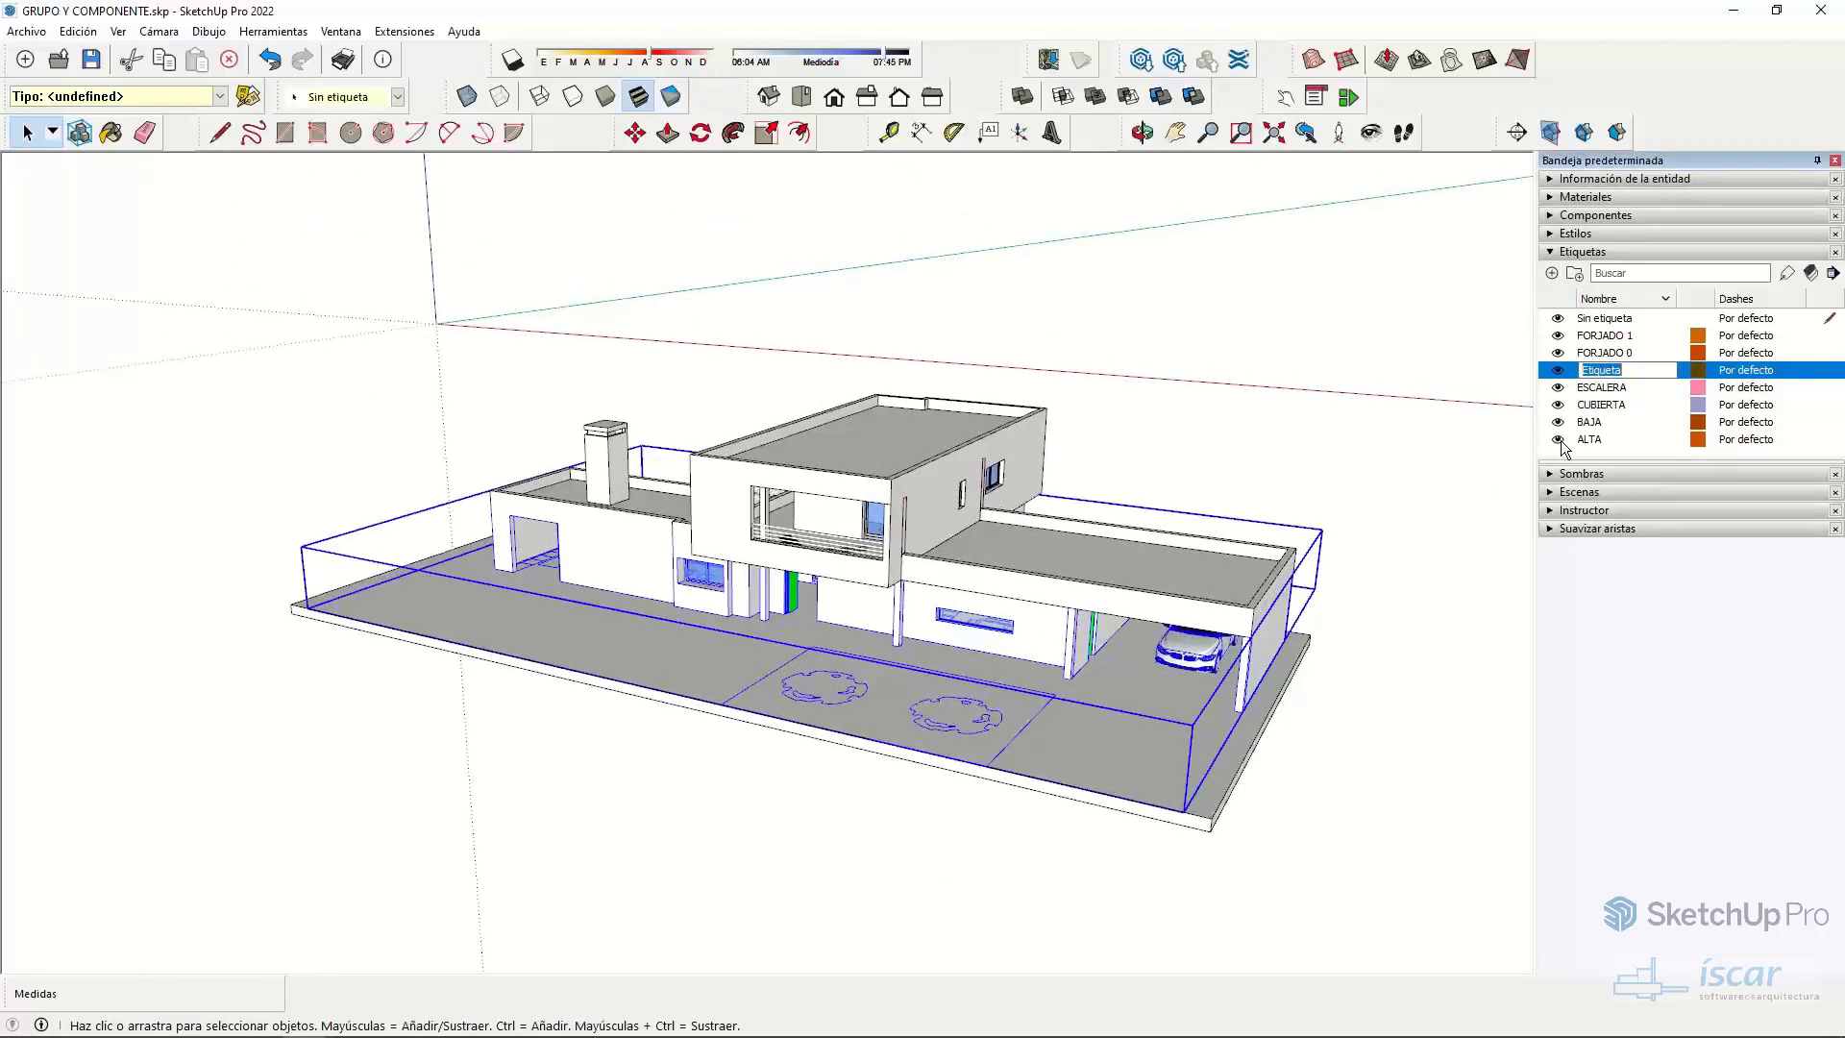
type("Planta baja")
key("Return")
left_click(1318, 333)
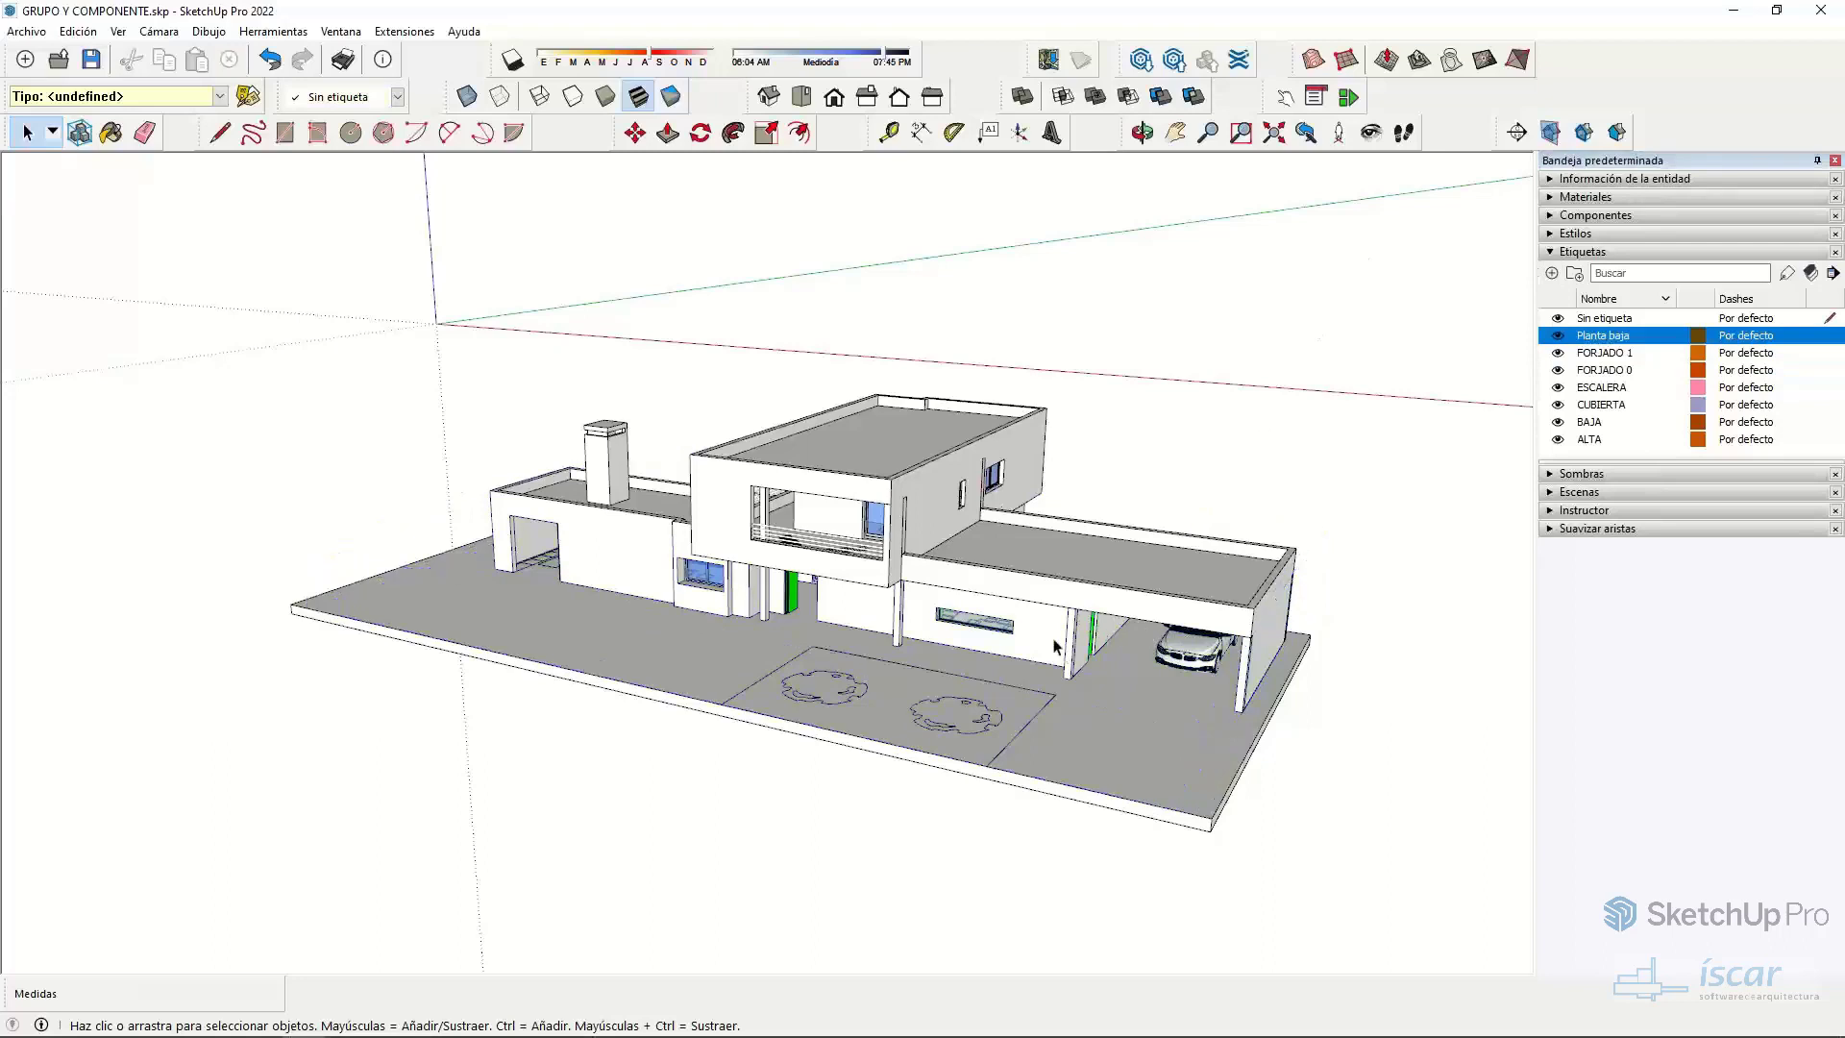
- Assign the ground-floor group to the Planta baja tag and deselect it
left_click(1055, 647)
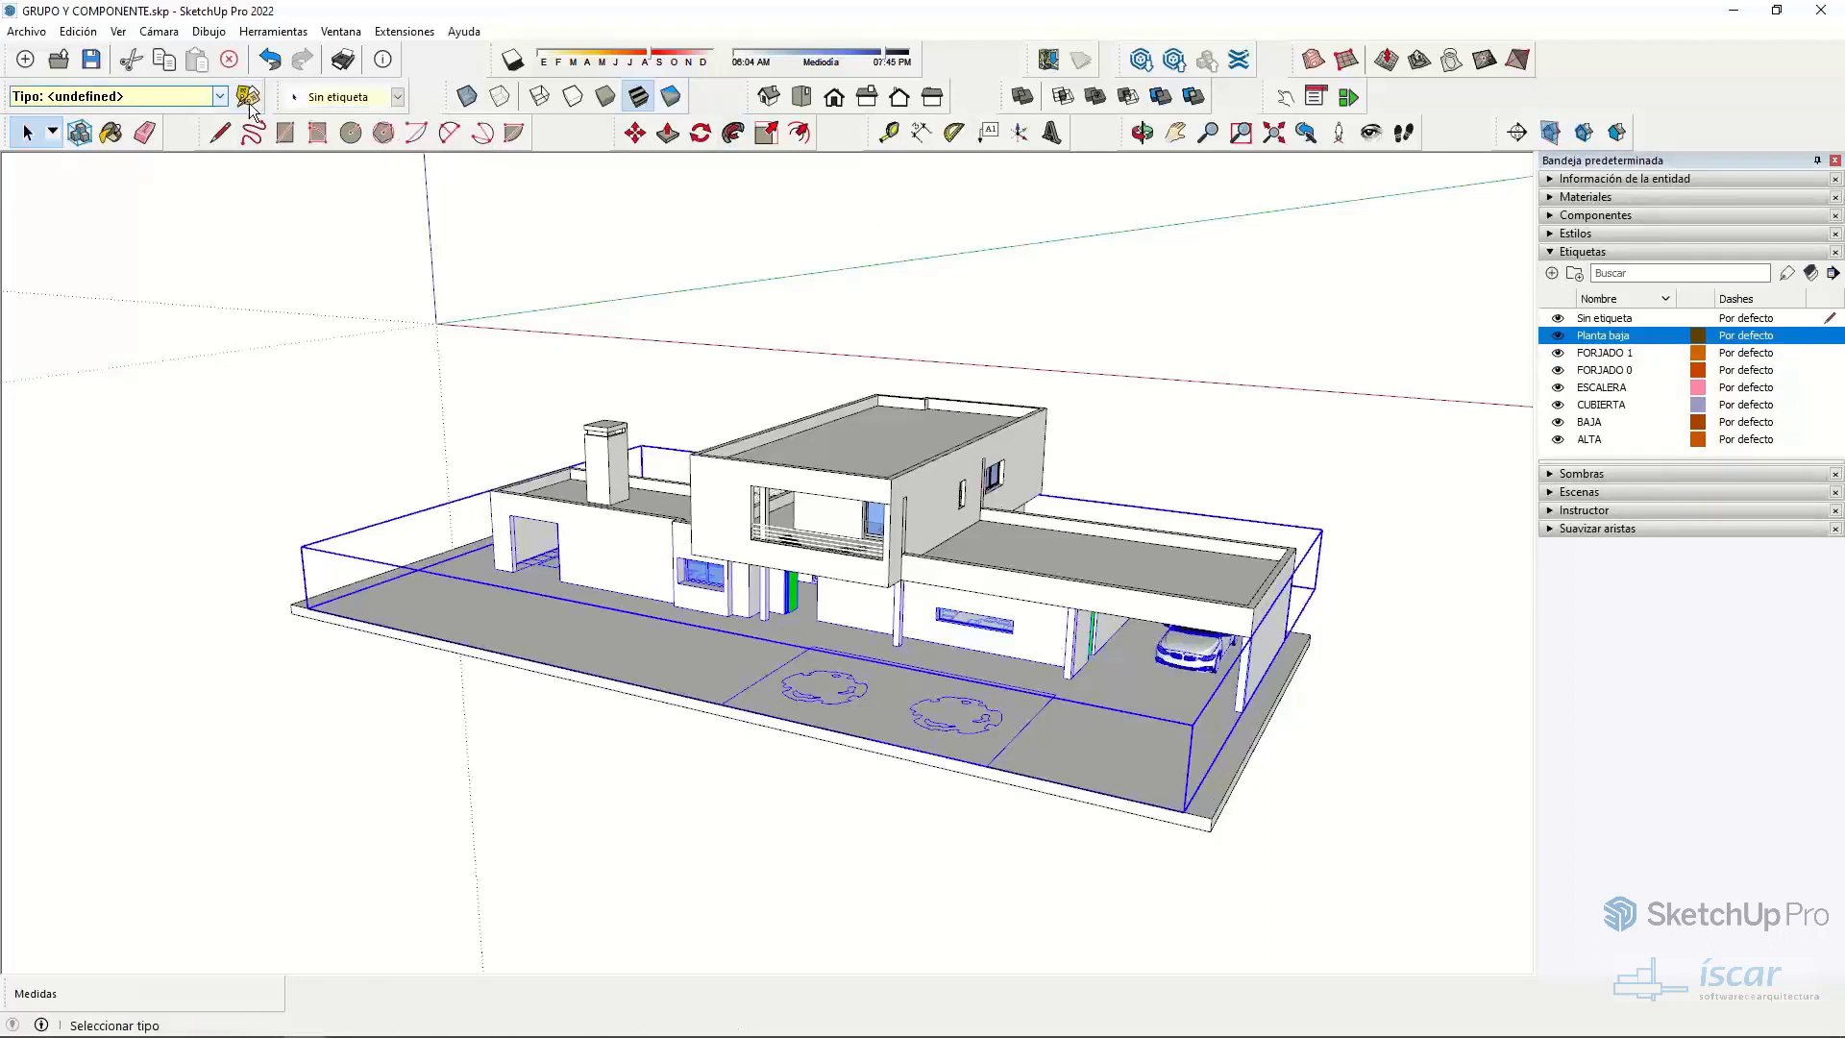
left_click(220, 96)
left_click(220, 96)
left_click(397, 97)
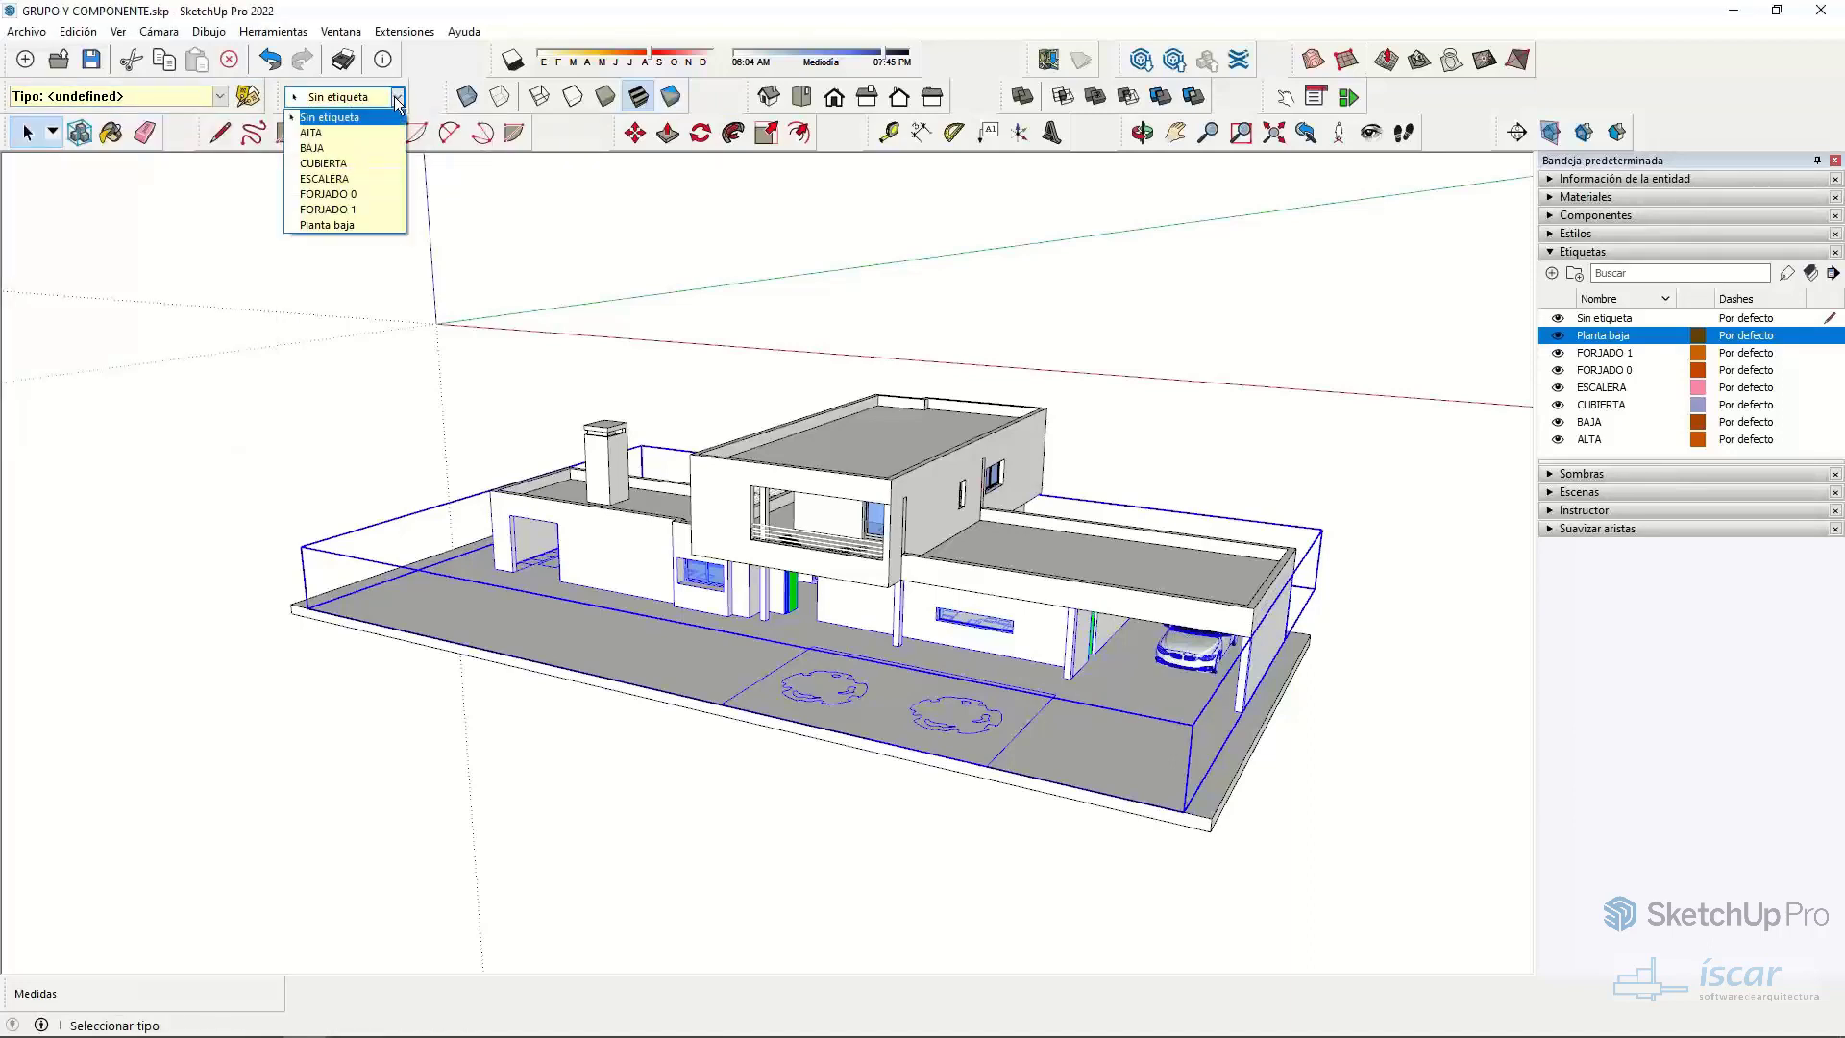
left_click(353, 227)
left_click(1311, 409)
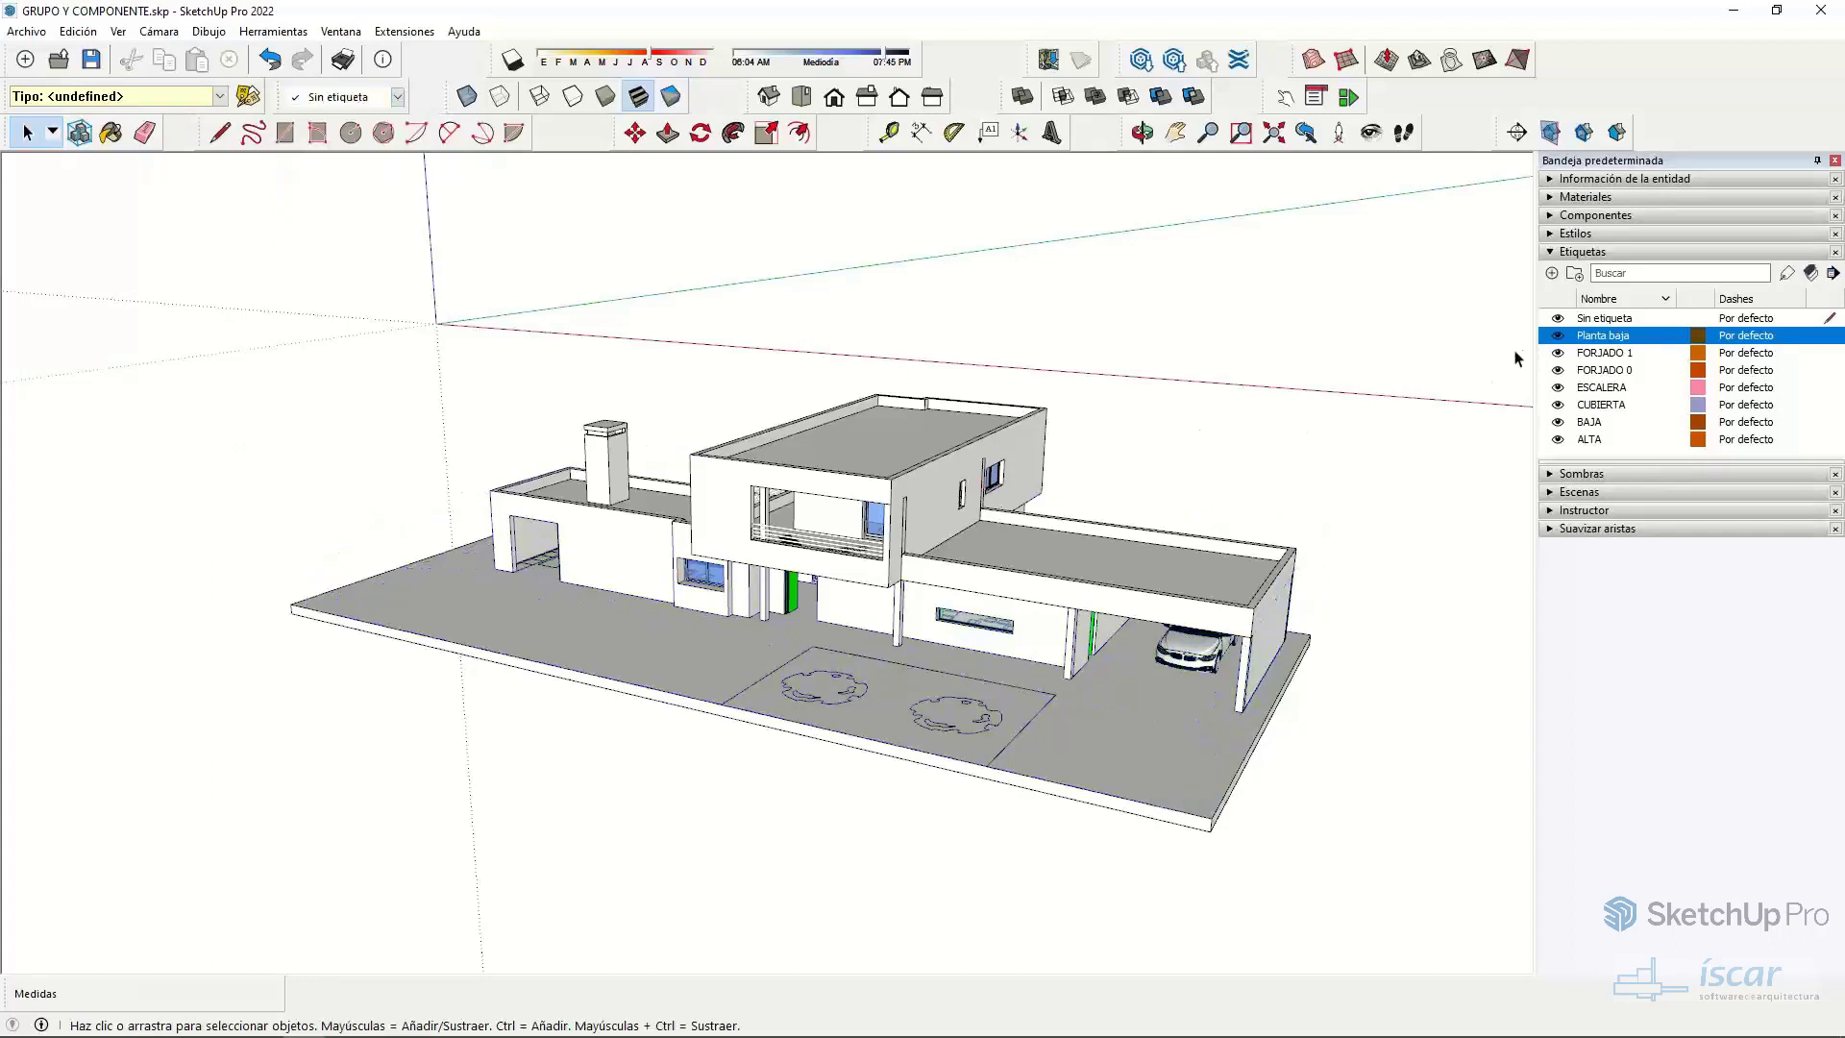
- Check the Planta baja tag by switching the ground floor's visibility off and on twice
left_click(1559, 336)
left_click(1560, 336)
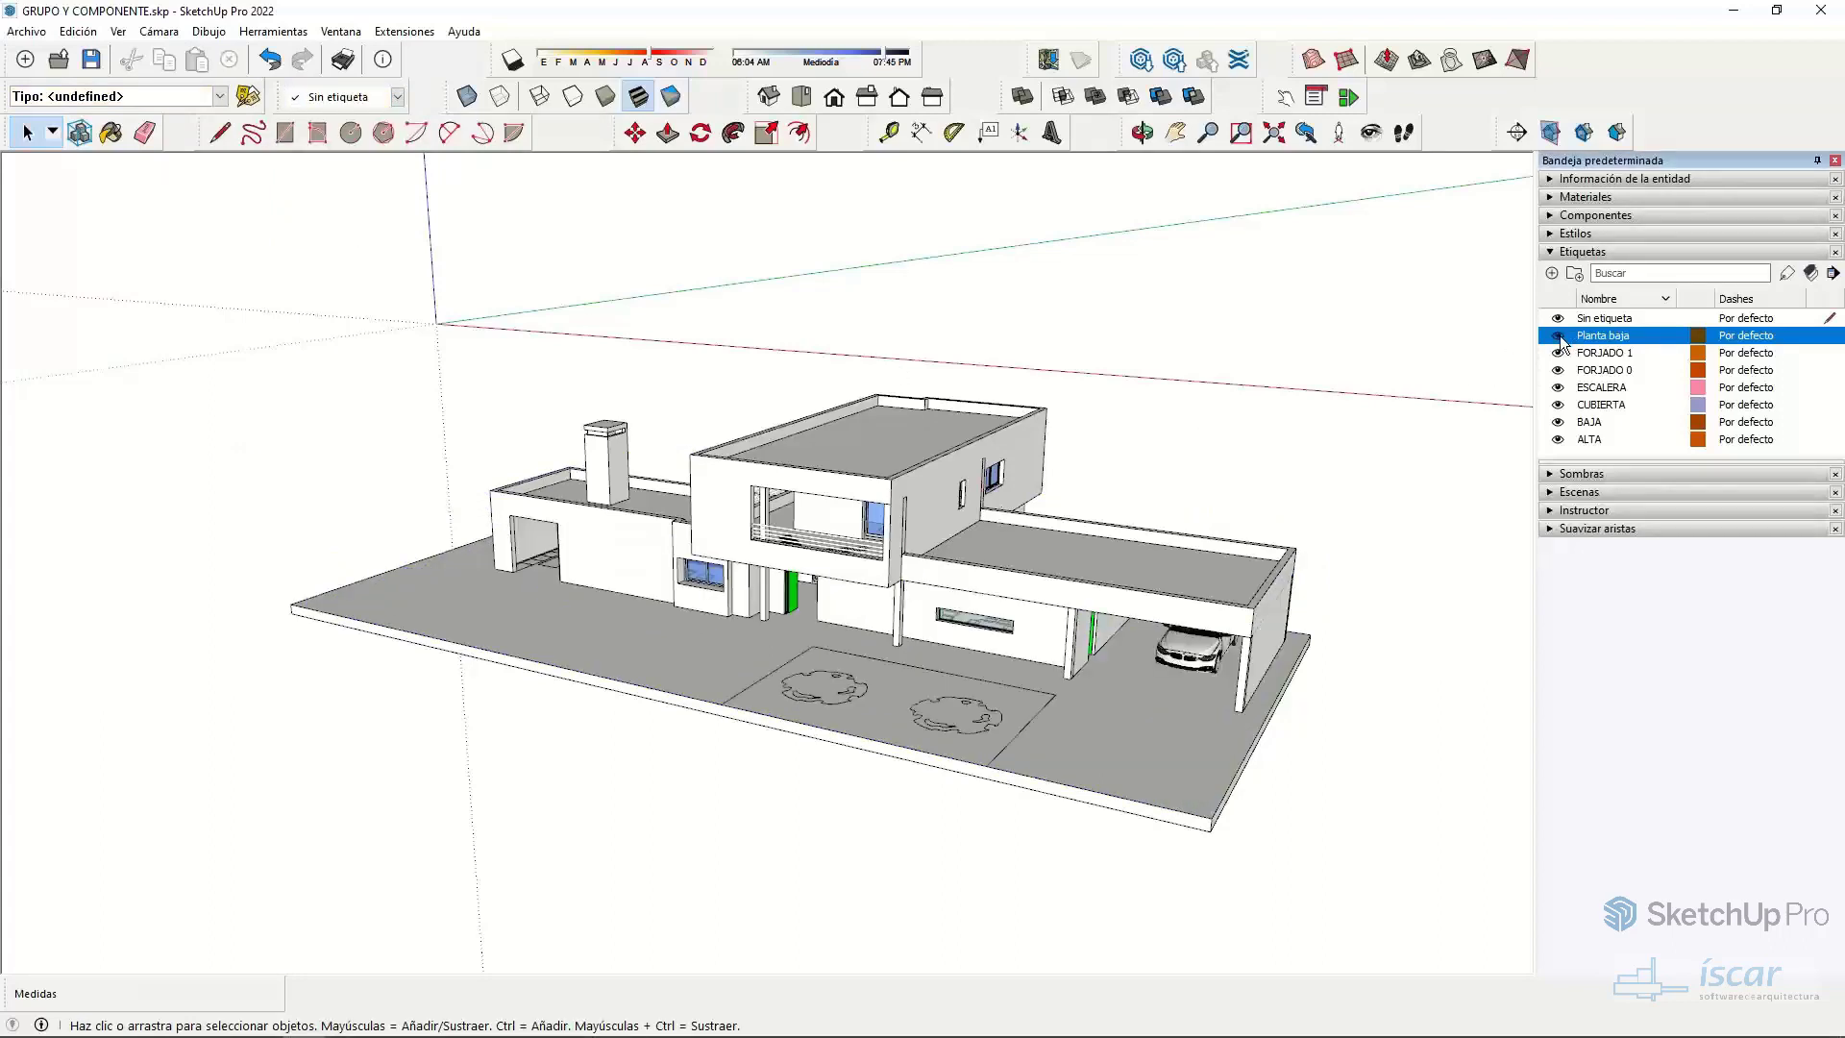
left_click(1559, 335)
left_click(1559, 335)
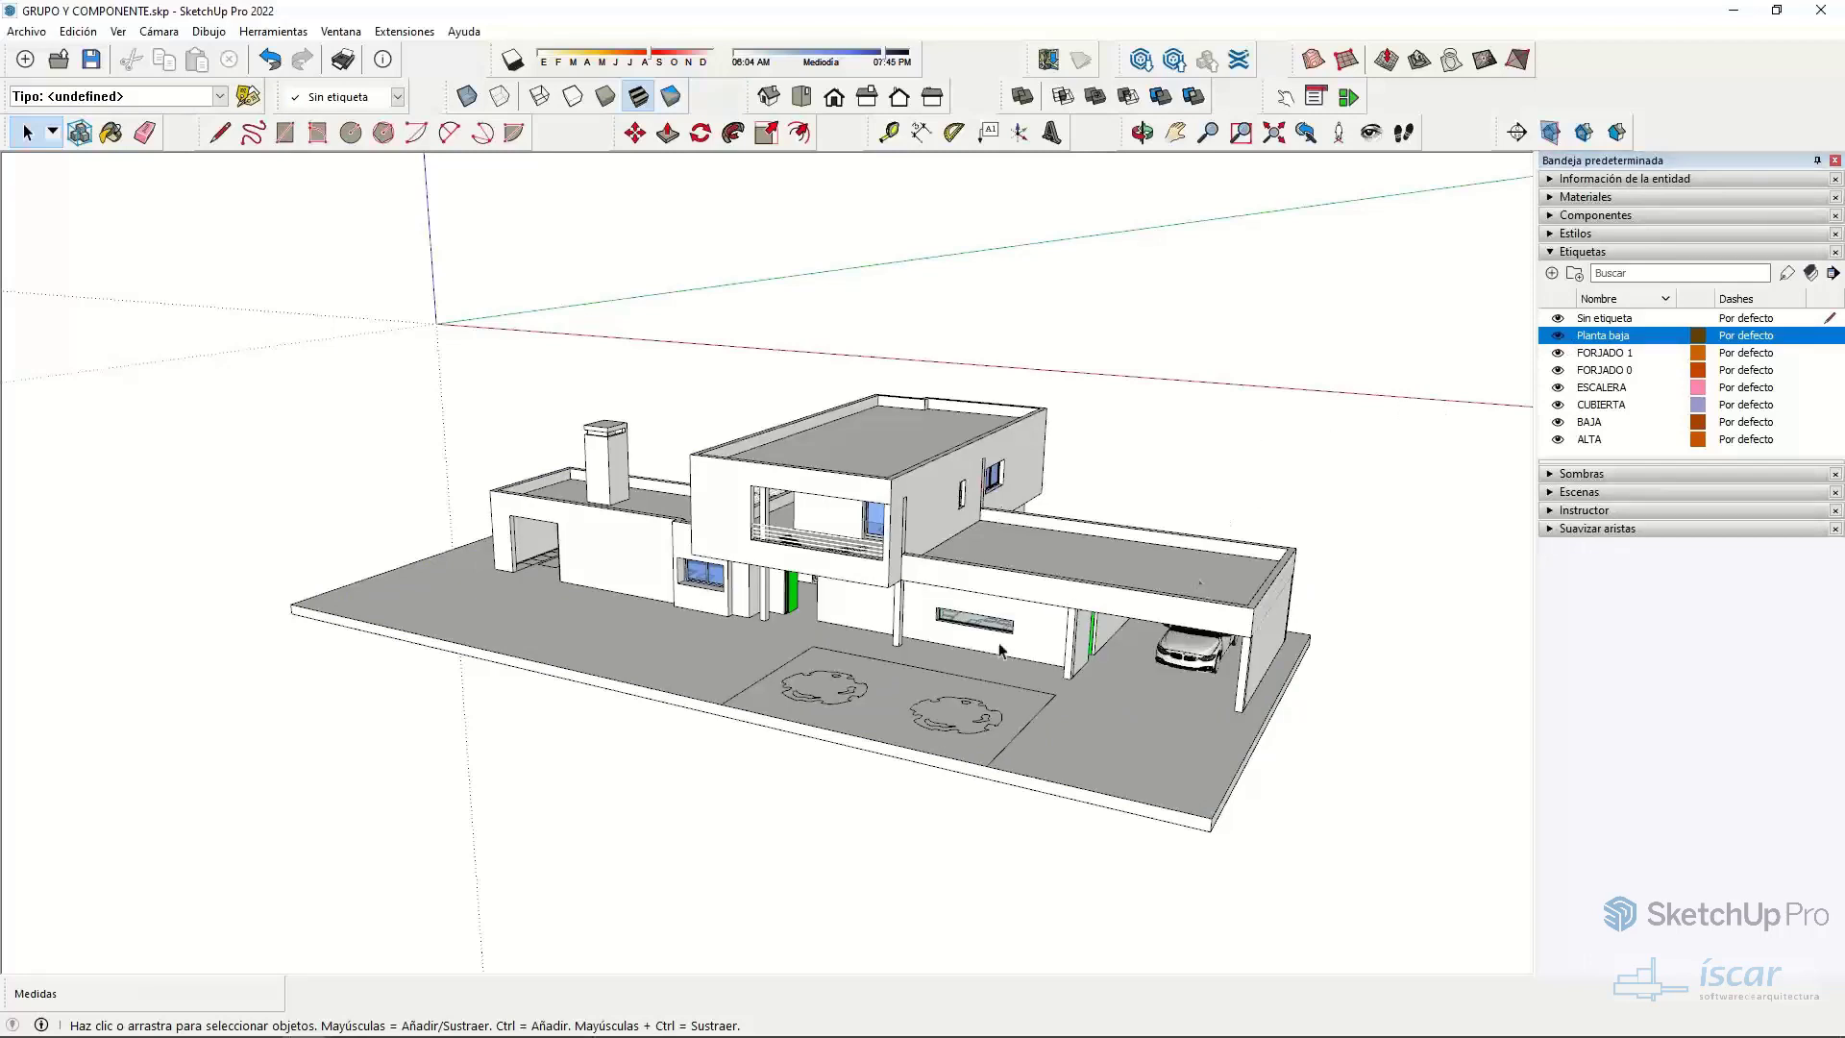
middle_click_drag(934, 499, 911, 495)
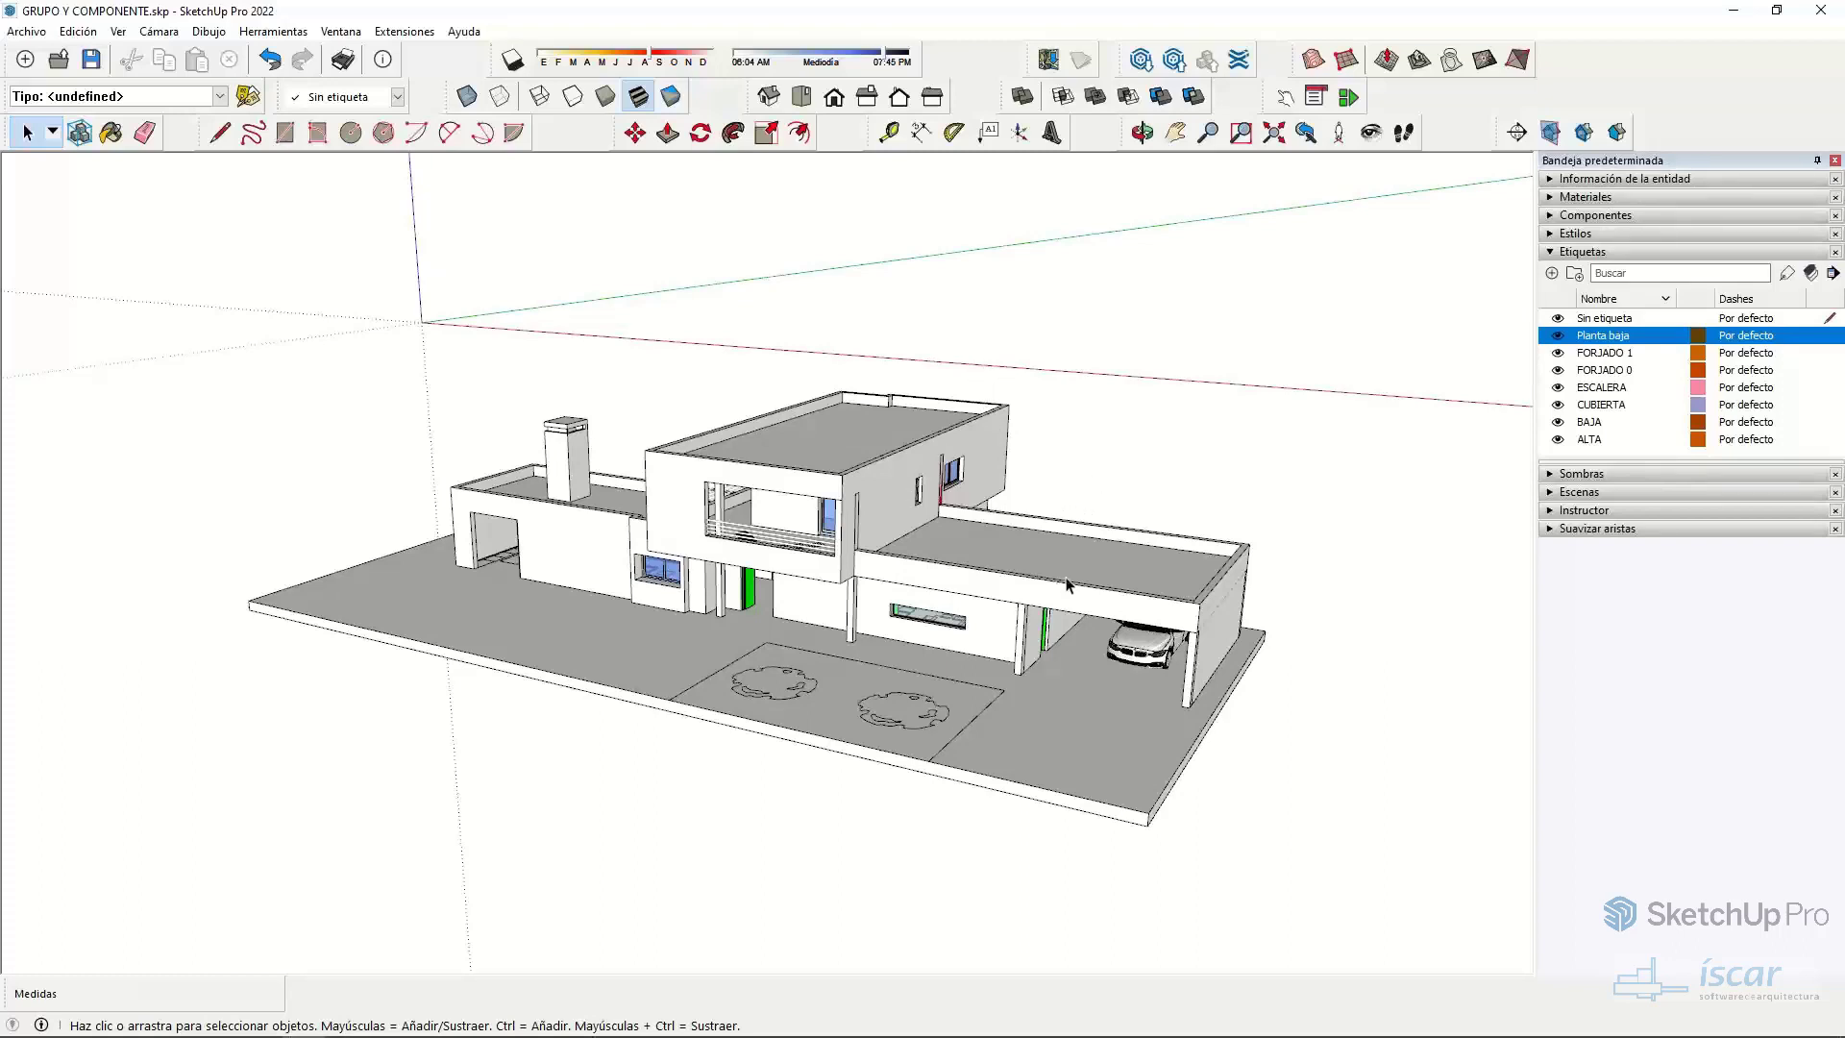
middle_click_drag(1105, 586, 1134, 567)
- Check the Escenas section of the default tray, and add the Esquema outliner to the tray
left_click(1559, 258)
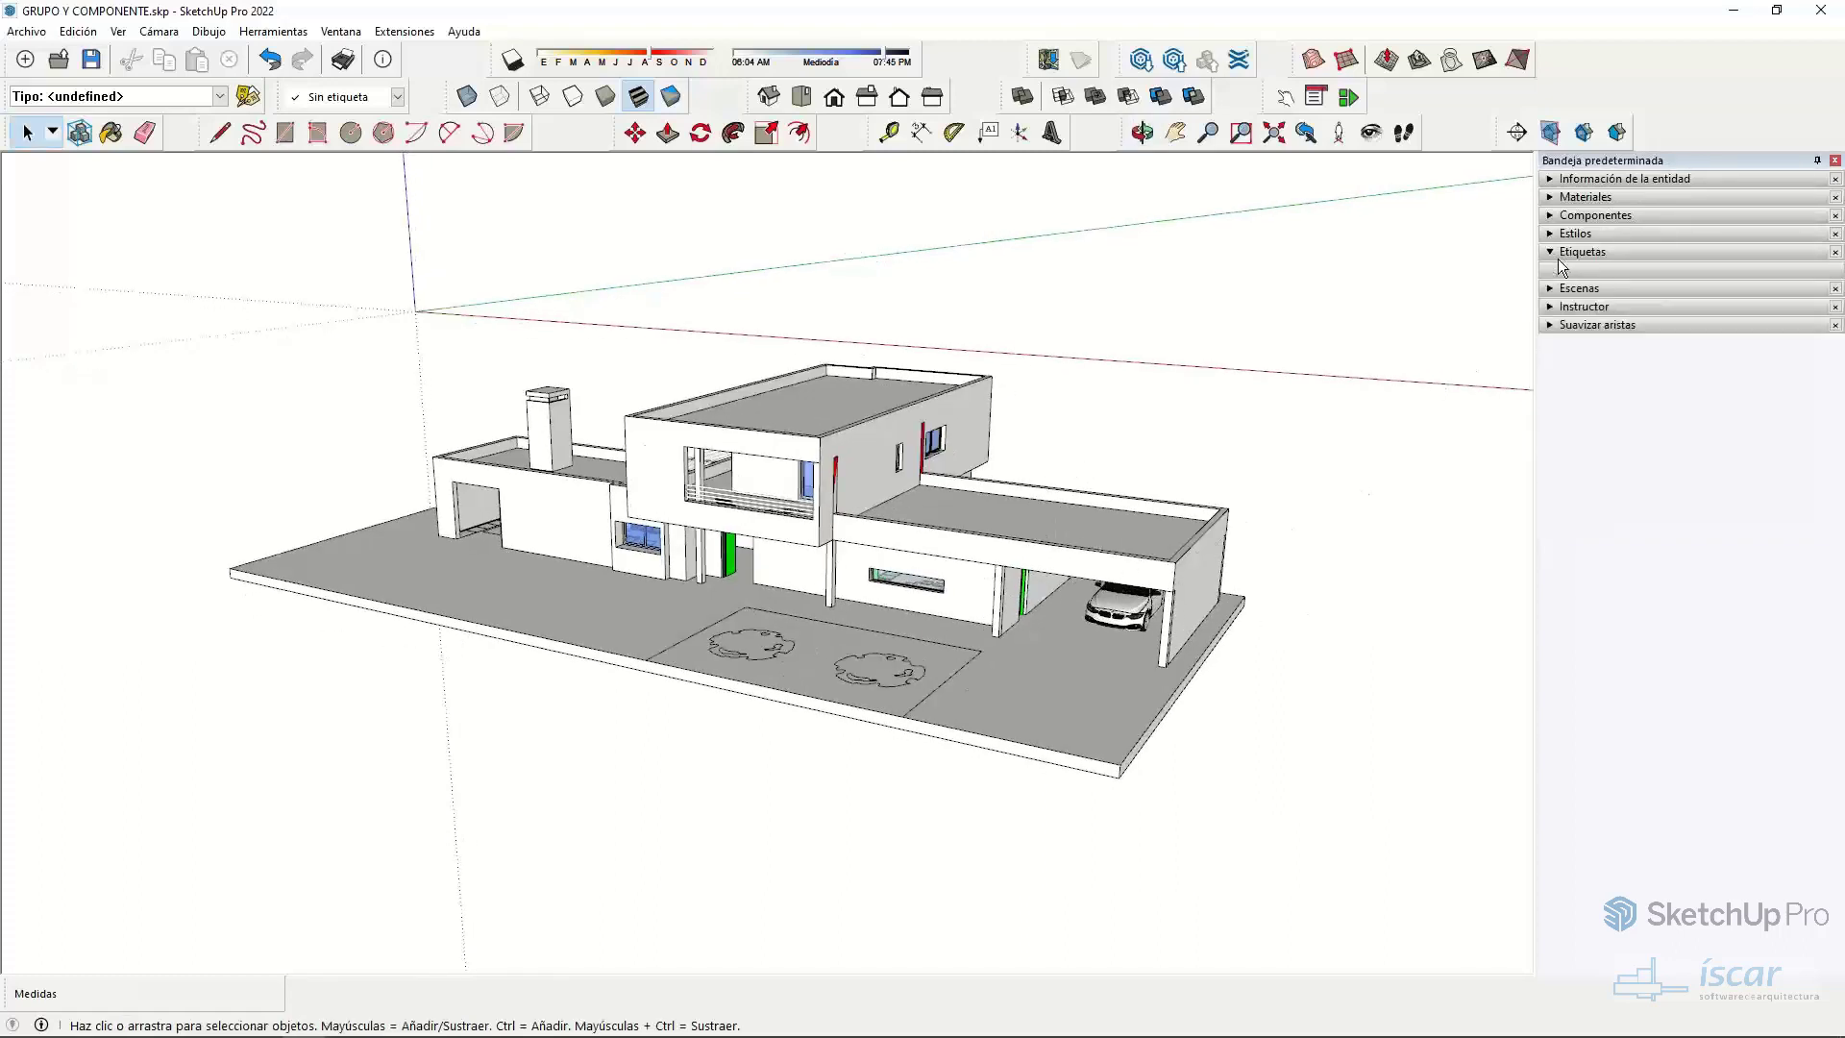
left_click(1576, 289)
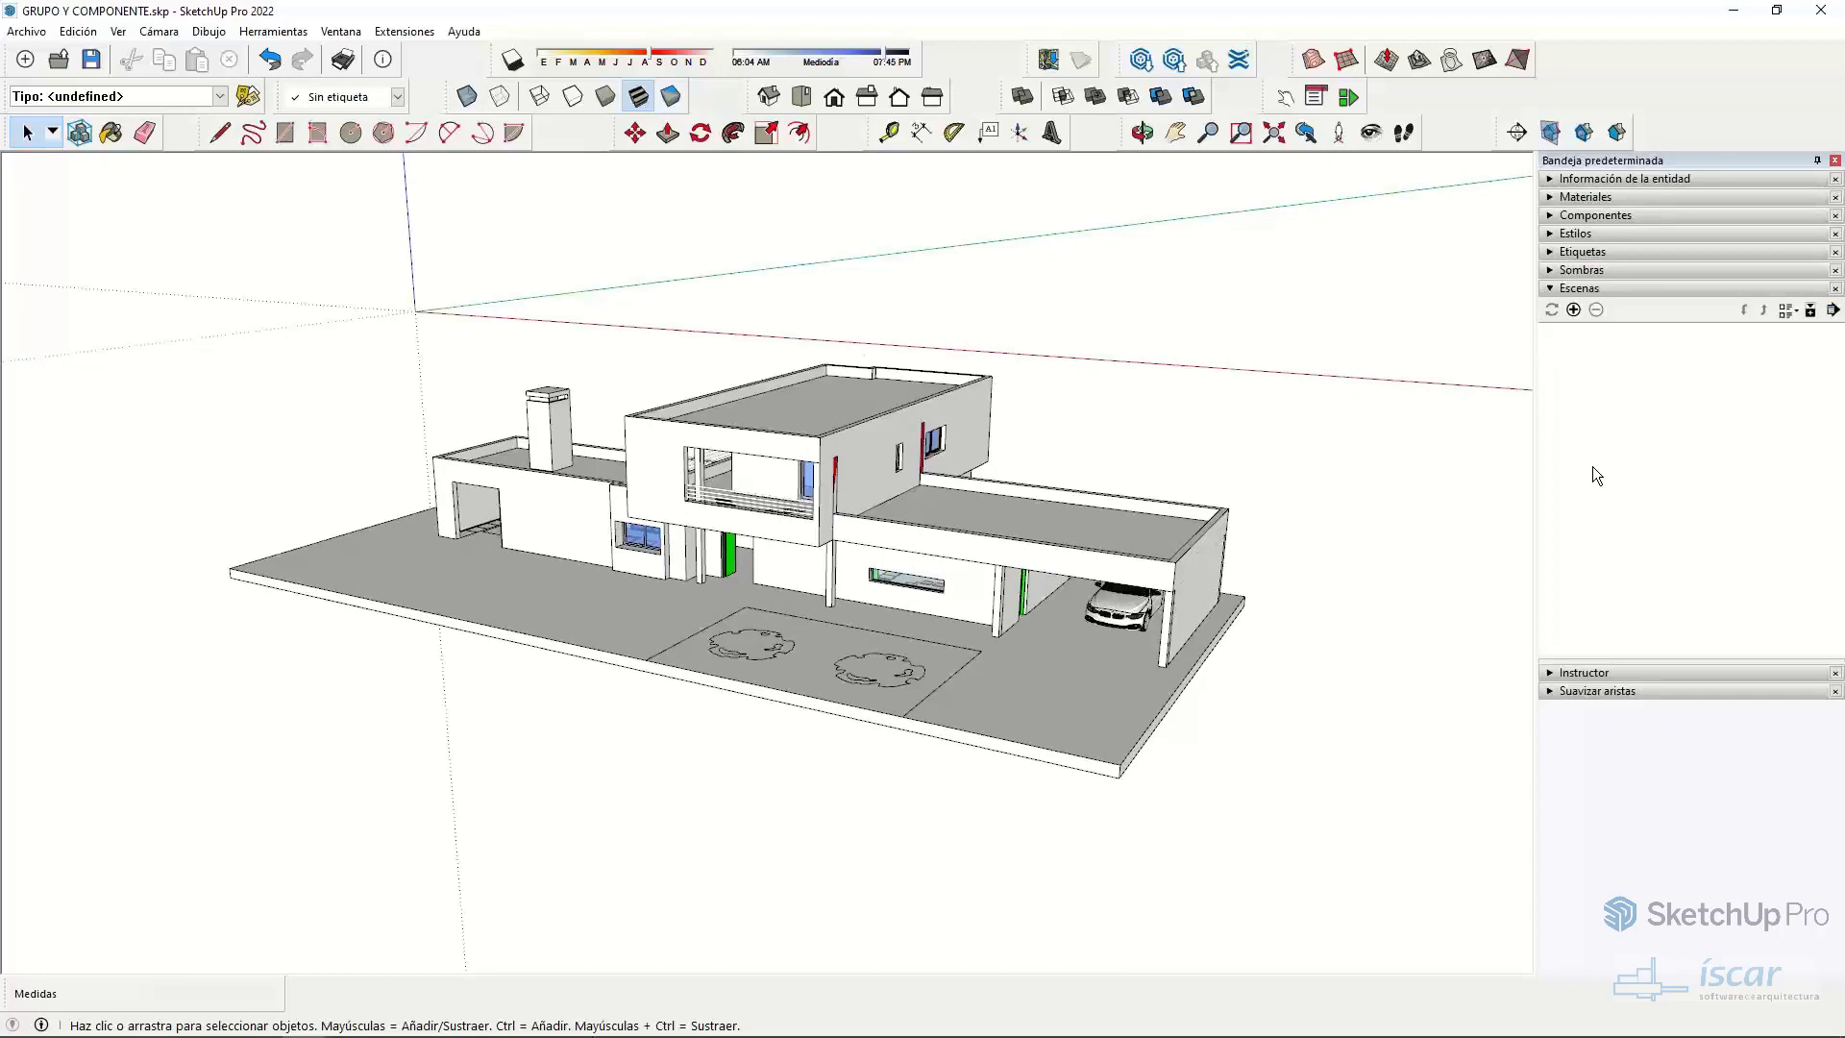
left_click(1547, 289)
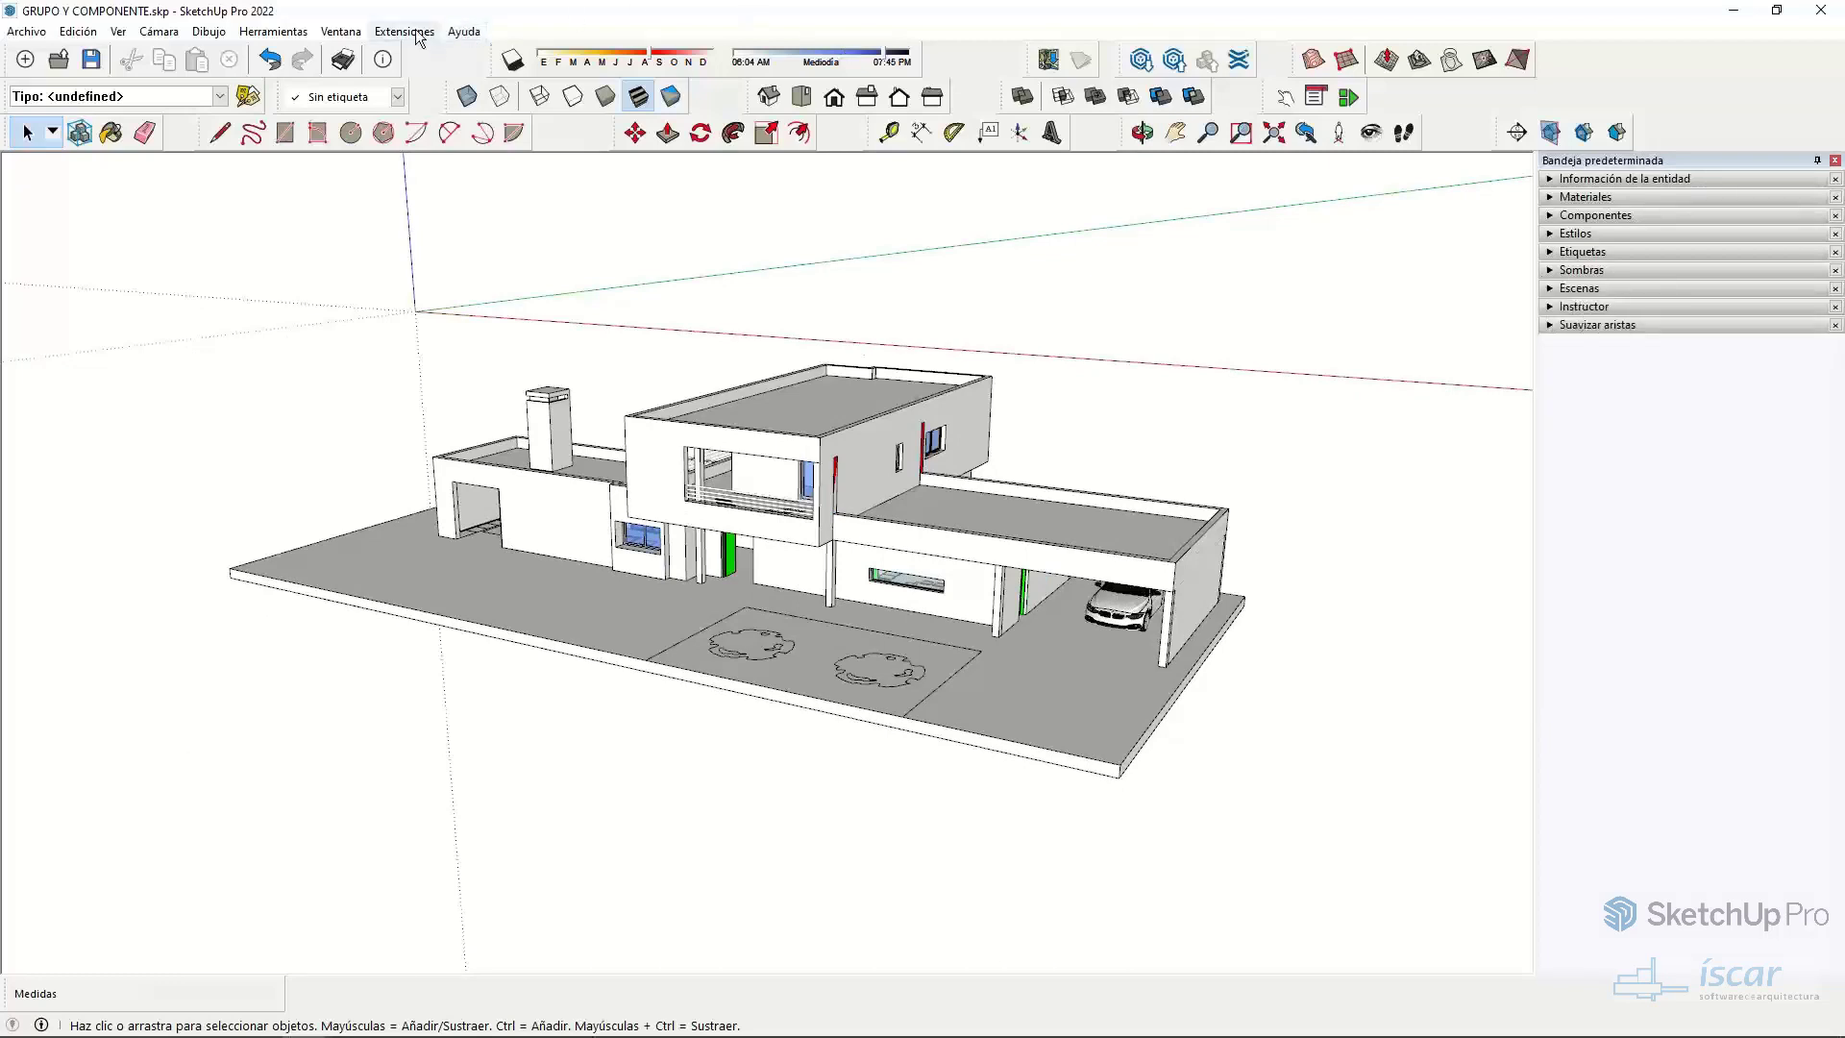
left_click(342, 32)
mouse_move(432, 54)
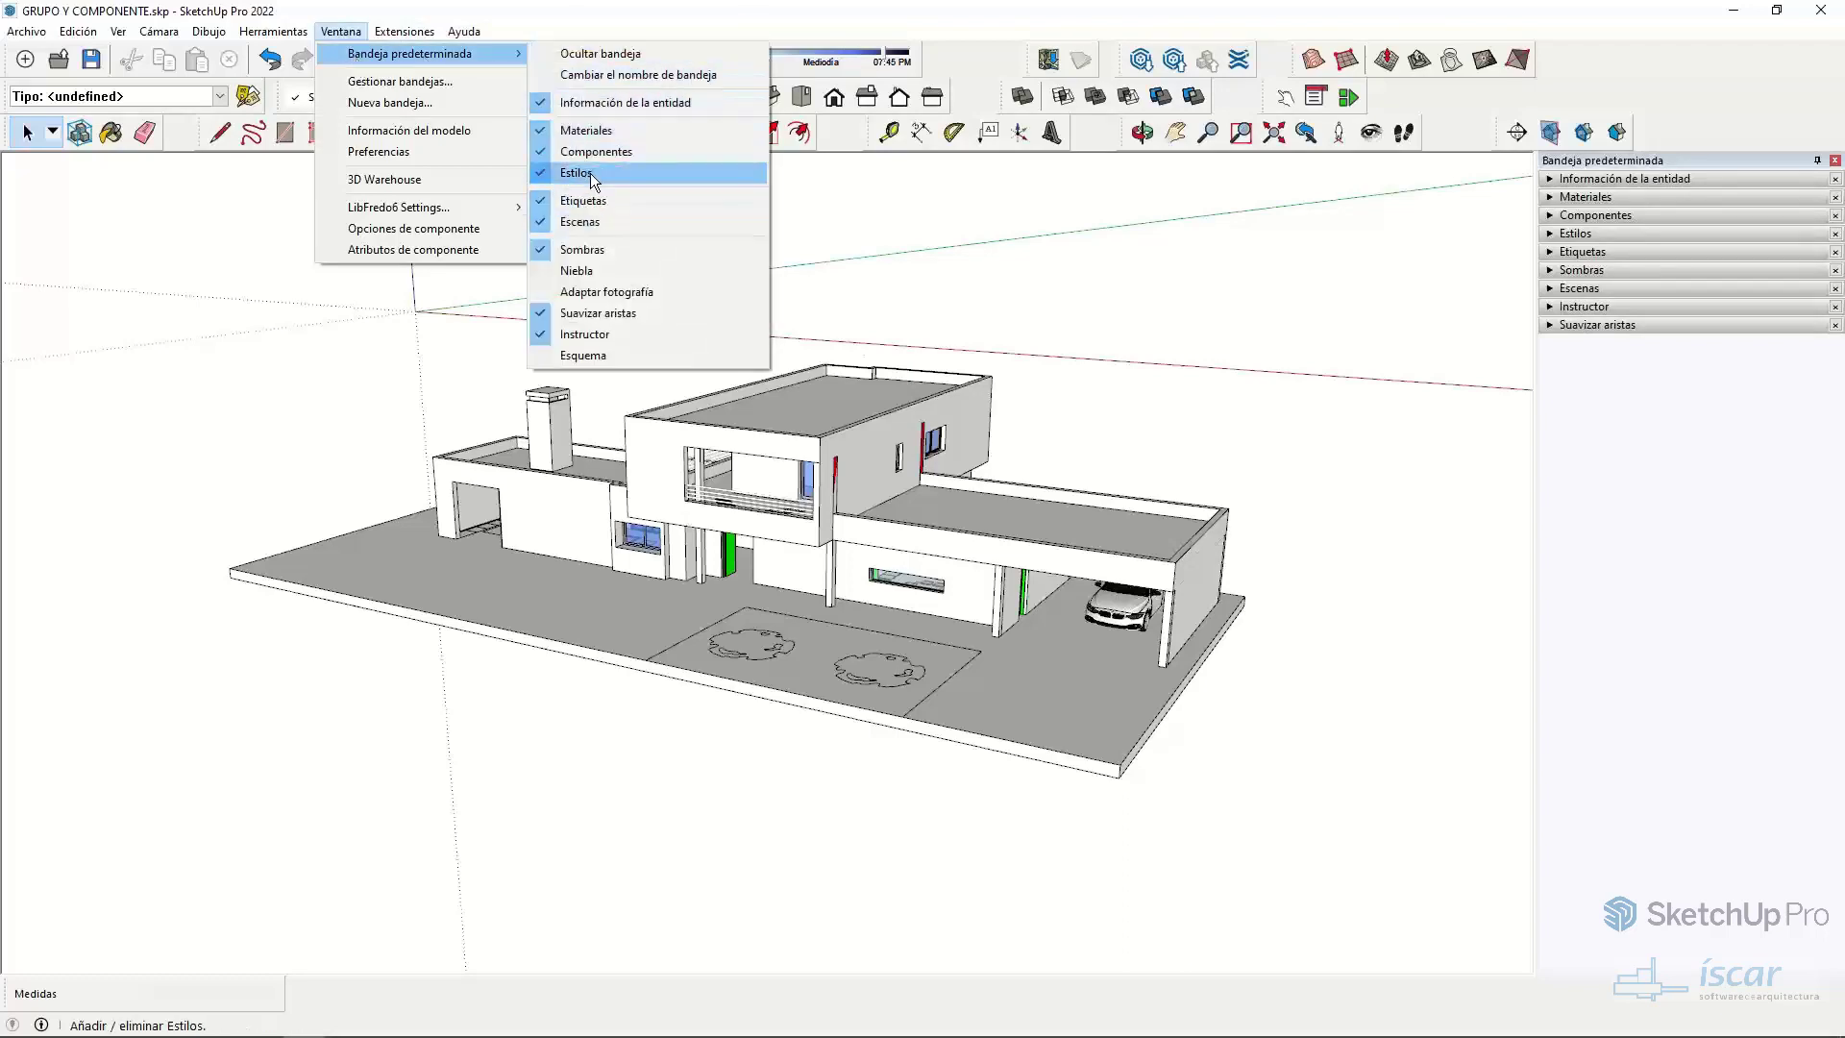
left_click(601, 354)
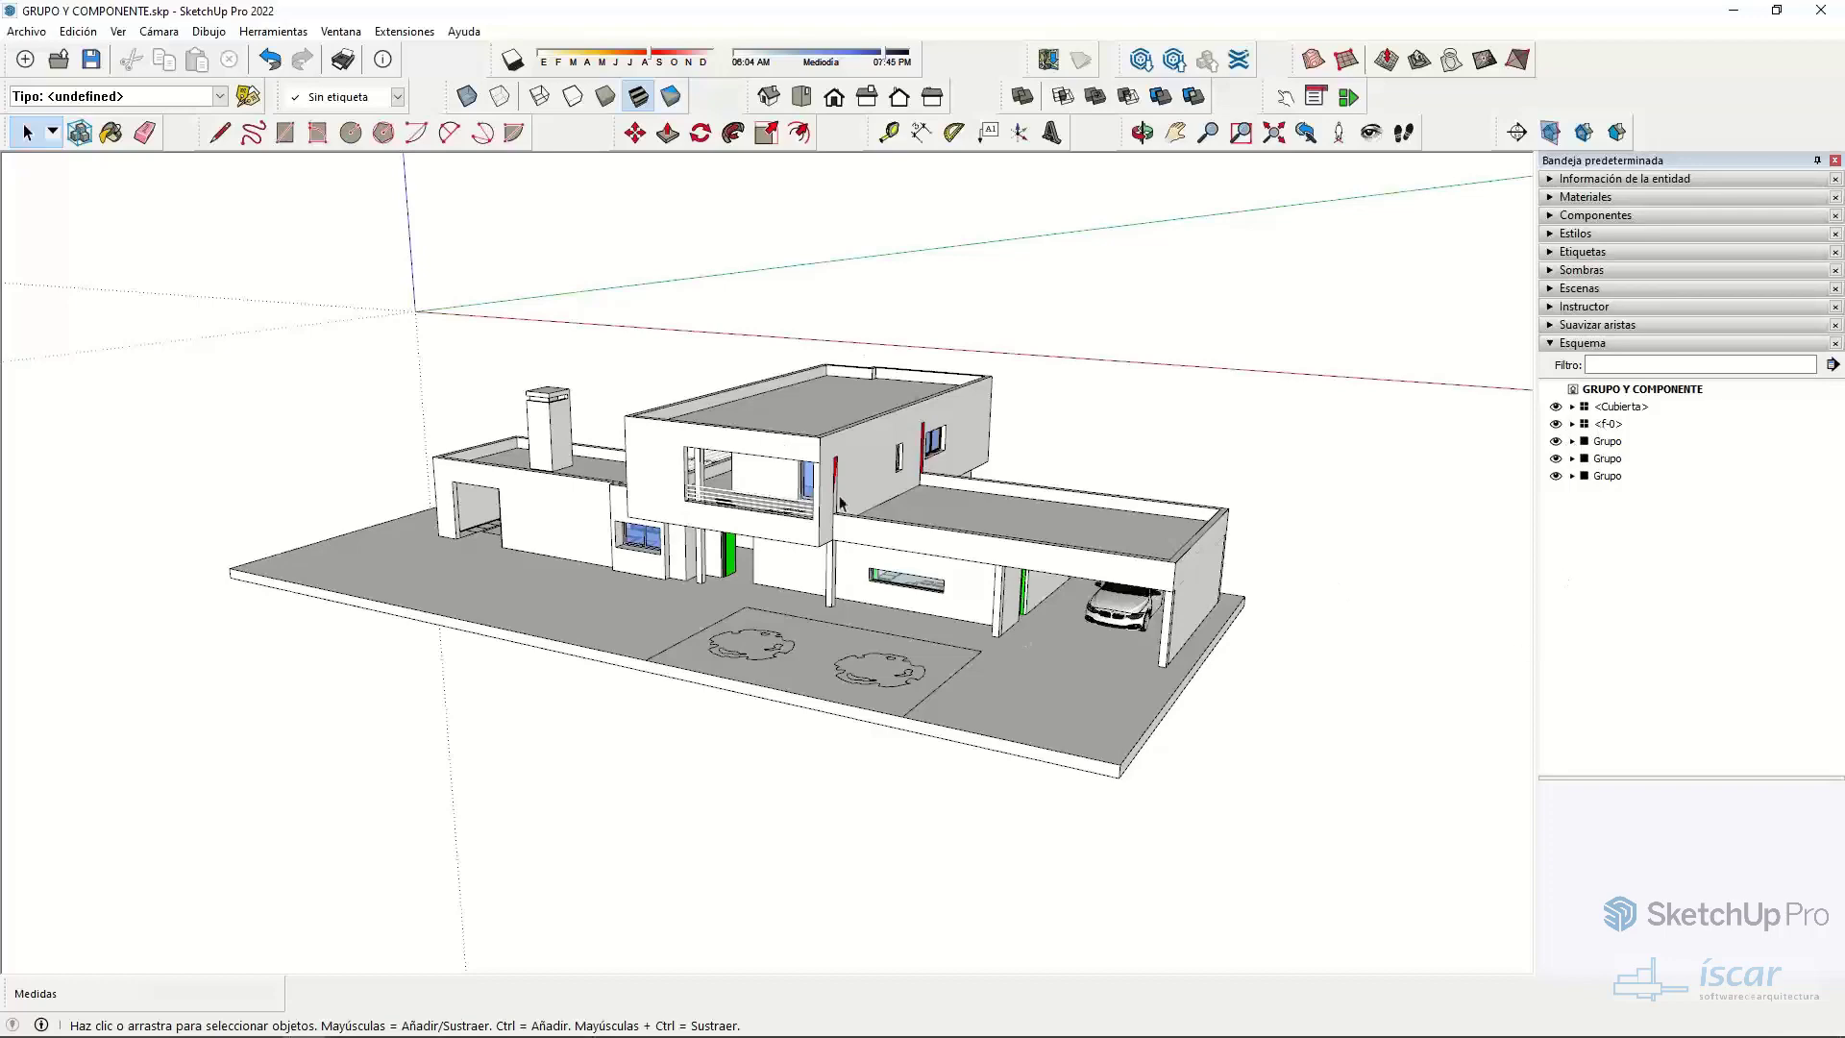
- Open the upper-floor group for editing, select the terrace window and examine the group's components in the Esquema list
scroll(839, 499, "up", 4)
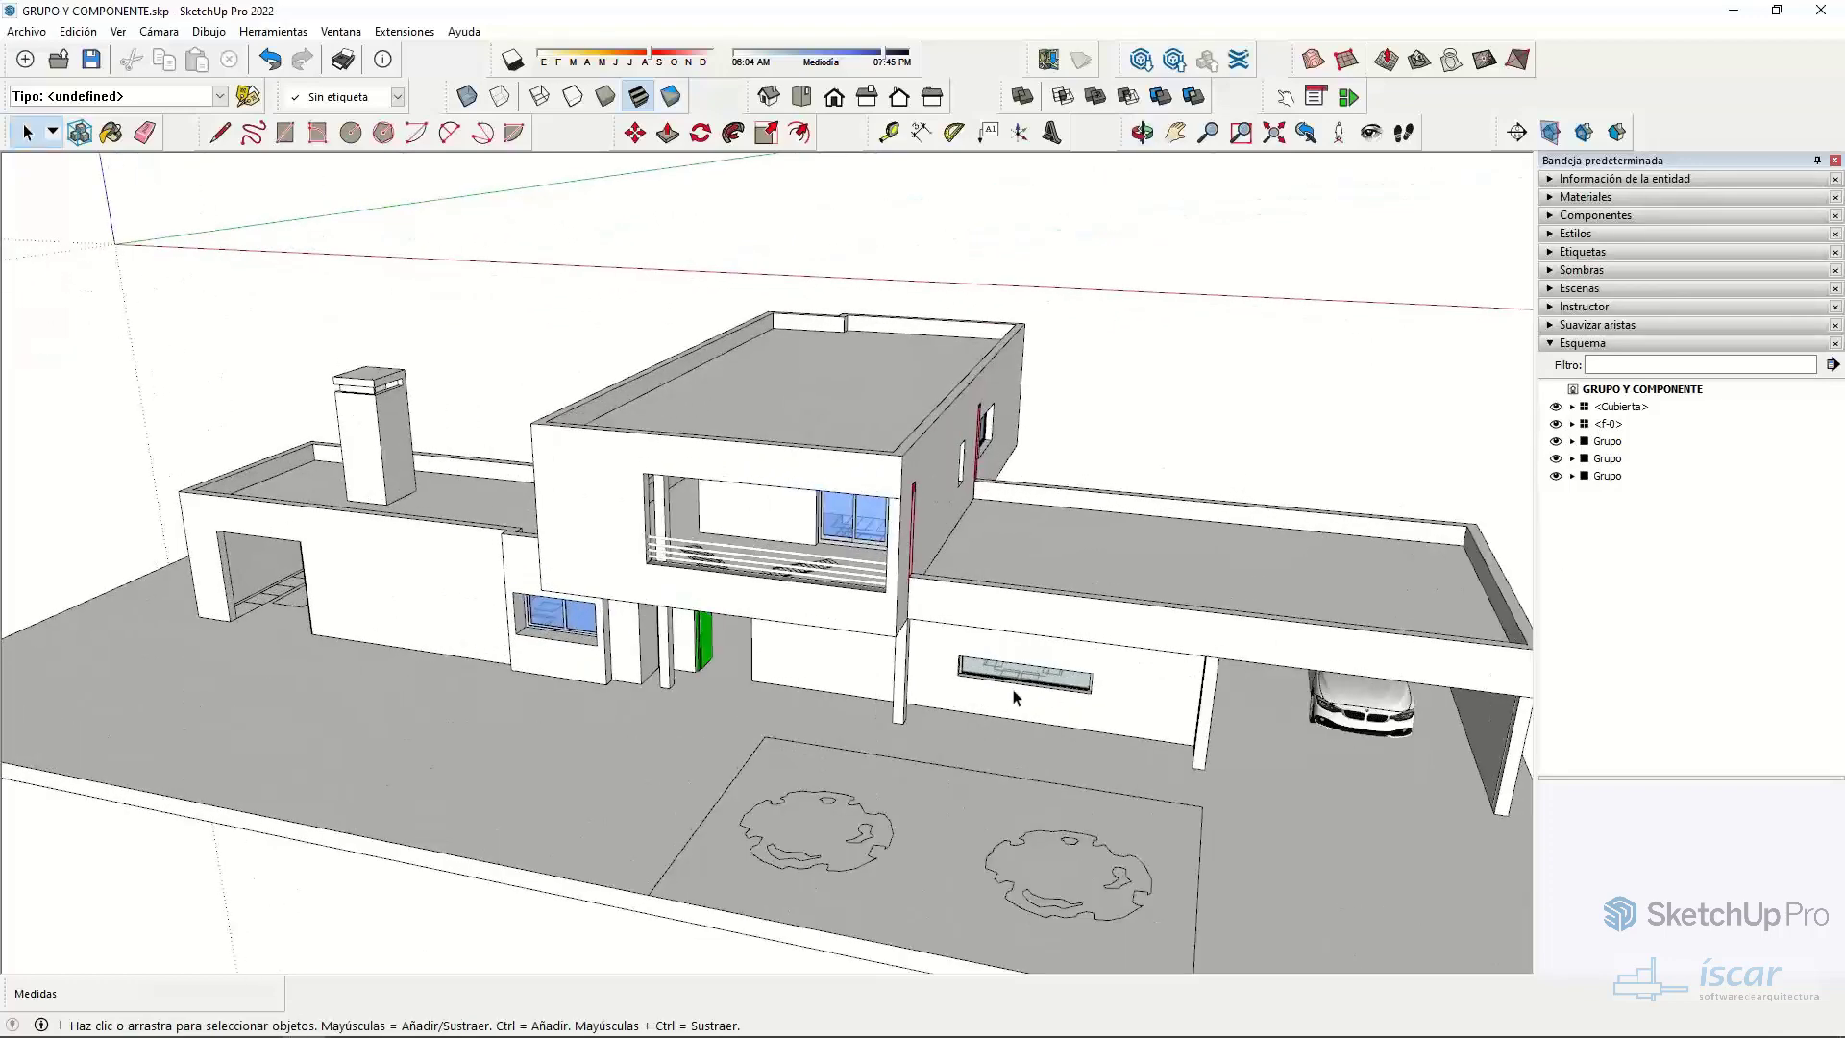
left_click(838, 519)
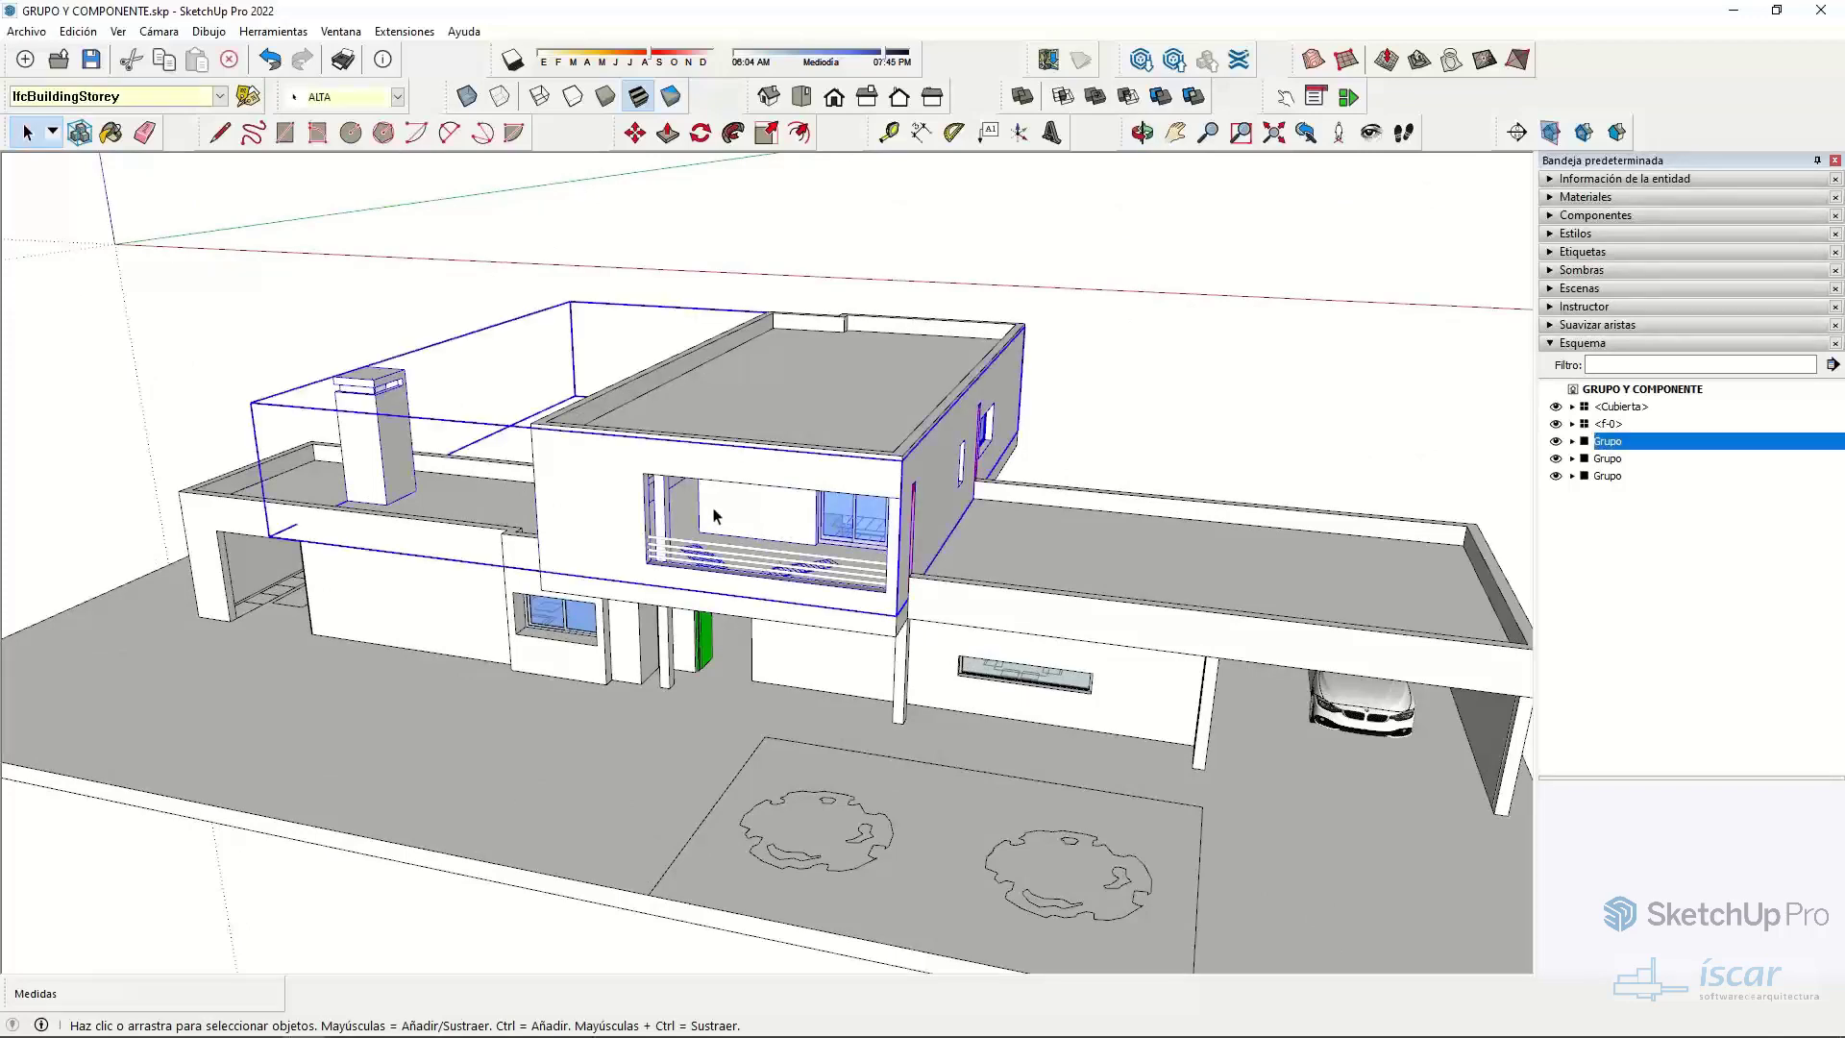
double_click(584, 519)
scroll(864, 526, "up", 10)
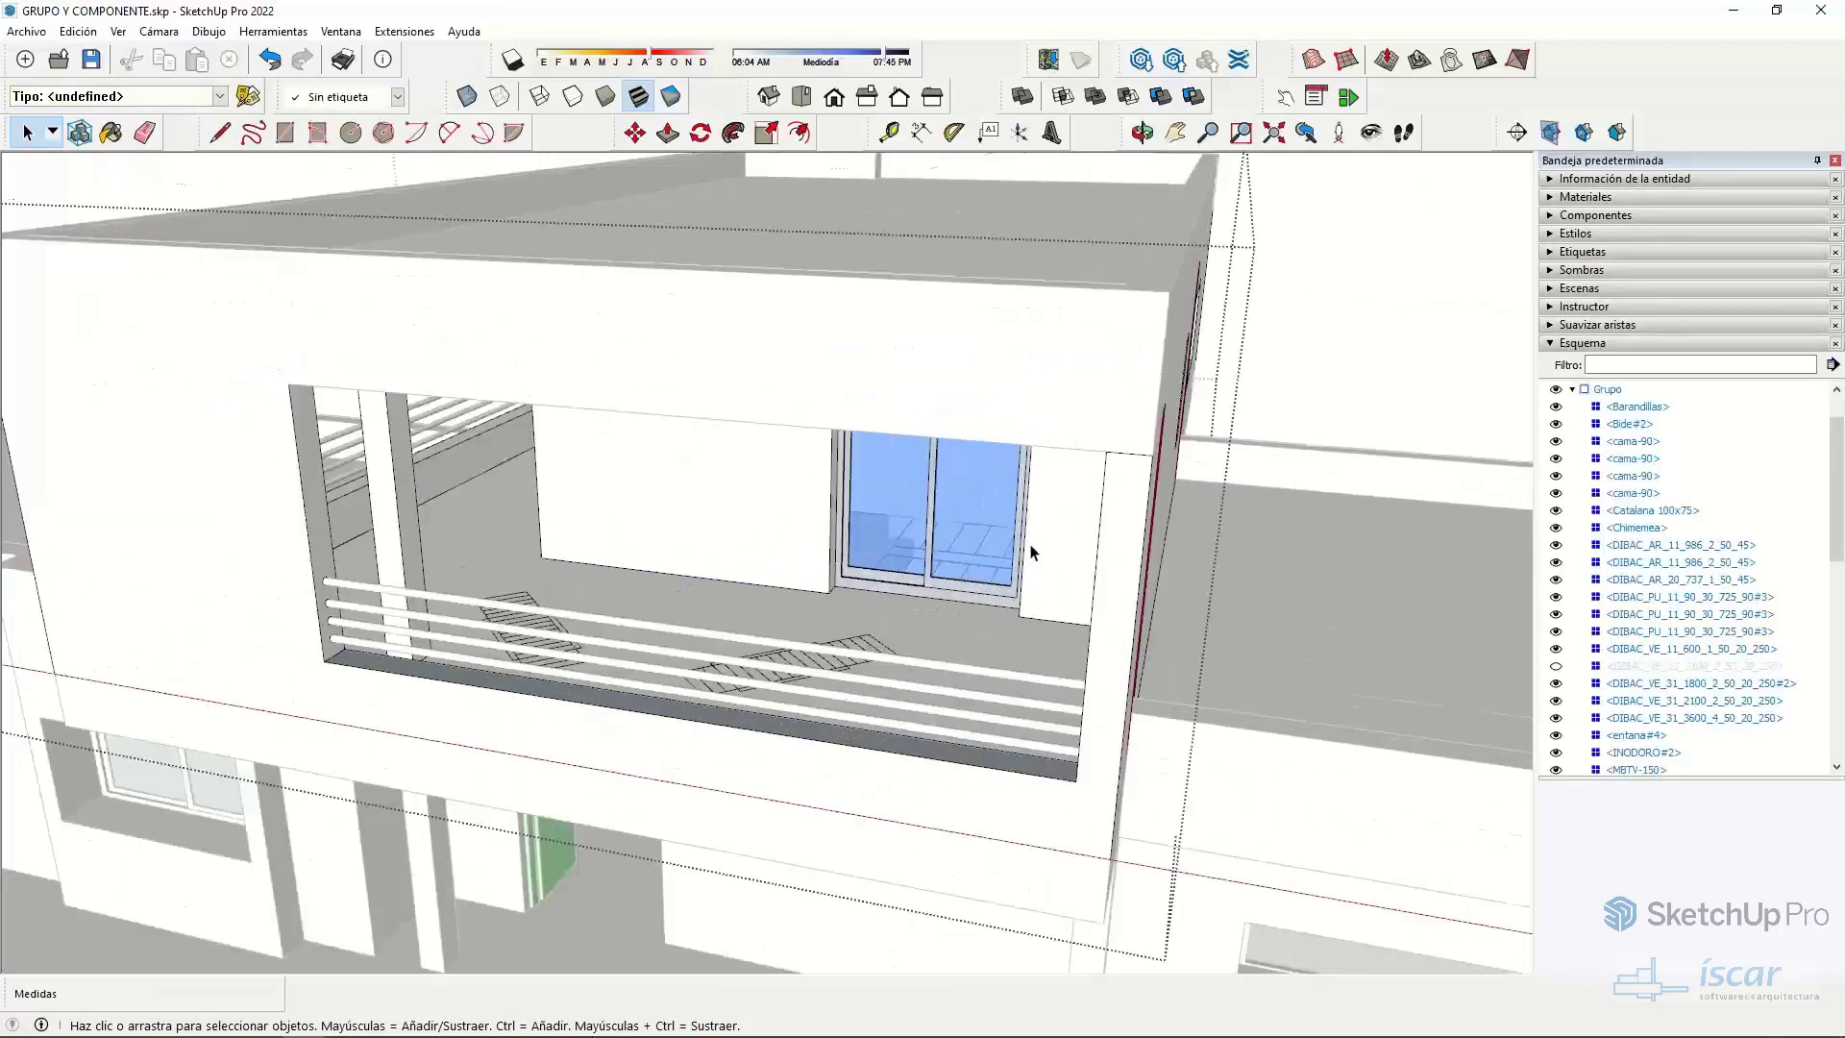
left_click(940, 542)
middle_click_drag(920, 601, 1000, 564)
scroll(1644, 618, "up", 15)
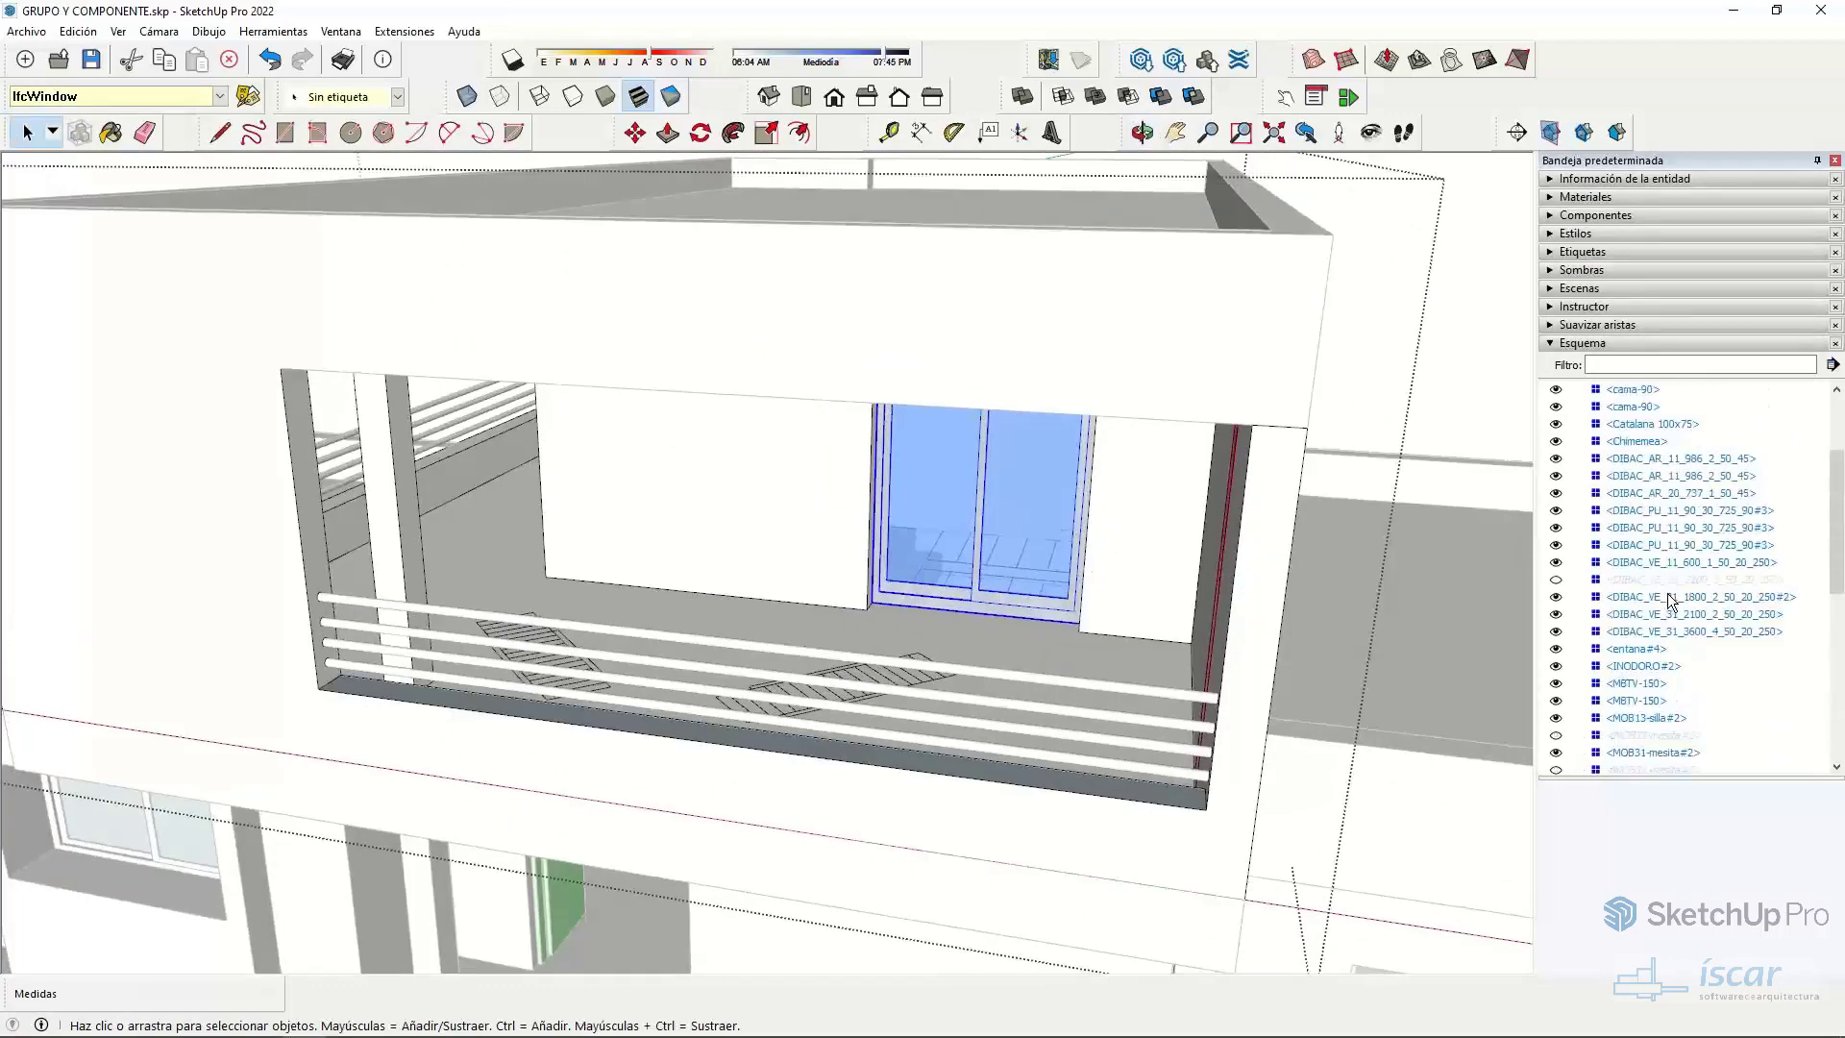
scroll(955, 577, "down", 8)
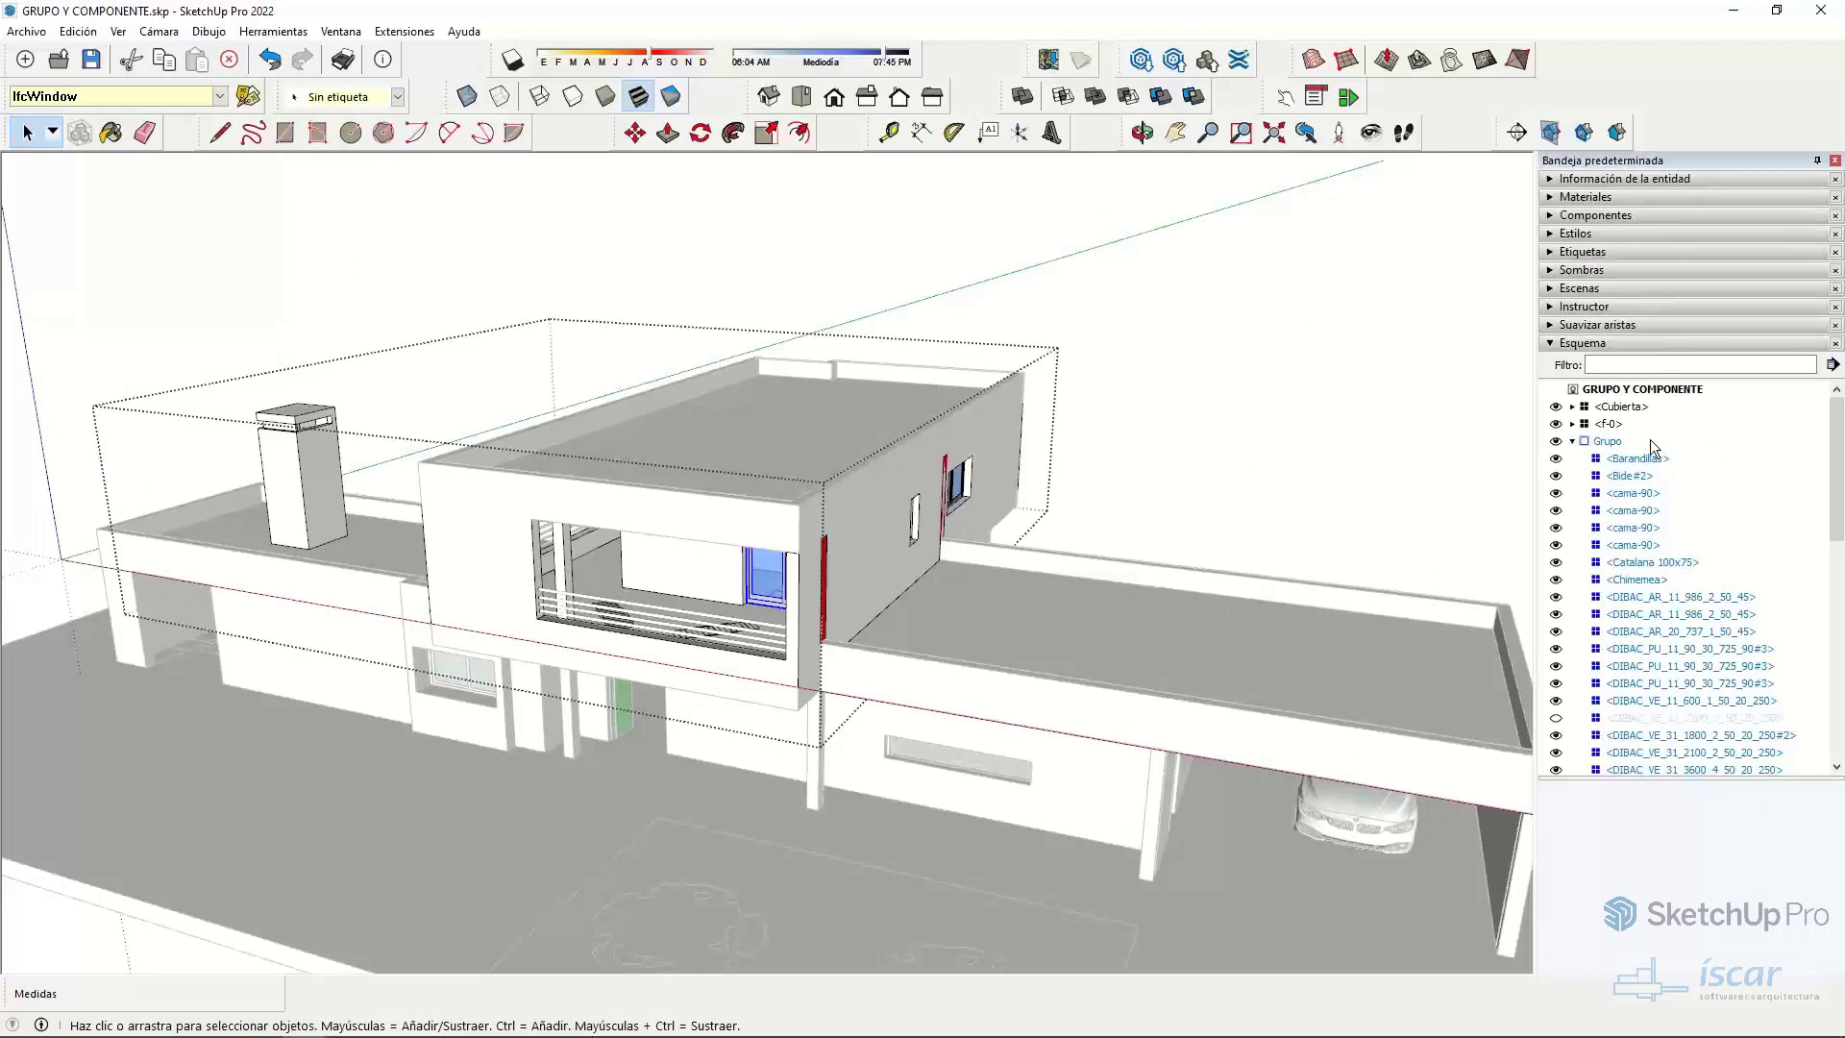
- Collapse the upper-floor group in Esquema, leave its editing, and check which part of the house each Grupo entry selects
left_click(1572, 441)
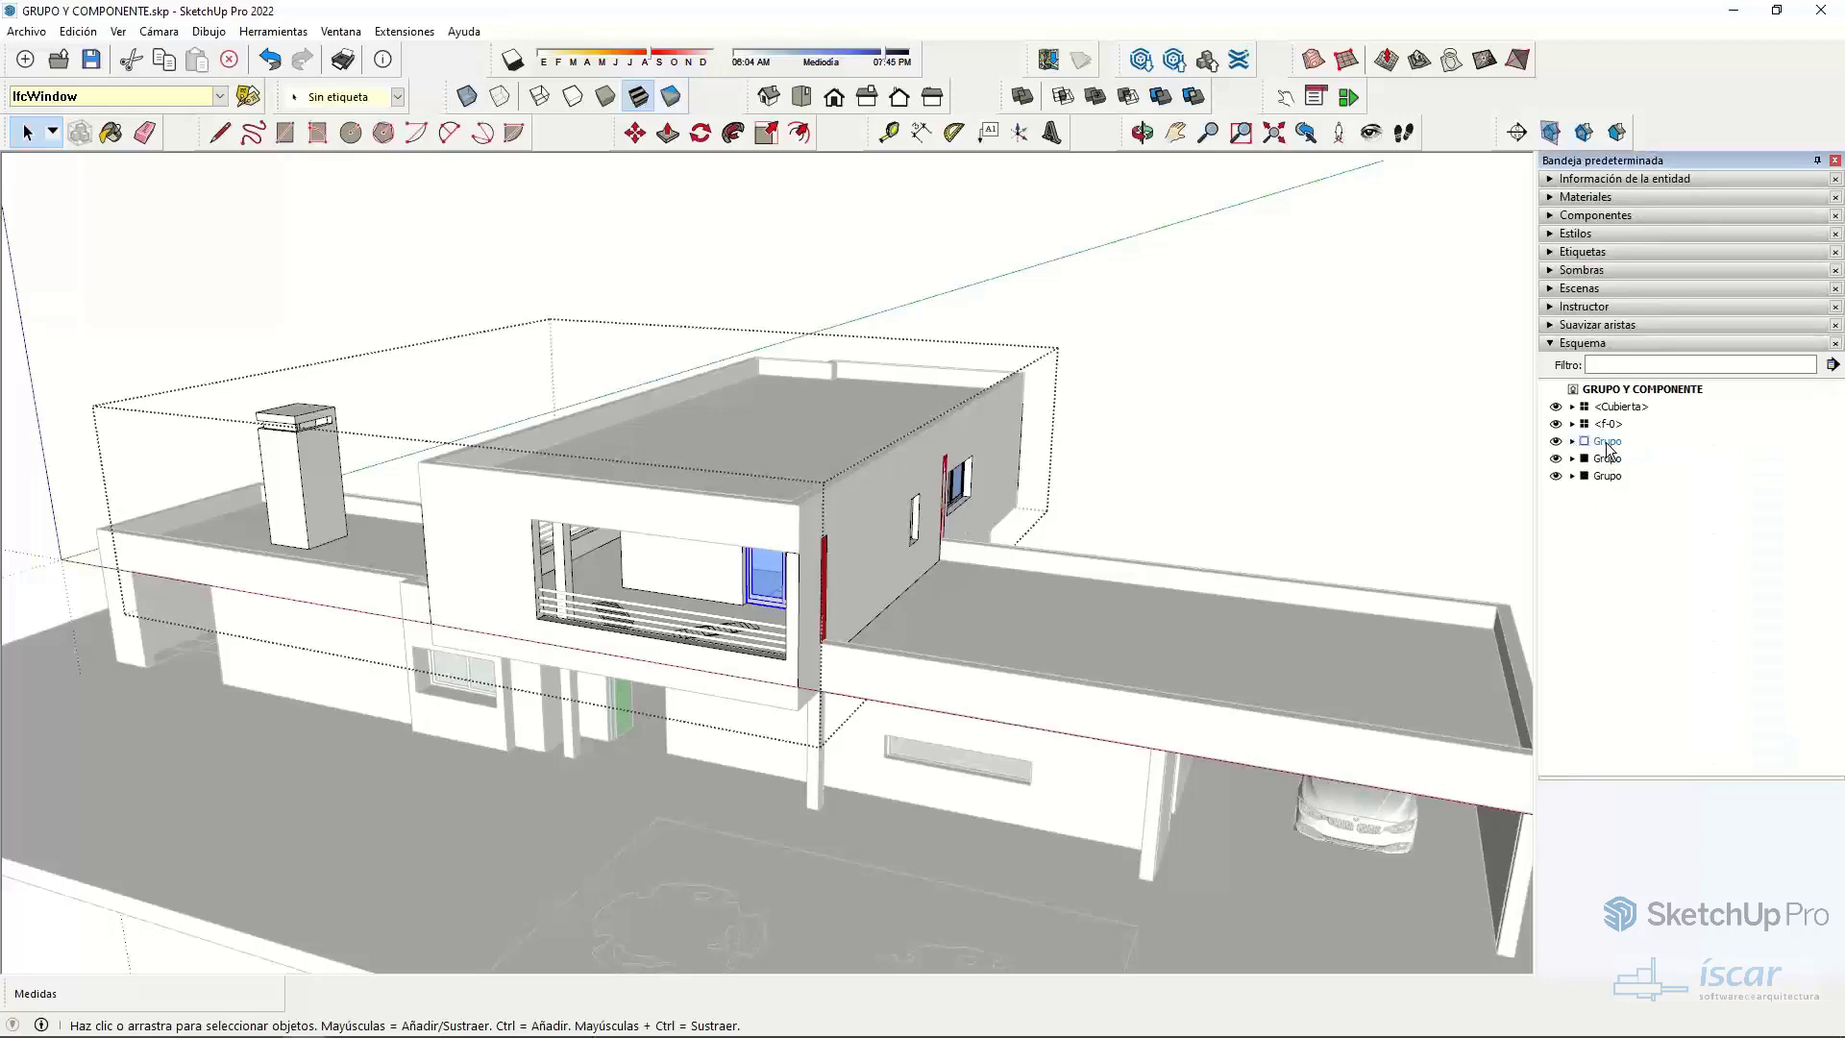
left_click(1607, 441)
key("shift+z")
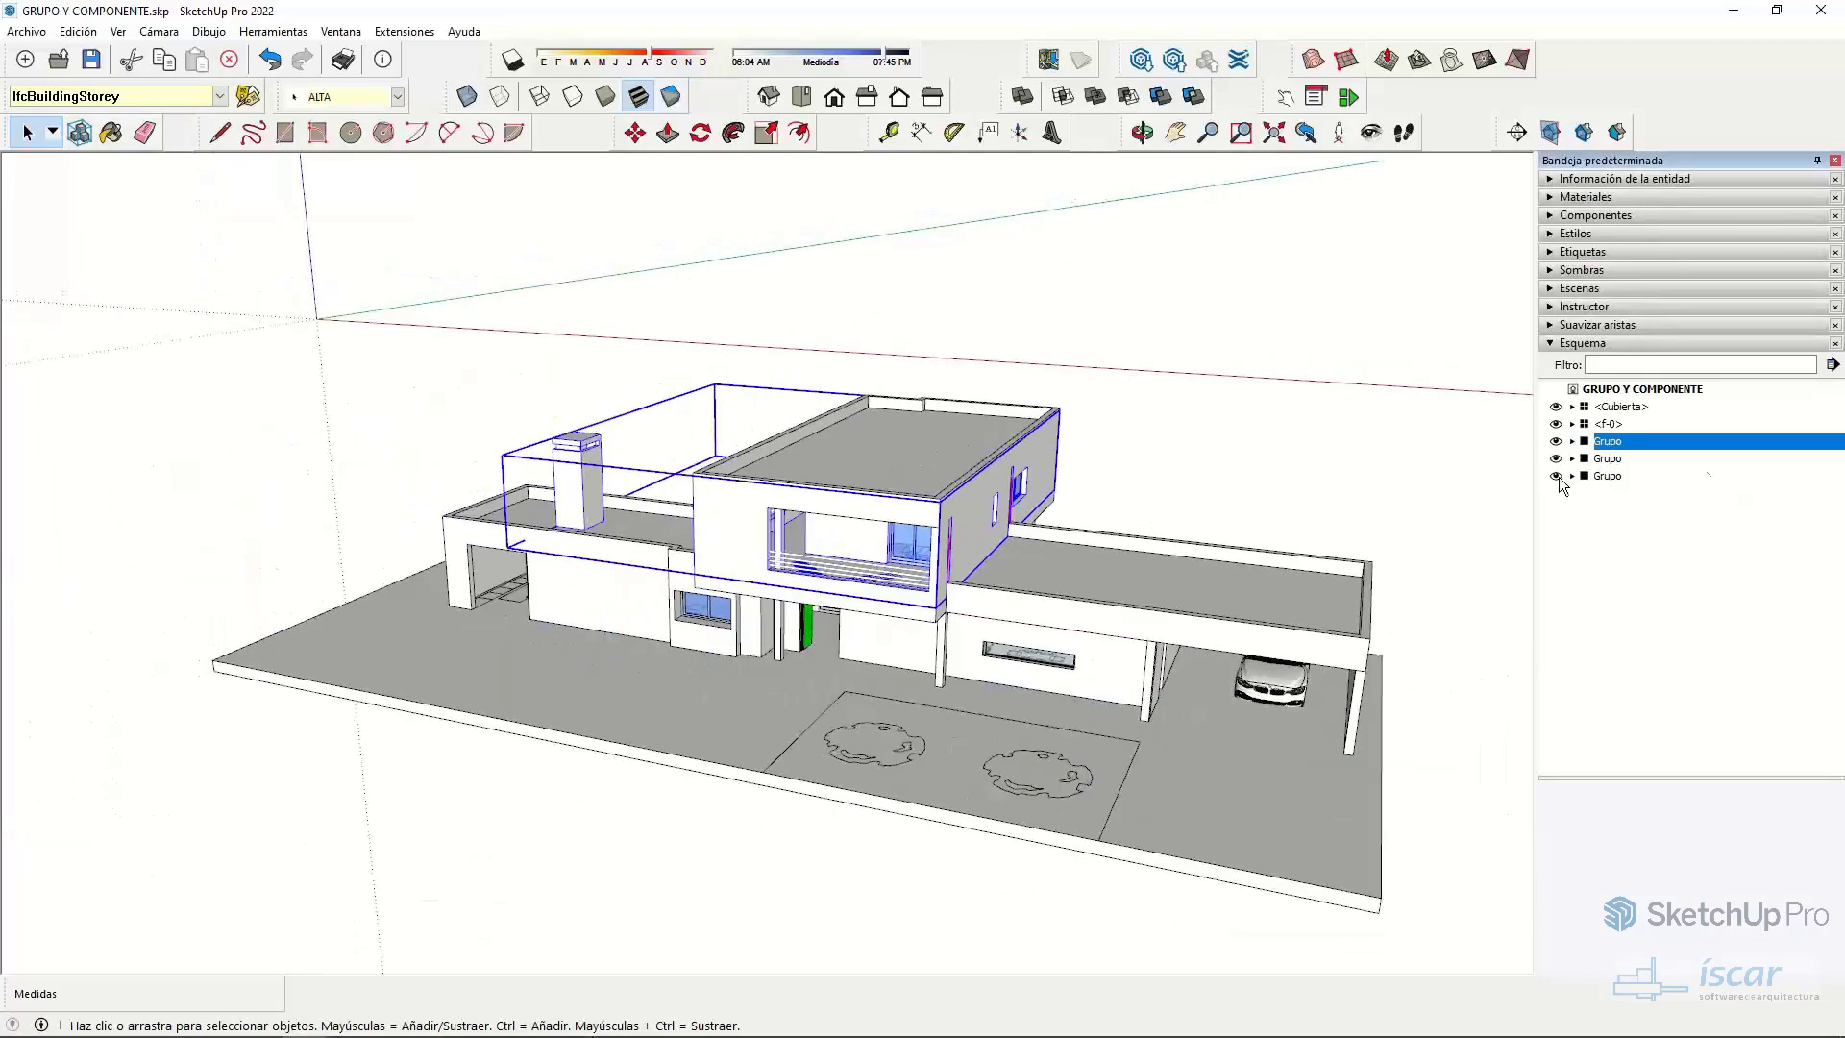
left_click(1608, 458)
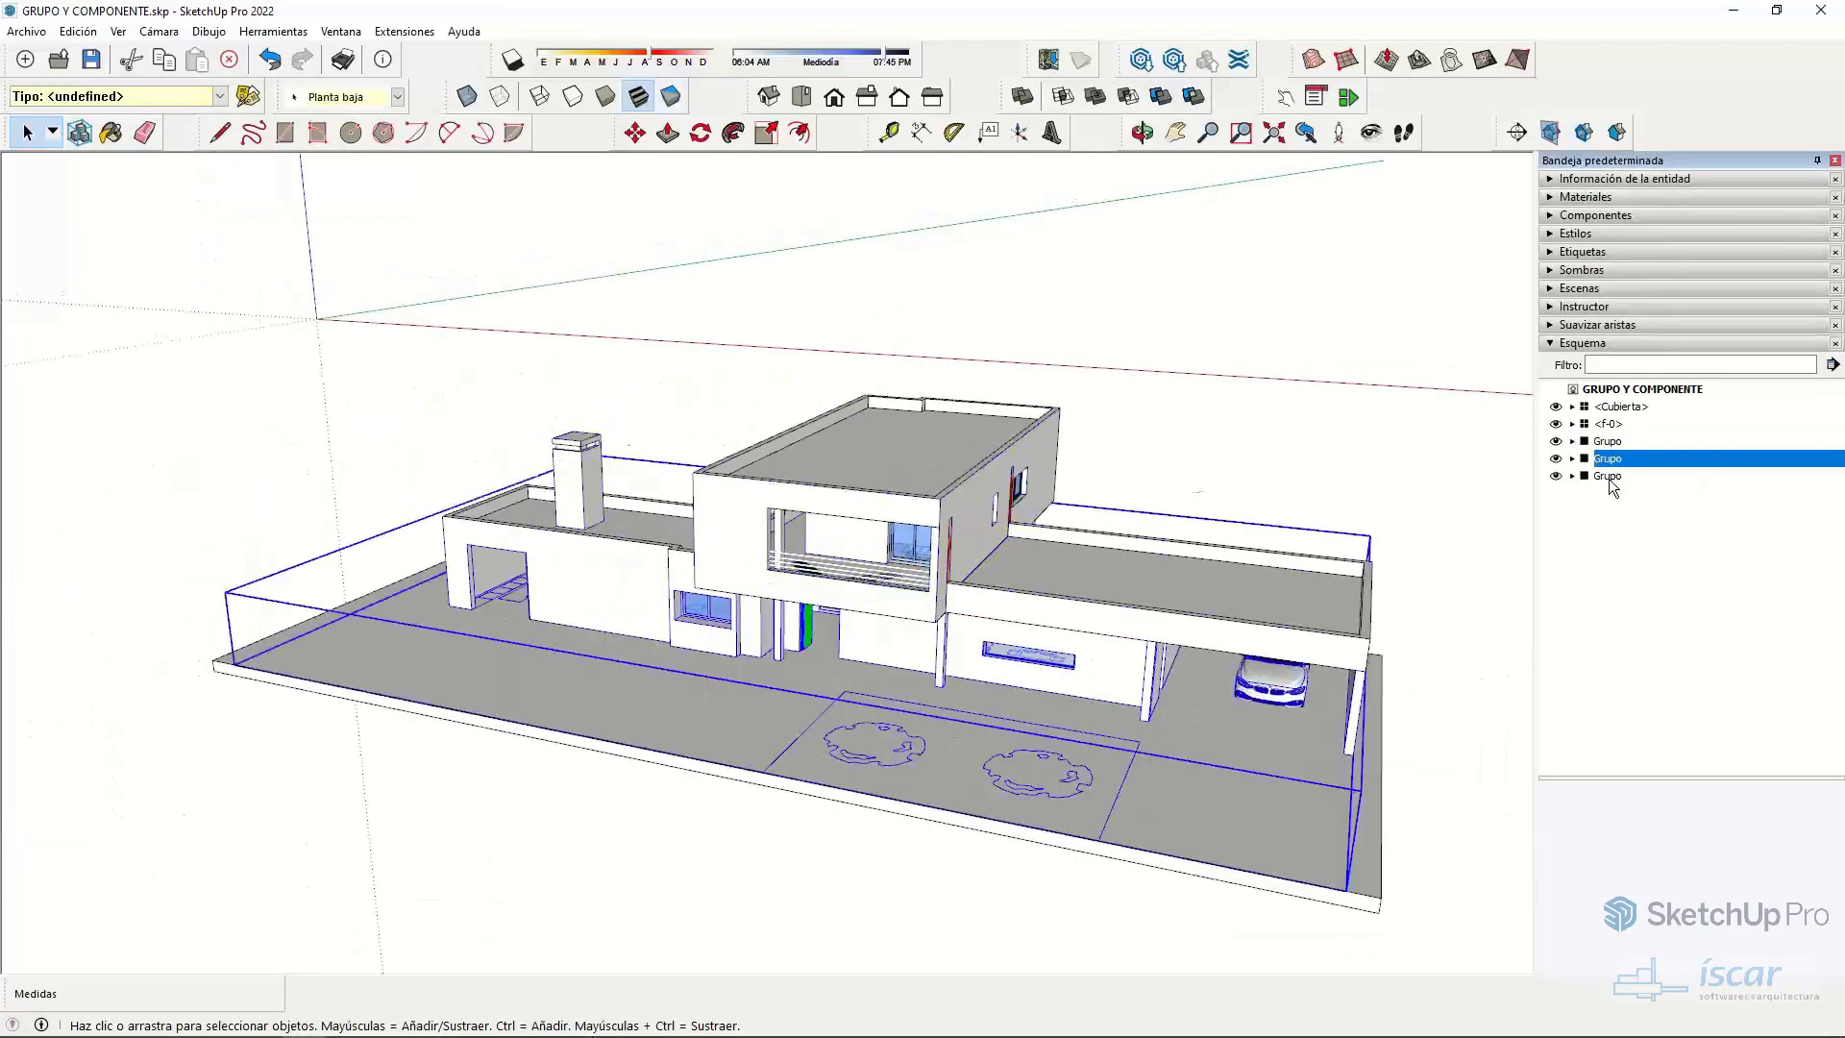
left_click(1607, 476)
left_click(1572, 475)
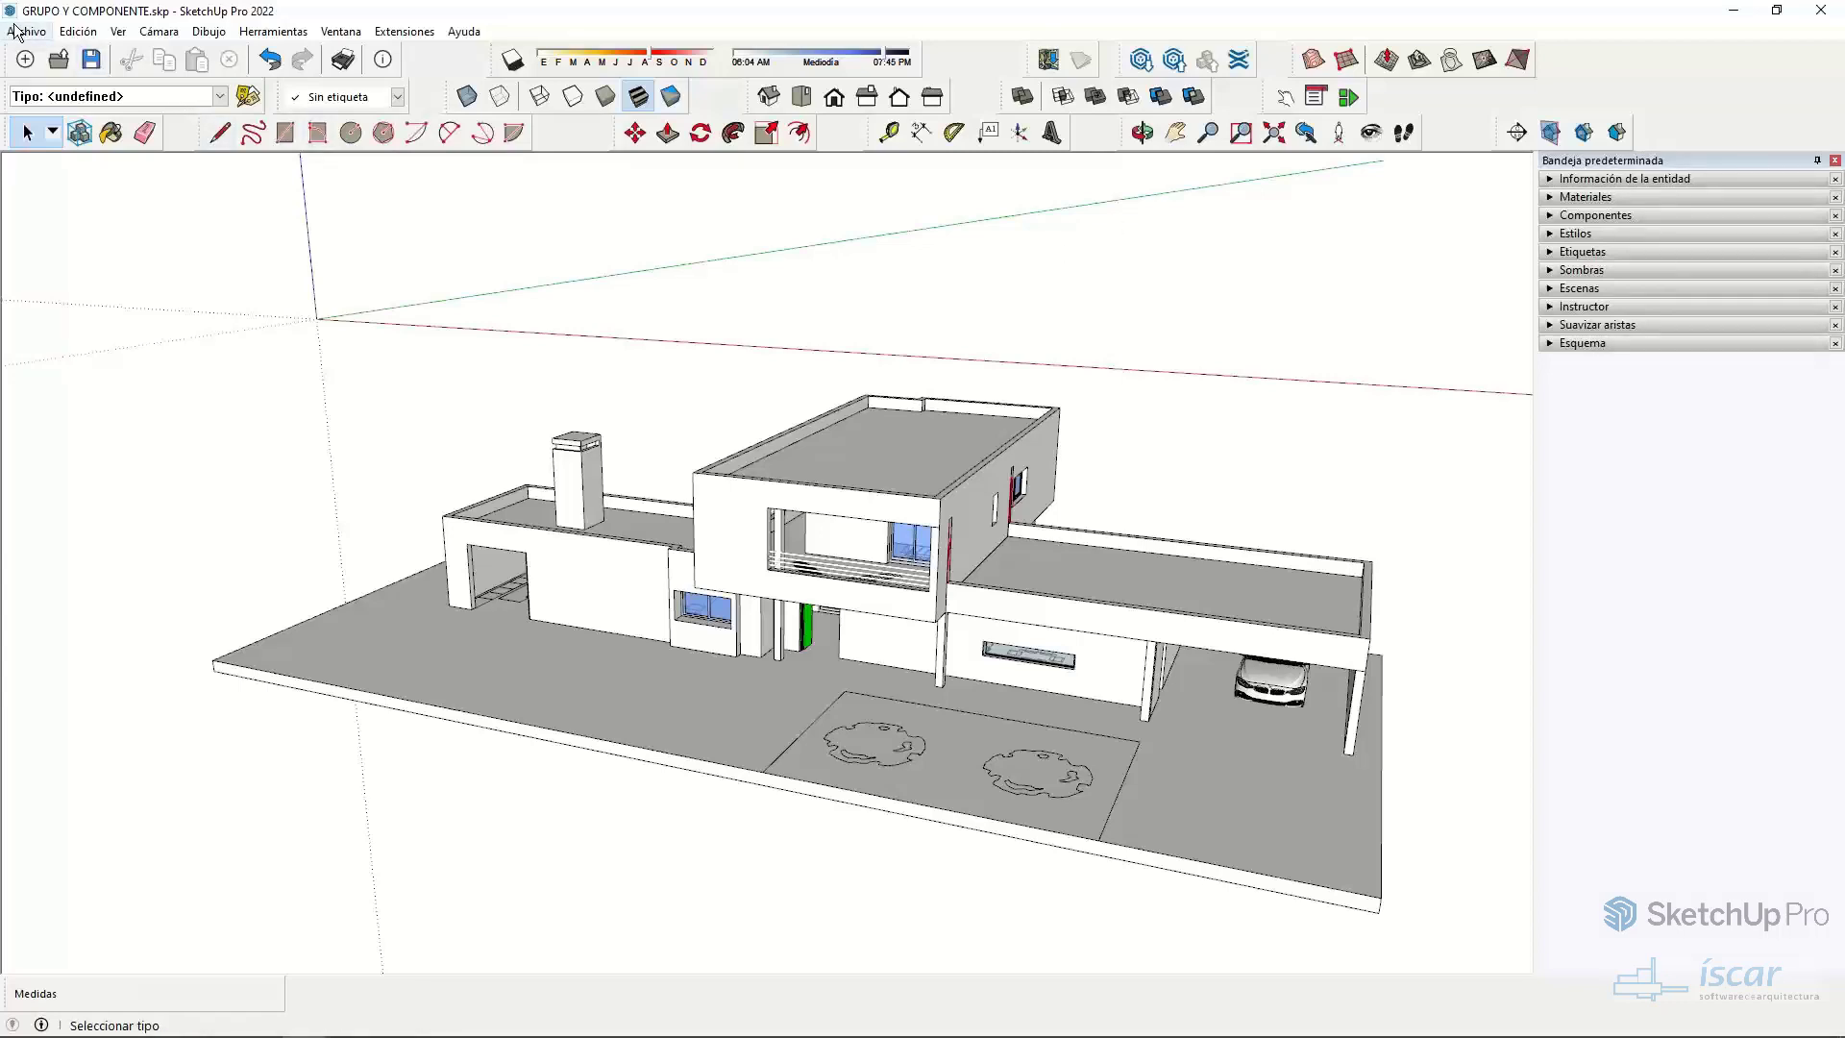
- Start a new model without saving the changes to GRUPO Y COMPONENTE.skp
scroll(706, 569, "down", 3)
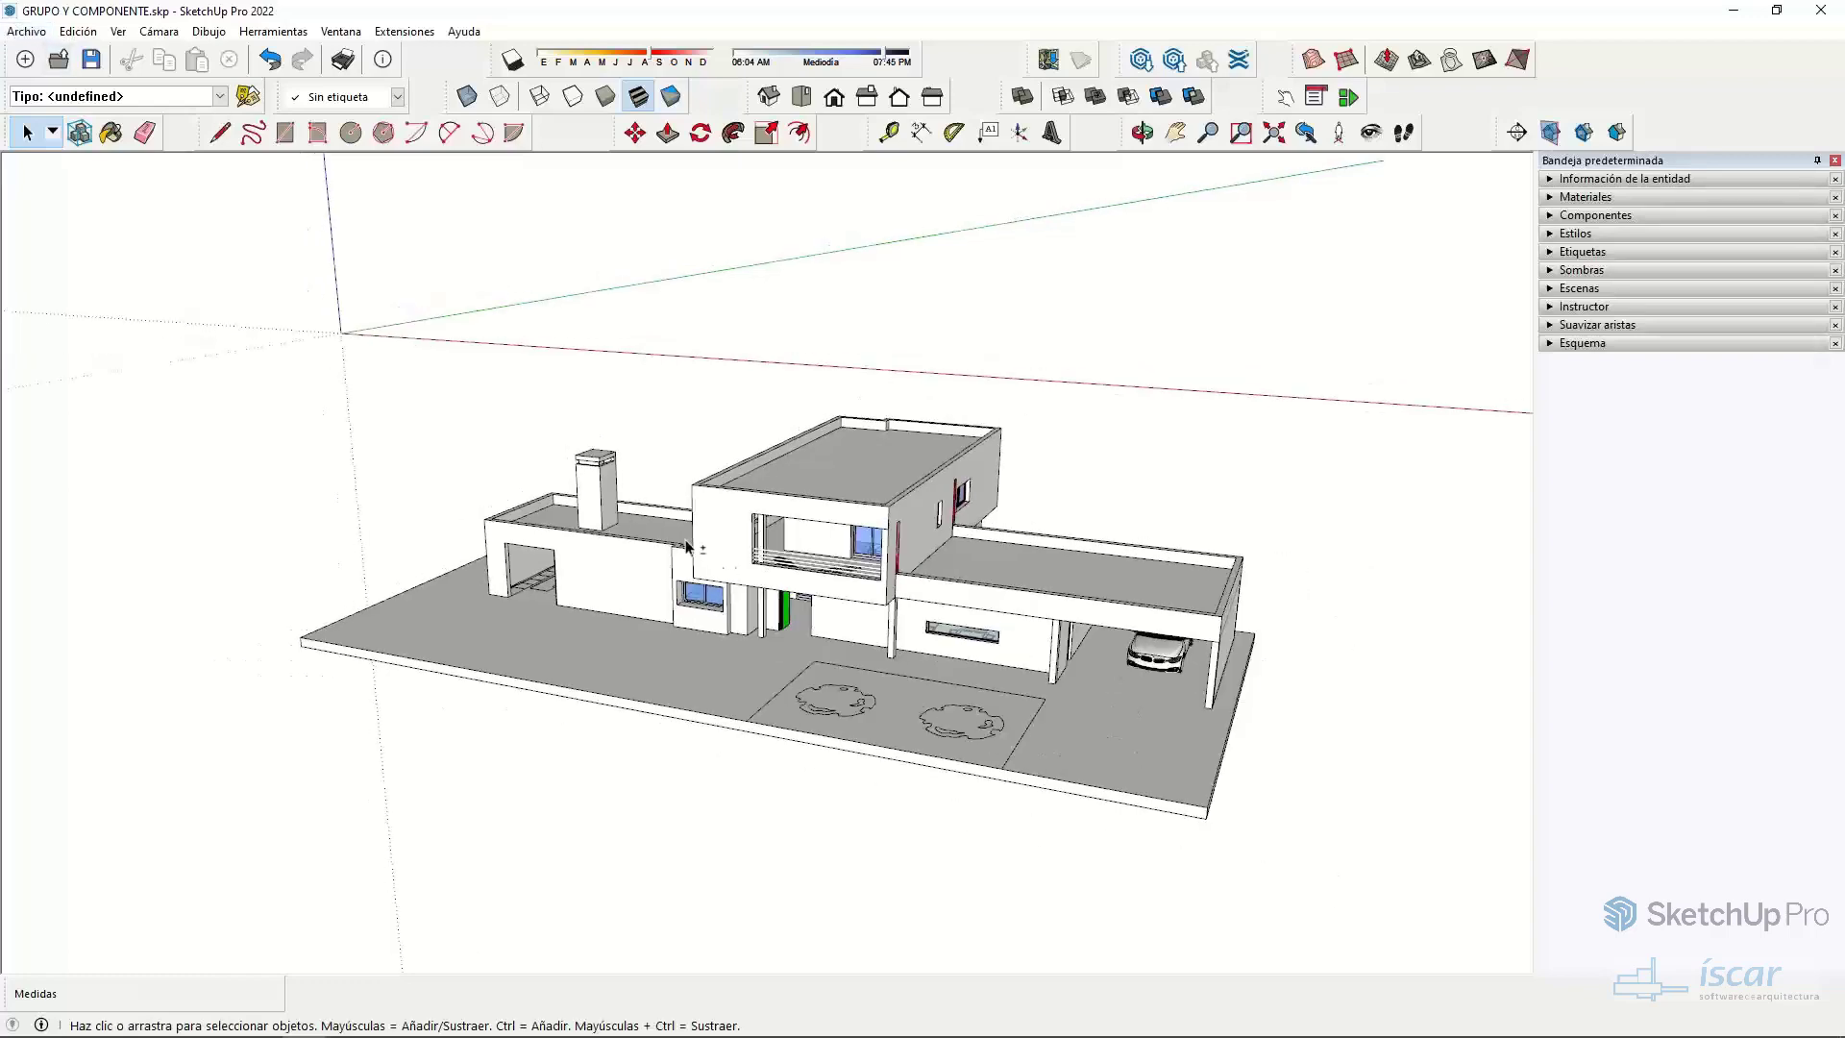
left_click(26, 30)
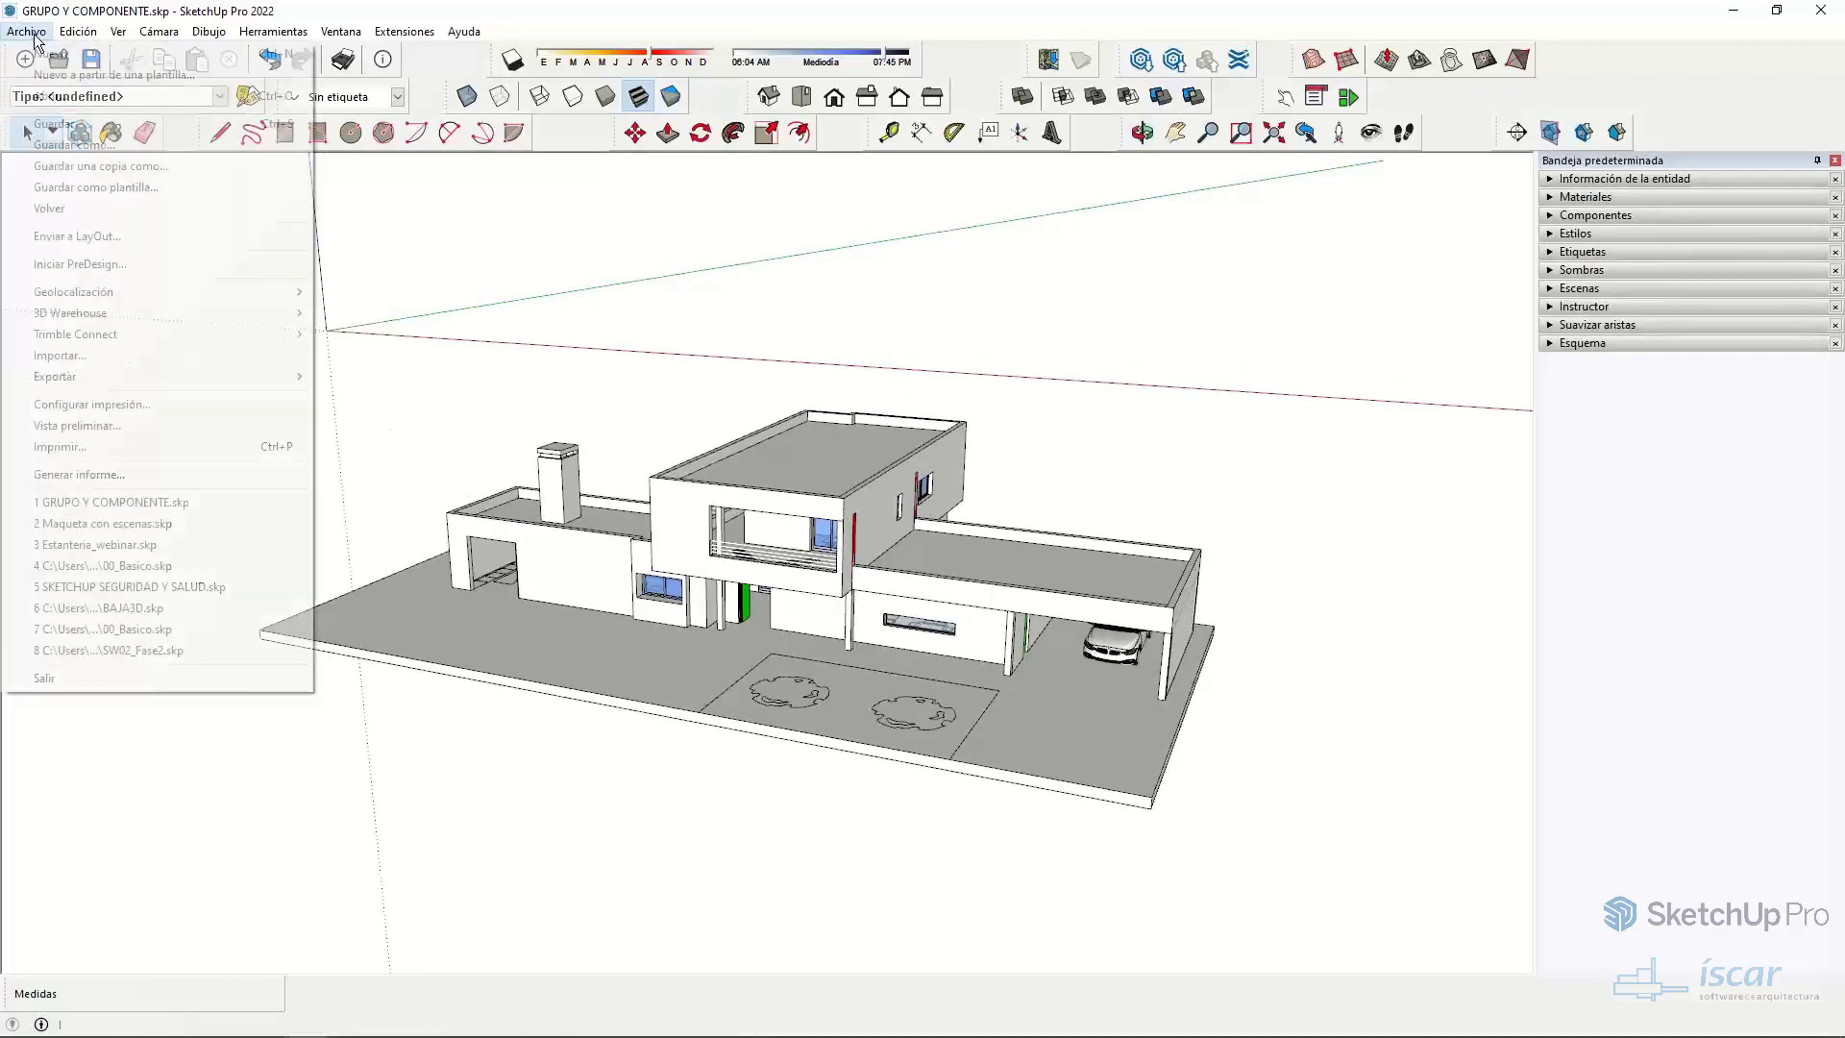
left_click(53, 55)
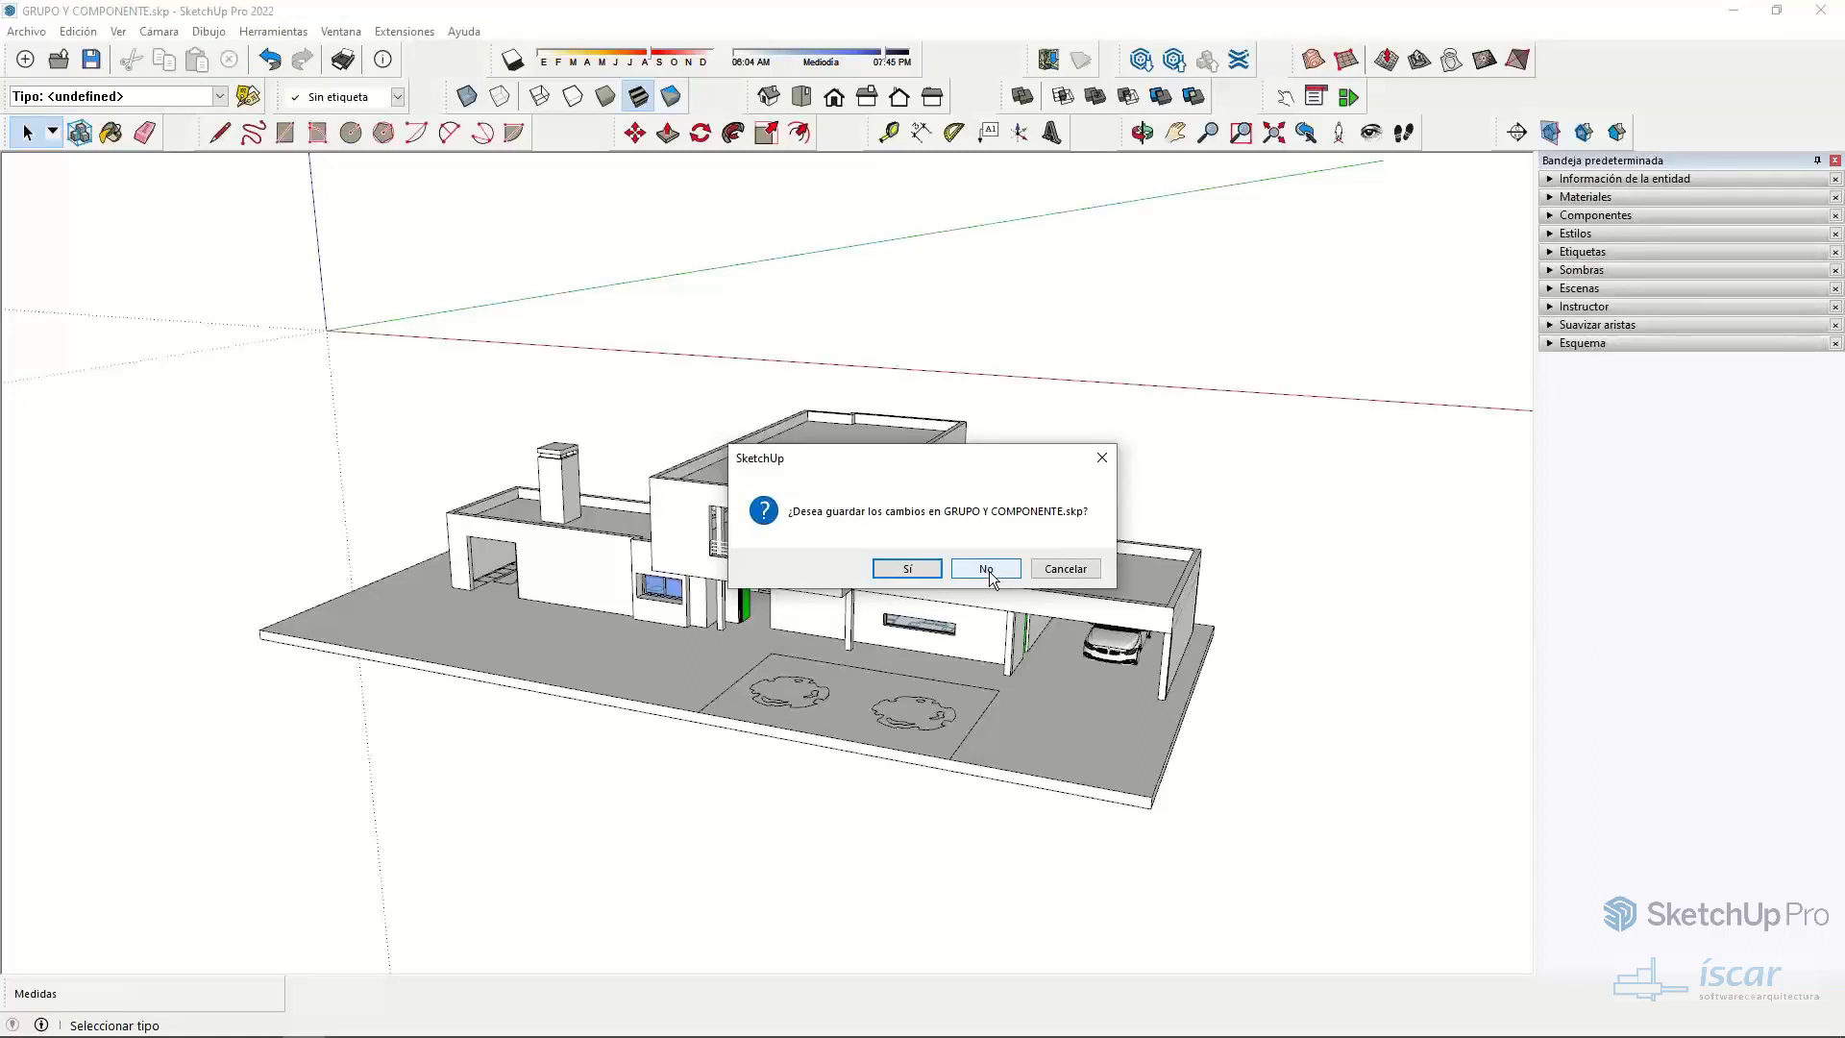
left_click(989, 572)
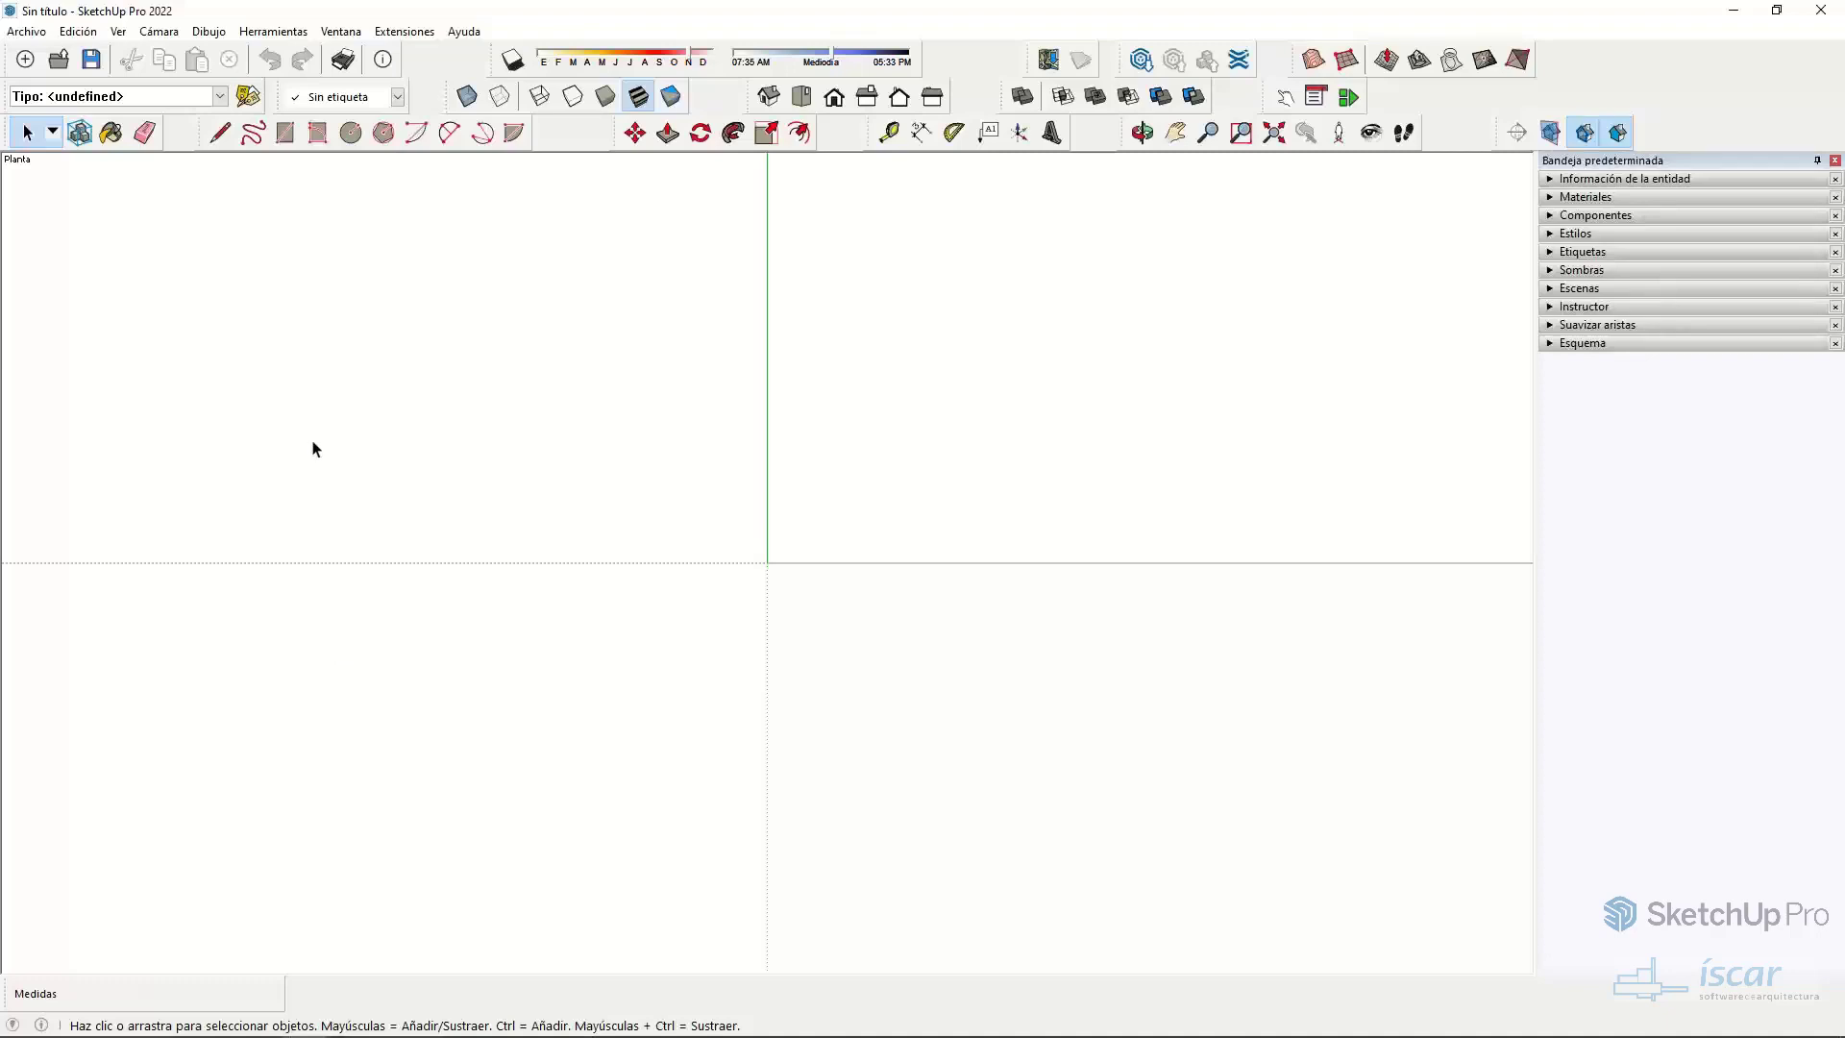
- Start a file import and browse to the ARQ Y CONSTR folder inside Webinar 5 Sectores
left_click(26, 30)
left_click(58, 355)
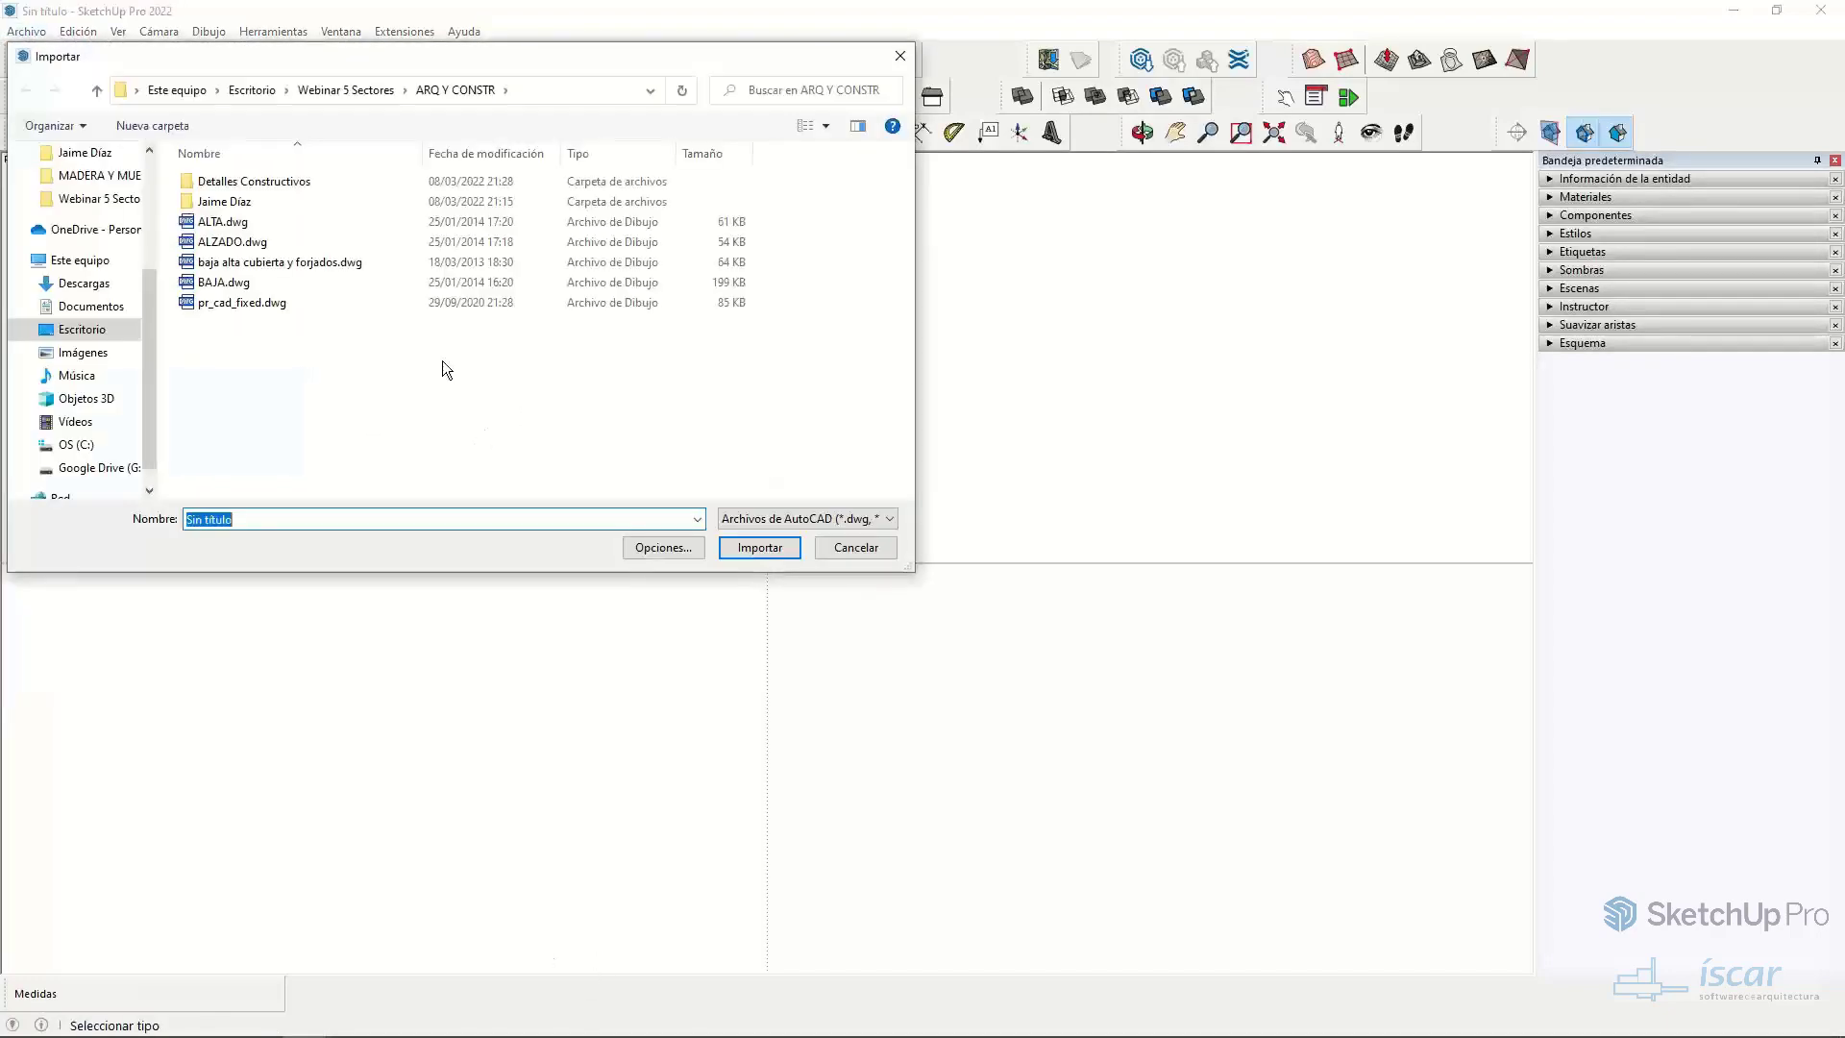
mouse_move(360, 55)
left_mouse_down()
mouse_move(771, 206)
mouse_move(788, 155)
left_mouse_up()
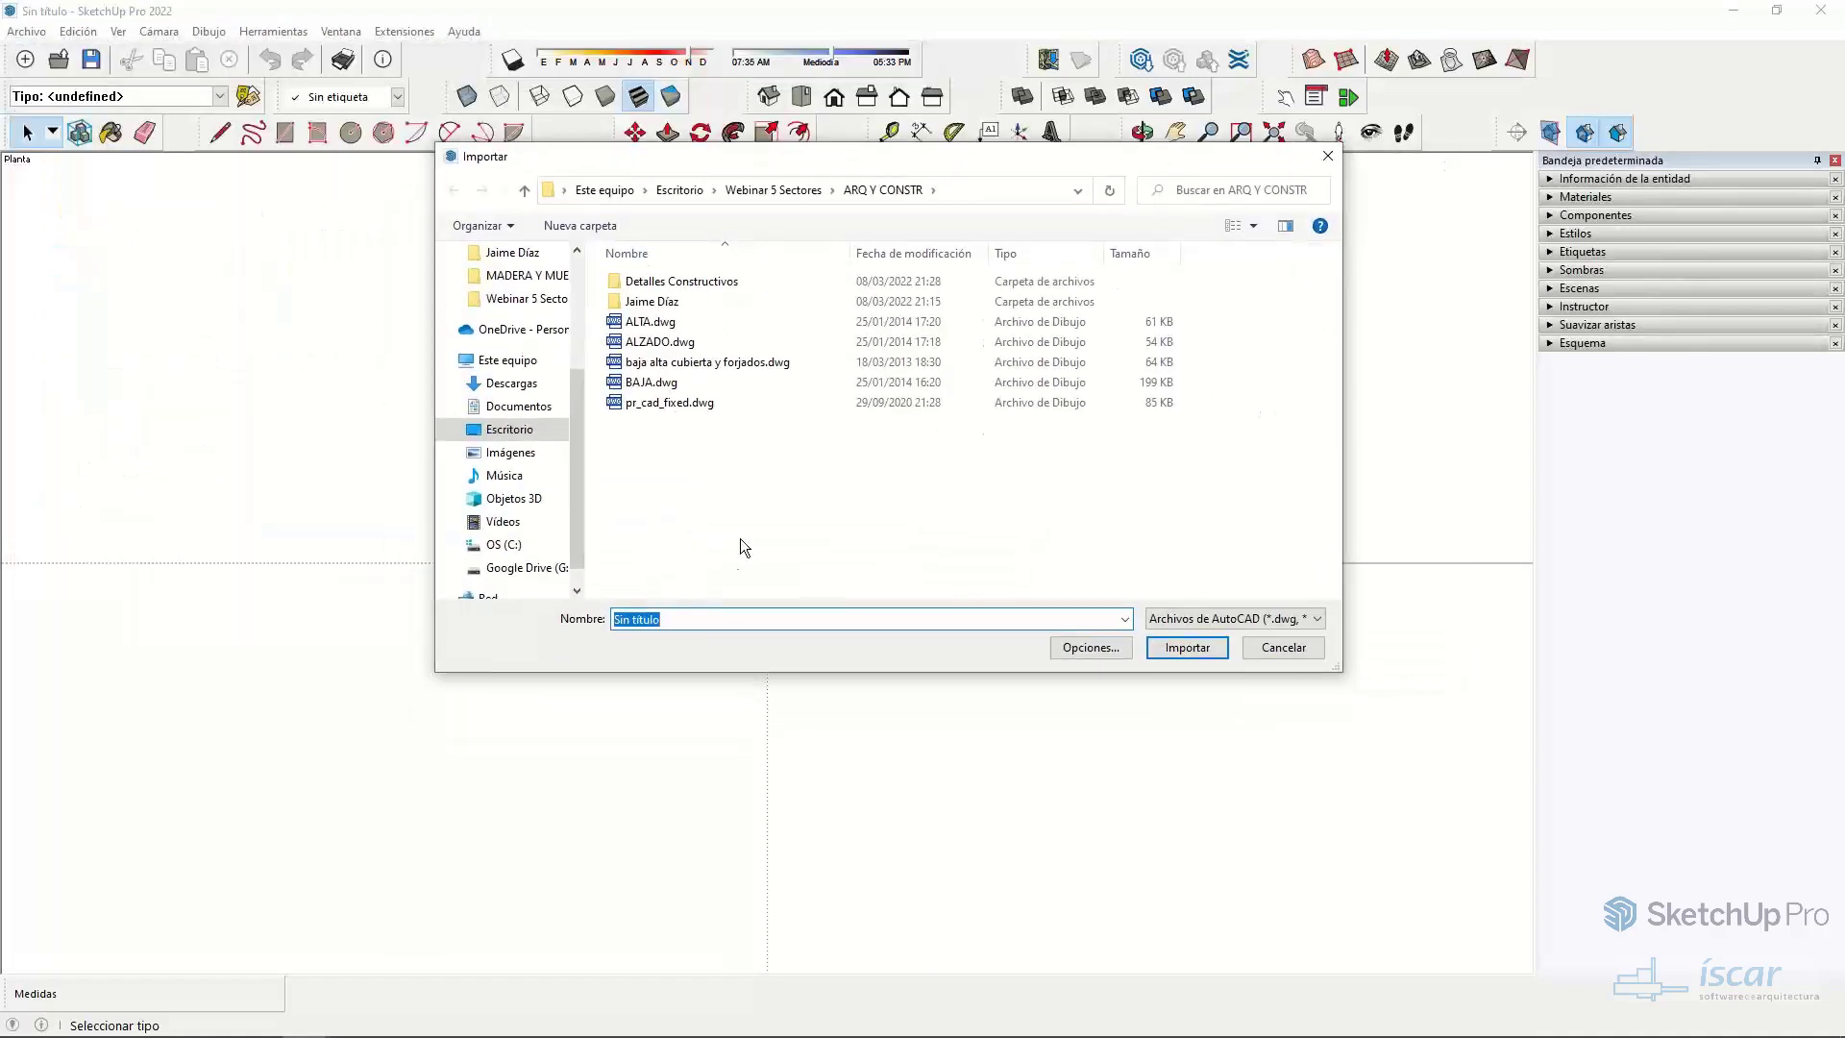
left_click(517, 299)
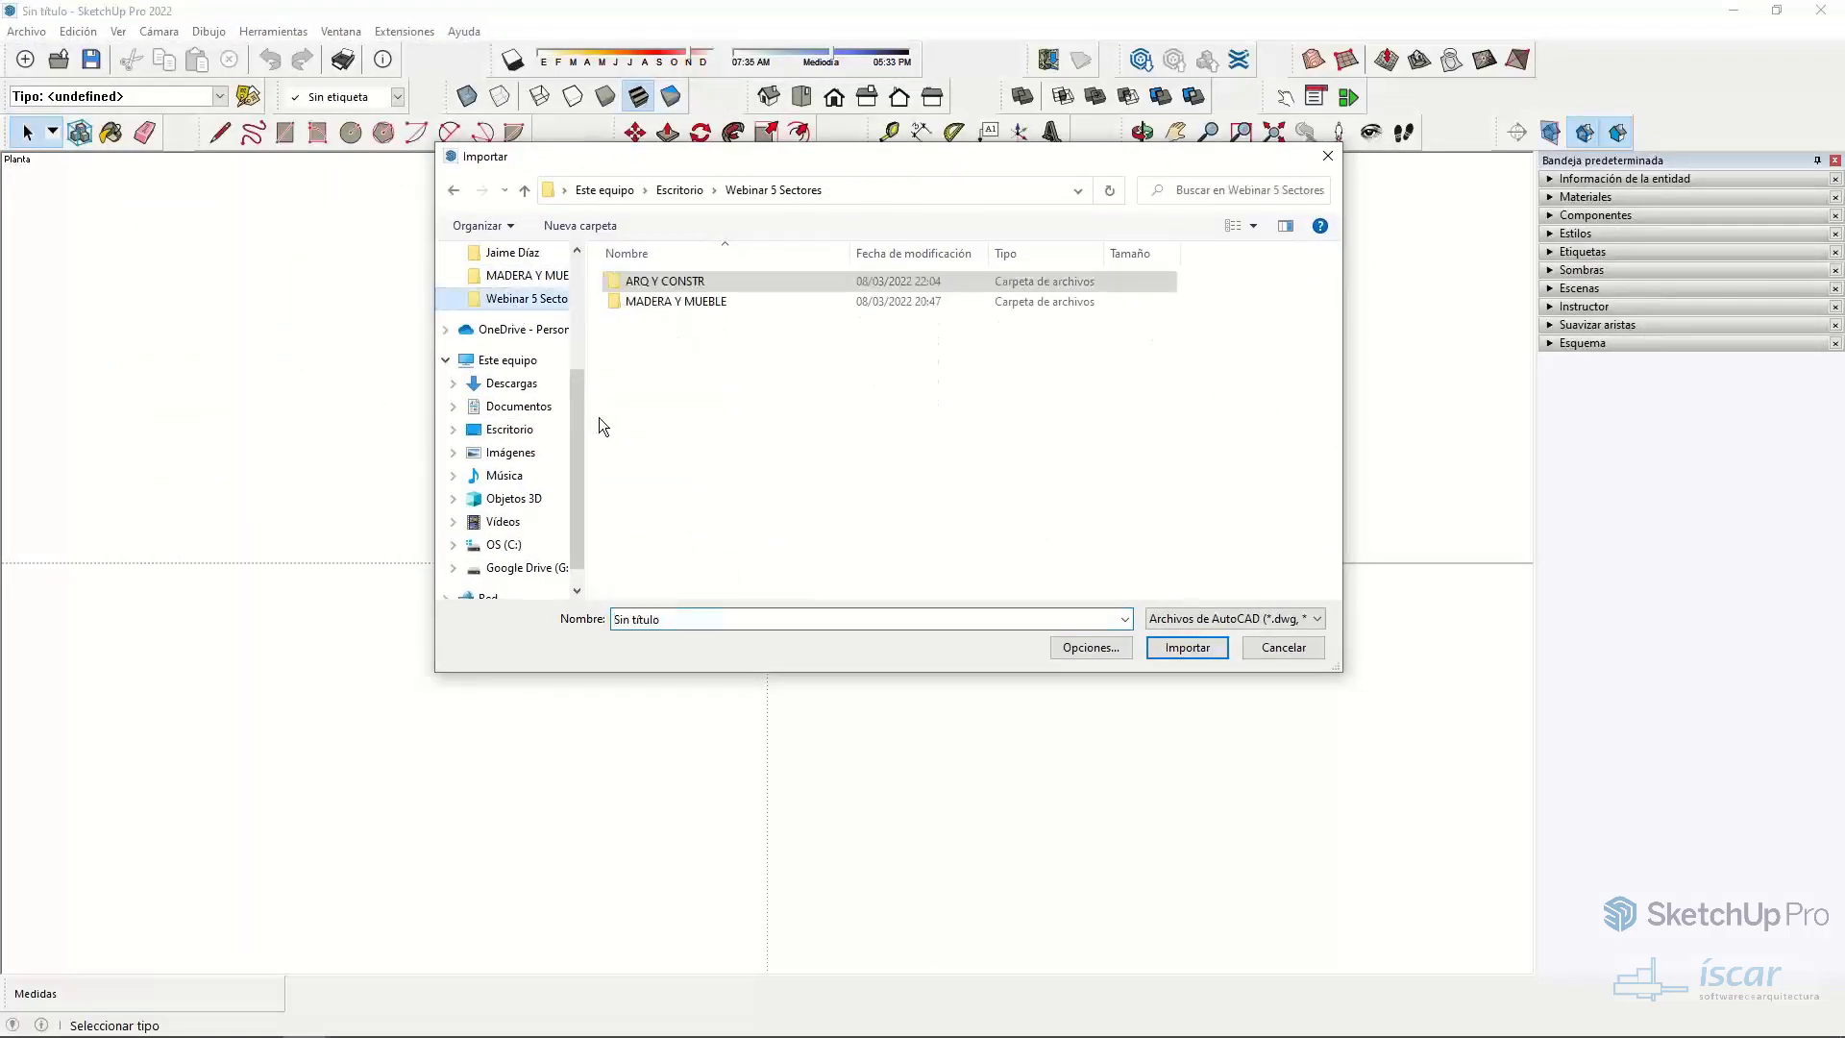
left_click(684, 286)
double_click(684, 285)
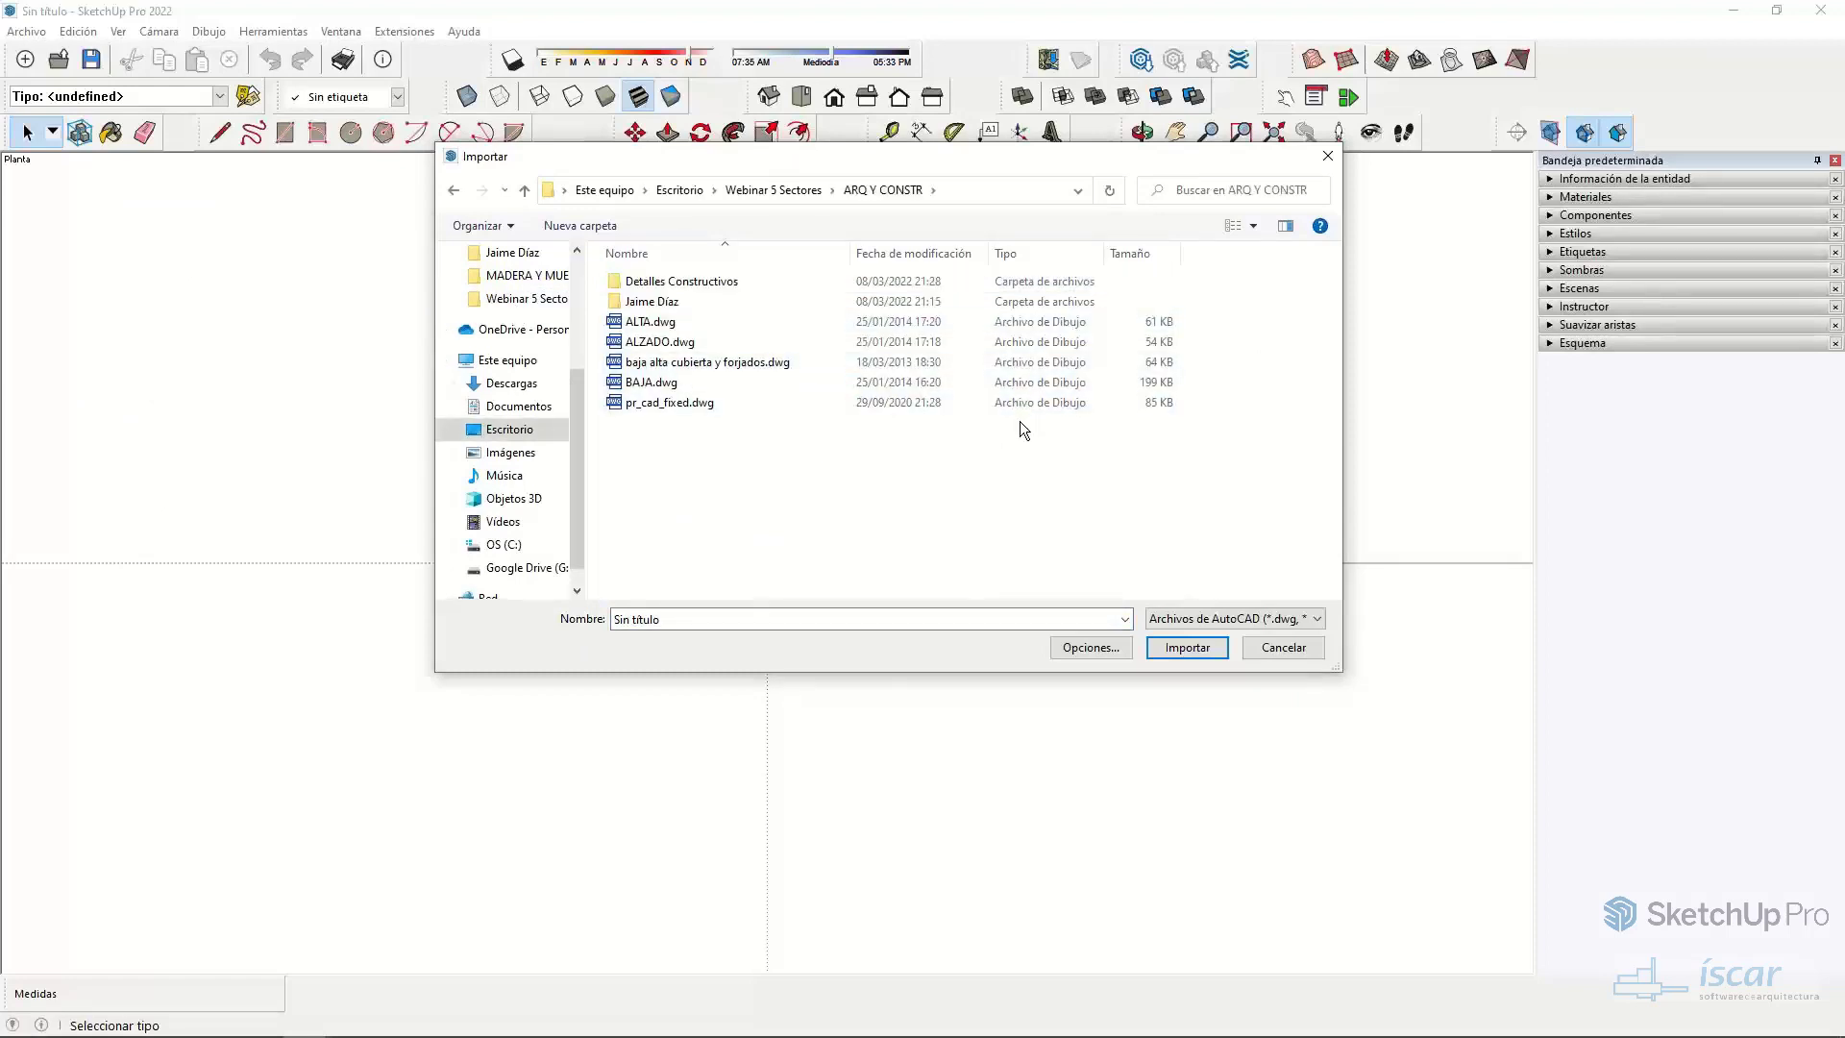
- Choose AutoCAD files (*.dwg, *.dxf) as the import type, and accept the import options with the units in metres
left_click(1261, 620)
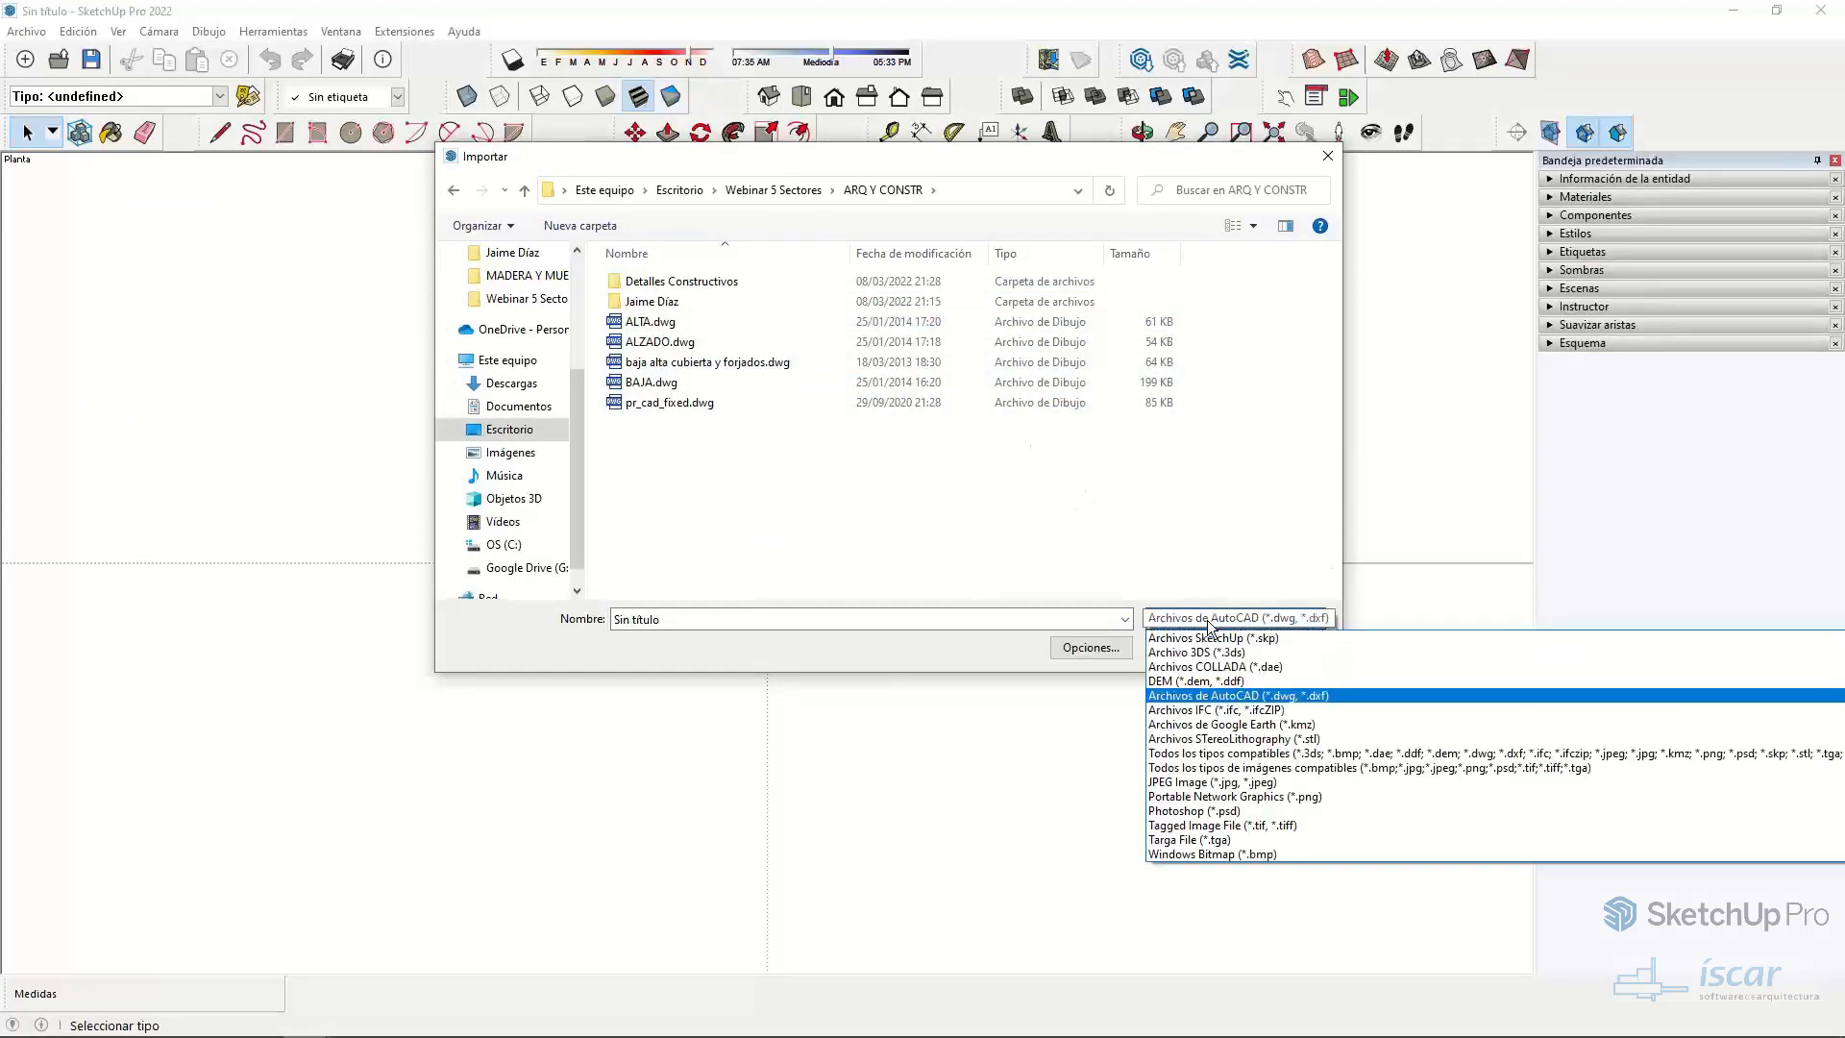
left_click(1246, 695)
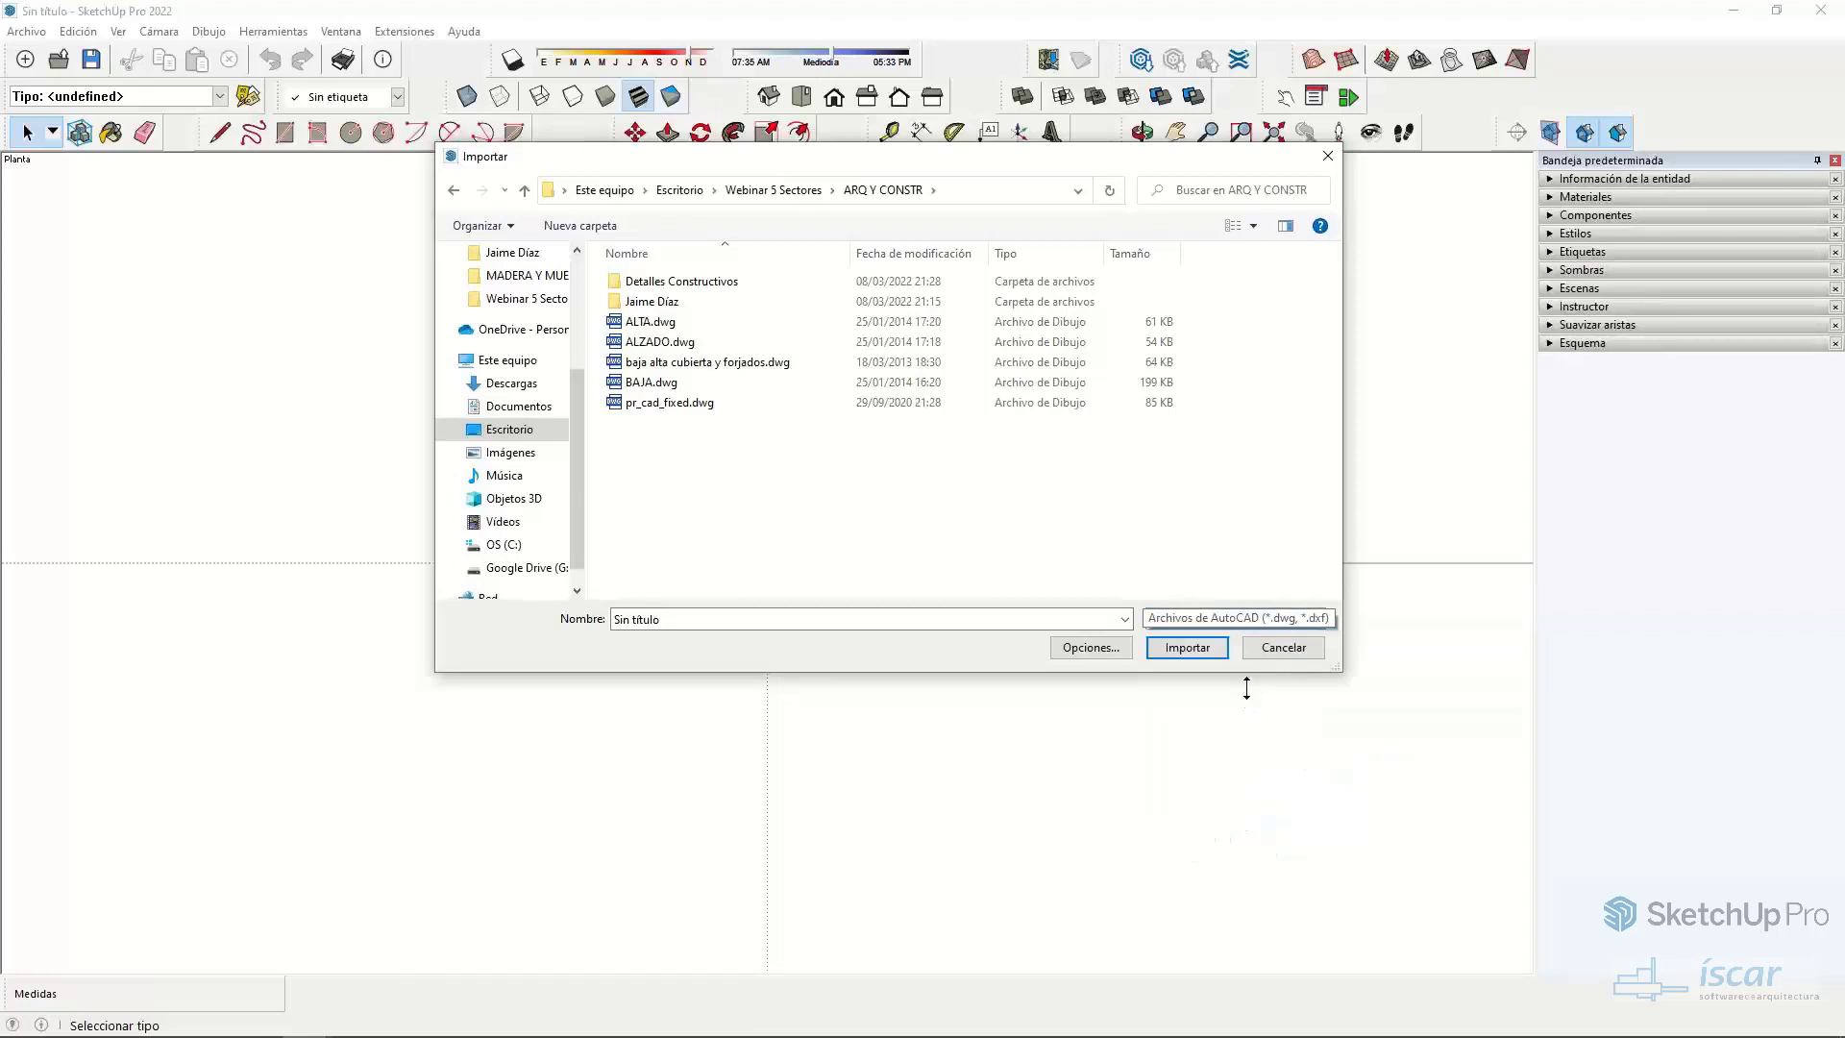
left_click(1076, 647)
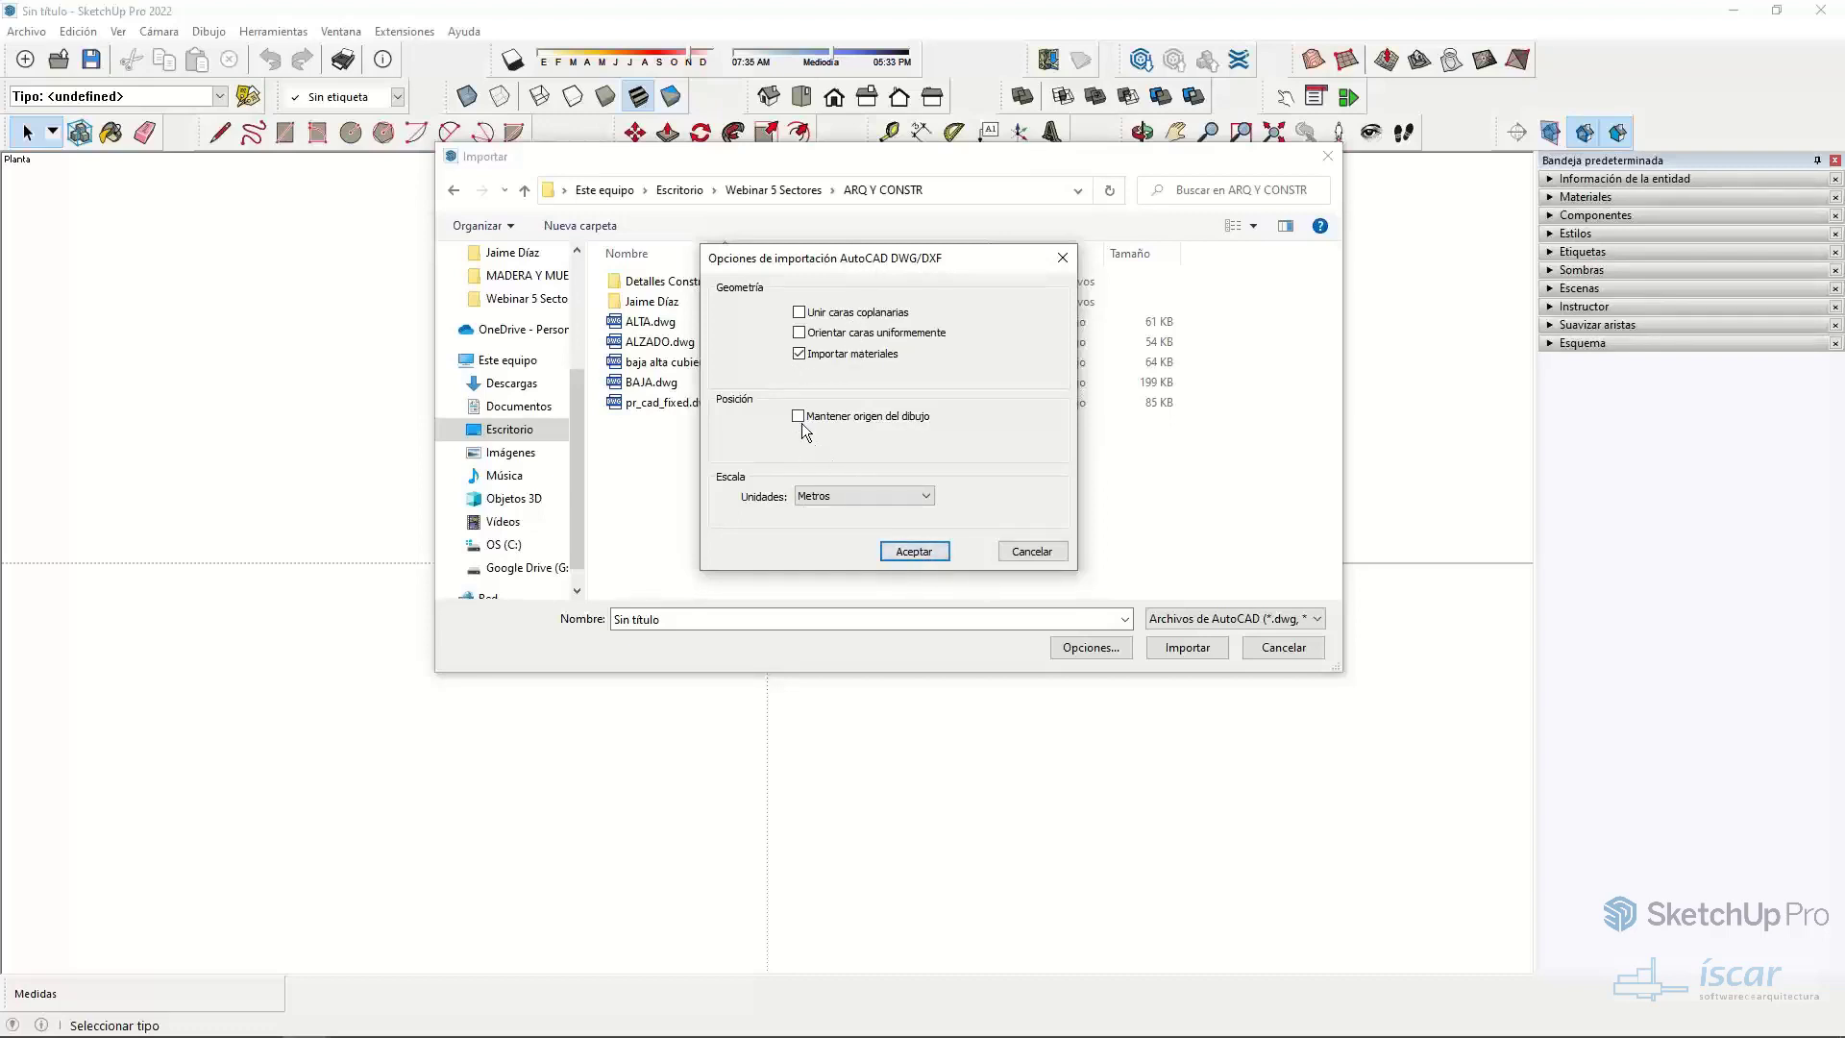
left_click(913, 552)
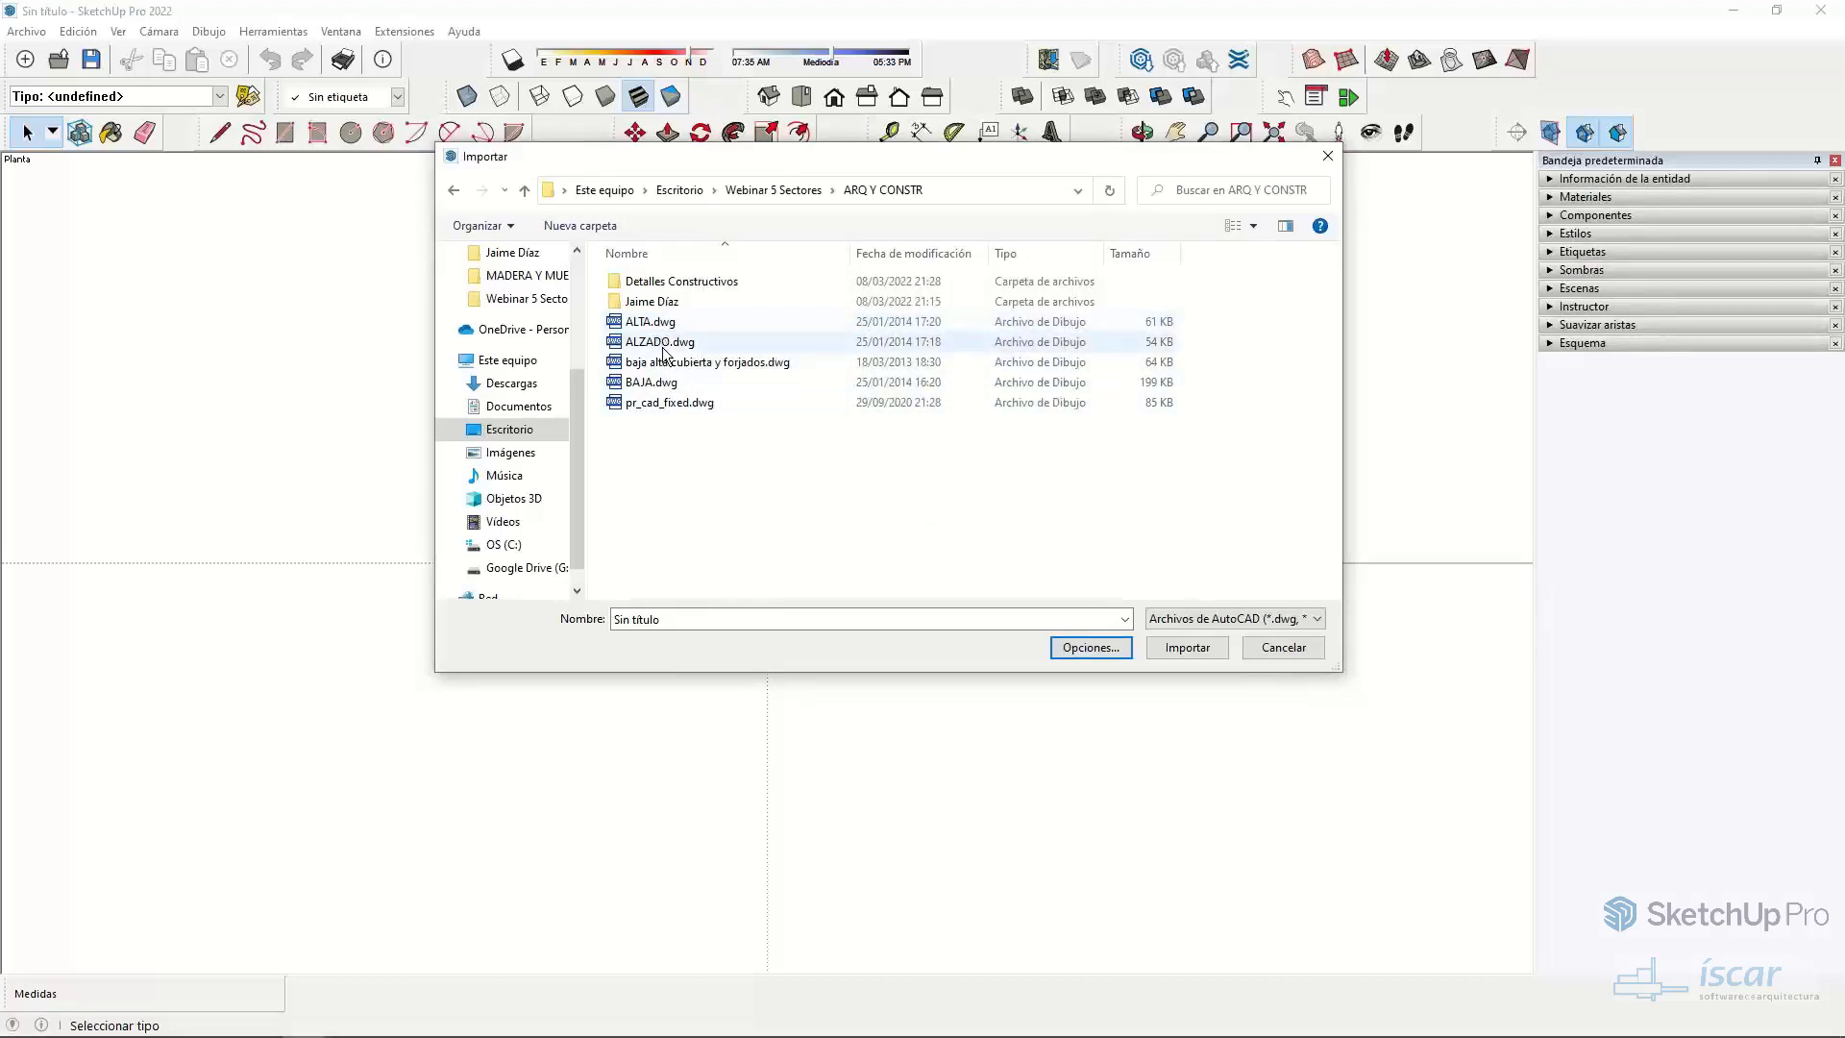
- Import the ground-floor plan BAJA.dwg, explode it into loose lines and deselect it
left_click(663, 382)
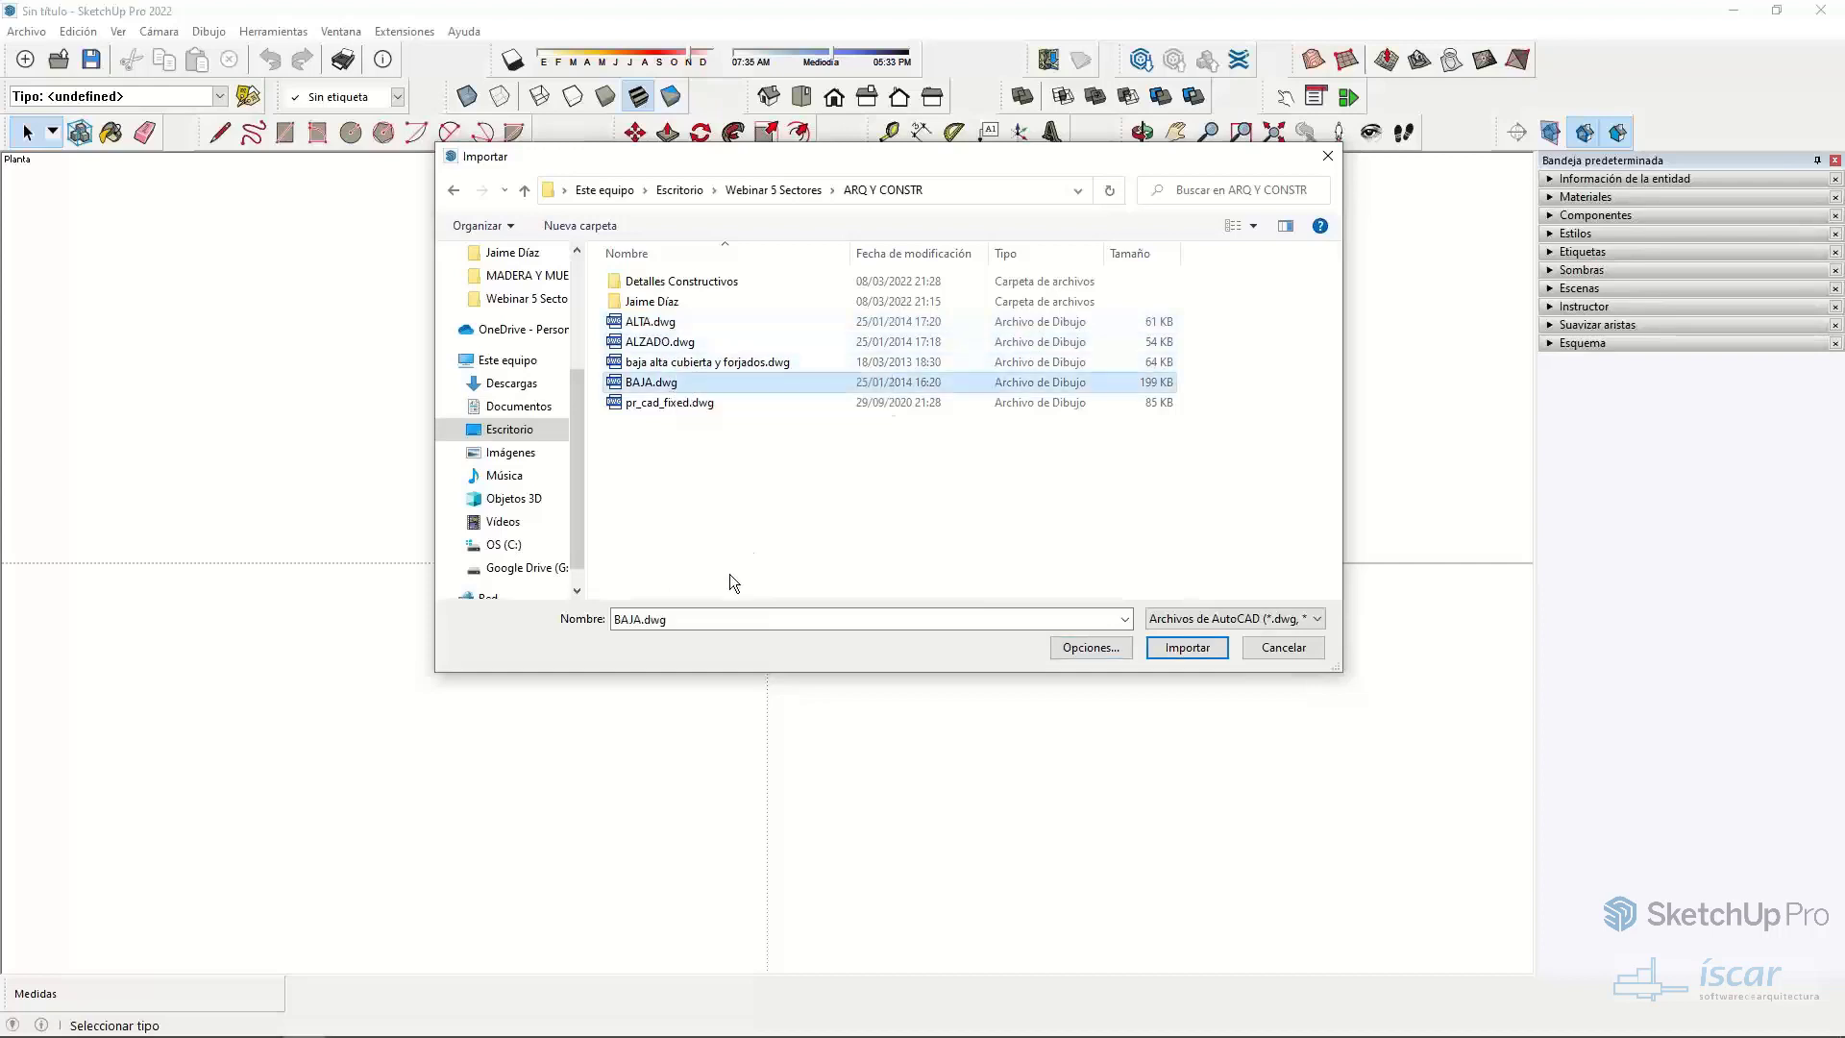
left_click(1189, 649)
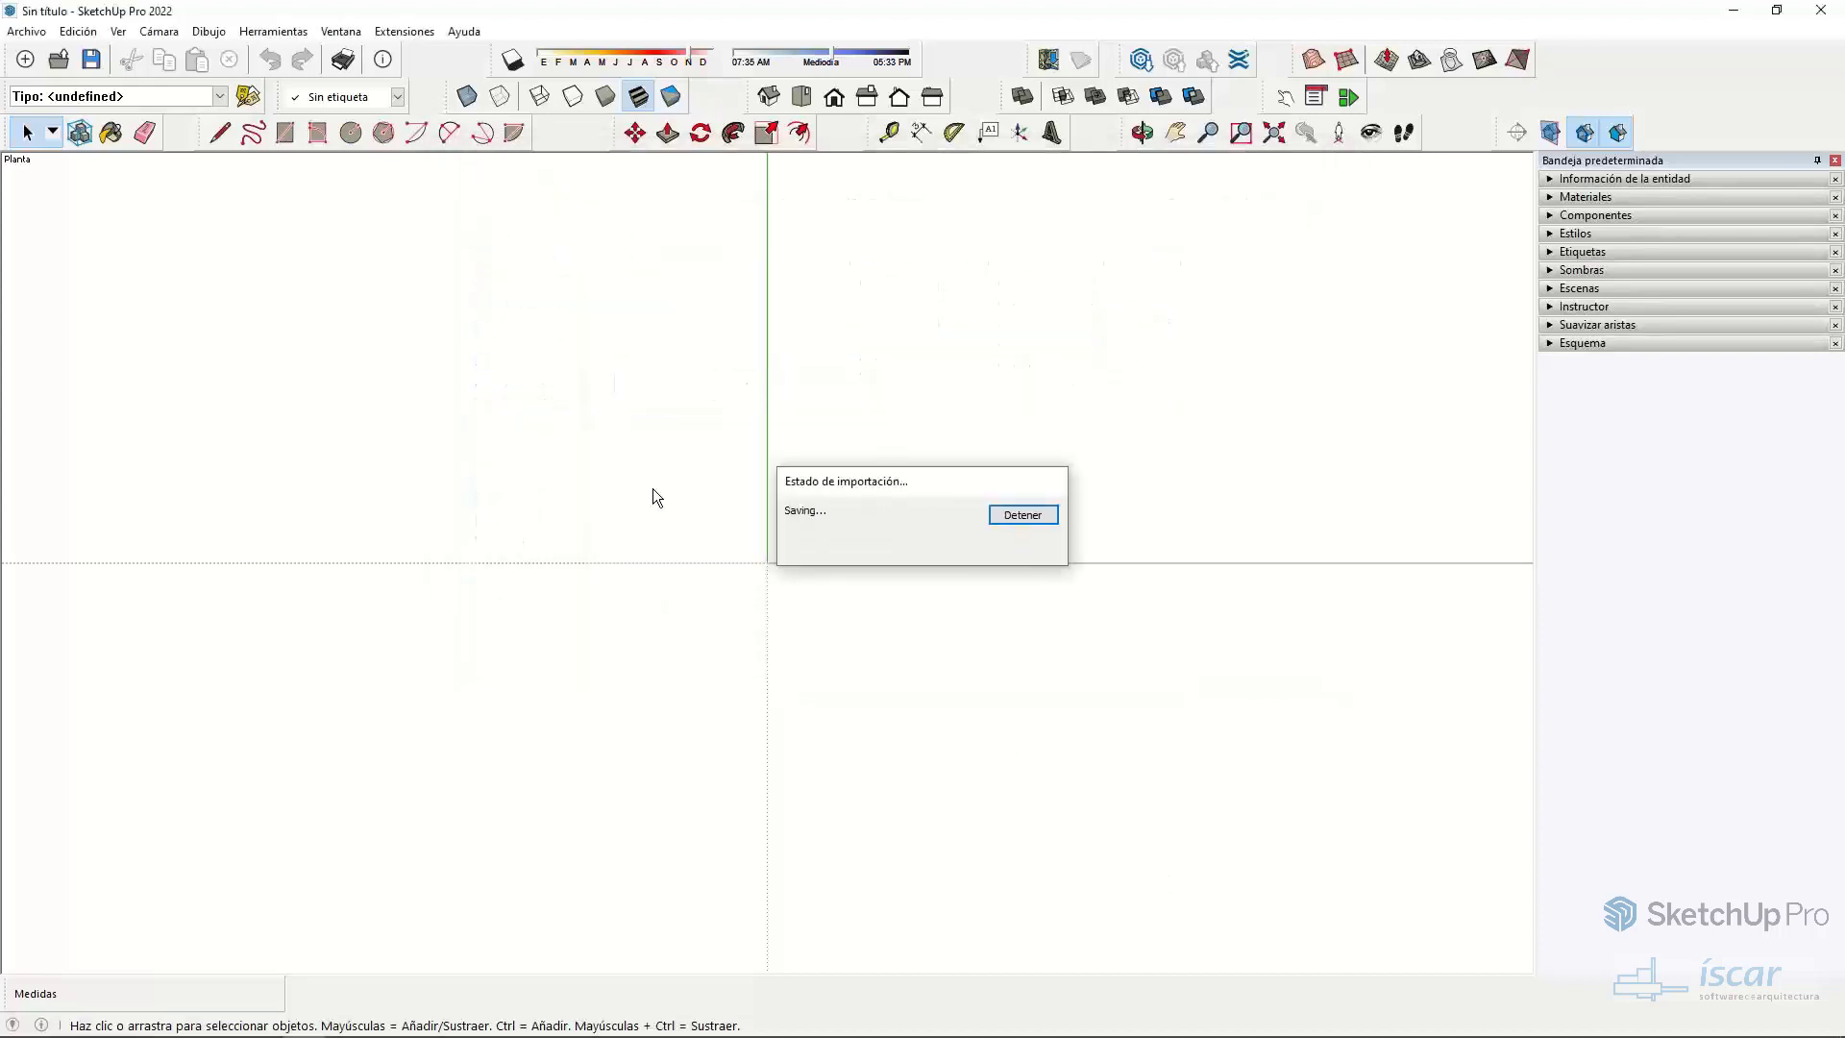
left_click(1035, 677)
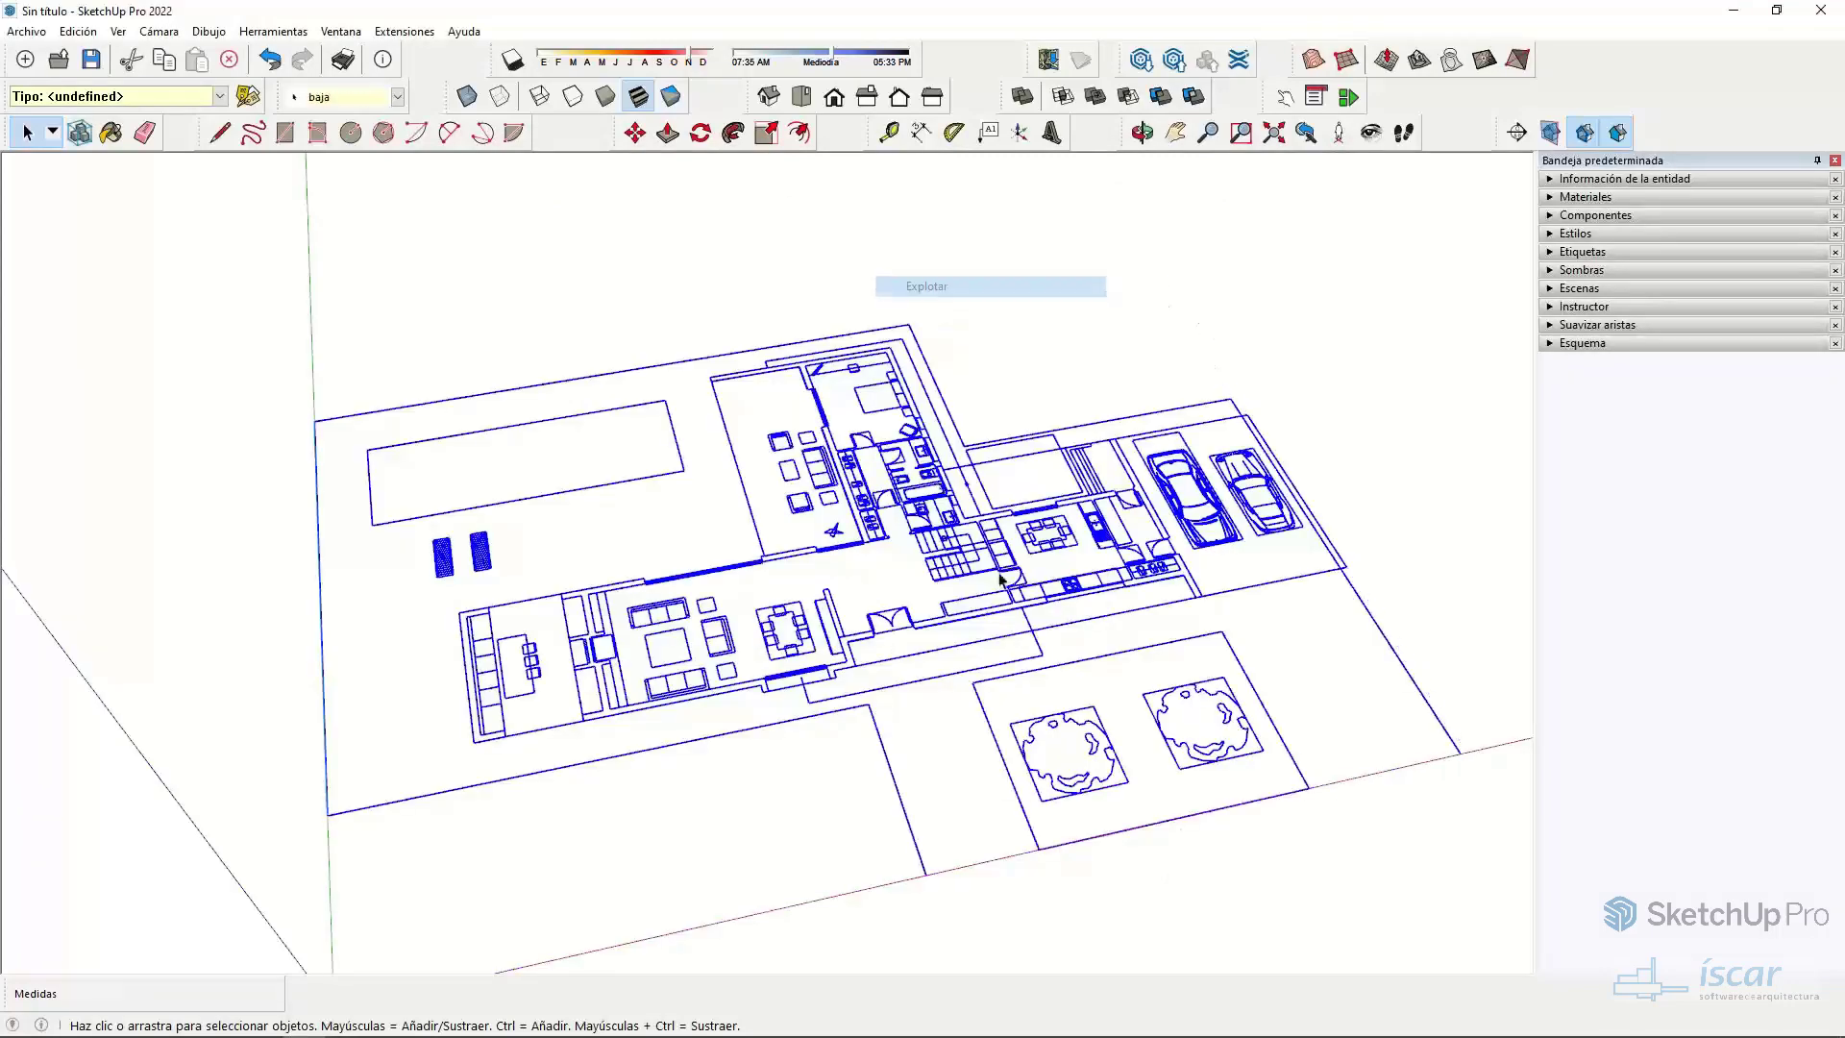
left_click(1066, 519)
- Draw a line about 0.25 m long across the open end of the terrace wall to close its outline into a face
middle_click_drag(1158, 653, 941, 384)
scroll(908, 329, "up", 3)
scroll(889, 280, "up", 5)
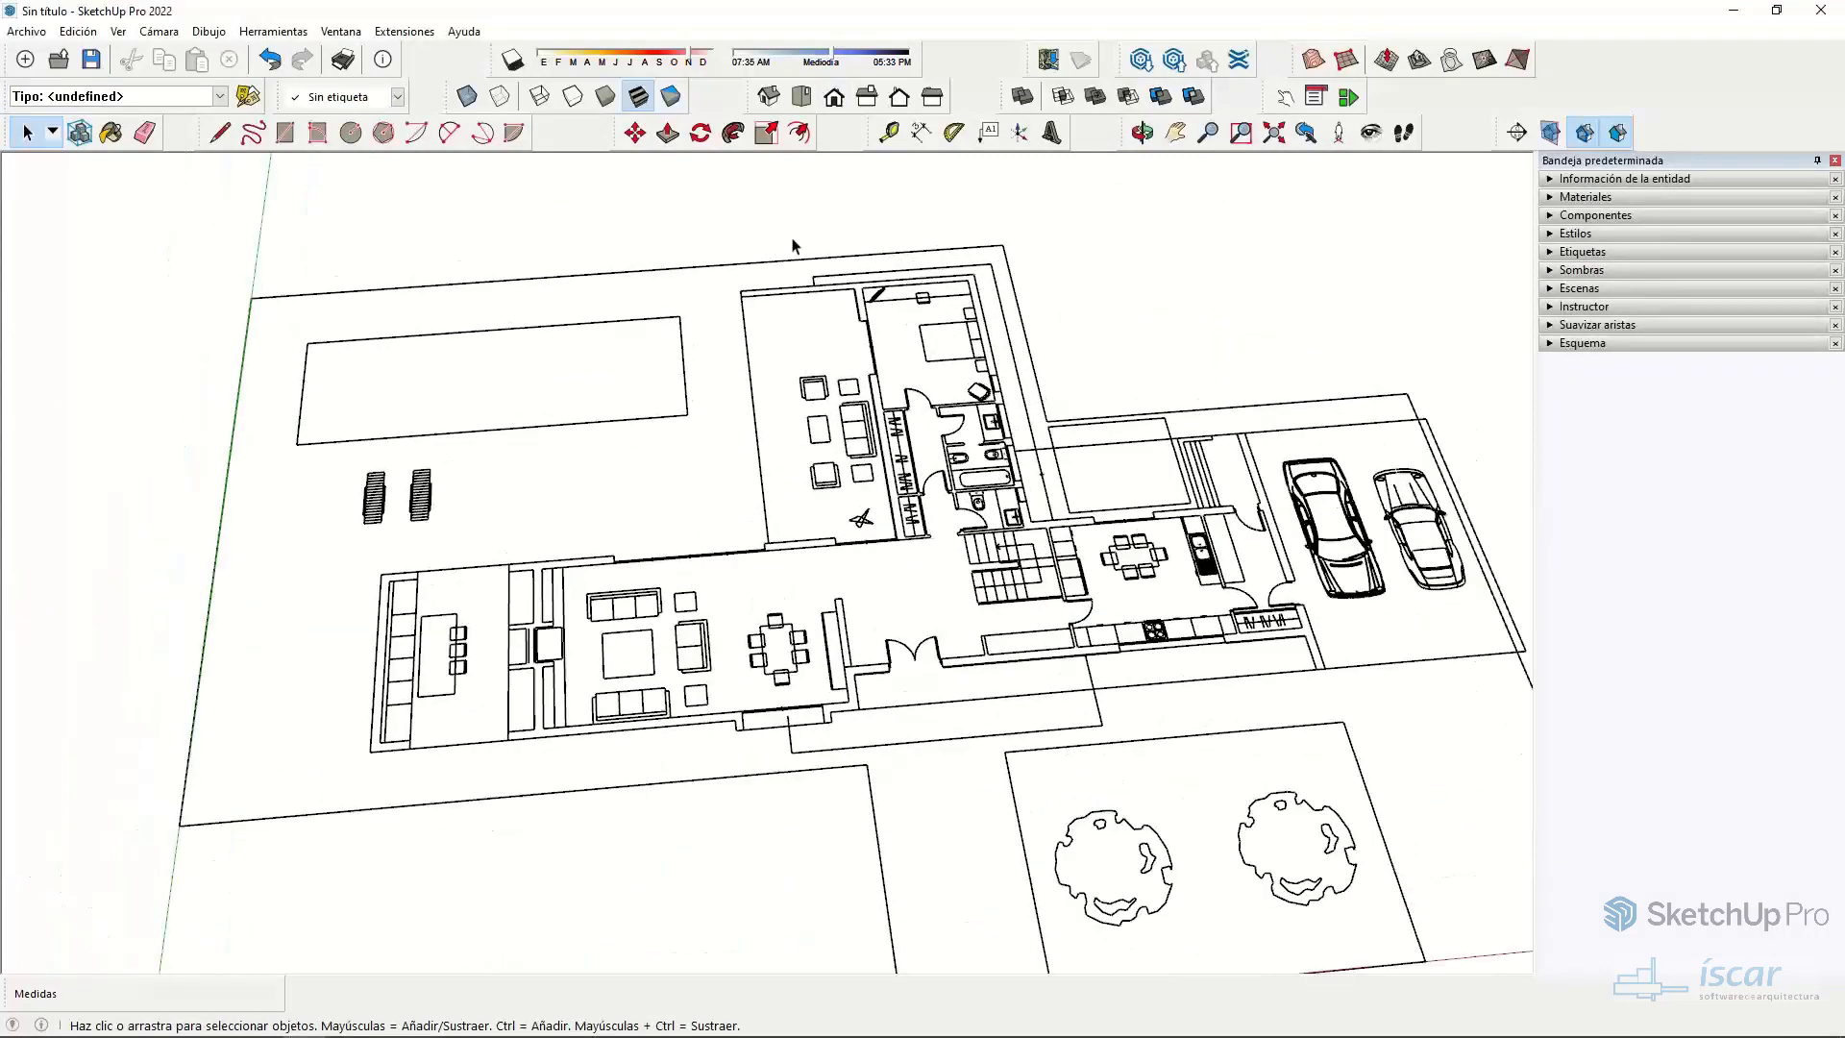
key("l")
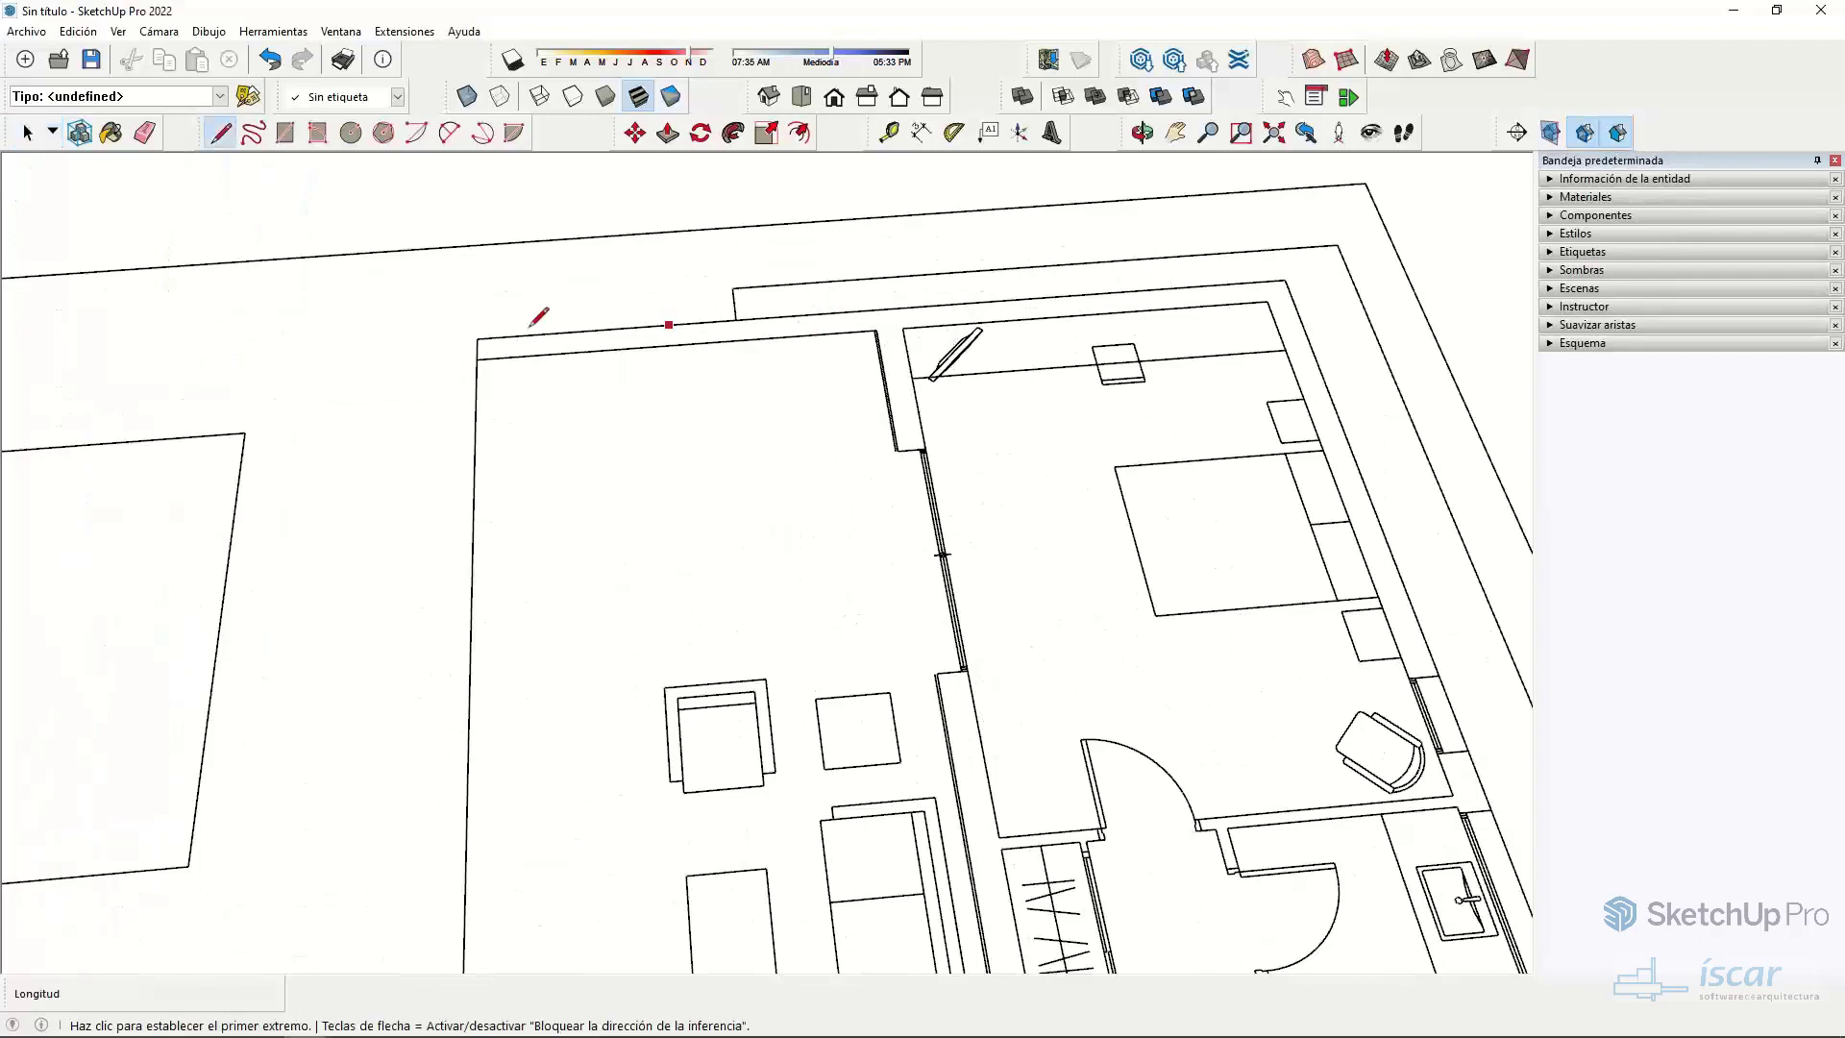
left_click(476, 339)
key("Escape")
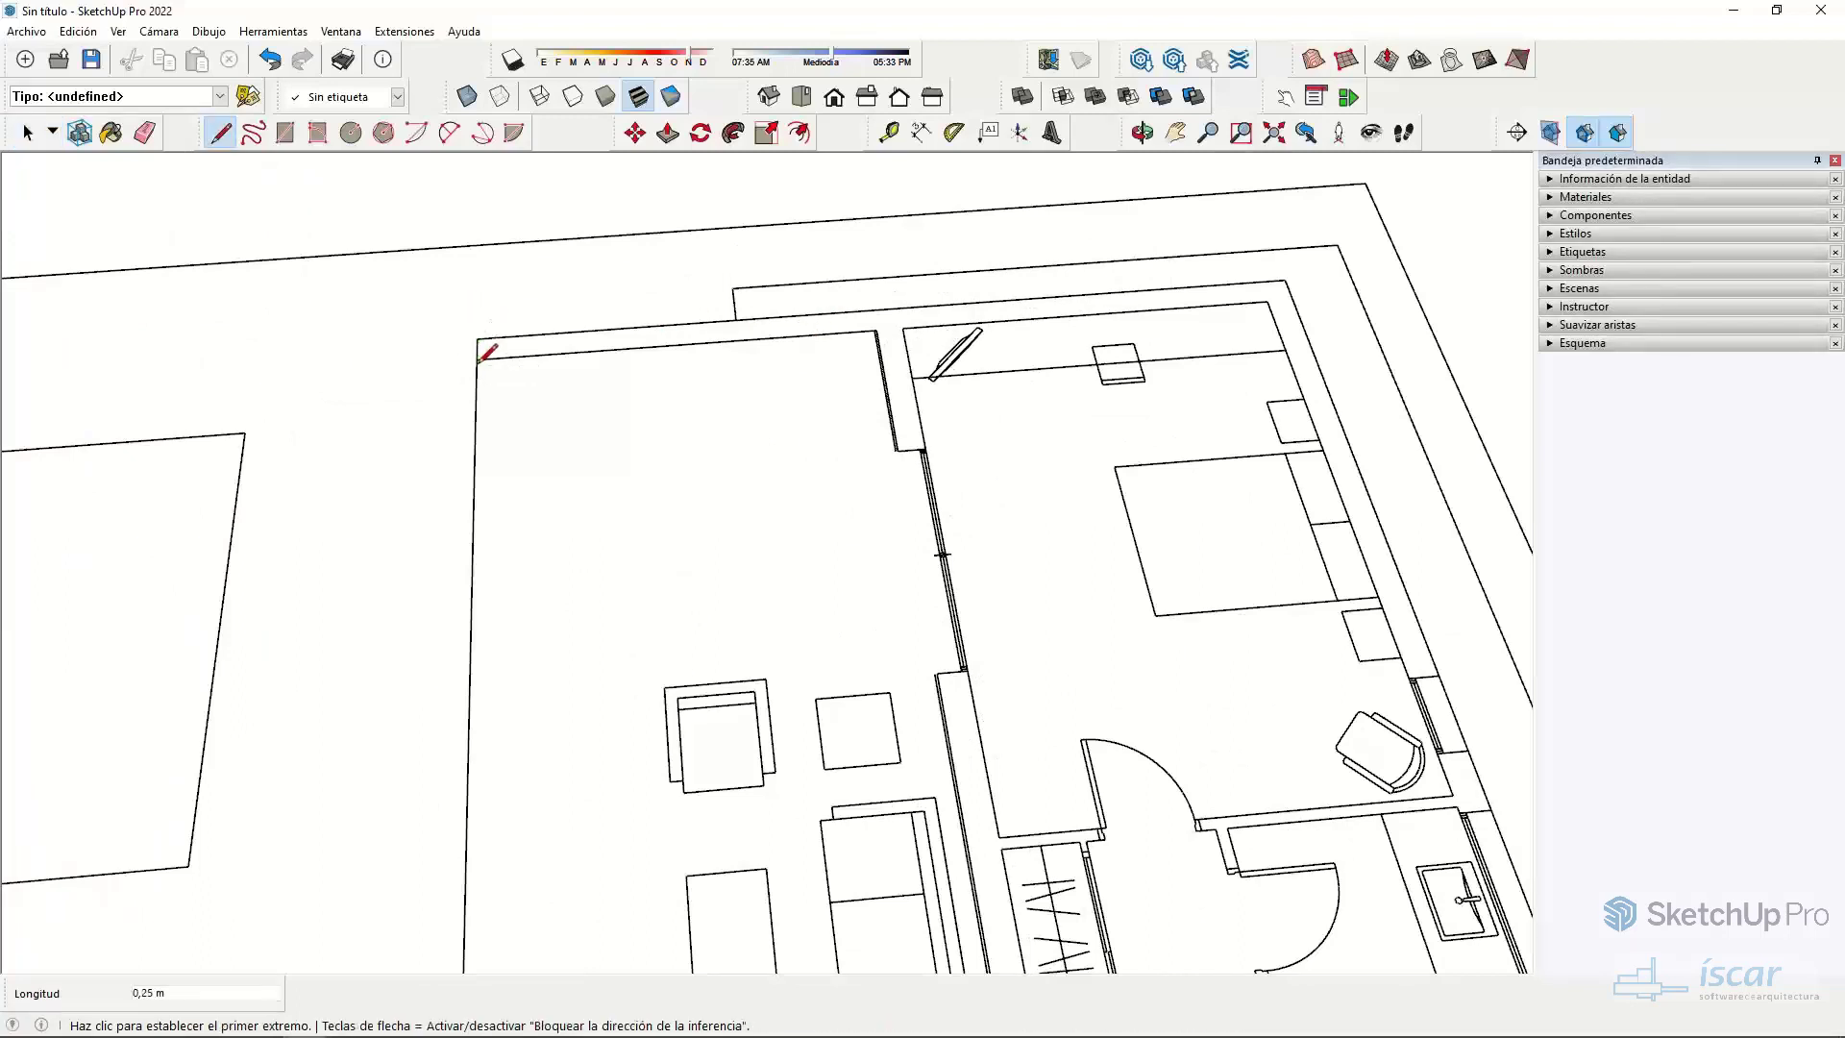
left_click(603, 349)
key("Escape")
- Raise the closed wall face around the terrace and bedroom to a height of 2.60 m with Push/Pull
key("space")
left_click(831, 329)
key("p")
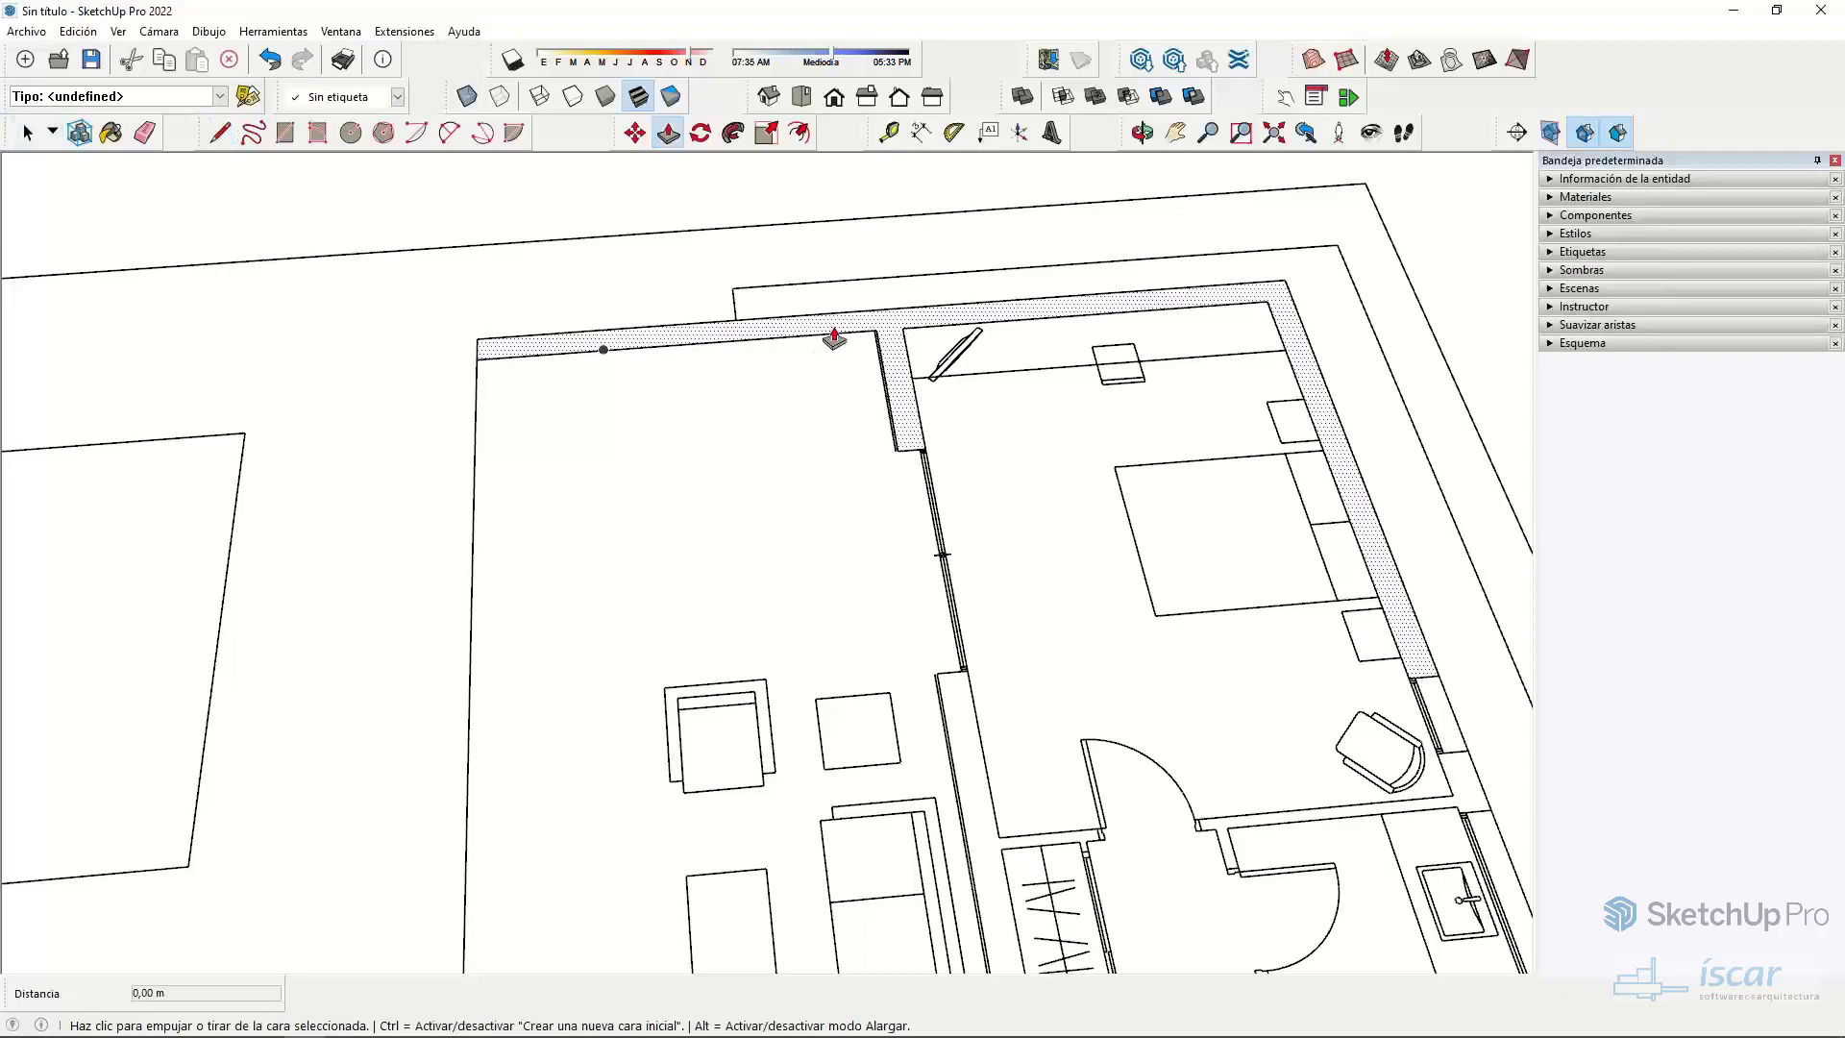
left_click(831, 329)
scroll(831, 301, "down", 3)
middle_click_drag(831, 301, 885, 296)
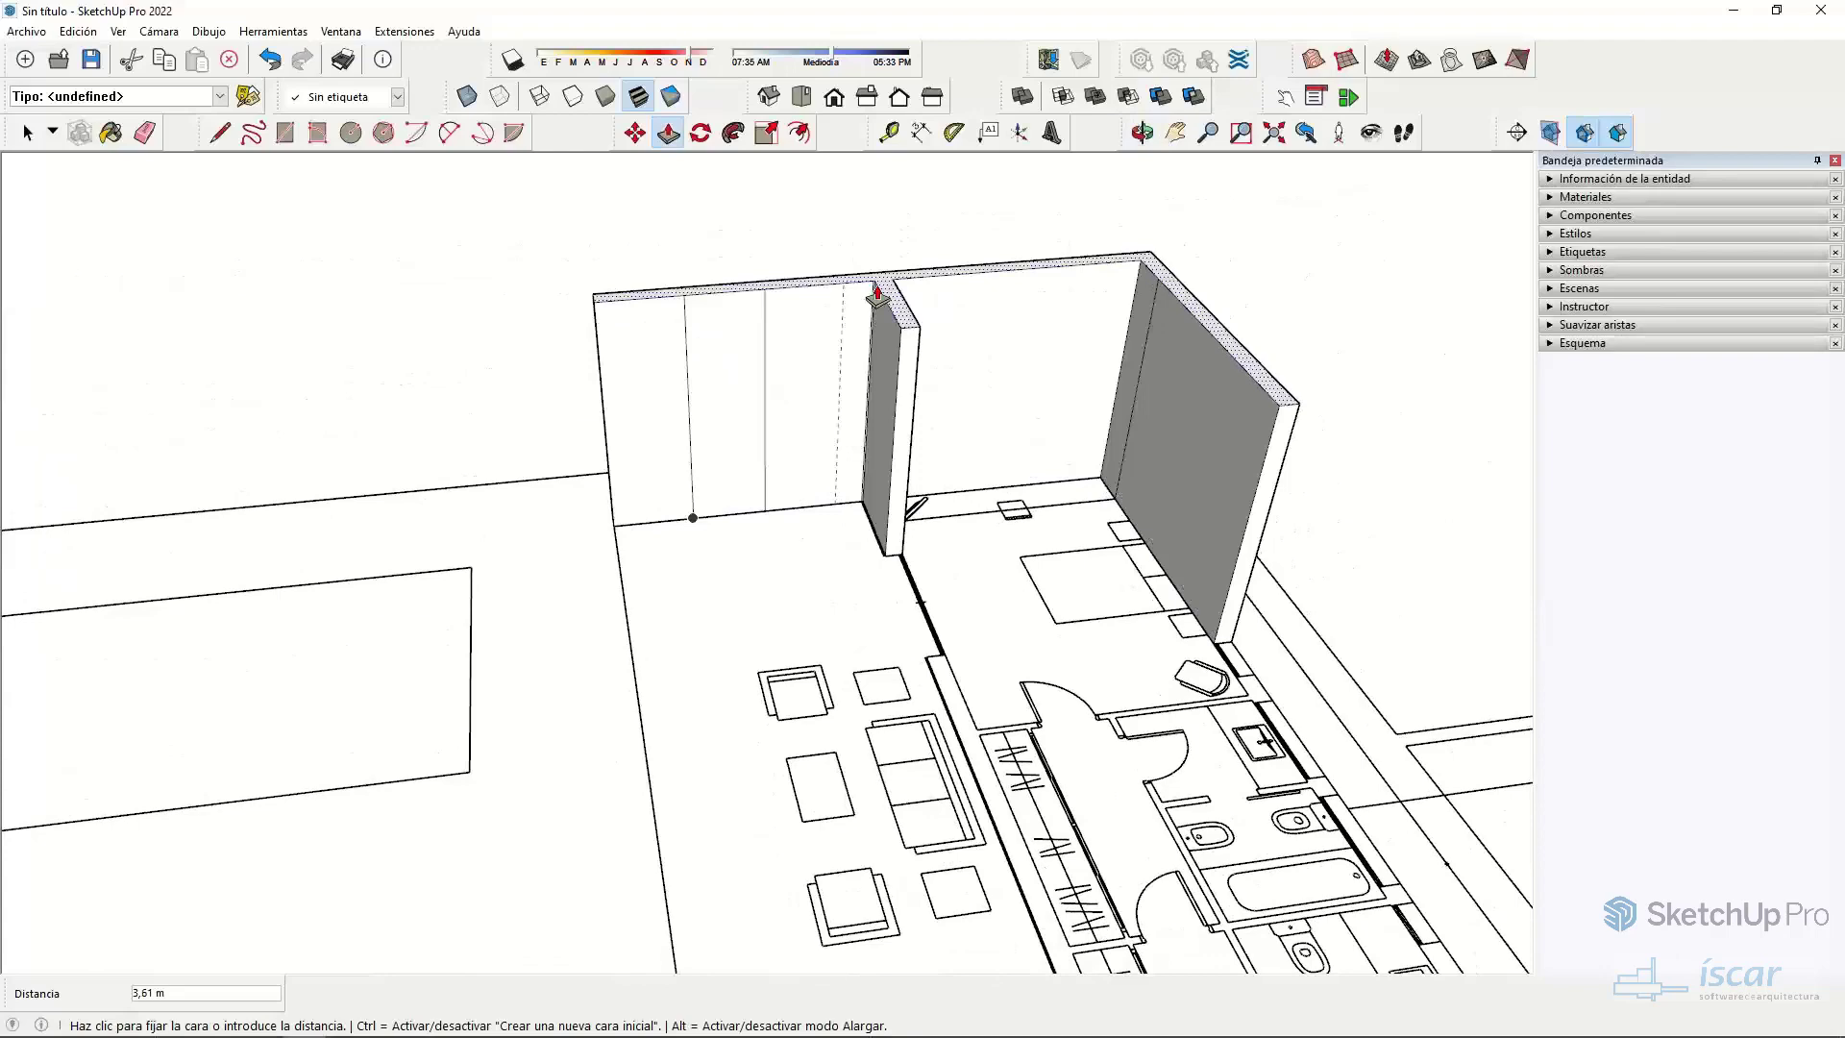
key("Return")
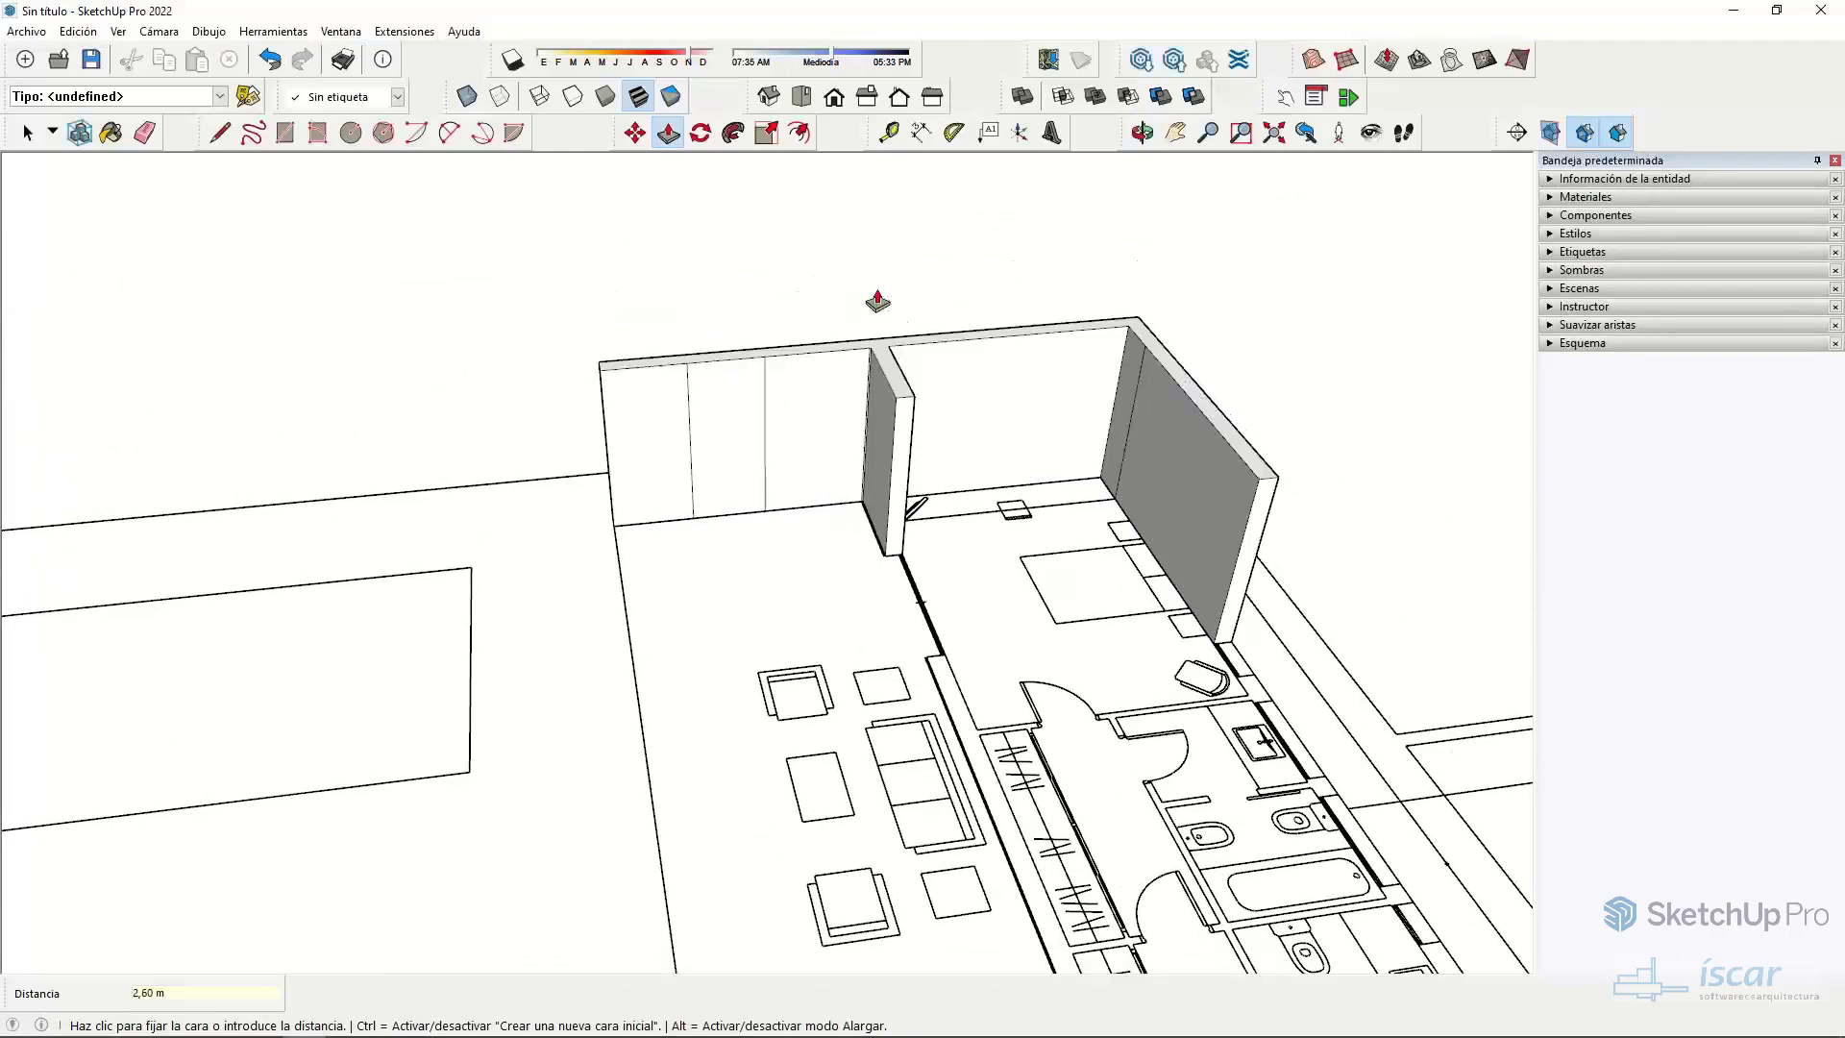
- Select the entire floor plan with the raised walls and generate faces from its closed outlines with Make Faces 1.4
scroll(849, 412, "down", 3)
middle_click_drag(849, 413, 891, 457)
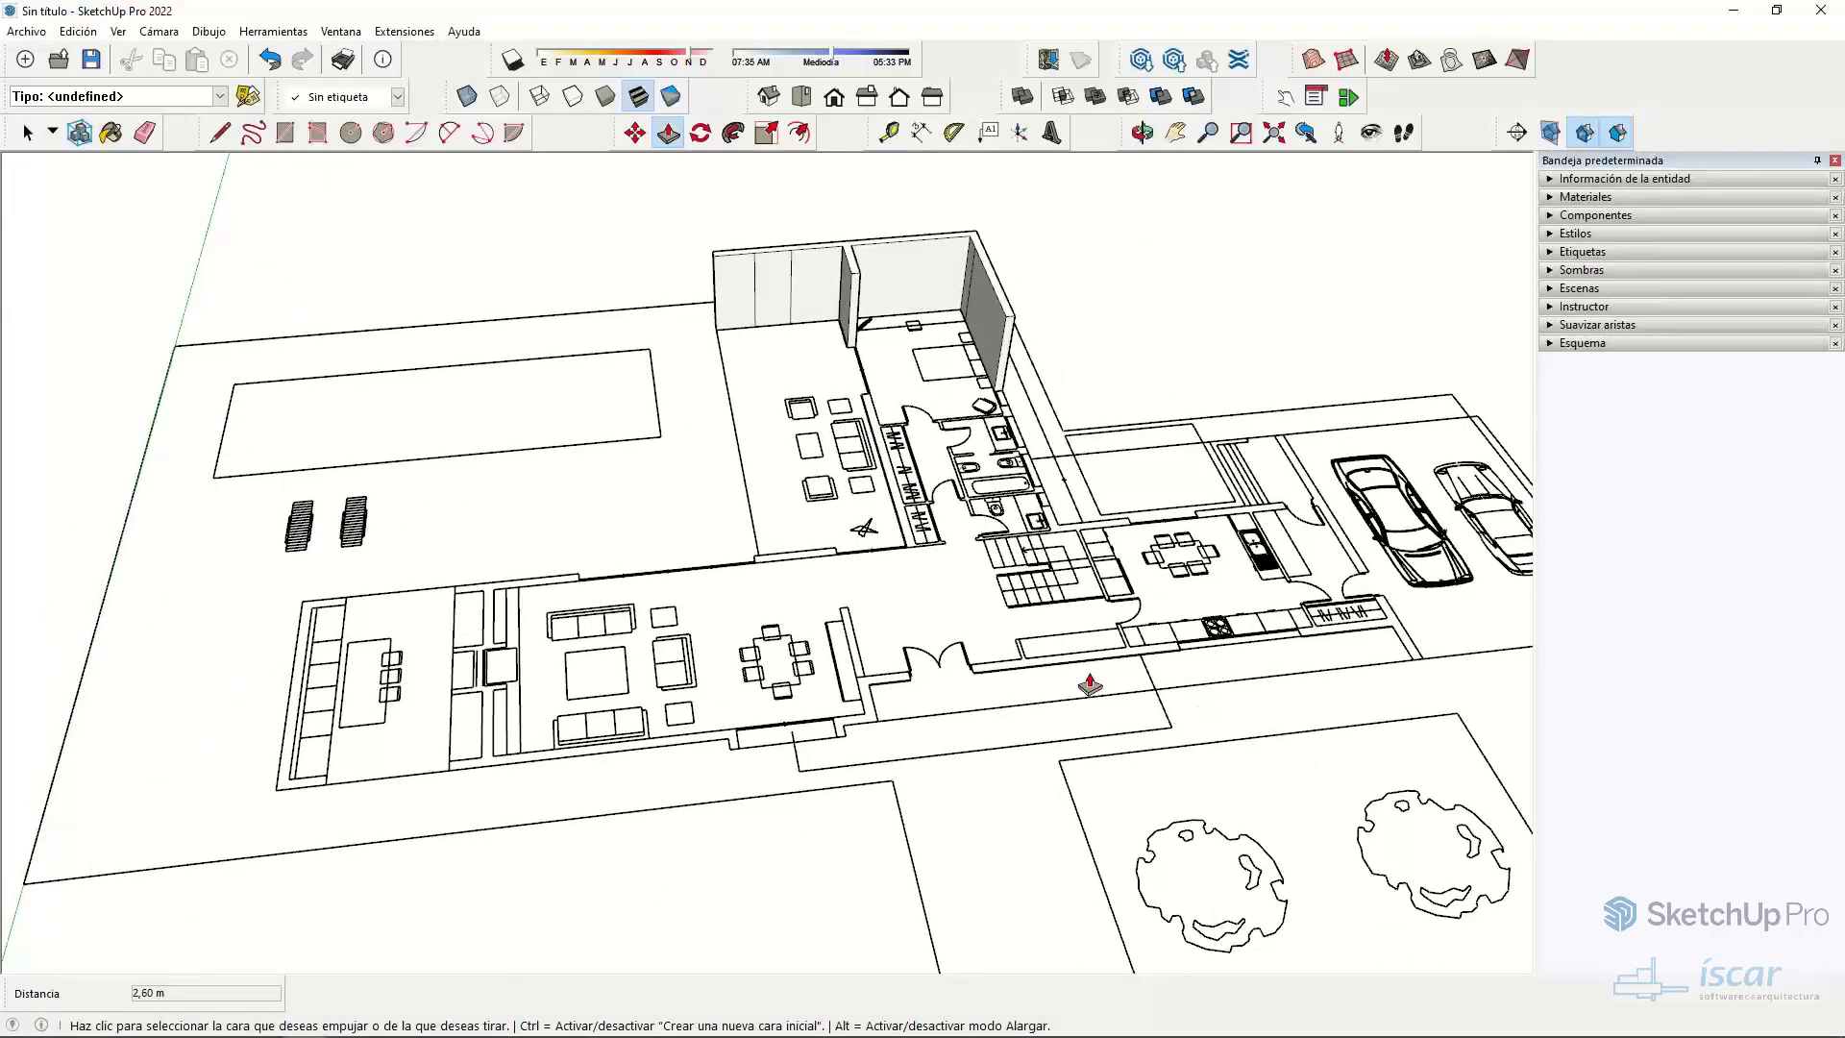
key("space")
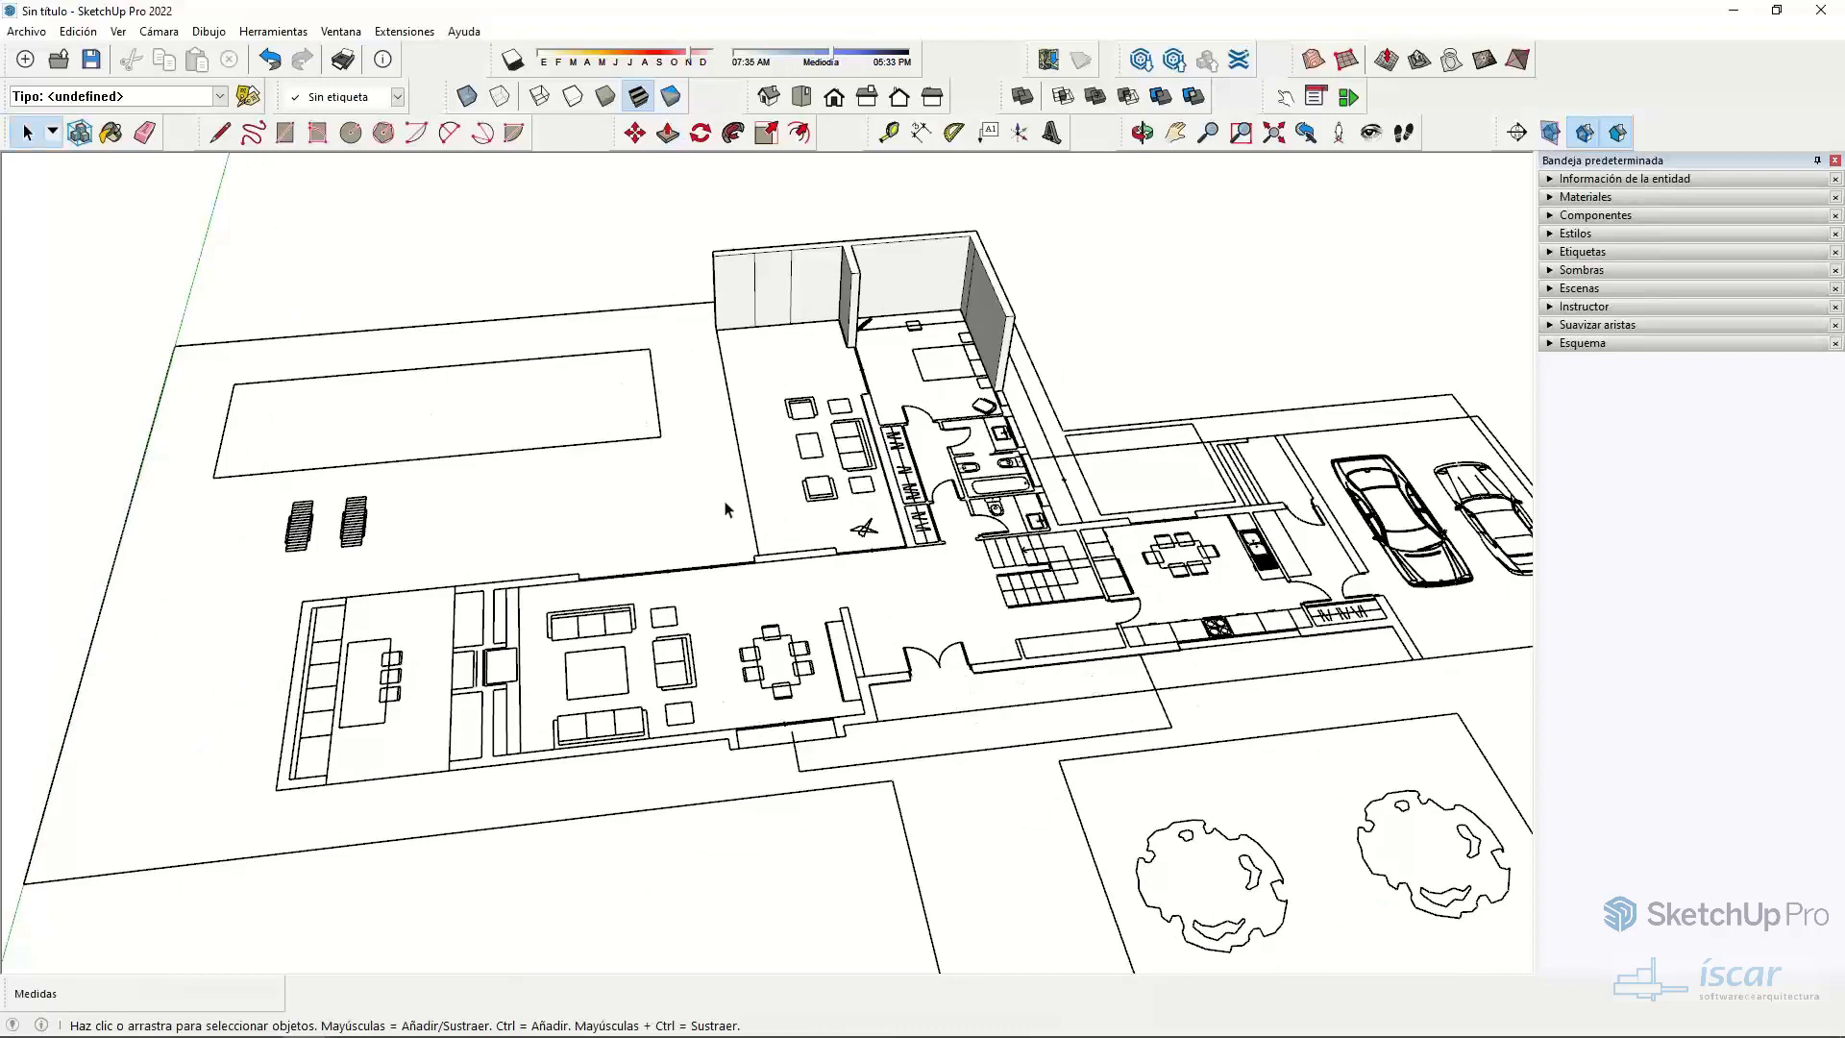
scroll(708, 482, "down", 5)
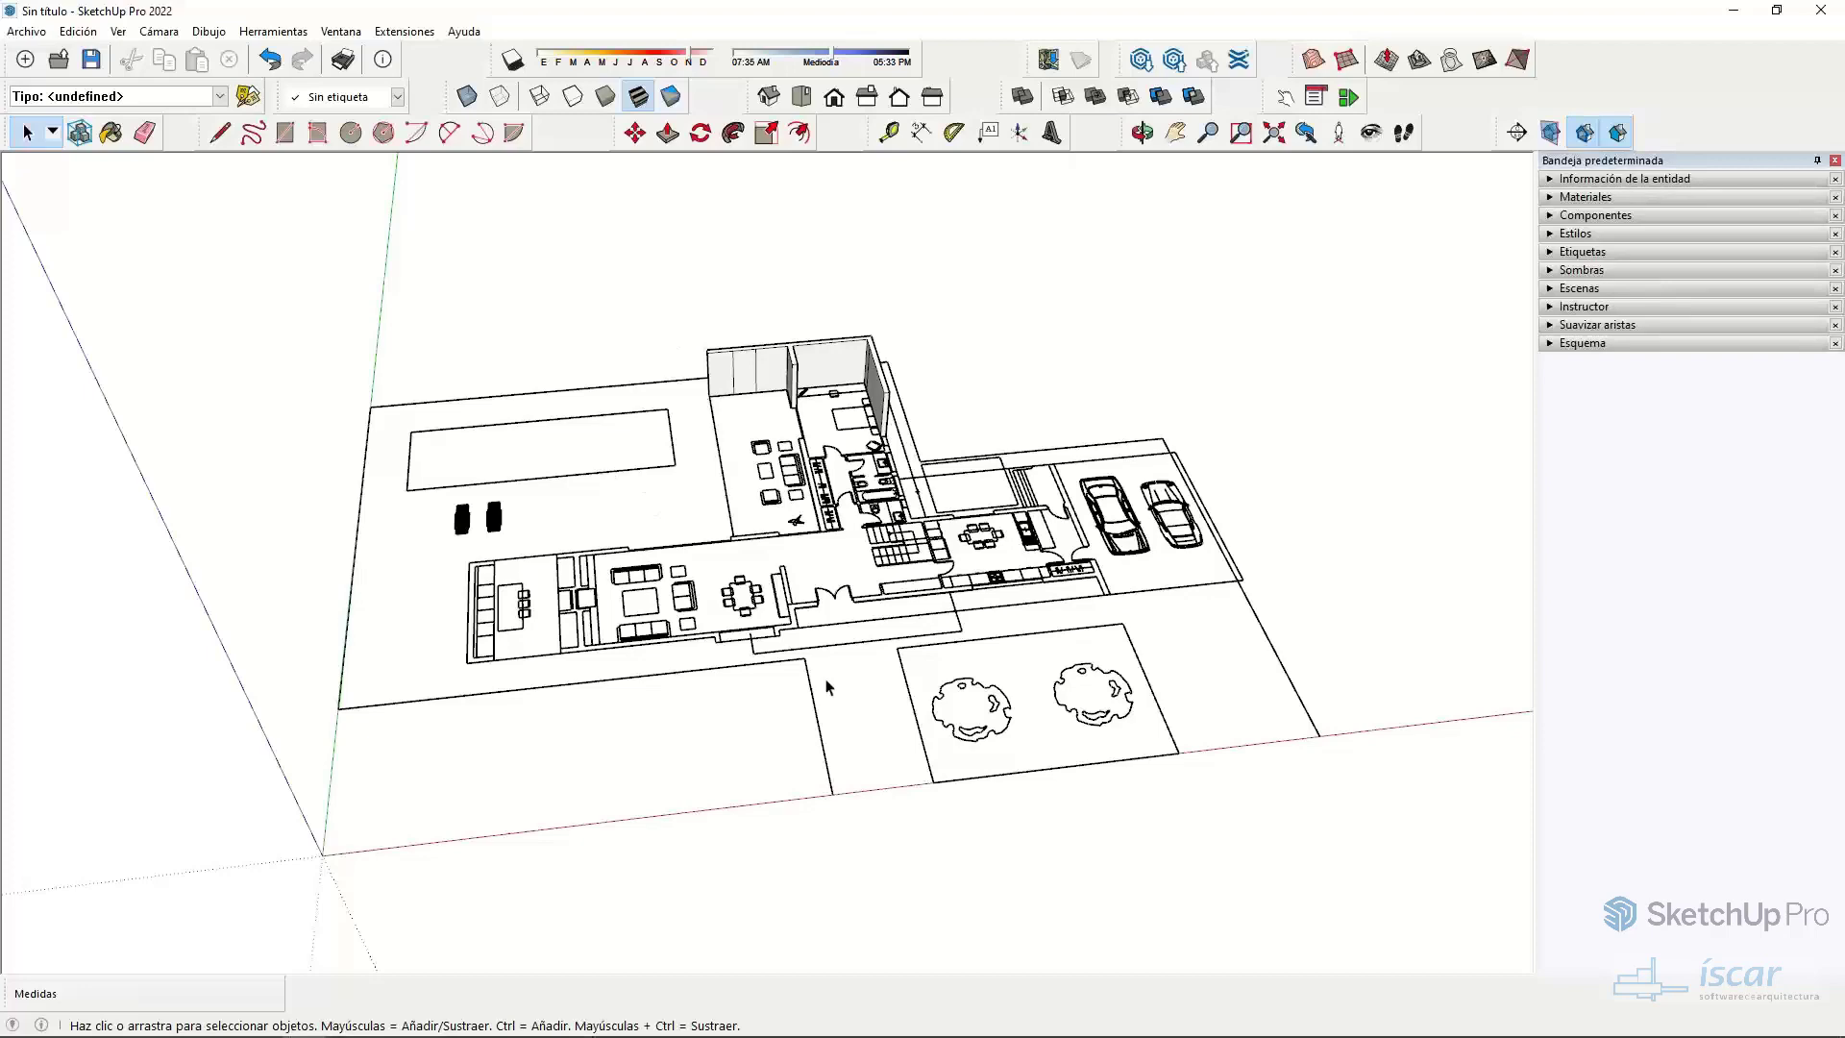
scroll(810, 636, "up", 3)
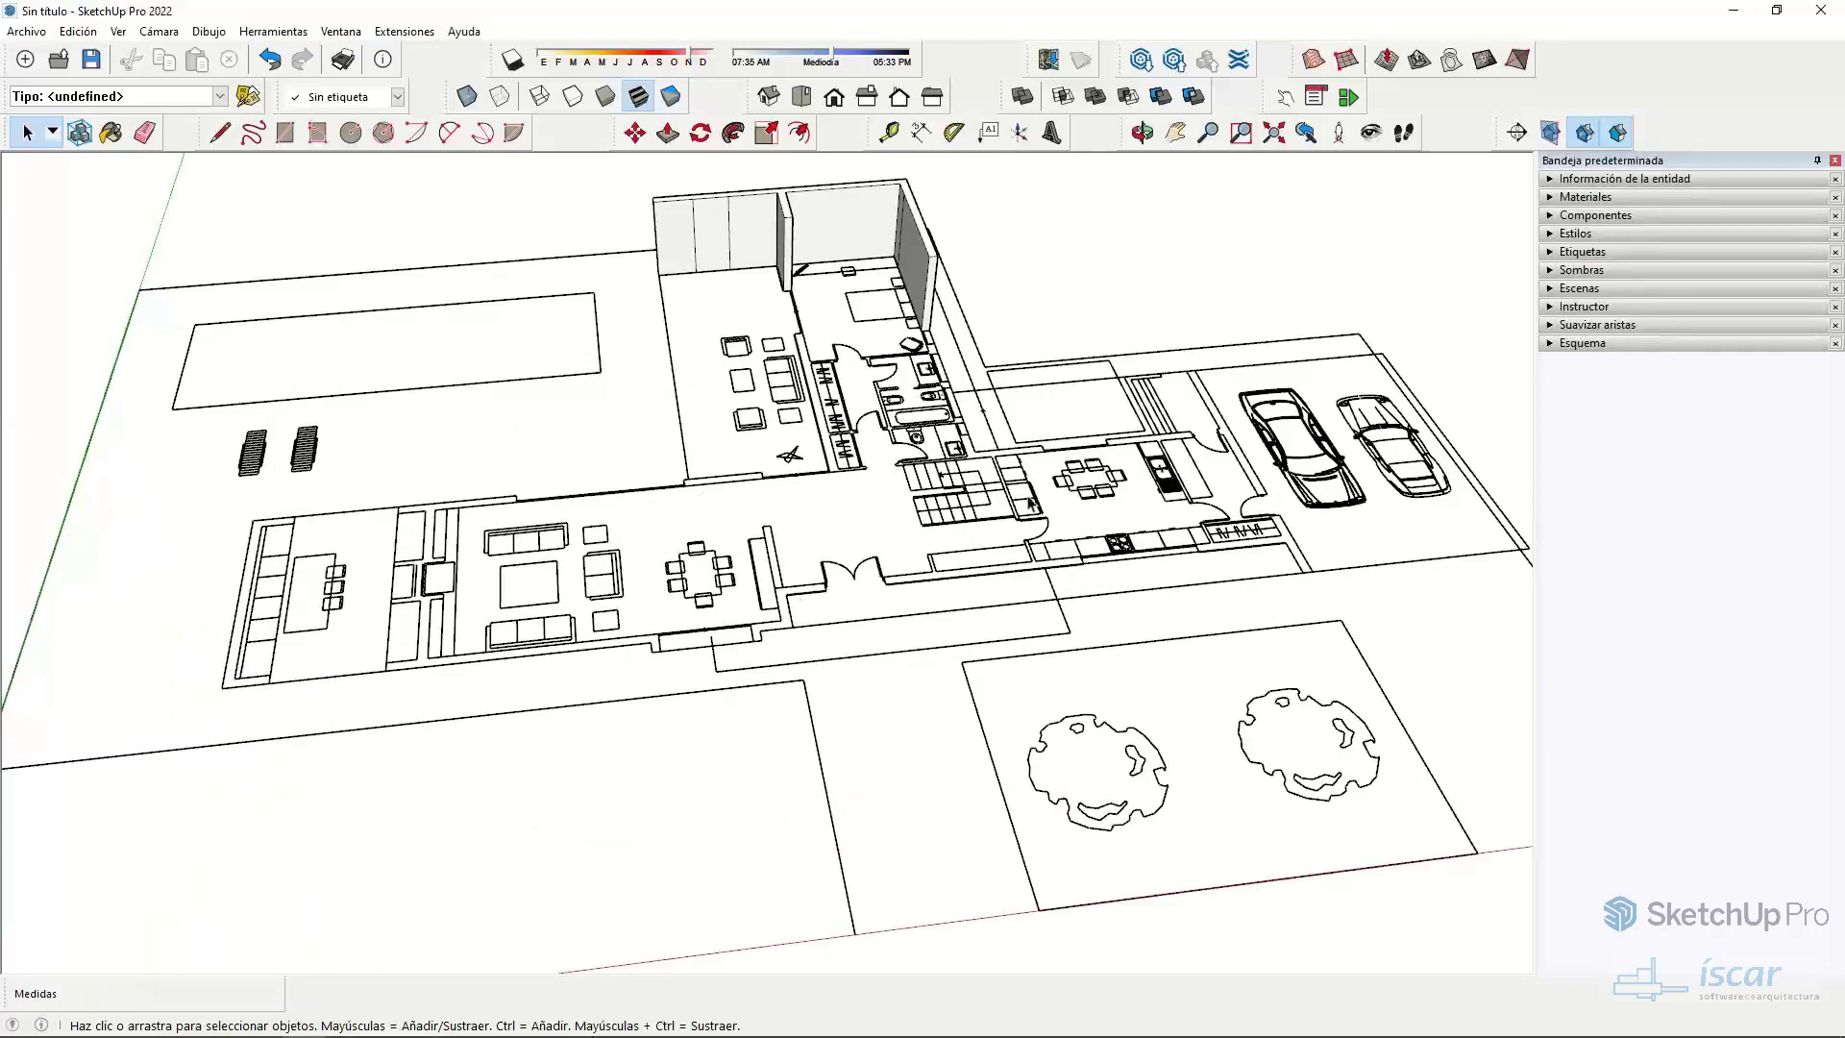
scroll(874, 637, "down", 3)
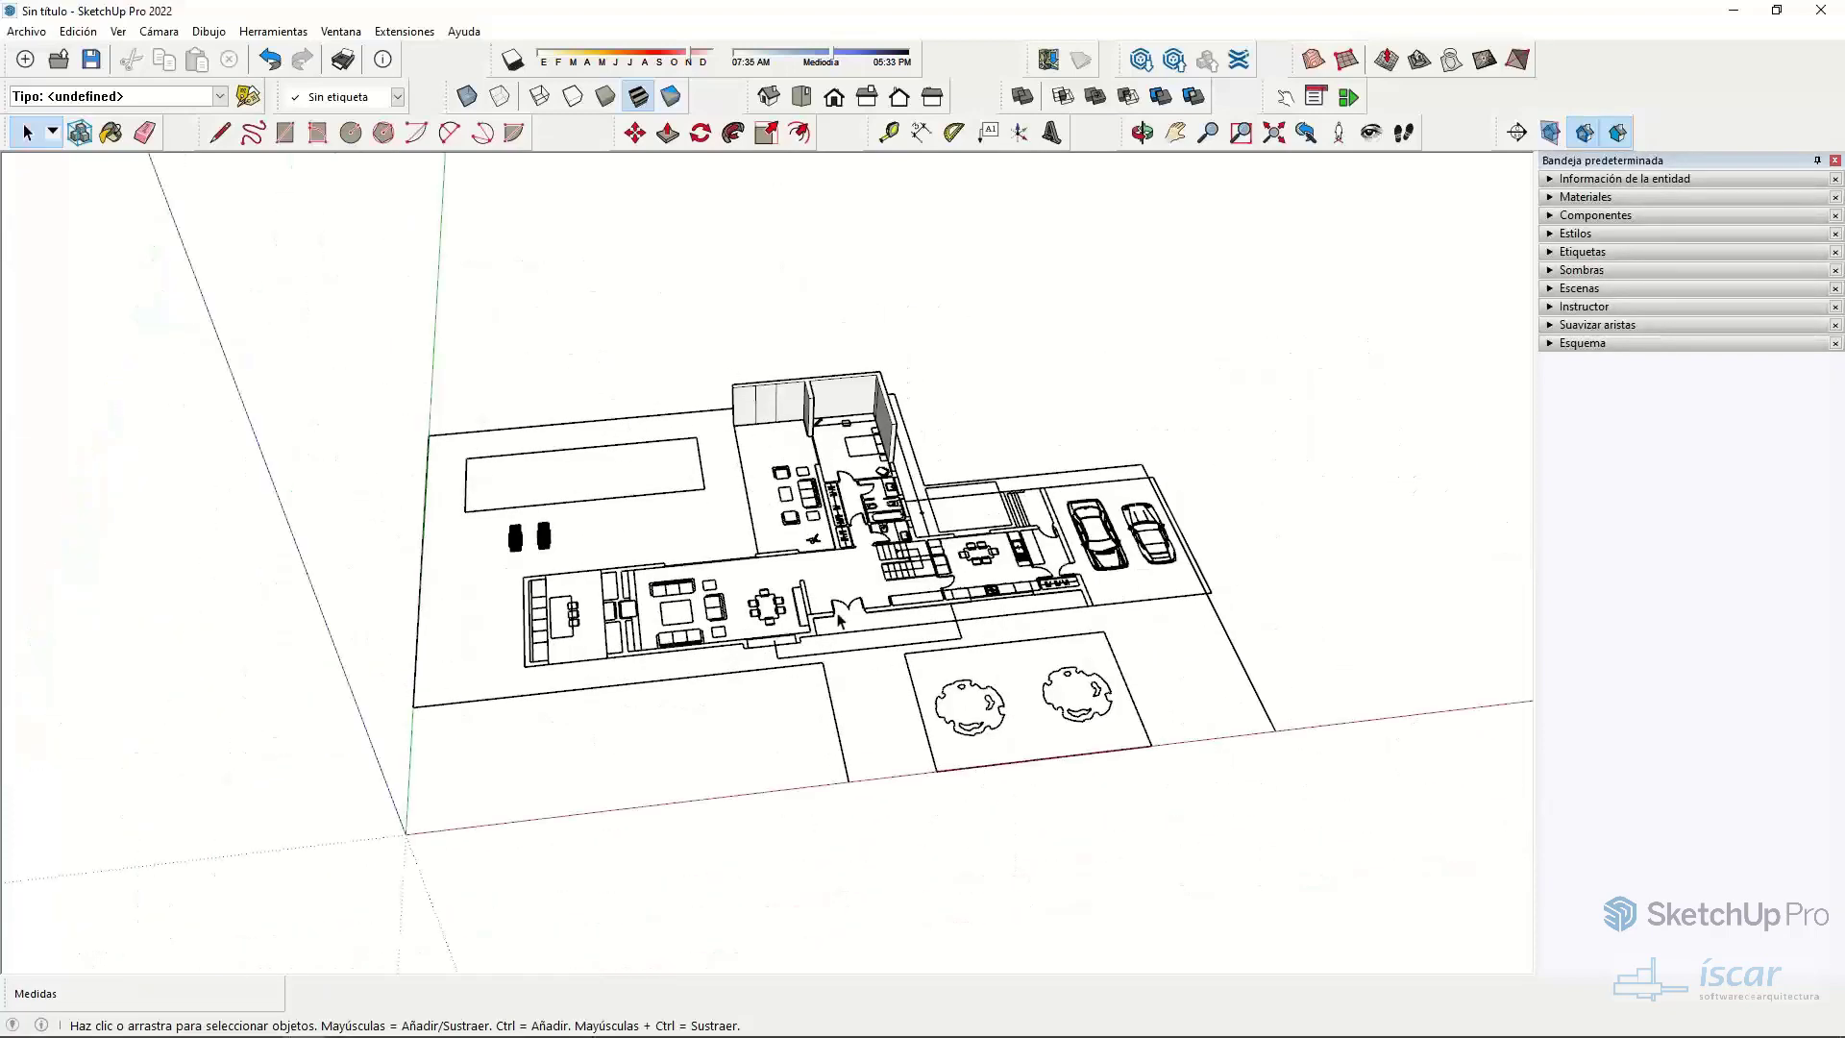
left_click_drag(340, 308, 1375, 920)
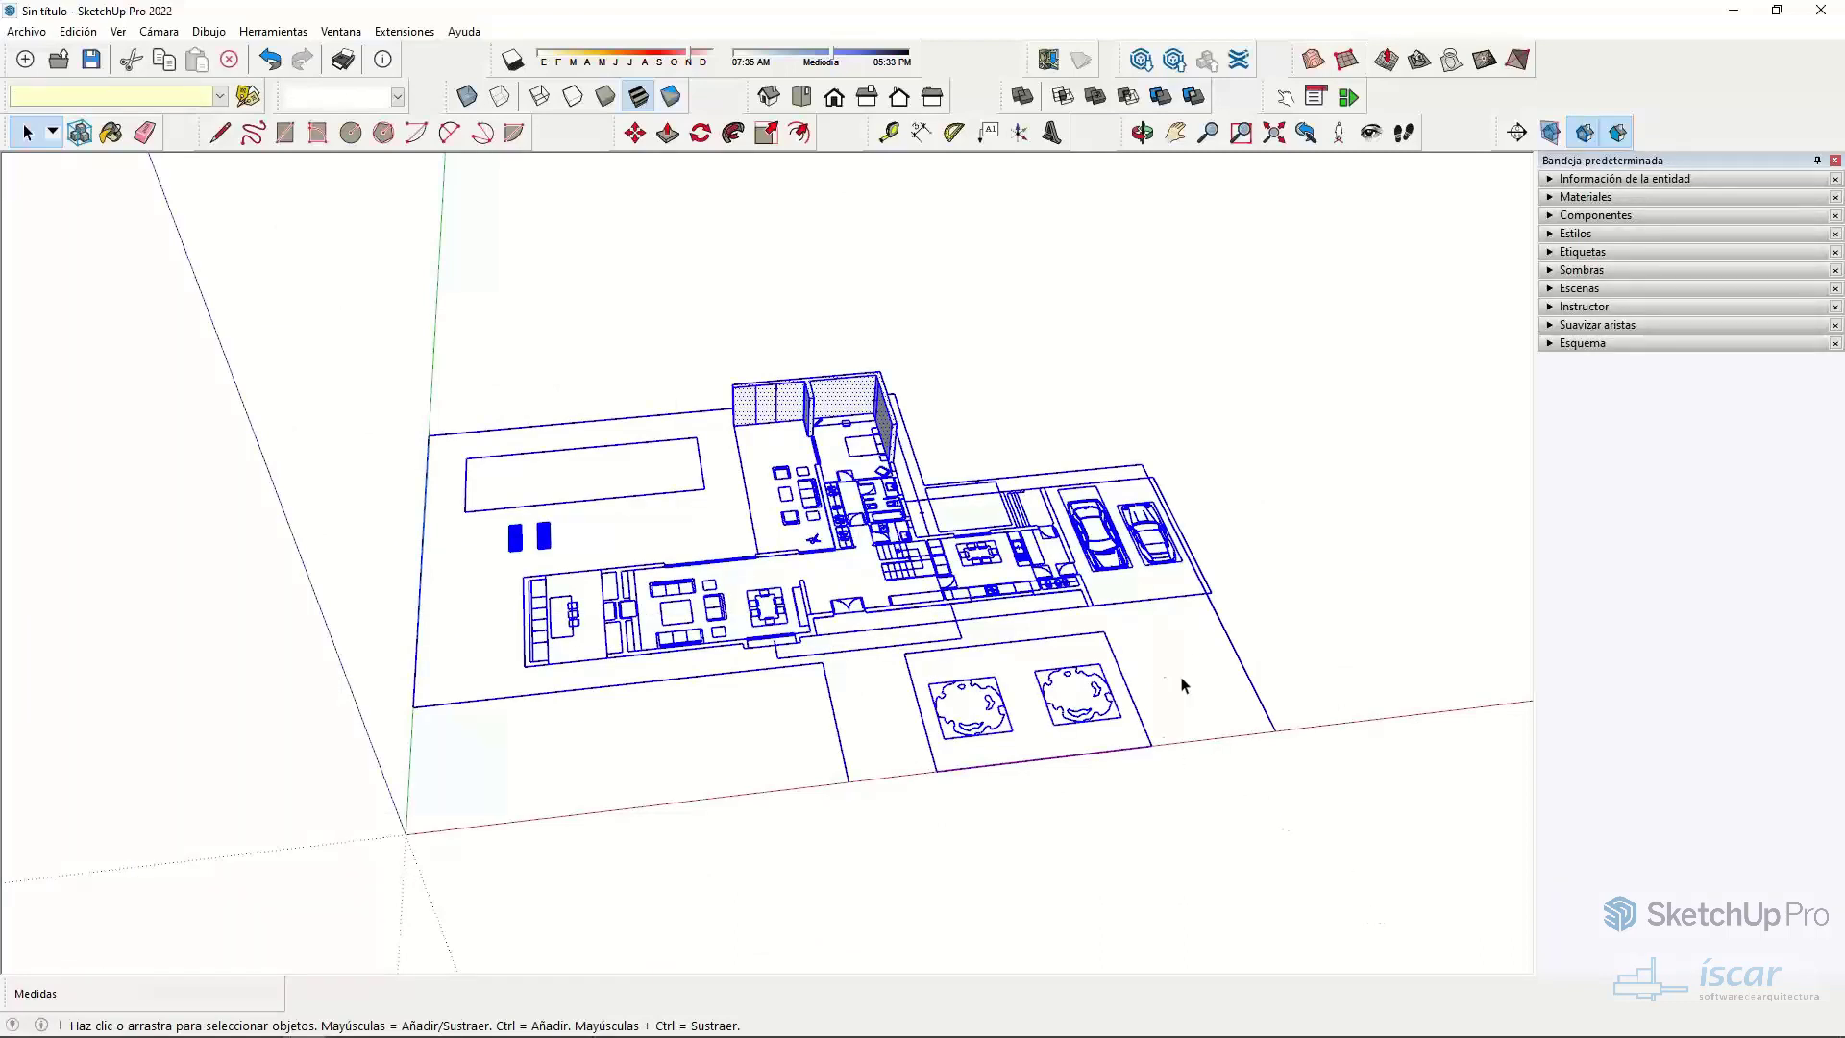
left_click(279, 32)
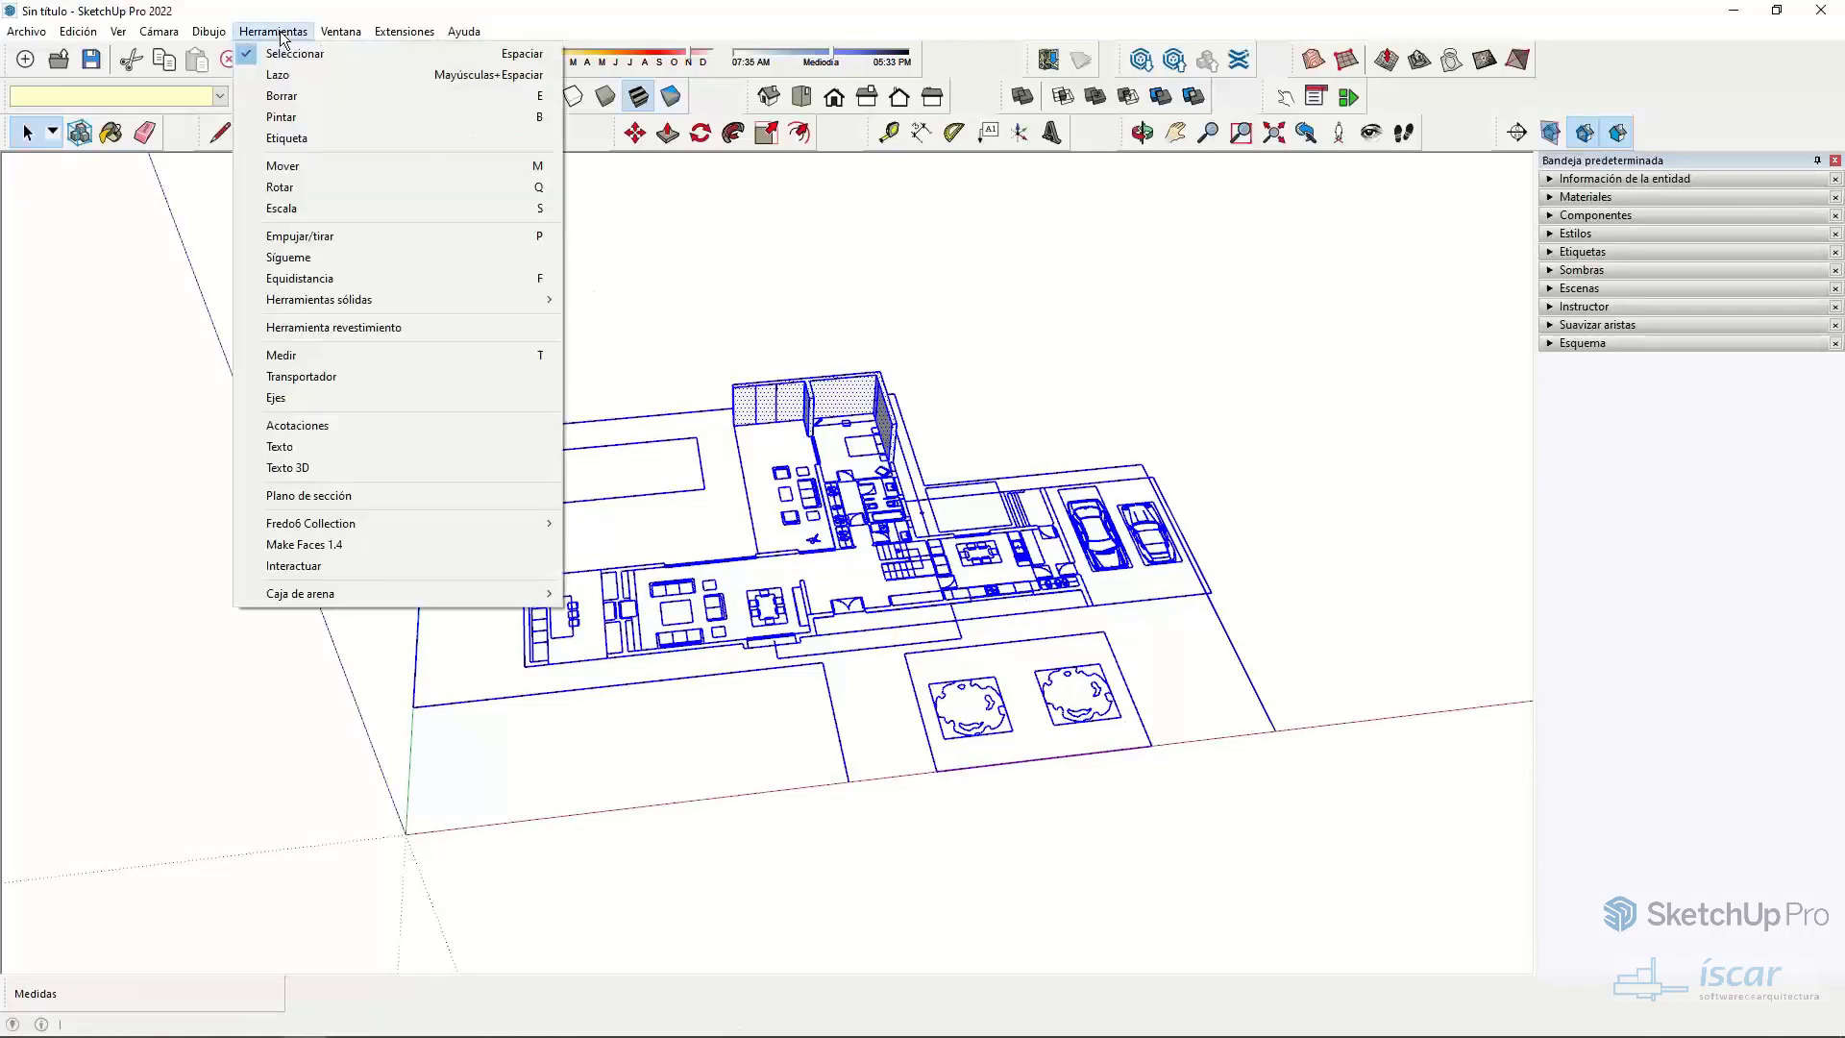
left_click(317, 545)
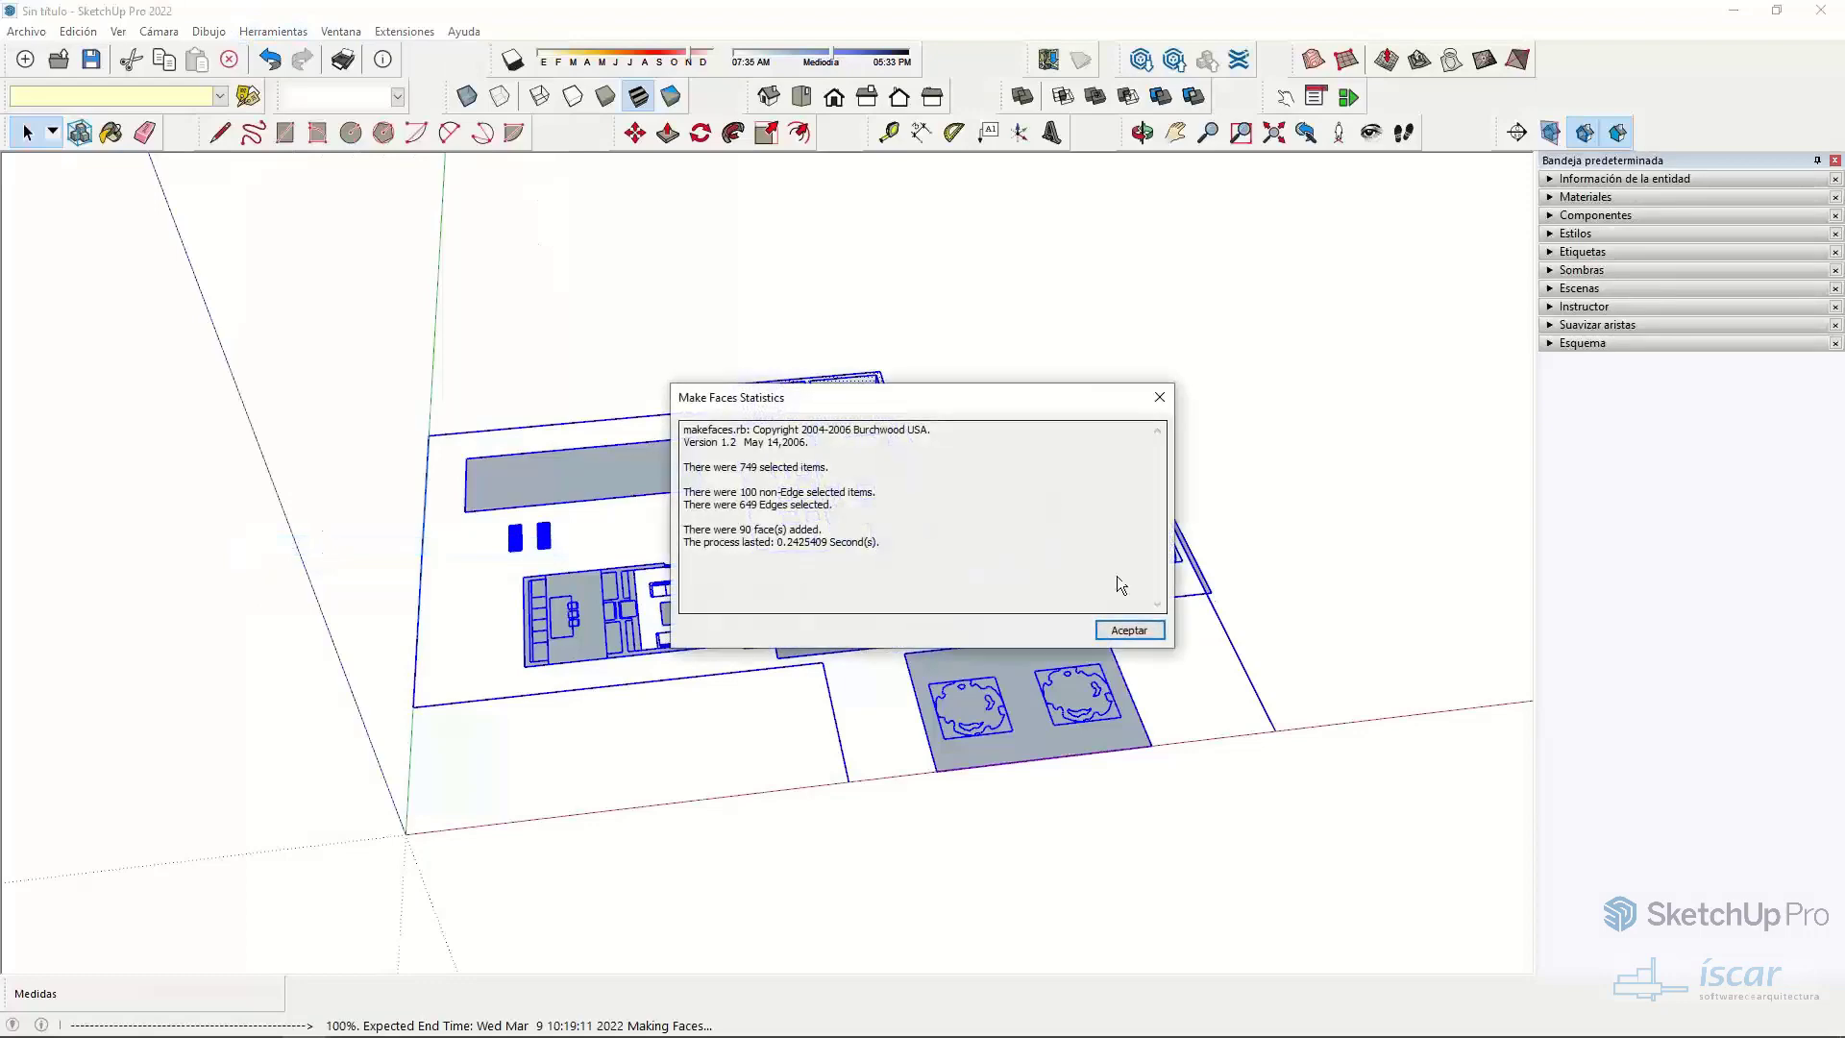
left_click(1130, 631)
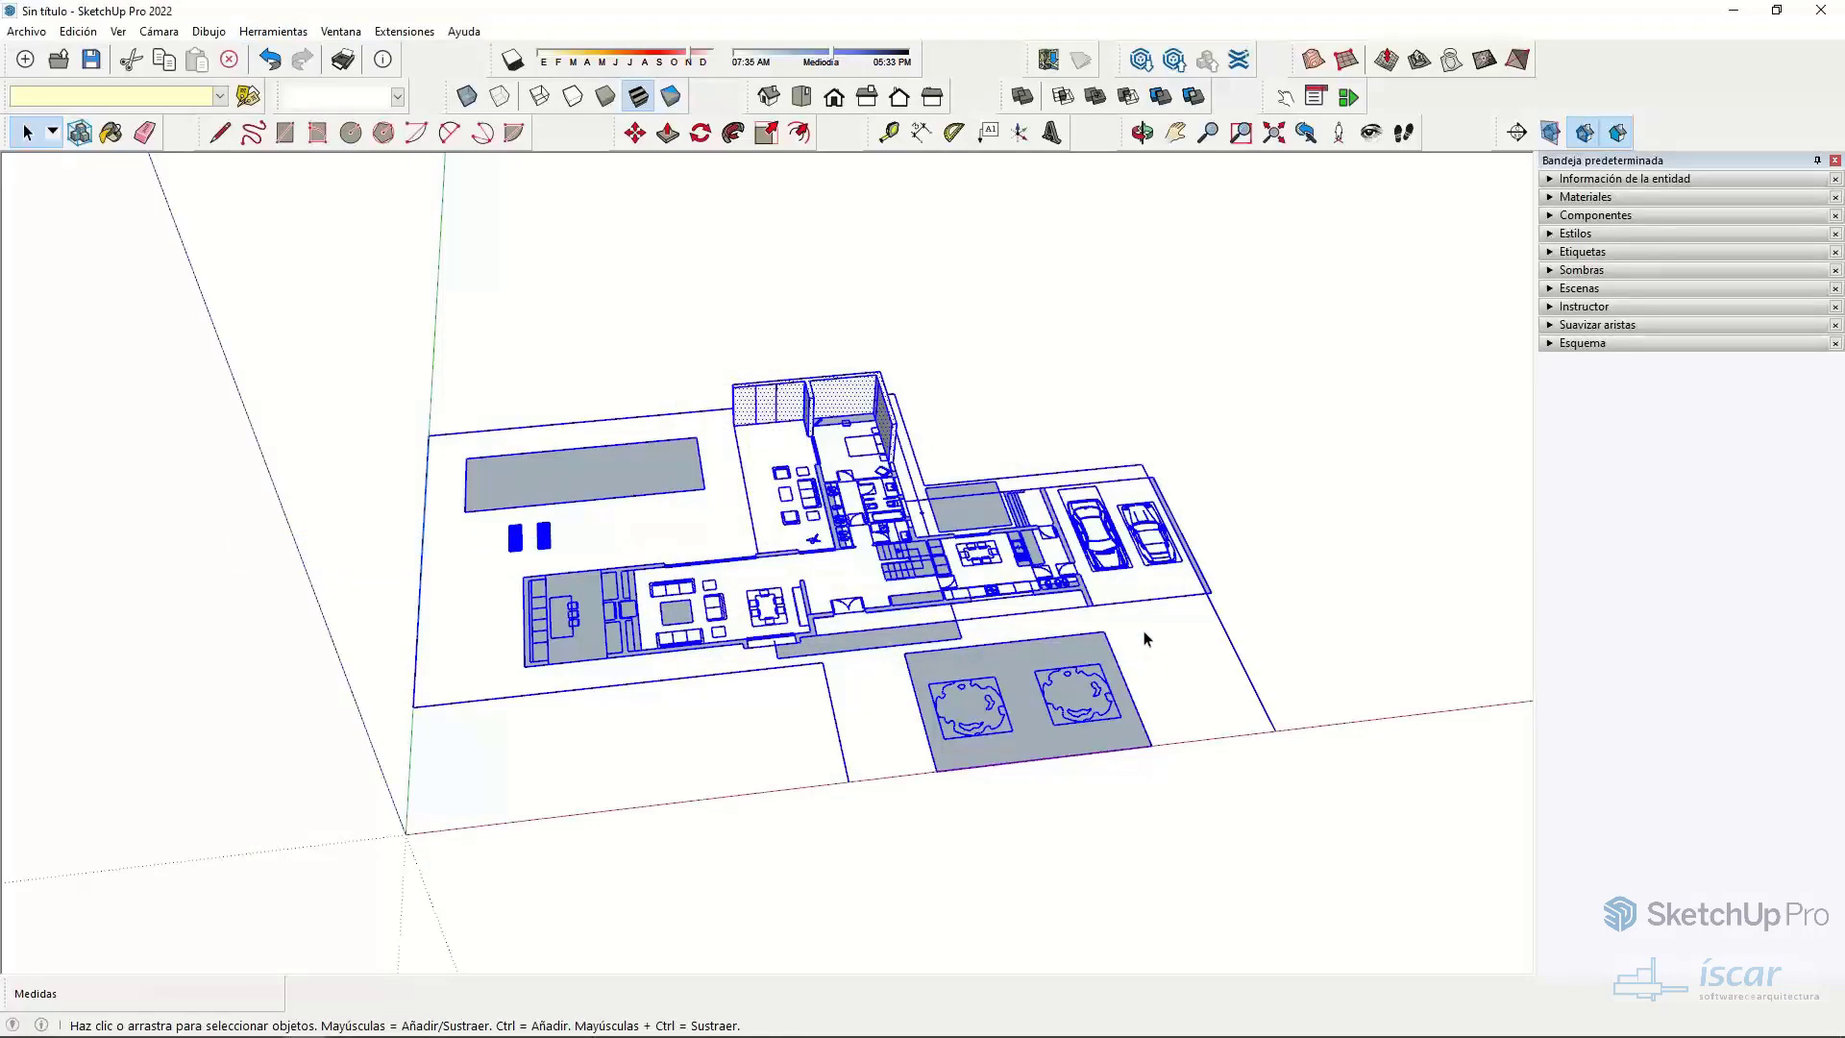
- Raise the wardrobe wall face beside the terrace with Push/Pull to the 2.60 m height of the existing bedroom walls
scroll(952, 593, "up", 8)
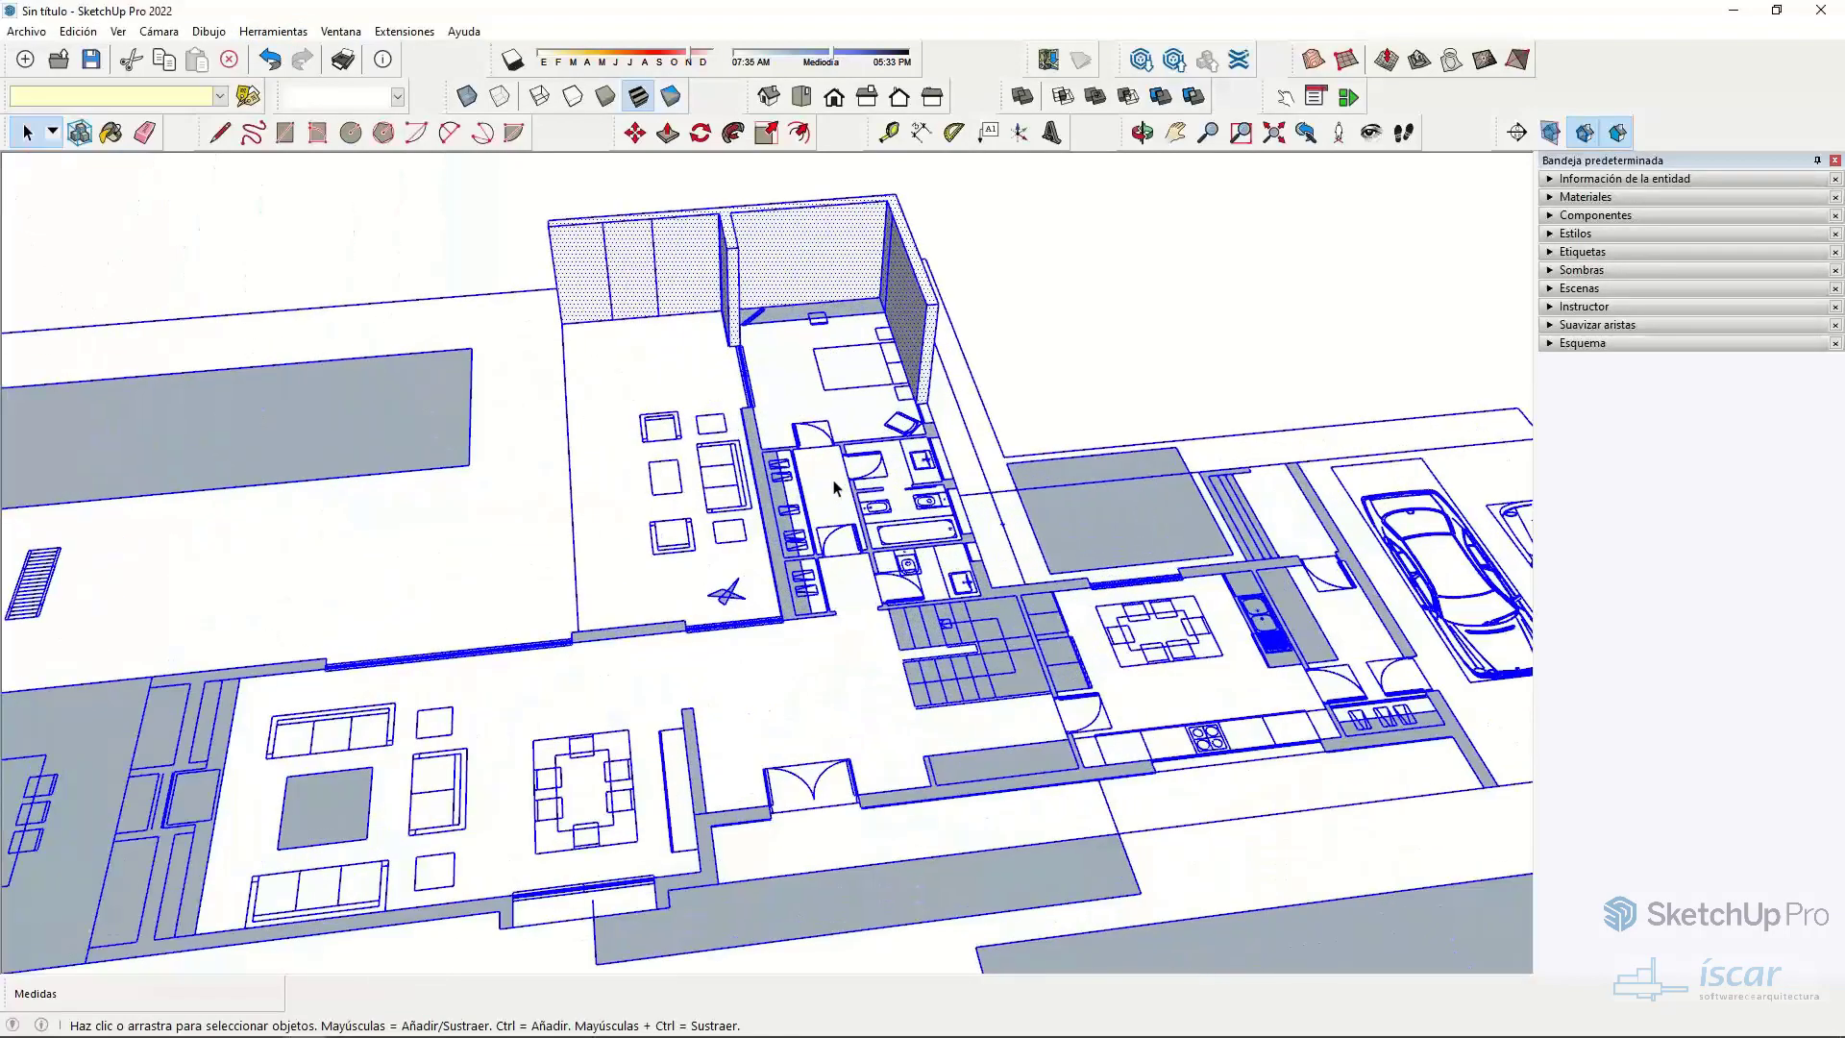
middle_click_drag(1111, 535, 788, 498)
key("p")
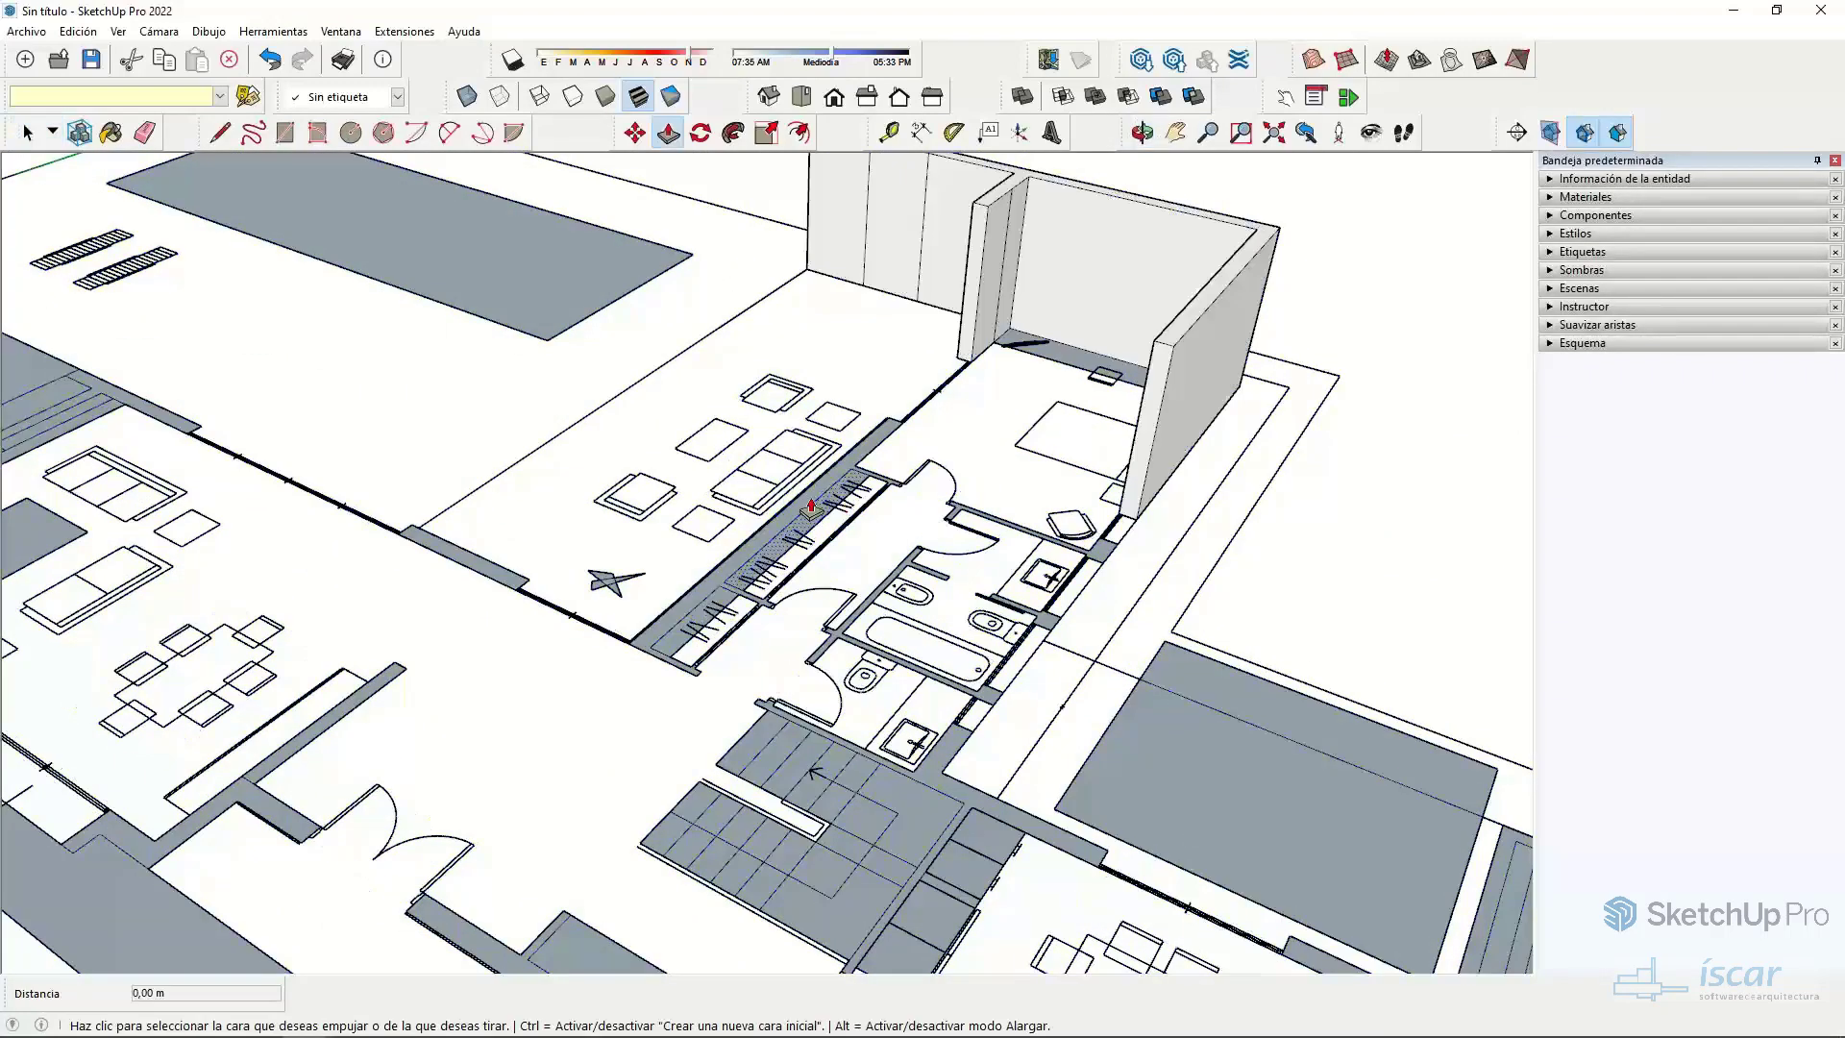
left_click(811, 501)
left_click(1192, 334)
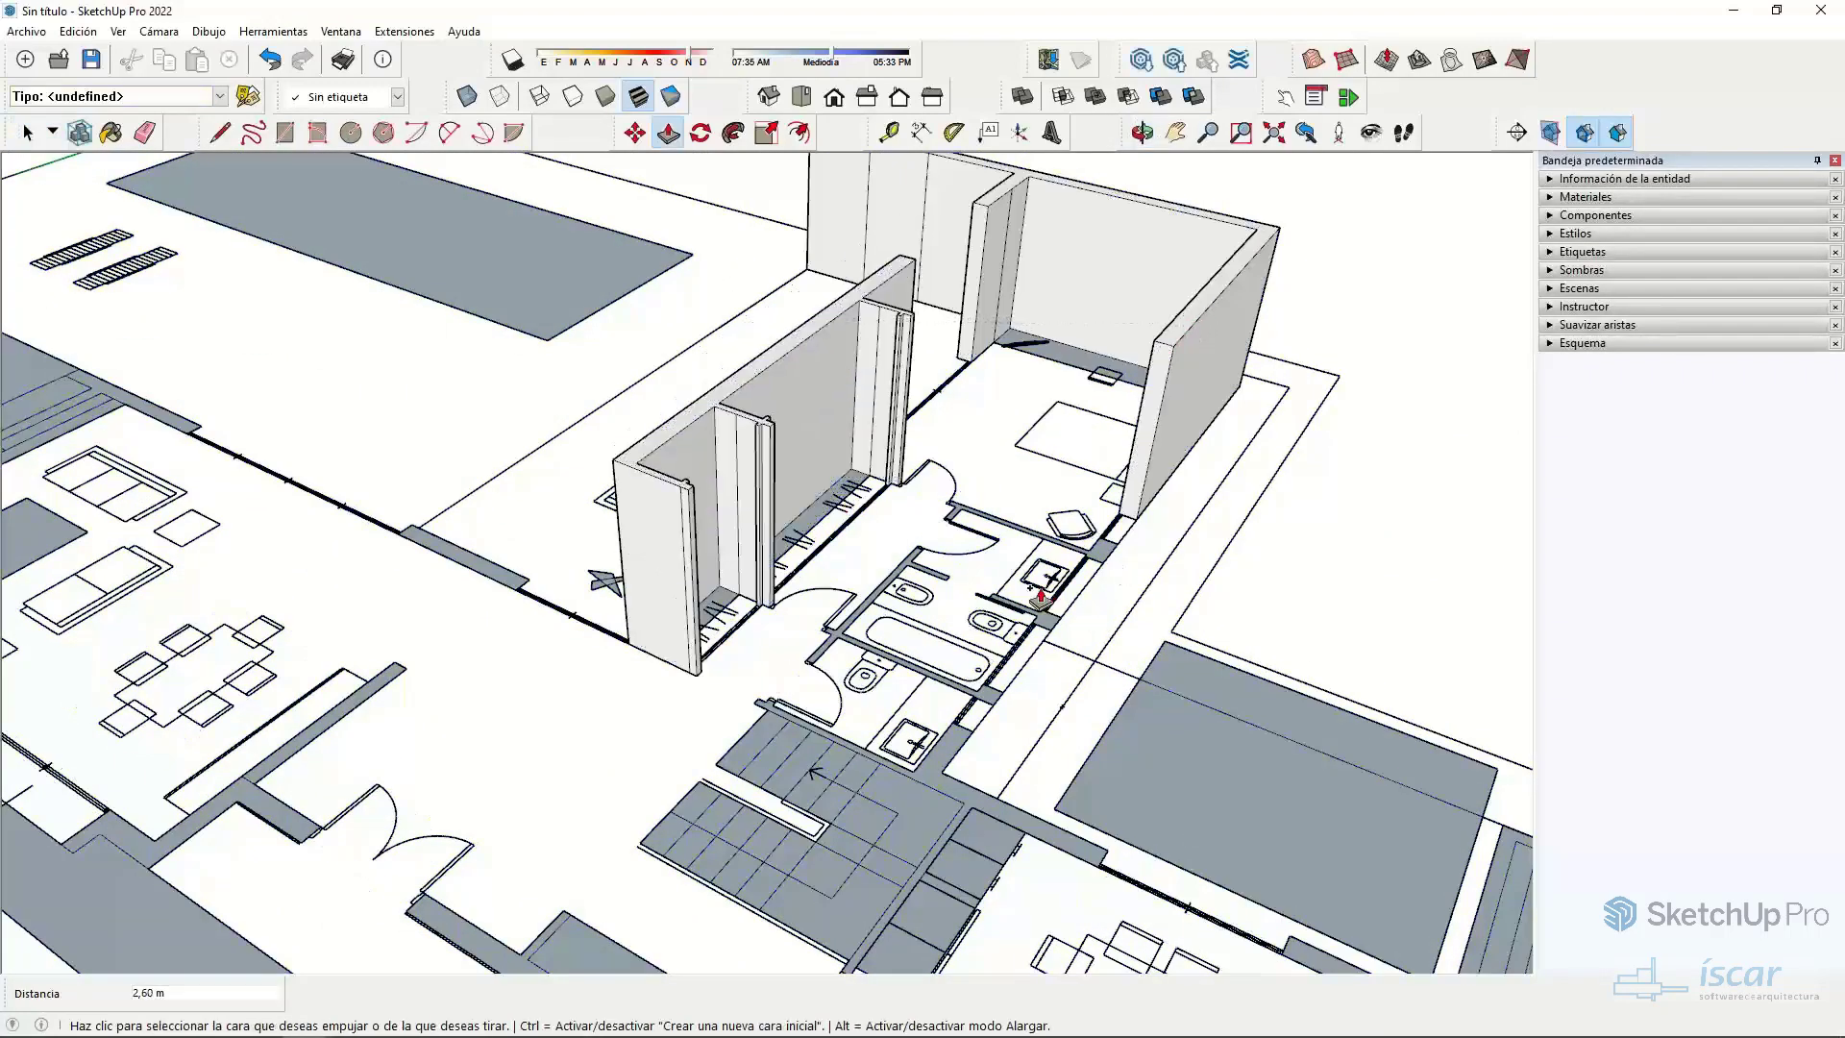
- Repeat the 2.60 m extrusion on the wall faces around the bathroom
double_click(1105, 563)
double_click(1038, 620)
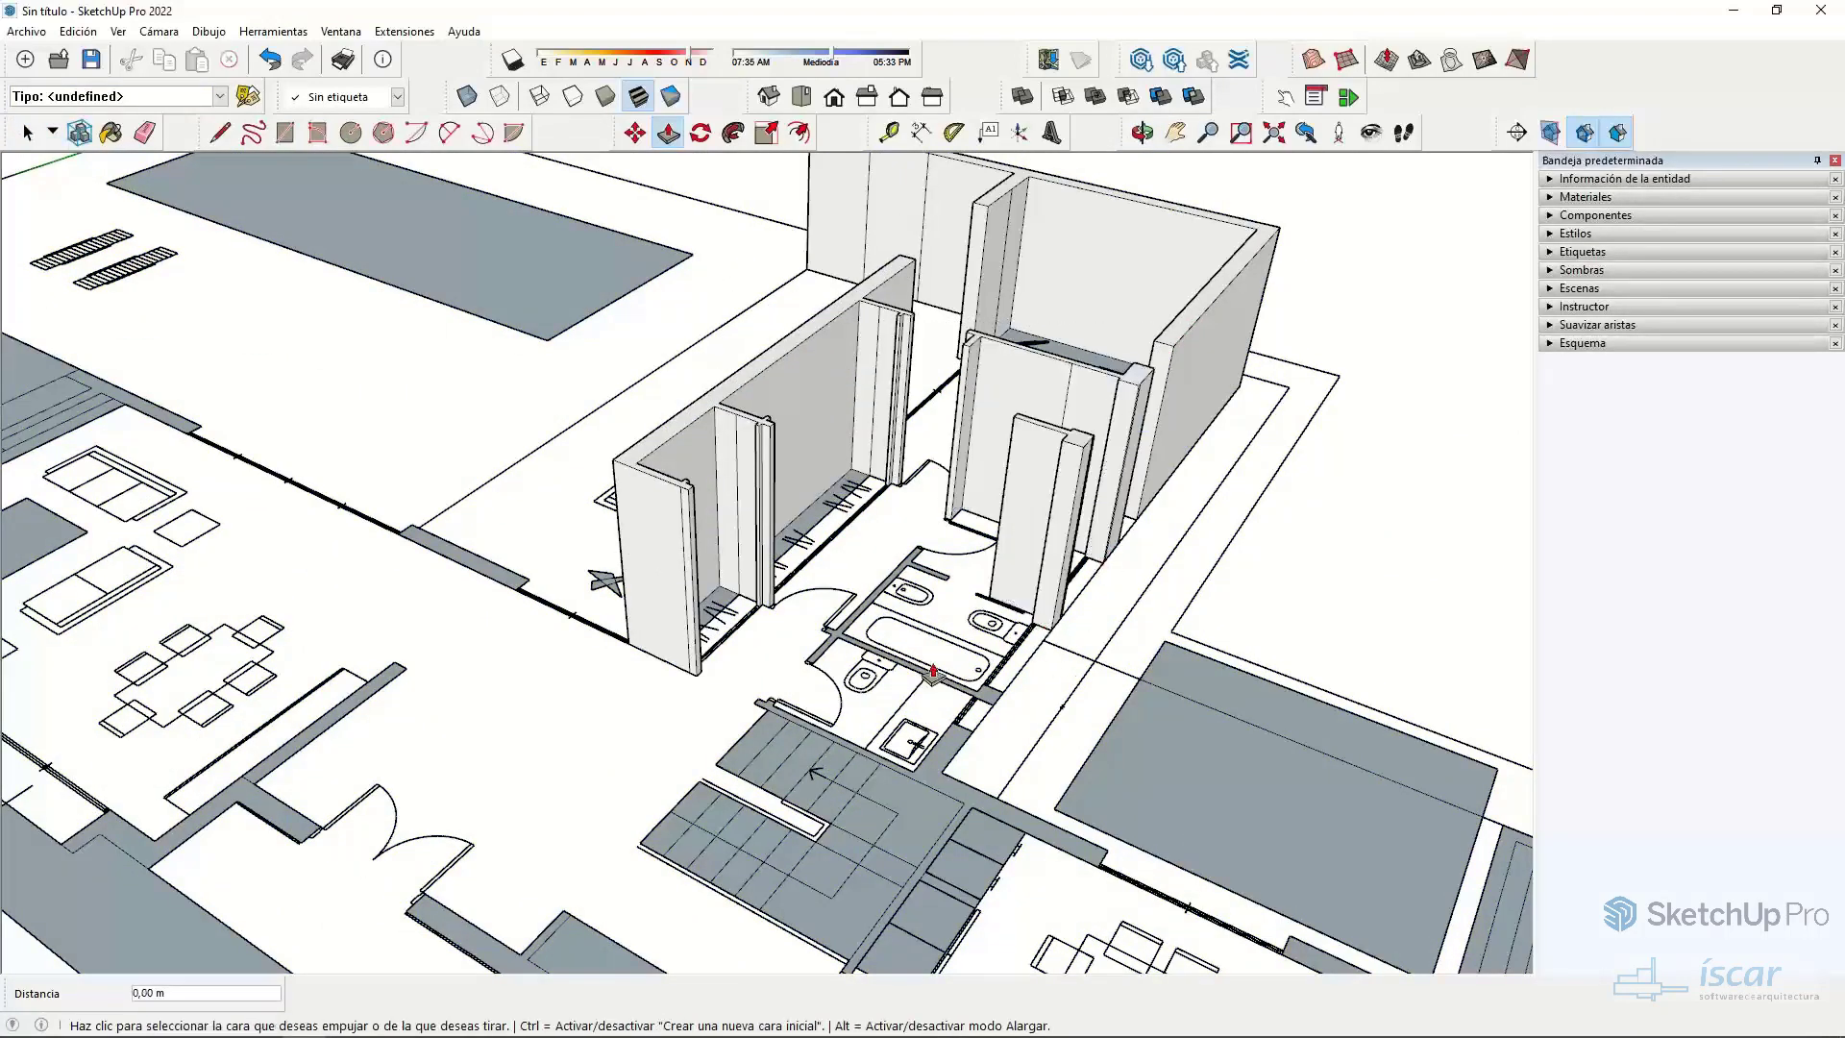
double_click(871, 608)
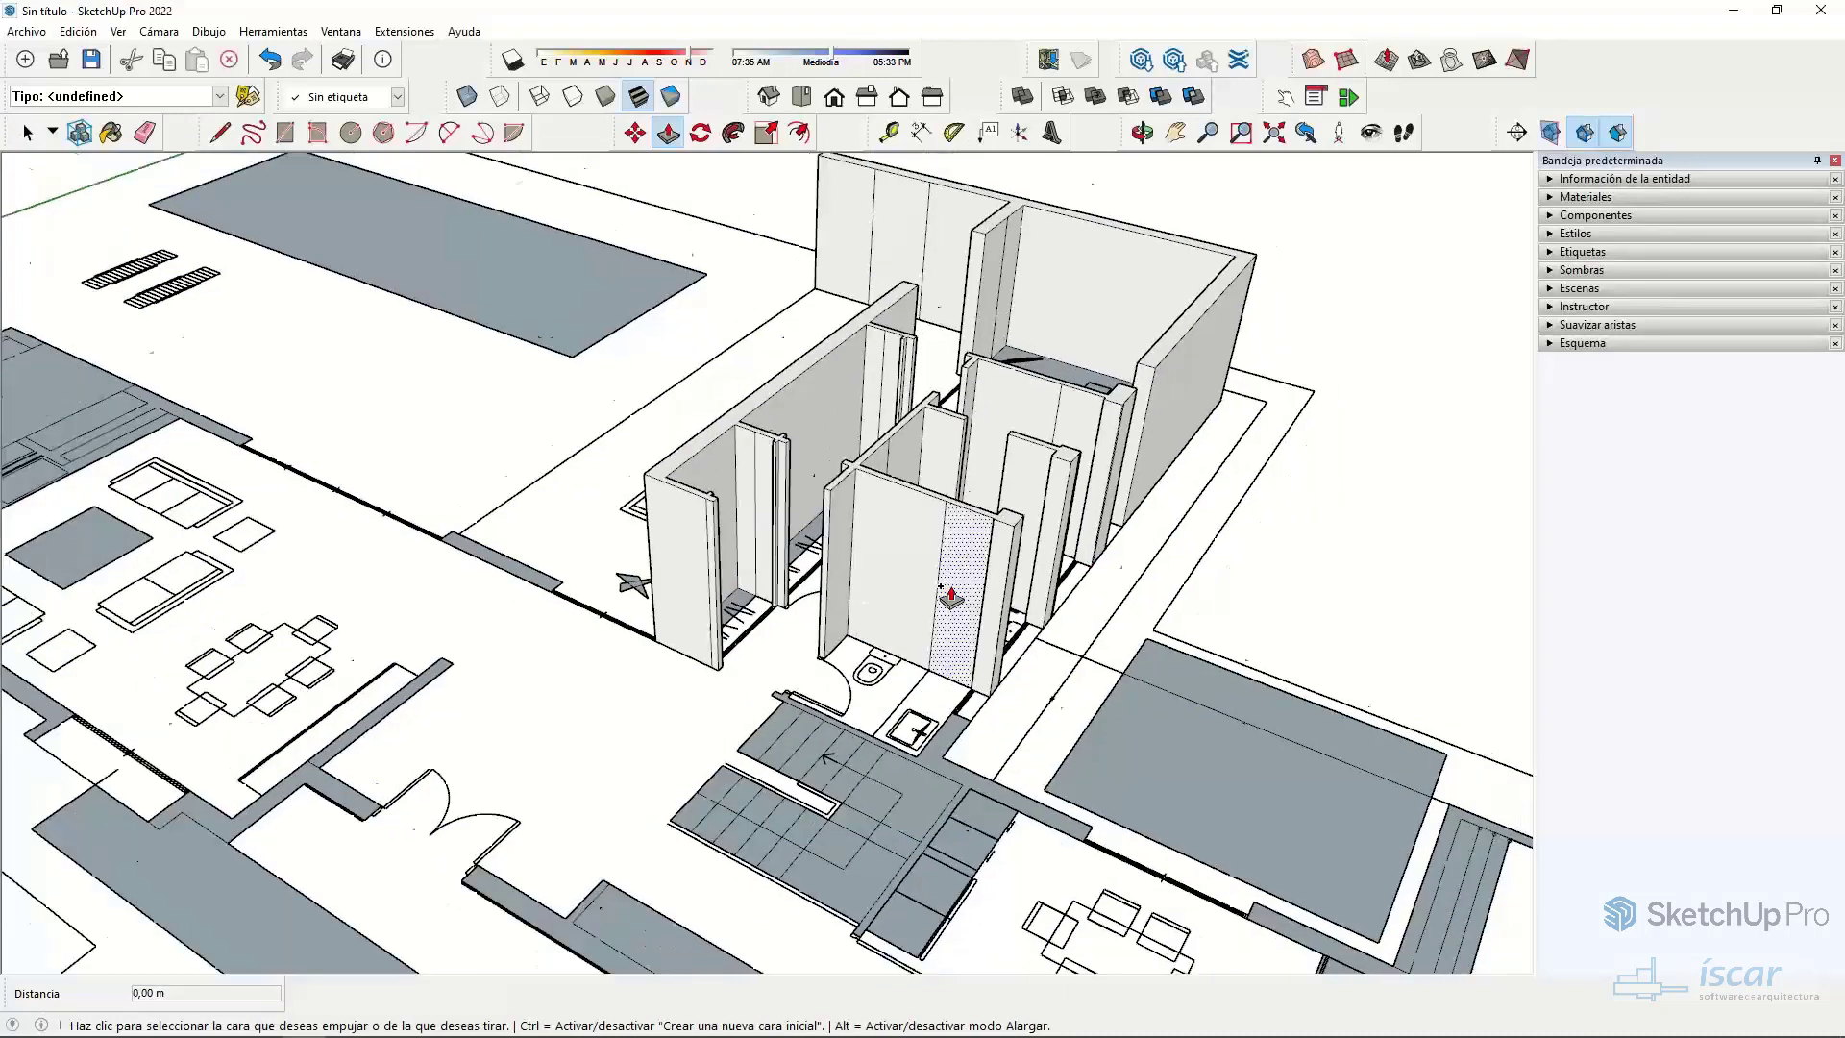
- Repeat the 2.60 m extrusion on the entrance hall and dining area wall faces, undoing the wrongly extruded one before redoing it
scroll(827, 614, "down", 5)
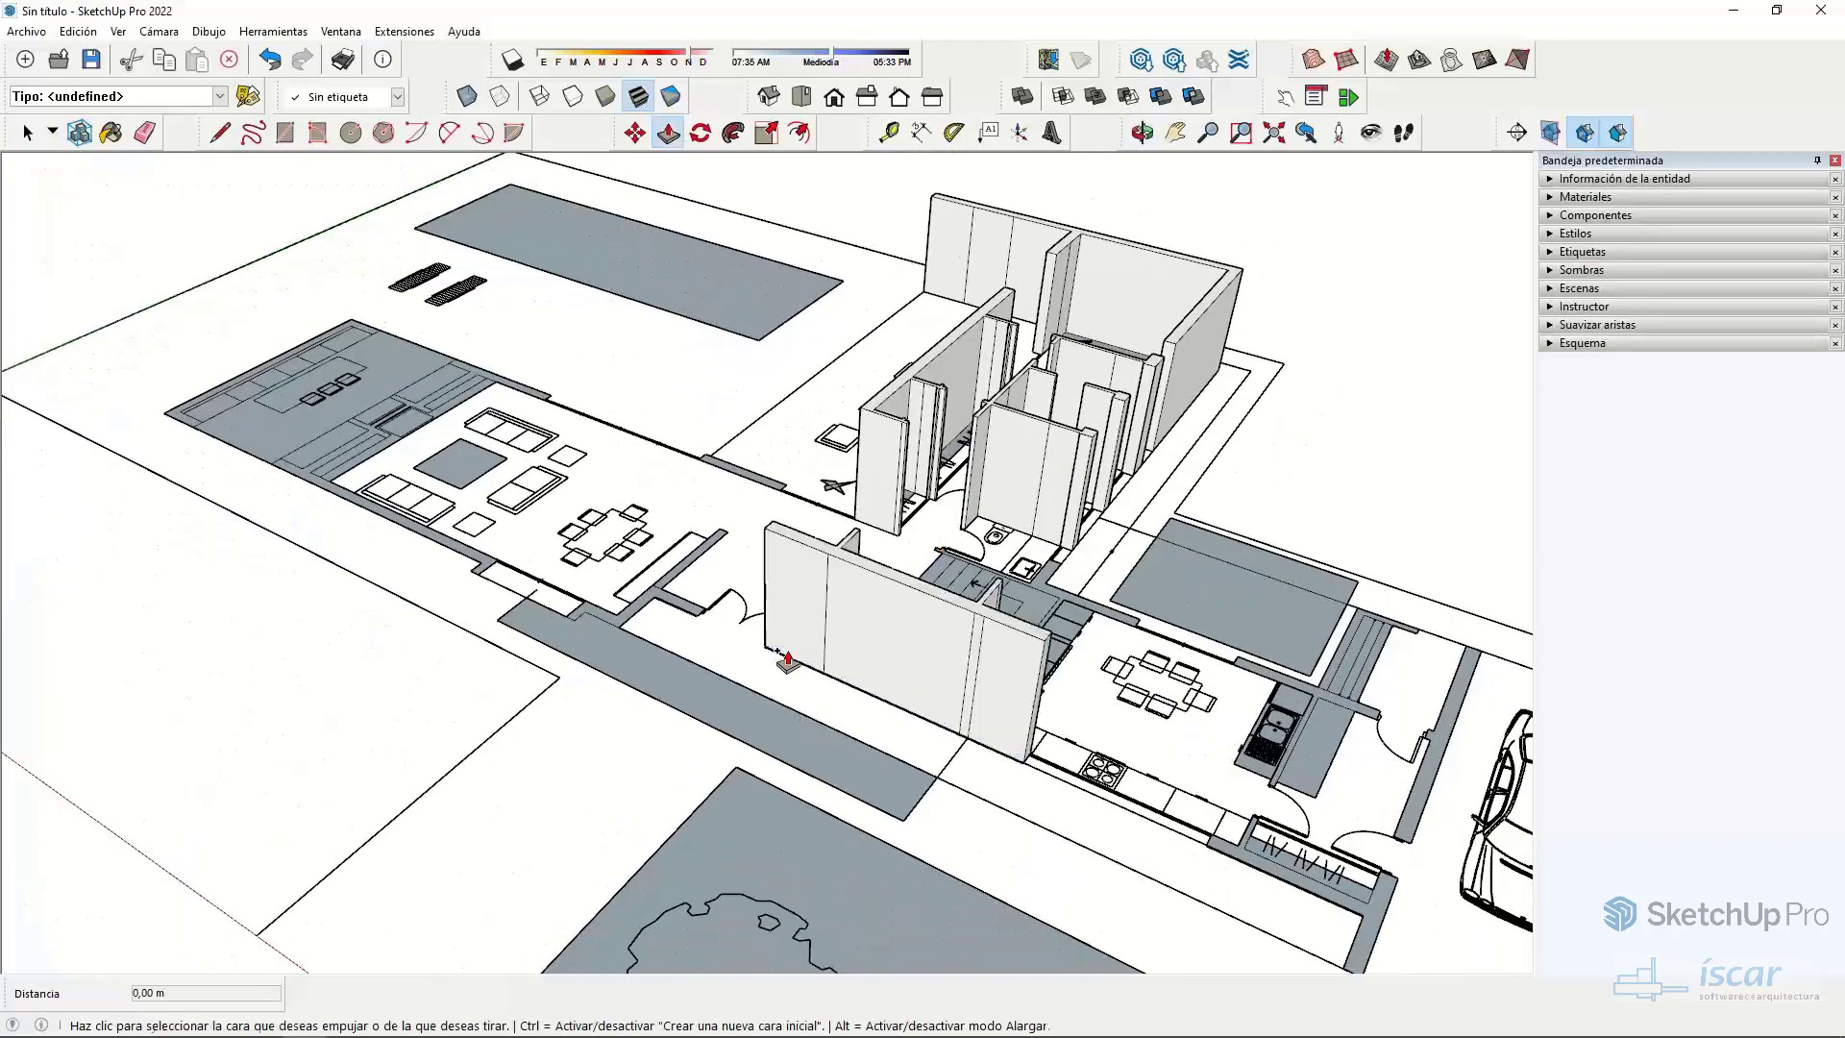
double_click(786, 657)
double_click(674, 610)
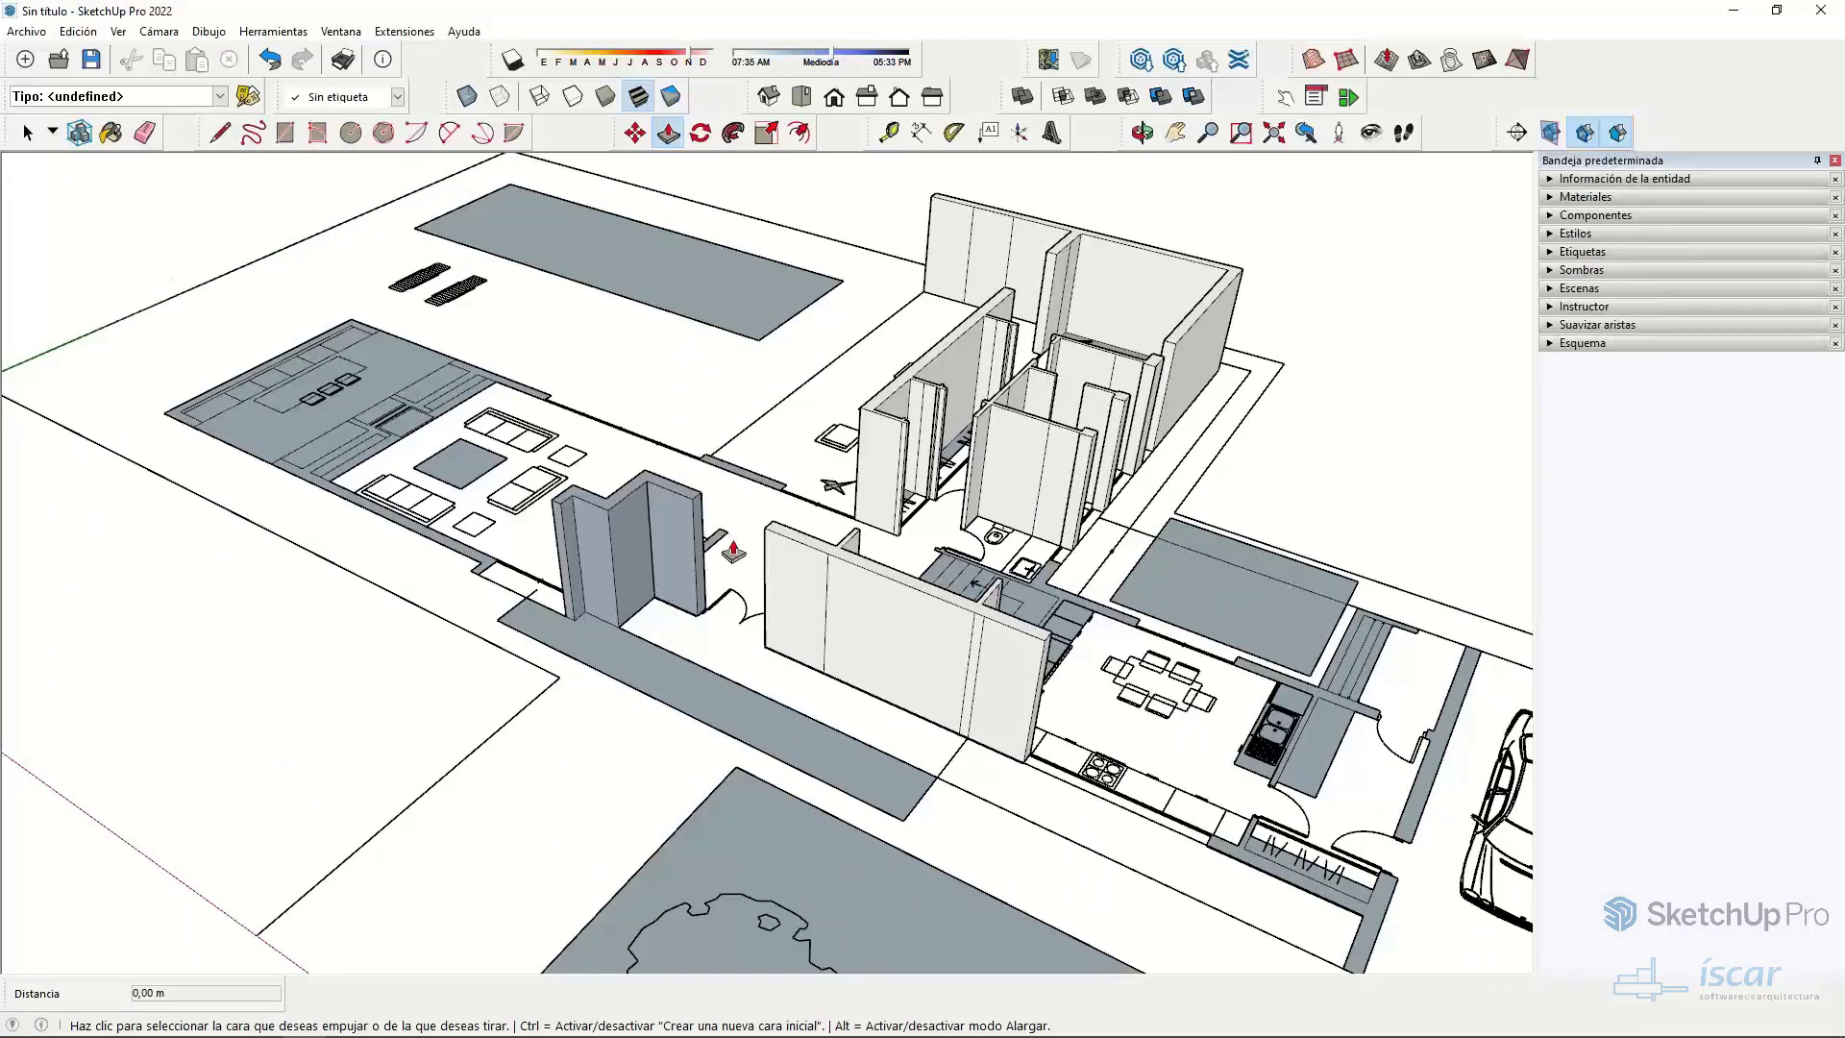
key("ctrl+z")
double_click(690, 615)
middle_click_drag(690, 615, 572, 560)
double_click(692, 544)
- Raise the living room's outer walls by 2.60 m, undoing the first extrusion and repeating it with Push/Pull
double_click(572, 560)
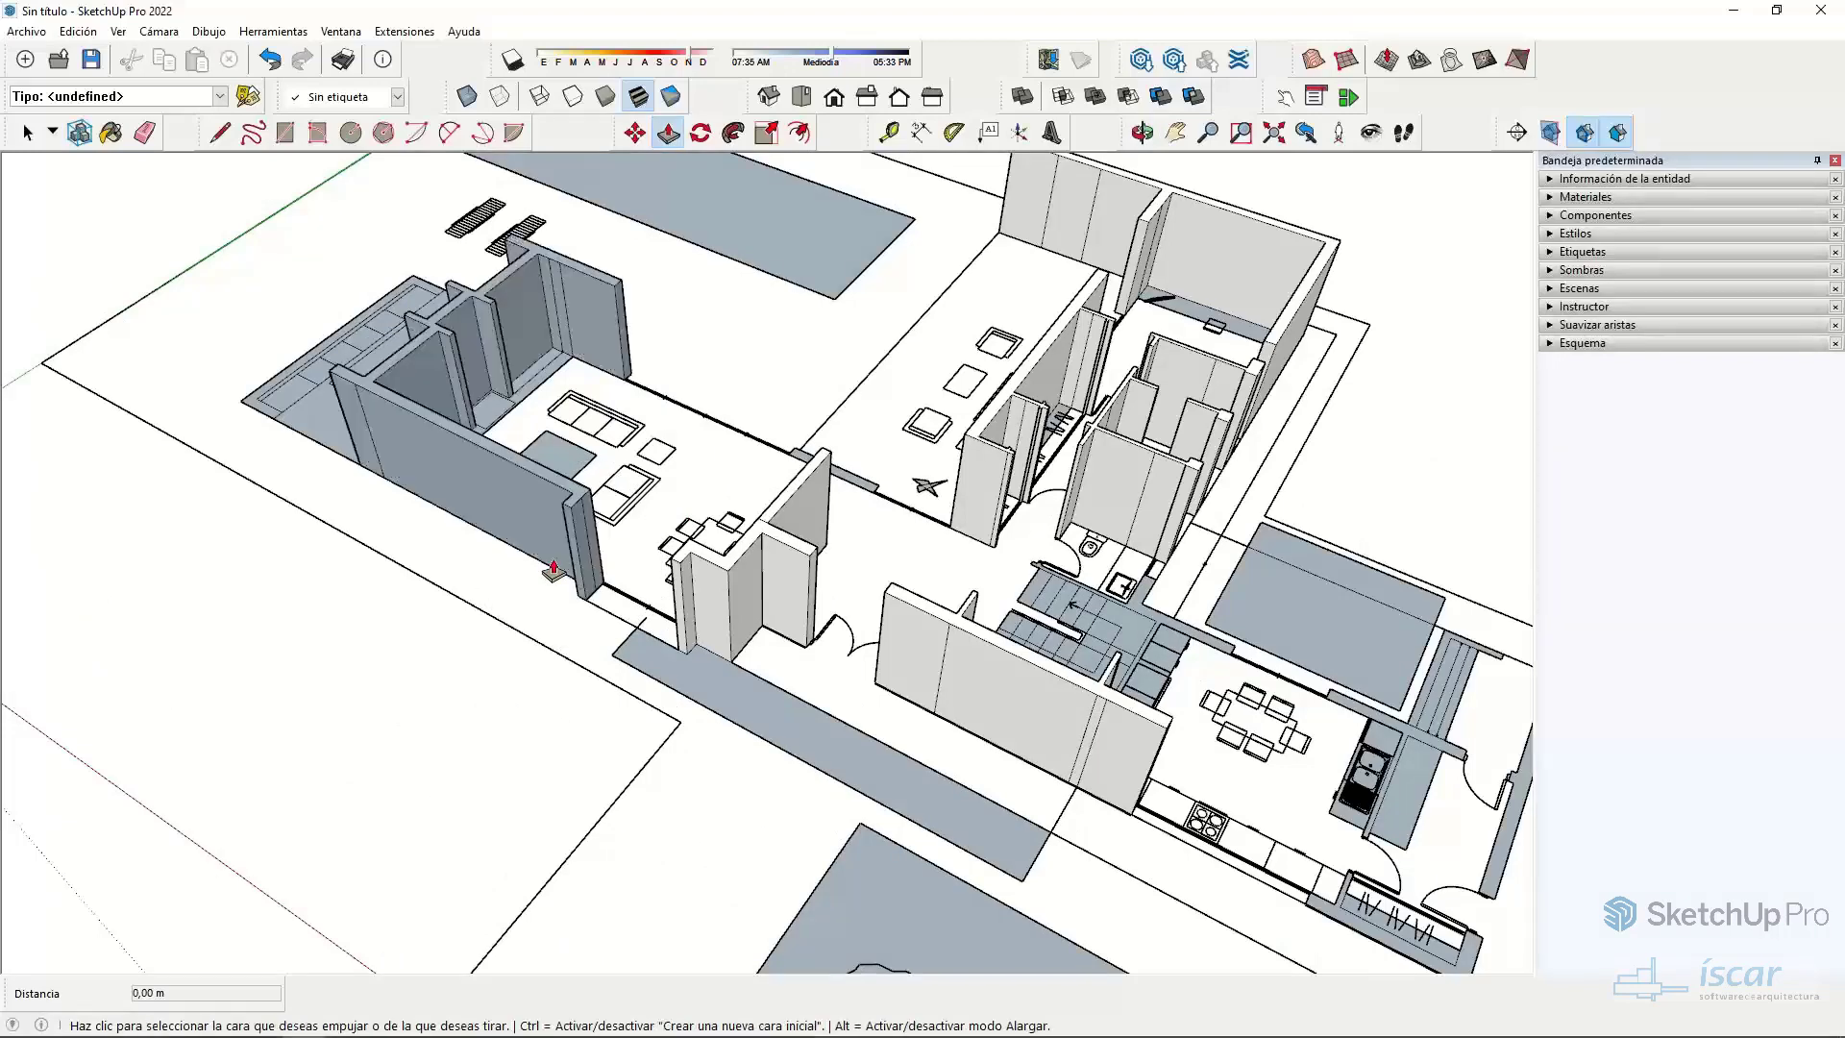
key("z")
key("ctrl+z")
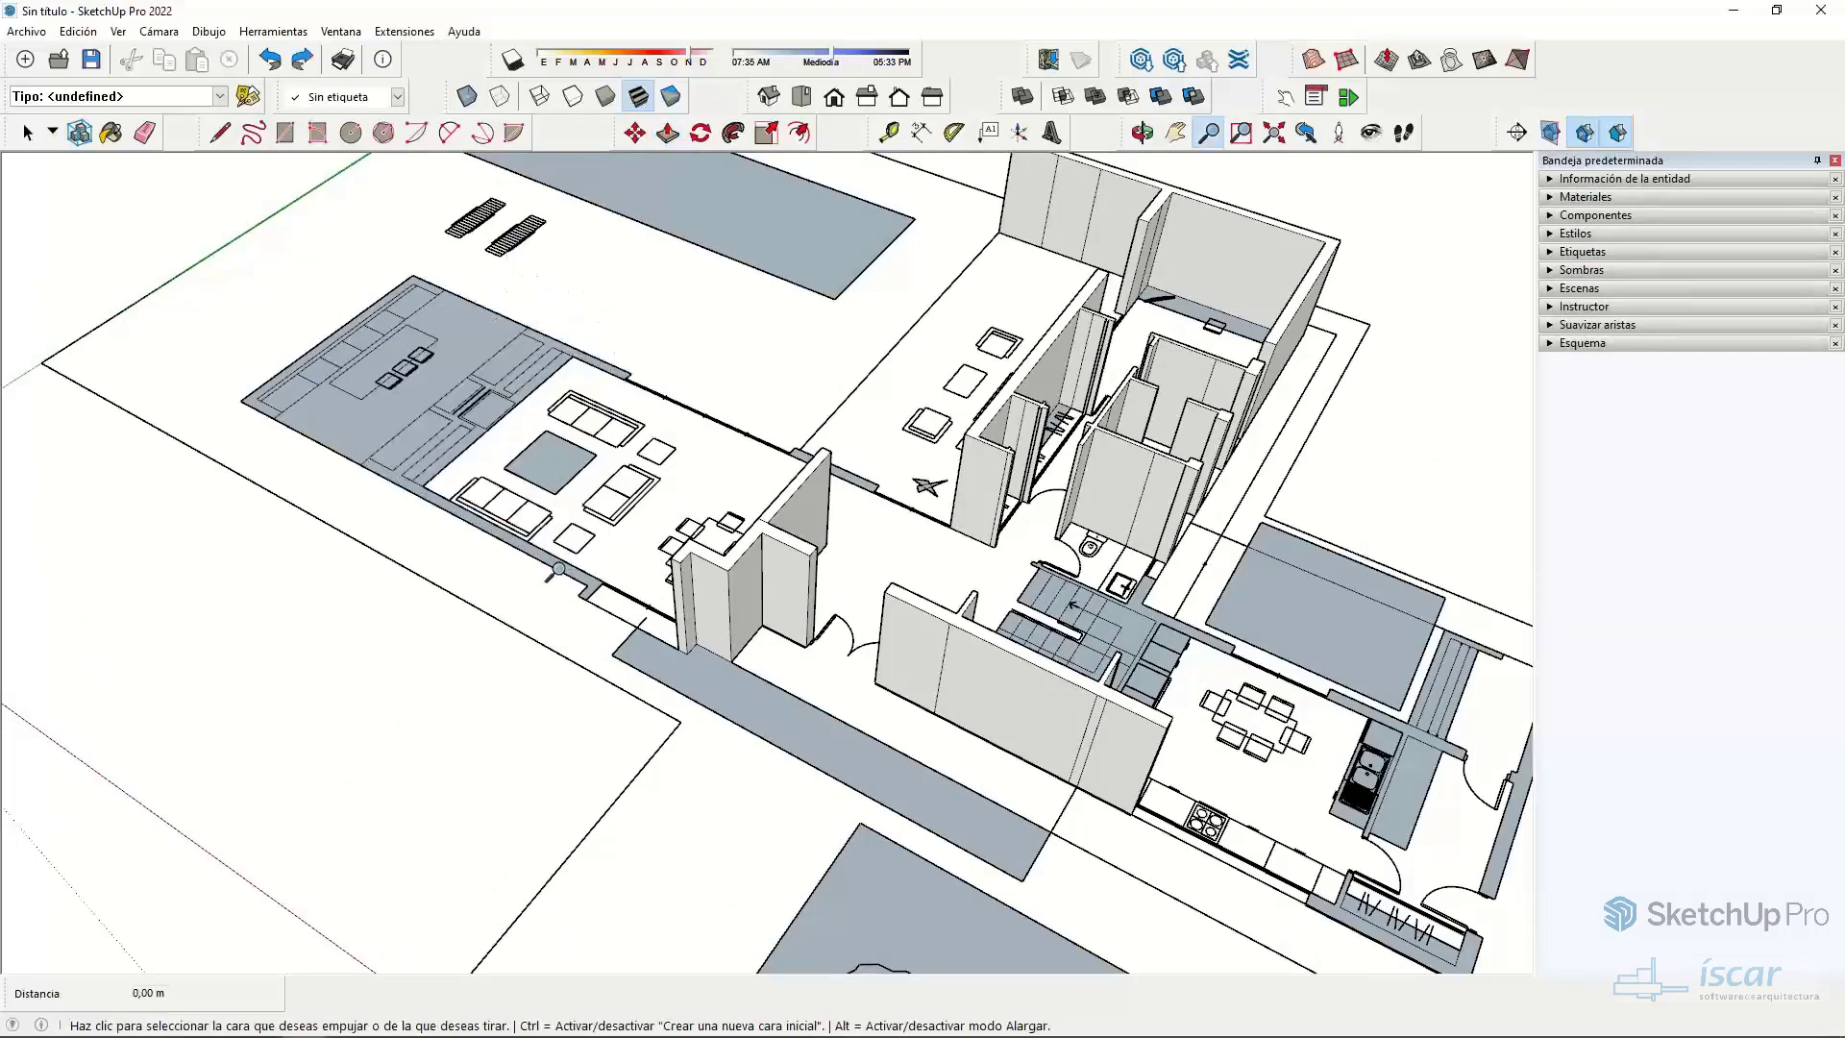
key("space")
key("p")
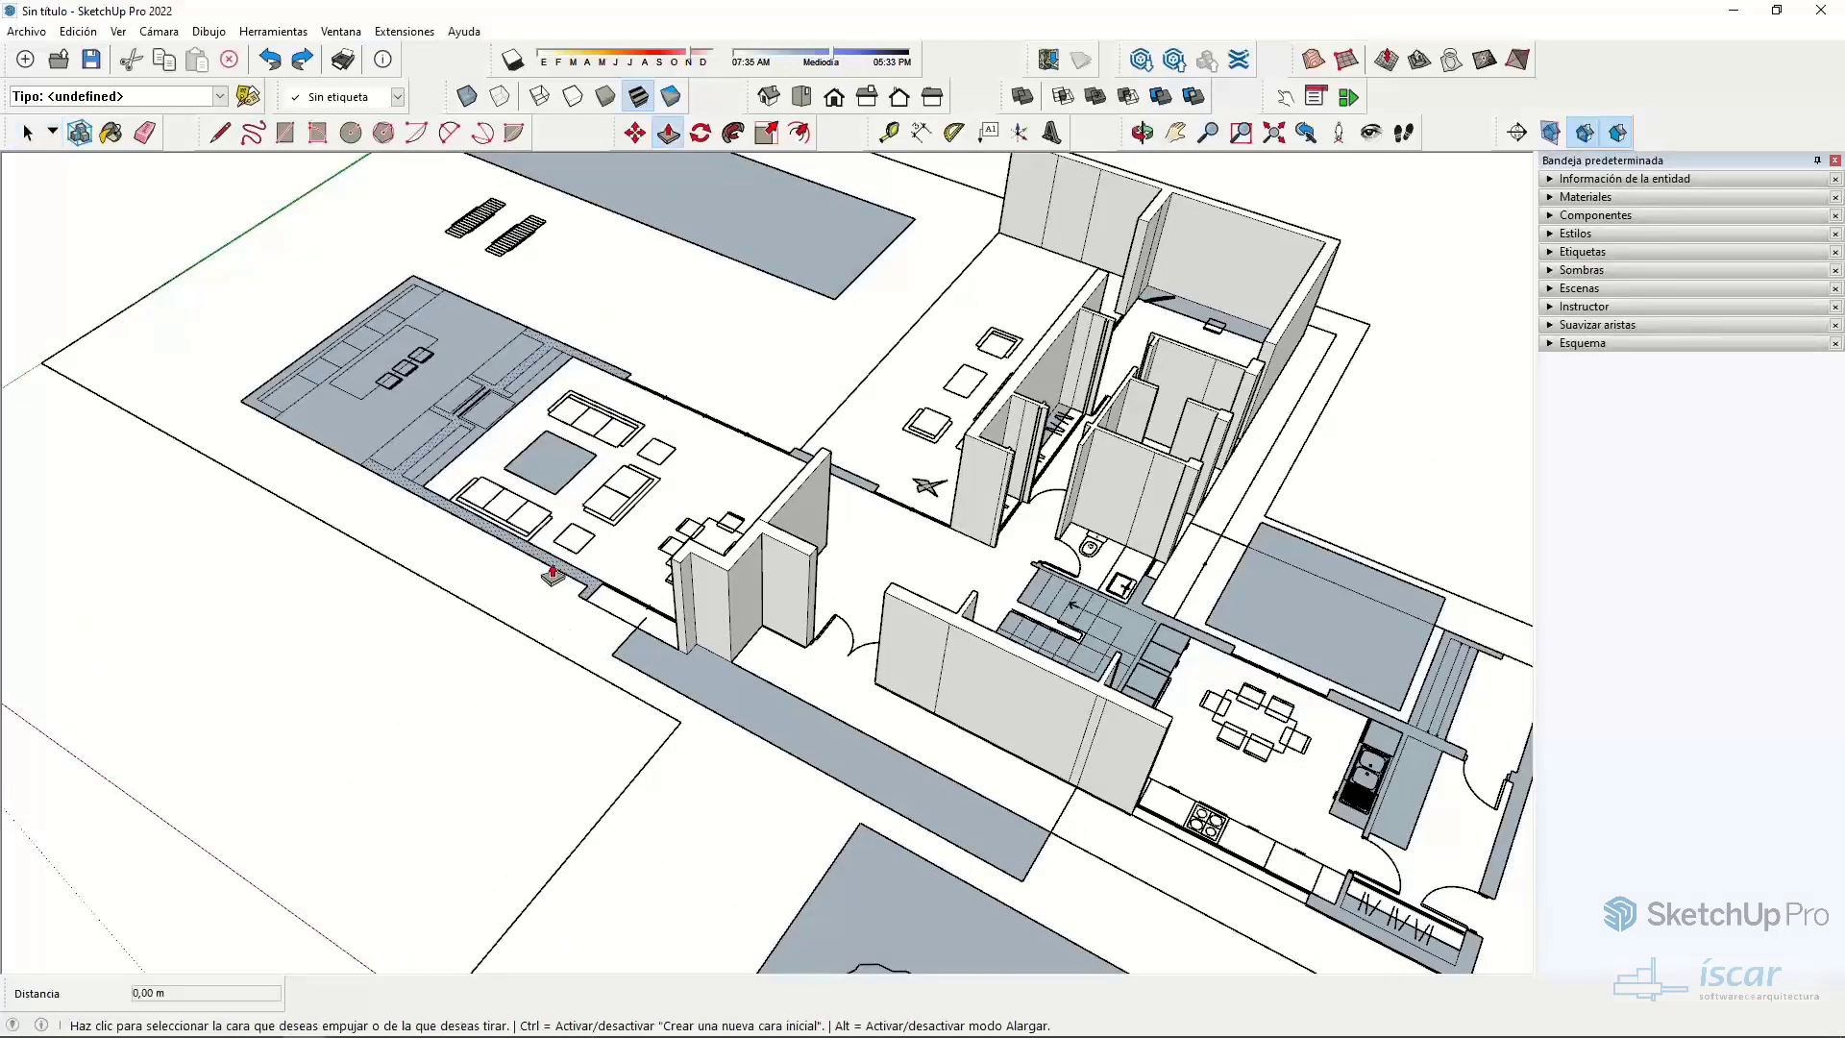
double_click(551, 571)
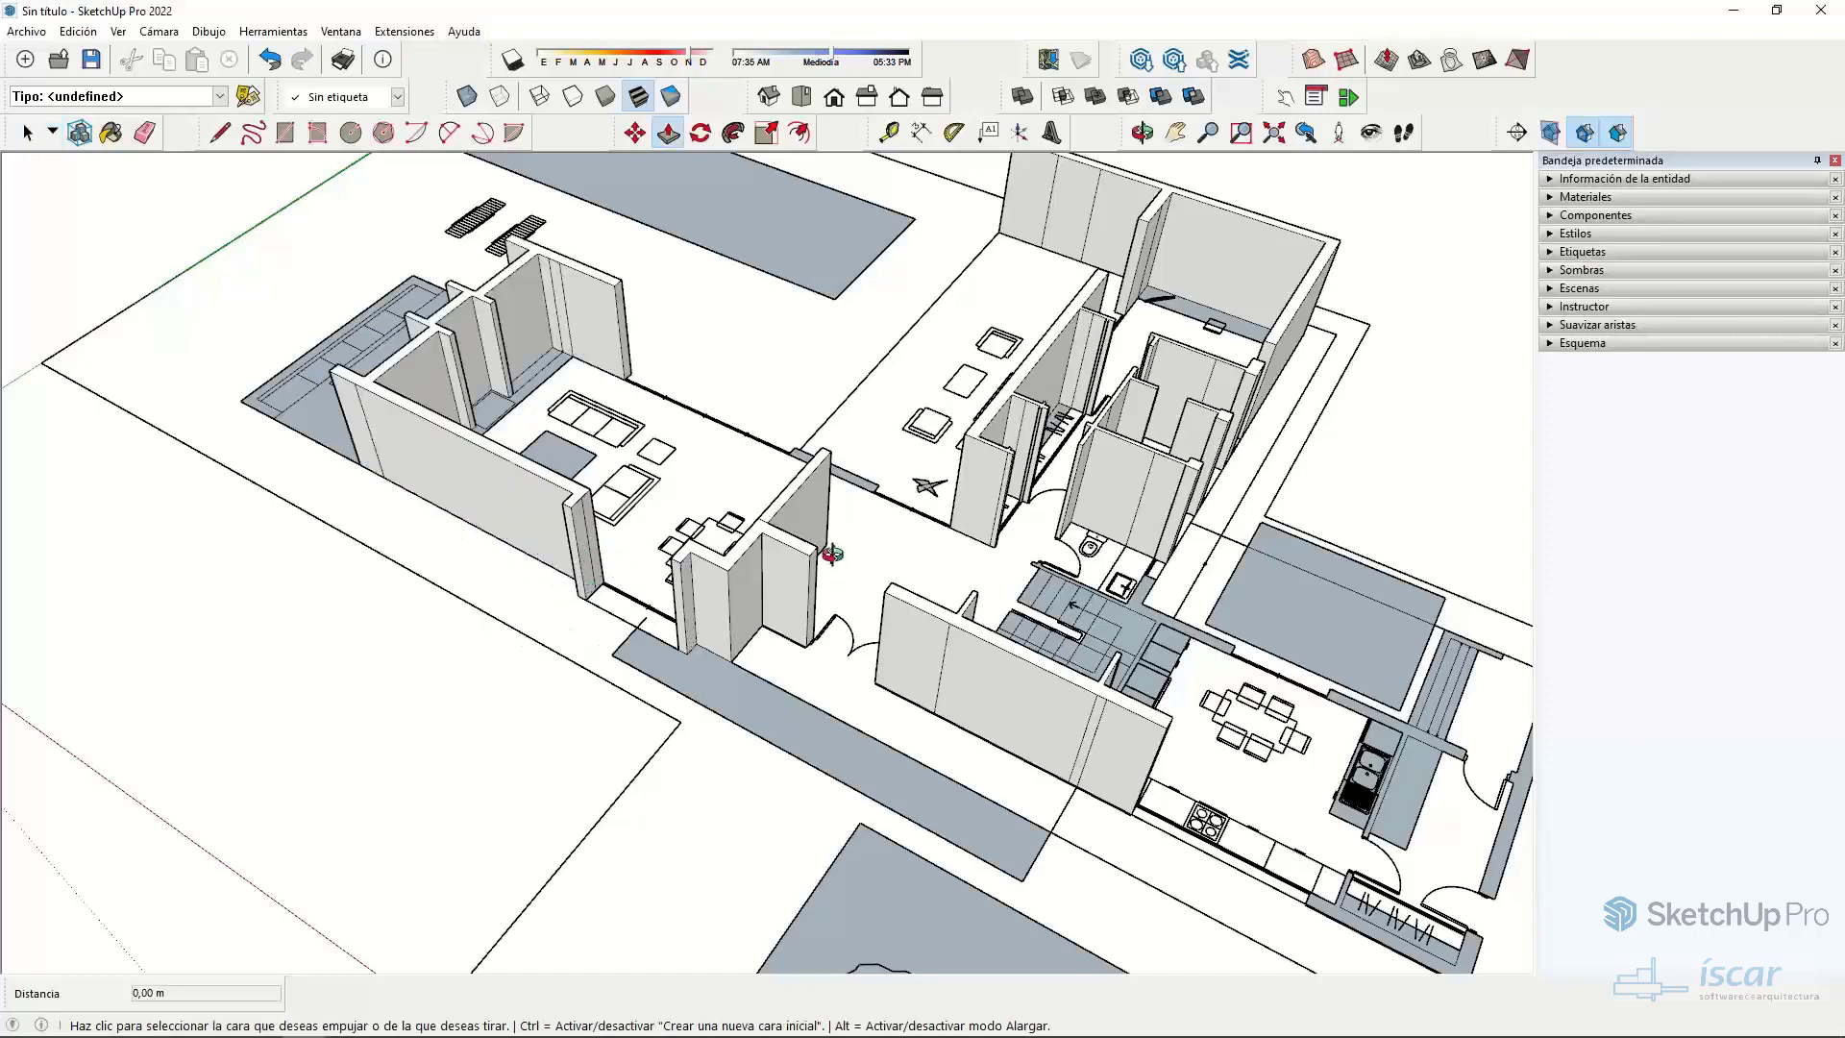
- Raise the short wall between the living room and the terrace to the height of the neighbouring wardrobe wall
middle_click_drag(596, 557, 723, 507)
scroll(723, 507, "up", 3)
left_click_drag(725, 502, 989, 426)
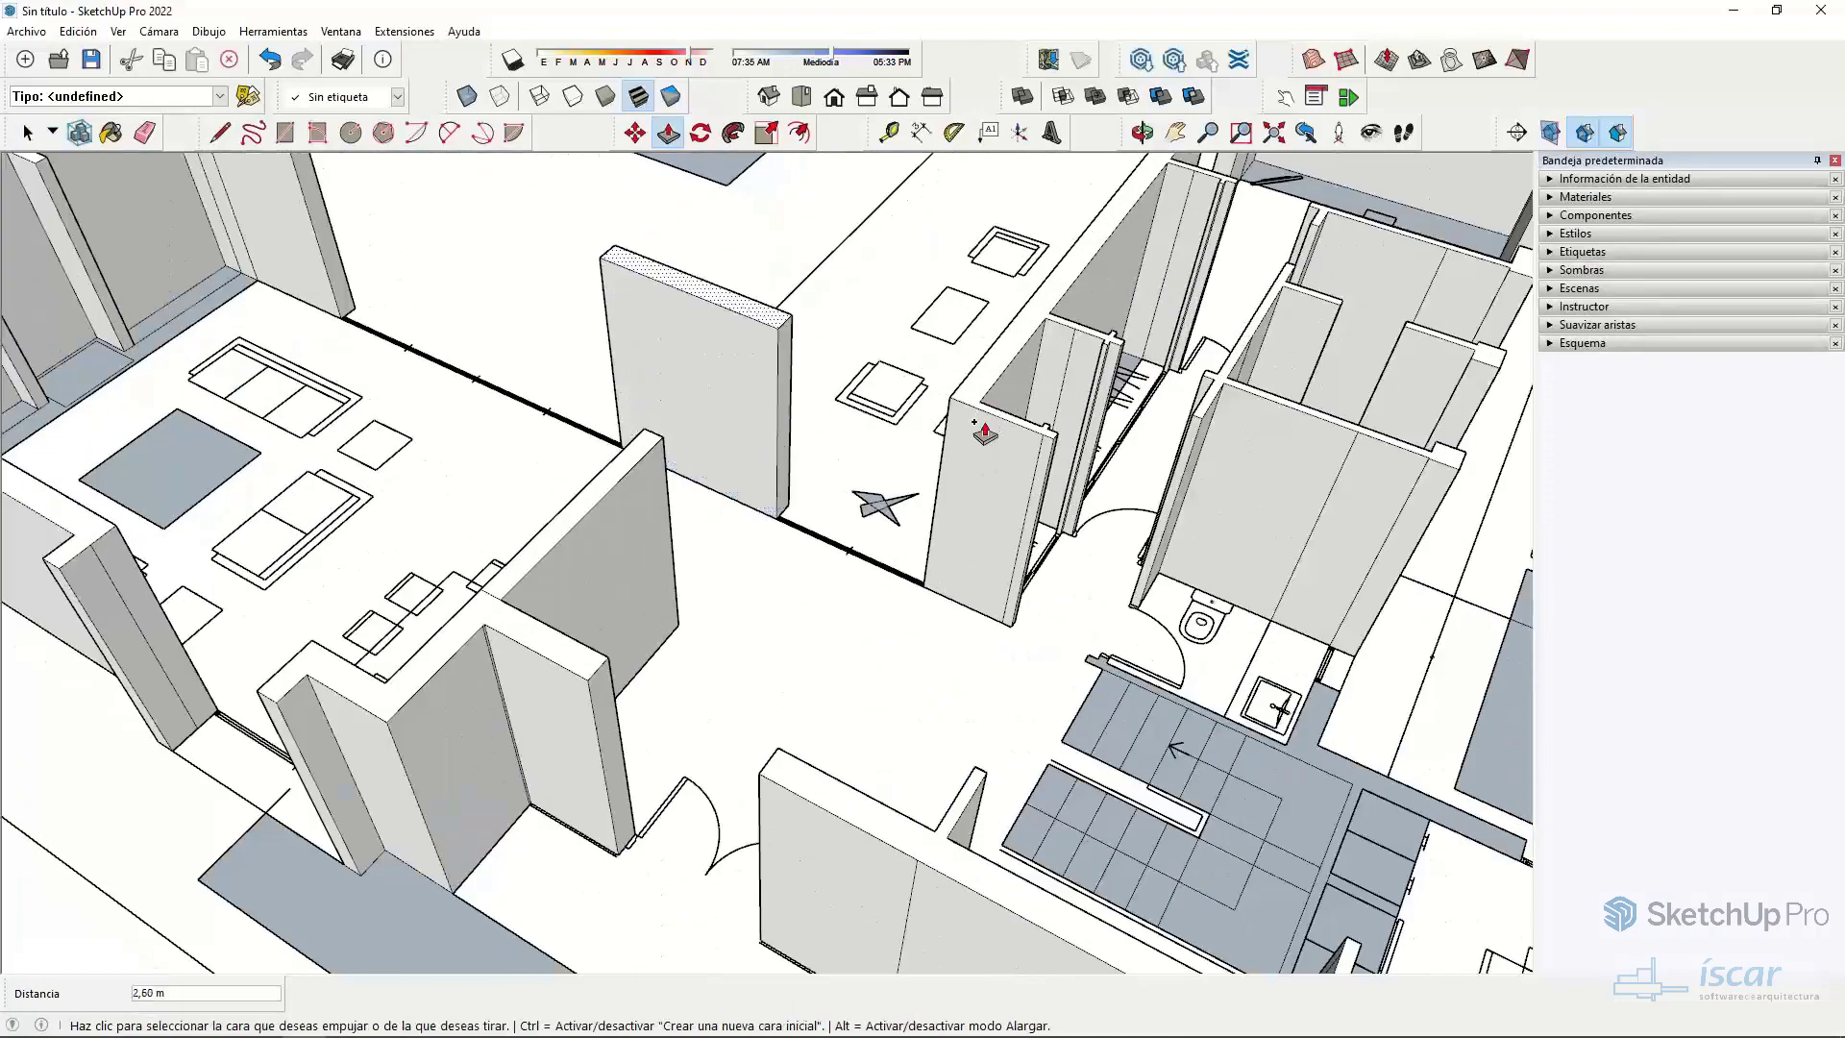
- Raise the remaining staircase, kitchen and garage wall faces to the same height as the finished walls
middle_click_drag(989, 426, 1037, 625)
scroll(519, 559, "down", 5)
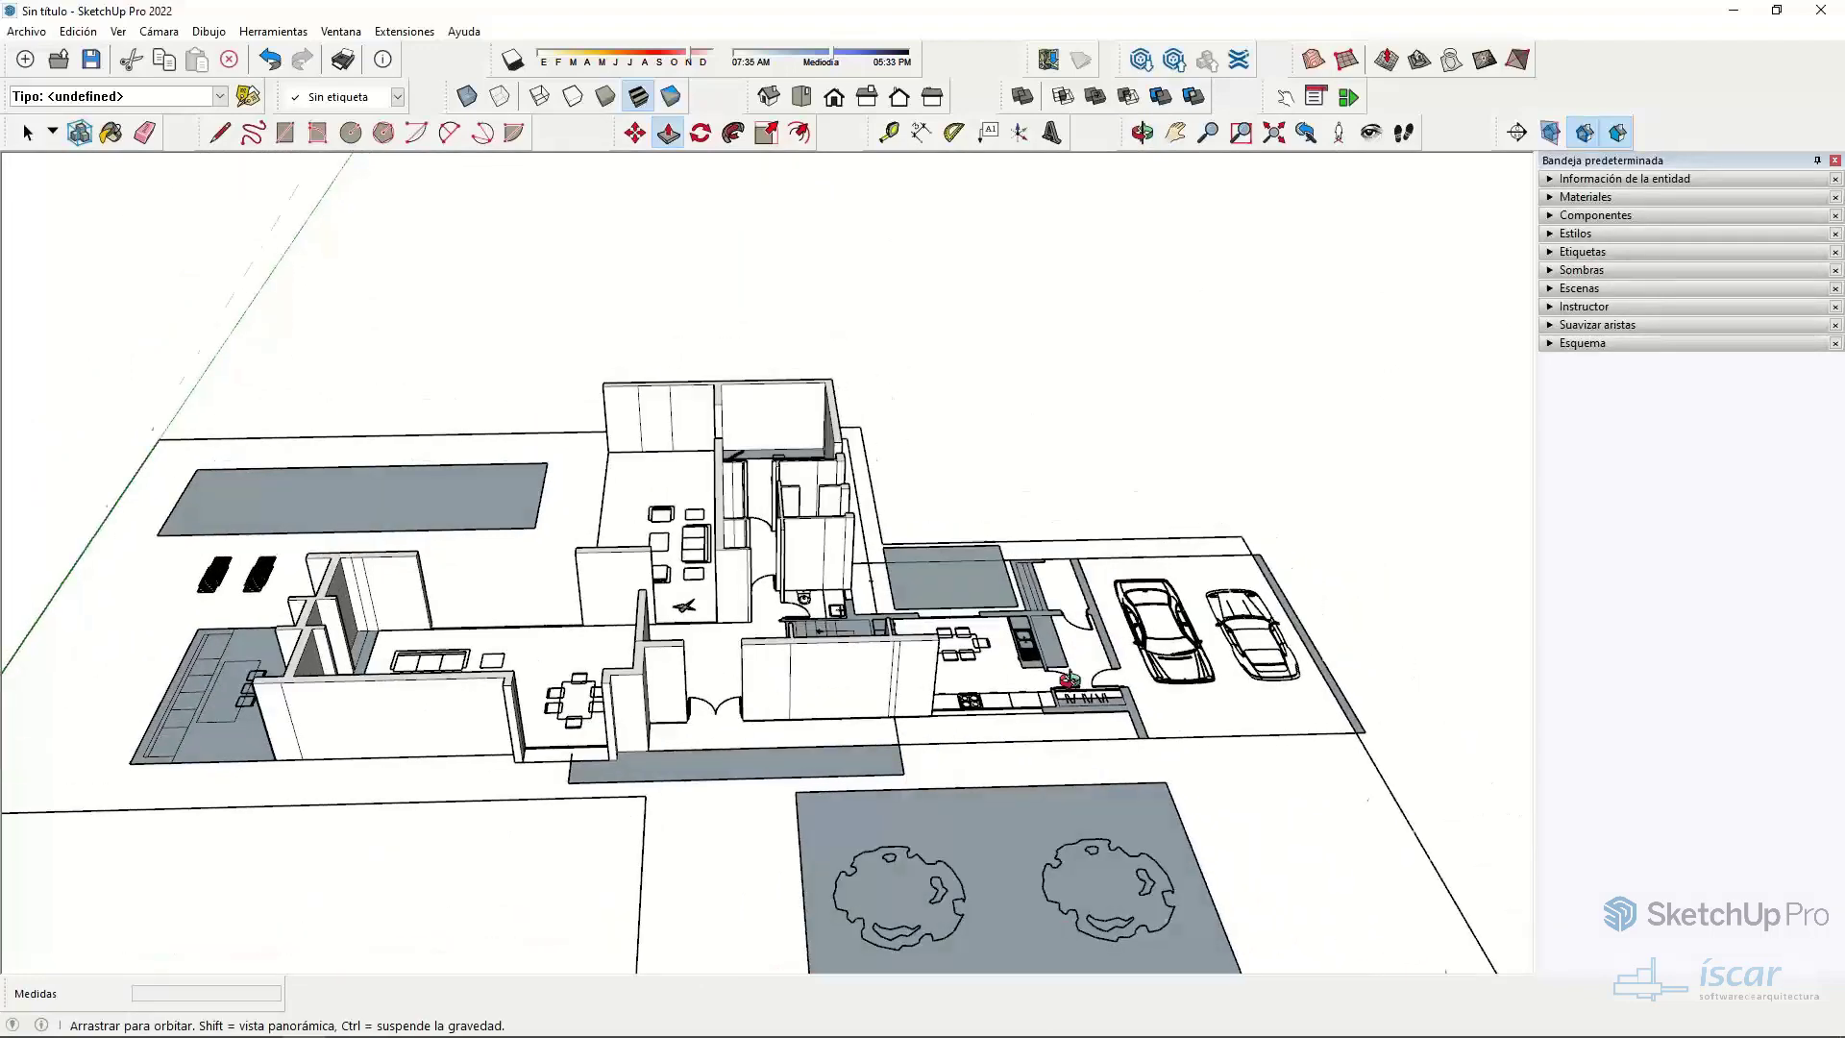
scroll(1037, 624, "up", 5)
scroll(1037, 624, "up", 2)
left_click_drag(989, 638, 601, 409)
left_click_drag(638, 630, 993, 469)
left_click(993, 469)
scroll(993, 469, "down", 8)
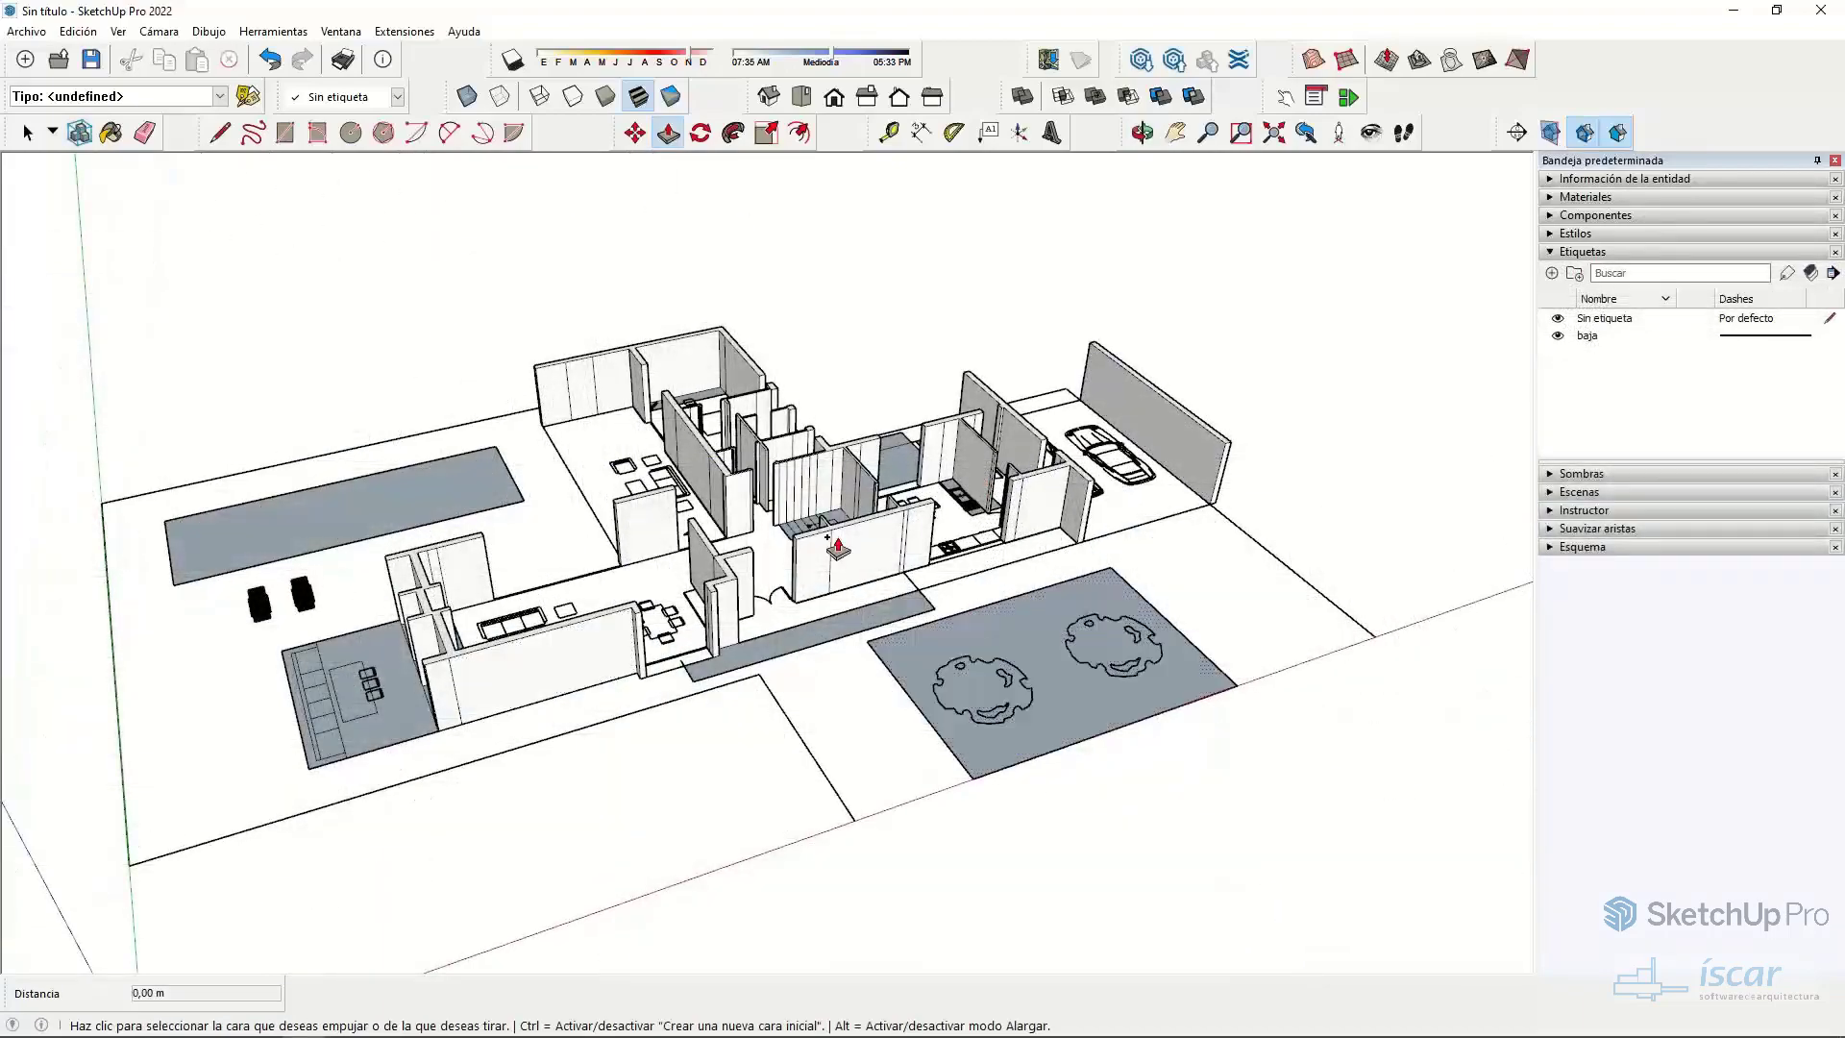
- Examine the door opening beside the staircase and browse the component library's recently used collection
key("space")
scroll(759, 524, "up", 4)
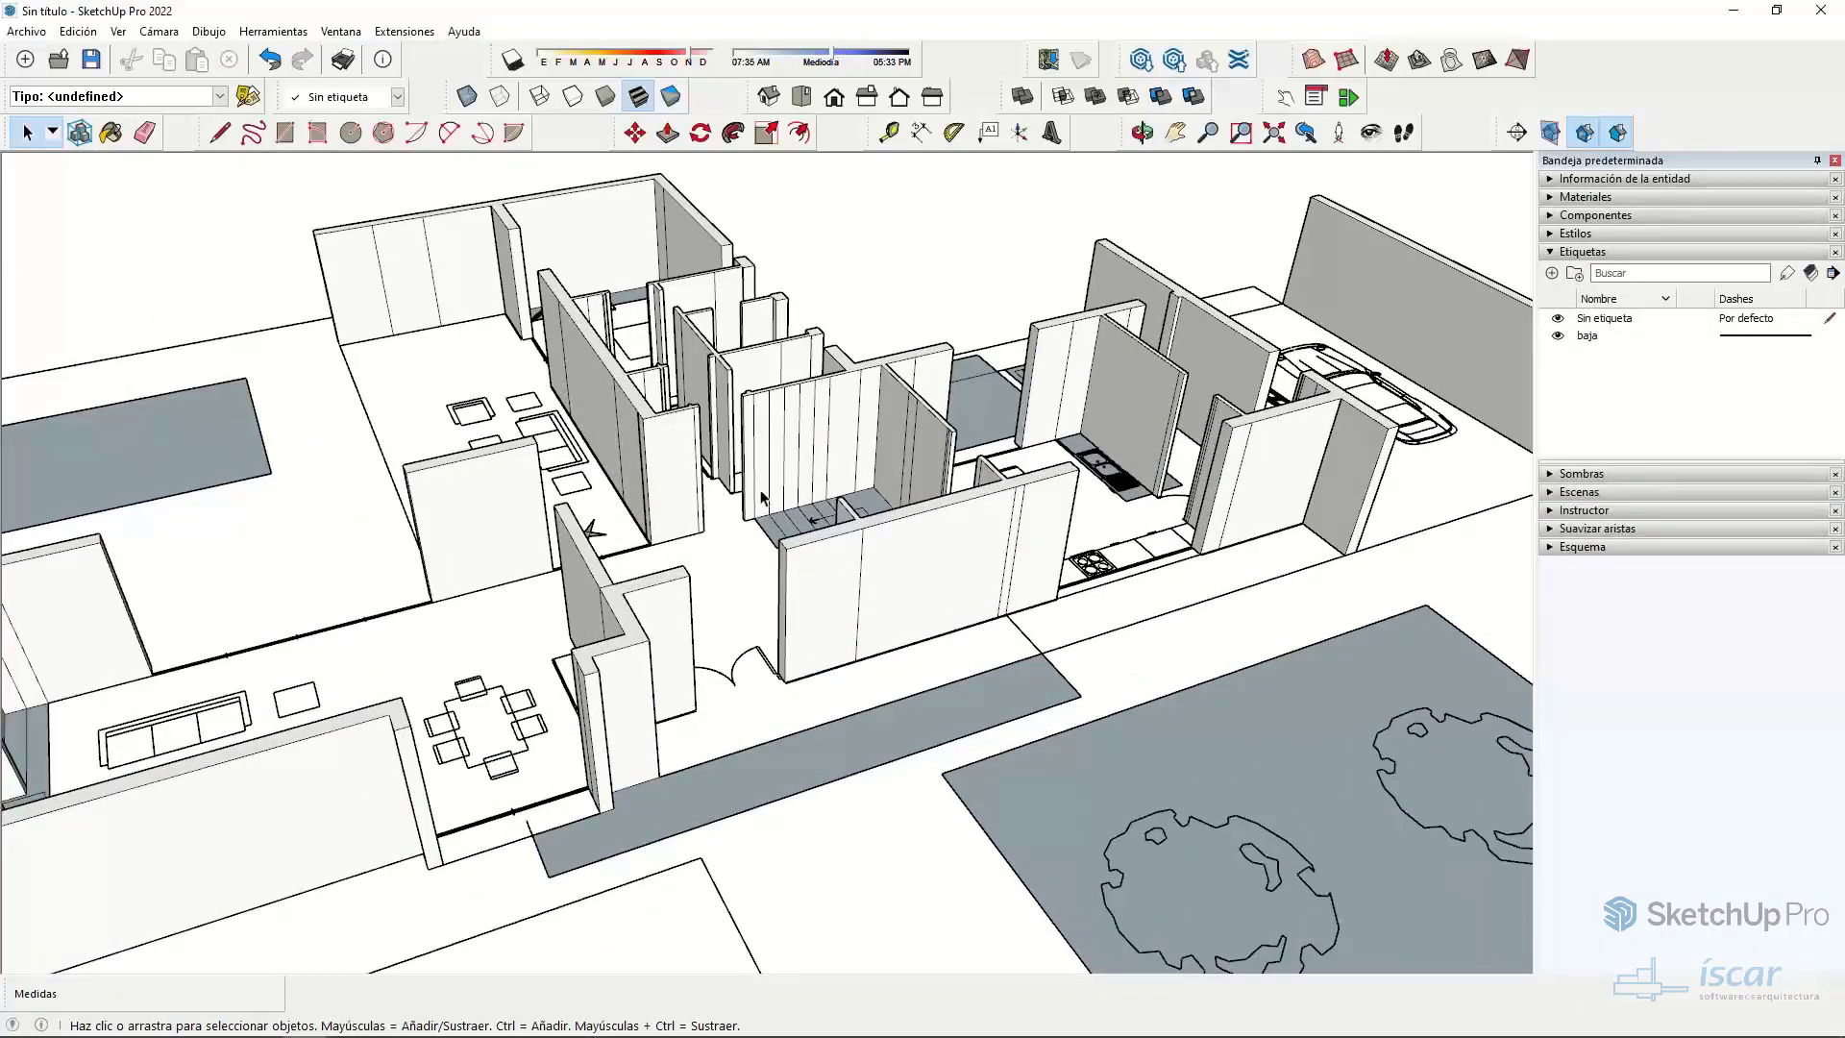
scroll(761, 496, "up", 8)
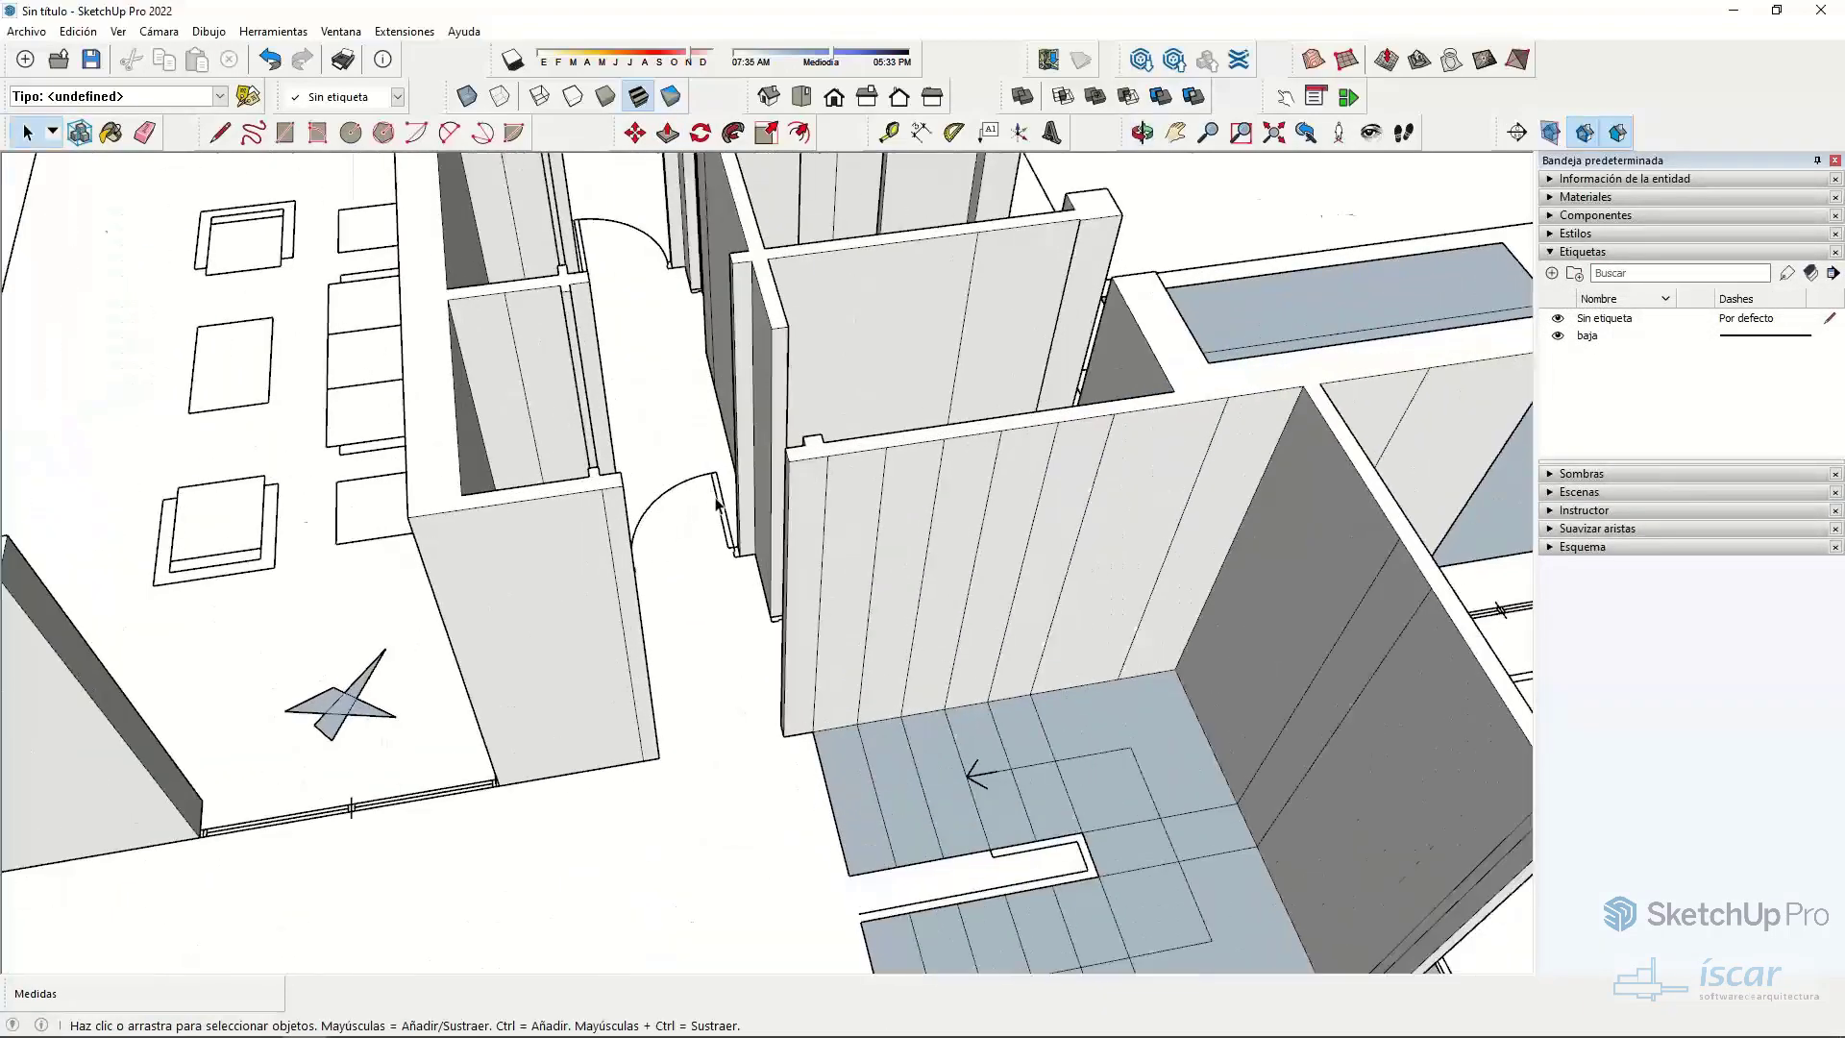
scroll(716, 504, "up", 2)
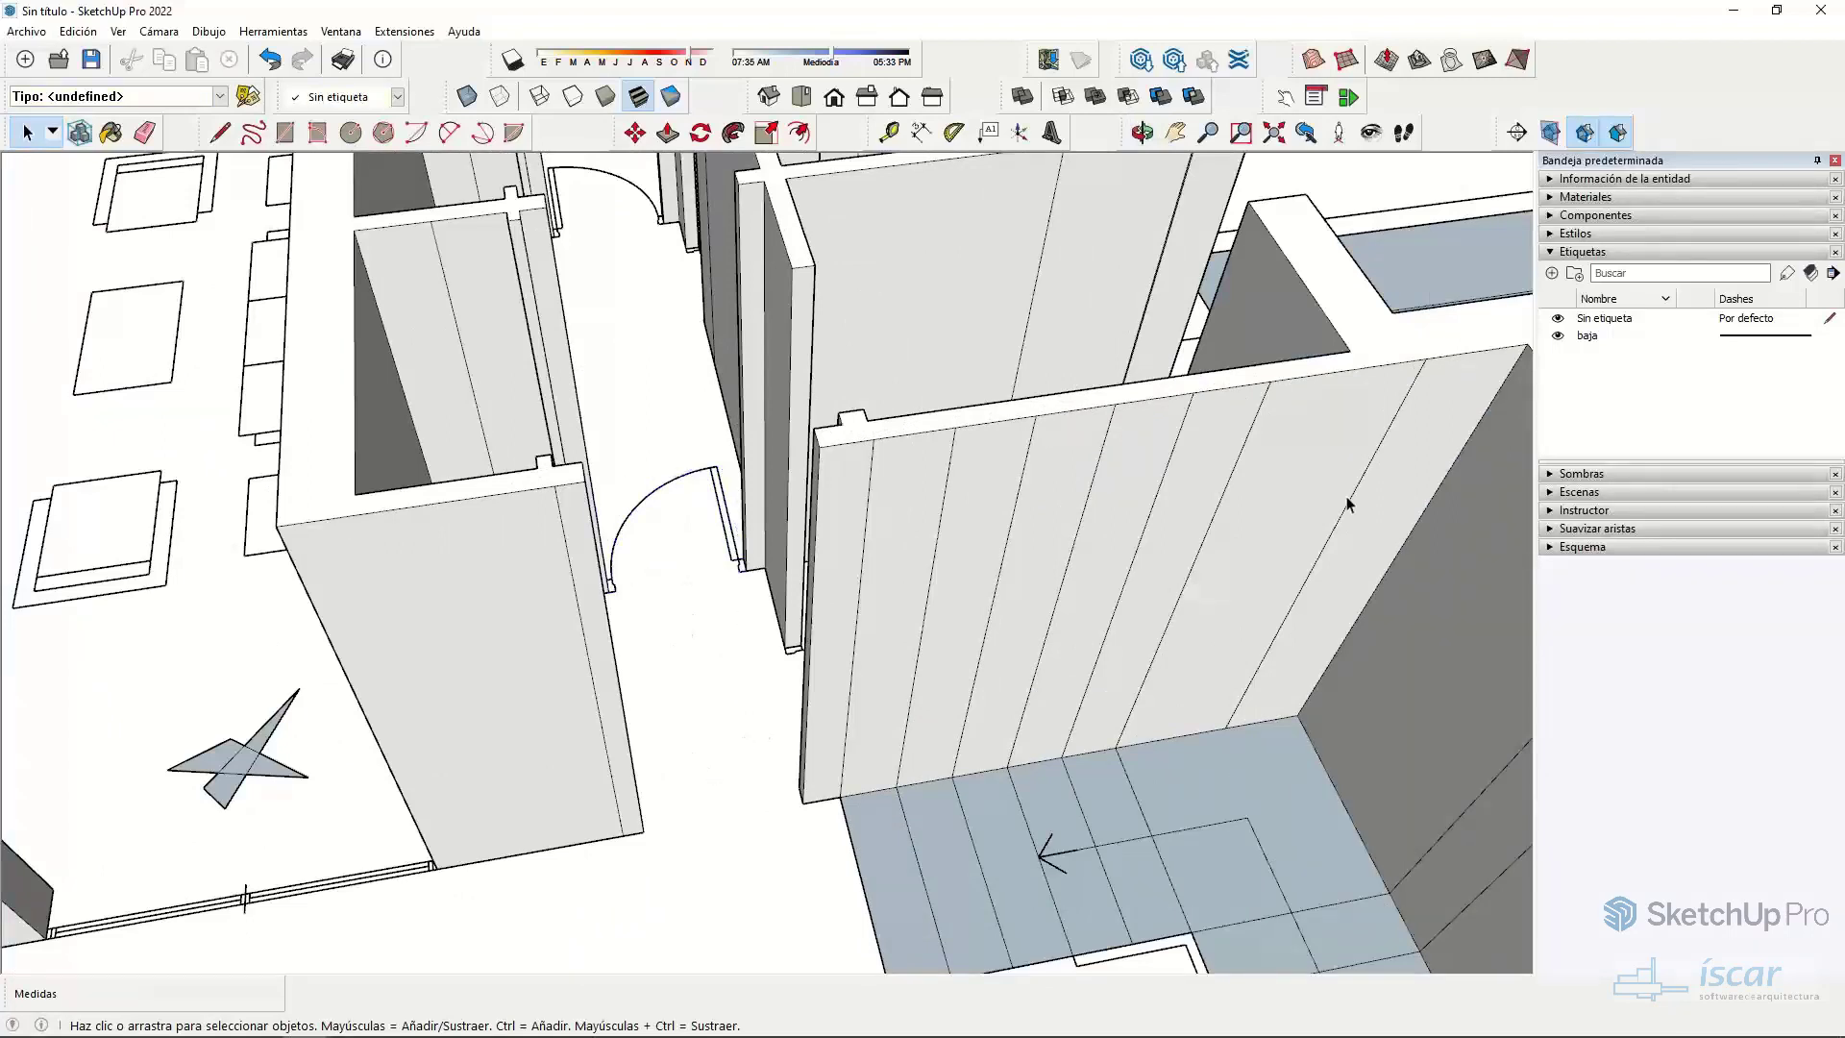
left_click(1585, 256)
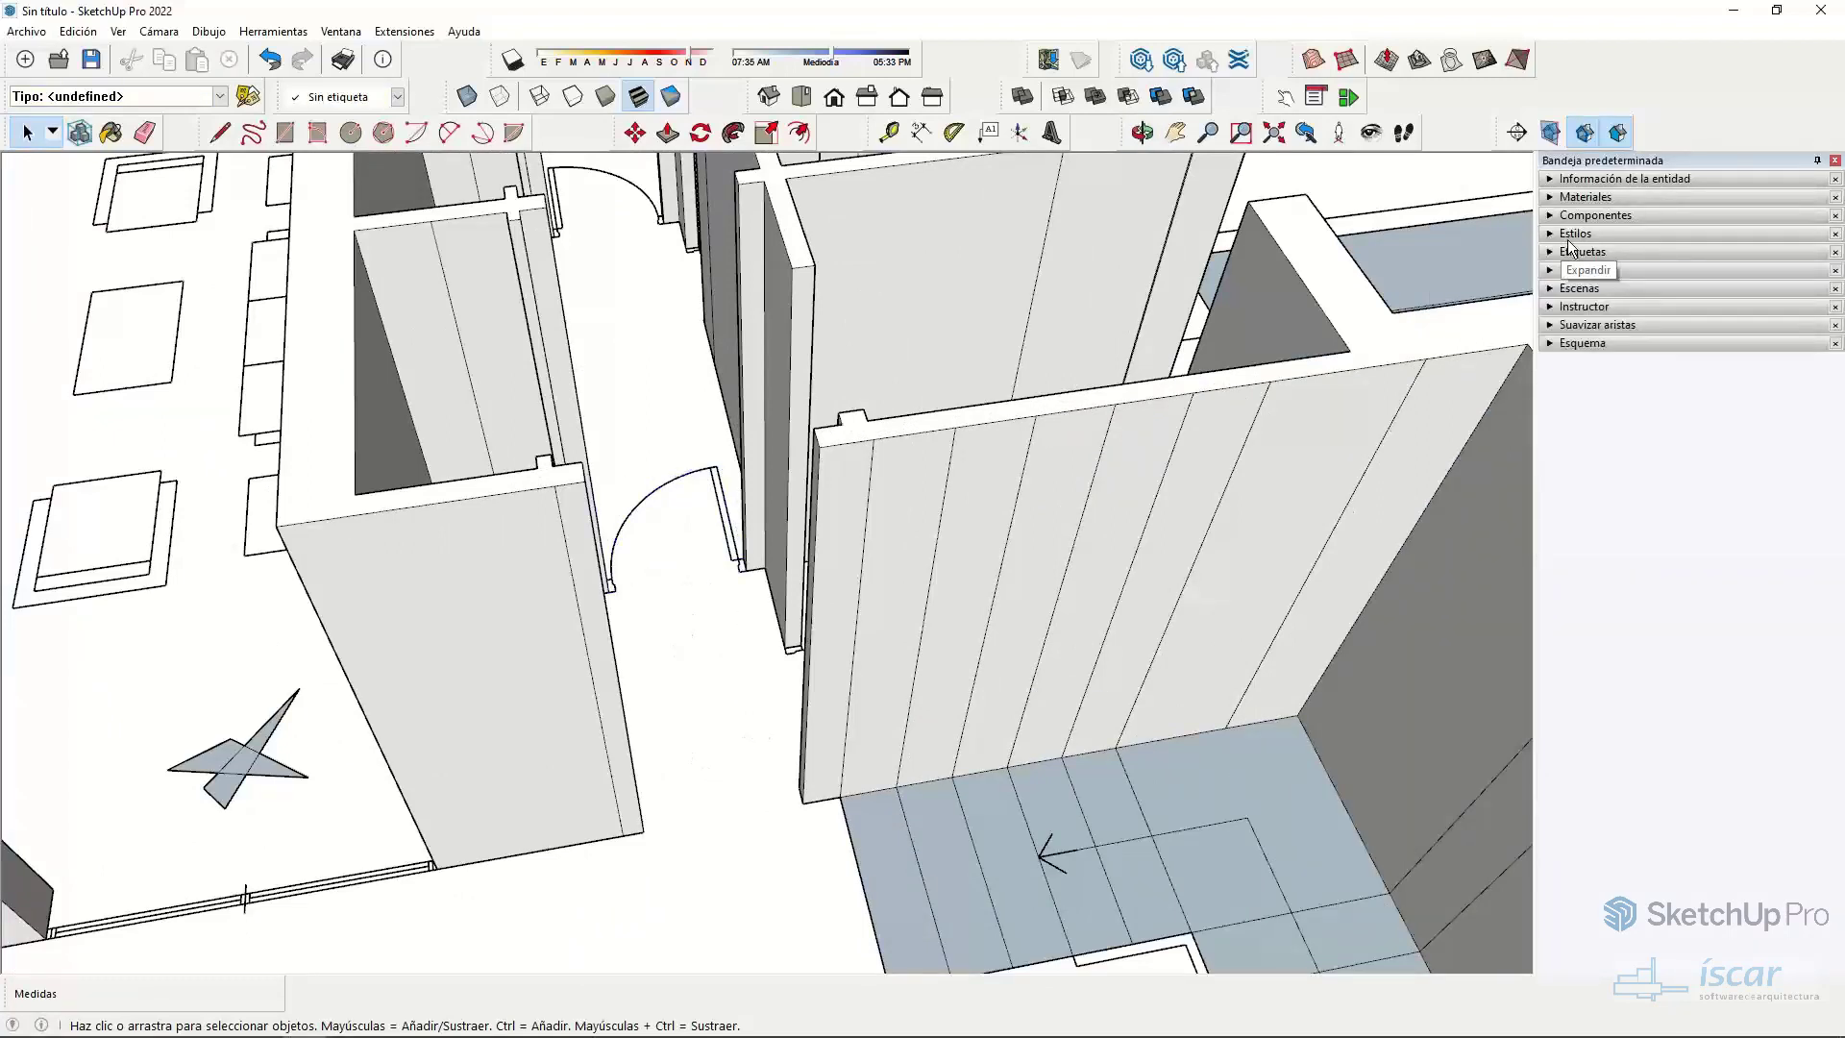
left_click(1552, 217)
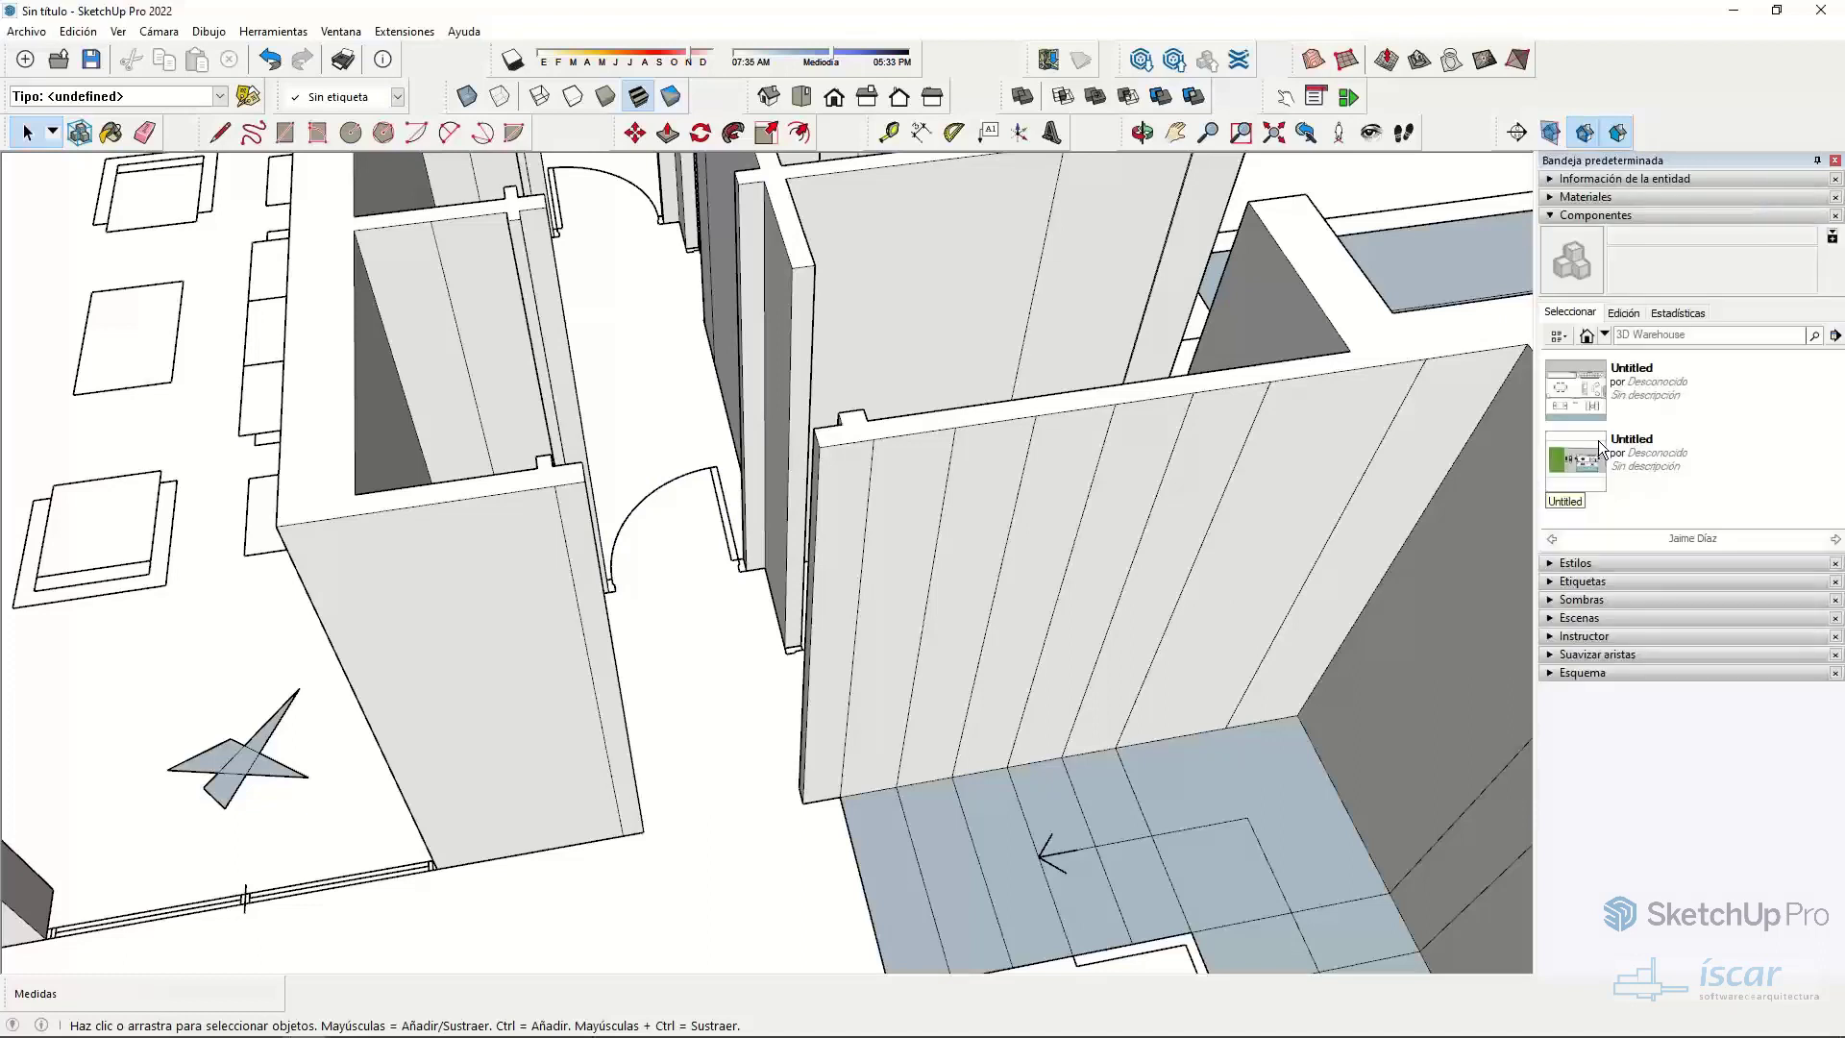
left_click(1605, 334)
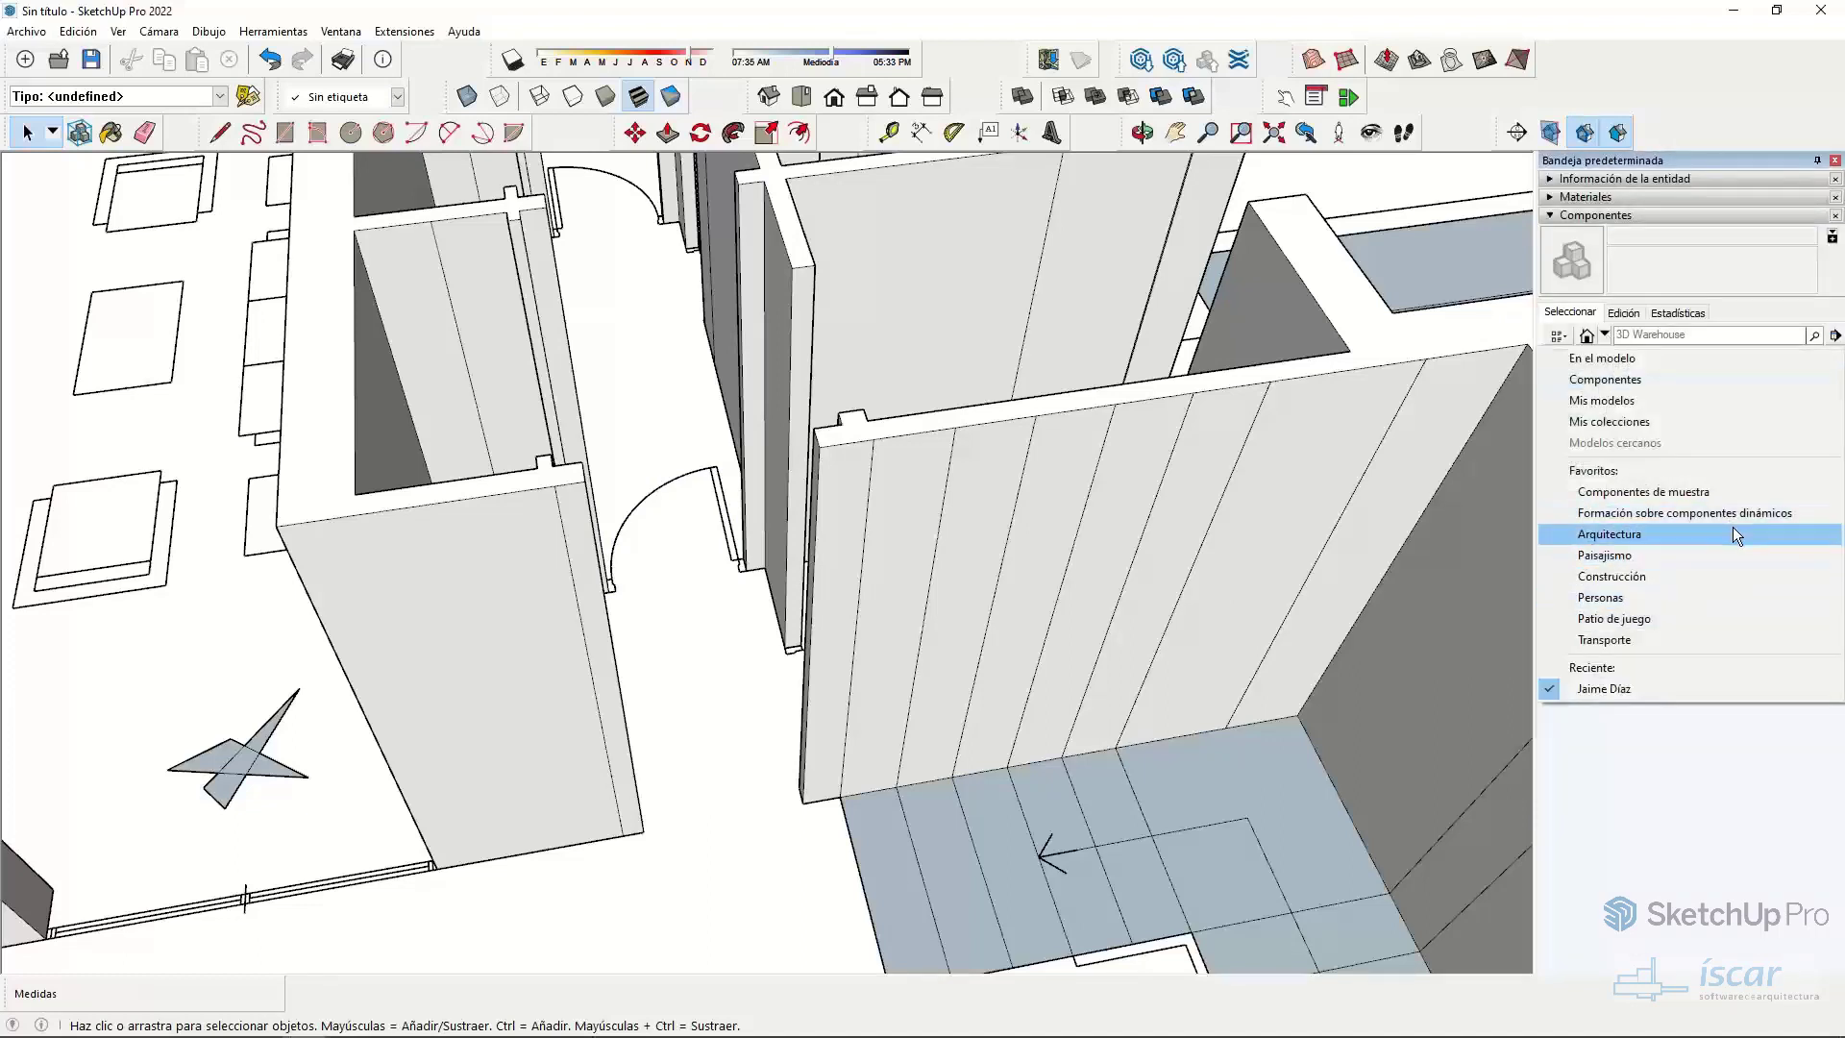
left_click(1629, 685)
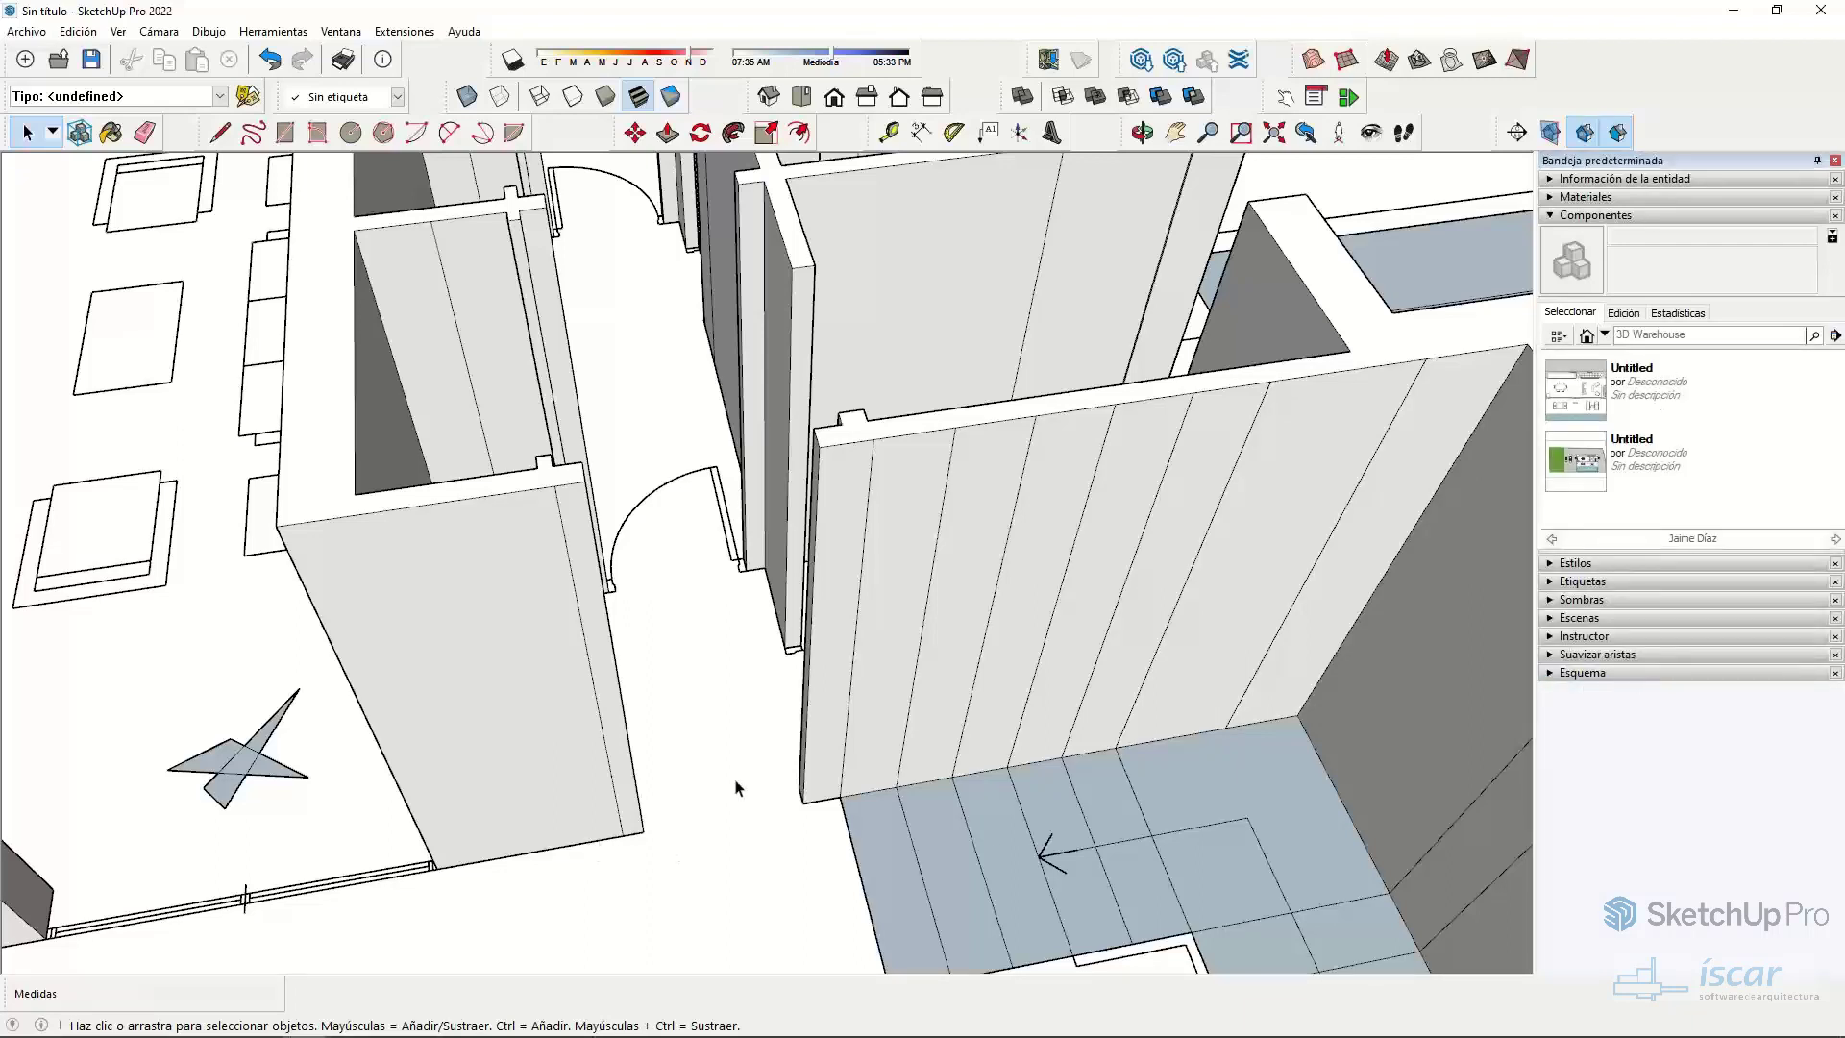
scroll(740, 788, "down", 6)
scroll(759, 793, "down", 8)
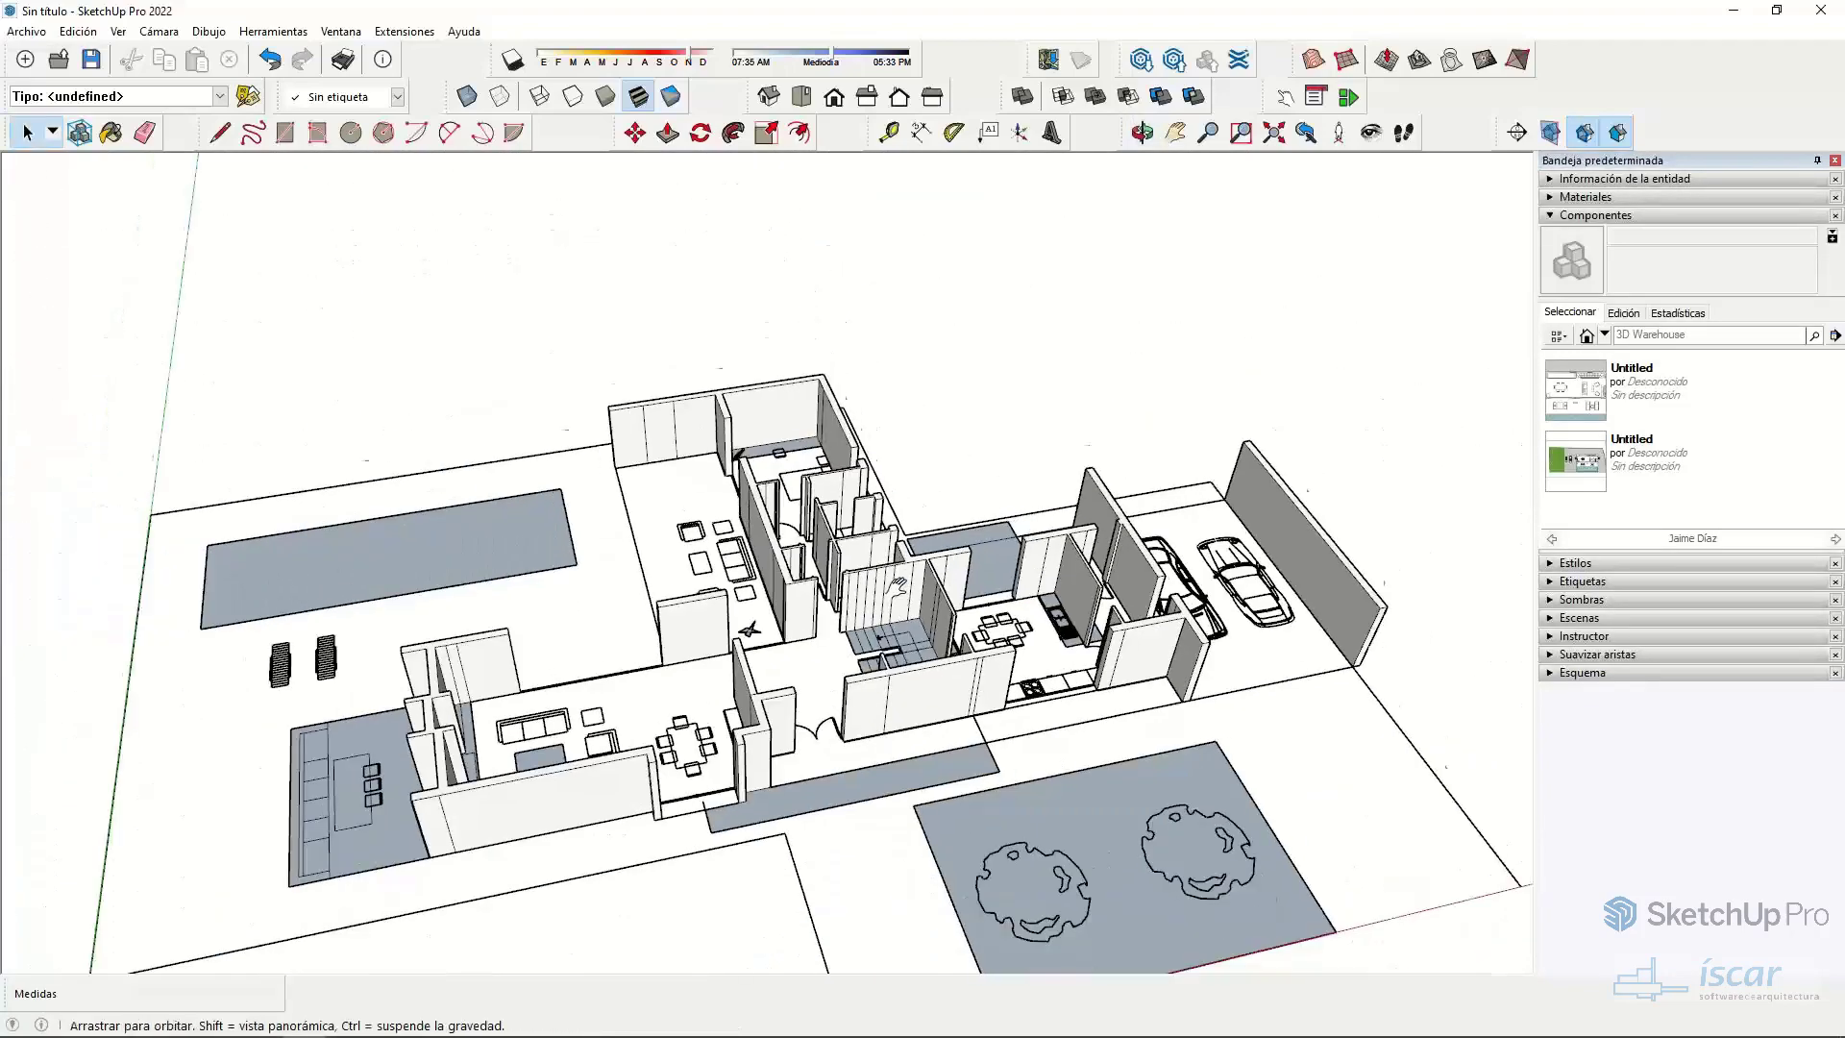
middle_click_drag(898, 584, 904, 527)
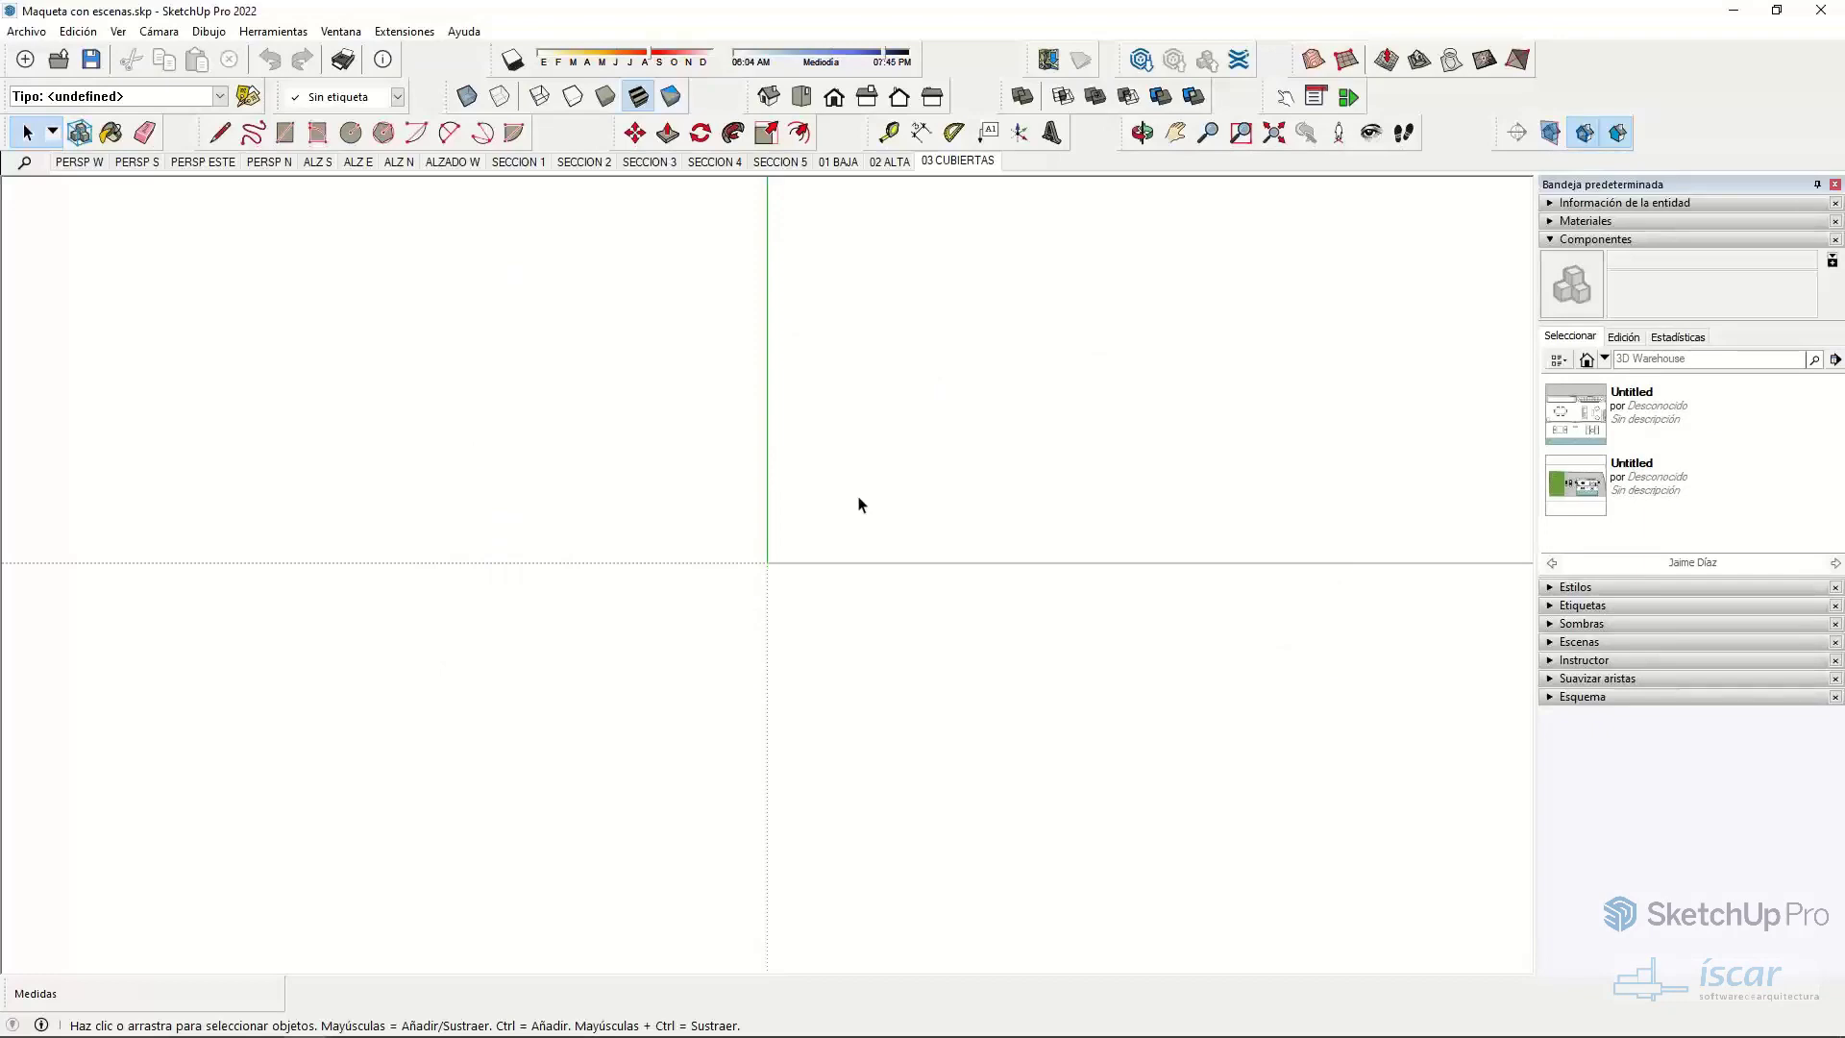
- Move the long roof slab by its corner onto the matching garage wall corner of the ground-floor walls
middle_click_drag(825, 544, 624, 604)
left_click(620, 606)
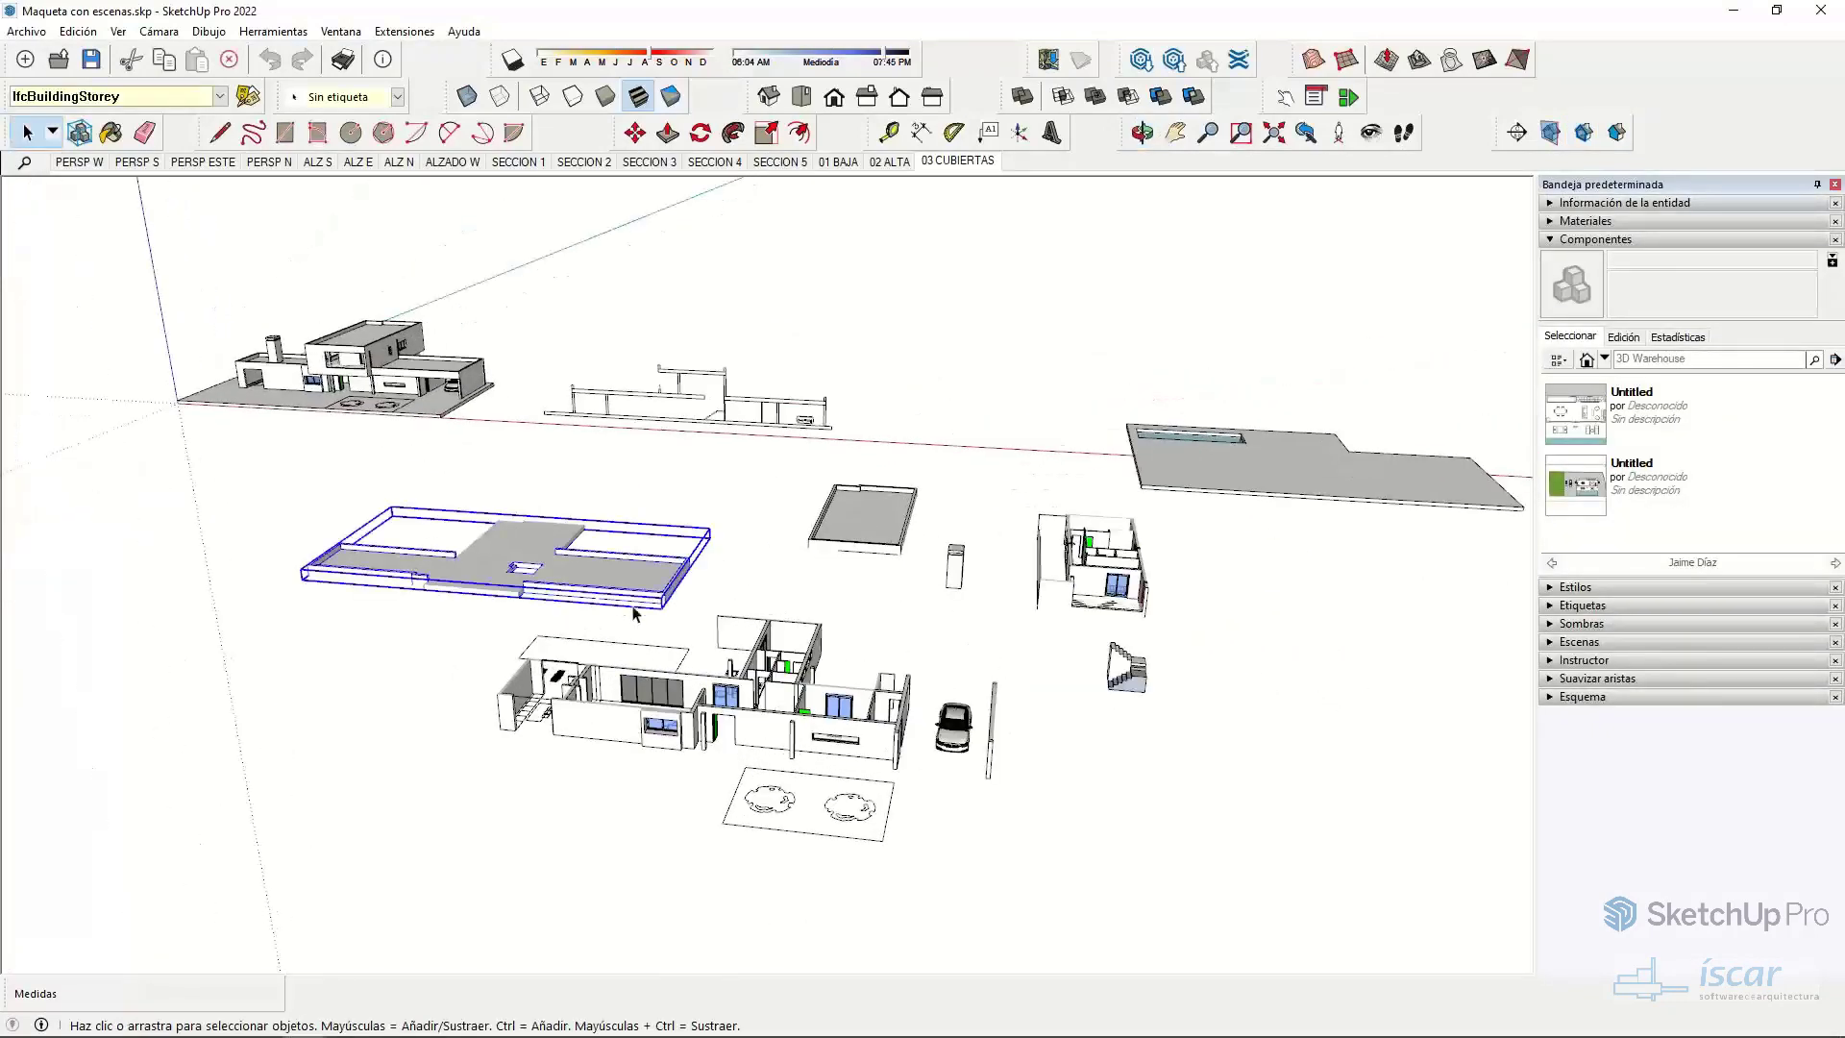
key("m")
scroll(624, 600, "up", 3)
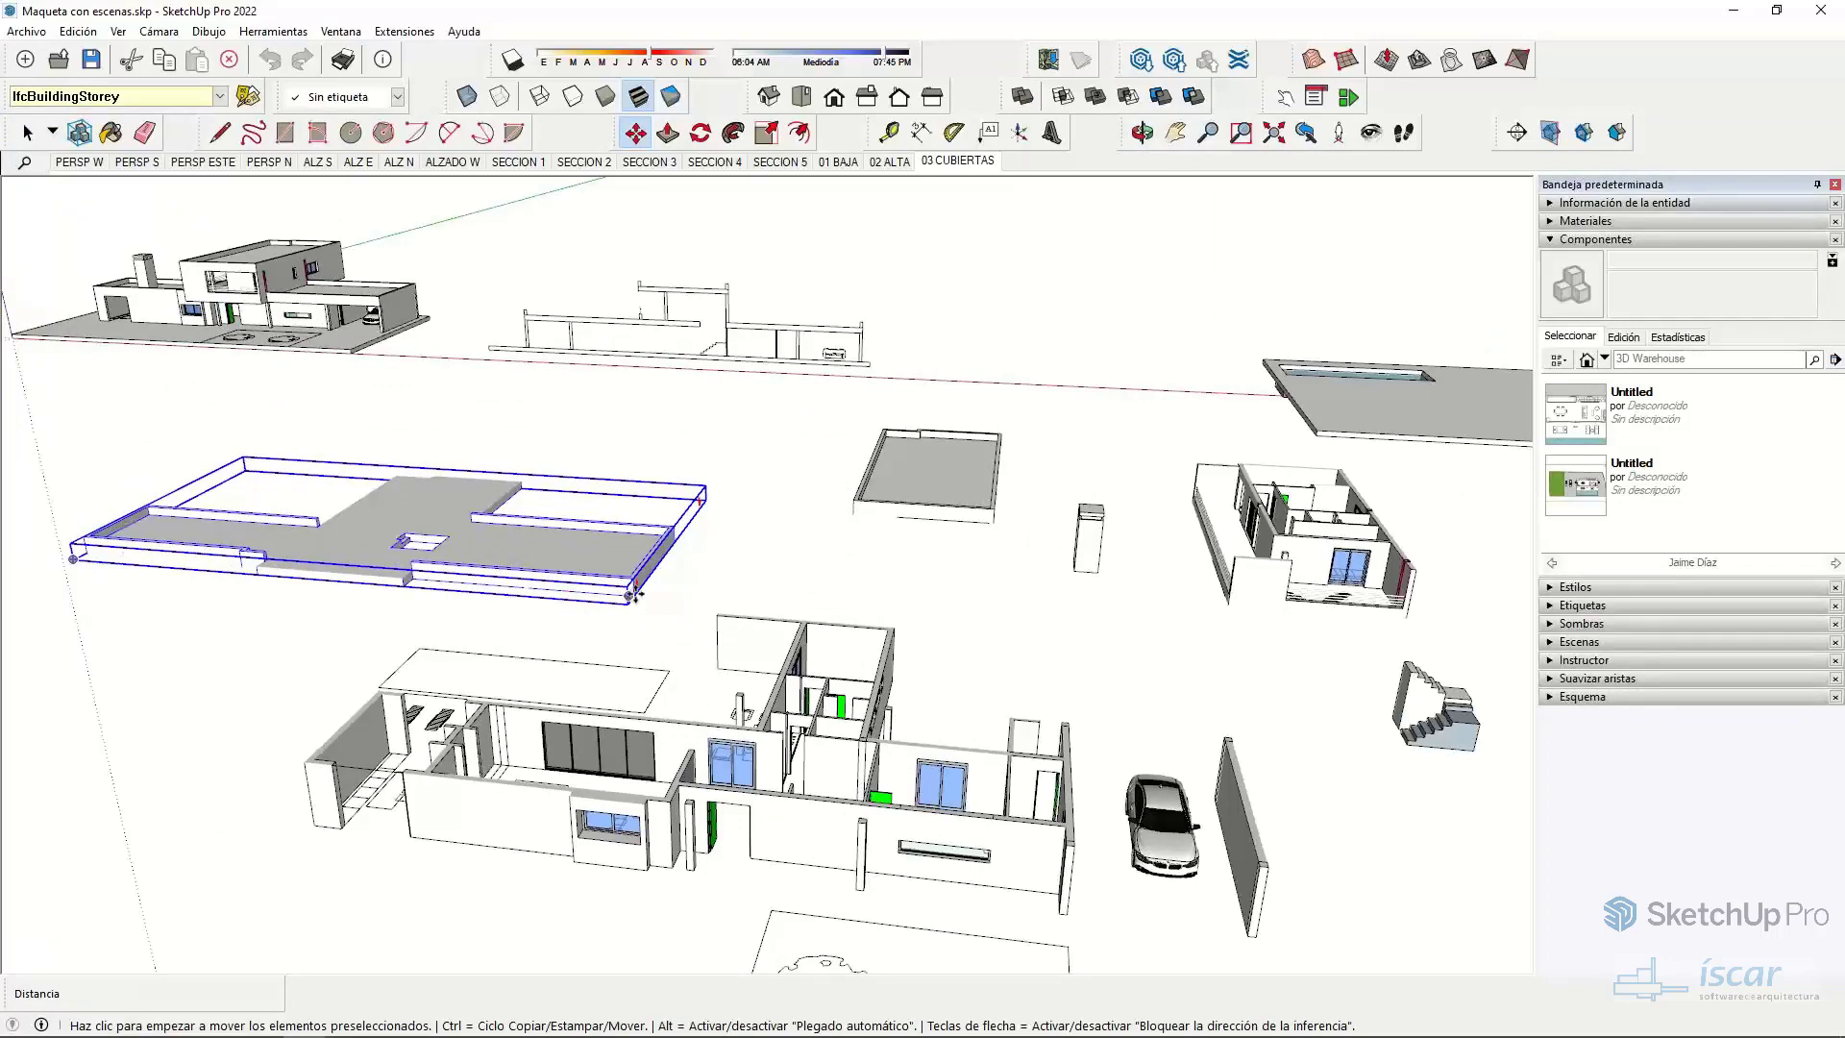
scroll(632, 596, "up", 3)
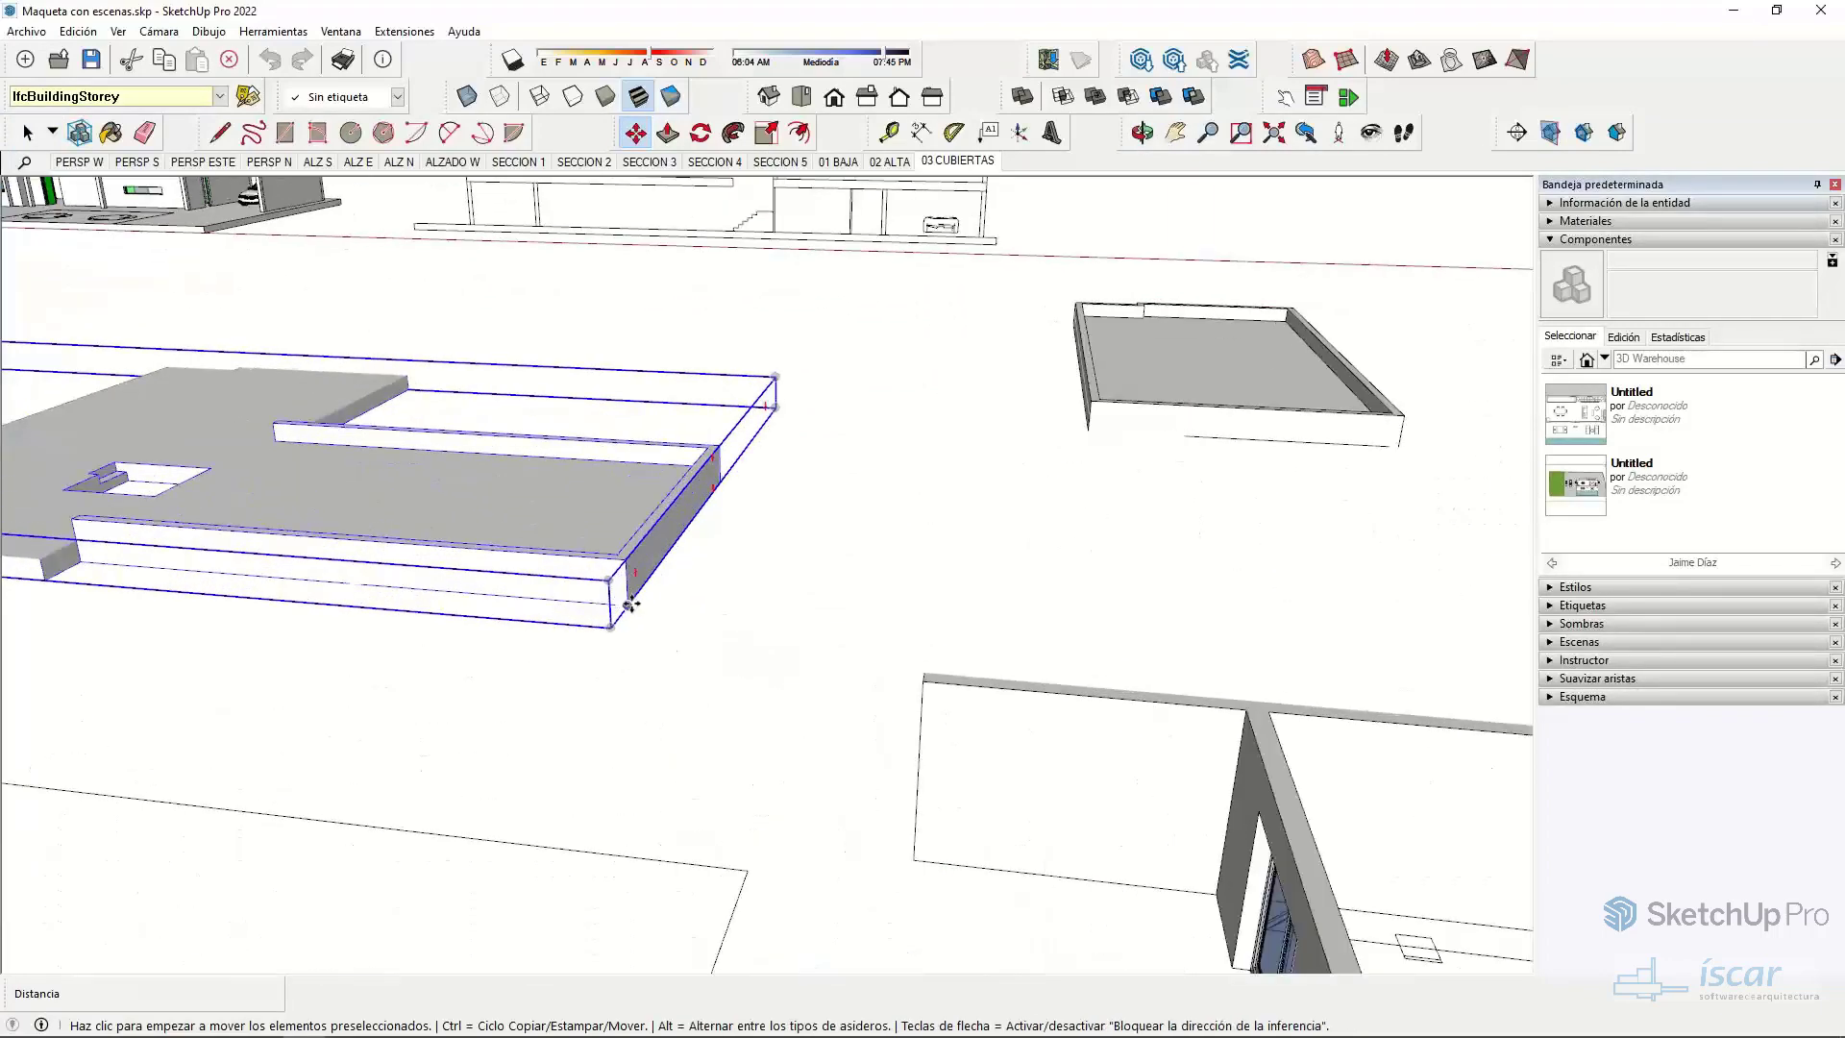
left_click(622, 601)
scroll(673, 586, "down", 6)
scroll(894, 555, "up", 5)
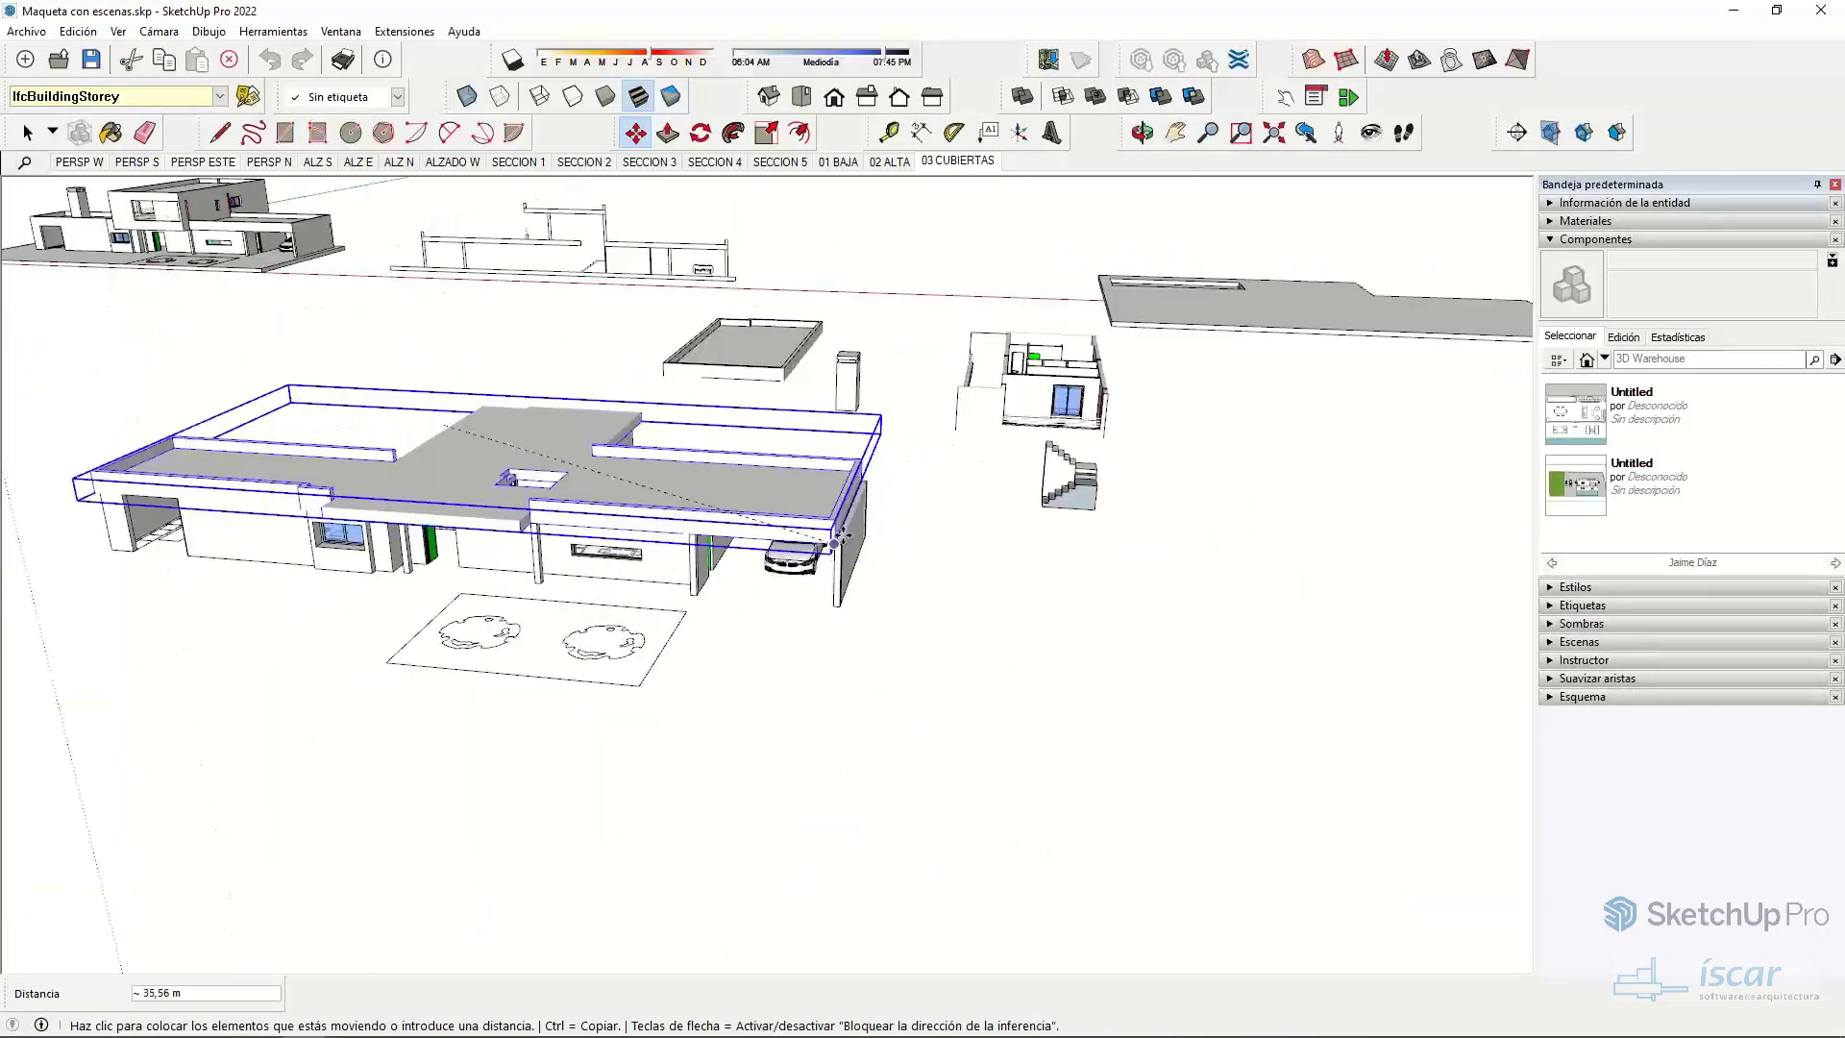
left_click(839, 548)
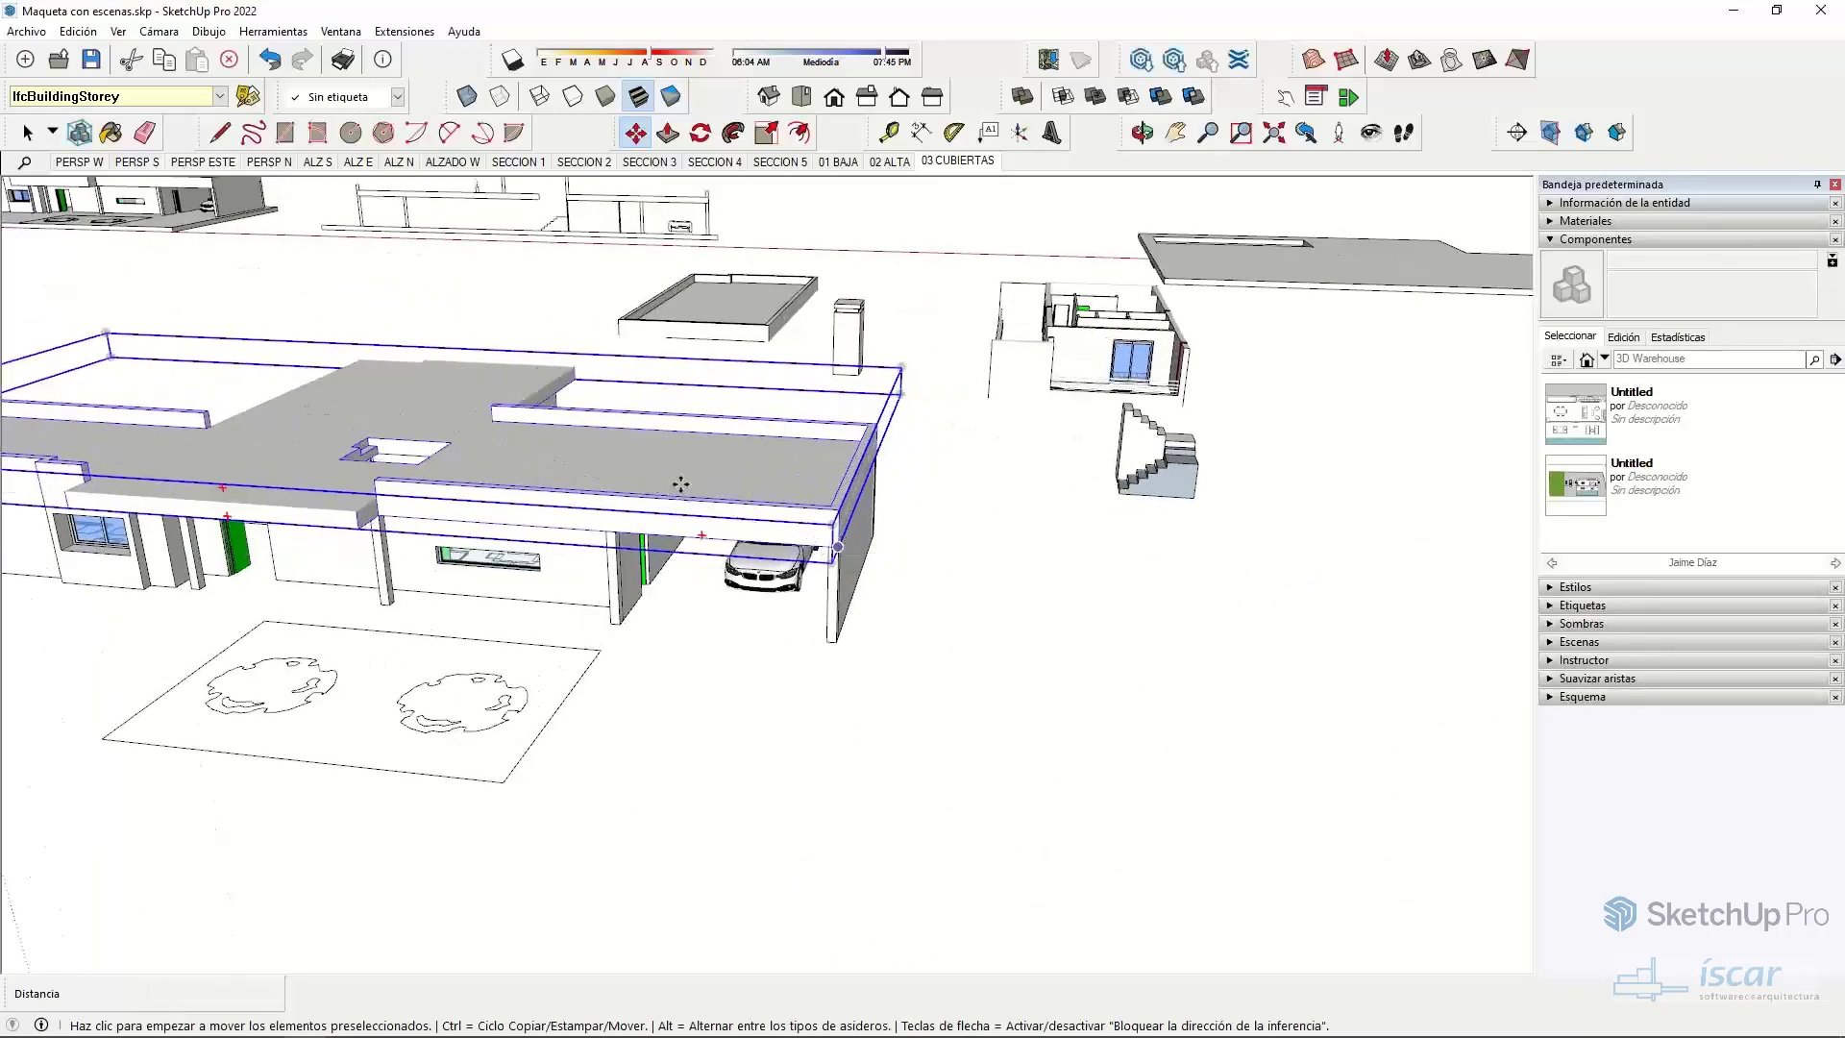
scroll(839, 548, "down", 3)
- Move the plot slab with the pool beneath the ground floor, snapping its pool corner to the matching corner beside the house
middle_click_drag(838, 547, 739, 529)
middle_click_drag(1126, 543, 961, 384)
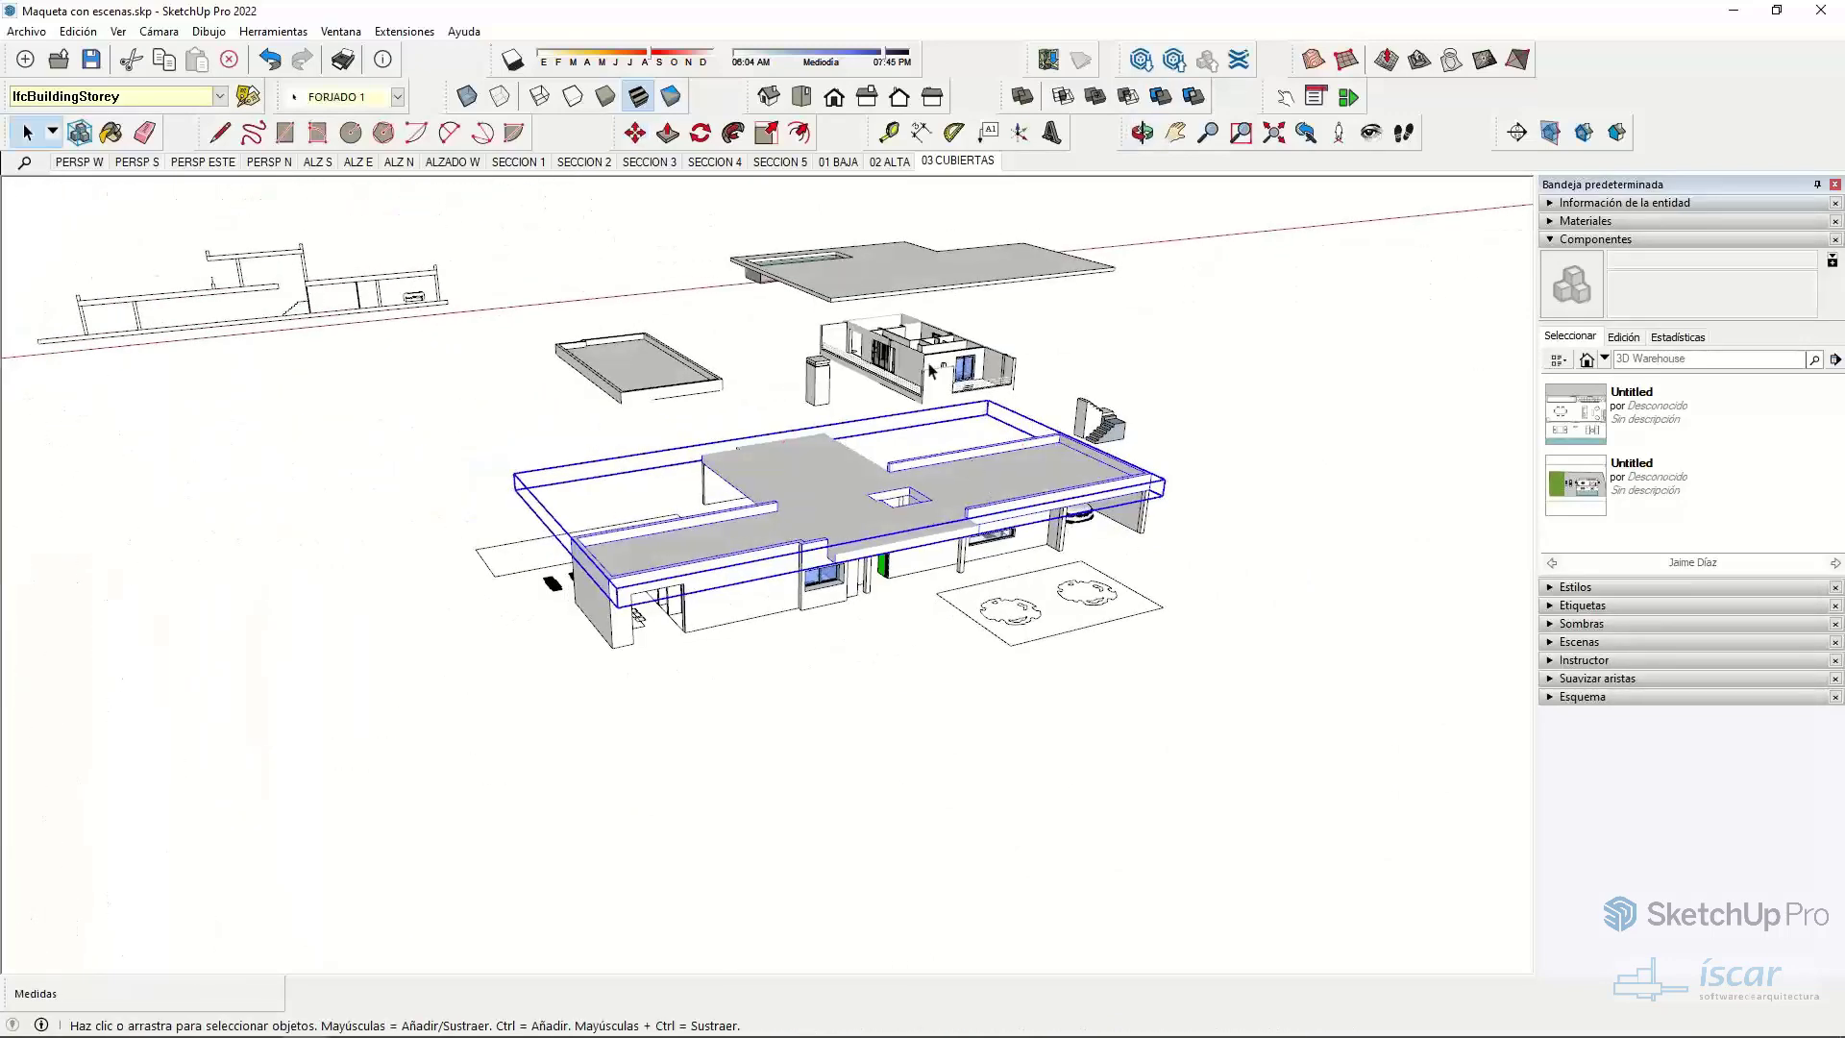
left_click(922, 356)
left_click(846, 288)
middle_click_drag(846, 288, 894, 218)
key("m")
scroll(895, 218, "up", 2)
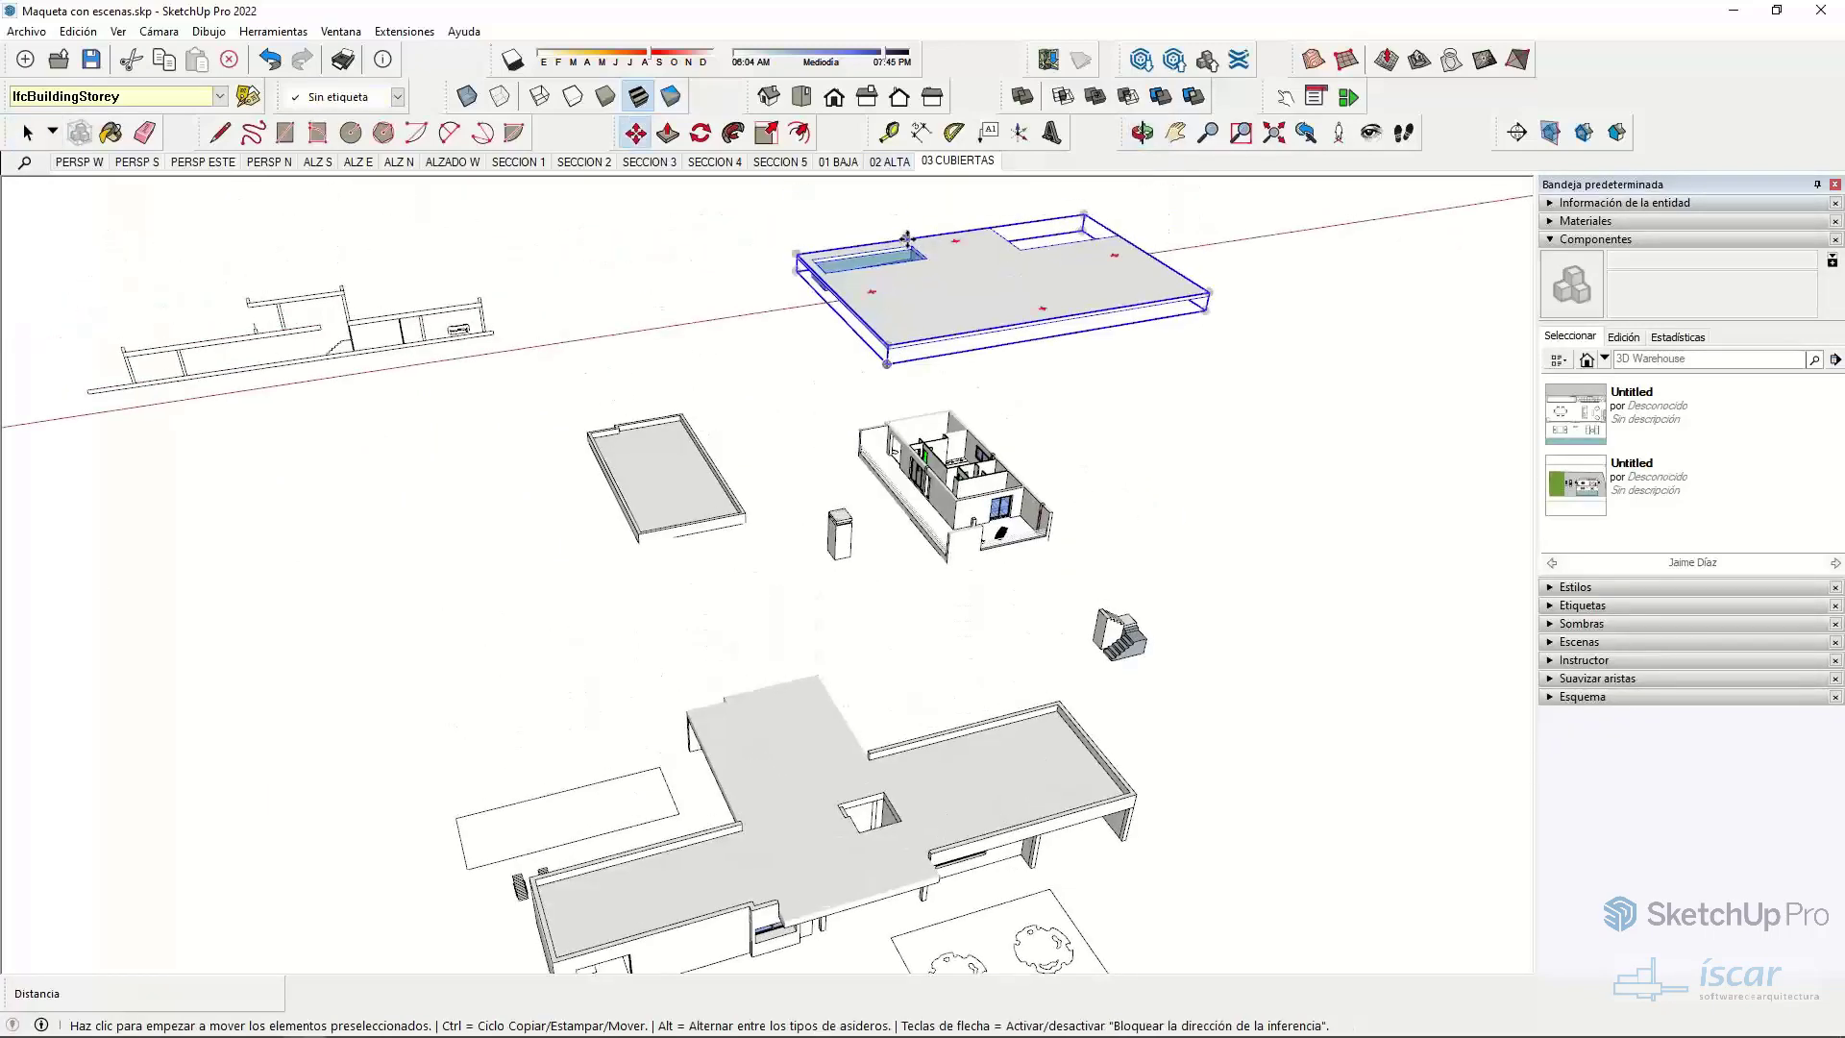
left_click(908, 241)
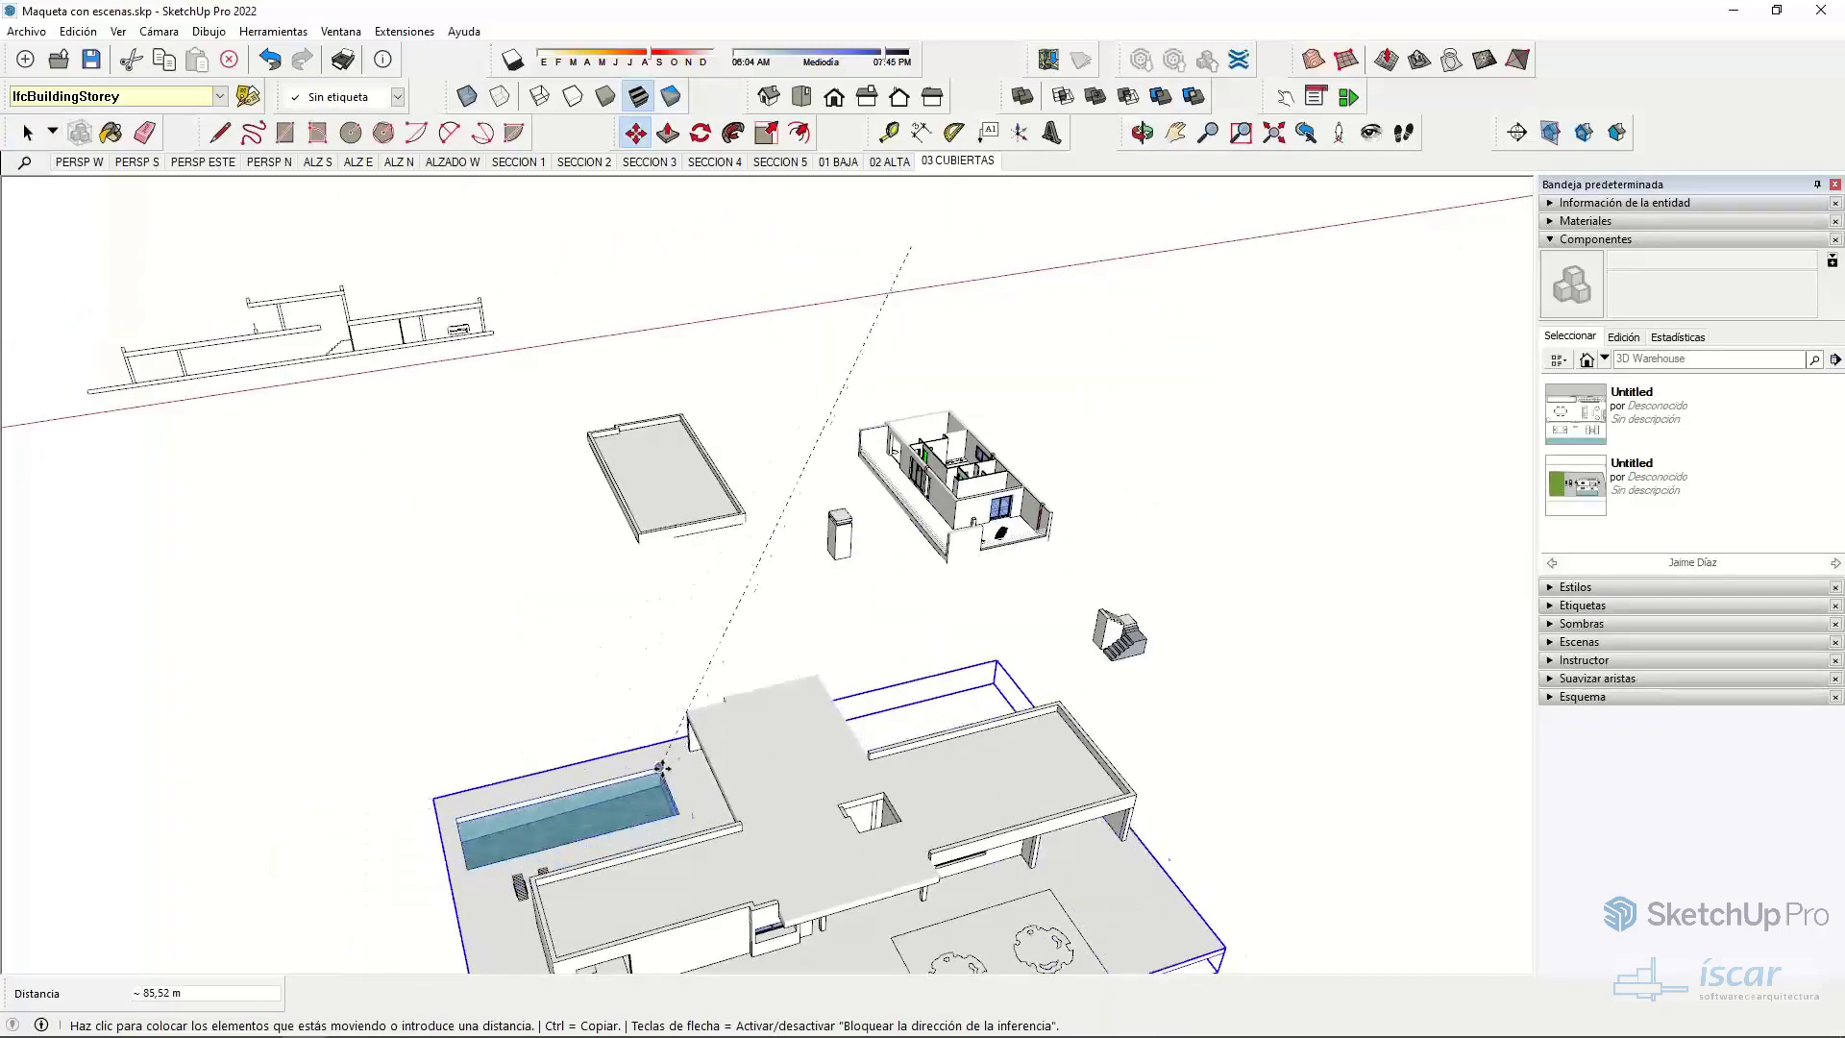
left_click(681, 743)
scroll(681, 743, "down", 5)
middle_click_drag(680, 743, 672, 424)
key("space")
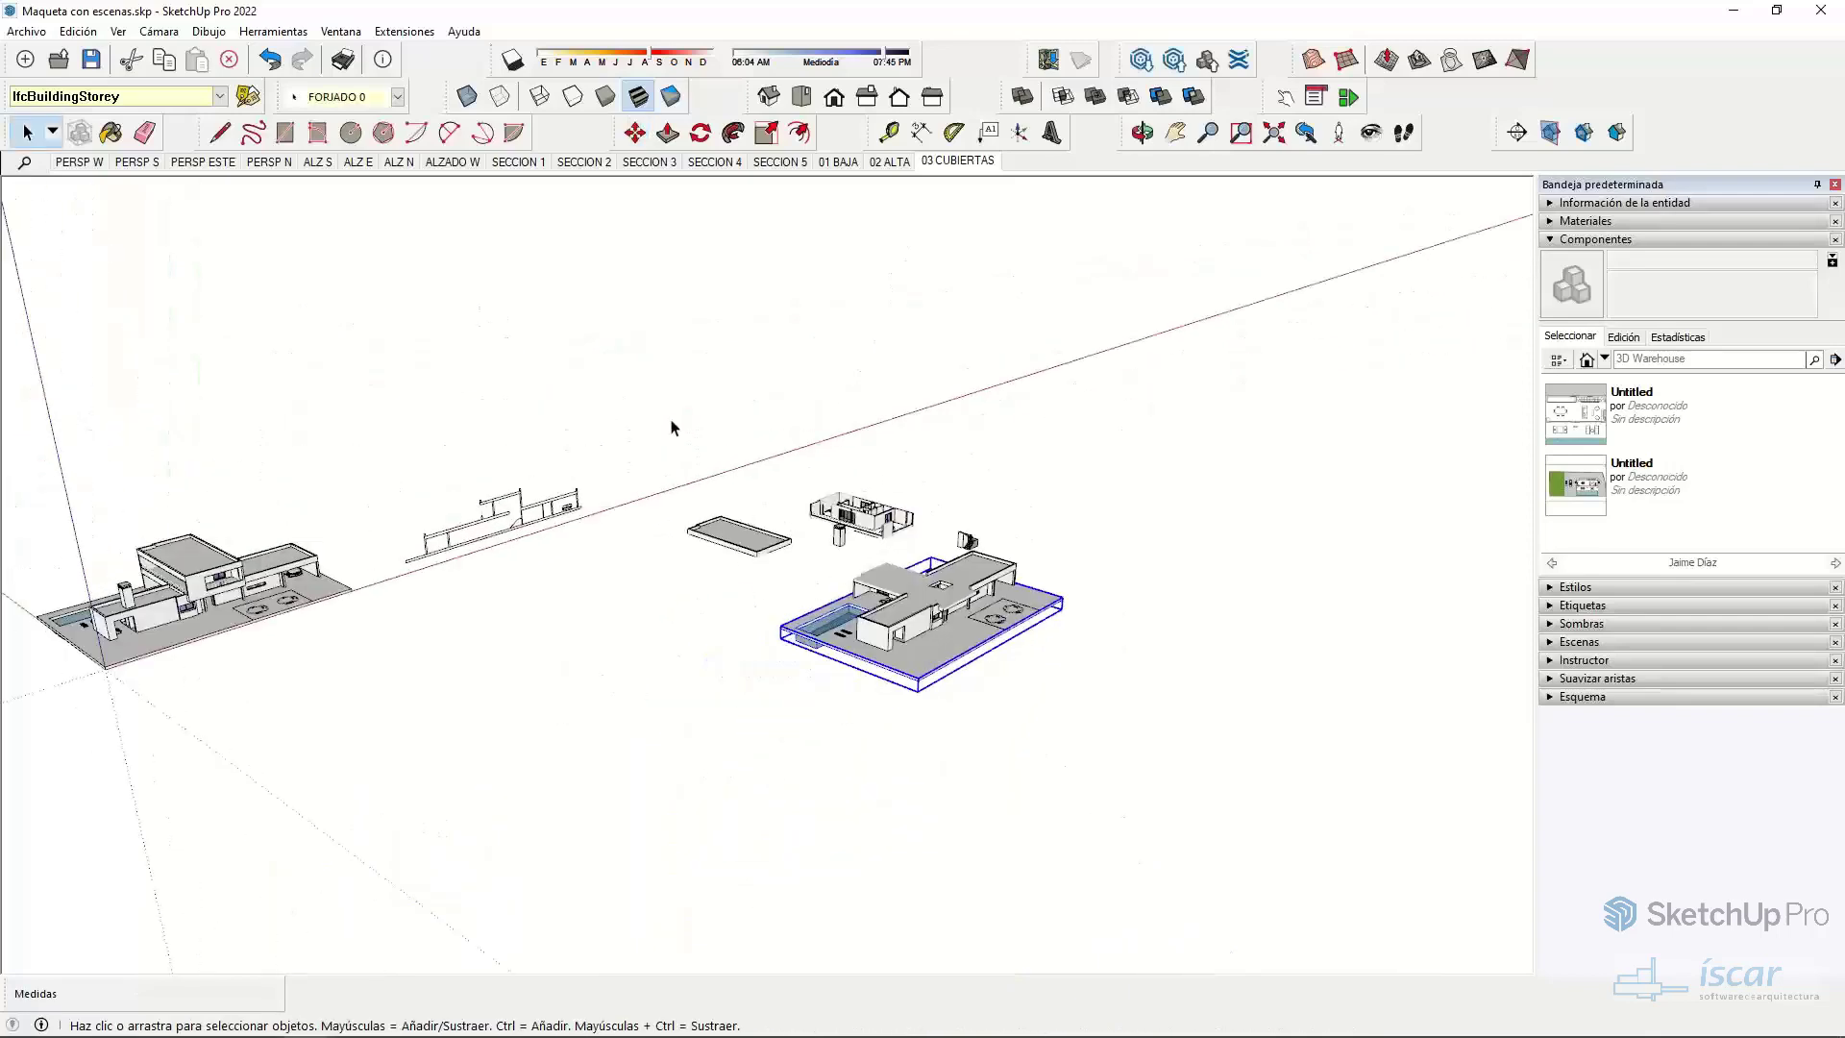
- Delete the separated storey pieces and the standalone section drawing, keeping only the assembled house
key("Delete")
scroll(523, 449, "up", 8)
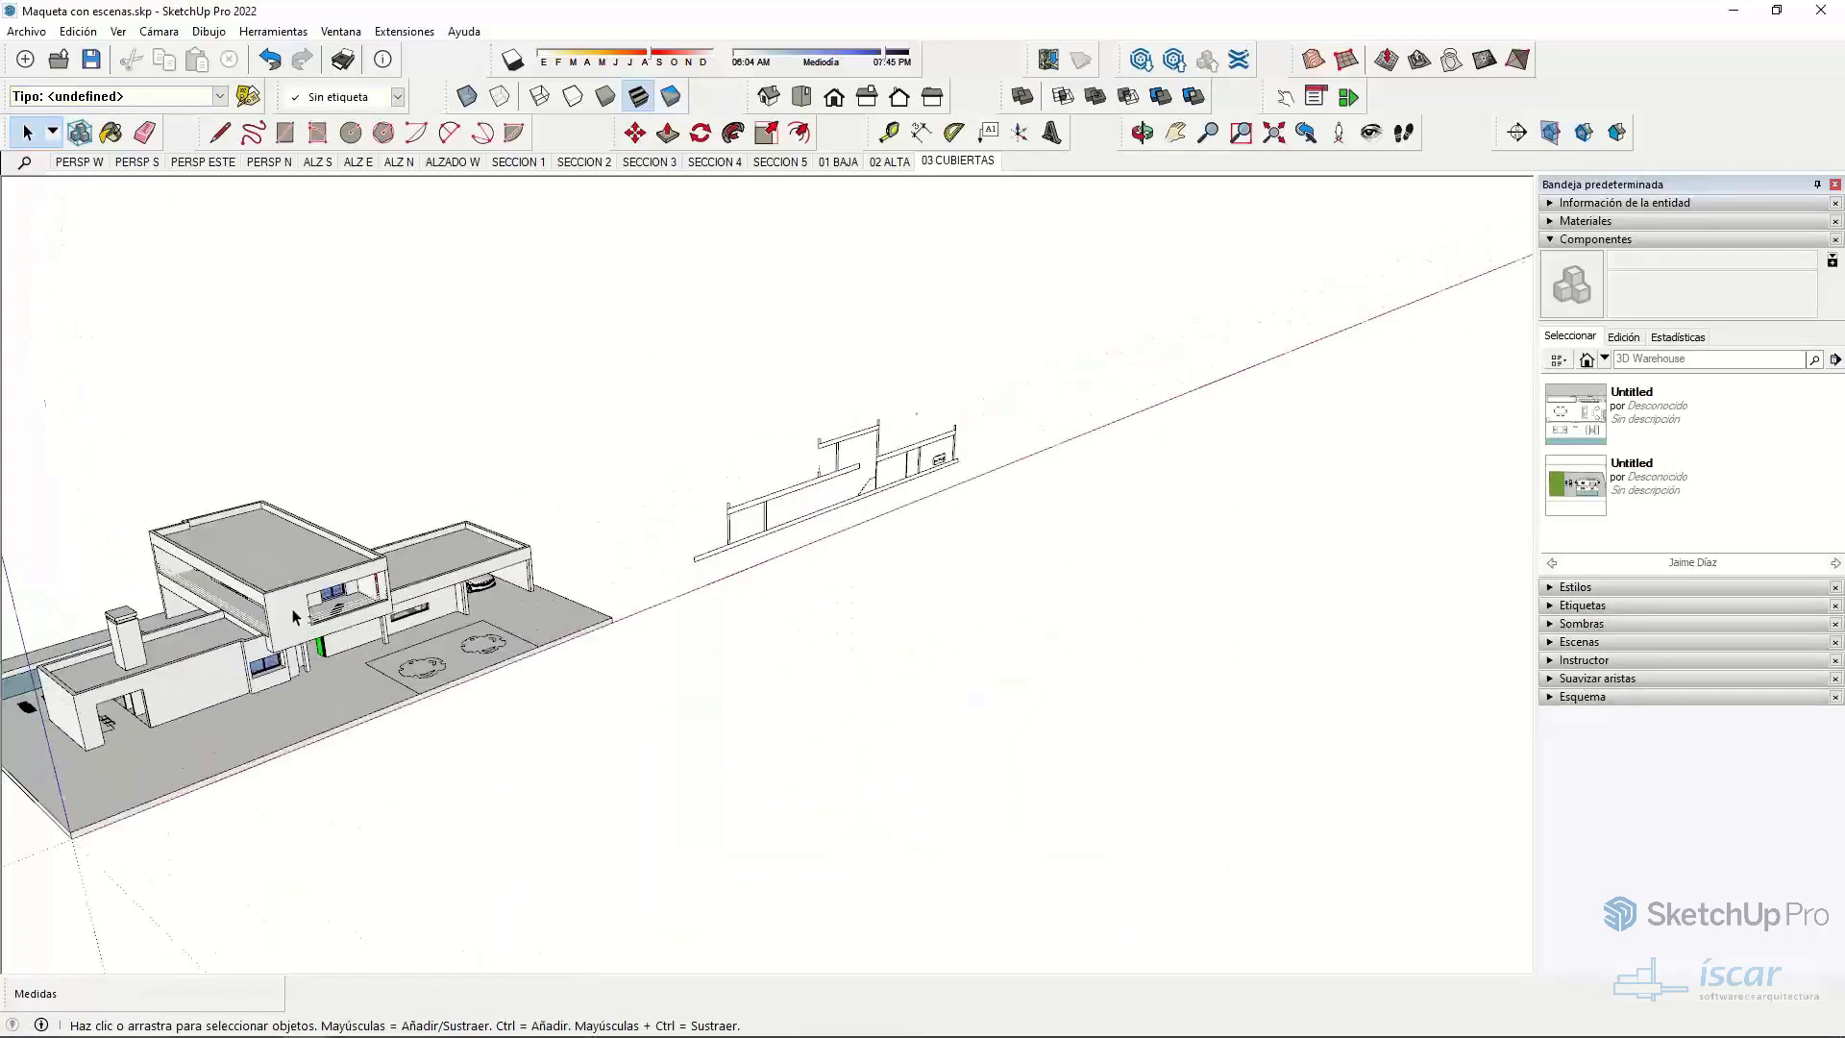
scroll(524, 449, "up", 5)
left_click(599, 473)
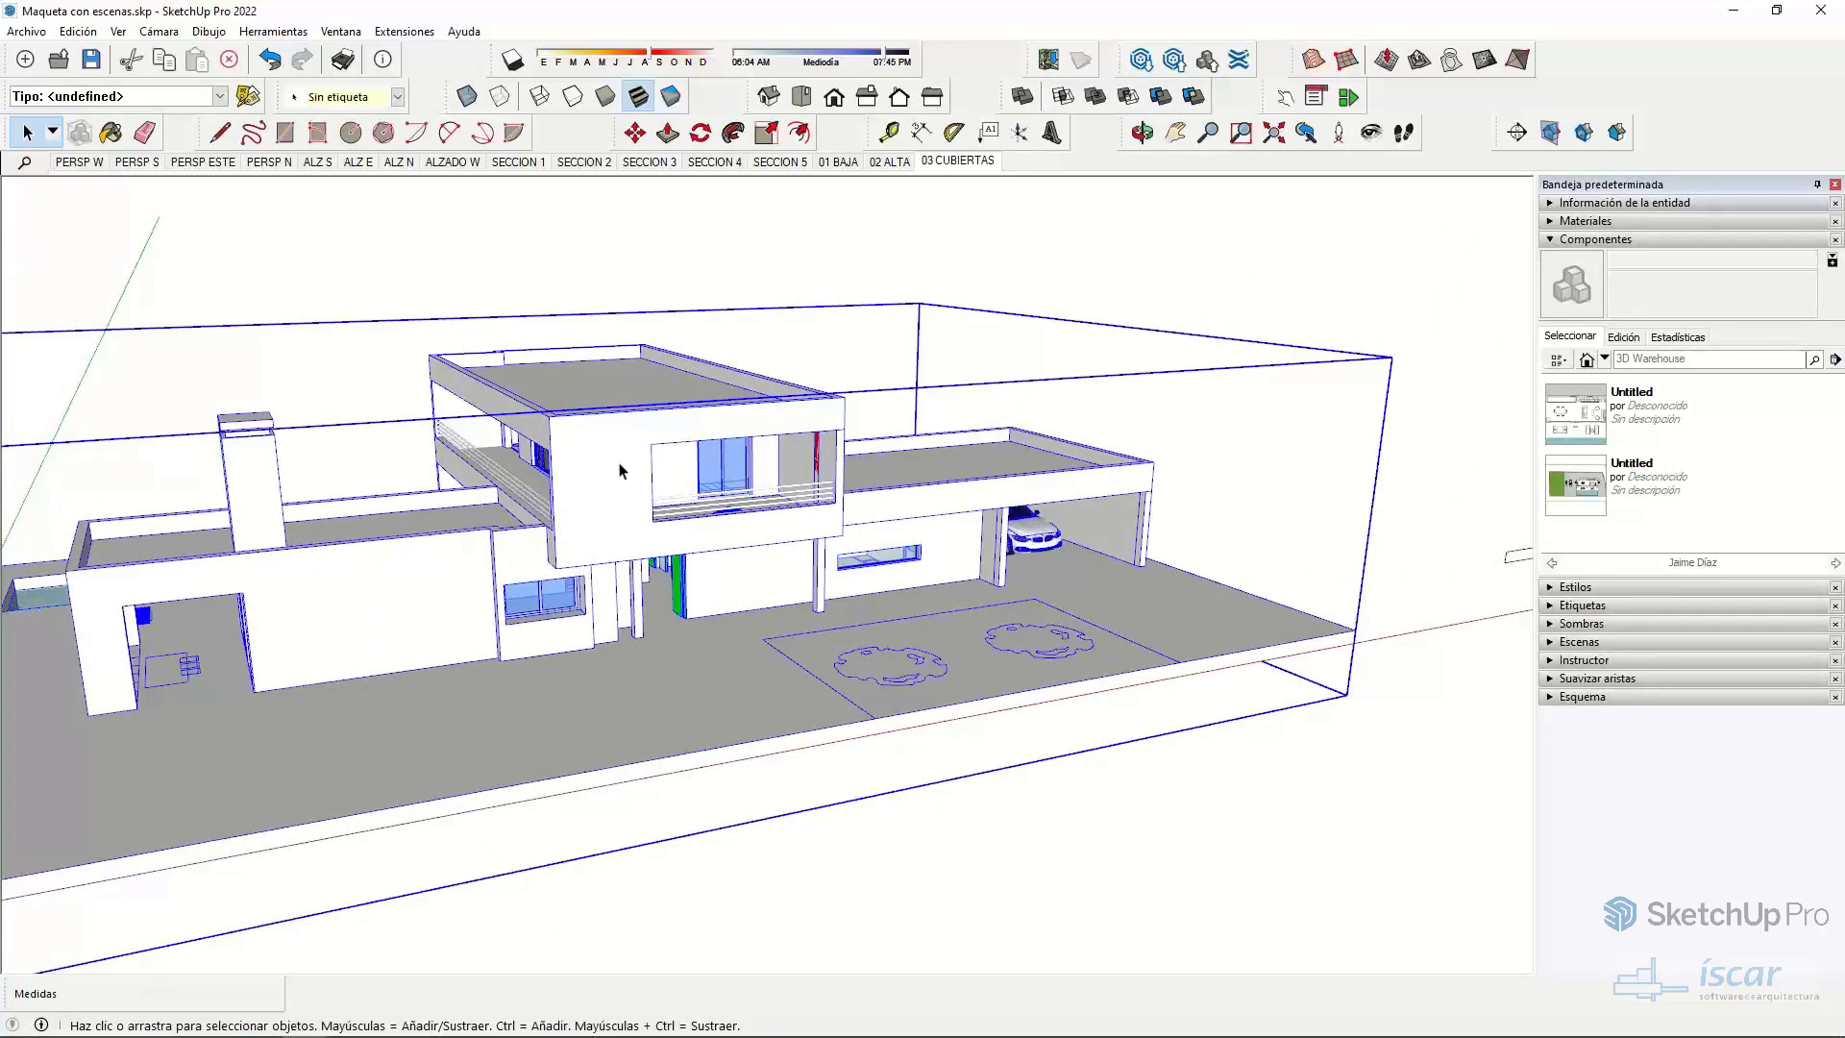
right_click(642, 485)
left_click(727, 625)
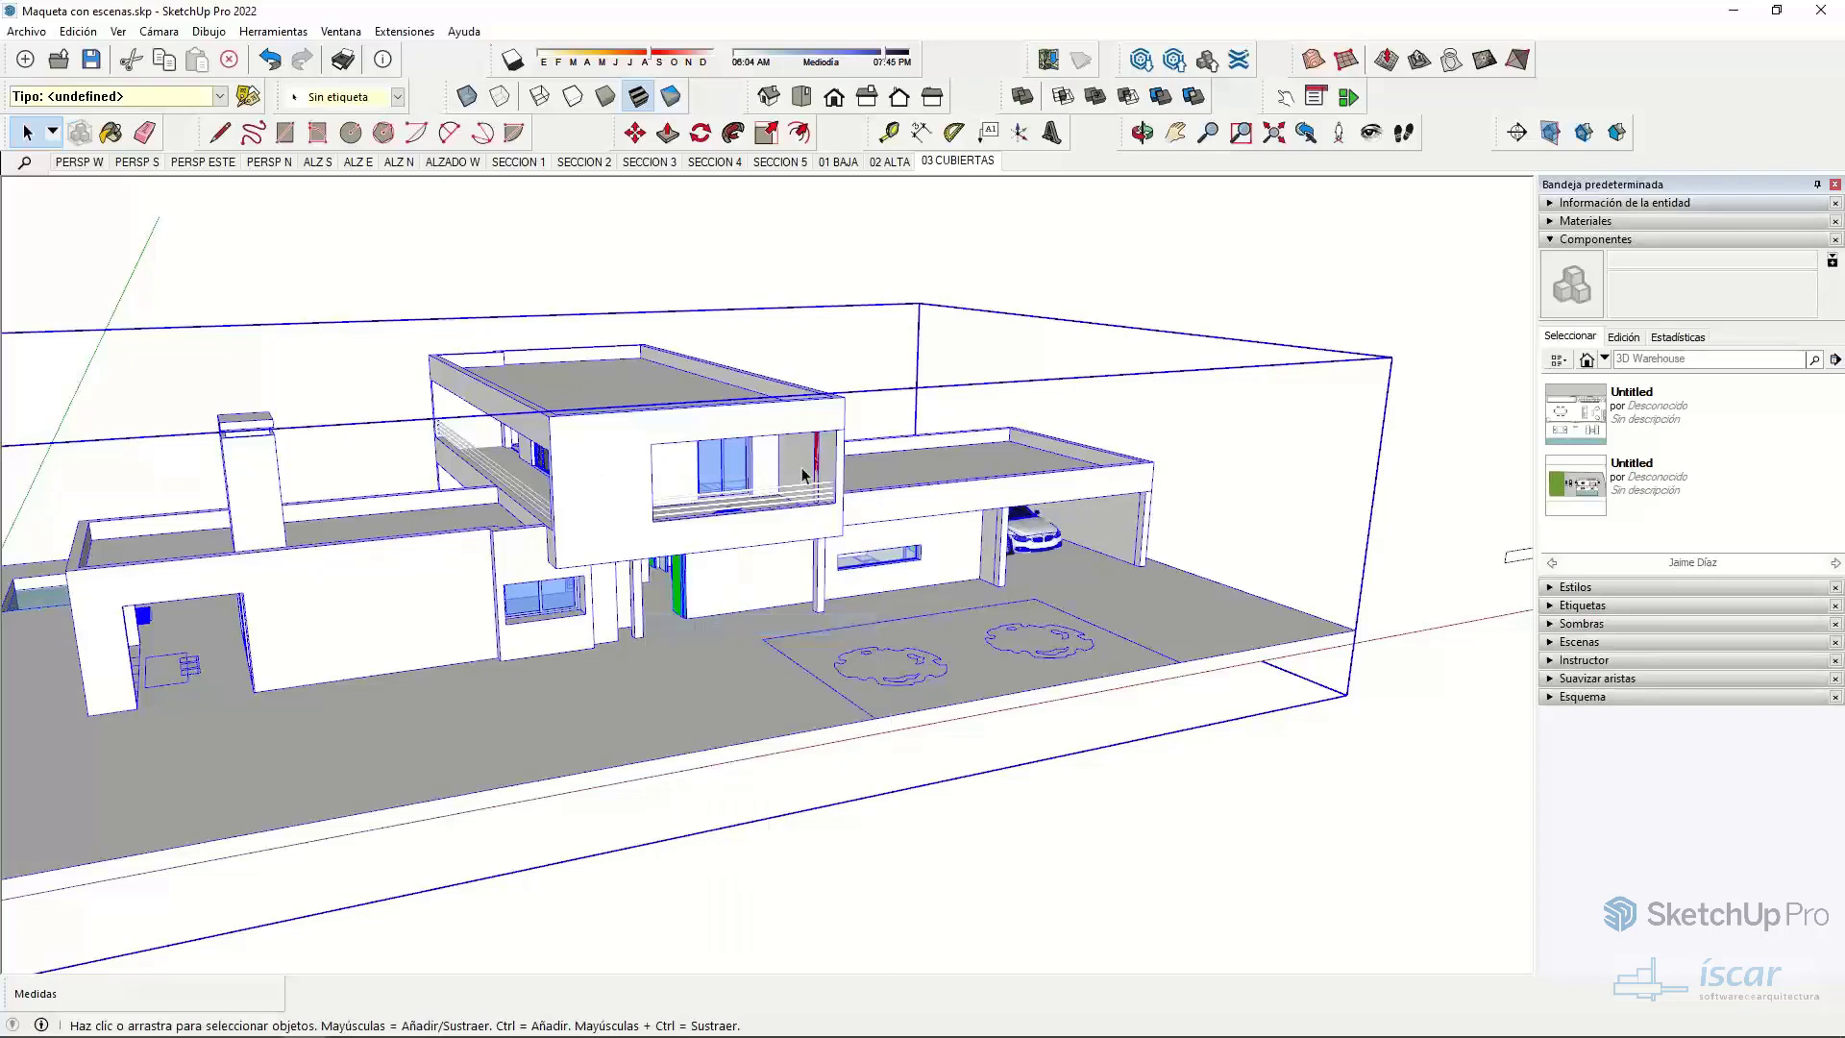
left_click(1007, 278)
scroll(1079, 337, "down", 5)
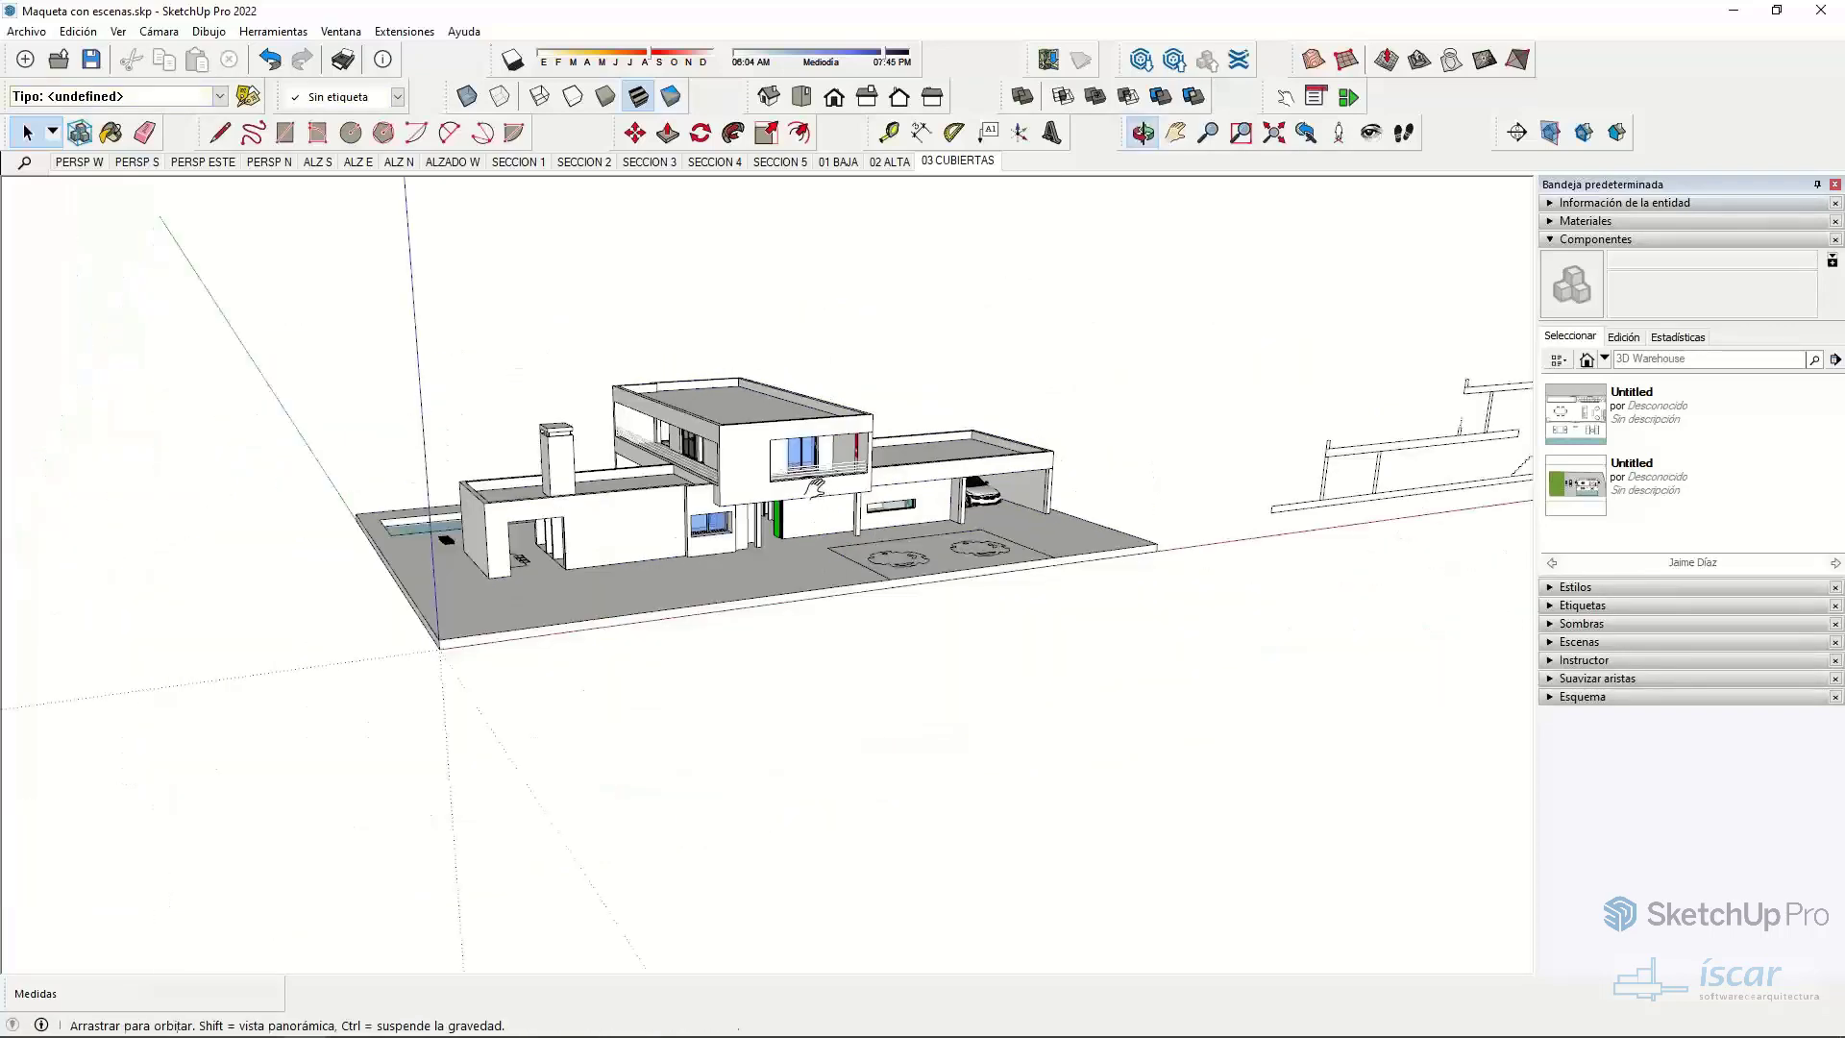
left_click(1354, 482)
key("Delete")
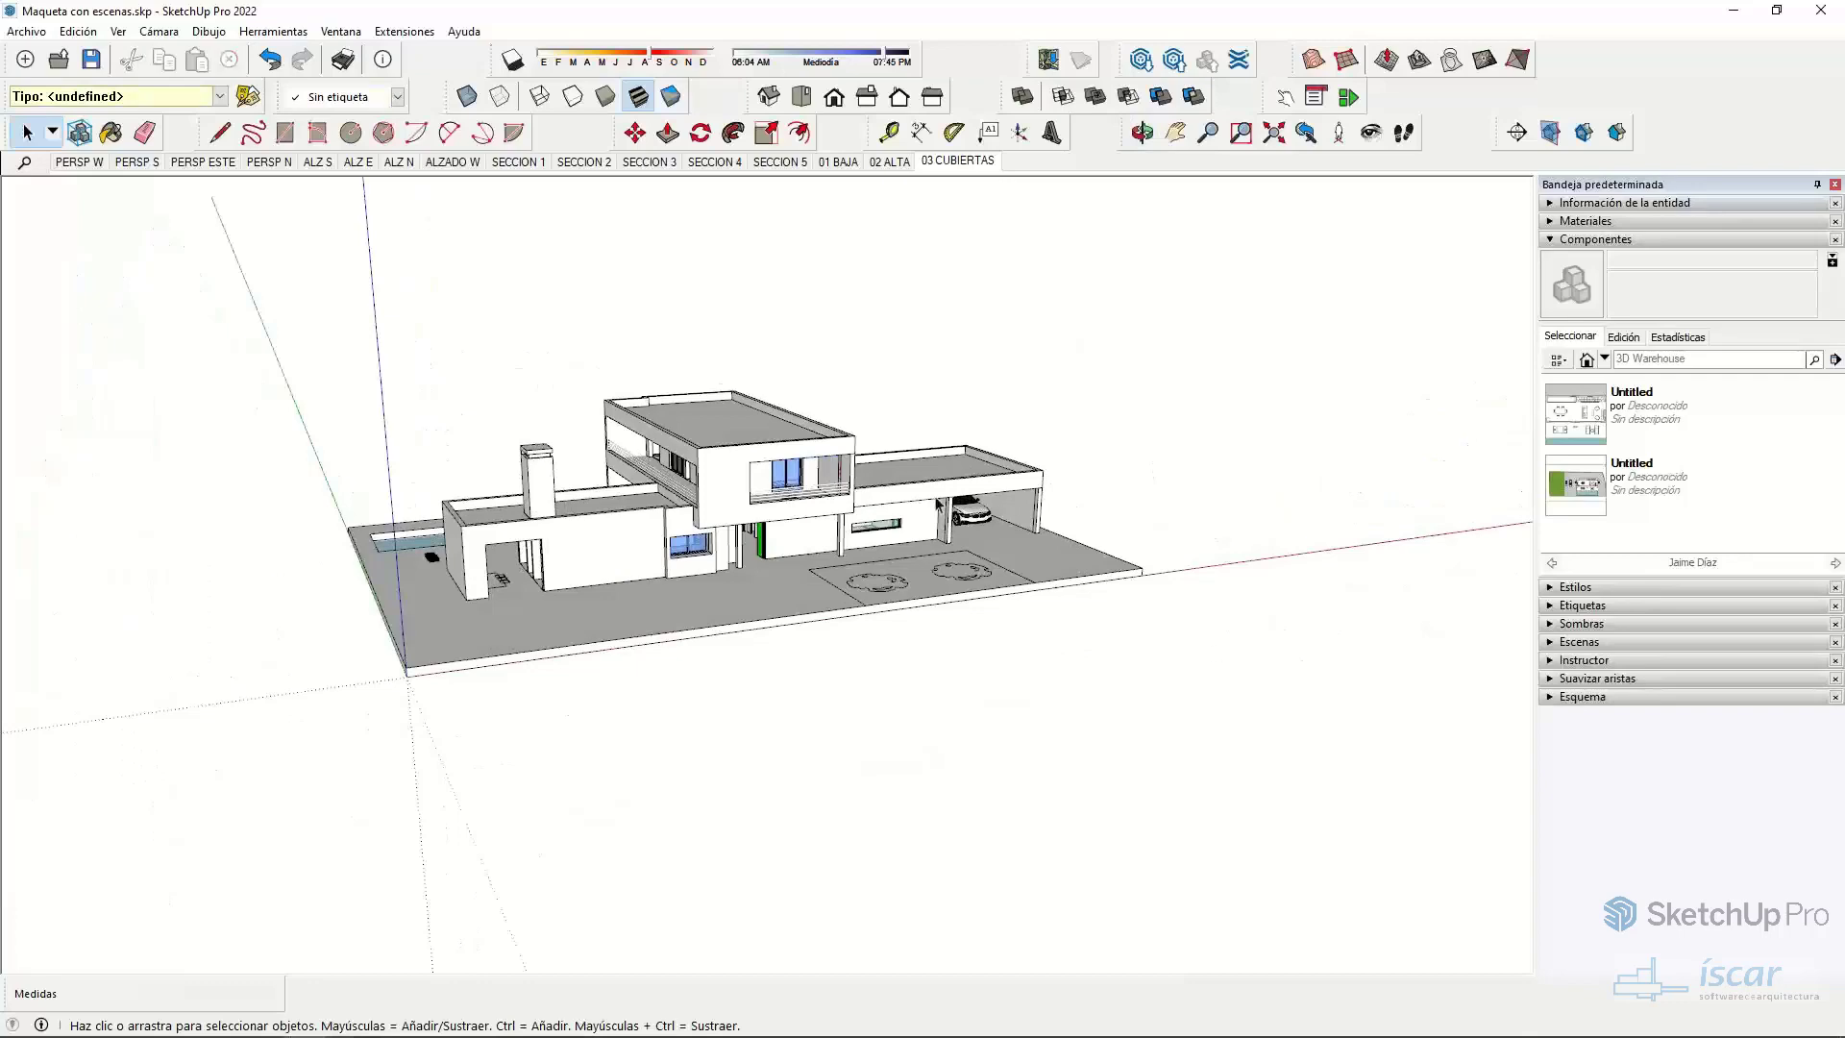
- Place a section plane across the house, parallel to the upper storey's side wall, with symbol 6 and no name
key("o")
left_click_drag(1184, 548, 731, 572)
key("space")
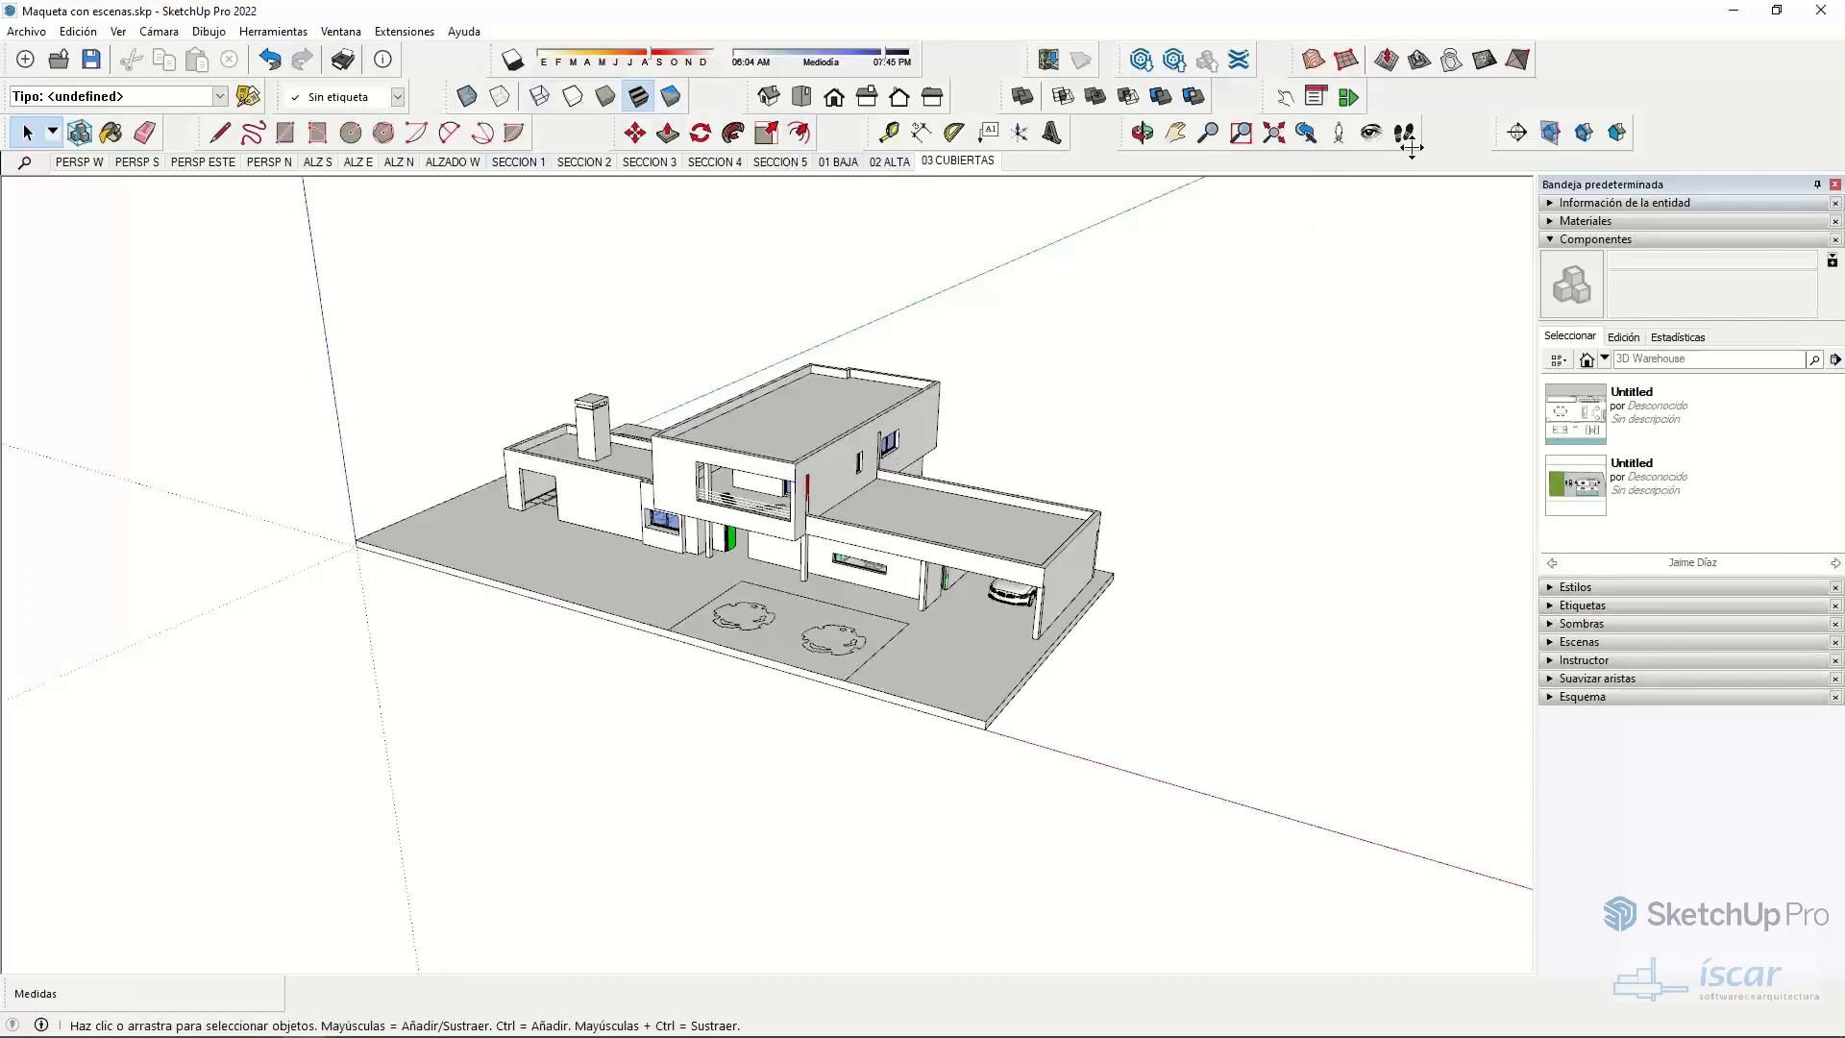
left_click(1517, 132)
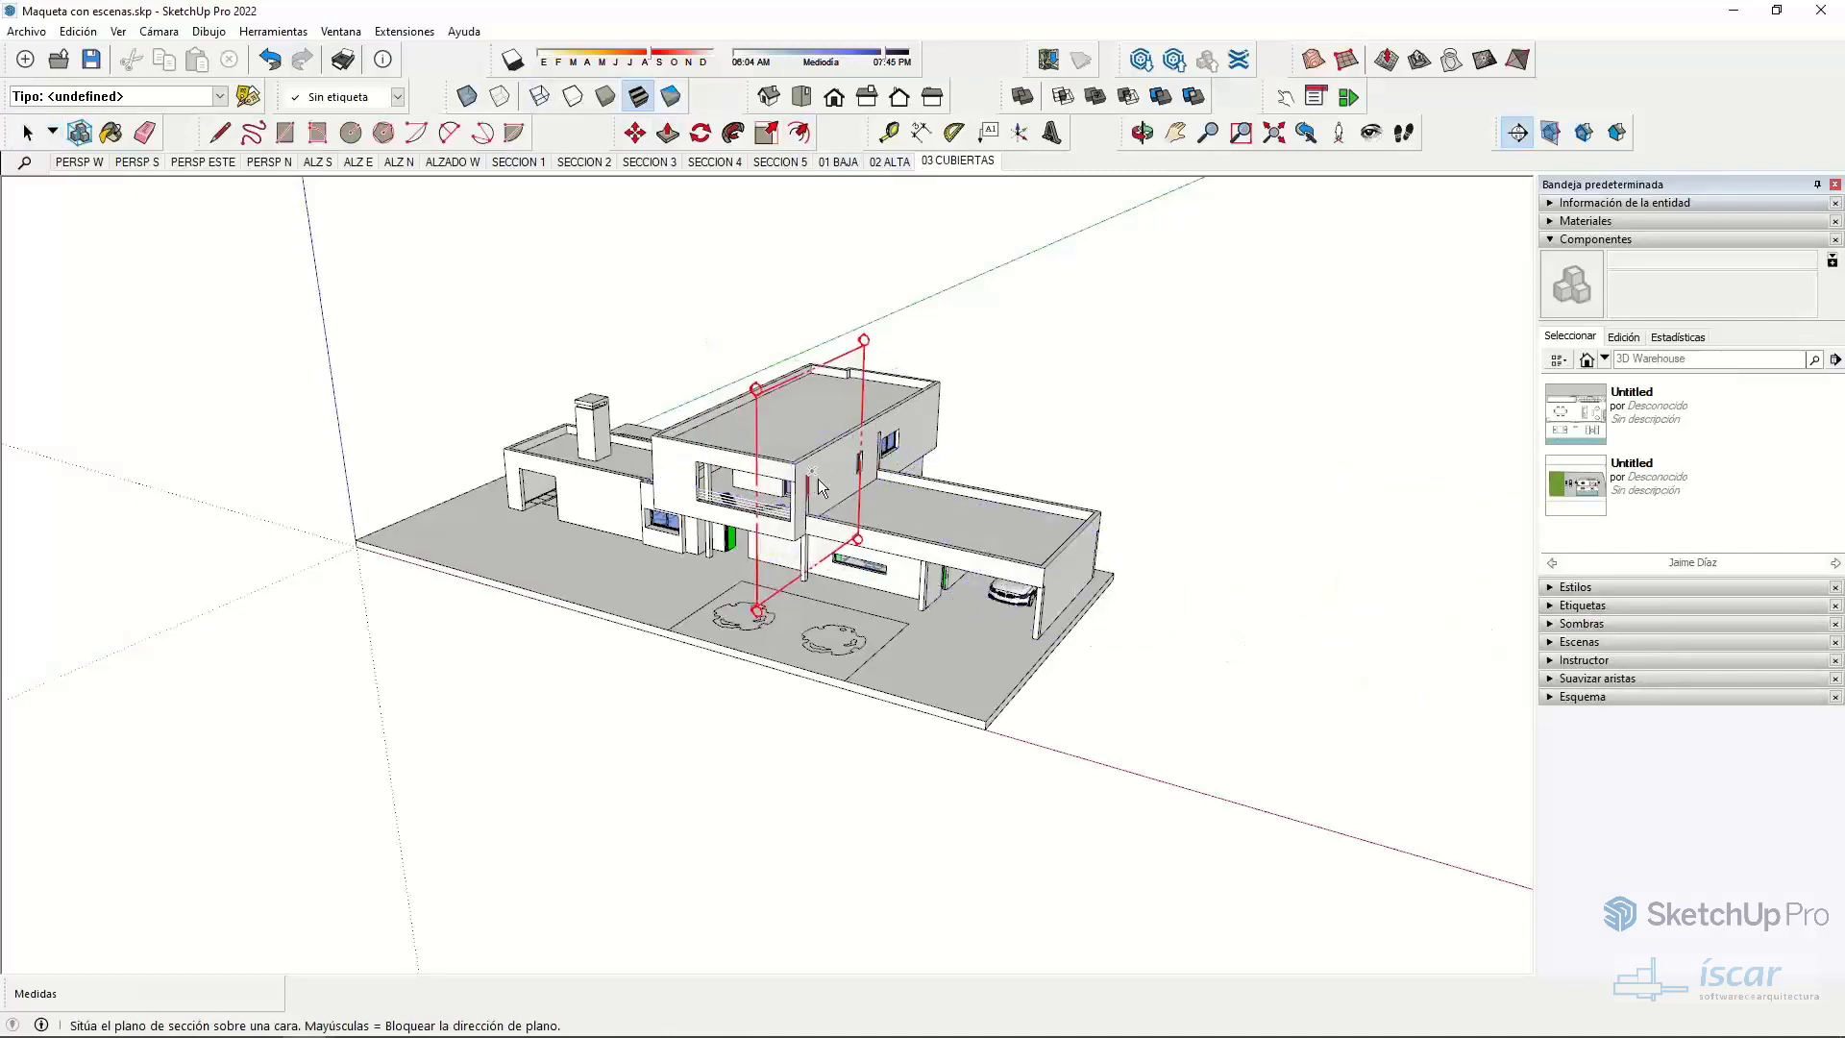
left_click(823, 527)
left_click(1001, 547)
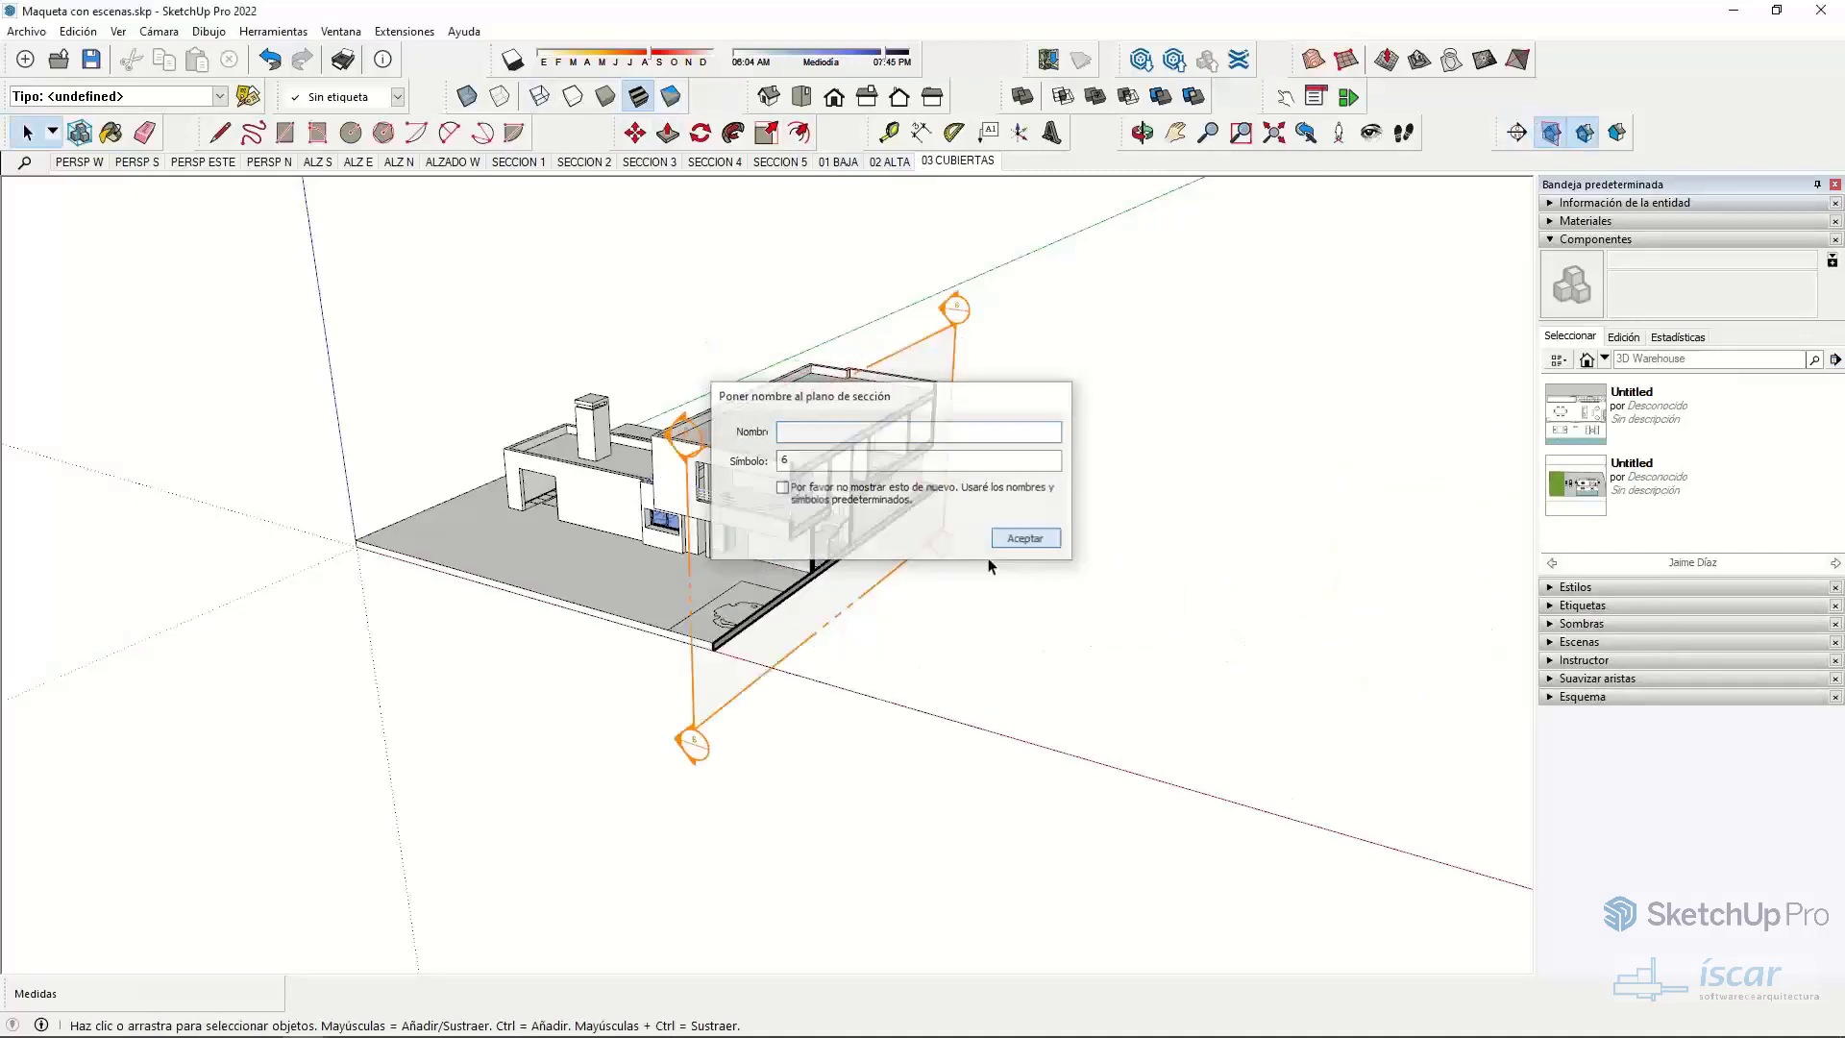
- Slide the section plane along the house to cut it at different positions, and delete the plane
key("m")
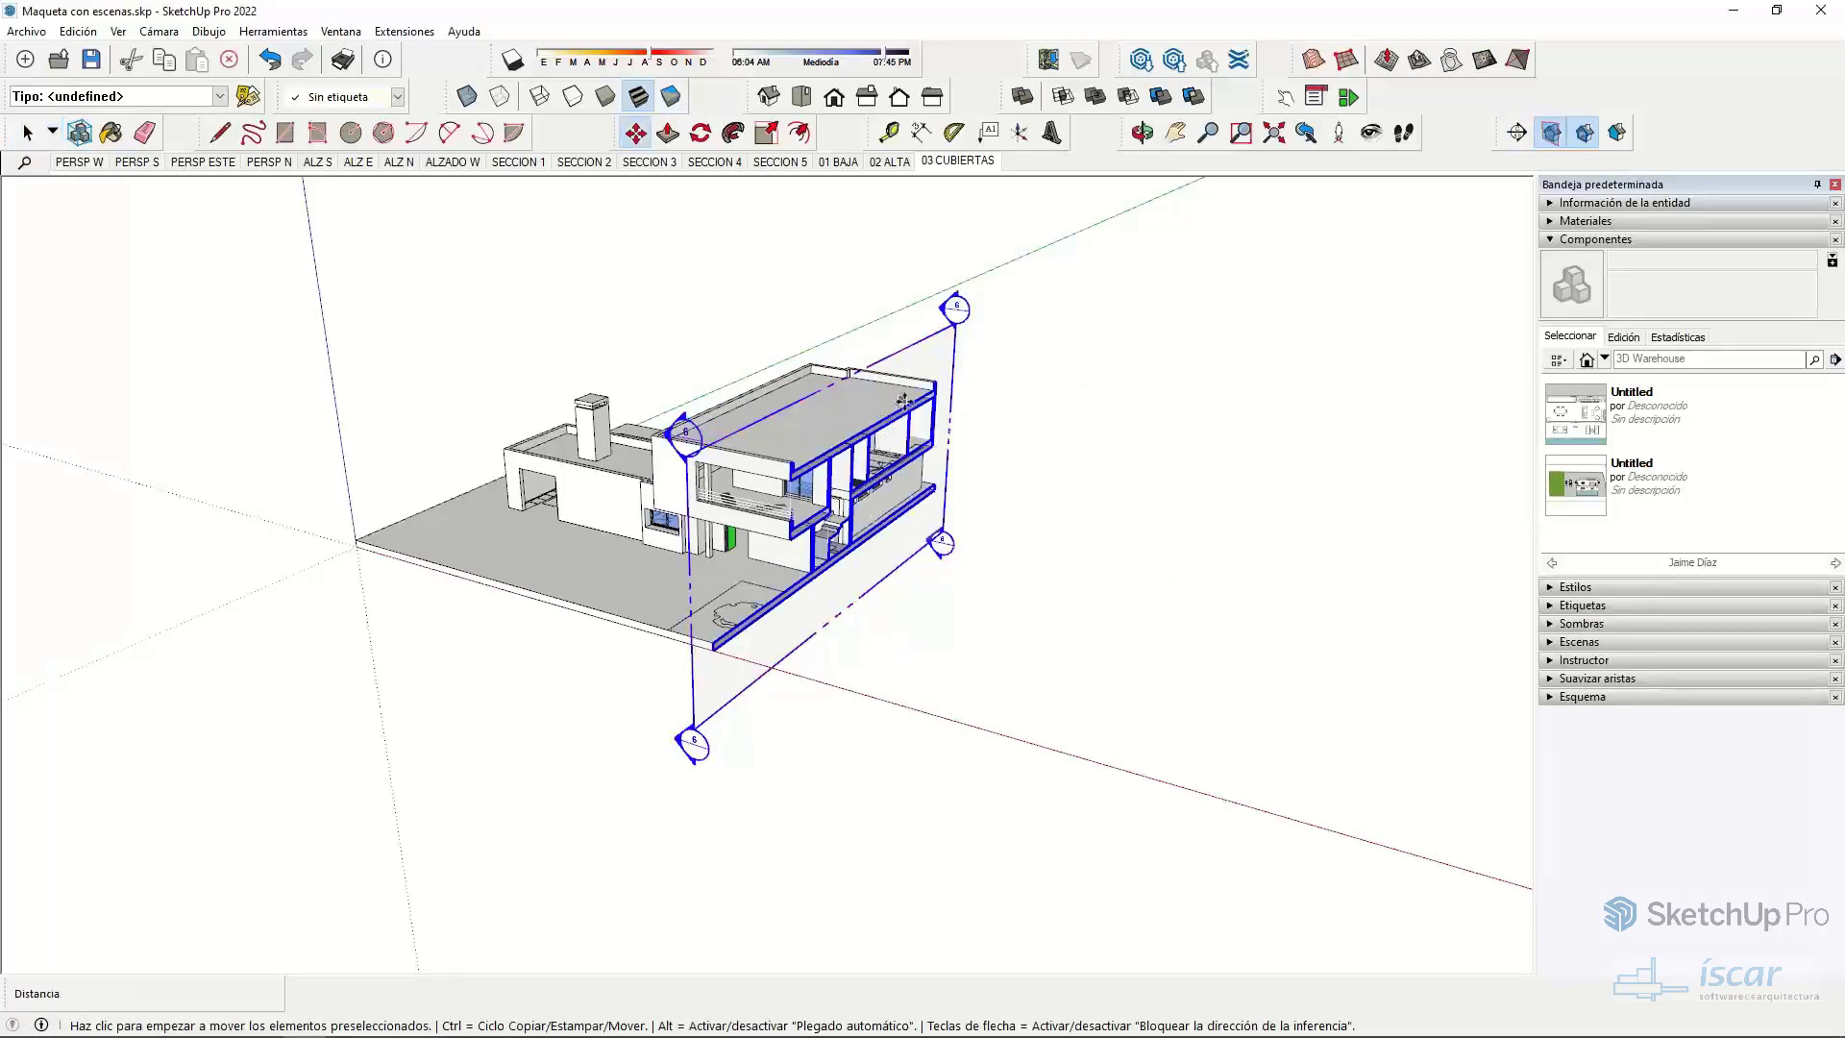
left_click(903, 409)
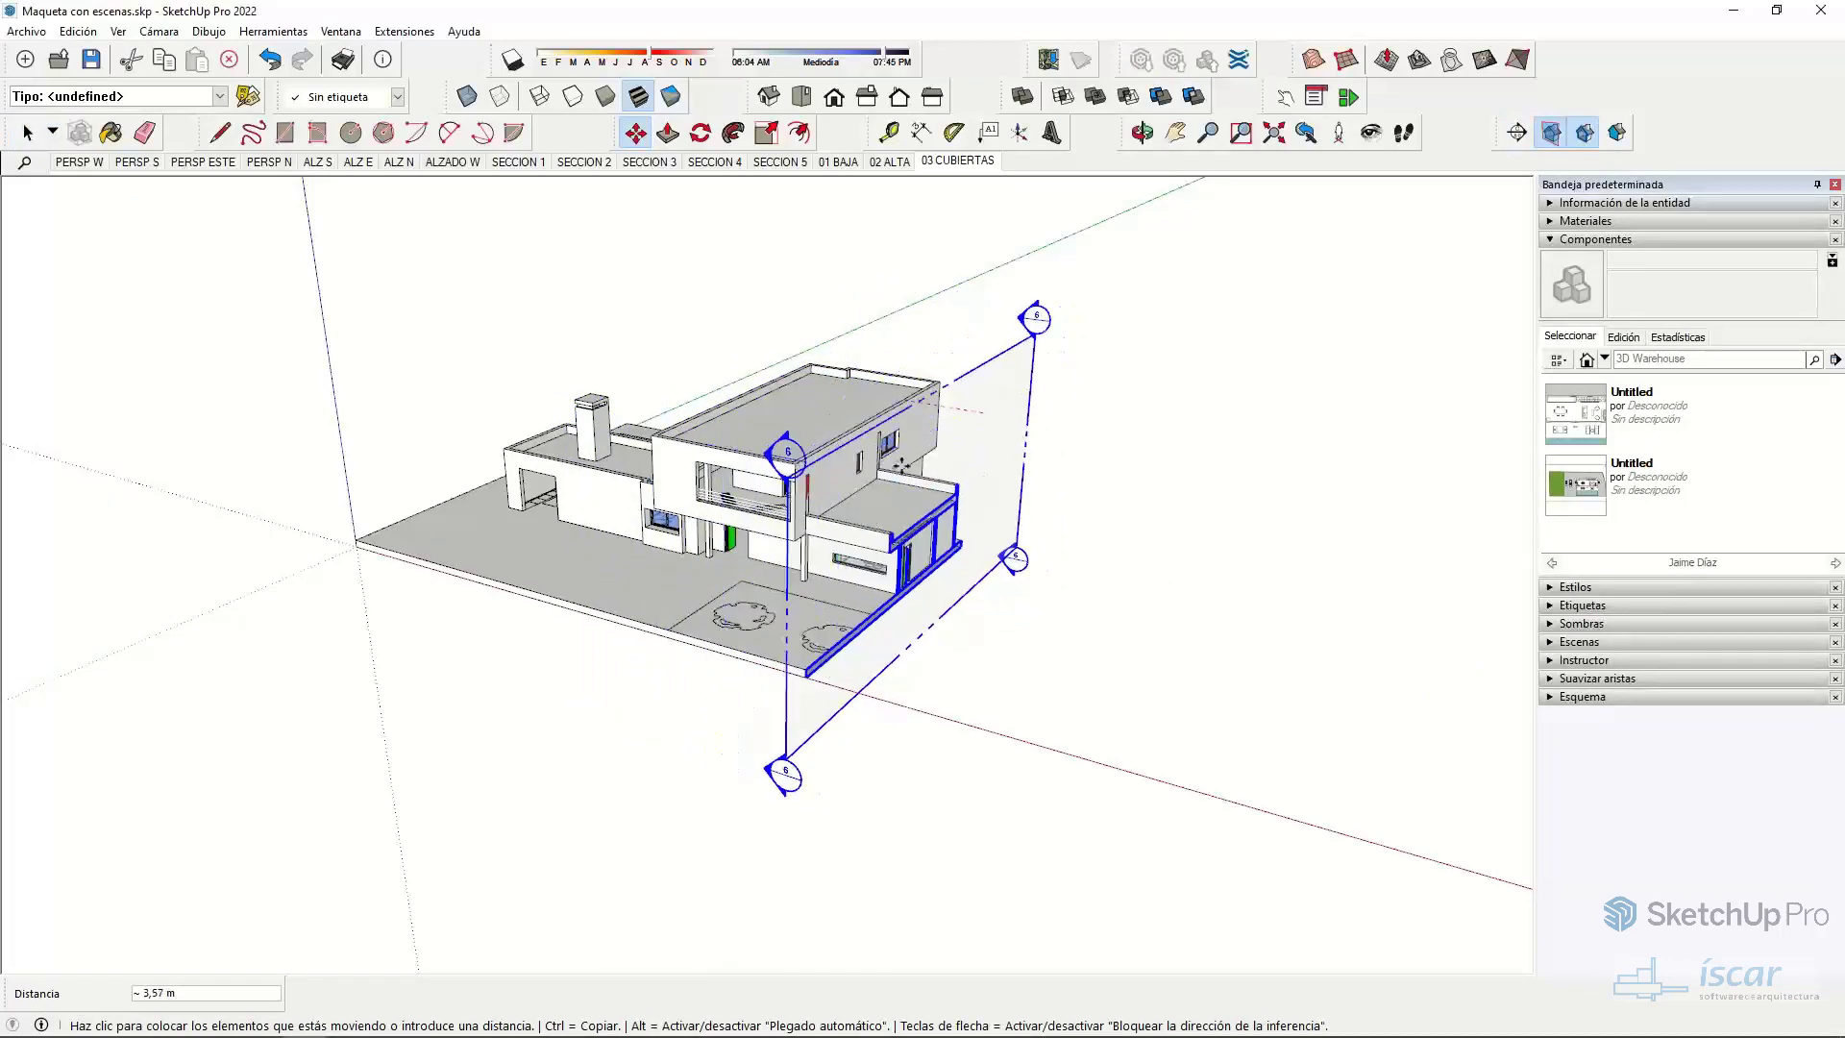
left_click(953, 769)
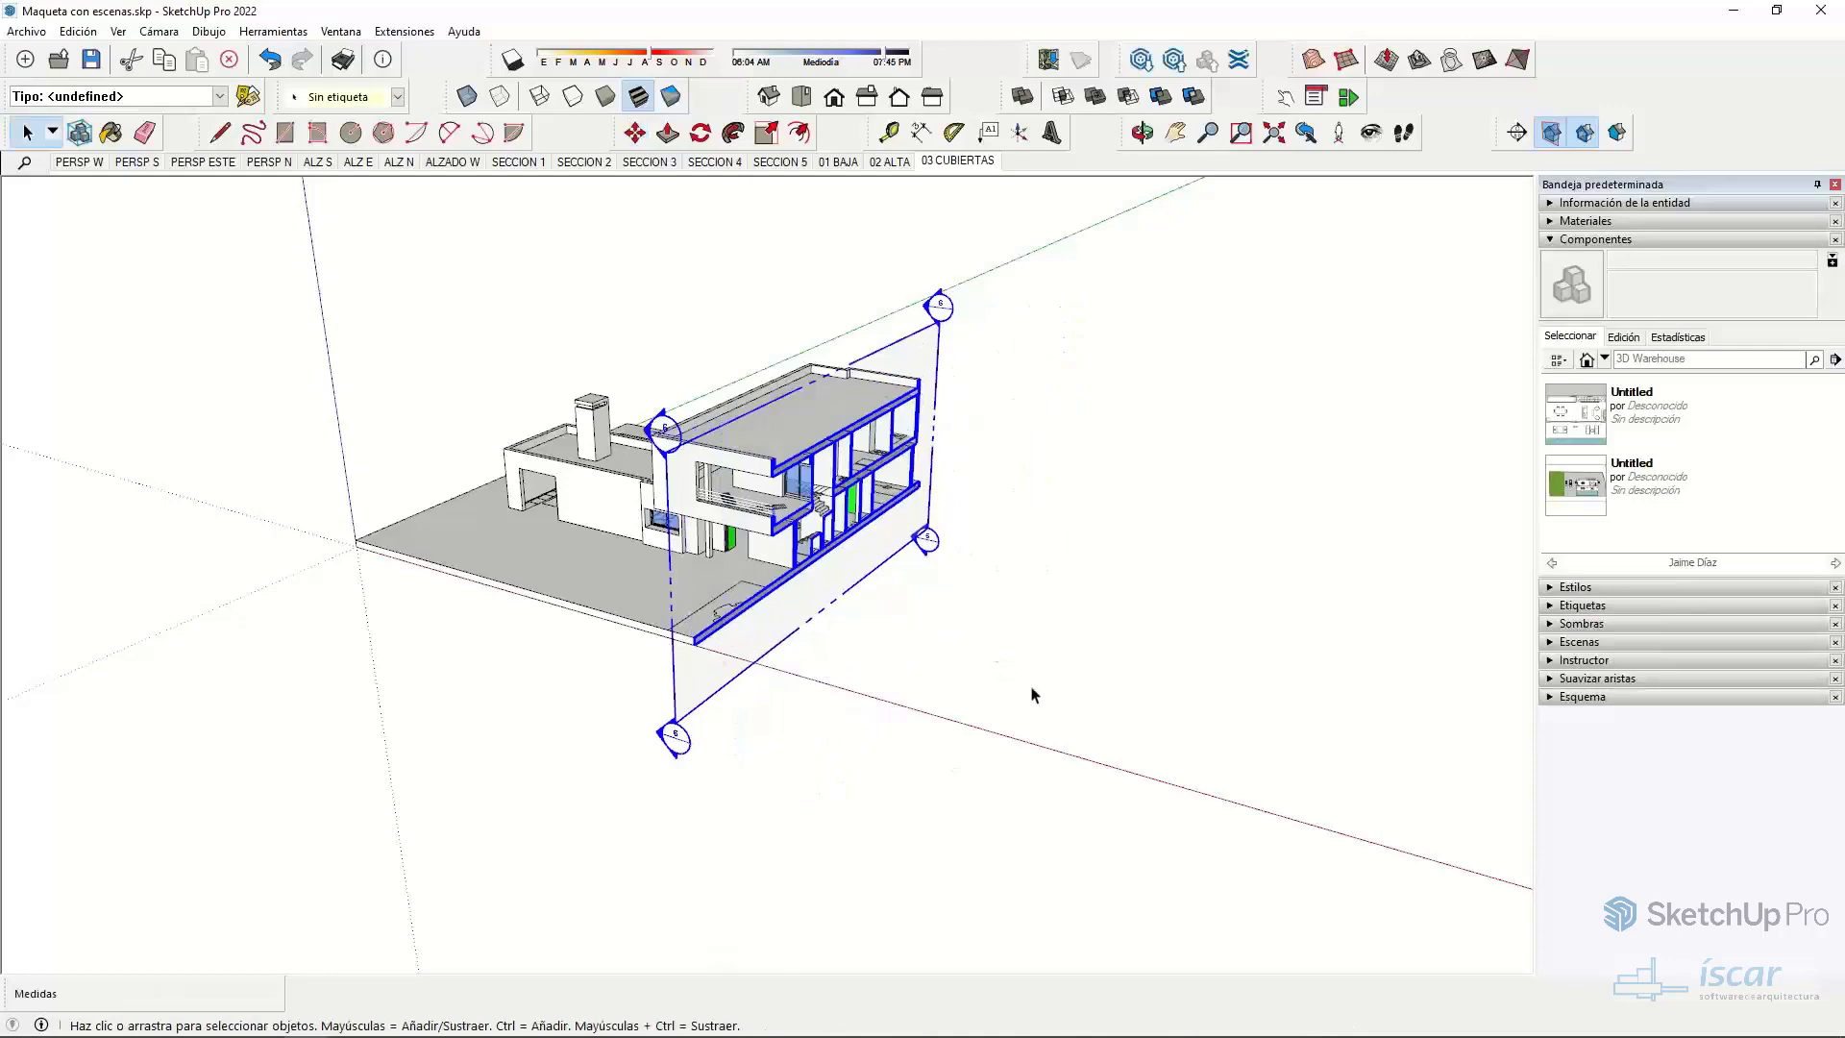
key("space")
left_click(1058, 647)
scroll(1058, 646, "up", 2)
scroll(1057, 647, "down", 2)
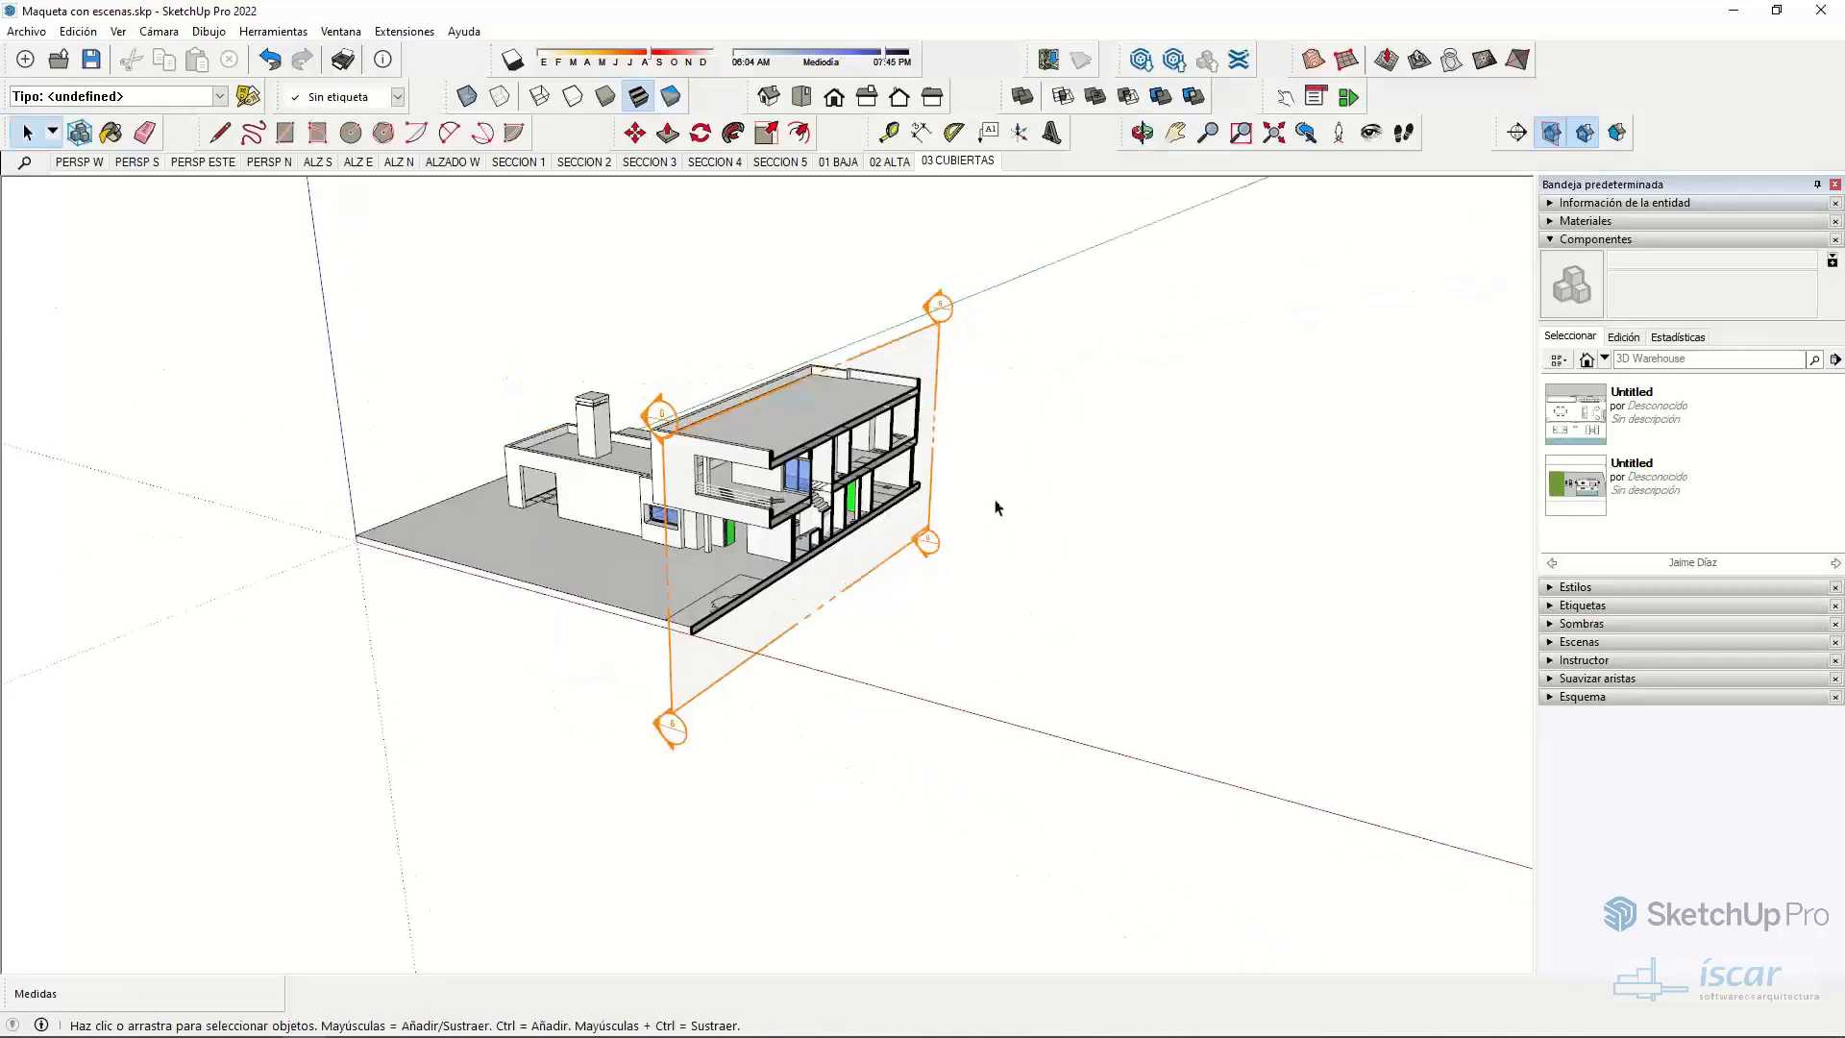
left_click(919, 368)
key("Delete")
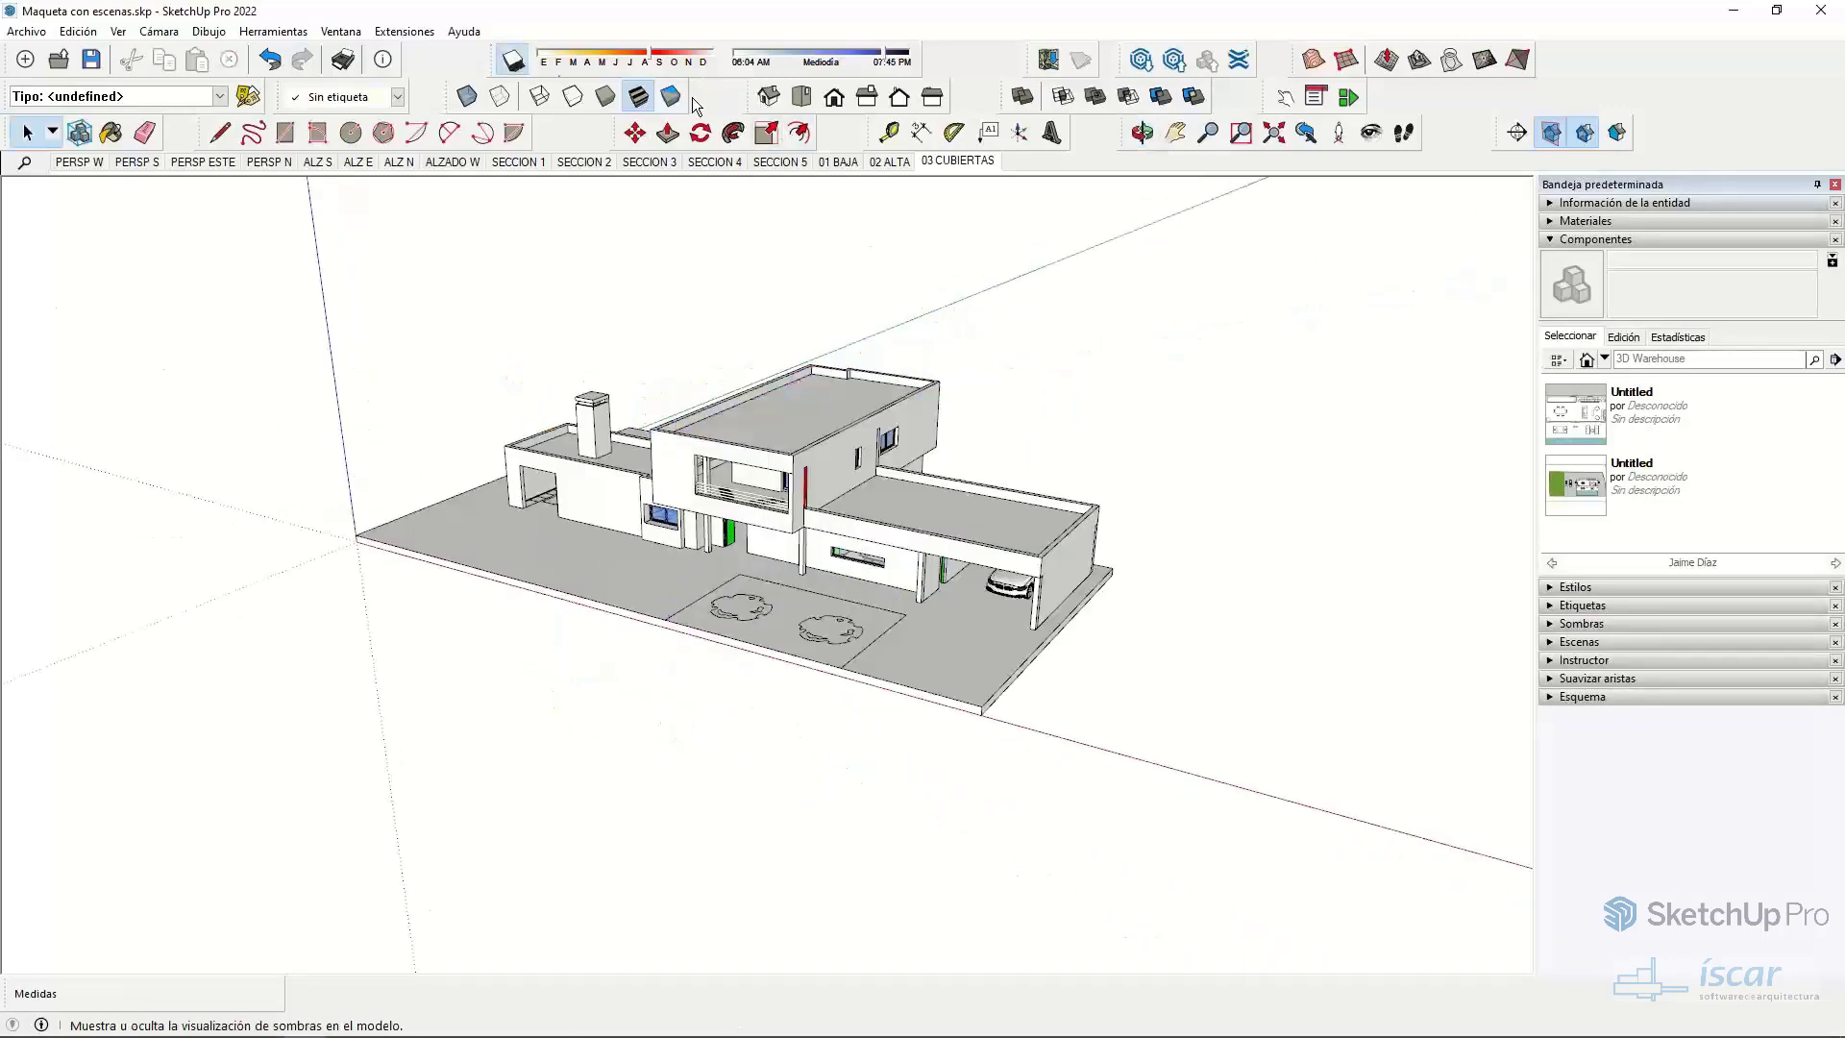
- Turn on the model's shadows and set the sun to a morning hour
left_click_drag(882, 60, 733, 65)
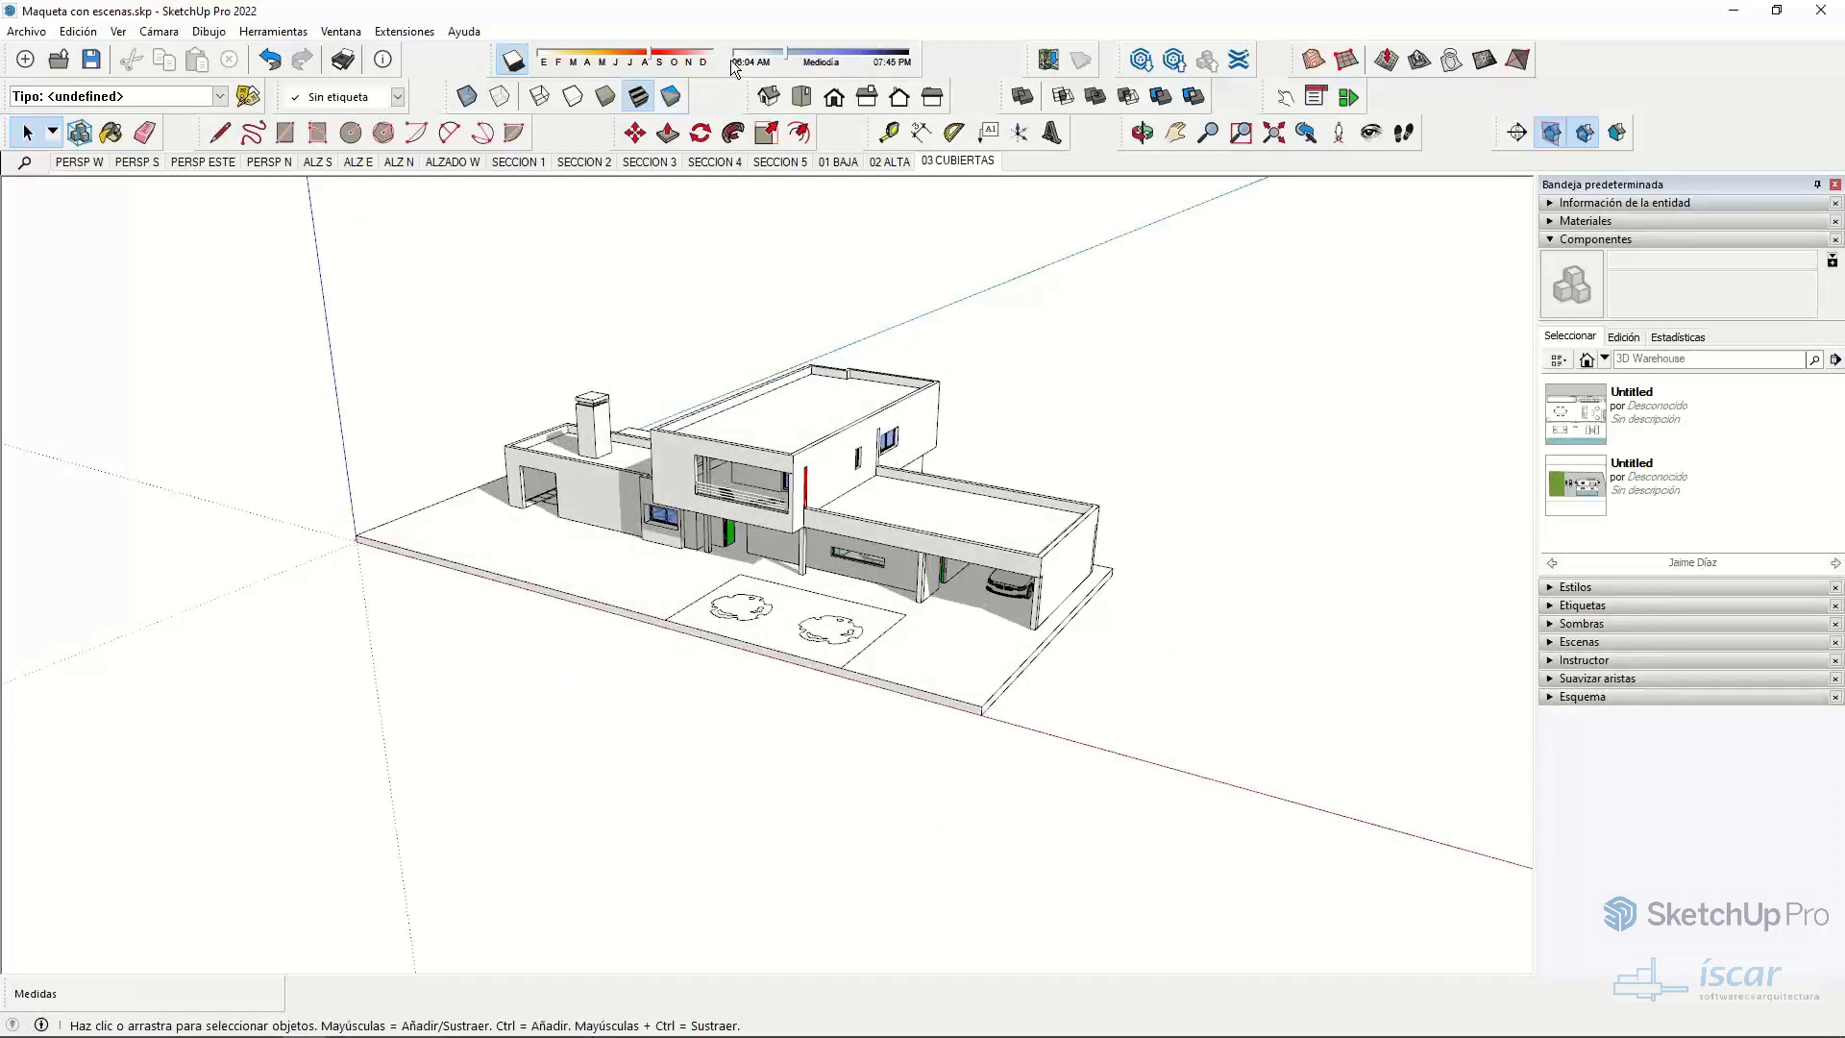
left_click_drag(787, 52, 772, 53)
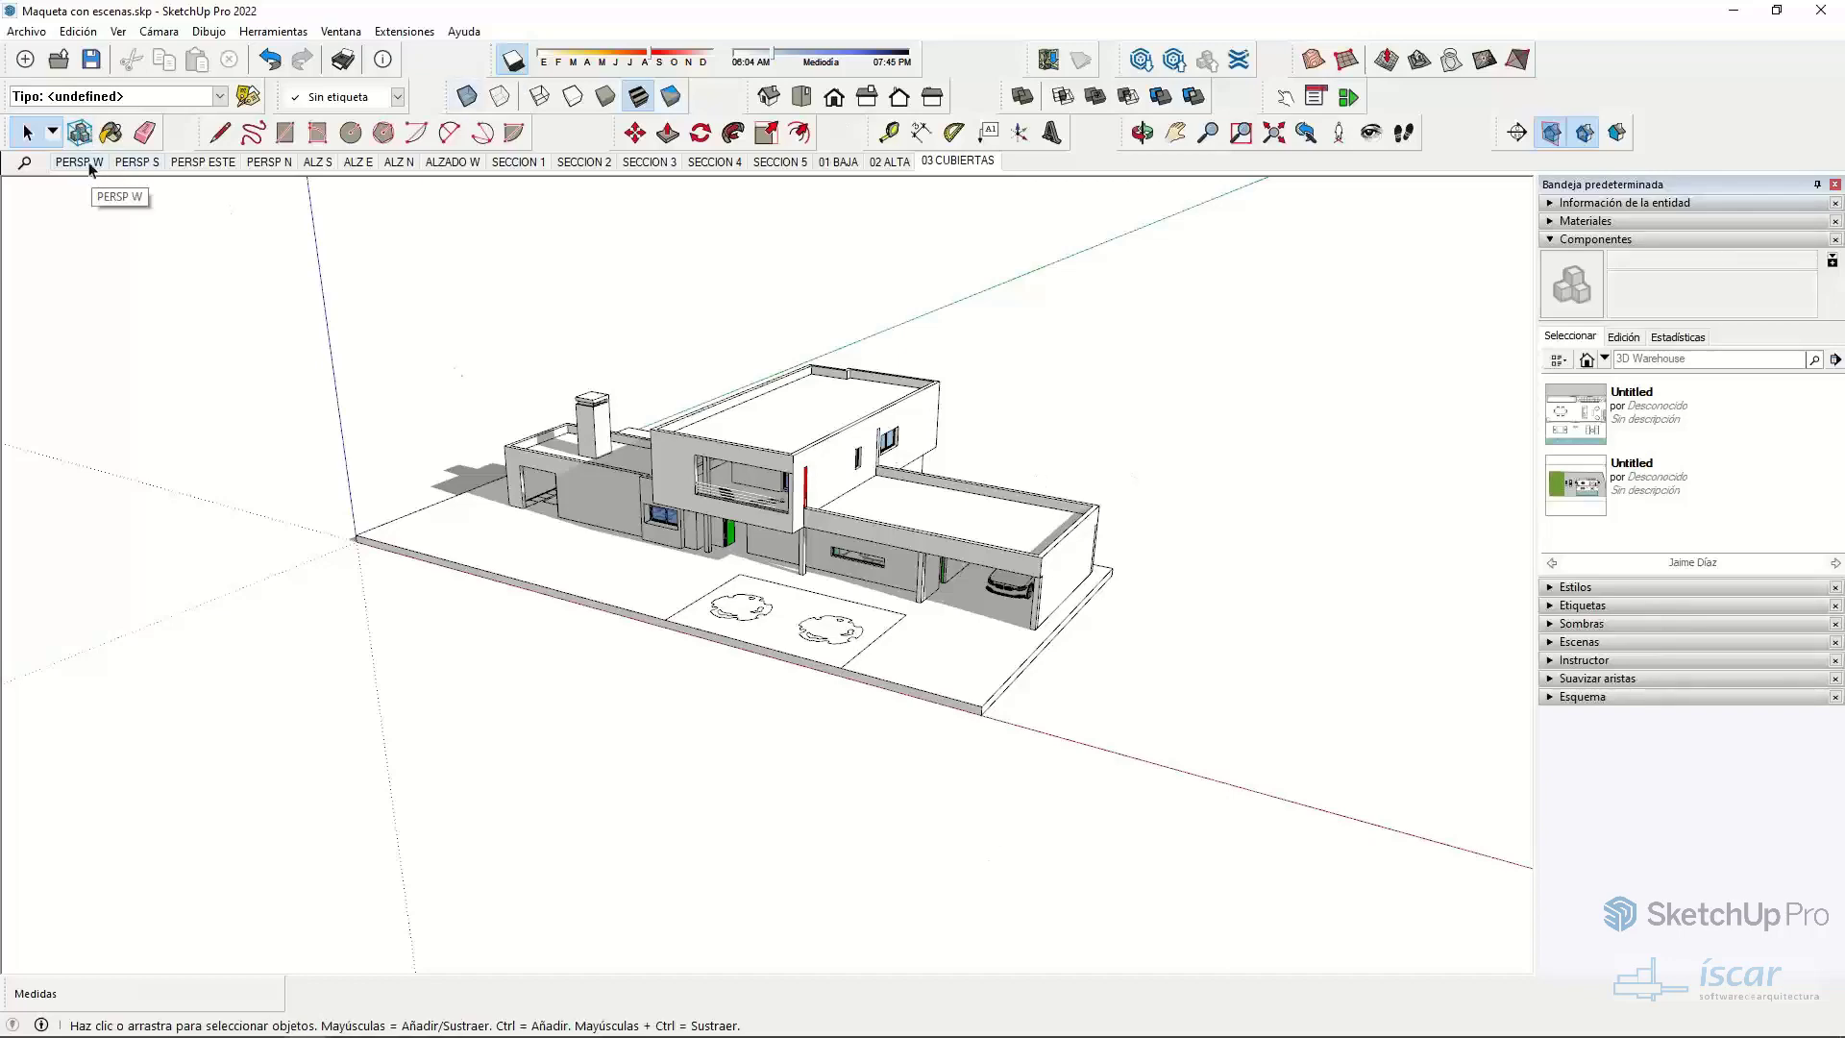
middle_click_drag(877, 610, 1153, 538)
scroll(802, 528, "up", 3)
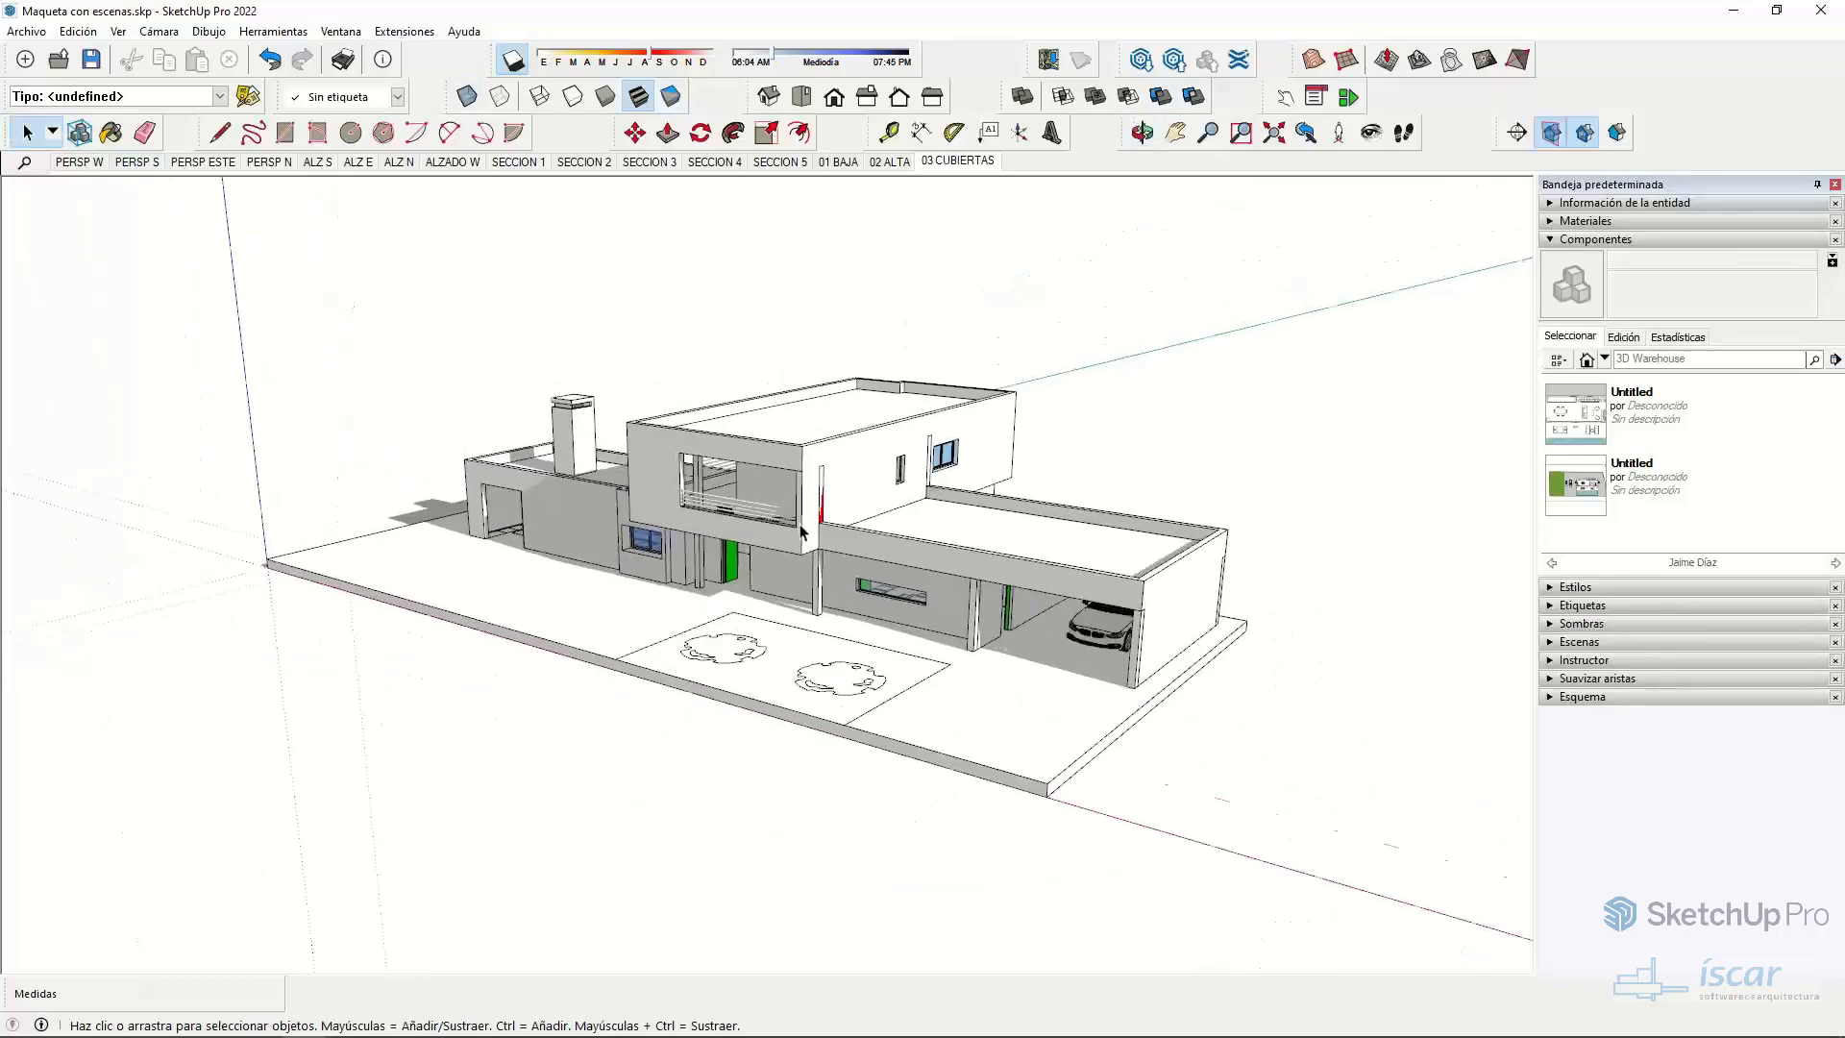
- Set up the house's front view in parallel projection and save it as a new scene
left_click(834, 96)
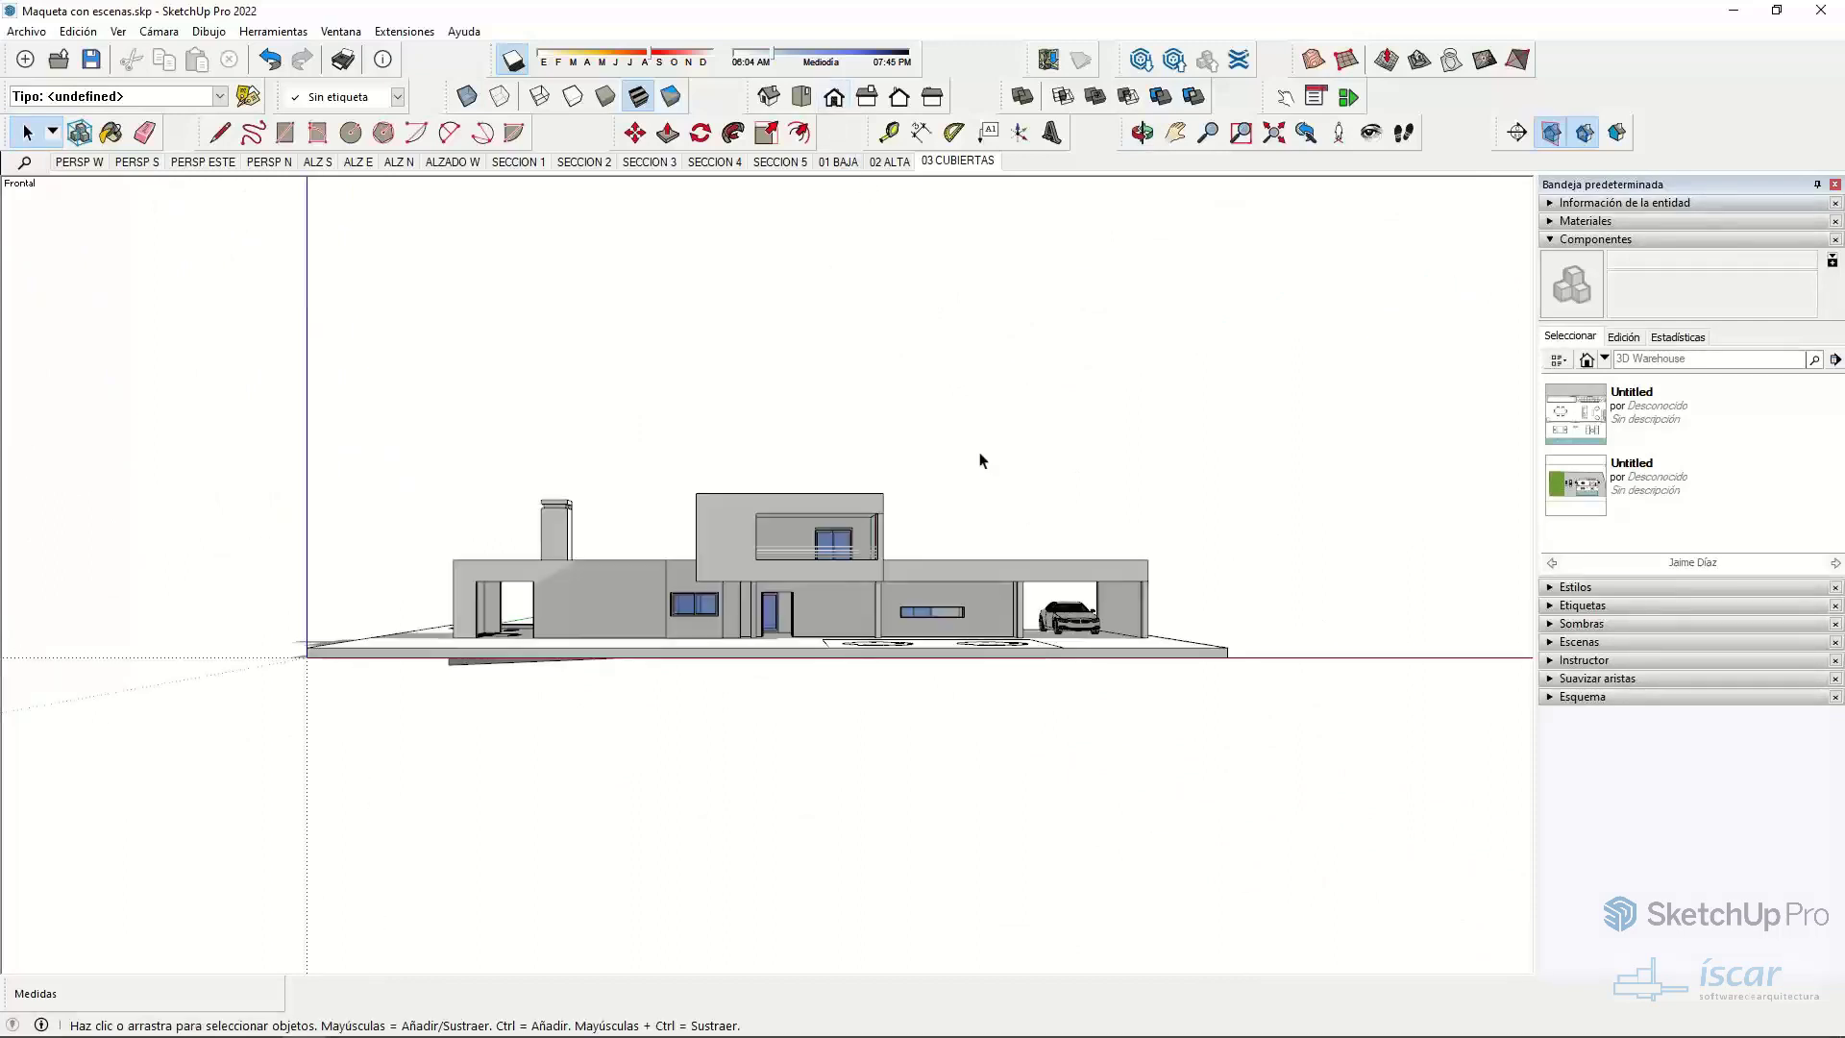
left_click(158, 30)
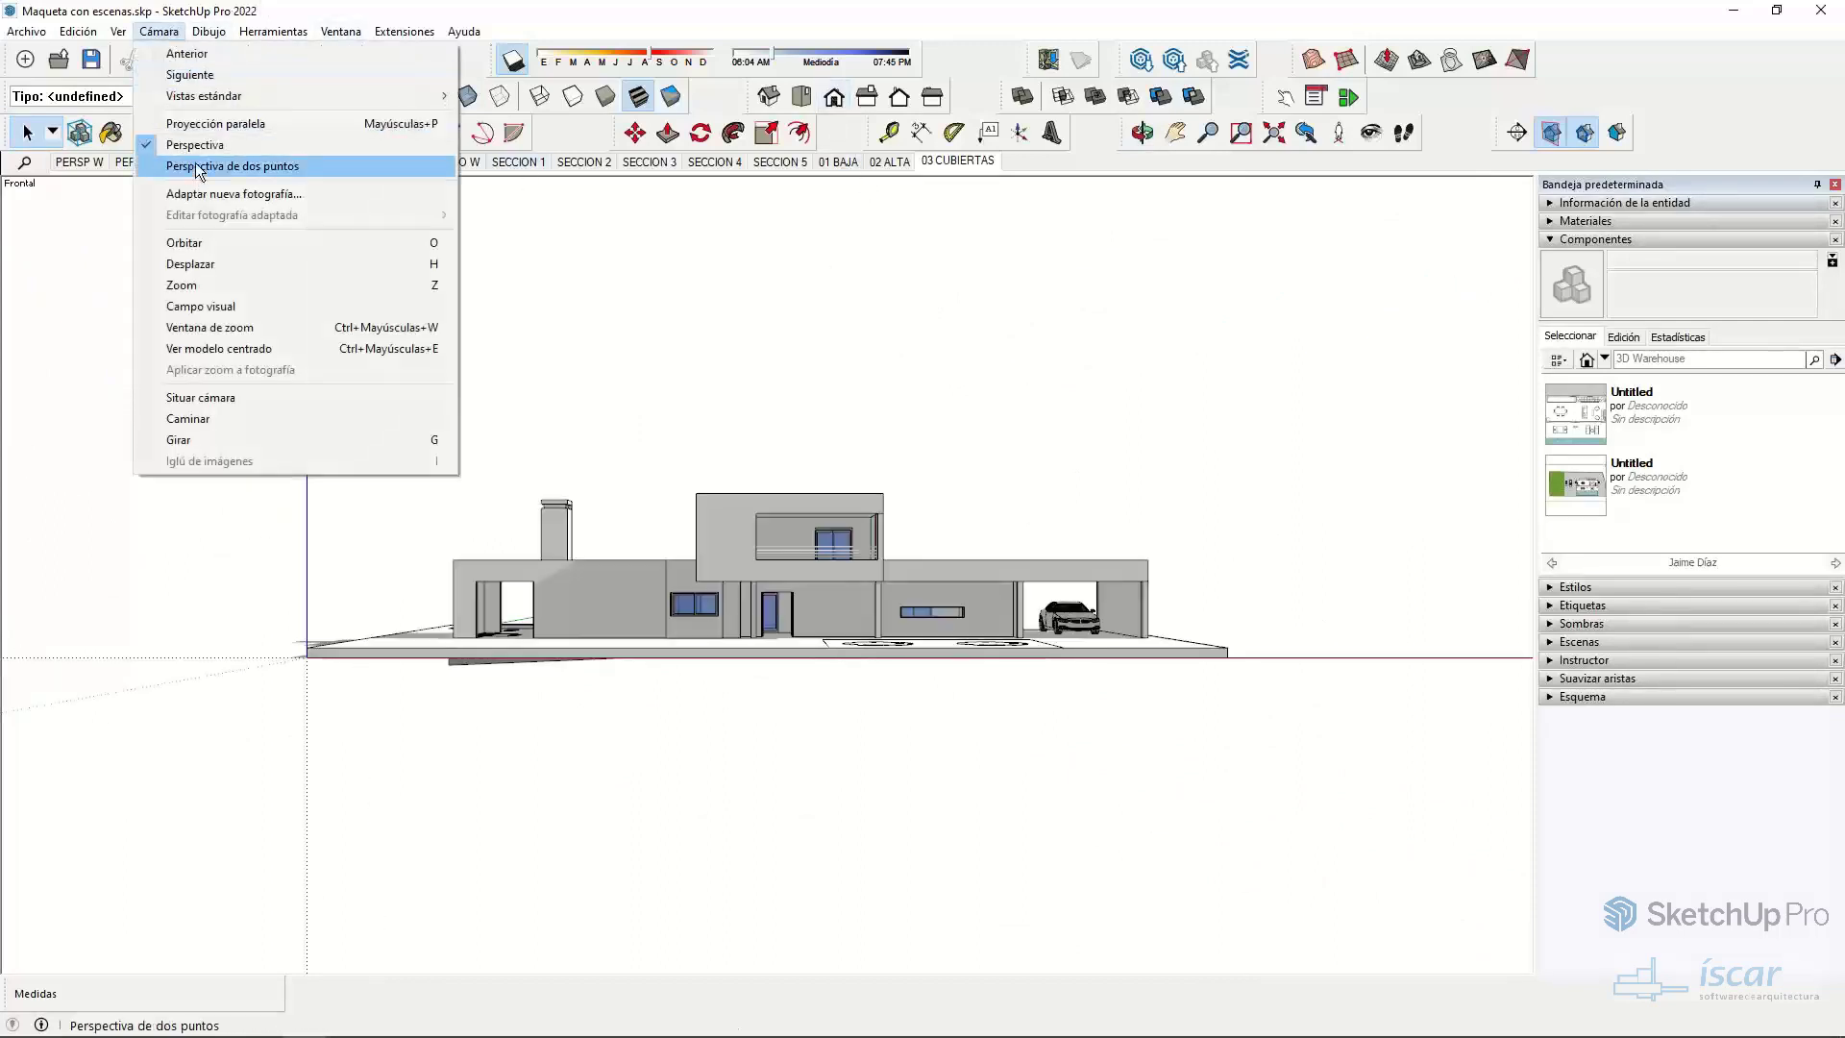
left_click(195, 149)
left_click(1568, 238)
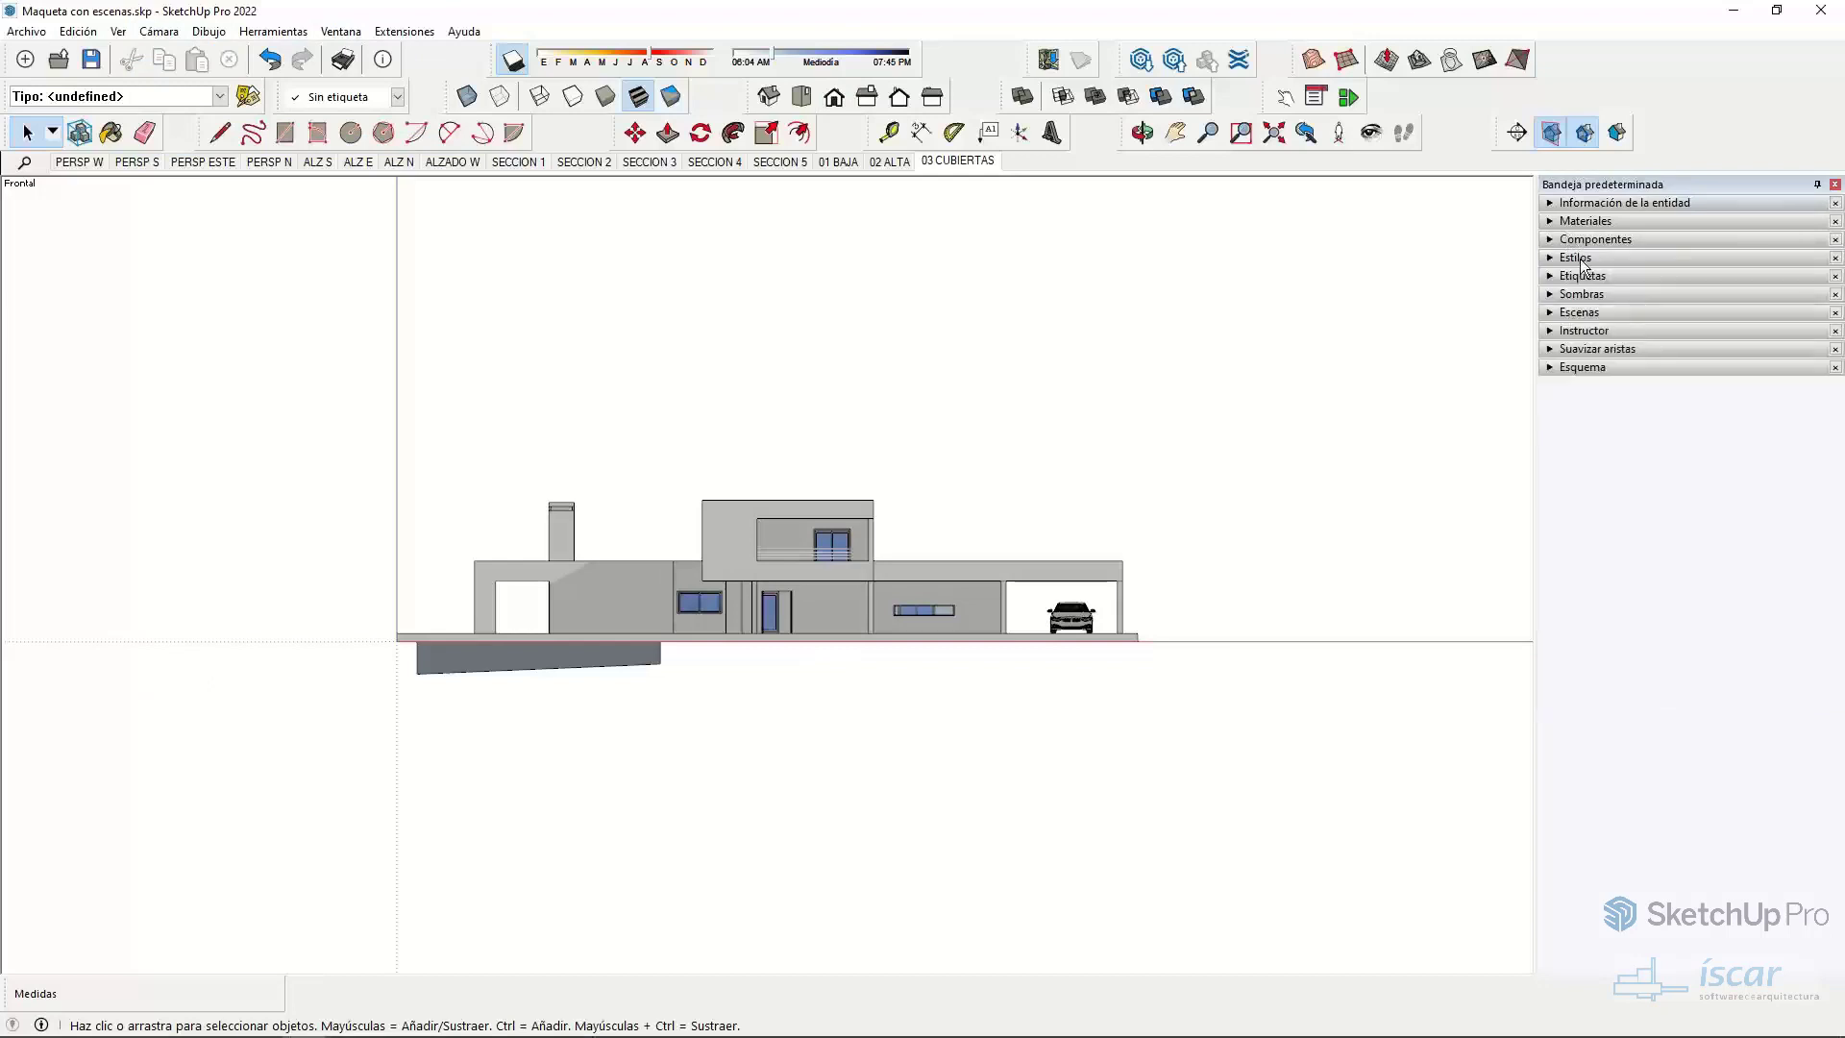
left_click(1579, 312)
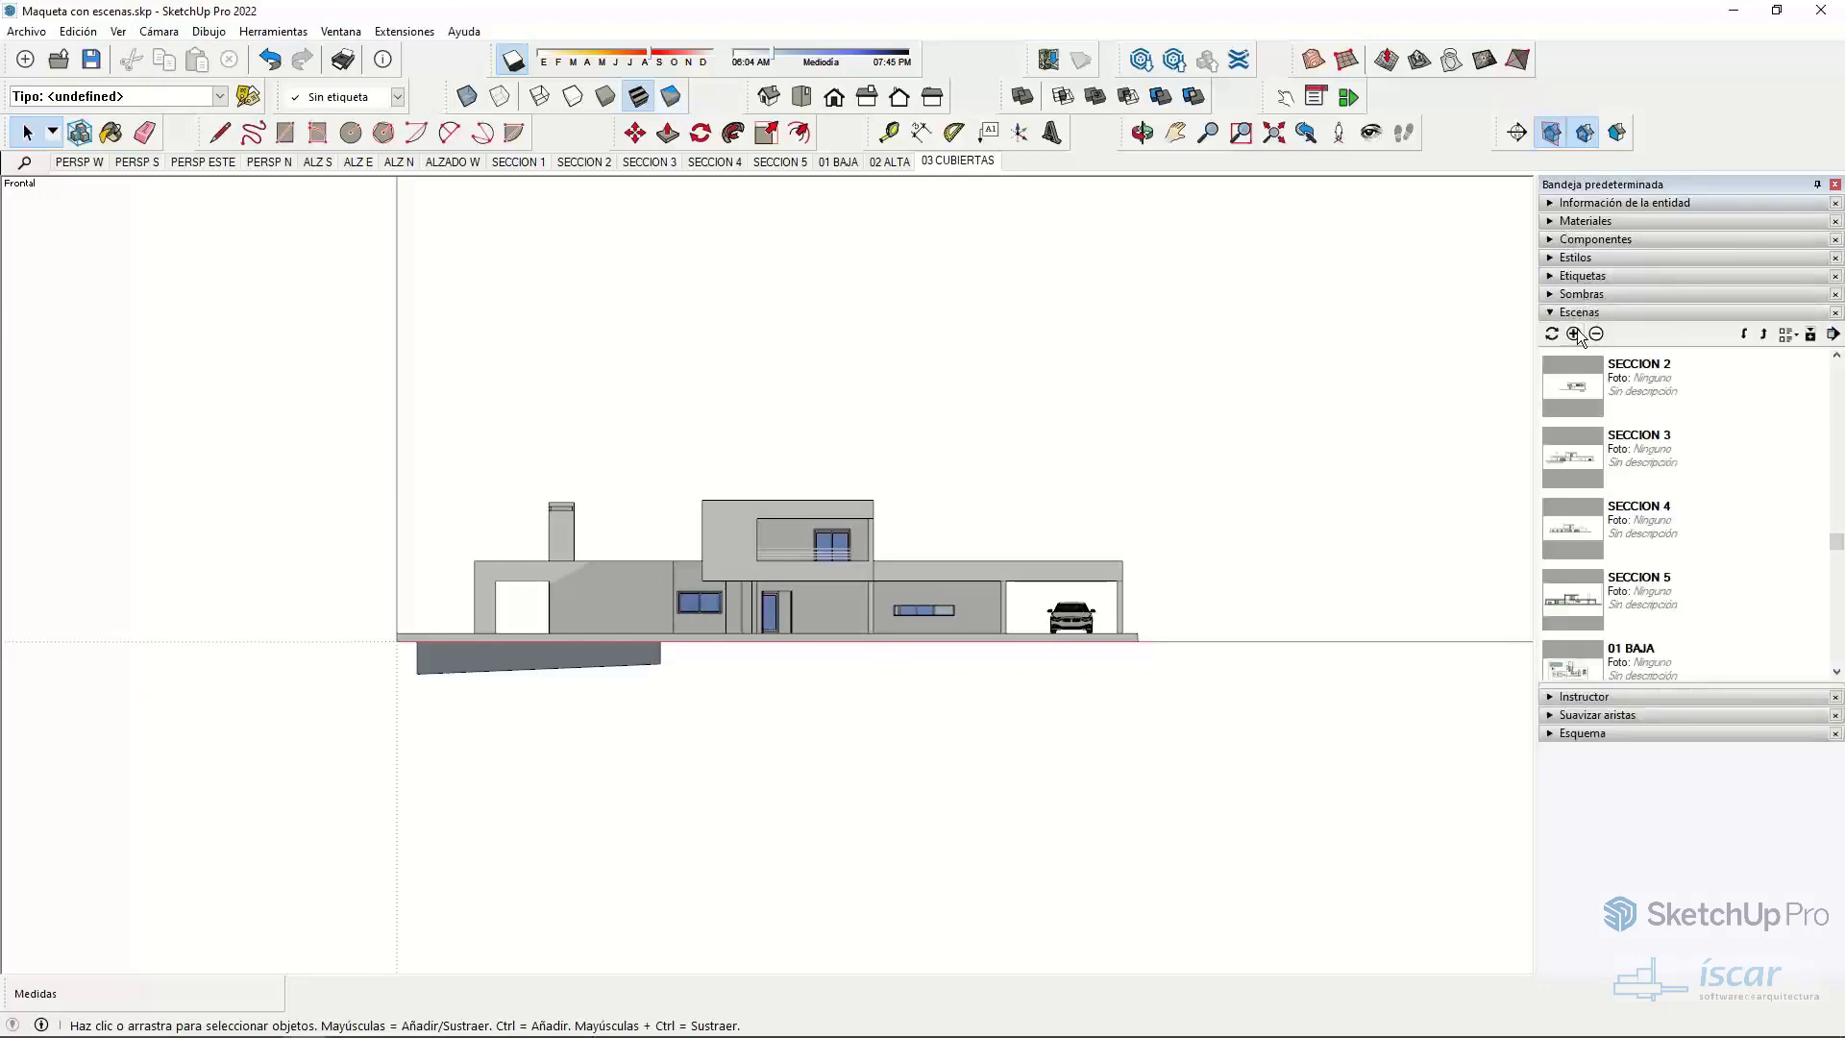
left_click(1574, 333)
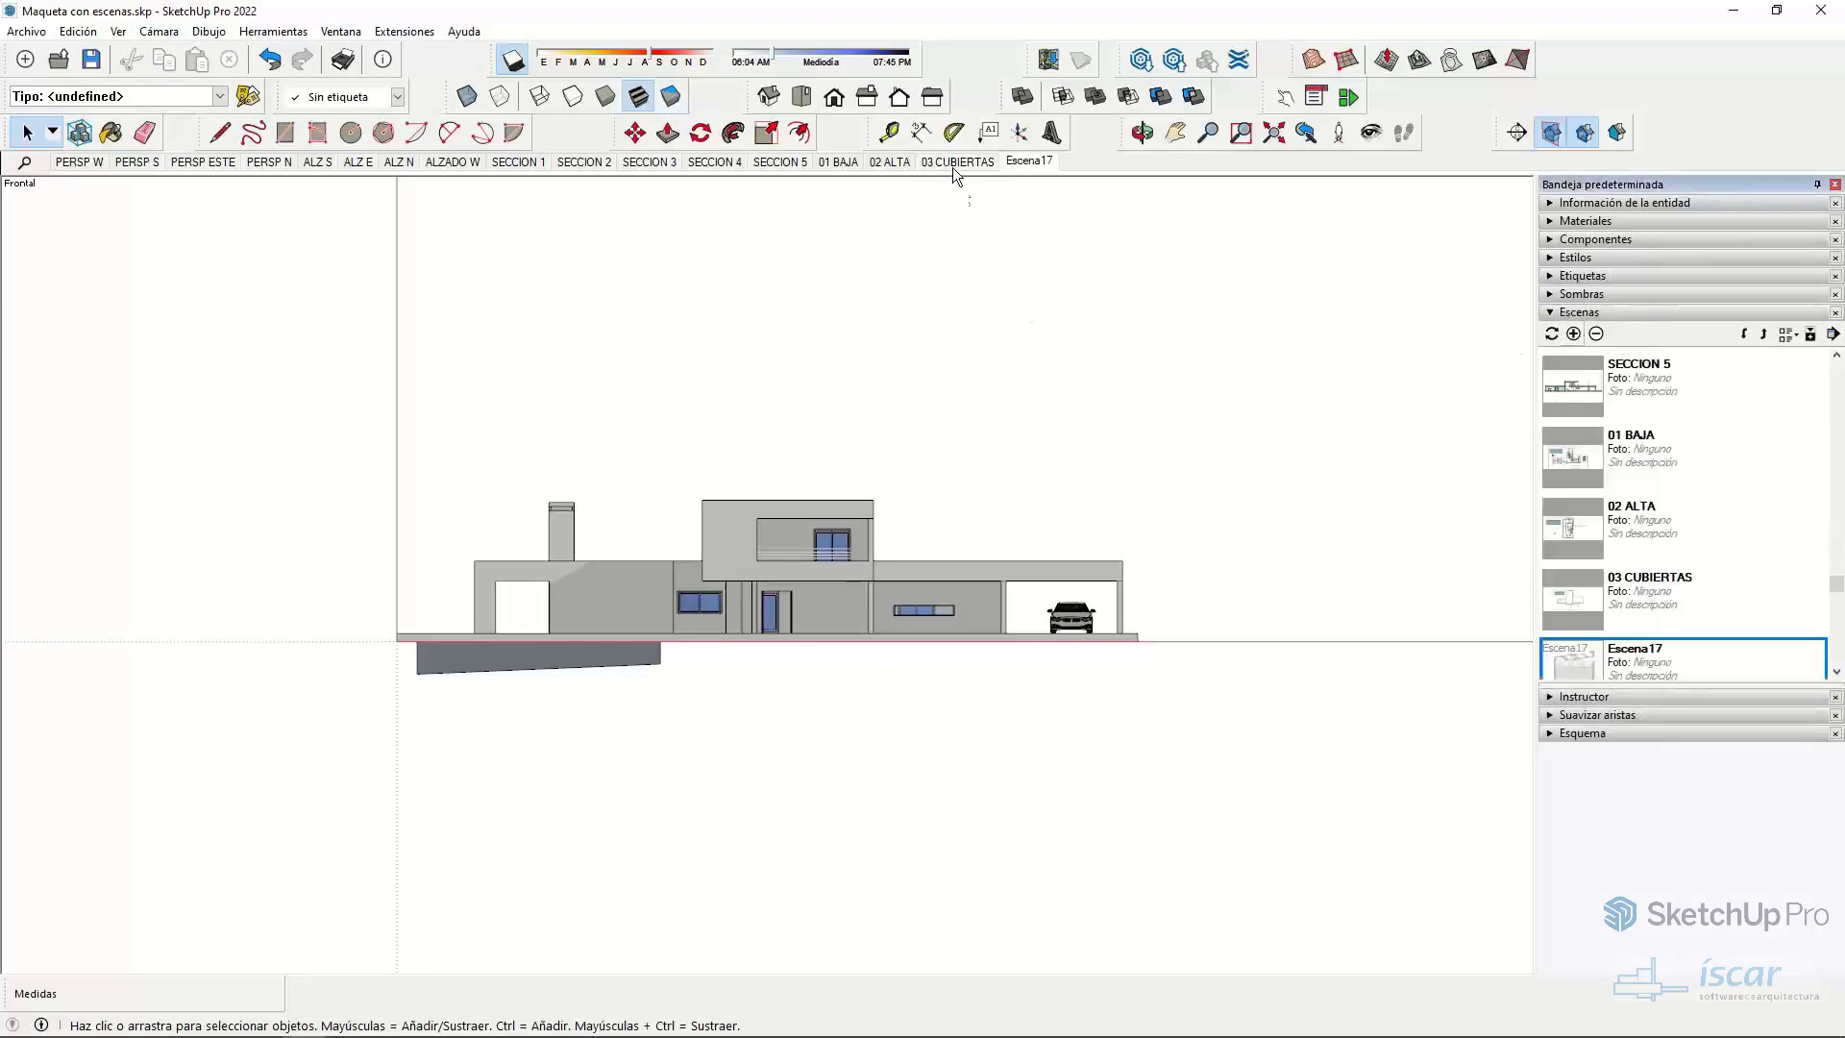
- Orbit to a perspective of the house and recall the newly saved front elevation scene
middle_click_drag(844, 423, 1153, 465)
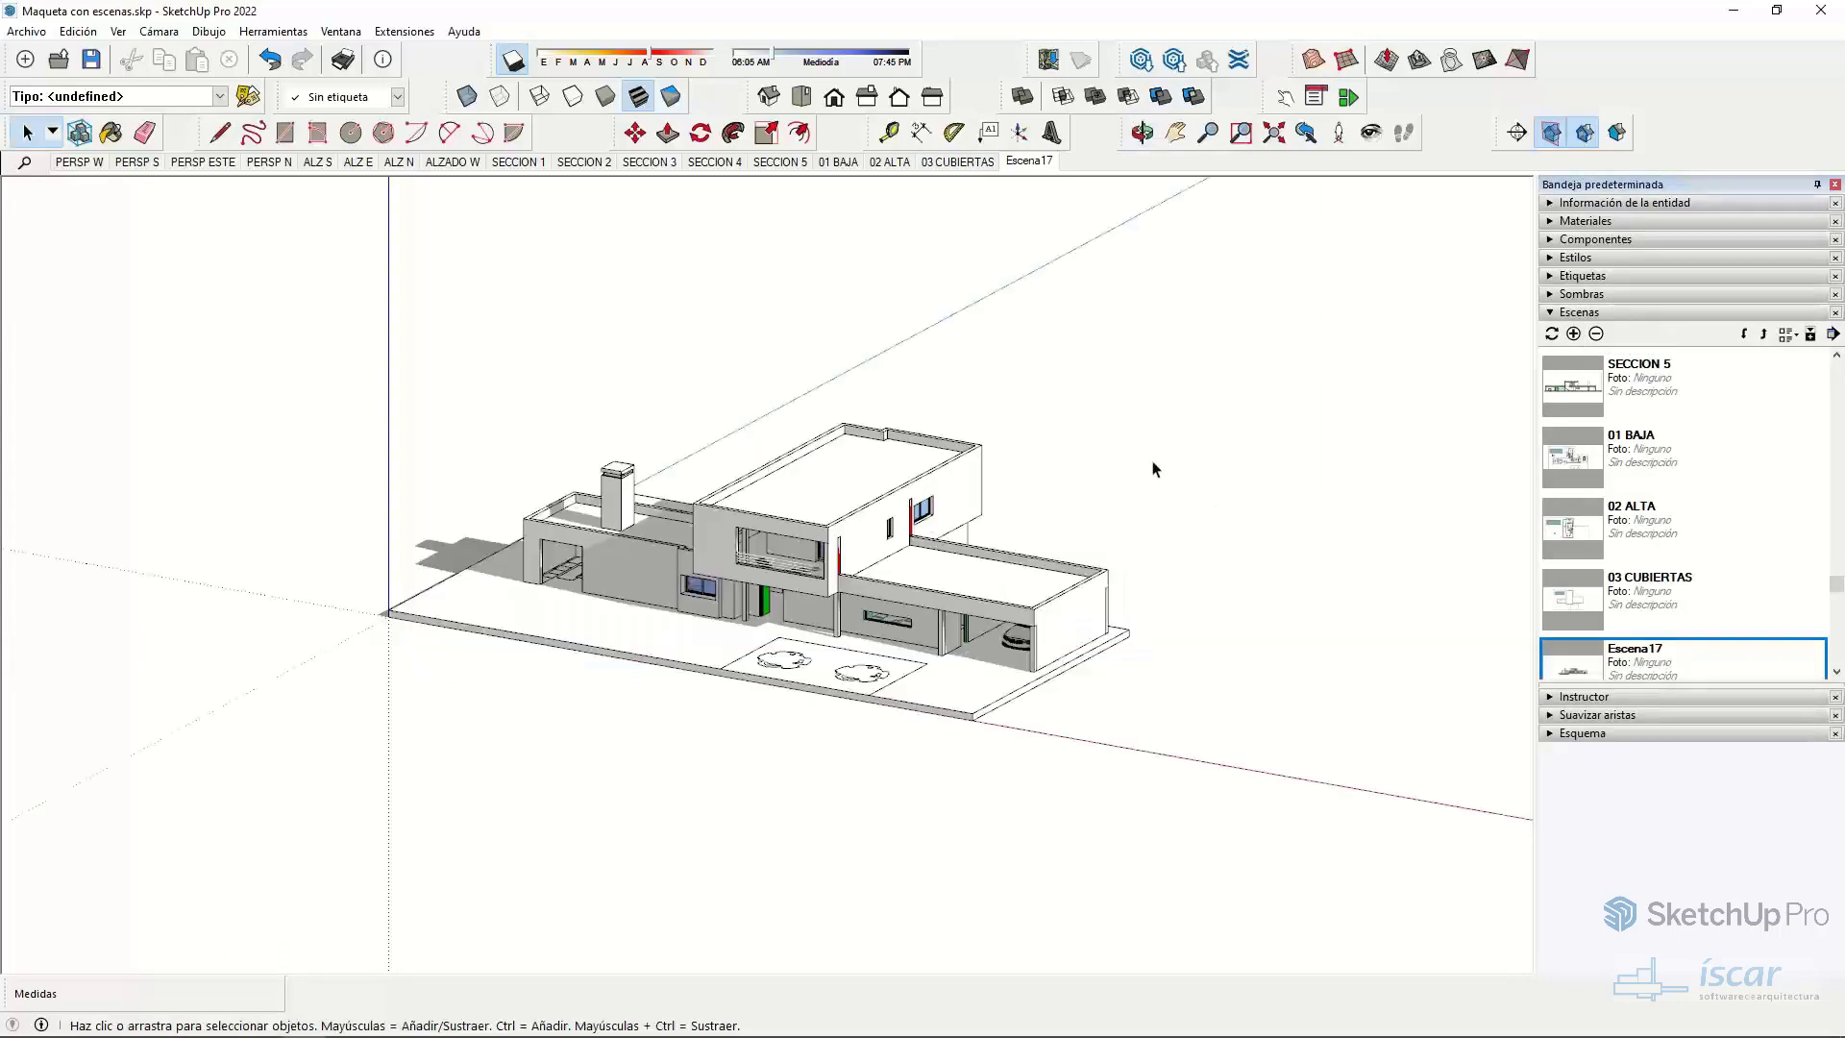
left_click(1031, 166)
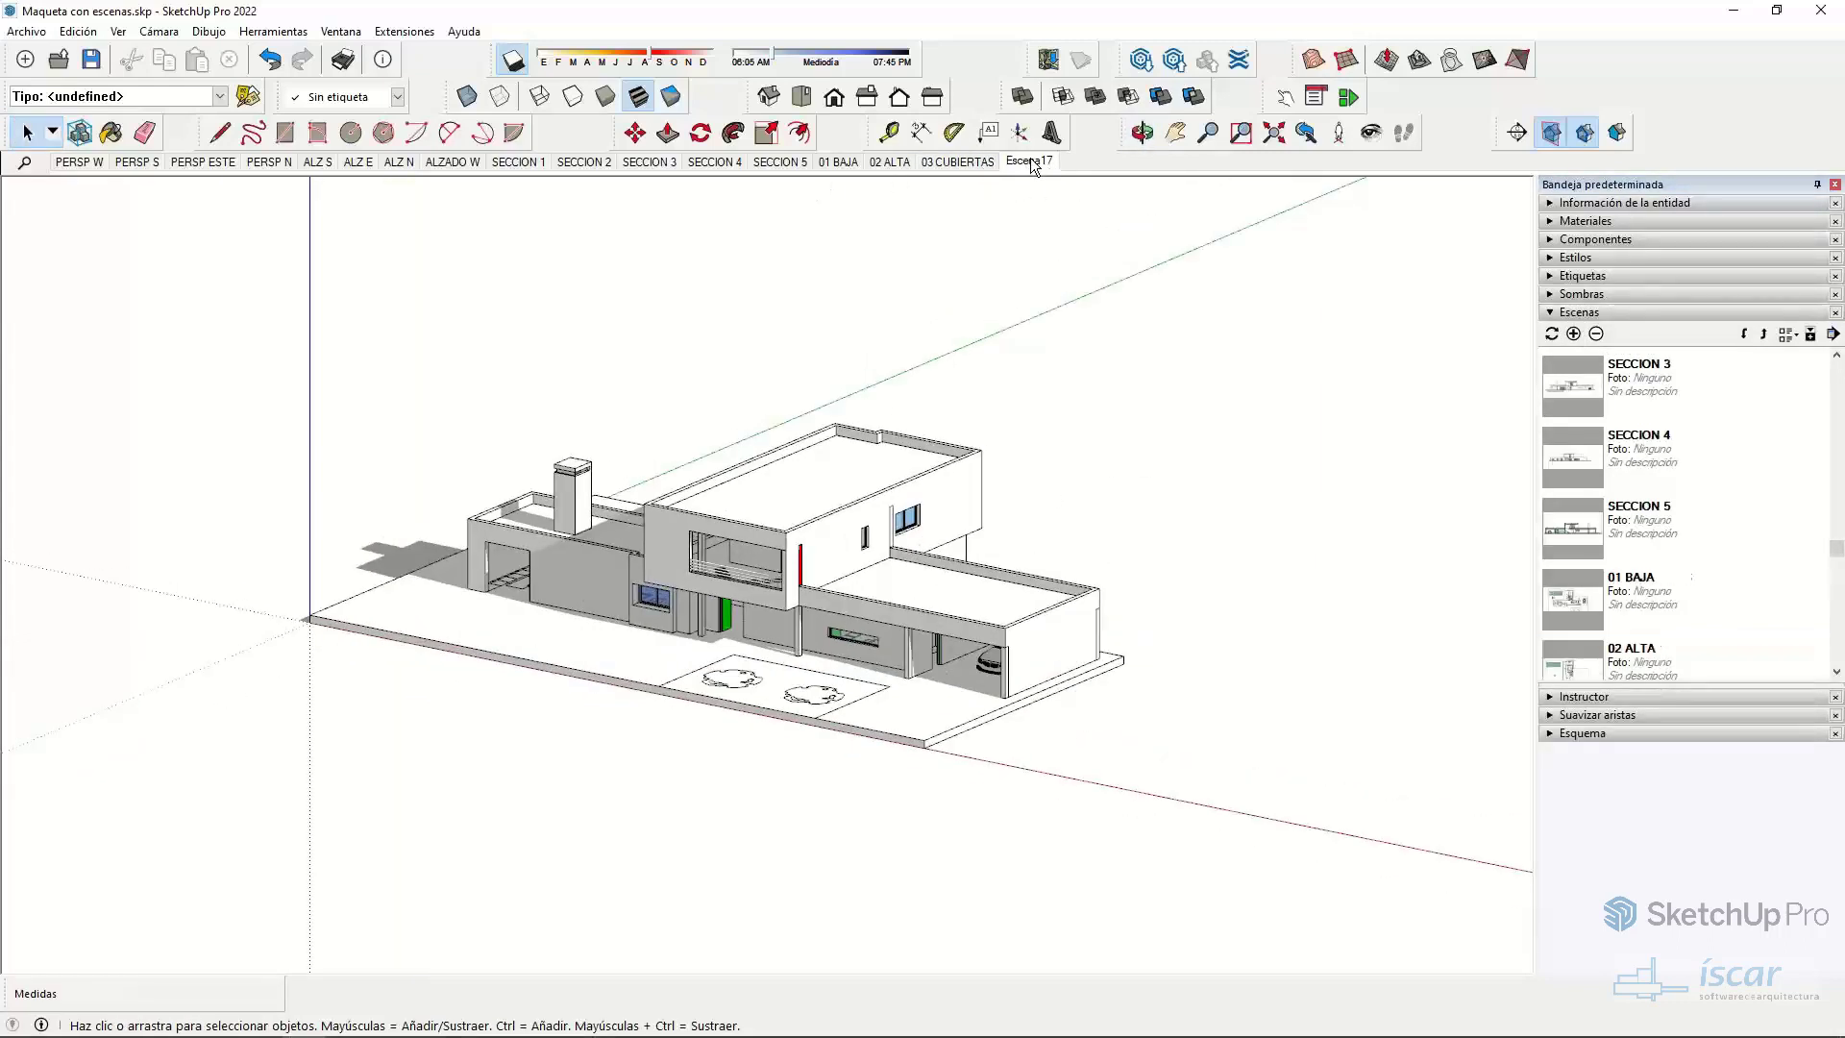
left_click(1031, 164)
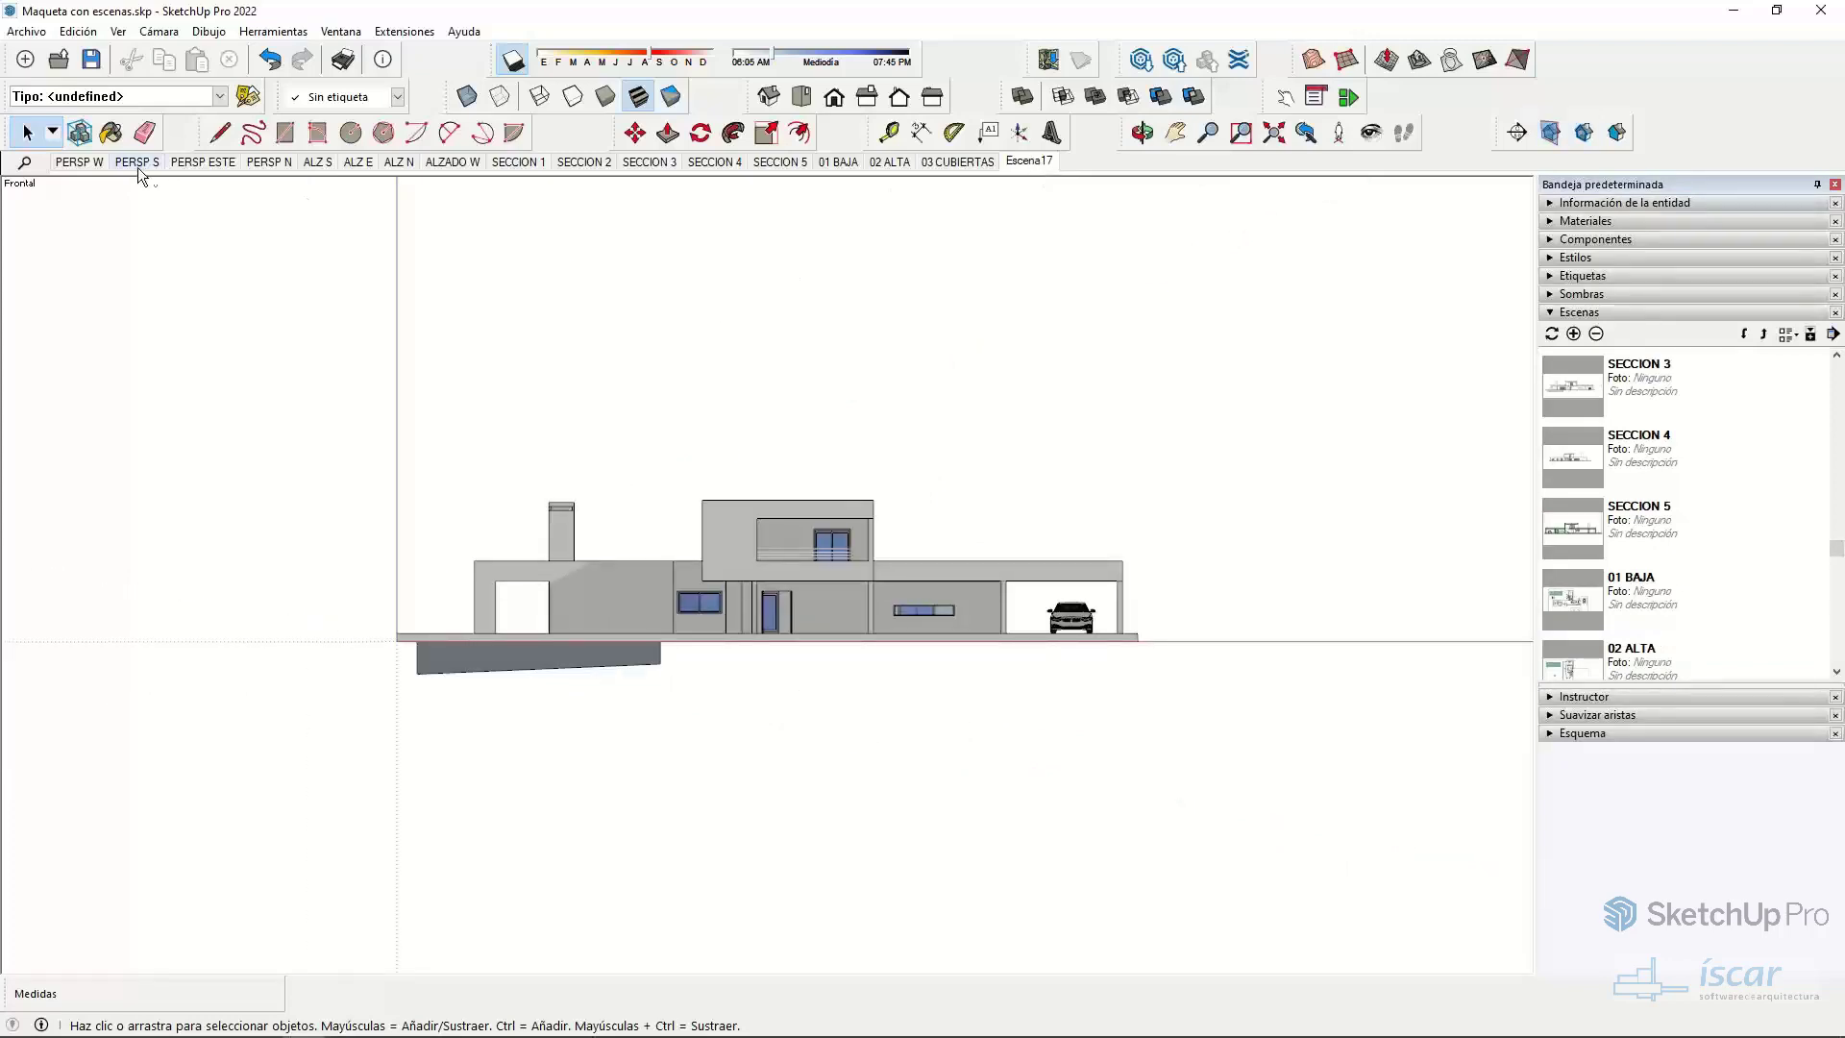
- Show the saved perspective scenes PERSP W, PERSP S and PERSP ESTE in turn
left_click(67, 164)
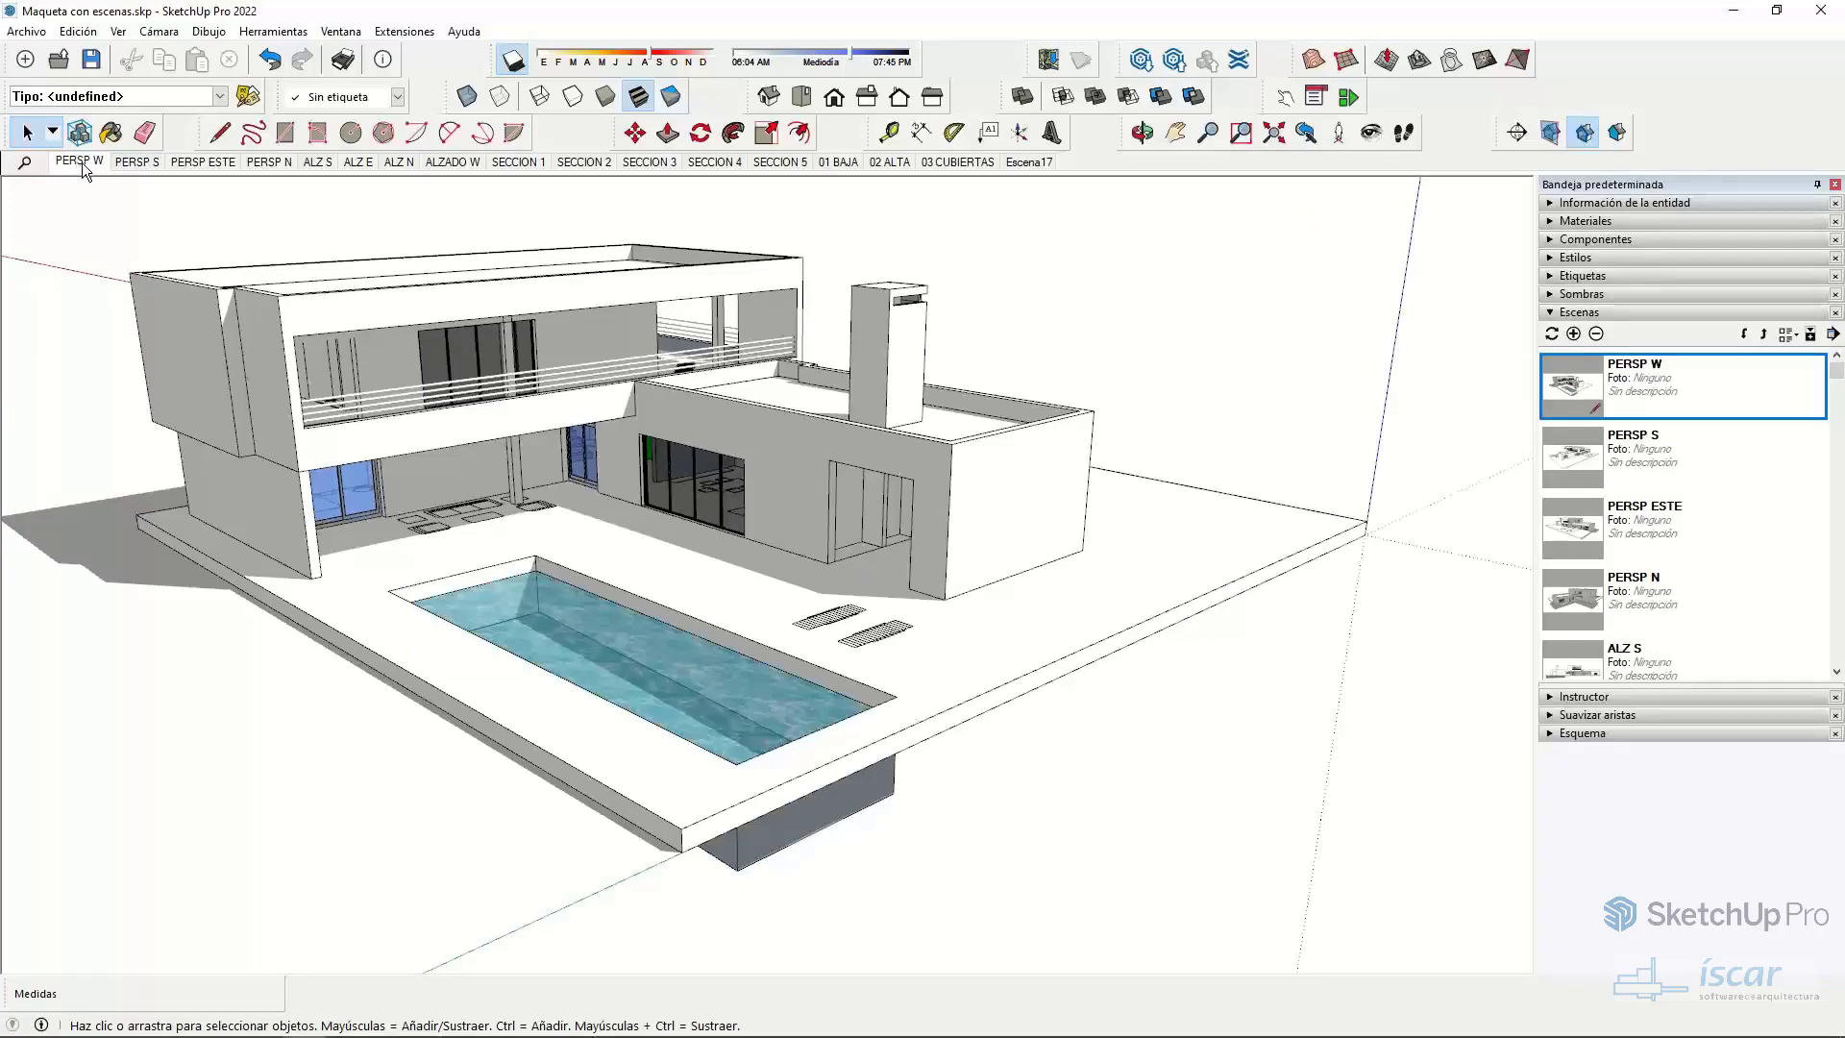
left_click(125, 166)
left_click(206, 164)
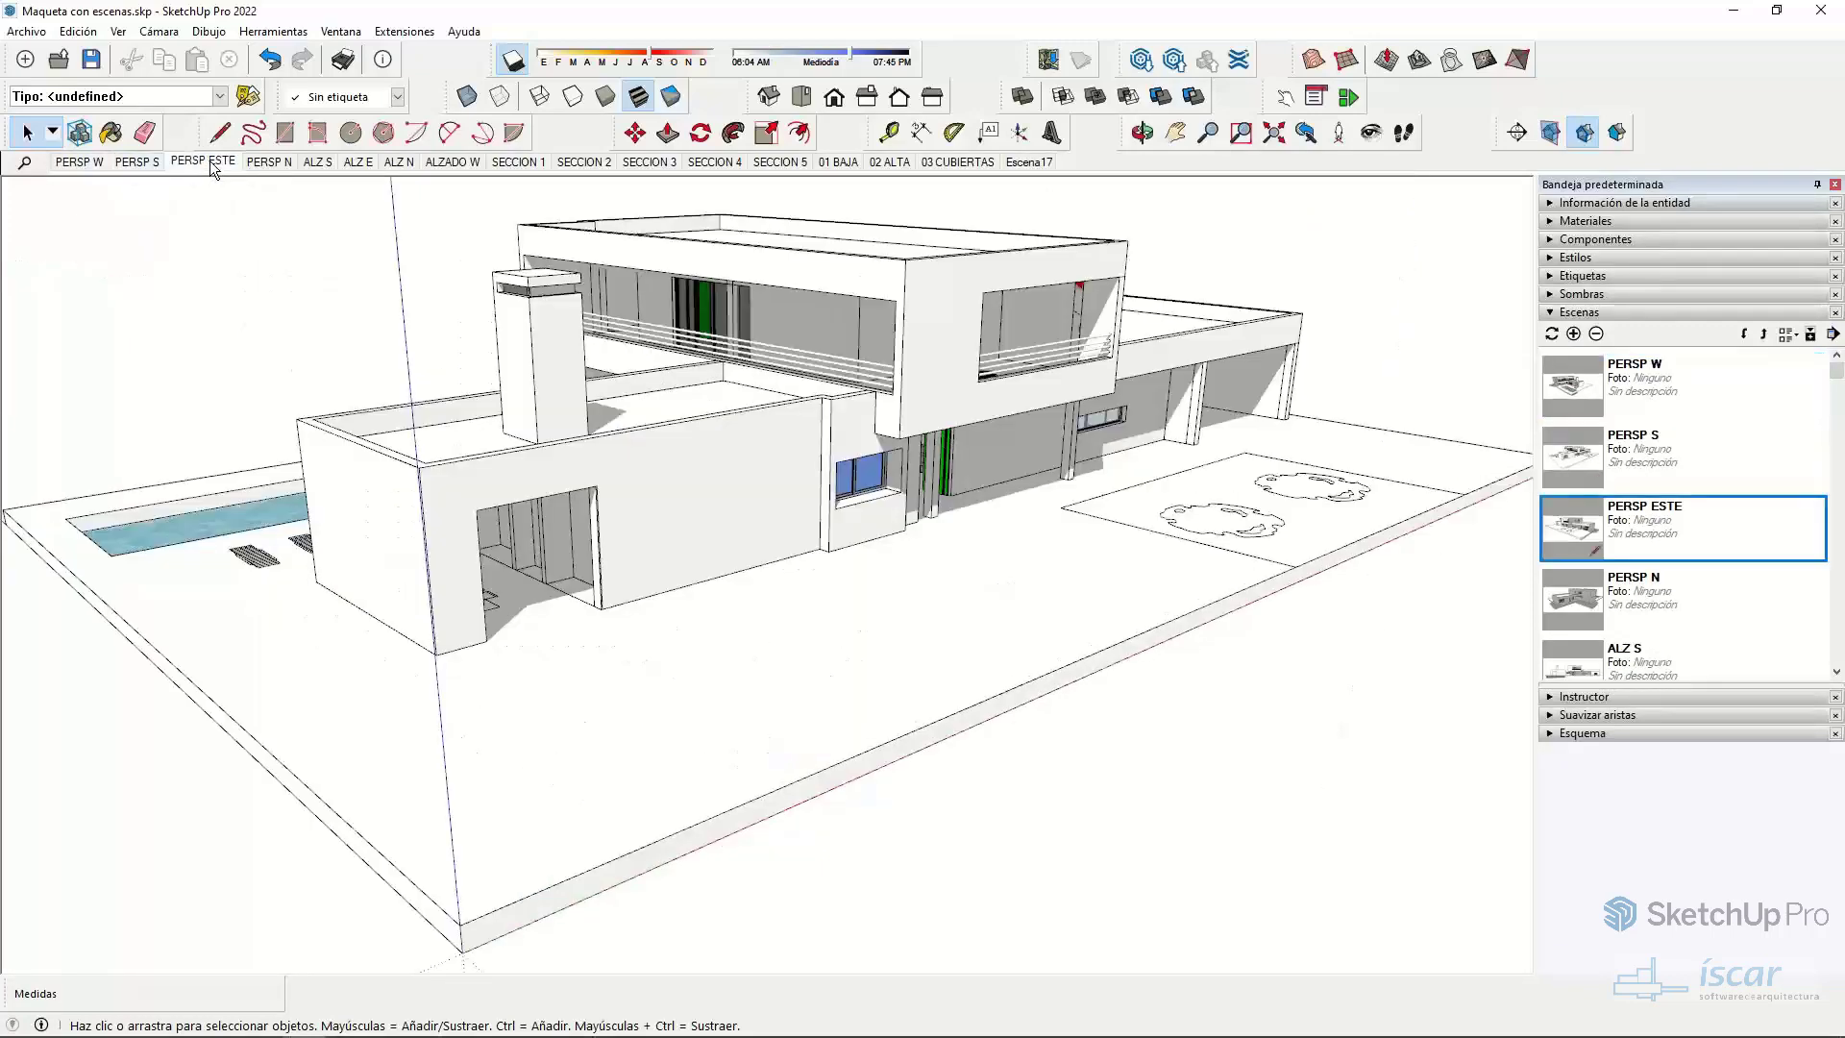
- Show the saved scenes PERSP N, ALZ S, ALZ E, SECCION 1 and SECCION 2 in turn
left_click(278, 167)
left_click(317, 165)
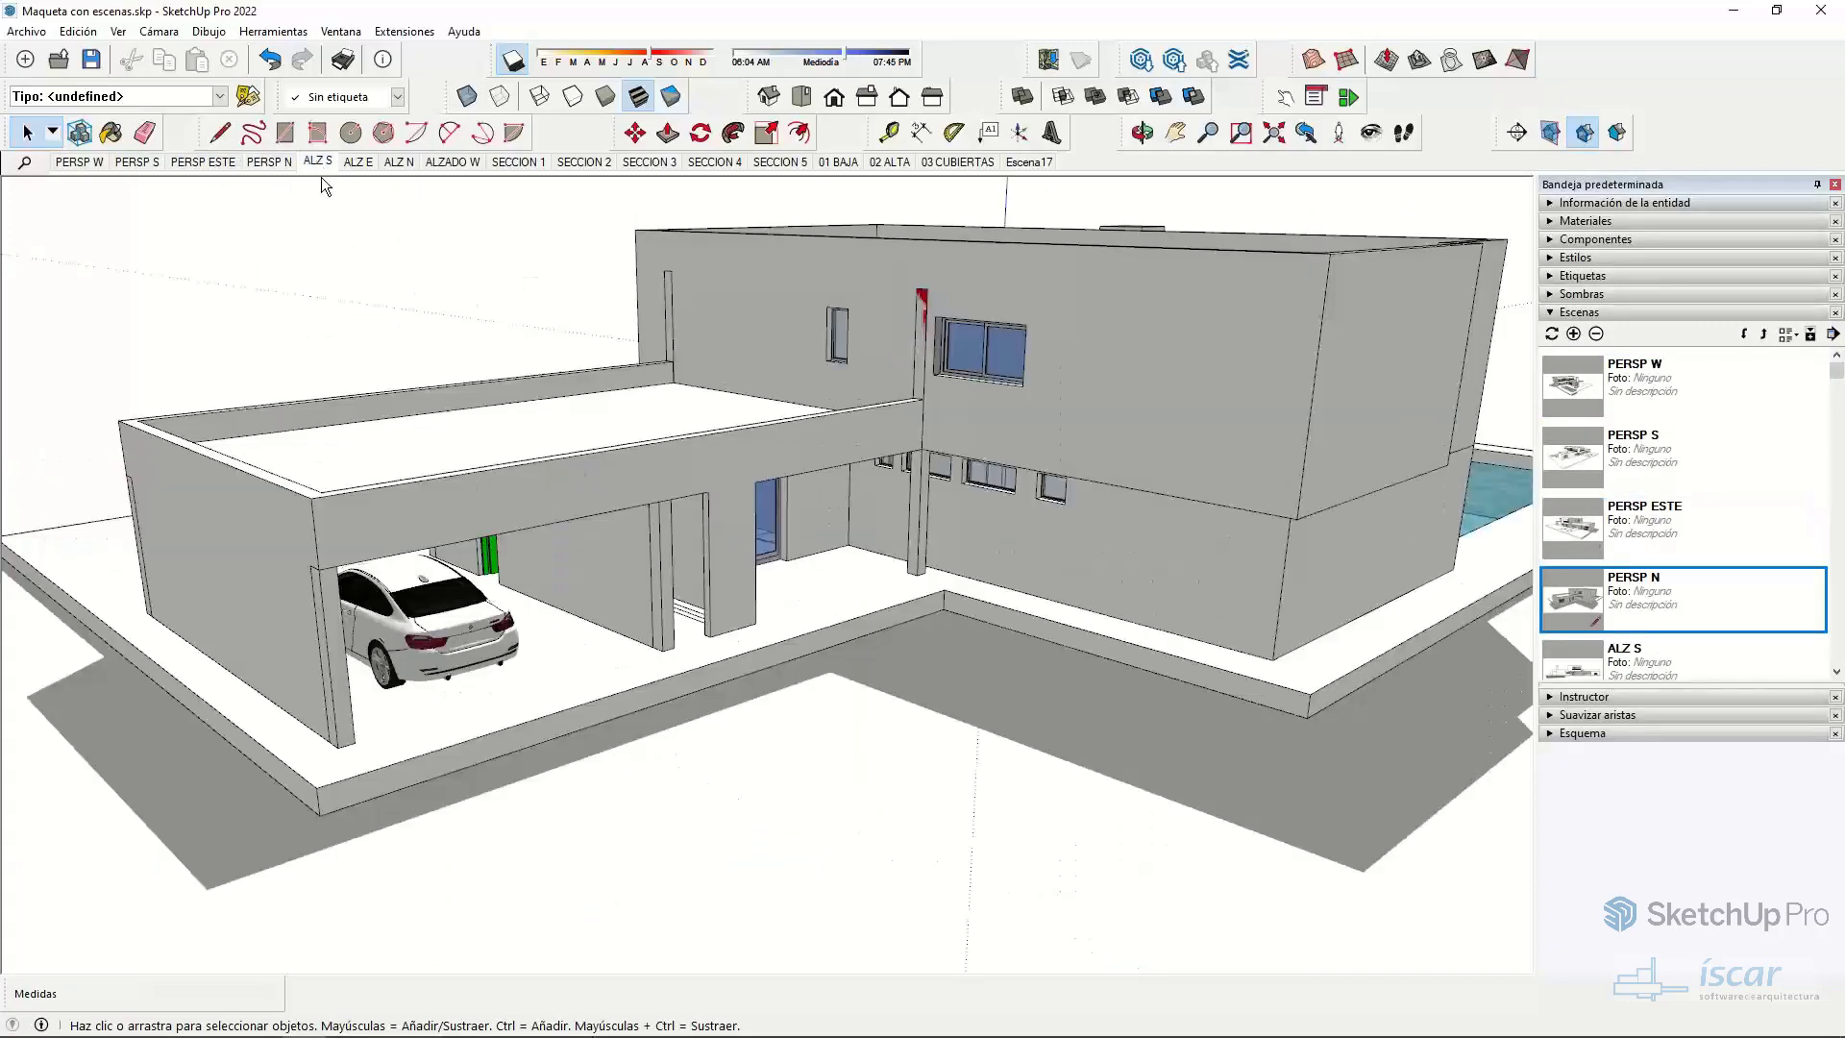
left_click(358, 164)
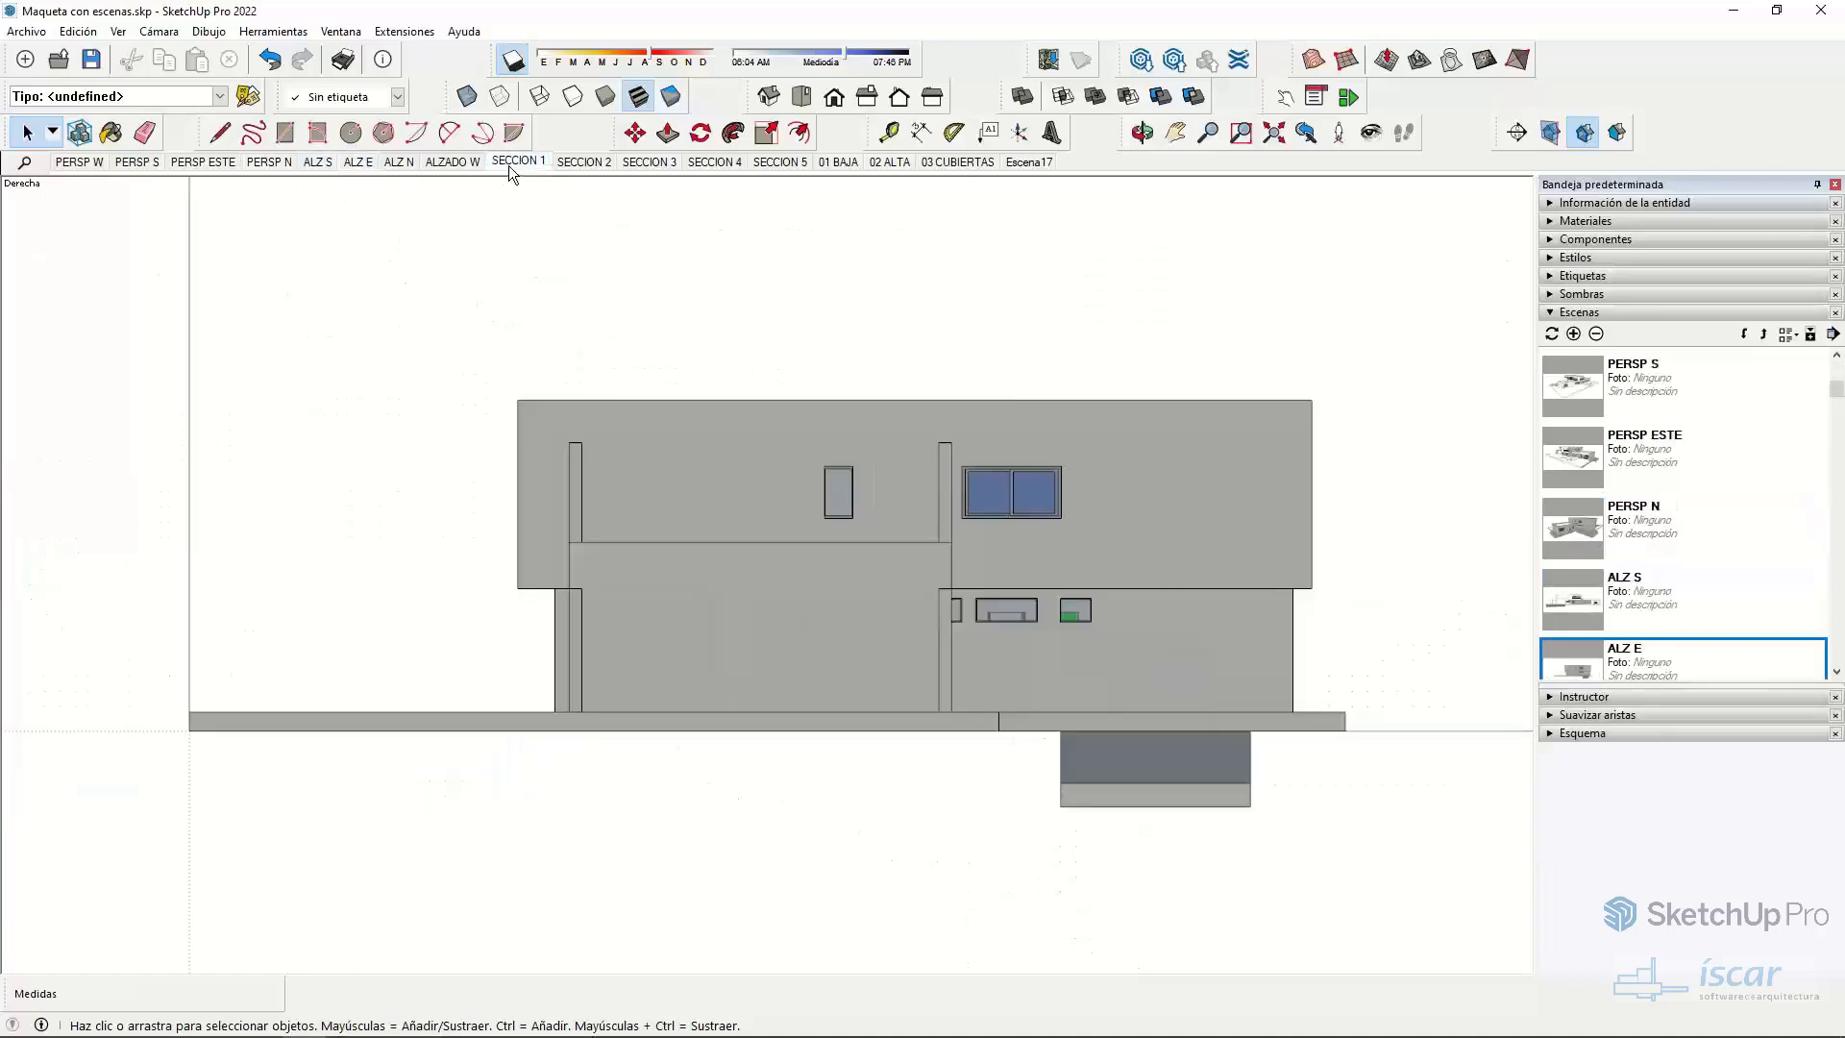
left_click(510, 166)
left_click(560, 162)
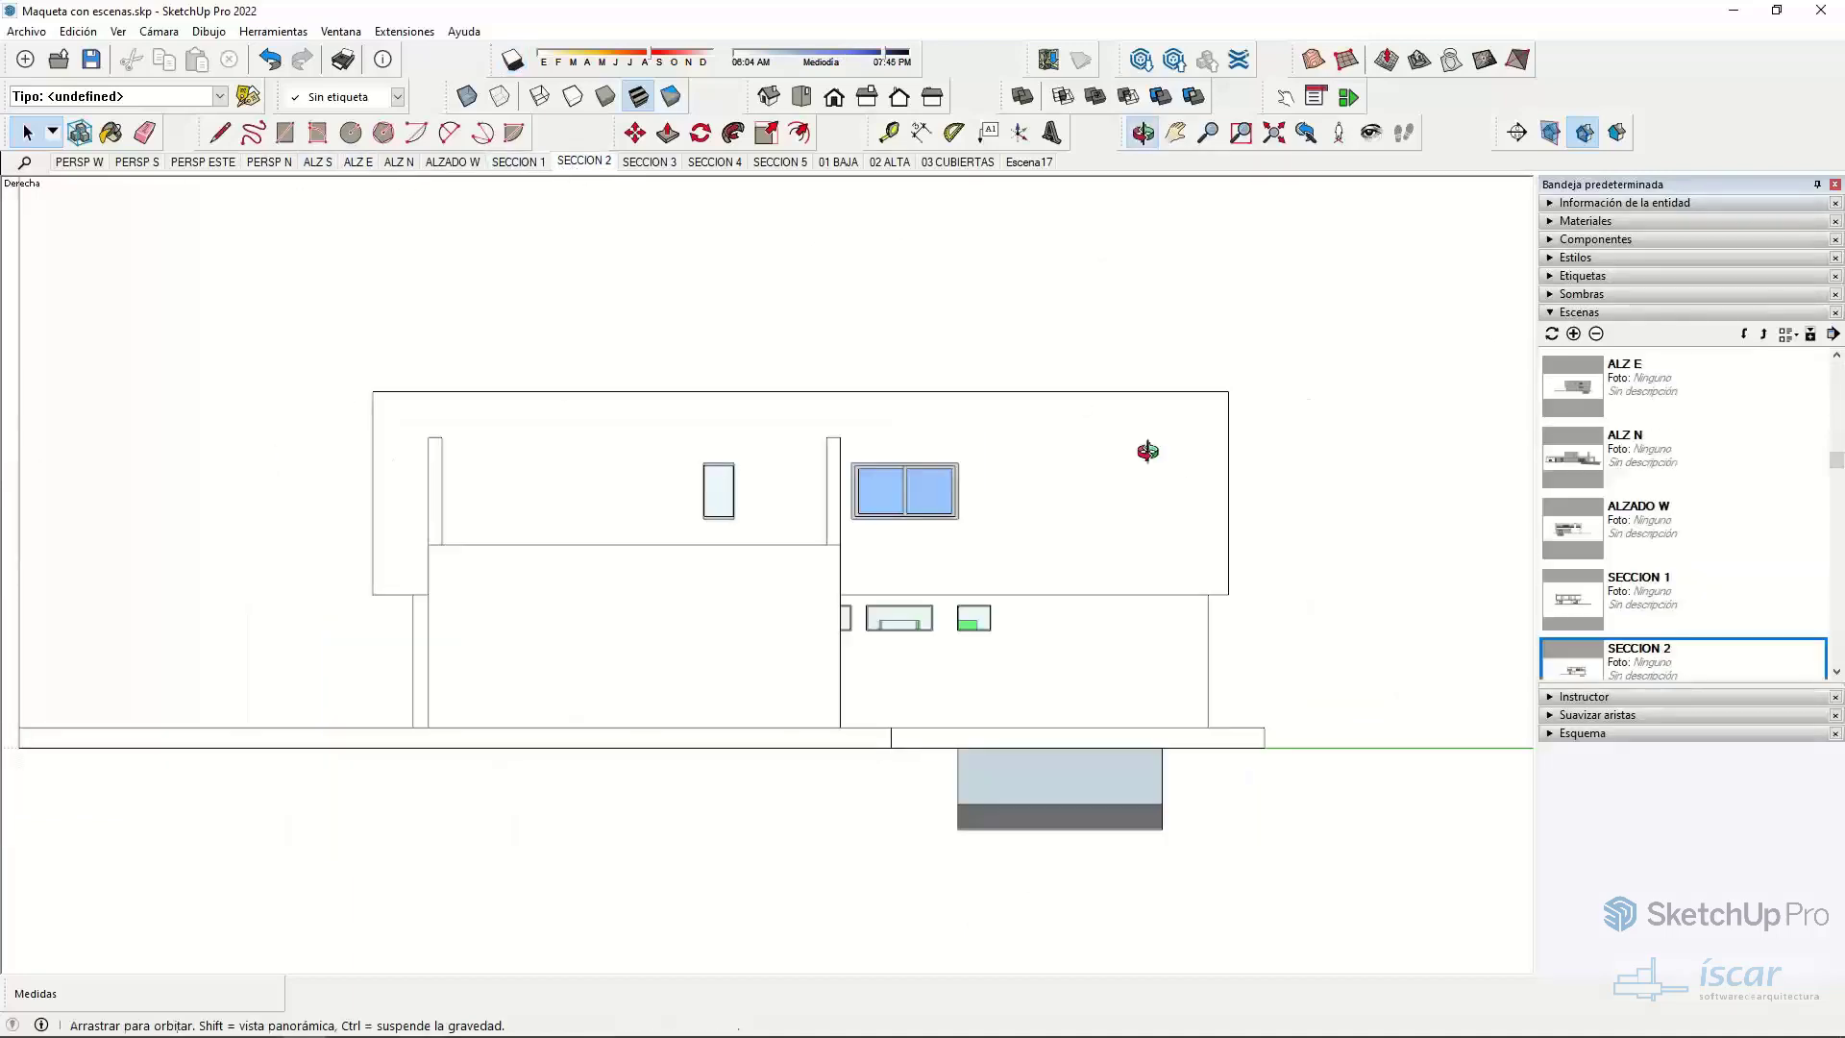
- Recall scene Escena17, orbit to an elevated view of the entrance side and set the camera to perspective
left_click(1029, 161)
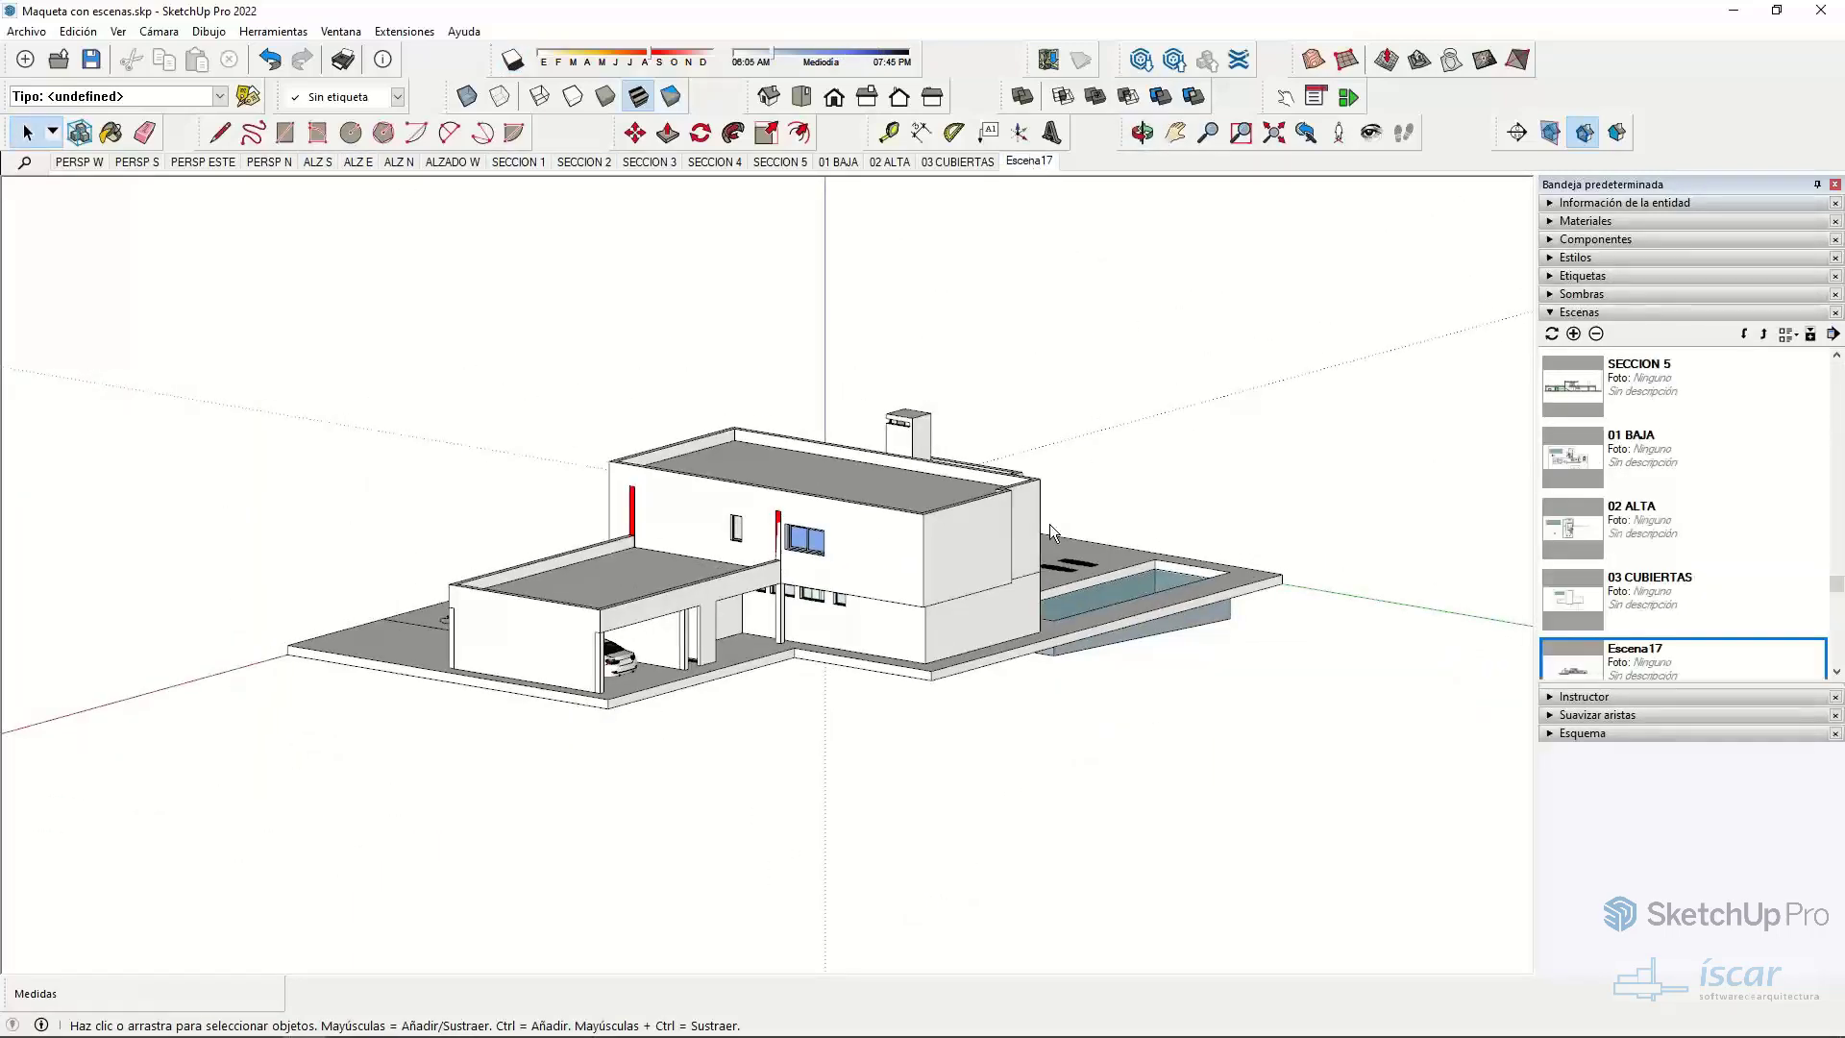
middle_click_drag(965, 599, 961, 538)
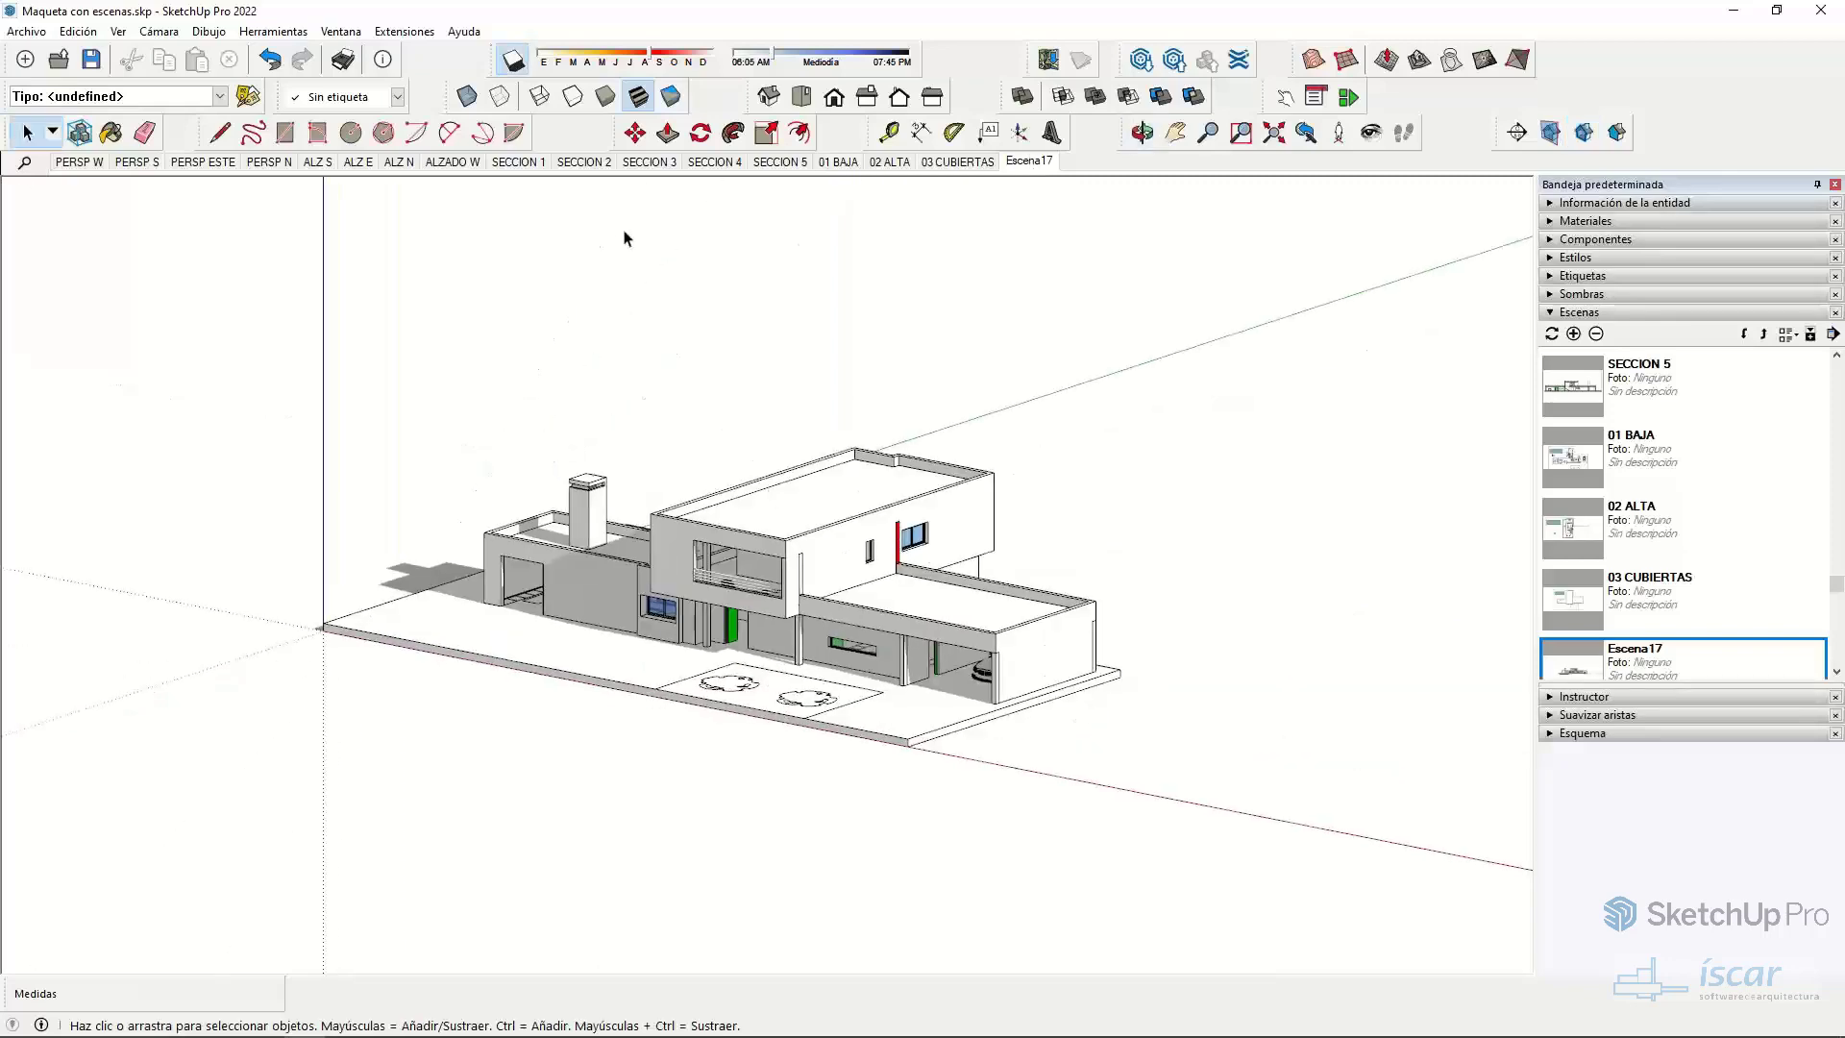
left_click(159, 31)
left_click(195, 144)
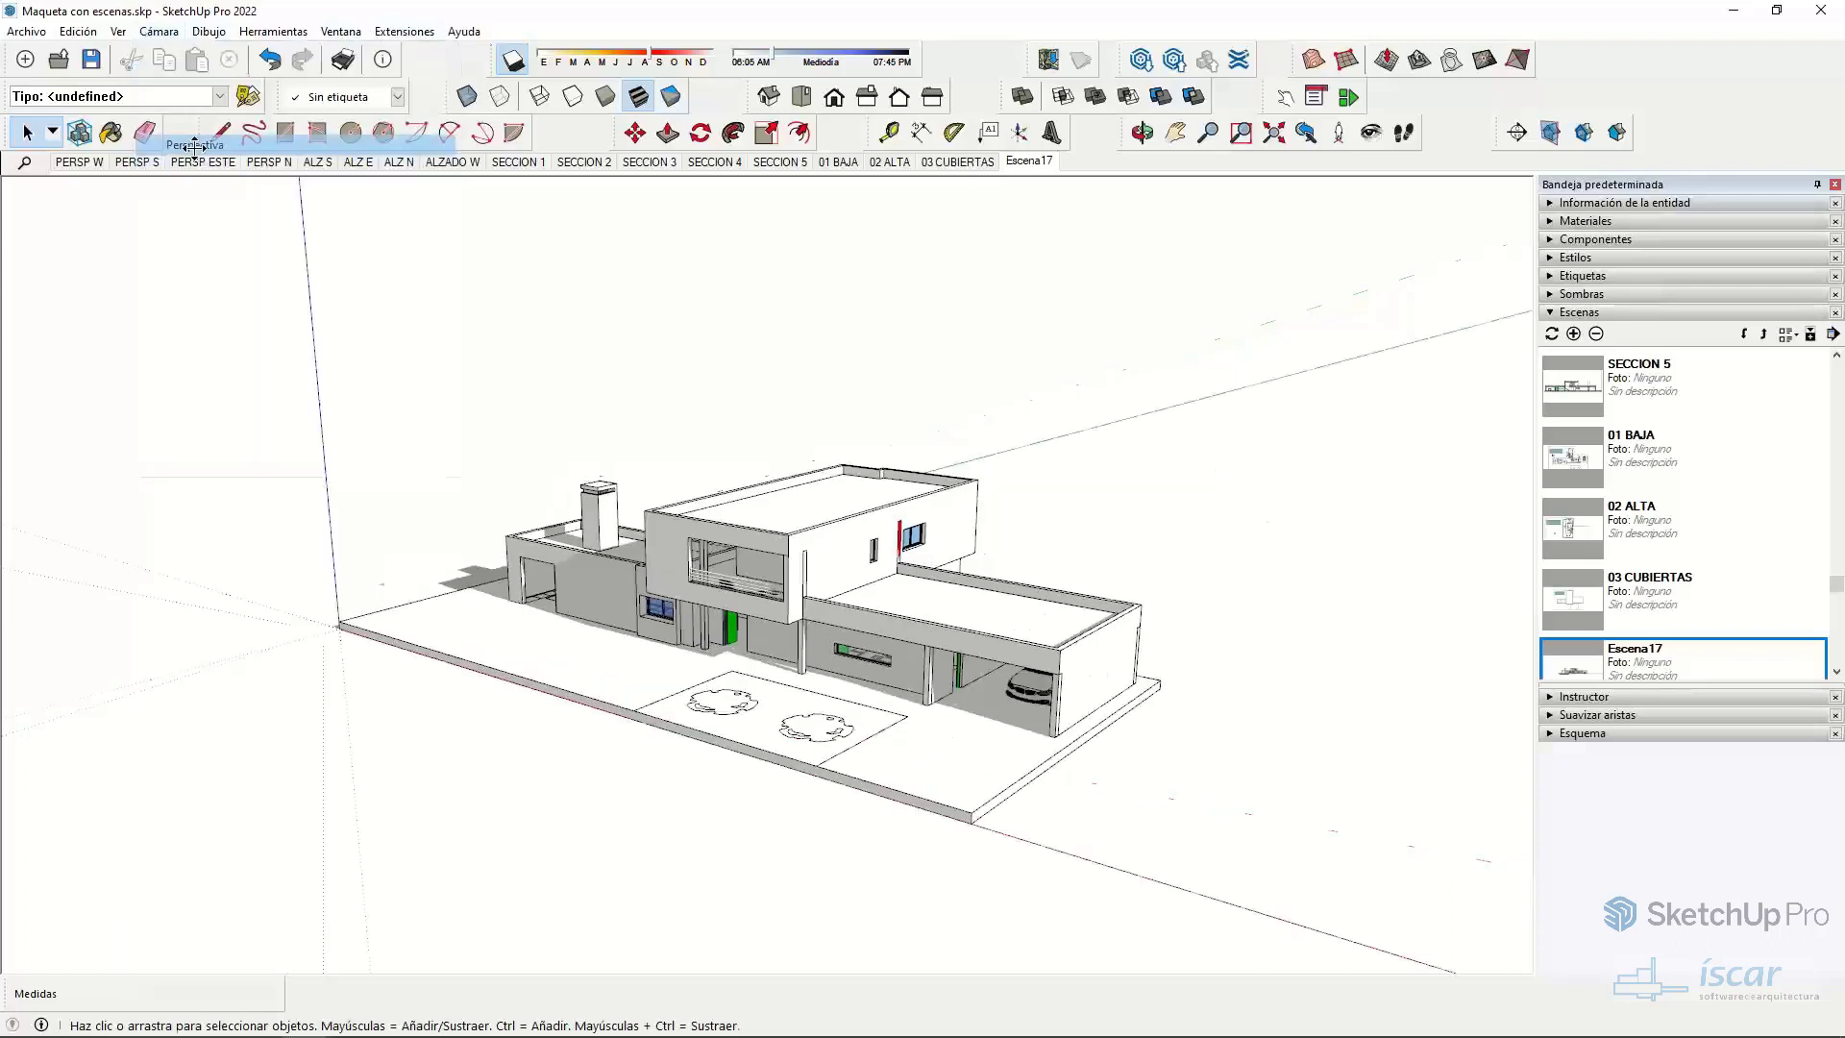
- Place a vertical section plane through the two-storey block, parallel to the garage's end wall, to expose the interior
left_click(1516, 132)
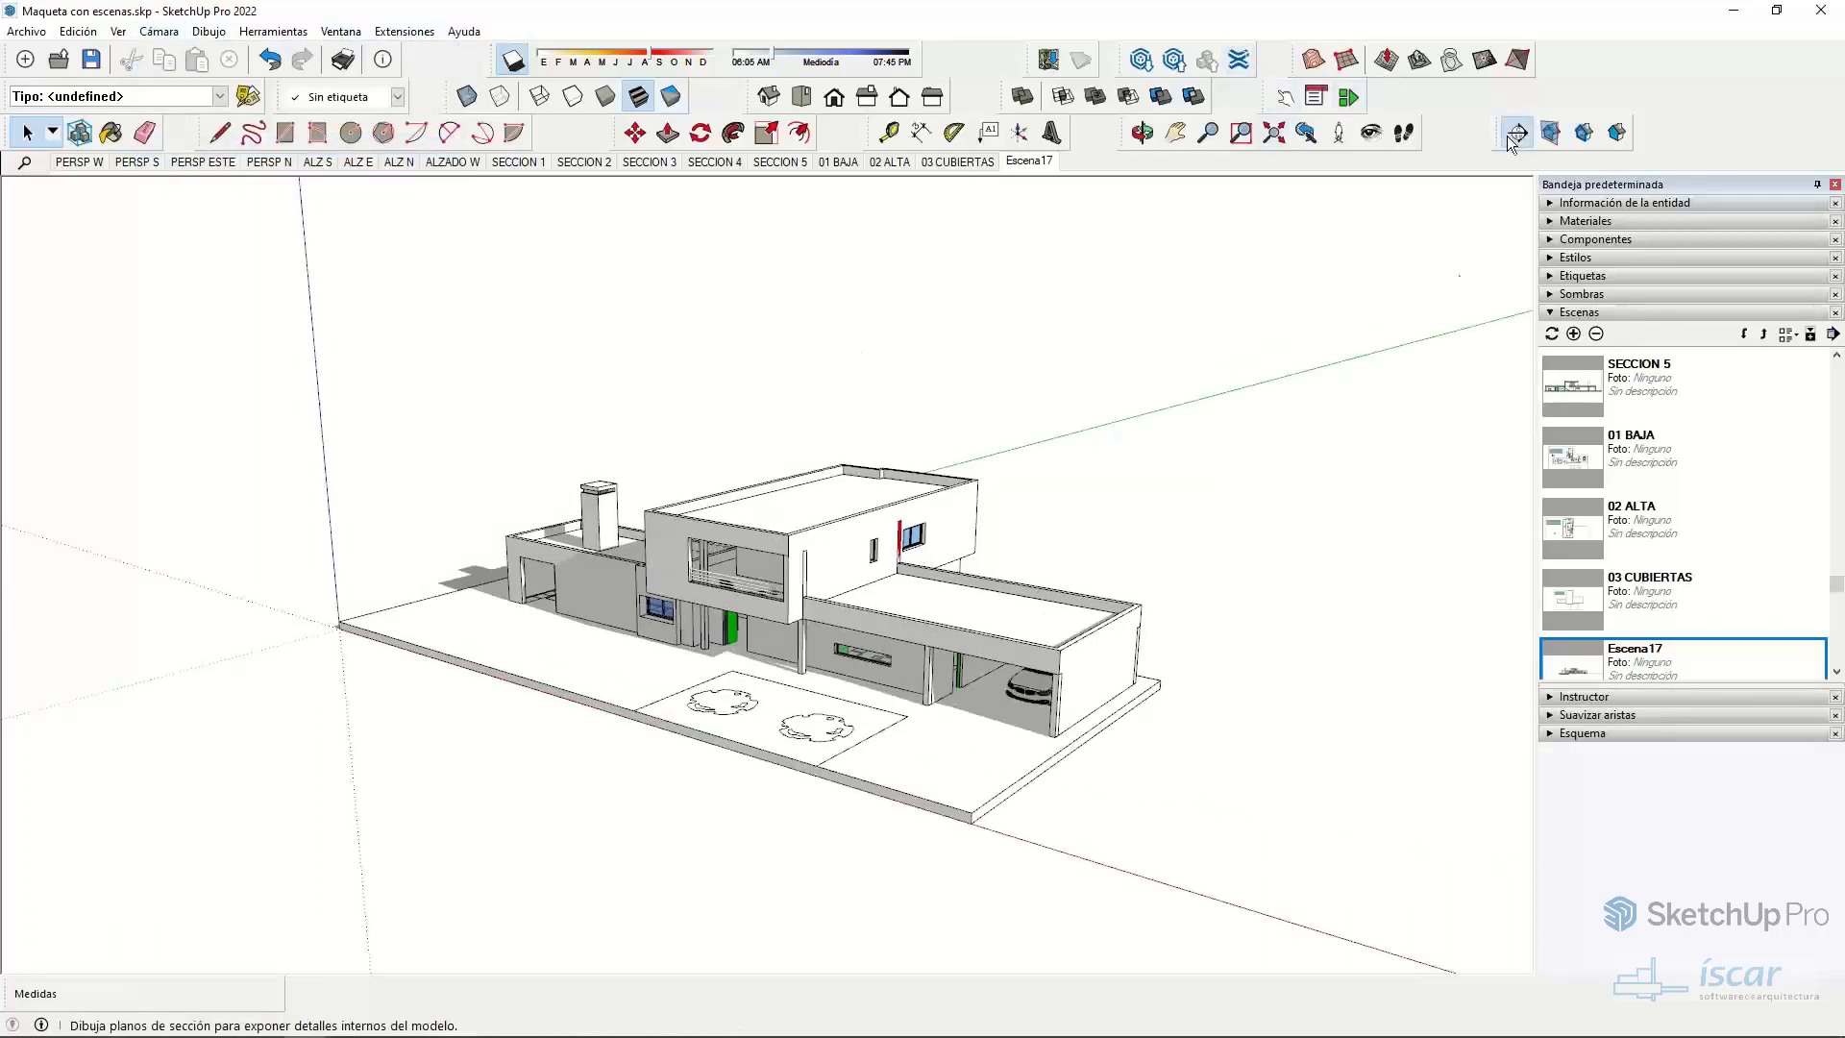
left_click(880, 564)
left_click(1036, 539)
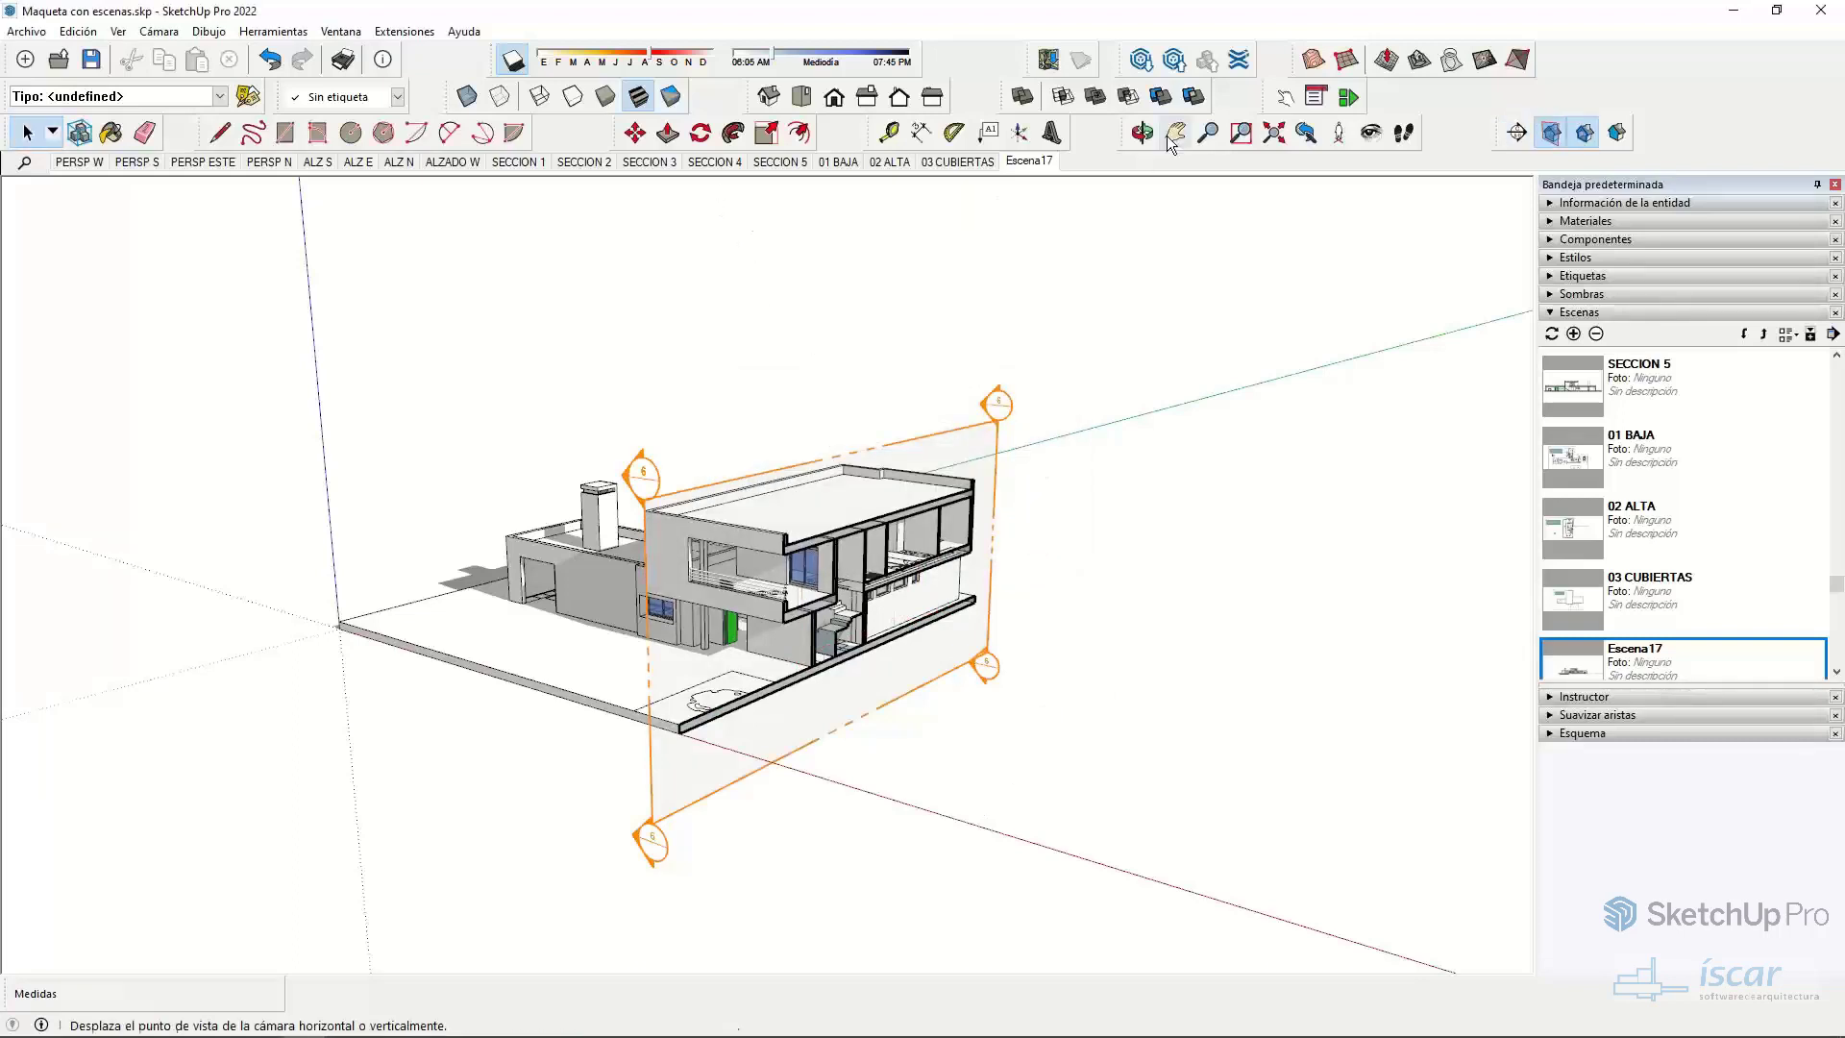
- Set the sectioned house to the right standard view in parallel projection and save it as a new scene
left_click(900, 96)
left_click(930, 99)
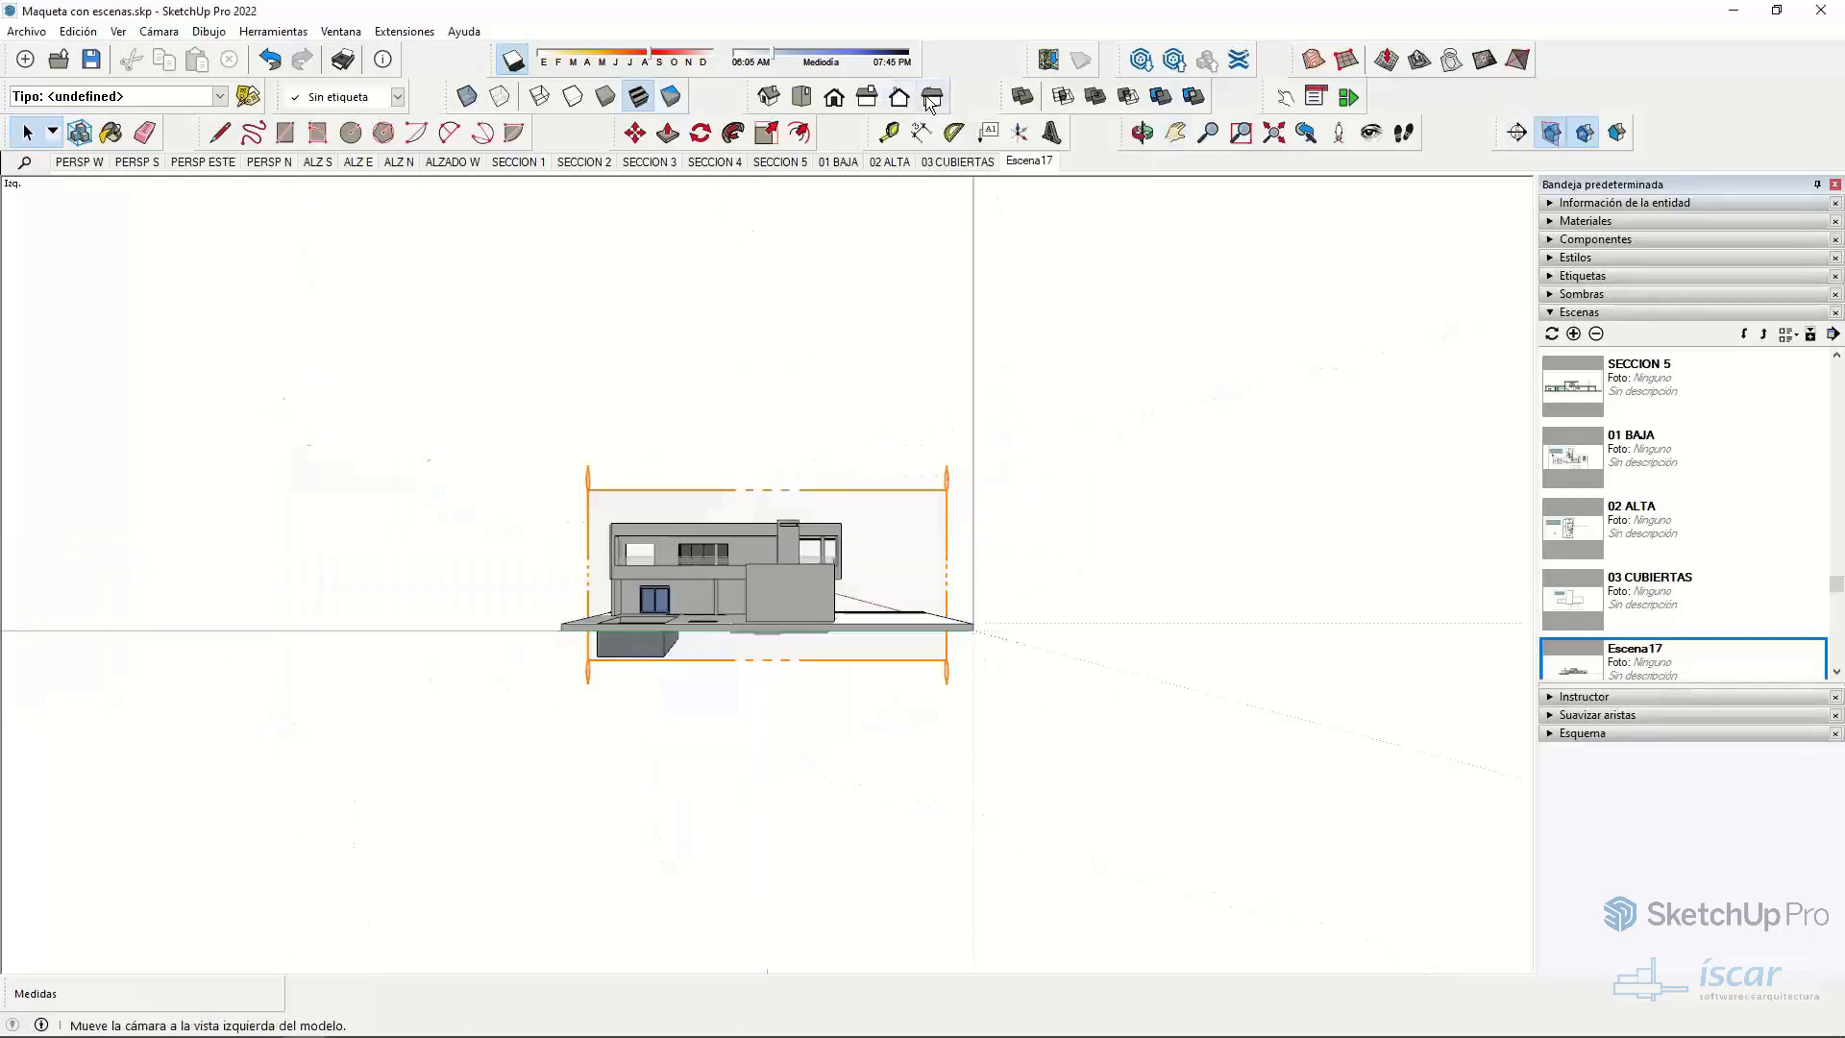
left_click(866, 98)
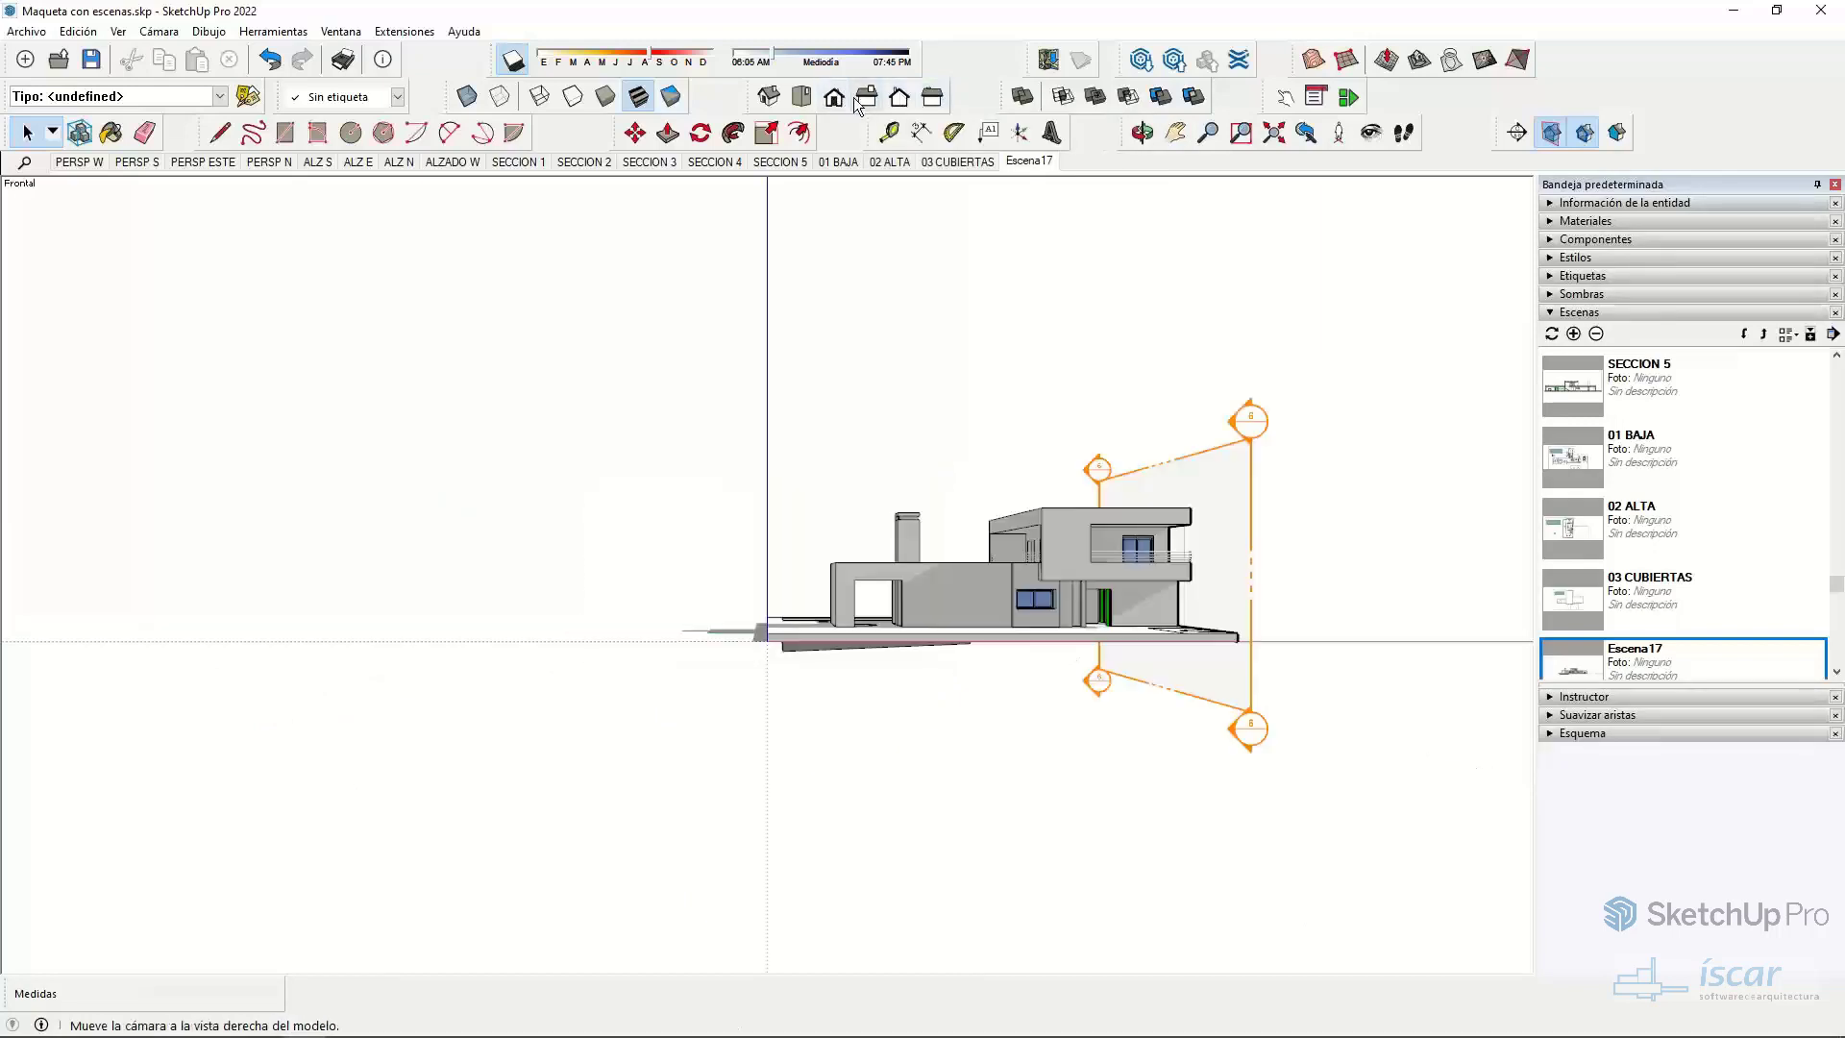
left_click(161, 32)
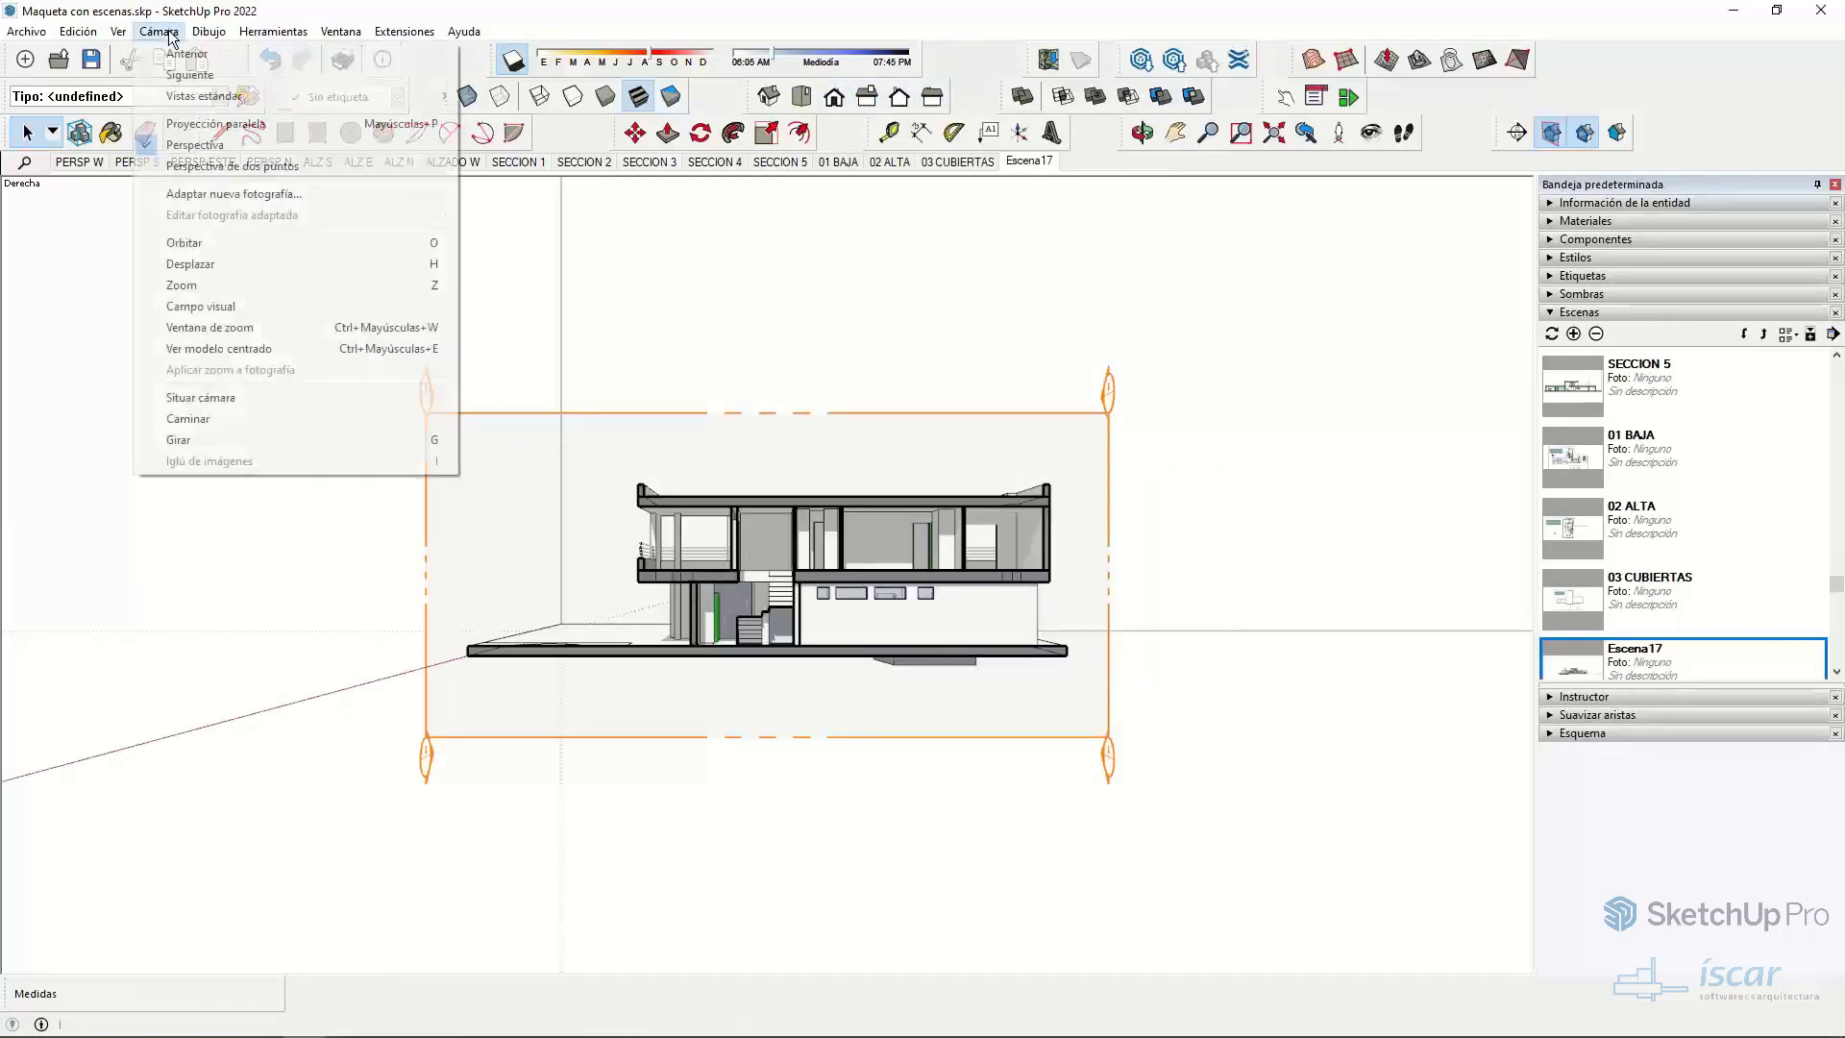
left_click(215, 167)
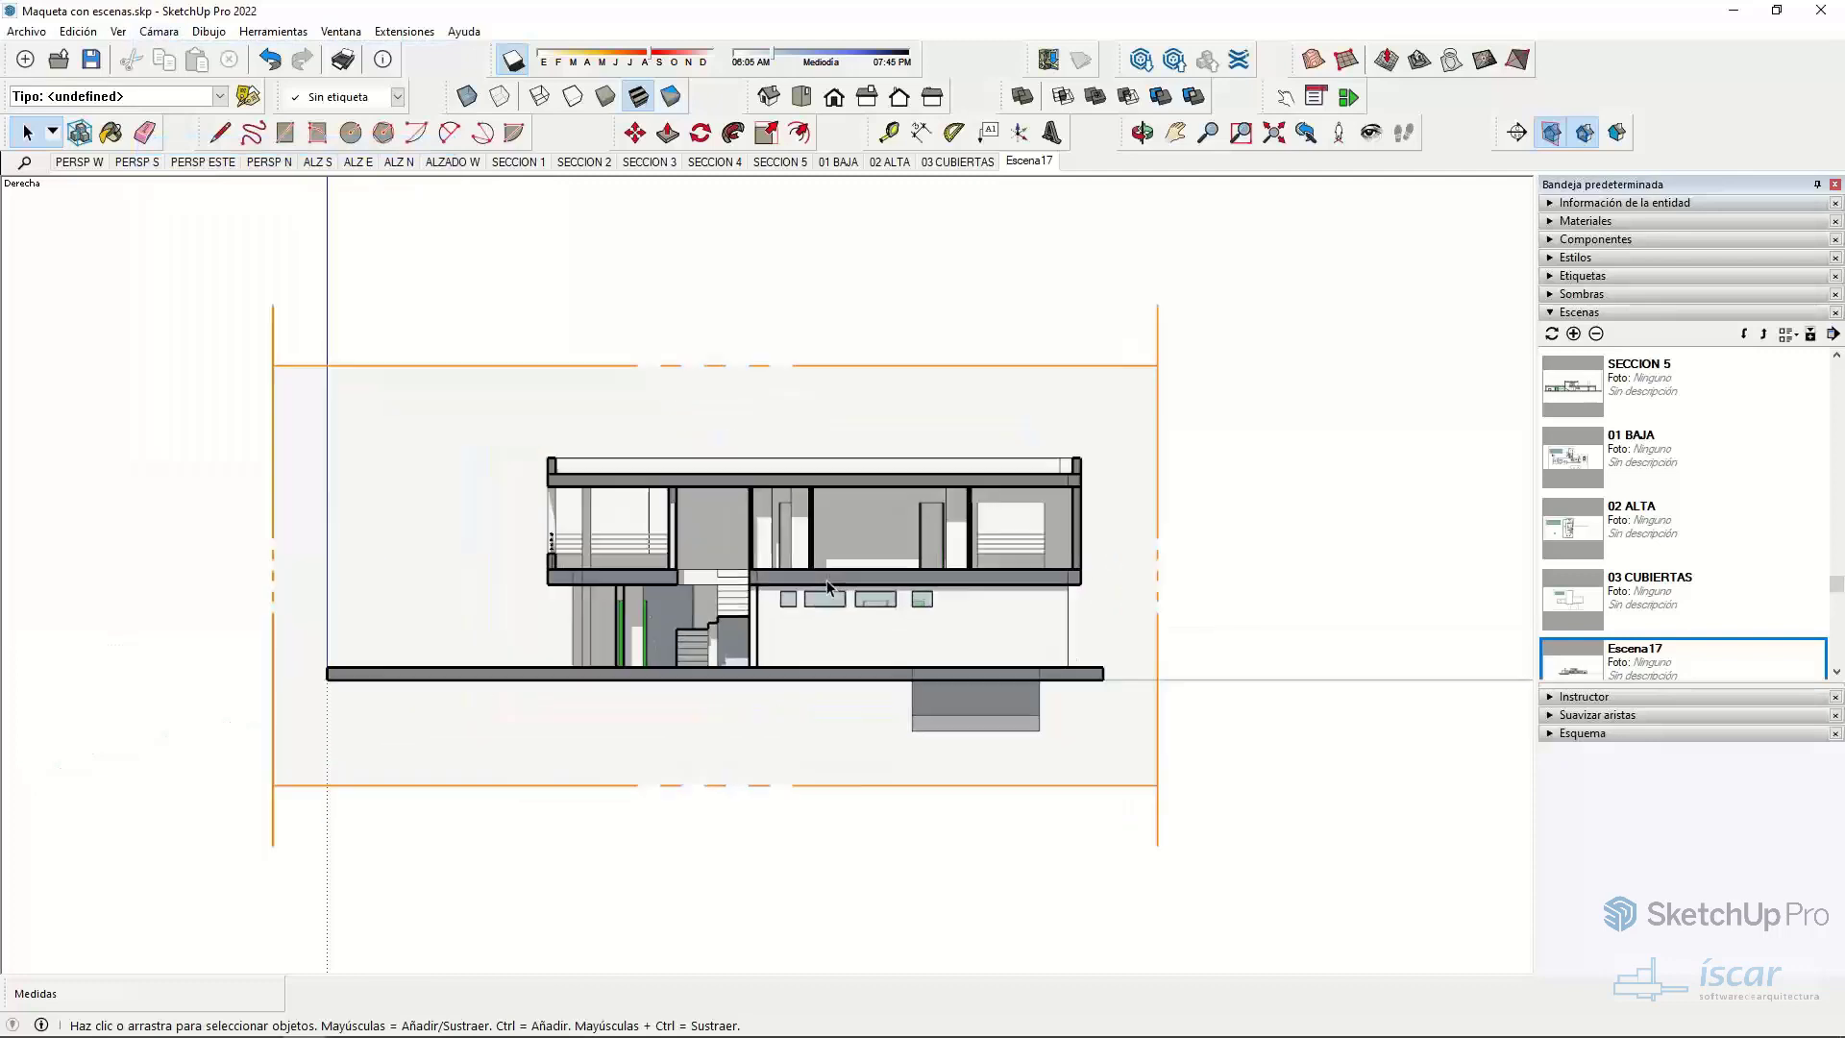
left_click(1572, 333)
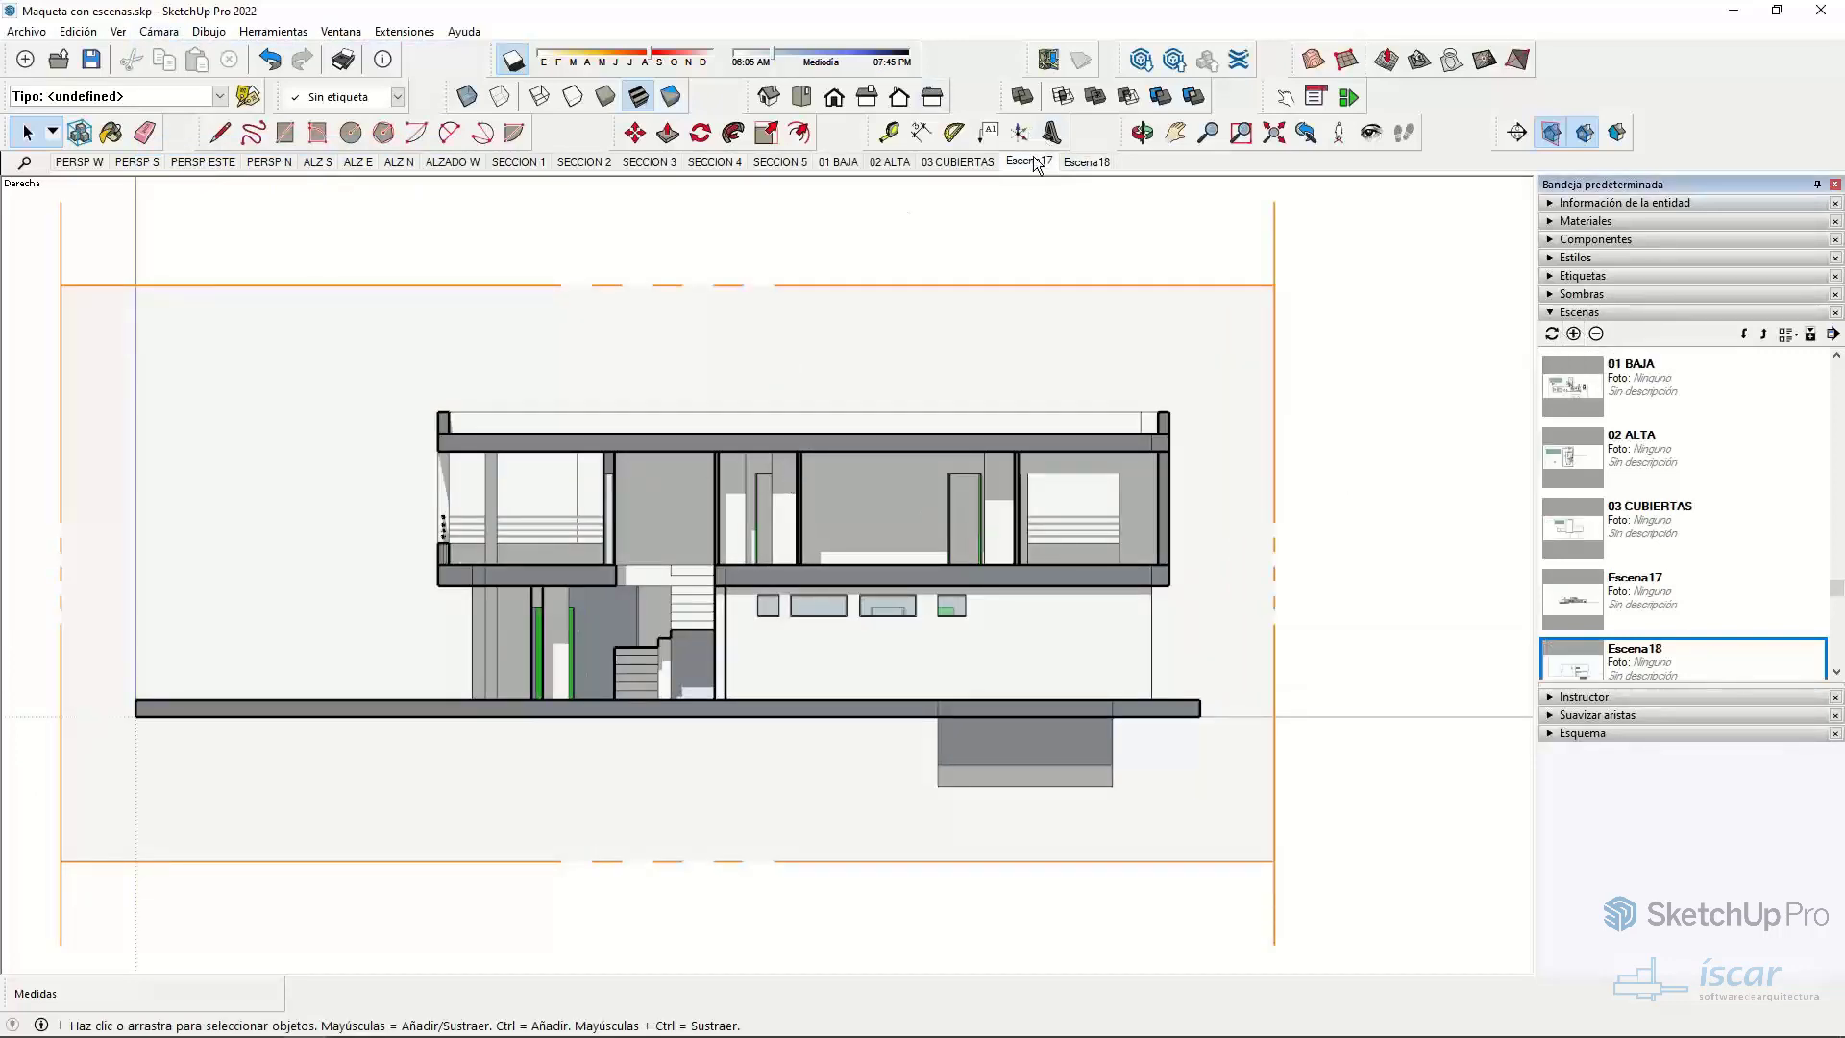
- Recall the front elevation scene Escena17 and save the model file
left_click(1034, 161)
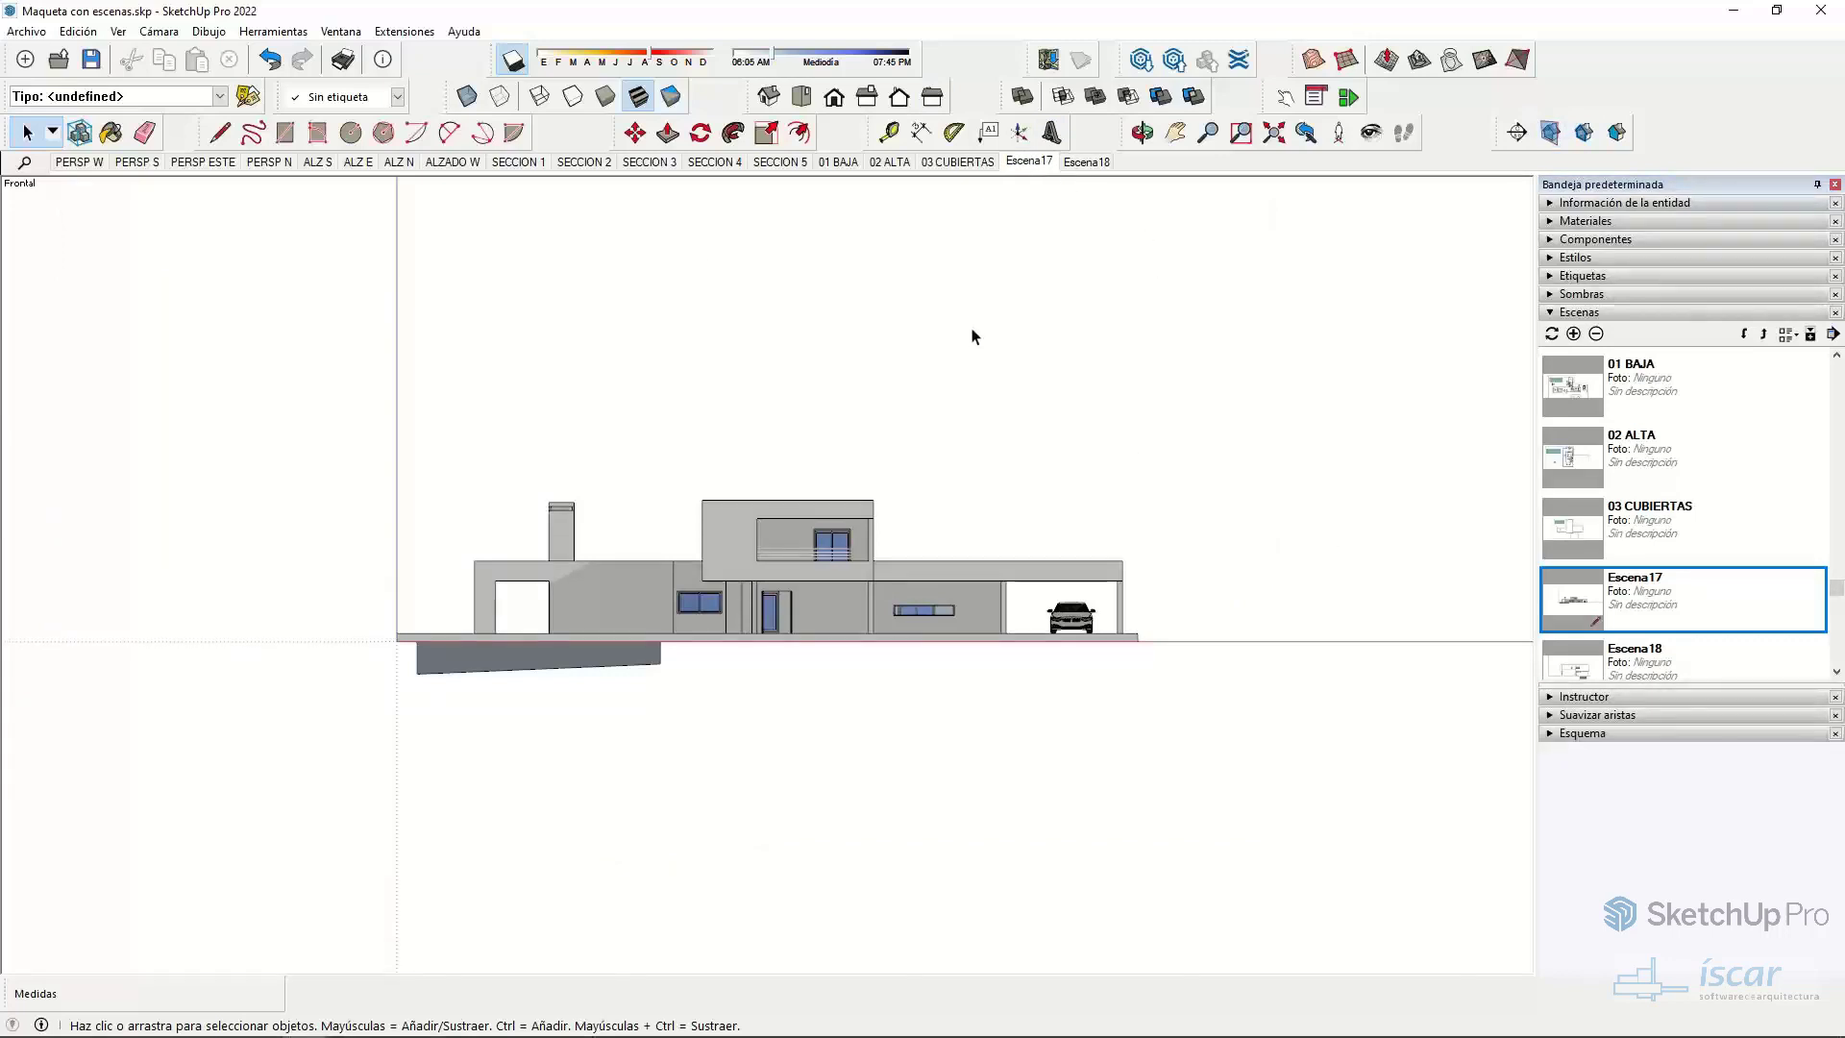
left_click(26, 31)
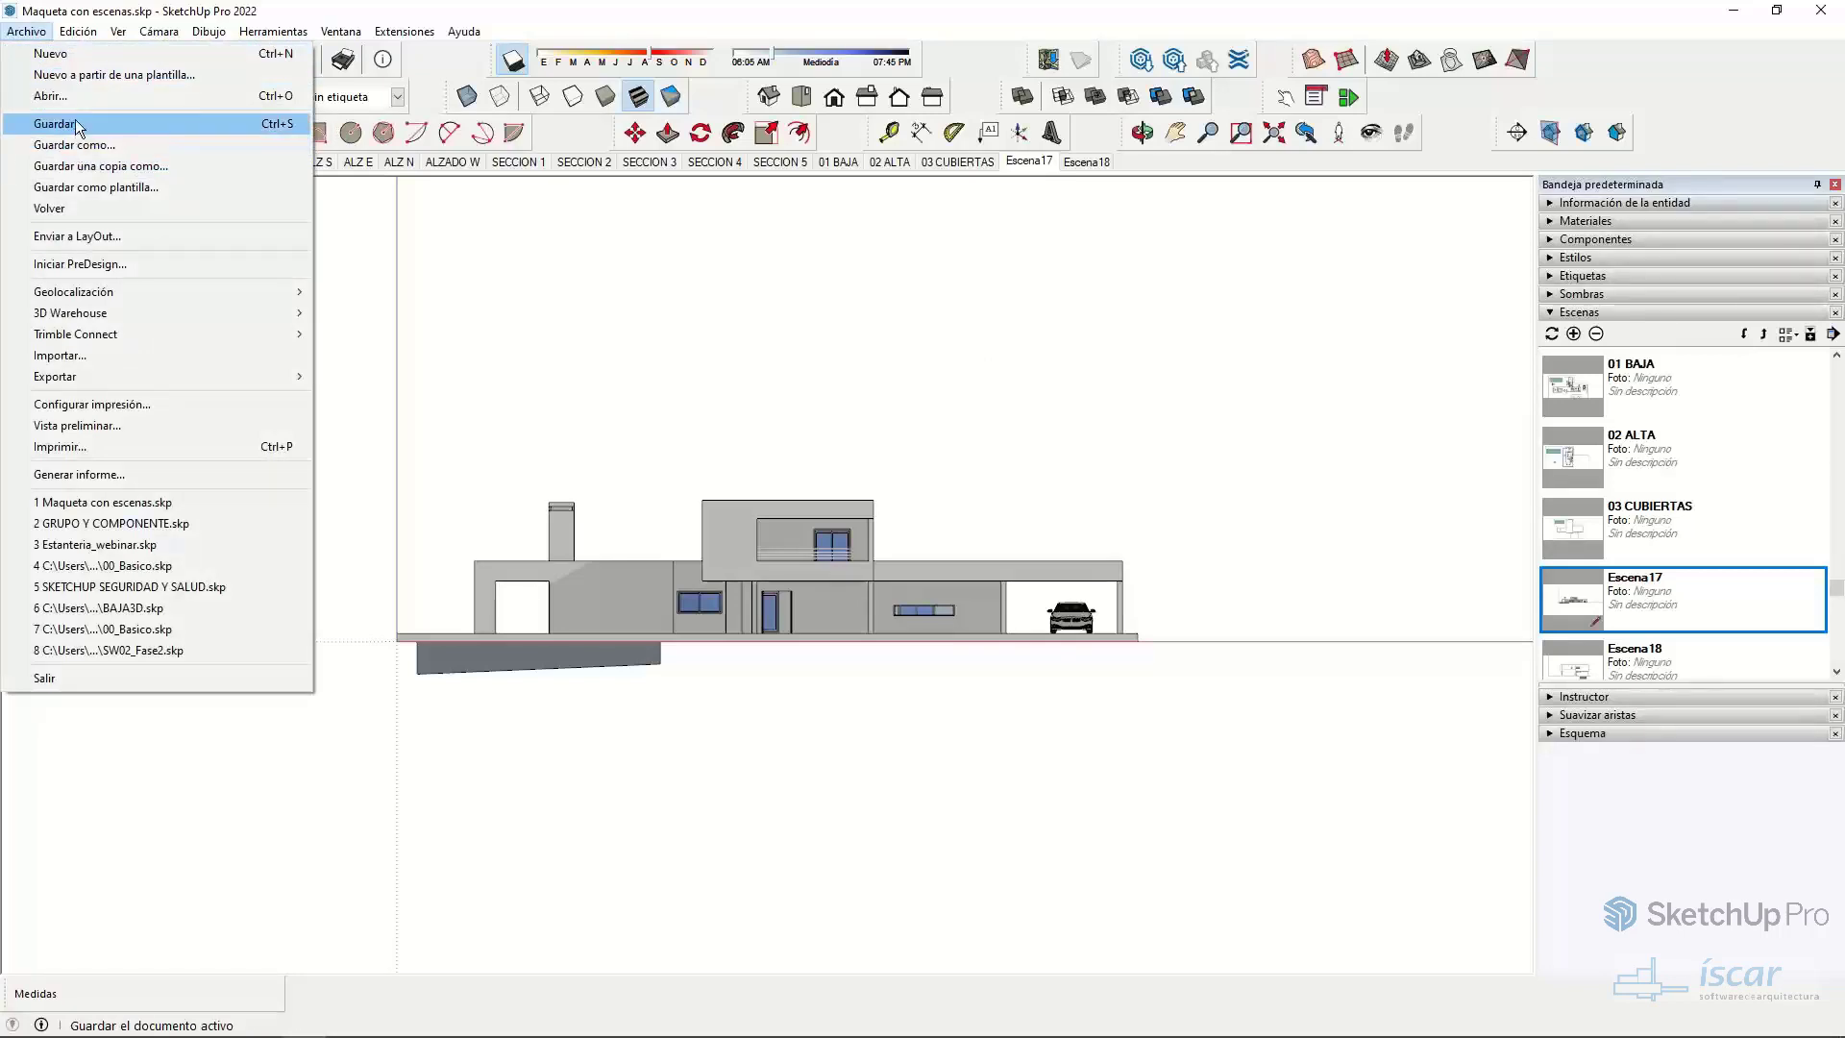
left_click(76, 126)
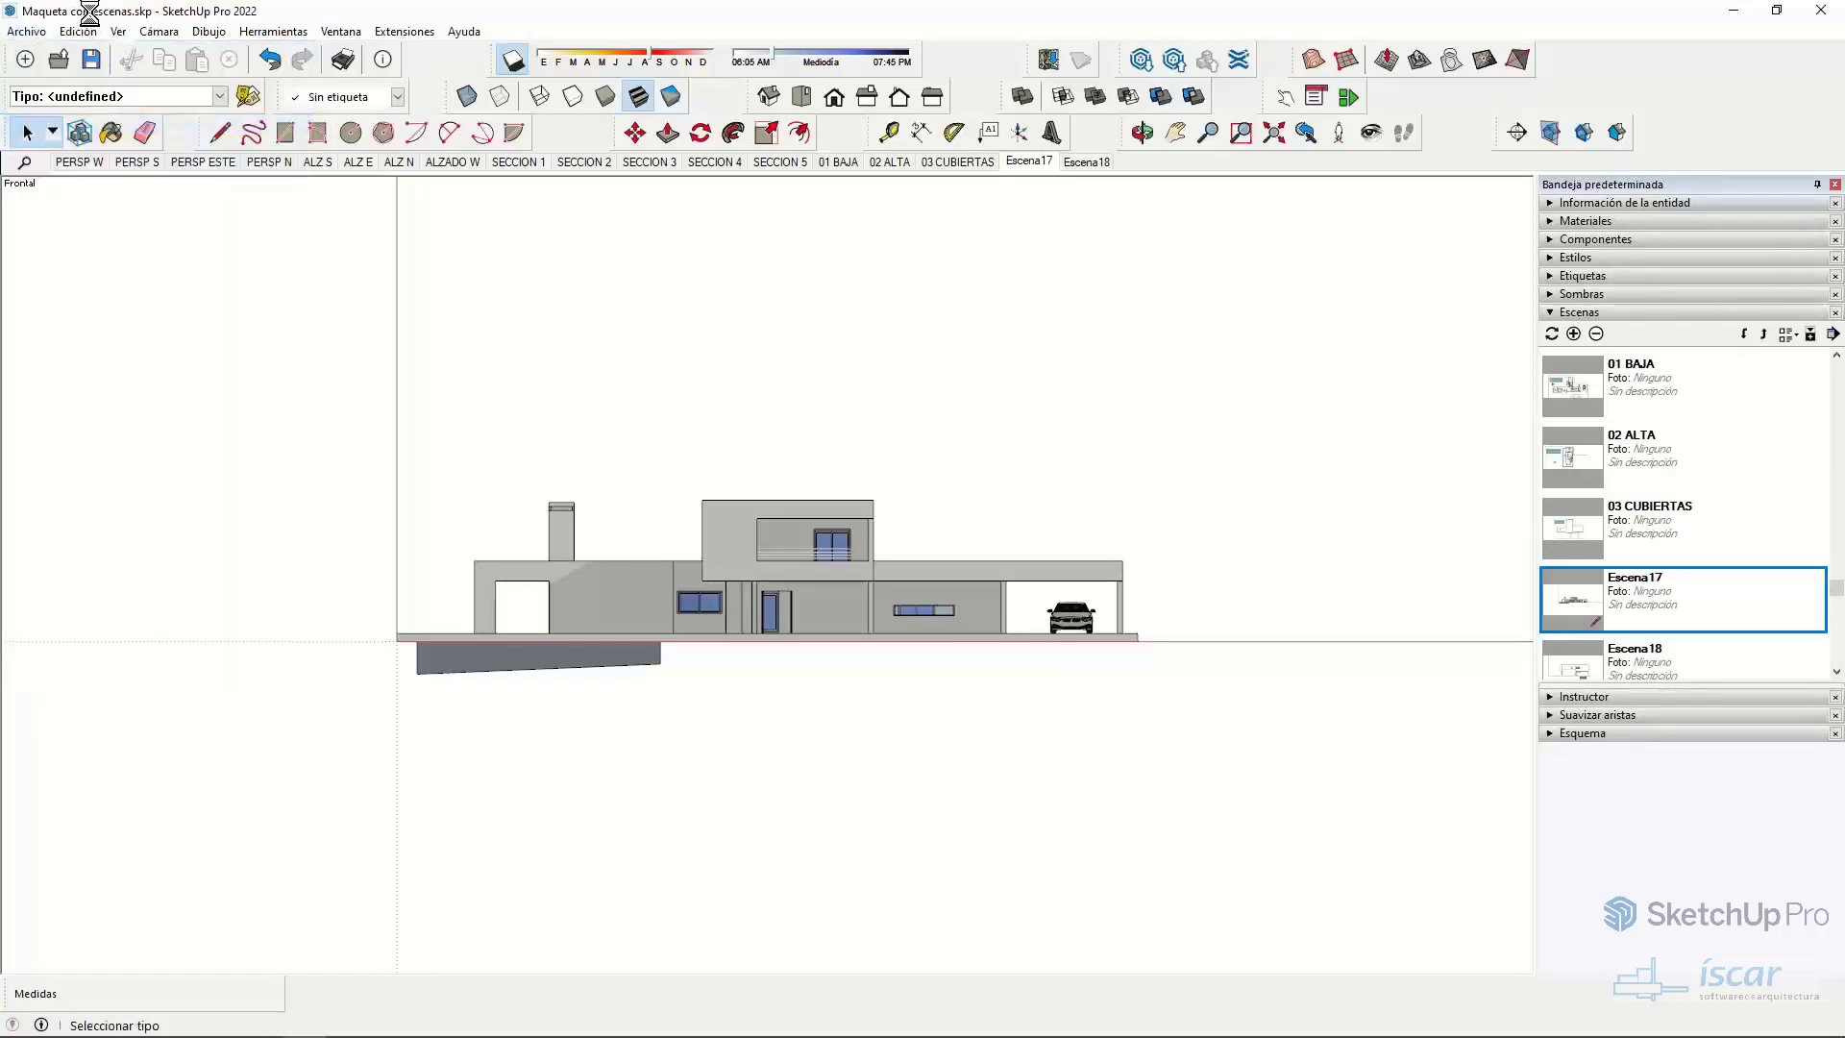
- Send the model to LayOut on a new page and maximize the LayOut window
left_click(13, 32)
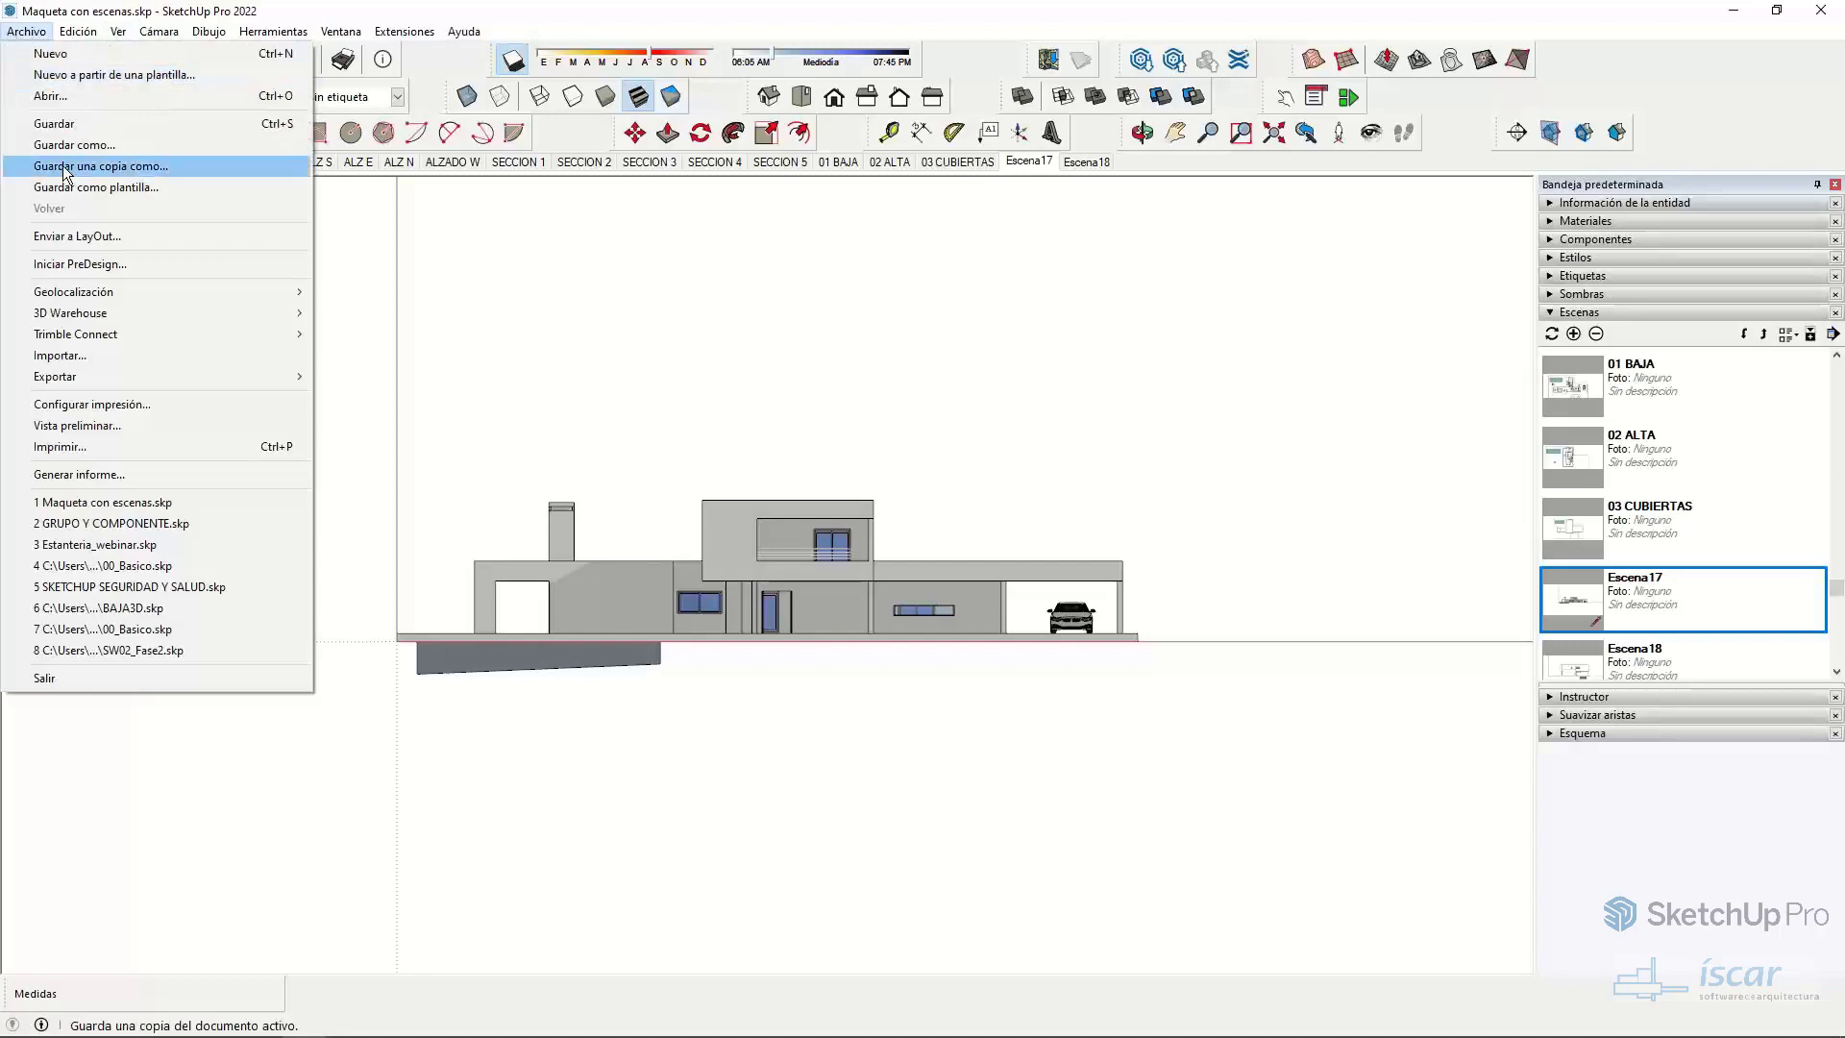
left_click(91, 242)
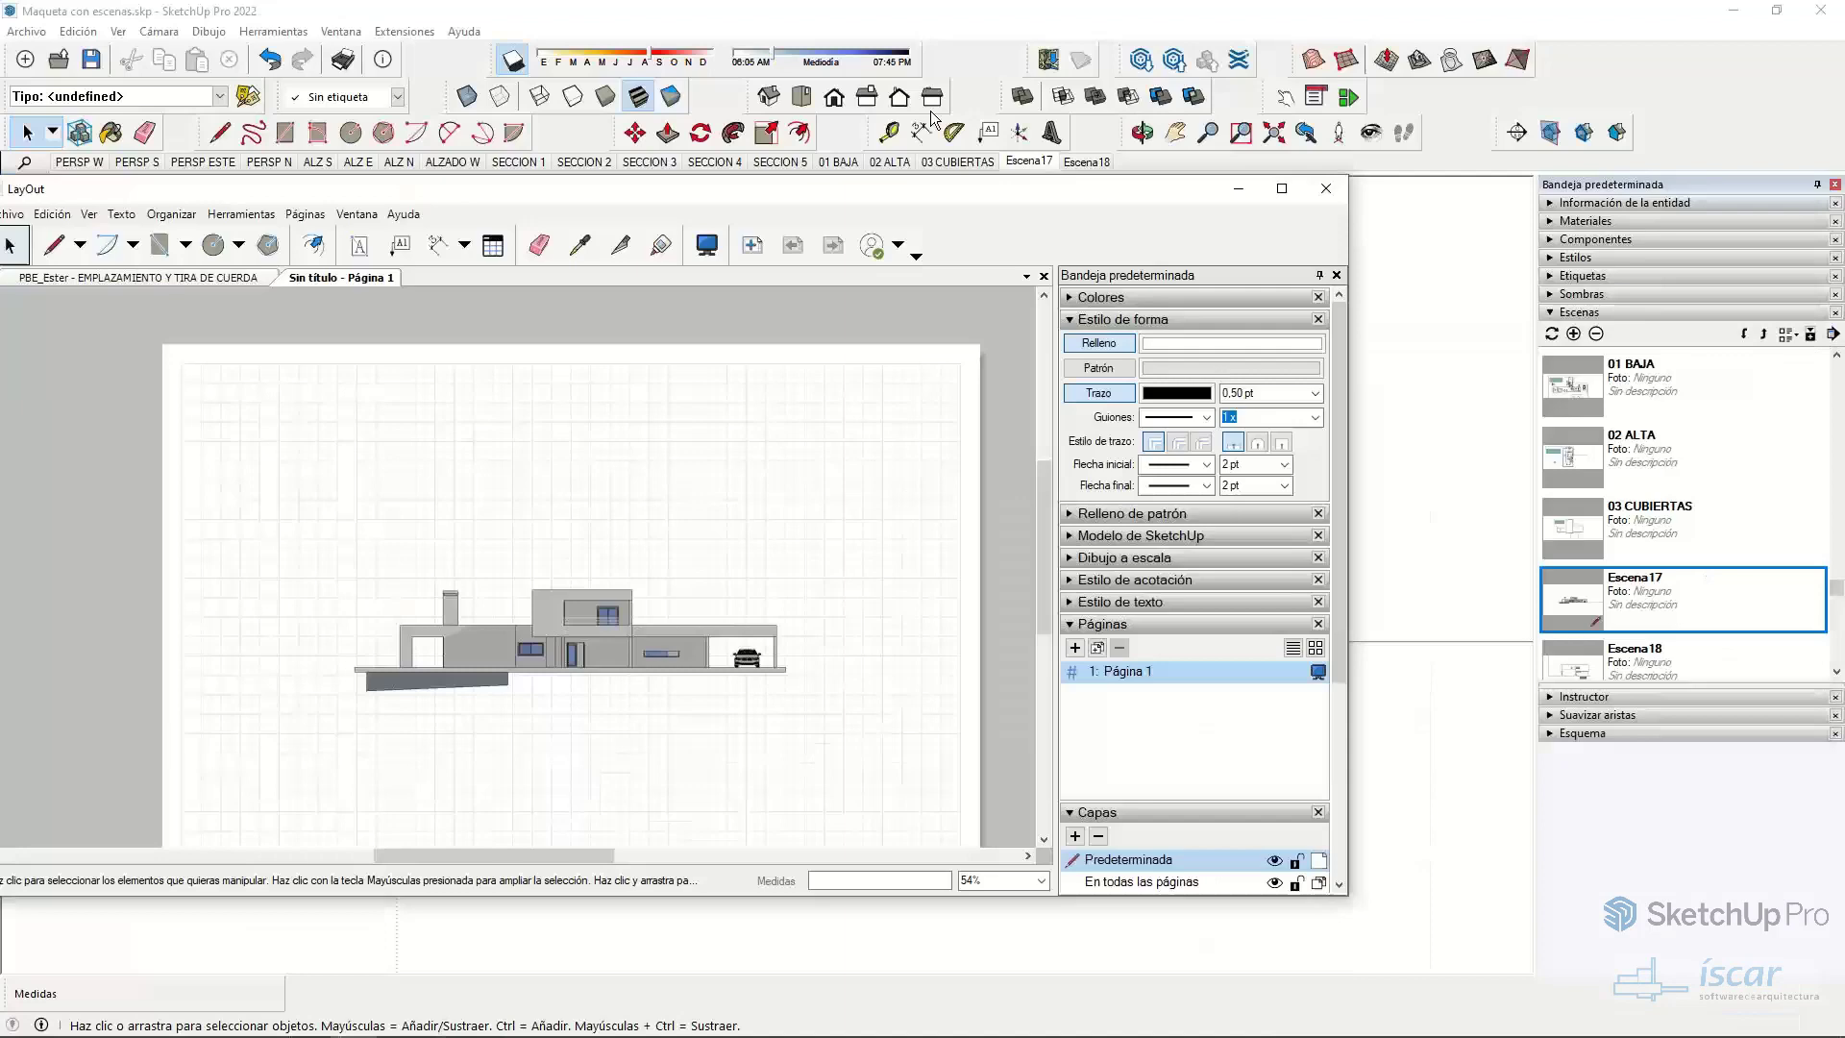
left_click_drag(1043, 131, 1138, 16)
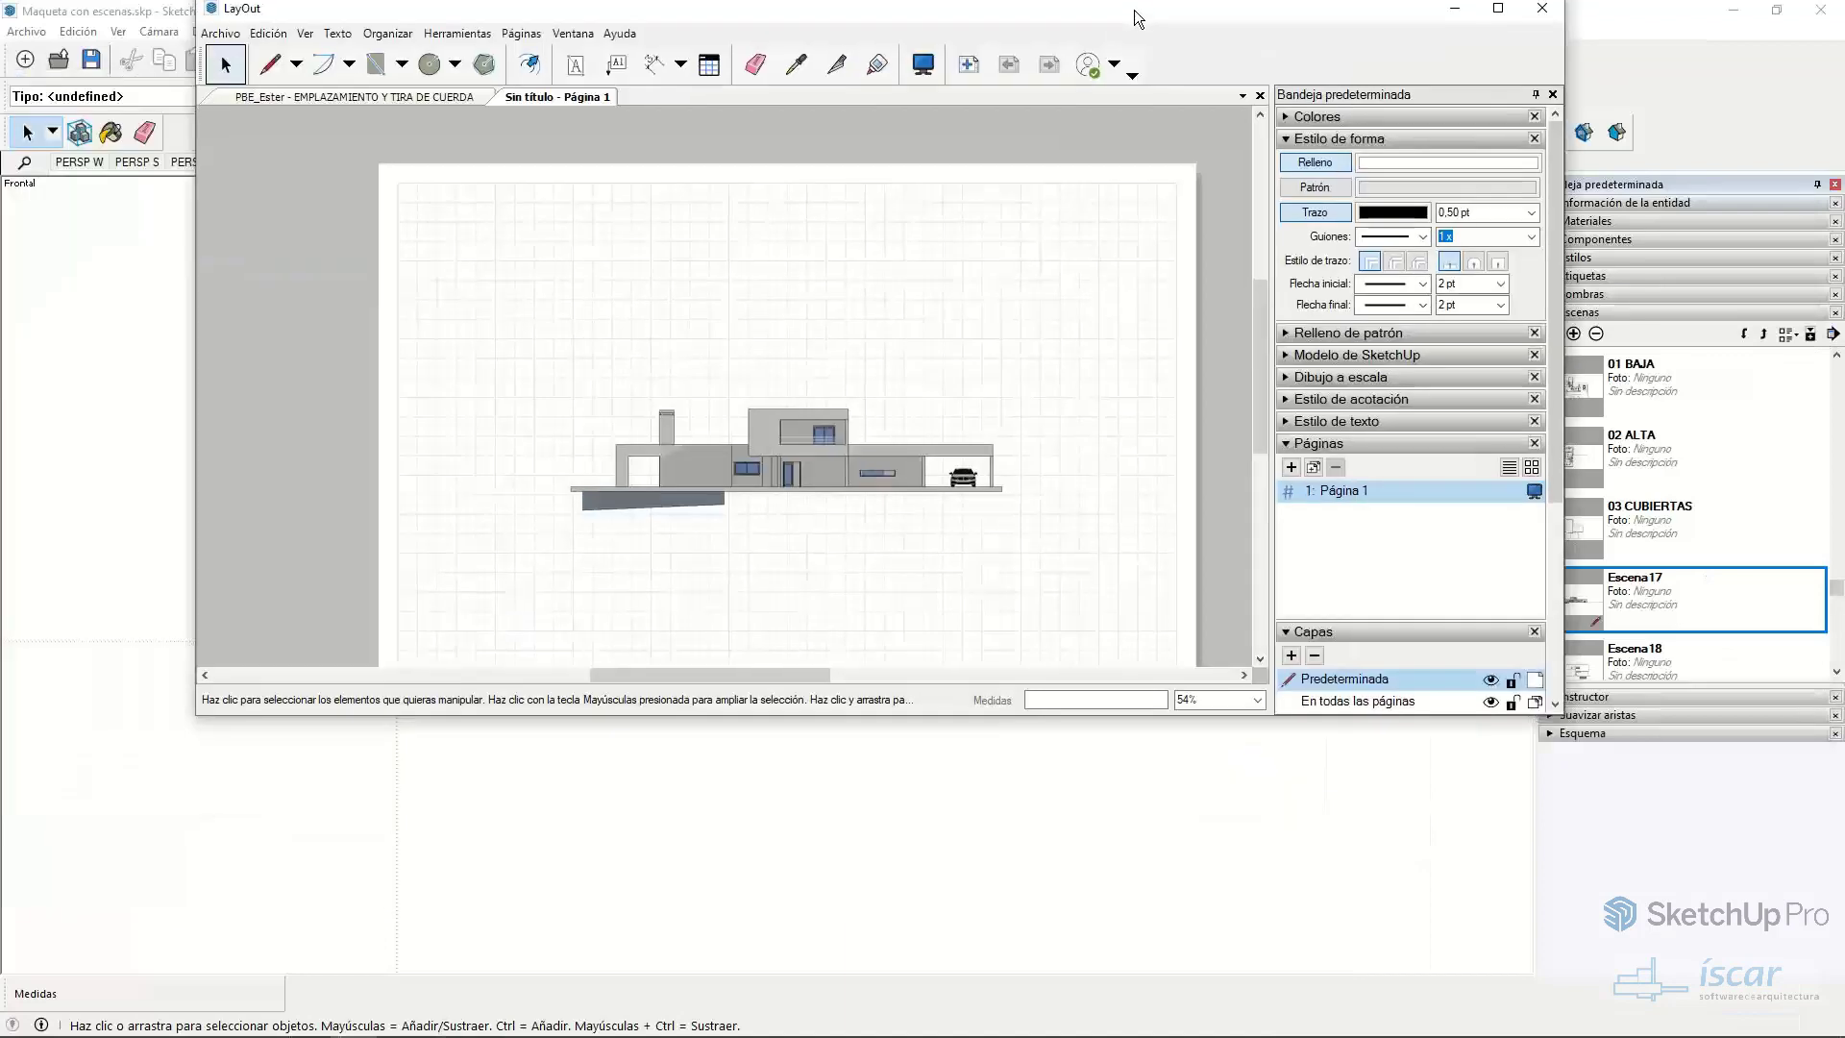
double_click(1138, 15)
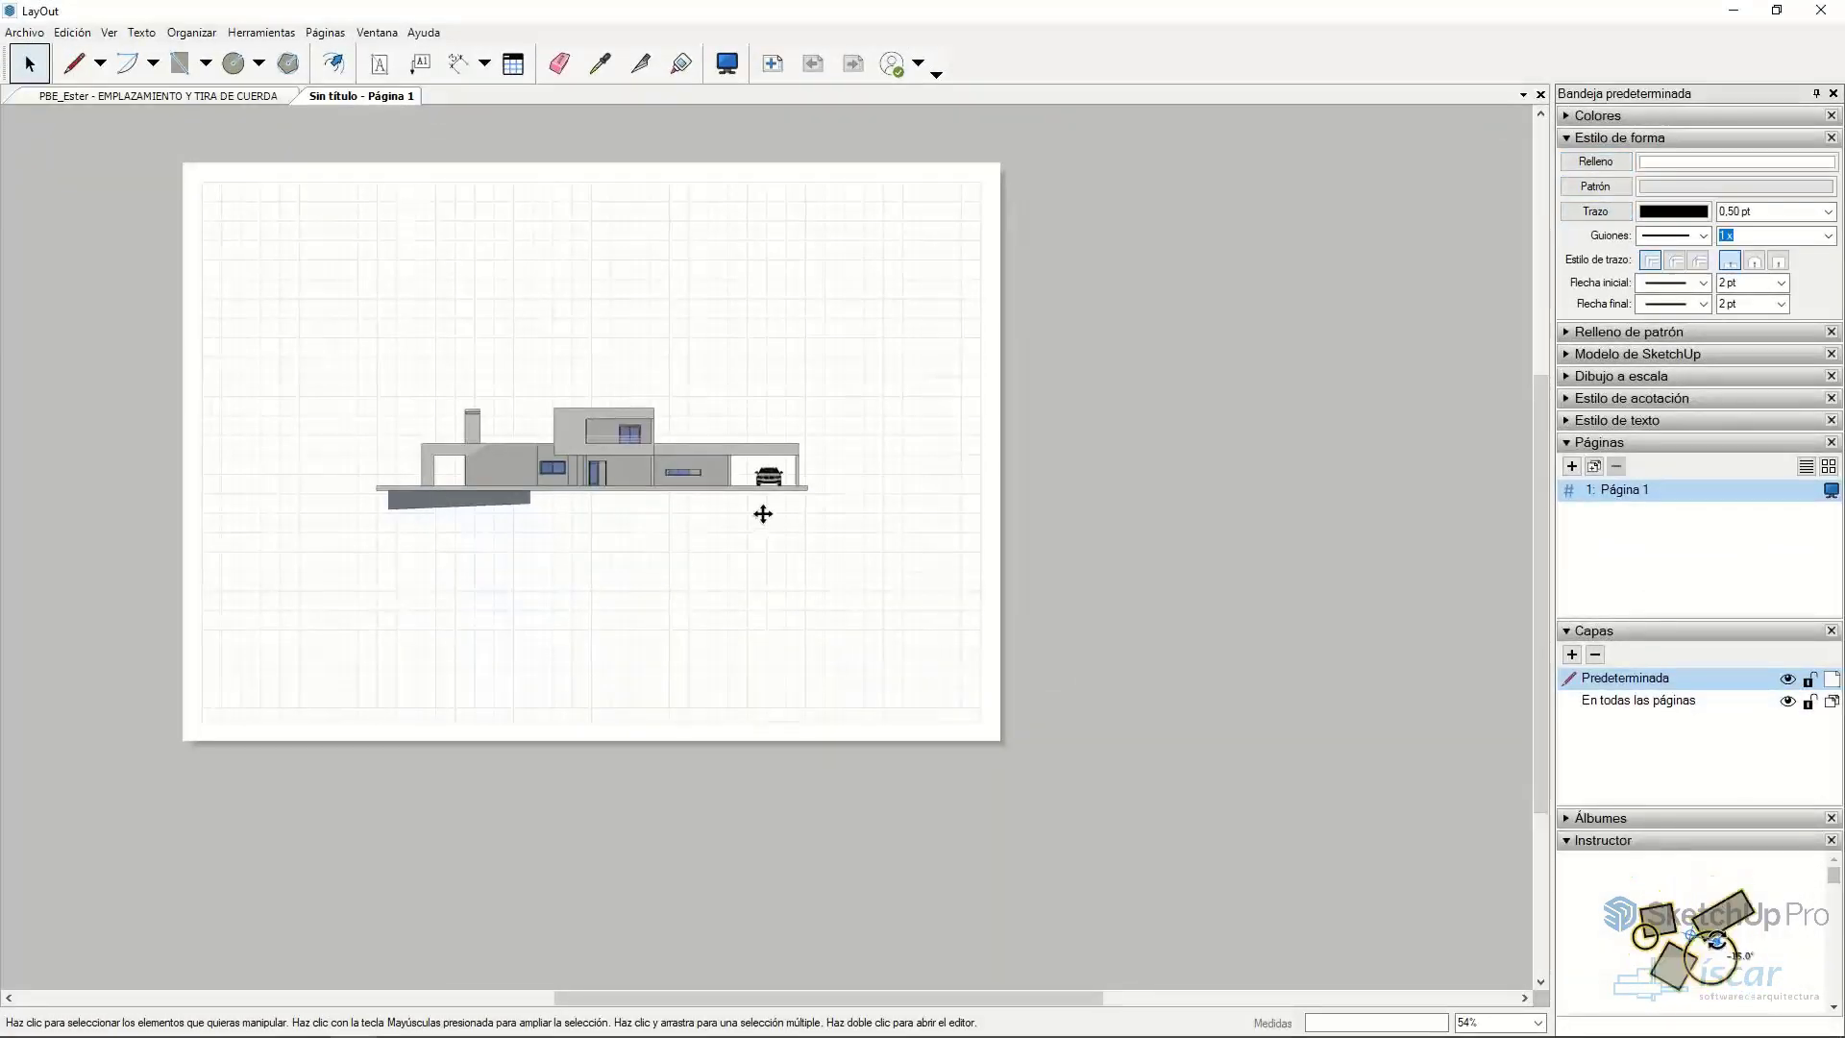
- Shrink the elevation viewport into the page's upper-left area, copy it about 178 mm to the right, and place another copy below that one
left_click(565, 465)
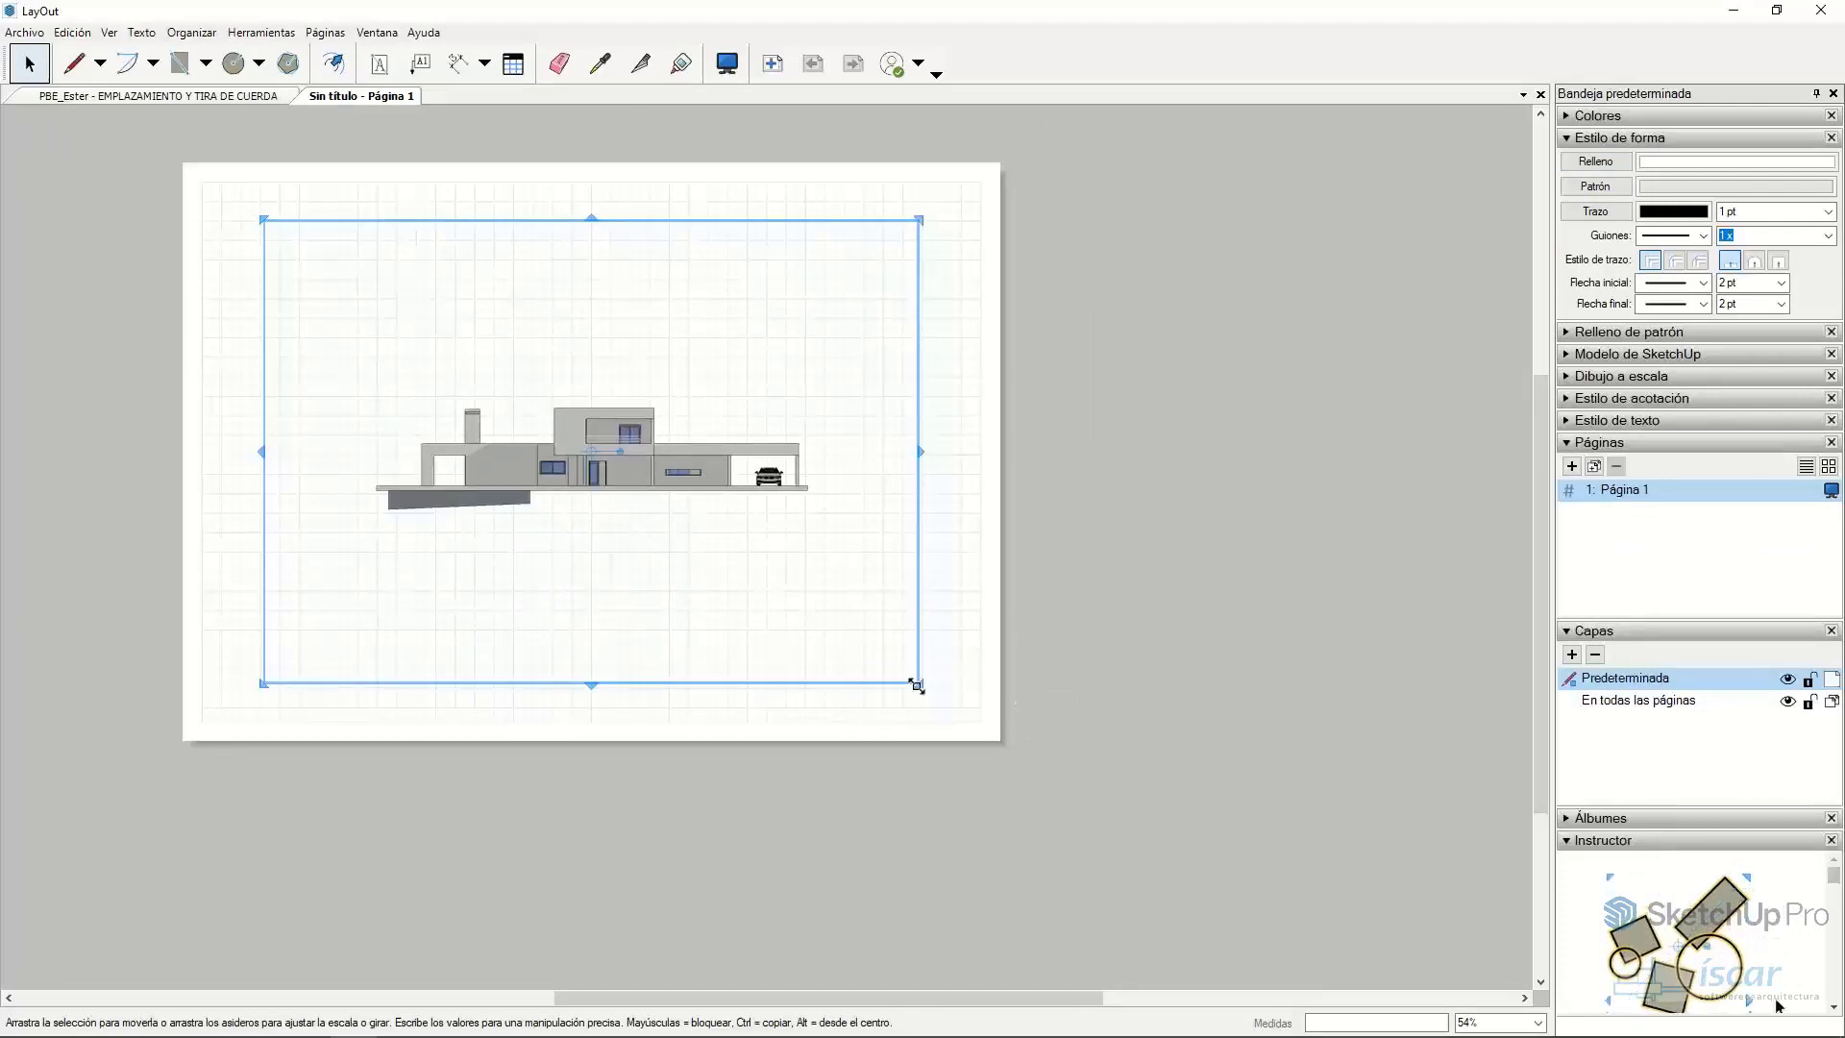
left_click_drag(920, 684, 554, 434)
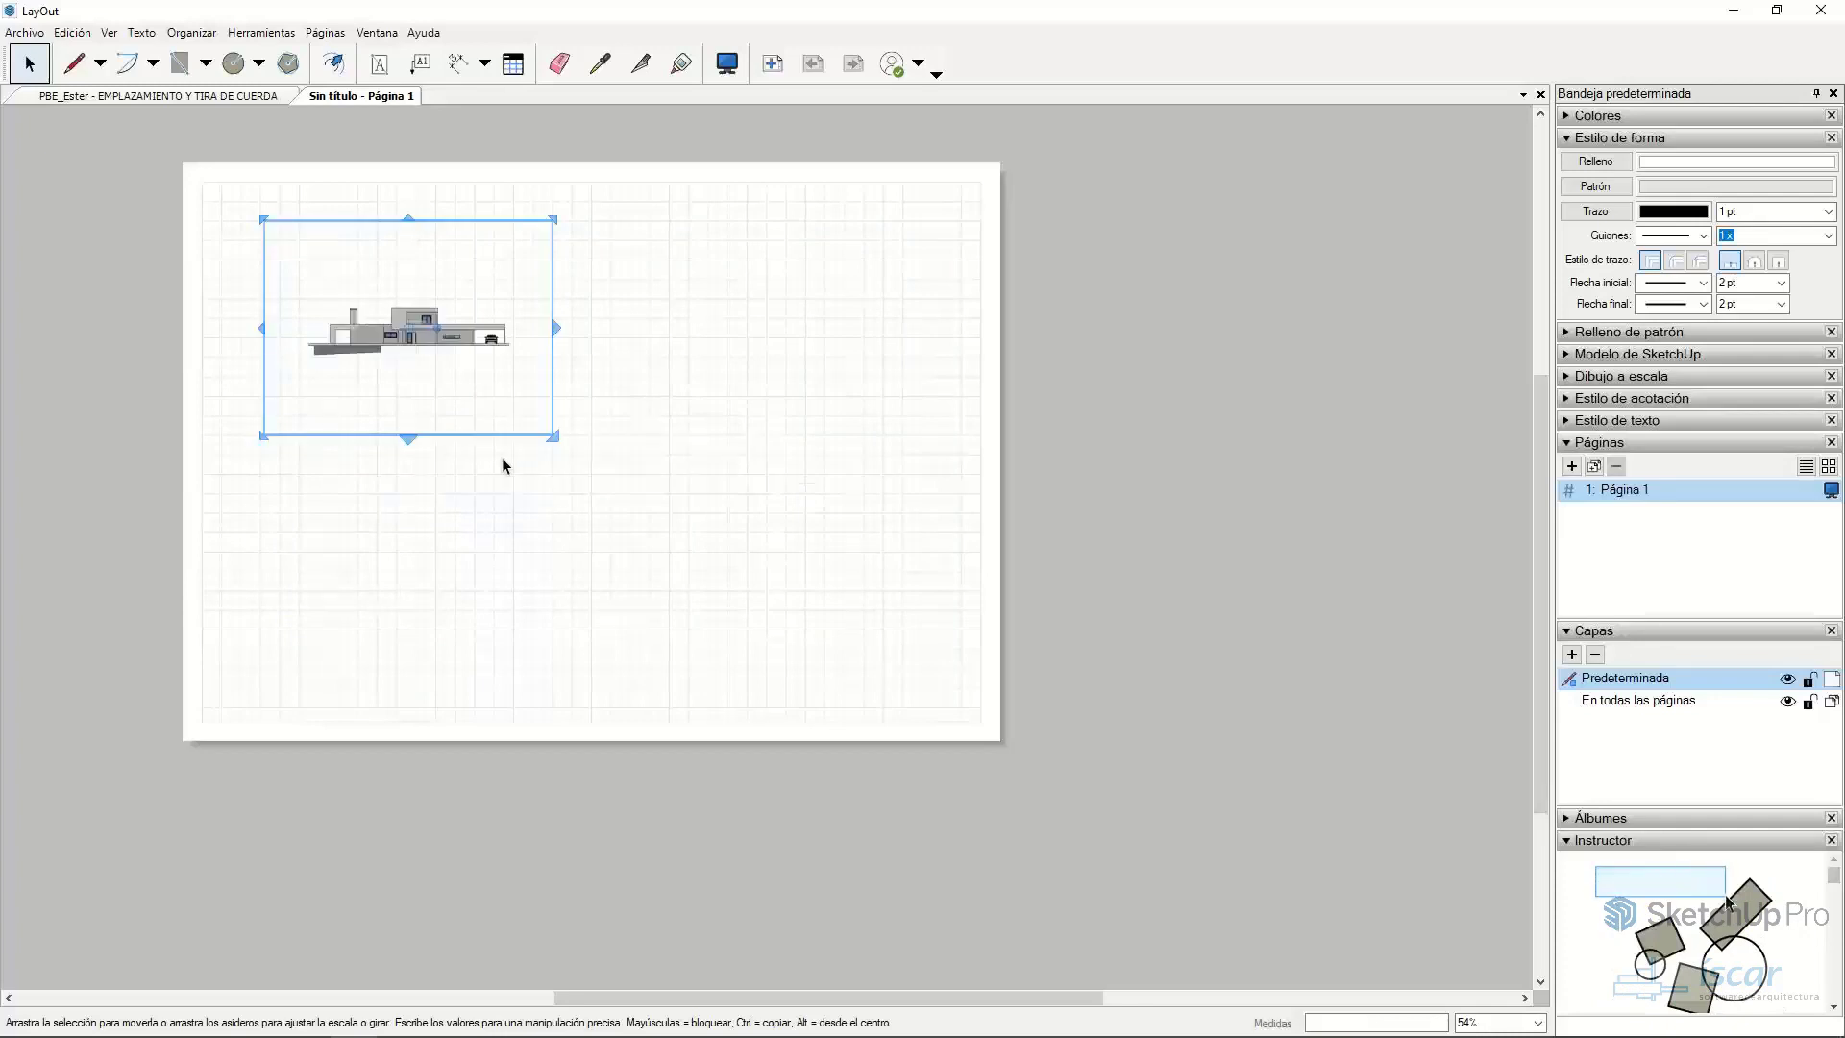
left_click_drag(391, 313, 741, 316)
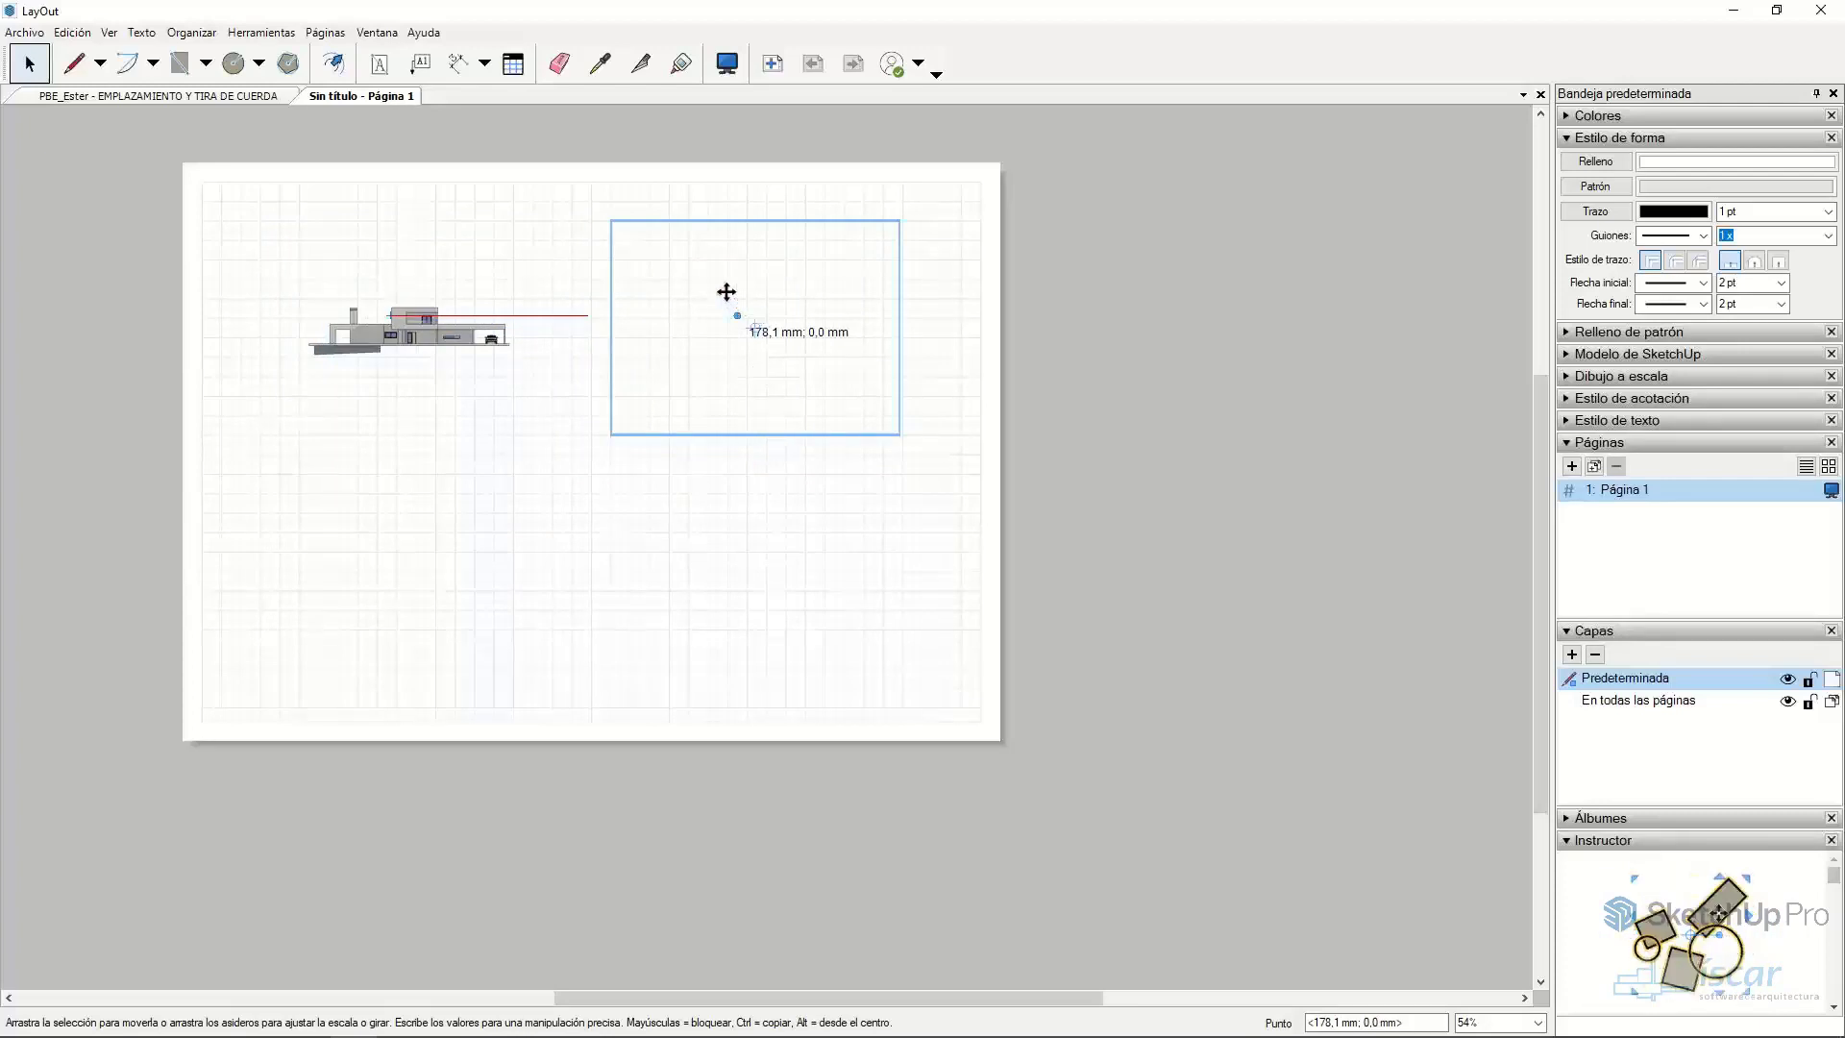
left_click_drag(727, 292, 731, 297, "ctrl")
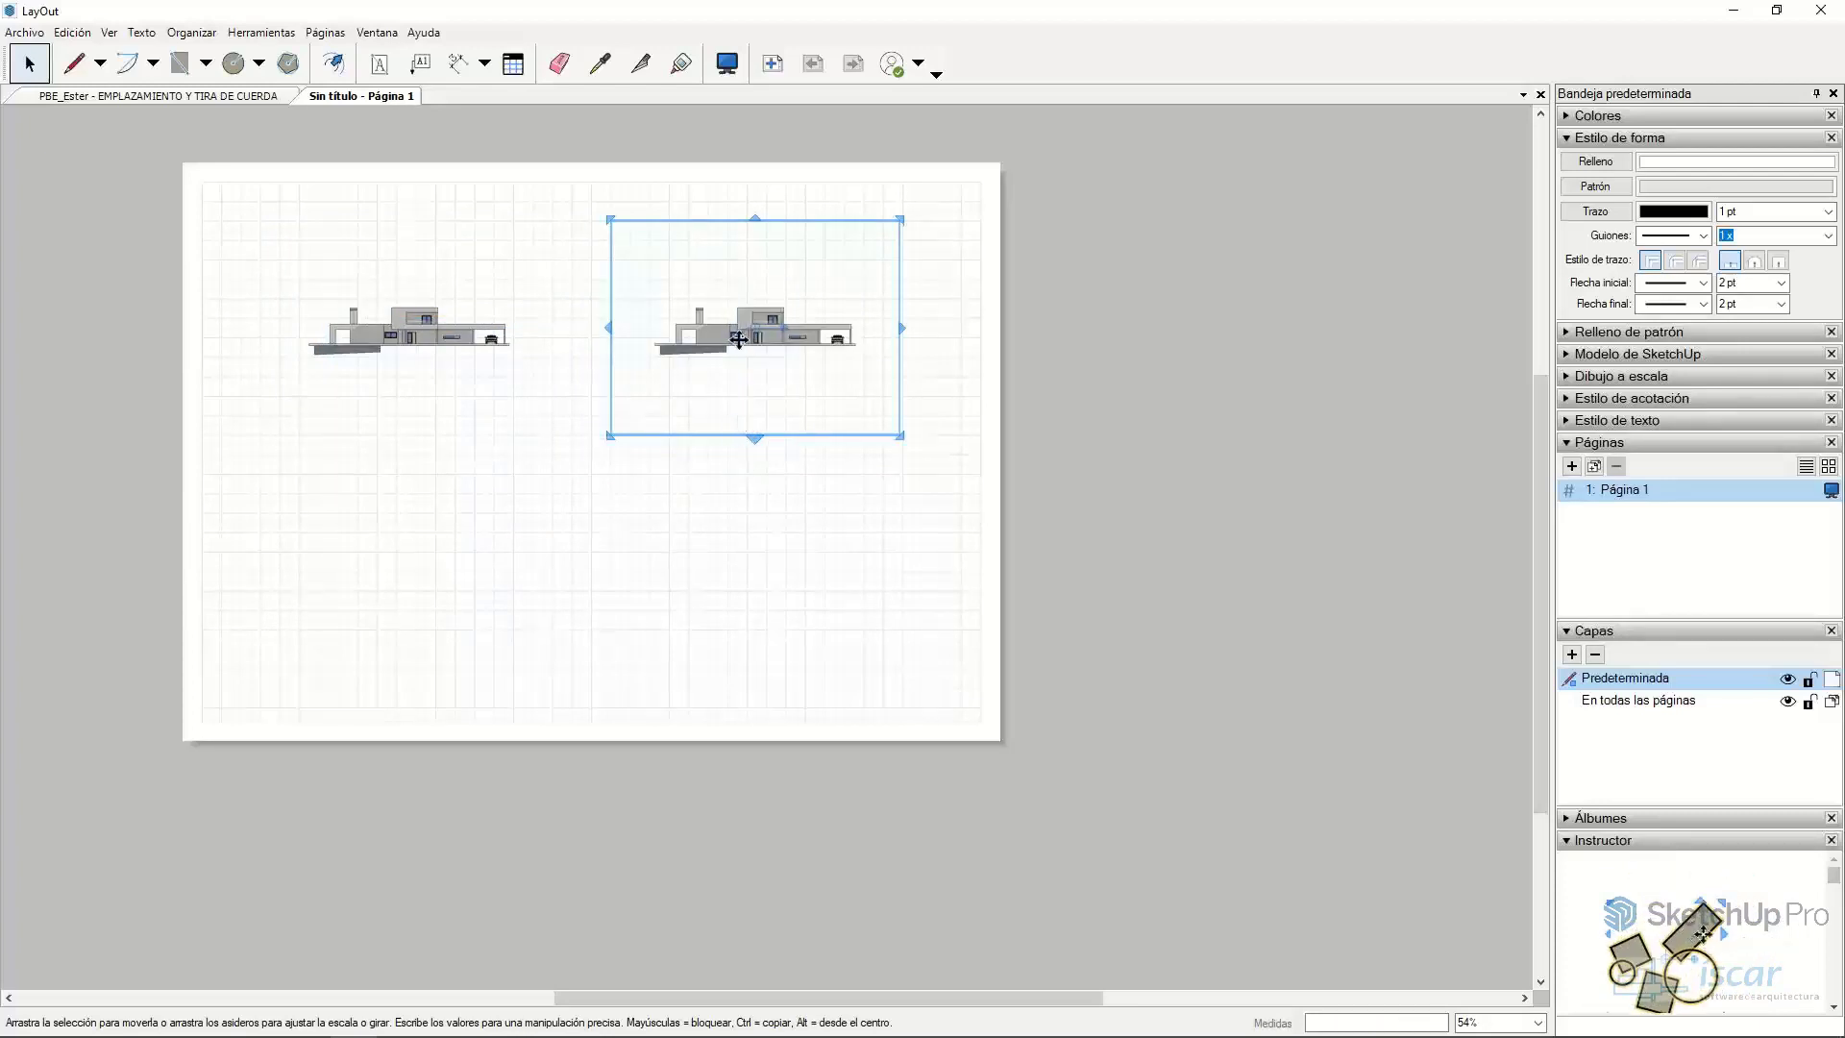
left_click_drag(716, 327, 763, 341)
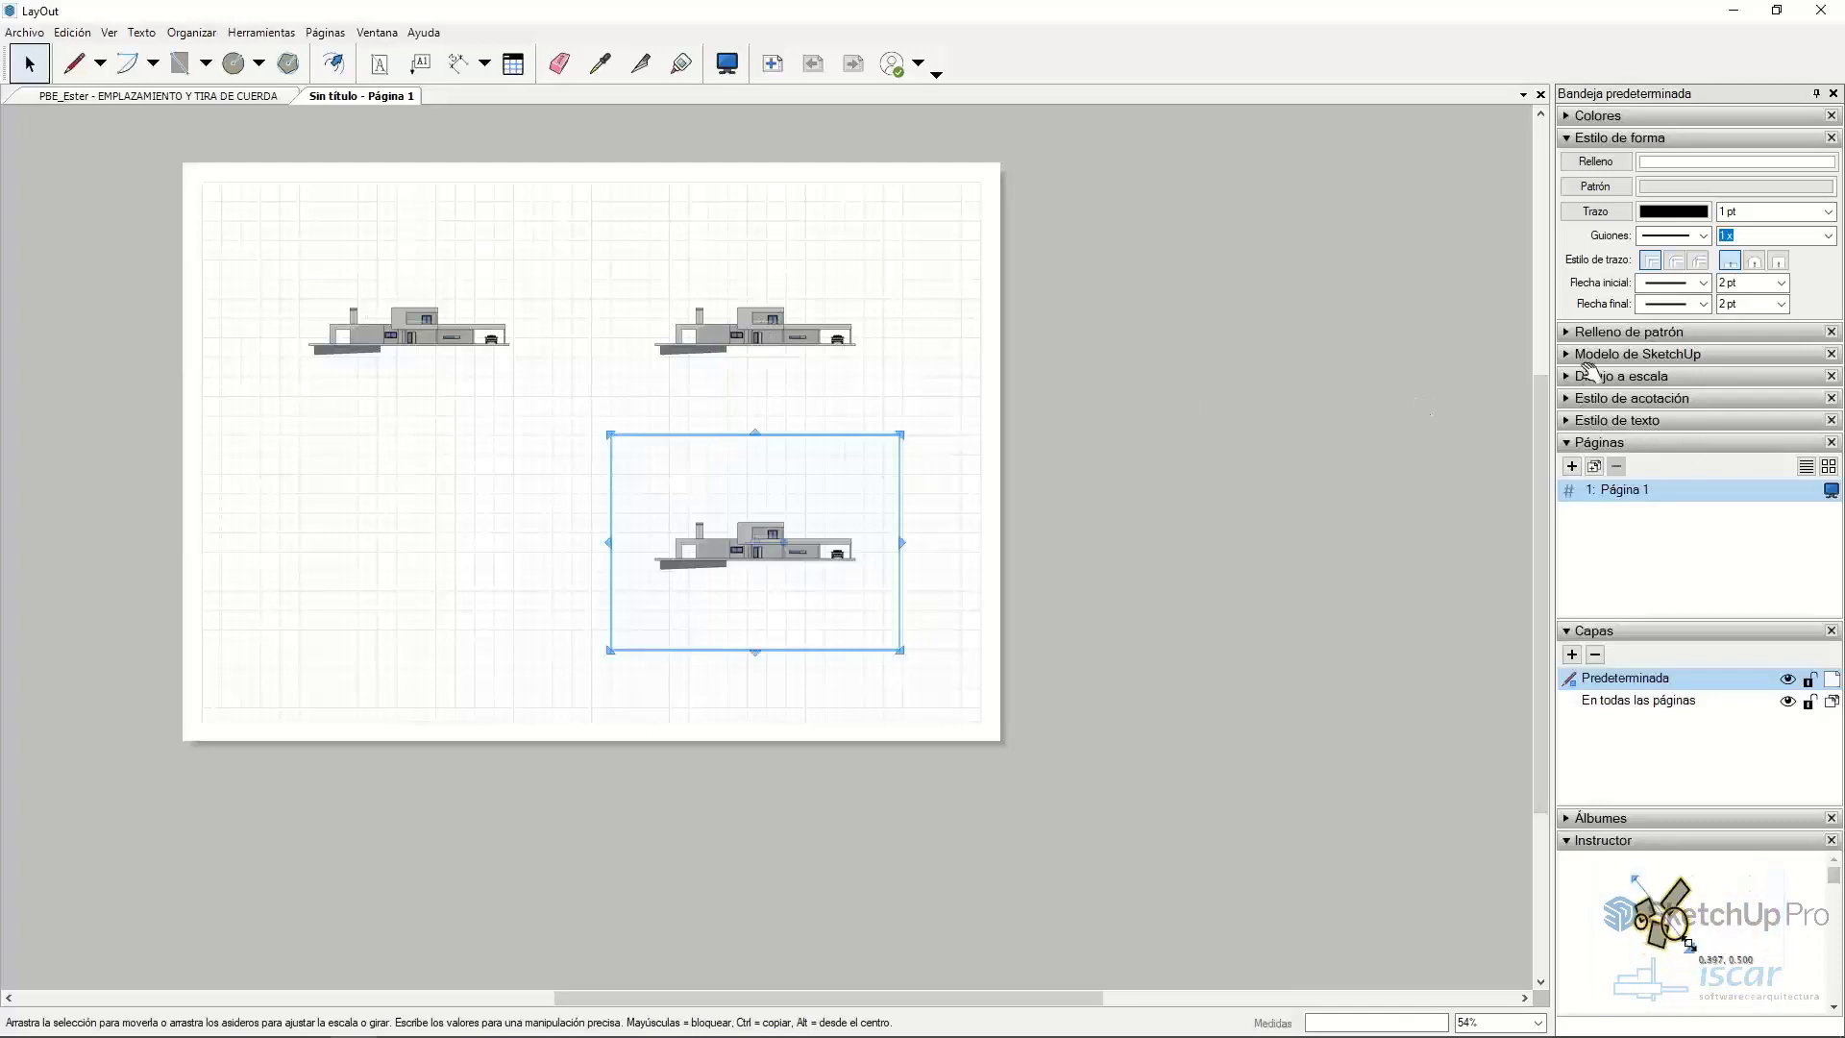
- Assign the scene PERSP S to the upper-right viewport on the page
left_click(1580, 356)
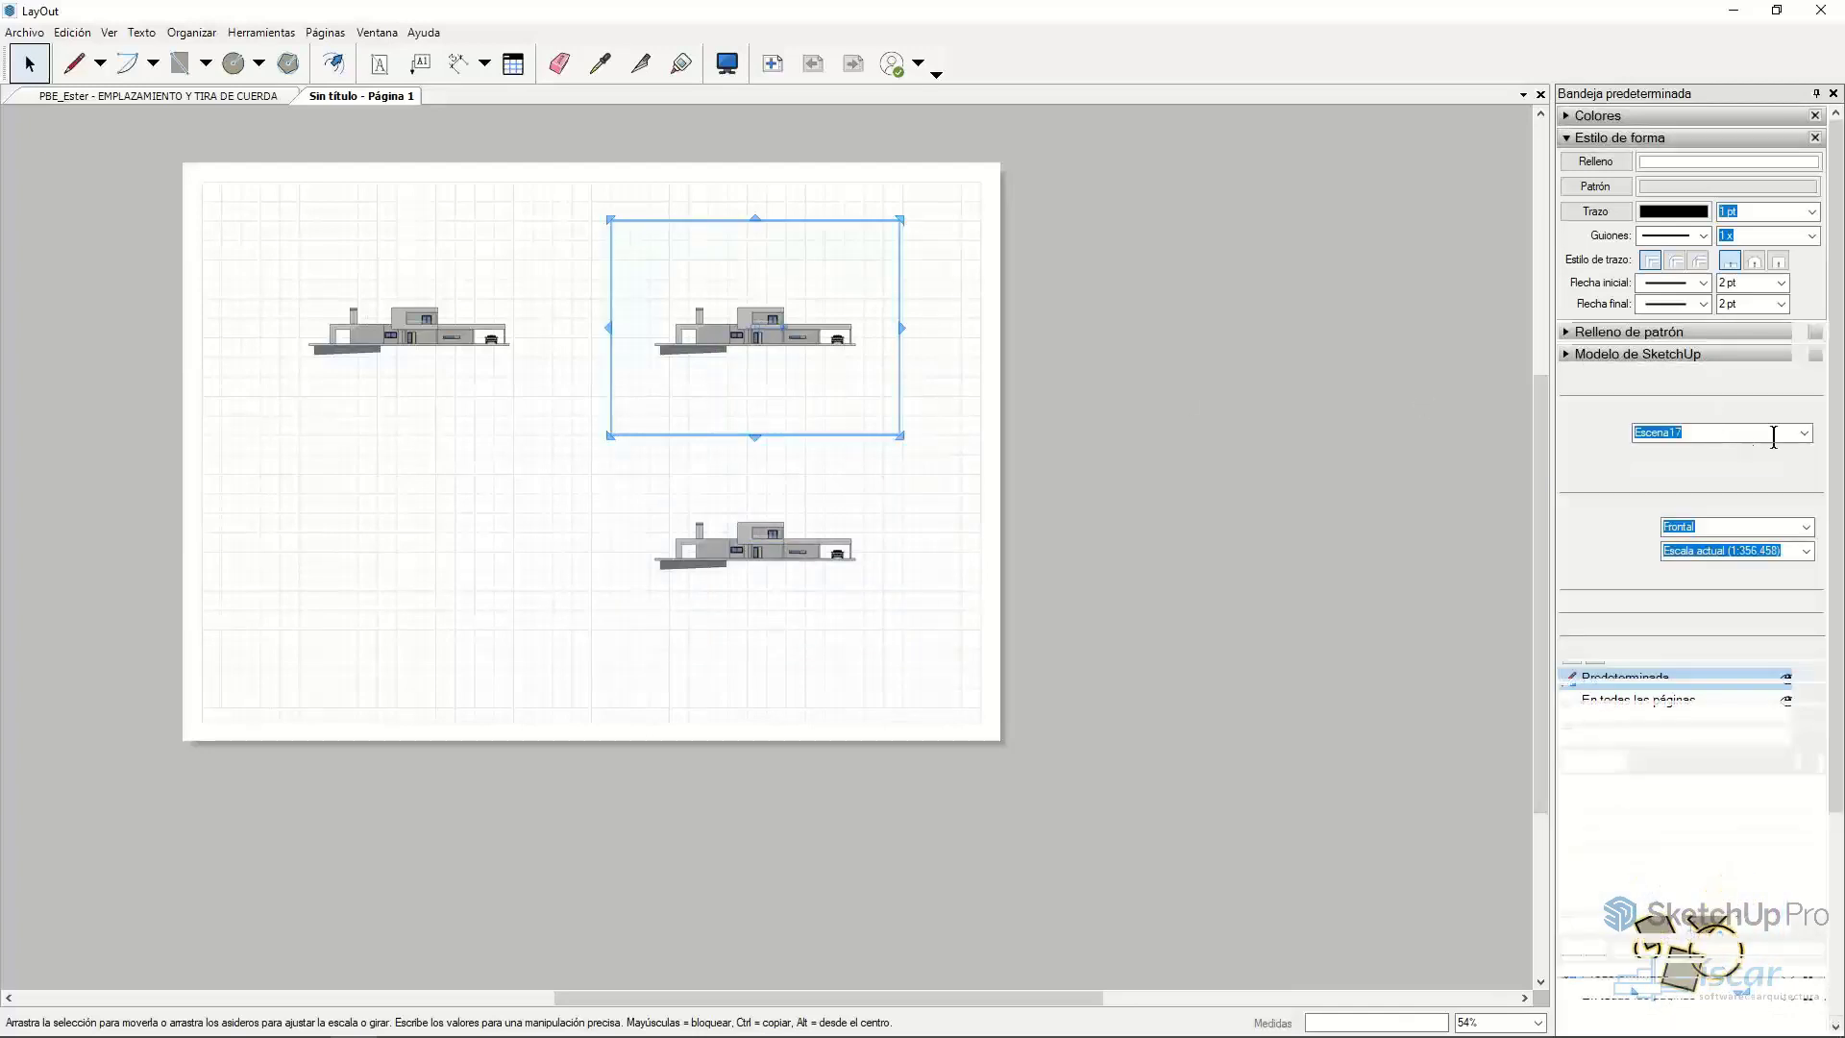
left_click(1803, 433)
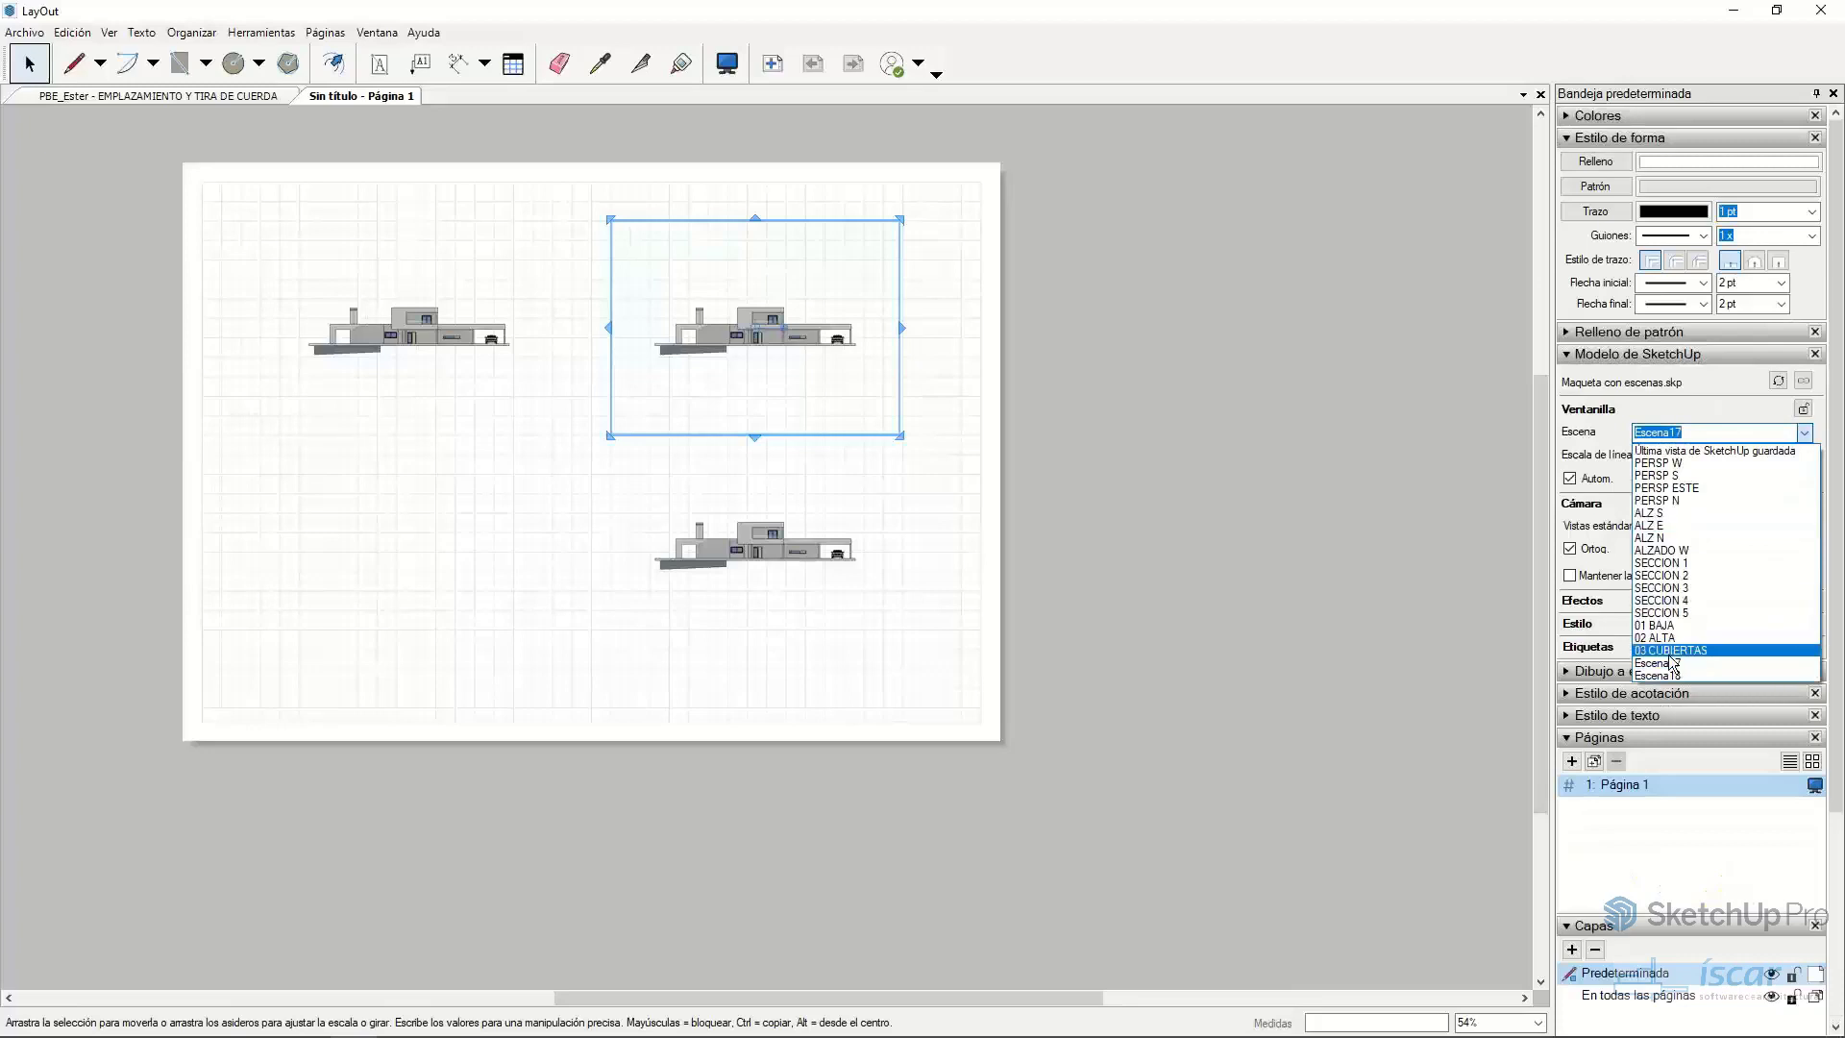
left_click(1669, 665)
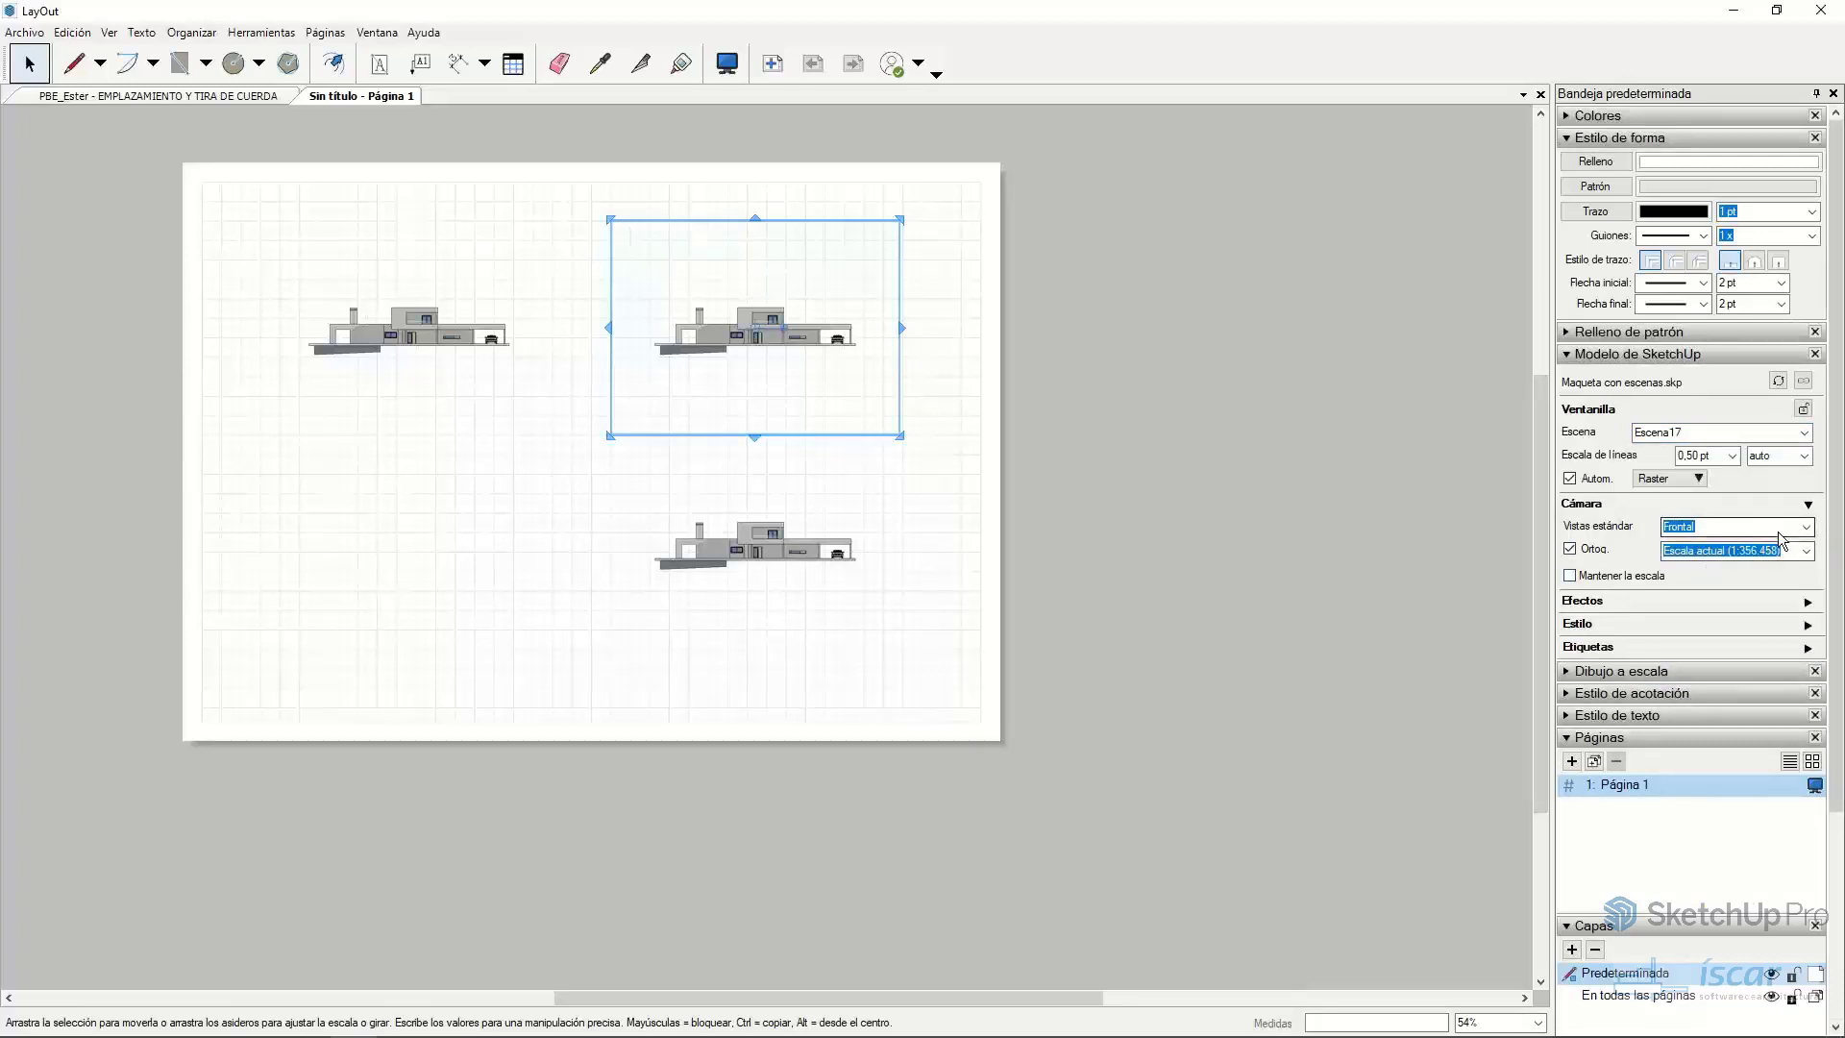
left_click(1806, 526)
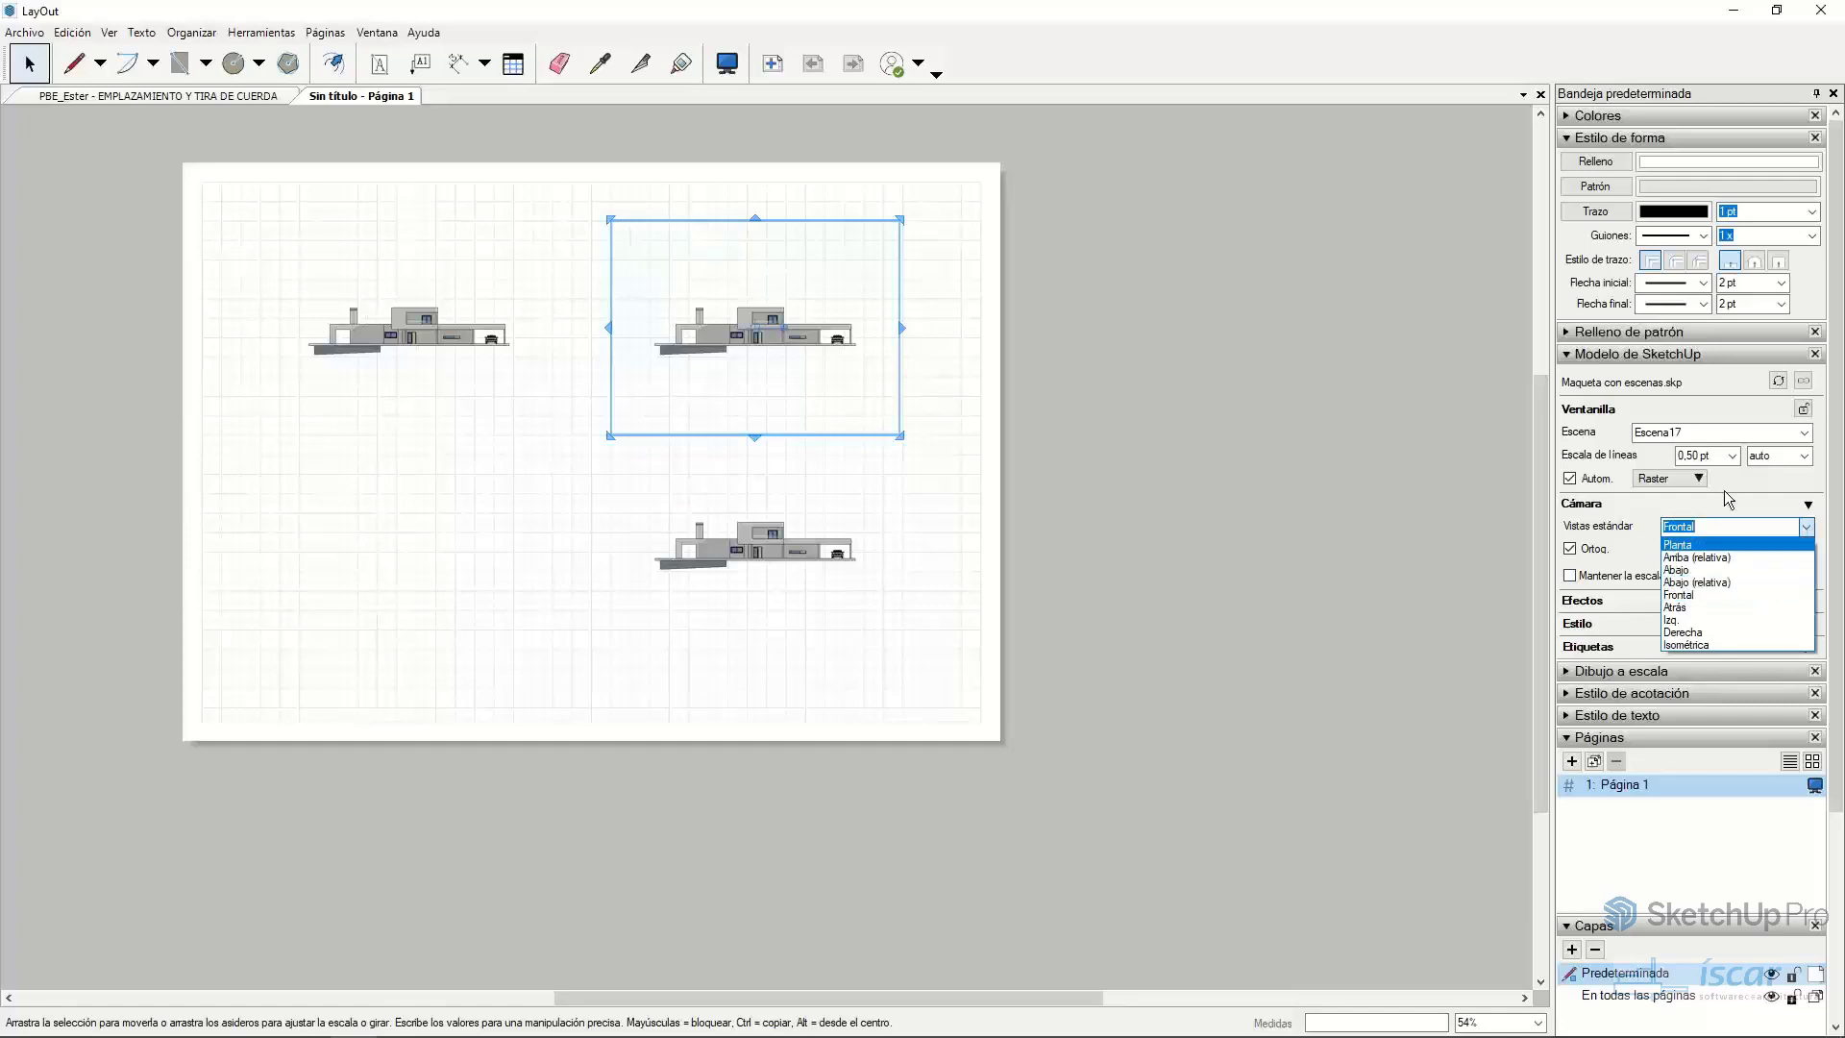
left_click(1735, 526)
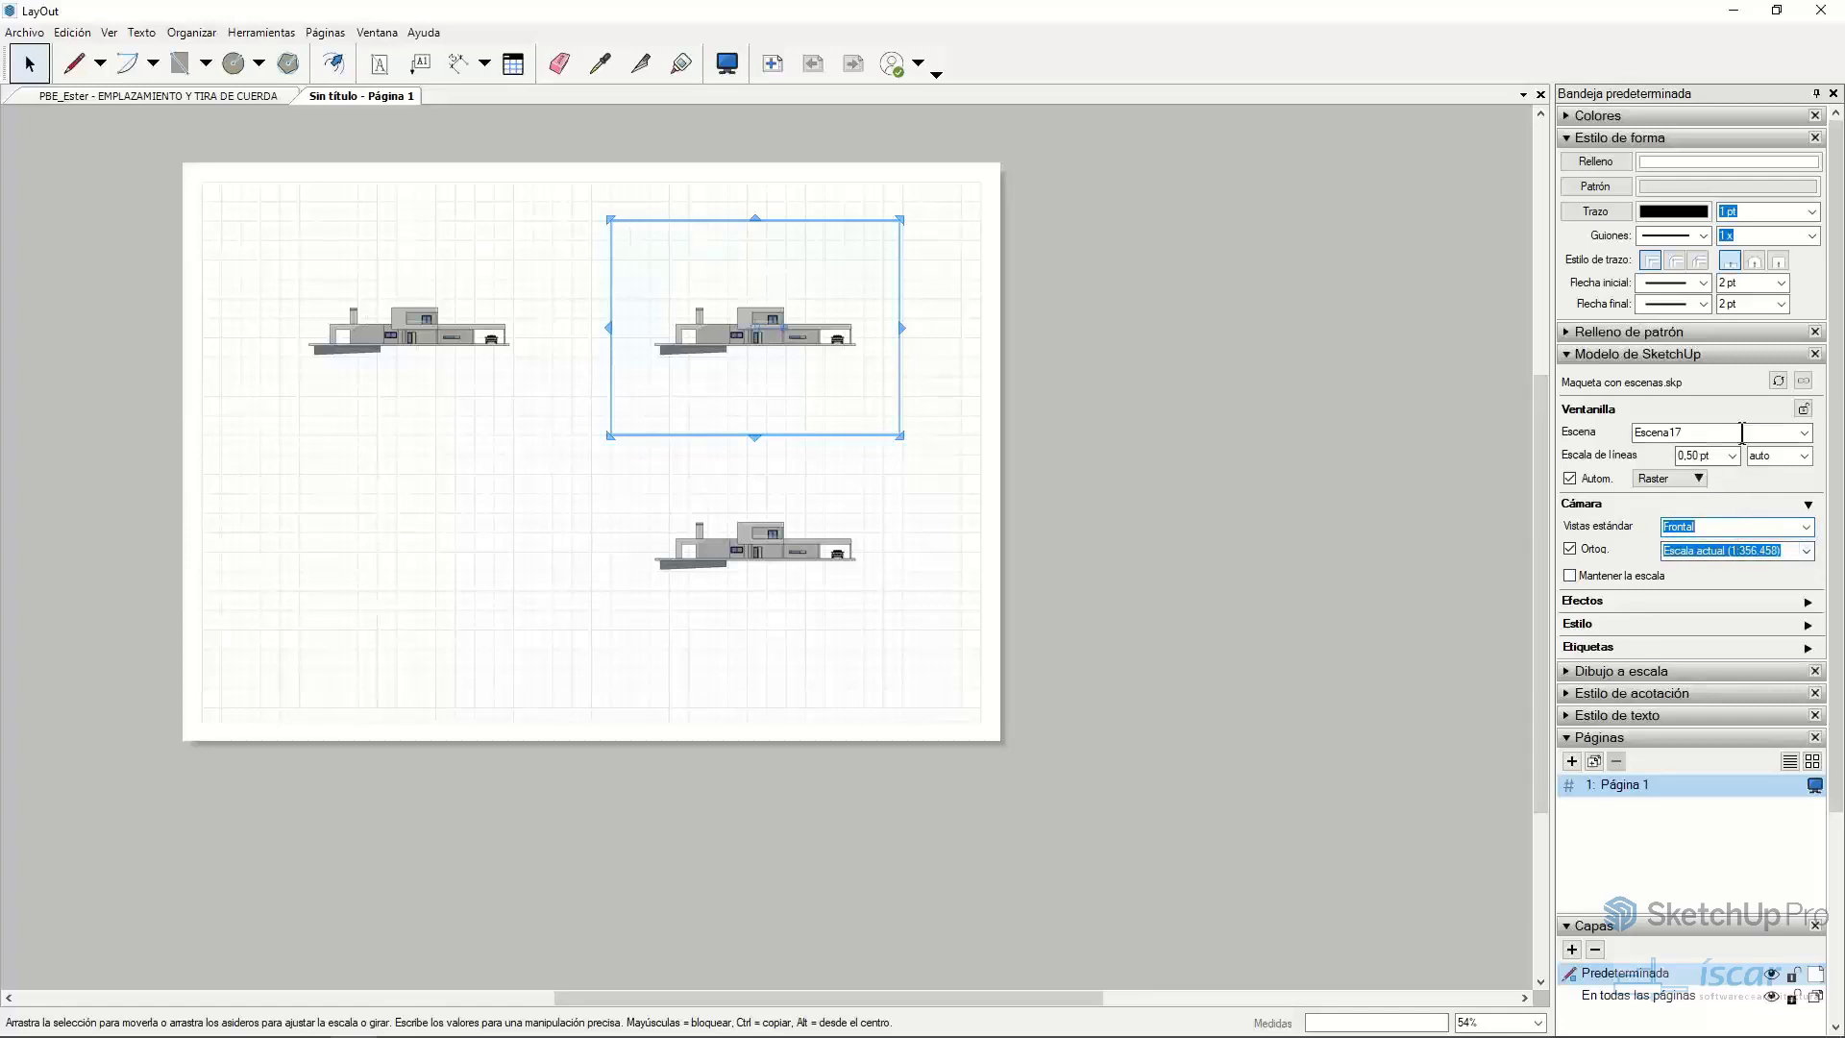
left_click(1787, 432)
left_click(1694, 475)
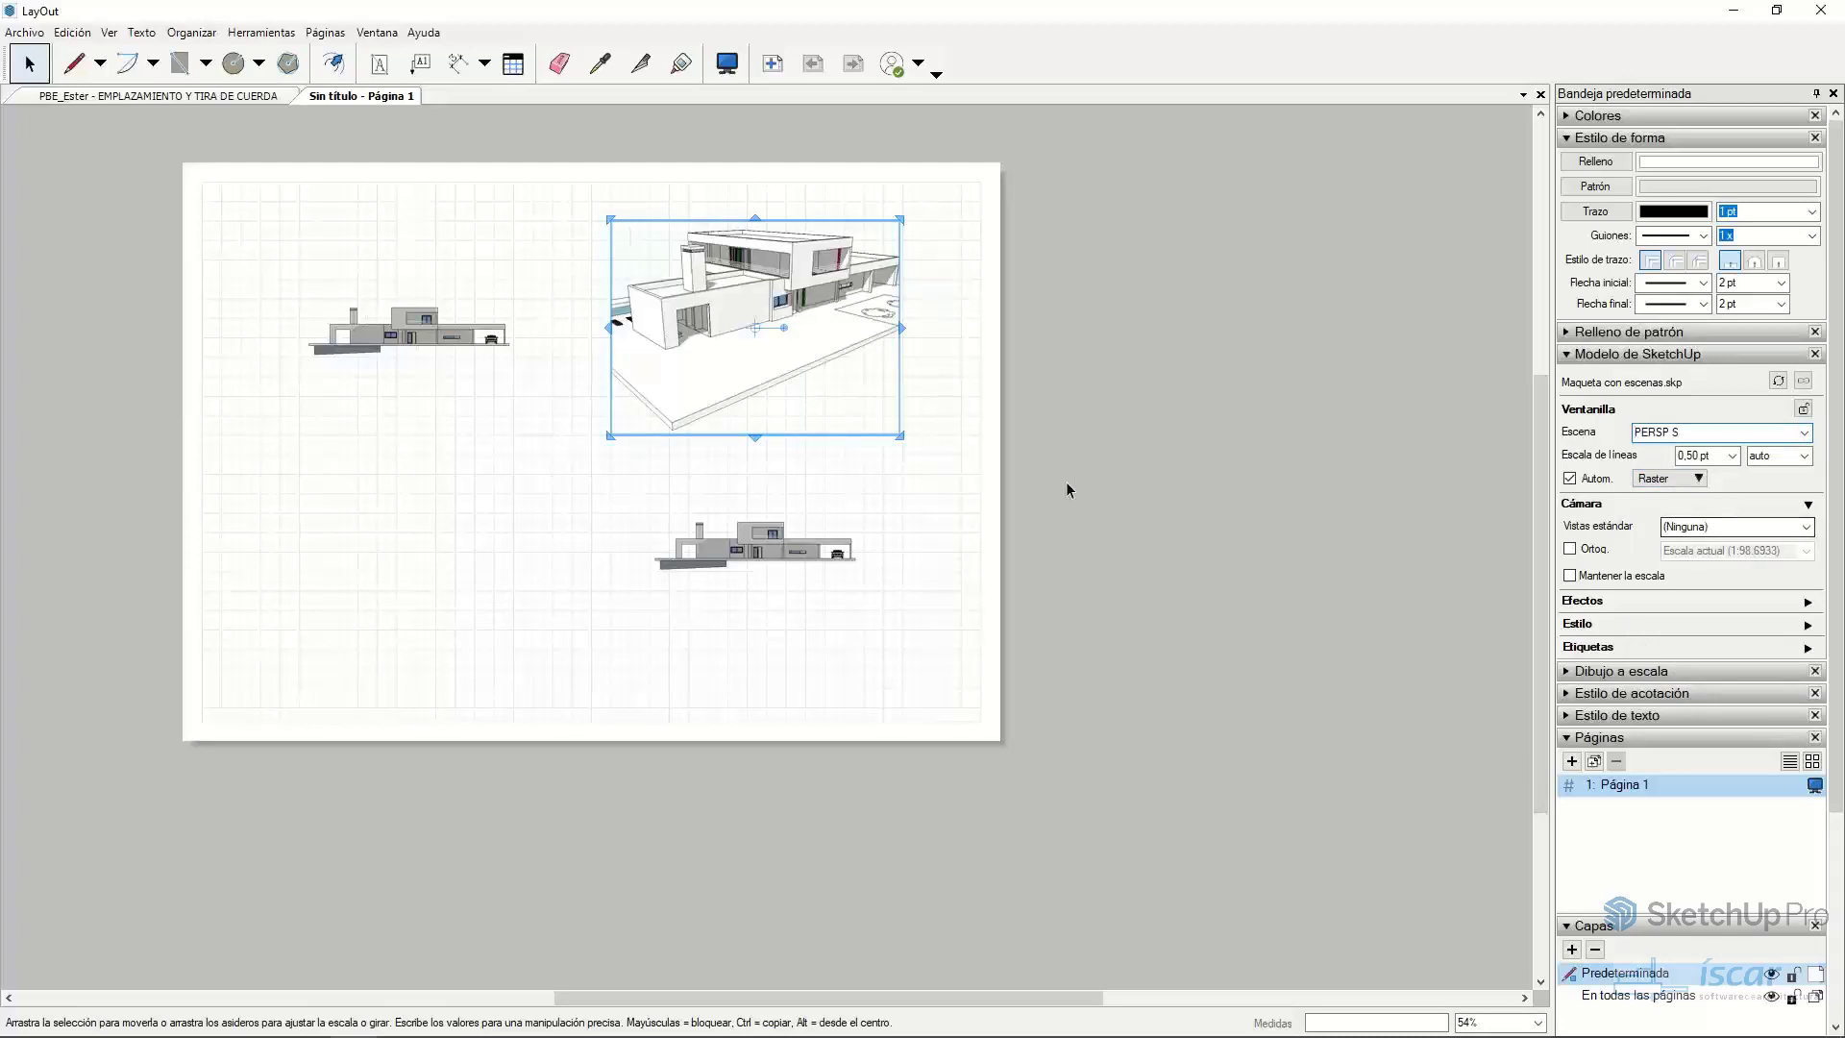
- Assign the scene Escena18 to the lower-right viewport and widen its frame toward the left to about 1.4 times its width
left_click(774, 544)
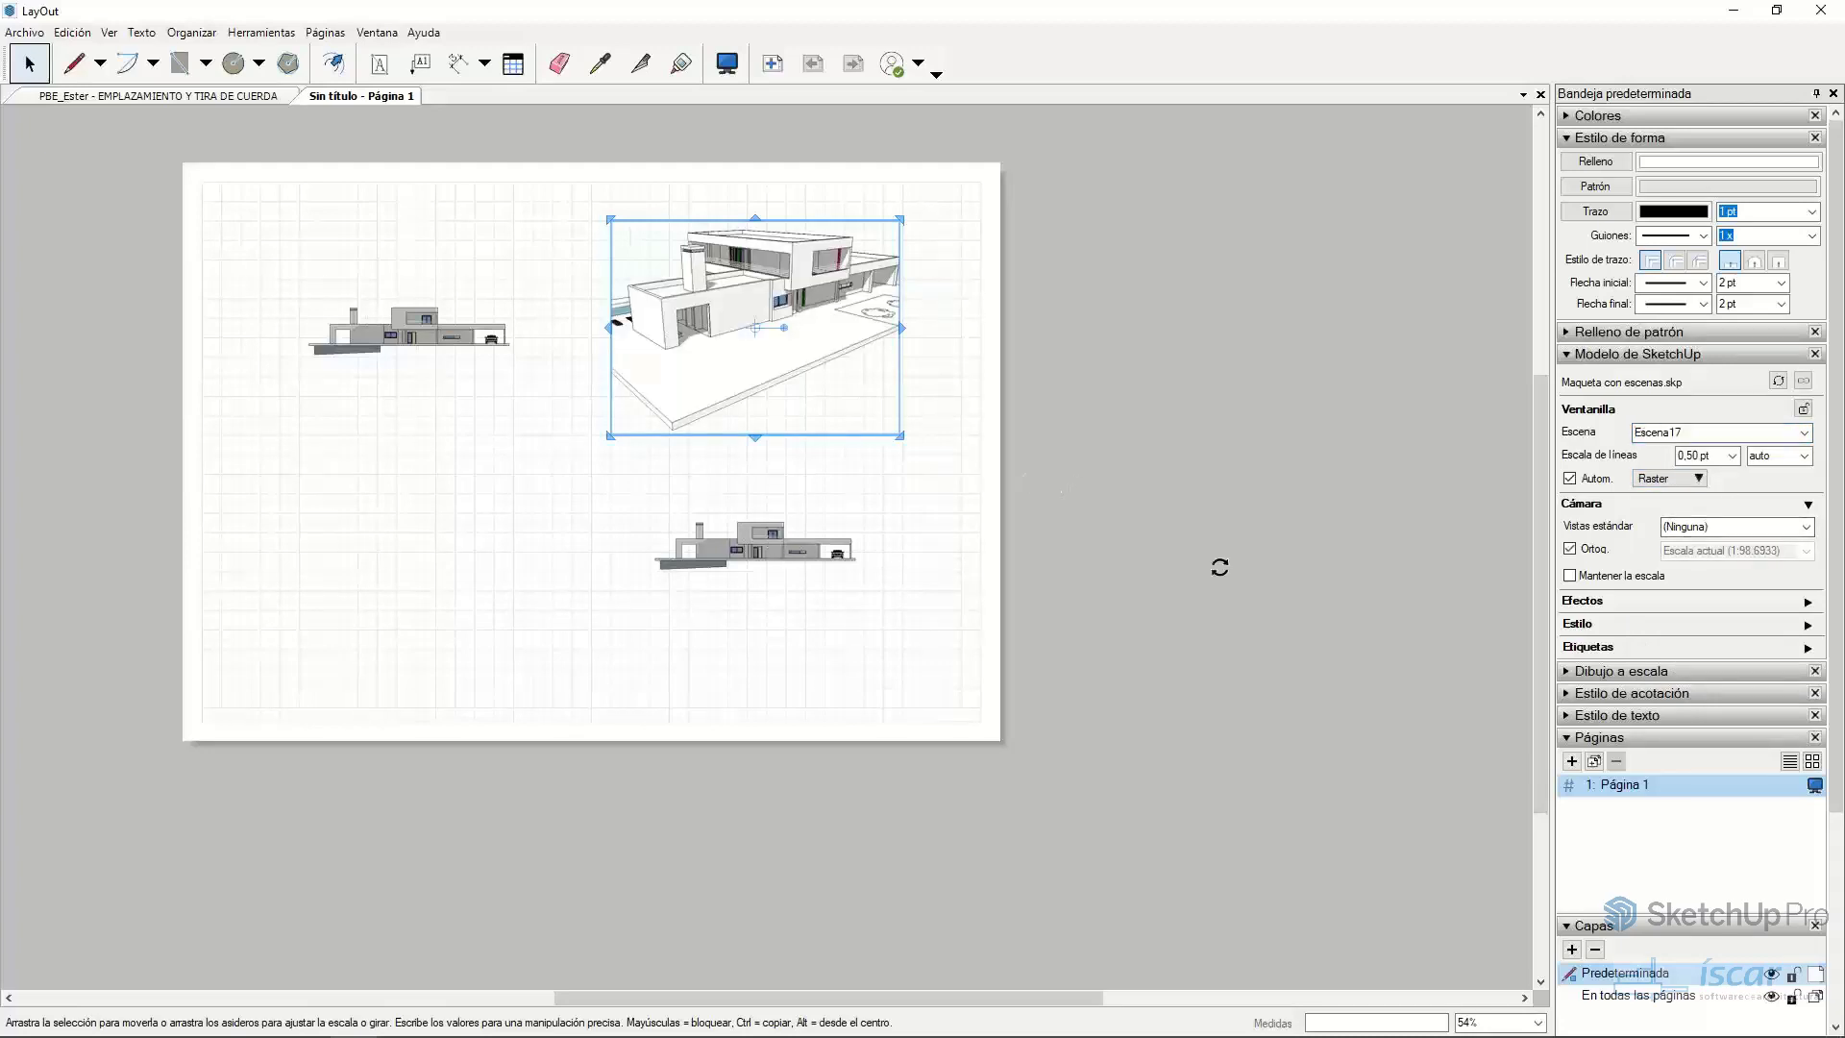
left_click(1804, 433)
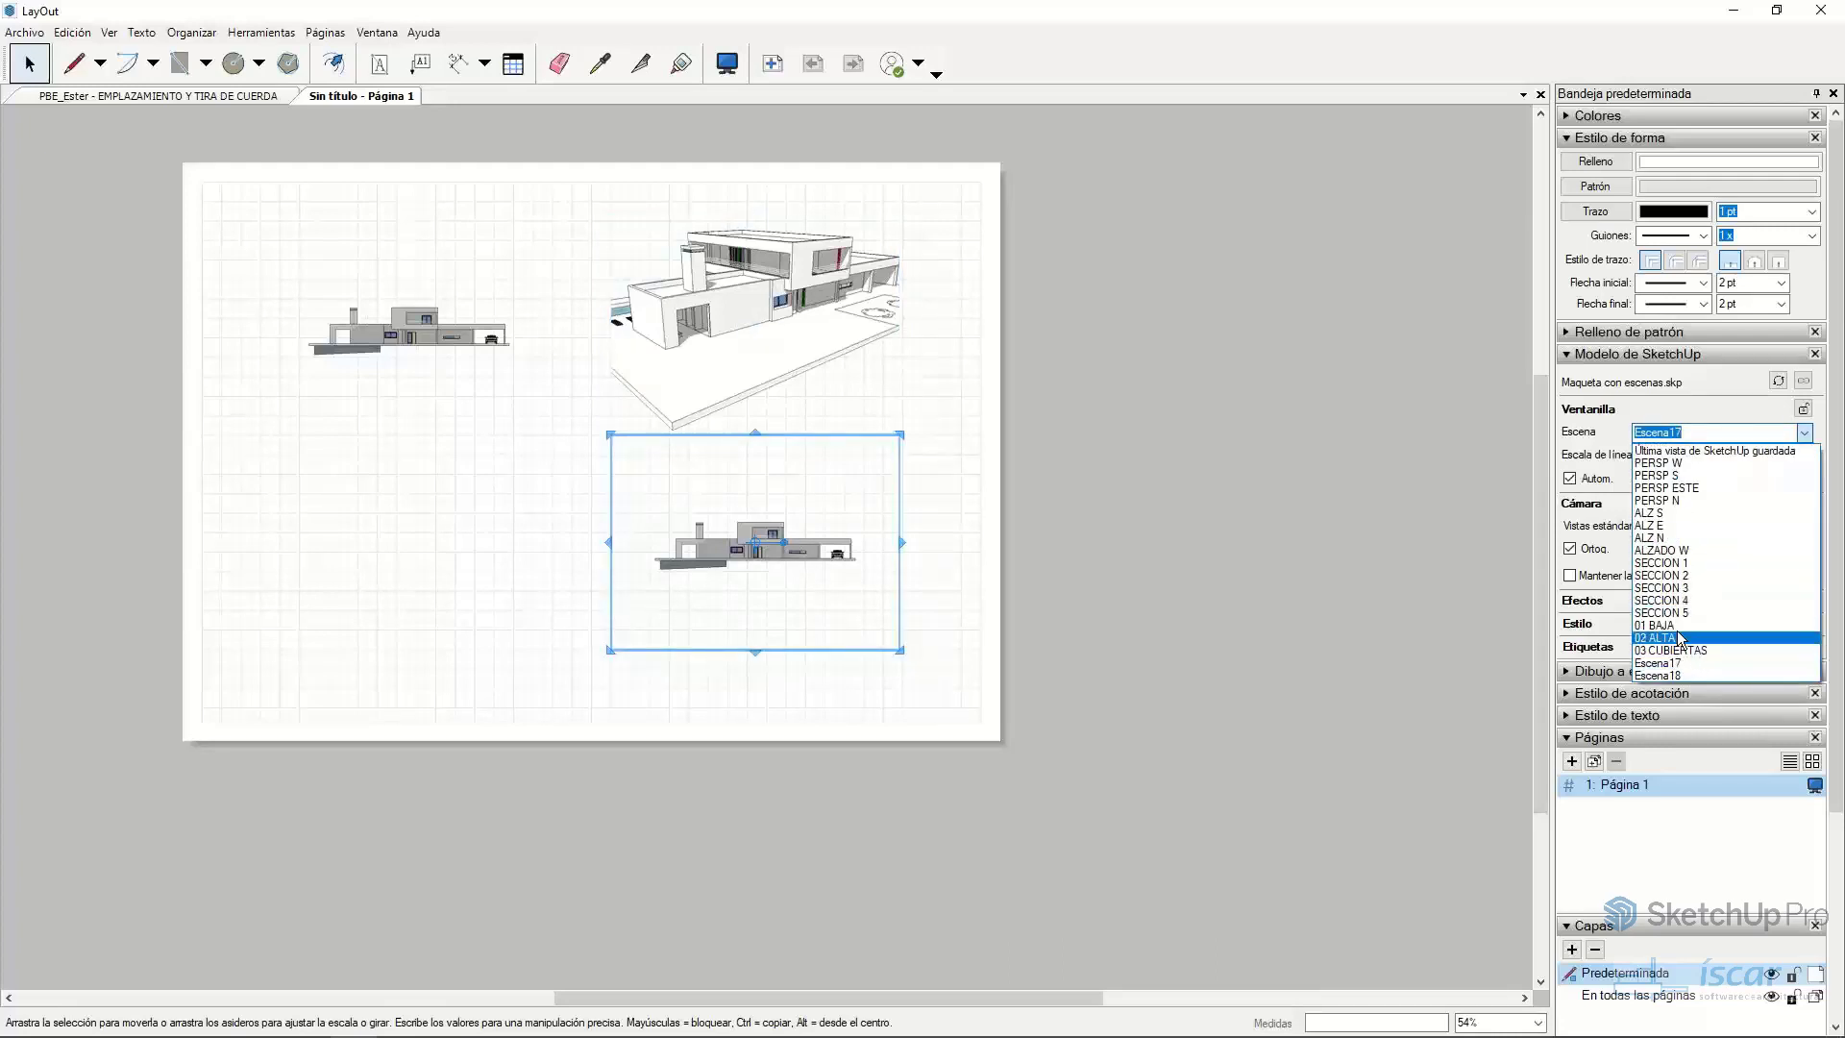
left_click(1671, 676)
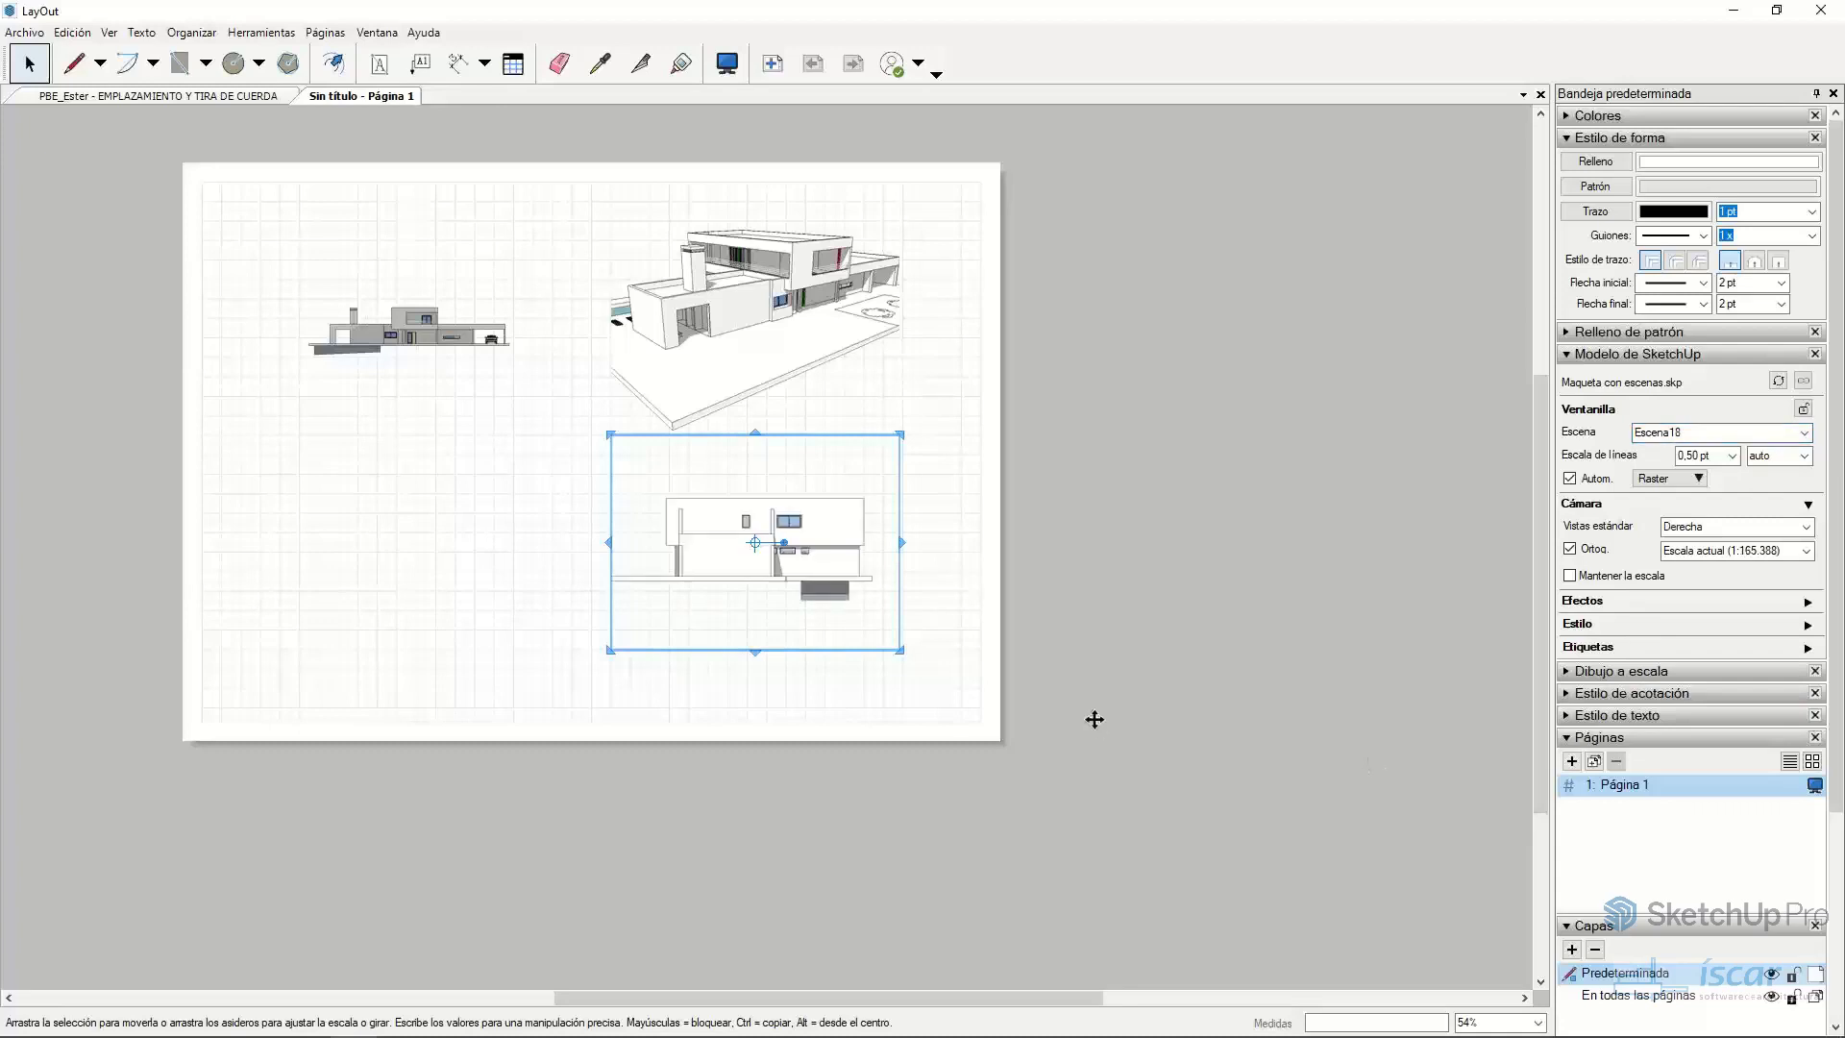
left_click_drag(607, 538, 491, 542)
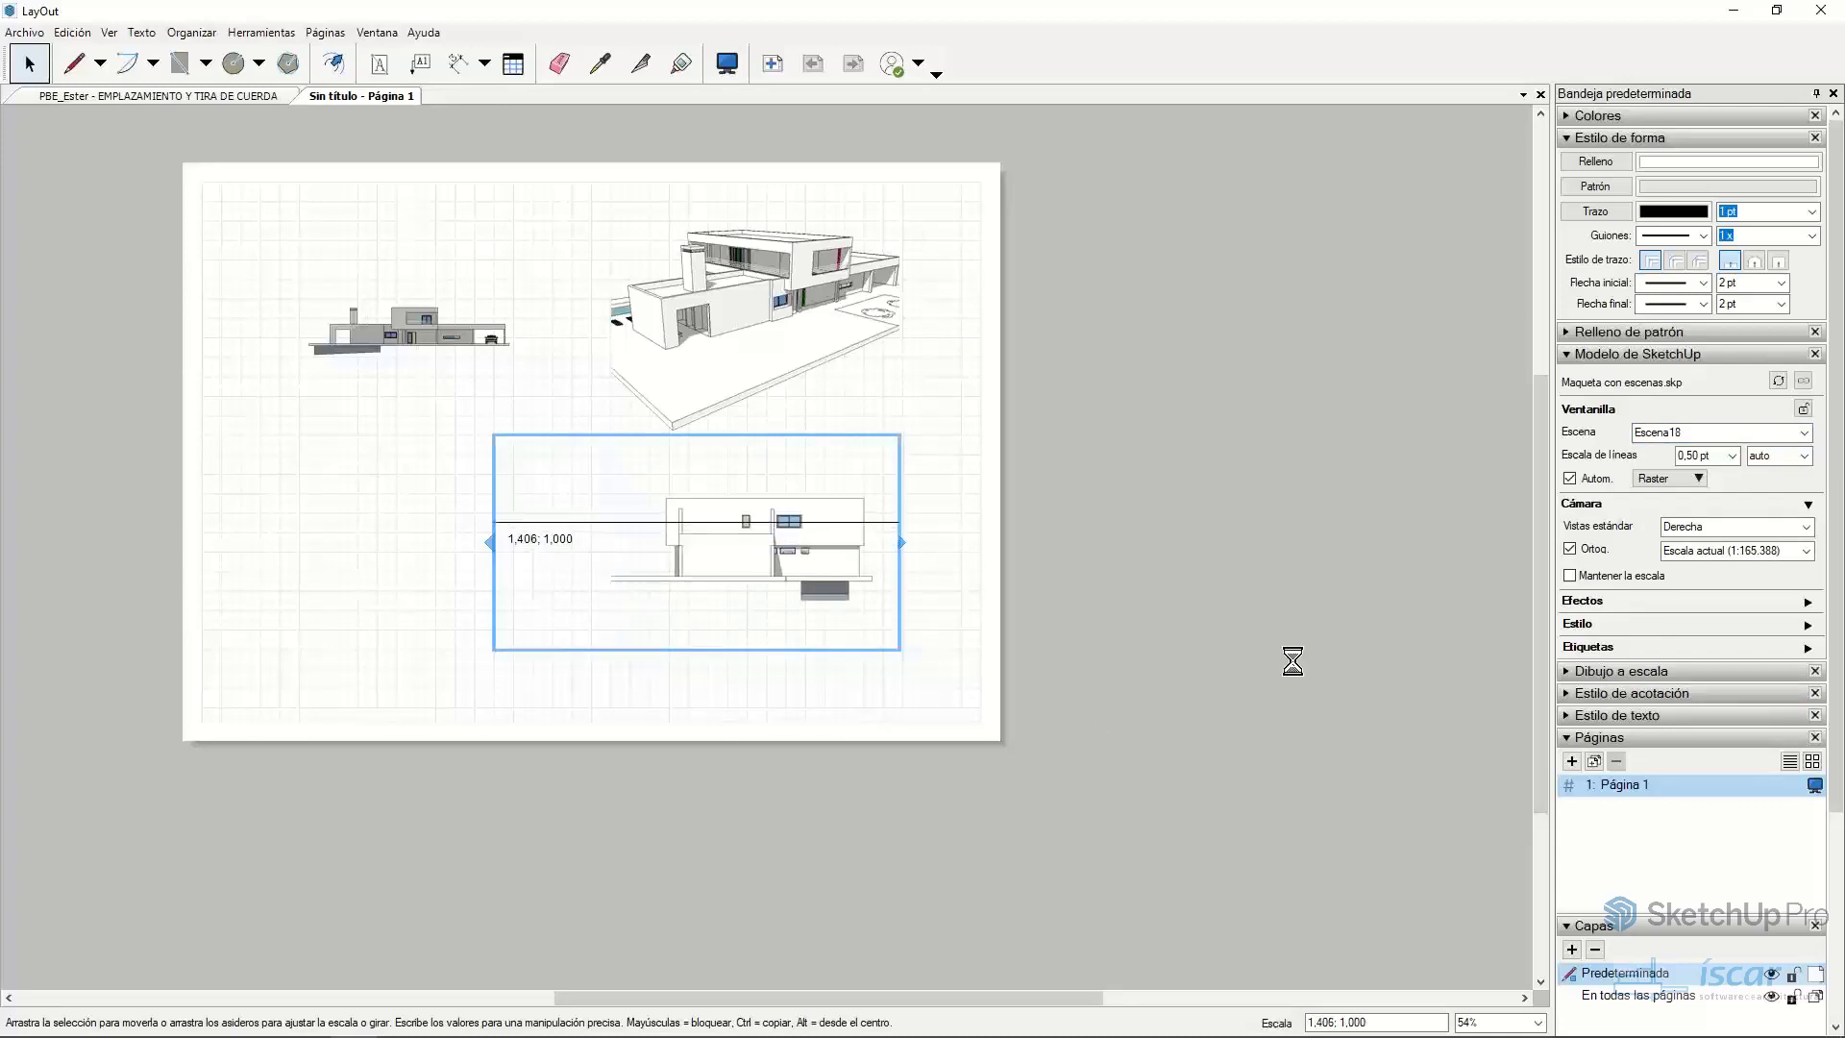
- Set the lower-right elevation viewport's scale to 1:200 and shift it right beneath the perspective view
left_click(1805, 551)
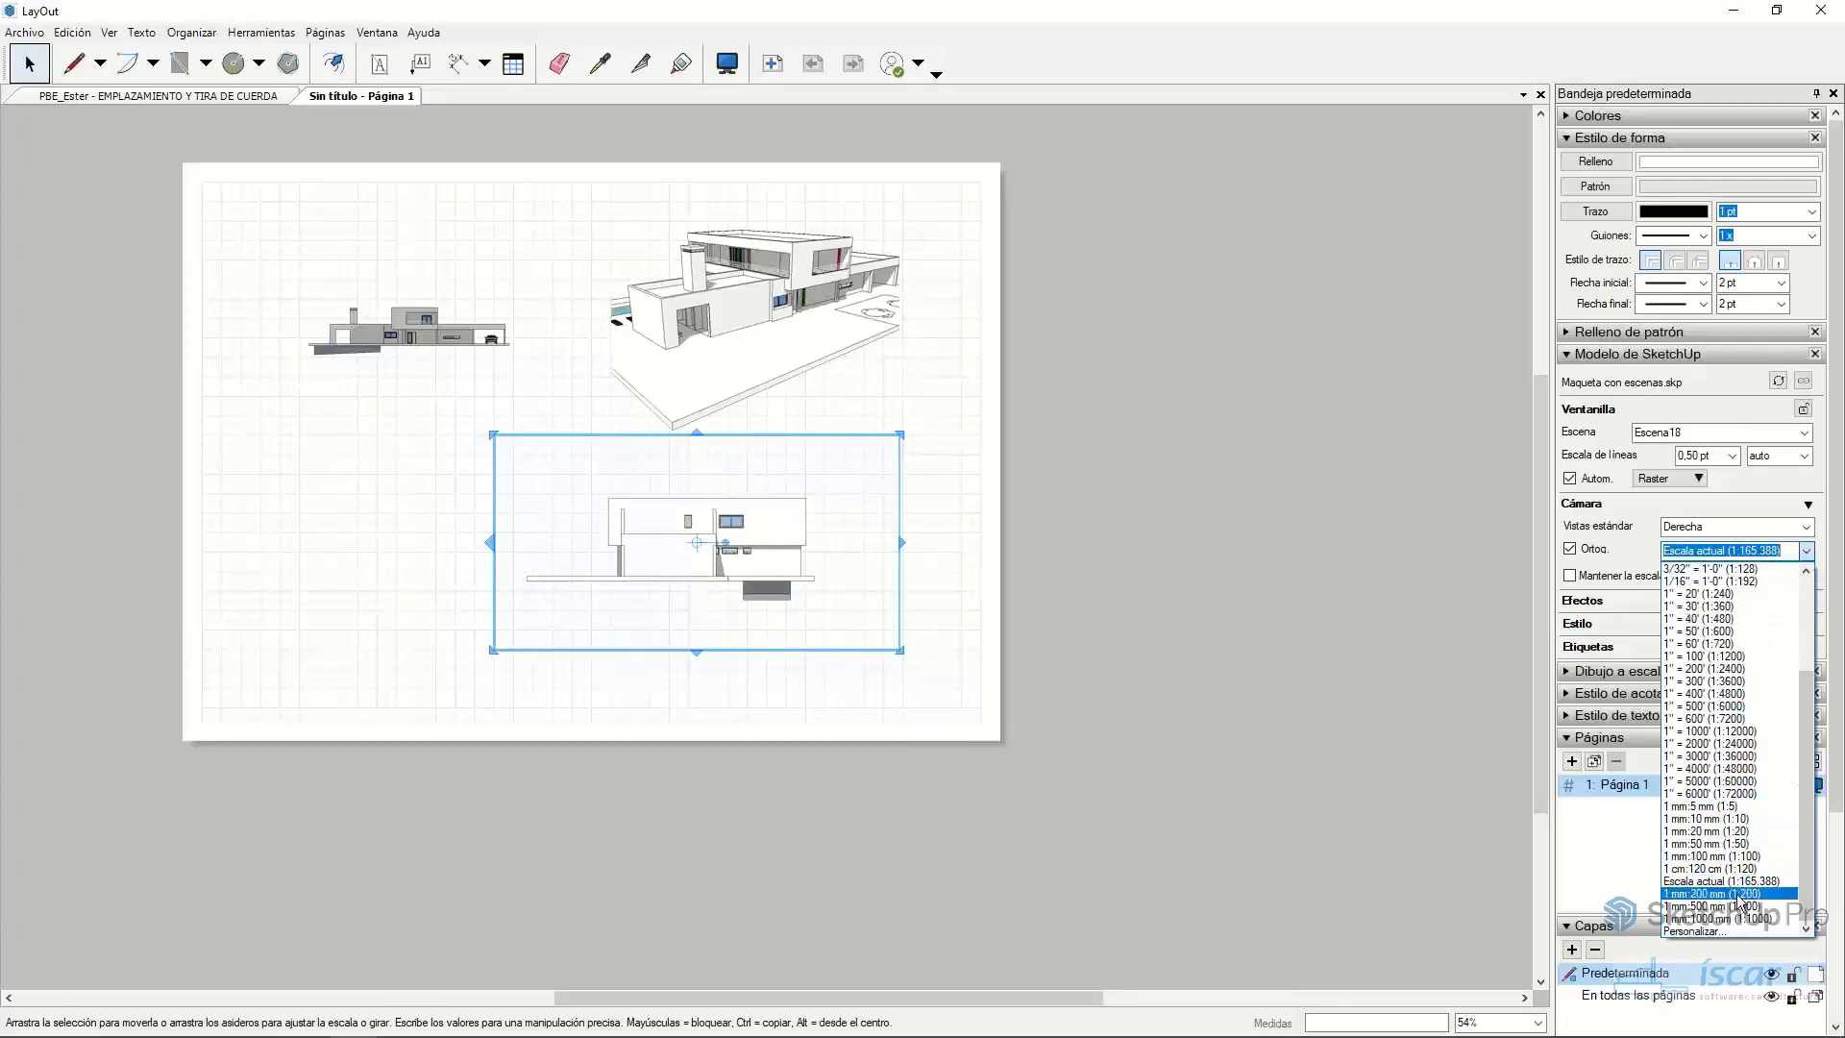
left_click(1722, 895)
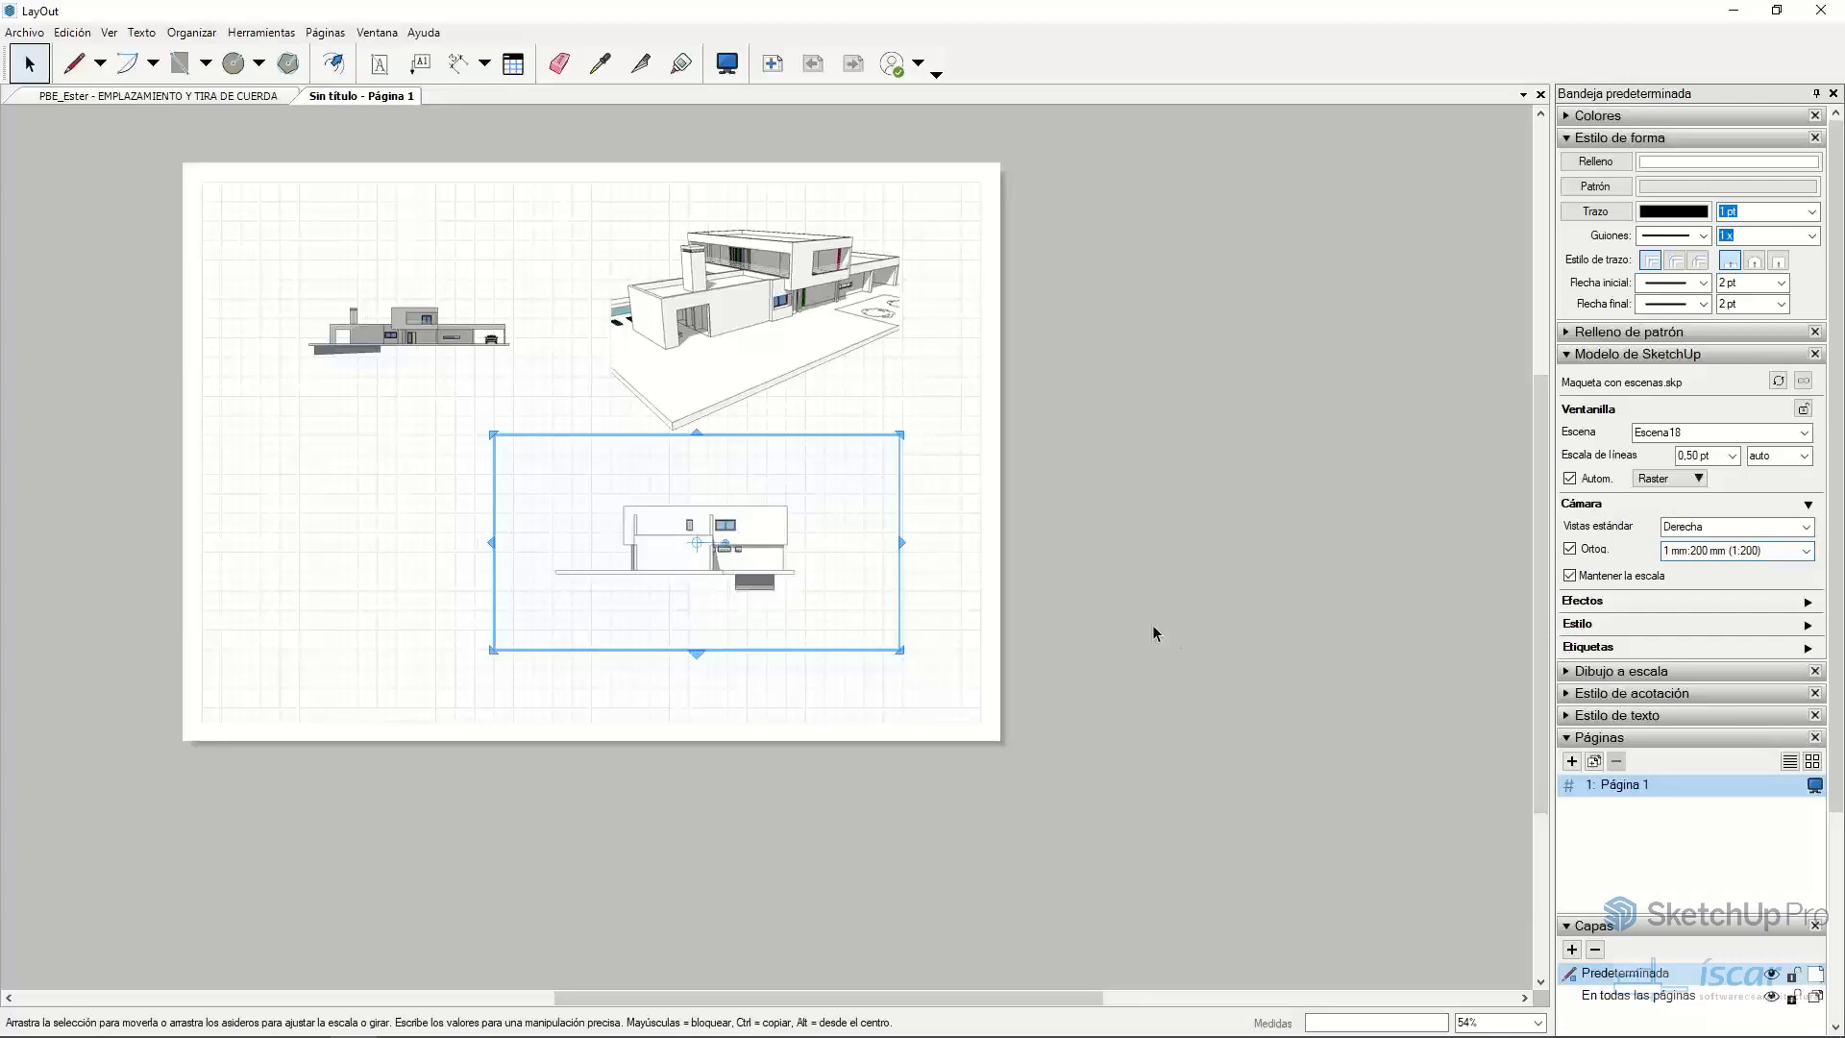
left_click_drag(682, 521, 740, 521)
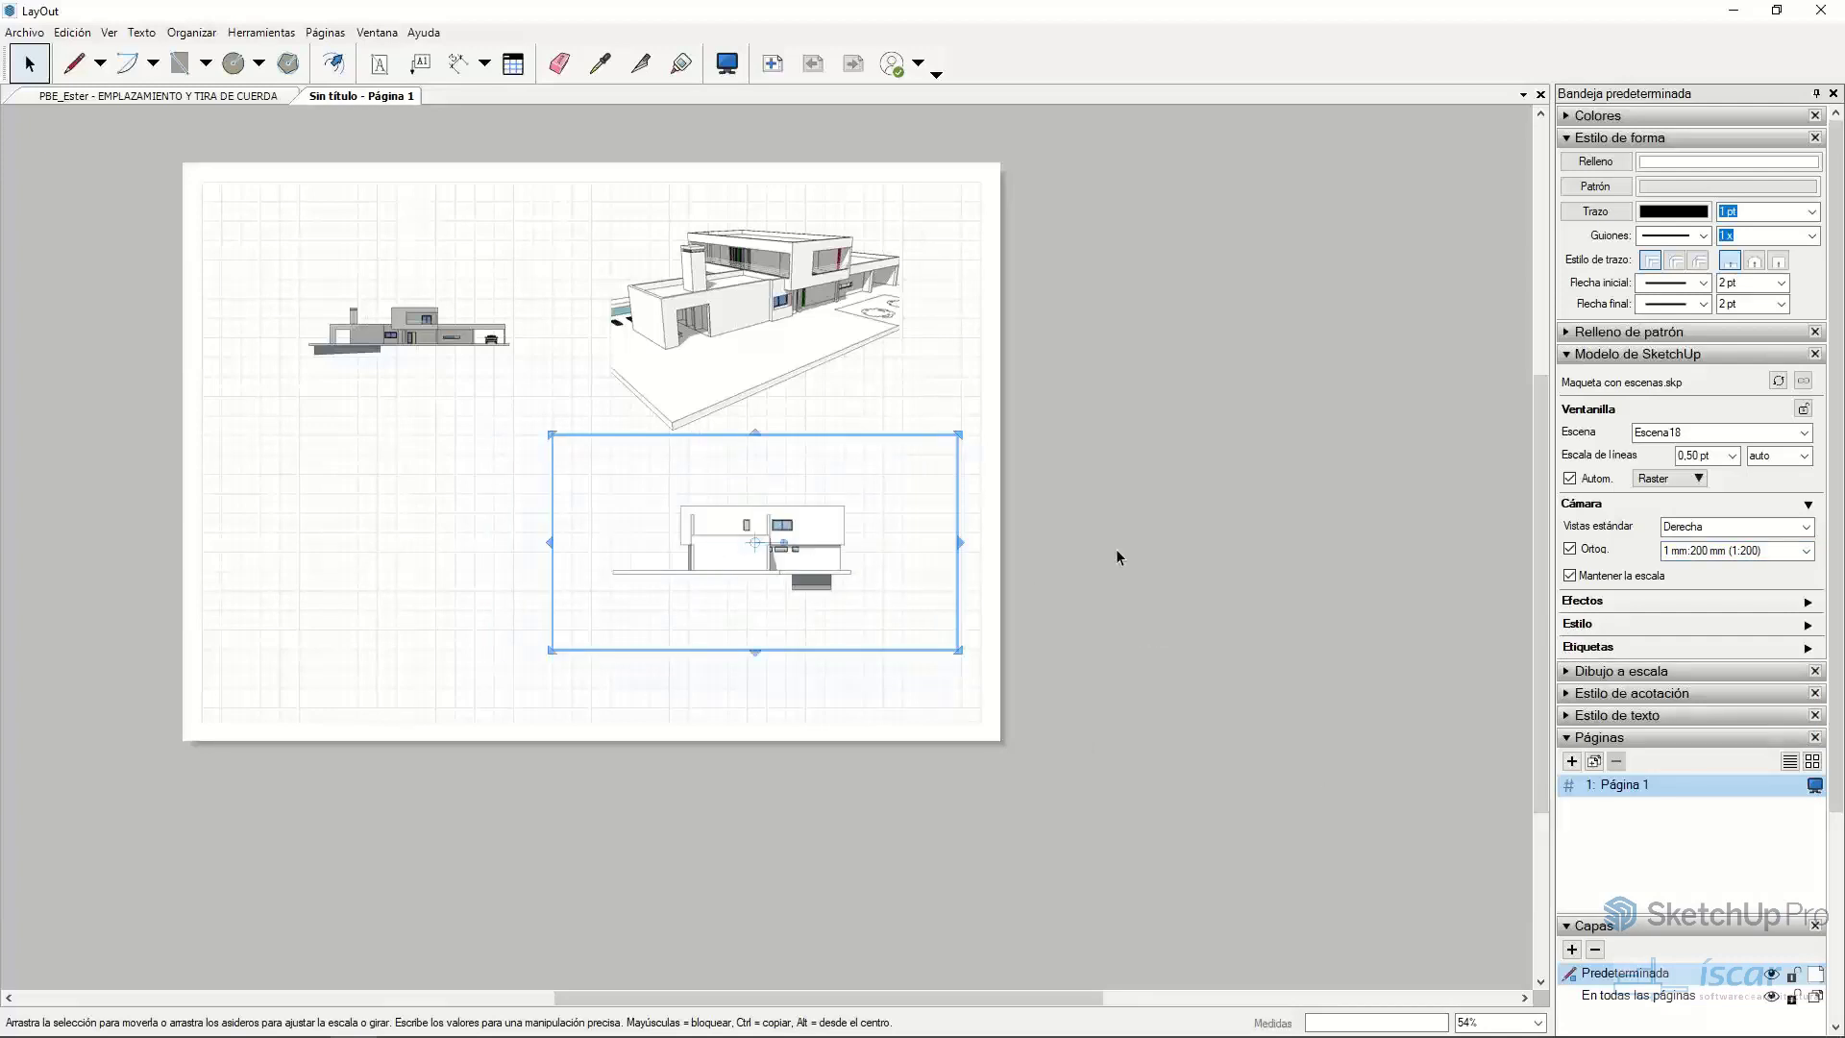
- Dimension the upper volume's overall width in the lower-right elevation, with the dimension line above the roof
left_click(456, 72)
left_click(682, 502)
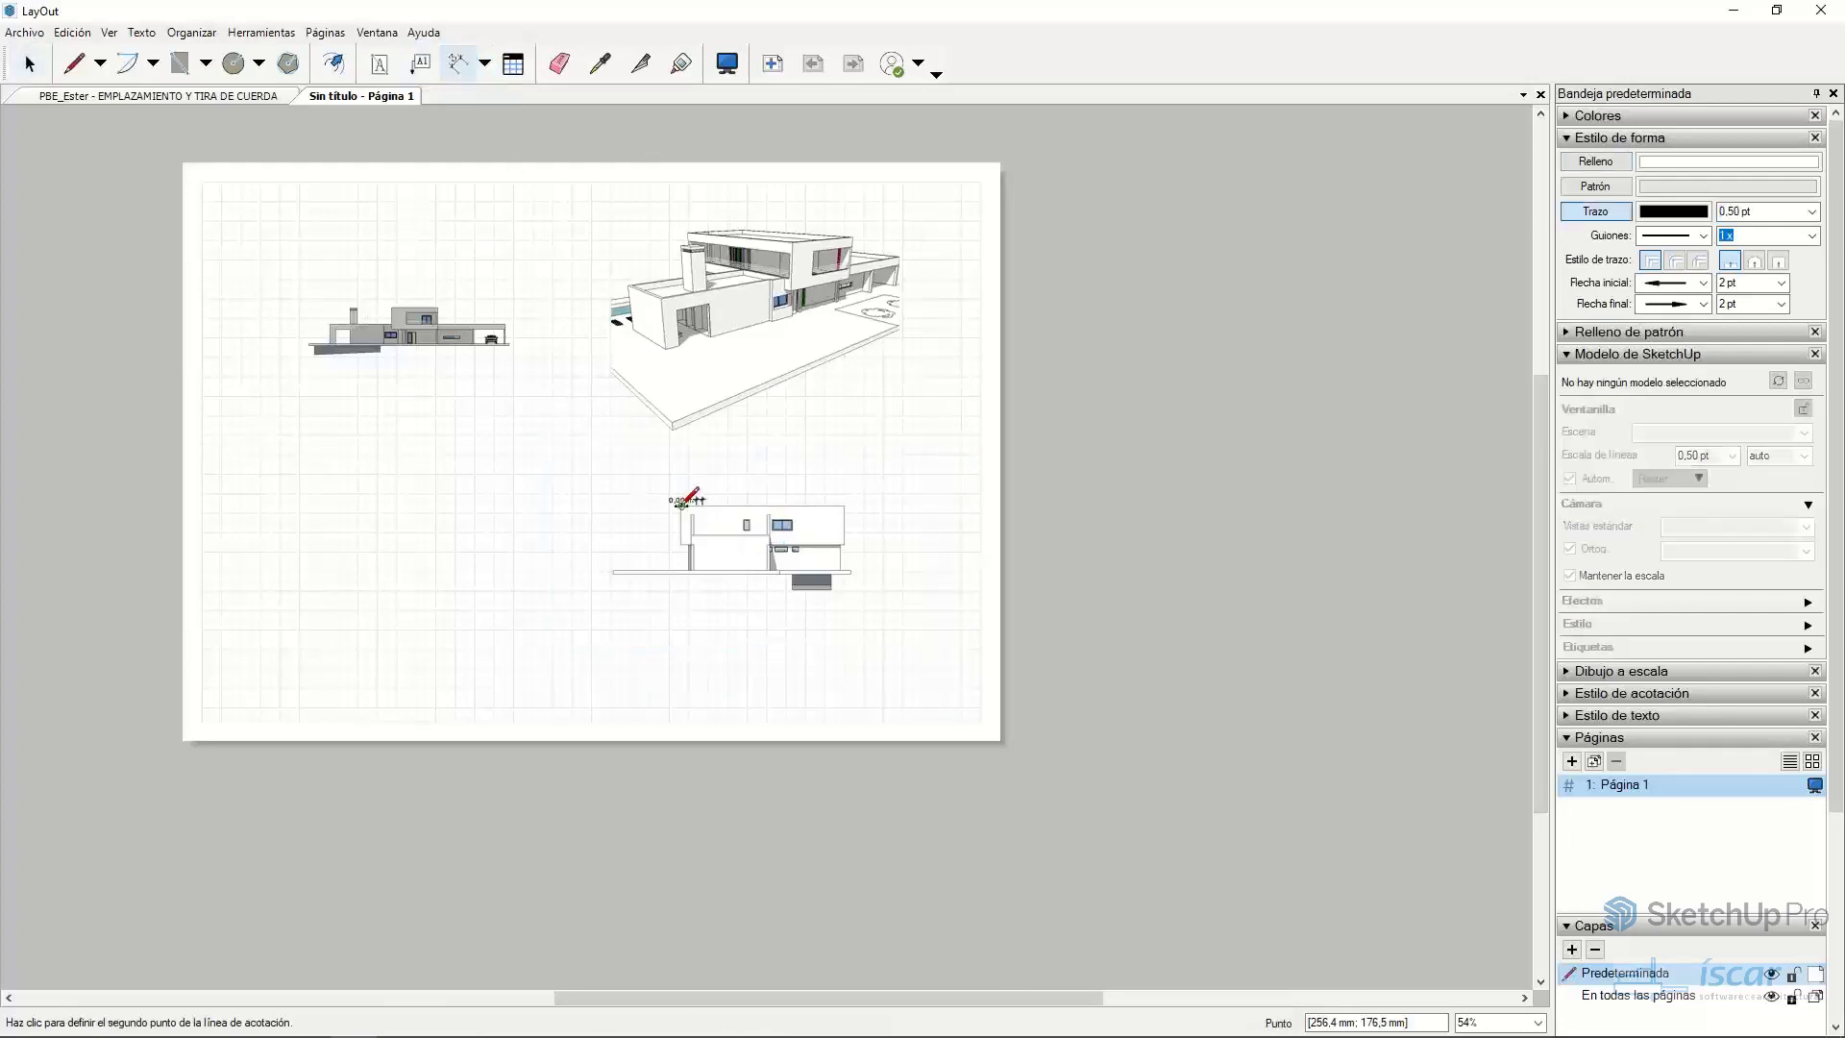
left_click(845, 502)
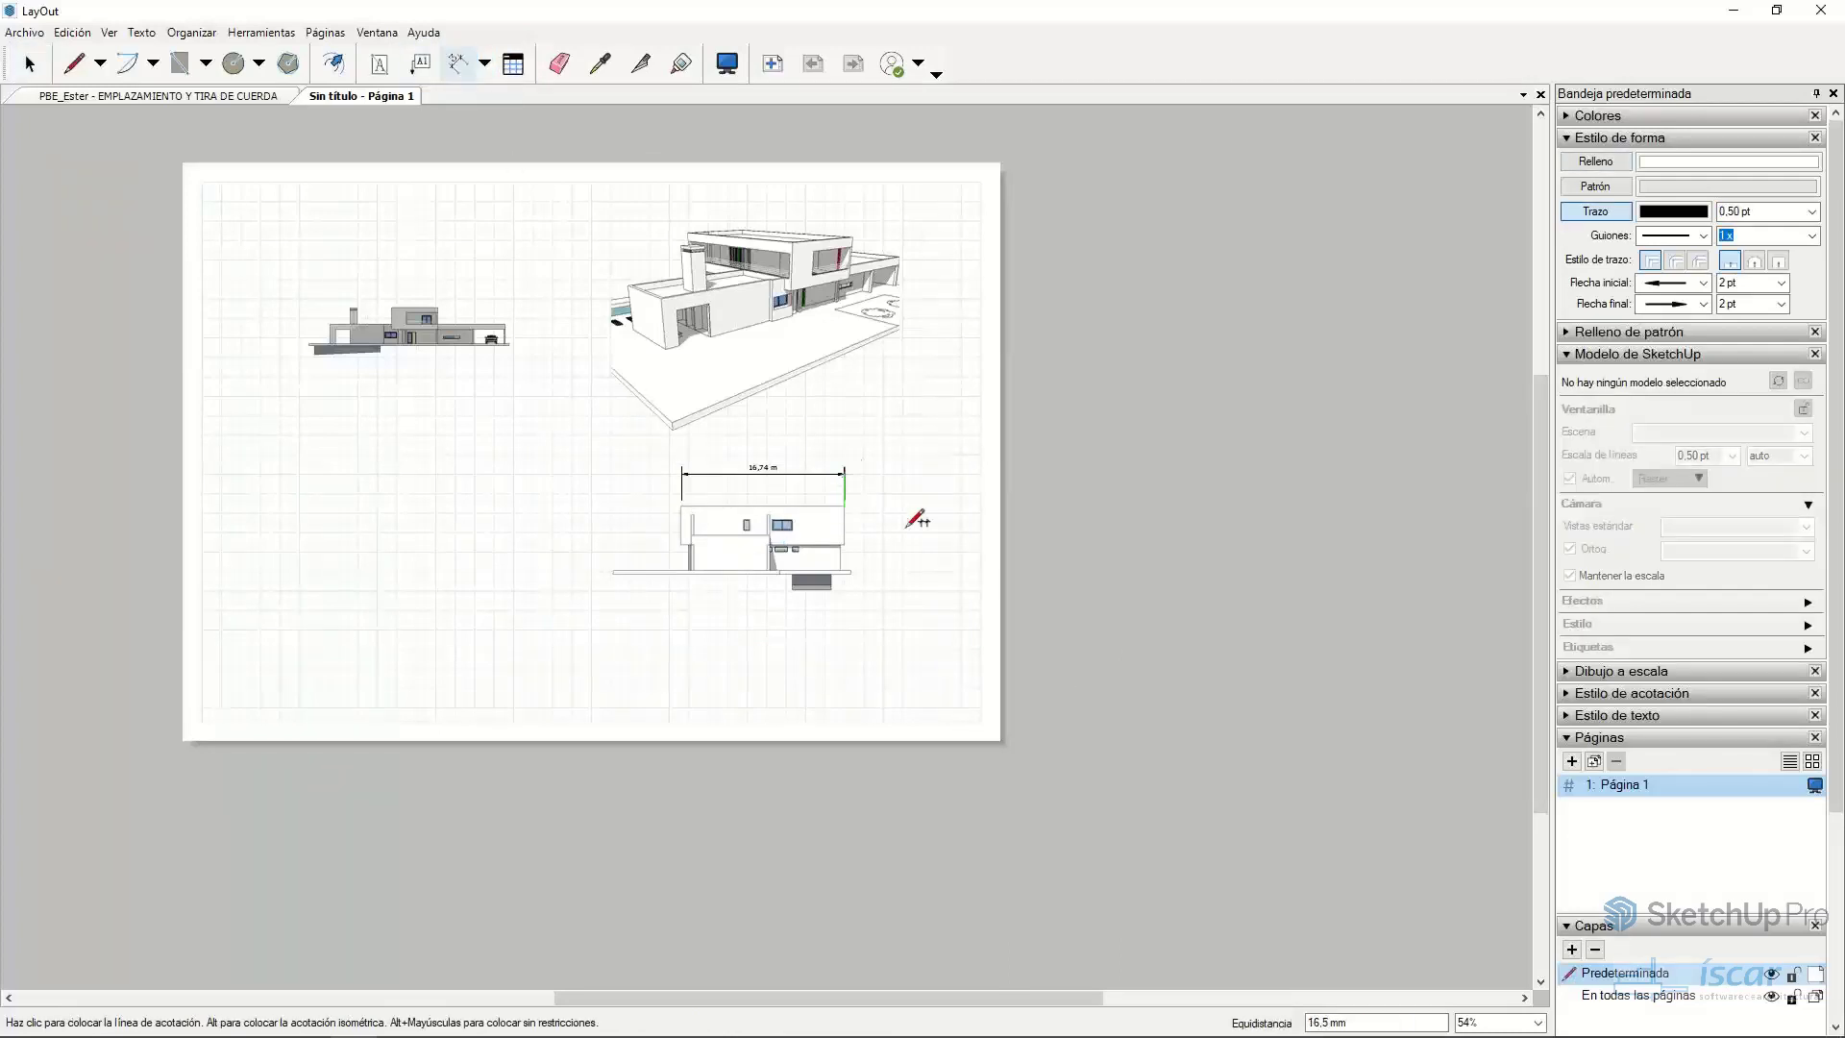
key("space")
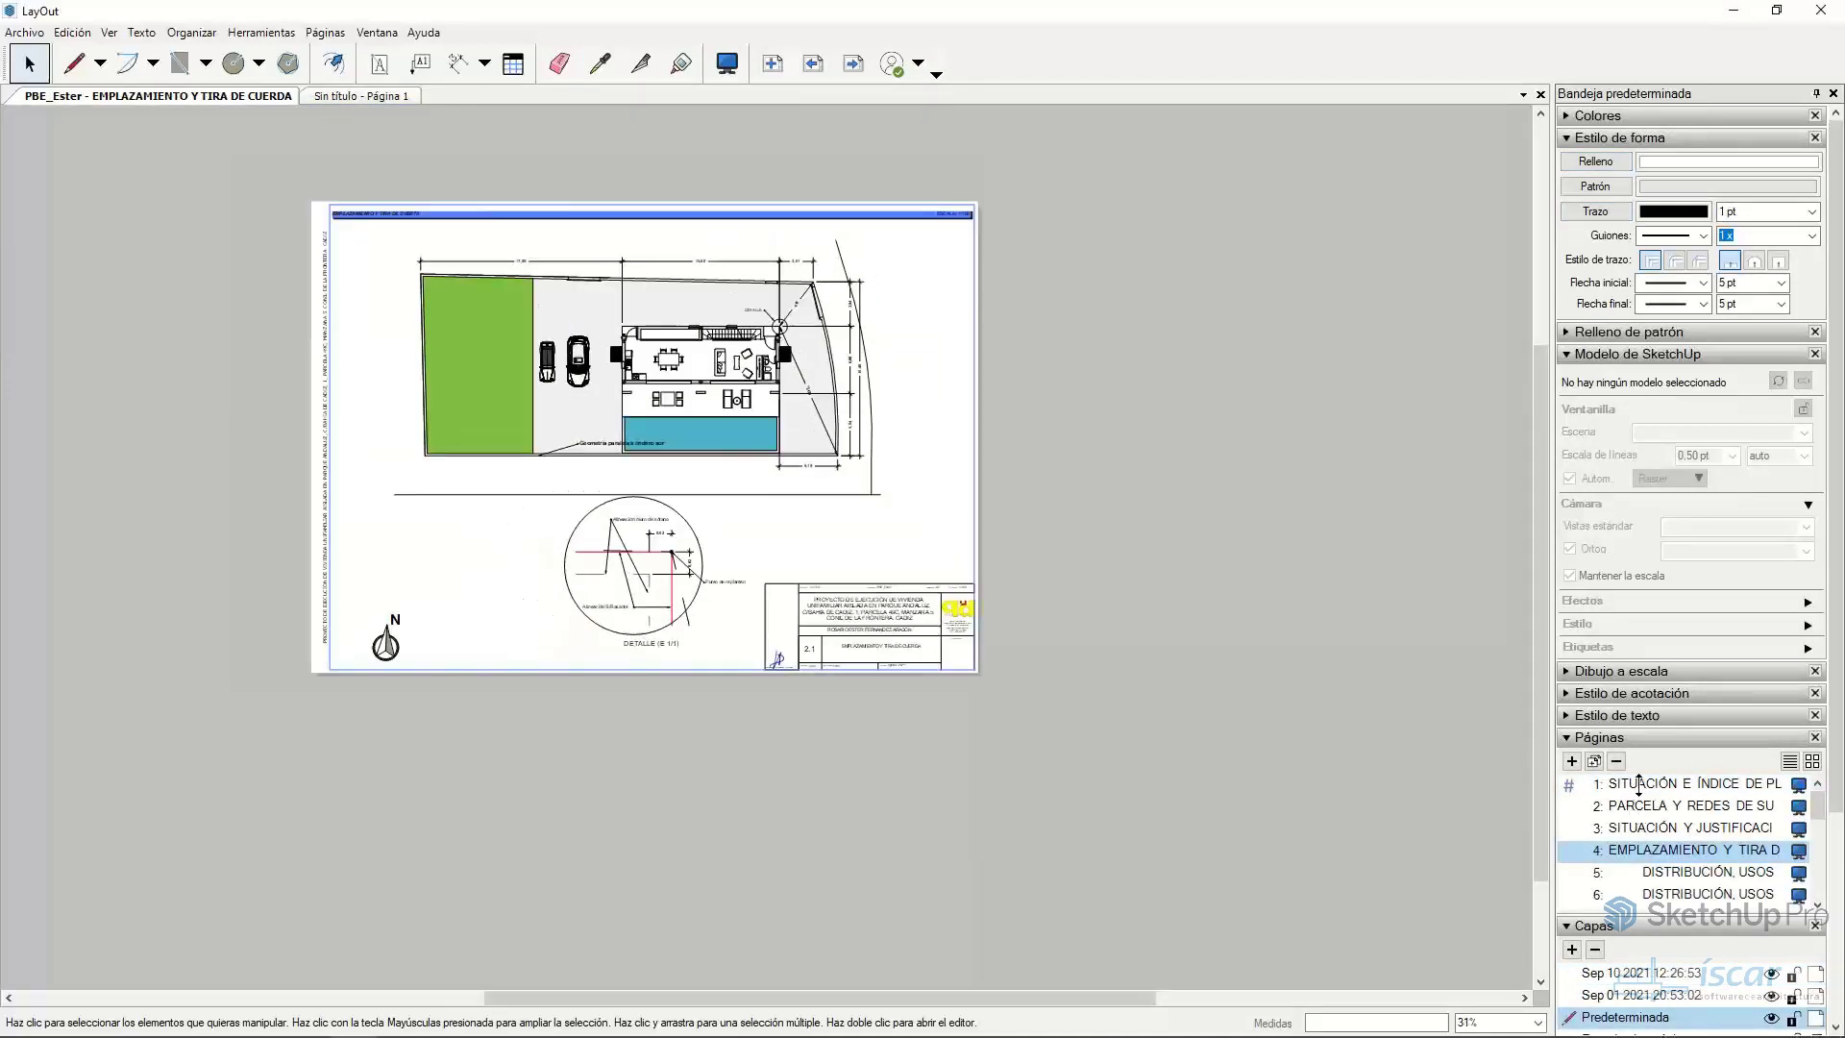
- Review the general sheets of the PBE_Ester document: location and plan index, plot and supply networks, and urban planning justification
left_click(1638, 783)
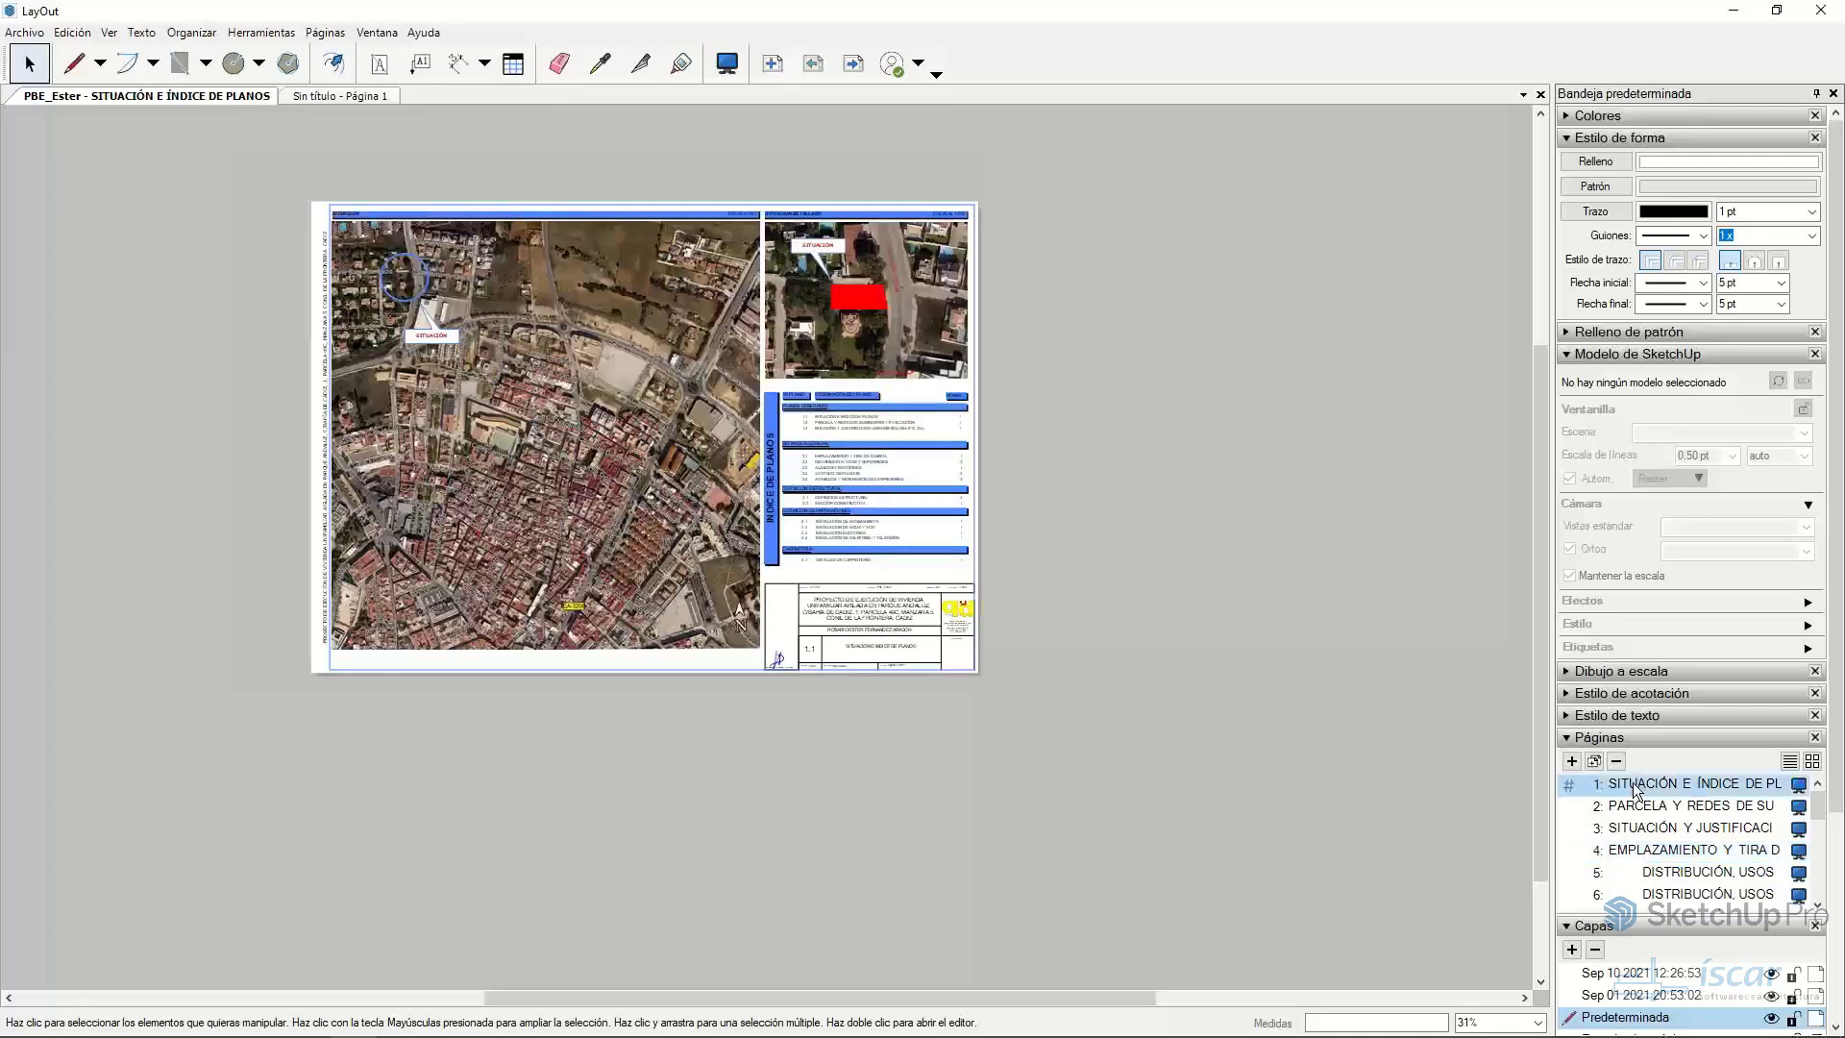
scroll(166, 204, "up", 2)
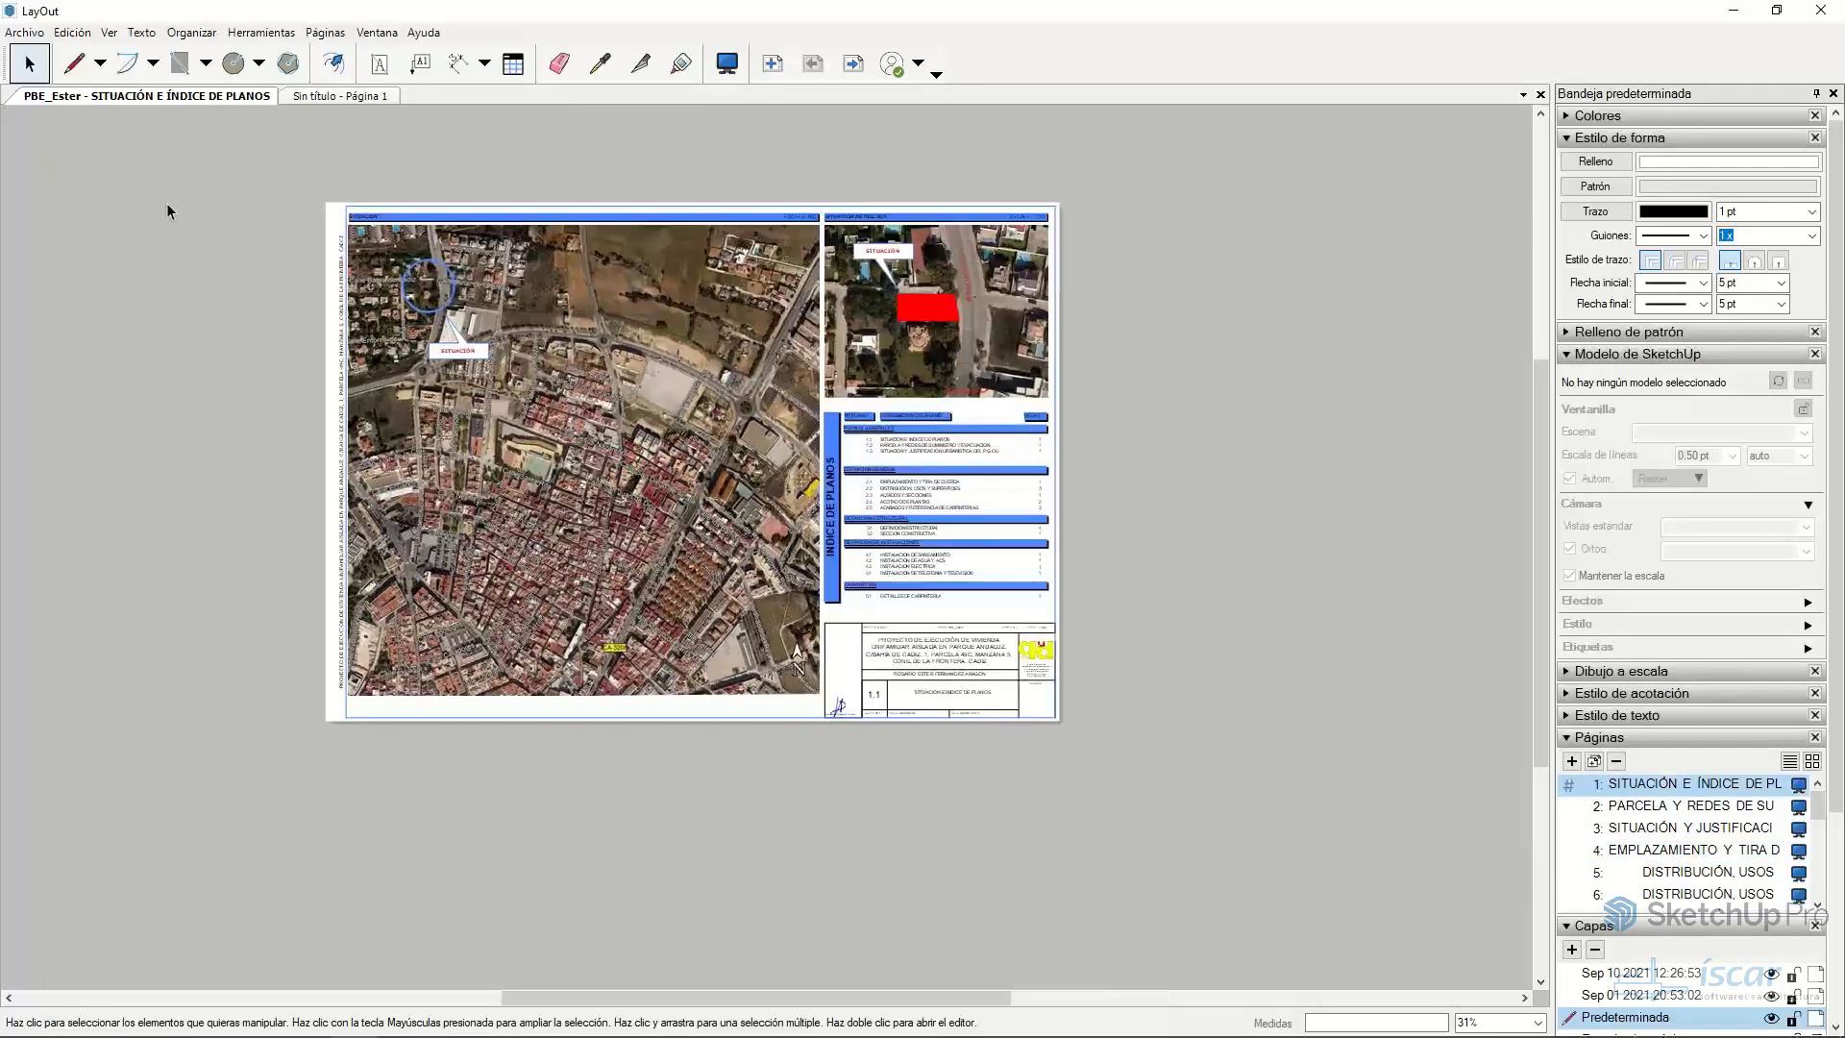
scroll(166, 204, "up", 1)
scroll(1441, 638, "up", 1)
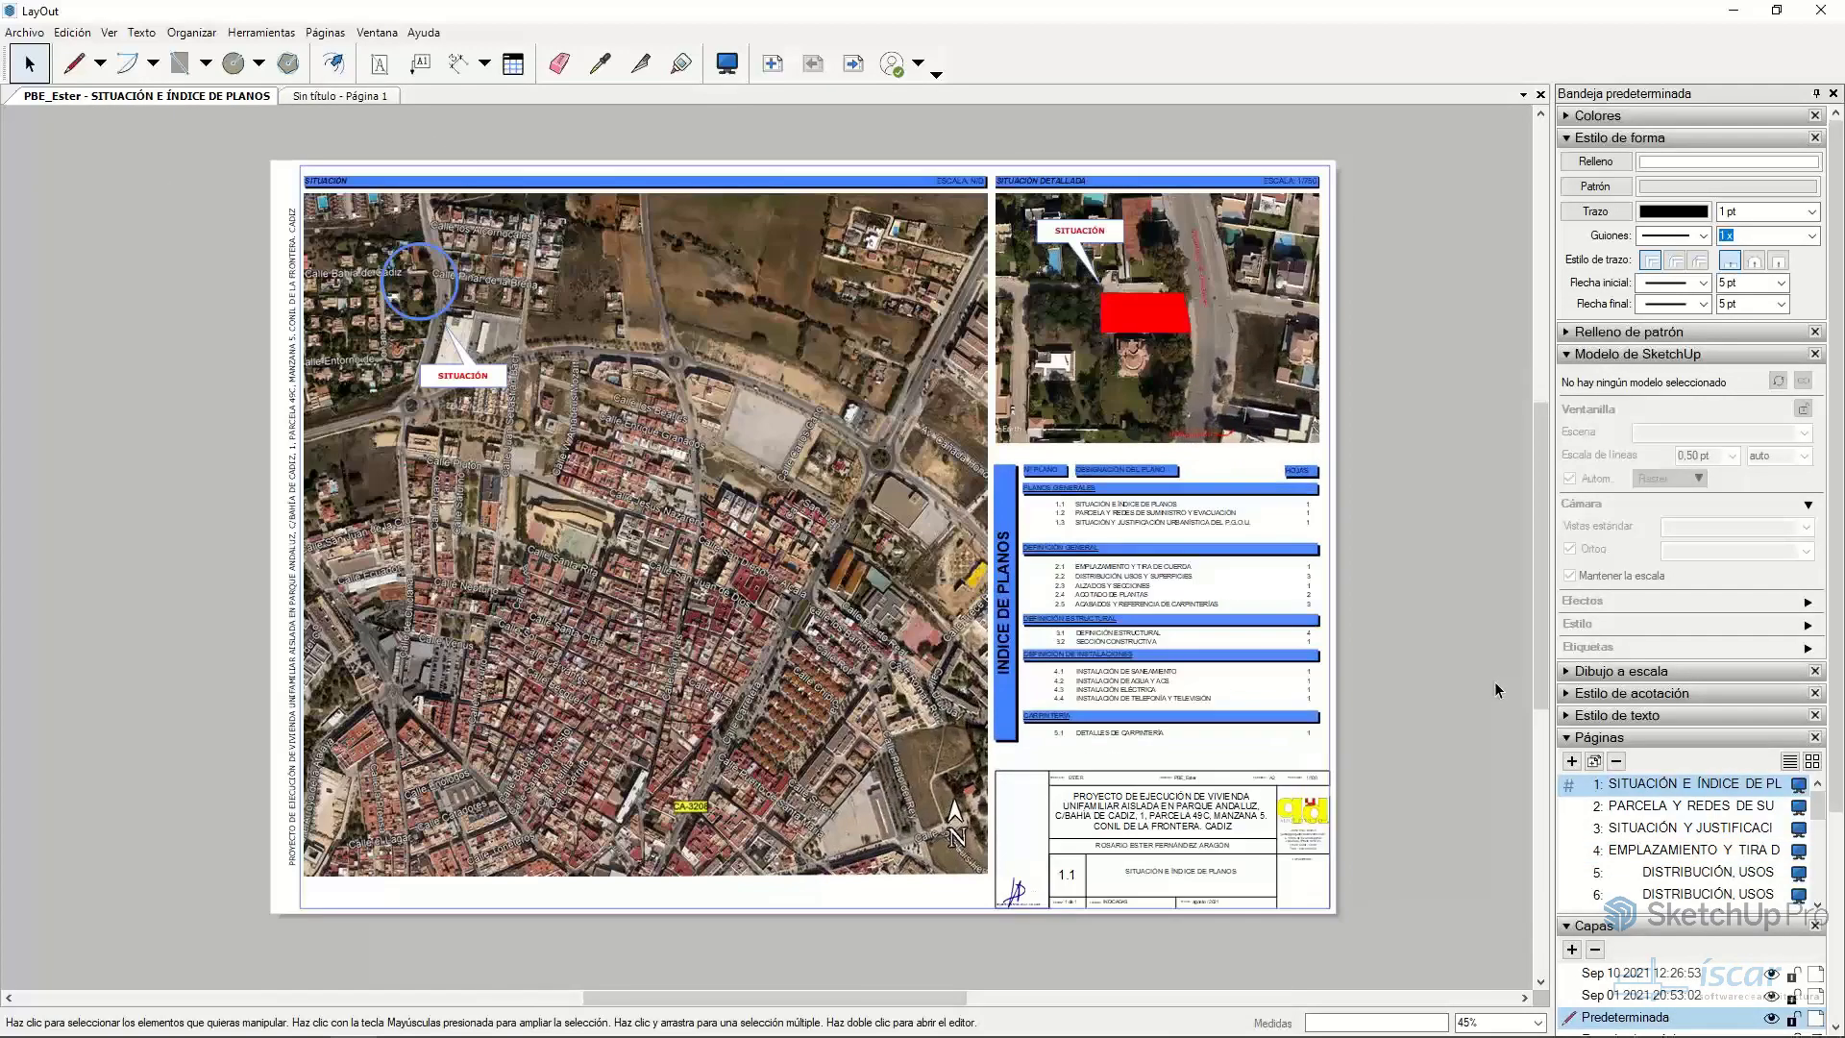
scroll(1490, 687, "up", 1)
scroll(805, 290, "down", 1)
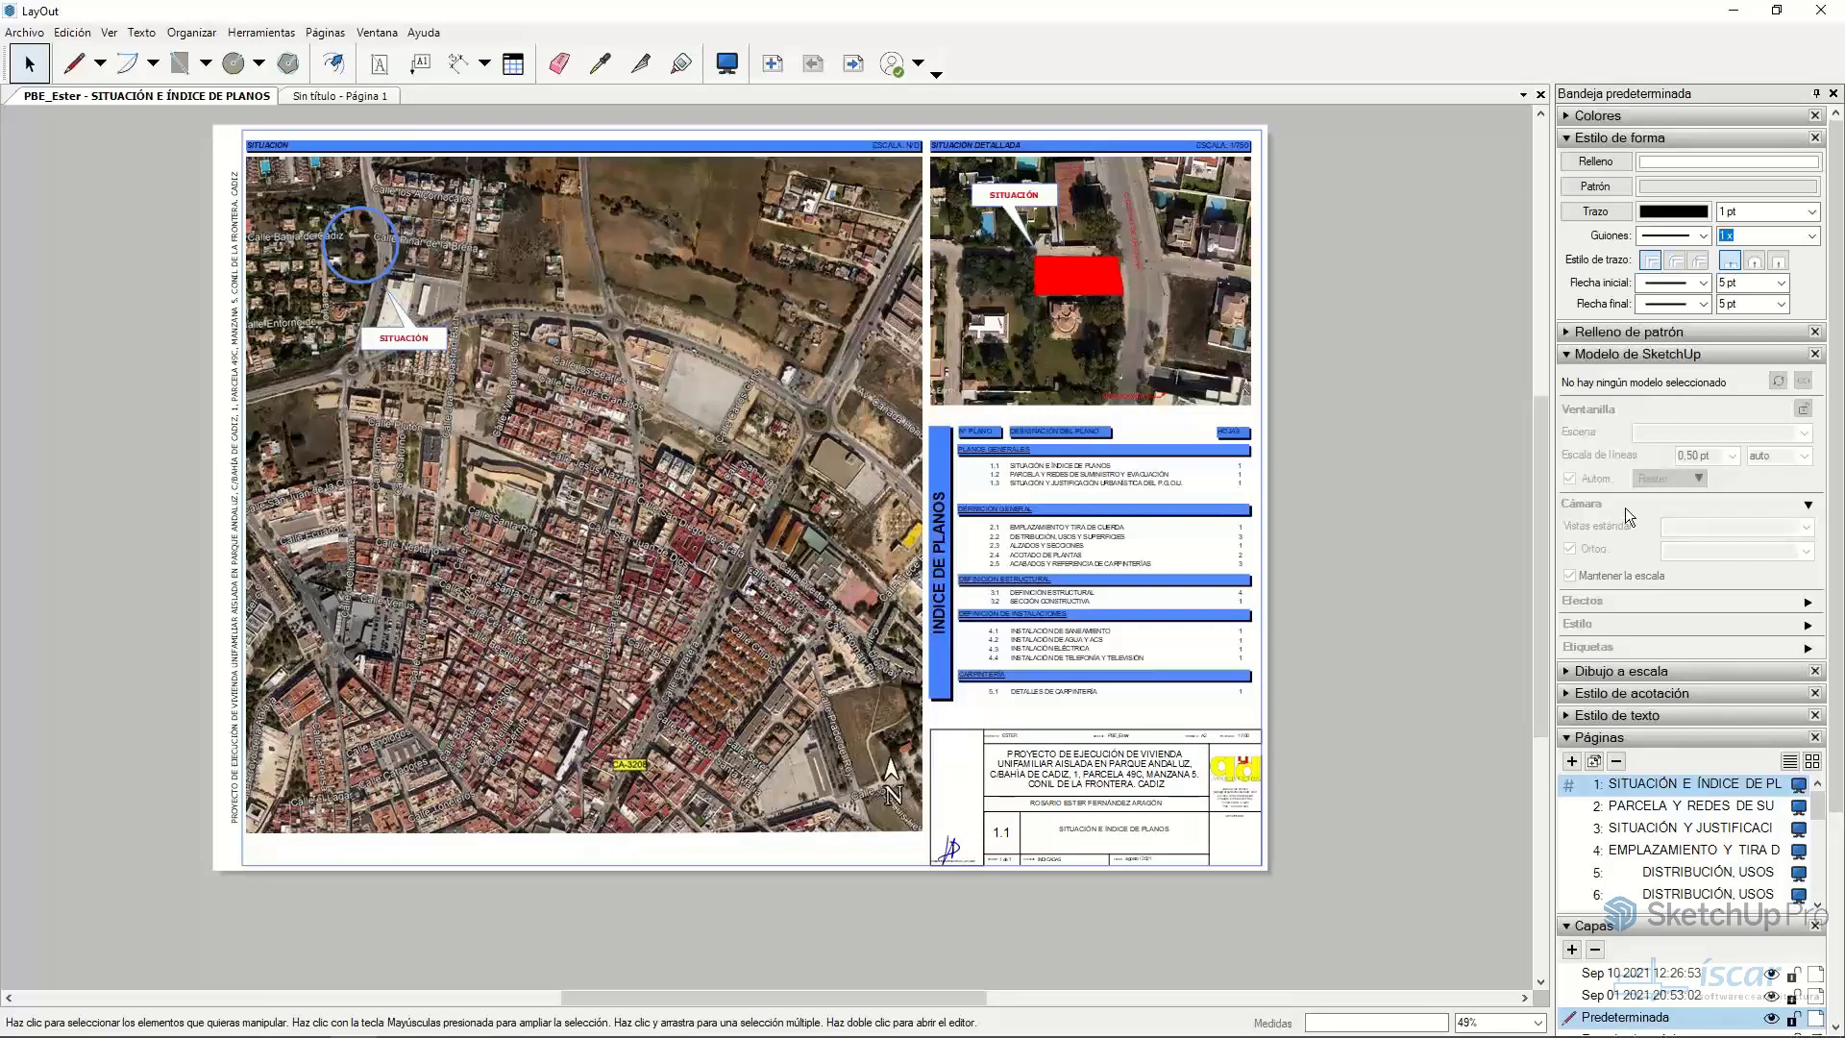
left_click(1629, 813)
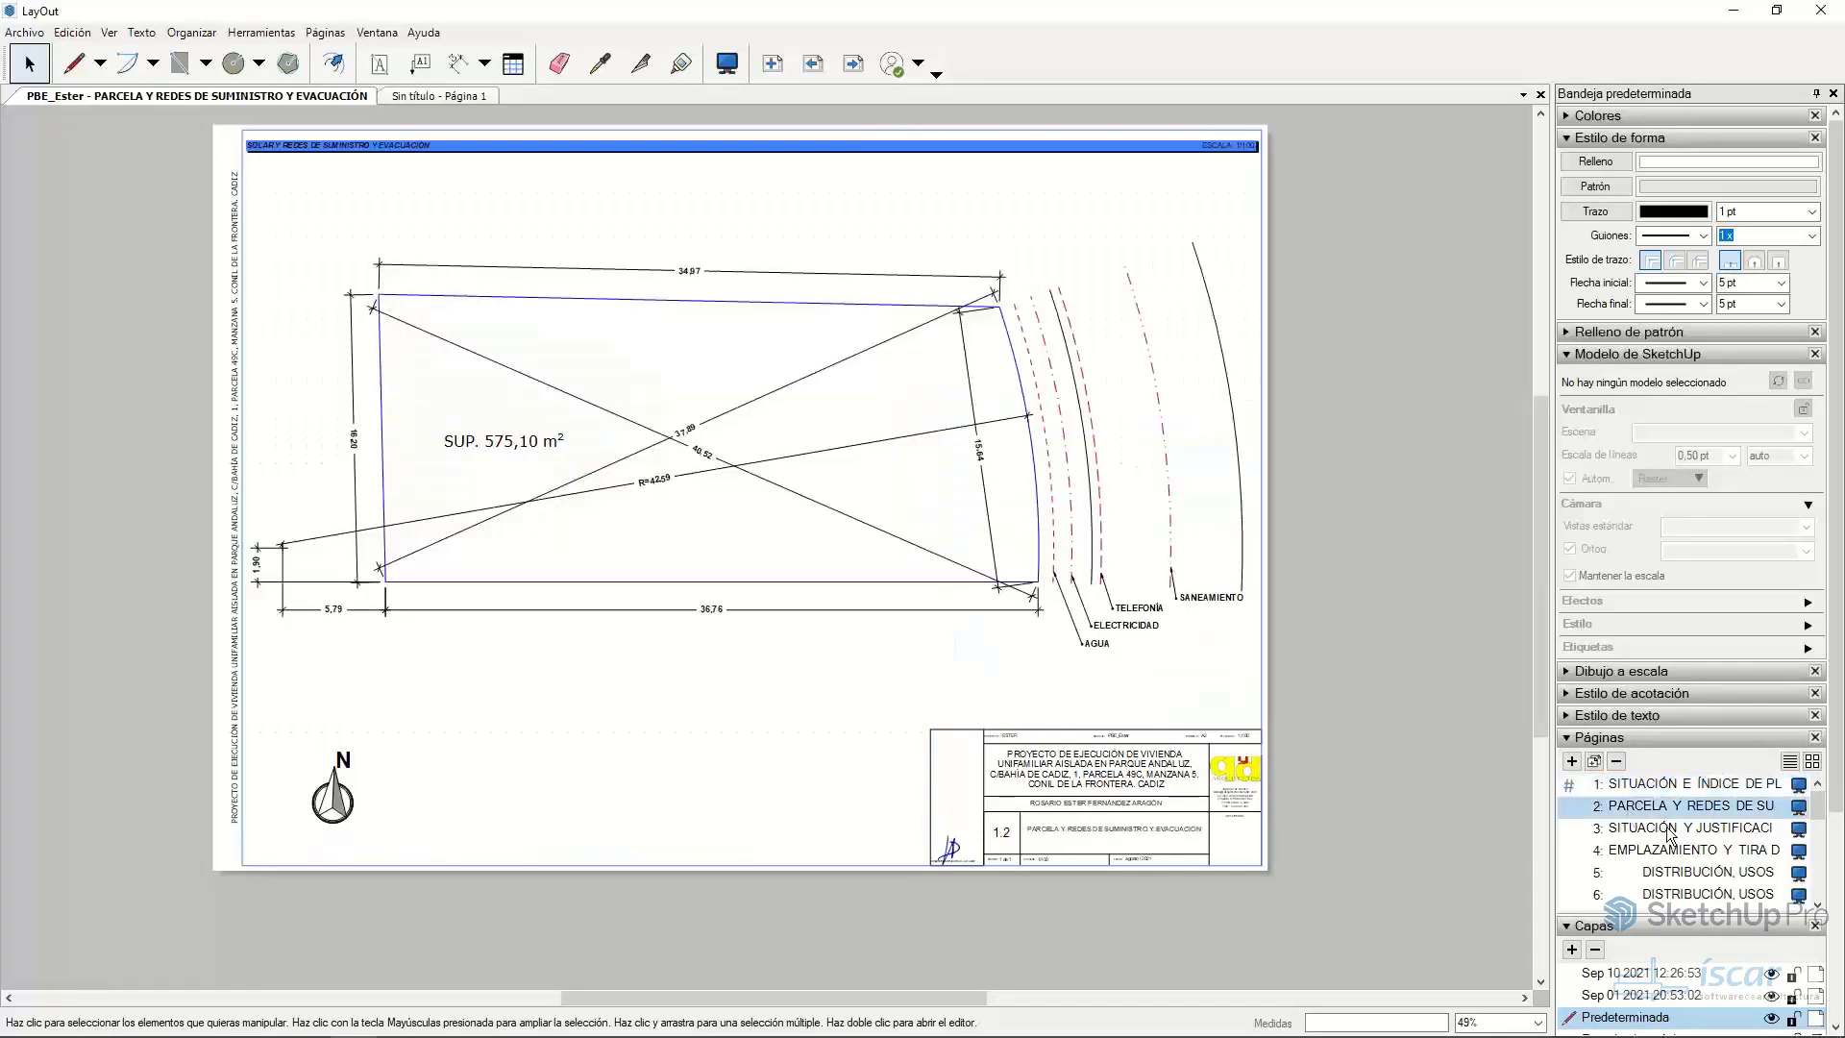
left_click(1669, 830)
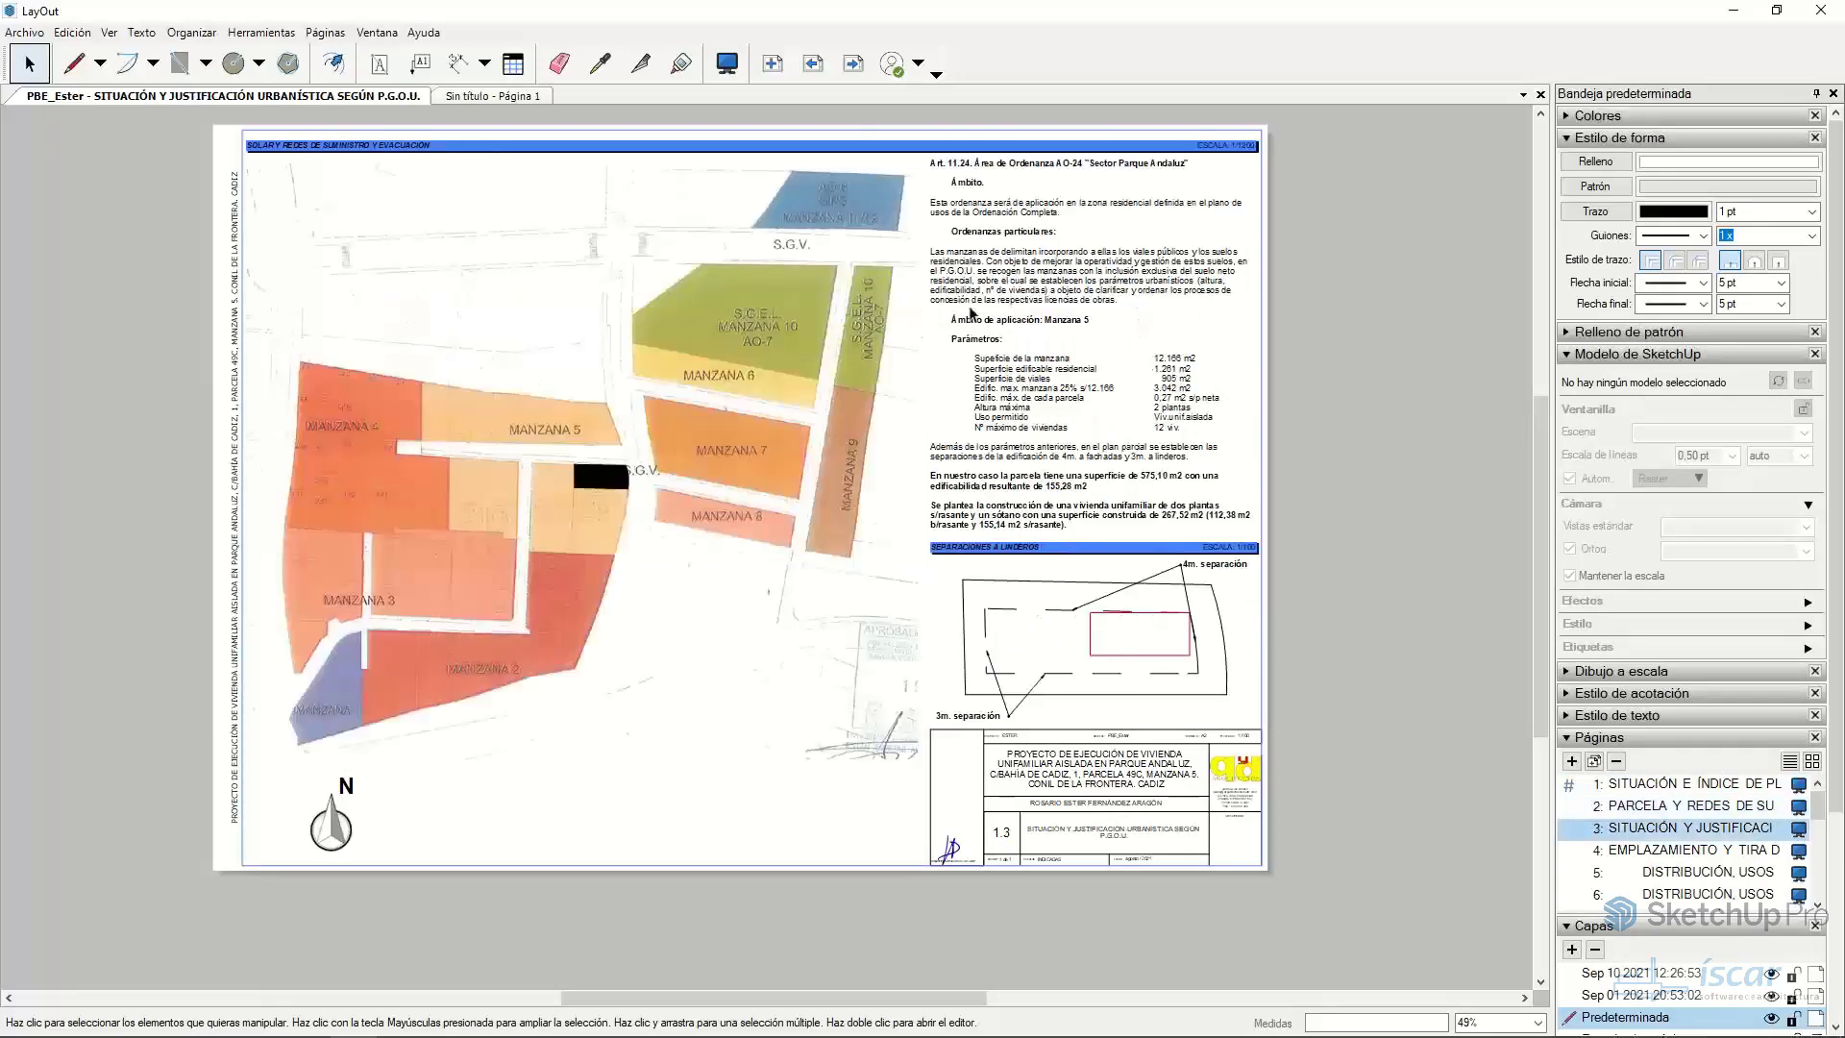
- Look through the site layout, the basement, ground, upper and roof distribution sheets, and the elevations and sections sheet
left_click(853, 65)
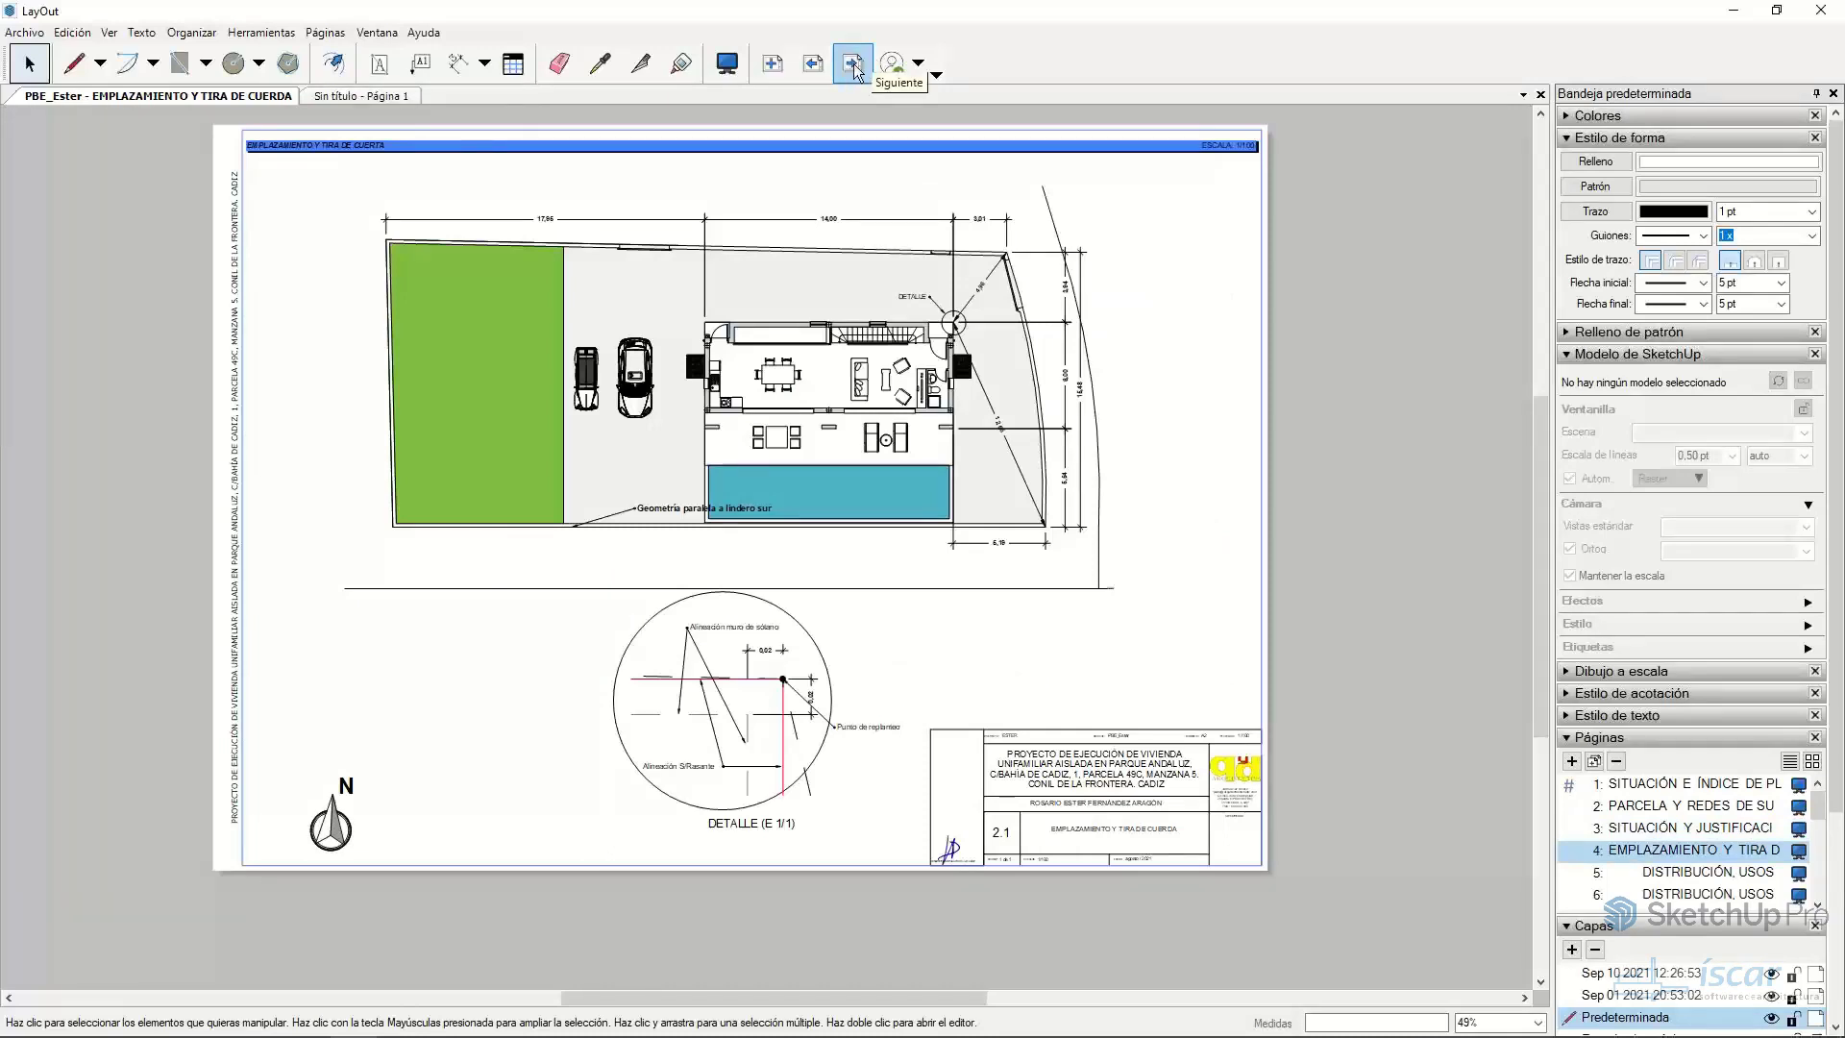
left_click(853, 66)
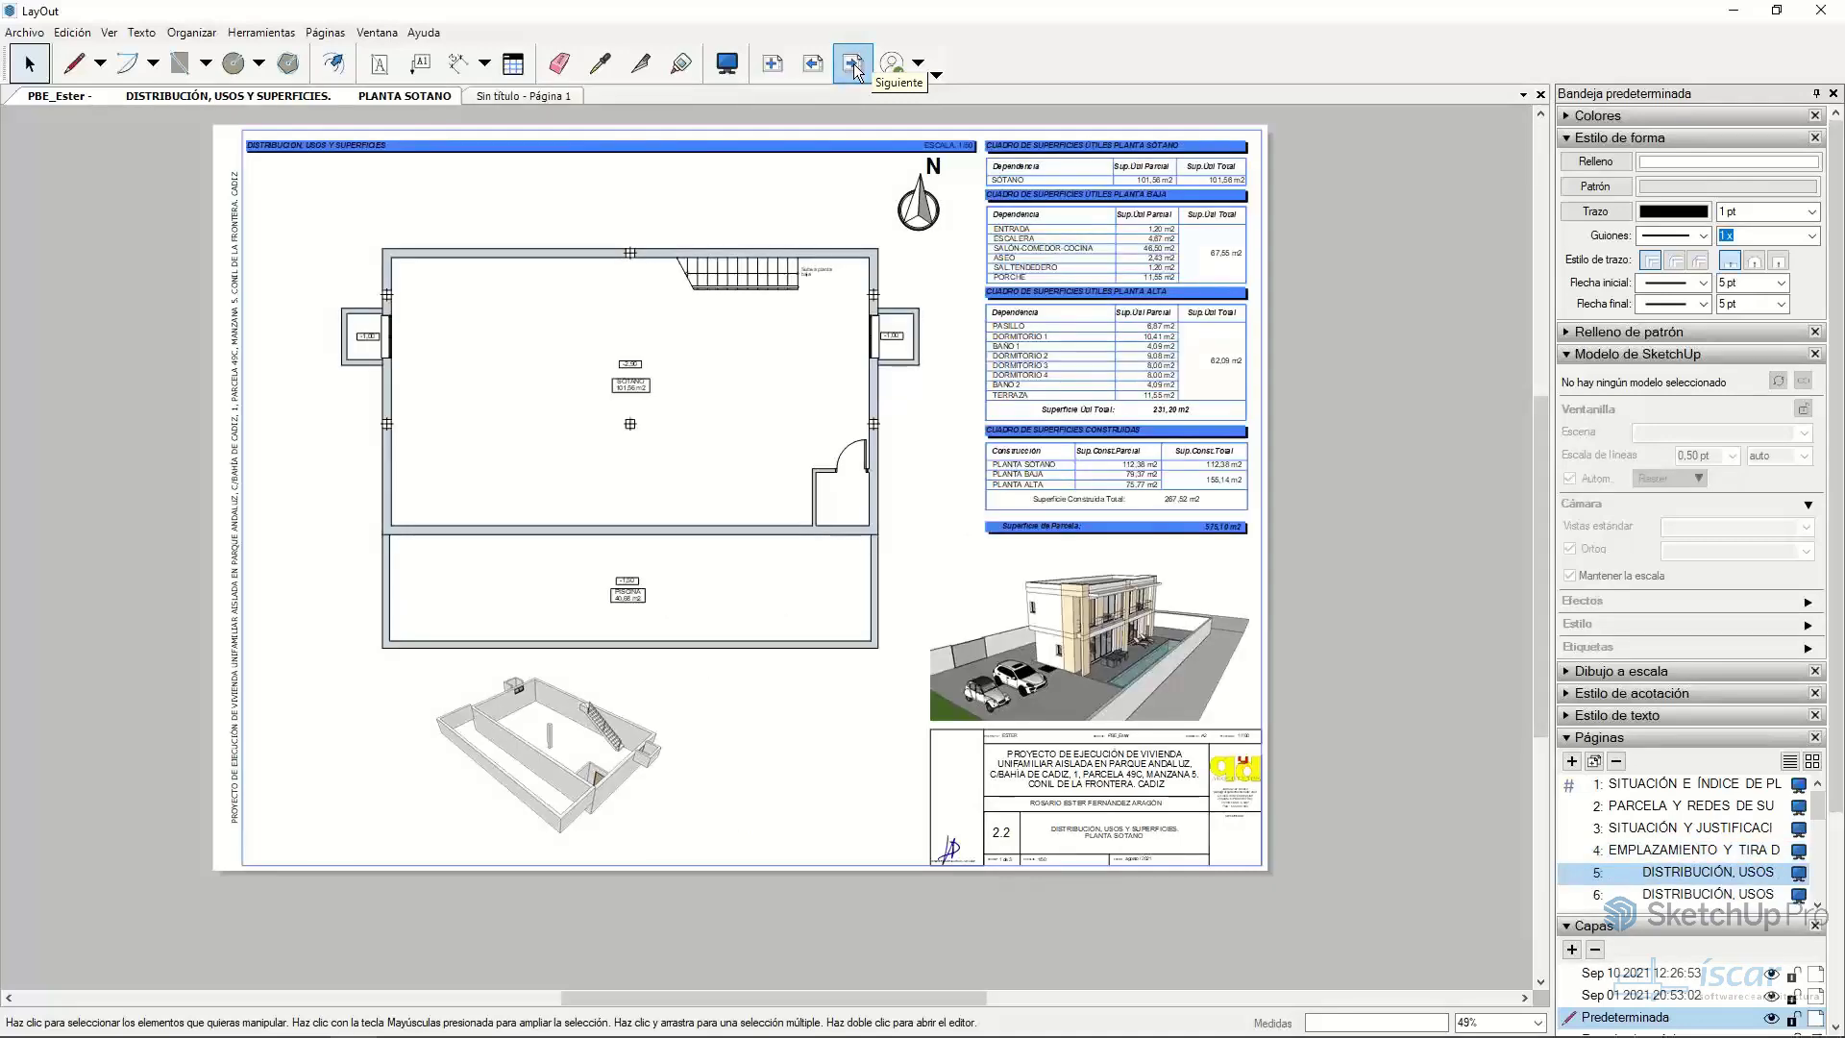
left_click(853, 65)
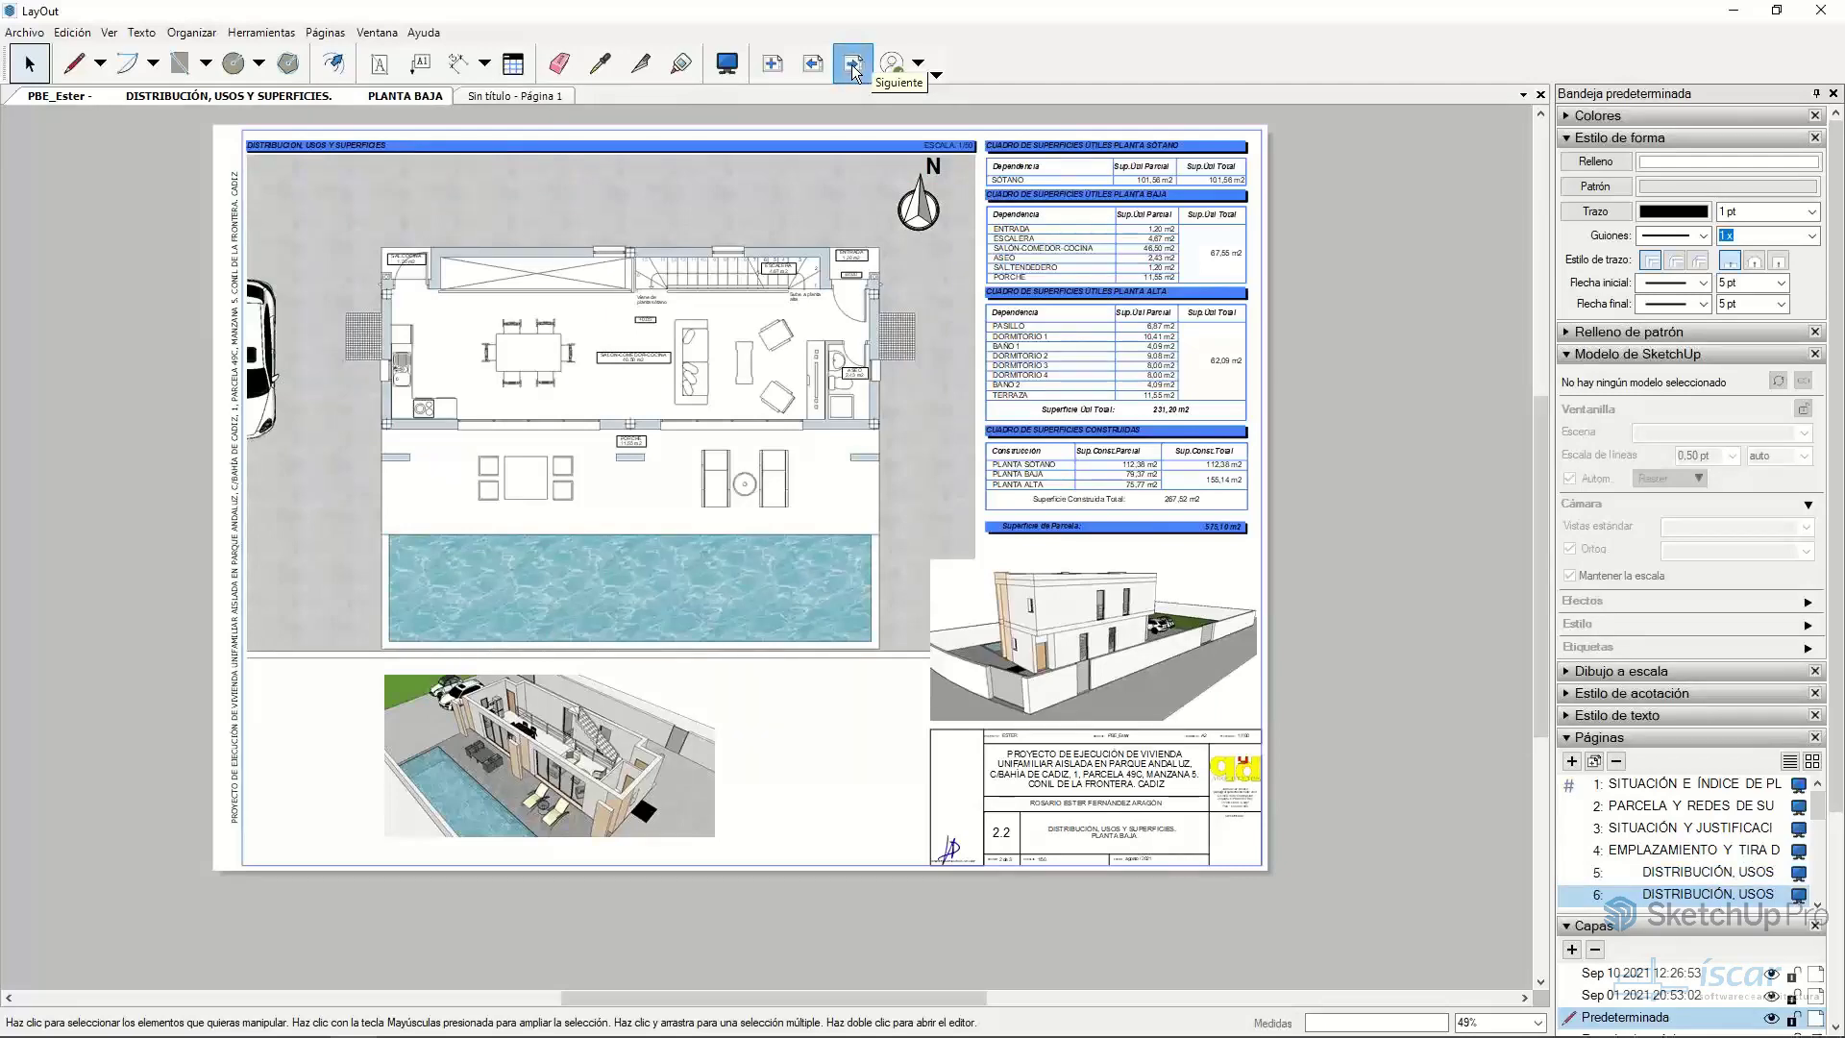
left_click(853, 66)
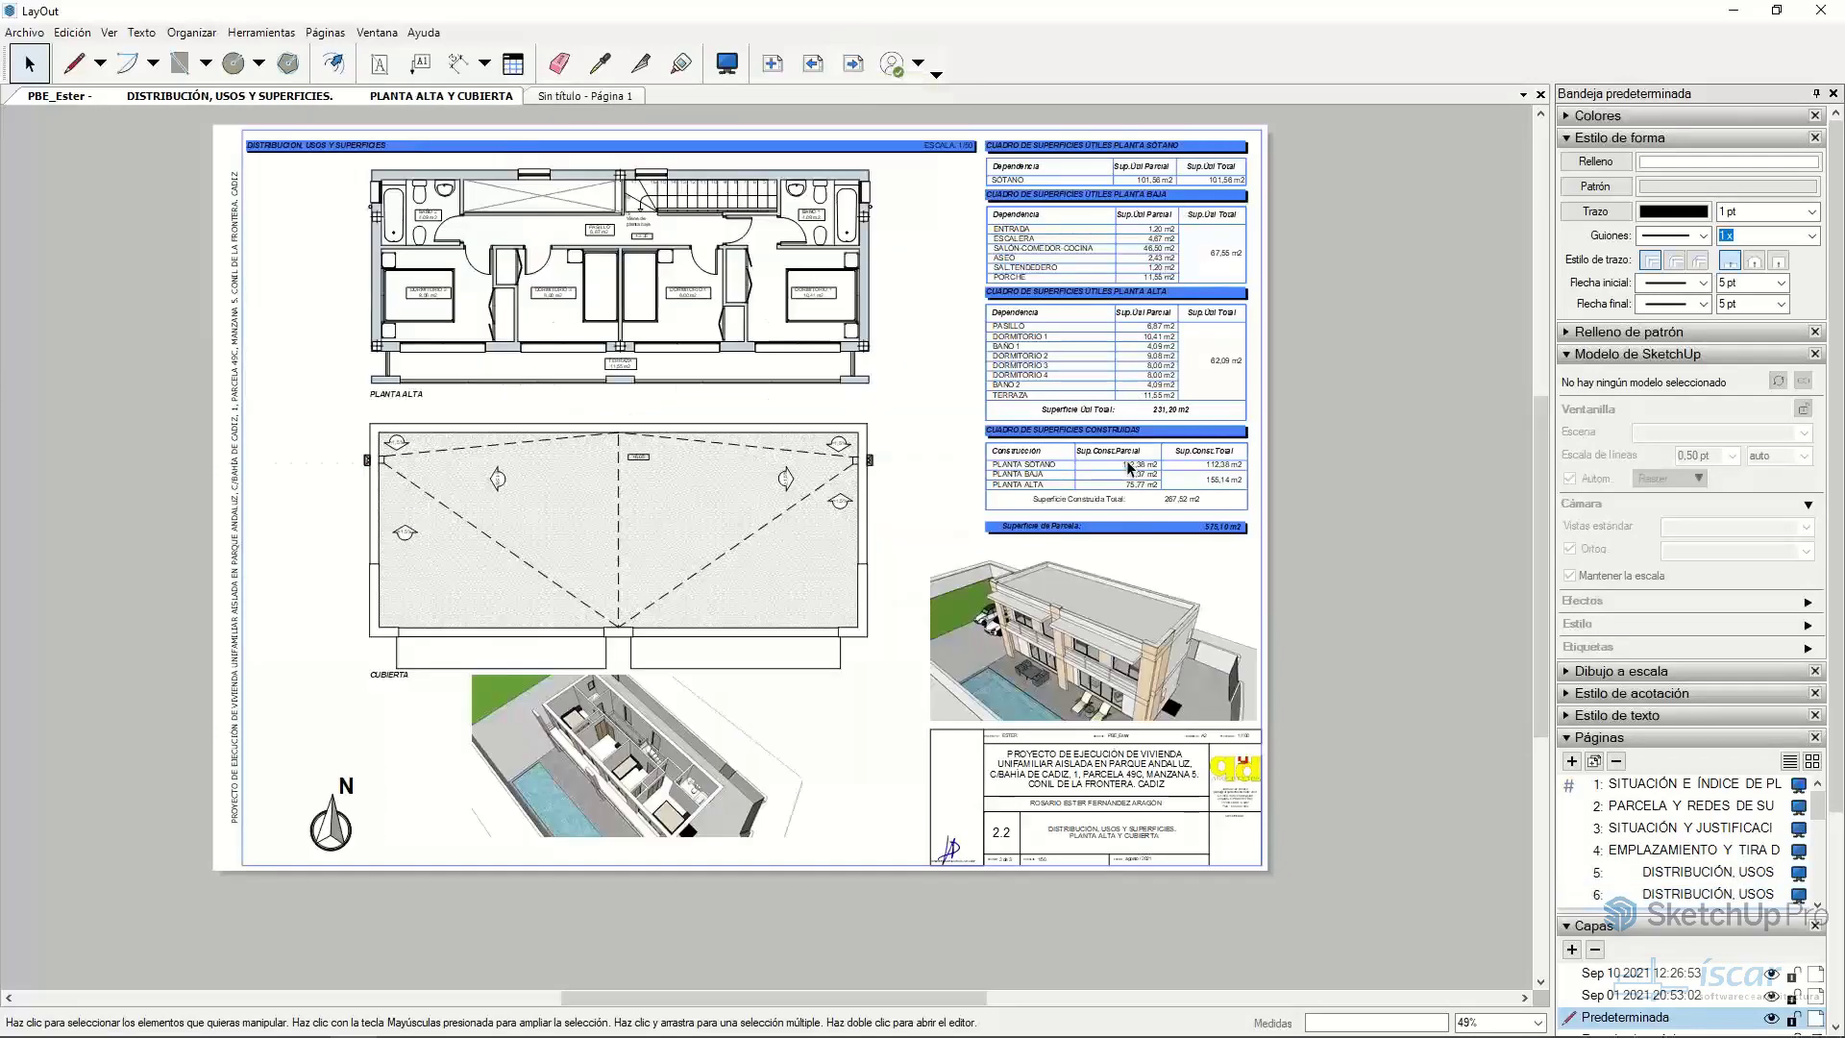
left_click(851, 64)
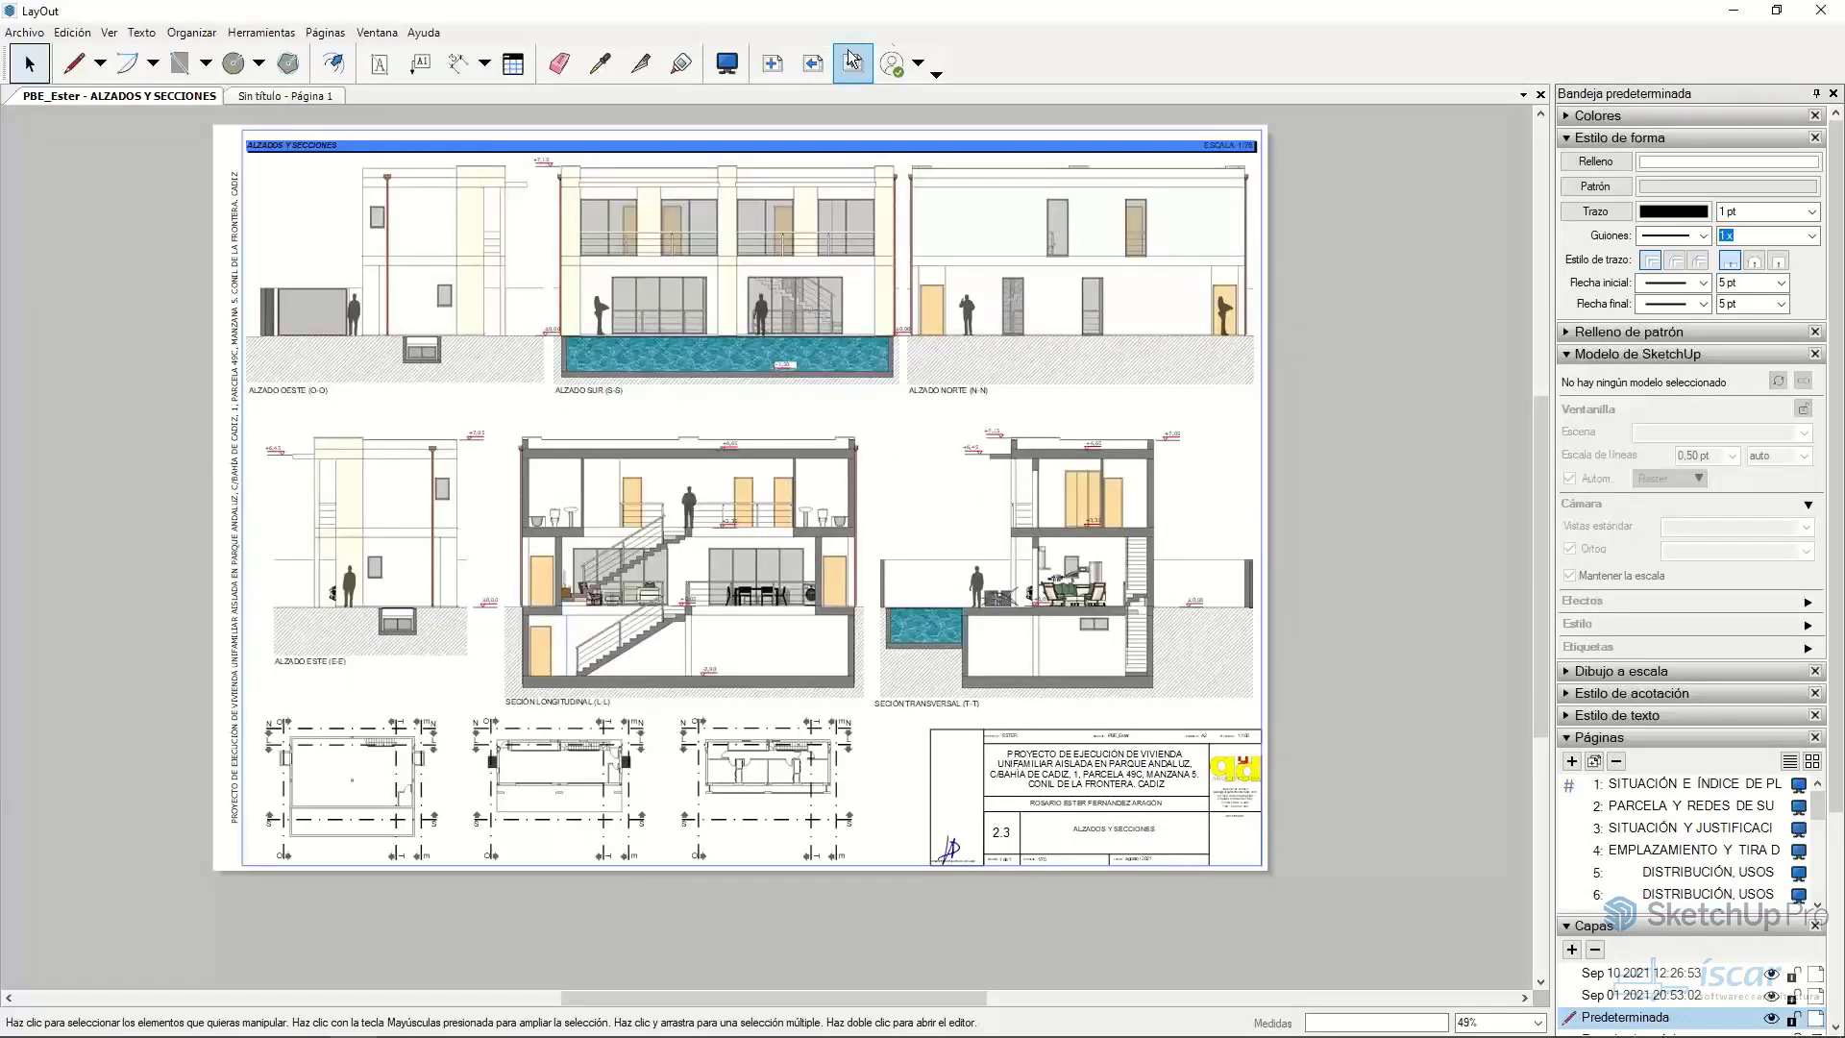
- Examine the dimensioned floor plans, the finishes and joinery sheets, and the structural sheets through the roof slab
left_click(852, 65)
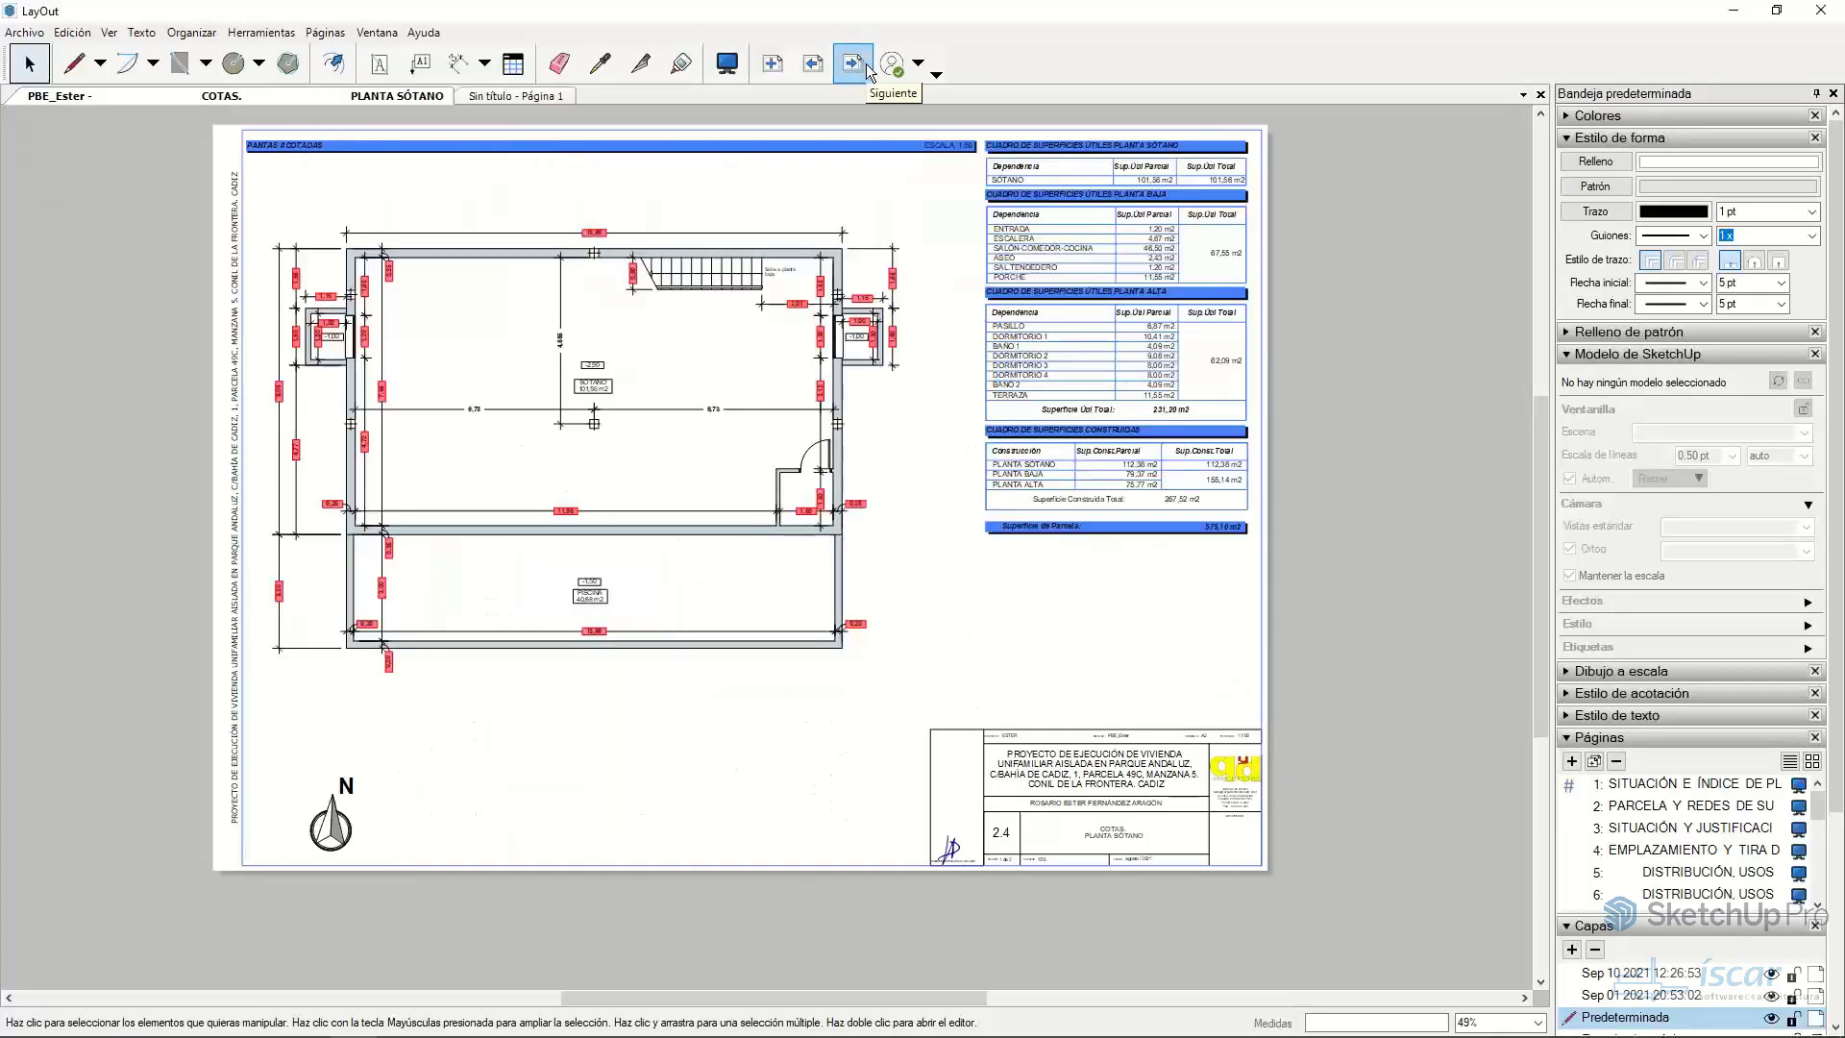
left_click(867, 70)
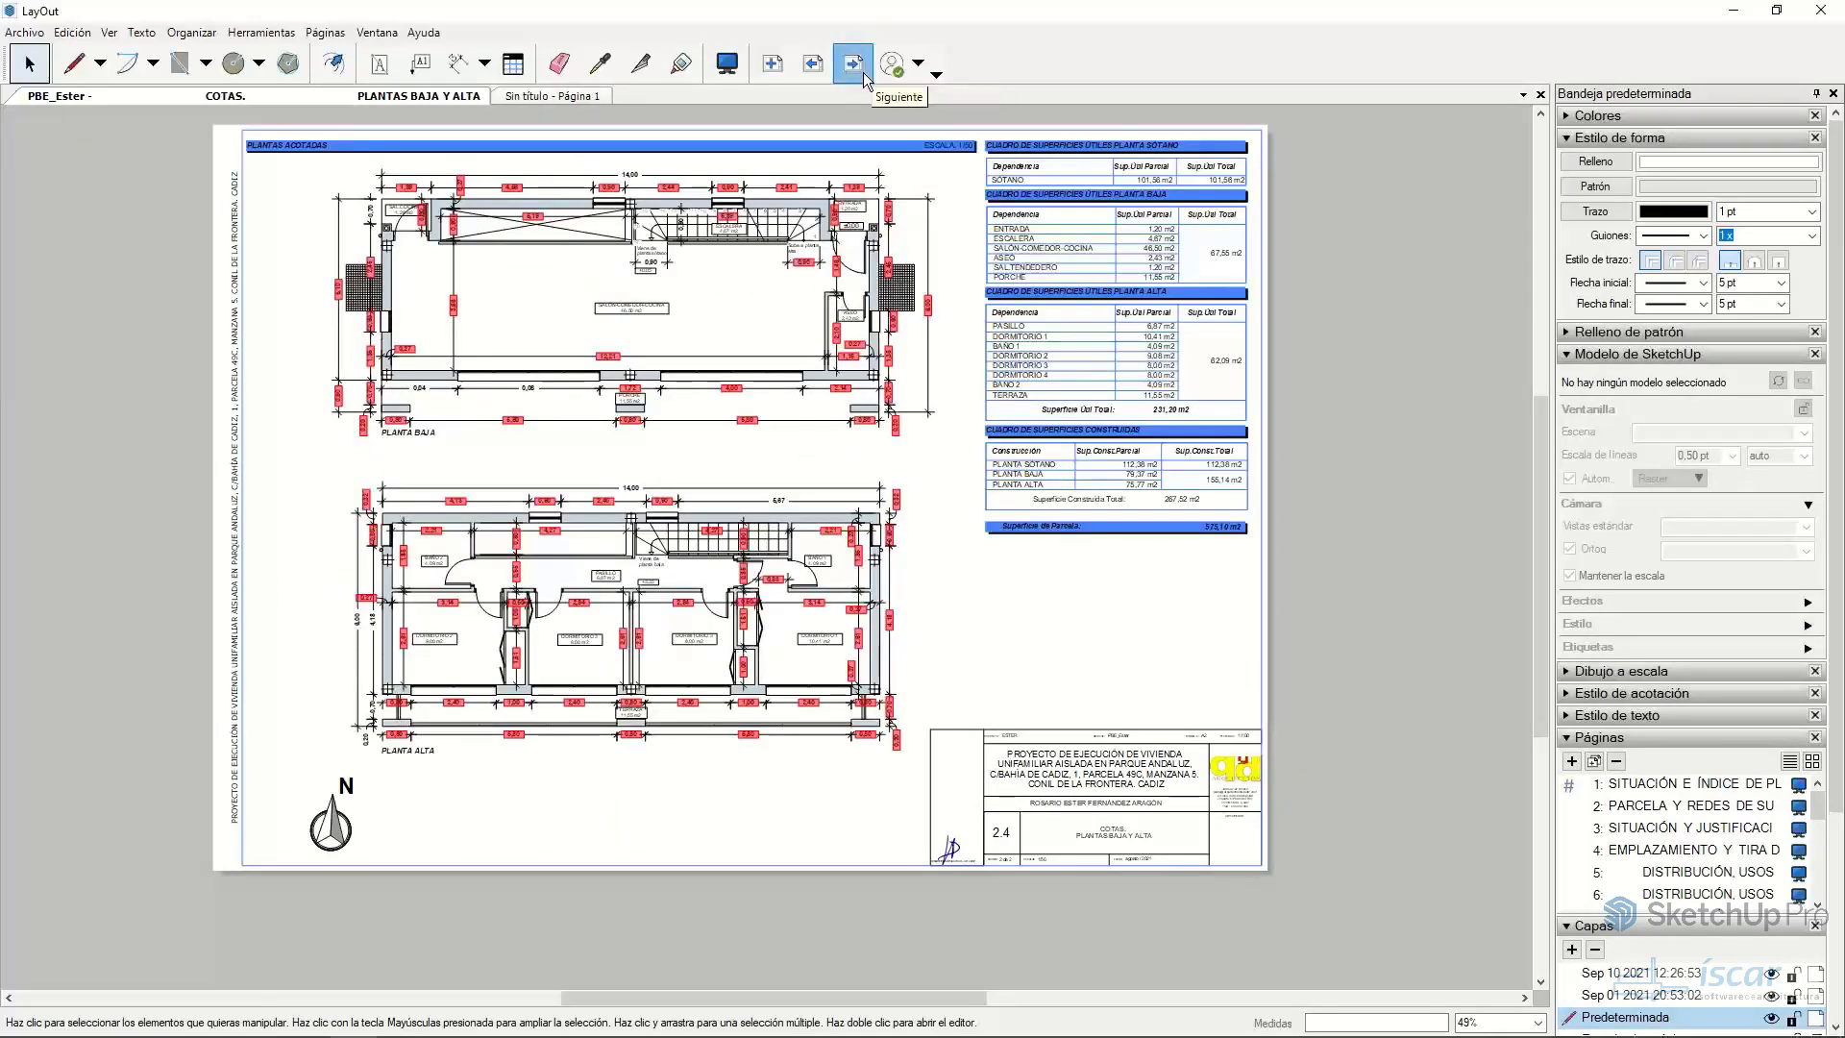
left_click(864, 75)
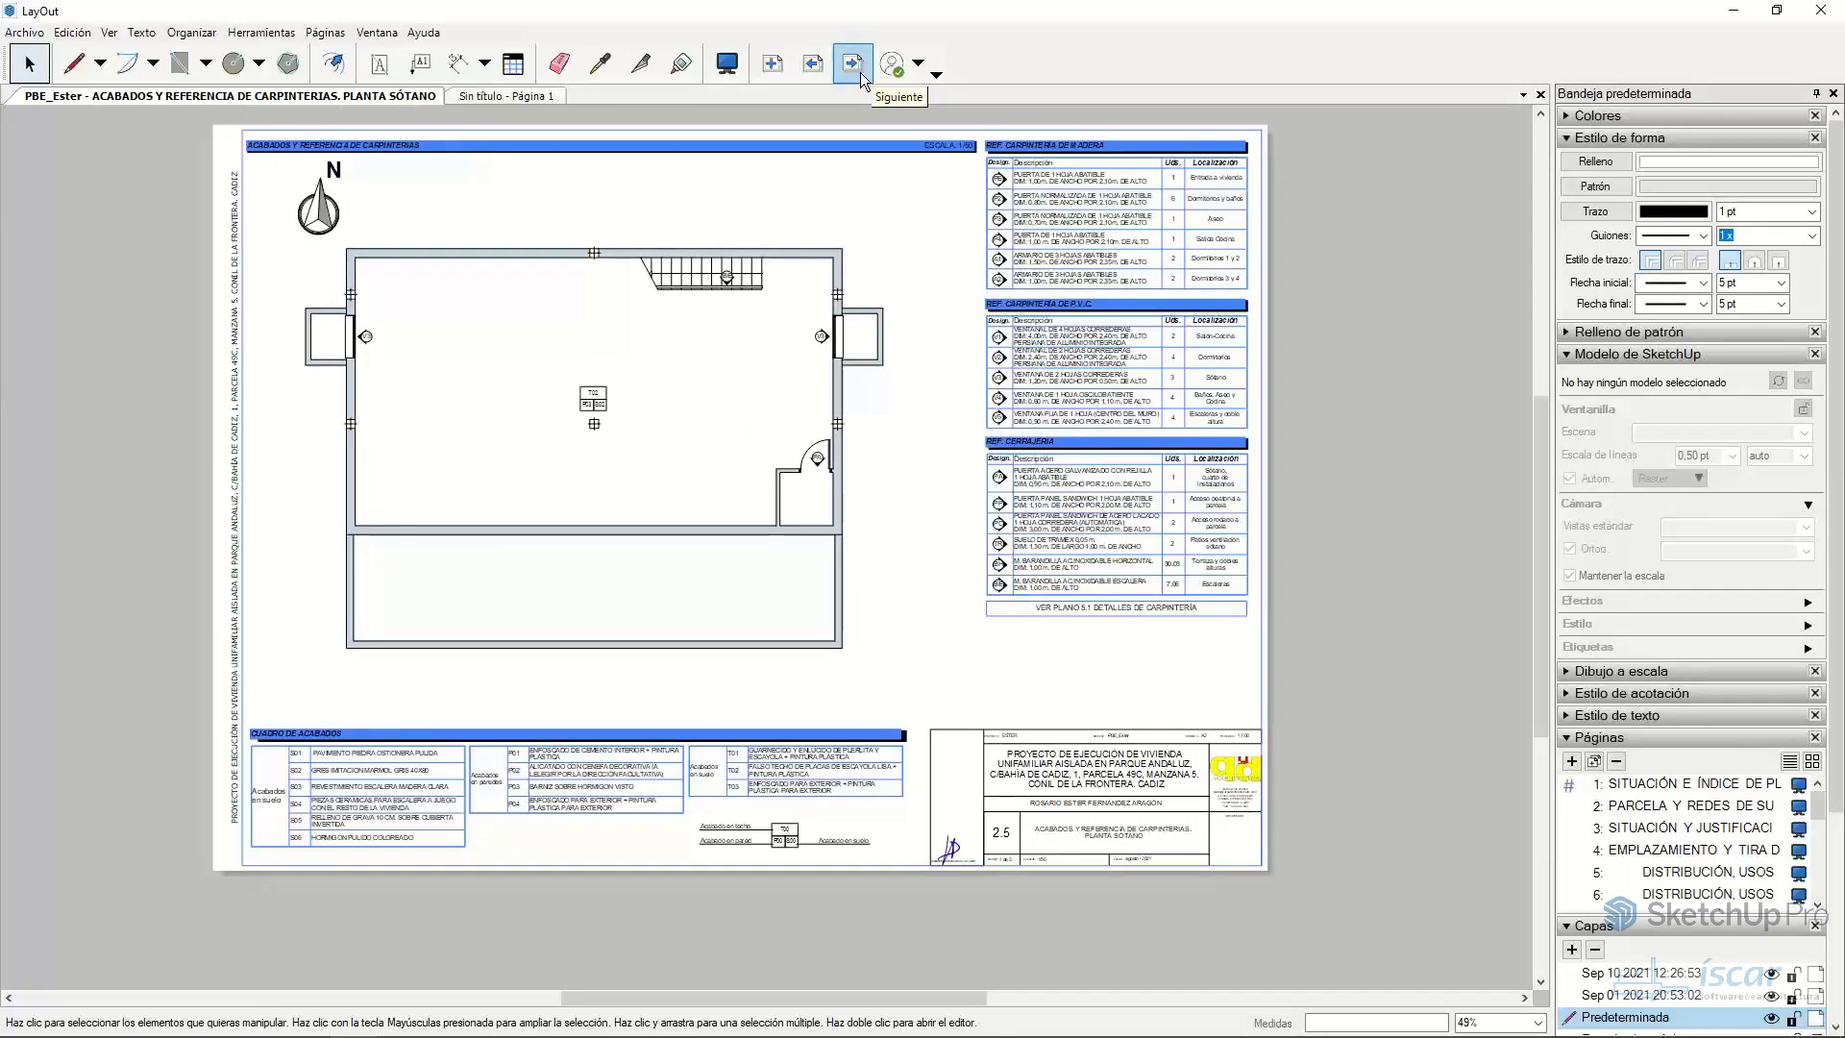
left_click(861, 72)
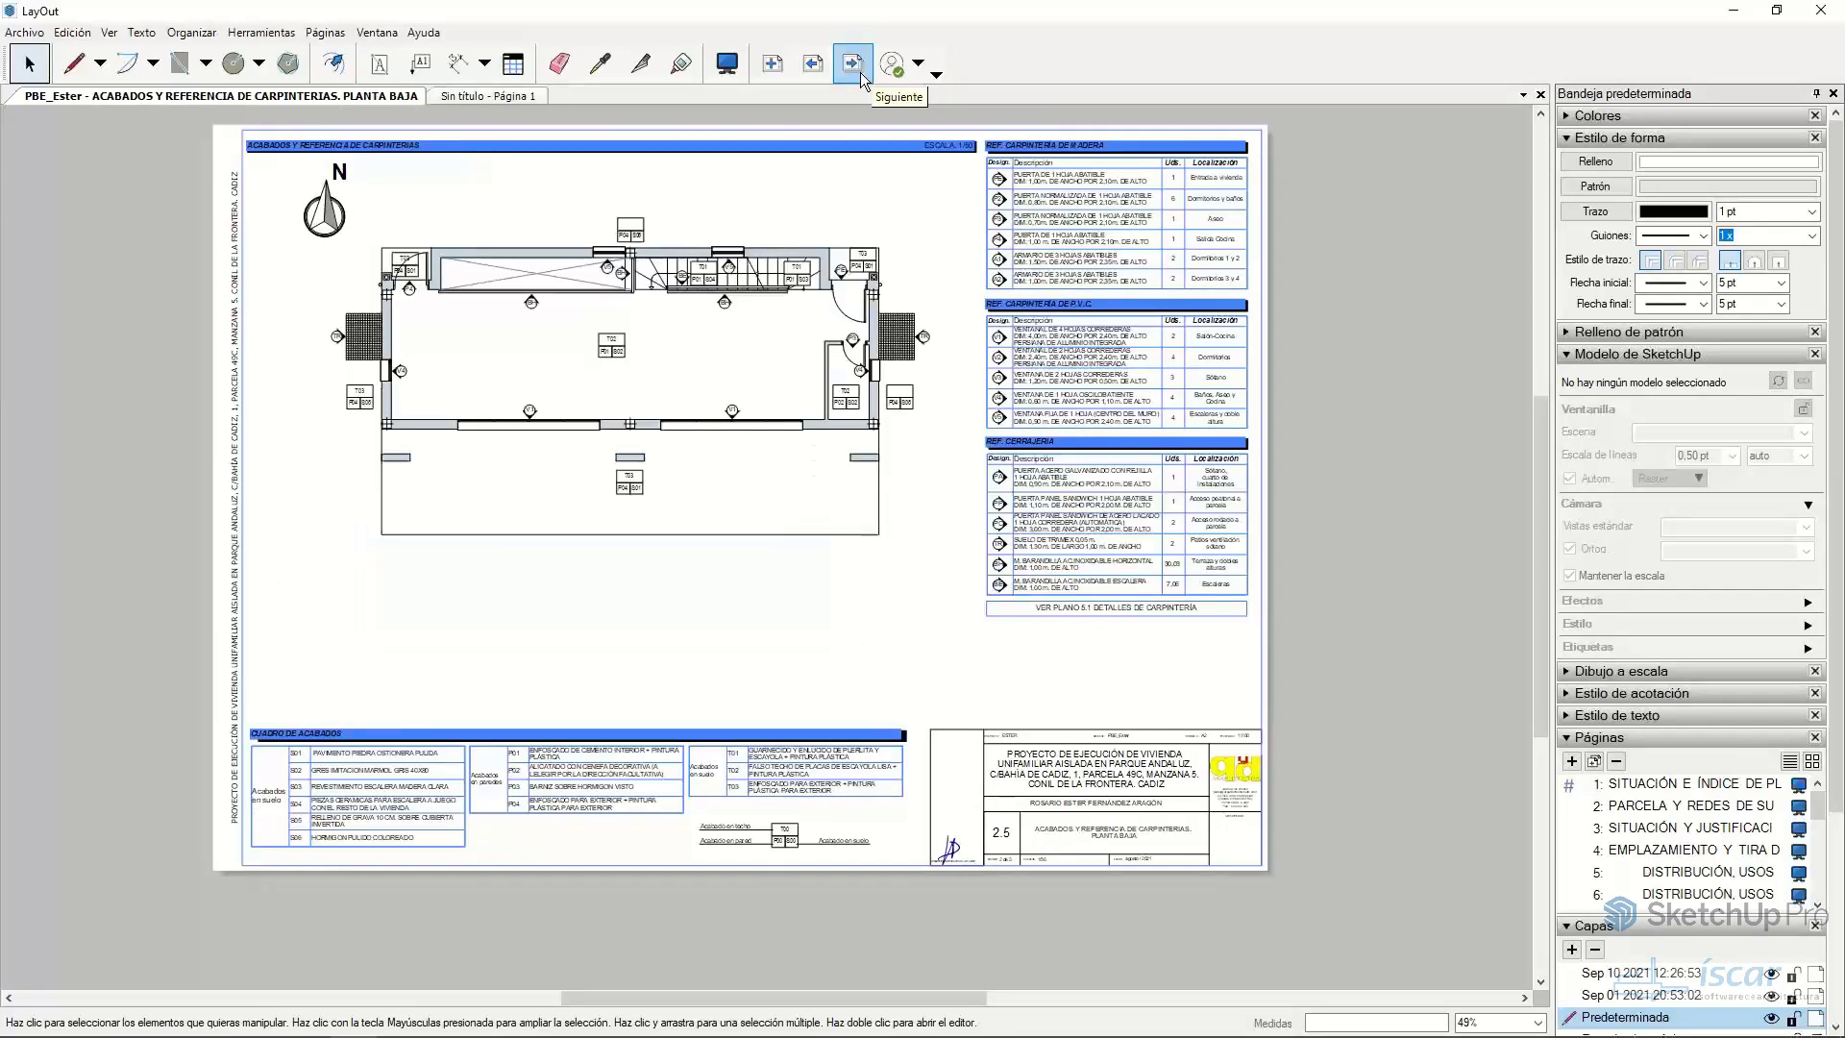
left_click(859, 71)
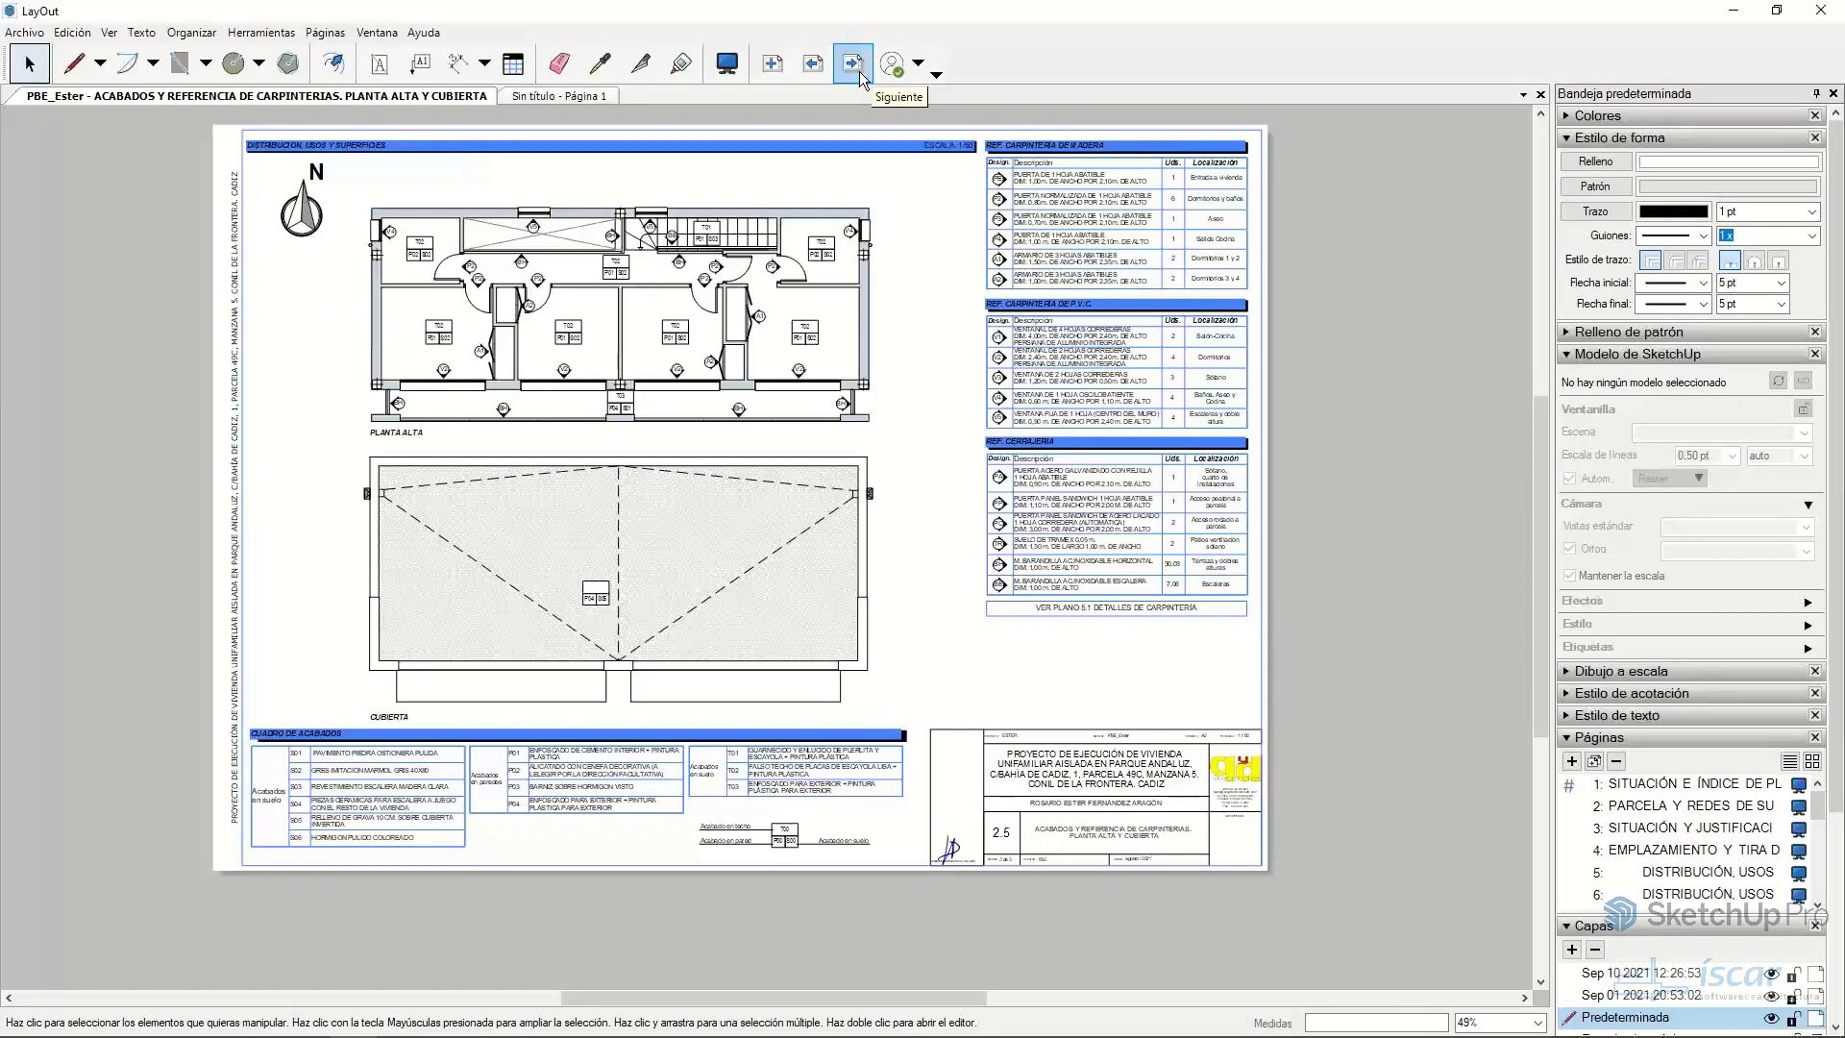
left_click(859, 71)
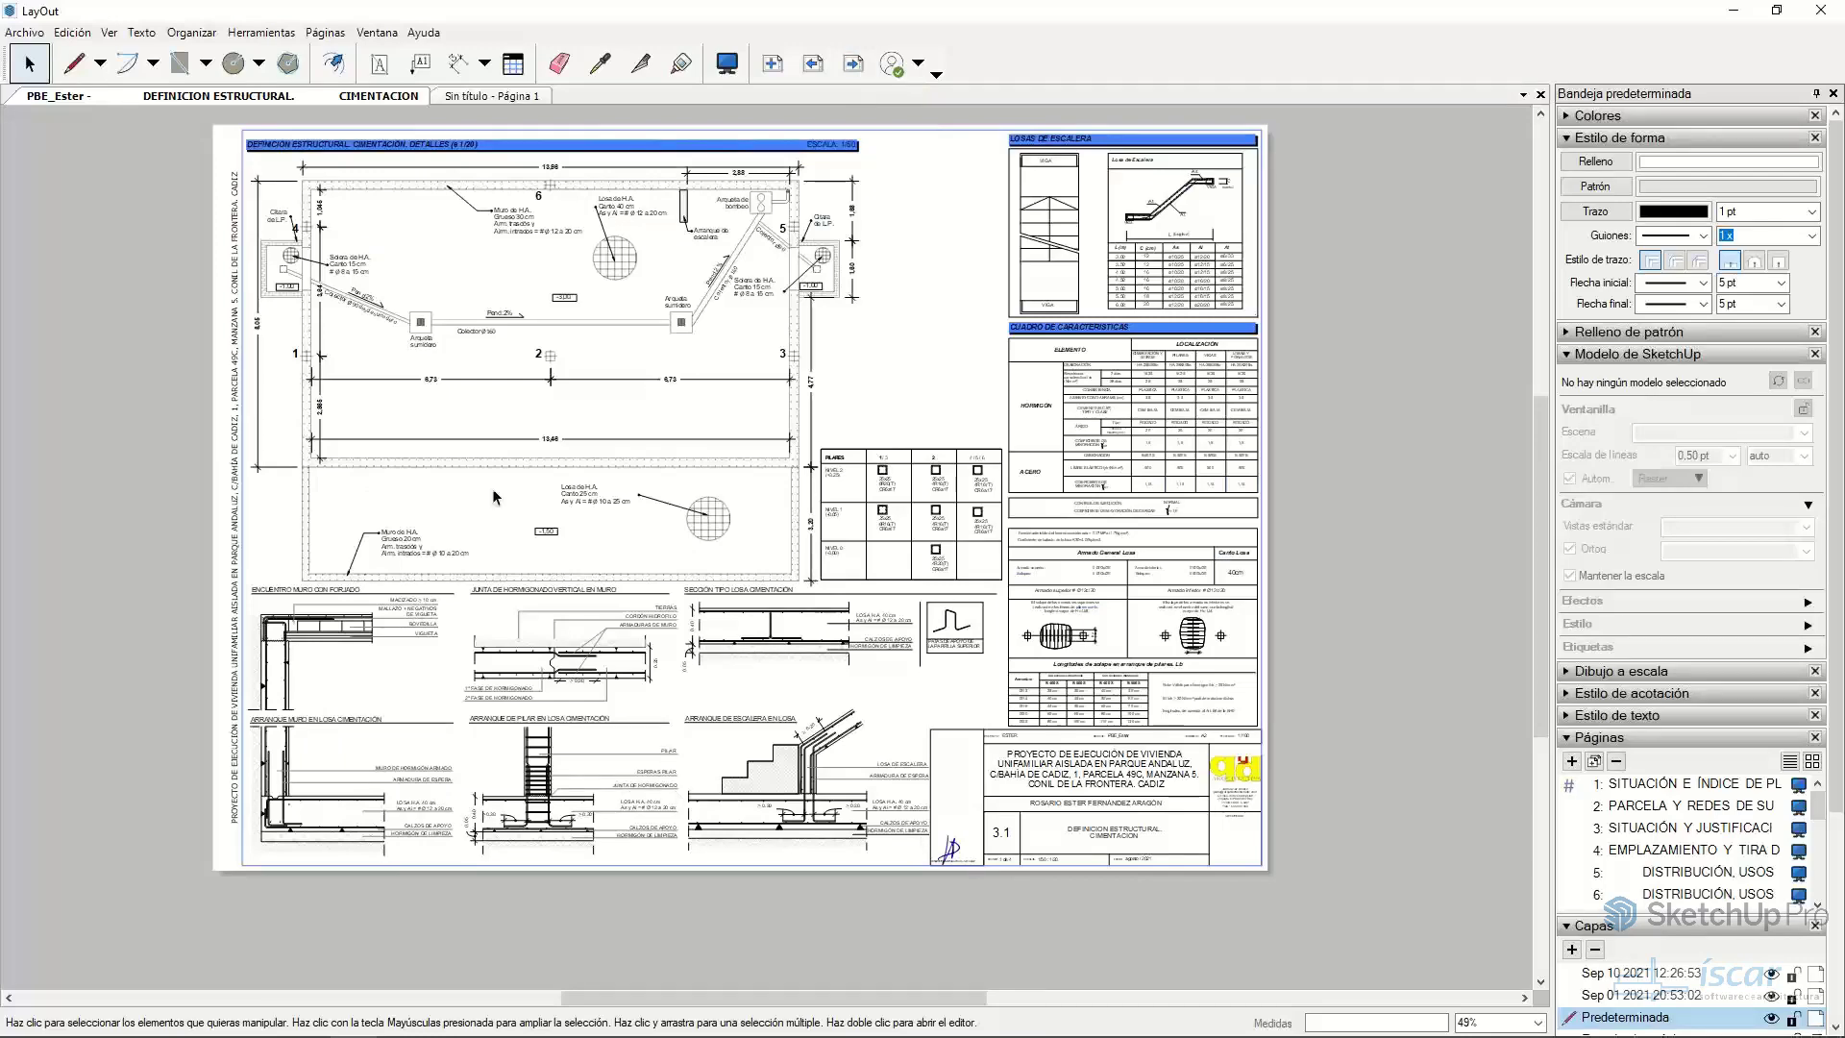
left_click(852, 65)
left_click(852, 67)
left_click(852, 67)
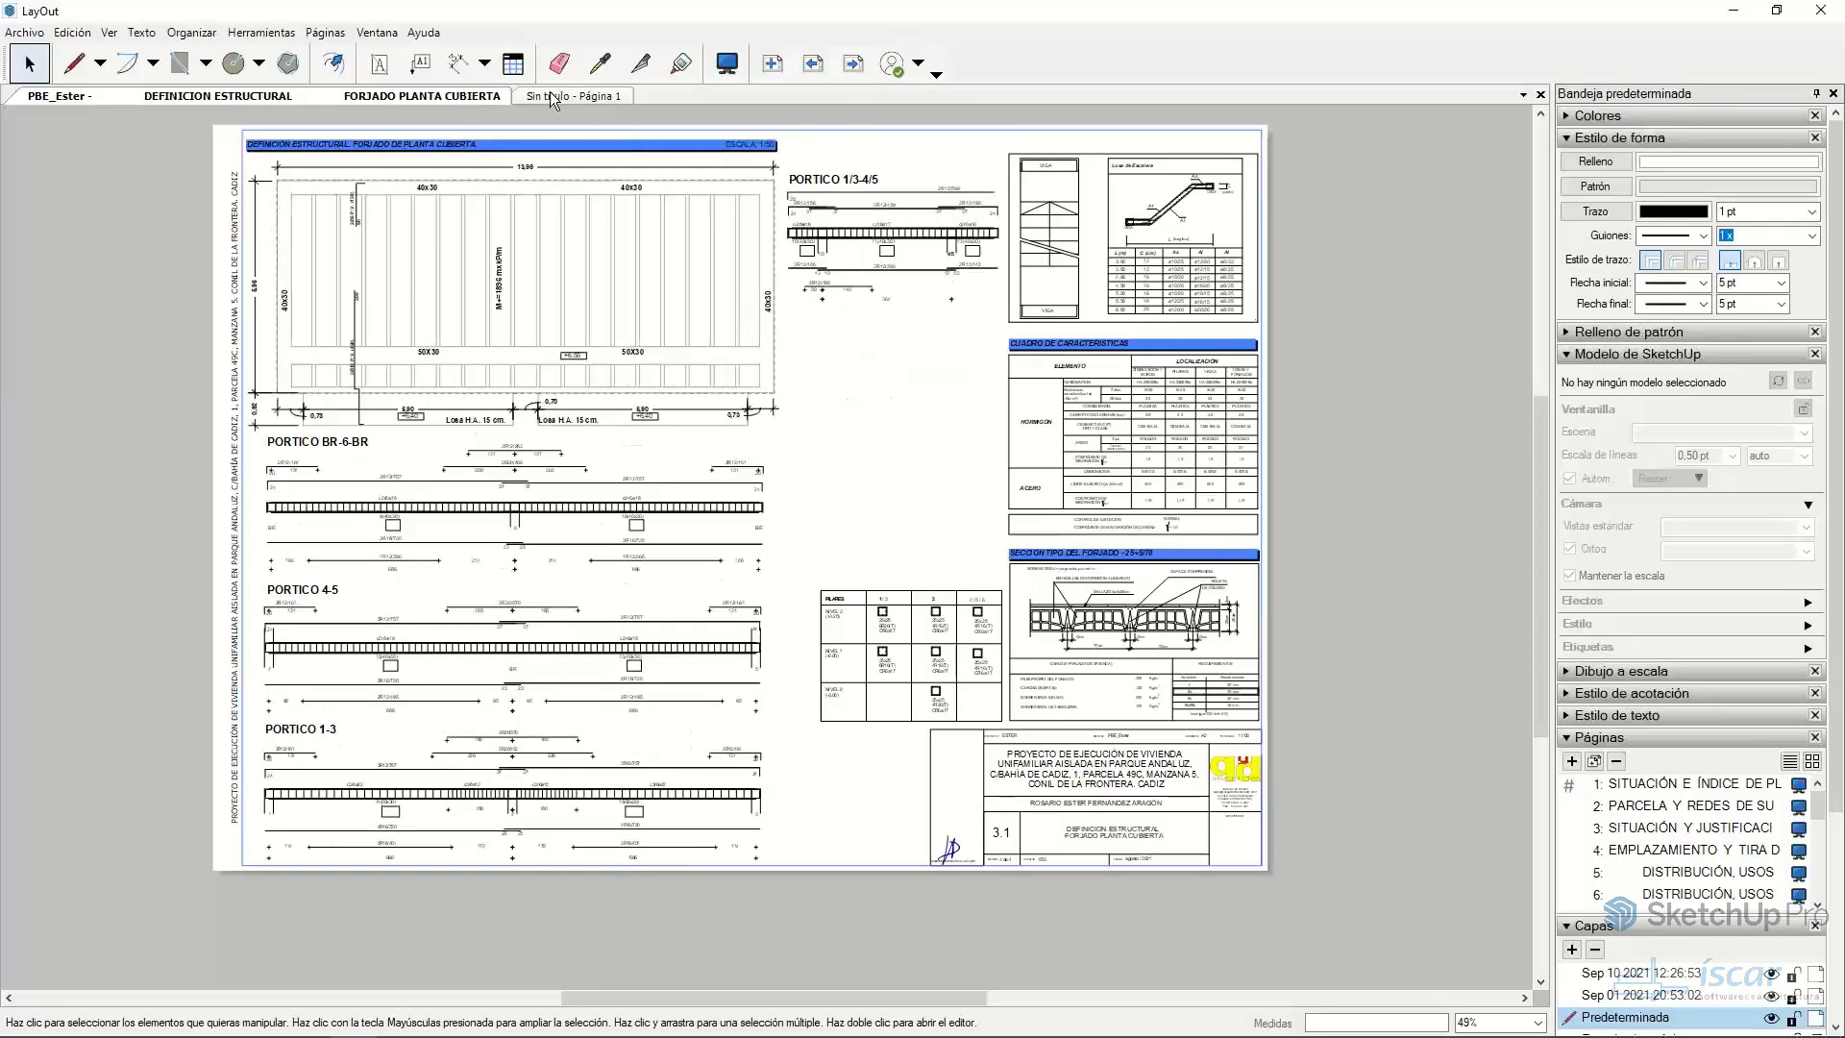
- Switch to the SketchUp model Maqueta con escenas.skp and delete the chimney inside the upper-storey group
mouse_move(396, 1031)
mouse_move(306, 1019)
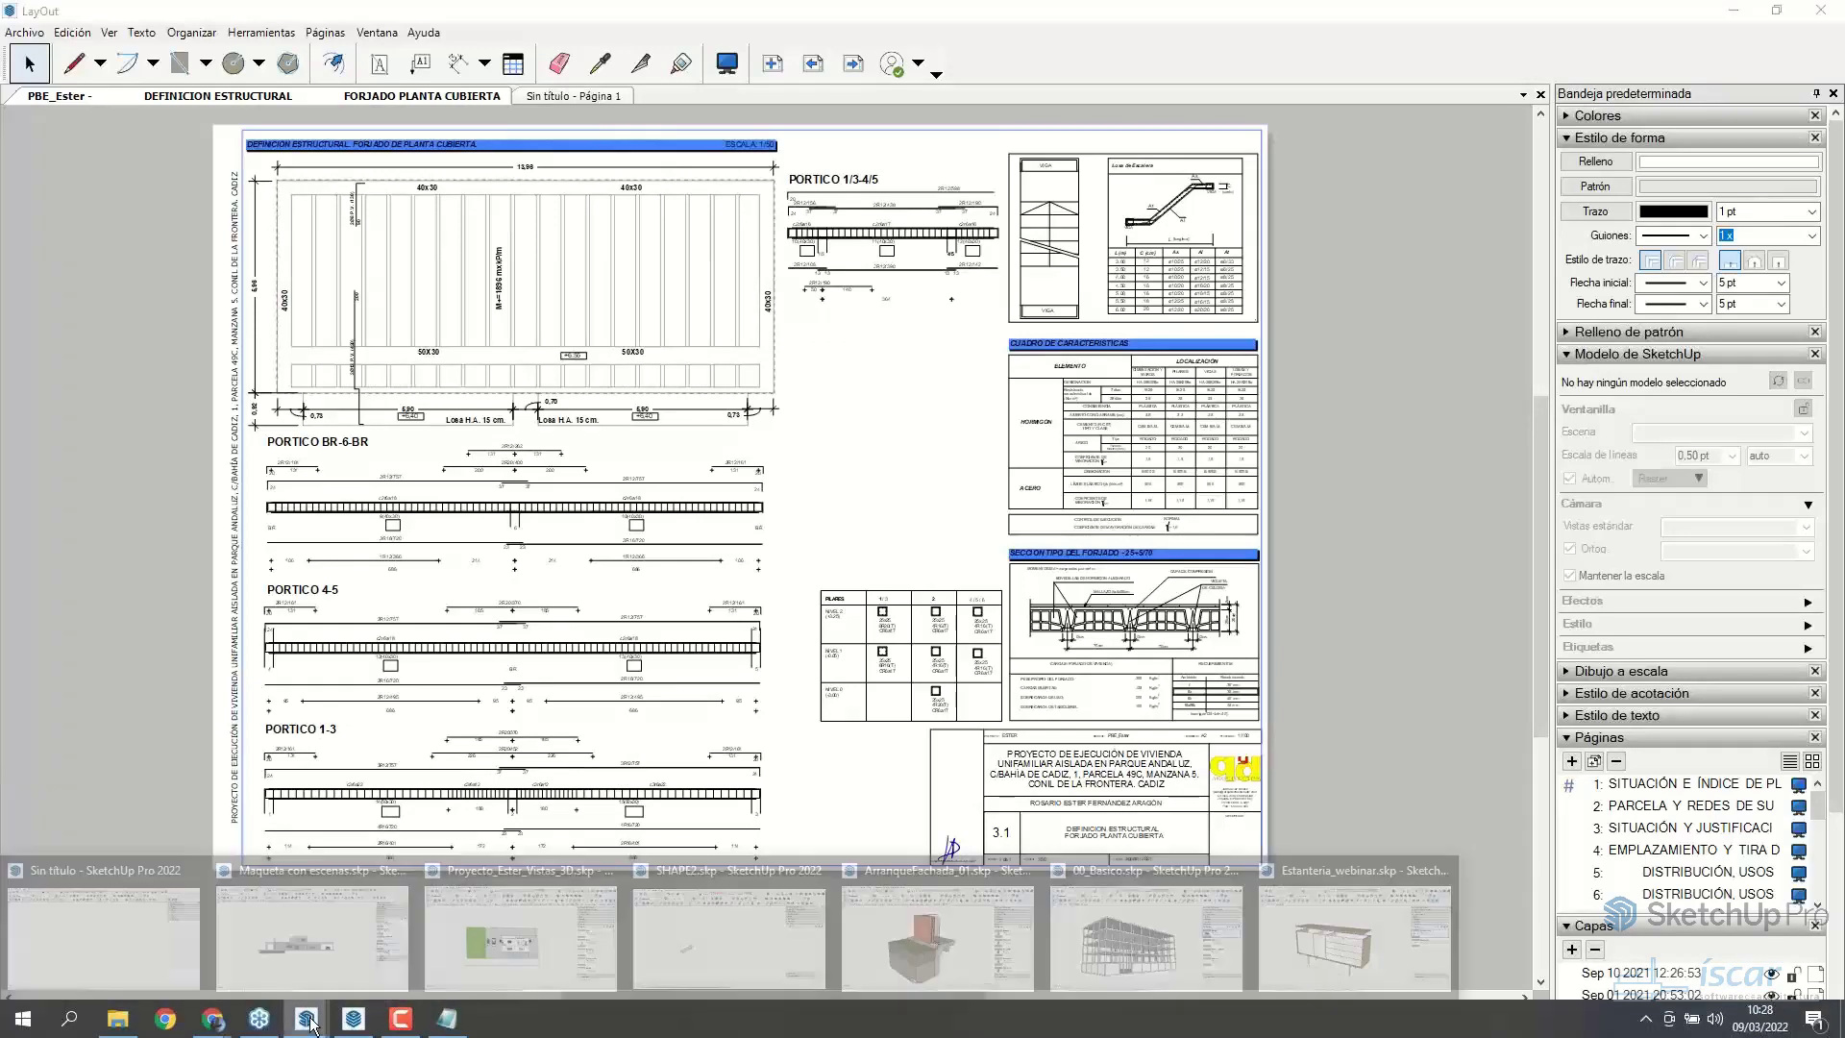
left_click(336, 944)
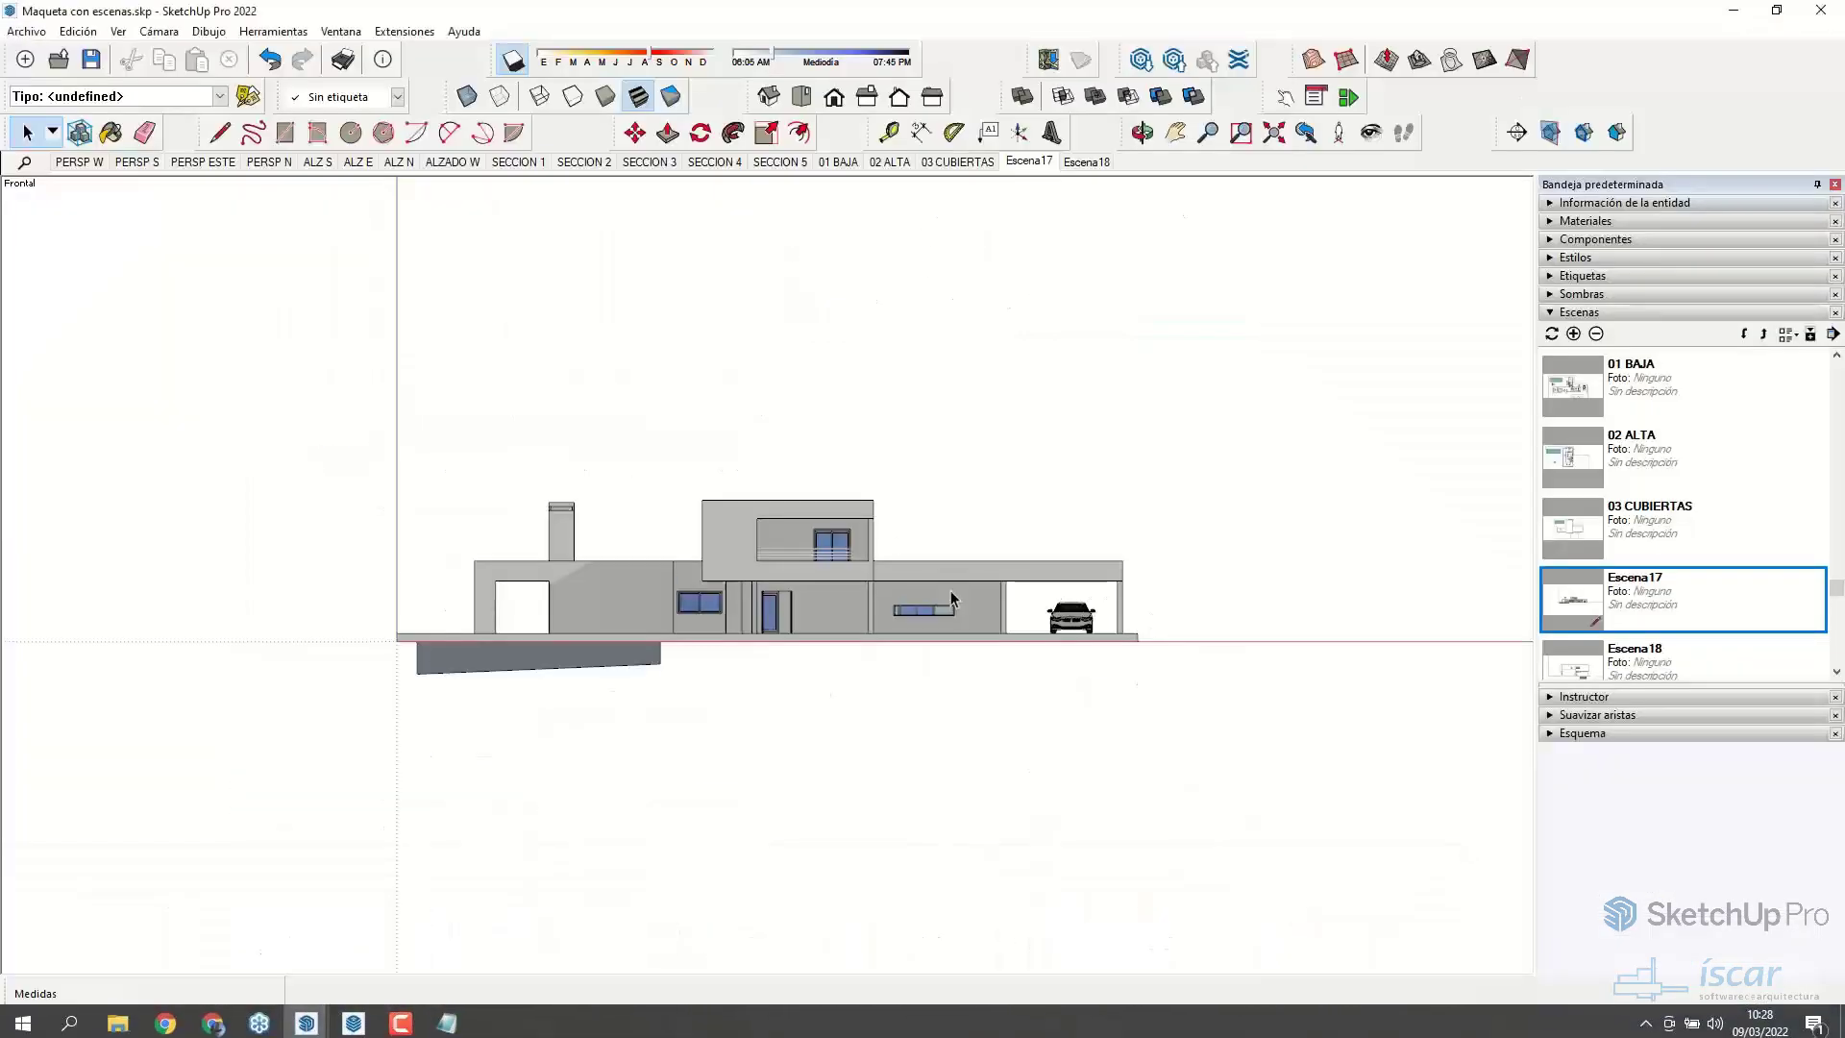
mouse_move(949, 590)
middle_mouse_down()
mouse_move(796, 593)
mouse_move(720, 548)
middle_mouse_up()
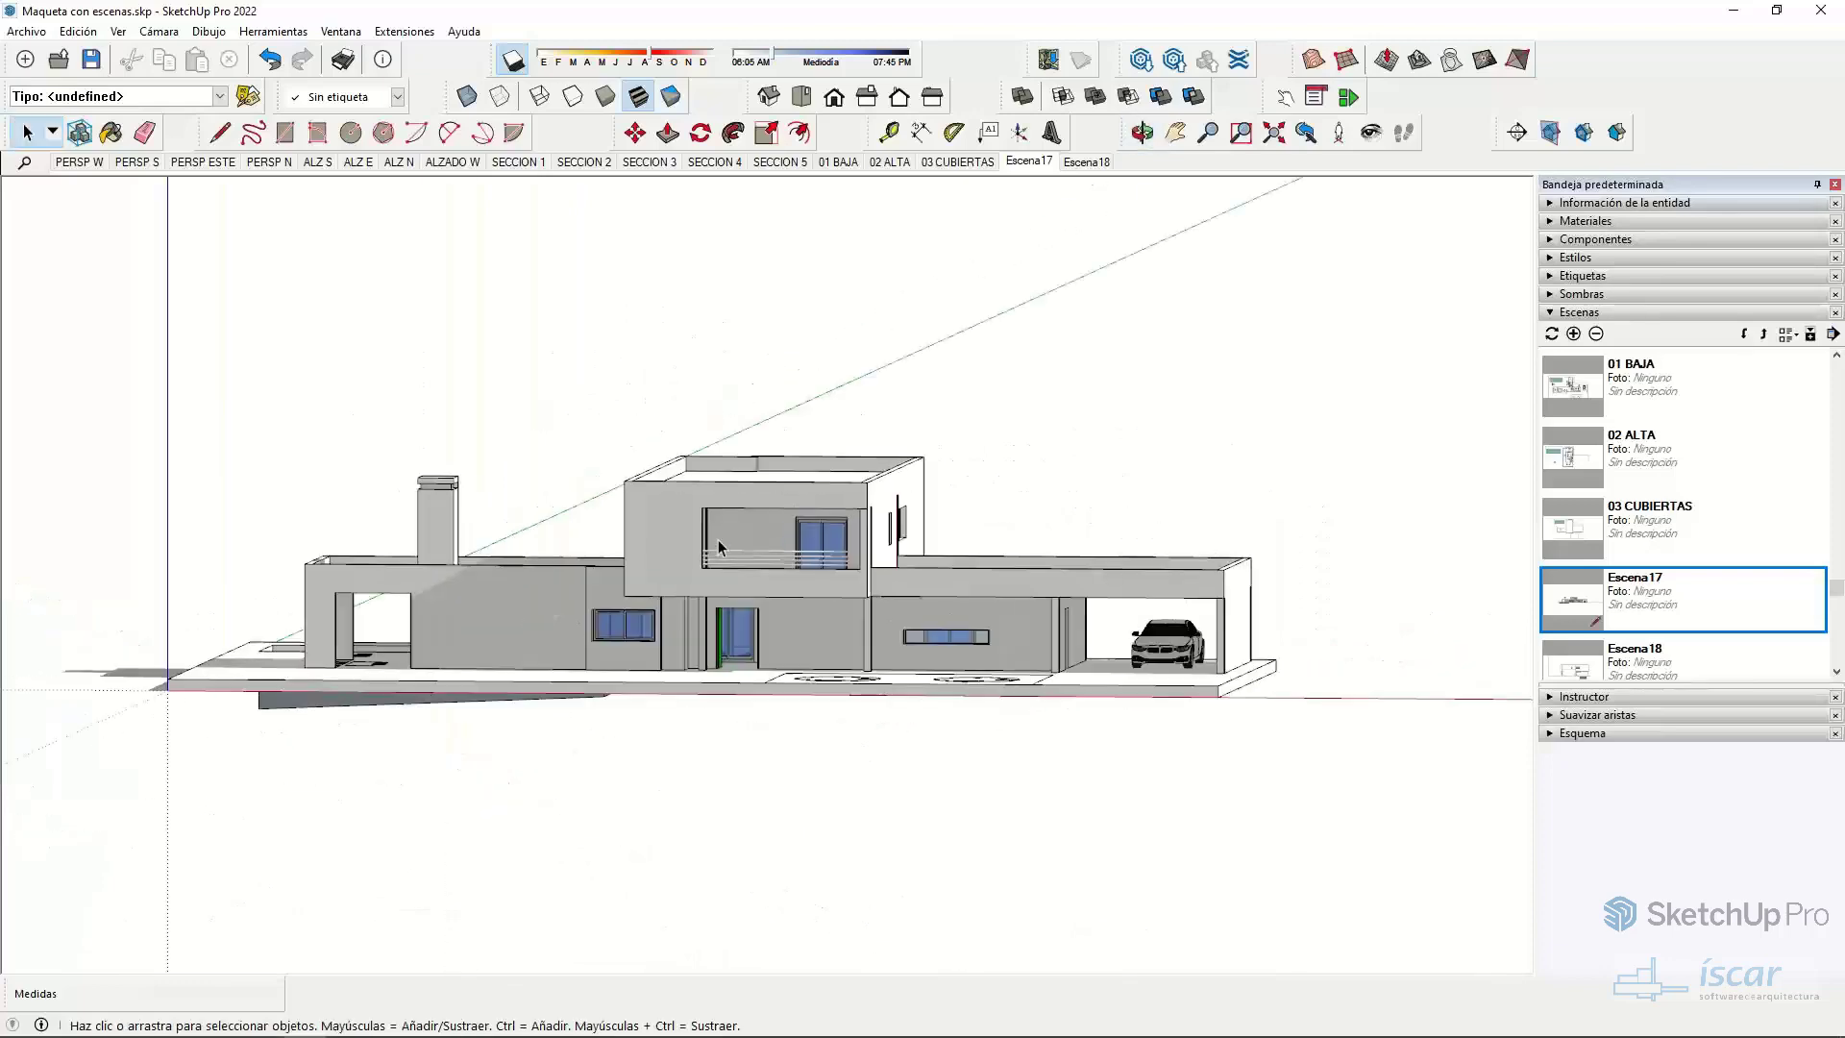
left_click(655, 547)
double_click(625, 535)
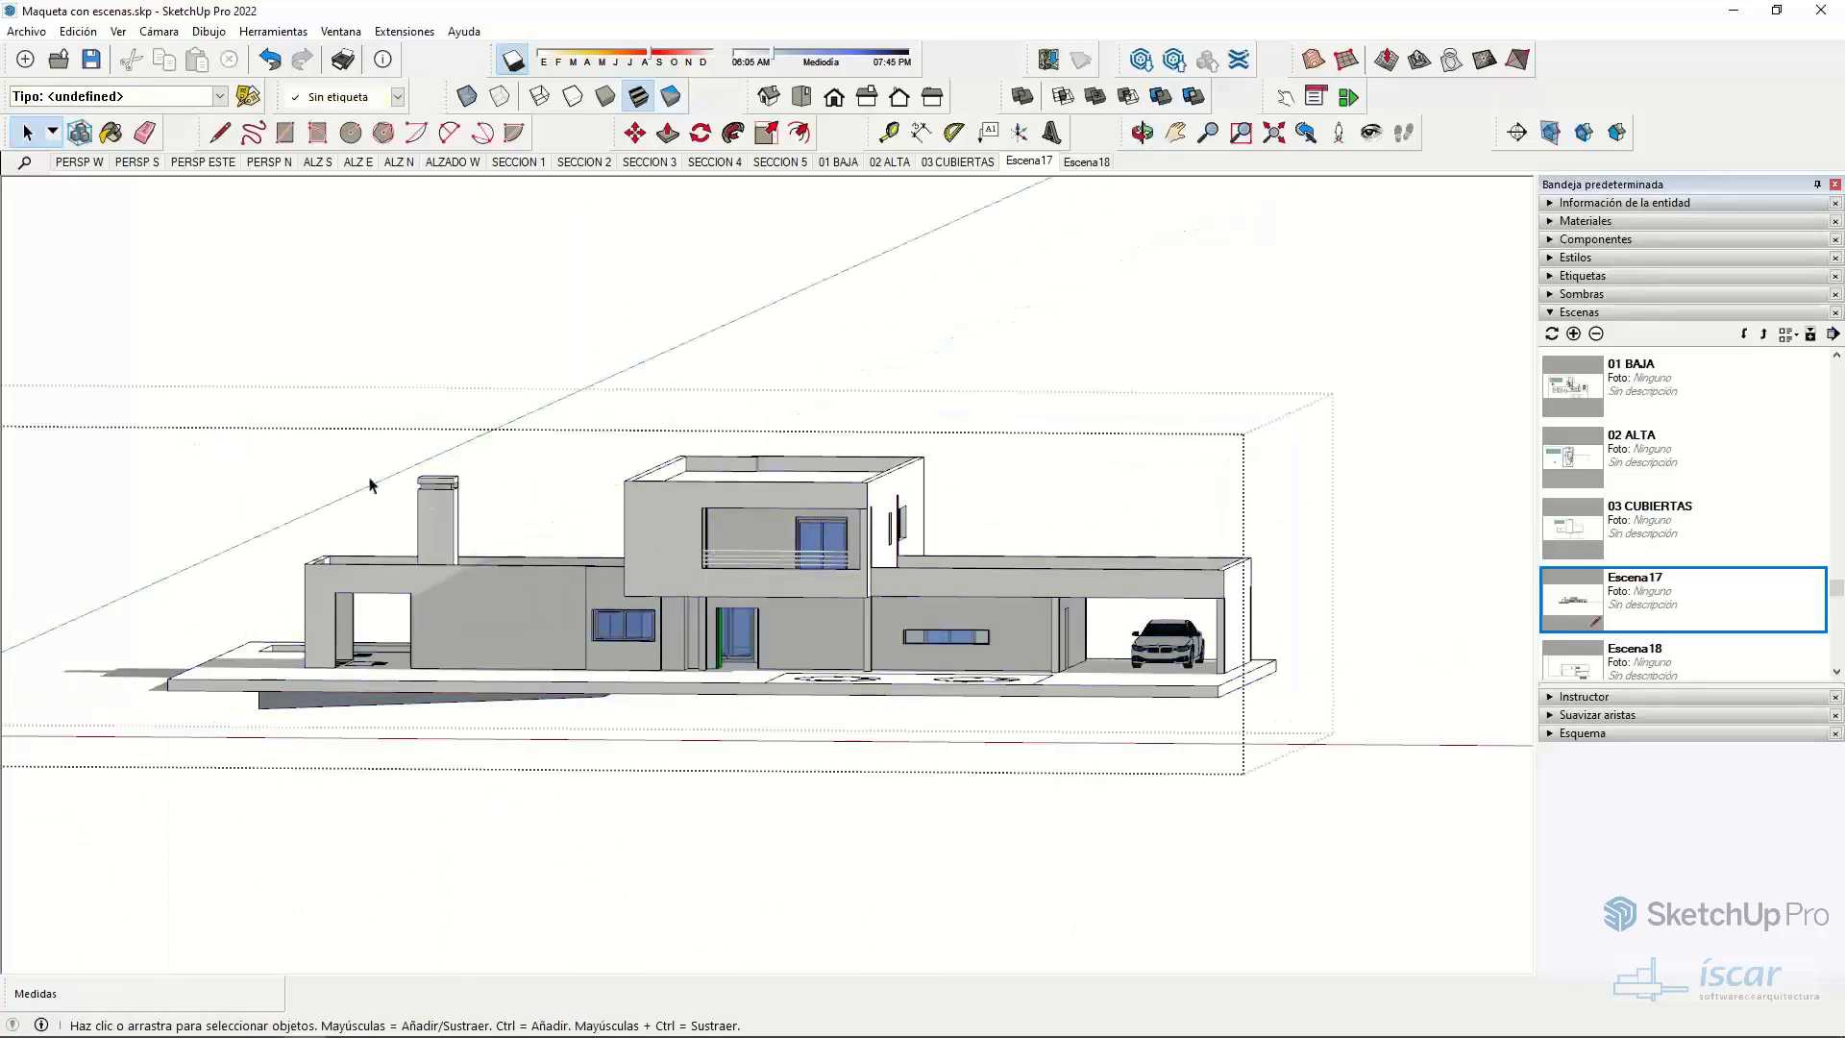
middle_click_drag(375, 487, 490, 528)
left_click(444, 519)
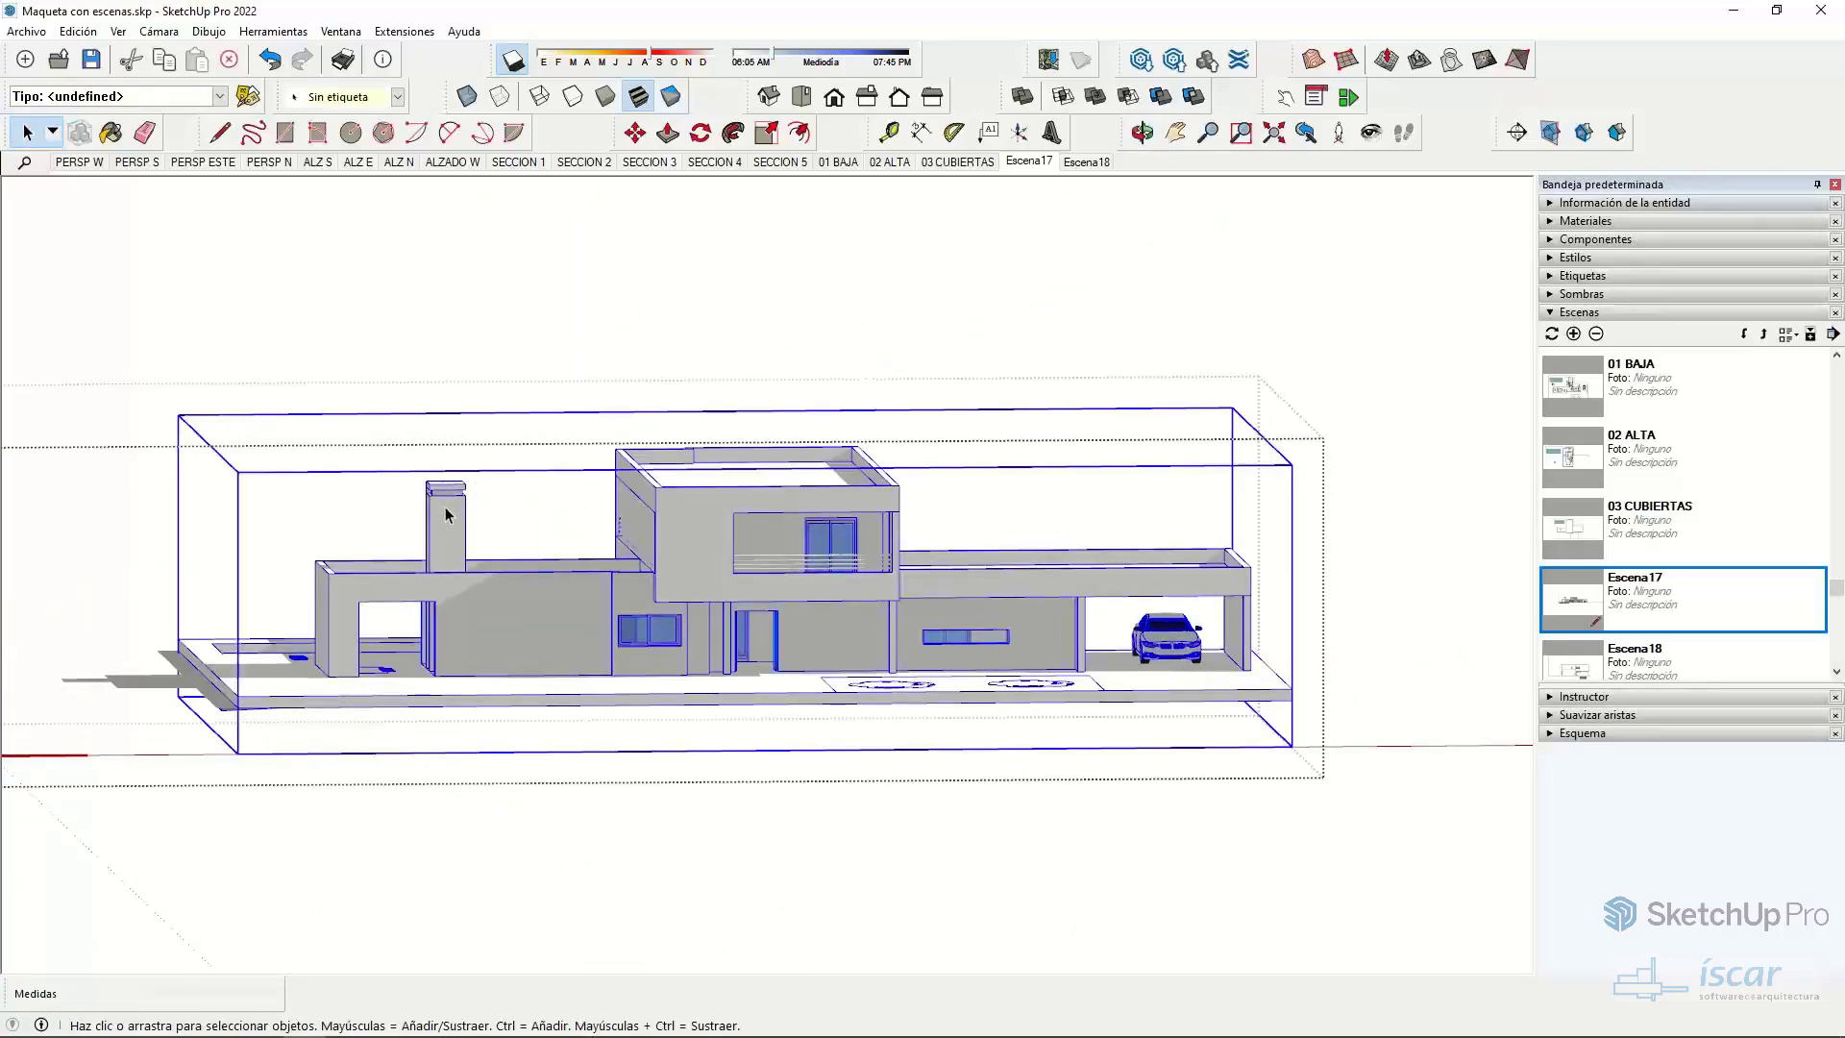
double_click(445, 515)
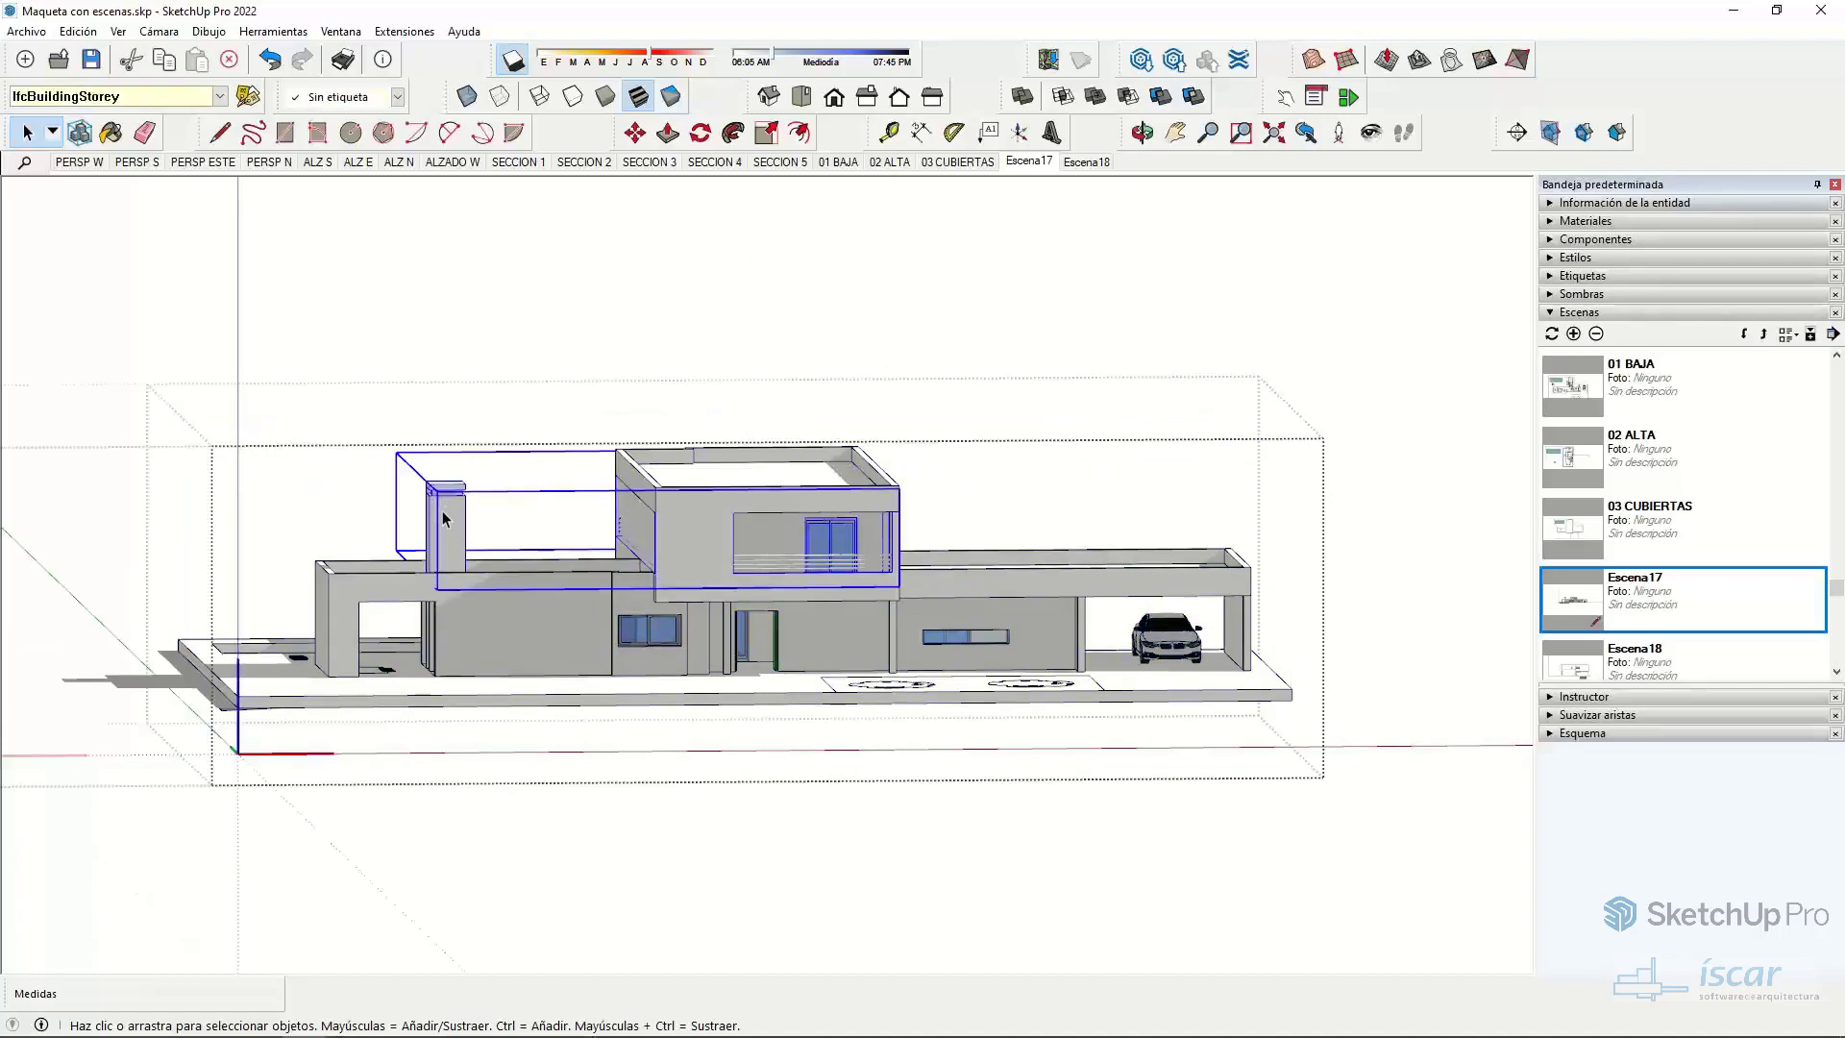
left_click_drag(519, 504, 389, 440)
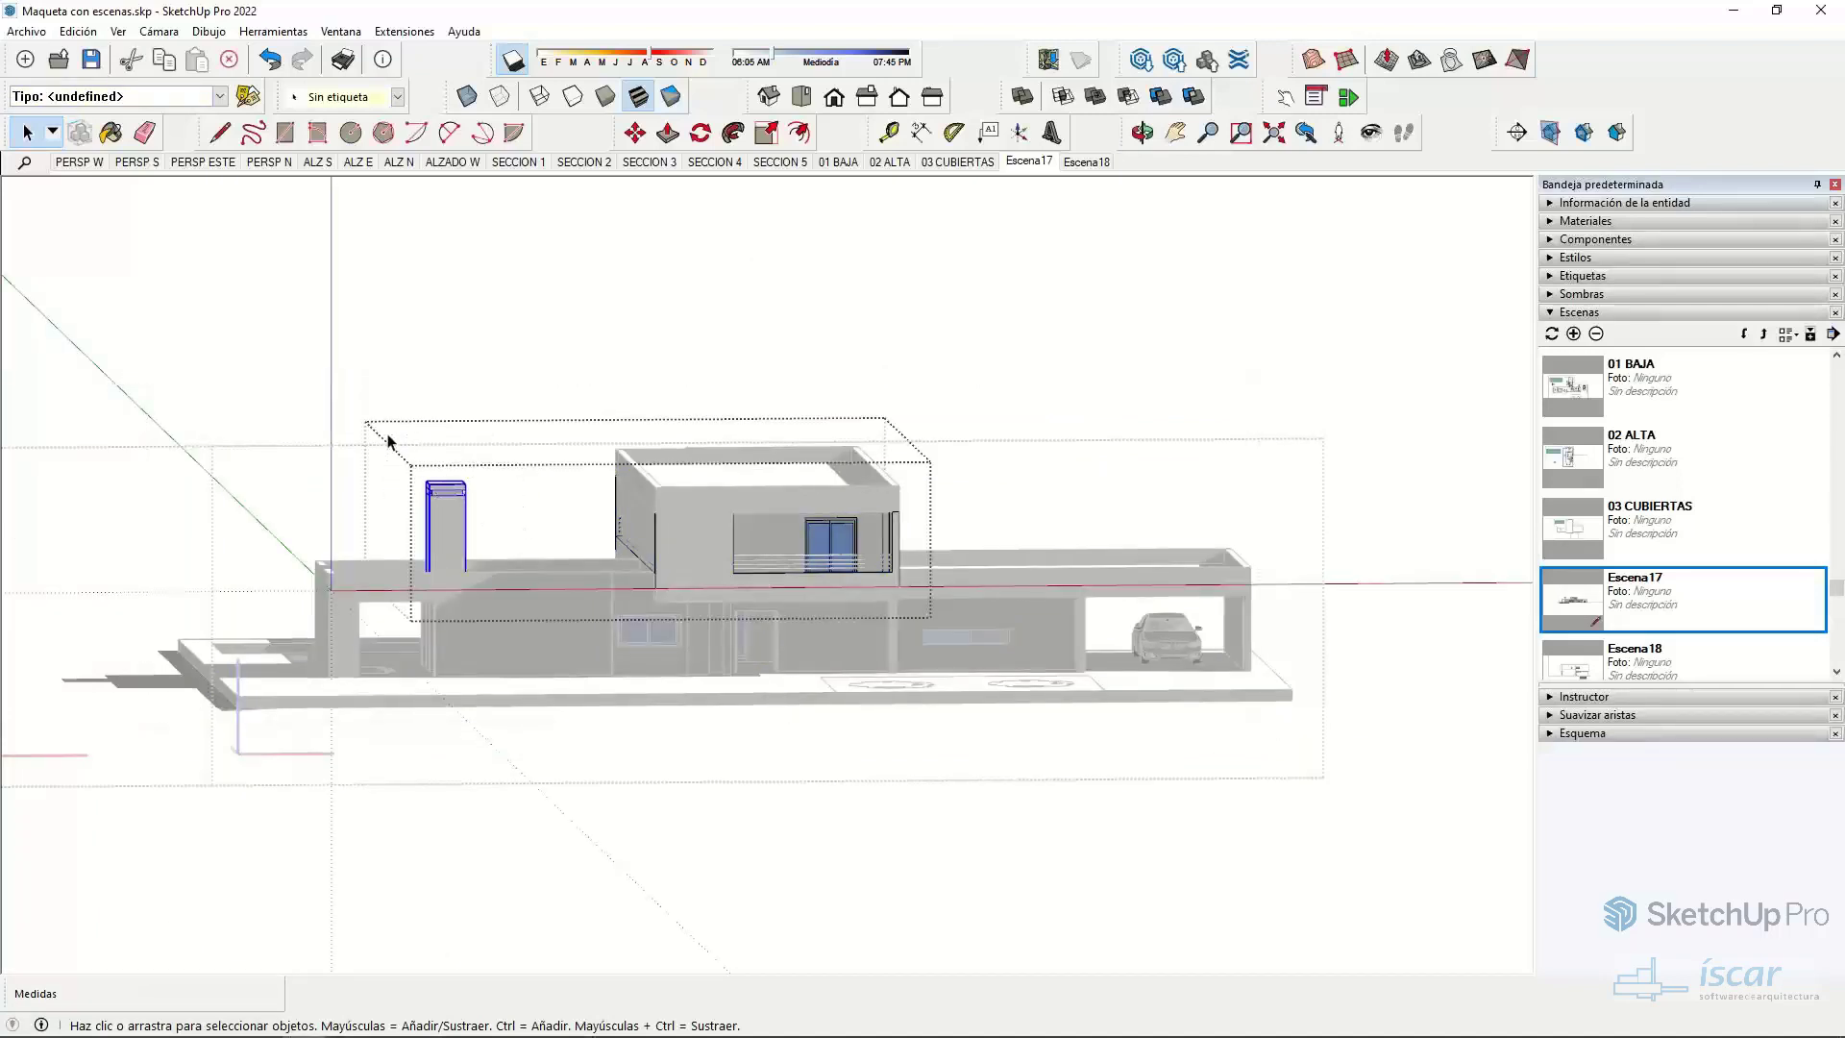
key("Delete")
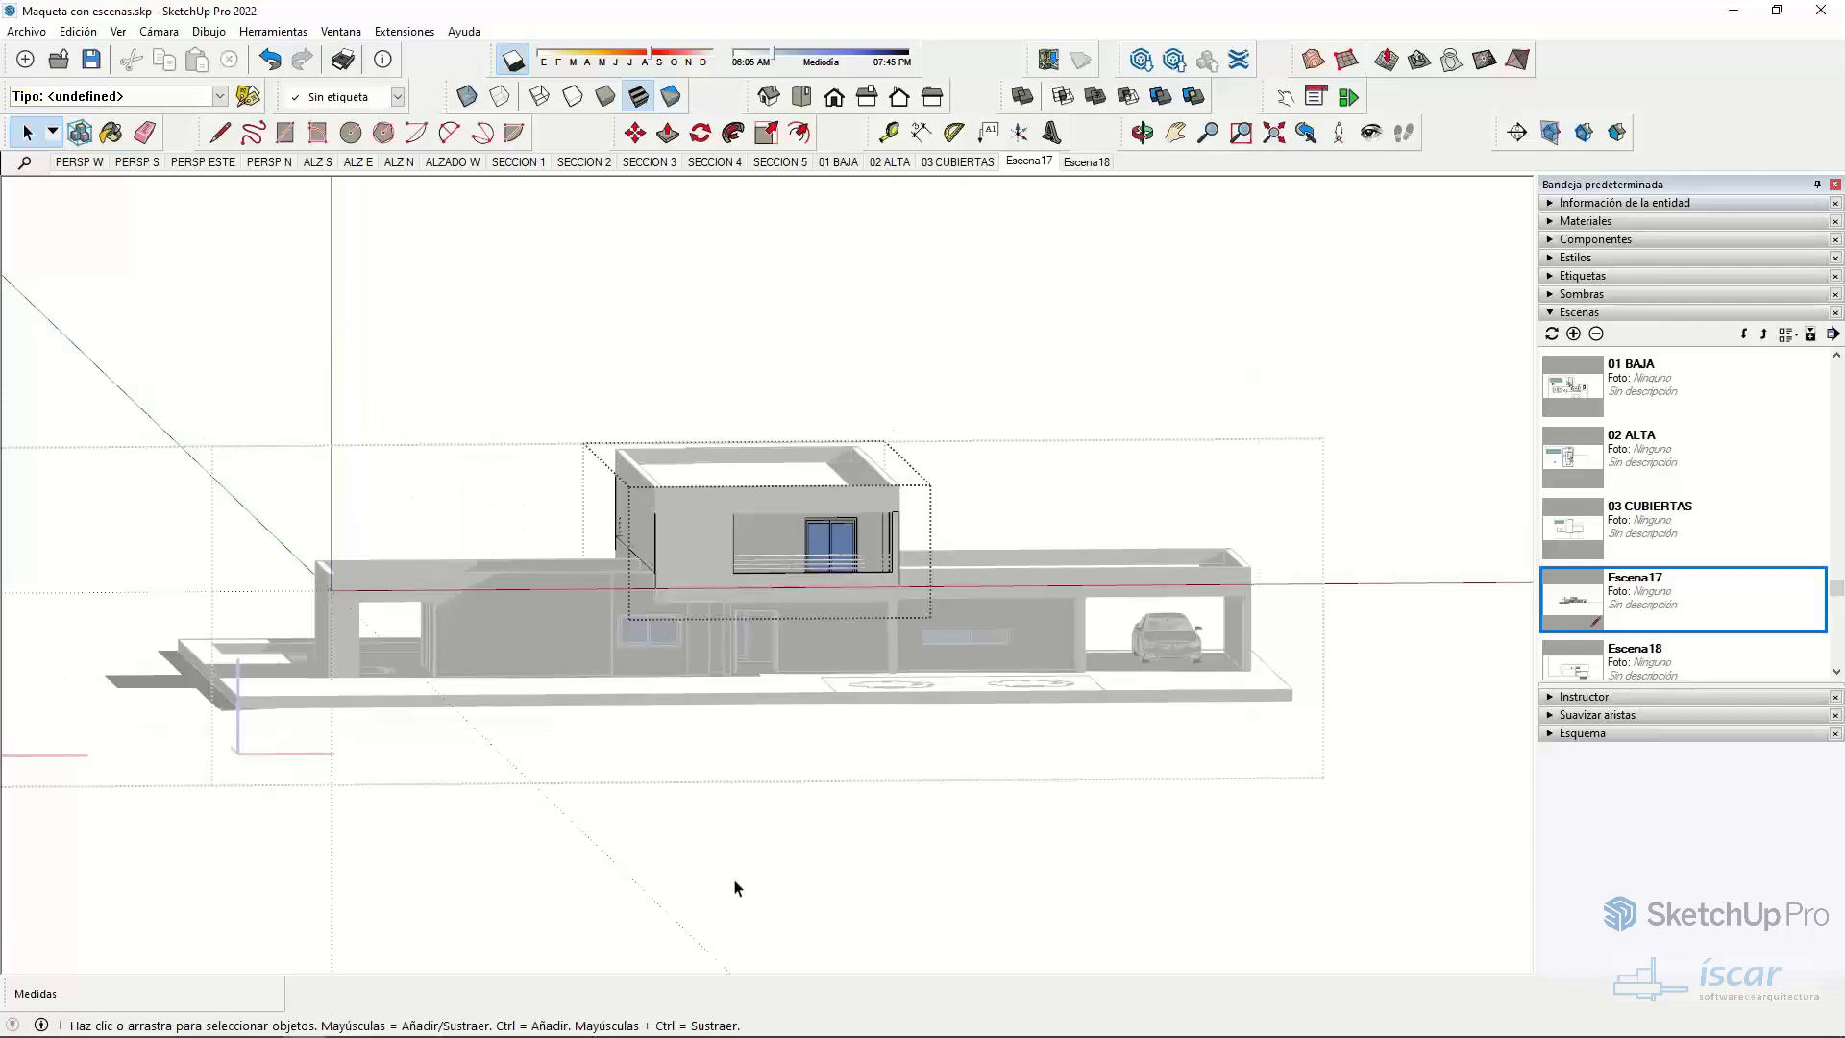
- Close the open groups and save the model under its existing file name
left_click(736, 886)
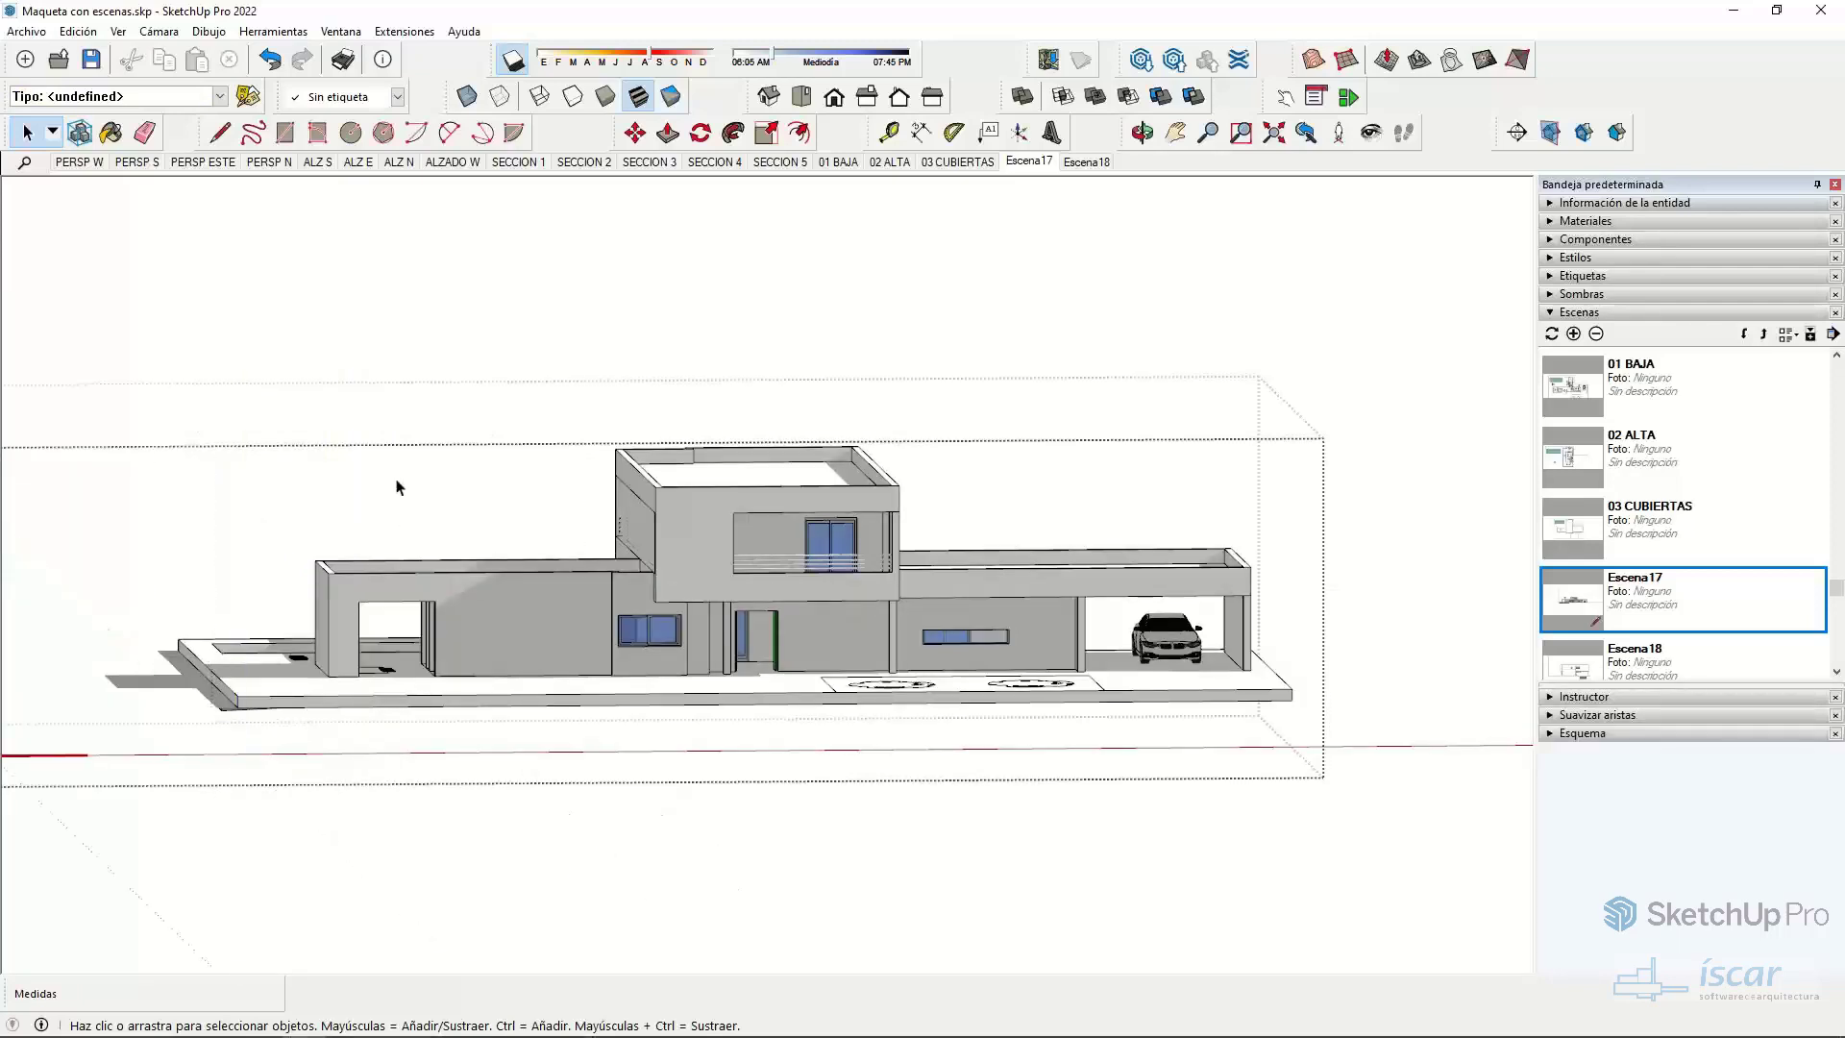
left_click(26, 31)
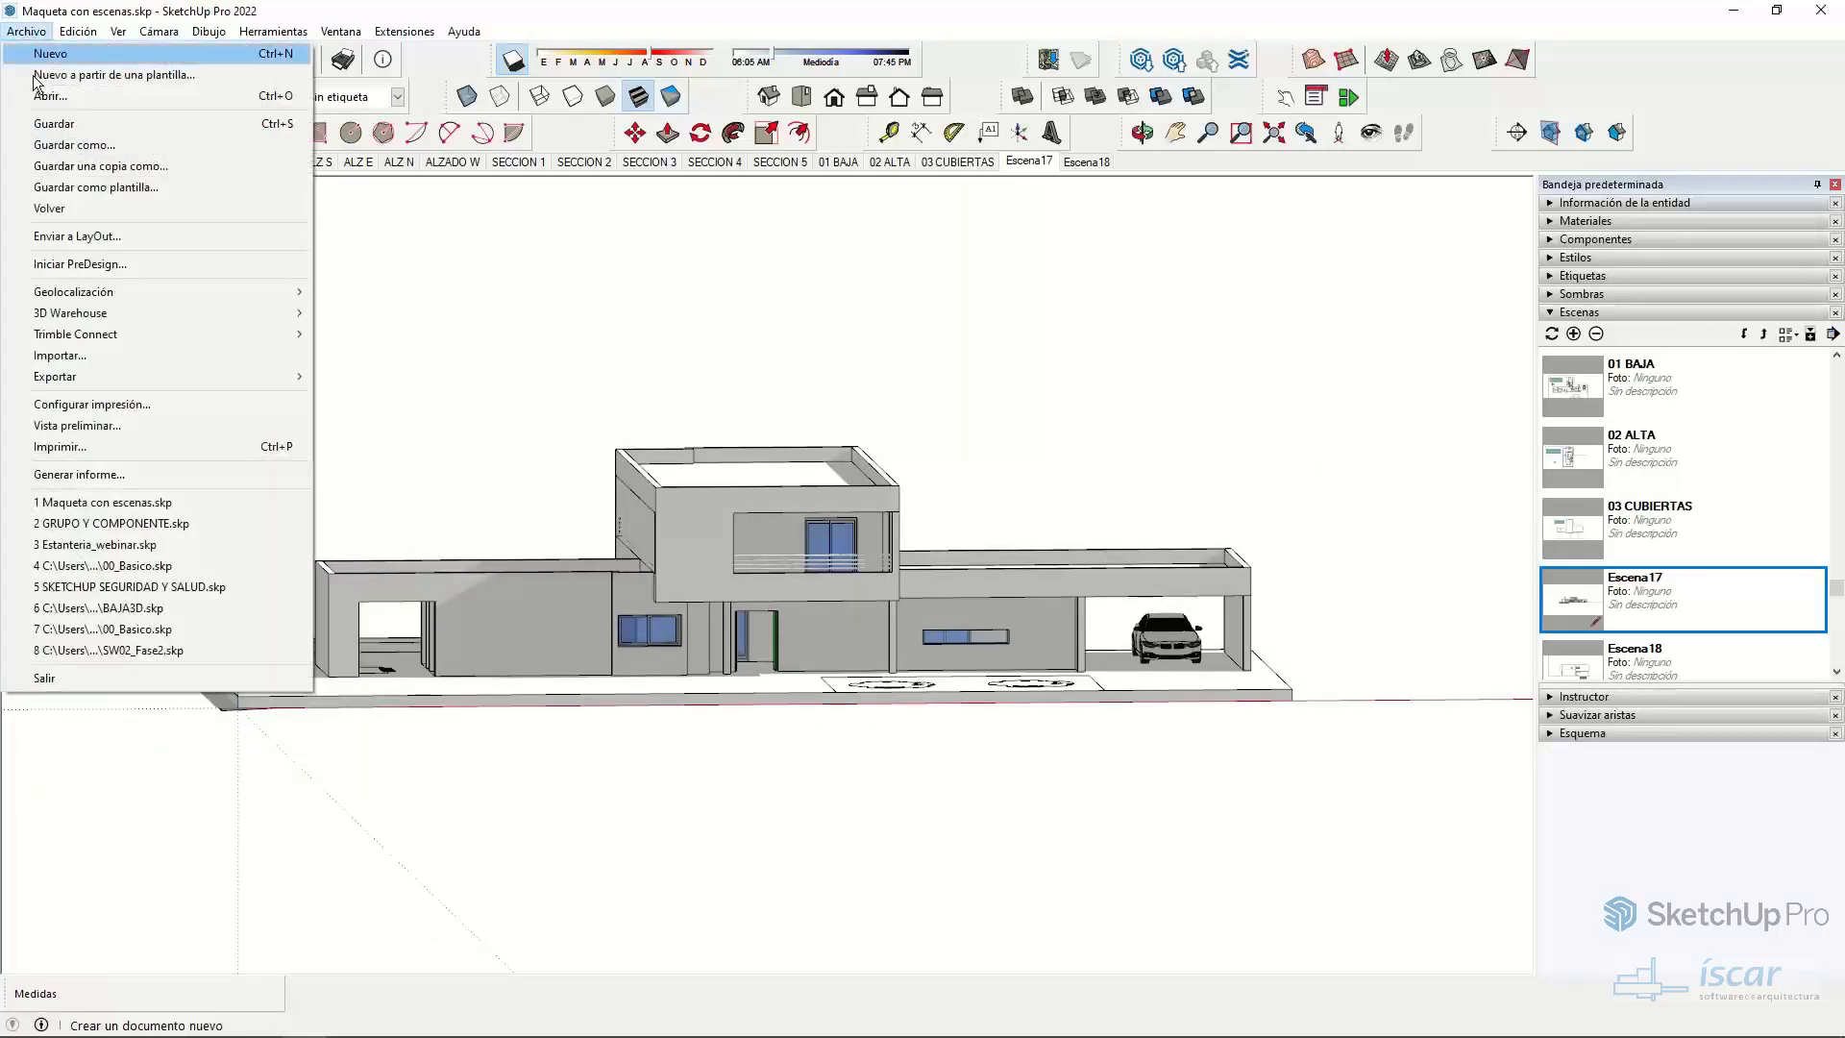
left_click(55, 123)
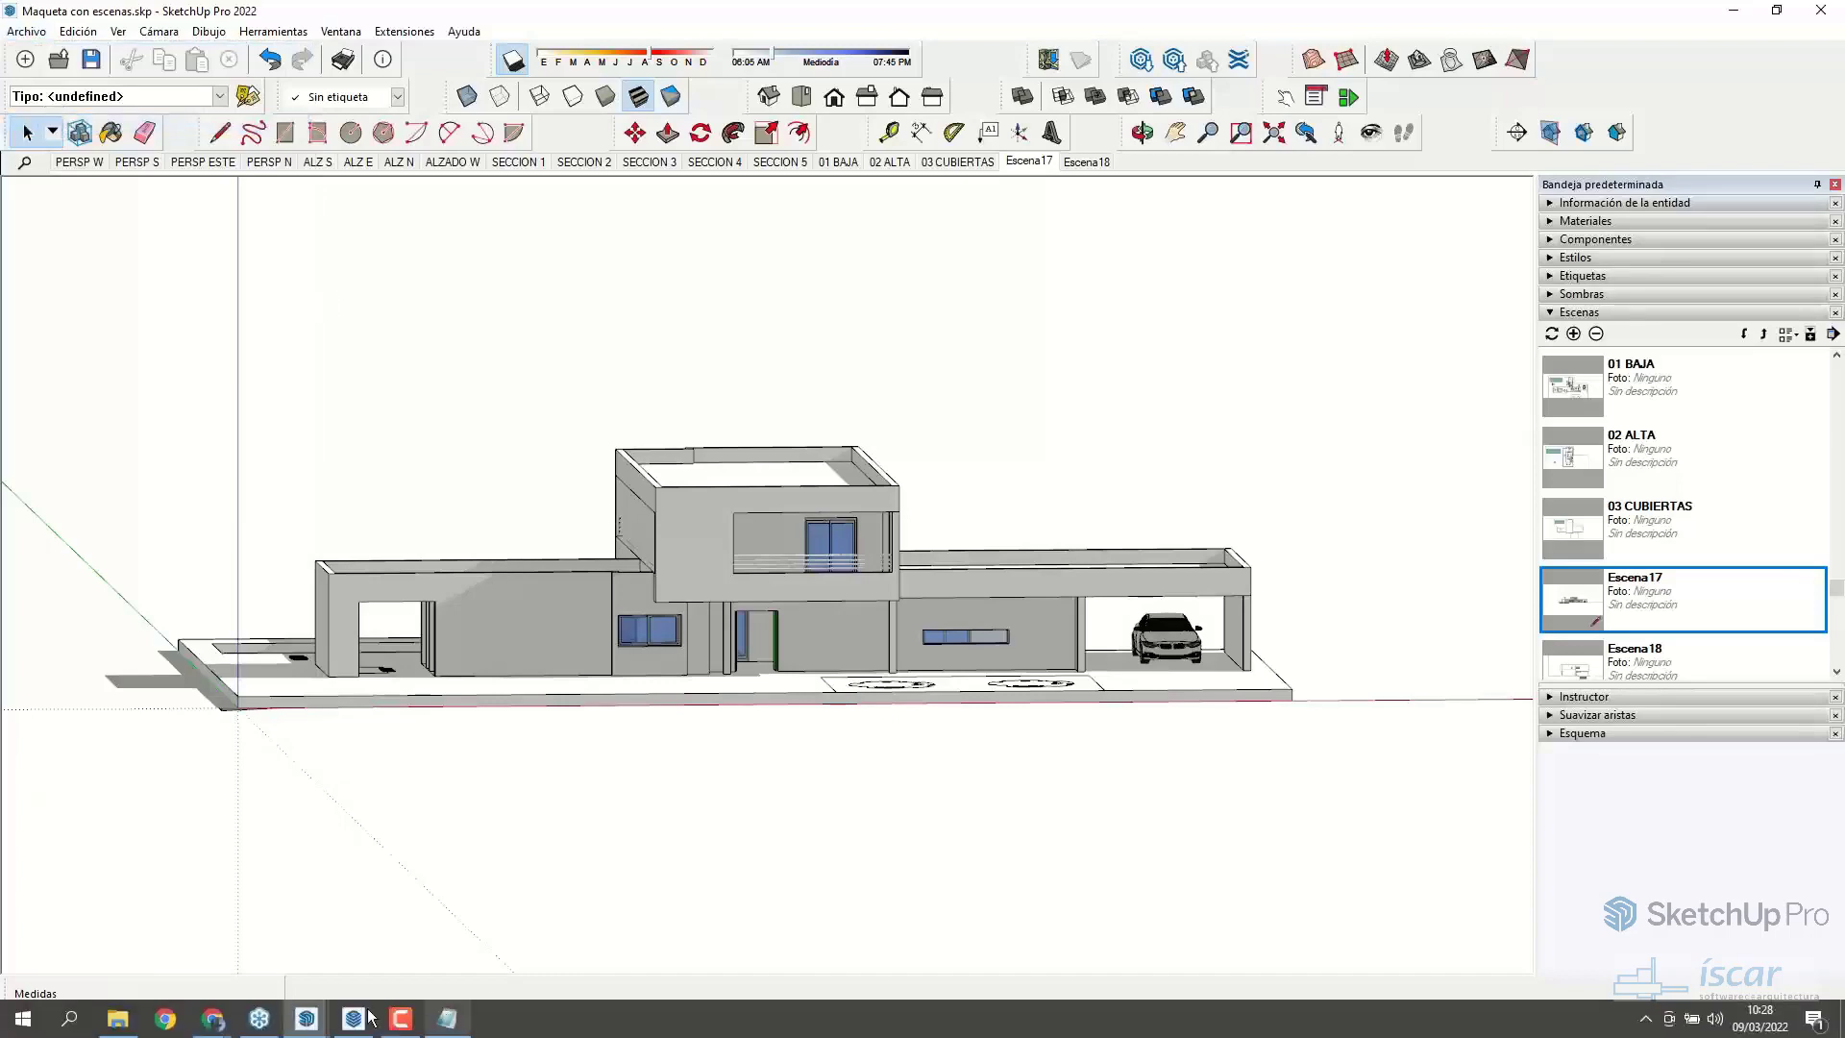
- Switch to the untitled LayOut document and update the model reference of the Escena17 viewport from Maqueta con escenas.skp
mouse_move(360, 1017)
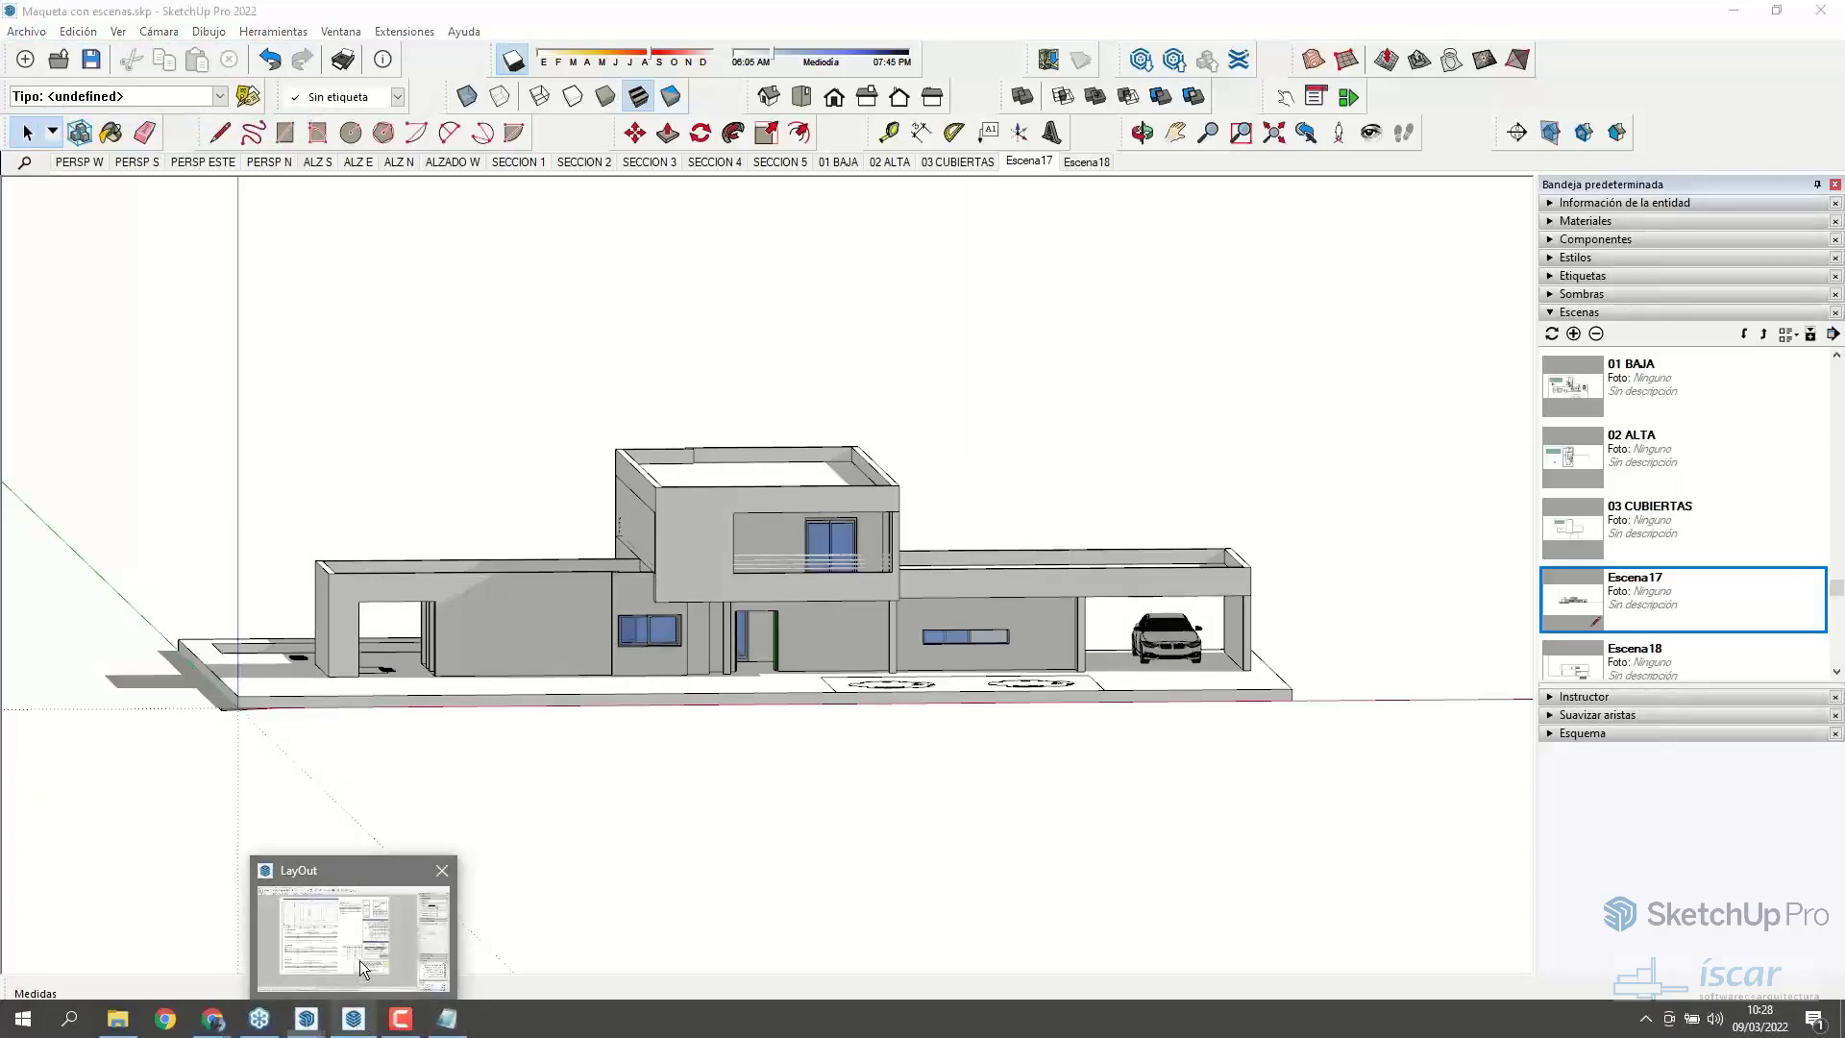
left_click(363, 969)
left_click(581, 96)
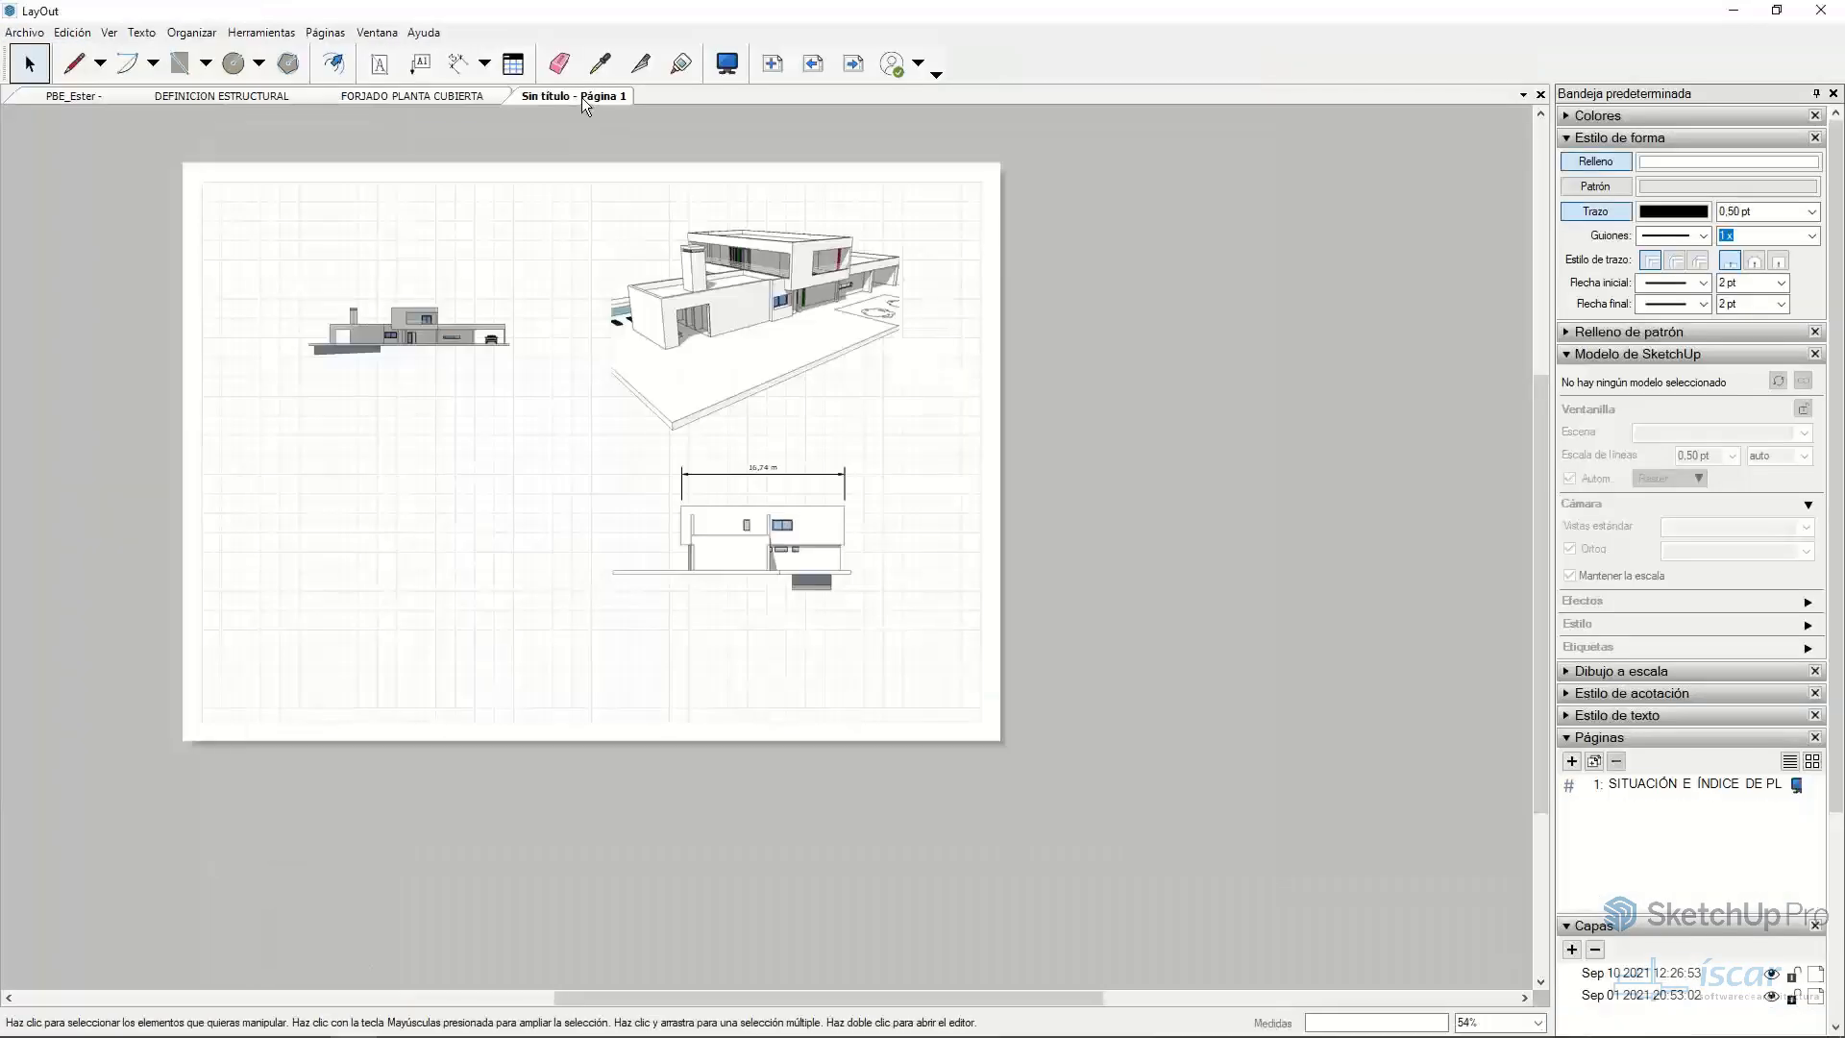
right_click(399, 334)
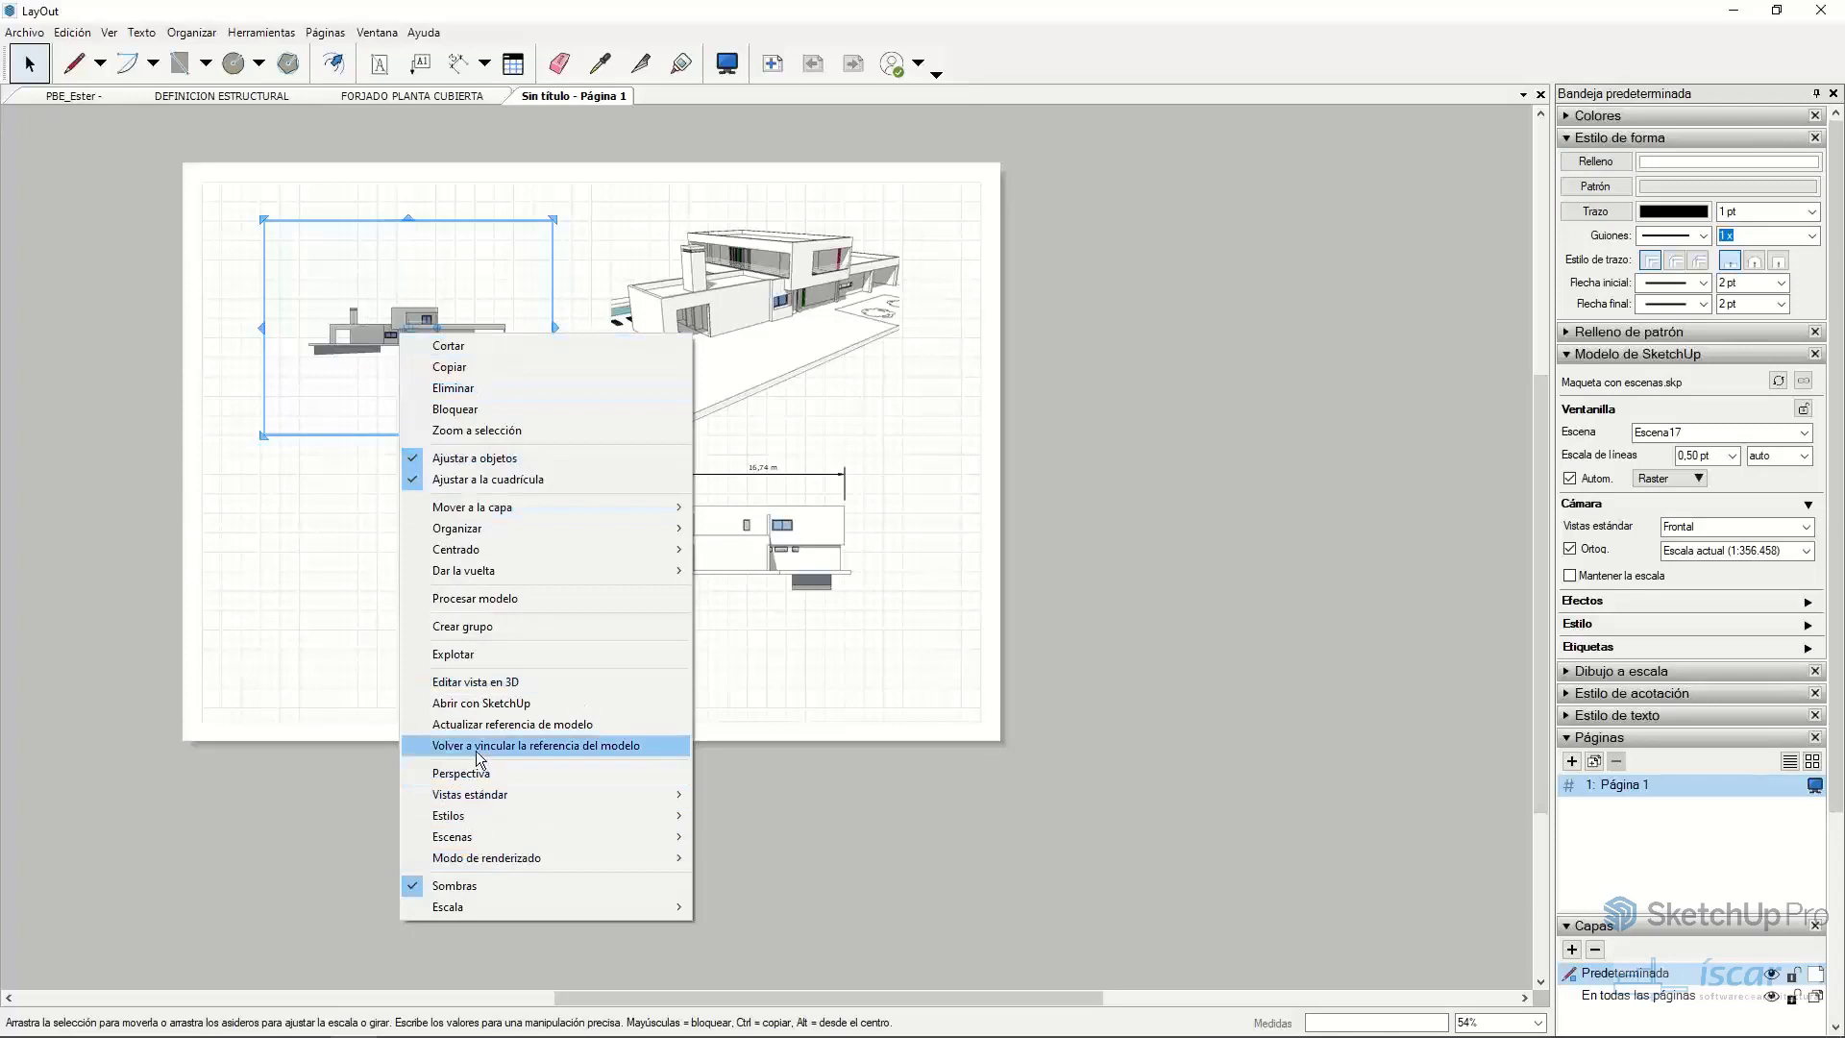
left_click(497, 725)
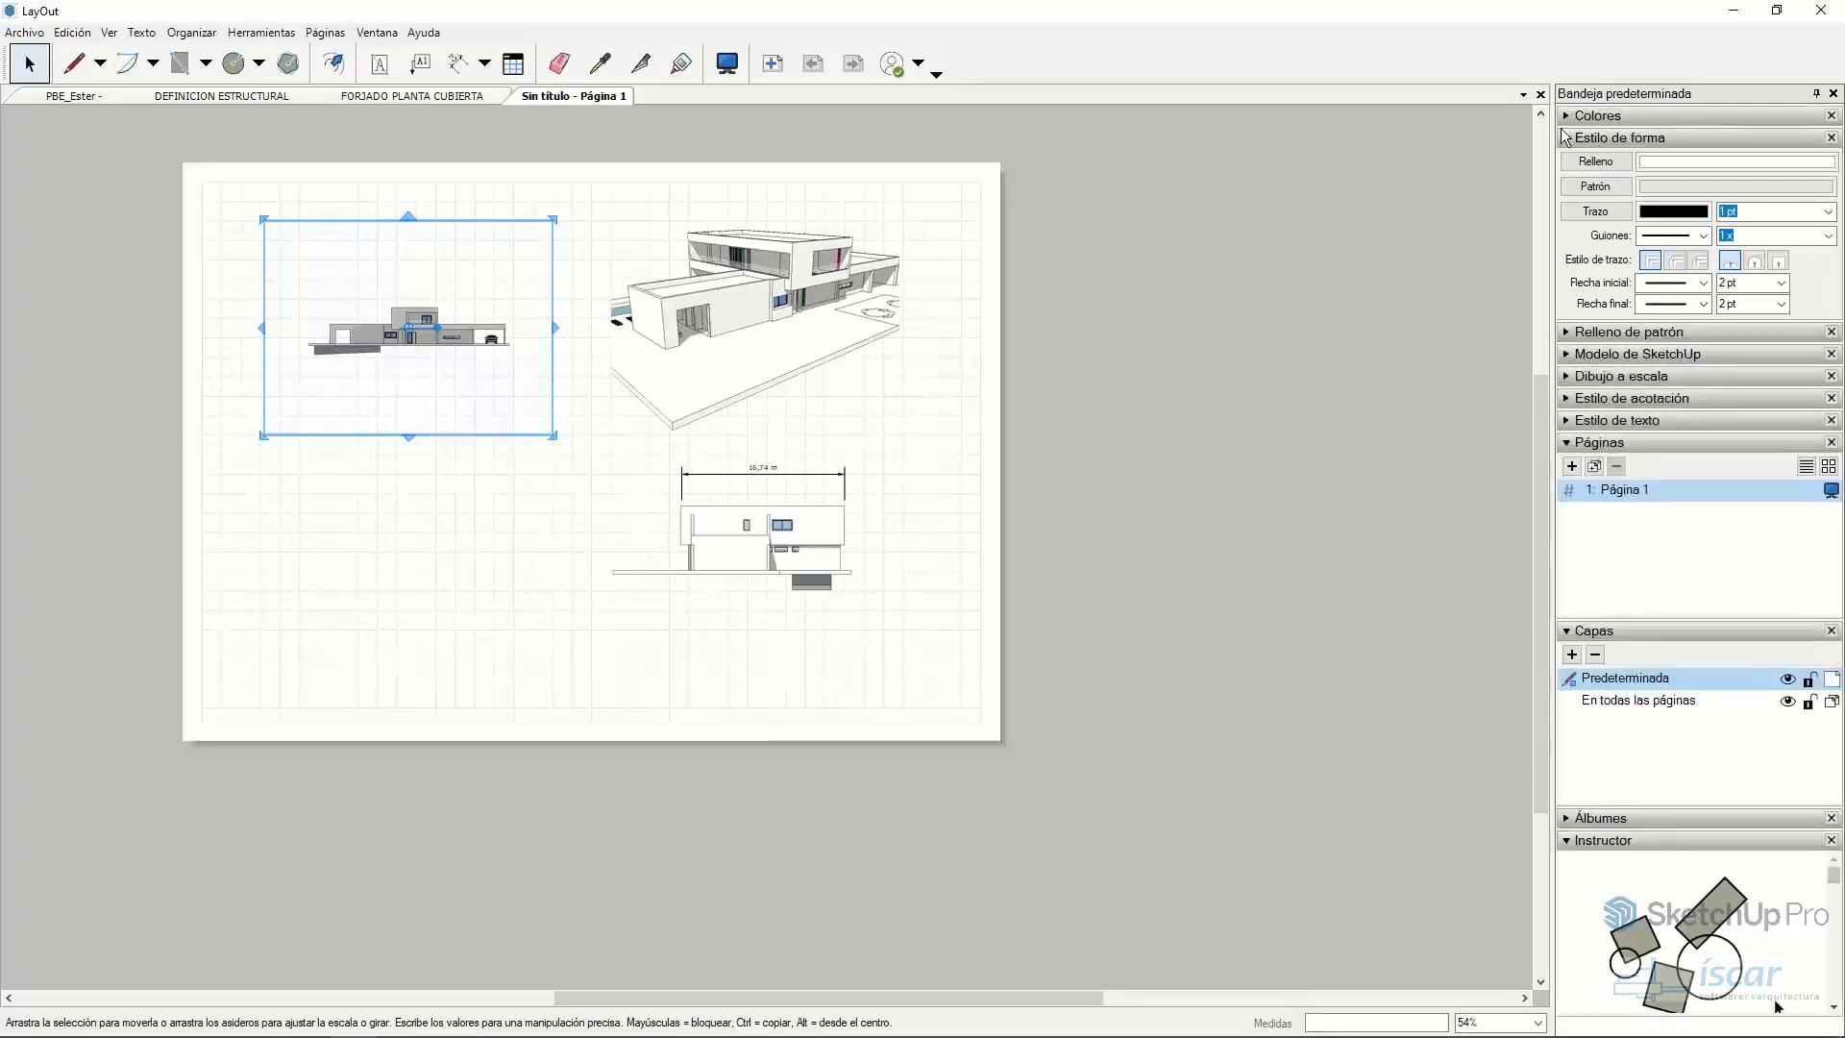
- Look through the PBE_Ester project's ground-floor distribution sheet and page 23, DETALLE DE CARPINTERIAS
left_click(371, 92)
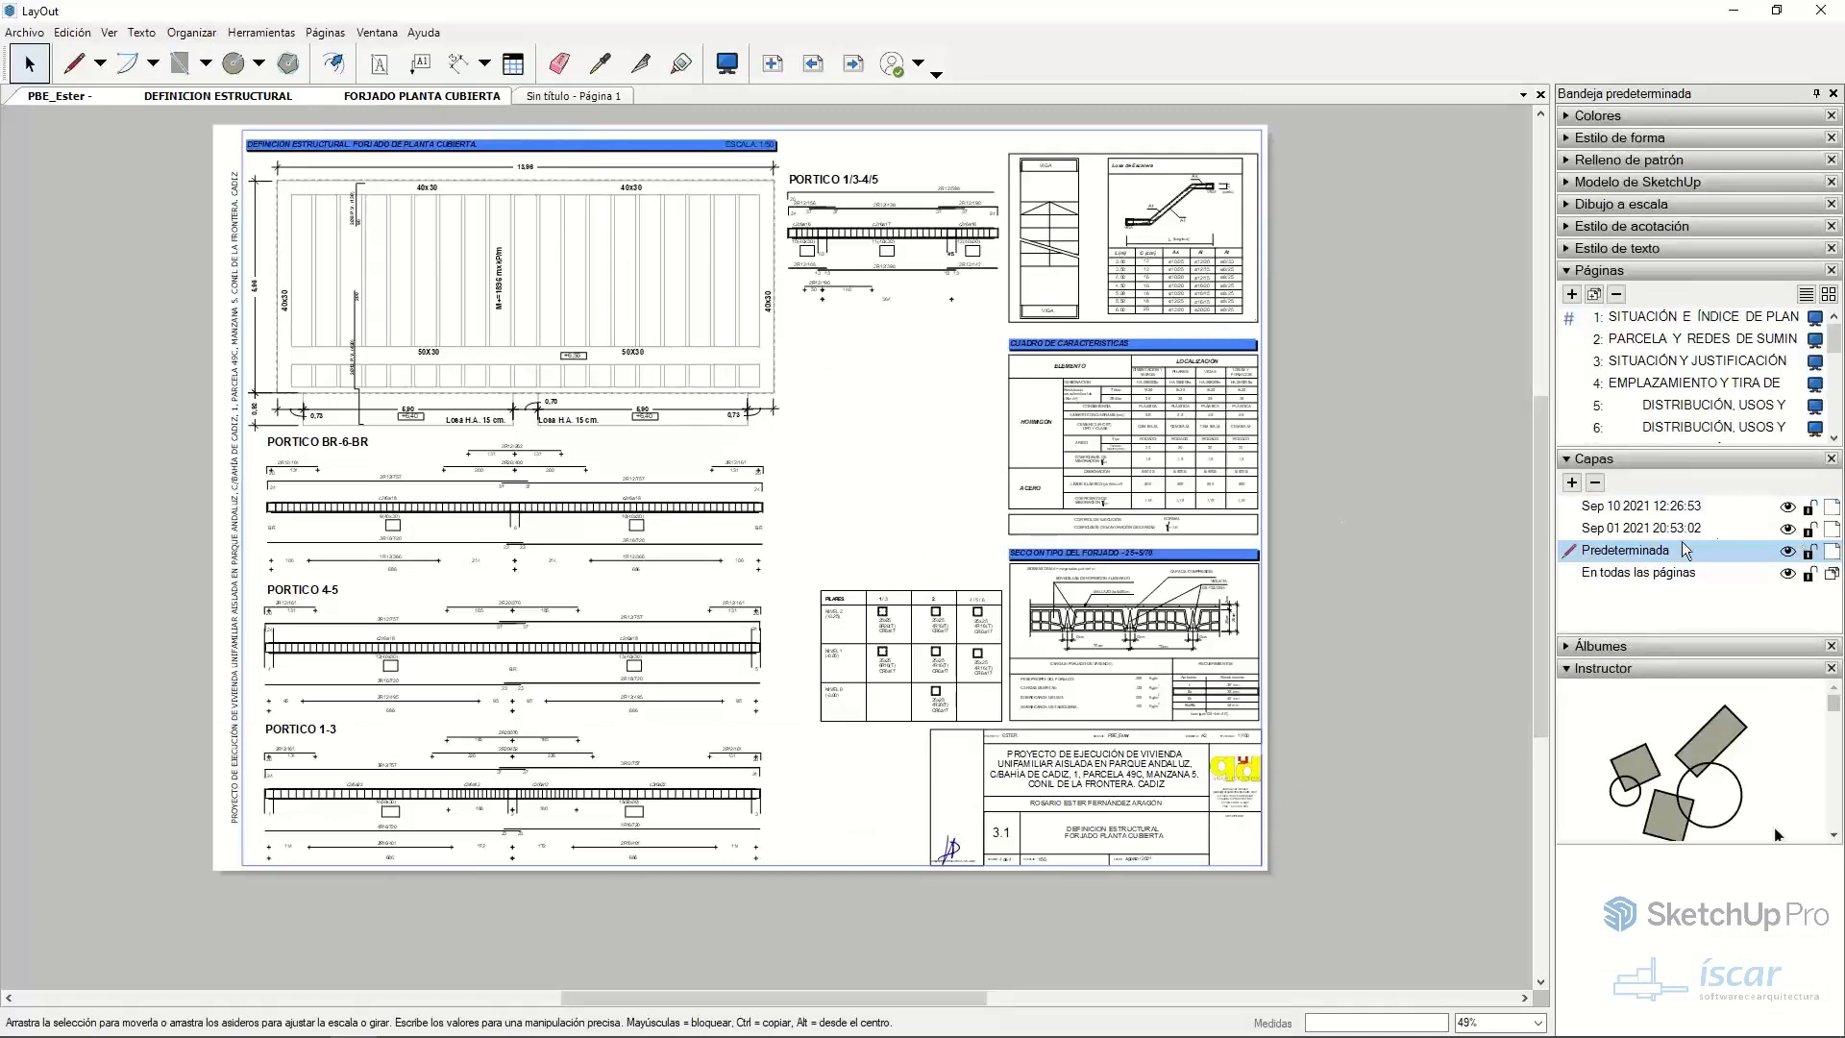
left_click(1672, 423)
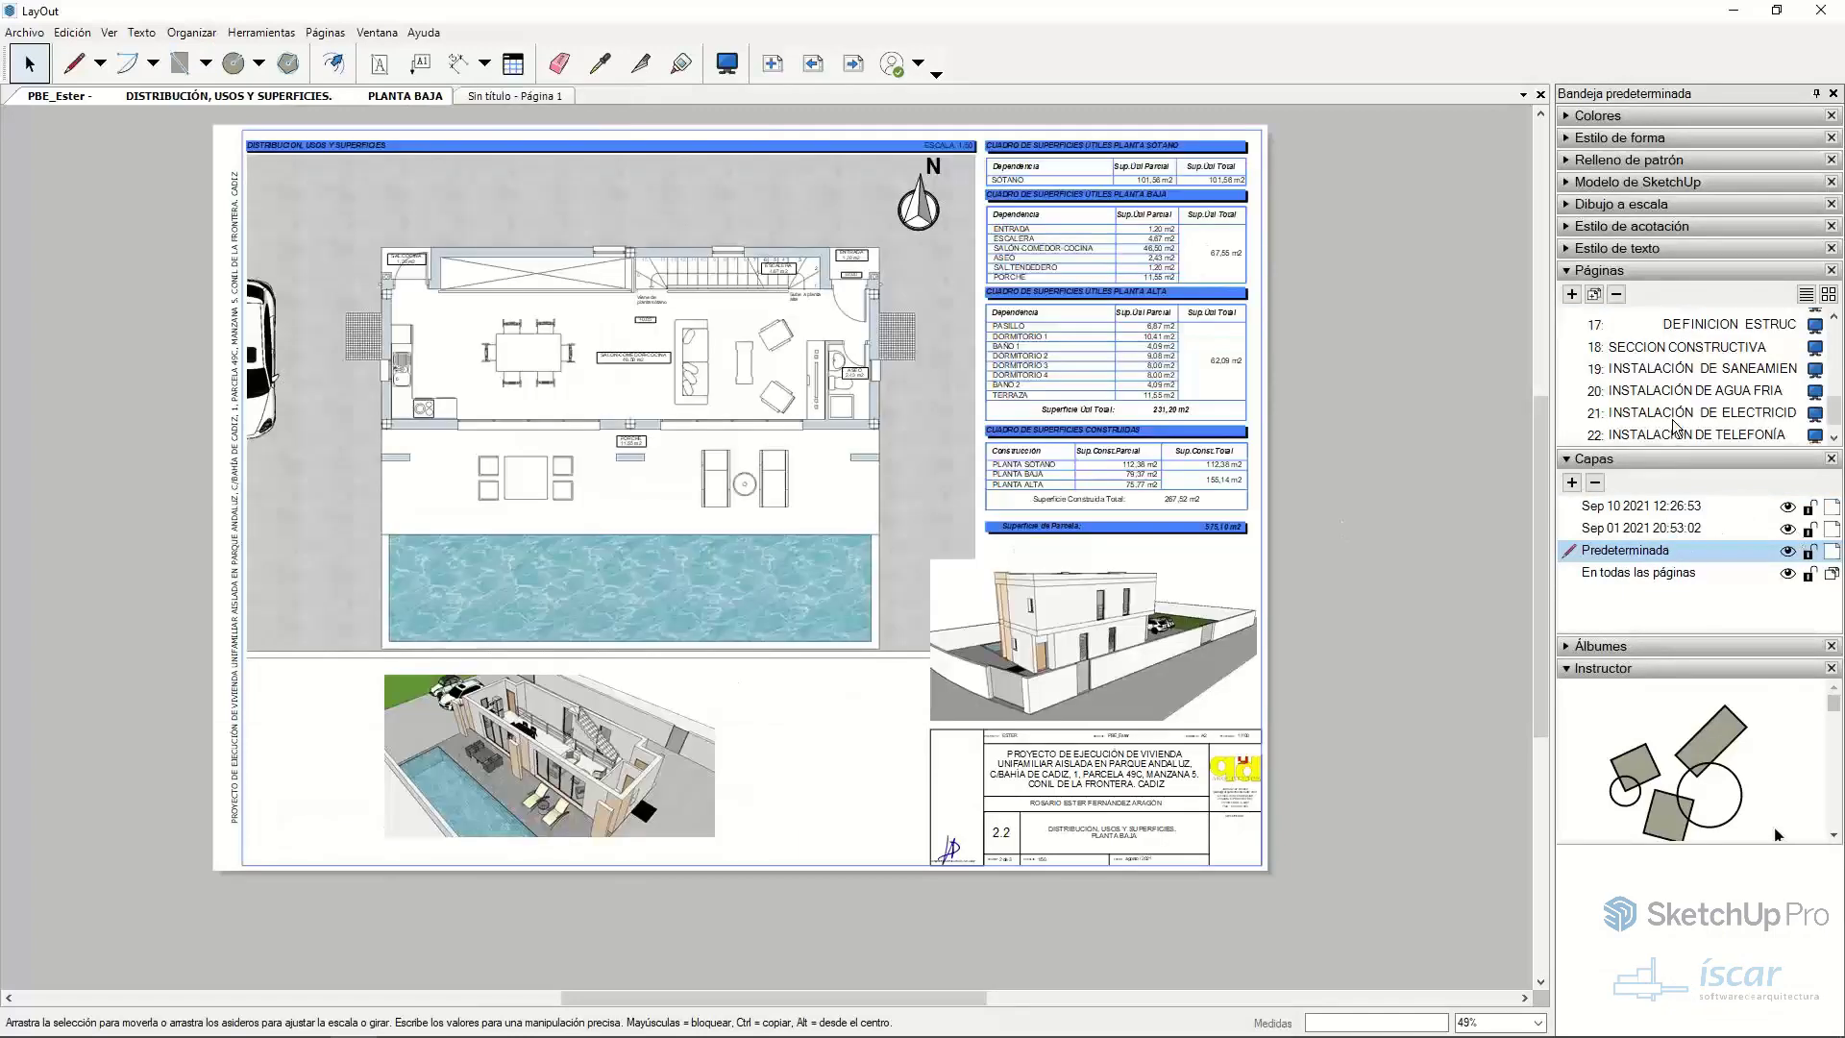
scroll(1672, 422, "down", 5)
left_click(1675, 434)
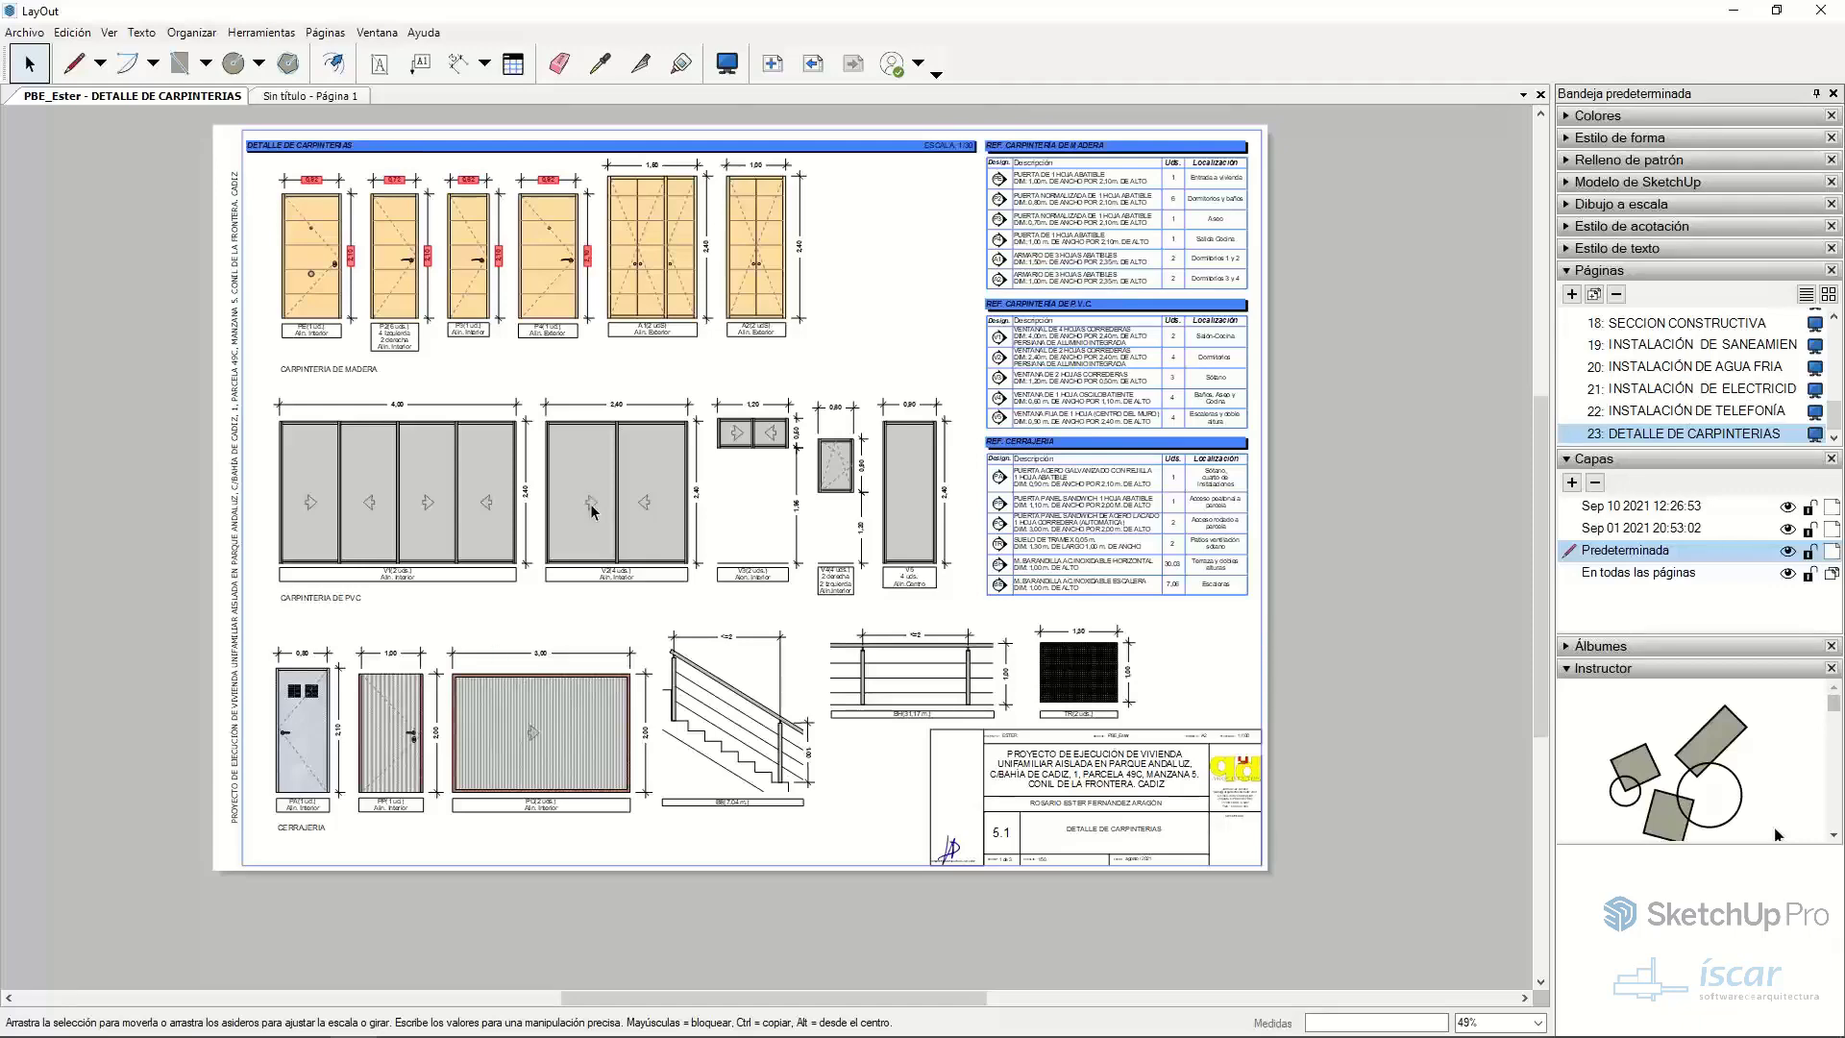
double_click(609, 528)
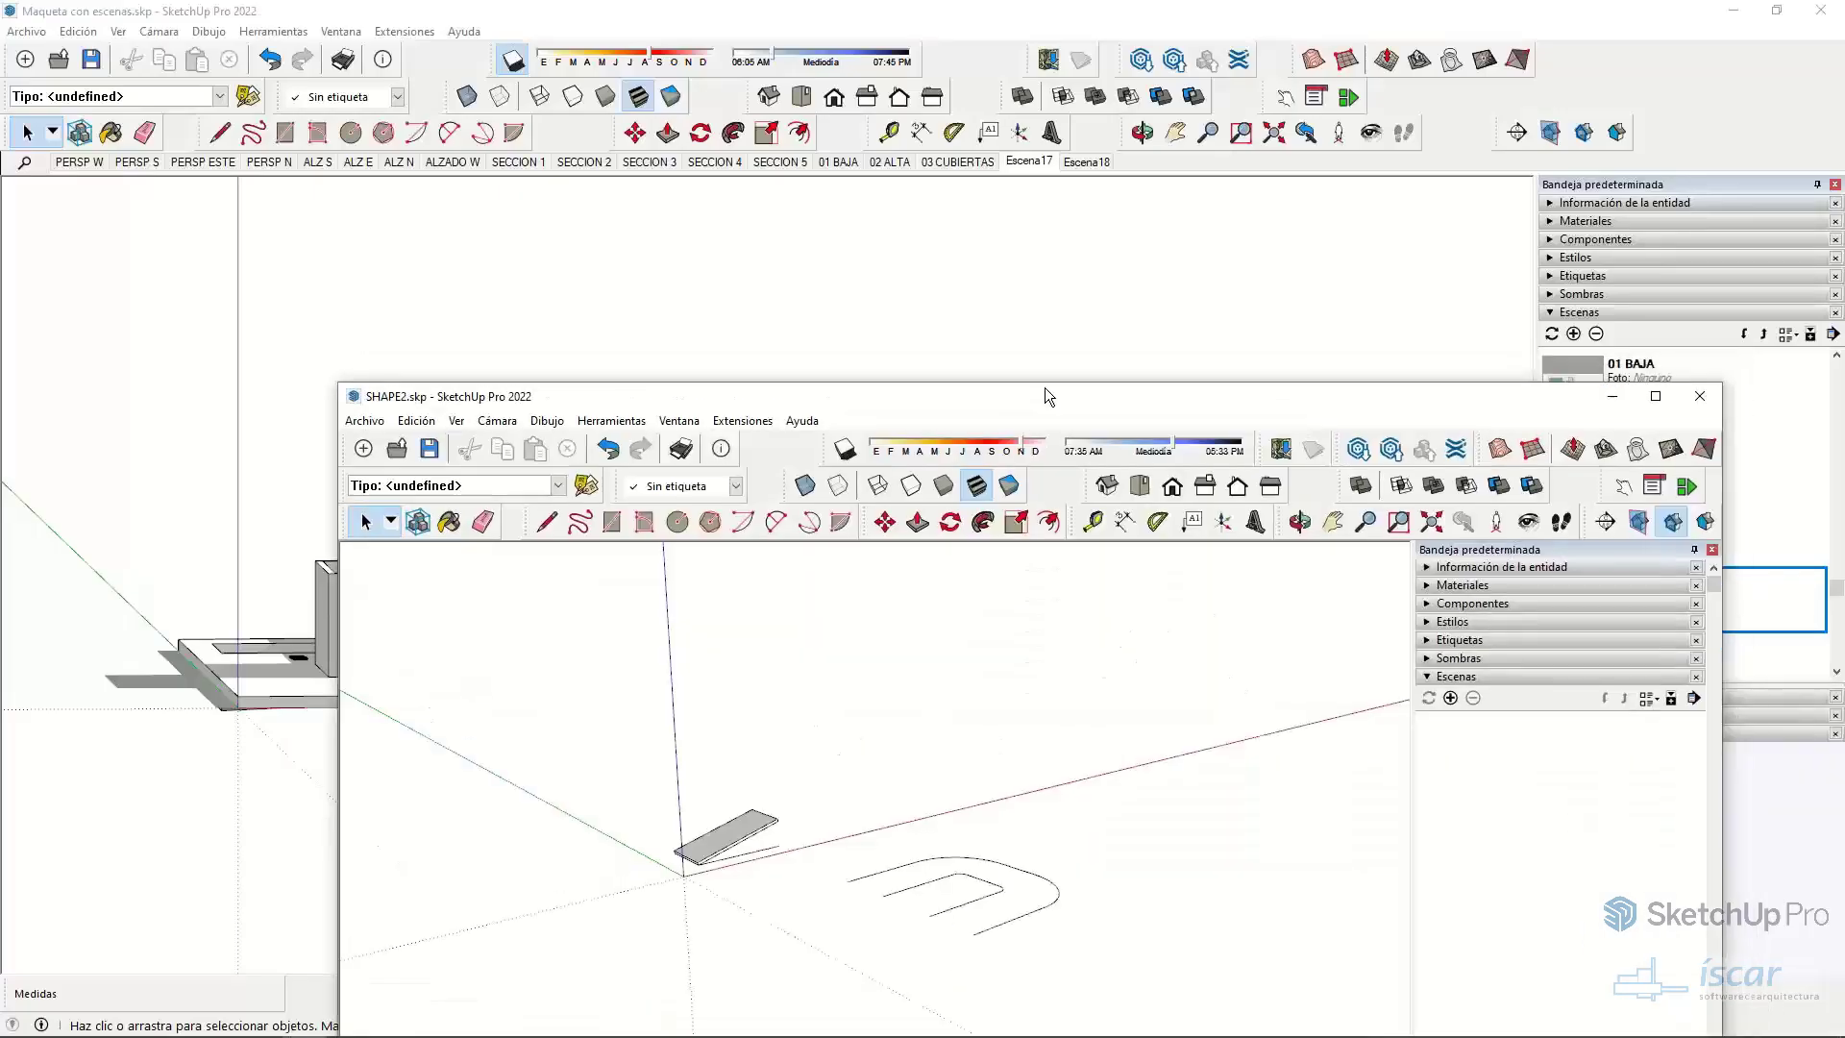
- Switch to SHAPE2.skp in SketchUp, maximise its window, and look over the extension commands, the ramp and the curved guide lines
left_click_drag(1045, 396, 728, 3)
left_click(423, 35)
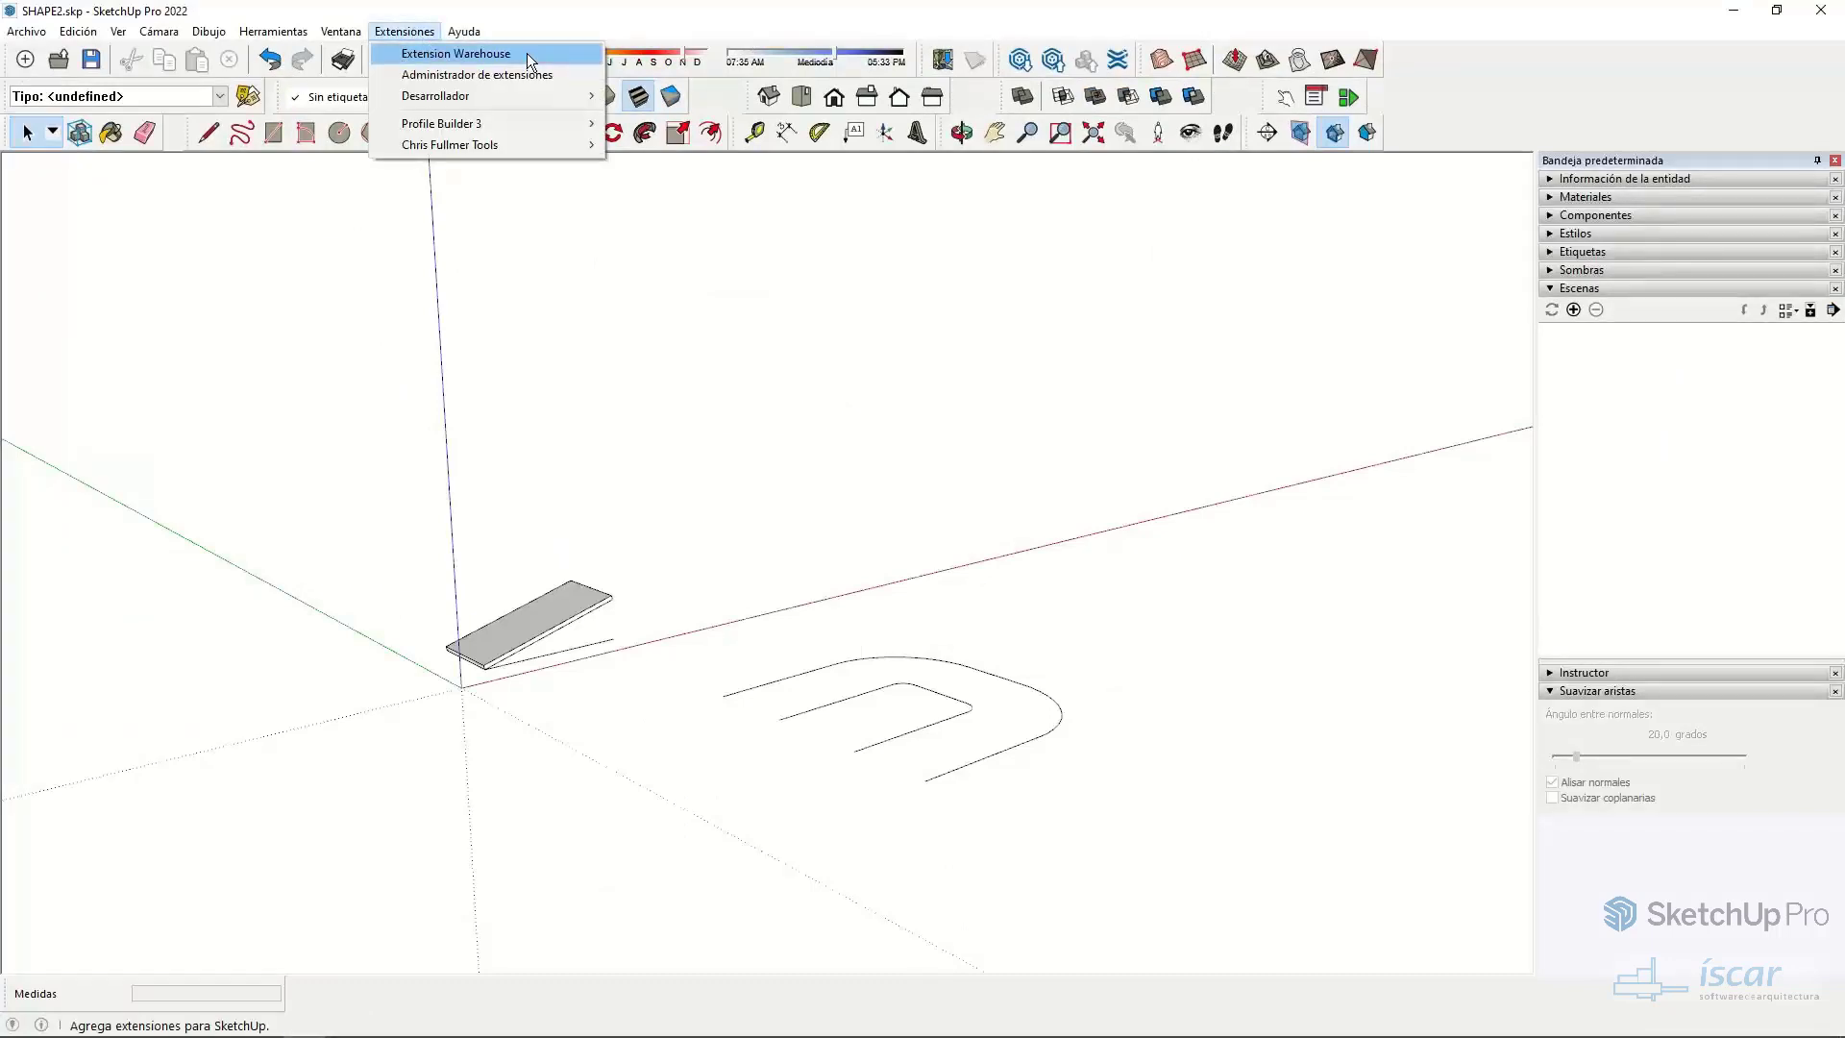
left_click(551, 306)
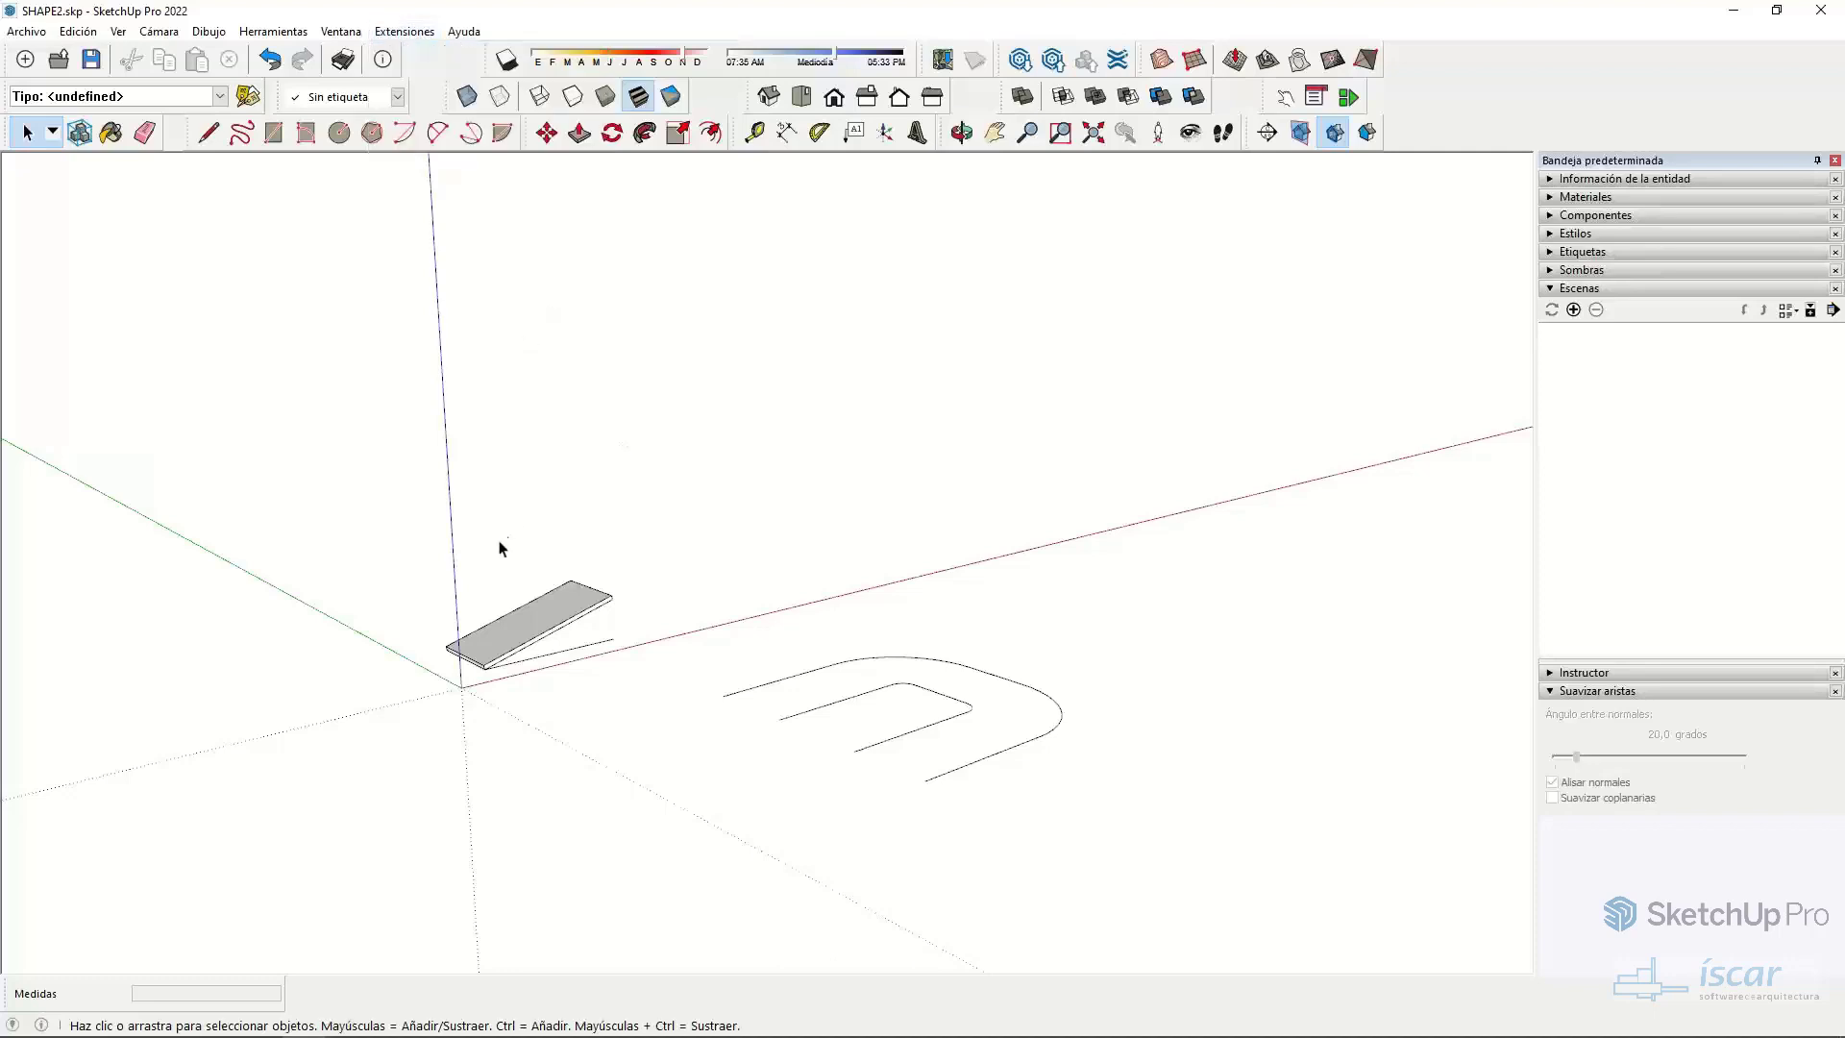
middle_click_drag(499, 549, 626, 625)
middle_click_drag(865, 922, 708, 609)
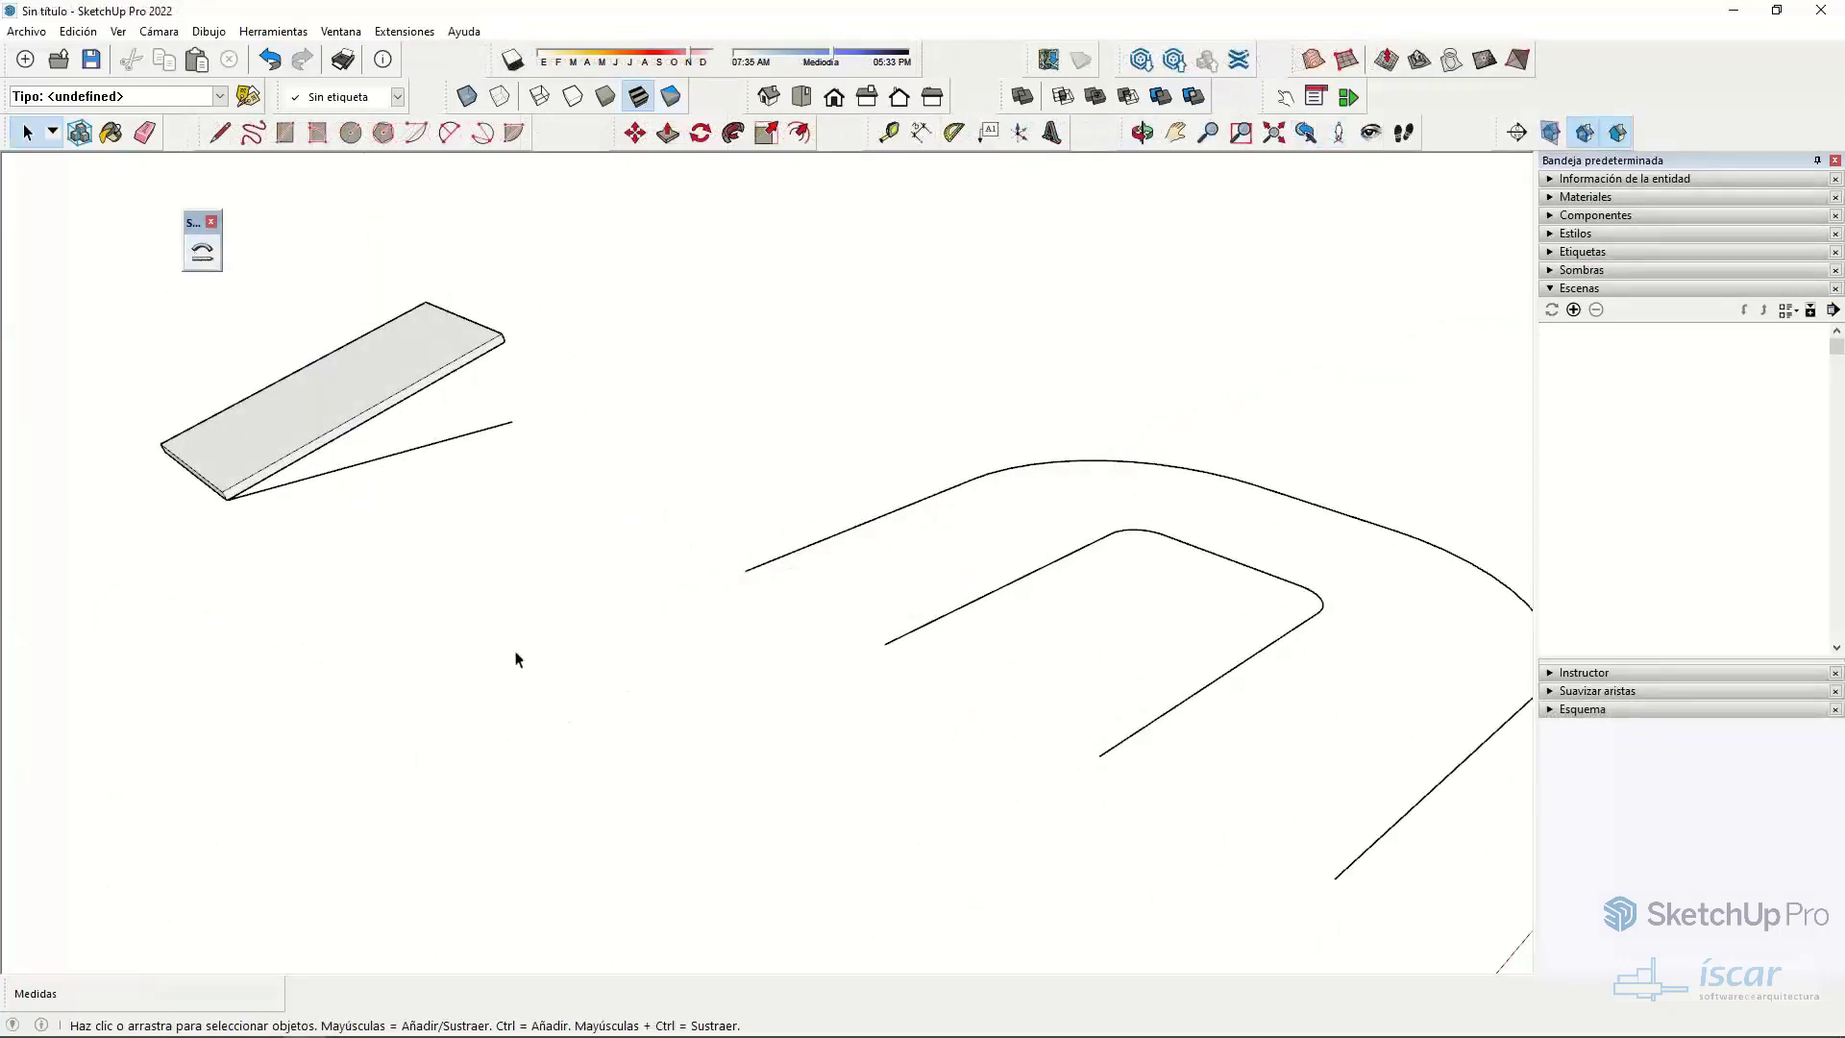
- Bend the ramp group with Shape Bender, using the straight line at its base and the outer U-shaped curve, and inspect the result
left_click(370, 376)
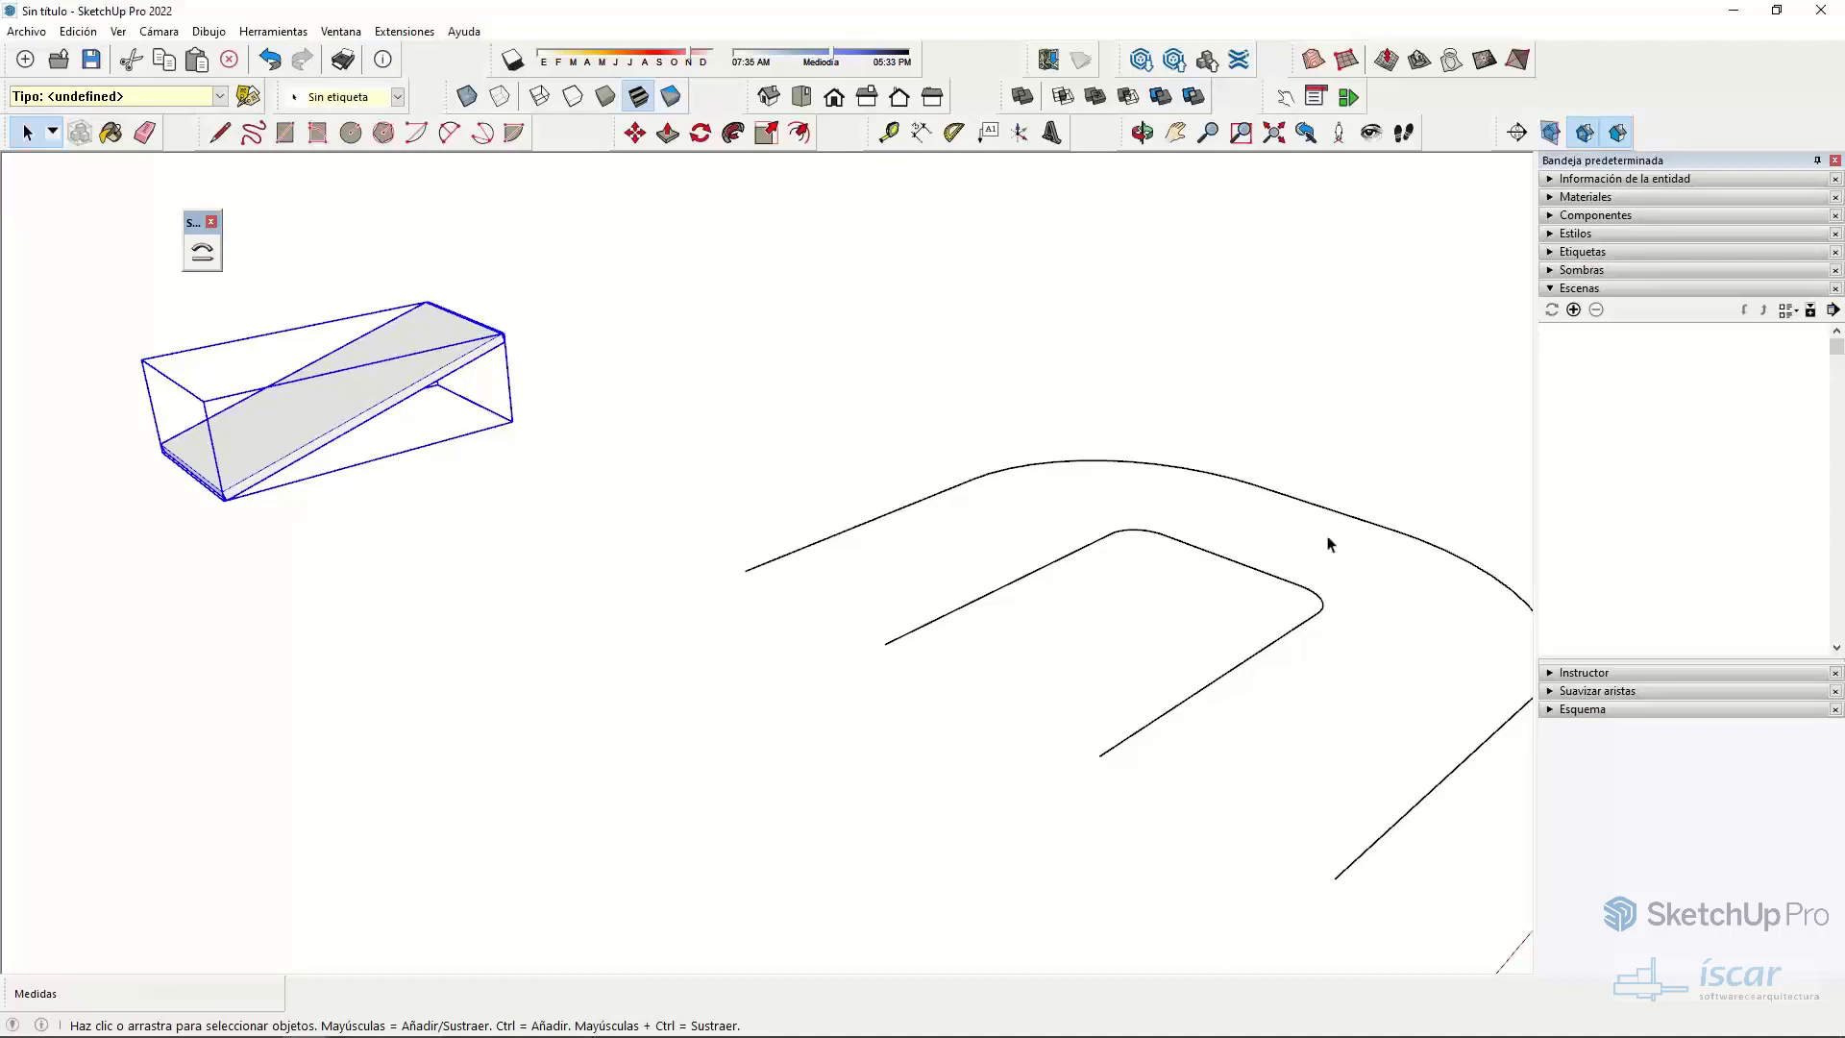
left_click(204, 254)
left_click(437, 454)
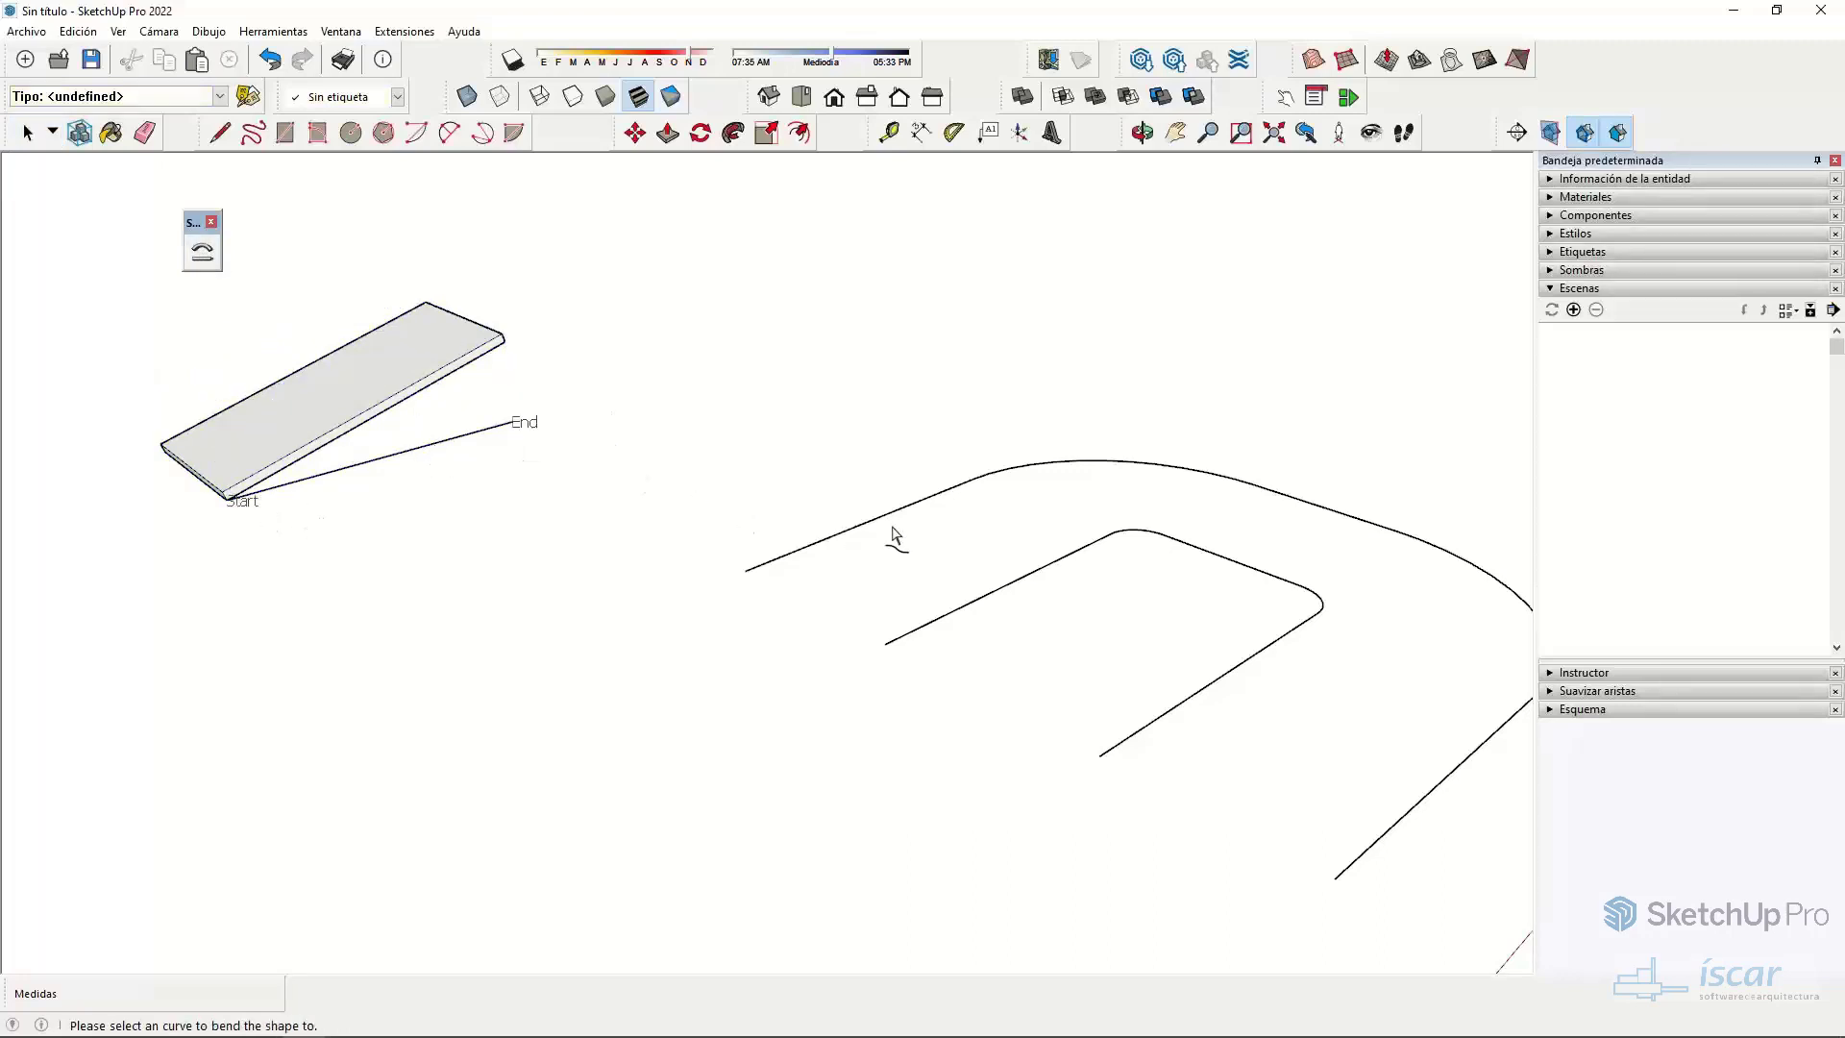
left_click(920, 508)
left_click(919, 507)
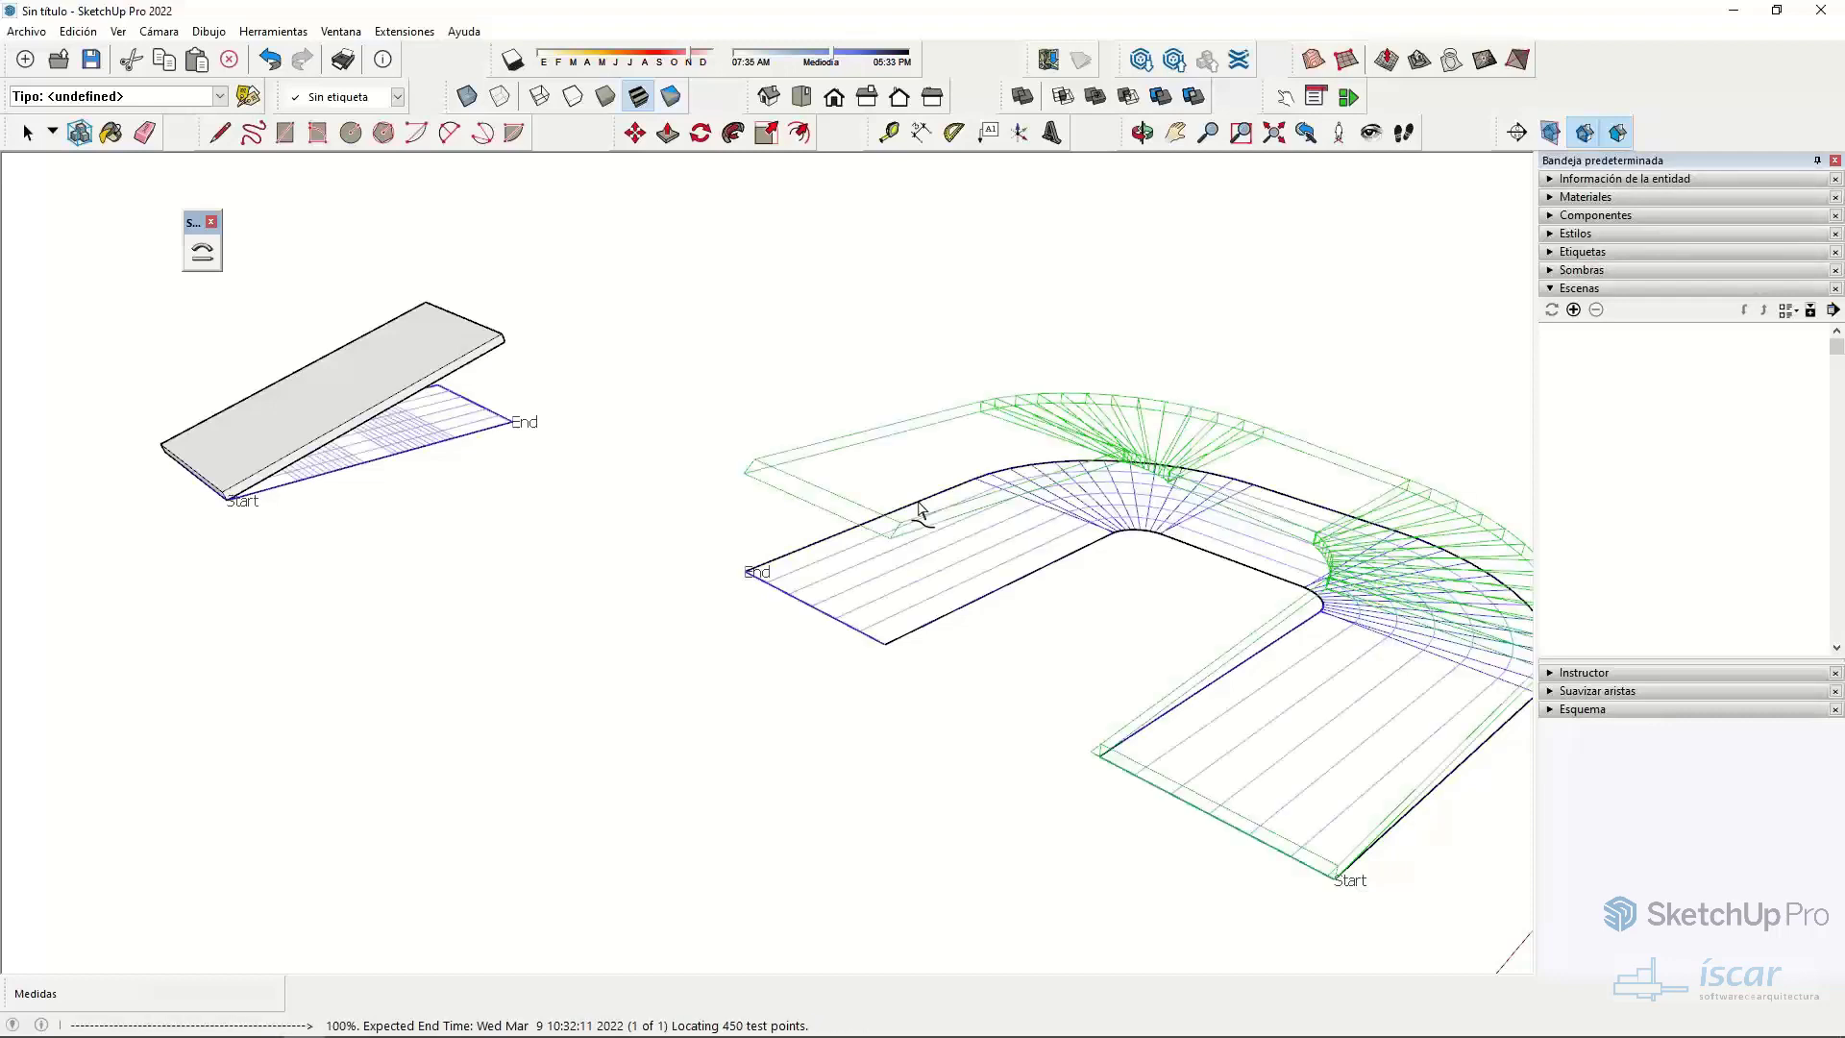
key("Return")
scroll(815, 523, "down", 2)
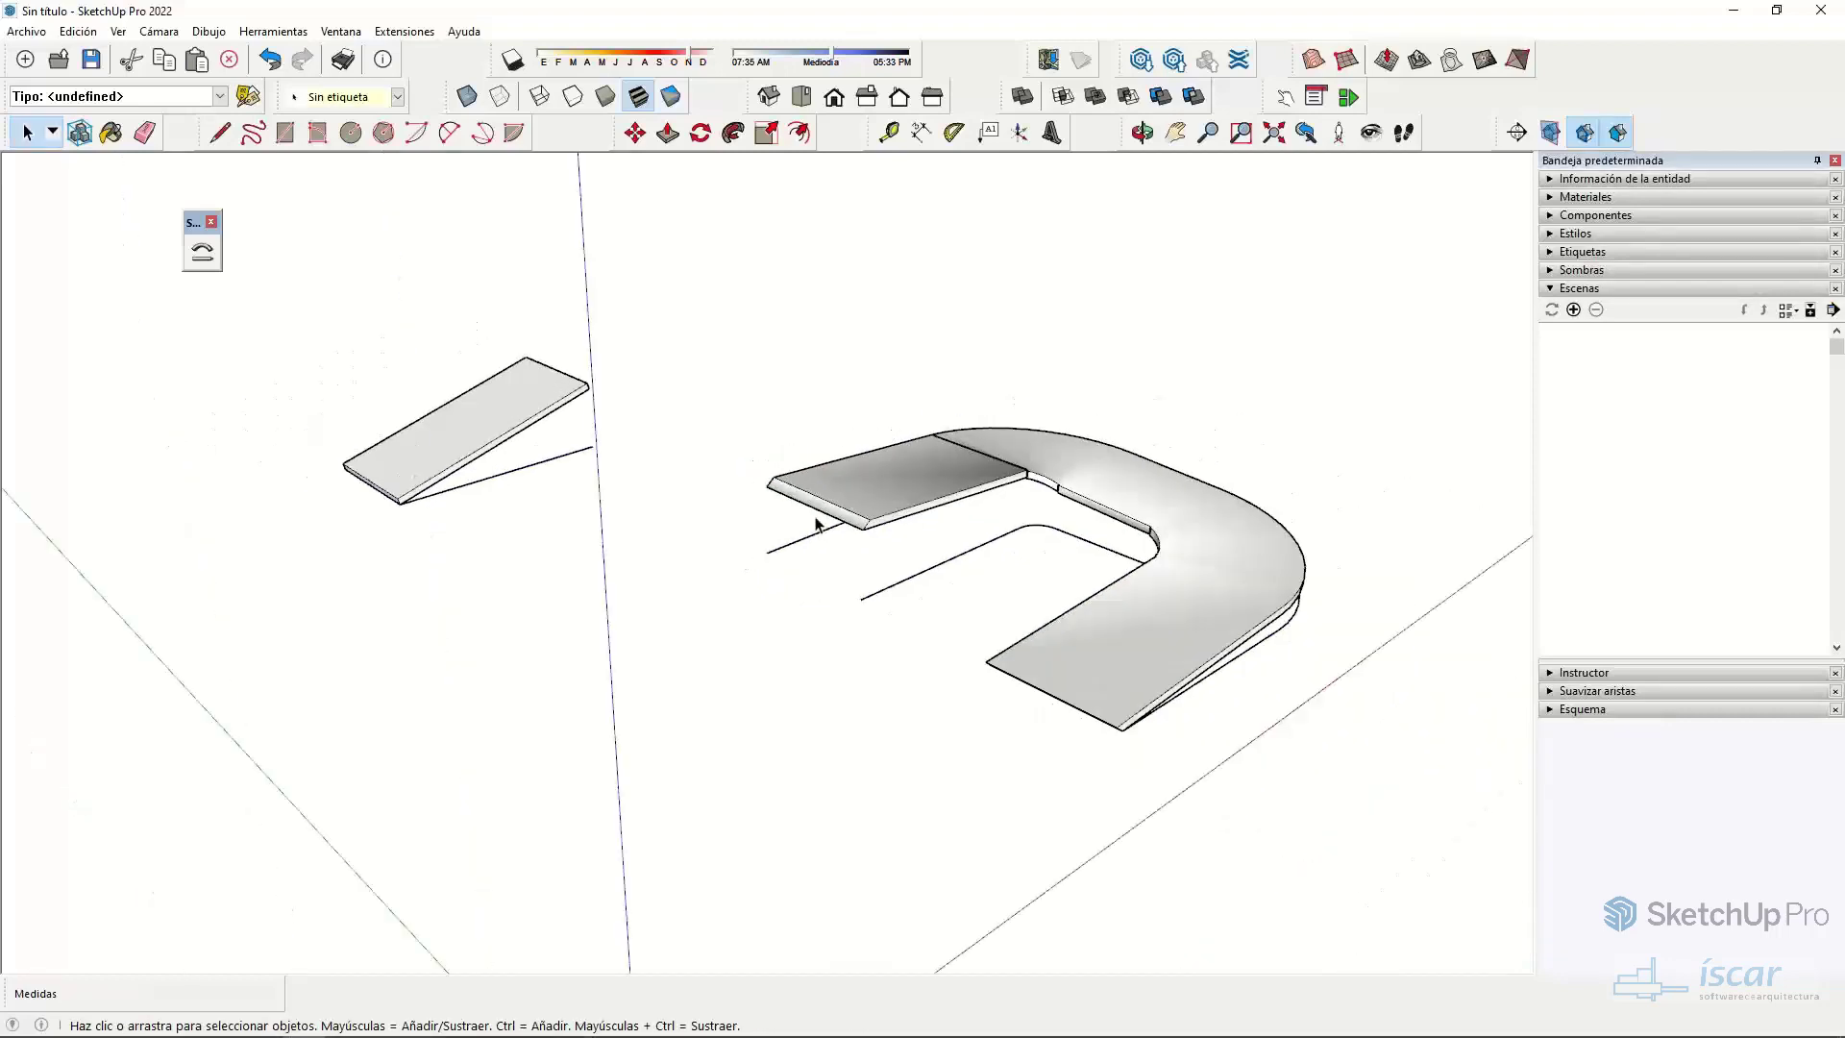
middle_click_drag(1115, 572, 993, 589)
scroll(885, 663, "up", 2)
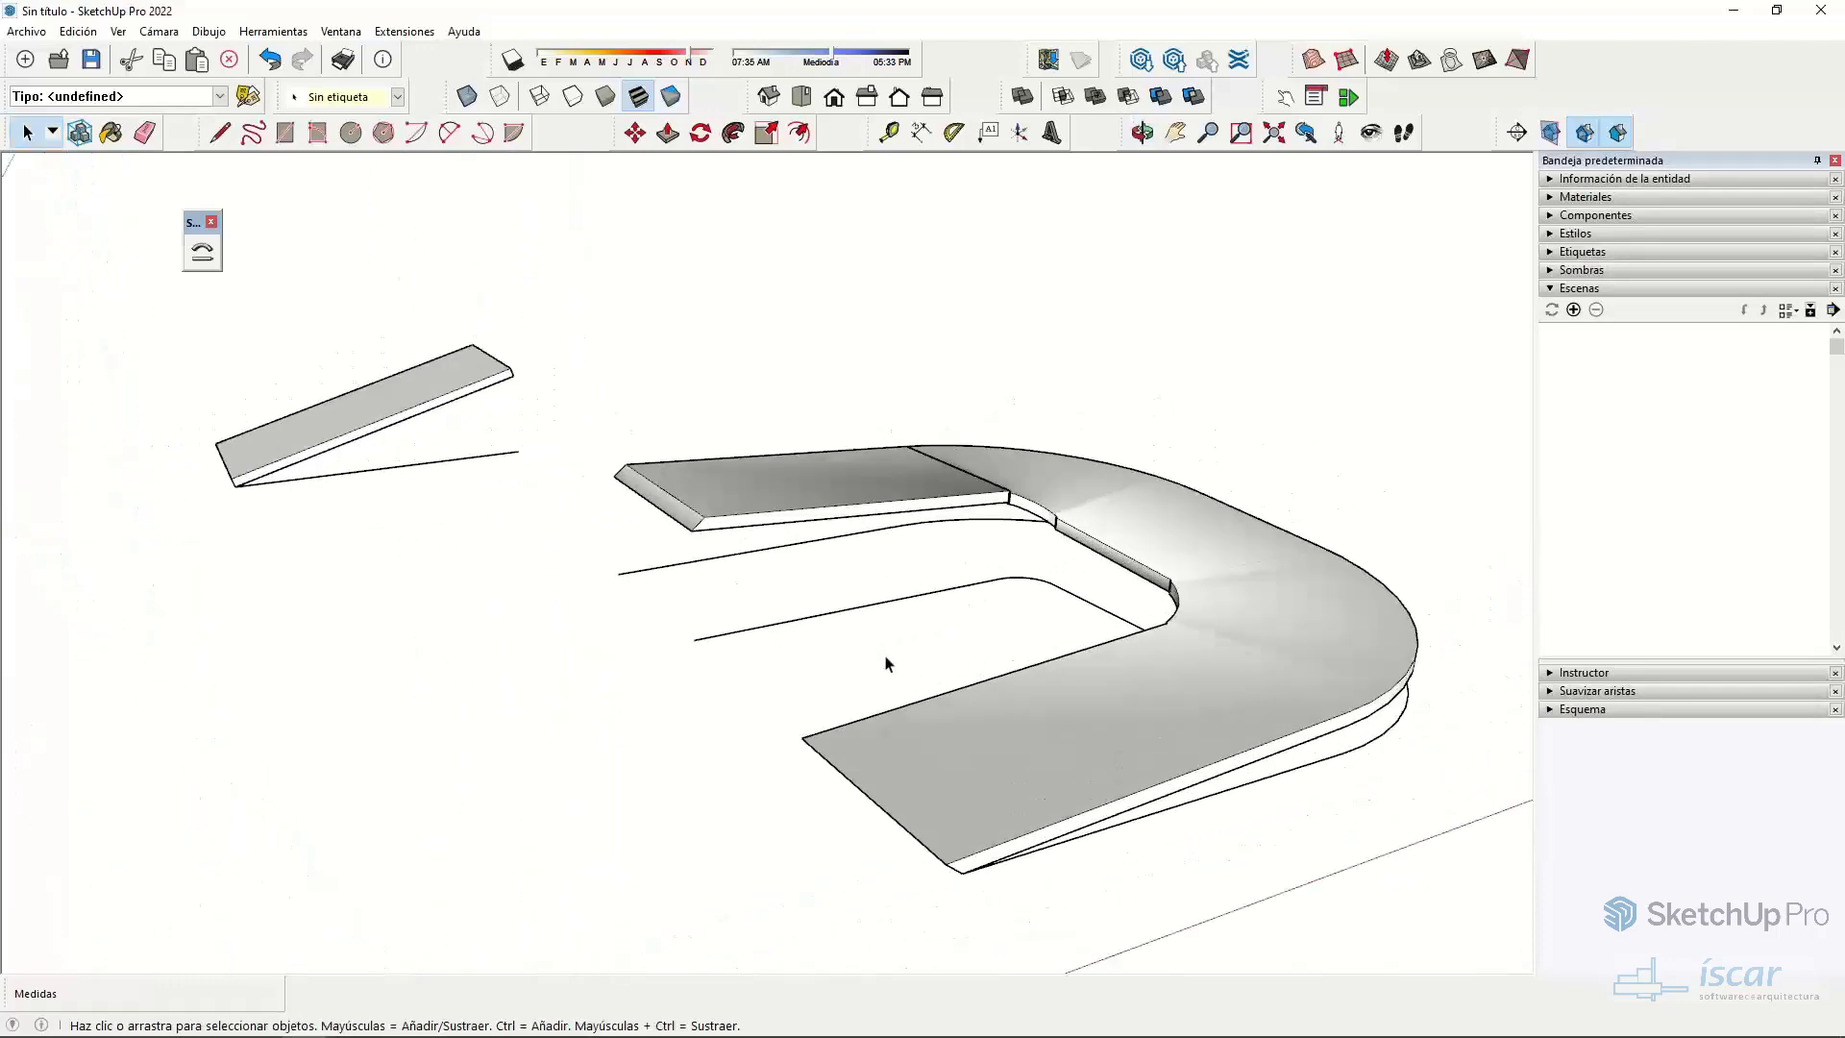
middle_click_drag(885, 663, 1000, 659)
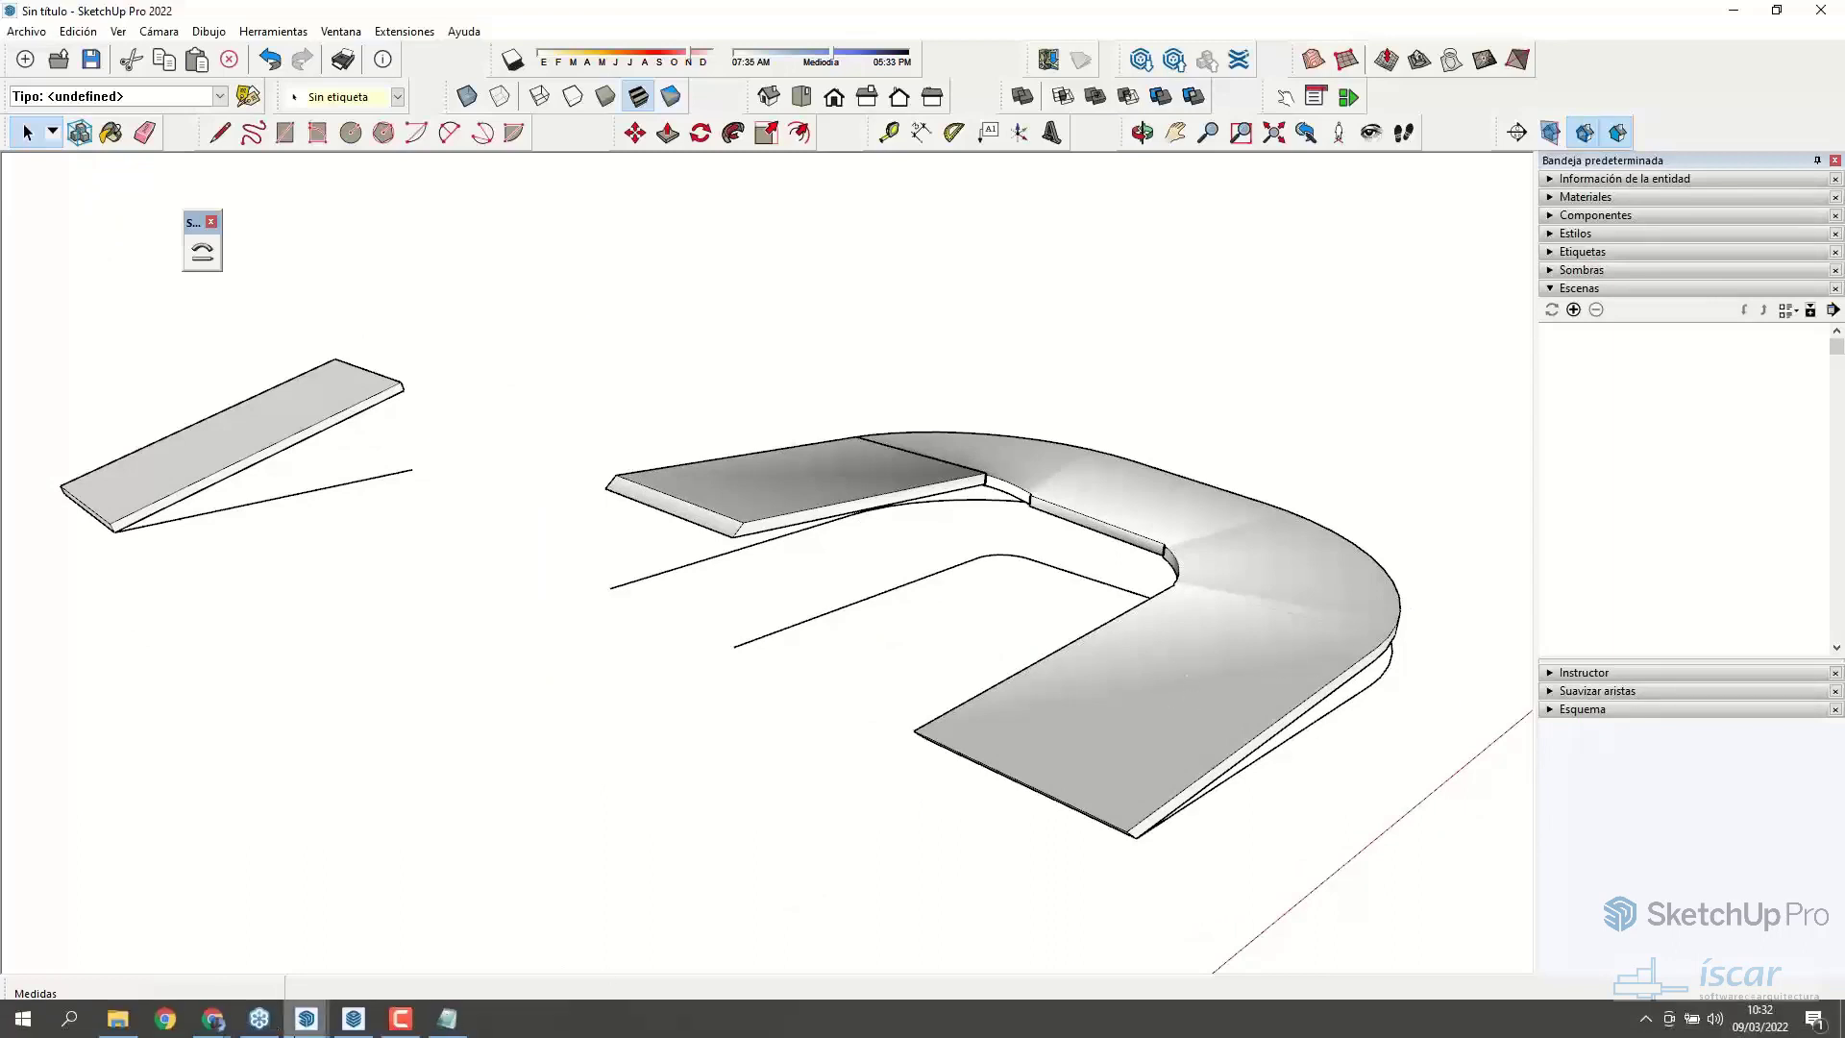
- Switch to the Vali Architects website in the browser and examine its list of Instant Scripts extensions for SketchUp
mouse_move(219, 1021)
left_click(244, 989)
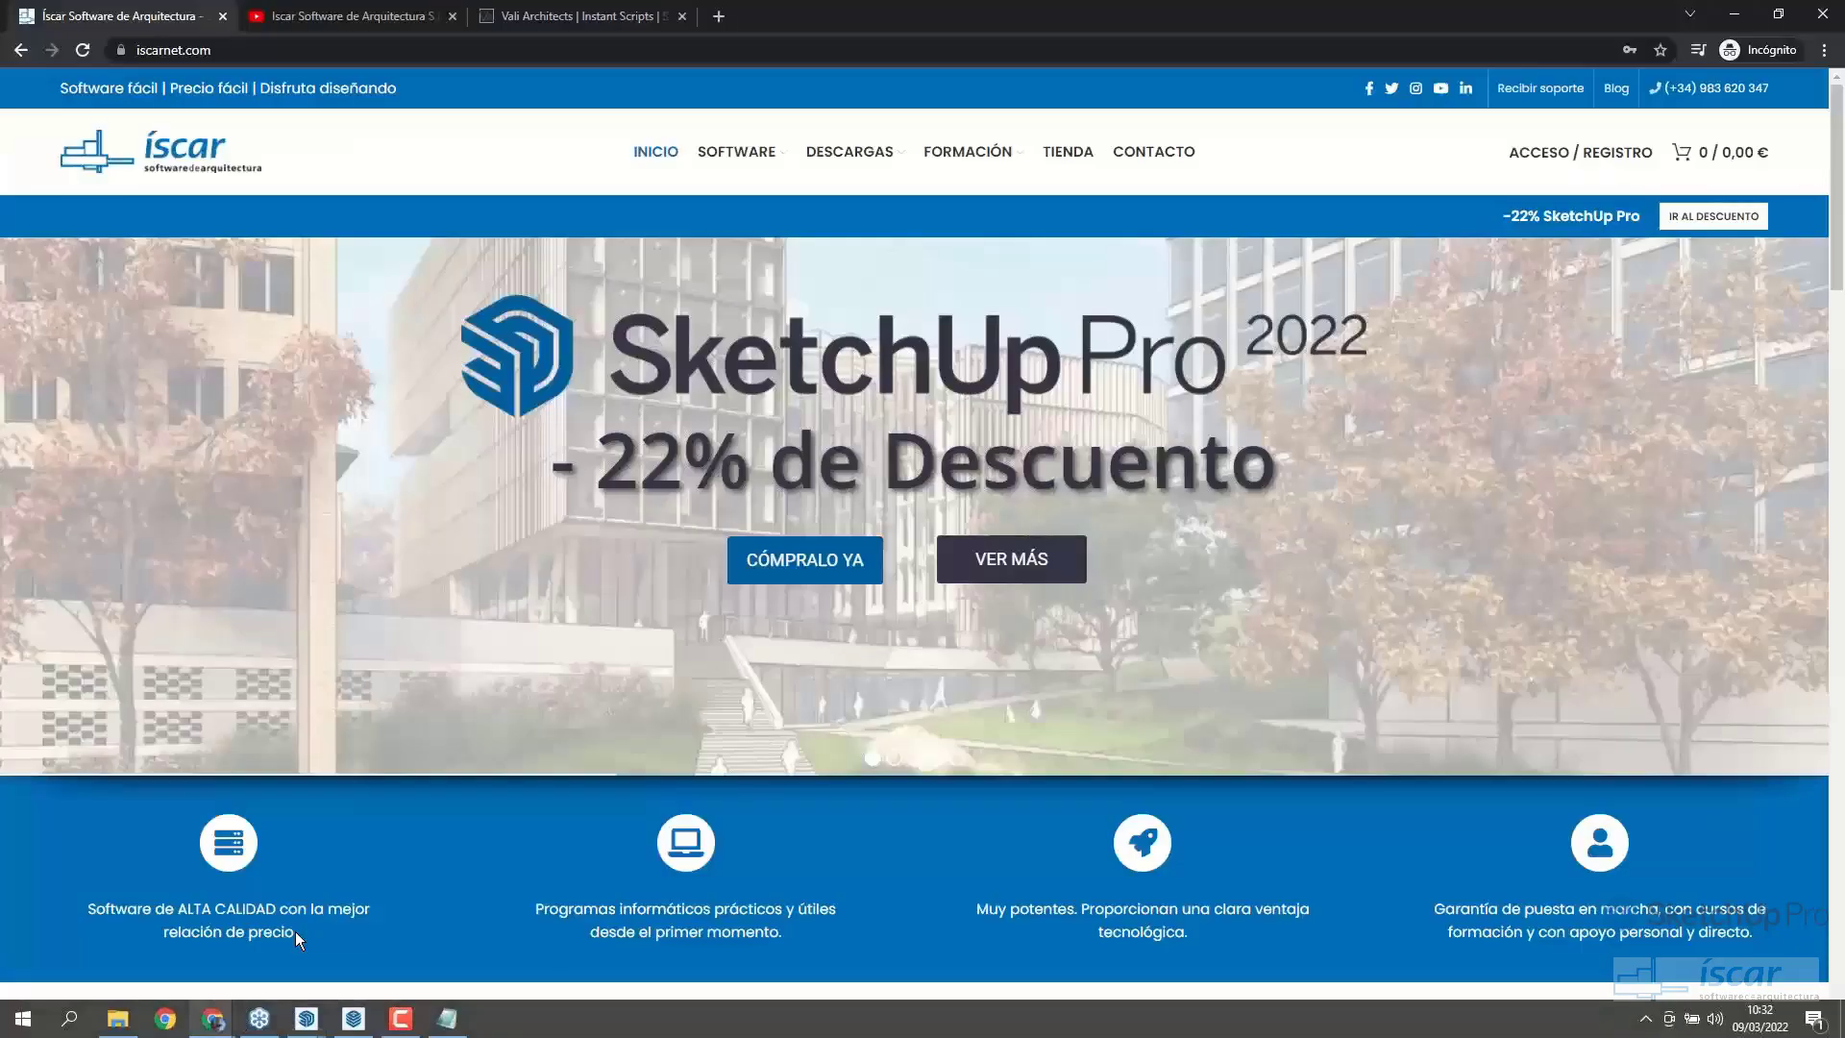
left_click(545, 12)
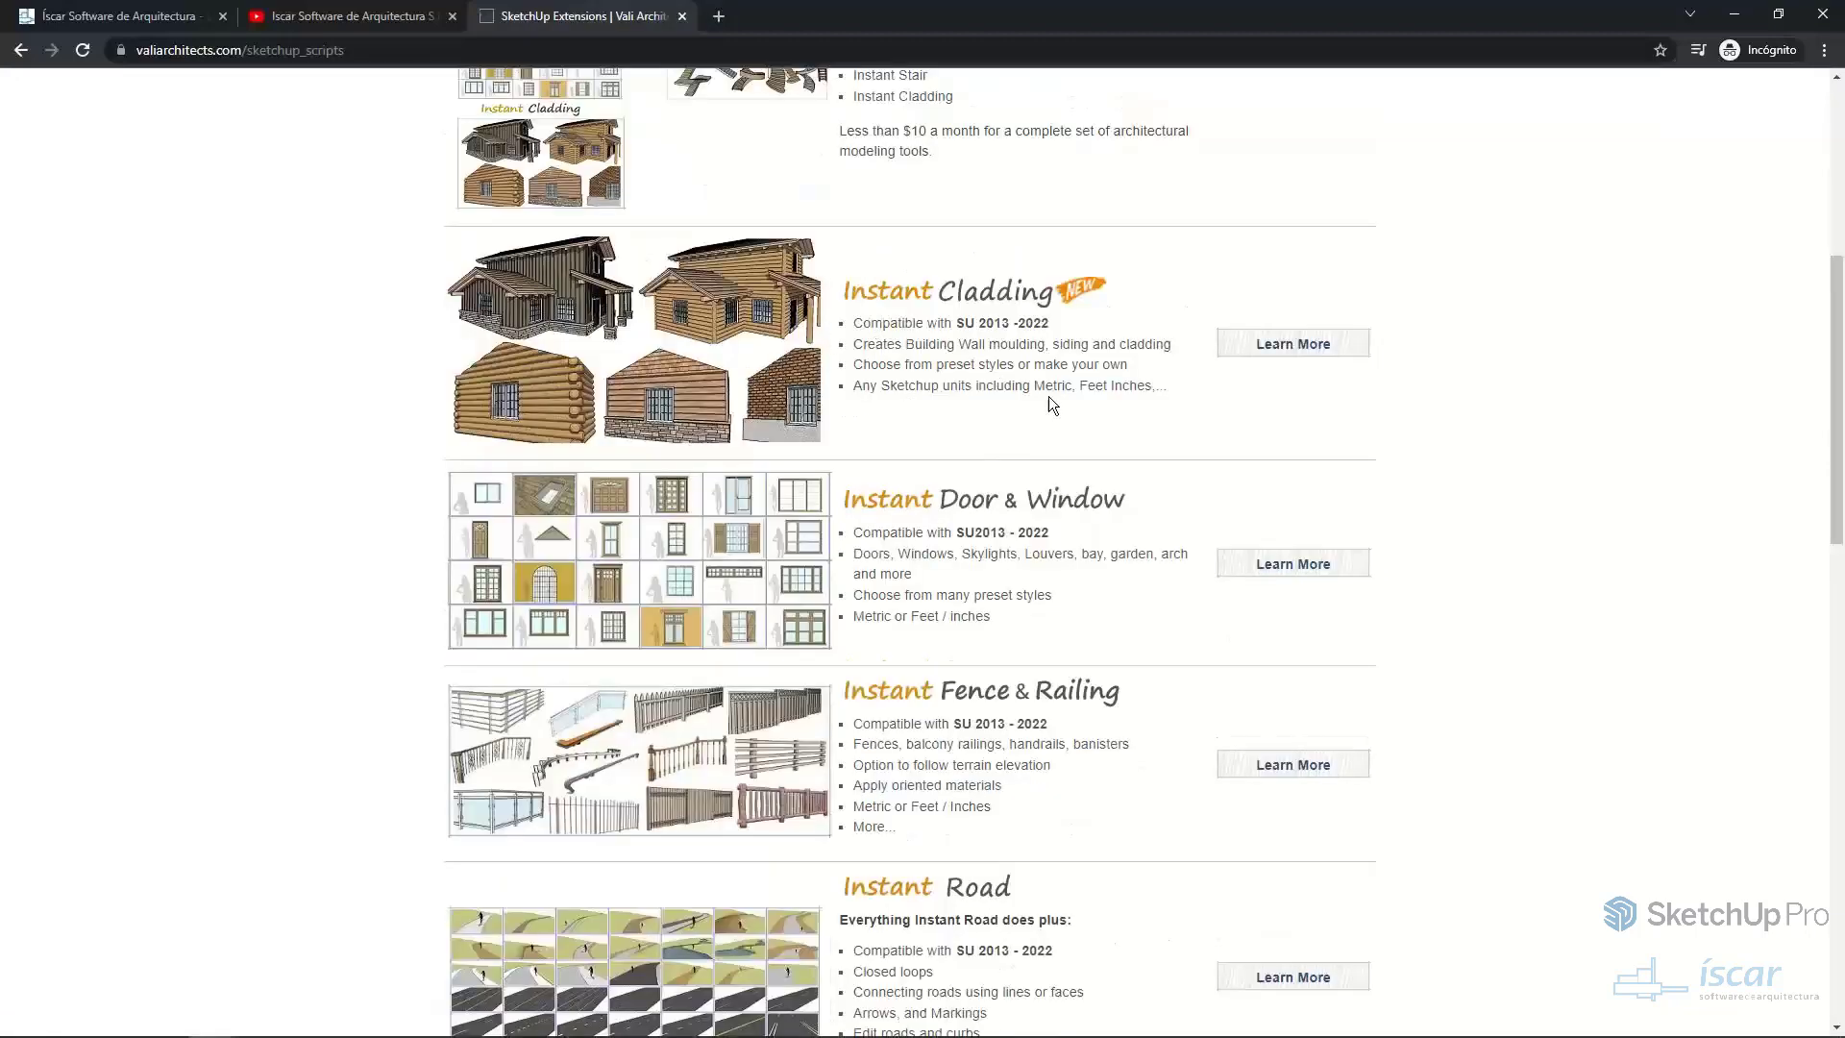
scroll(1057, 433, "down", 2)
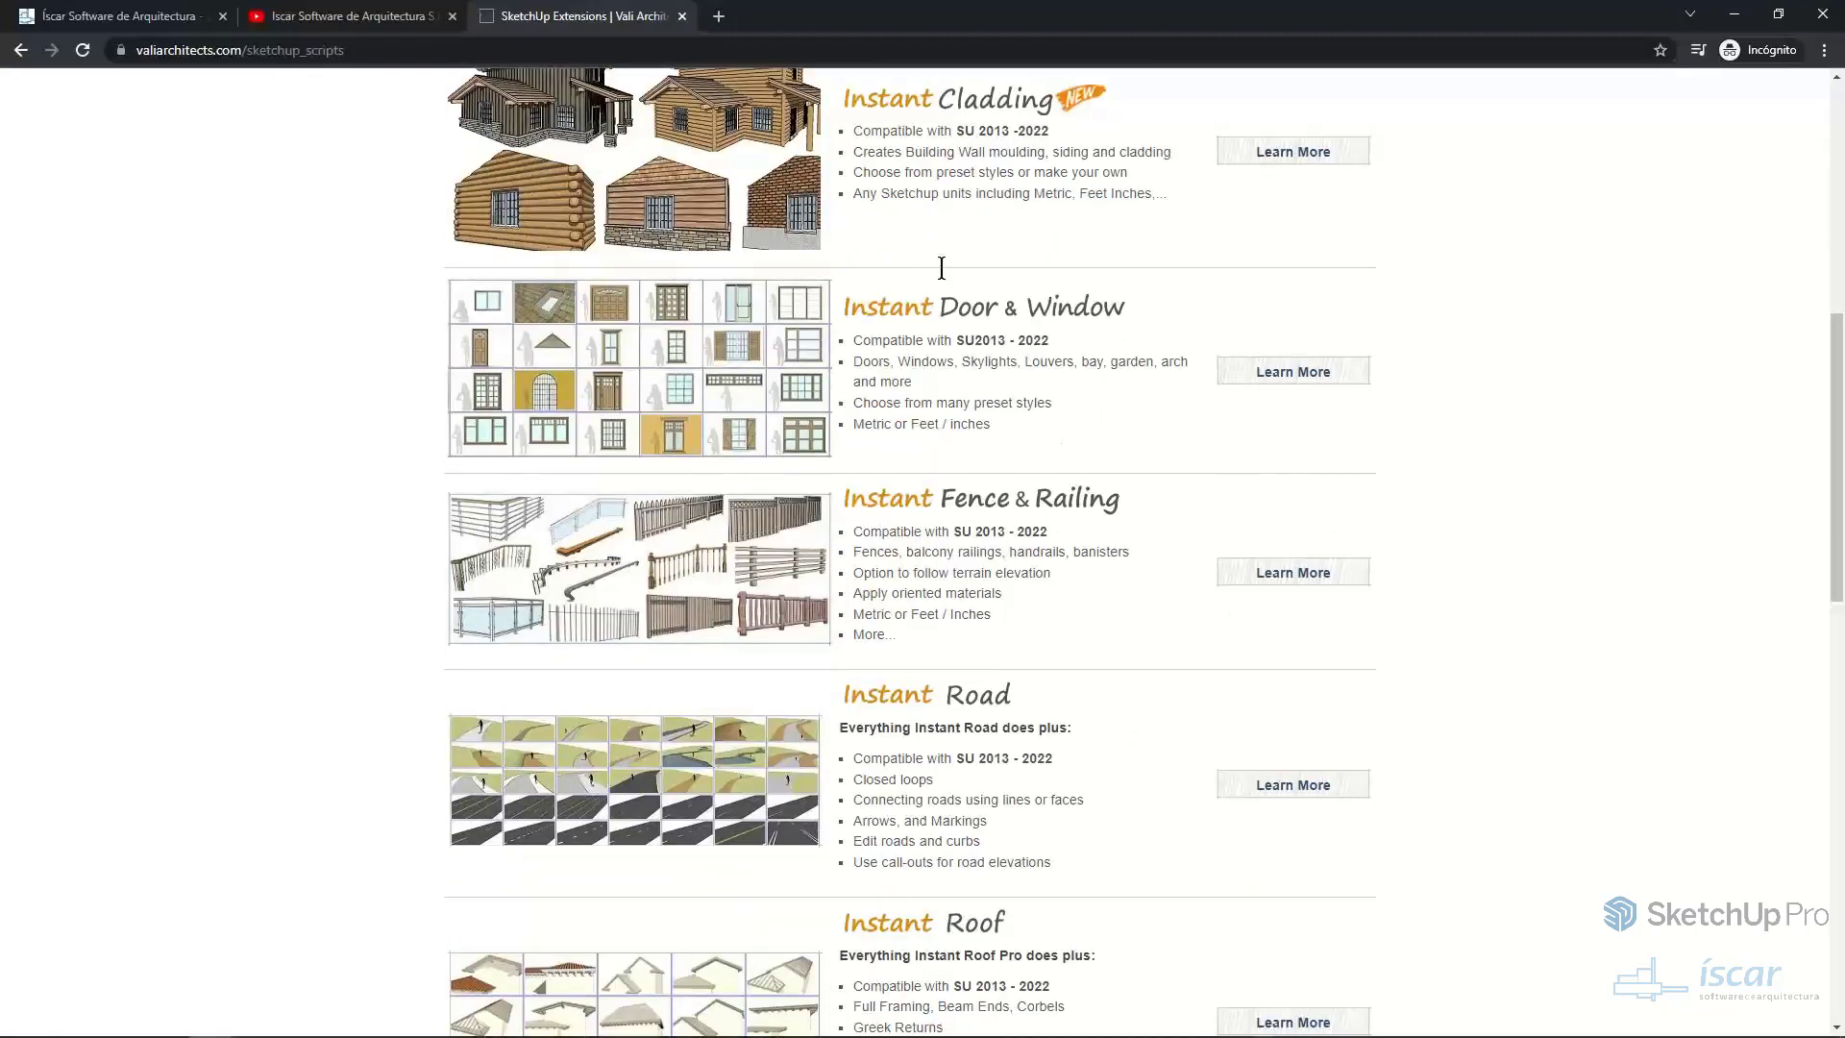
scroll(1095, 553, "down", 1)
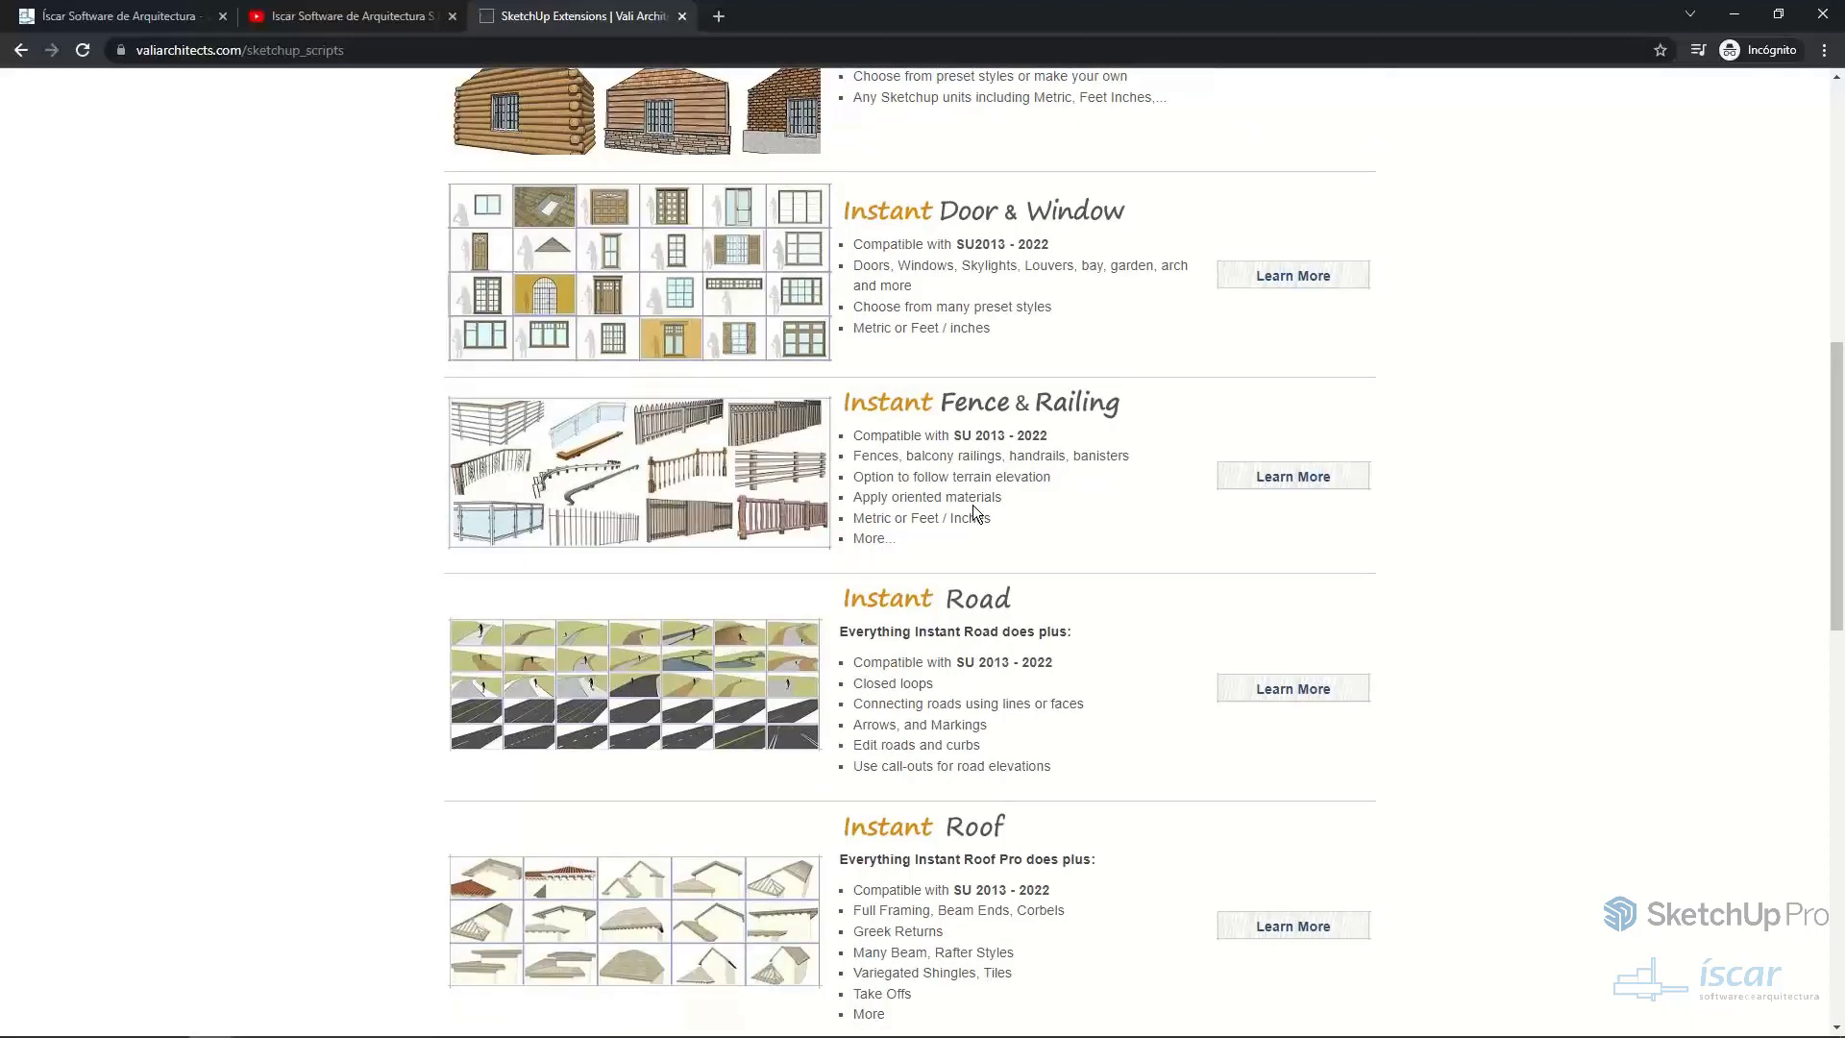
scroll(975, 519, "down", 2)
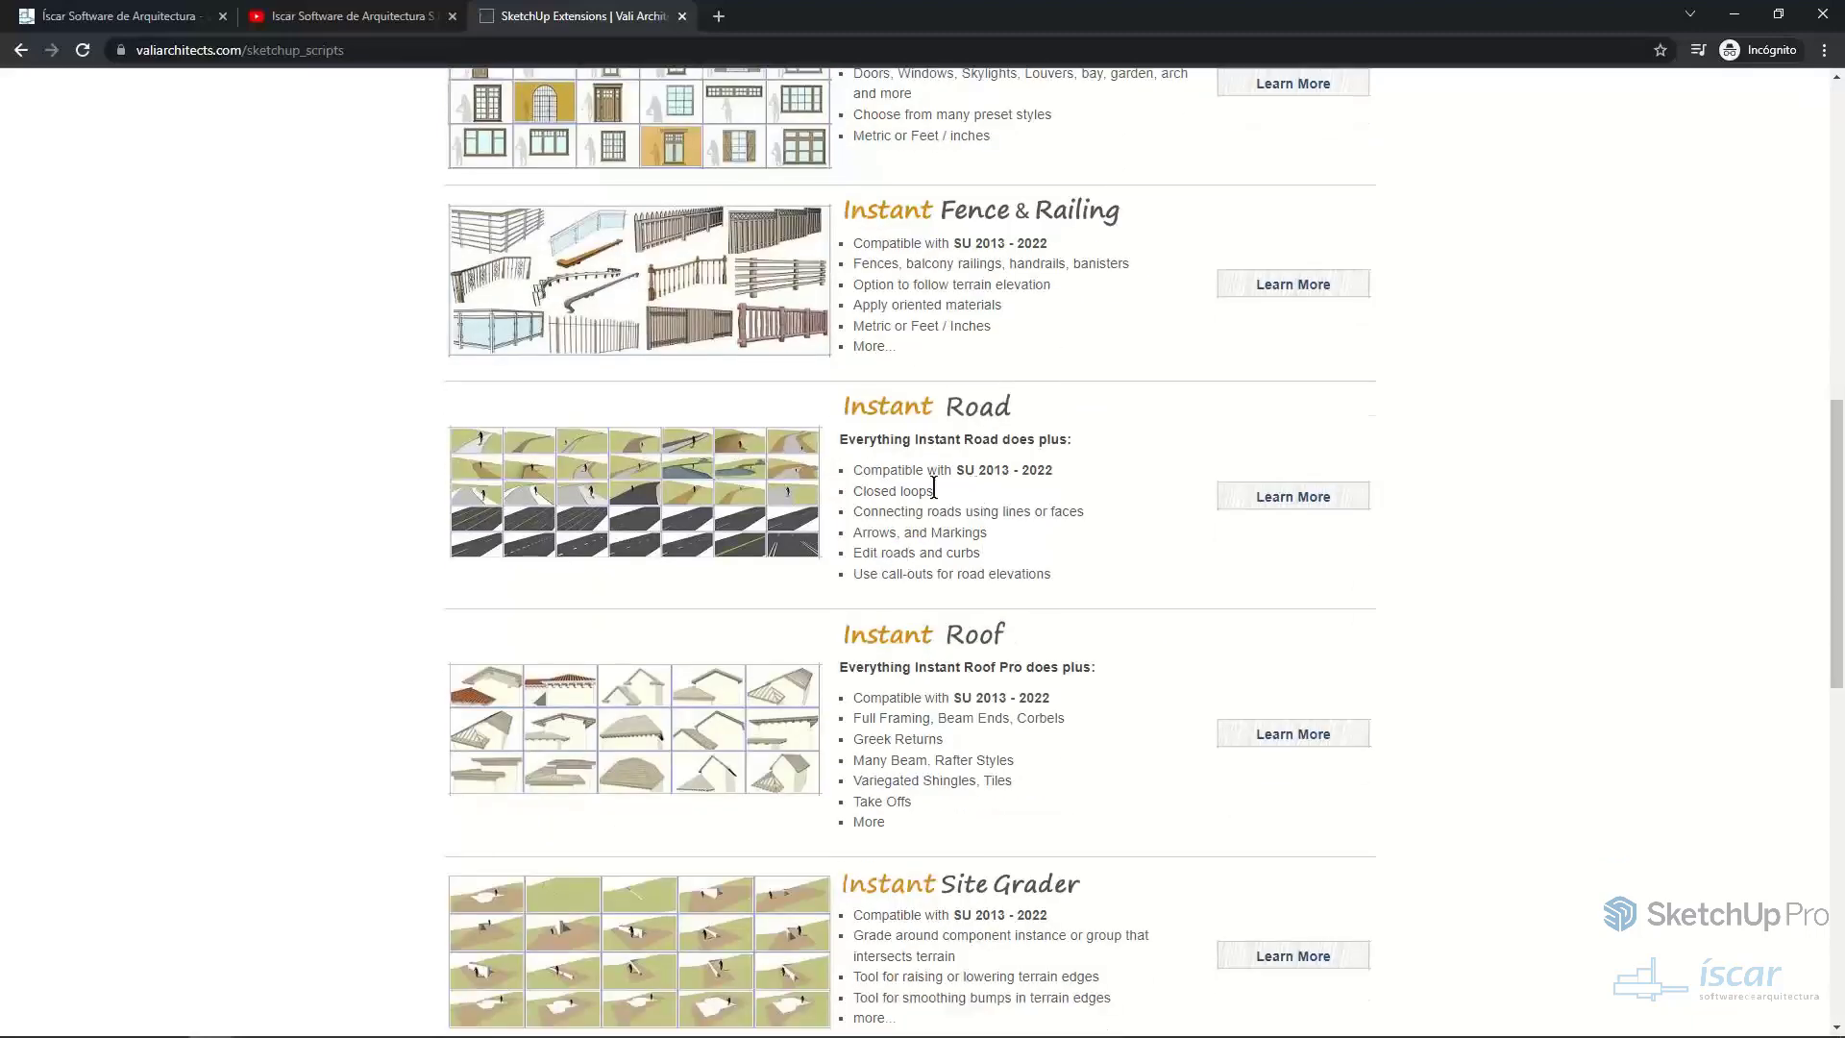
scroll(1236, 576, "down", 2)
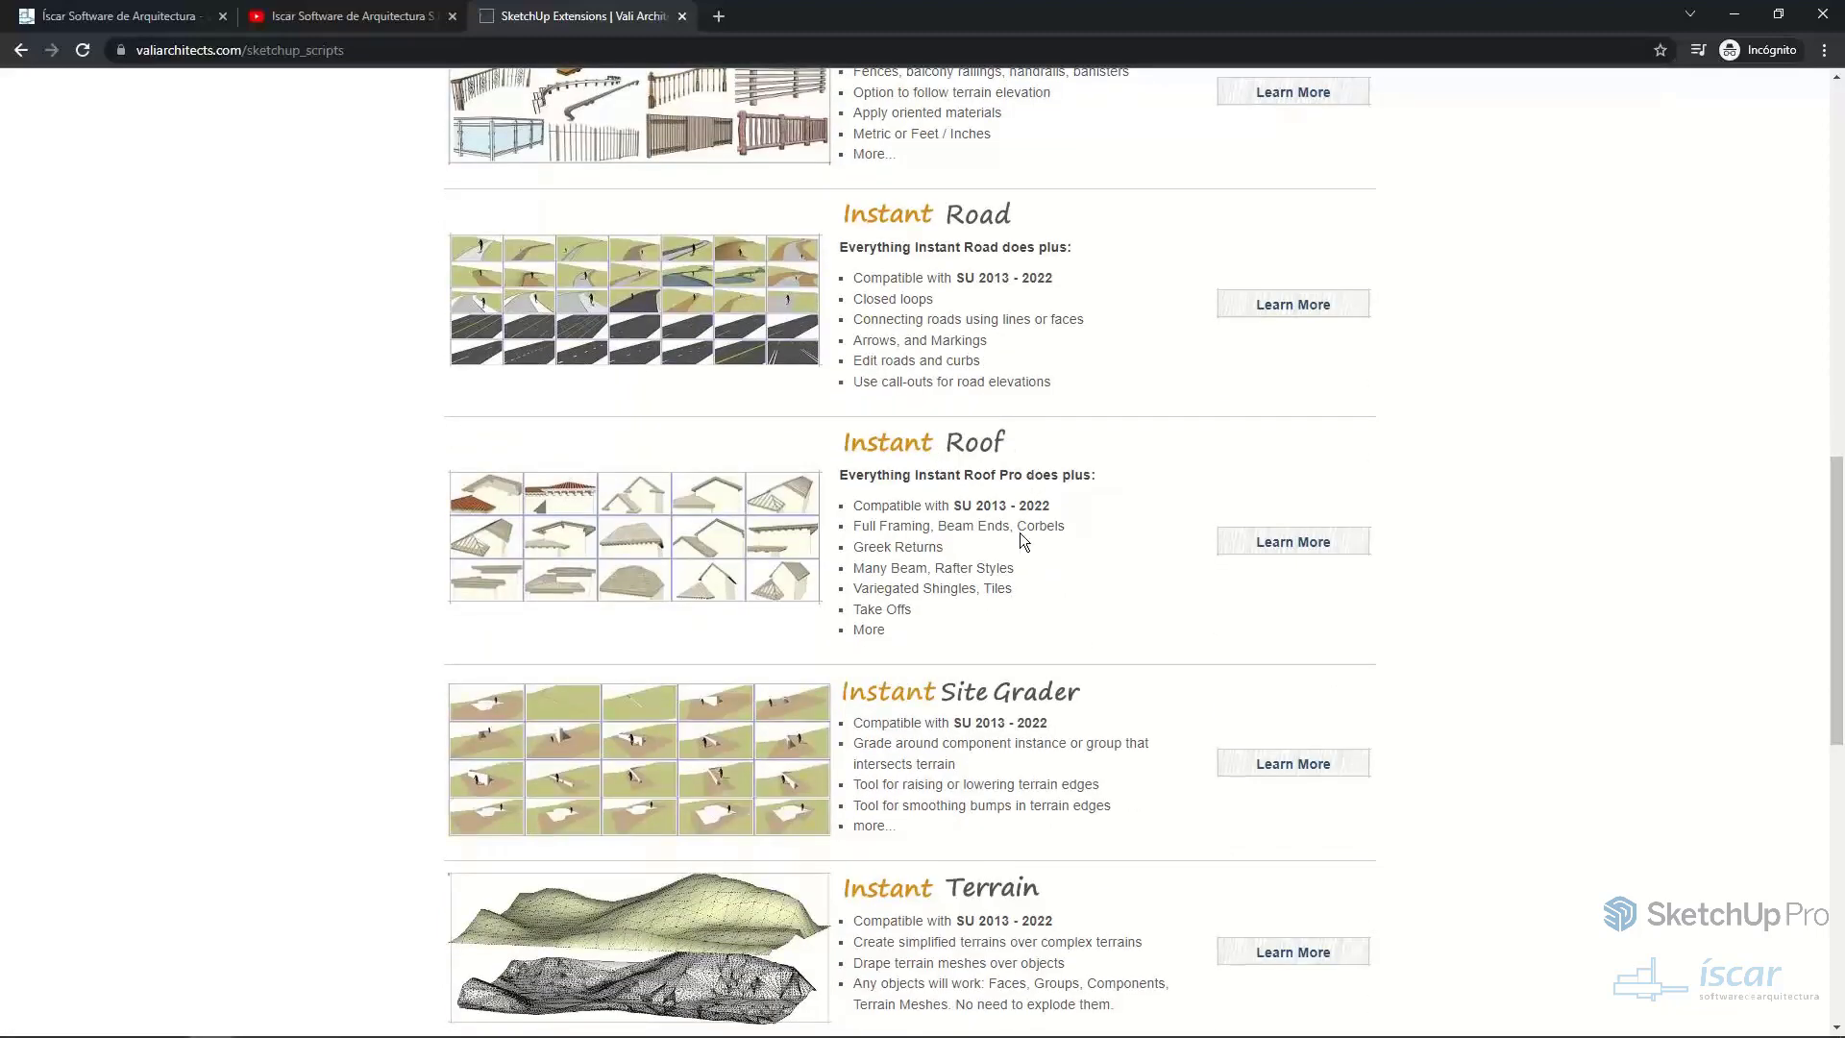
scroll(1097, 689, "down", 1)
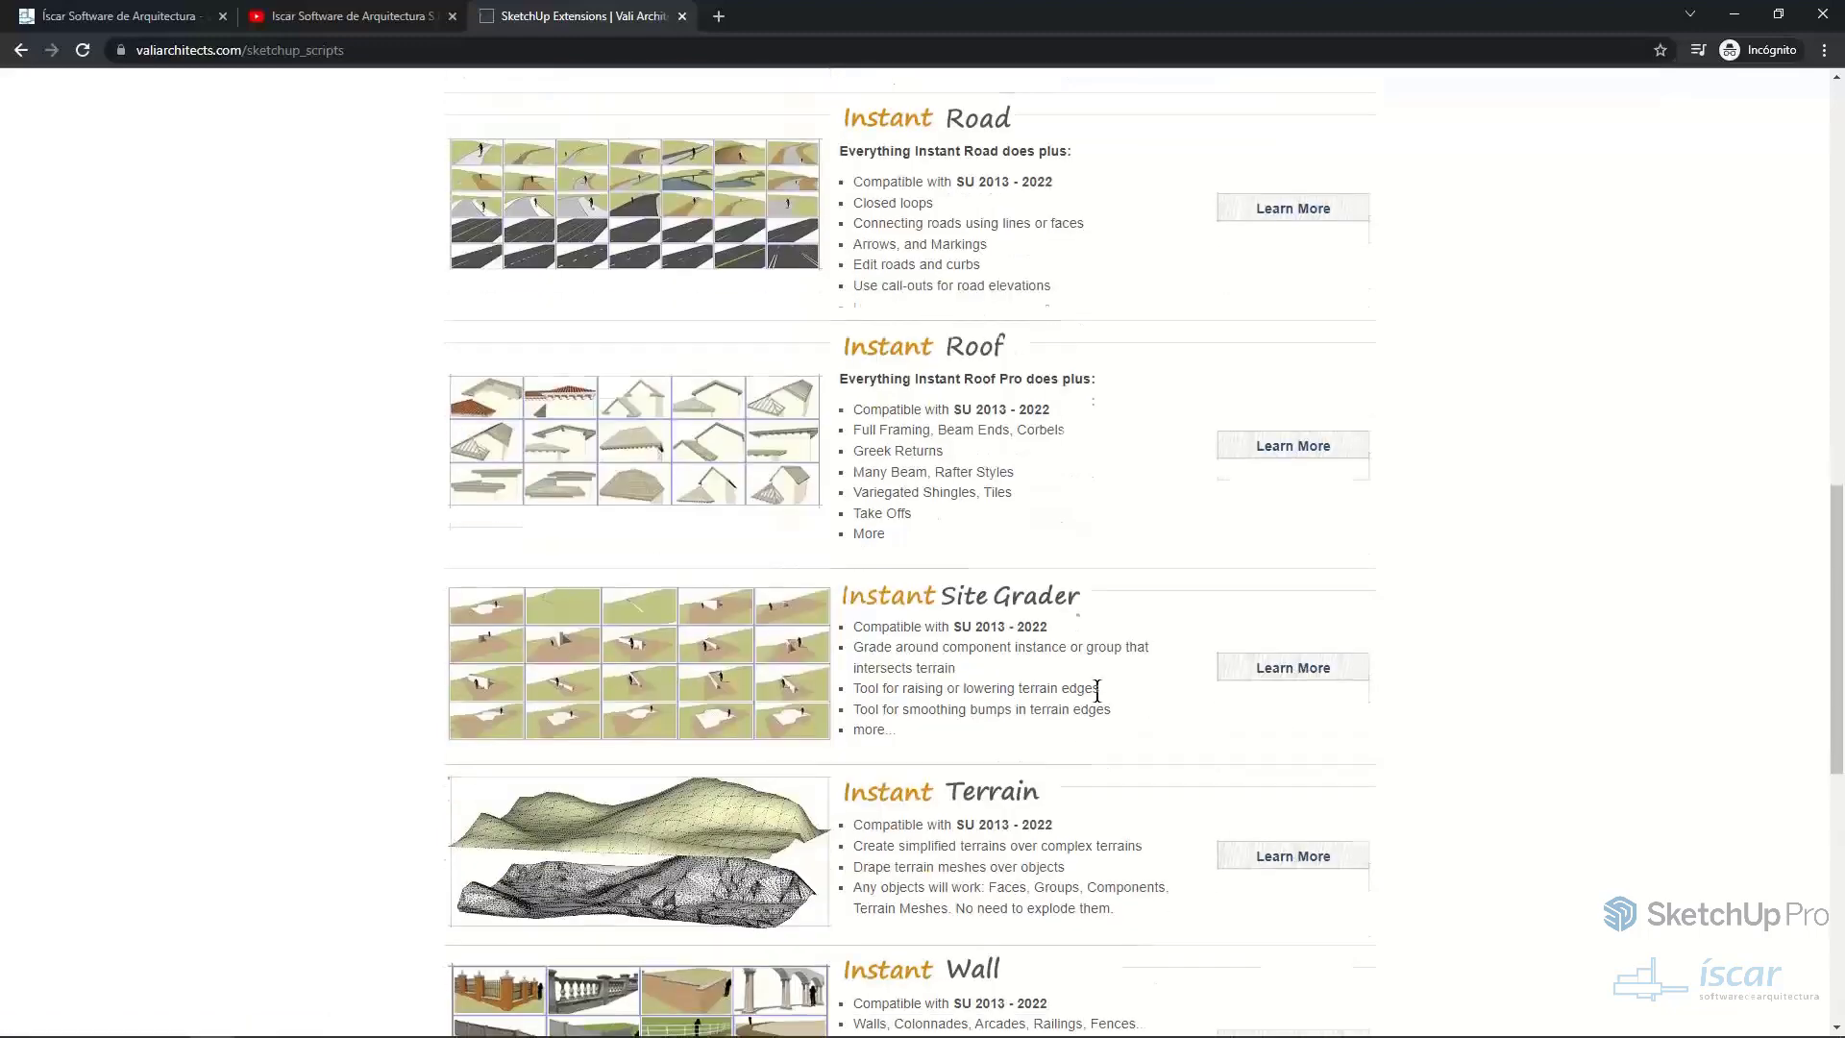
scroll(1185, 771, "down", 3)
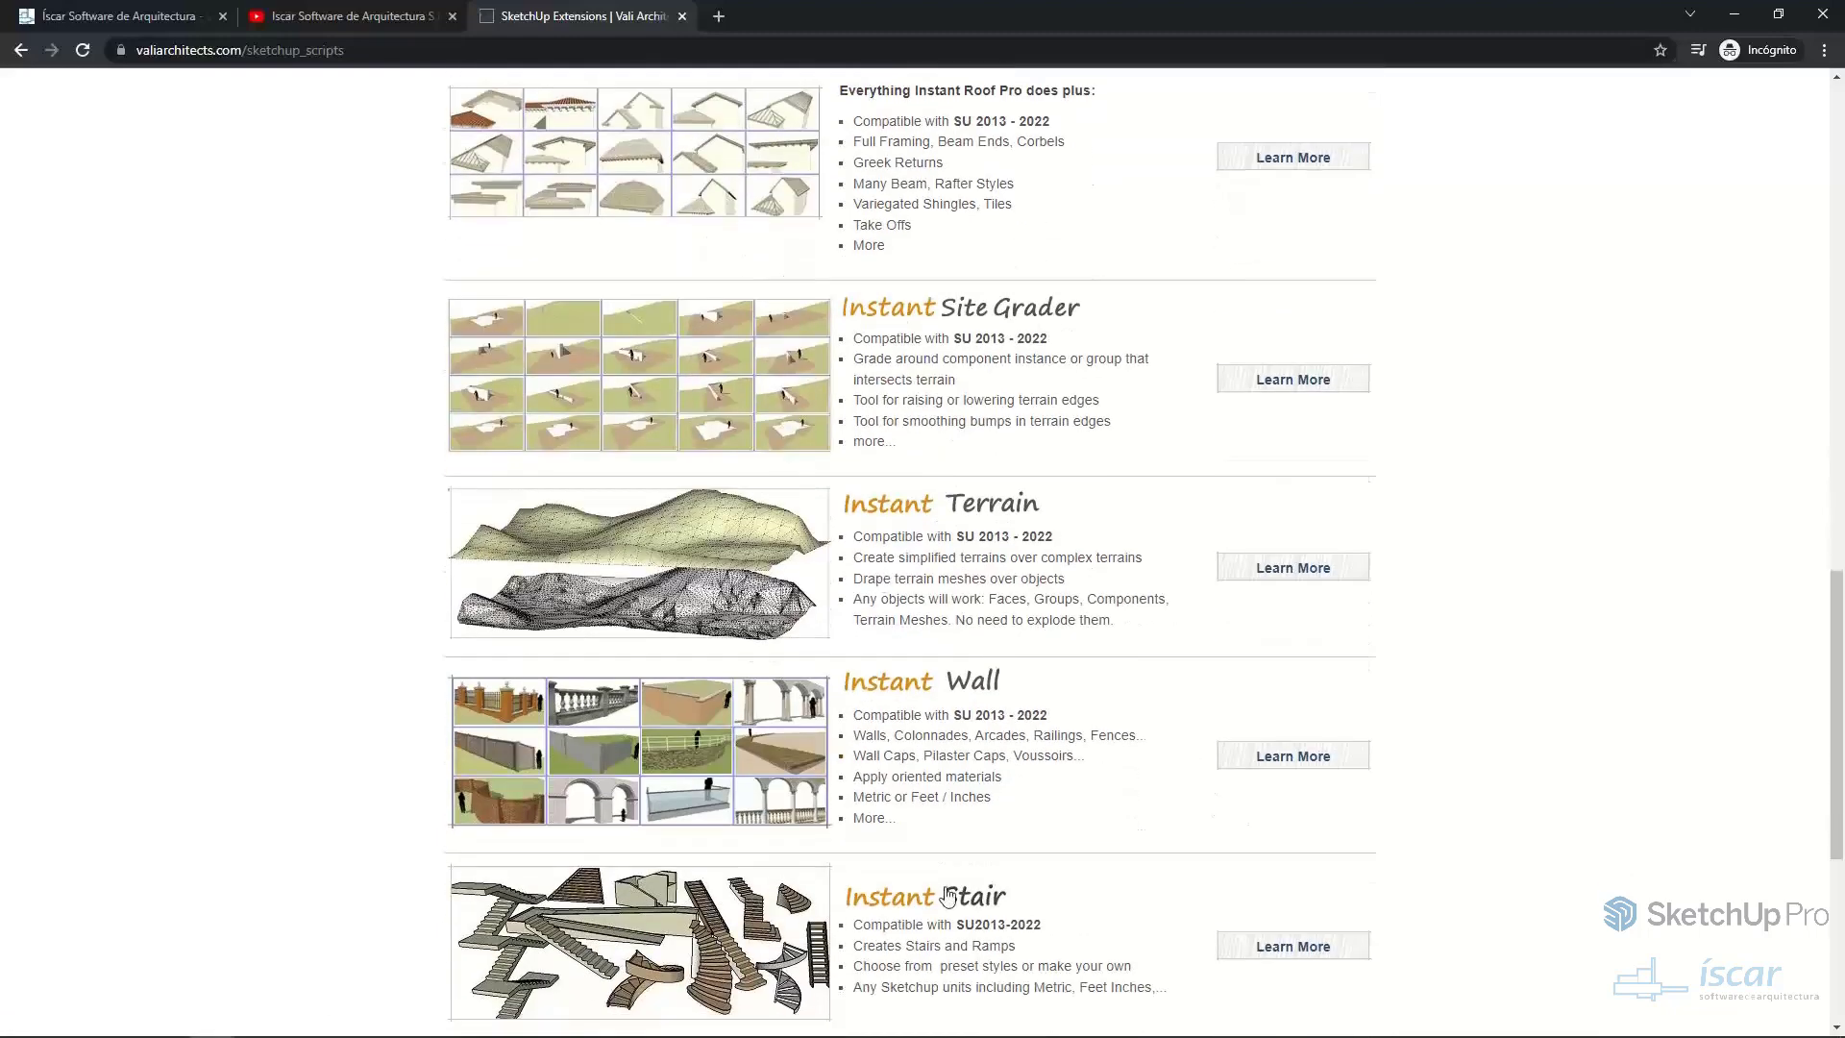
scroll(1285, 953, "down", 2)
scroll(1157, 873, "up", 7)
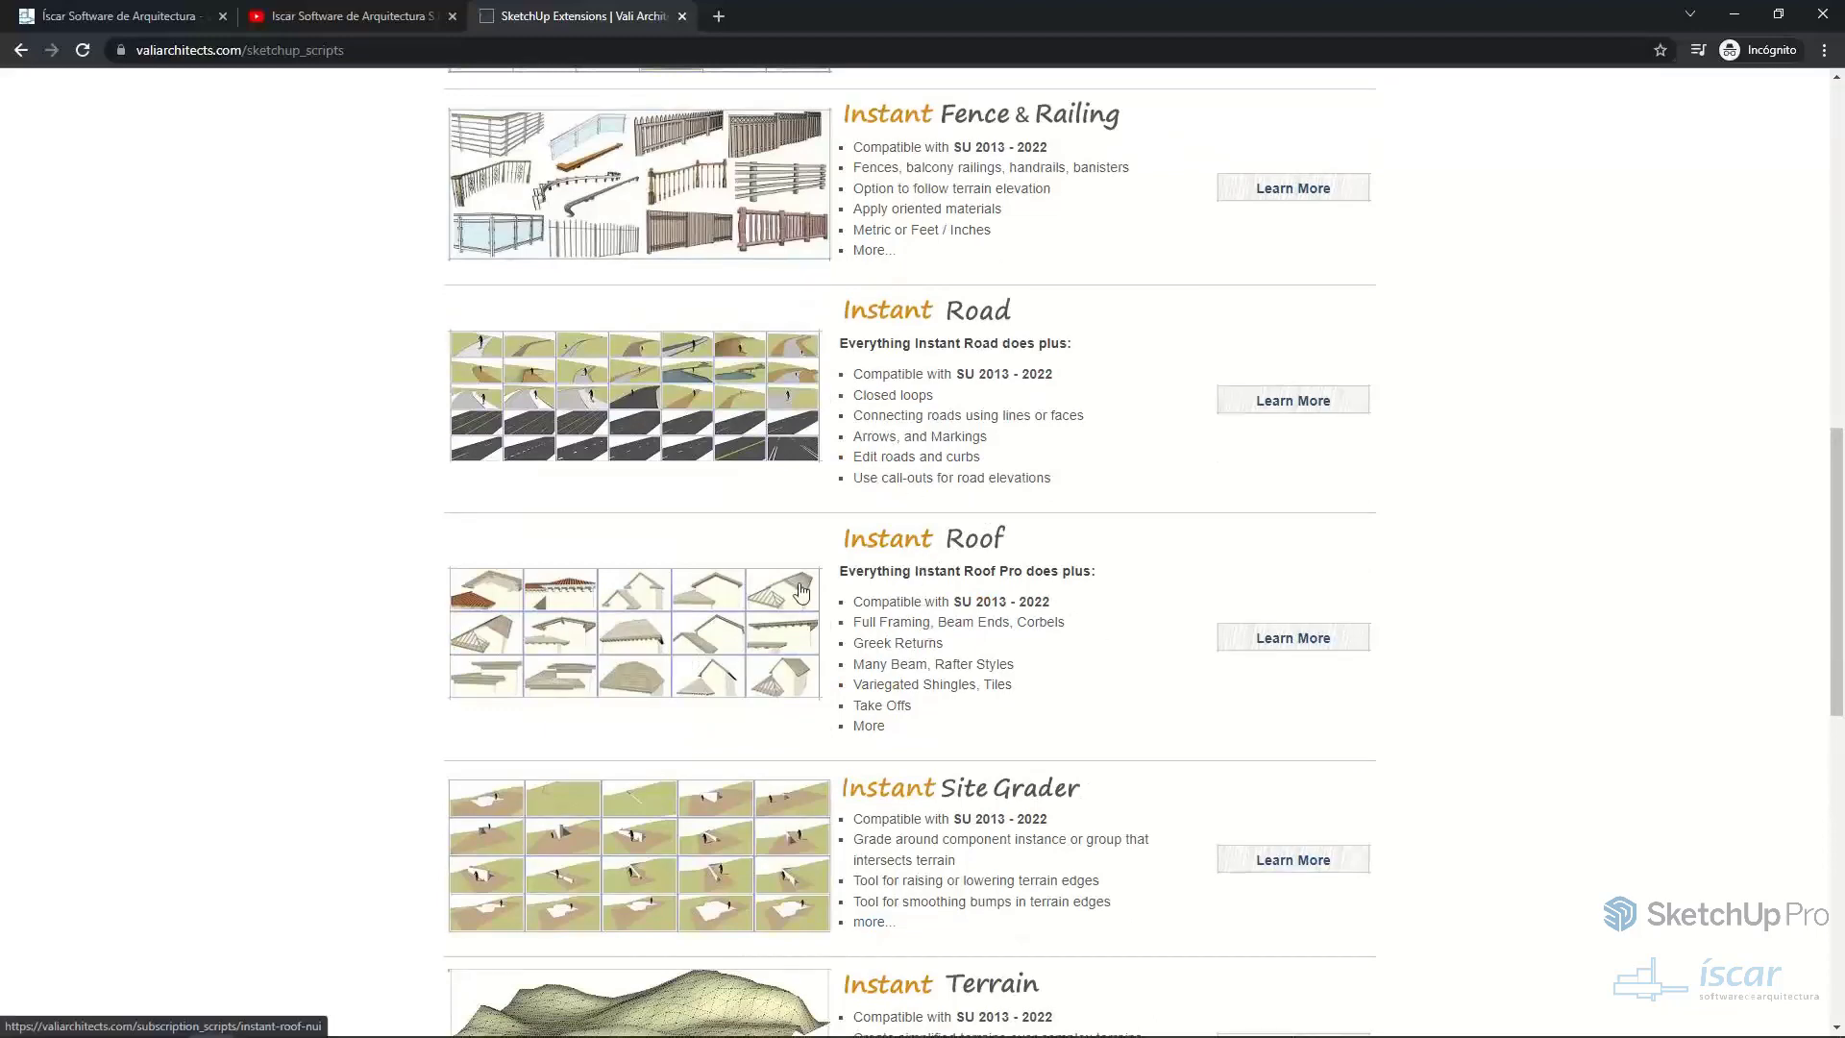
scroll(928, 624, "up", 13)
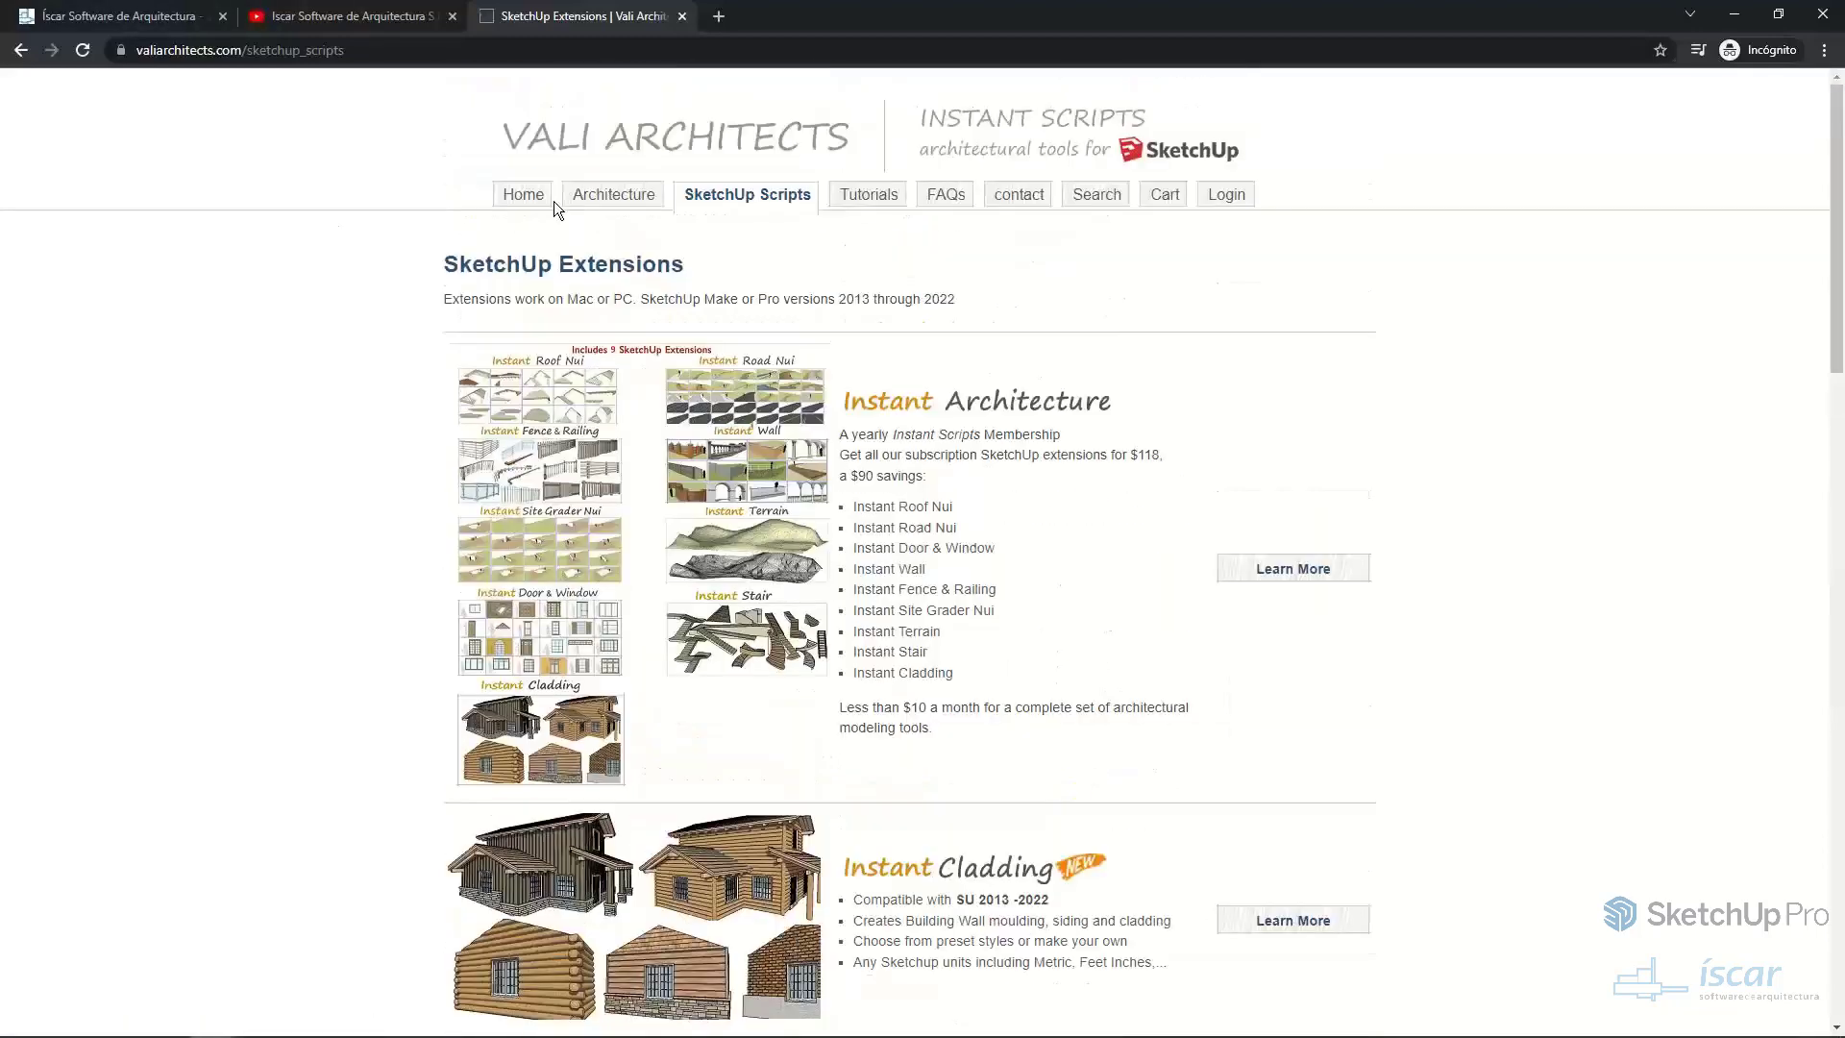
- View the website's Architecture page, return to its home page, and watch the "Model this in 8 min" demo video
left_click(618, 196)
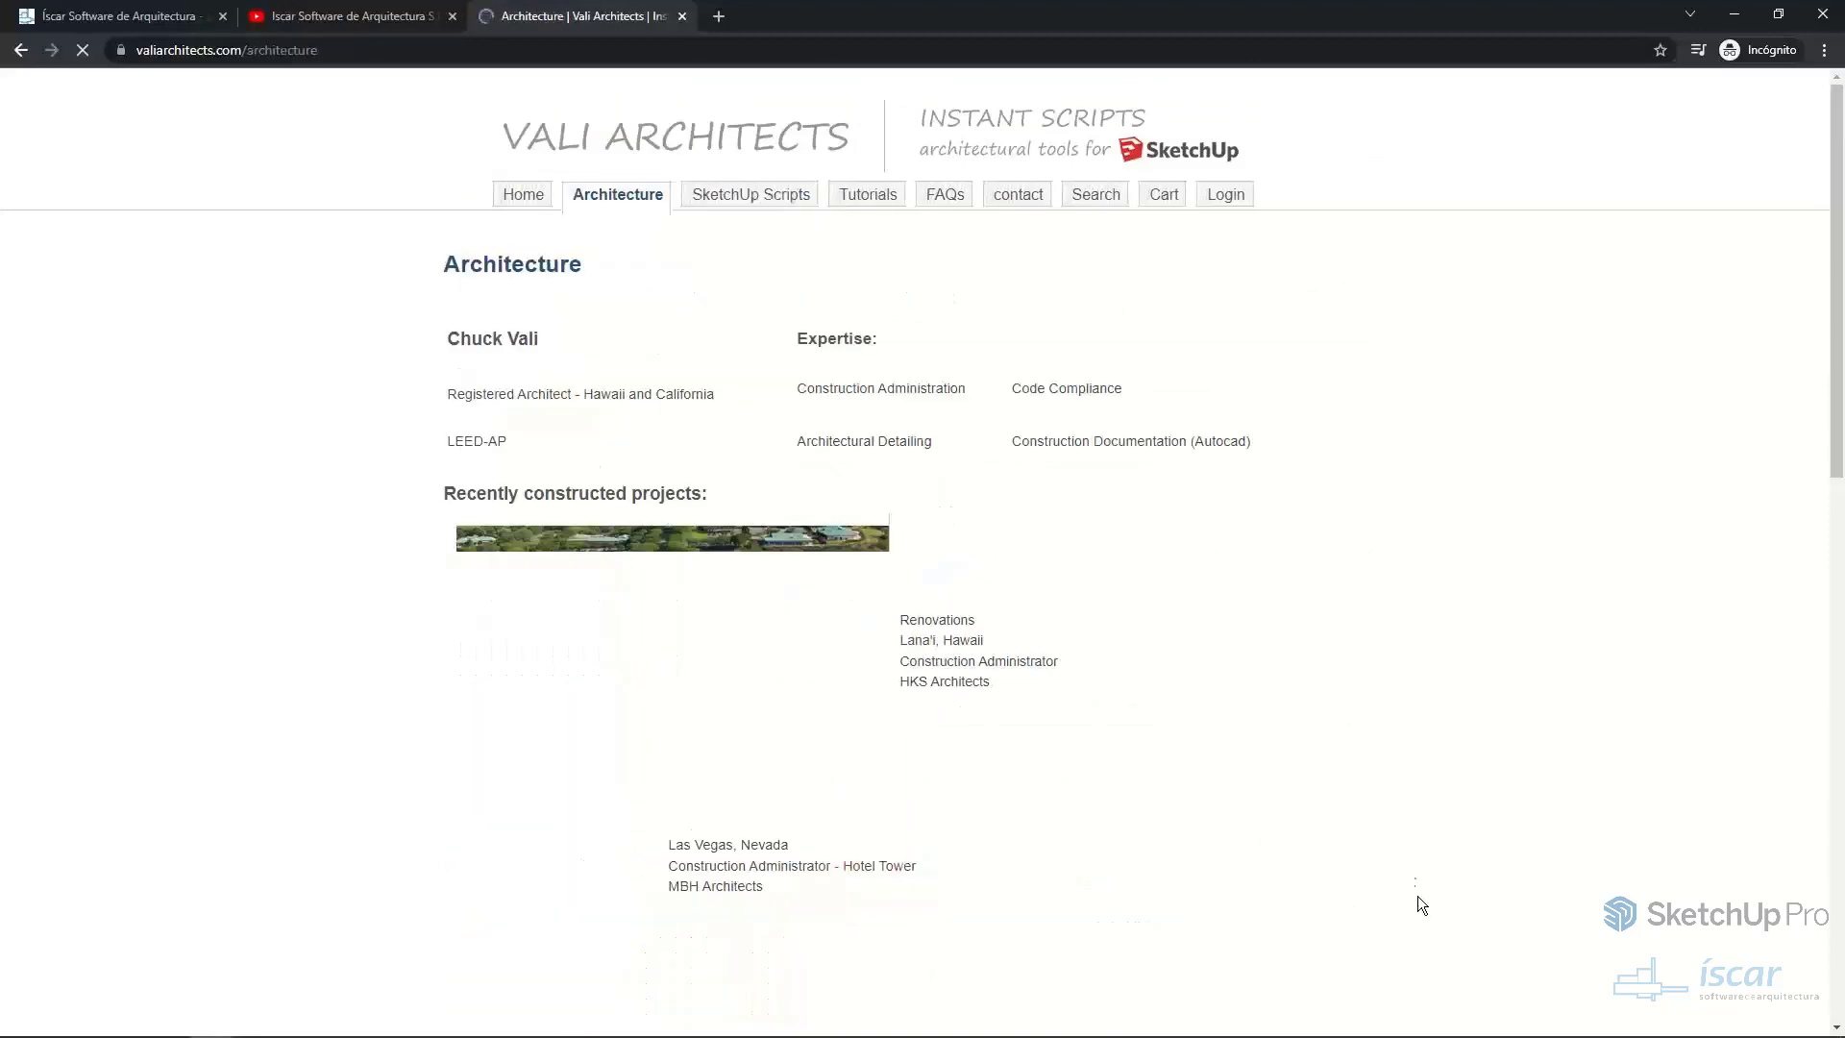
scroll(1456, 580, "down", 3)
scroll(1455, 584, "up", 3)
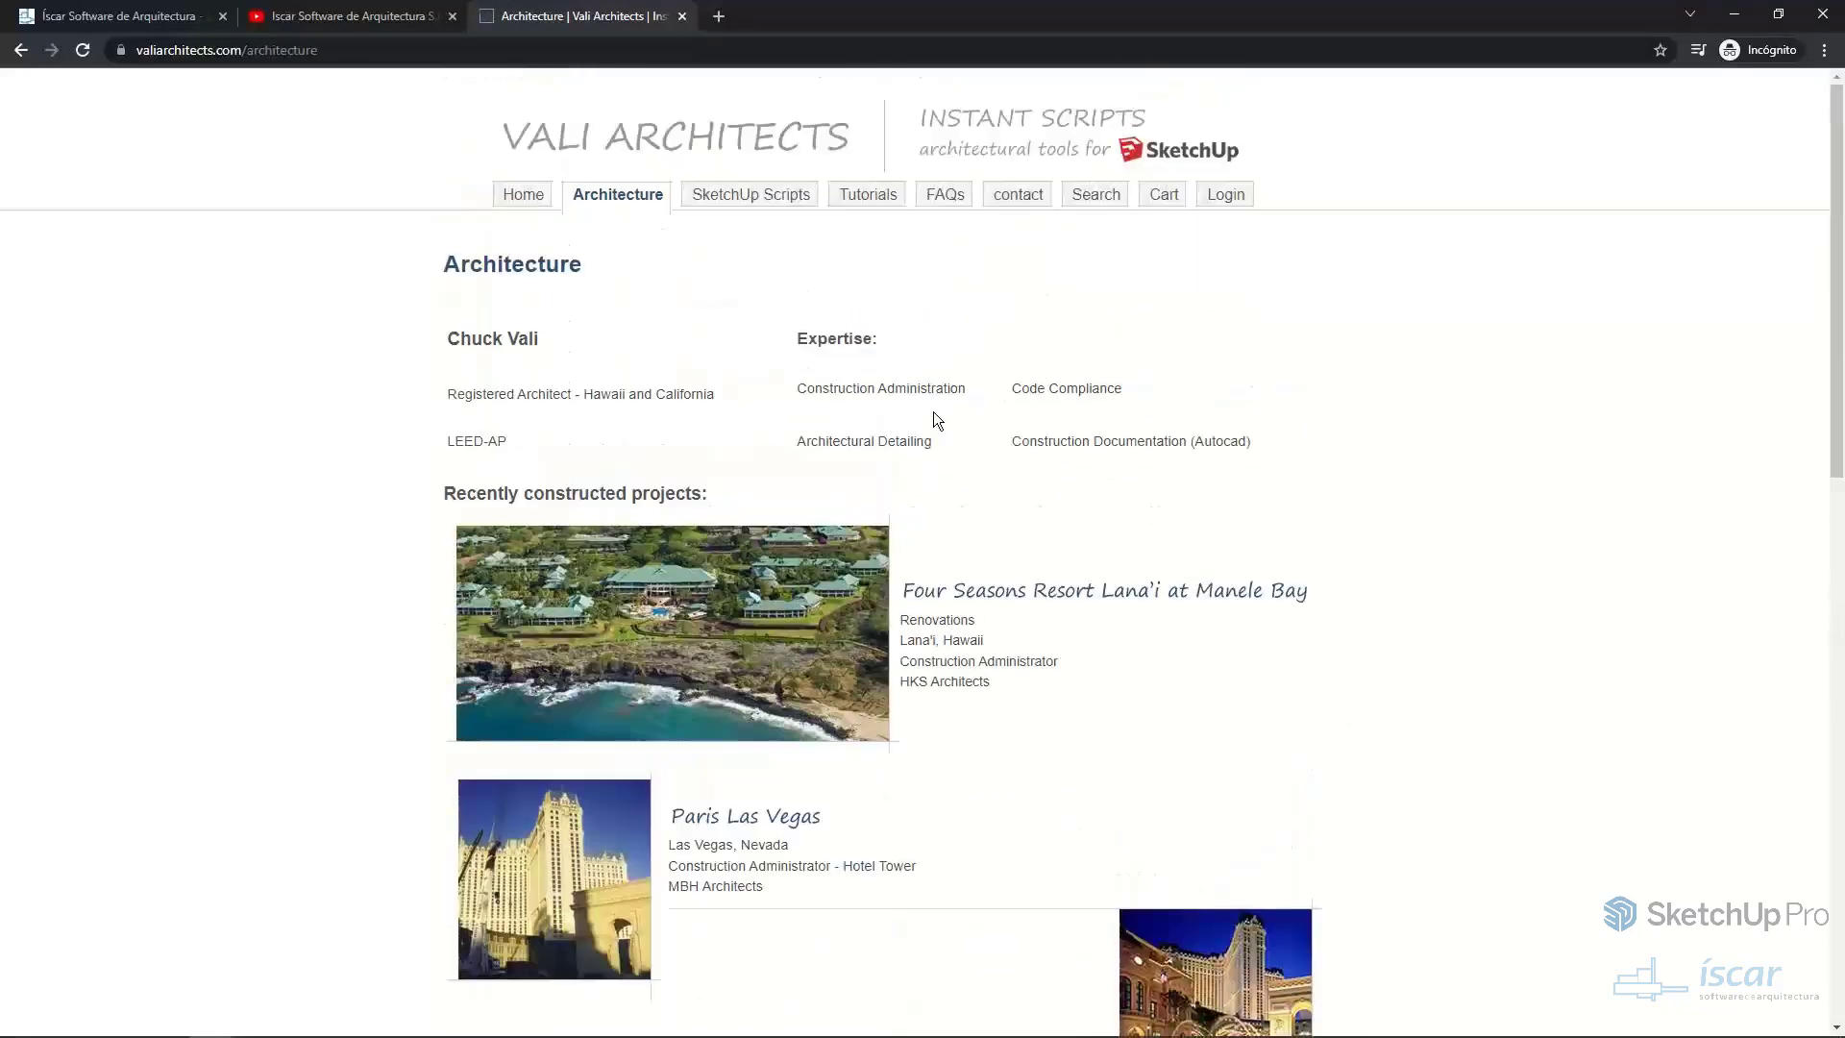
left_click(519, 194)
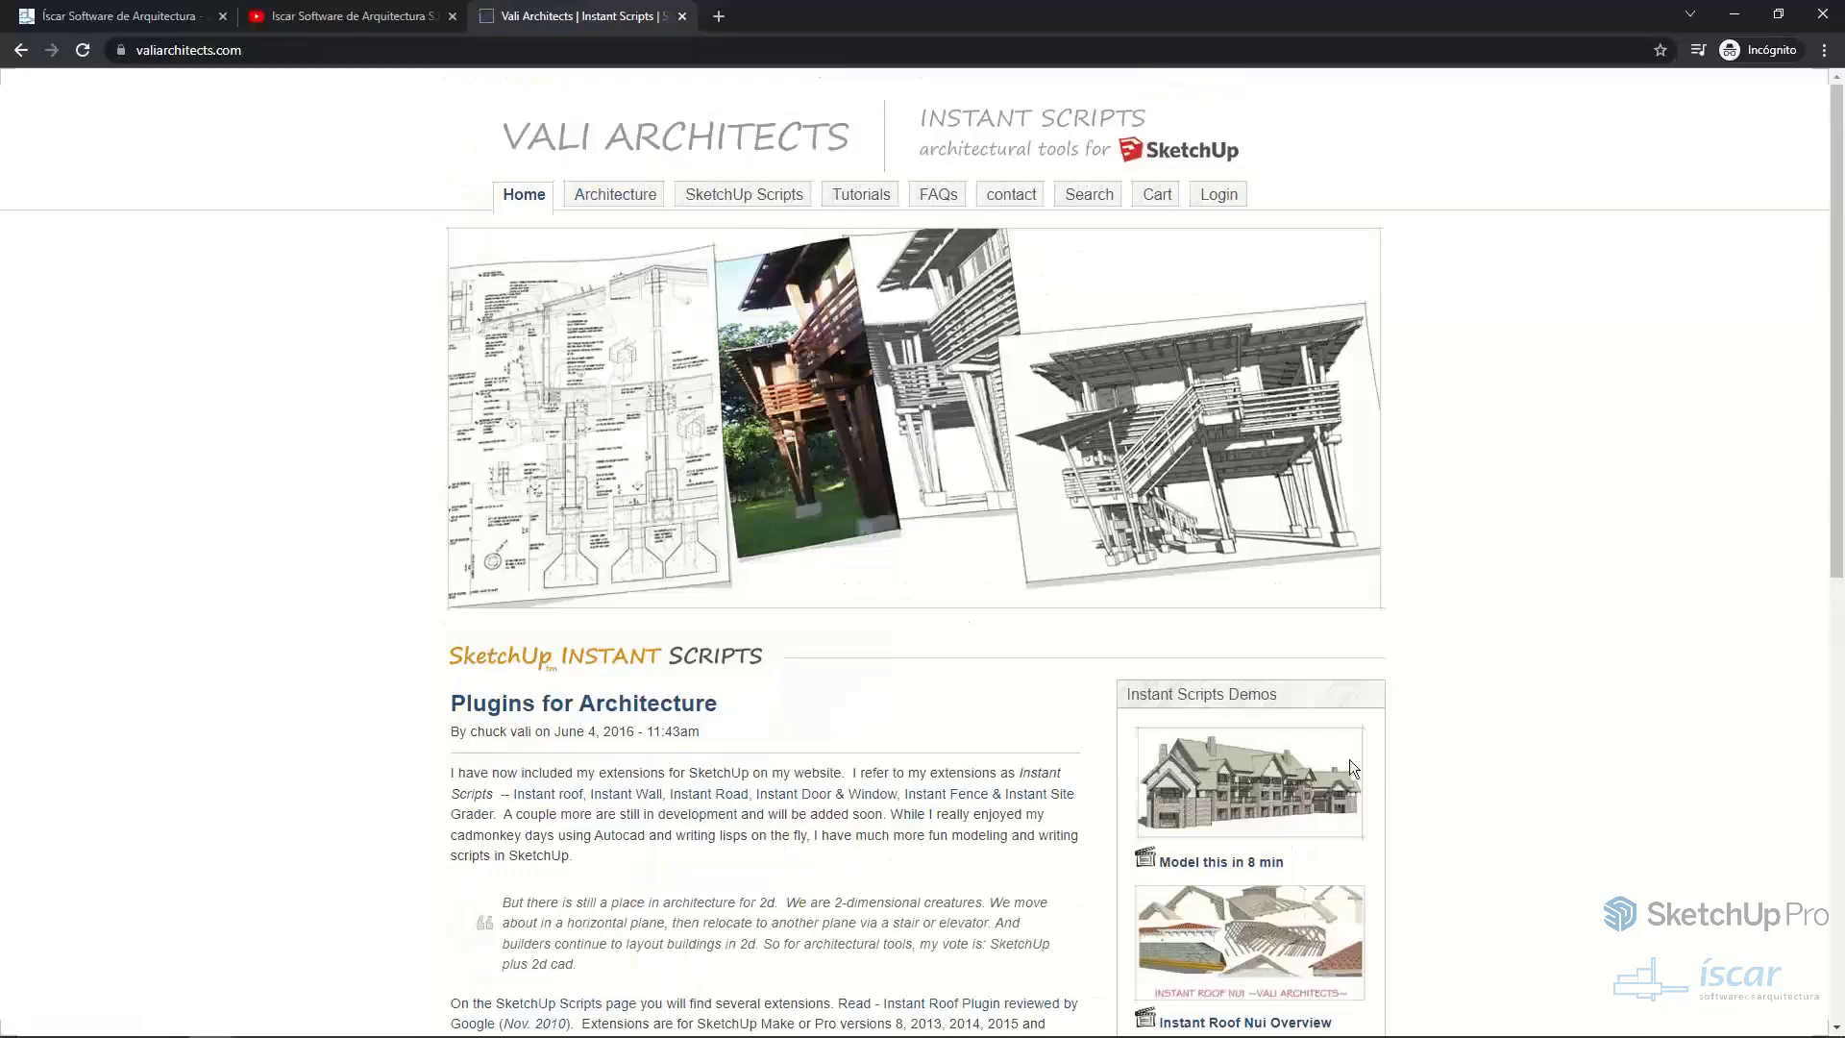
left_click(1286, 768)
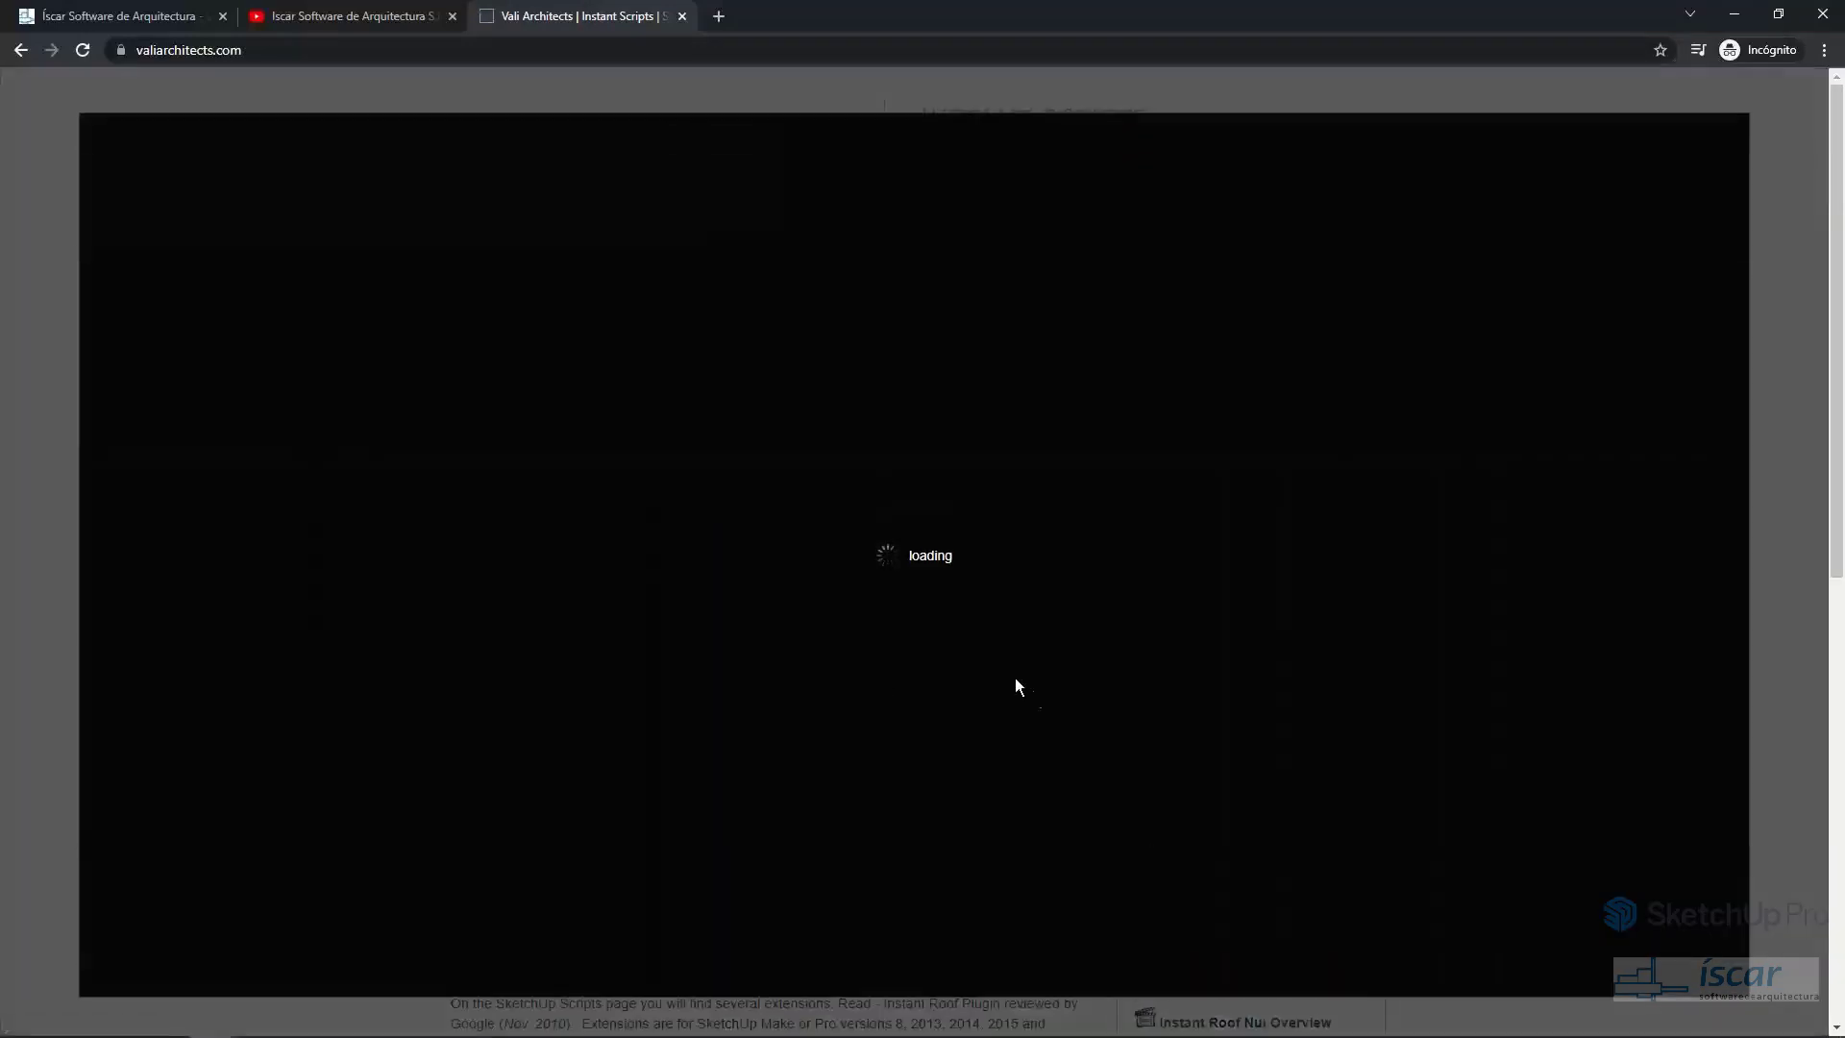
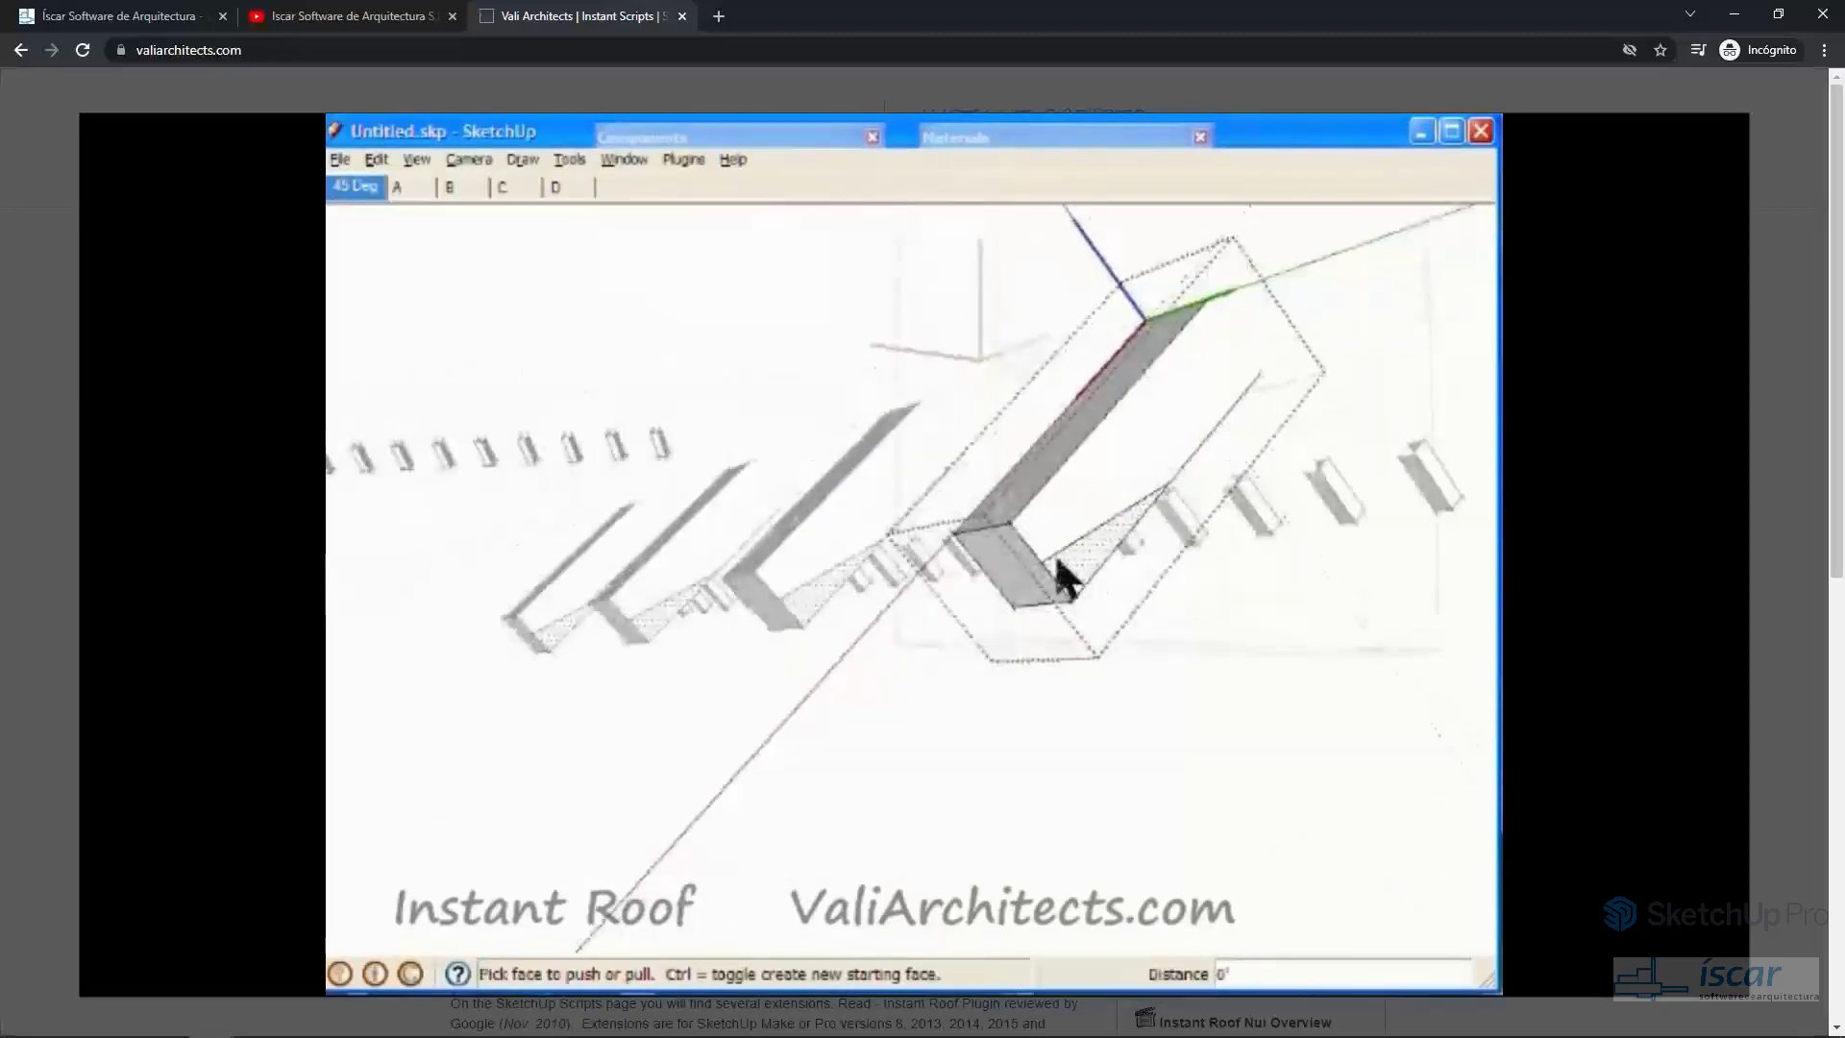
mouse_move(1444, 937)
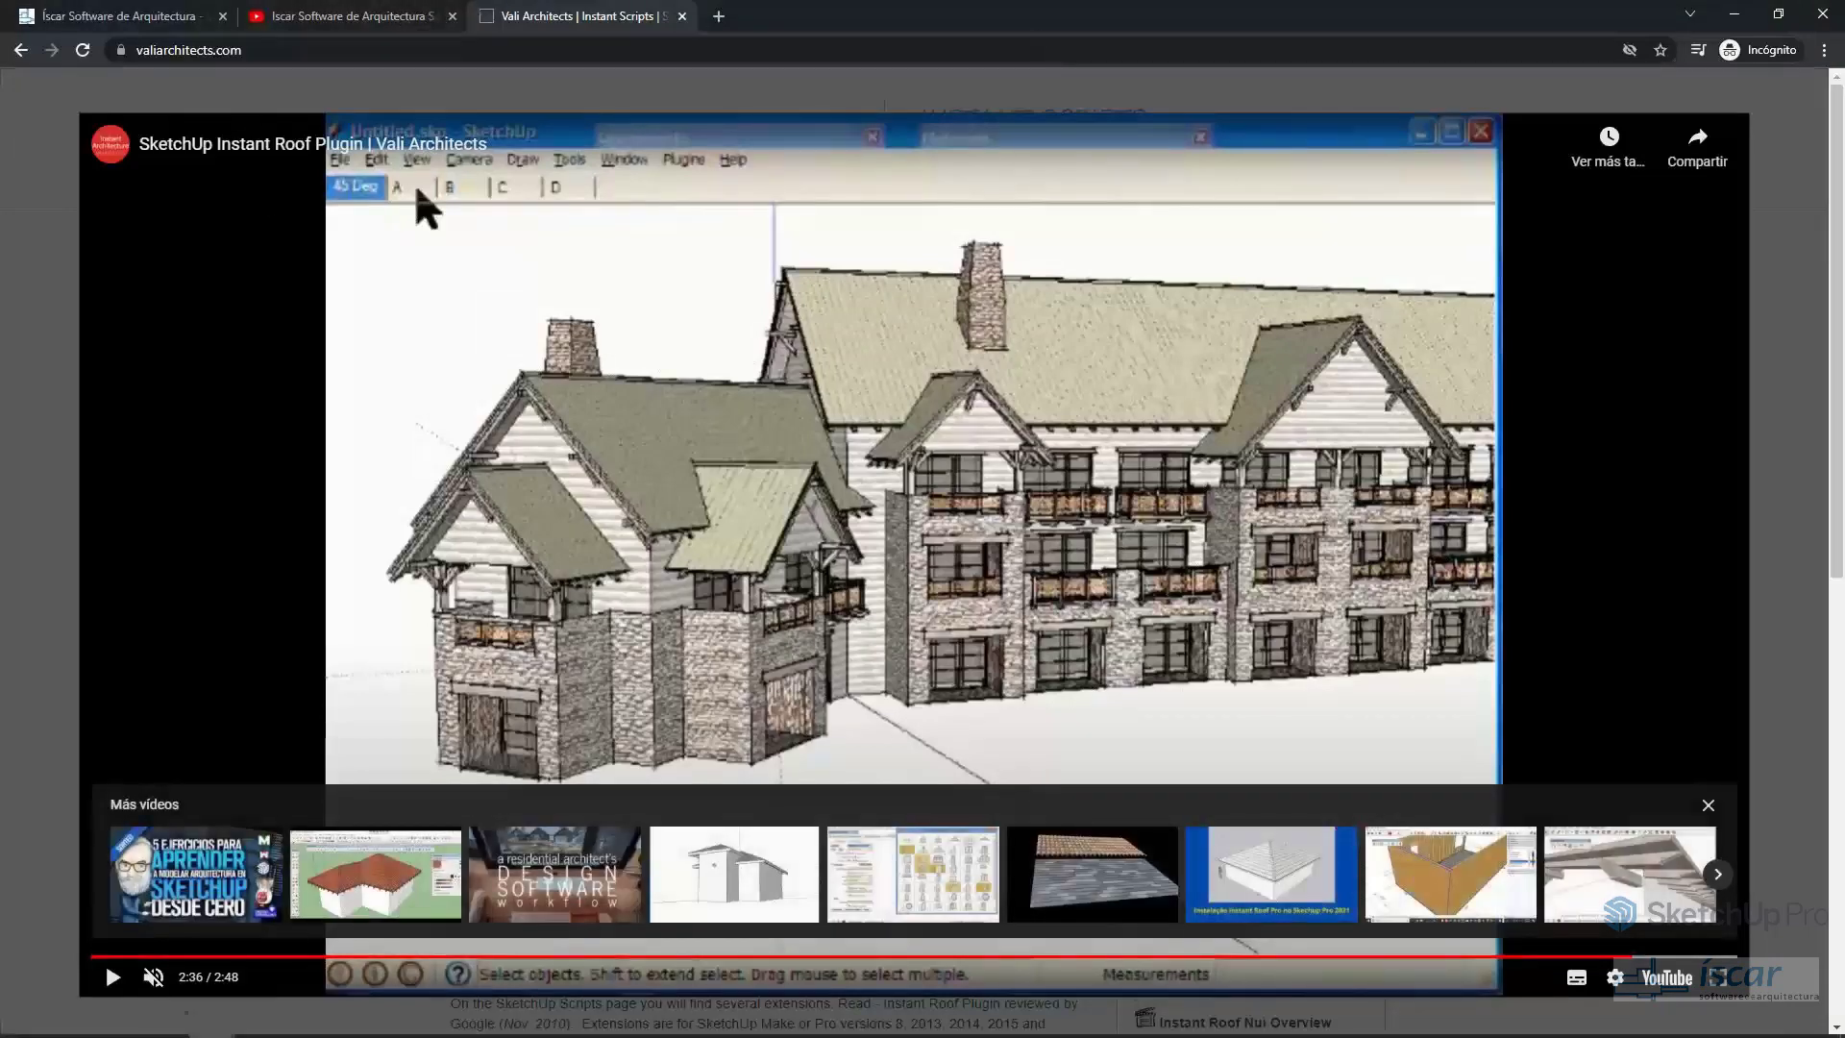
- Switch back to the SHAPE2.skp model in SketchUp
mouse_move(231, 1023)
left_click(303, 1025)
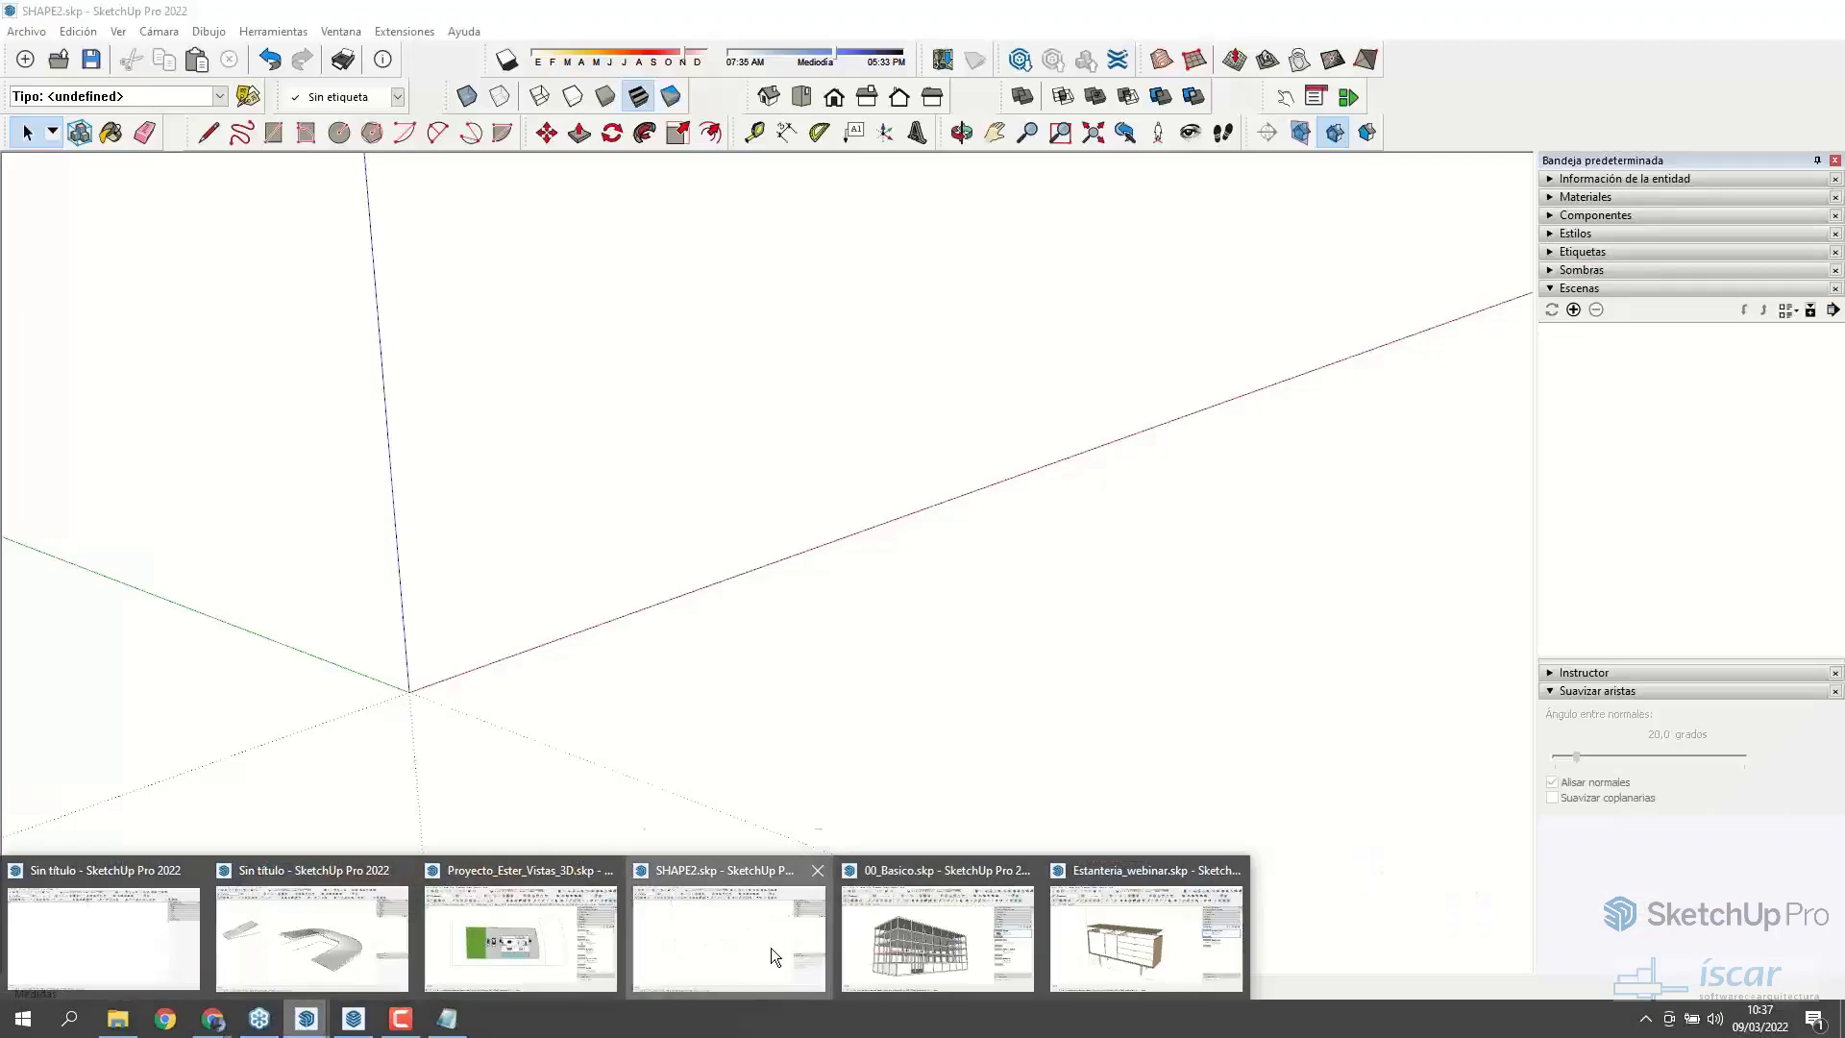
left_click(771, 949)
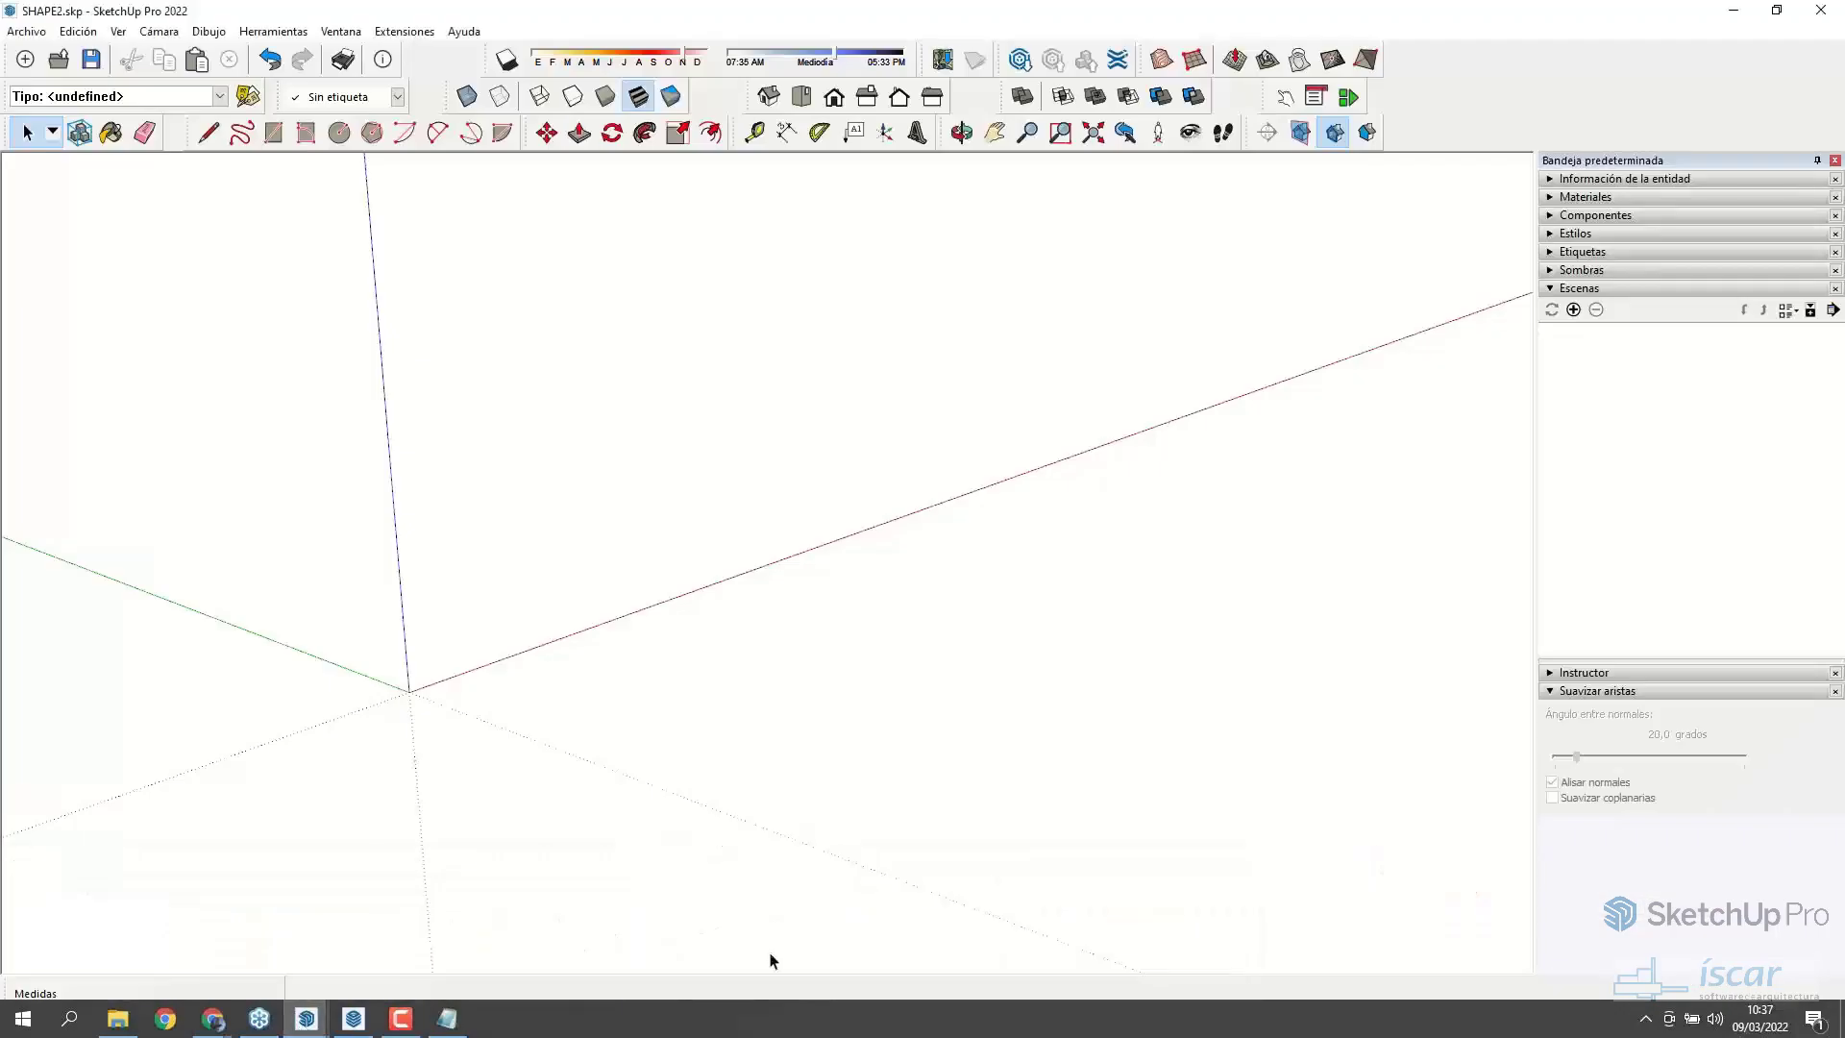
- Start a new model and draw a 1 × 0,6 m rectangle on the ground plane from the origin
left_click(27, 31)
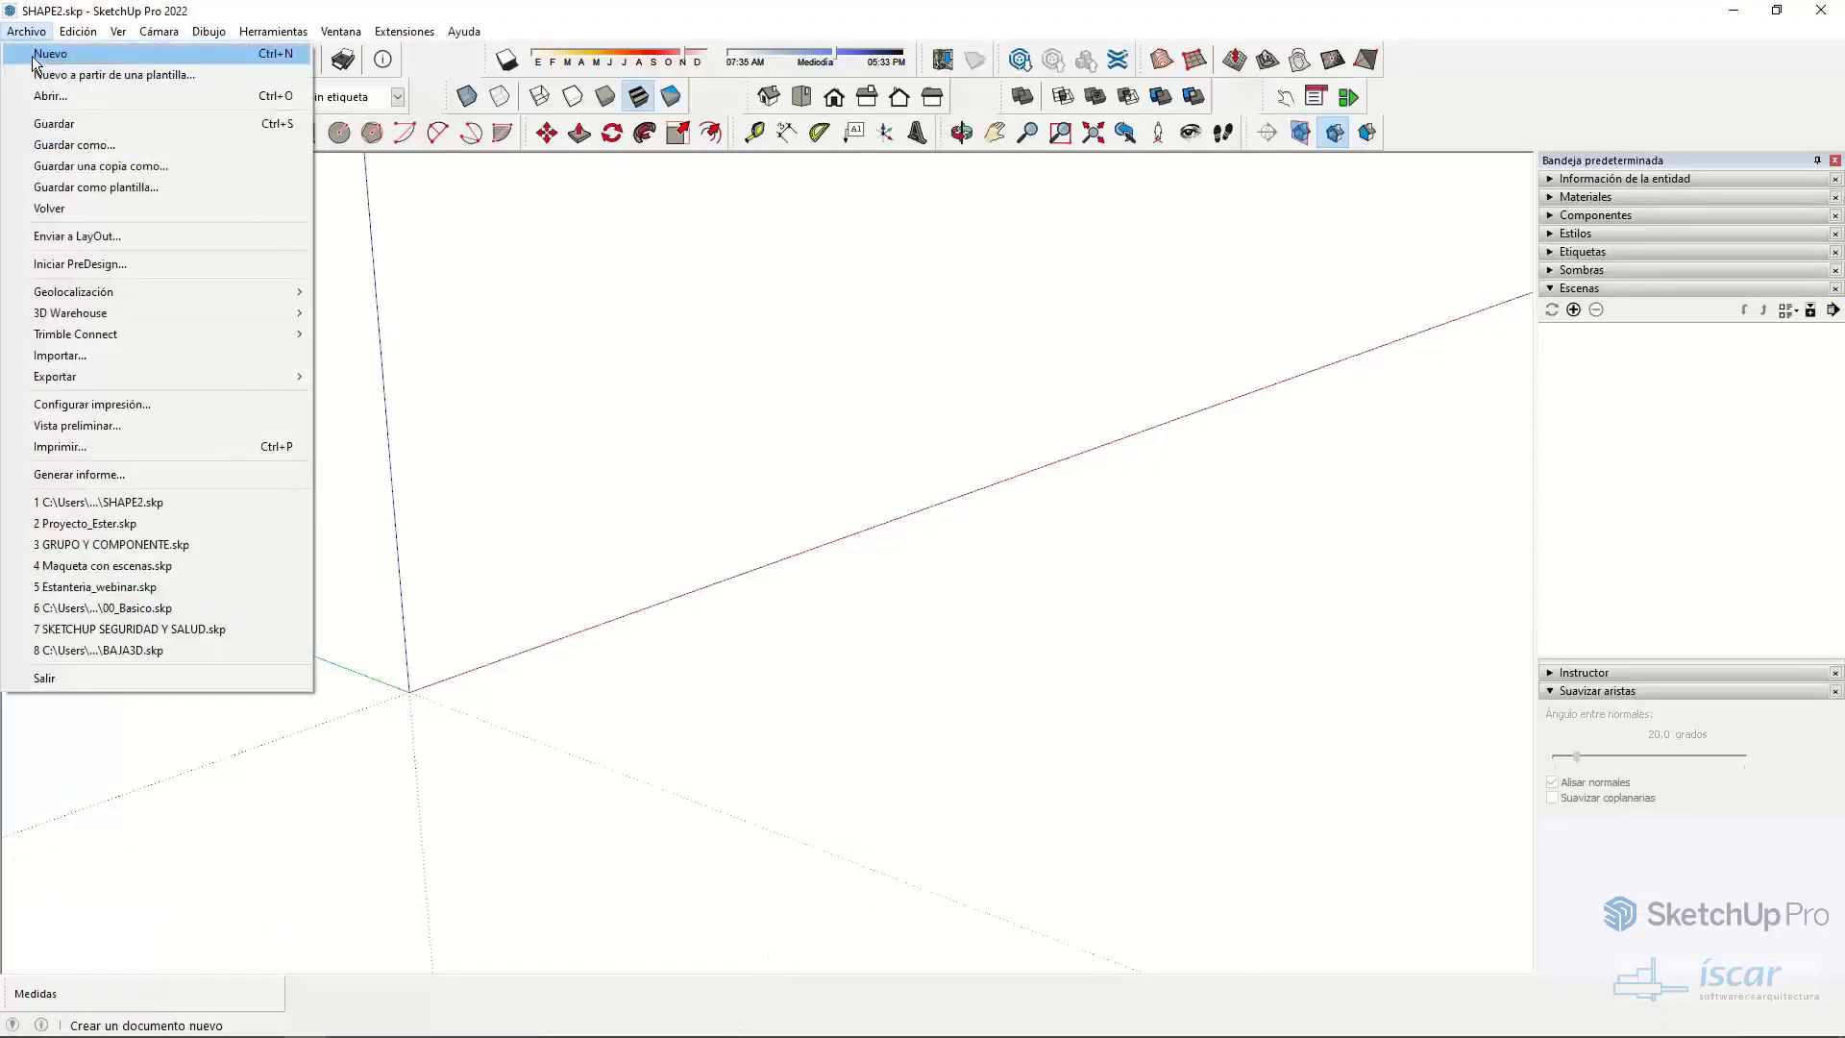
left_click(33, 56)
left_click(918, 574)
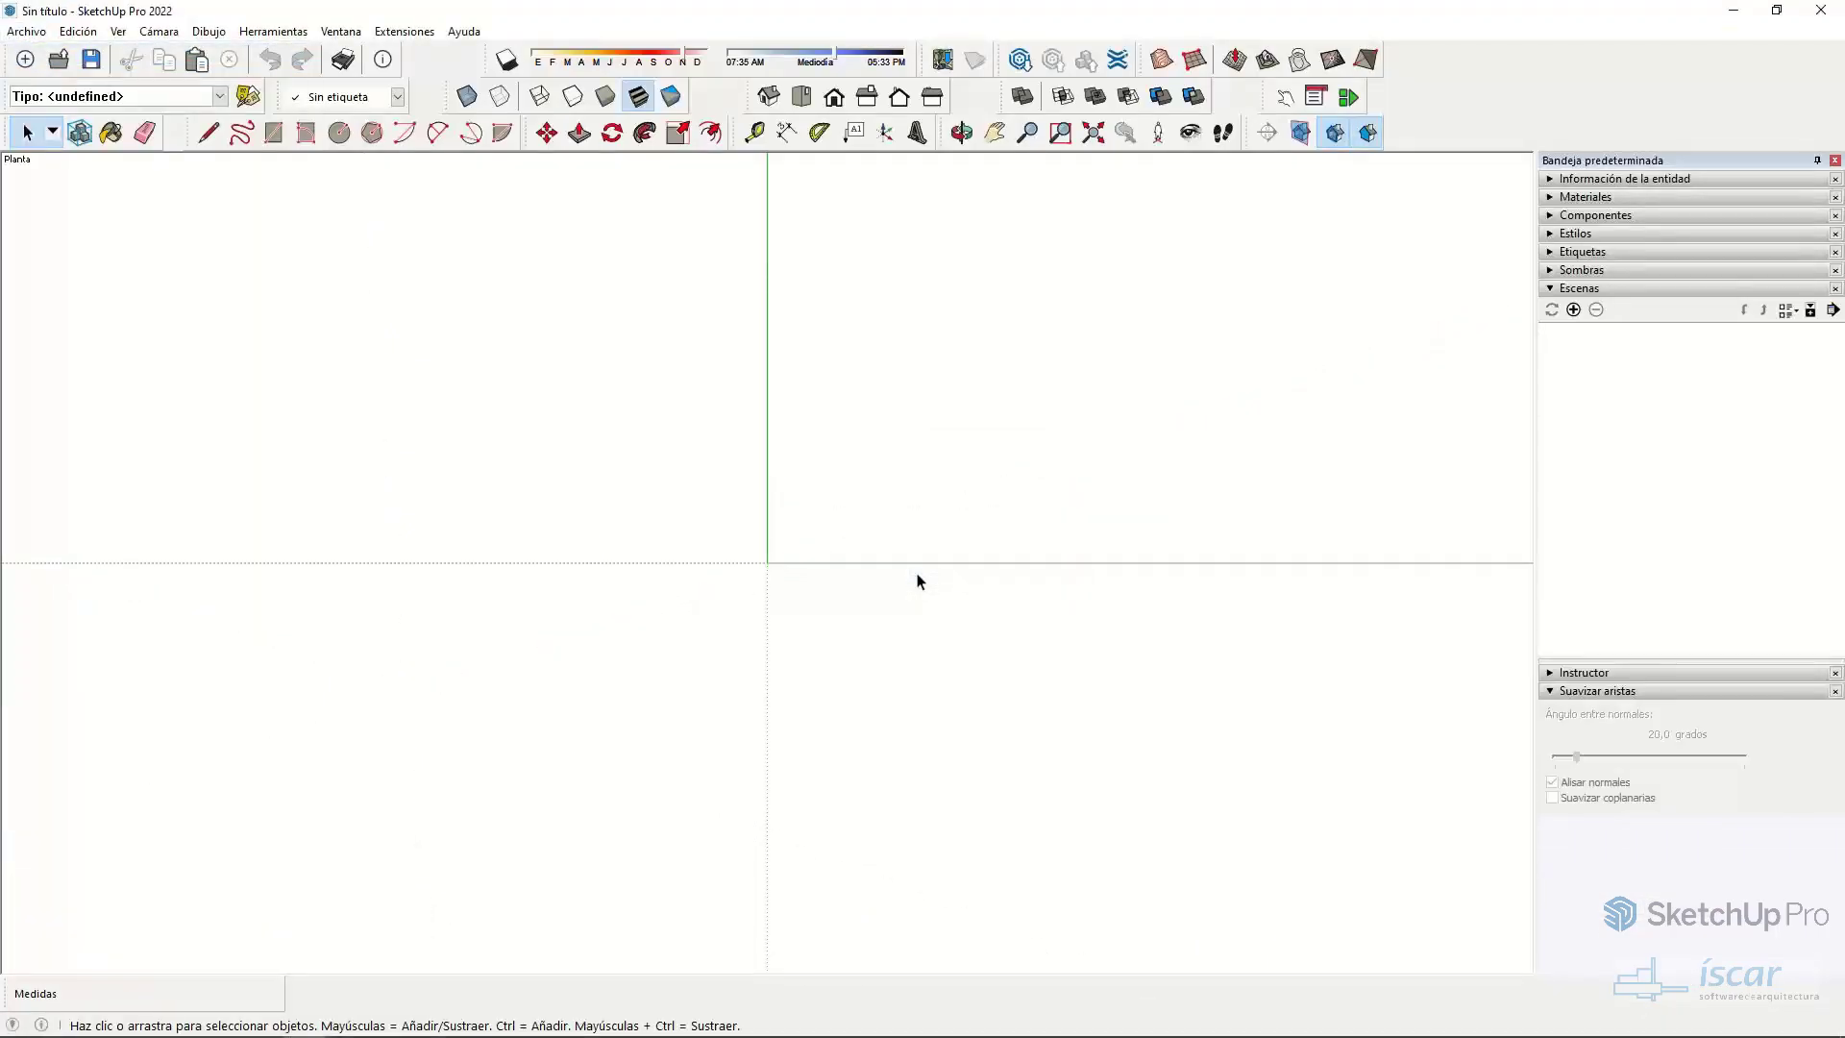
key("r")
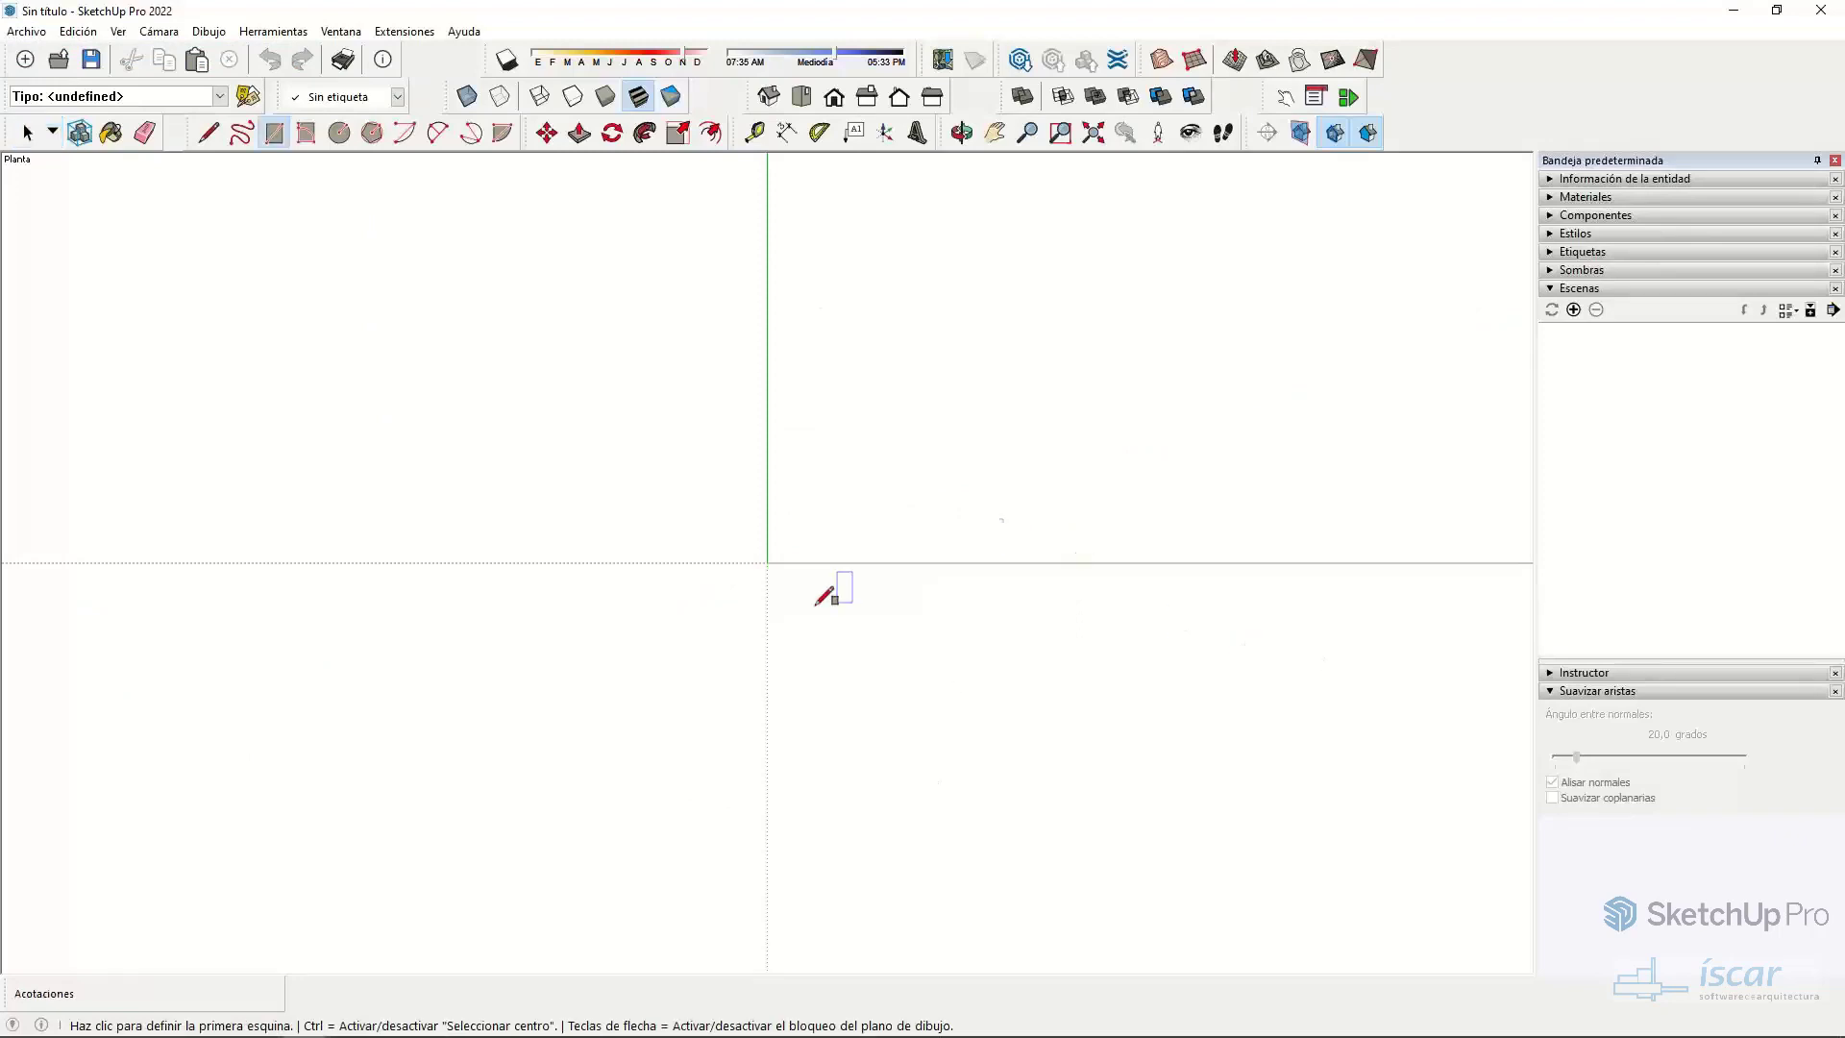
left_click(766, 562)
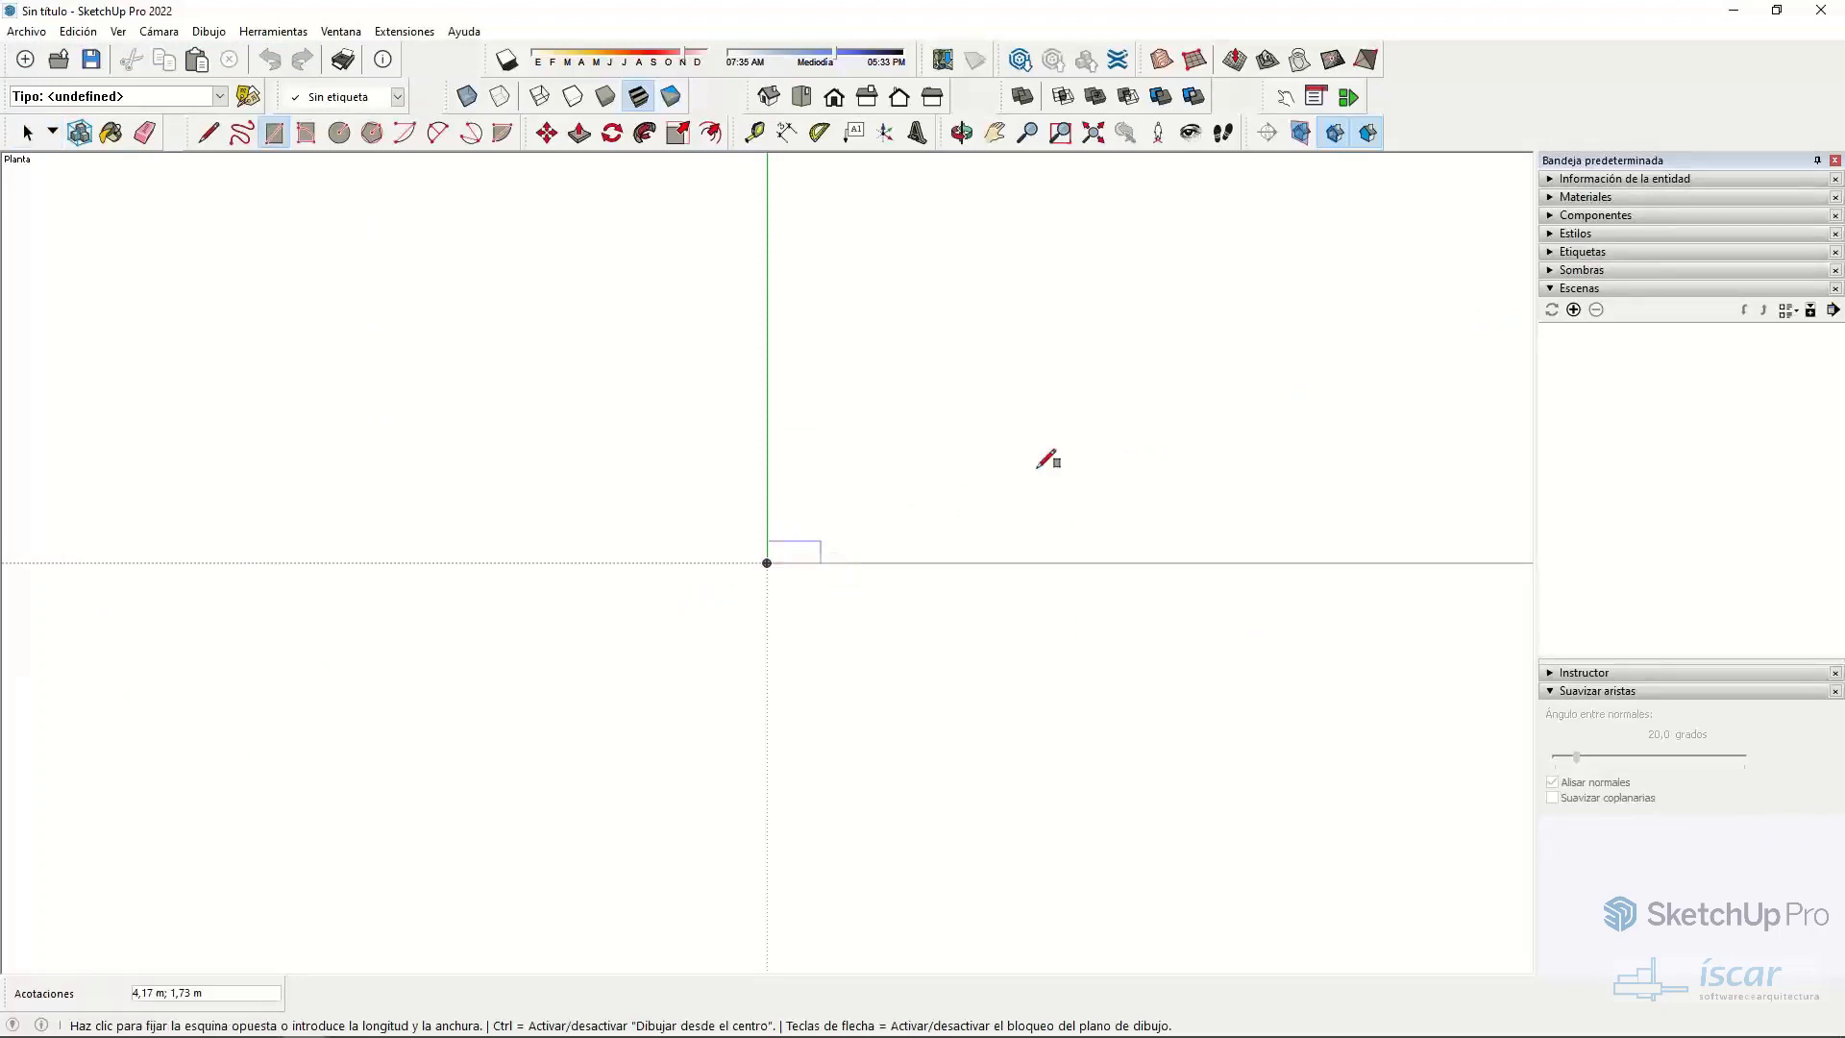
type("1")
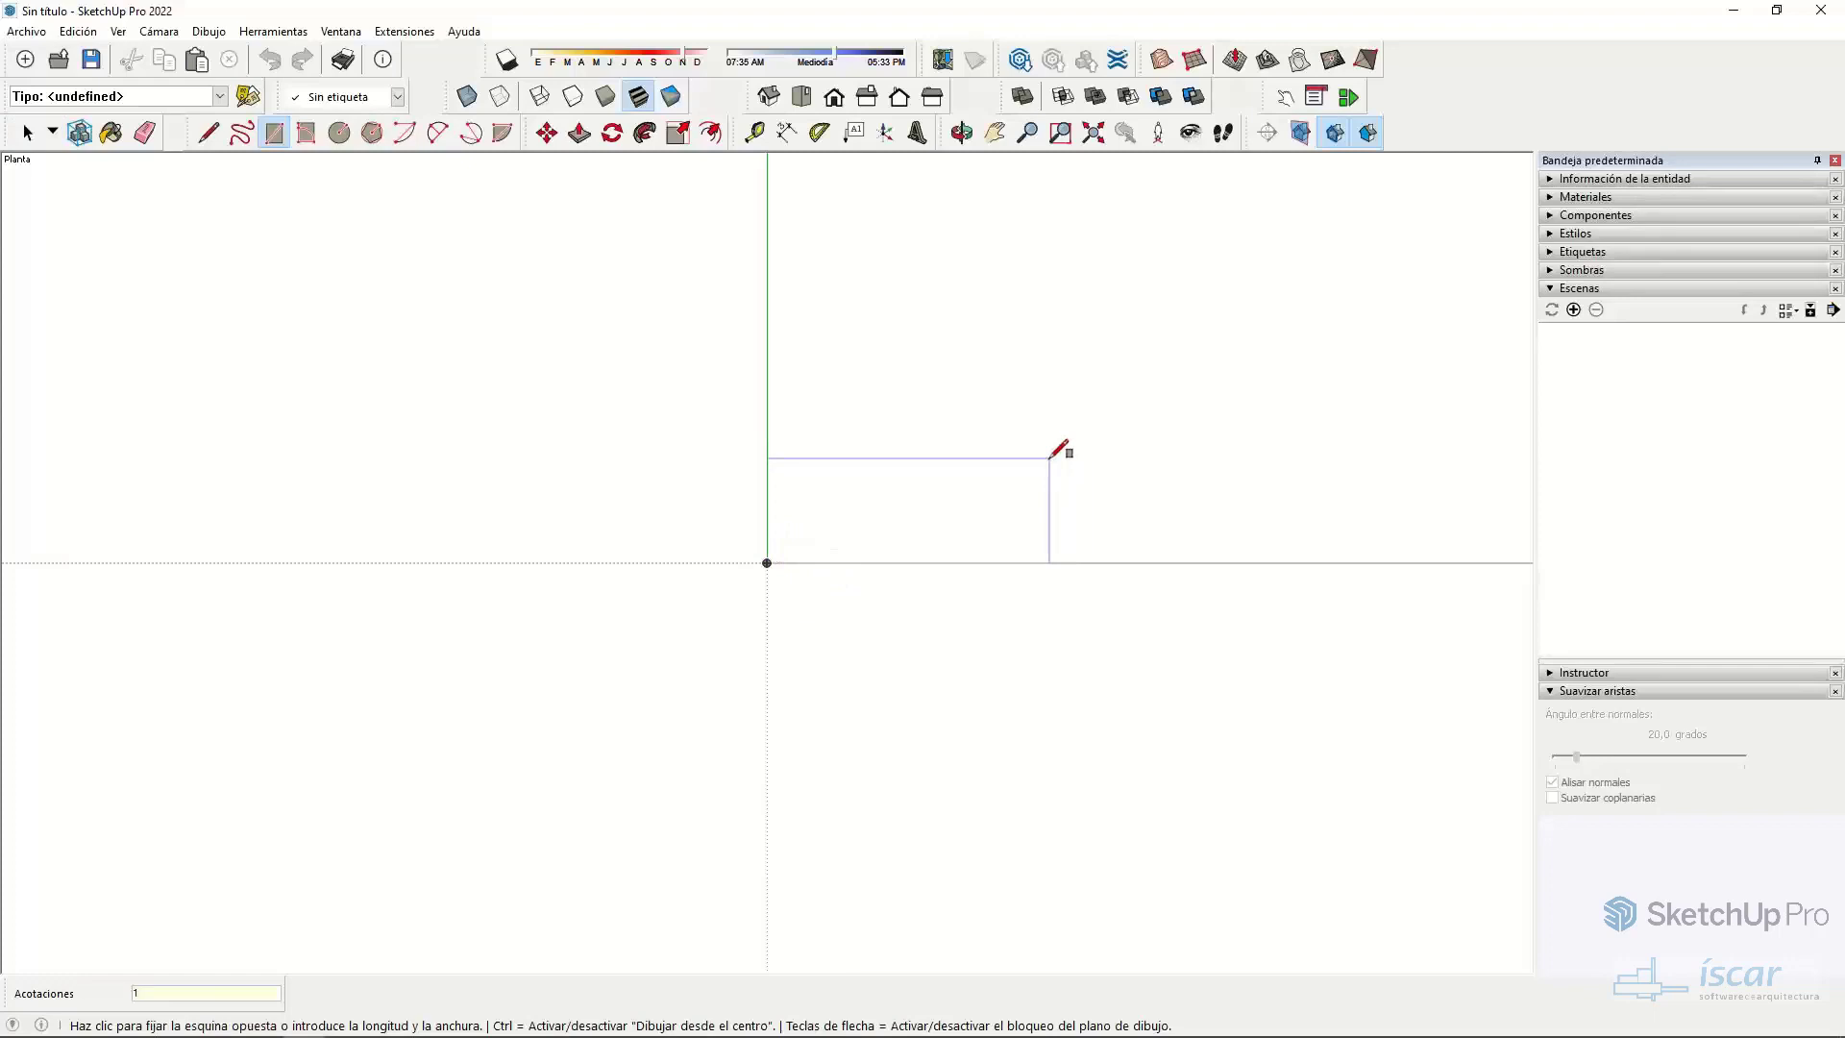
type(";0,6")
key("Return")
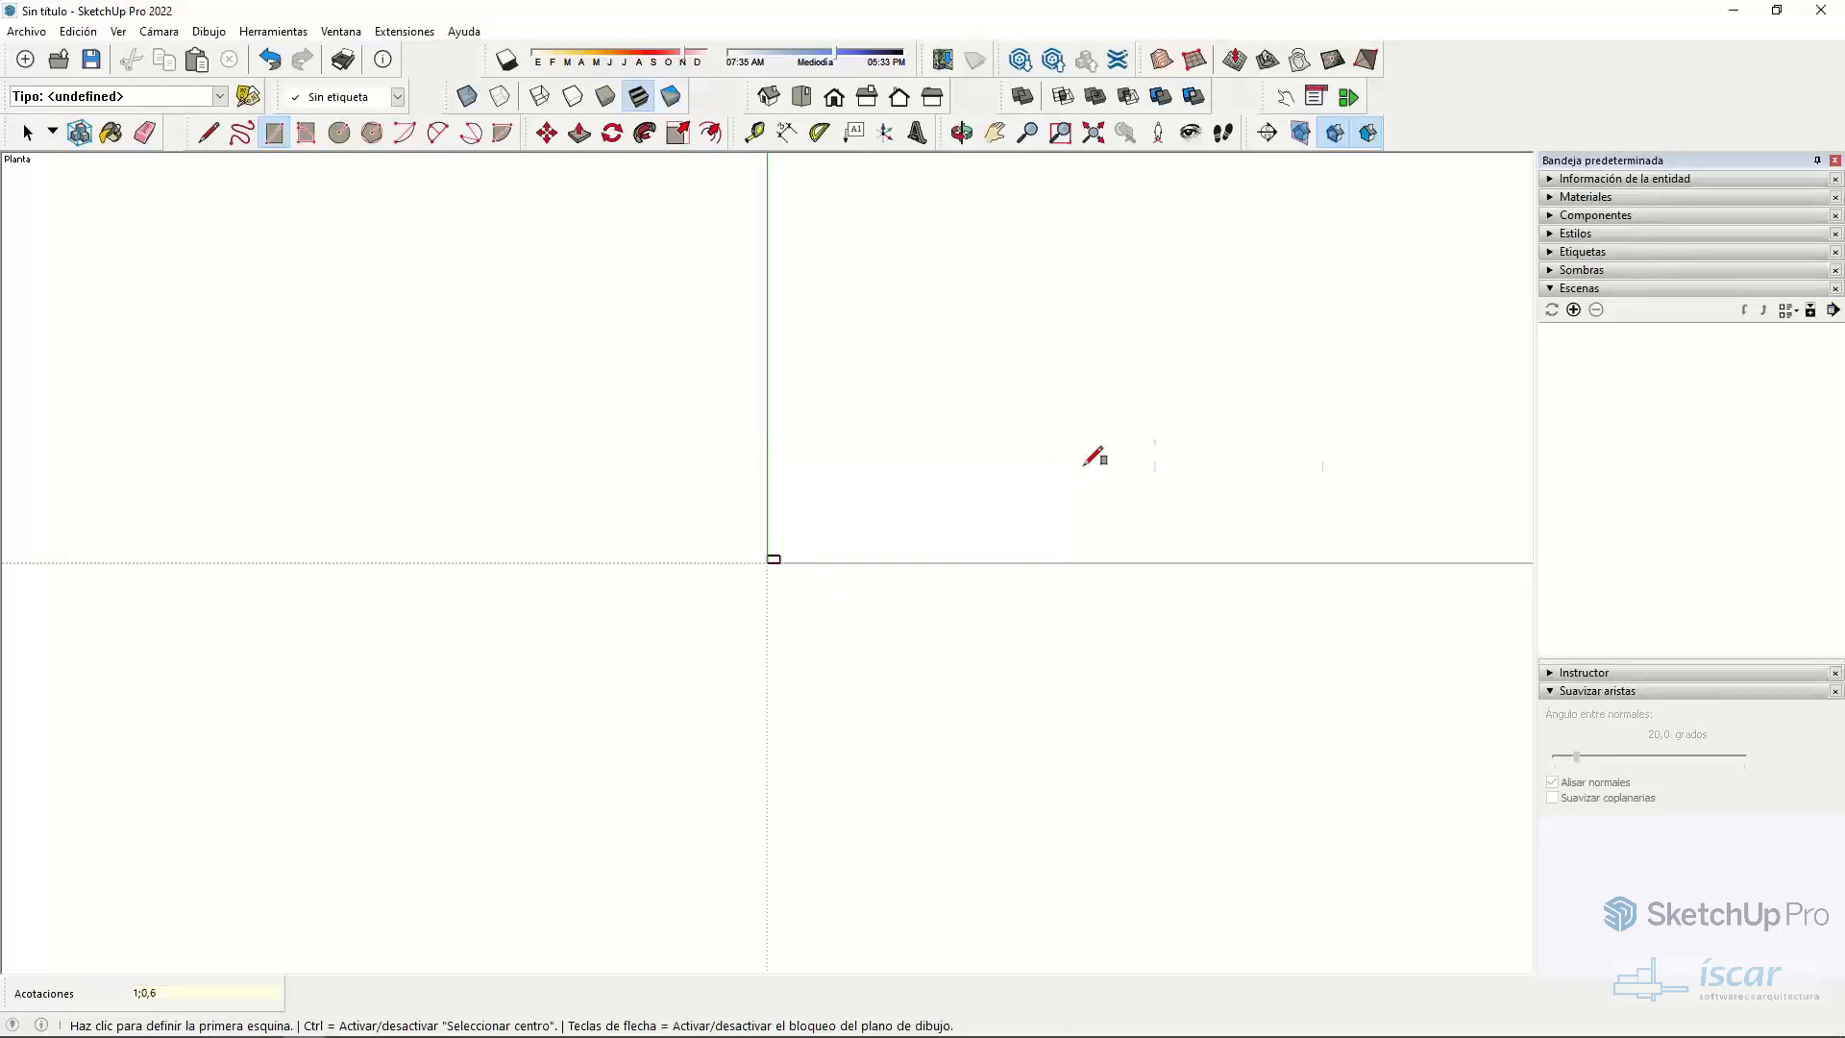
- Push/pull the rectangle up 1 m to form the cabinet body
scroll(778, 548, "up", 10)
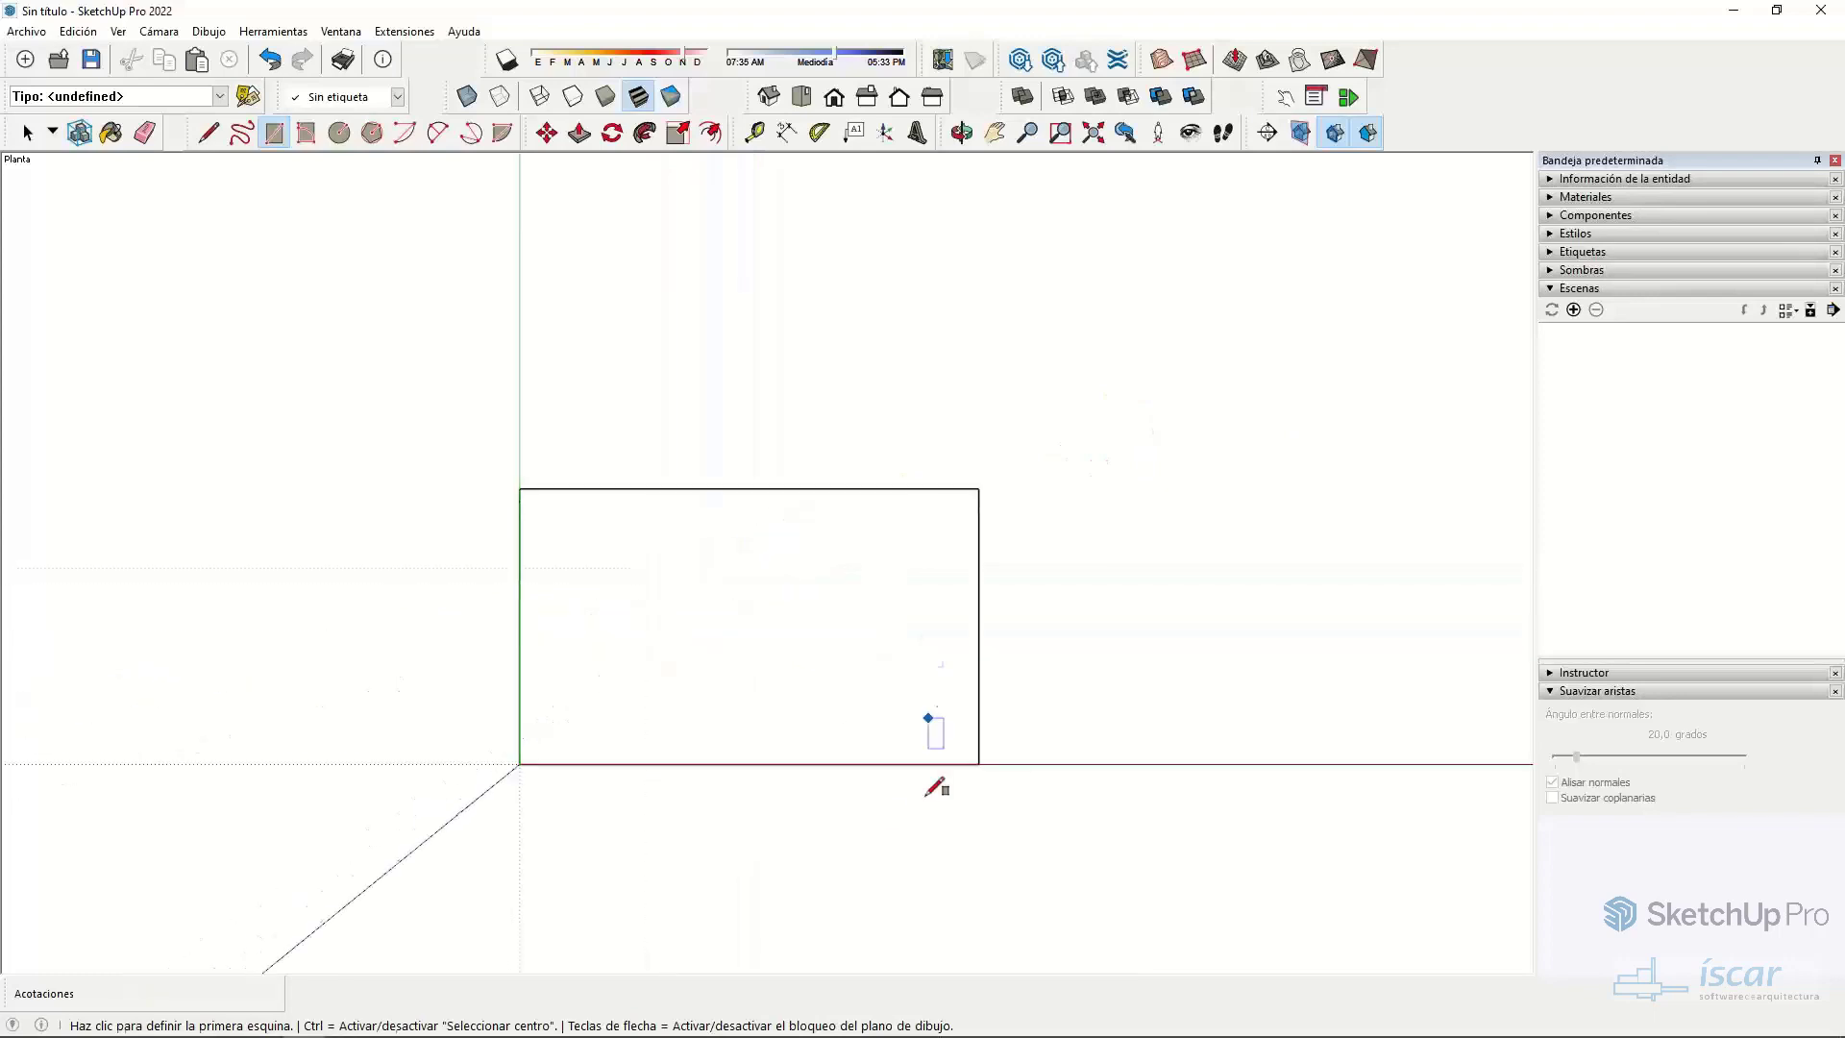
middle_click_drag(937, 788, 801, 703)
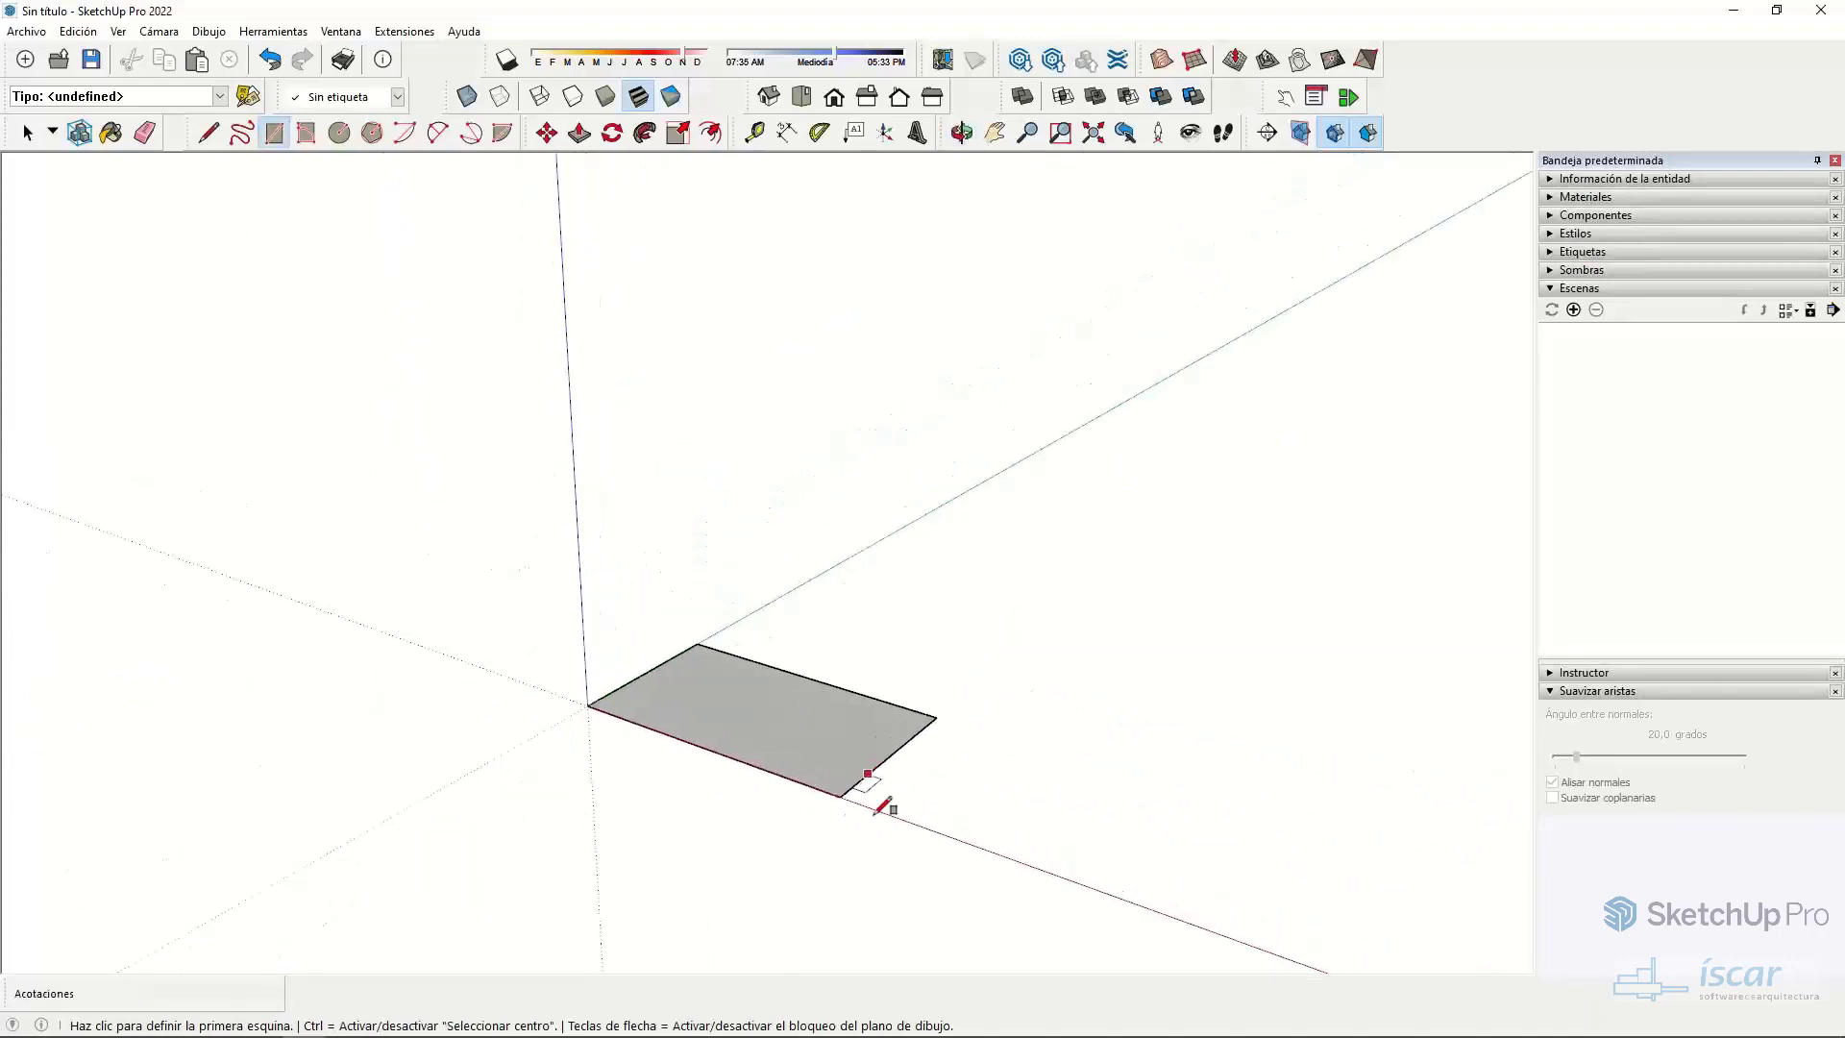
key("p")
left_click(716, 735)
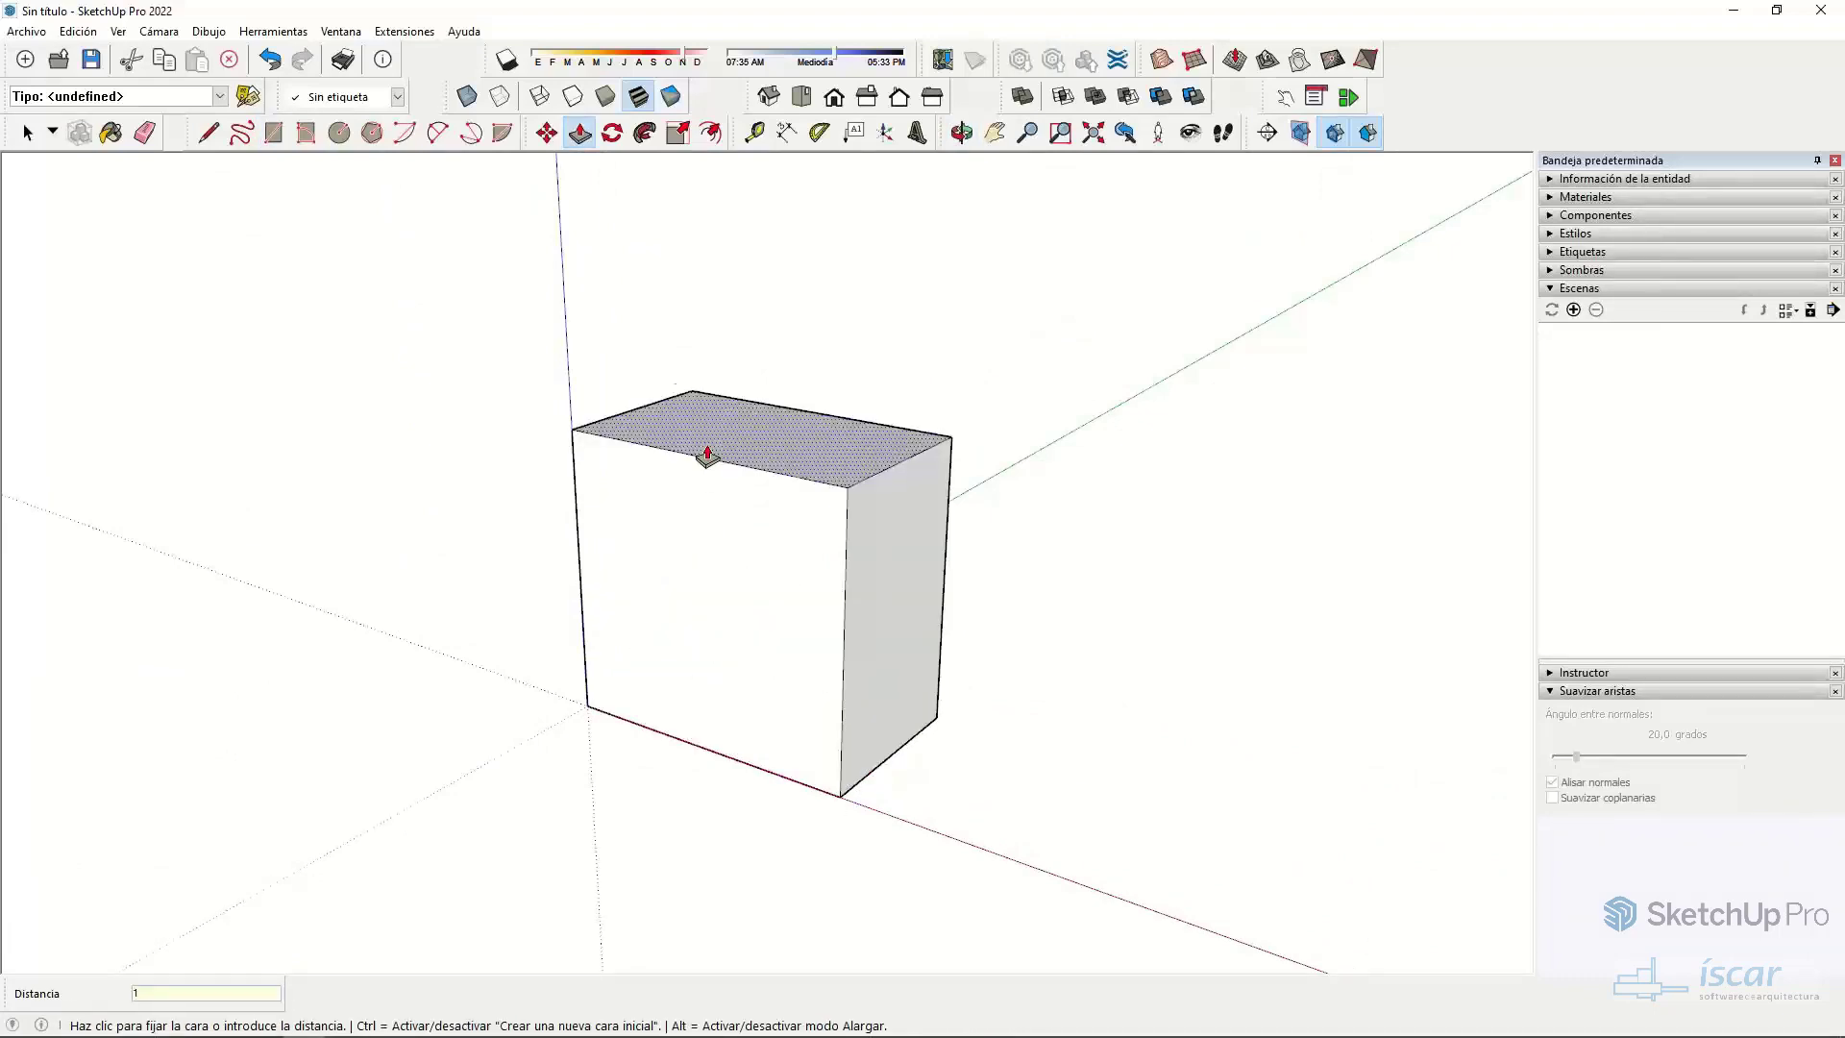
key("Return")
- Offset the cabinet's front face outline inward by 0,02 m
left_click(710, 133)
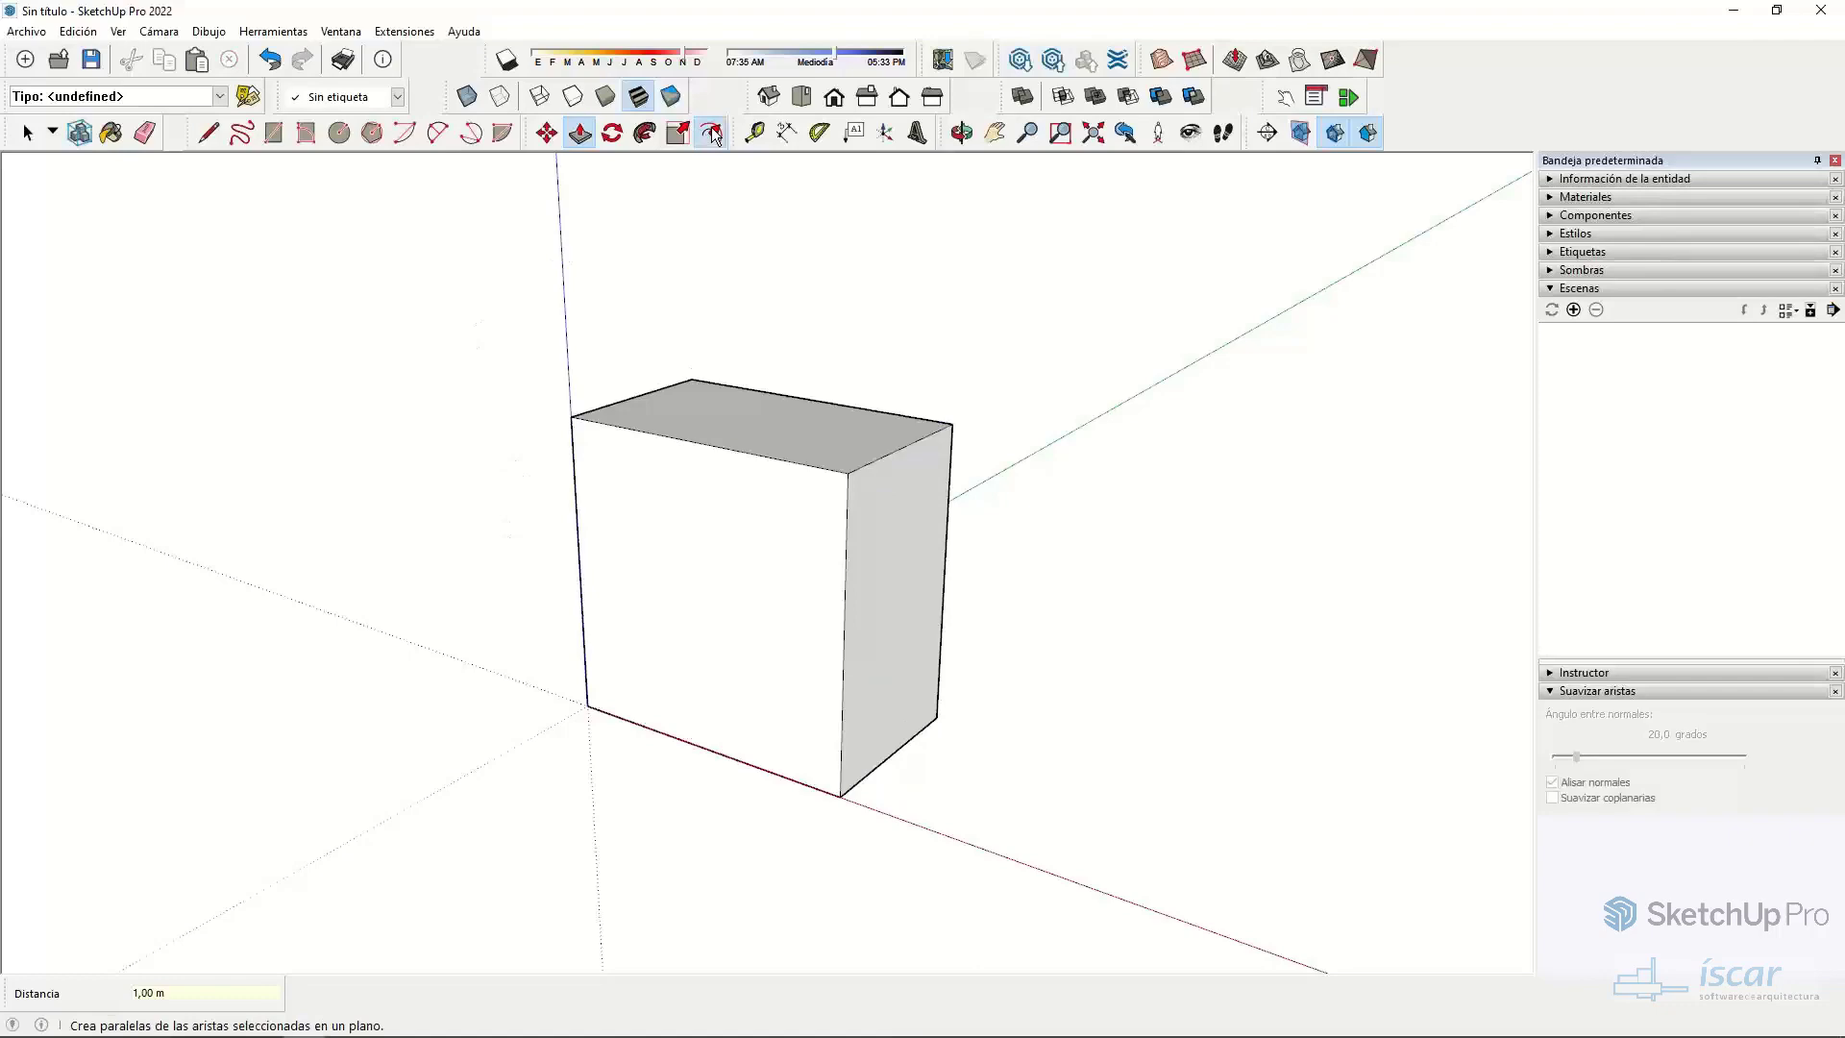
left_click(736, 451)
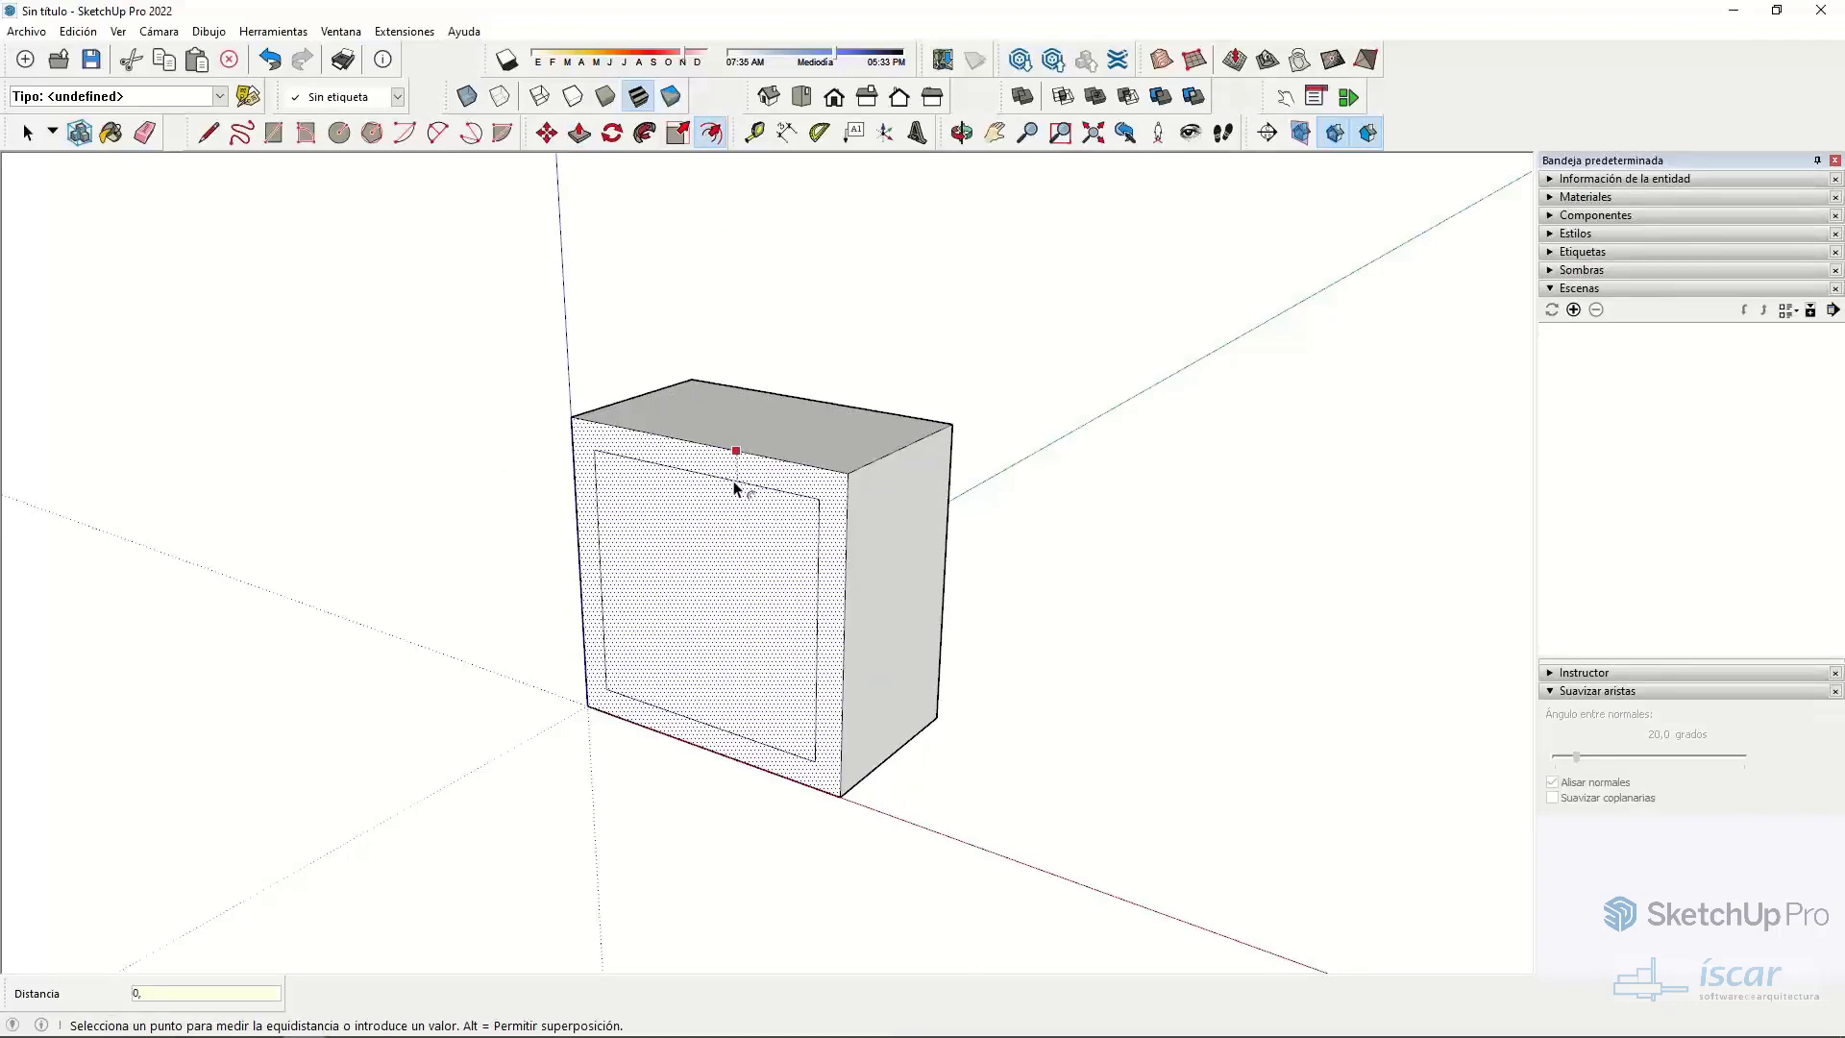
type("0,02")
key("Return")
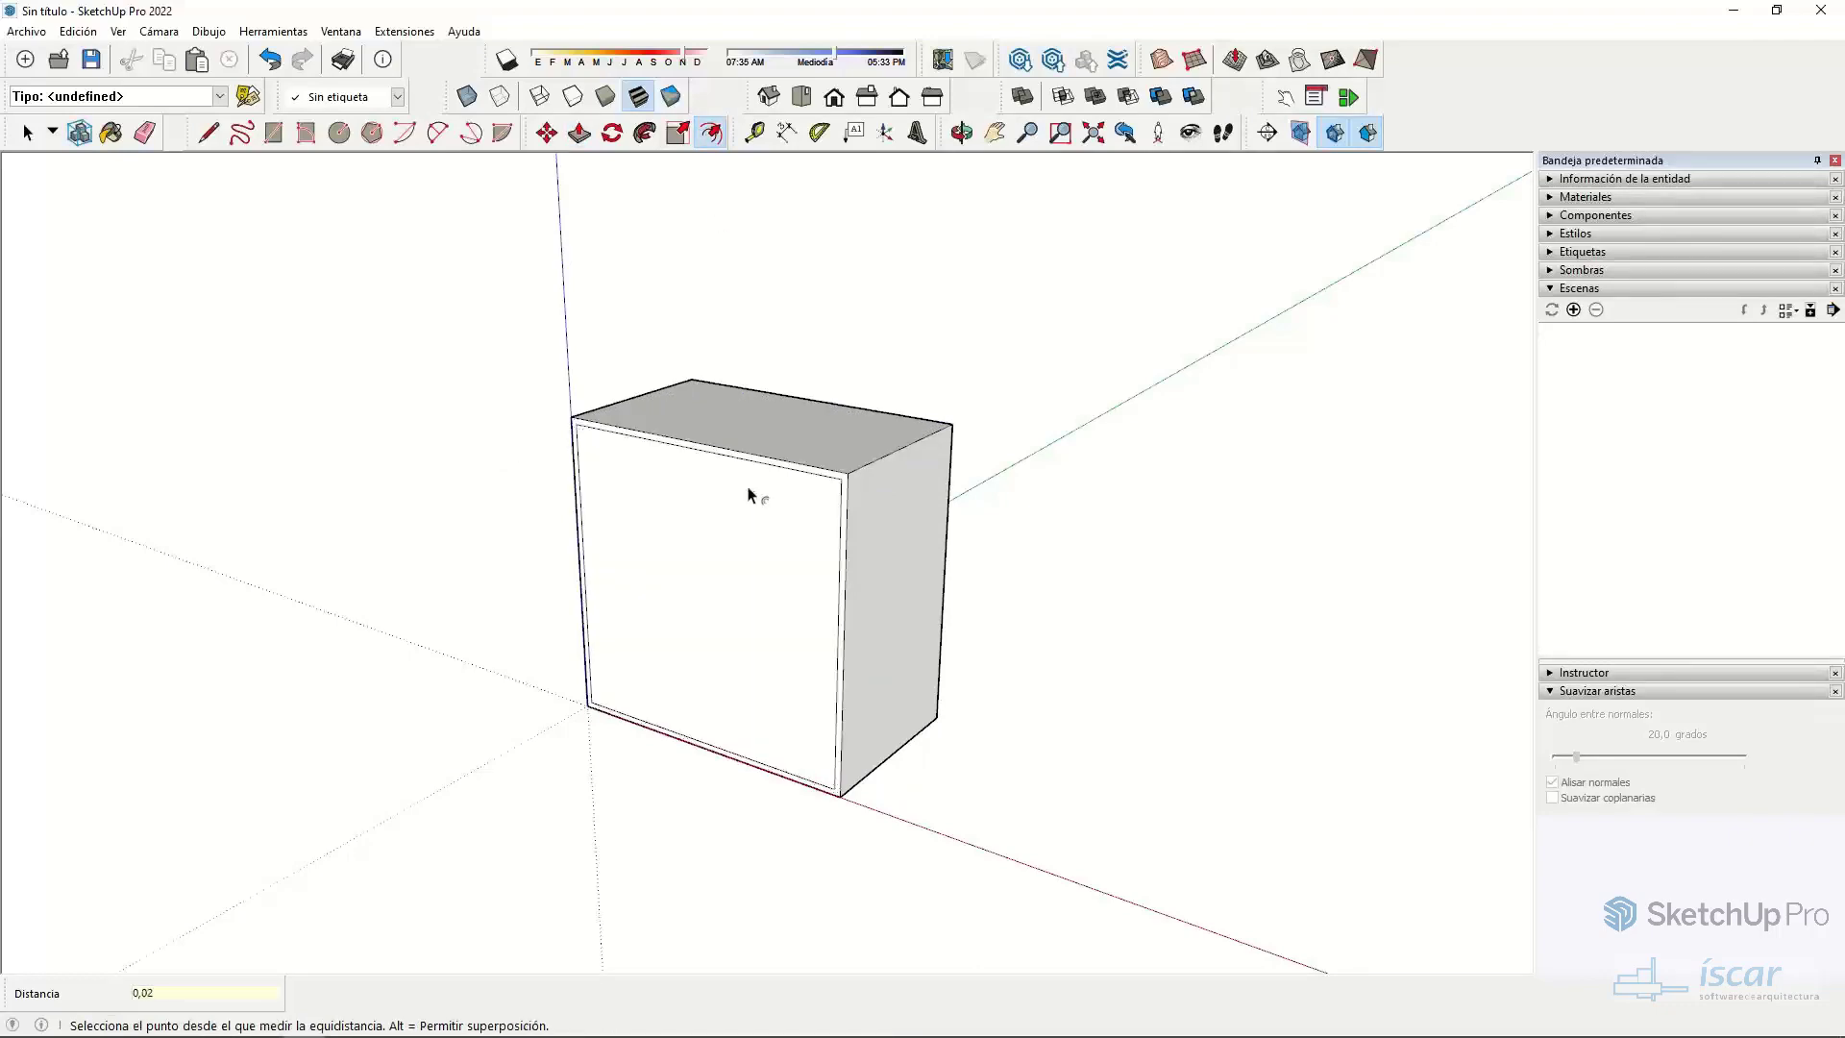
- Push the inner front face 0,58 m into the cabinet to hollow it out
key("p")
left_click(709, 625)
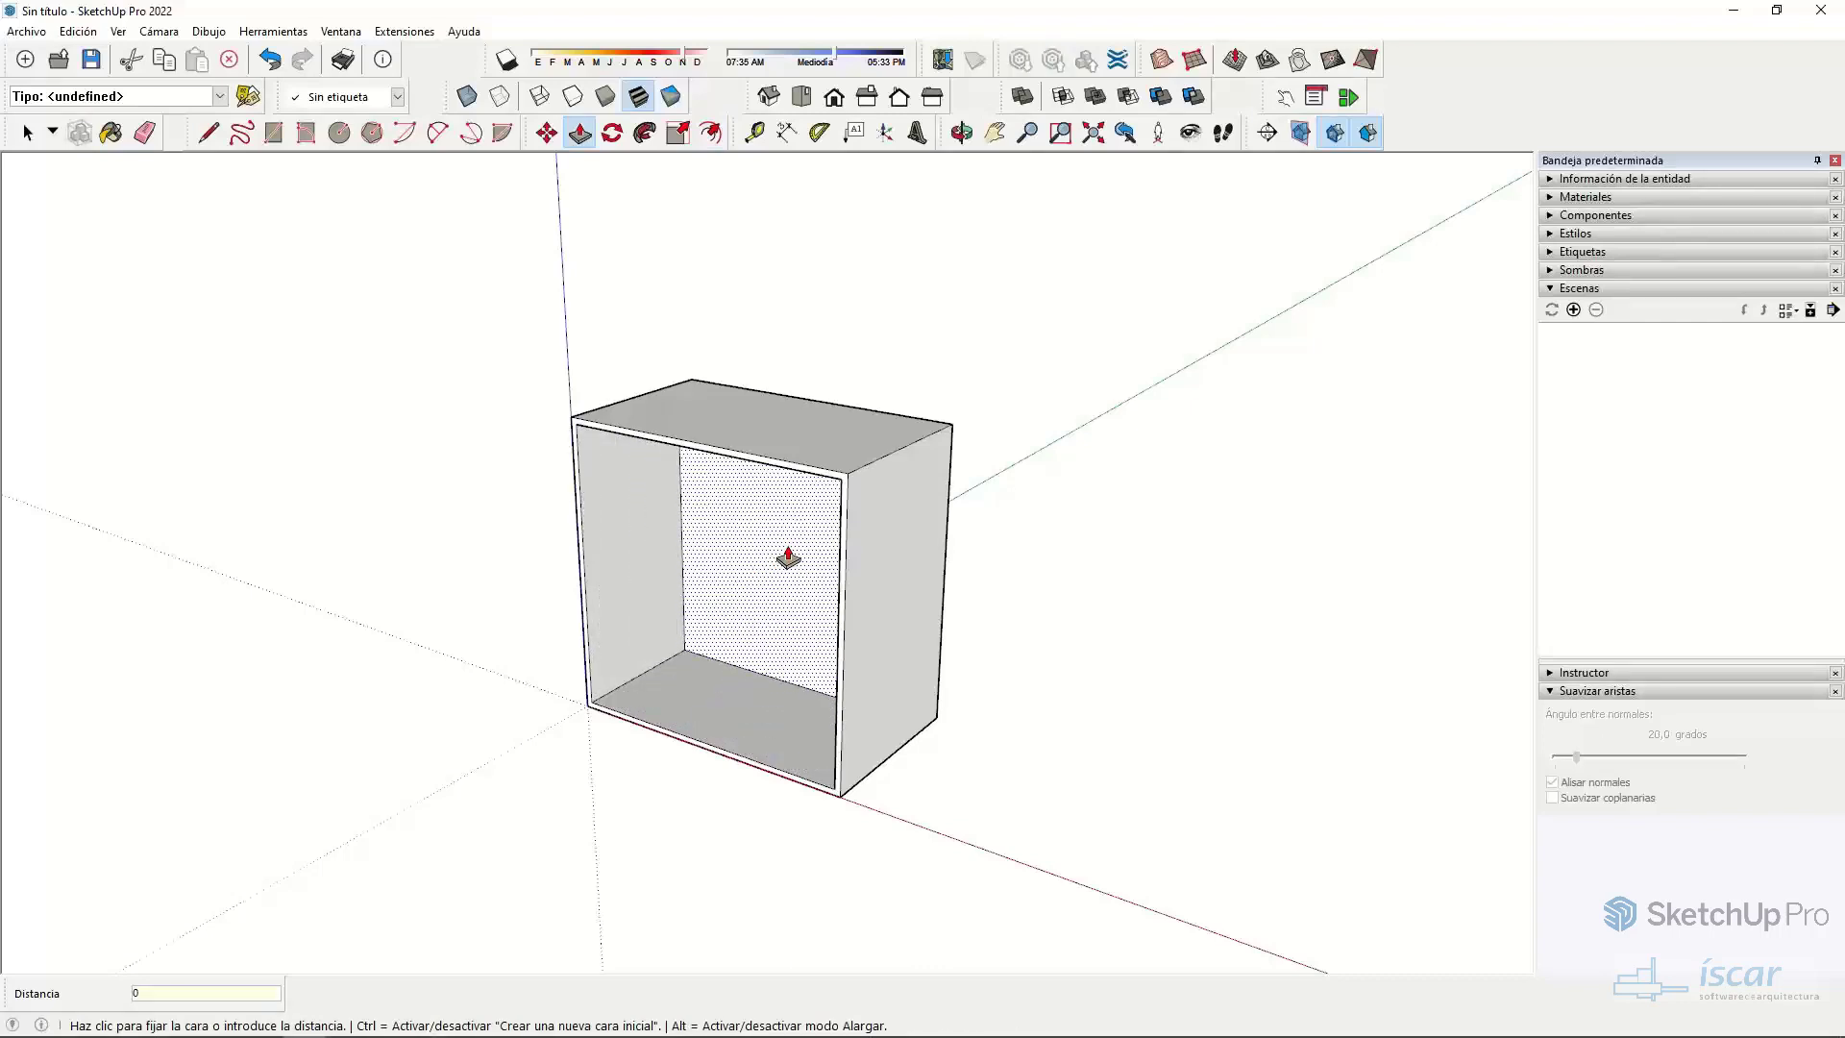
type("0,6")
key("Return")
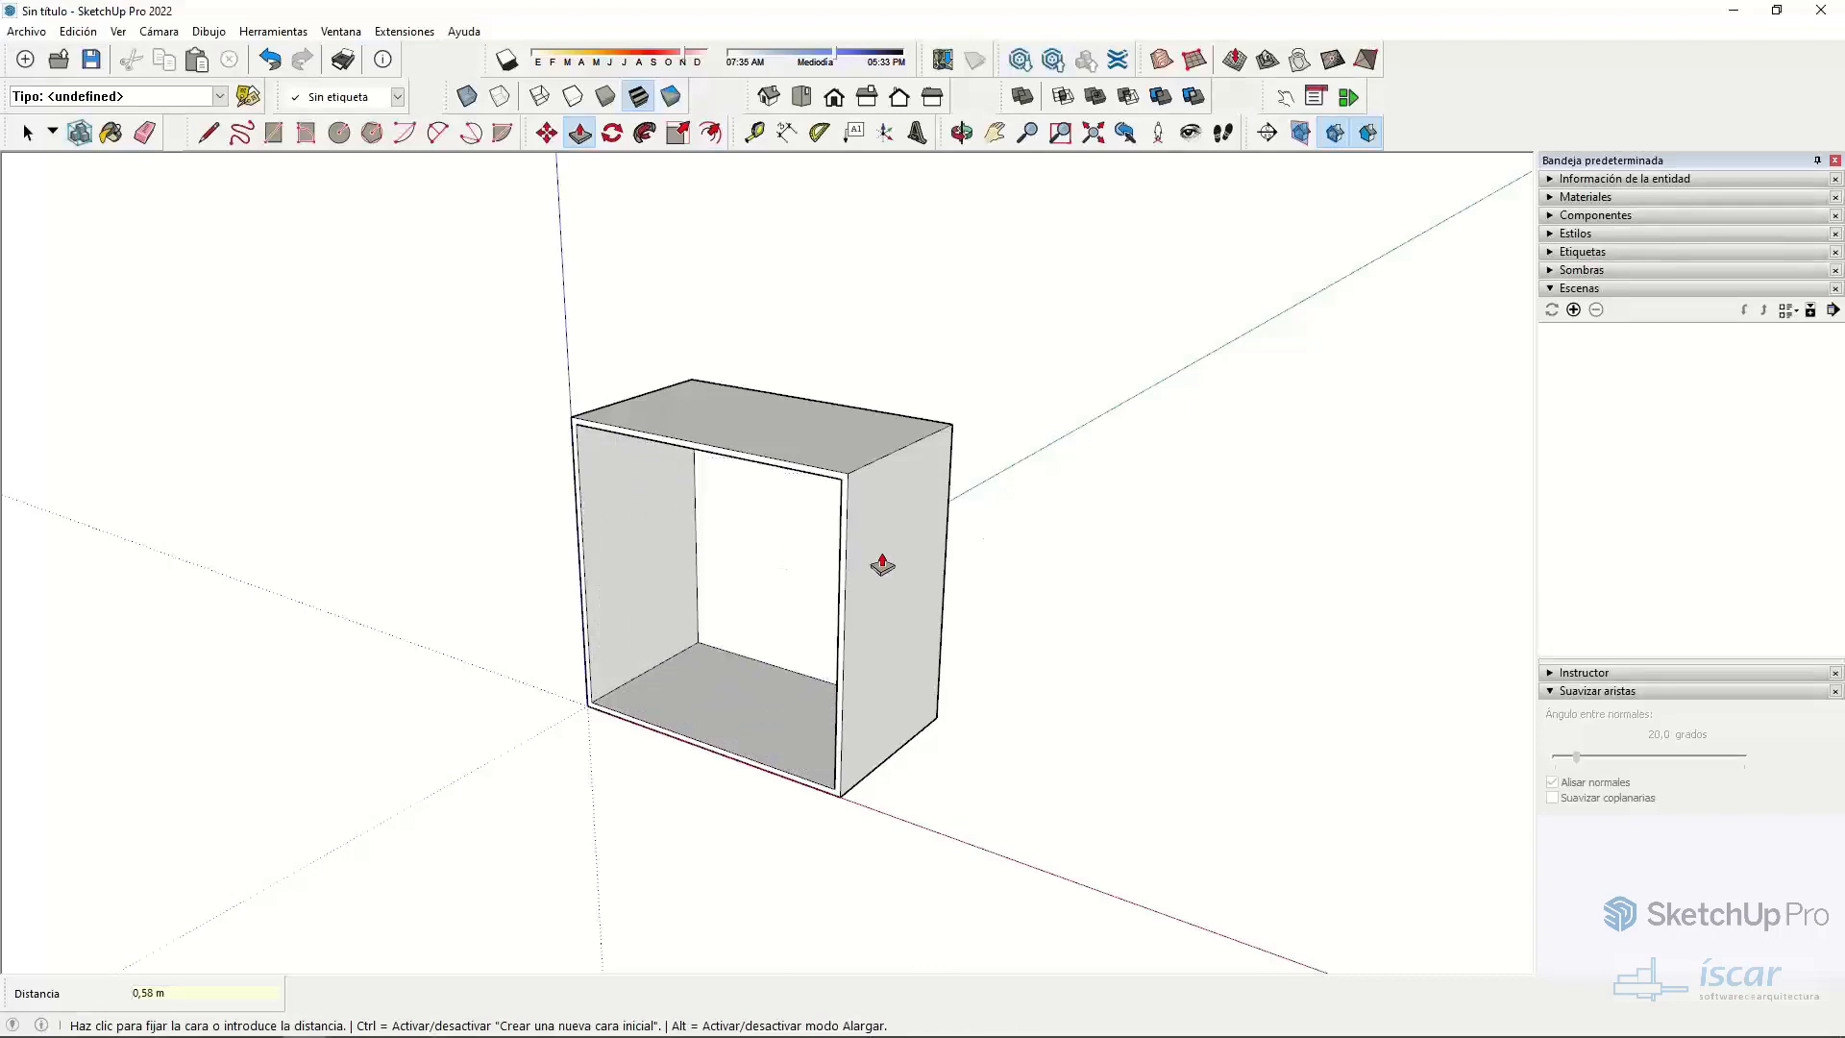
key("space")
- Retrace the frame's inner left front edge with a line to close the cabinet opening with a new face
middle_click_drag(672, 524, 827, 495)
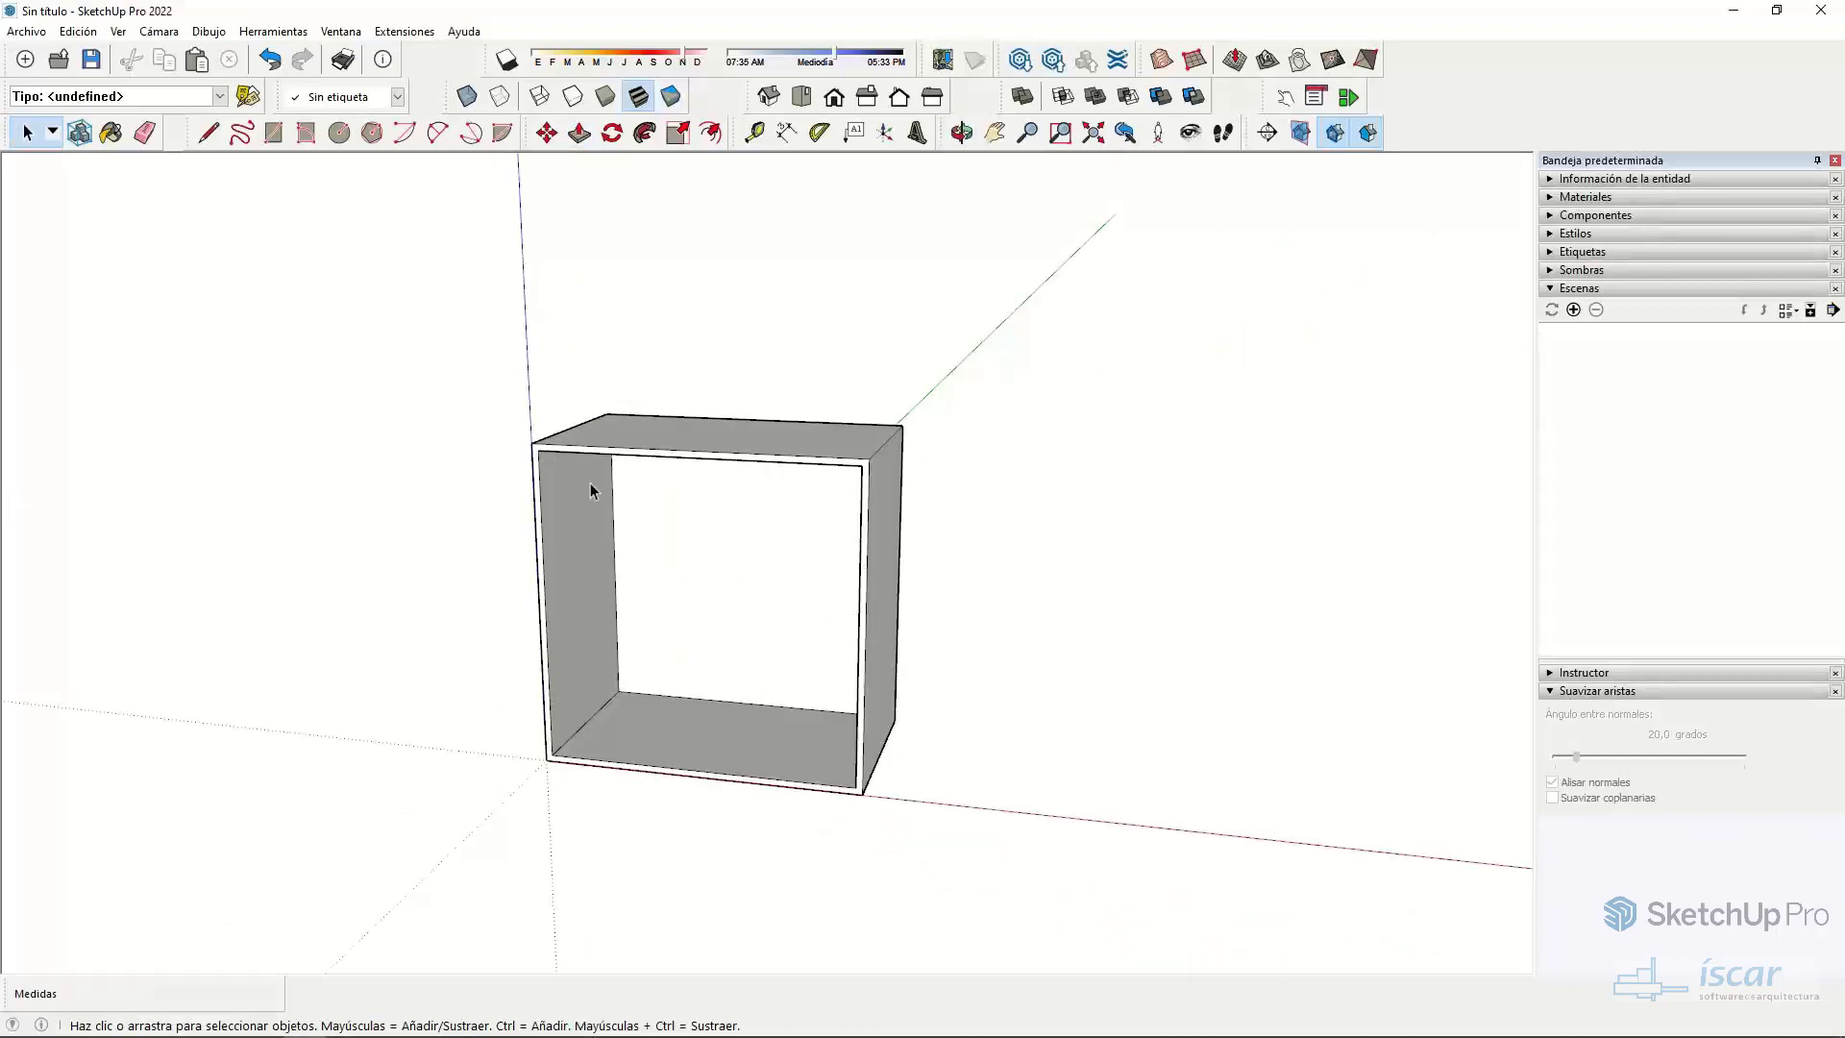
key("l")
left_click(539, 450)
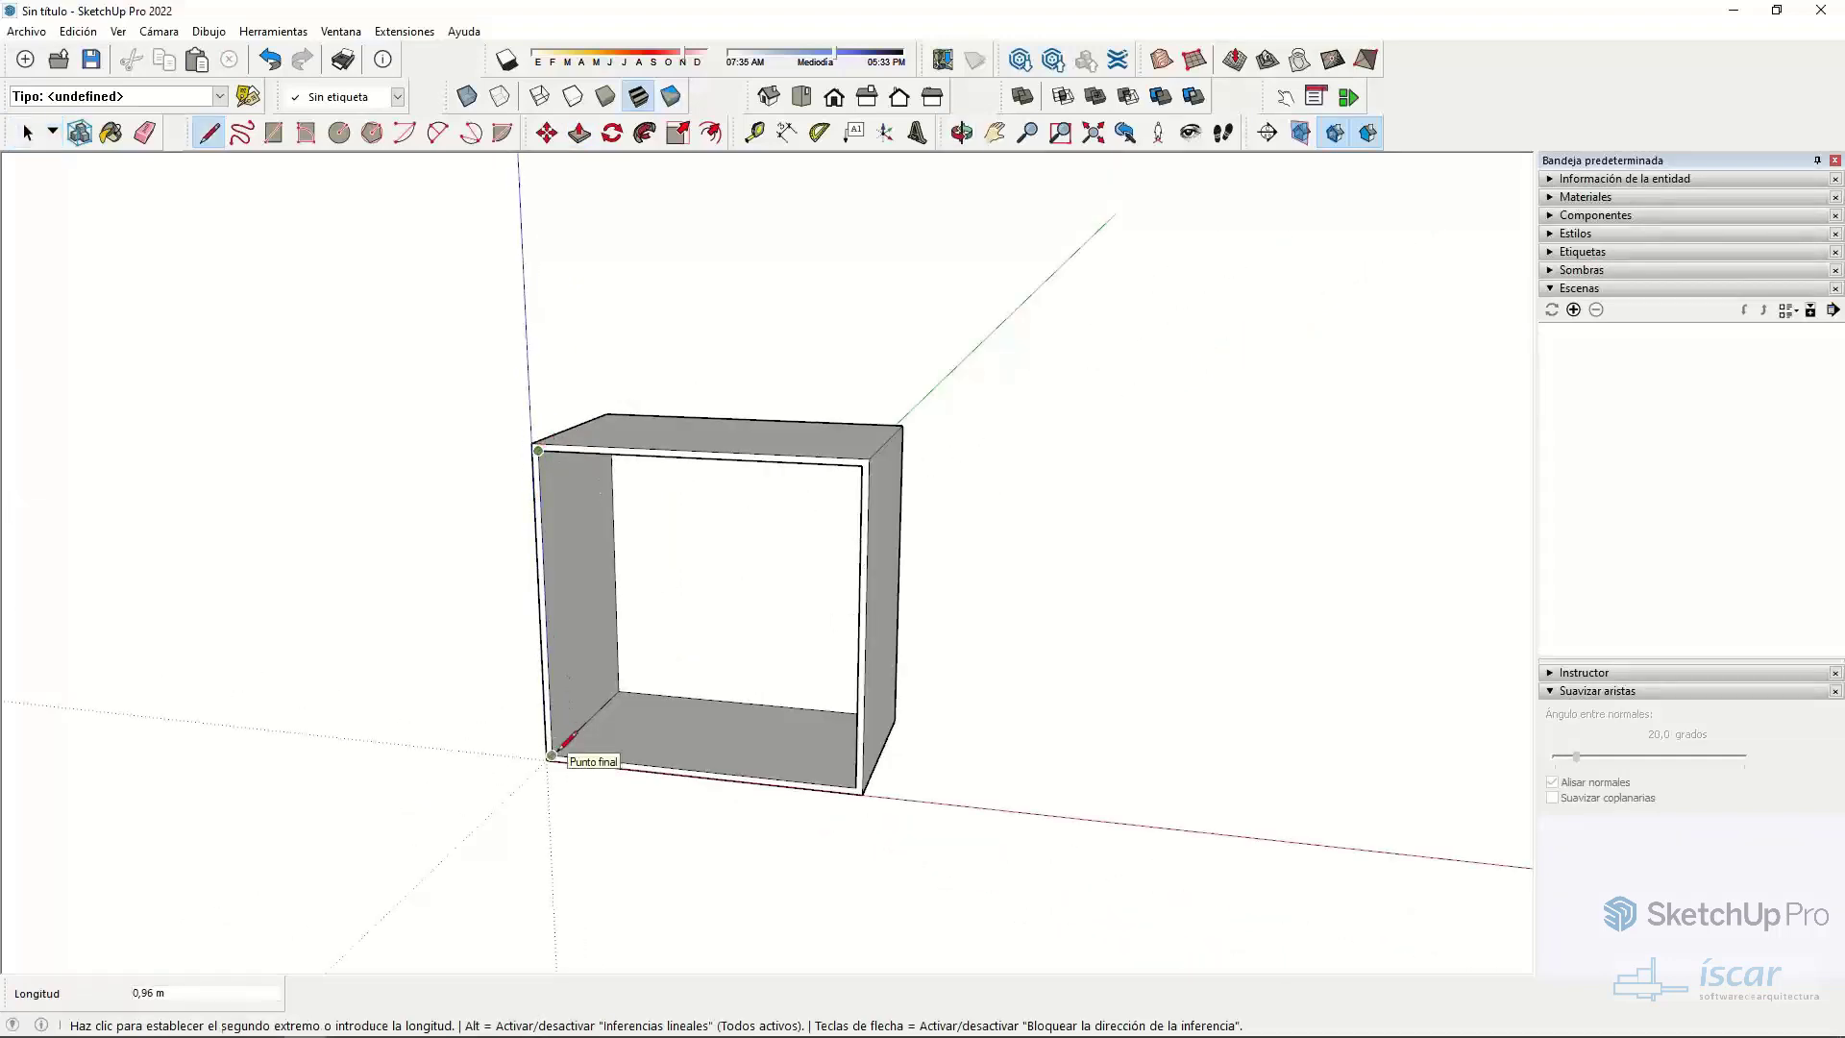
left_click(550, 755)
scroll(589, 589, "up", 3)
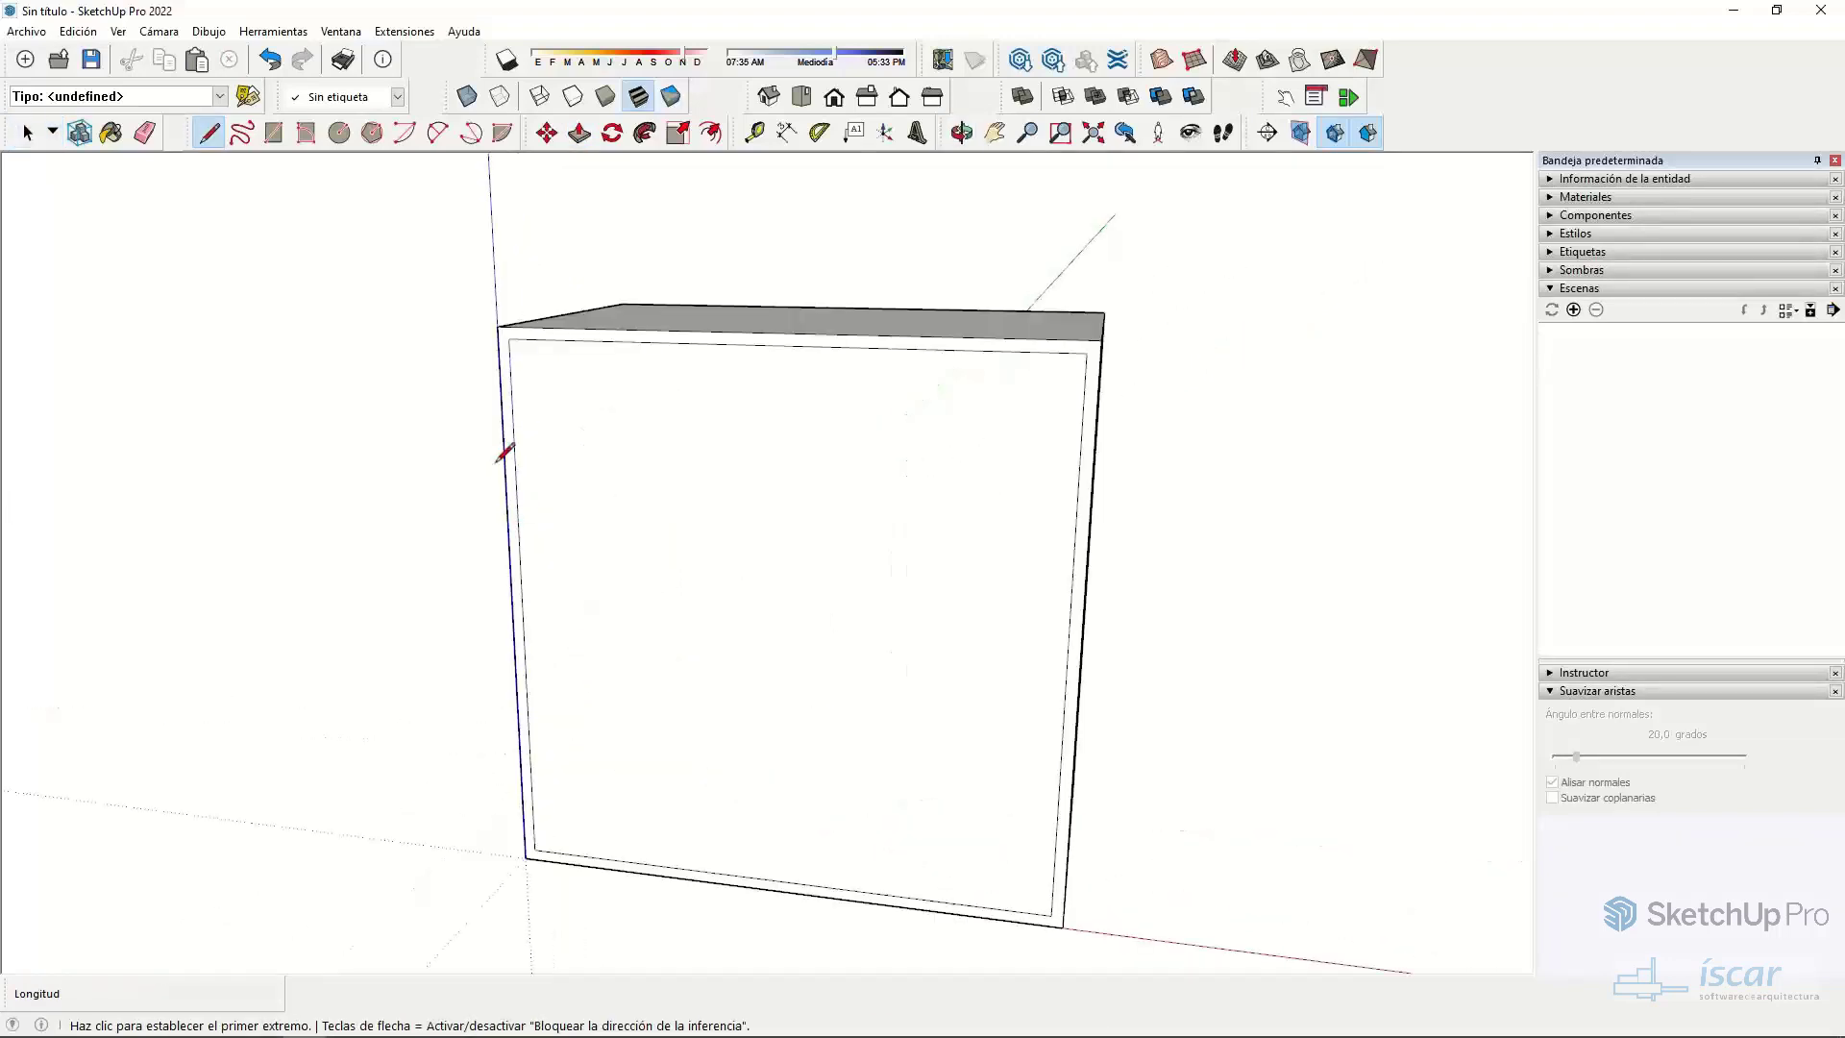
- Divide the inner left edge of the cabinet front into 4 equal segments
right_click(522, 529)
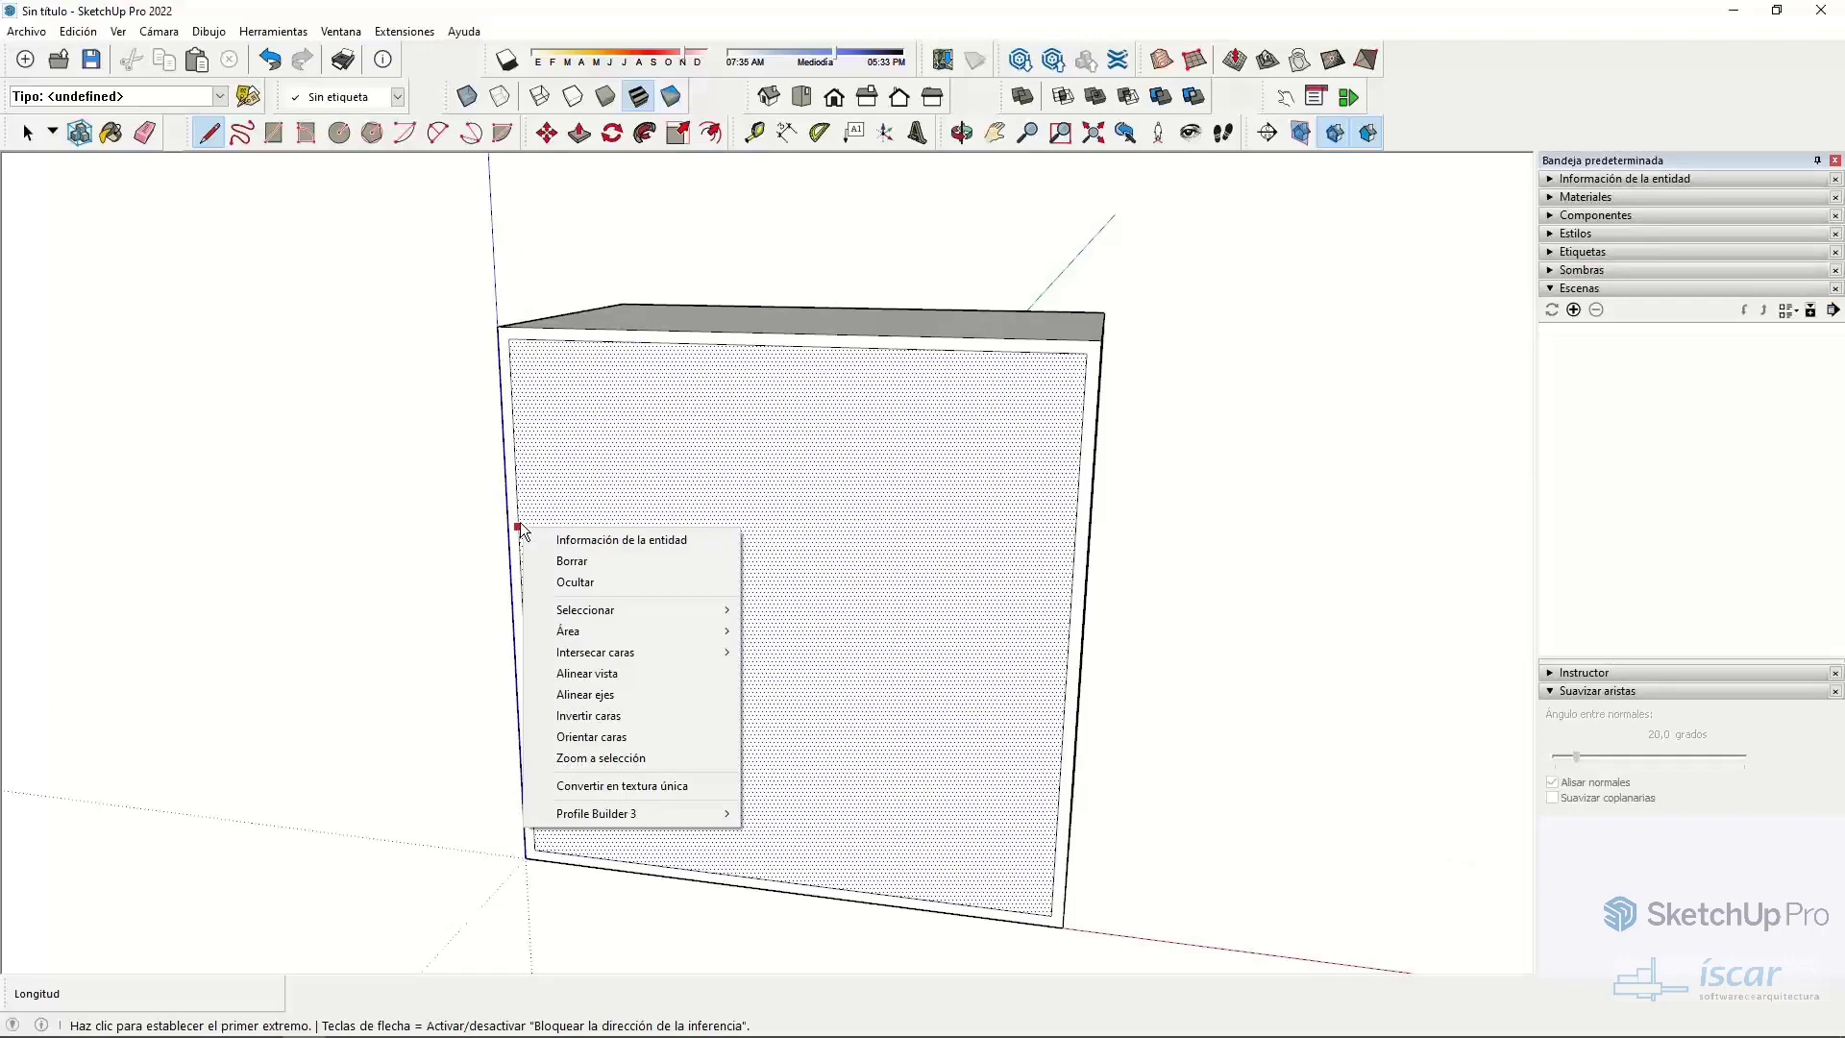
right_click(519, 525)
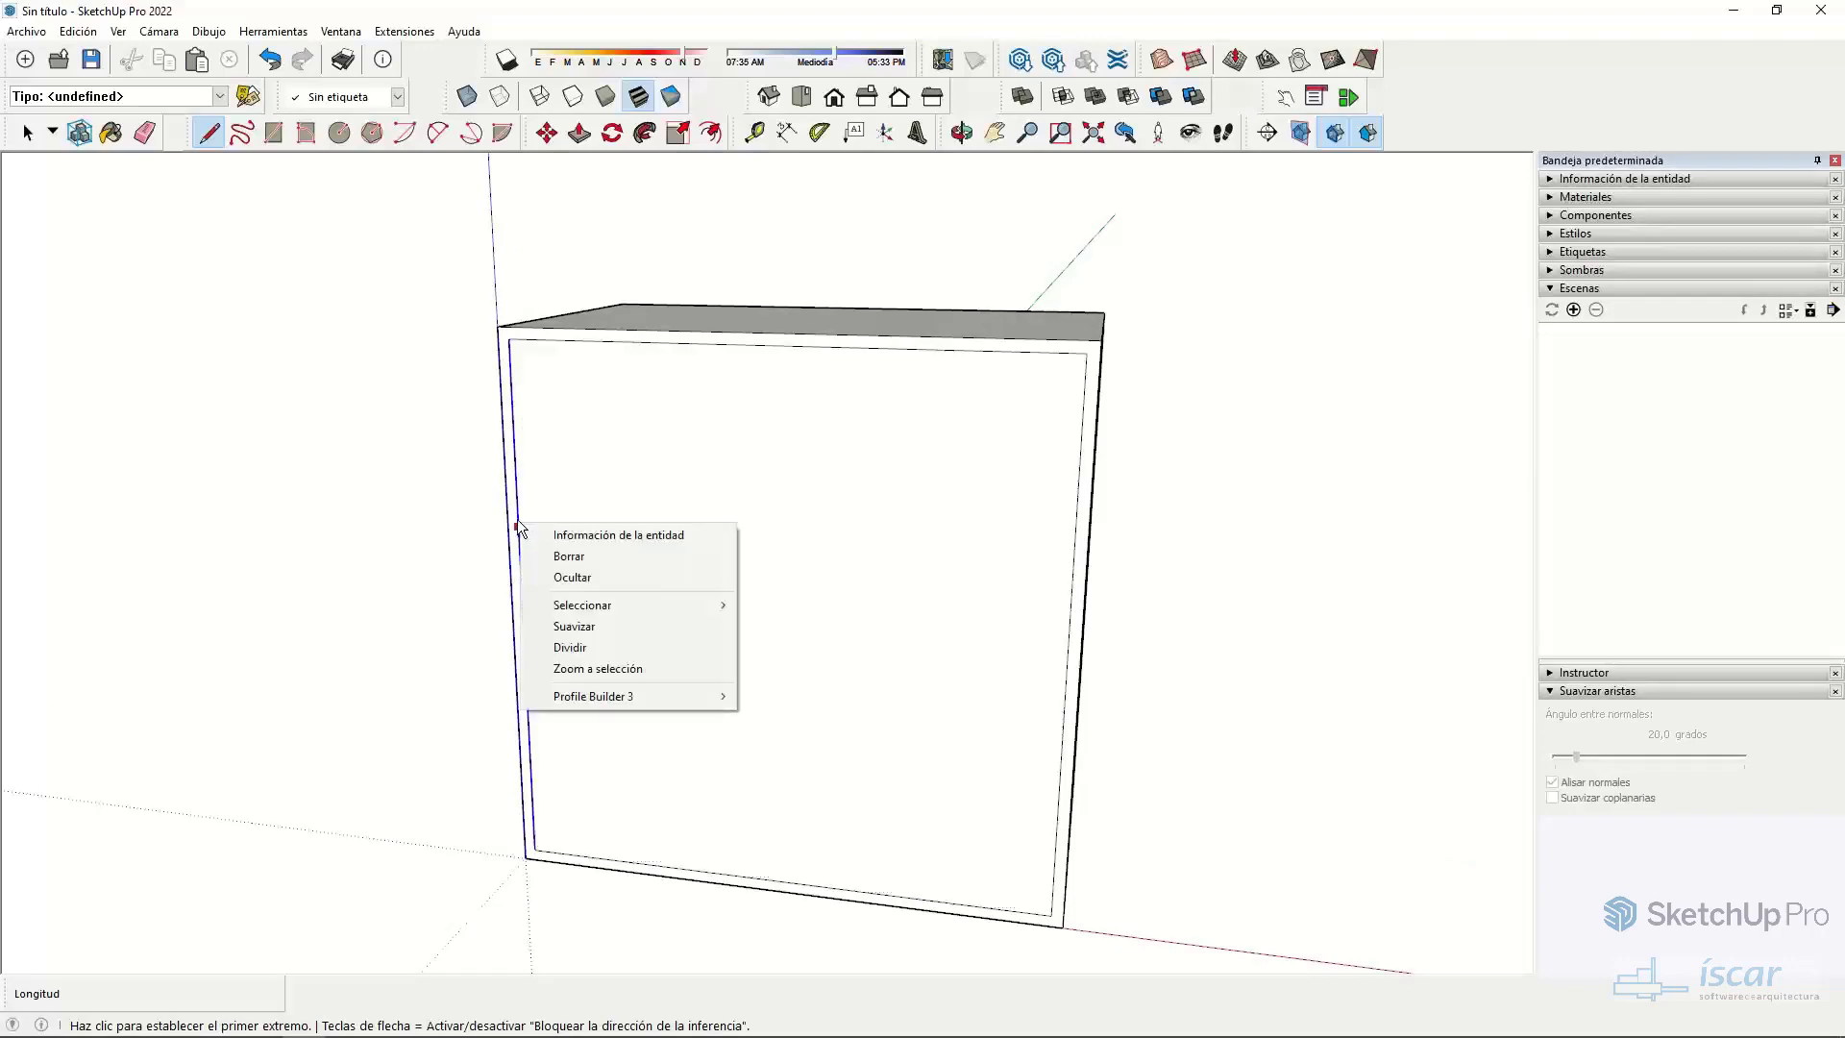
left_click(586, 647)
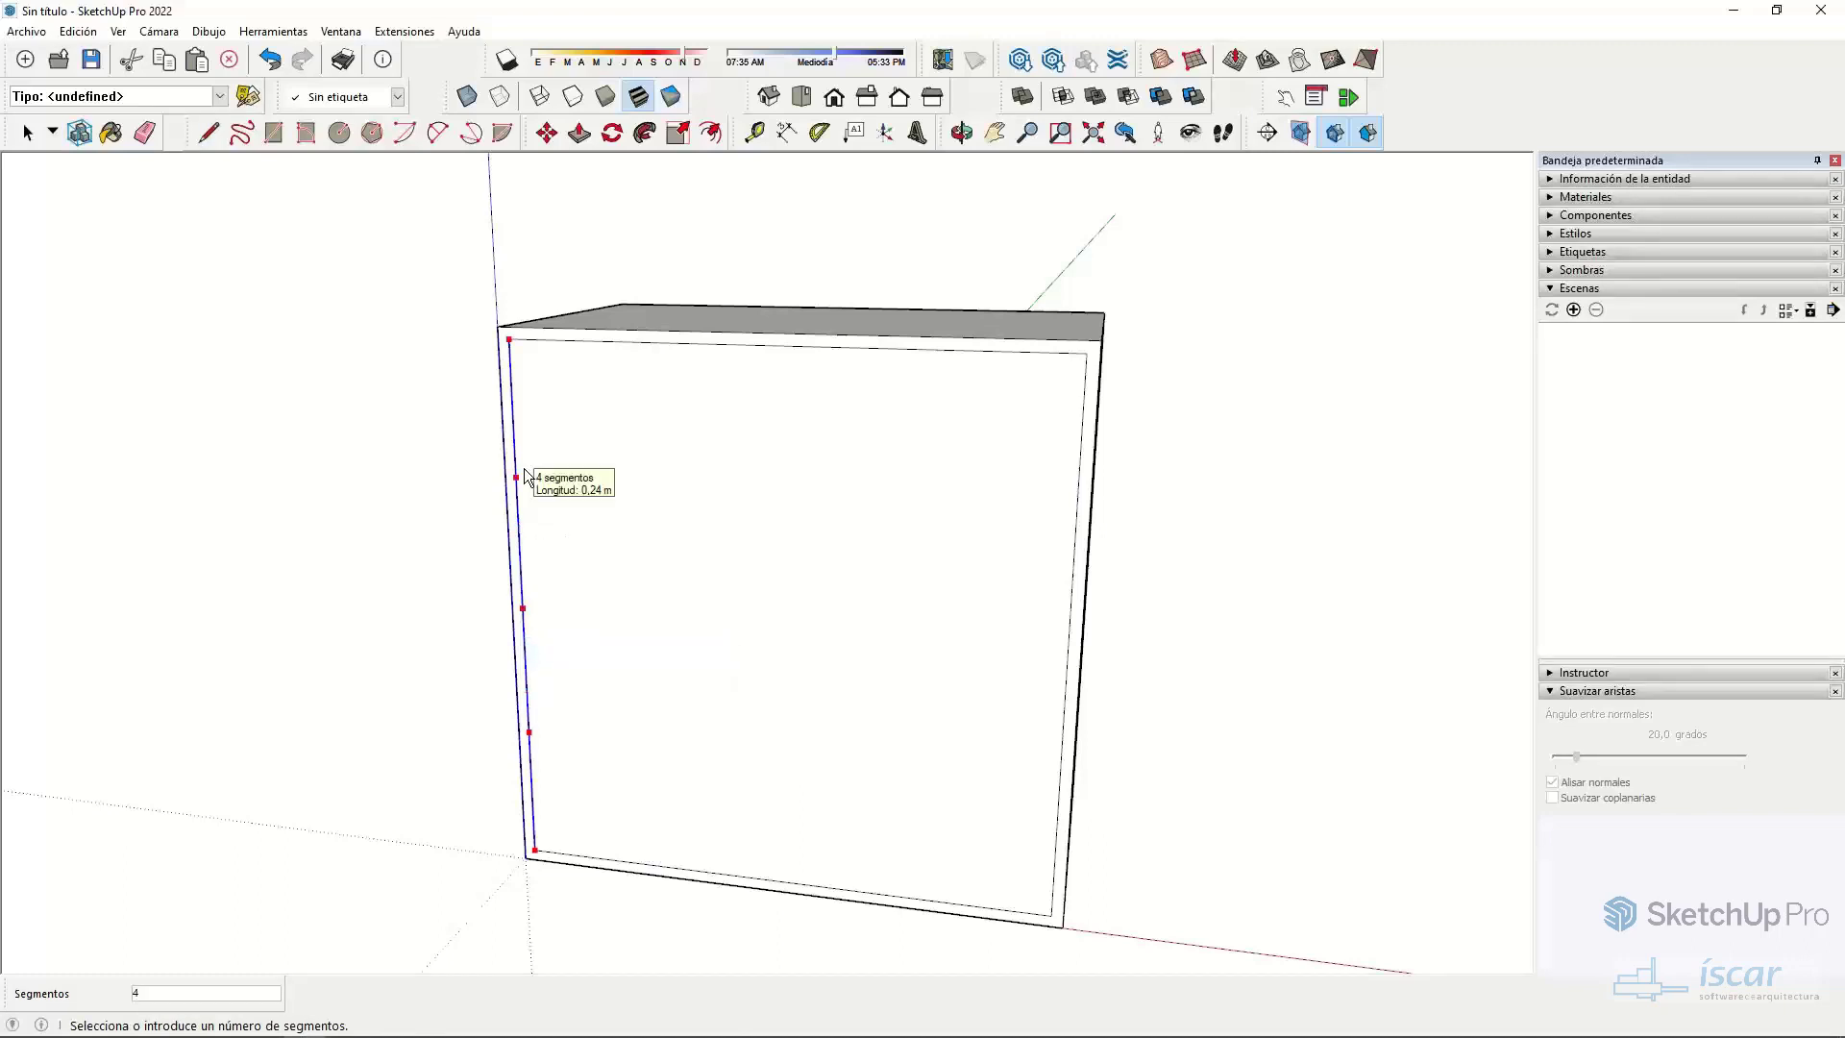
- Draw three horizontal lines across the cabinet front from the division points to split it into four drawer fronts
key("l")
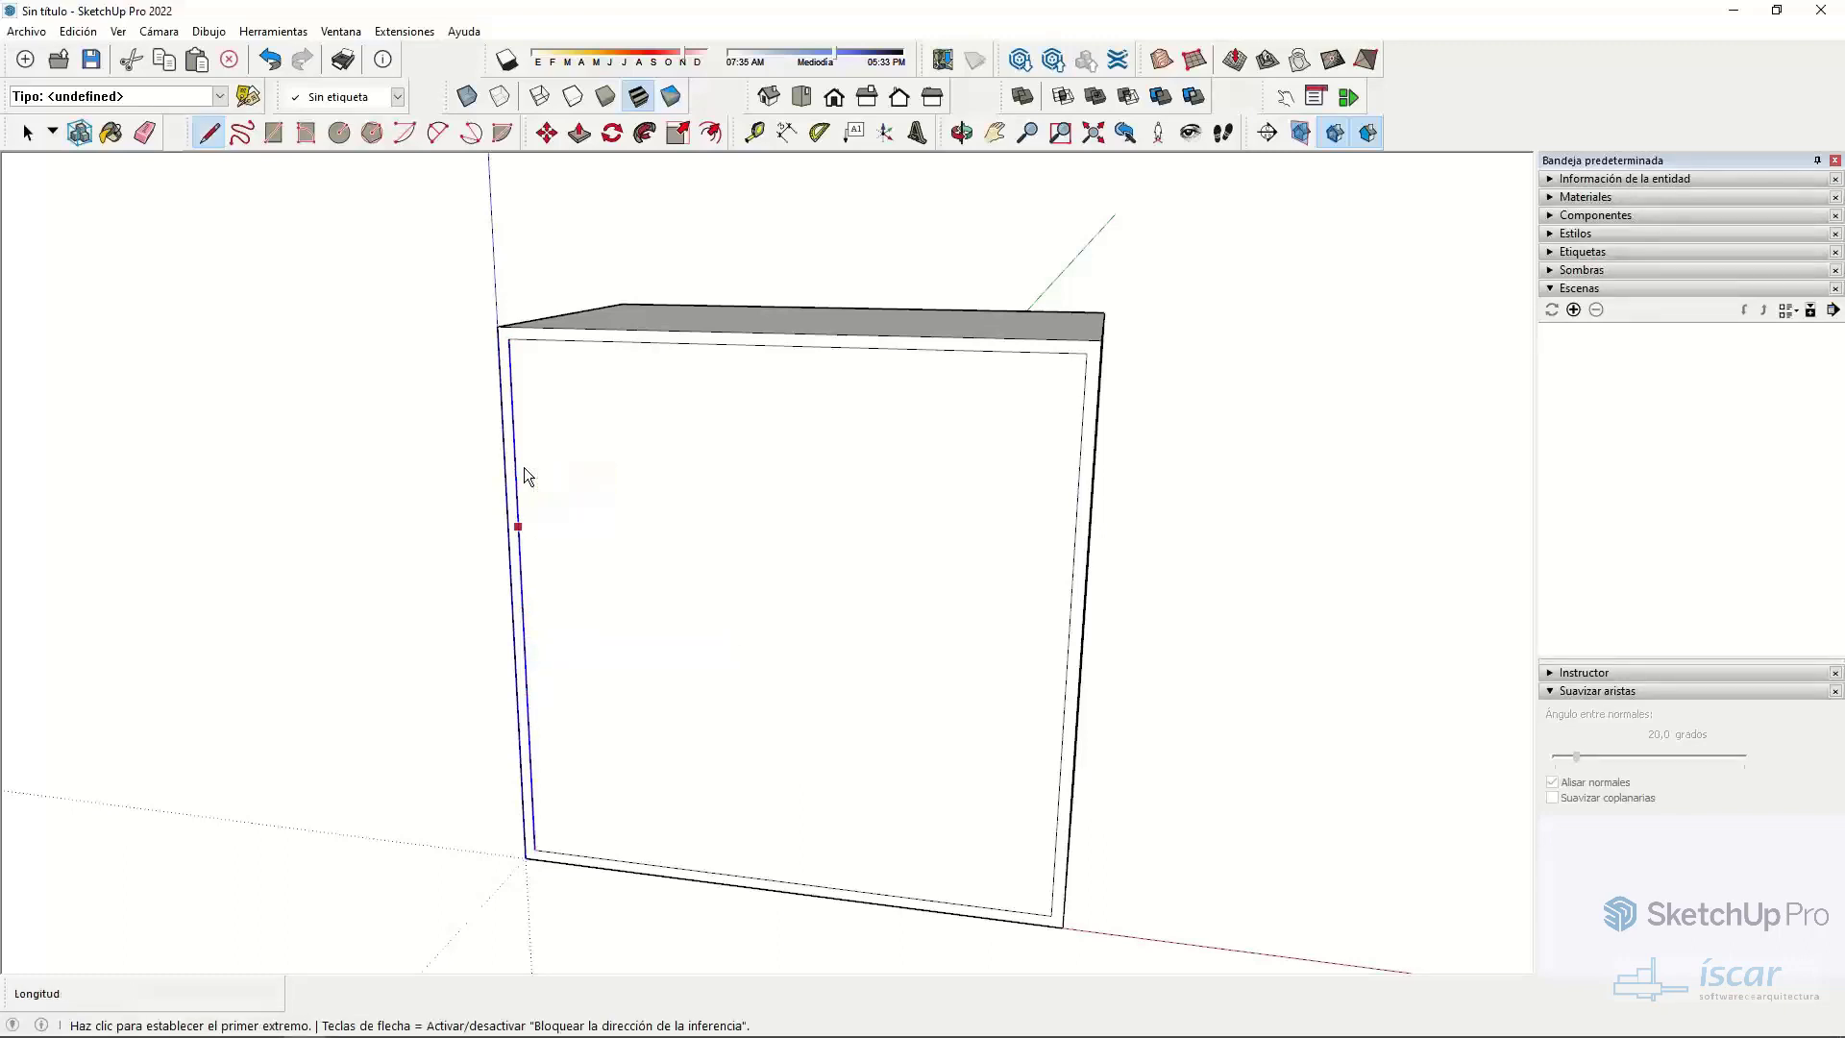
left_click(515, 476)
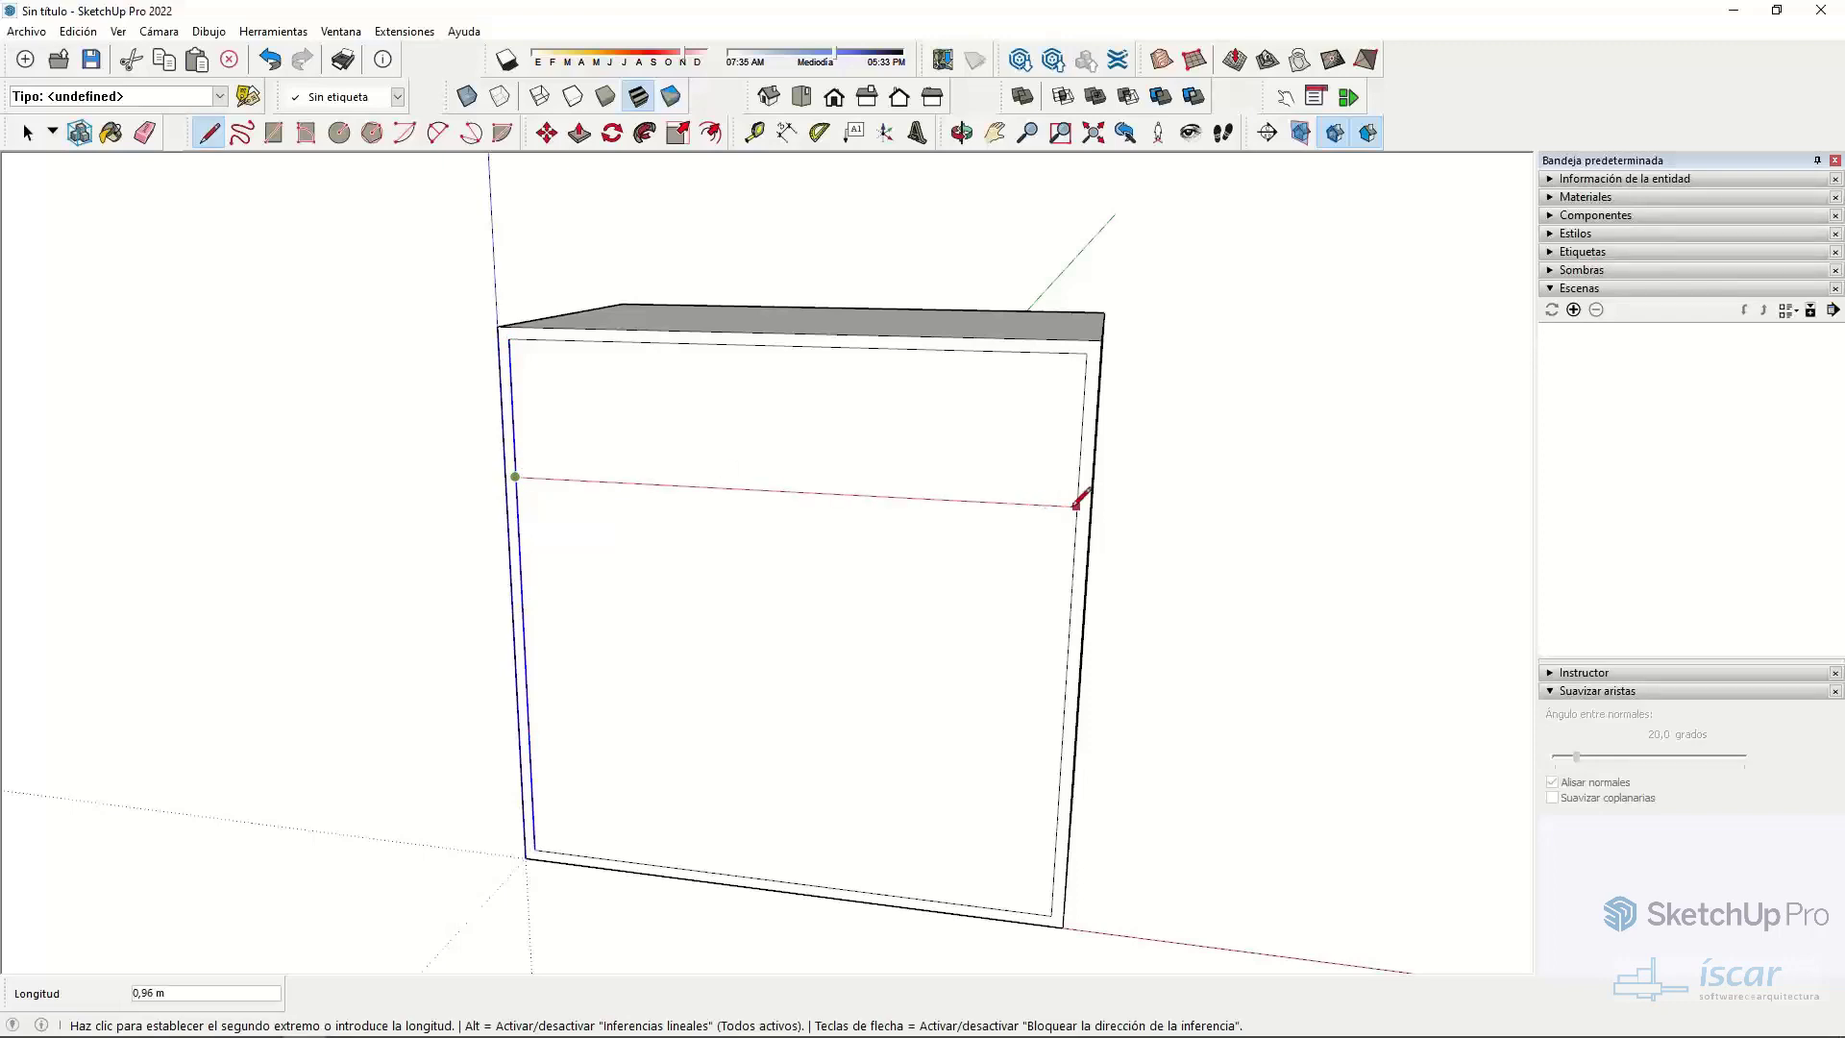
left_click(1076, 505)
left_click(521, 606)
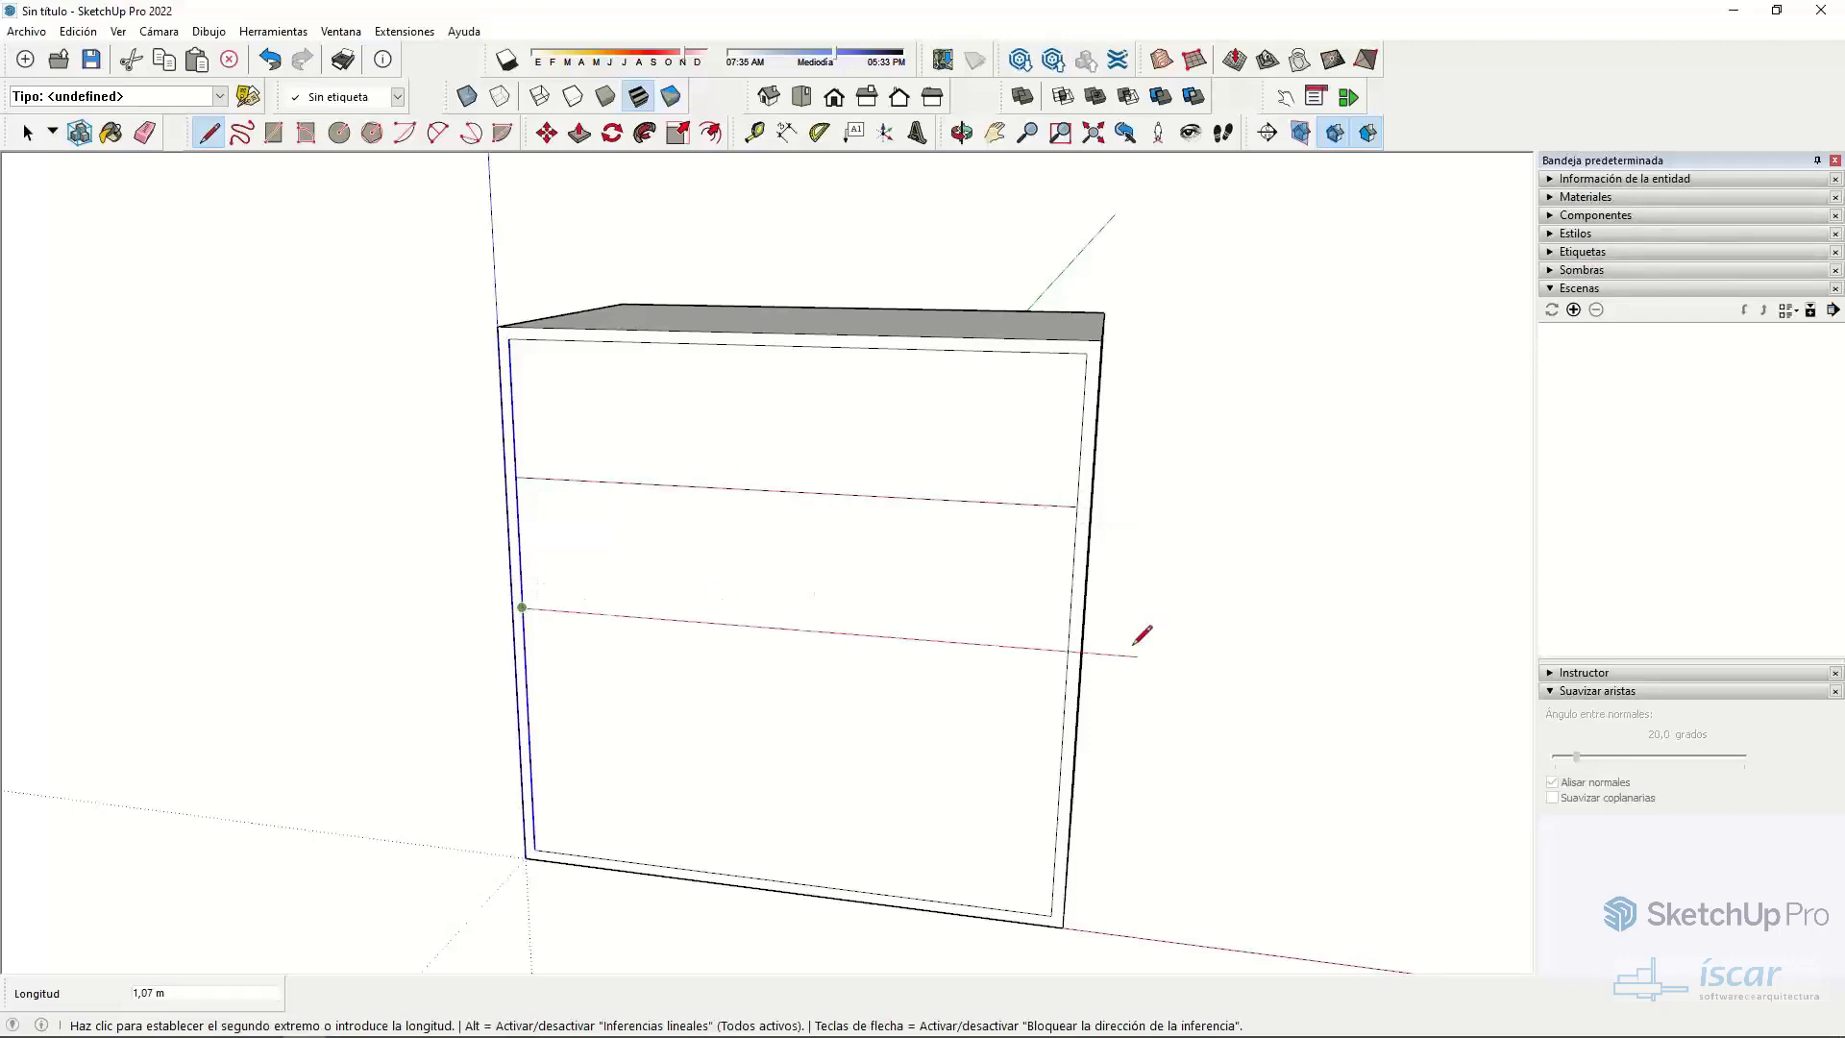
left_click(1080, 652)
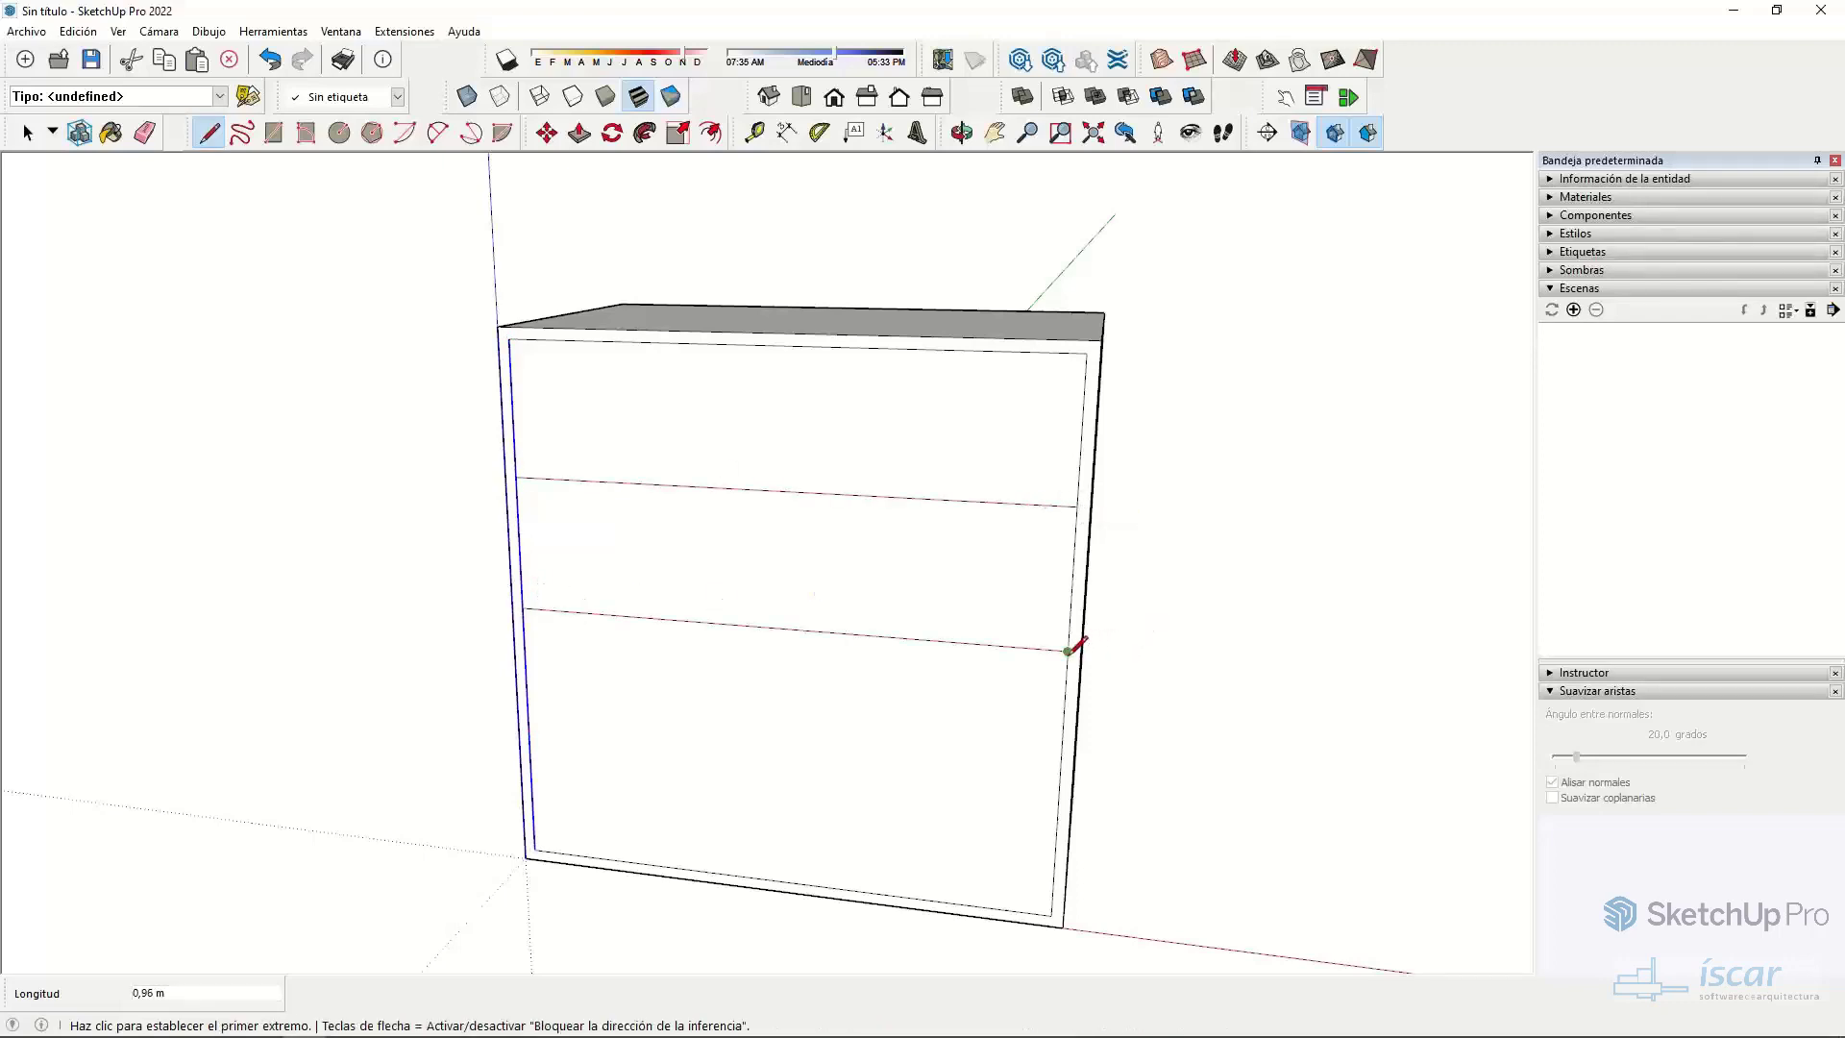
left_click(529, 731)
left_click(1063, 773)
- Copy the top drawer front face from the cabinet to the empty space beside it
scroll(829, 584, "down", 3)
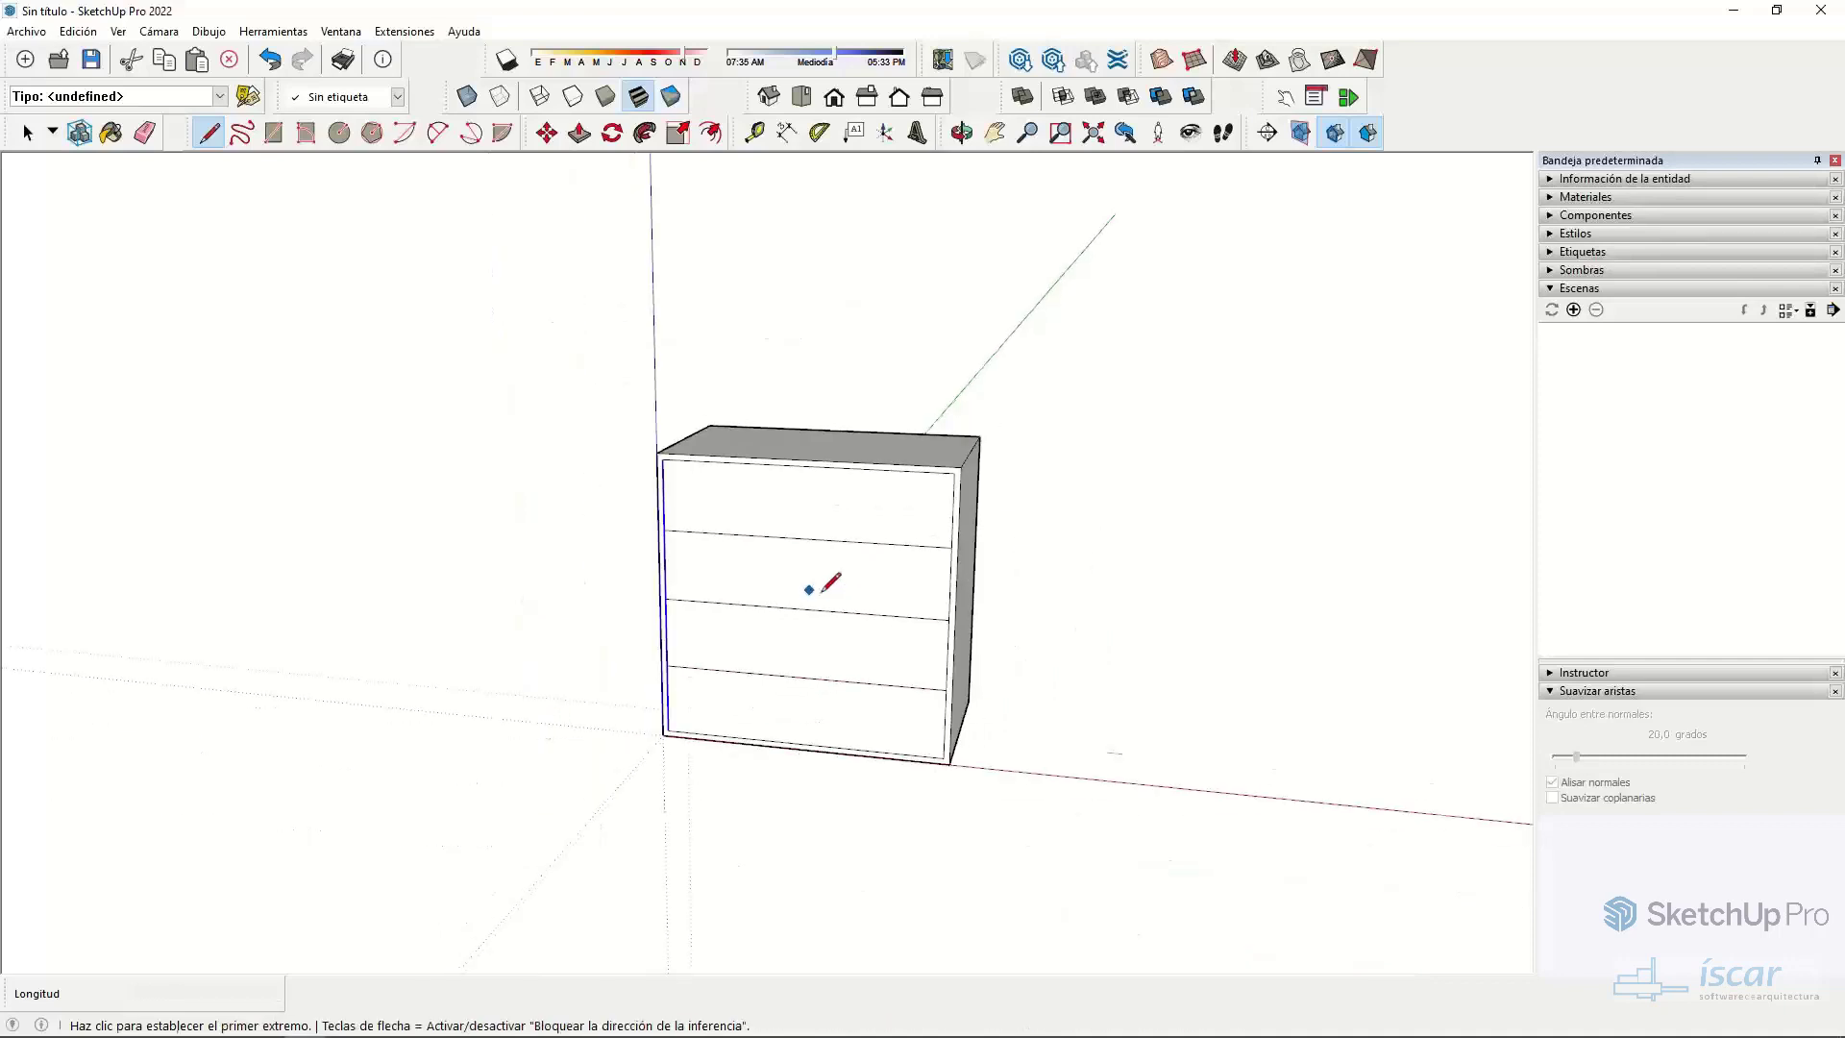
key("space")
scroll(829, 582, "down", 2)
middle_click_drag(1079, 535, 710, 573)
left_click(709, 565)
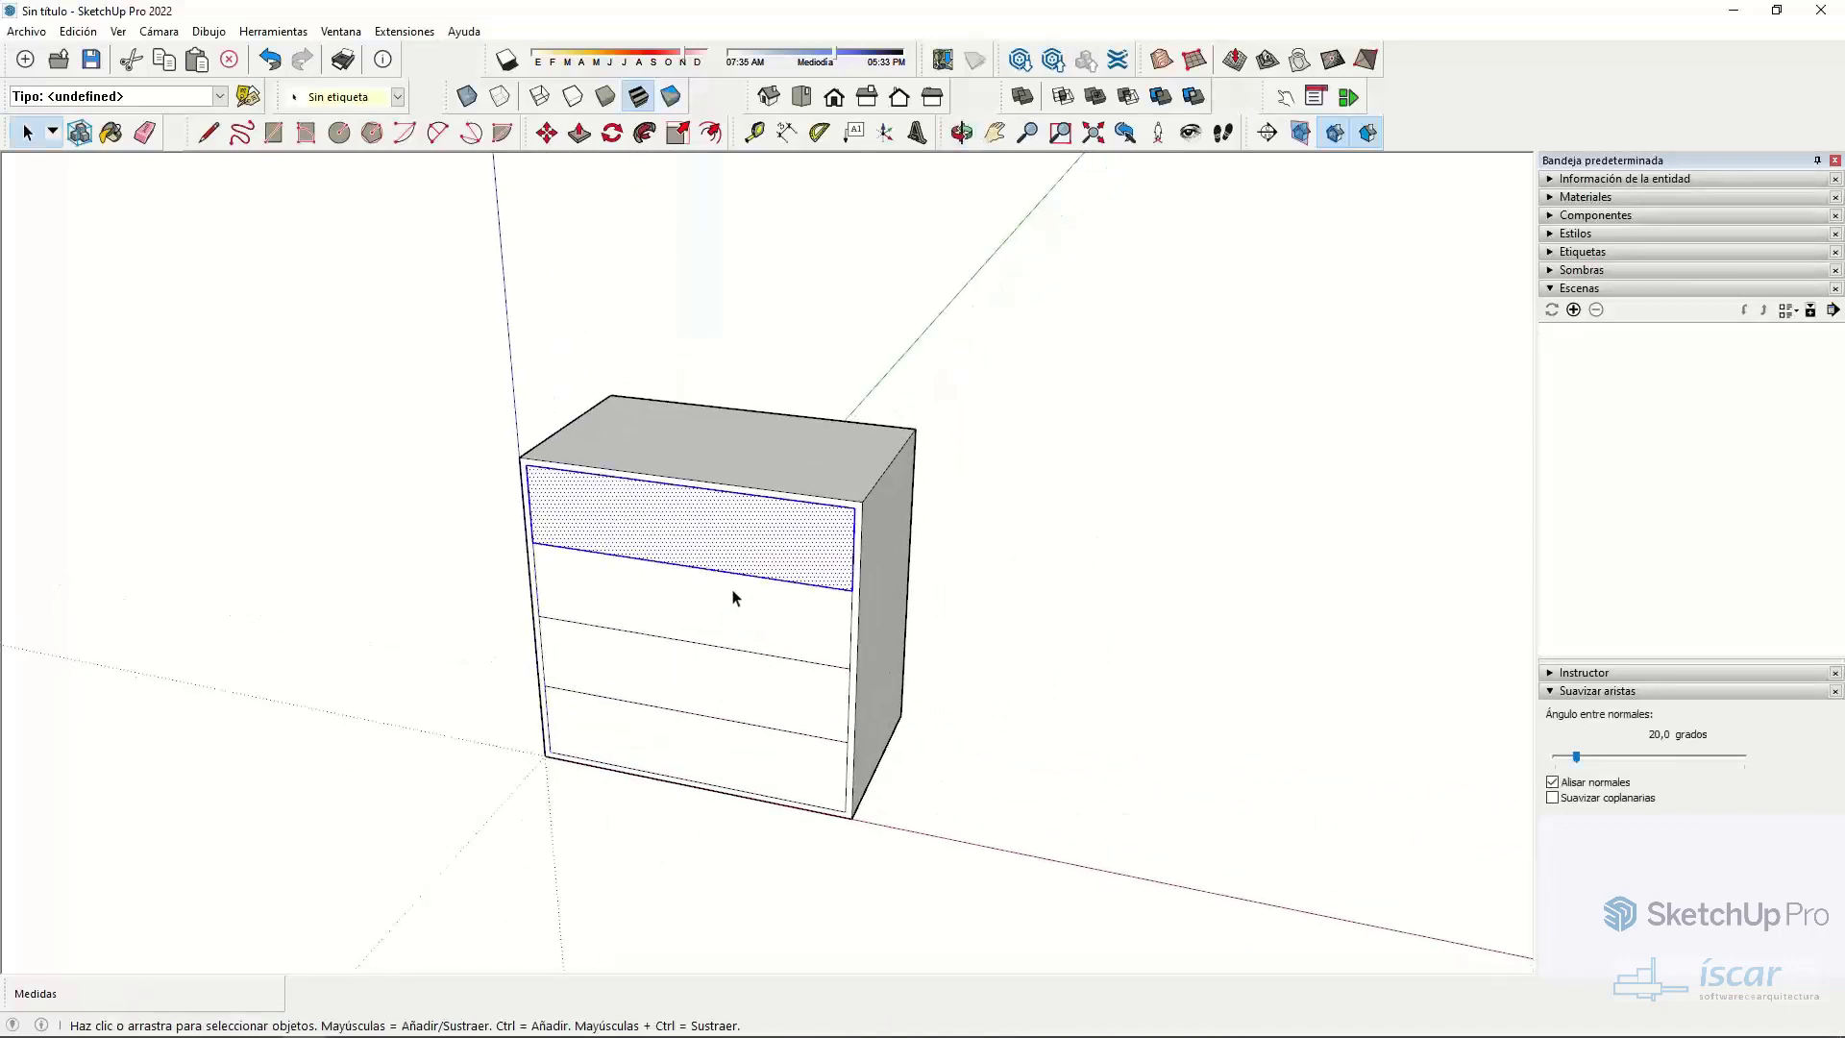
key("m")
left_click(526, 549)
key("ctrl")
middle_click_drag(873, 679, 548, 568, "shift")
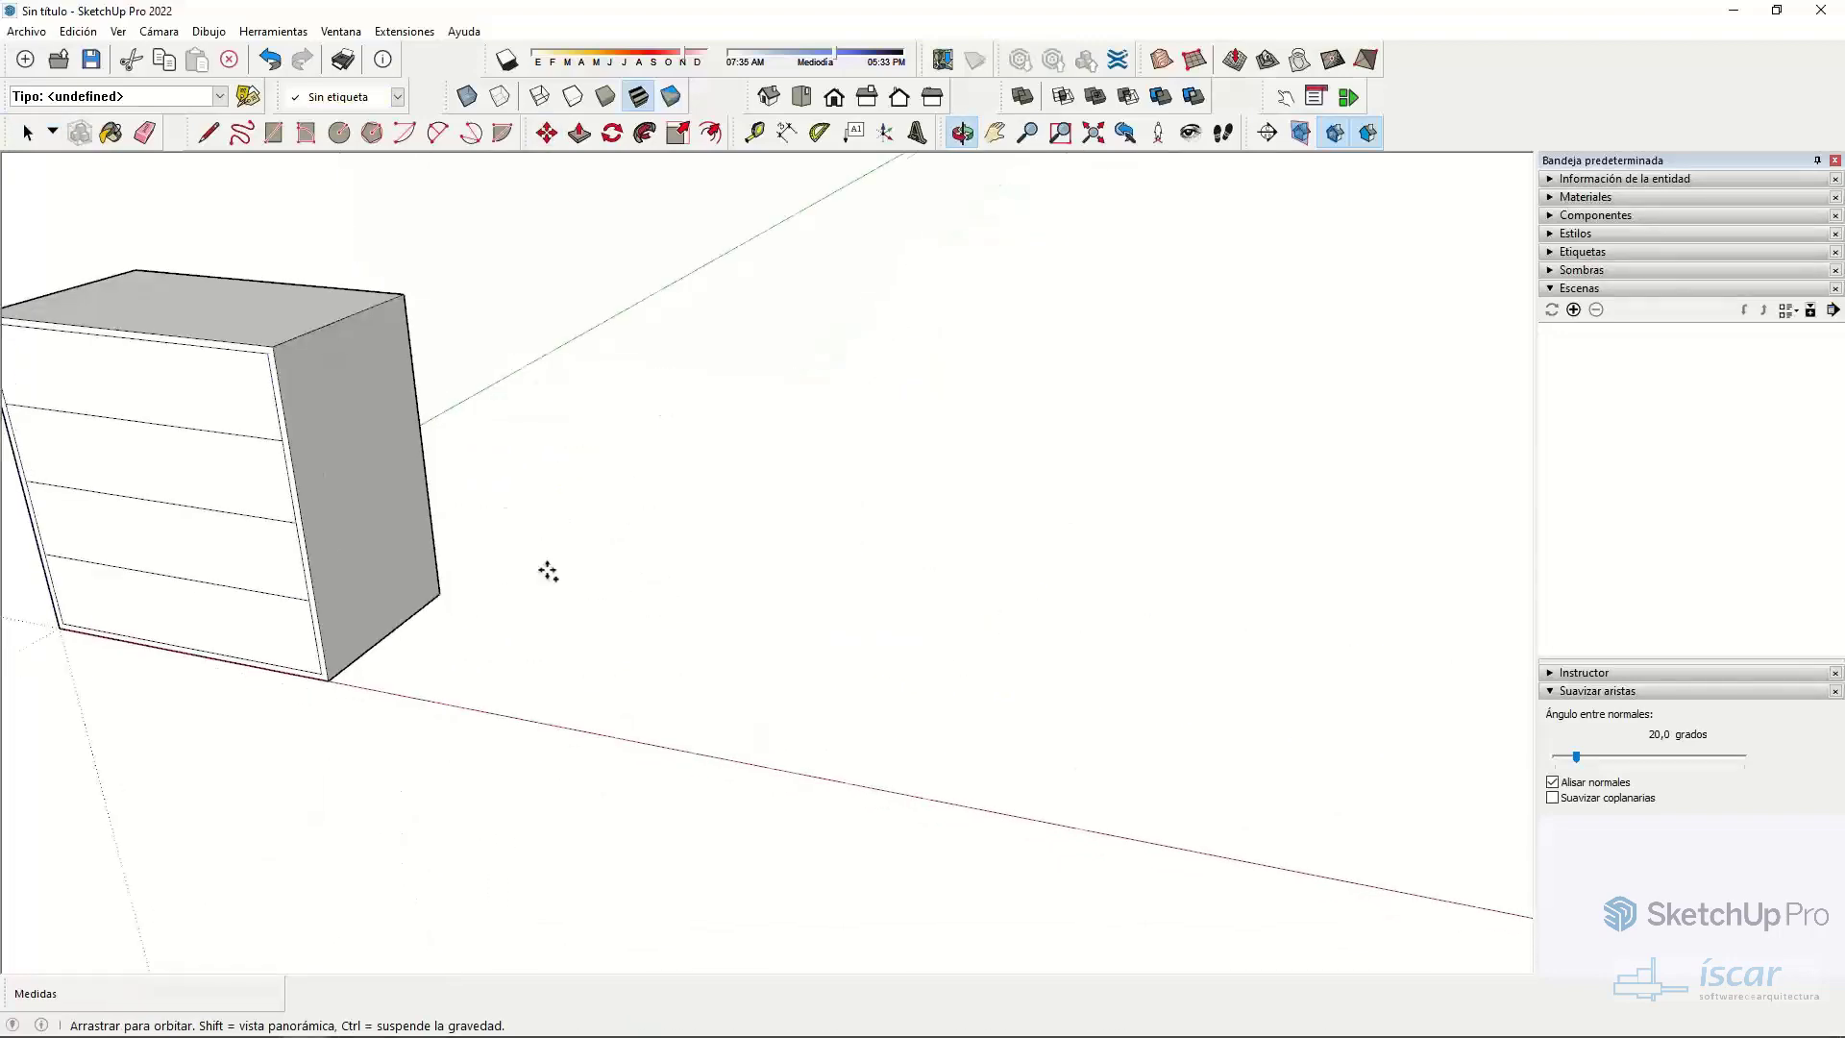
left_click(694, 495)
middle_click_drag(914, 547, 741, 613)
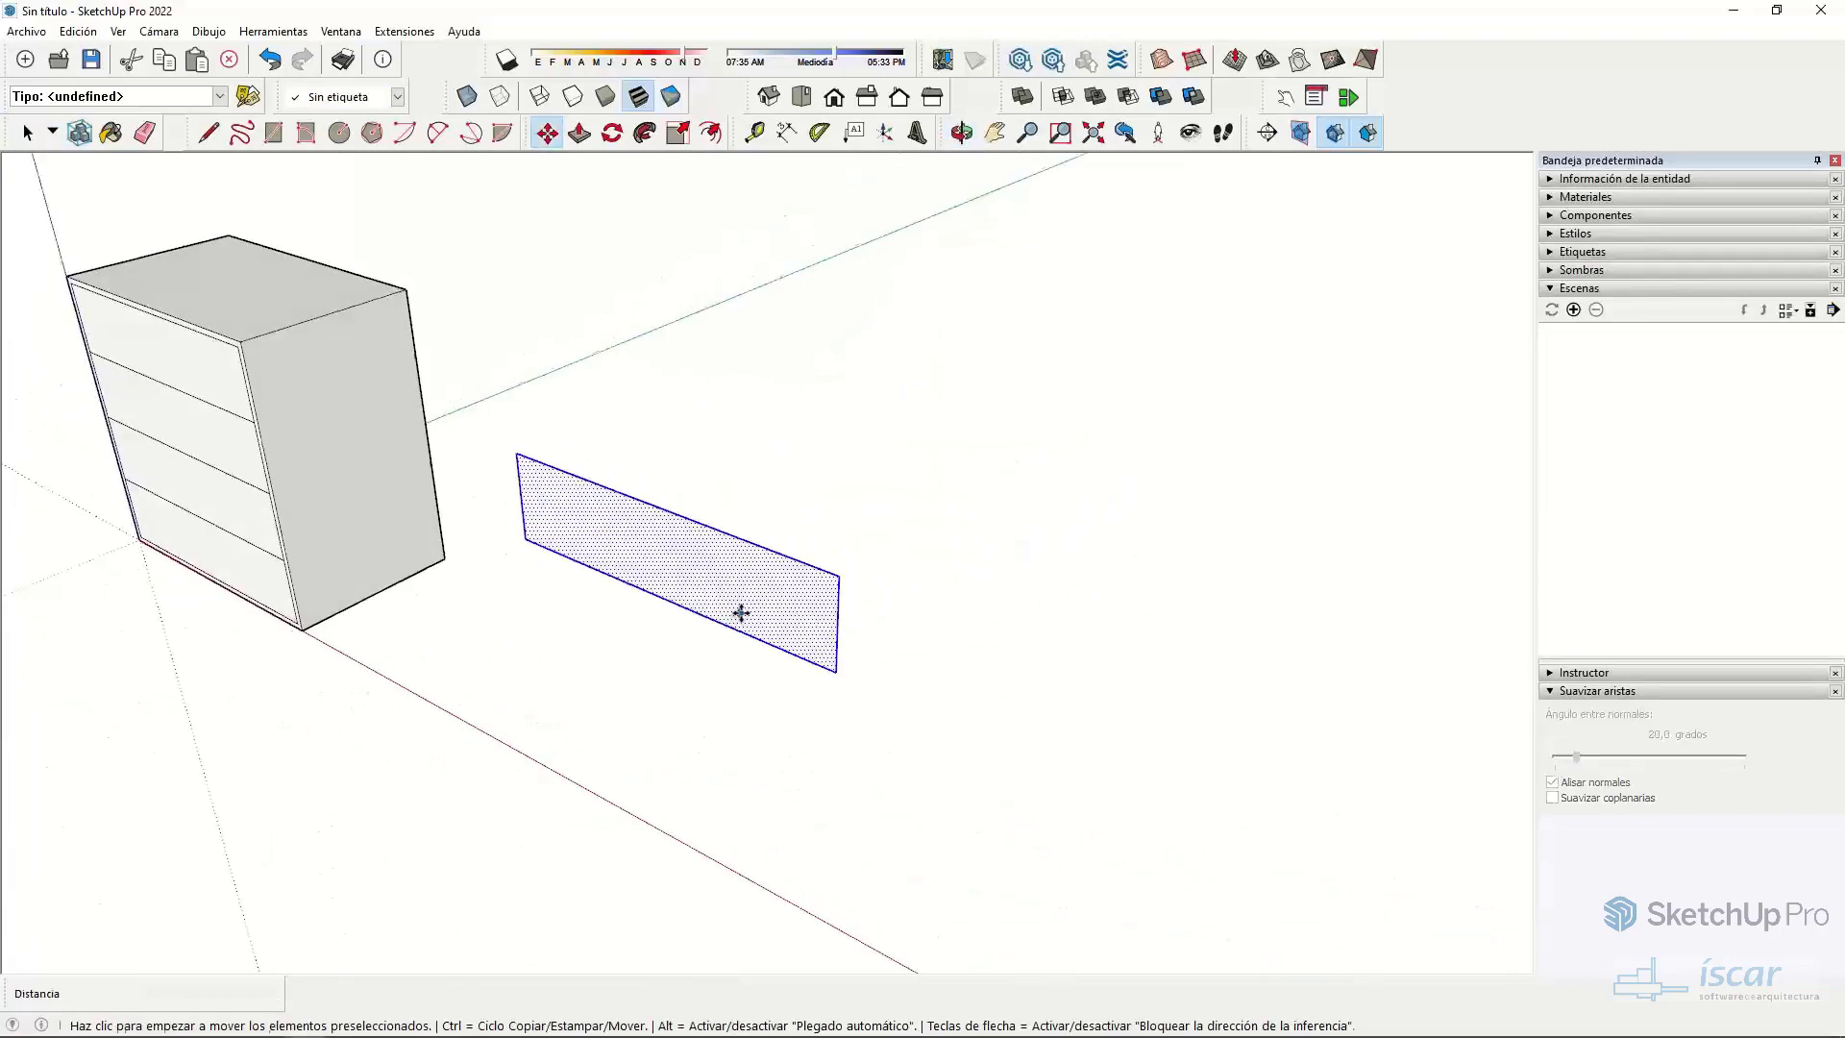
- Push/pull the copied drawer front 0,55 m into a box and offset its top face inward by 0,02 m
key("p")
left_click(697, 613)
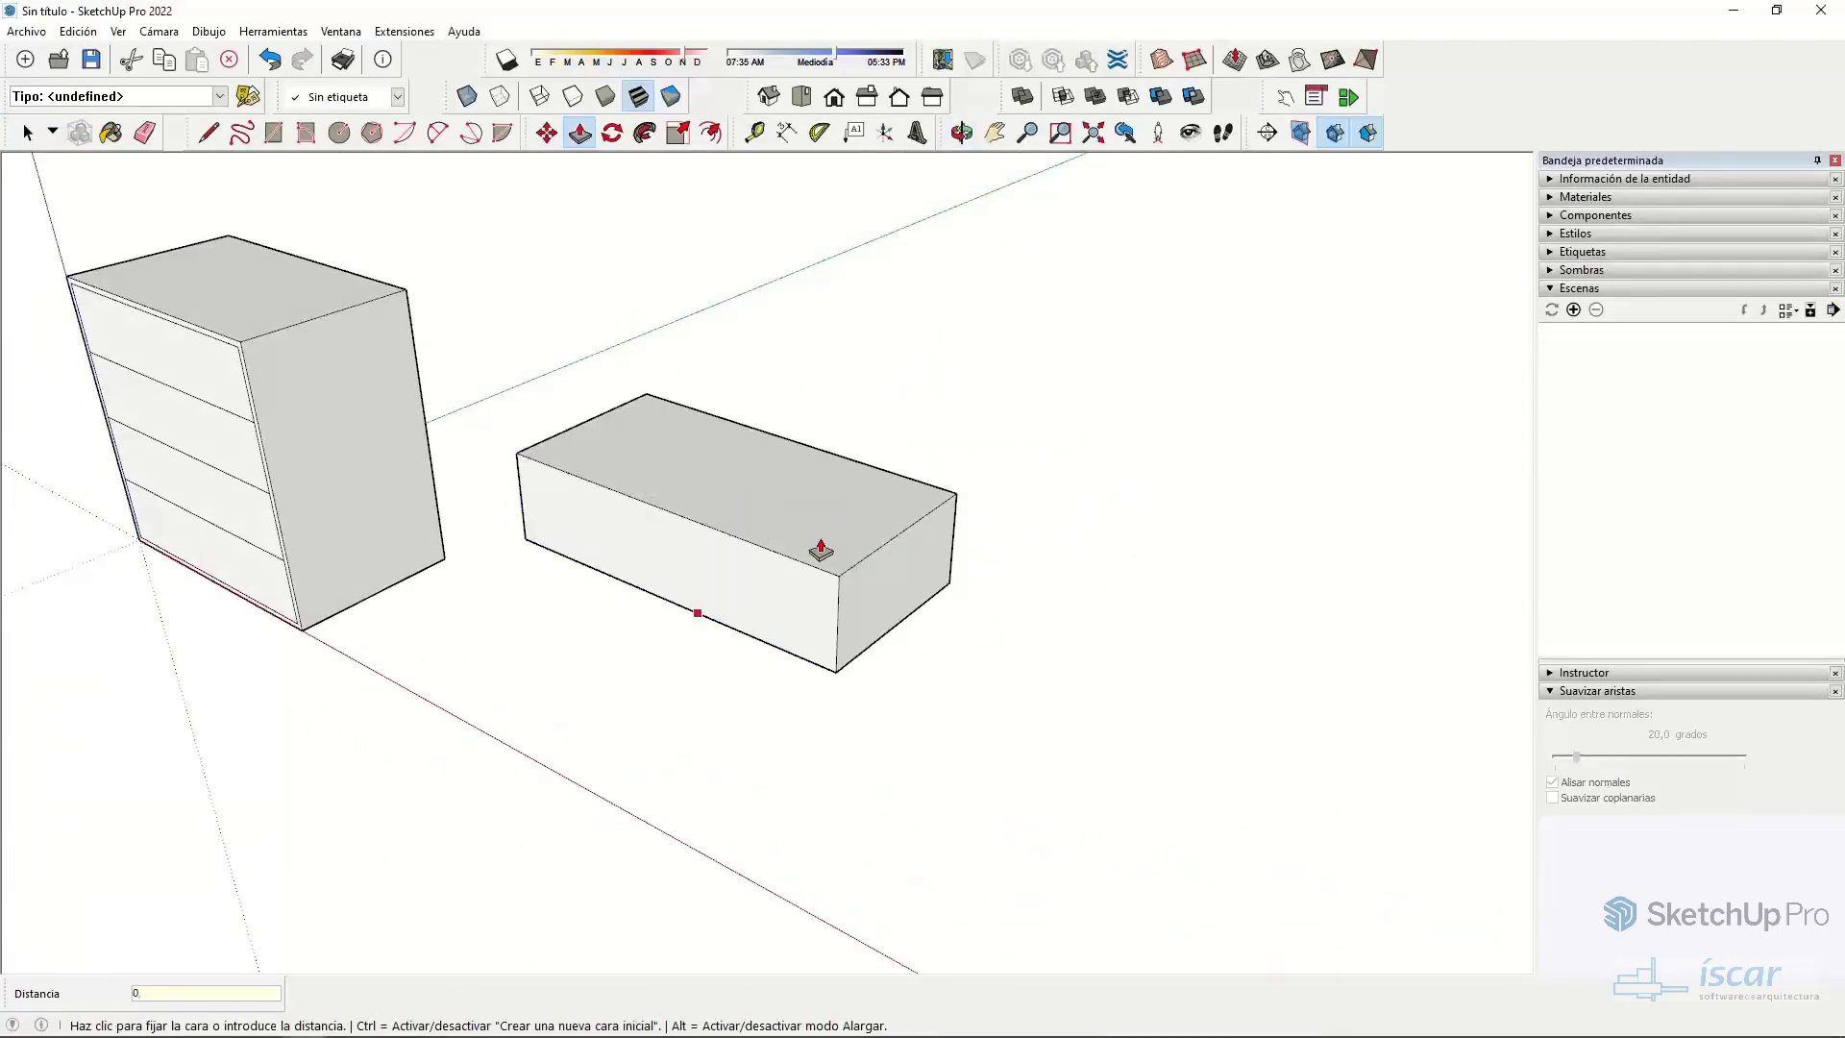
key("Return")
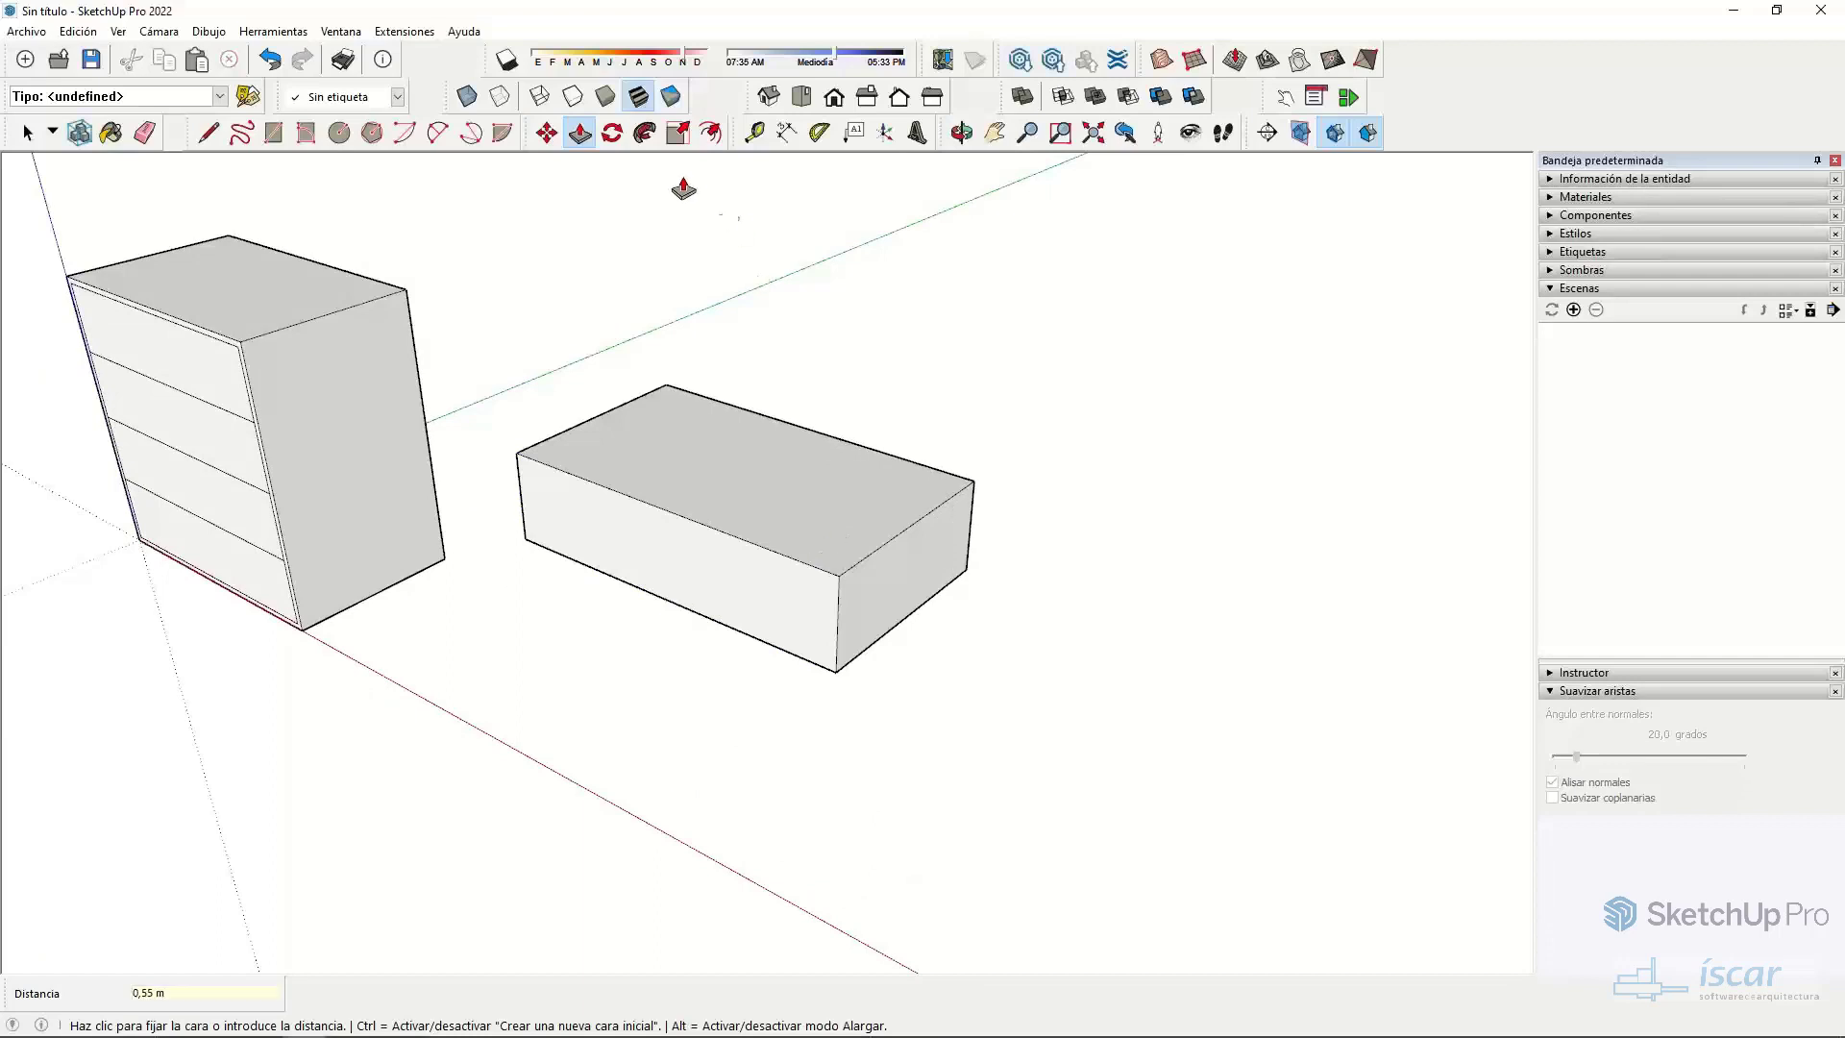
key("f")
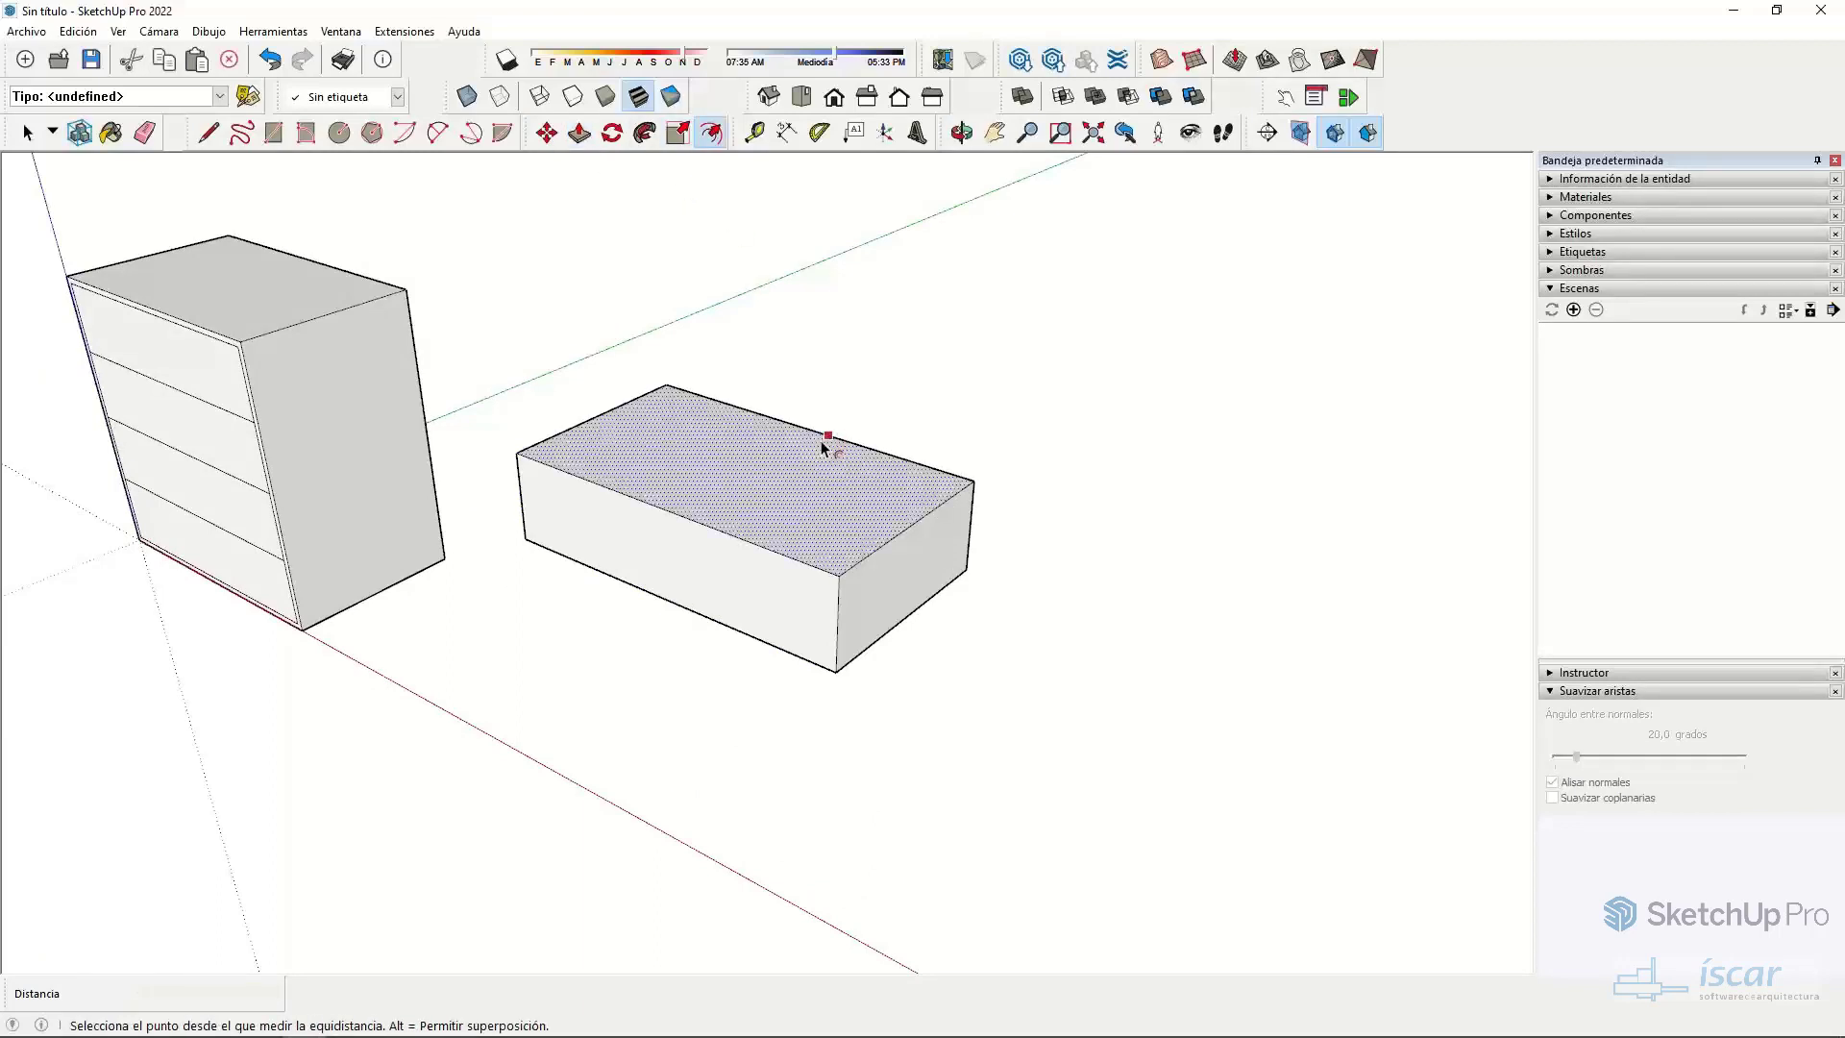
left_click(823, 445)
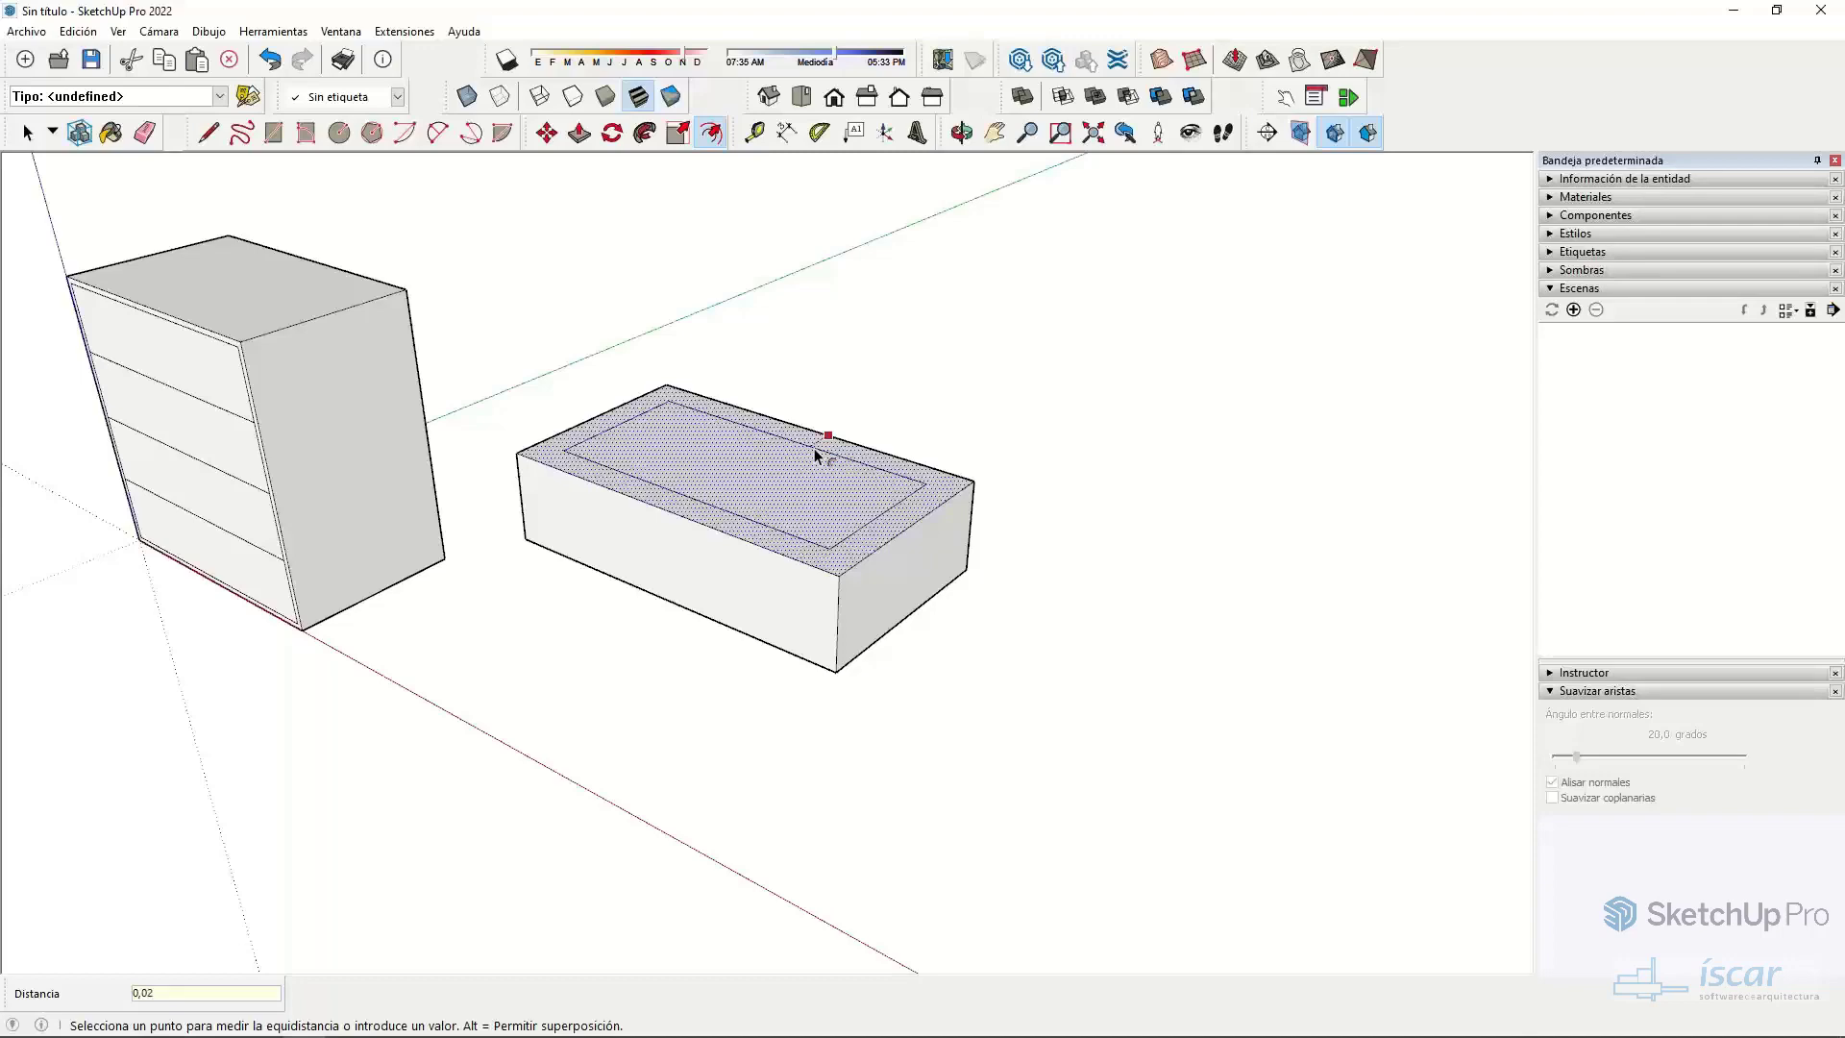
left_click(815, 448)
- Draw short lines from the front corners of the inner offset rectangle to the box's side edges, separating the front panel strip
scroll(937, 544, "up", 3)
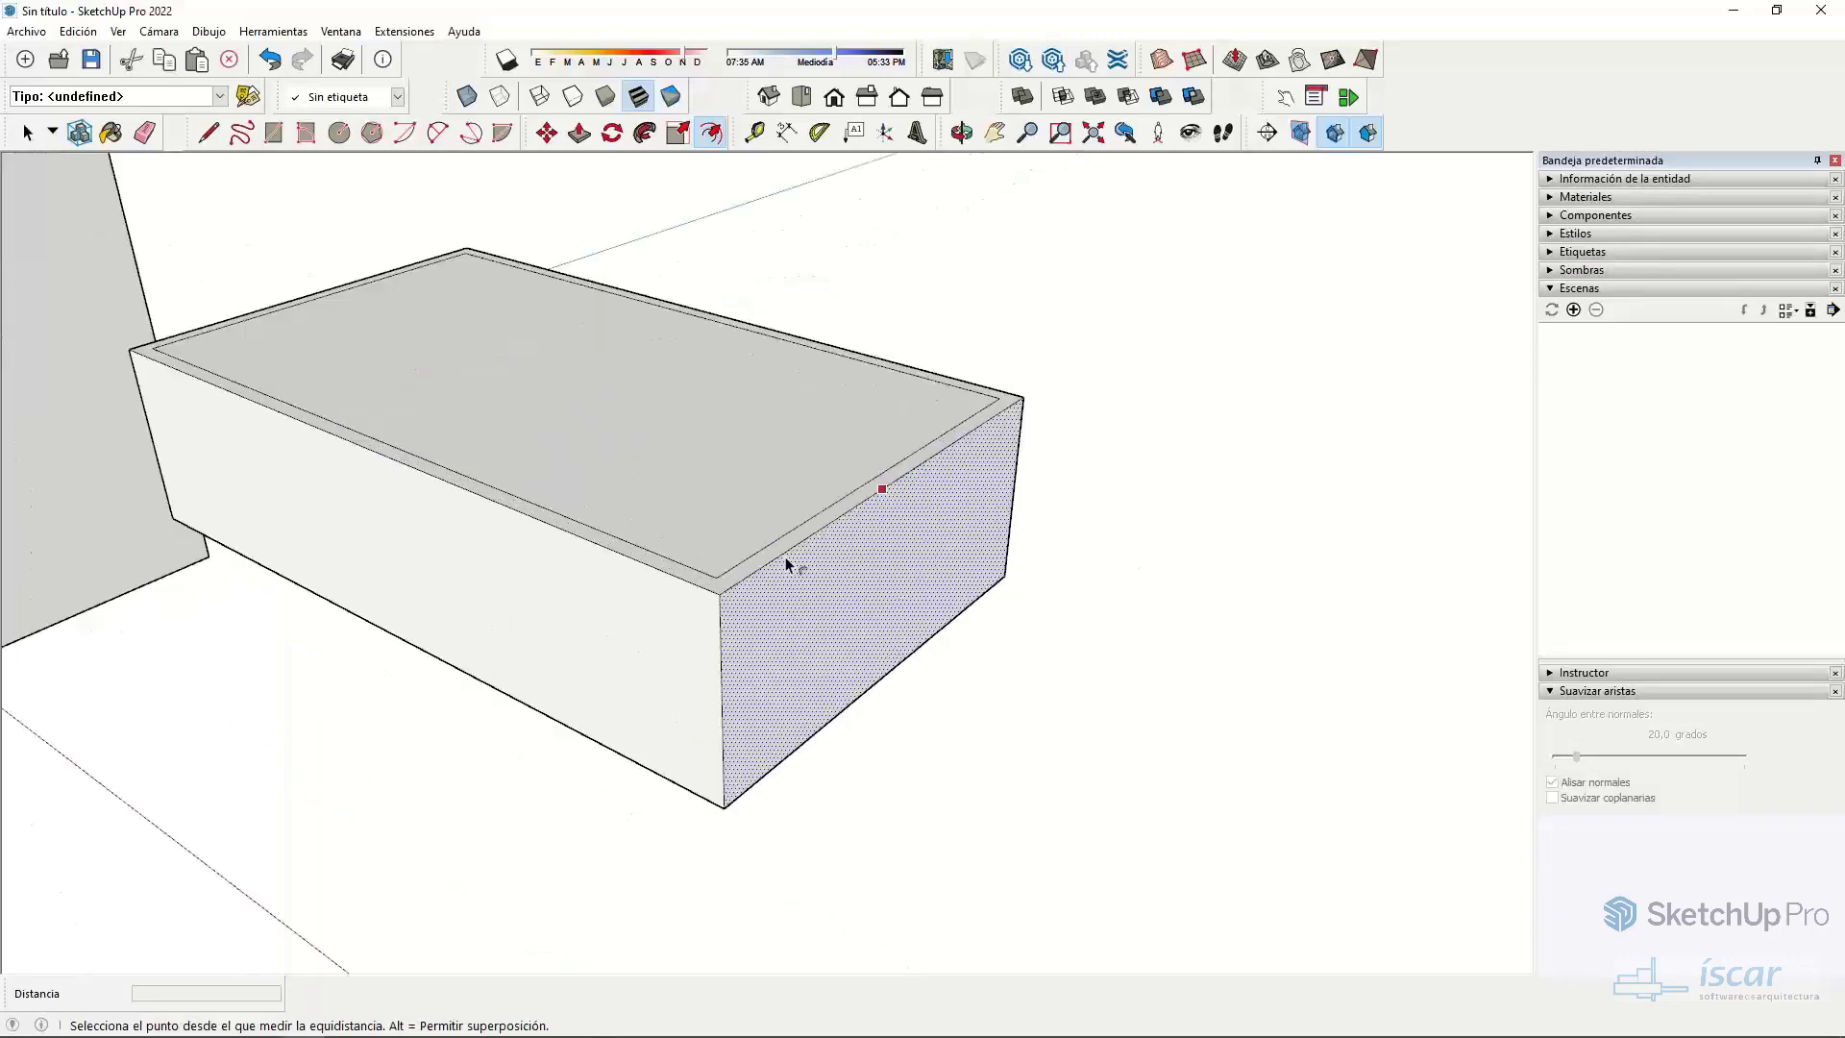
scroll(786, 557, "up", 3)
middle_click_drag(725, 565, 556, 618)
key("l")
scroll(361, 512, "up", 3)
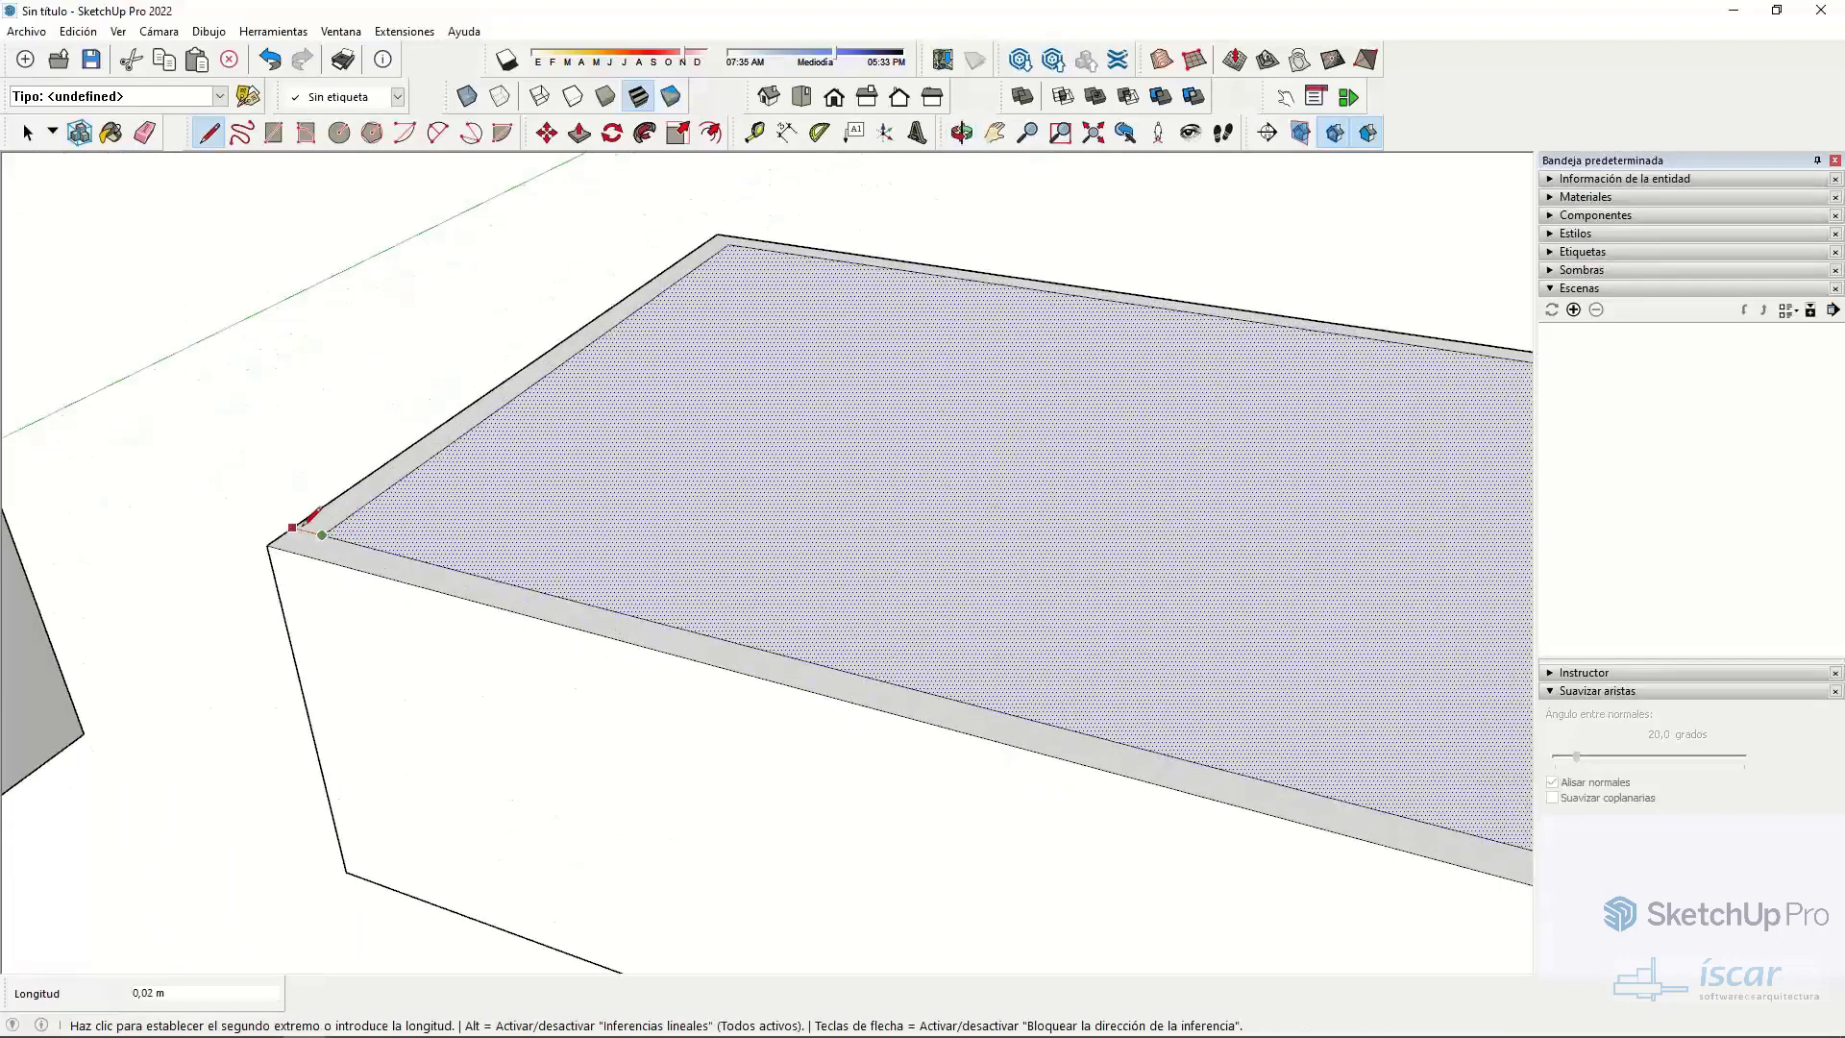
scroll(576, 523, "down", 4)
middle_click_drag(607, 509, 564, 481)
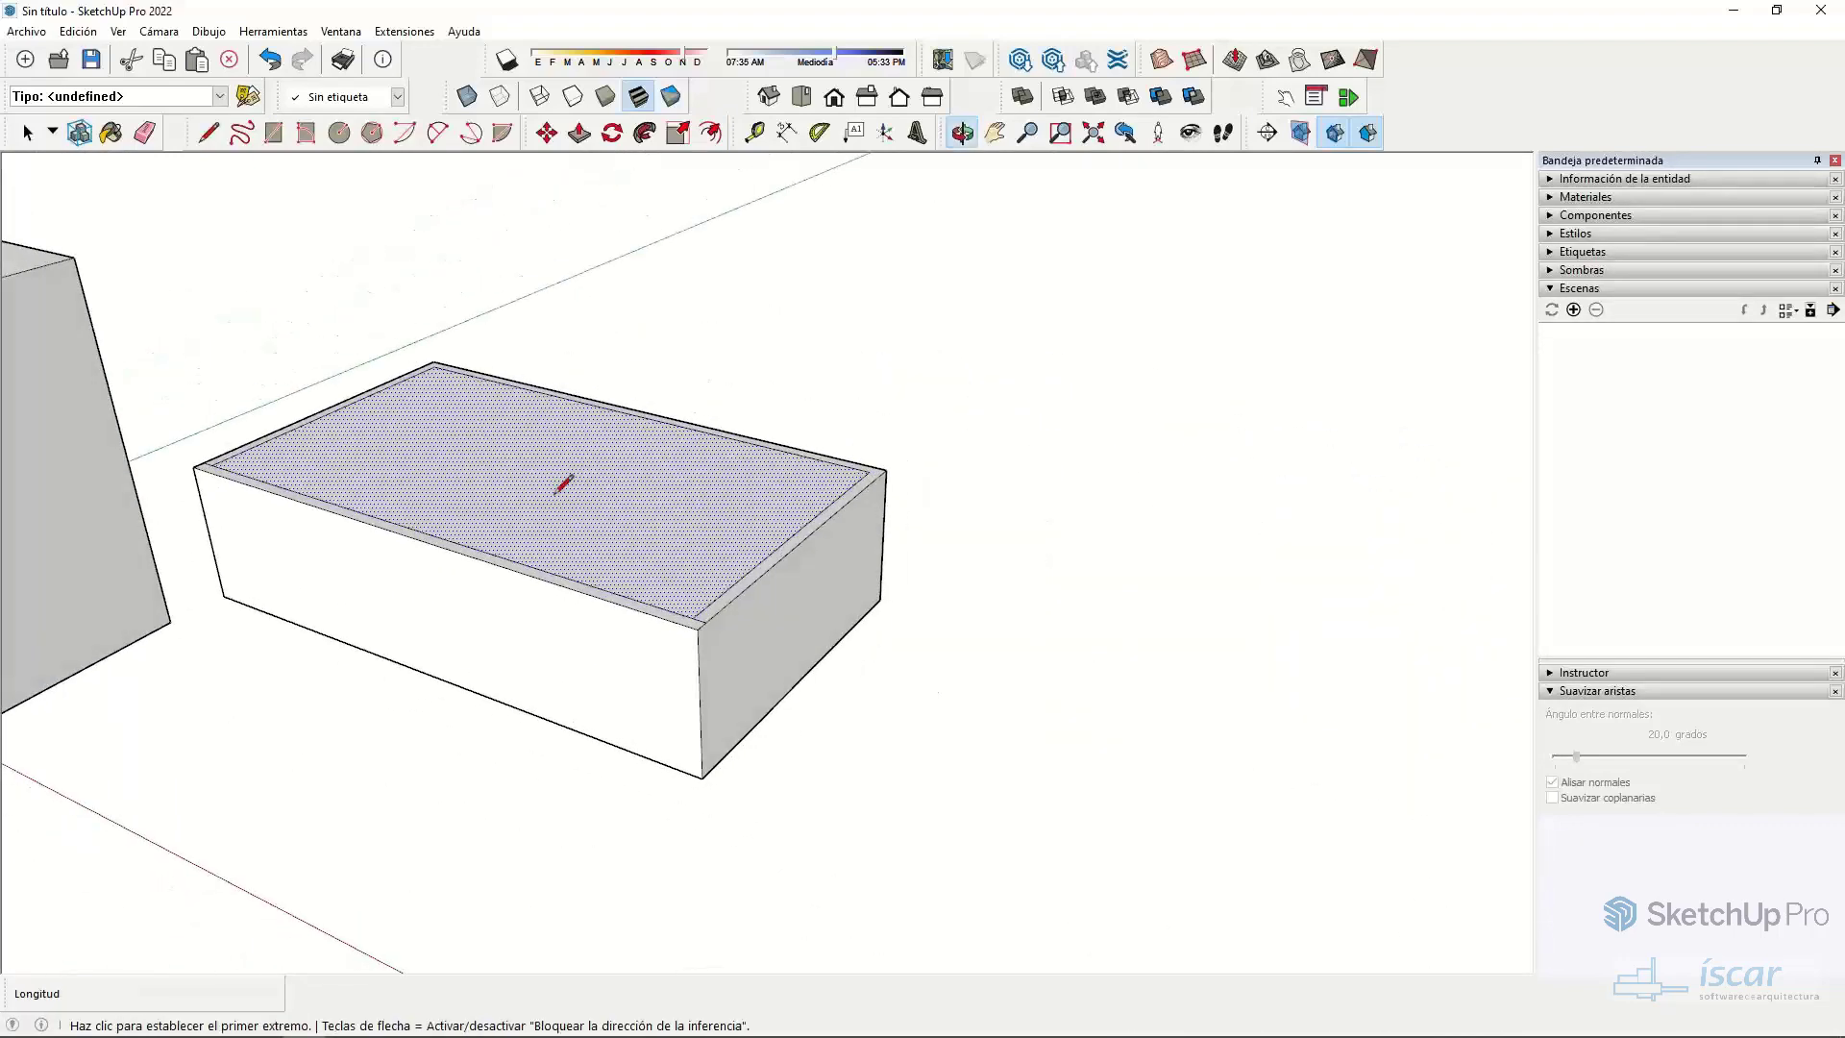
- Push the inner top face down to hollow the drawer and lower the side and back rim by about 0,04 m
key("p")
left_click(561, 463)
left_click(584, 543)
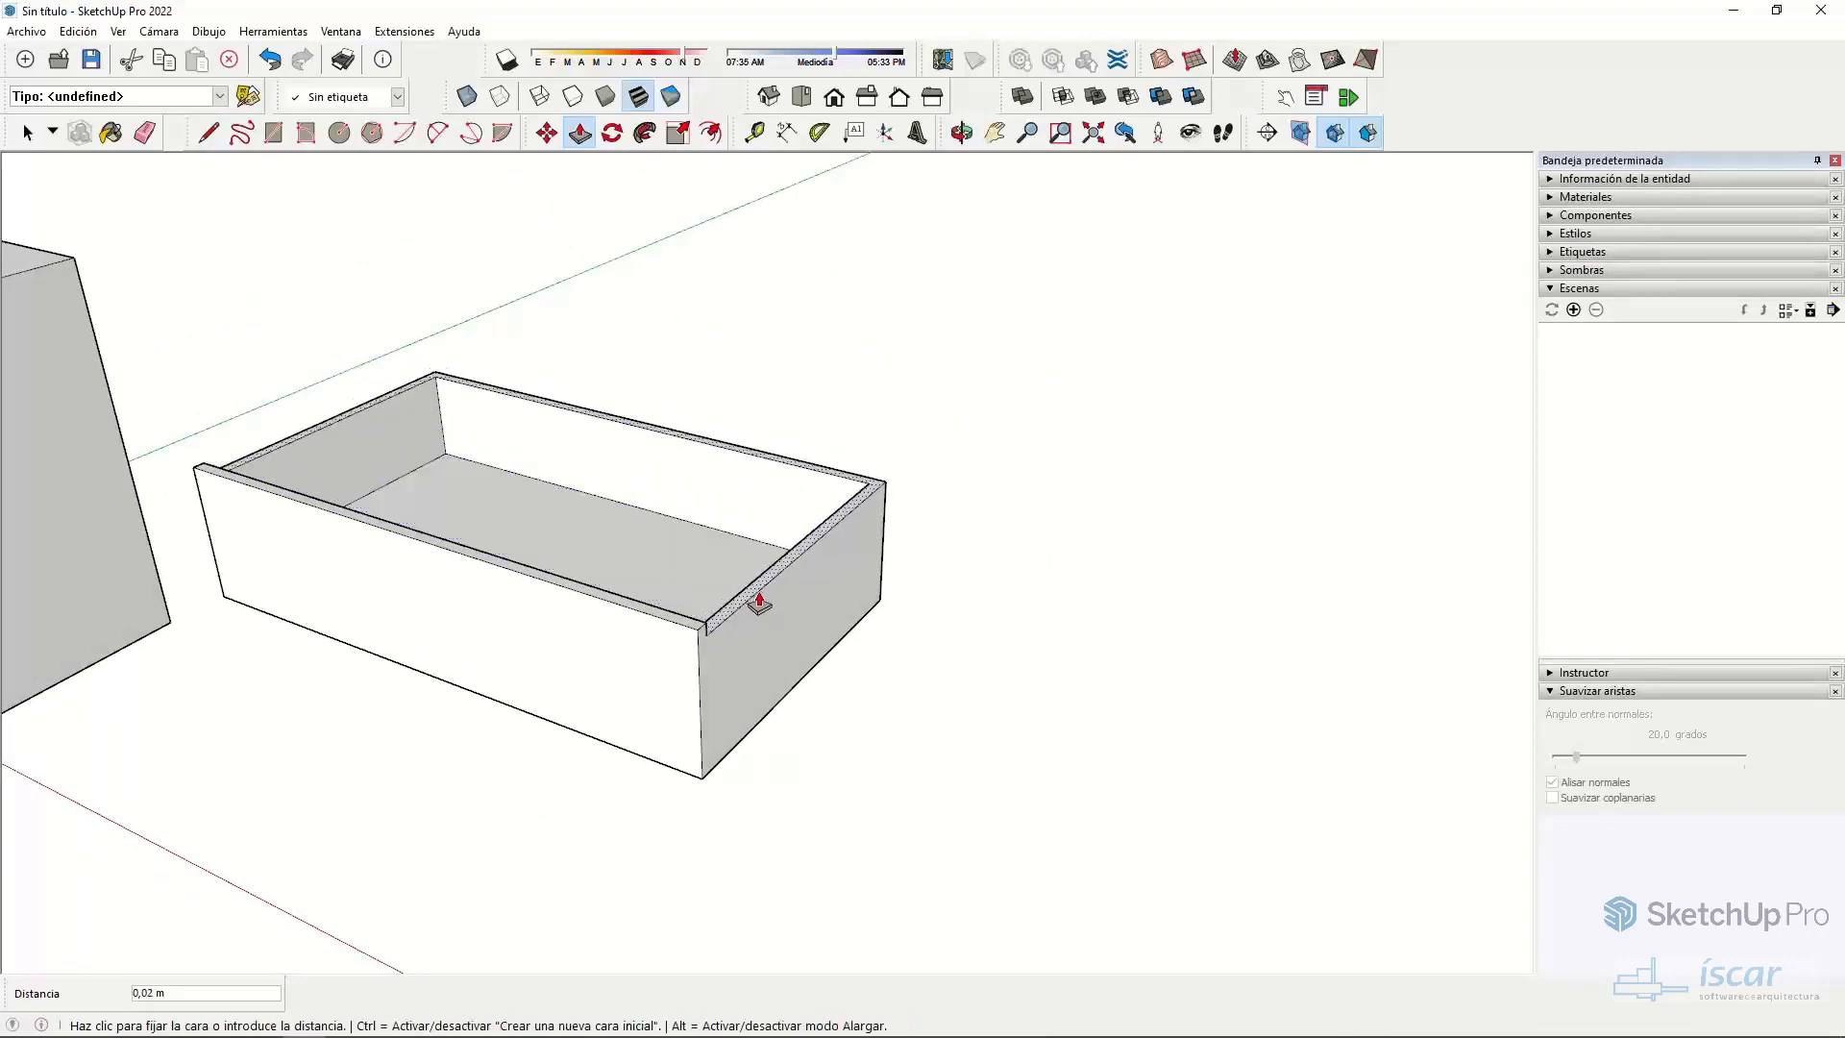
left_click(753, 606)
- Draw a downward arc with a bulge of about 0,06 m at the middle of the drawer front's top edge
middle_click_drag(268, 650, 354, 544)
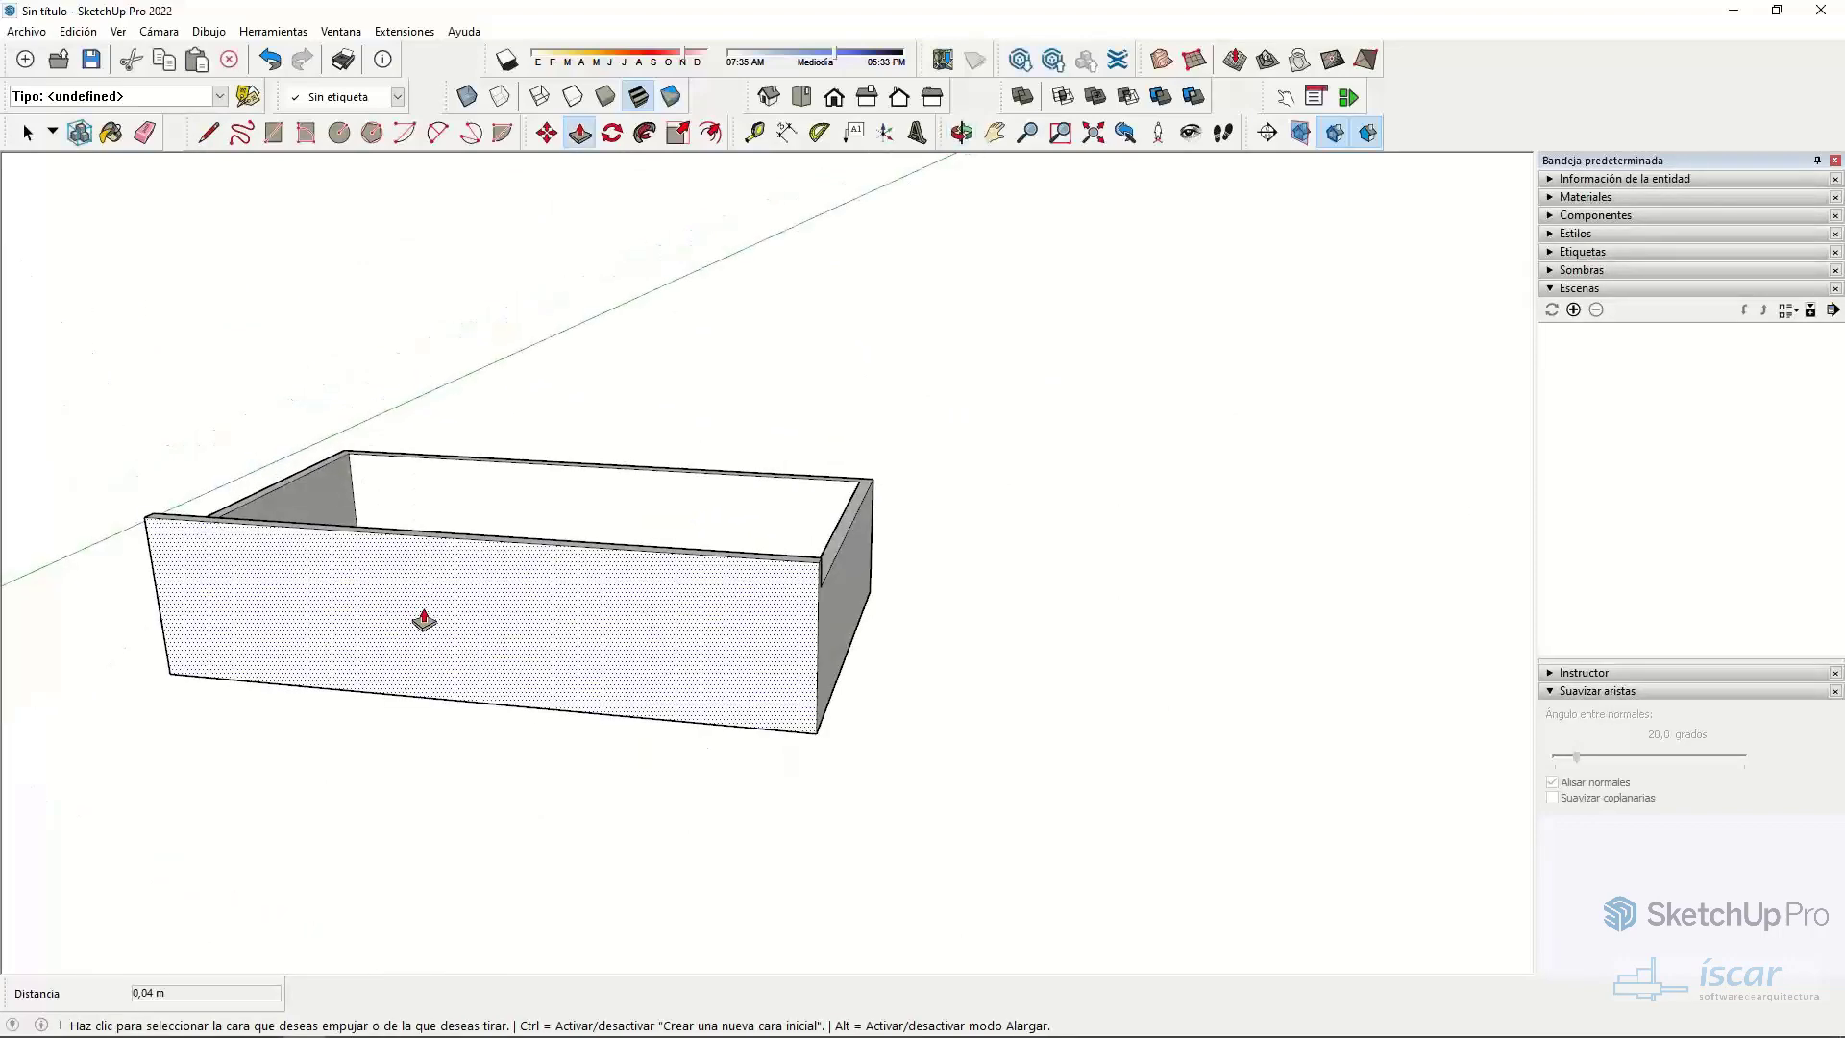
key("a")
left_click(391, 535)
left_click(609, 547)
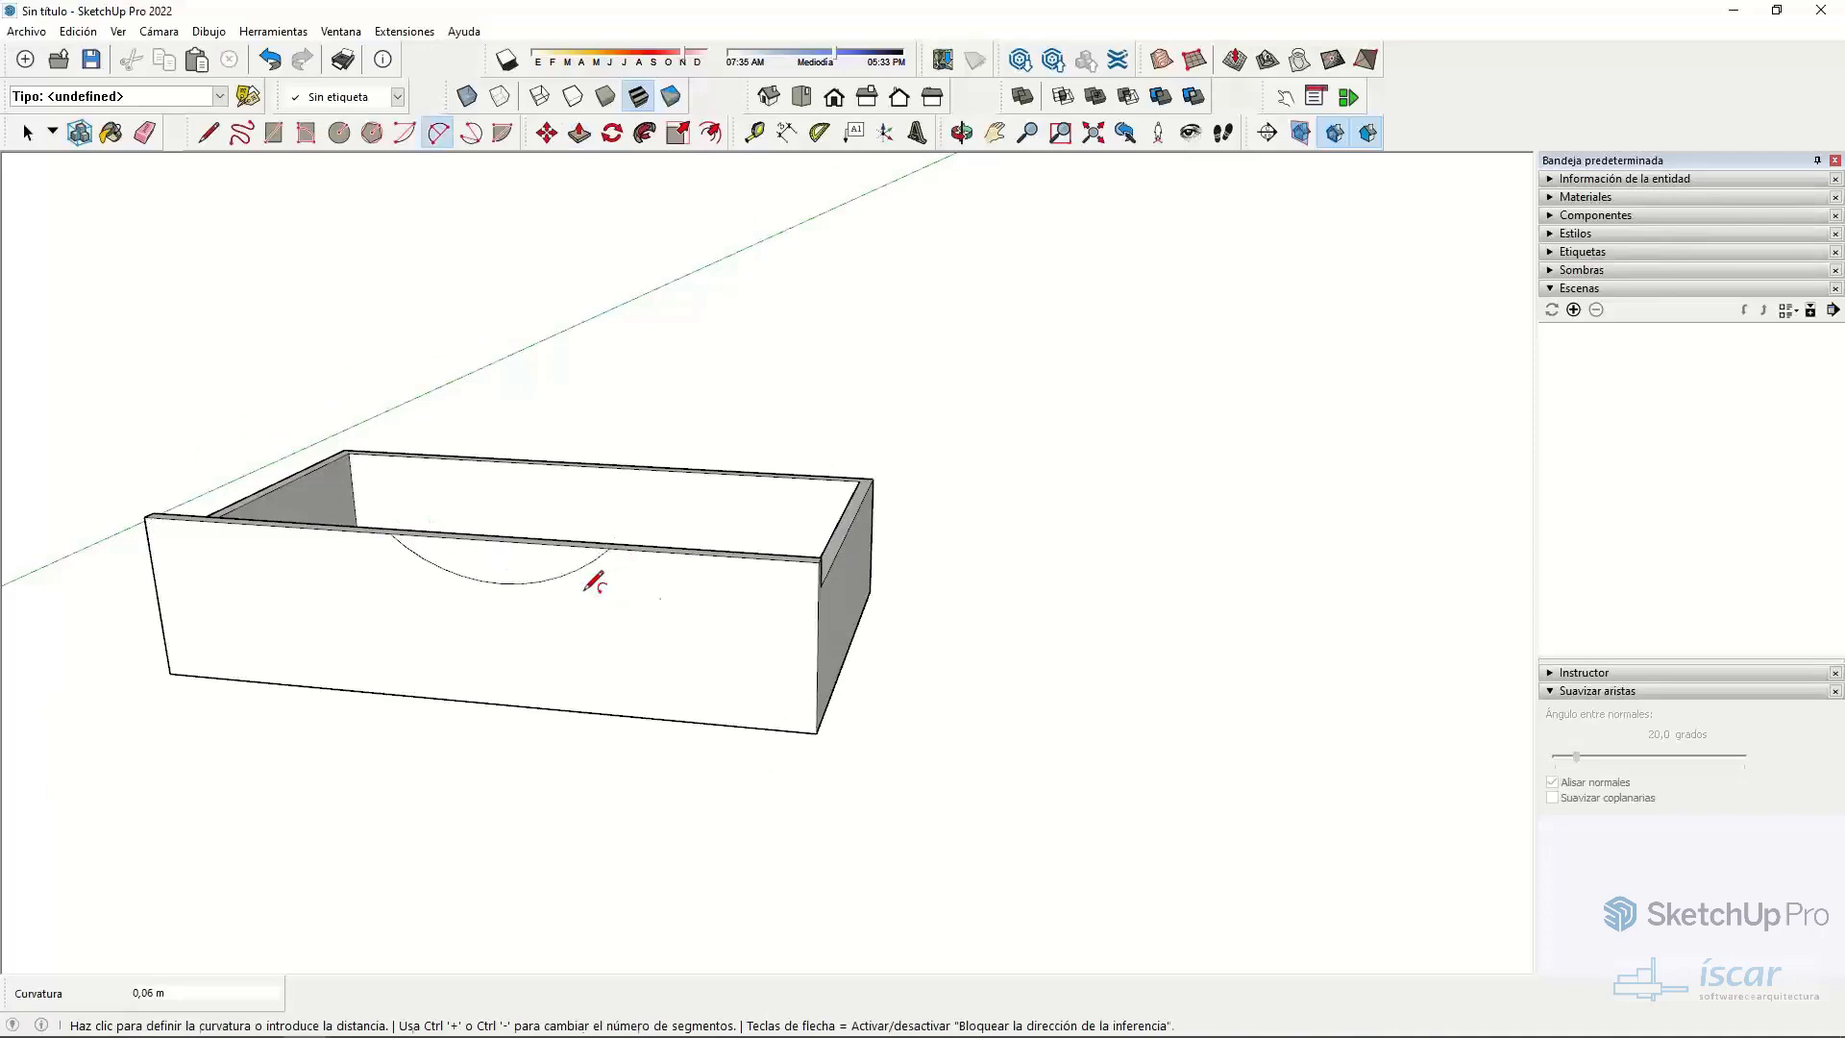
left_click(593, 583)
- Push the arc segment 0,02 m through the drawer front to cut out the handle opening
middle_click_drag(593, 583, 494, 556)
key("p")
left_click(492, 553)
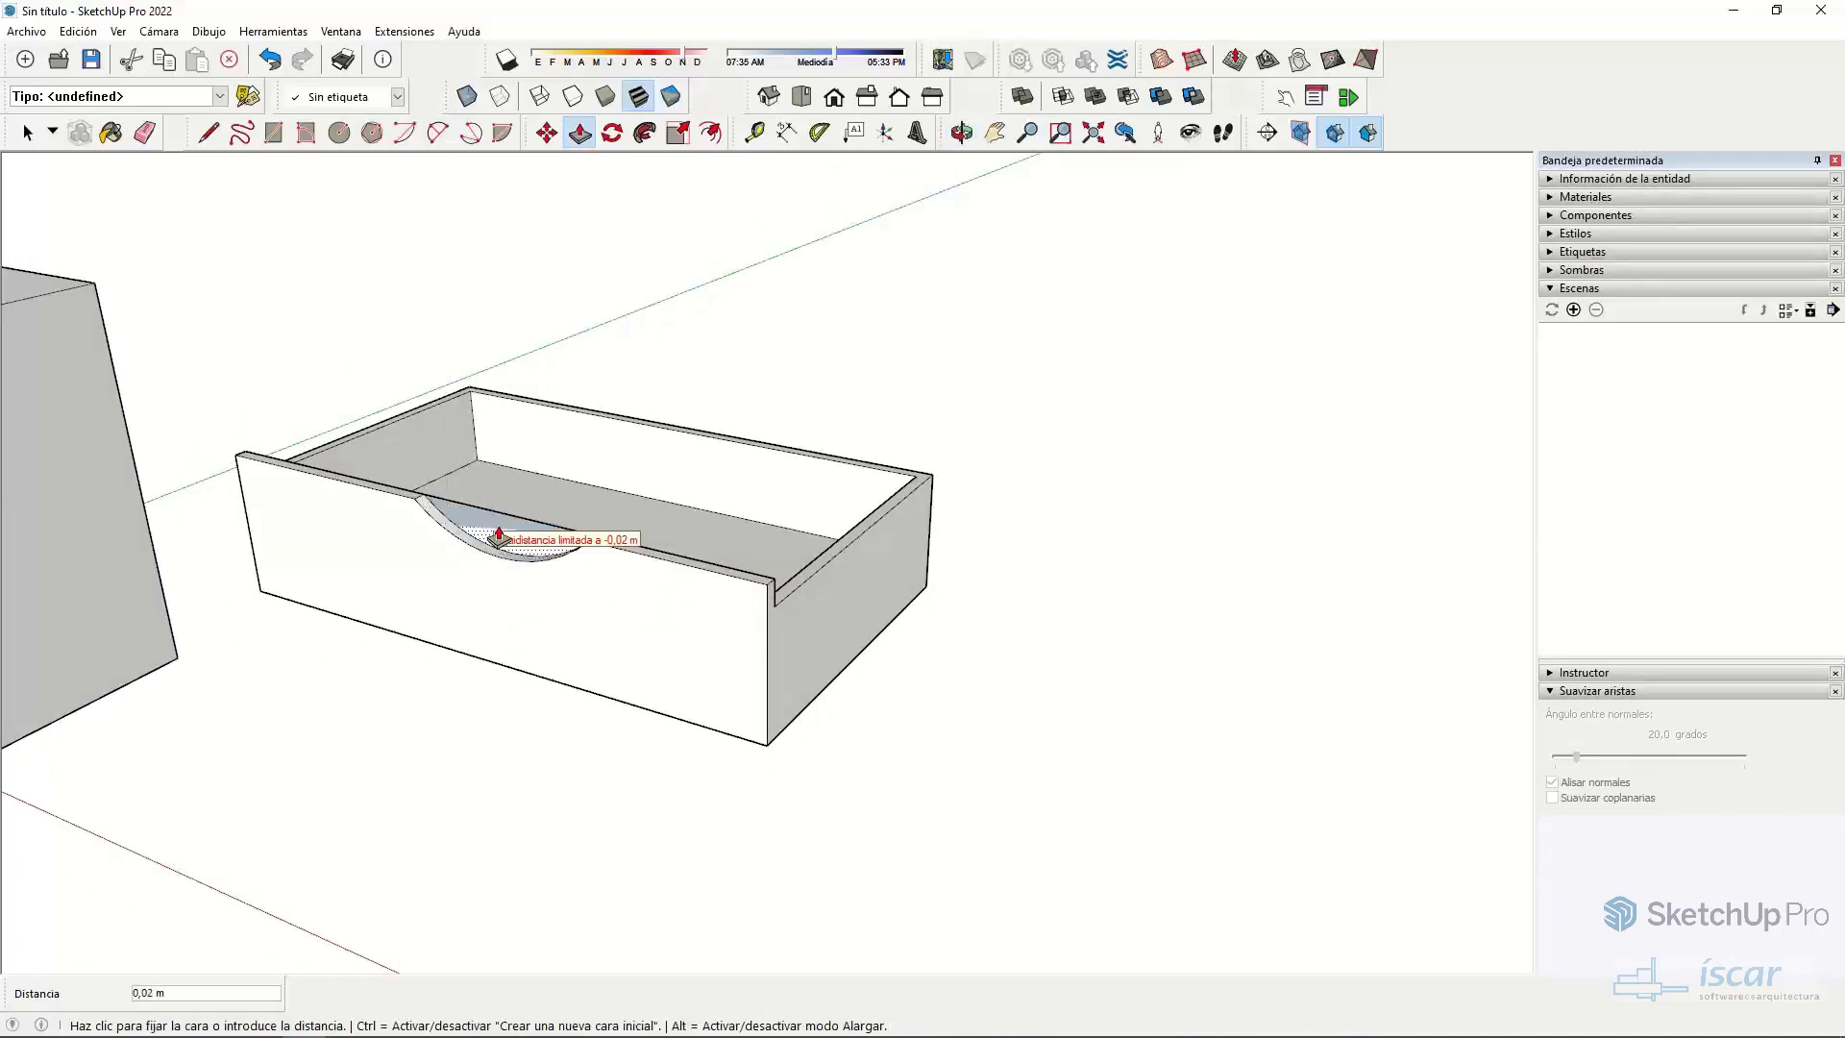
left_click(498, 535)
scroll(1022, 548, "down", 3)
- Delete the four drawer front faces and their dividing lines from the cabinet to leave its front open
key("space")
middle_click_drag(712, 720, 363, 464)
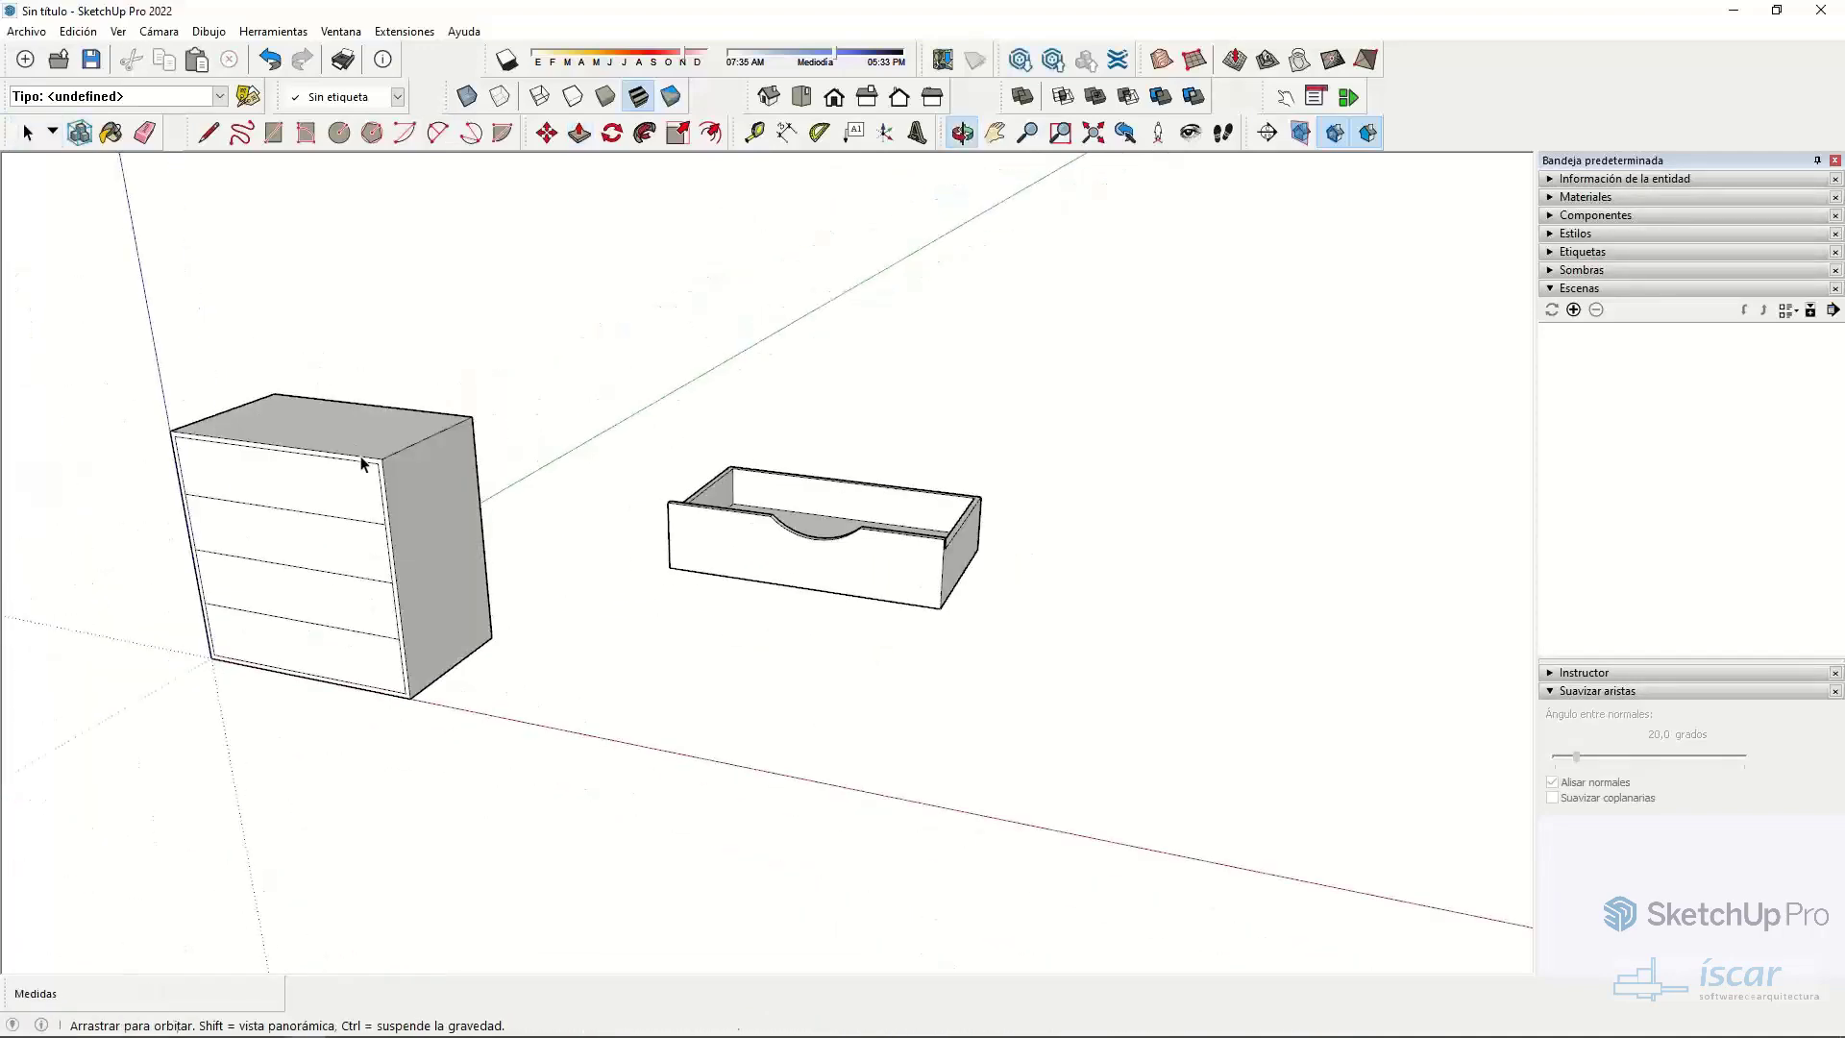
left_click(329, 494)
key("Delete")
left_click(323, 520)
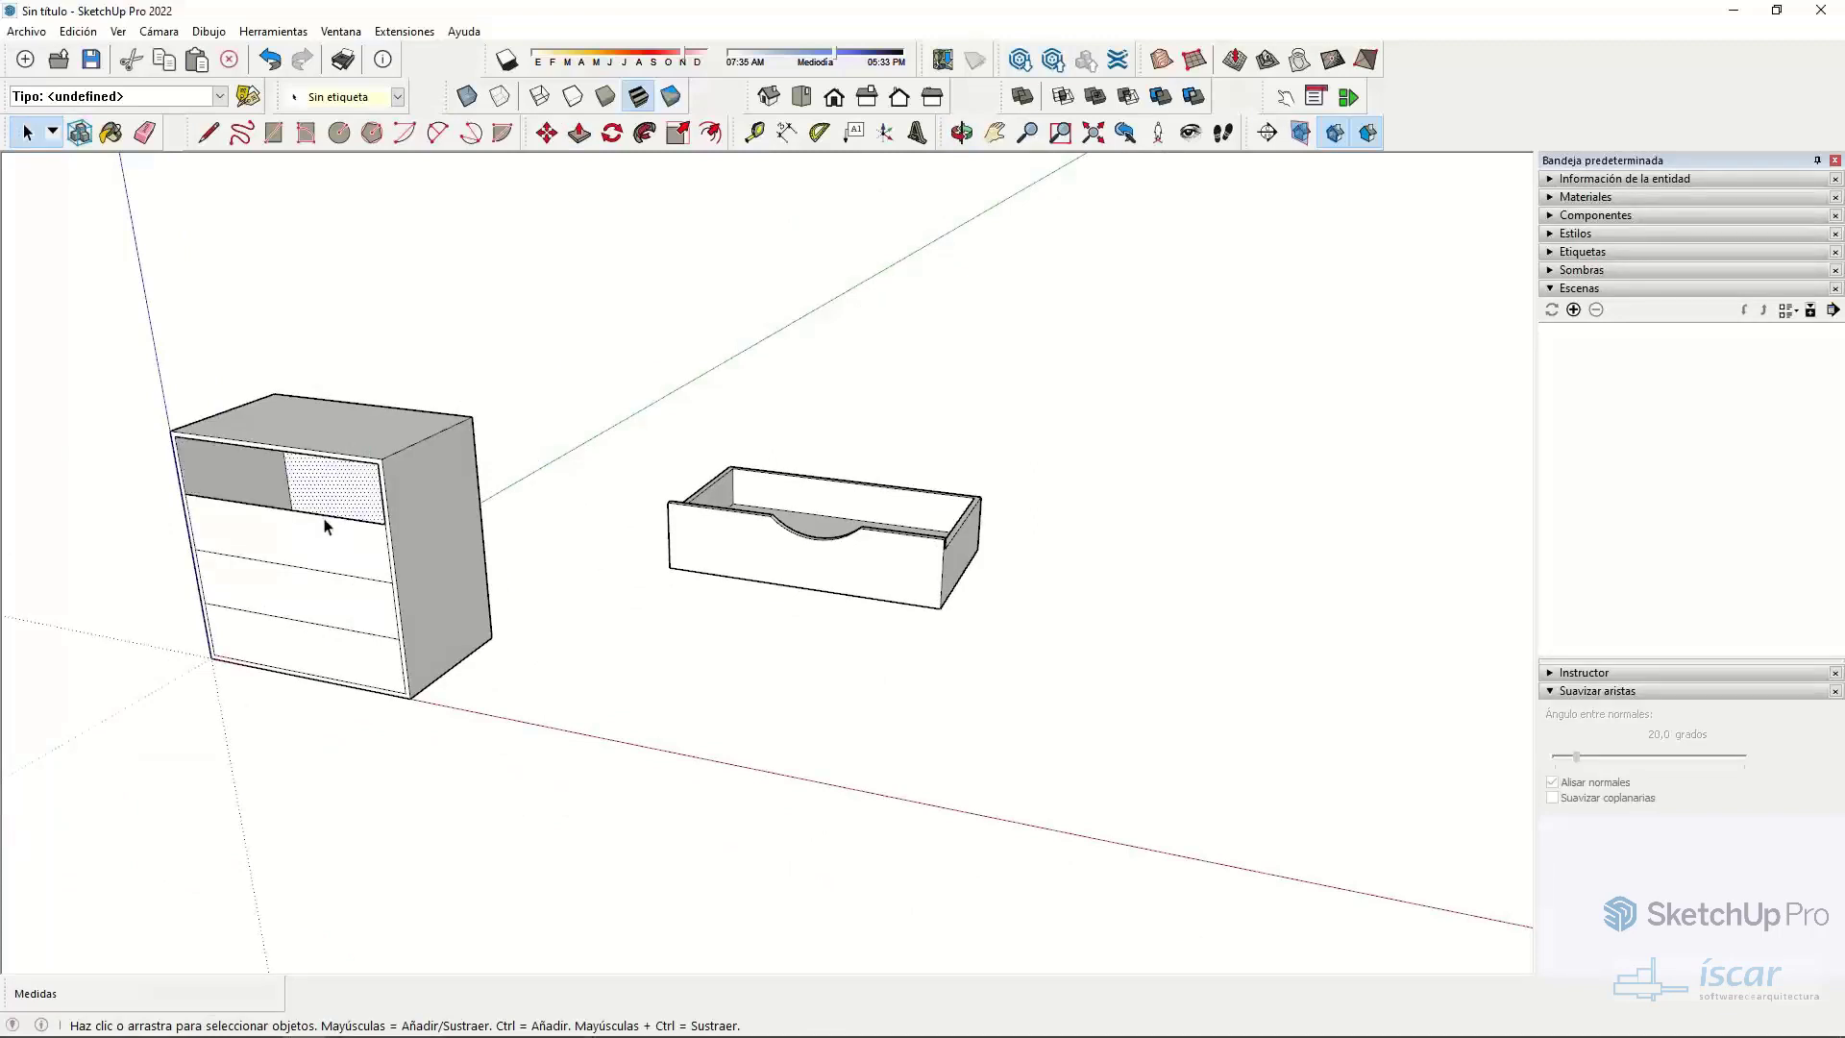
key("Delete")
key("Delete")
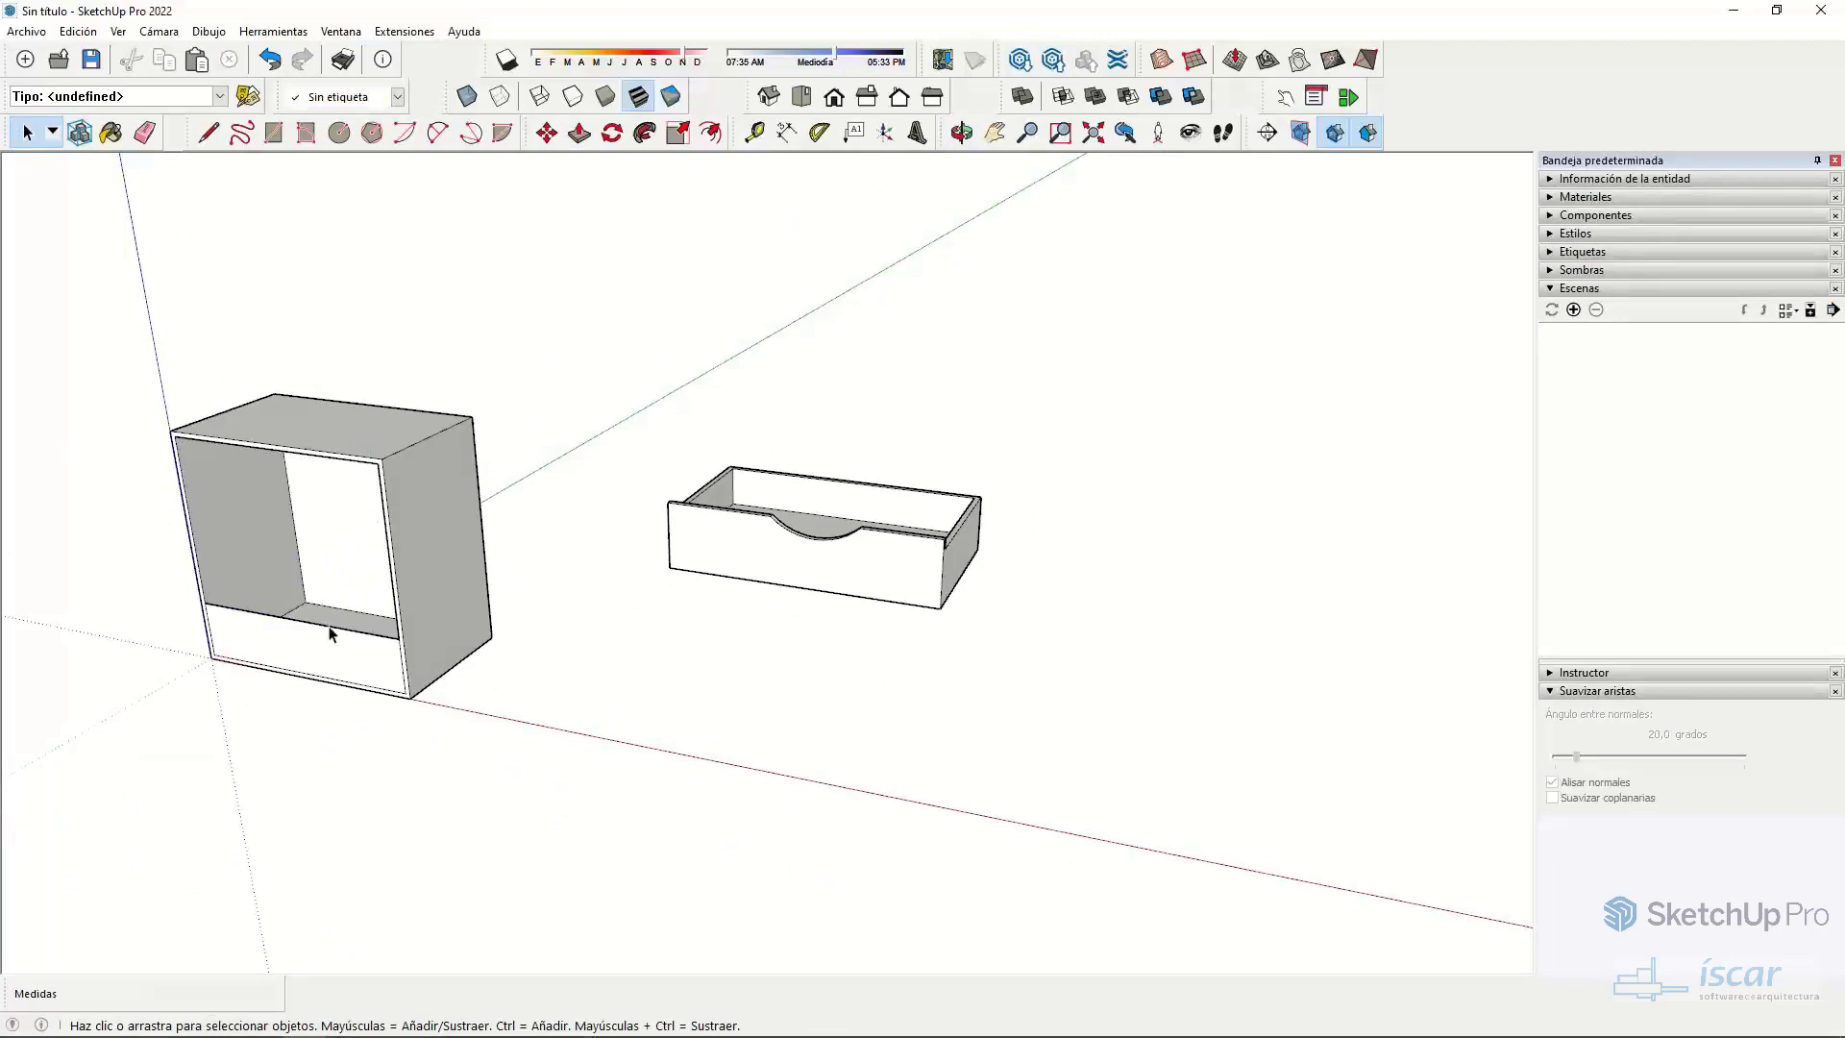
left_click(346, 634)
key("Delete")
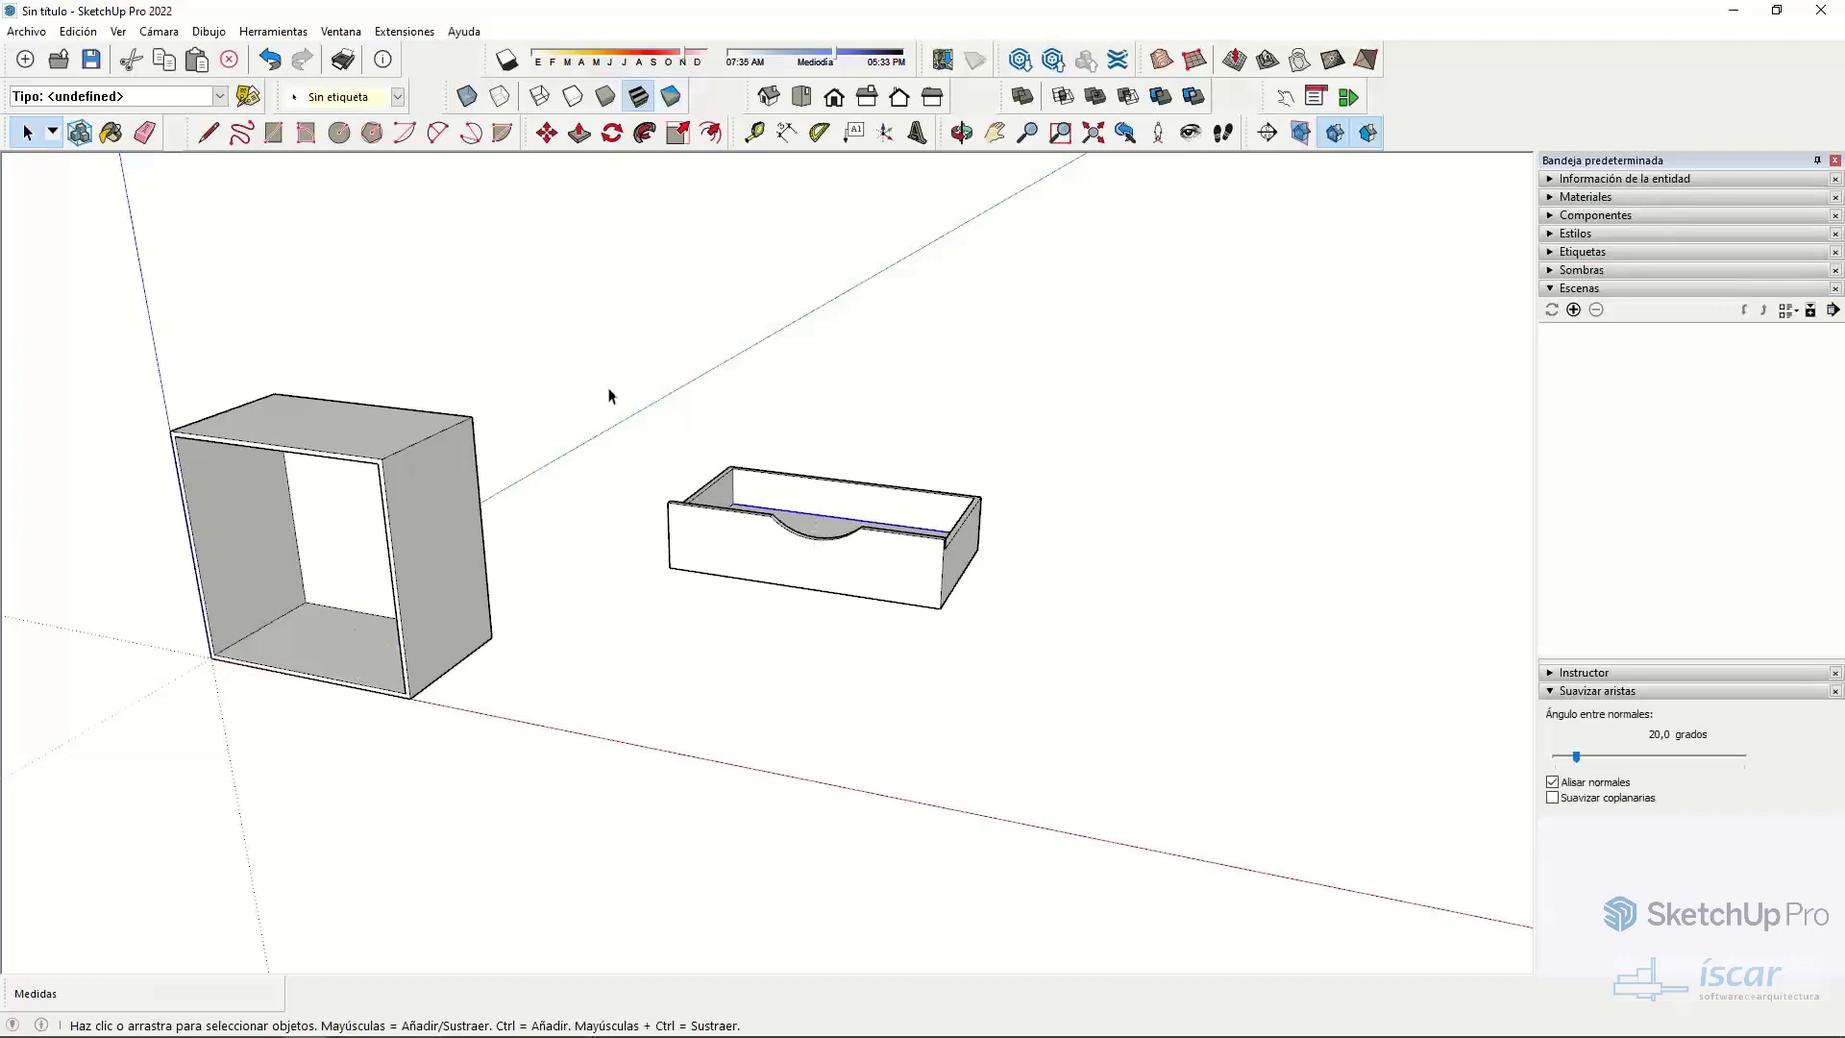
- Group all the geometry of the separate drawer and undo the grouping
left_click_drag(609, 393, 1153, 746)
right_click(844, 526)
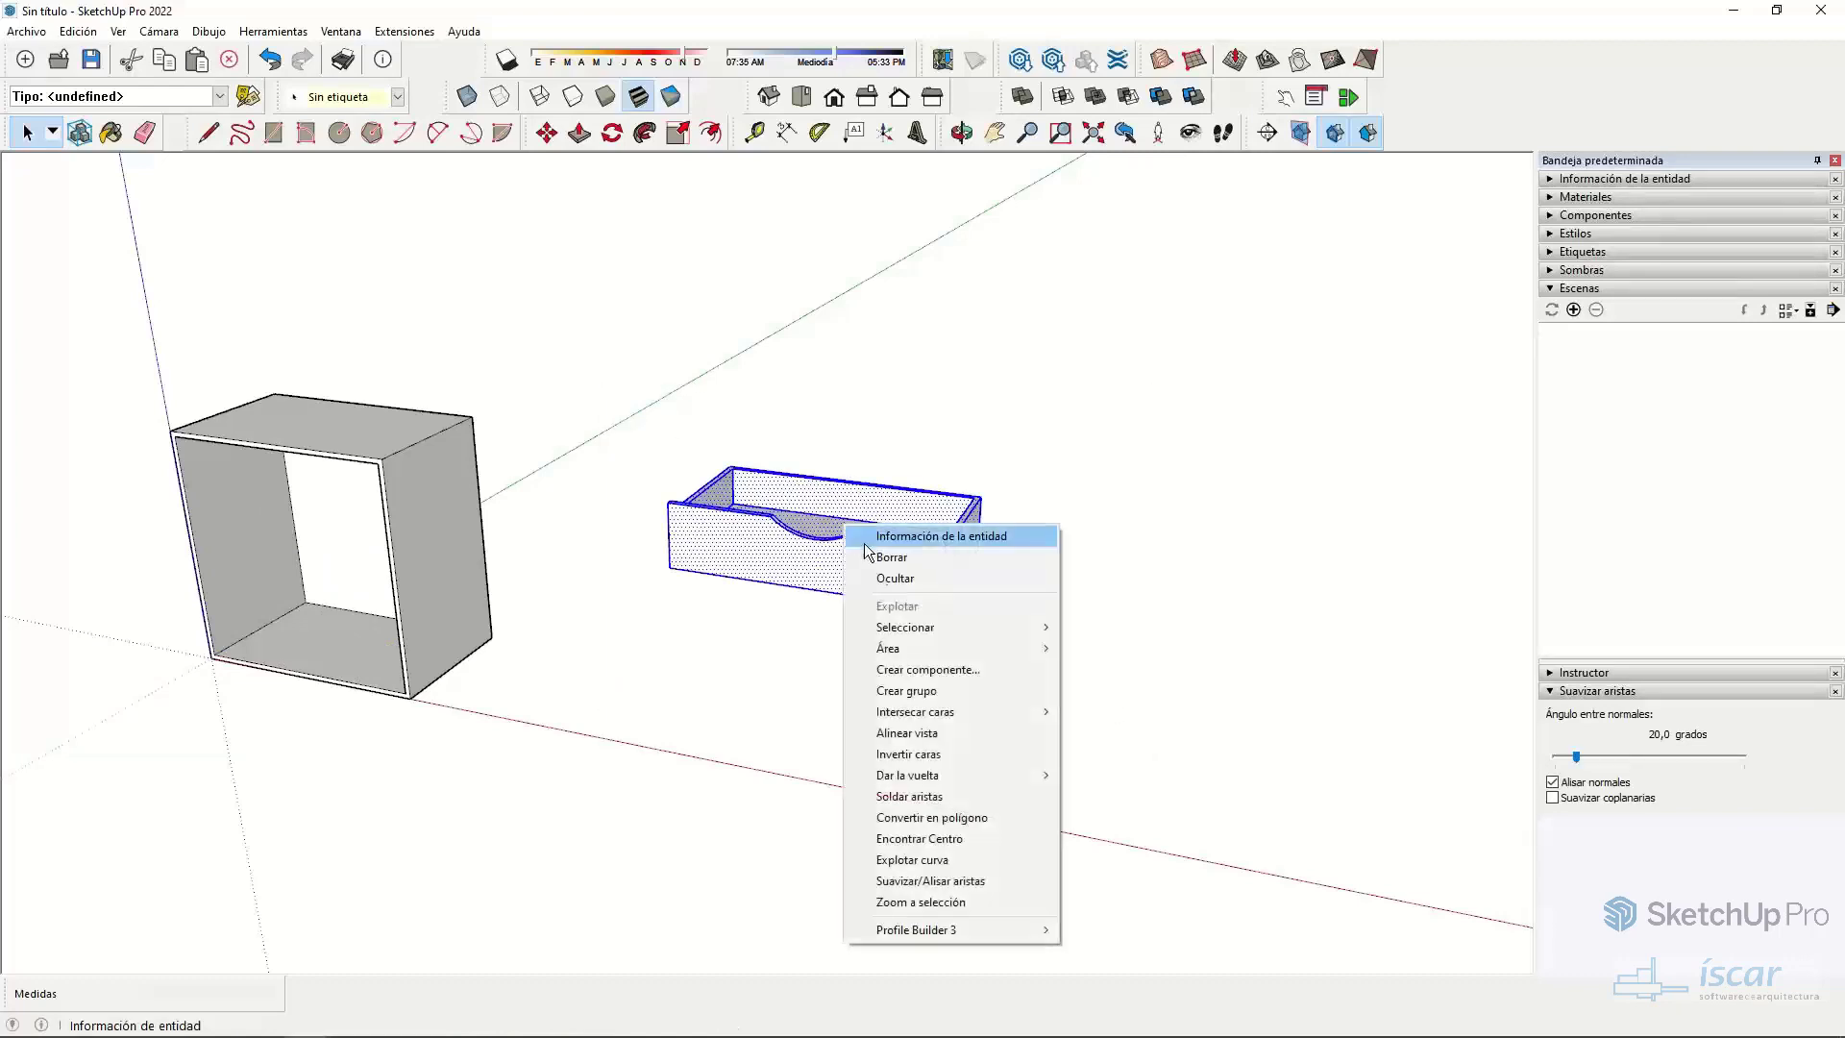
left_click(907, 689)
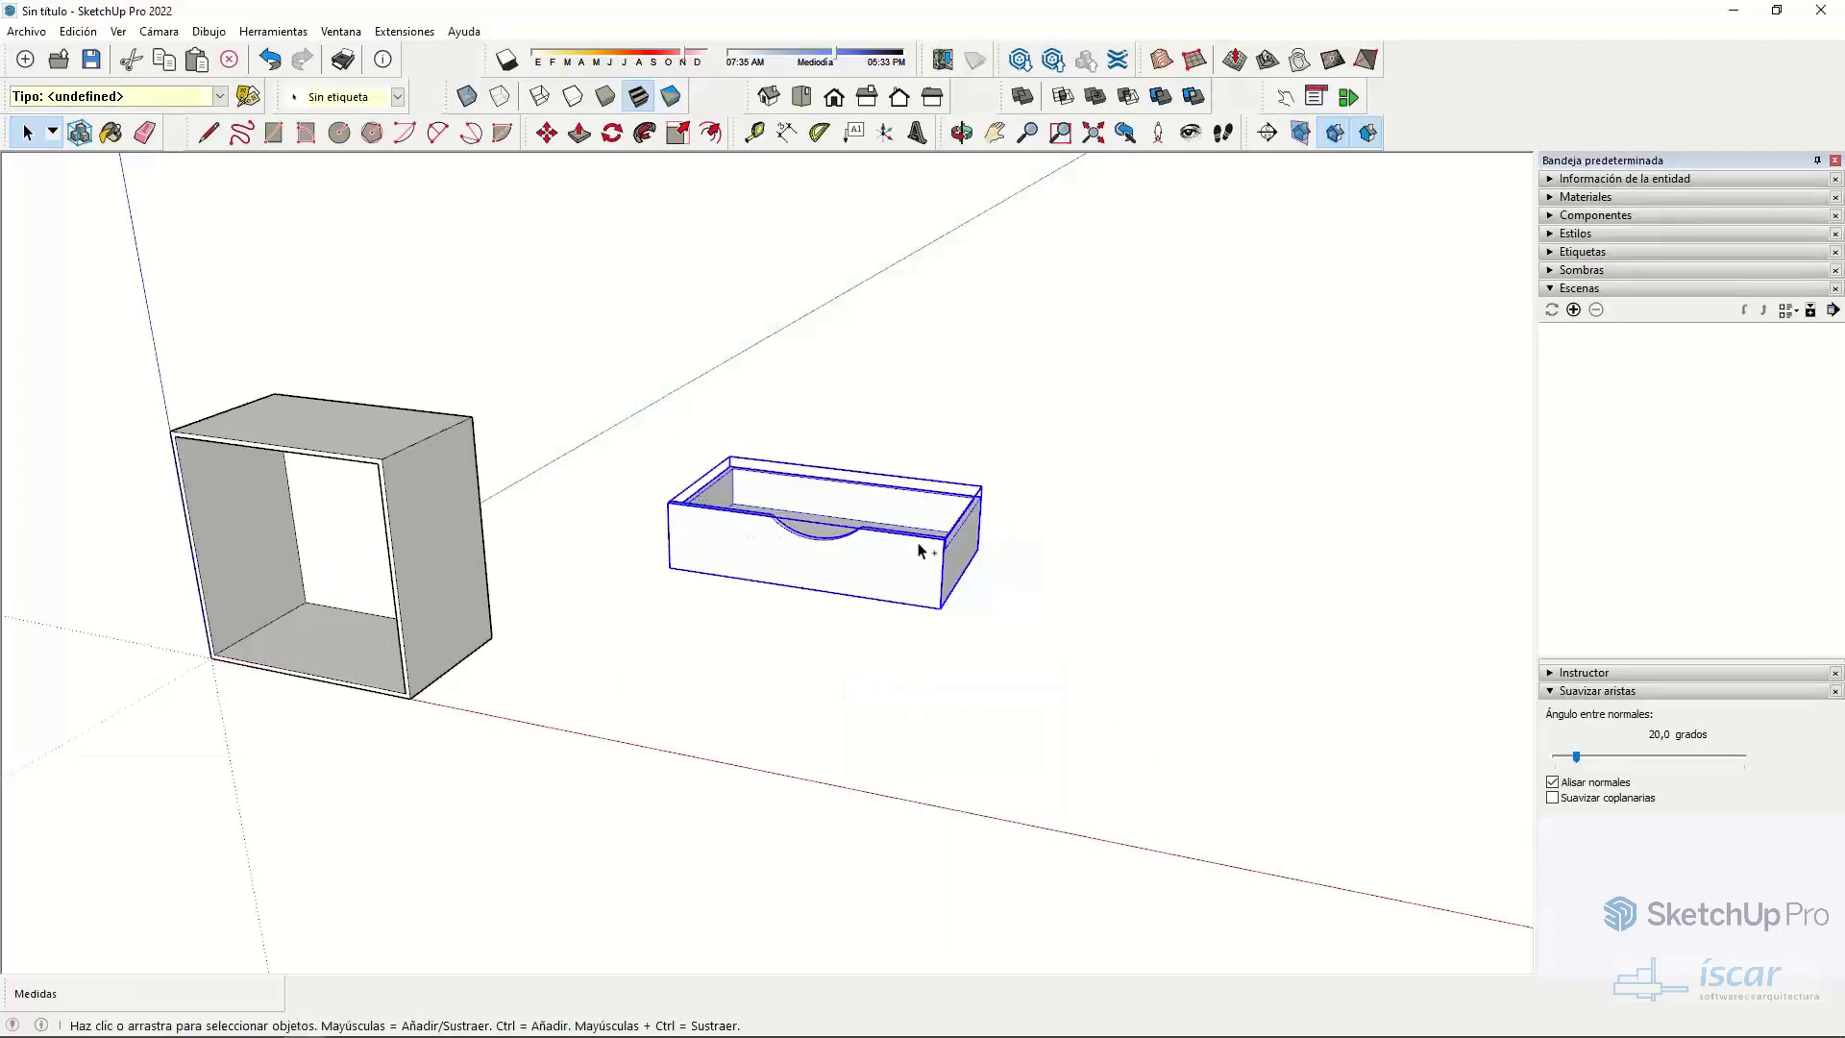
key("ctrl+z")
- Move the ungrouped drawer into the cabinet's top opening, try pulling it back out, and undo the moves
triple_click(907, 574)
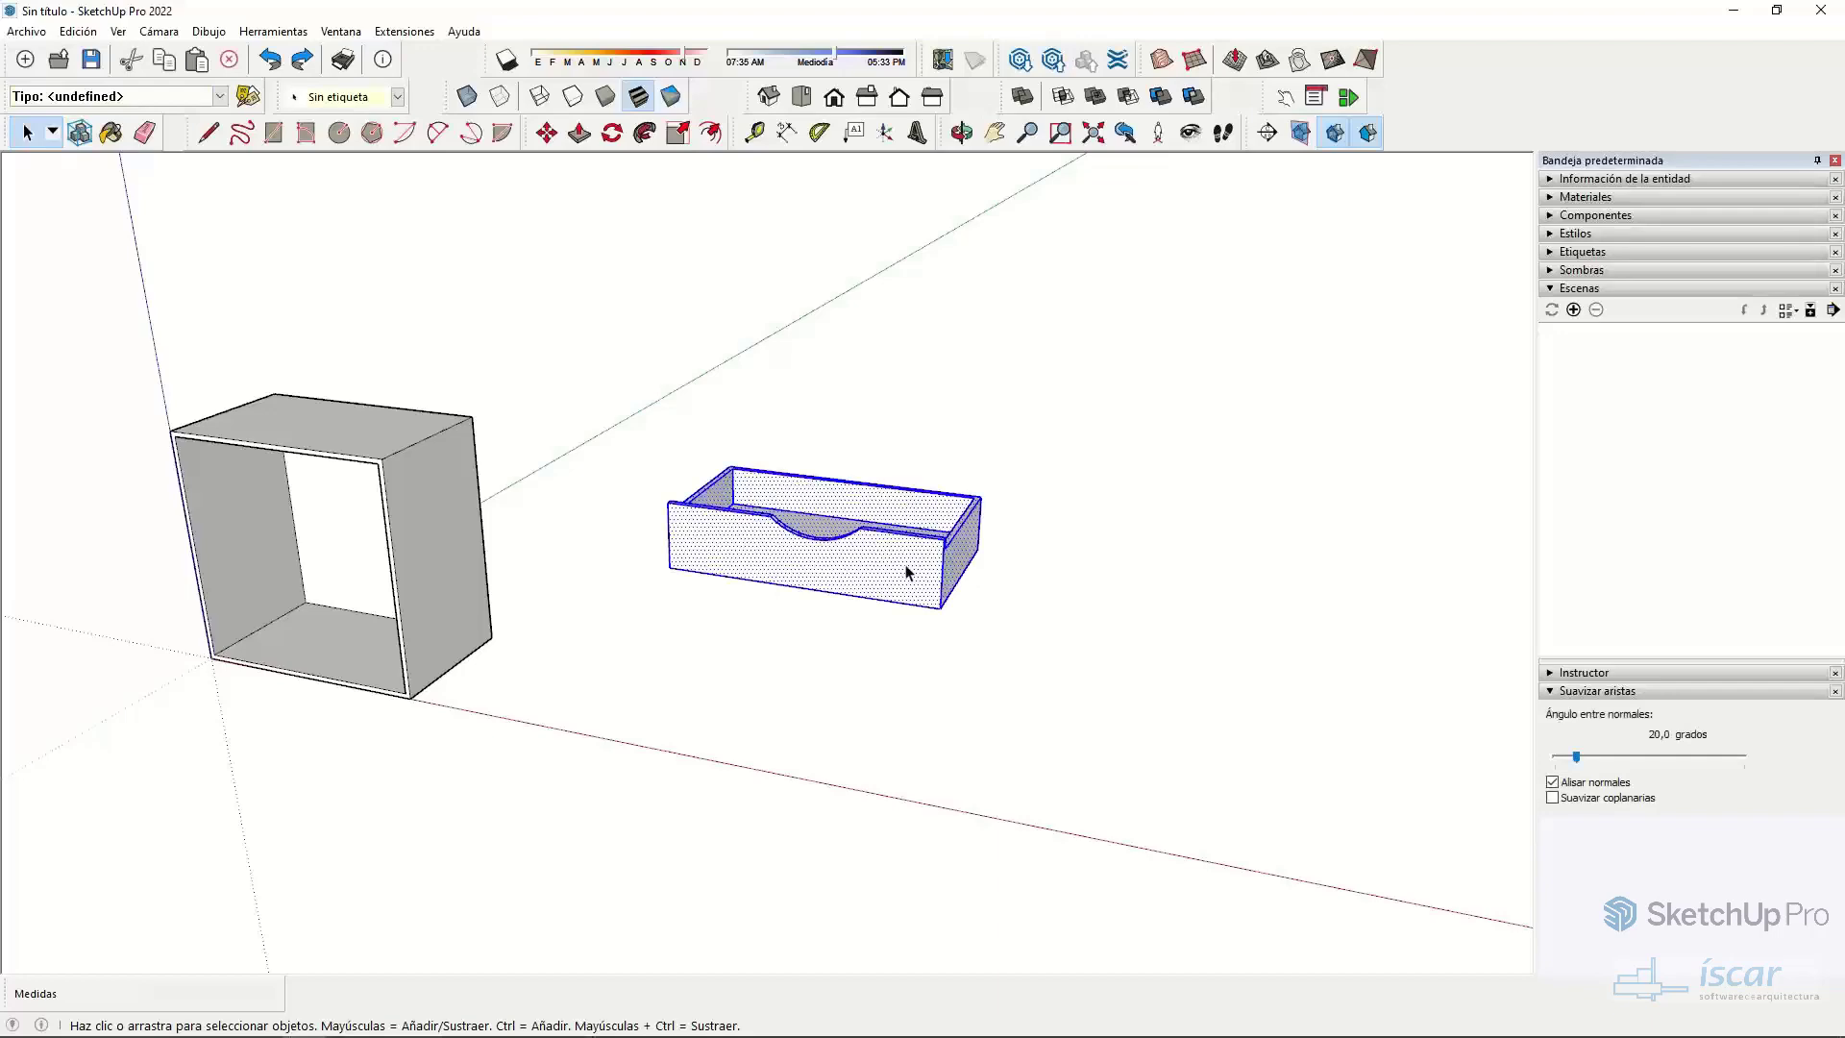
key("m")
left_click(941, 540)
scroll(365, 461, "up", 4)
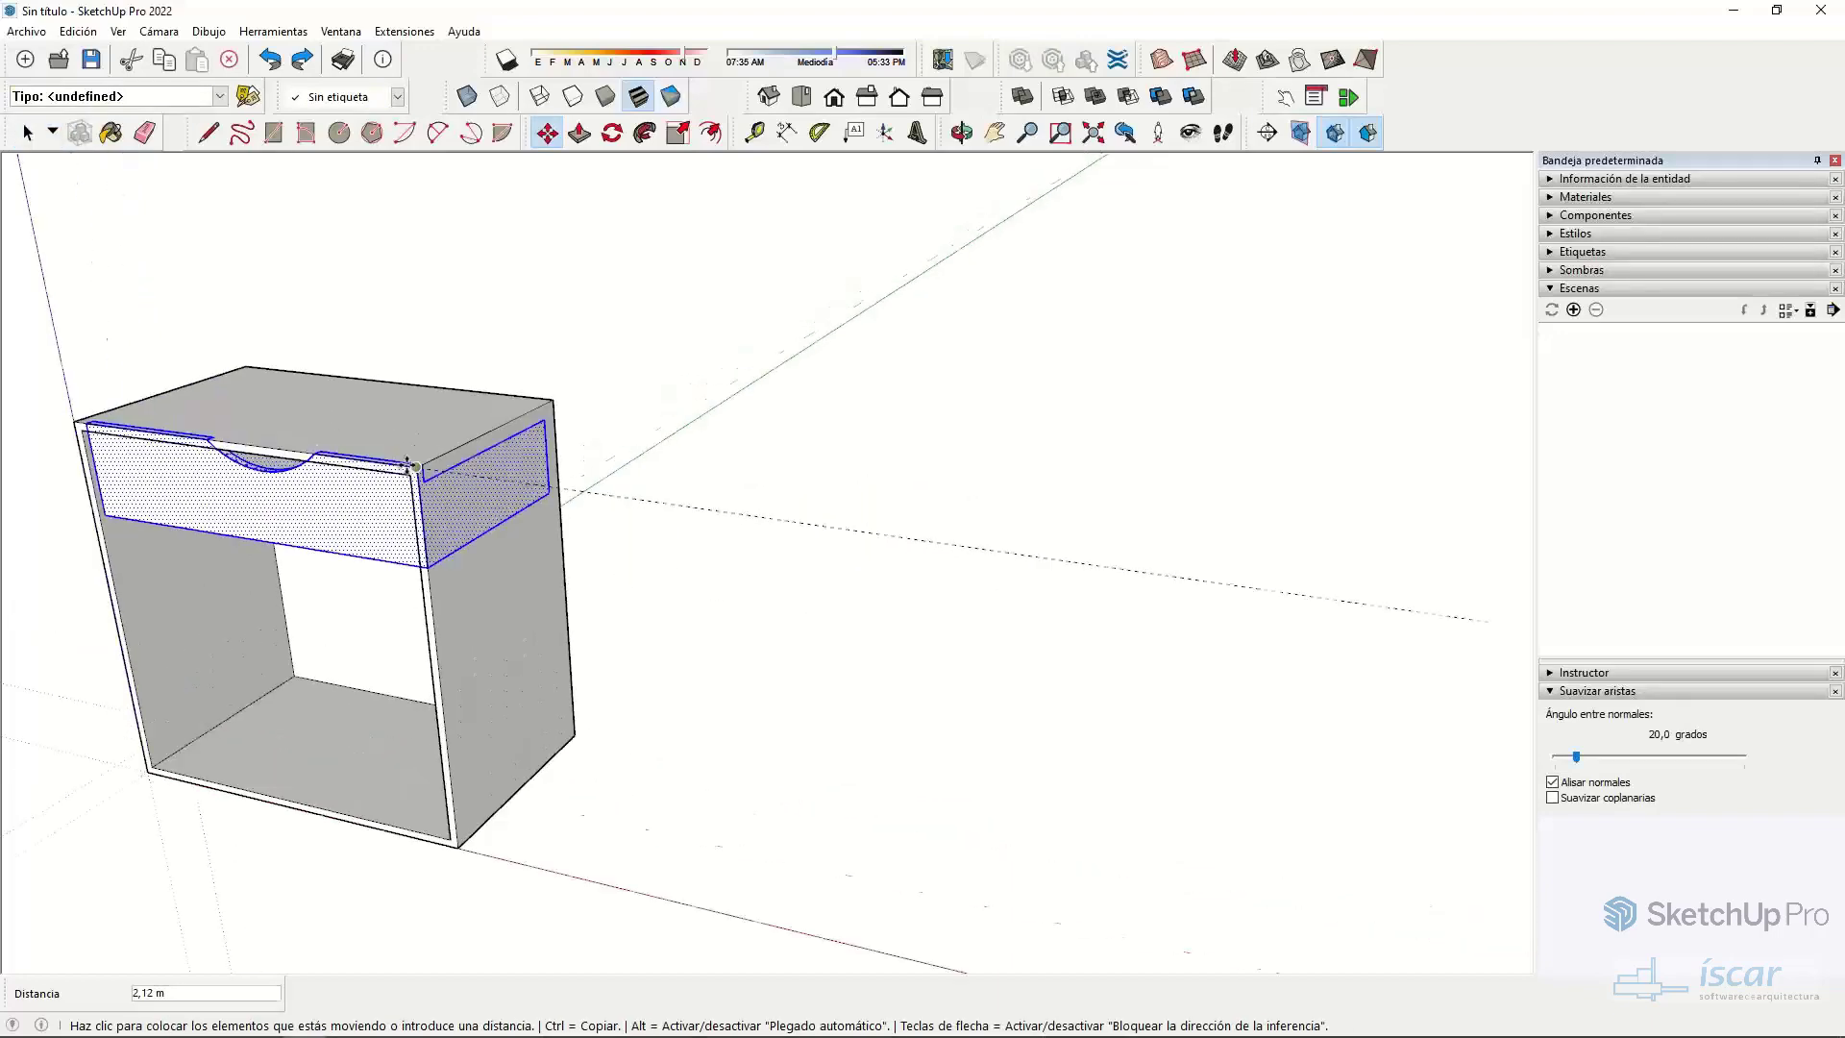
left_click(377, 507)
left_click(376, 507)
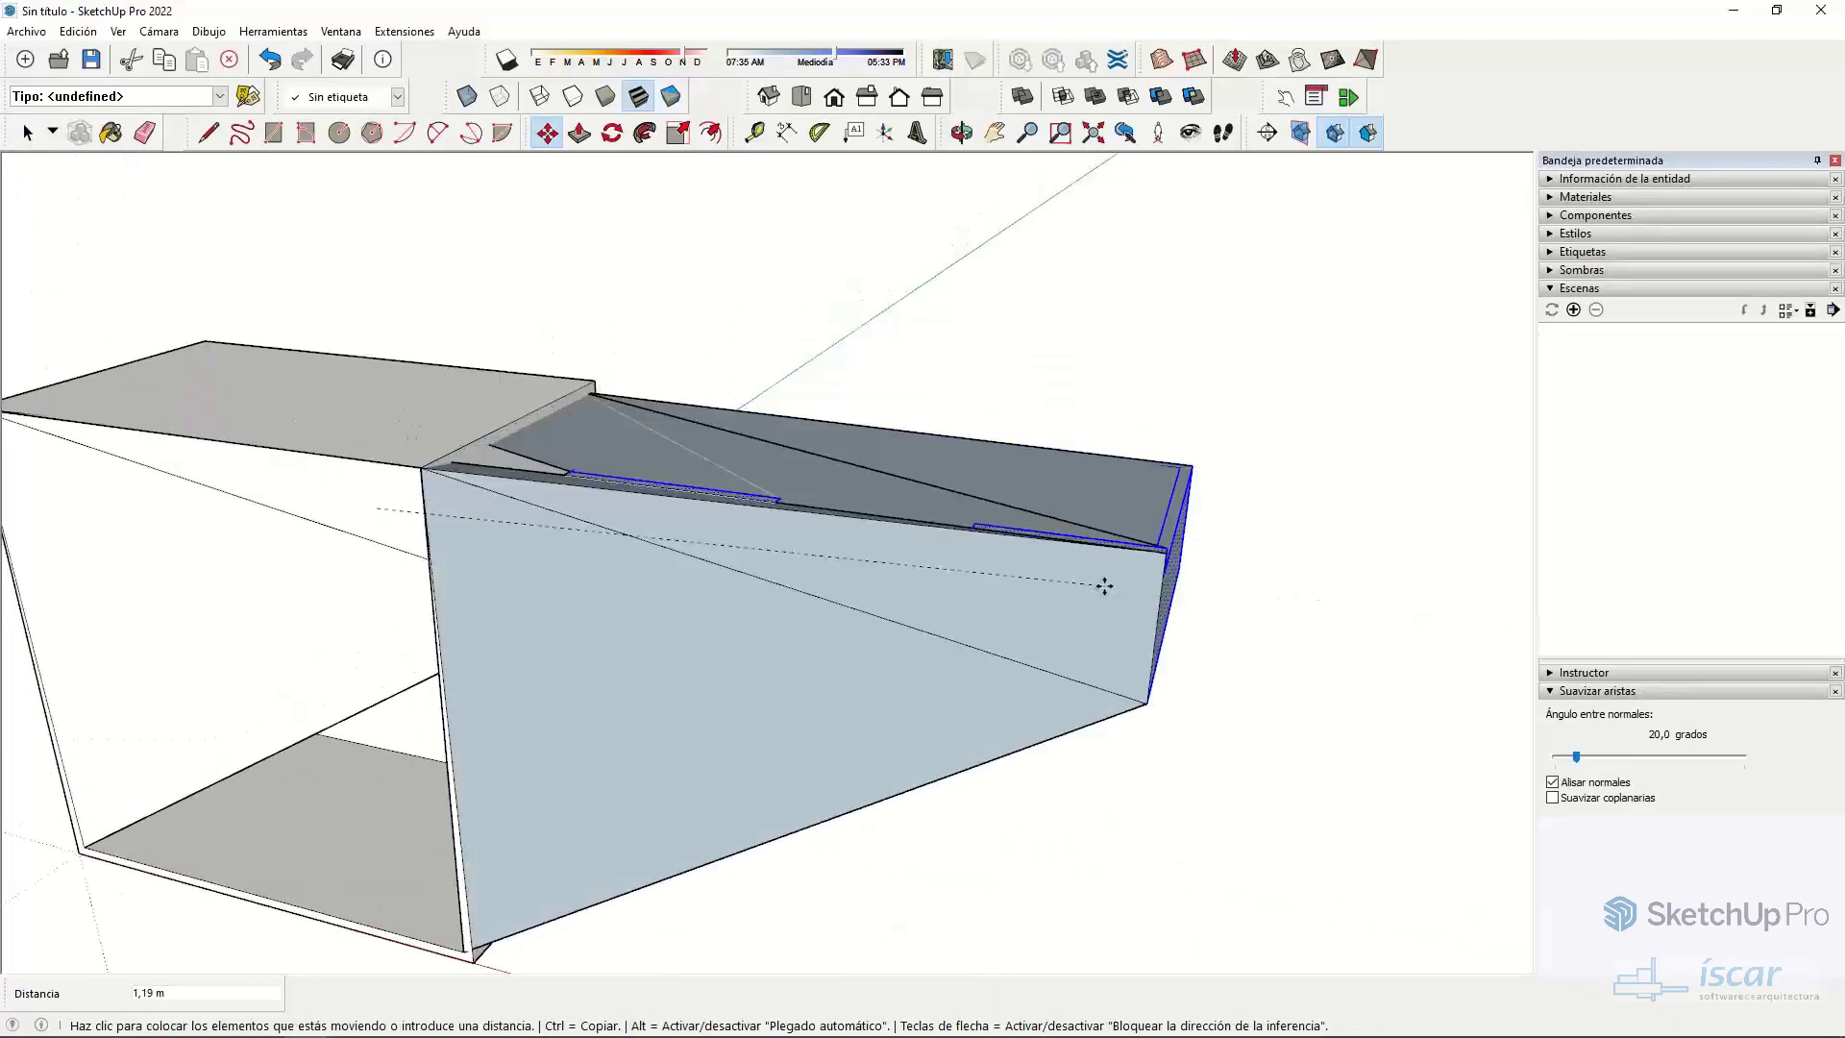
key("Escape")
scroll(934, 663, "down", 8)
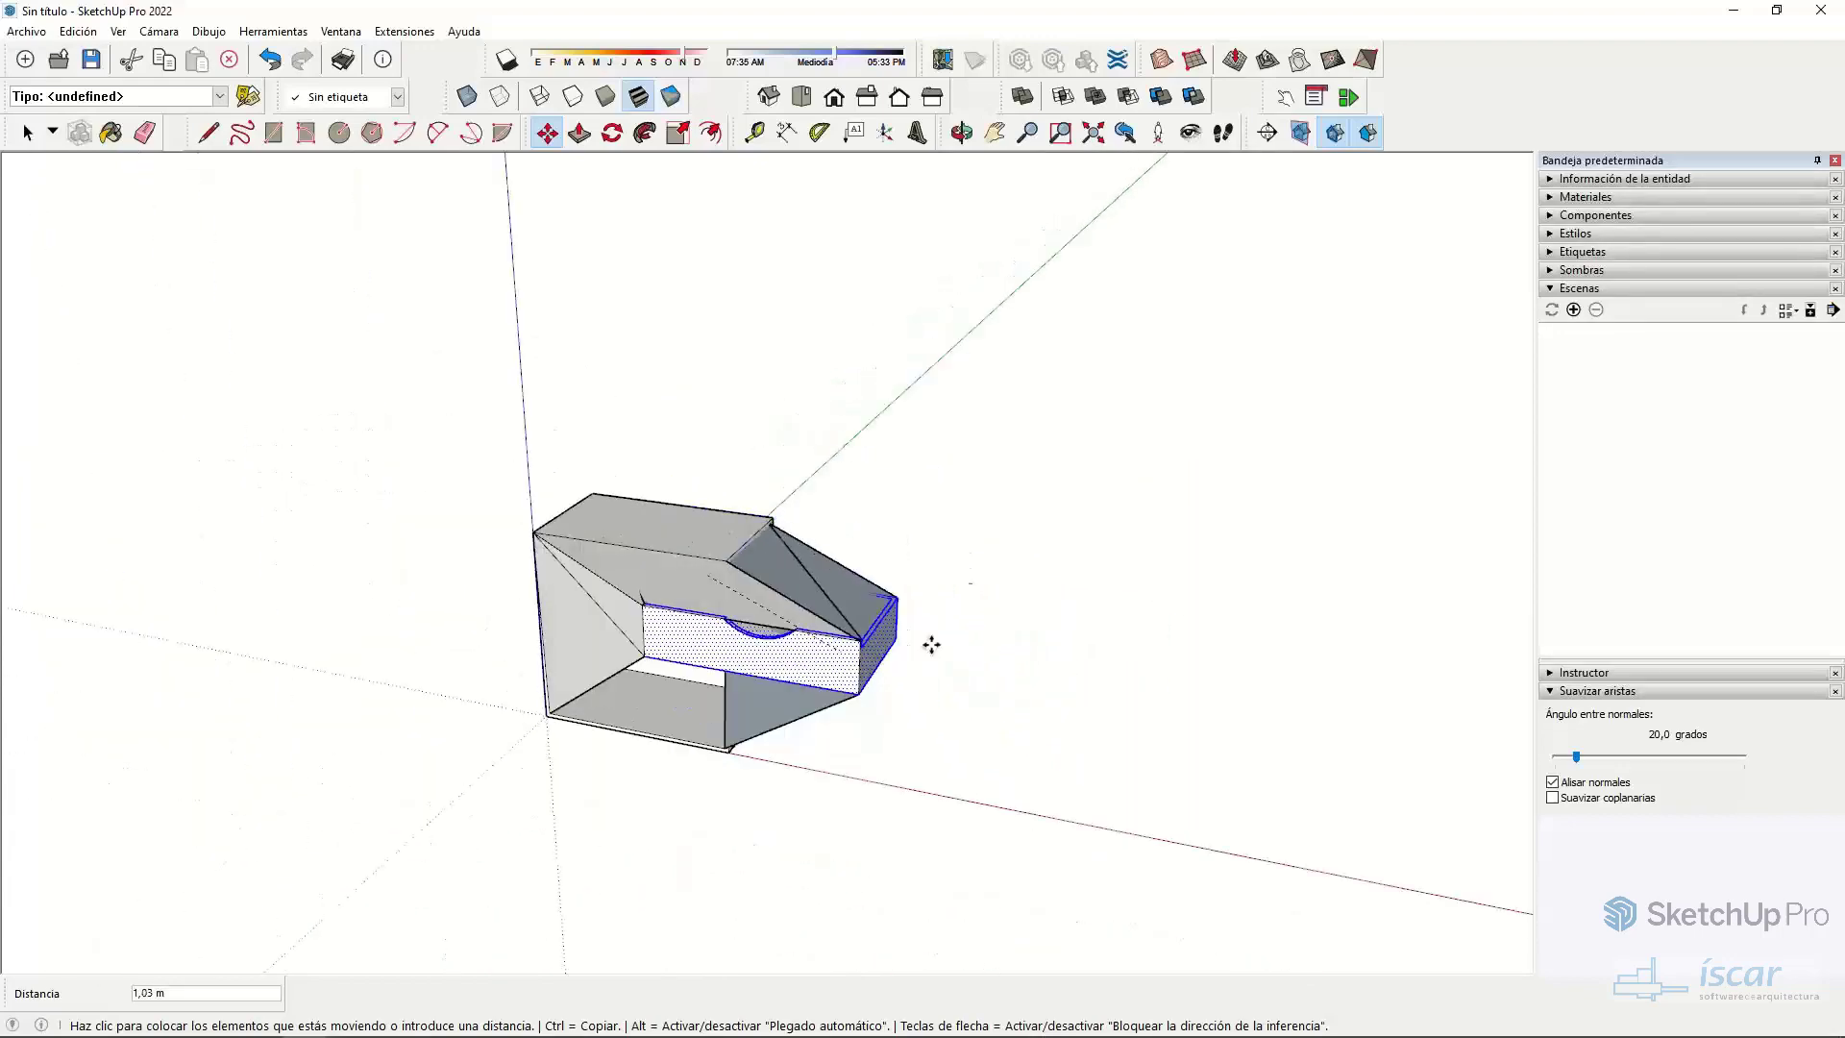
key("ctrl+z")
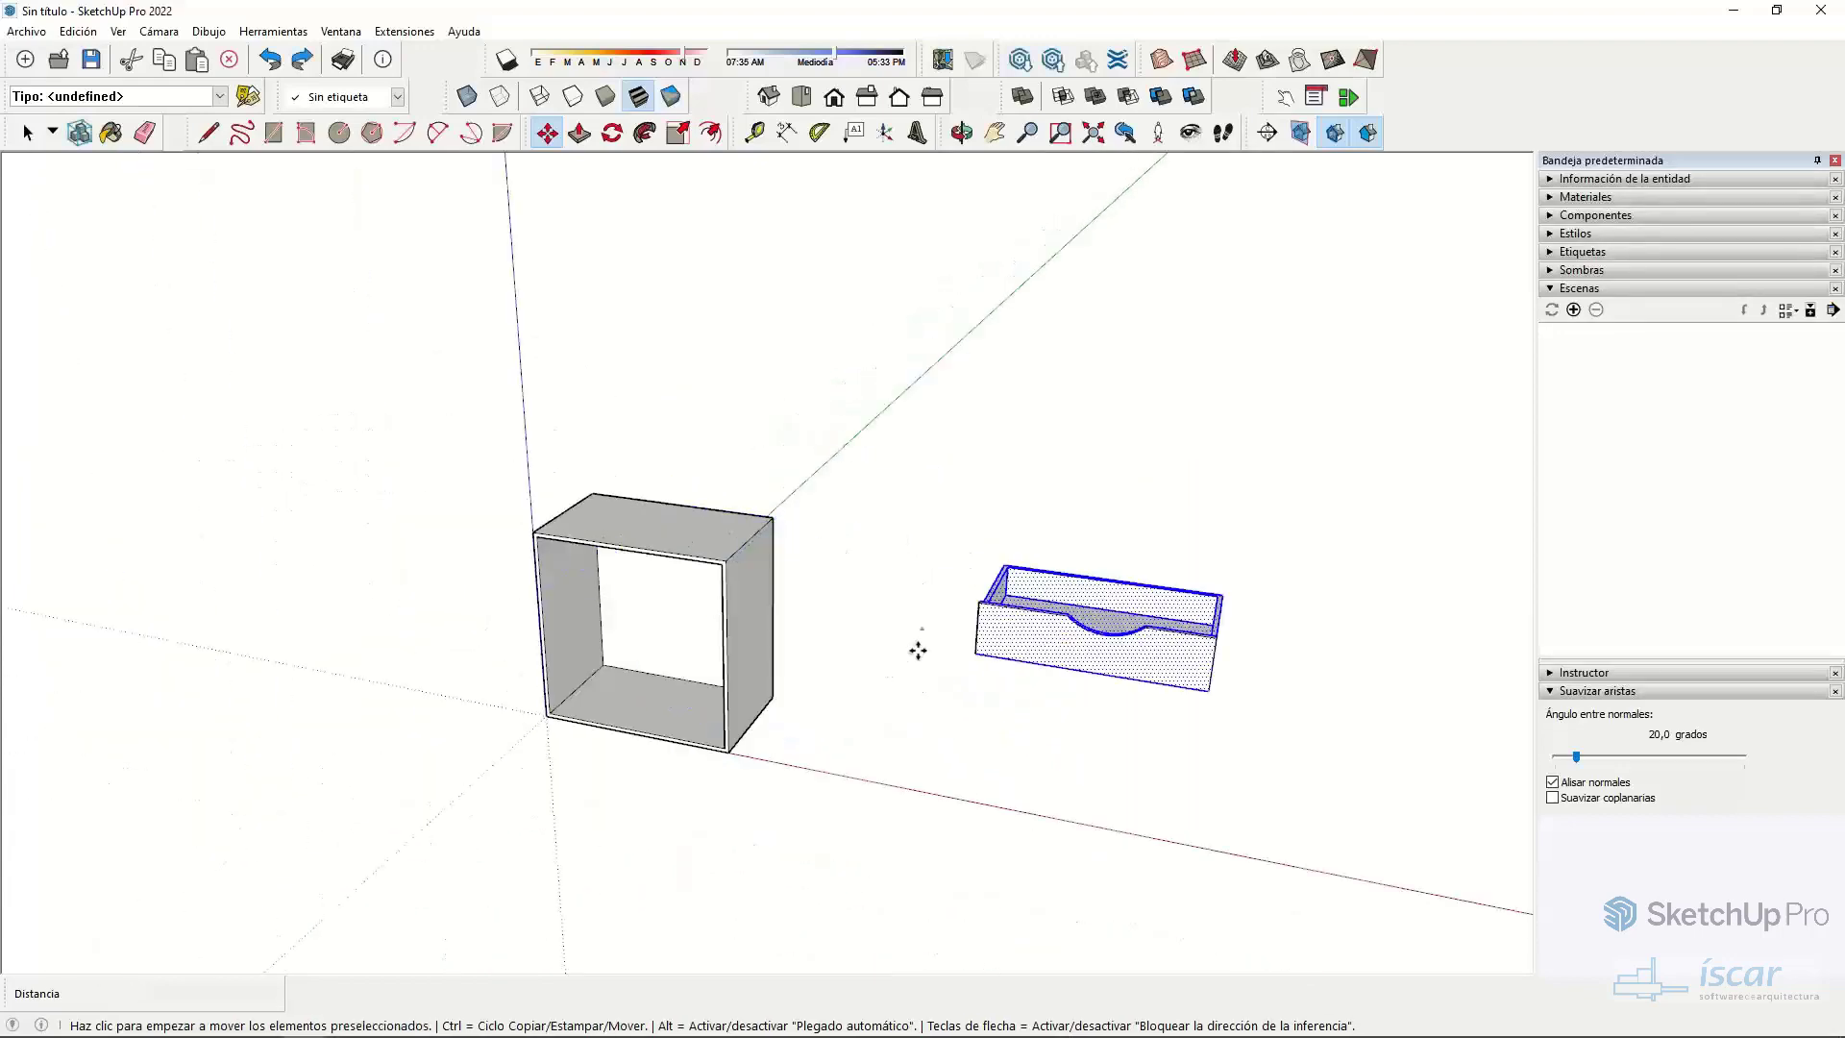
- Group the drawer and move it by its front corner into the inner top corner of the cabinet opening
right_click(1160, 645)
left_click(1201, 400)
left_click(1219, 637)
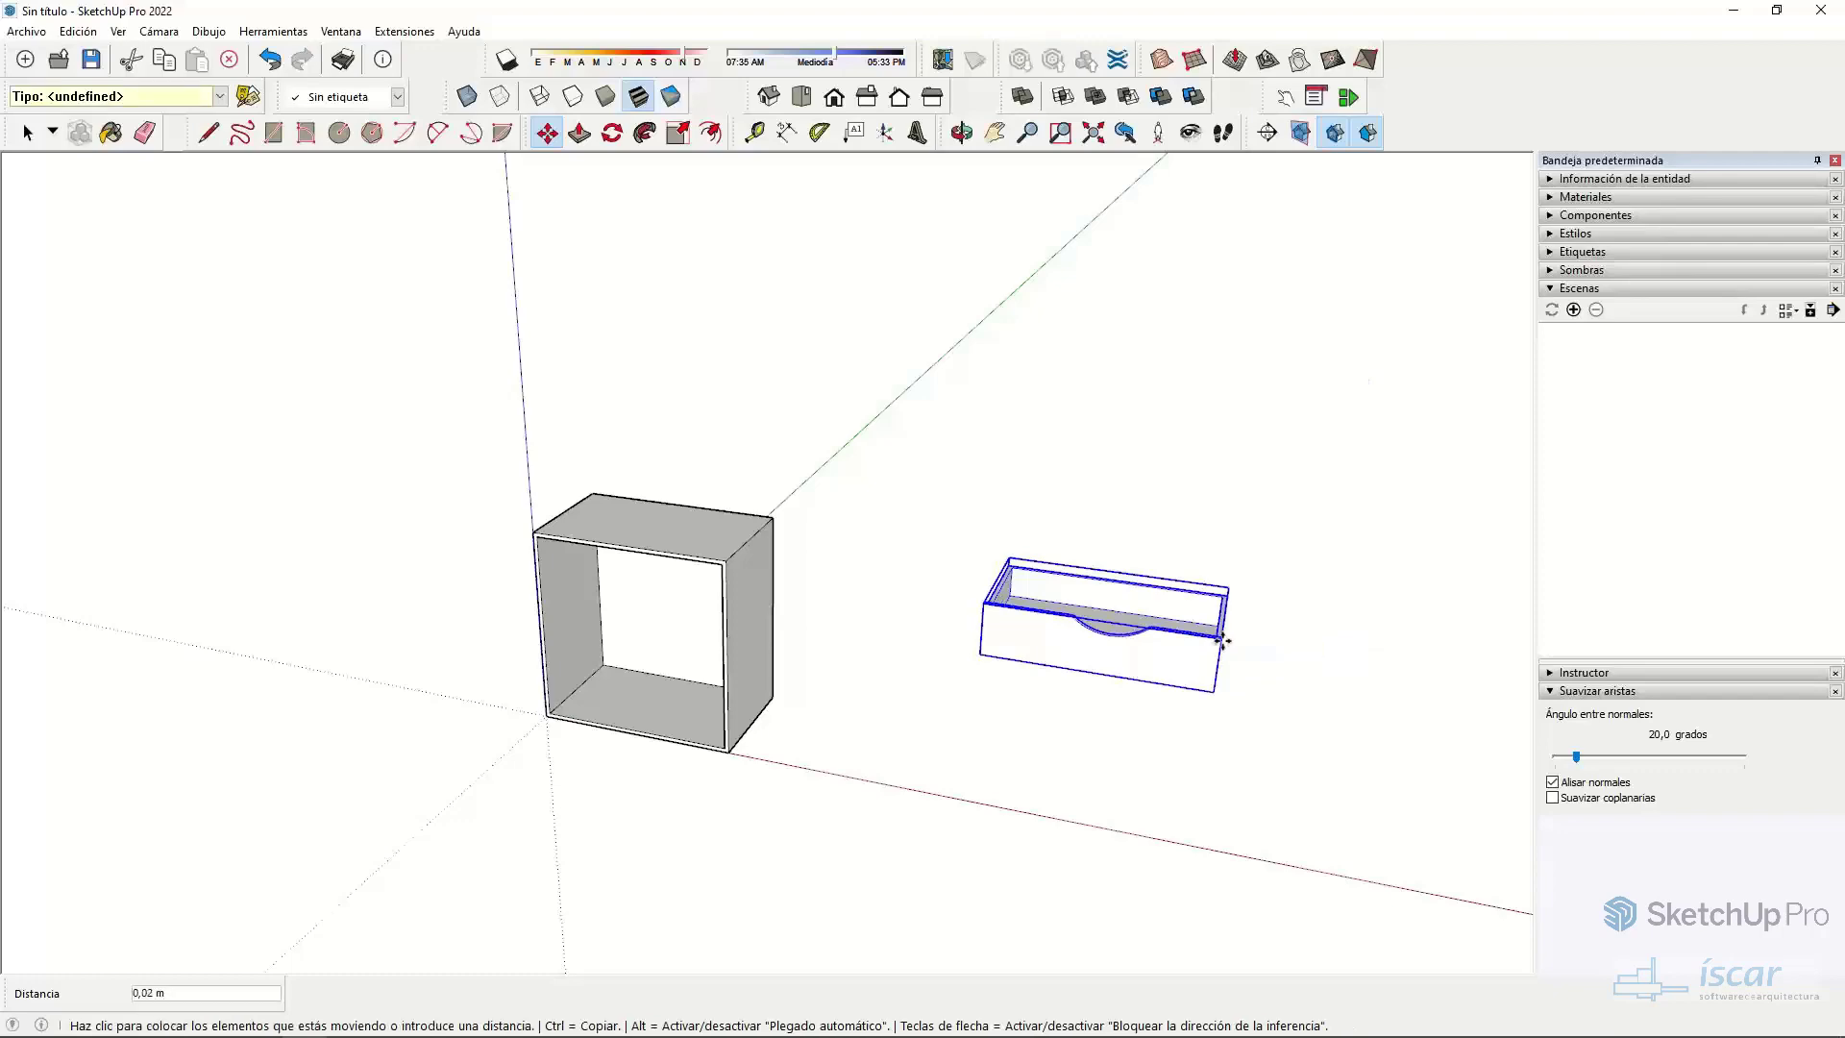
scroll(702, 584, "up", 5)
left_click(764, 529)
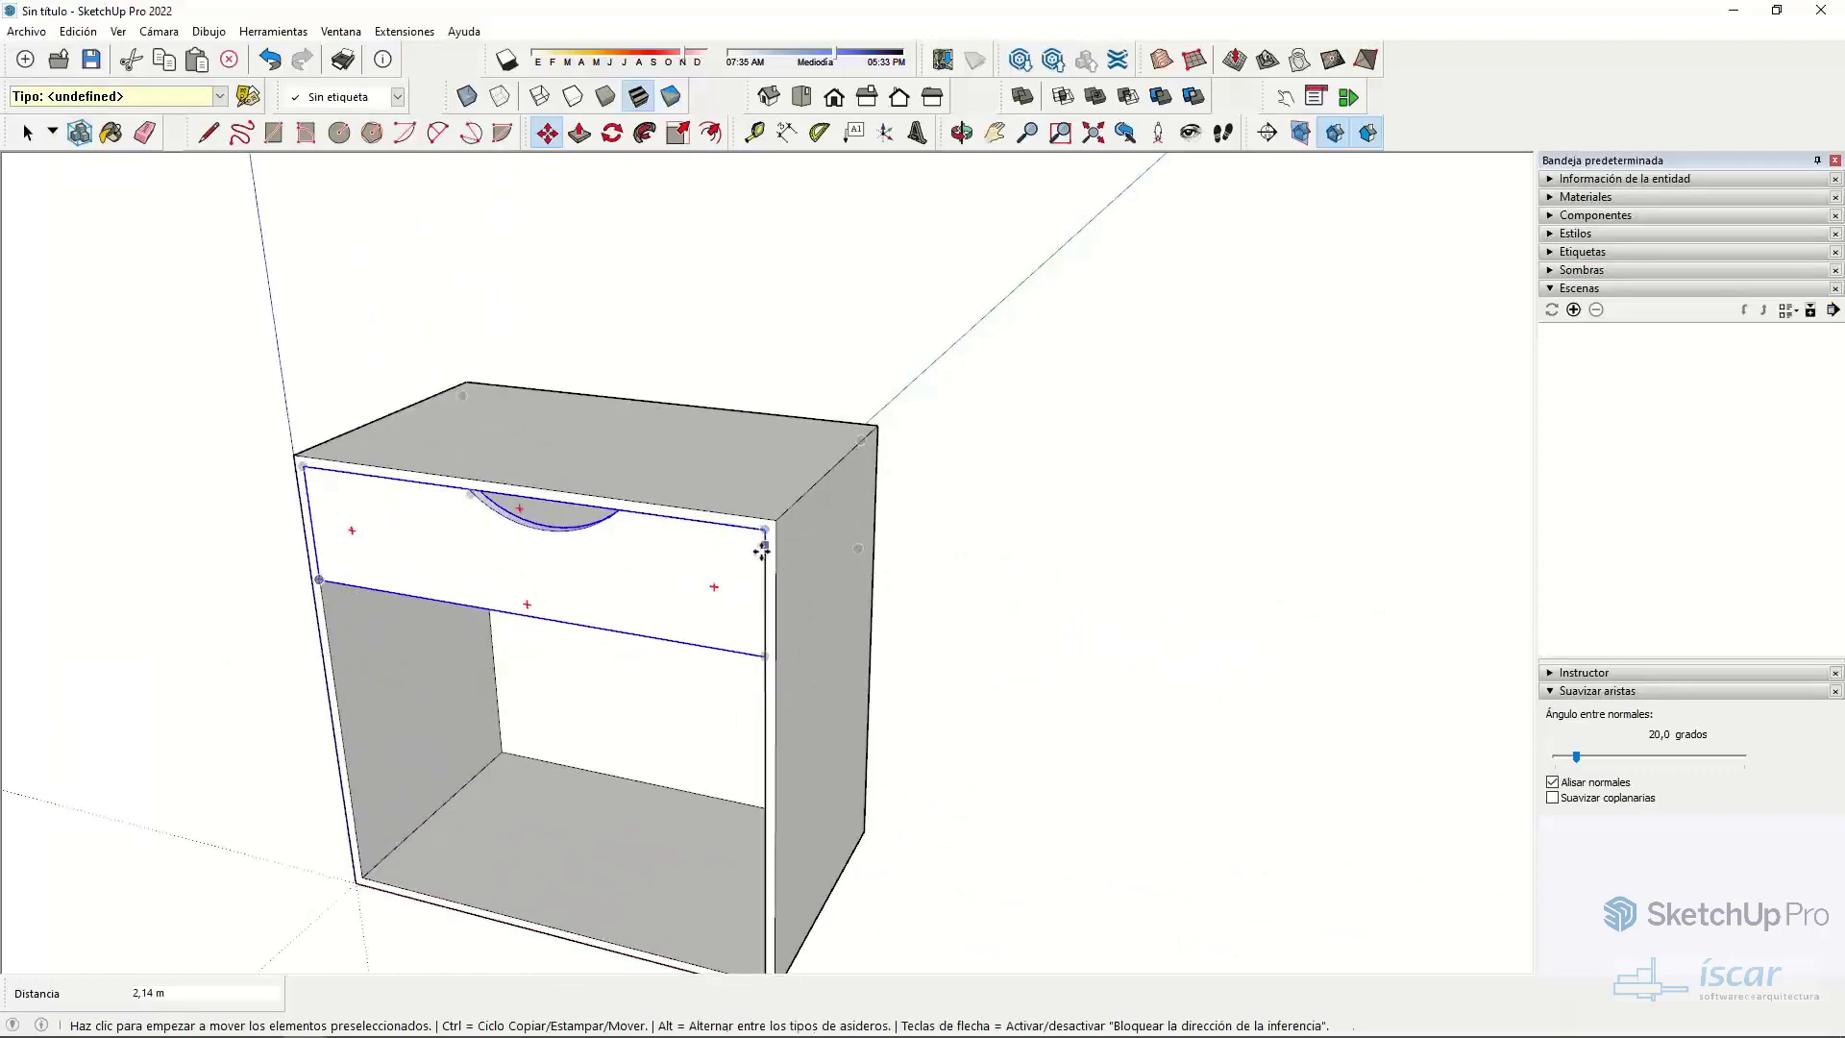
middle_click_drag(762, 527, 766, 457)
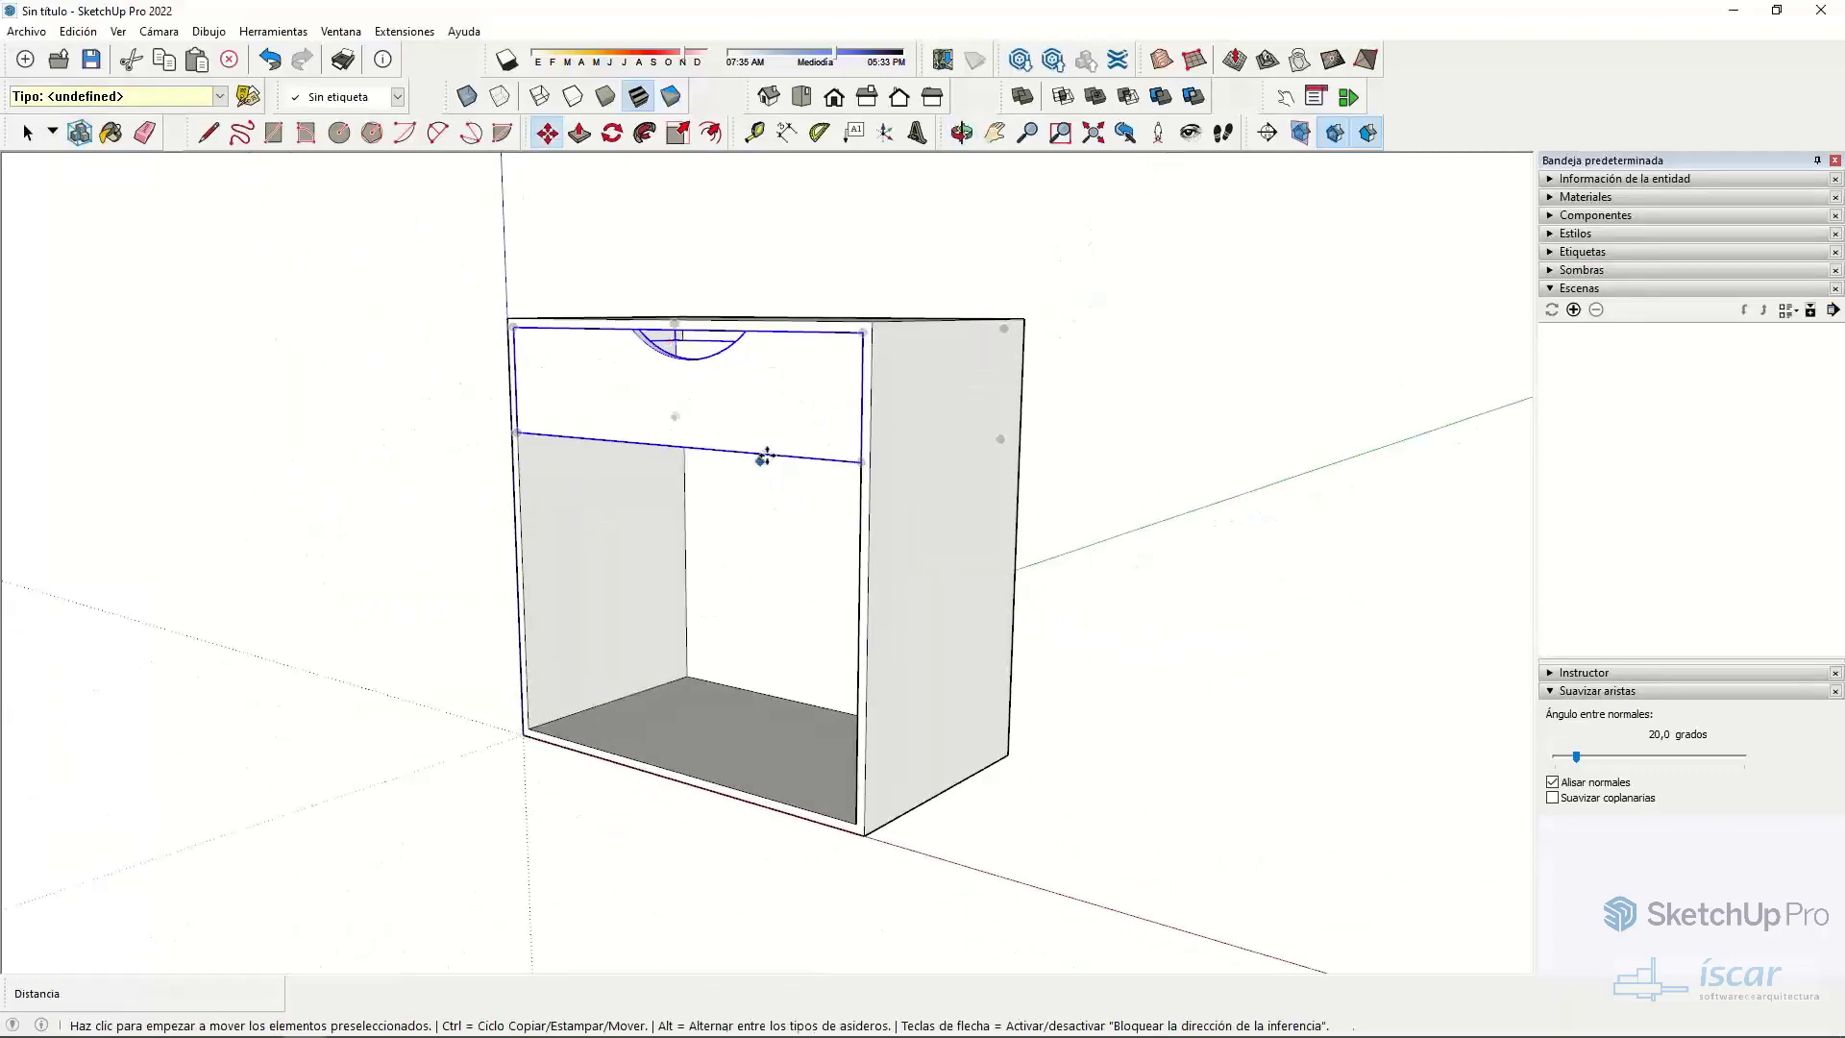
- Copy the drawer 0,24 m down, multiply the copy with *3, and undo the copies
left_click(860, 335)
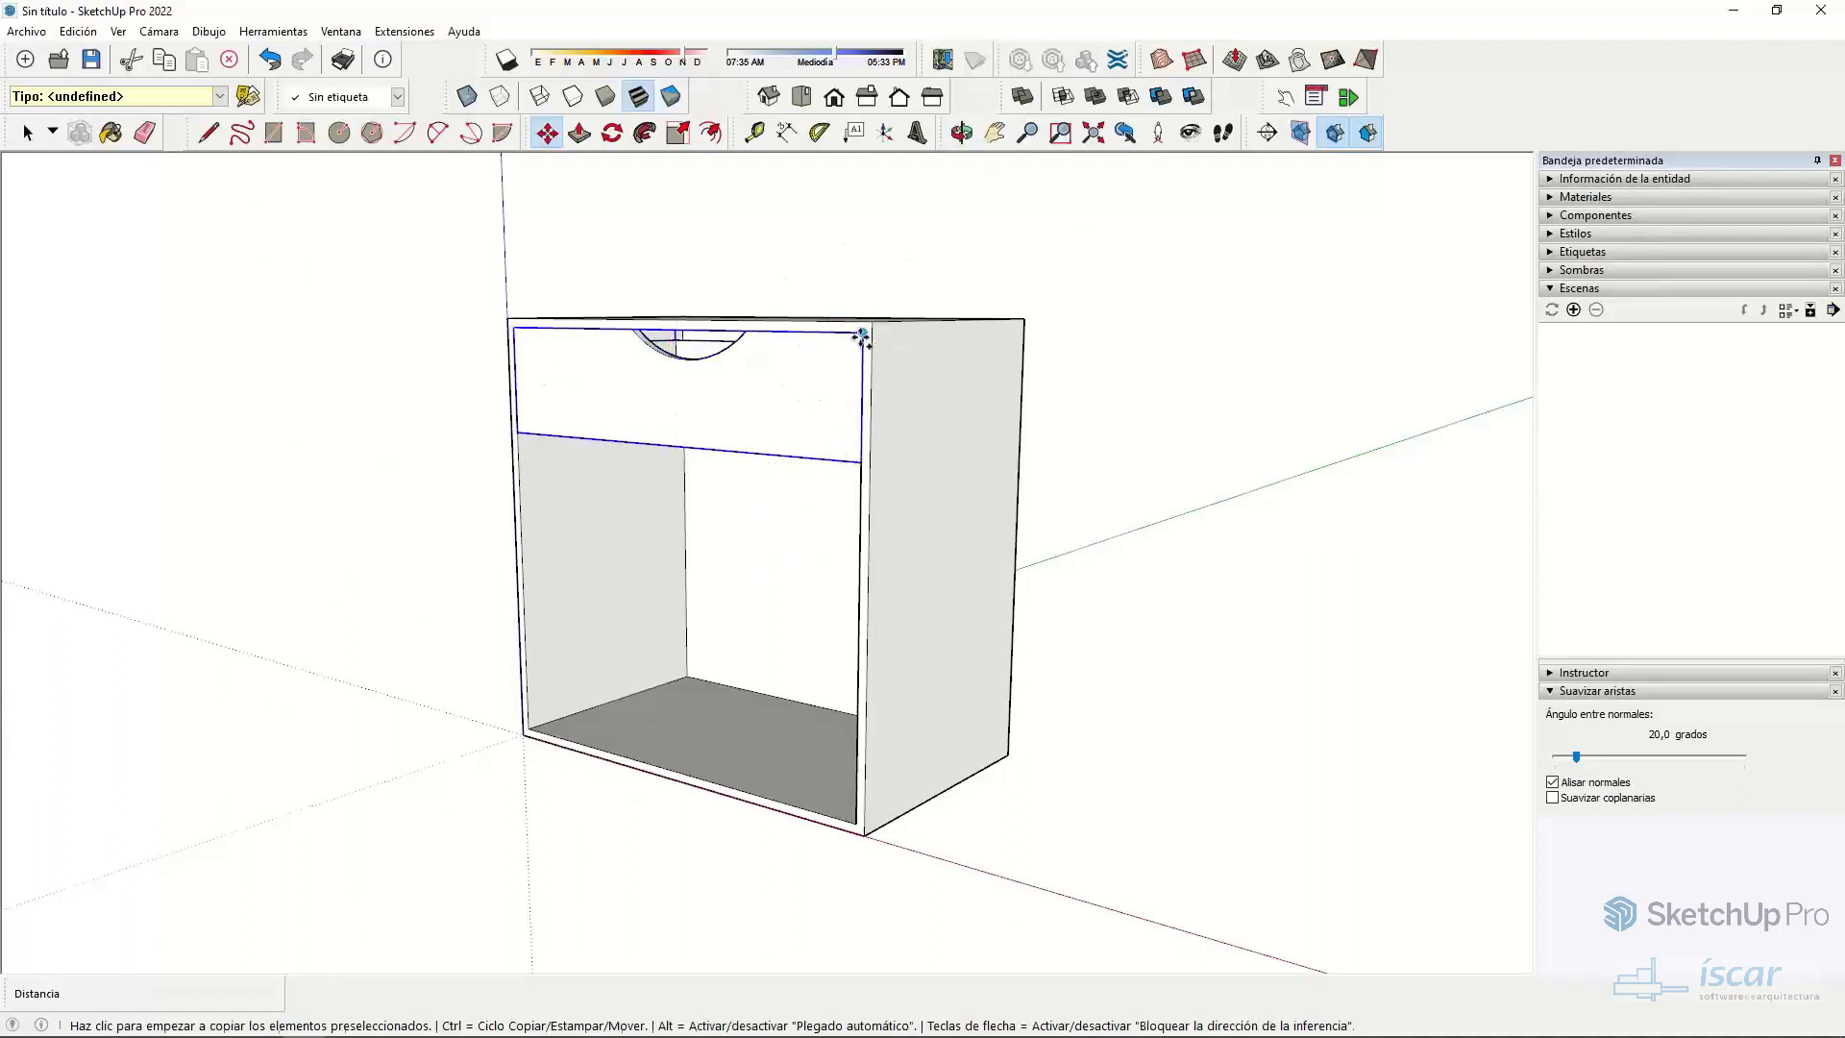
key("ctrl")
left_click(852, 463)
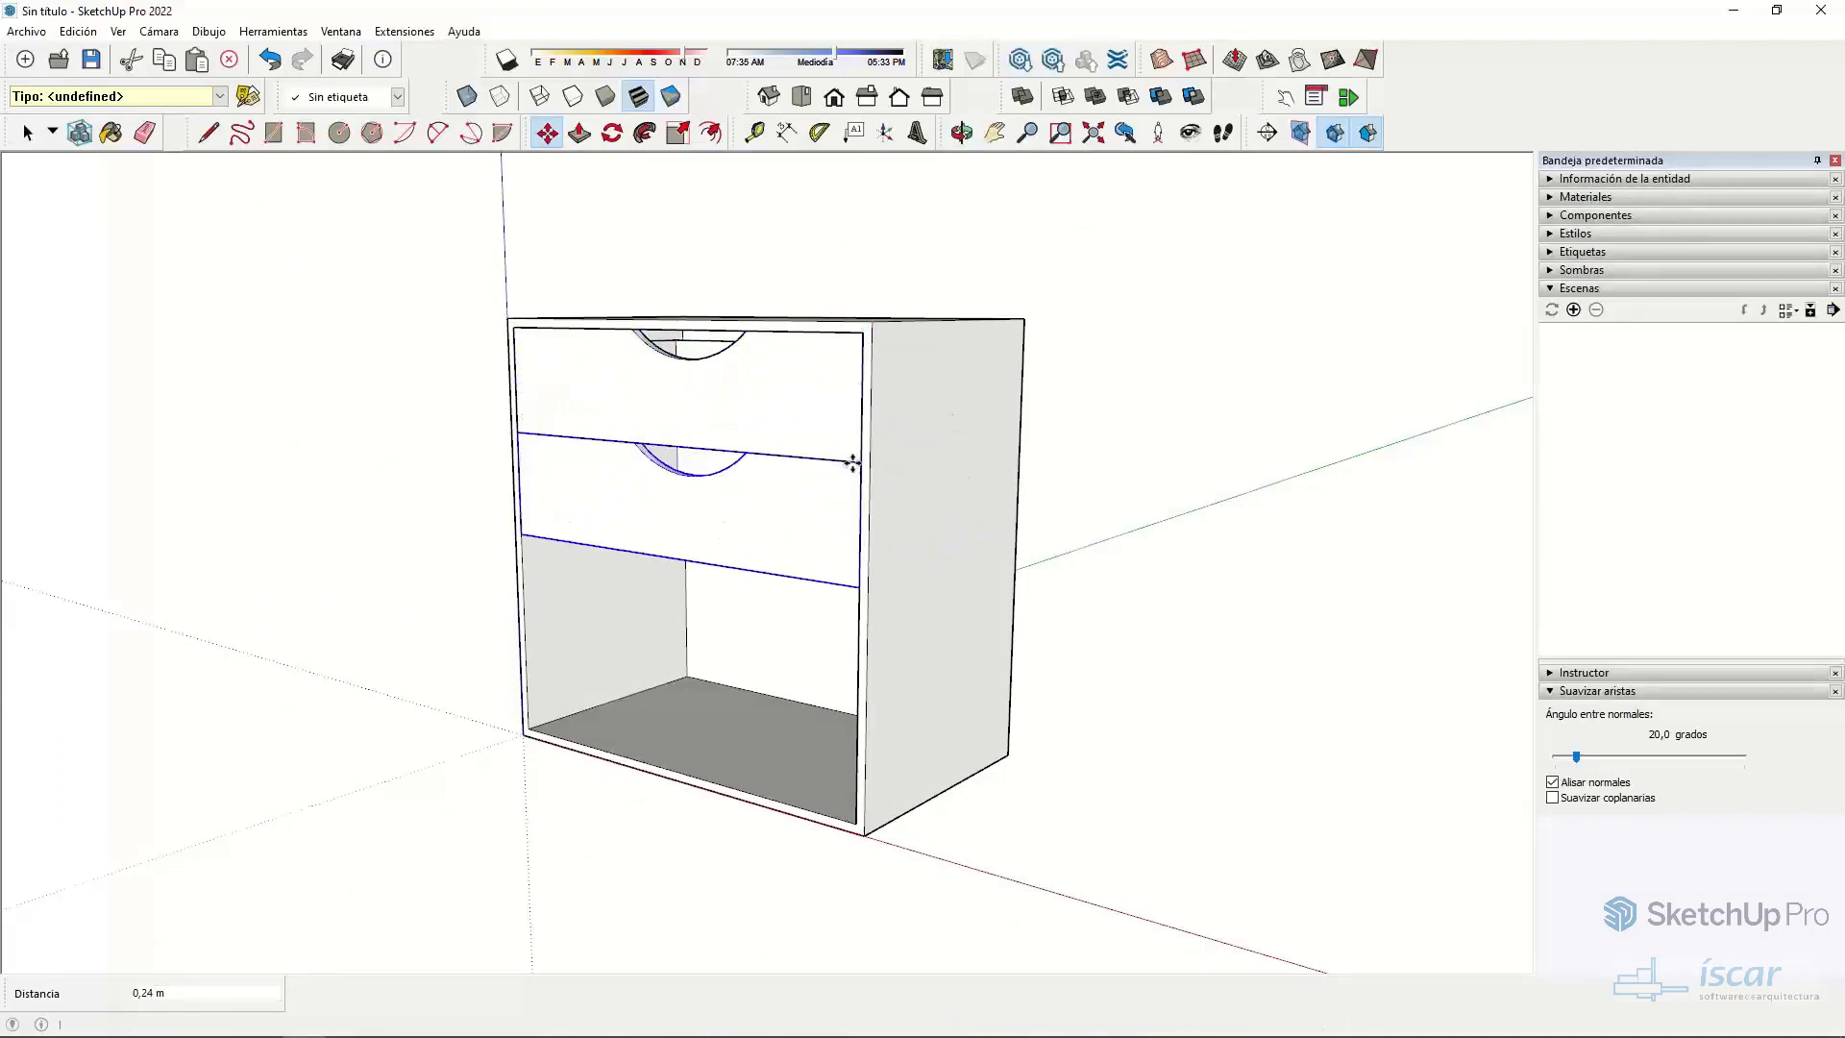
type("*3")
key("Return")
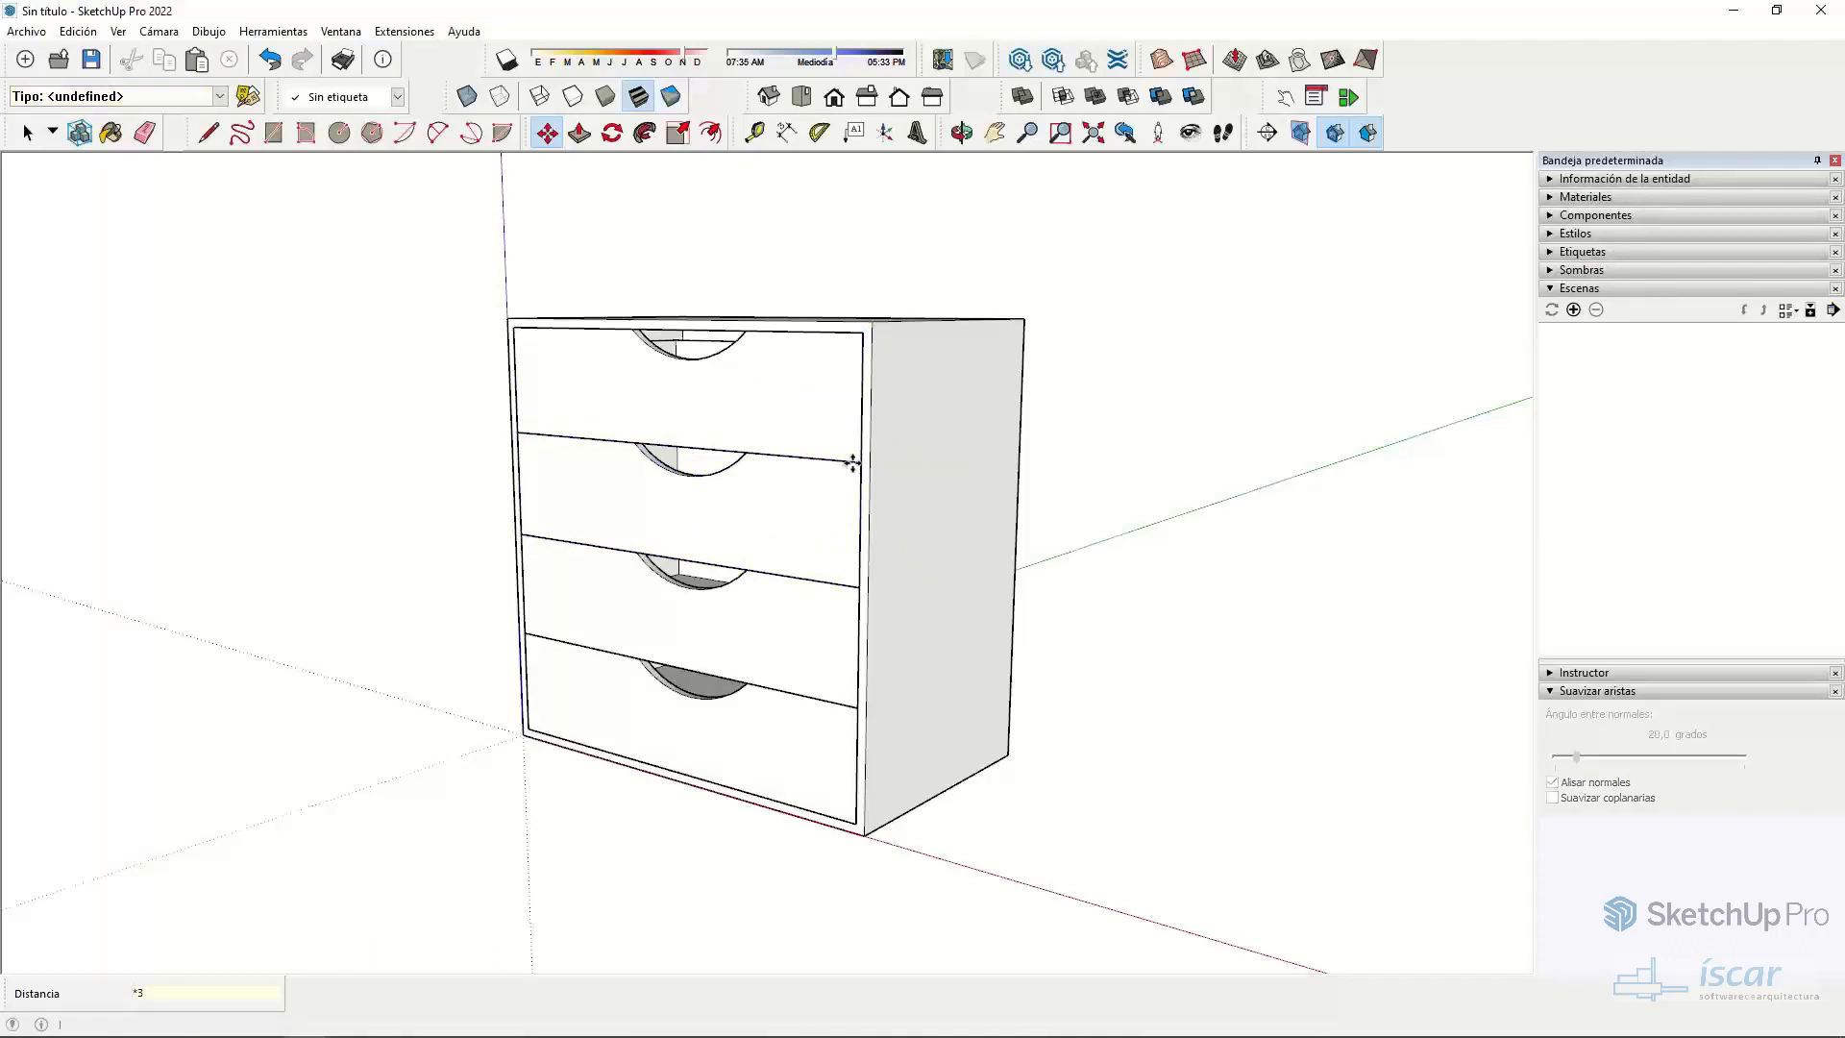
key("ctrl+z")
- Copy the top drawer 0,72 m down to the bottom of the cabinet opening
key("space")
left_click(725, 411)
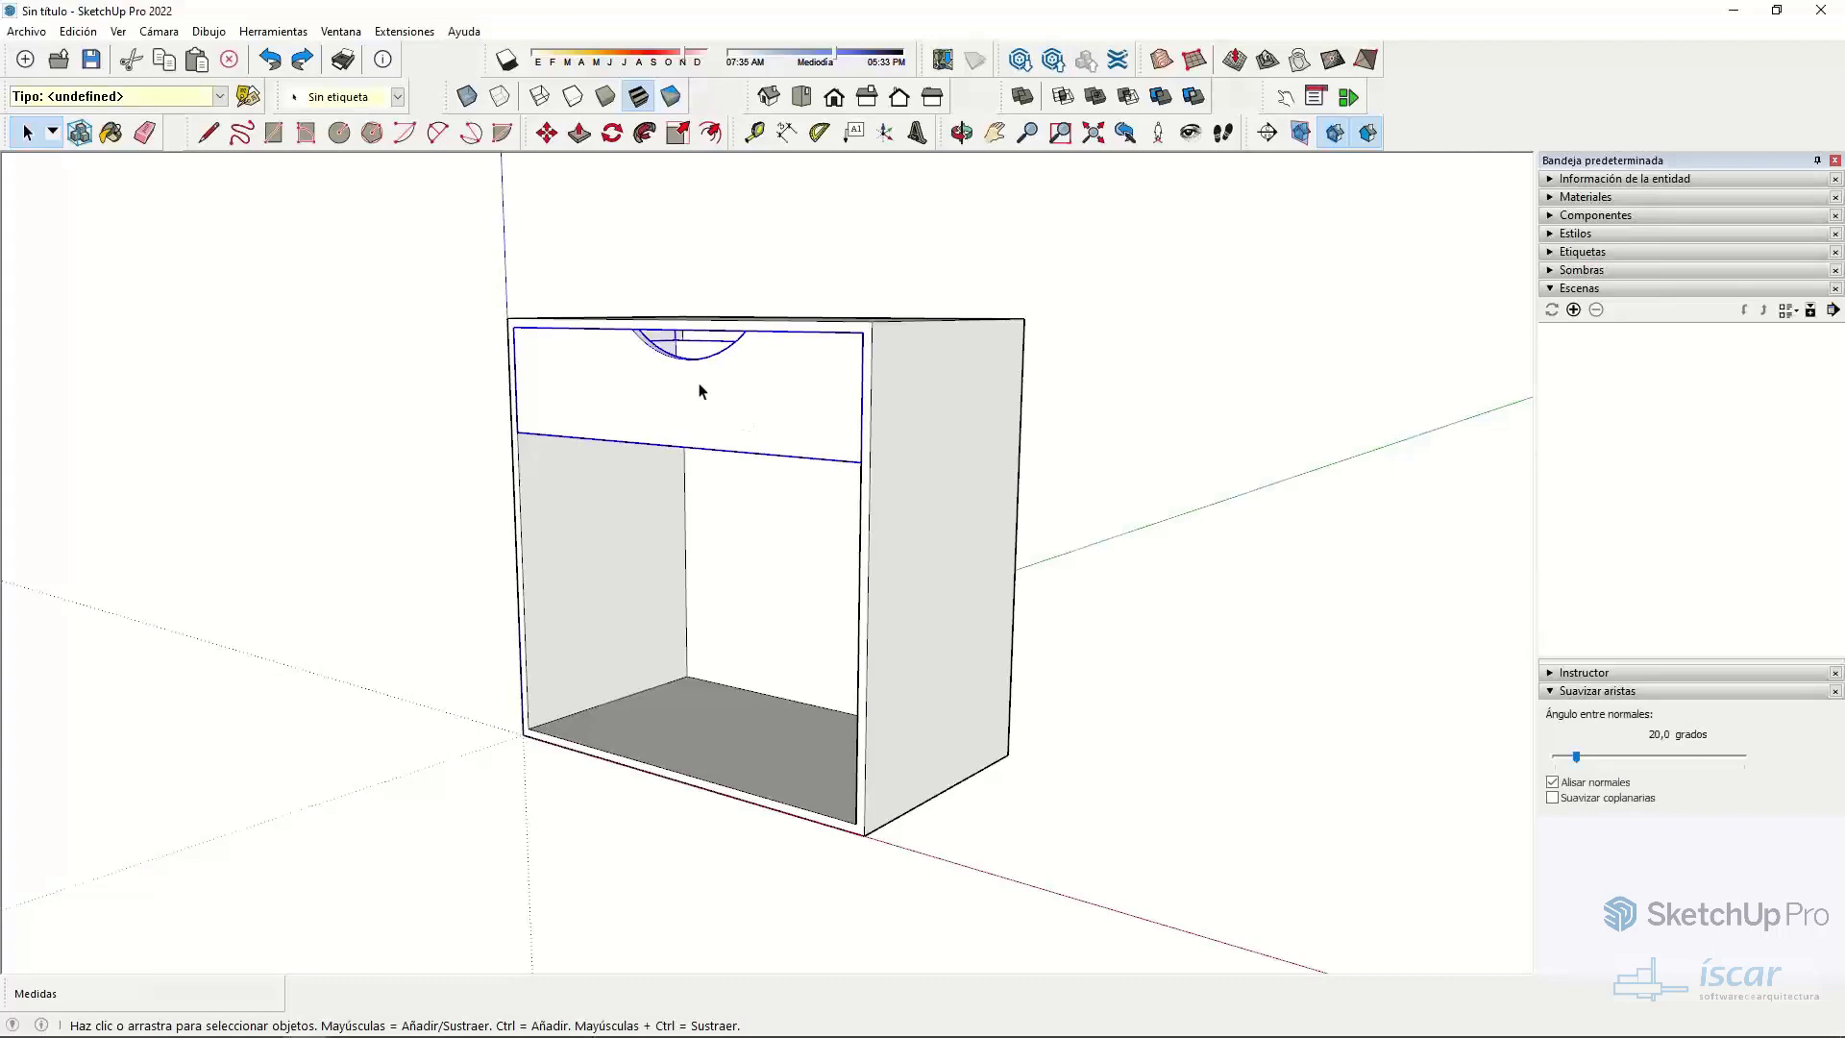
key("m")
key("ctrl")
left_click(863, 333)
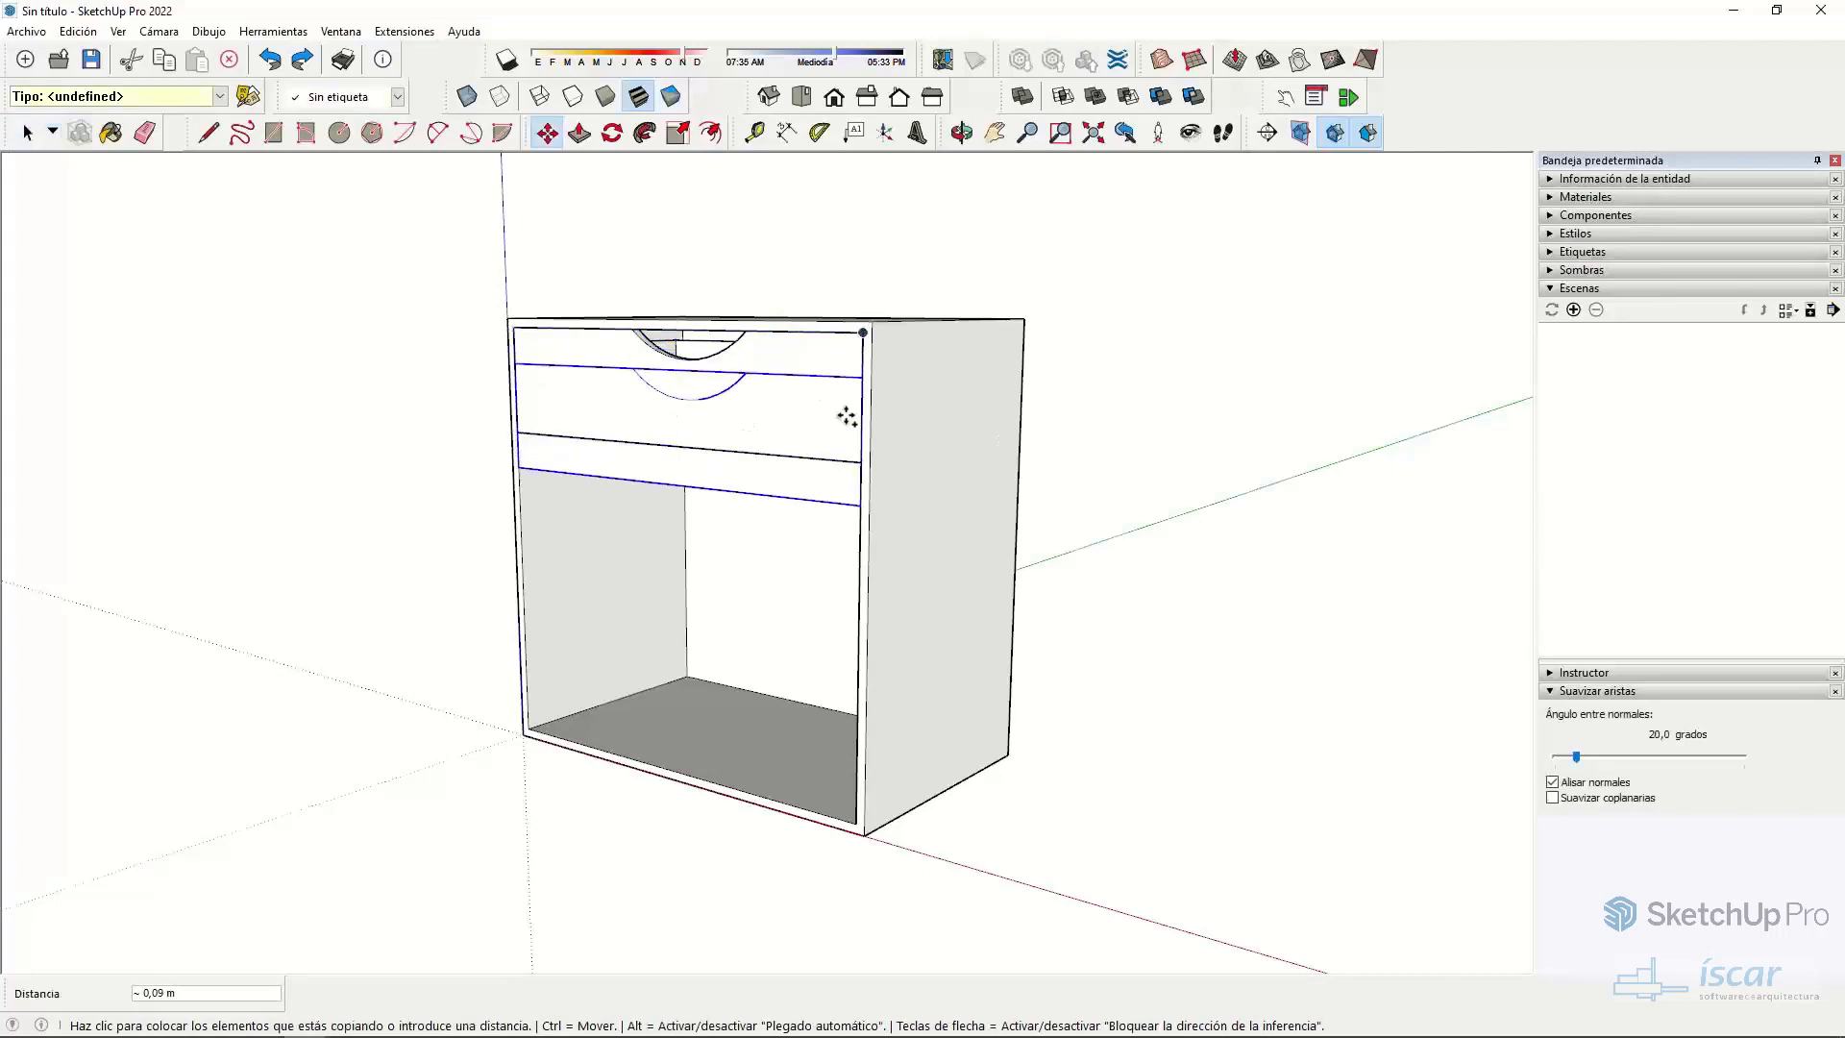
key("Escape")
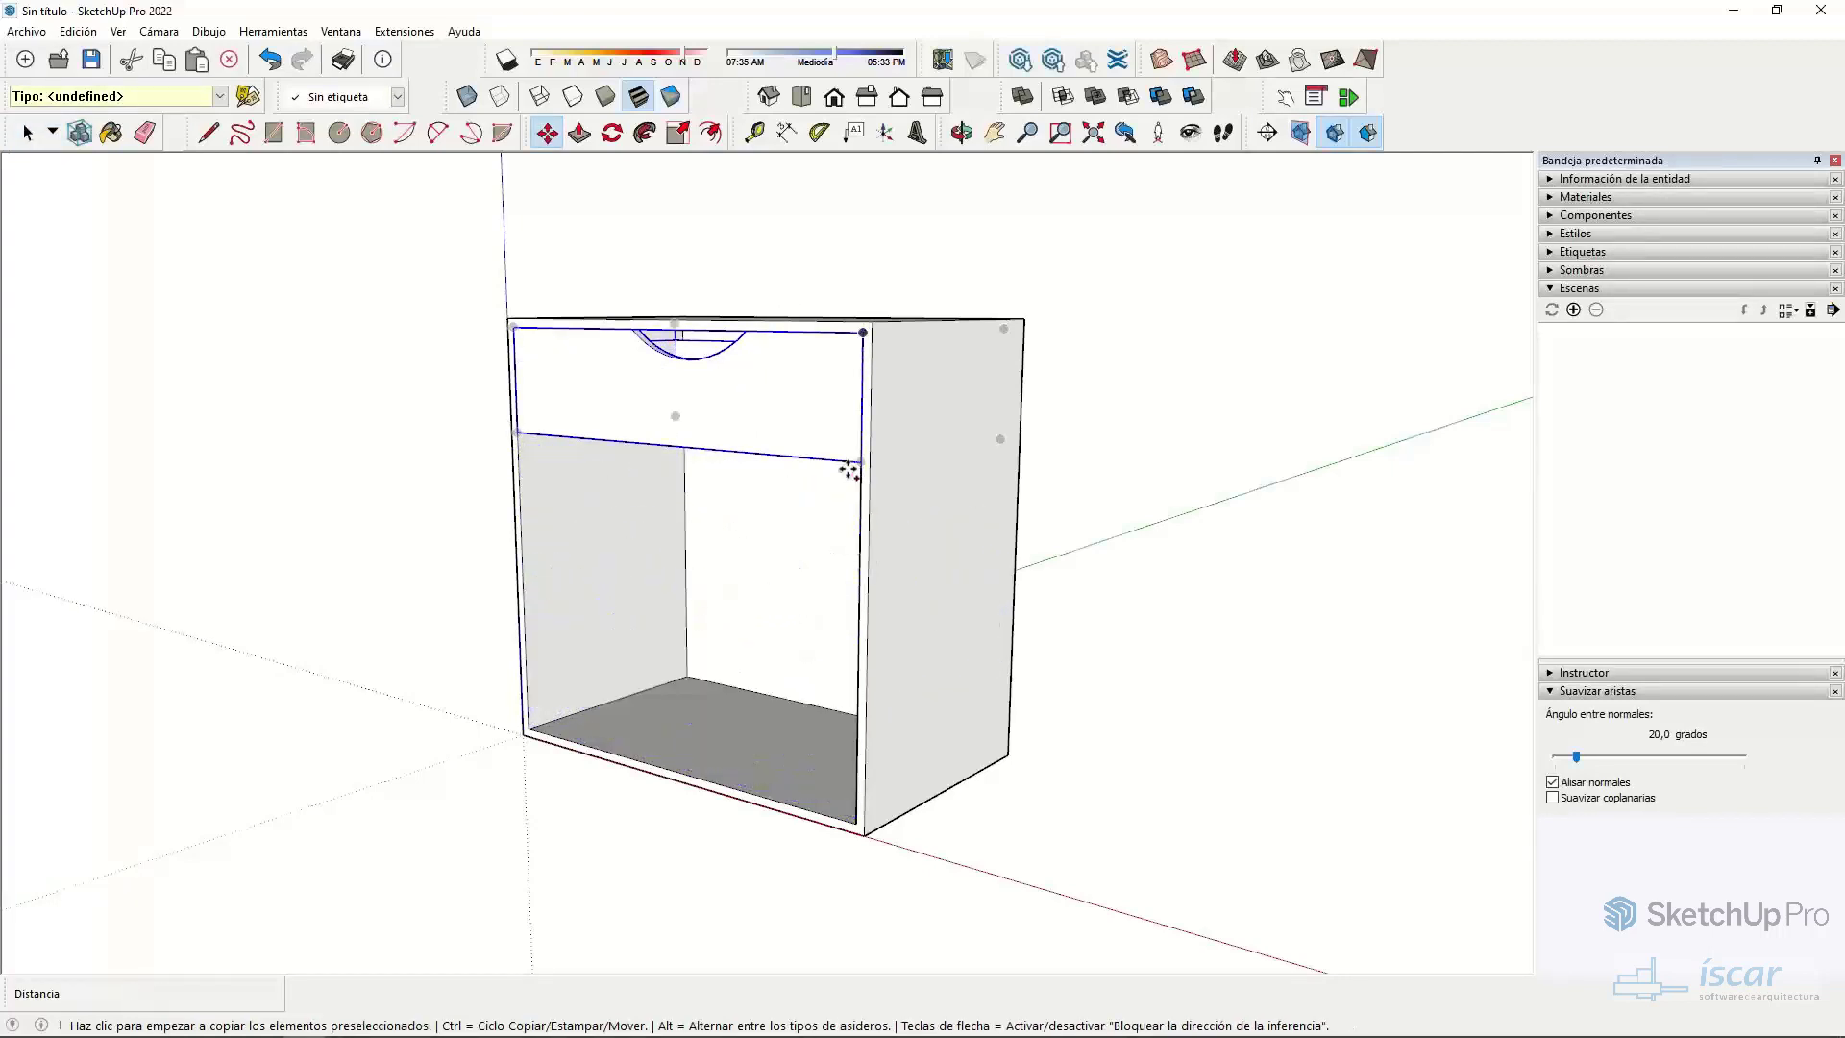
left_click(852, 466)
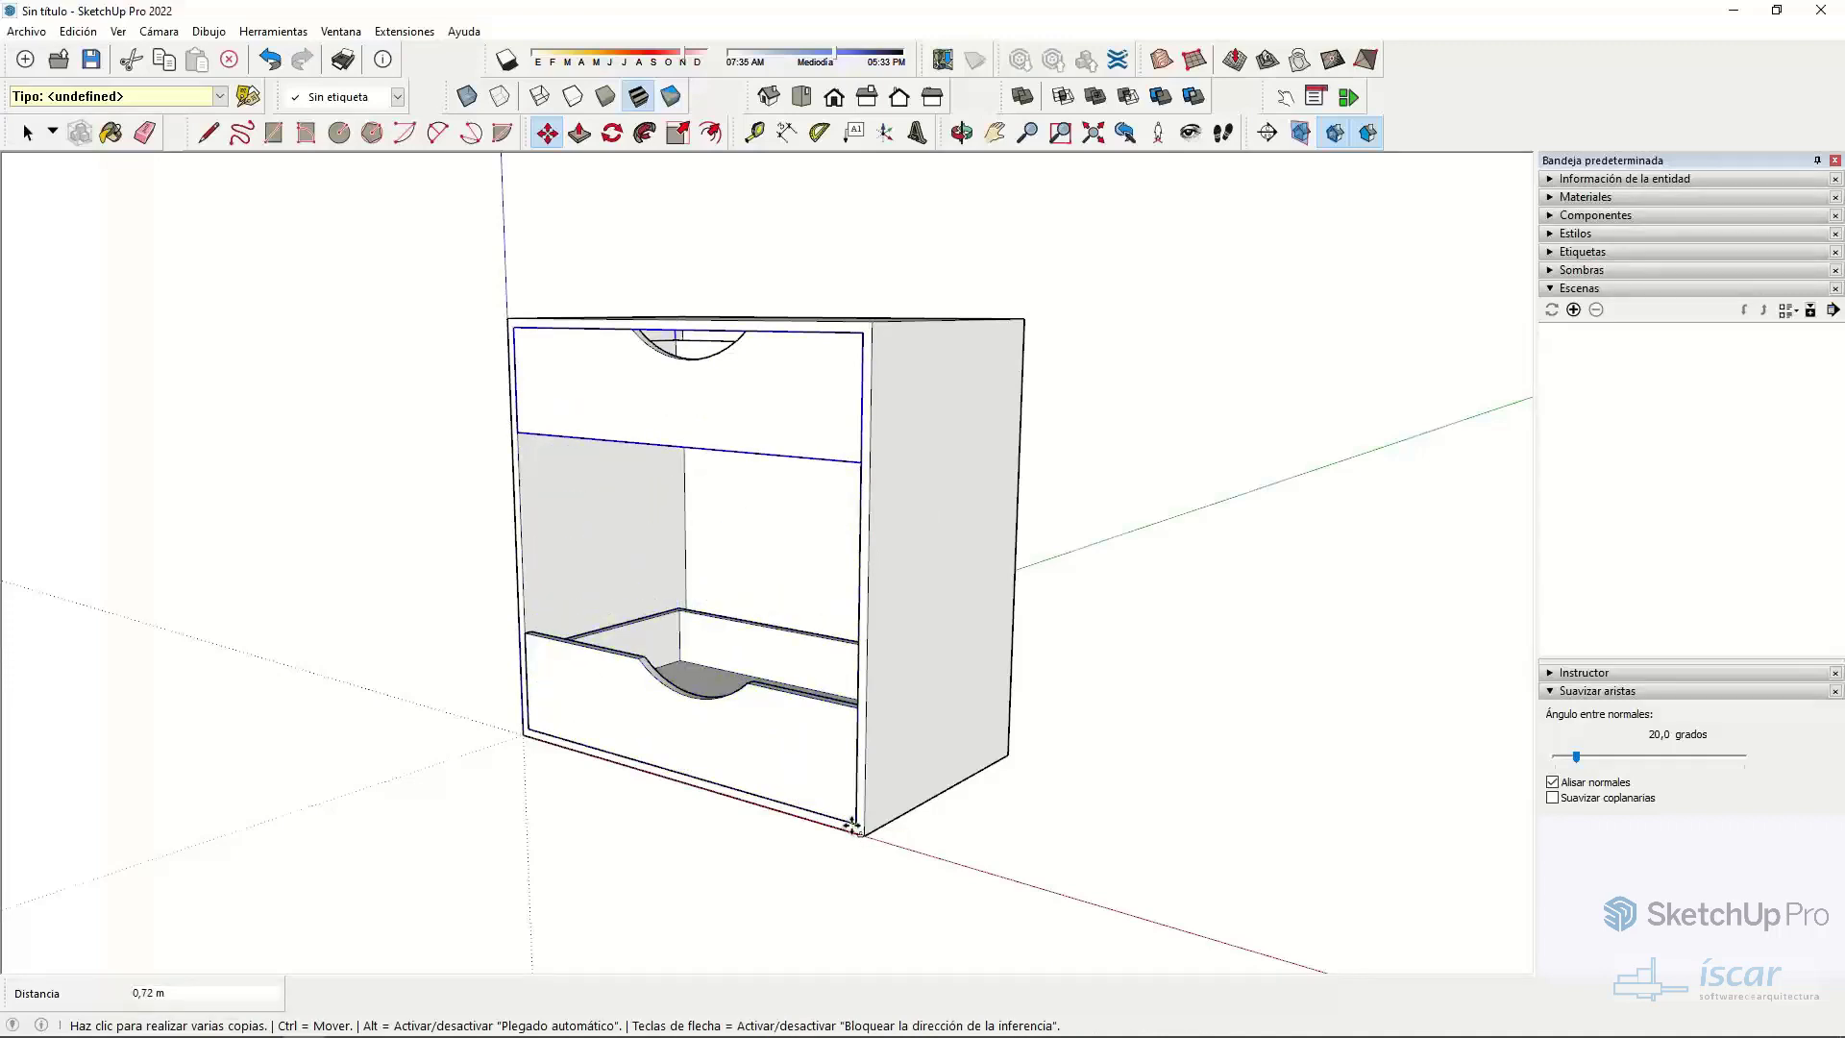
- Divide the drawer copy distance with /4 and correct the division to /3 to fill the cabinet
type("/4")
key("Return")
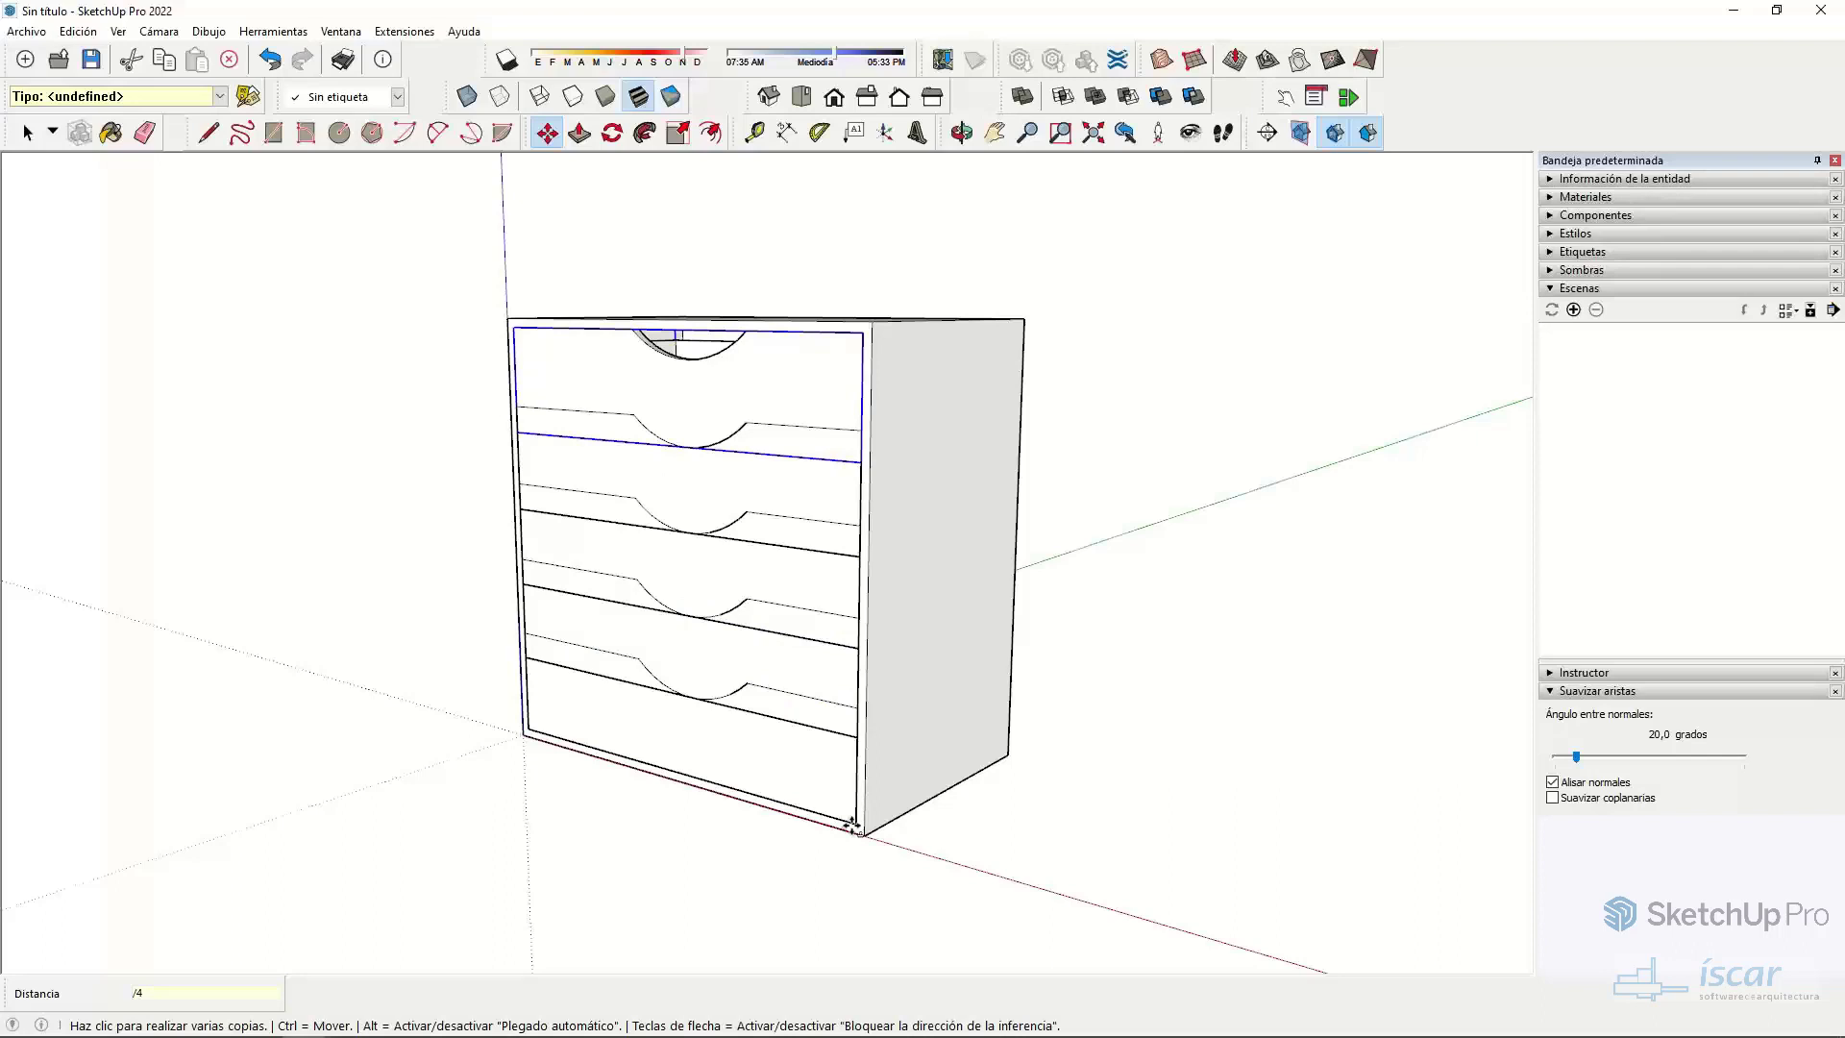
type("/3")
key("Return")
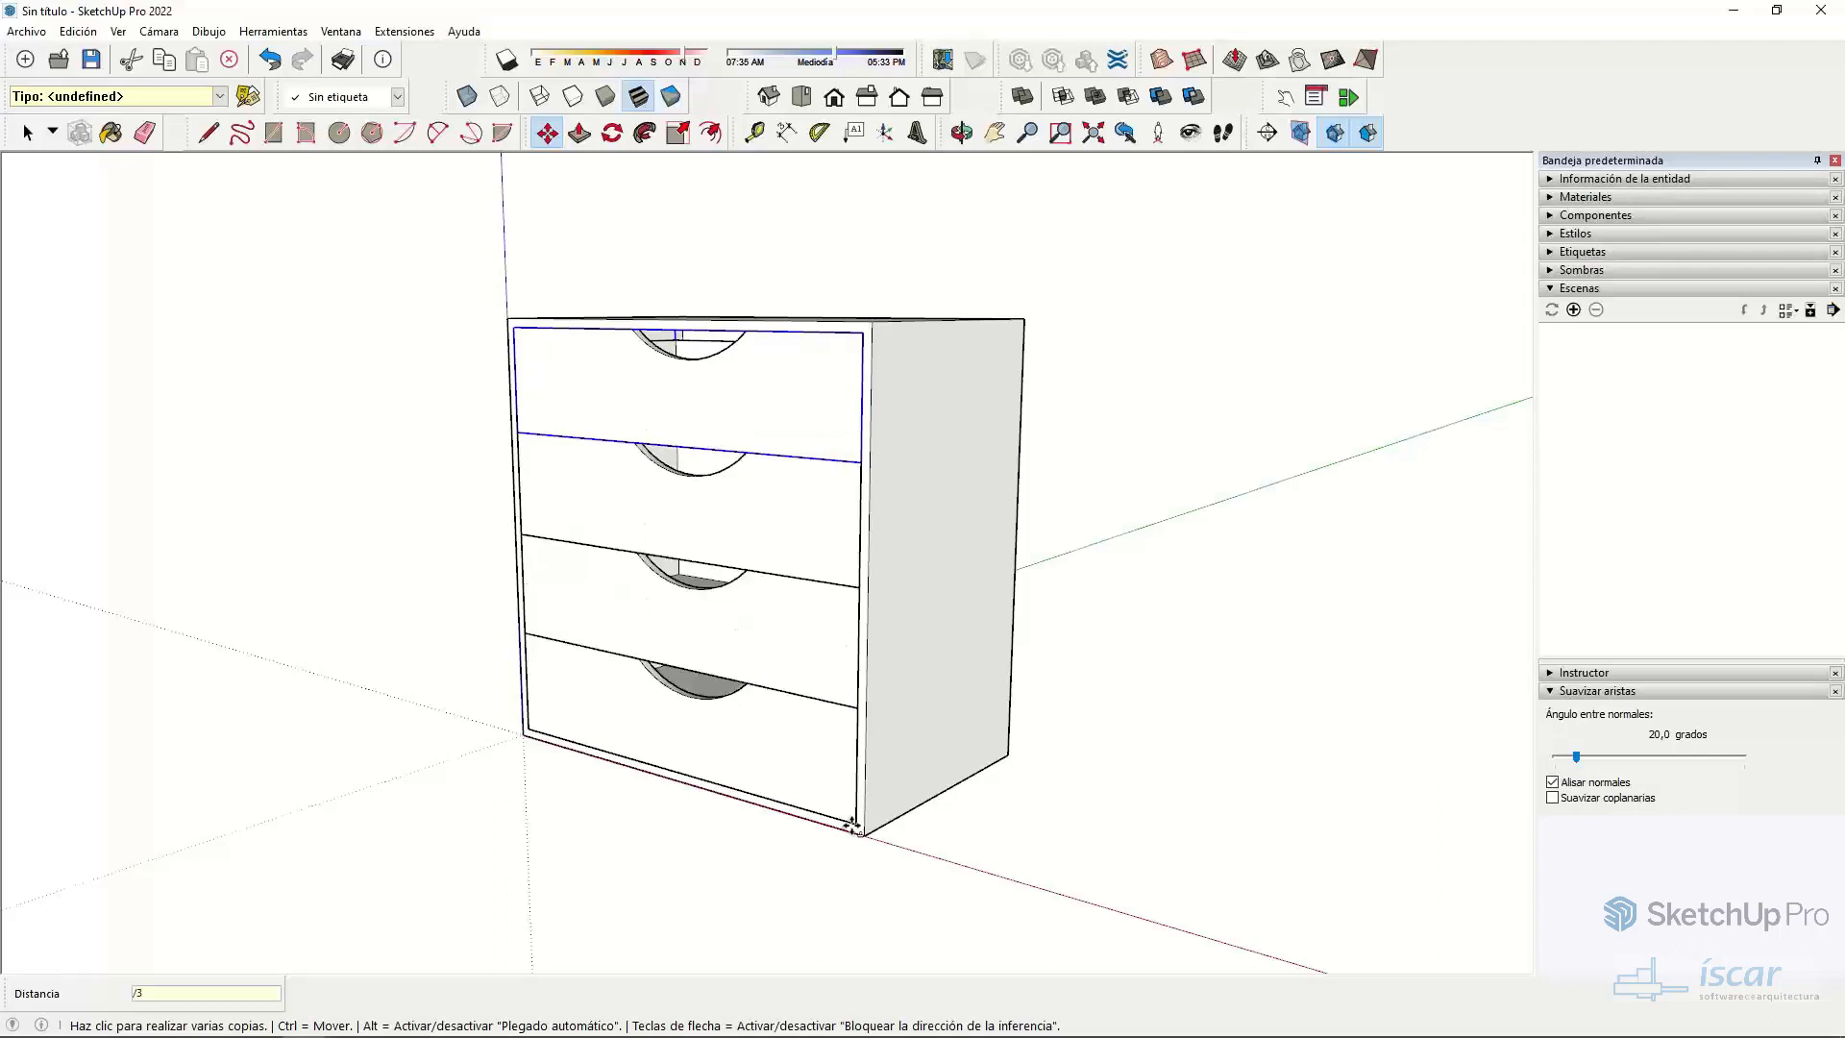
- Draw a rectangle on the ground beside the cabinet and begin extruding it with Push/Pull
scroll(576, 500, "down", 5)
middle_click_drag(498, 498, 893, 626)
key("space")
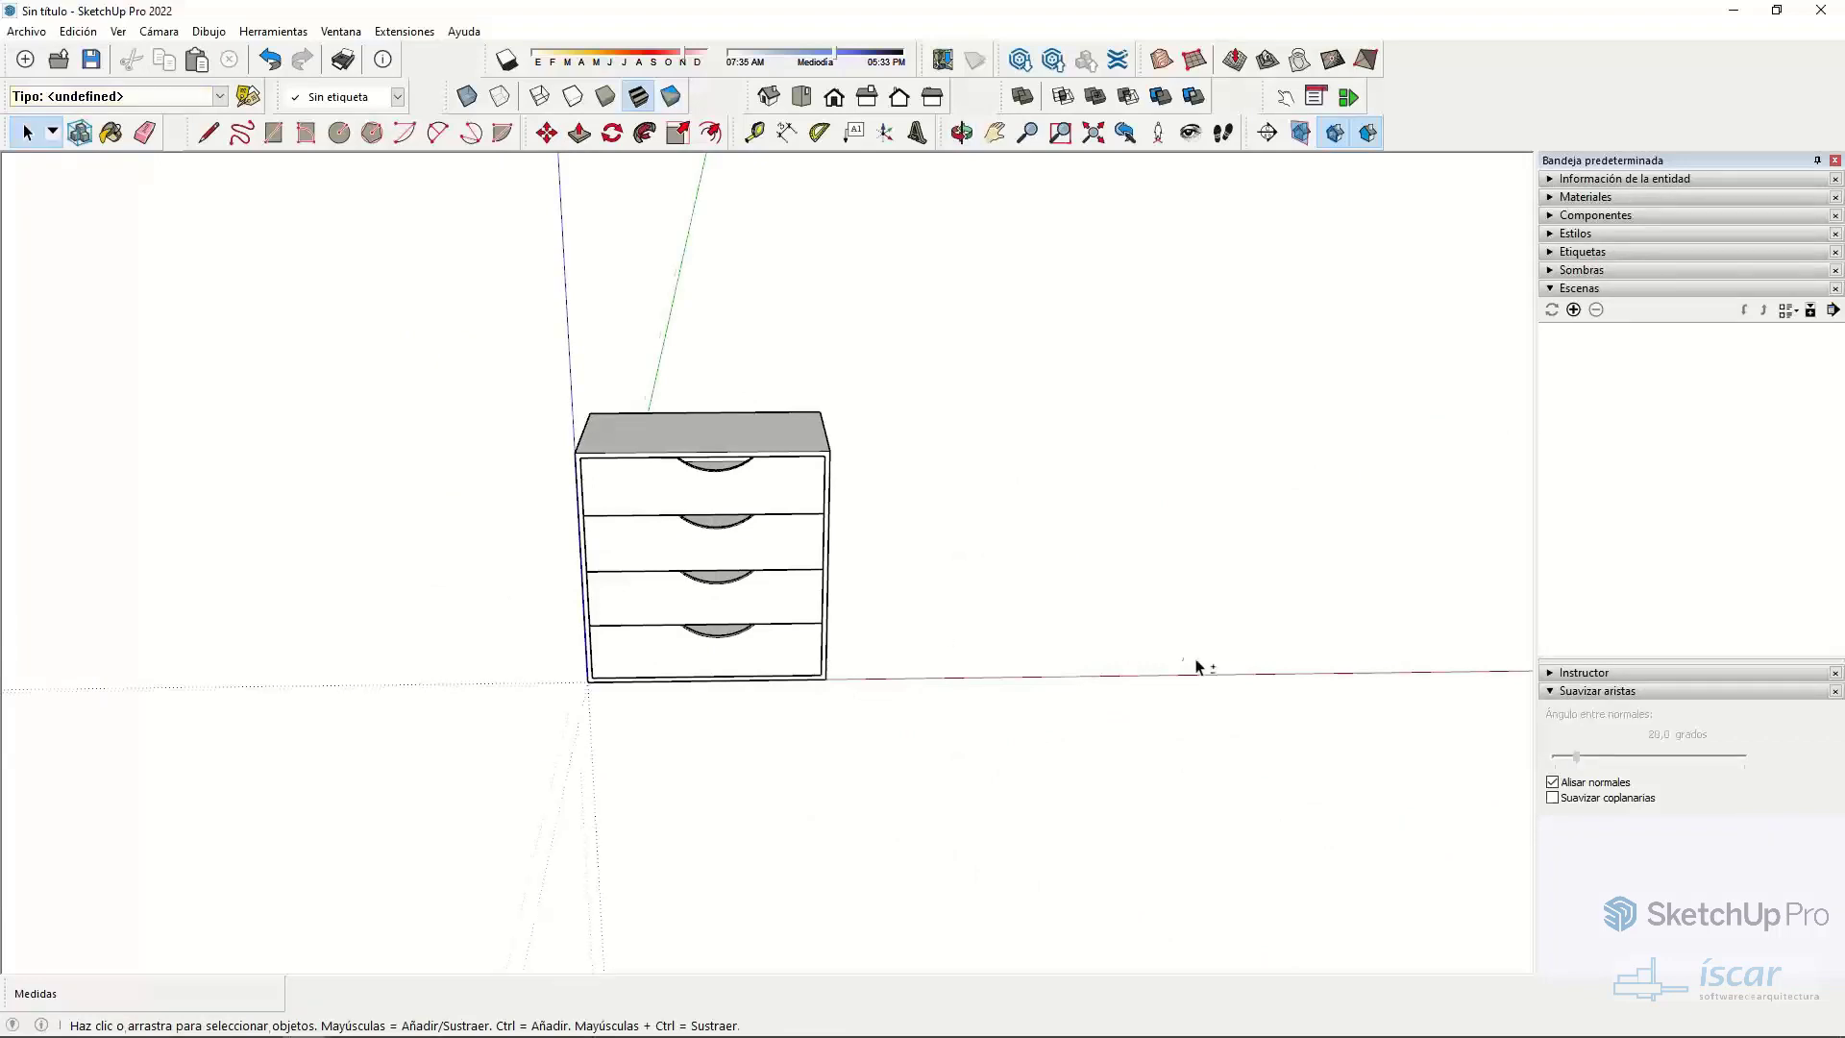
middle_click_drag(1196, 666, 802, 618)
key("r")
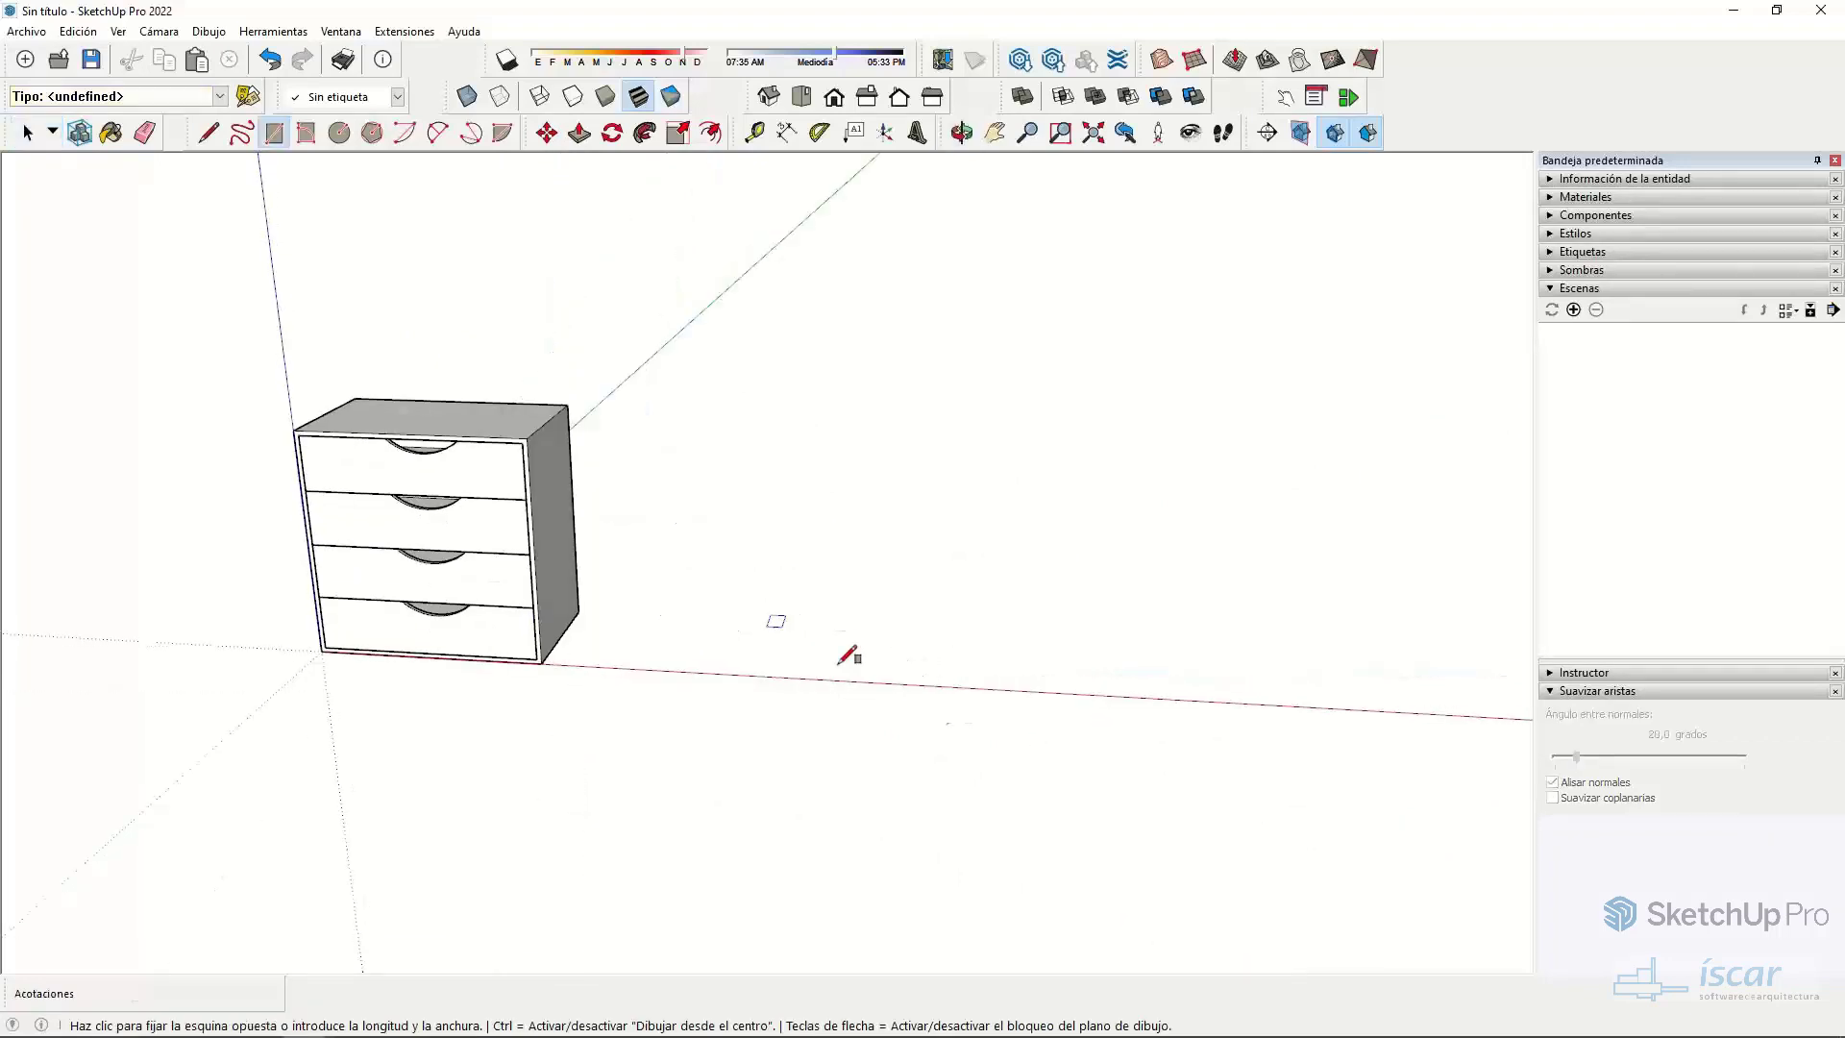
left_click(765, 627)
left_click(1029, 700)
middle_click_drag(1103, 727, 844, 769)
key("p")
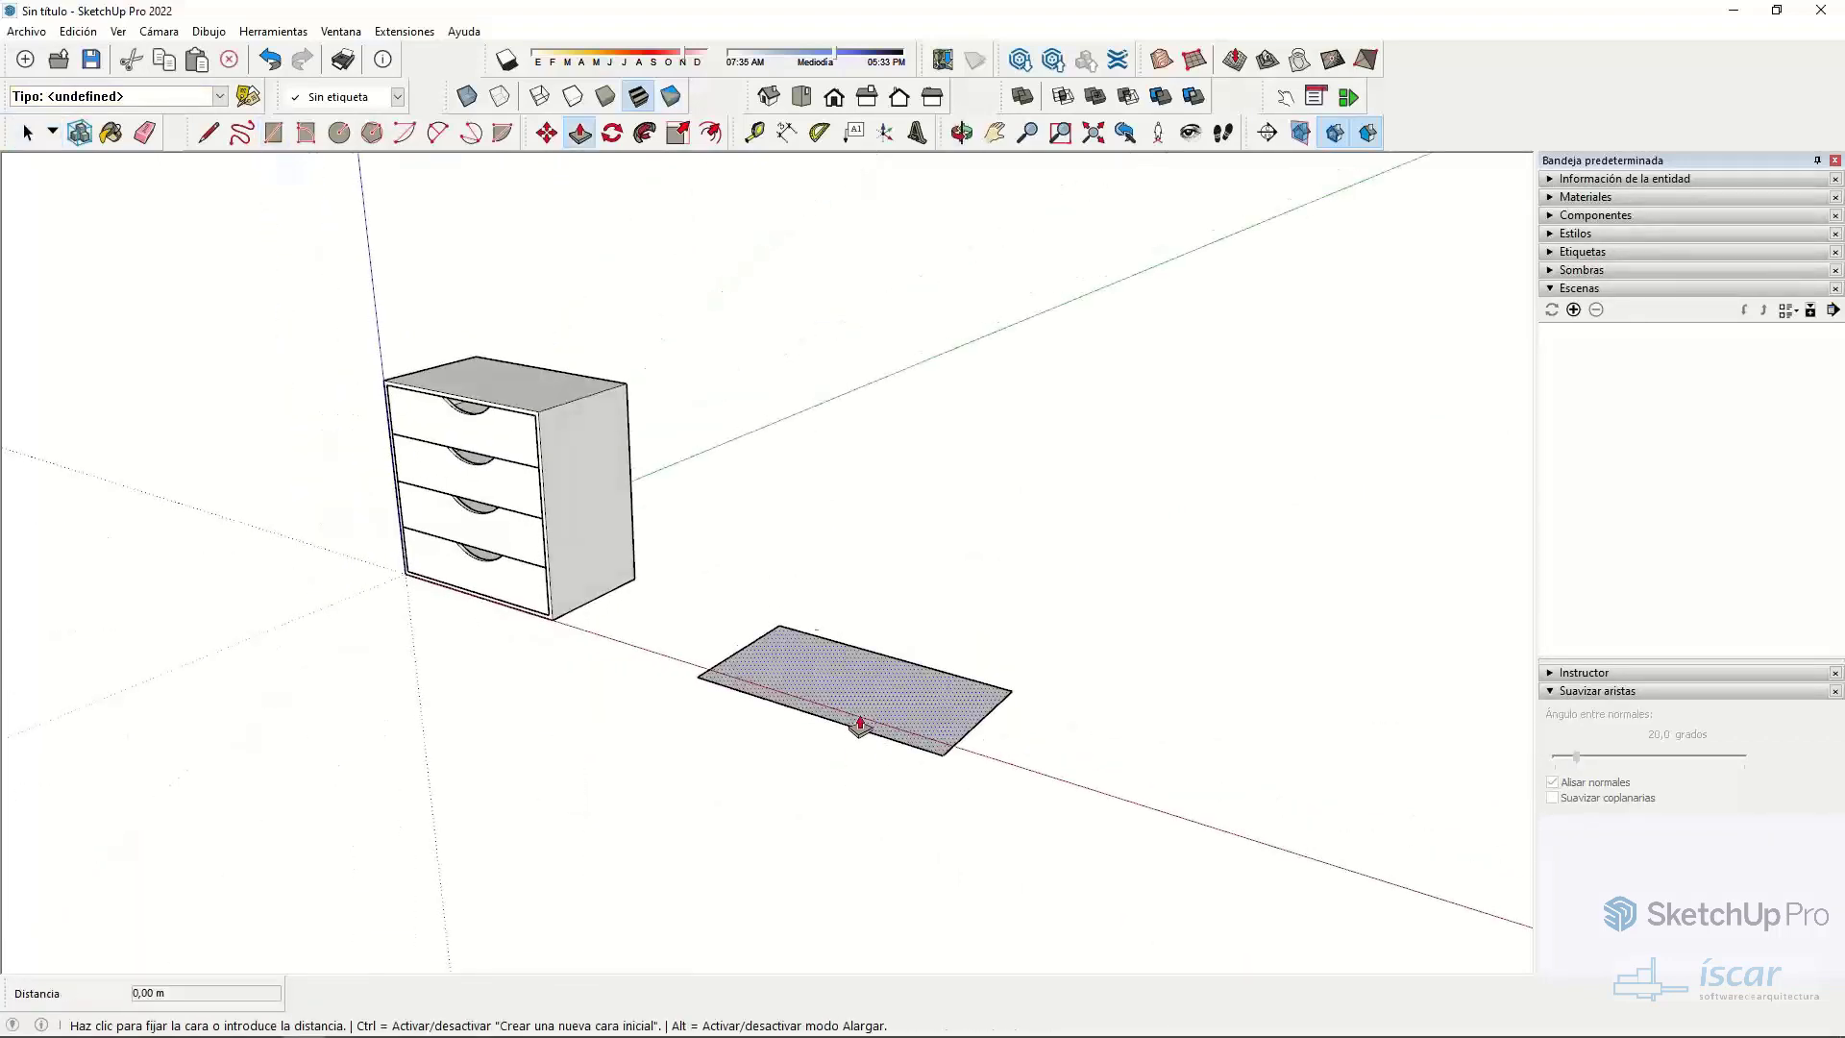
- Extrude the rectangle beside the drawer unit upward 1 m to match the drawer unit's height
left_click(857, 725)
left_click(505, 403)
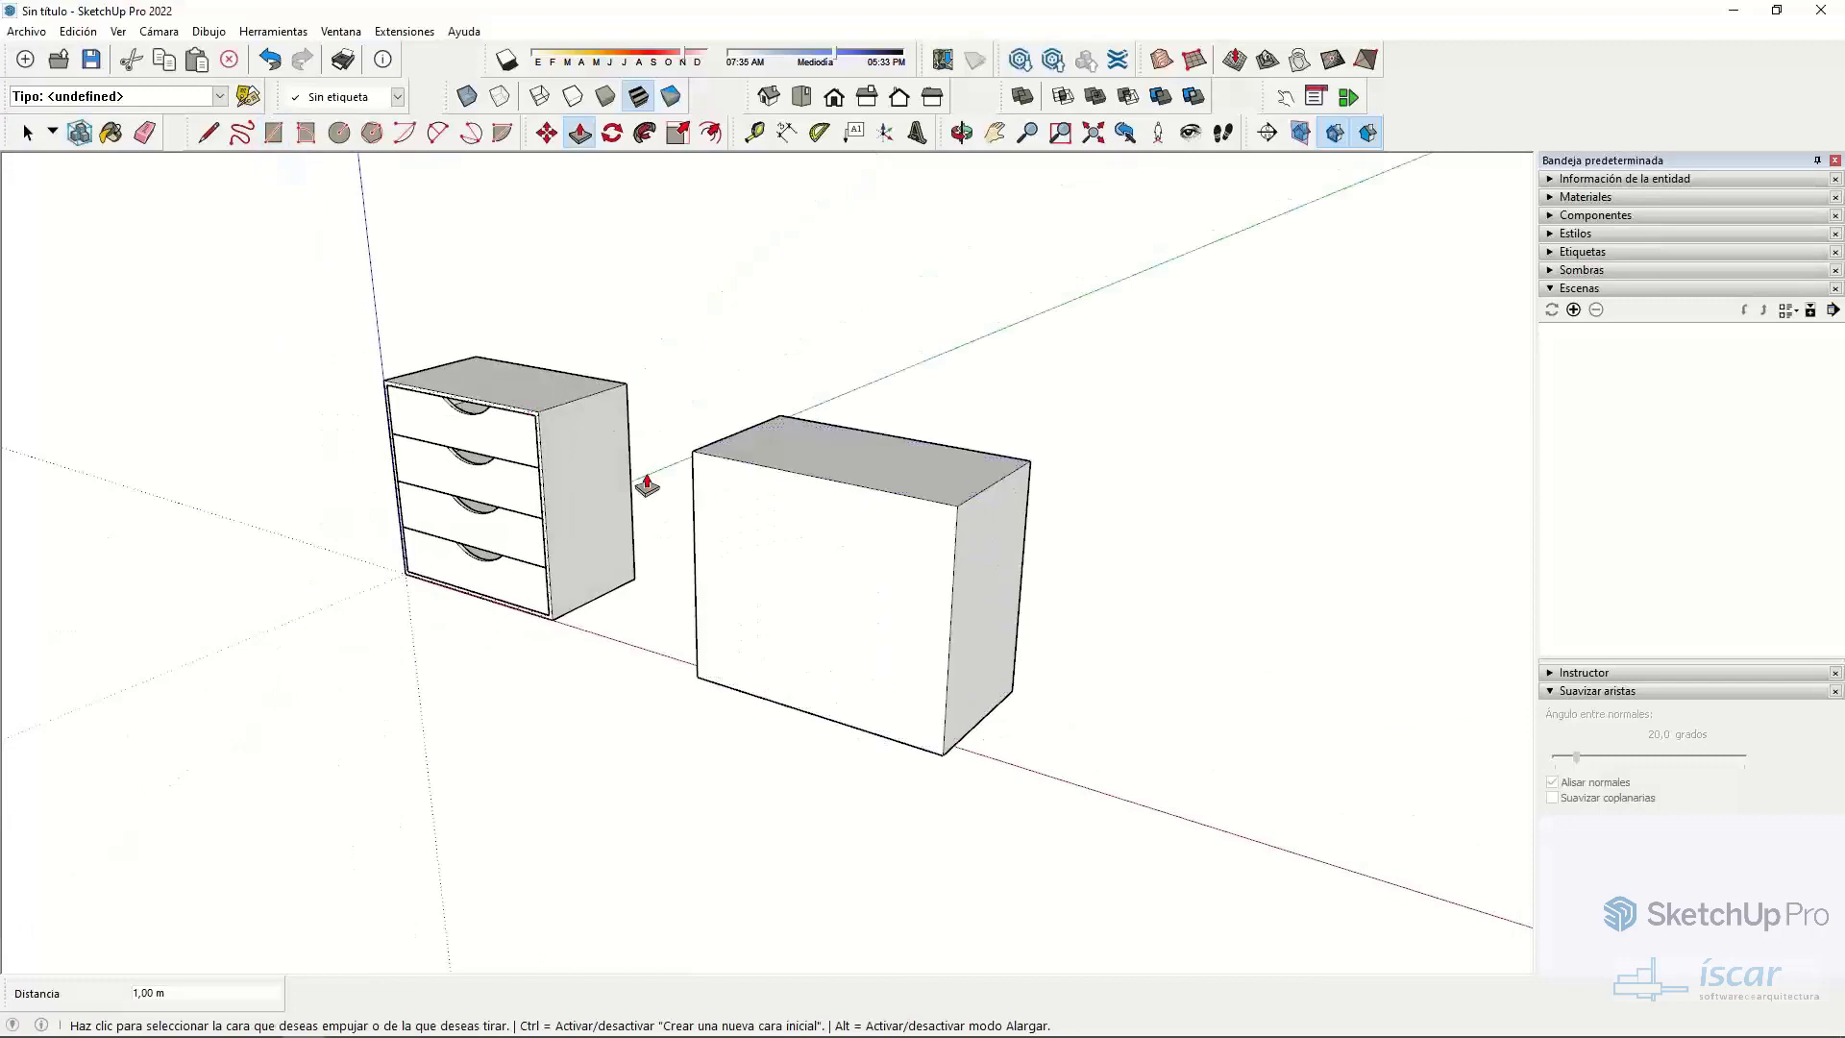
left_click(711, 132)
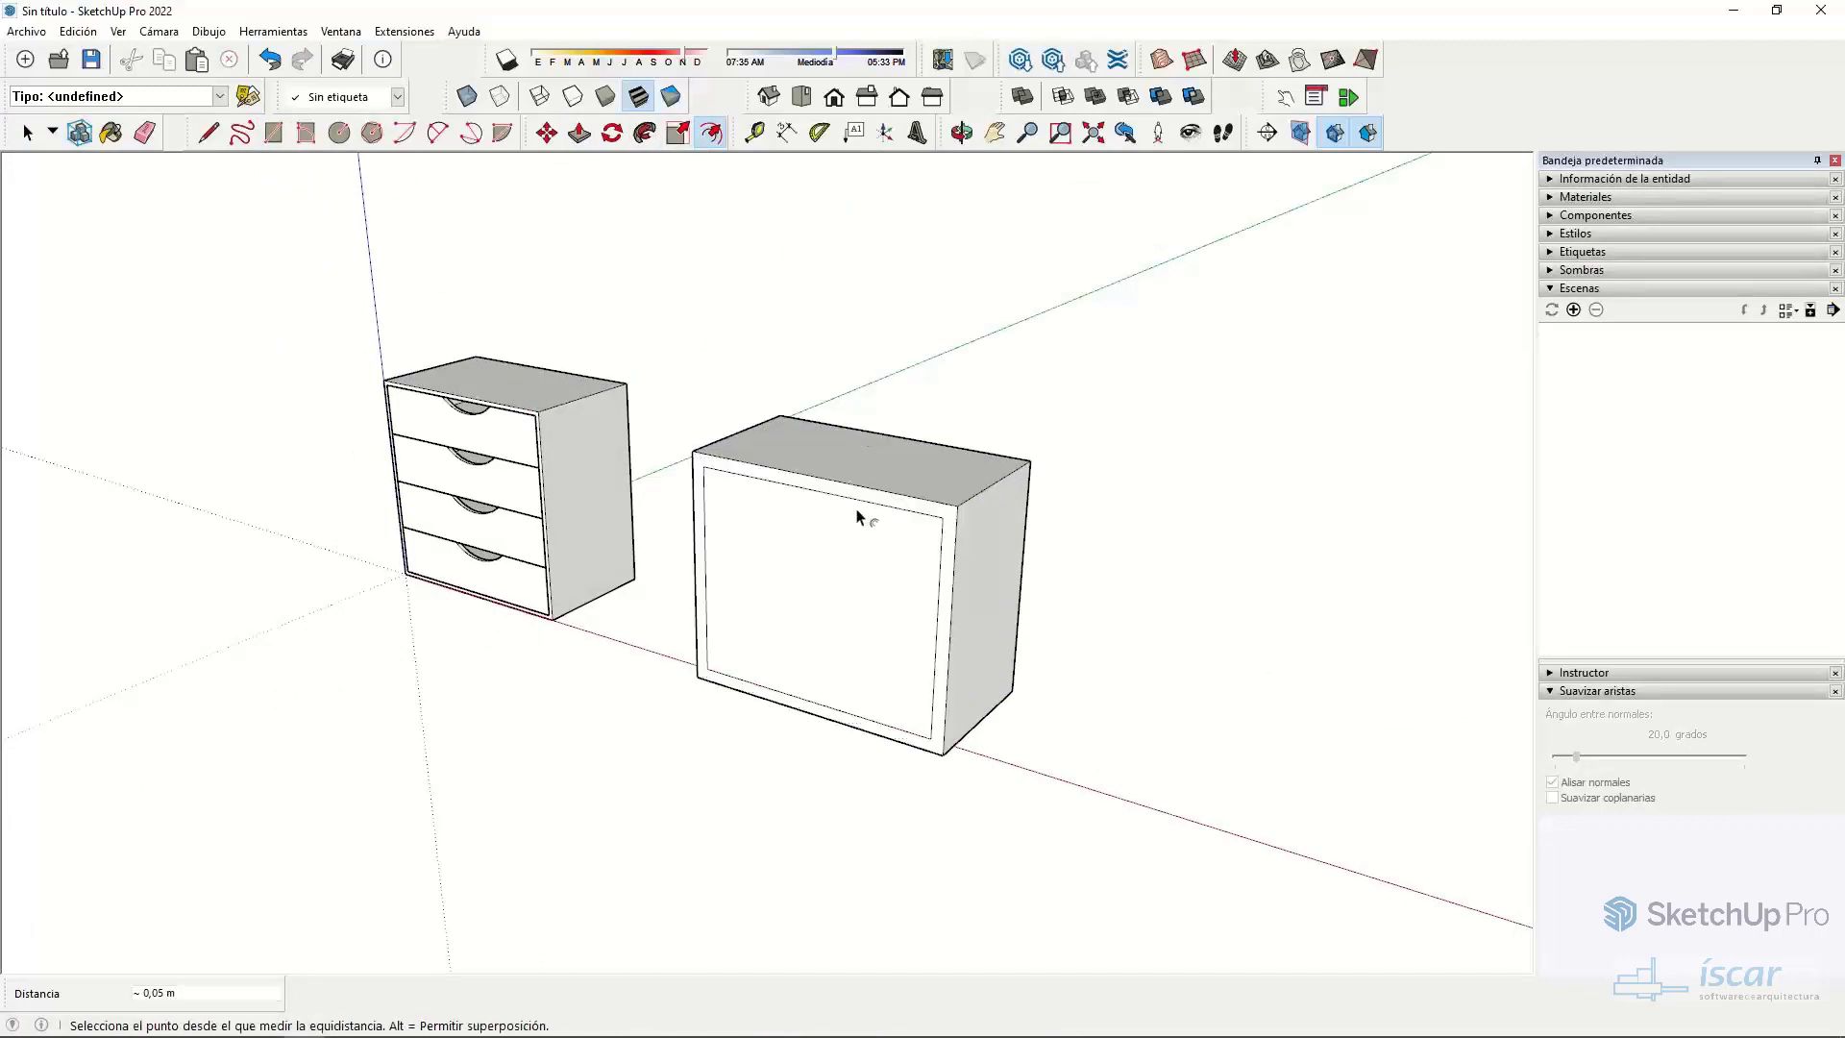
left_click(858, 517)
key("p")
key("ctrl+z")
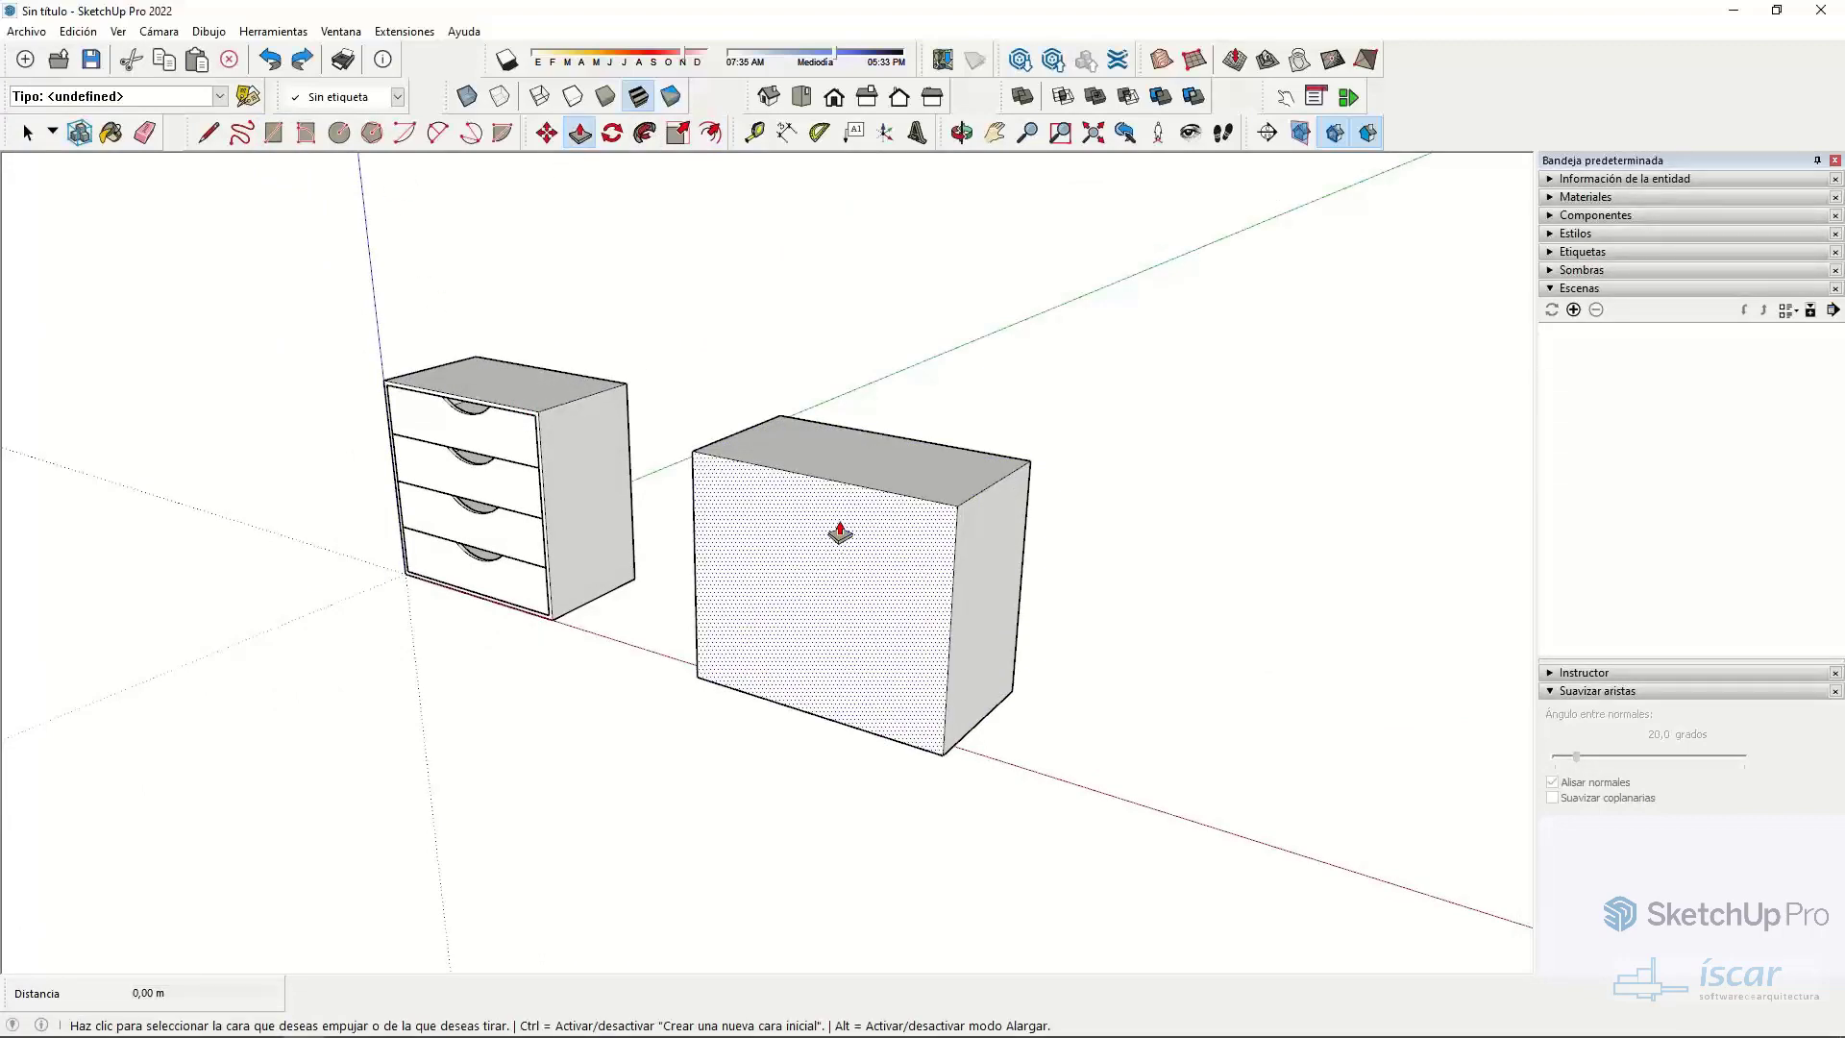
- Offset the edges of the new box's front face inward by 0,02 m
key("f")
left_click(853, 484)
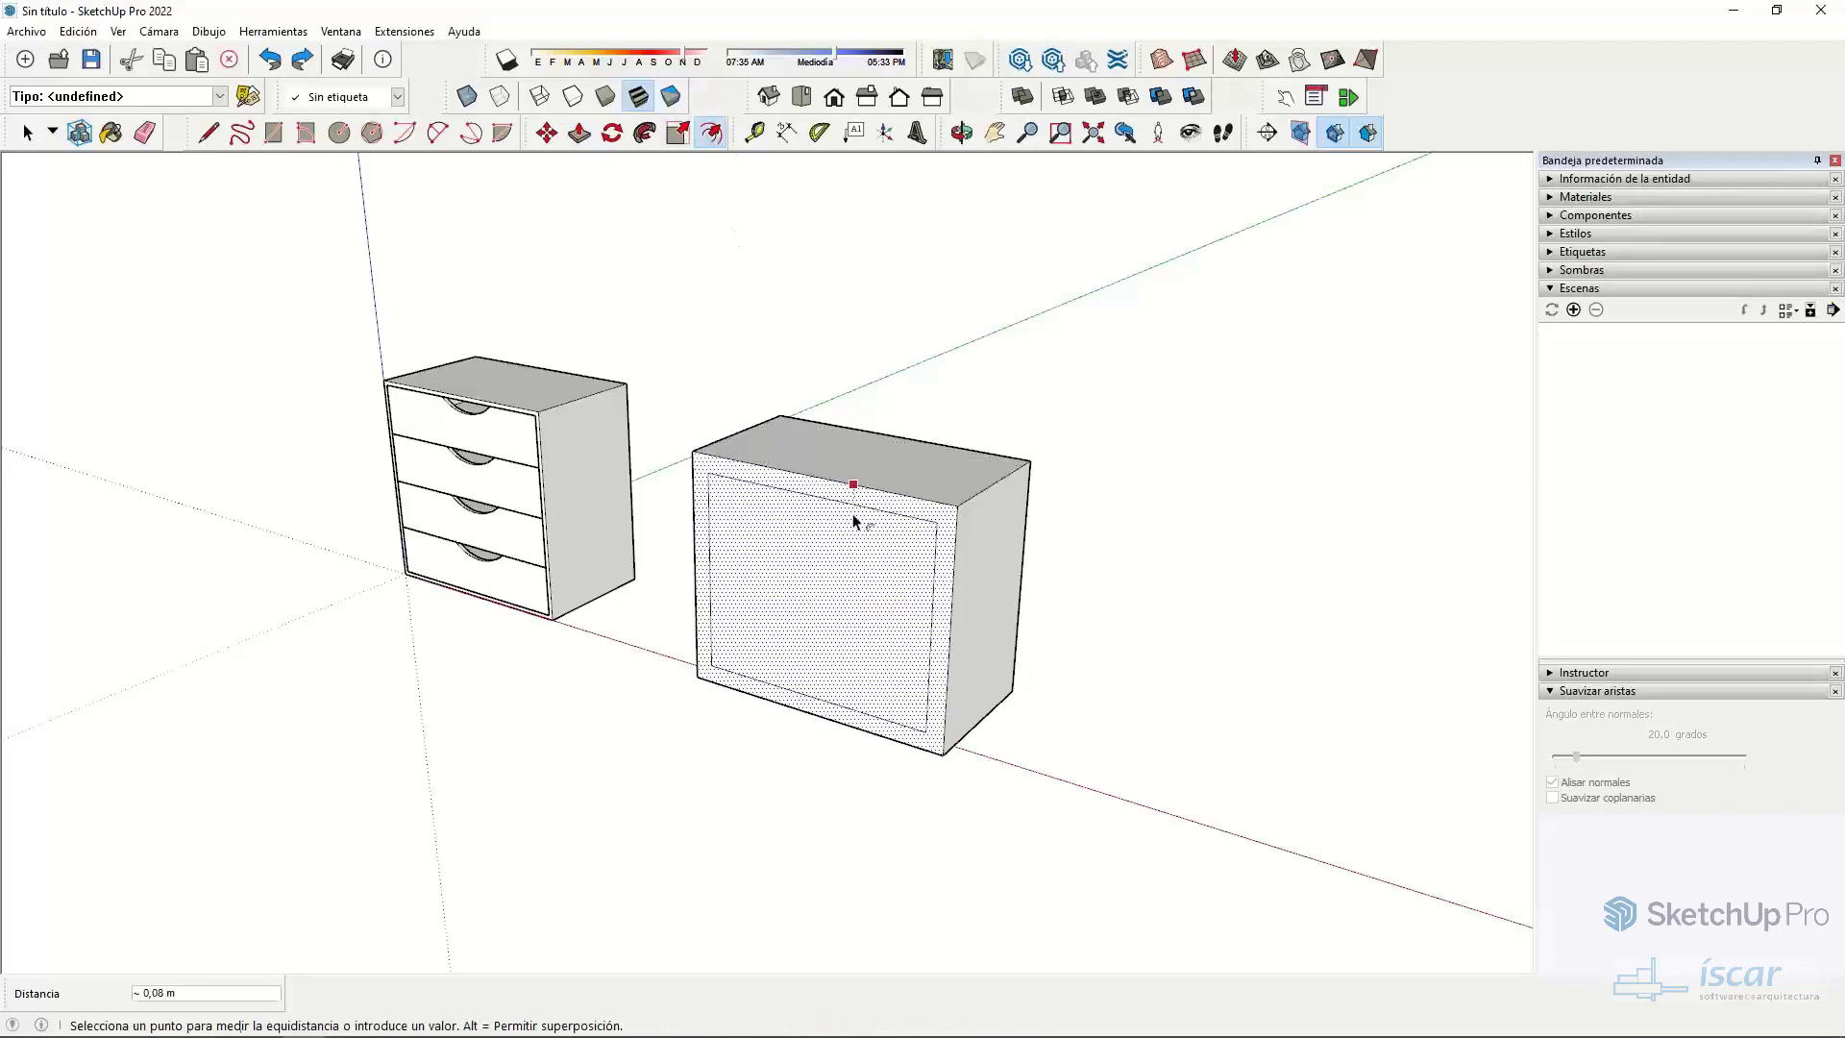
type("0,02")
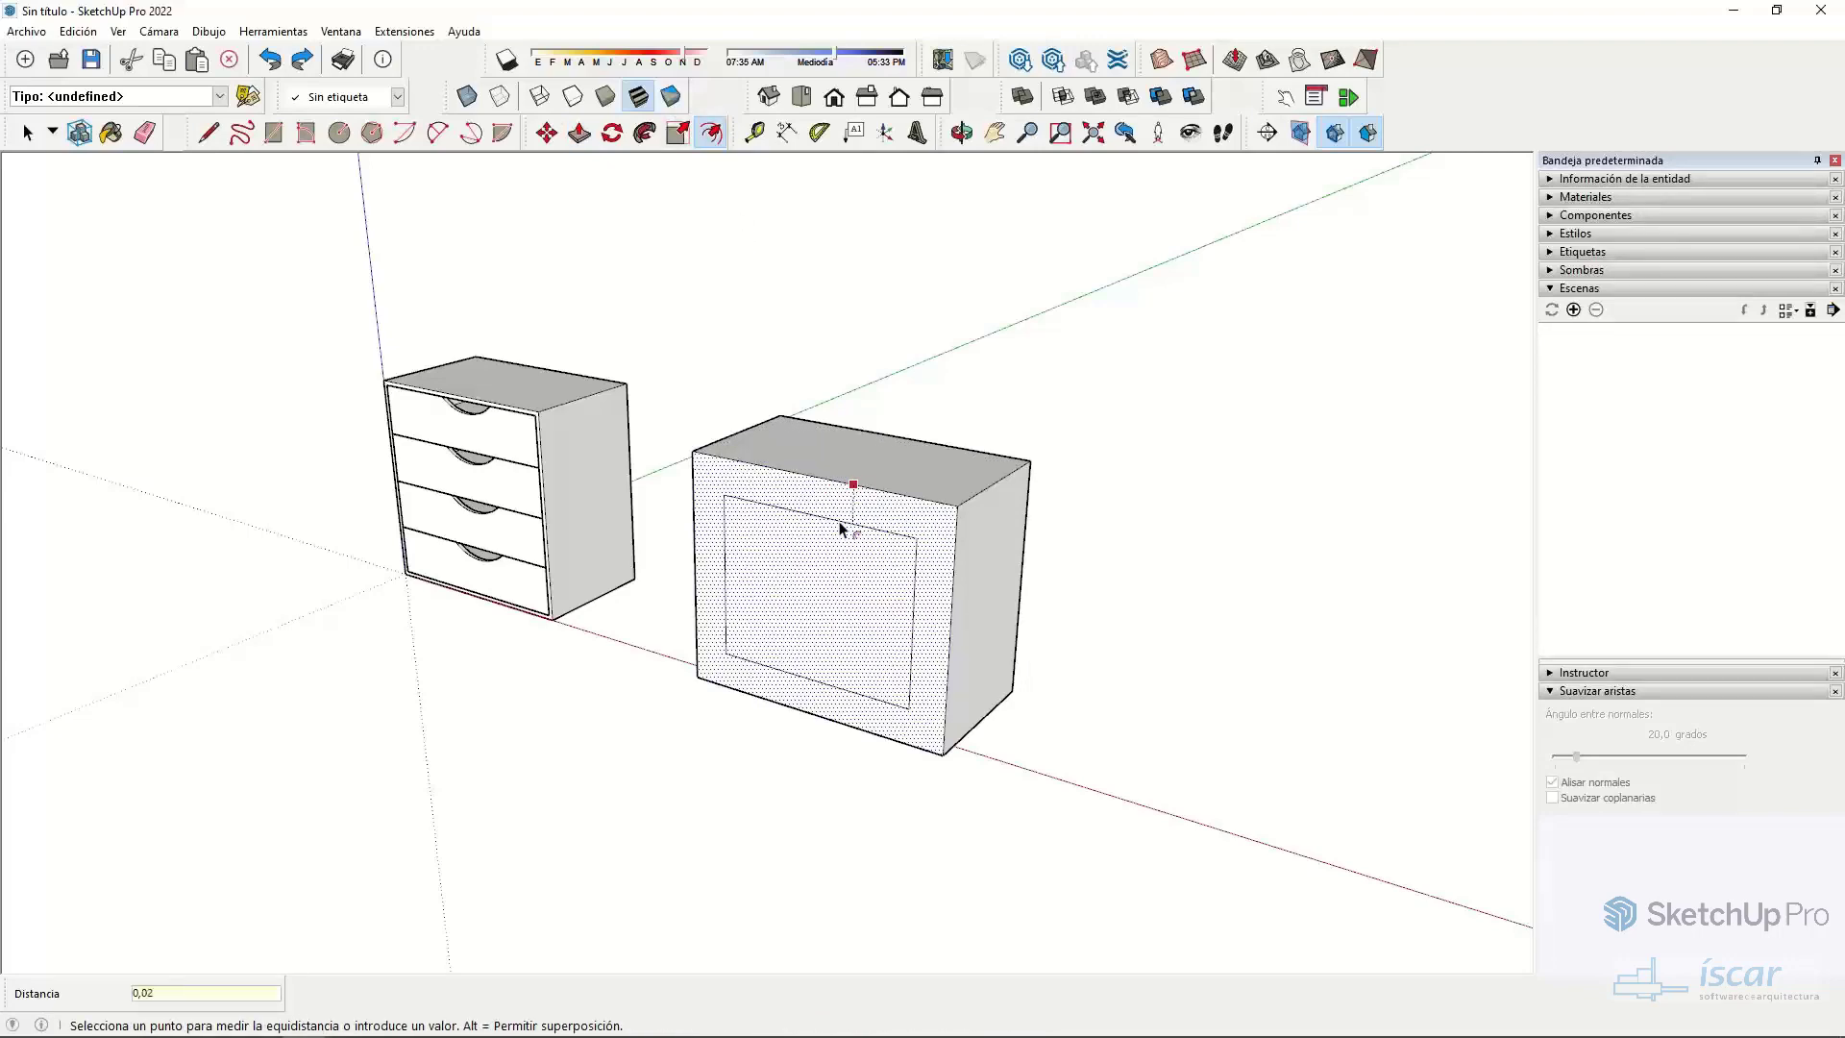
key("Return")
- Push the inner front face to the back of the box to hollow out the cabinet
key("p")
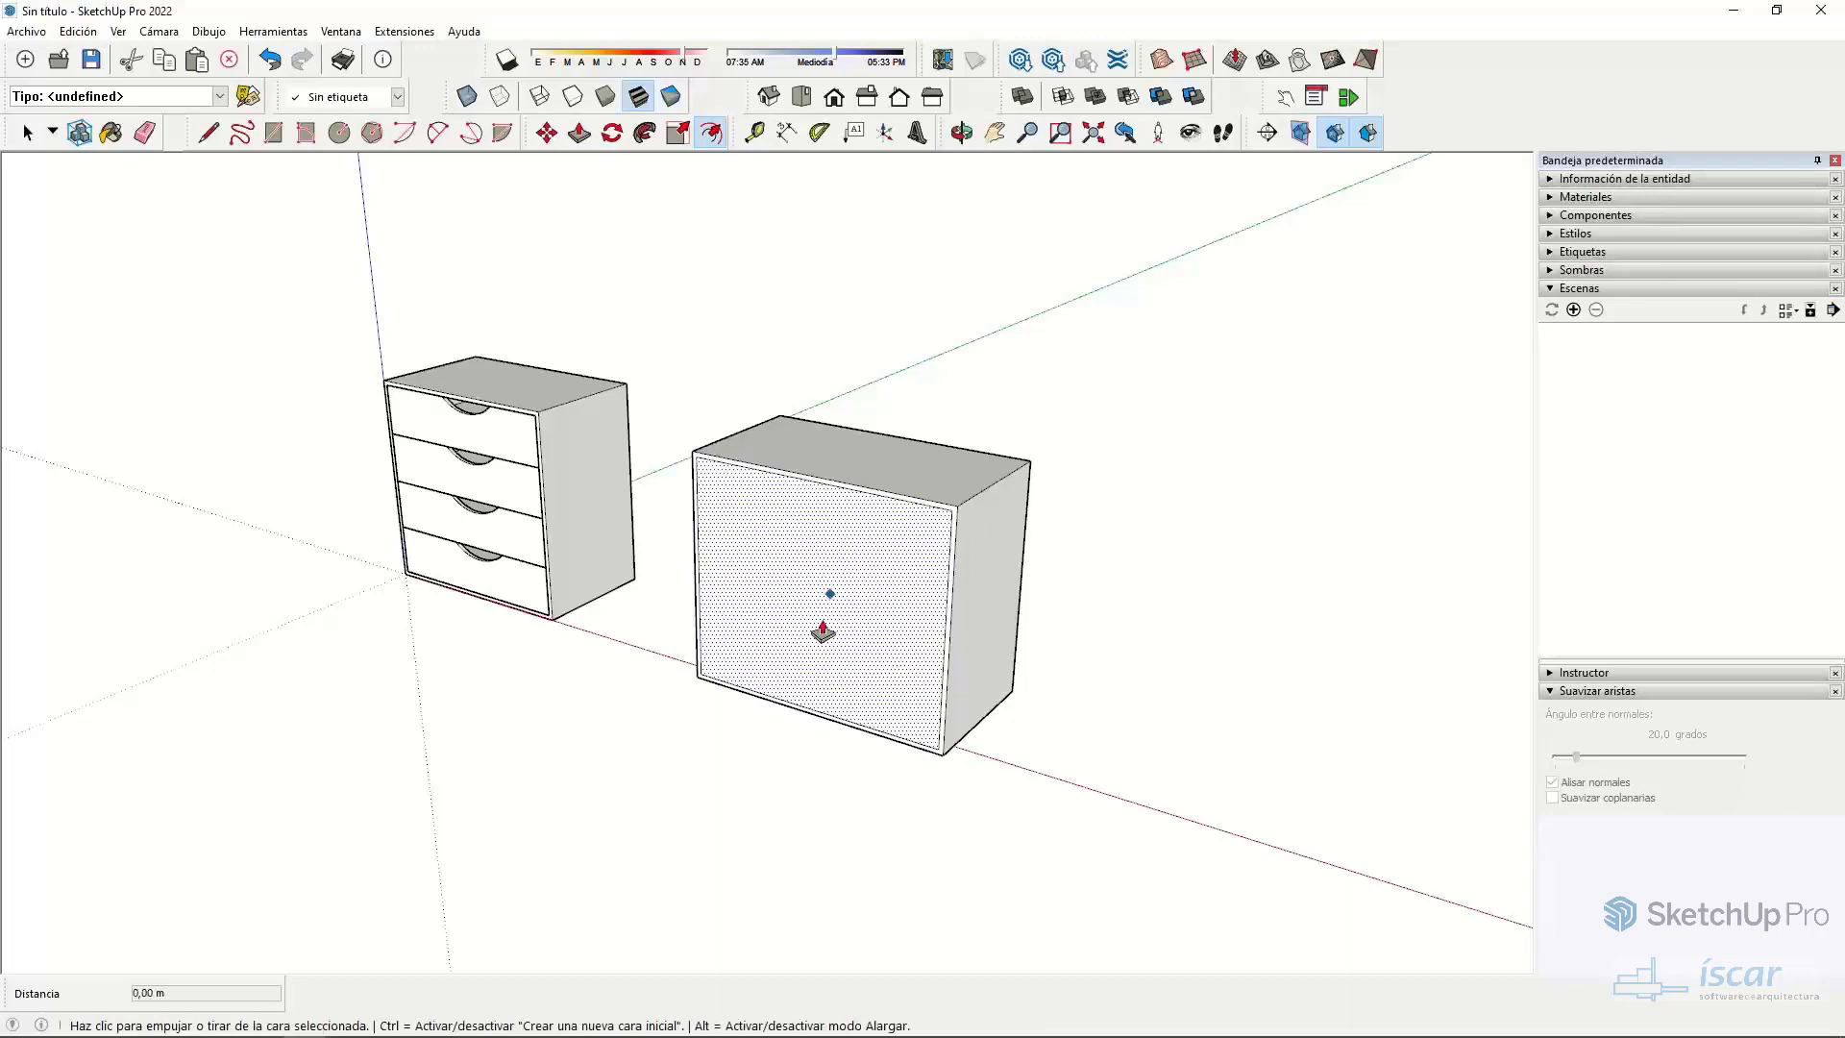
left_click(823, 631)
left_click(868, 565)
middle_click_drag(868, 565, 936, 721)
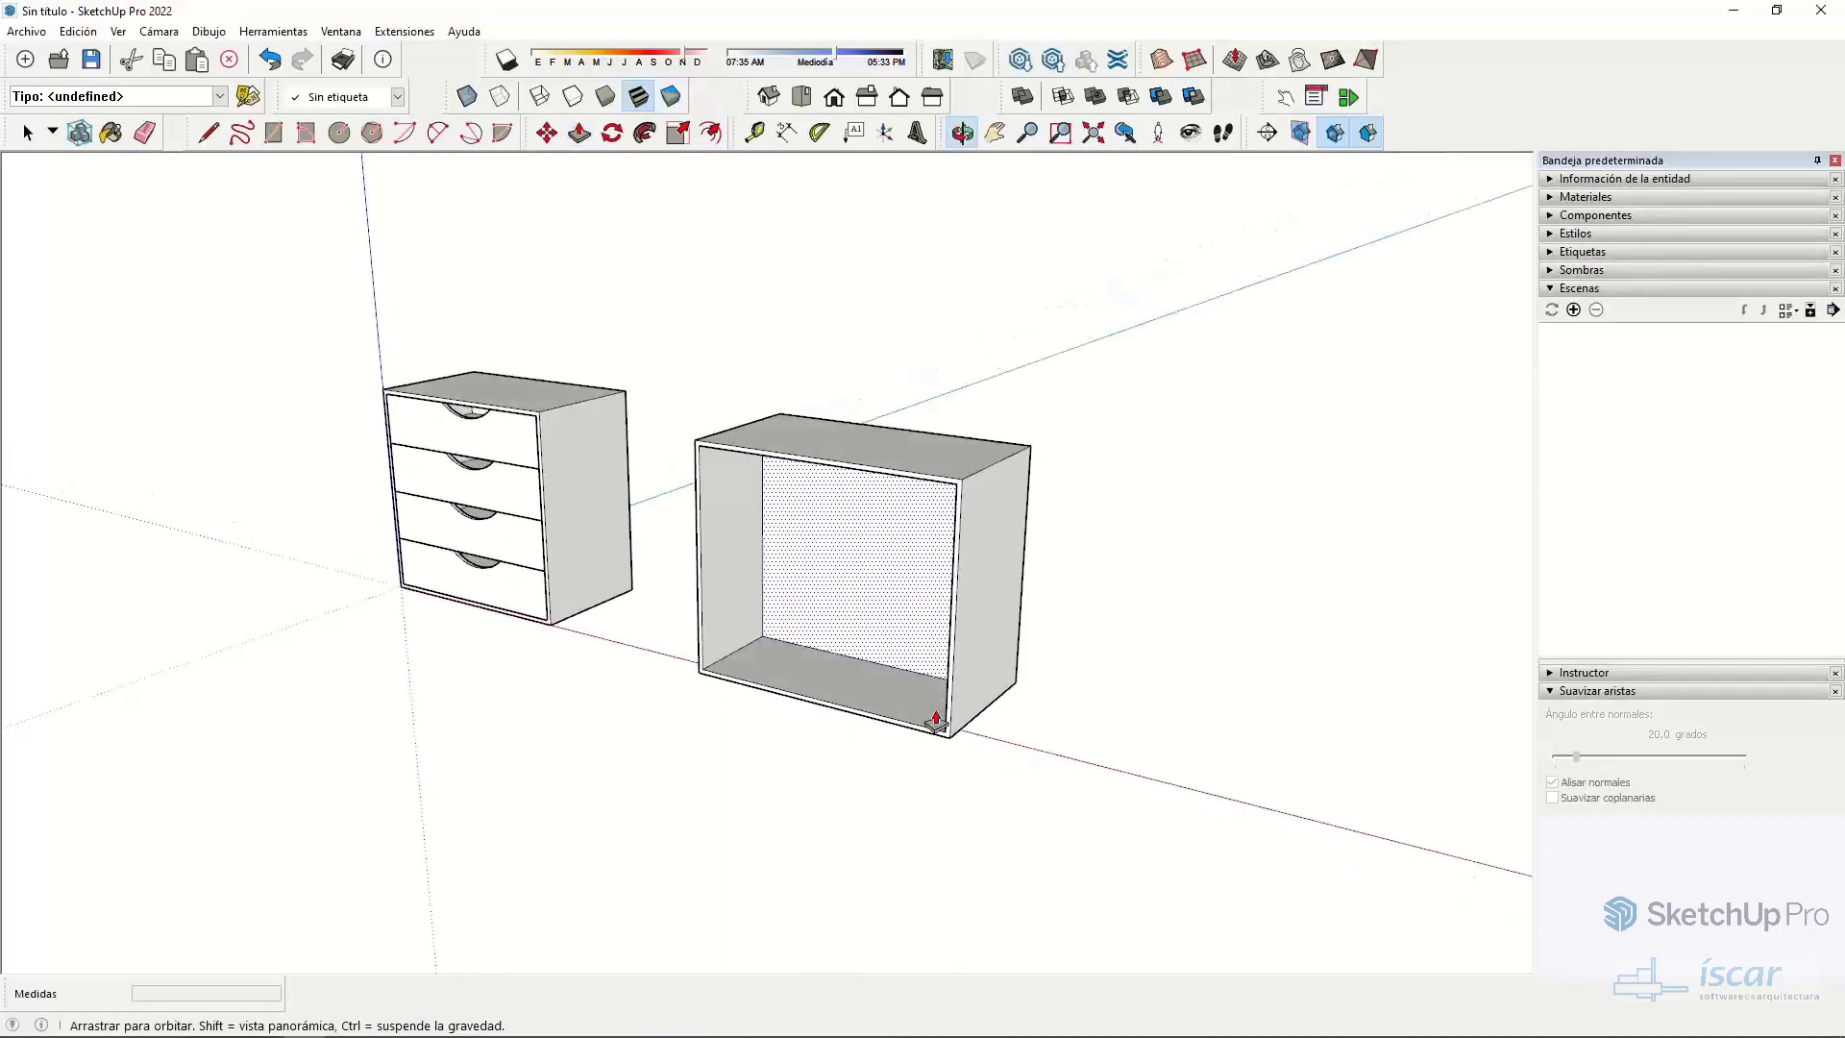
- Copy the cabinet's inner bottom face 1,72 m along the red axis to free space beside the cabinet
key("space")
scroll(875, 676, "up", 5)
left_click(873, 673)
scroll(867, 672, "down", 3)
key("m")
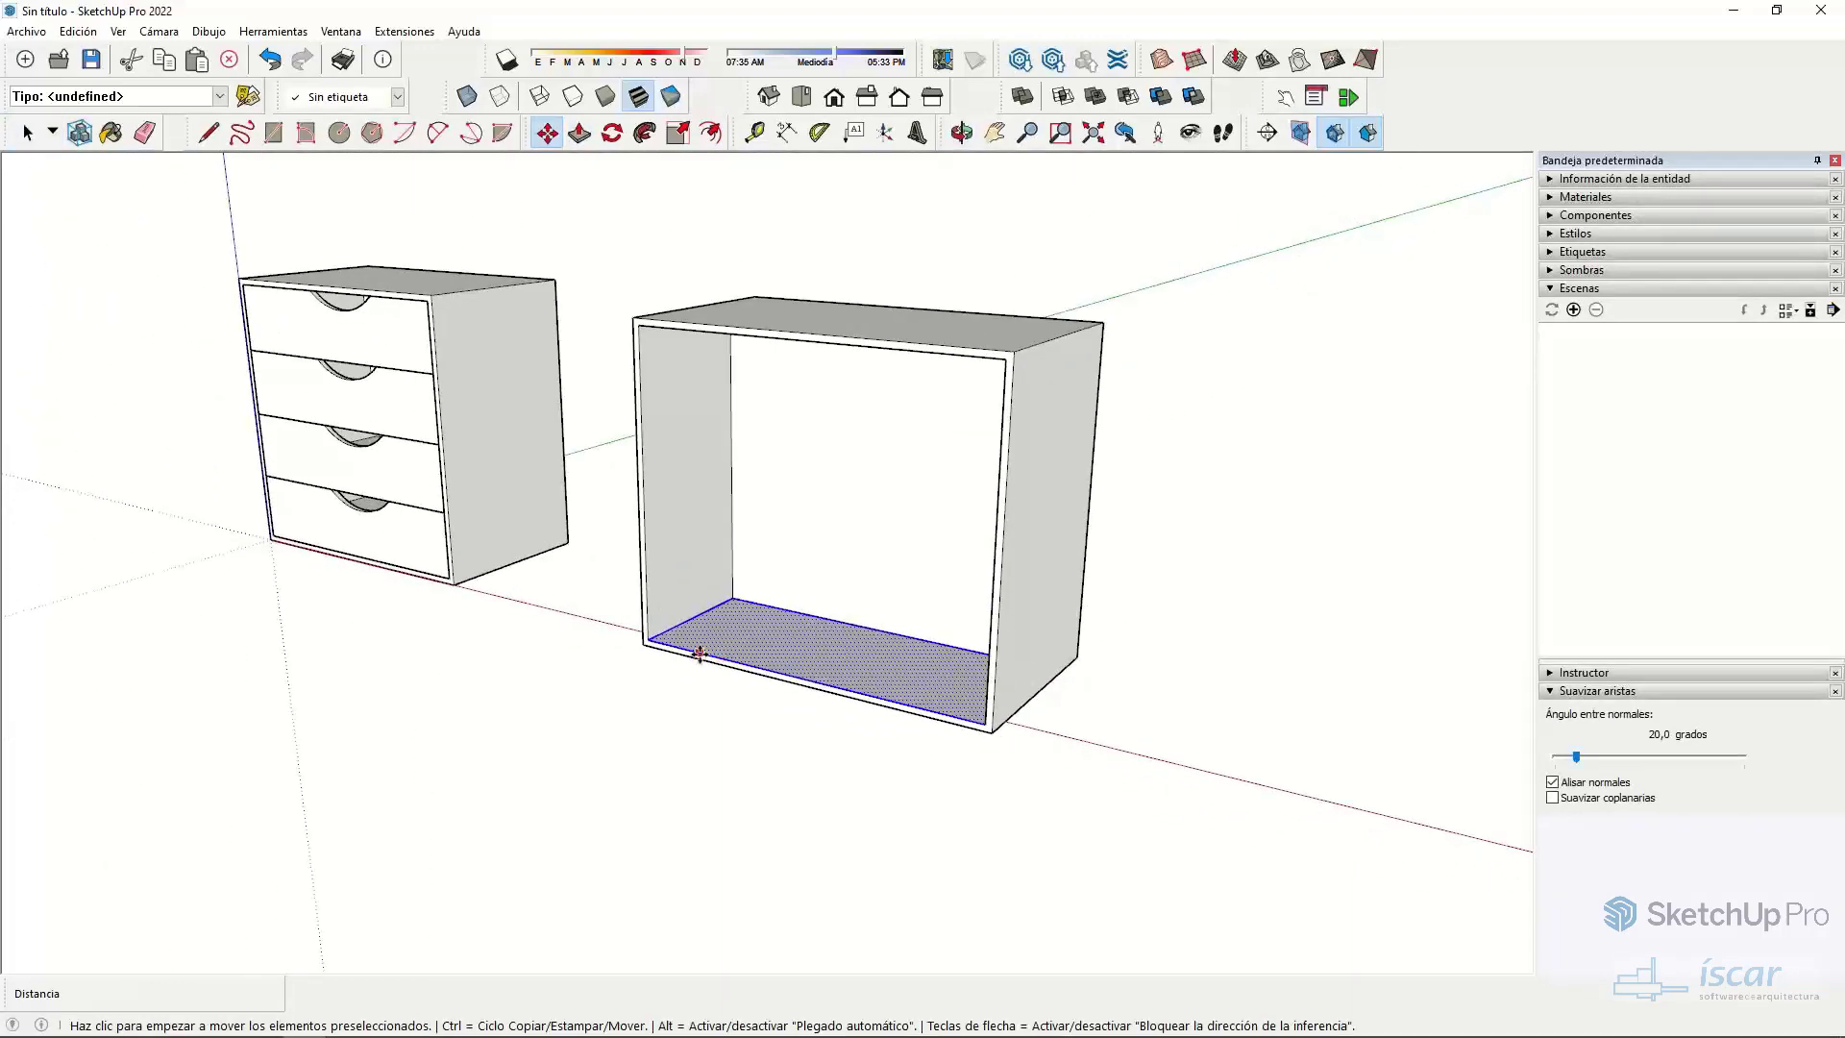
left_click(651, 641)
key("ctrl")
middle_click_drag(766, 688, 888, 673, "shift")
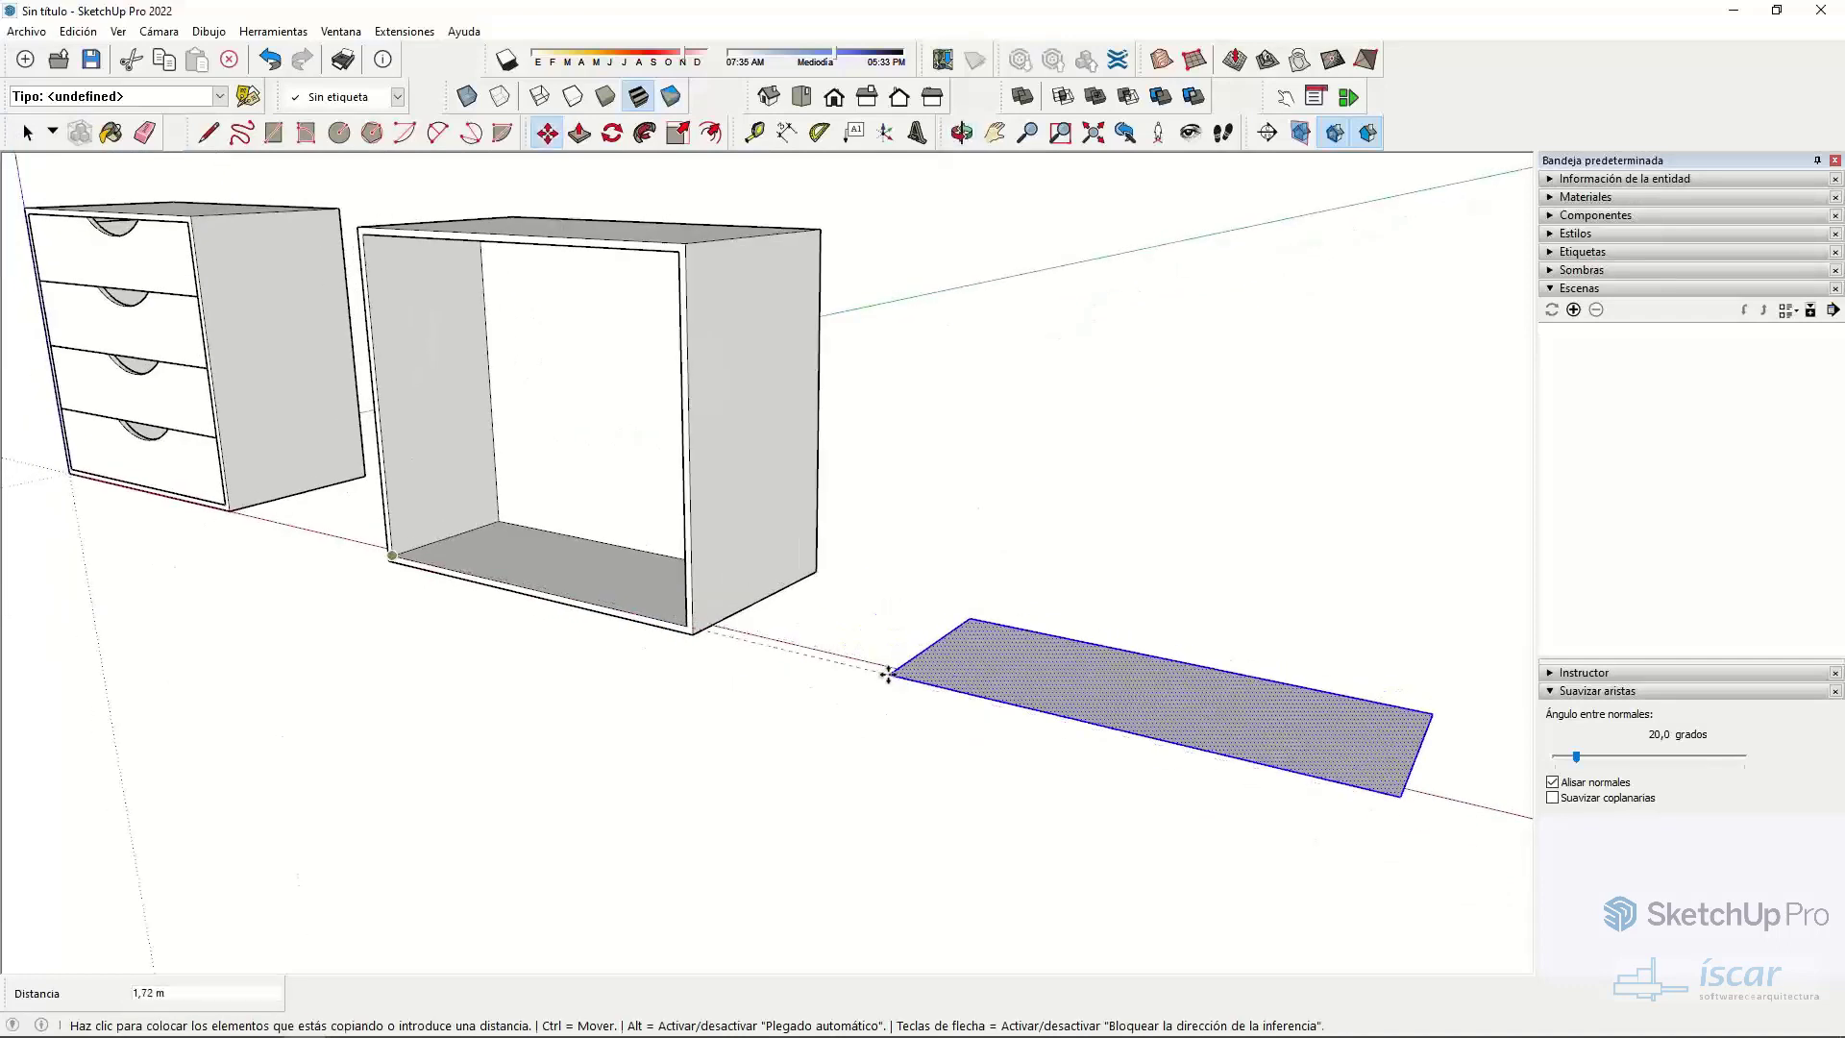
left_click(888, 673)
- Extrude the copied face upward into a thin shelf board
key("p")
left_click(1030, 684)
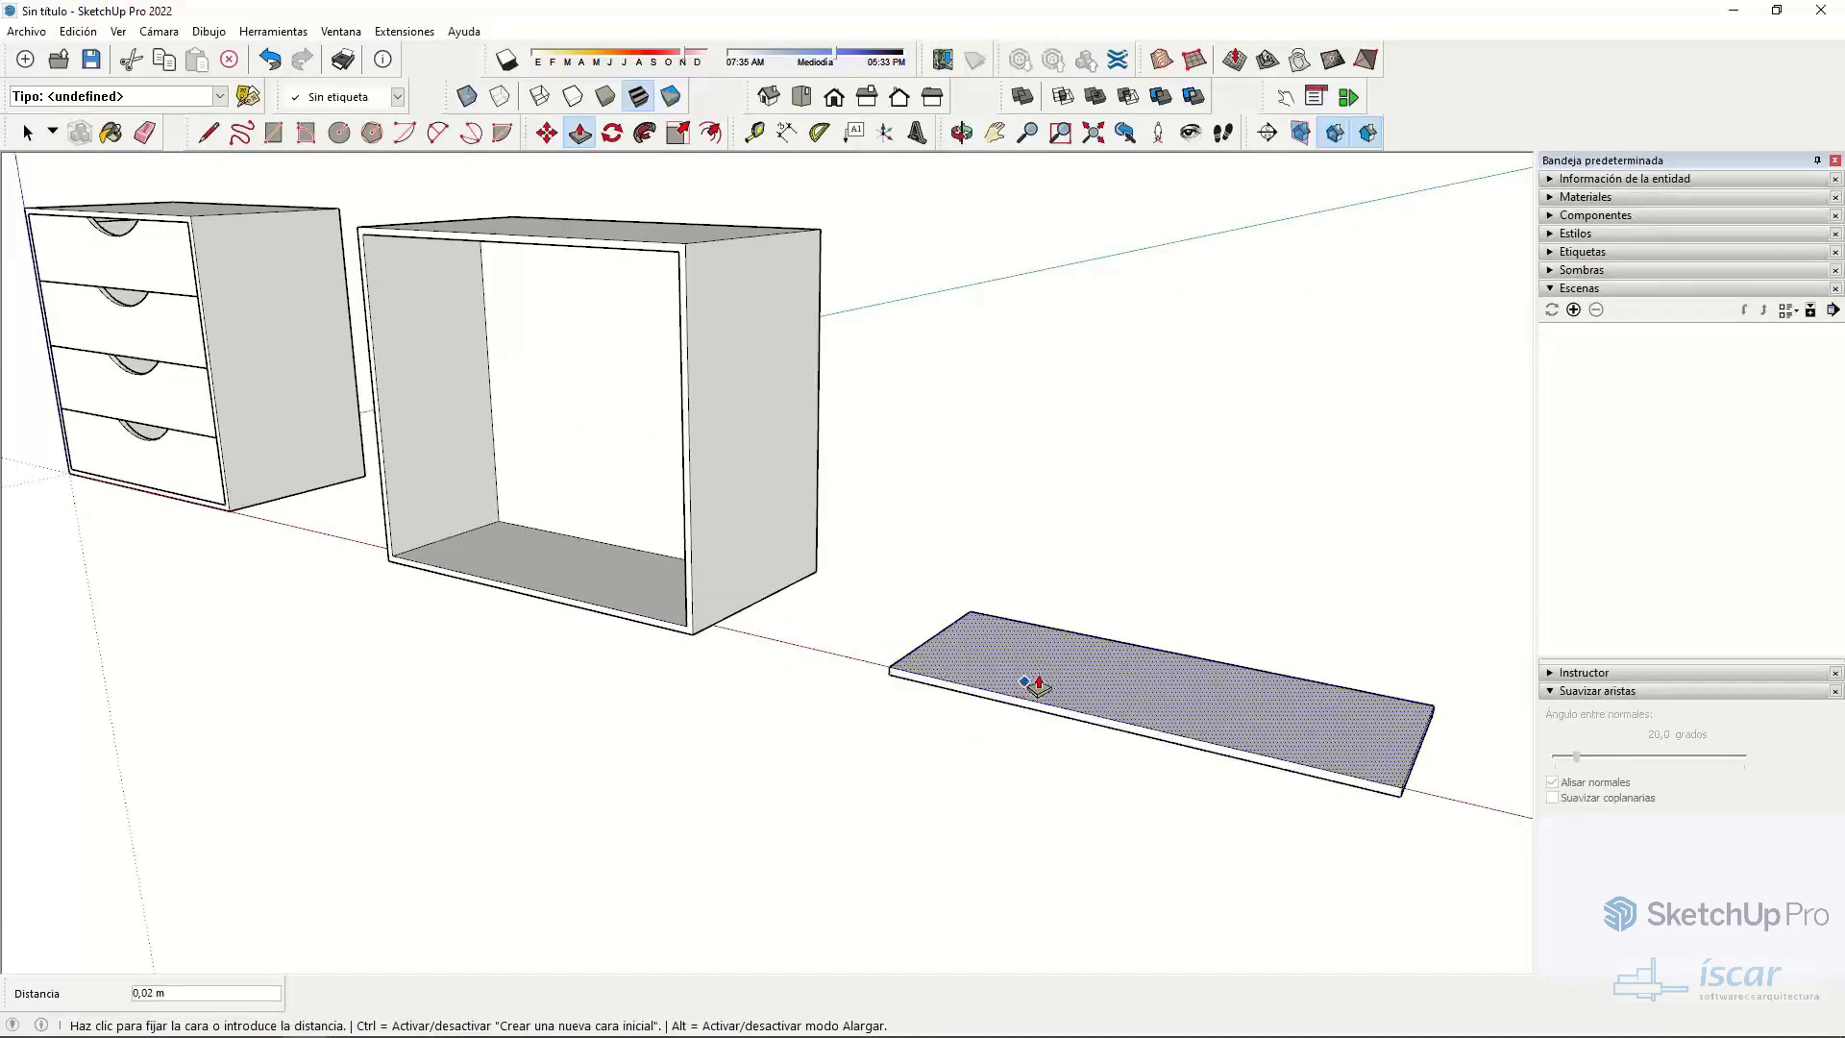
left_click(1038, 685)
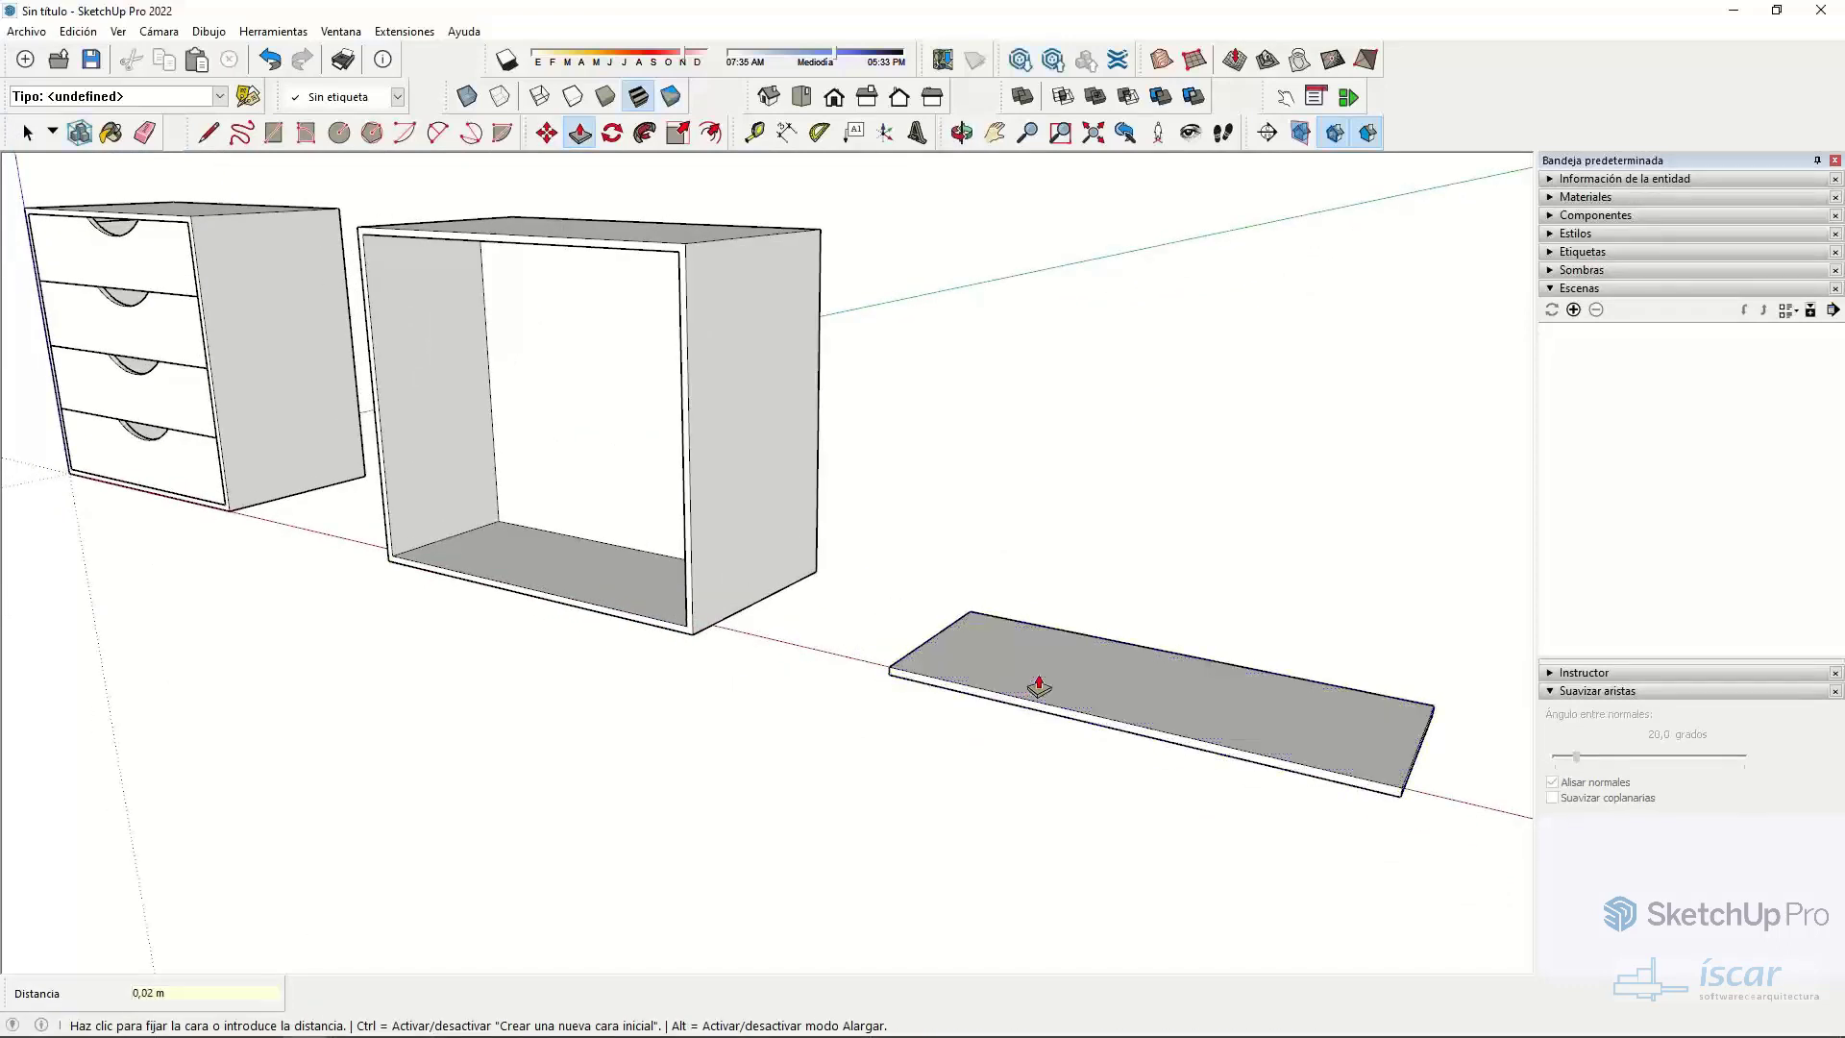
type("0")
- Select the whole shelf board and make it a group
key("space")
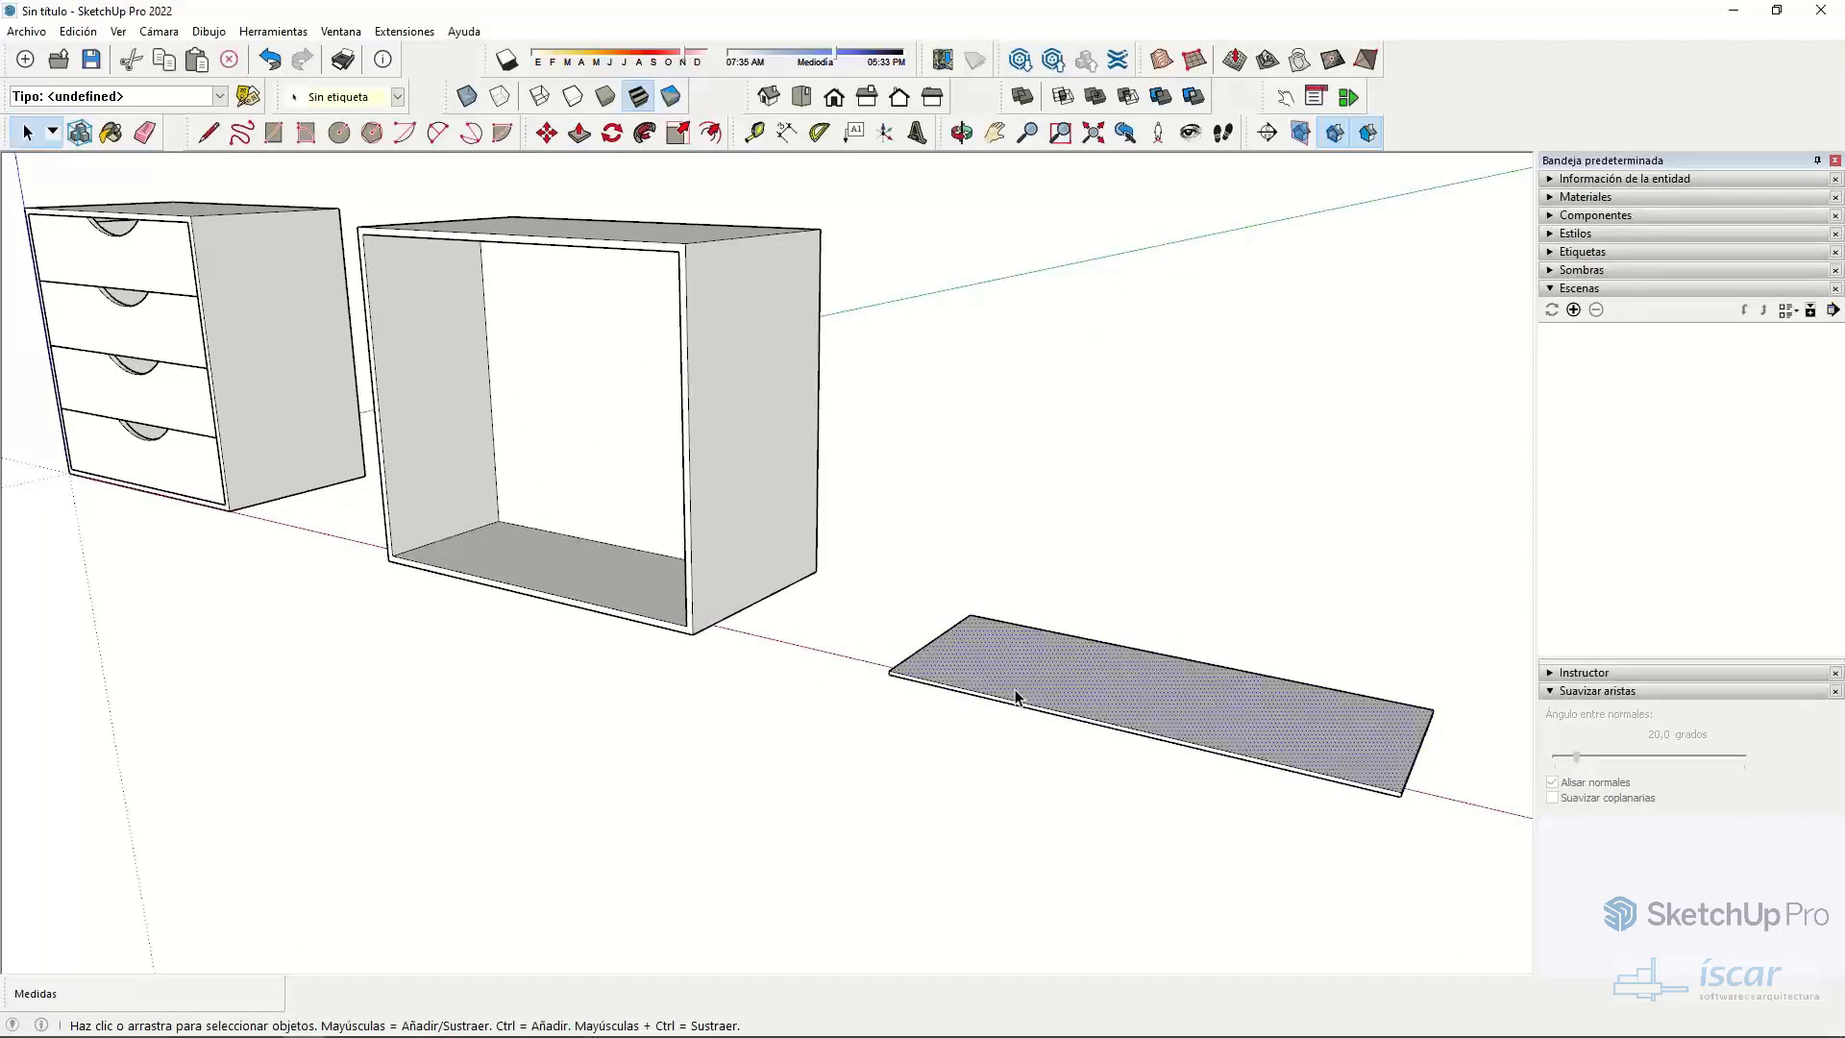
left_click(1016, 698)
right_click(1016, 698)
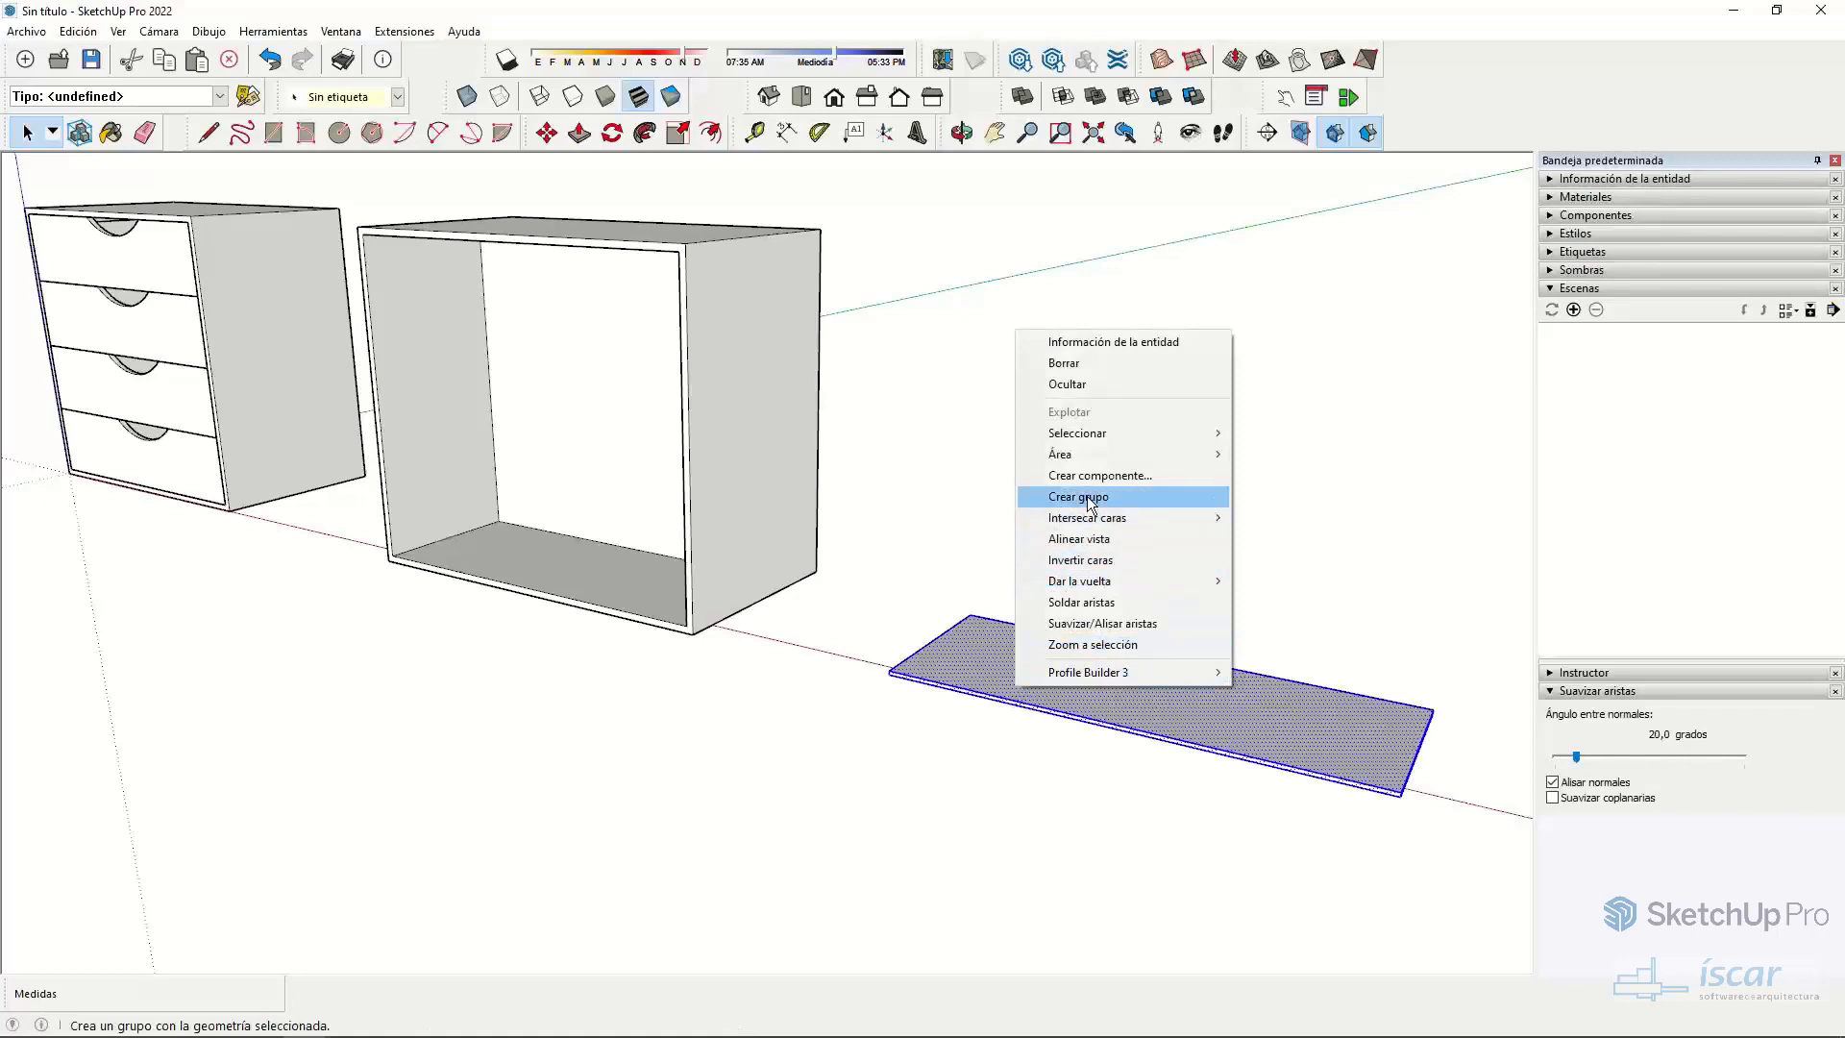
left_click(1105, 498)
- Move the shelf group by its front corner to the upper inner front corner of the open cabinet
key("m")
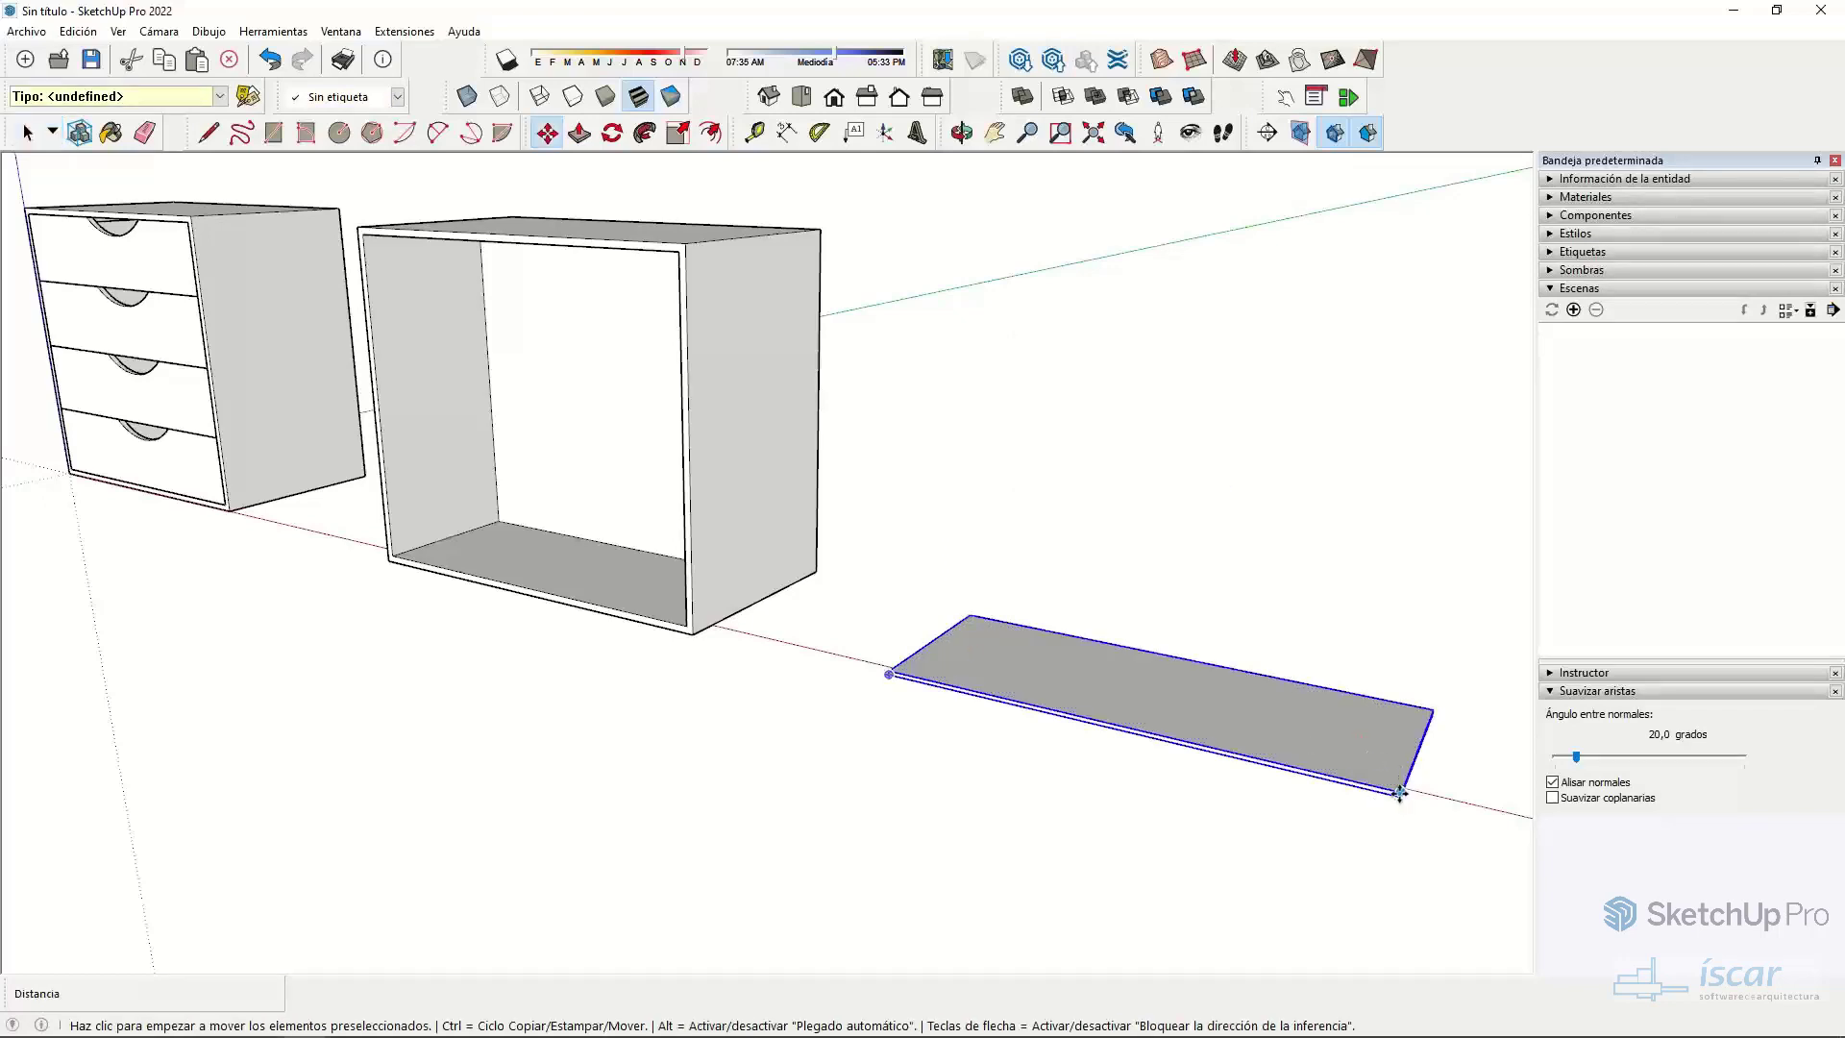
left_click(1400, 794)
scroll(675, 255, "up", 3)
left_click(675, 256)
scroll(675, 256, "up", 2)
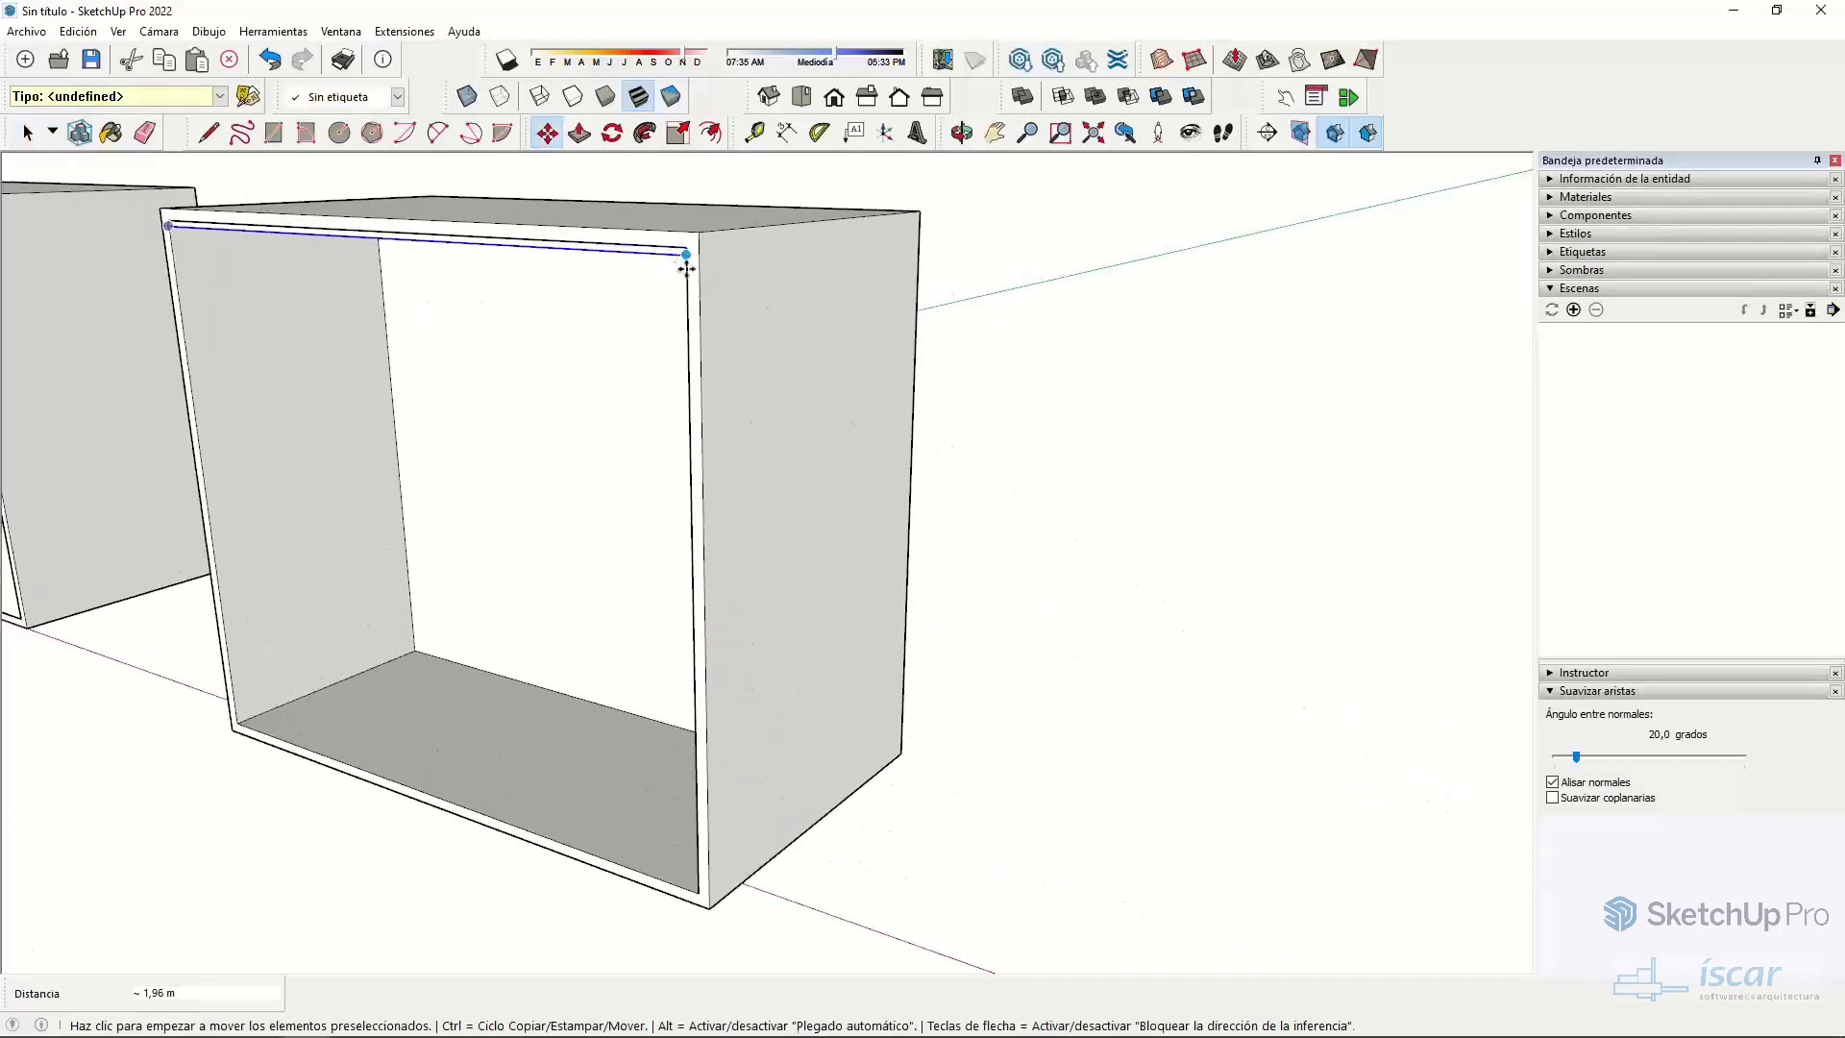
- Copy the shelf 0,95 m down to the cabinet's inner bottom and divide the distance into 4 equal spaces with copies
left_click(683, 257)
key("ctrl")
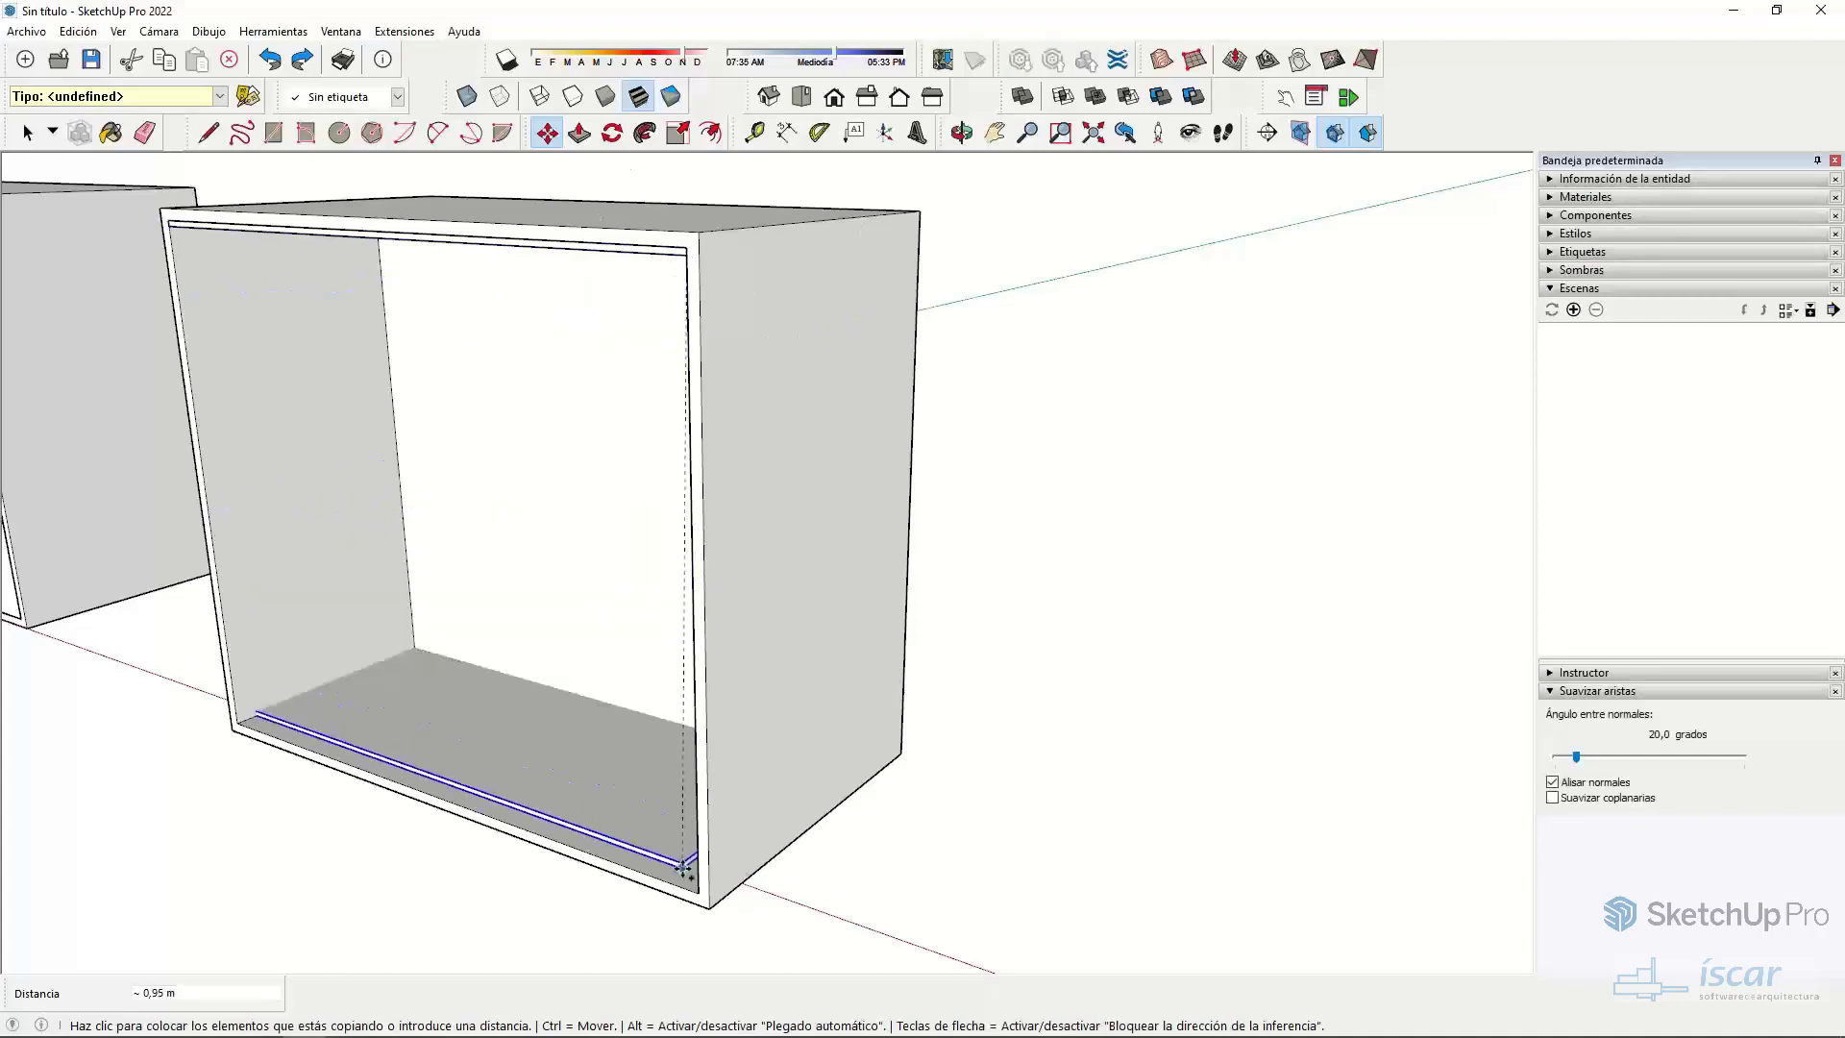
left_click(692, 891)
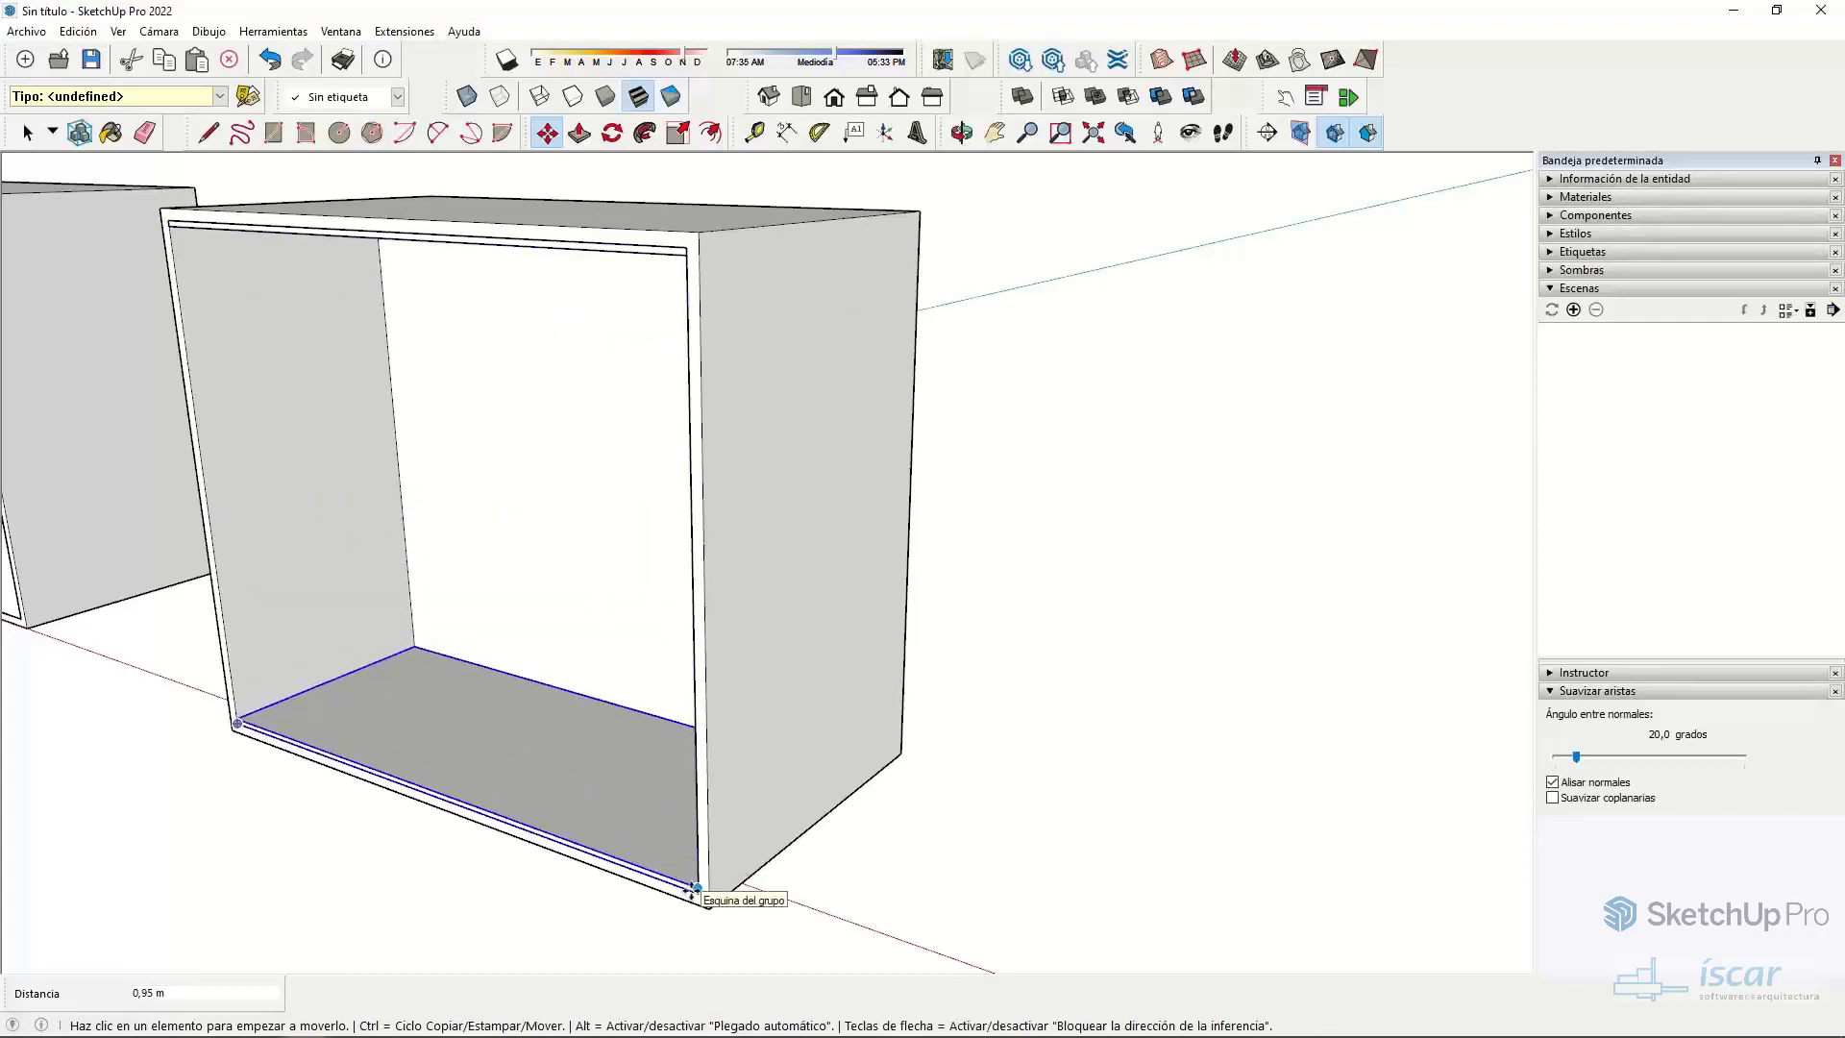
type("/4")
key("Return")
key("space")
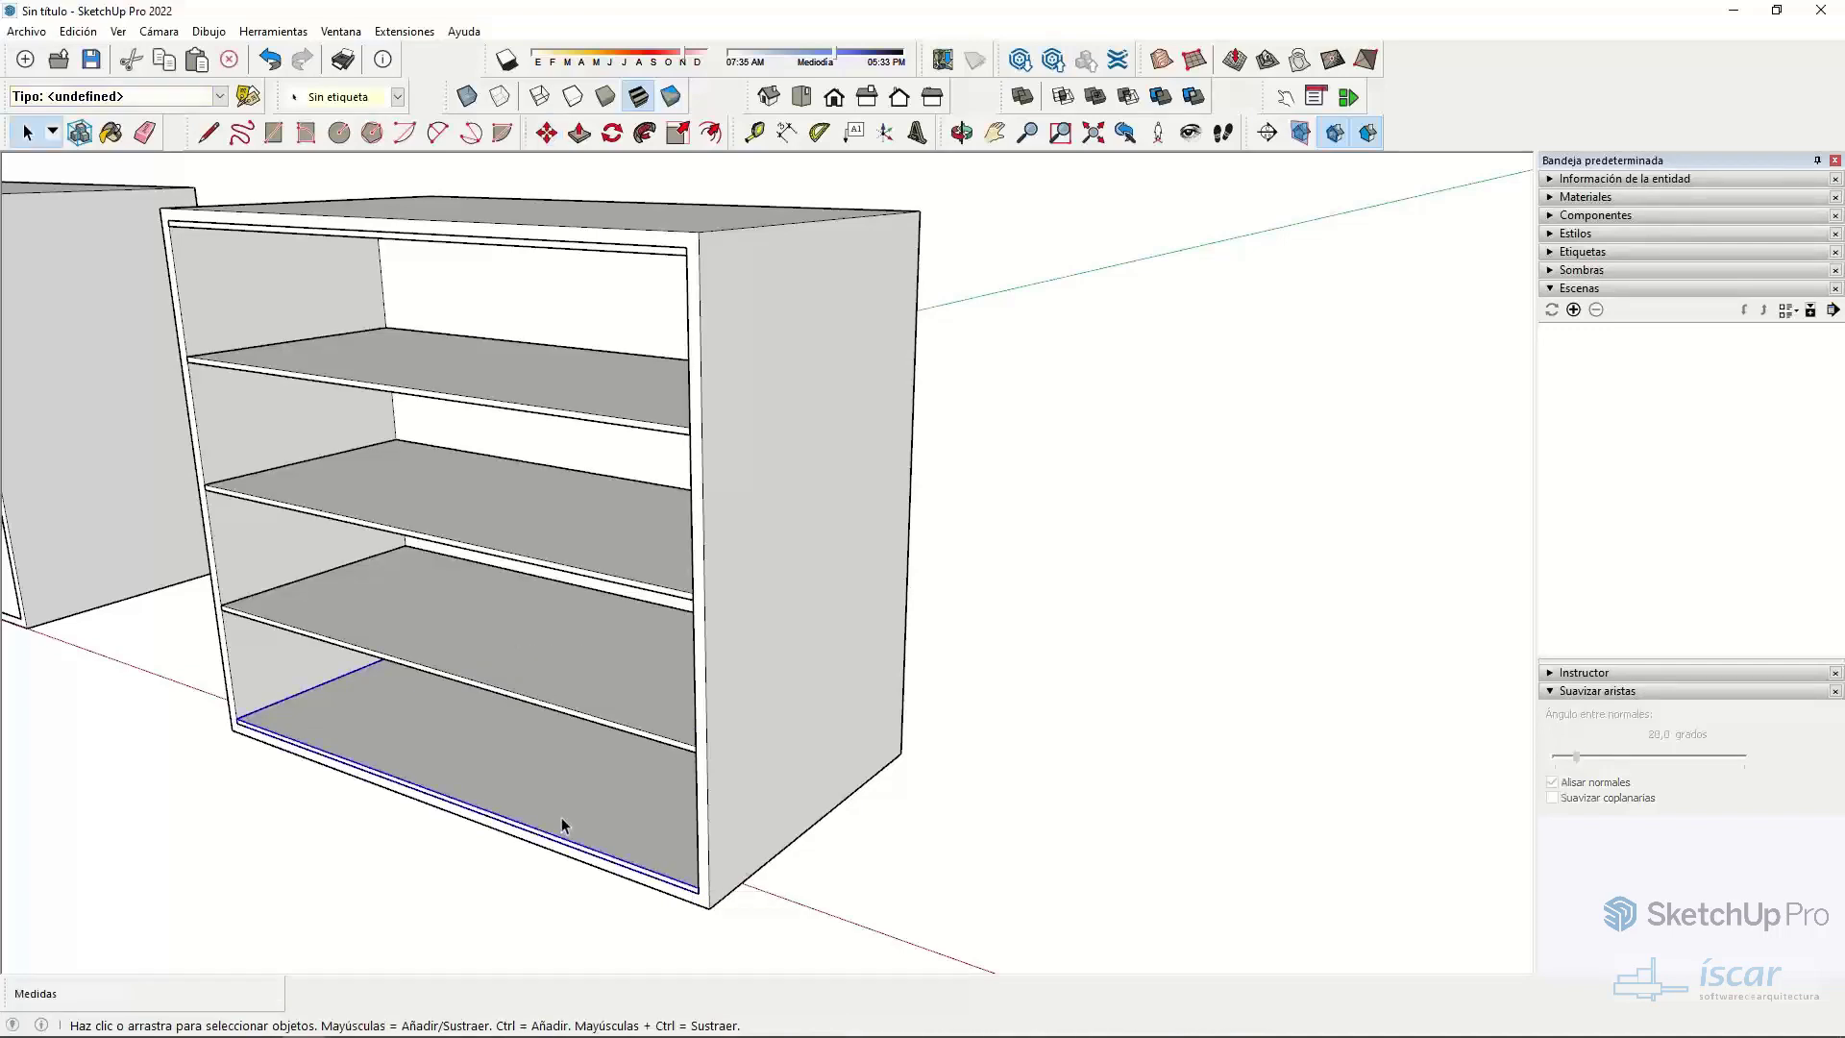
scroll(1036, 680, "down", 6)
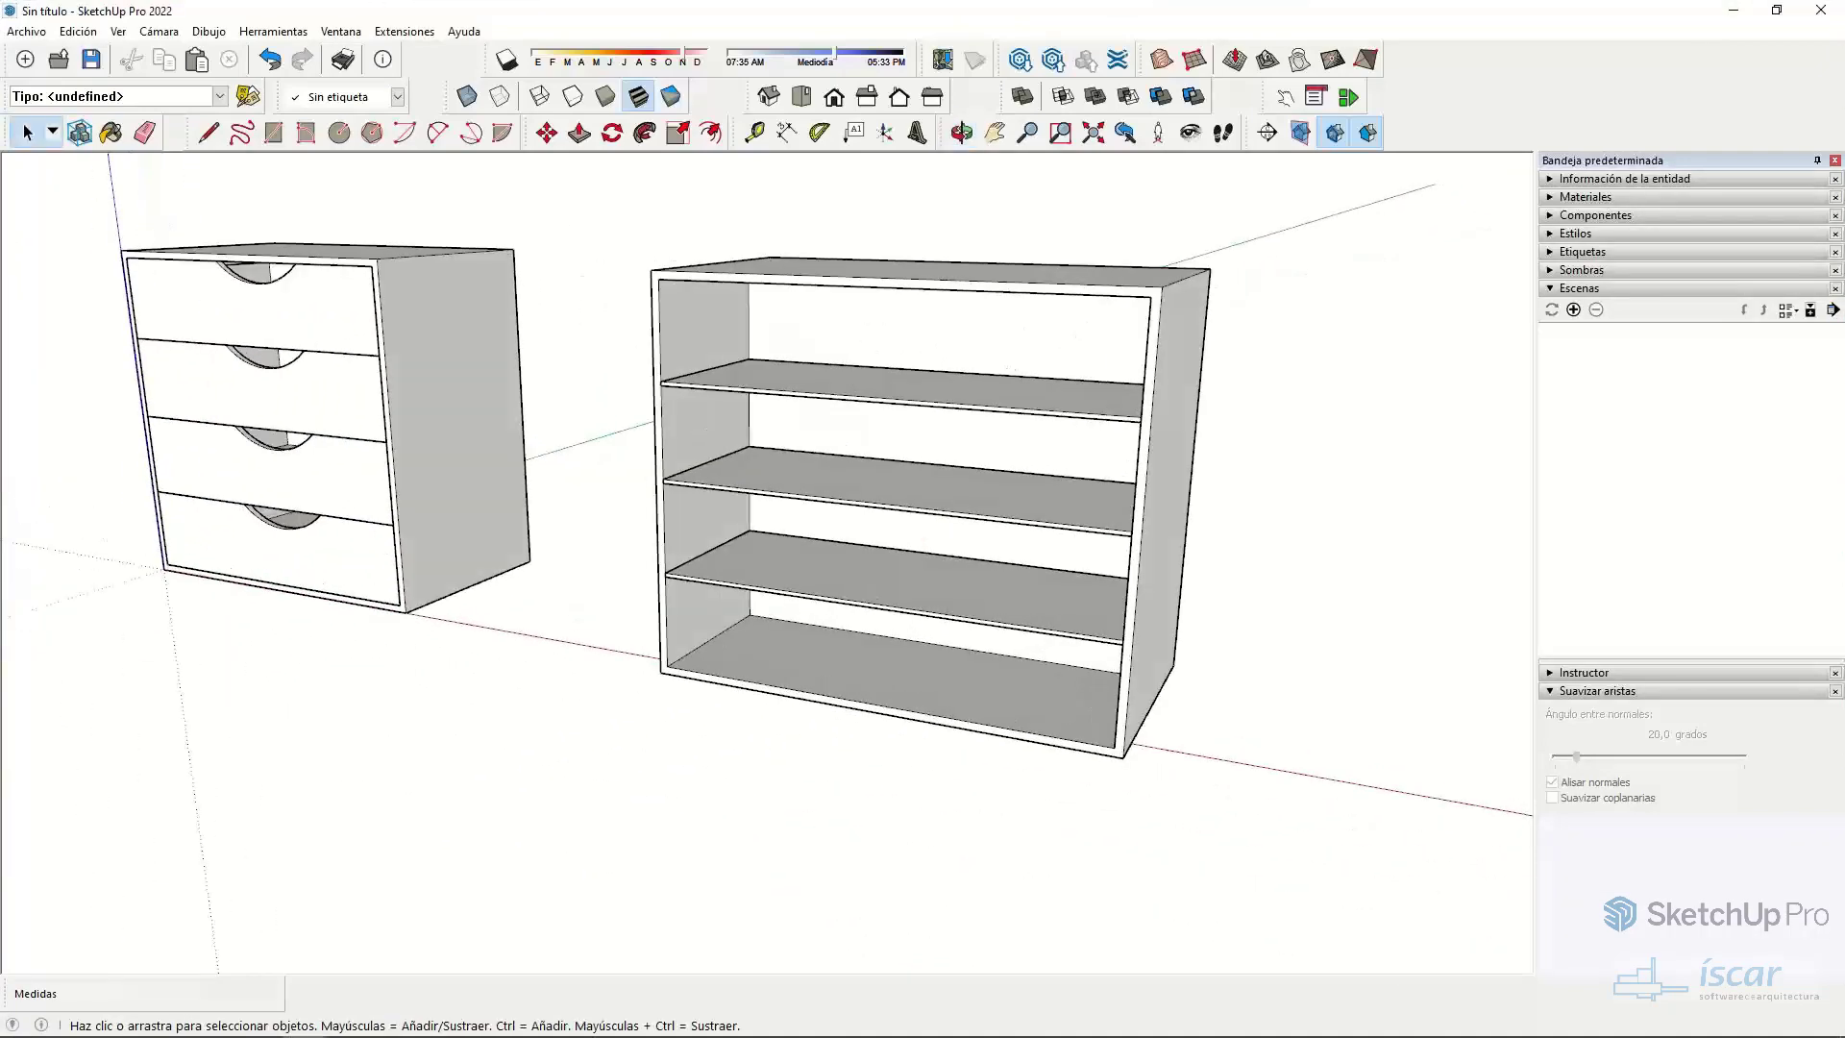
- Switch to the Estanteria_webinar.skp model and examine the sideboard's separate top, side, door and base pieces
mouse_move(306, 1022)
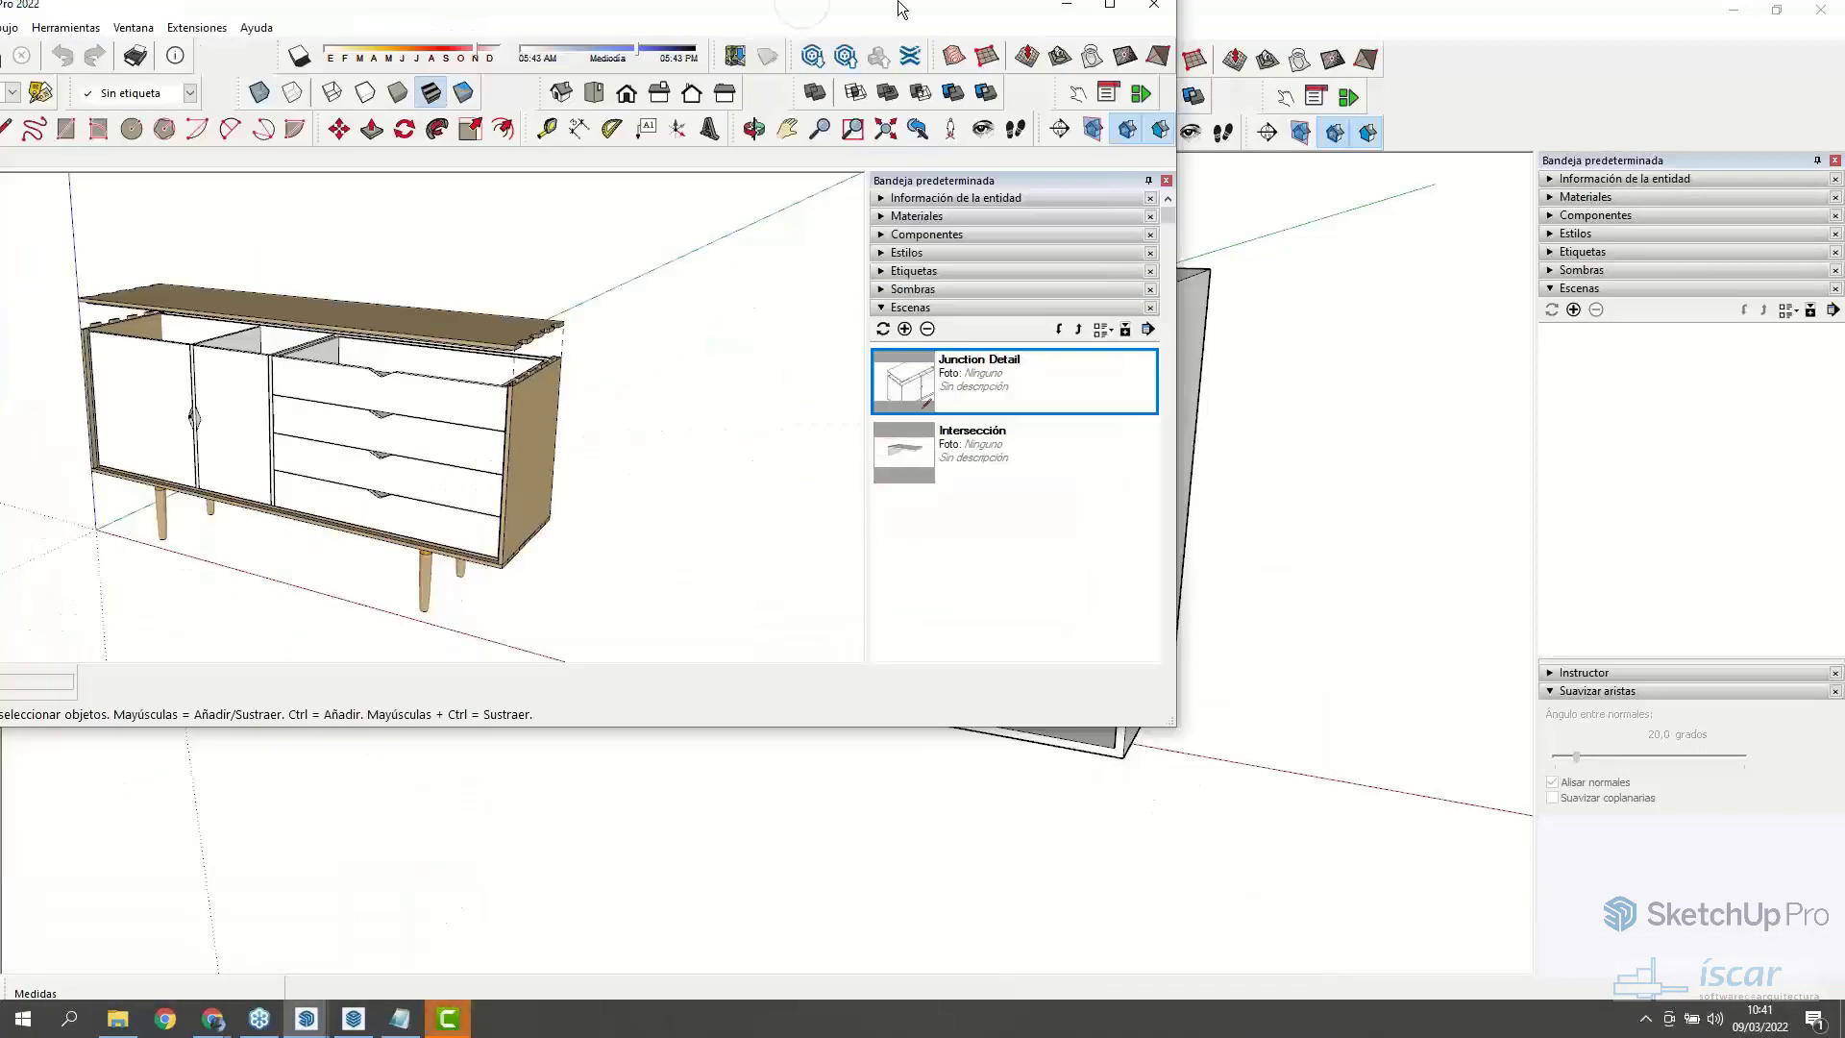
double_click(931, 5)
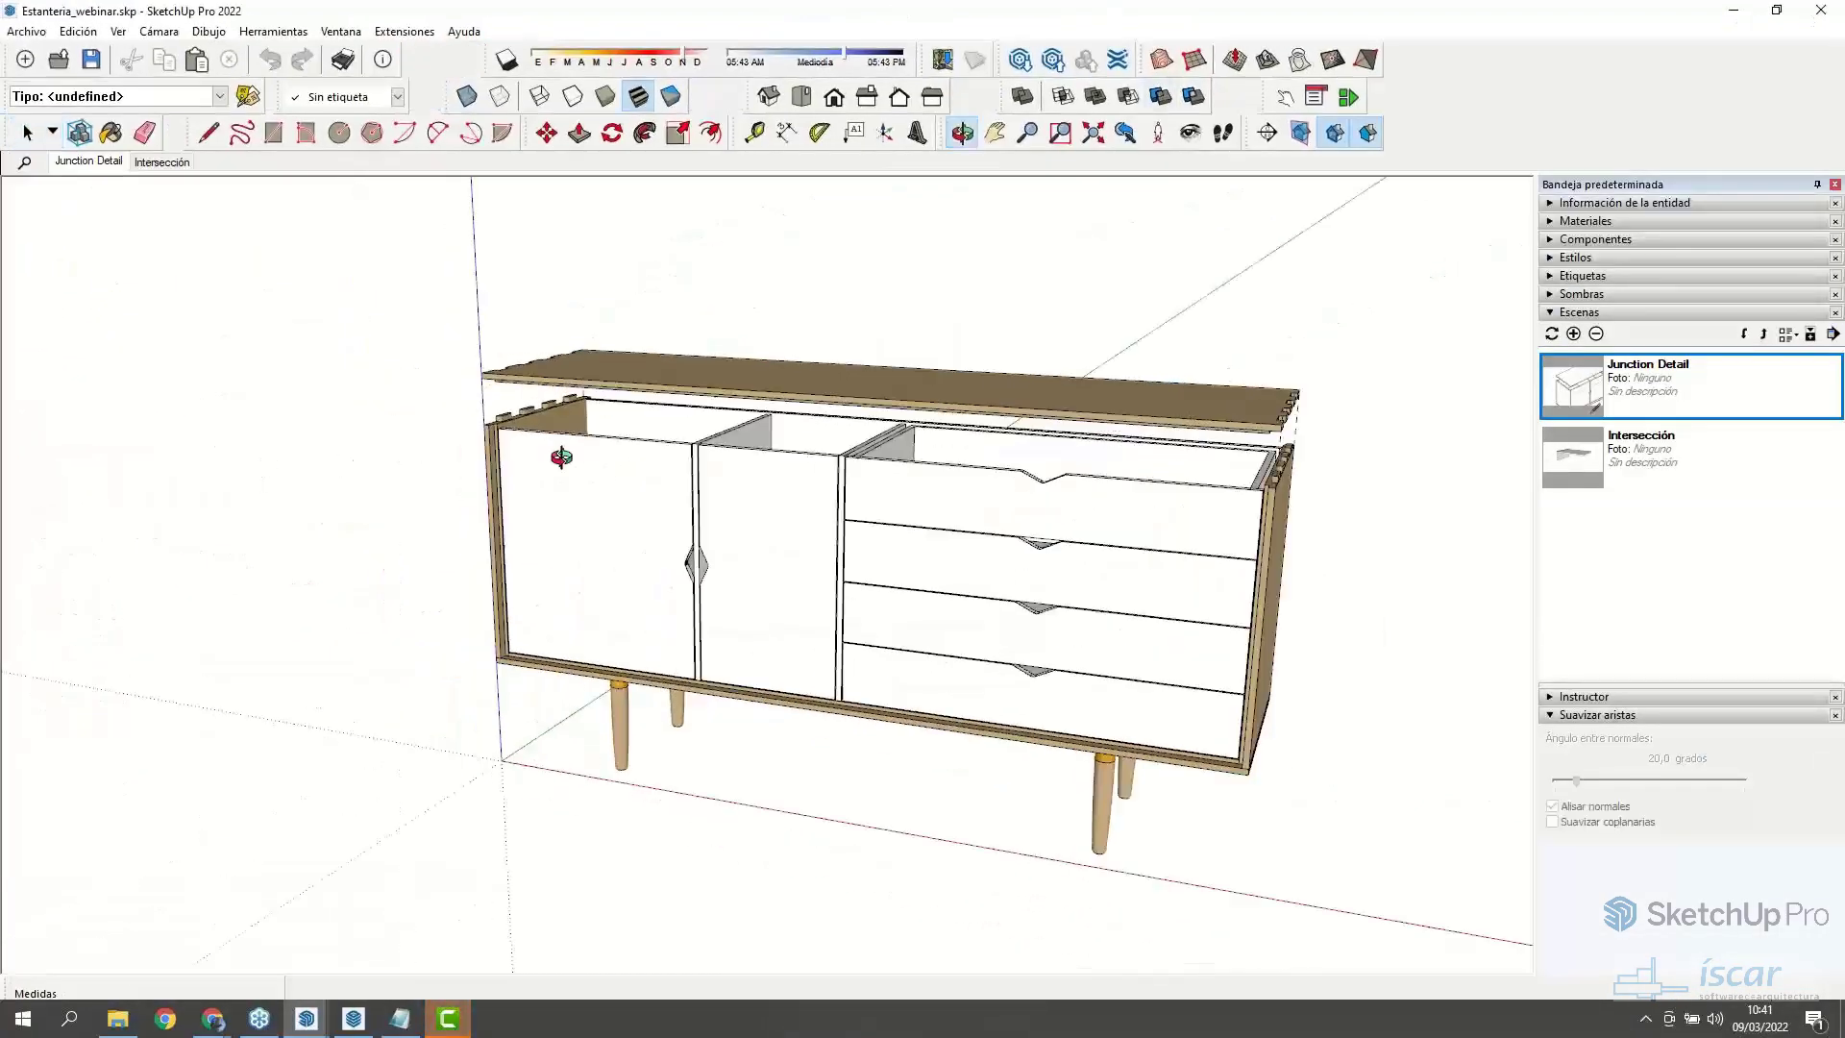
middle_click_drag(561, 456, 785, 566)
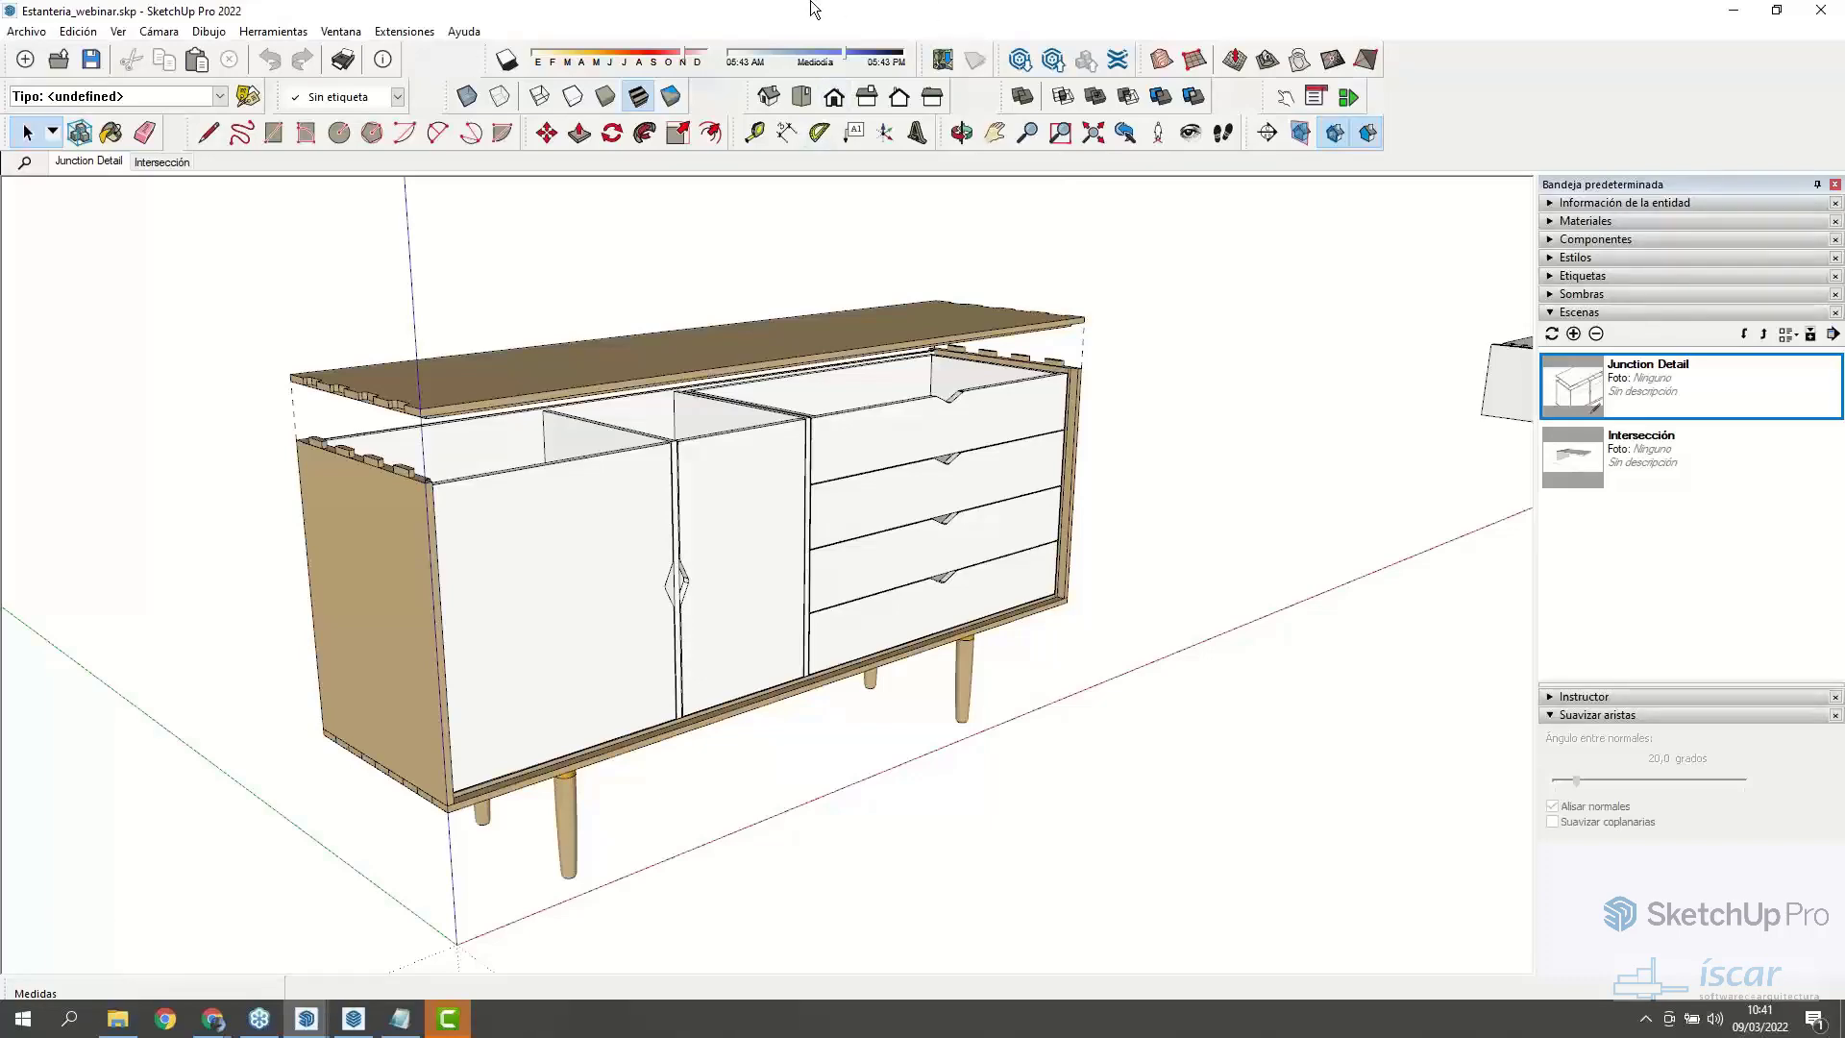
middle_click_drag(1077, 452, 608, 416)
left_click(590, 399)
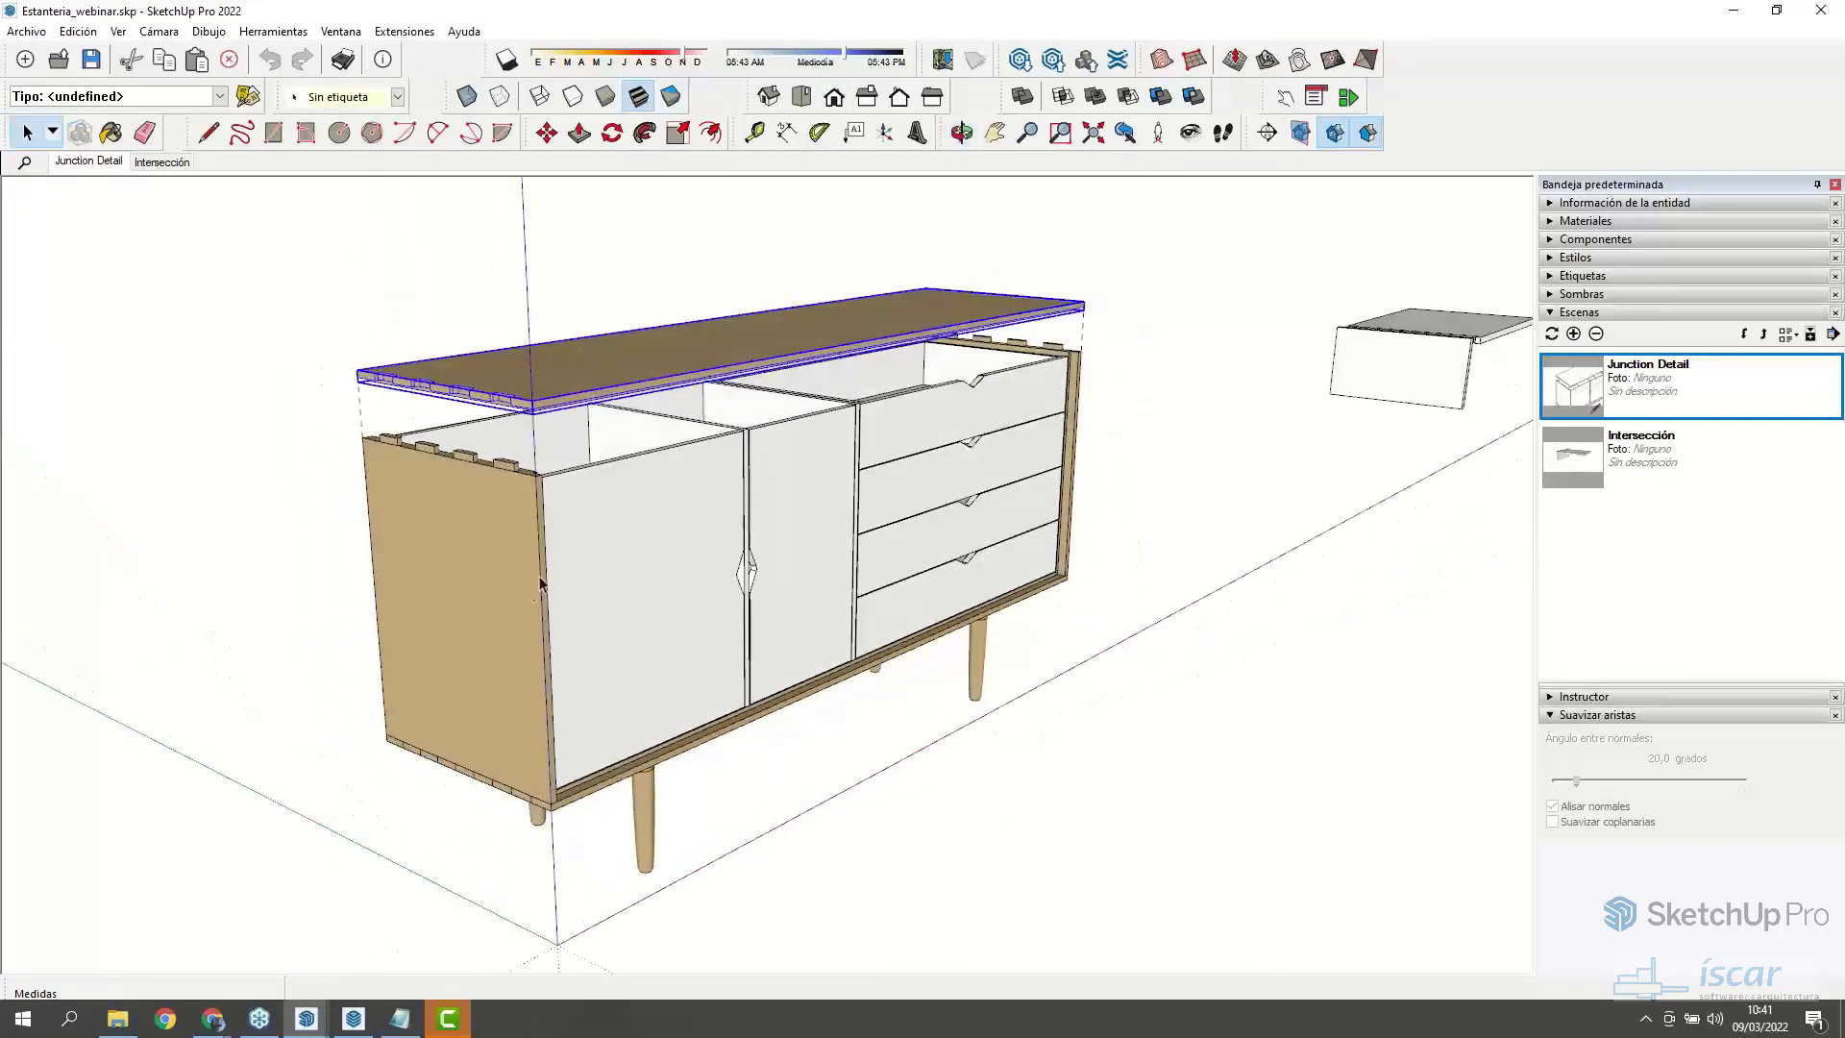
left_click(536, 625)
left_click(669, 631)
left_click(785, 574)
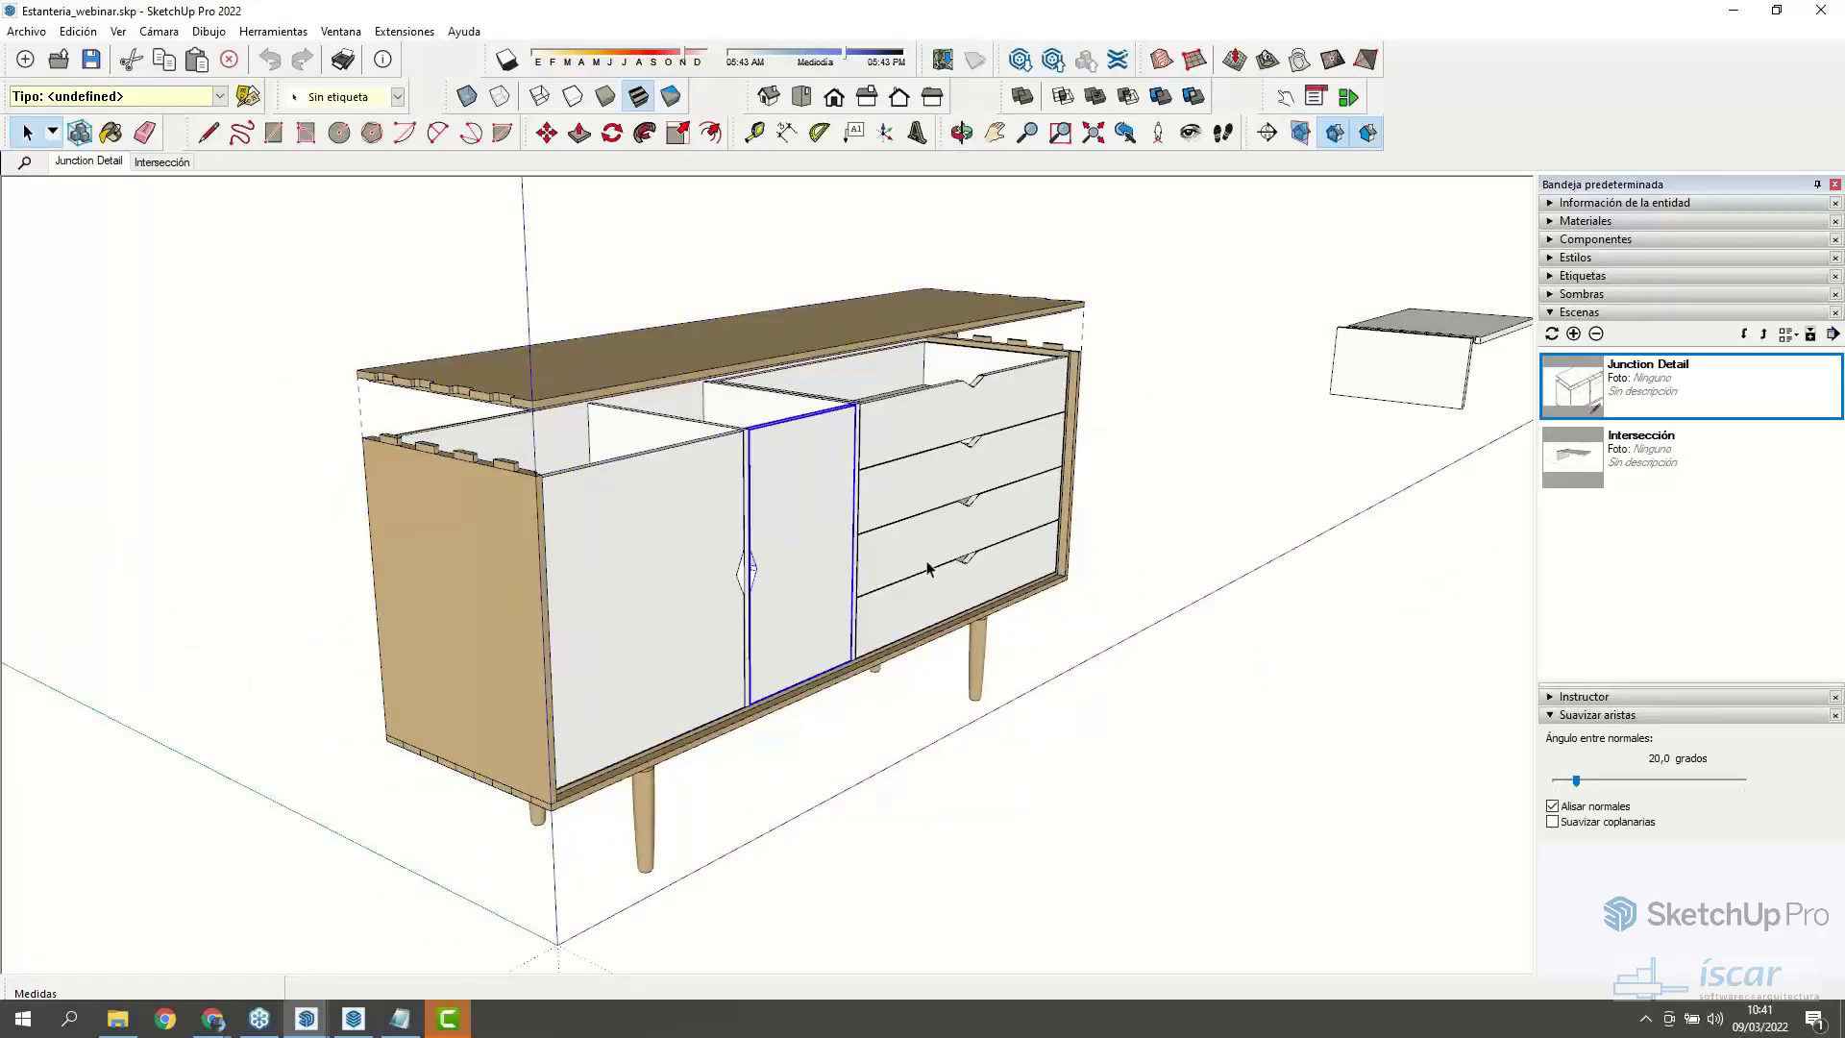
scroll(730, 634, "up", 6)
left_click(601, 797)
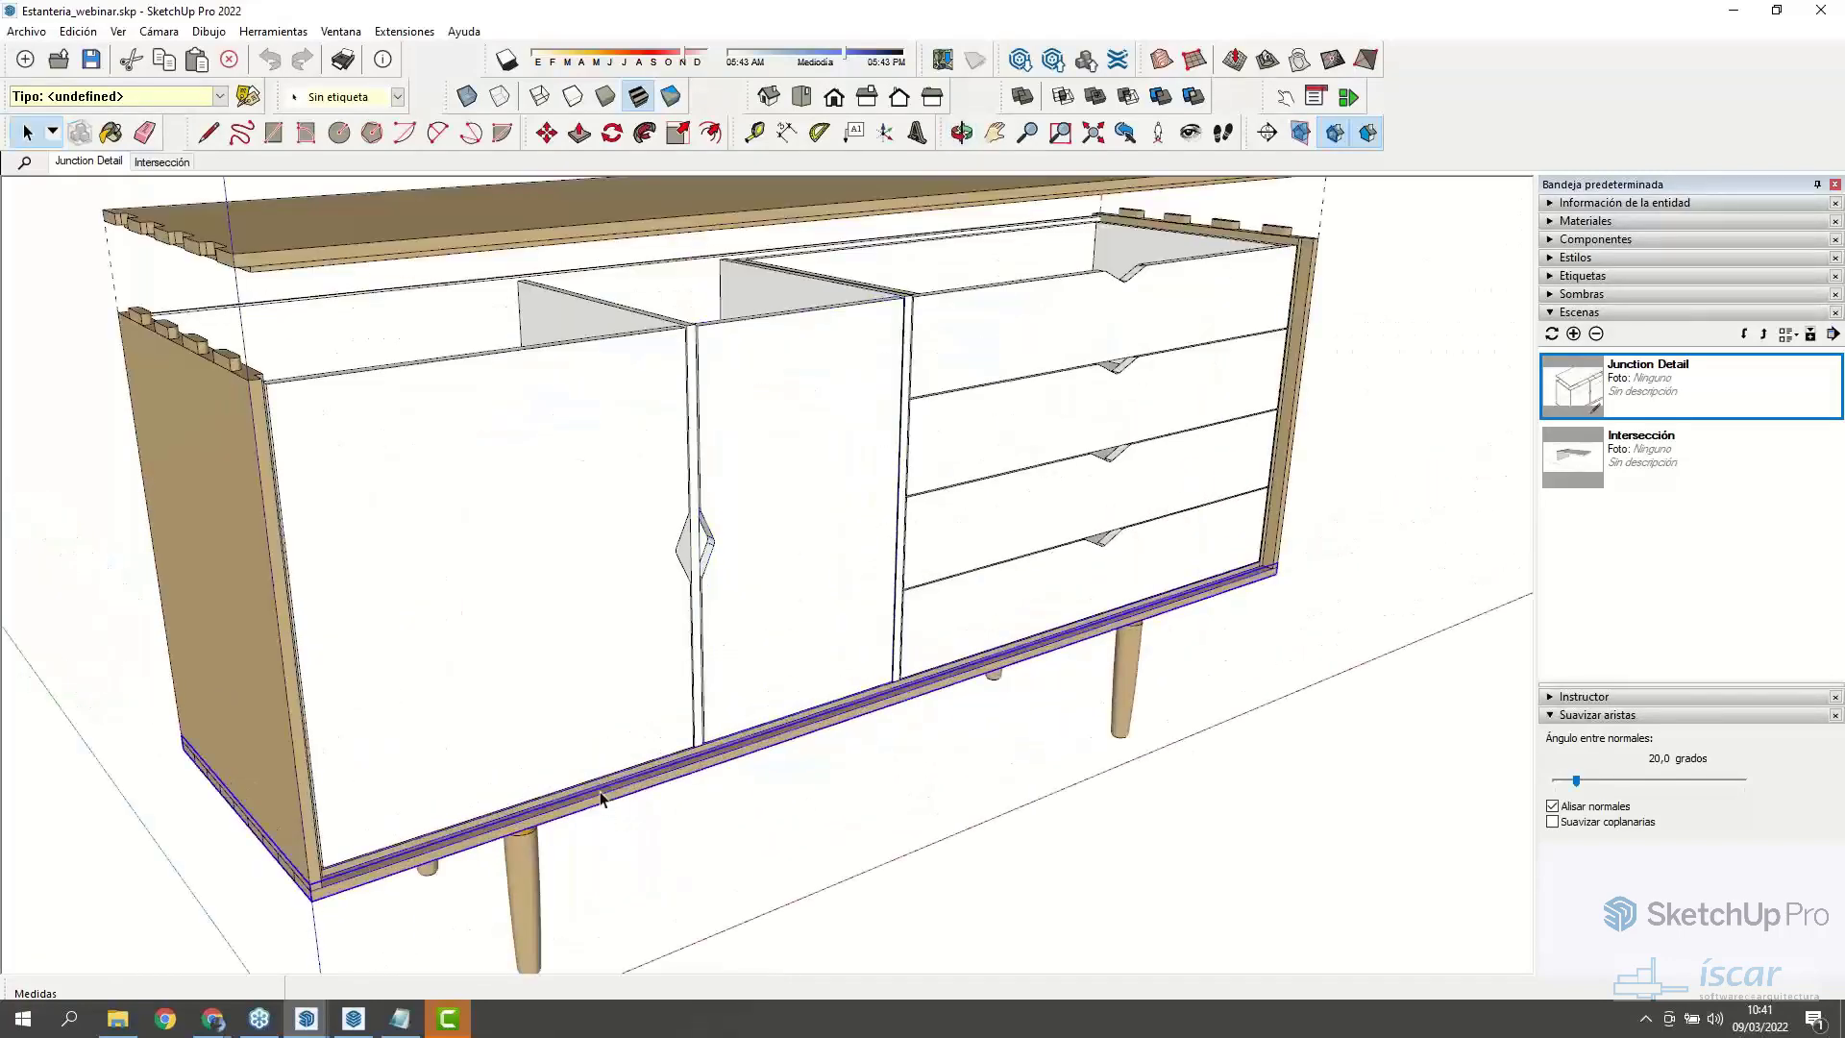
- Move the raised top board down 10 cm onto the sideboard's side panels
left_click(398, 258)
scroll(398, 257, "down", 3)
middle_click_drag(398, 257, 631, 380)
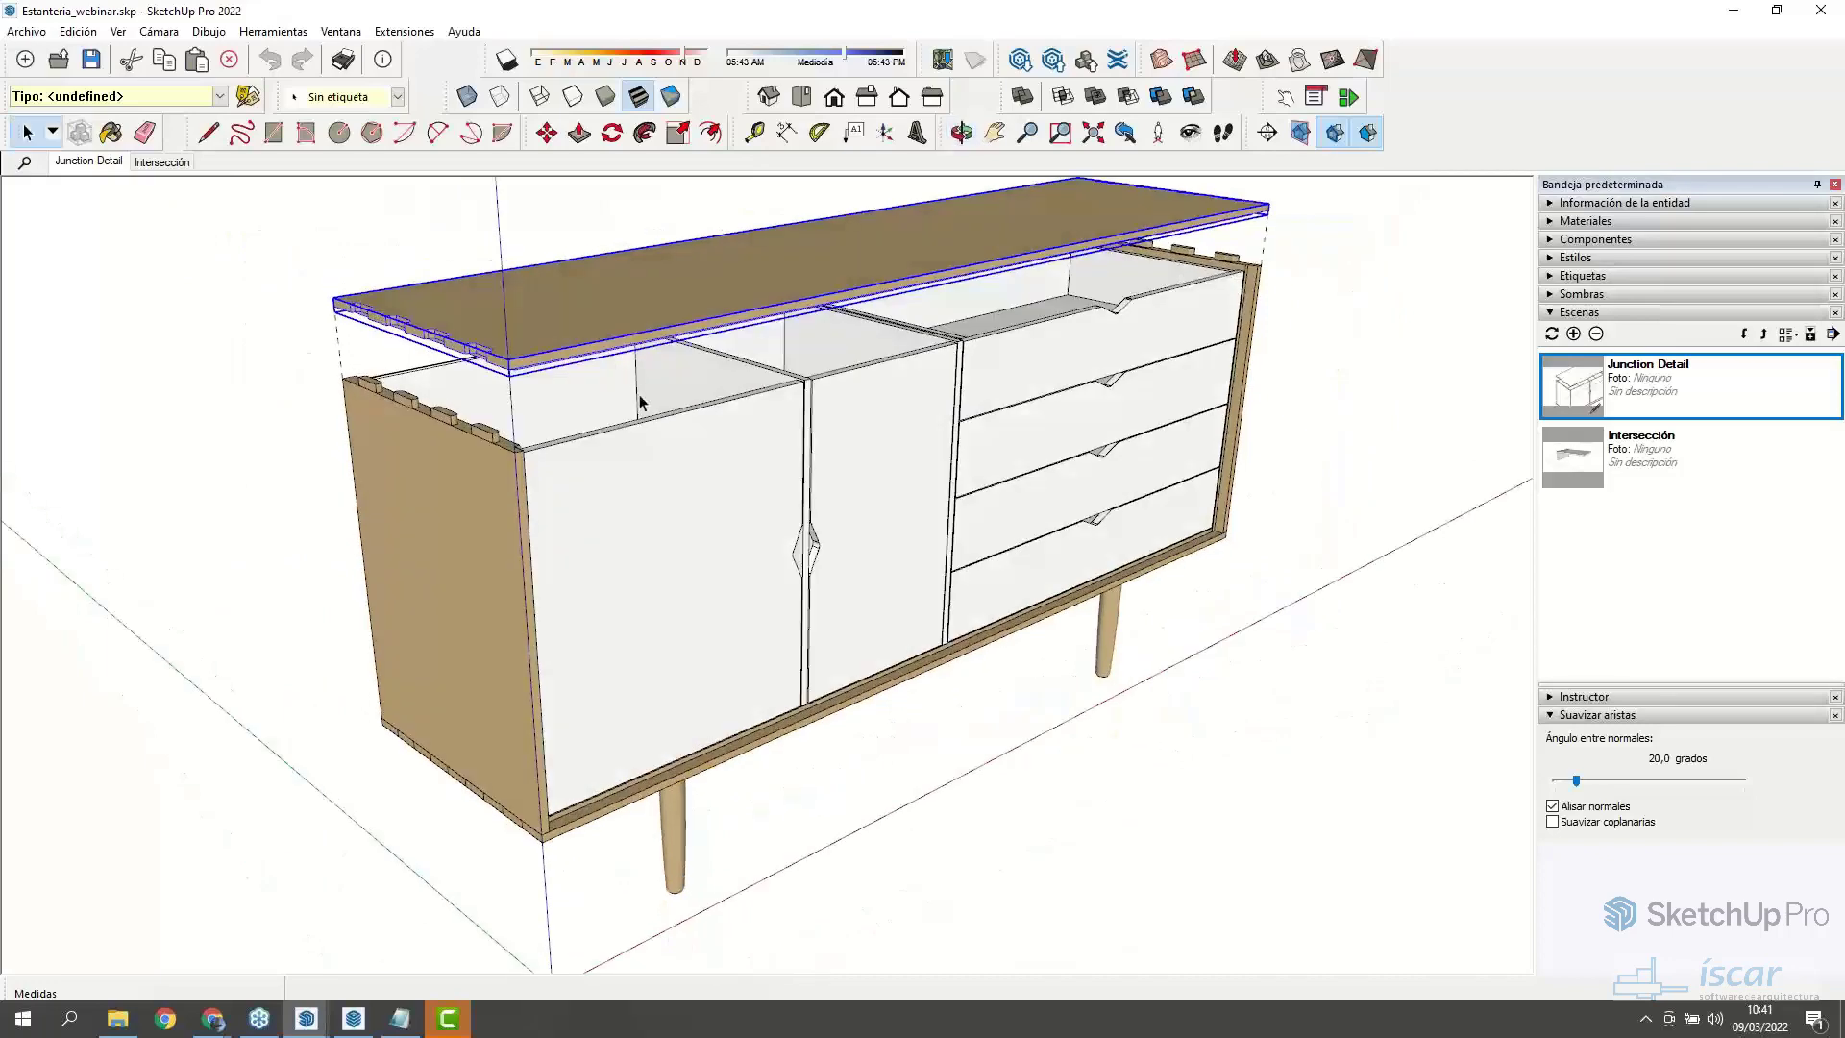
key("m")
left_click(509, 365)
left_click(520, 446)
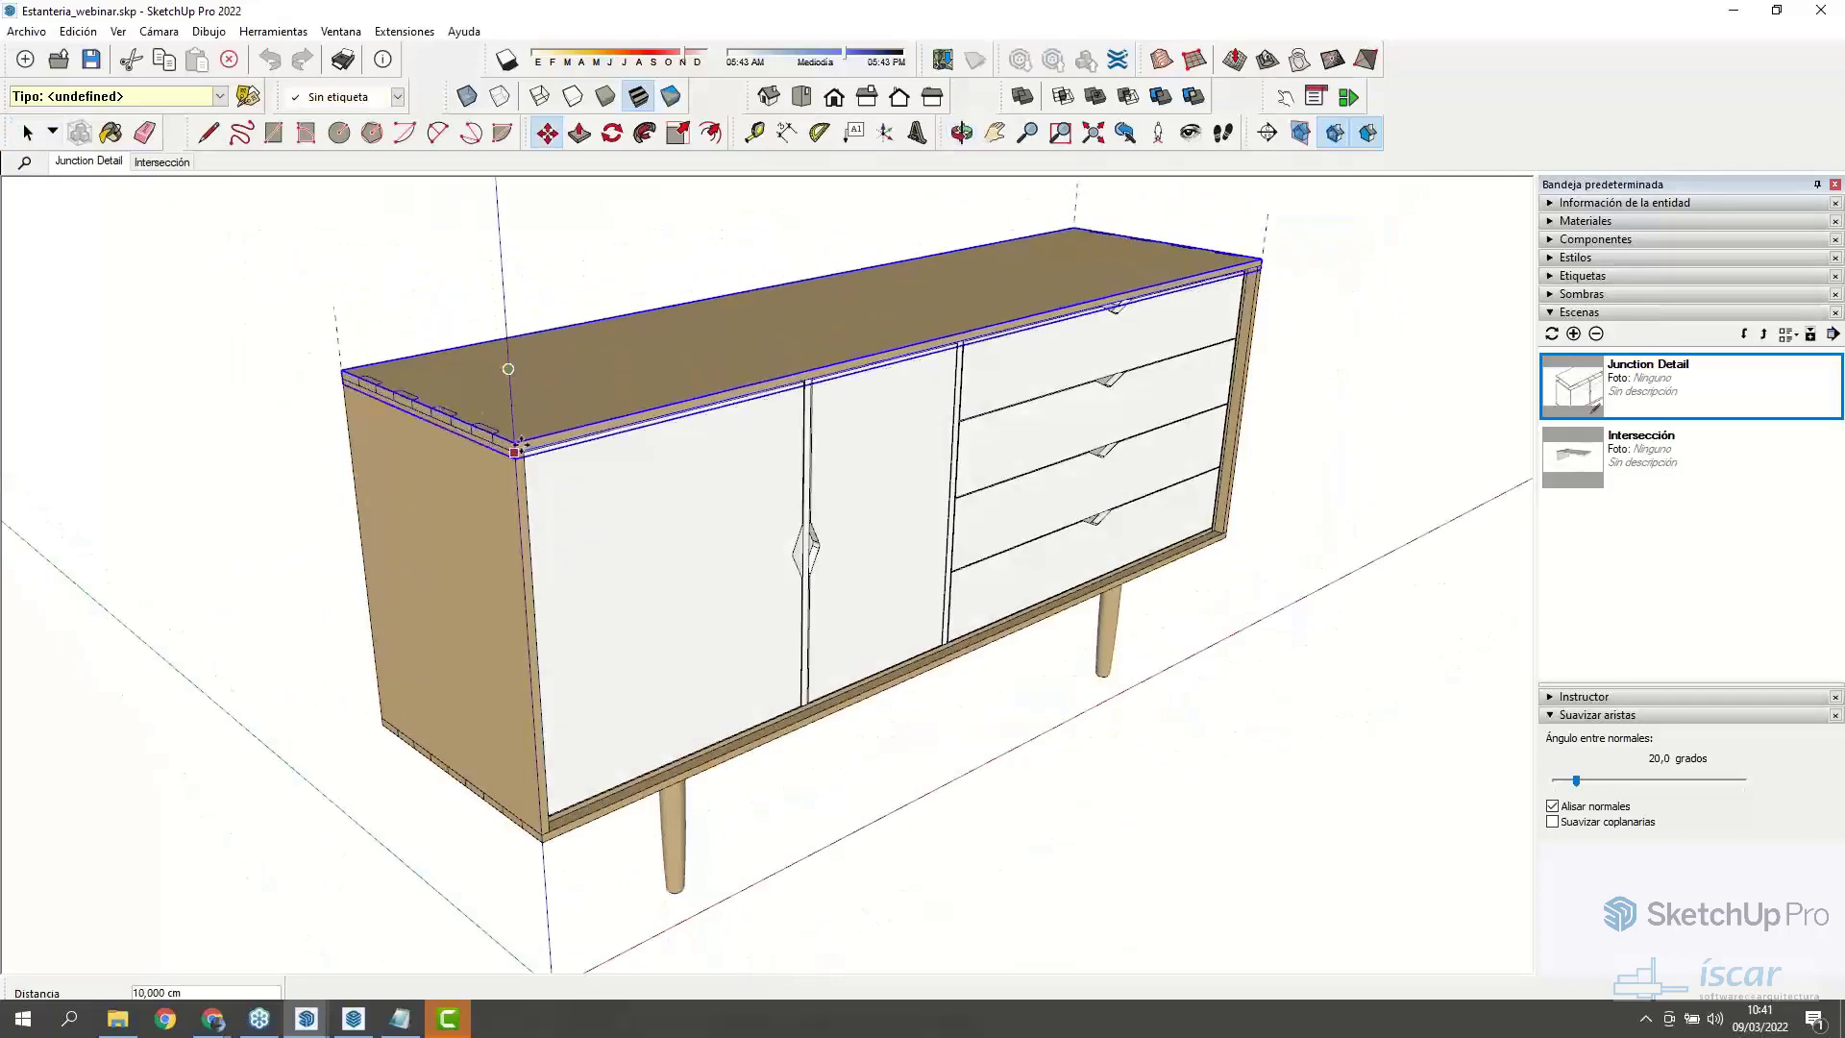
- Move the sideboard's uppermost drawer outward so that it stands open in front of the cabinet
key("space")
middle_click_drag(932, 653, 911, 389)
left_click(919, 393)
key("m")
left_click(1023, 402)
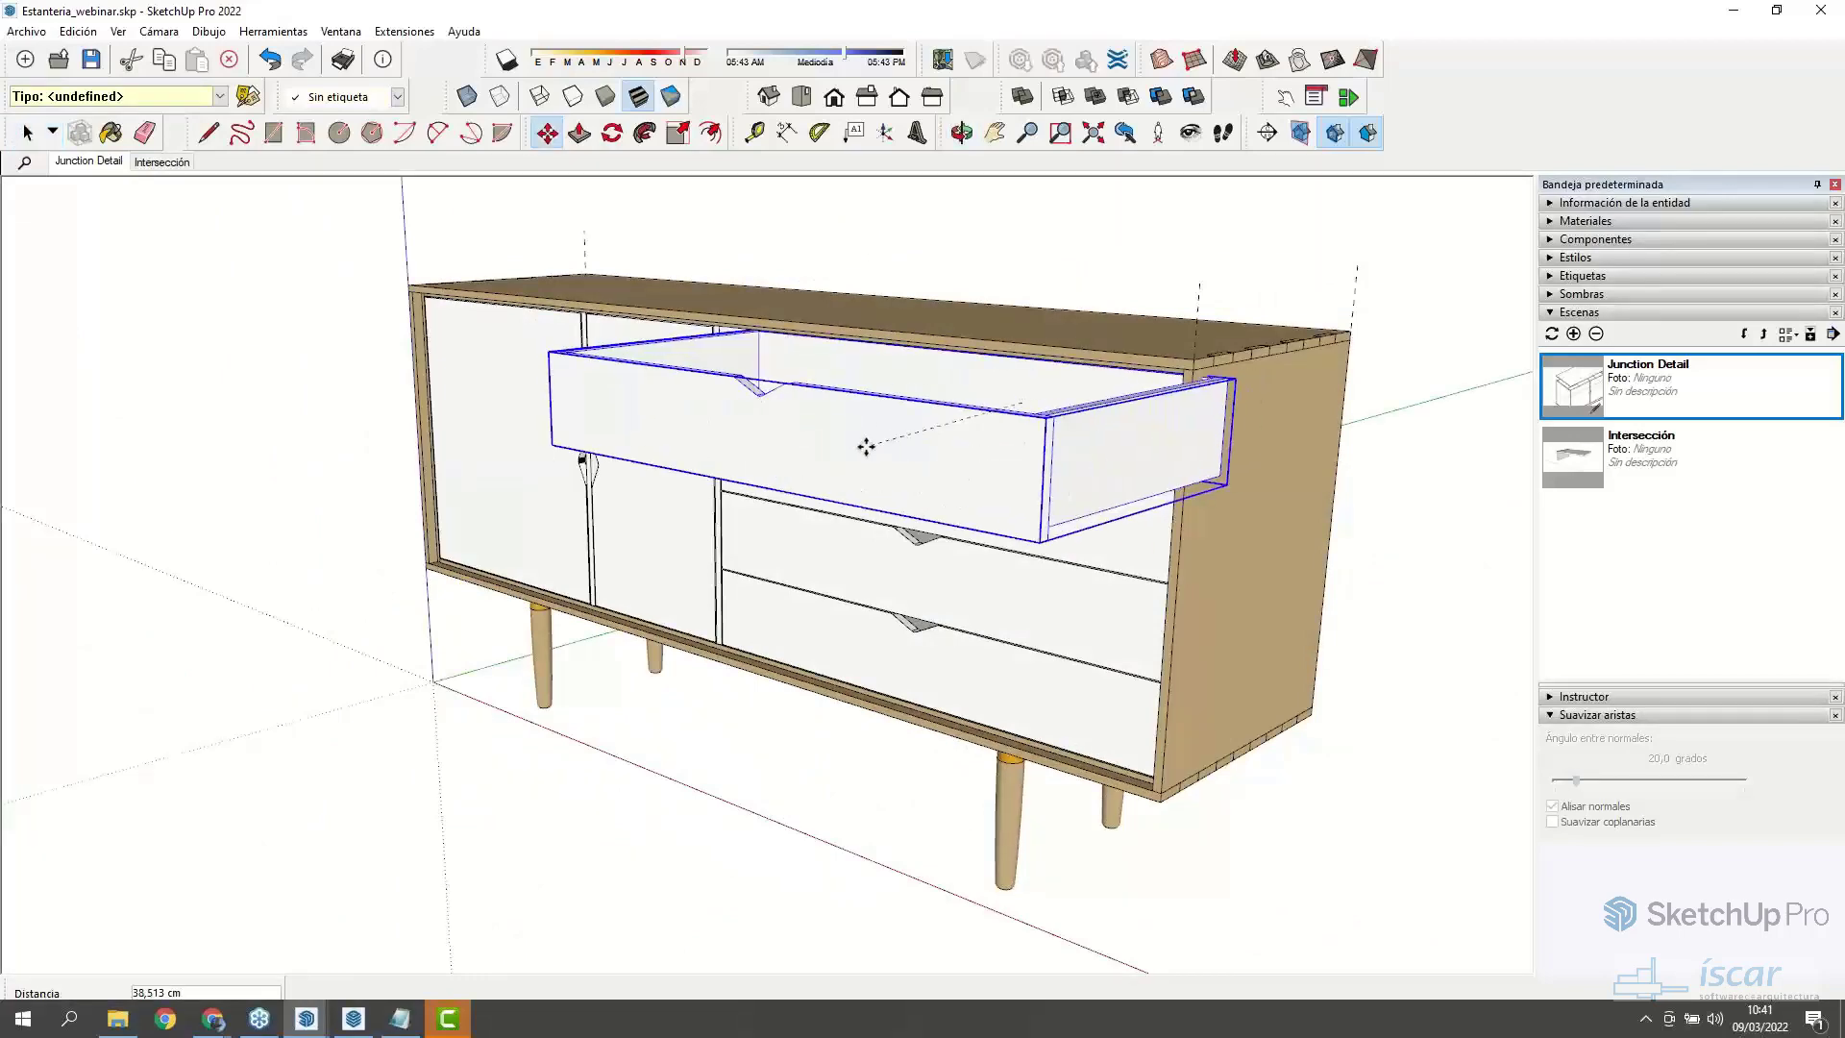
left_click(997, 448)
middle_click_drag(996, 449, 803, 795)
- Open the pulled-out drawer for editing and select its front panel
key("space")
double_click(637, 483)
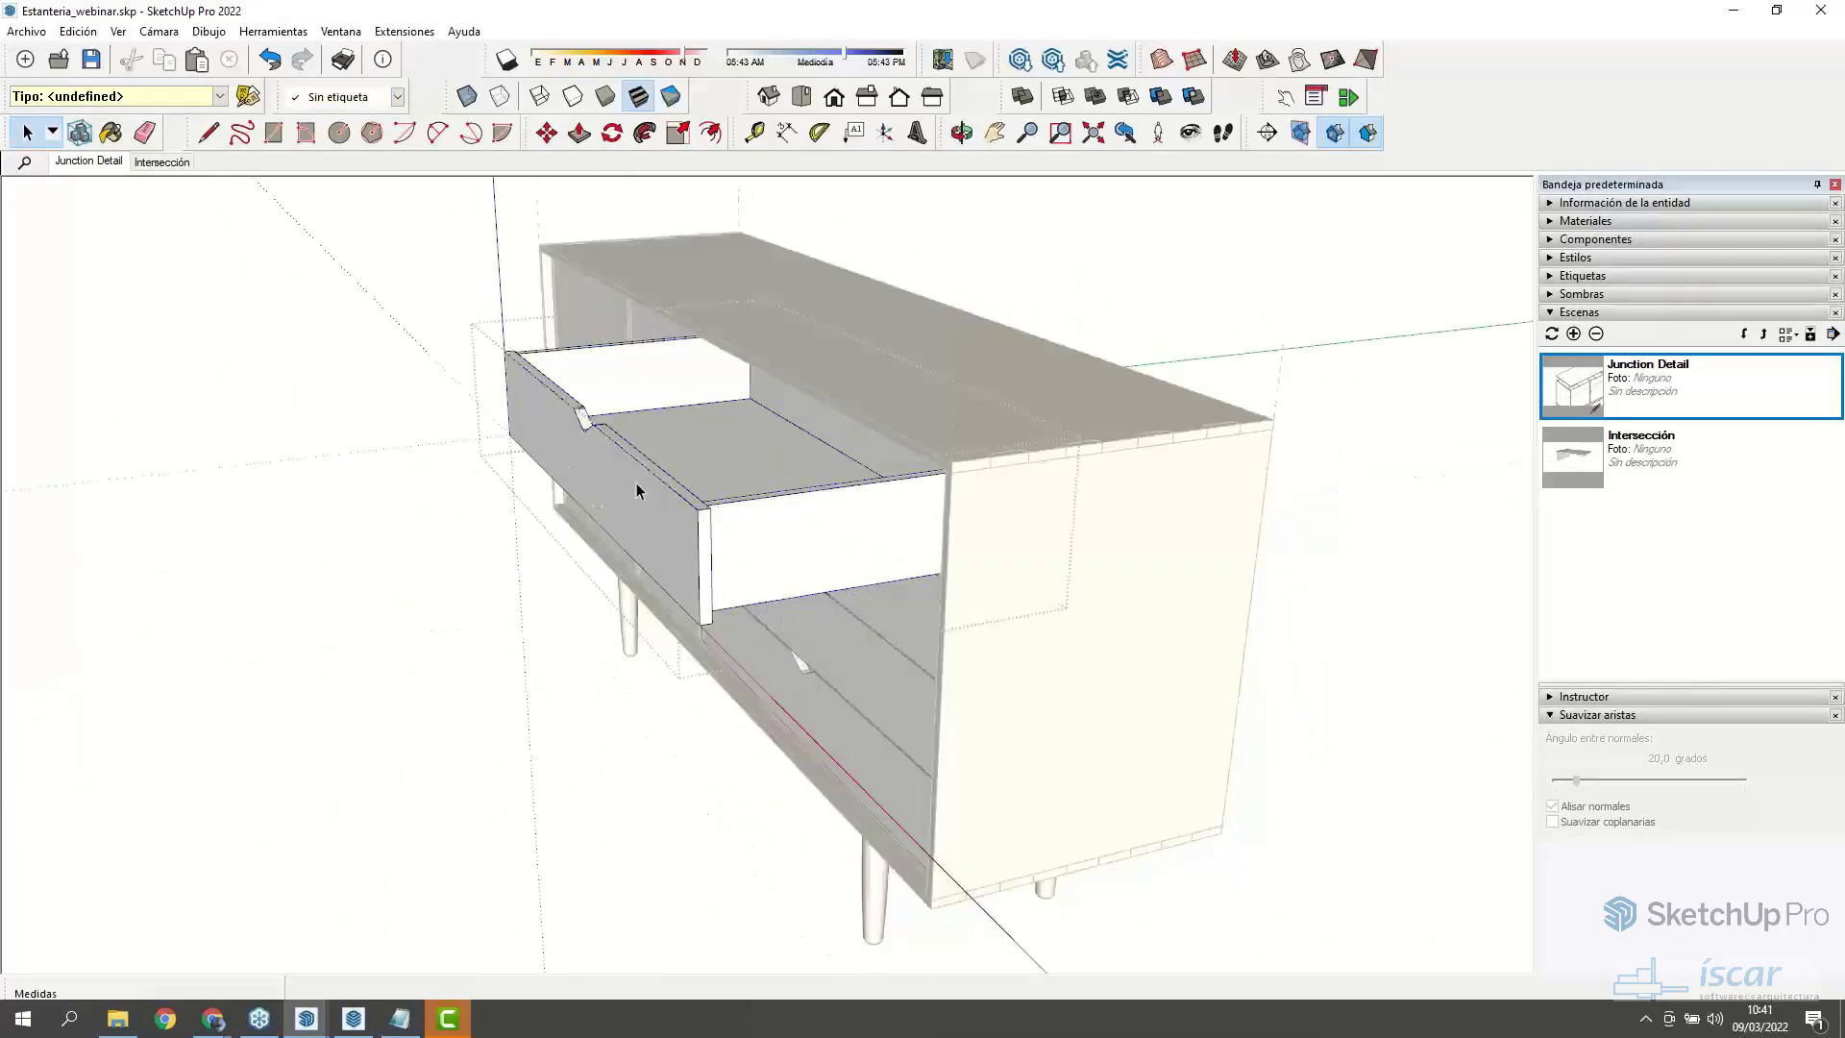
left_click(636, 482)
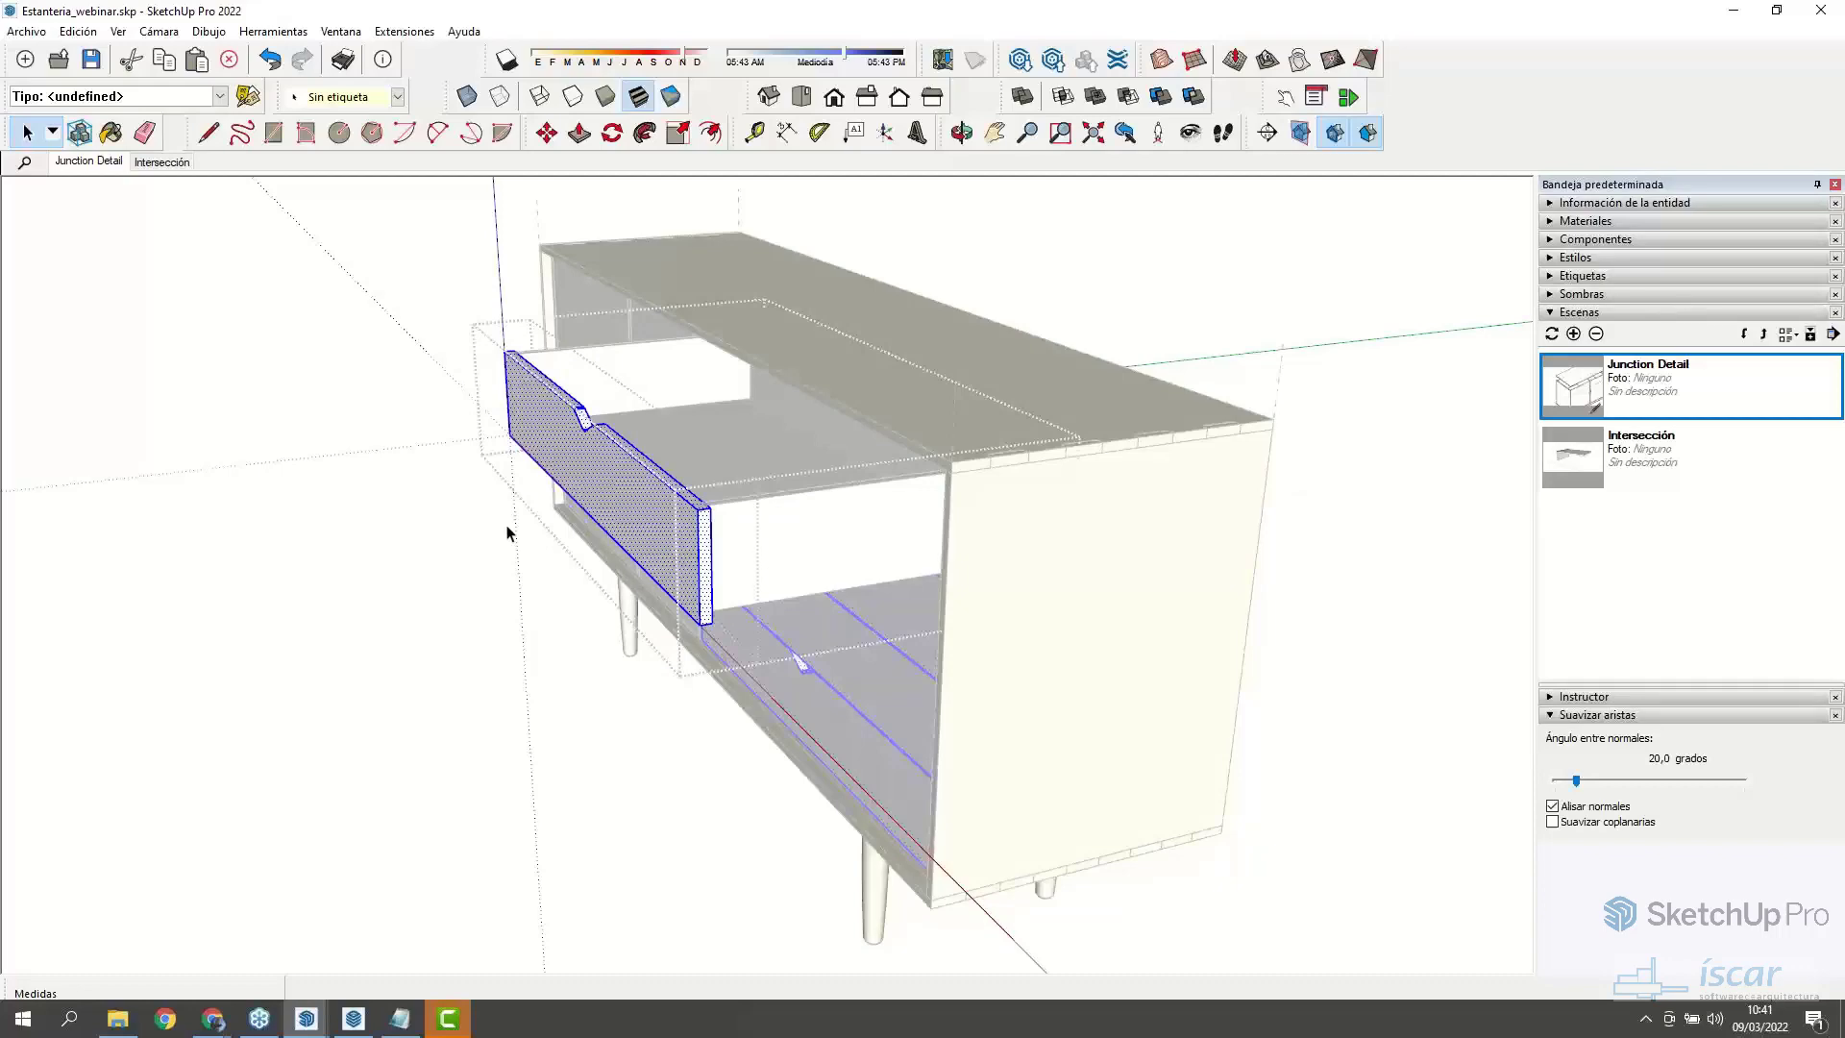
- Restore the Junction Detail scene's view and switch to the Intersección scene to view the board joint from the side
key("Page_Up")
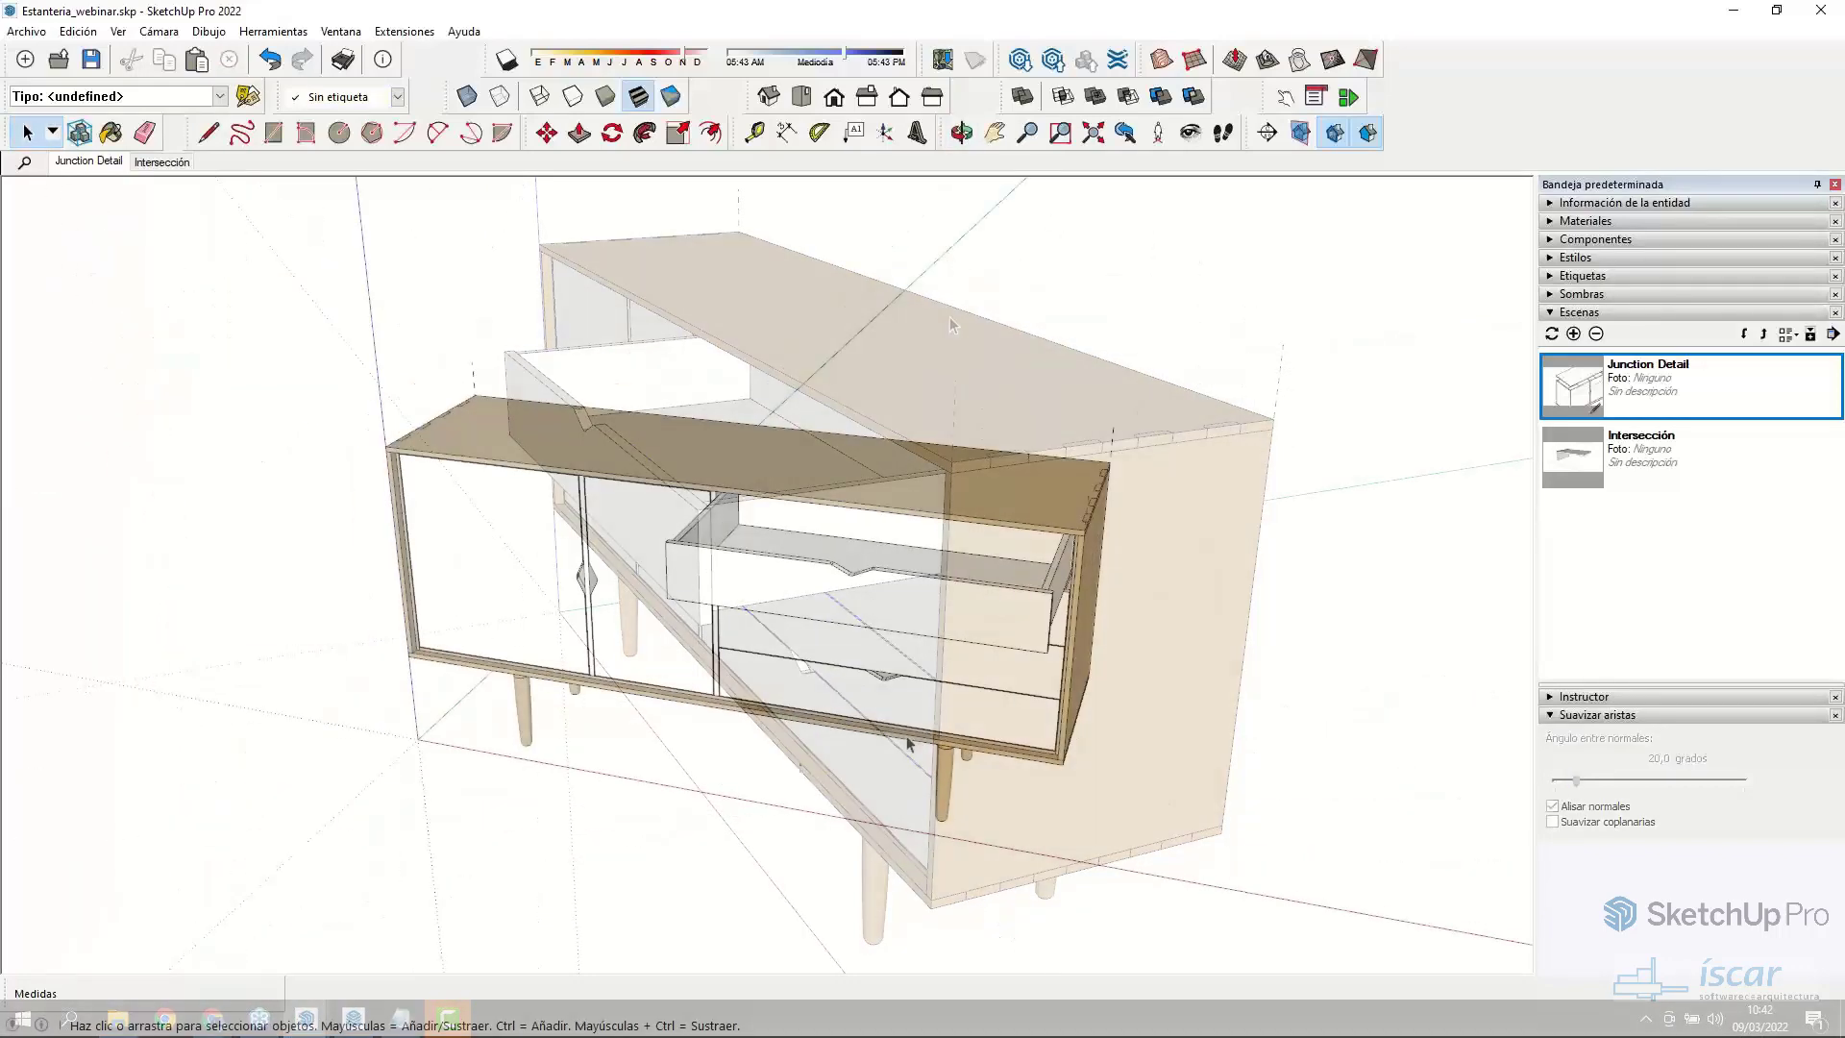
left_click(159, 163)
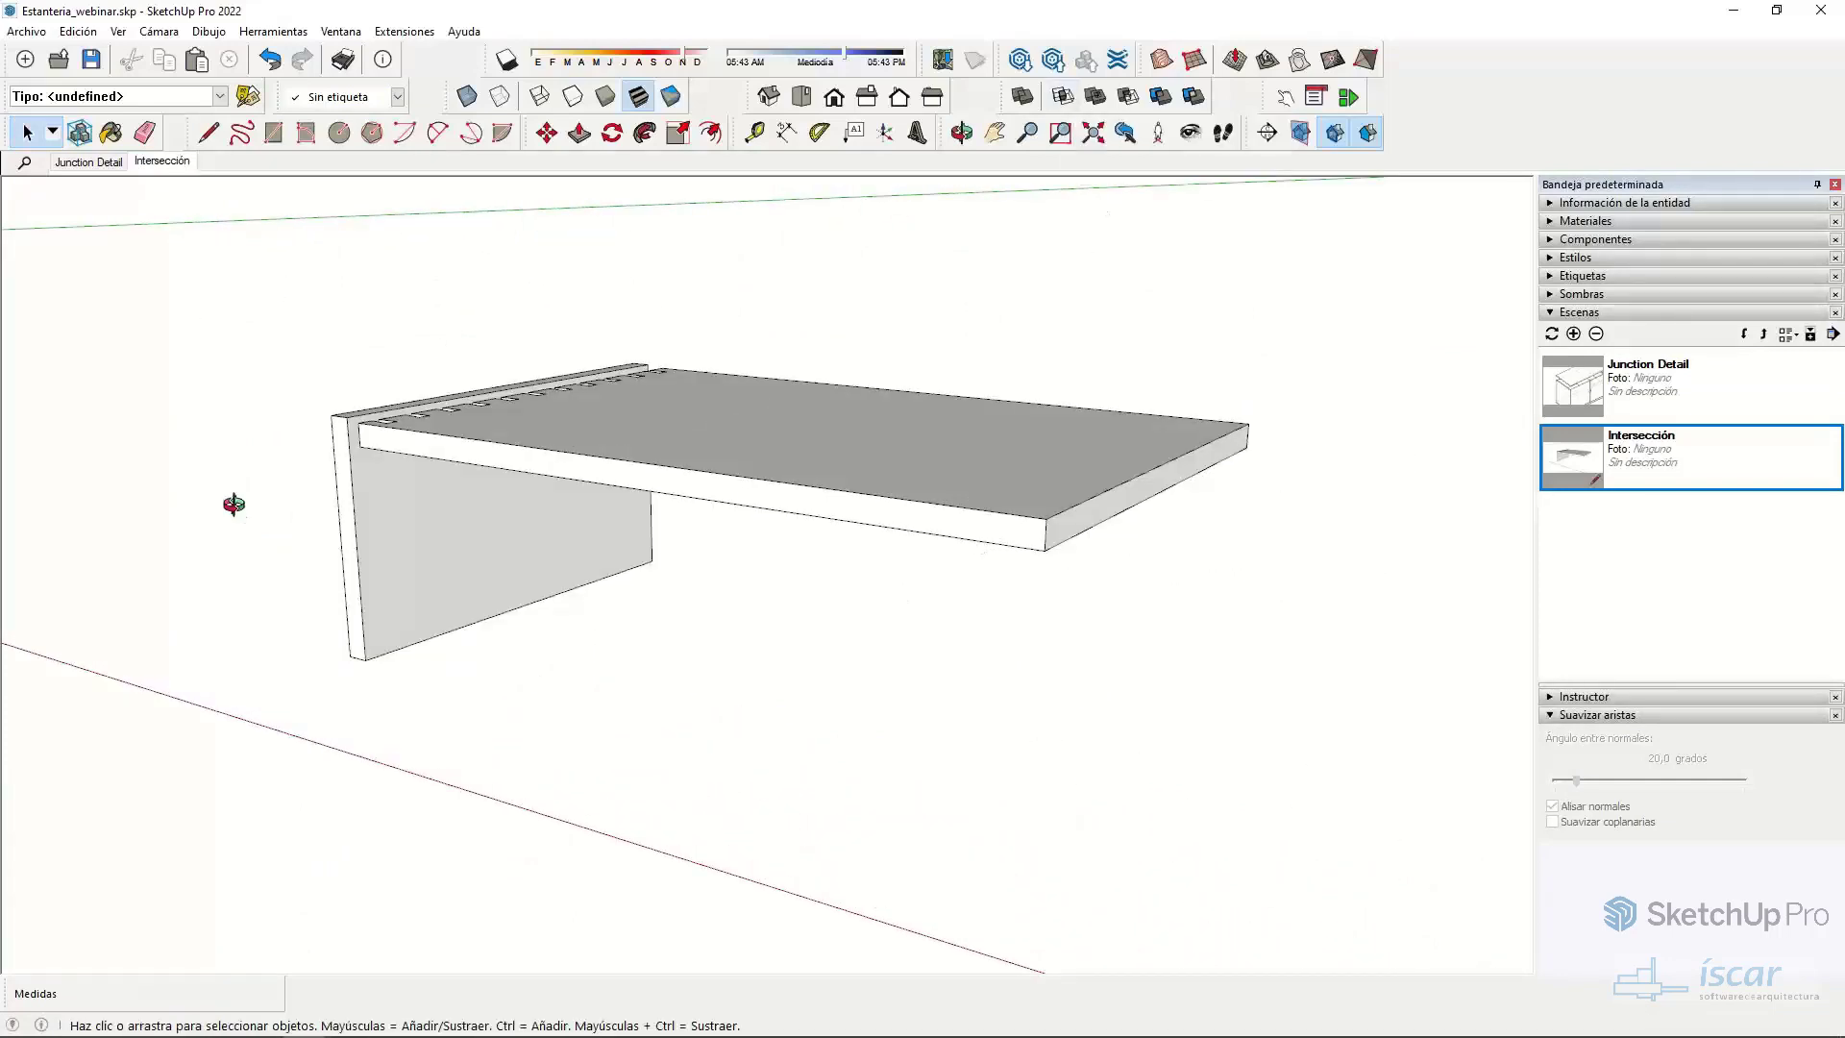
middle_click_drag(234, 506, 655, 492)
- Try to move the slotted horizontal board by its lower corner onto the upper end of the vertical panel
left_click(656, 492)
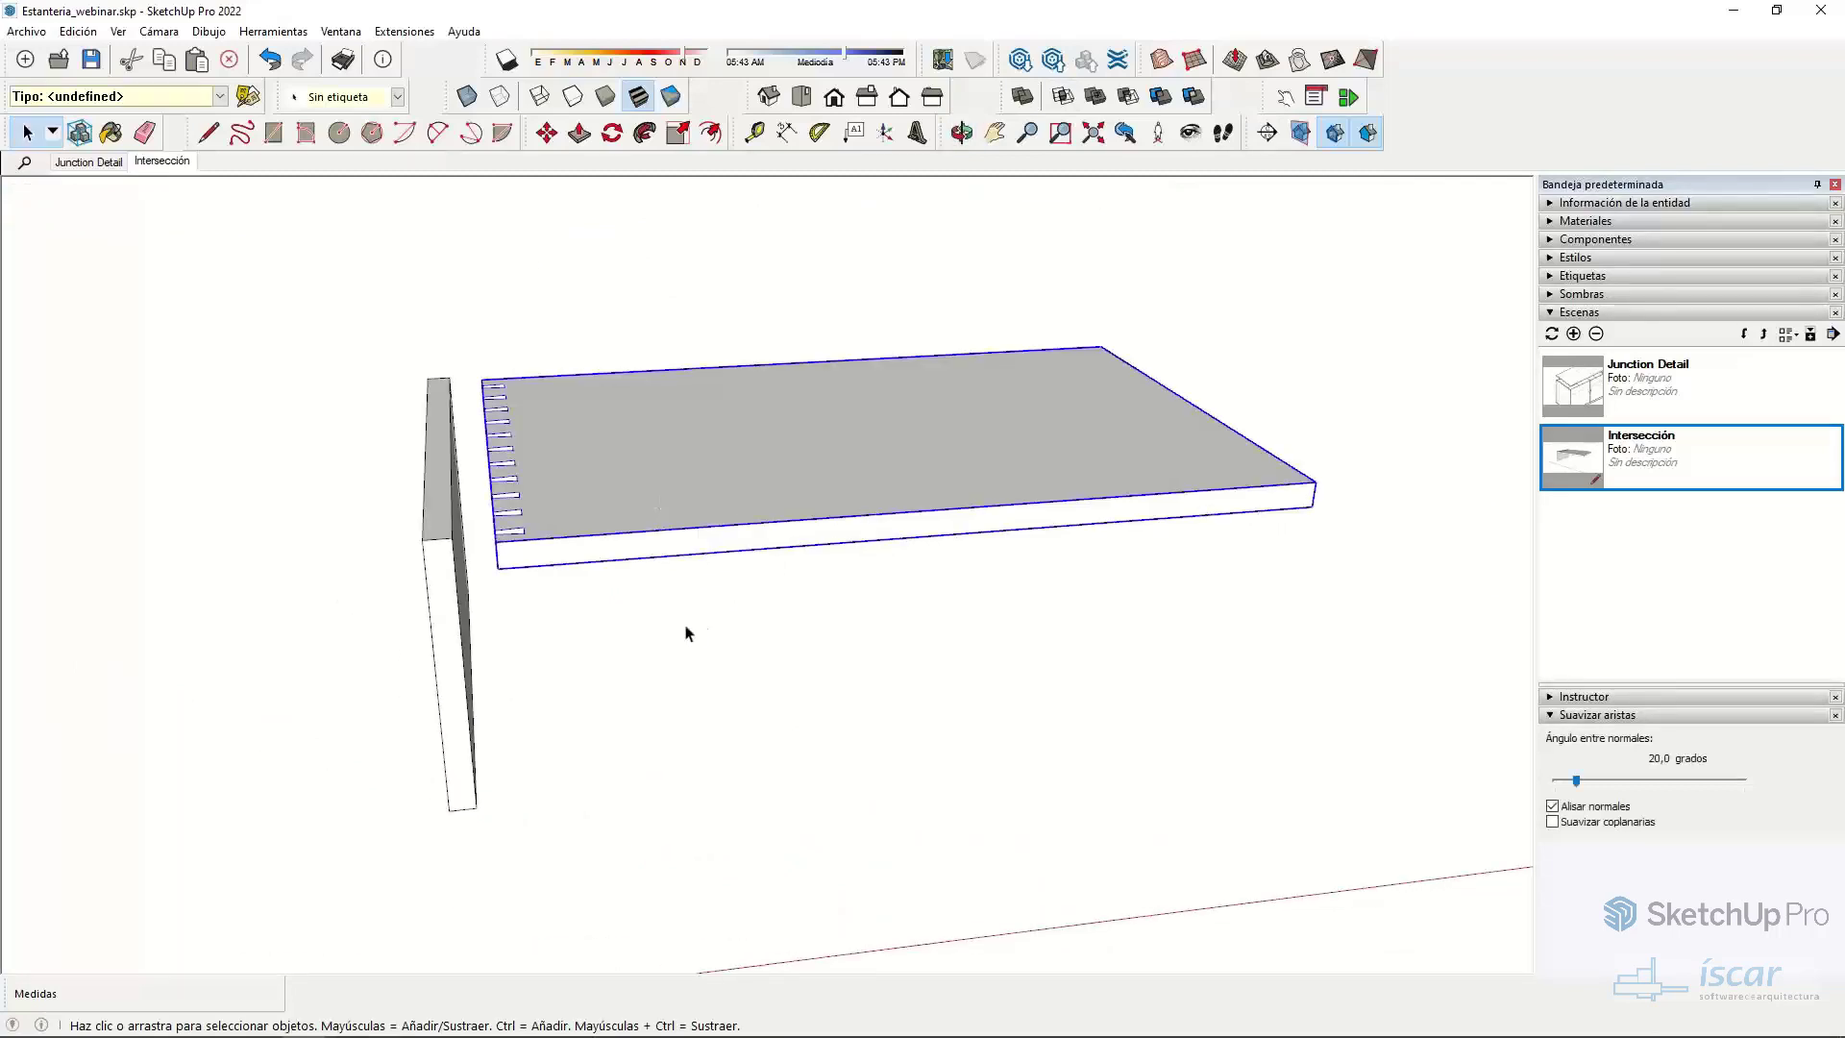
key("m")
left_click(499, 567)
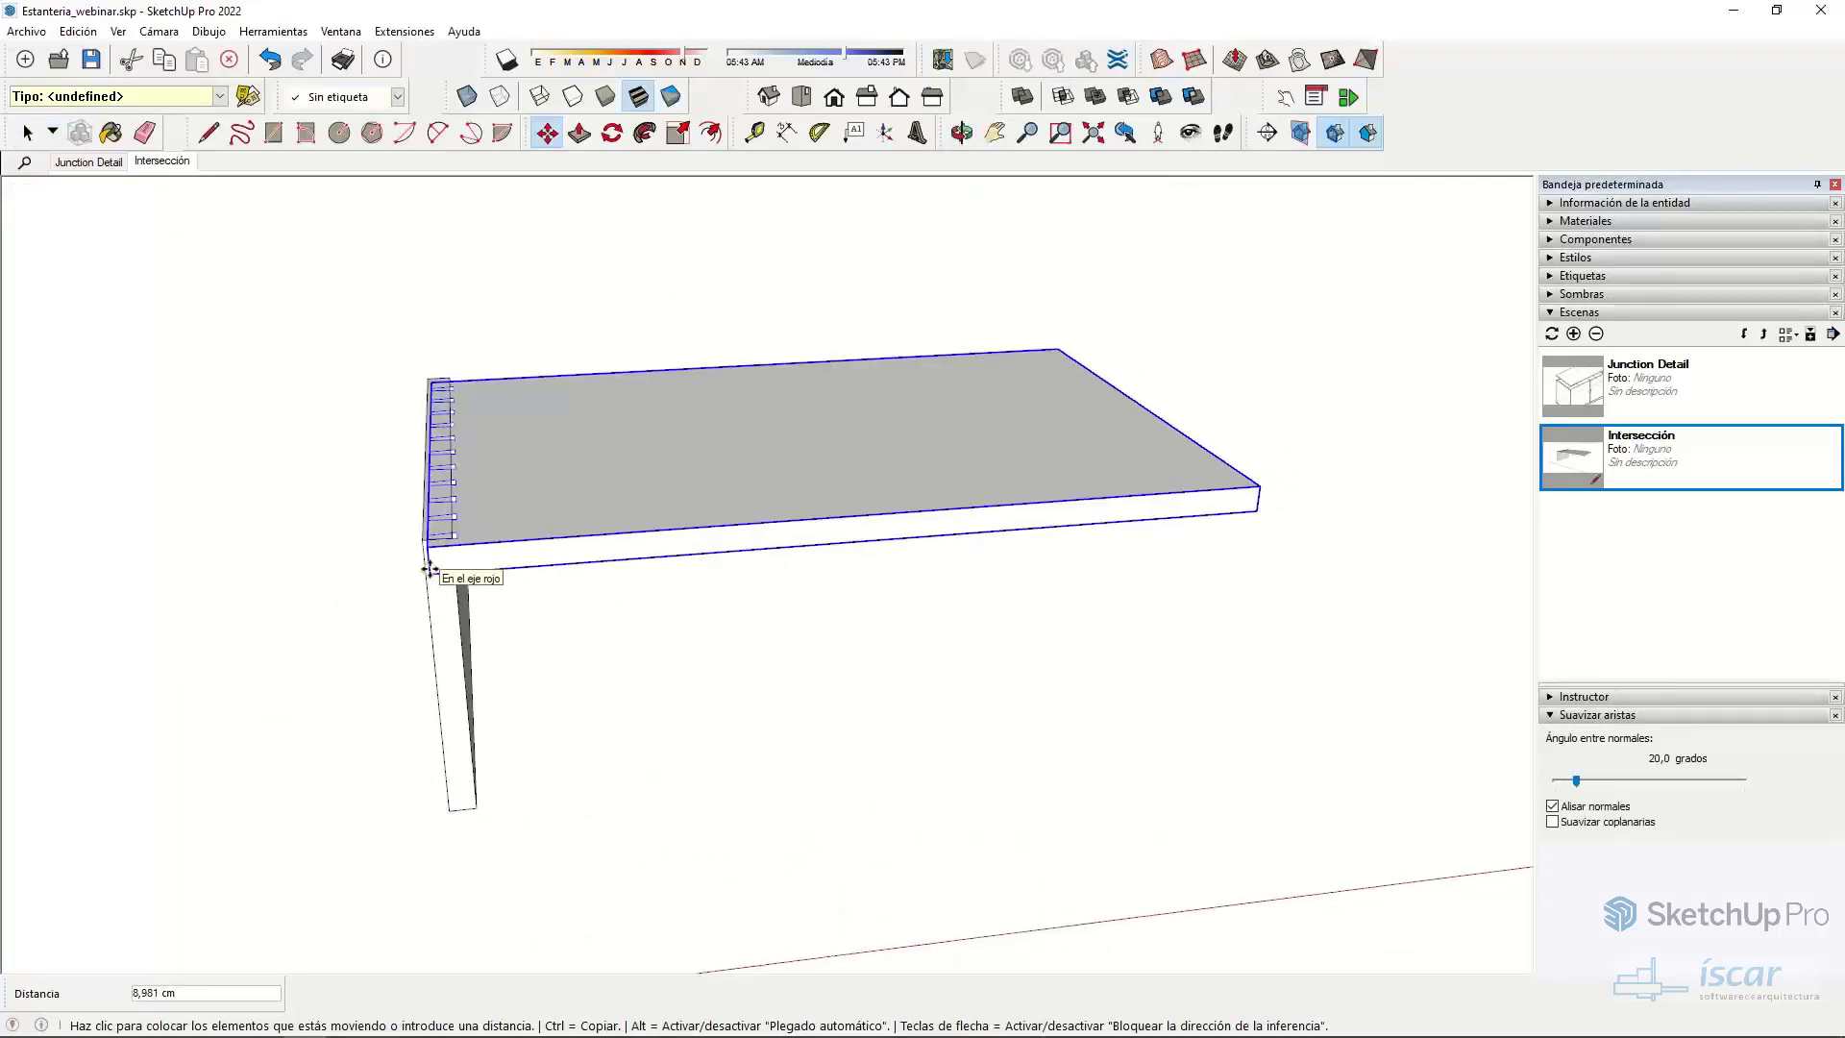
left_click(435, 543)
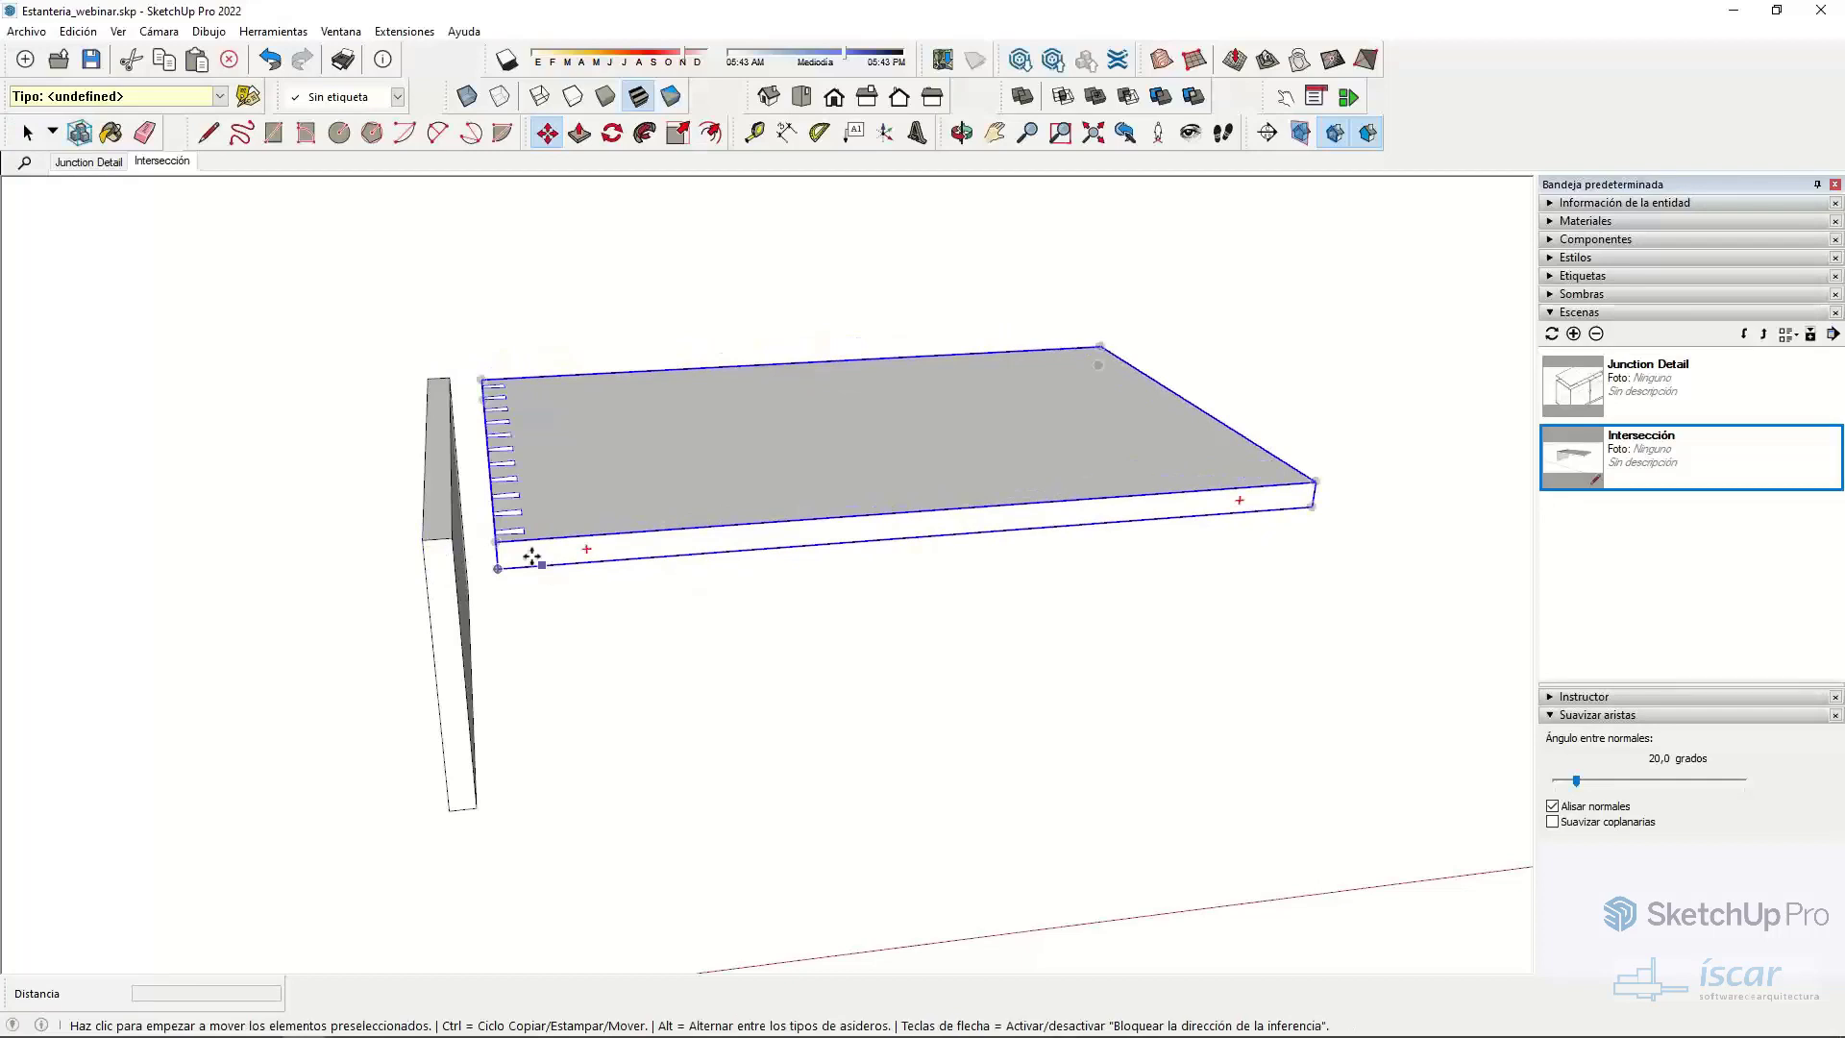
- Try to seat the slotted board by its upper corner on the vertical panel's upper corner and intersect the two solids
middle_click_drag(527, 547, 708, 588)
scroll(629, 598, "up", 3)
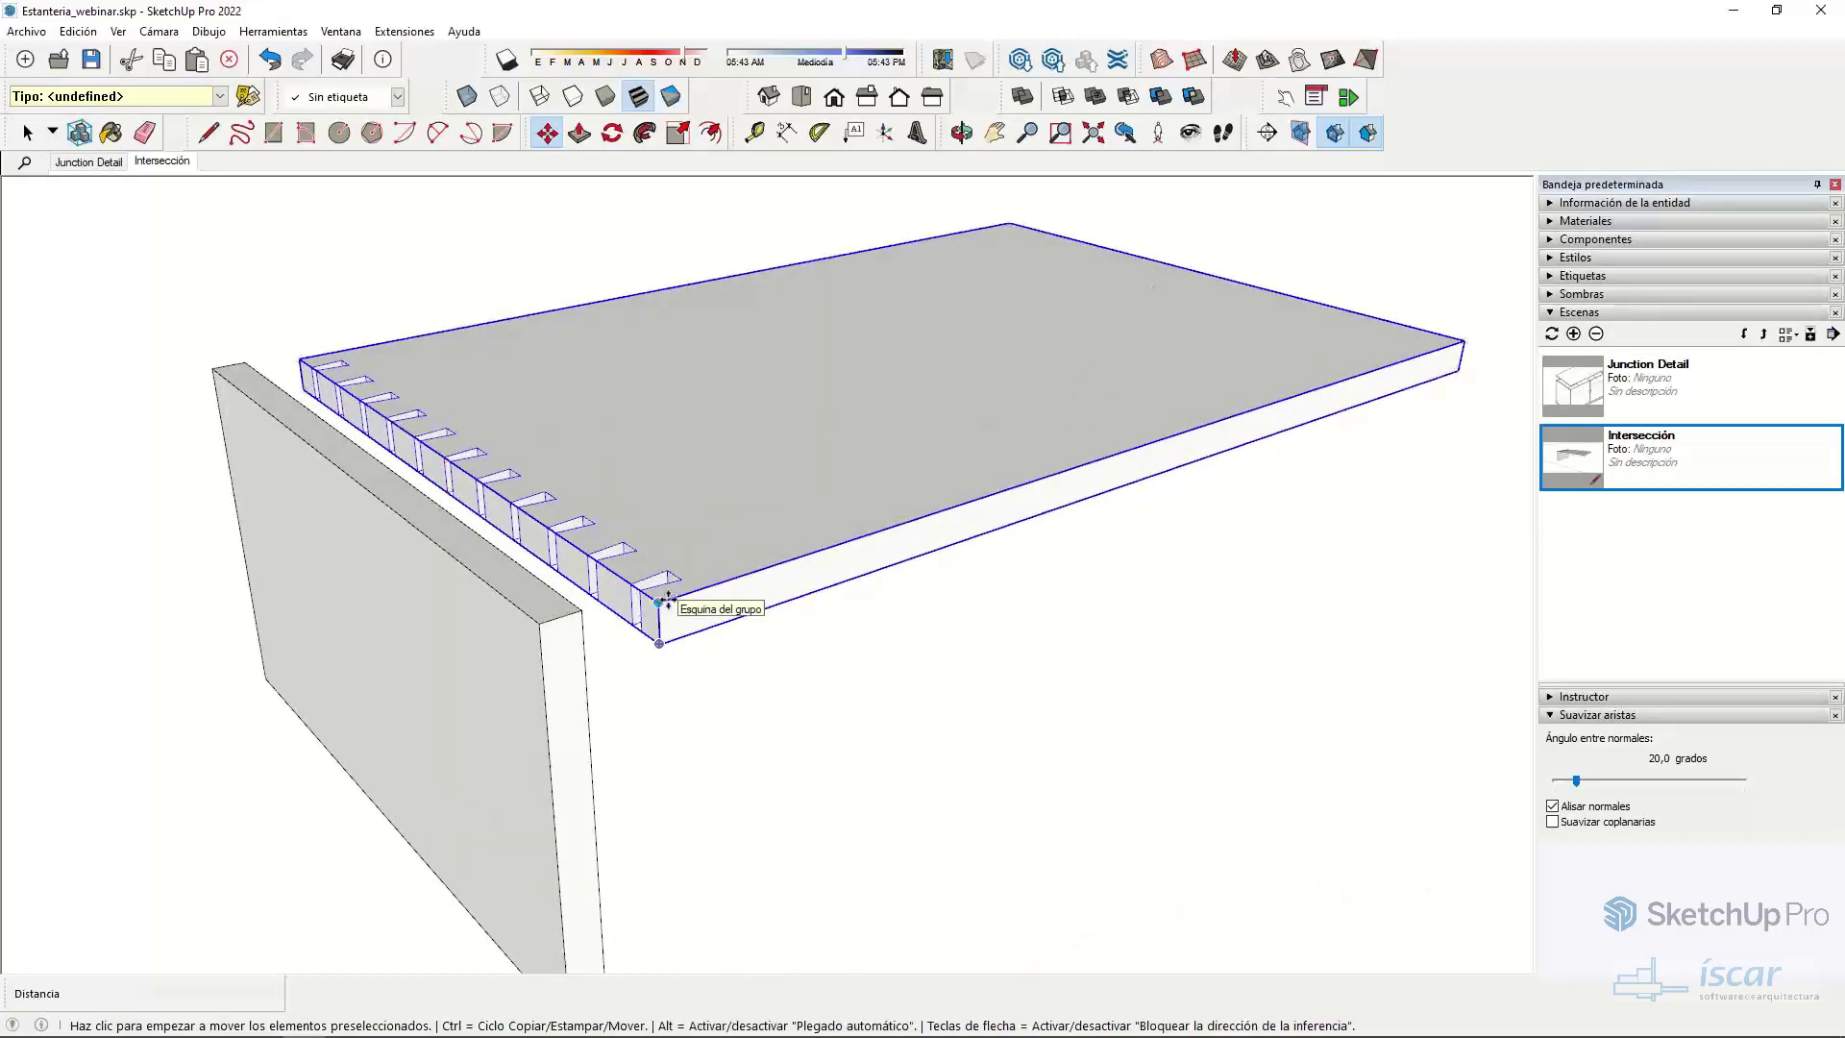
left_click(659, 603)
left_click(544, 622)
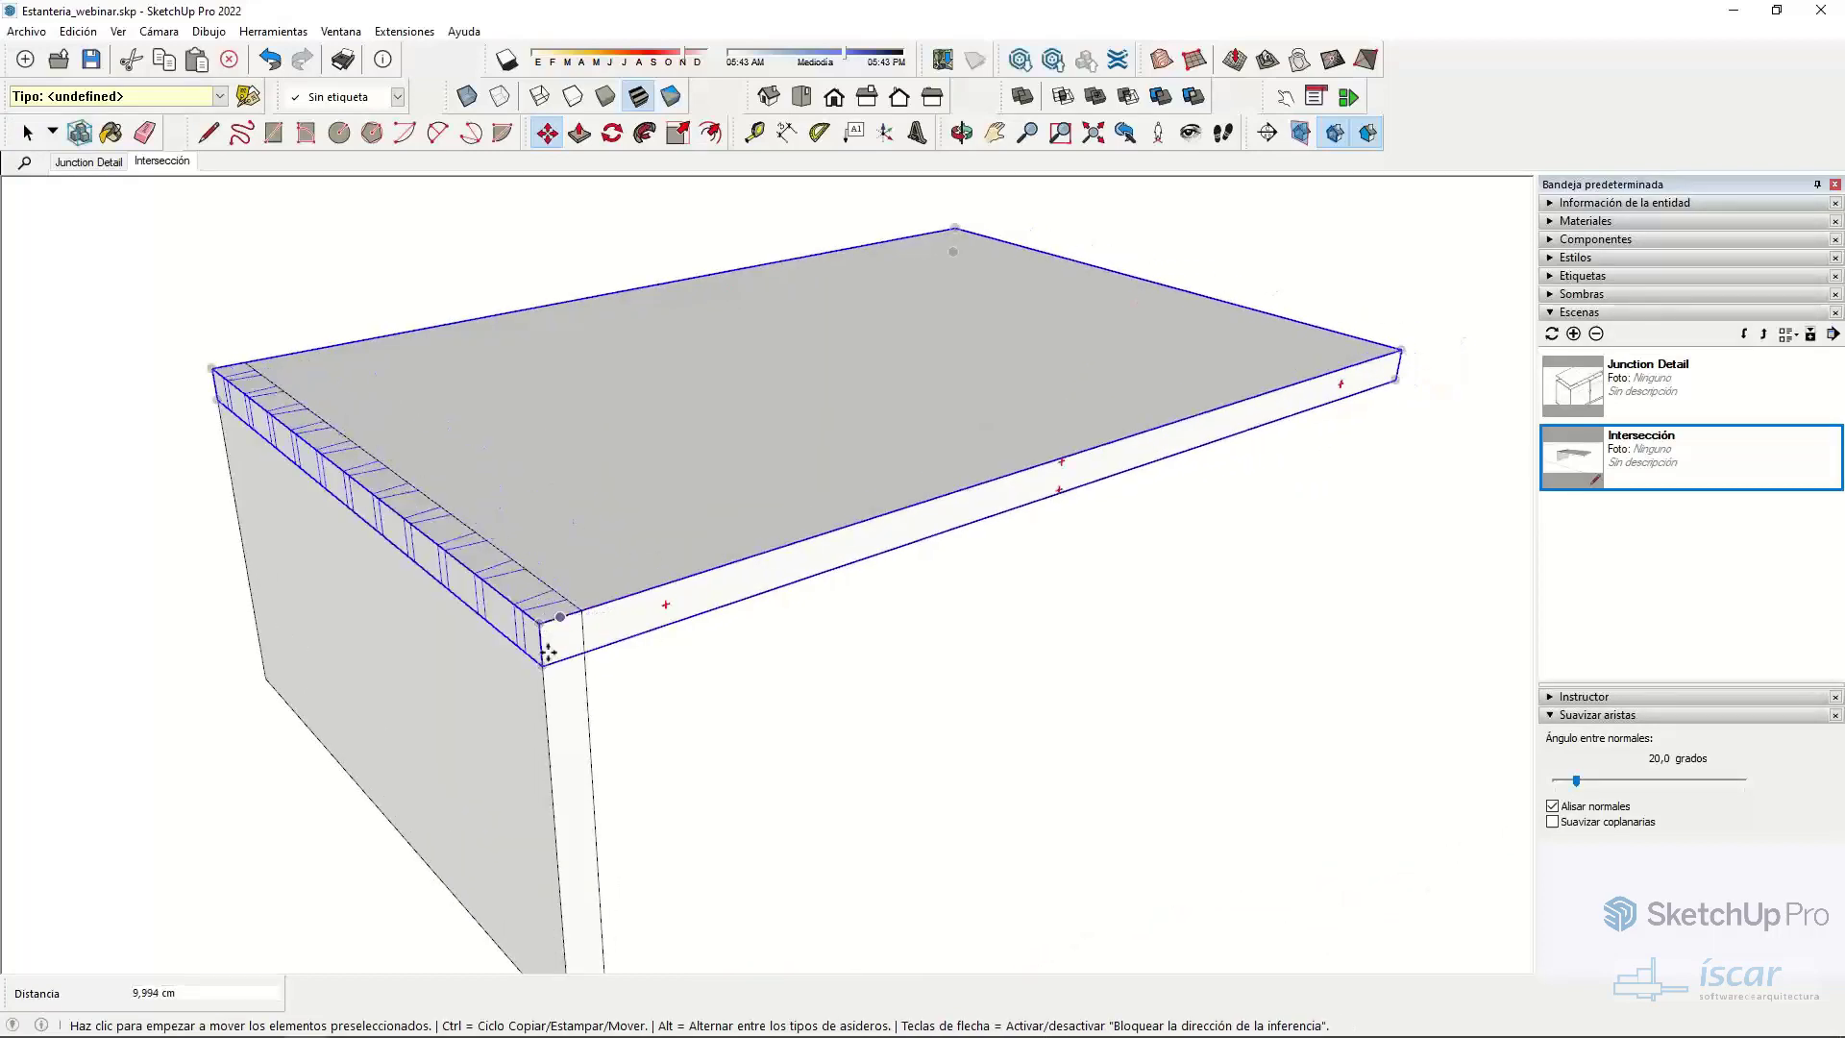
key("space")
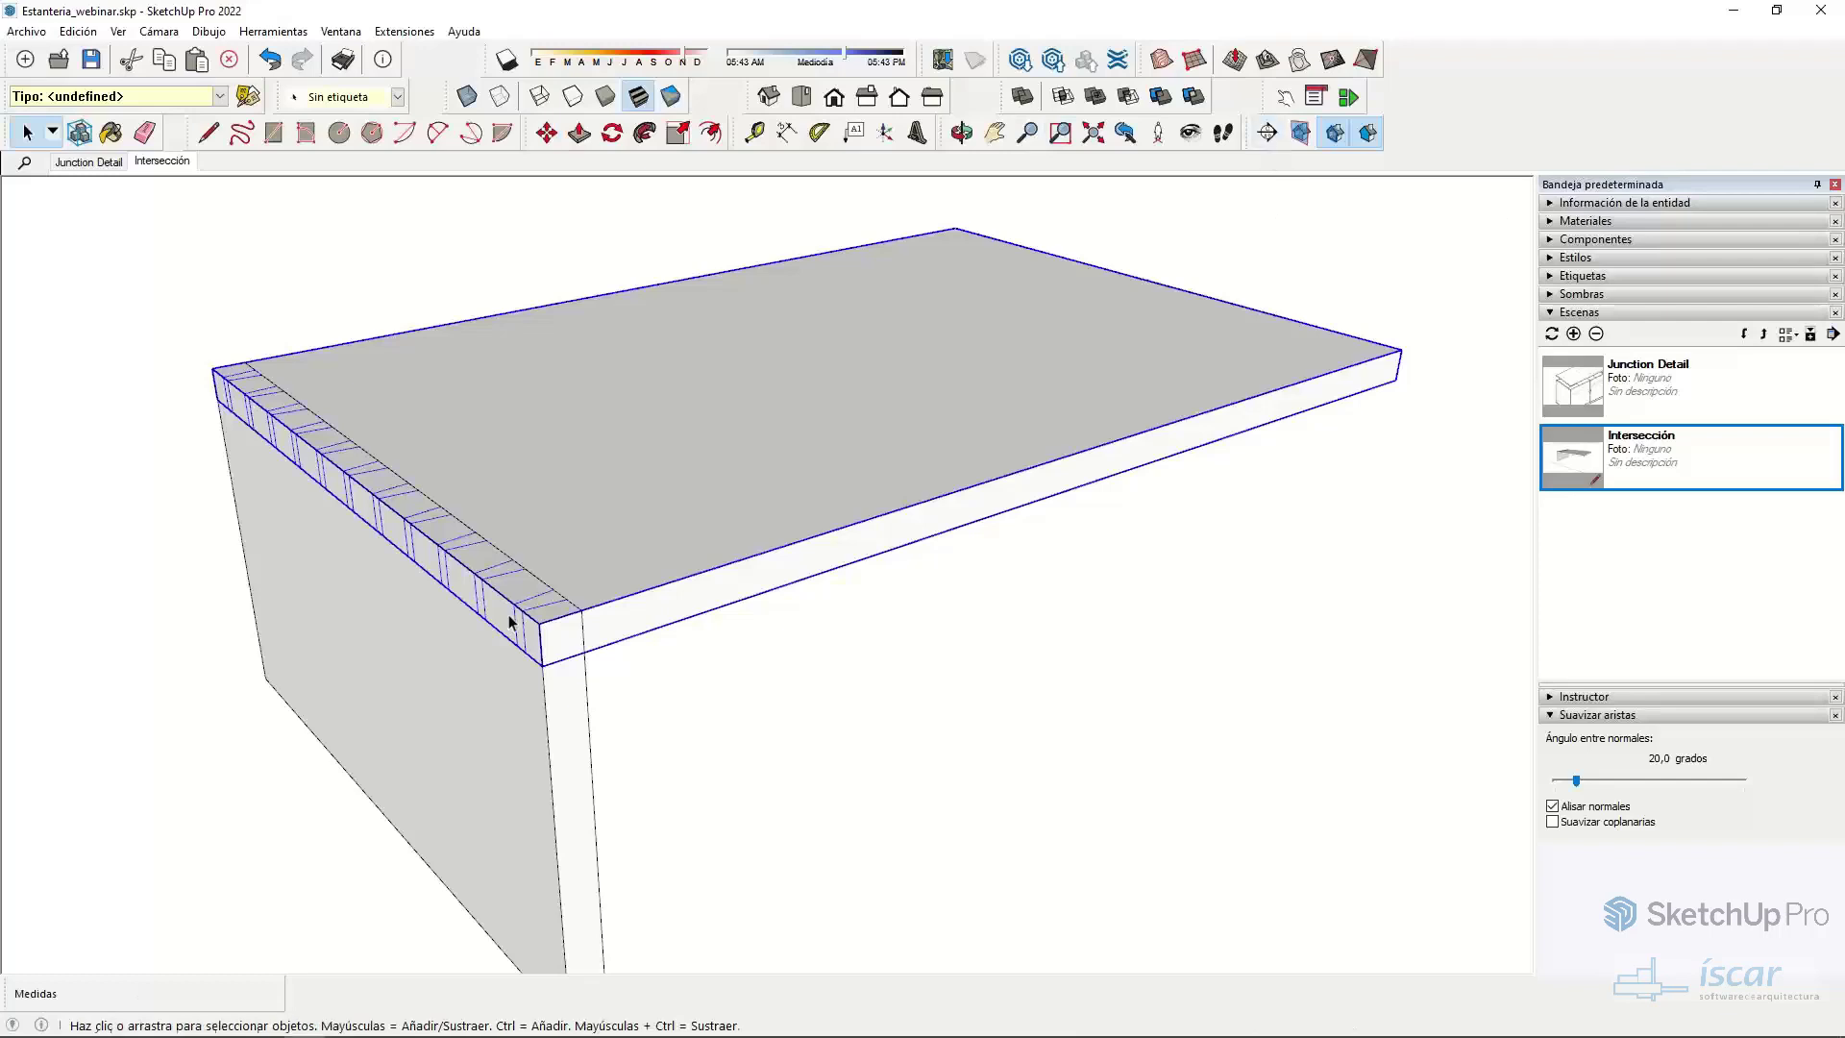
left_click(485, 711, "shift")
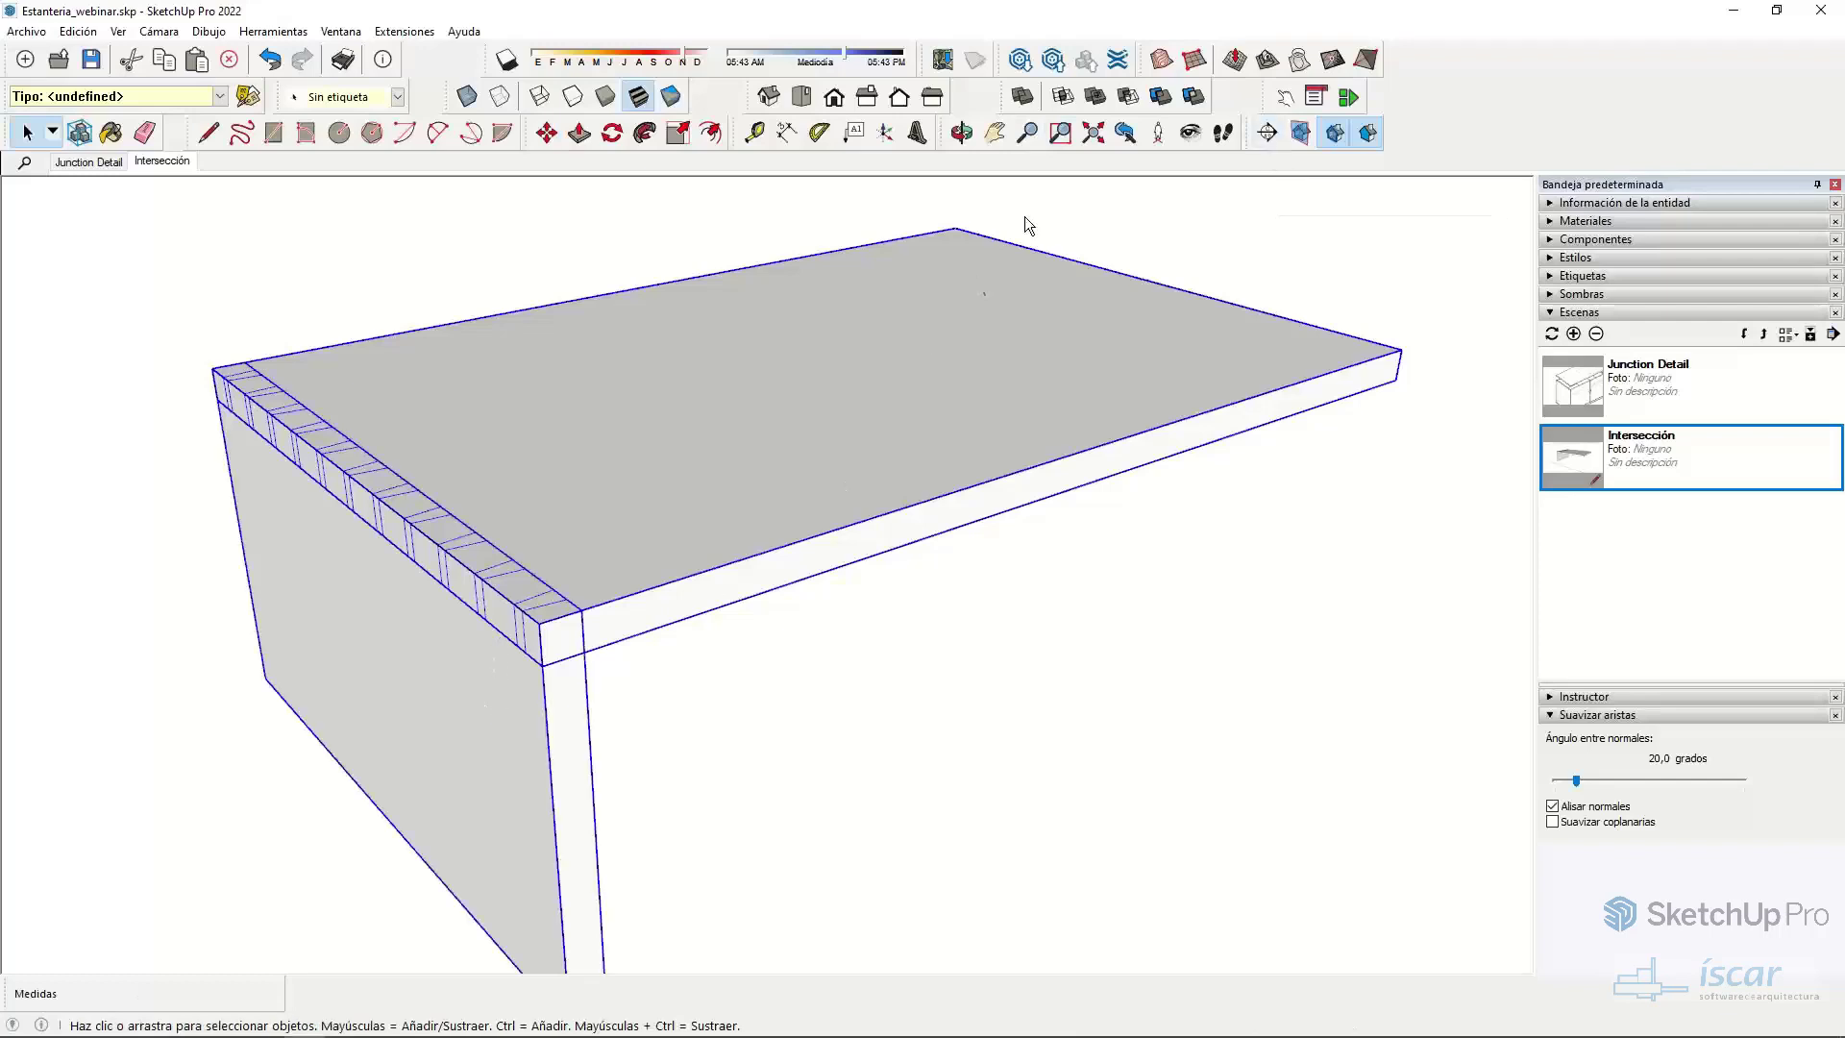
left_click(1063, 96)
- Undo the solid intersection and the slotted board's move onto the vertical panel
key("ctrl+z")
key("ctrl+z")
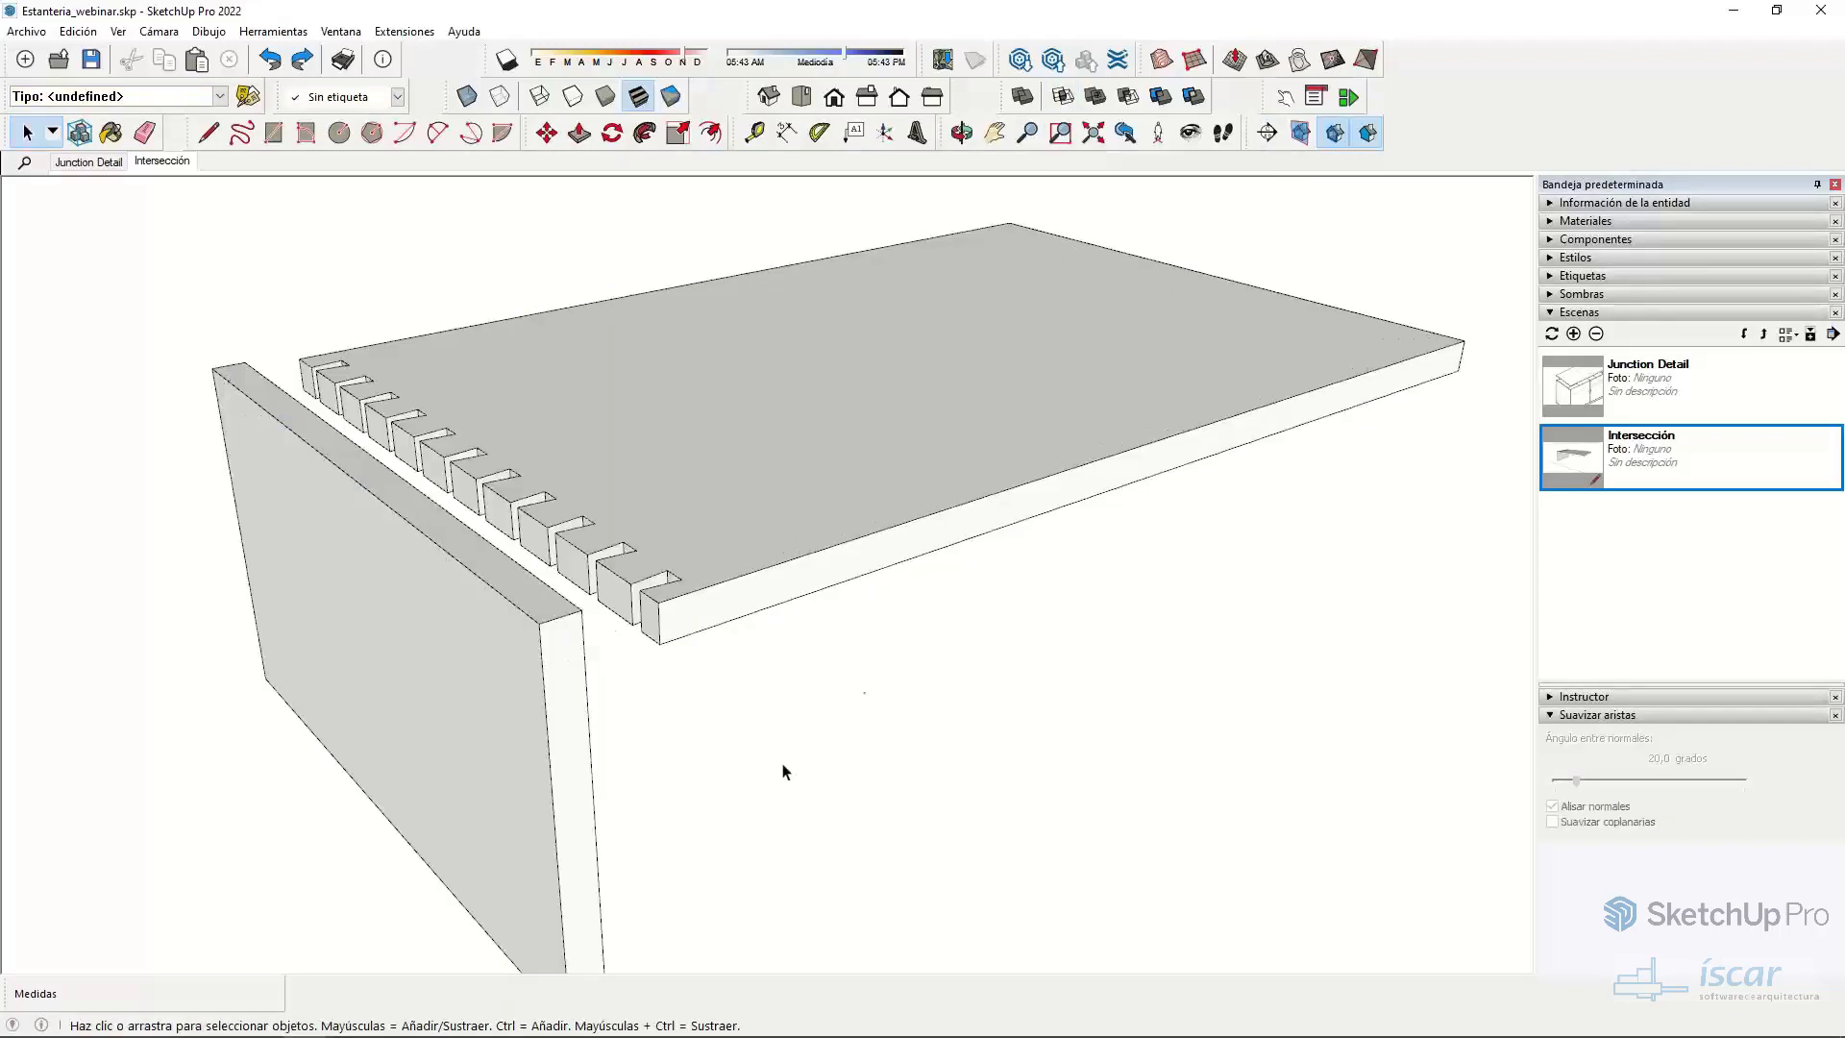
key("ctrl+z")
key("ctrl+z")
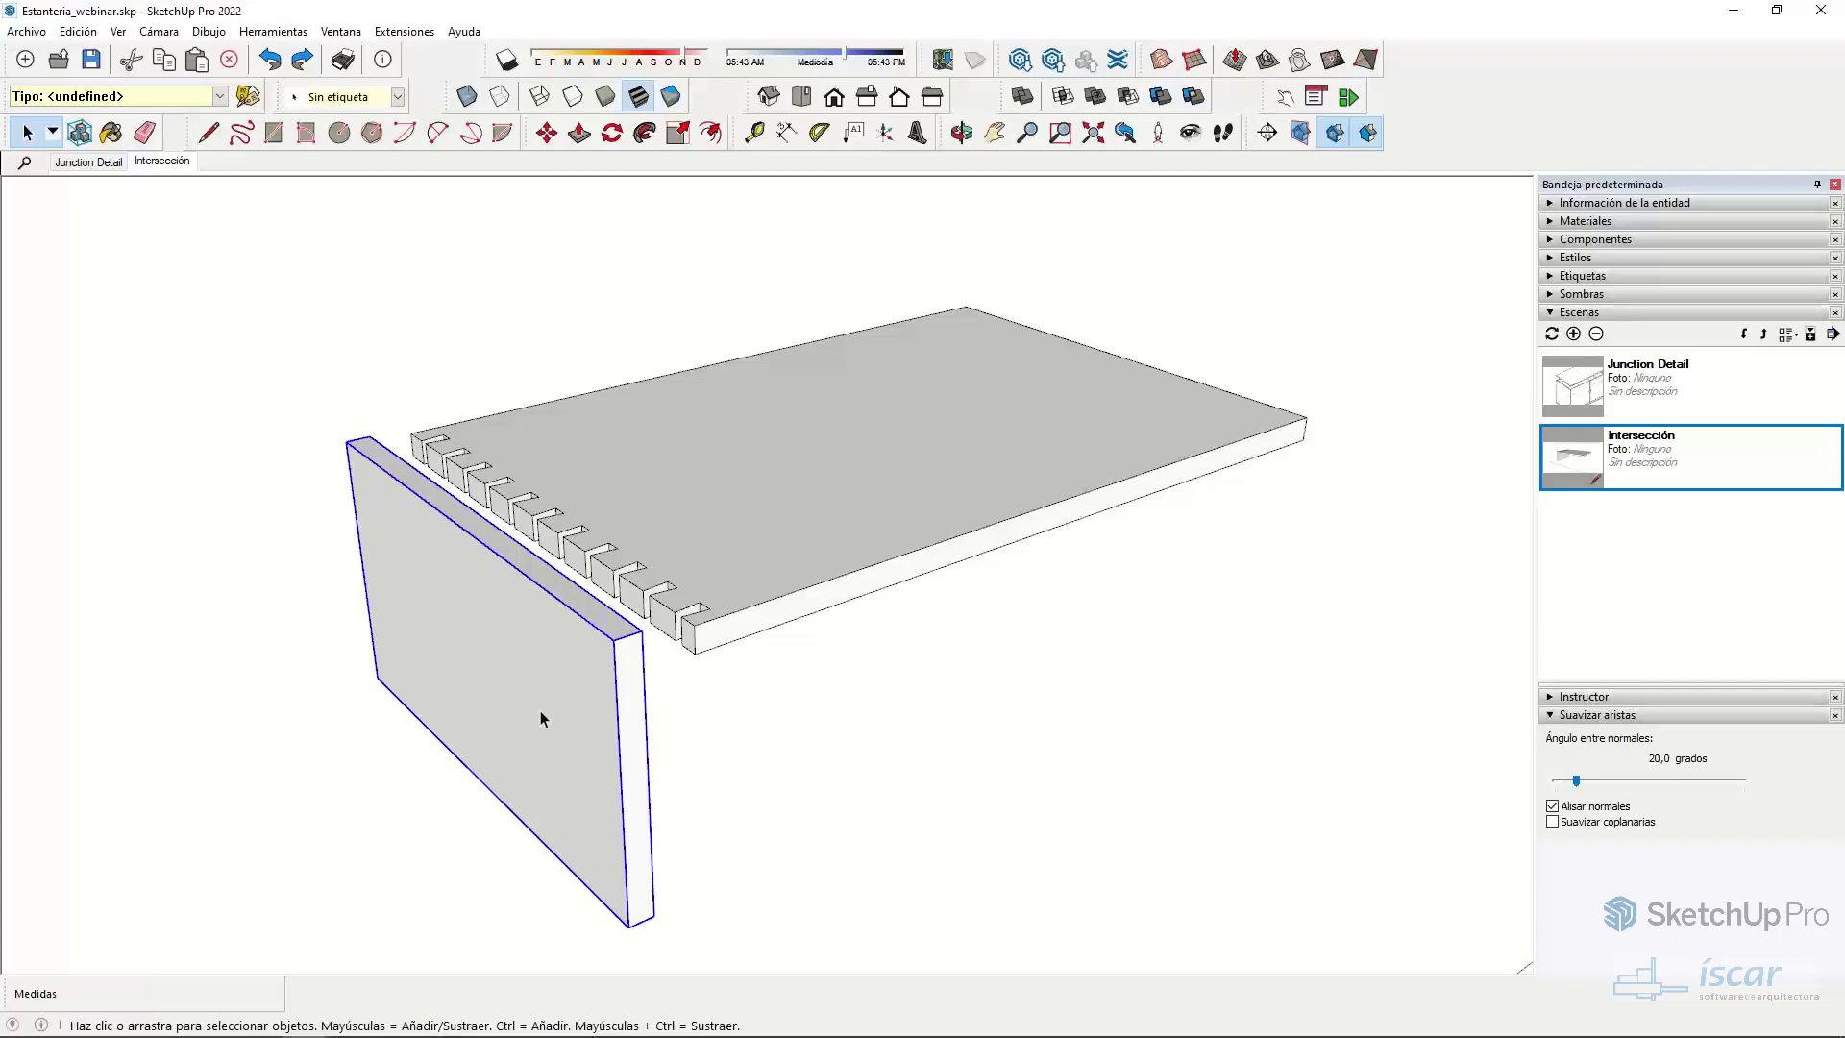
- Move the slotted horizontal board so its near upper corner coincides with the vertical panel's outer upper corner
left_click(817, 564)
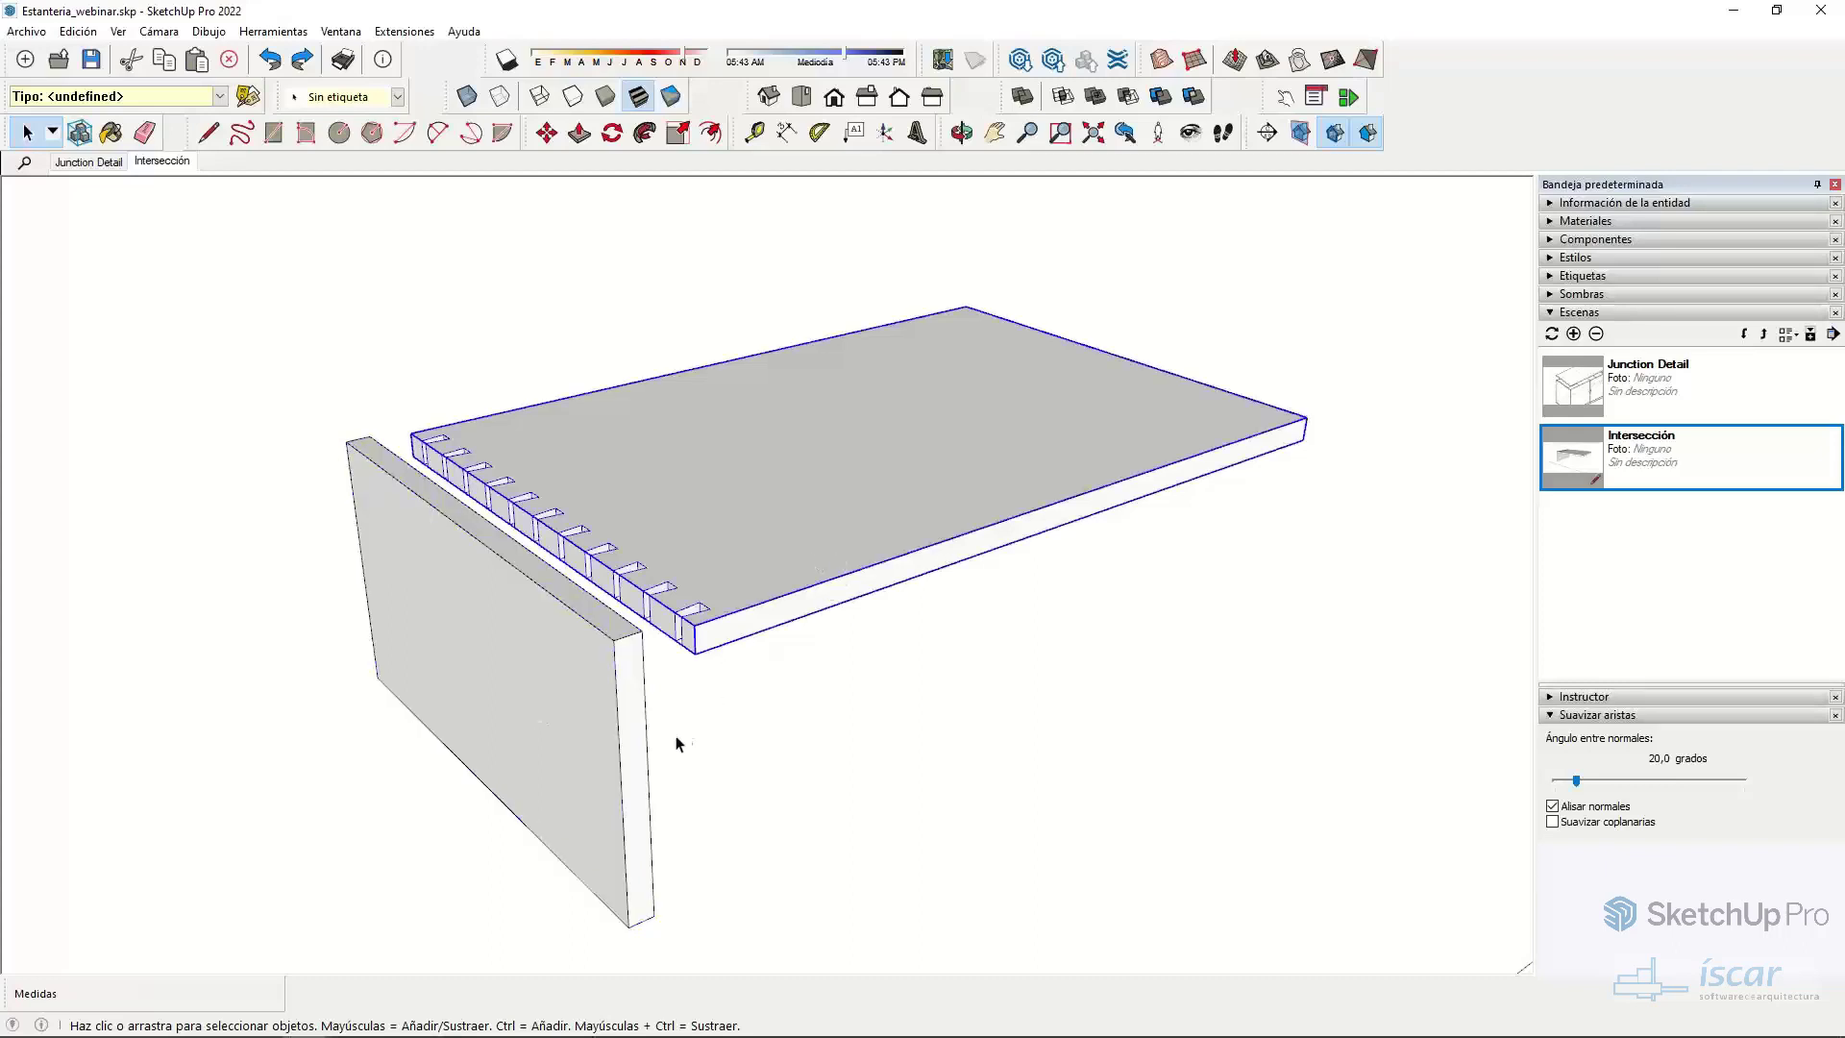
key("m")
left_click(692, 634)
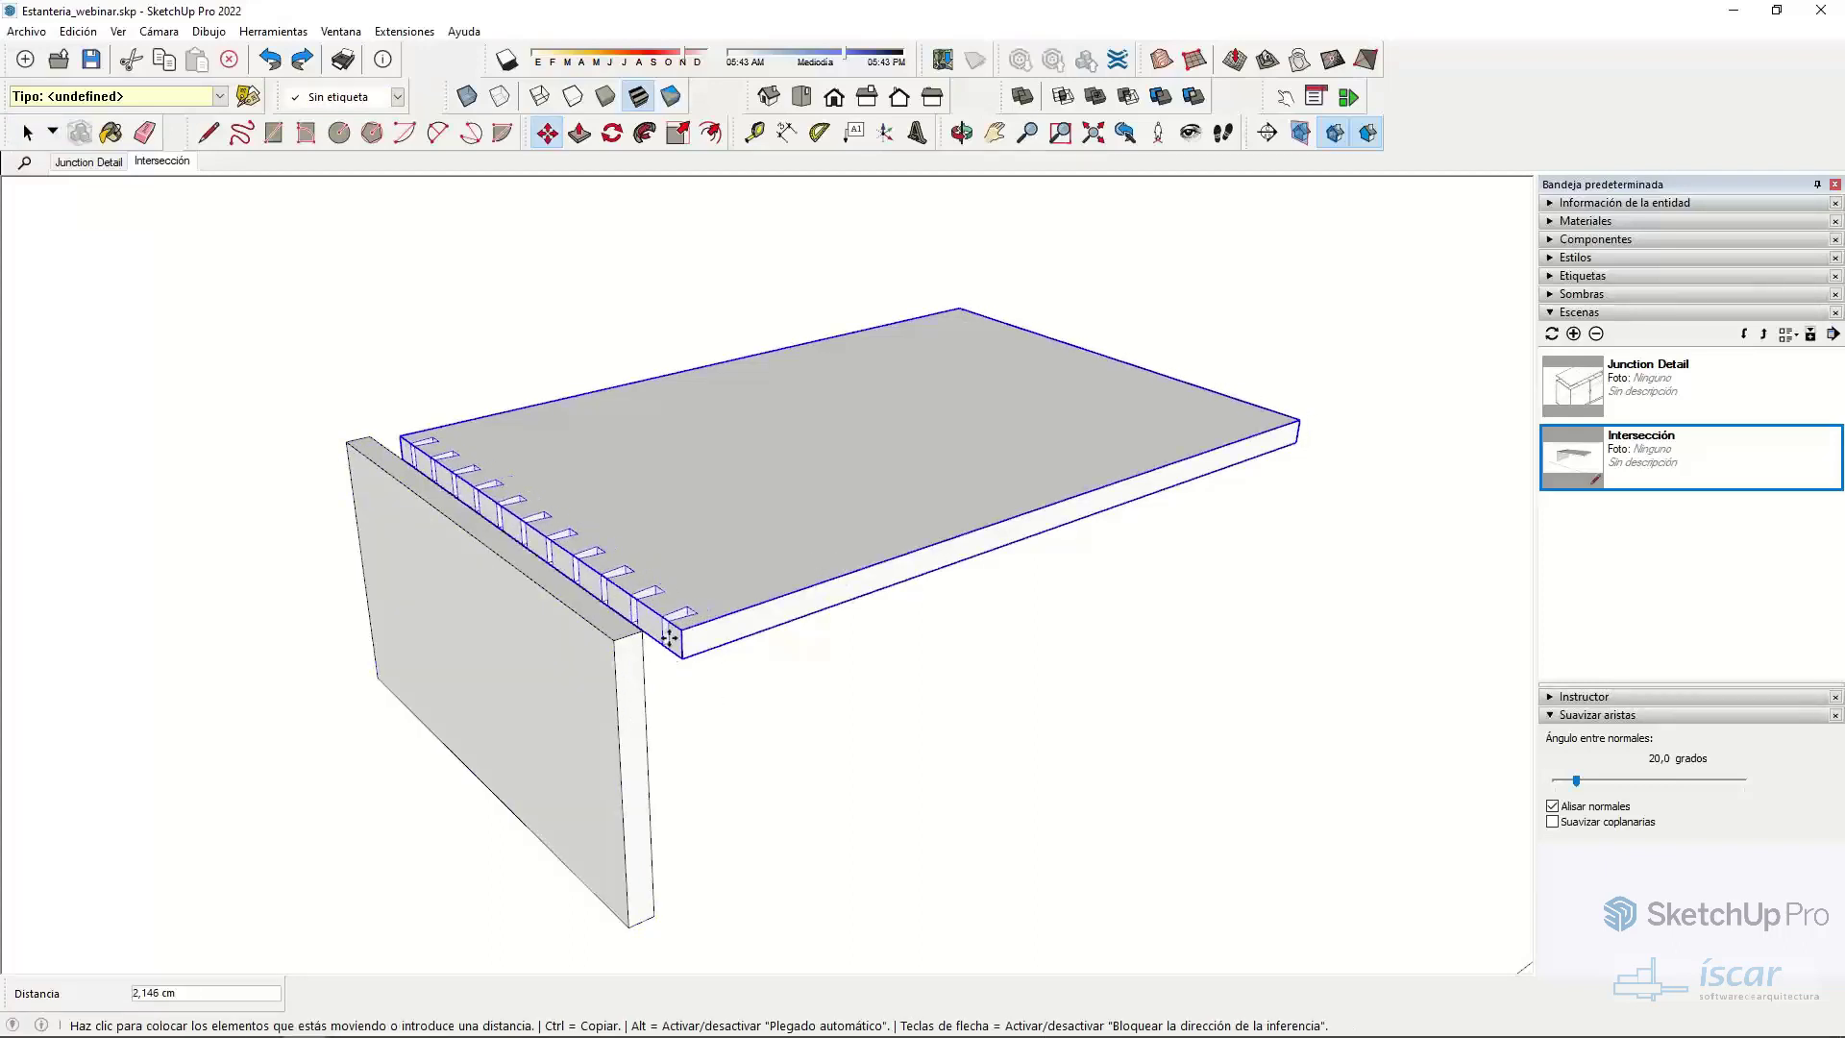
left_click(622, 636)
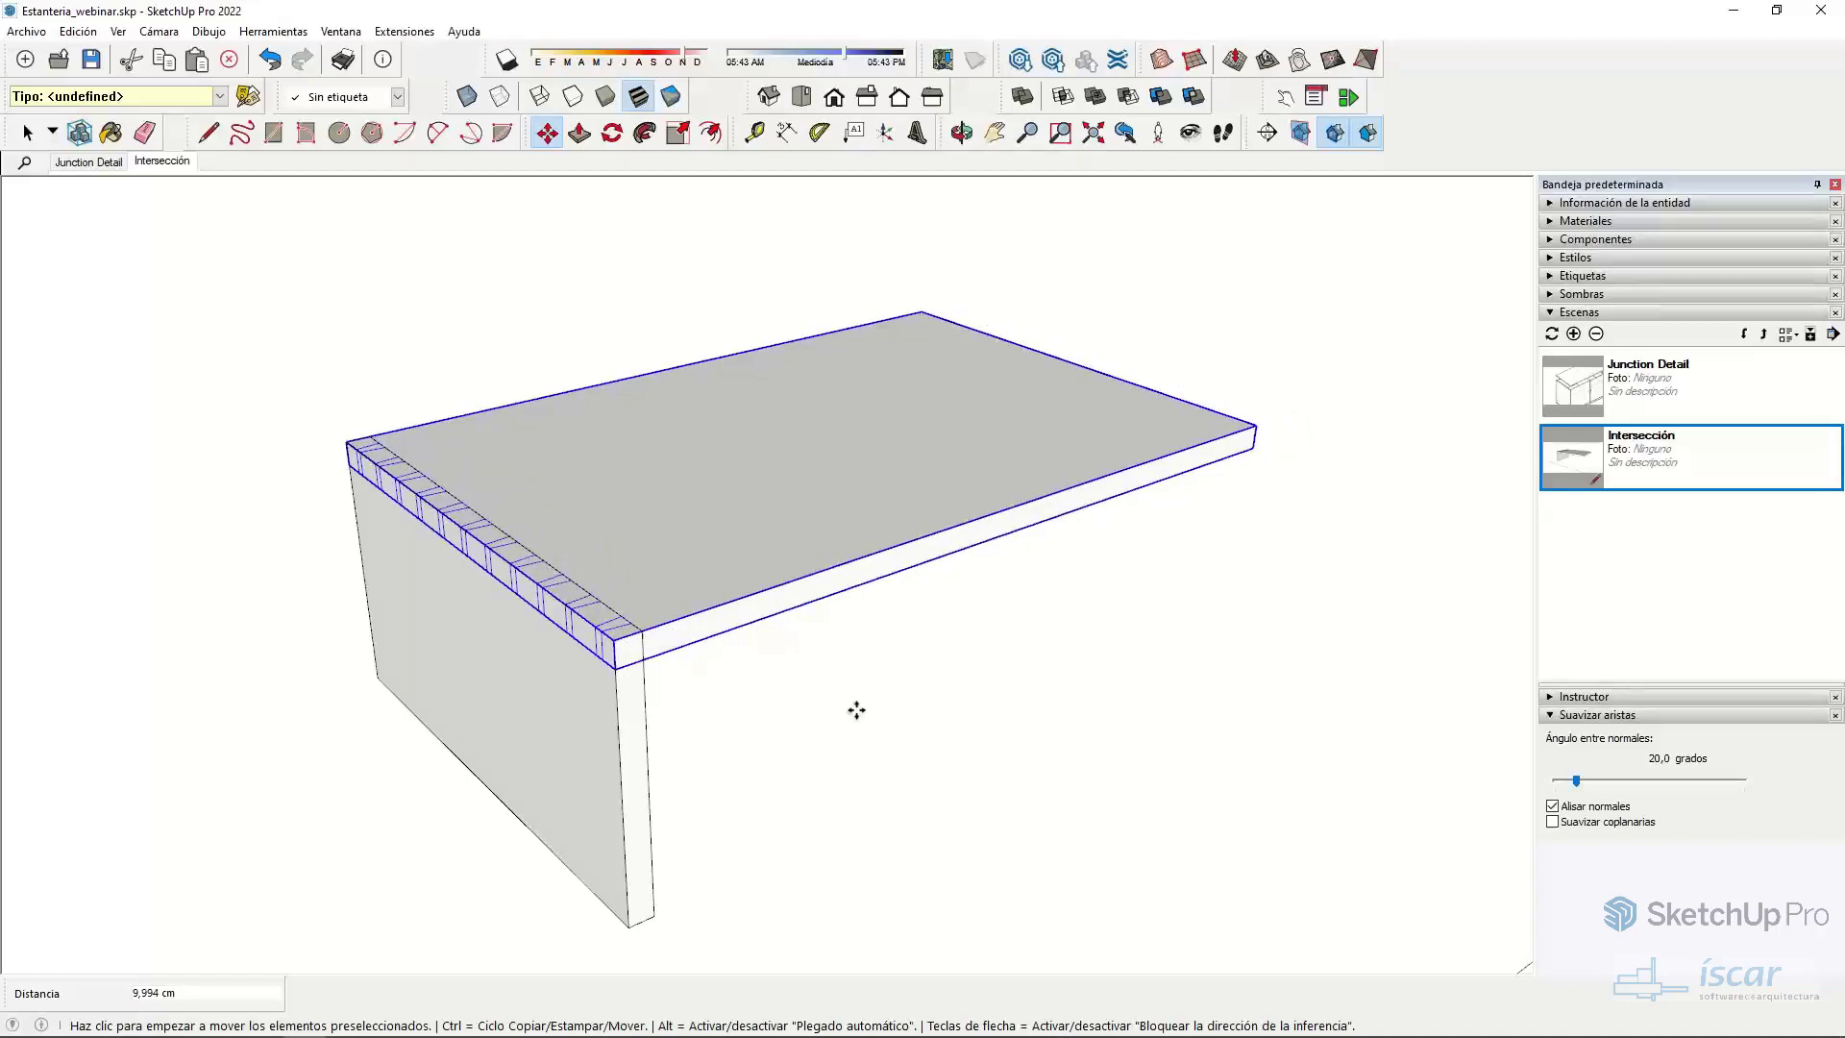
key("space")
- Float the Sólidos tools over the model and trim the vertical panel against the slotted horizontal board
scroll(546, 601, "up", 6)
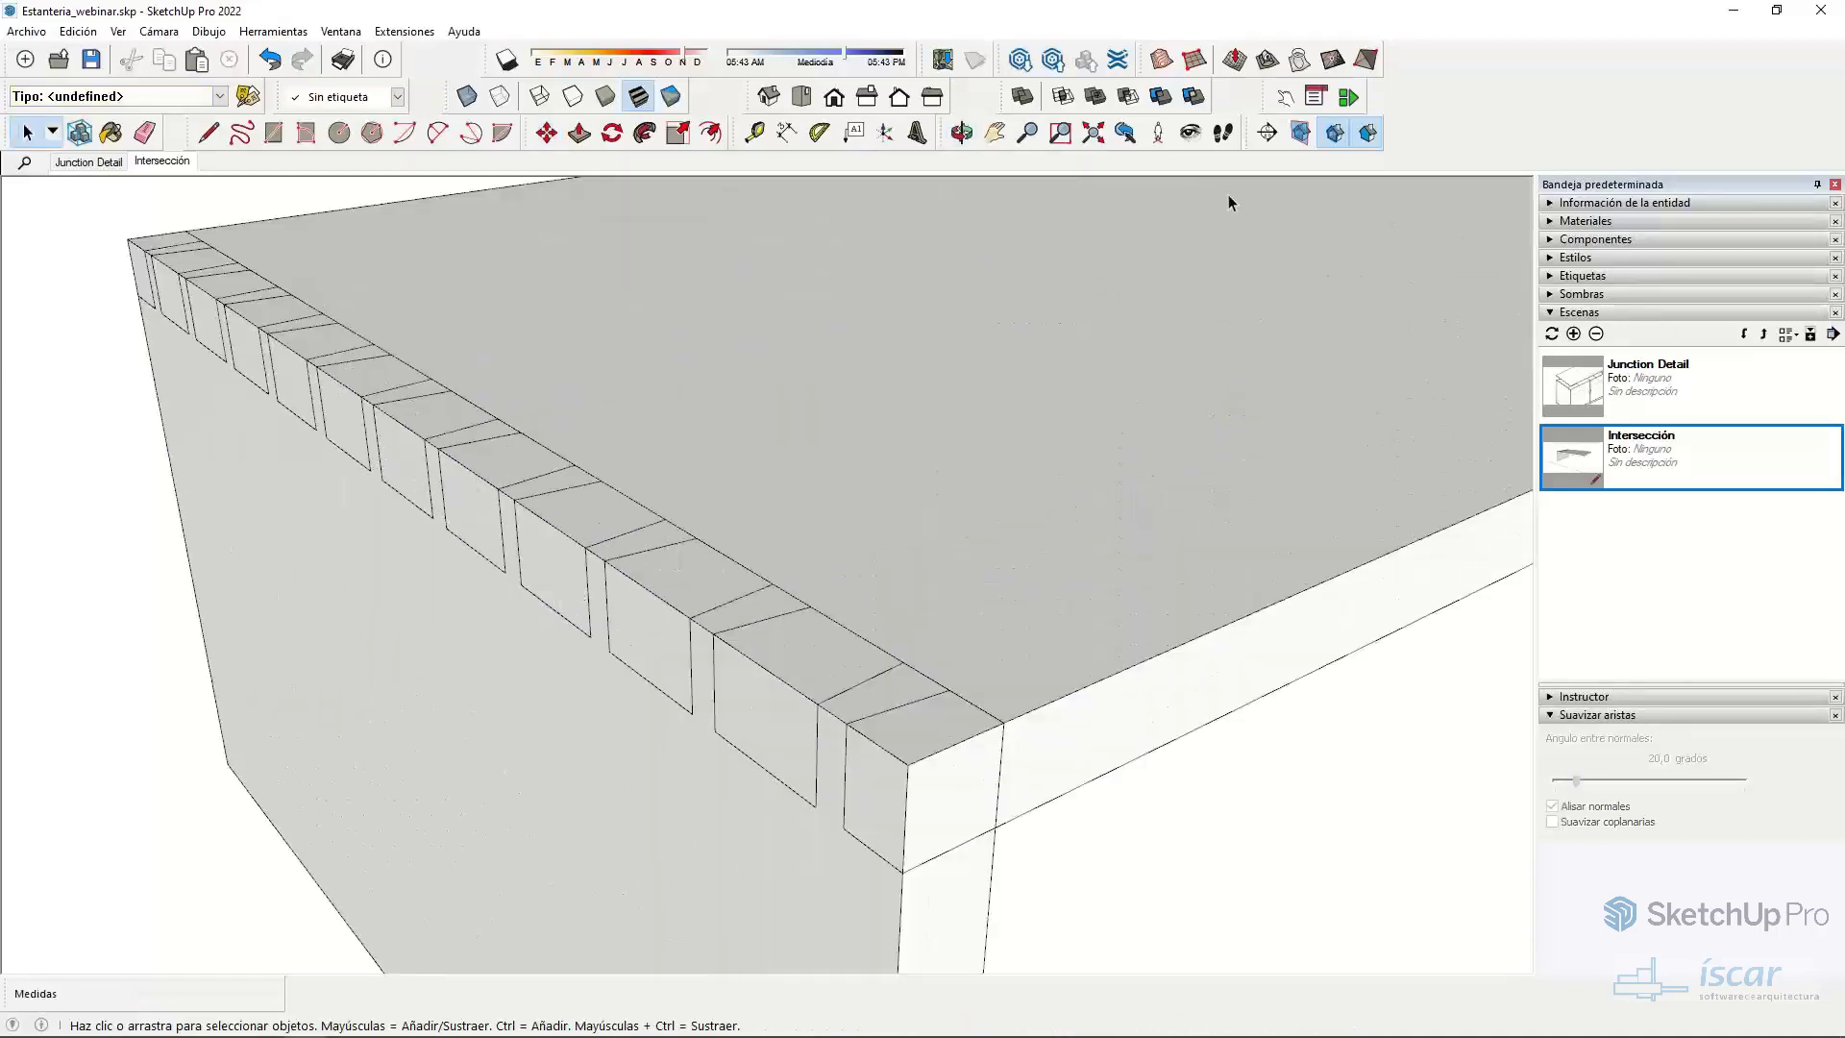
triple_click(874, 496)
scroll(878, 453, "down", 5)
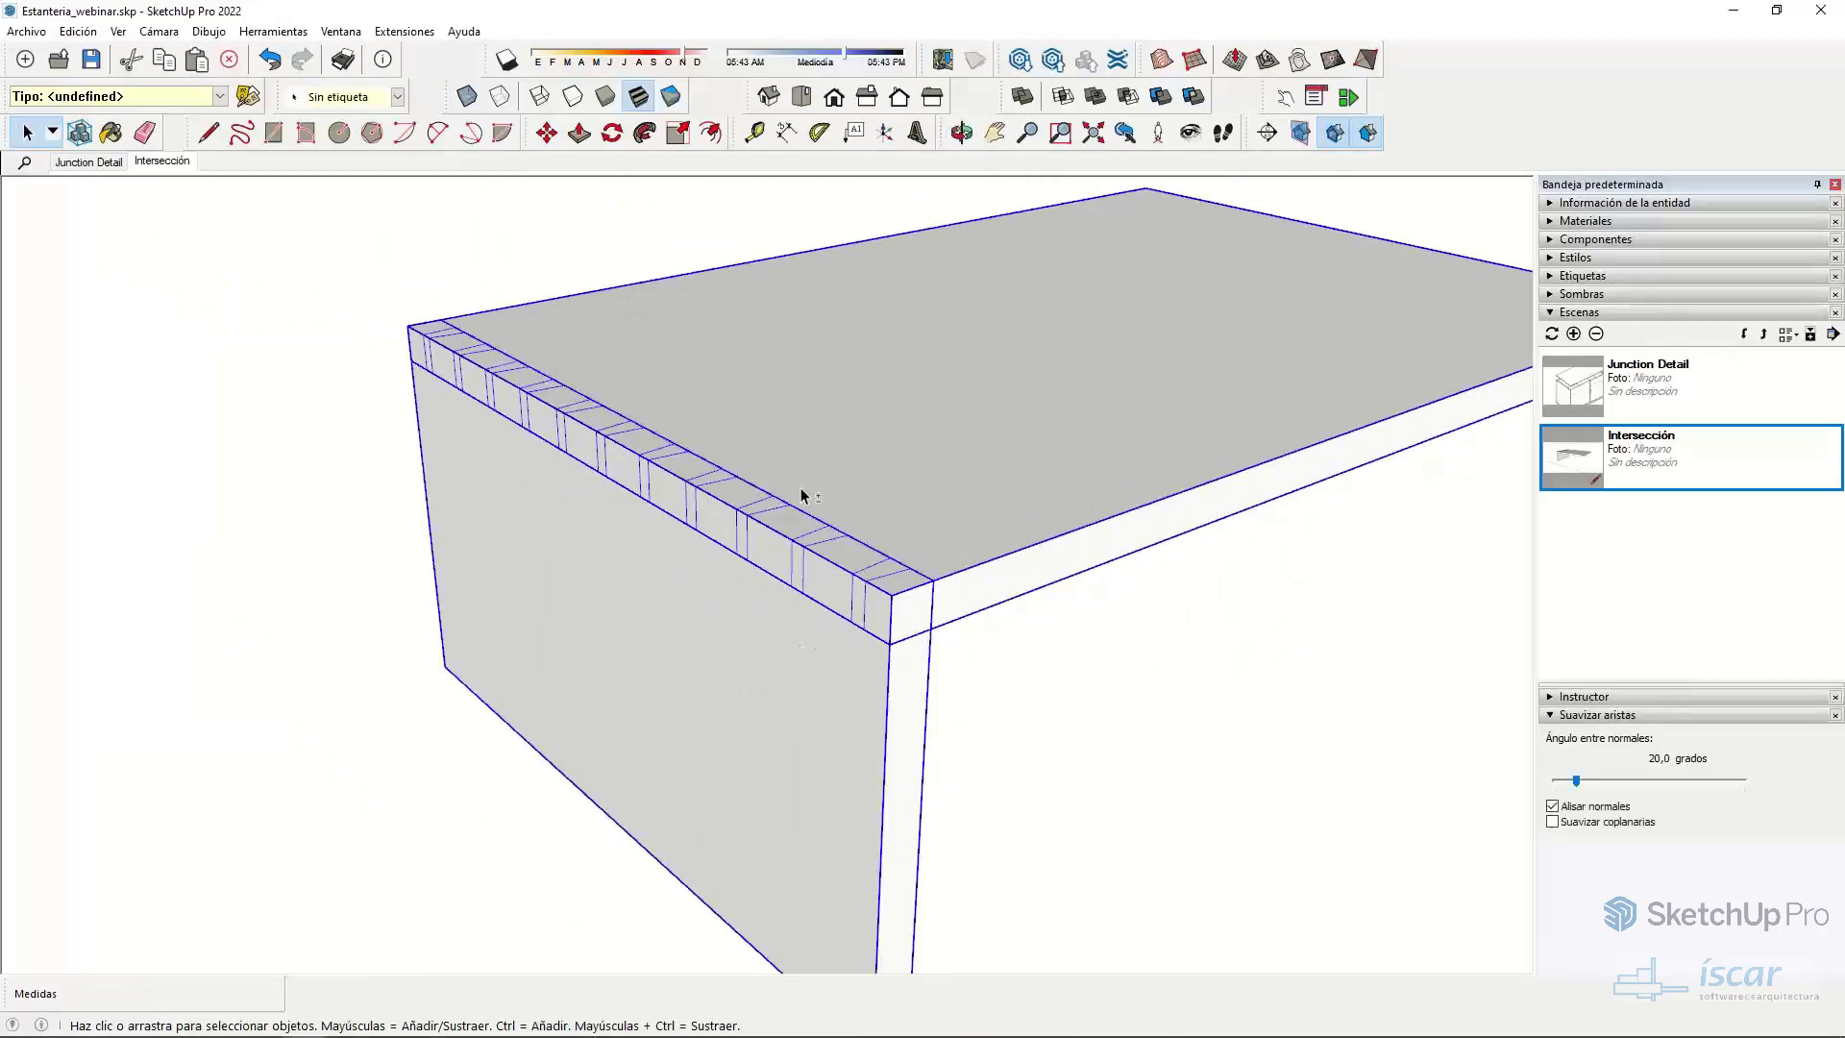
left_click_drag(997, 91, 253, 230)
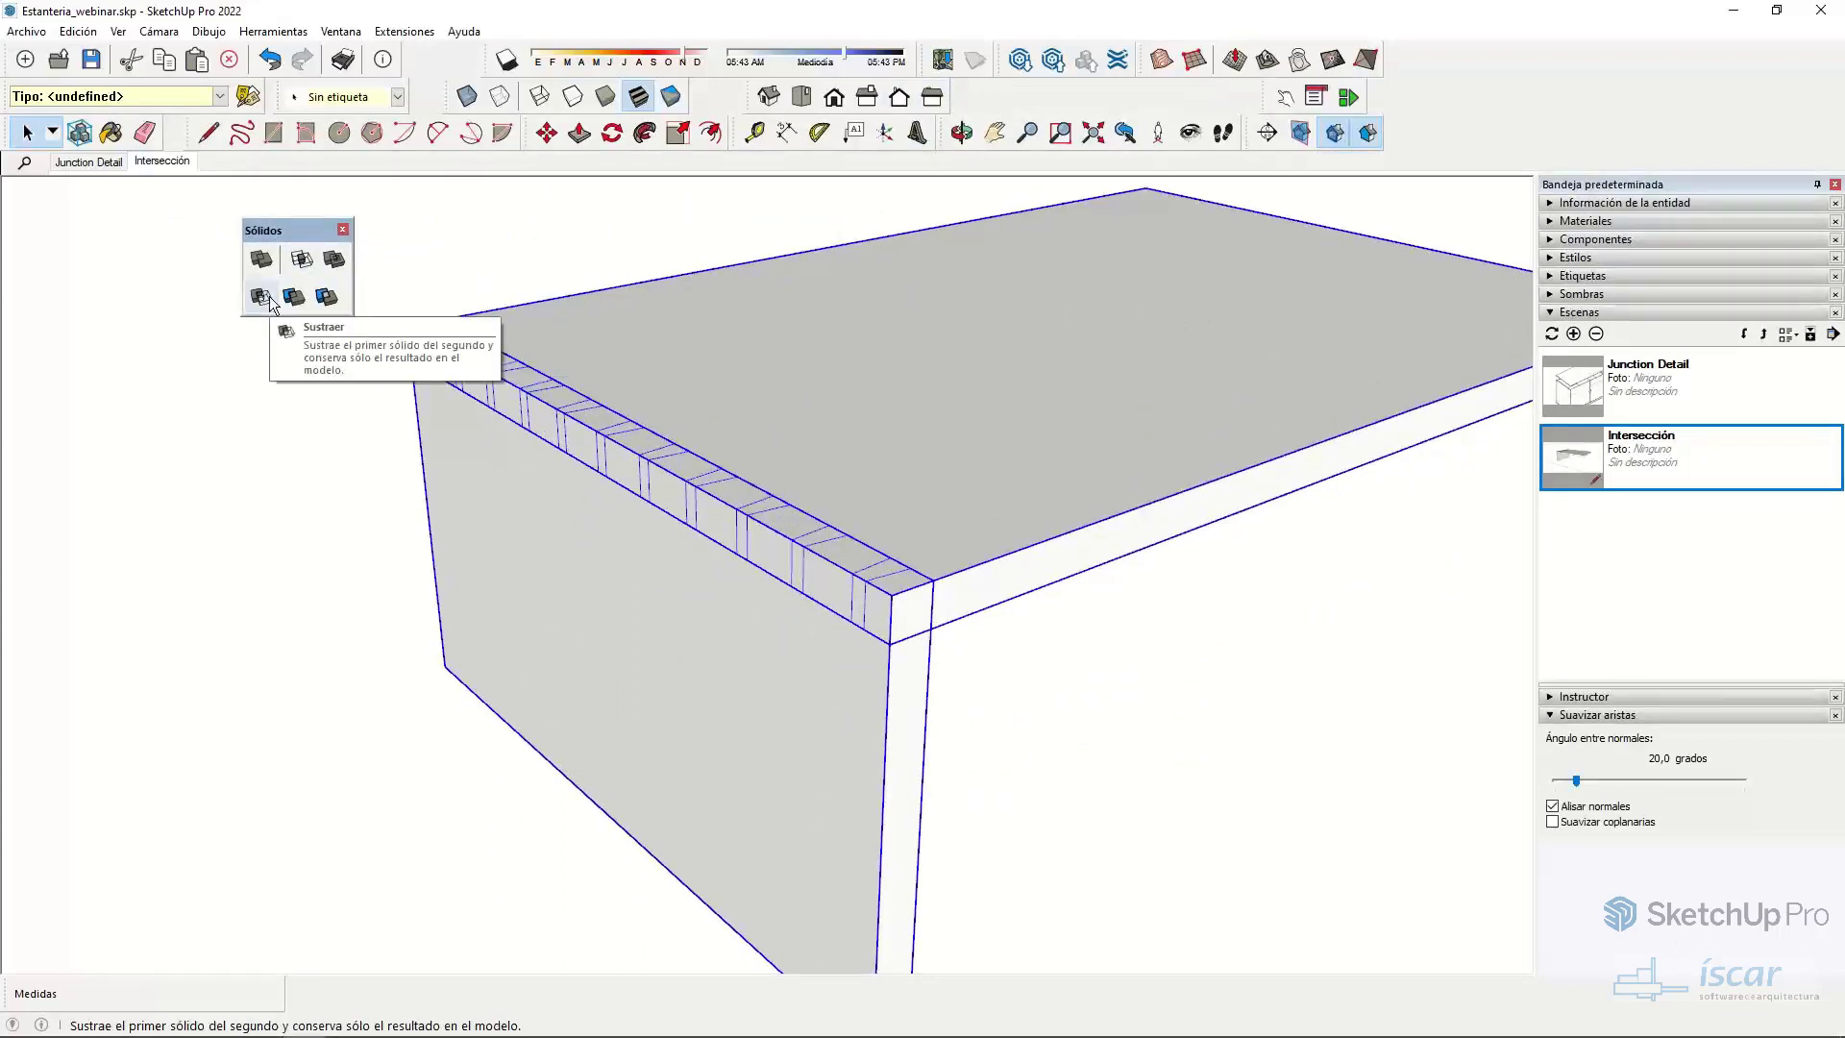
left_click(326, 297)
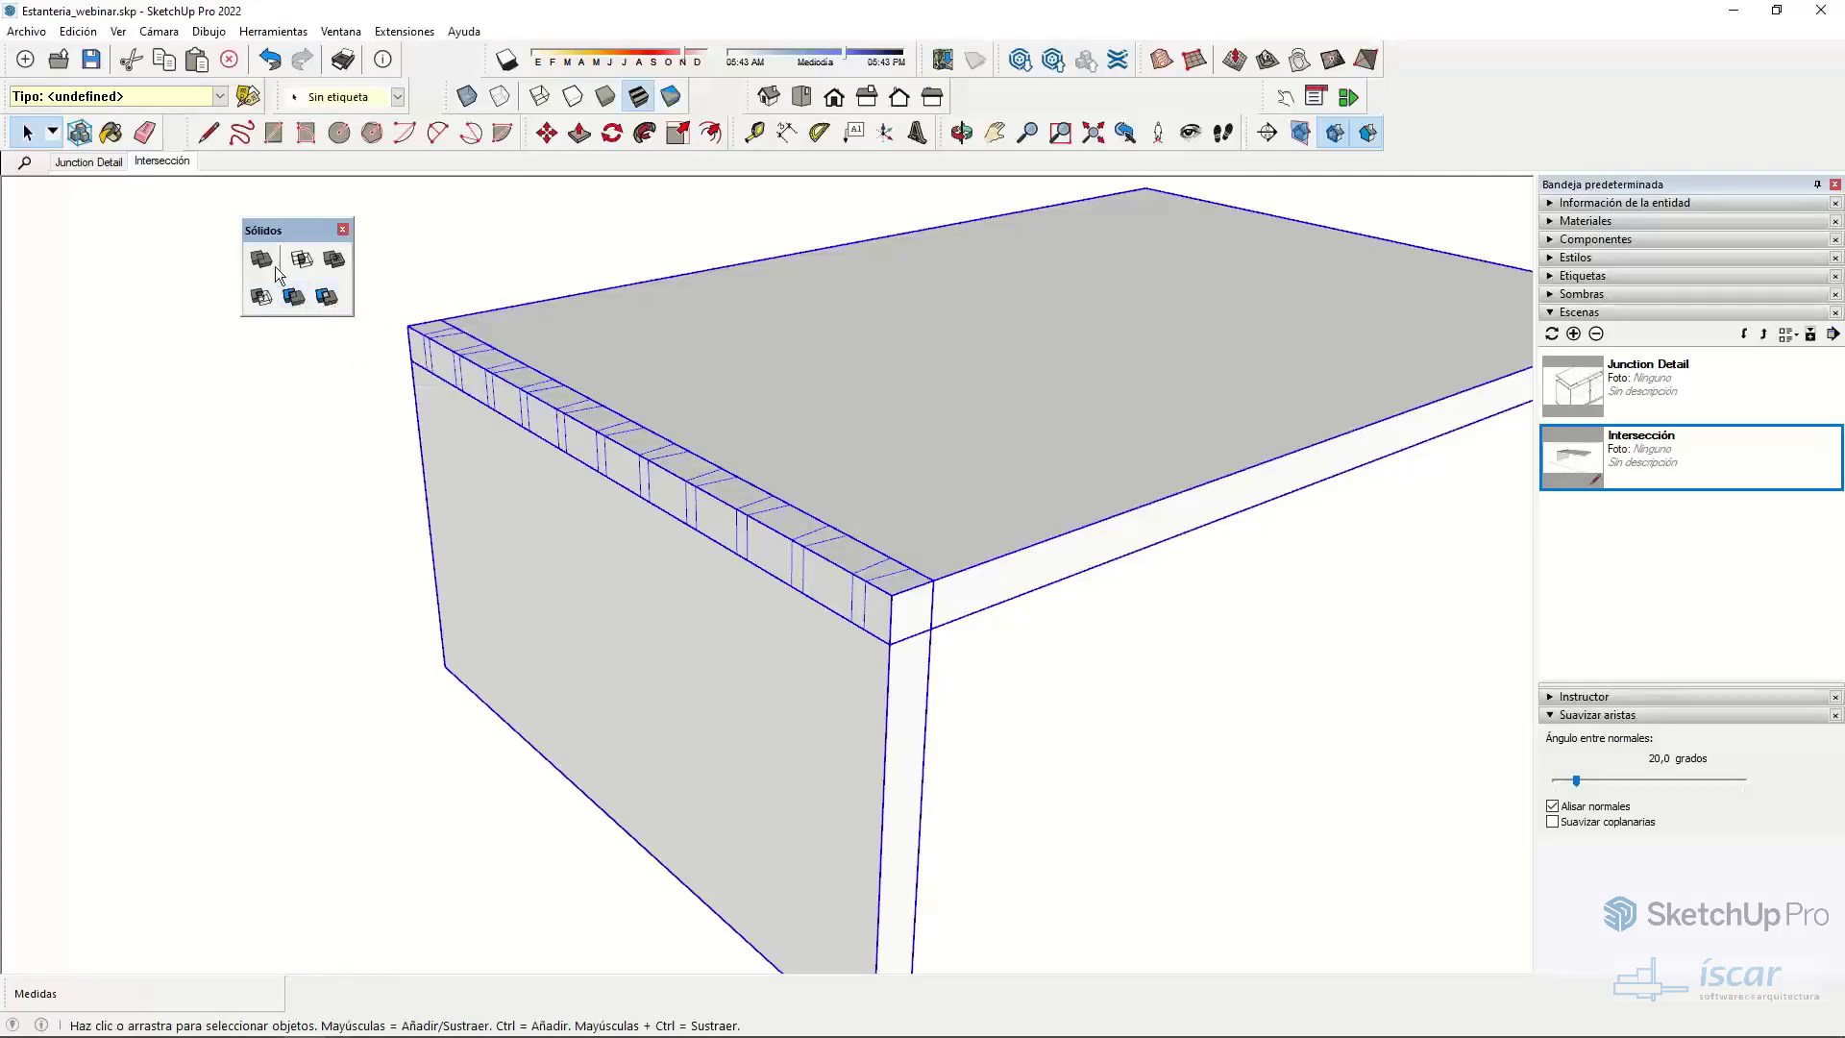
left_click(996, 495)
left_click(816, 672, "shift")
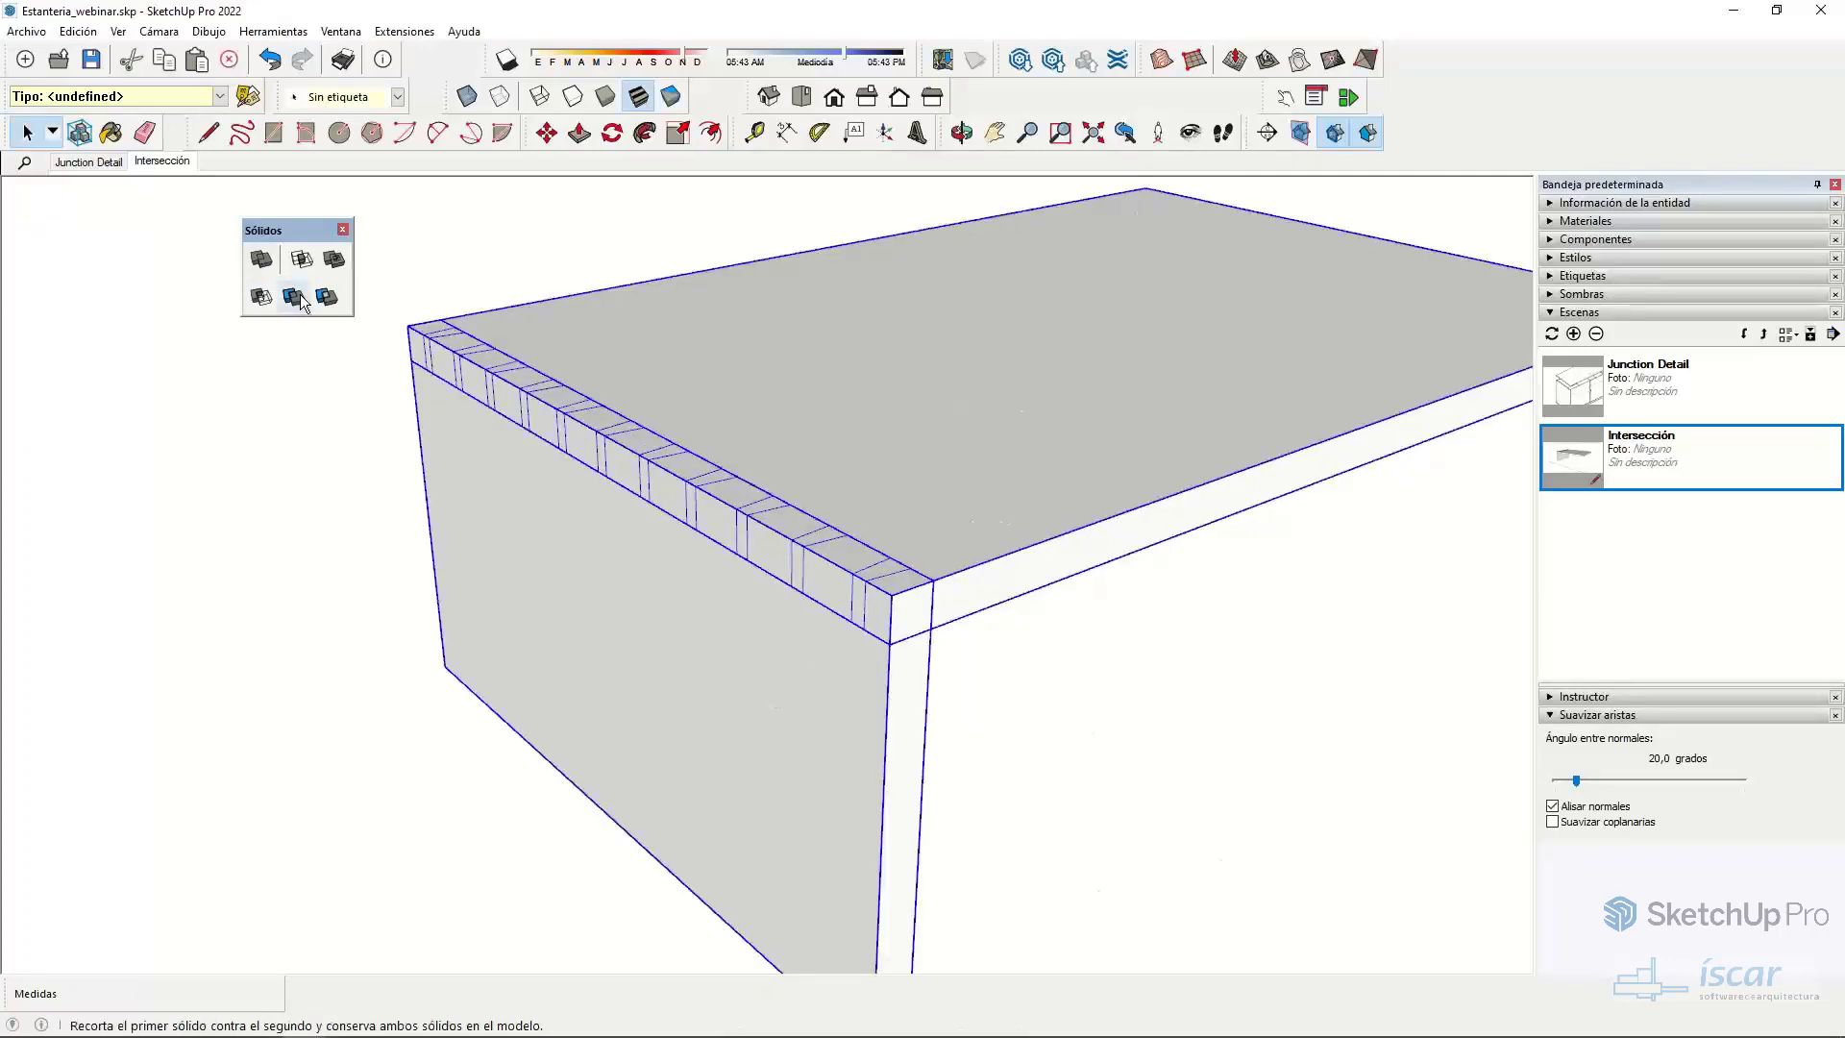
left_click(301, 304)
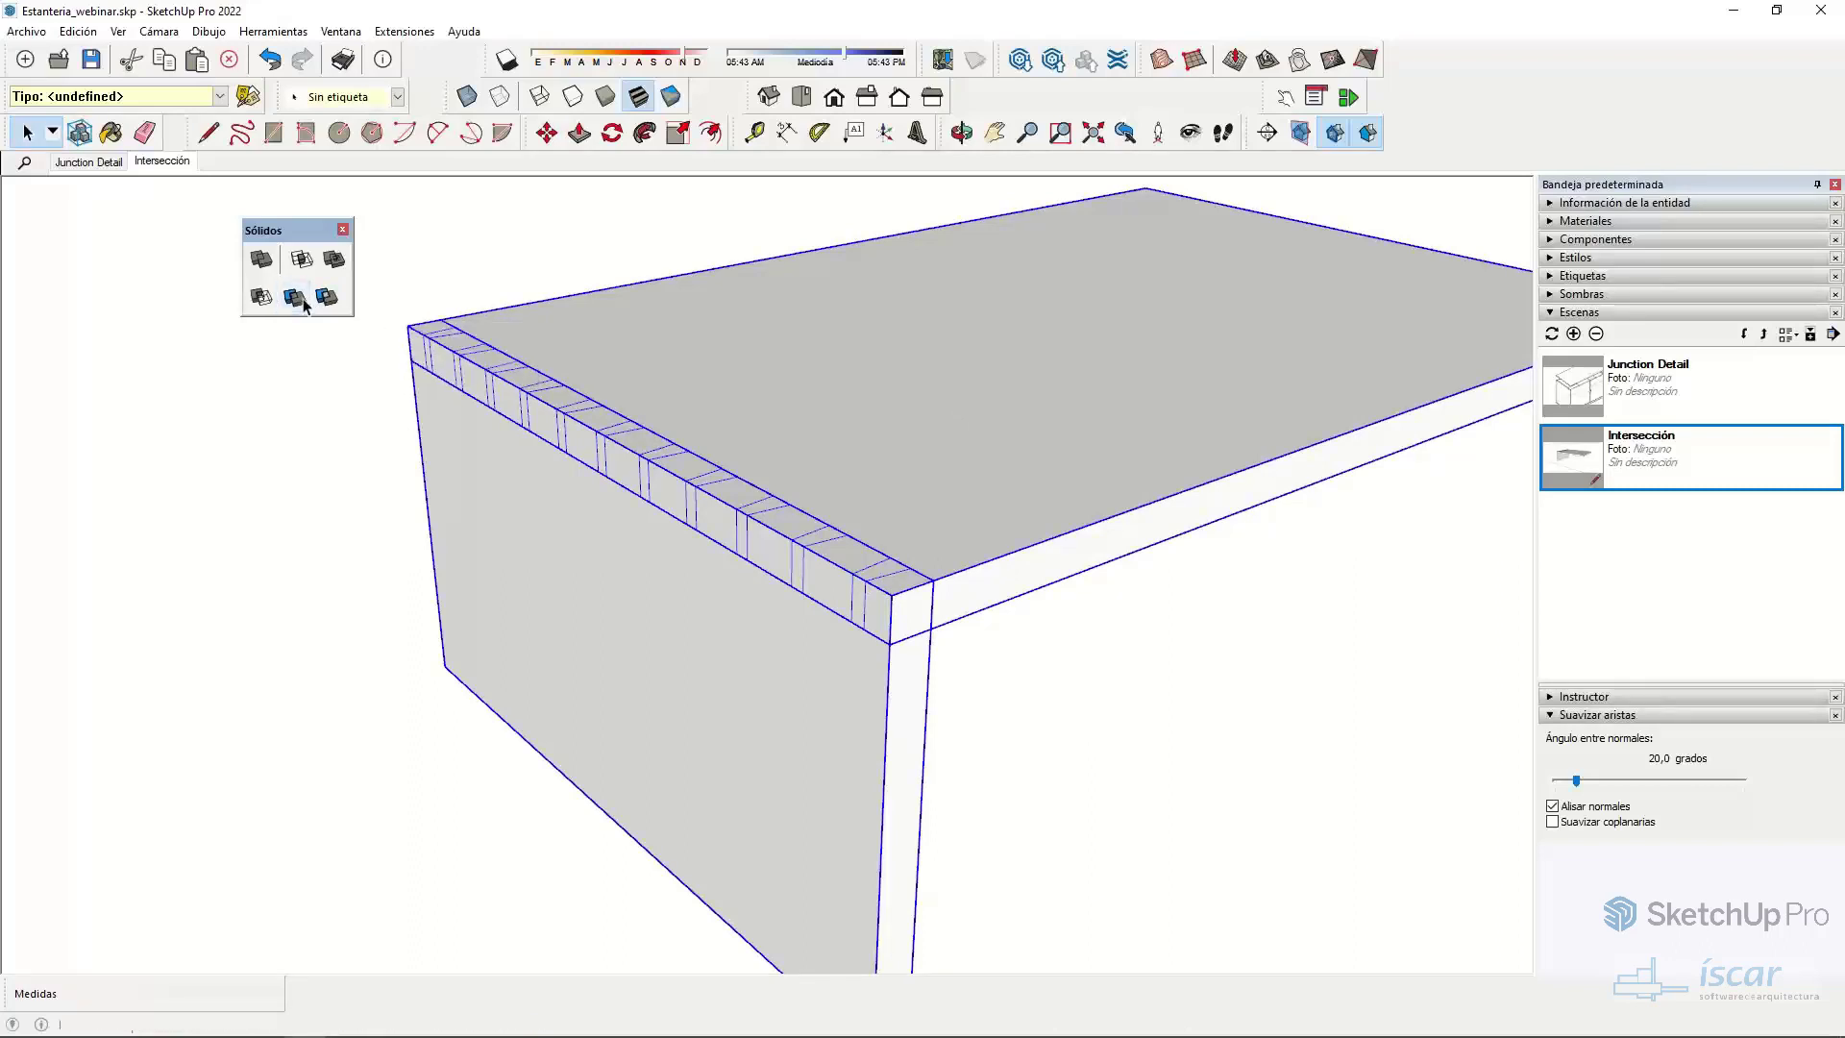
- Move the slotted board away from the vertical panel to expose the matching fingers cut in the panel's upper end
scroll(824, 433, "down", 2)
key("m")
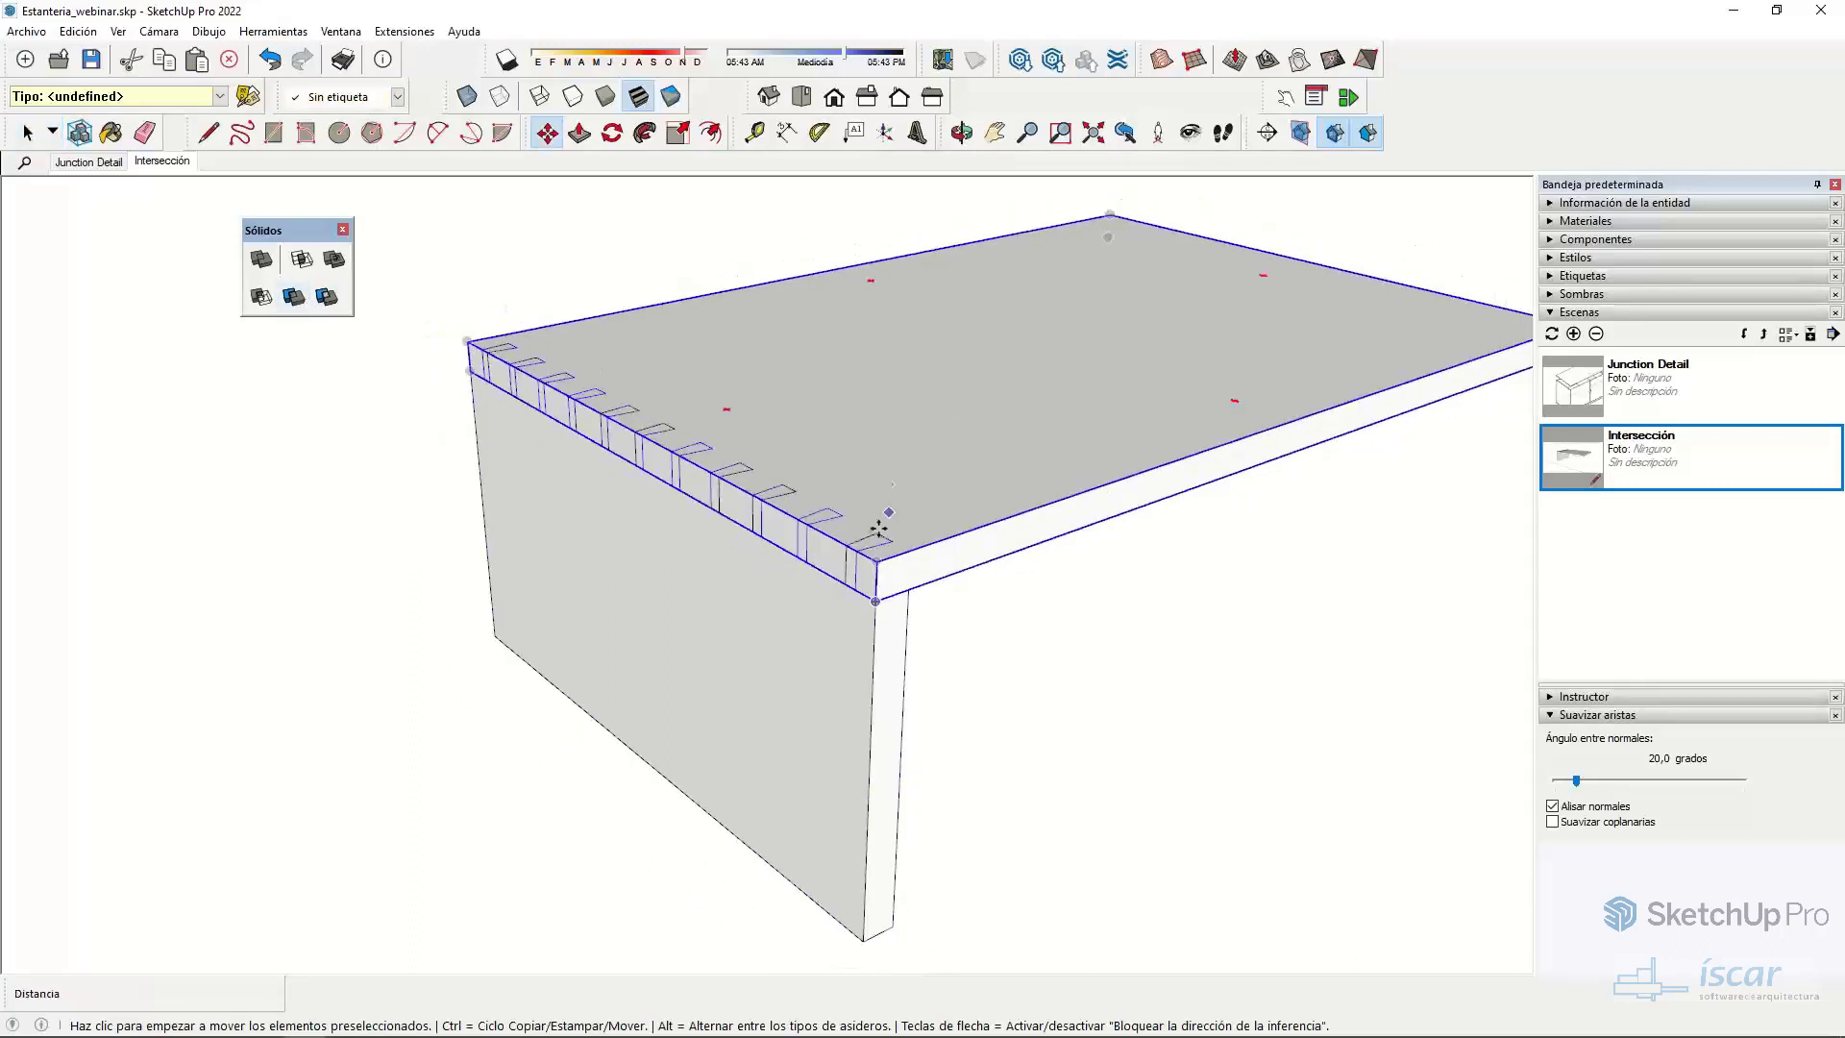
left_click(888, 519)
left_click(942, 505)
key("space")
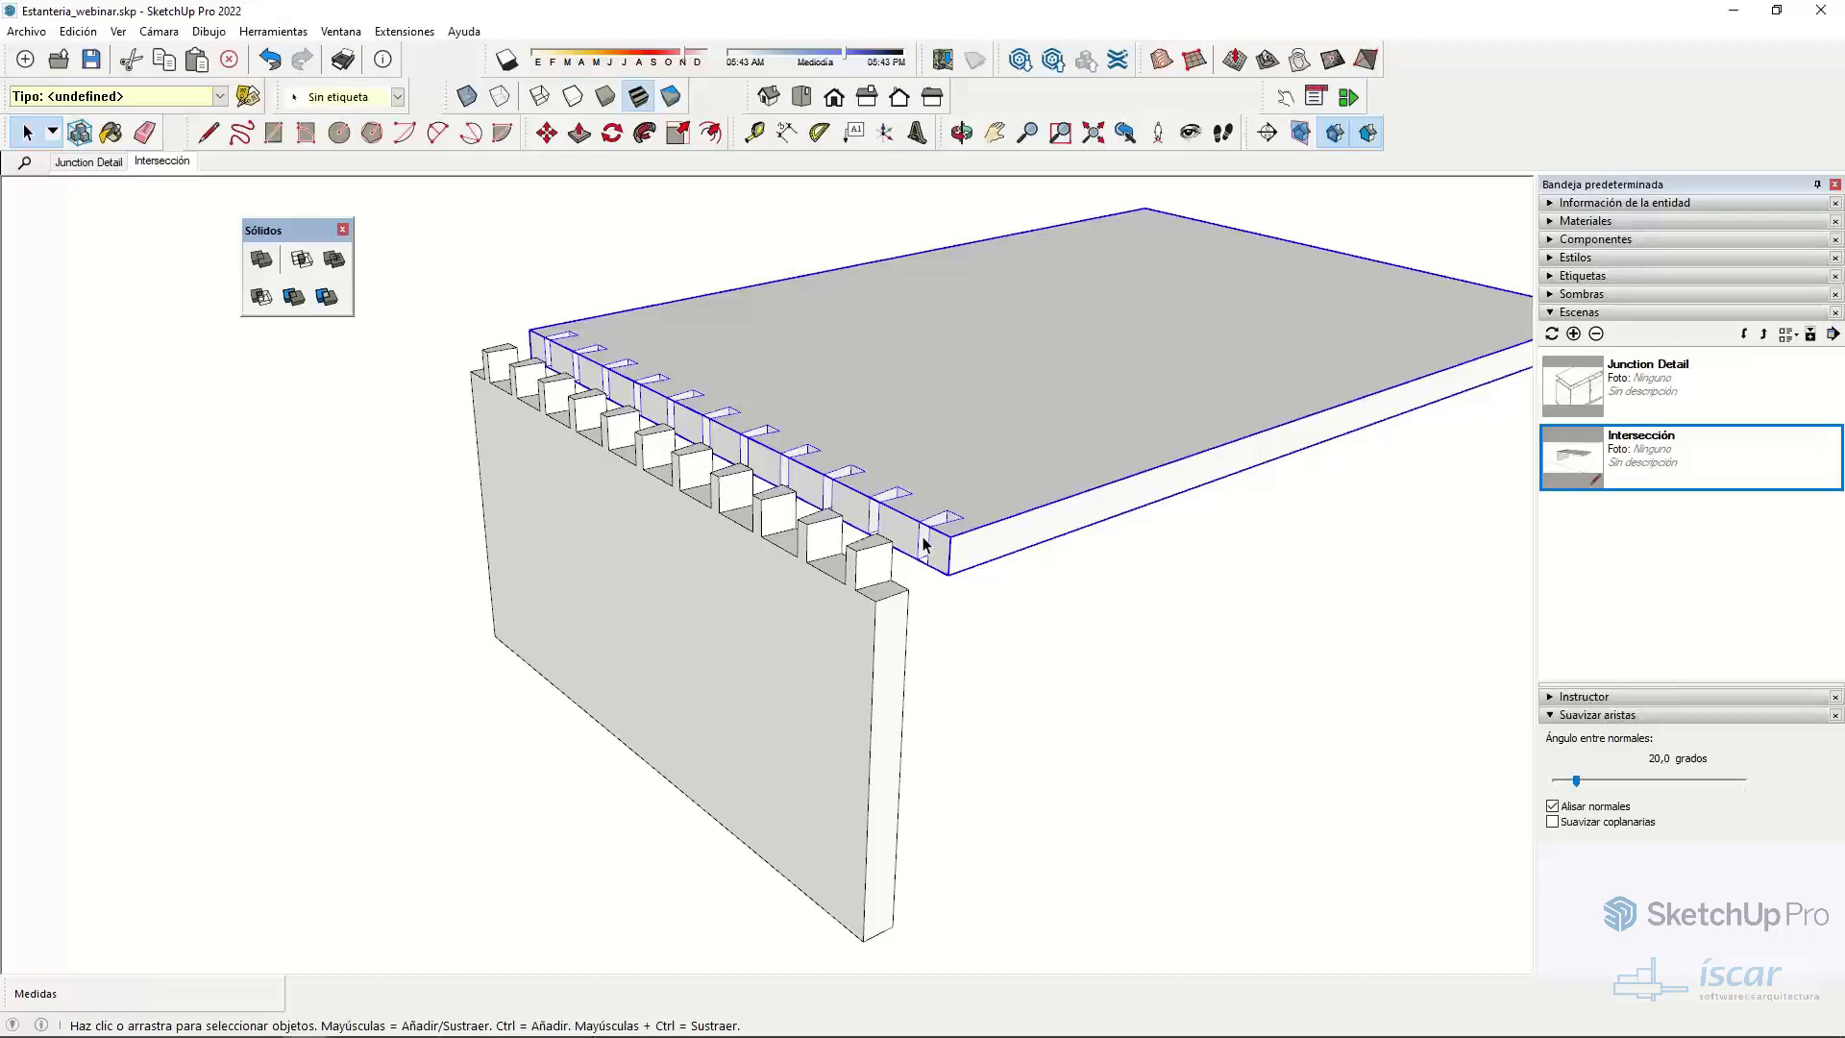
scroll(928, 577, "down", 3)
middle_click_drag(939, 445, 845, 588)
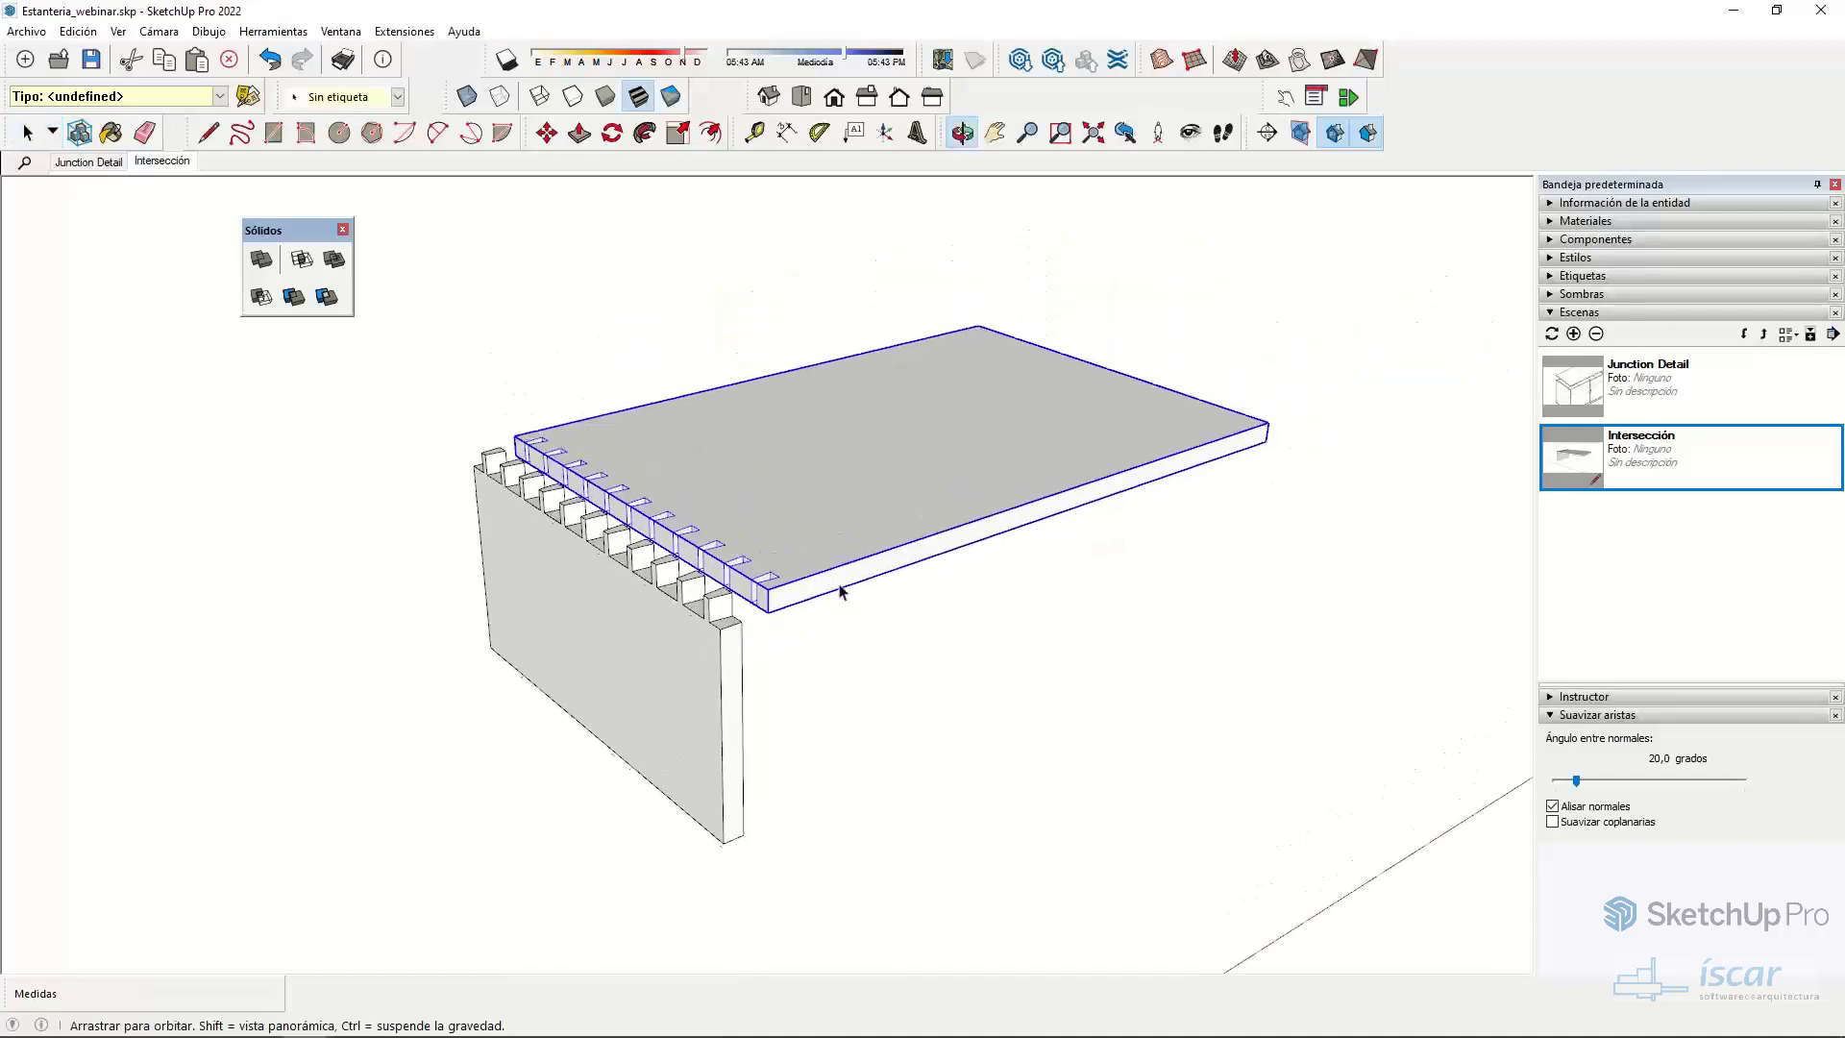
scroll(766, 618, "up", 5)
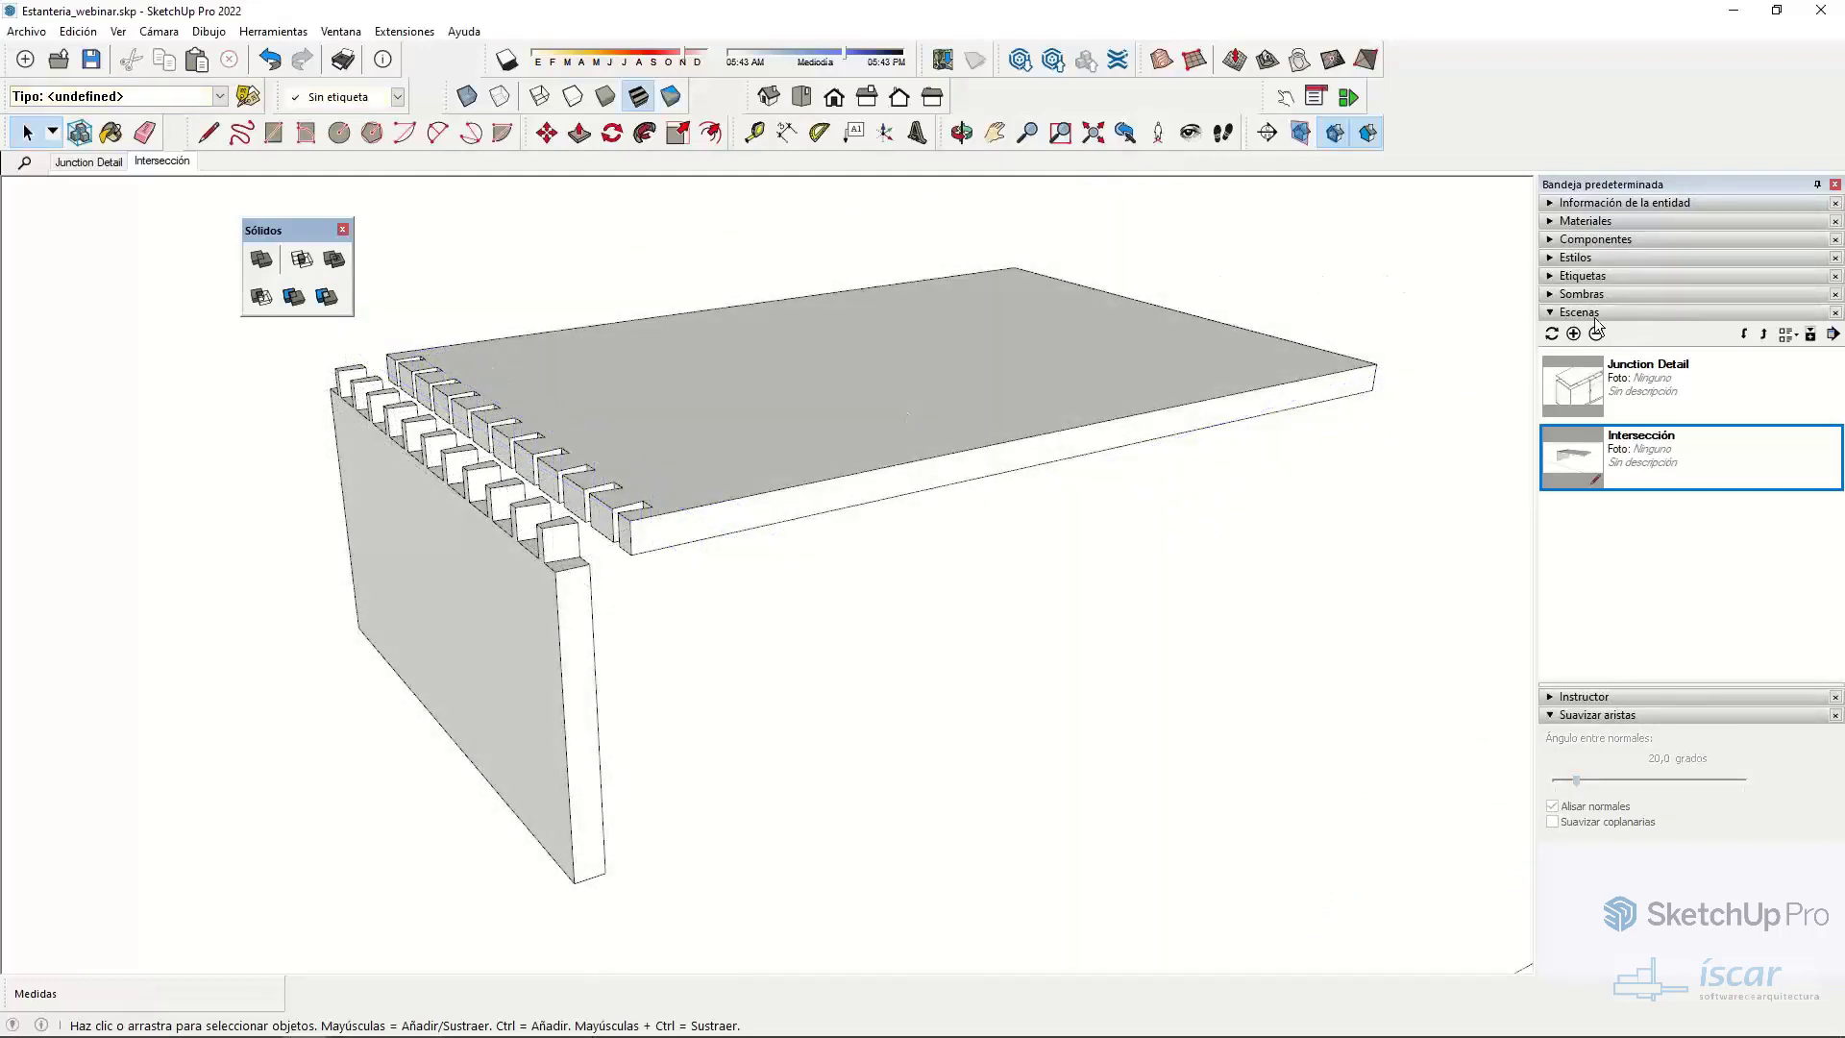
- Collapse the scenes list and browse the Componentes de muestra collection in the component library
left_click(1564, 312)
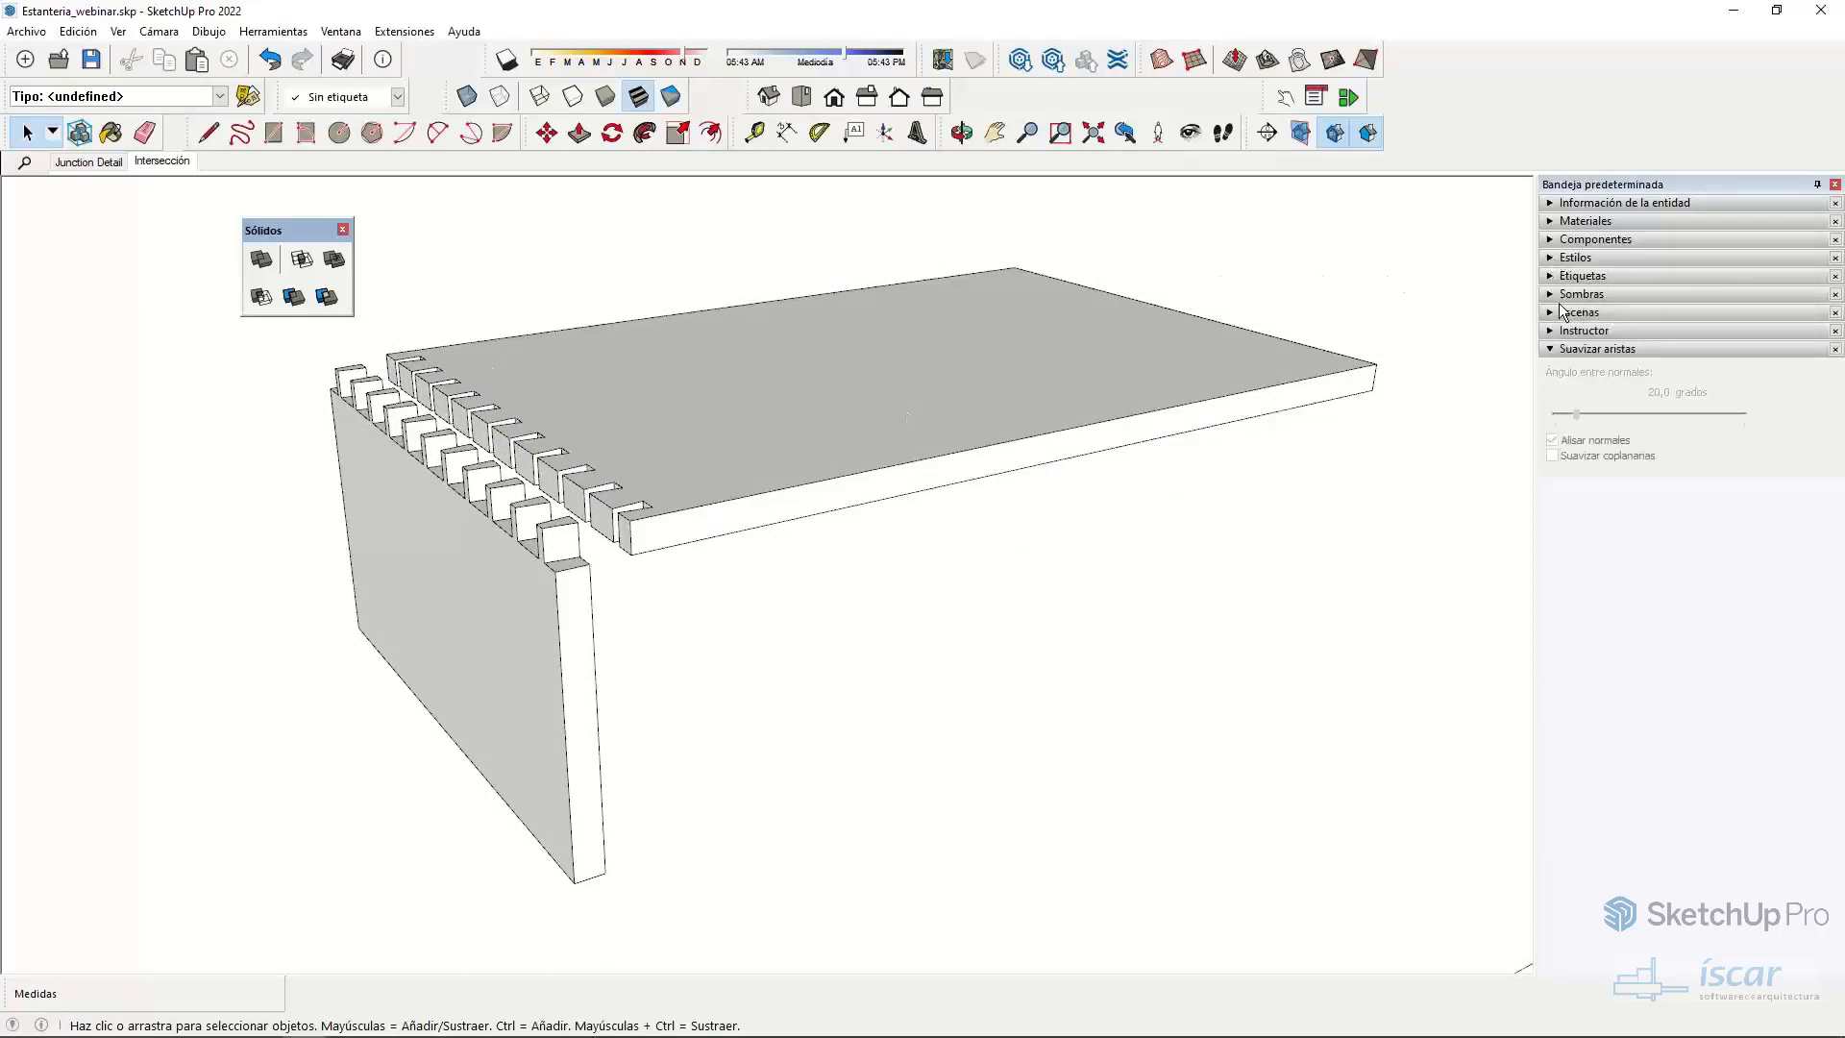
left_click(1562, 240)
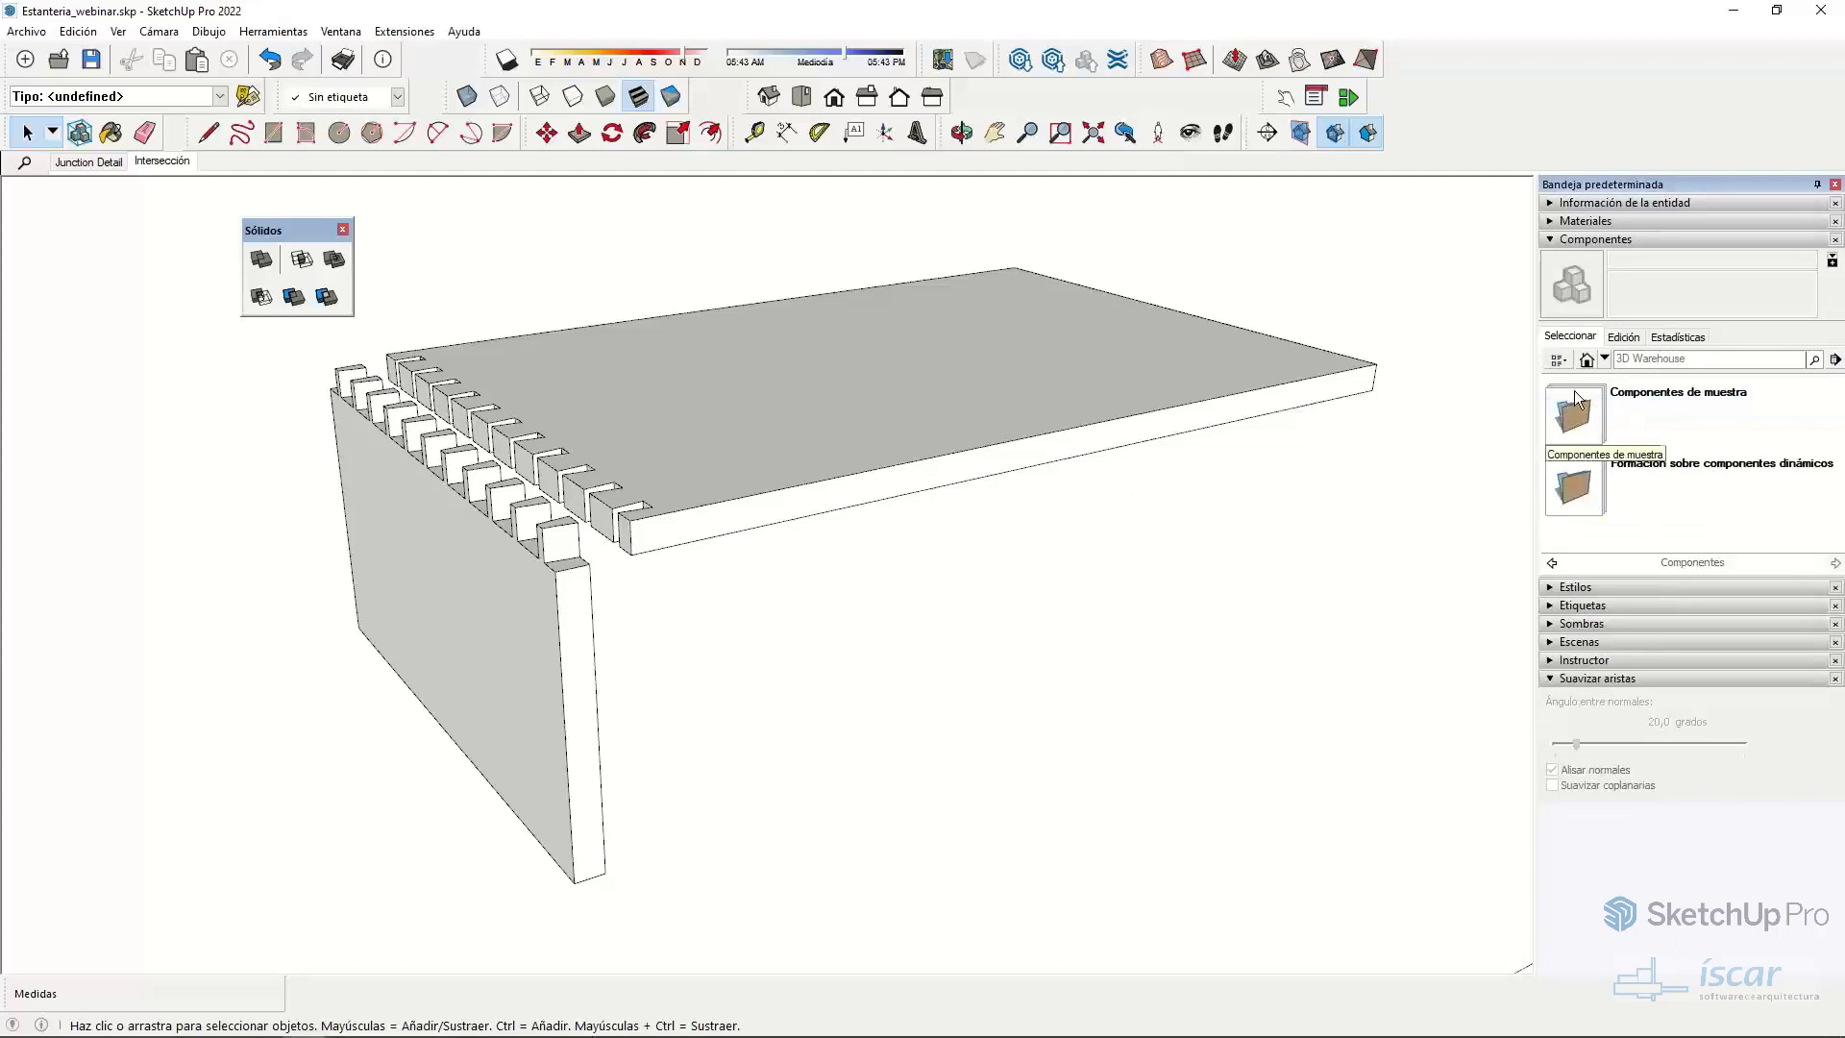
left_click(1582, 413)
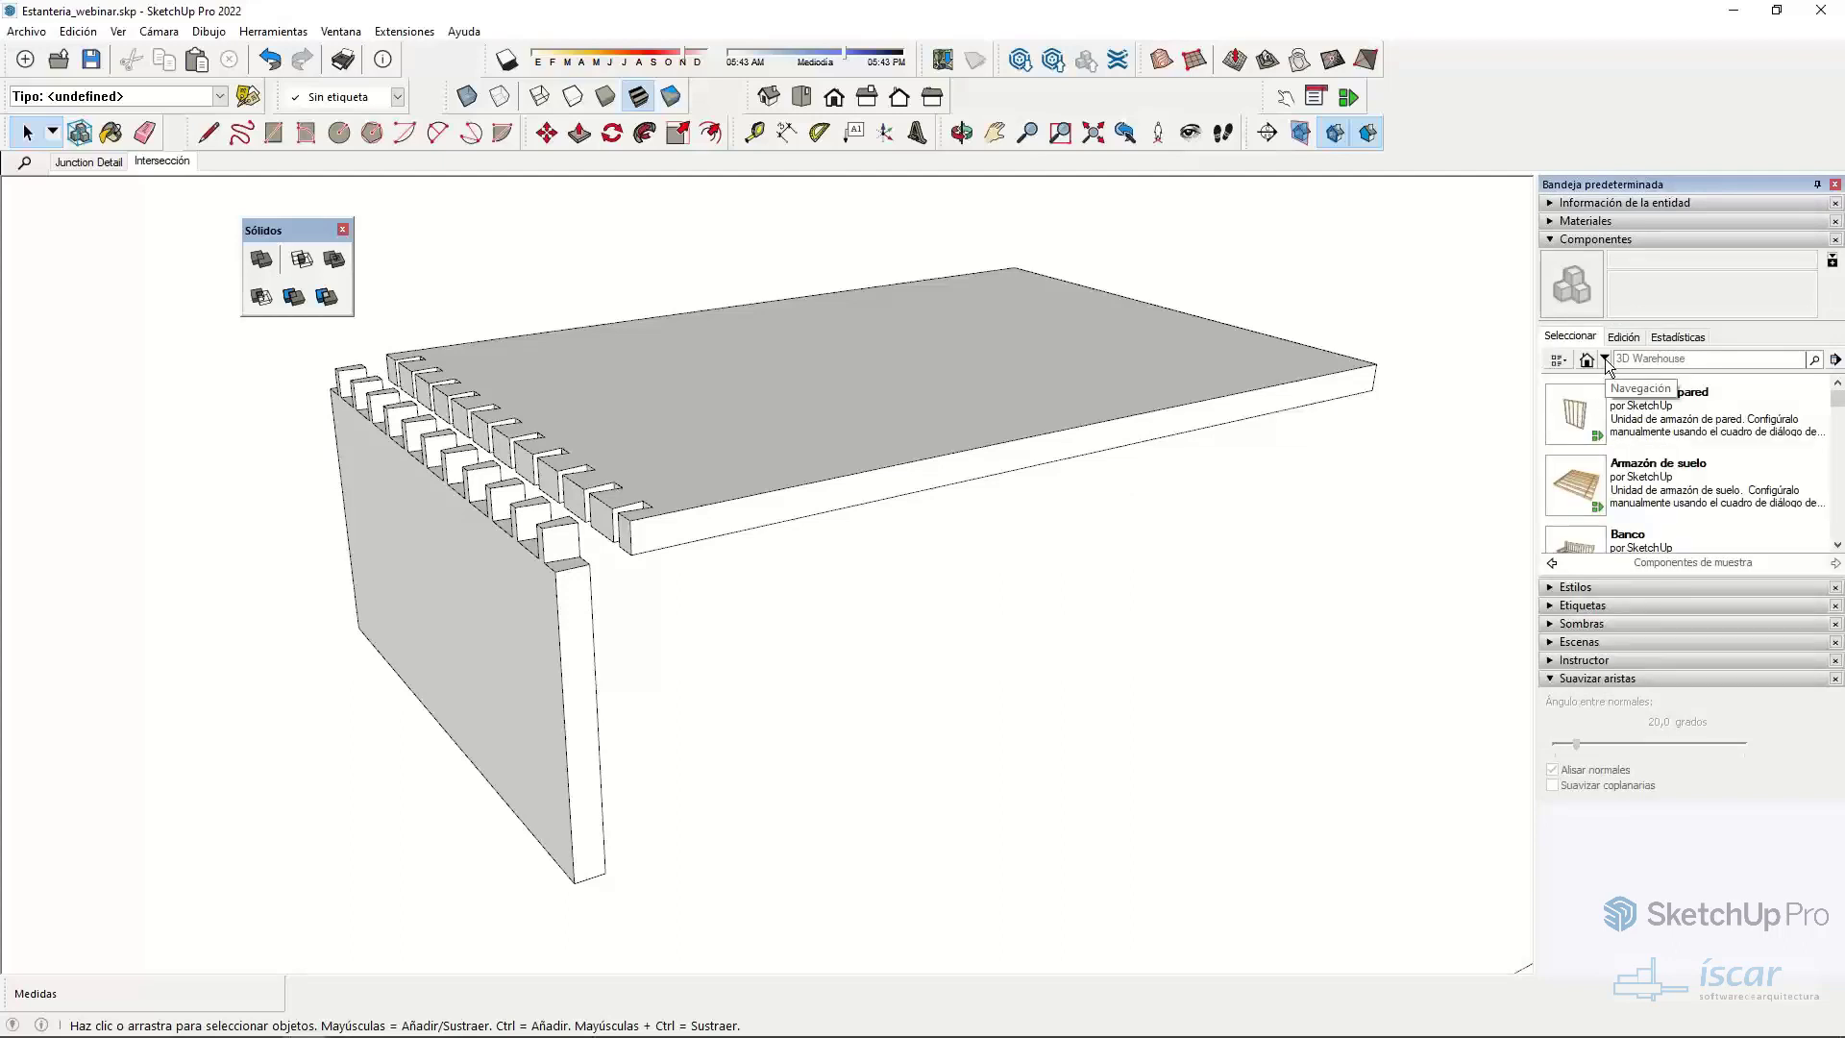
left_click(1603, 359)
left_click(1604, 403)
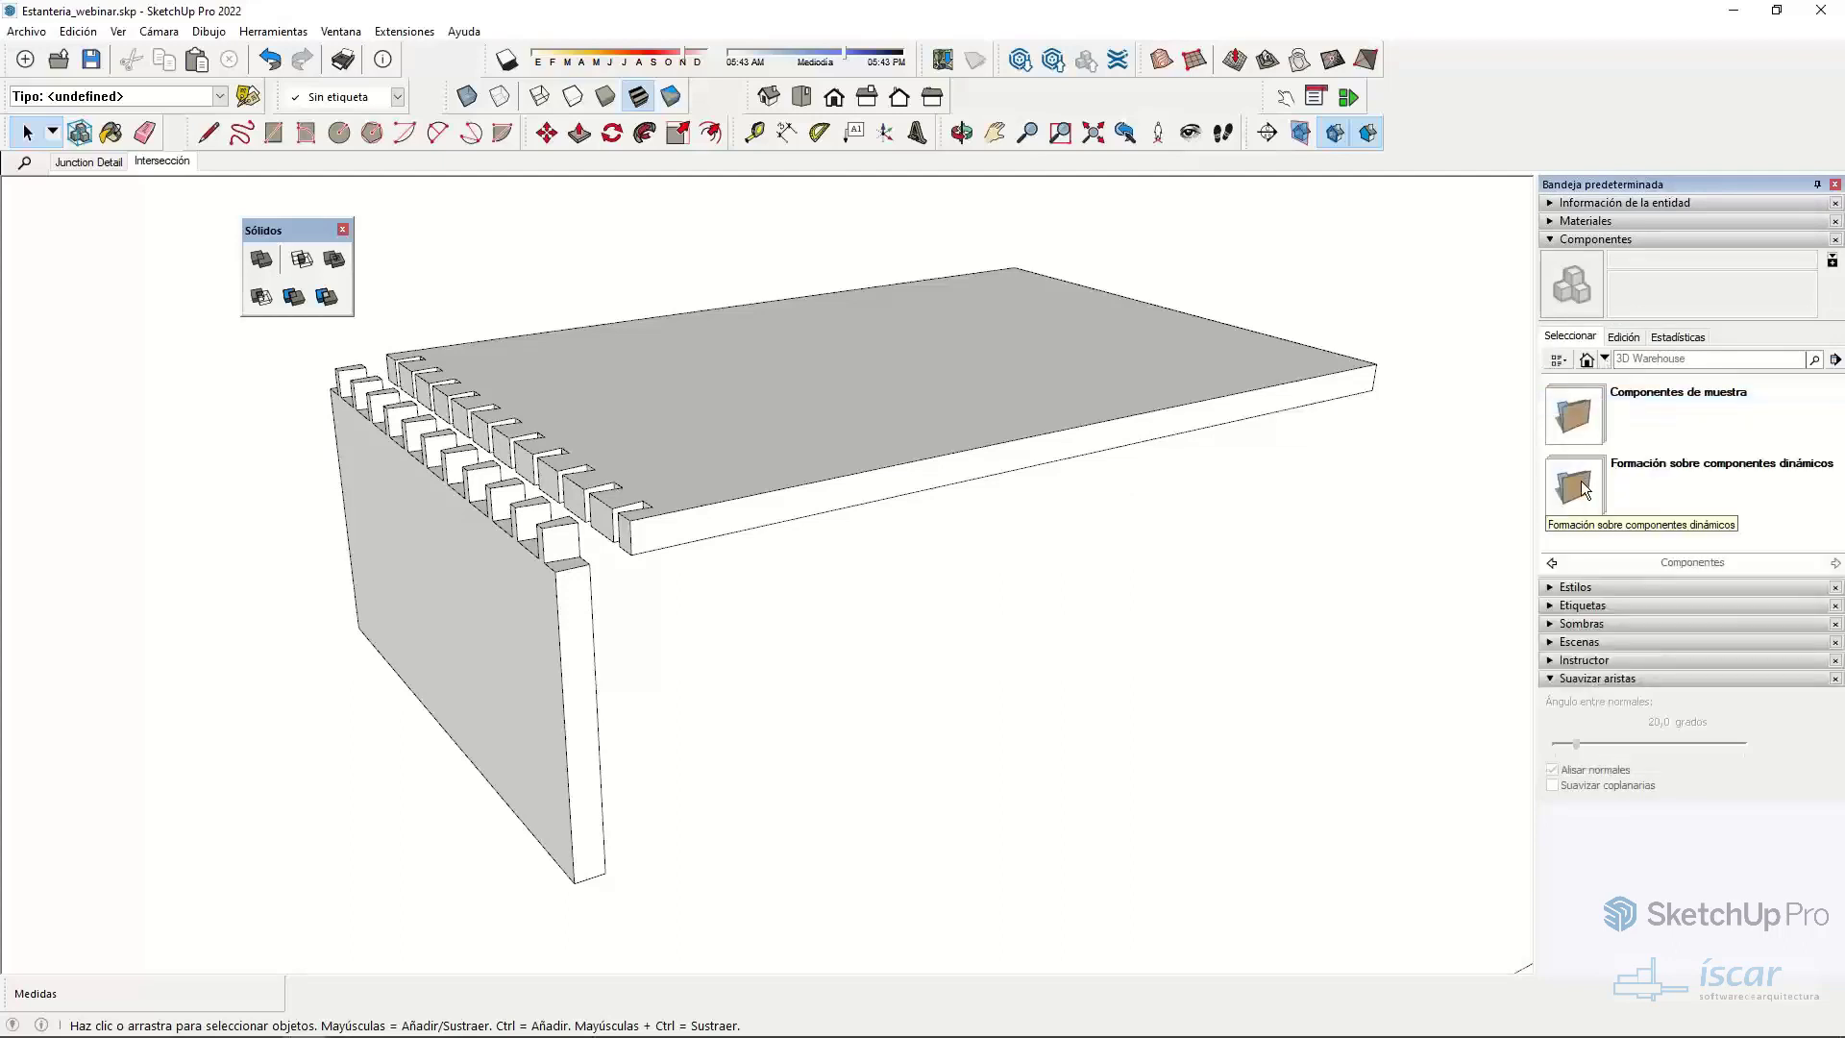
- Insert the Estantería básica component from the Formación sobre componentes dinámicos collection beside the jointed boards
left_click(1578, 487)
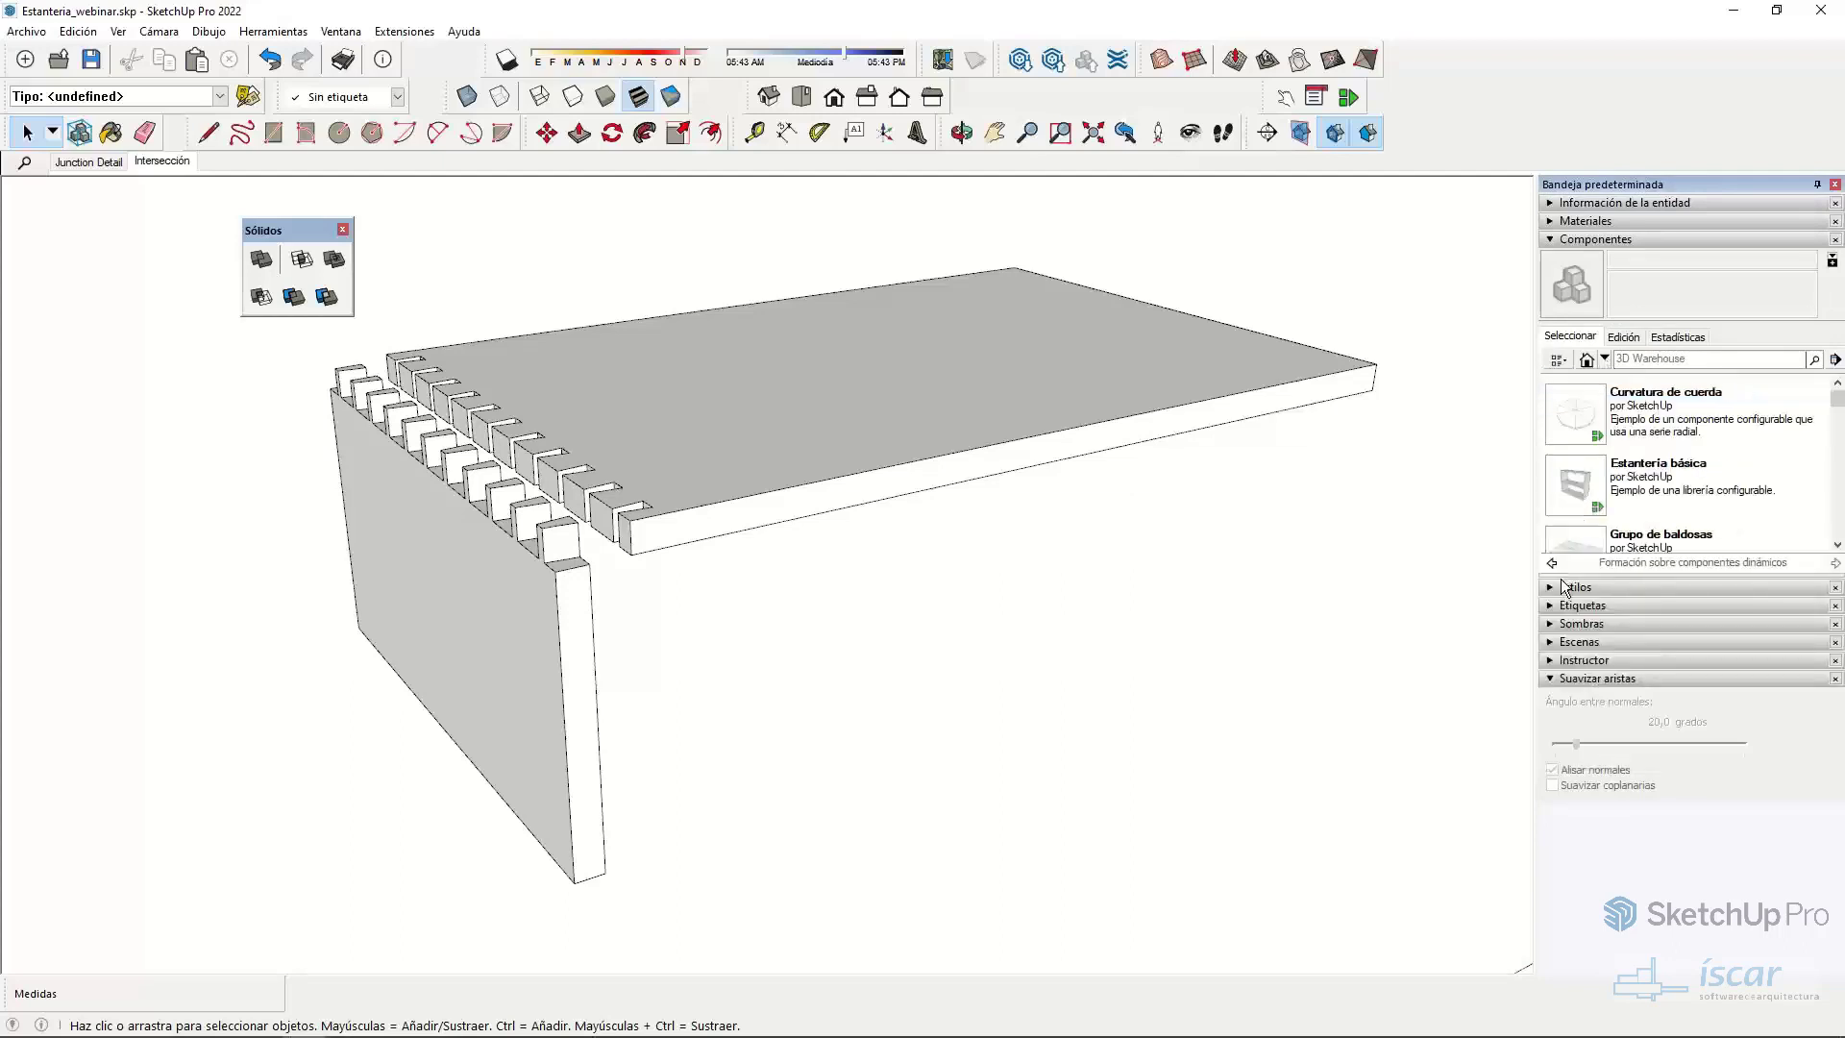
left_click(1582, 488)
left_click(362, 877)
middle_click_drag(362, 877, 700, 727)
key("m")
key("s")
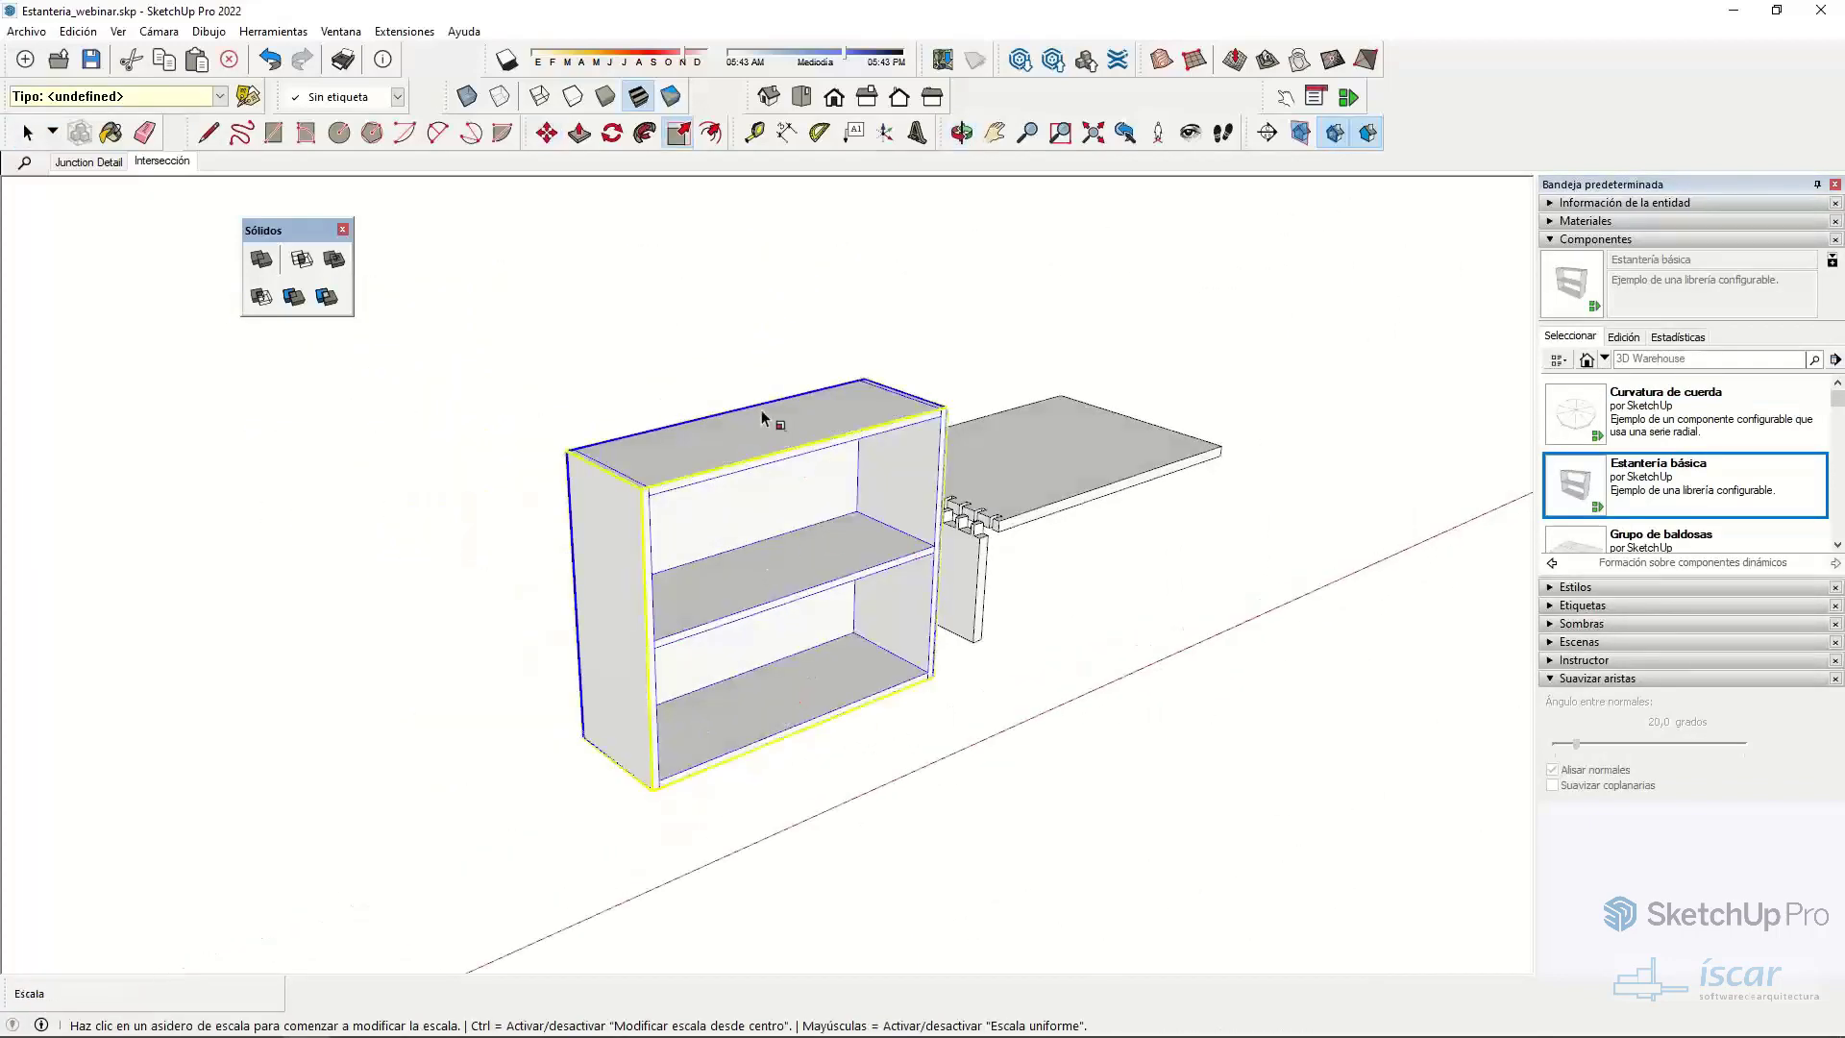
key("space")
left_click(1149, 677)
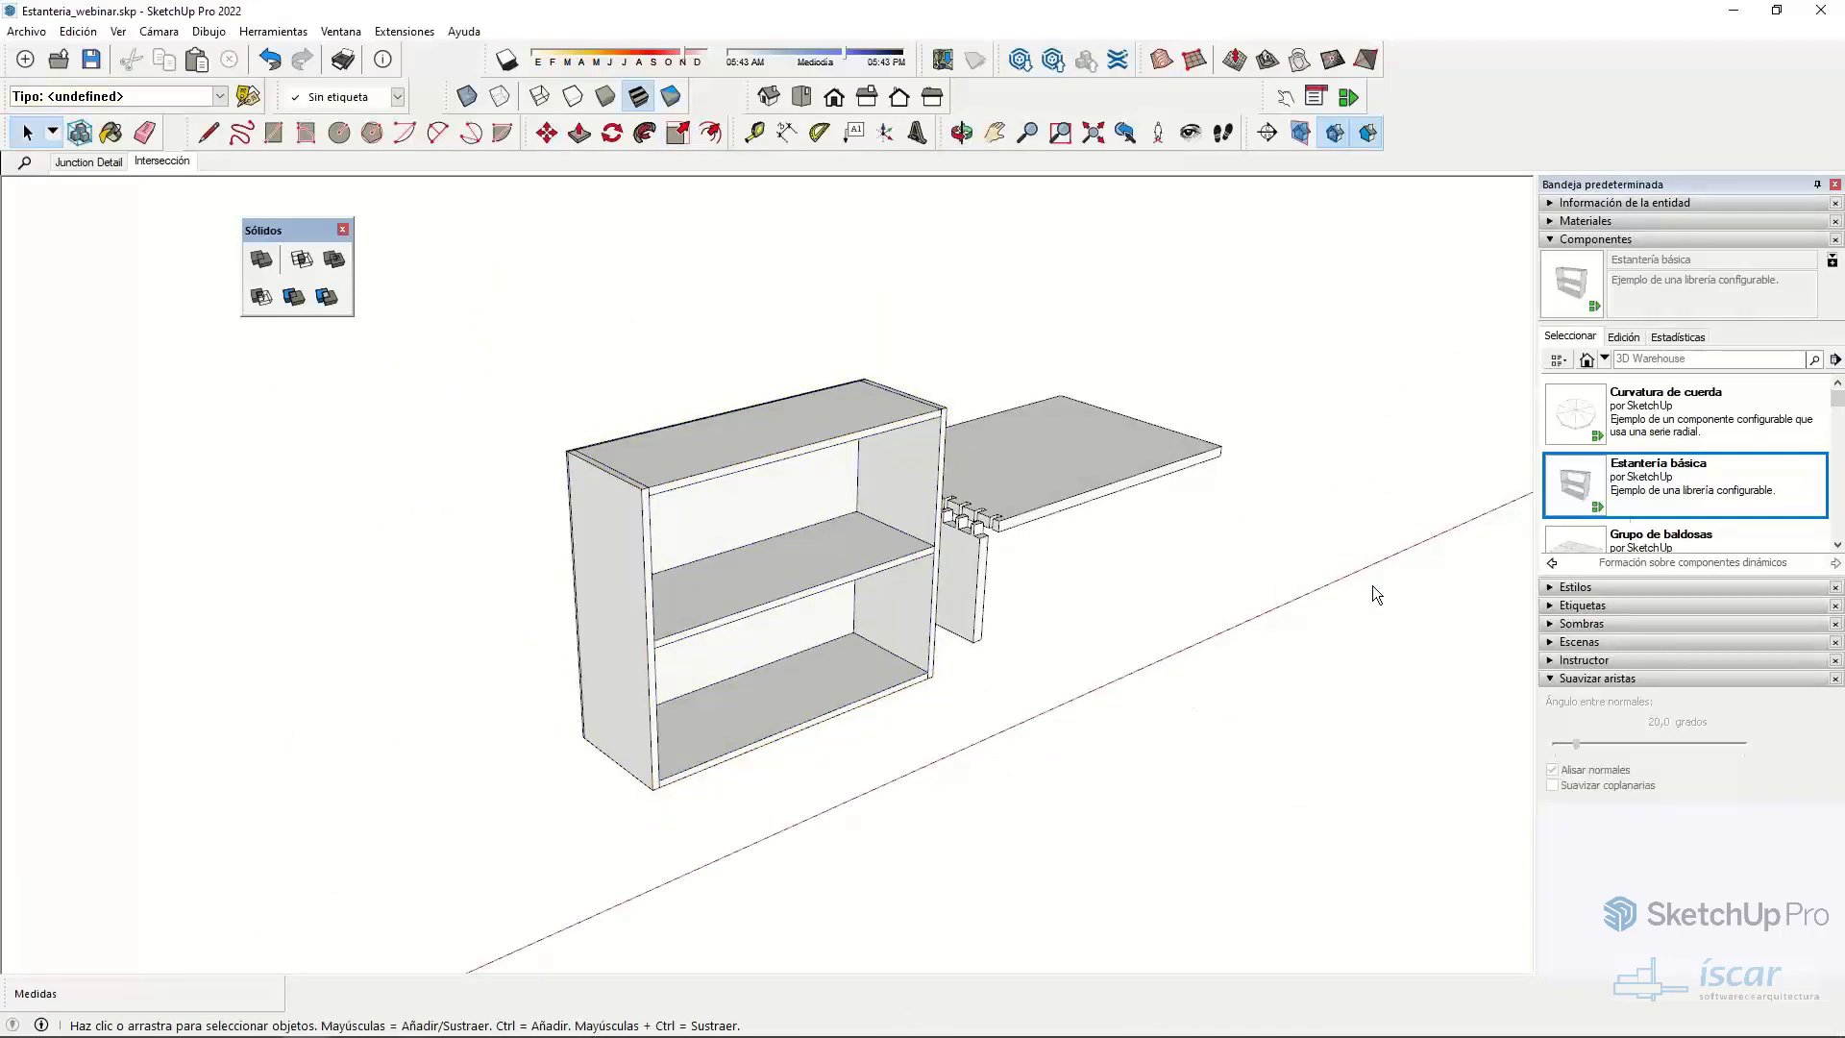
- Insert the Mesa de café dynamic component beside the bookshelf
scroll(1654, 471, "down", 5)
left_click(1648, 428)
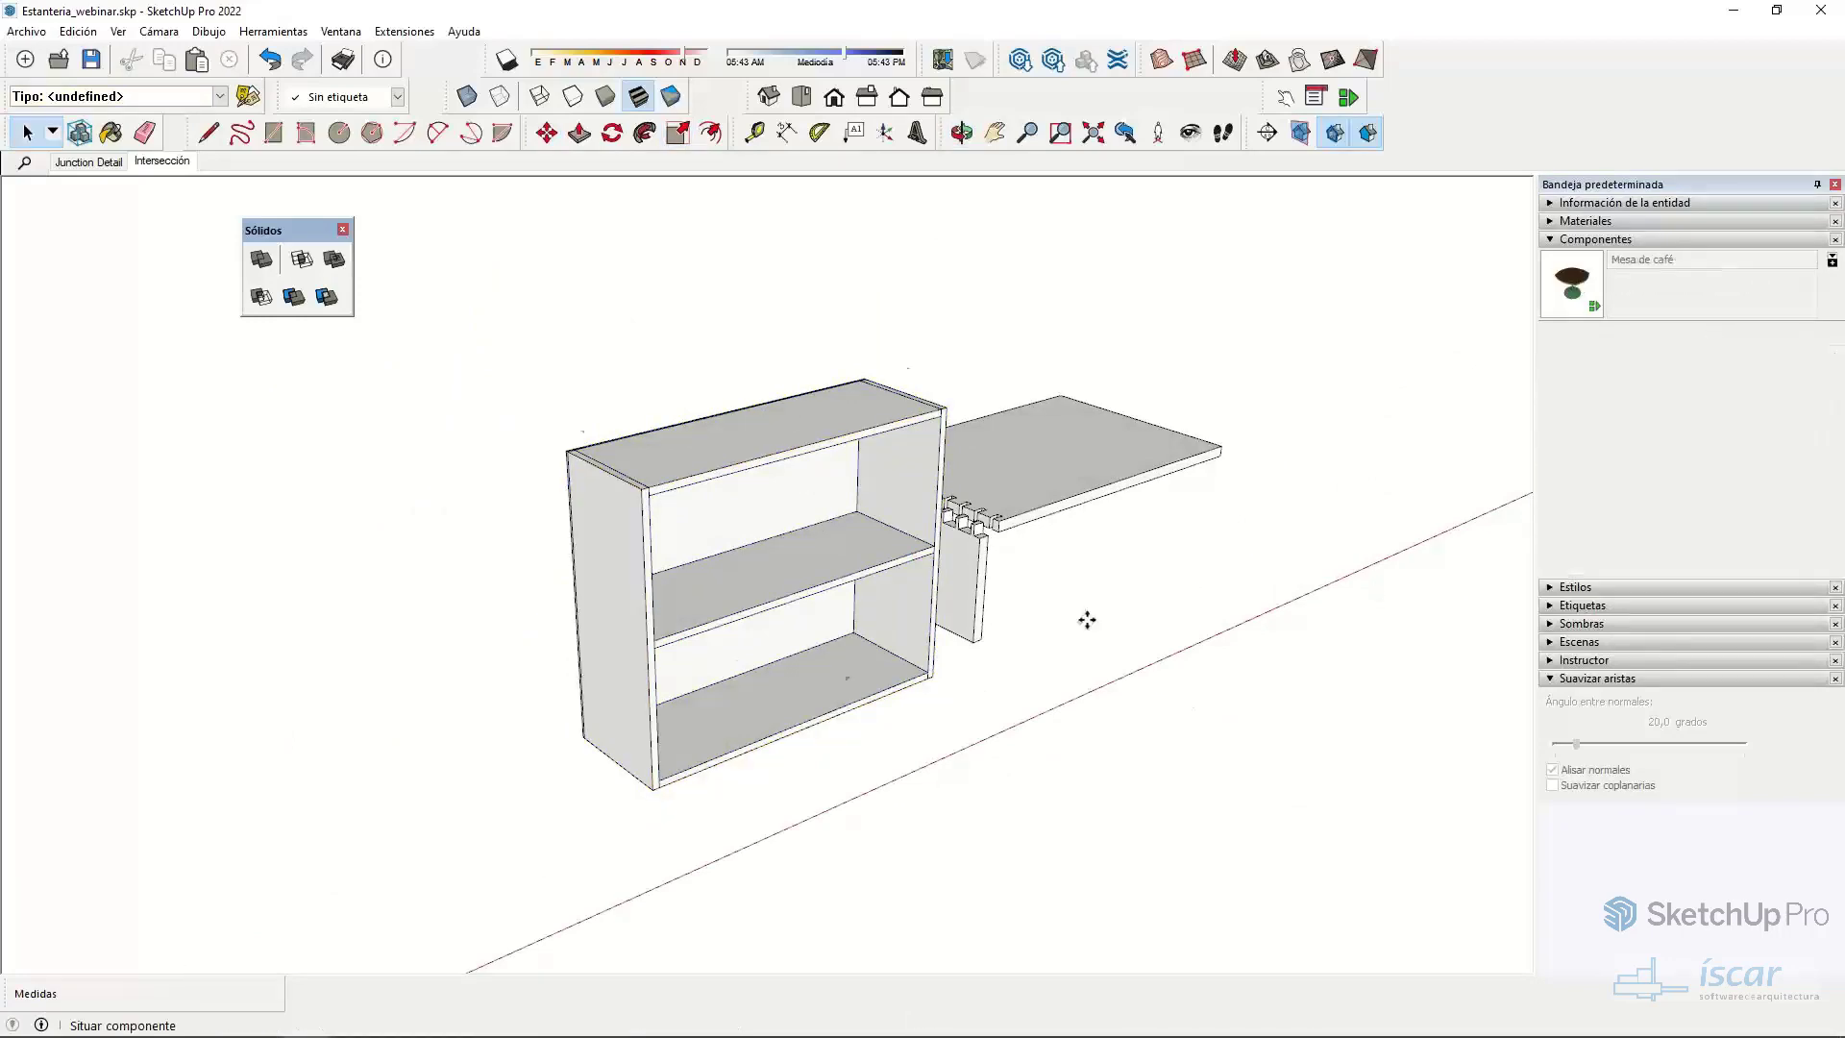
left_click(317, 802)
middle_click_drag(317, 802, 819, 708)
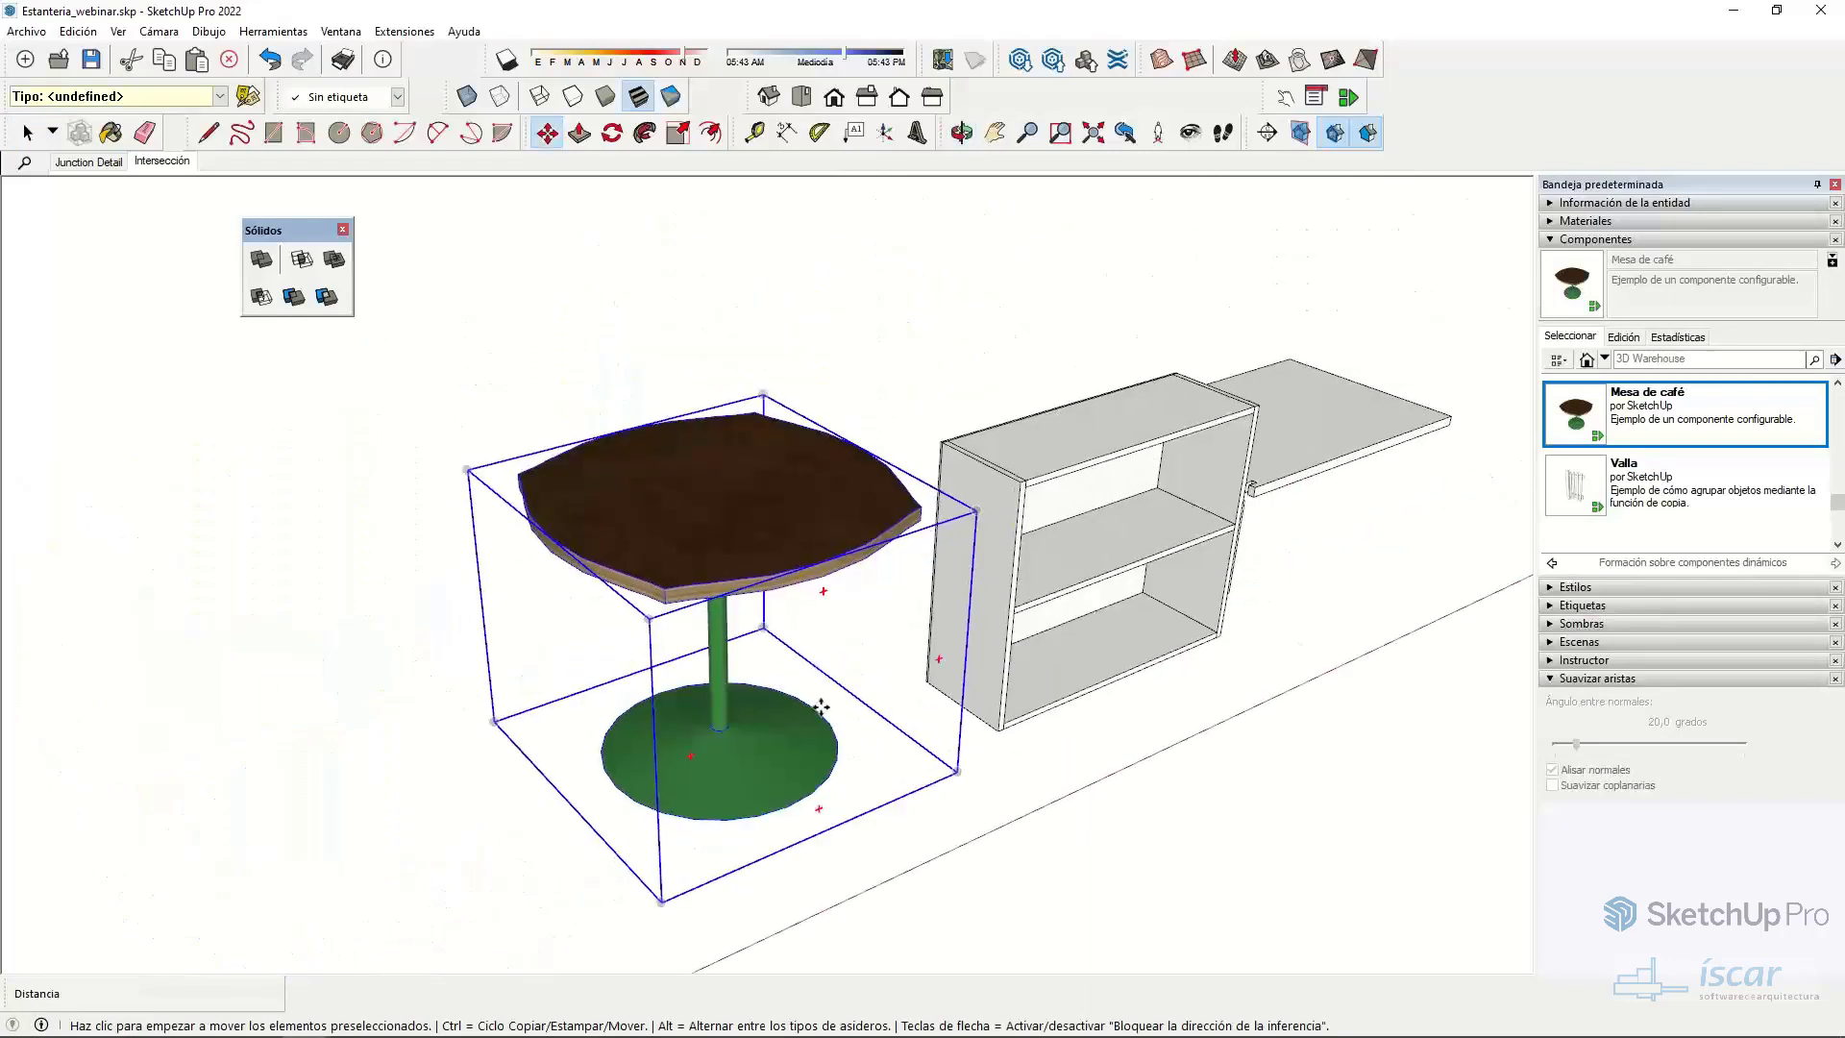
key("space")
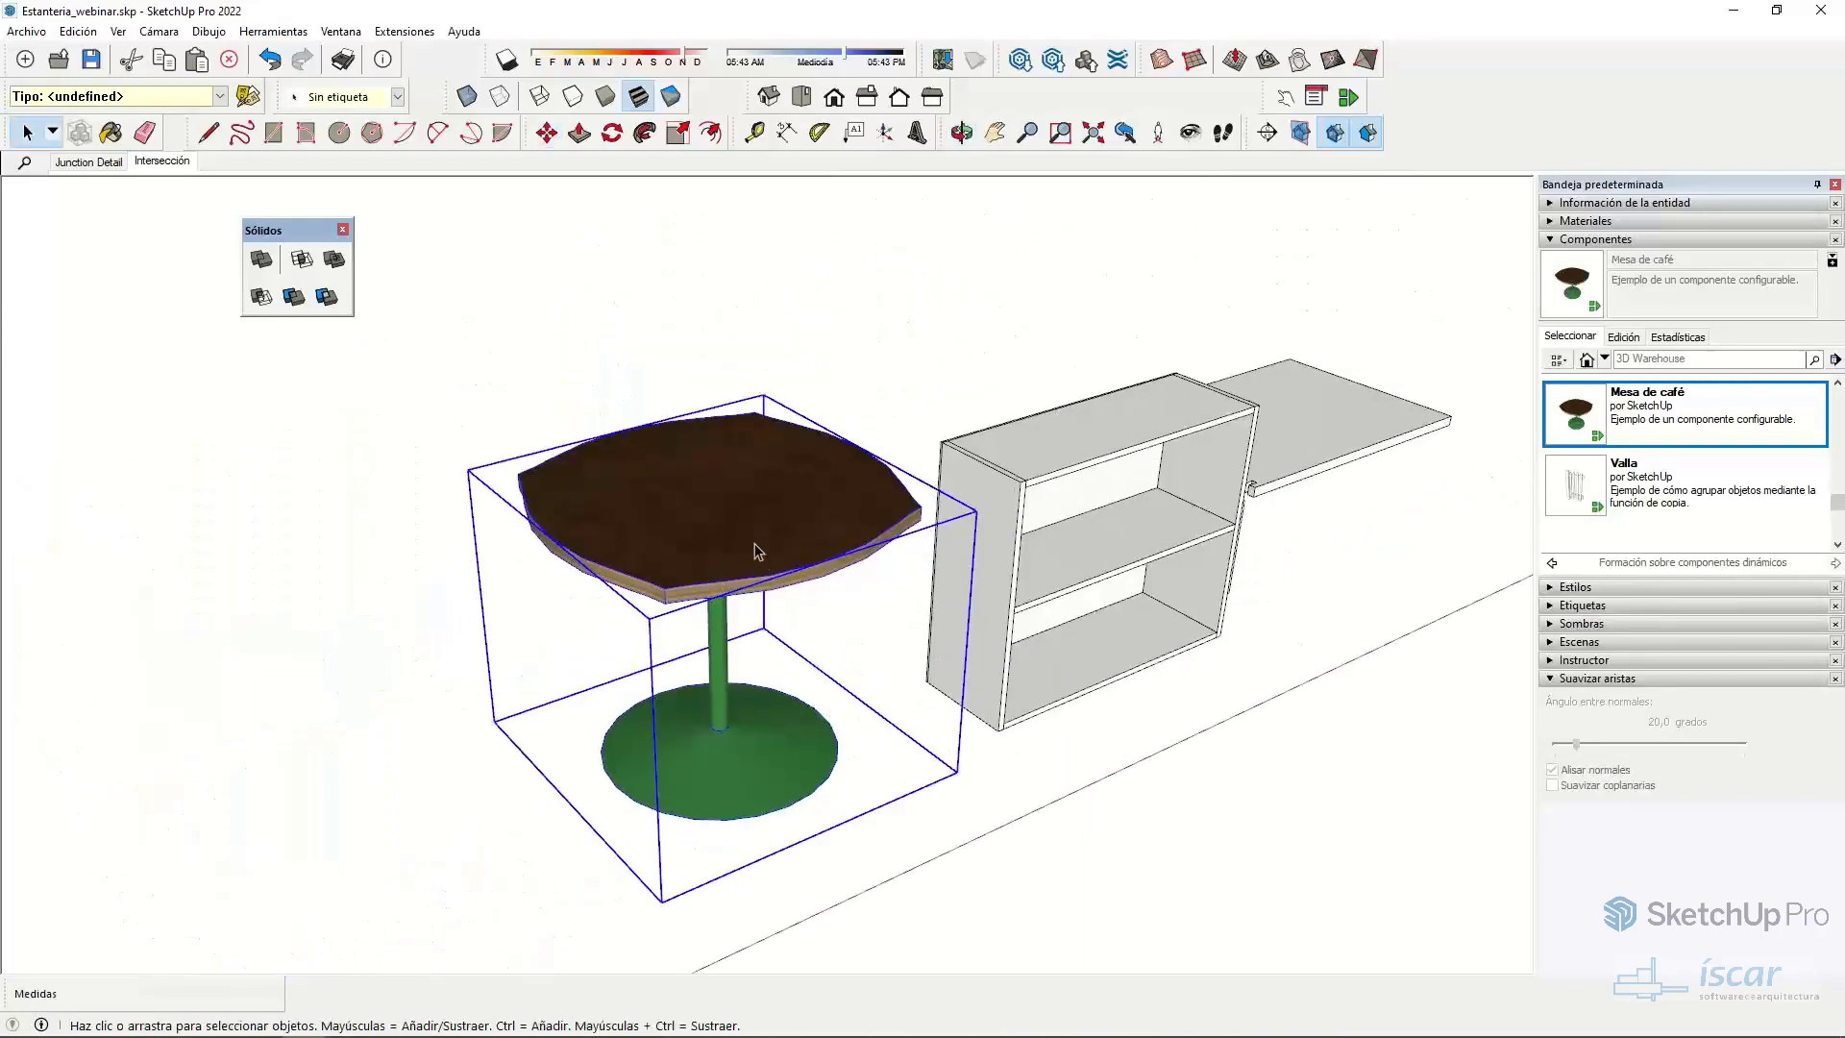
- Review the coffee table's custom entries in its component attributes, such as BaseColor, Size and TopStyle
right_click(708, 512)
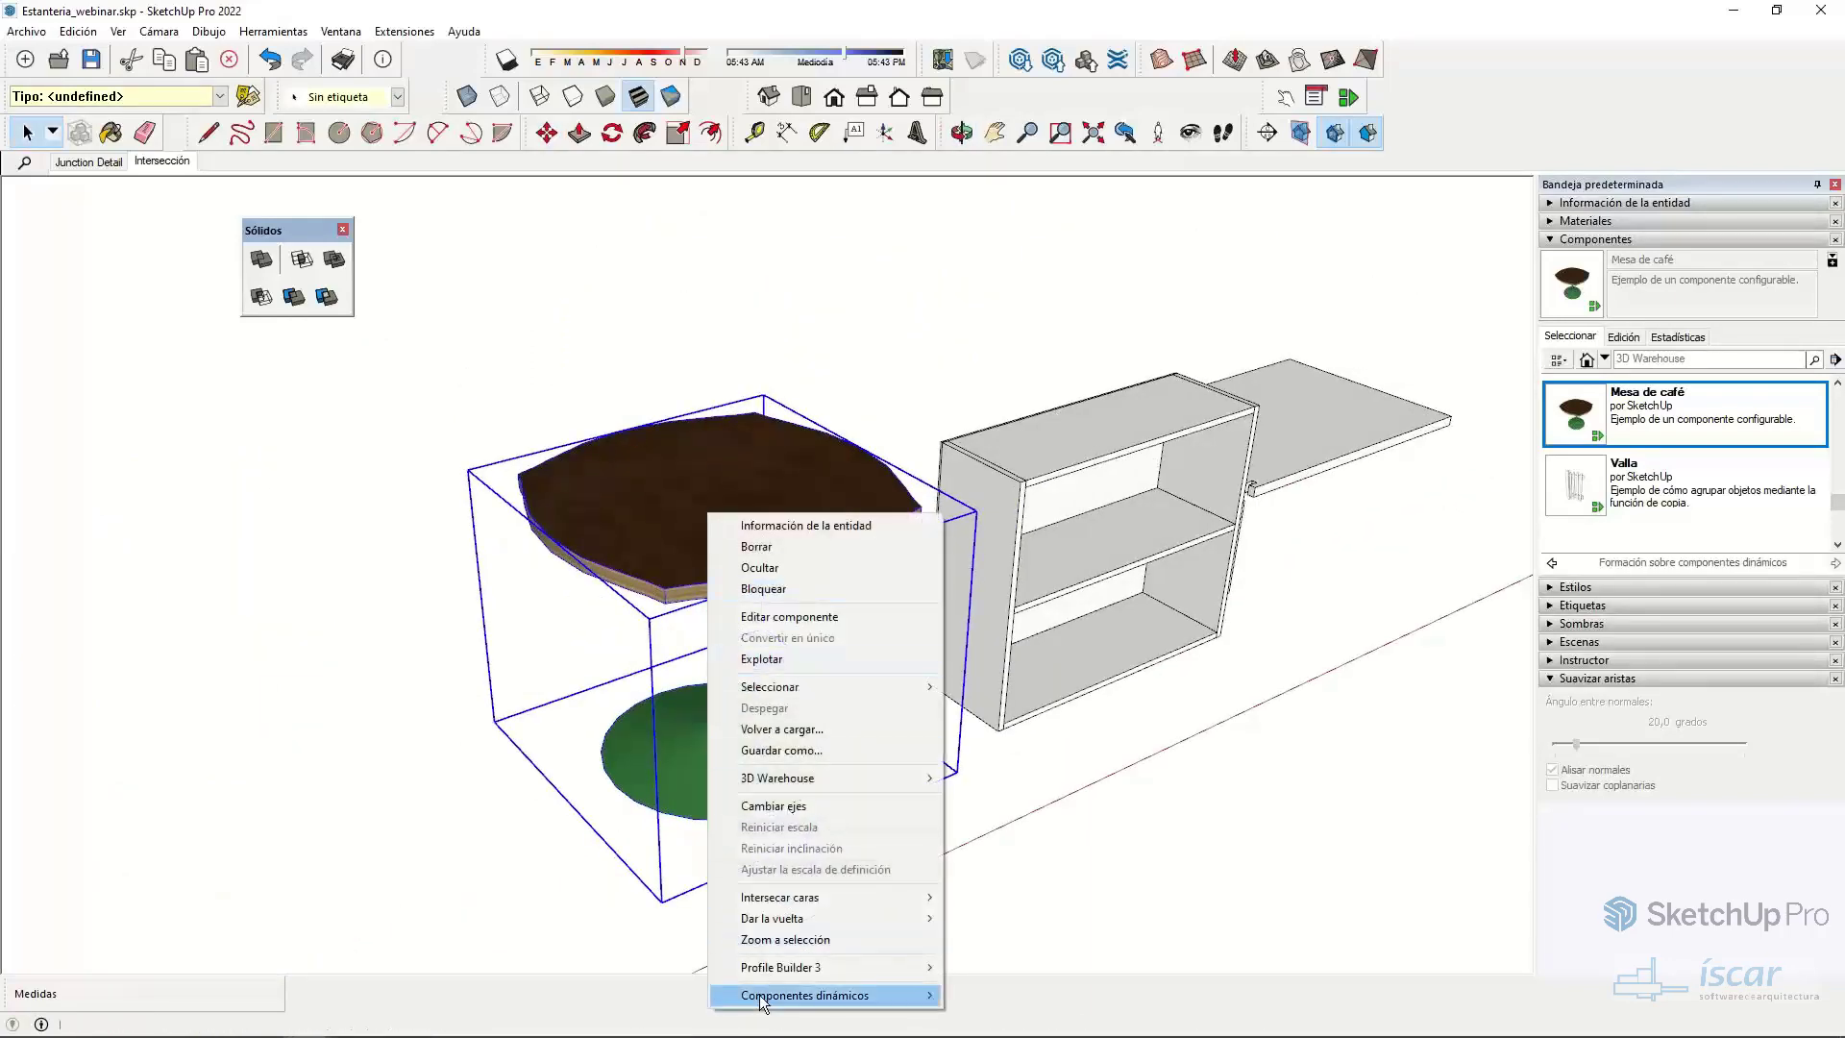
mouse_move(766, 997)
left_click(1018, 946)
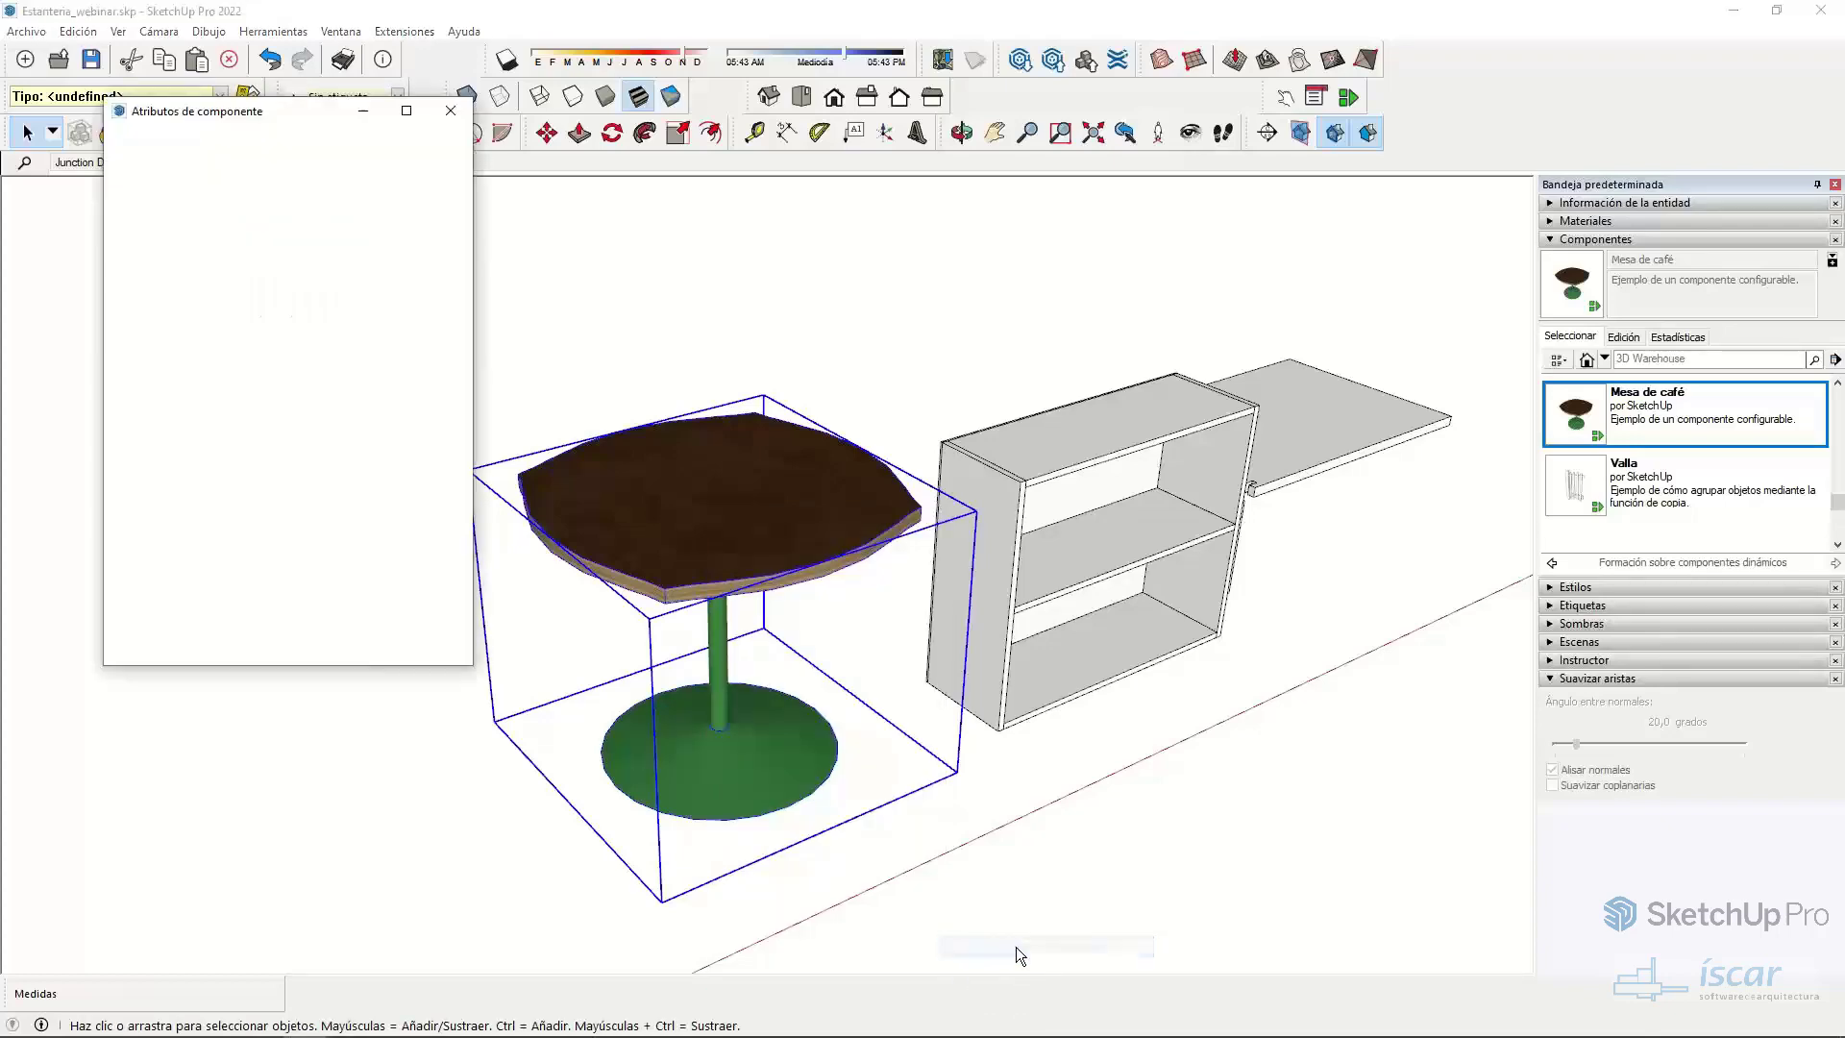
scroll(317, 403, "down", 5)
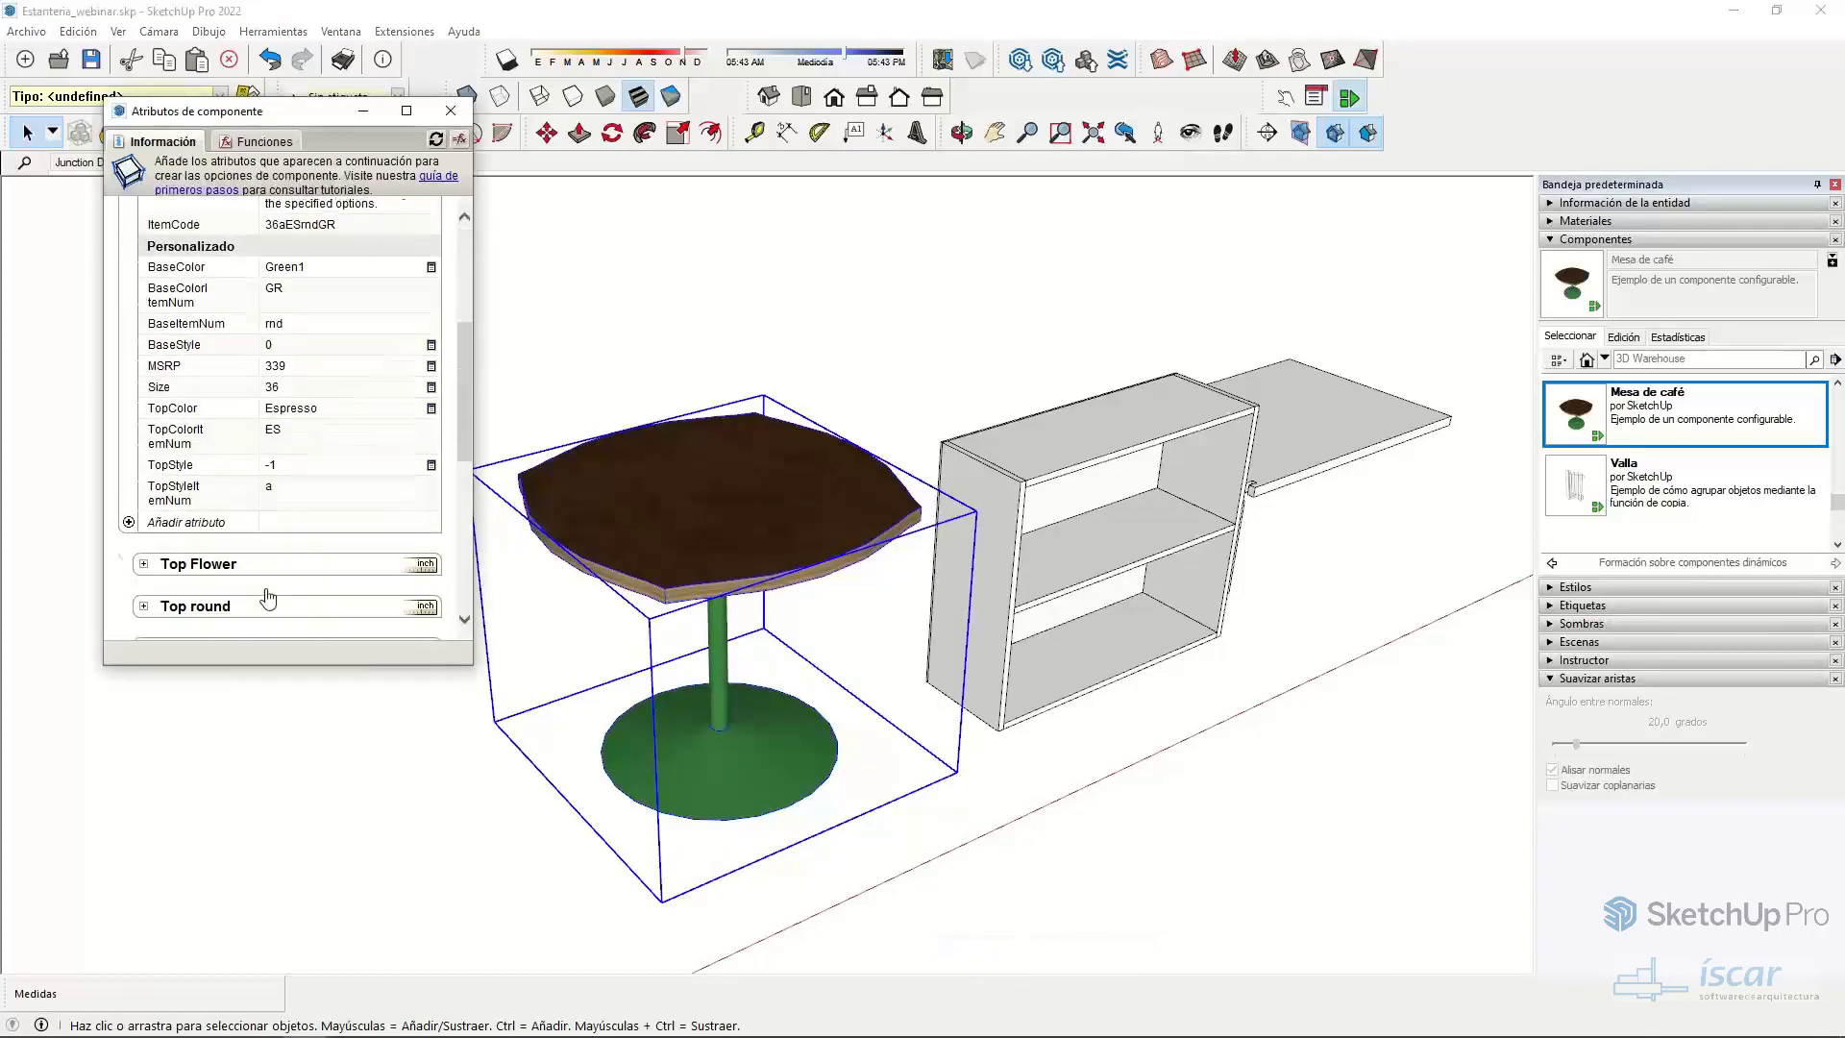
scroll(269, 598, "down", 5)
scroll(344, 450, "up", 12)
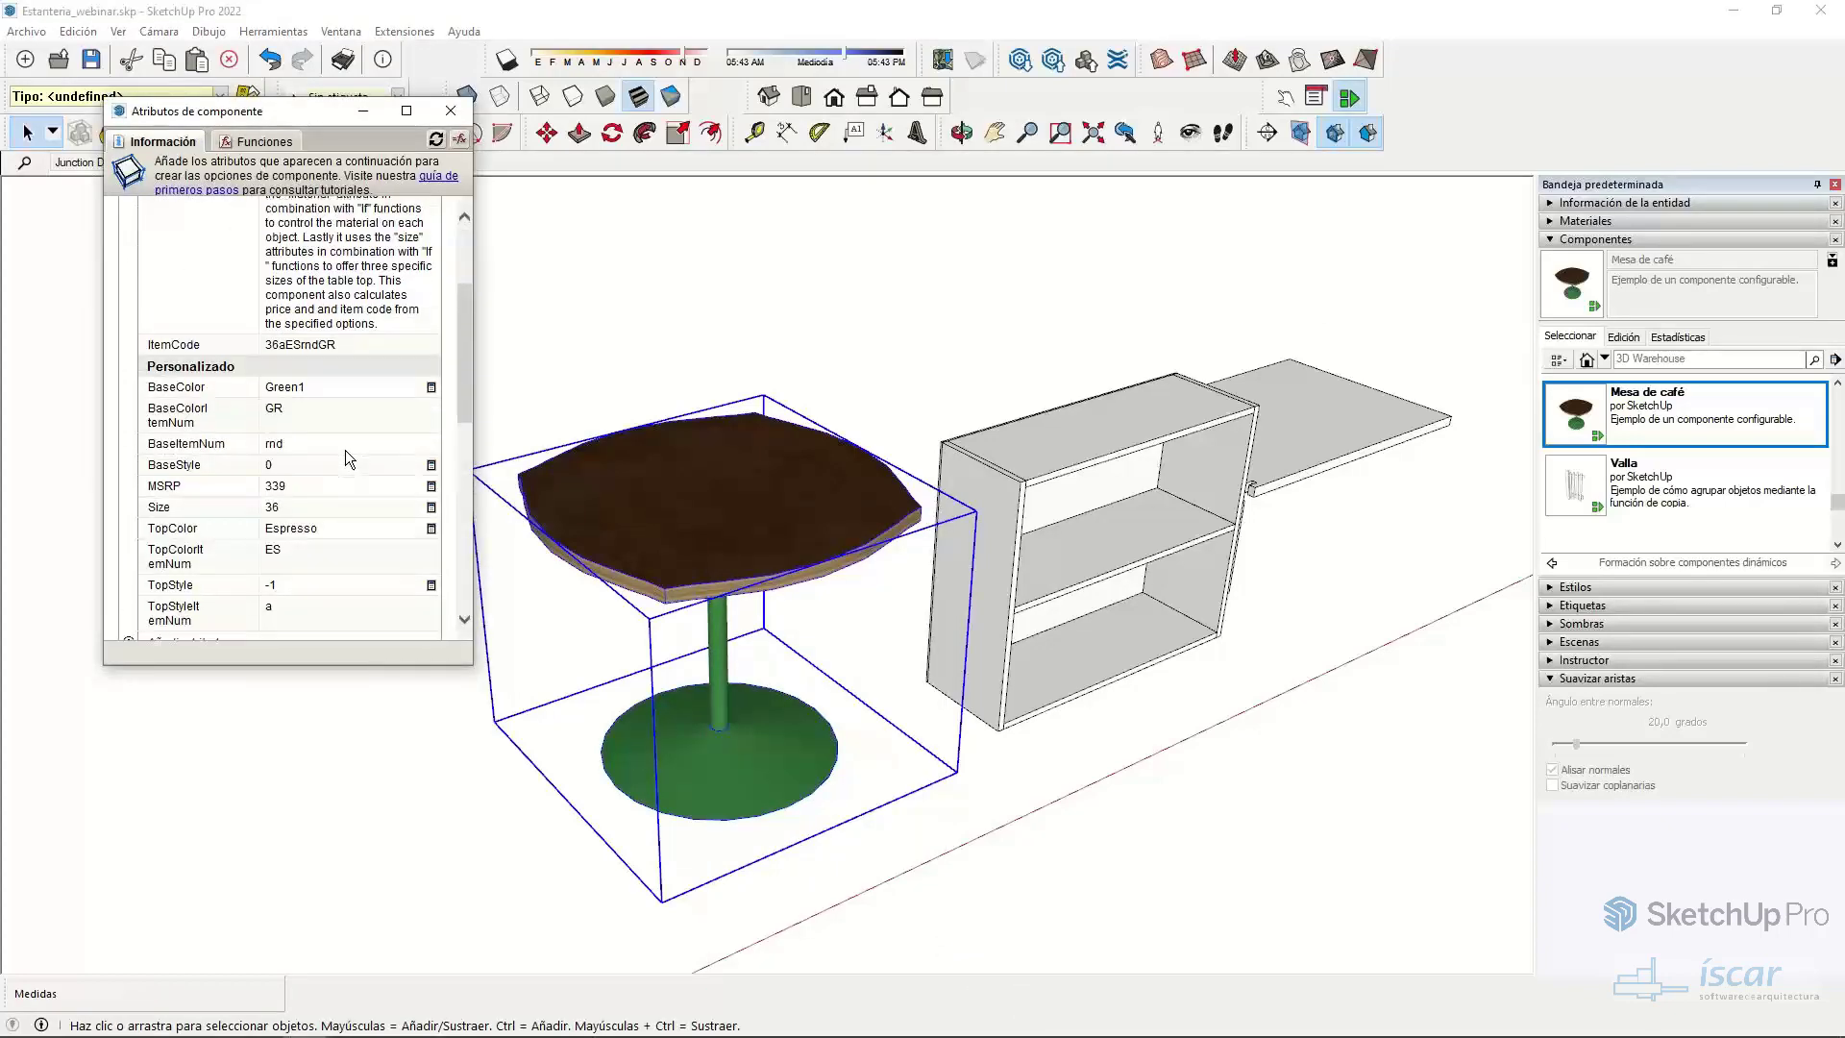
left_click(451, 110)
- Configure the coffee table's component options with a Yellow base colour, Square base style and Small 30"x30" table top, and apply them
right_click(735, 527)
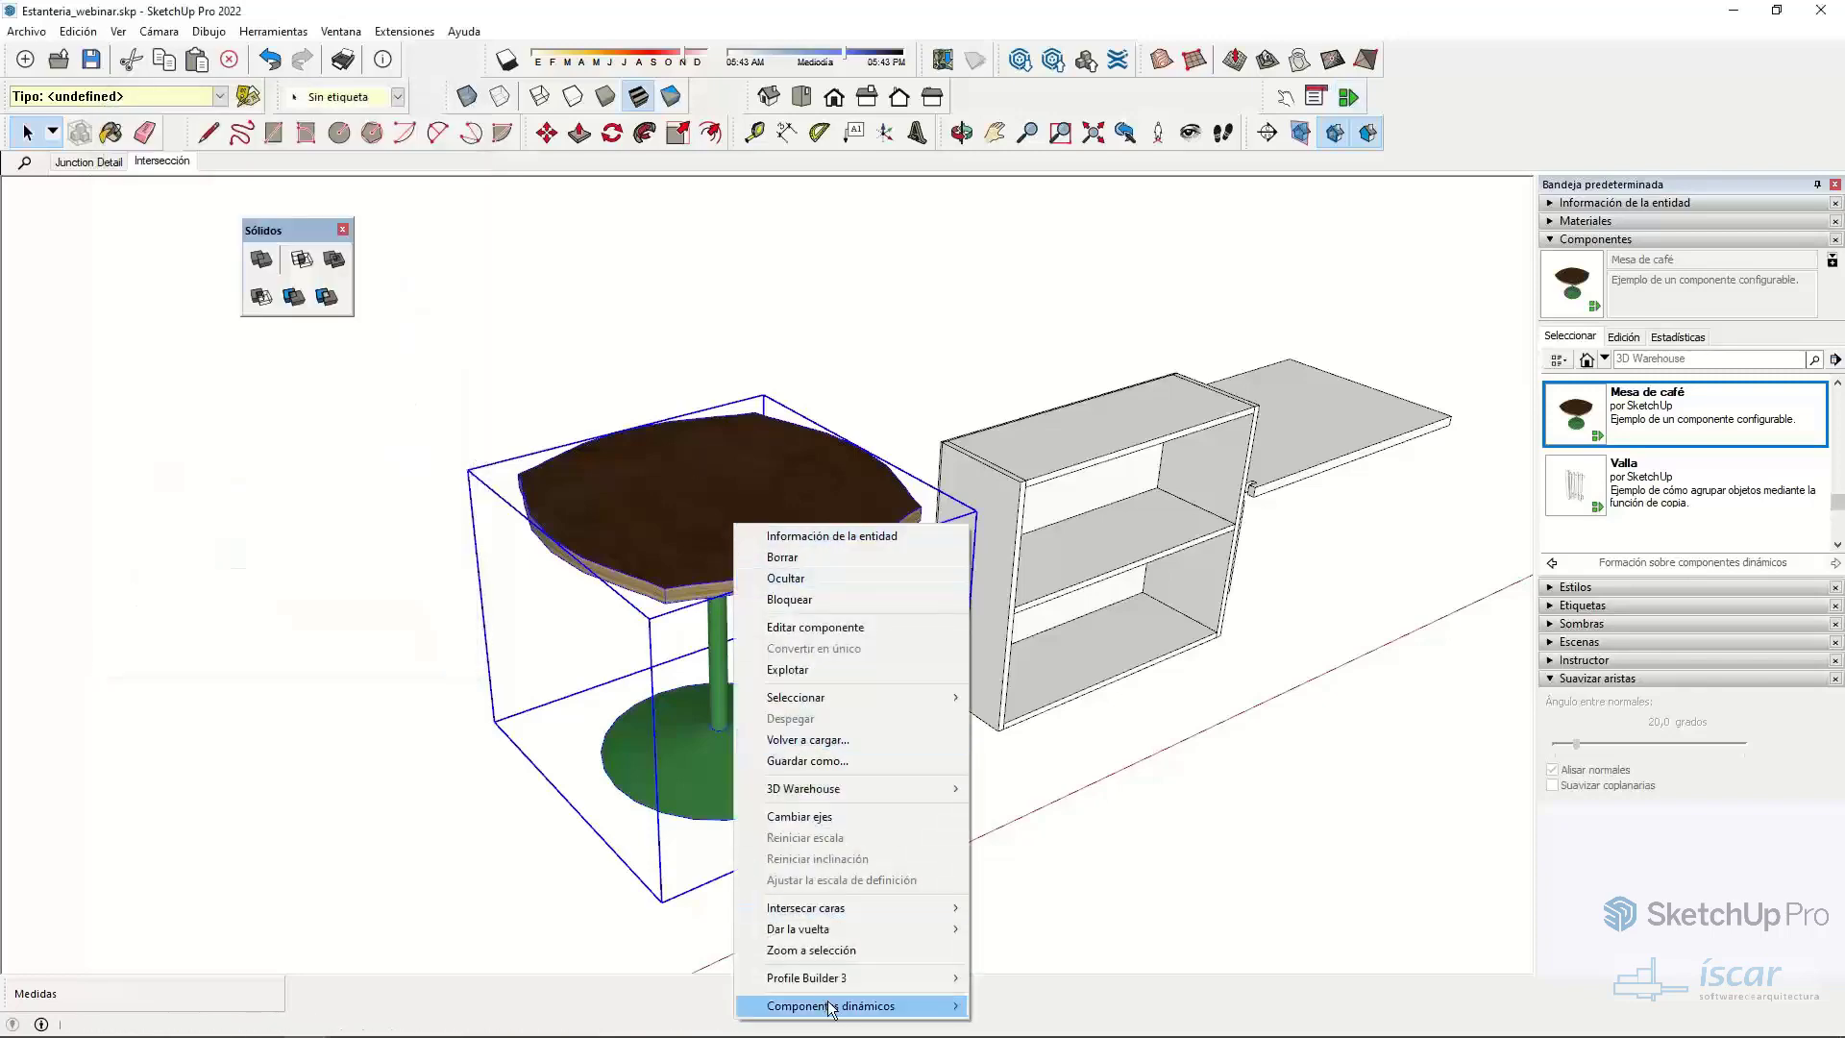
mouse_move(831, 1006)
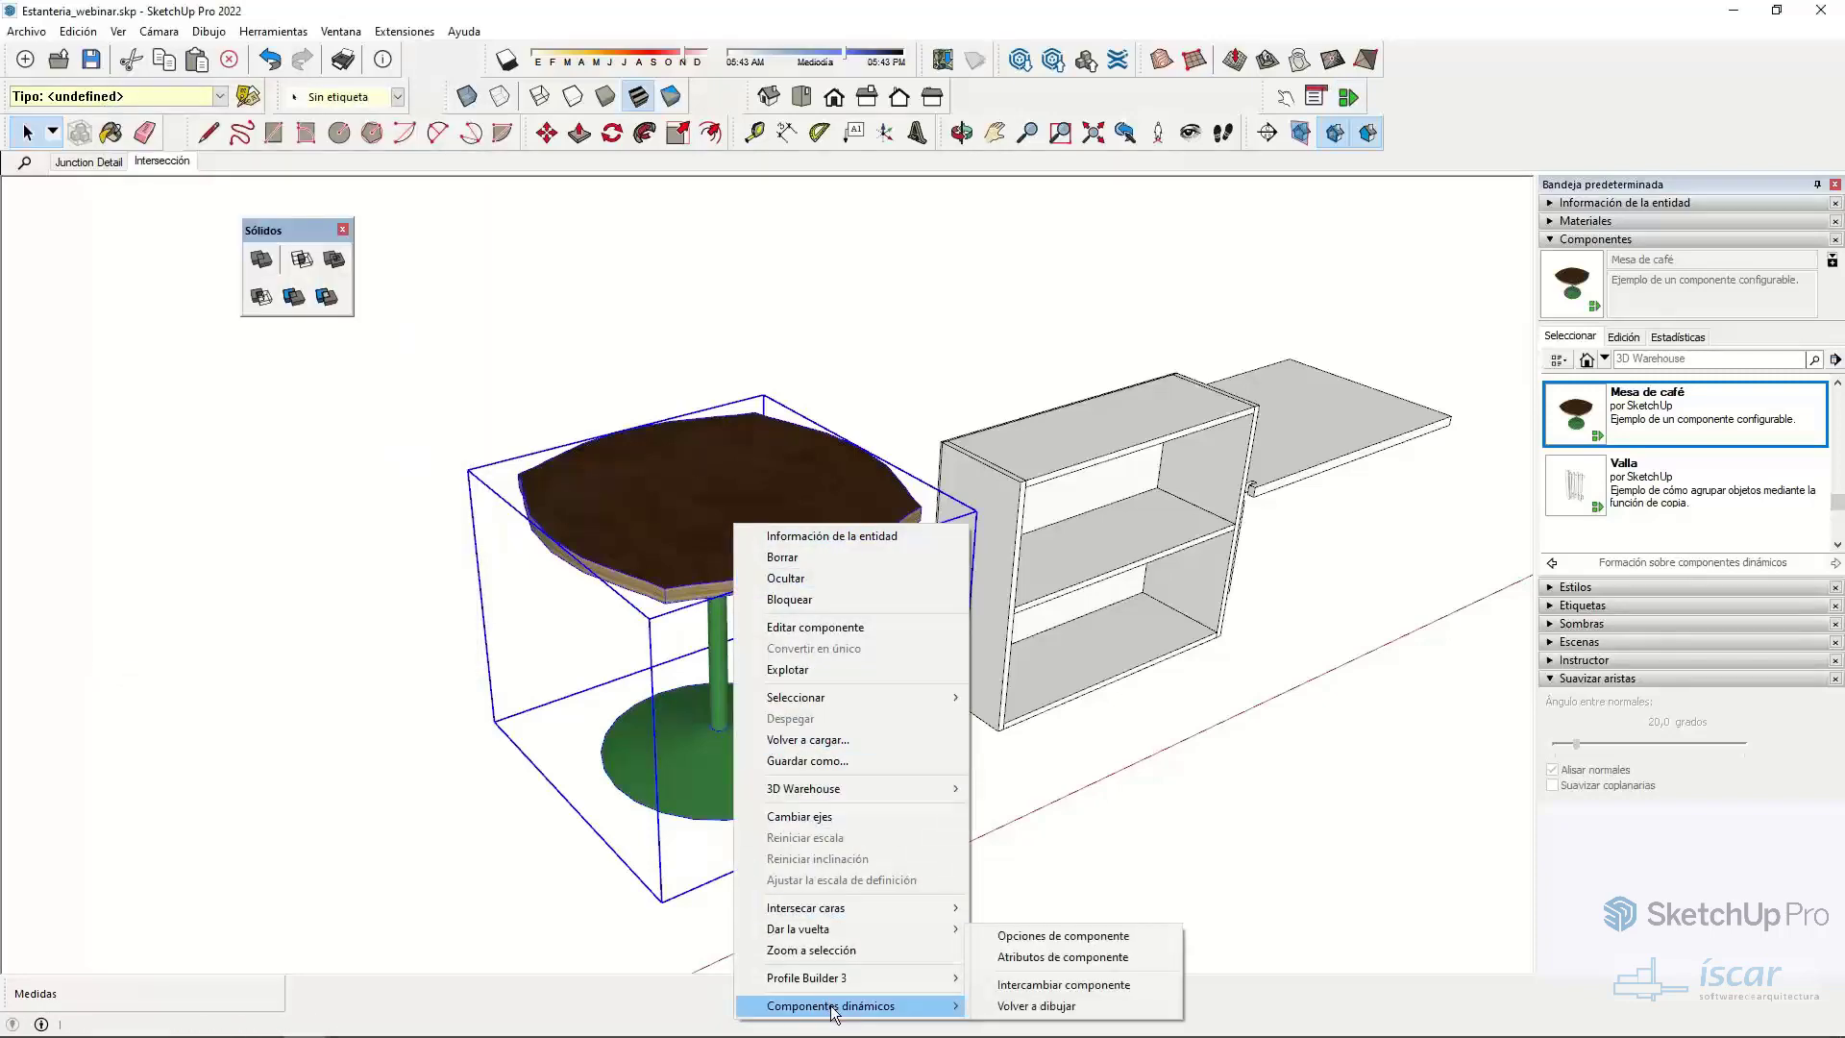
left_click(1065, 936)
left_click_drag(284, 298, 216, 262)
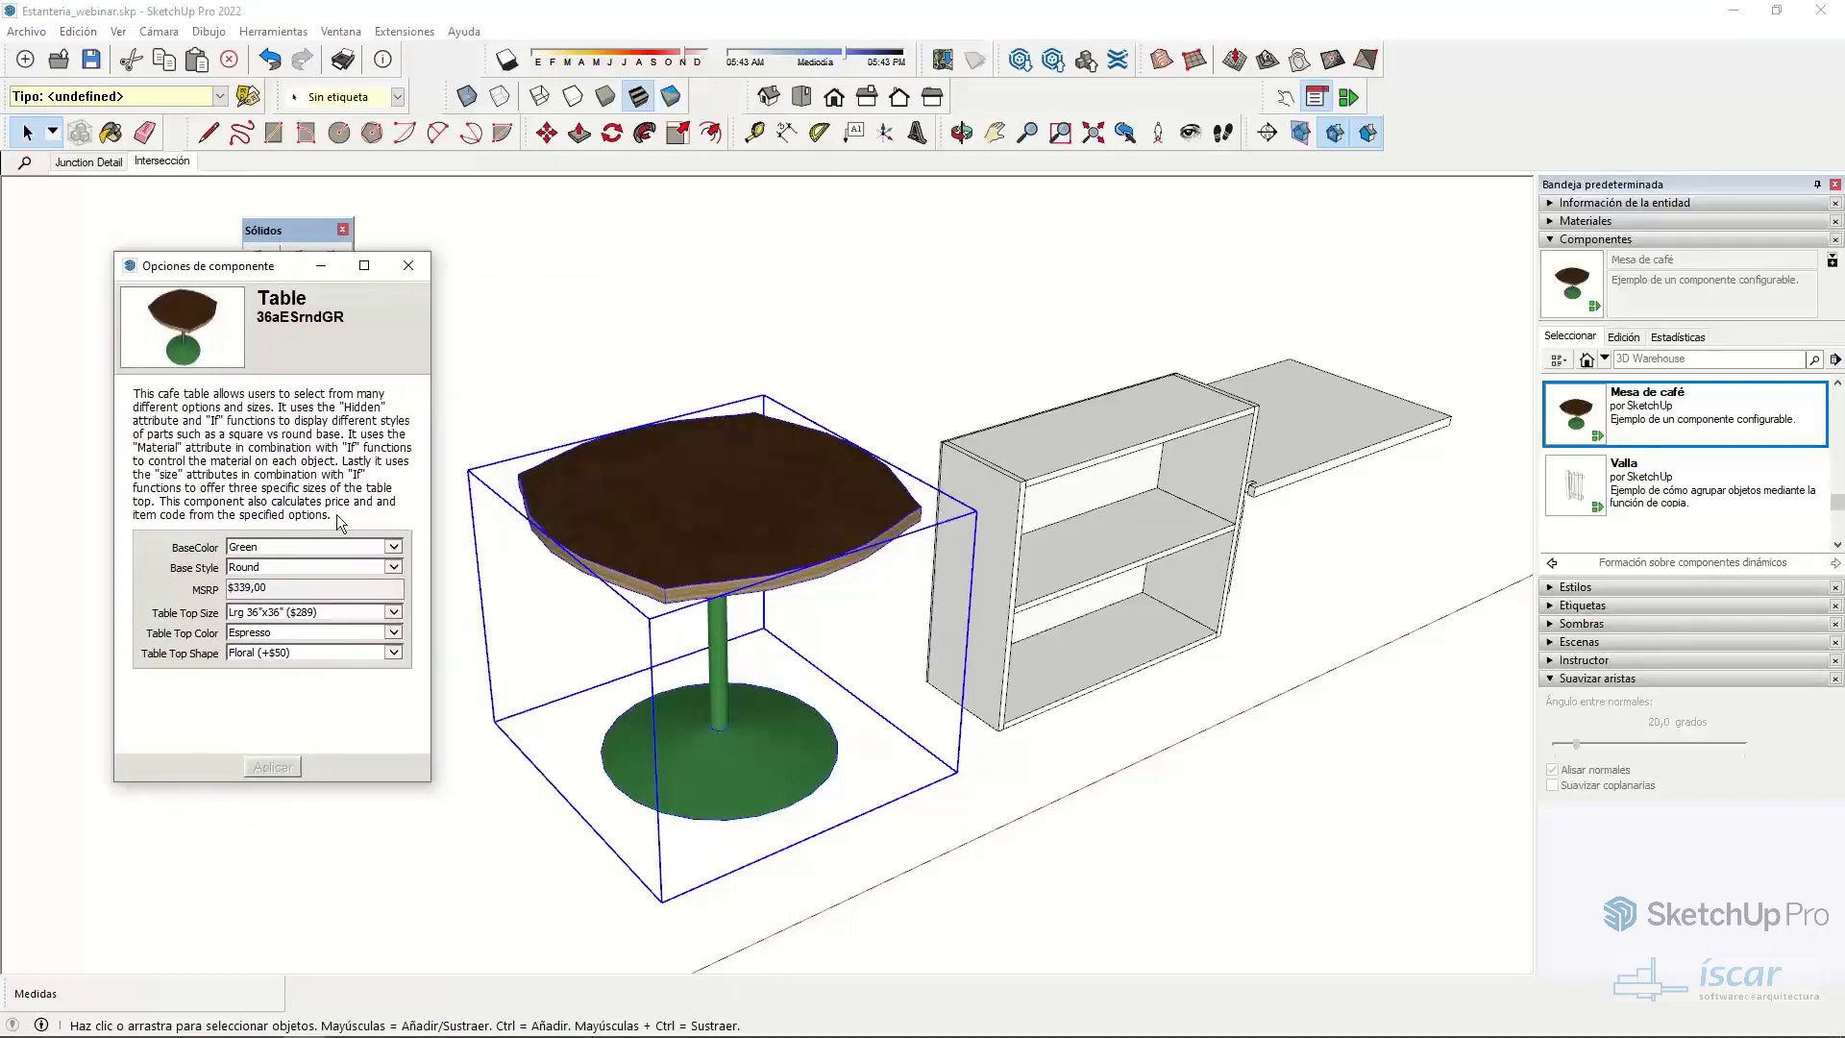
left_click(393, 547)
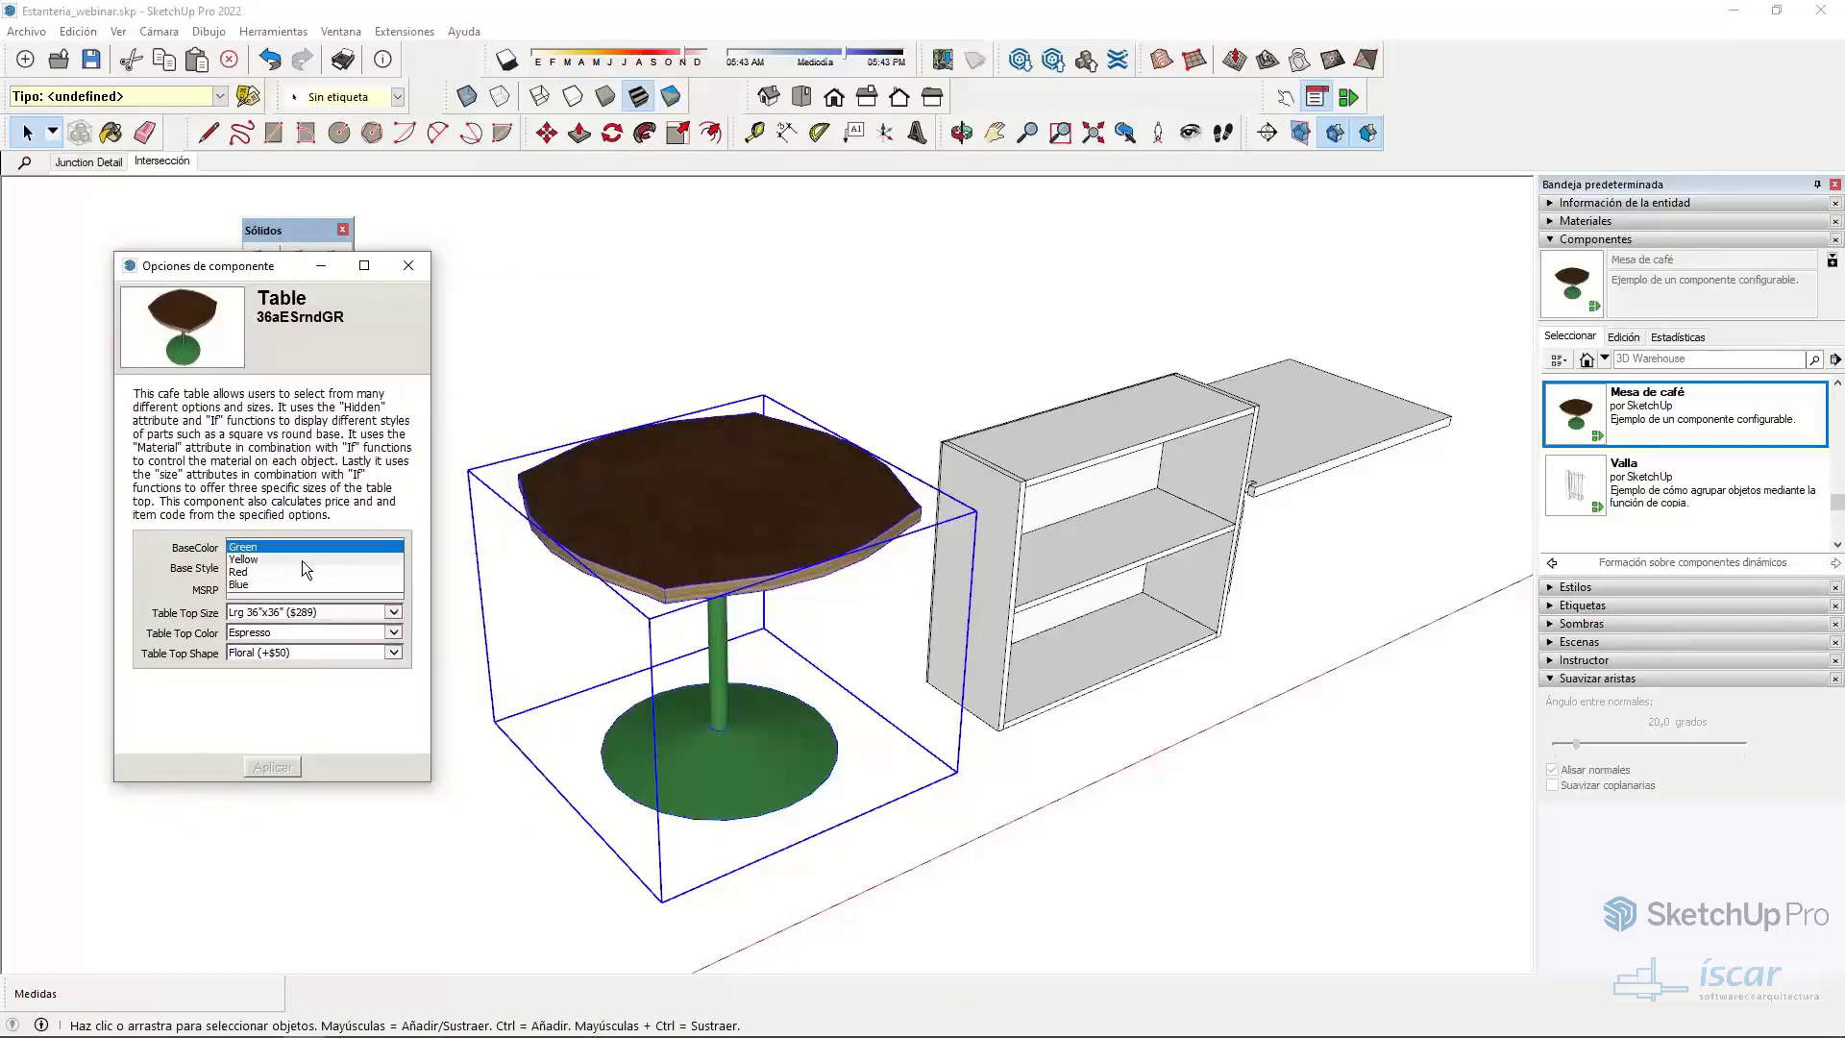
left_click(301, 560)
left_click(396, 568)
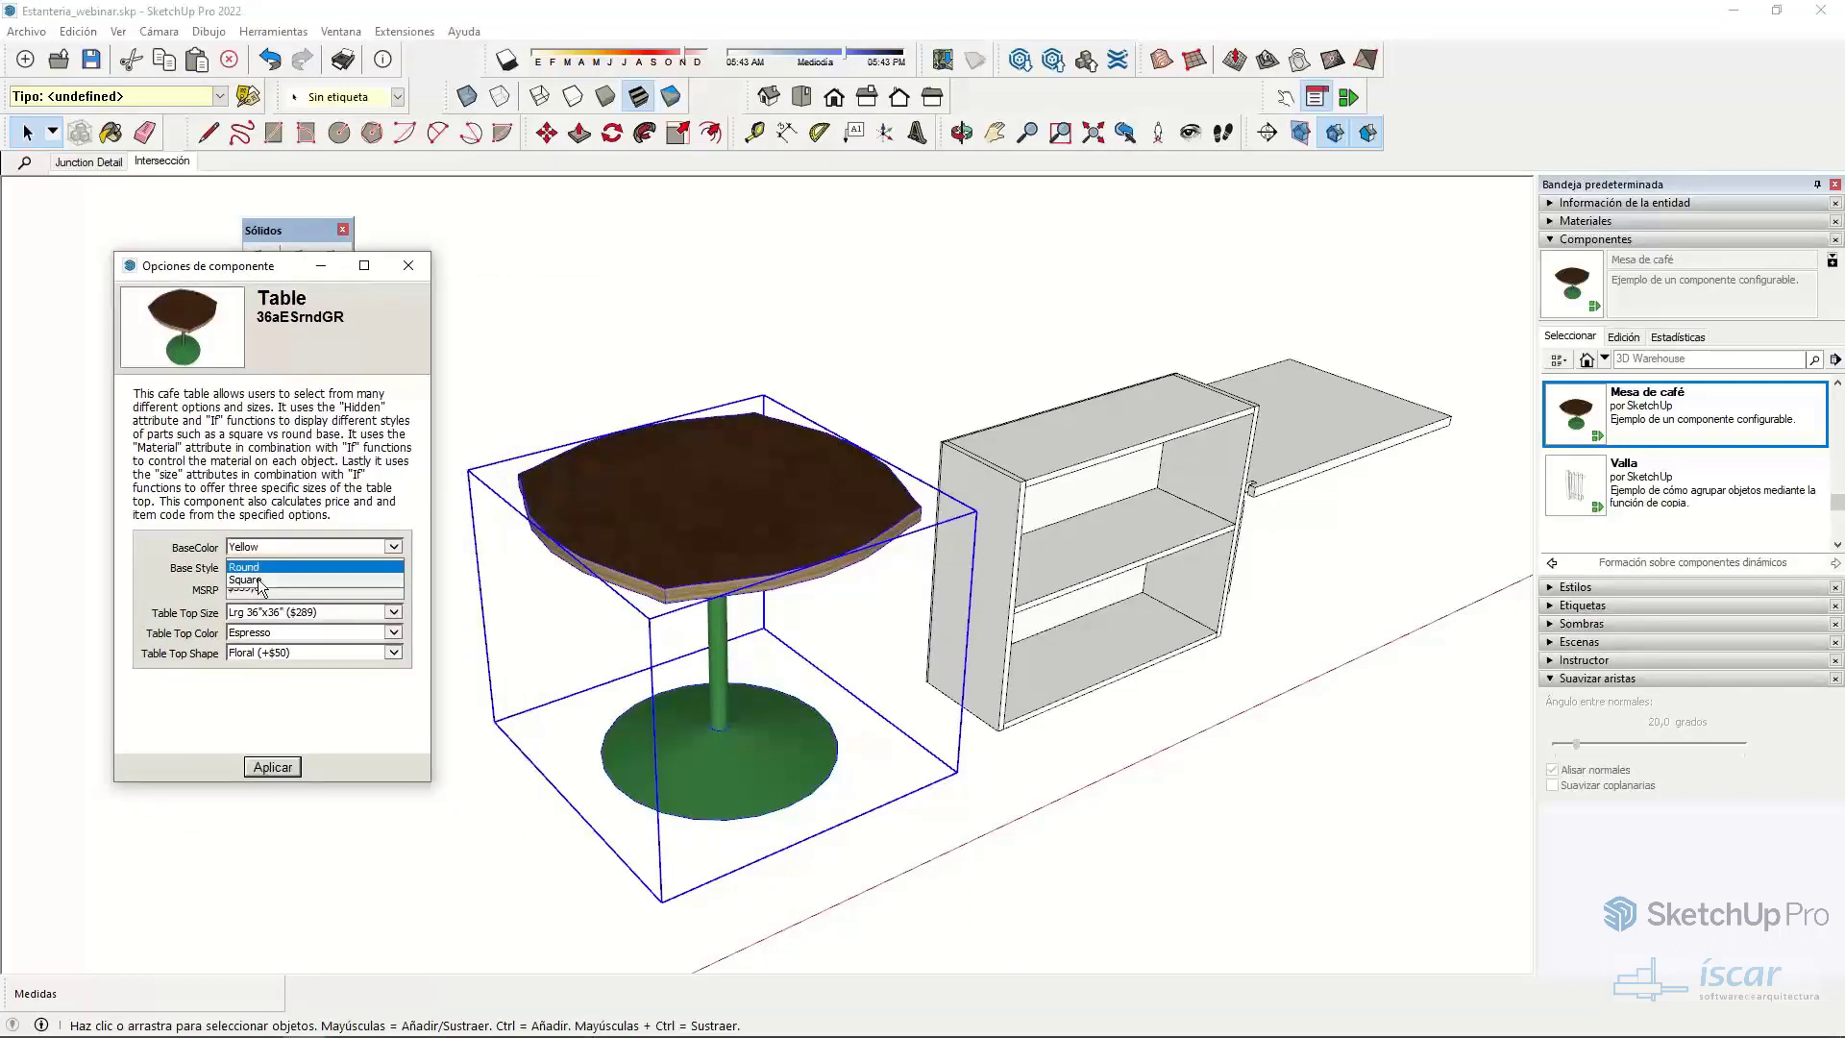
left_click(257, 579)
left_click(394, 612)
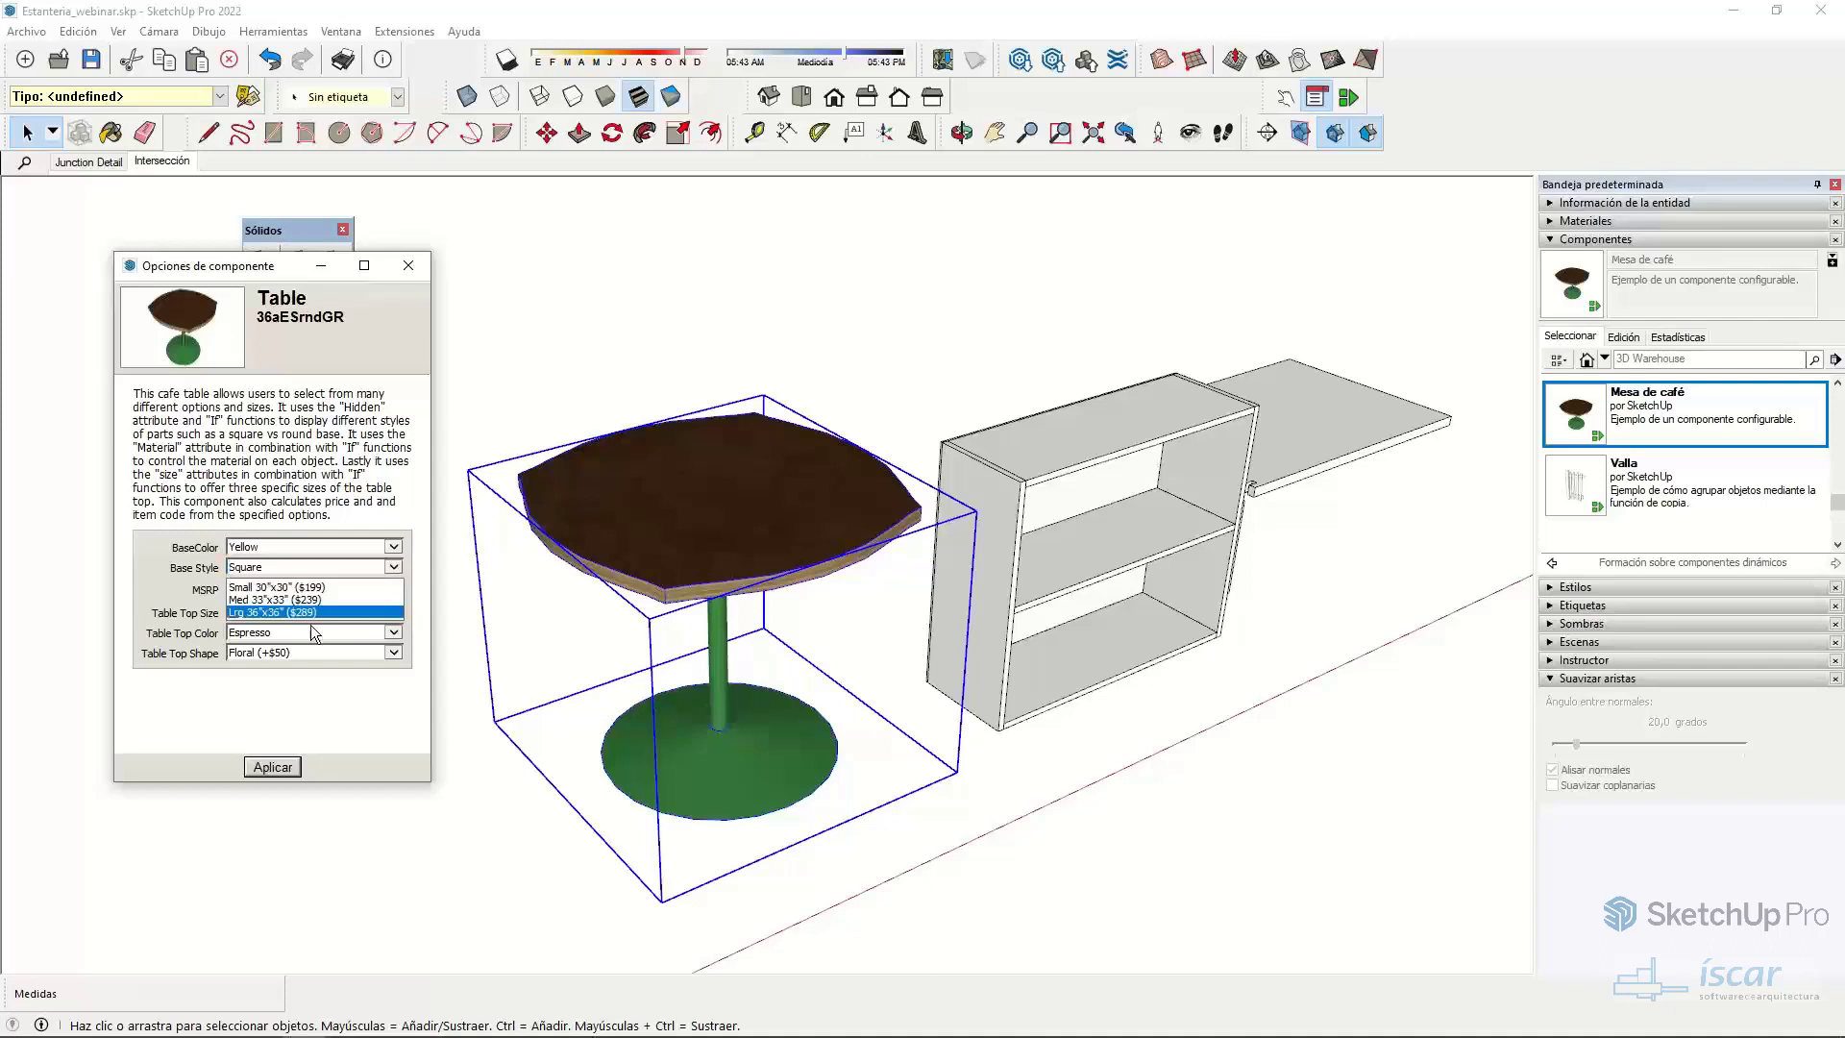
left_click(288, 587)
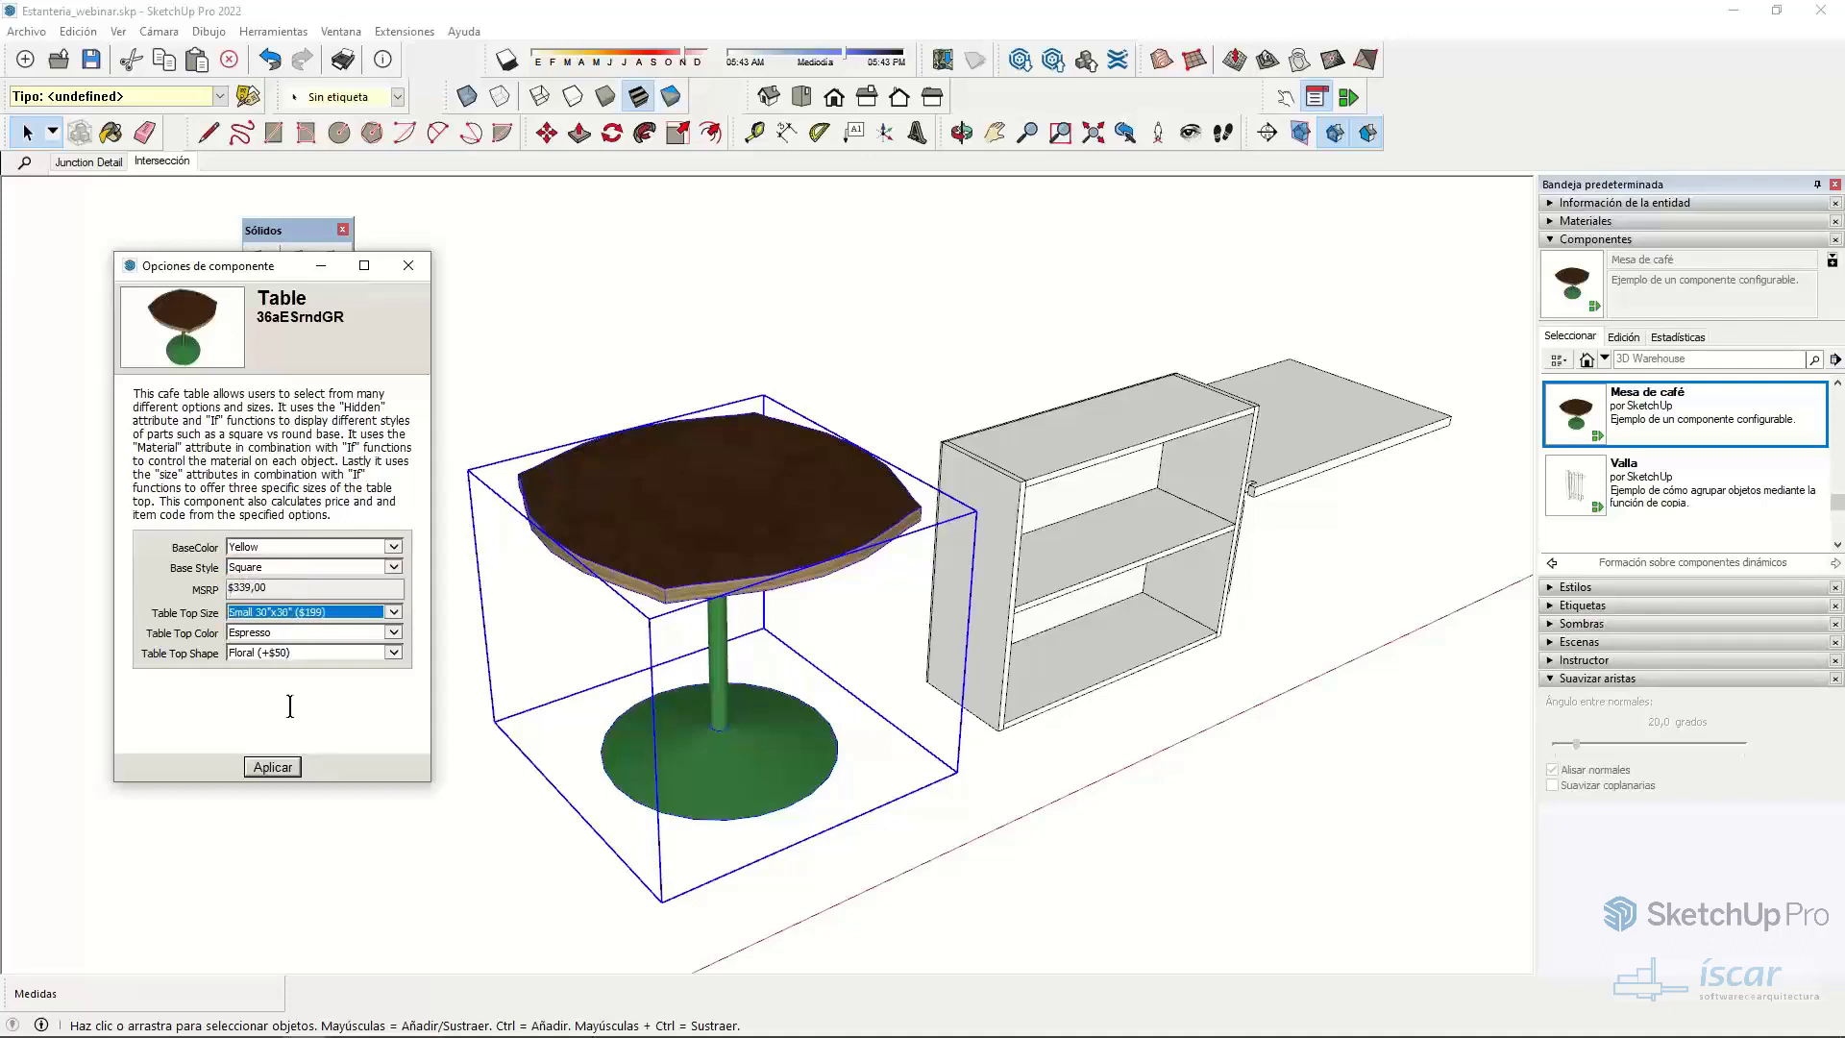
left_click(272, 767)
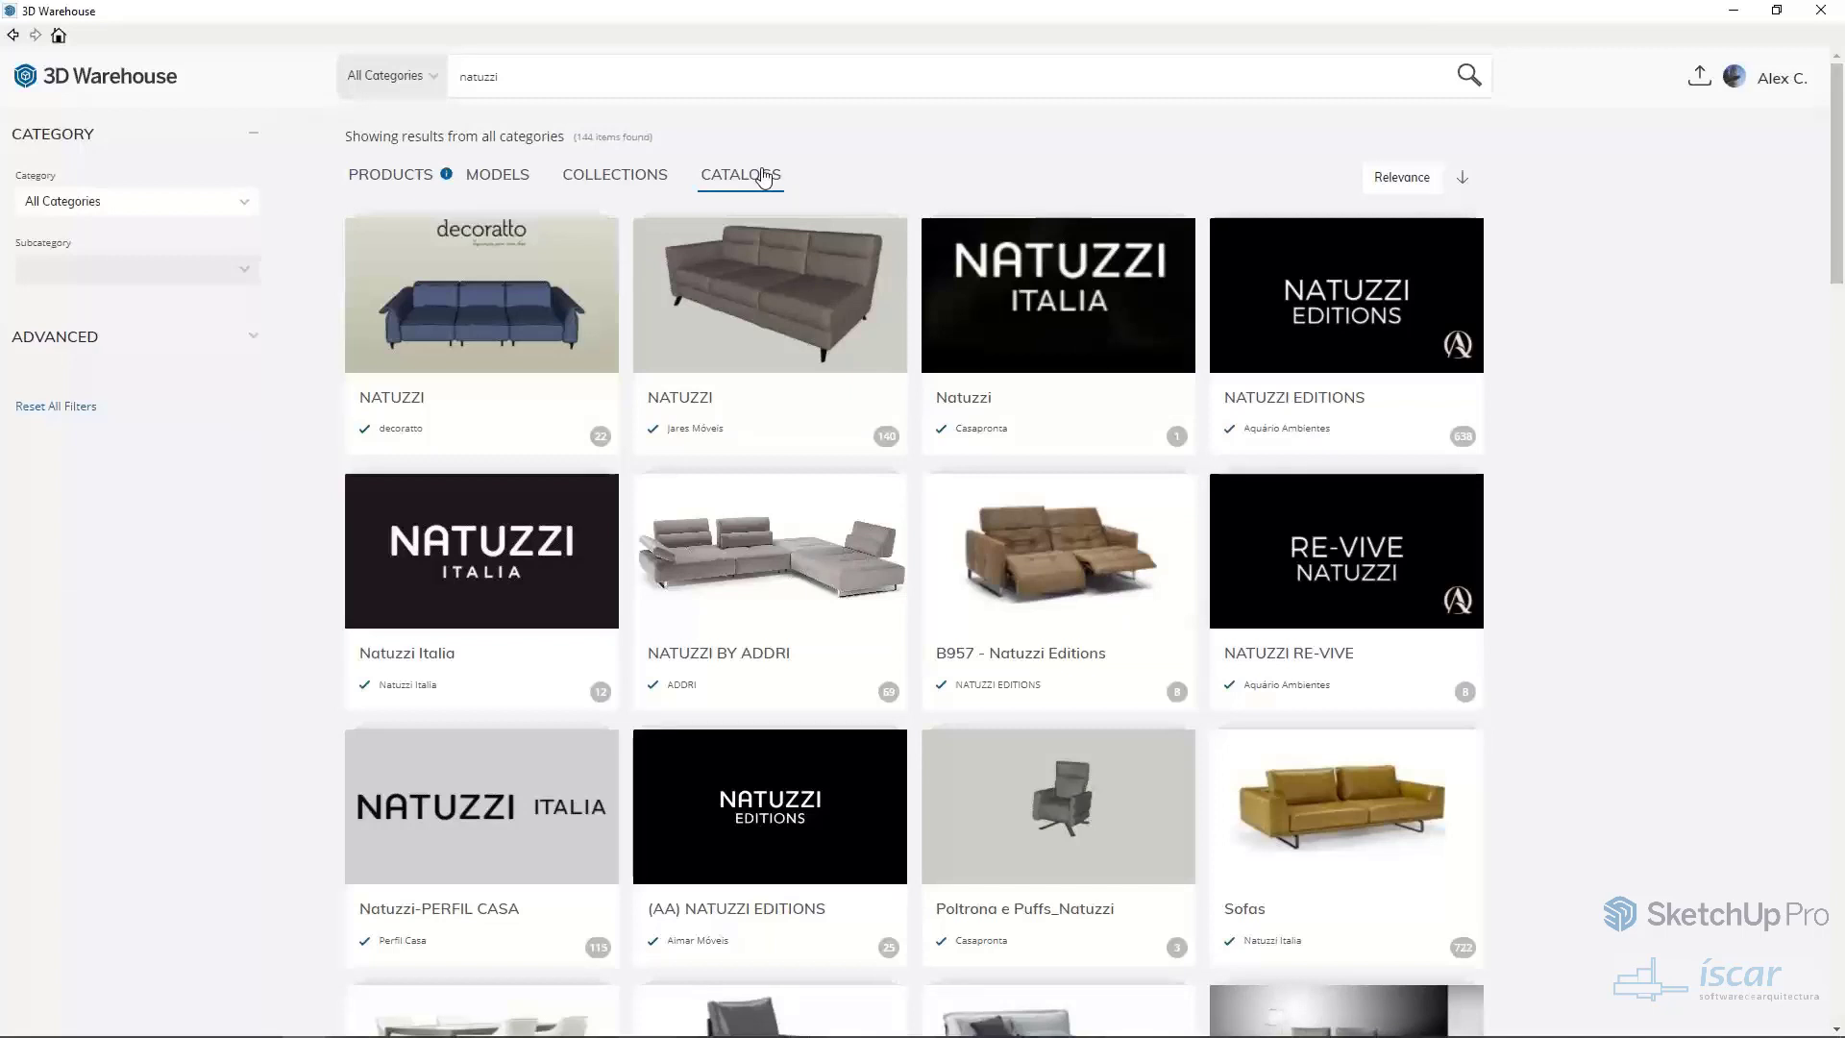
- View the natuzzi model results in 3D Warehouse, then return to its home page and browse it
left_click_drag(510, 176, 503, 176)
left_click(483, 183)
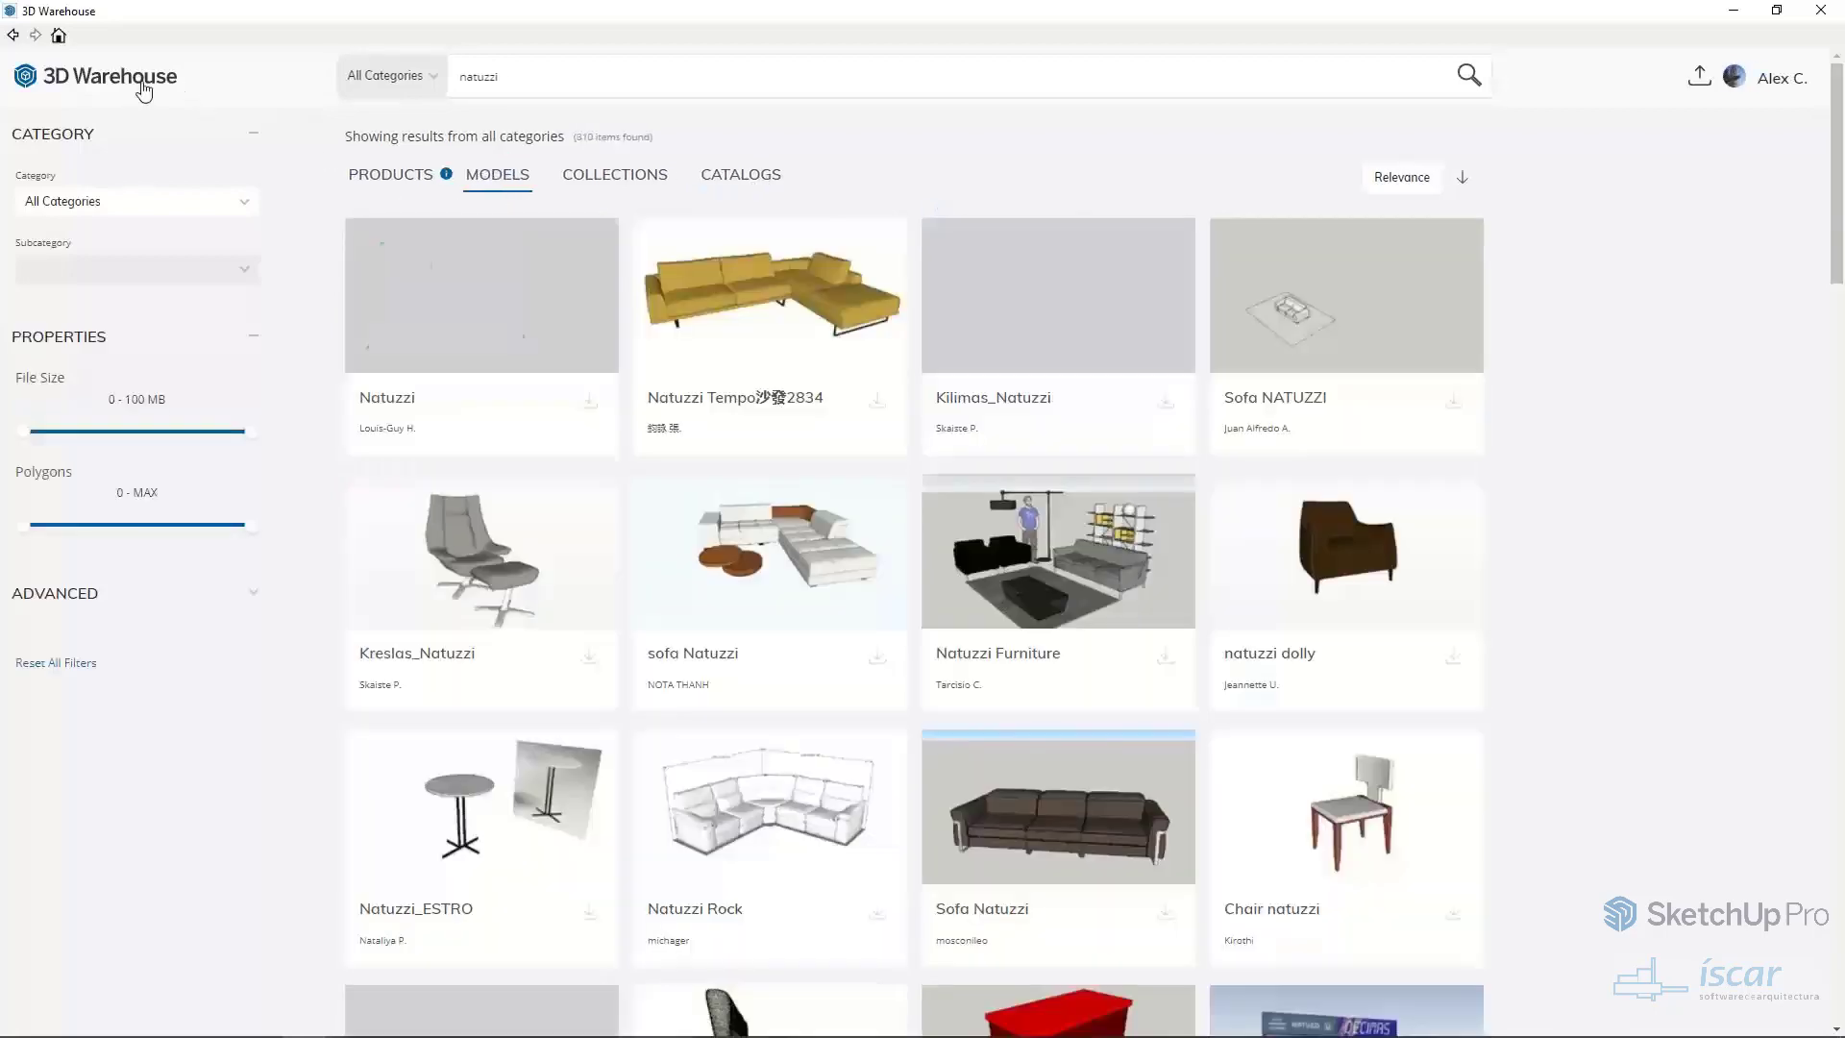
left_click(135, 83)
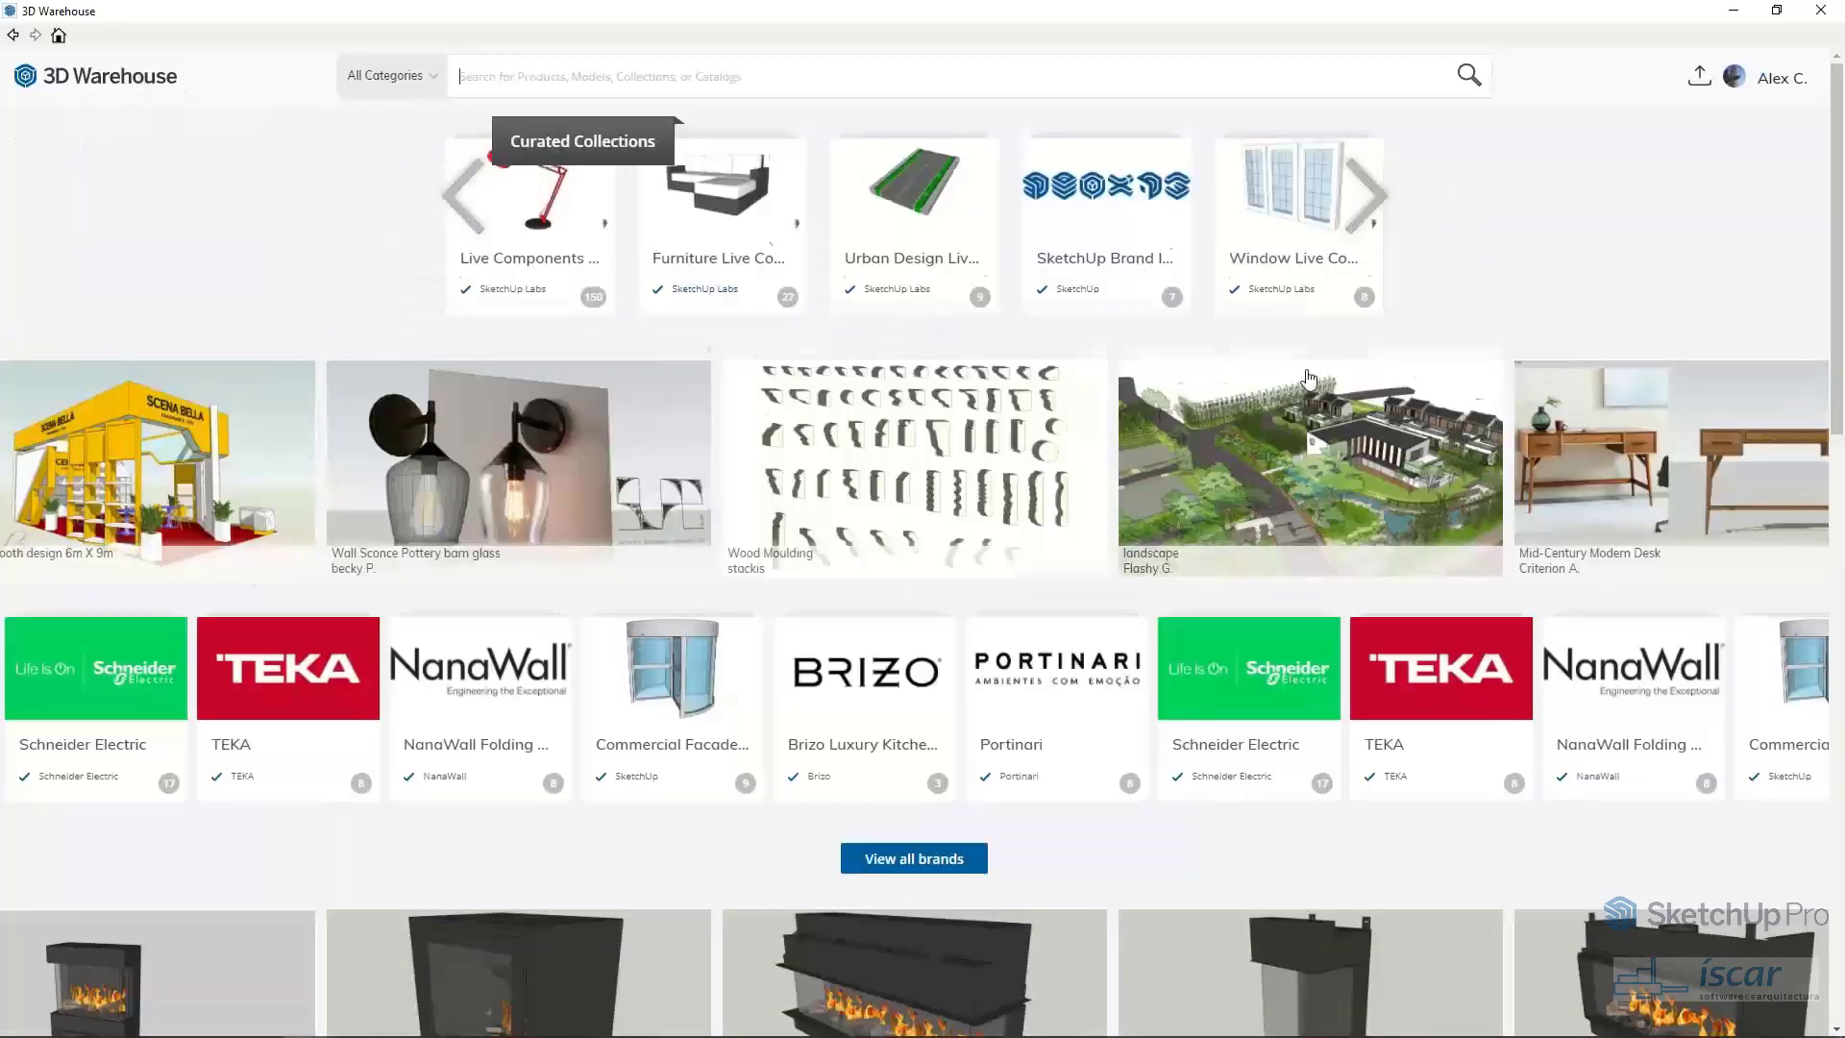
scroll(1295, 487, "down", 5)
scroll(1232, 571, "up", 5)
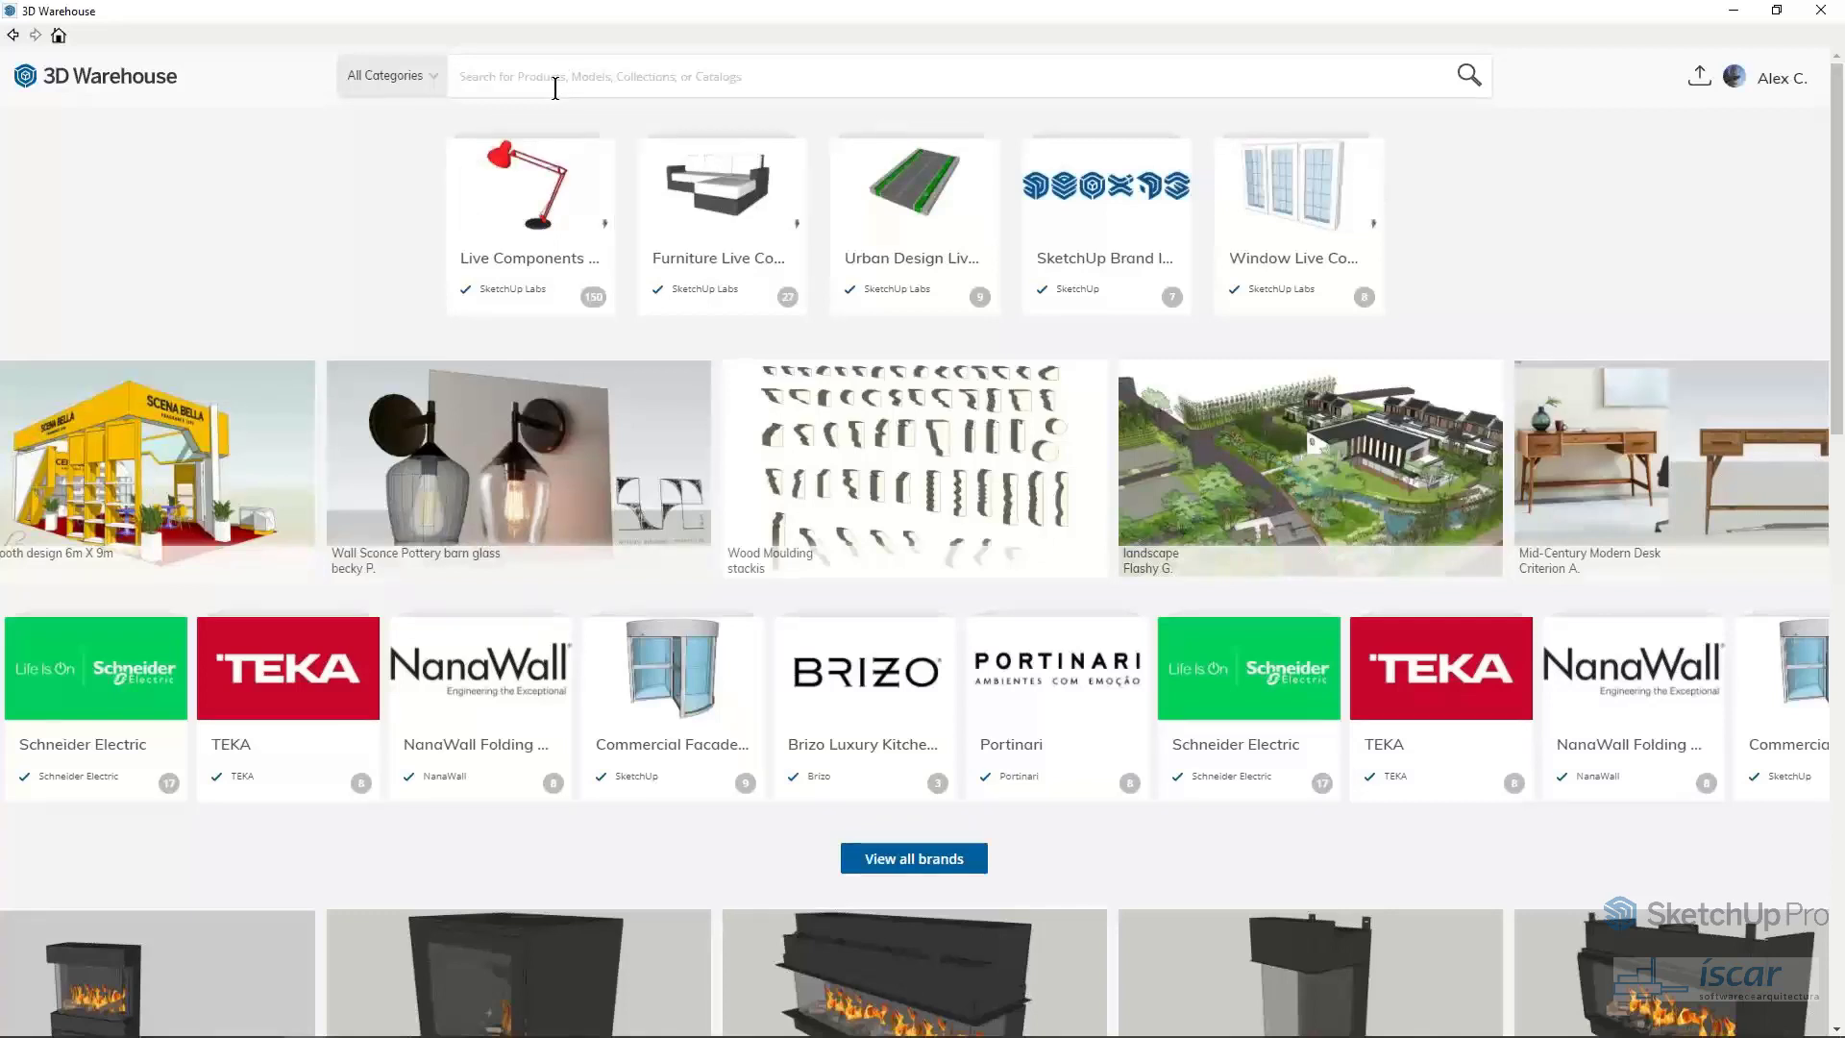
- Search 3D Warehouse for natuzzi and open the Natuzzi Italia catalog
type("natuzzi")
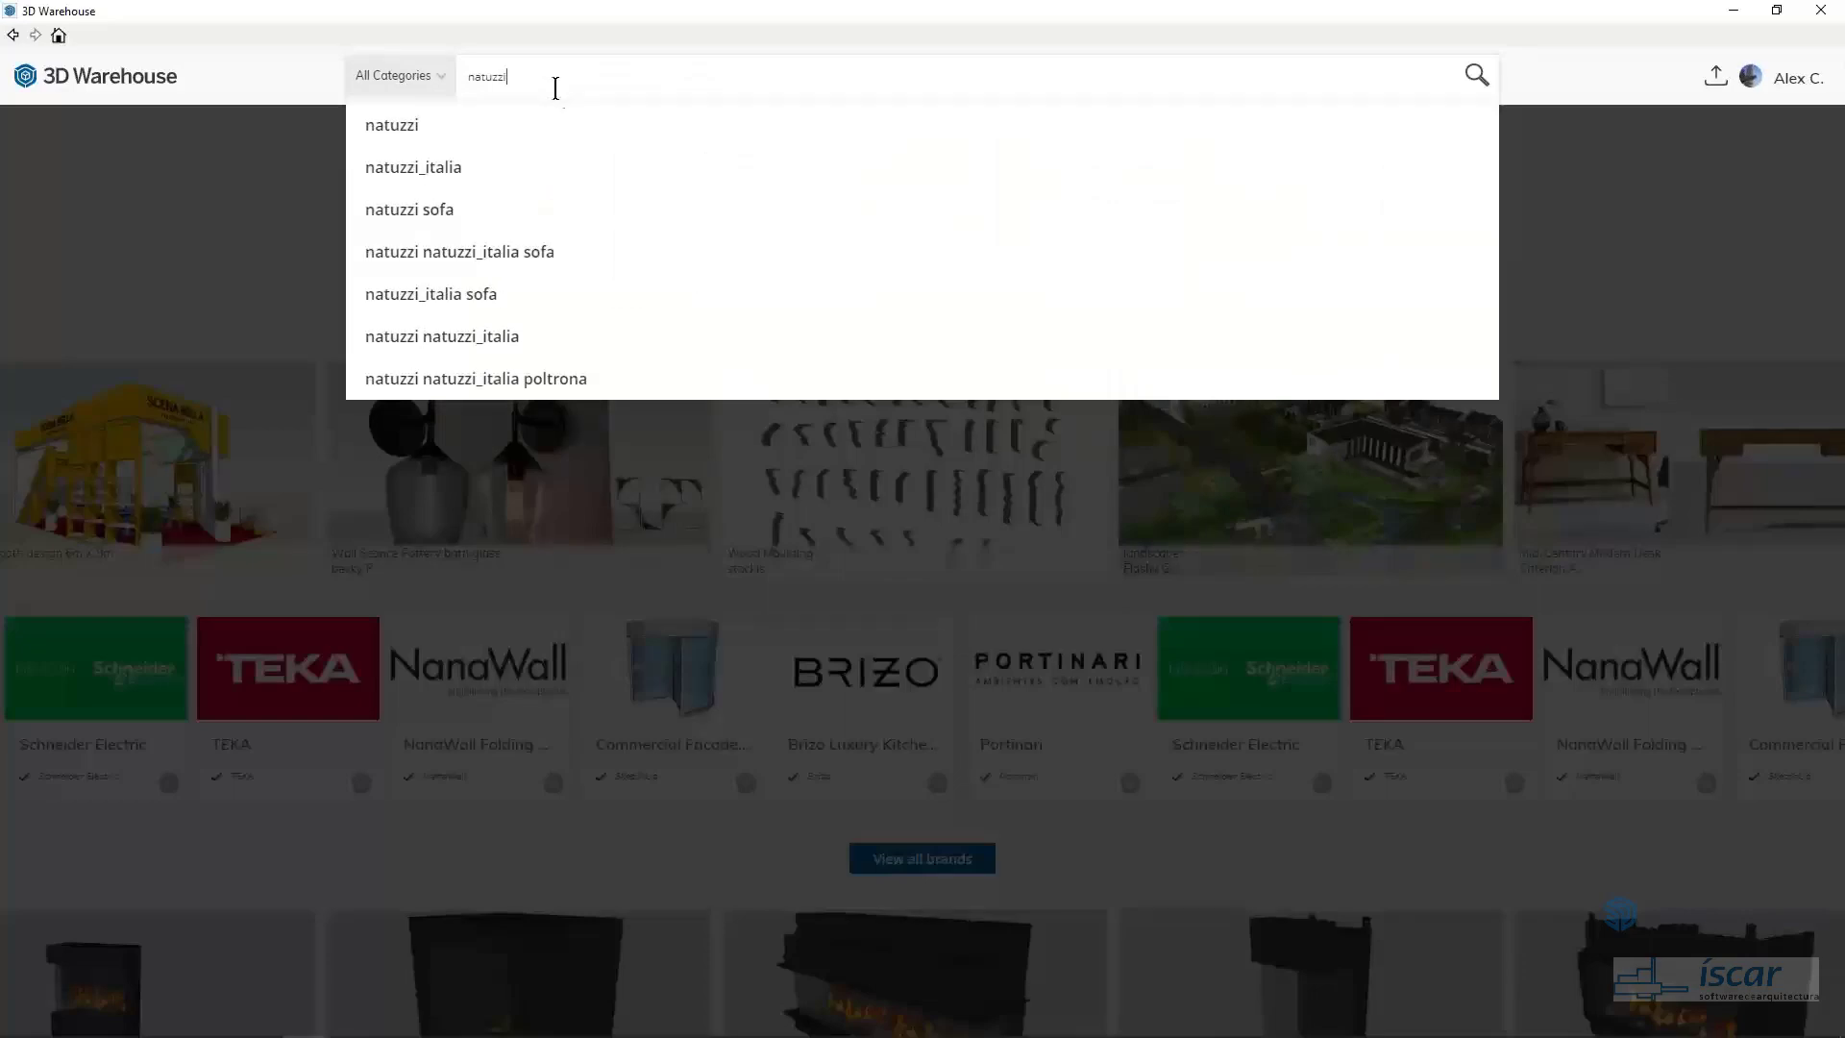
key("Return")
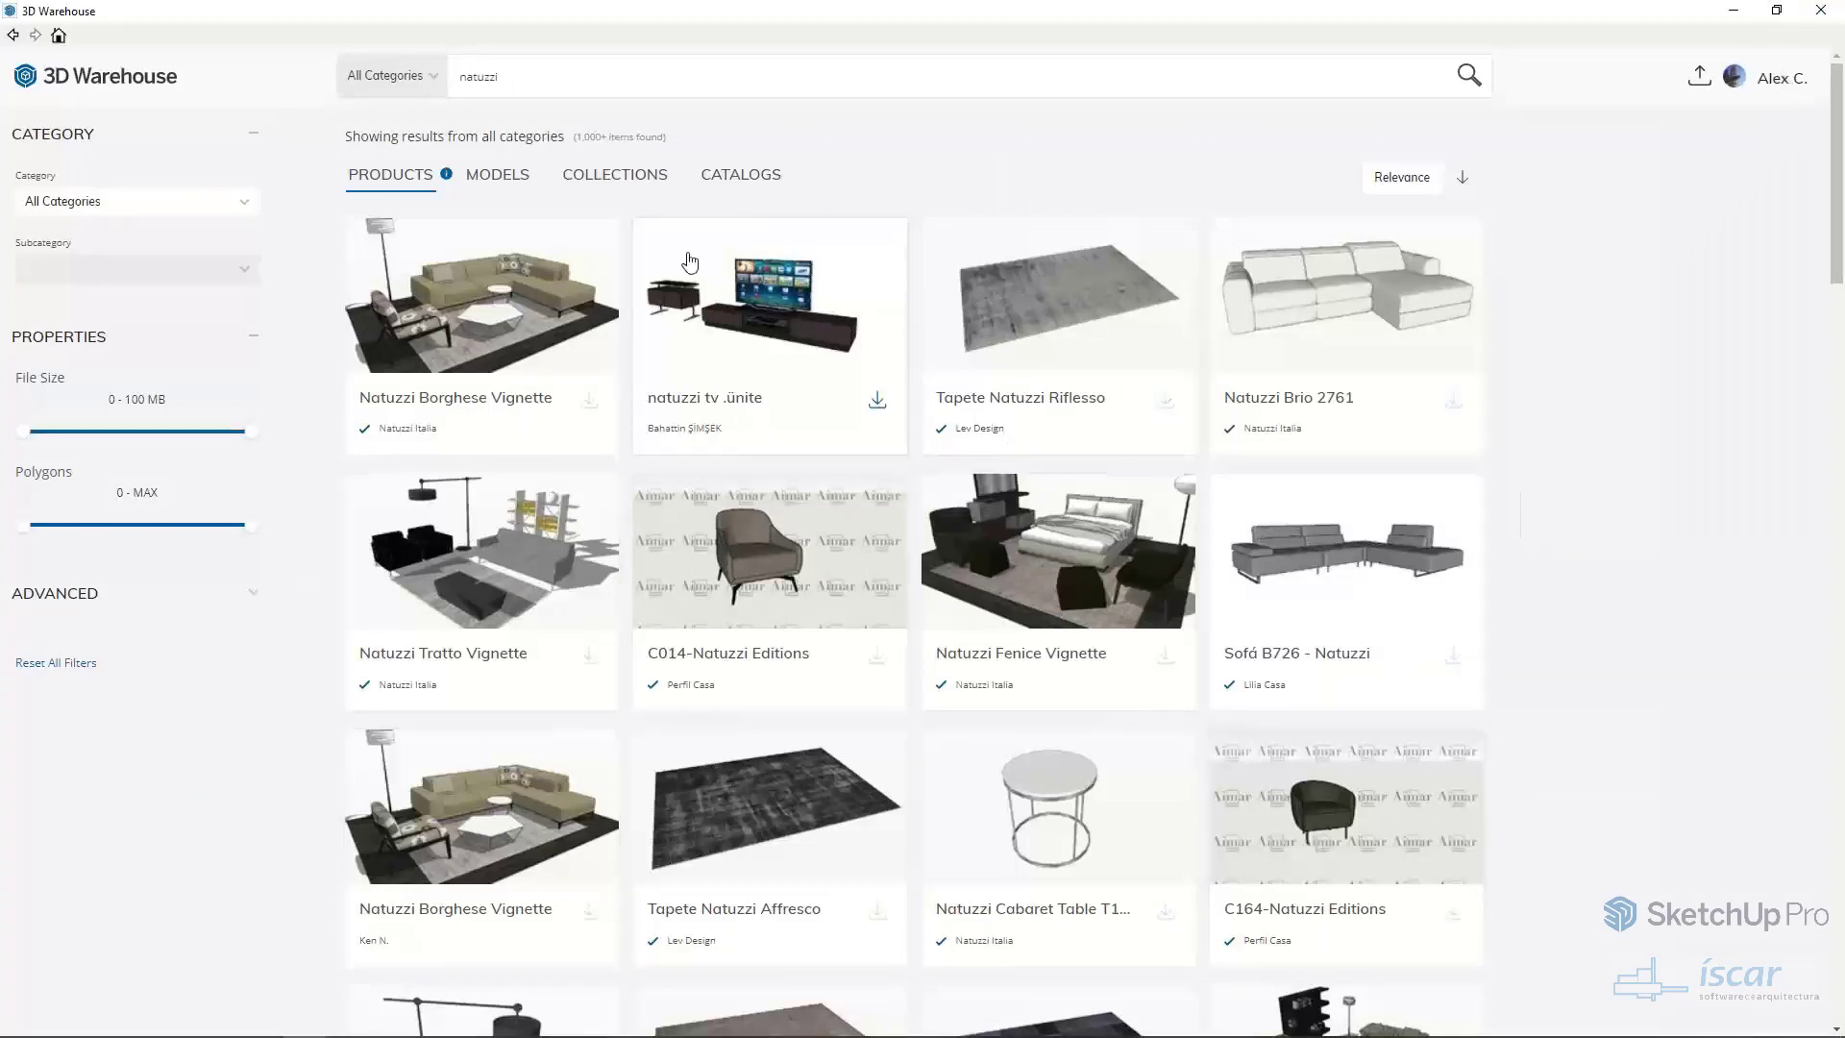
left_click(742, 178)
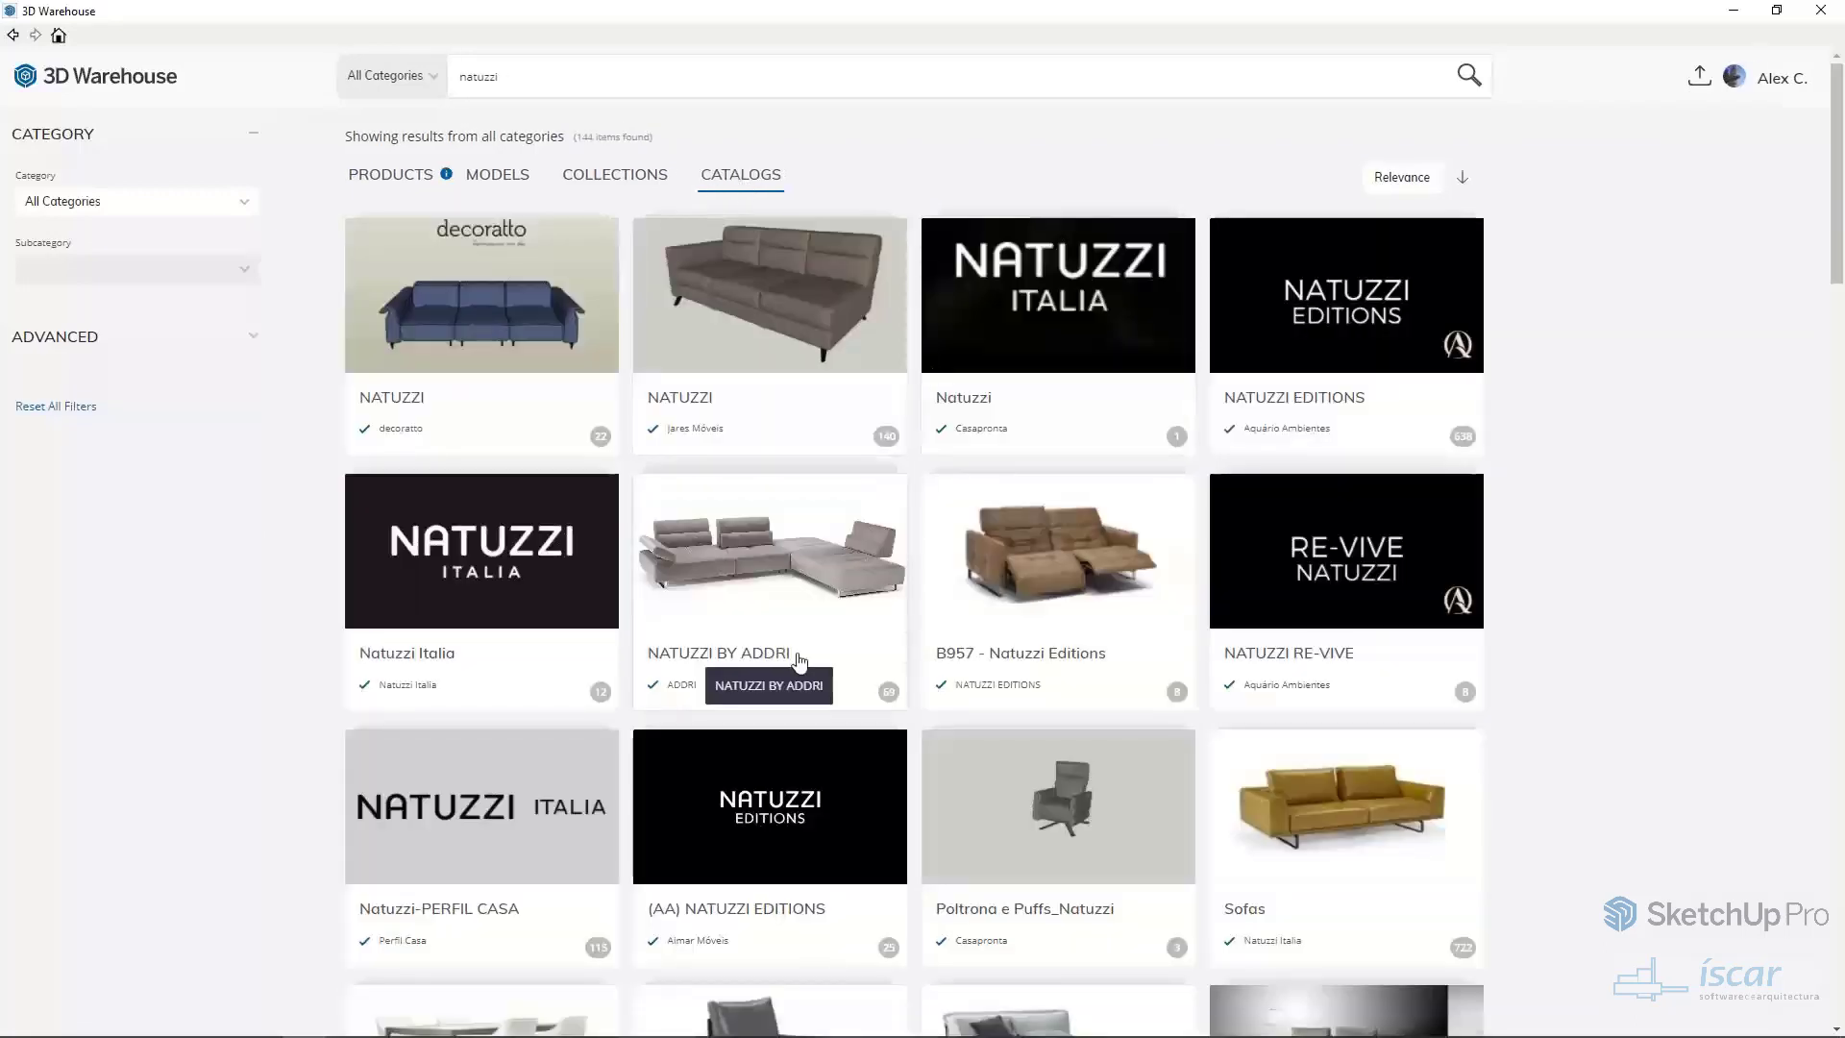
left_click(410, 656)
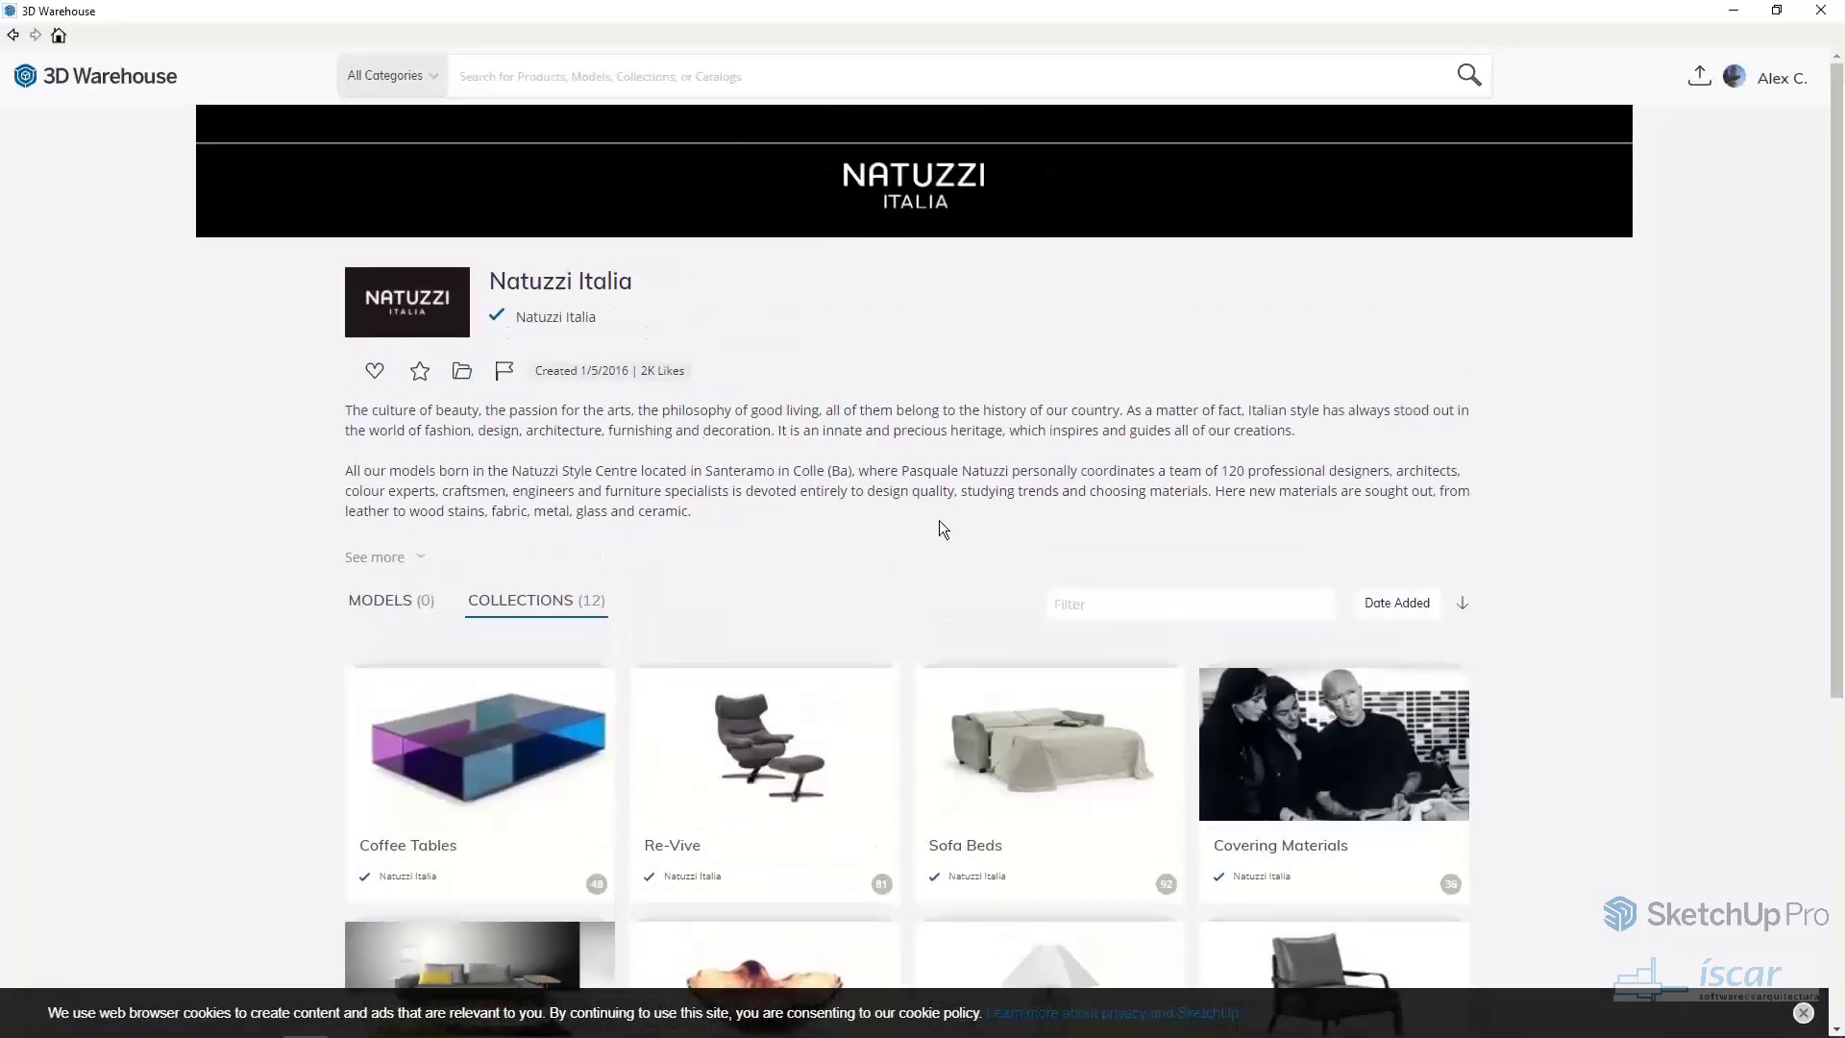
- Browse the Natuzzi Italia collections and open Coffee Tables
scroll(888, 443, "down", 2)
scroll(889, 442, "down", 3)
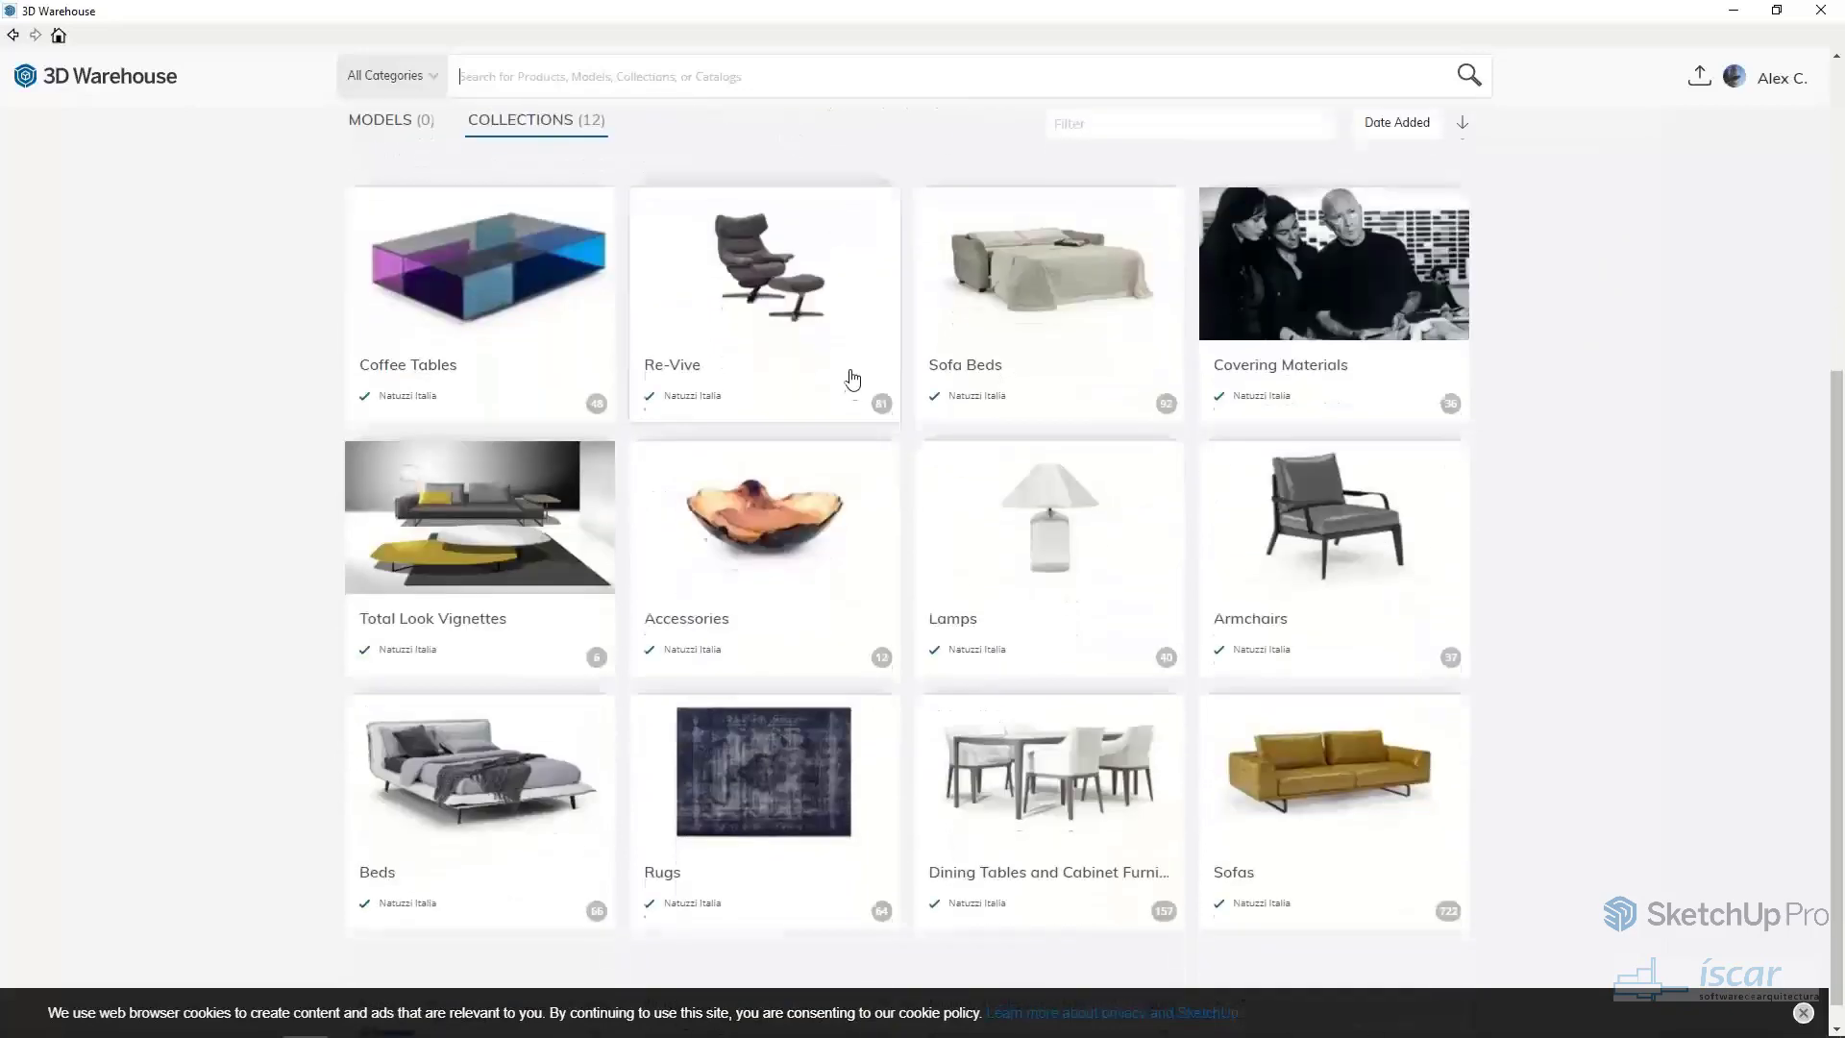
scroll(823, 528, "up", 4)
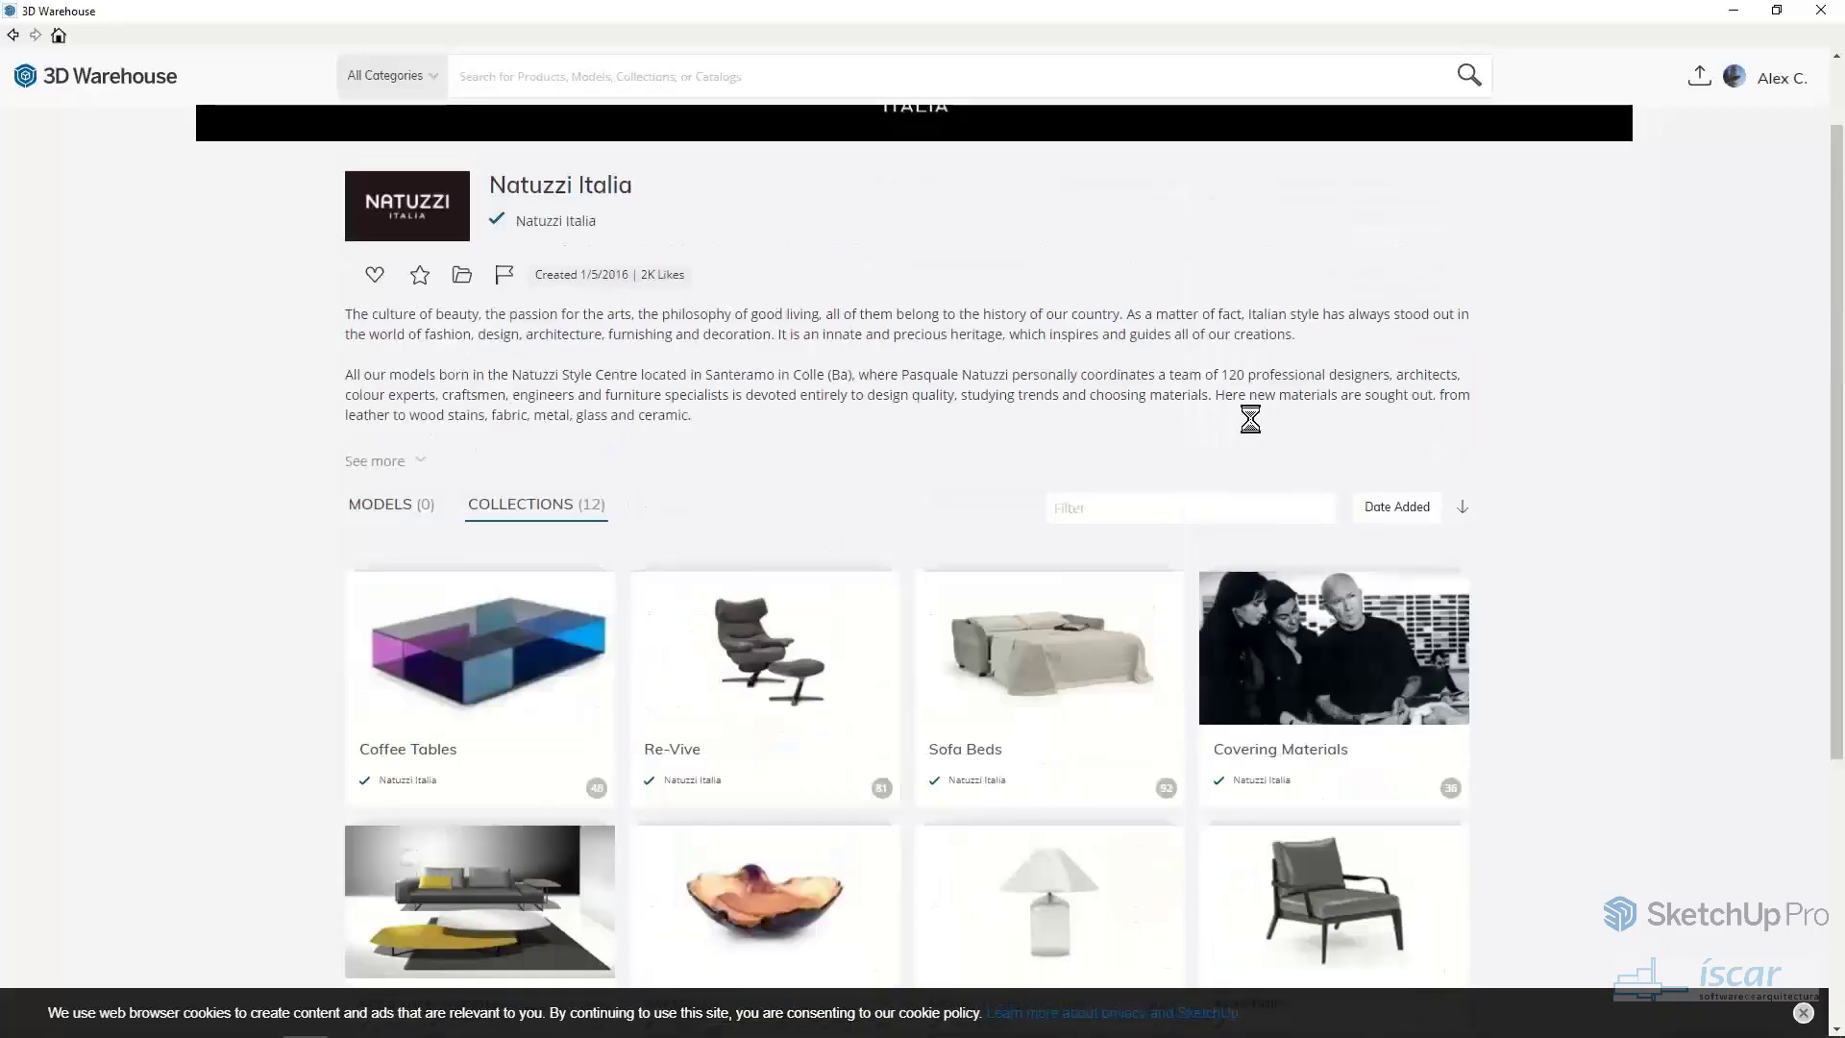
scroll(877, 625, "down", 4)
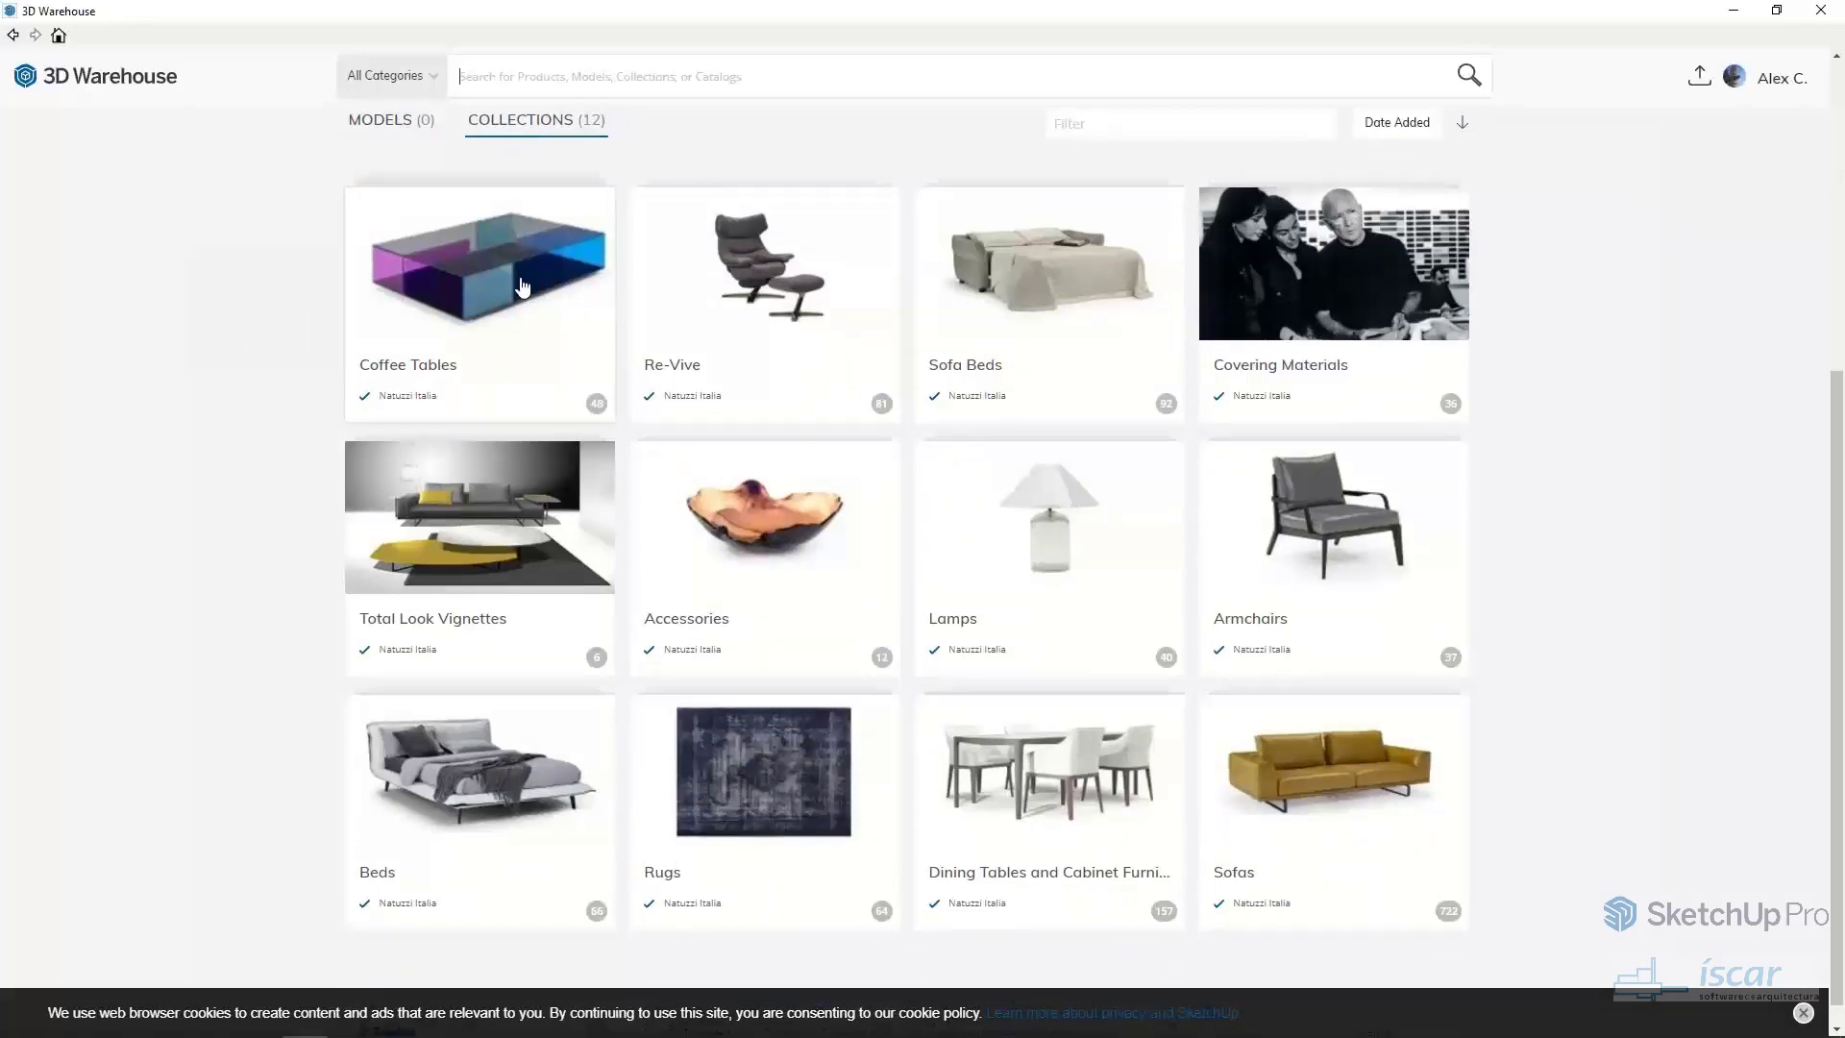
left_click(522, 284)
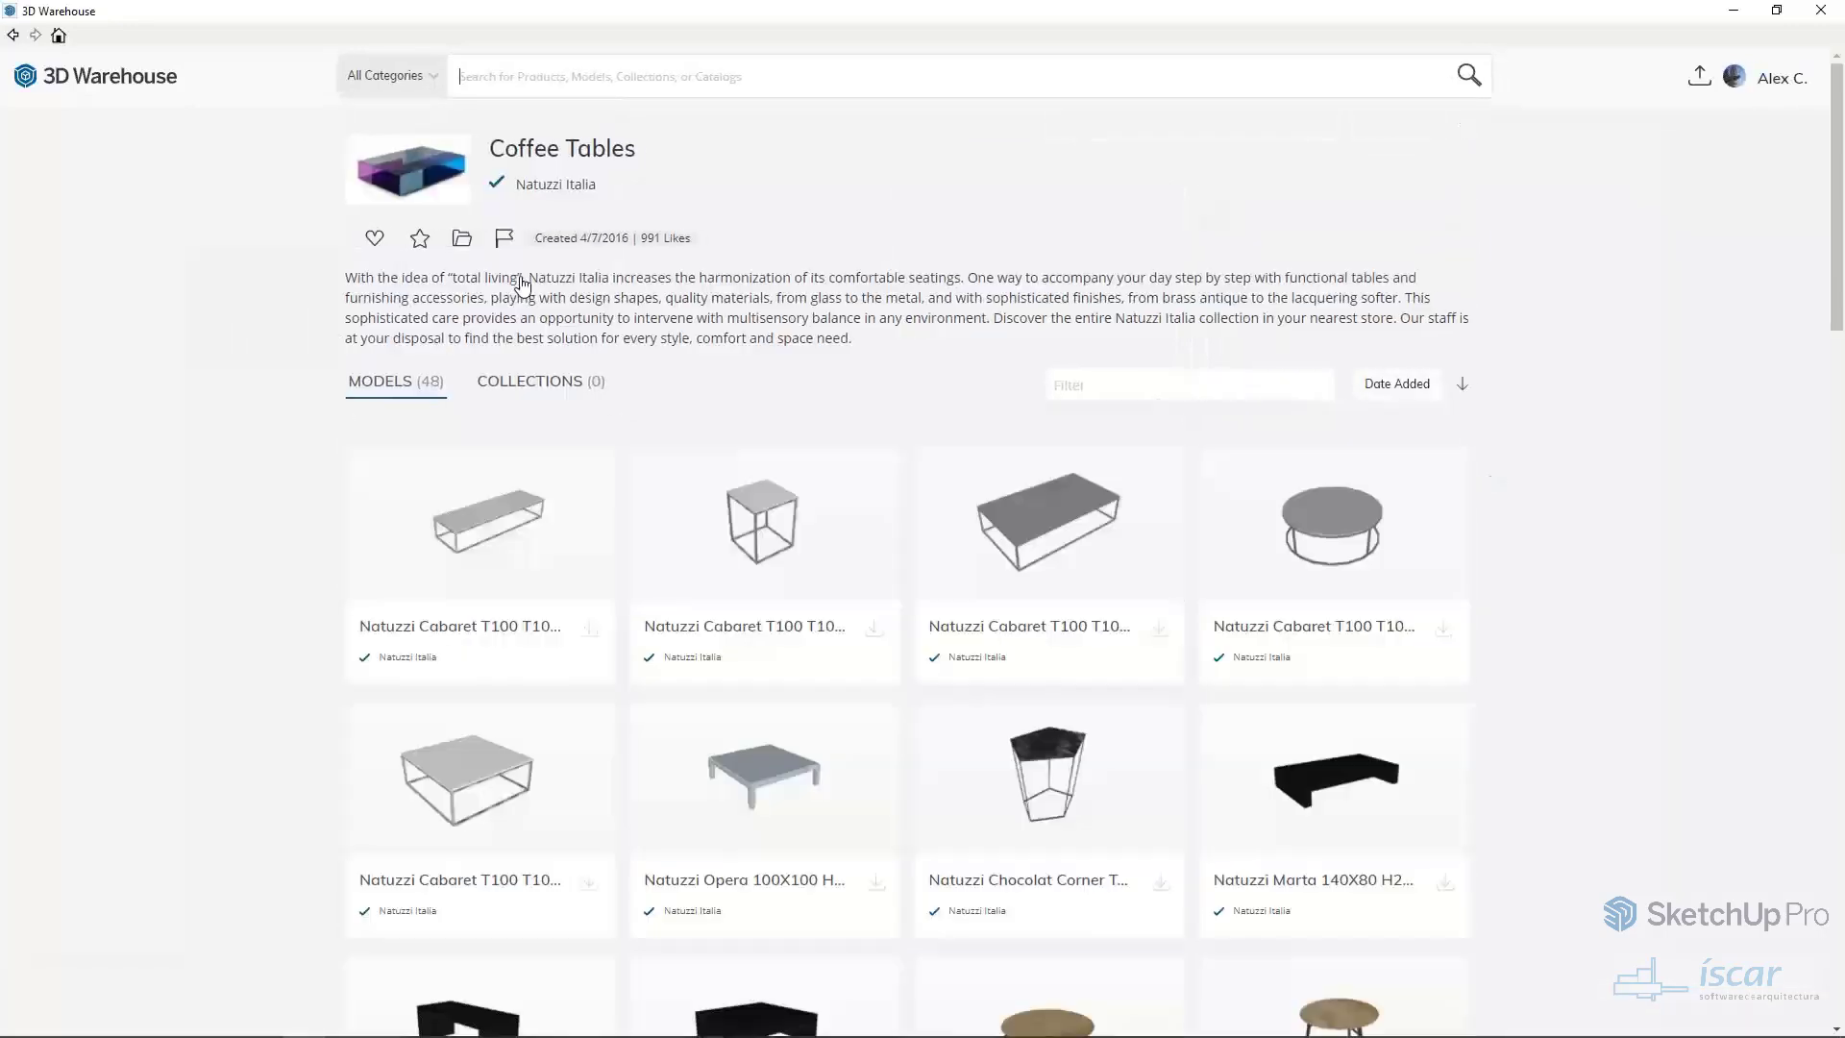
- Load the dark rectangular Natuzzi Cabaret T100 T100MM3 coffee table into the SketchUp model, place it beside the boards, and close the component options
scroll(1144, 469, "down", 4)
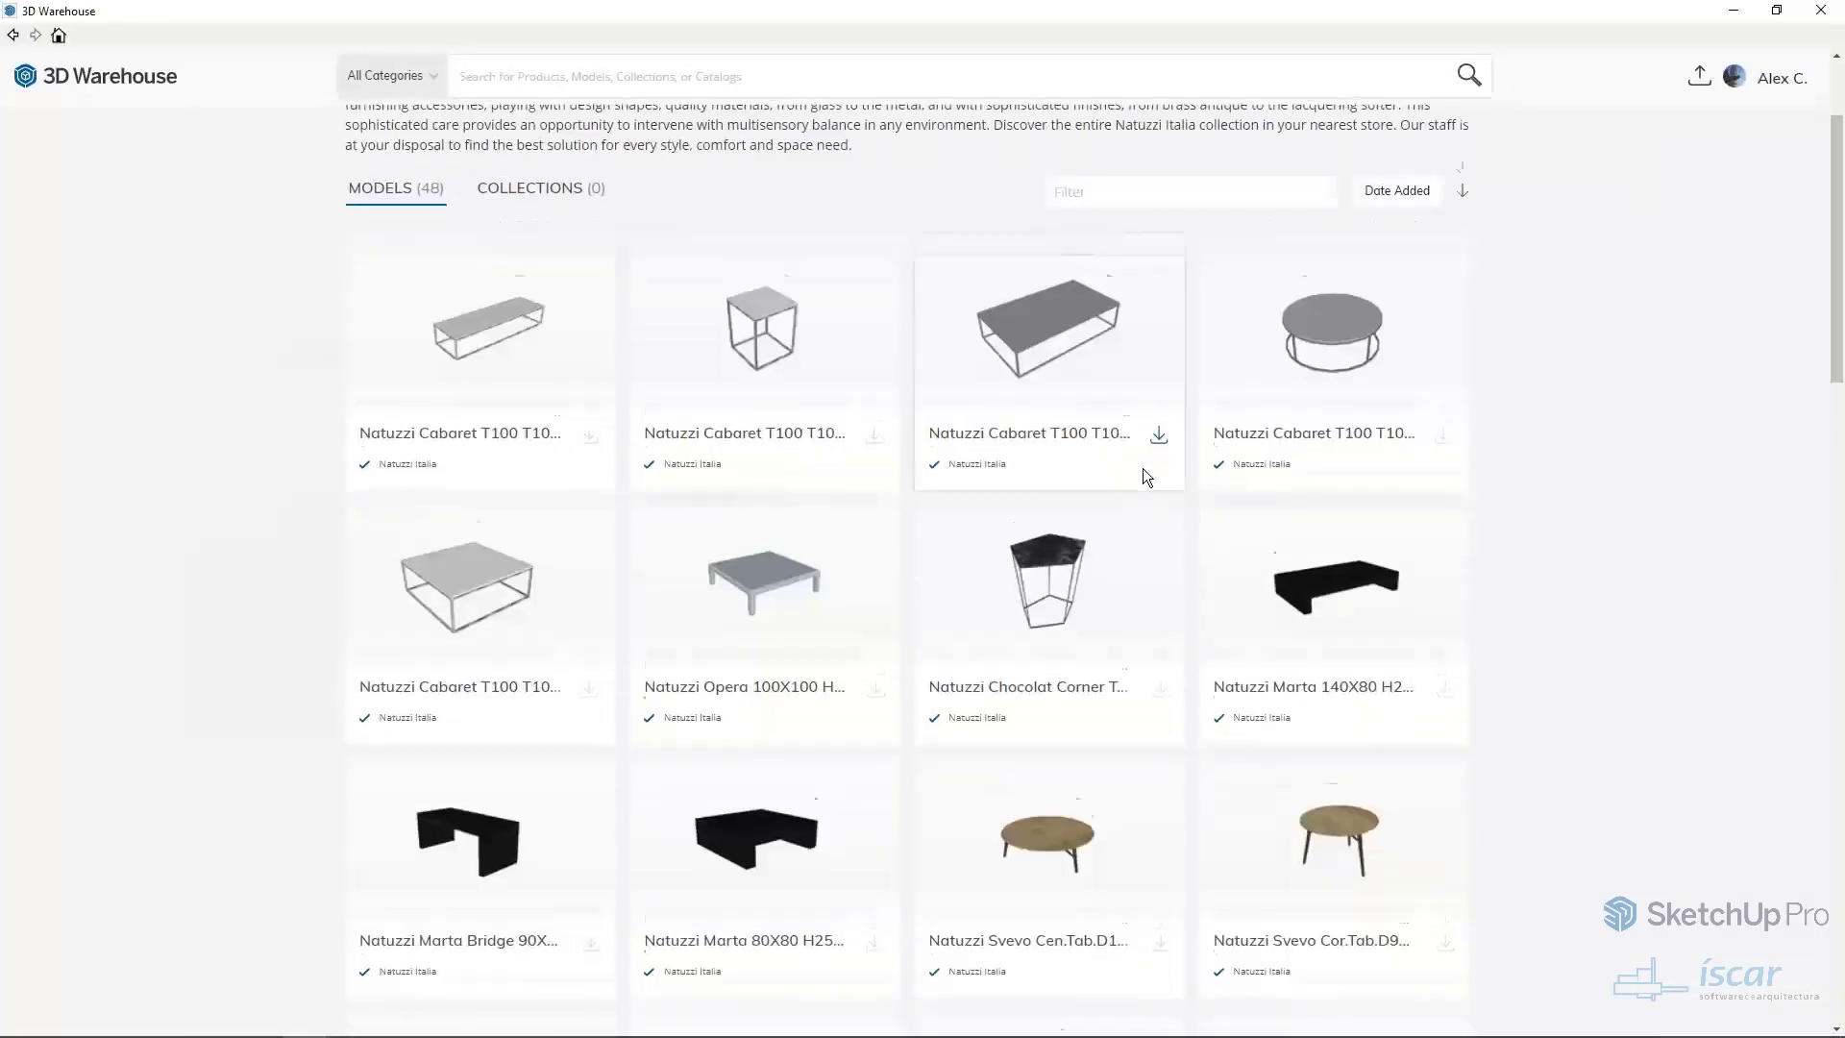
scroll(849, 233, "up", 2)
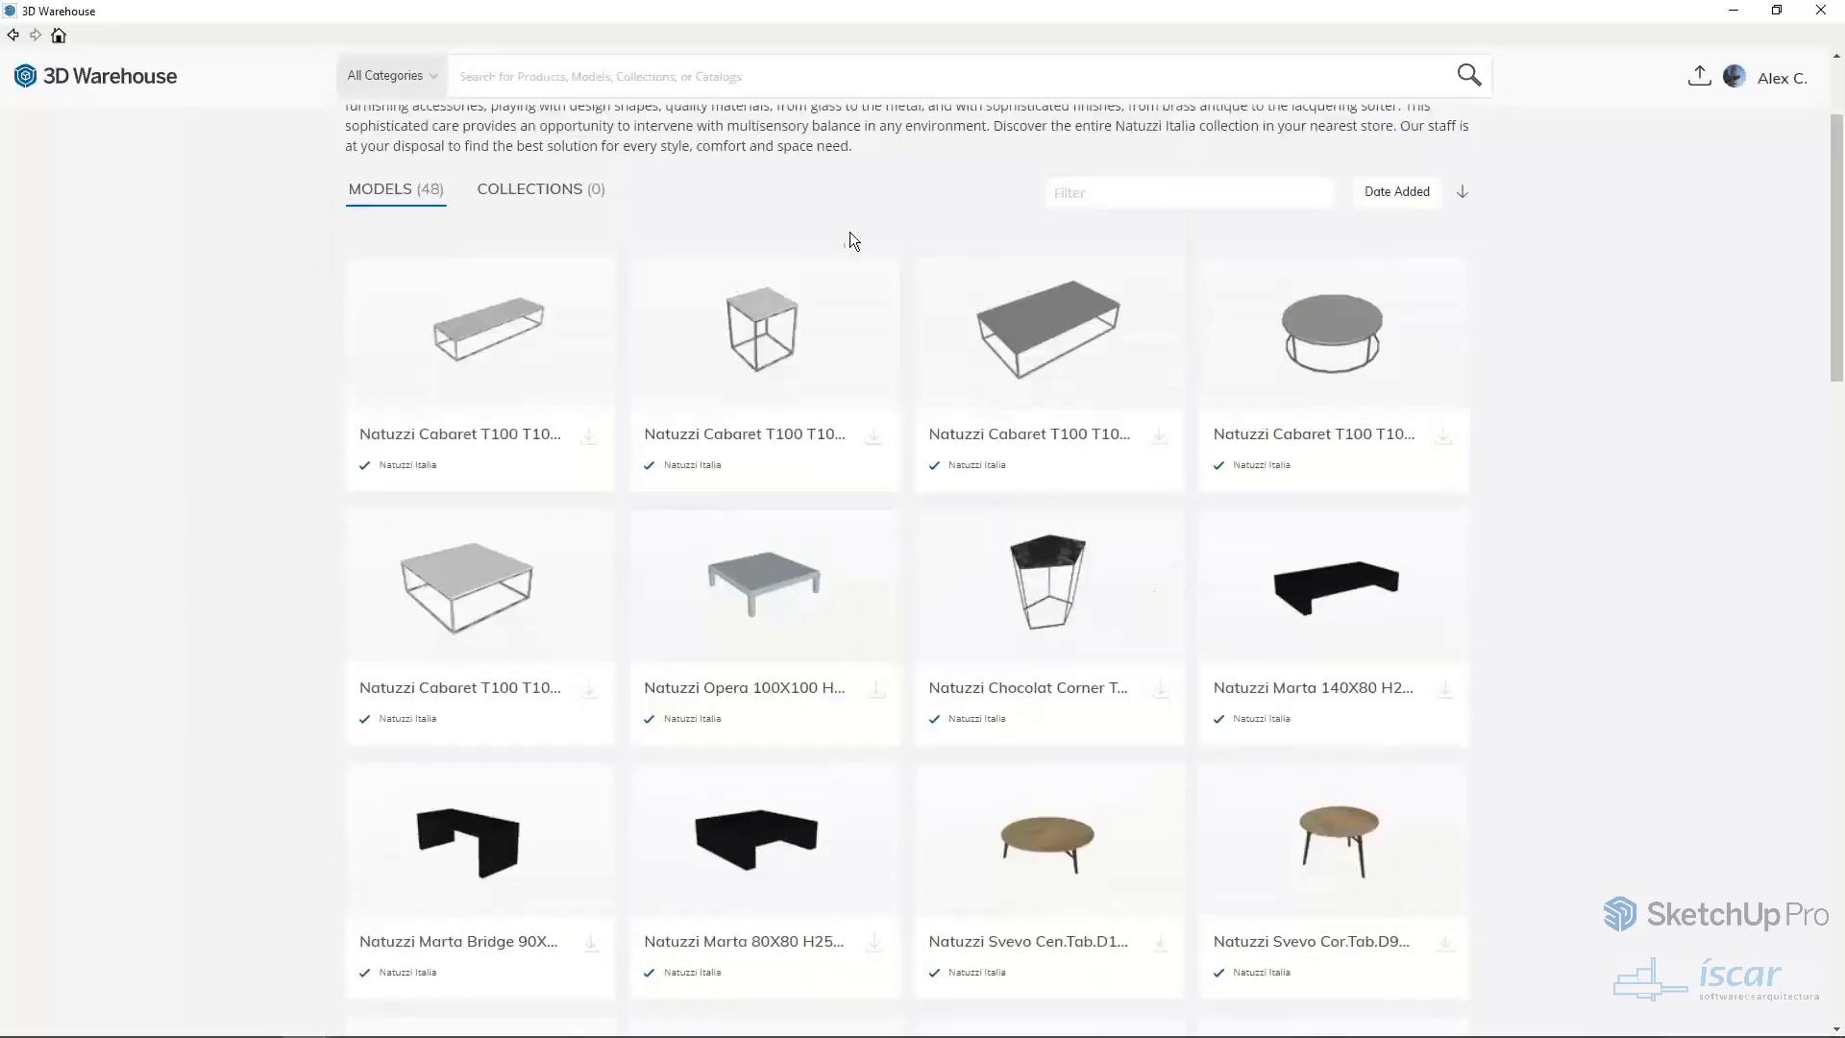
left_click(1157, 439)
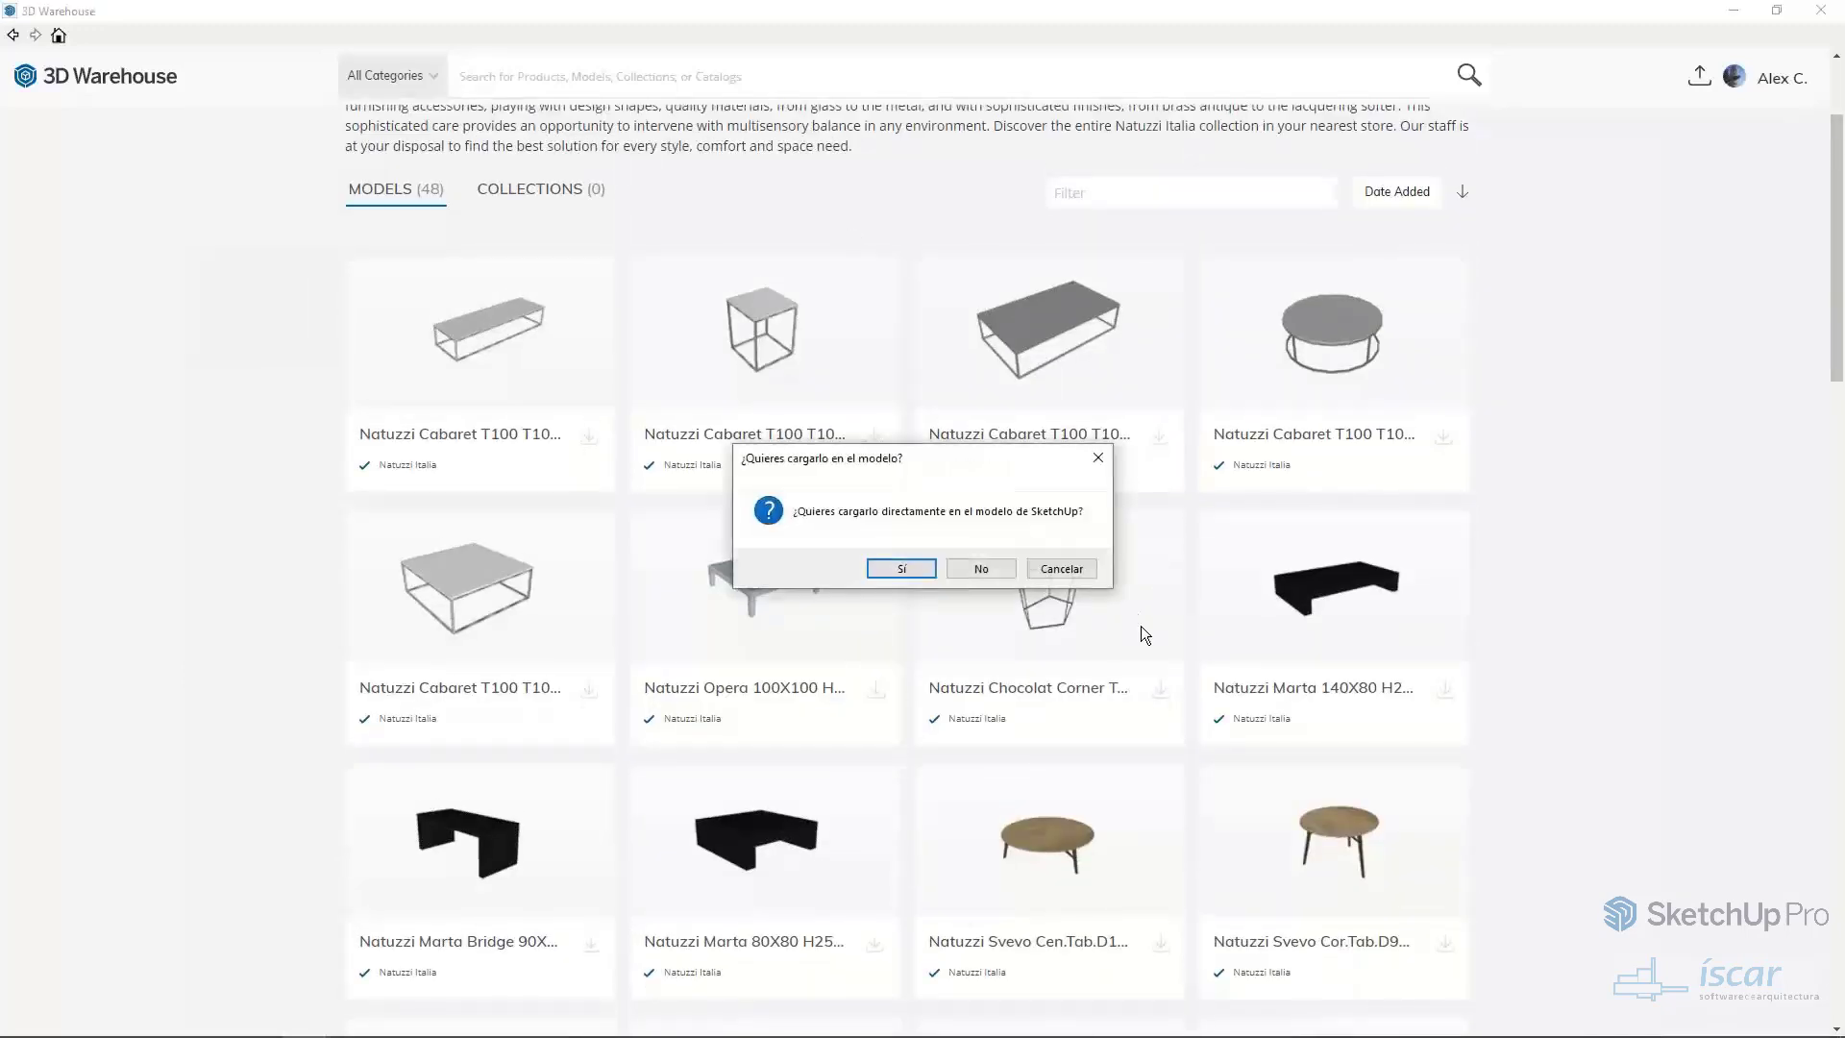
left_click(901, 568)
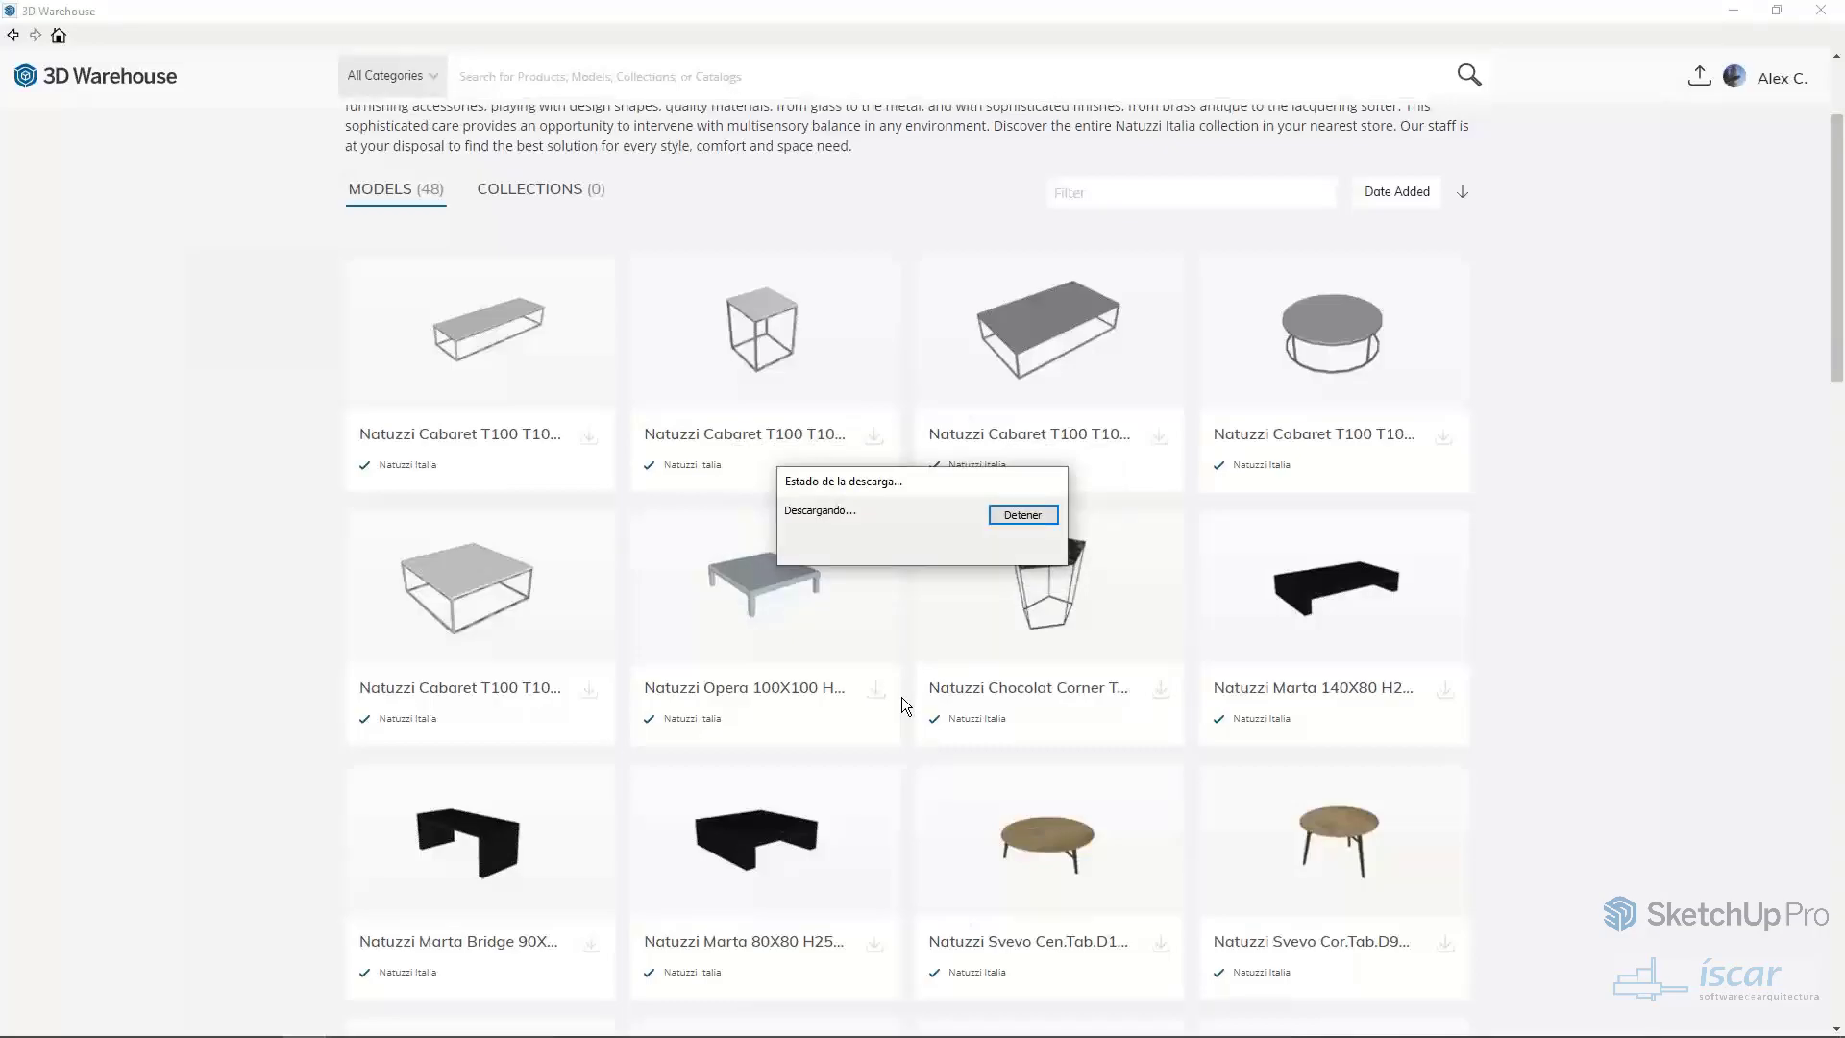
scroll(961, 701, "down", 3)
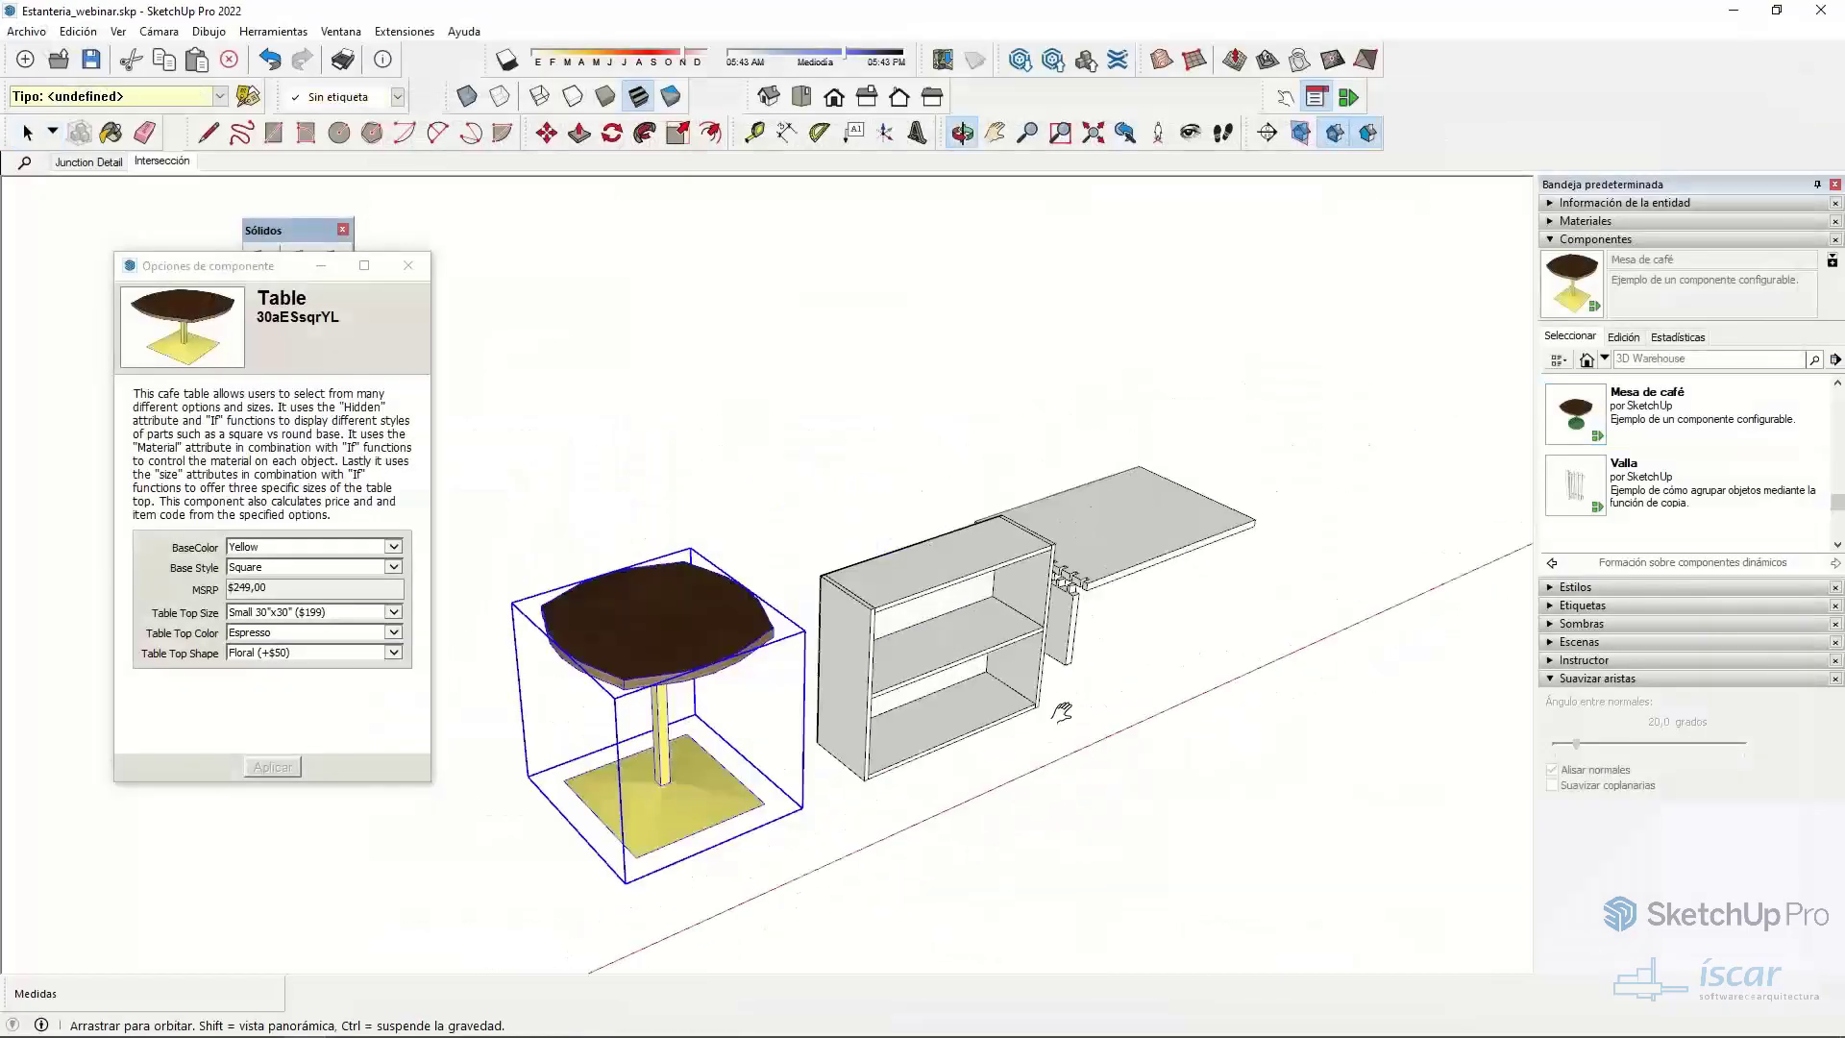
scroll(1004, 713, "up", 5)
left_click(1177, 557)
scroll(1062, 647, "up", 5)
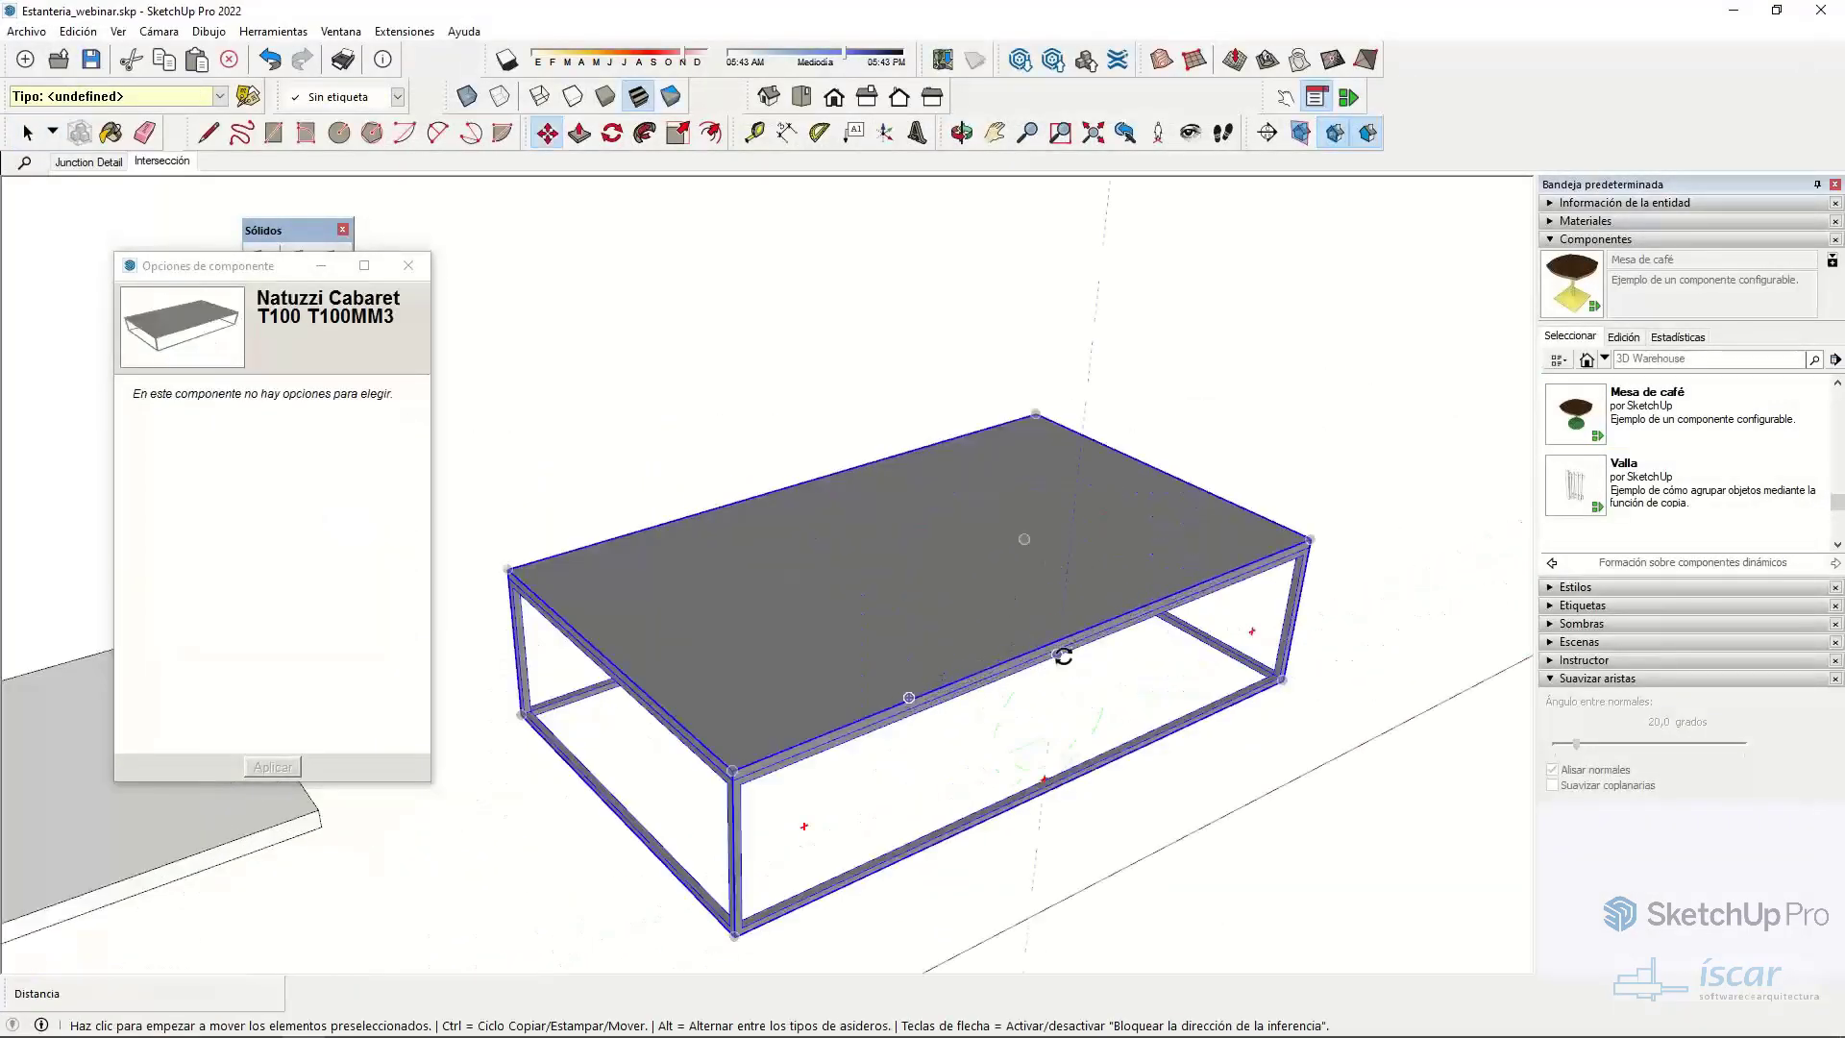
left_click(408, 266)
middle_click_drag(820, 659, 823, 535)
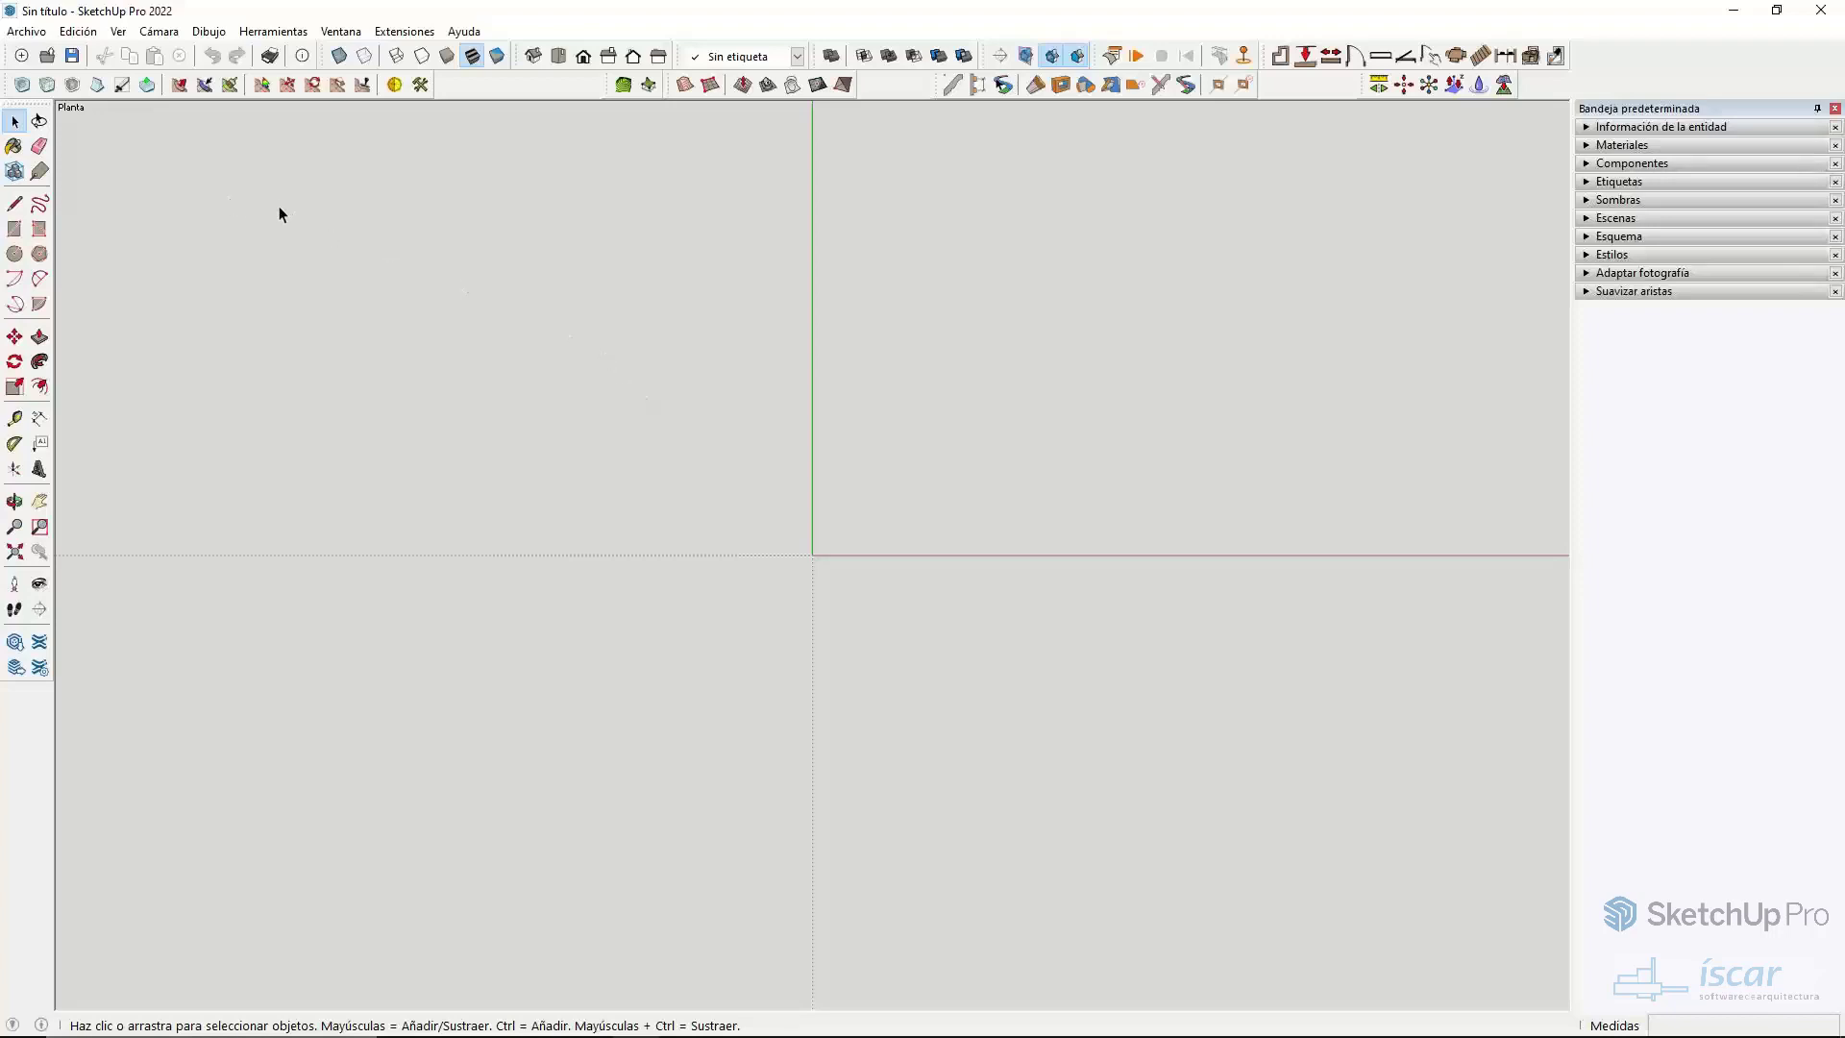
- Import the Plano floor plan as an image into the empty model, anchoring its lower-left corner at the origin
left_click(33, 39)
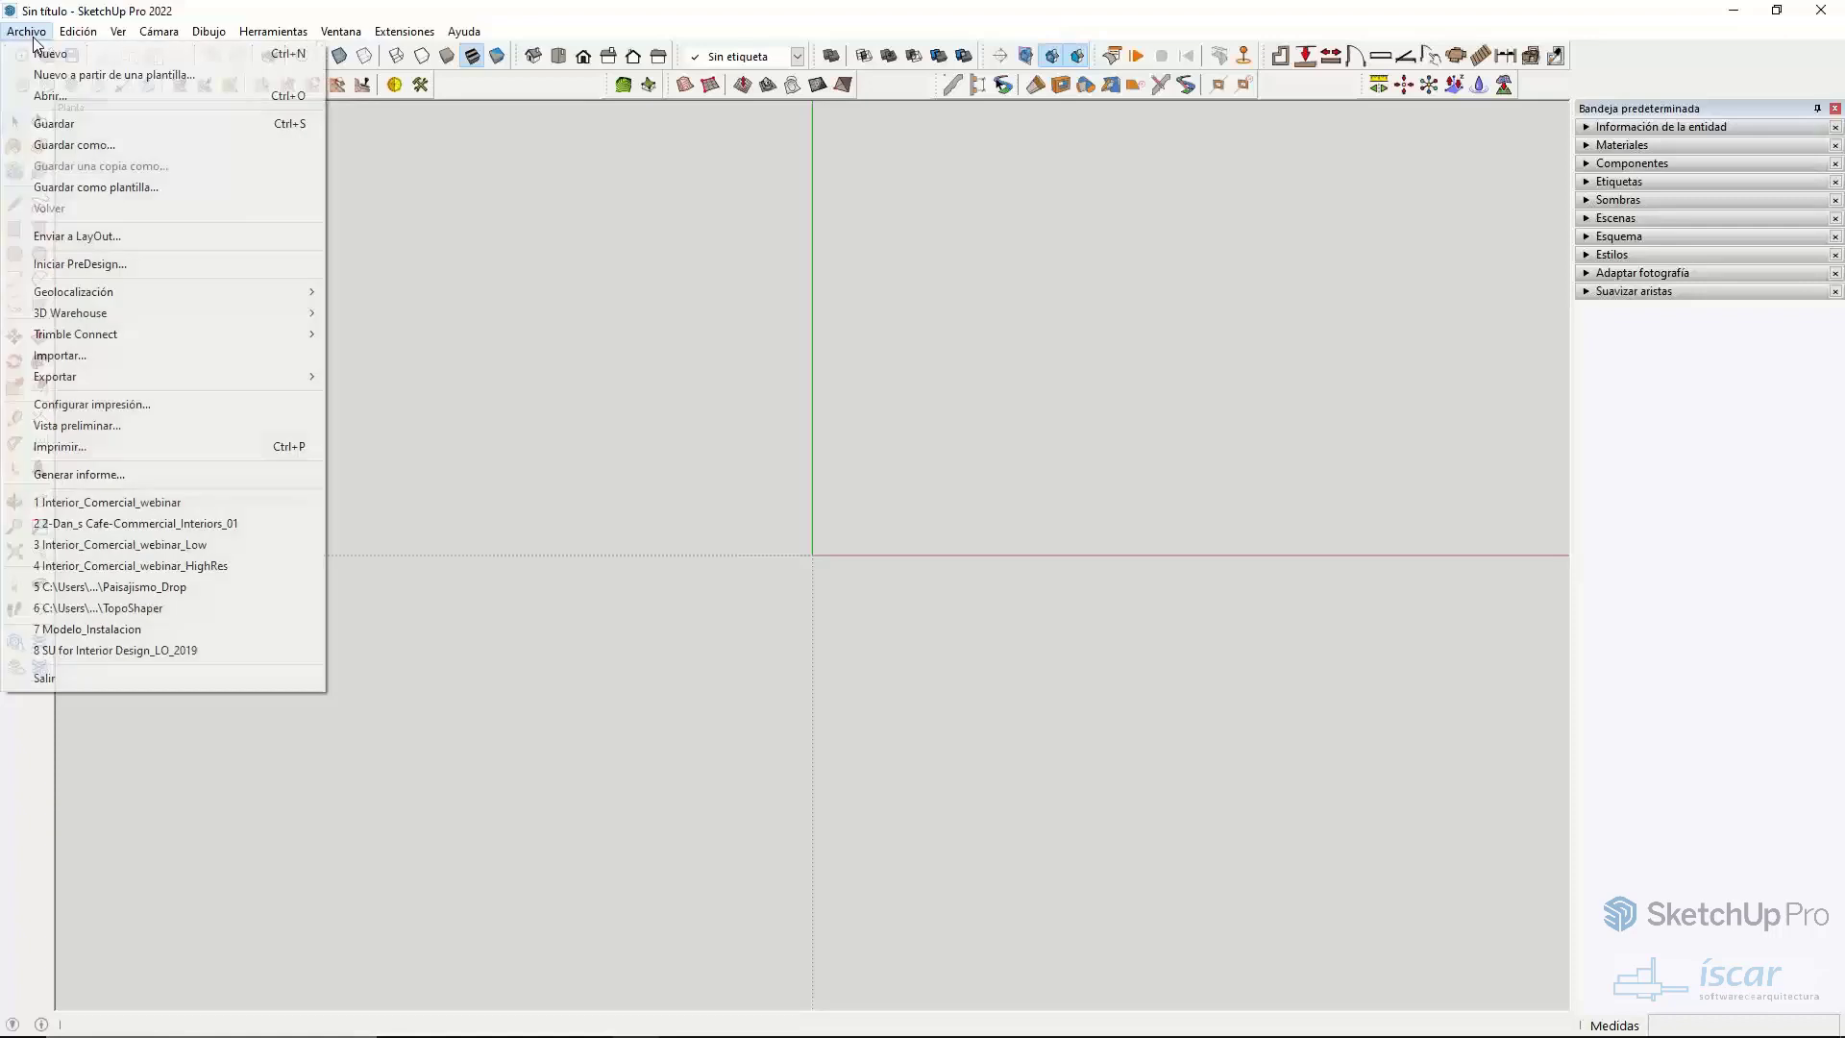
mouse_move(69, 315)
left_click(67, 354)
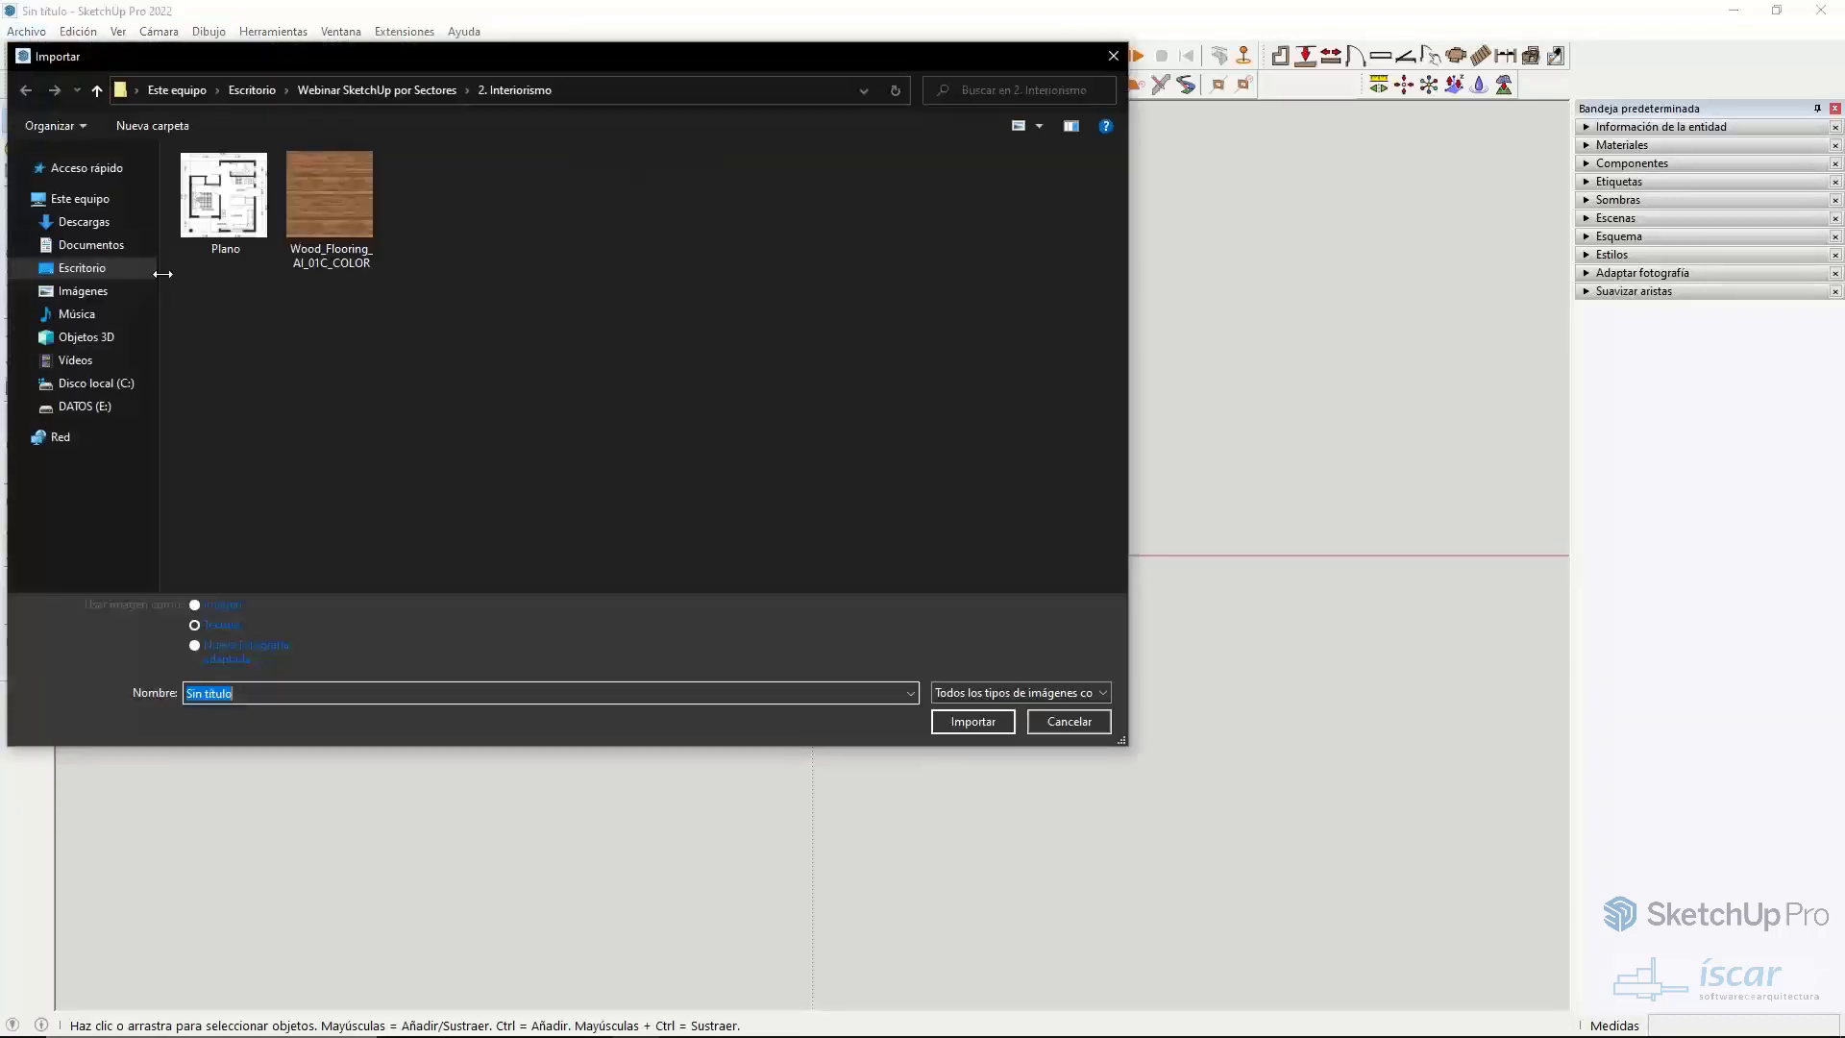
left_click(226, 234)
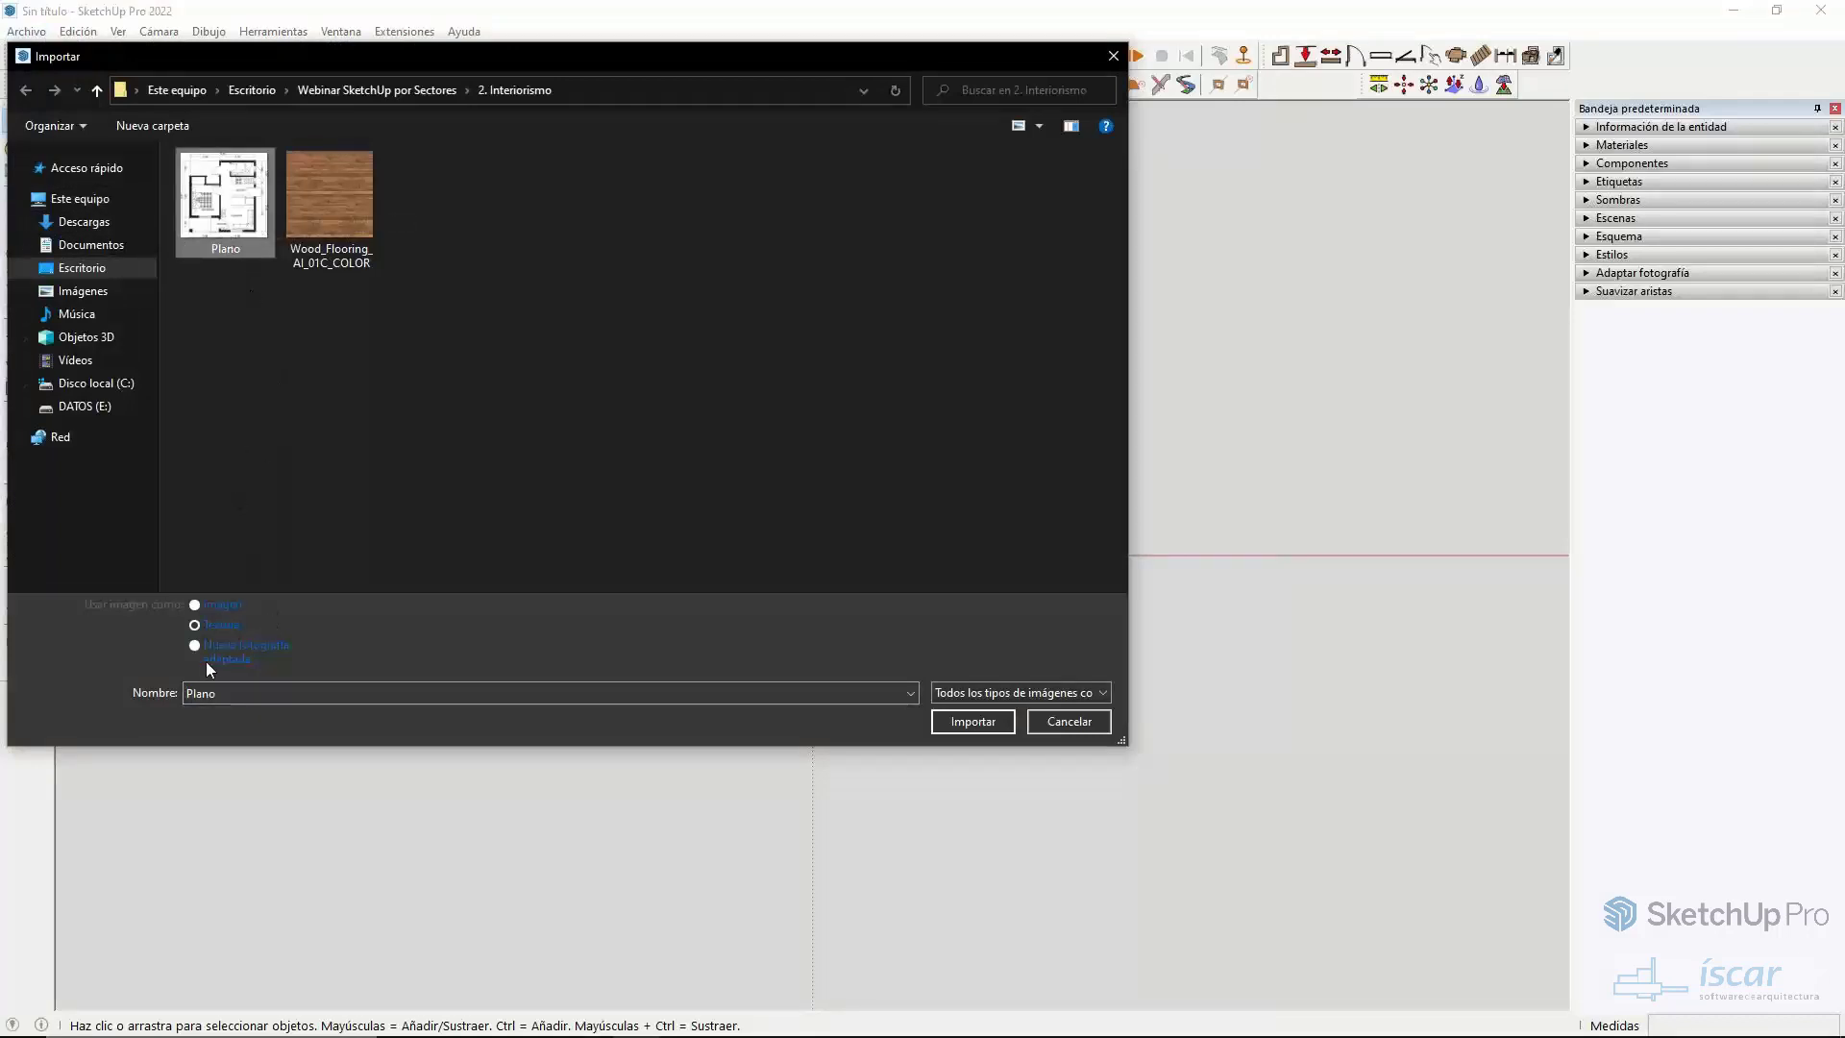
left_click(207, 606)
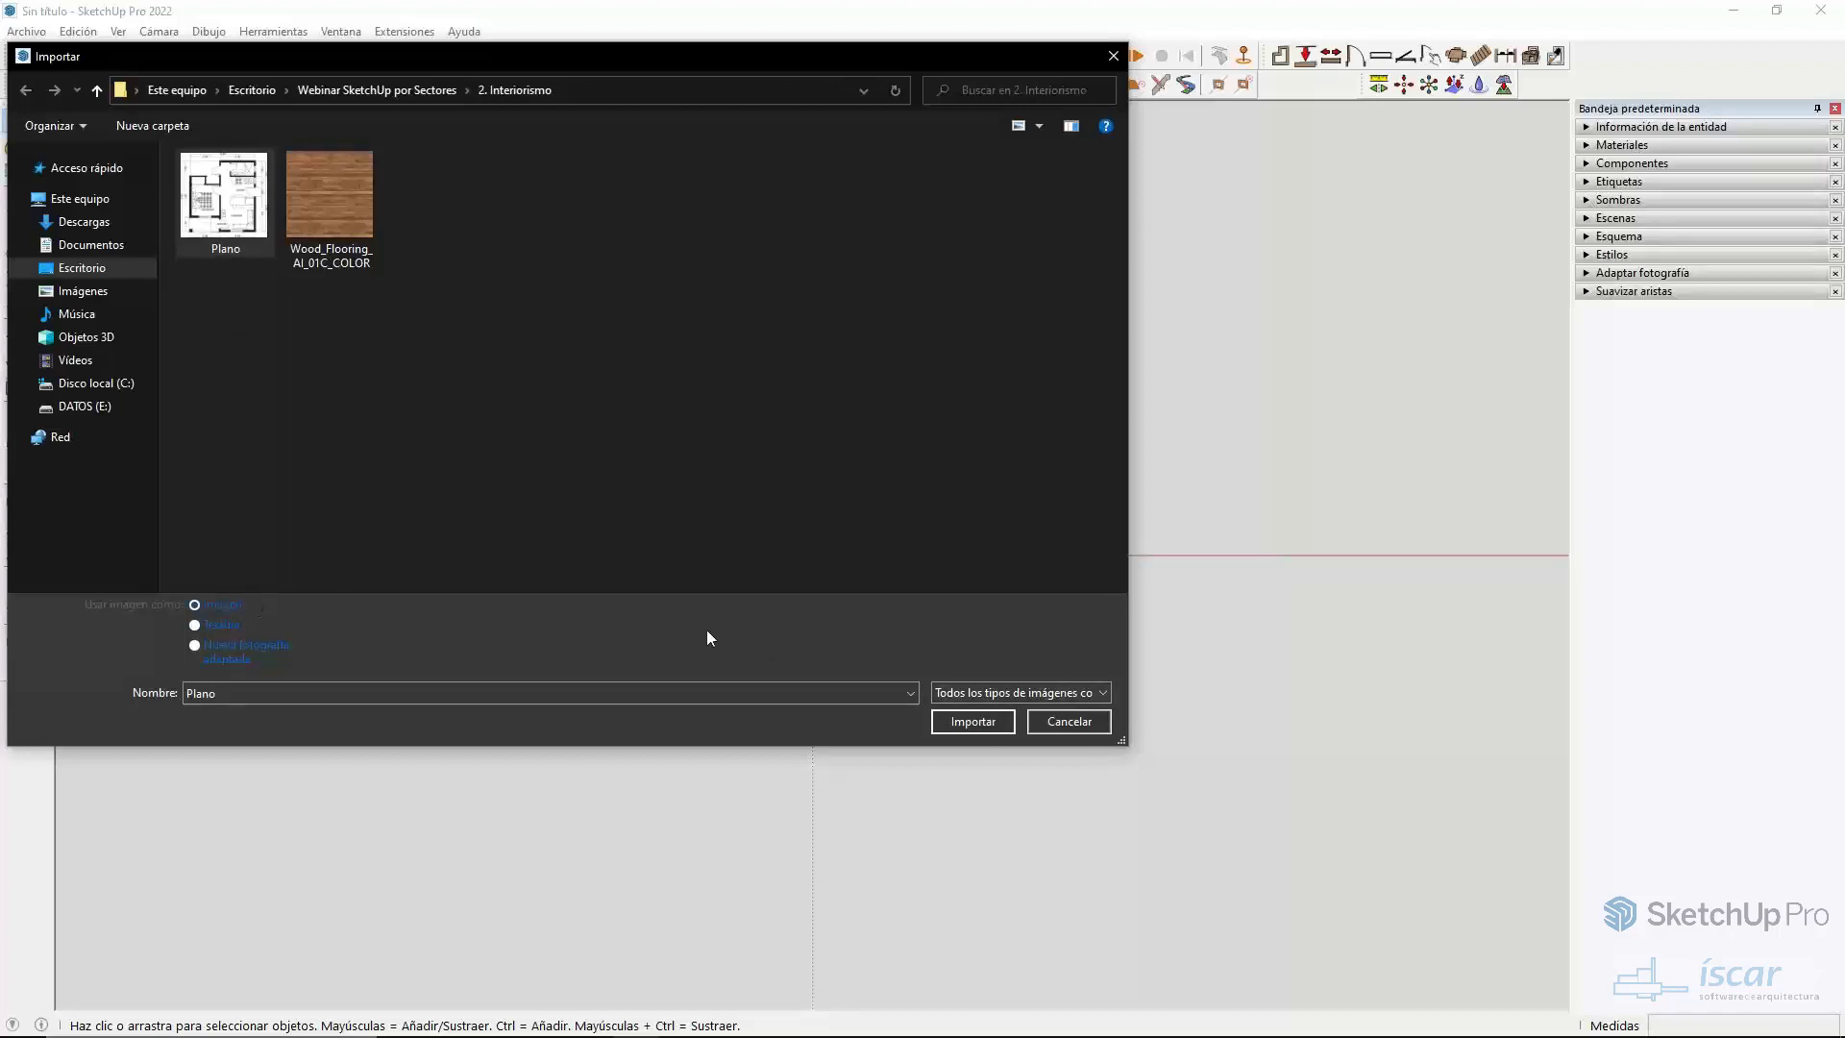
left_click(965, 721)
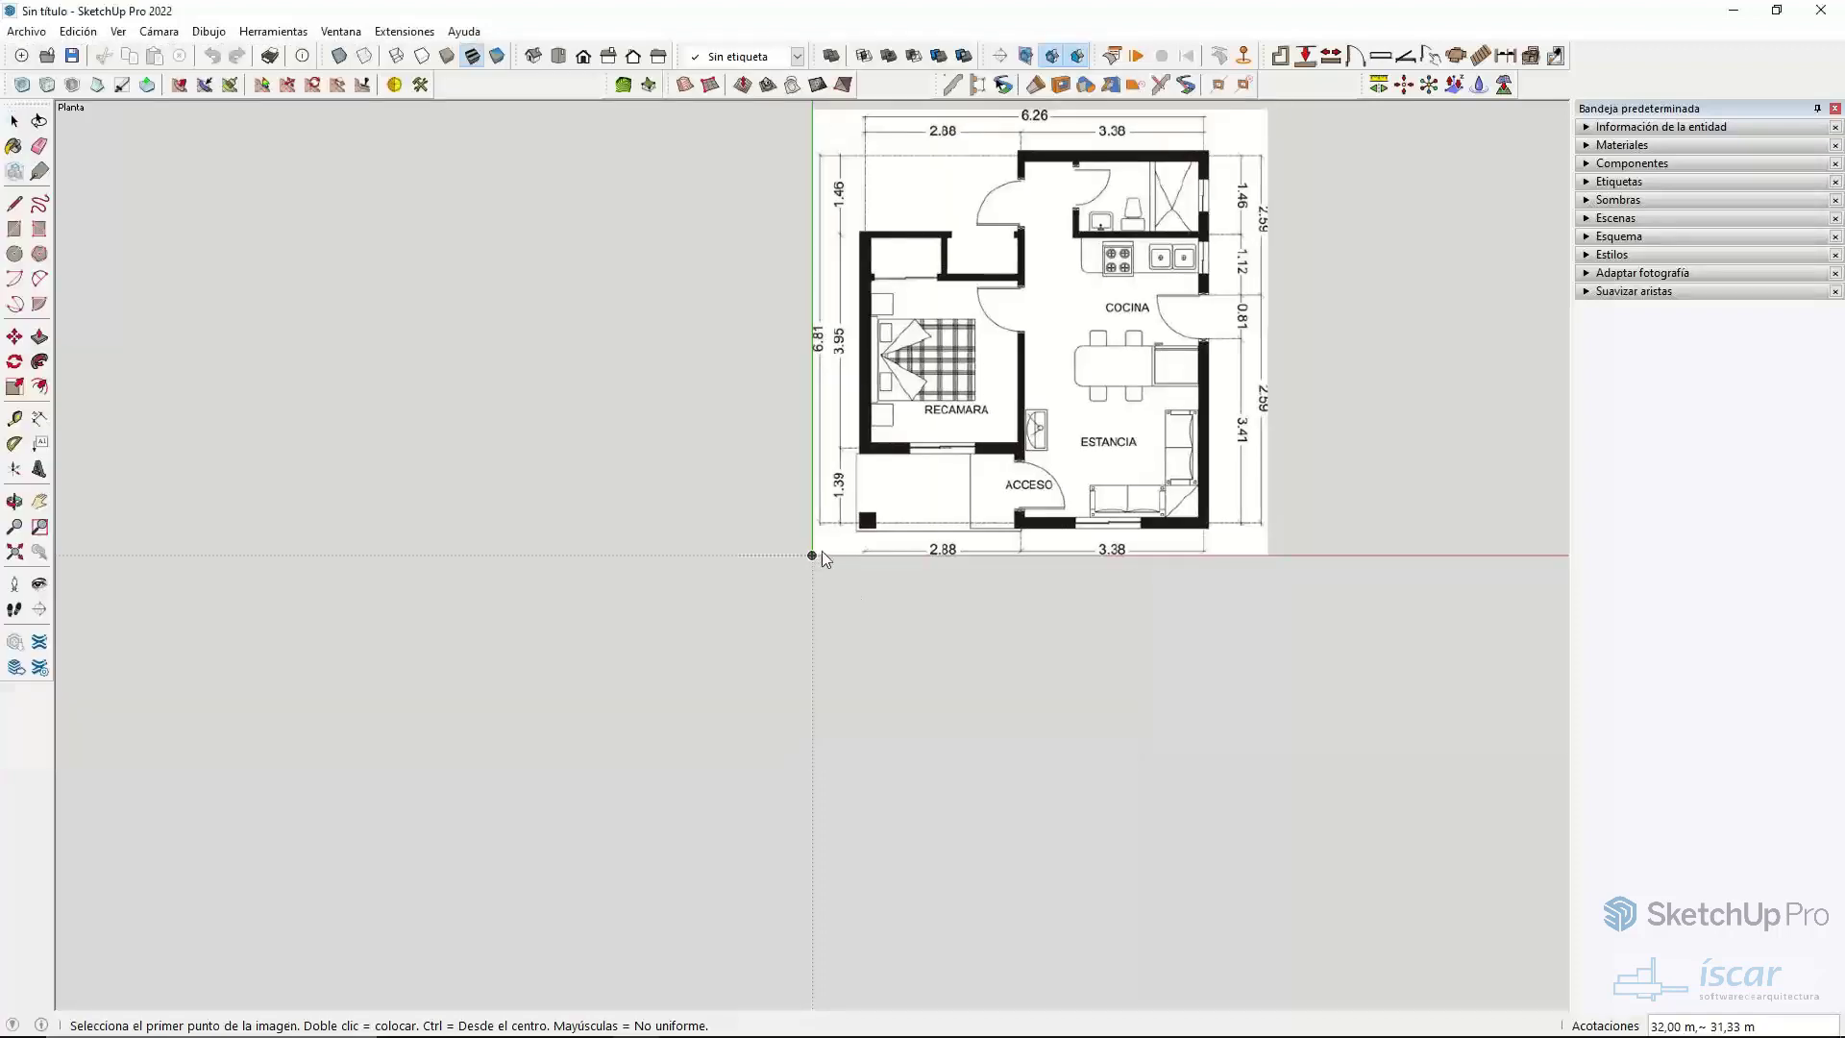
left_click(812, 556)
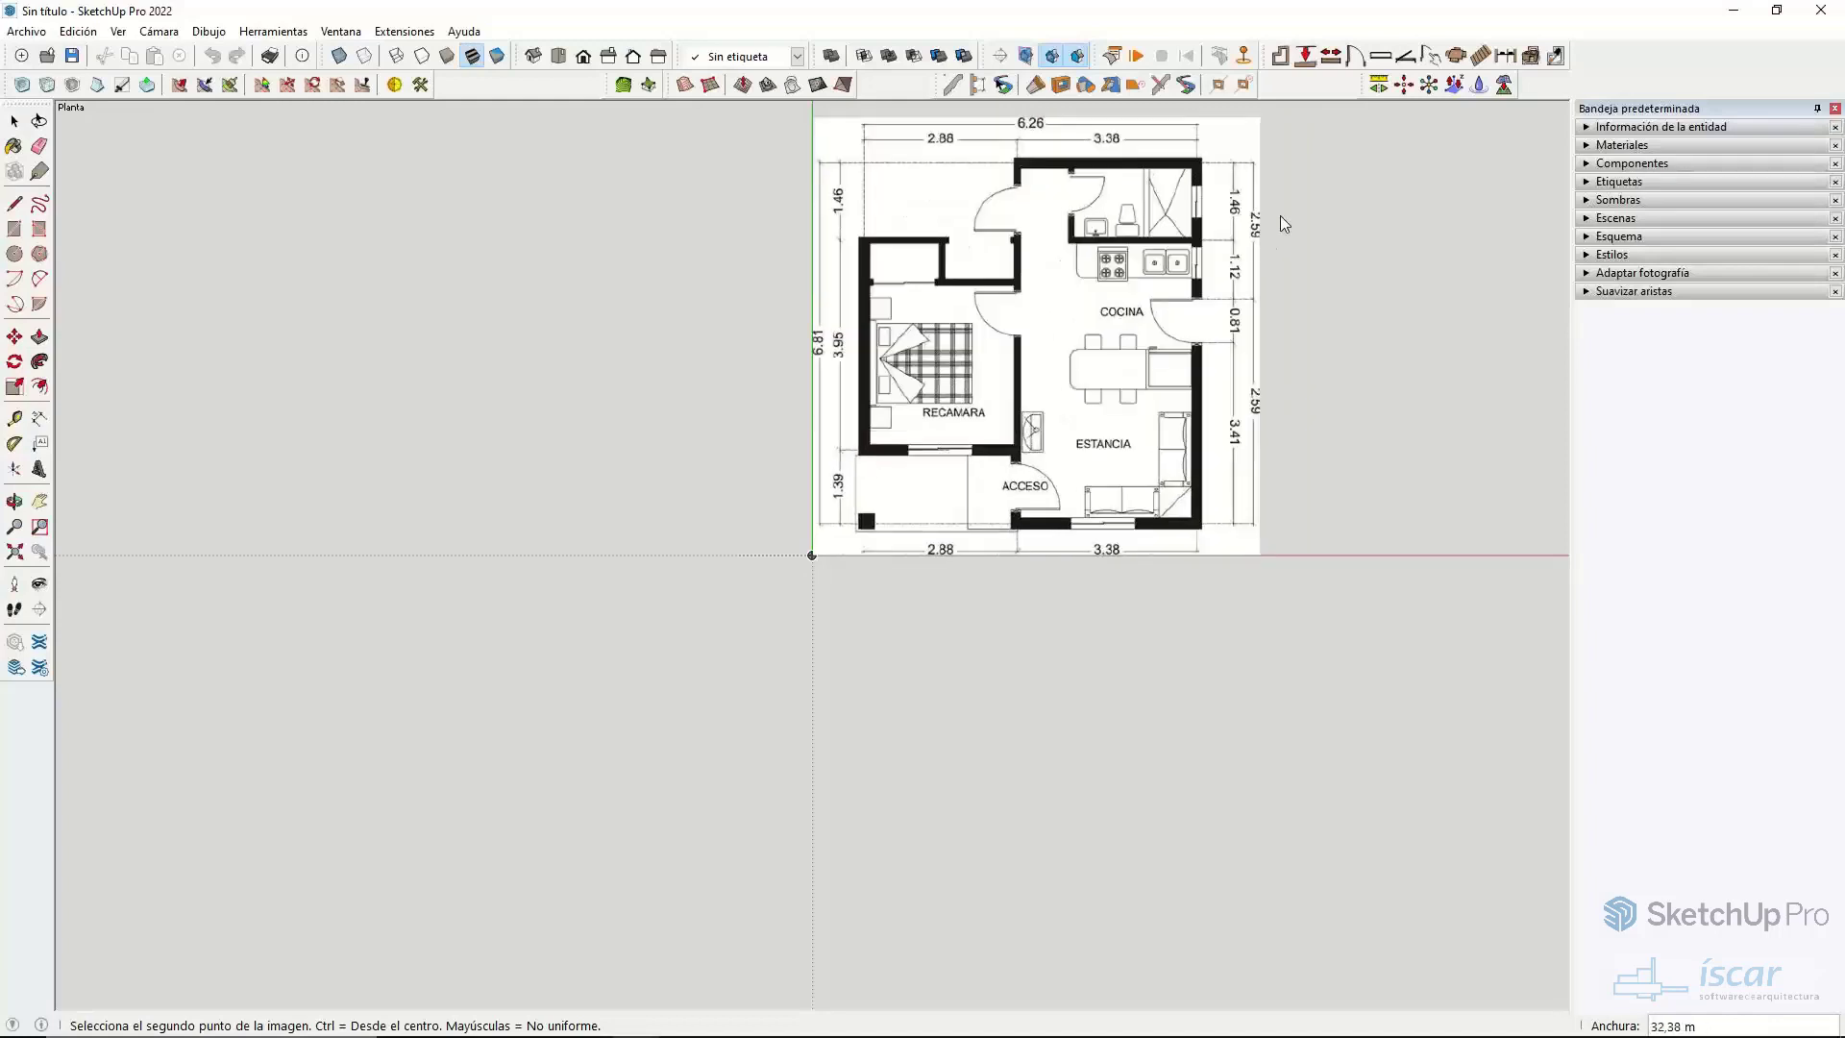
left_click(1134, 269)
scroll(985, 322, "up", 4)
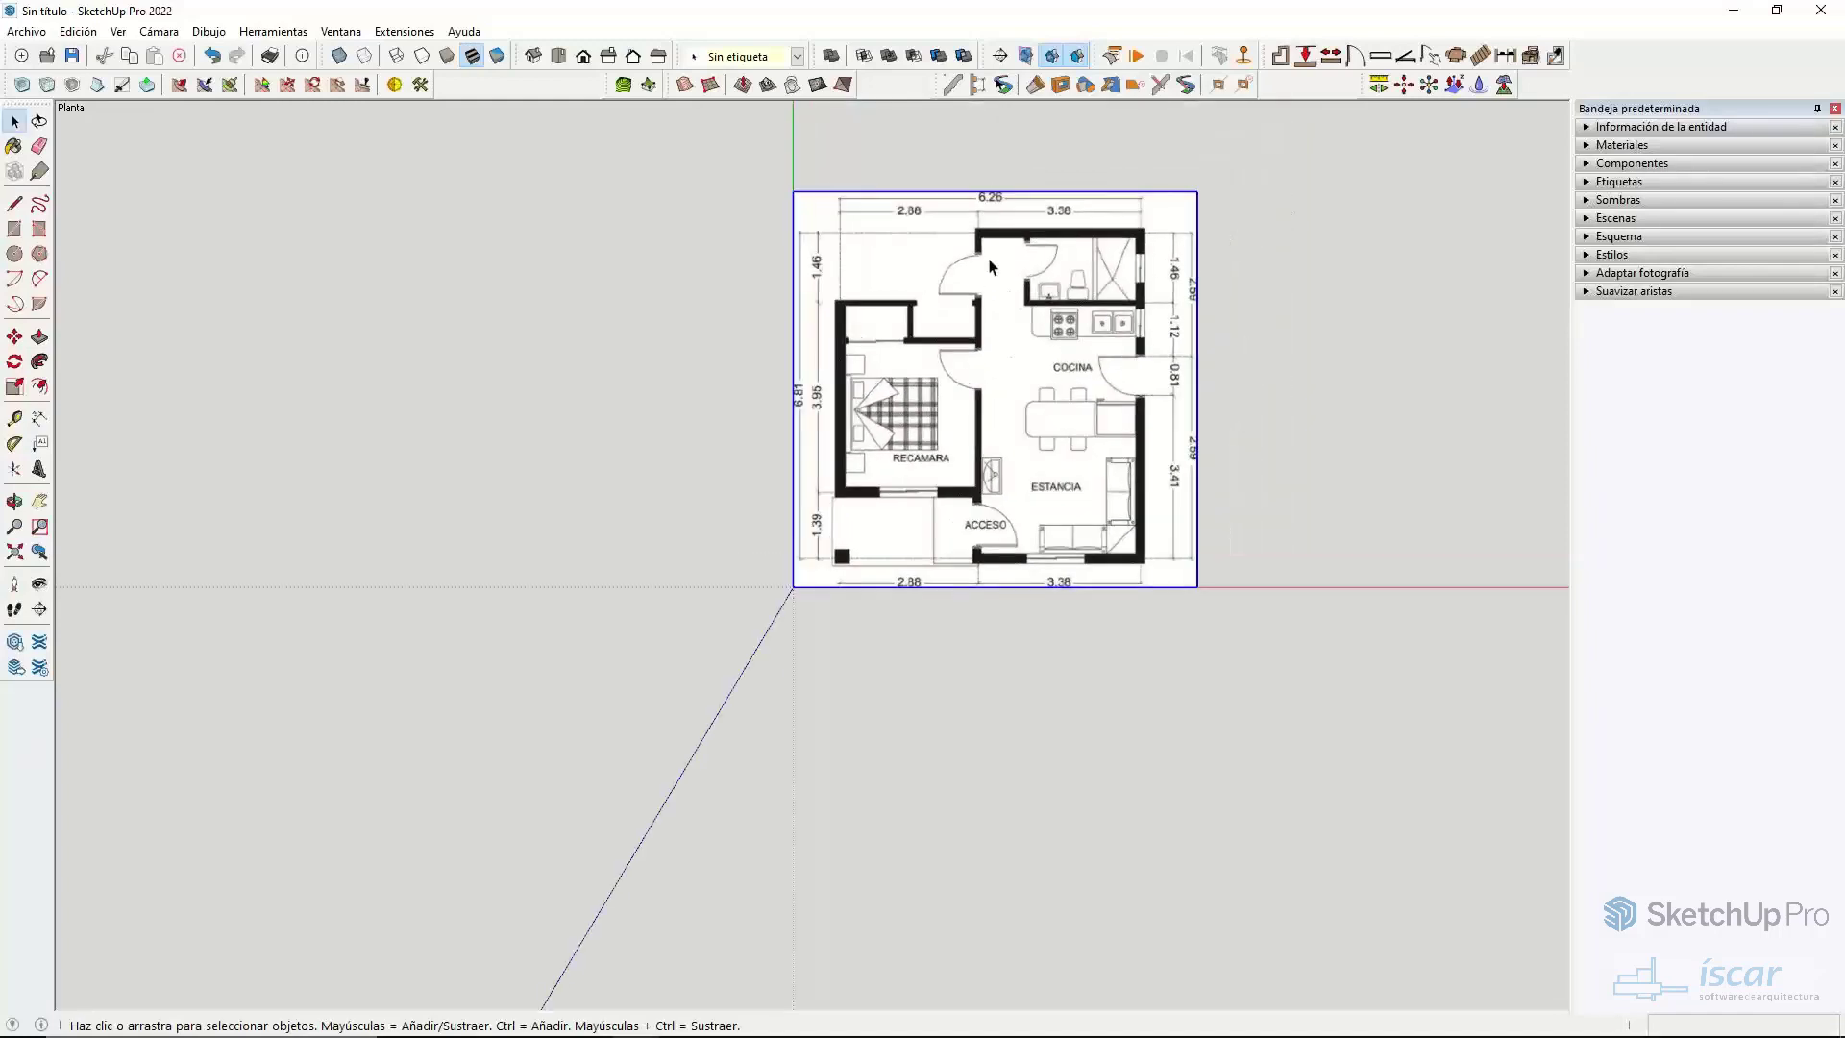
scroll(985, 322, "down", 2)
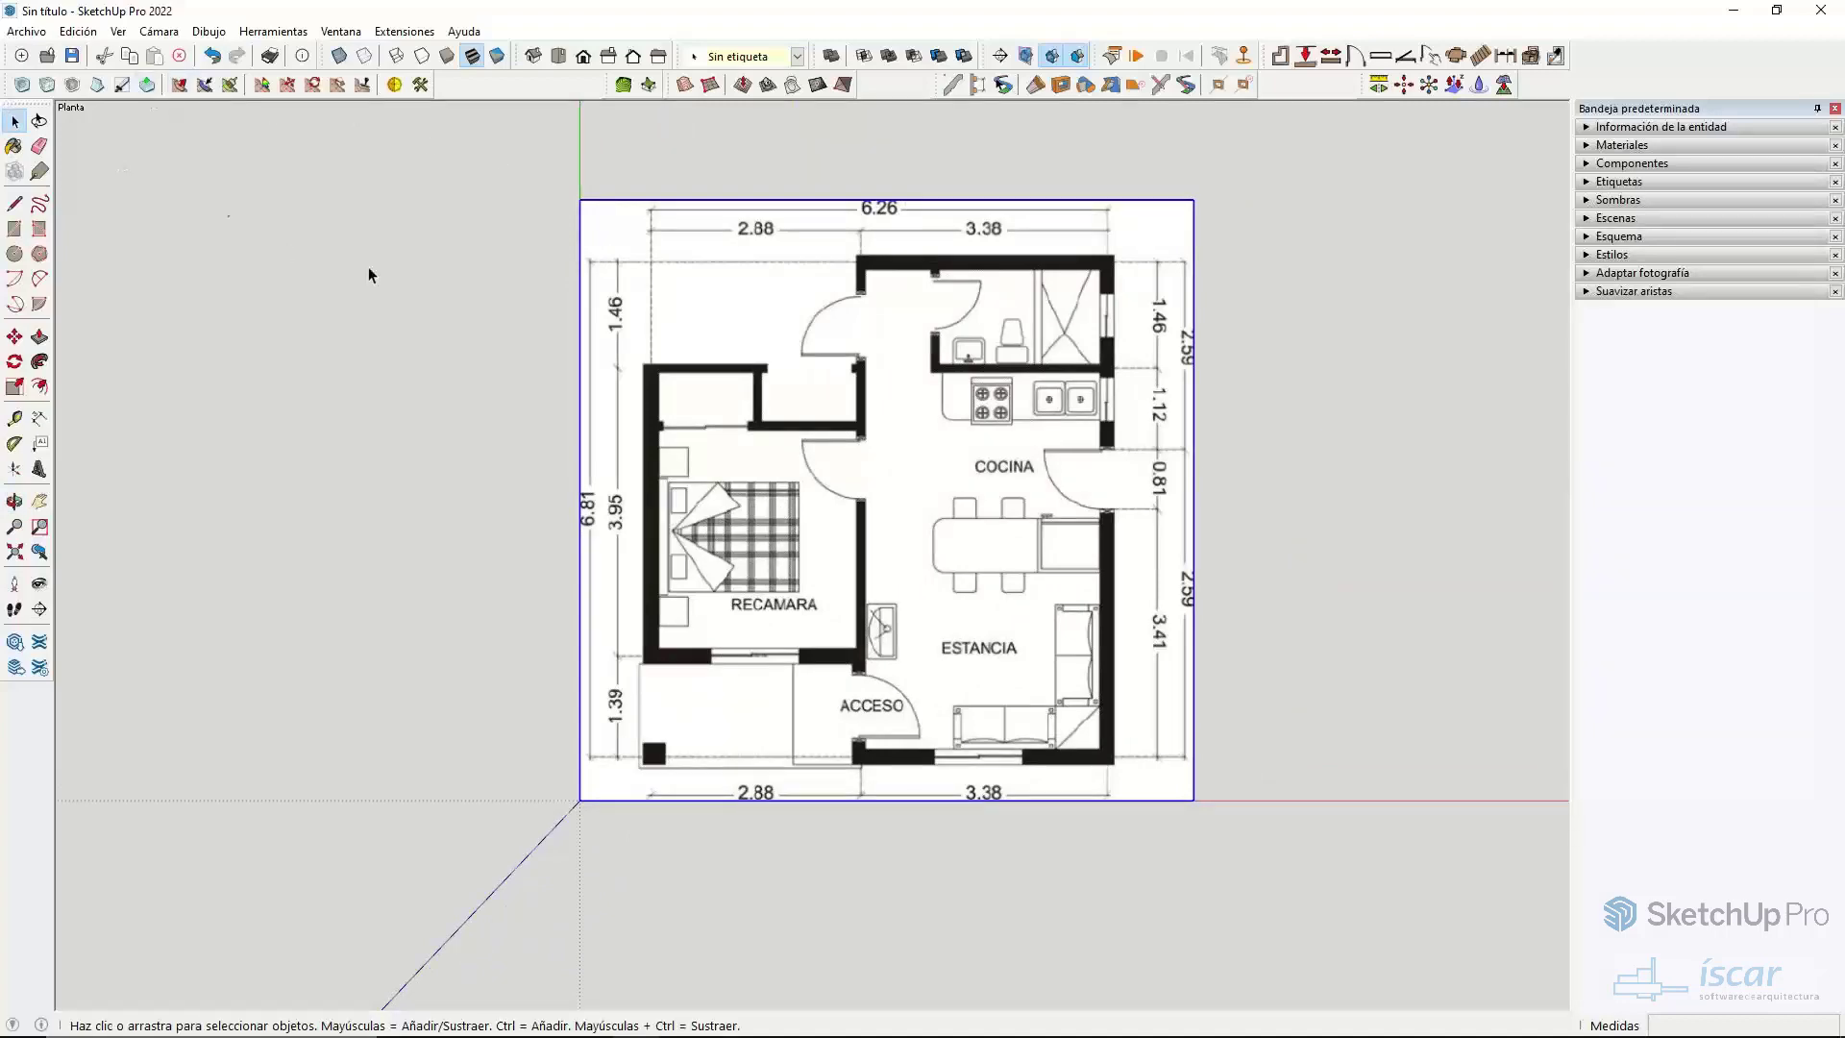
- Check the real length of the overall 6.26 dimension above the plan with the Line tool
key("l")
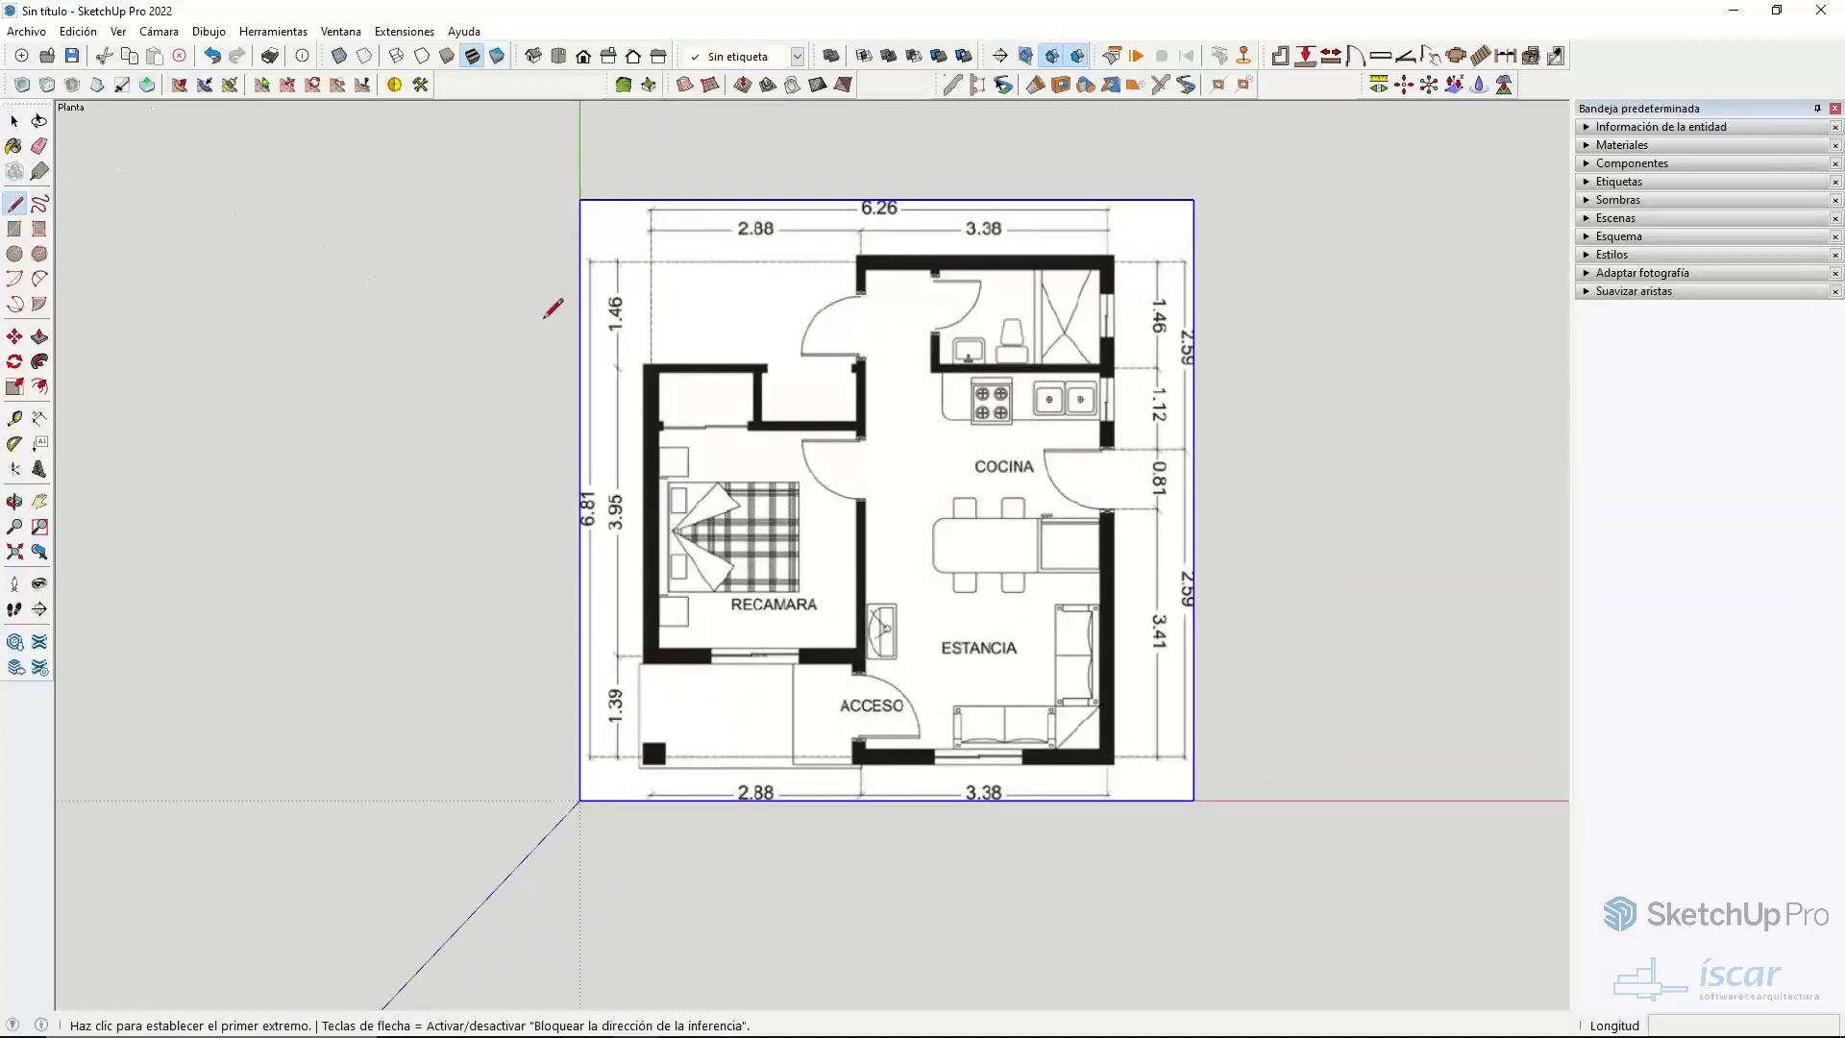
scroll(586, 303, "up", 3)
scroll(659, 226, "down", 3)
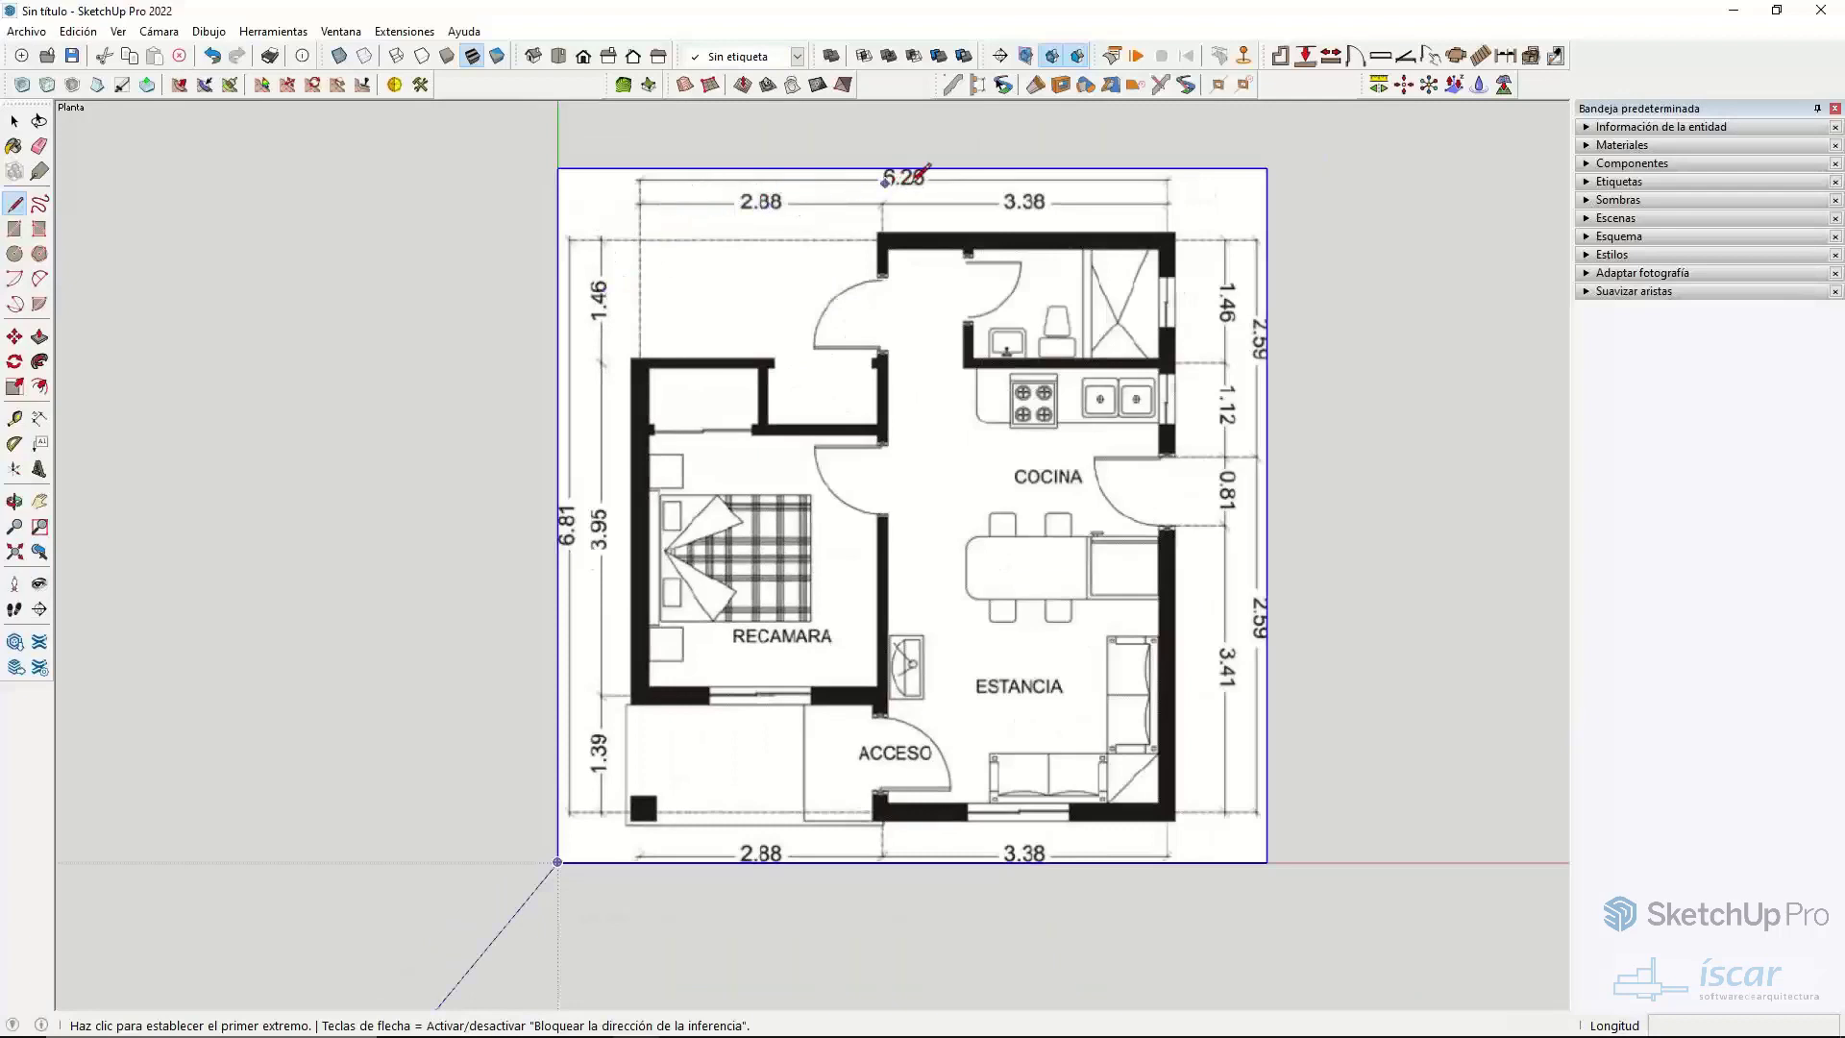
left_click(643, 181)
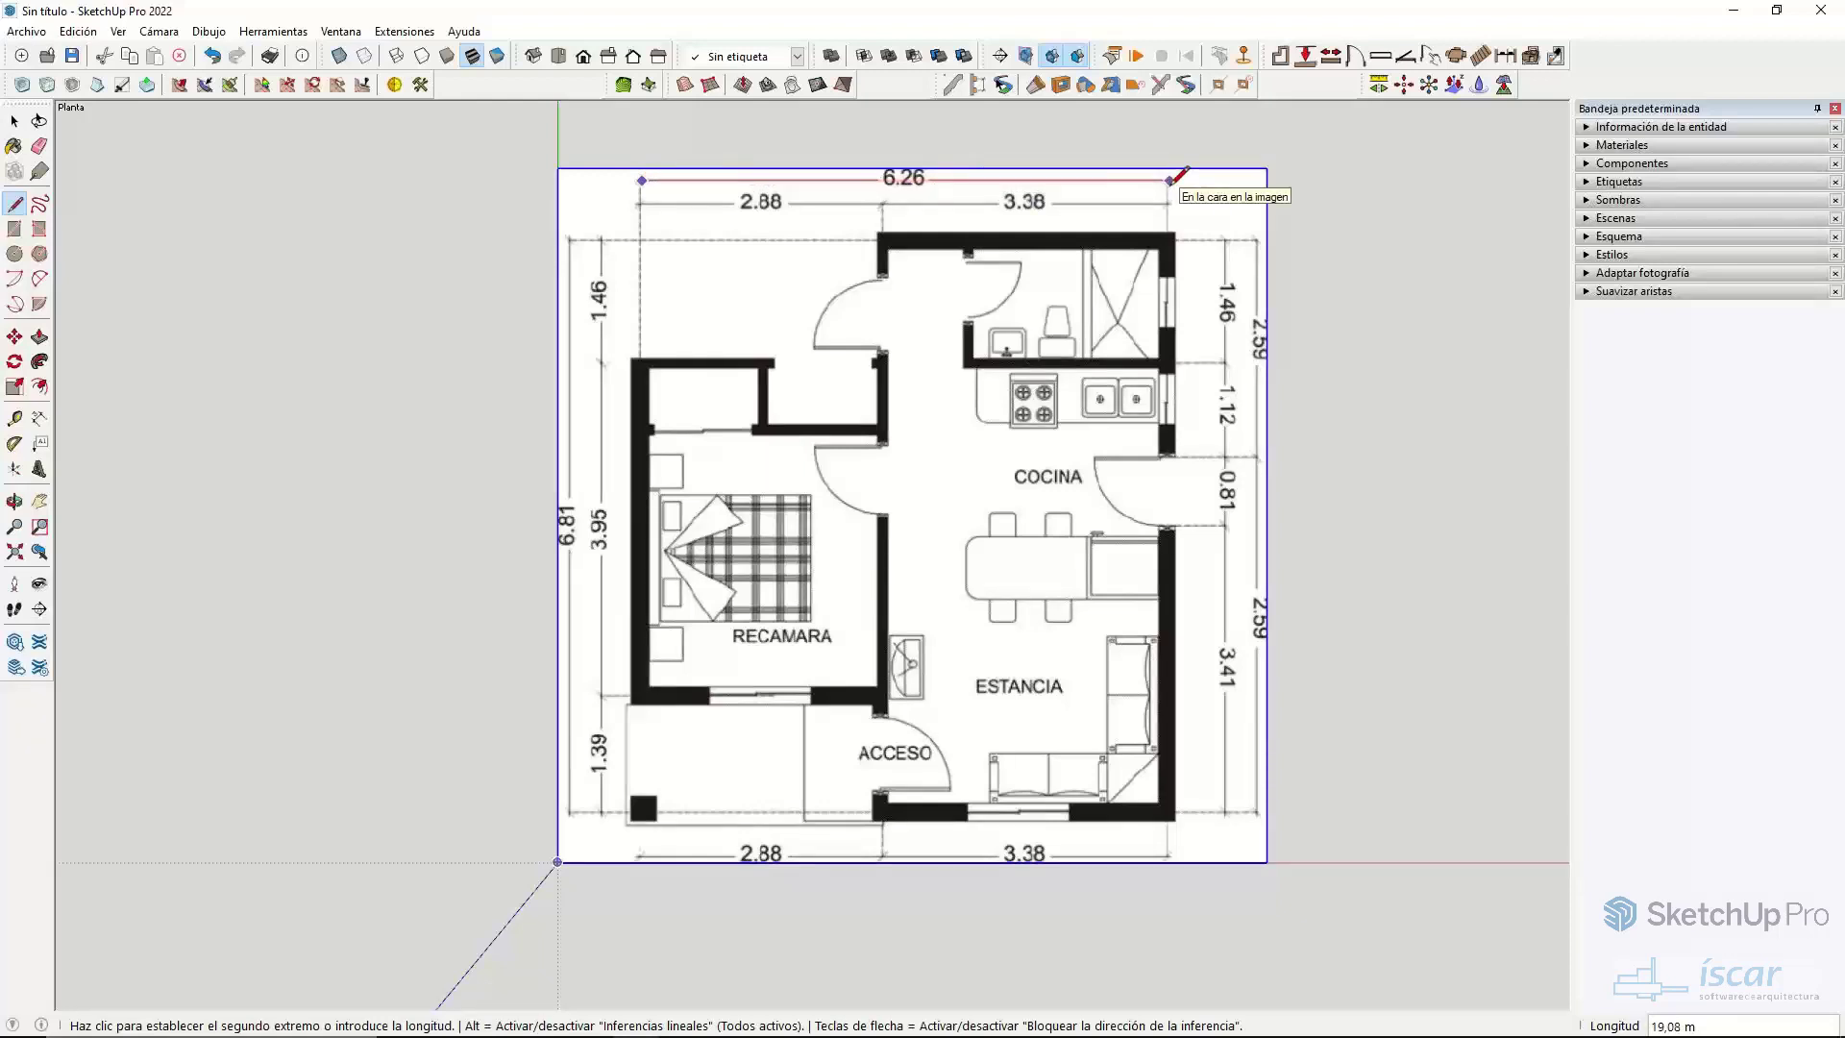
key("space")
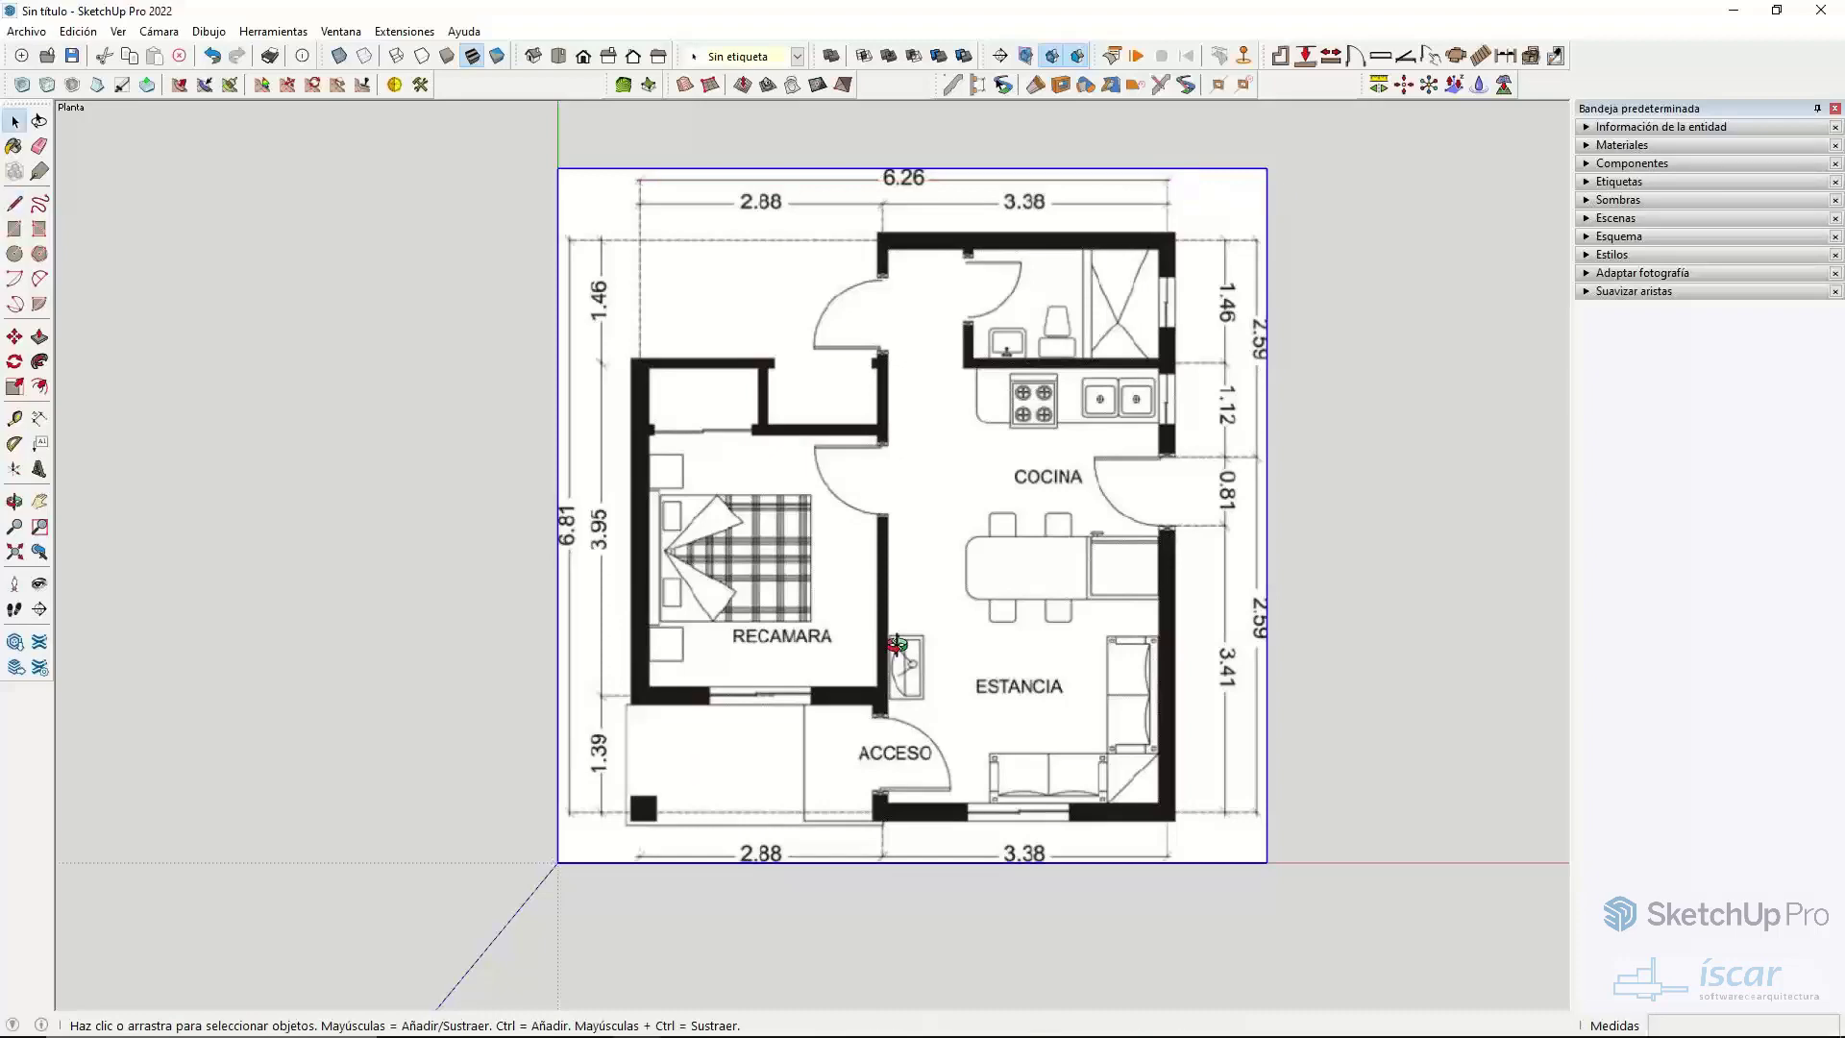
- Draw a reference line about 19 m long over the overall 6.26 dimension, from one end tick to the other
mouse_move(893, 642)
middle_mouse_down()
mouse_move(877, 547)
mouse_move(893, 627)
middle_mouse_up()
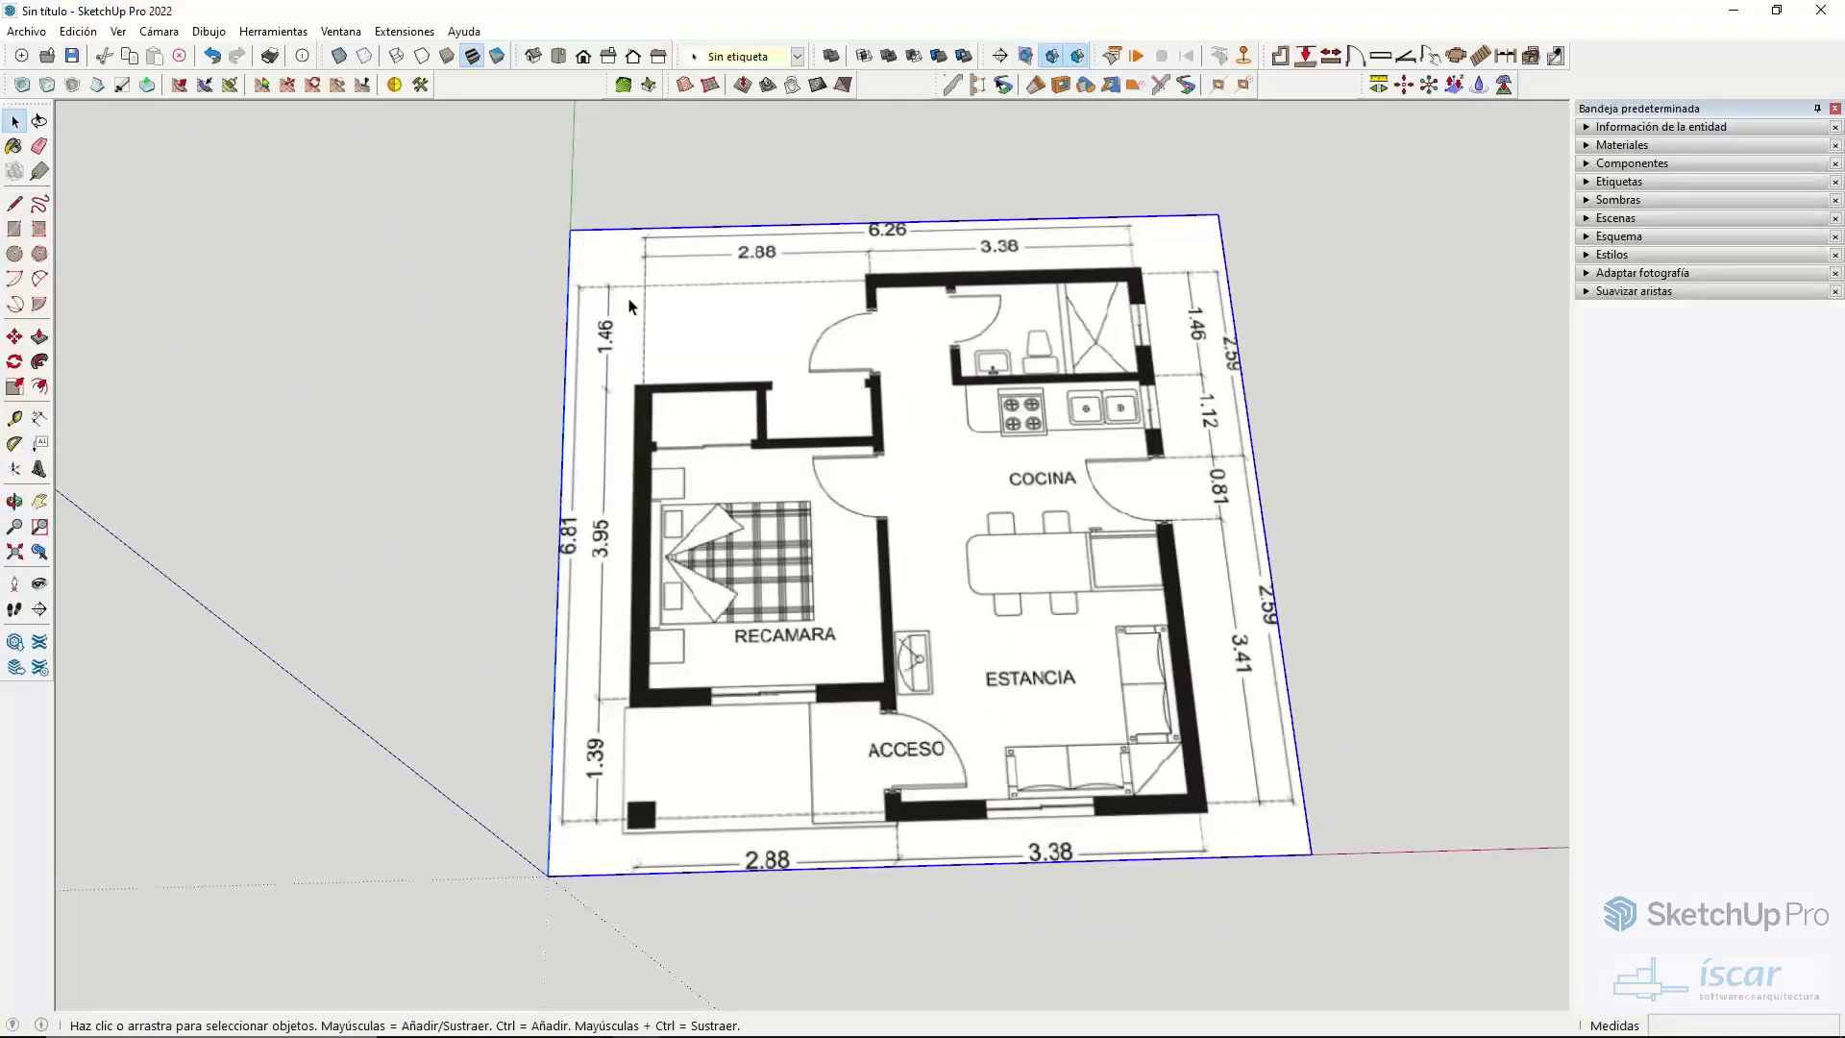
middle_click_drag(947, 480, 530, 244)
left_click(15, 205)
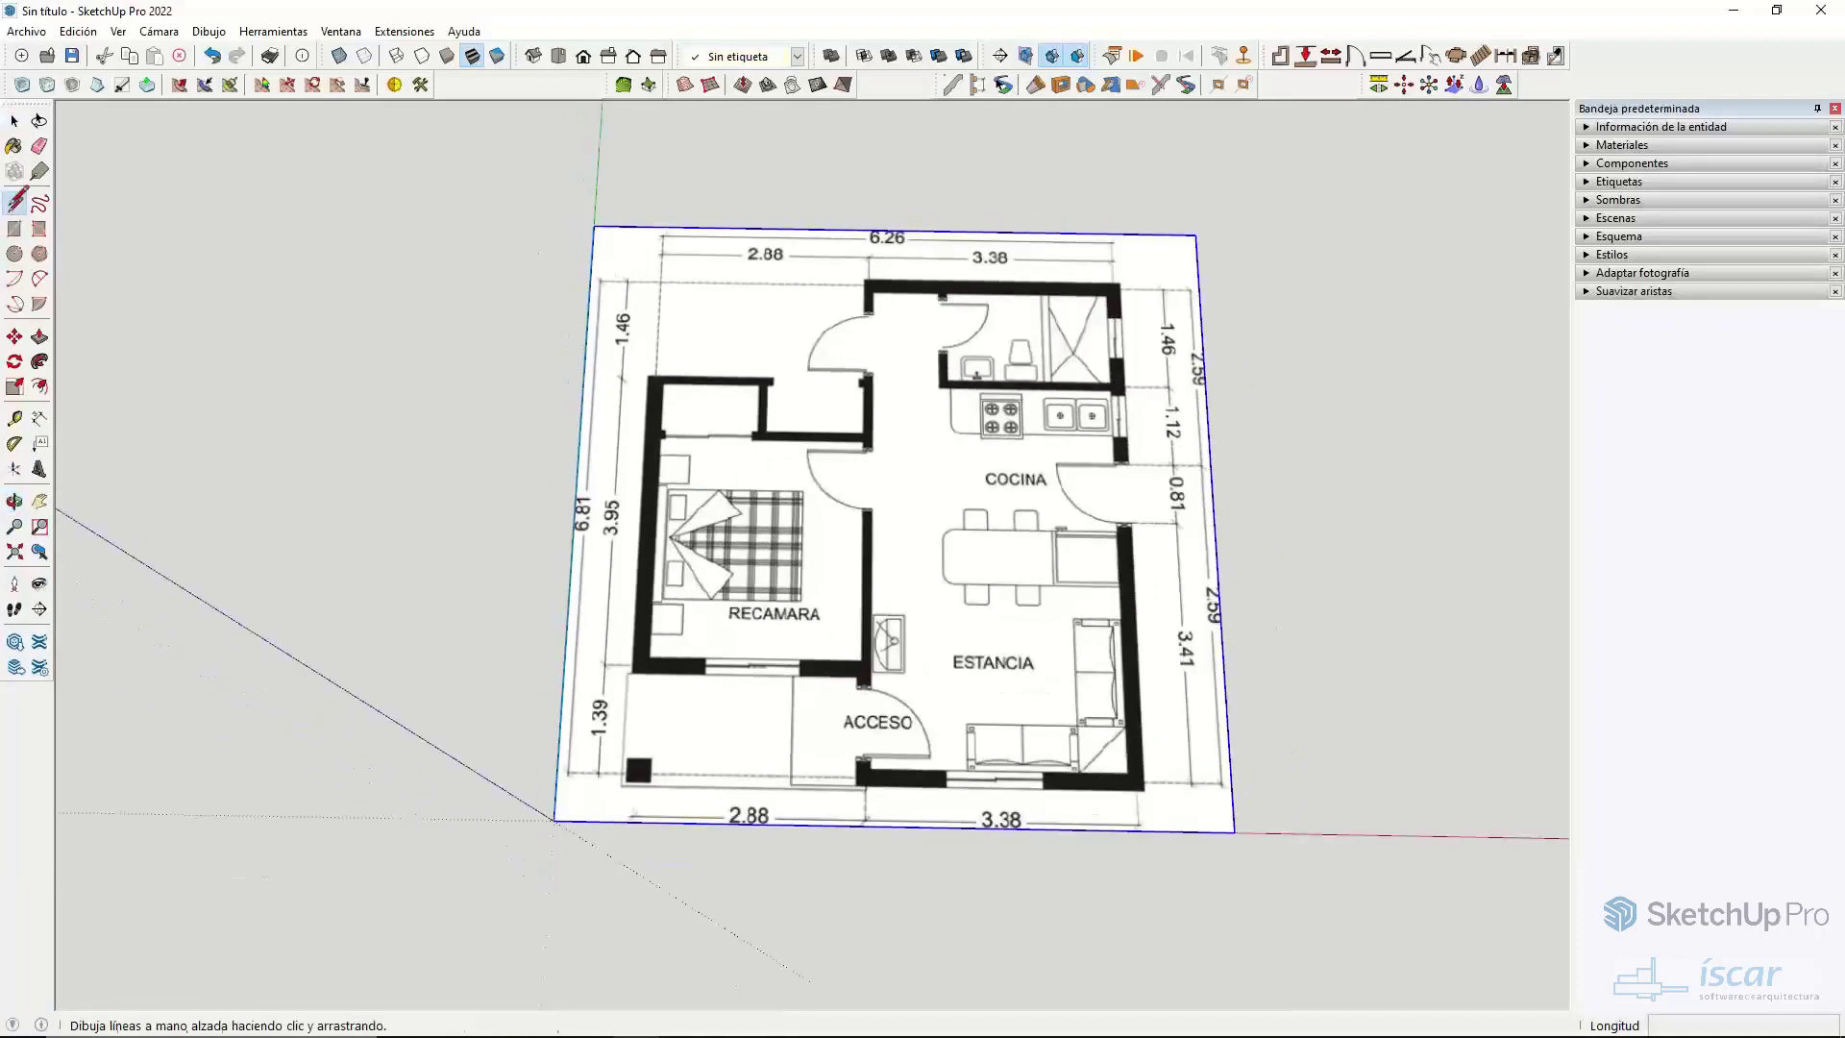
scroll(697, 187, "up", 10)
scroll(556, 233, "up", 8)
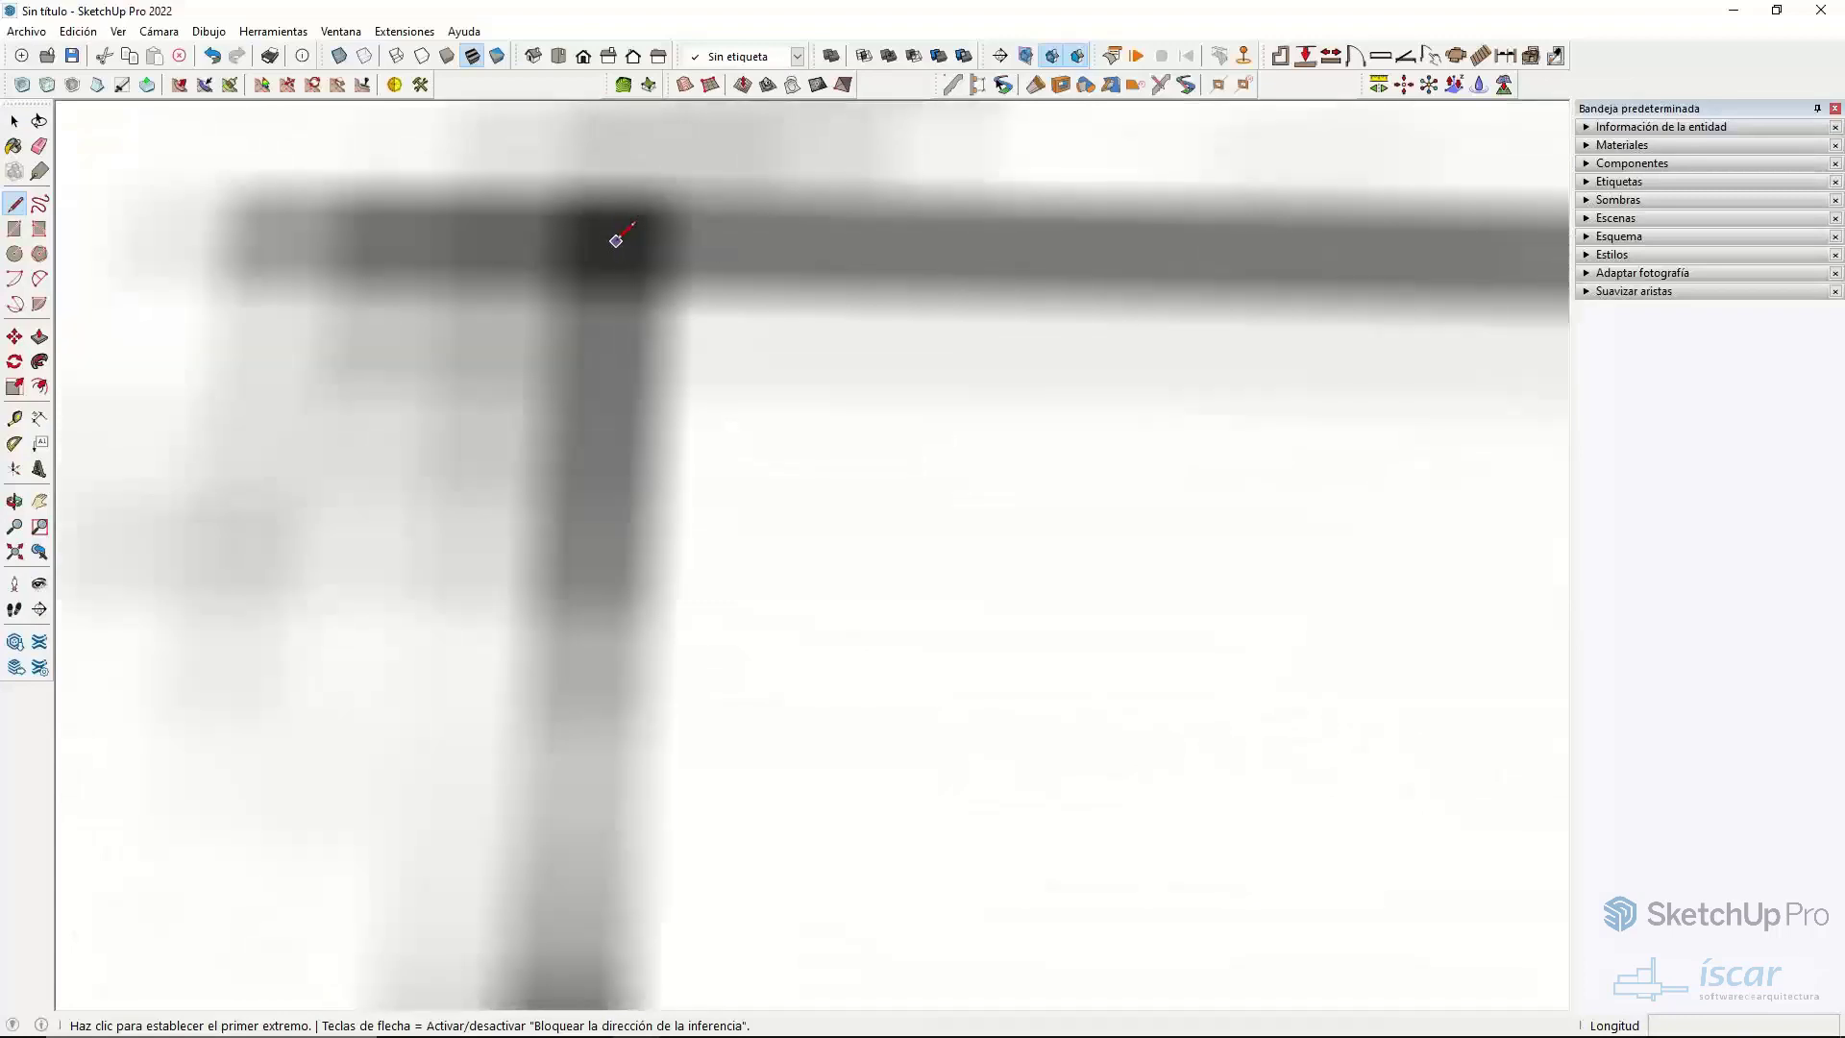
left_click(617, 240)
scroll(1355, 270, "down", 2)
scroll(1356, 270, "down", 5)
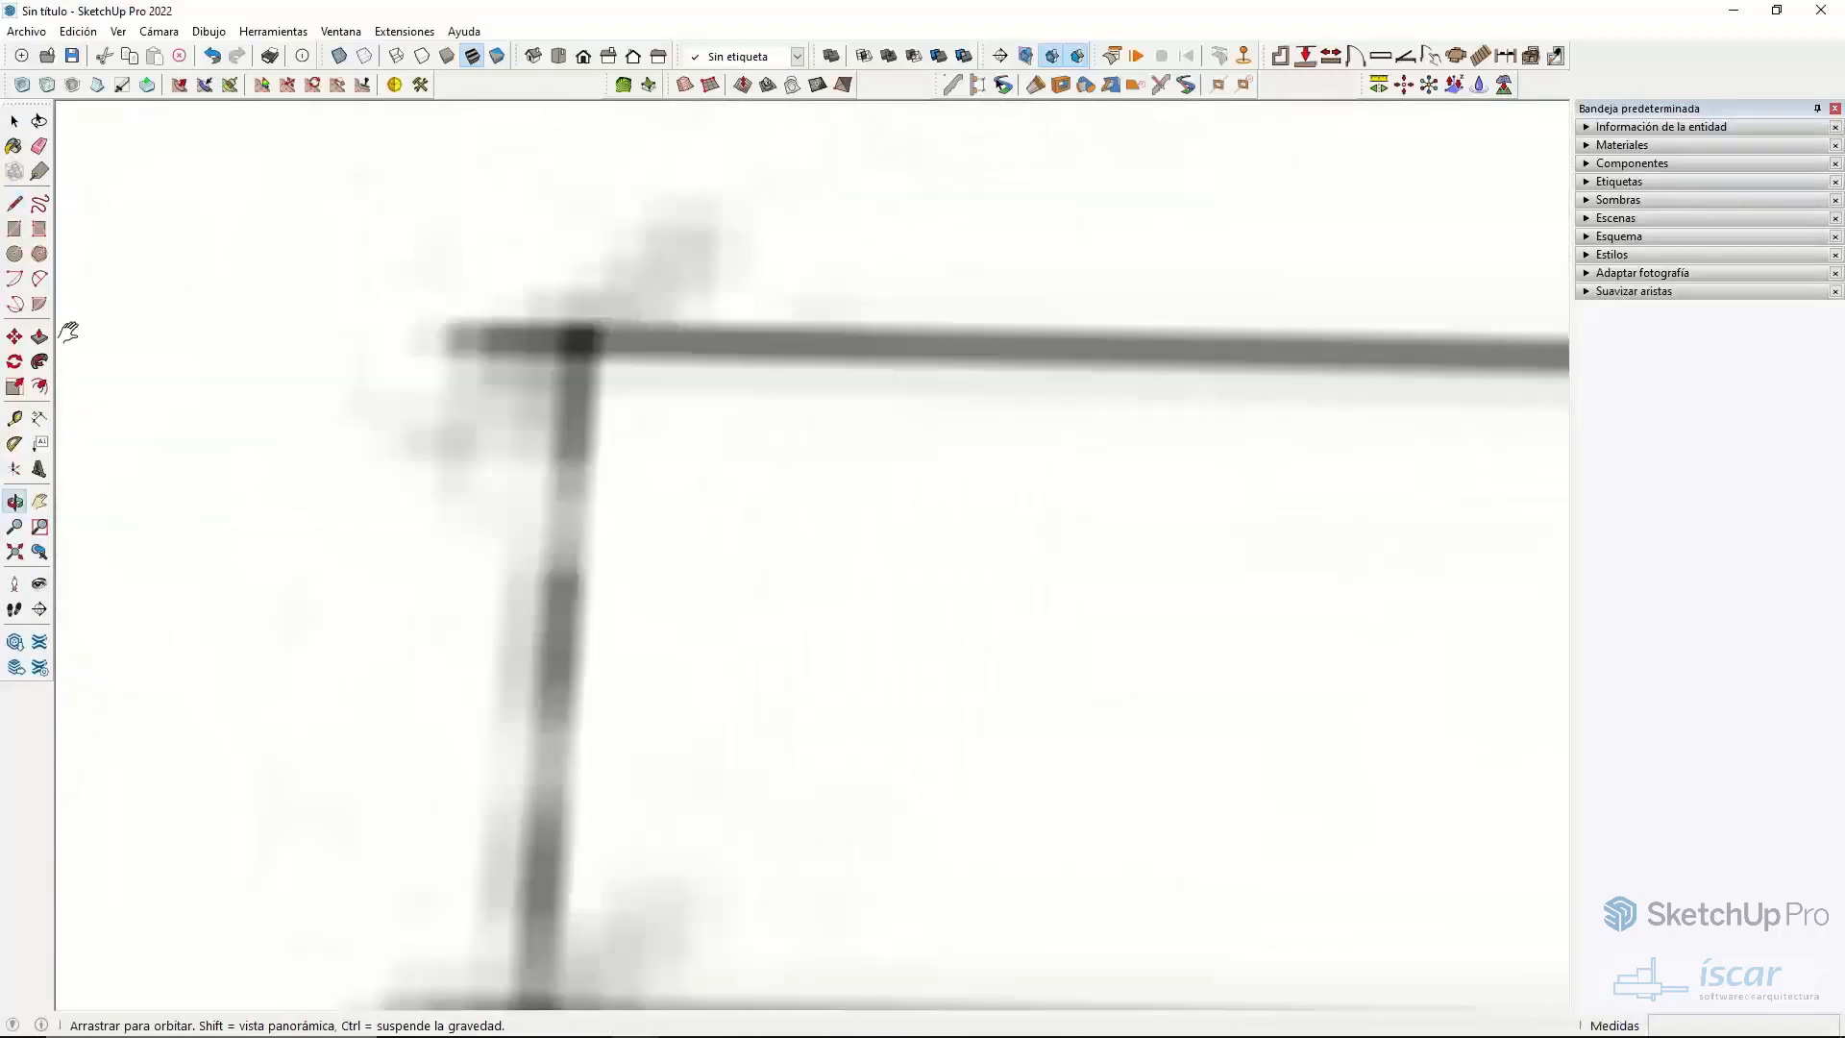
middle_click_drag(1257, 342, 758, 392, "shift")
scroll(1194, 424, "up", 3)
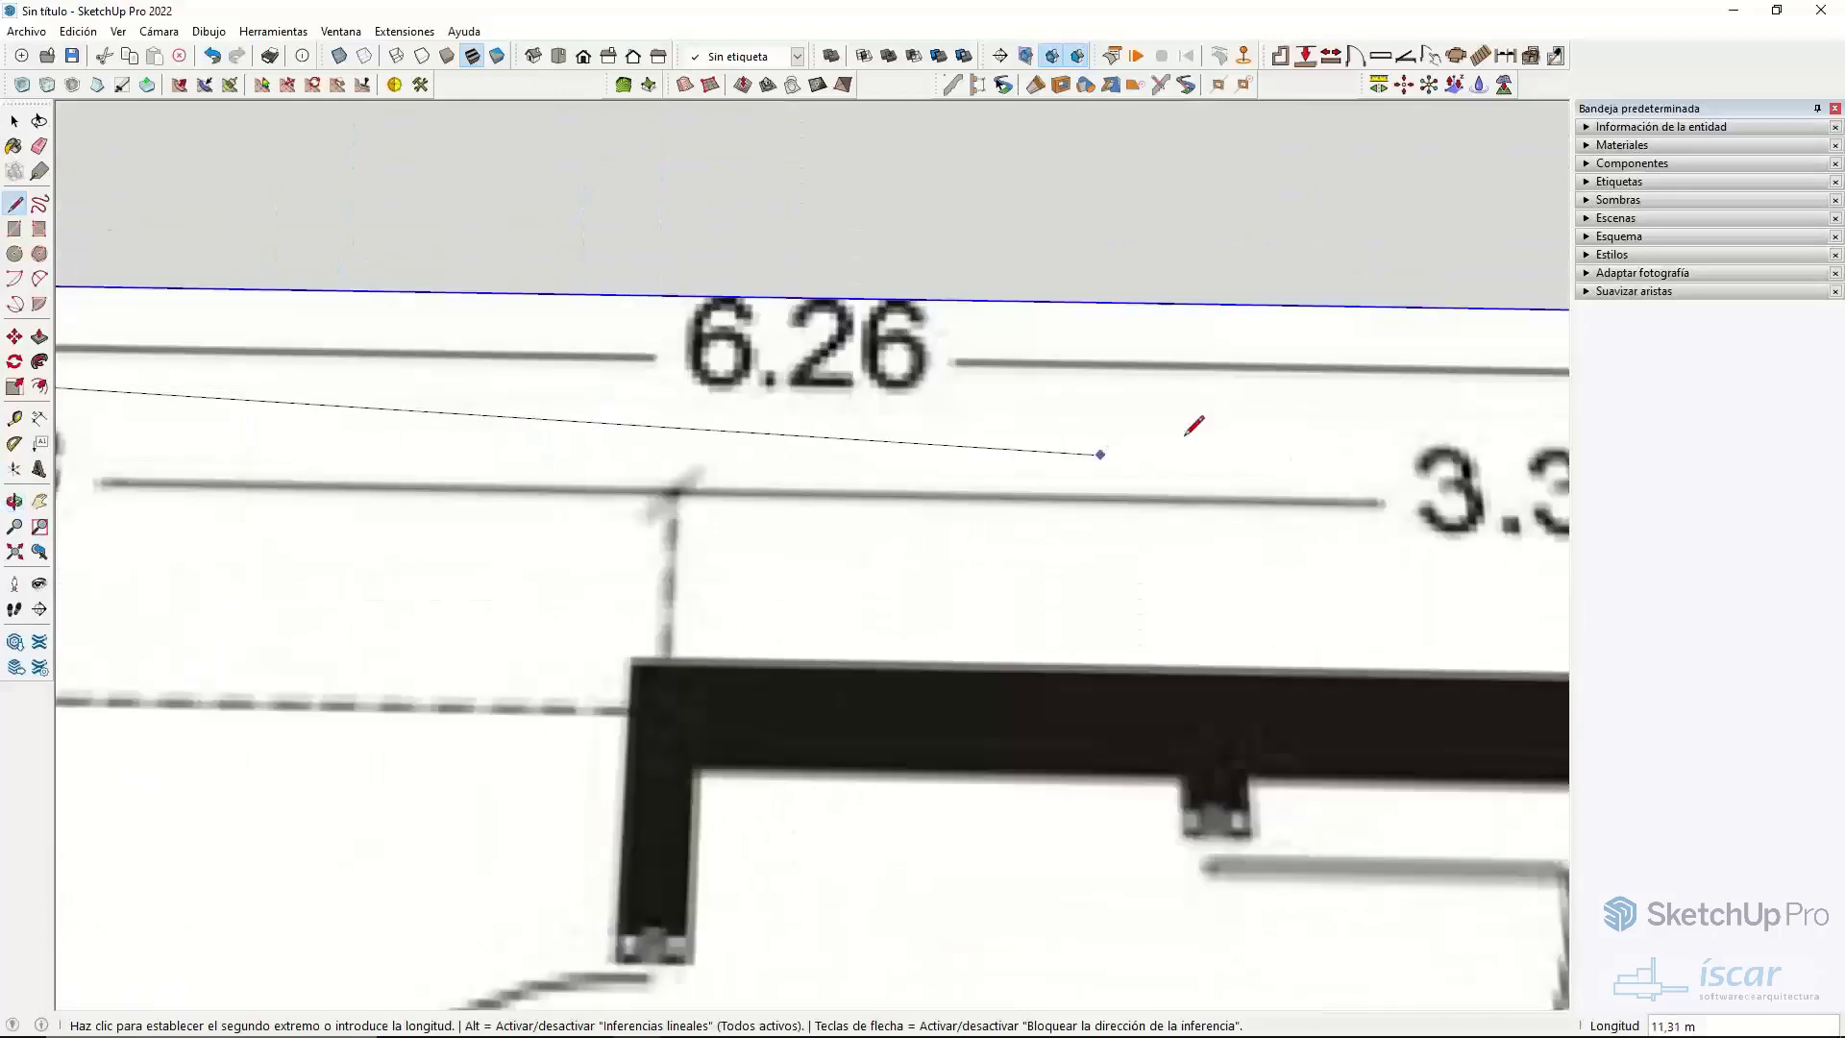
scroll(671, 518, "down", 5)
scroll(1244, 487, "up", 3)
scroll(1244, 487, "up", 6)
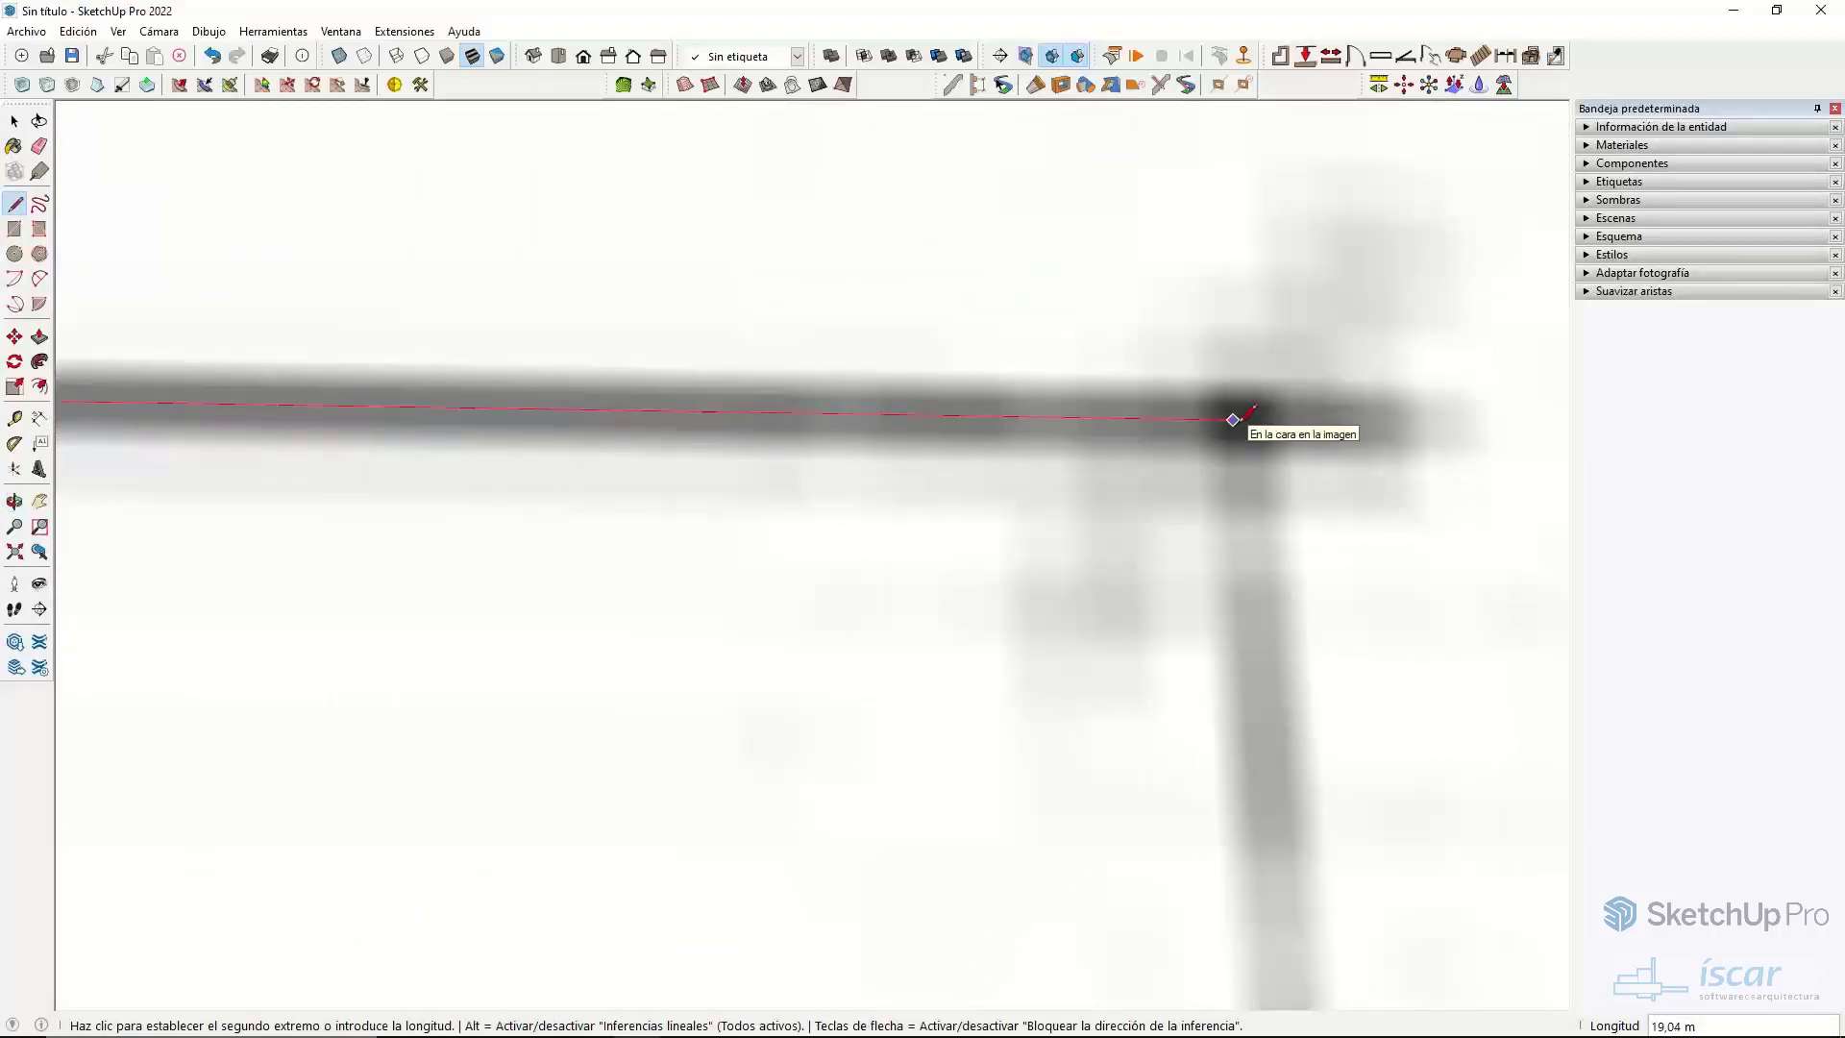
left_click(1233, 420)
scroll(1232, 420, "down", 3)
key("space")
scroll(1082, 445, "down", 5)
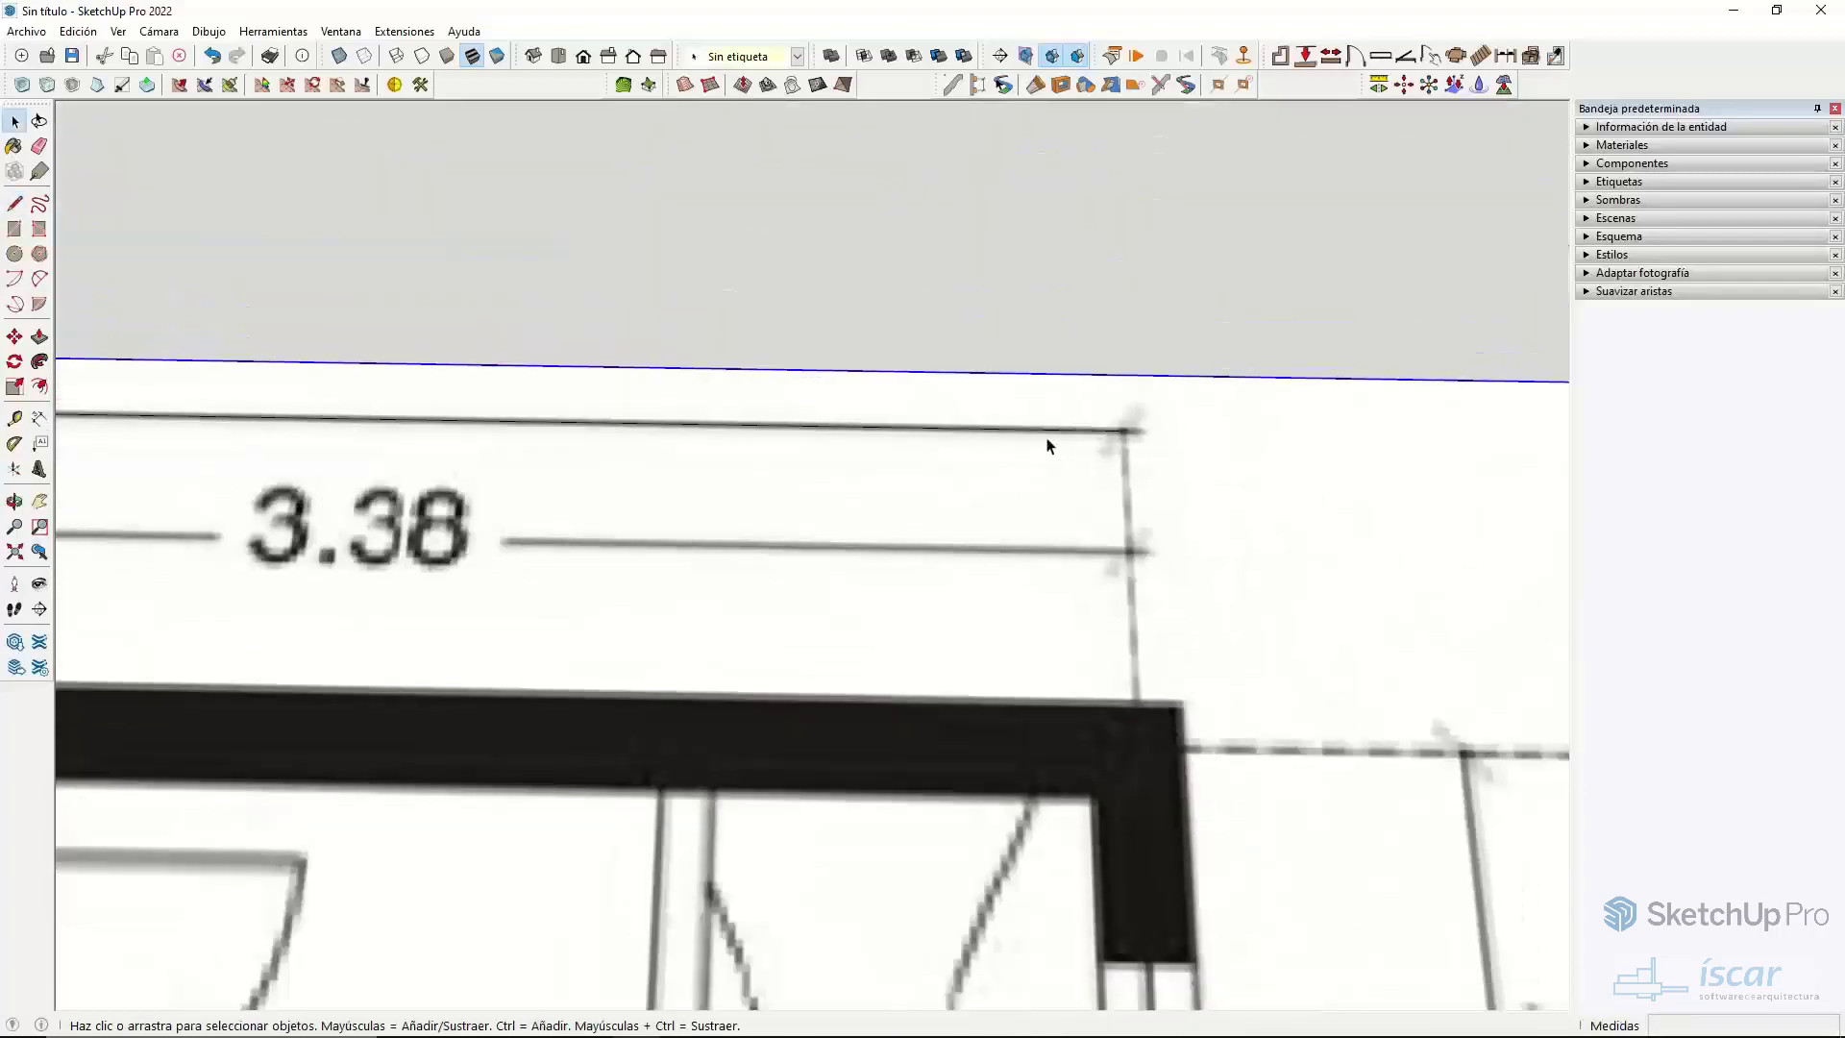
- Resize the whole model by measuring the reference line end to end with Tape Measure and setting its length to 6,26 m
left_click(938, 449)
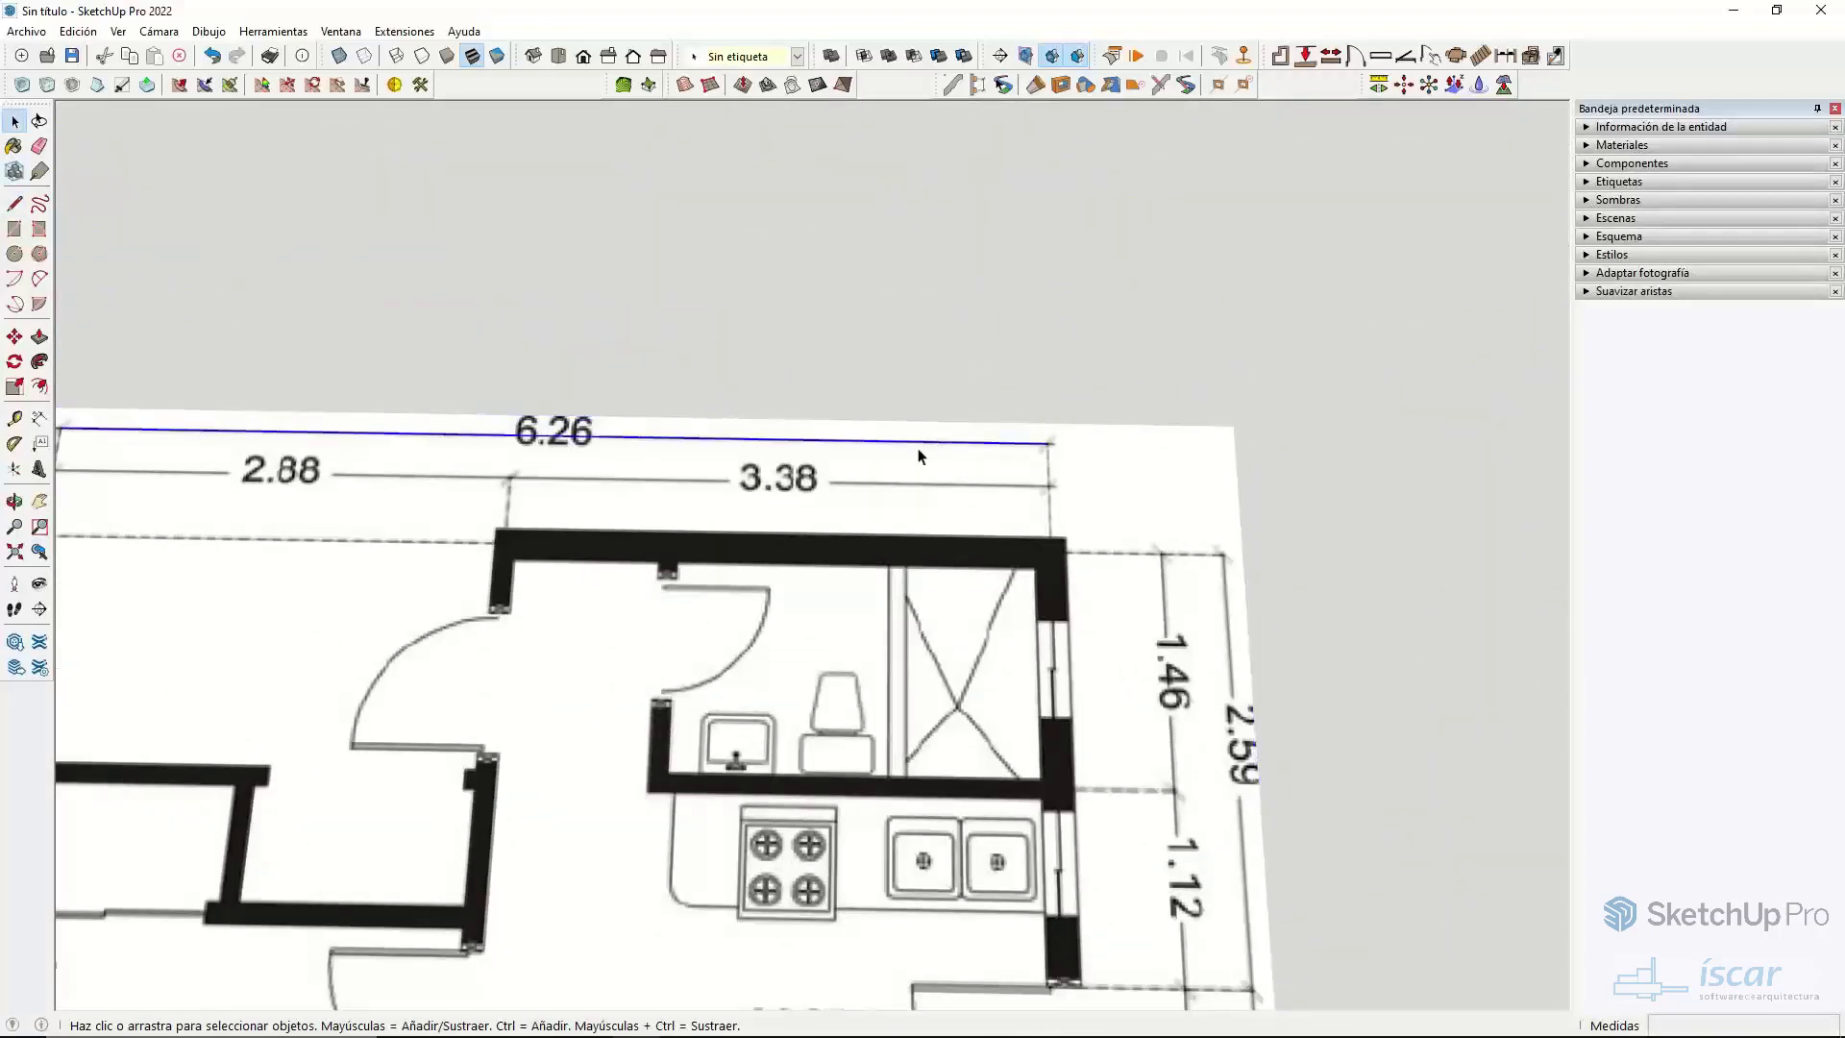
scroll(920, 456, "down", 4)
middle_click_drag(832, 474, 466, 313)
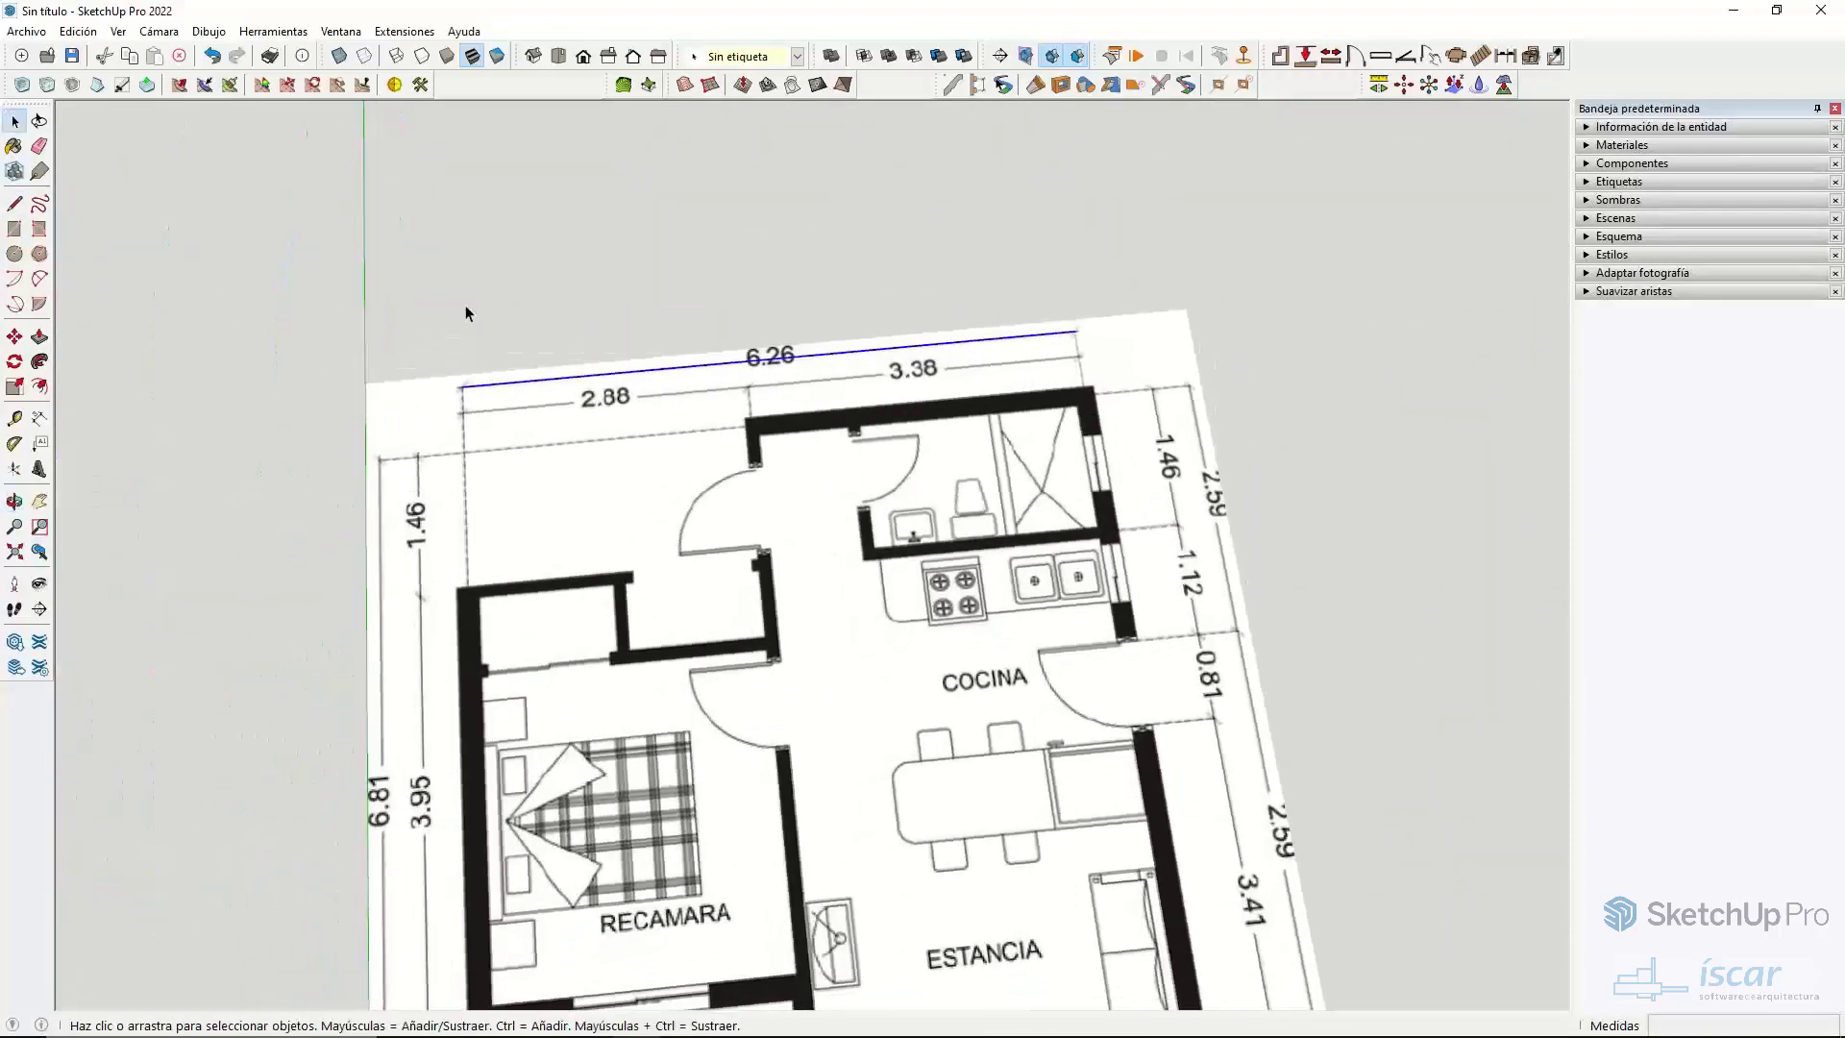
middle_click_drag(730, 394, 666, 392)
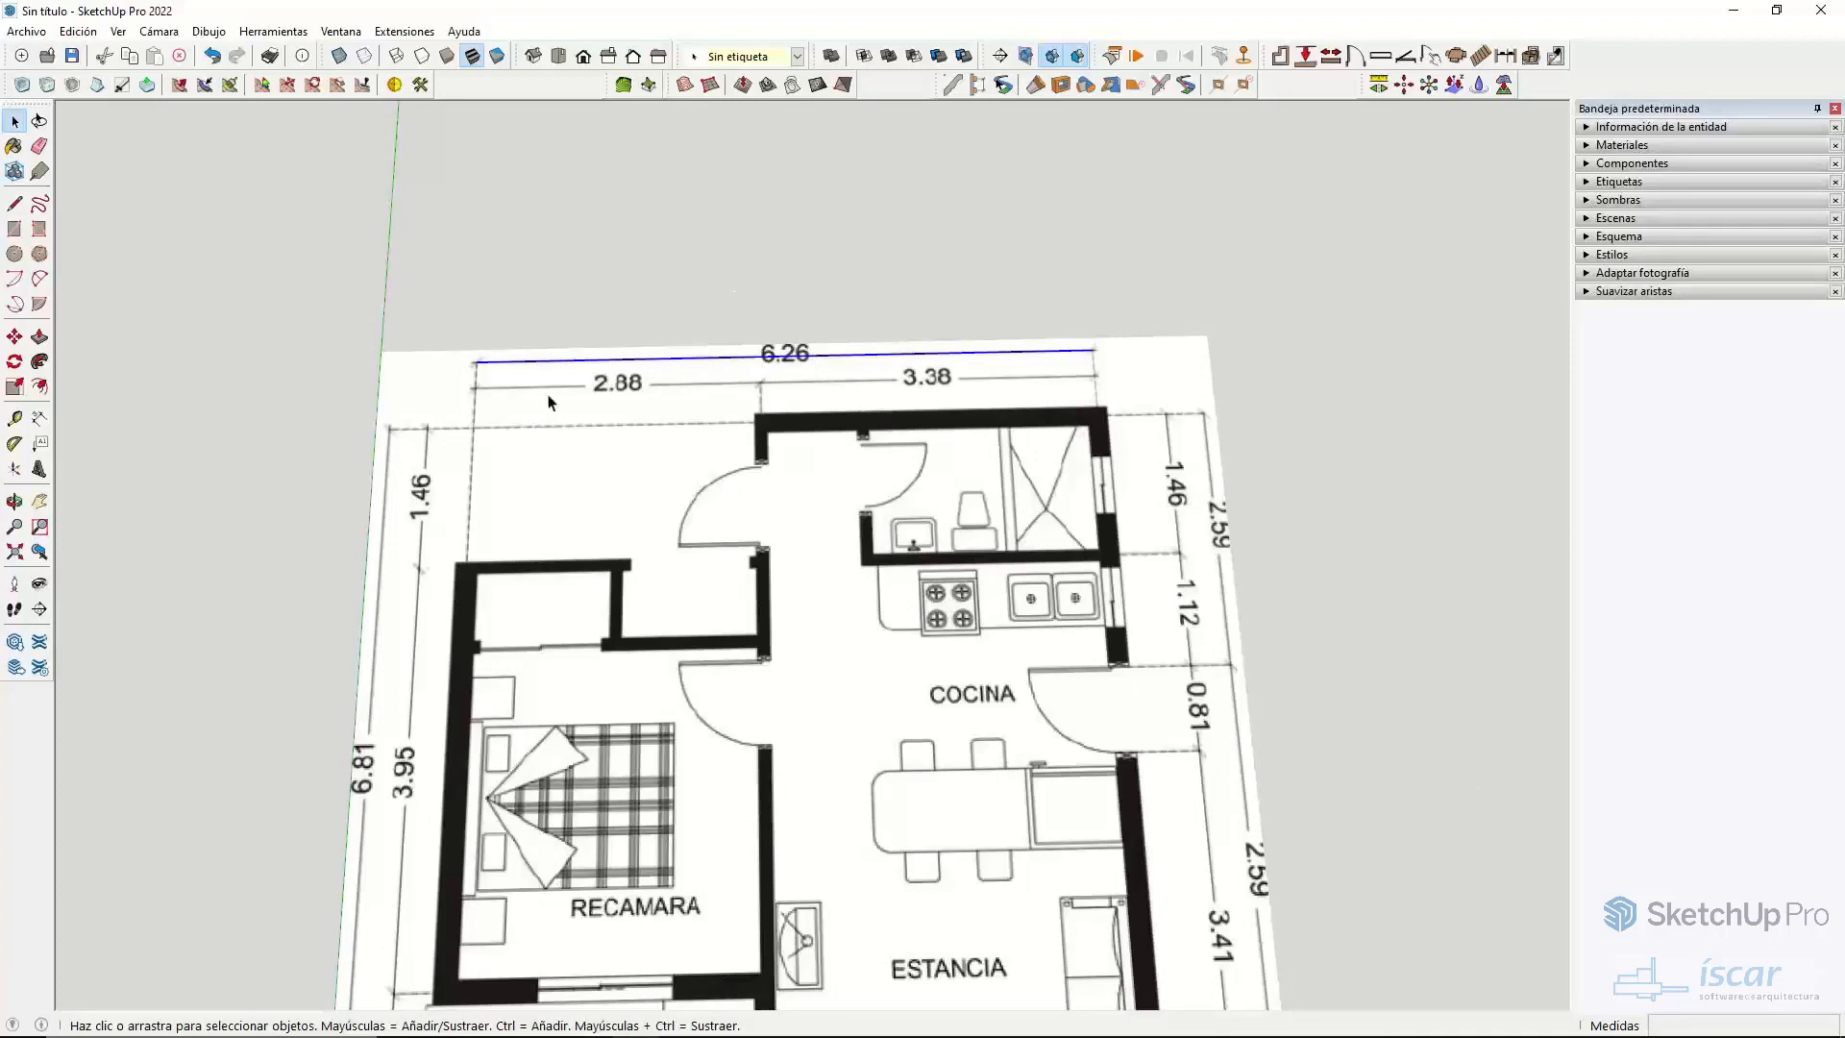
left_click(16, 420)
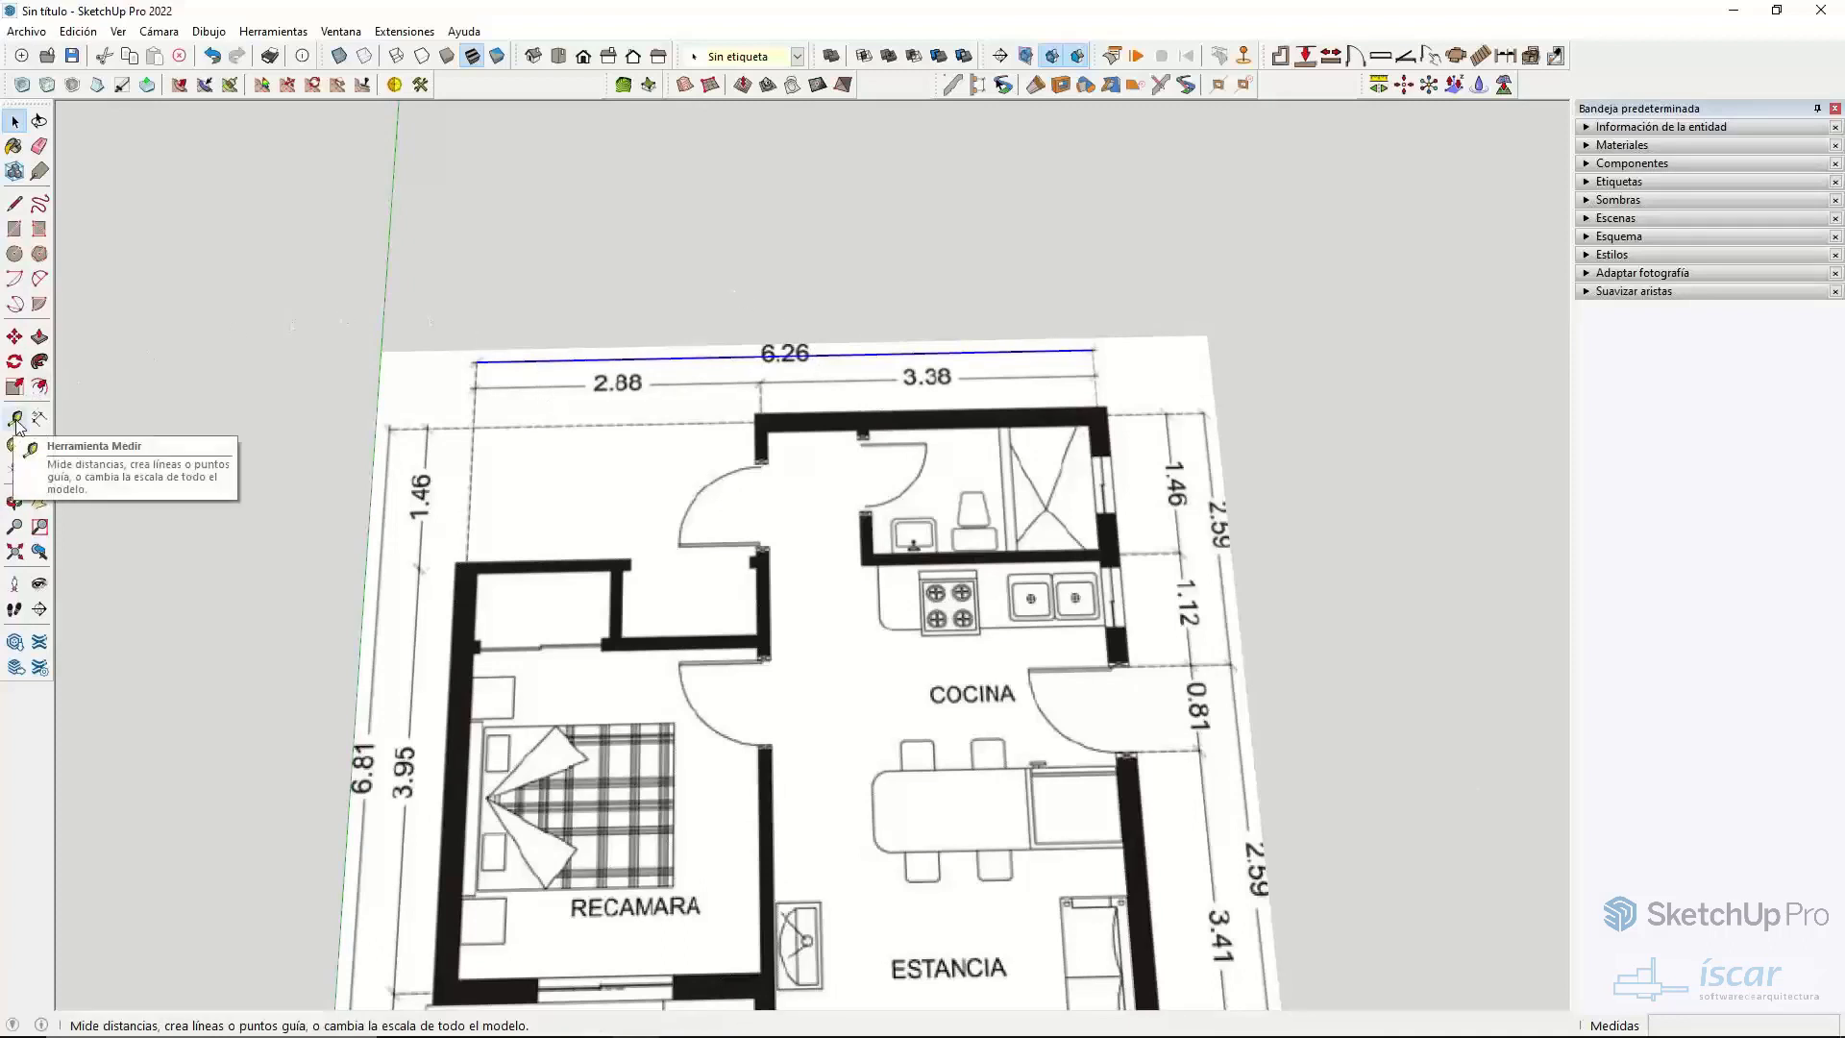
right_click(15, 424)
left_click(390, 219)
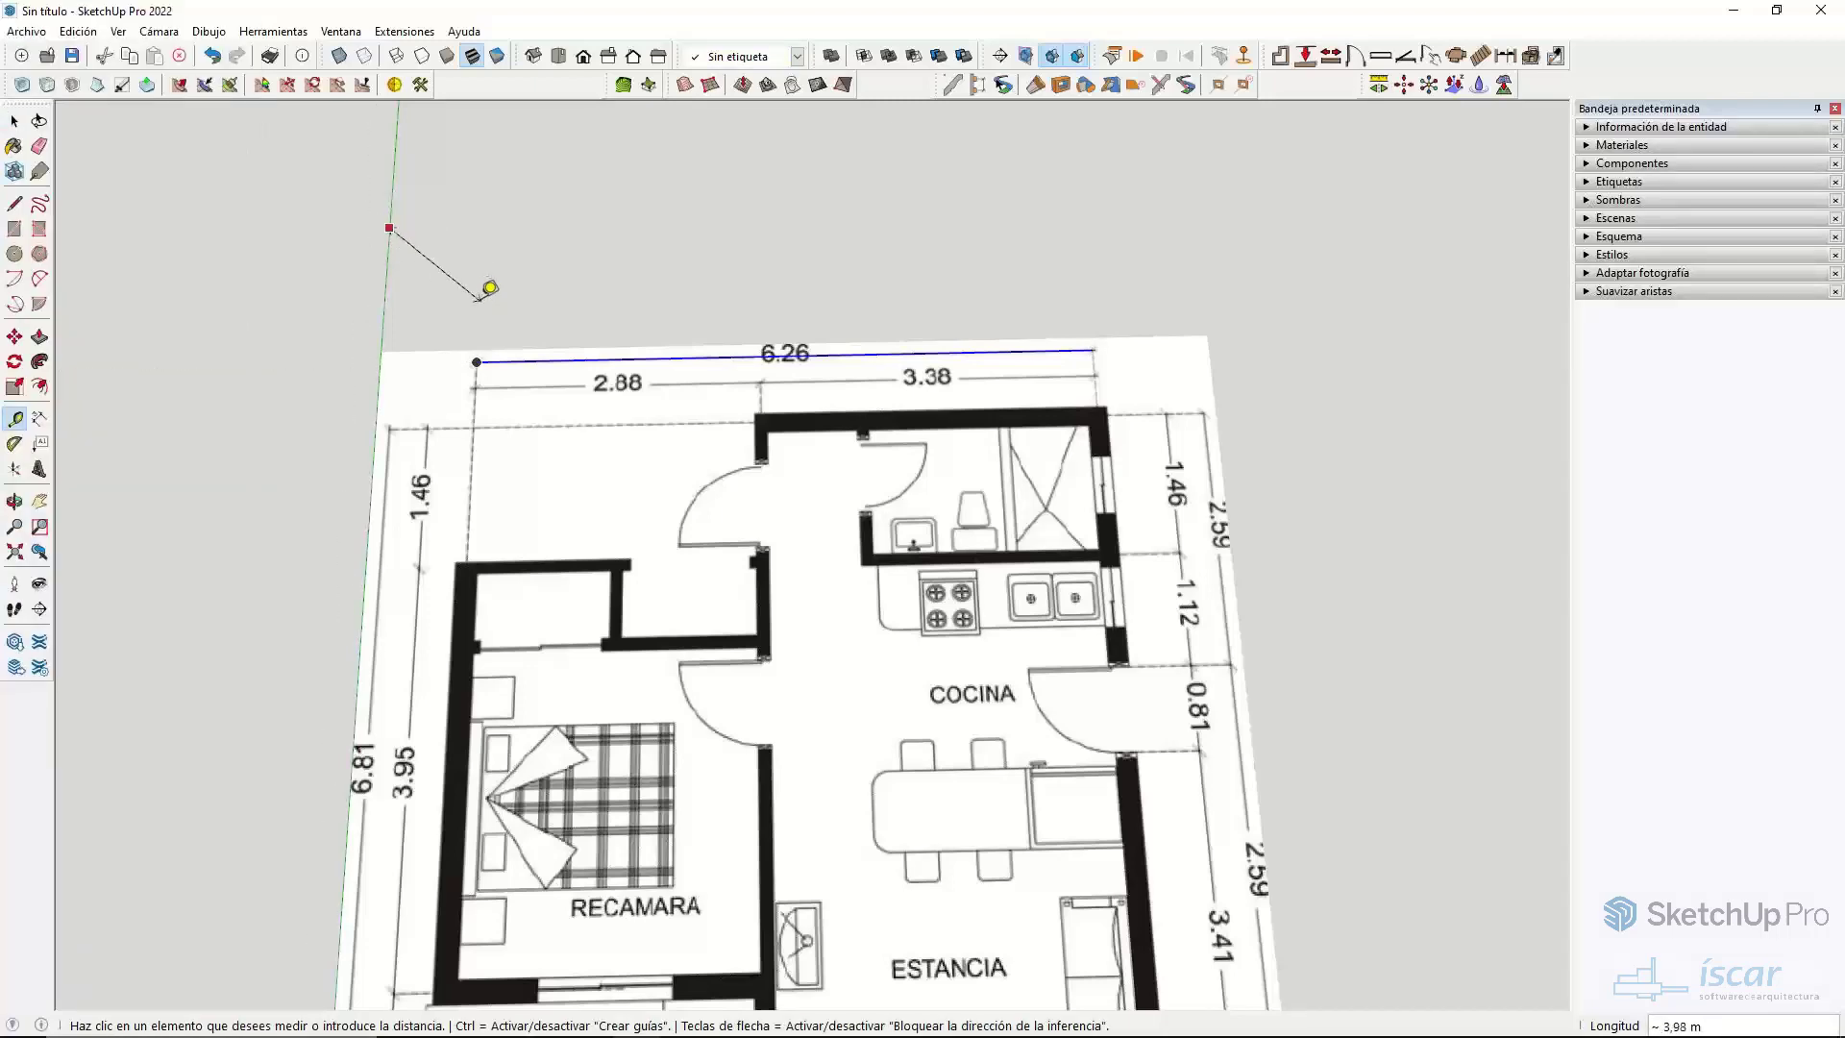
scroll(488, 350, "up", 2)
scroll(490, 346, "up", 2)
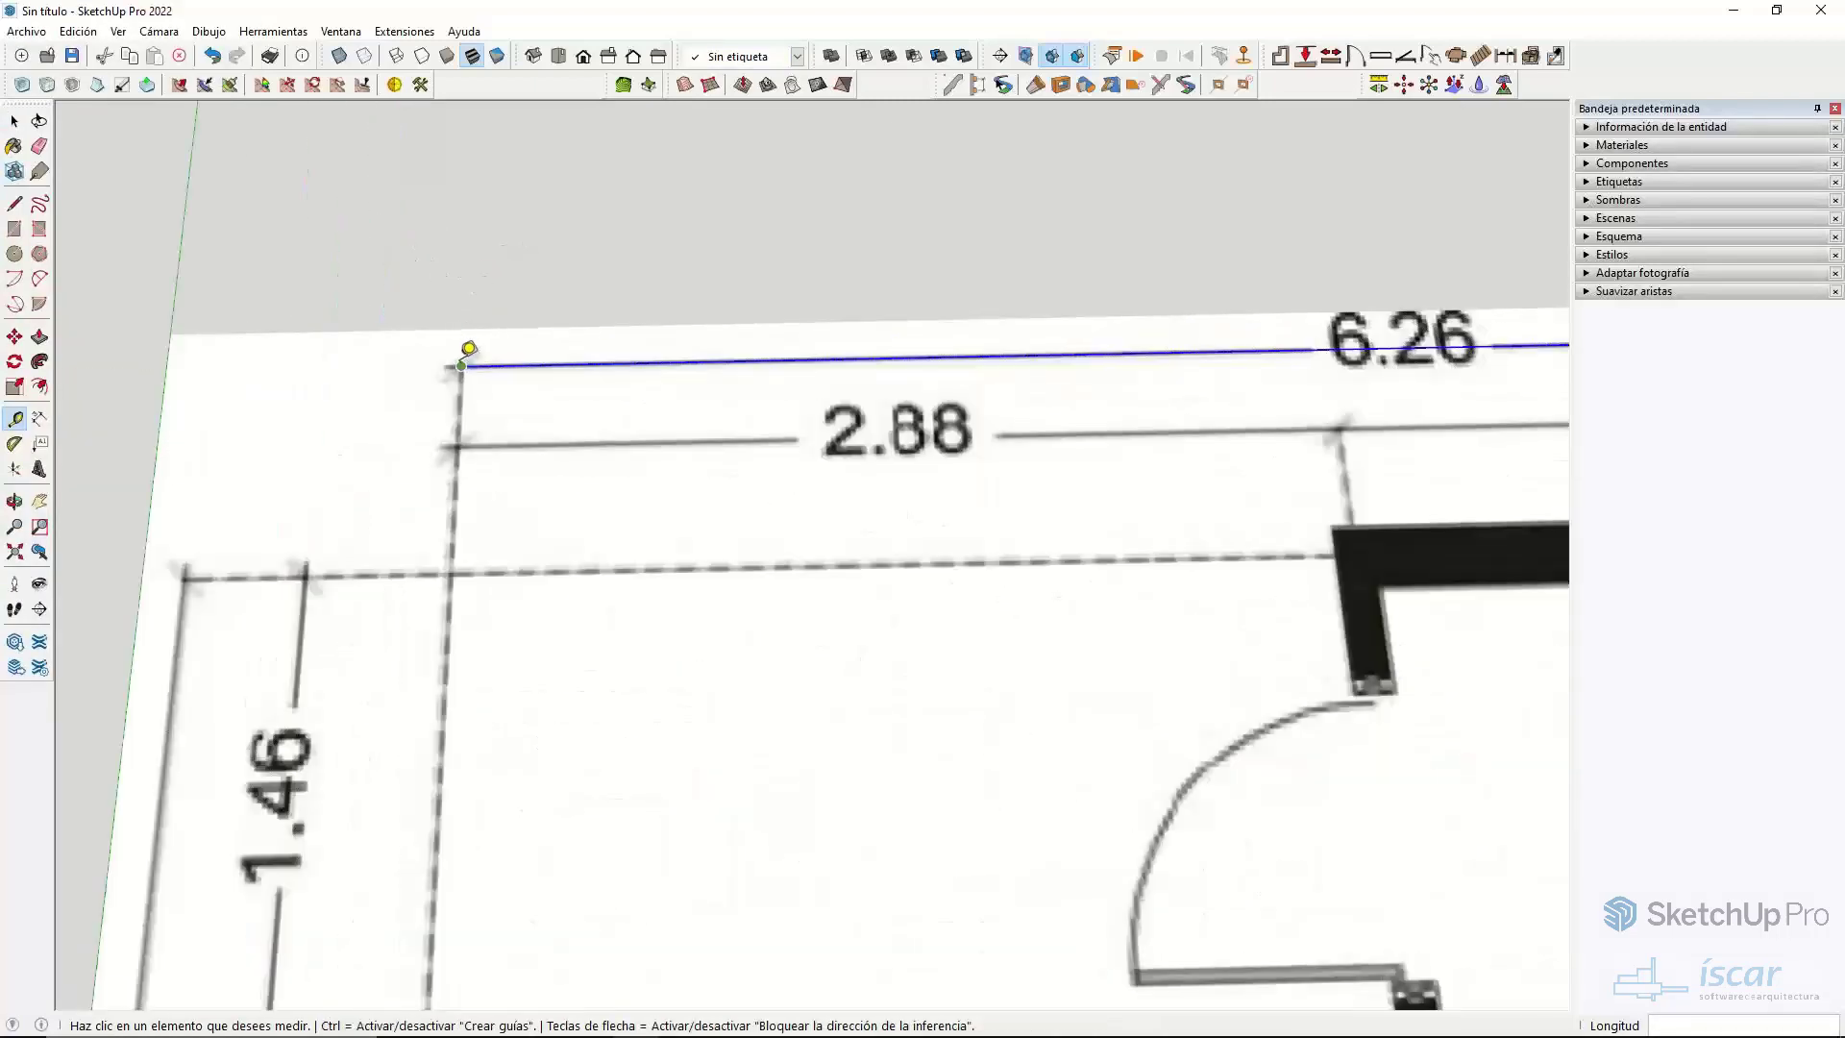
left_click(472, 351)
scroll(472, 350, "down", 4)
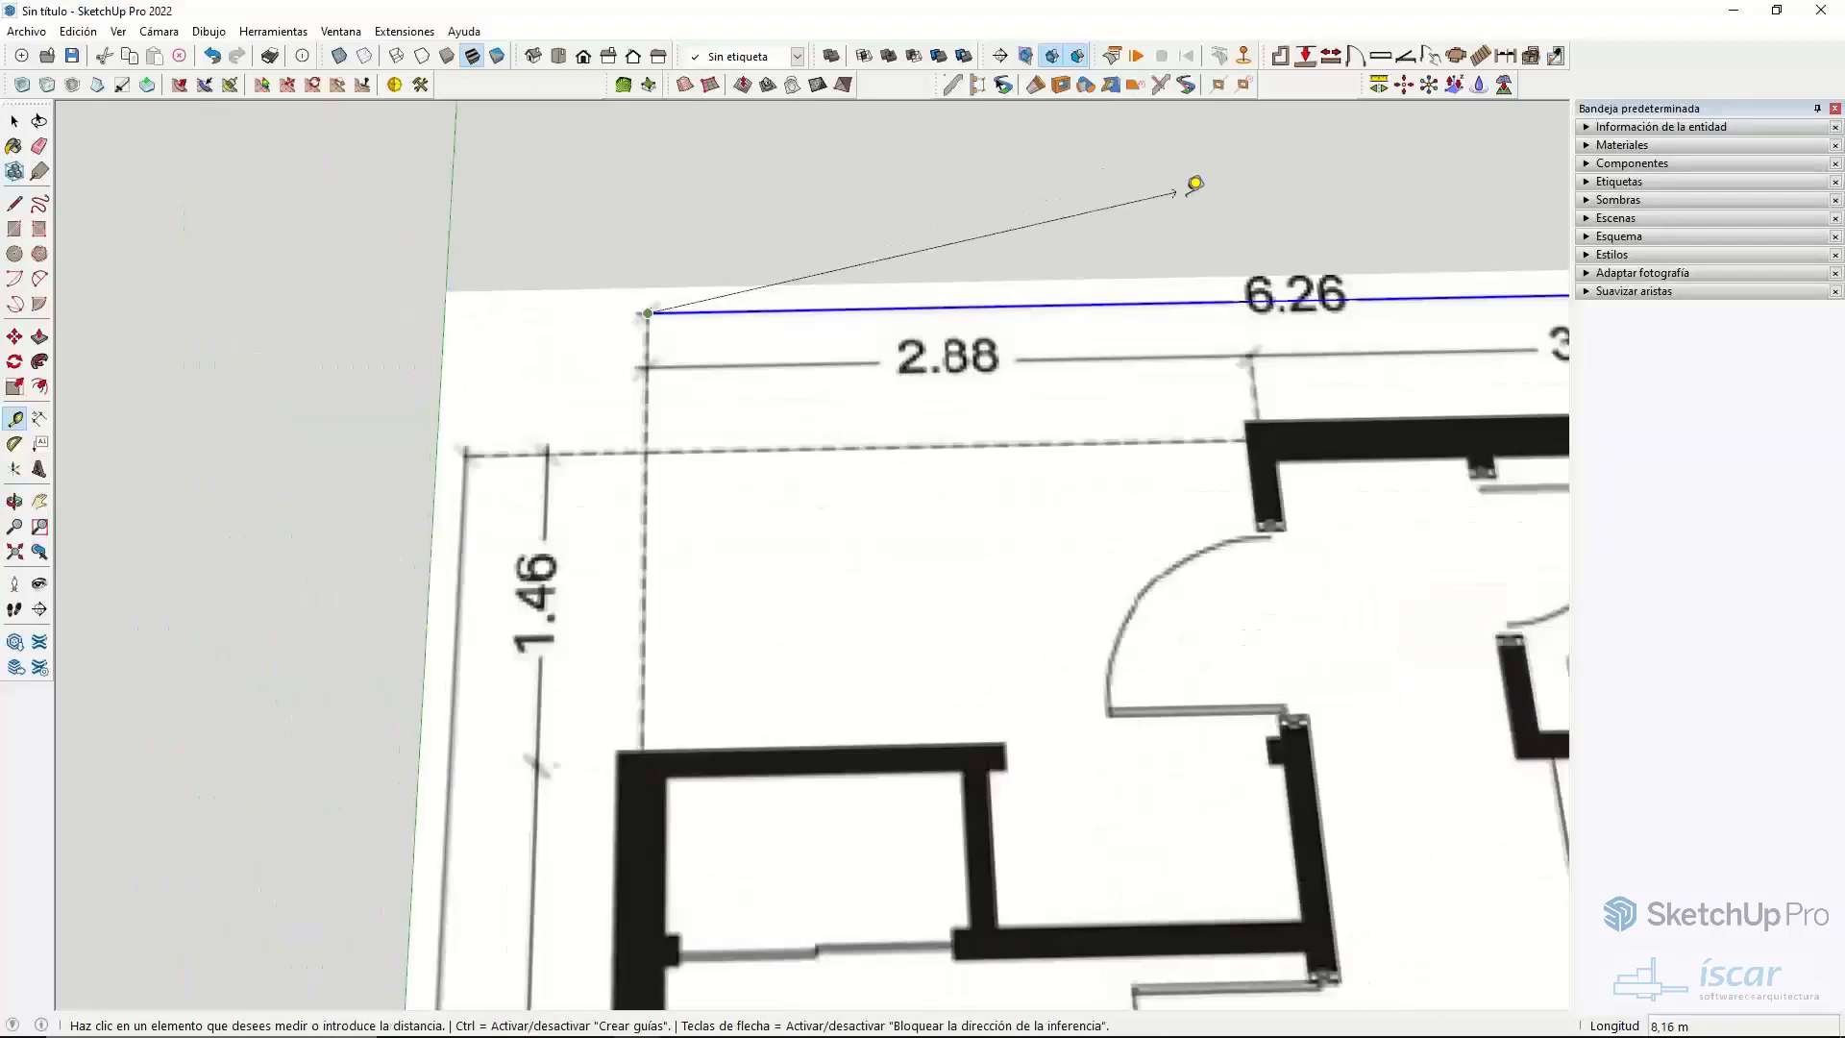
middle_click_drag(1187, 181, 691, 307)
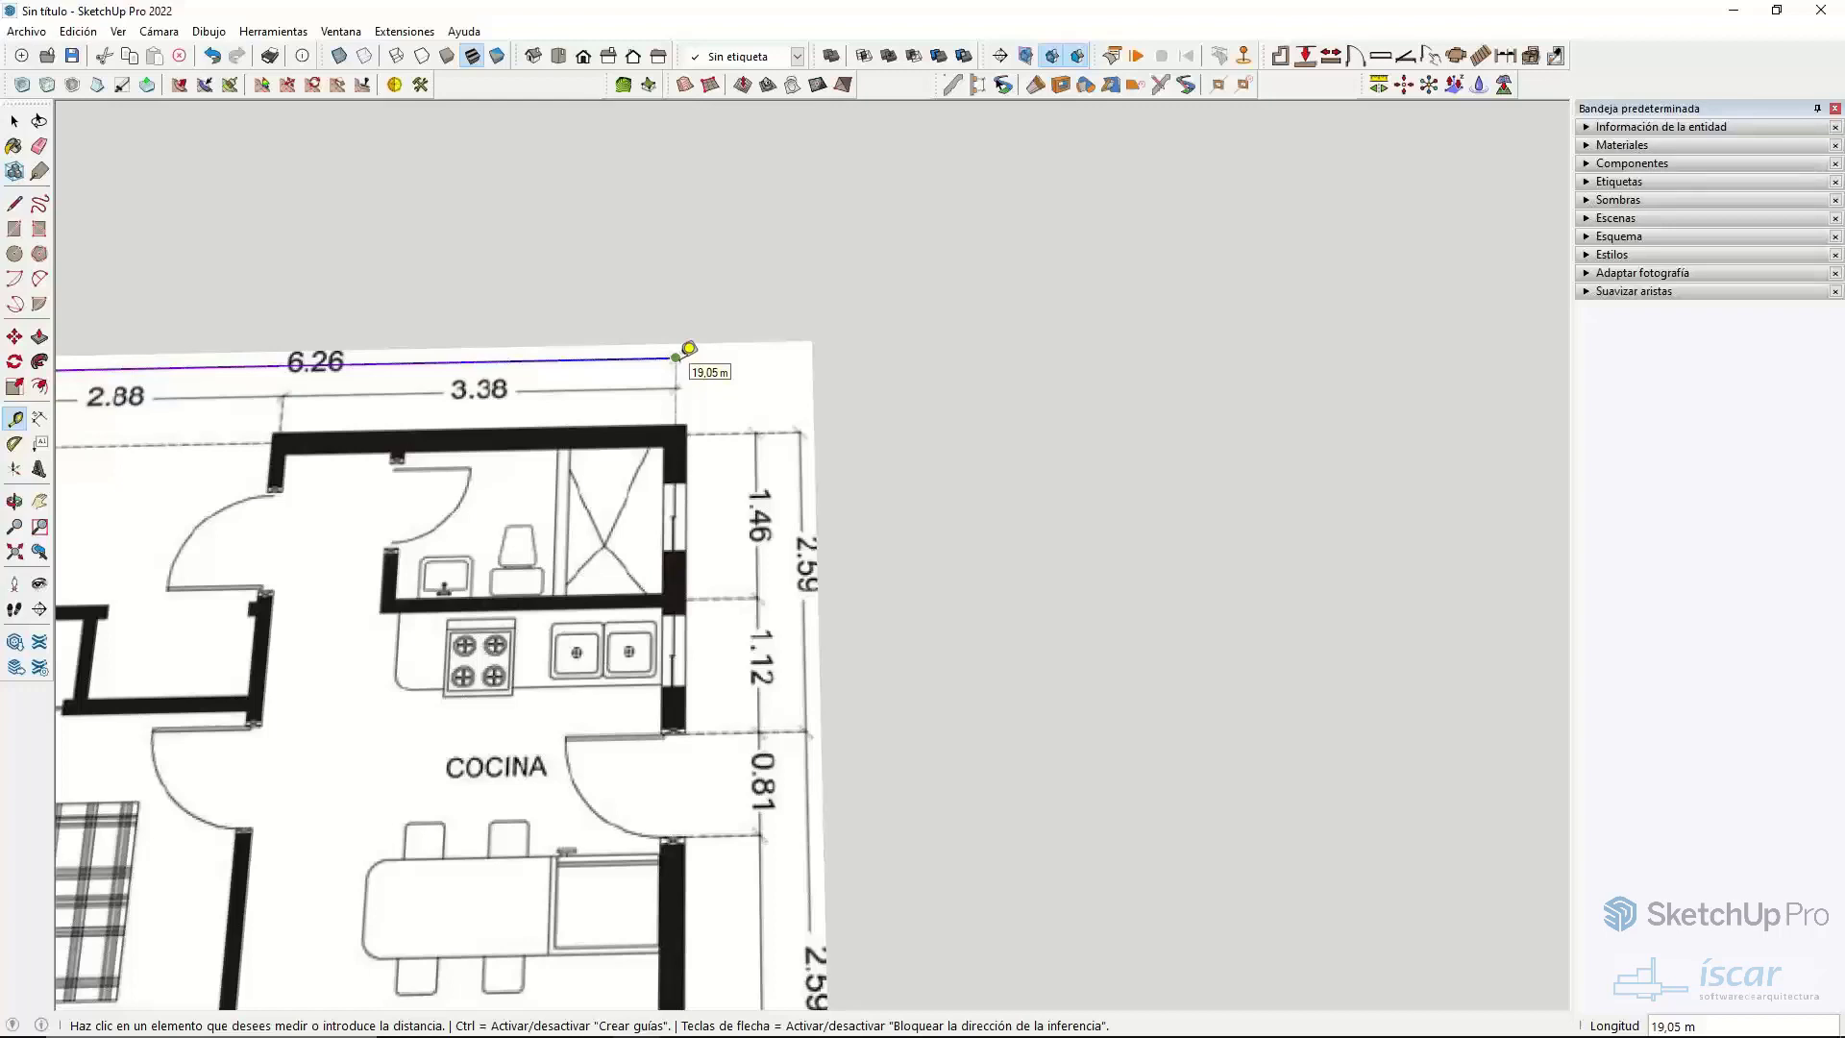
left_click(678, 356)
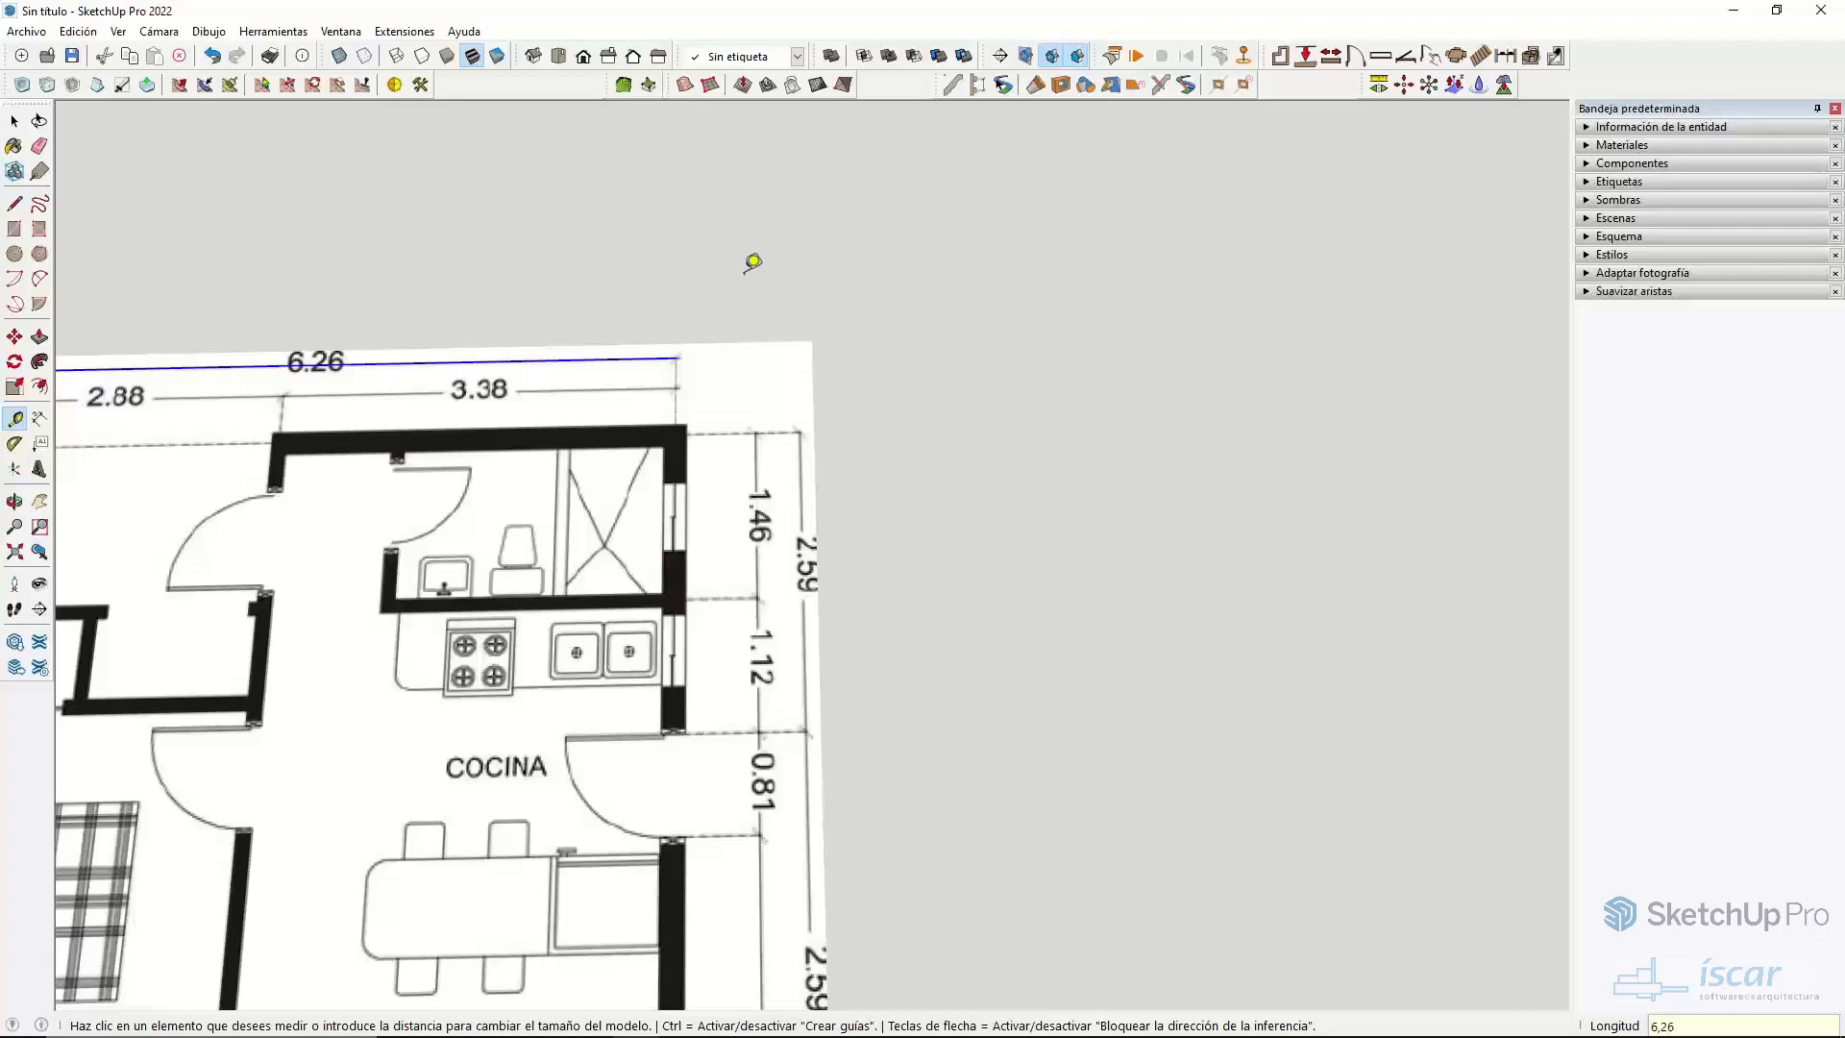
key("Return")
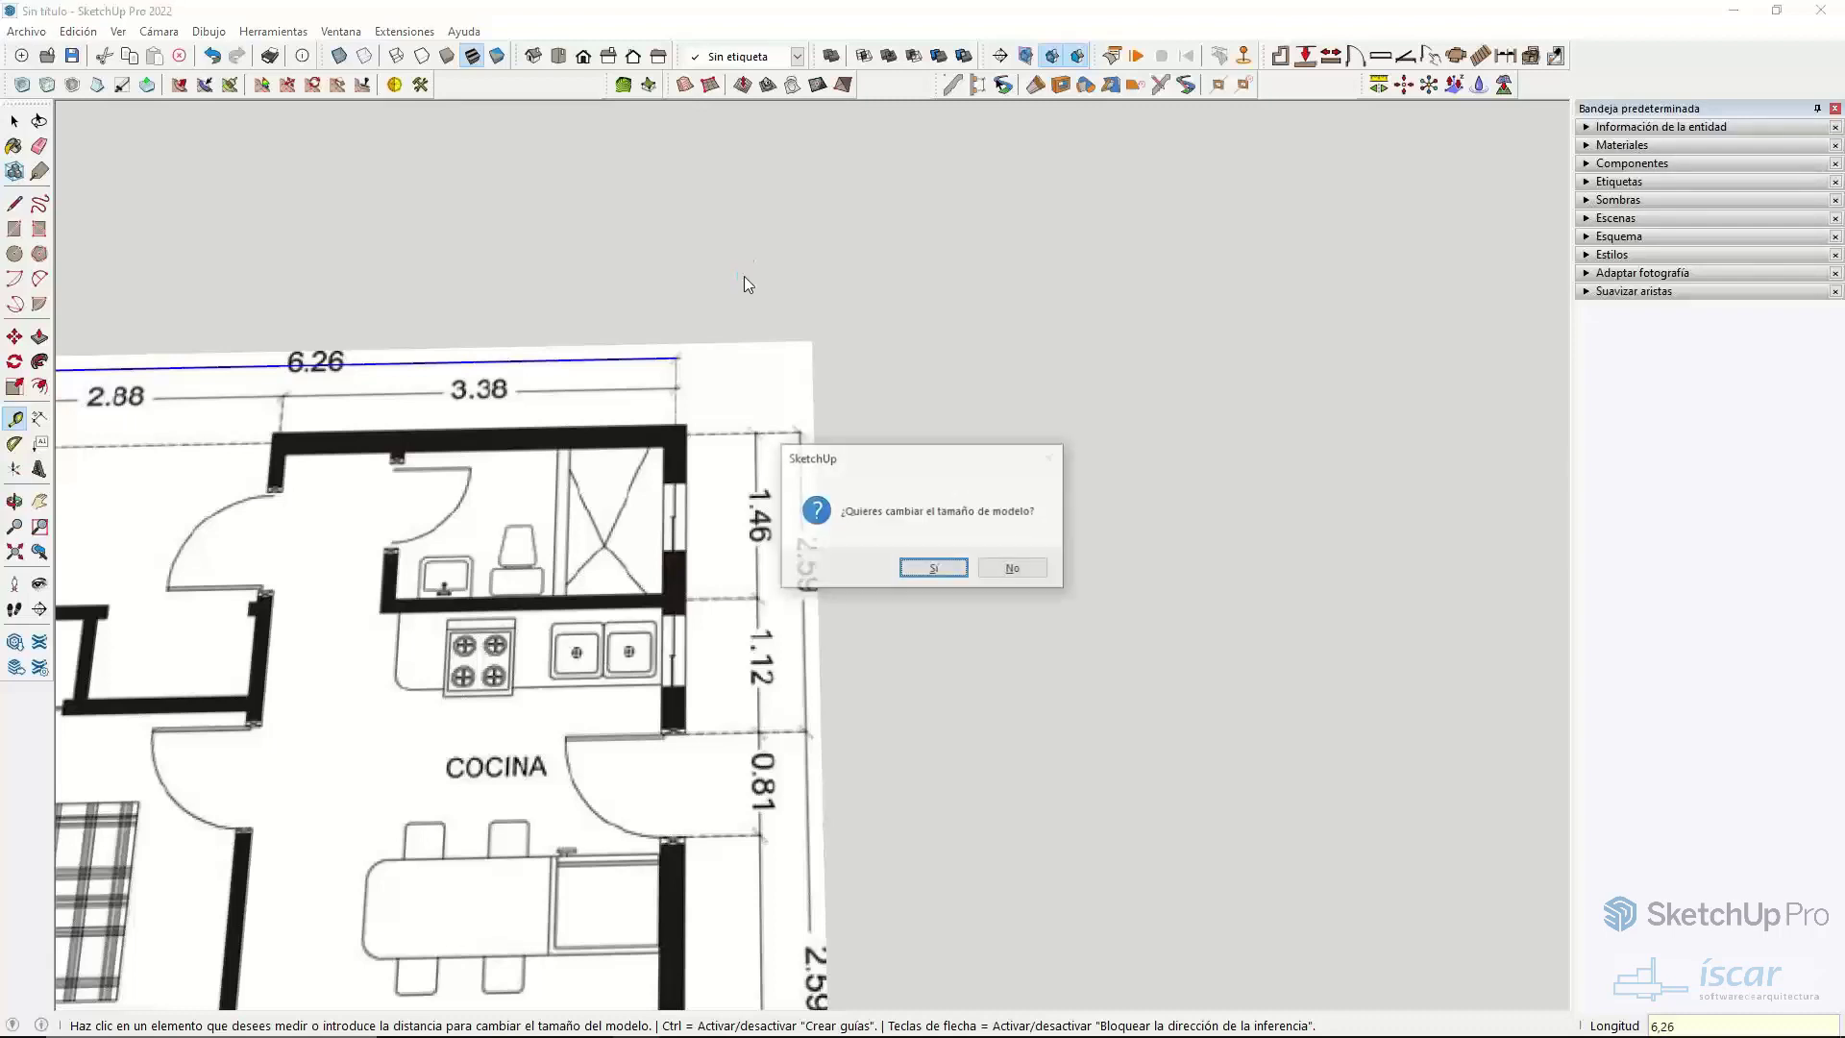
left_click(934, 569)
scroll(355, 753, "down", 3)
middle_click_drag(355, 753, 1181, 569, "shift")
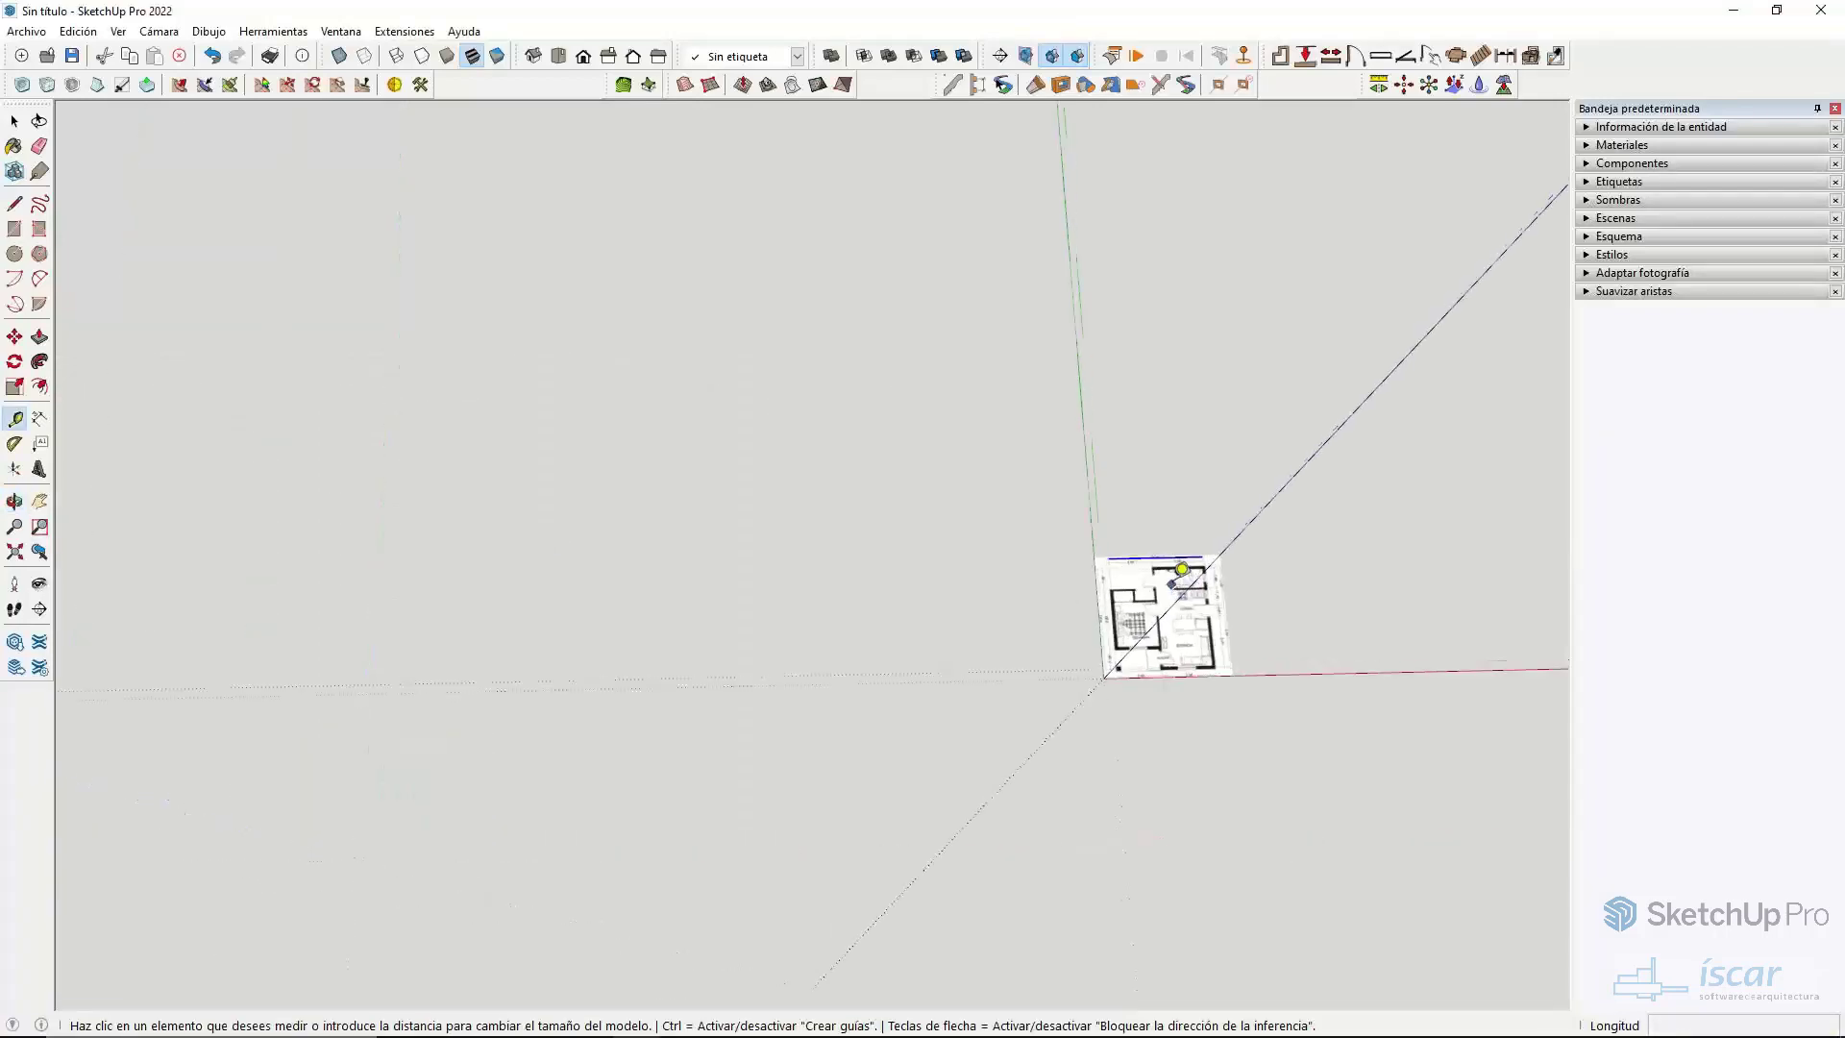
scroll(1182, 569, "up", 10)
key("space")
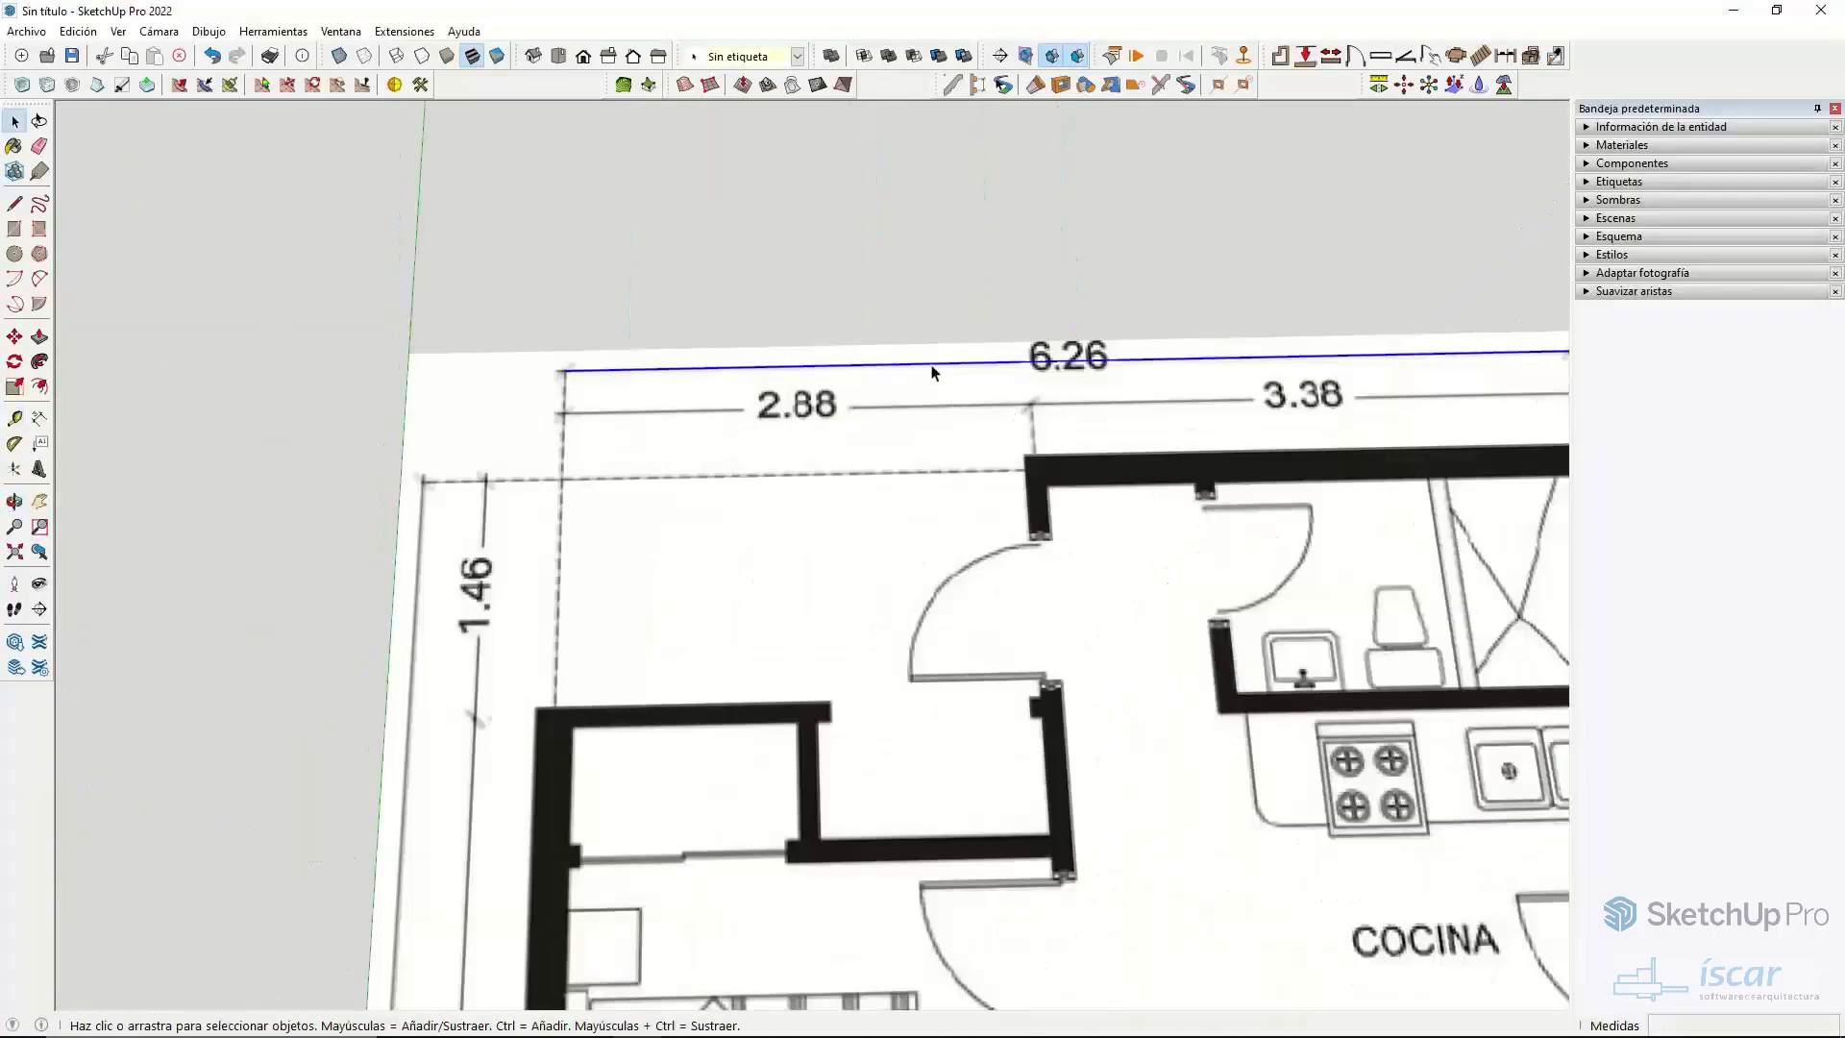
- Dimension the resized reference line above the plan, and delete both the dimension and the line
scroll(670, 365, "down", 4)
middle_click_drag(281, 407, 169, 416, "shift")
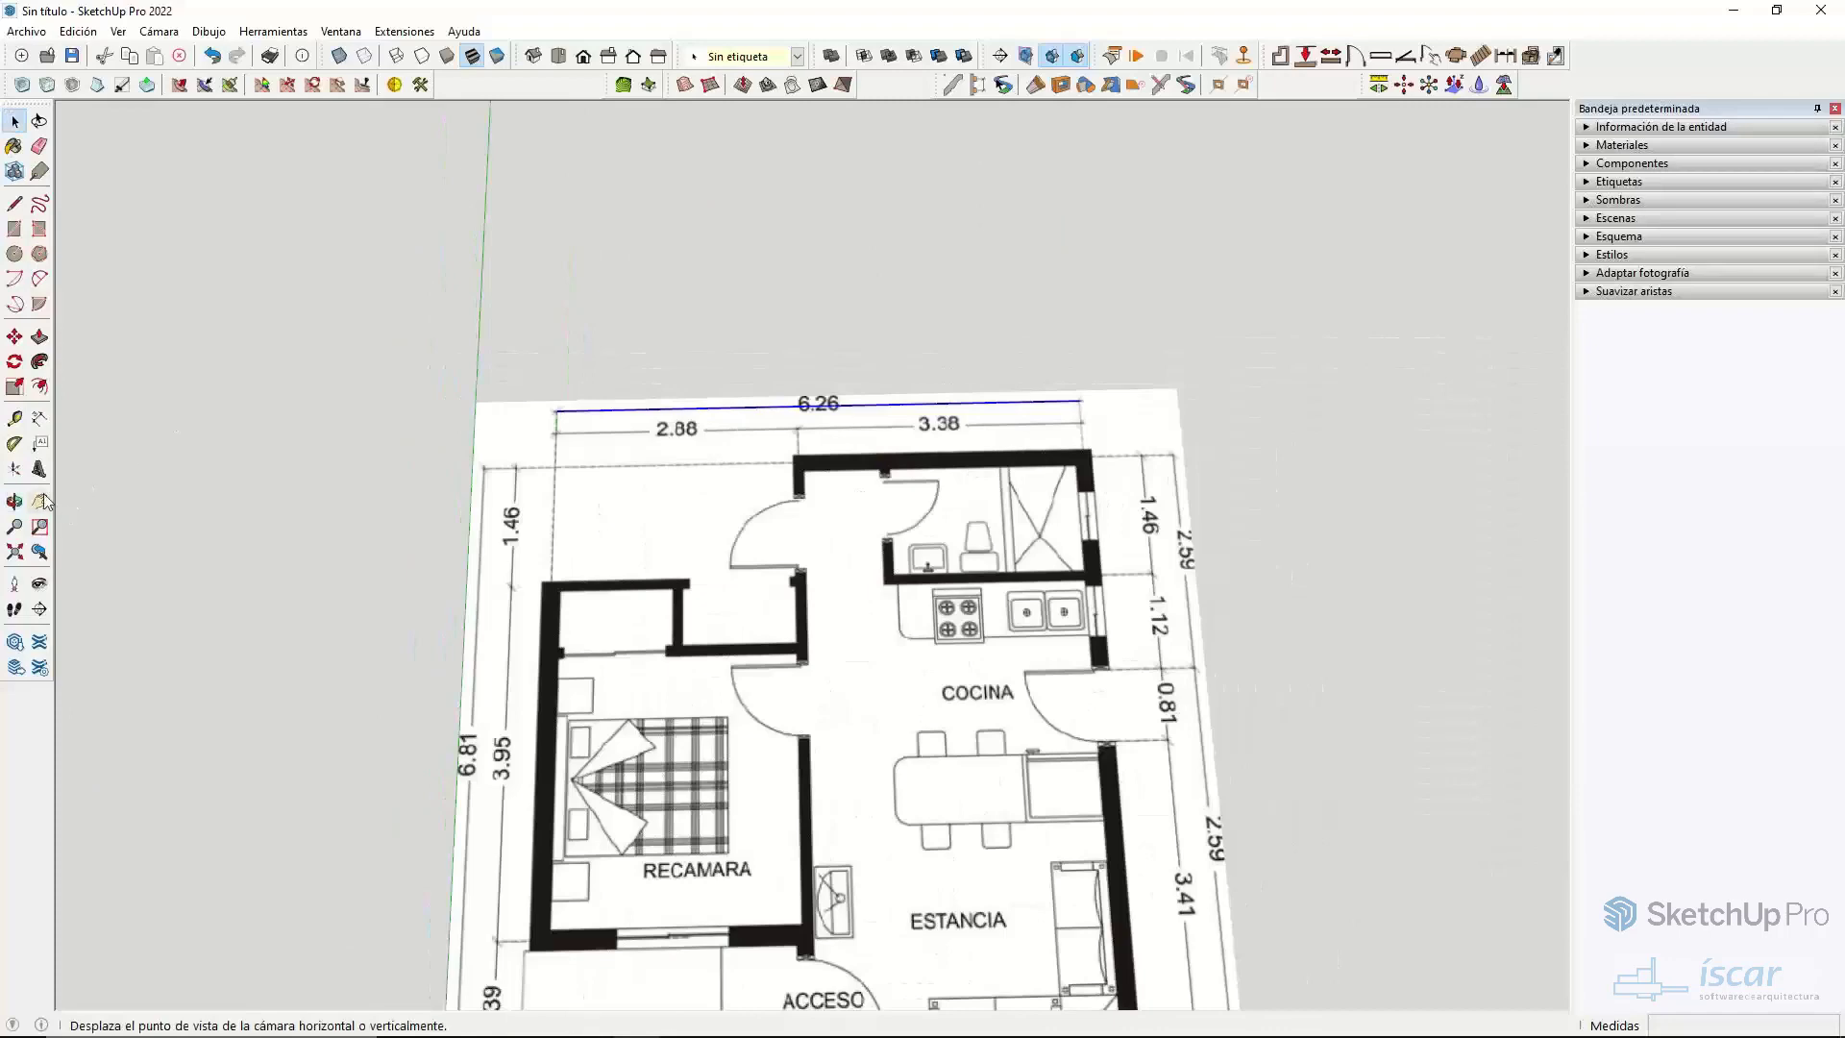
left_click(39, 426)
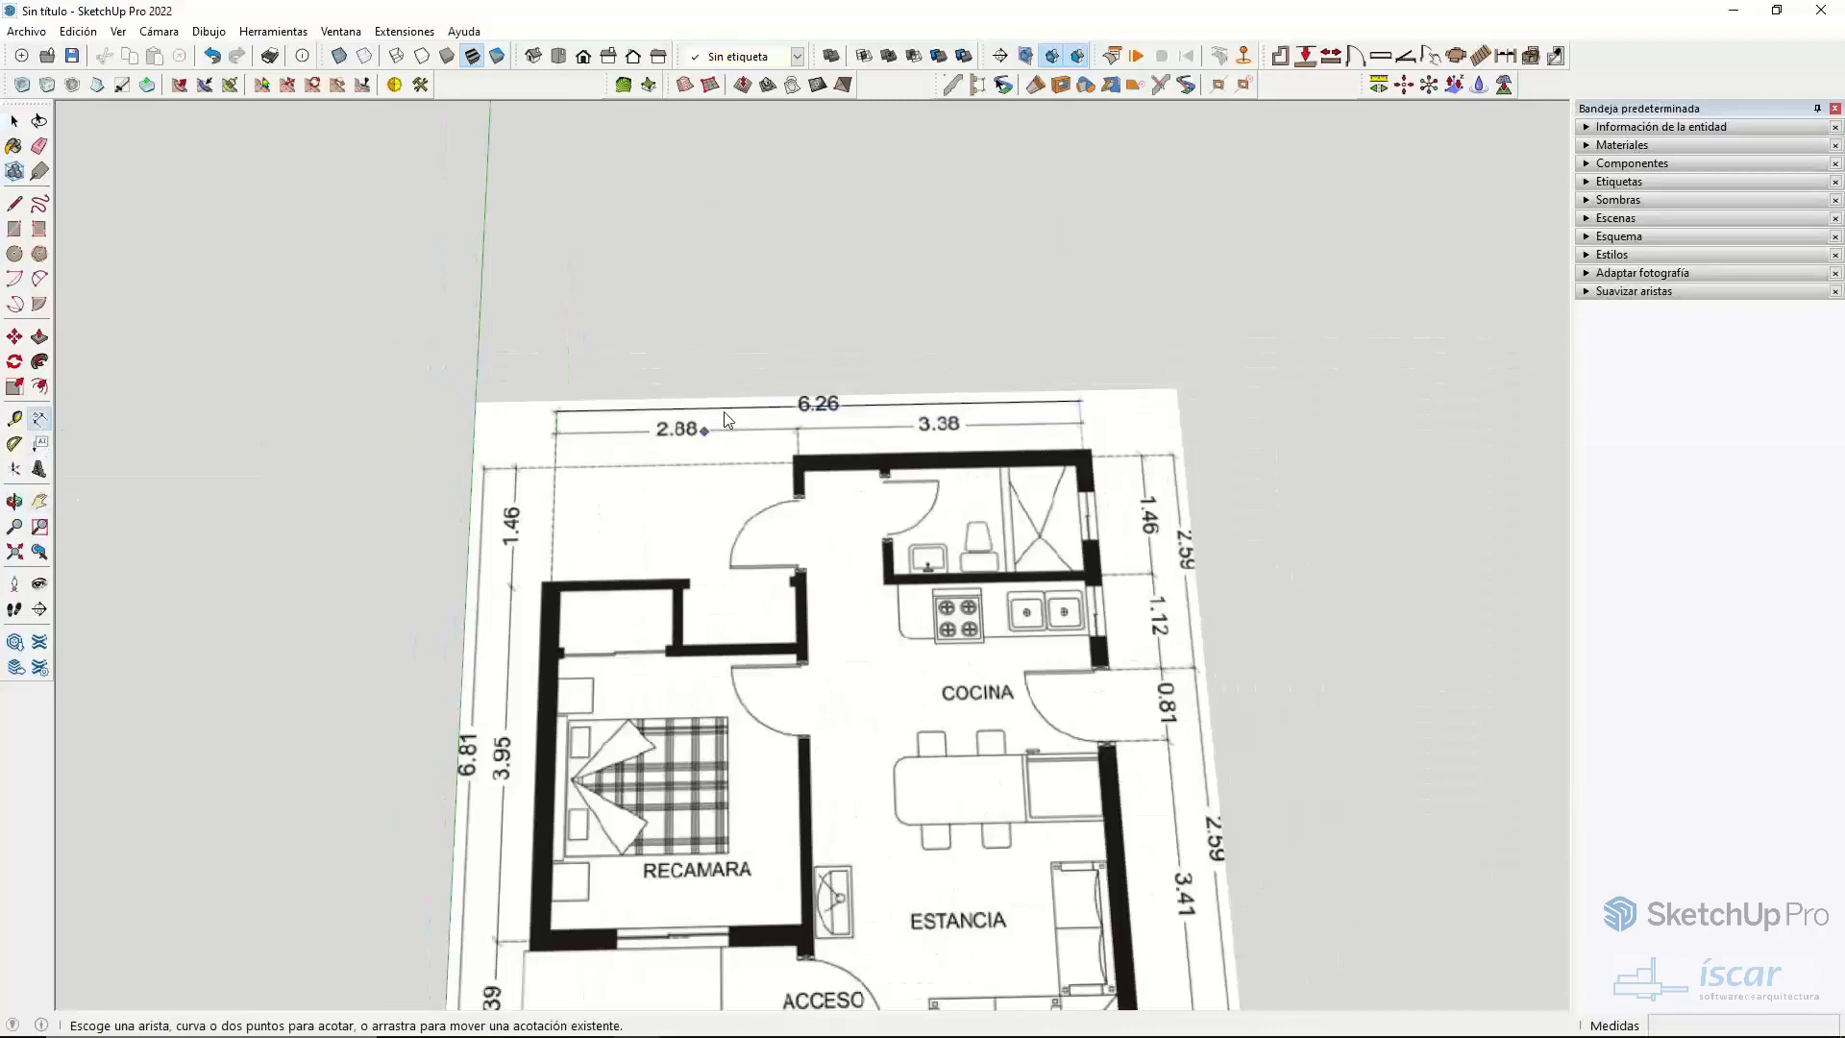
left_click(730, 366)
middle_click_drag(731, 366, 665, 382)
scroll(665, 382, "up", 3)
key("space")
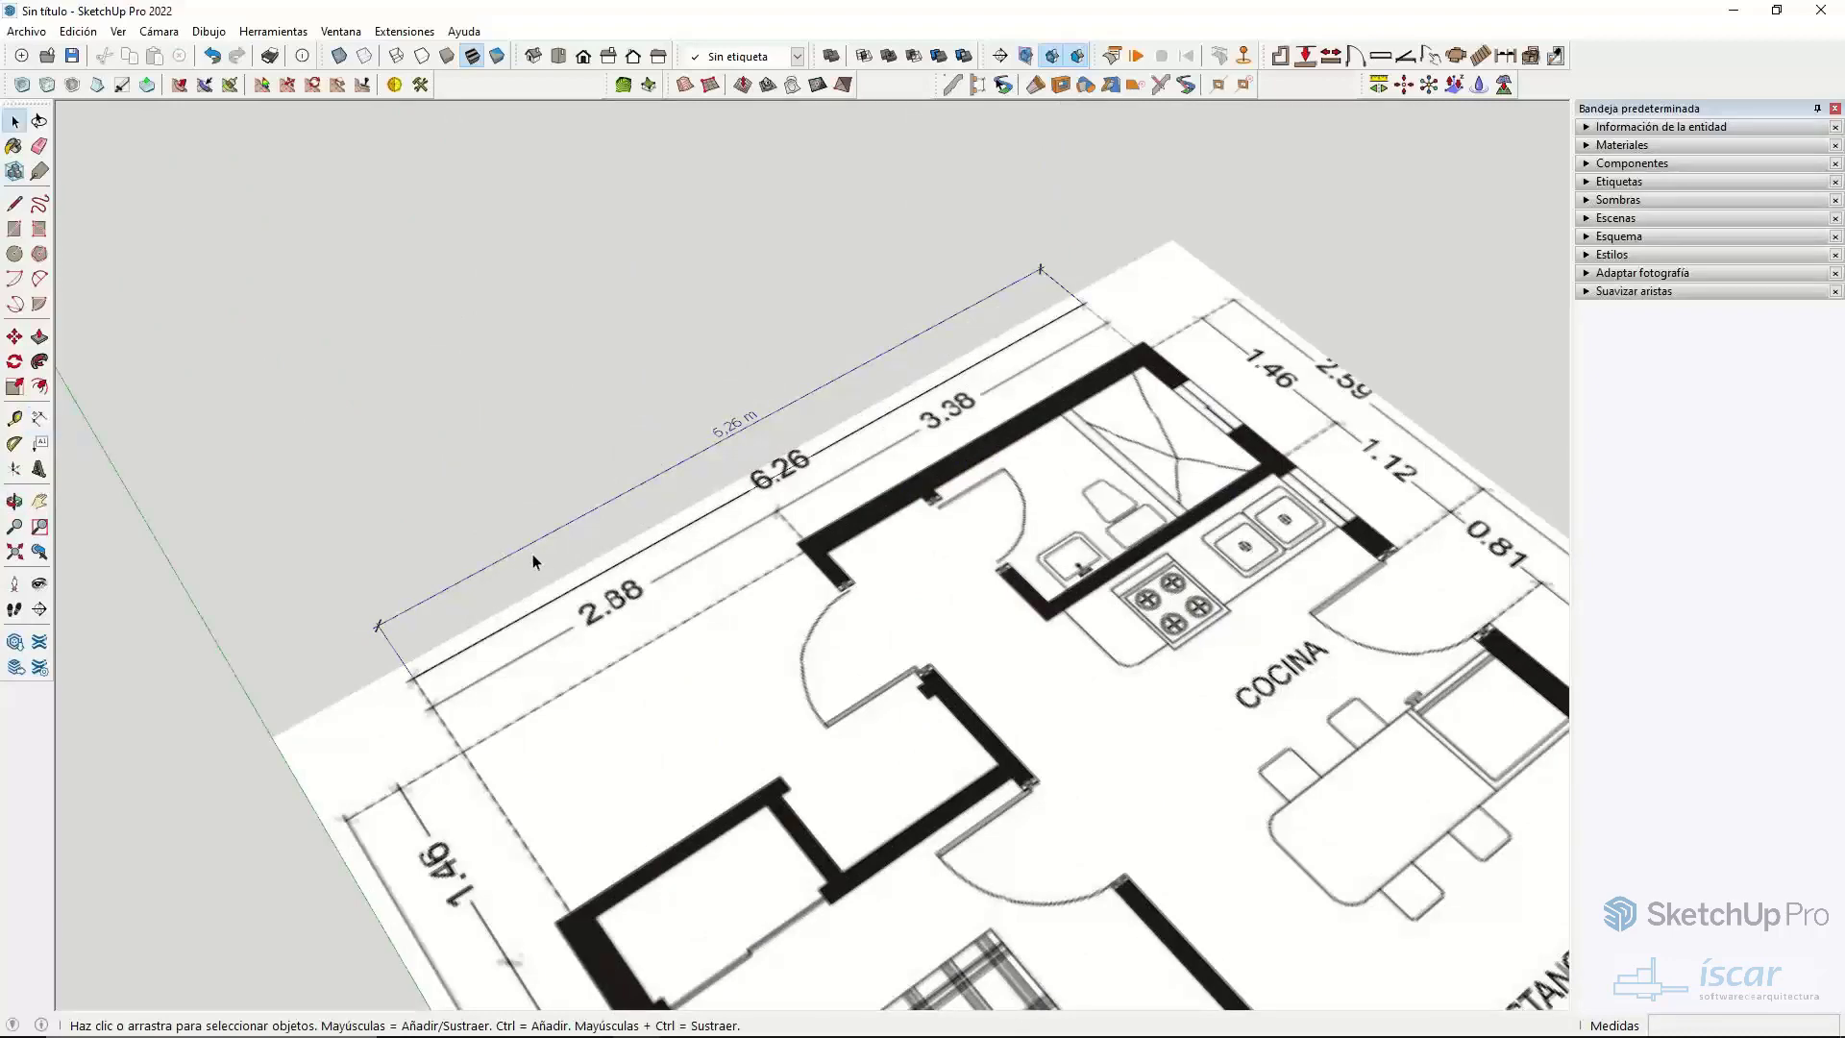
key("Delete")
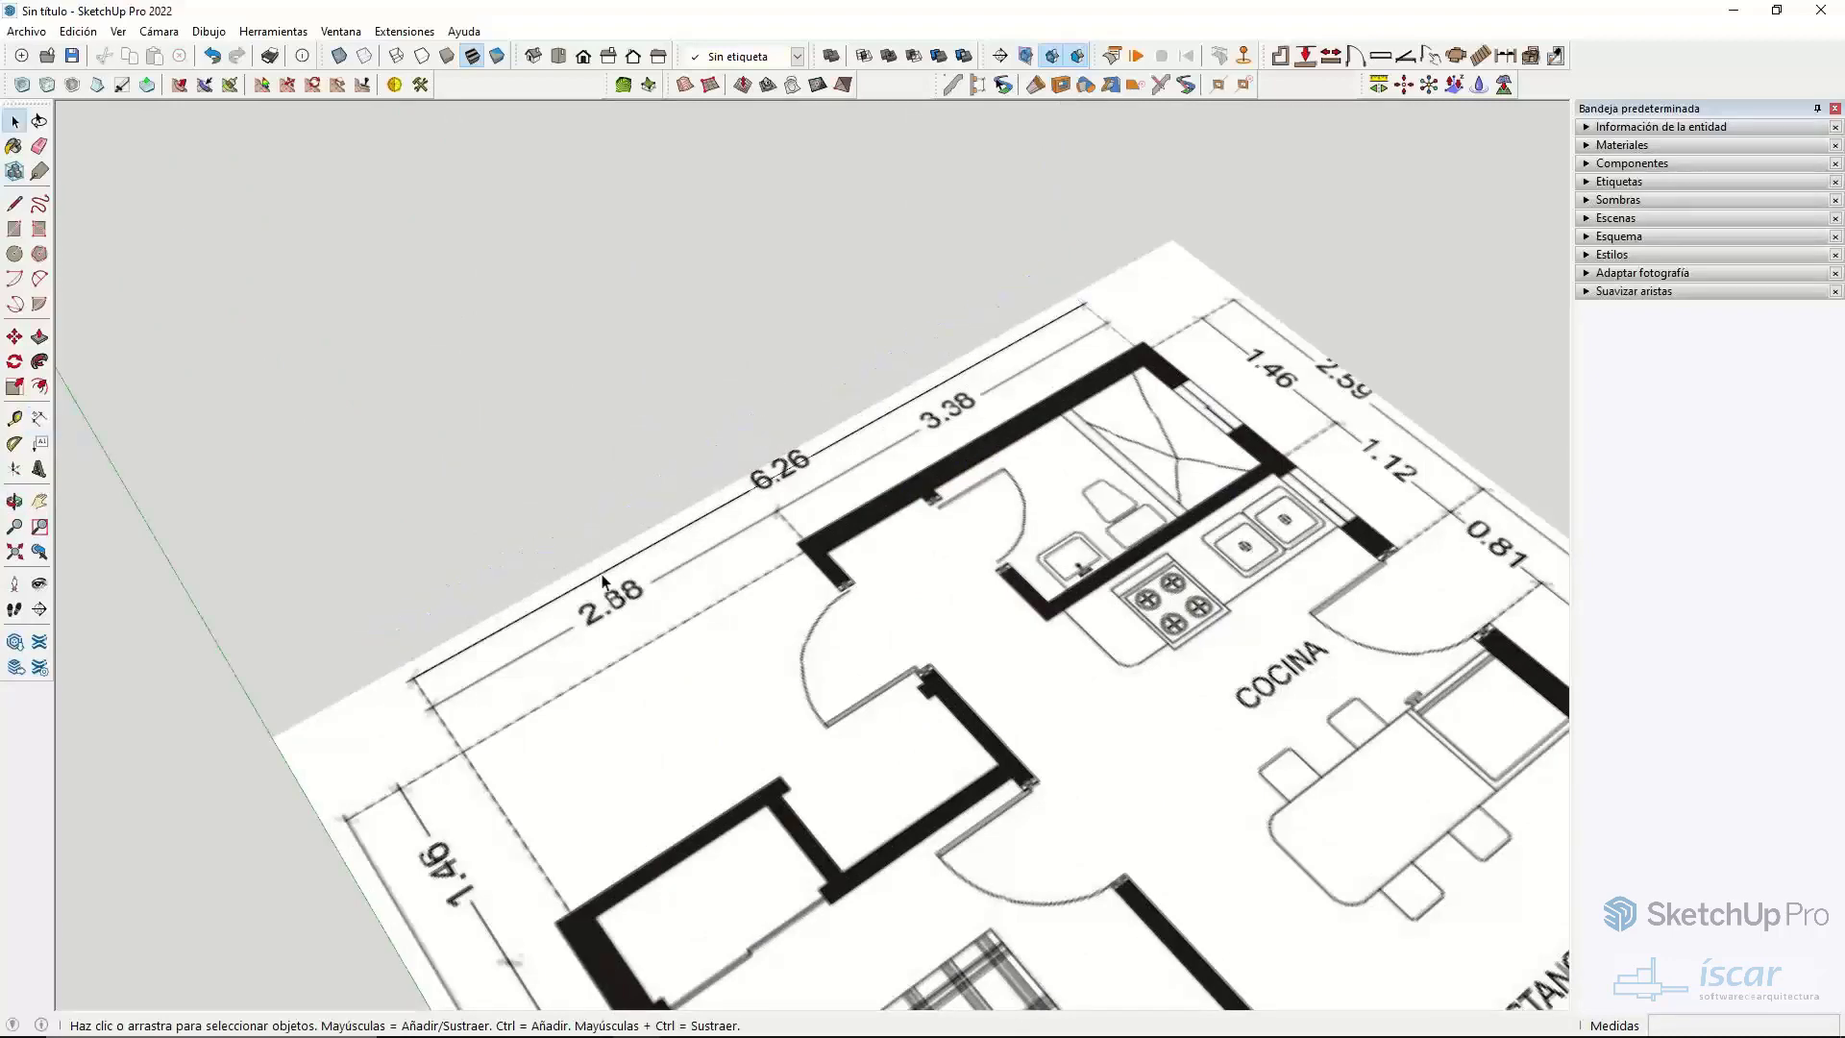
- Measure the thickness of the plan's upper exterior wall with the Line tool
scroll(821, 574, "down", 3)
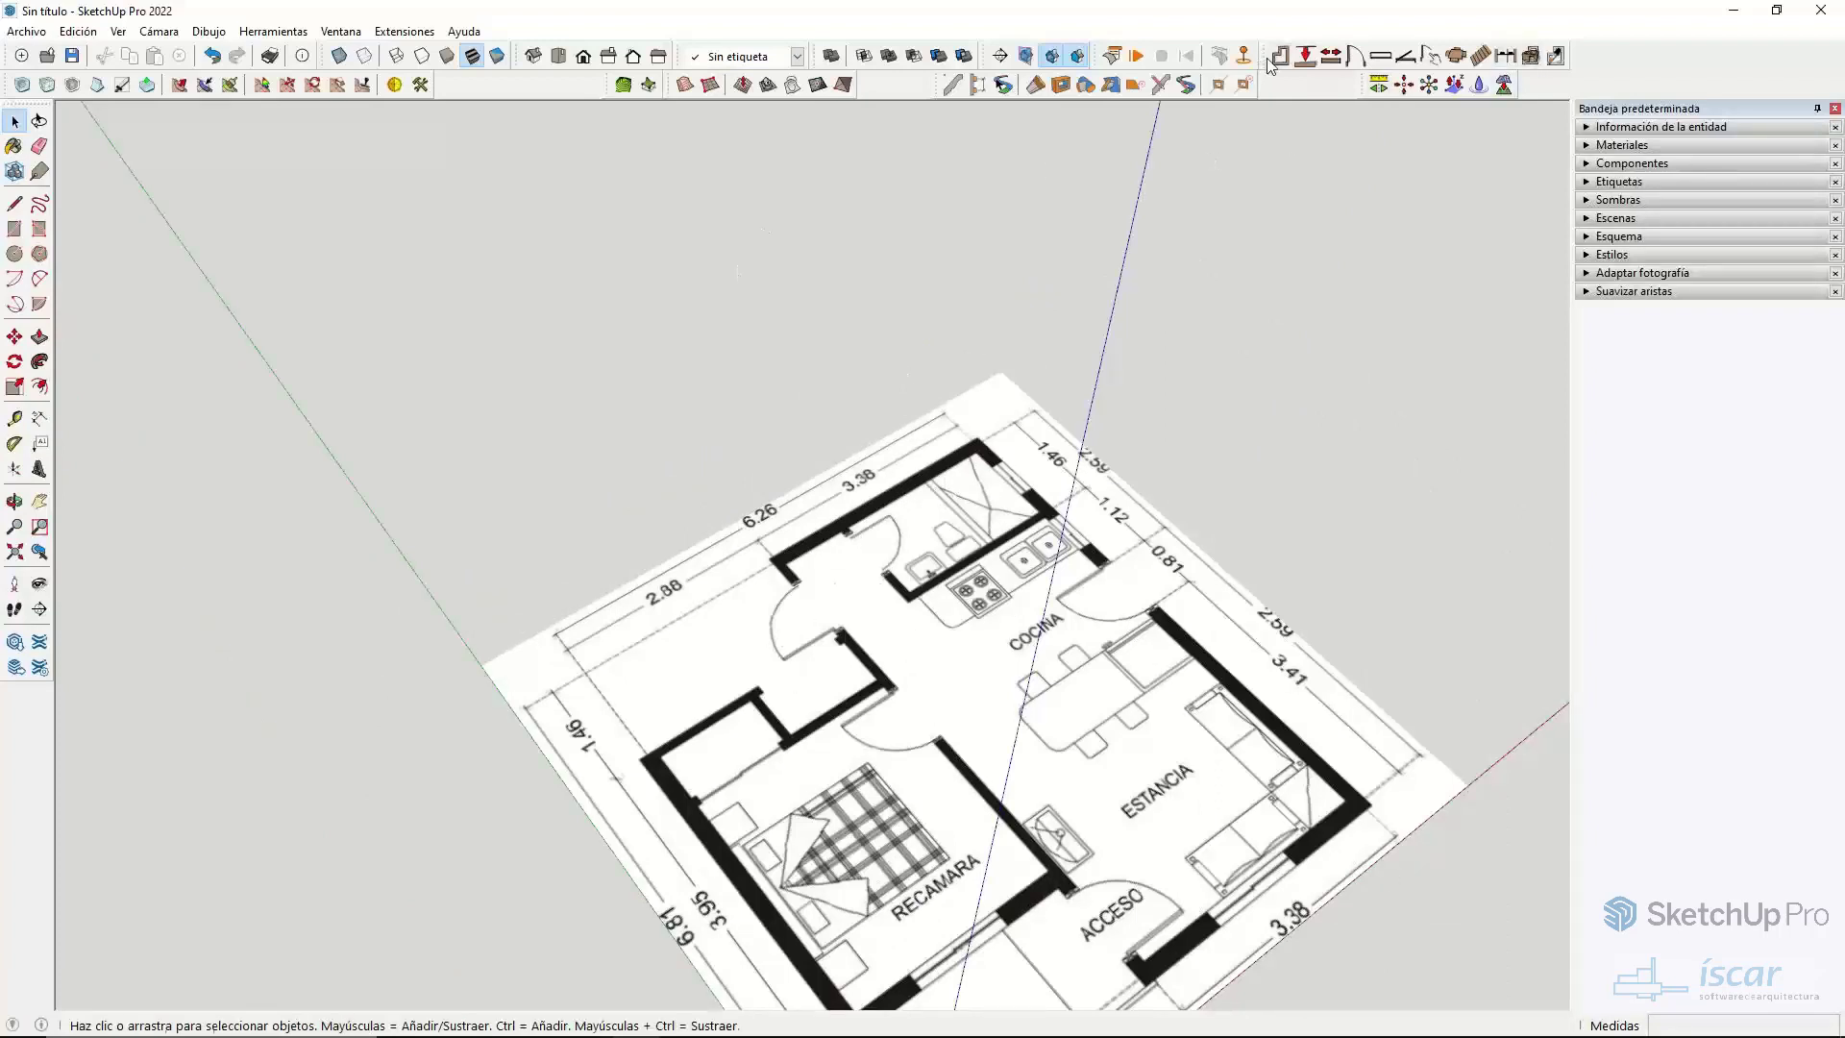
scroll(736, 470, "up", 5)
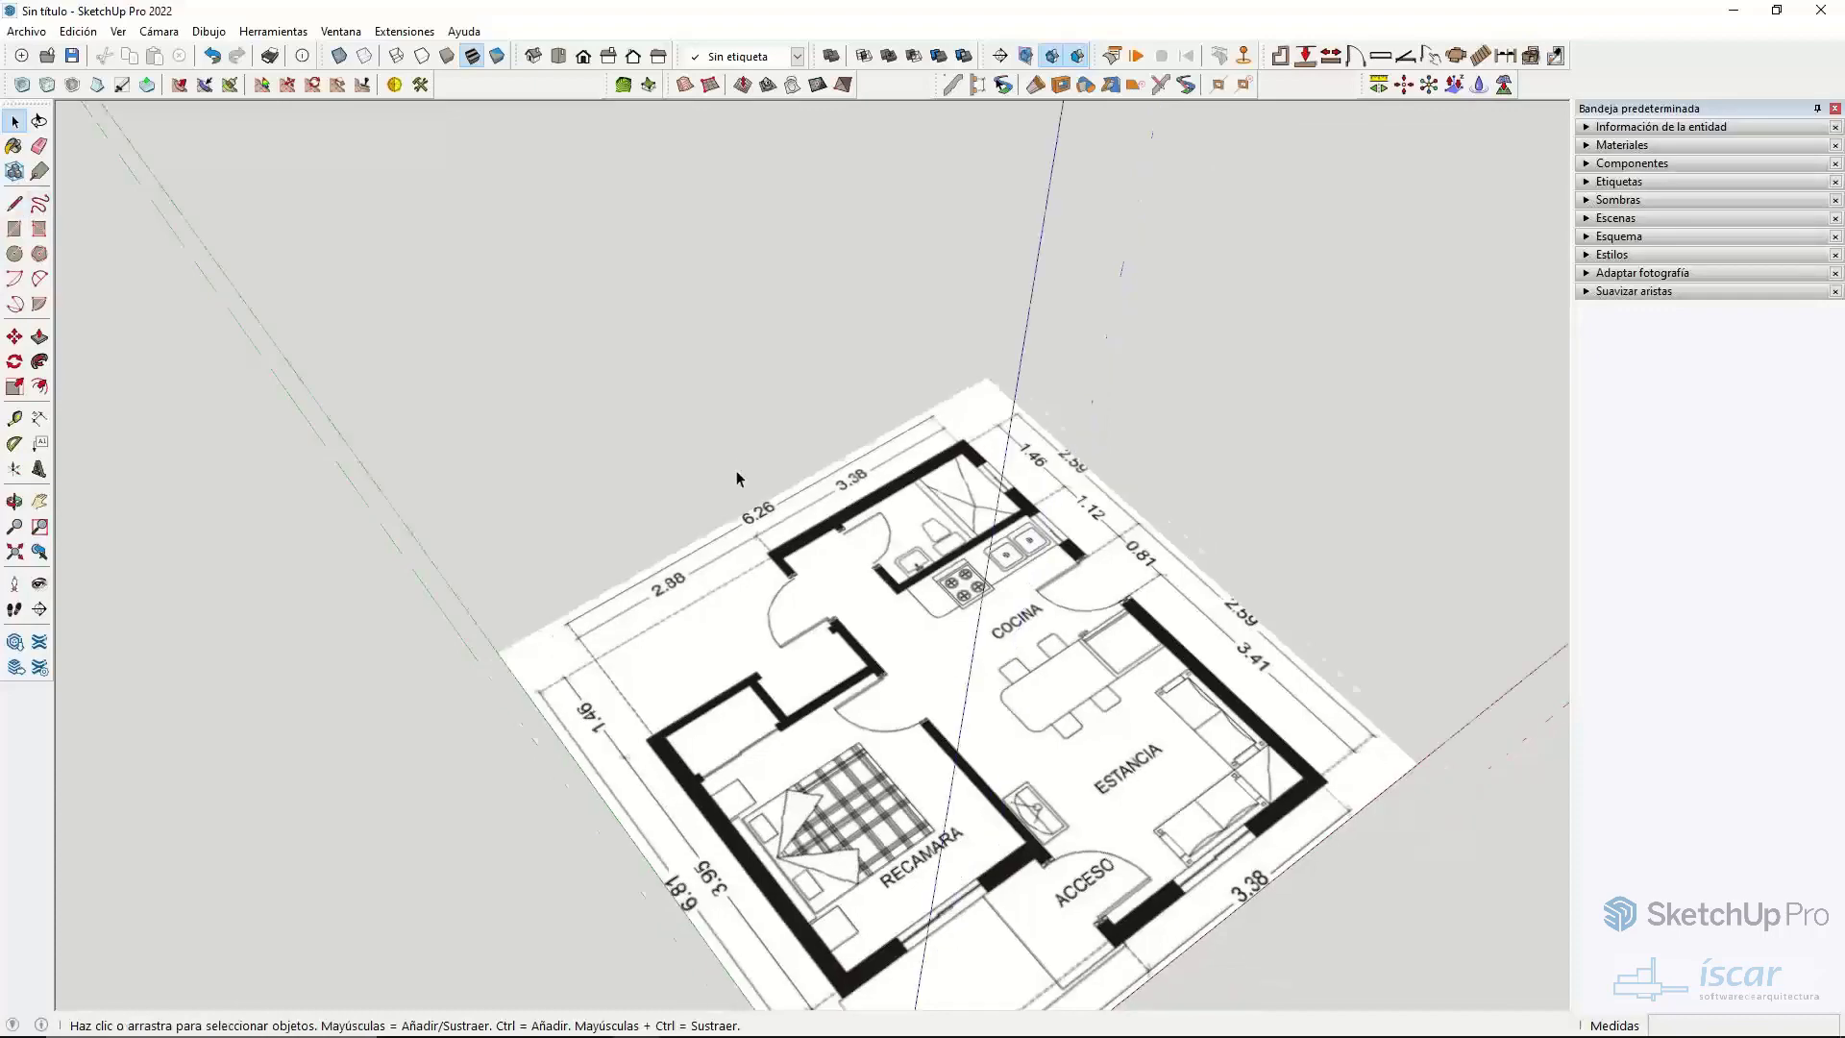
left_click(14, 205)
scroll(836, 498, "up", 2)
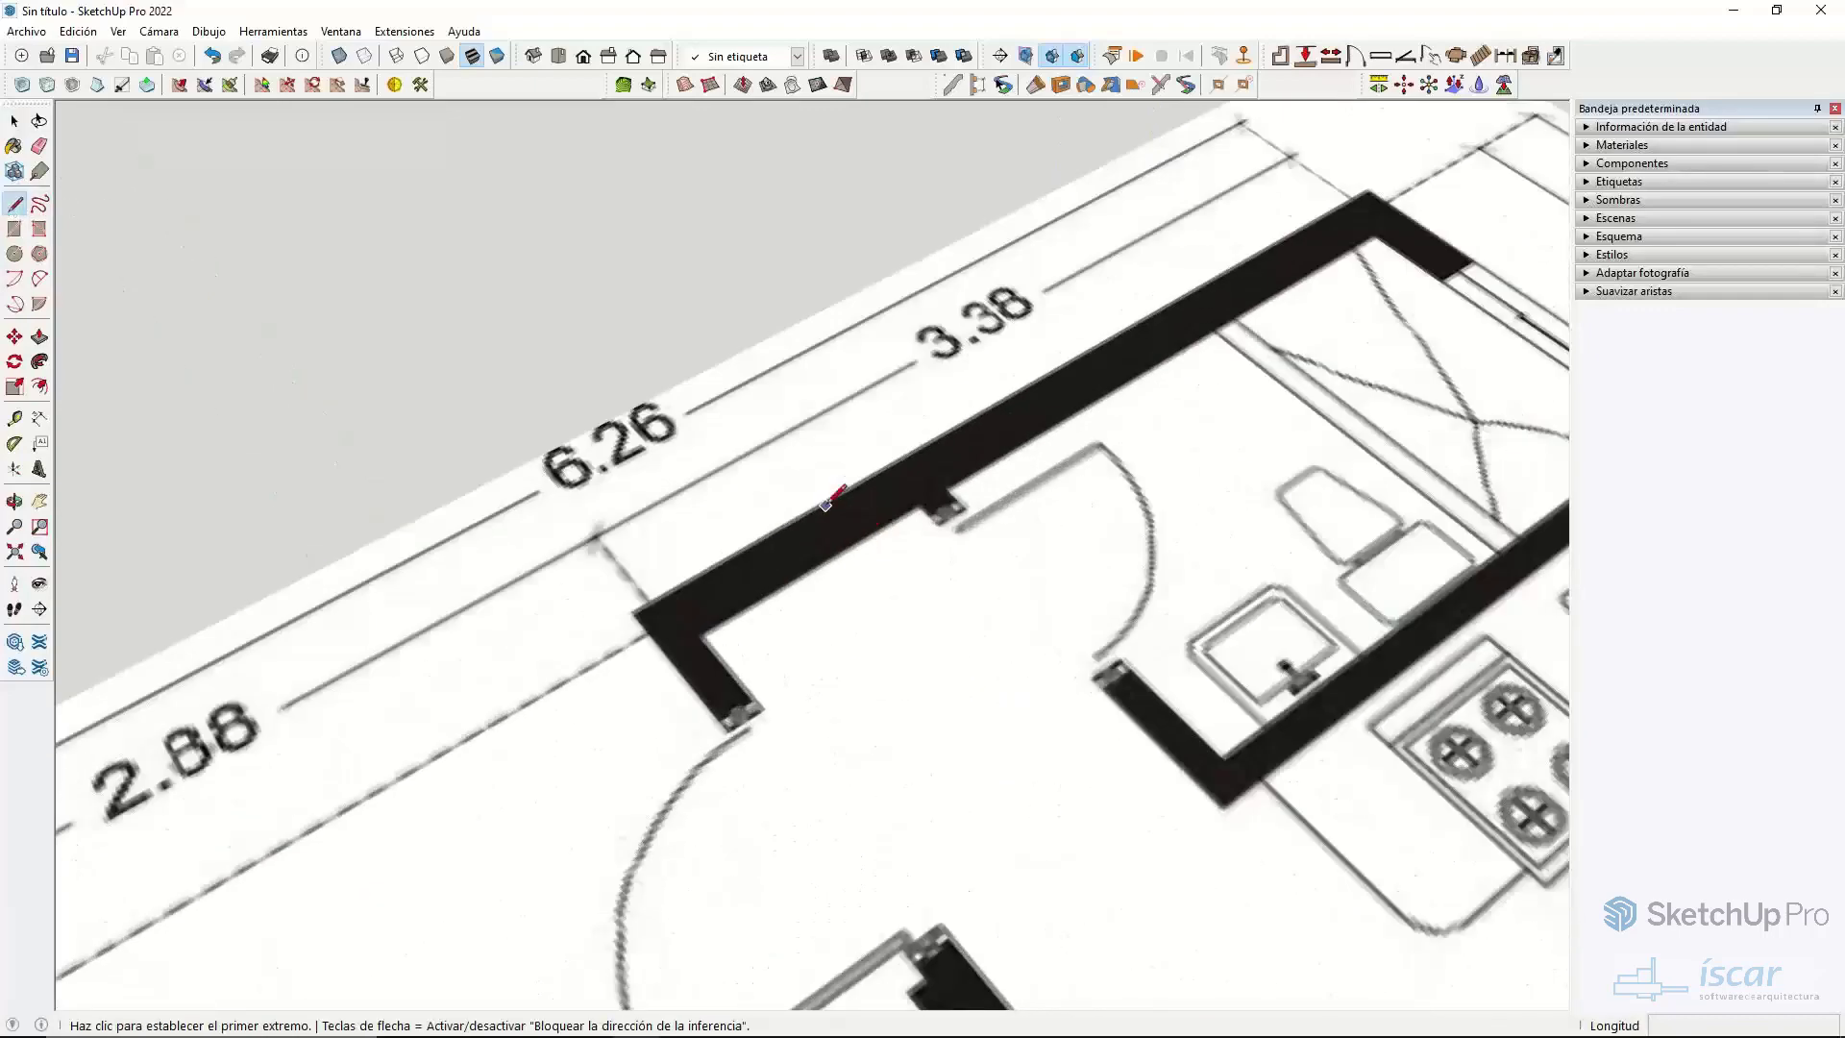
left_click(821, 503)
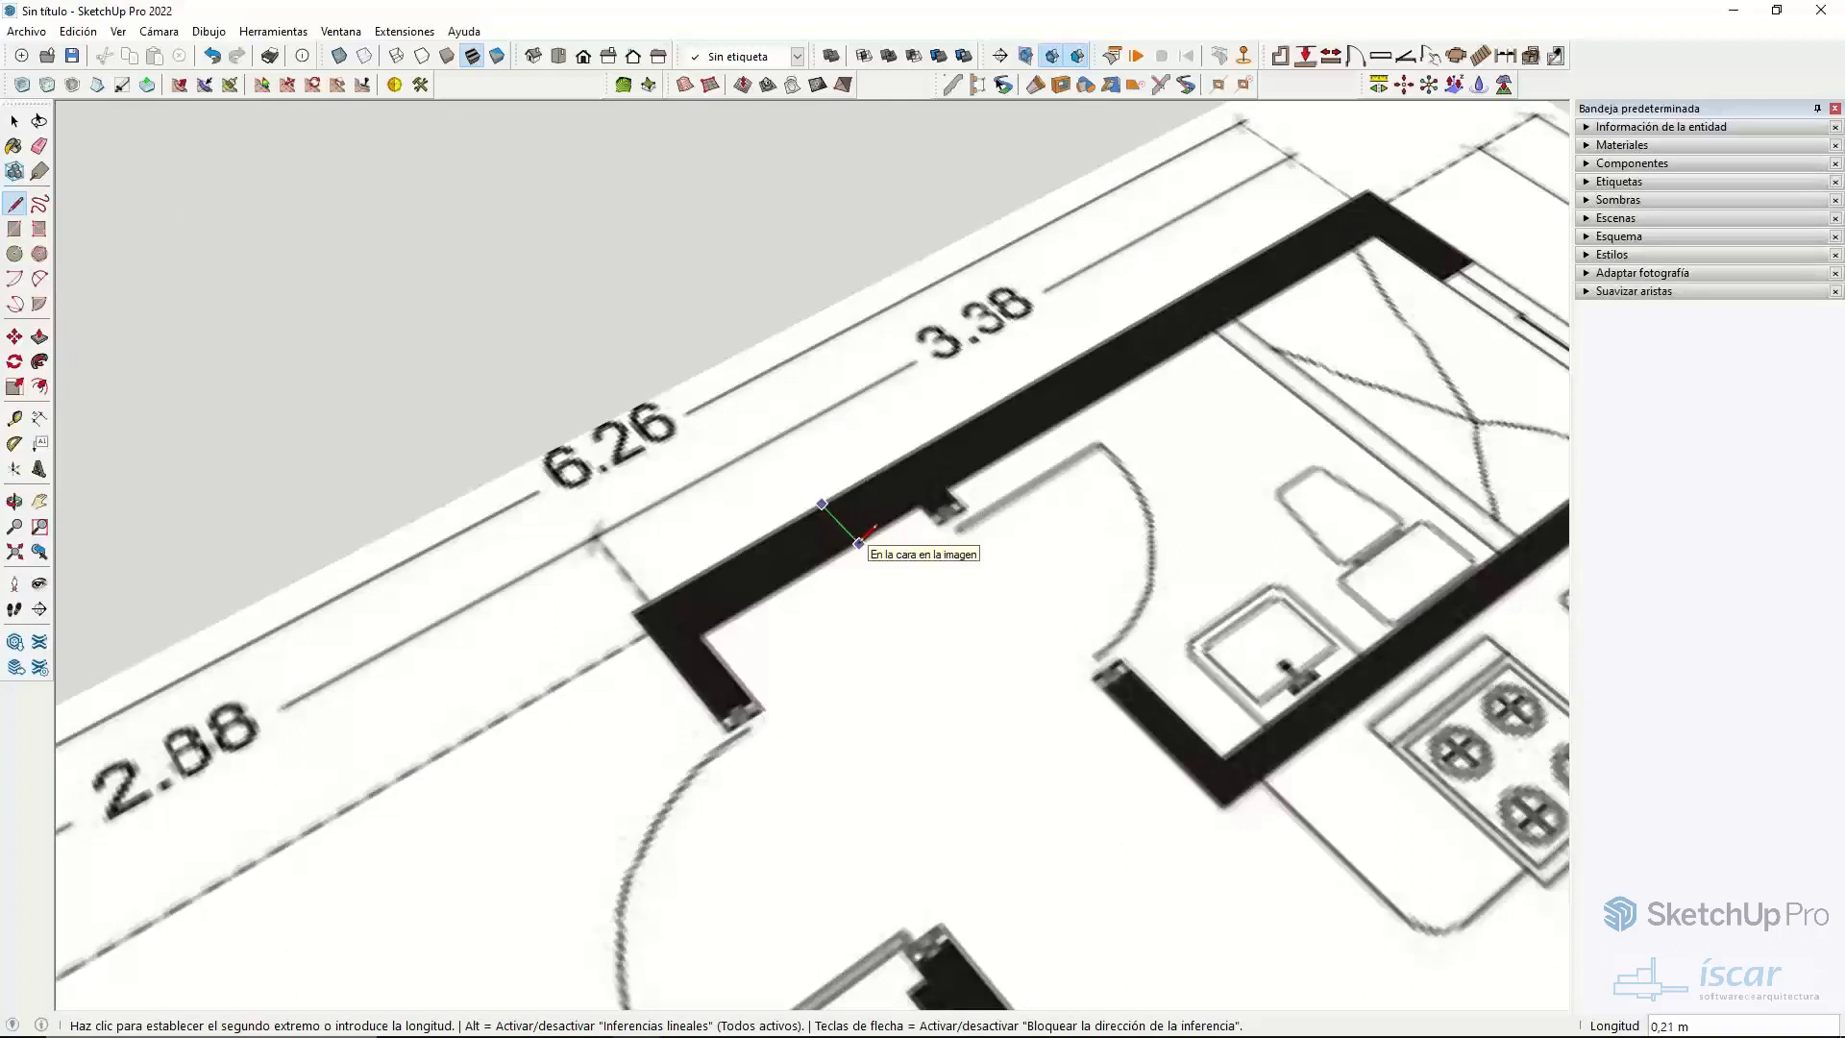
key("space")
- Draw a Dibac wall 0,21 m thick along the plan's upper exterior wall, starting at its right corner, with the thickness switched inward
scroll(1057, 495, "down", 3)
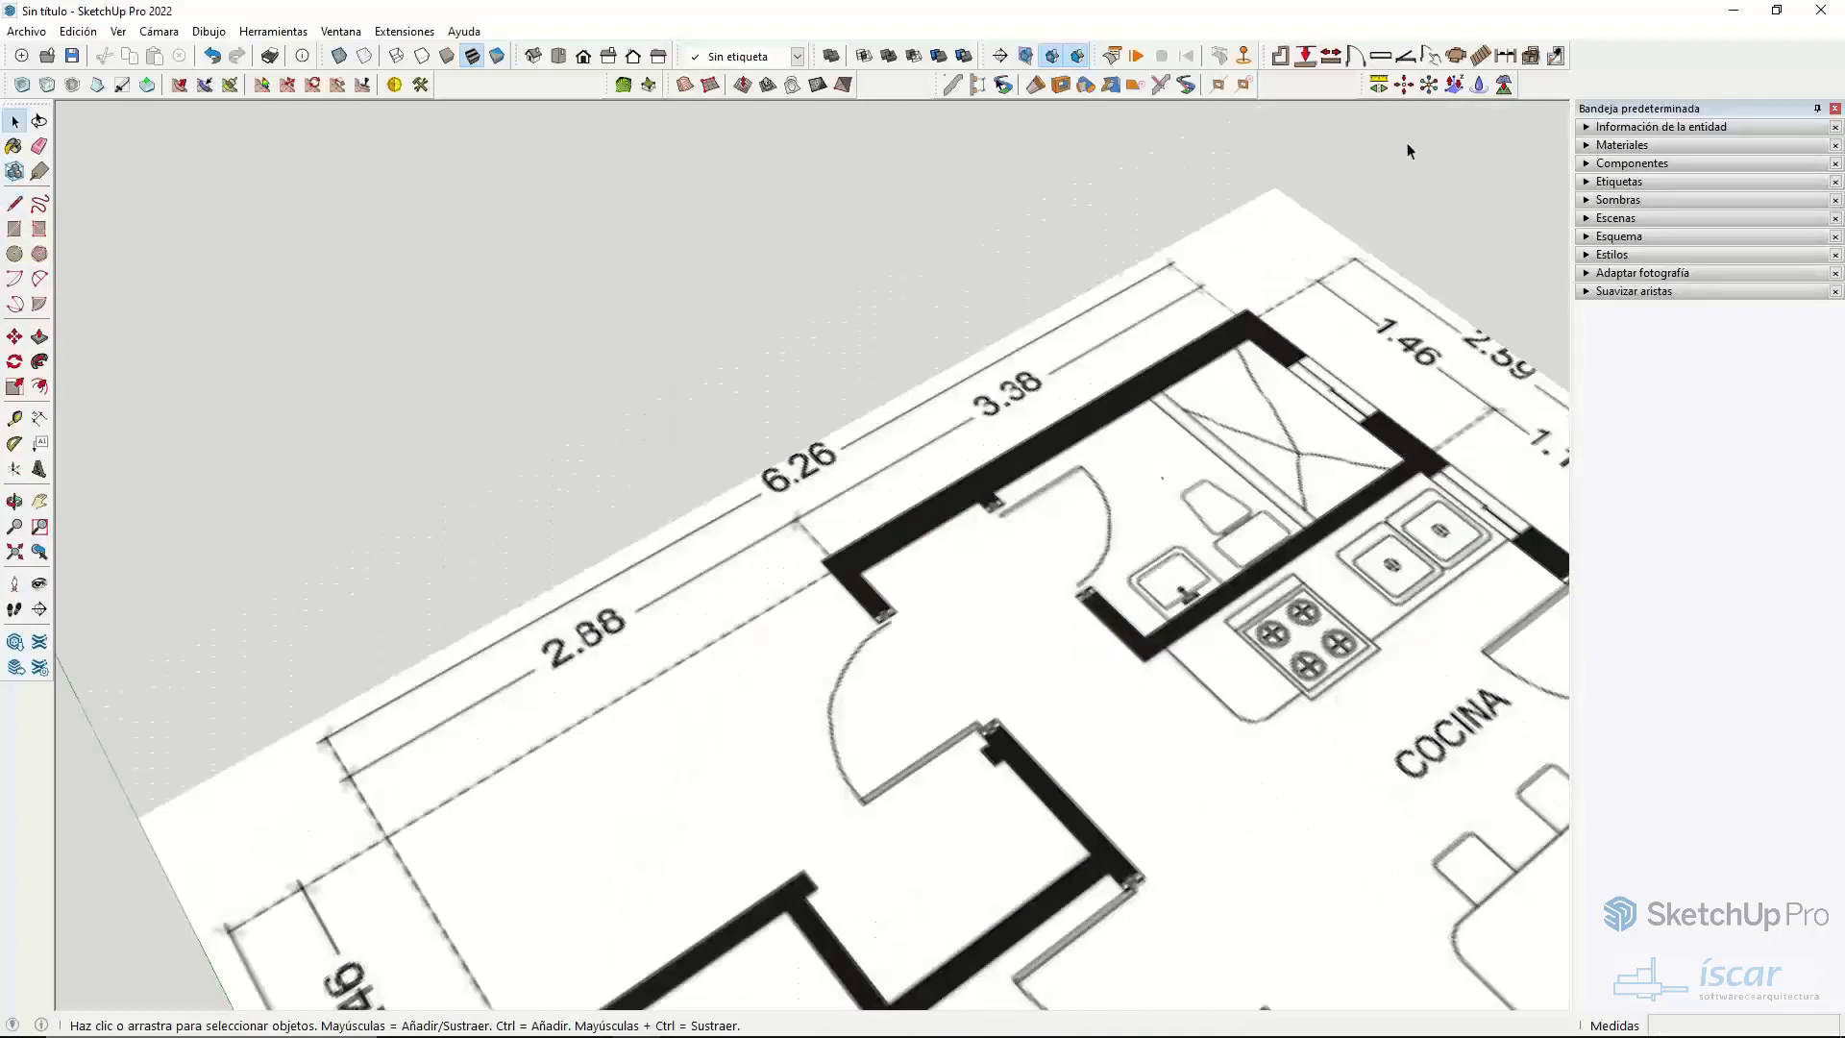
left_click(1278, 62)
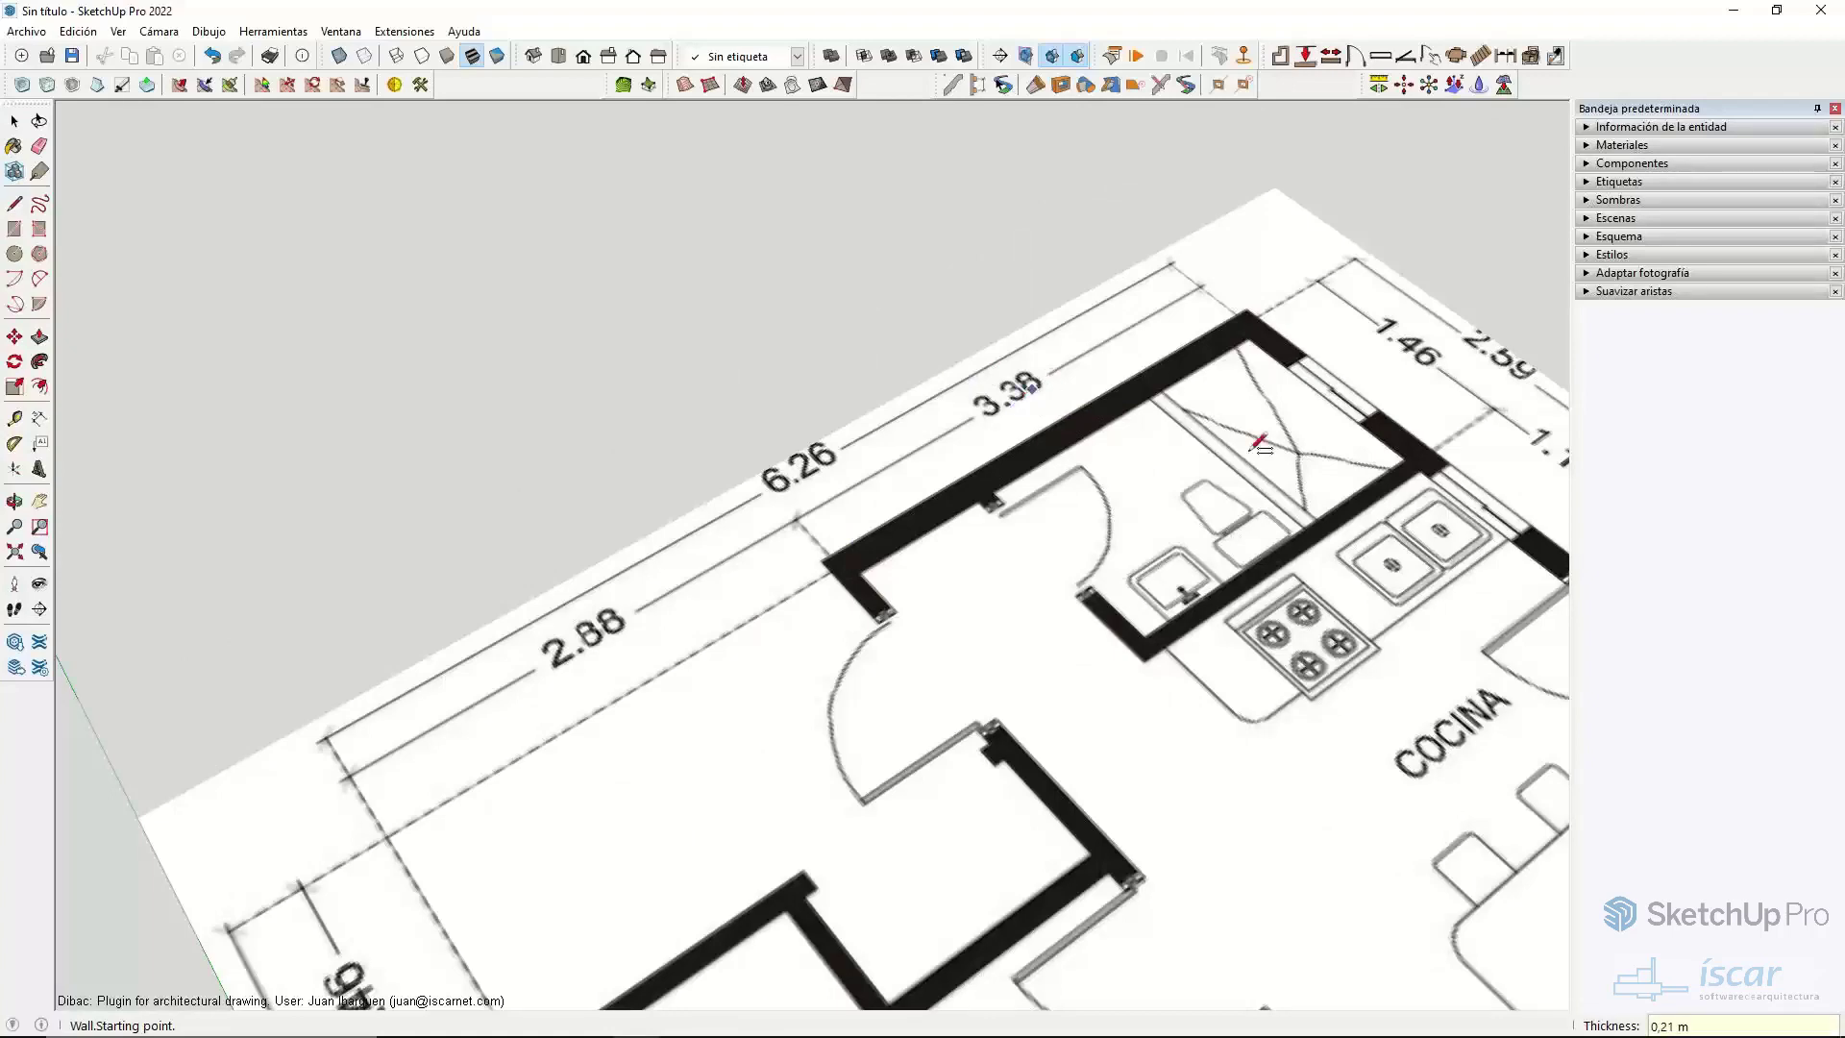
middle_click_drag(1247, 427, 542, 788)
scroll(836, 574, "up", 3)
scroll(836, 575, "up", 2)
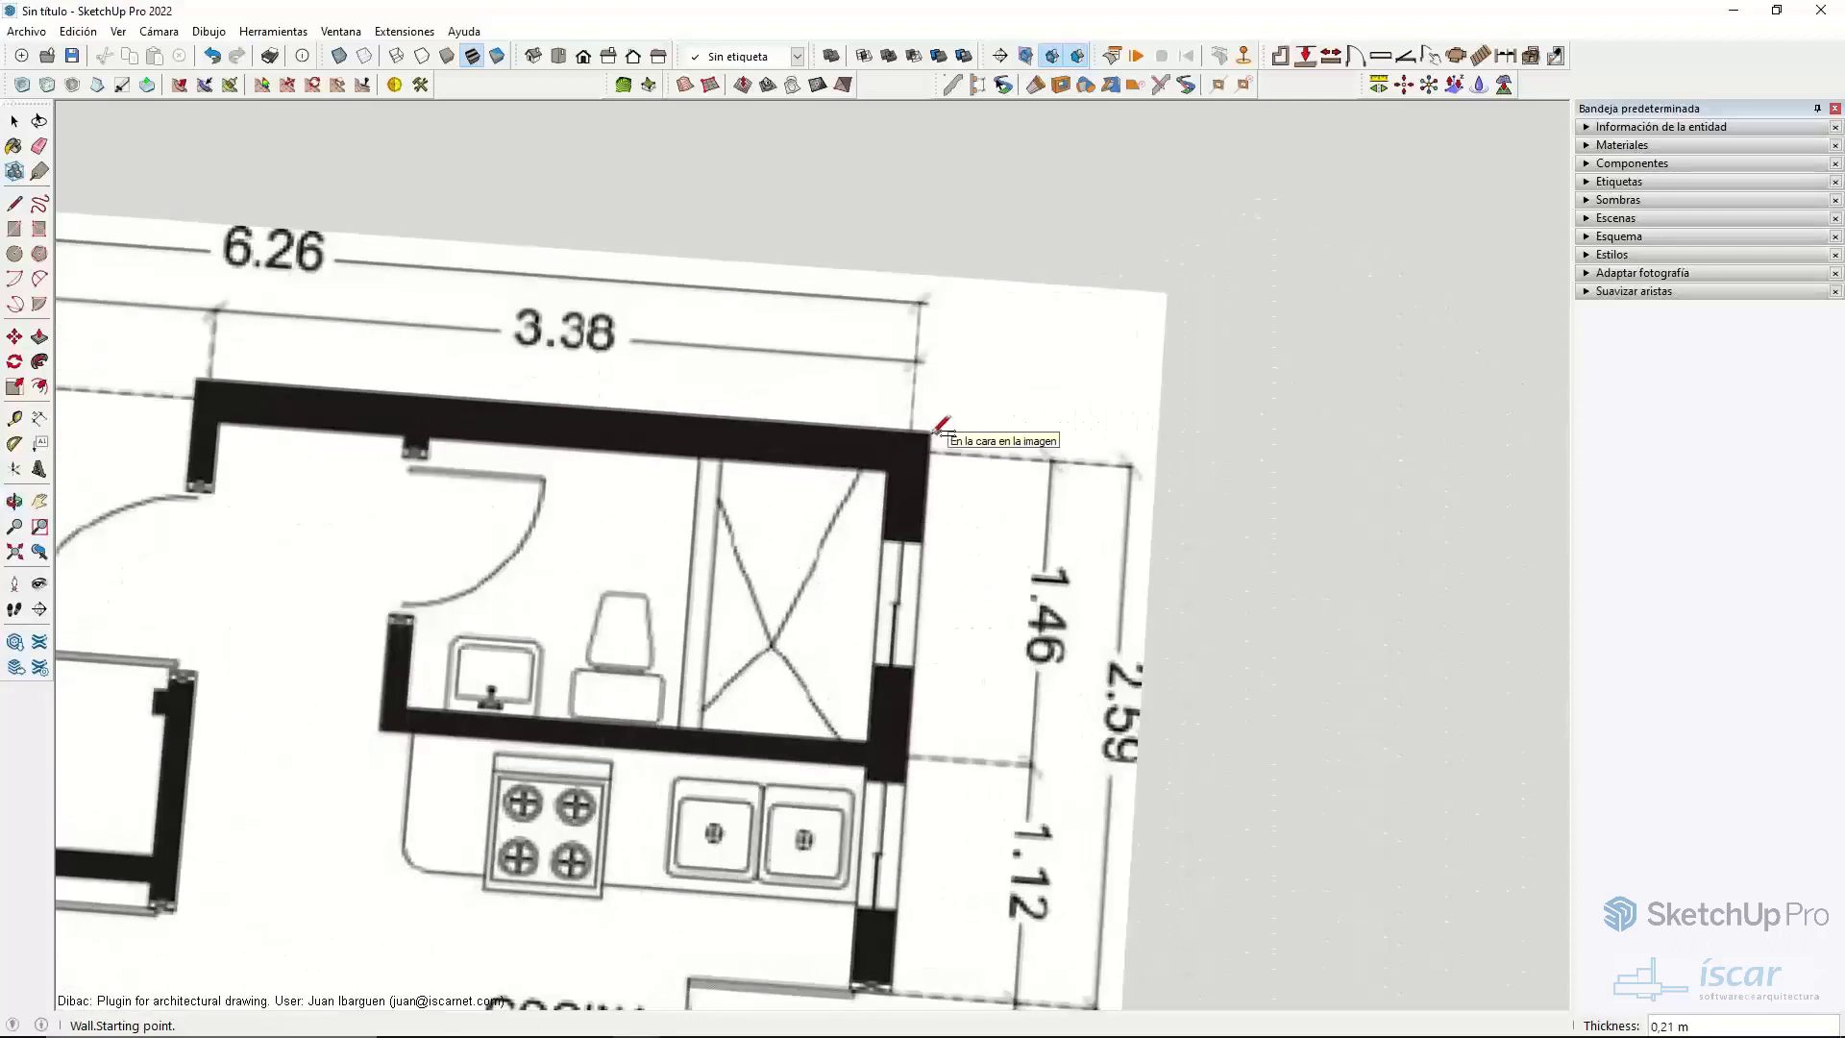
left_click(928, 433)
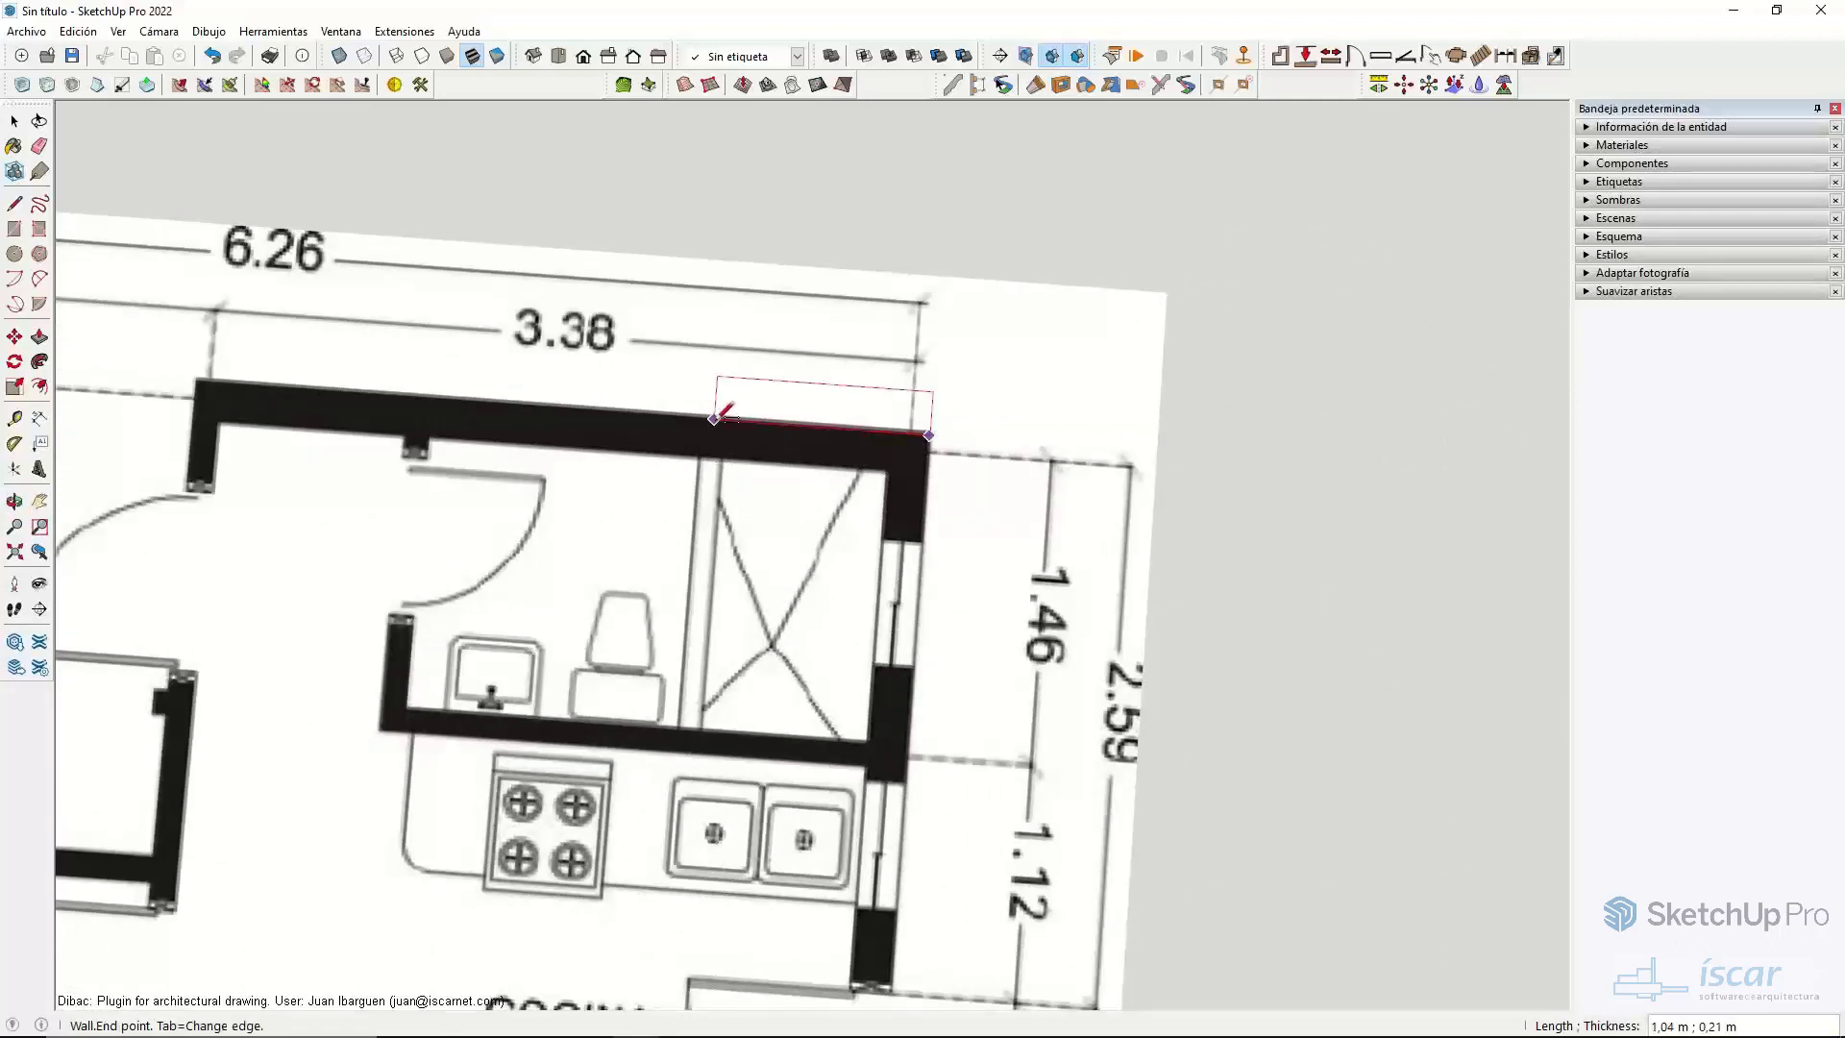
key("Tab")
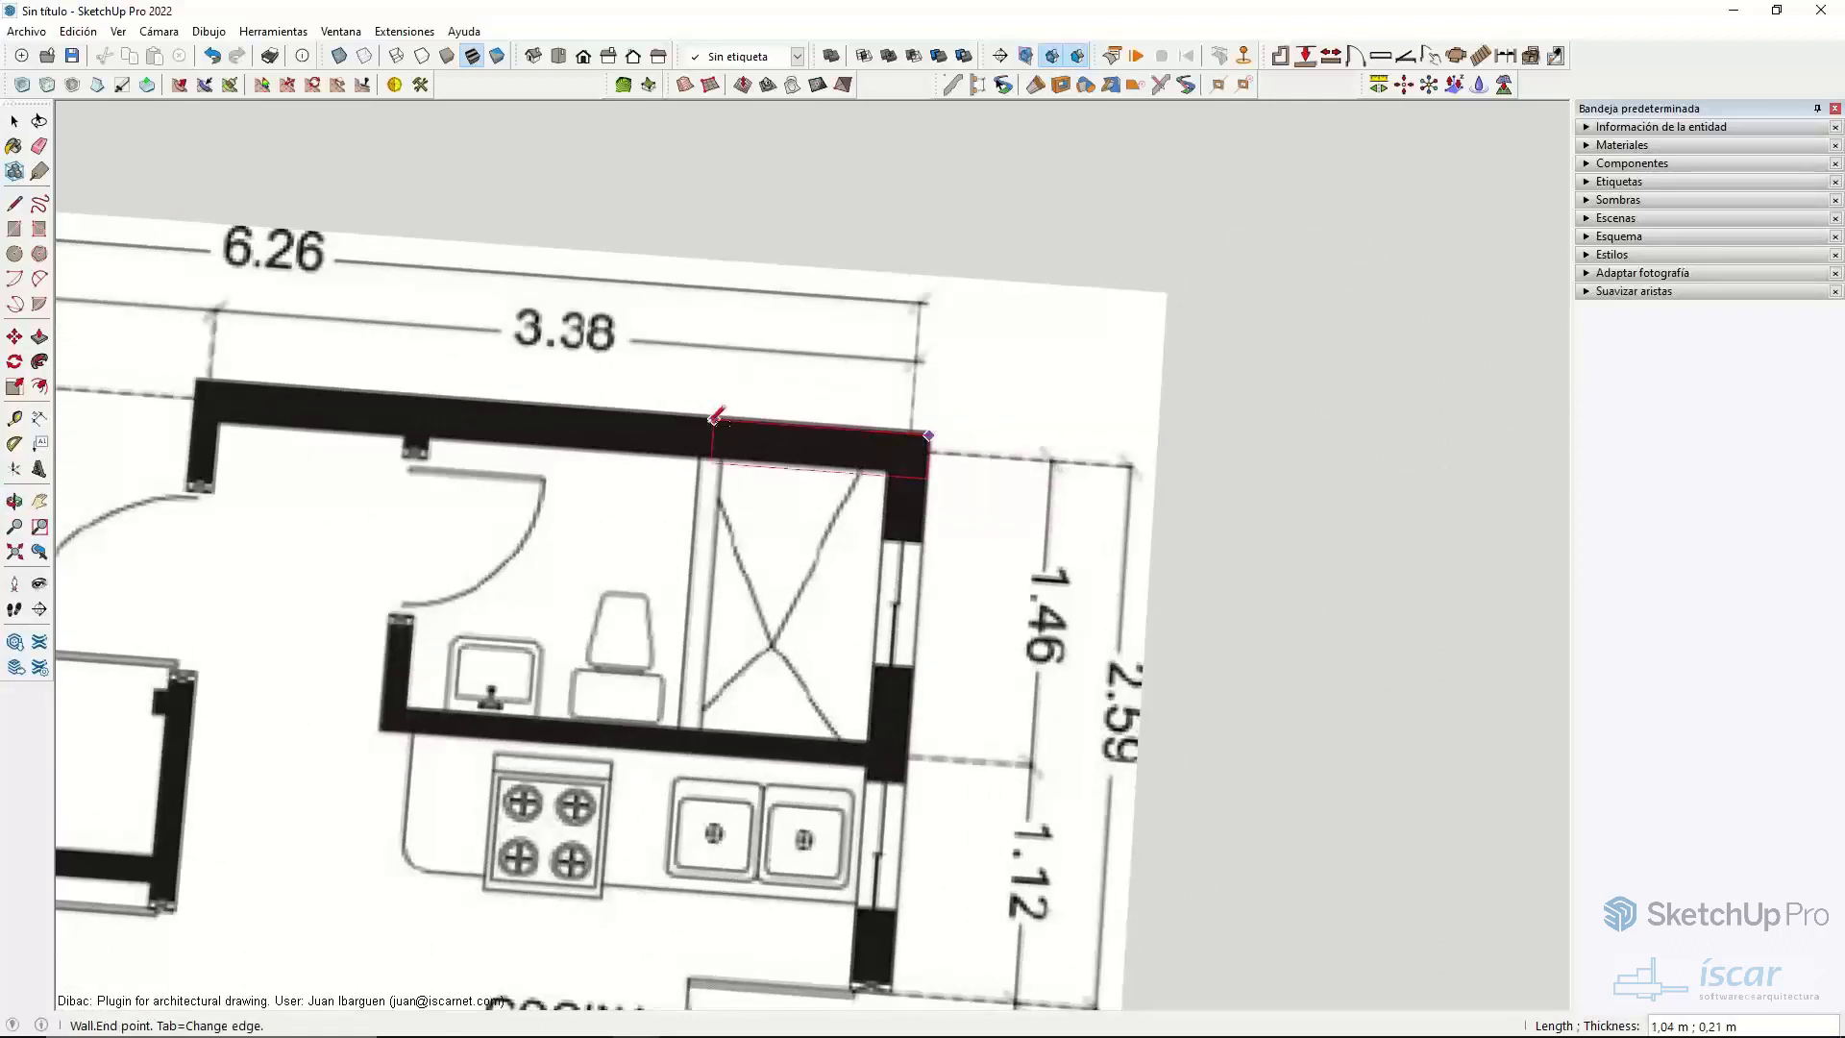
left_click(209, 377)
- Draw the right and lower exterior walls 0,21 m thick, from the upper right corner around to the porch's lower left corner
left_click(929, 434)
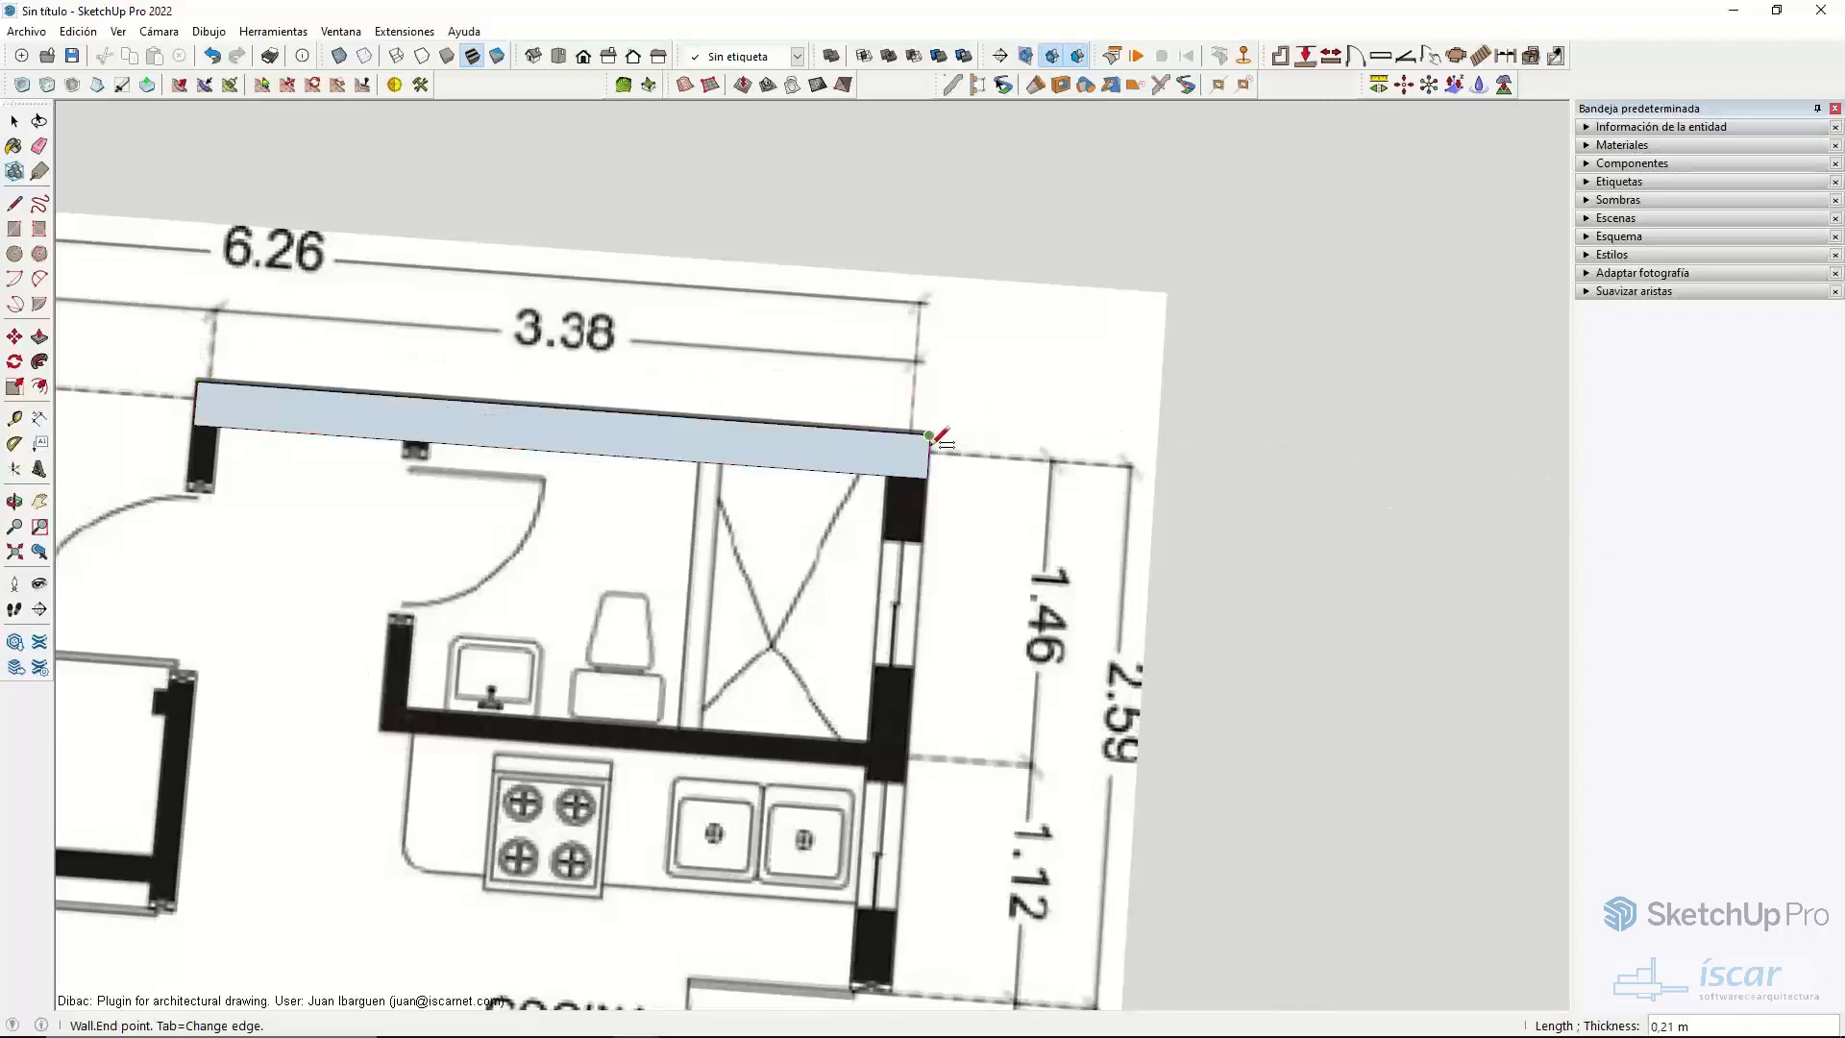
scroll(917, 622, "down", 3)
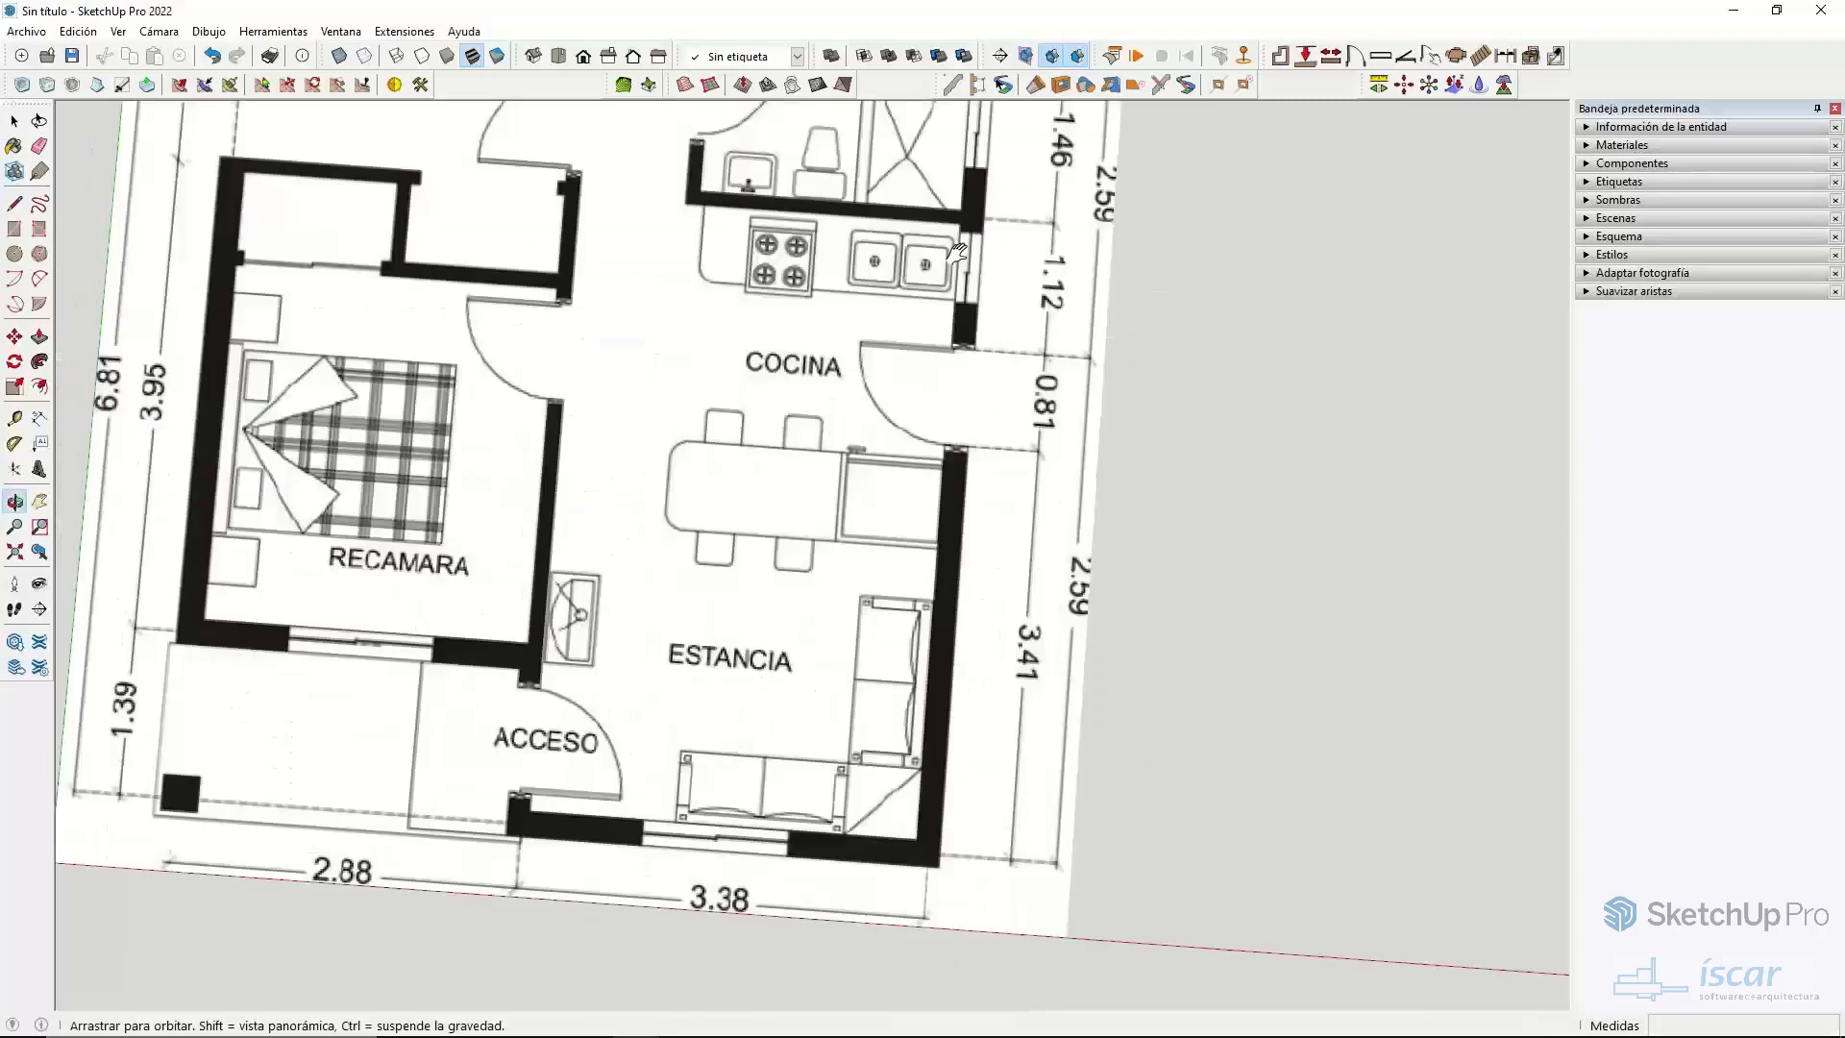
left_click(940, 844)
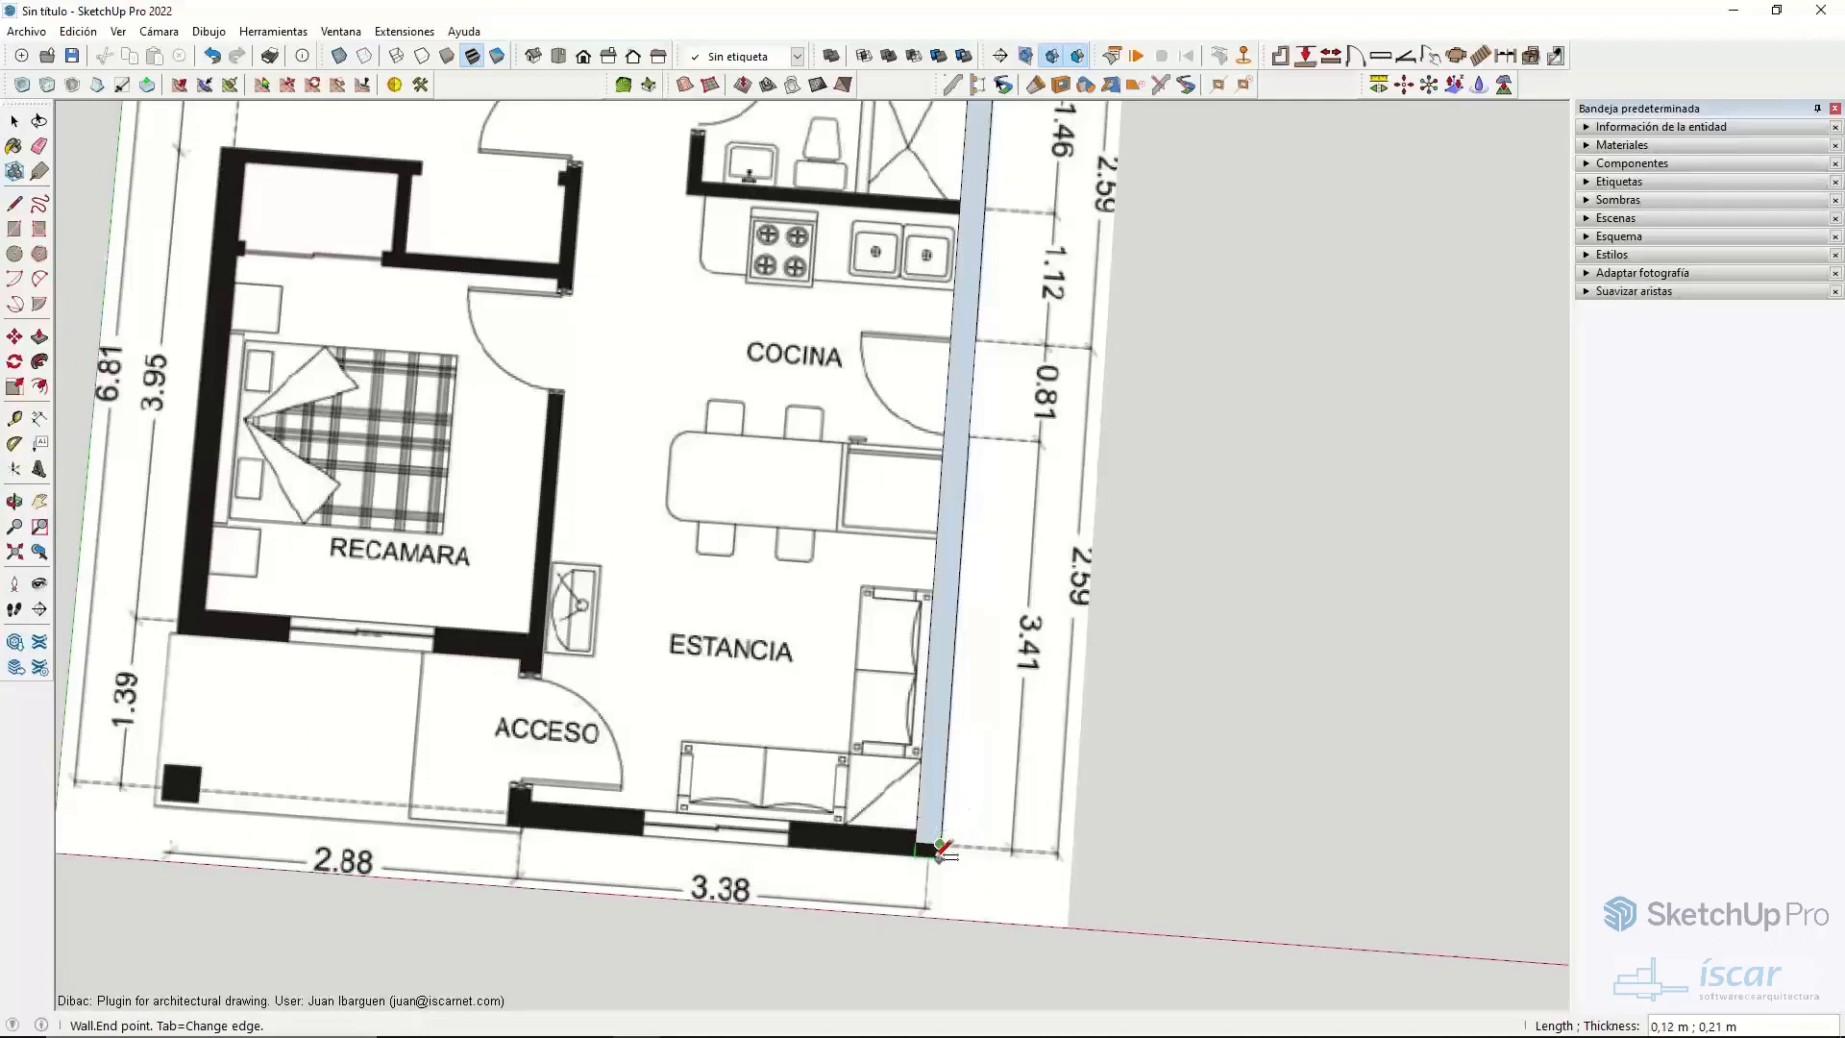
left_click(166, 797)
- Continue the 0,21 m exterior wall up the left side, above the bedroom closets, and up to the first wall's left end
middle_click_drag(220, 147, 233, 329, "shift")
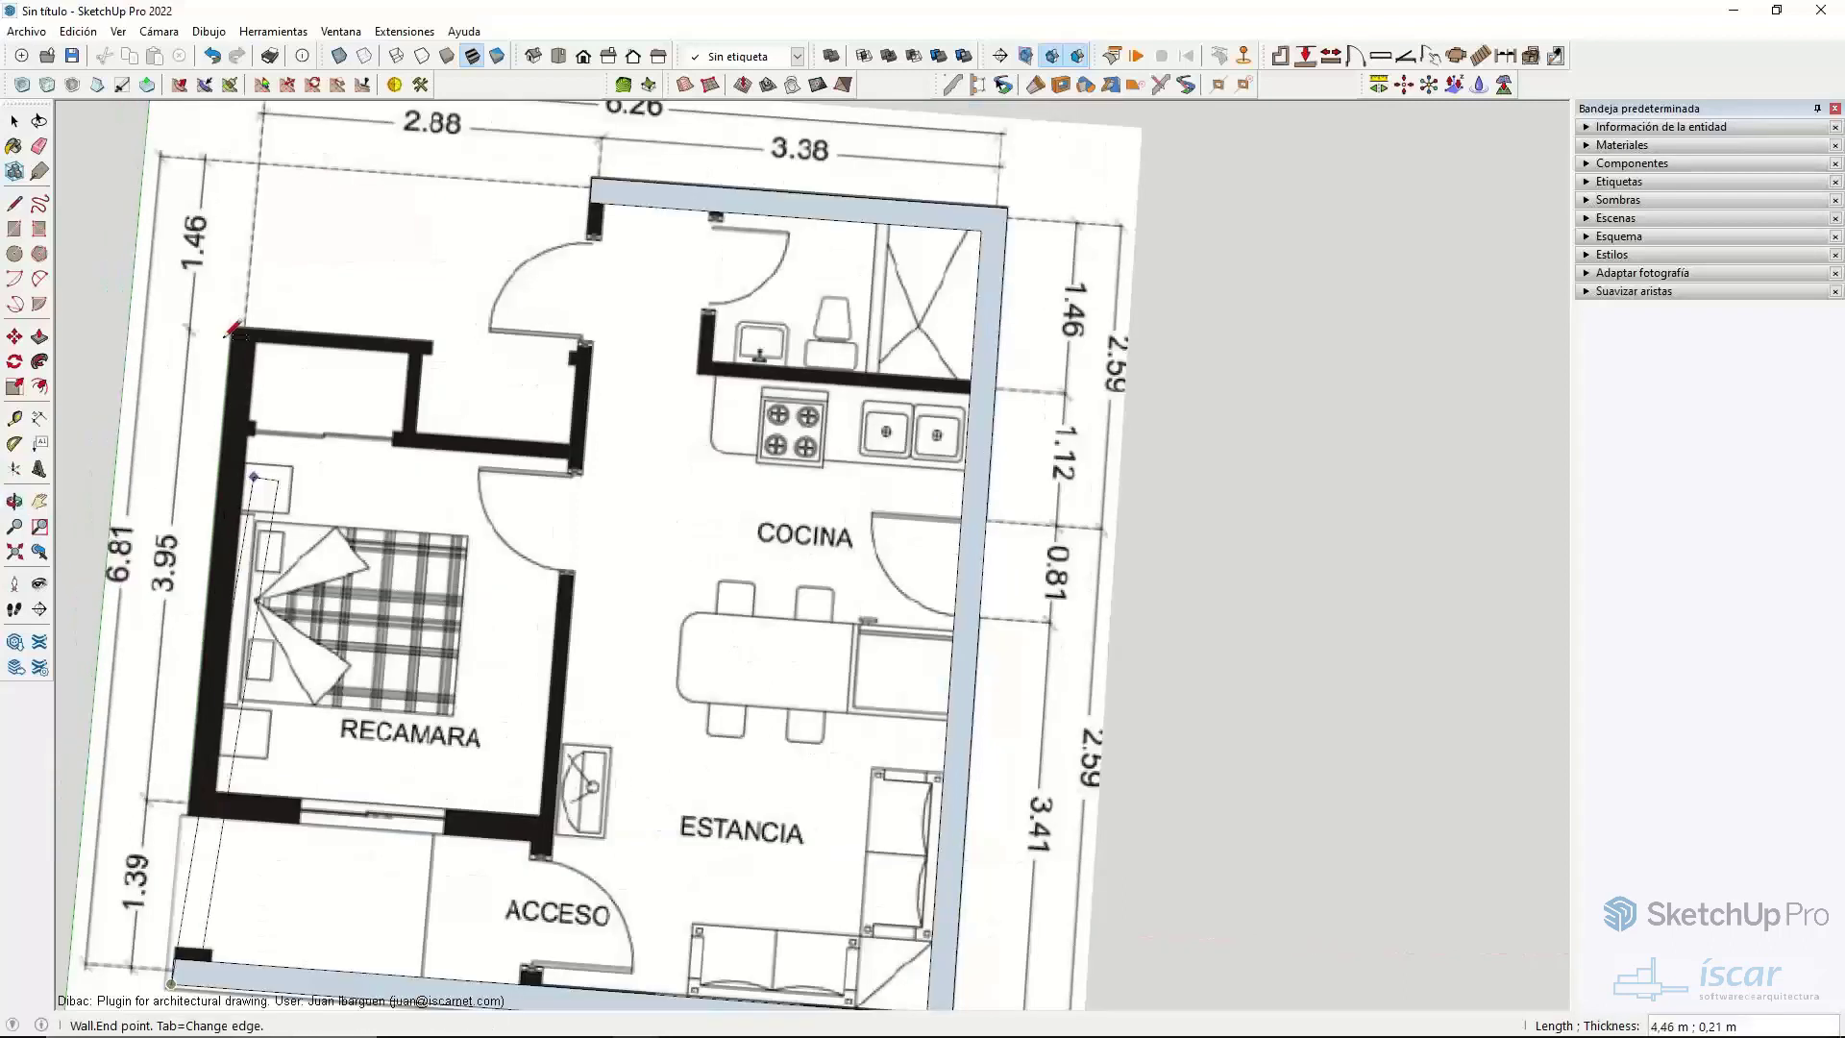
left_click(231, 327)
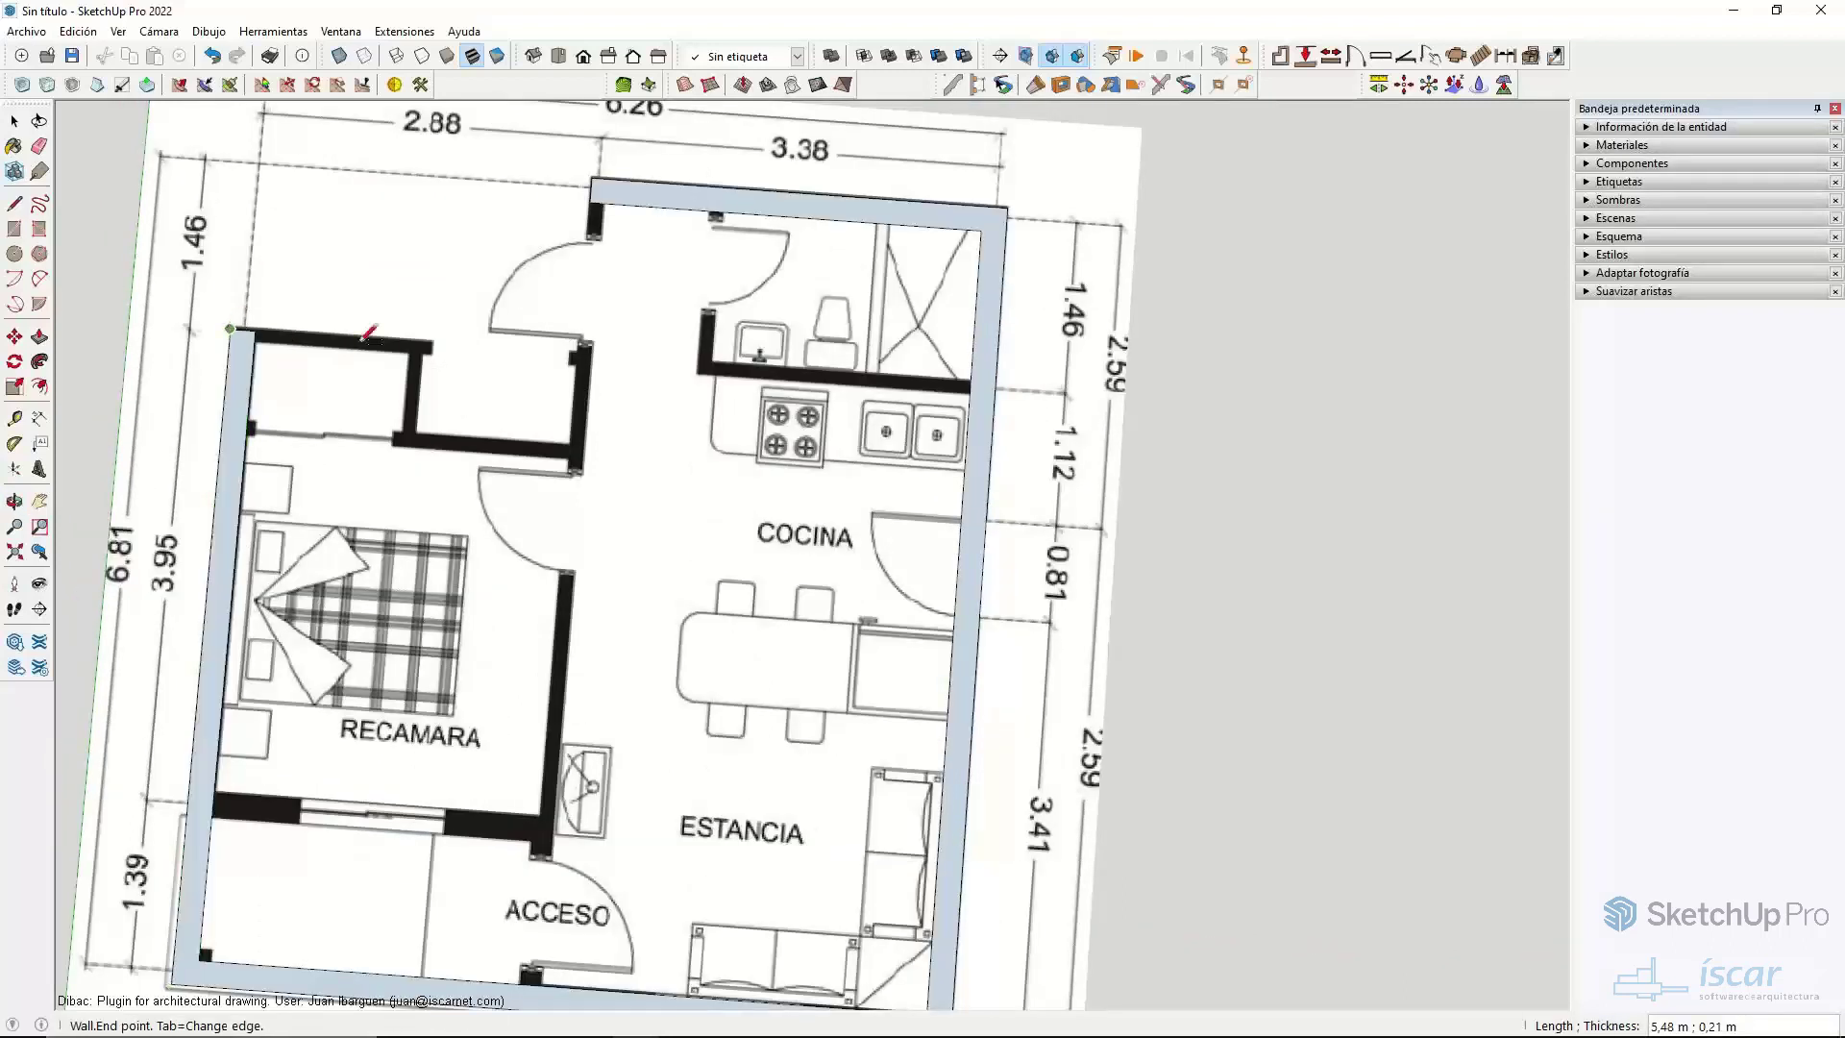
left_click(586, 353)
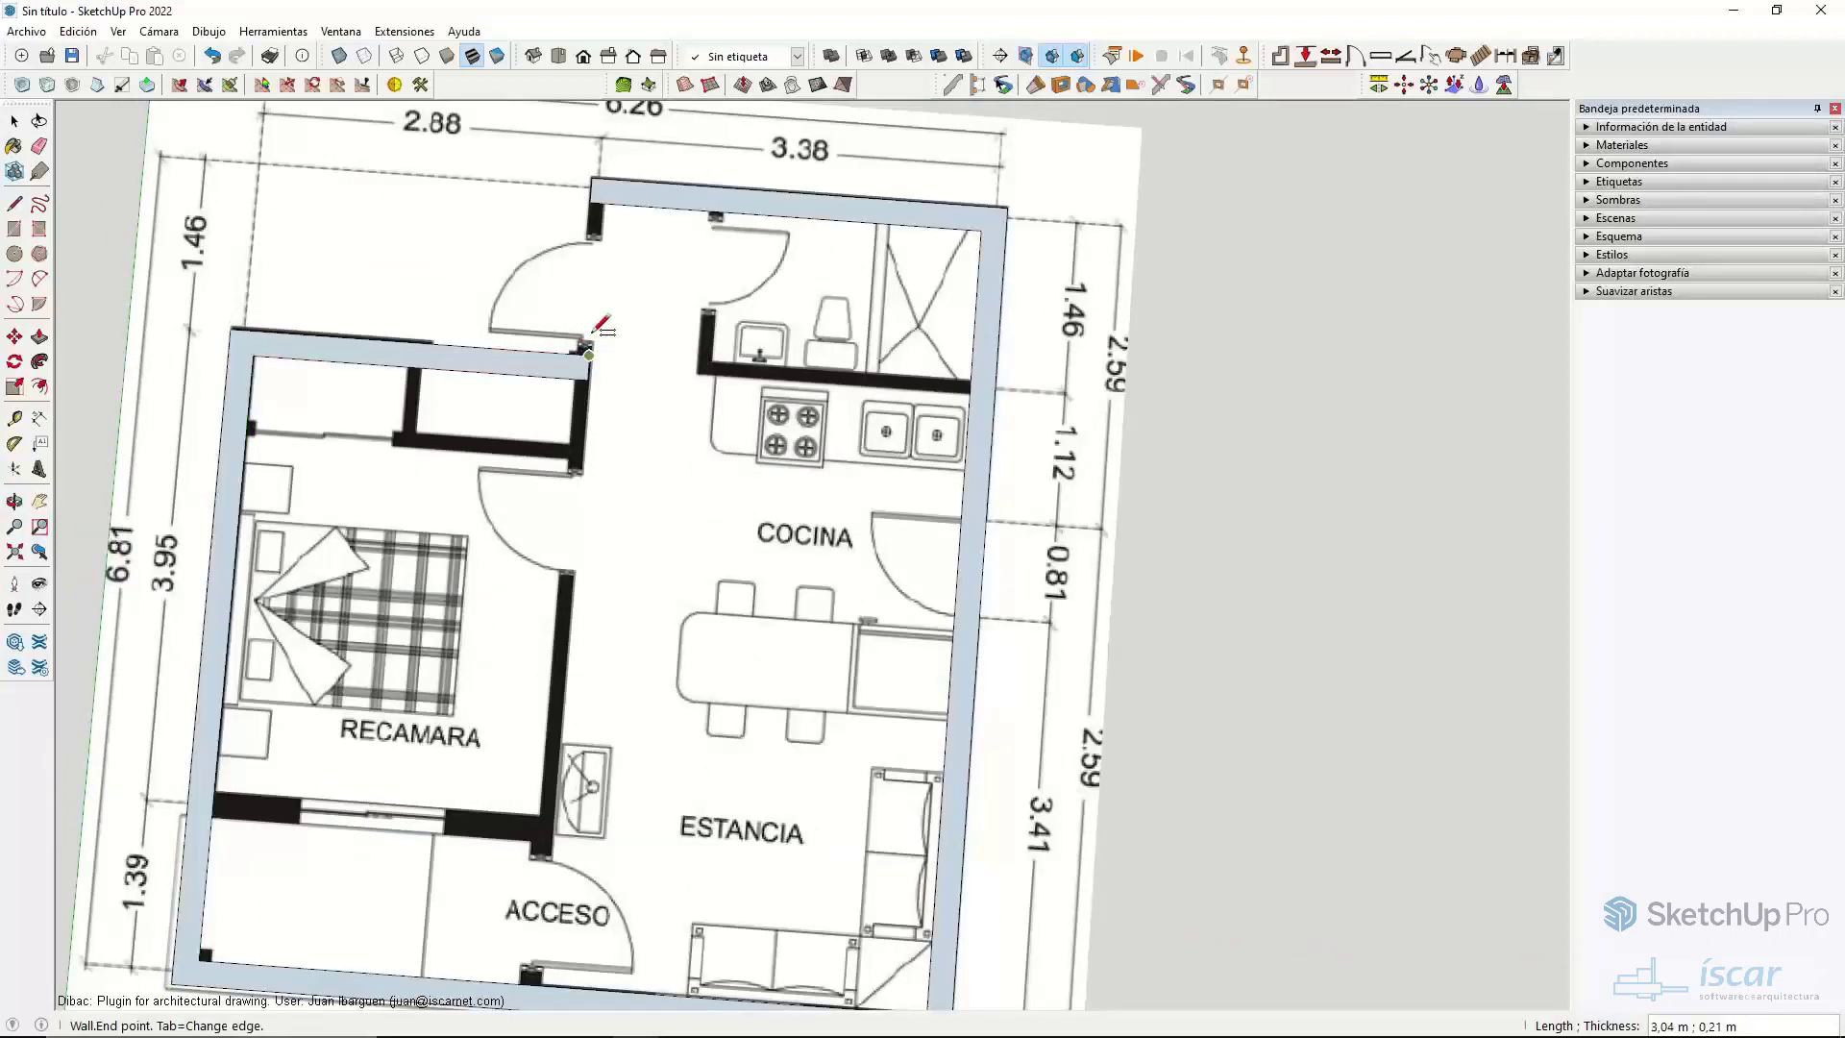
left_click(606, 179)
scroll(605, 266, "down", 3)
key("space")
scroll(582, 420, "up", 2)
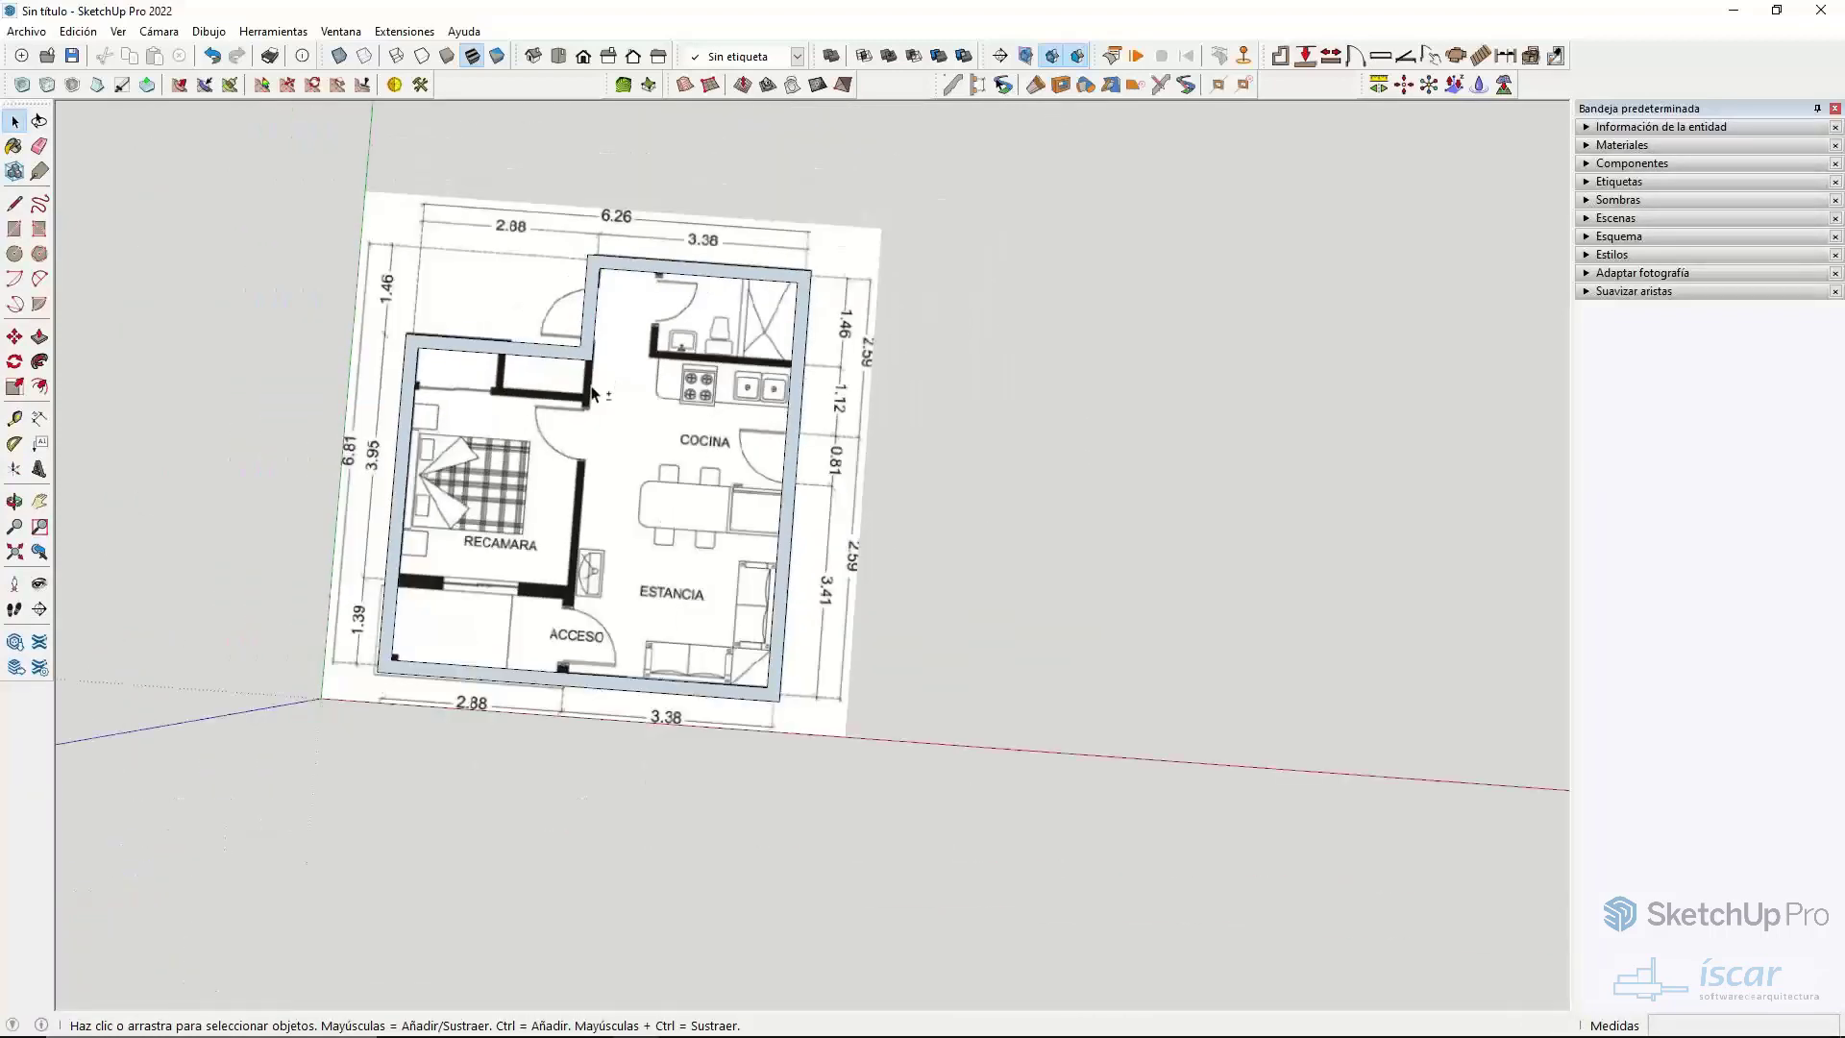
- Draw the bathroom partition walls 0,15 m thick, from the right exterior wall to the bathroom corner and up to the upper wall
scroll(588, 721, "down", 2)
left_click(1282, 57)
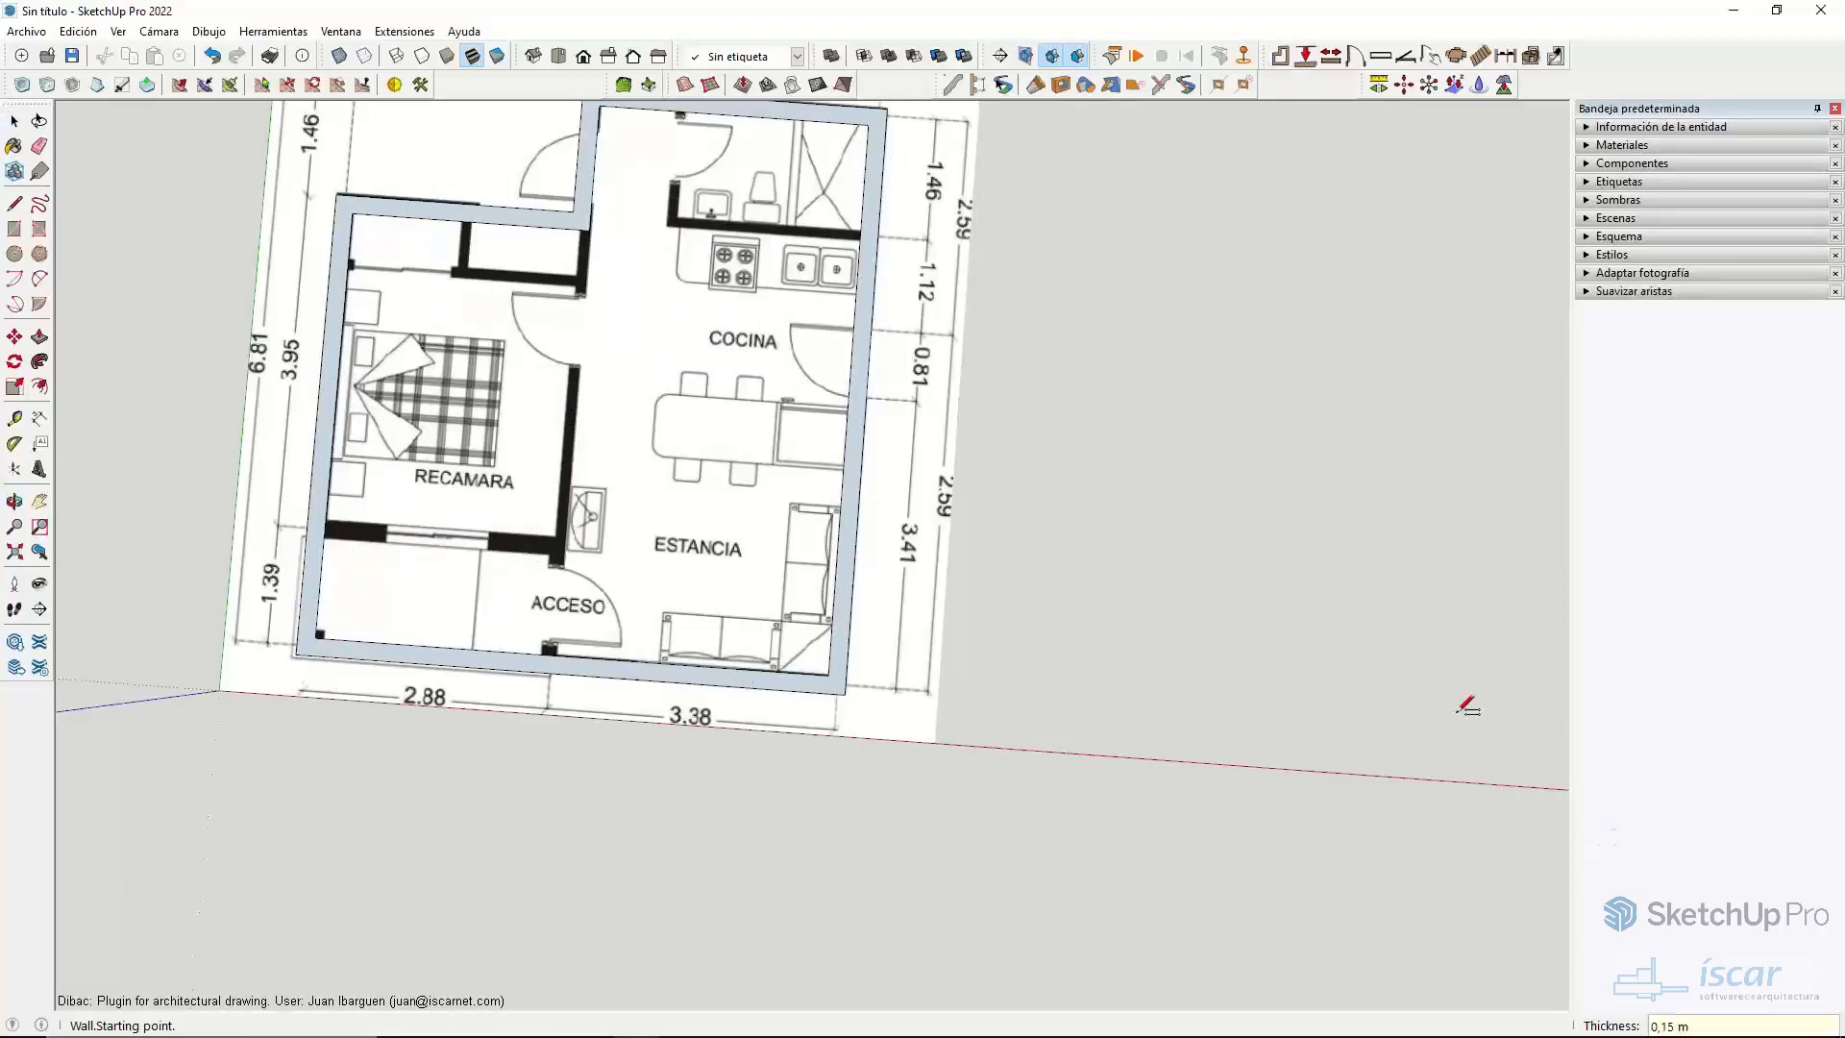
scroll(860, 231, "up", 3)
left_click(867, 238)
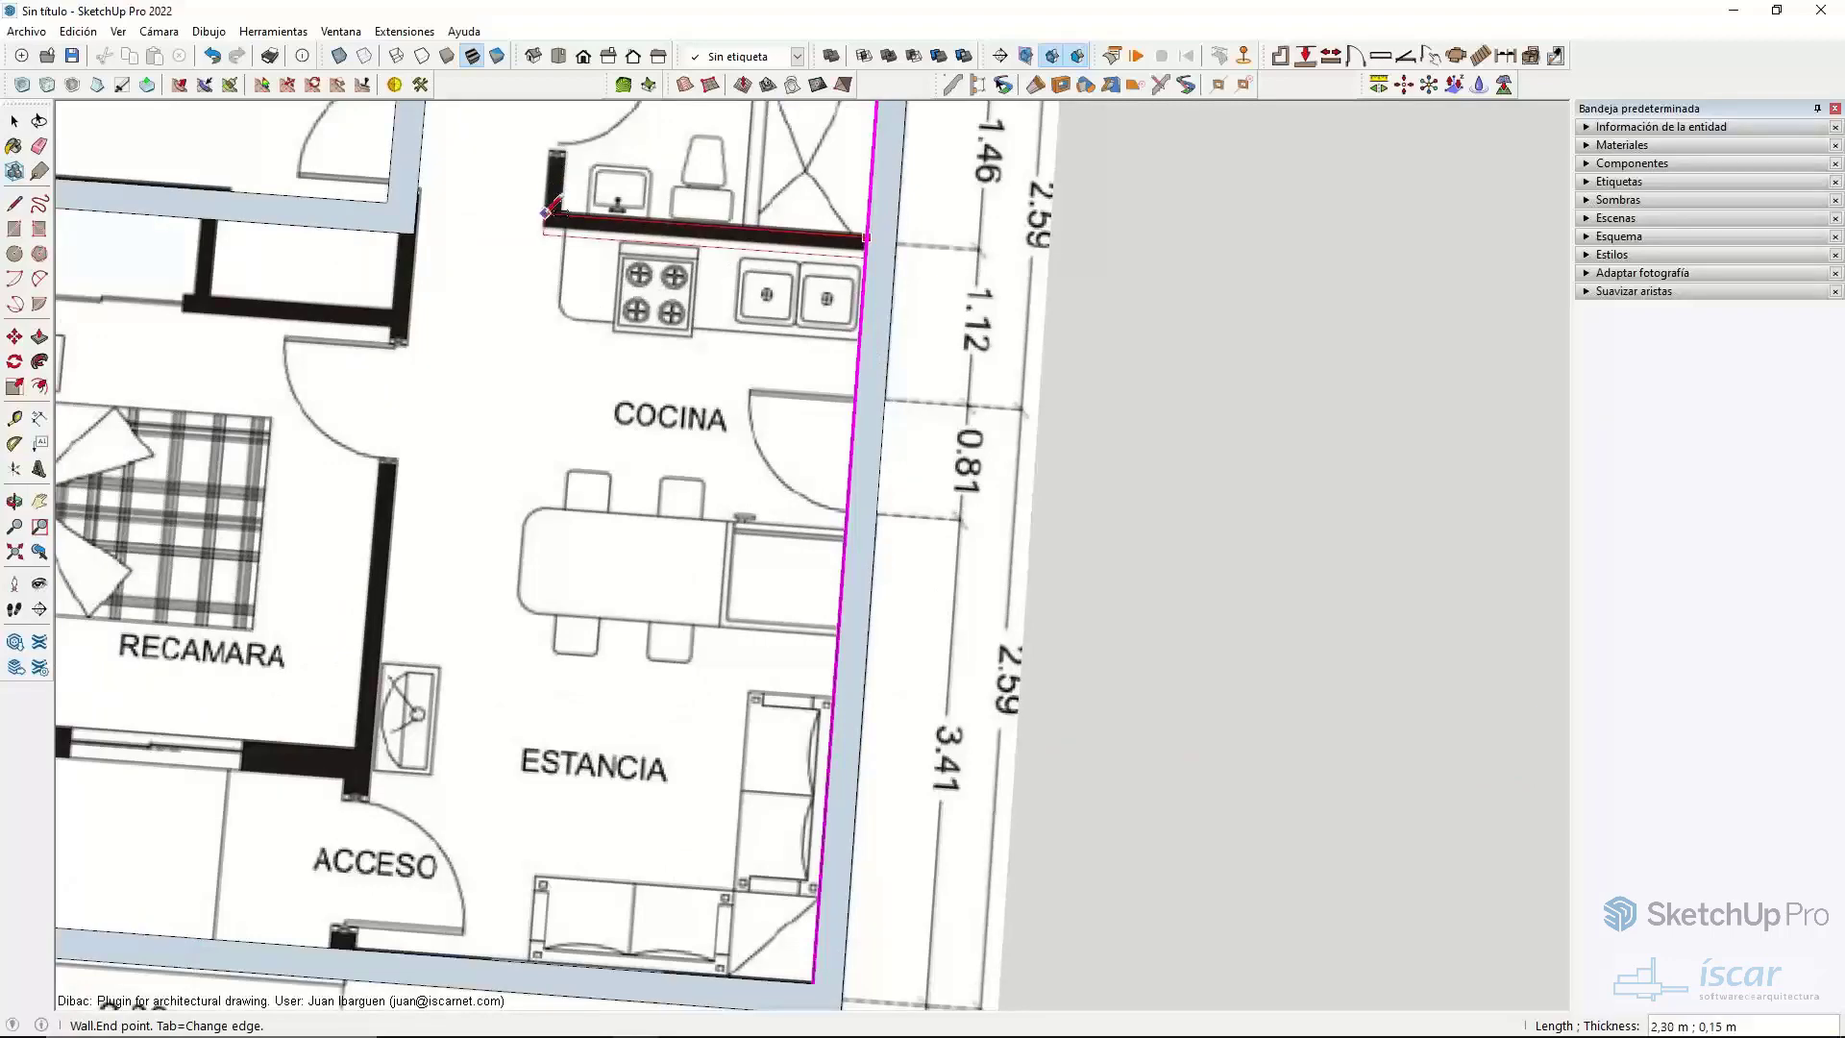
left_click(548, 209)
middle_click_drag(547, 209, 557, 474, "shift")
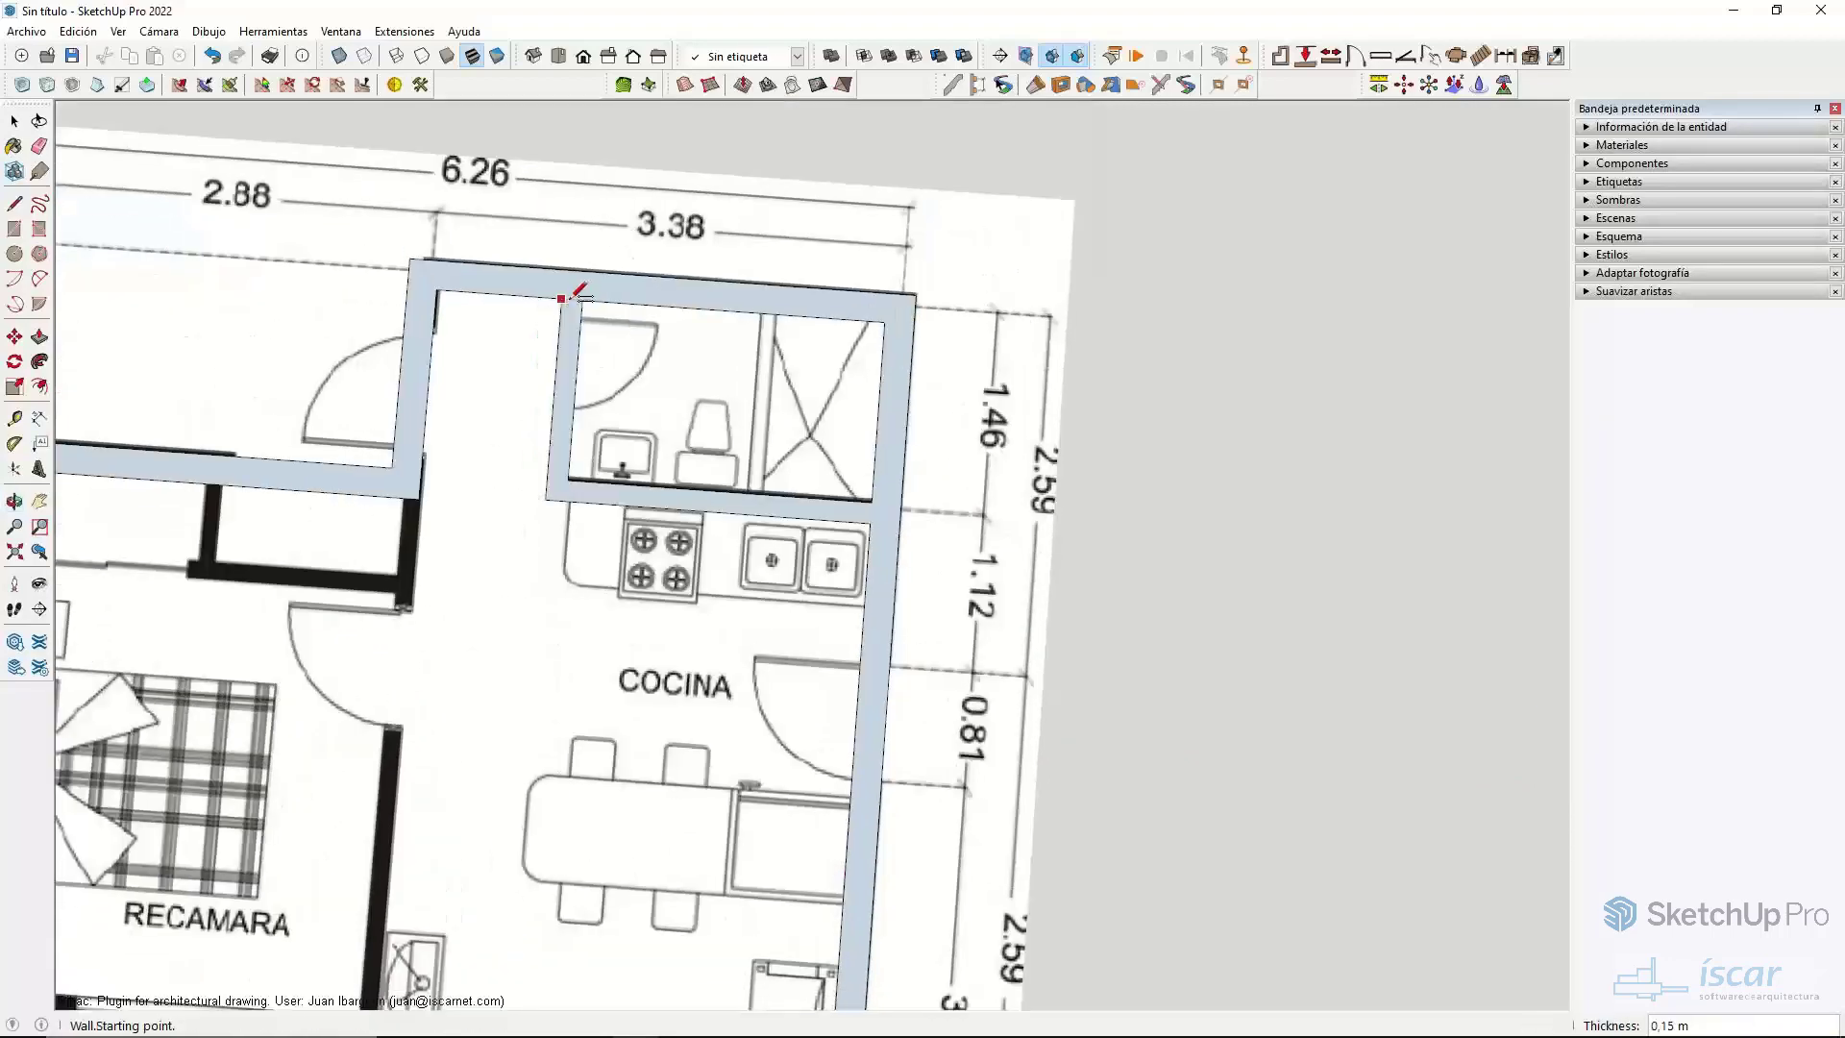
scroll(579, 293, "down", 3)
key("space")
scroll(531, 285, "up", 2)
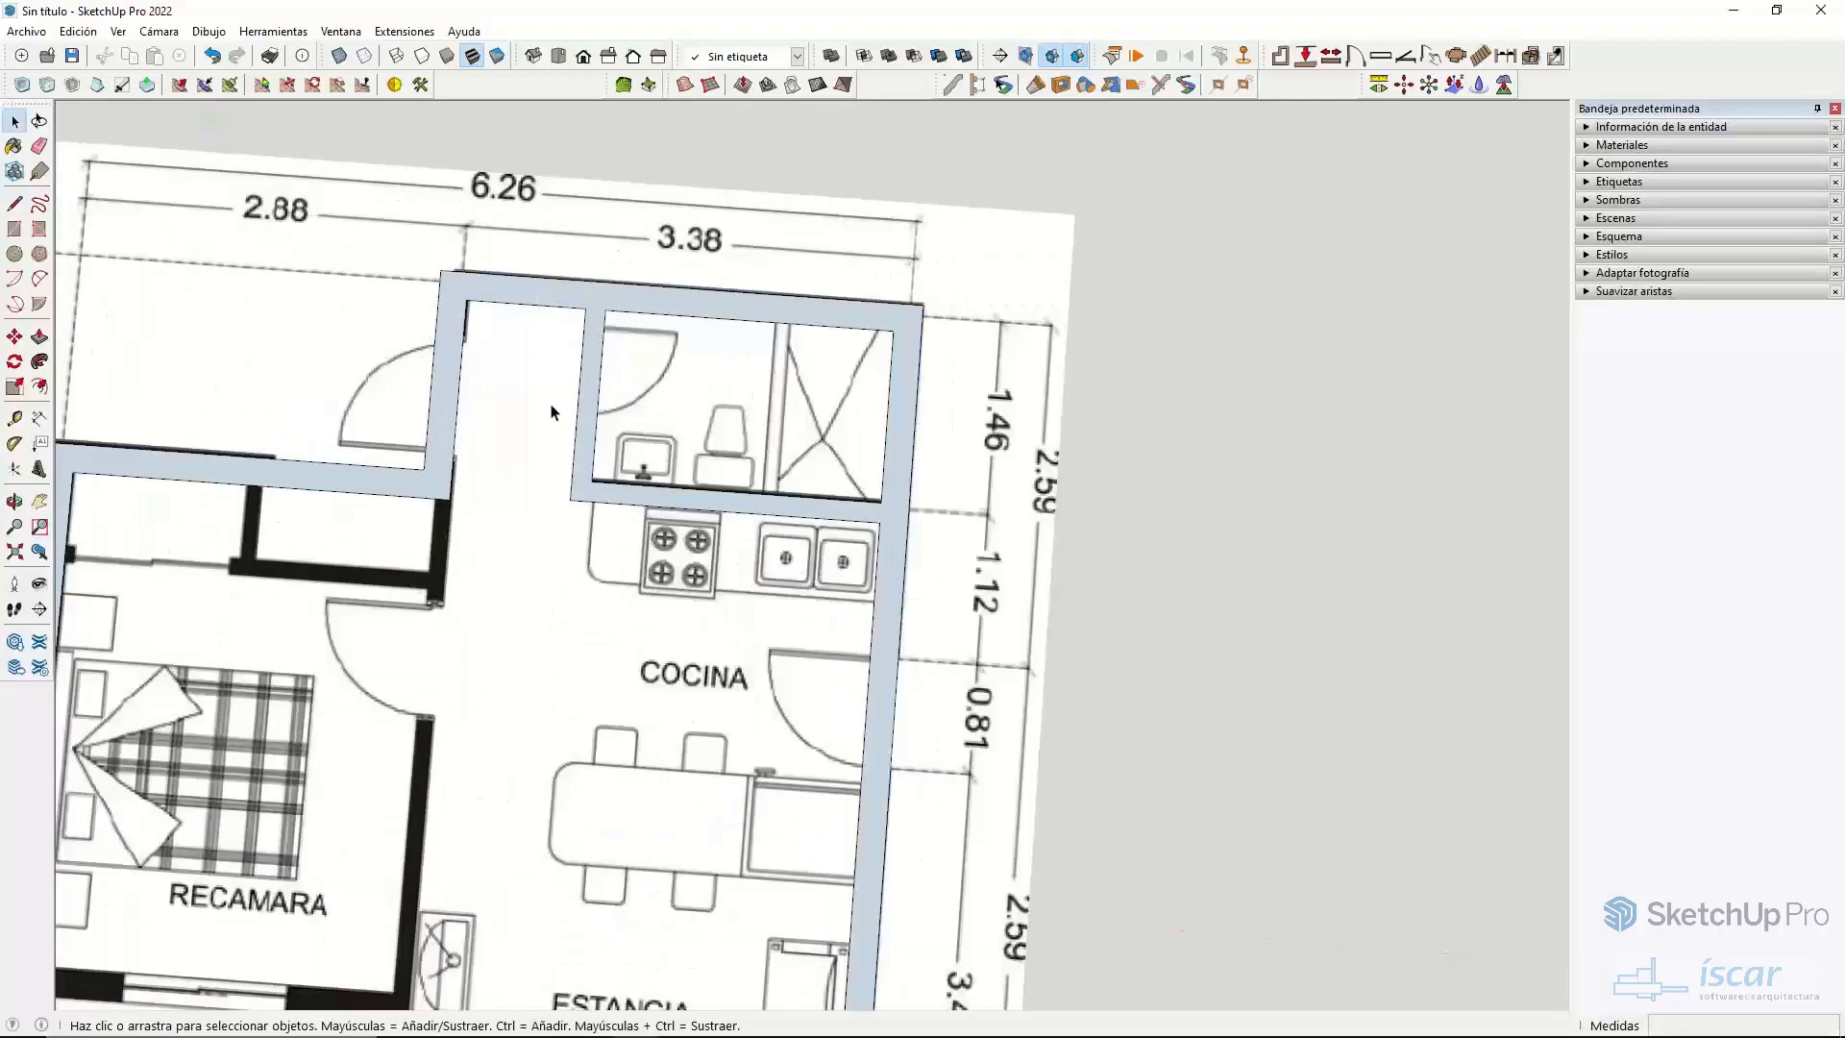
- Place a Dibac door with one 0,72 m slab, no second slab and 2,10 m height on the exterior door beside the hallway
scroll(557, 412, "down", 5)
mouse_move(557, 412)
middle_mouse_down()
mouse_move(580, 256)
mouse_move(543, 439)
middle_mouse_up()
scroll(542, 440, "up", 2)
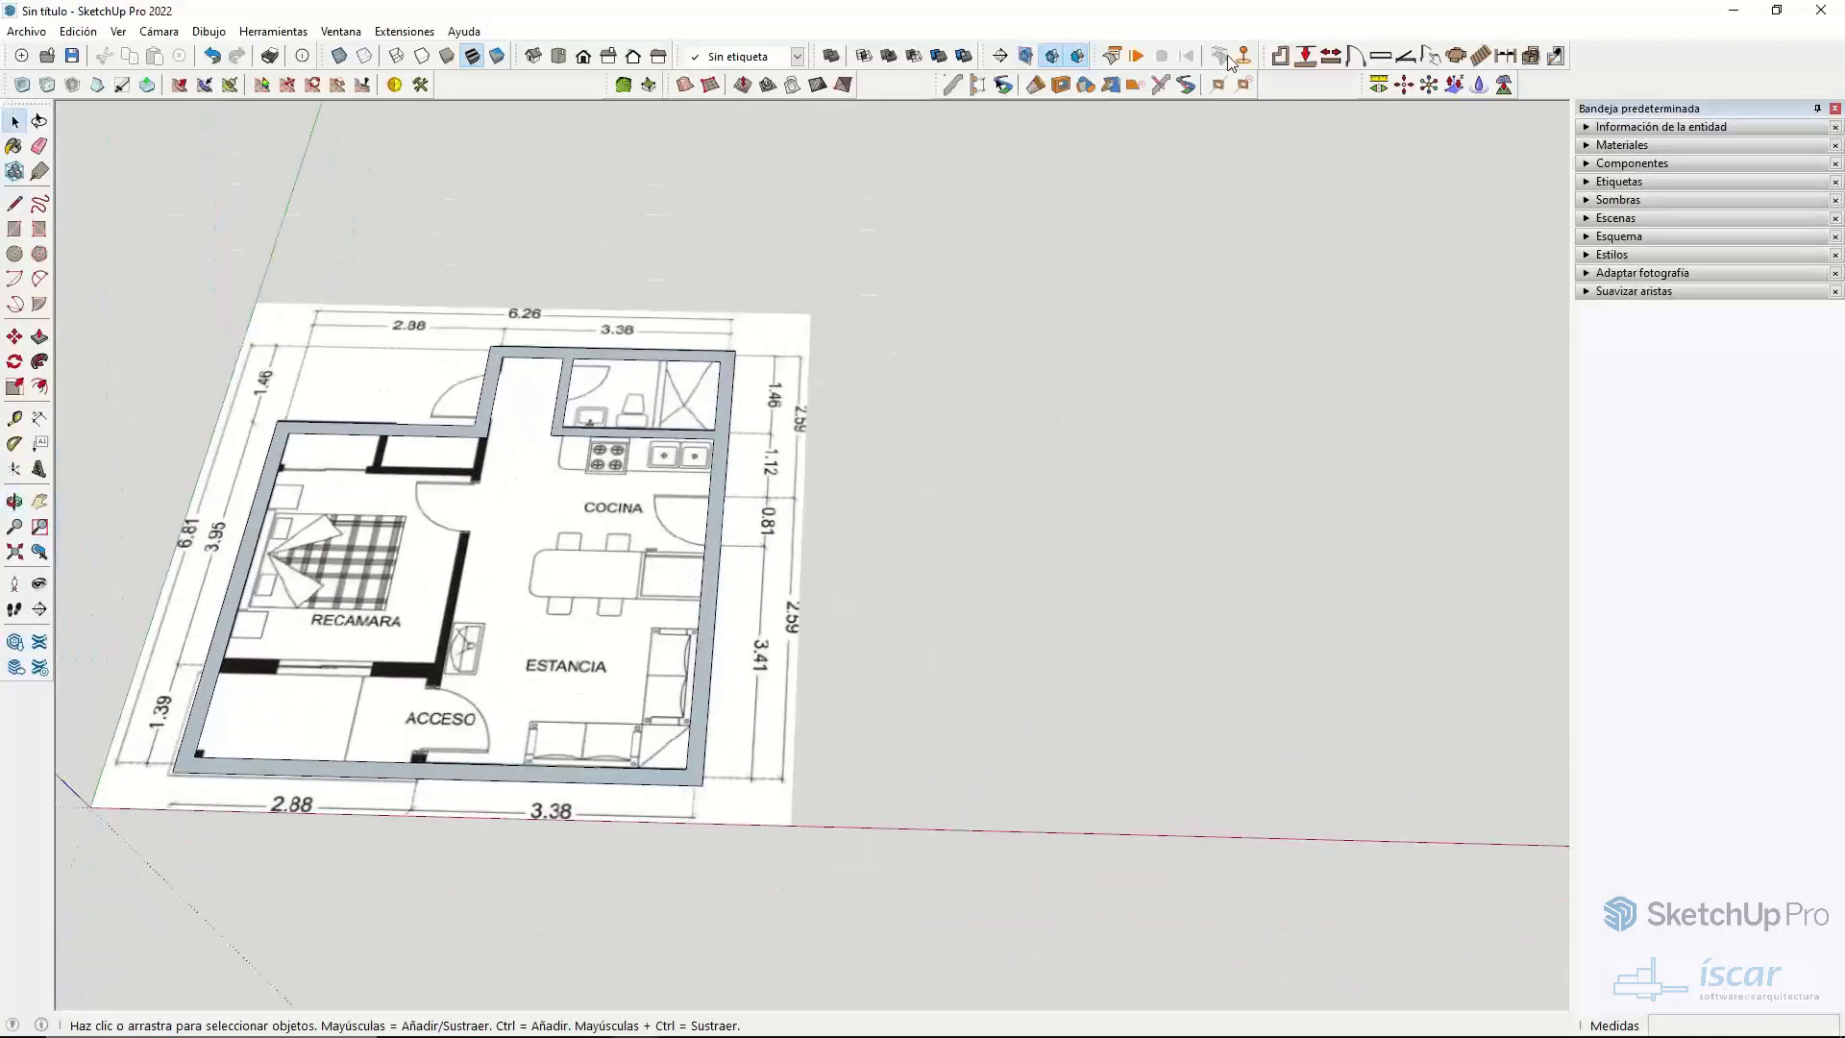
left_click(1355, 58)
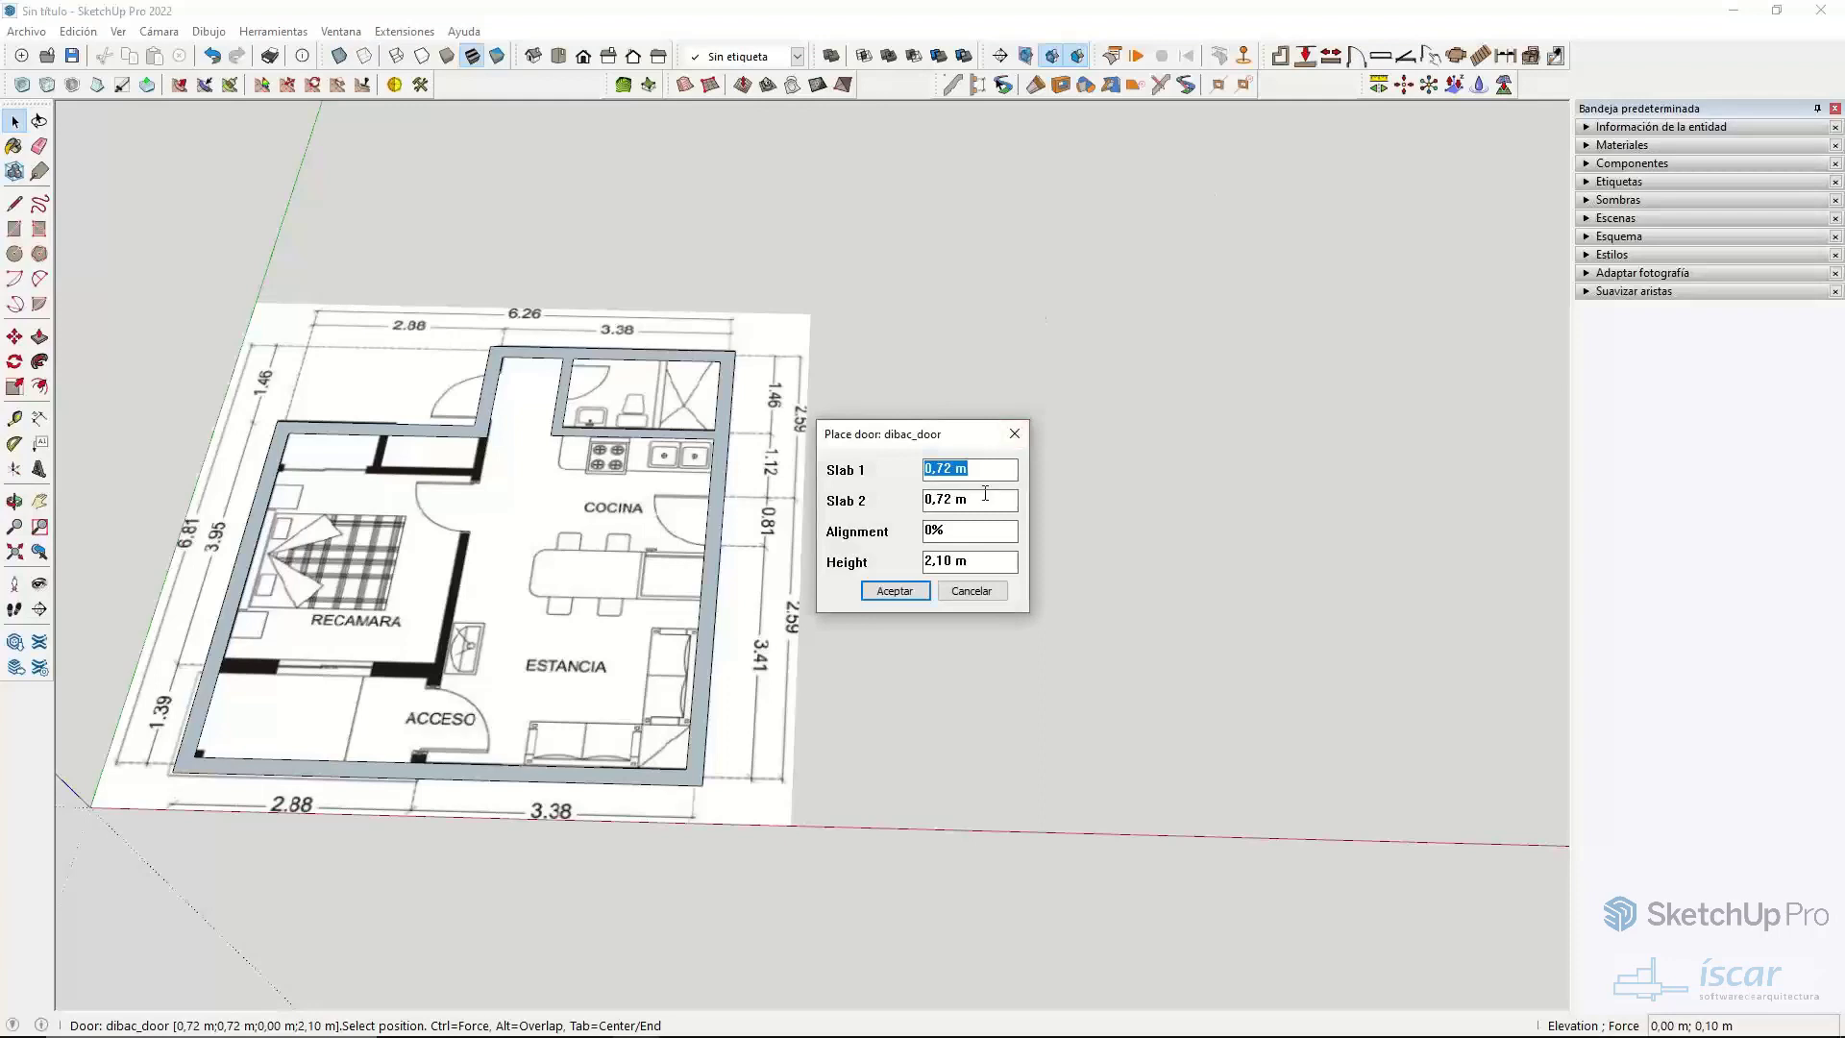
key("Tab")
key("BackSpace")
left_click(895, 586)
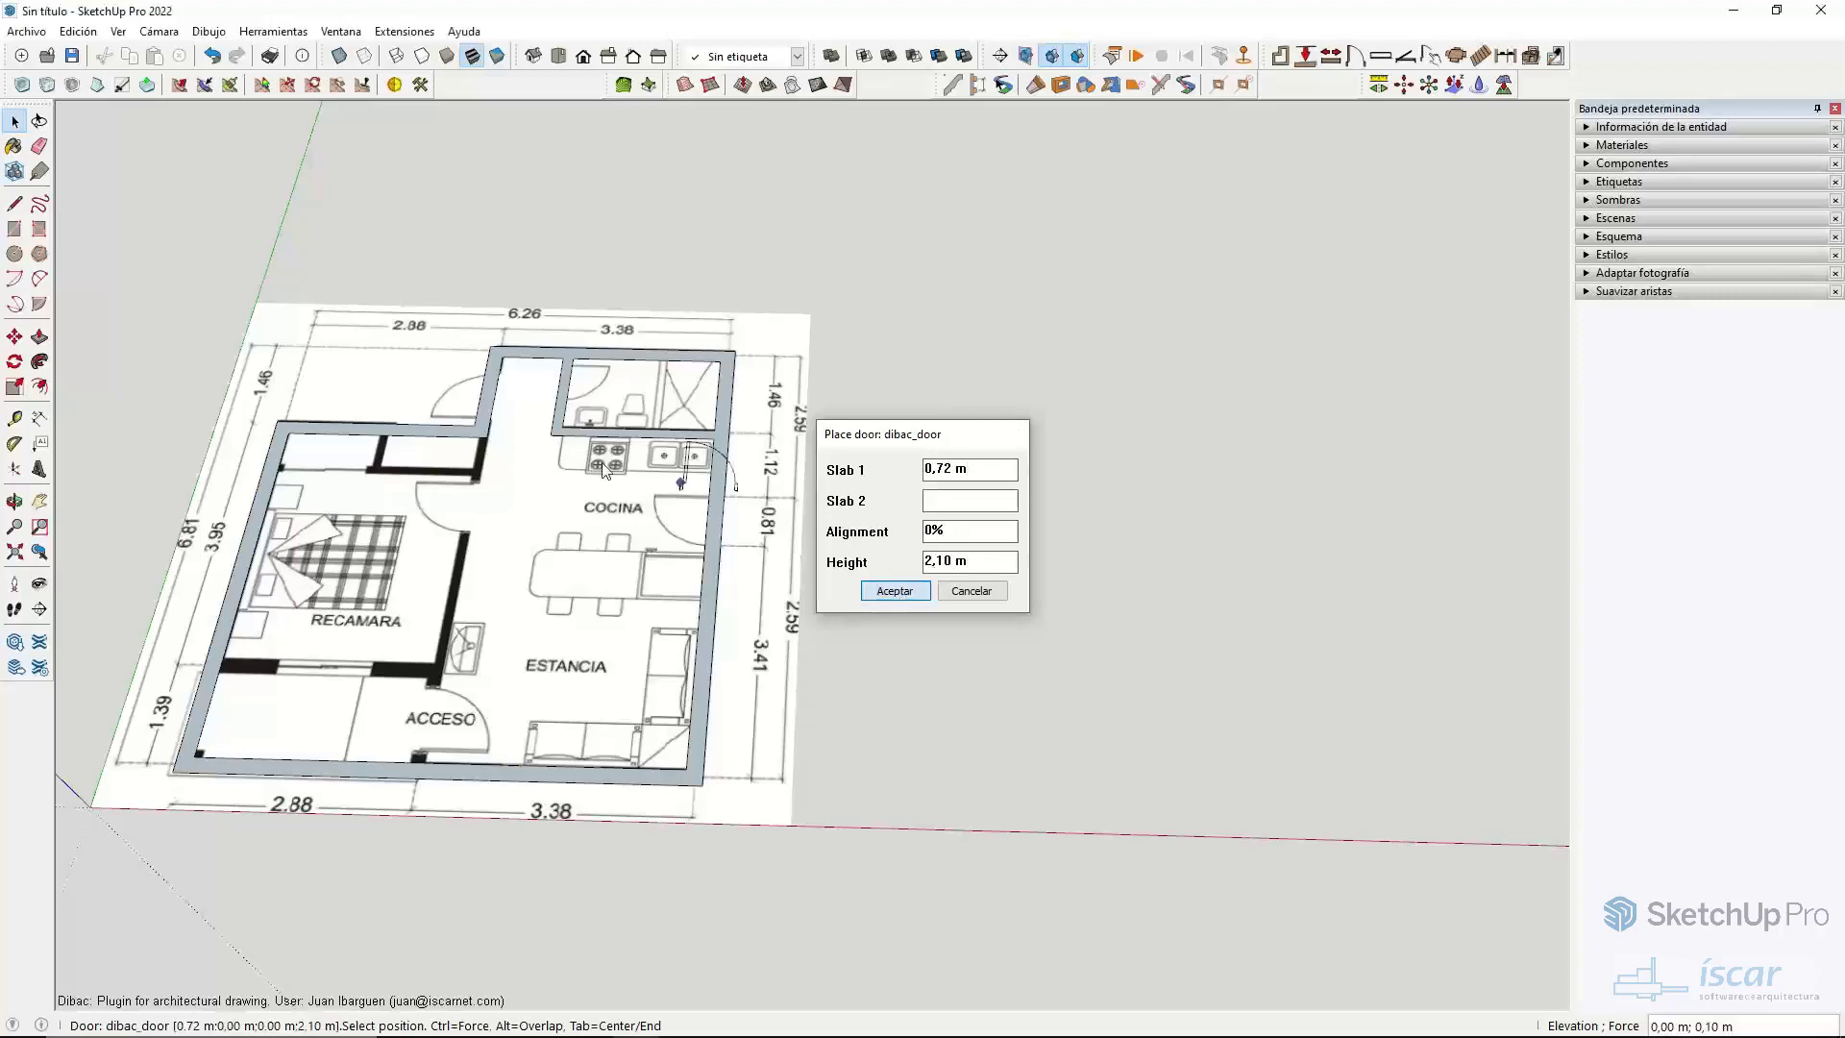
scroll(500, 354, "up", 8)
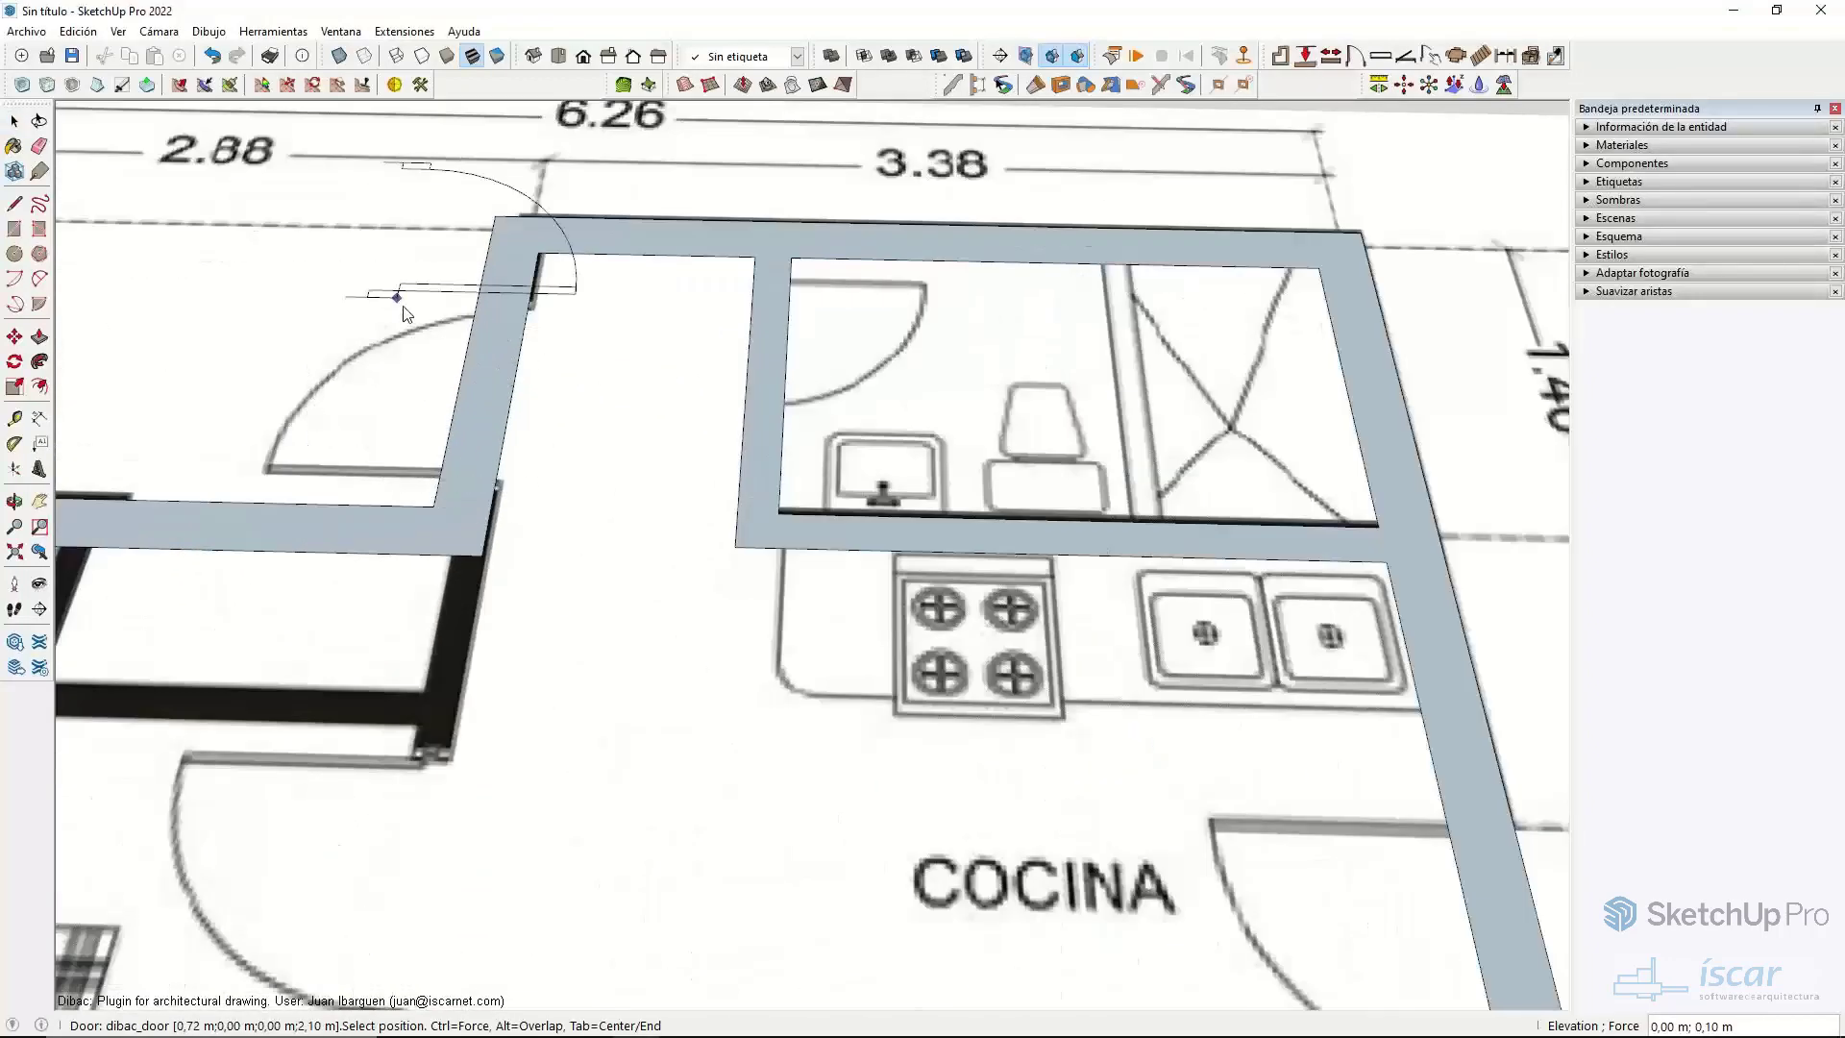
left_click(445, 483)
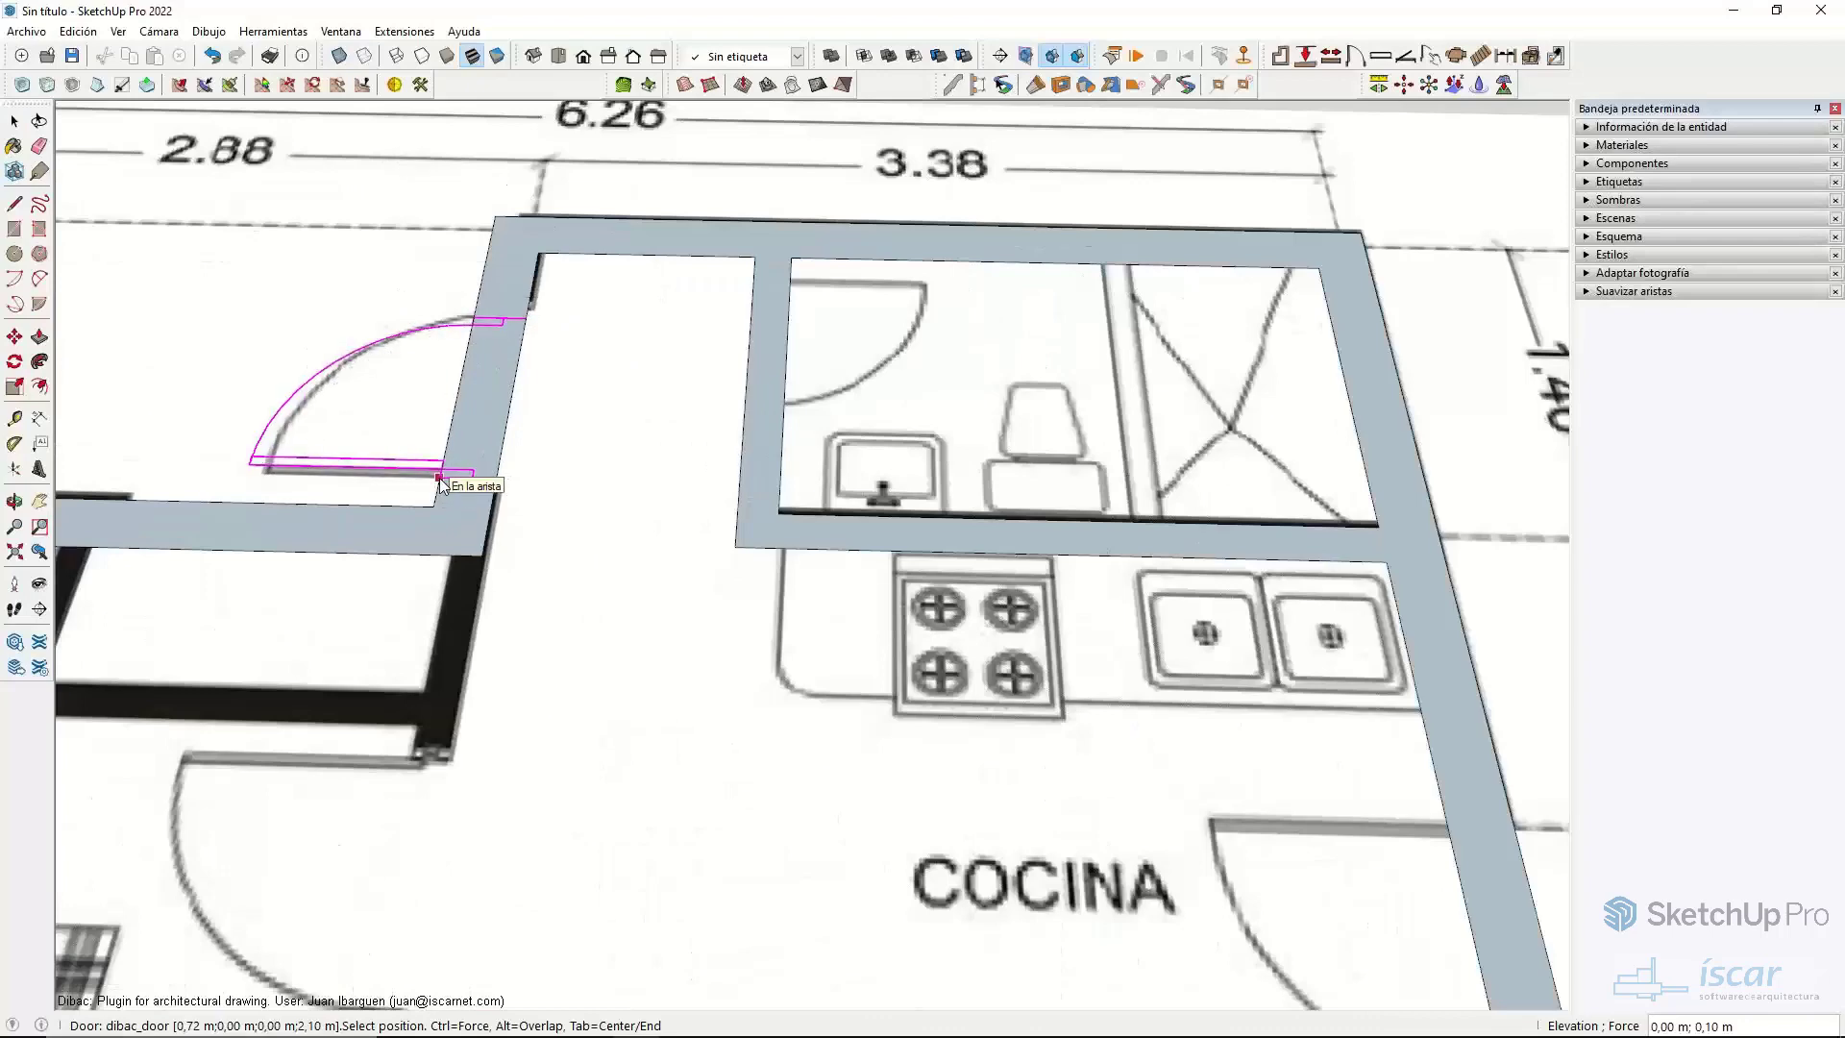
- Place two 1,20 by 1,20 m Dibac windows in the living room, on the right exterior wall and the lower wall
scroll(673, 461, "down", 6)
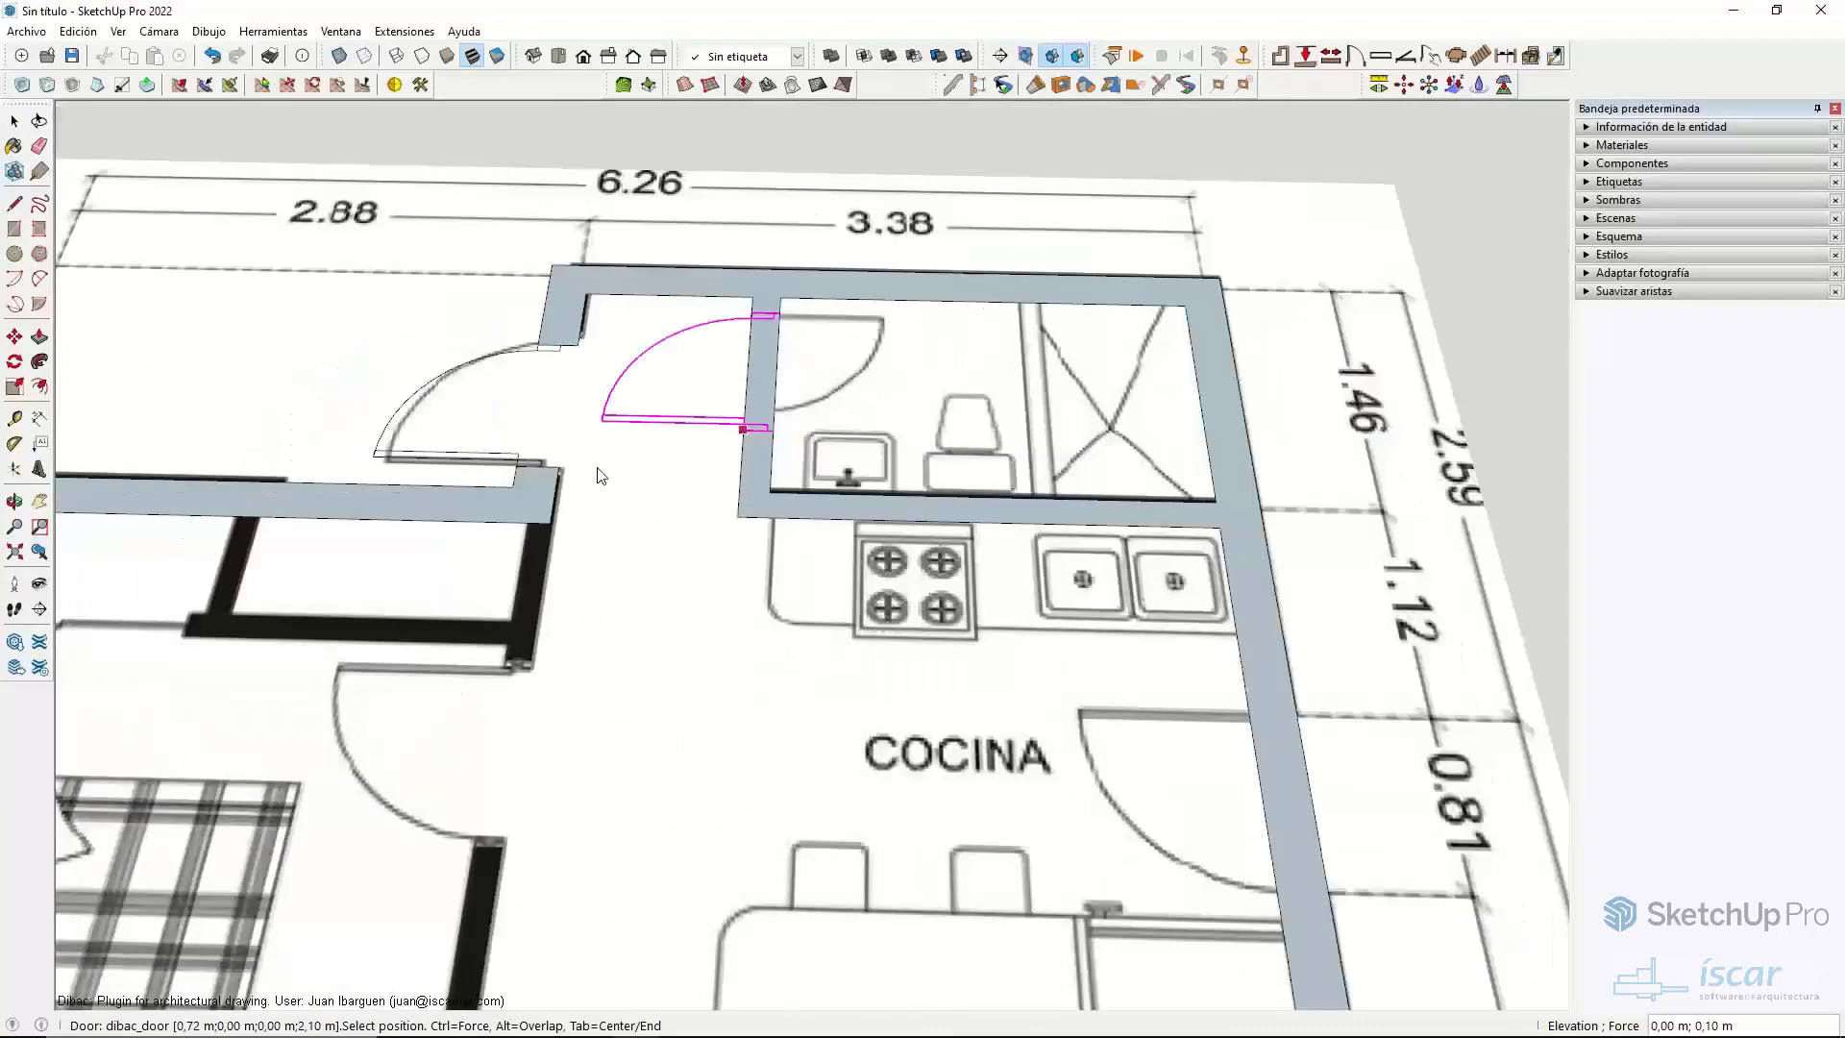
scroll(716, 497, "up", 5)
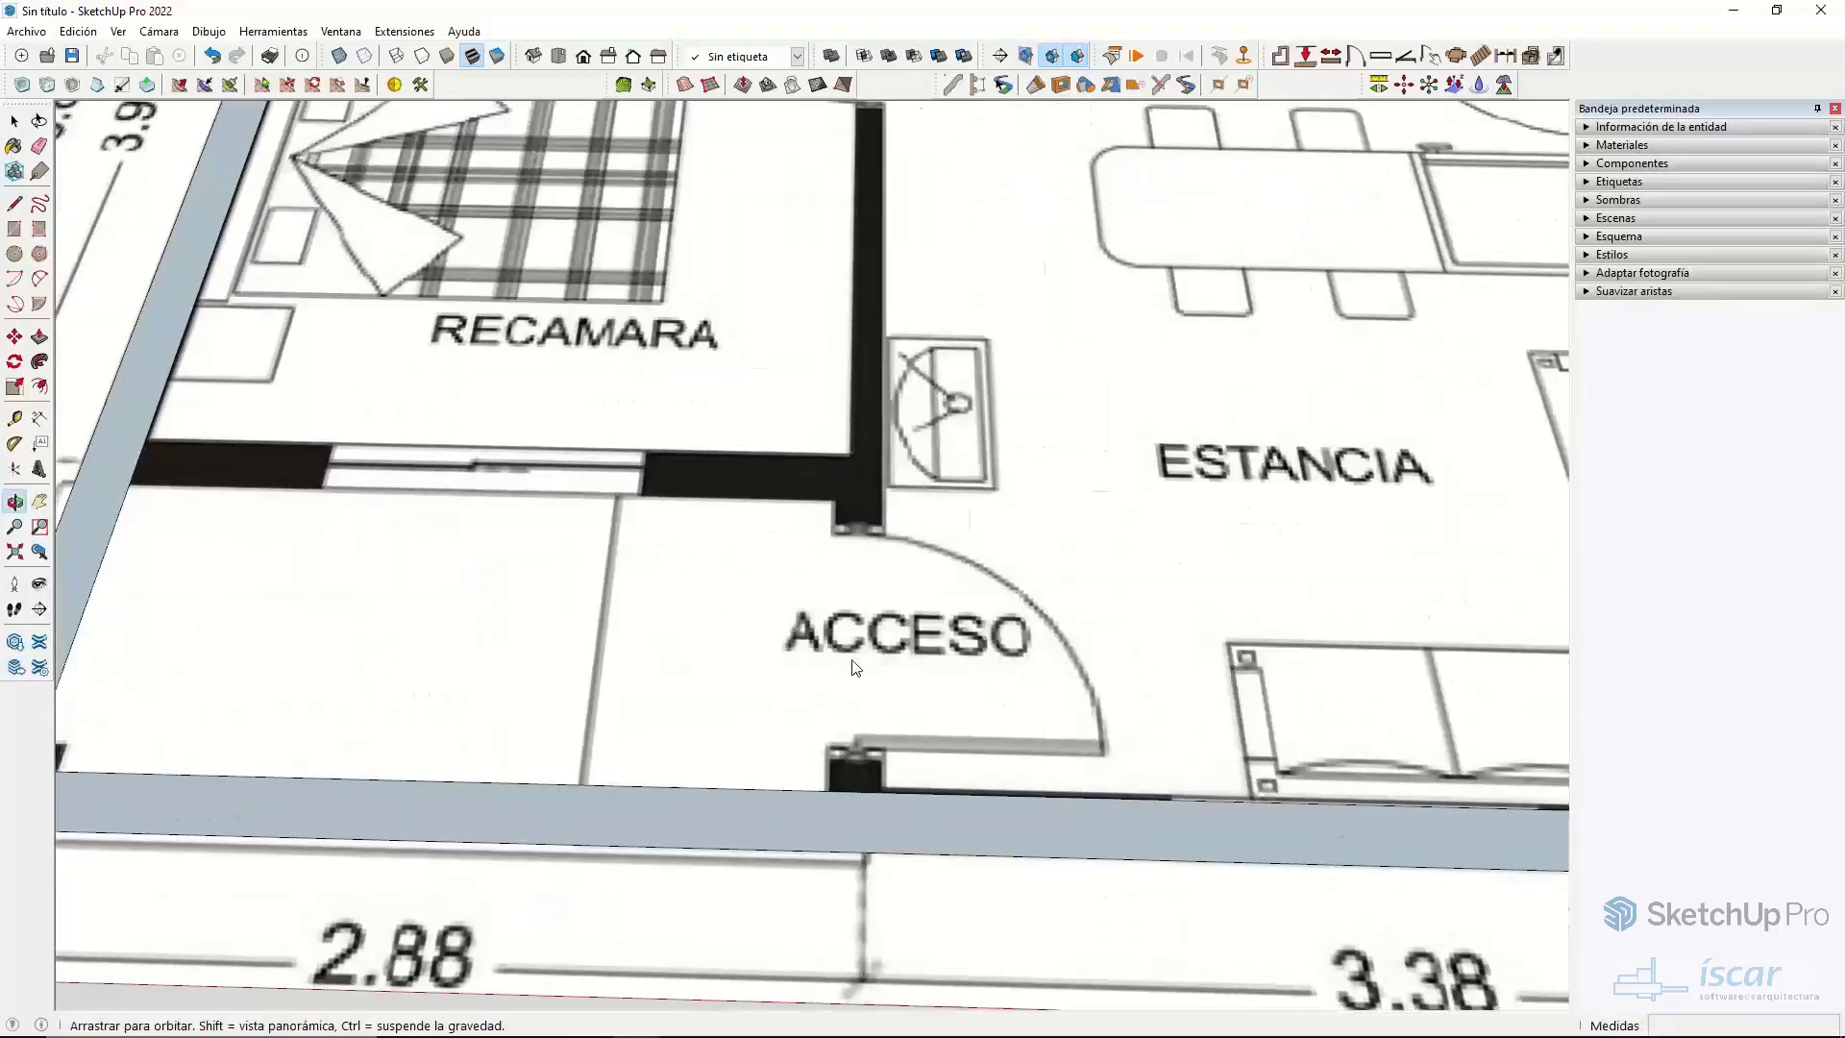
scroll(846, 678, "down", 2)
scroll(994, 699, "down", 5)
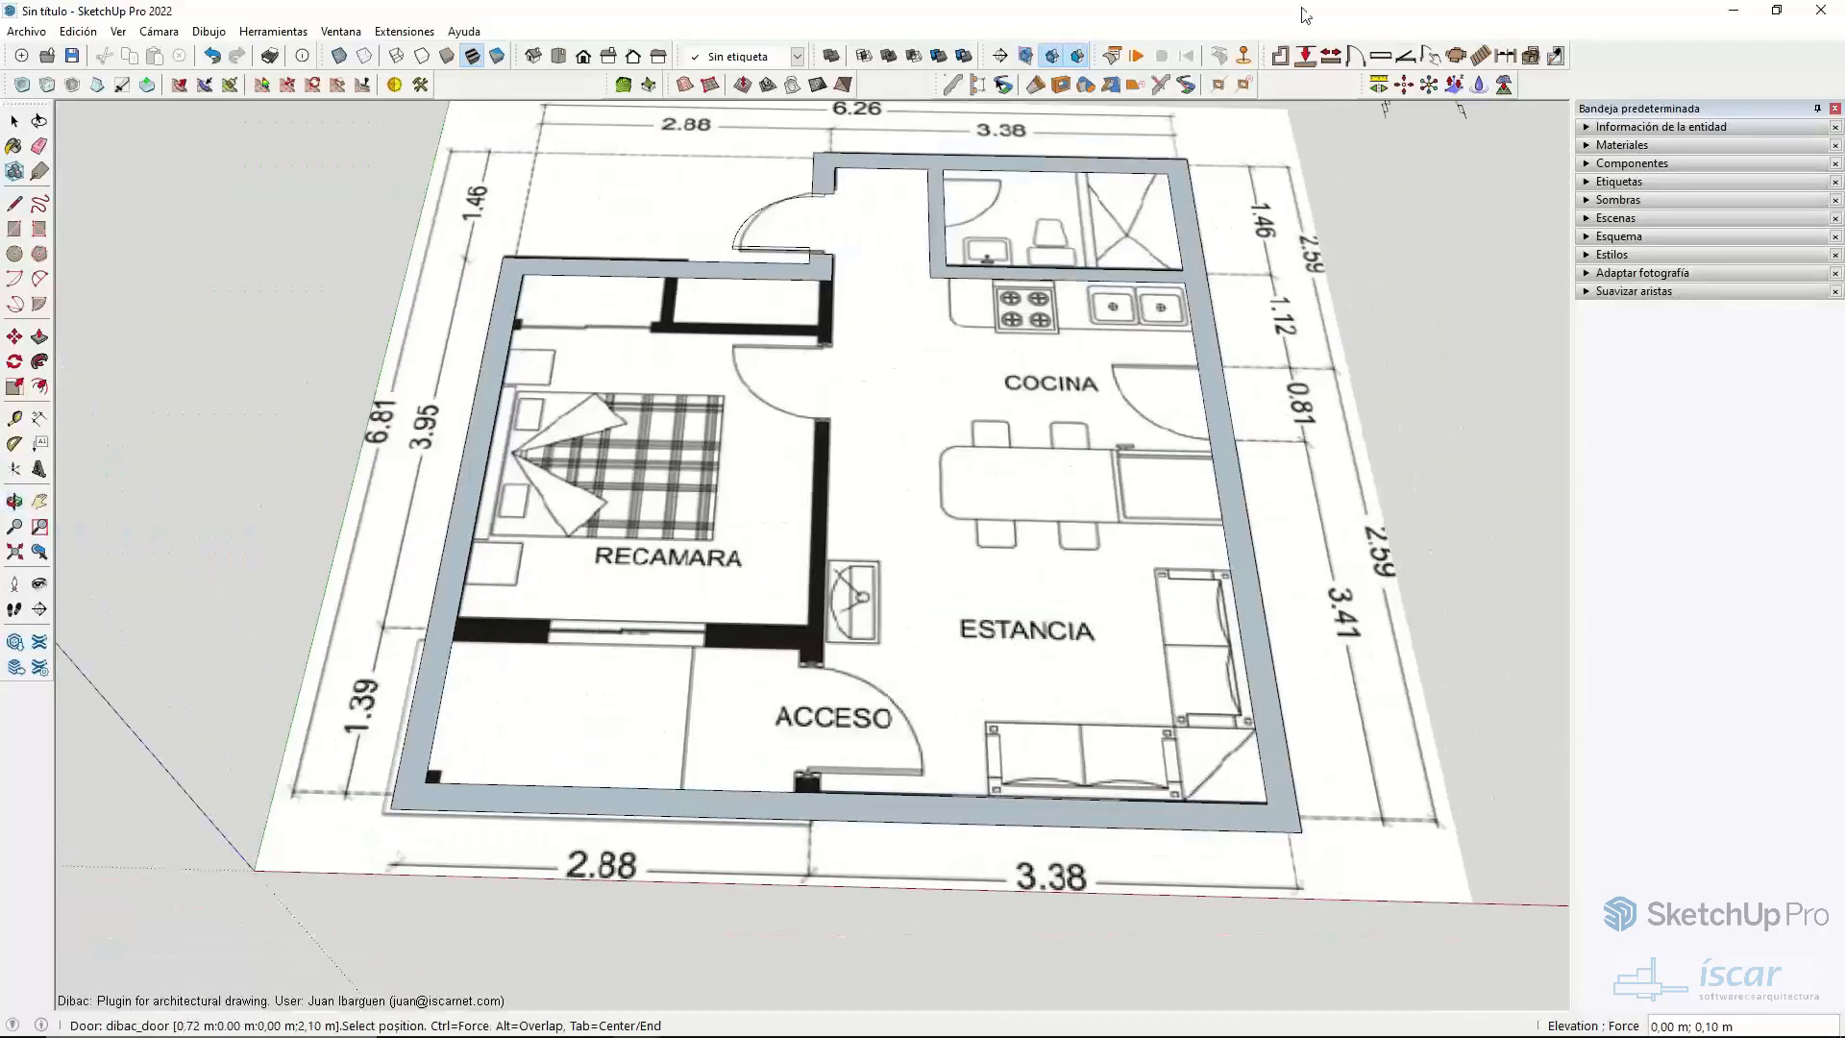
left_click(1384, 60)
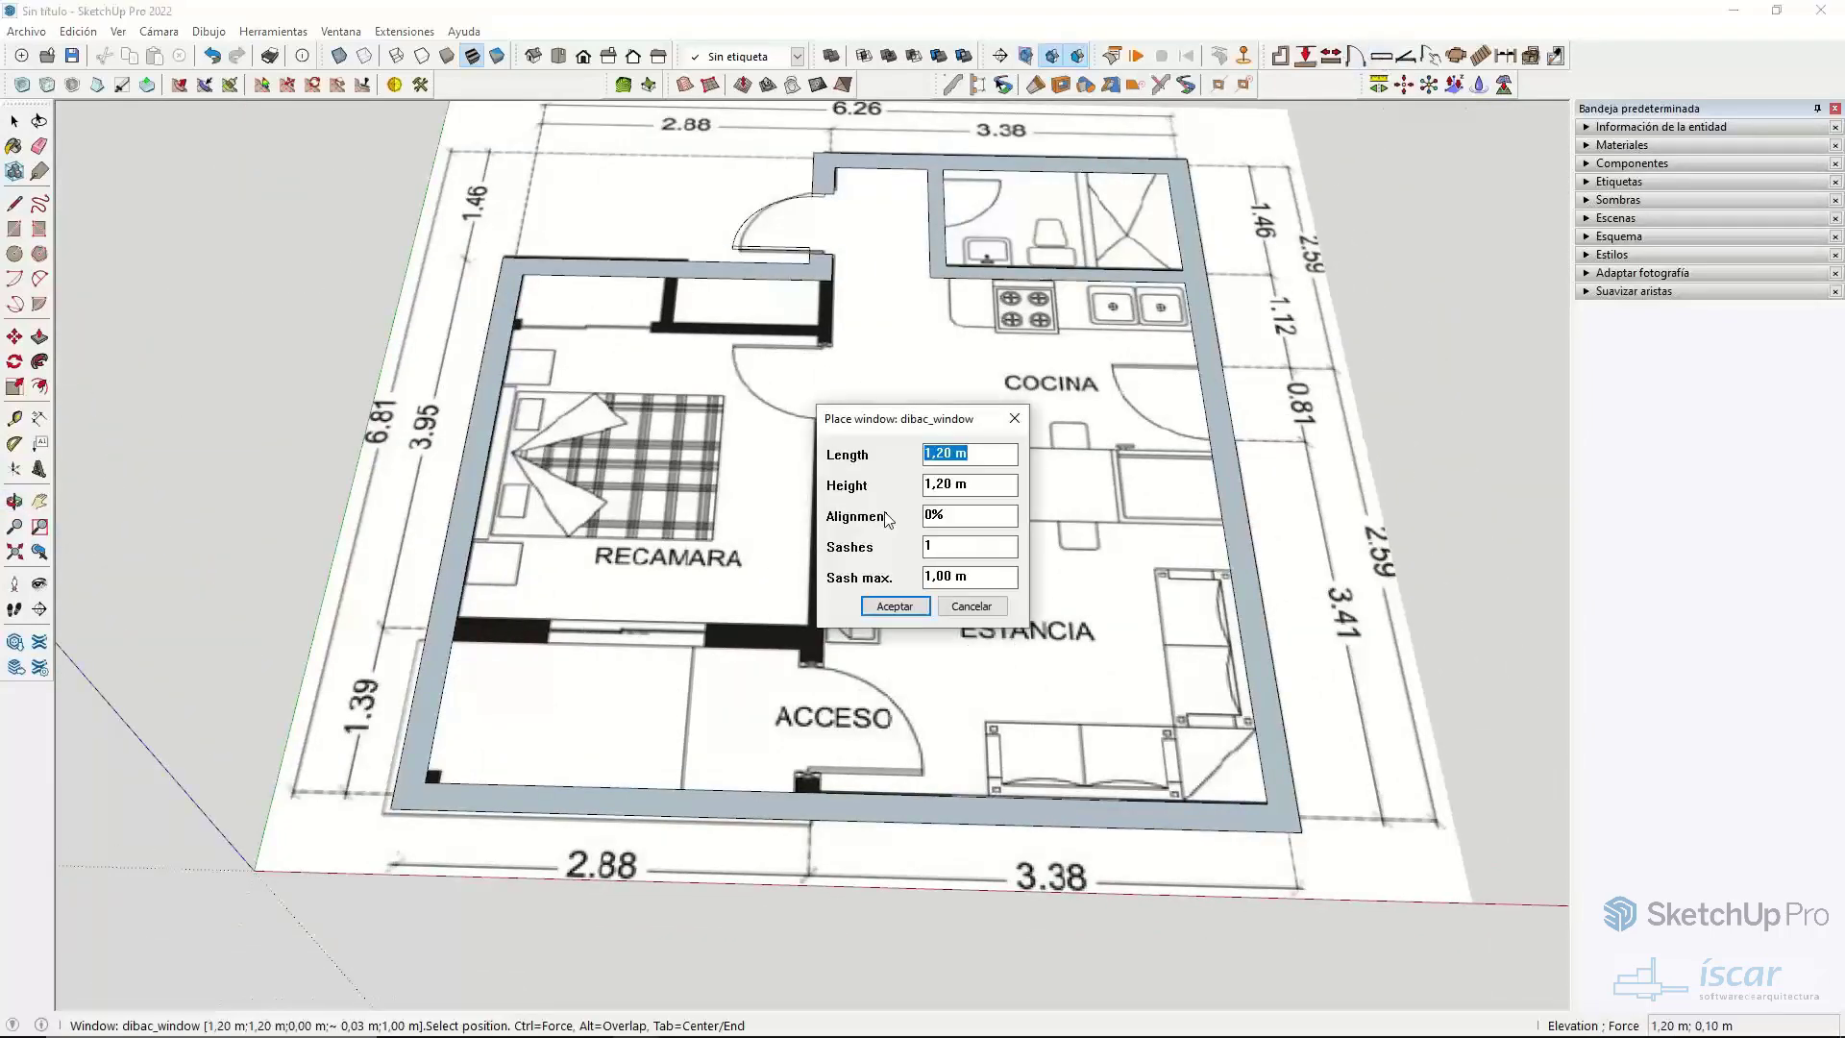
left_click(895, 606)
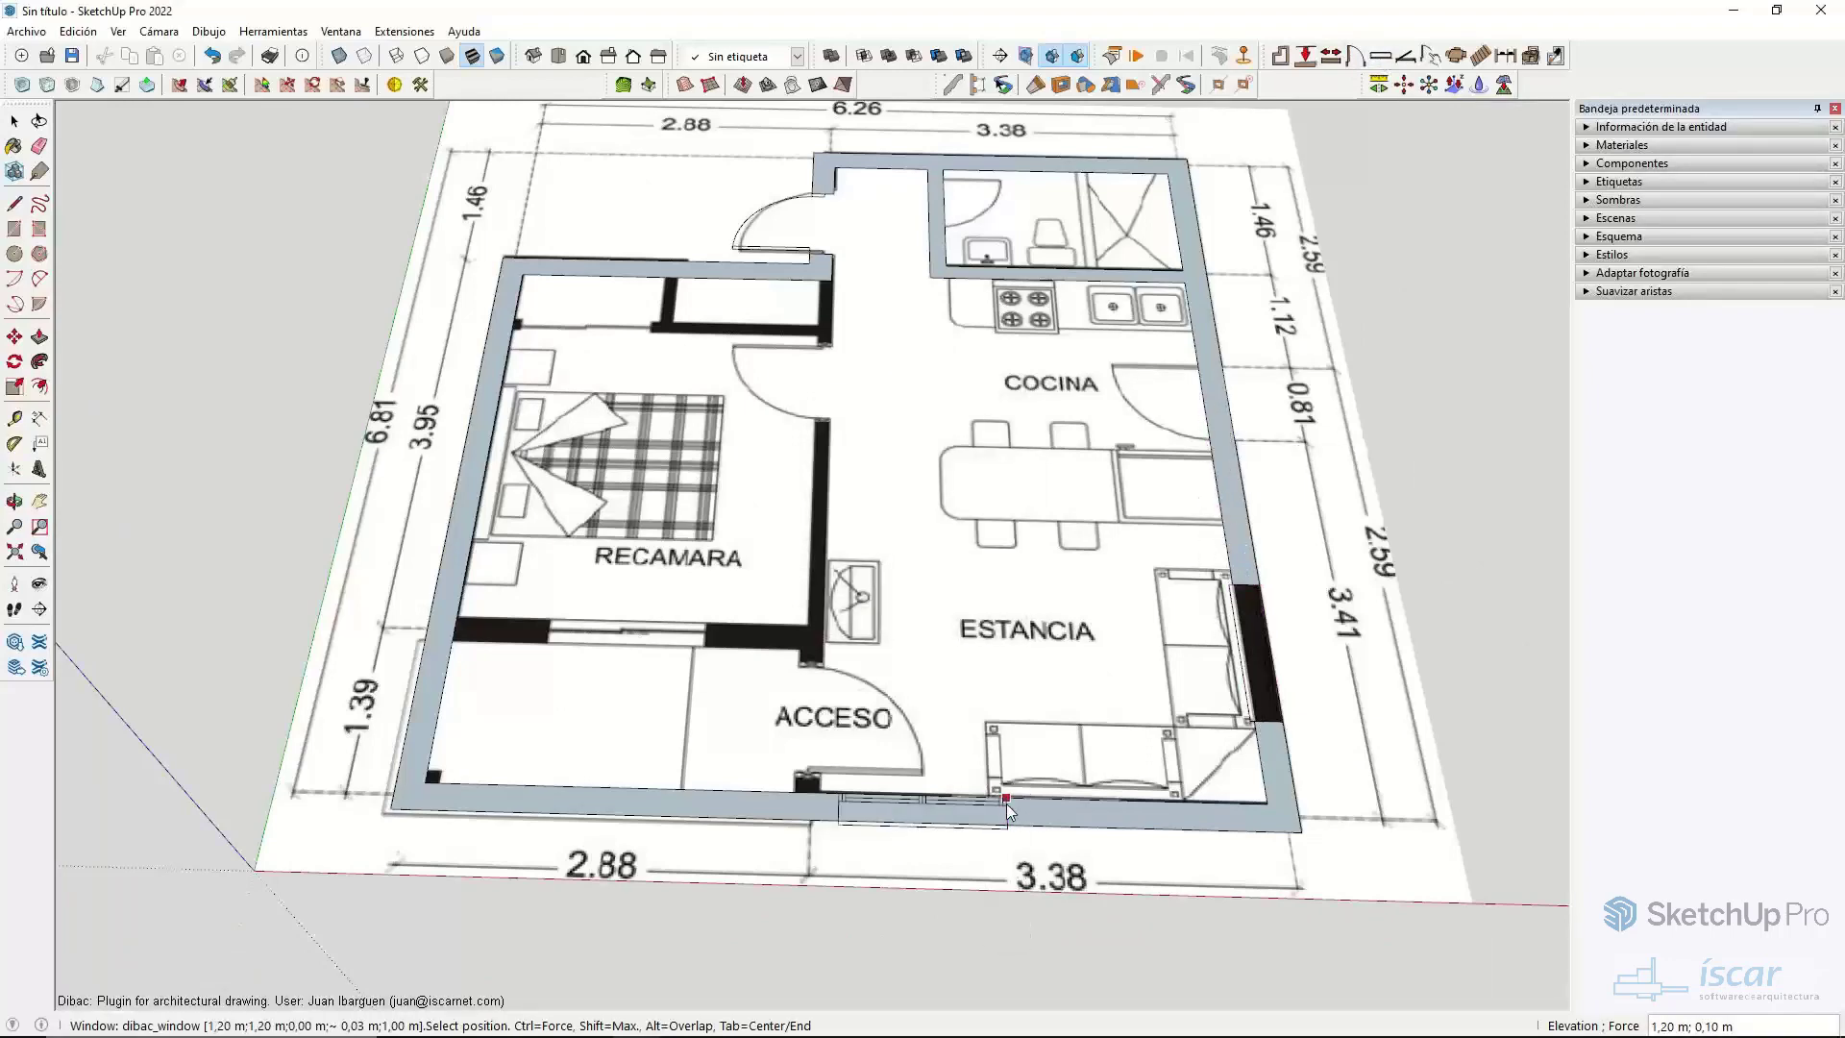
left_click(1089, 804)
scroll(1089, 799, "down", 5)
key("space")
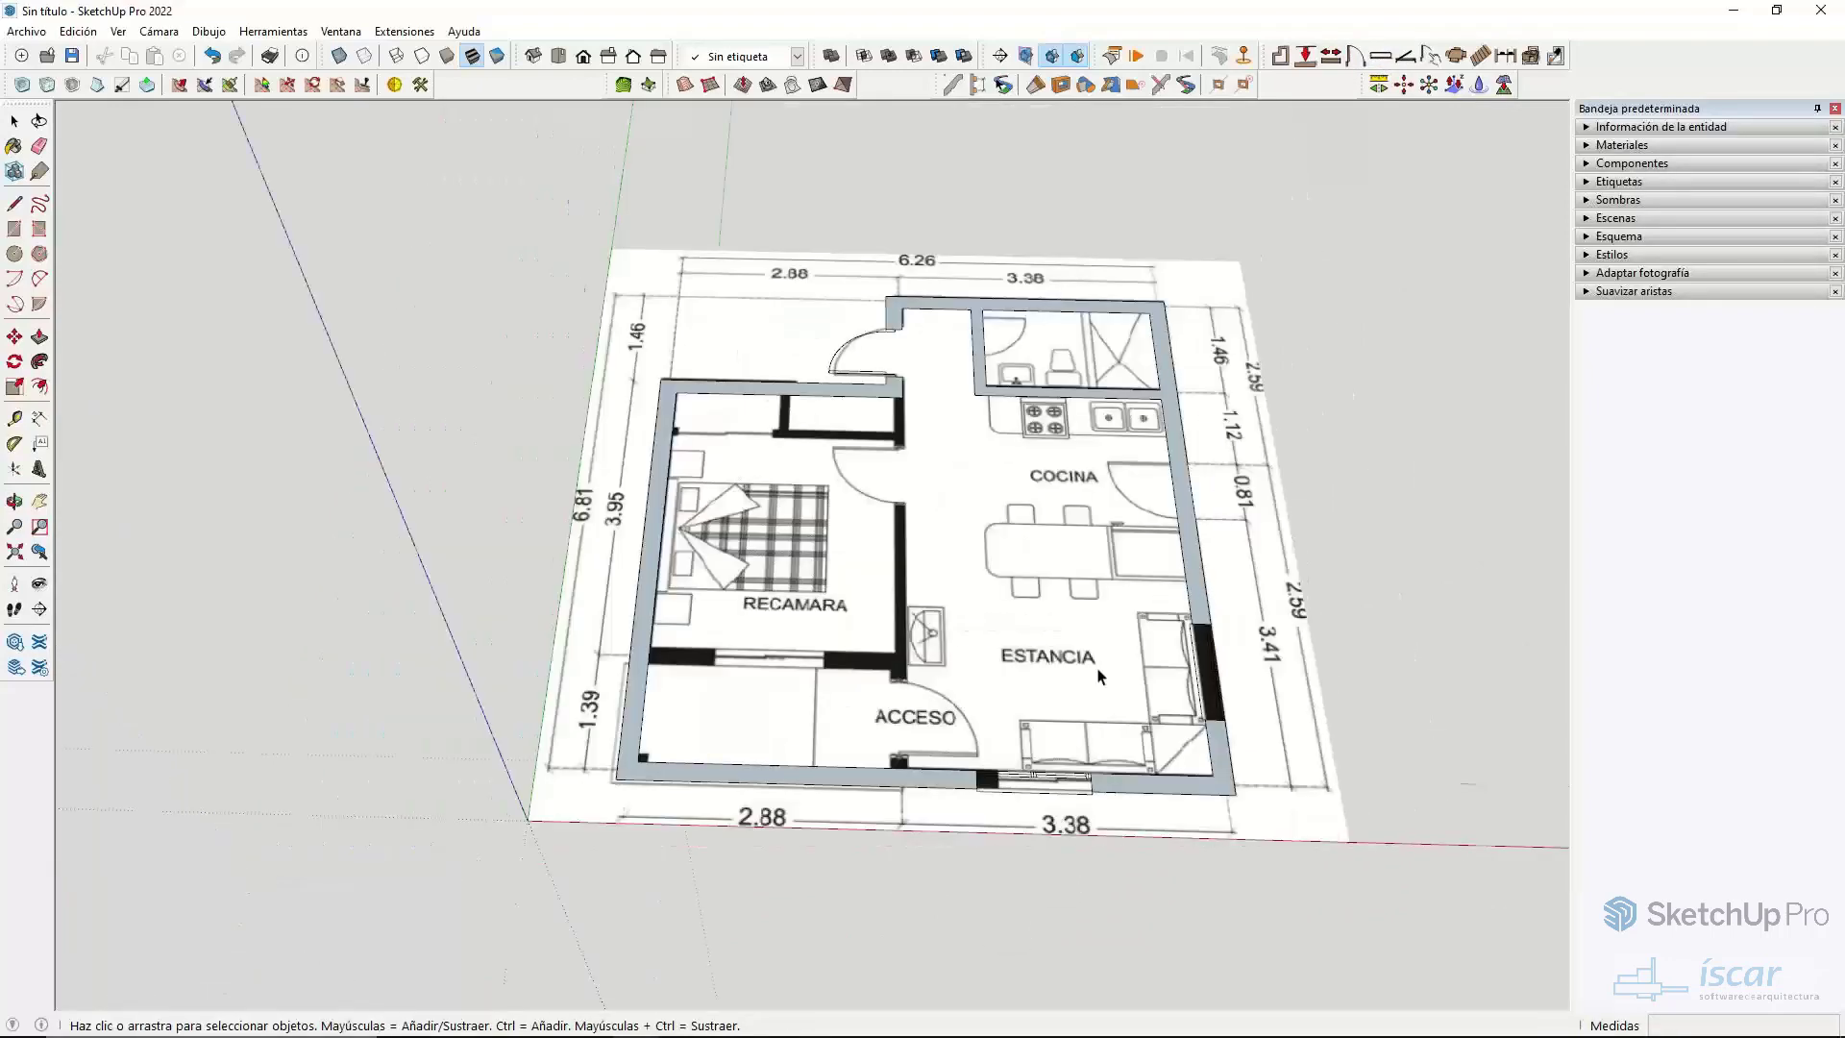
- Insert the dibac_table component over the plan's dining table
scroll(1092, 642, "up", 3)
left_click(894, 761)
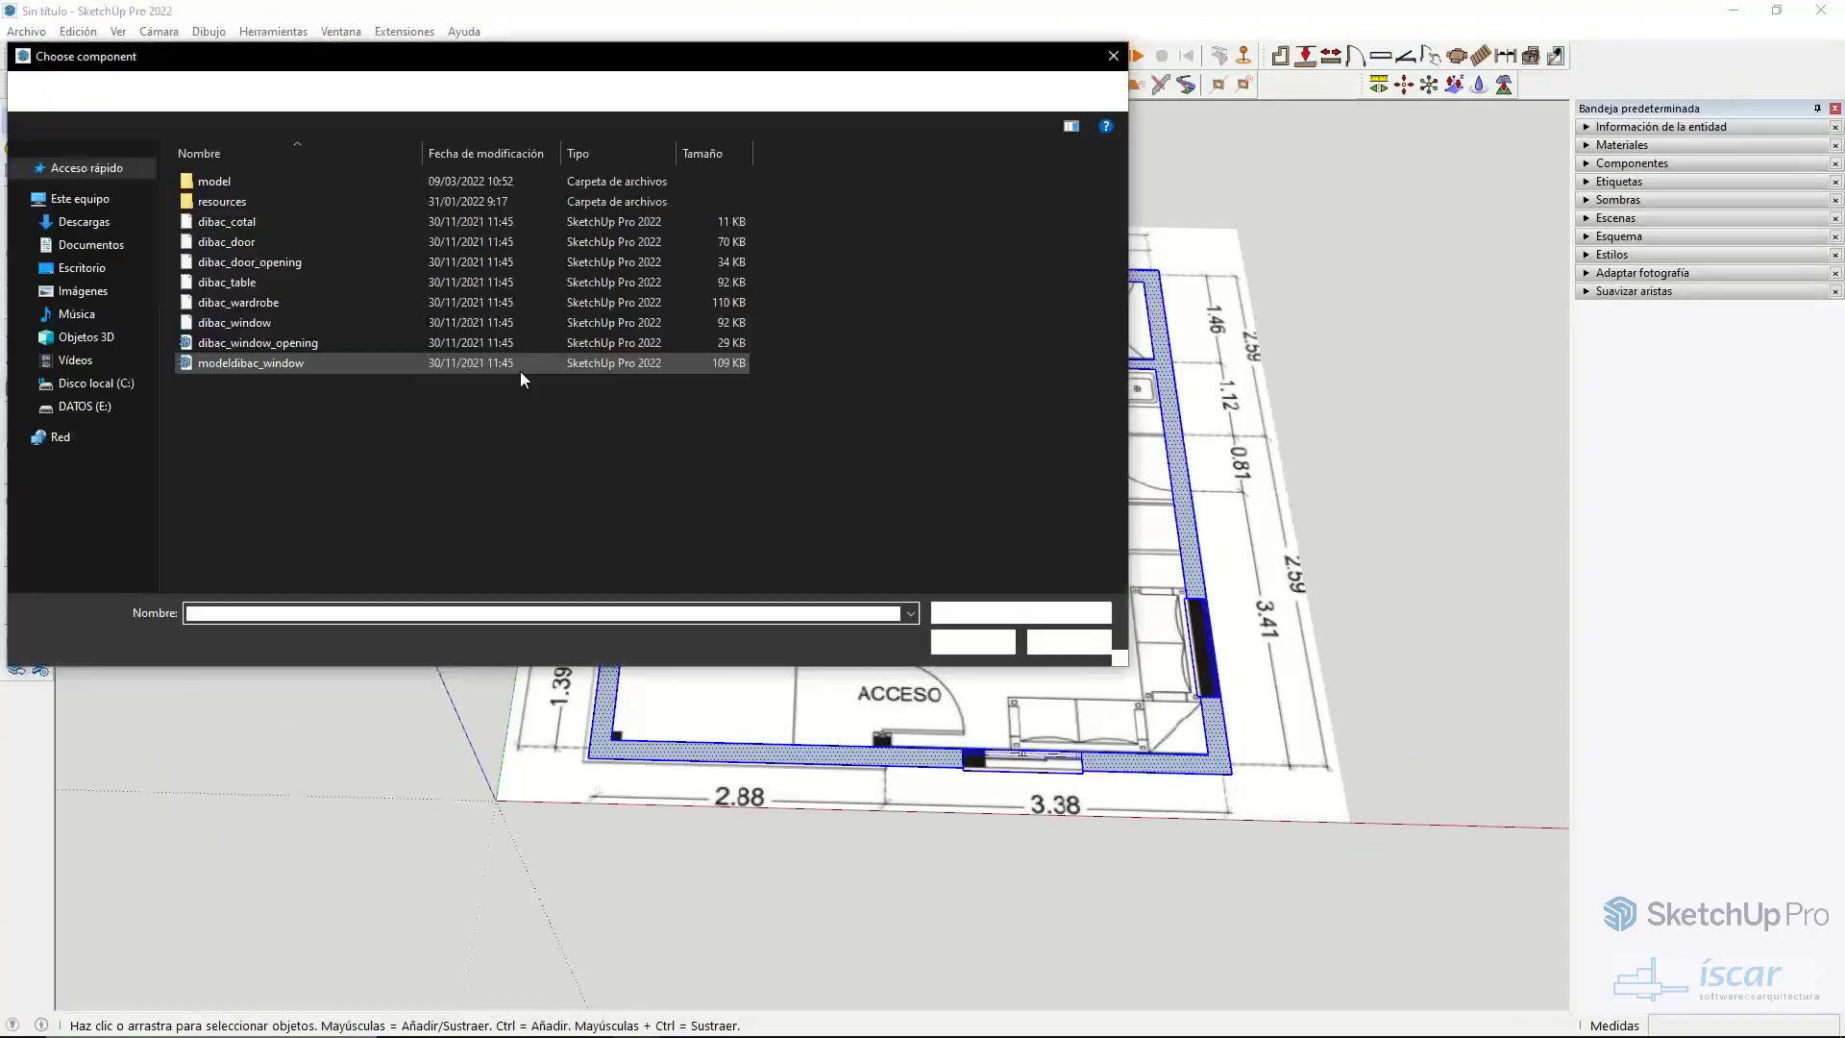
double_click(273, 282)
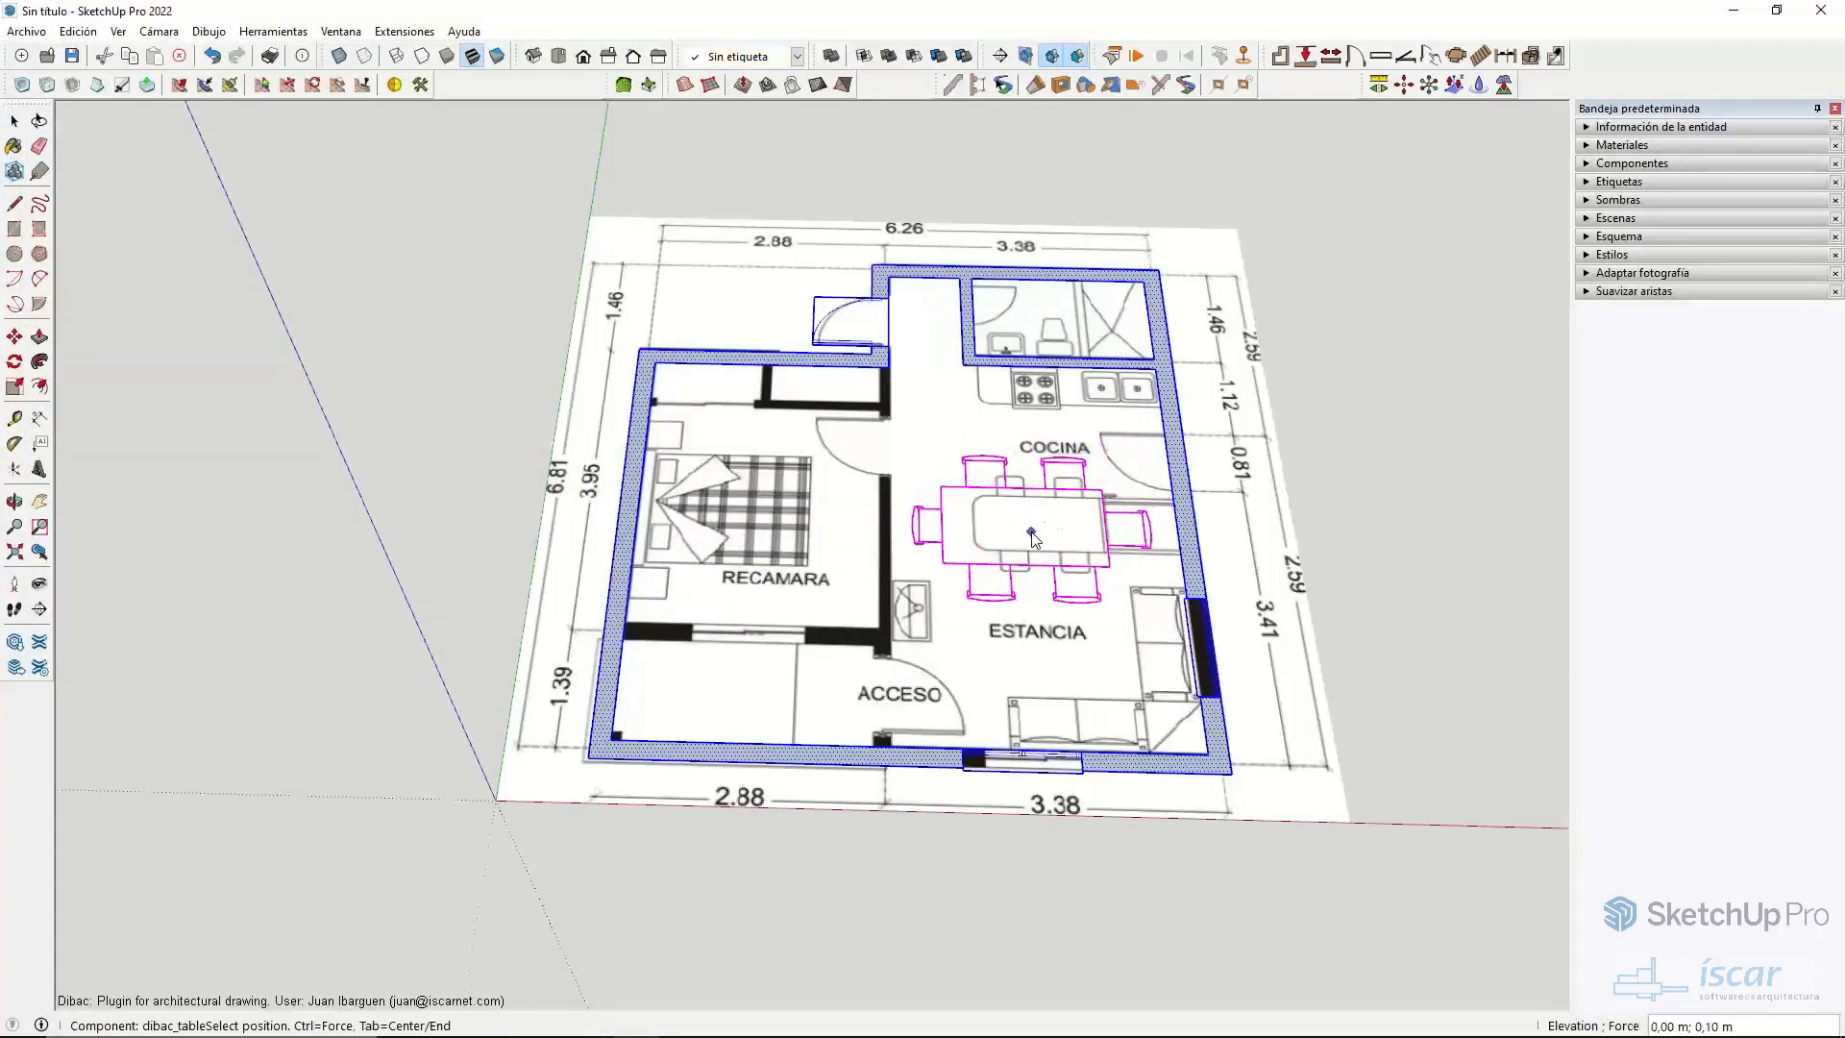
left_click(1045, 535)
- Add the dining table to the selected walls and openings, and make them all one group
middle_click_drag(1045, 535, 658, 305)
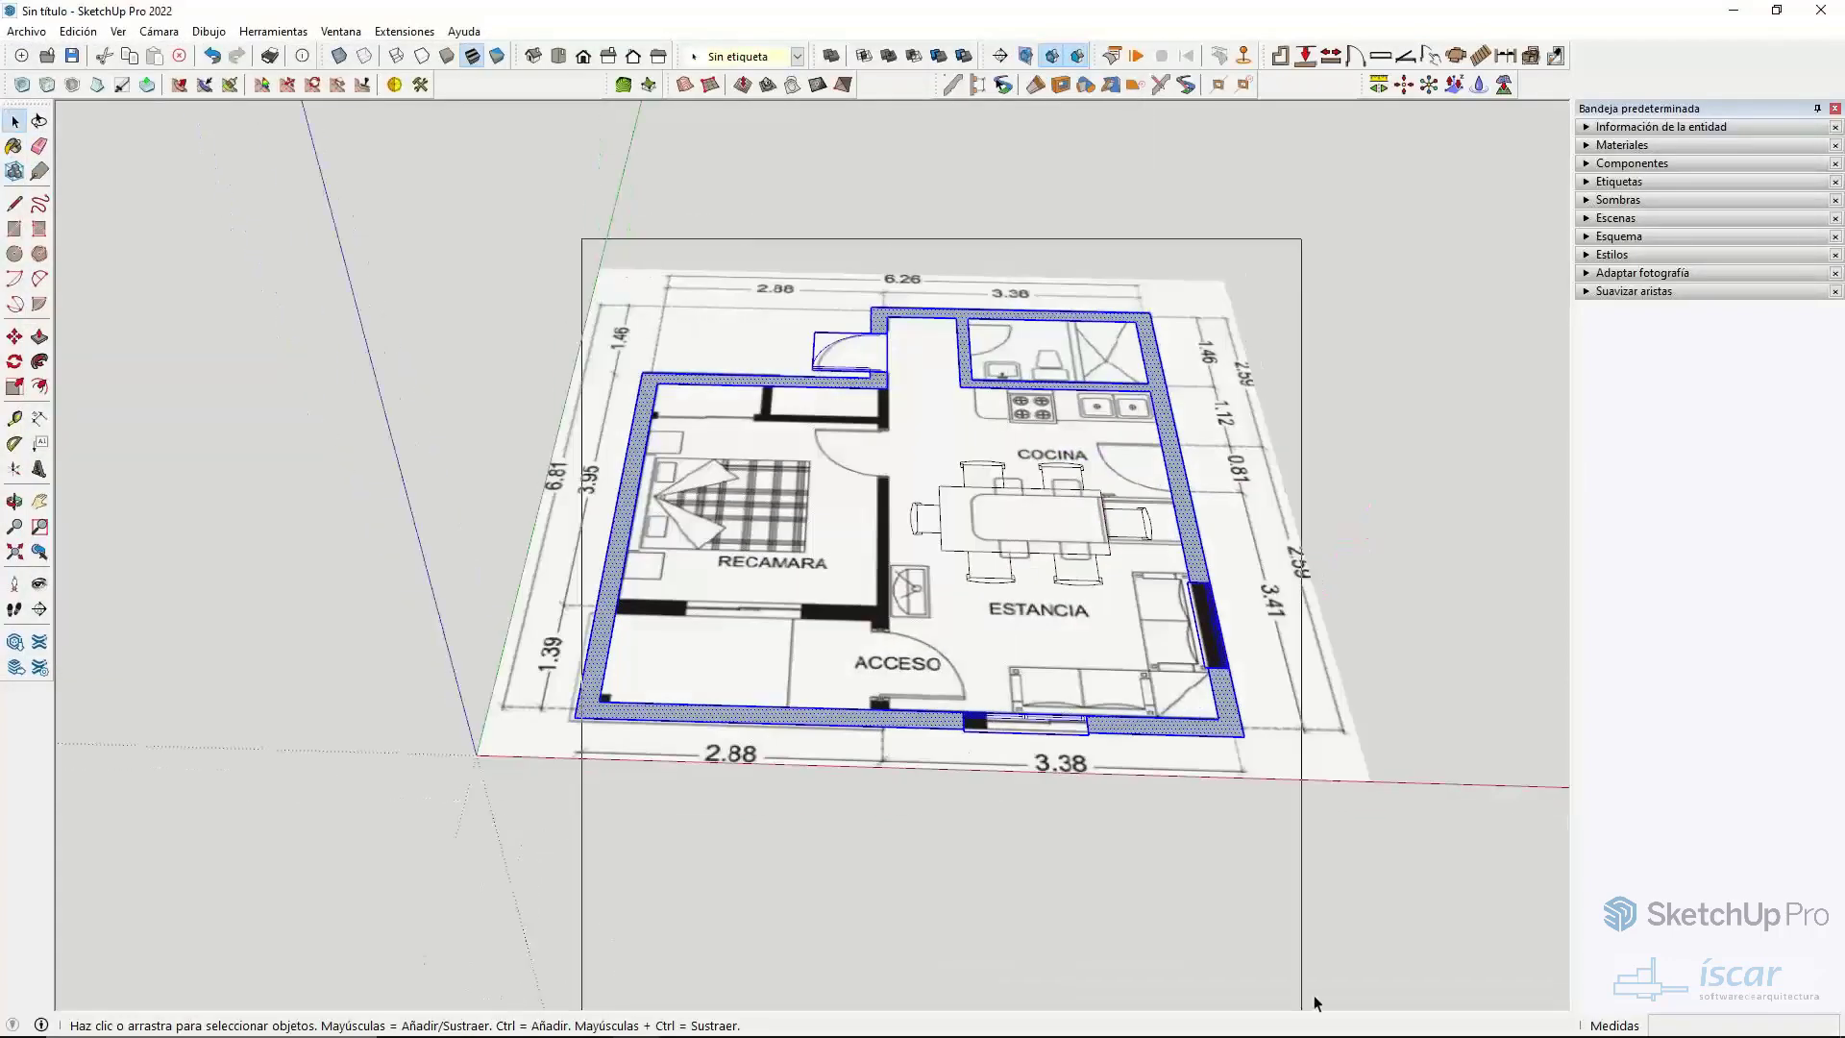
left_click(1105, 505)
right_click(1202, 532)
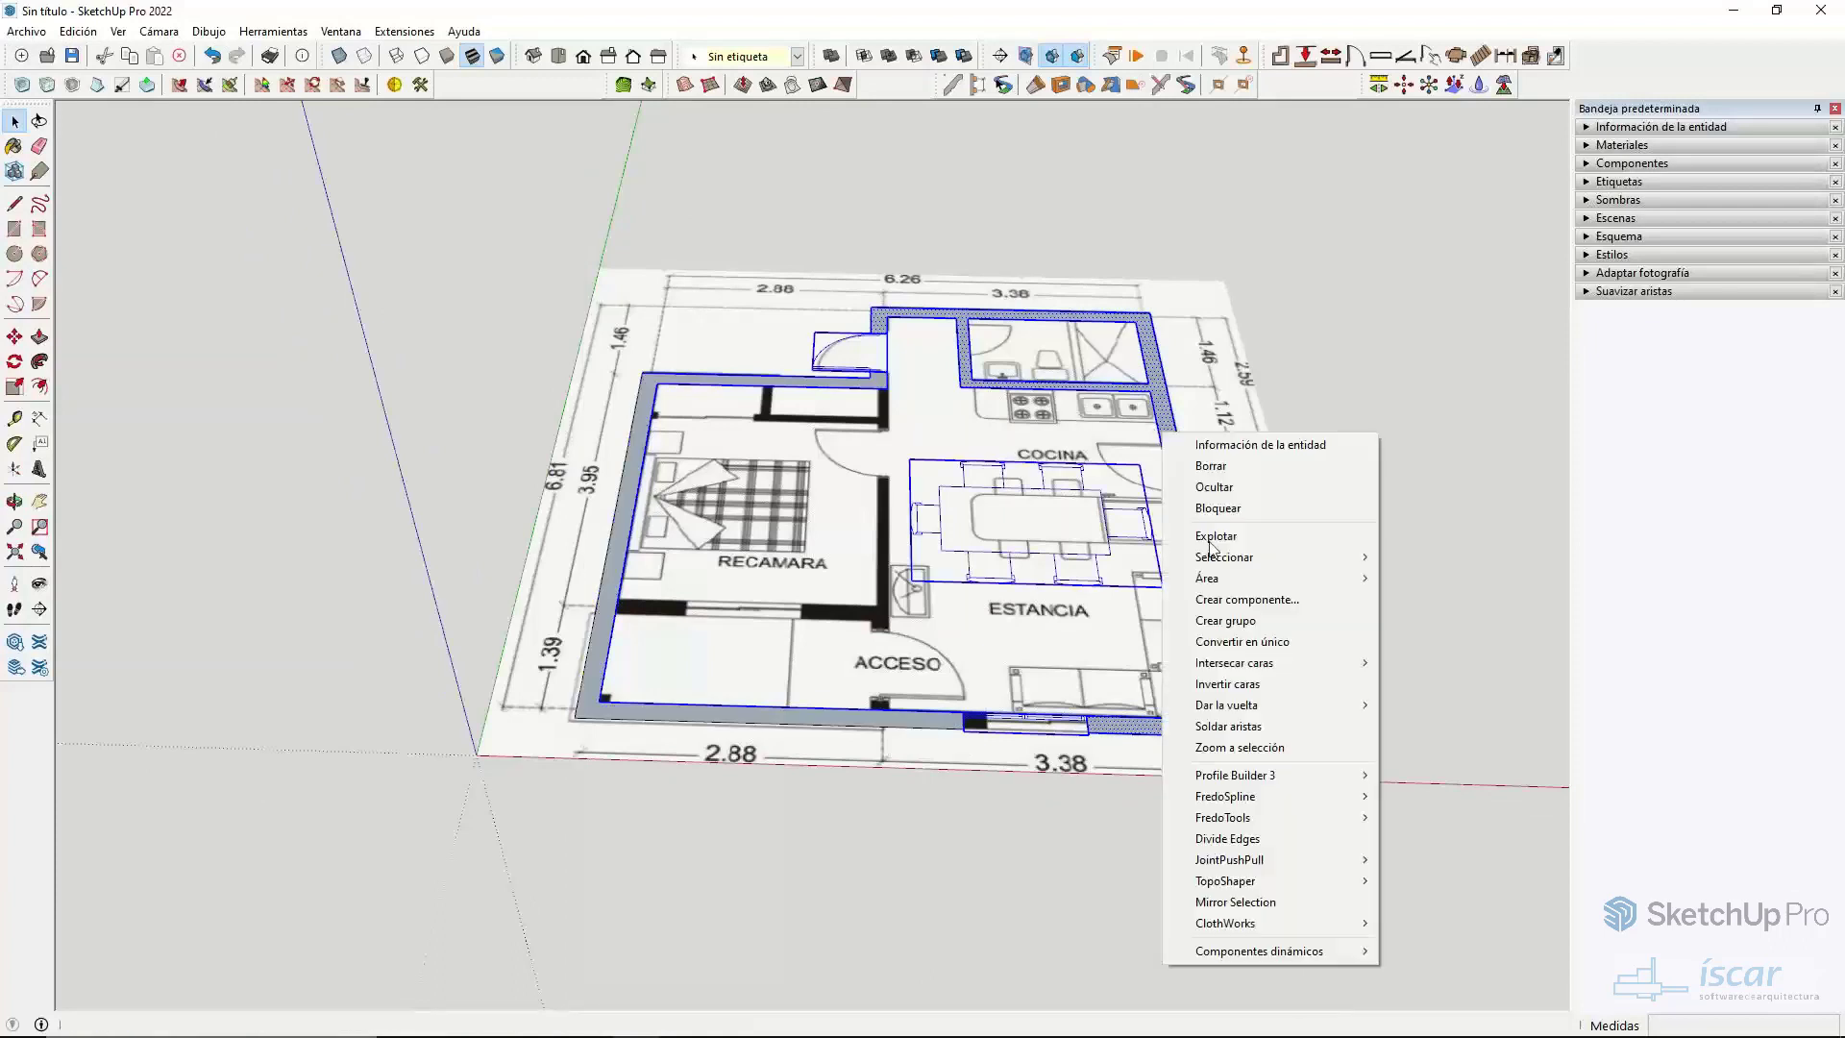
left_click(1216, 620)
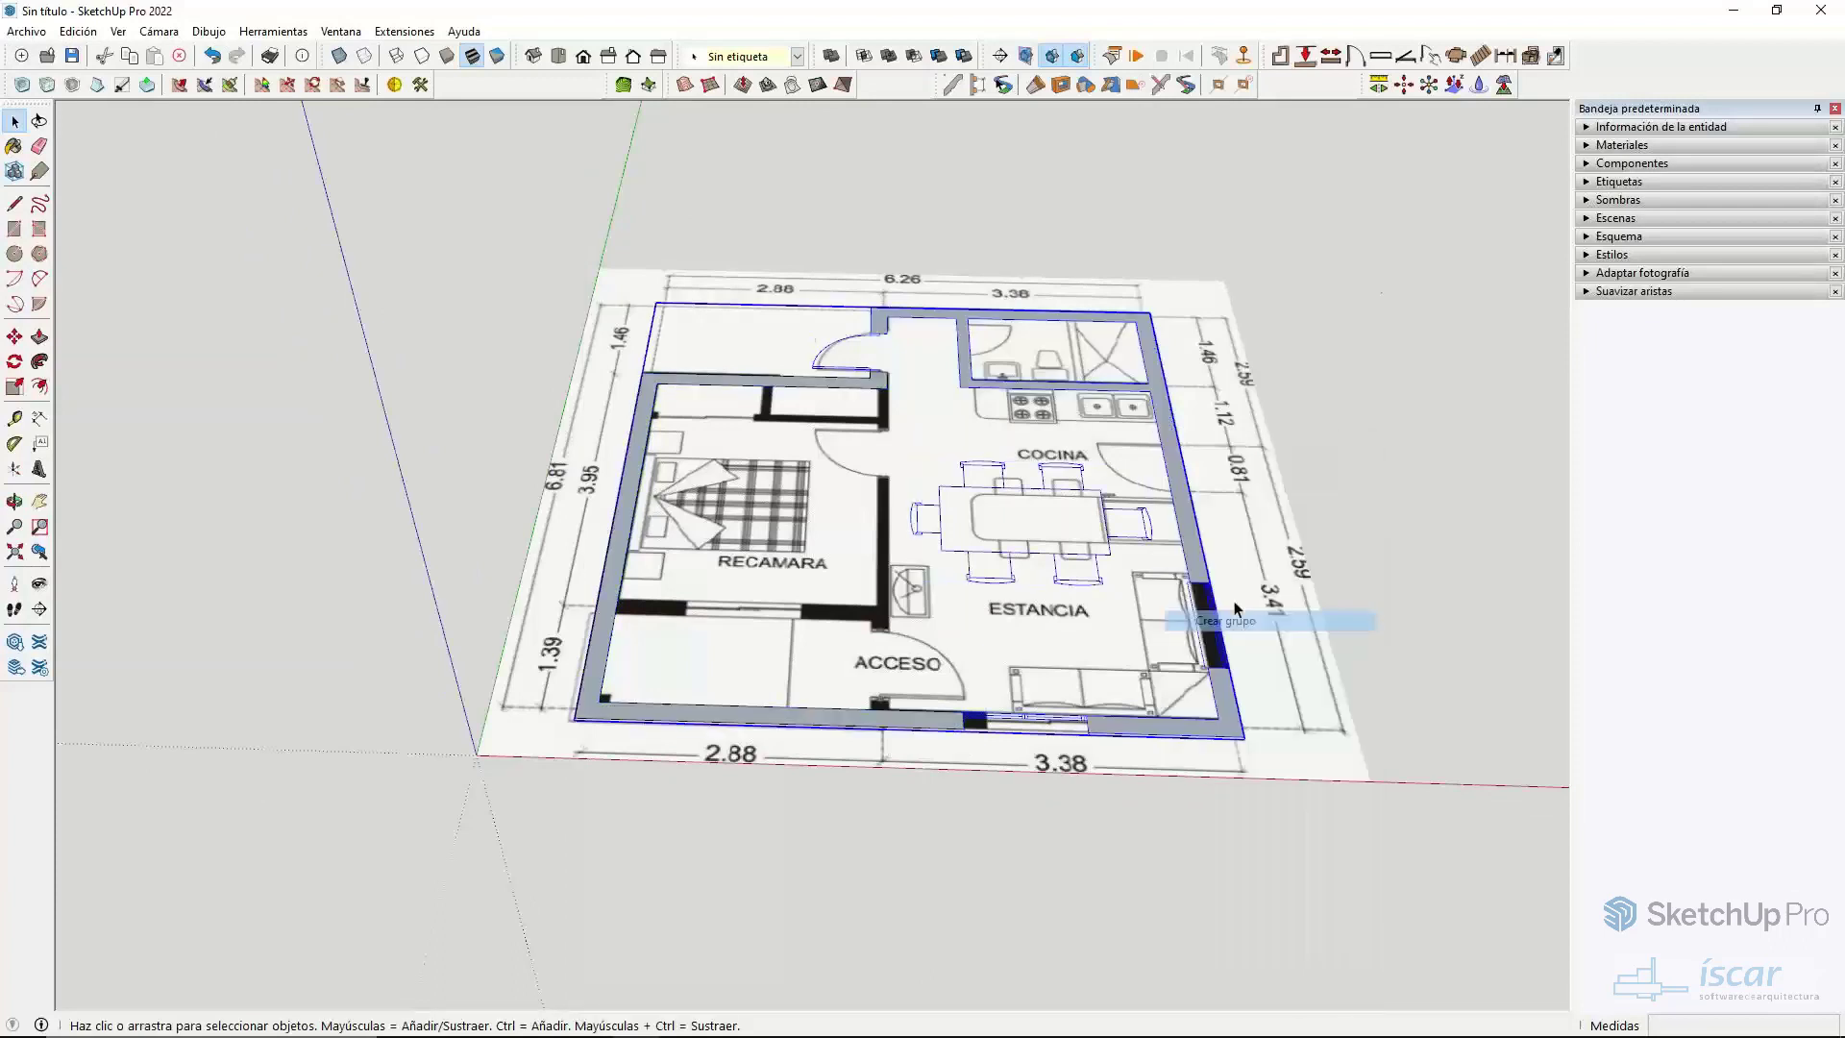
- Try to convert the grouped floor plan to 3D with the walls running from 0,00 m to 3,00 m, and undo the conversion
left_click(1531, 55)
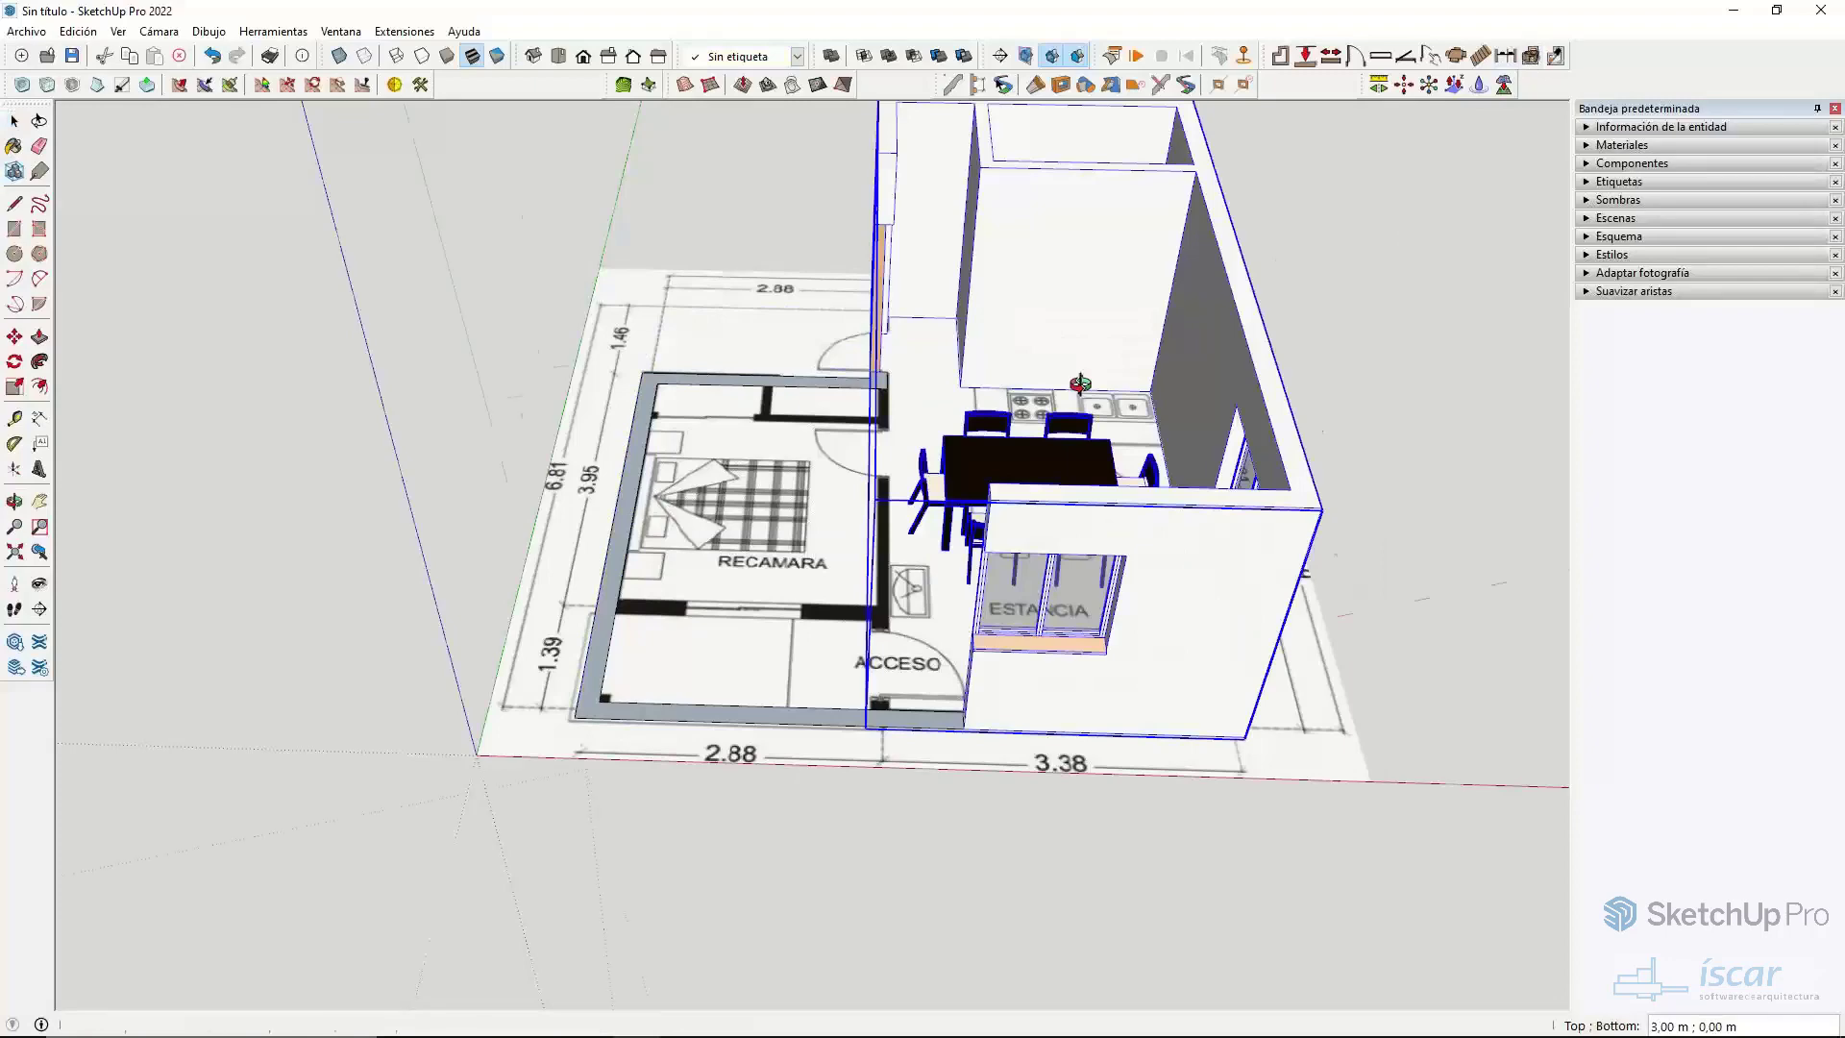
middle_click_drag(1080, 384, 878, 565)
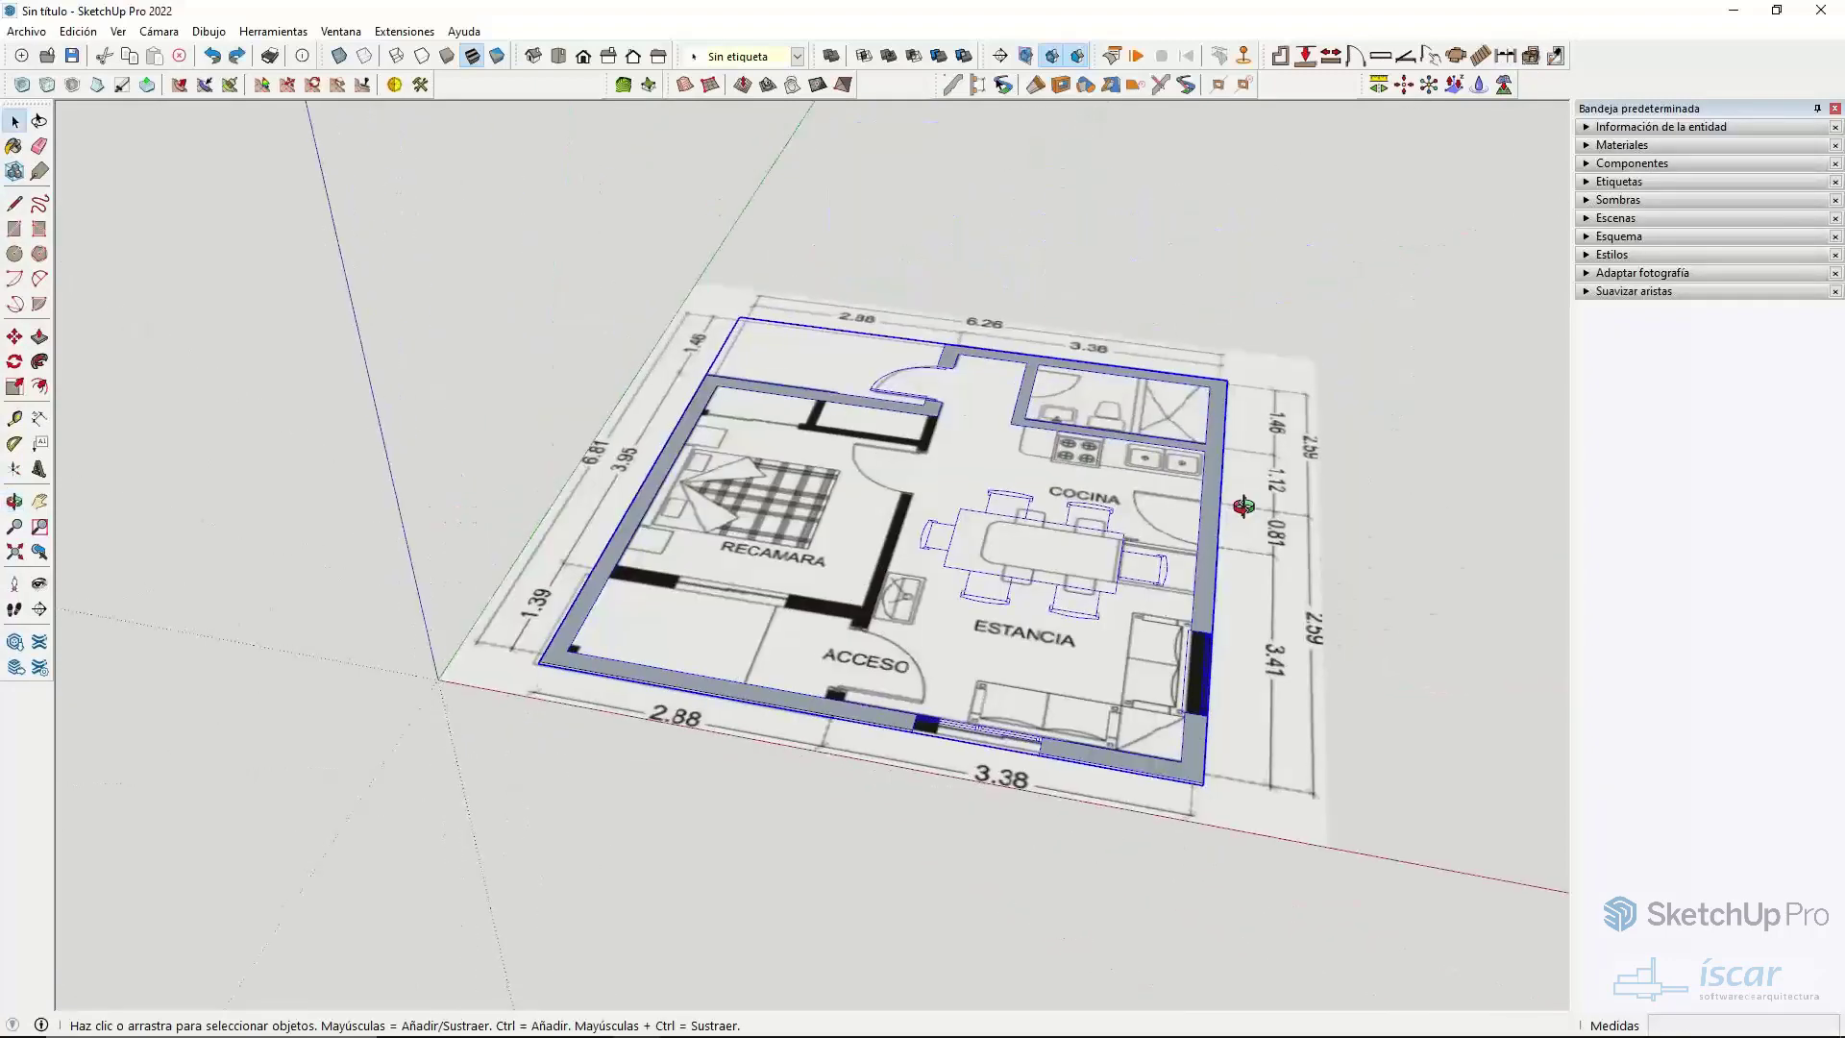
middle_click_drag(1243, 506, 977, 488)
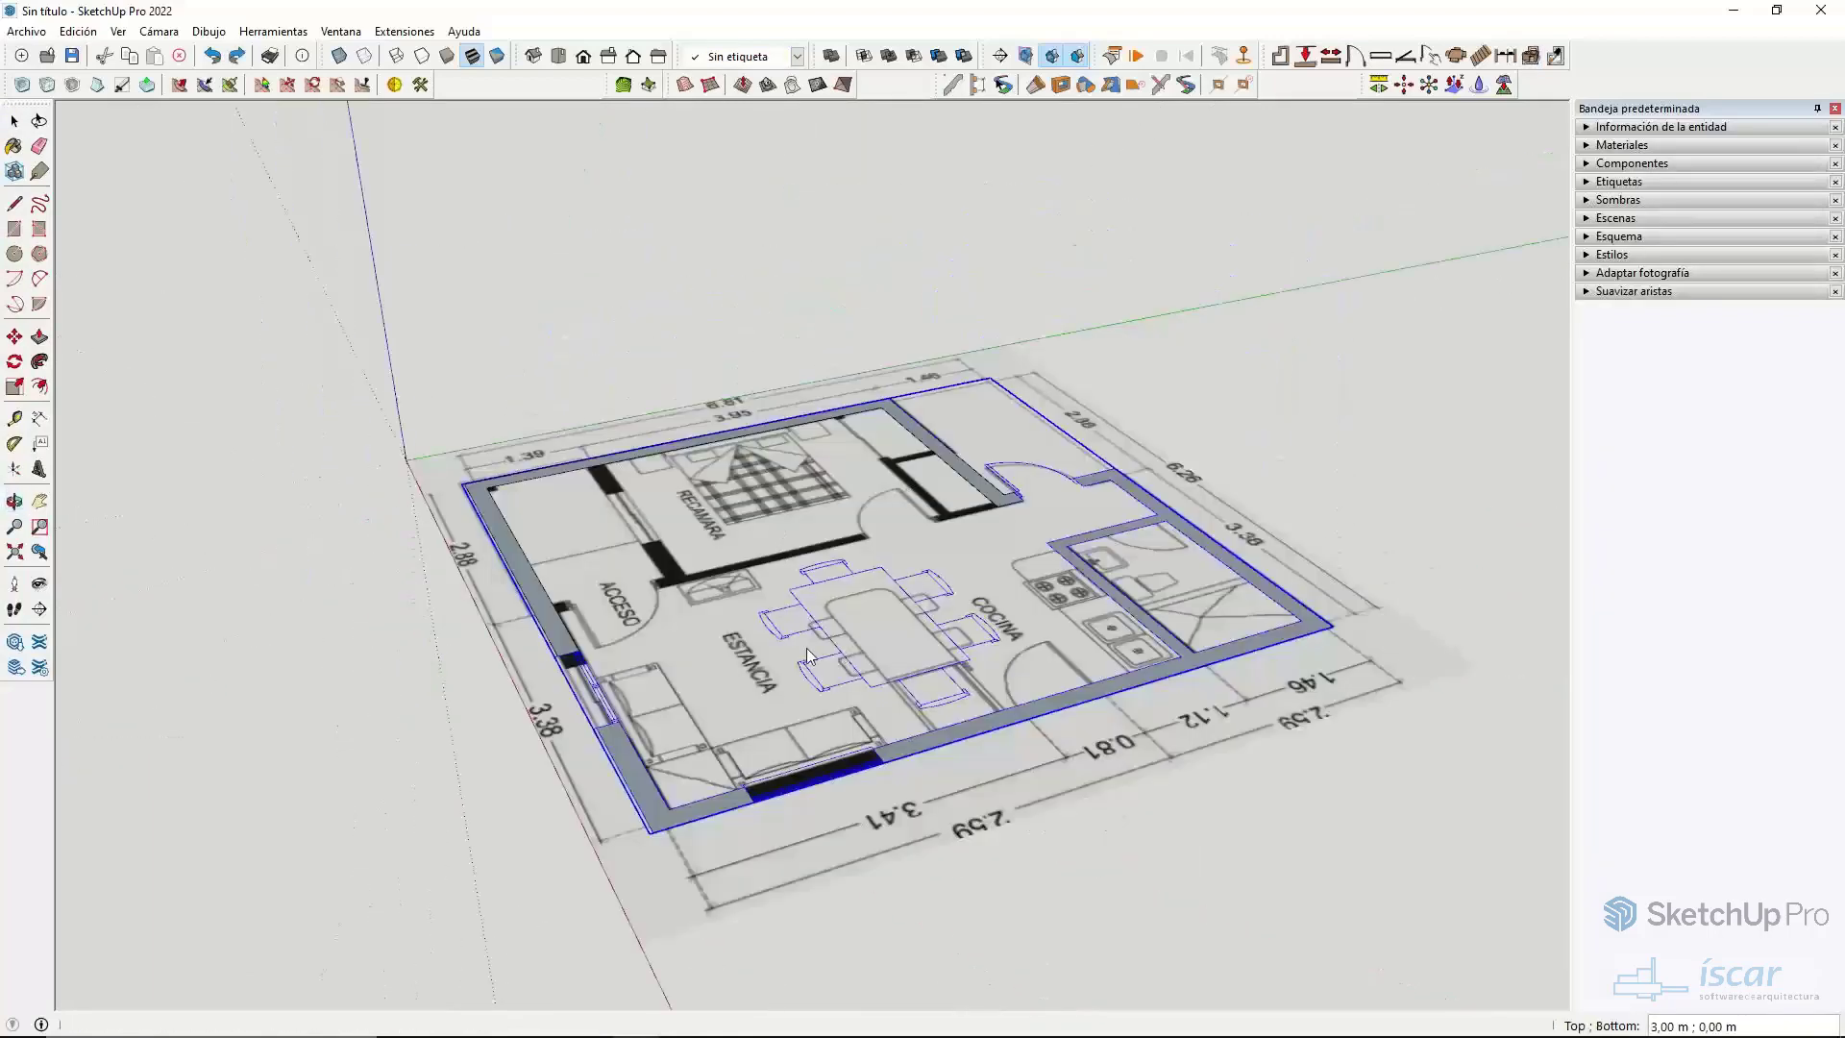
- Delete the grouped floor plan and the leftover wall run, keeping only the scaled plan image
middle_click_drag(807, 657, 1014, 723)
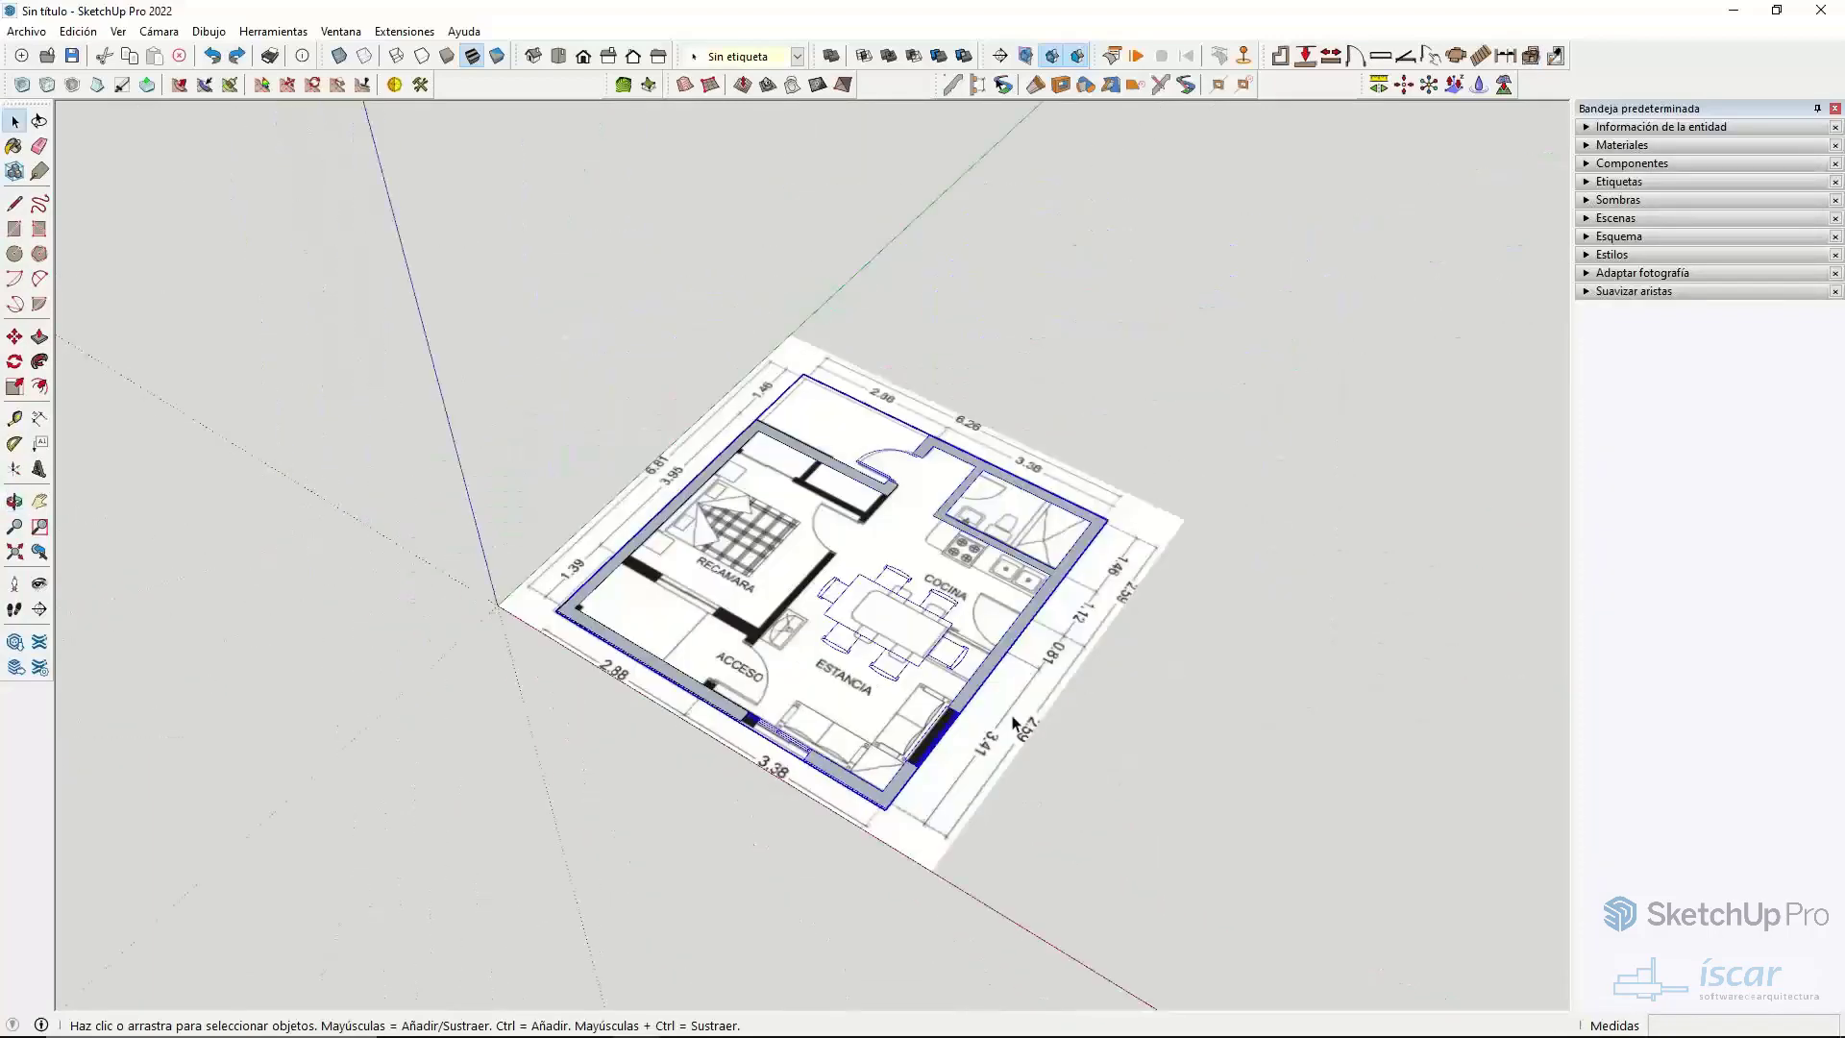
key("Delete")
middle_click_drag(930, 641, 803, 449)
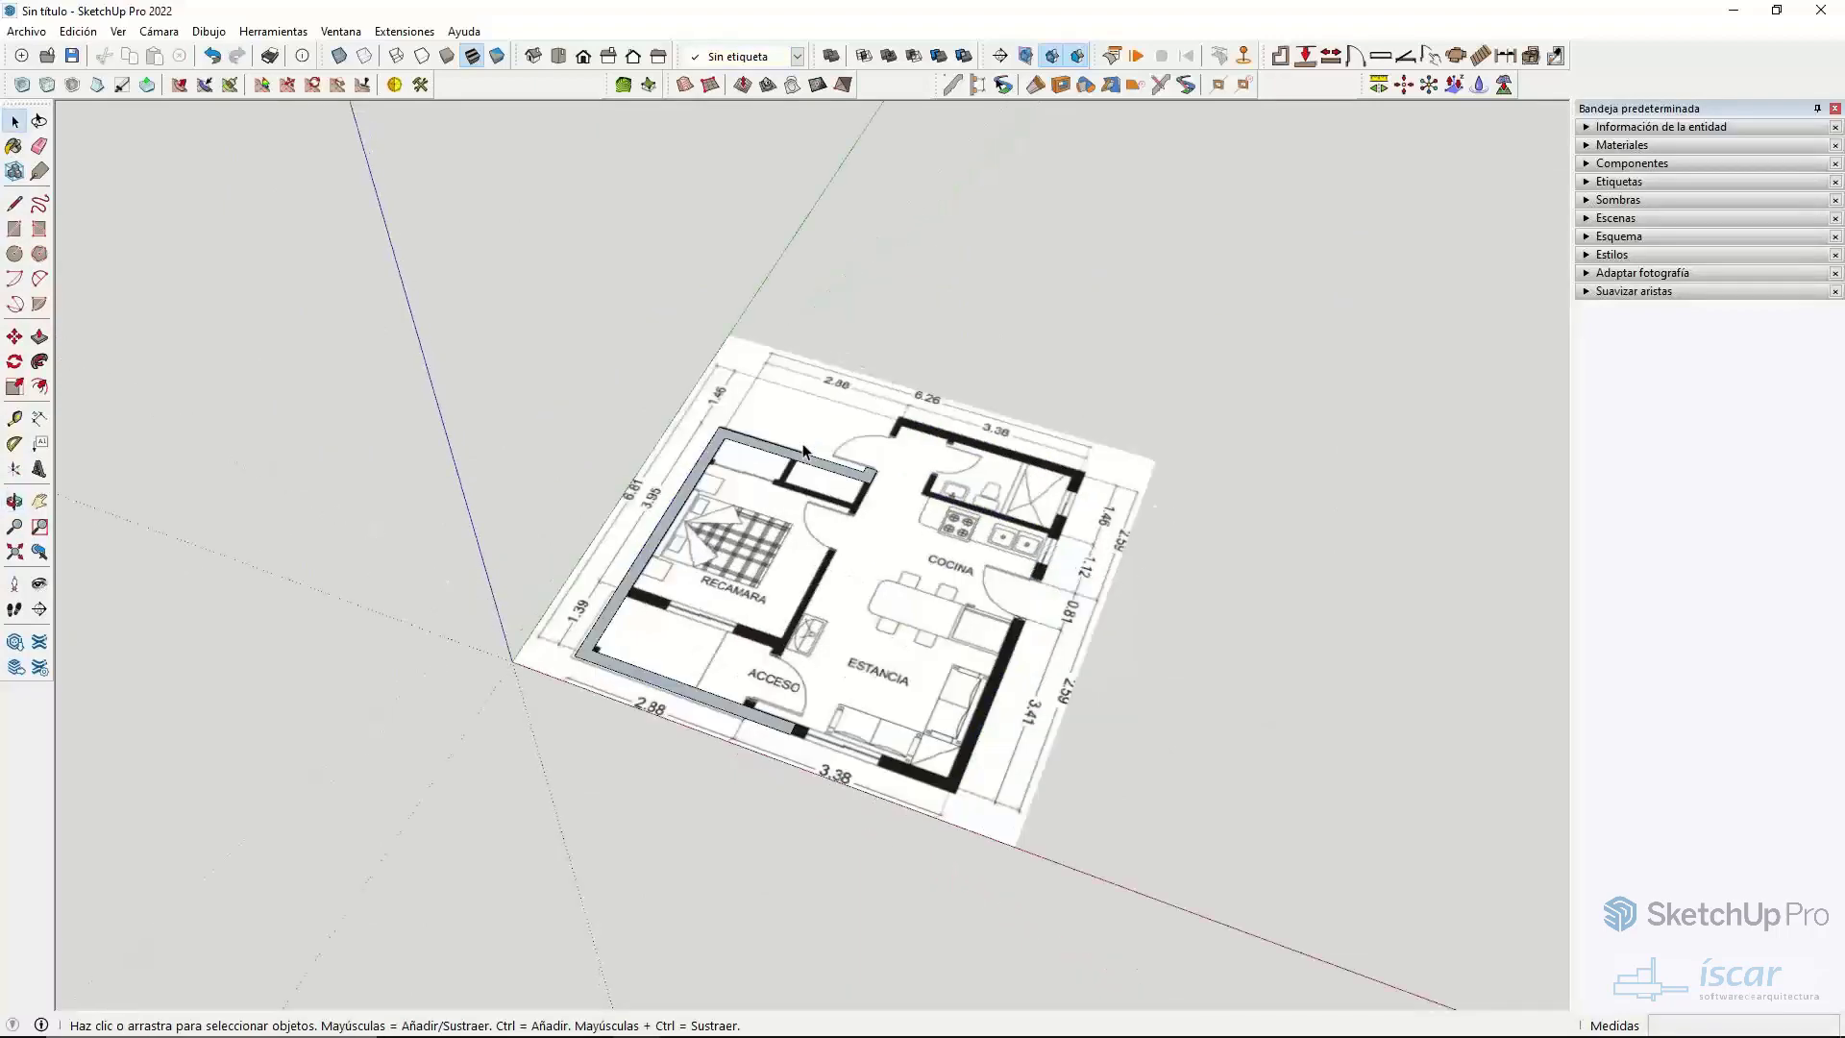
triple_click(816, 459)
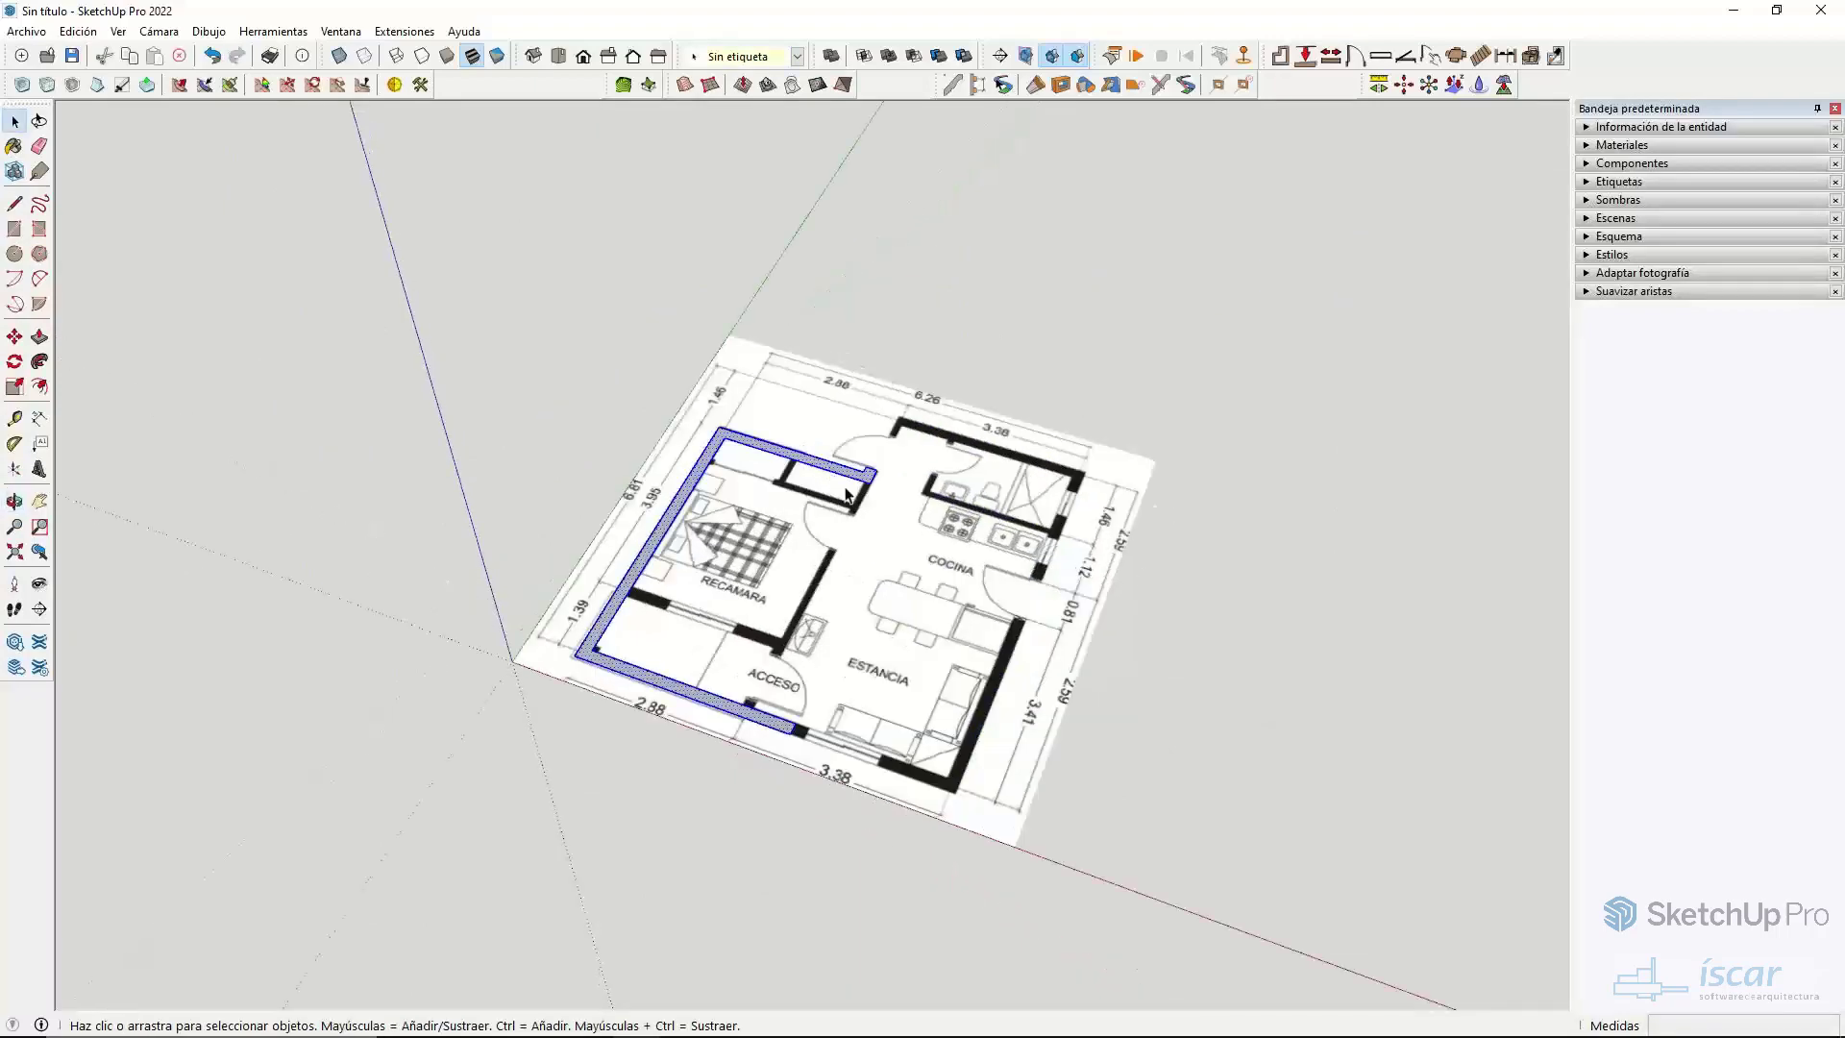
key("Delete")
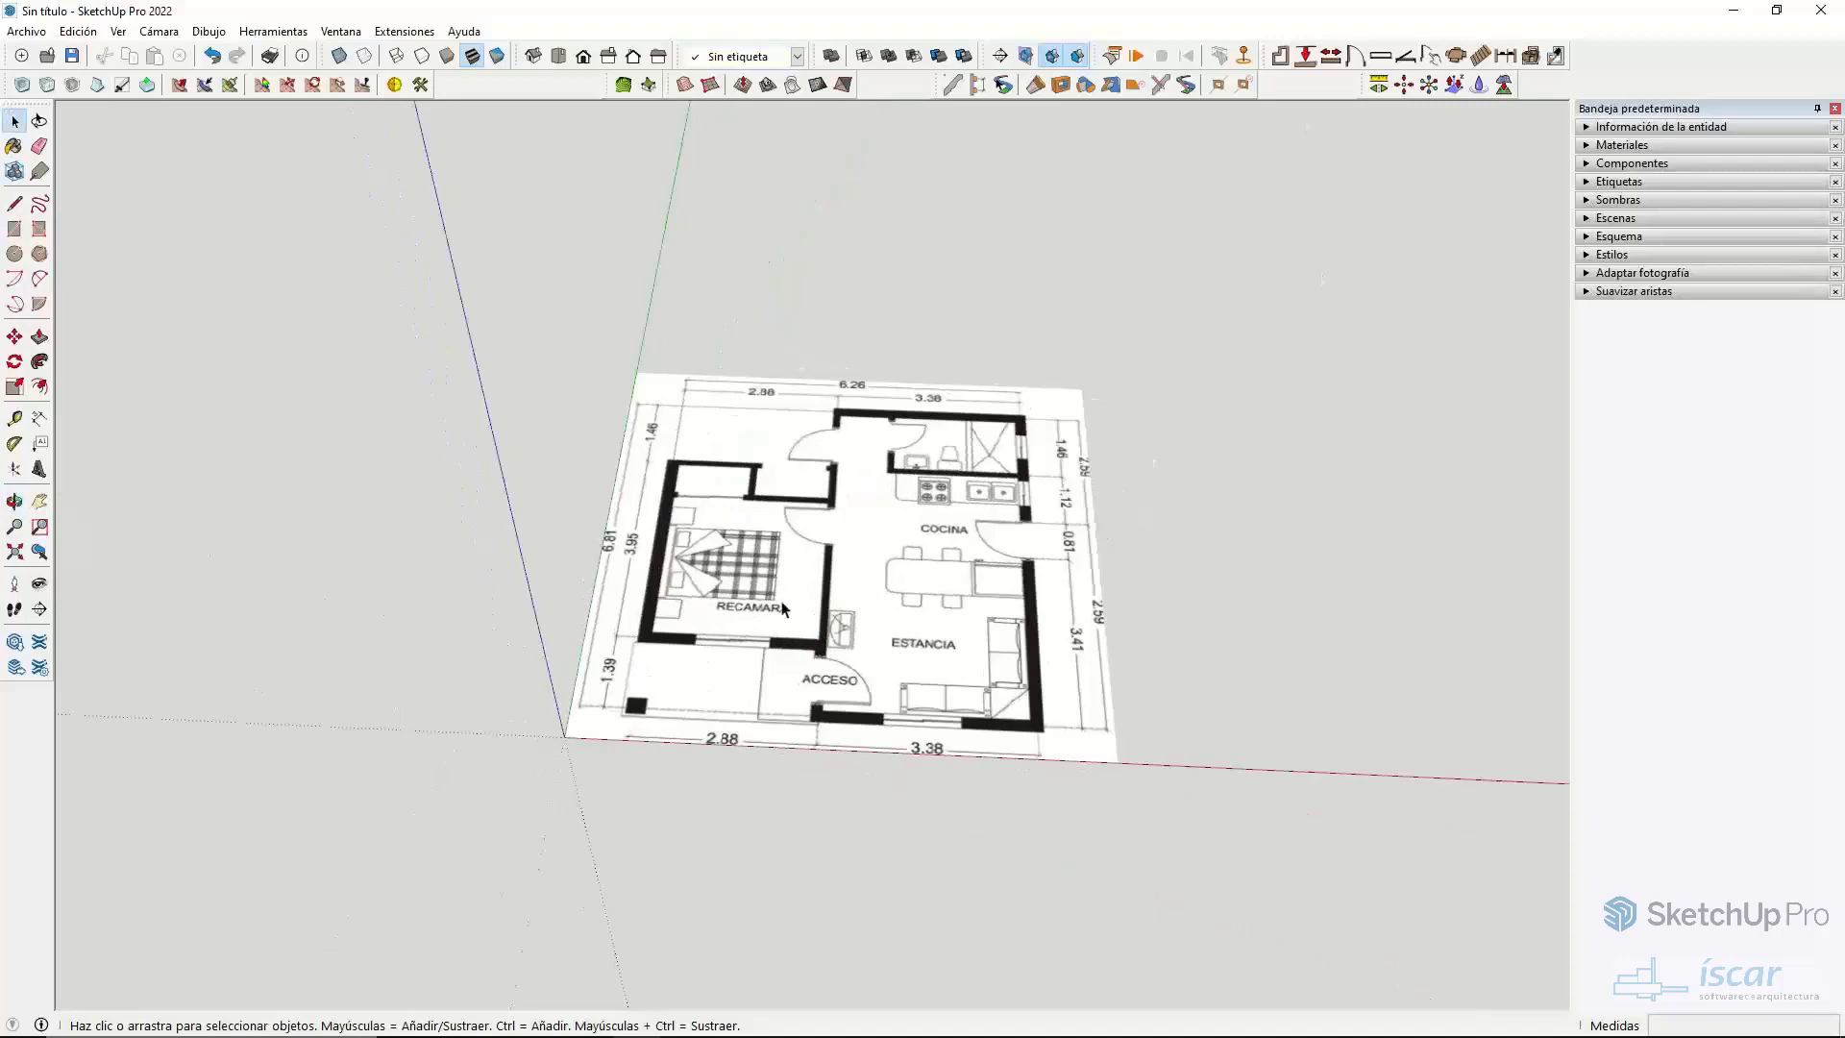
scroll(836, 275, "up", 4)
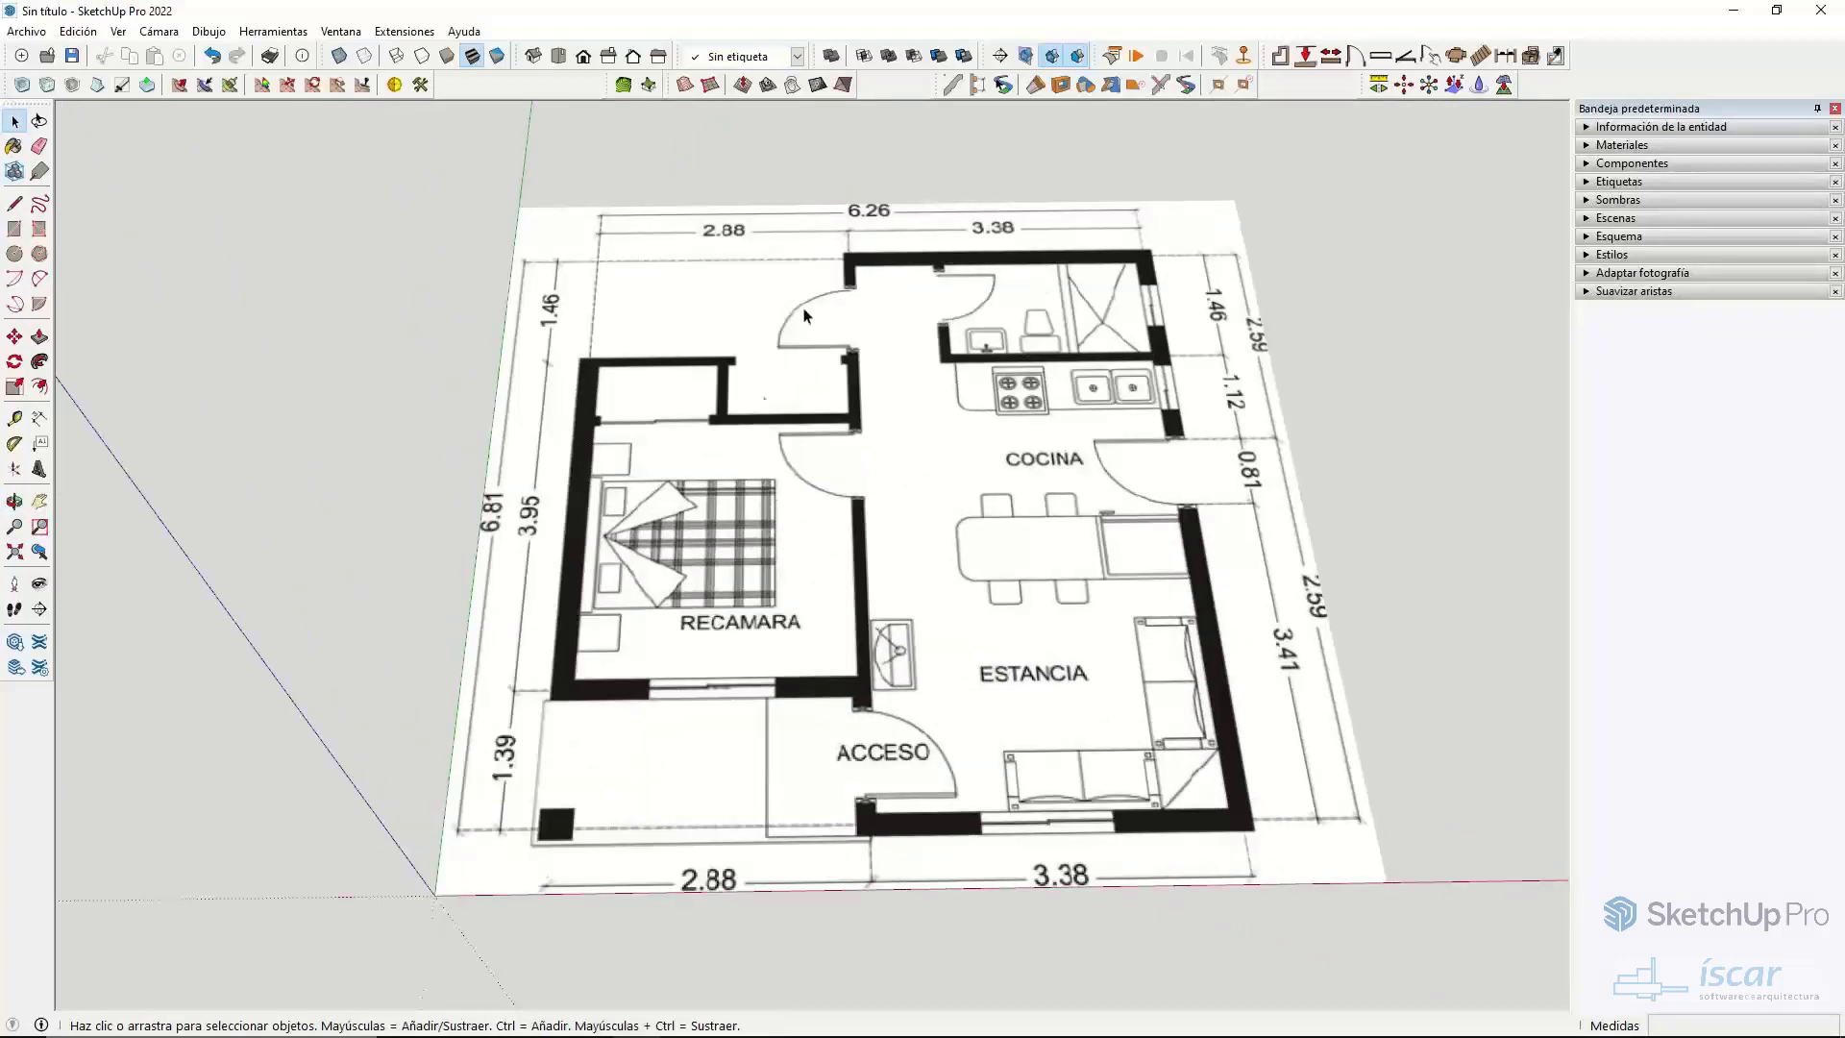
scroll(794, 487, "down", 2)
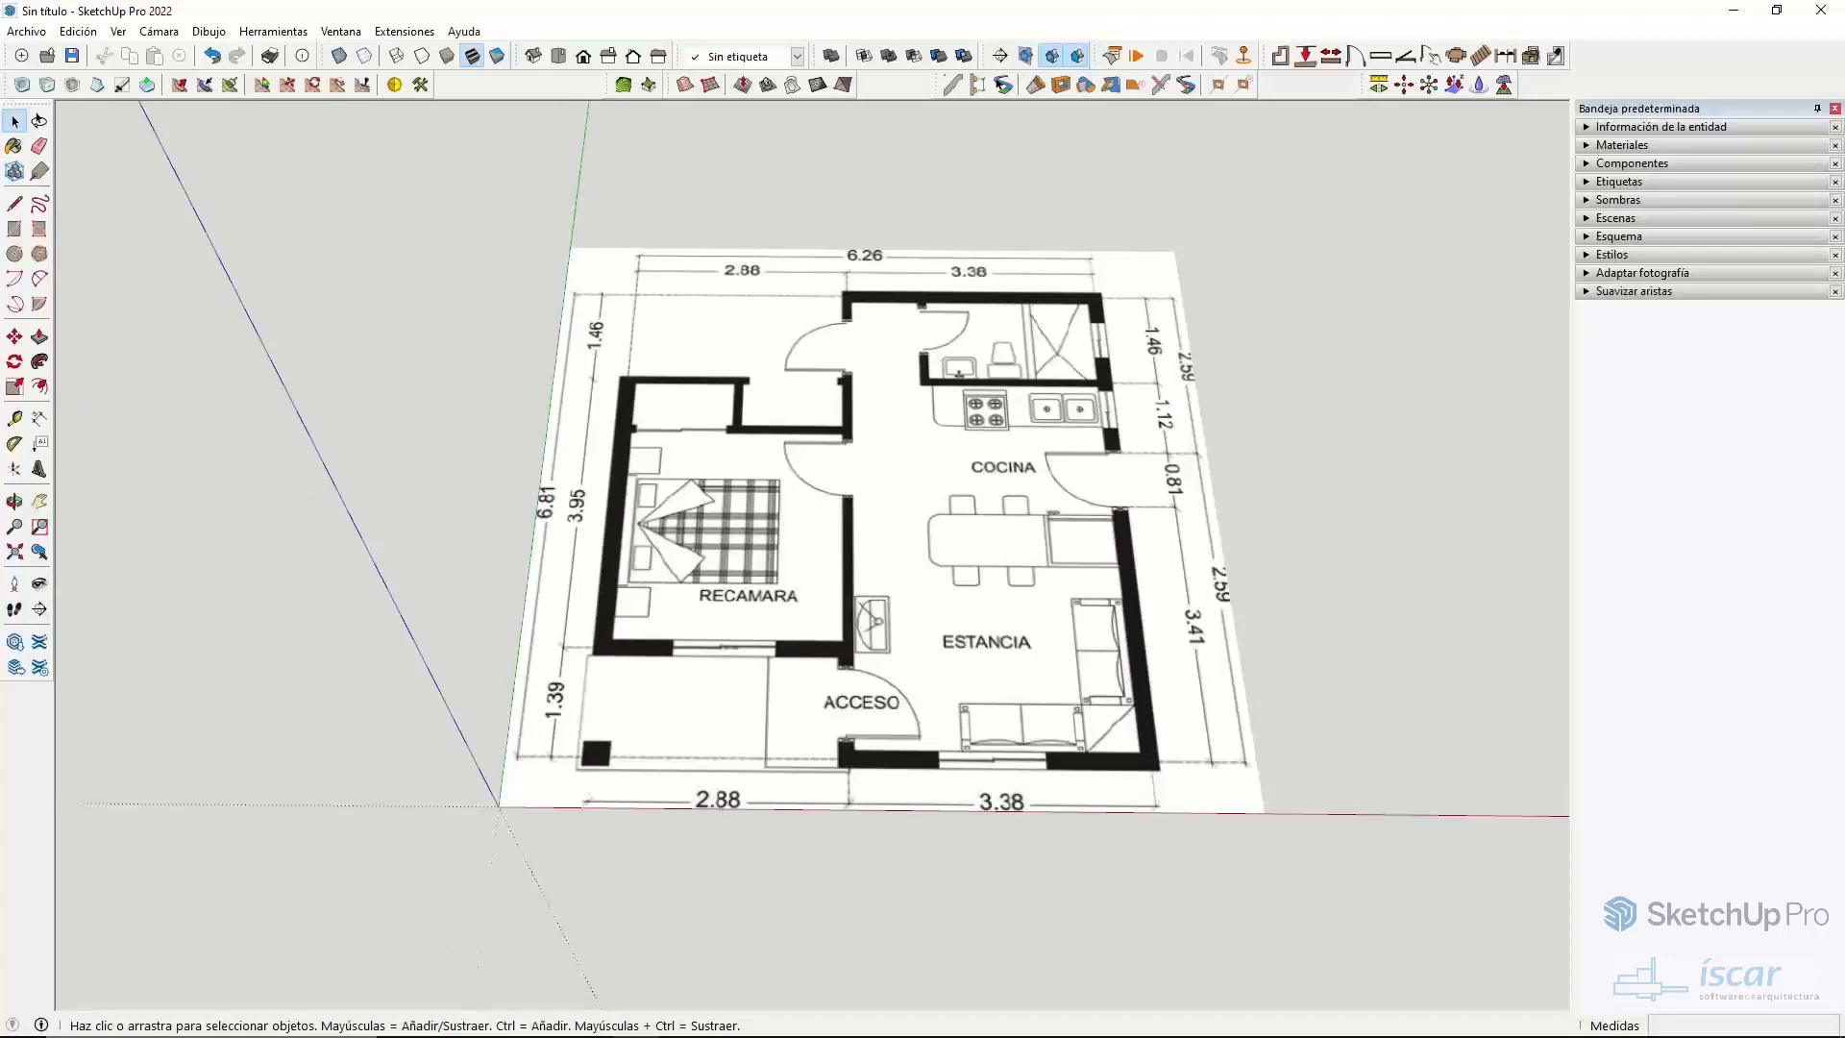
- Switch to the open Interior_Comercial_webinar model and display its Opcion_1 scene
mouse_move(509, 1033)
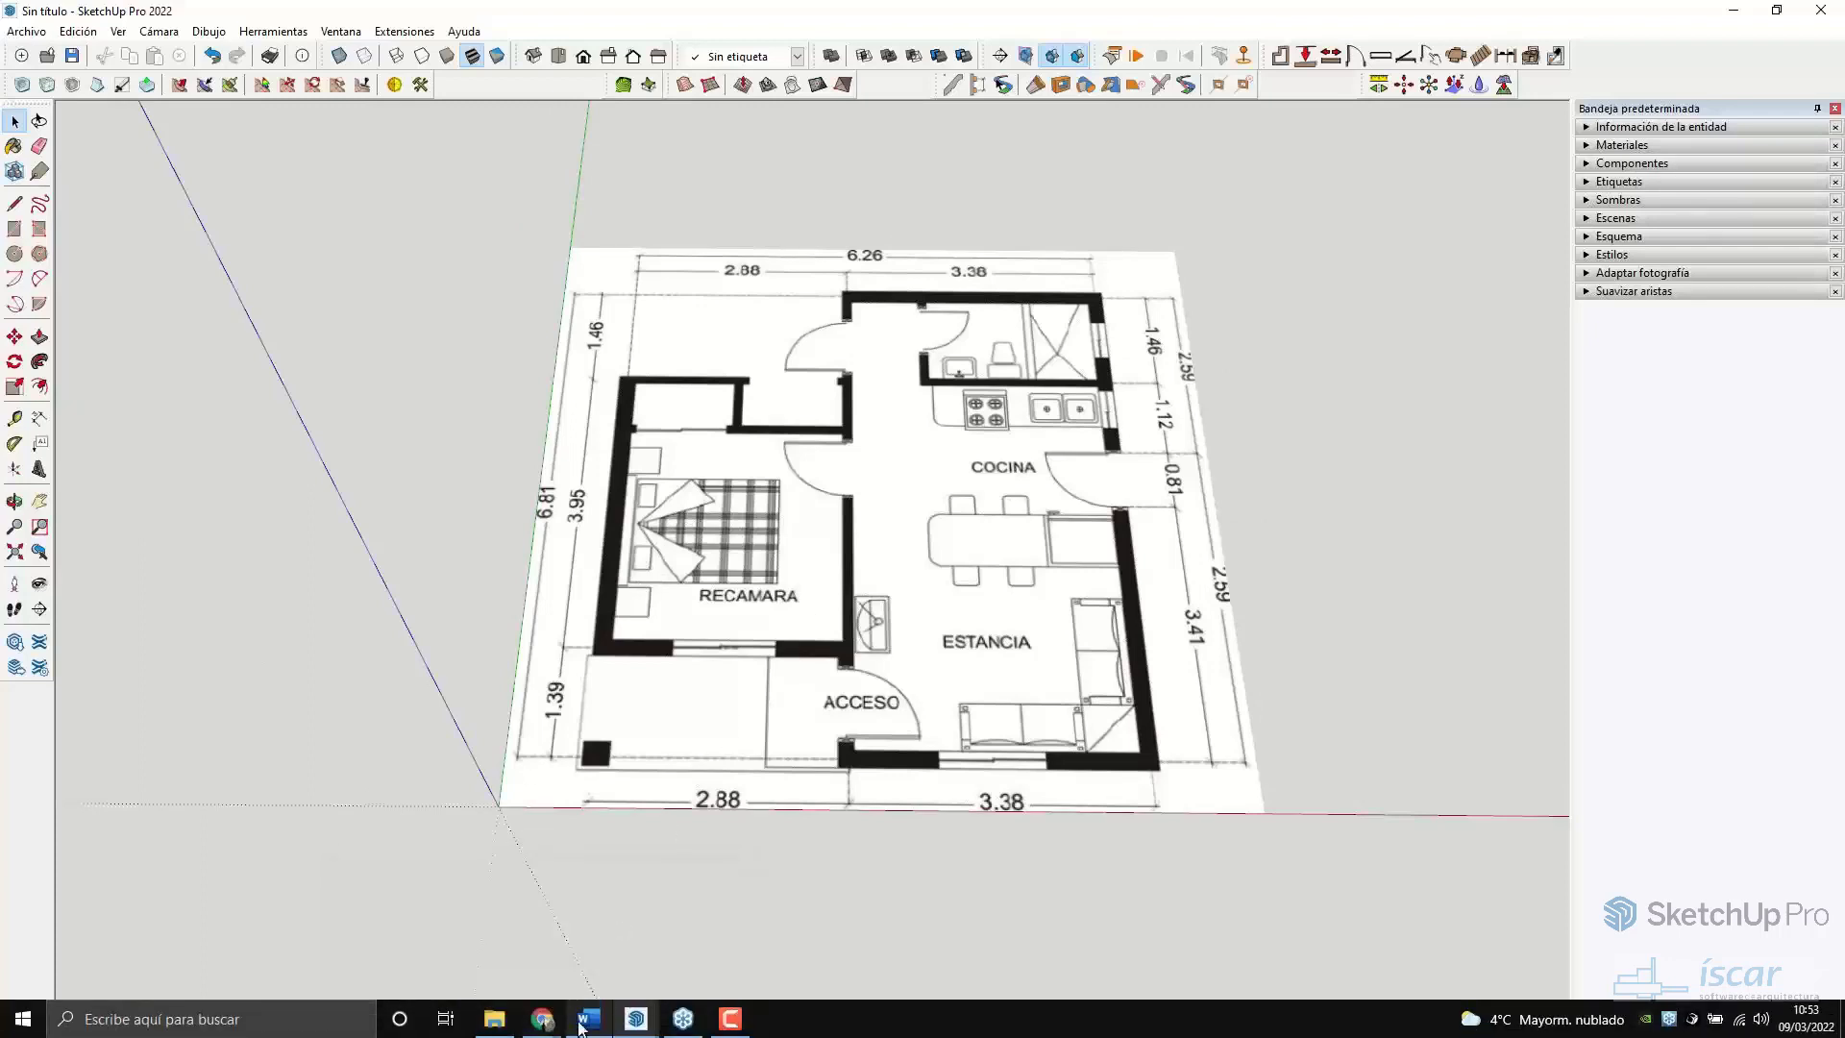
left_click(634, 1020)
left_click(95, 937)
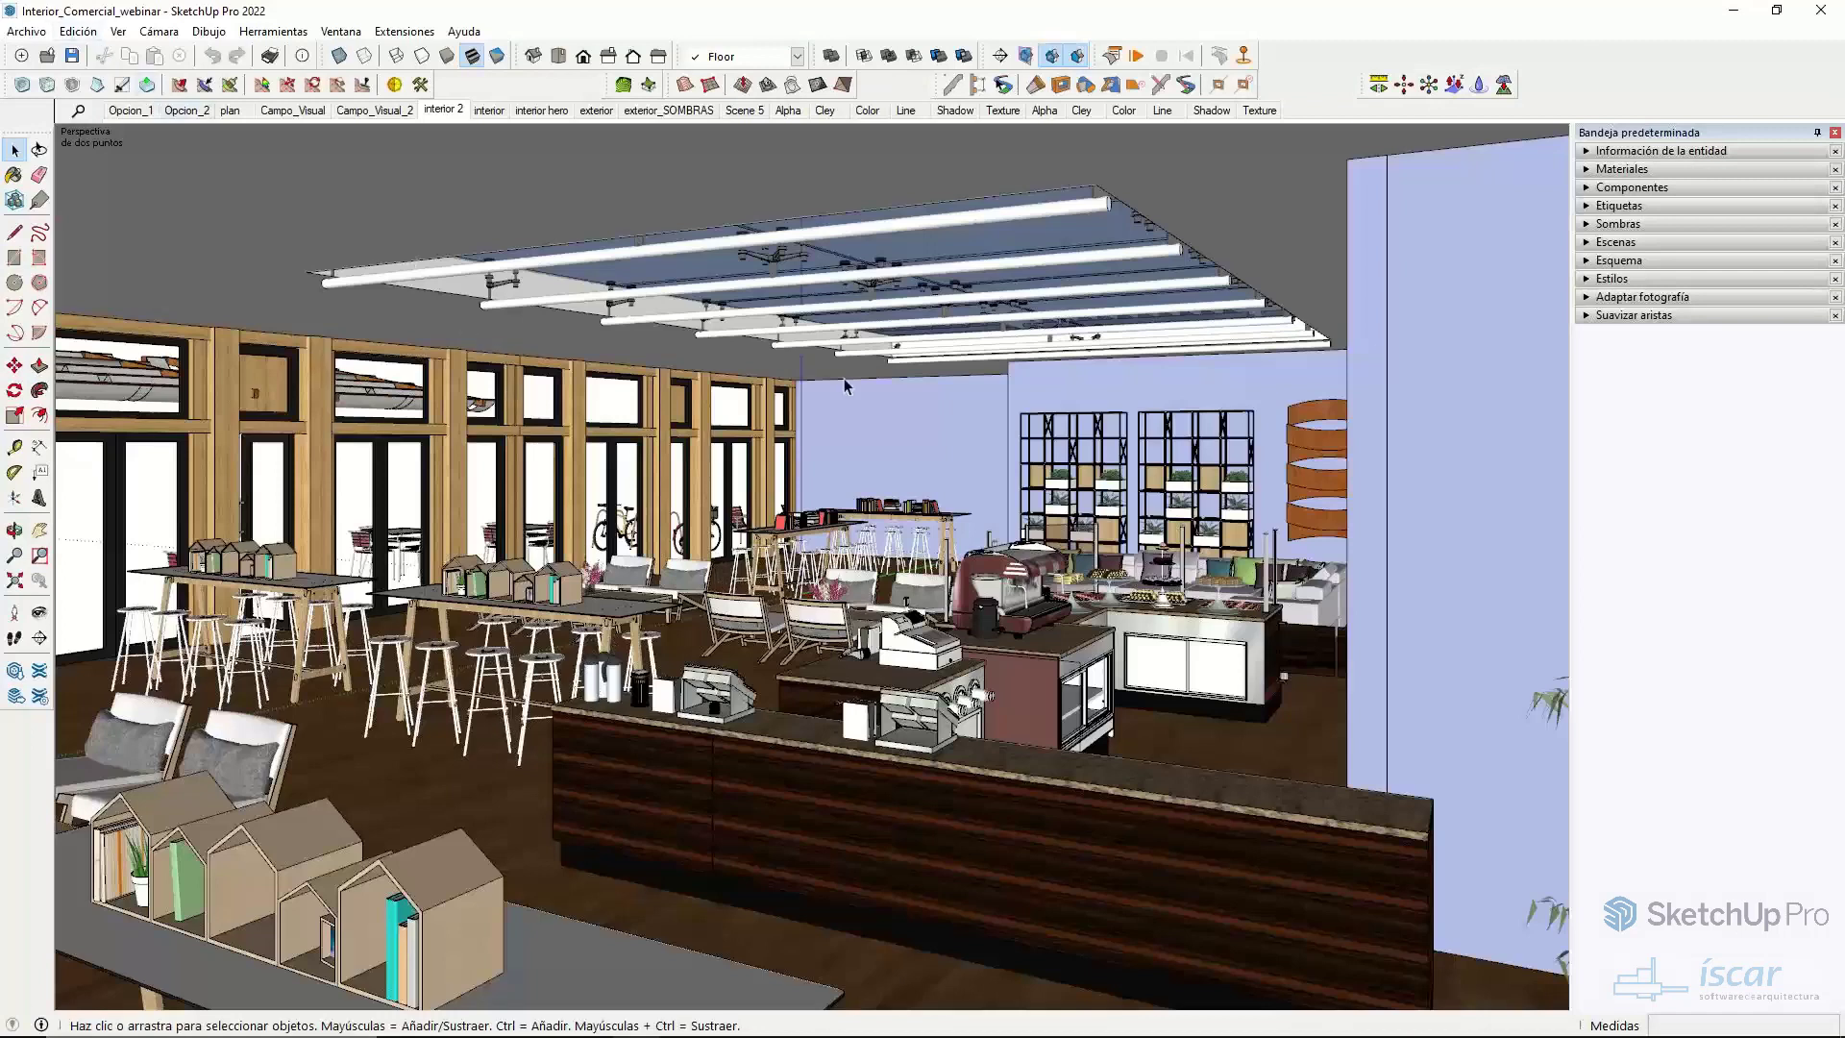
left_click(134, 113)
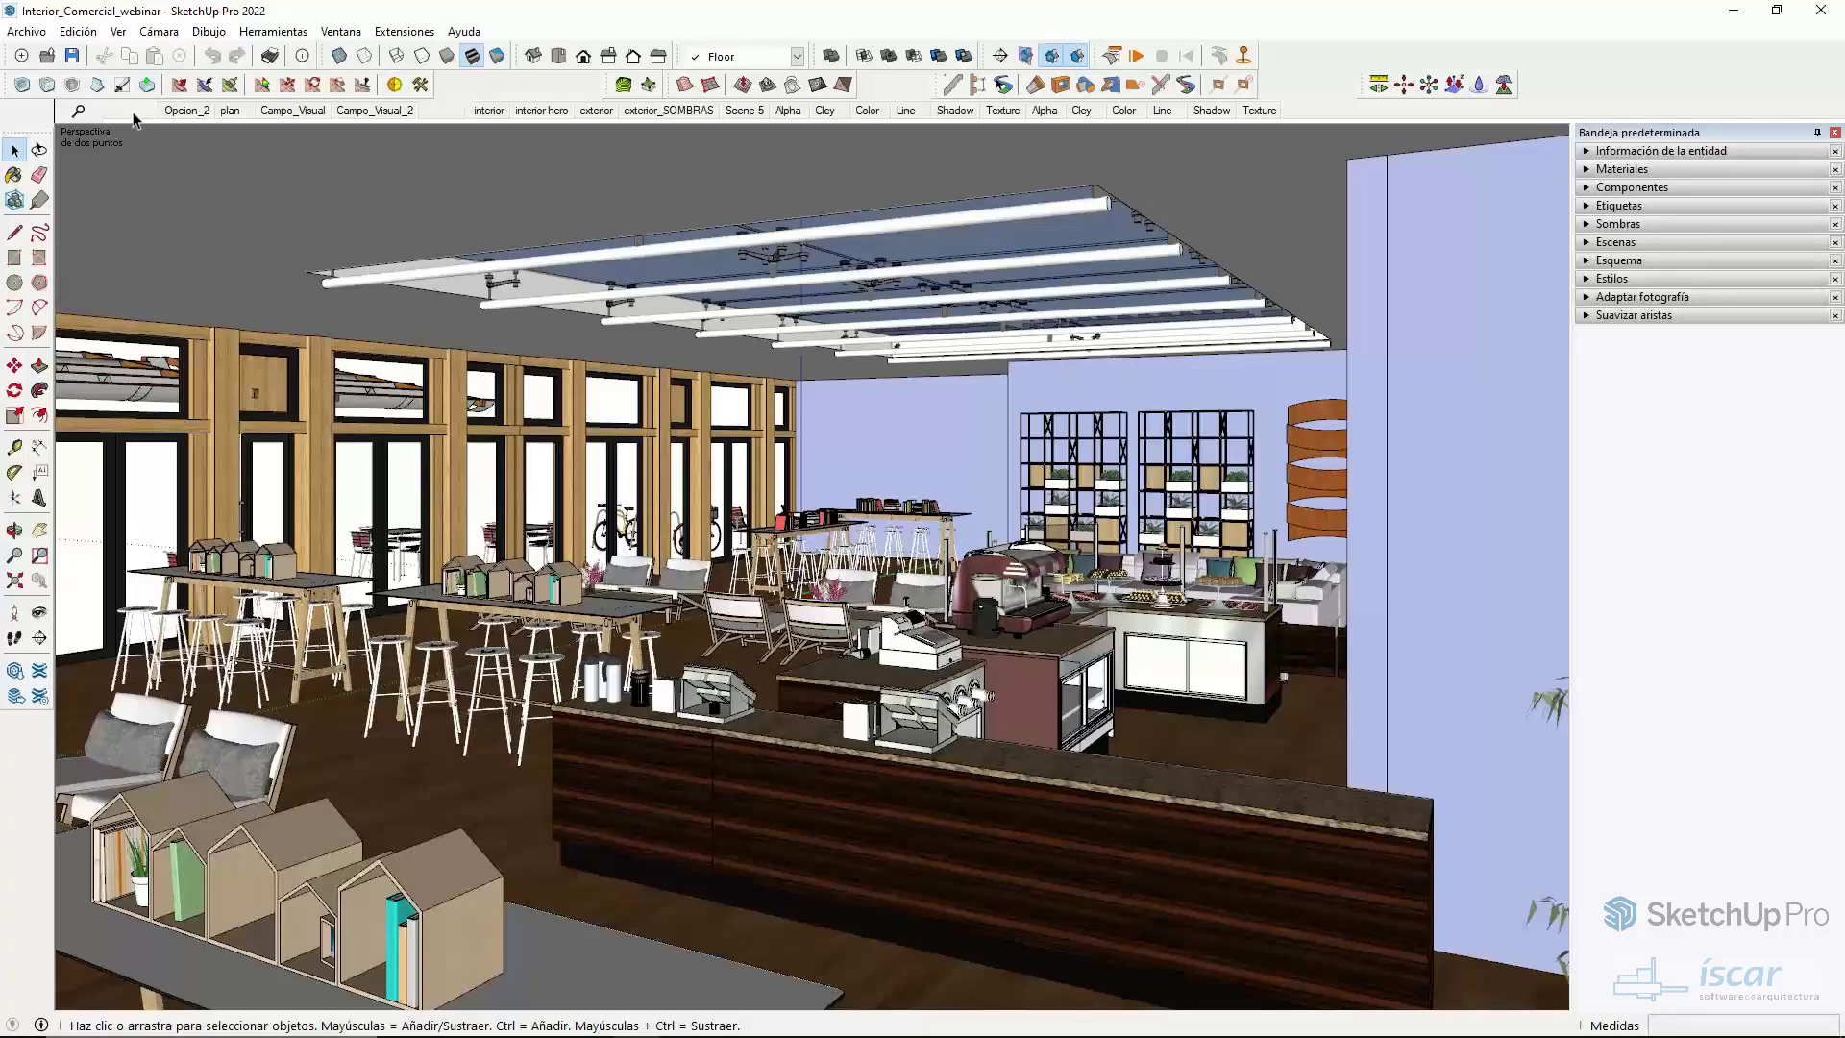
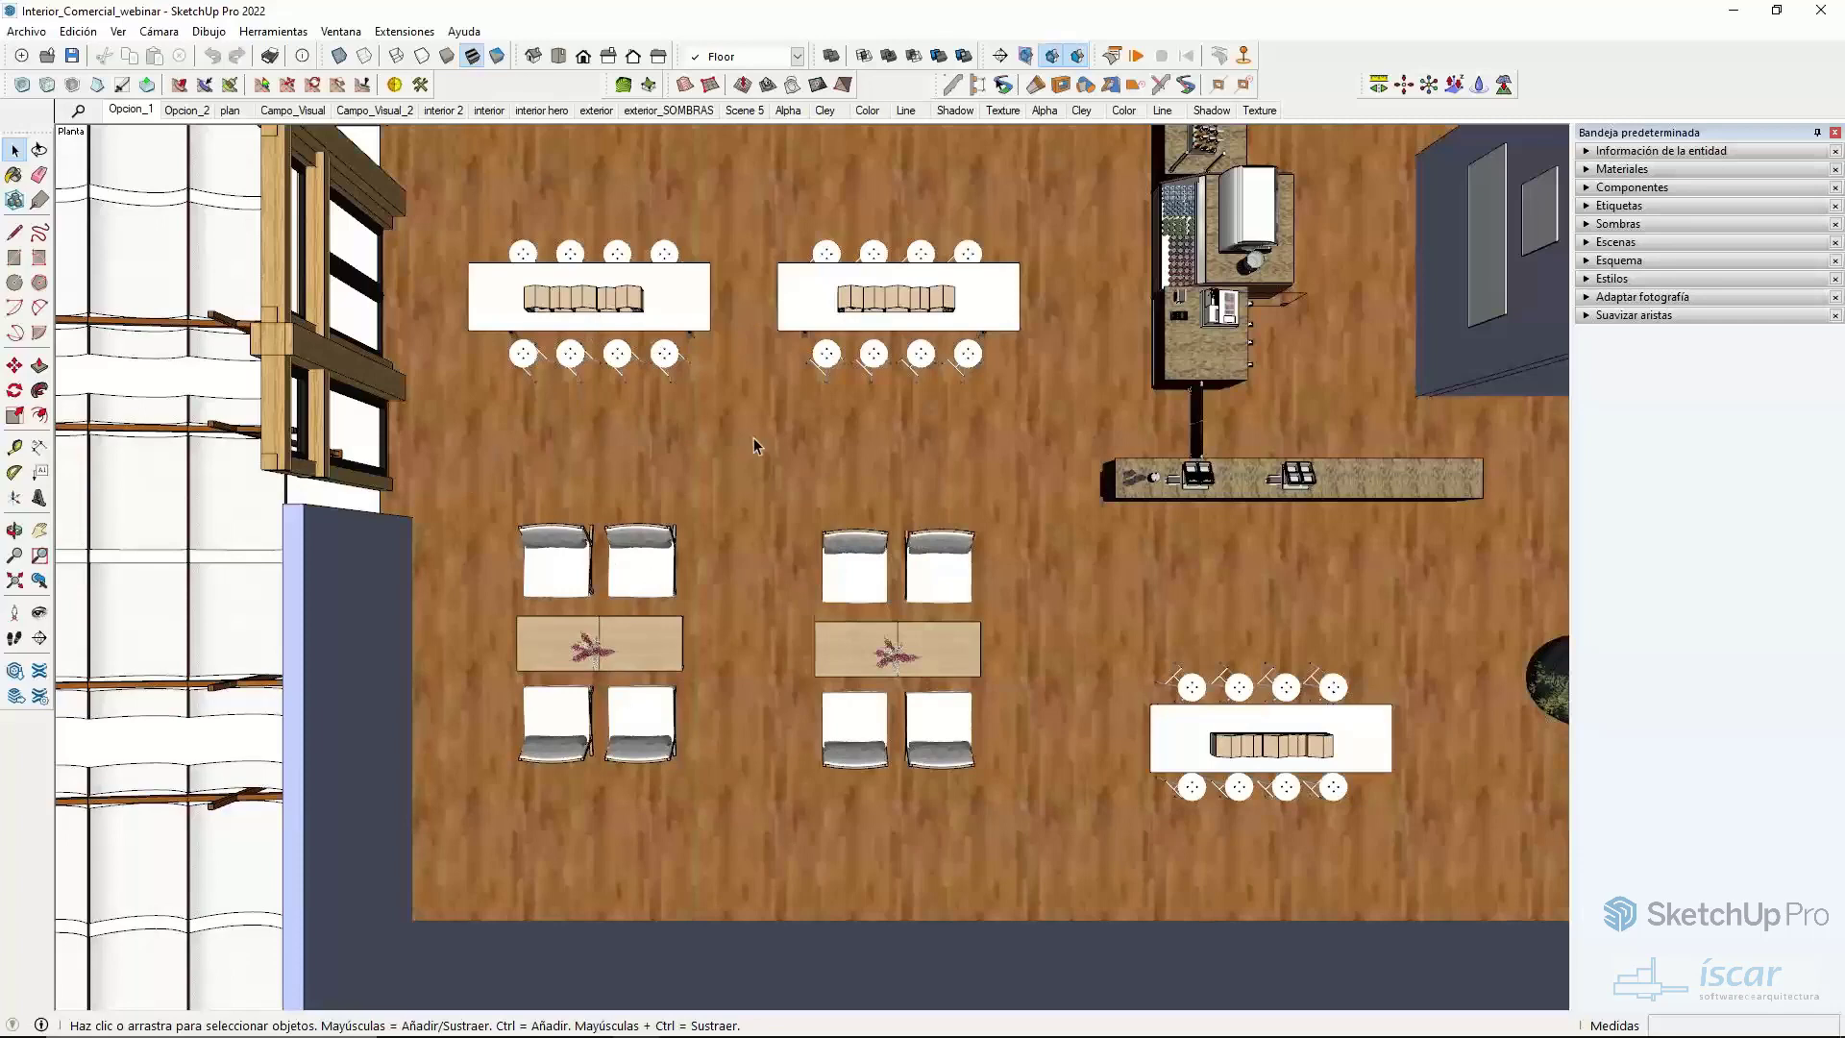
middle_click_drag(669, 678, 706, 444)
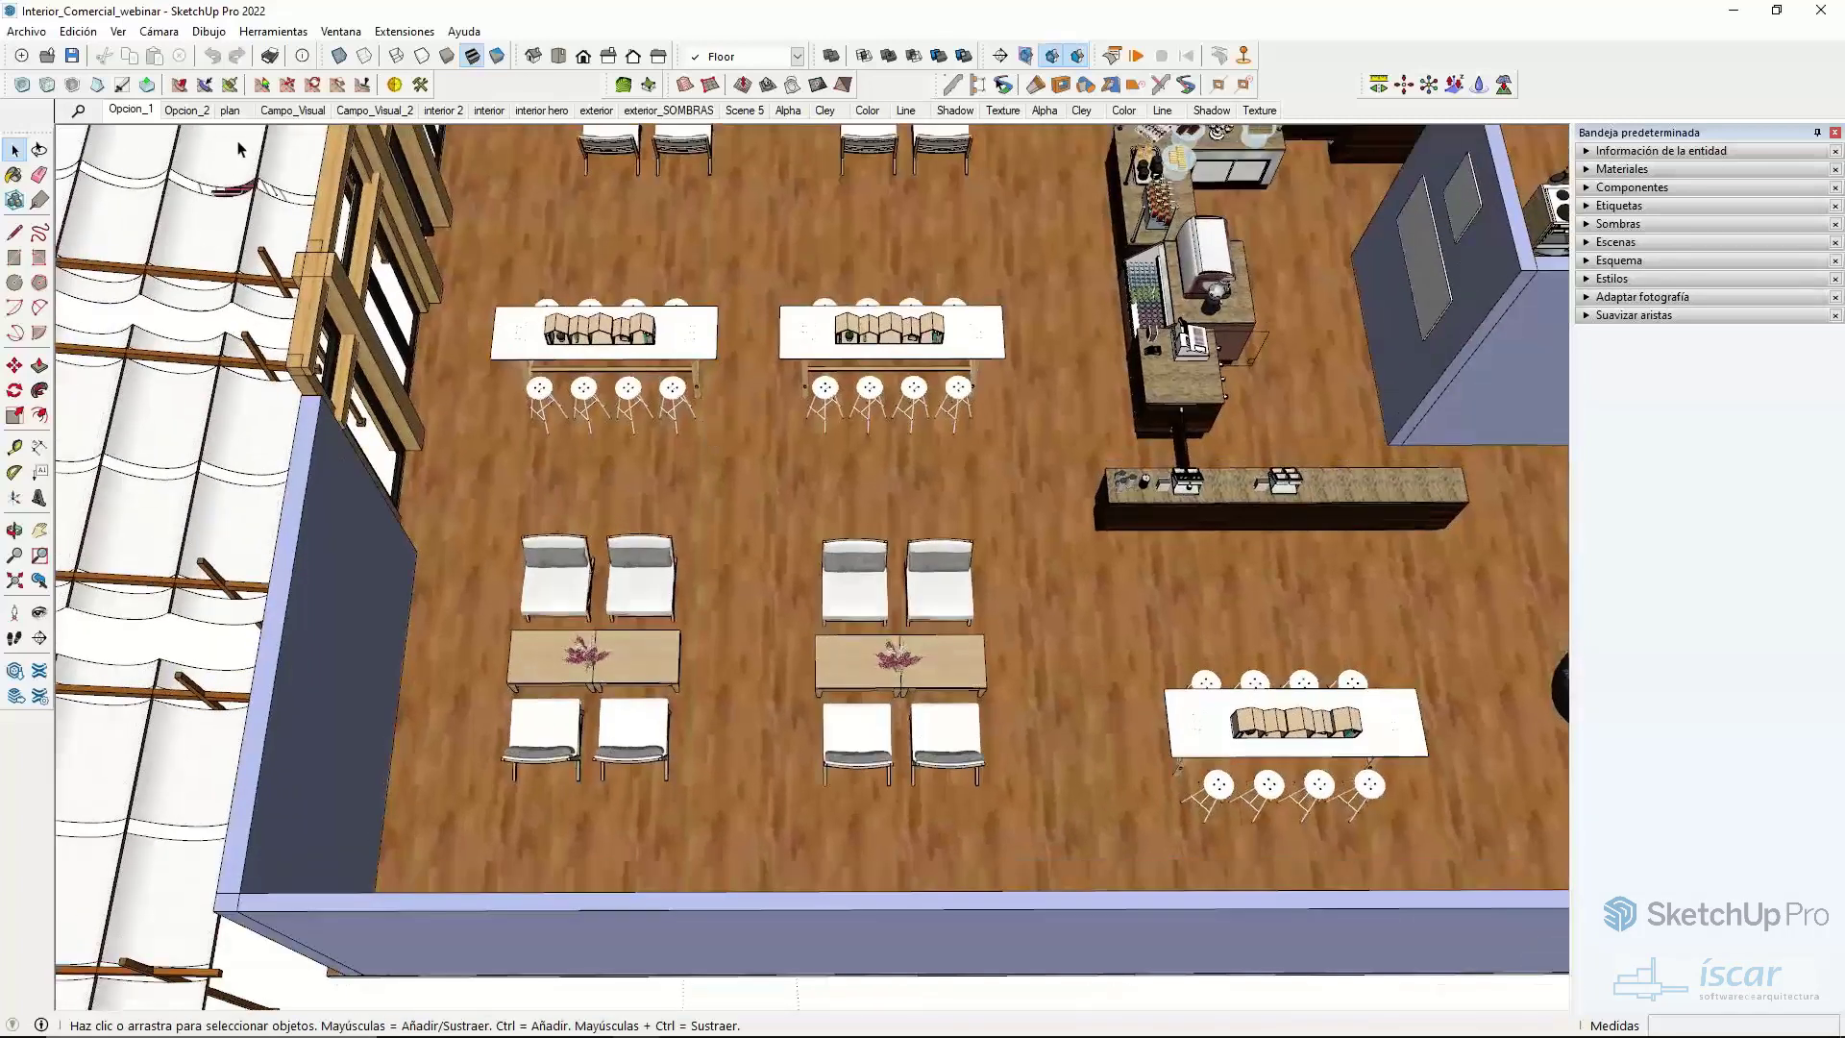
left_click(132, 111)
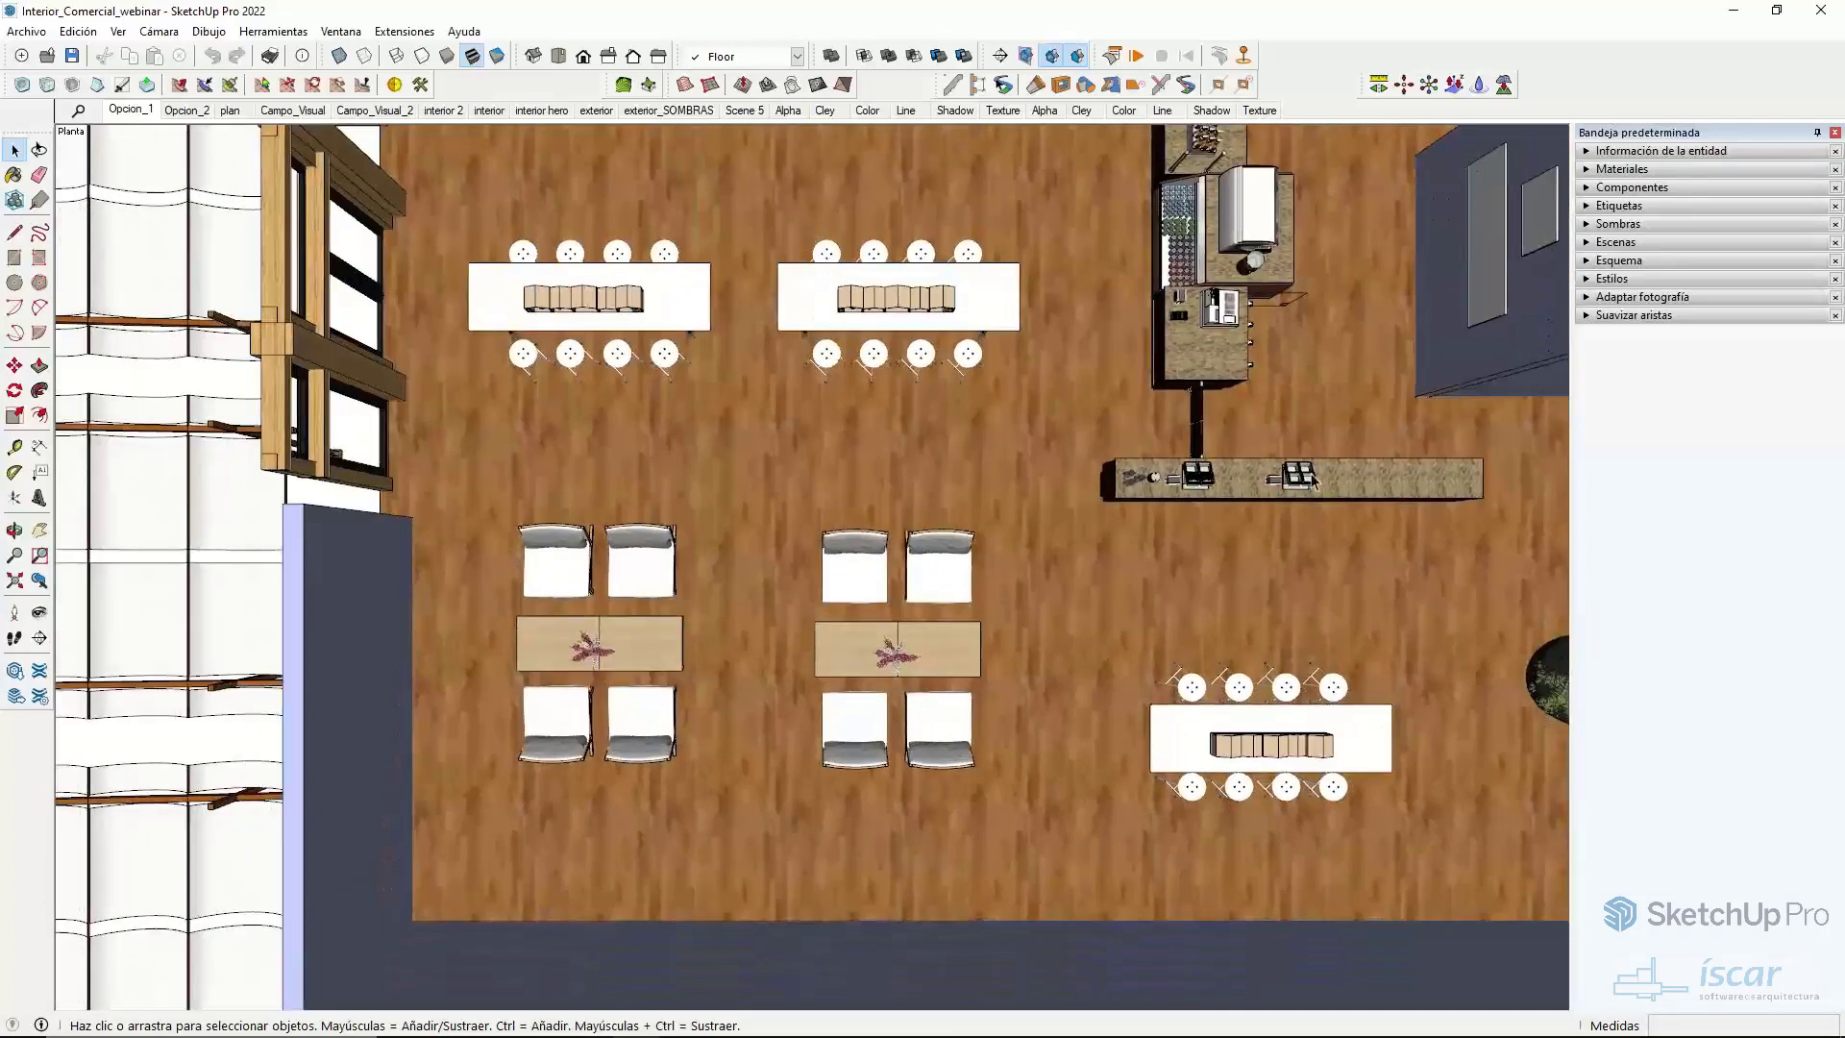
- List the model's tags and inspect the table and armchair sets inside the first option's furniture group
left_click(1619, 205)
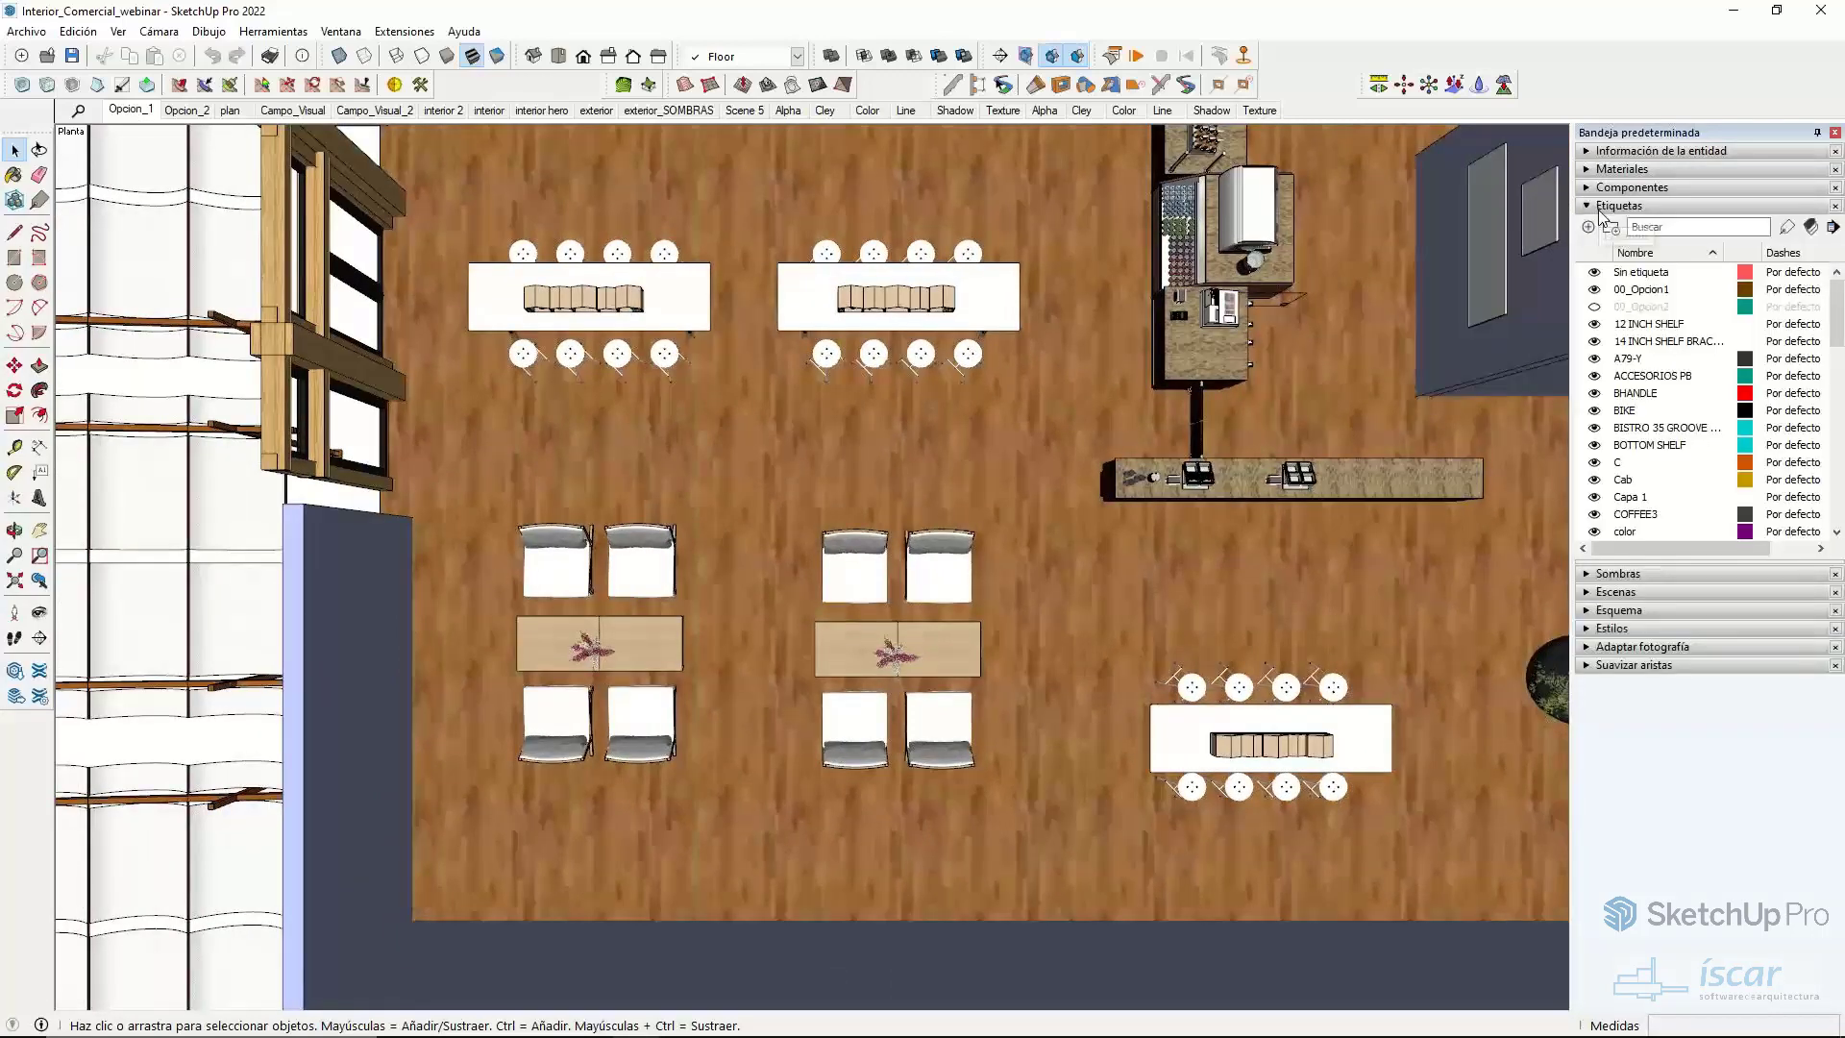
left_click(917, 331)
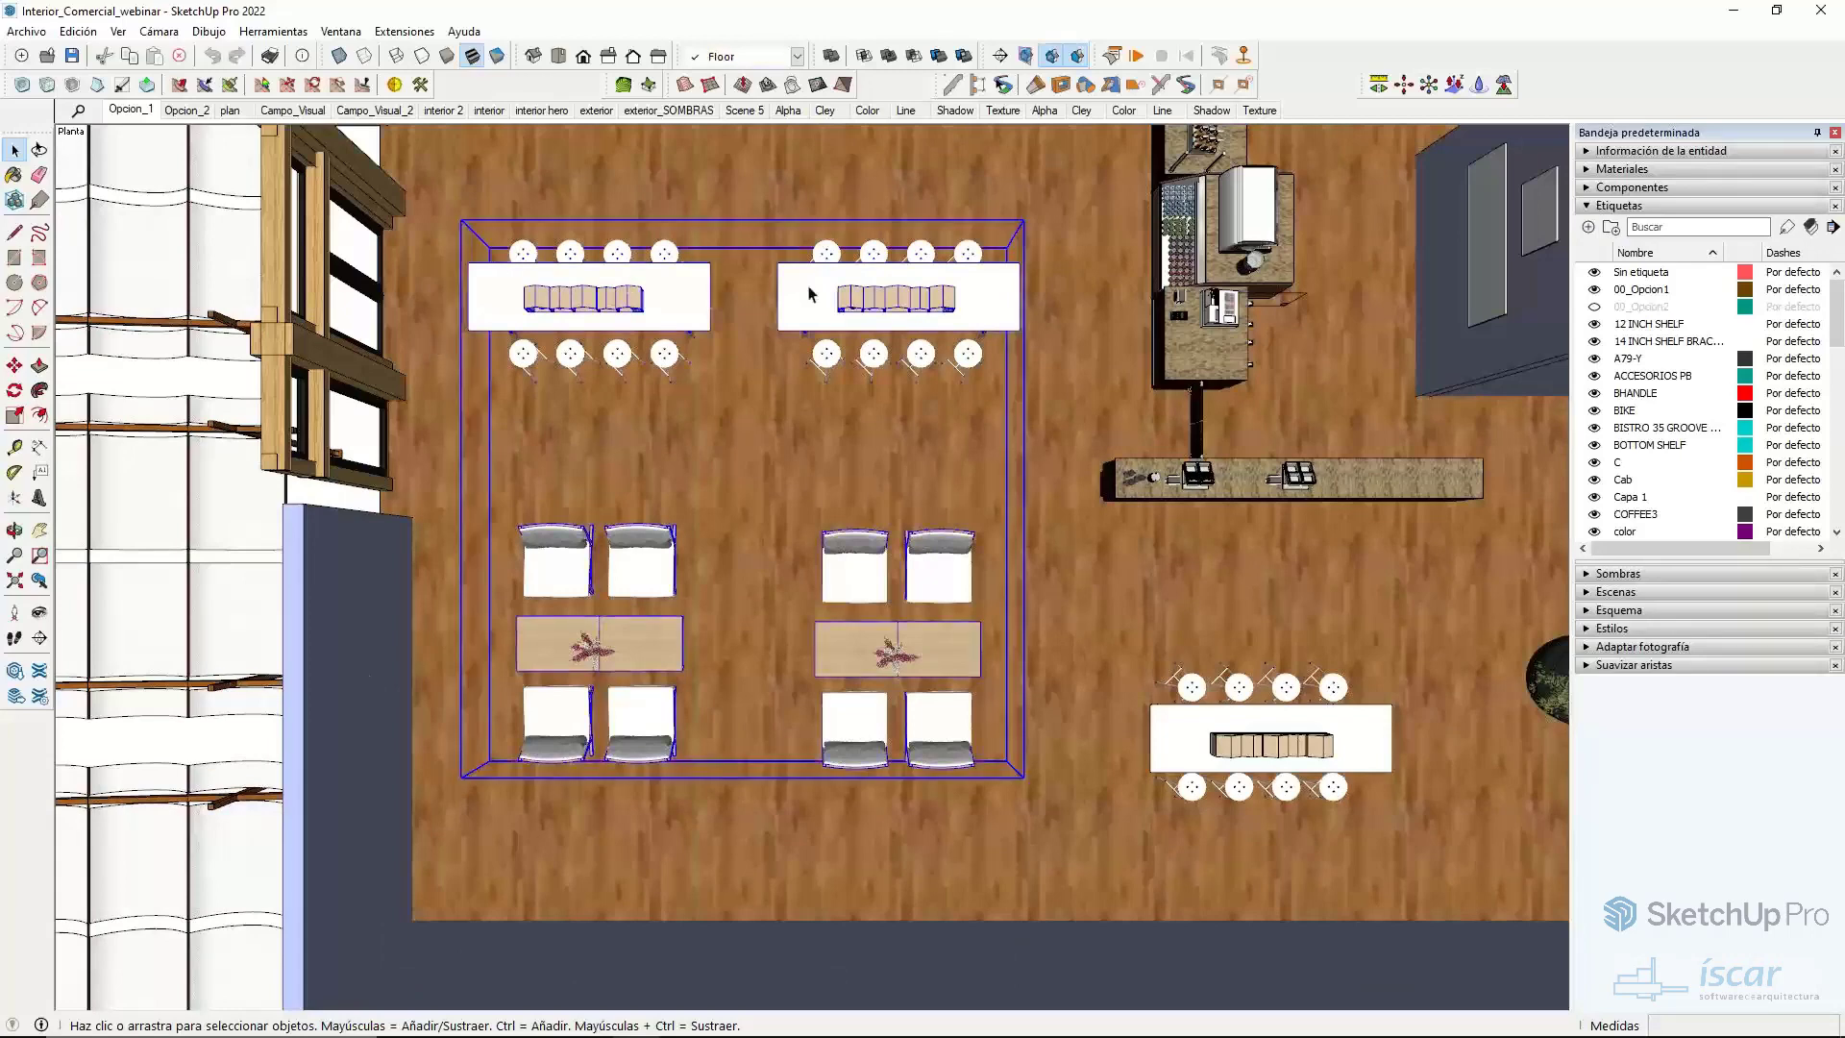
double_click(831, 294)
left_click(831, 294)
left_click(659, 284)
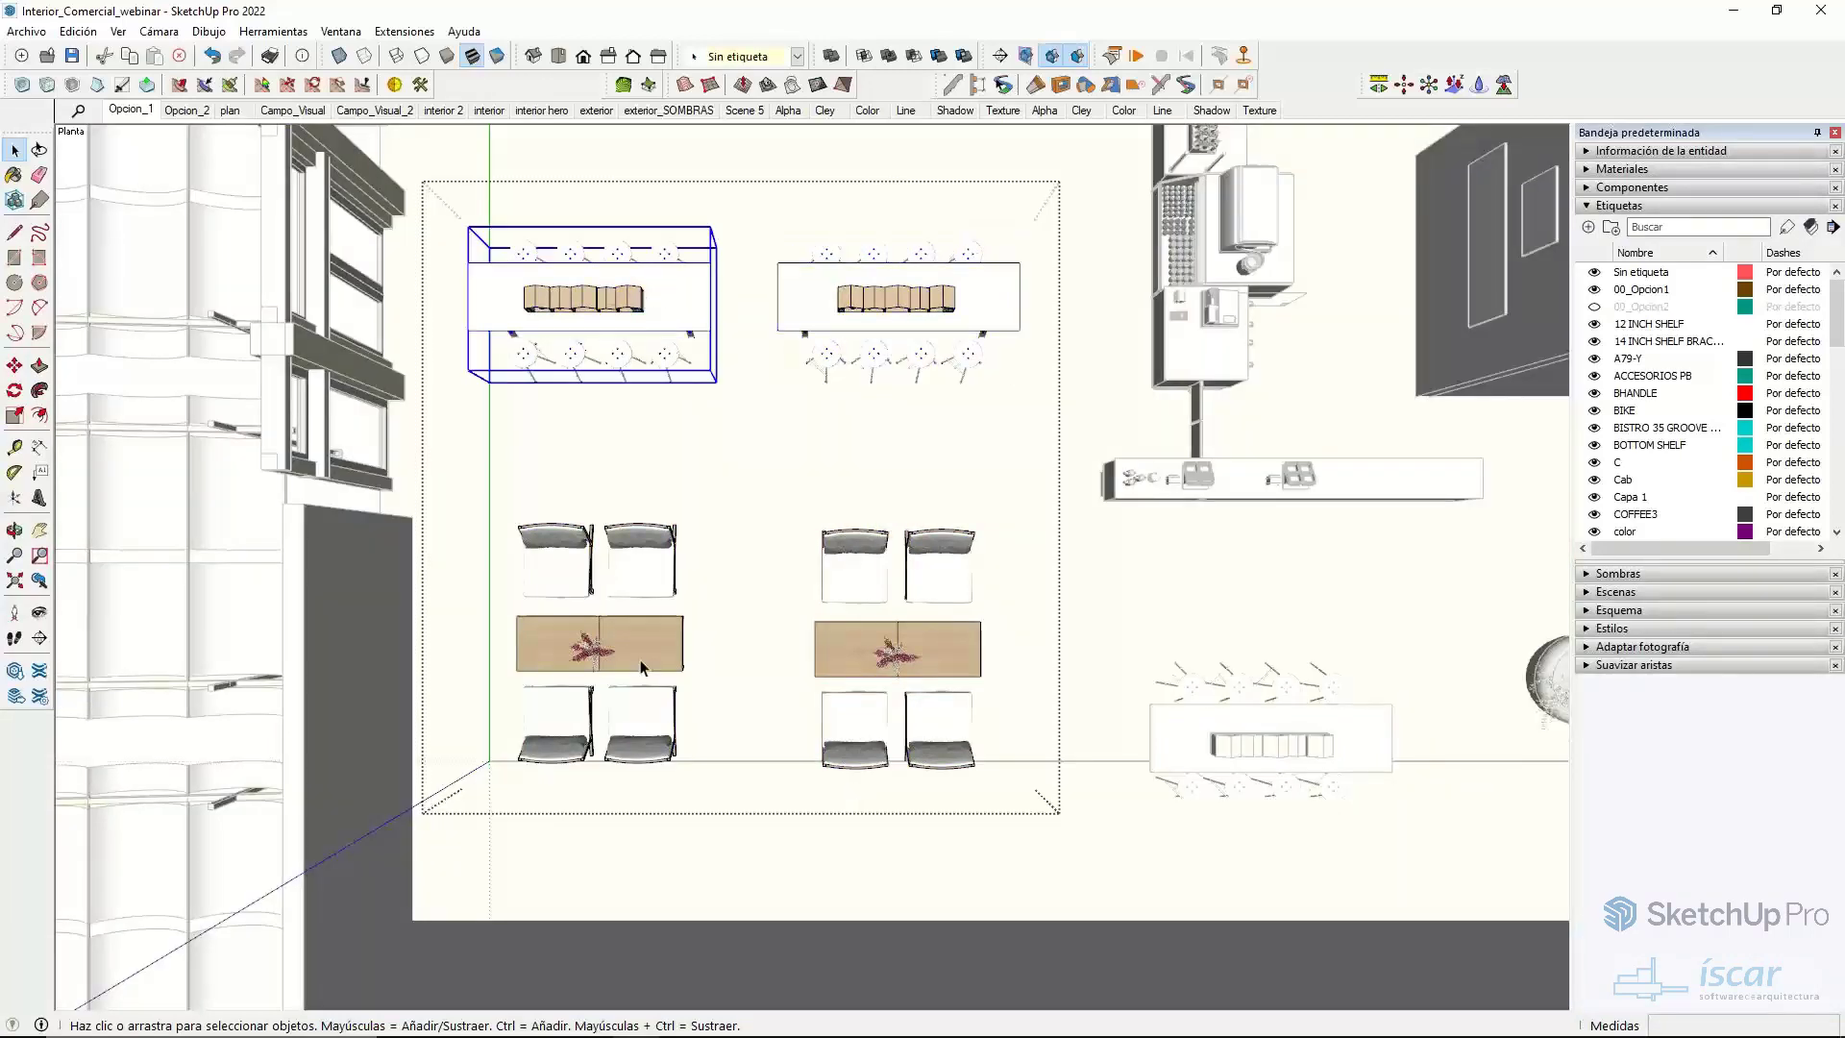
left_click(634, 634)
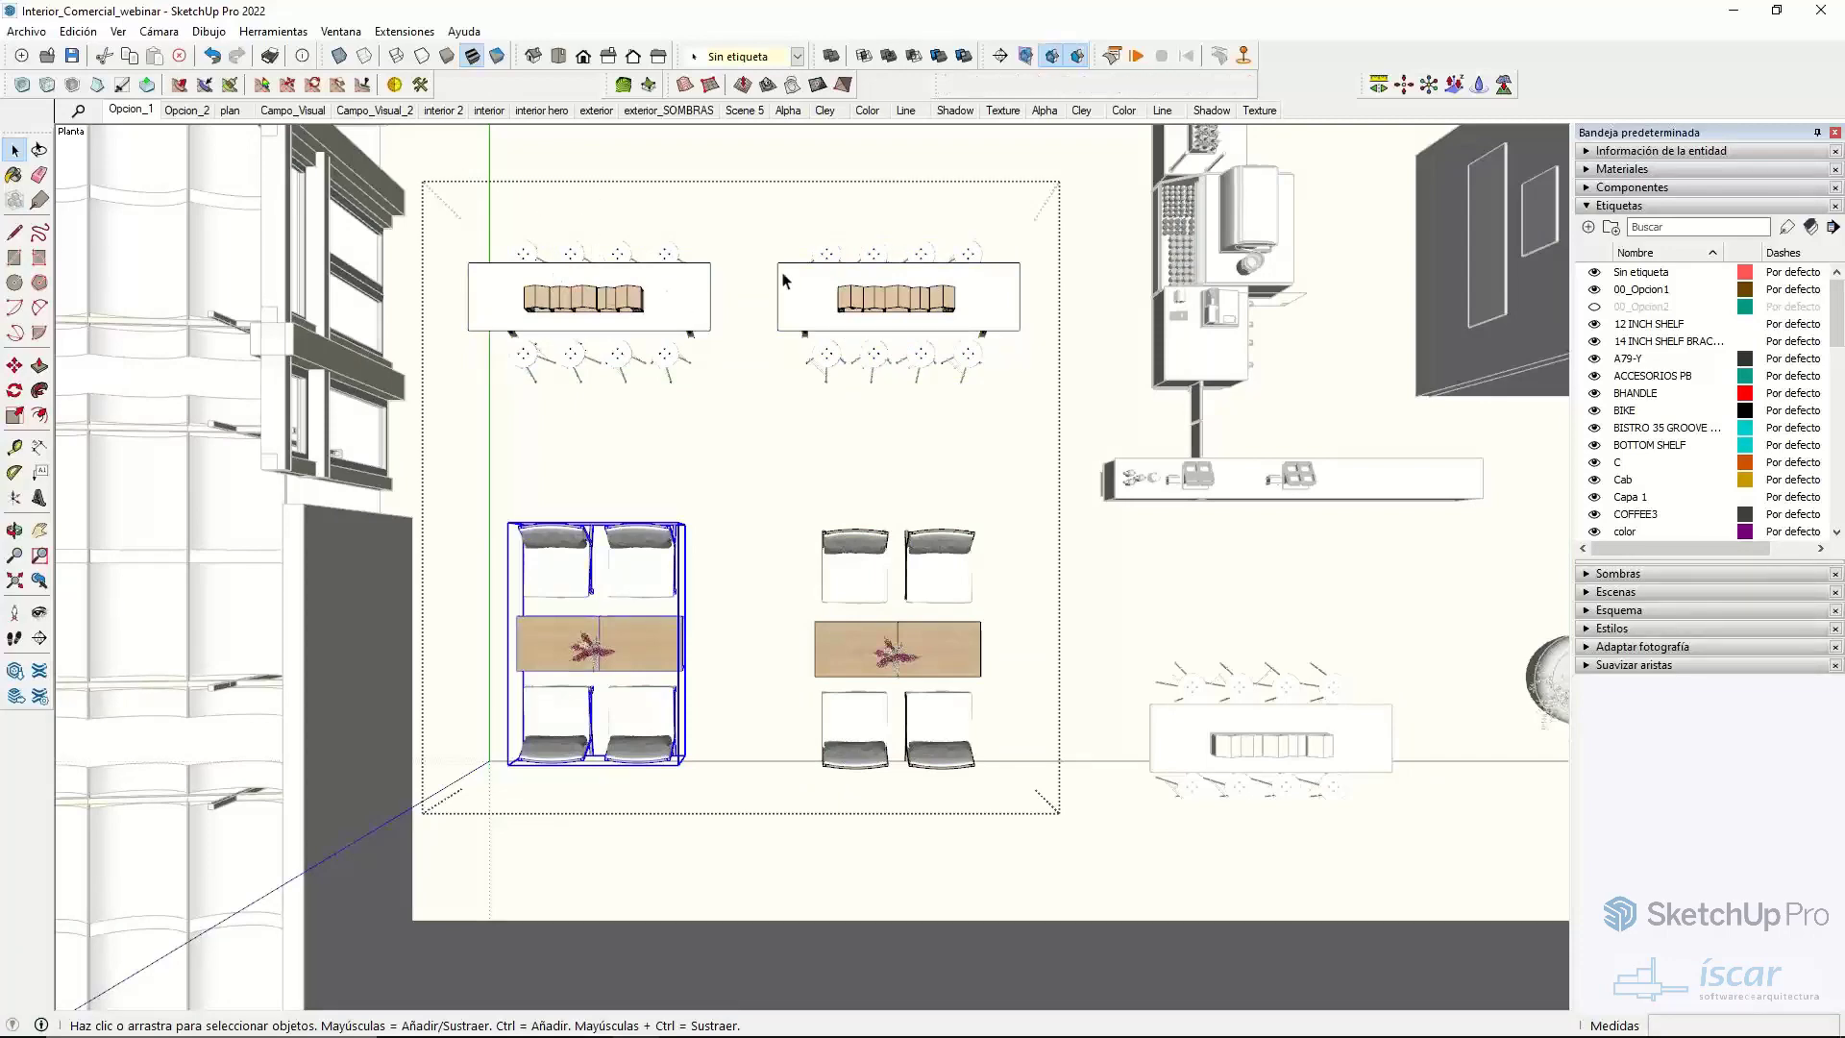
key("Escape")
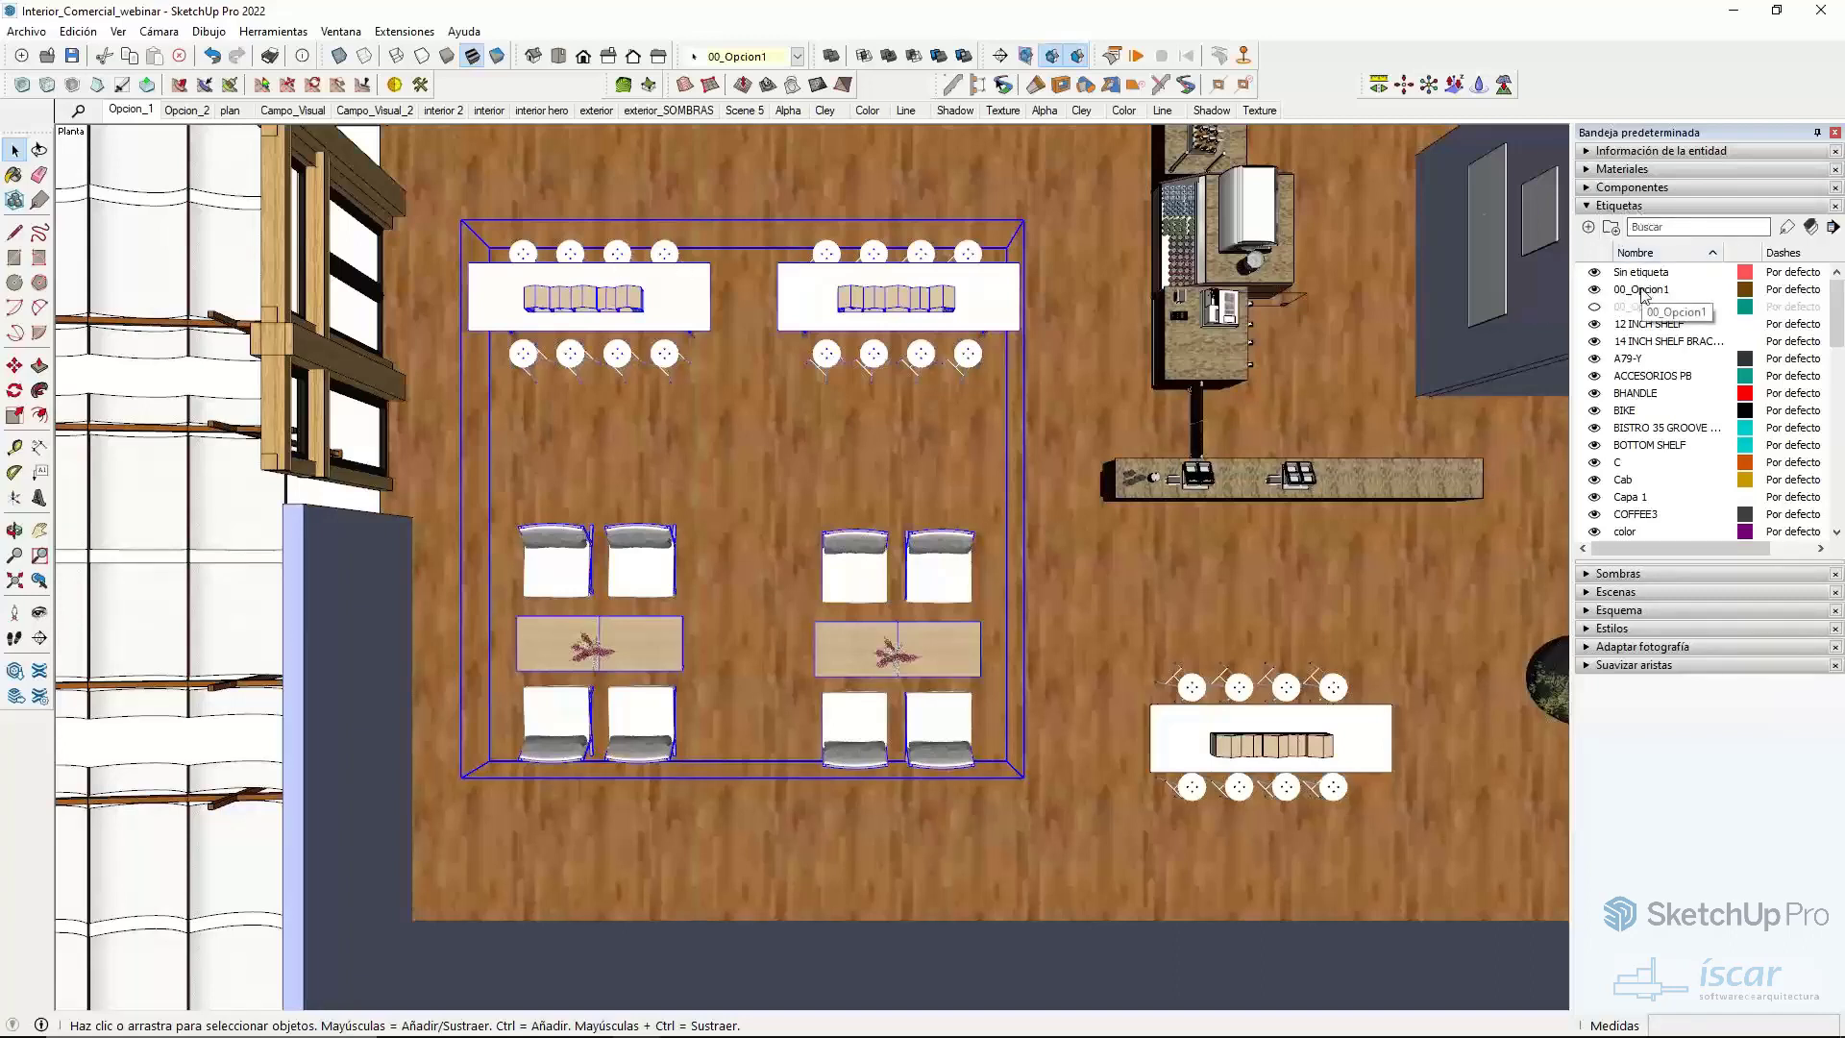
- Toggle the visibility of the 00_Opcion1 tag, leaving it hidden, and show the 00_Opcion2 tag instead
left_click(1595, 290)
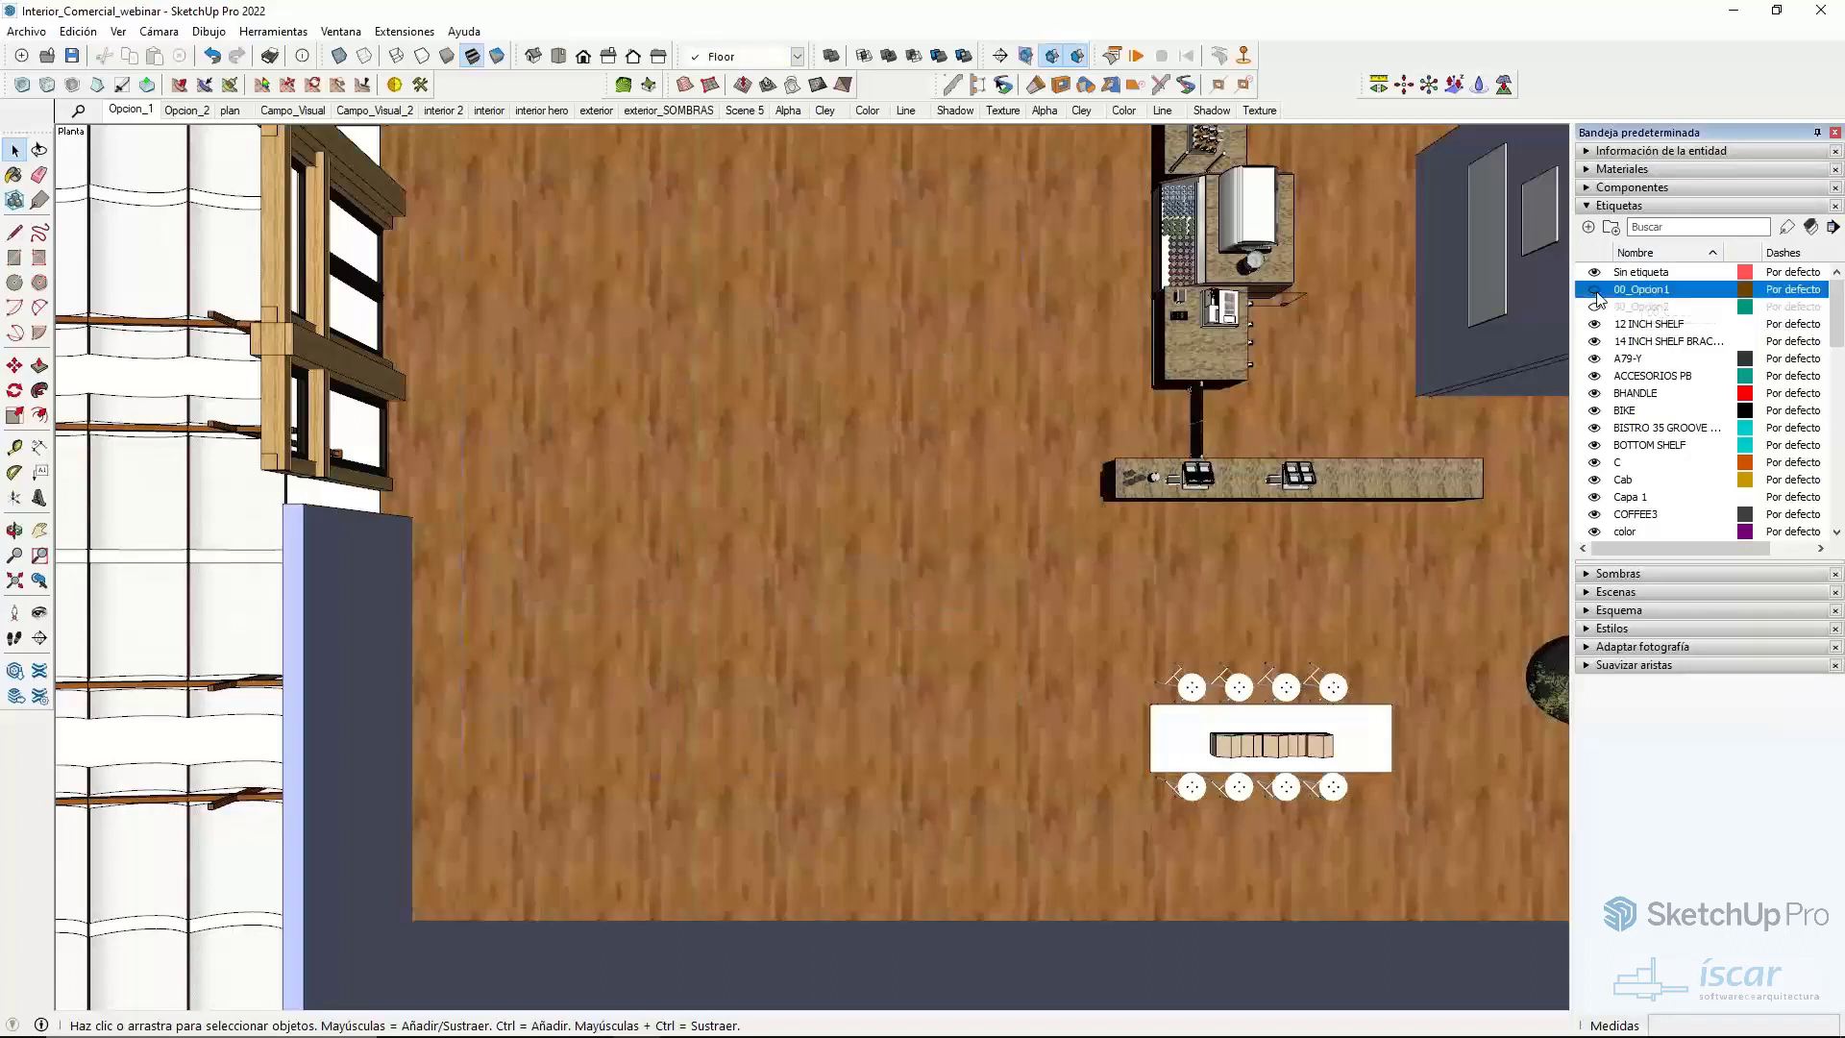
left_click(1595, 290)
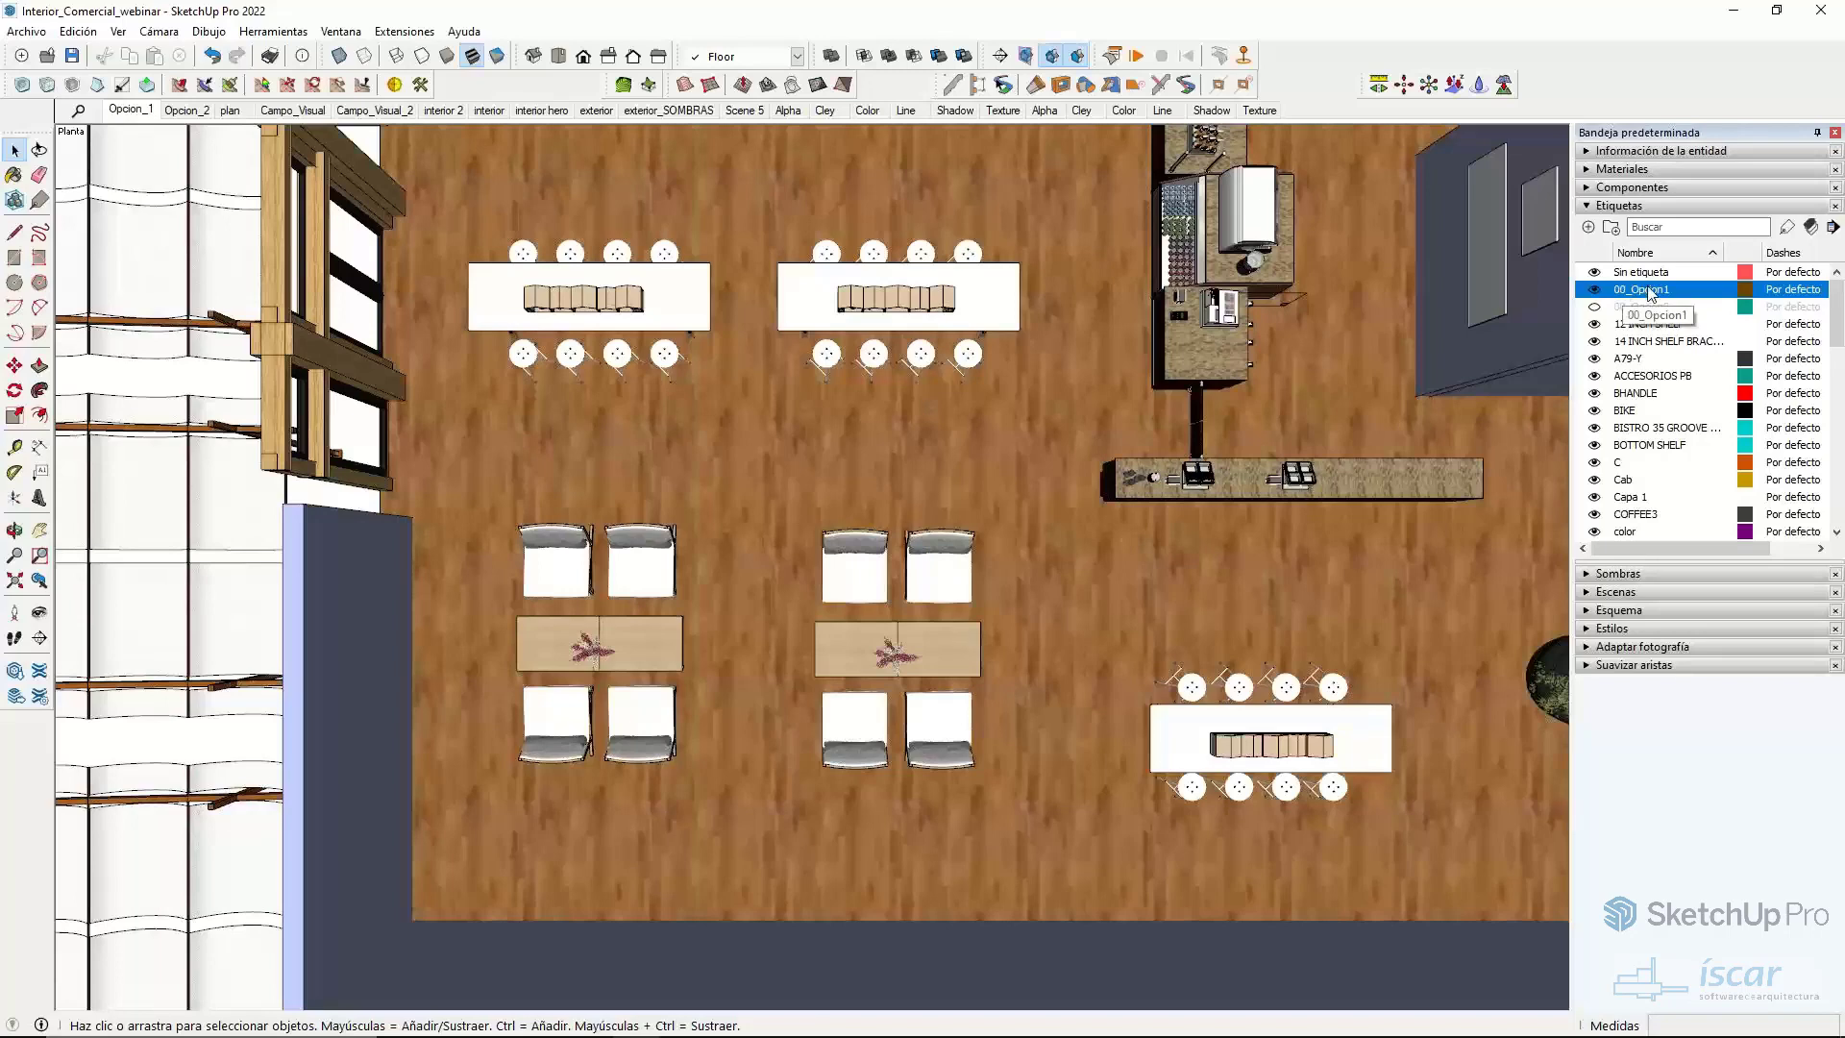
left_click(1594, 290)
left_click(1594, 307)
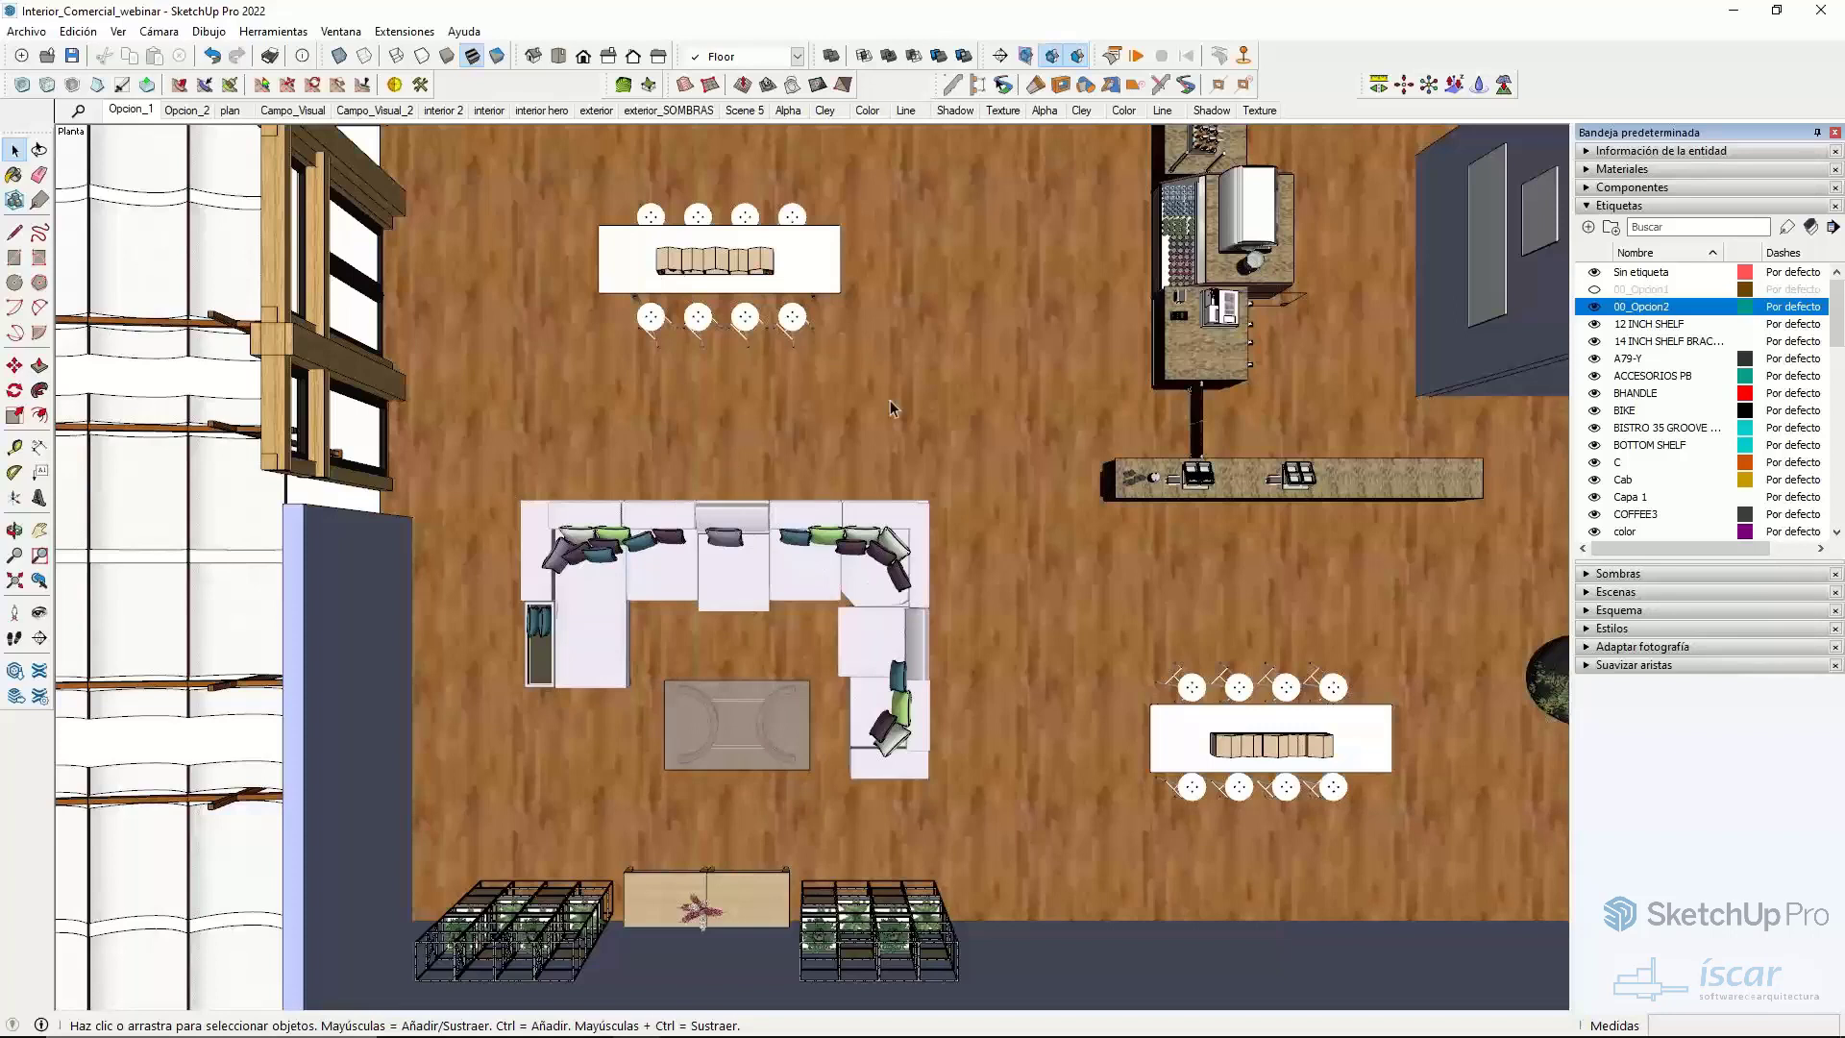
- Check which furniture belongs to 00_Opcion2 by selecting its group and toggling the tag off and on
left_click(1637, 305)
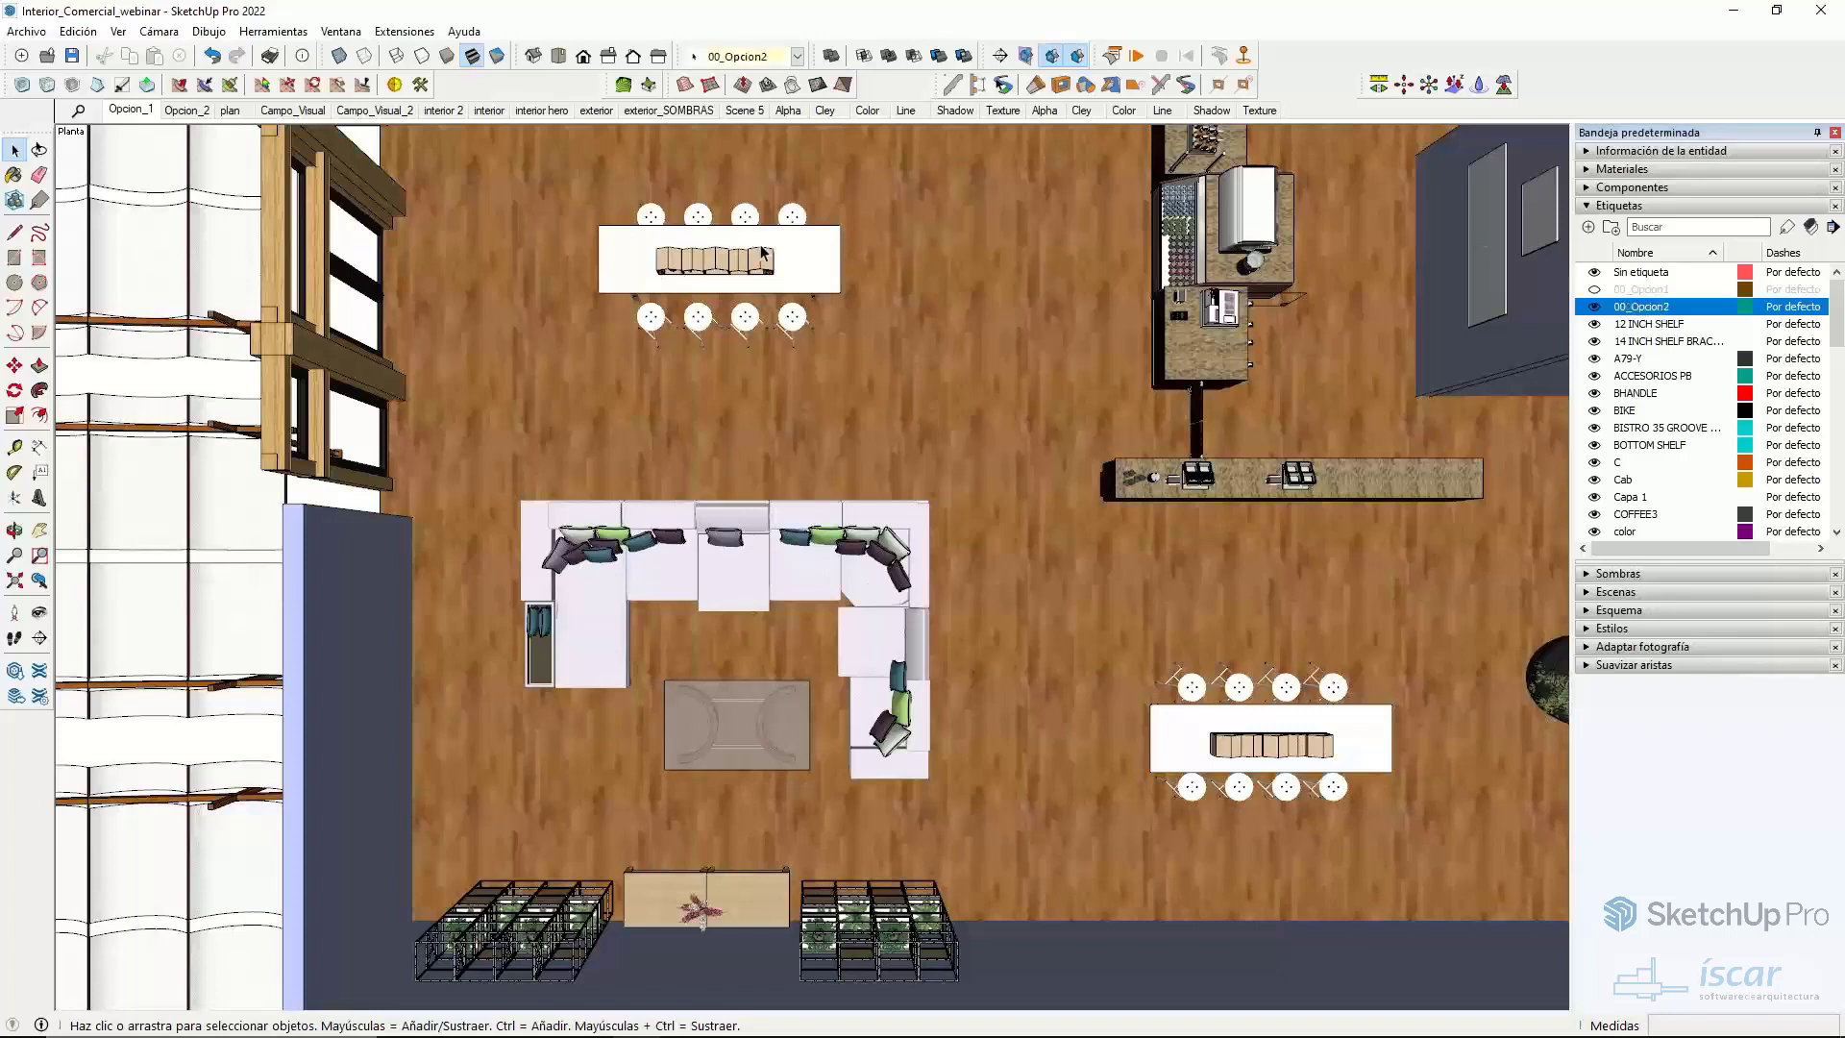
left_click(762, 254)
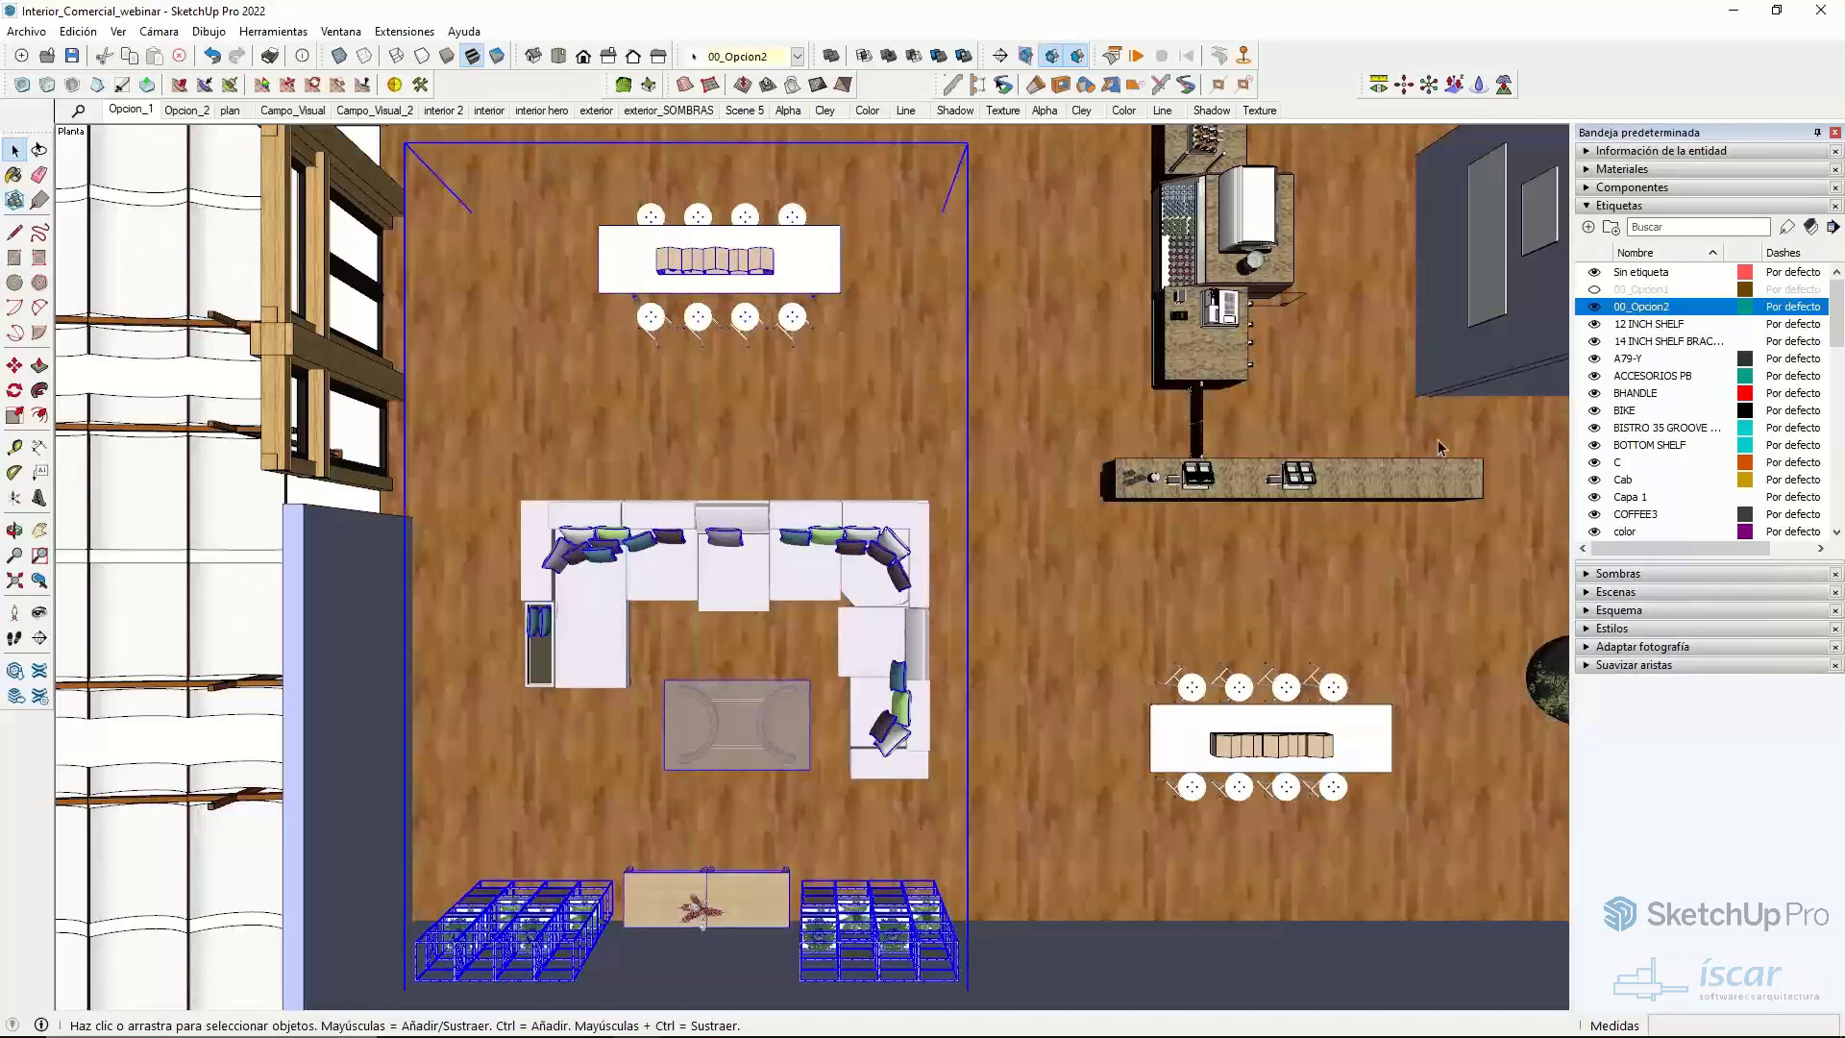
left_click(1594, 309)
left_click(1594, 310)
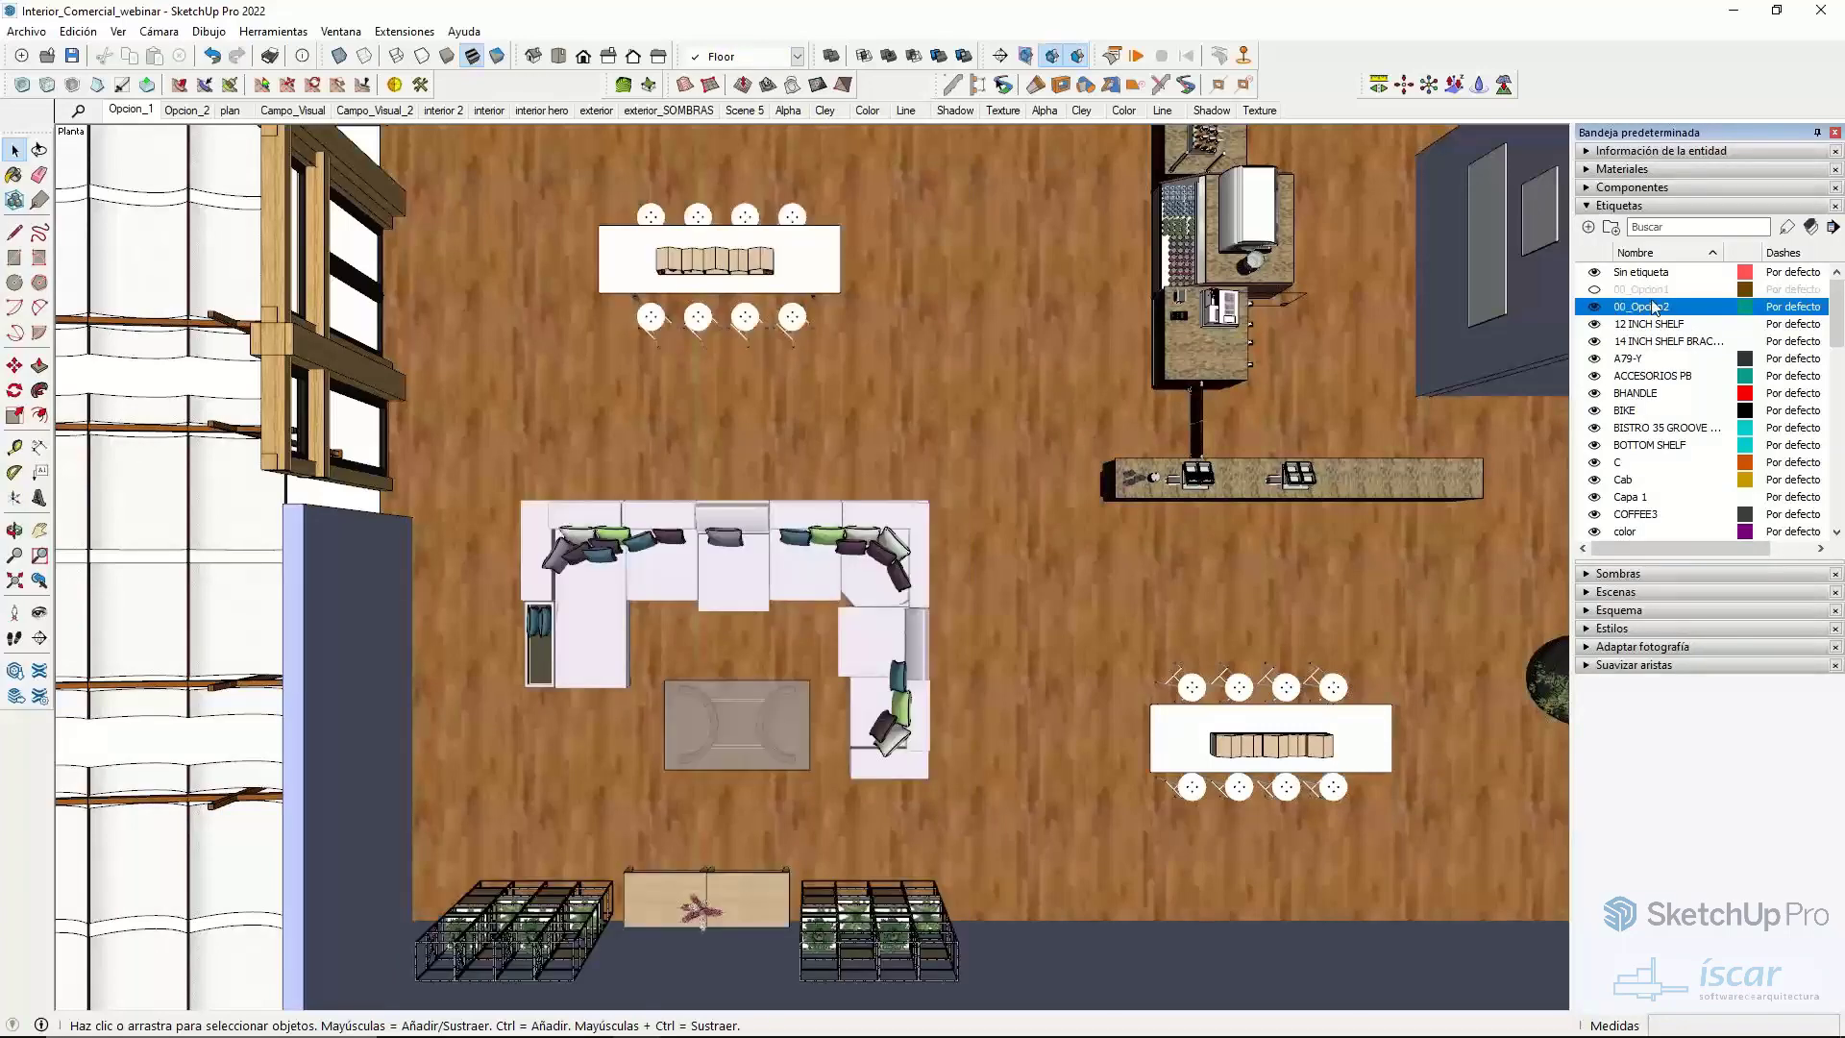
- Alternate between the Opcion_1, Opcion_2 and plan scenes to compare the furniture layouts, ending on Opcion_2
left_click(133, 110)
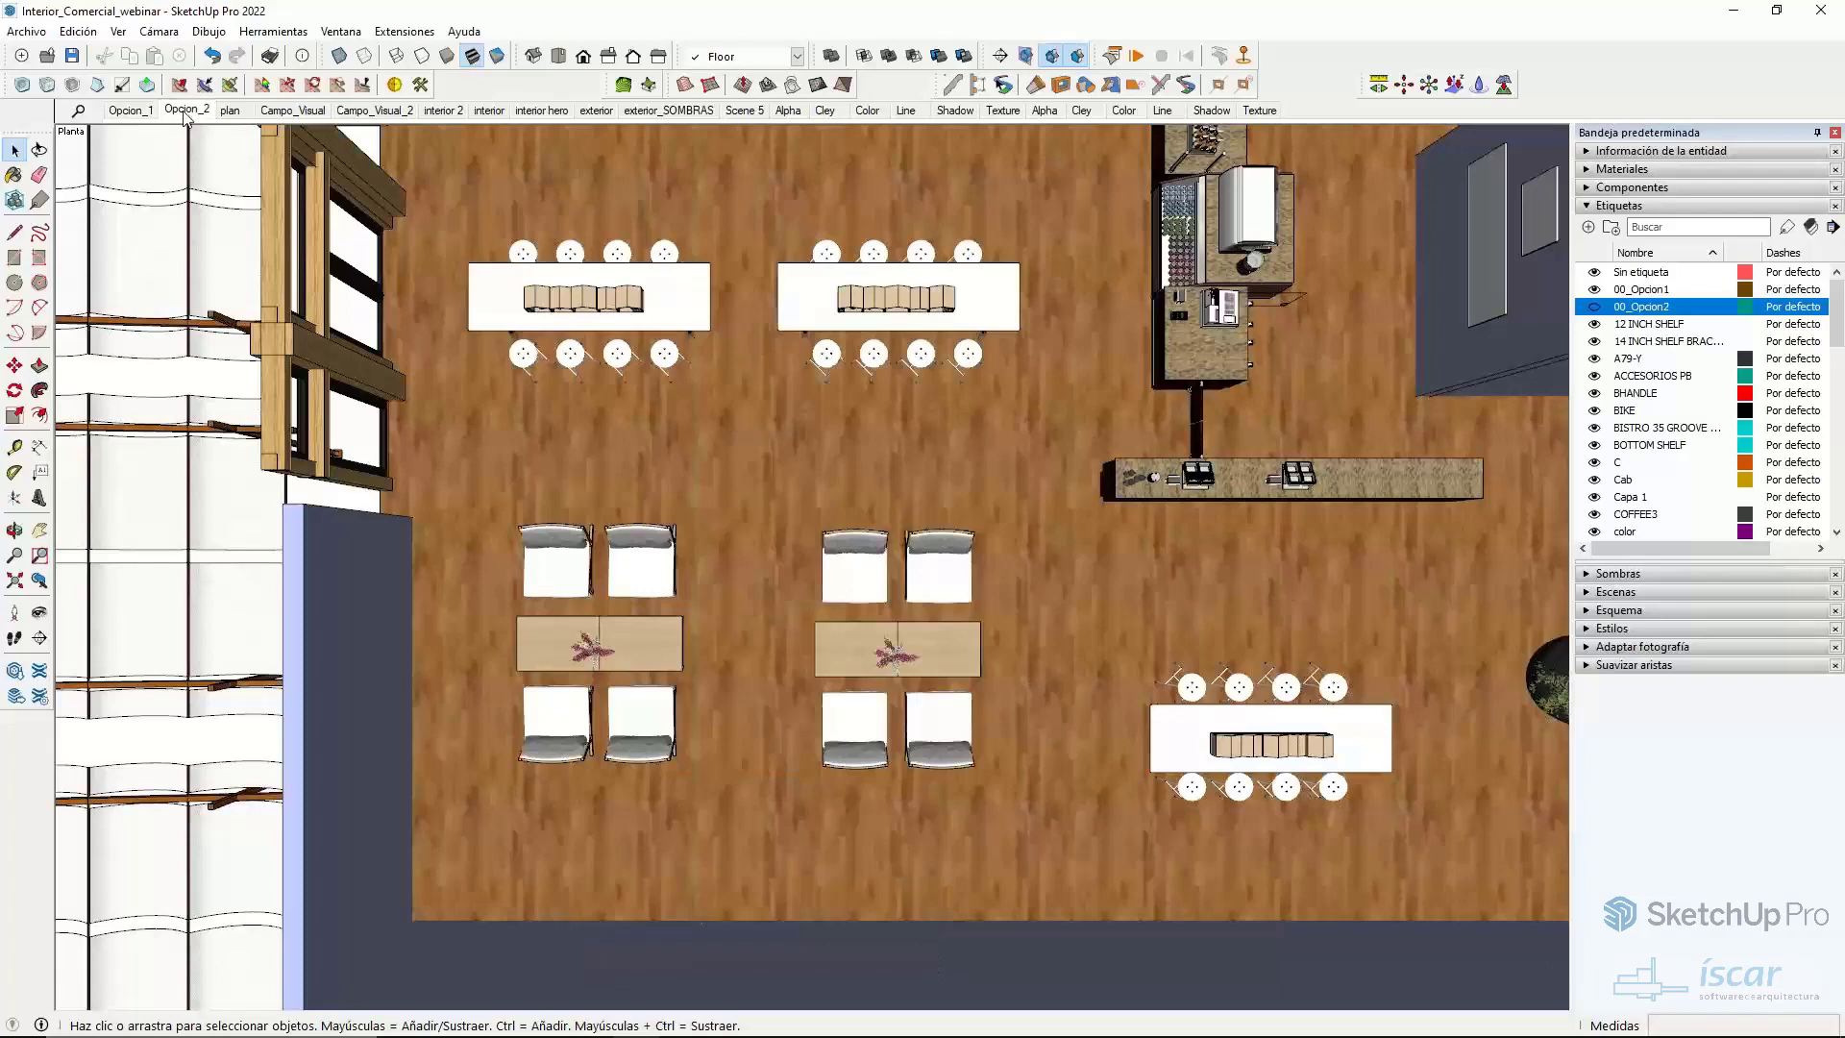
left_click(186, 110)
left_click(135, 111)
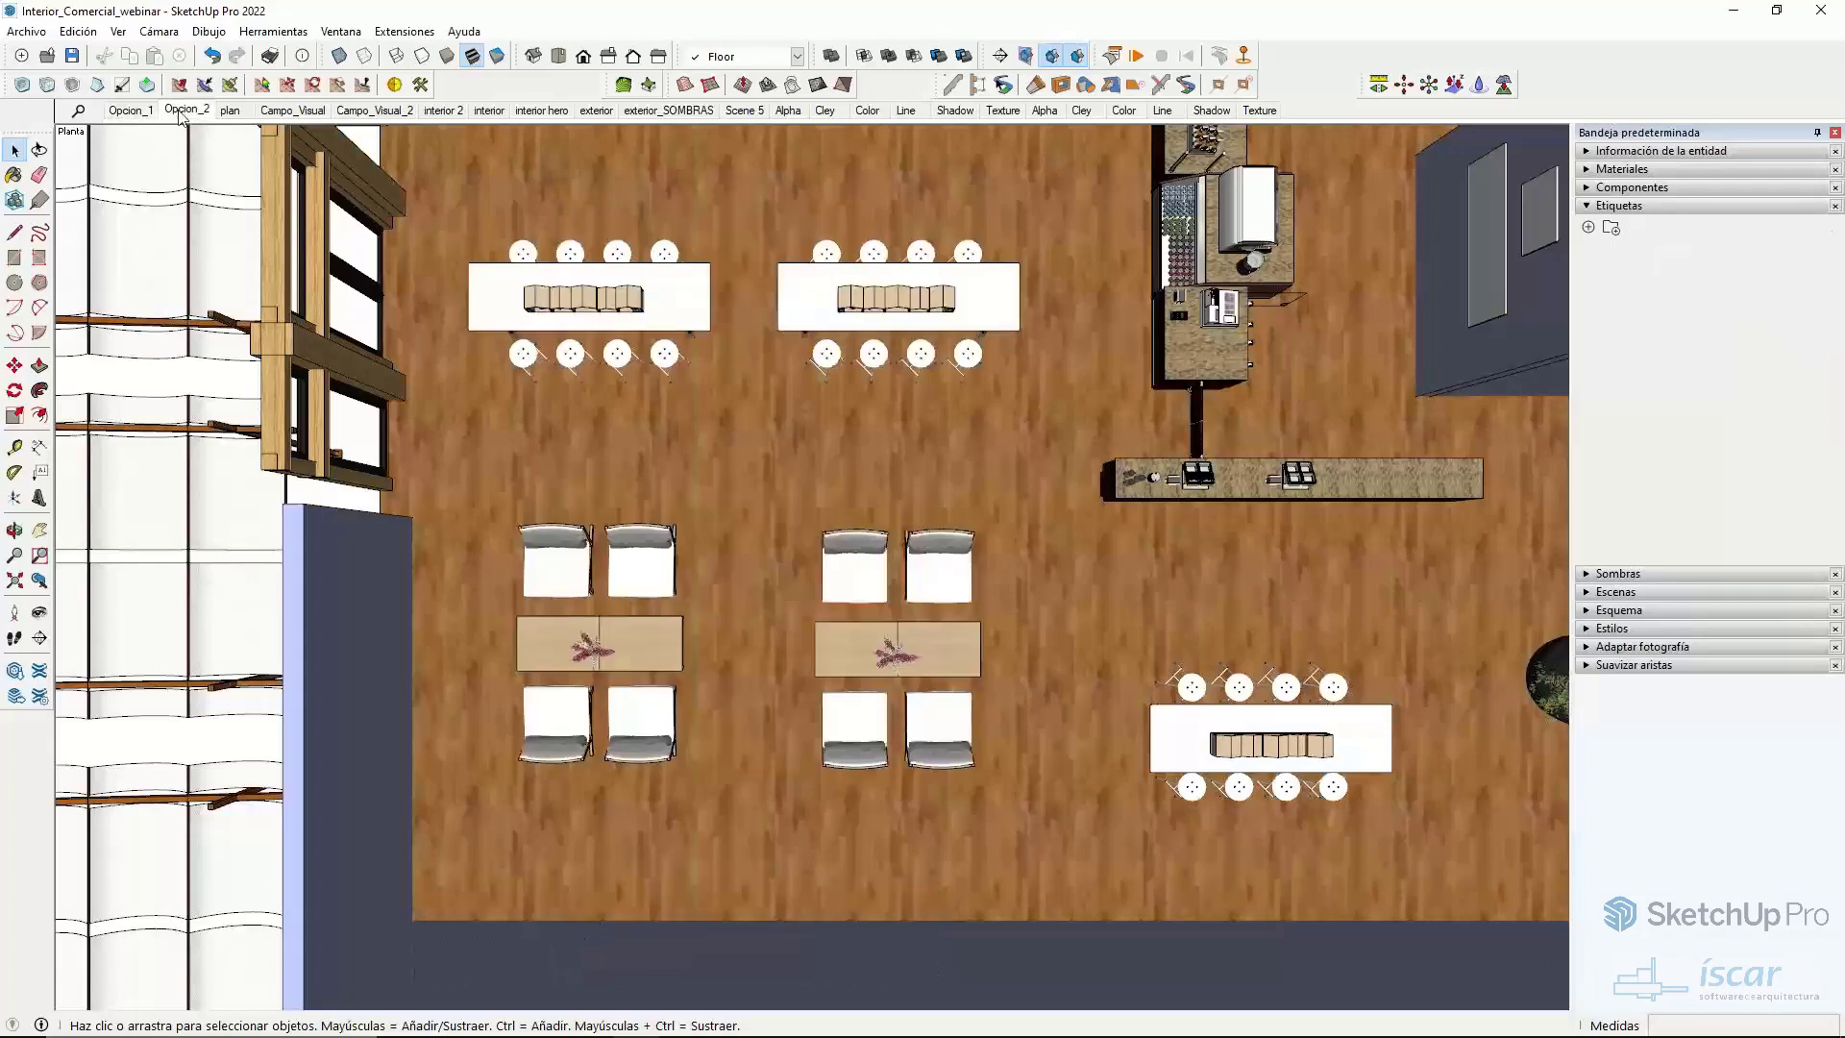
left_click(134, 110)
left_click(140, 112)
left_click(138, 114)
left_click(186, 112)
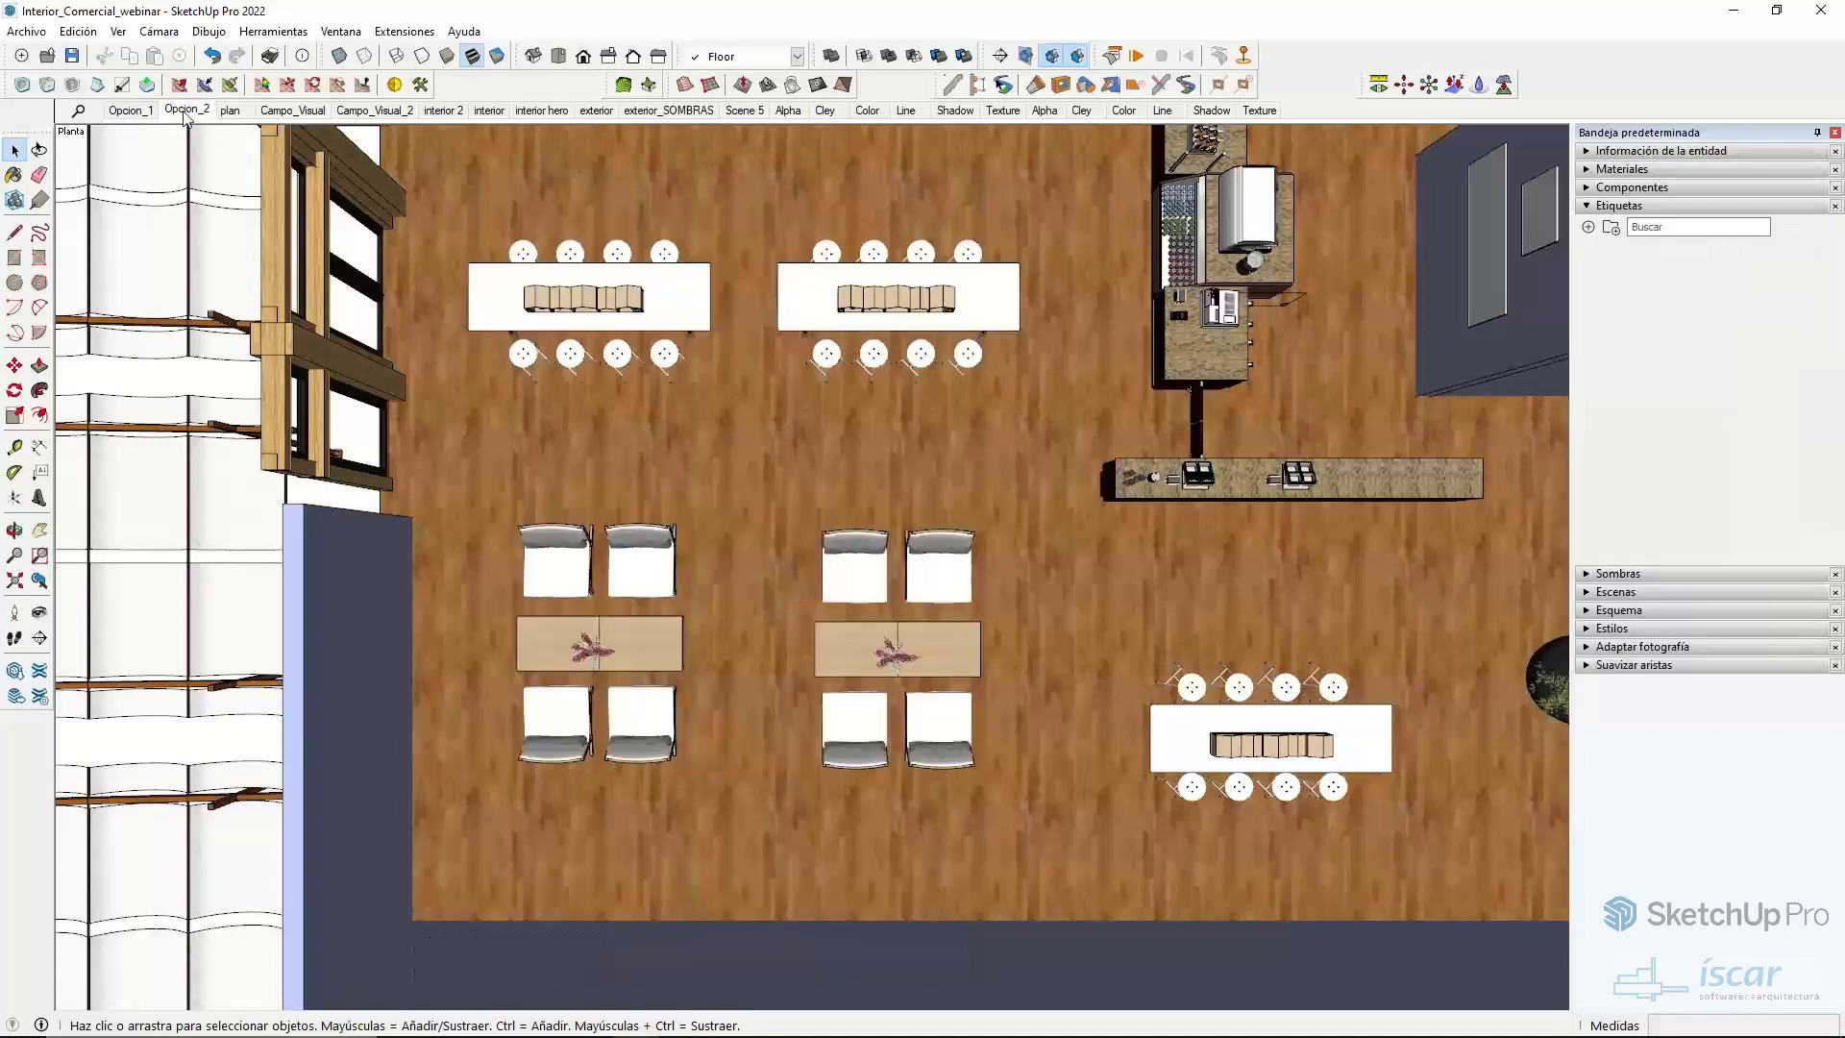
left_click(231, 111)
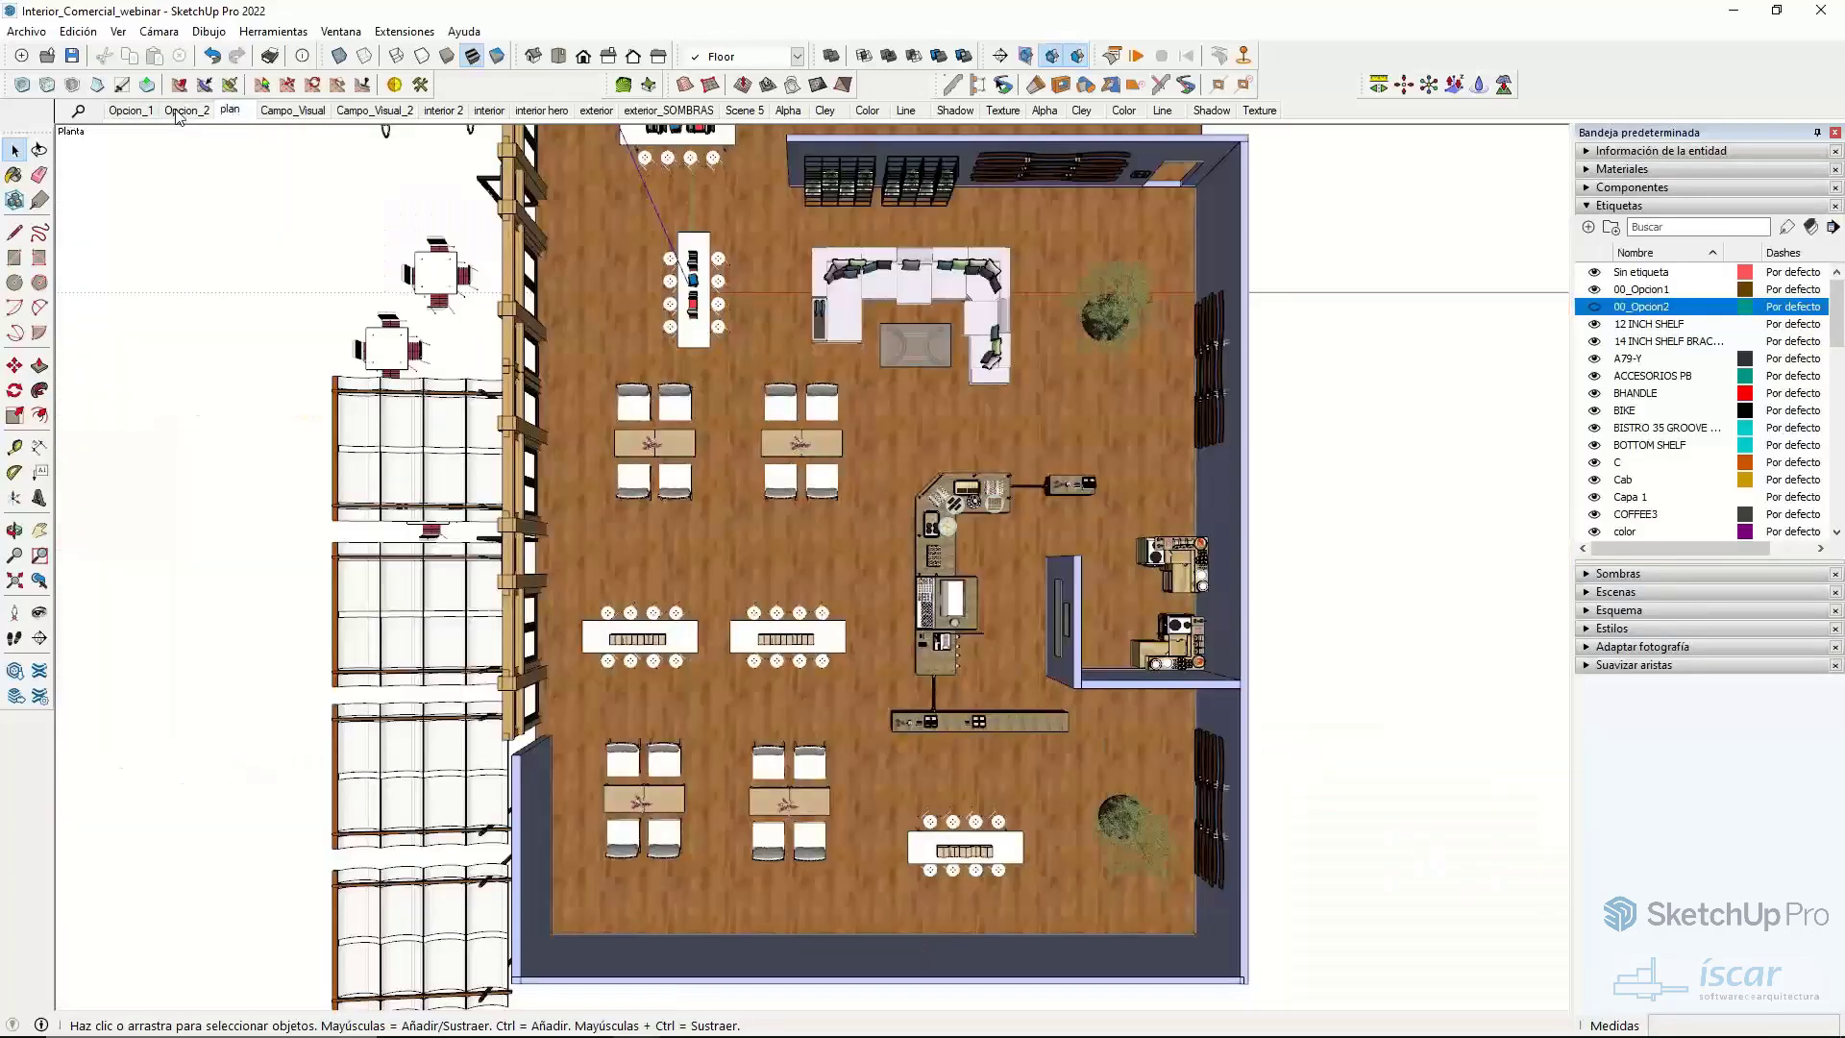
left_click(185, 112)
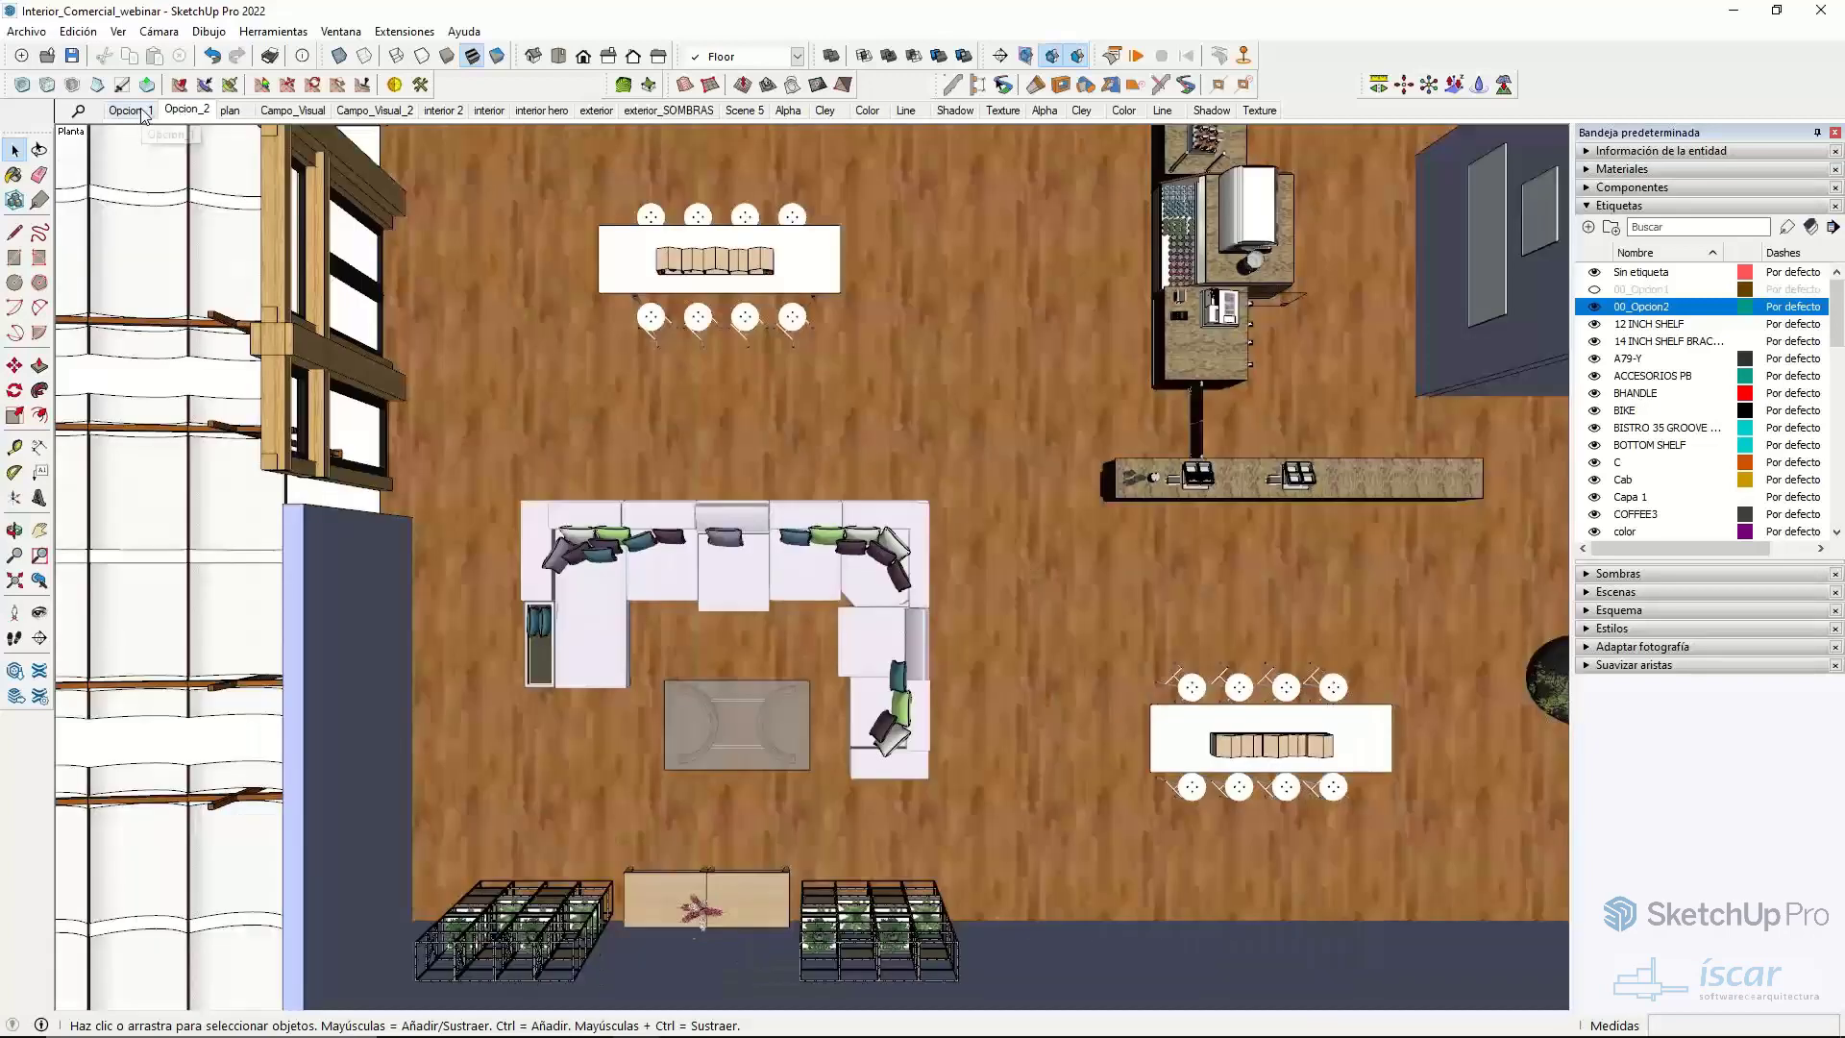
left_click(143, 111)
left_click(189, 111)
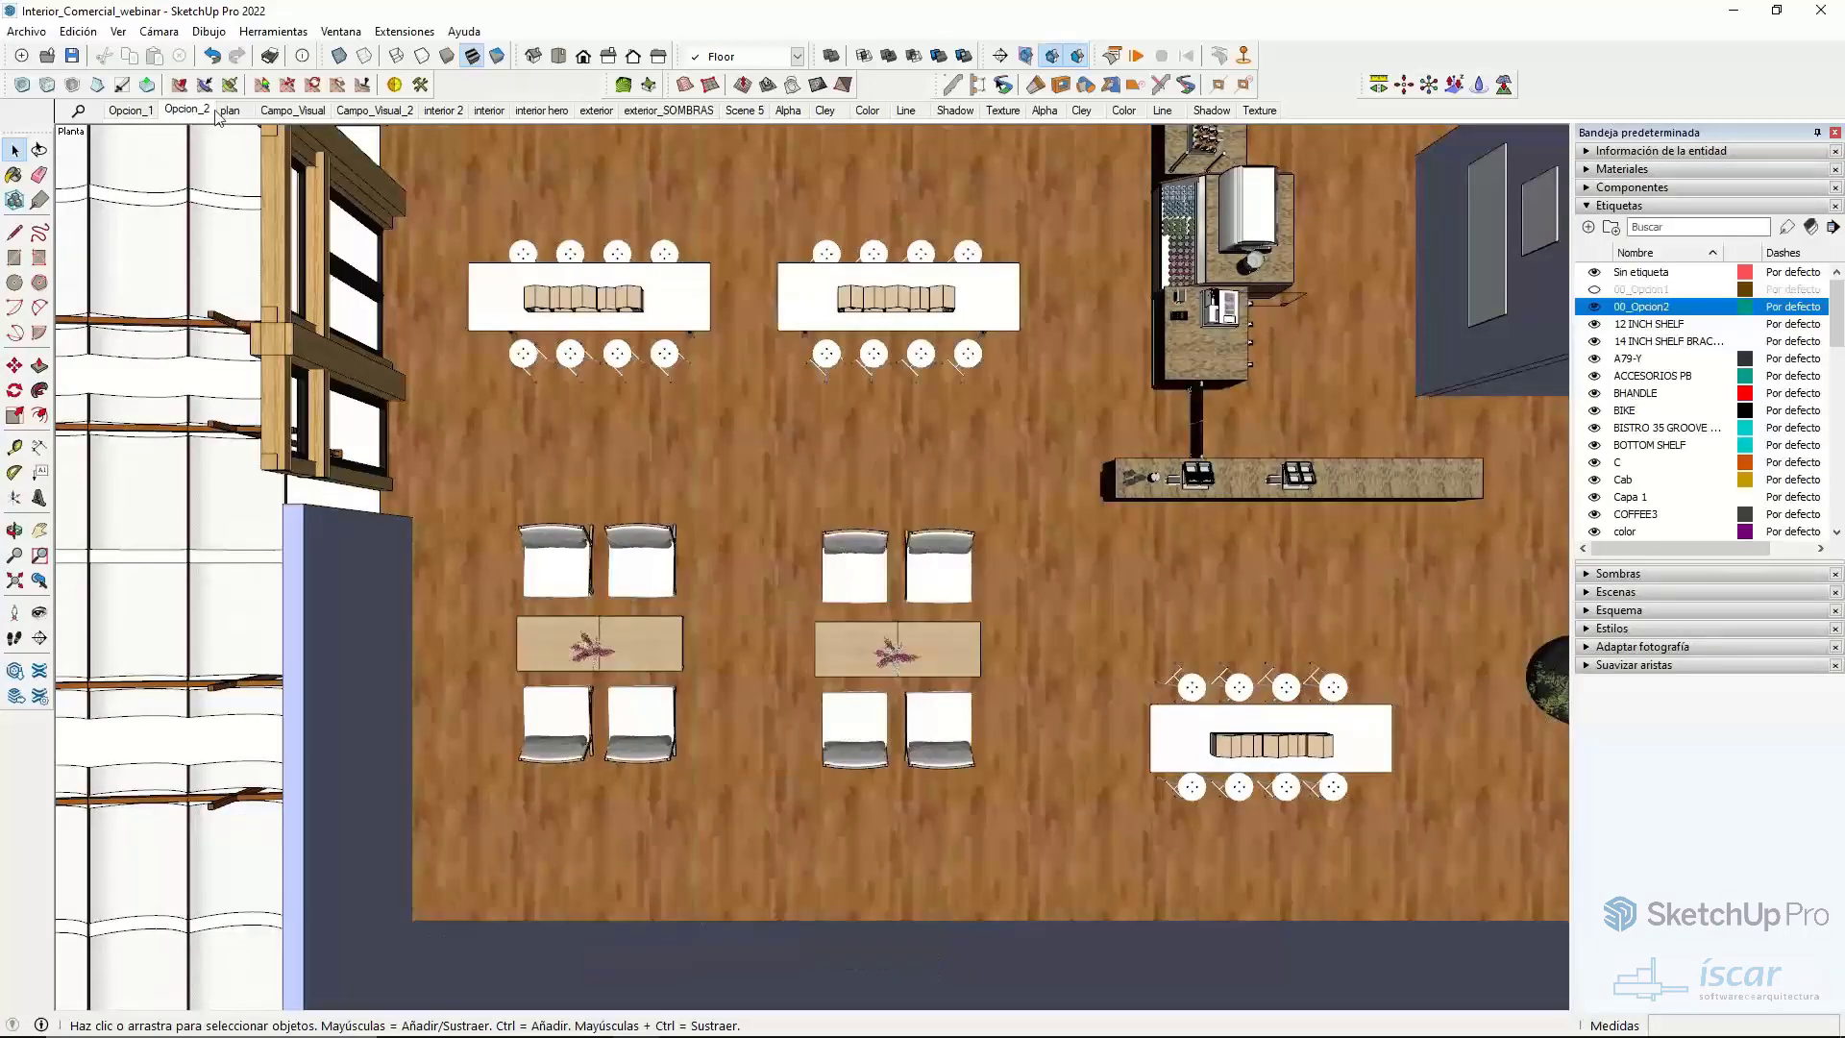
left_click(183, 112)
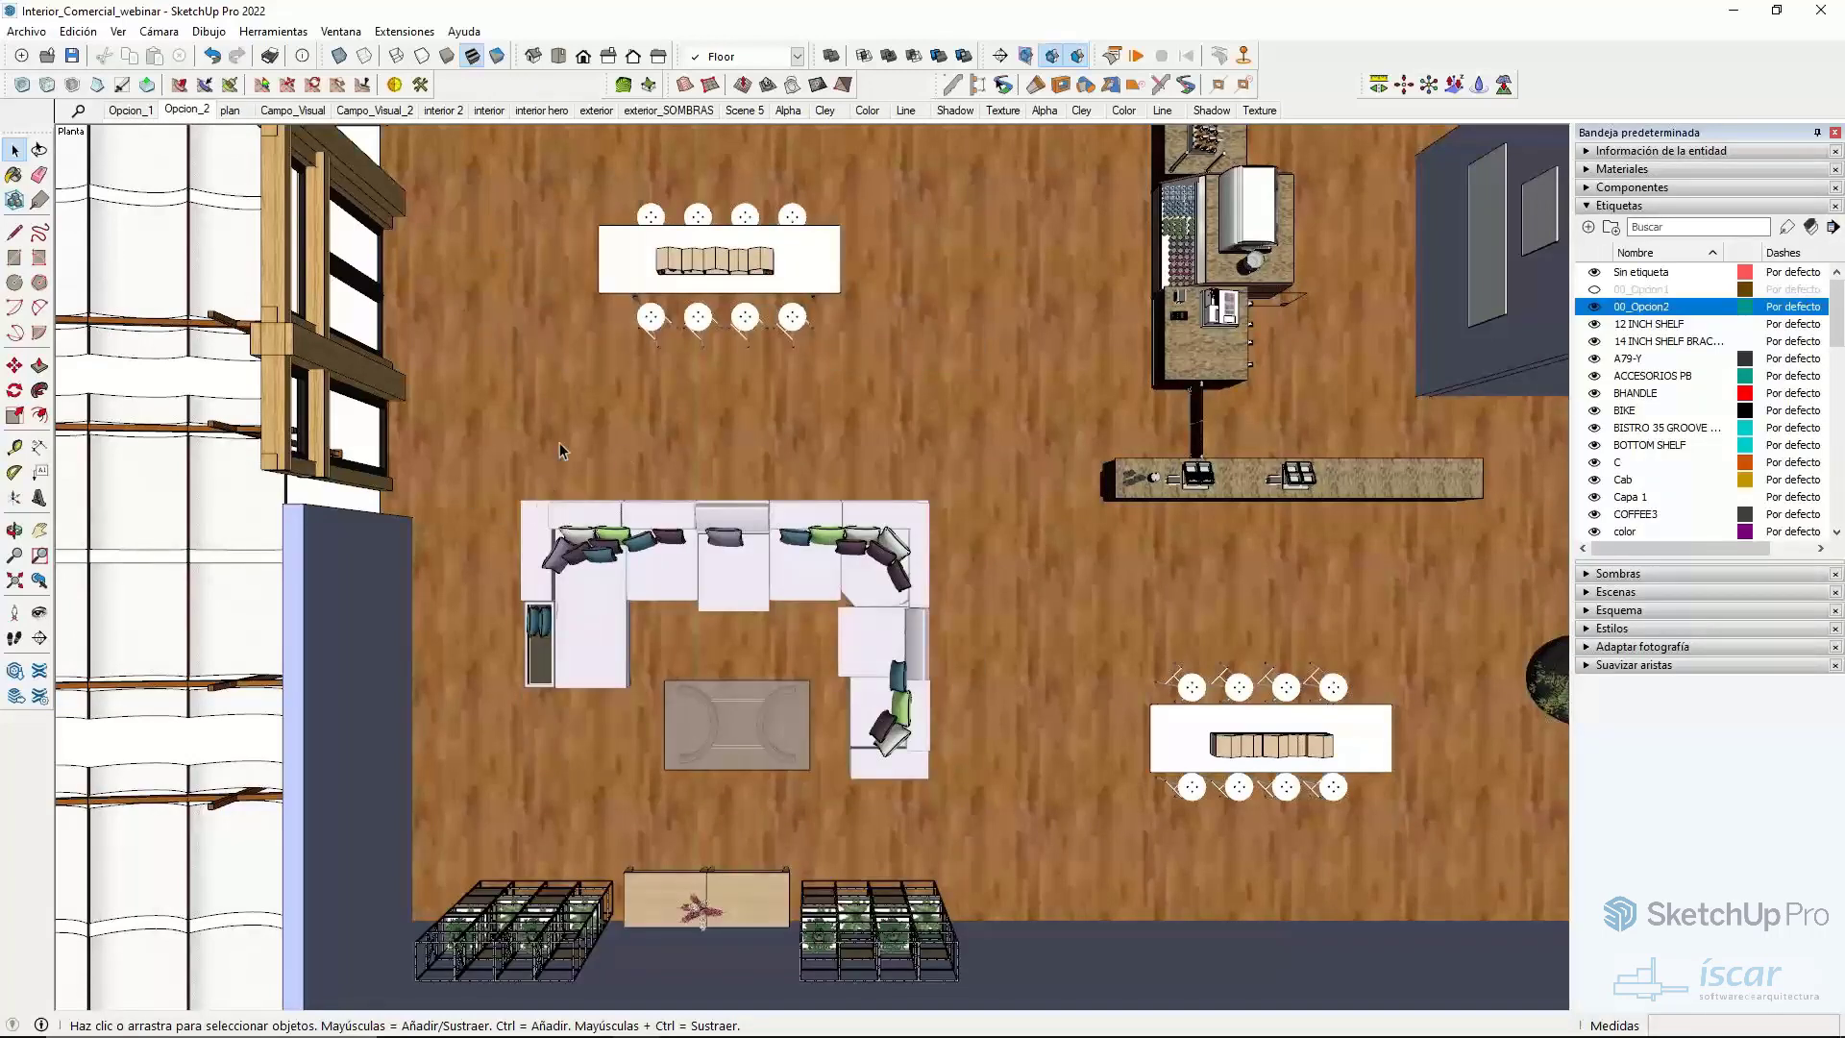
- Select the nearest white stool component inside the high table's nested groups and display its entity information
middle_click(803, 468)
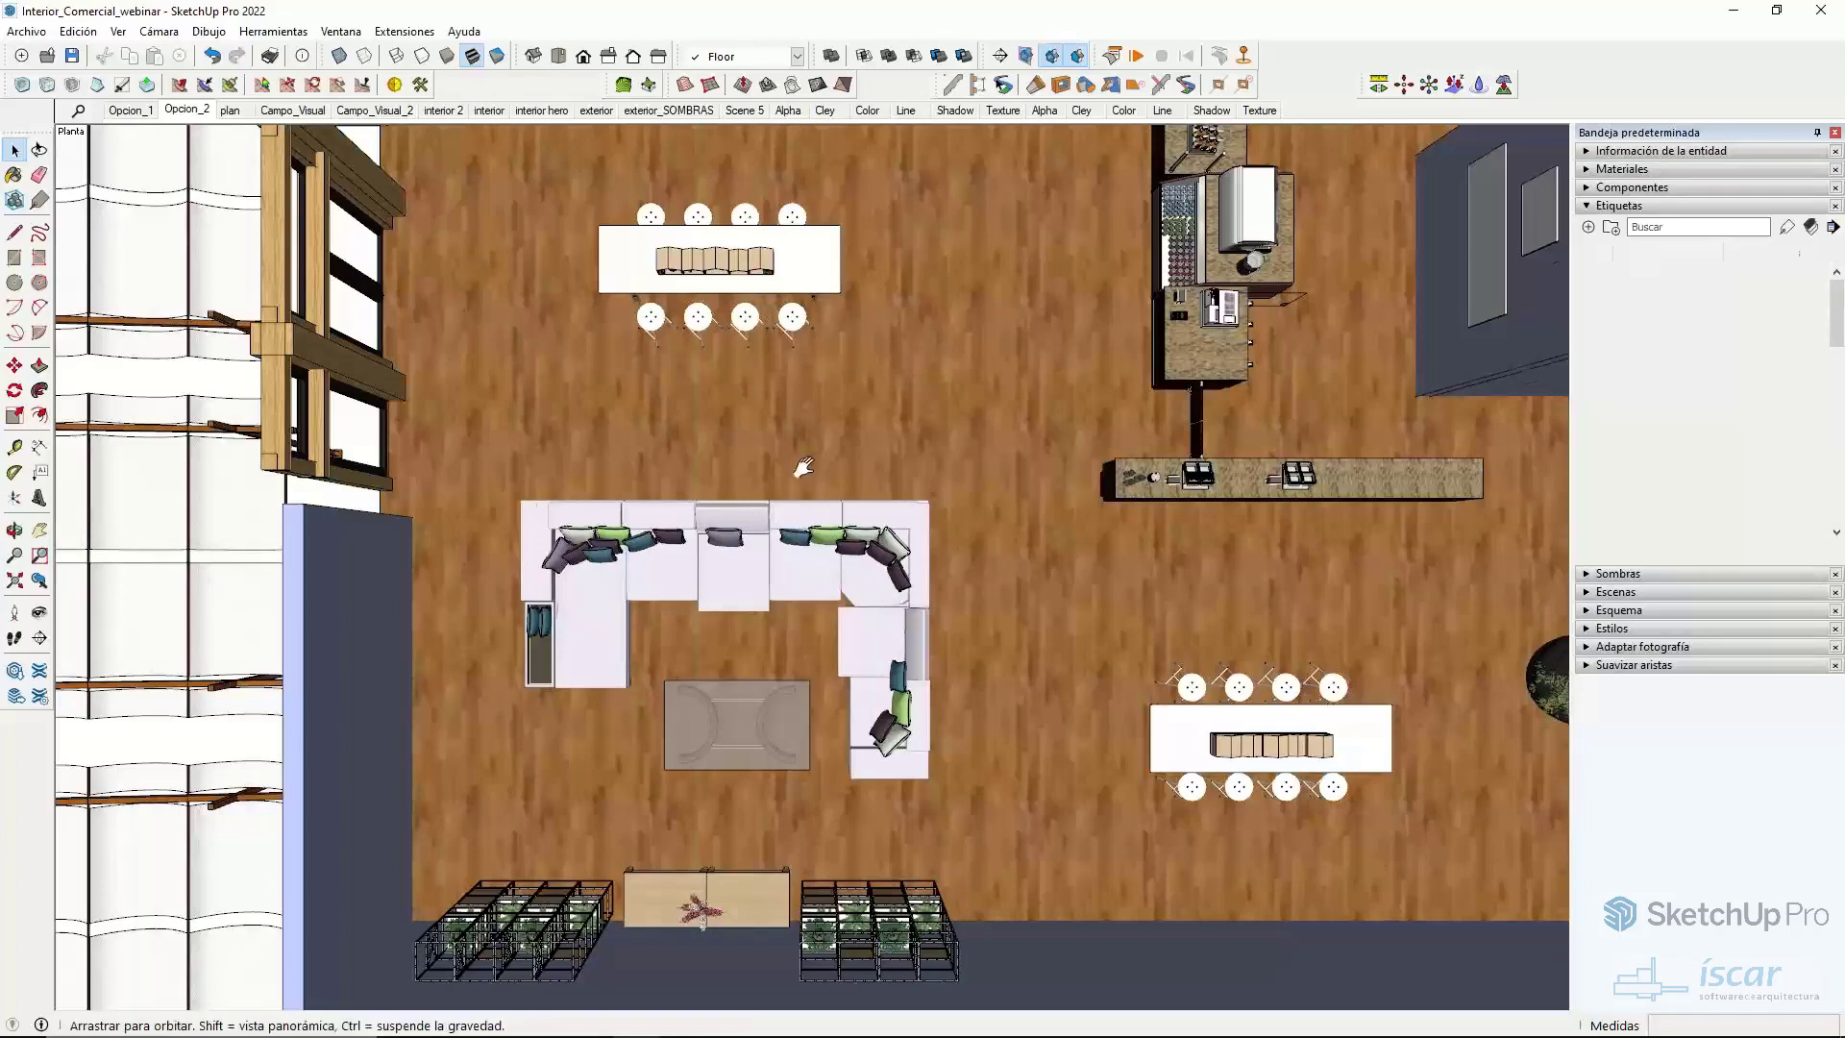
middle_click_drag(803, 468, 891, 499)
scroll(890, 499, "up", 5)
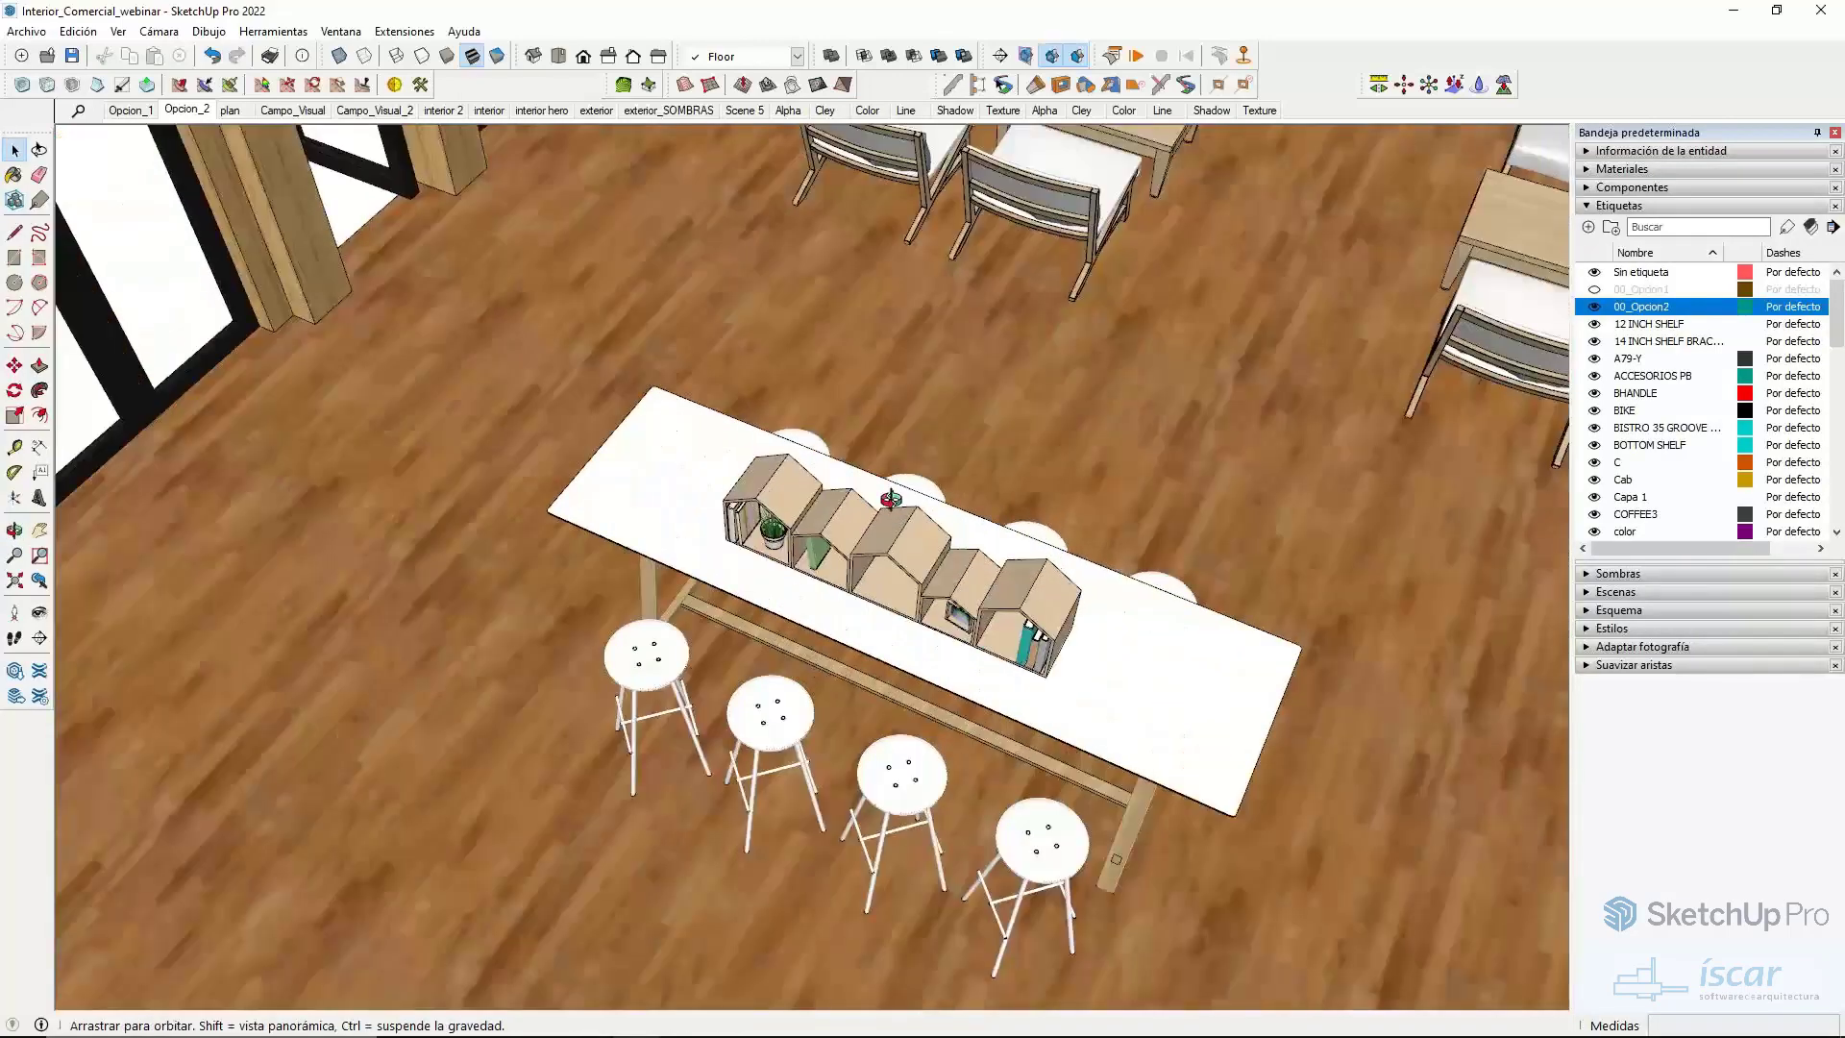
middle_click_drag(886, 267, 504, 447)
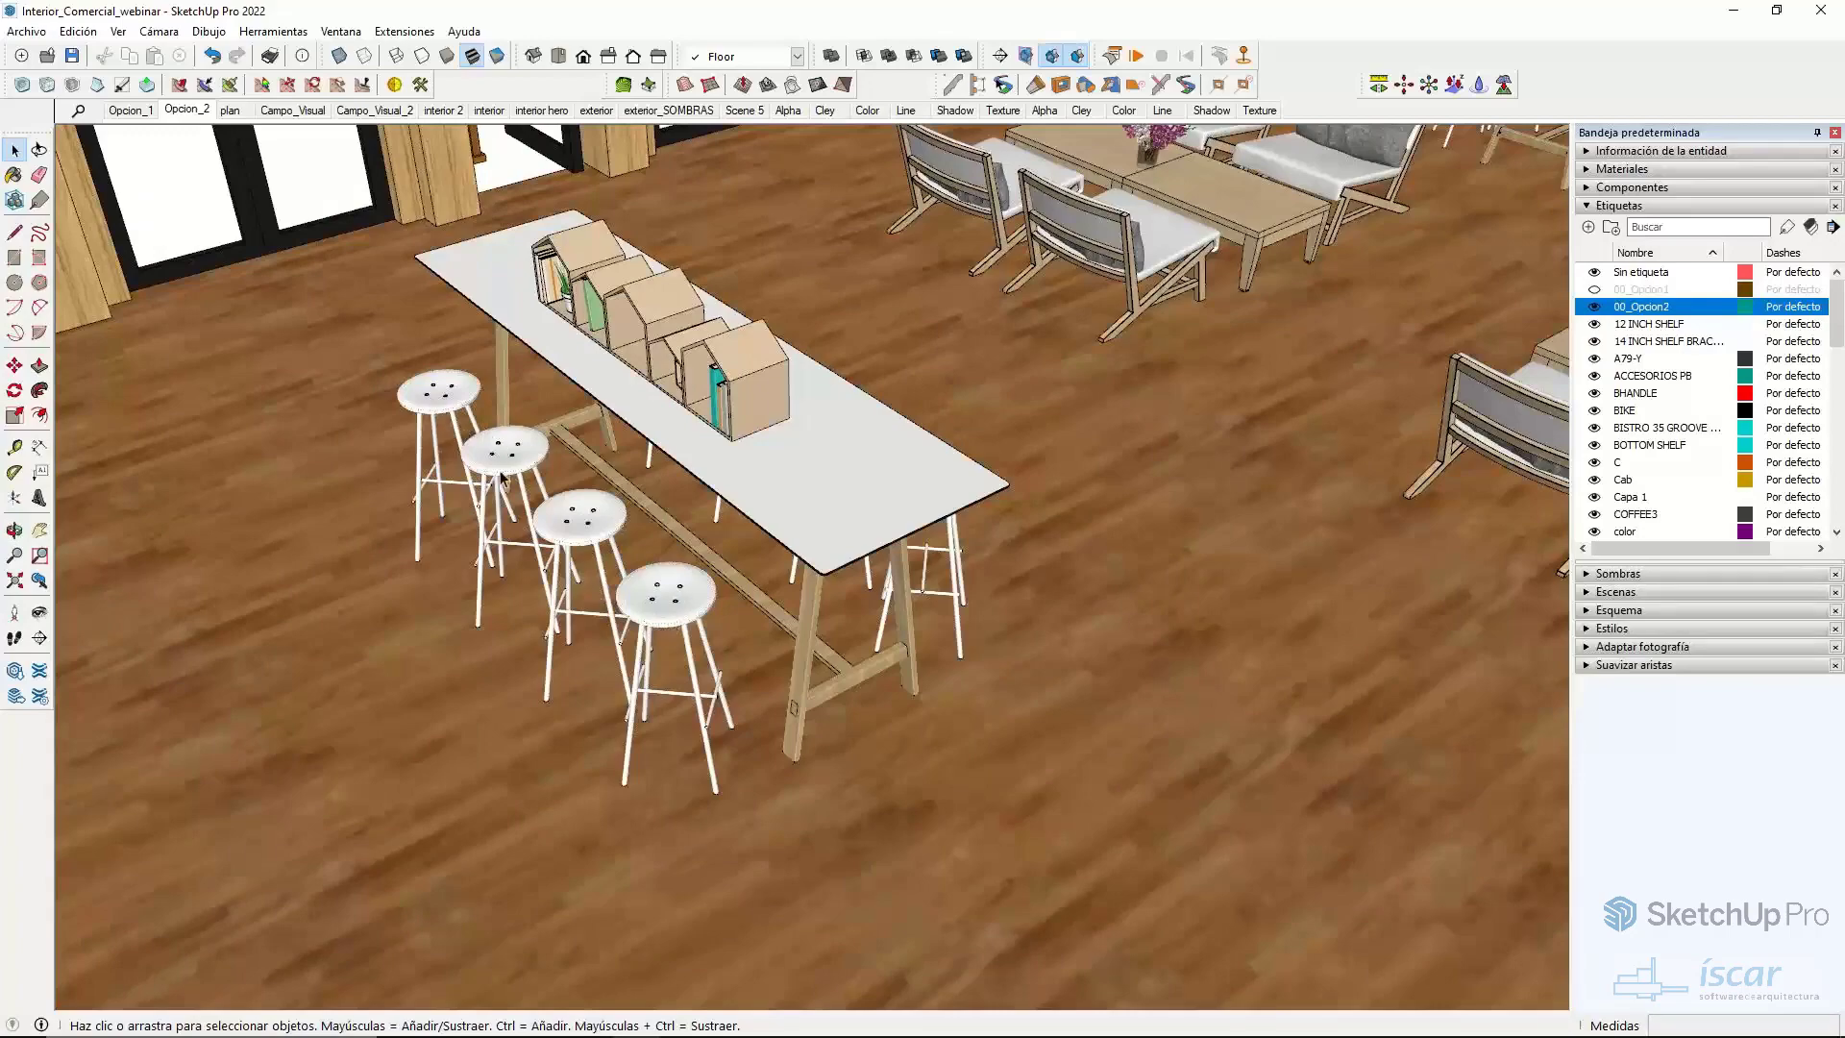
middle_click_drag(447, 423, 625, 557)
scroll(608, 749, "up", 3)
scroll(633, 504, "up", 3)
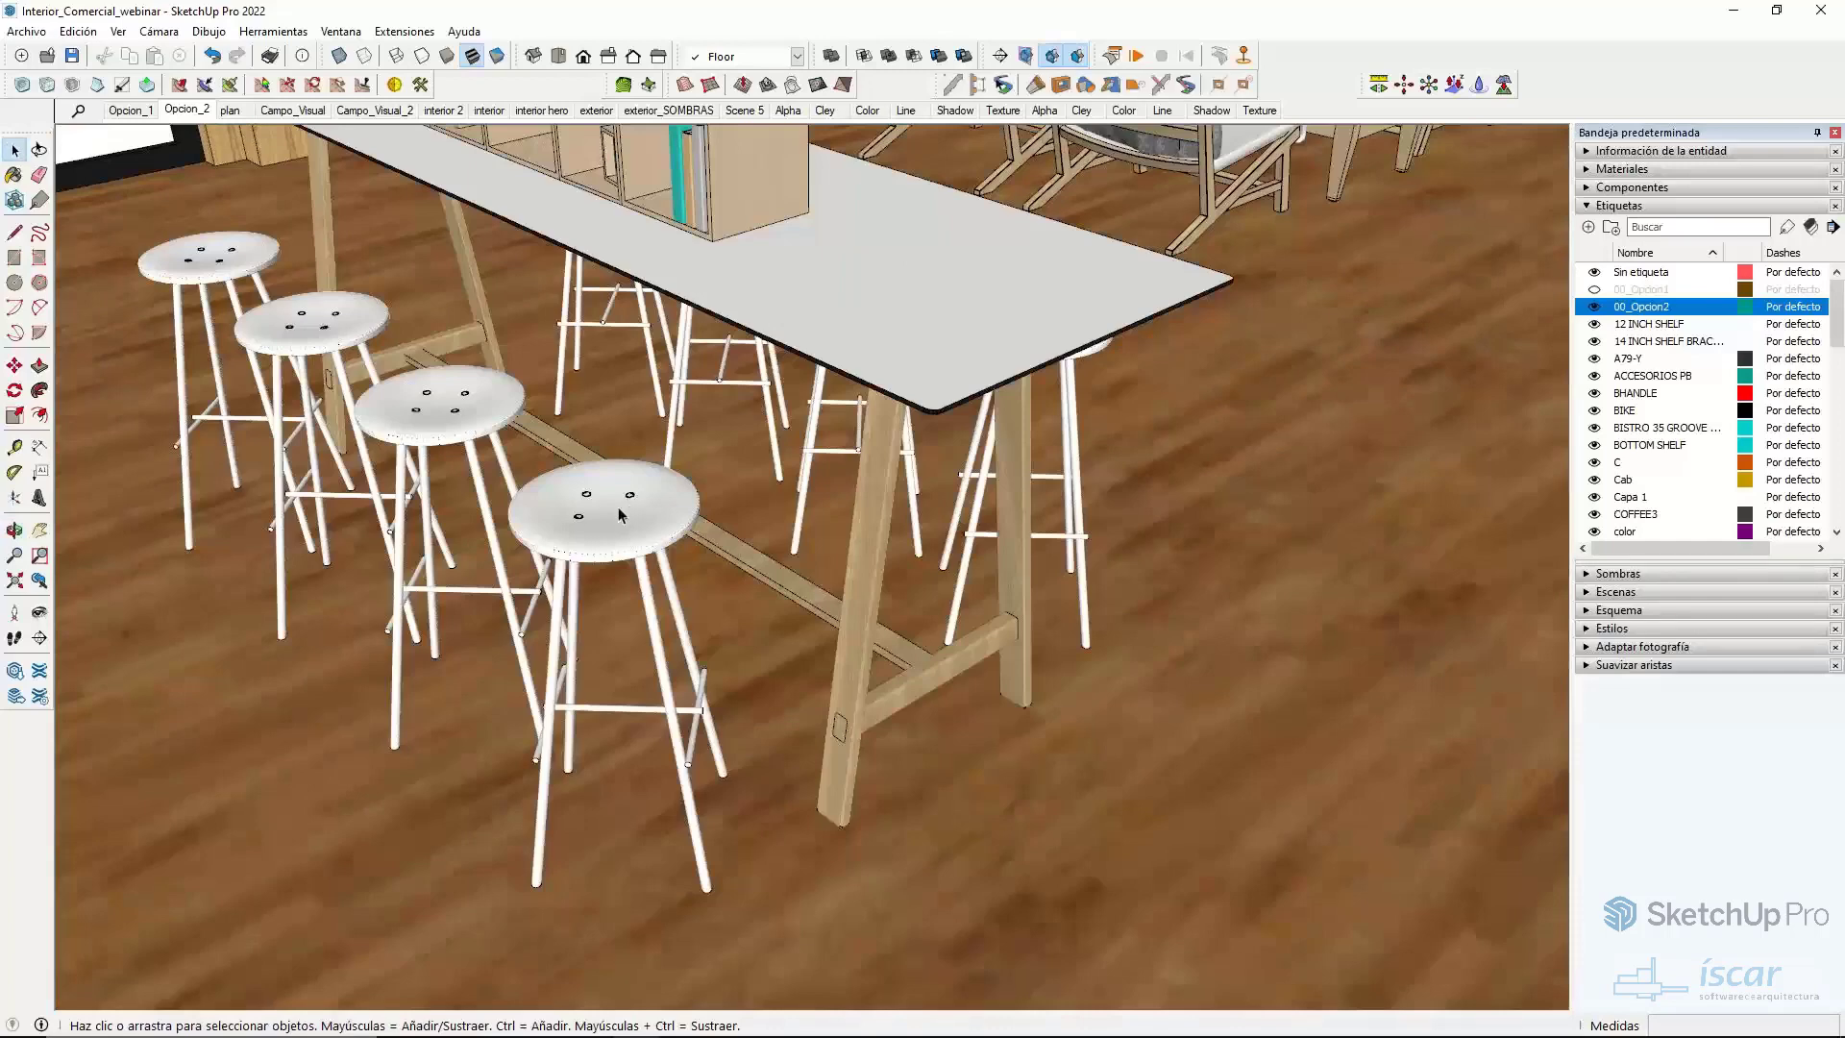
double_click(620, 515)
left_click(617, 519)
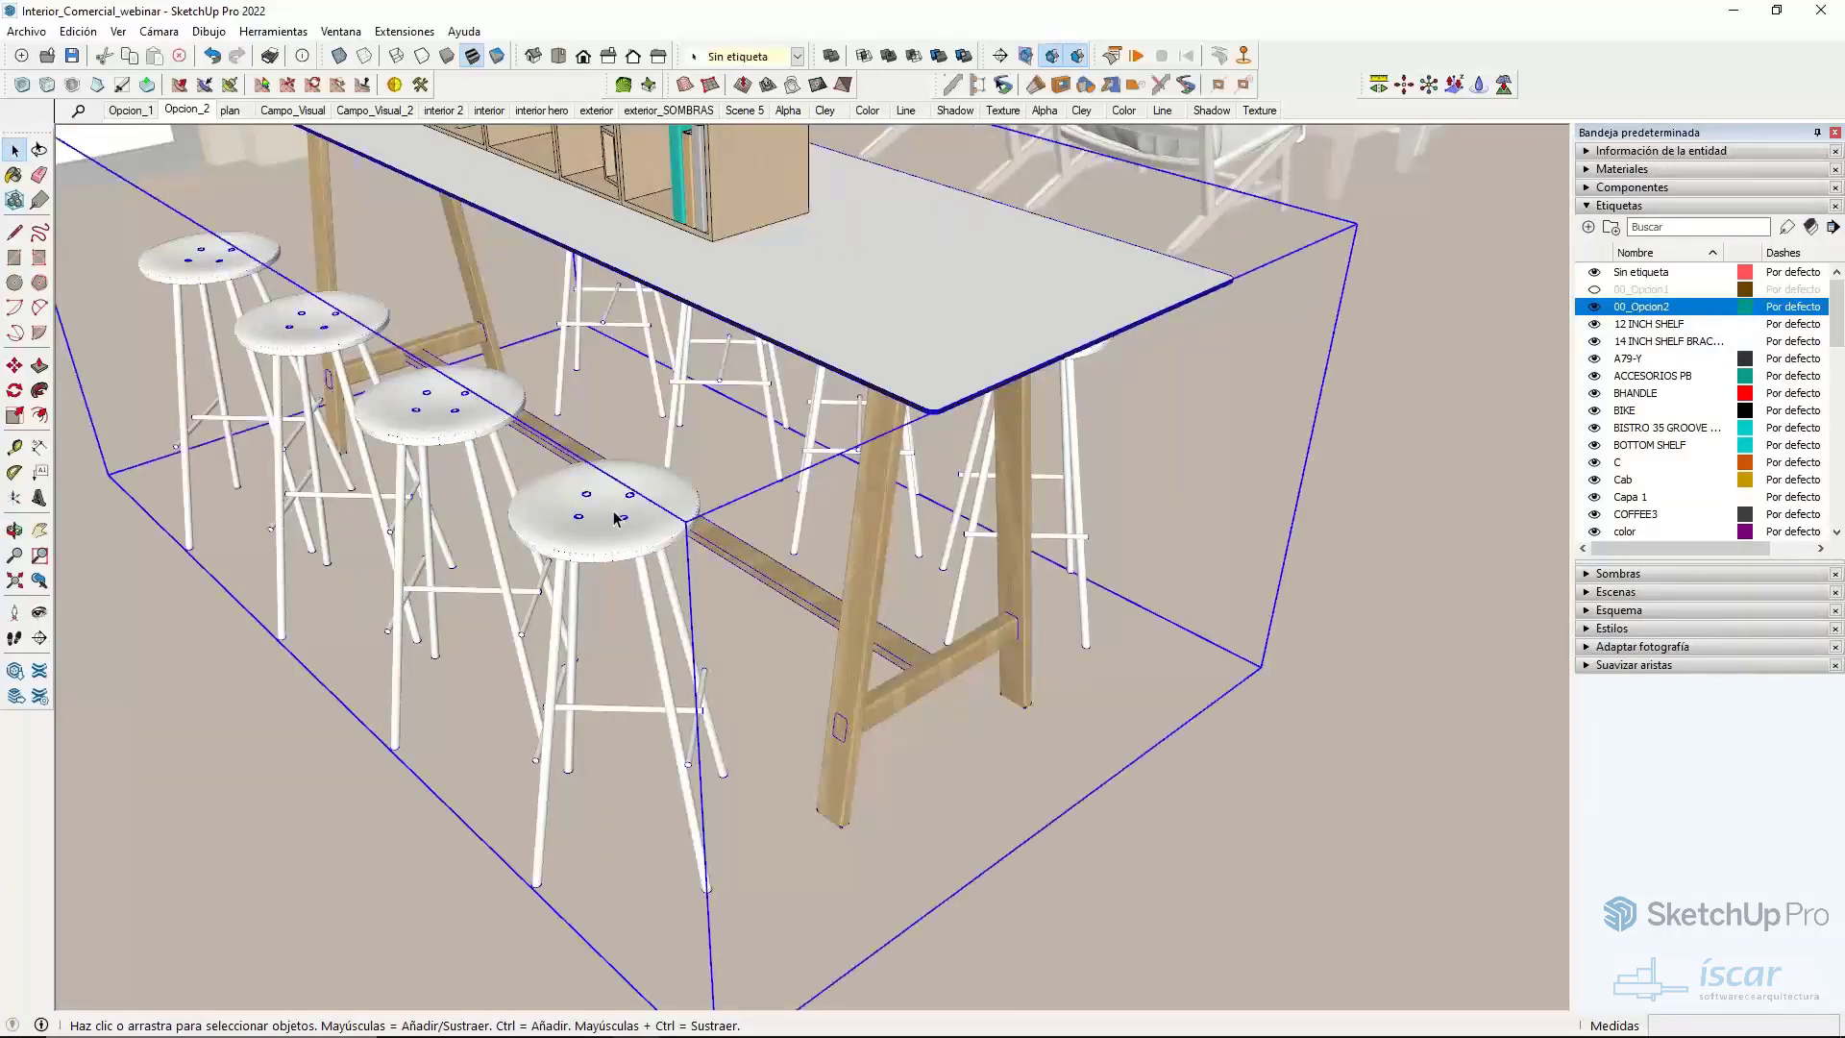
double_click(615, 516)
left_click(642, 510)
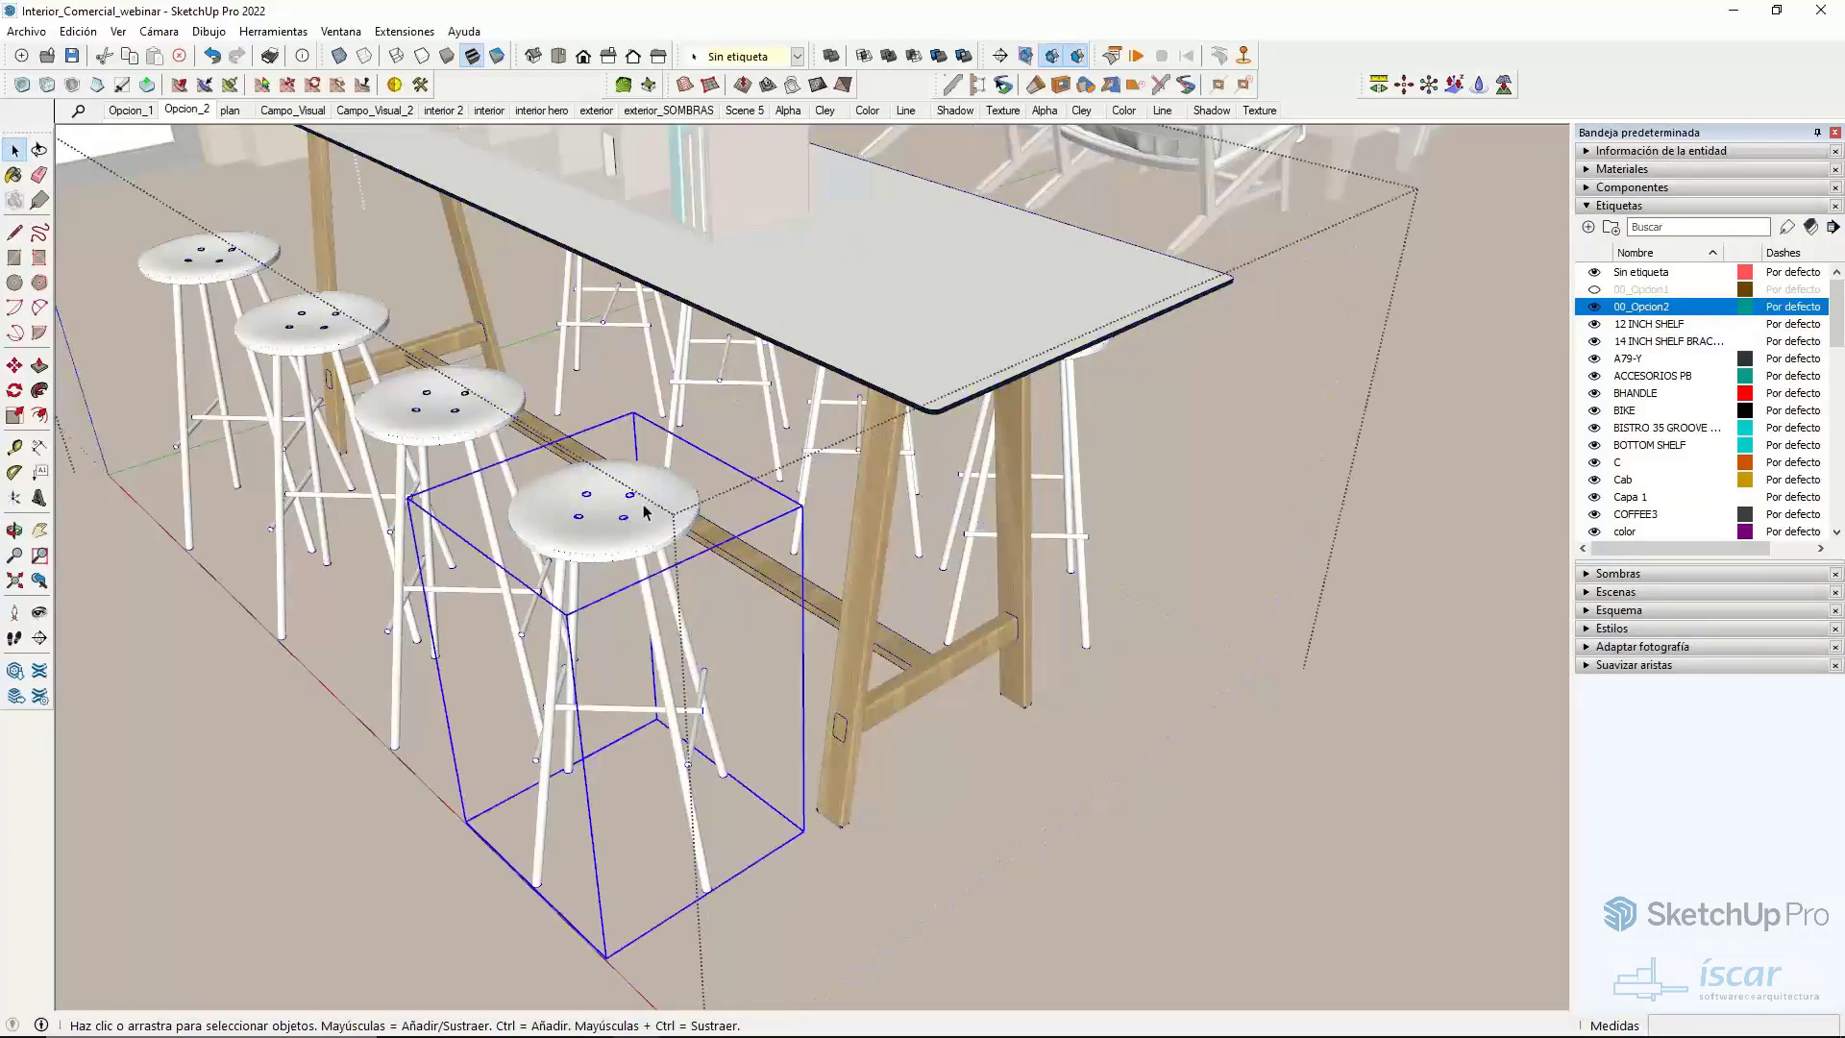
left_click(1620, 205)
left_click(1618, 154)
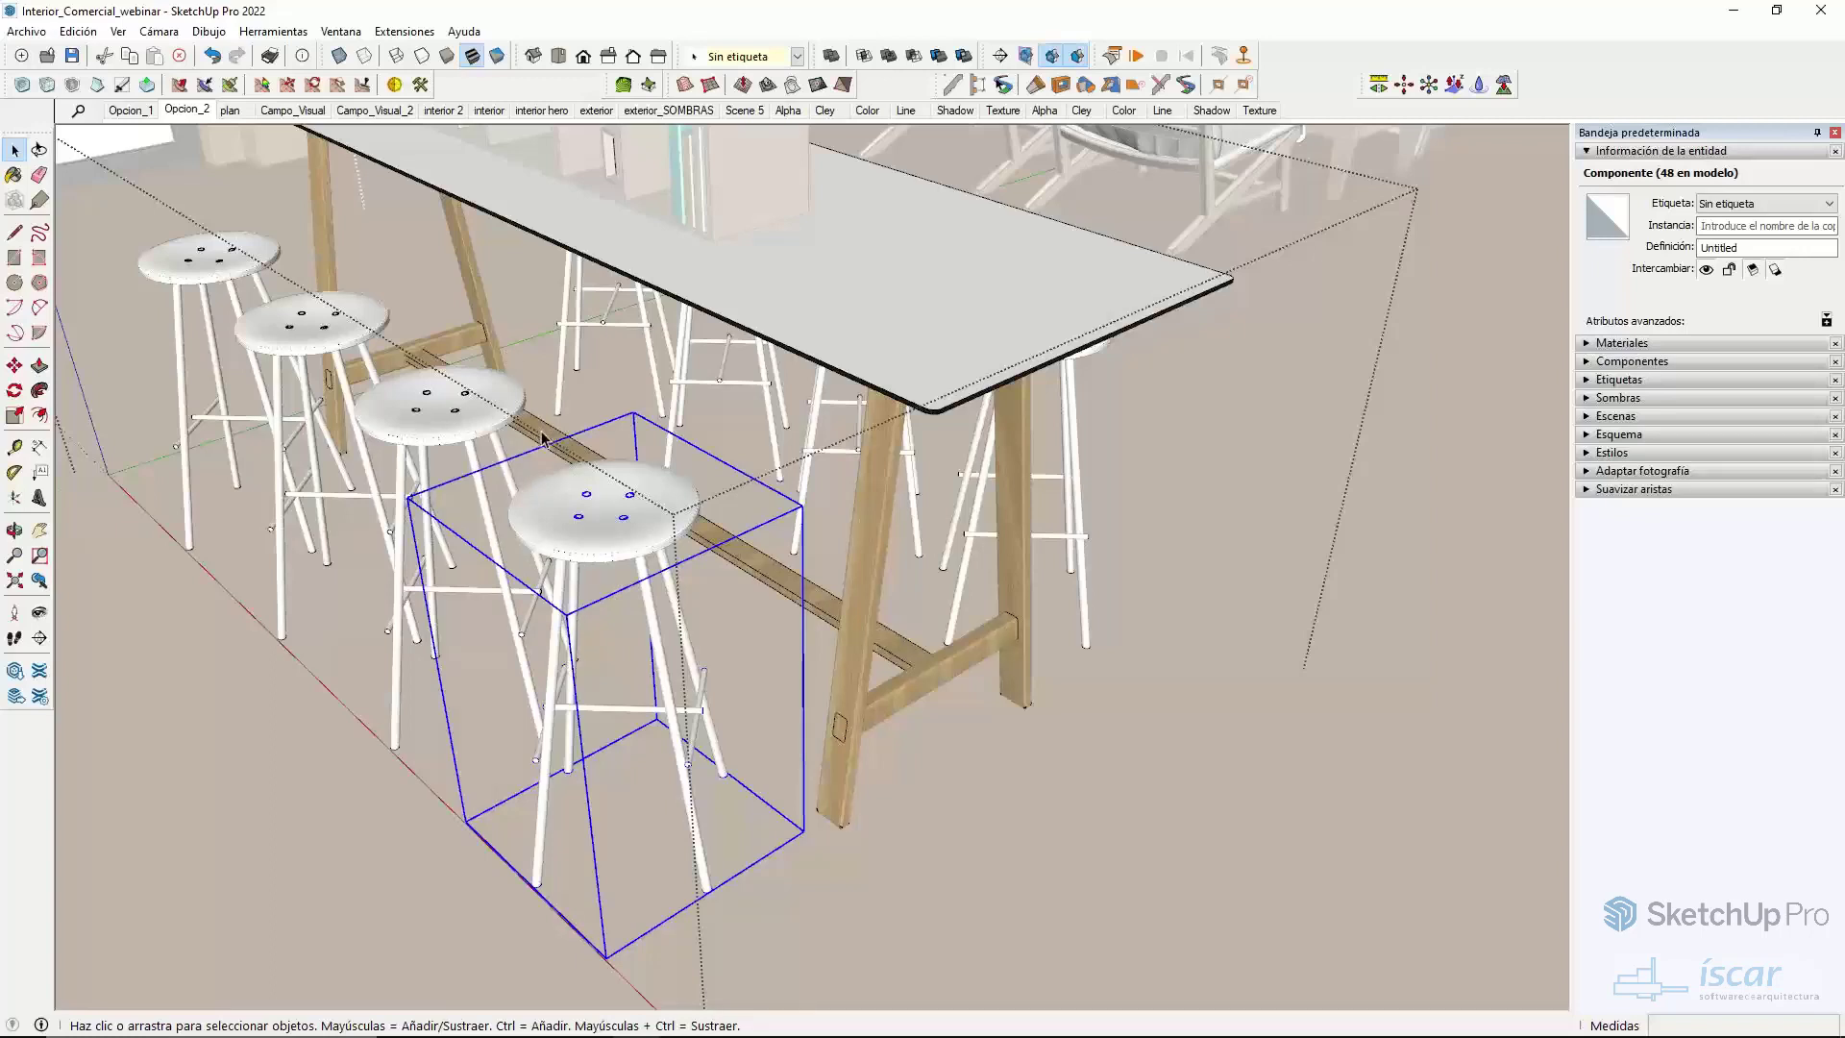
- Inspect an edge inside the stool component, then return to the table group and reselect the whole stool
double_click(602, 519)
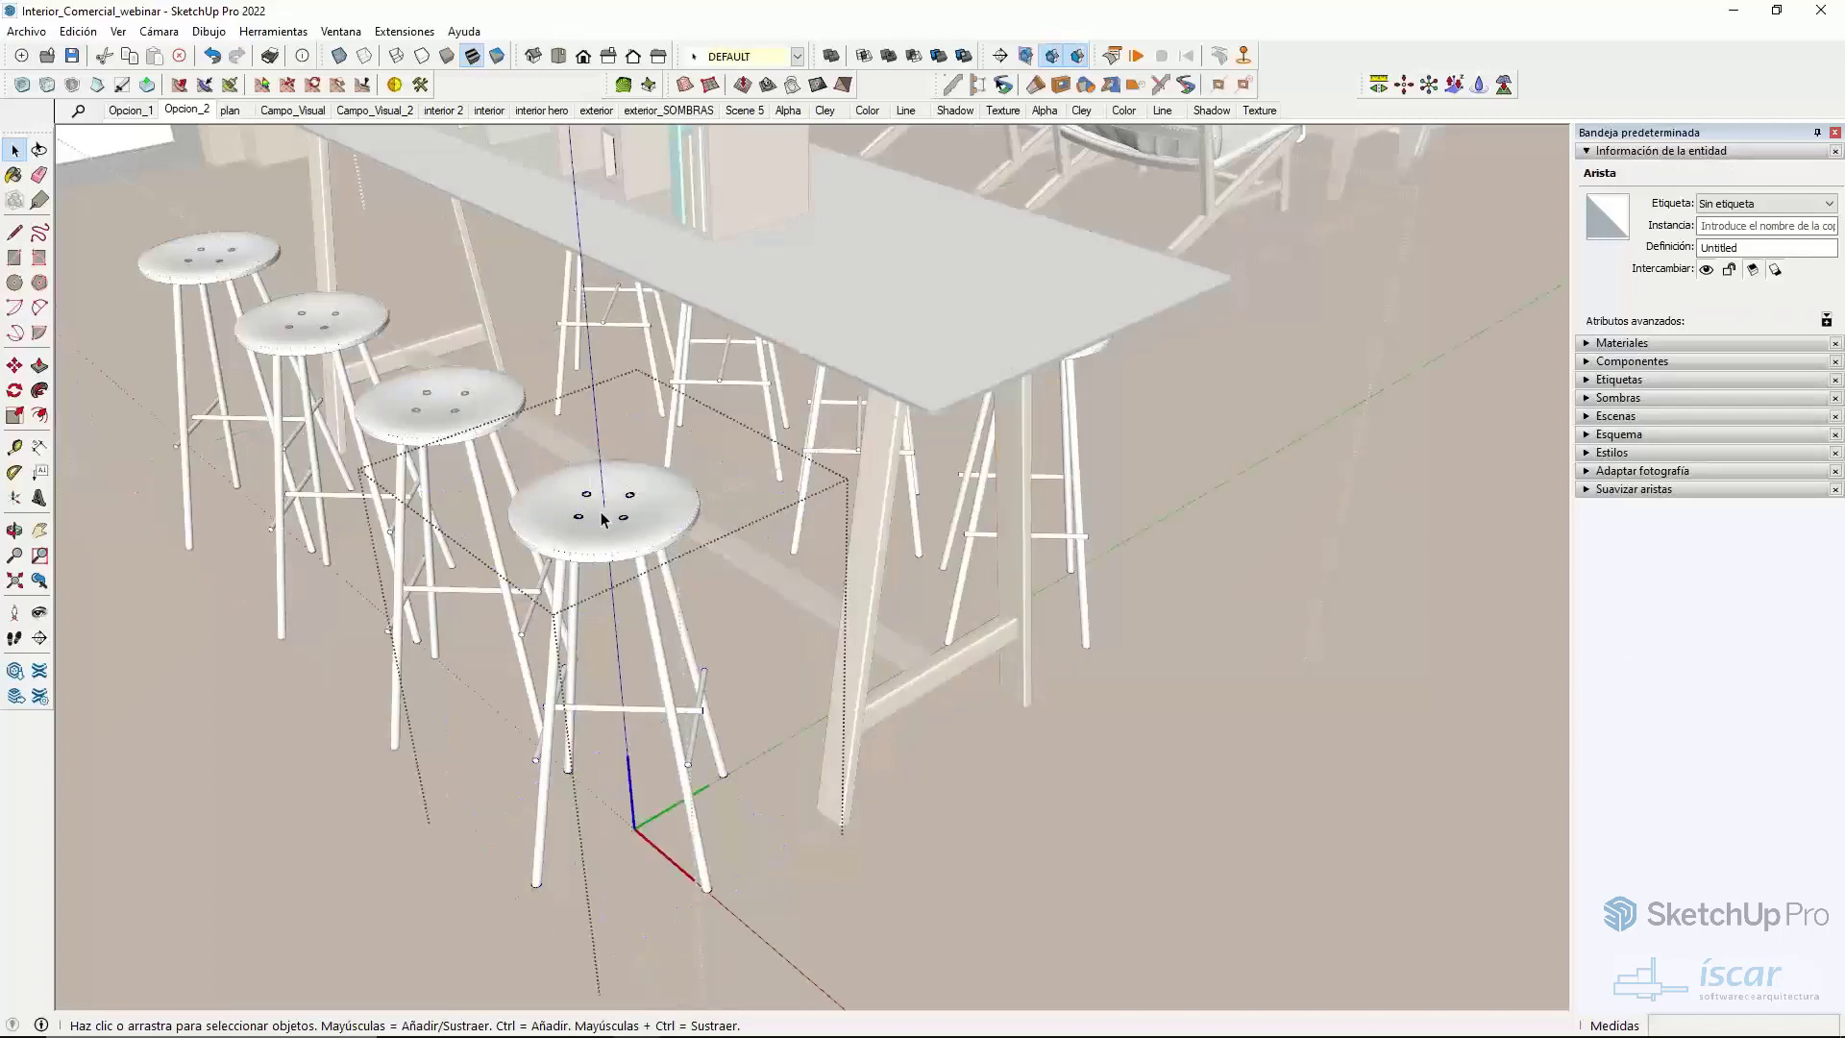
left_click(609, 507)
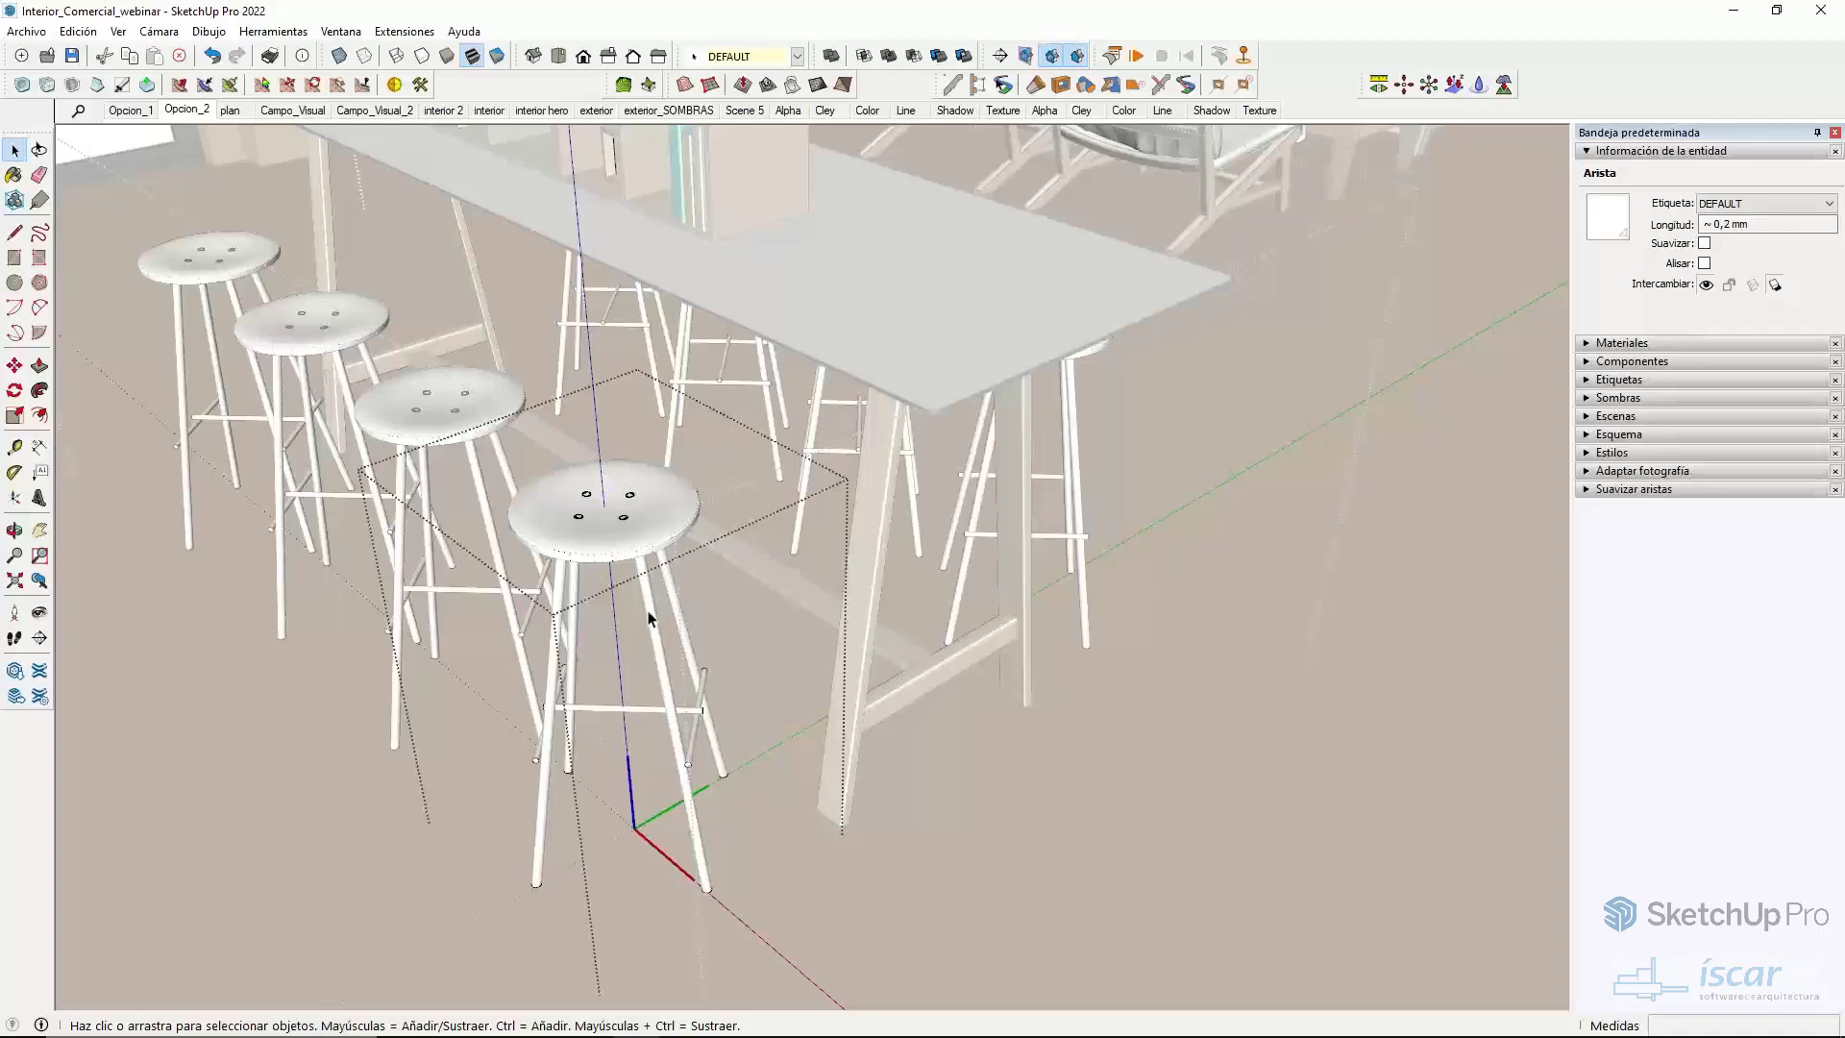
key("Escape")
left_click(615, 519)
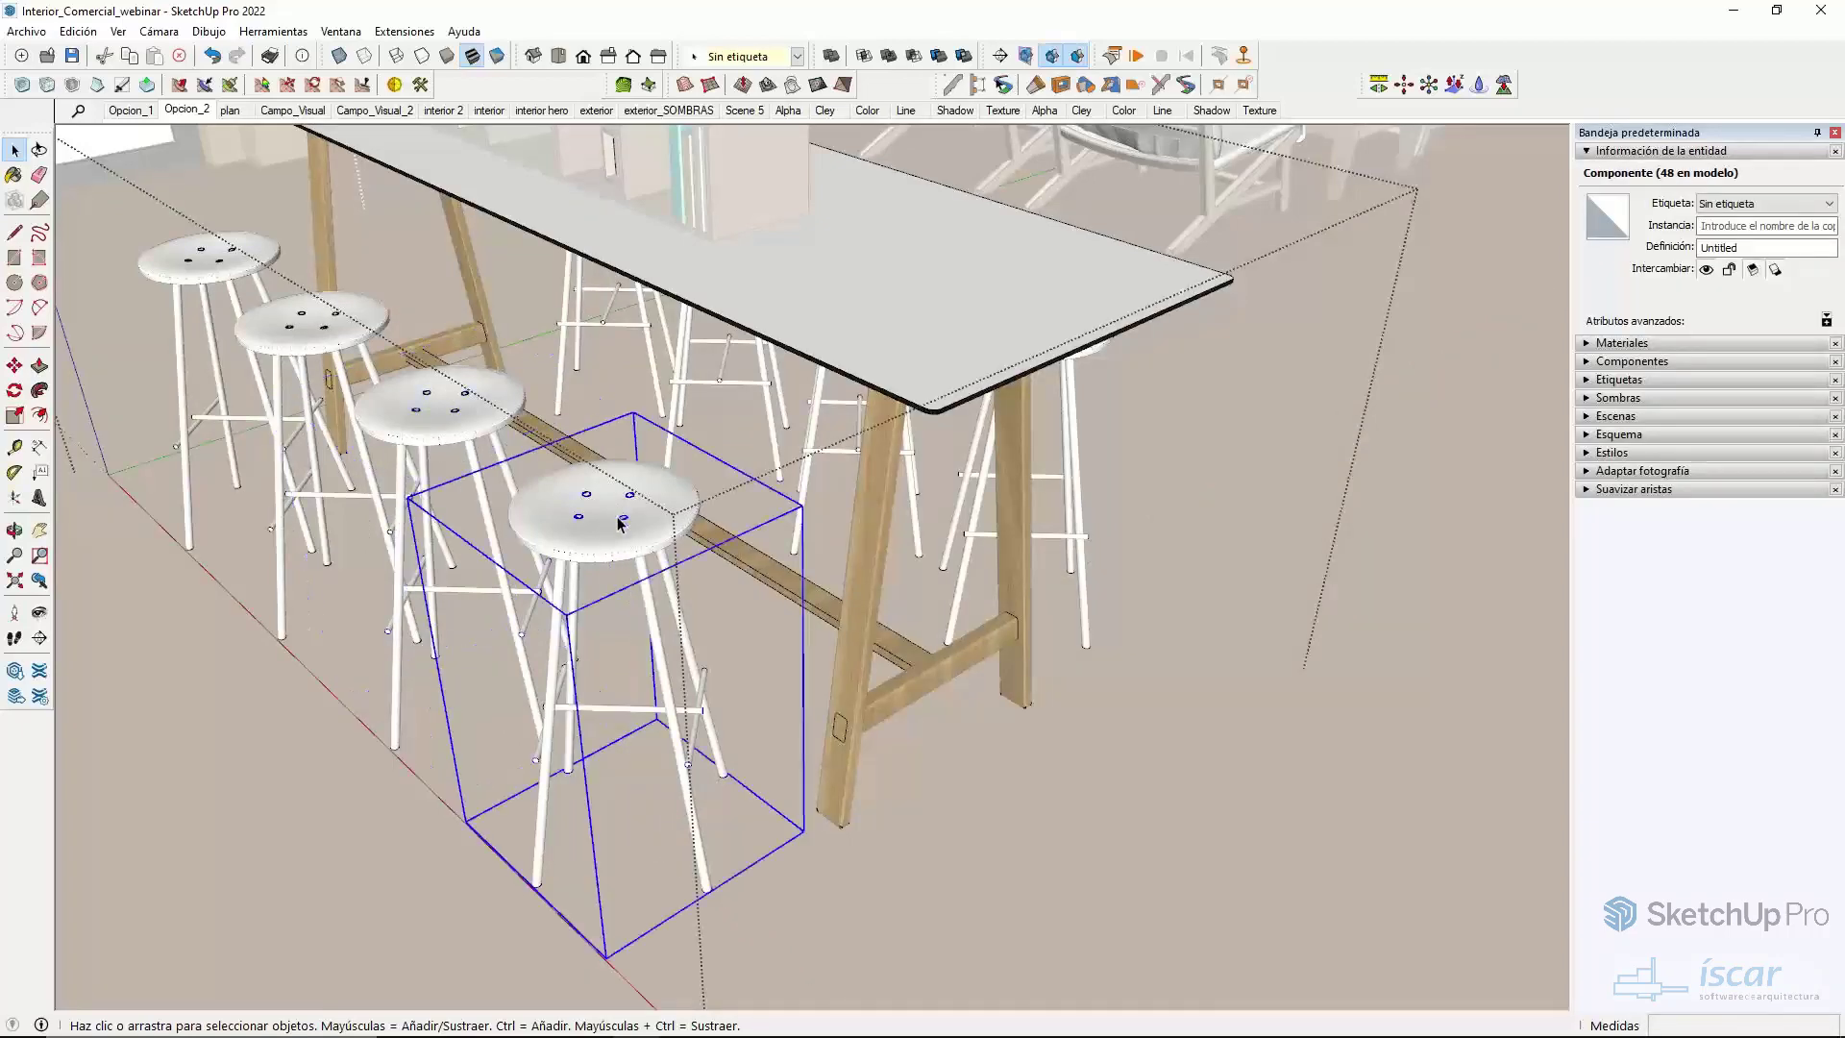
- Reload the selected stool component from the CODA-14 file in Webinar SketchUp por Sectores > 2. Interiorismo, agreeing to replace the modified component
scroll(620, 523, "down", 5)
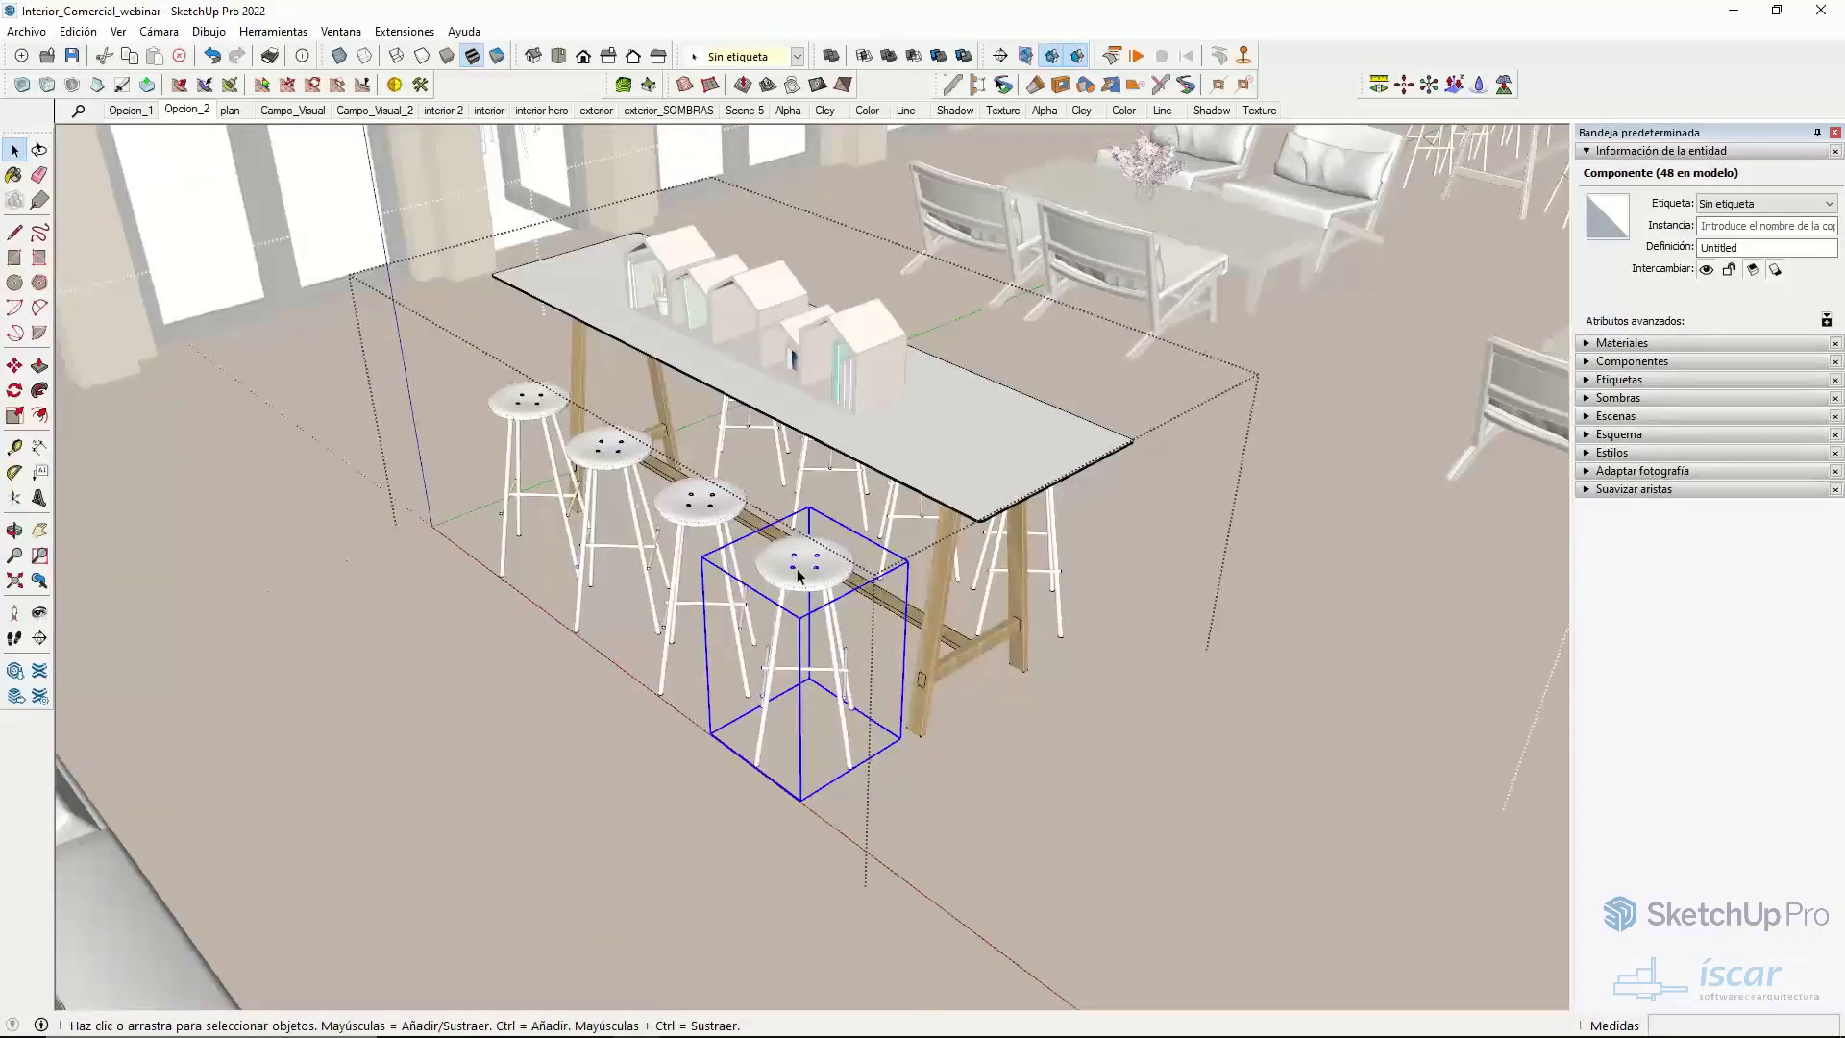
left_click(1598, 151)
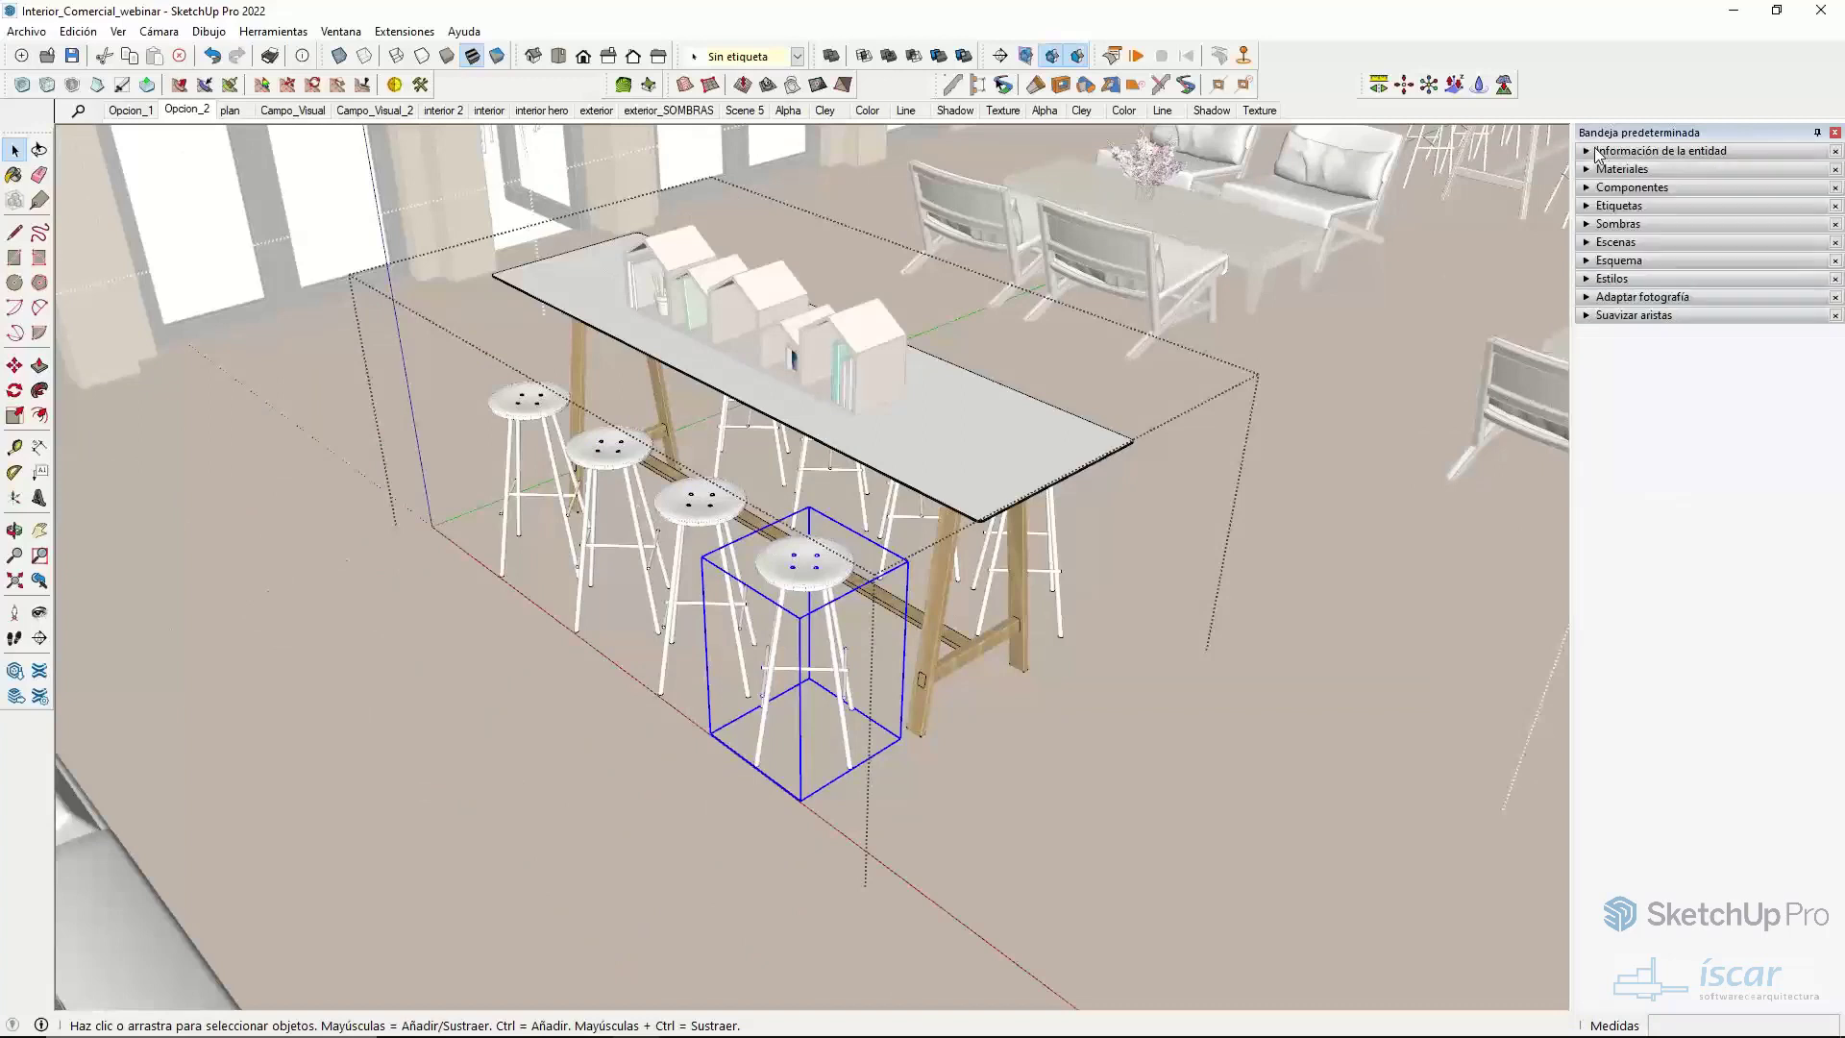
right_click(812, 573)
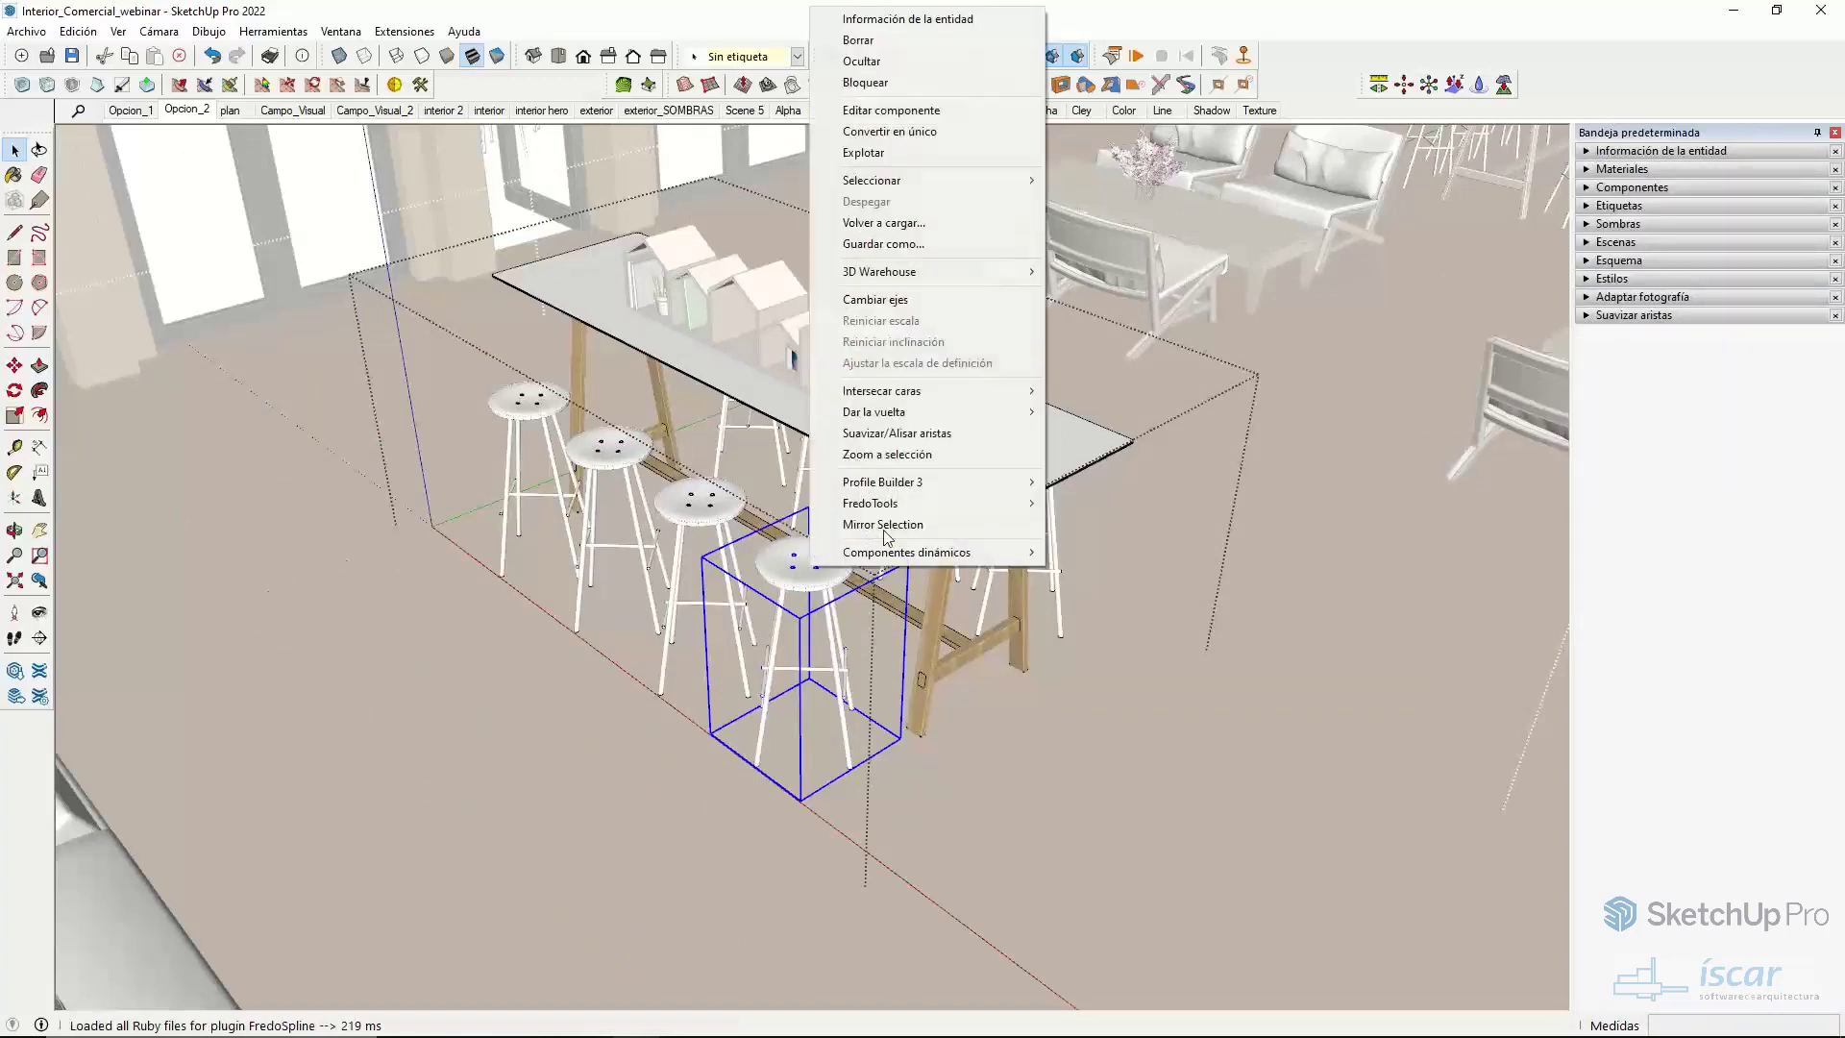
left_click(901, 224)
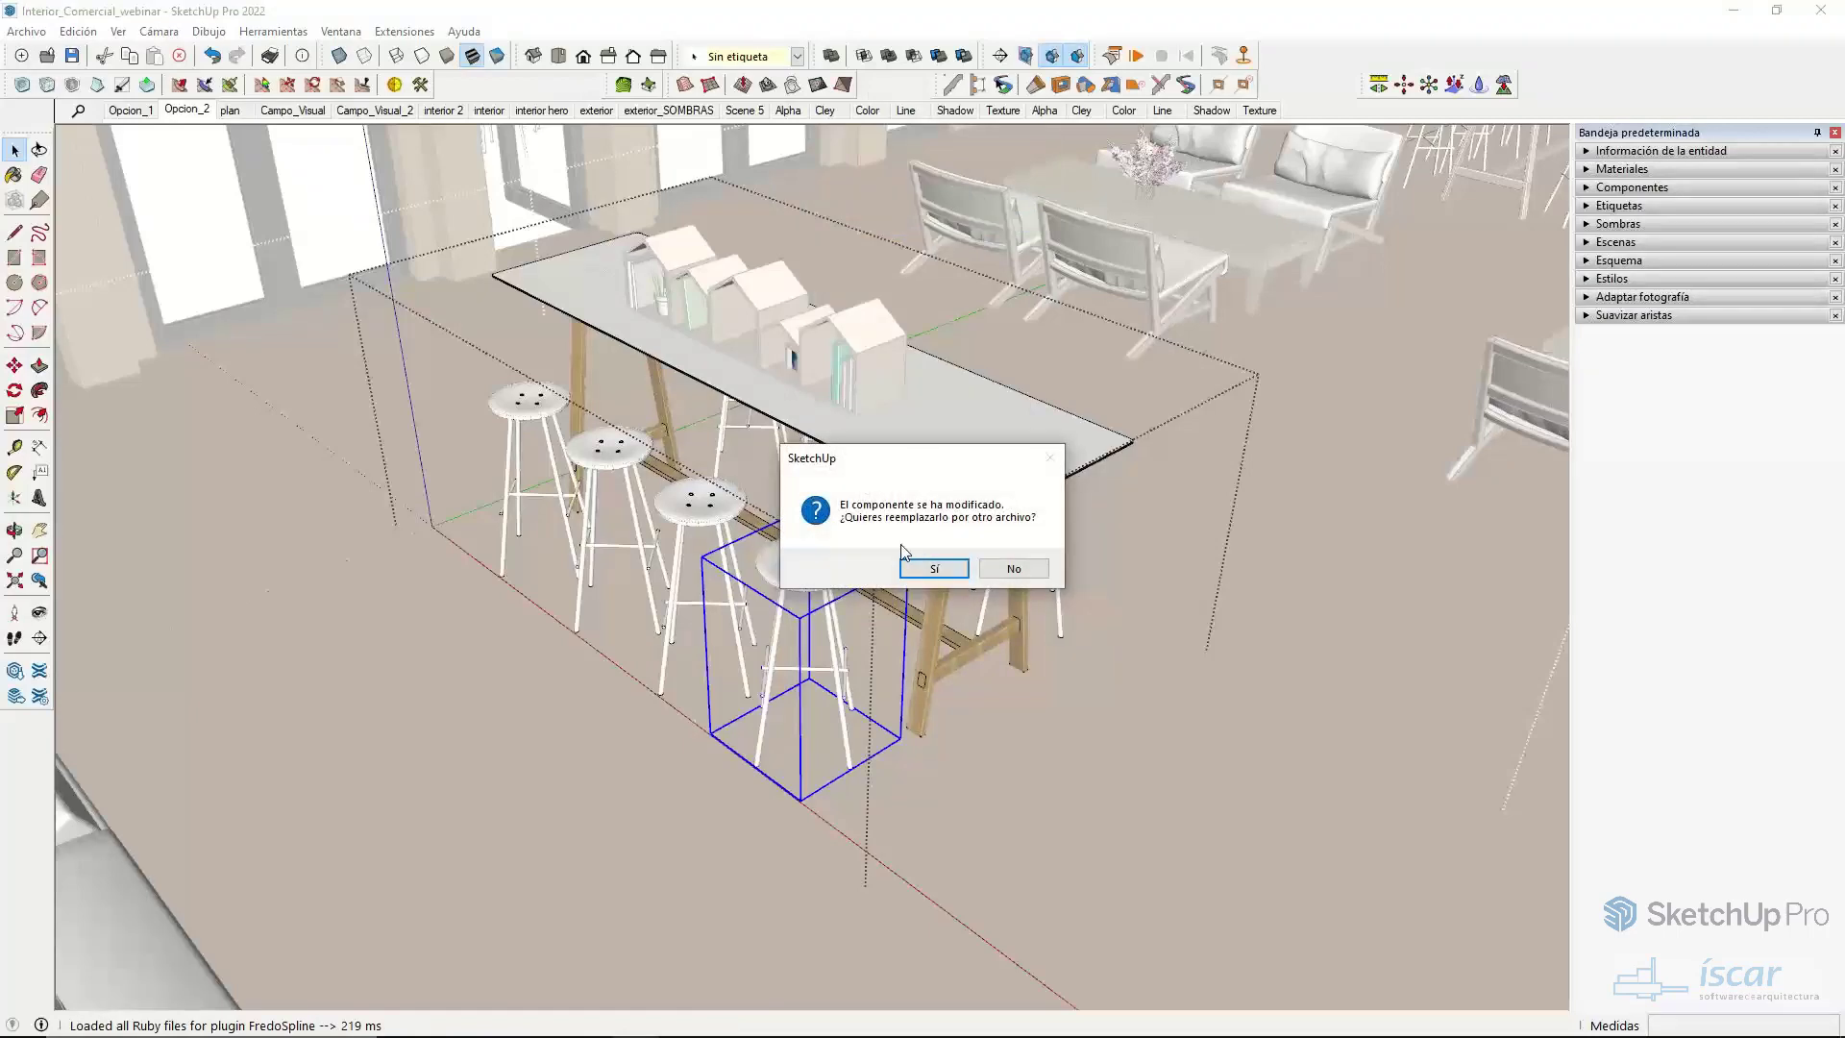
left_click(931, 569)
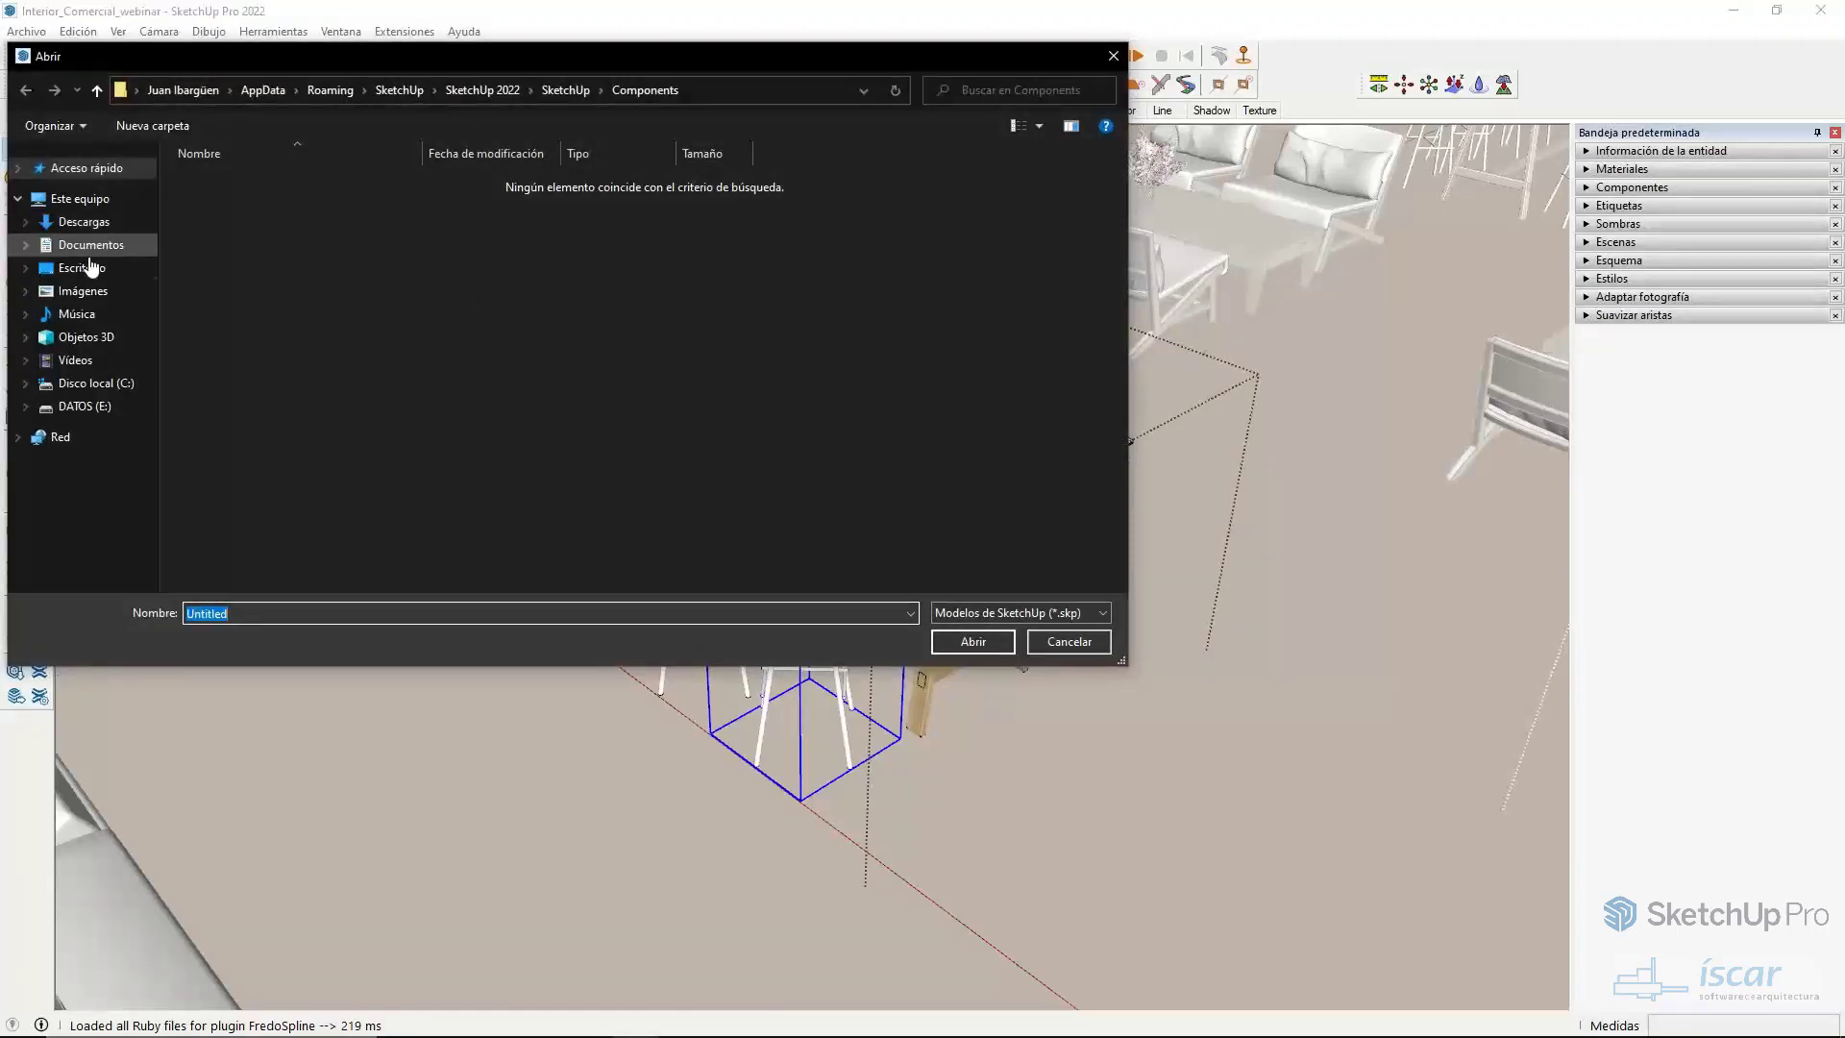
left_click(90, 269)
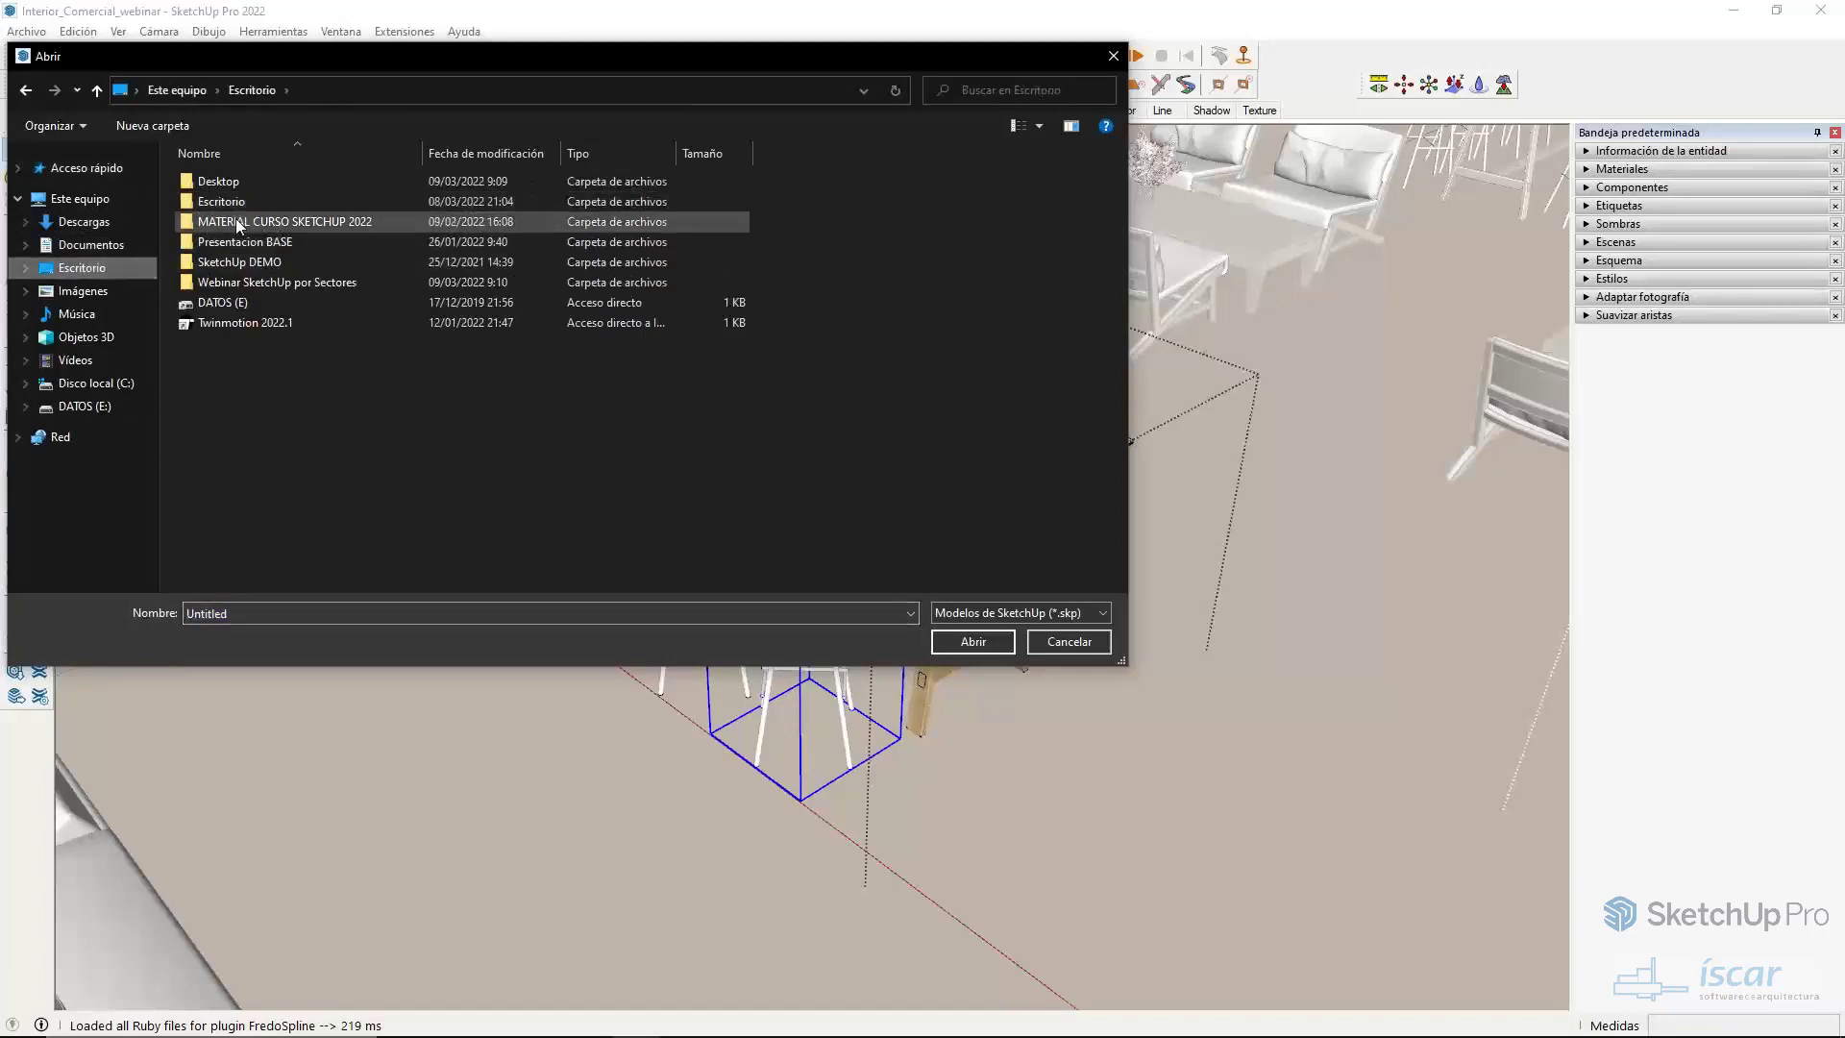
double_click(241, 281)
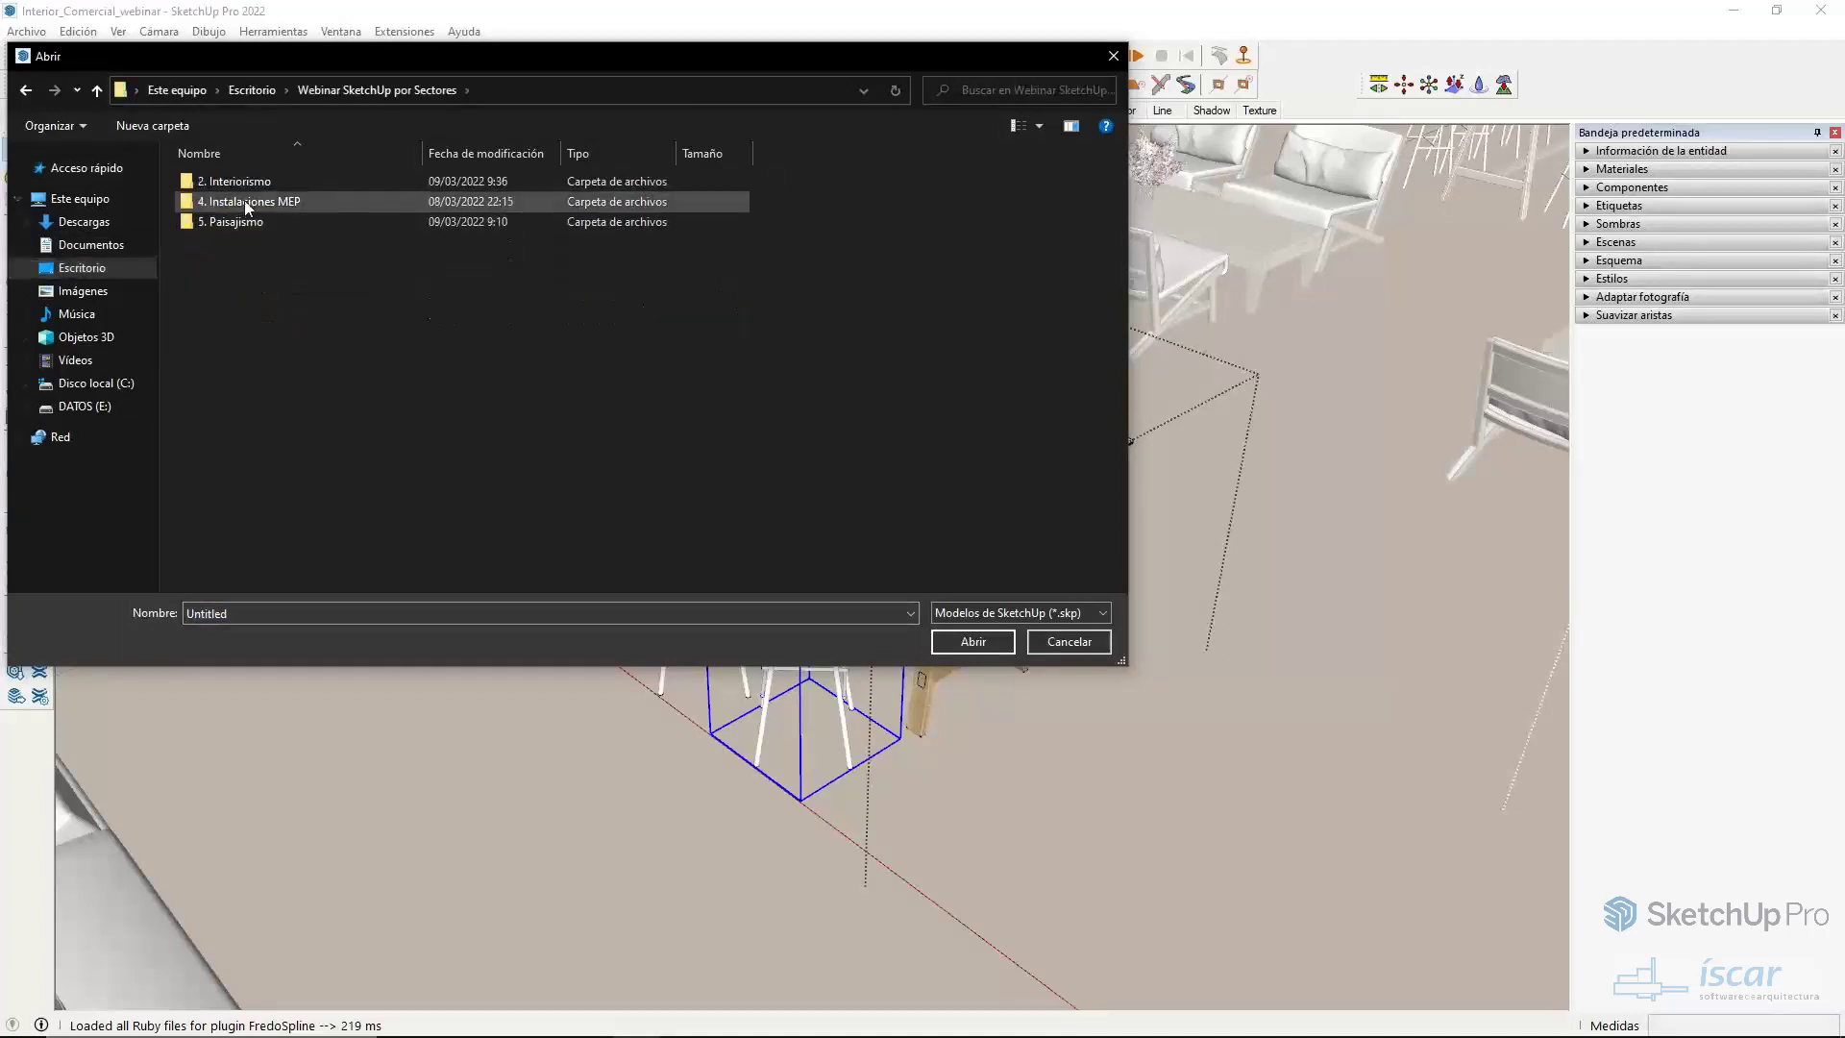
double_click(245, 192)
left_click(320, 233)
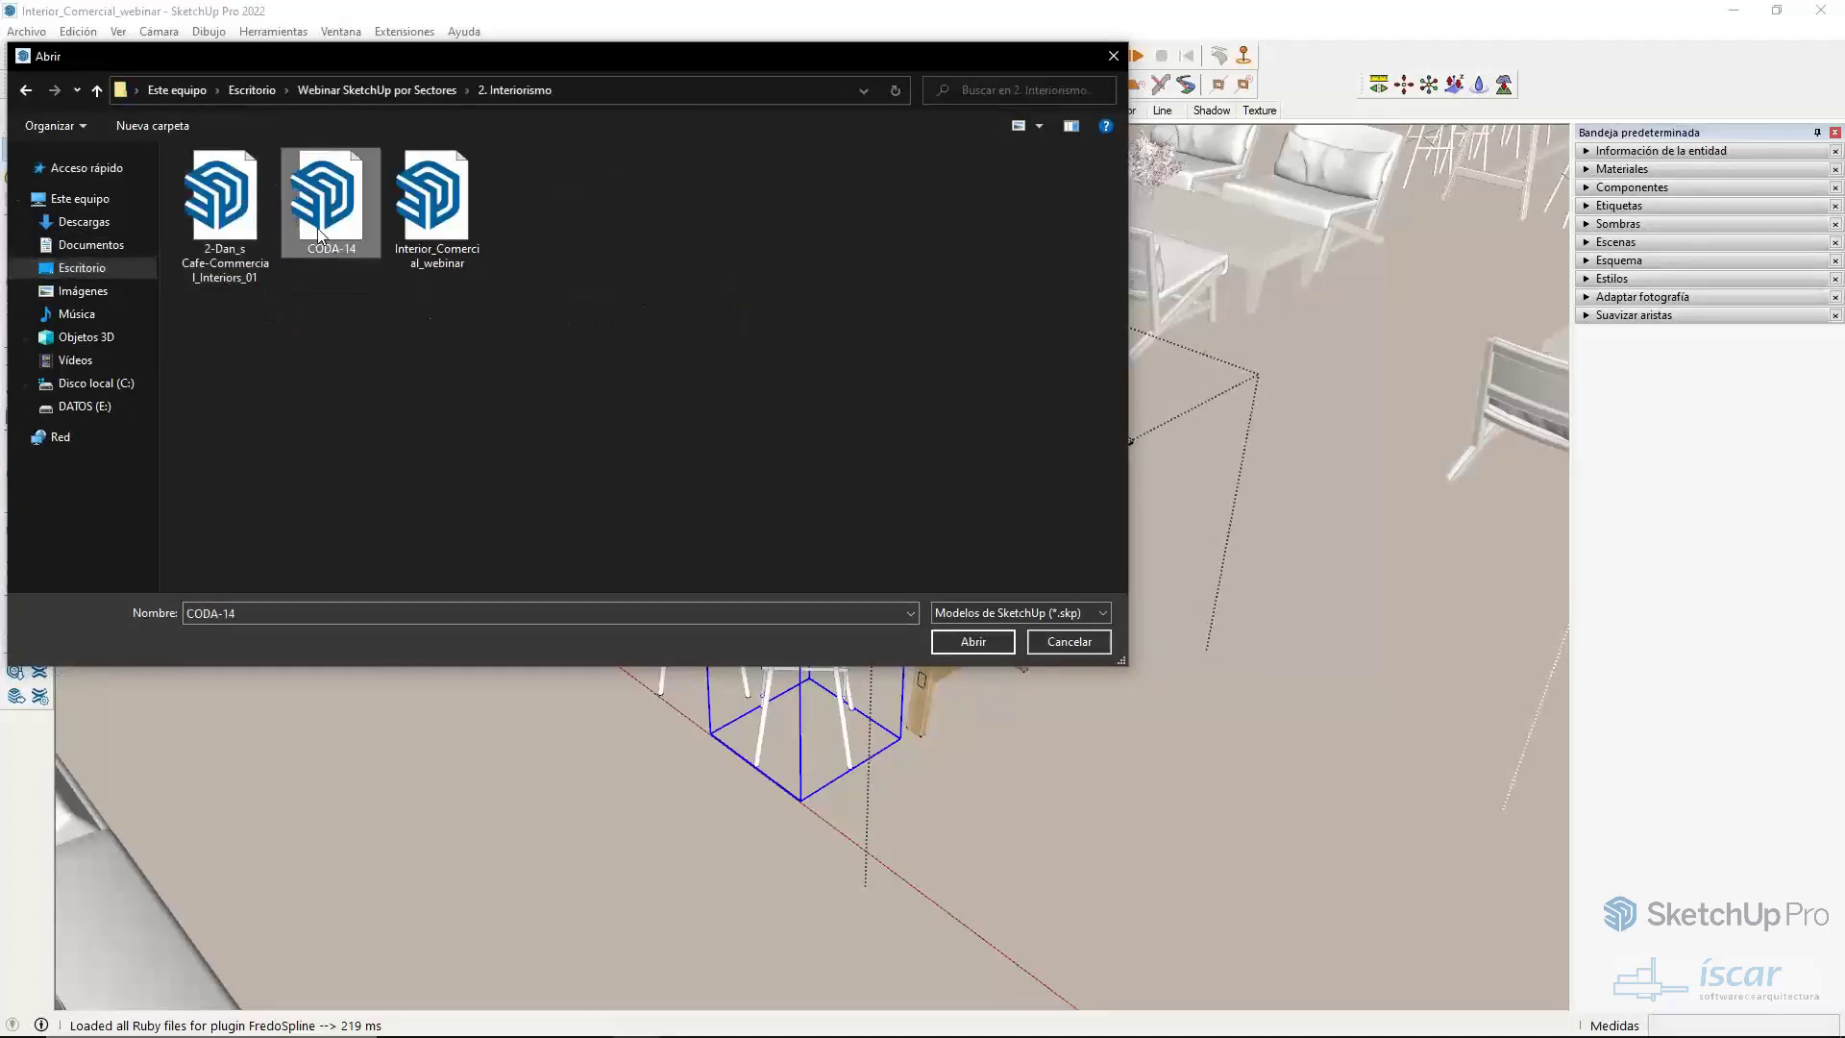
left_click(984, 637)
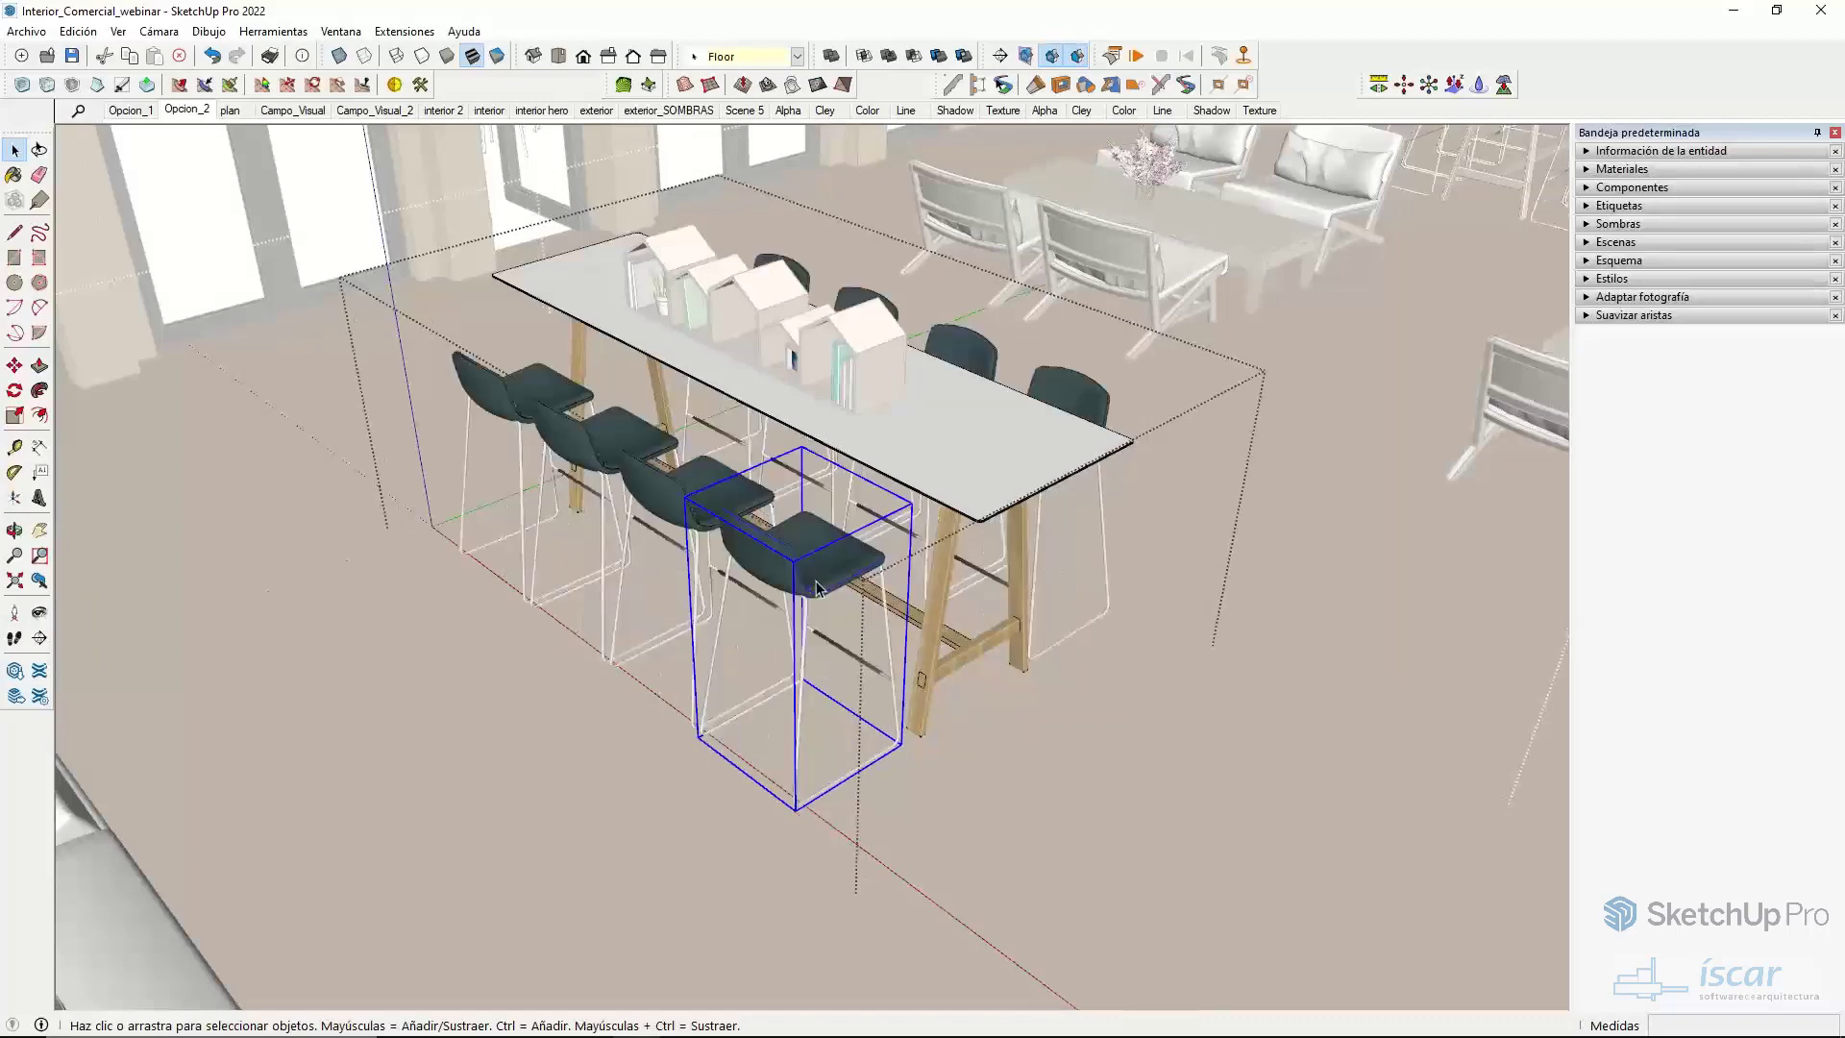
- Leave the open groups and examine the replaced seats at the high tables throughout the interior
middle_click_drag(908, 507, 388, 654)
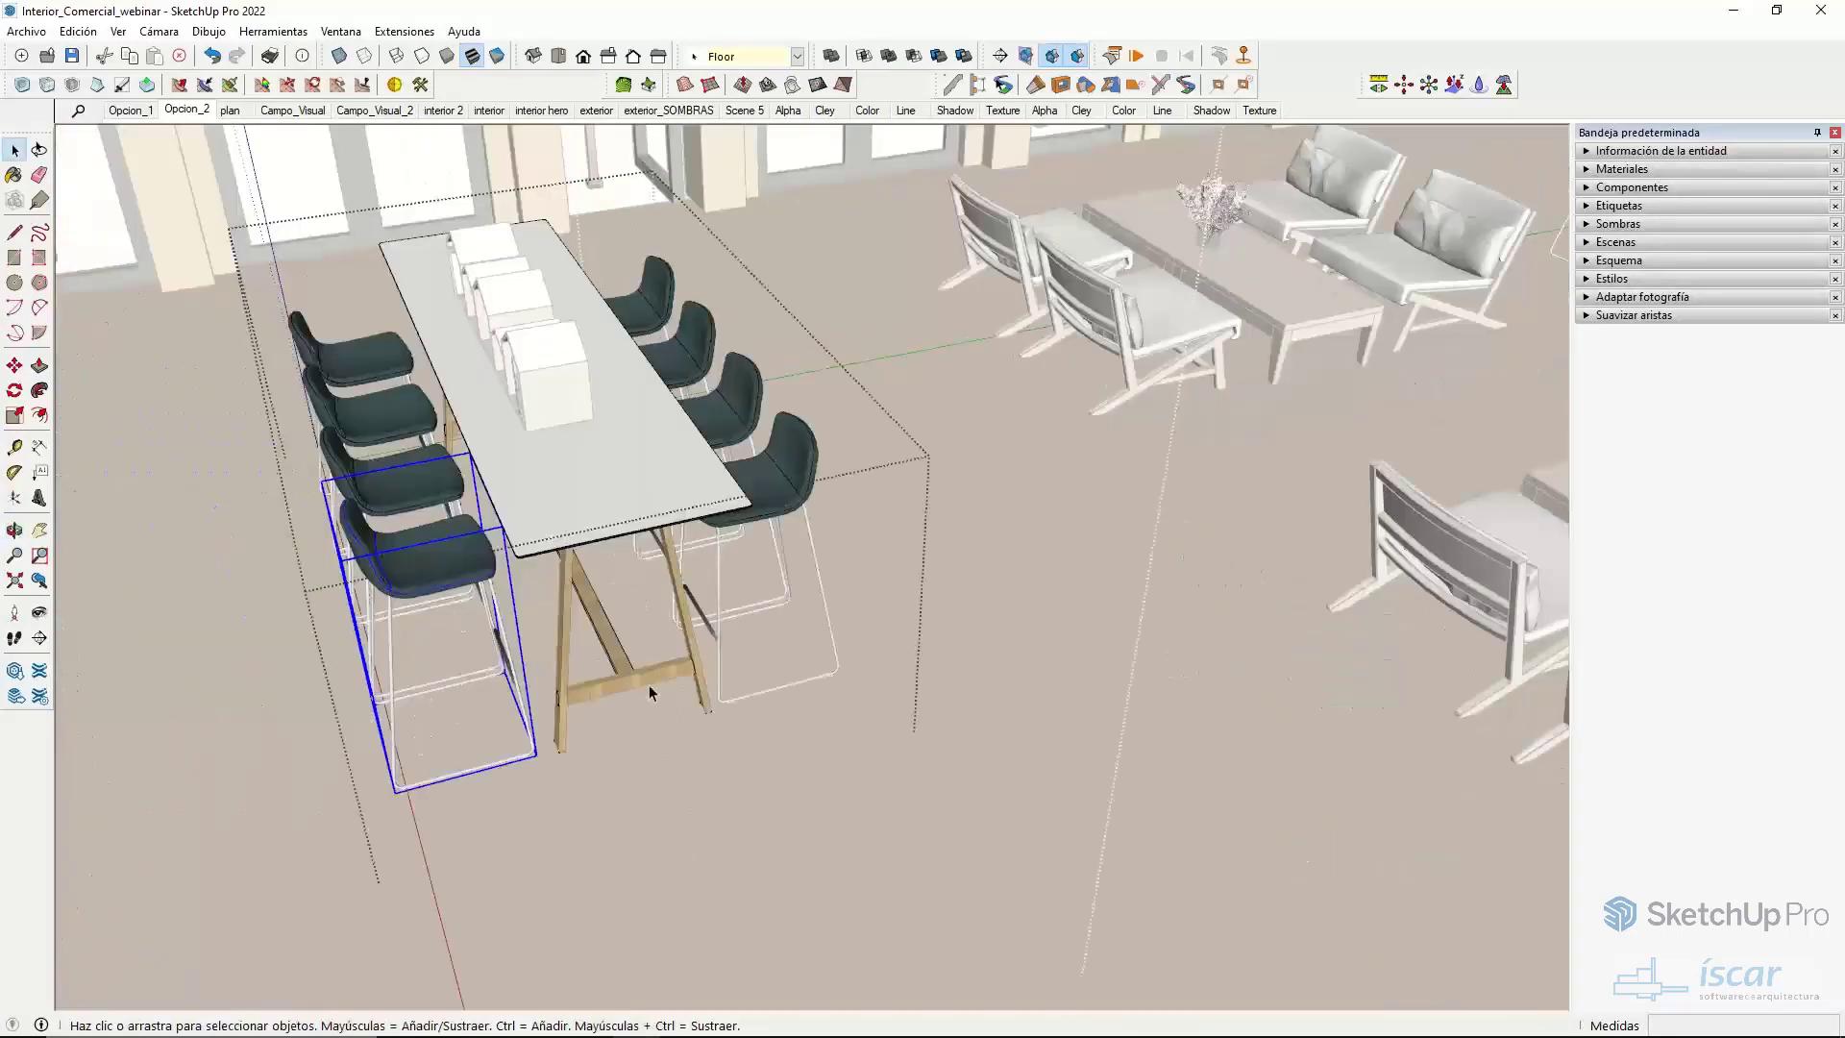
middle_click_drag(654, 693, 669, 553)
scroll(670, 553, "down", 4)
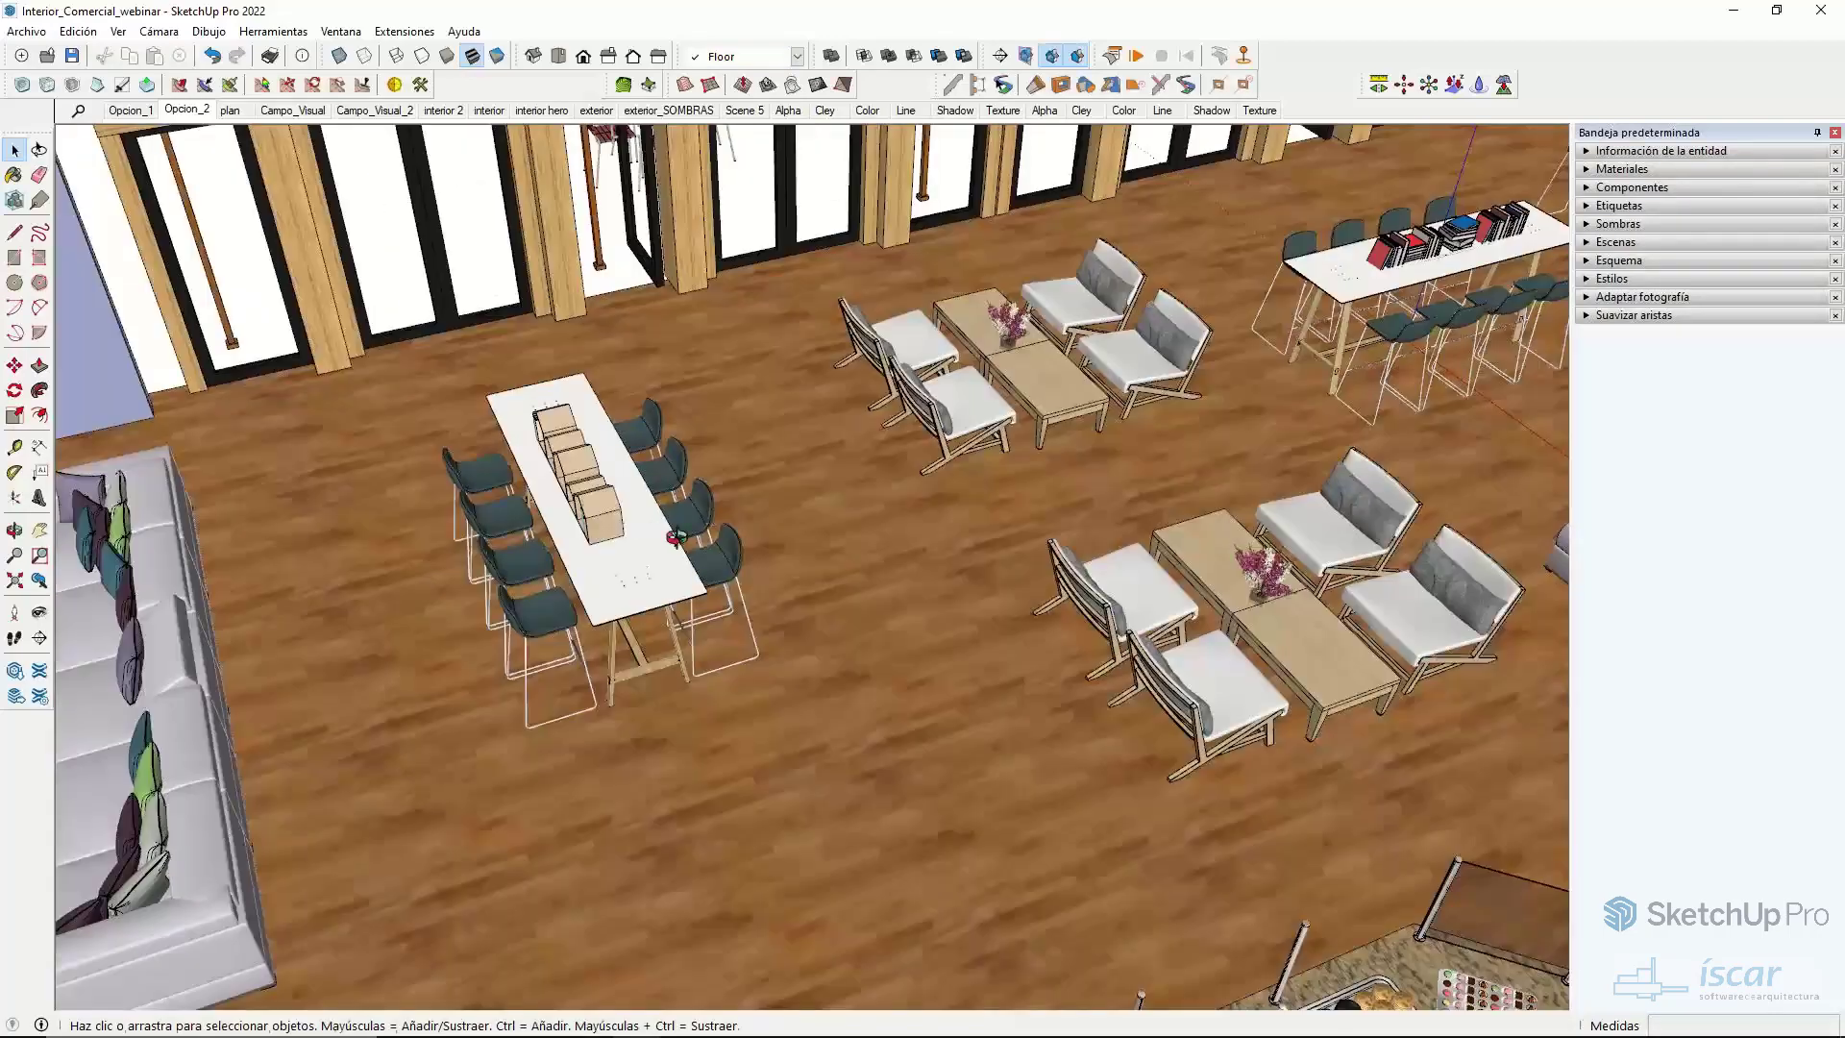
middle_click_drag(717, 502, 699, 716)
scroll(1209, 308, "up", 3)
scroll(956, 442, "down", 3)
scroll(730, 614, "down", 3)
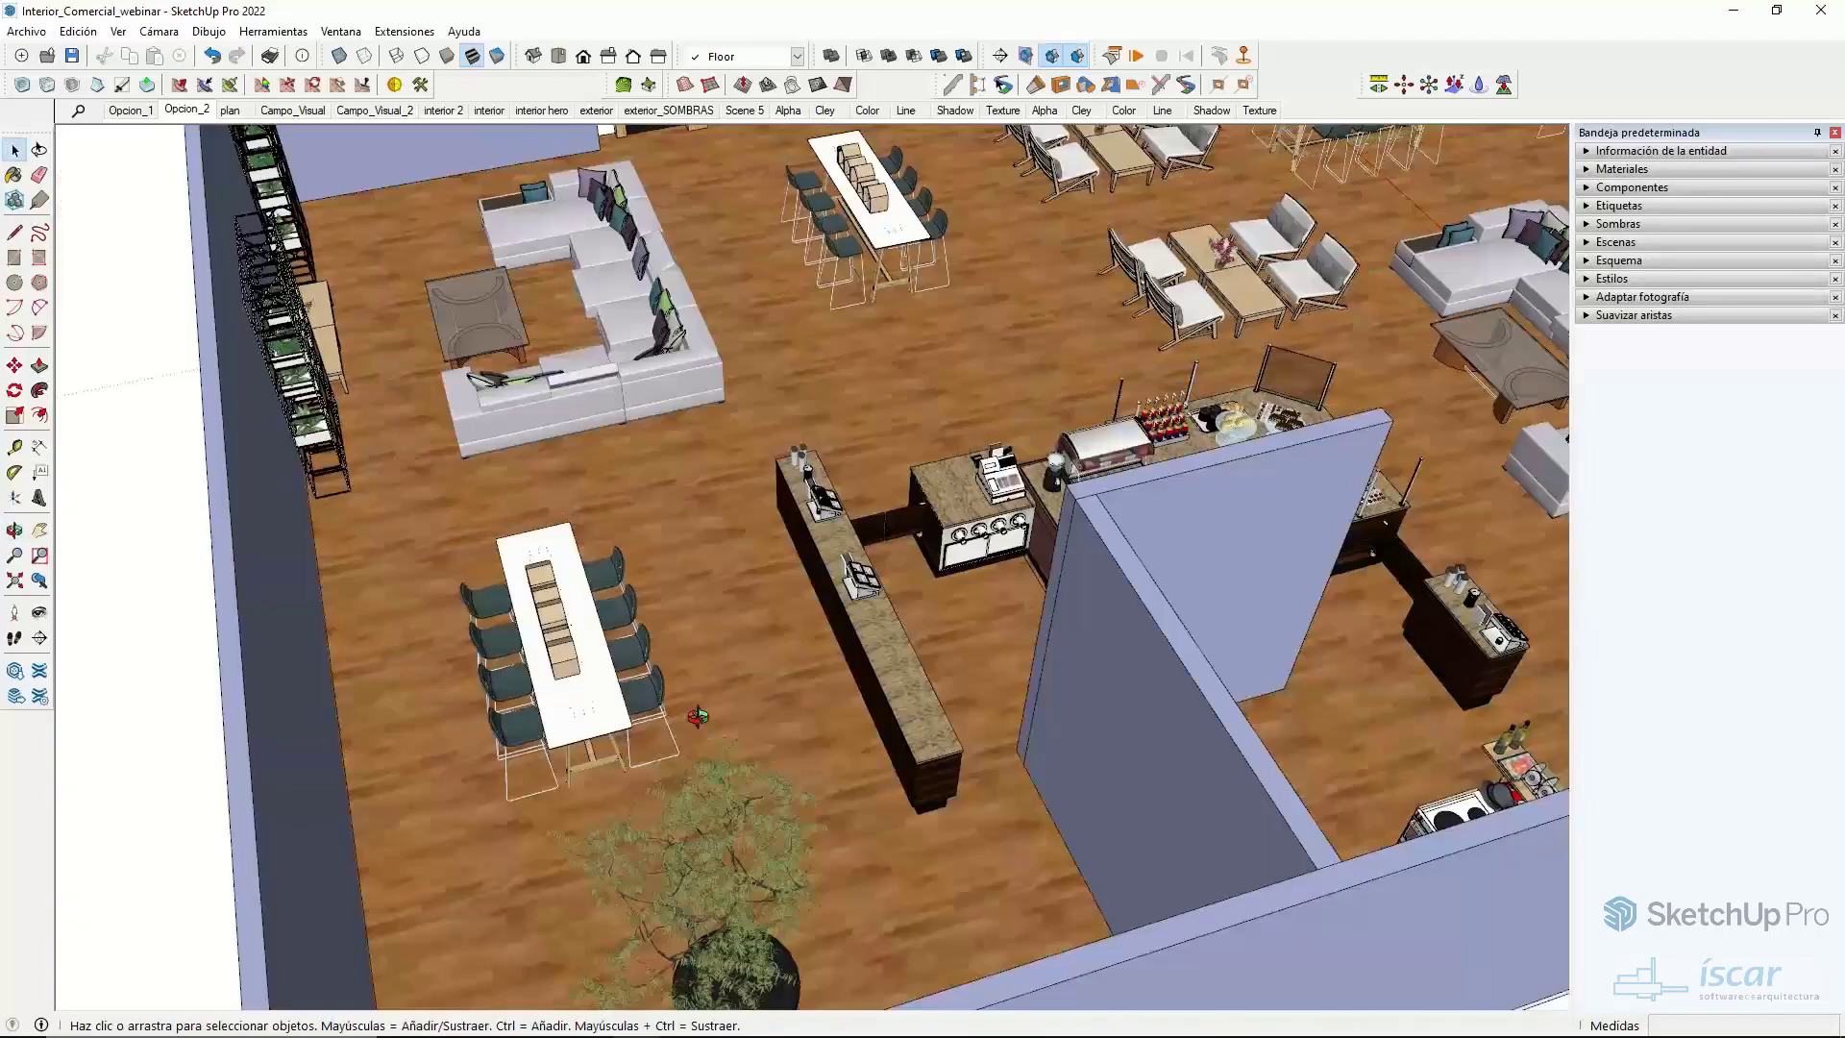
scroll(572, 604, "down", 3)
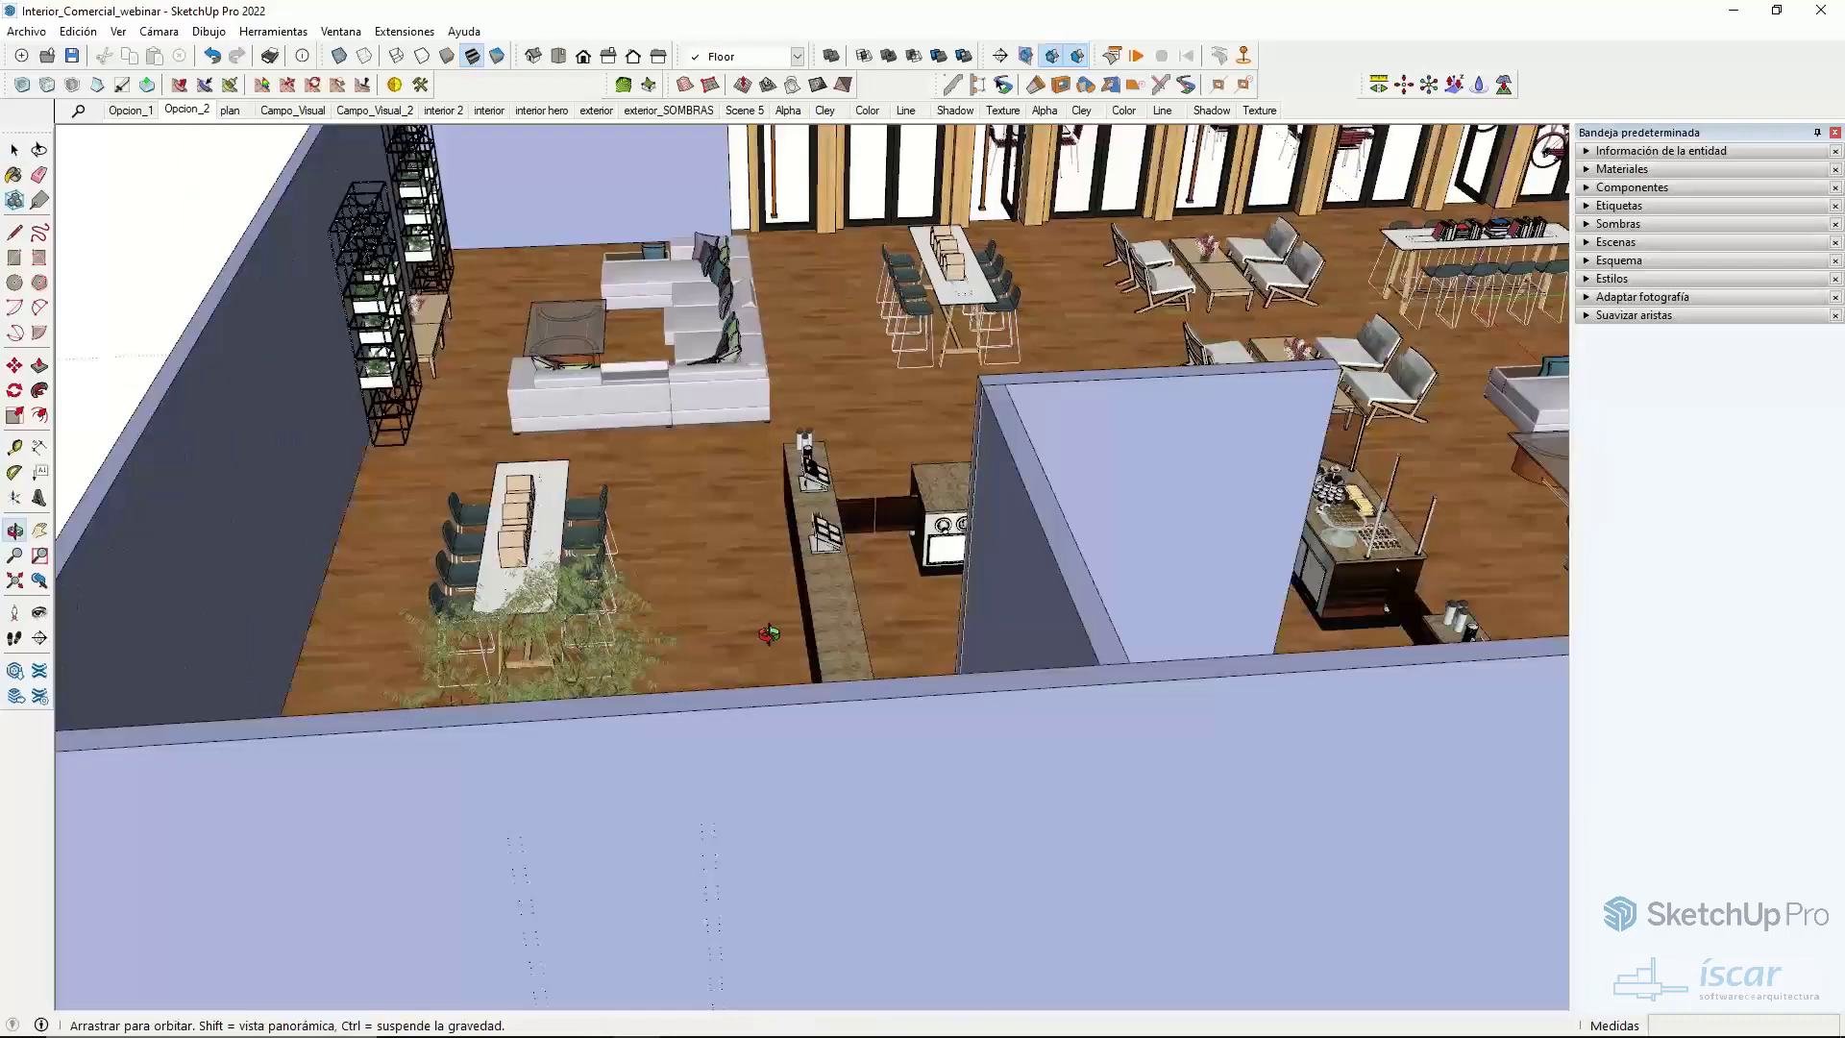
middle_click_drag(572, 604, 749, 293)
scroll(753, 293, "up", 5)
scroll(752, 293, "up", 5)
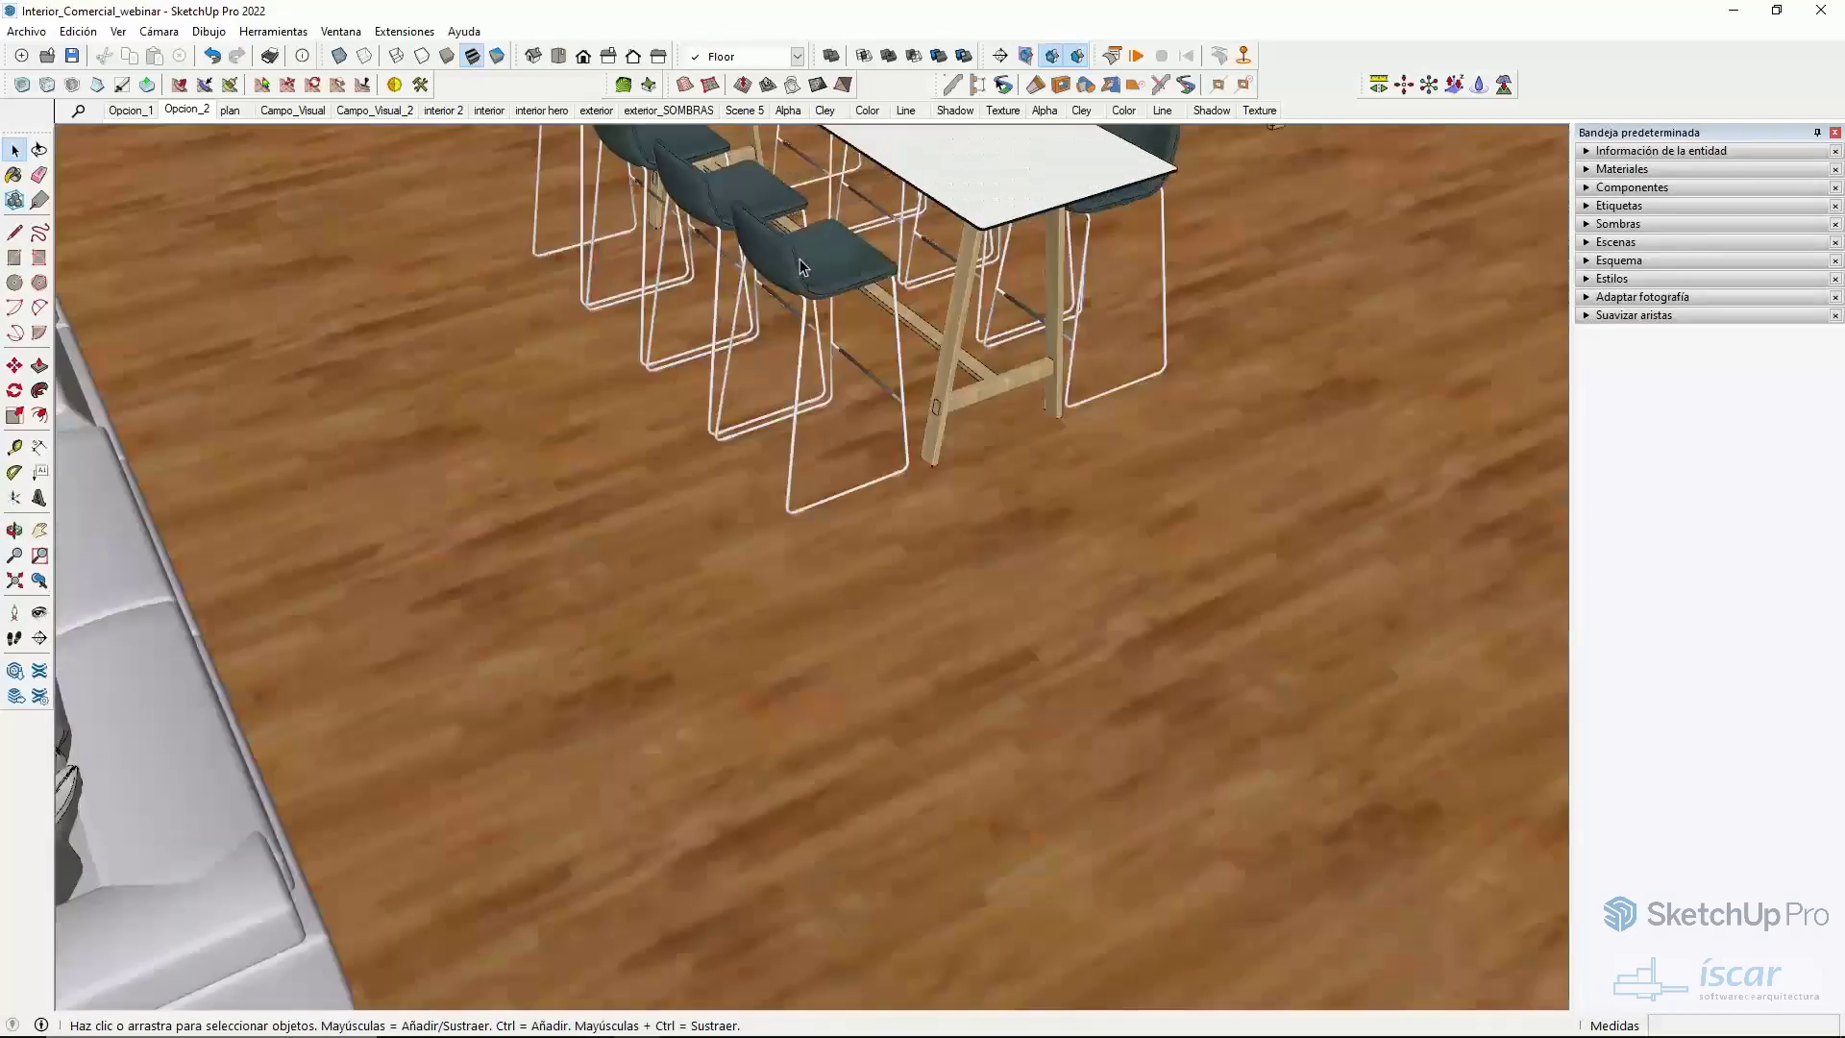
- Check the individual chair copies on both sides of the high table by selecting them inside its nested group
middle_click_drag(803, 267, 849, 557)
left_click(849, 557)
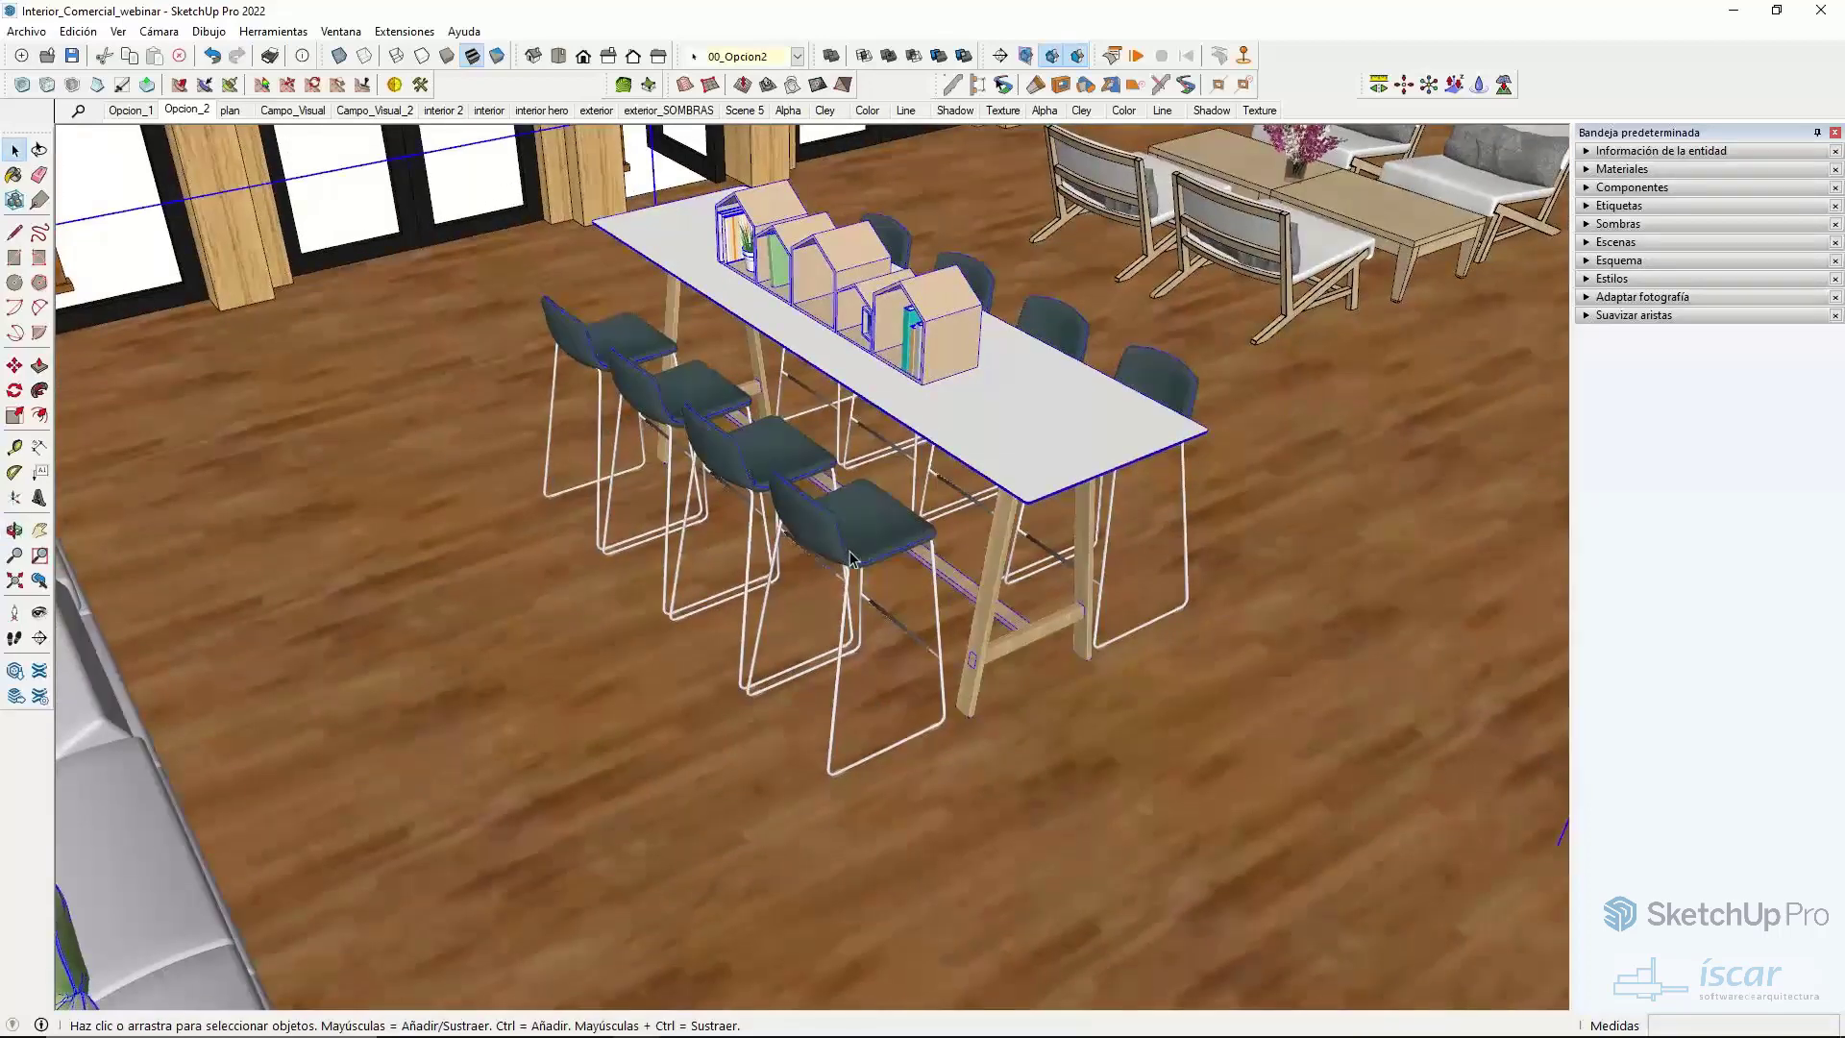
double_click(849, 558)
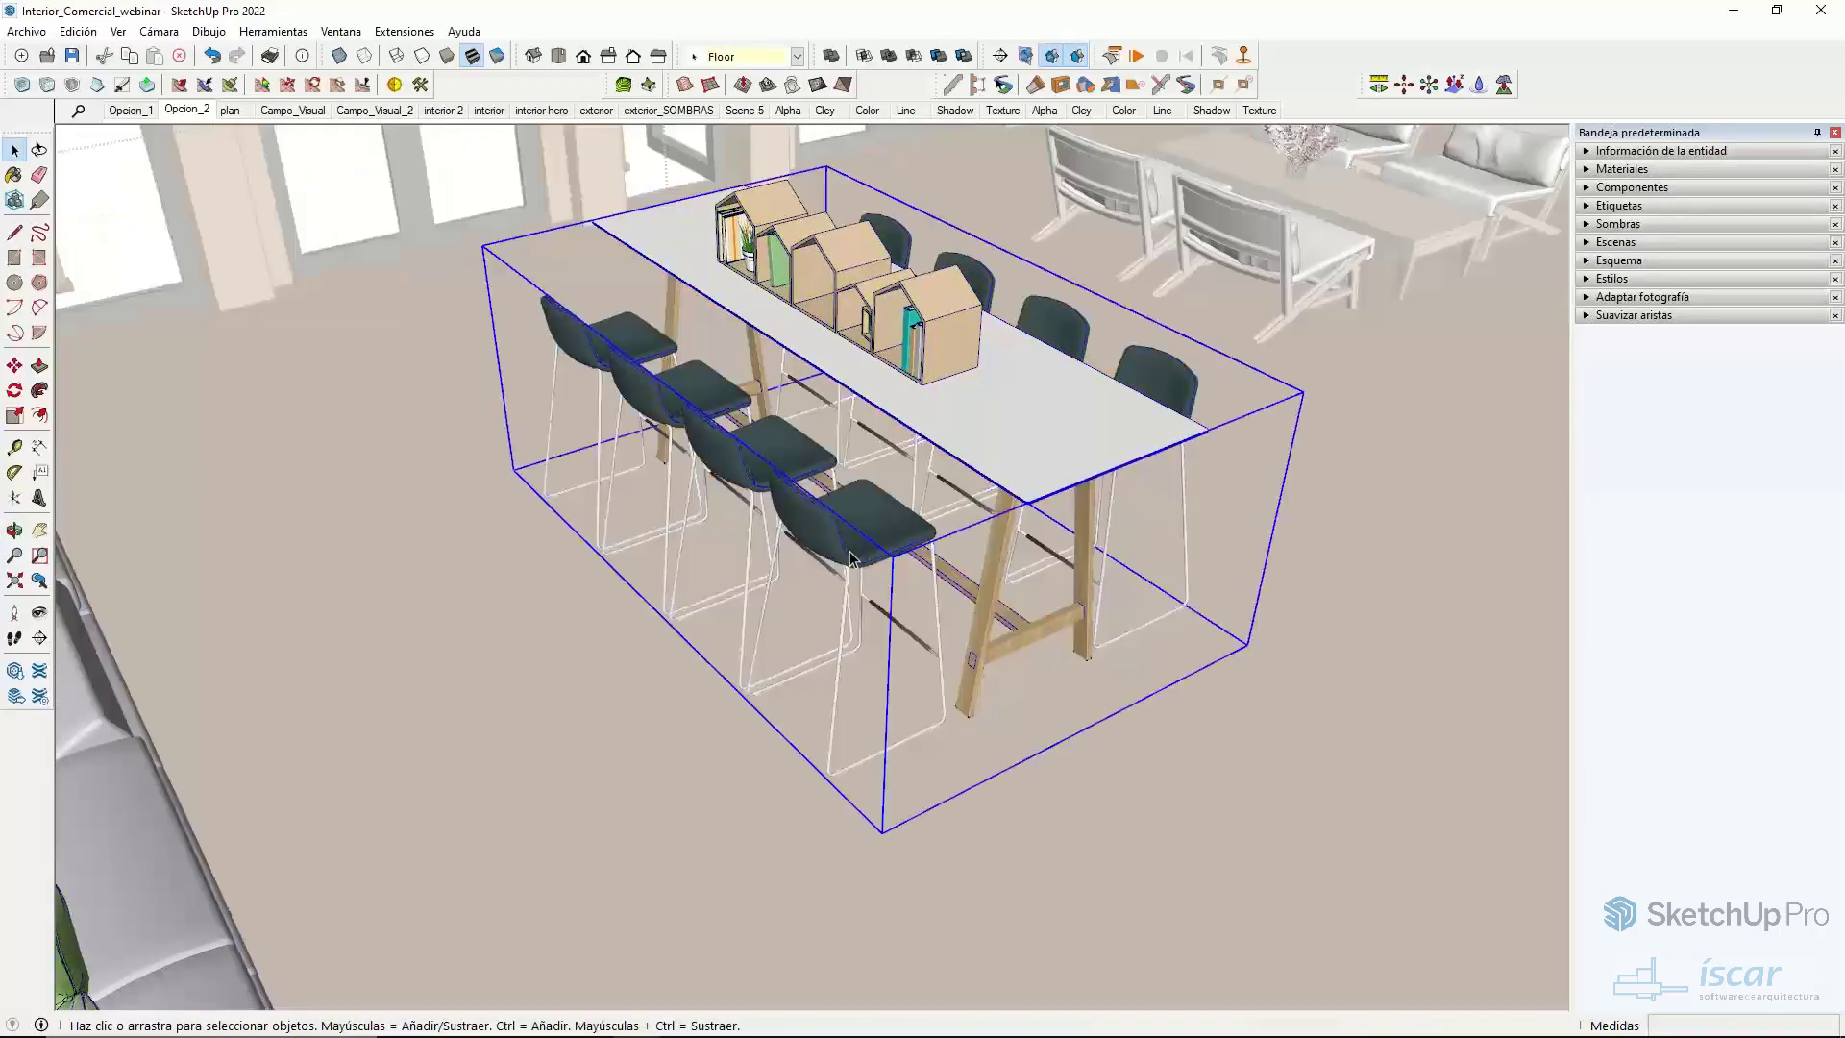
double_click(850, 556)
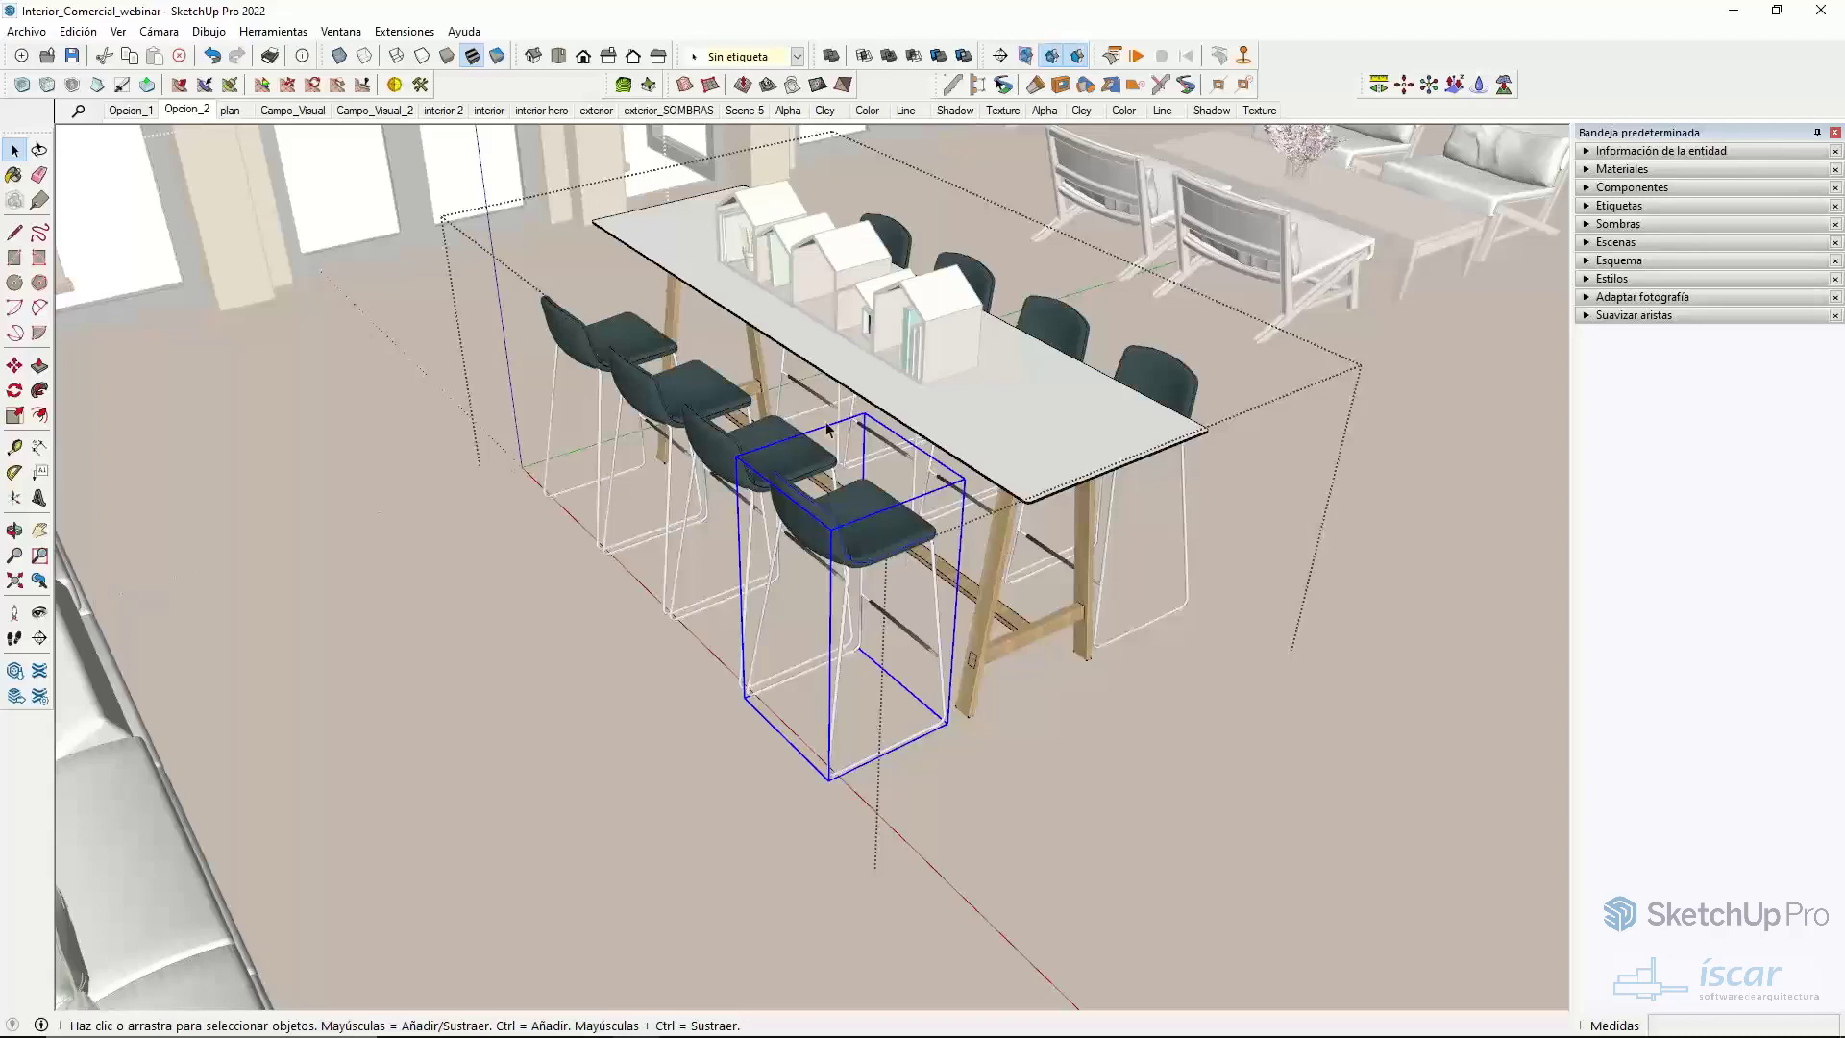
left_click(688, 402)
left_click(716, 389)
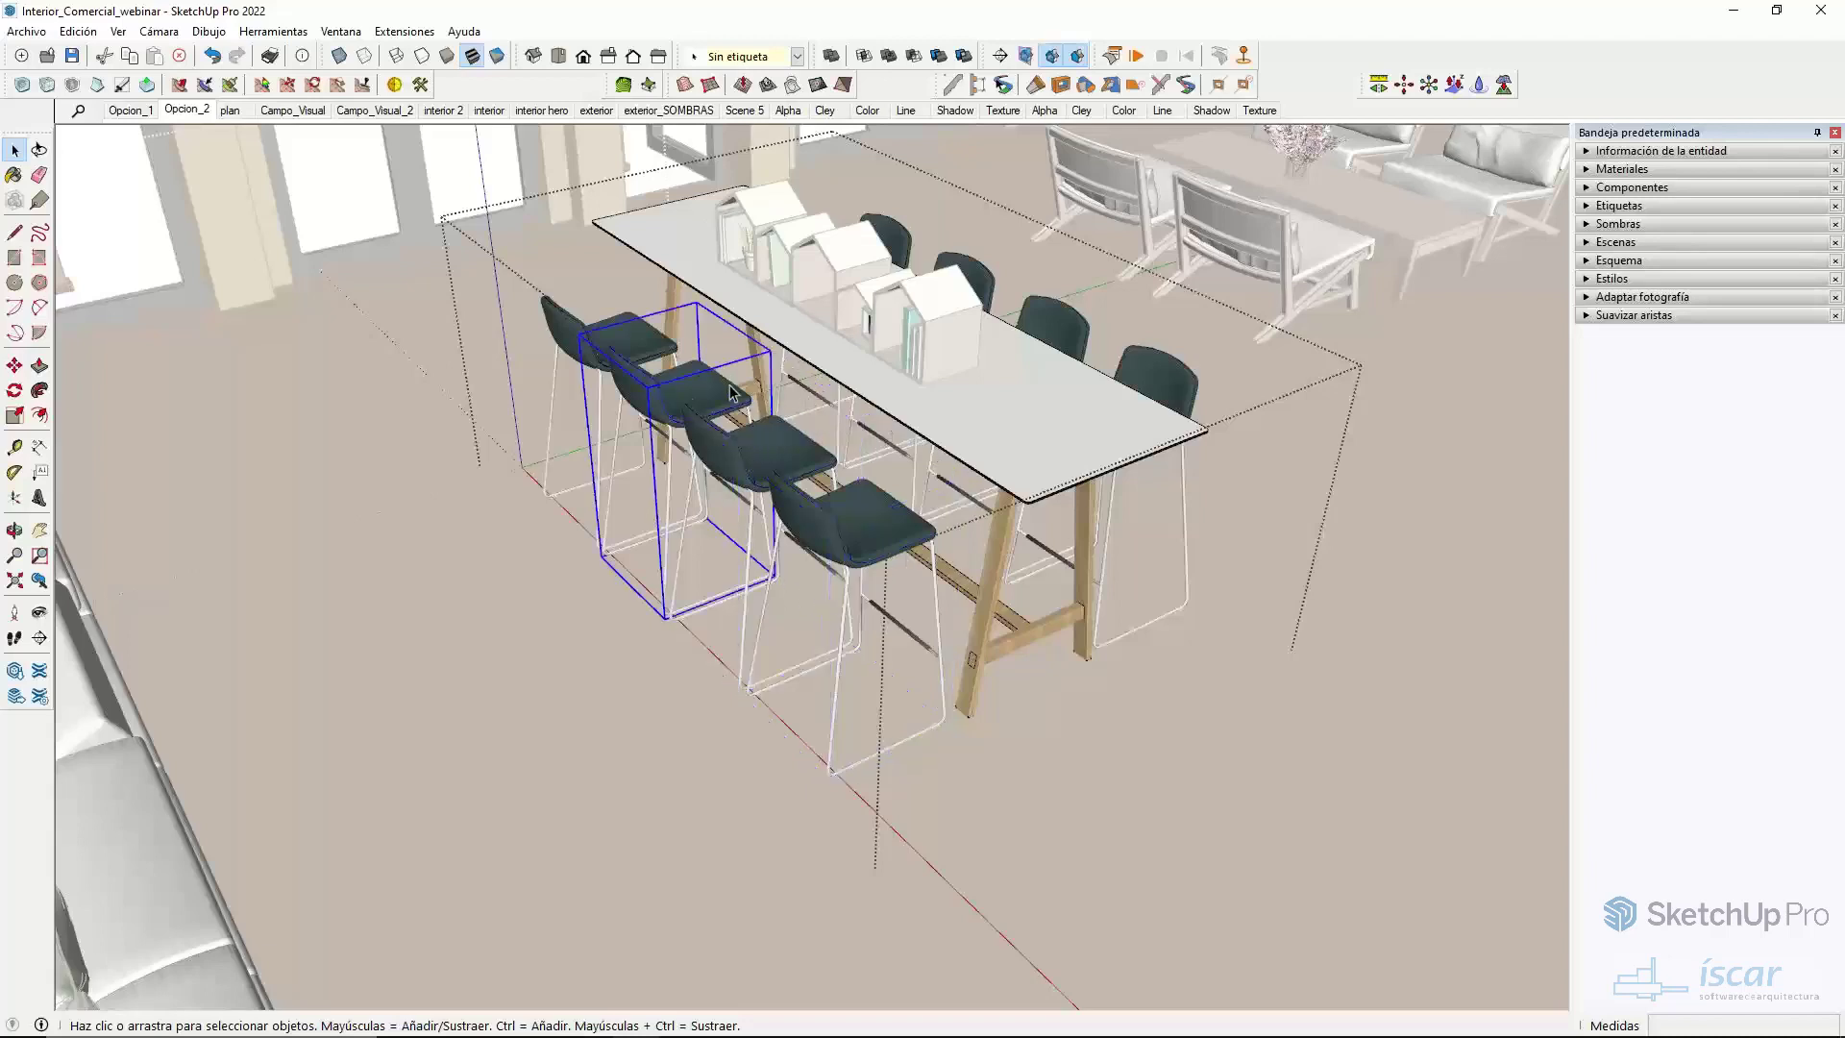
left_click(1158, 385)
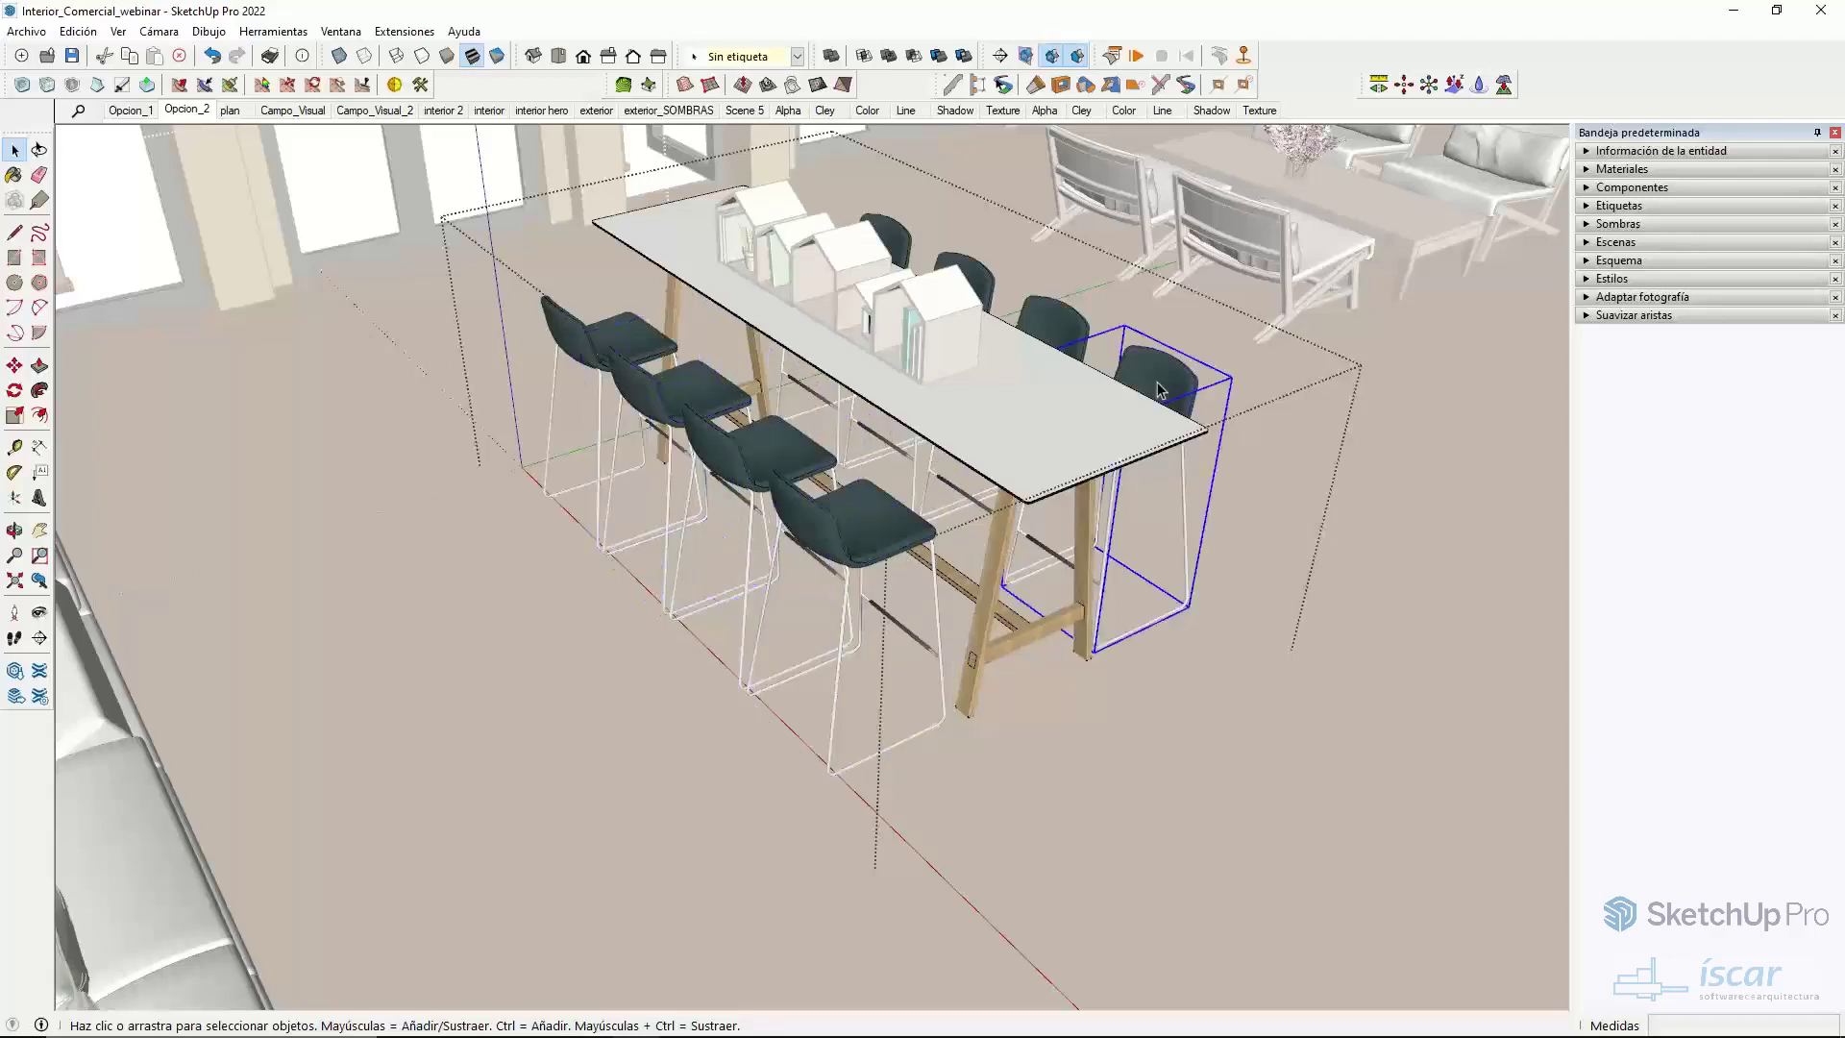
left_click(1056, 312)
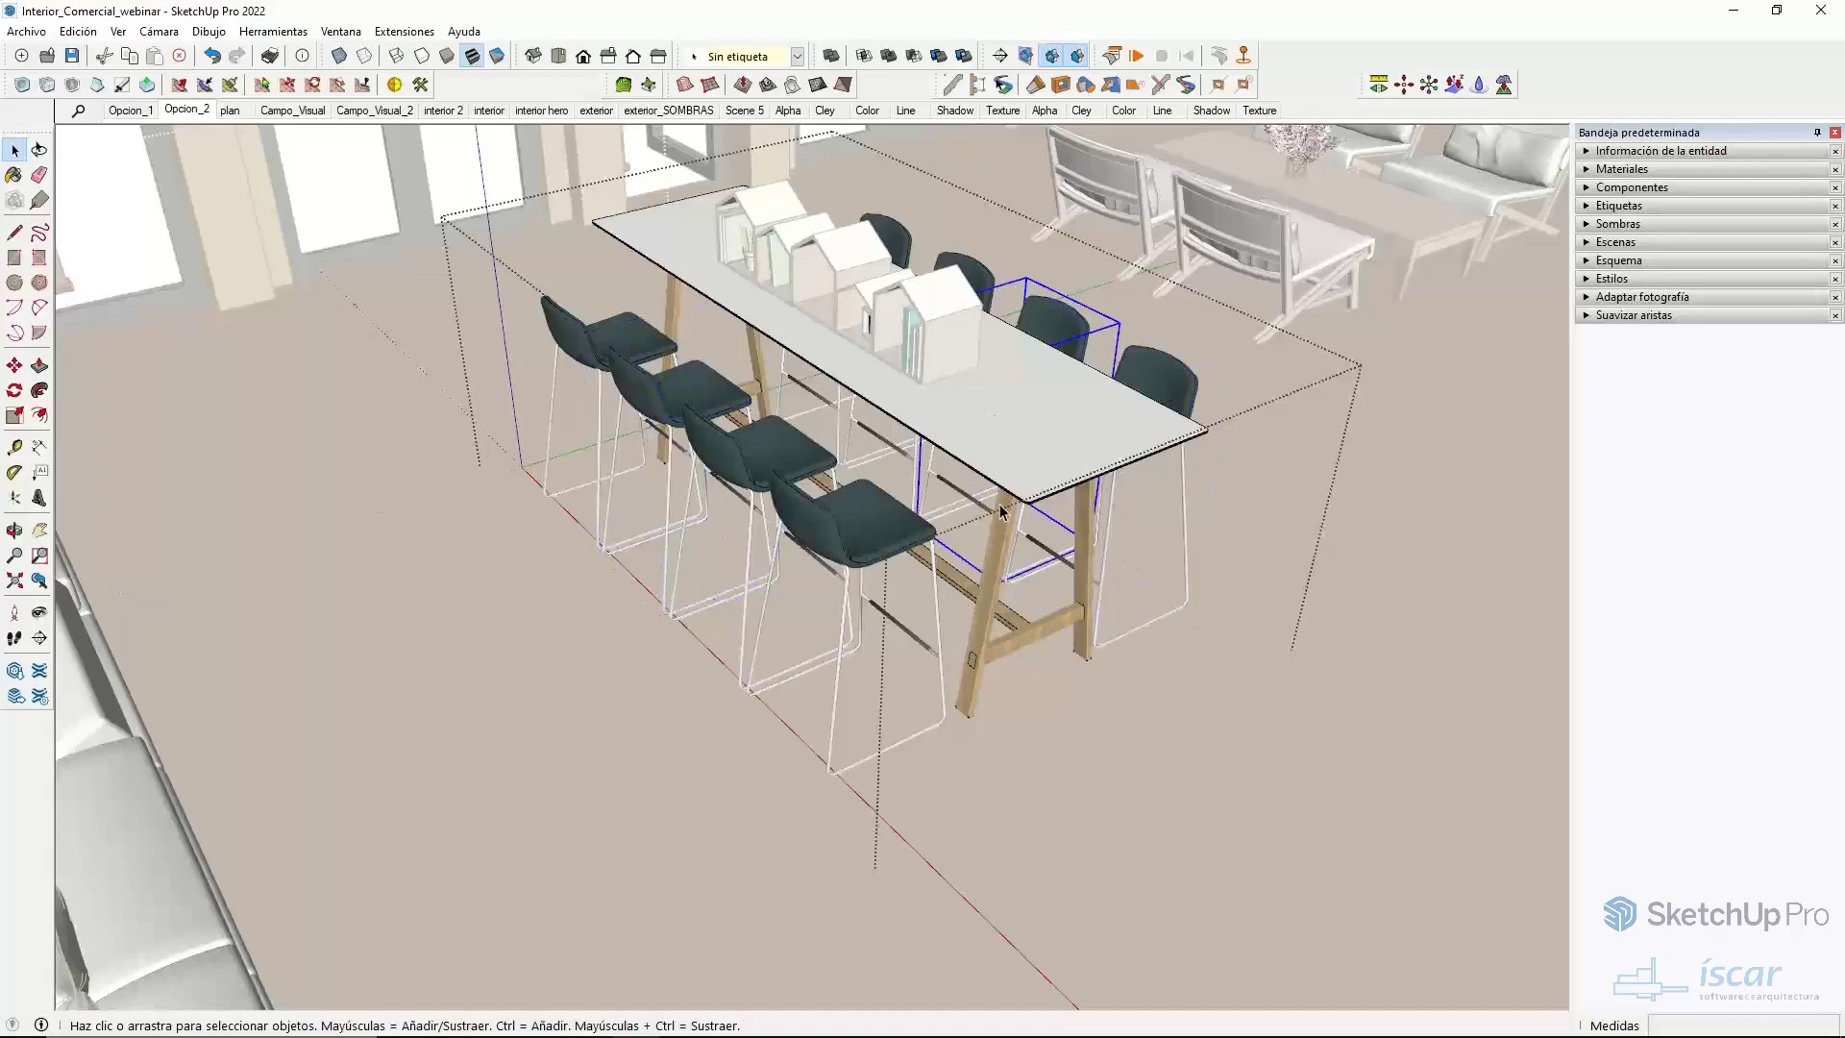
left_click(411, 194)
- Exit the furniture group and examine the high table with its green chairs alongside the surrounding lounge furniture
scroll(692, 358, "down", 6)
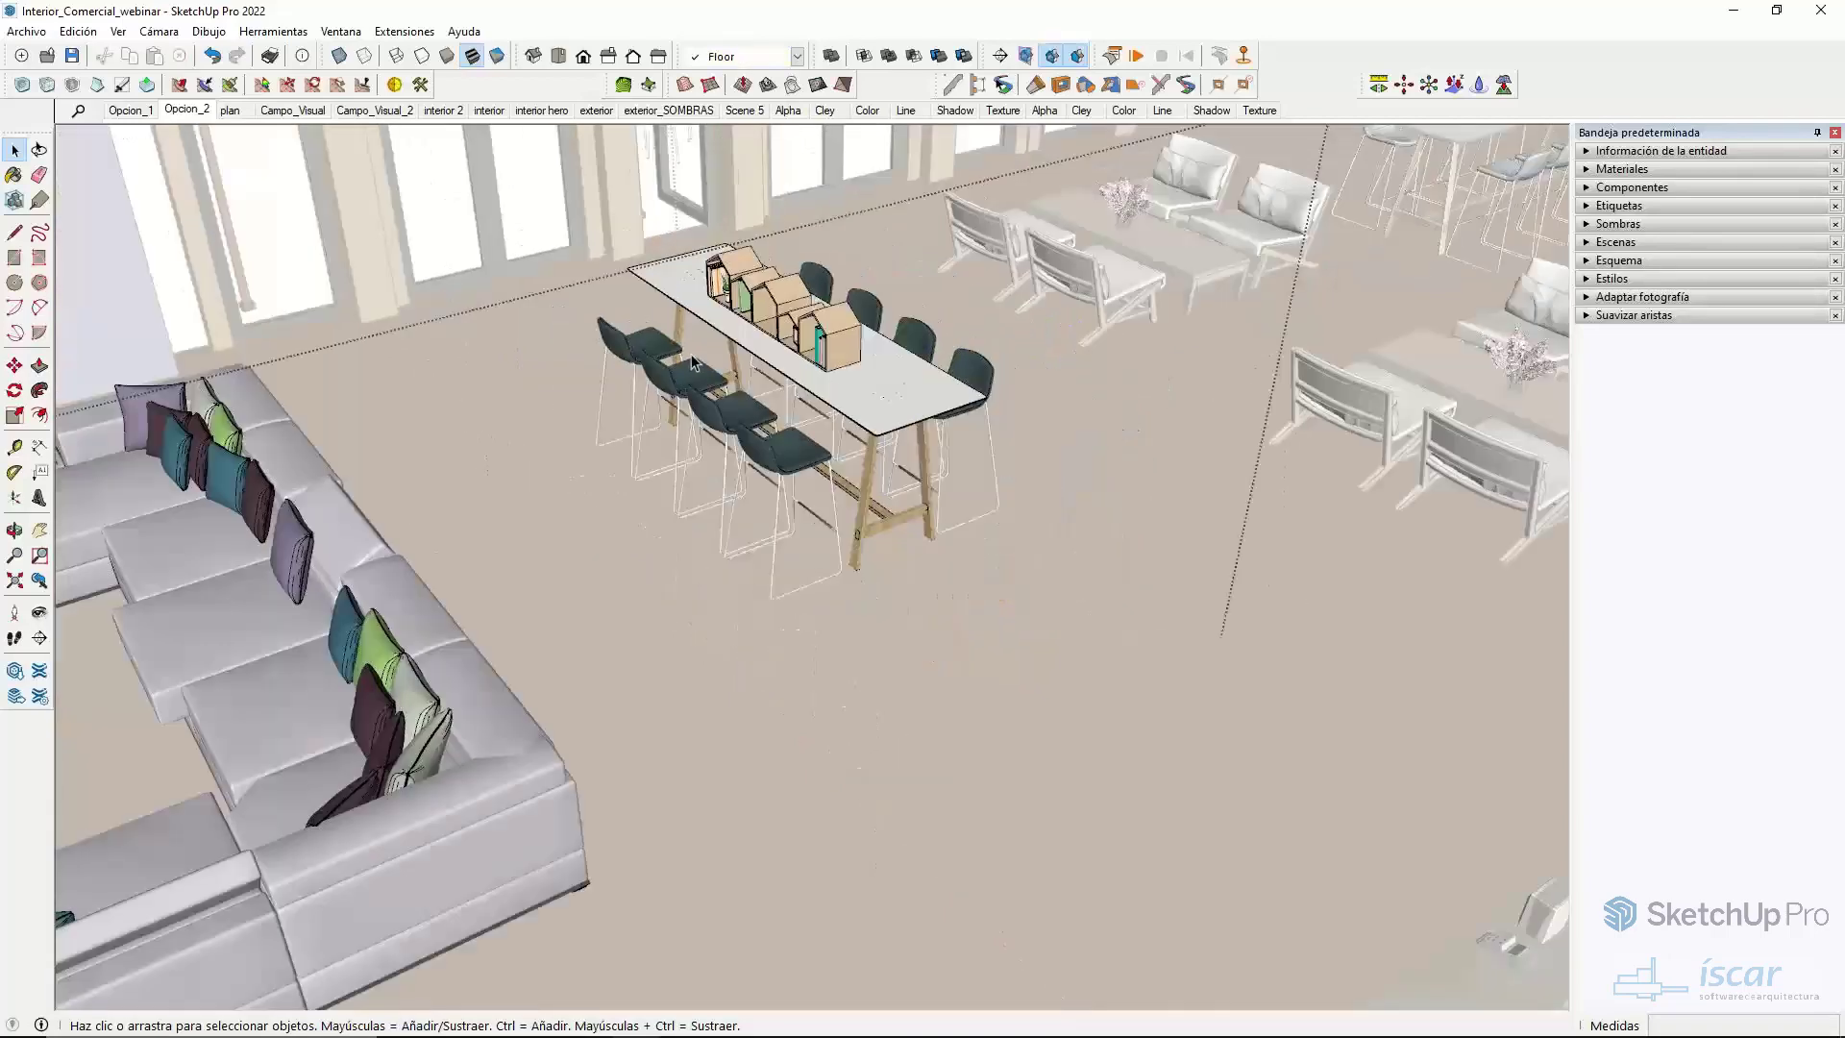
middle_click_drag(691, 357, 742, 562)
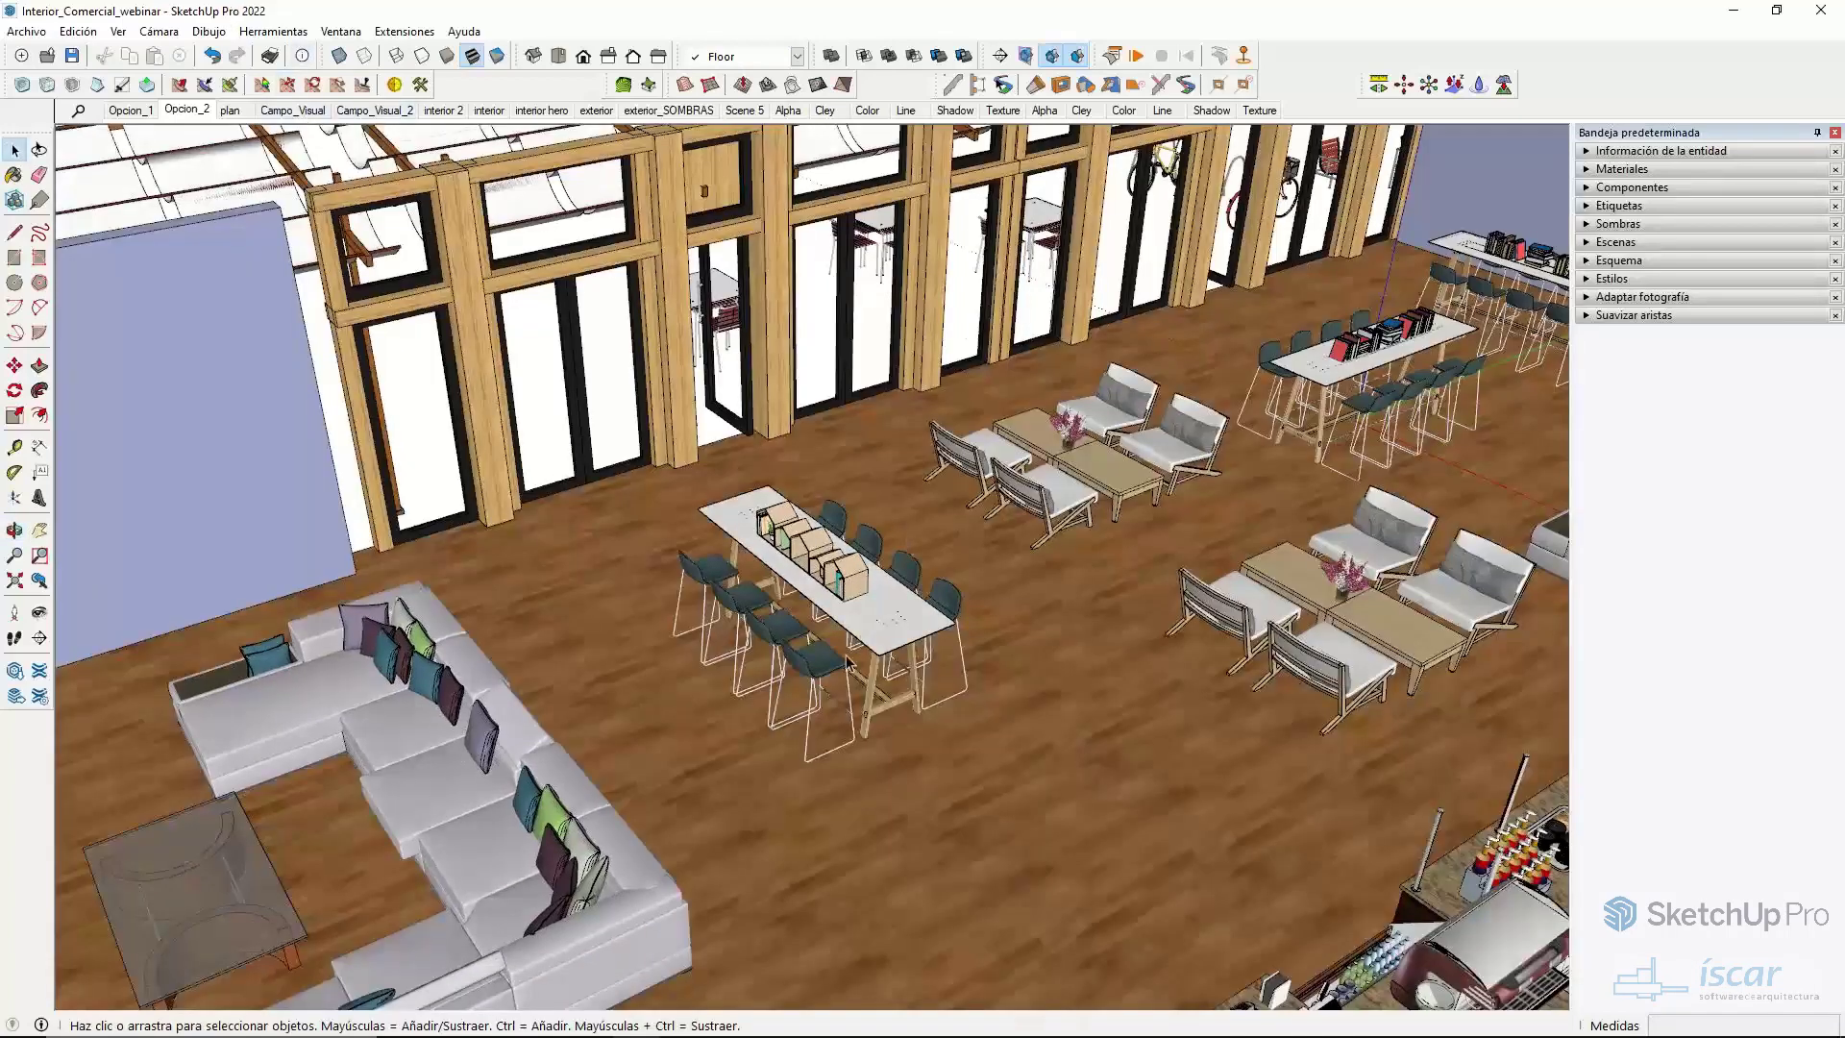
scroll(851, 663, "up", 5)
scroll(845, 742, "down", 3)
middle_click_drag(846, 742, 671, 483)
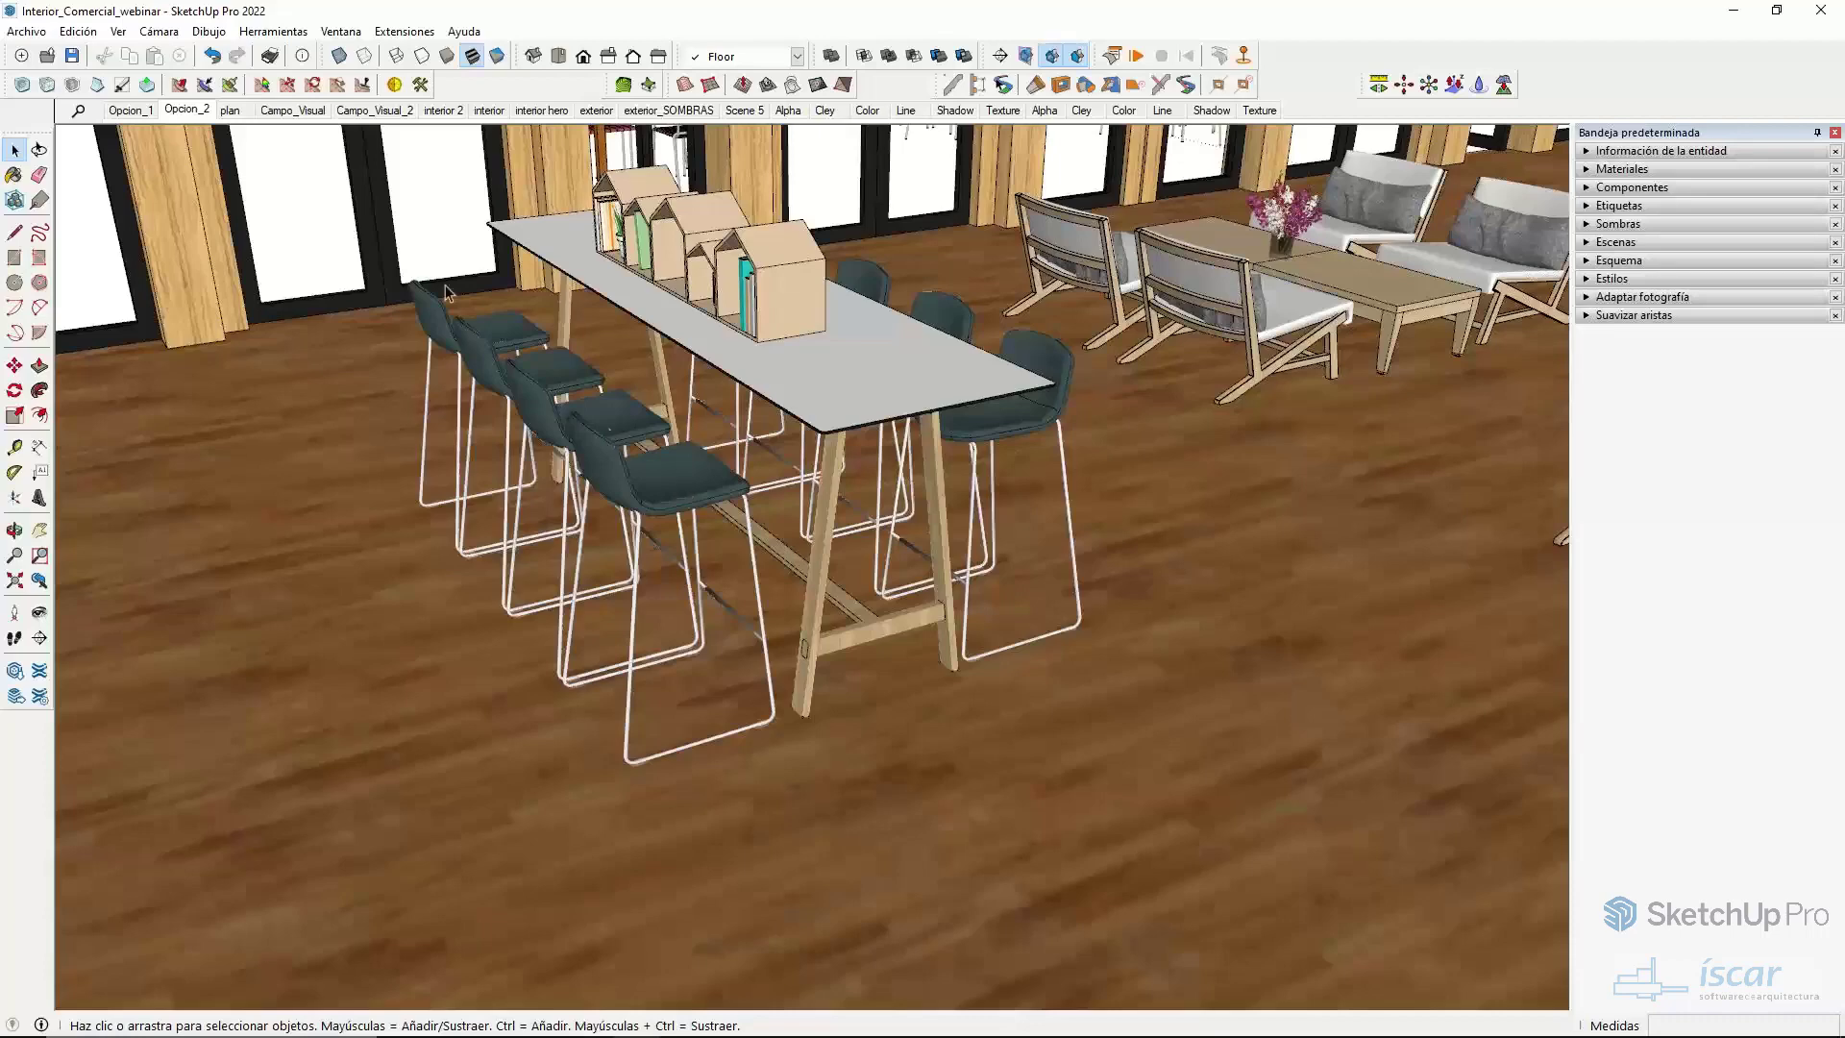
middle_click_drag(610, 363, 641, 354)
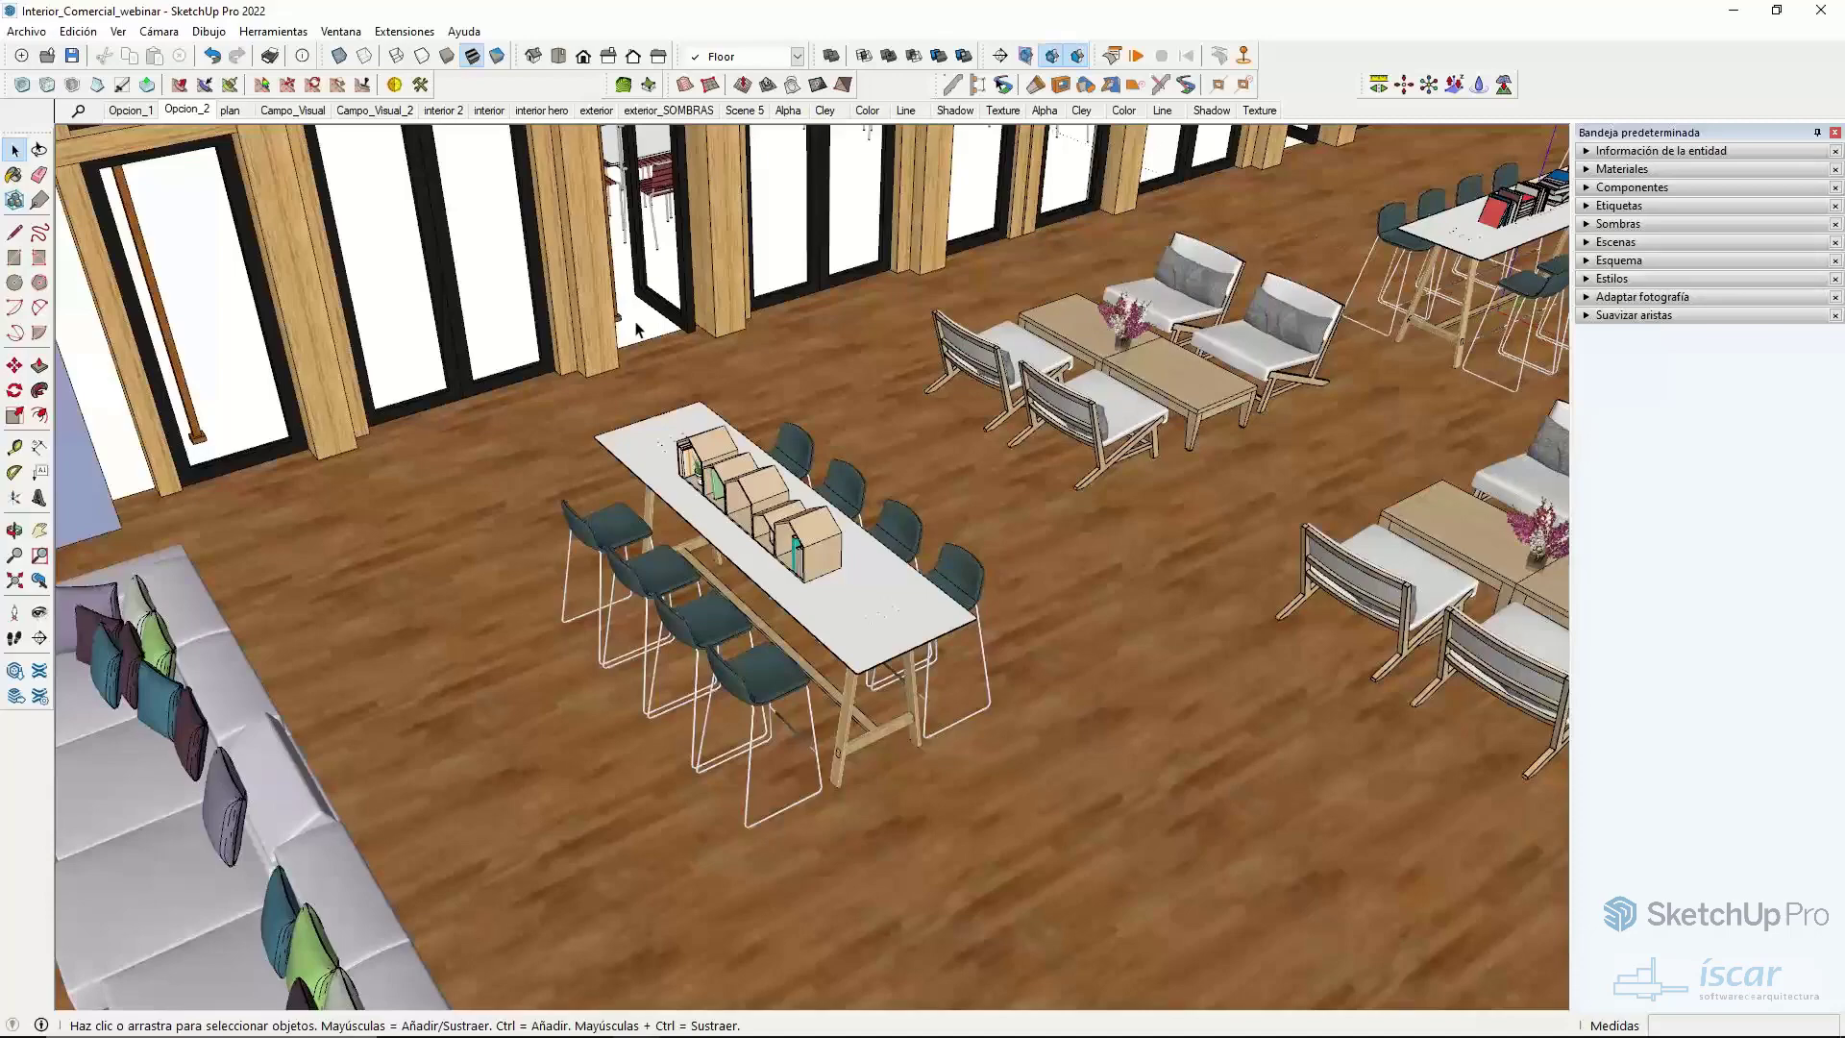
scroll(651, 369, "down", 3)
scroll(704, 507, "up", 3)
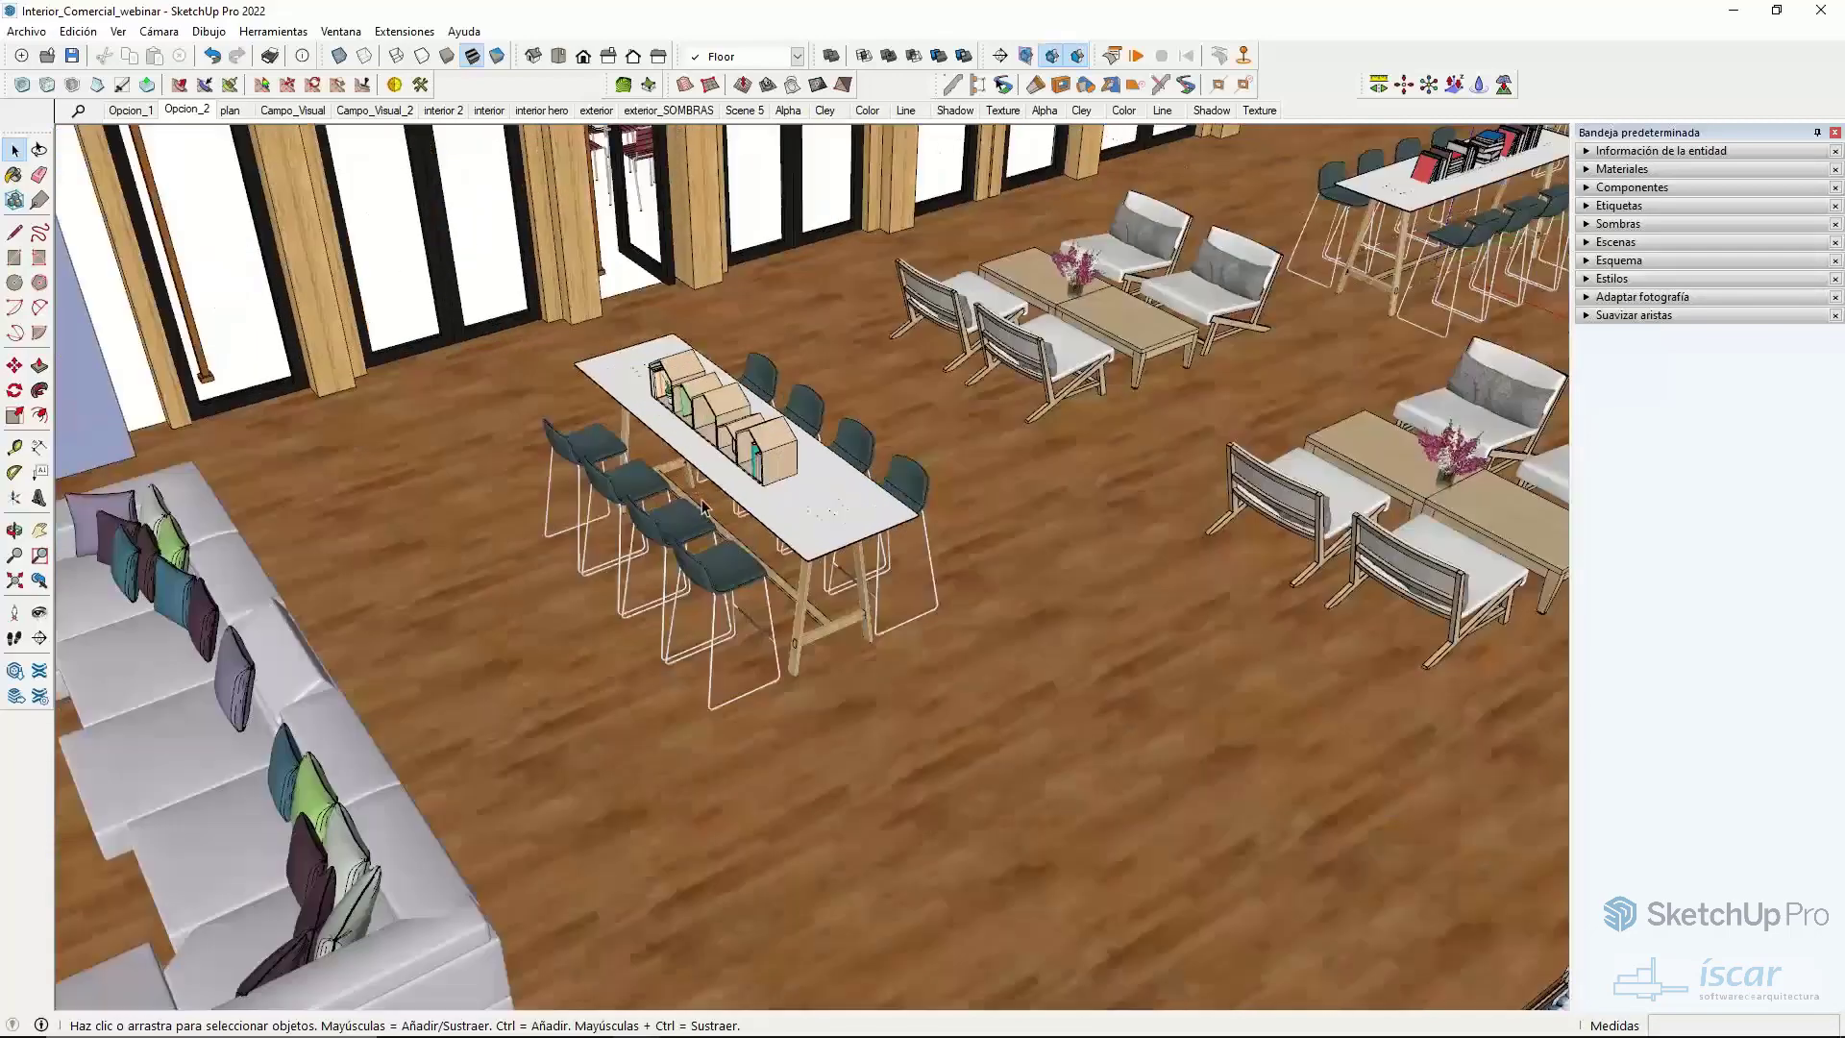
- Examine the furnished interior from close up and overhead, covering the high tables, lounge seating, shelving and sofa area
scroll(704, 506, "up", 2)
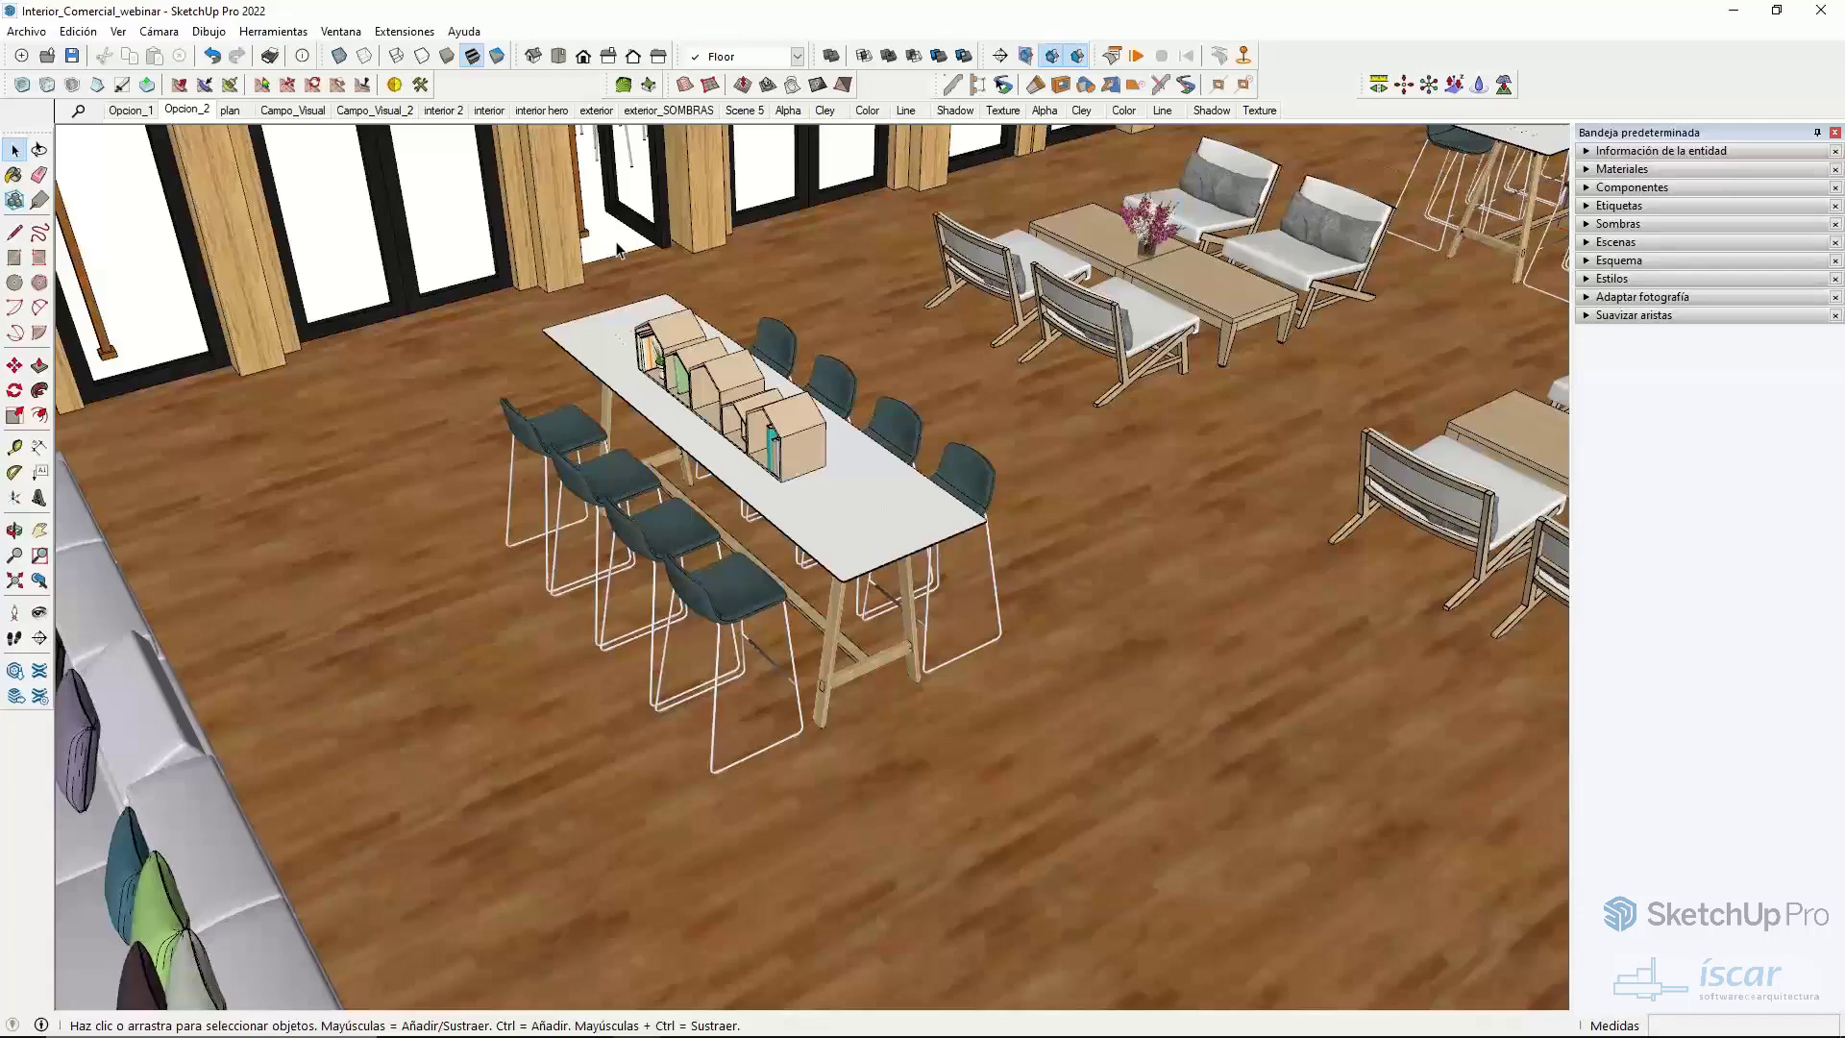
scroll(637, 575, "down", 1)
scroll(637, 575, "down", 3)
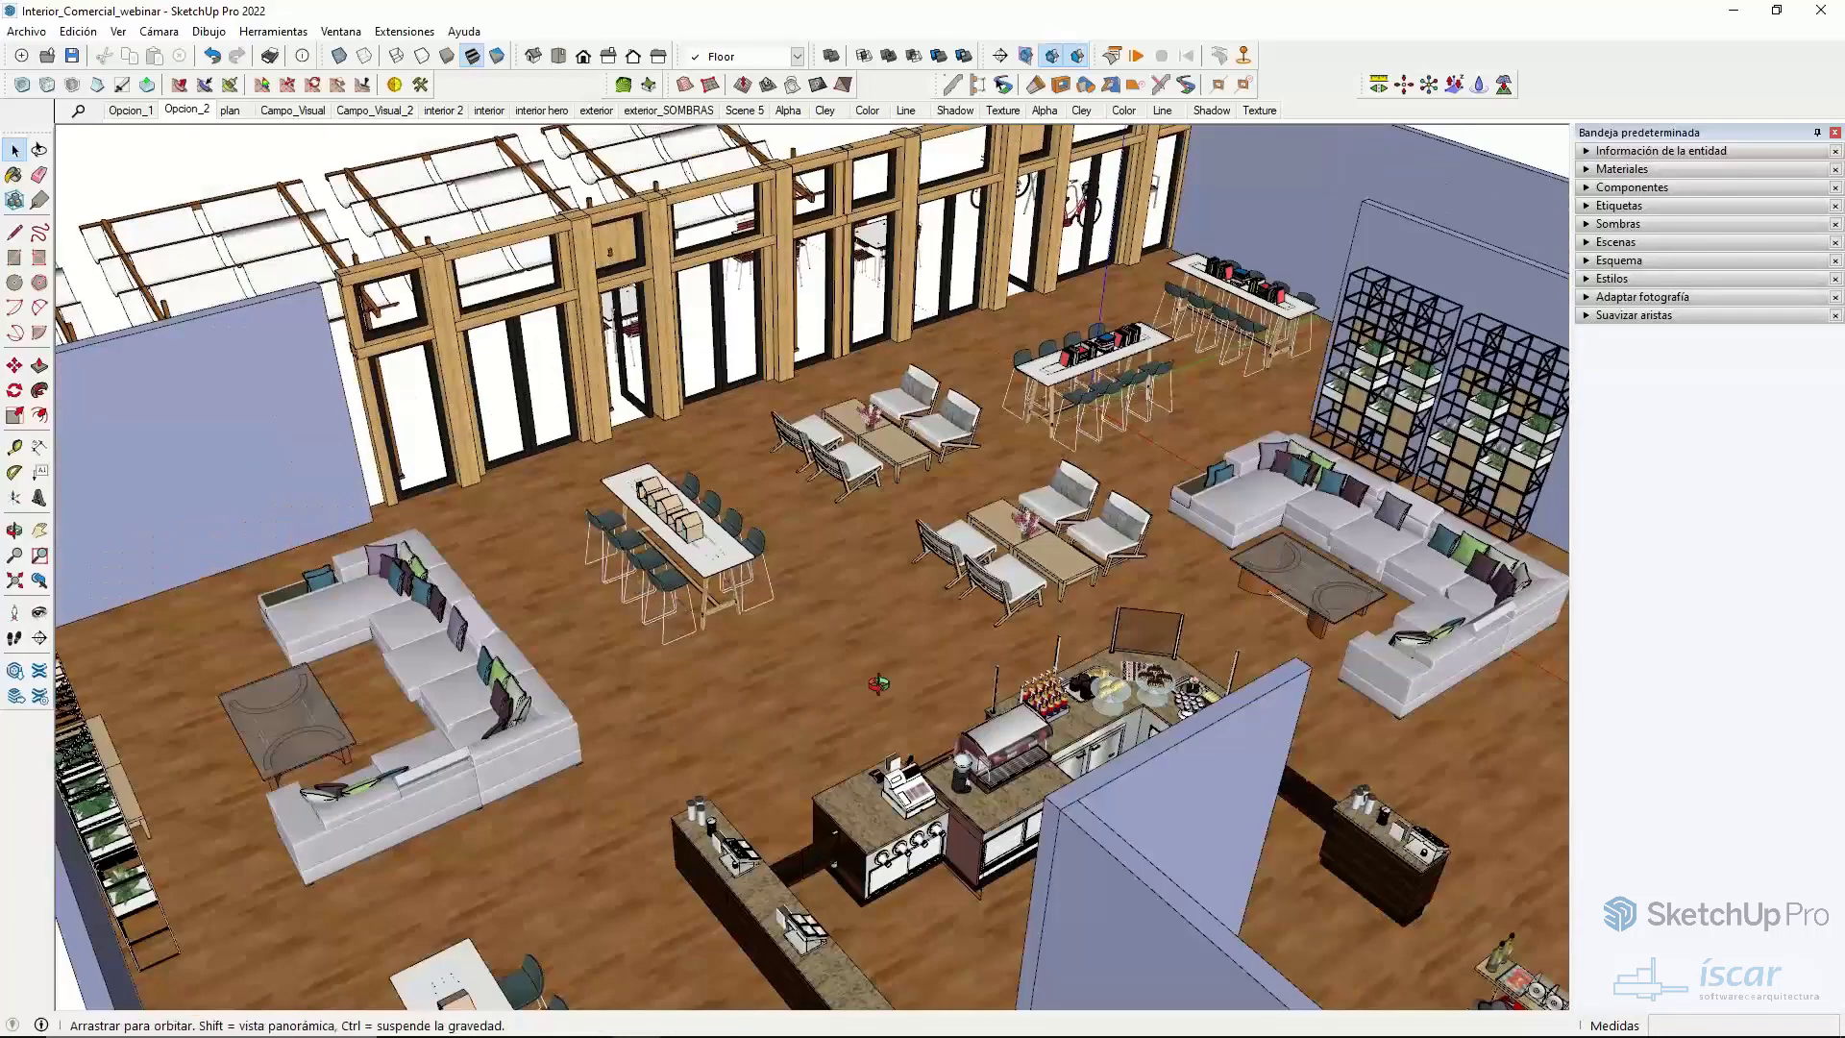
middle_click_drag(656, 599, 730, 538)
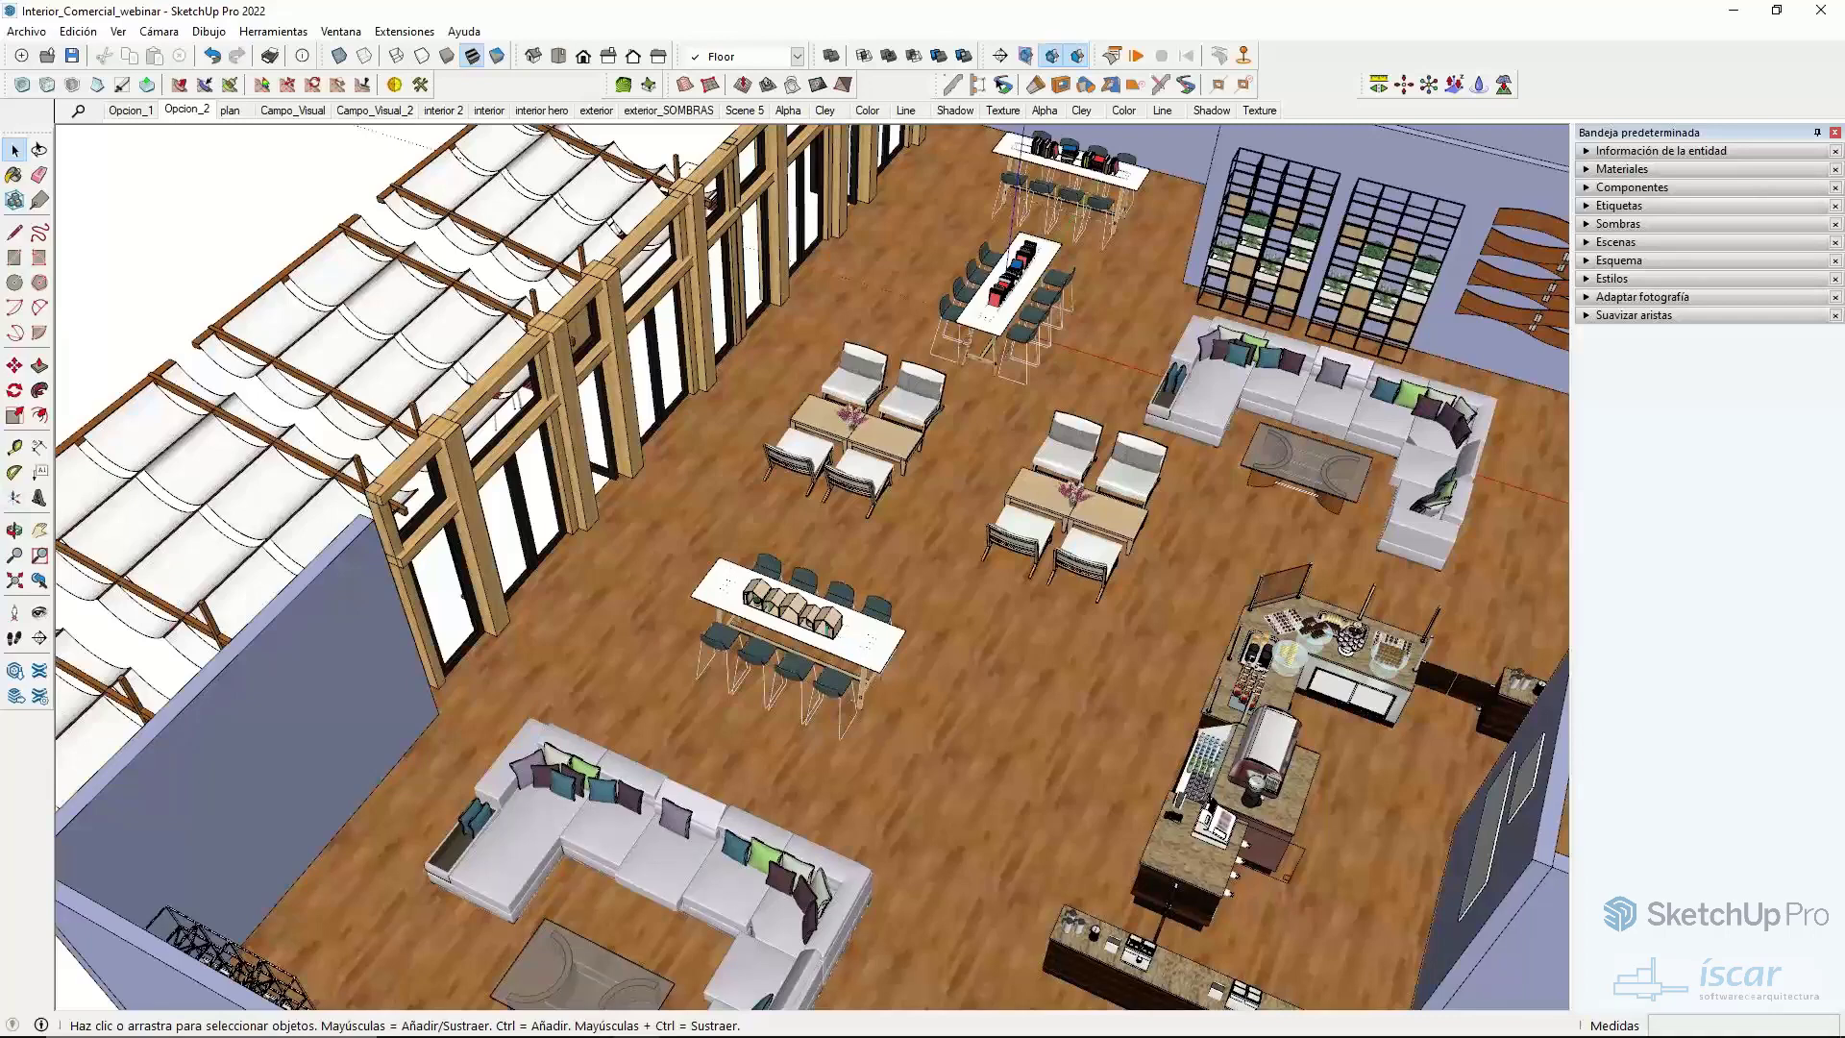
scroll(841, 597, "down", 3)
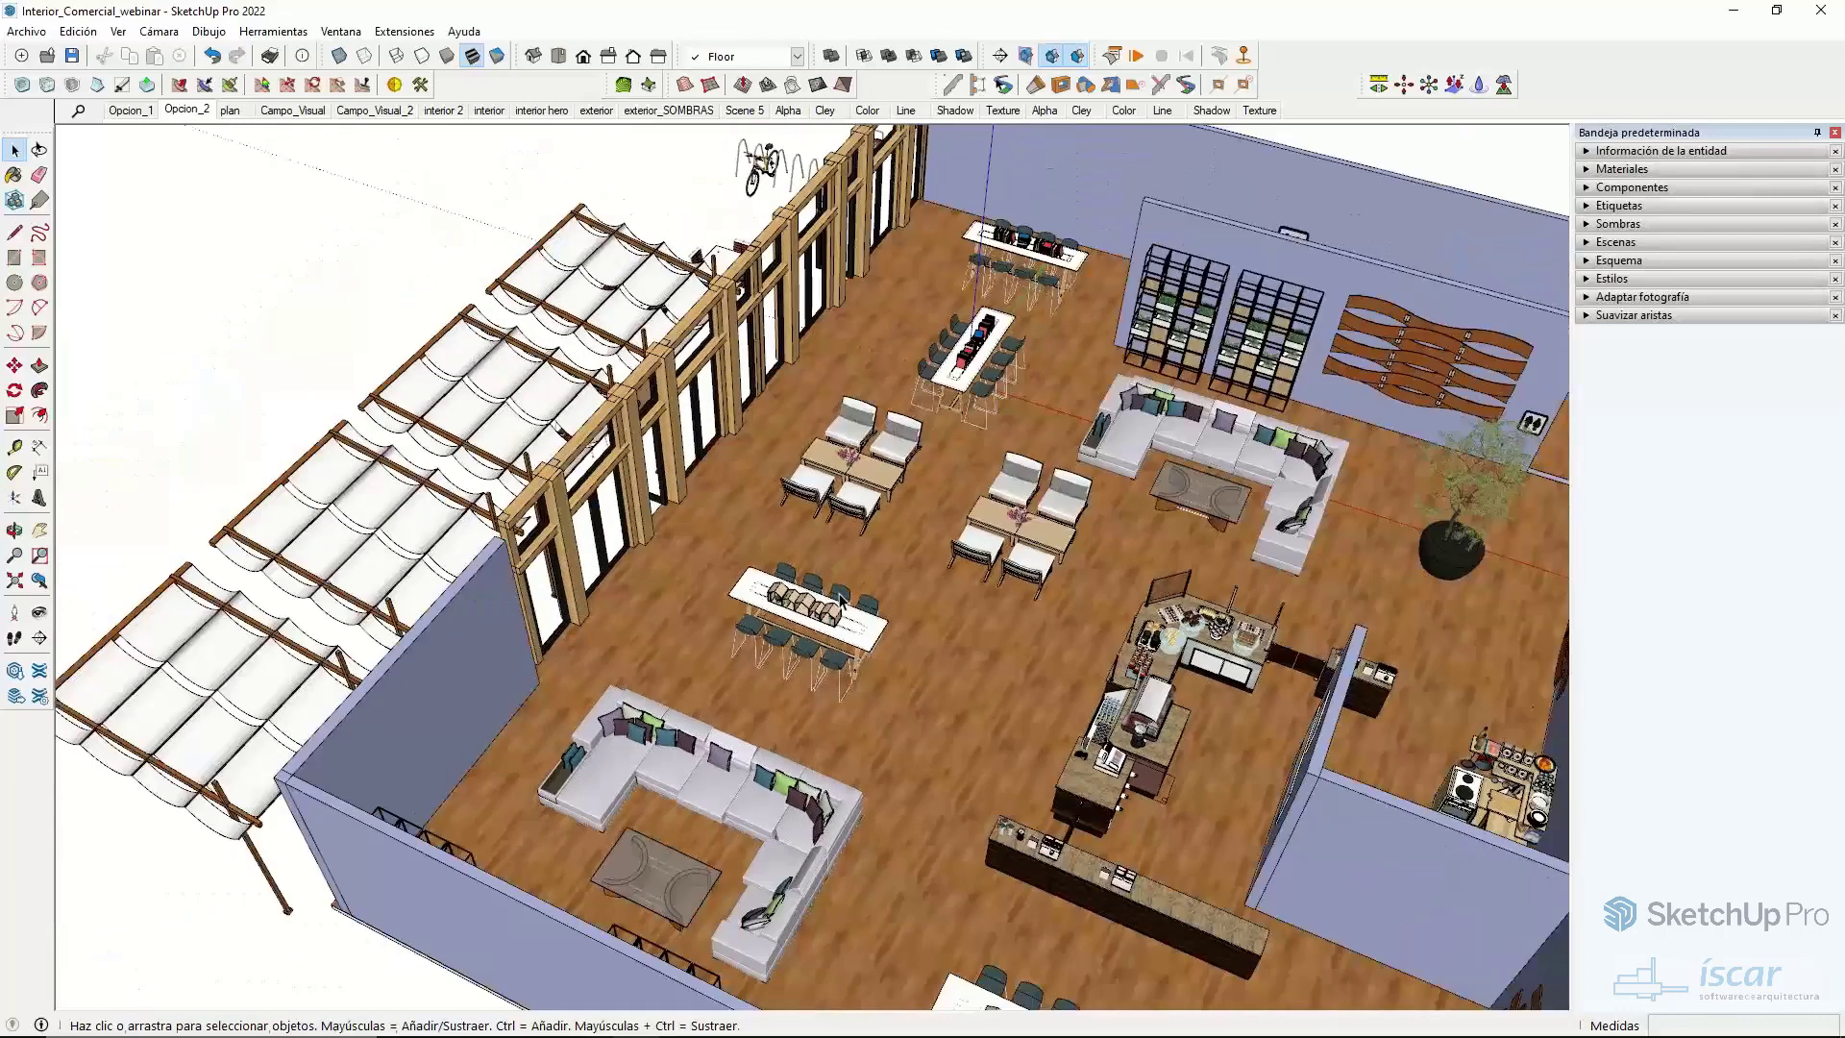
middle_click_drag(845, 598, 905, 348)
scroll(957, 237, "up", 2)
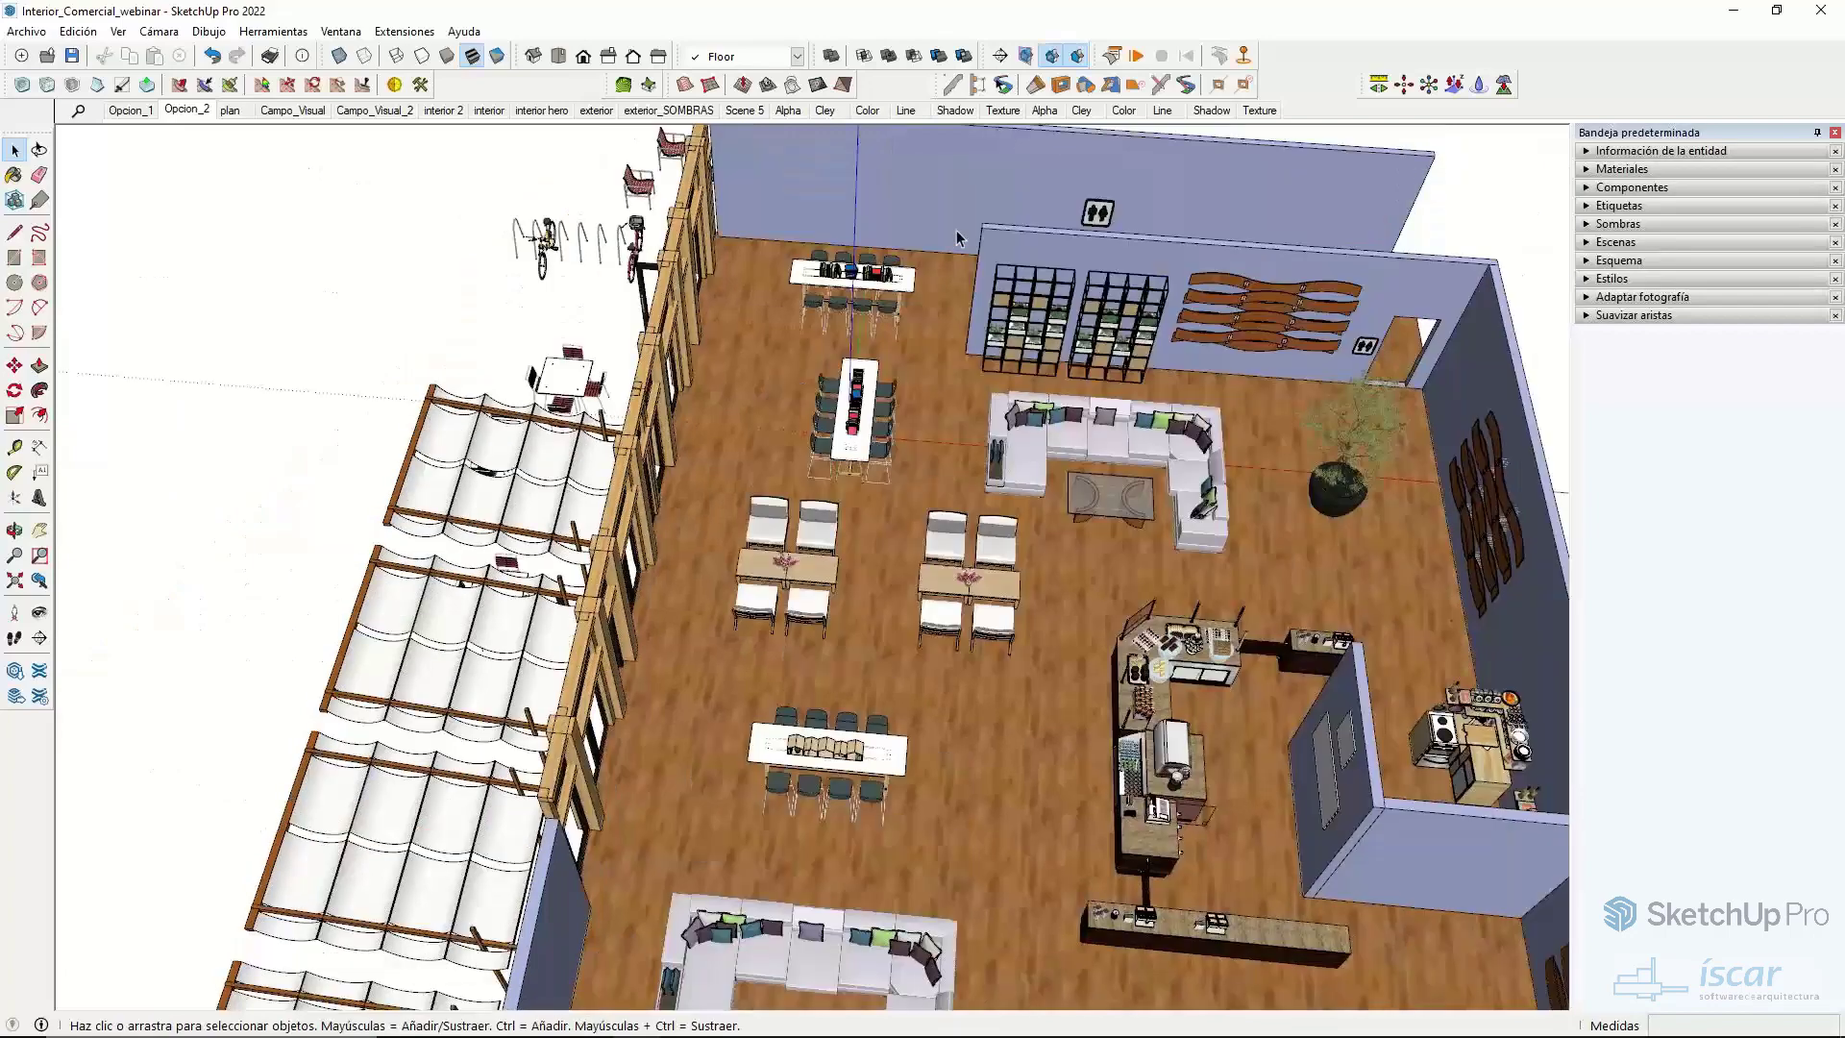
scroll(957, 237, "up", 3)
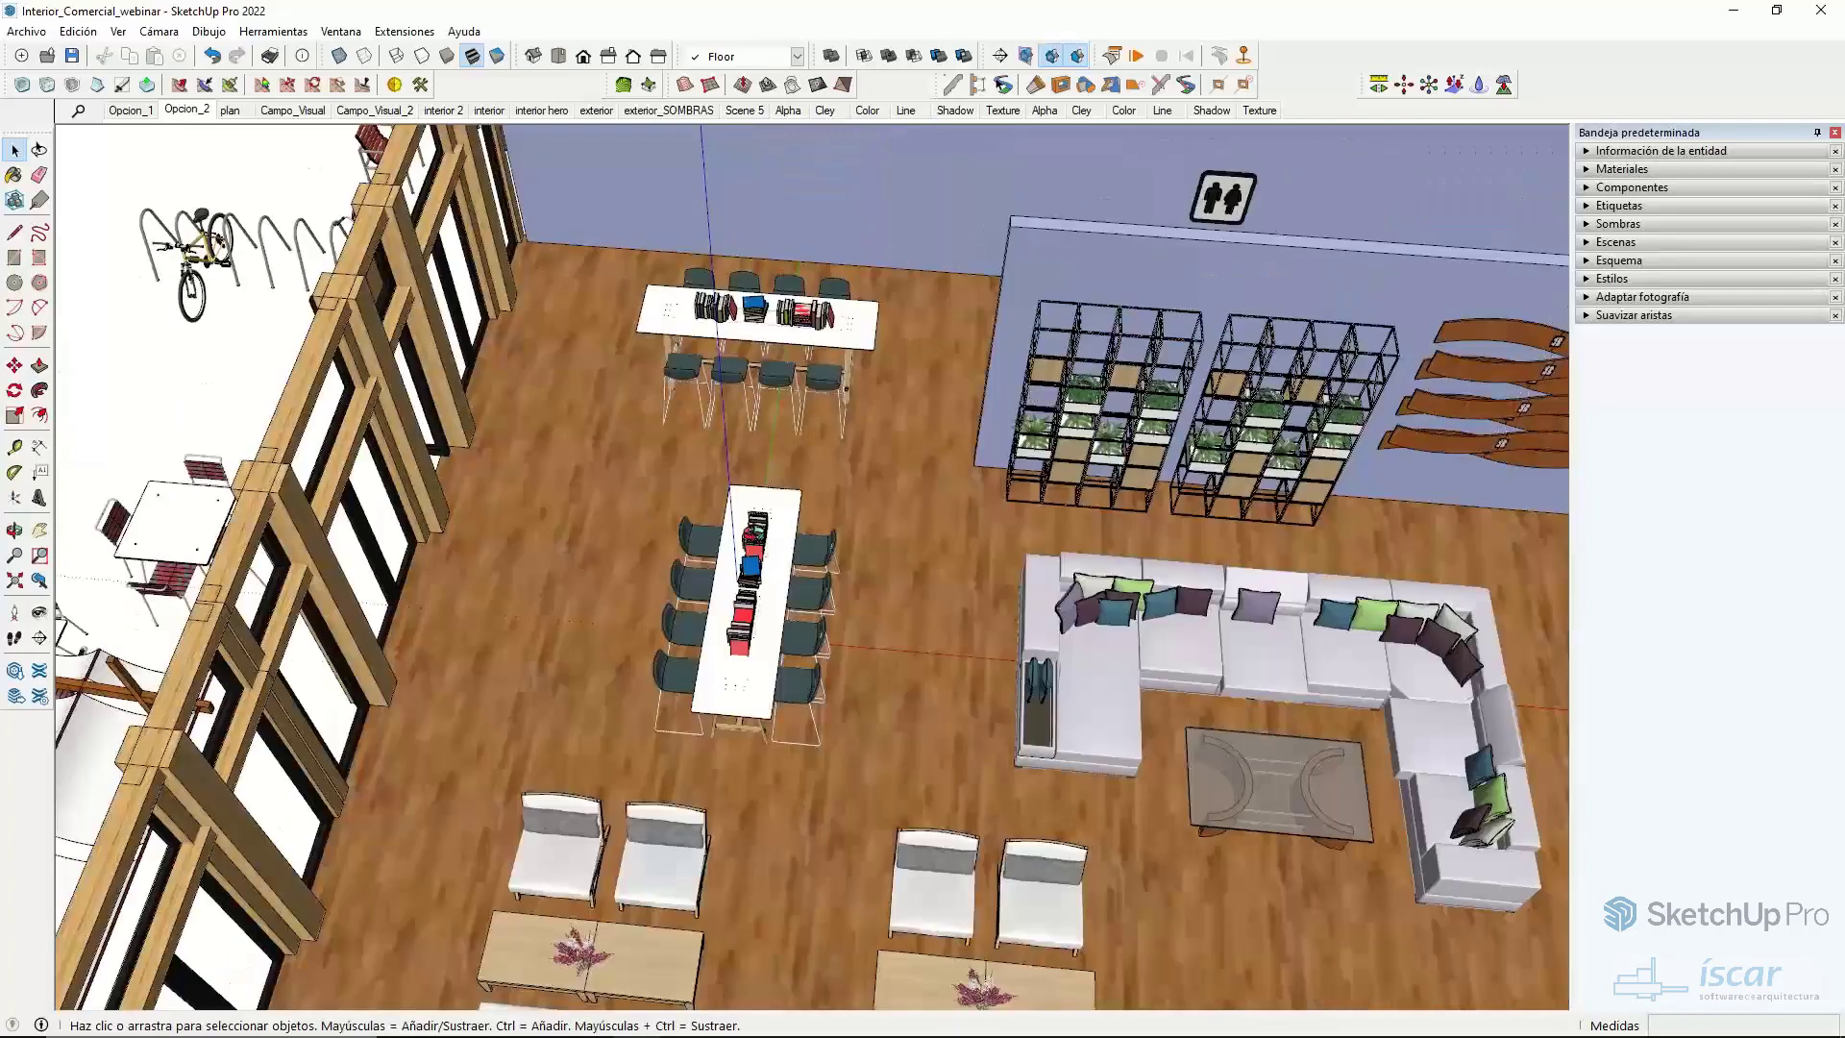
middle_click_drag(957, 237, 701, 475)
scroll(709, 485, "up", 3)
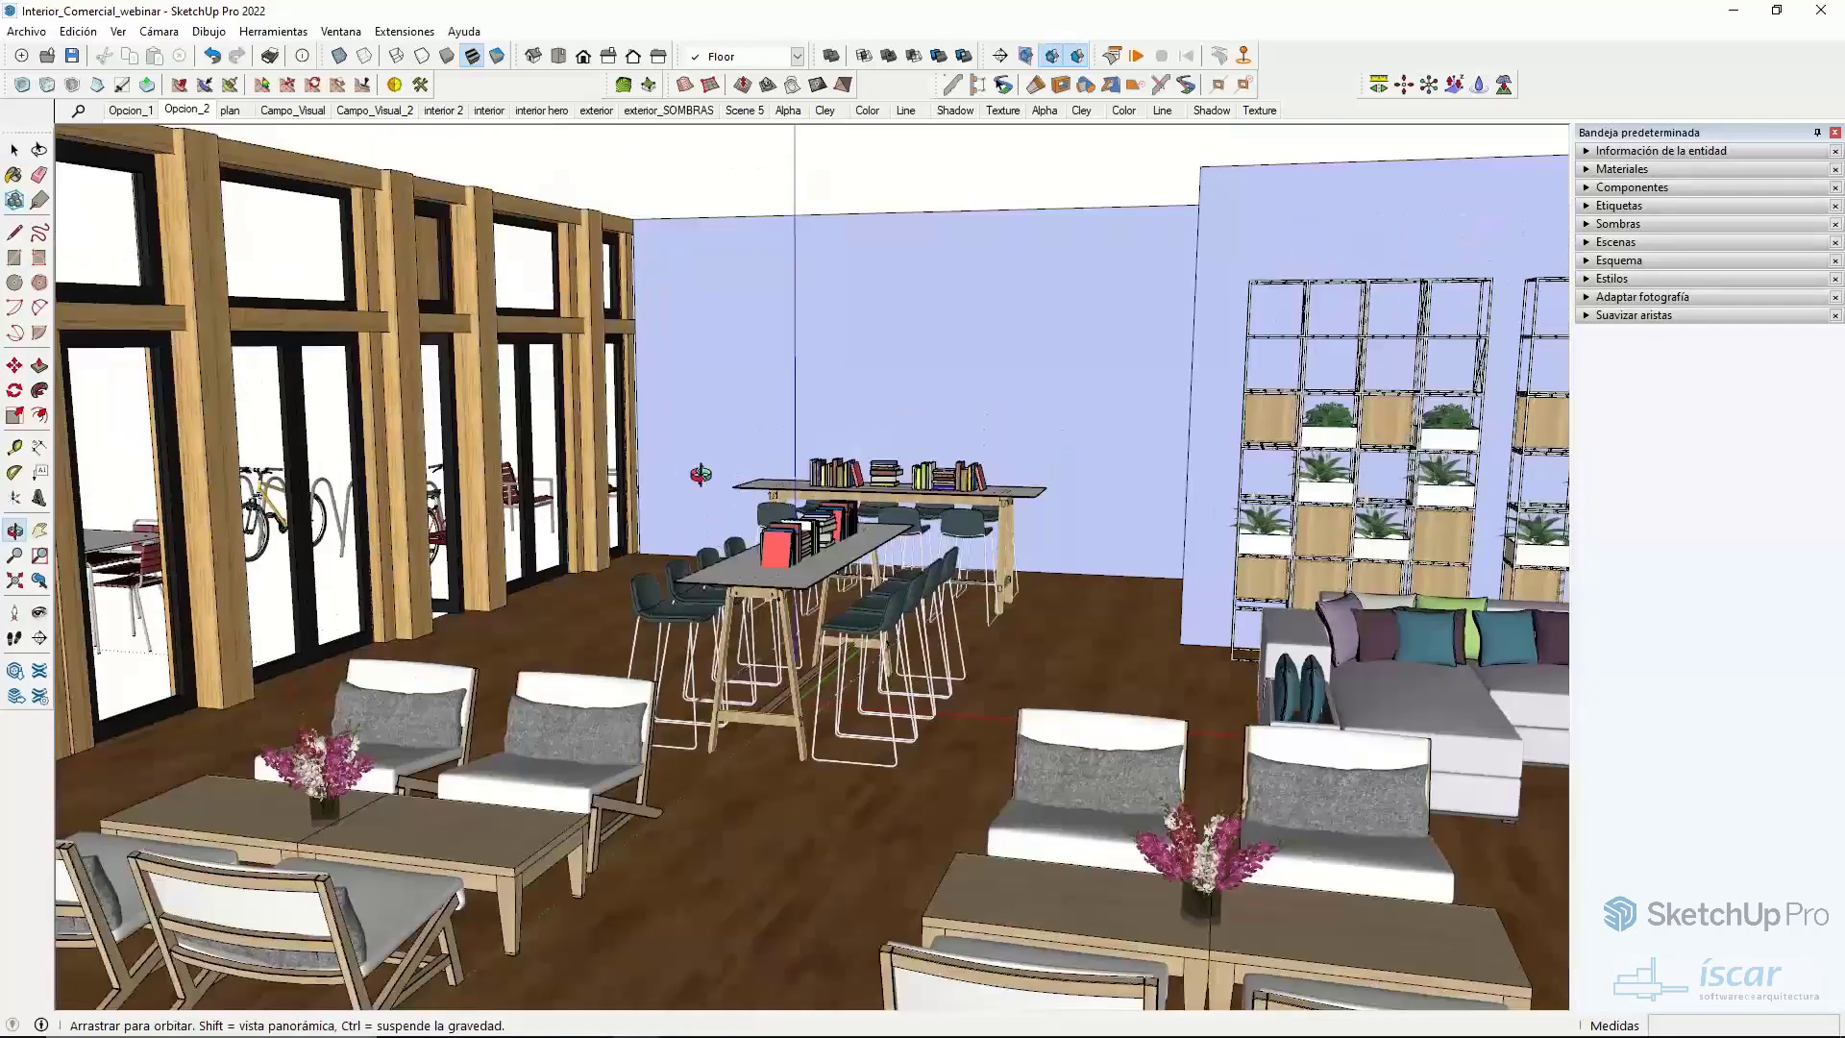
middle_click_drag(833, 509, 1425, 510)
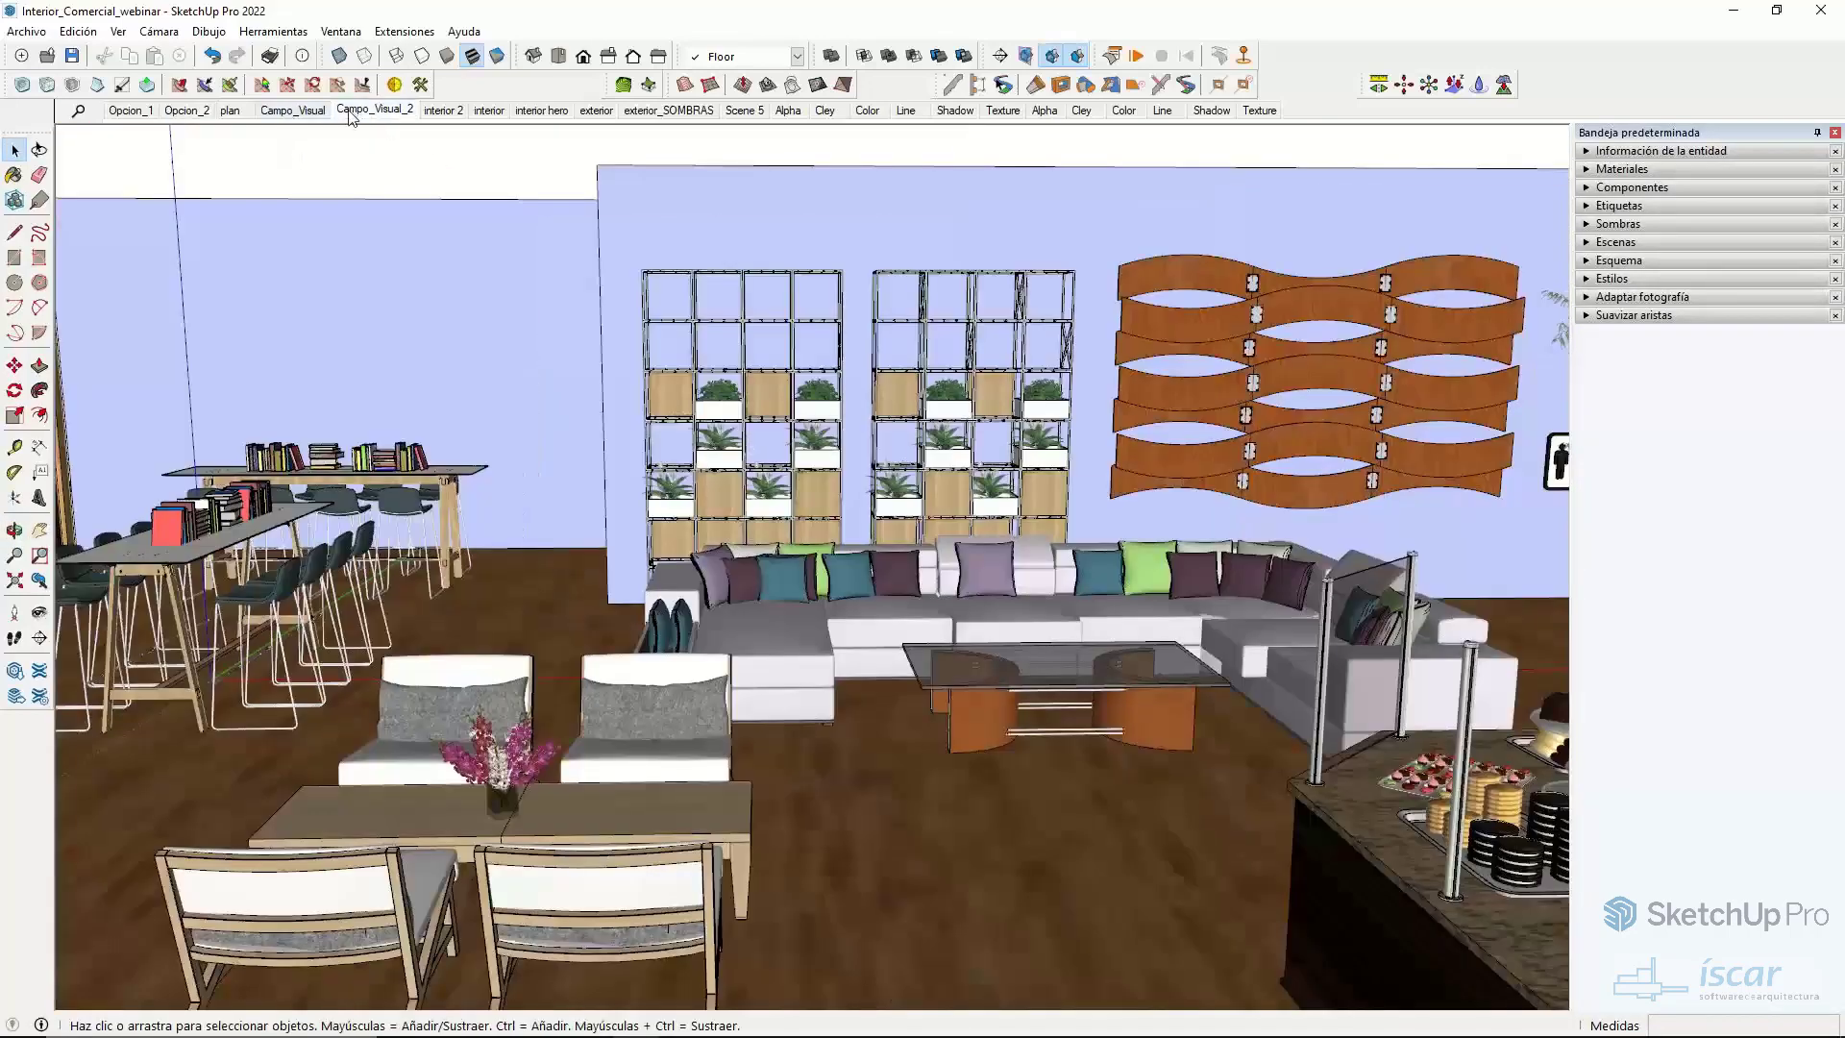
- Show the Campo_Visual_2 scene and examine the kitchen corner from nearer and farther viewpoints
left_click(374, 109)
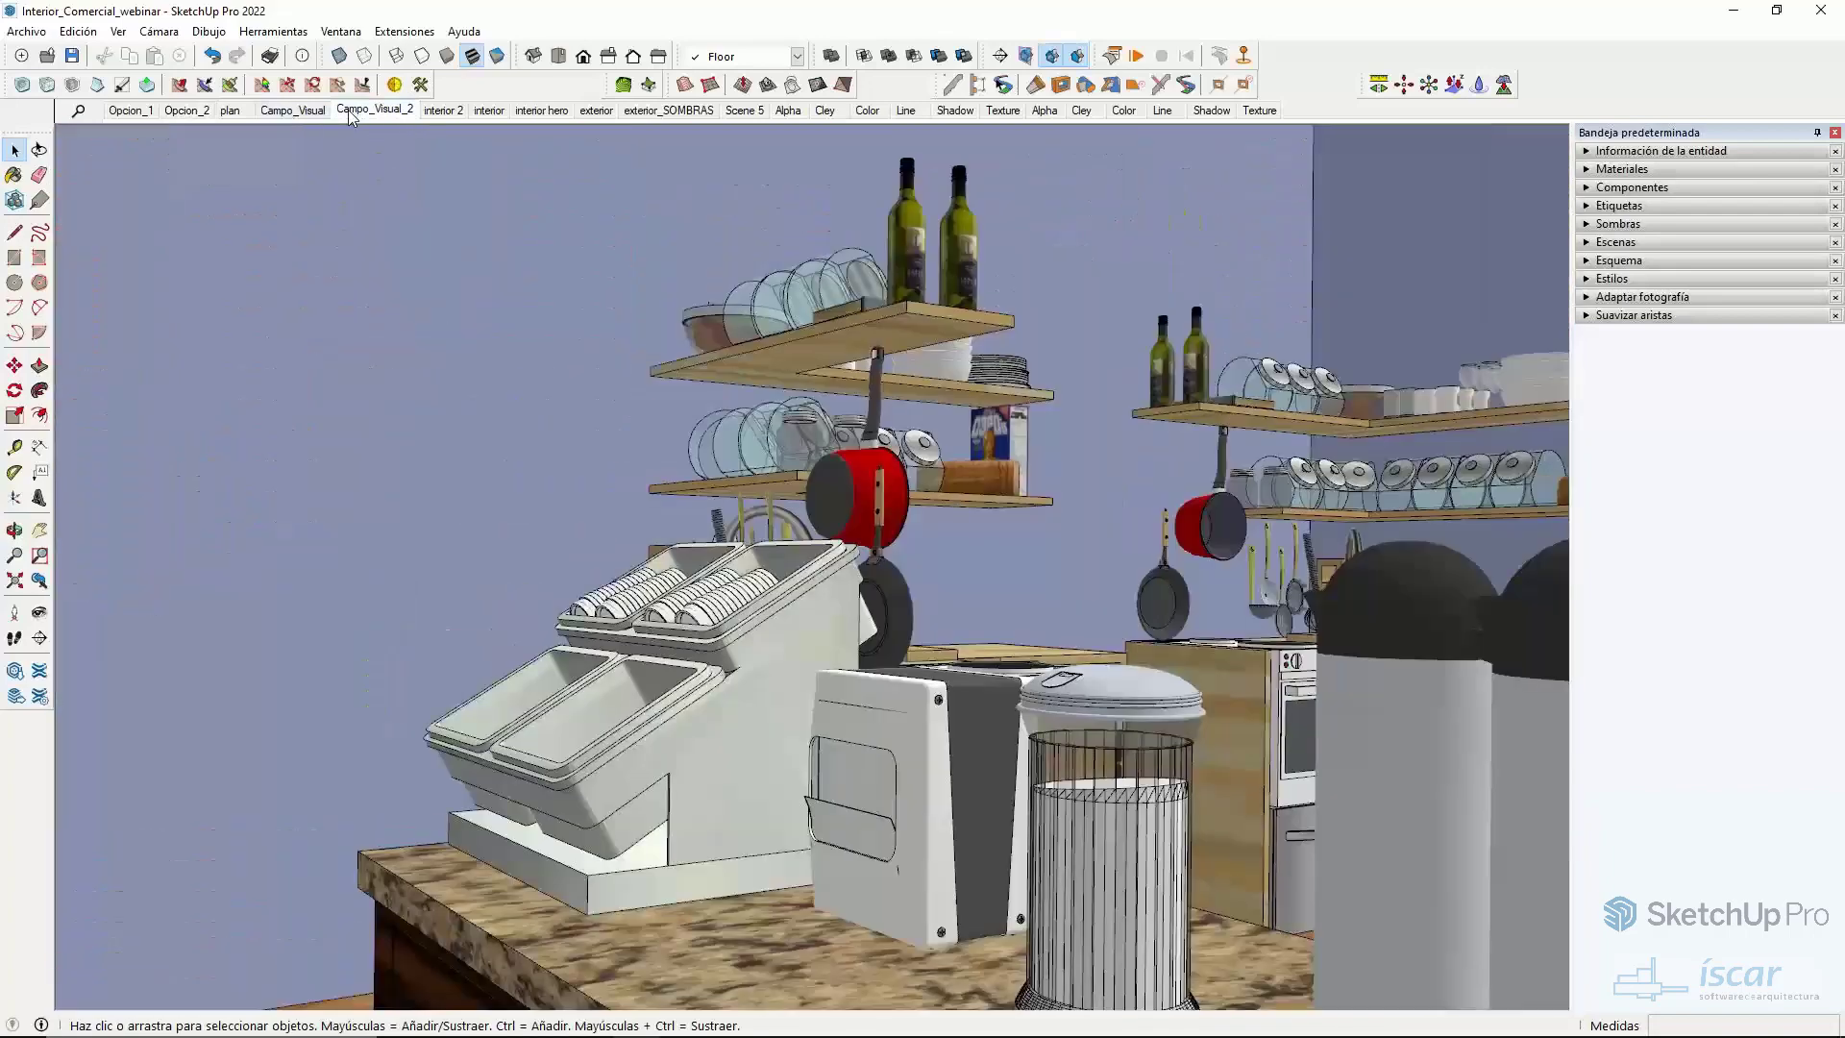
scroll(925, 680, "down", 4)
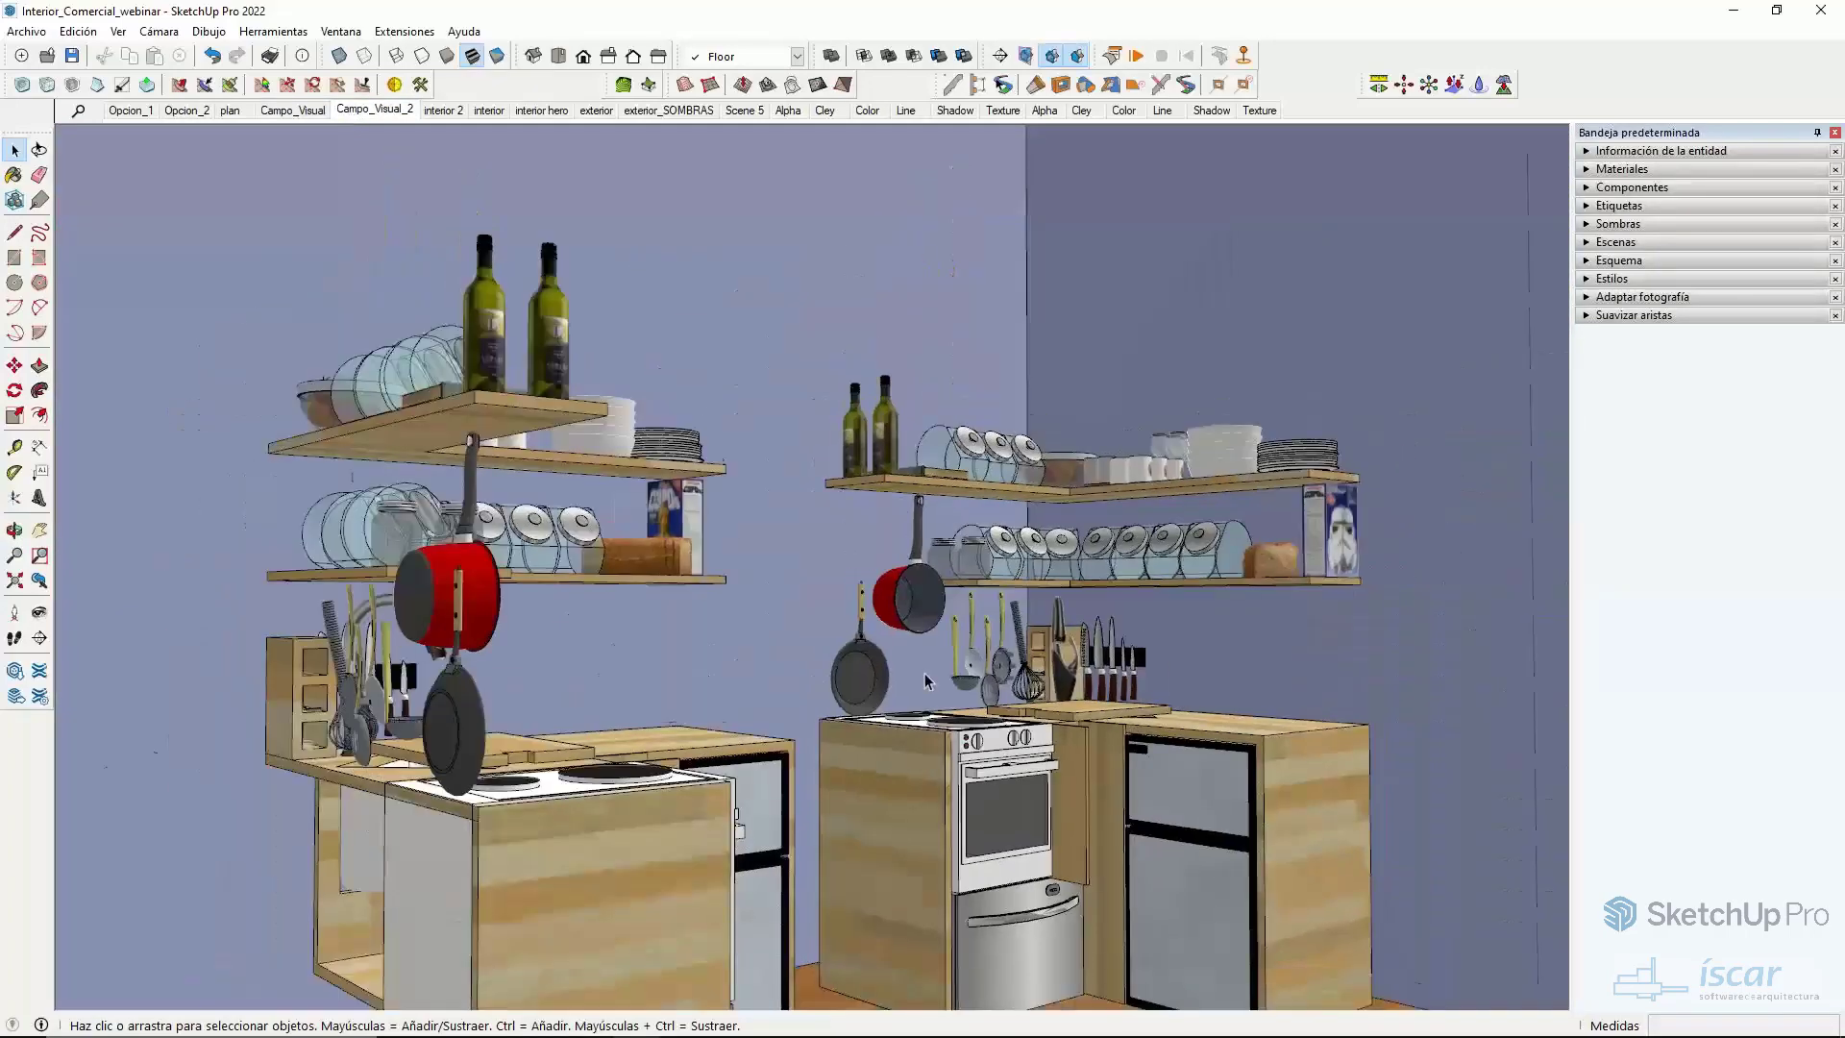
scroll(749, 807, "up", 3)
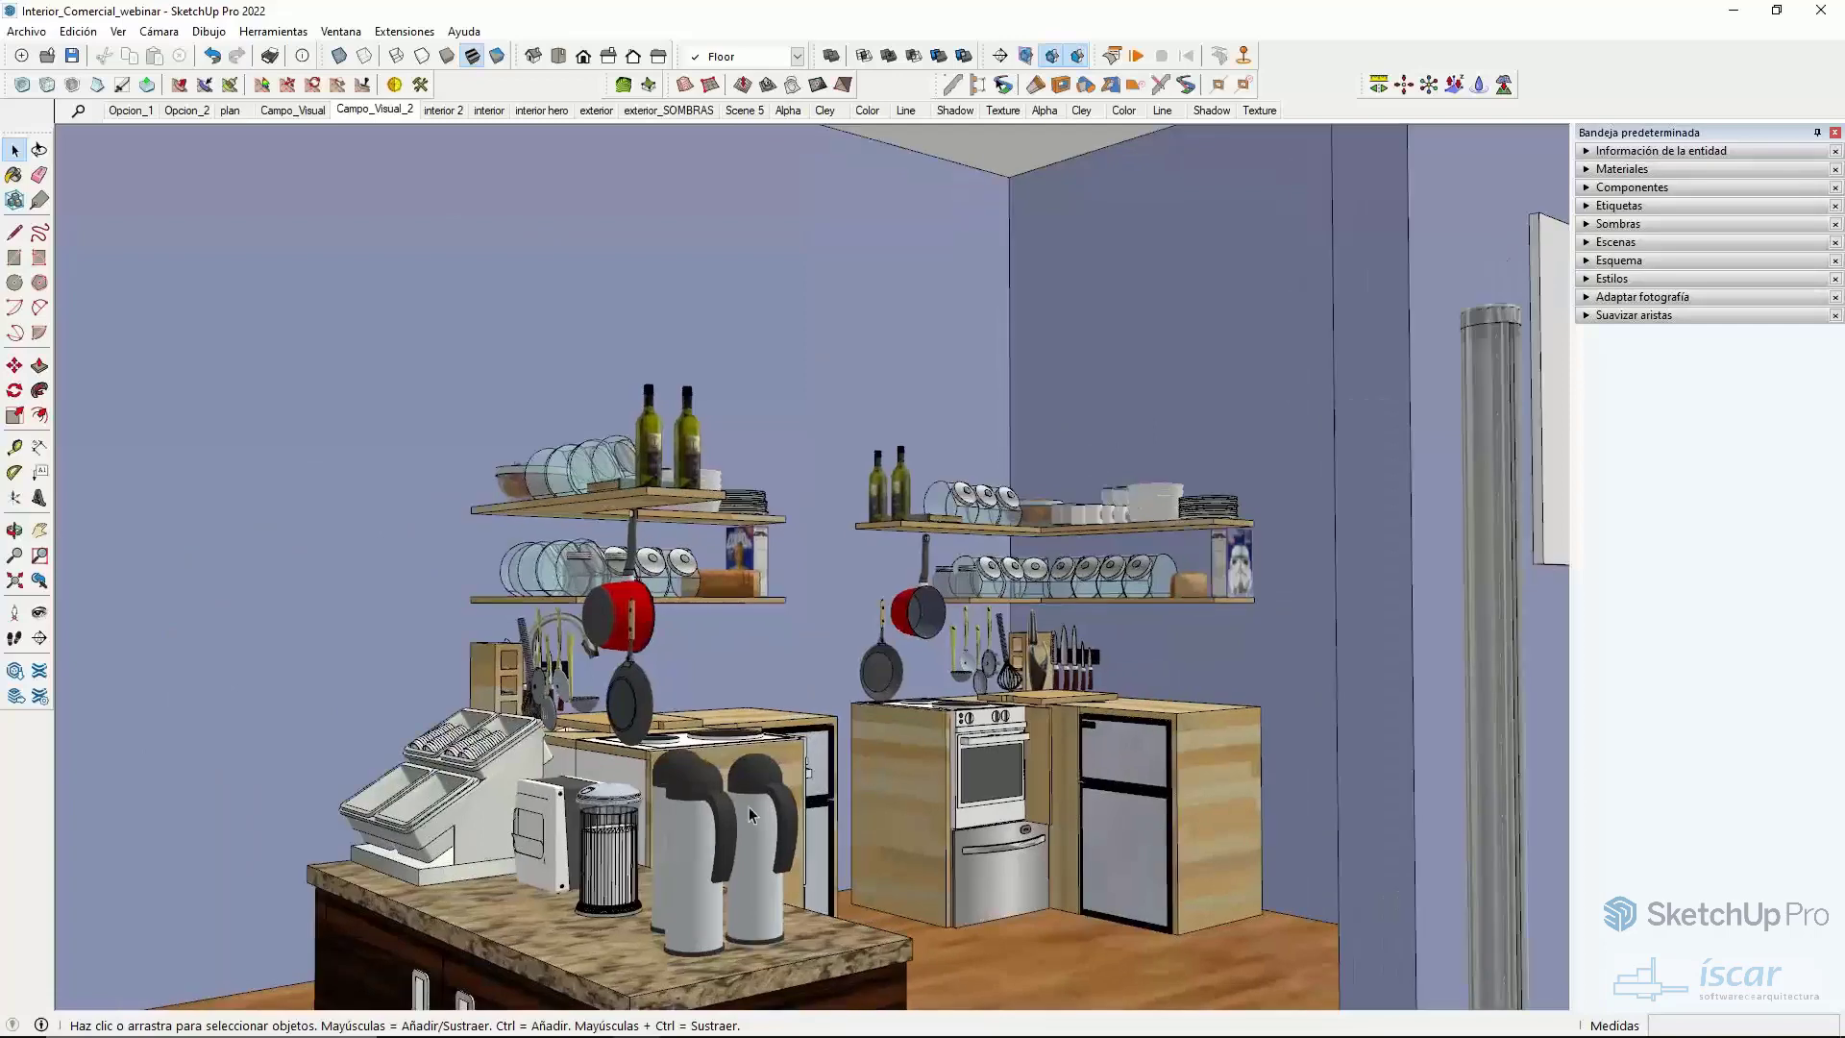
middle_click_drag(744, 815, 909, 654)
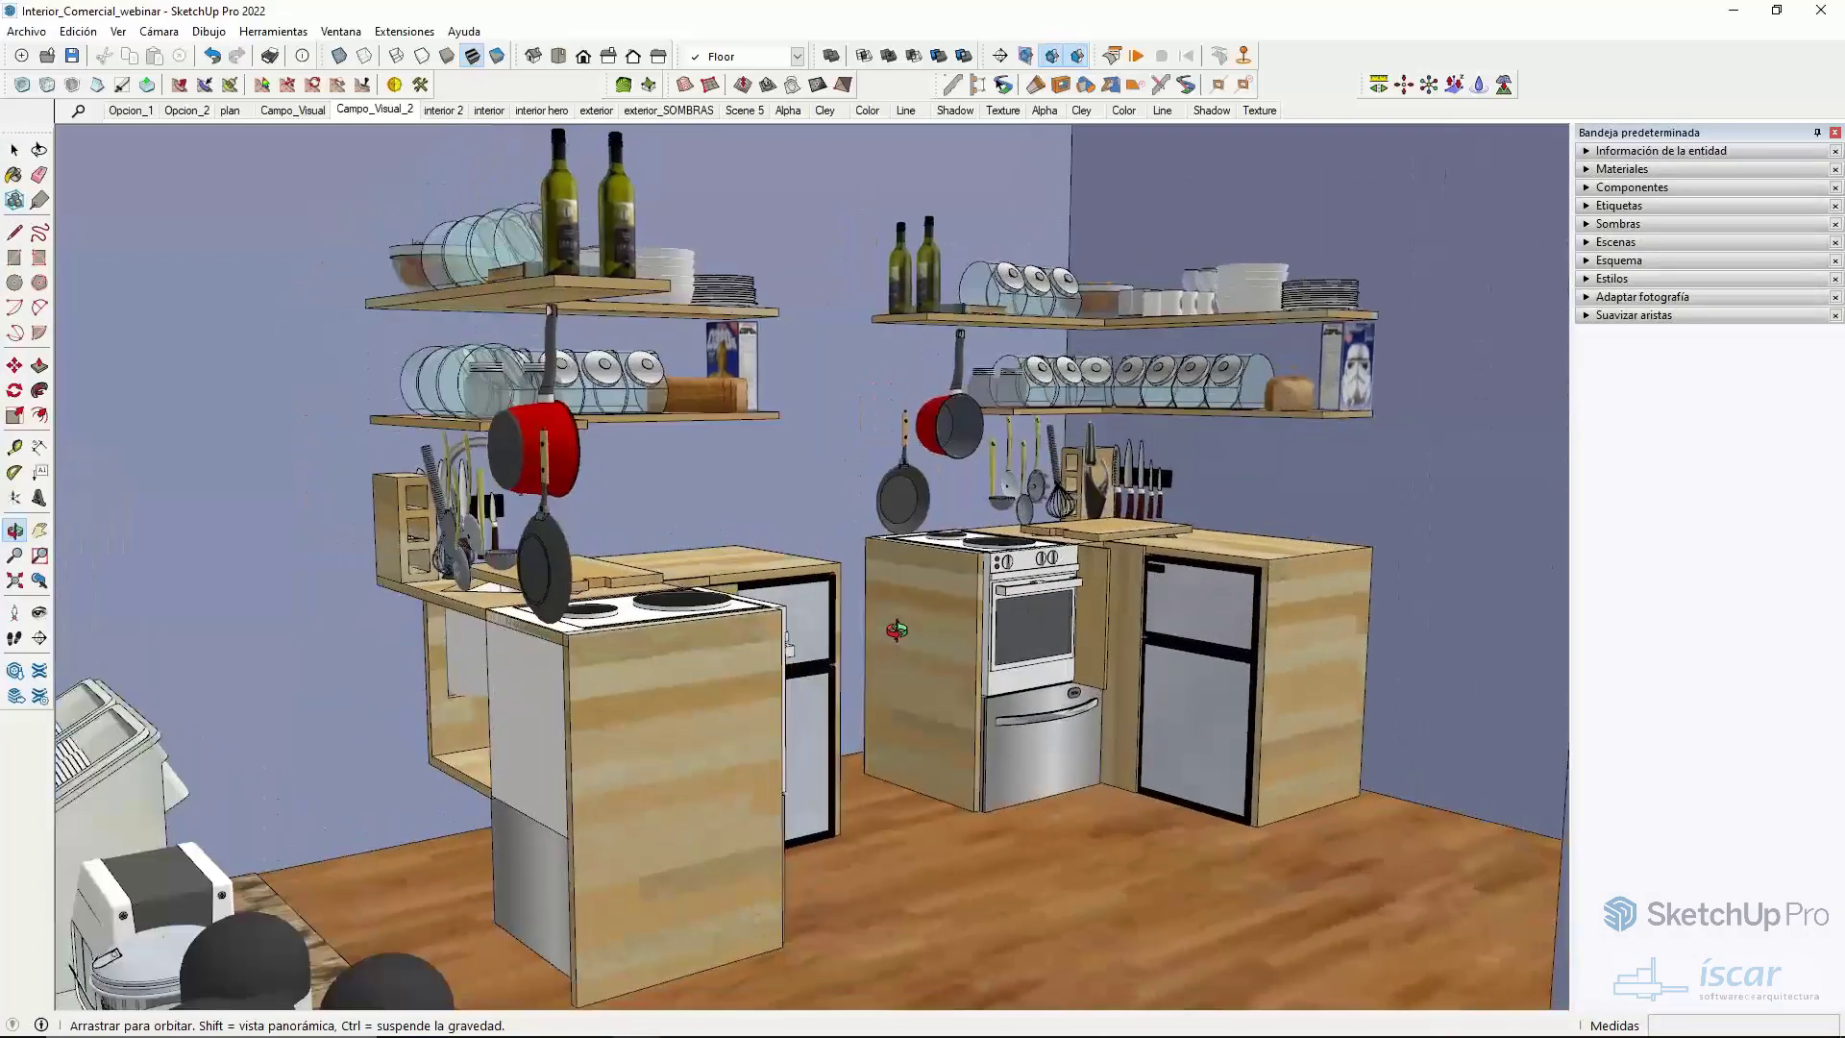
left_click(373, 111)
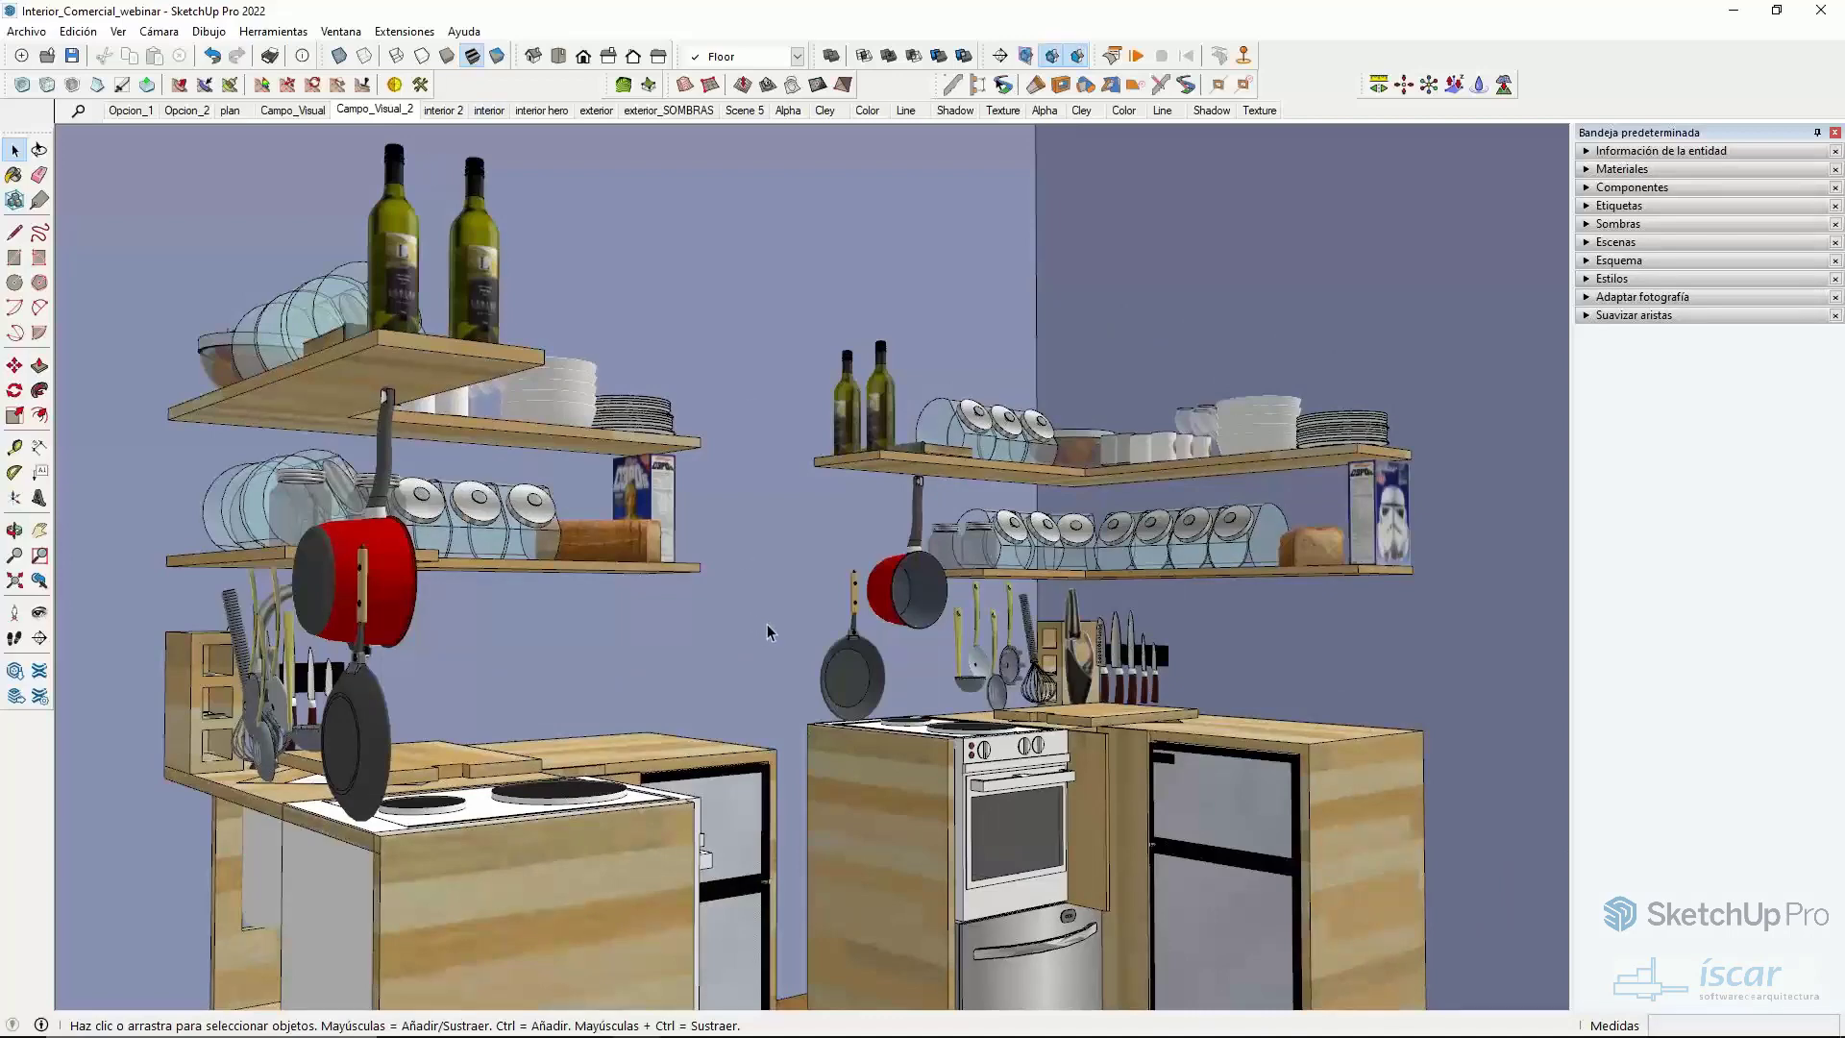
scroll(768, 631, "down", 3)
scroll(769, 632, "down", 4)
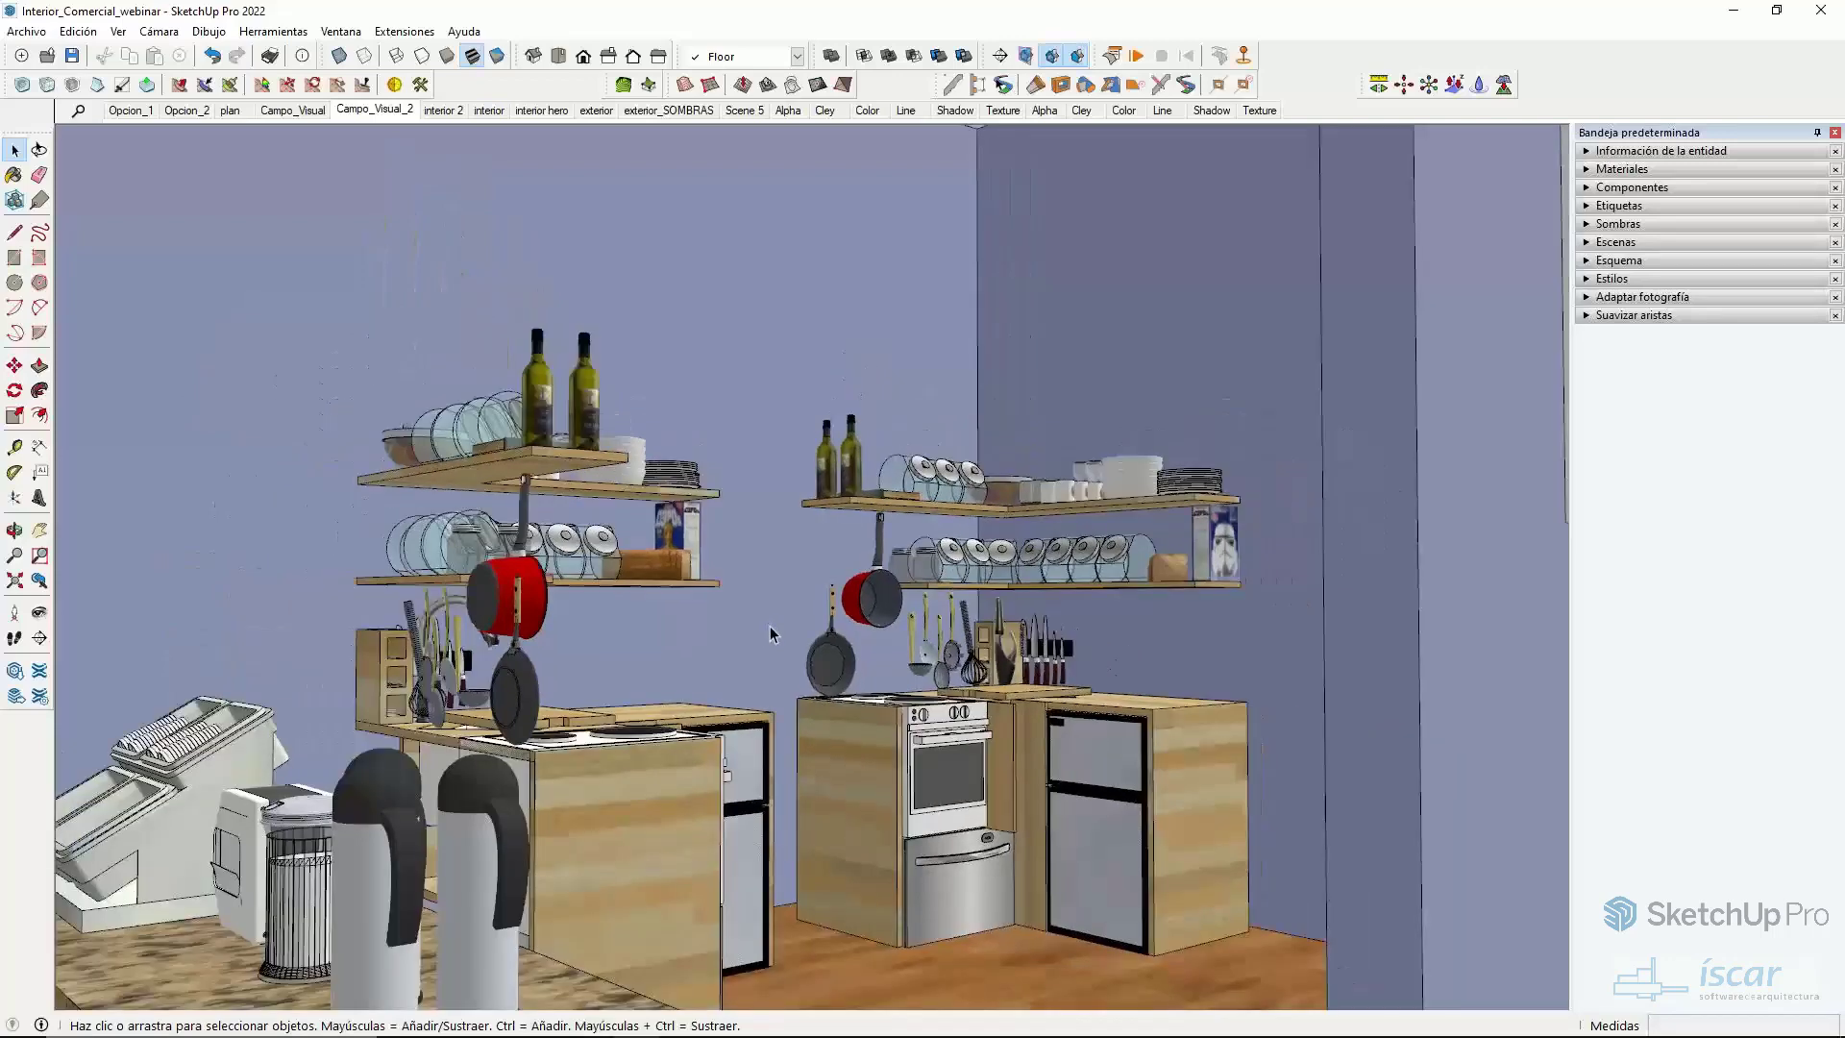
scroll(768, 644, "up", 6)
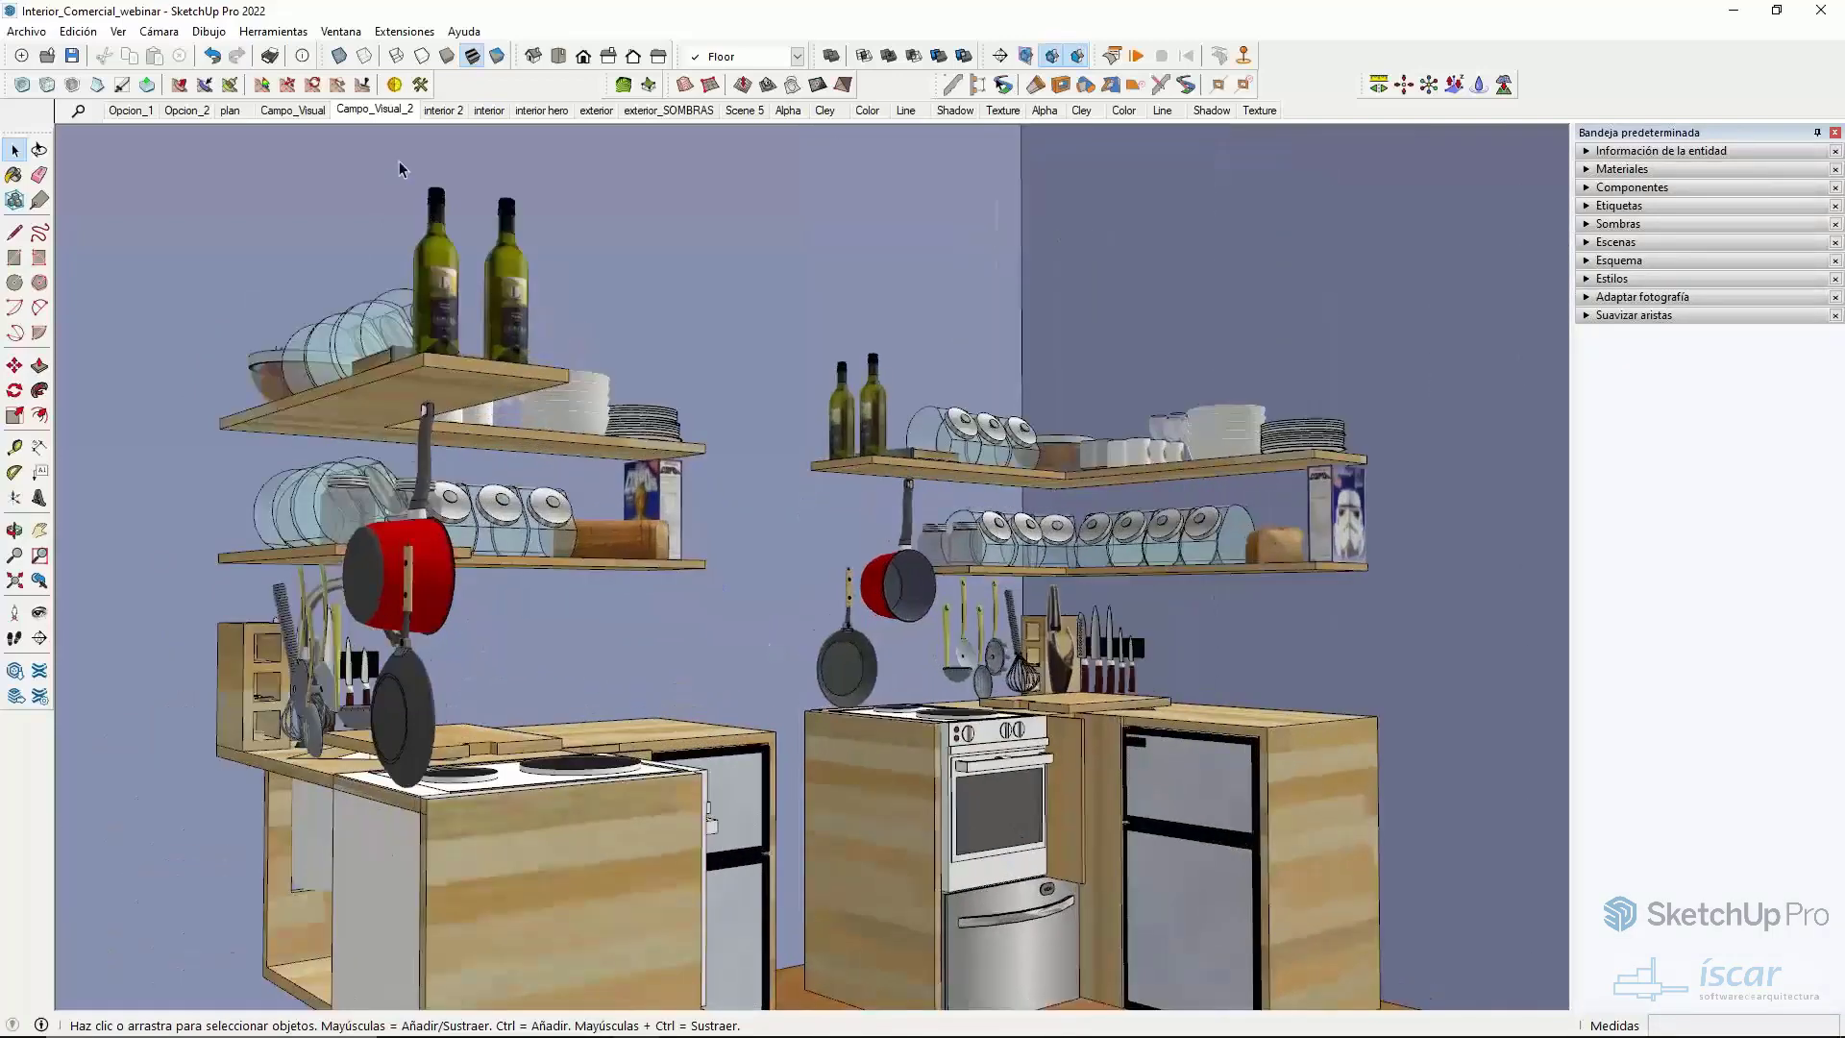
- Restore the Campo_Visual_2 scene and set the camera's field of view to 50°
left_click(372, 109)
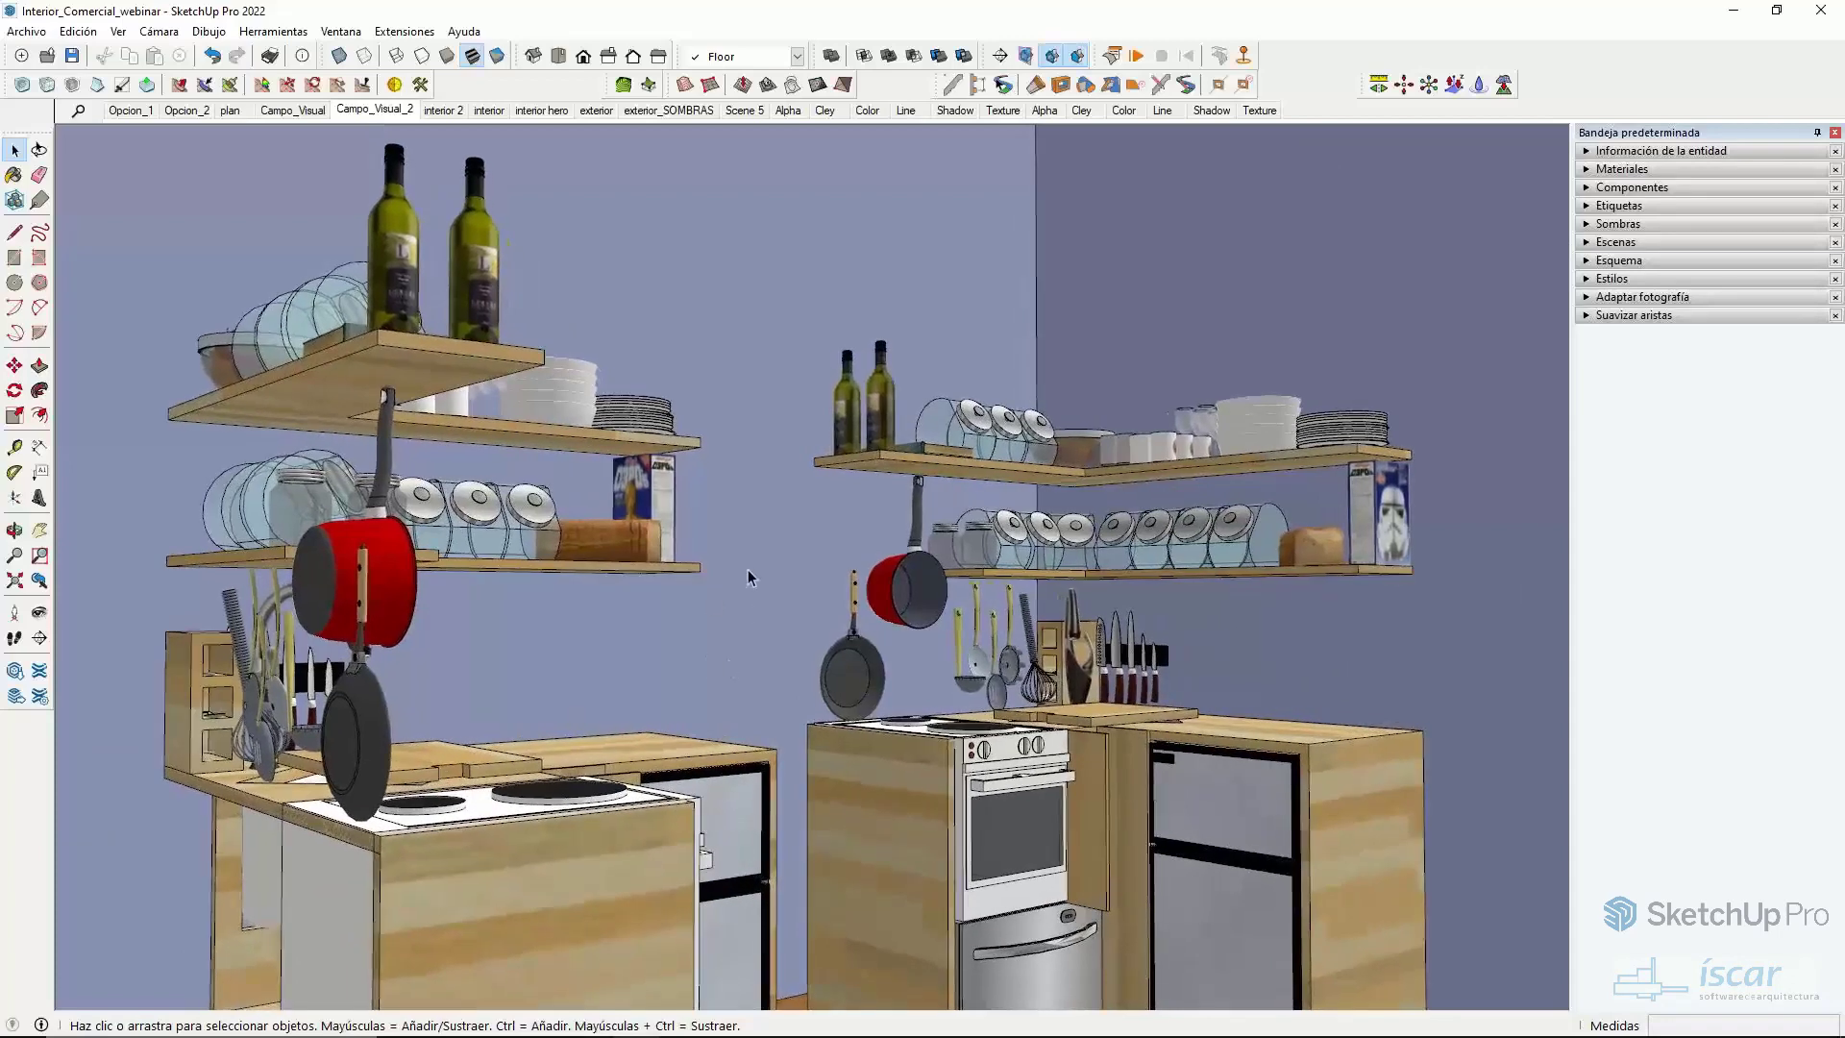
left_click(15, 557)
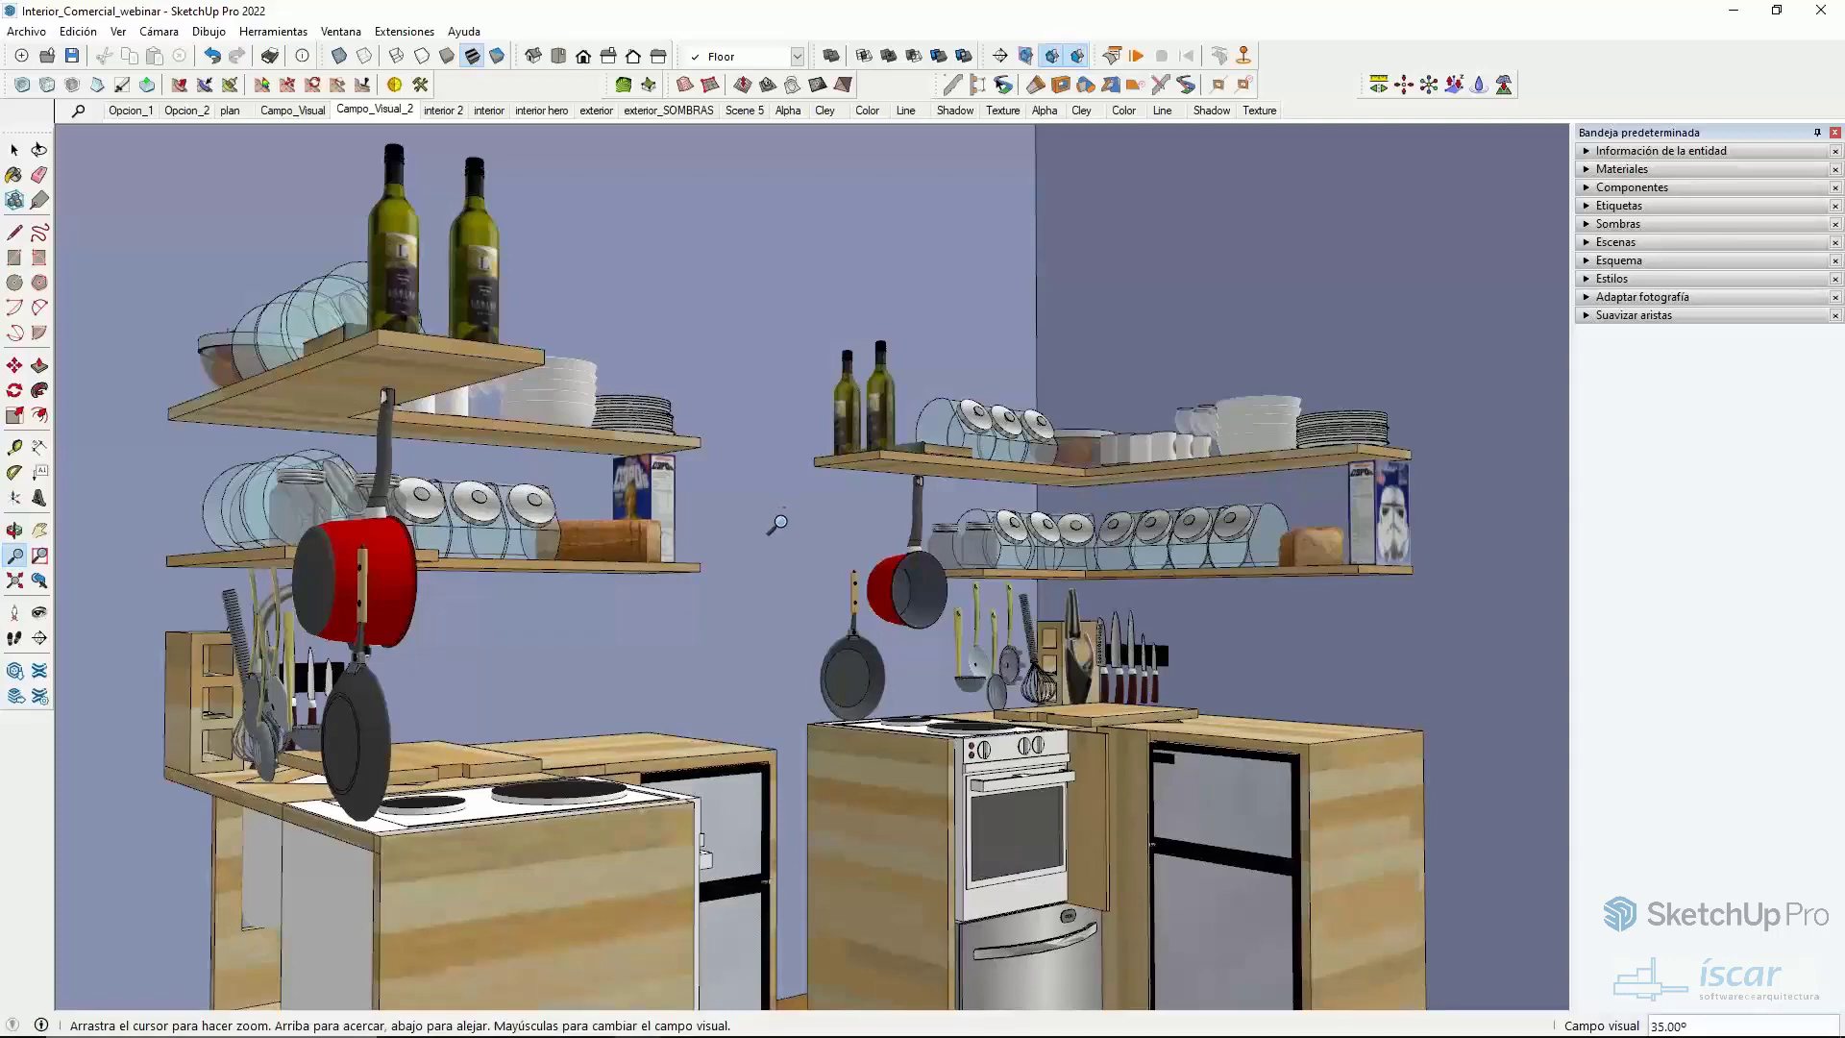
type("50")
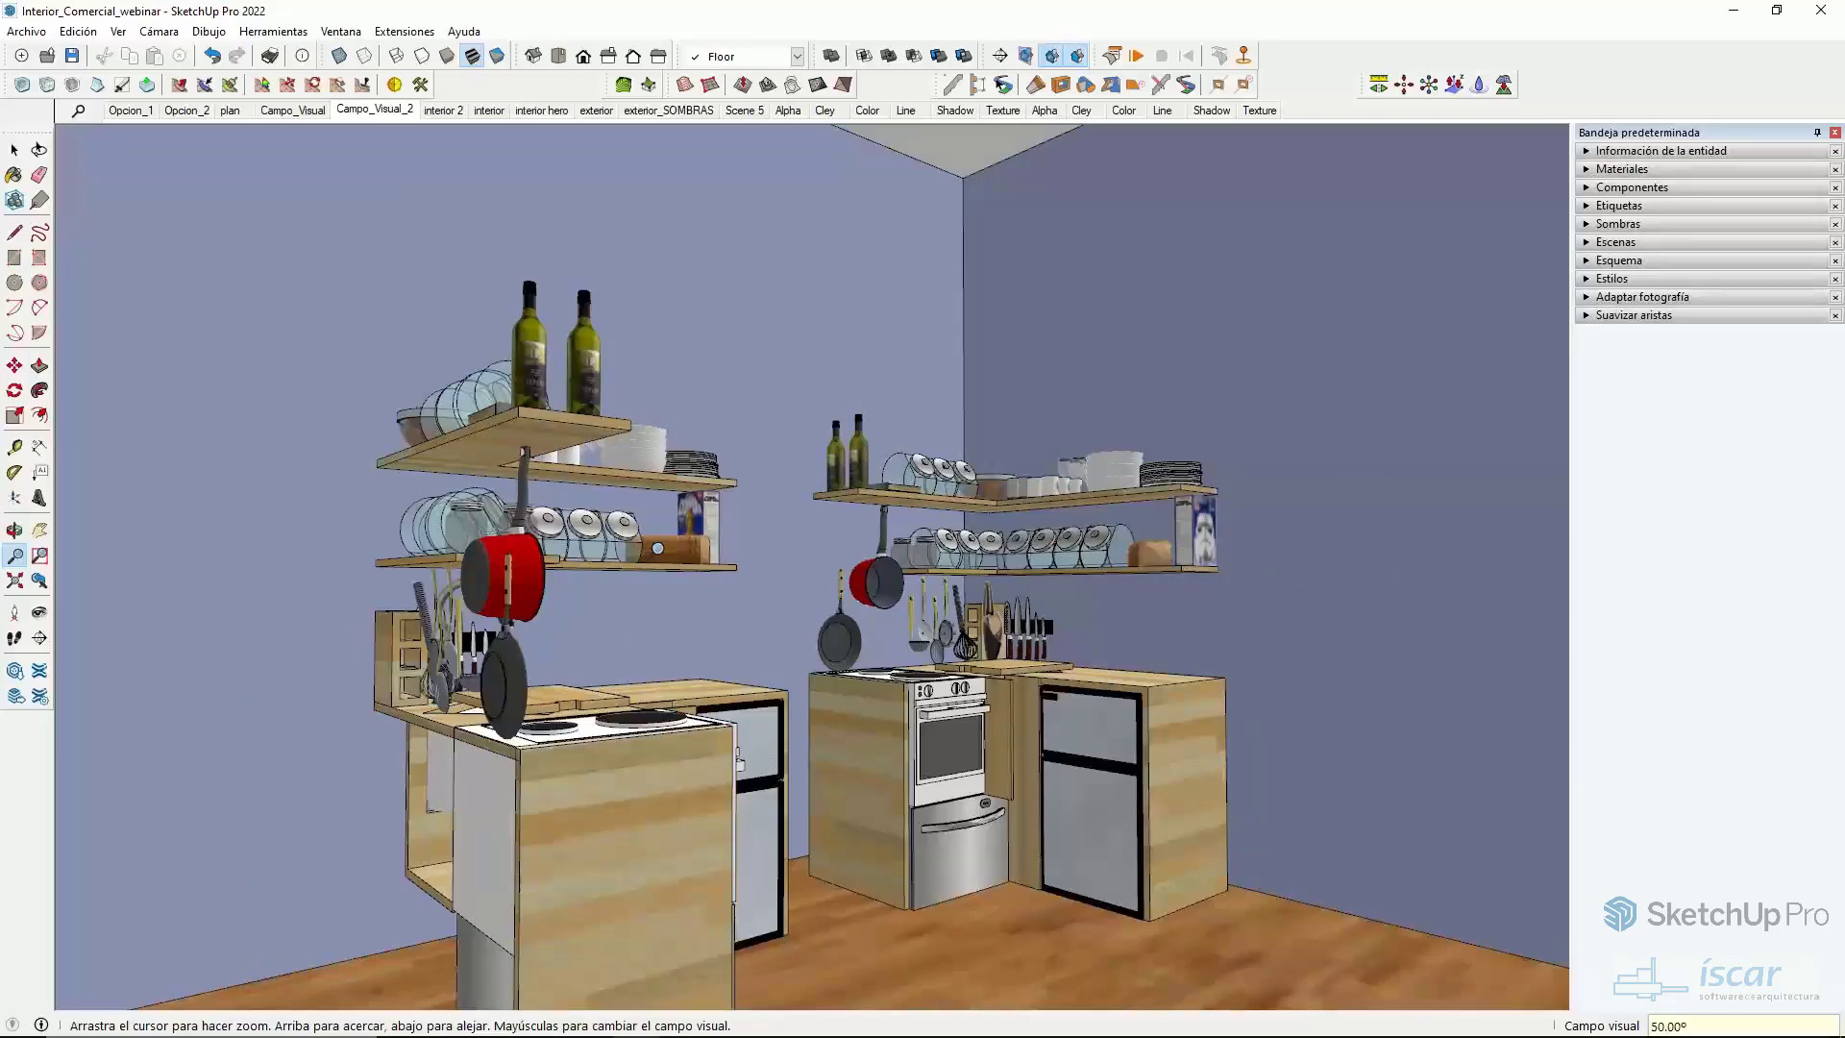
key("o")
left_click_drag(669, 572, 637, 467)
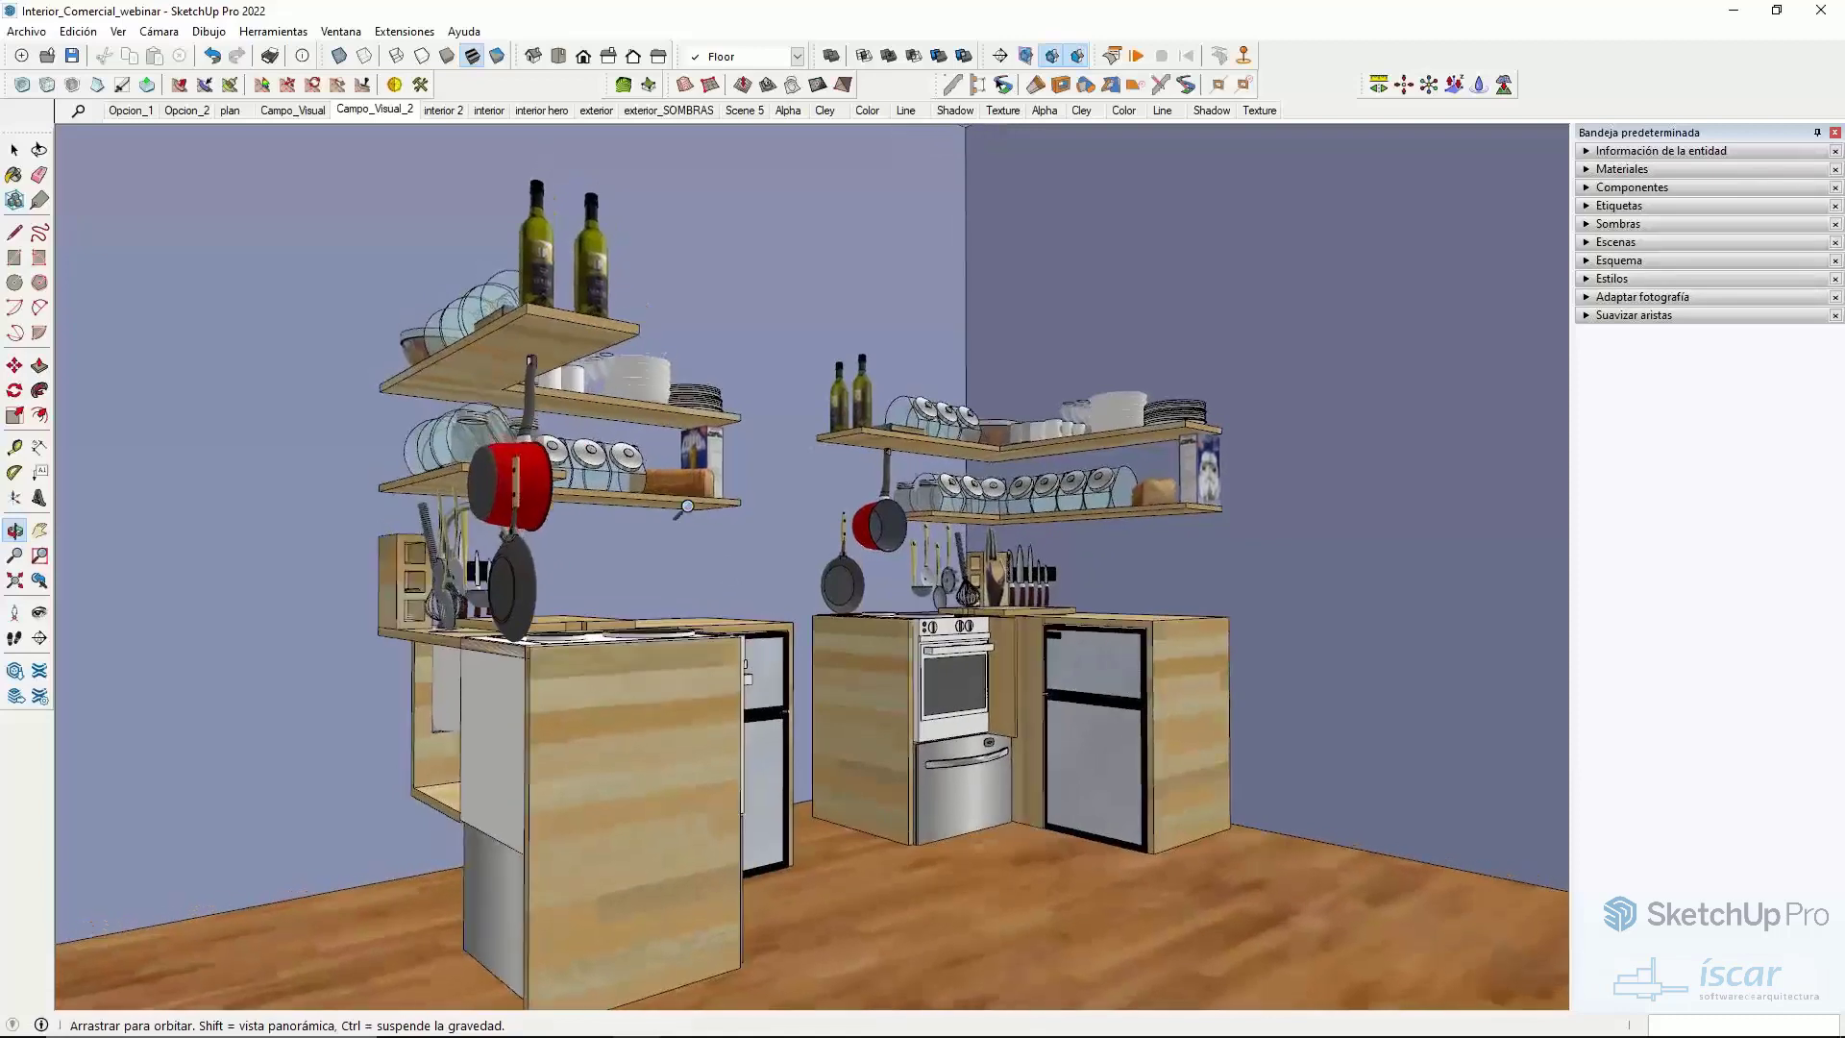
- Reframe the kitchen corner, update the Campo_Visual_2 scene with this view, and check it by switching to Campo_Visual and back
key("z")
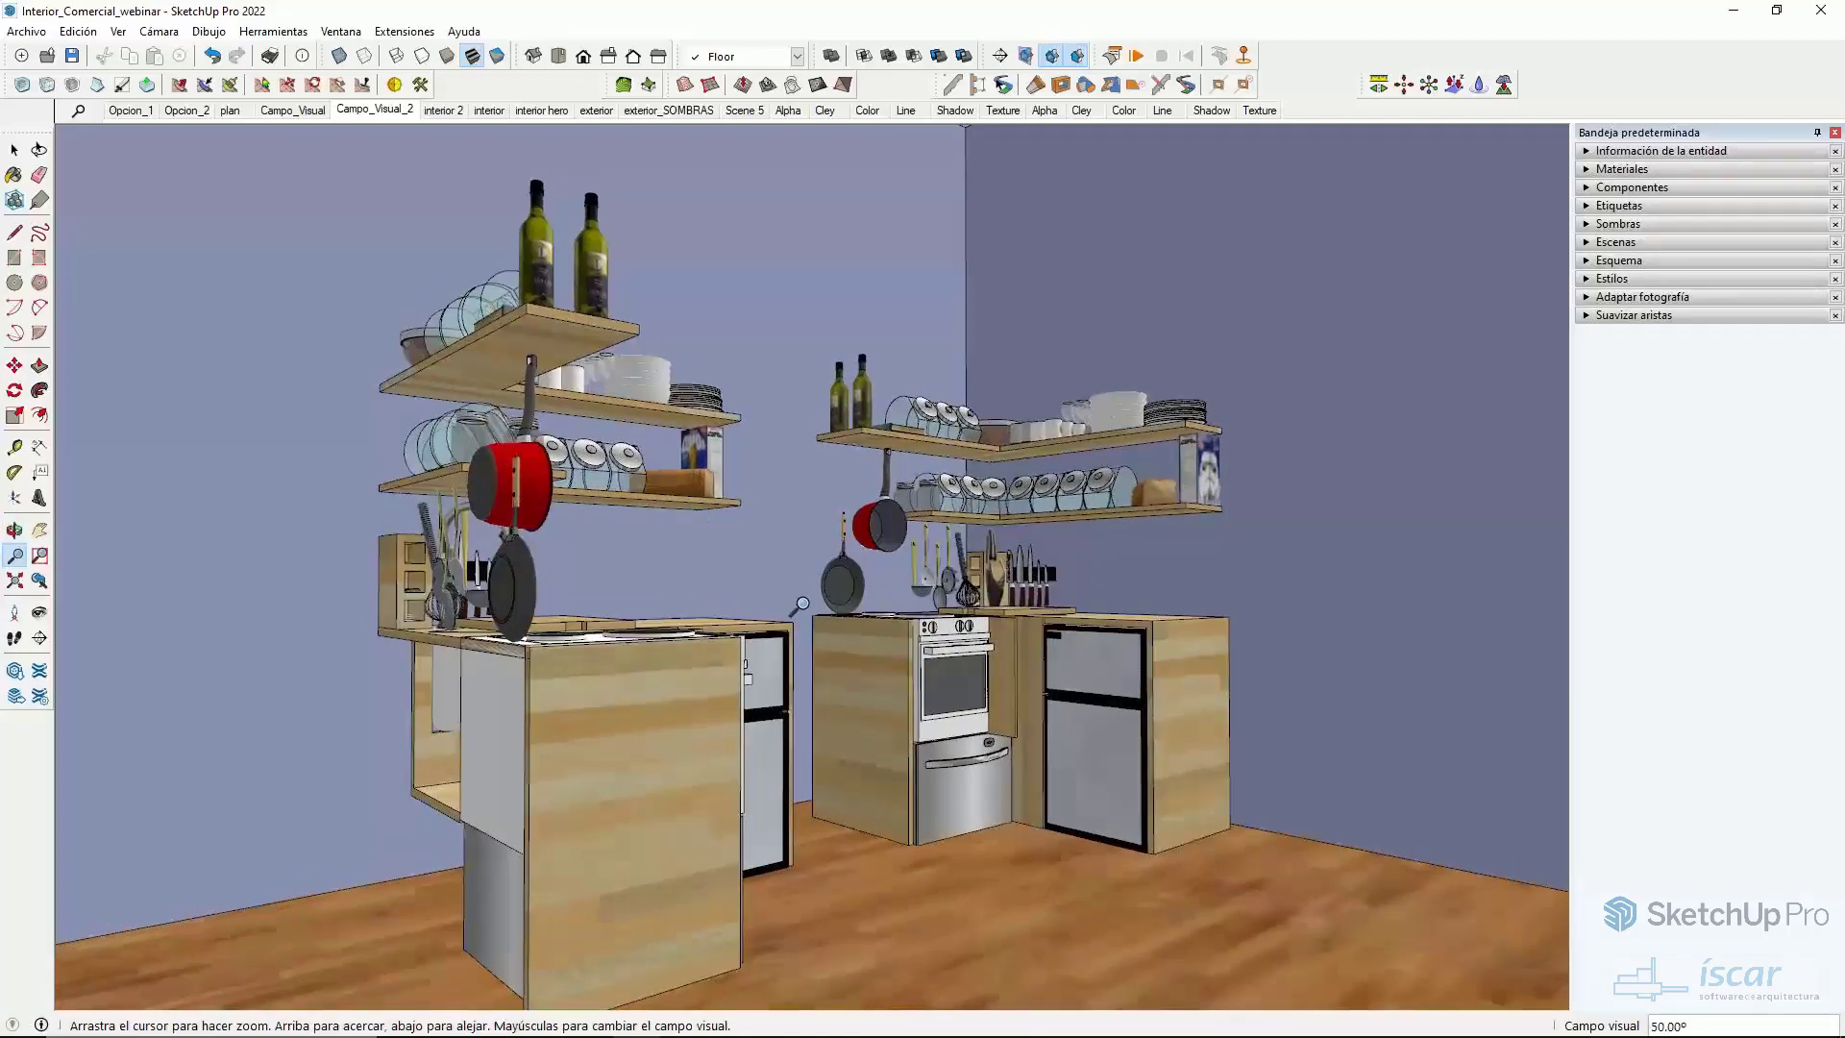
key("o")
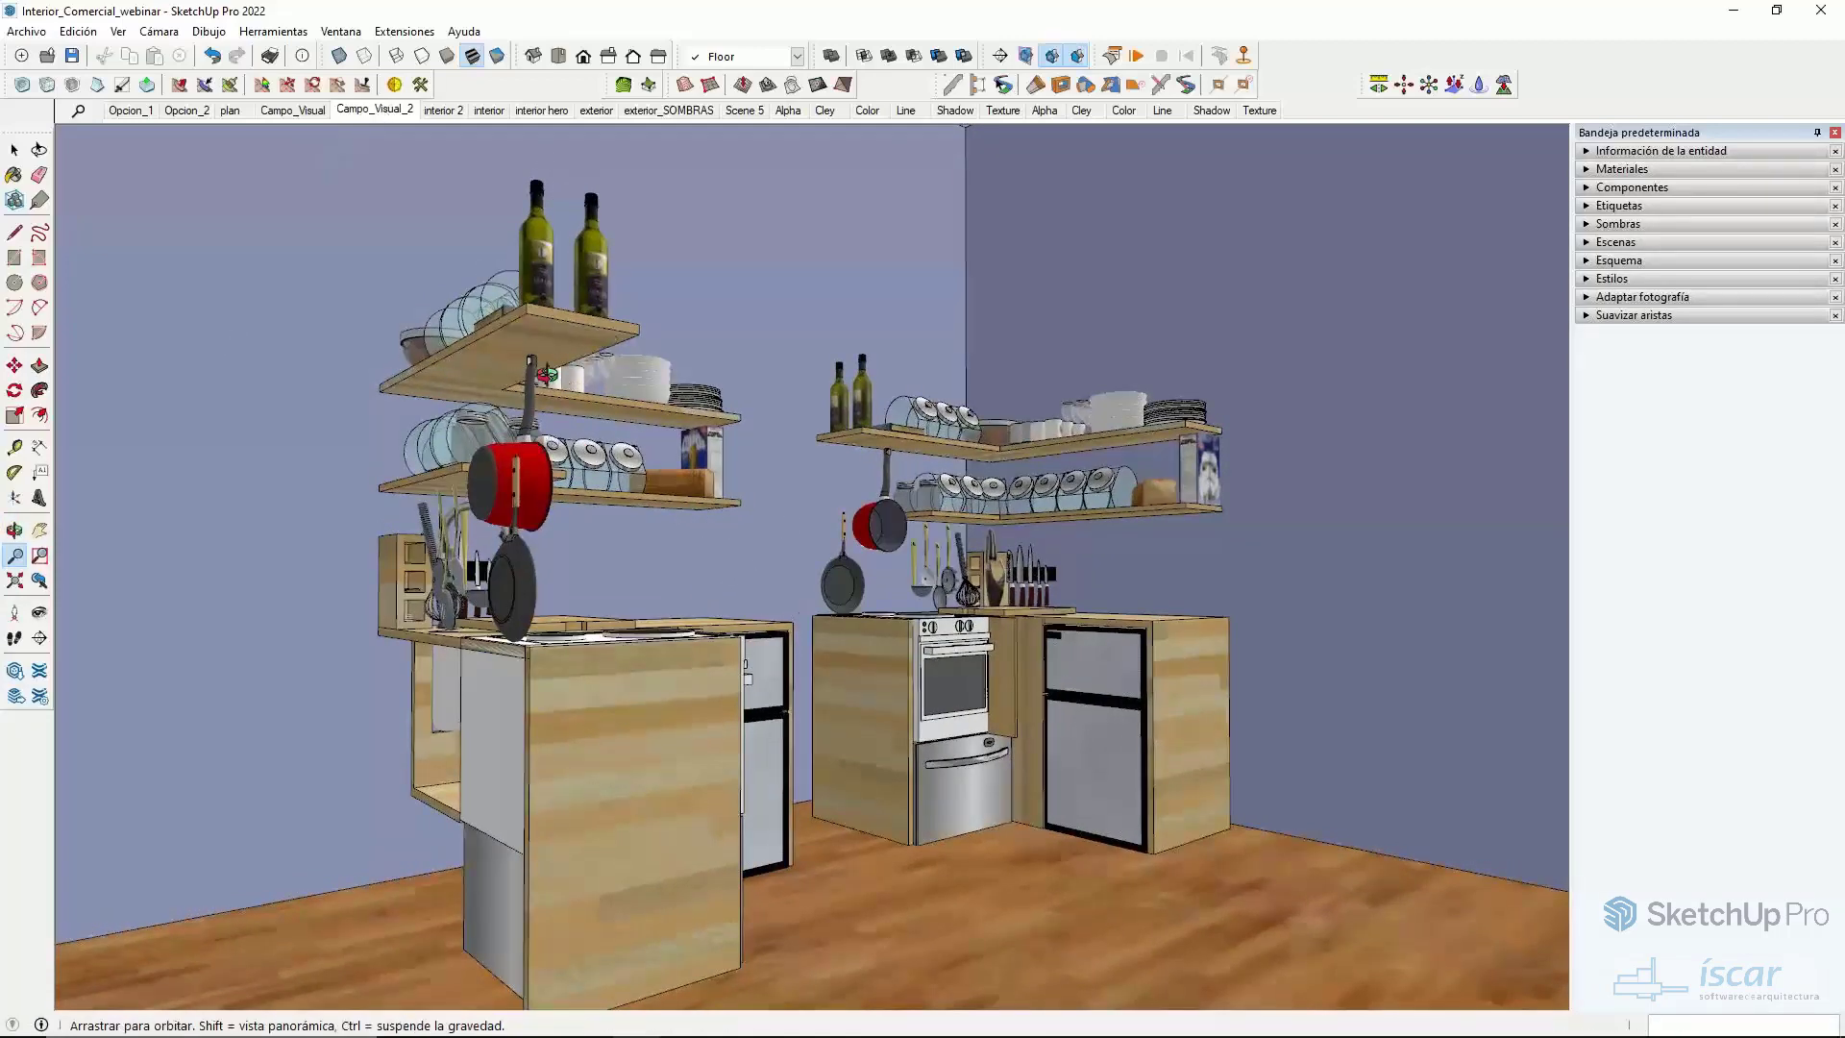
left_click_drag(546, 372, 519, 374)
key("z")
right_click(364, 112)
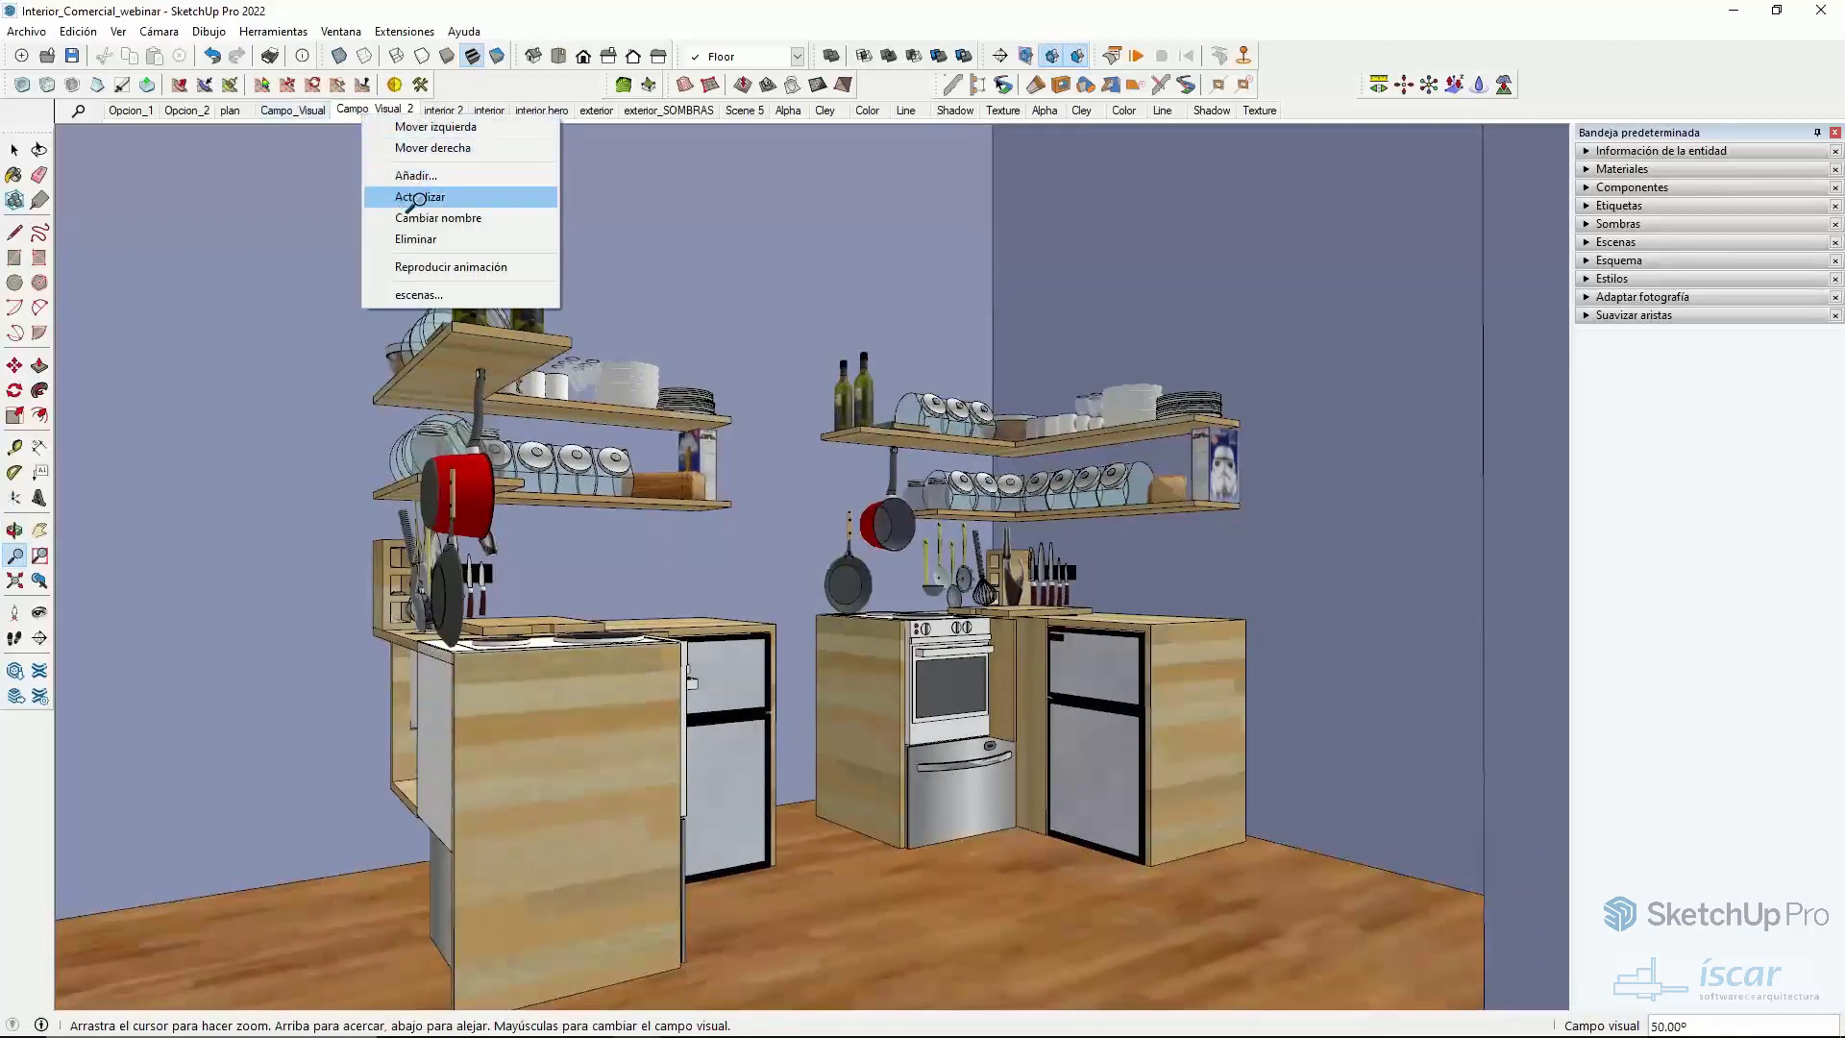
left_click(418, 198)
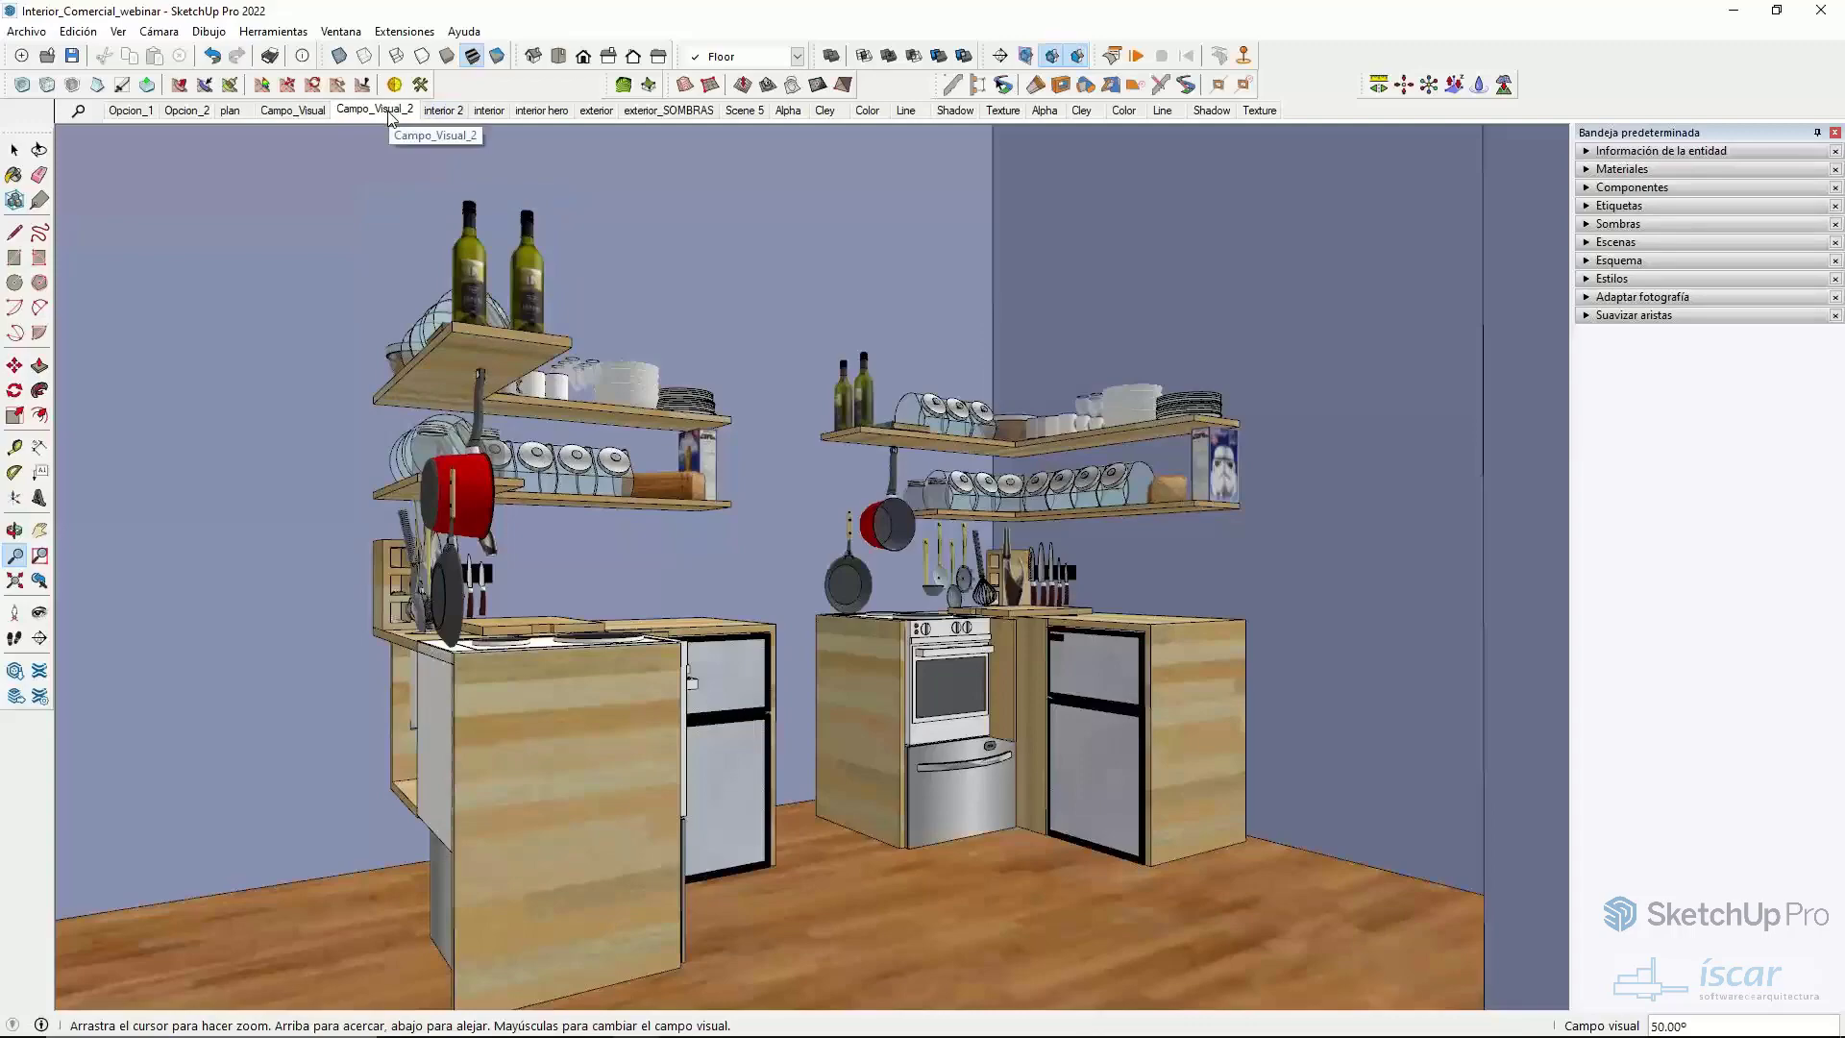
left_click(293, 110)
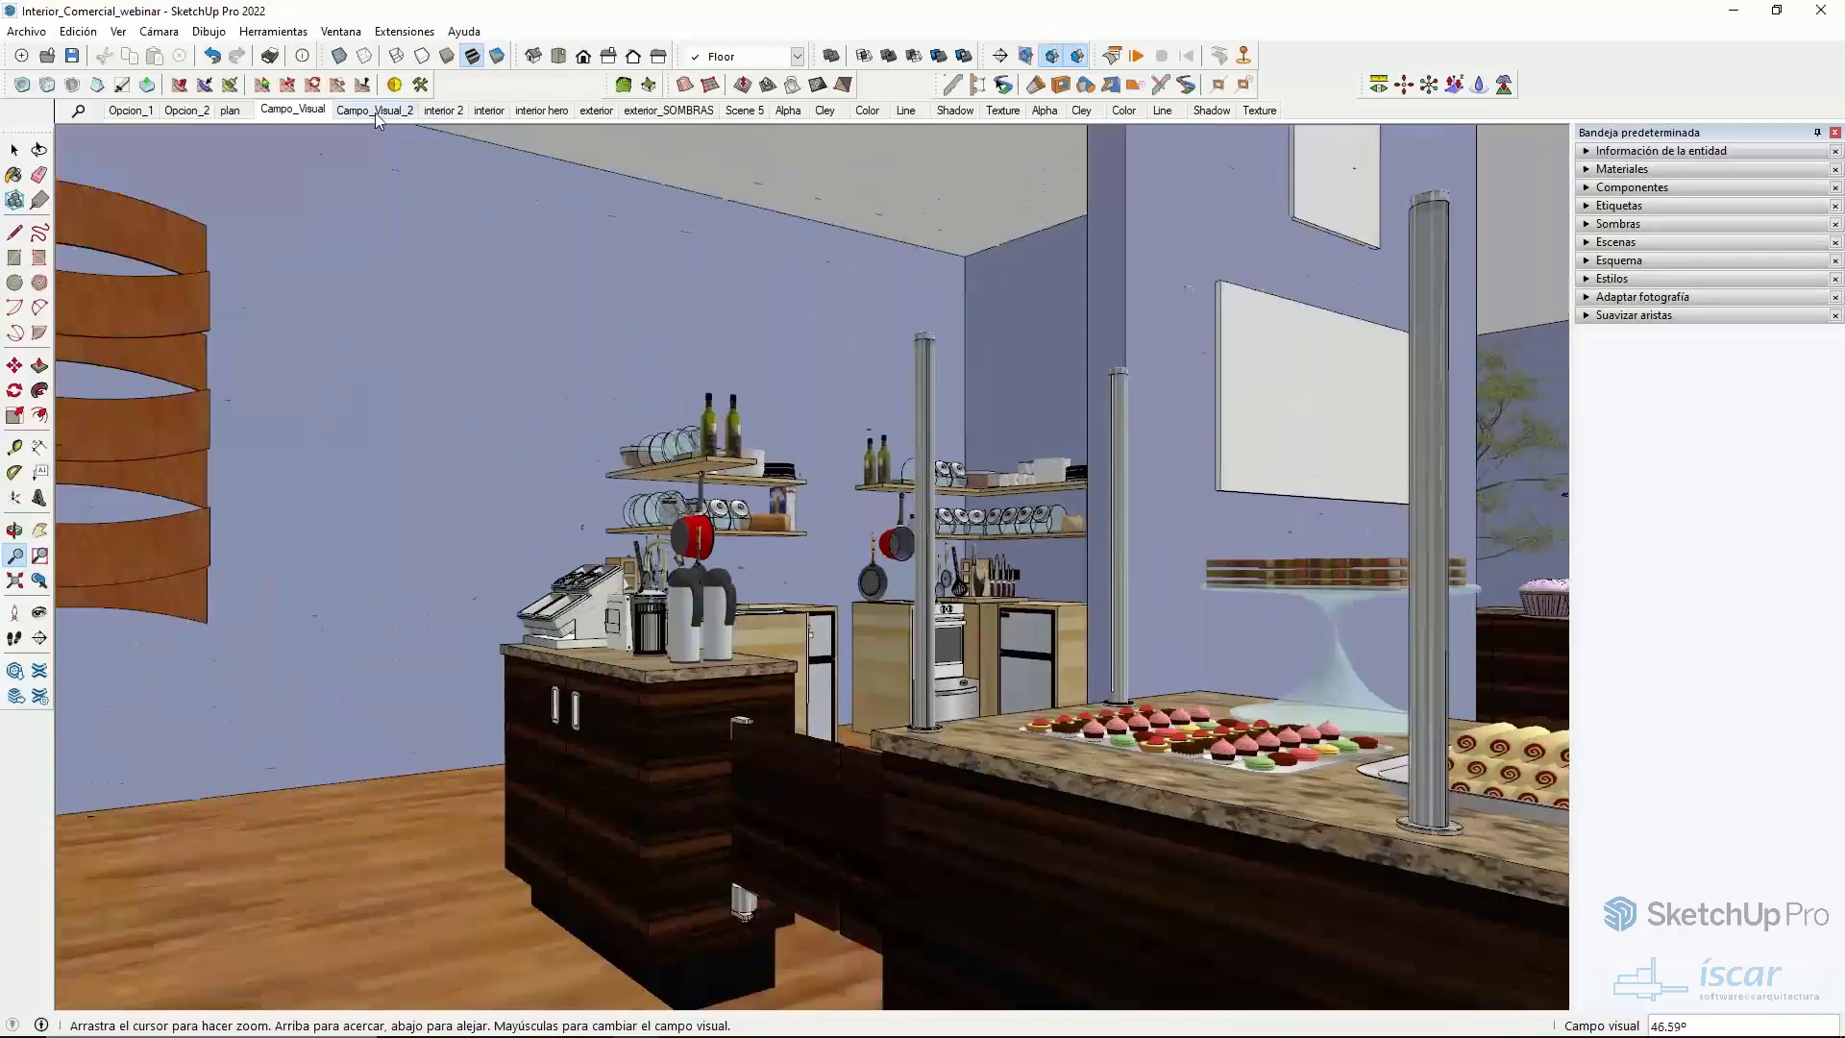
left_click(375, 111)
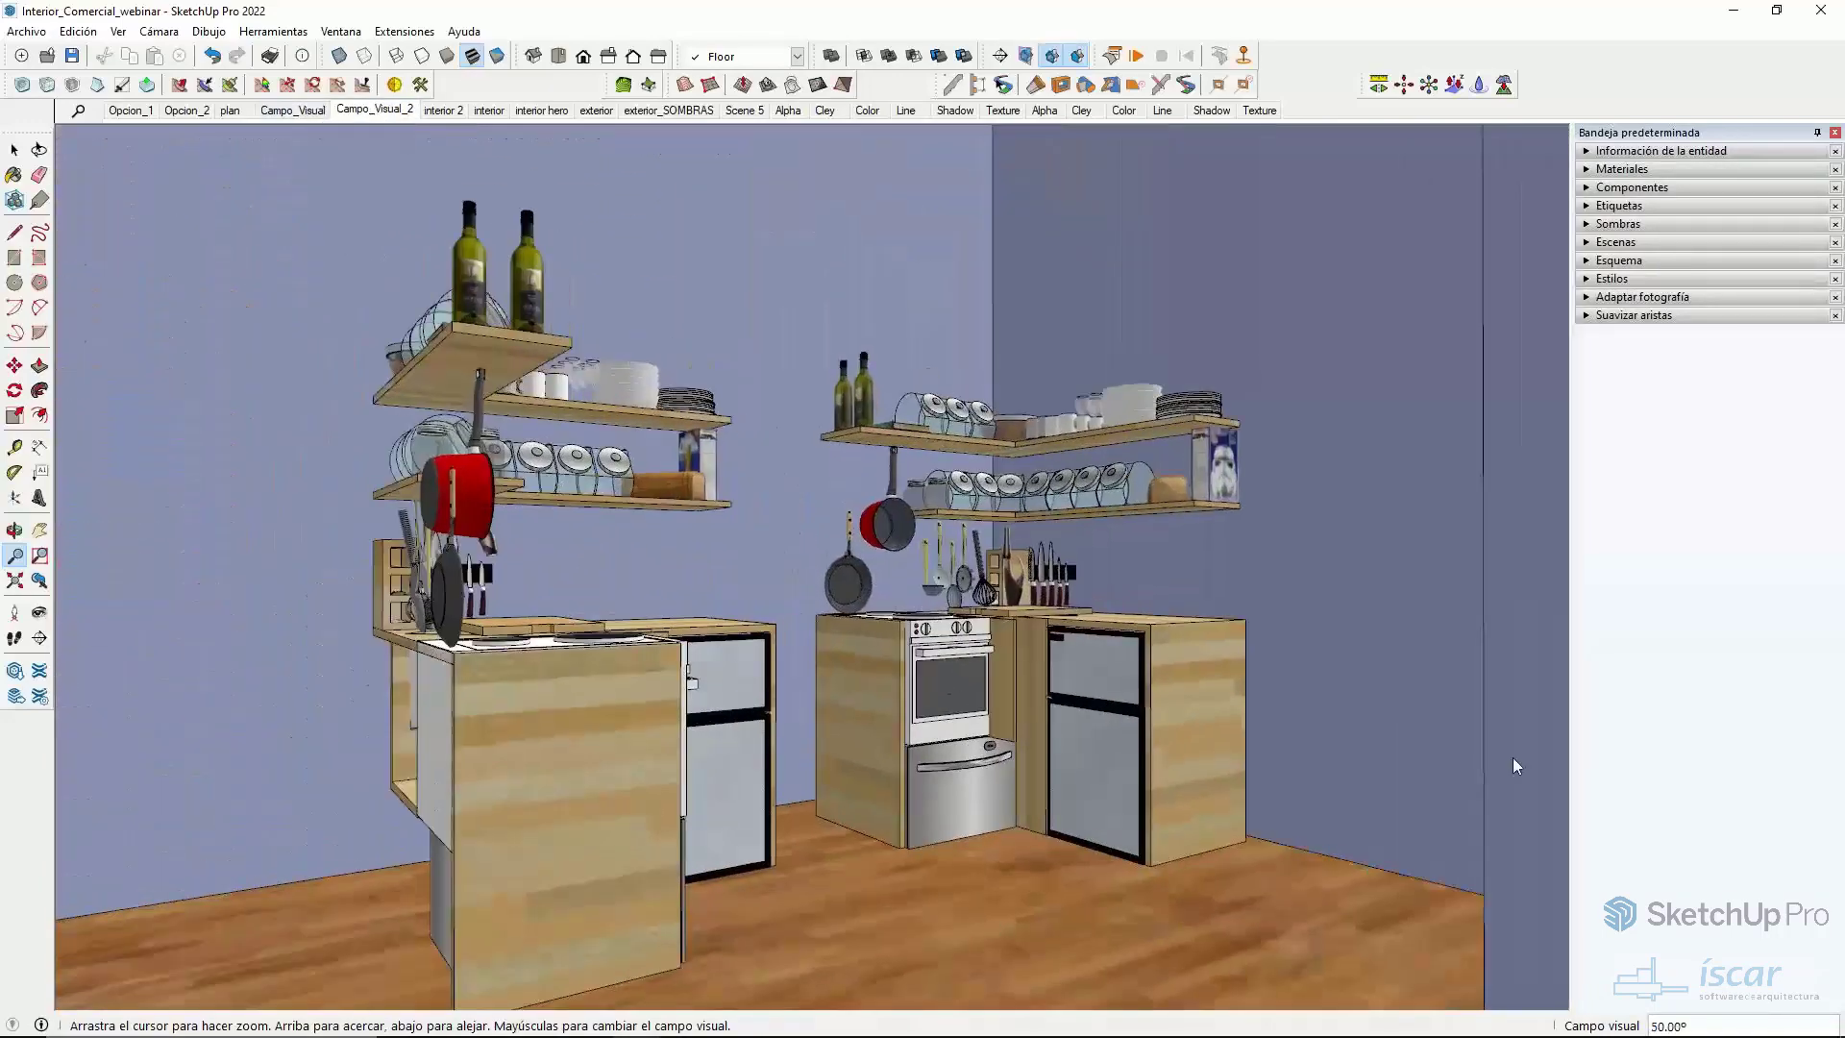
- Show the Campo_Visual scene and compare fields of view of 50° and 40° across the lounge and counter
left_click(311, 112)
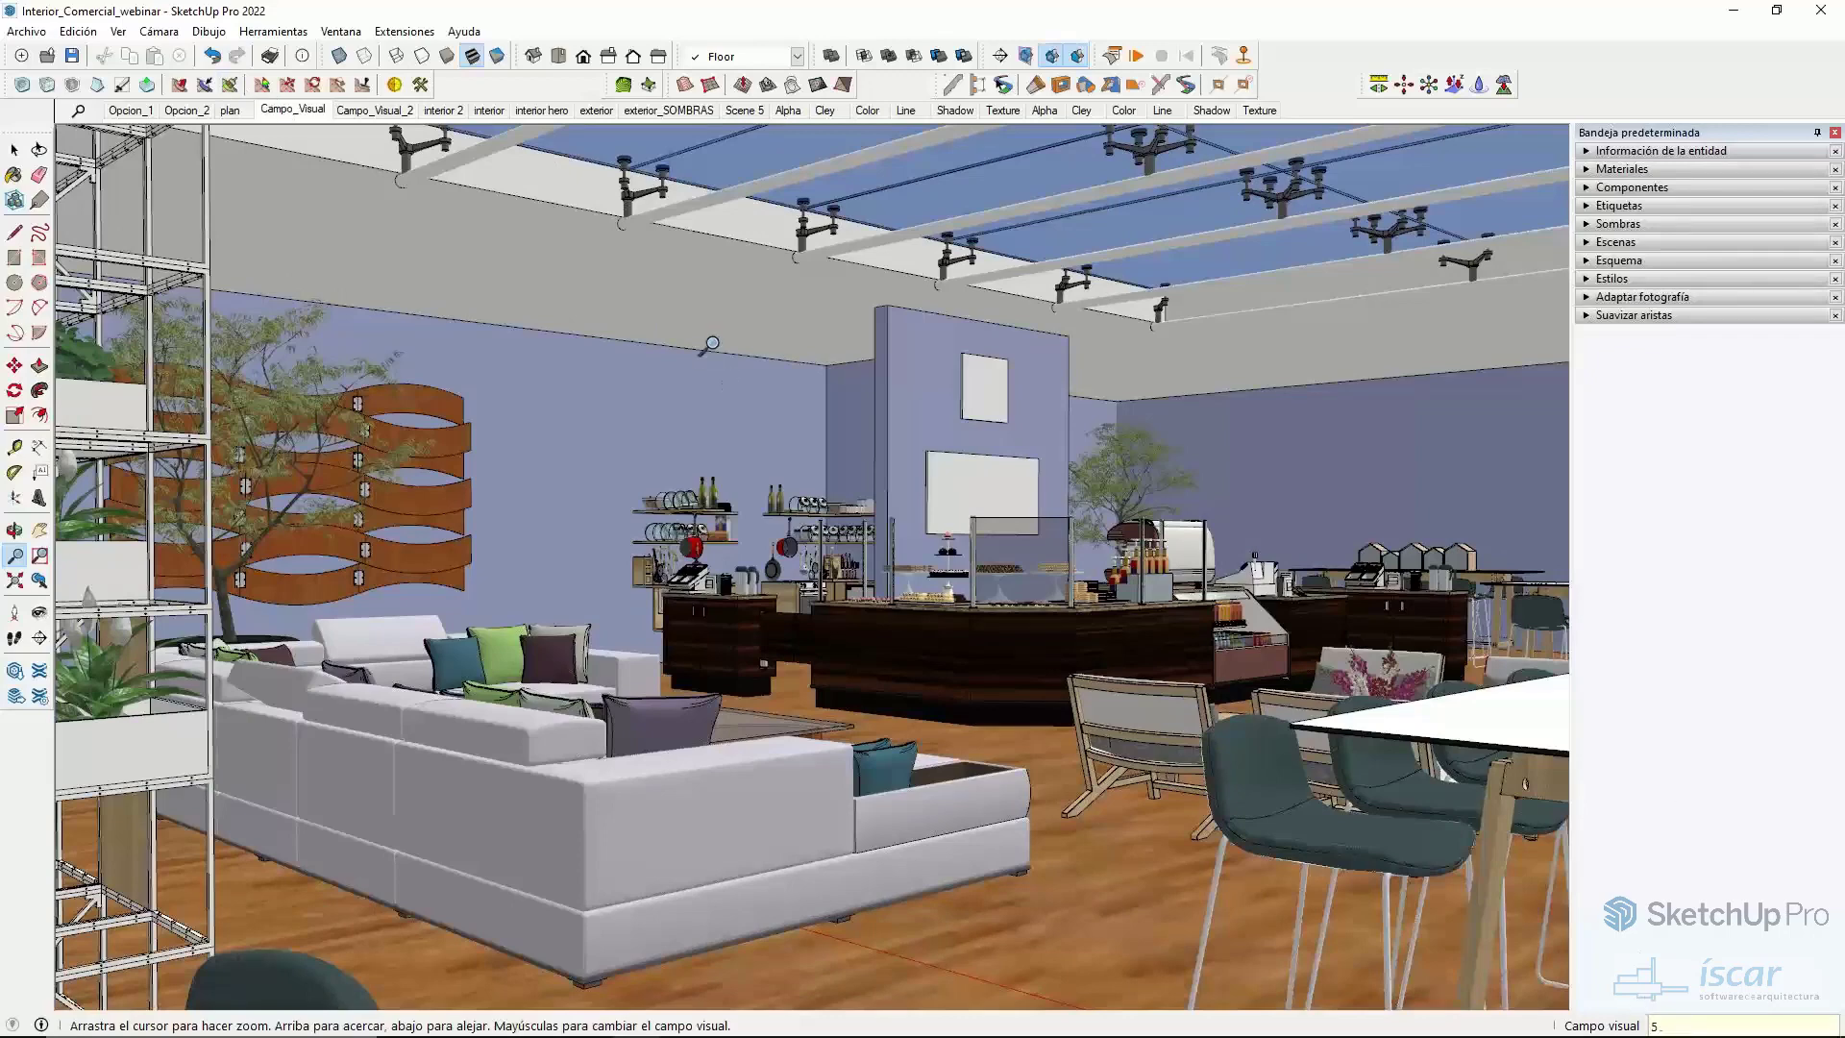
key("Return")
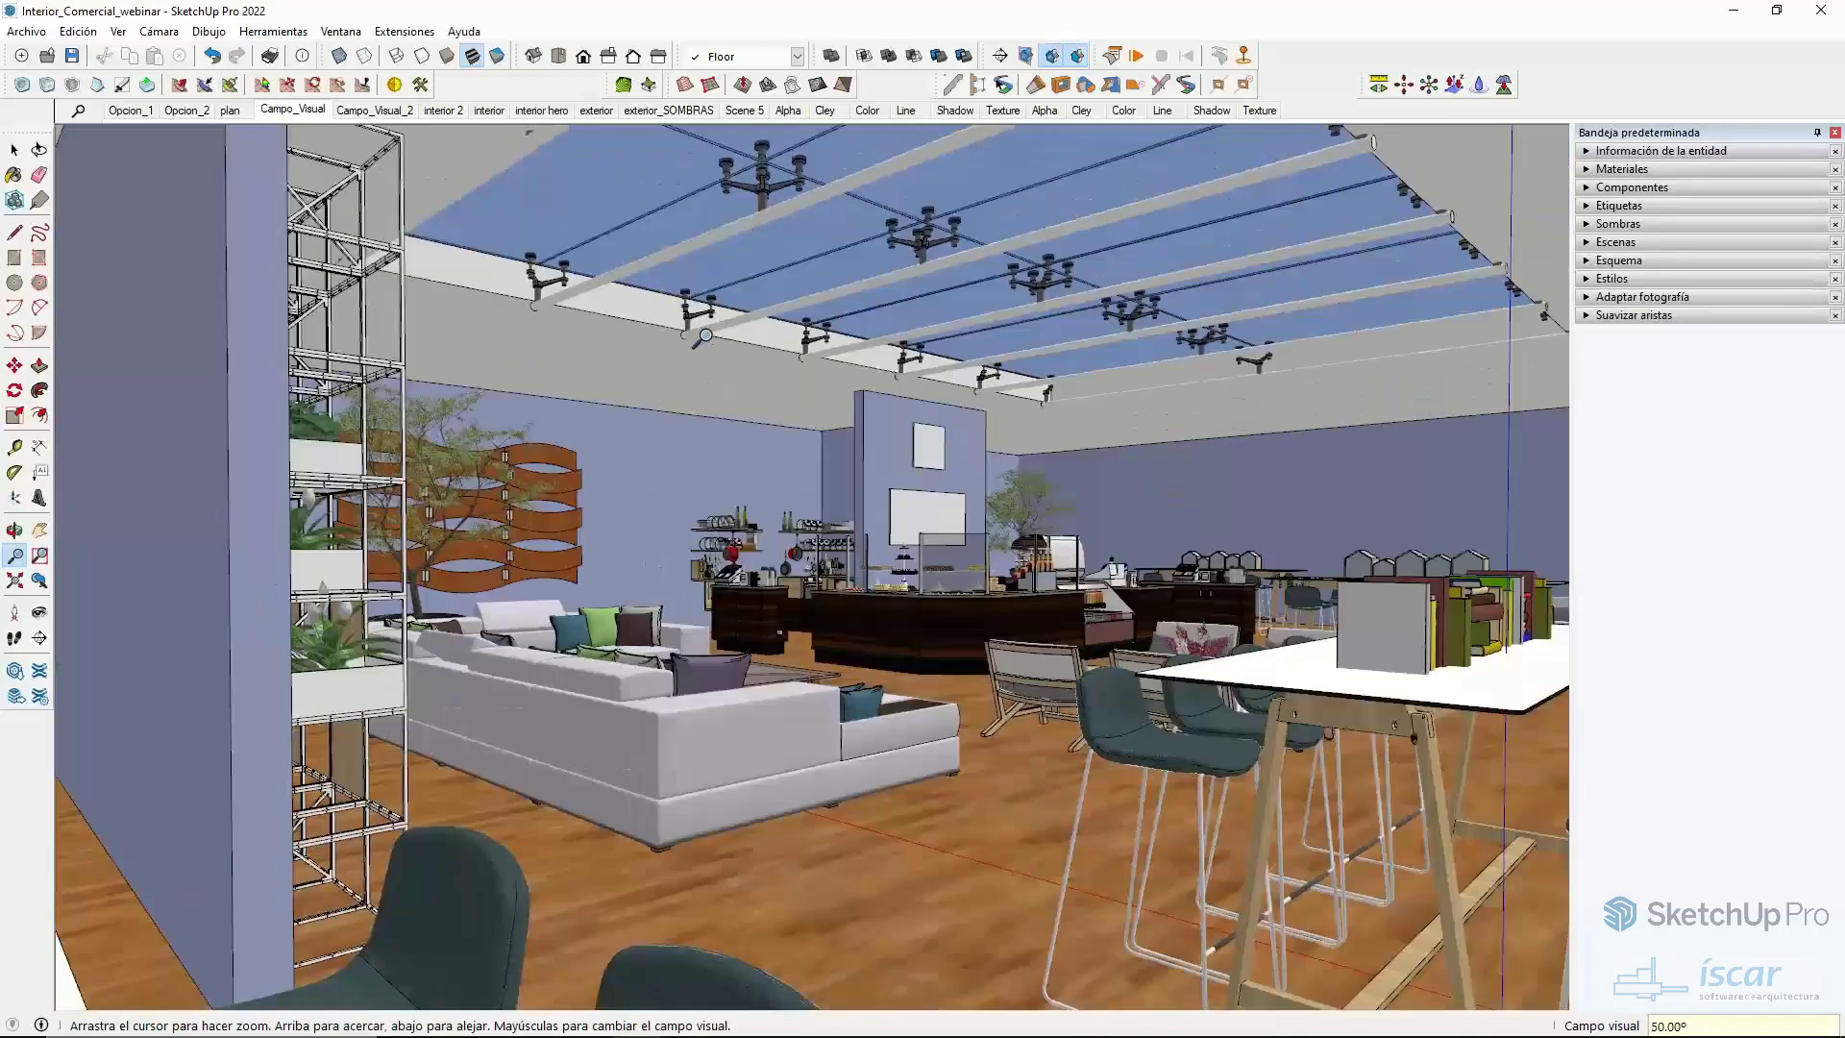
key("Return")
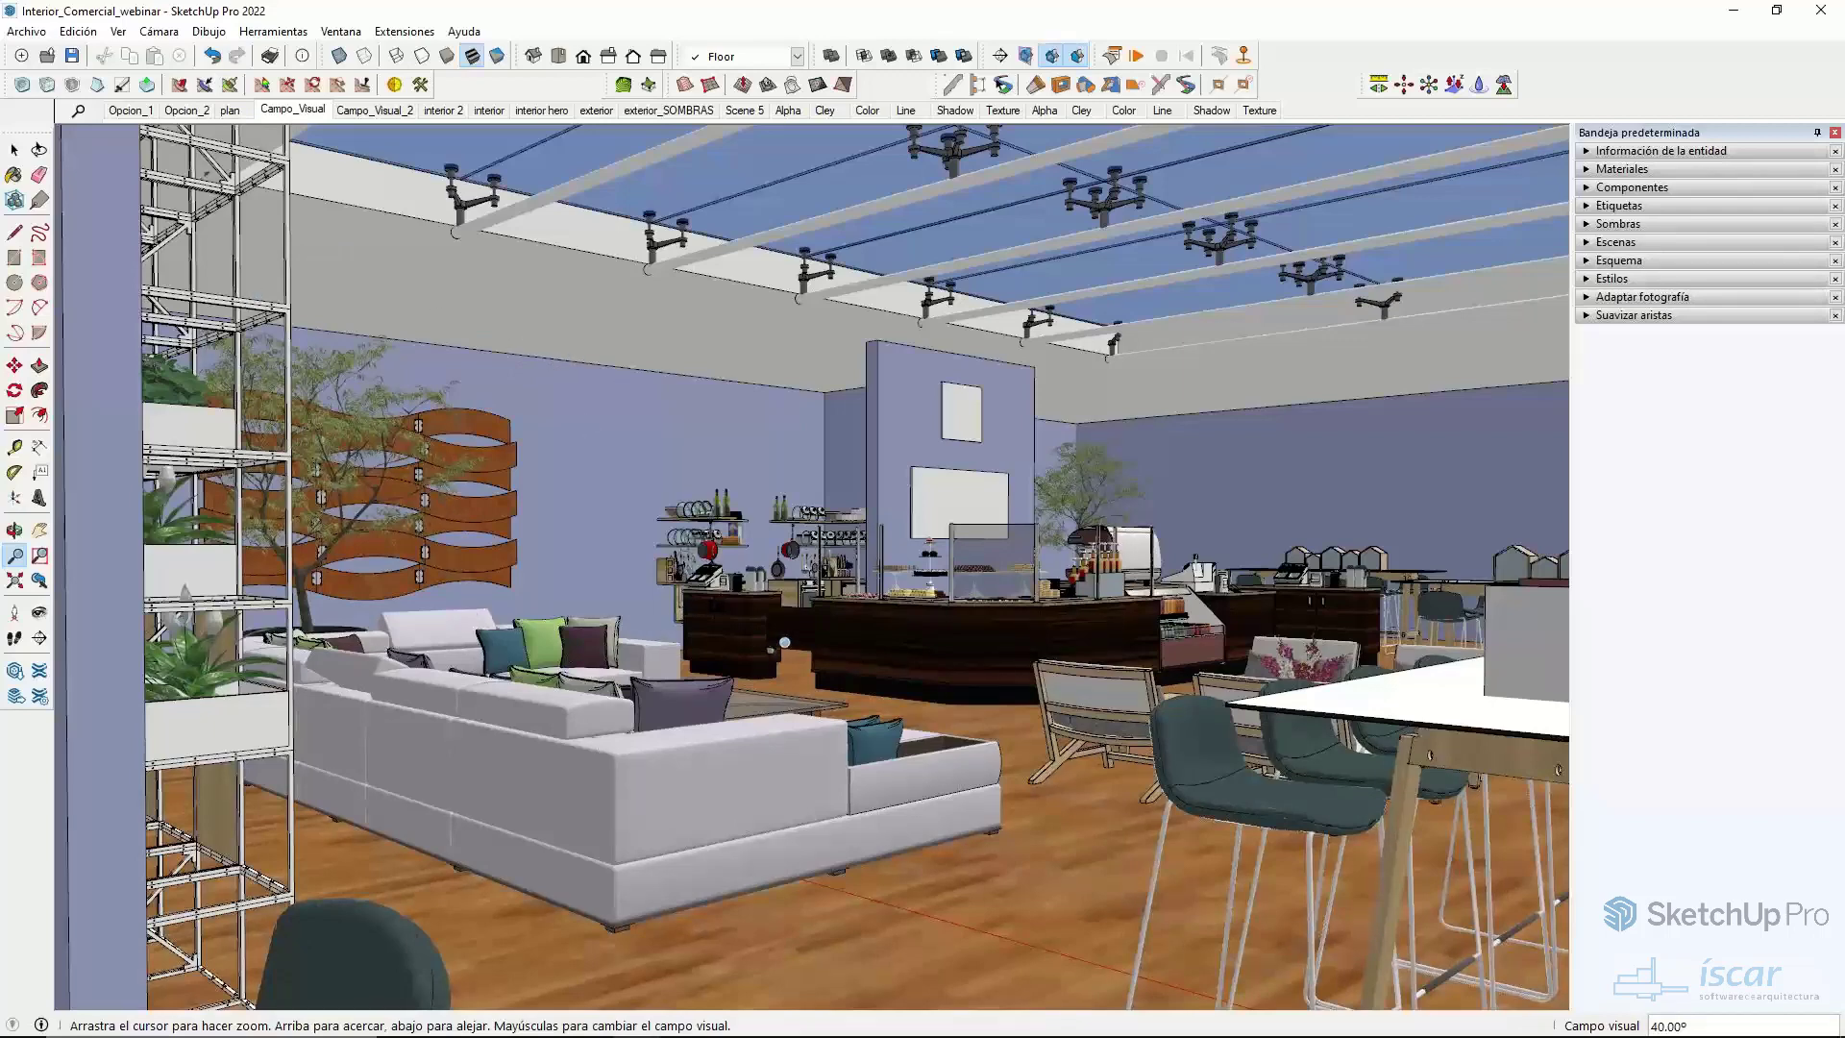
scroll(833, 576, "down", 2)
scroll(833, 576, "up", 5)
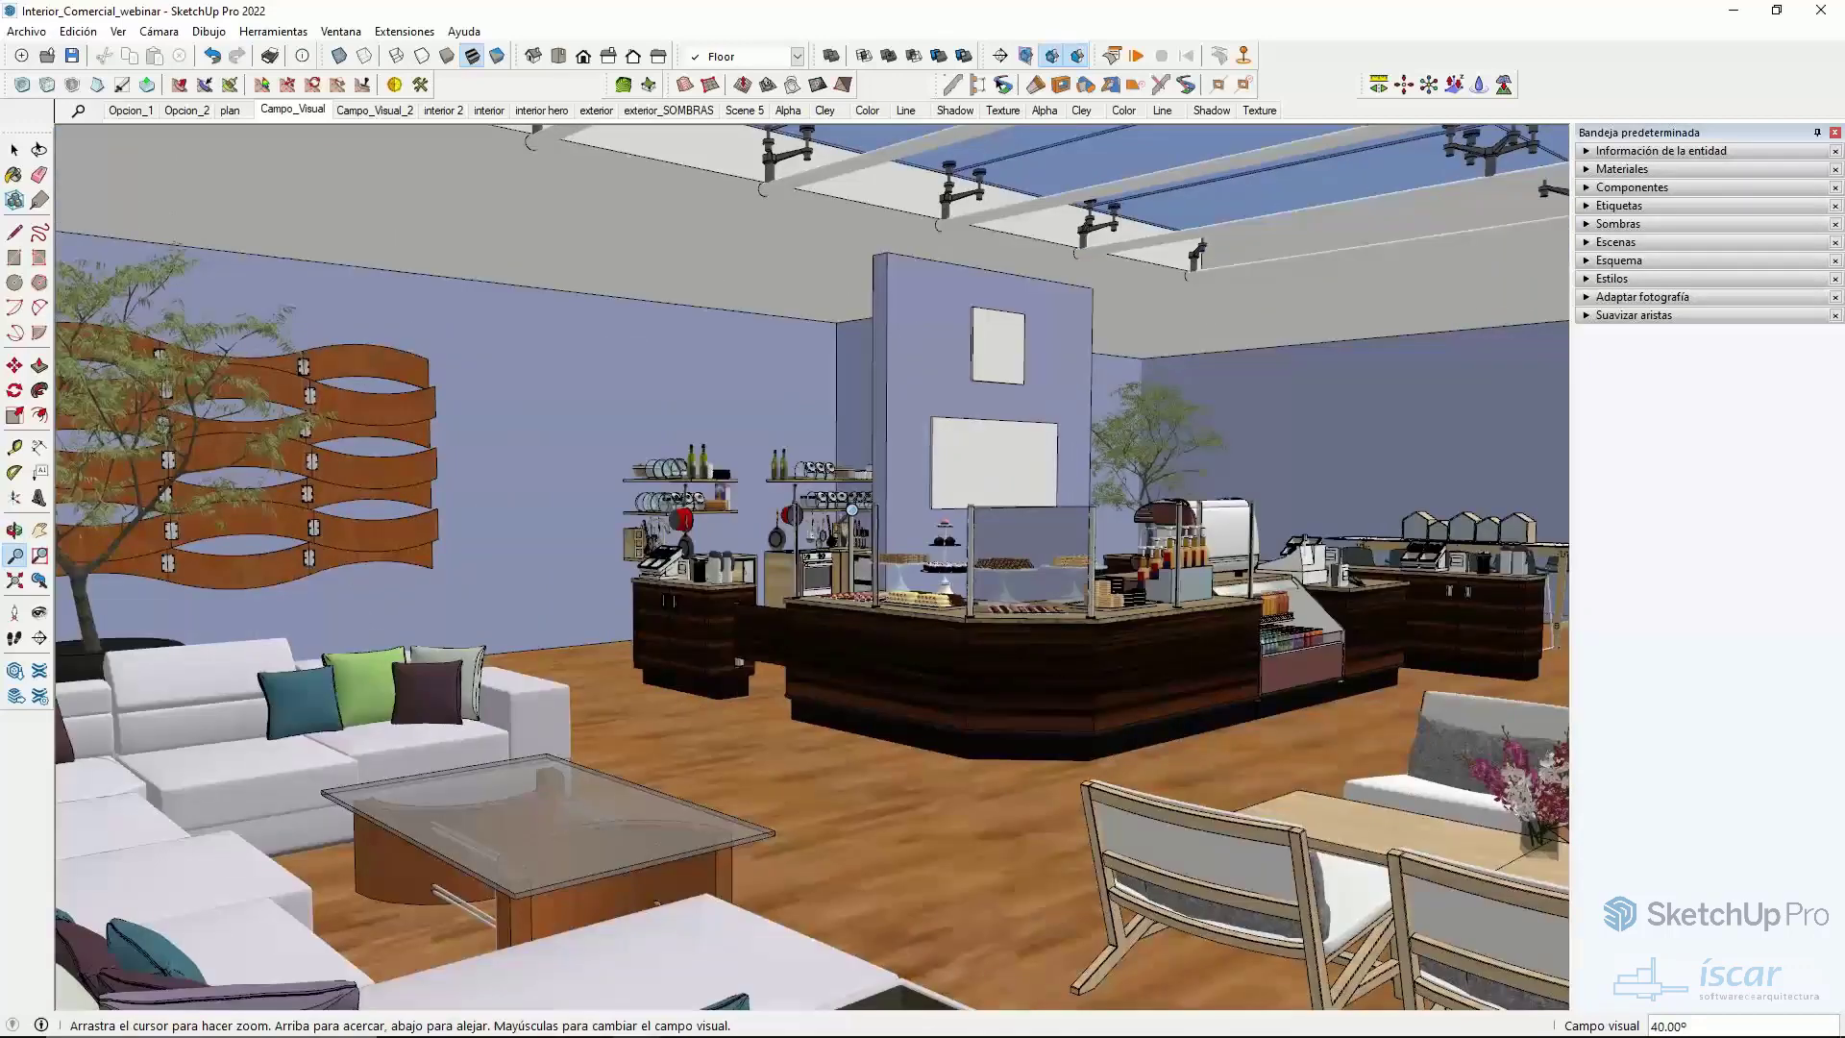
- Show the plan scene and examine the sofa, lounge seating and café counter from a lower angle
left_click(225, 110)
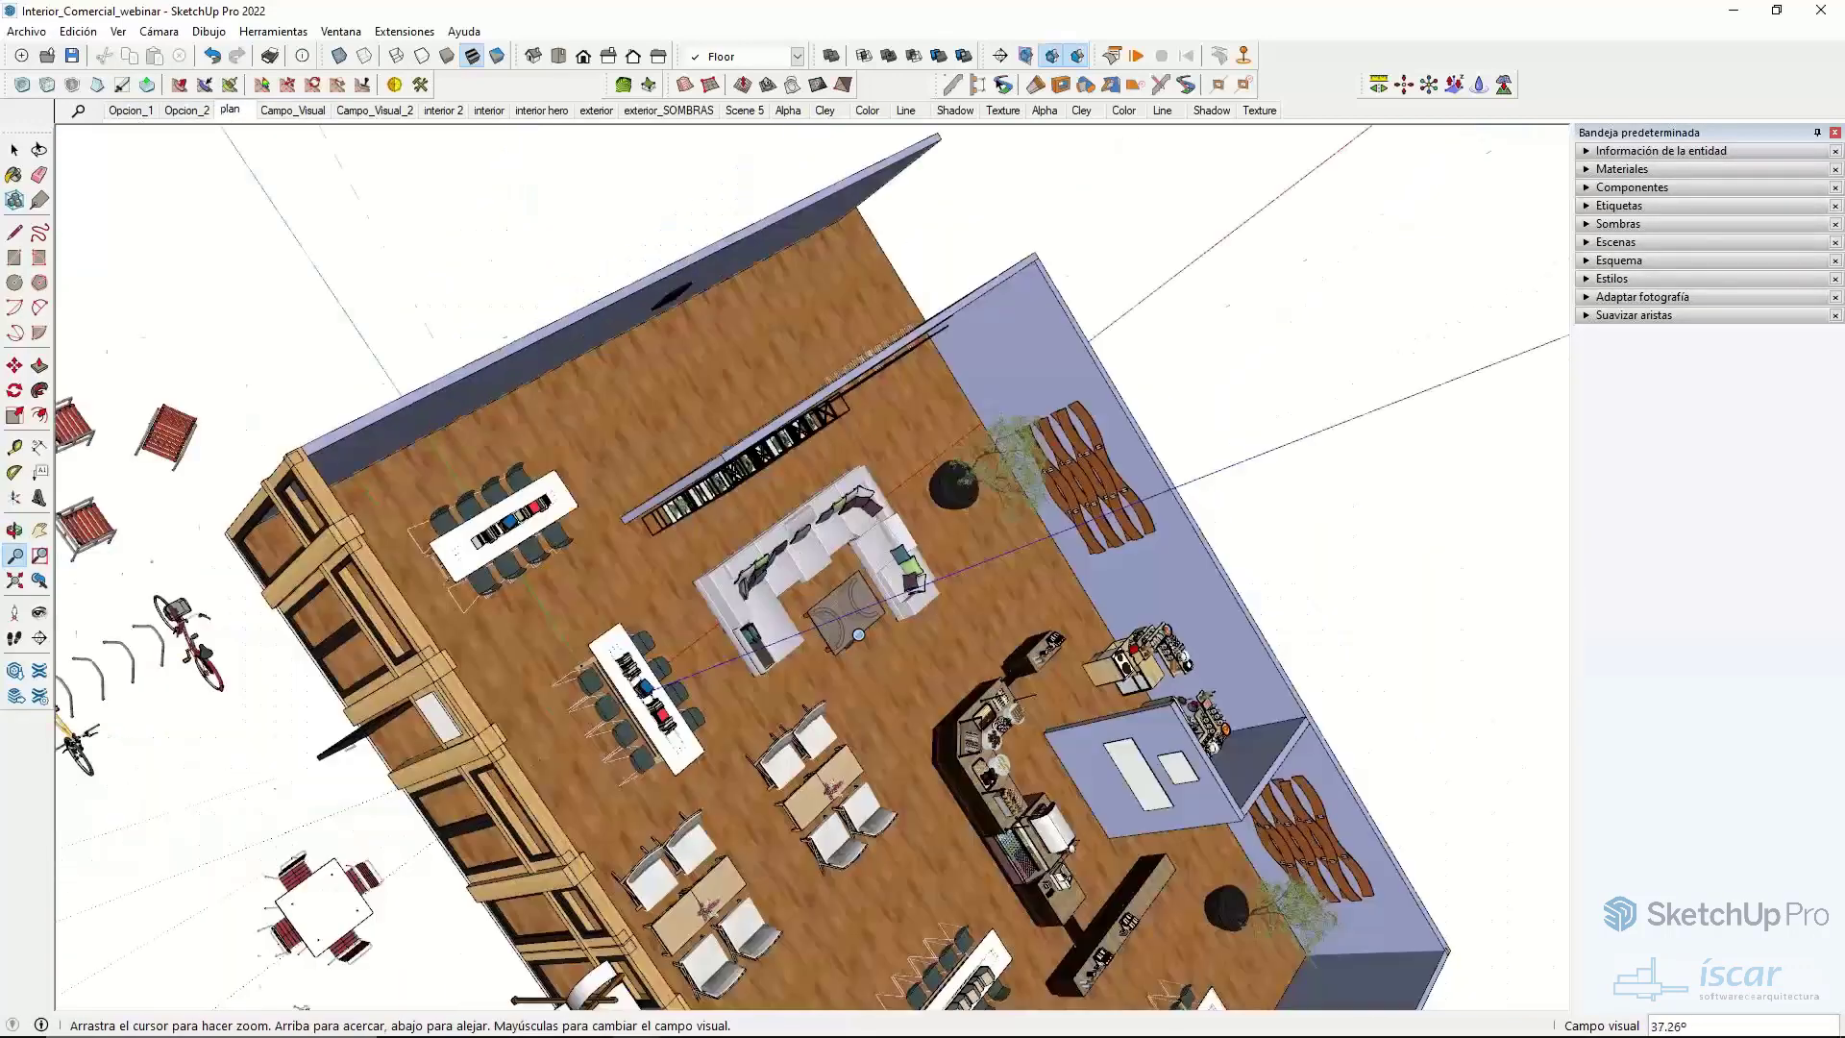
key("Page_Down")
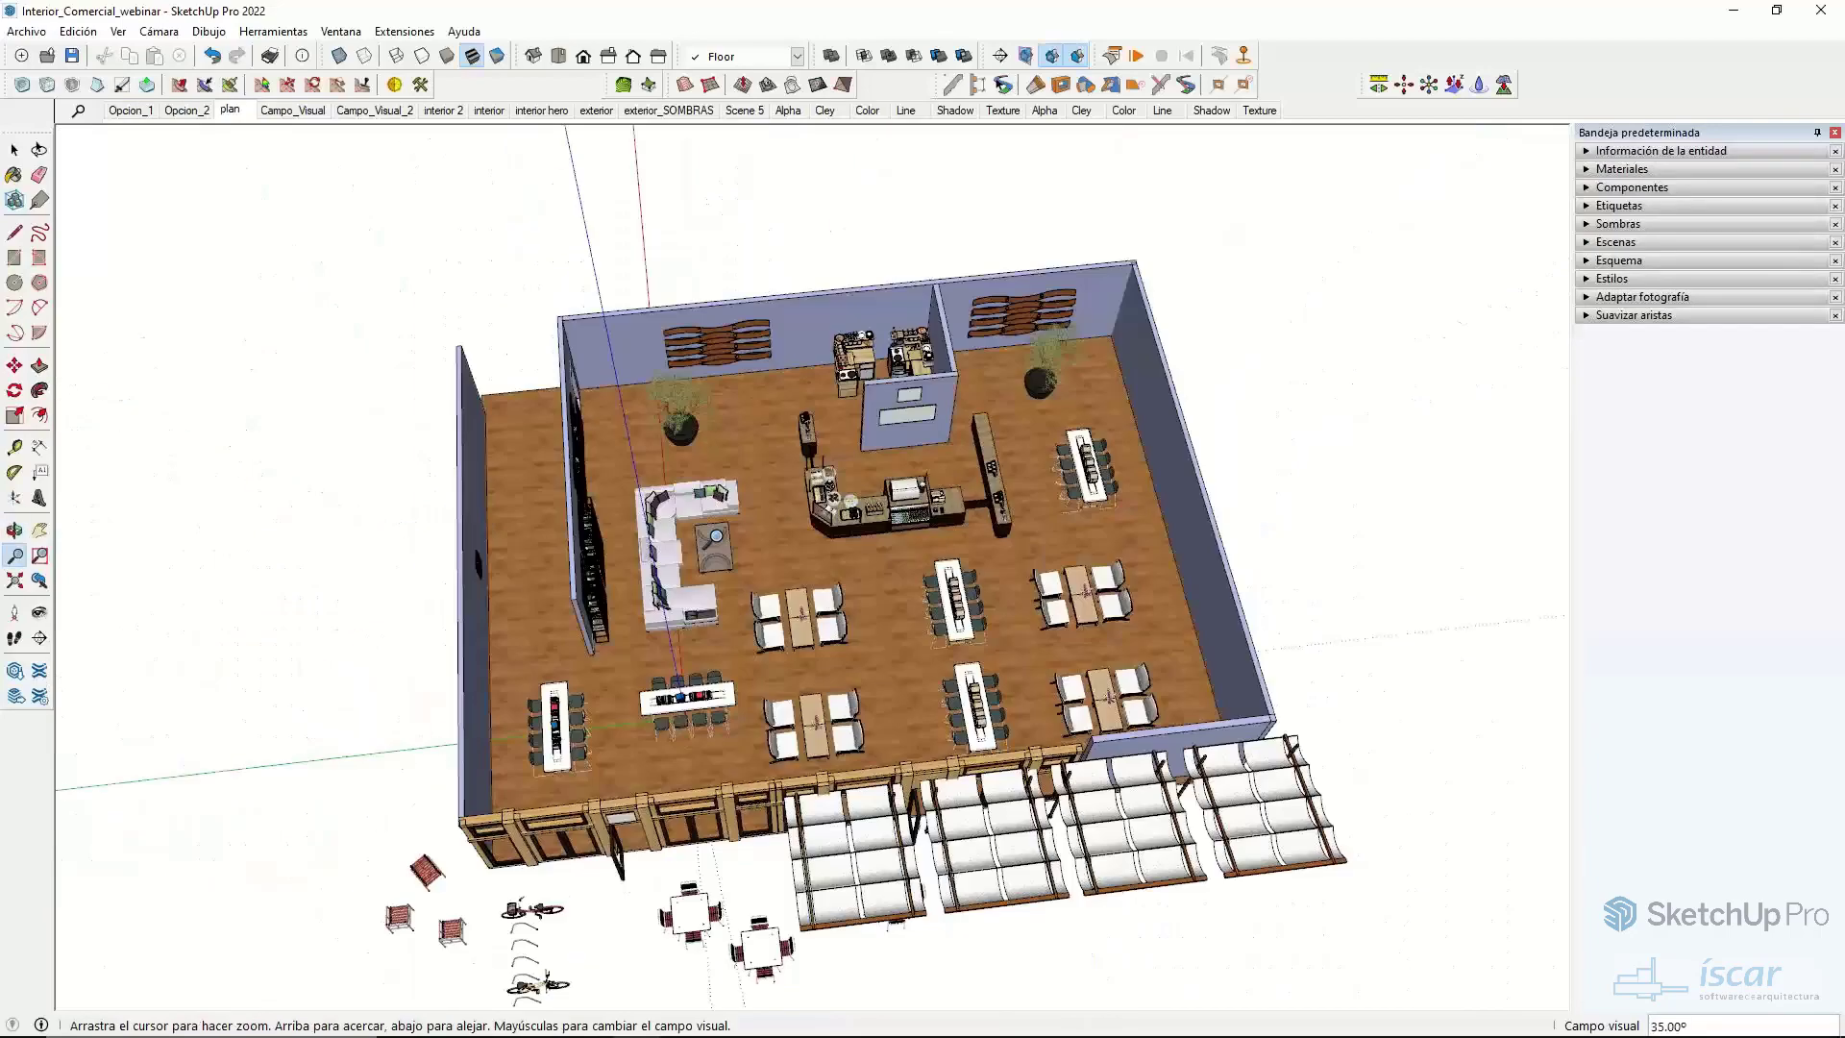
key("space")
key("o")
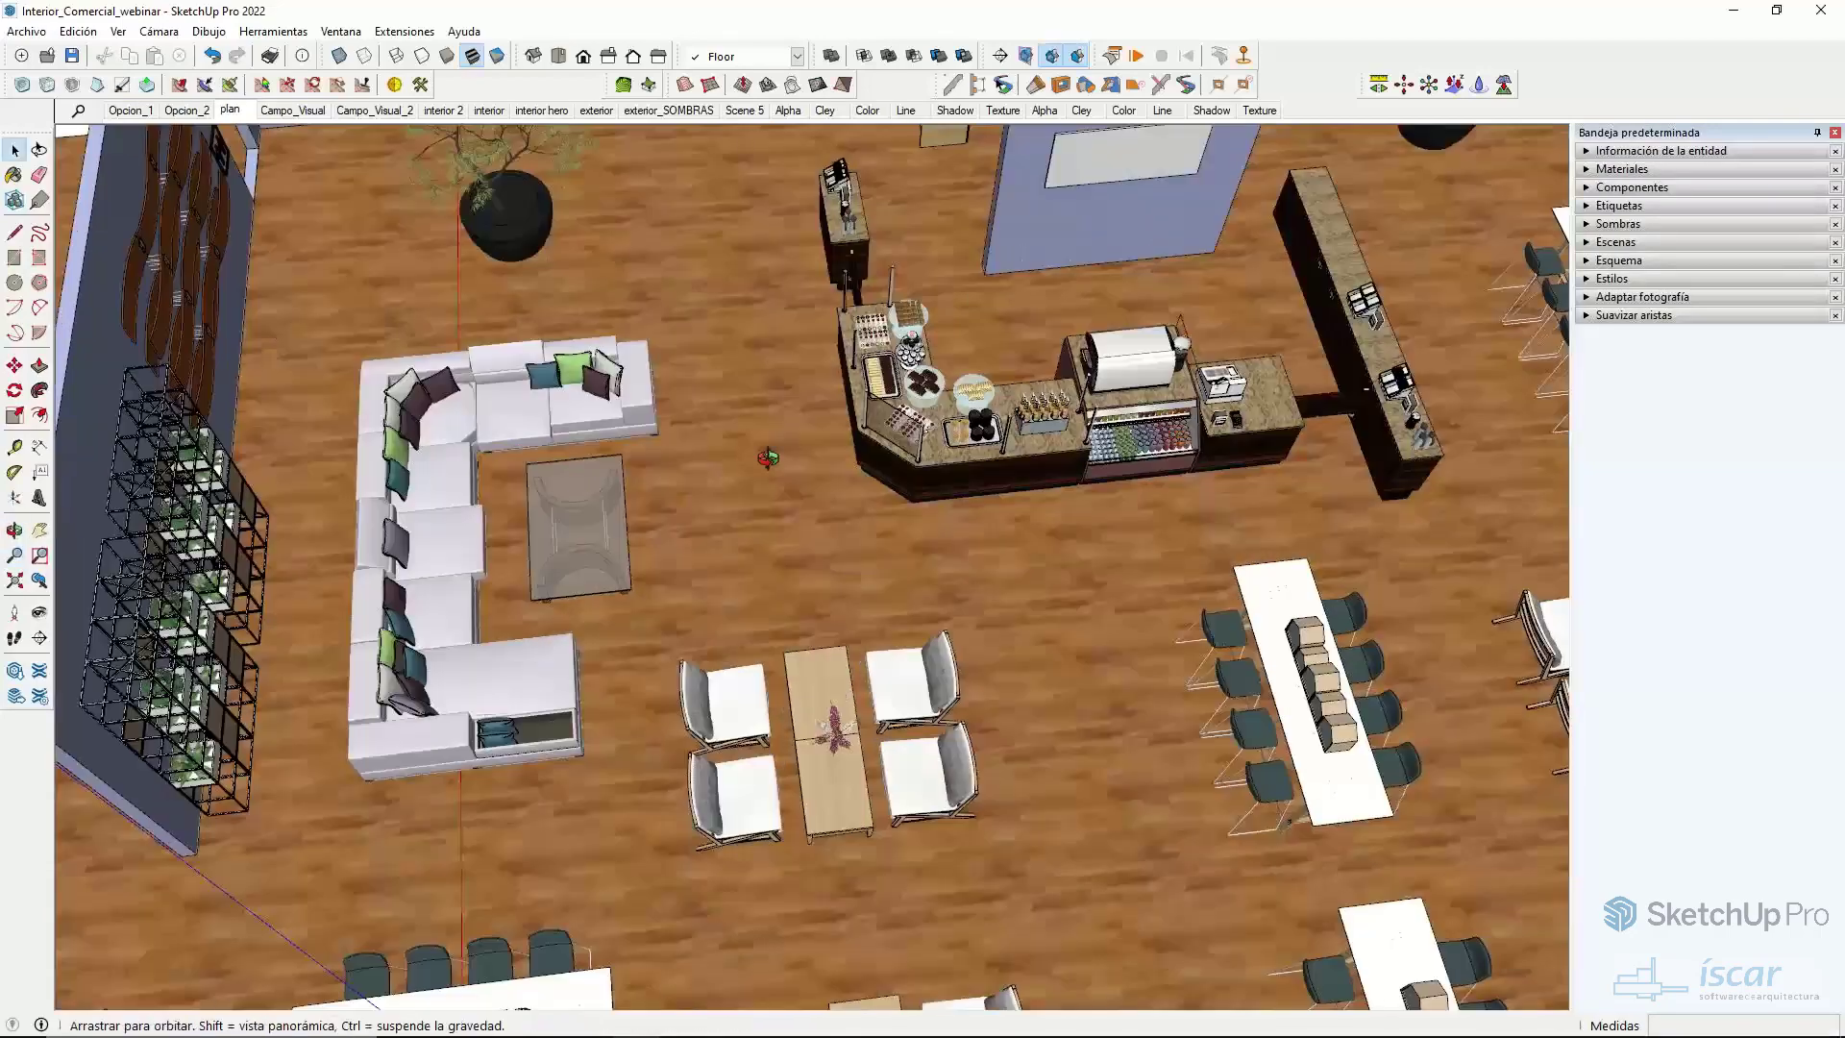
left_click_drag(767, 458, 425, 330)
key("space")
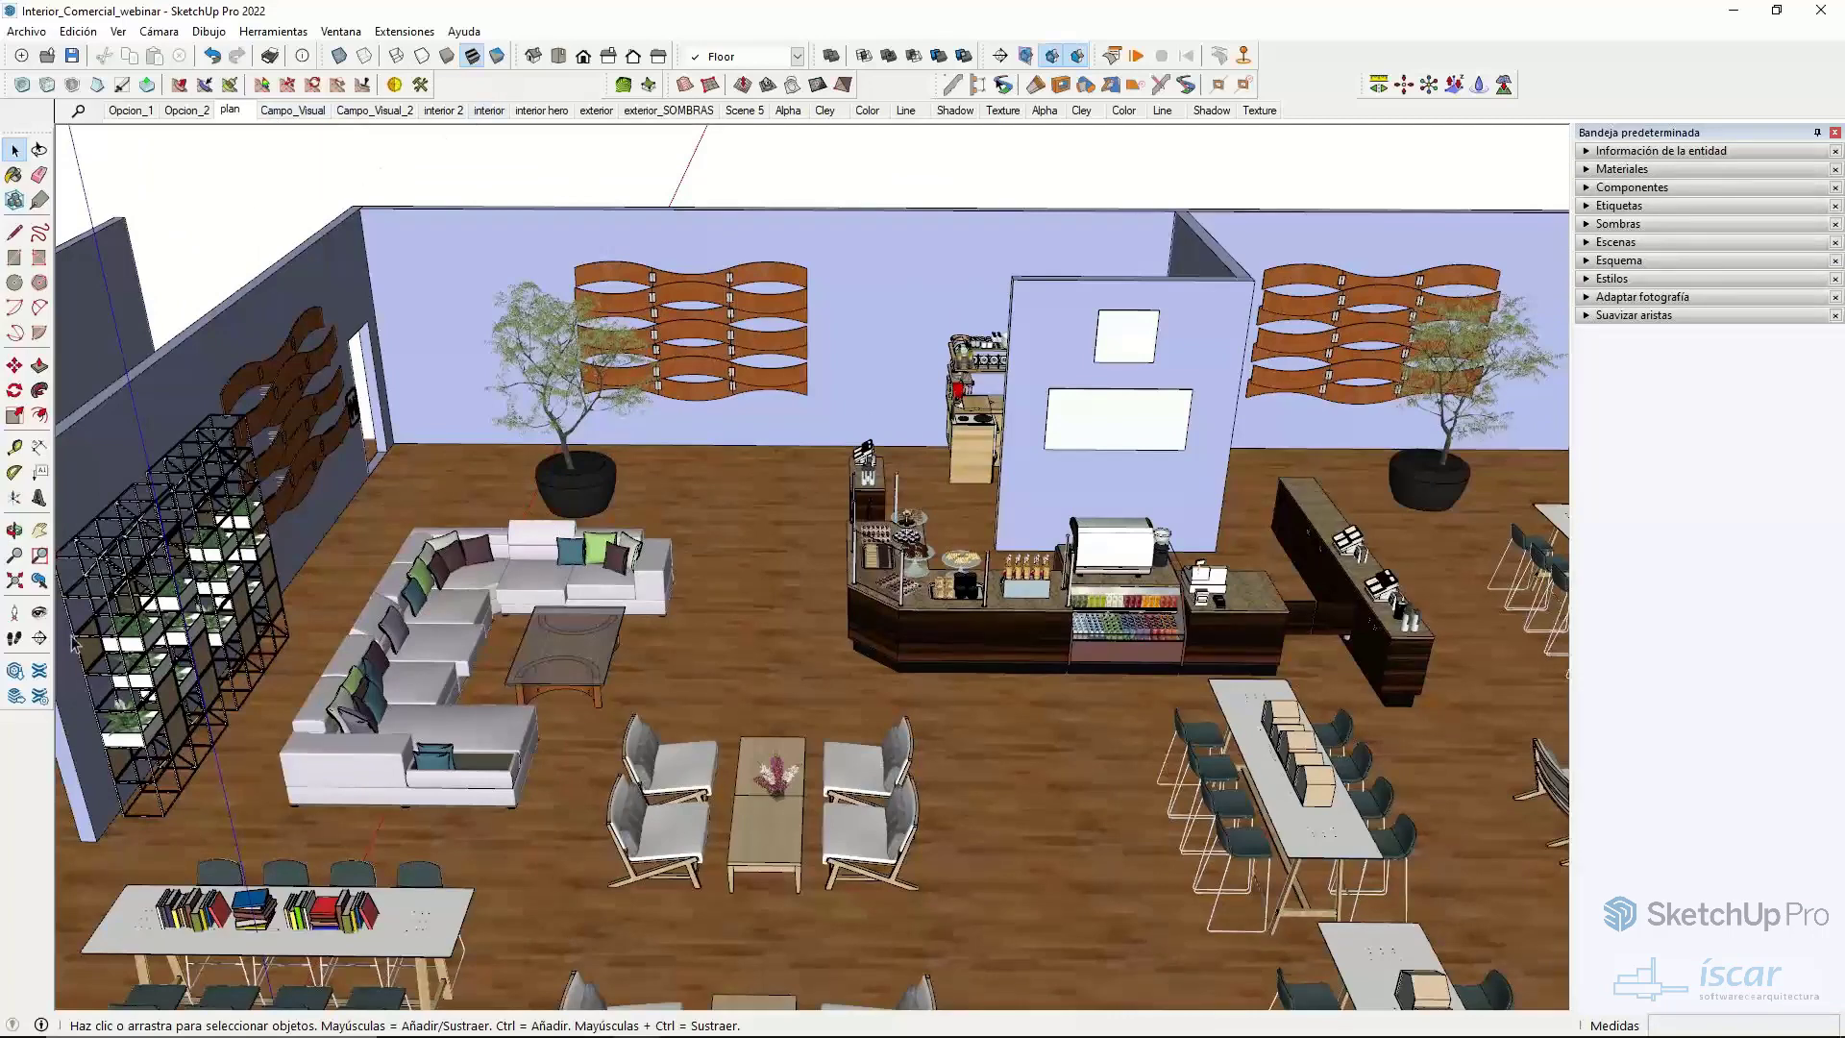
- Open the 3D Warehouse and move its window over the middle of the model
left_click(15, 672)
right_click(18, 676)
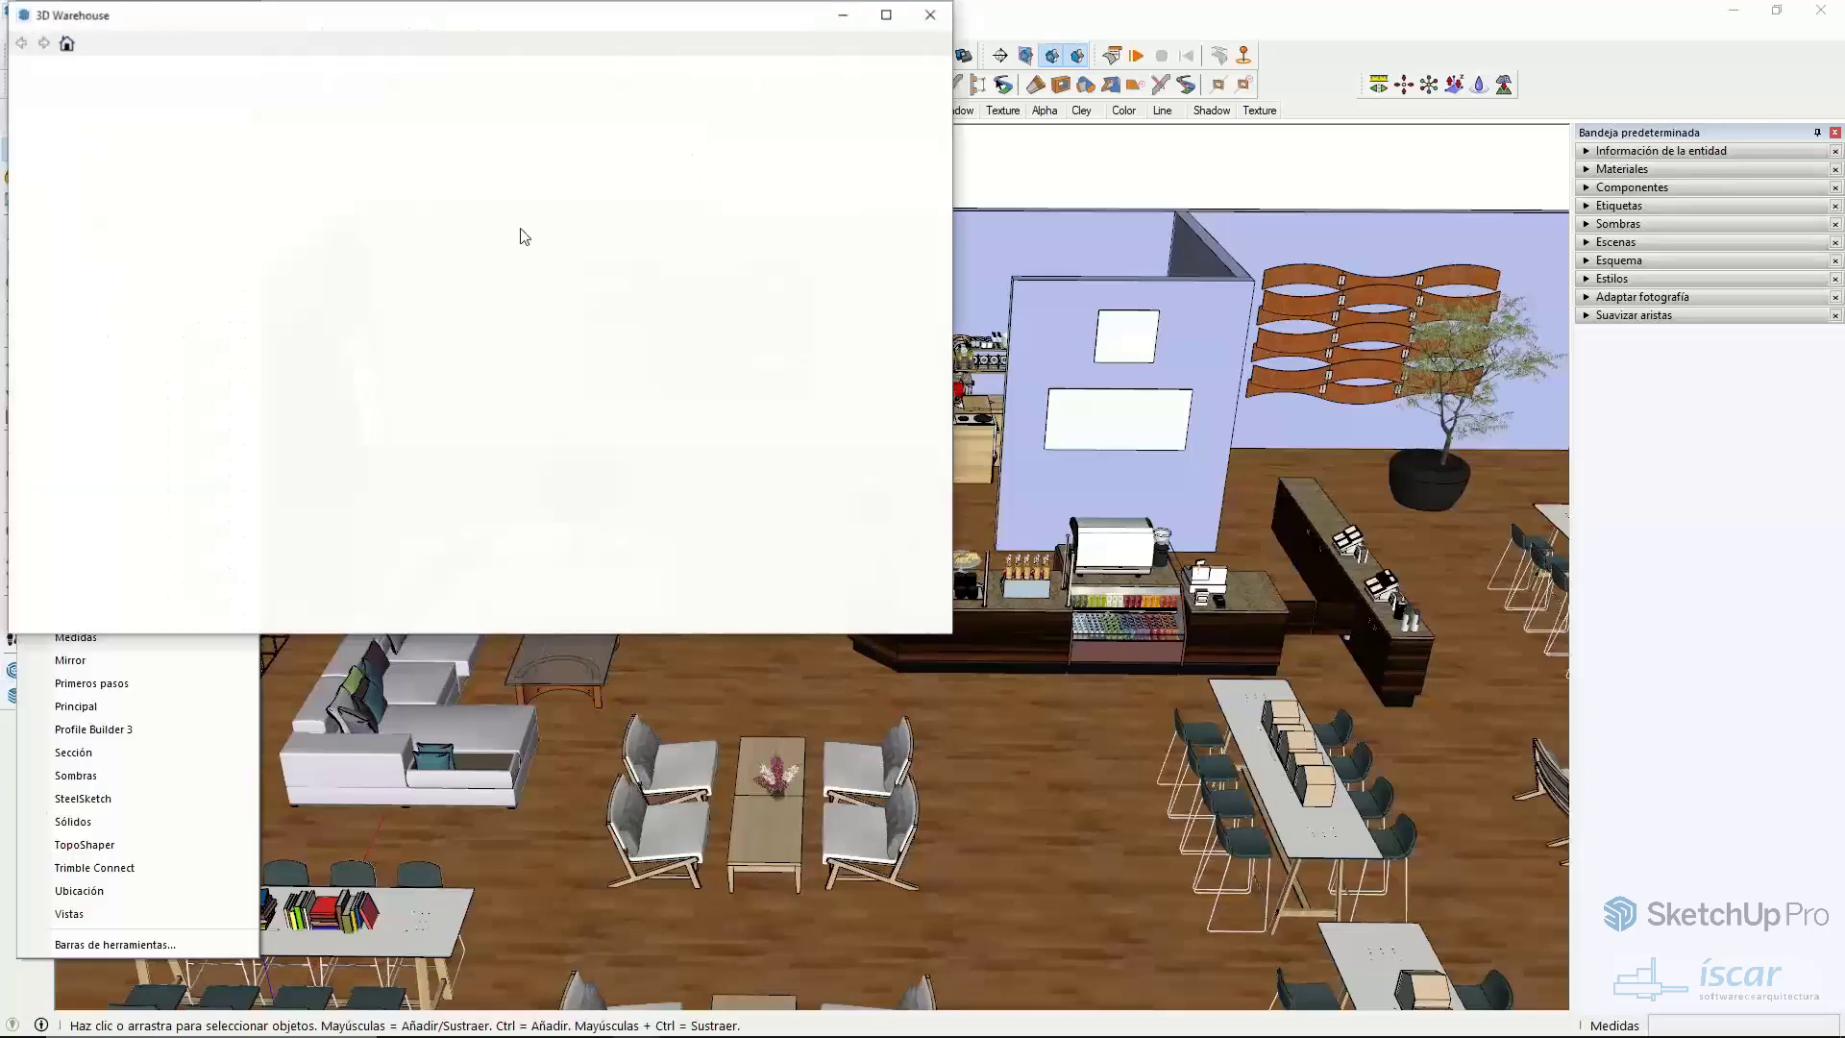
left_click(451, 19)
left_click_drag(433, 29, 597, 167)
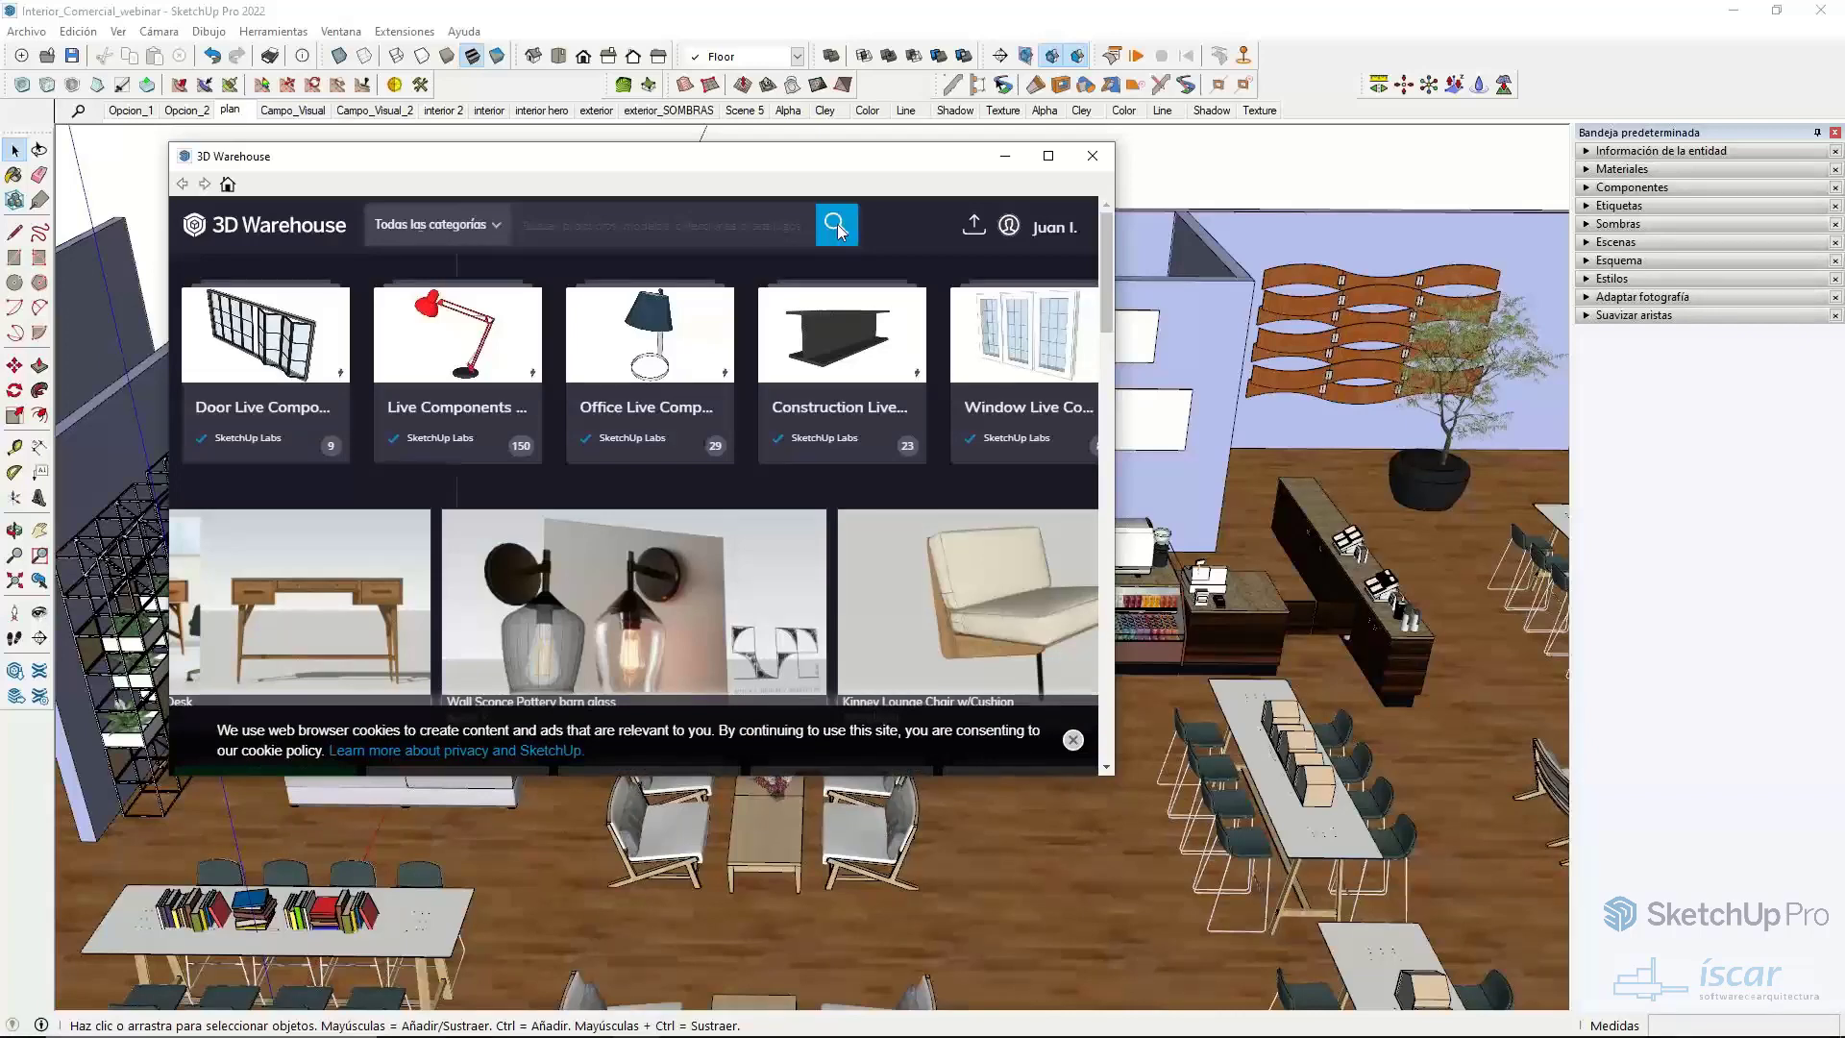
- List items from all 3D Warehouse categories, filter them to Live Components and show the matching models
left_click(836, 227)
left_click(223, 371)
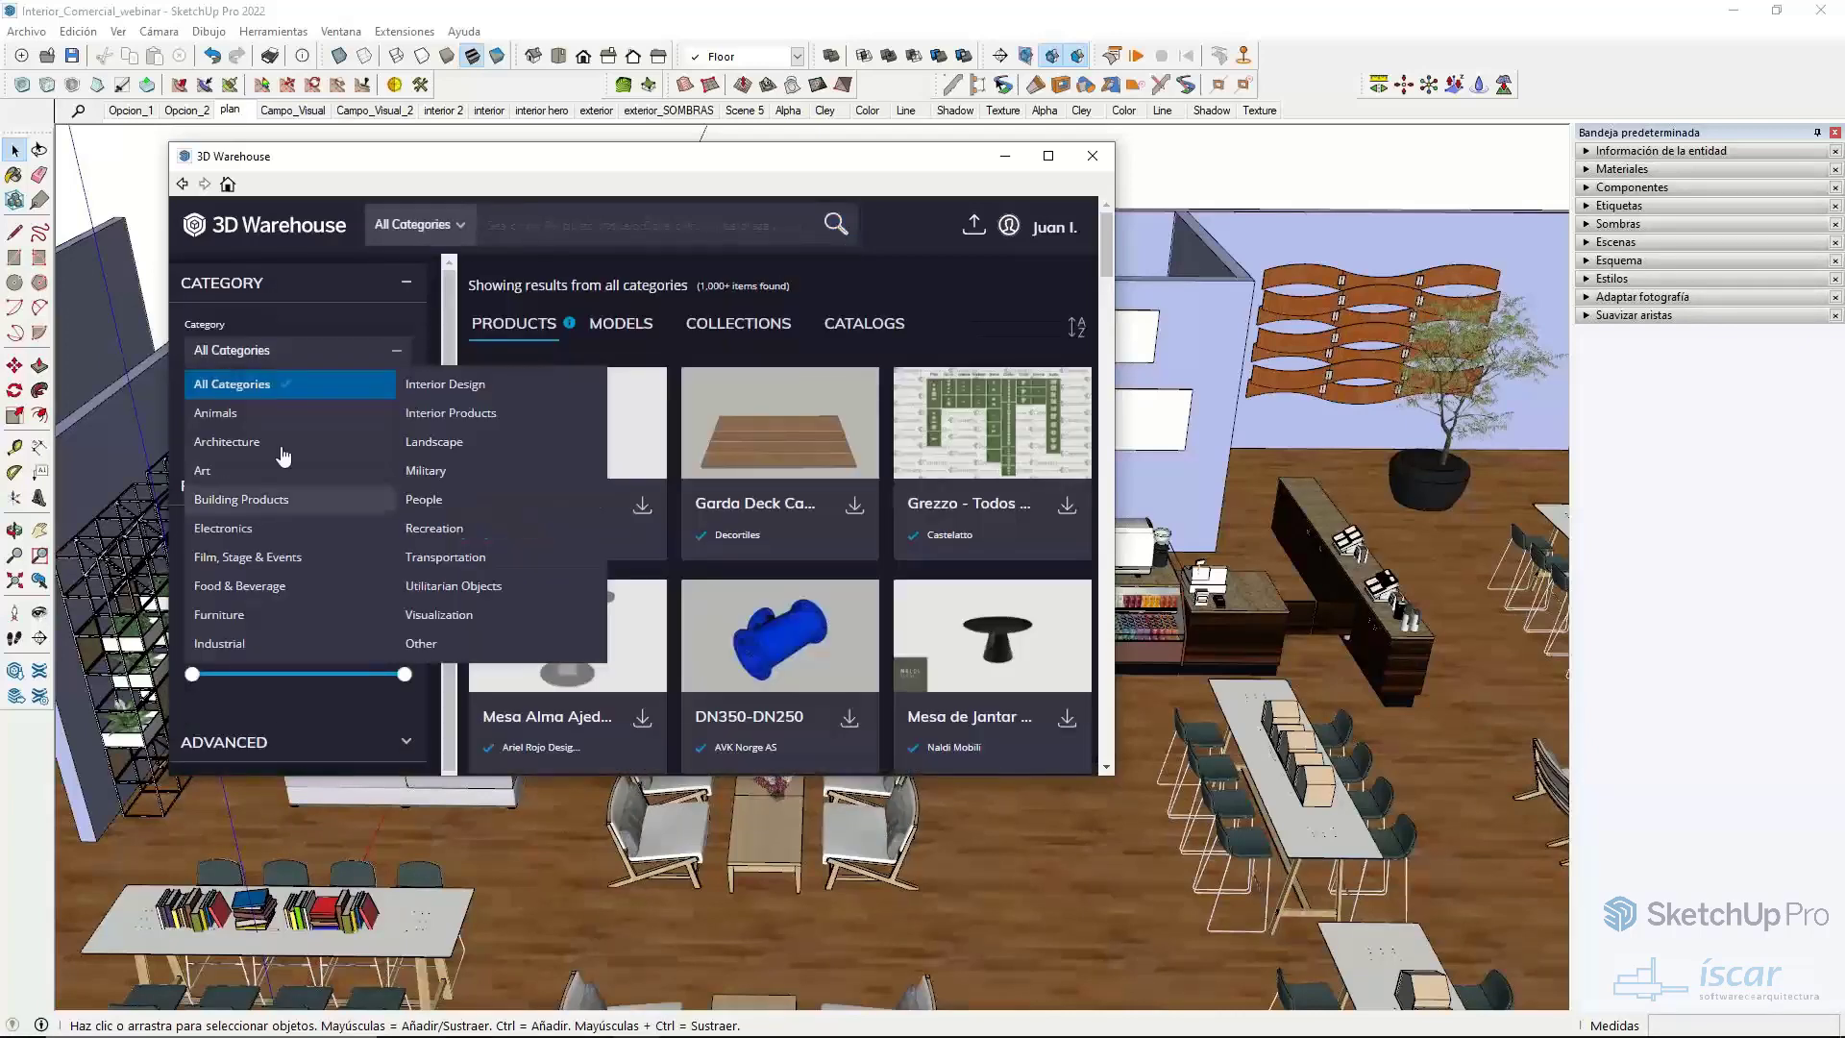
left_click(372, 355)
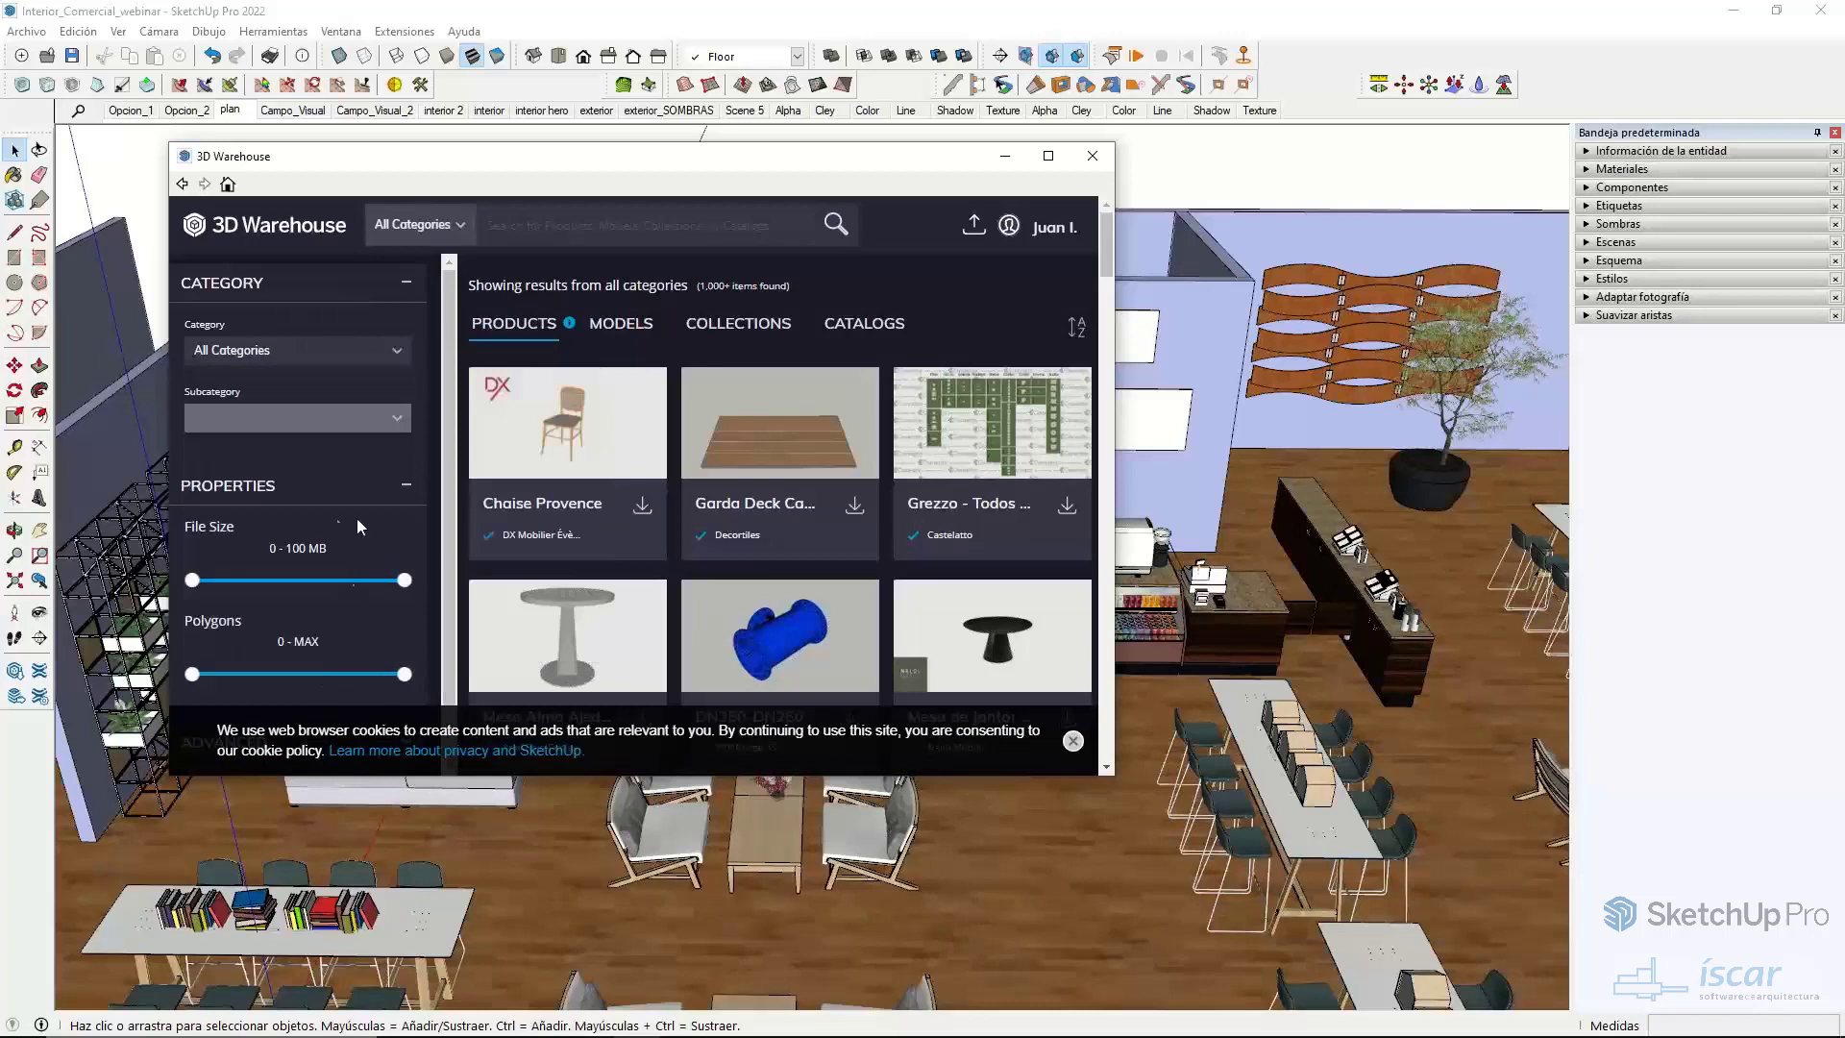
scroll(329, 509, "down", 1)
left_click(261, 690)
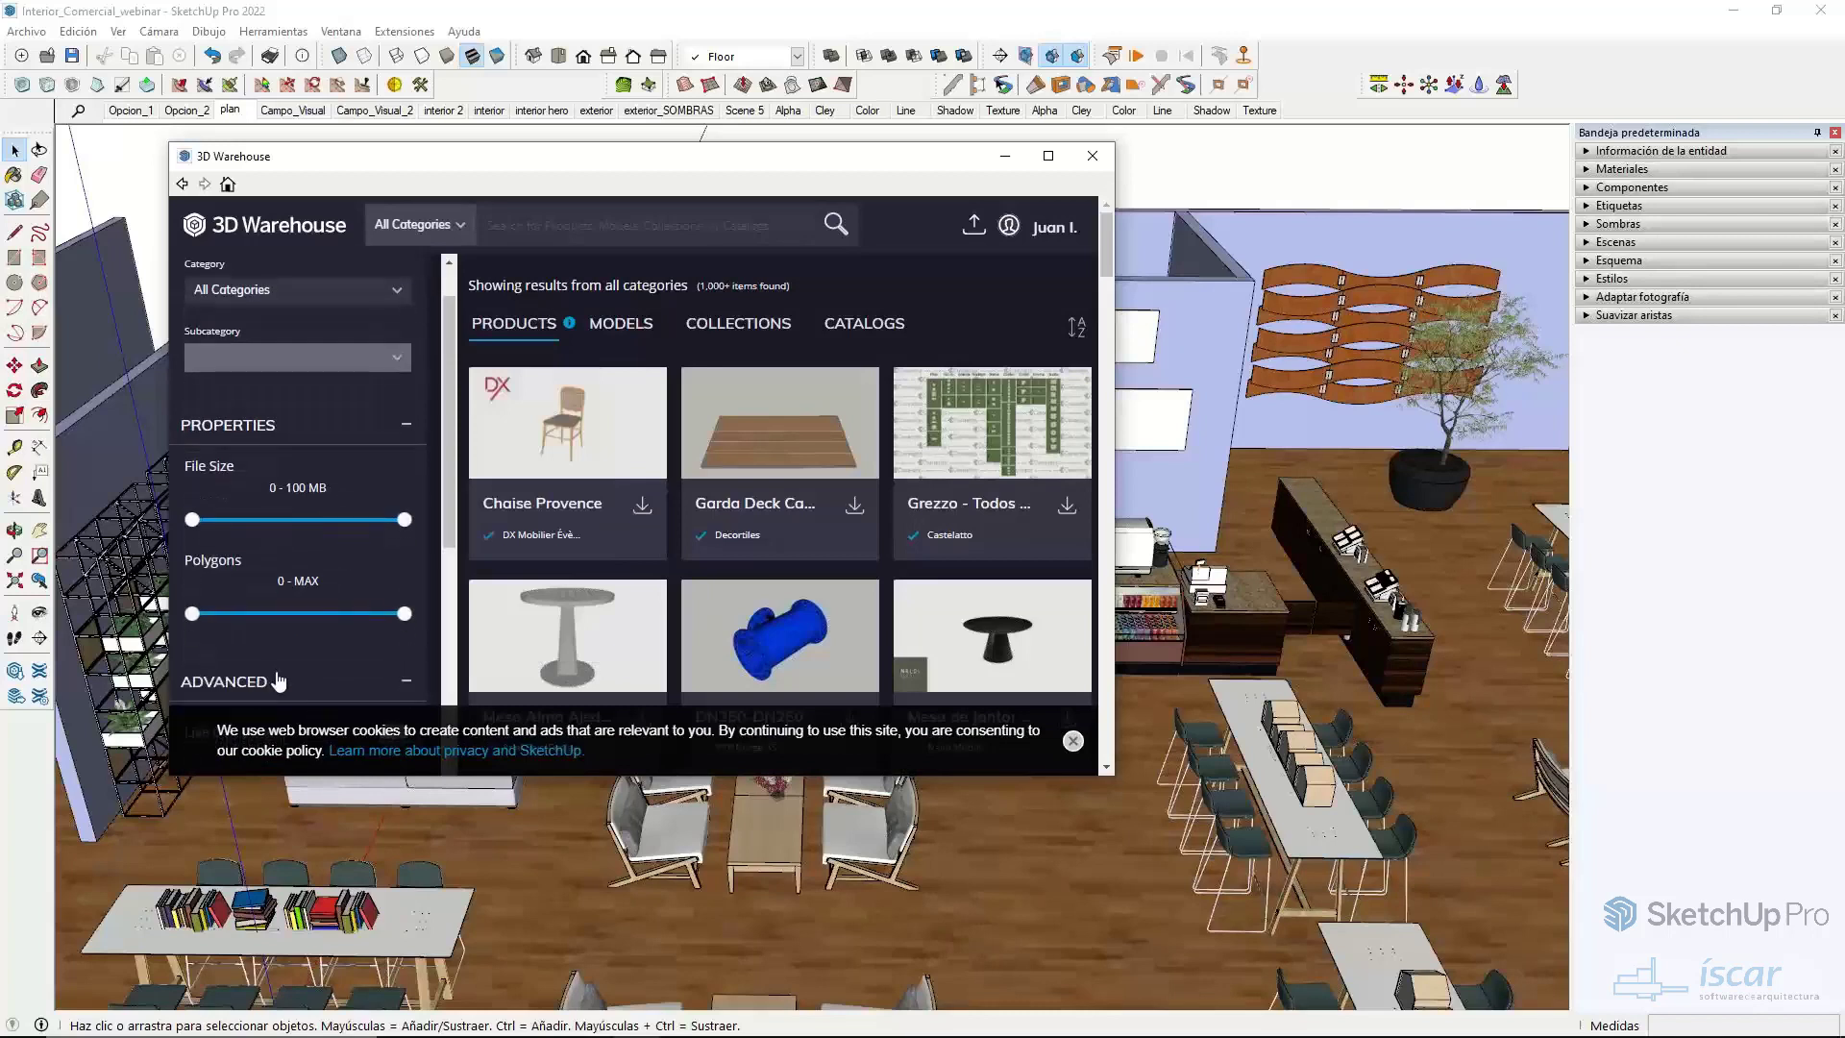
scroll(383, 537, "down", 3)
left_click(395, 460)
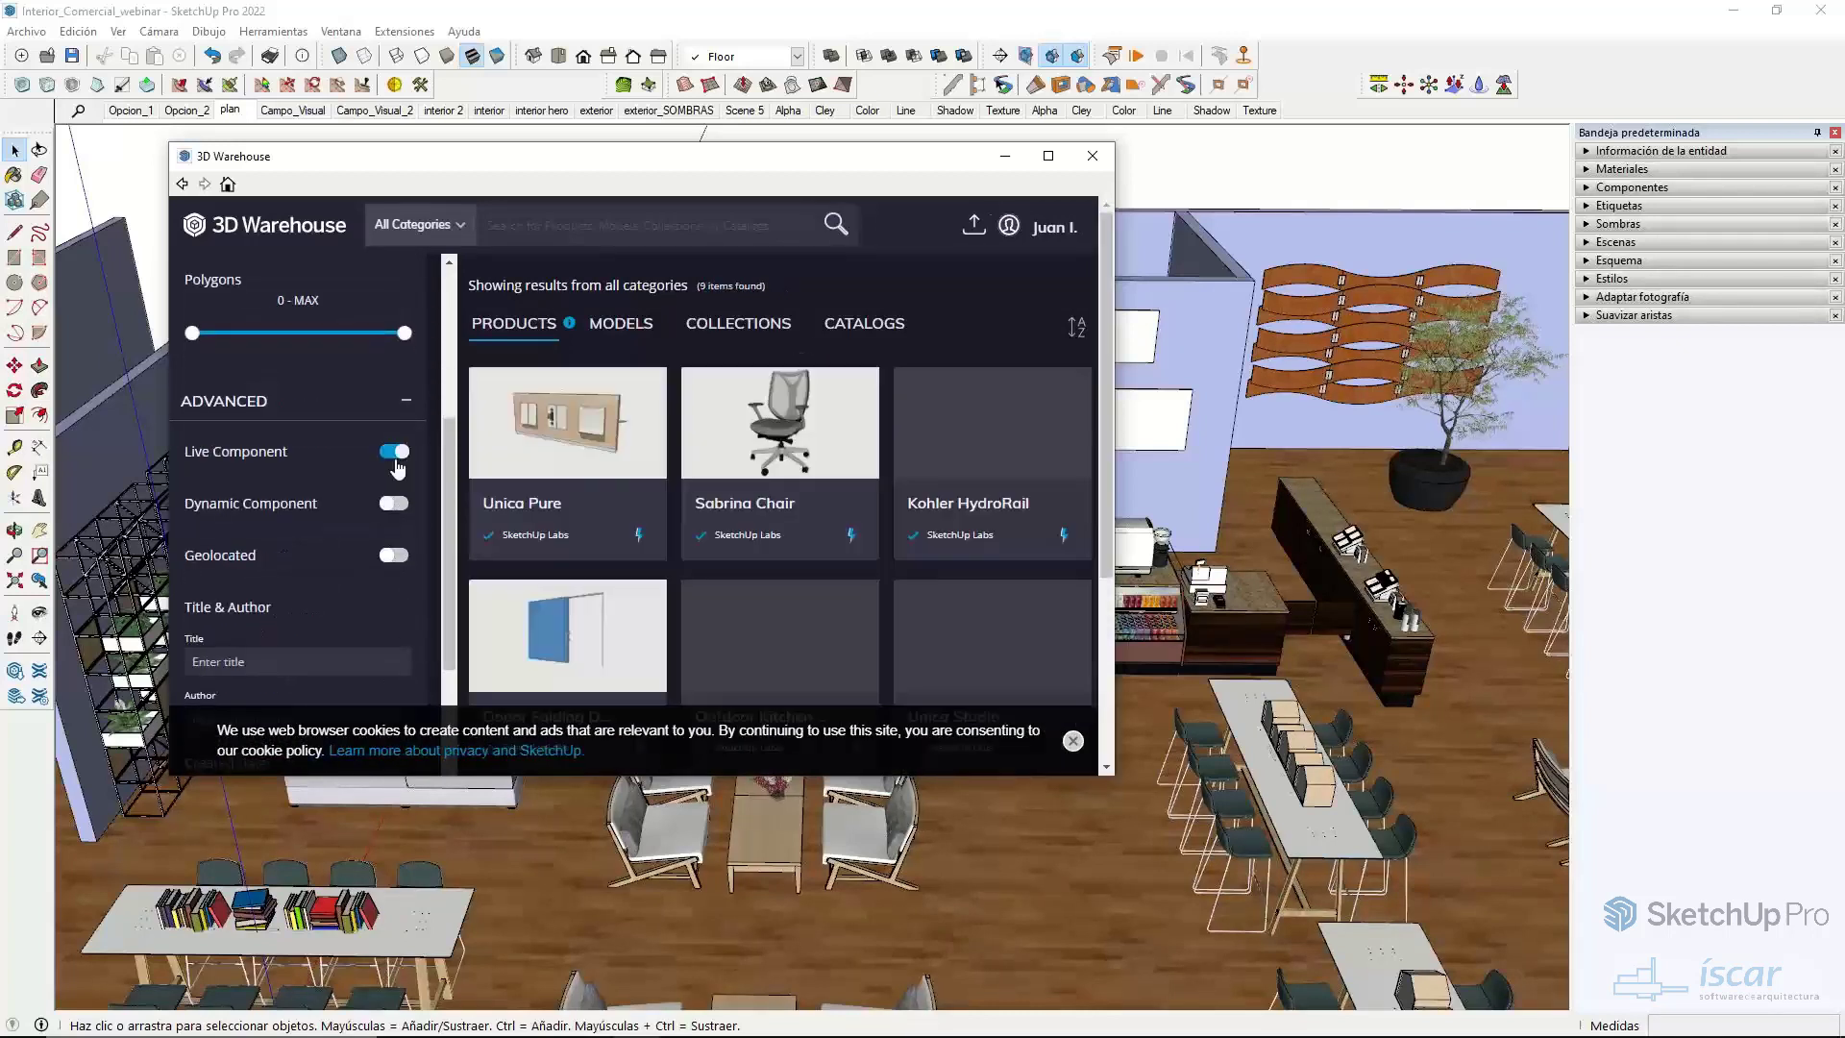
left_click(616, 327)
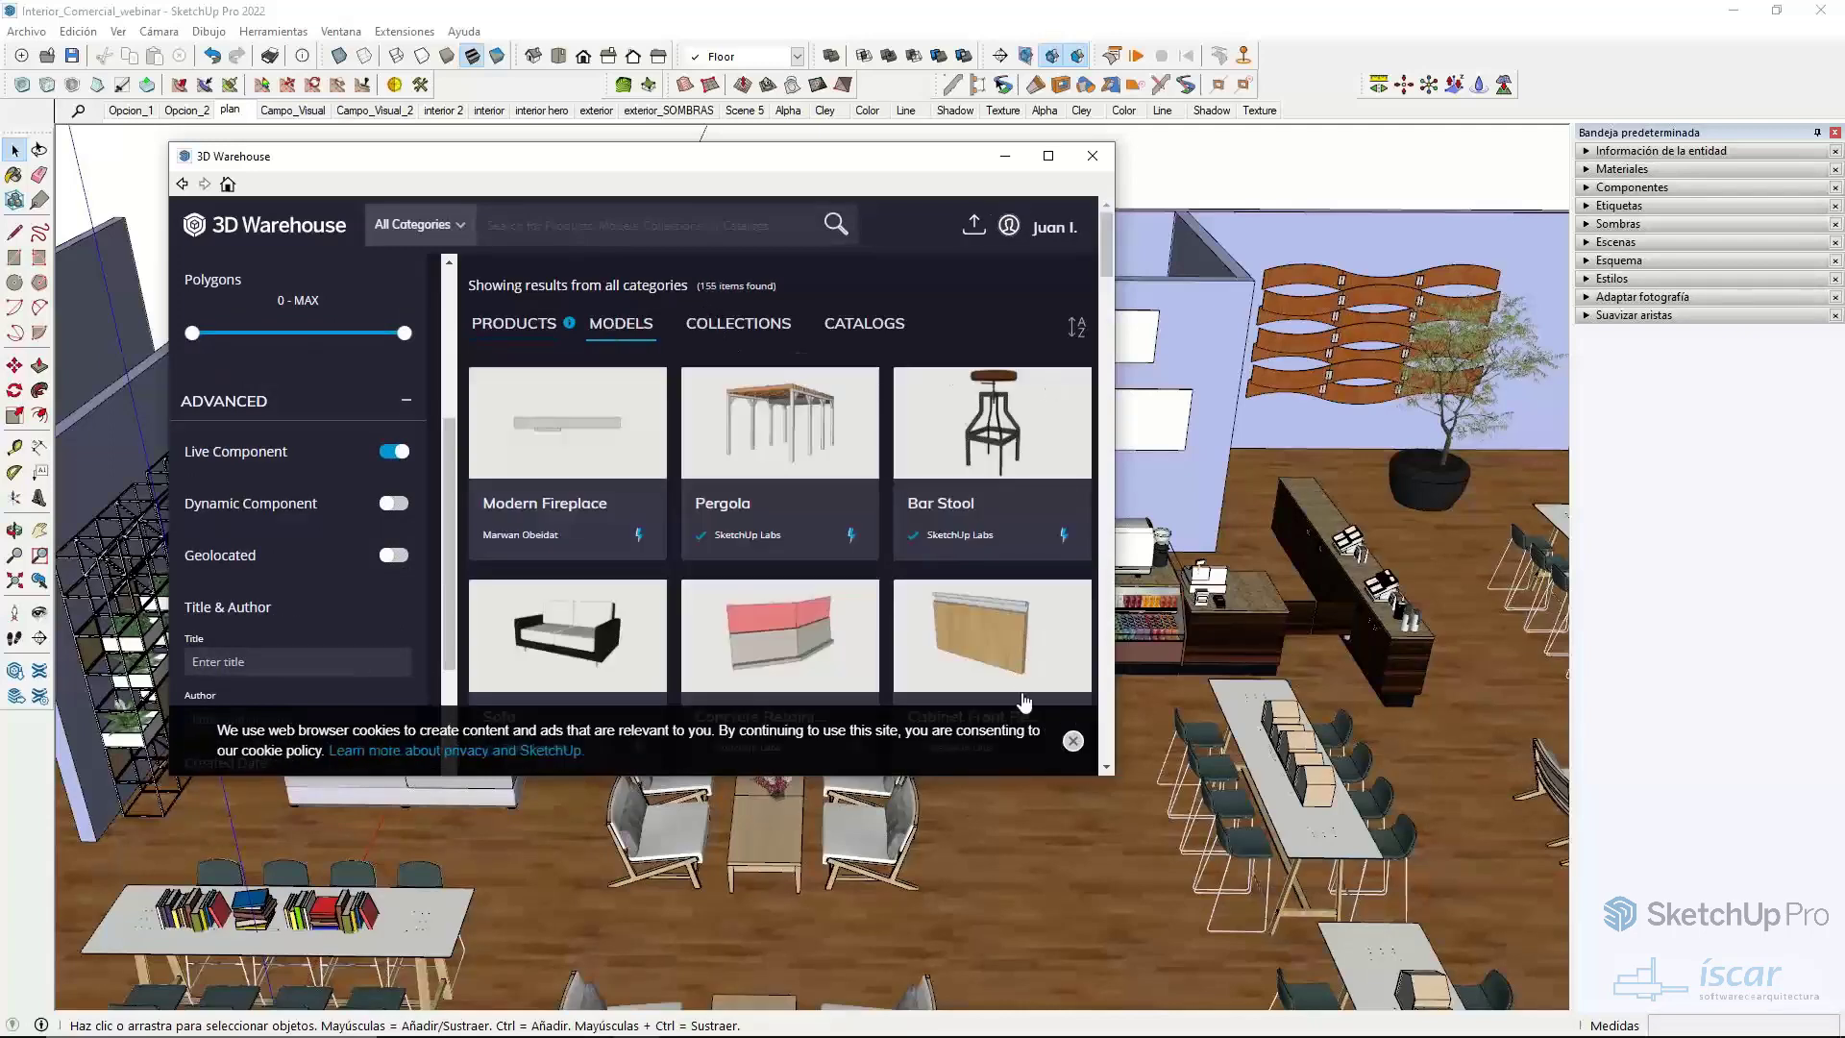
- Enlarge the 3D Warehouse window, dismiss the cookie notice and browse the Live Component models as far as the Trapezoid Desk
double_click(974, 777)
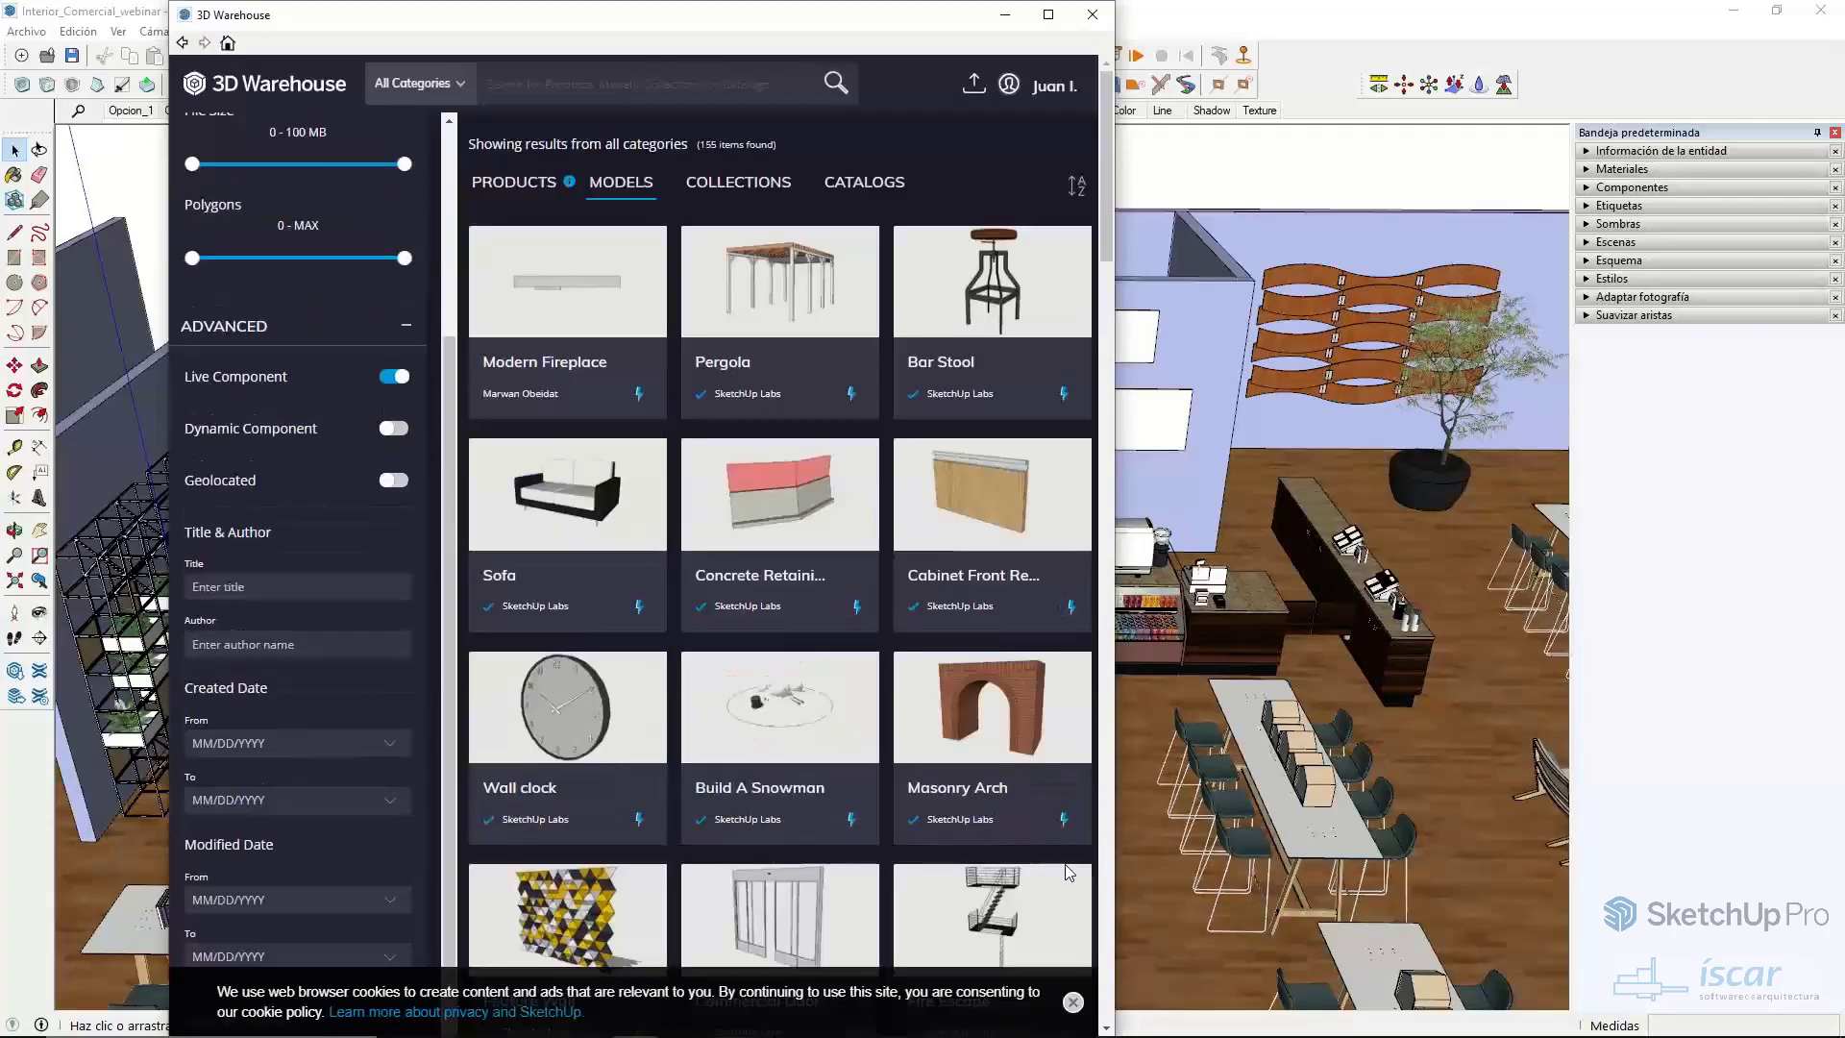
left_click(1072, 1002)
left_click_drag(1103, 228, 1112, 322)
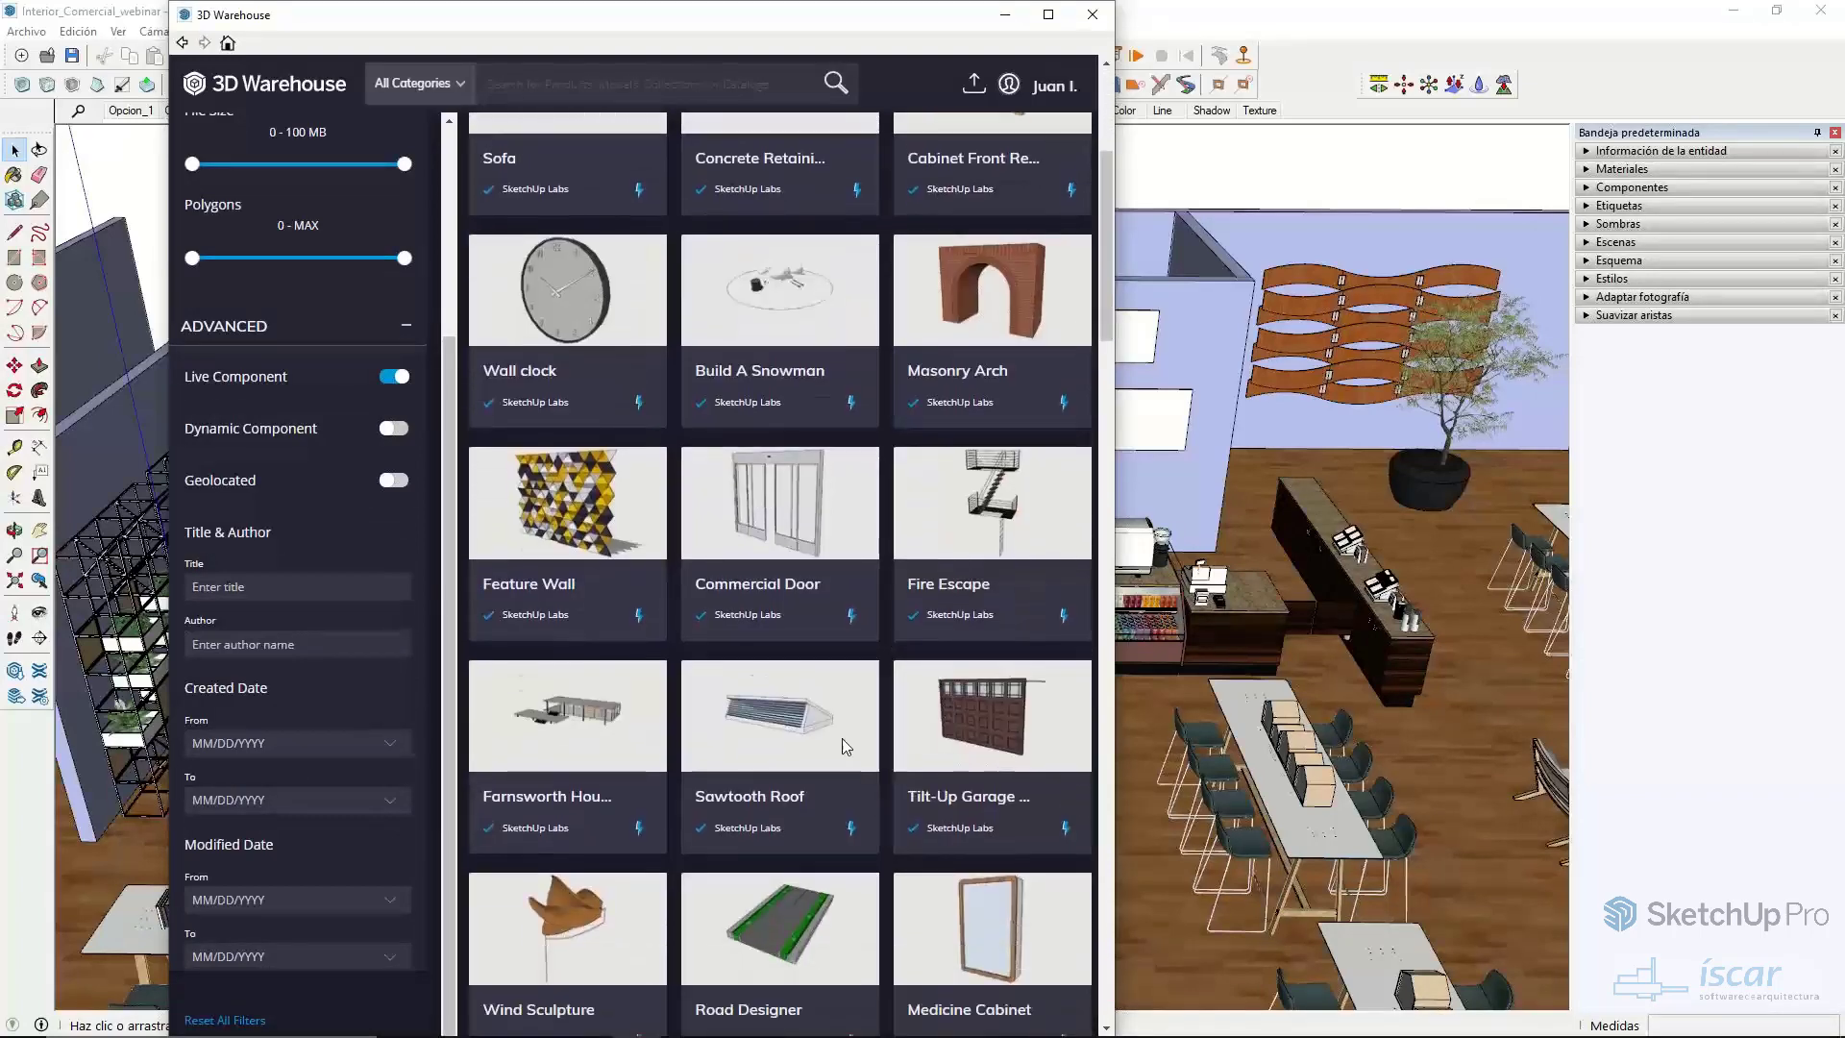
scroll(935, 642, "down", 5)
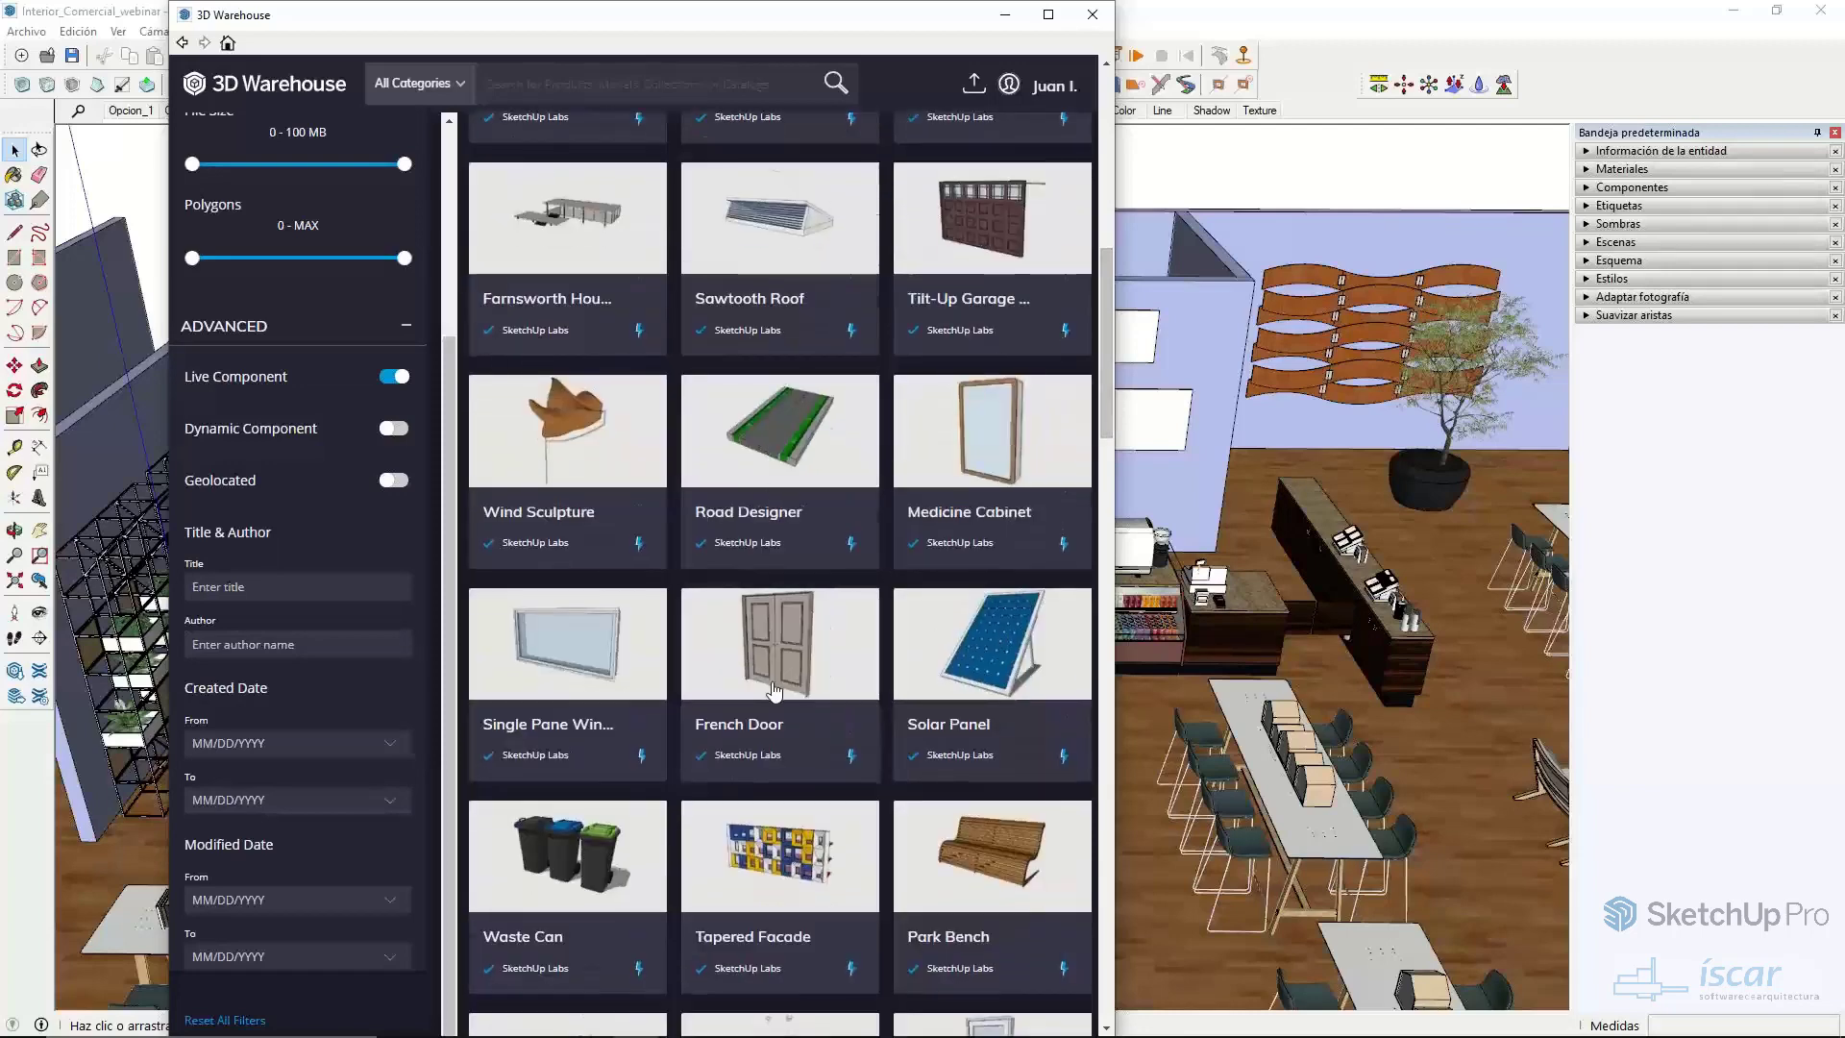
scroll(653, 463, "down", 4)
scroll(653, 463, "down", 8)
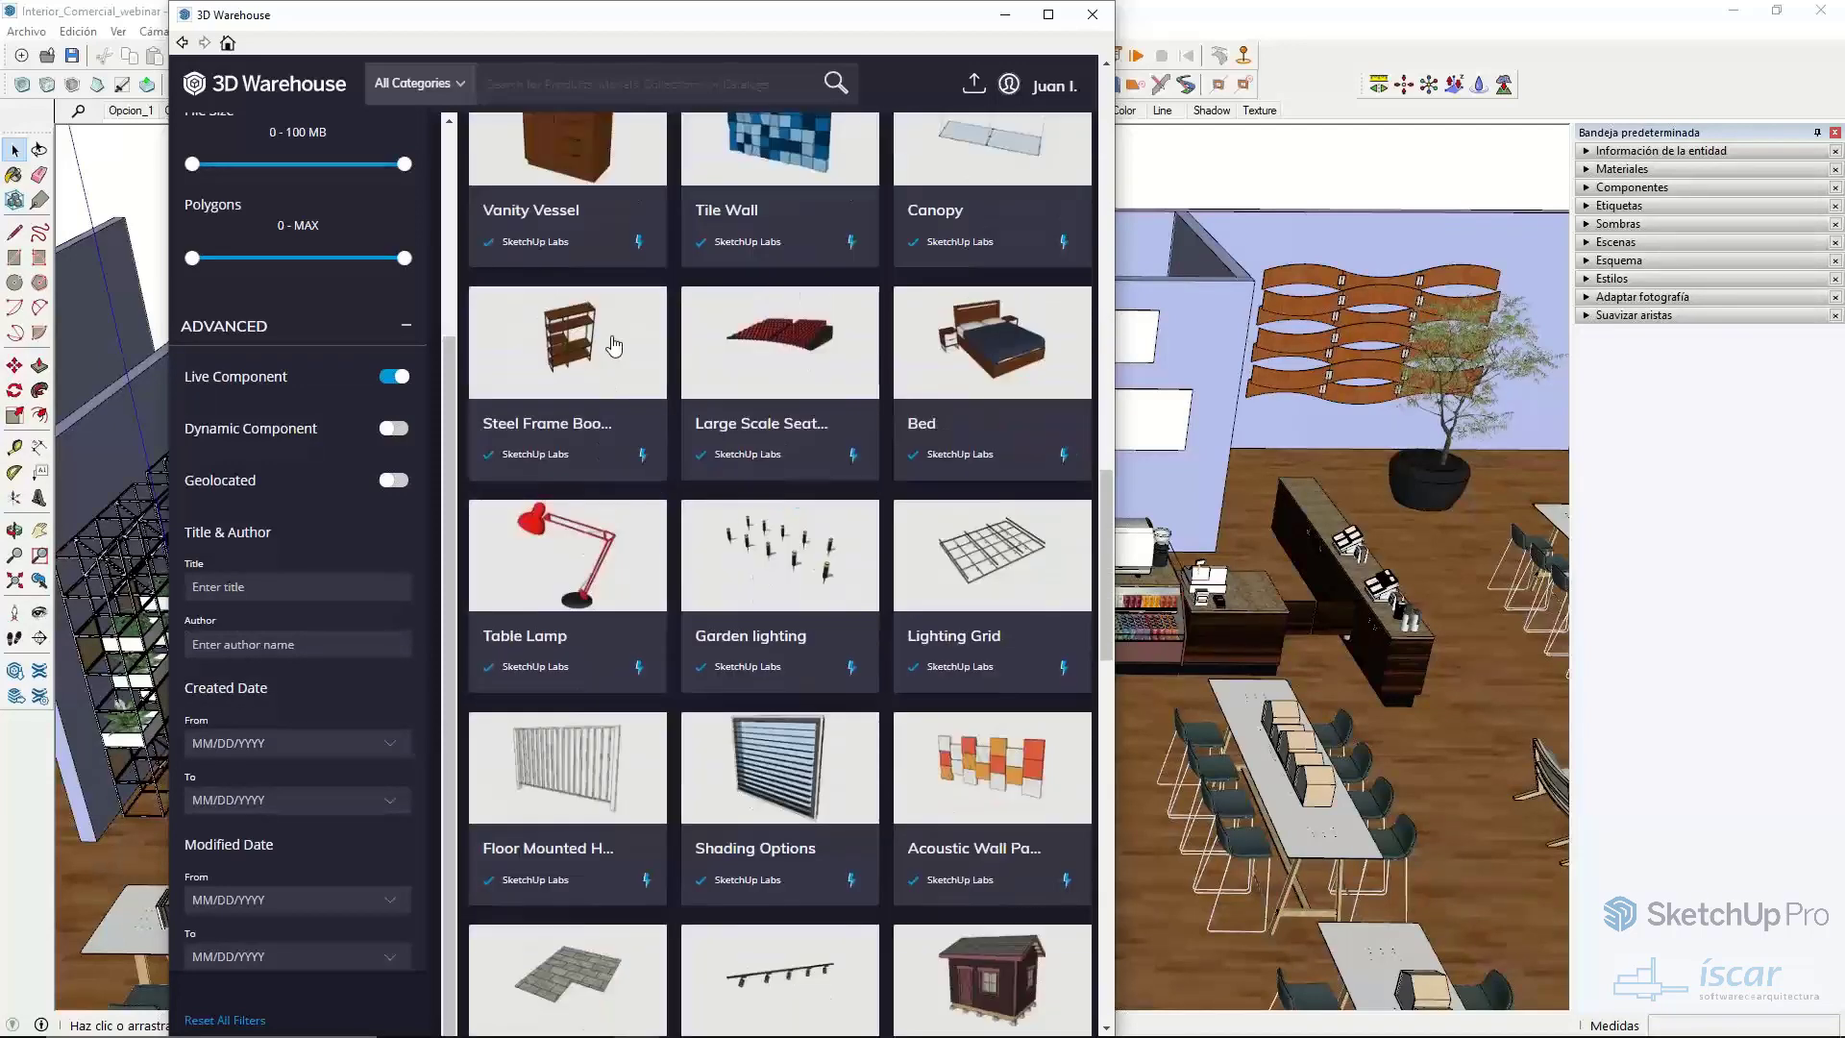
scroll(792, 411, "down", 6)
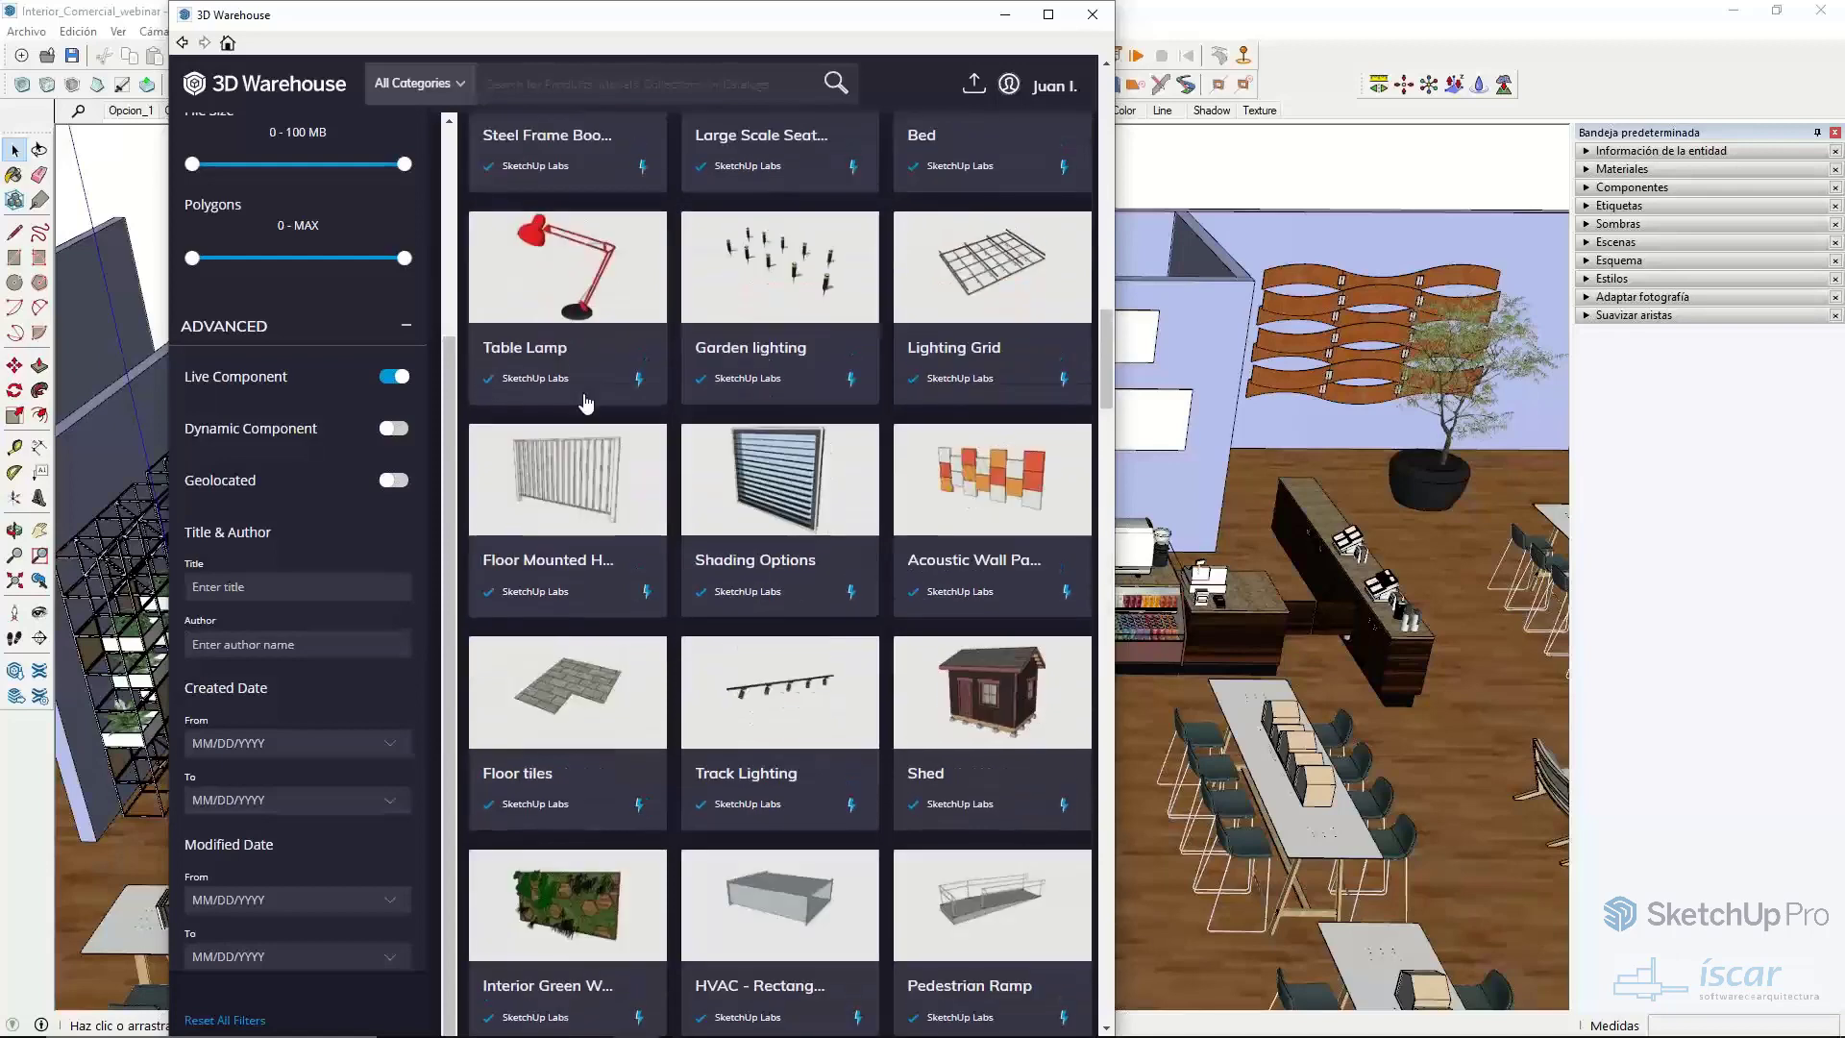
scroll(855, 598, "down", 7)
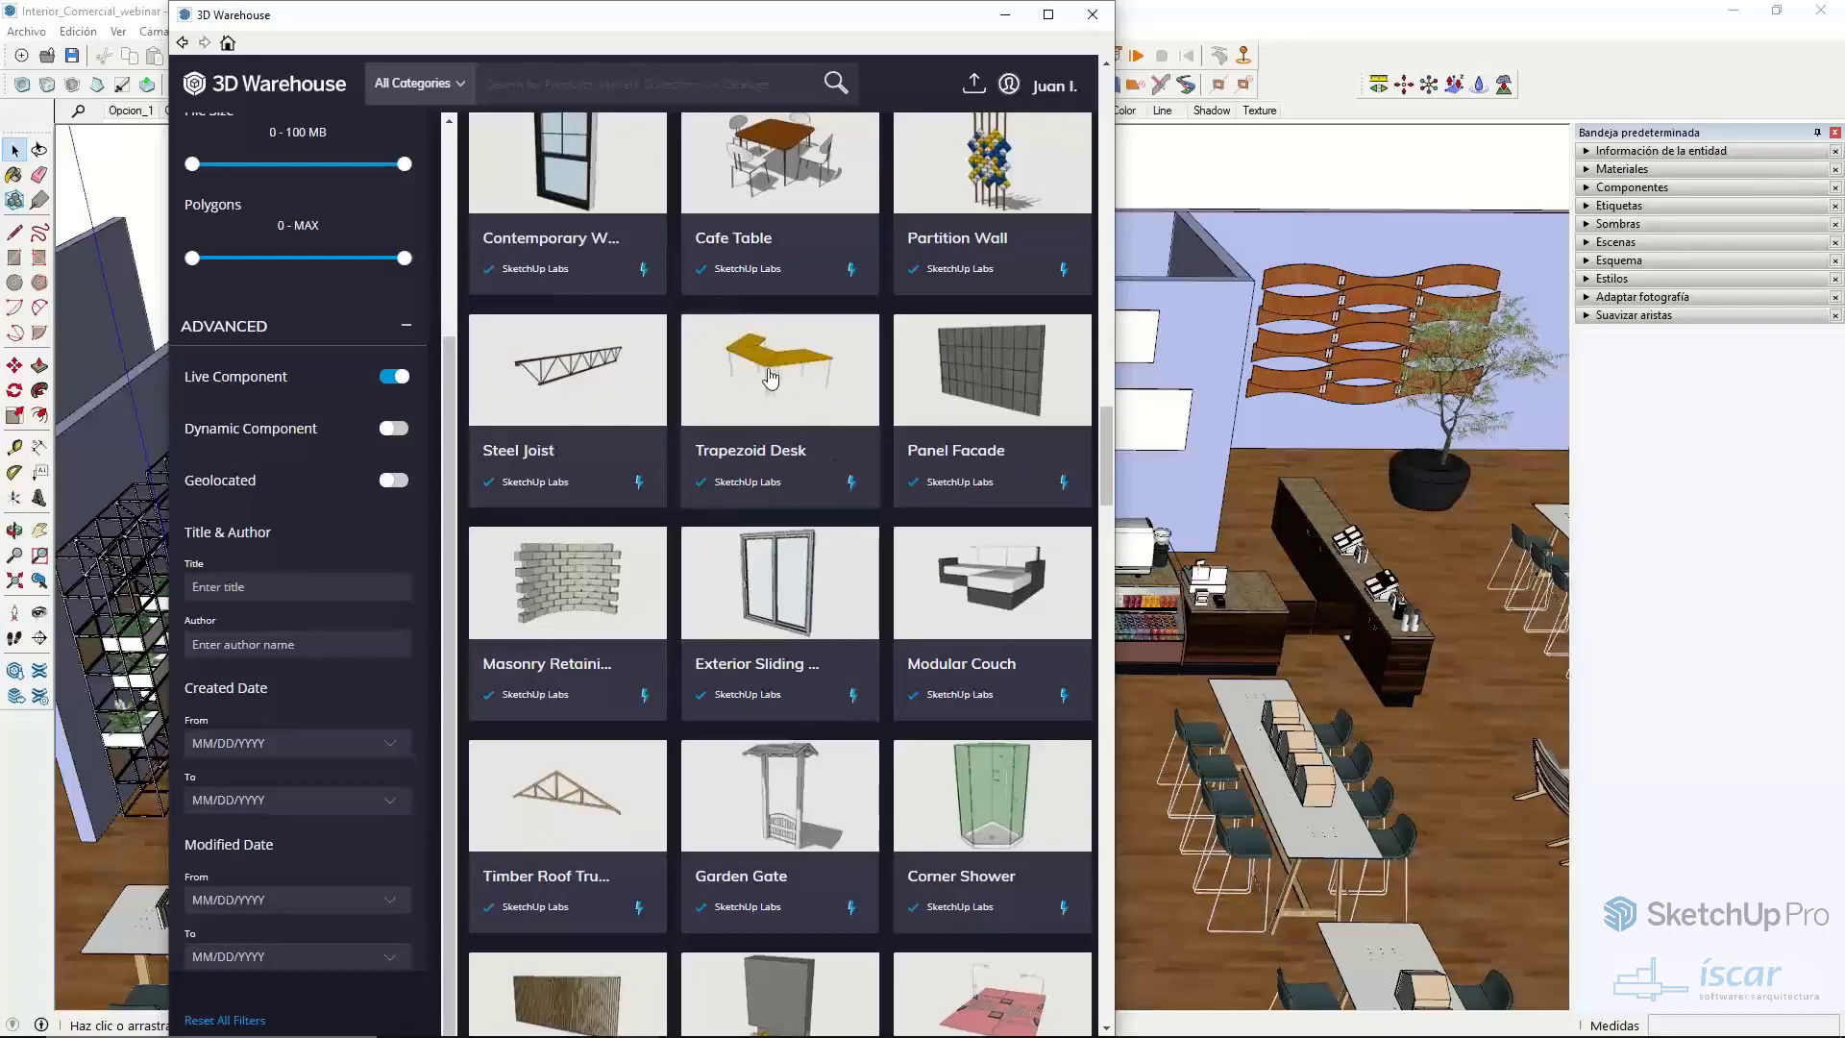
- Download the Trapezoid Desk Live Component directly into the model and place it on the floor between the lounge chairs and bar table
left_click(851, 492)
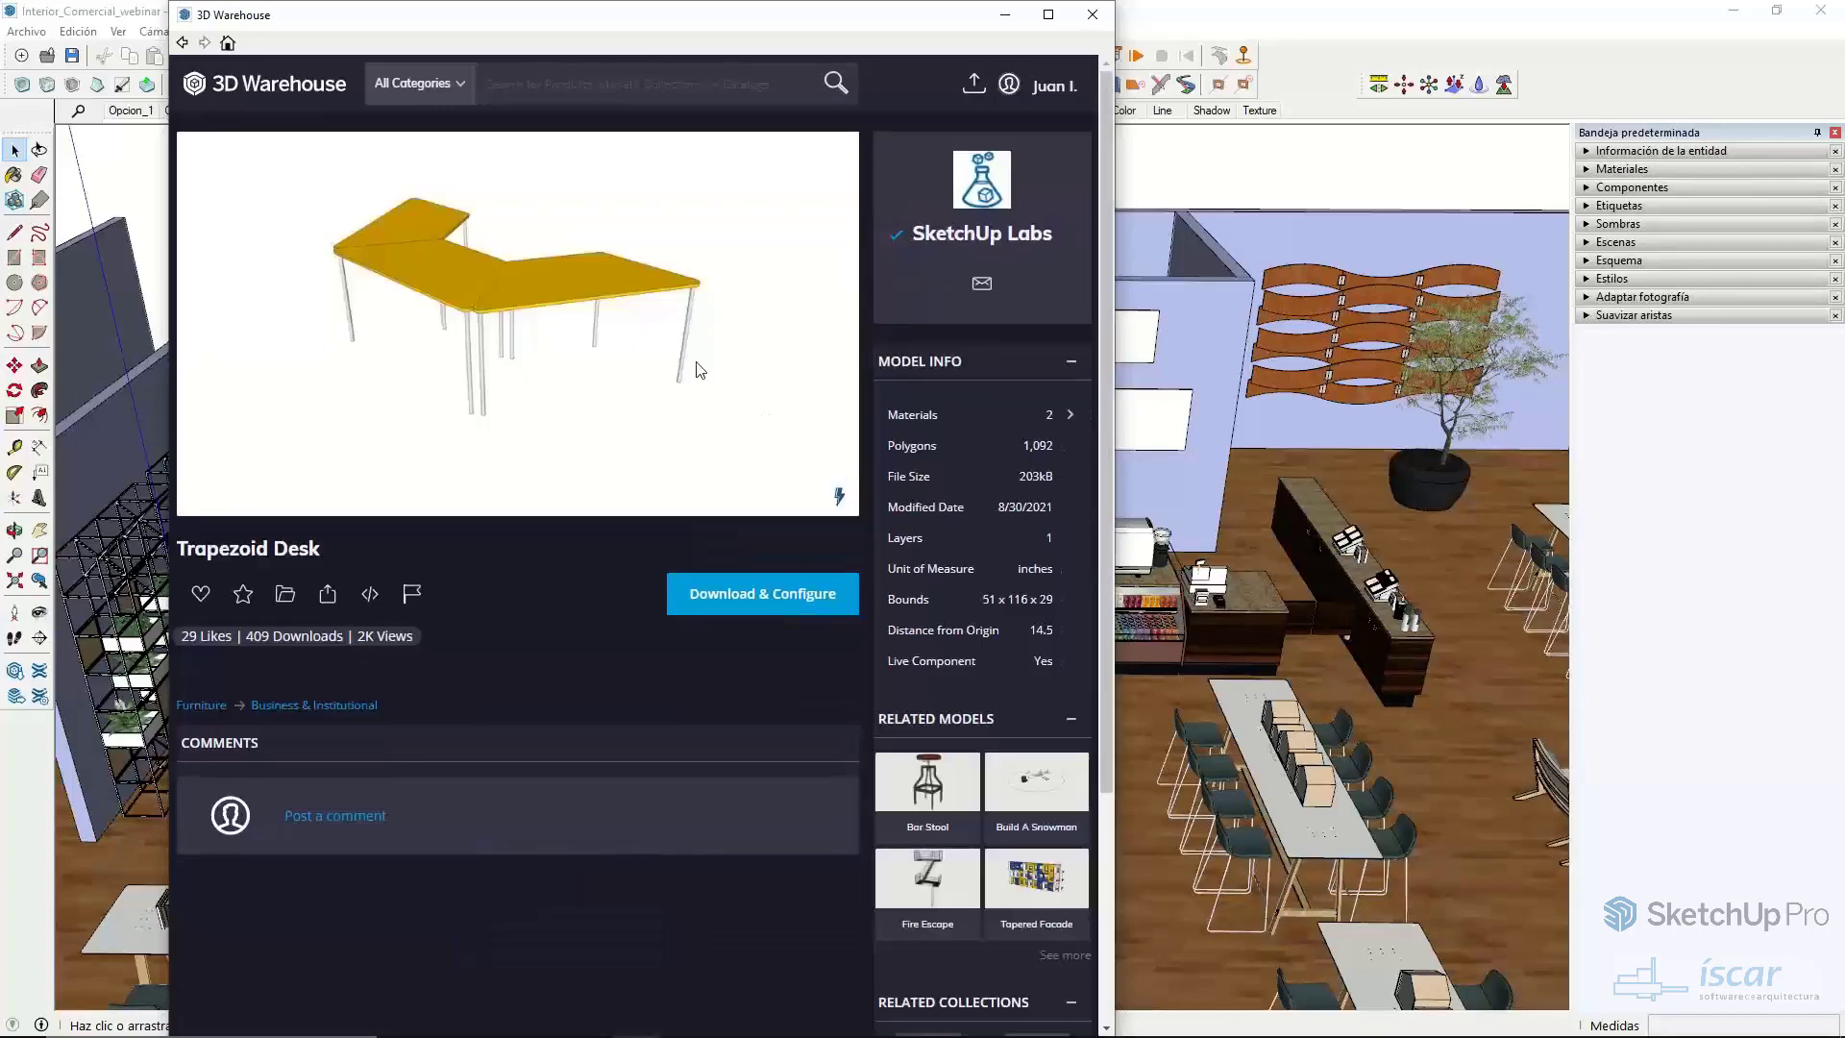
left_click(754, 593)
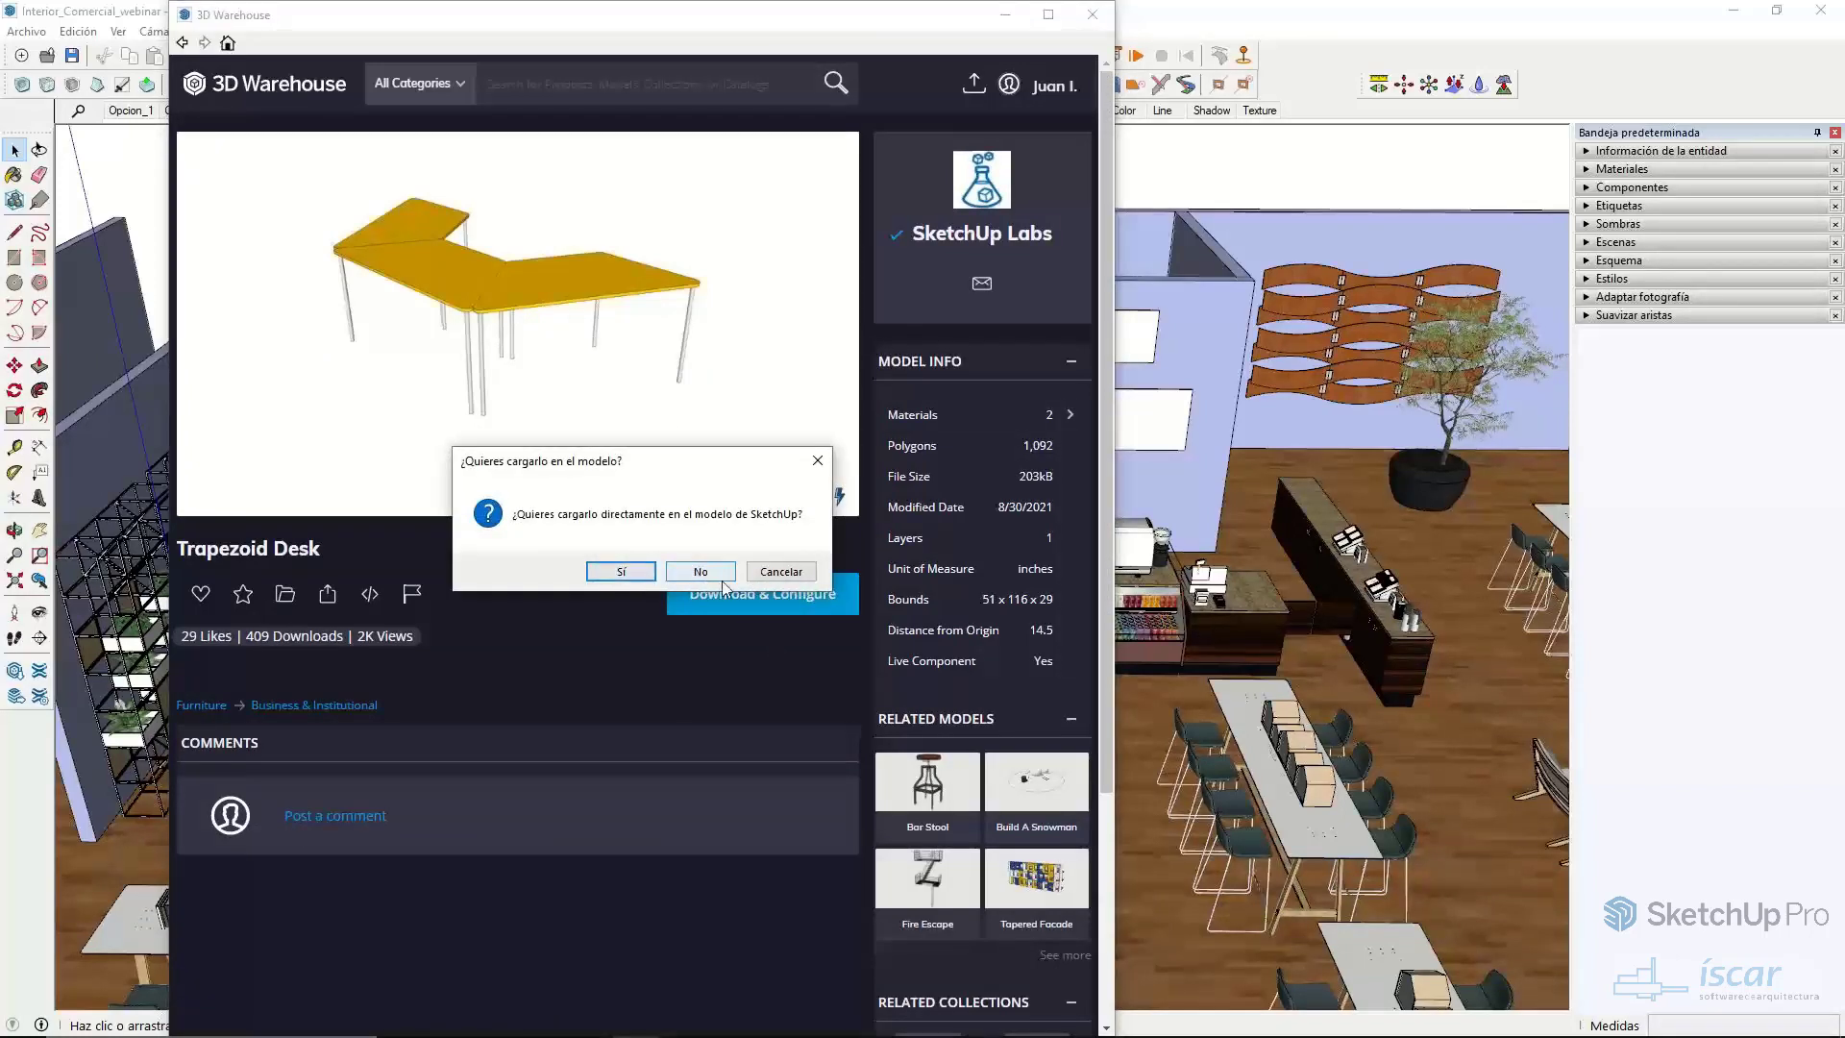
left_click(638, 575)
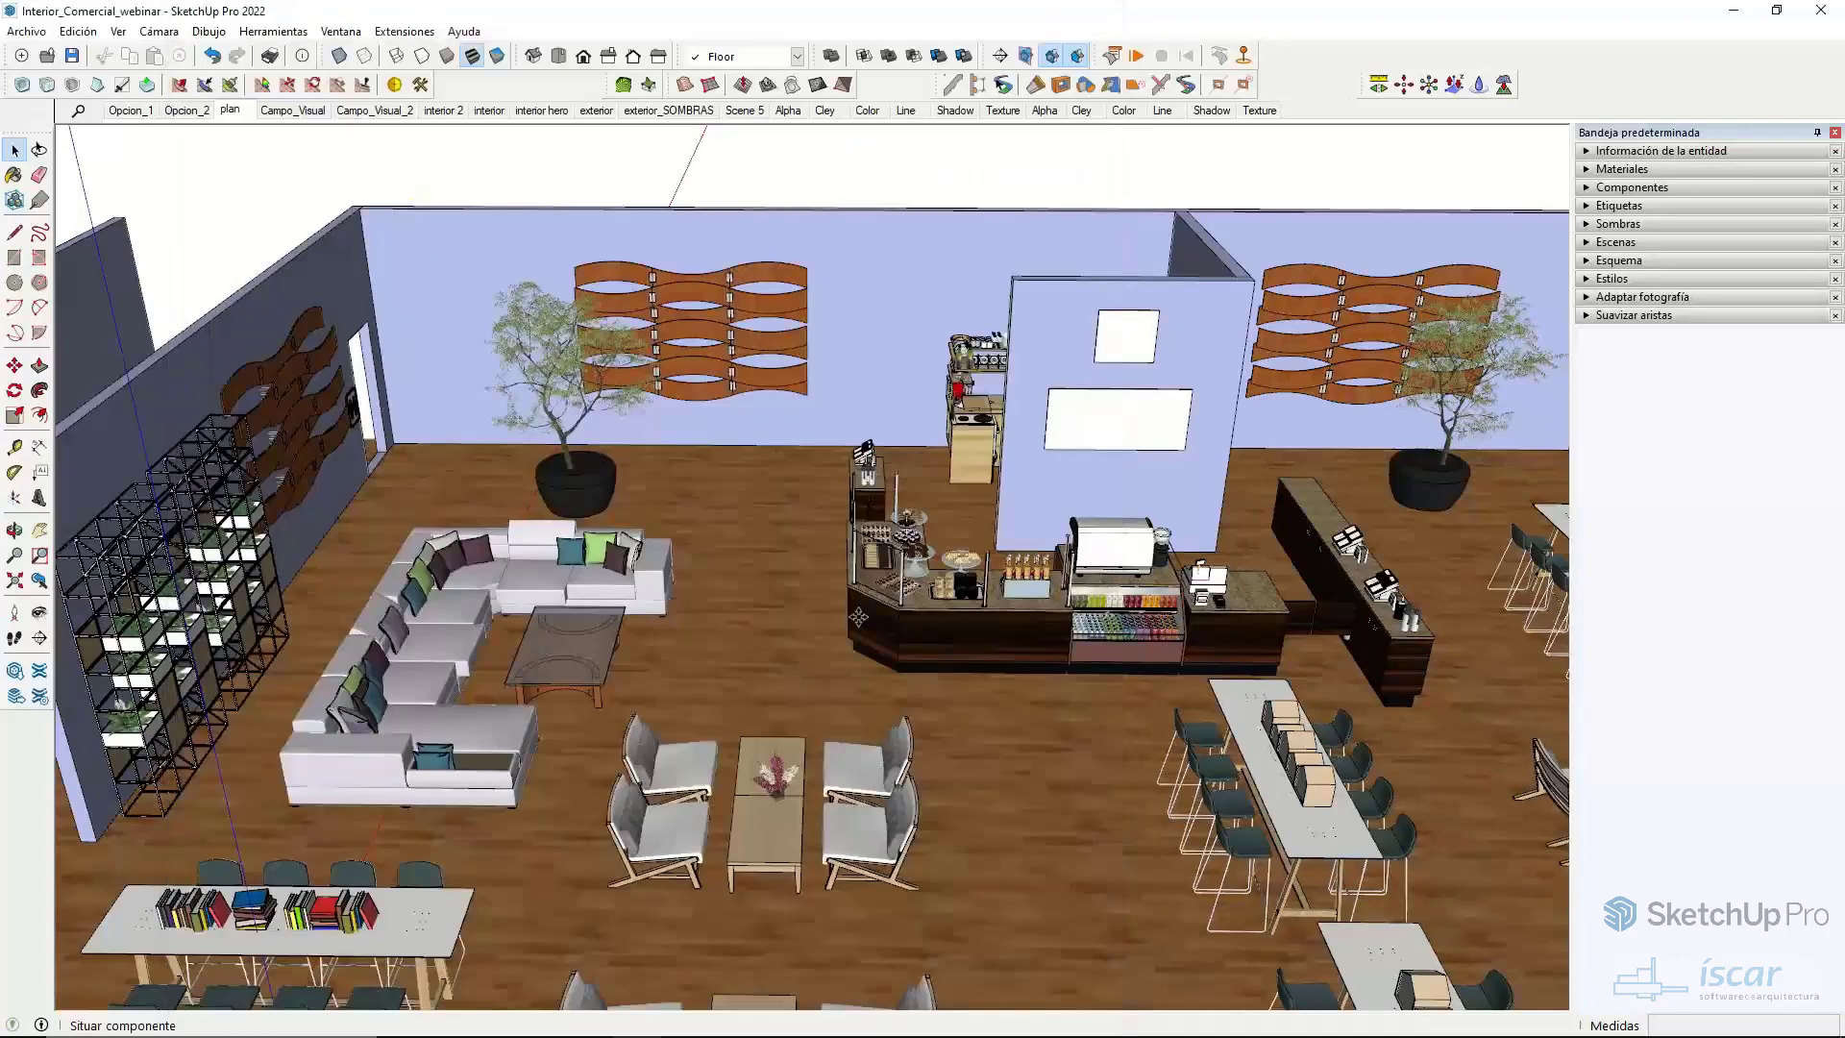
left_click(1053, 831)
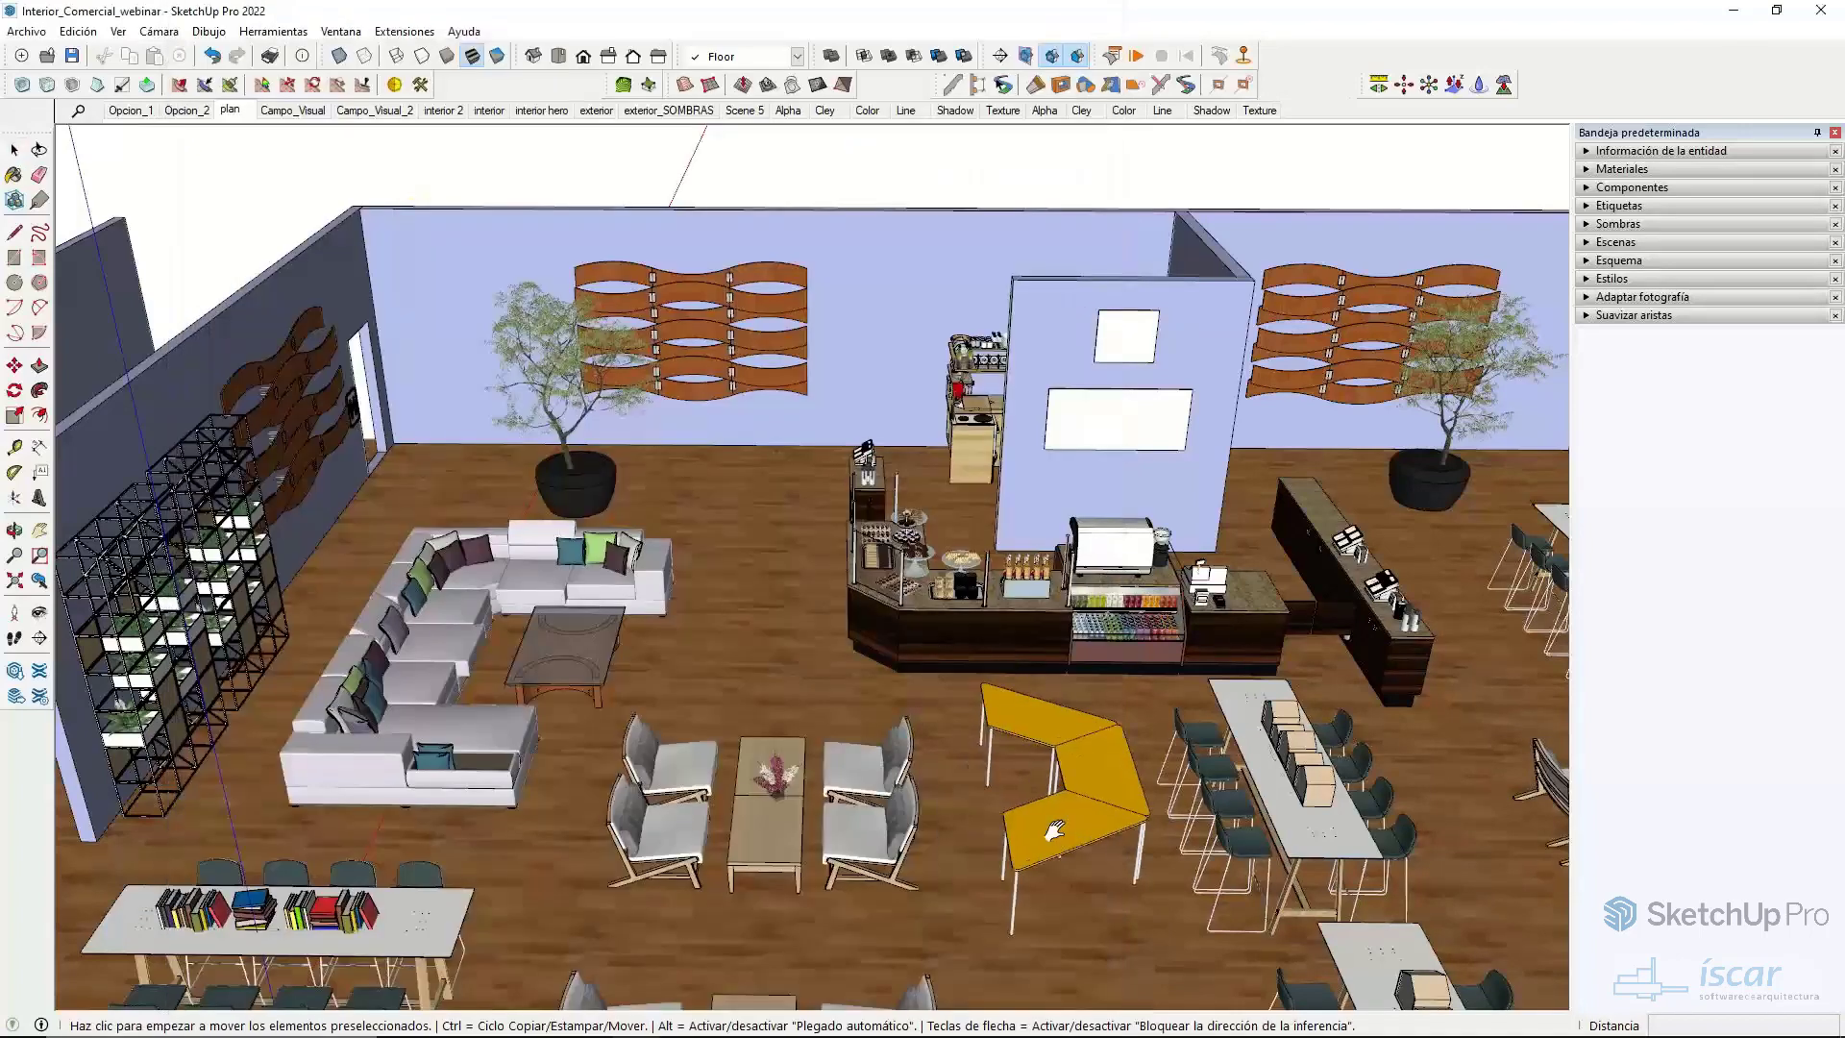
key("space")
- Open the Live Component configuration of the placed trapezoid desk and move its window clear of the desk
scroll(1053, 831, "up", 5)
middle_click_drag(862, 577, 850, 533)
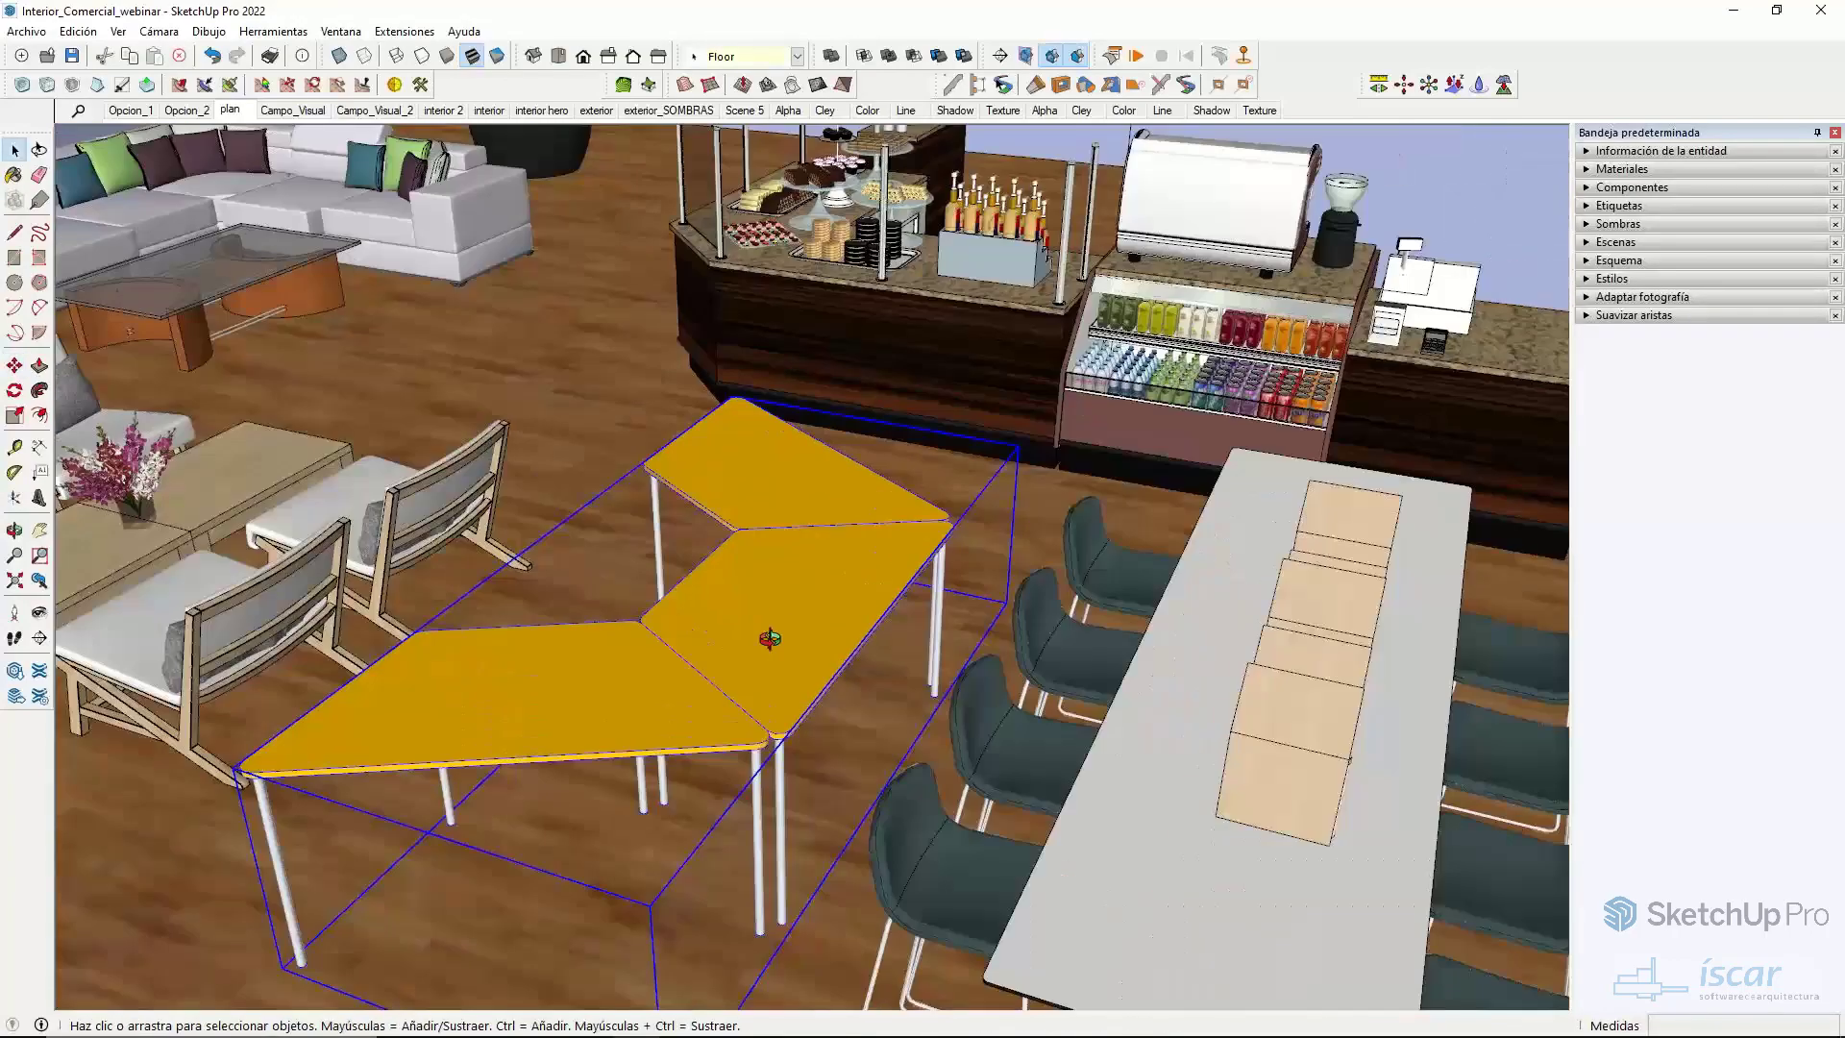
right_click(853, 538)
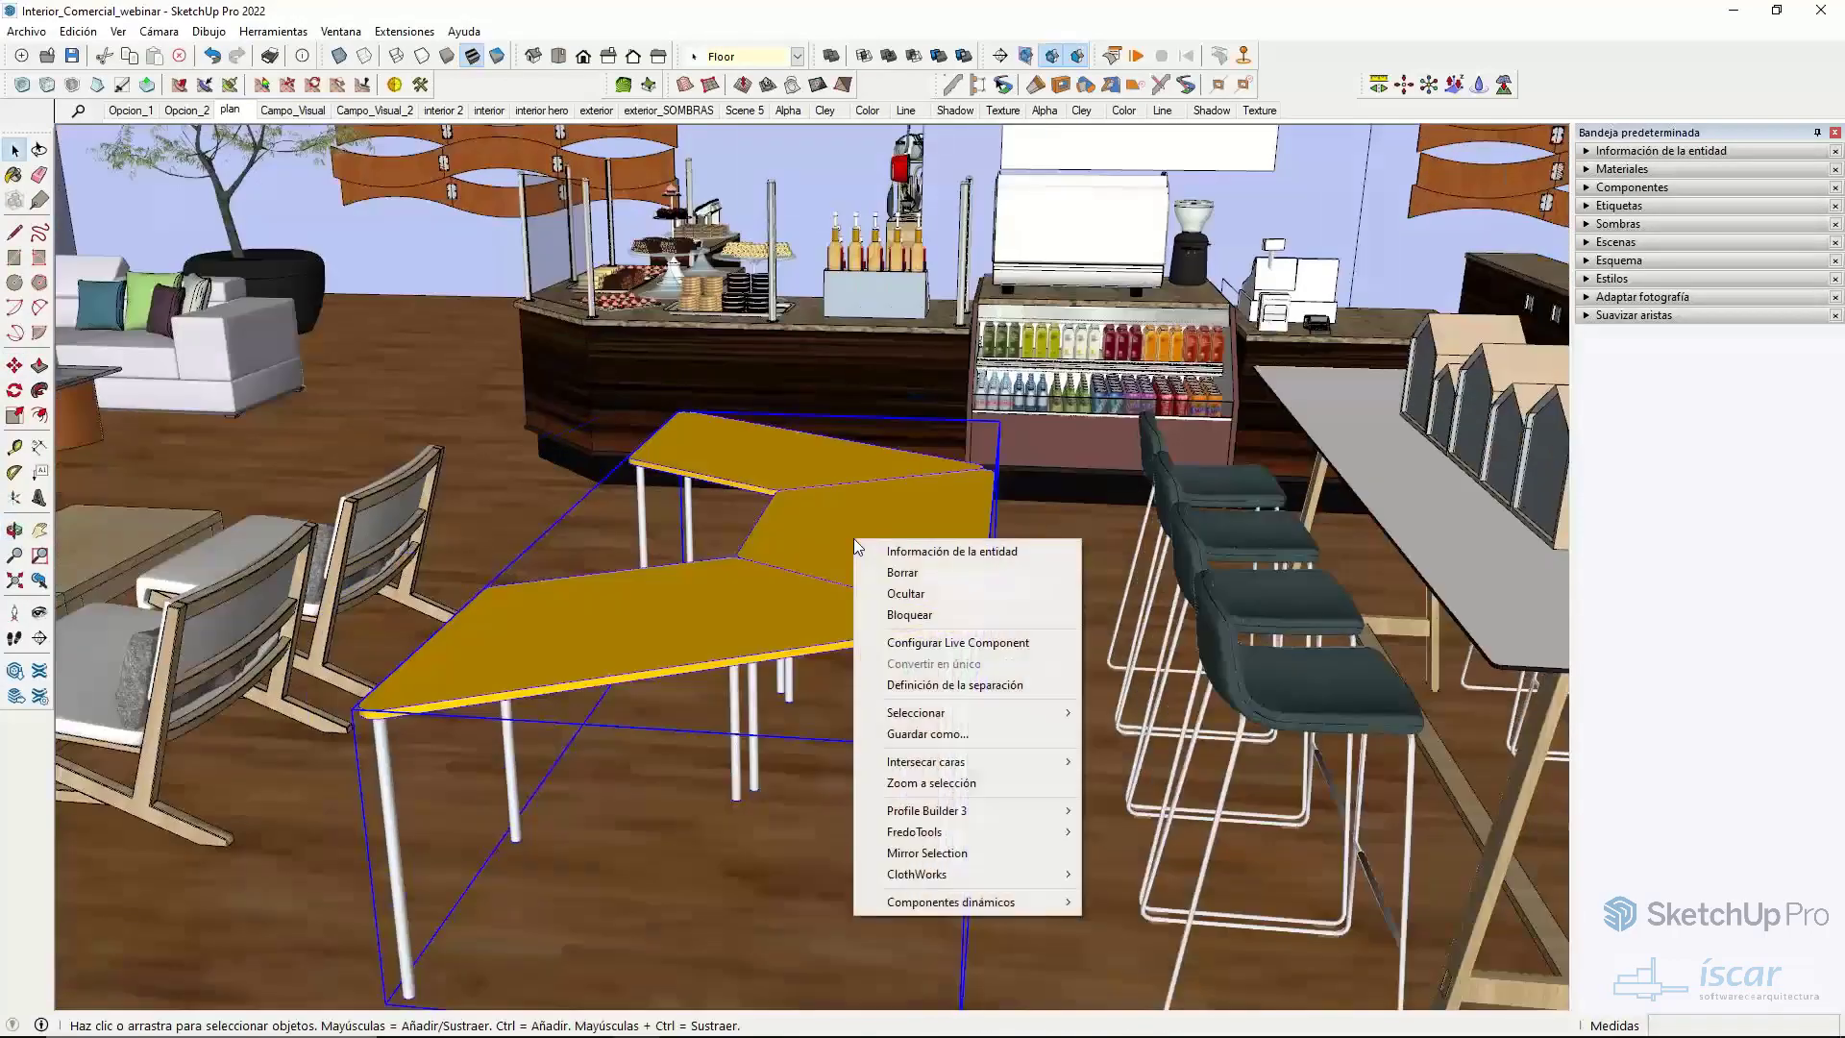
left_click(929, 644)
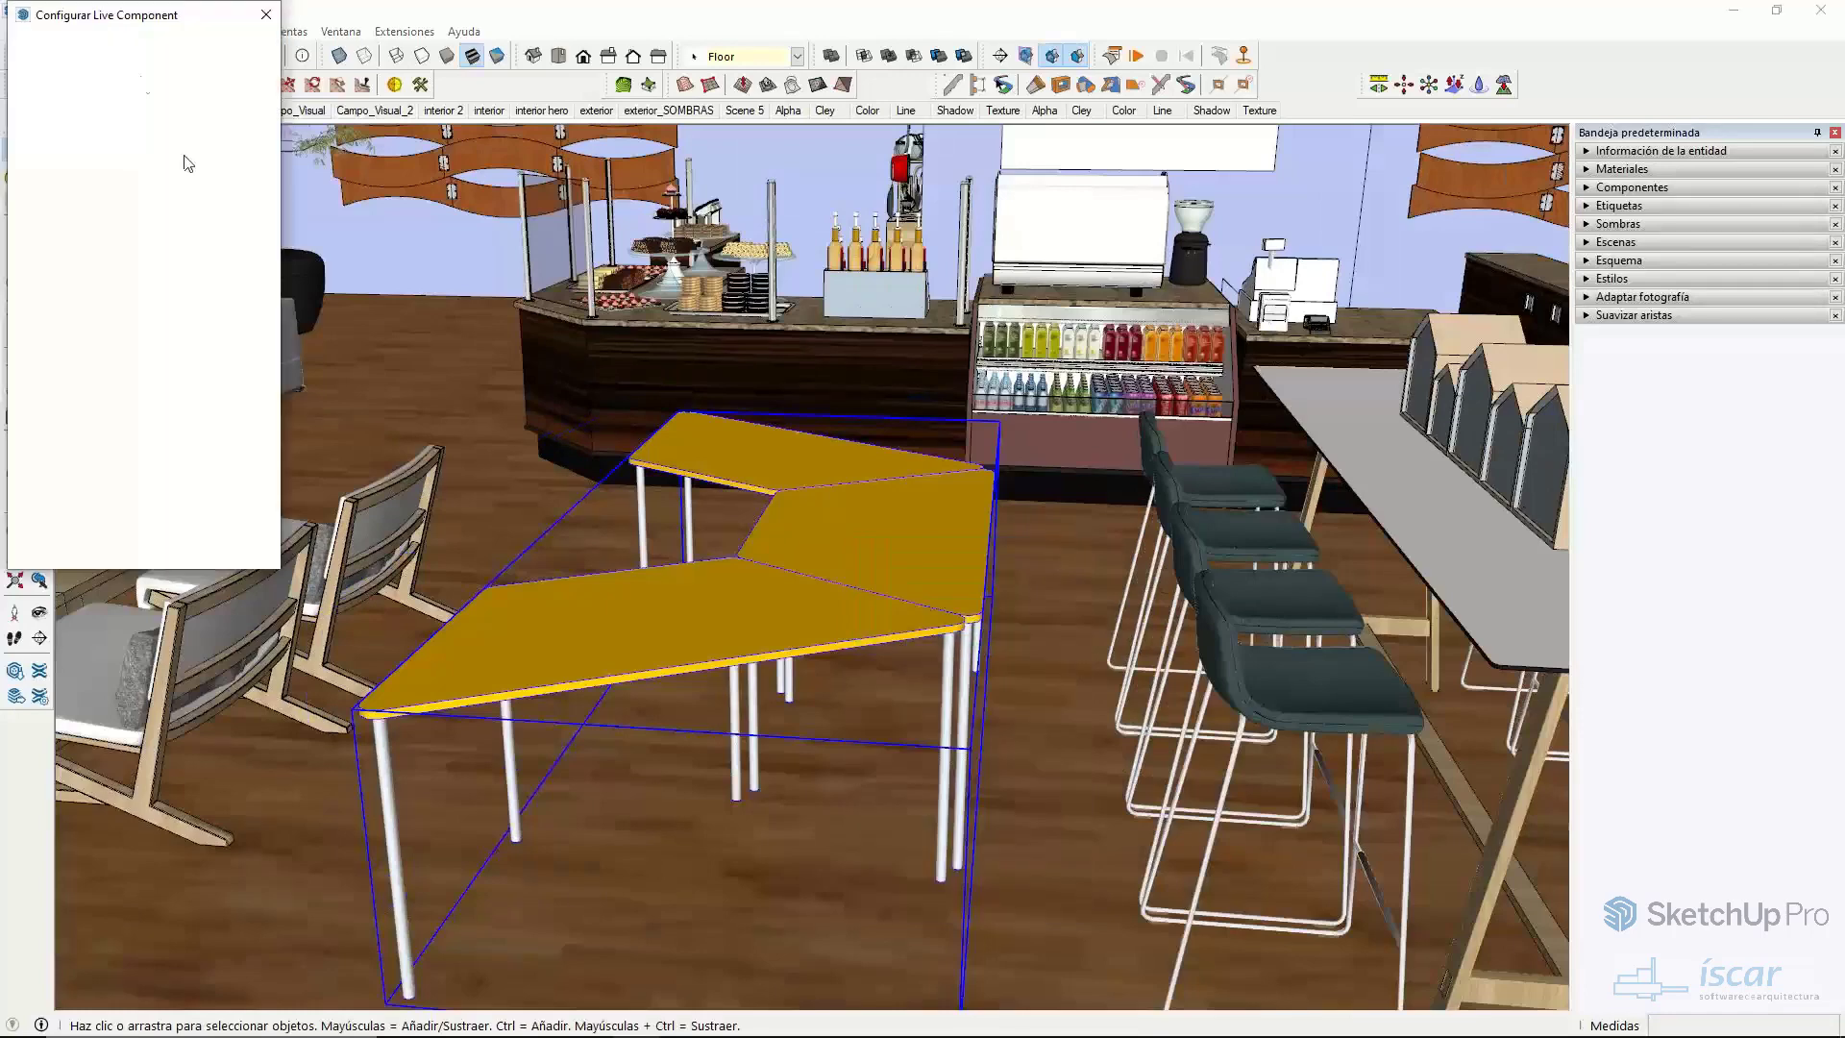
left_click_drag(140, 34, 1235, 69)
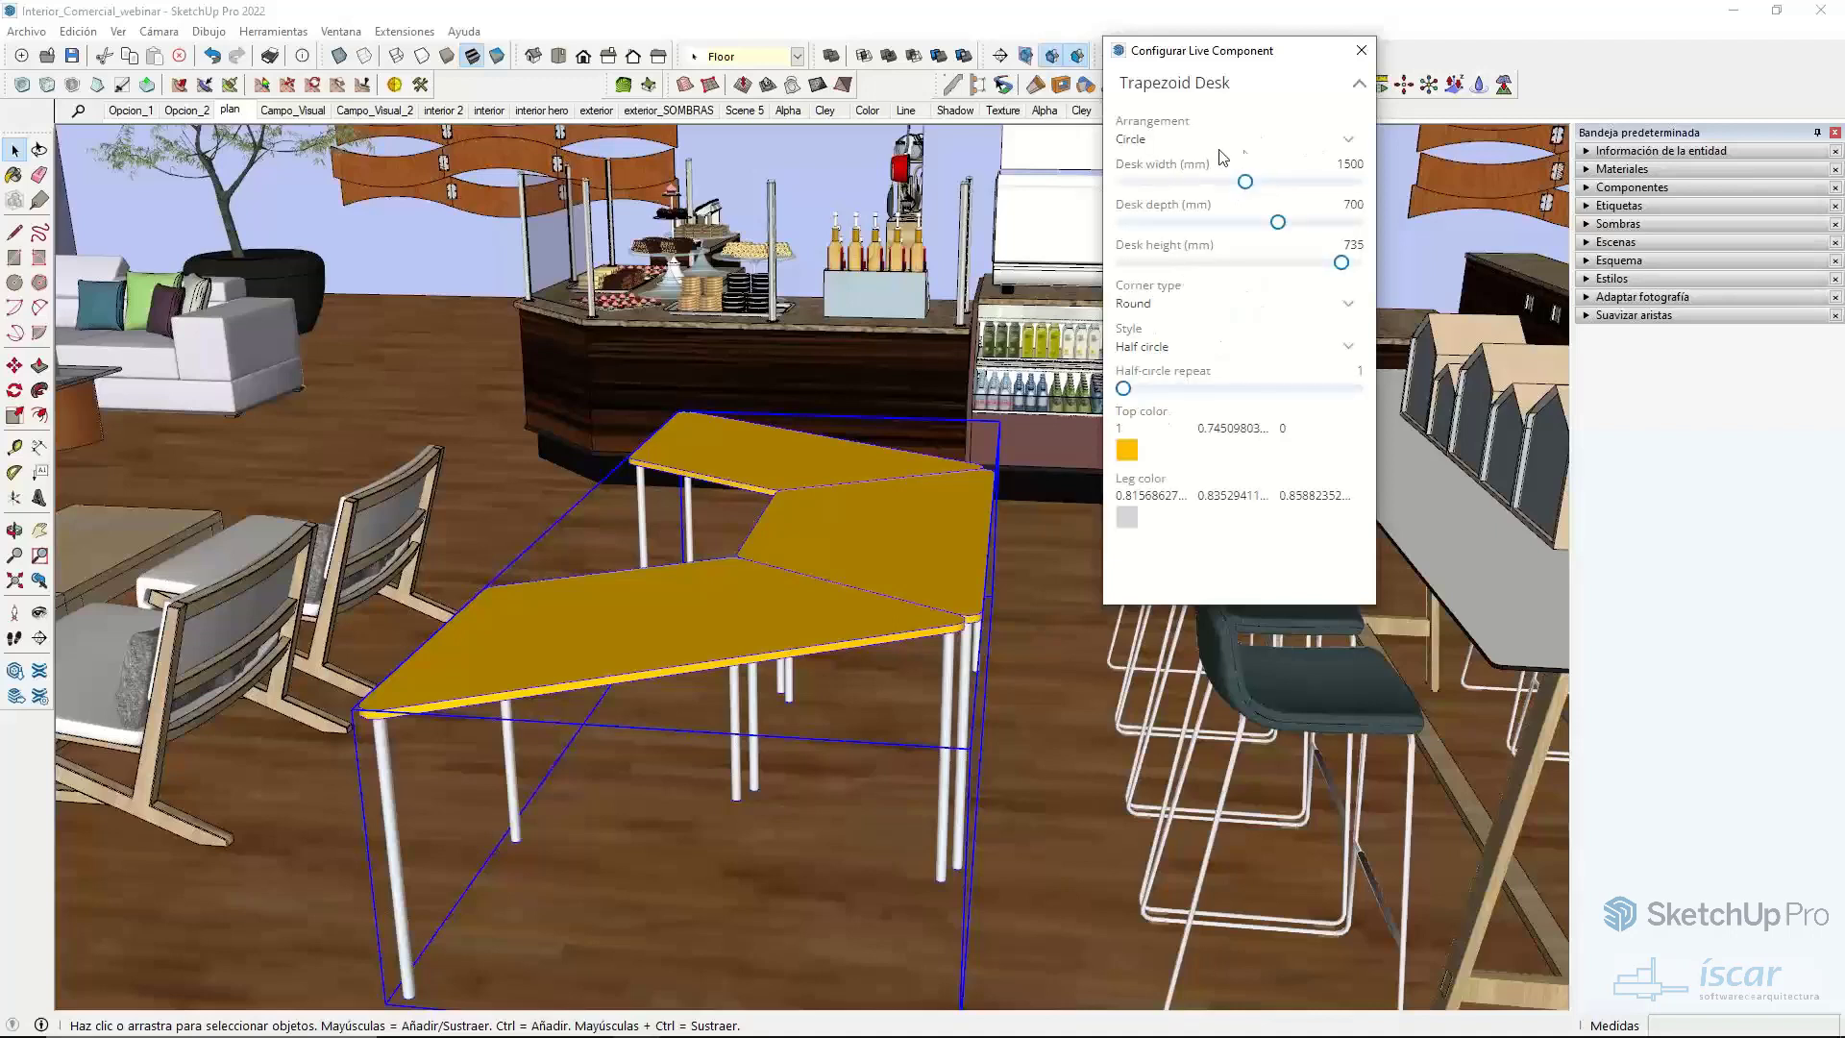
- Try the Triangle arrangement for the trapezoid desk and switch it to the Line arrangement
left_click(1144, 141)
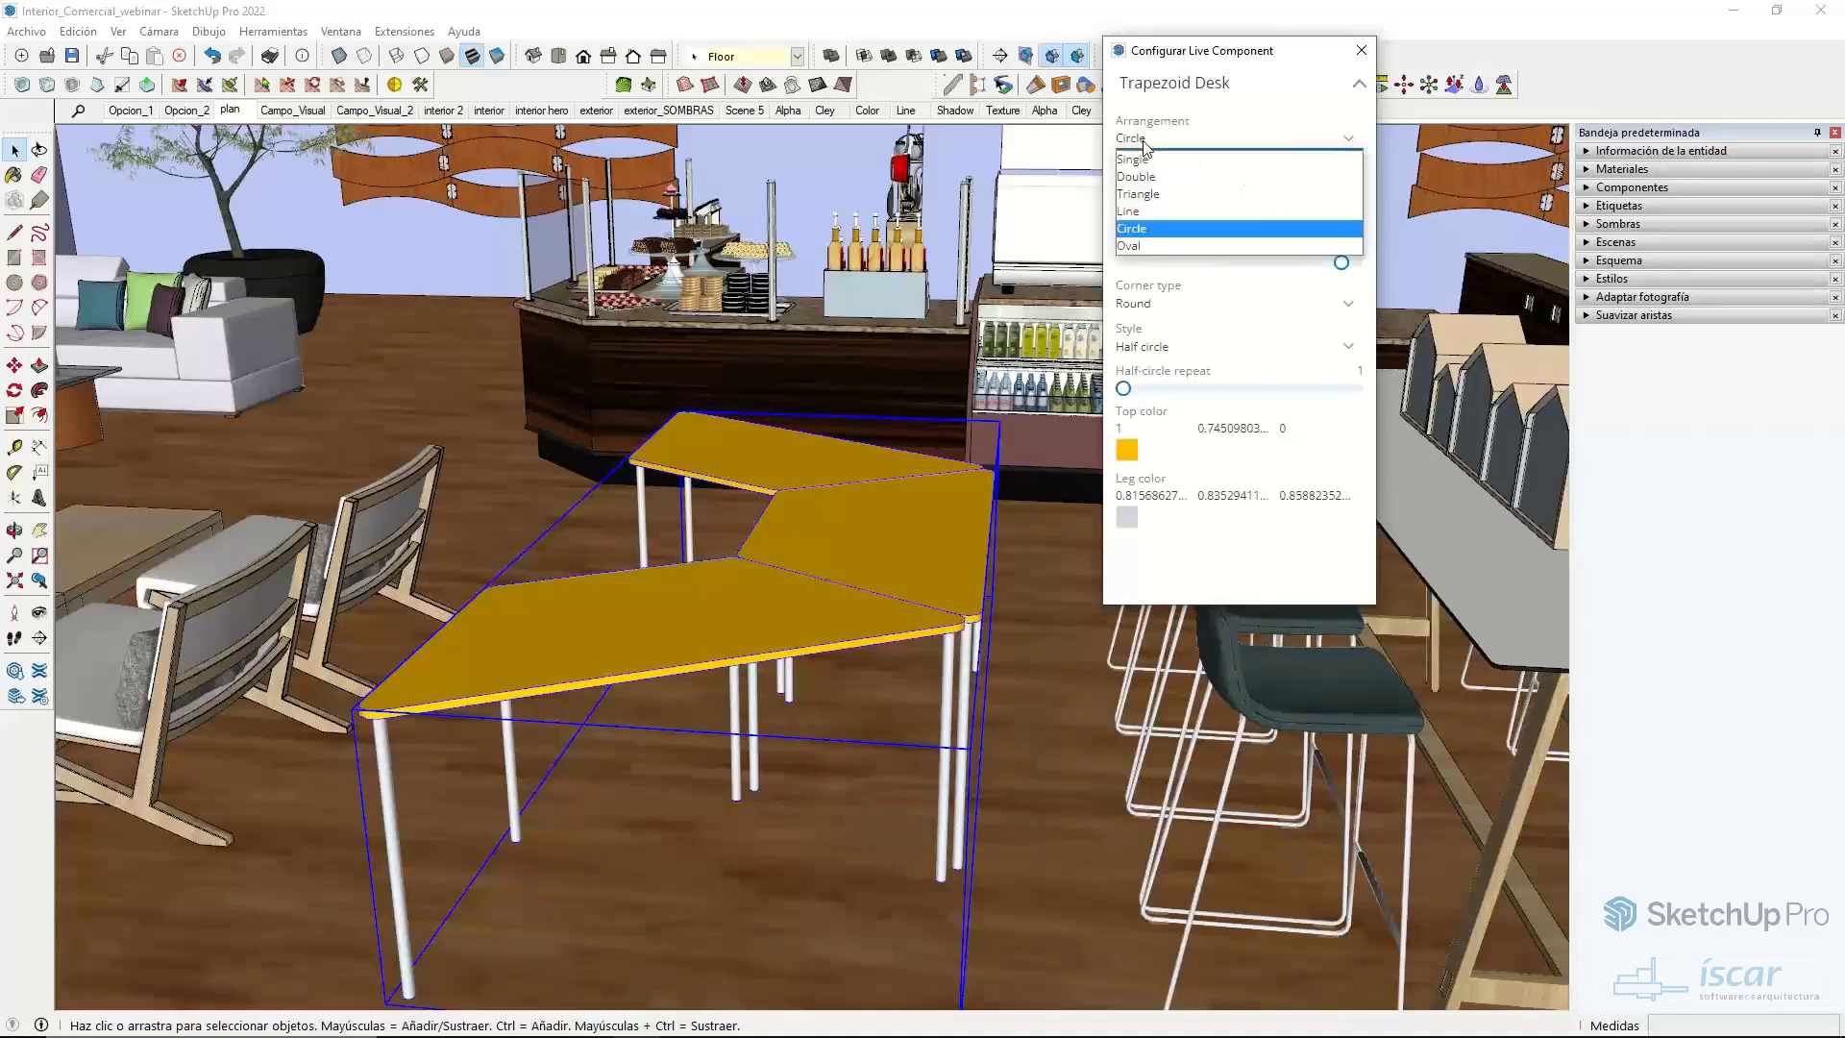
left_click(1144, 195)
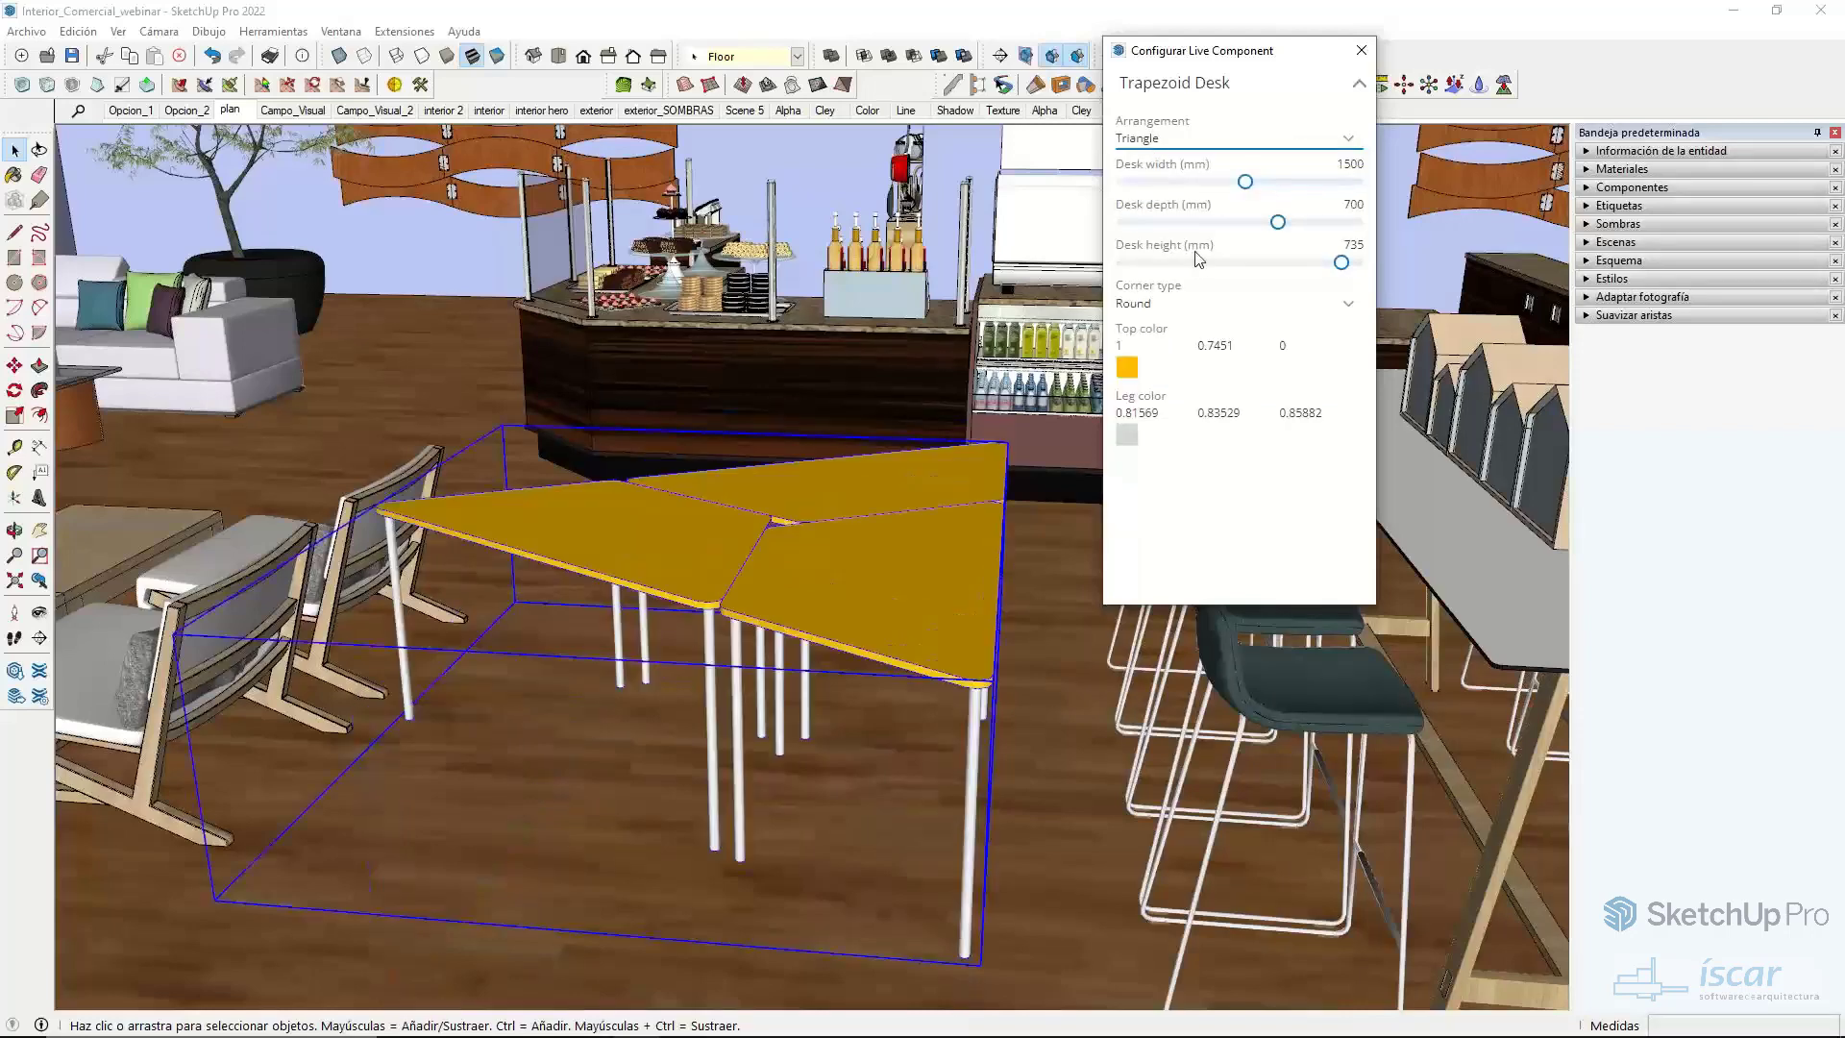
left_click(1156, 140)
left_click(1142, 215)
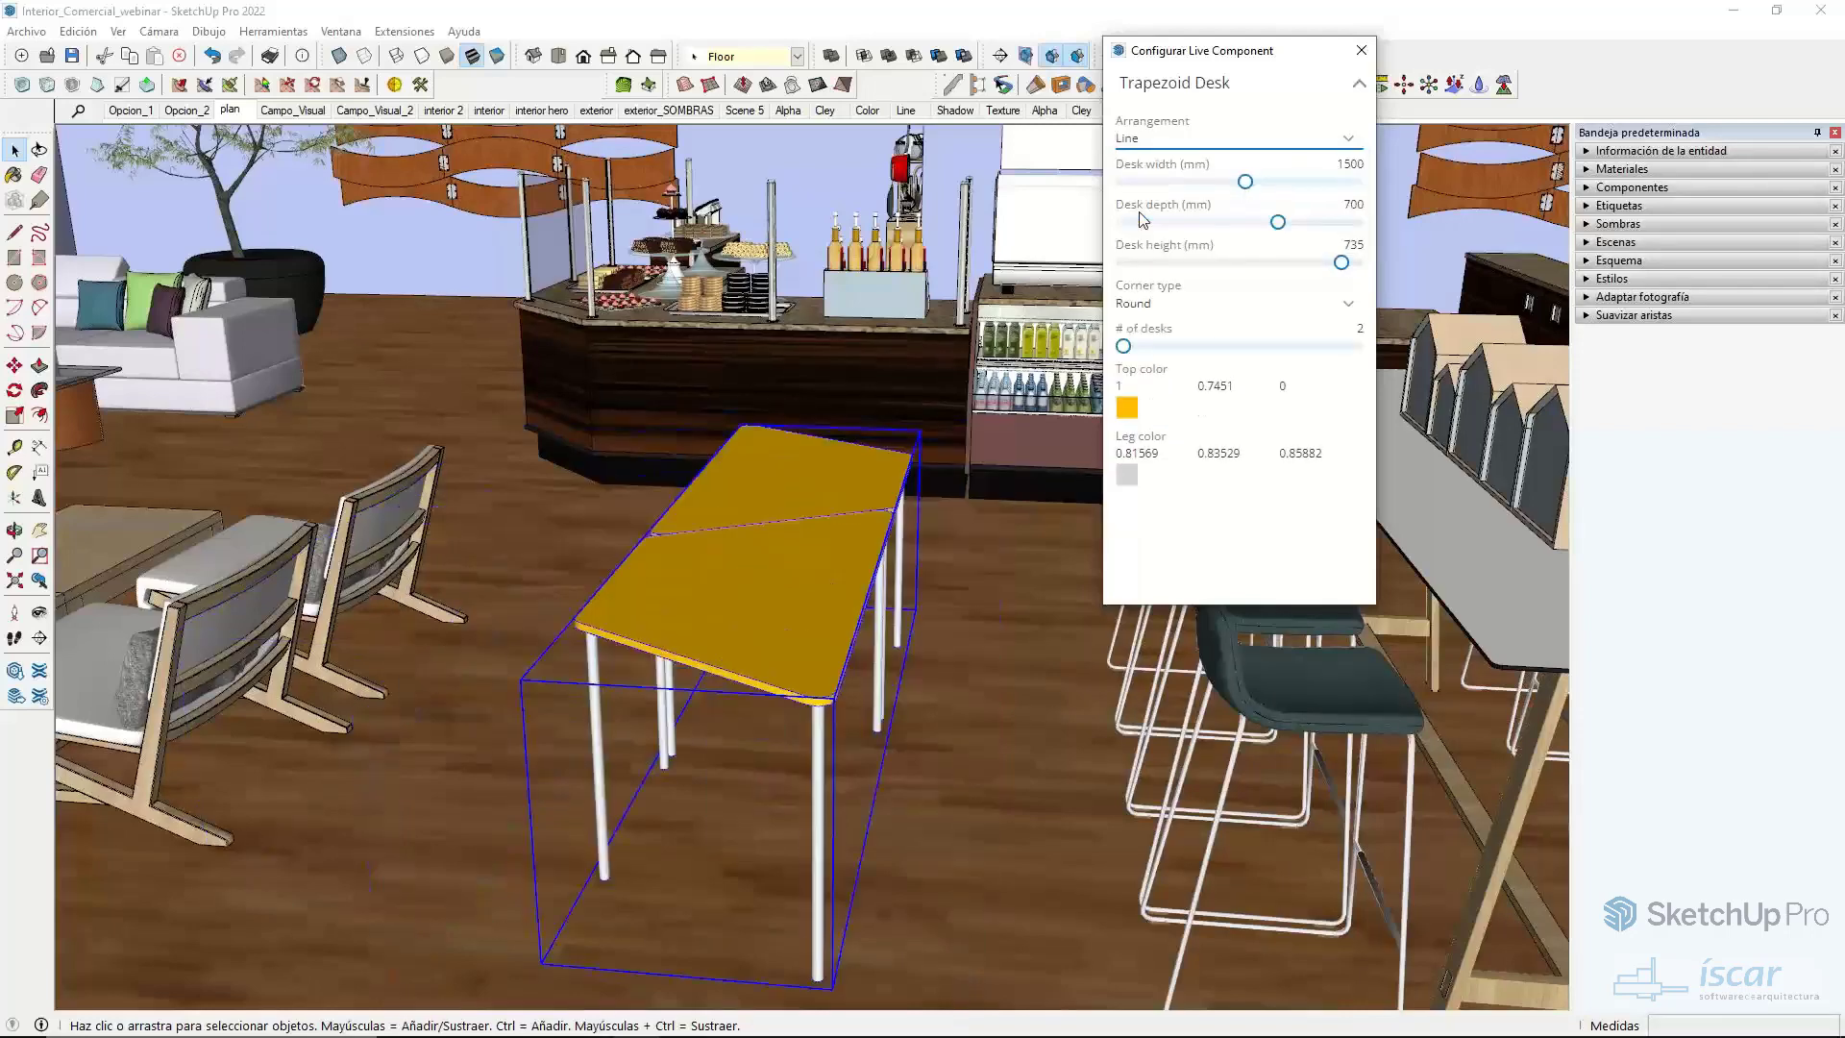
- Set the desk width to 1505 mm, depth to 672 mm, height to 630 mm and the number of desks to 4
left_click_drag(1245, 182, 1247, 259)
mouse_move(1124, 347)
left_mouse_down()
mouse_move(1209, 350)
mouse_move(1146, 348)
left_mouse_up()
middle_click_drag(673, 538, 1105, 365)
left_click_drag(1146, 346, 1172, 348)
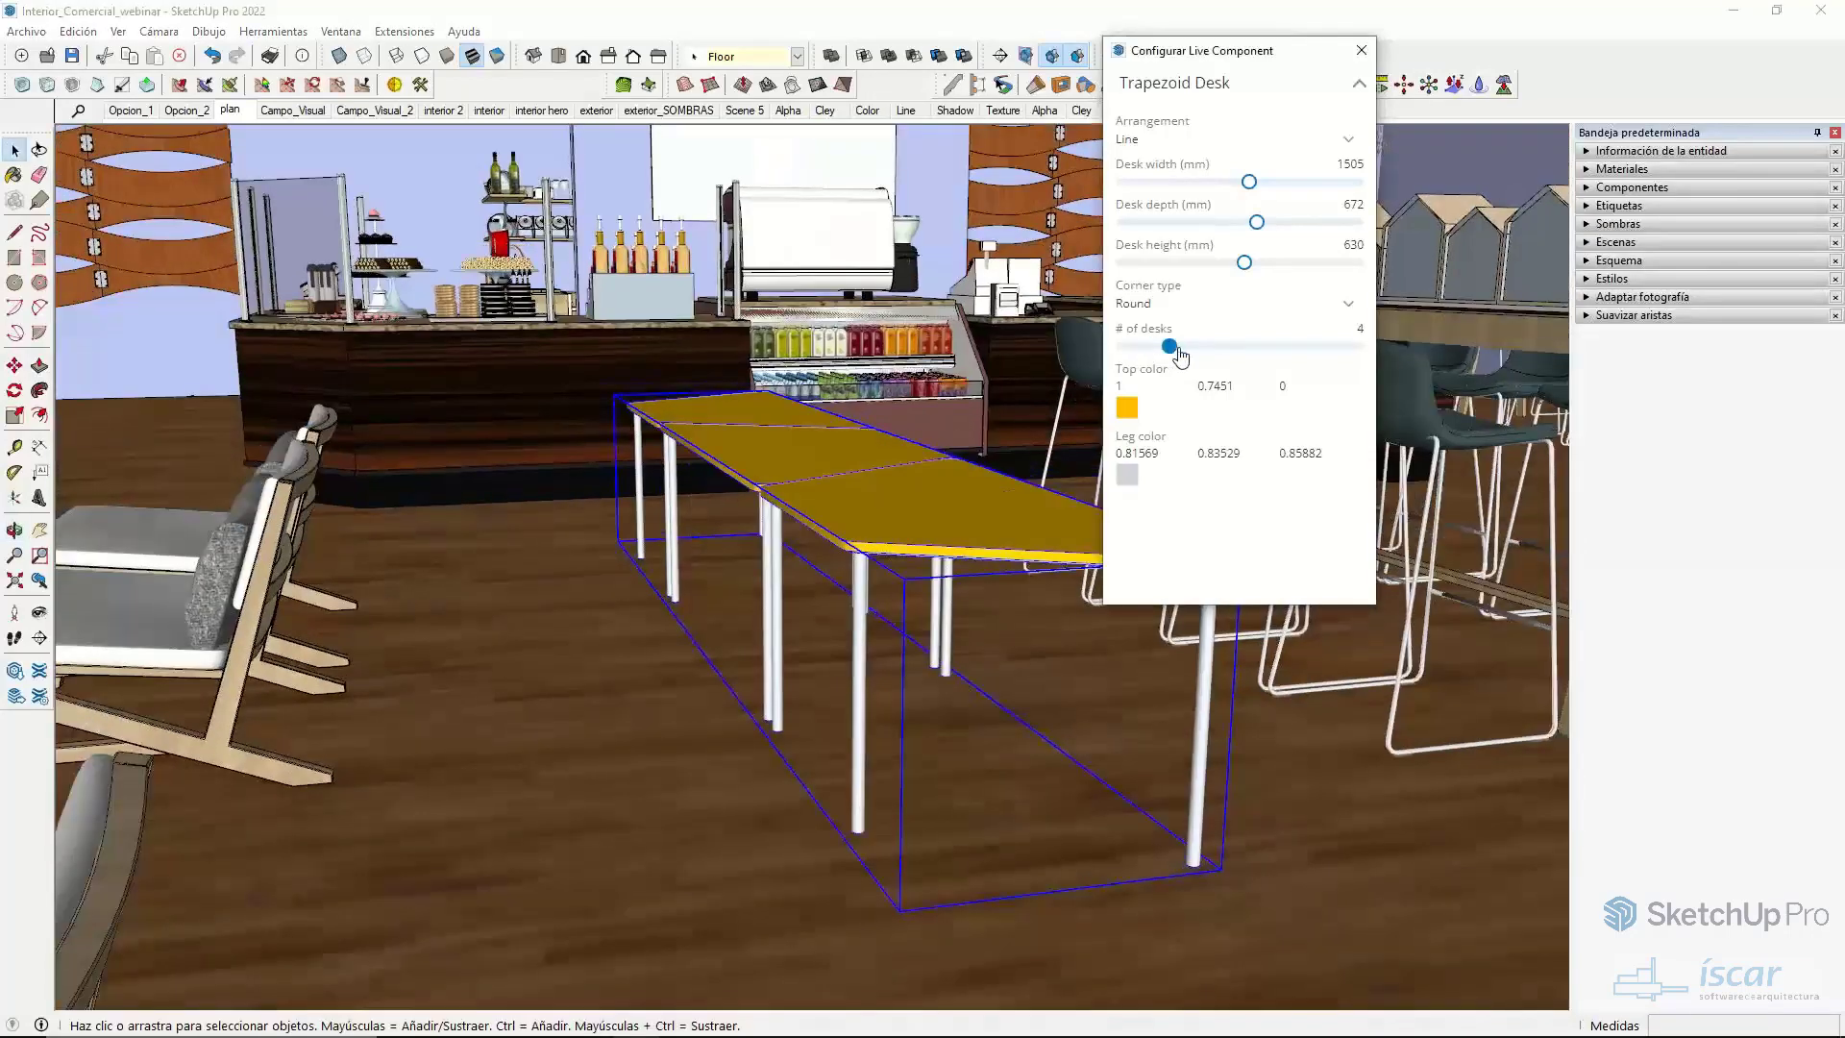
middle_click_drag(745, 478, 1056, 451)
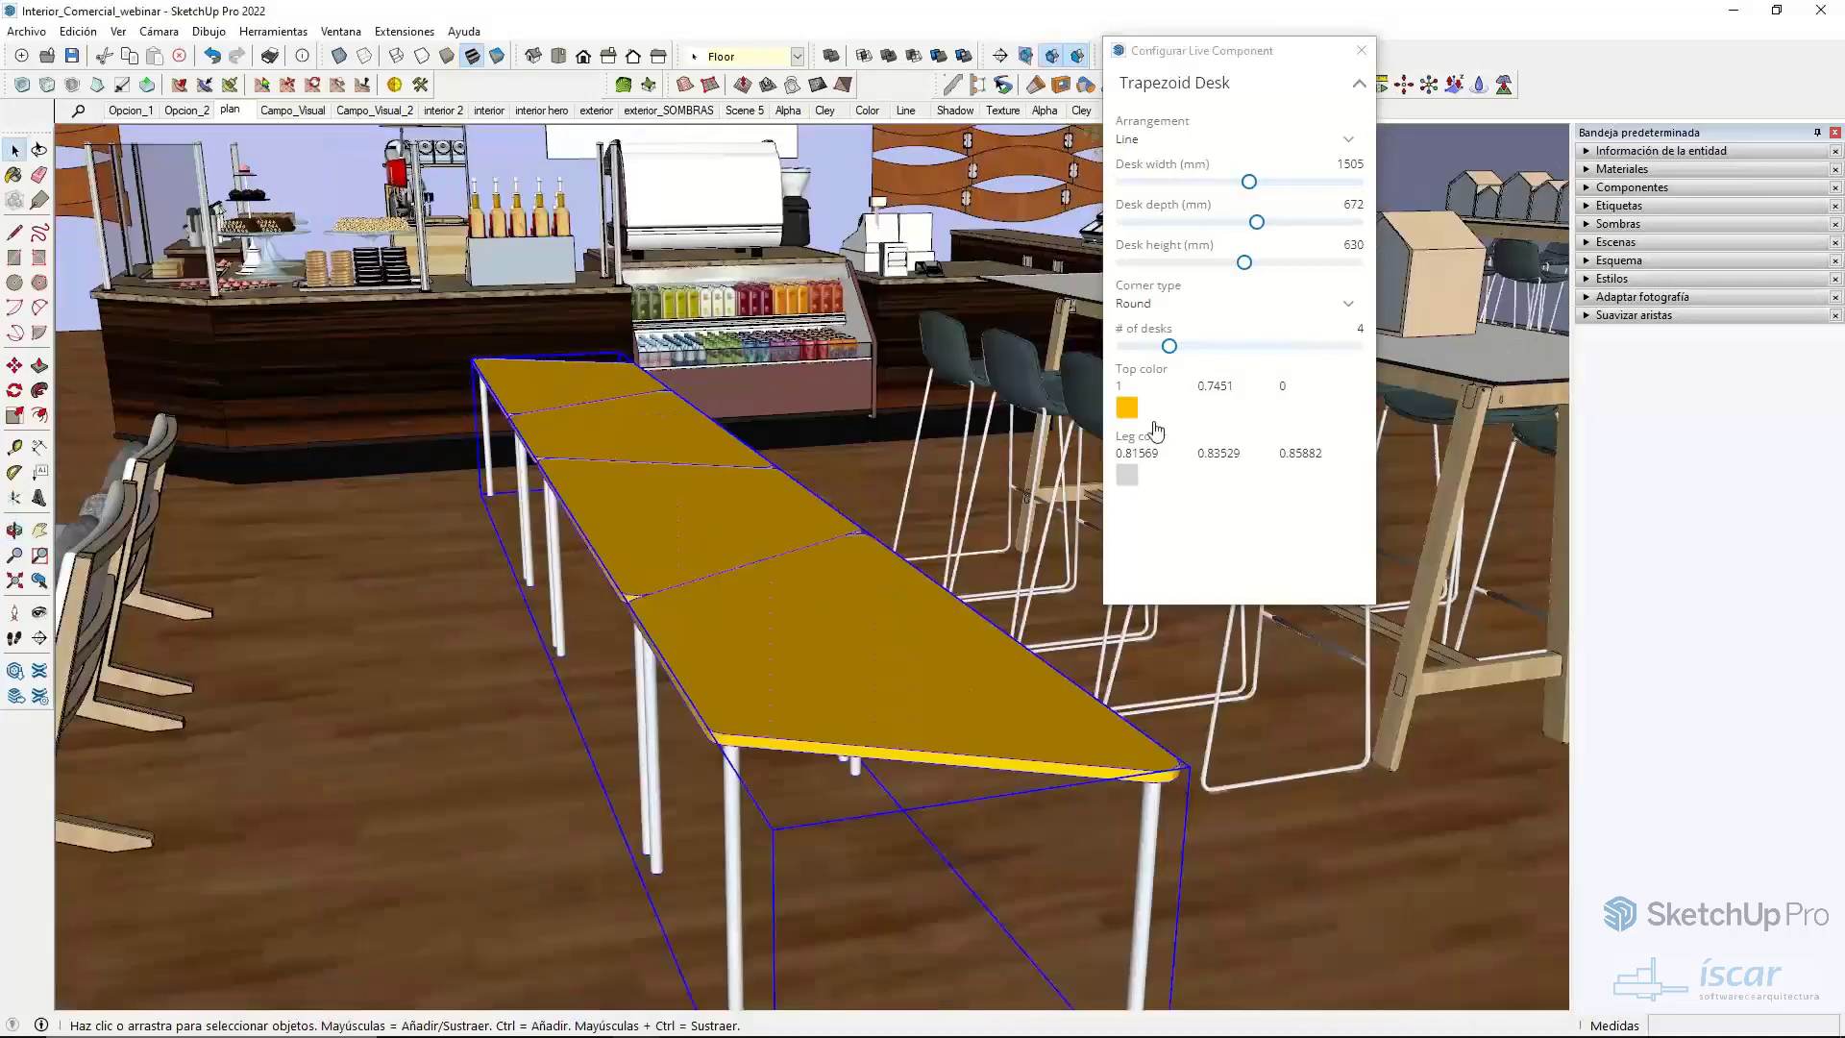
- Change the desk's top color to a dark brown and leave the configuration
left_click(1127, 407)
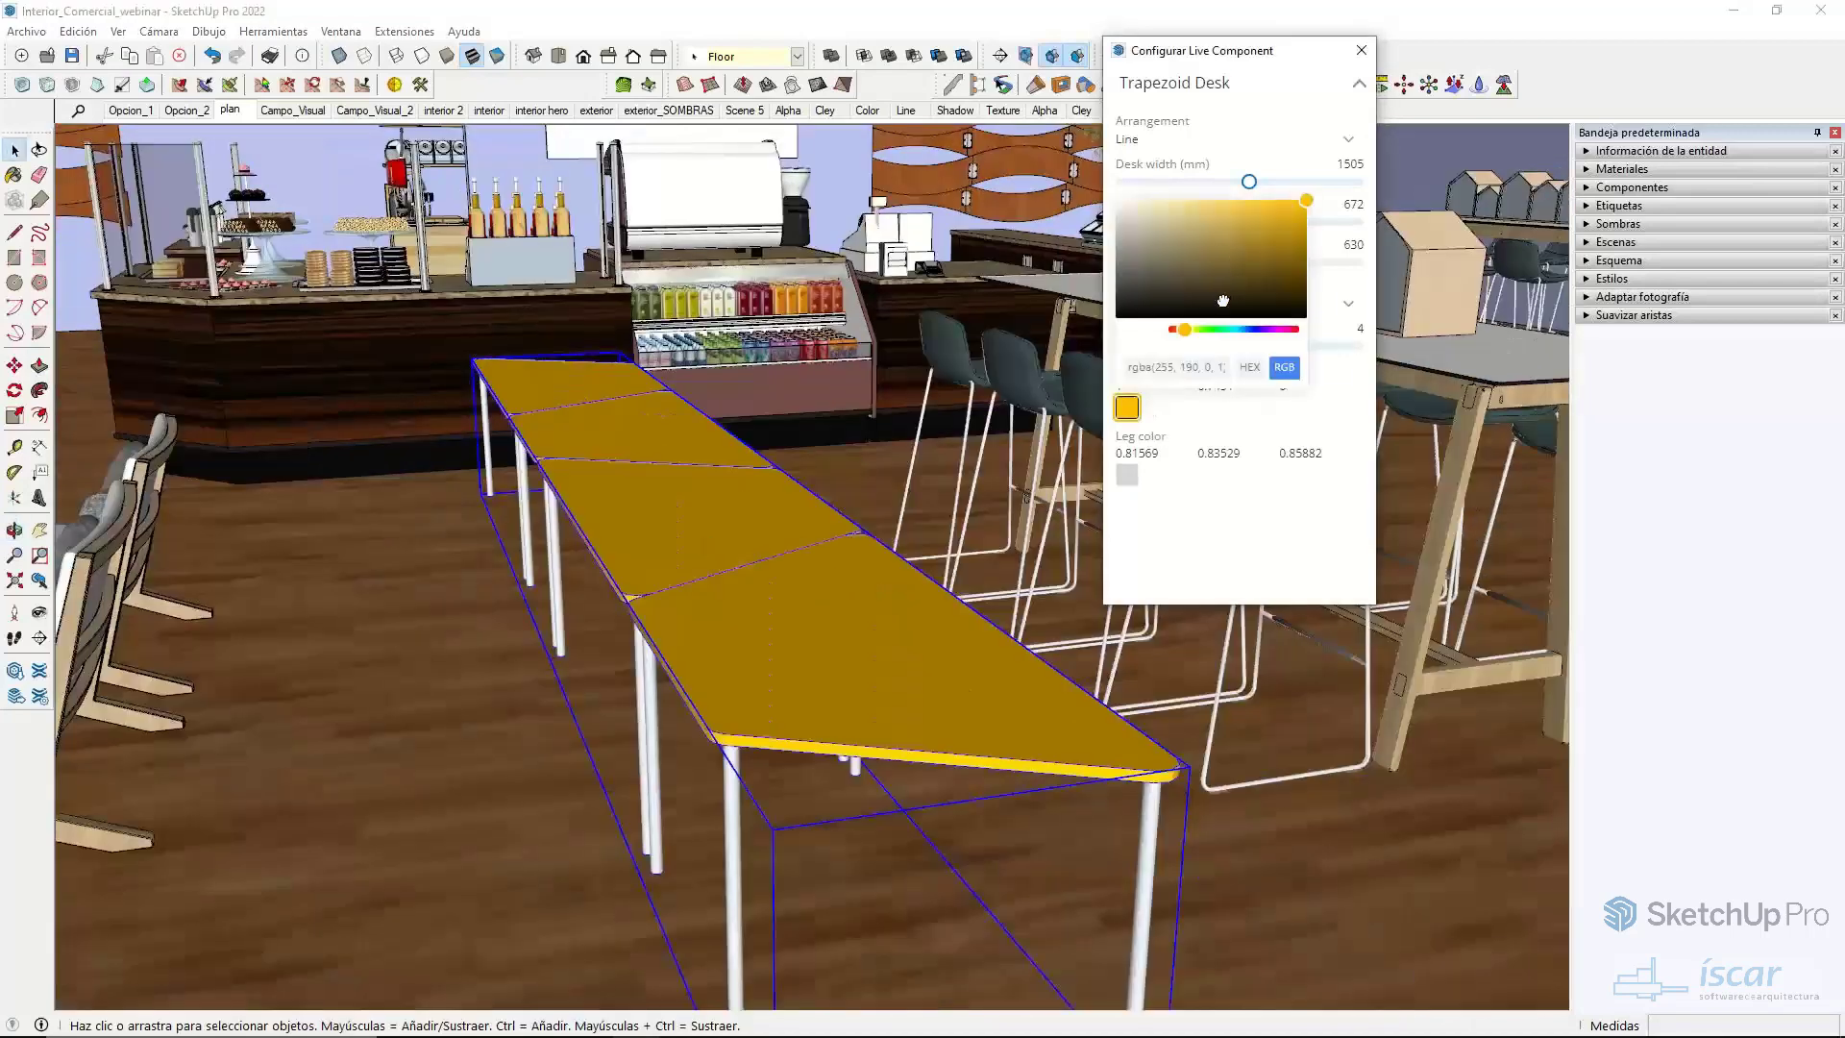
left_click_drag(1248, 268, 1186, 271)
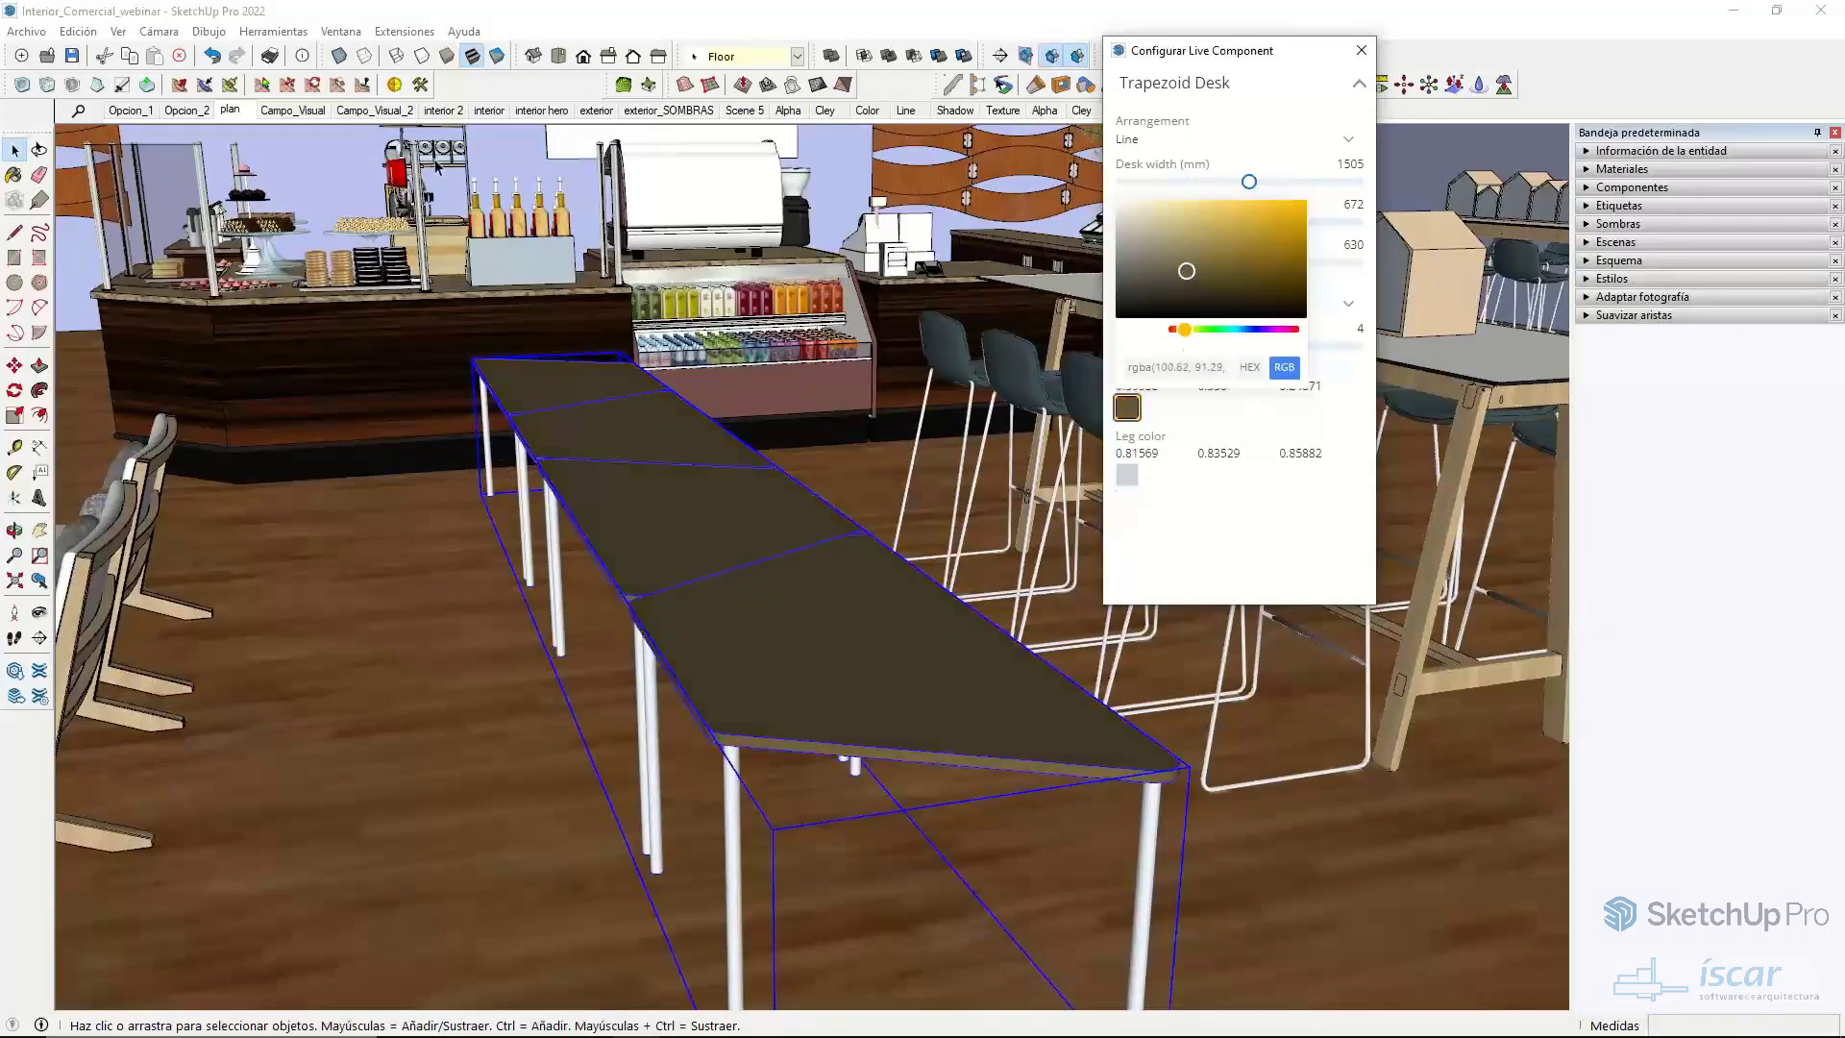
left_click(409, 621)
left_click(435, 632)
- Reopen the Live Component configuration for the row of desks and set the desk height to 500 mm
middle_click_drag(435, 632, 929, 512)
left_click(929, 513)
right_click(891, 565)
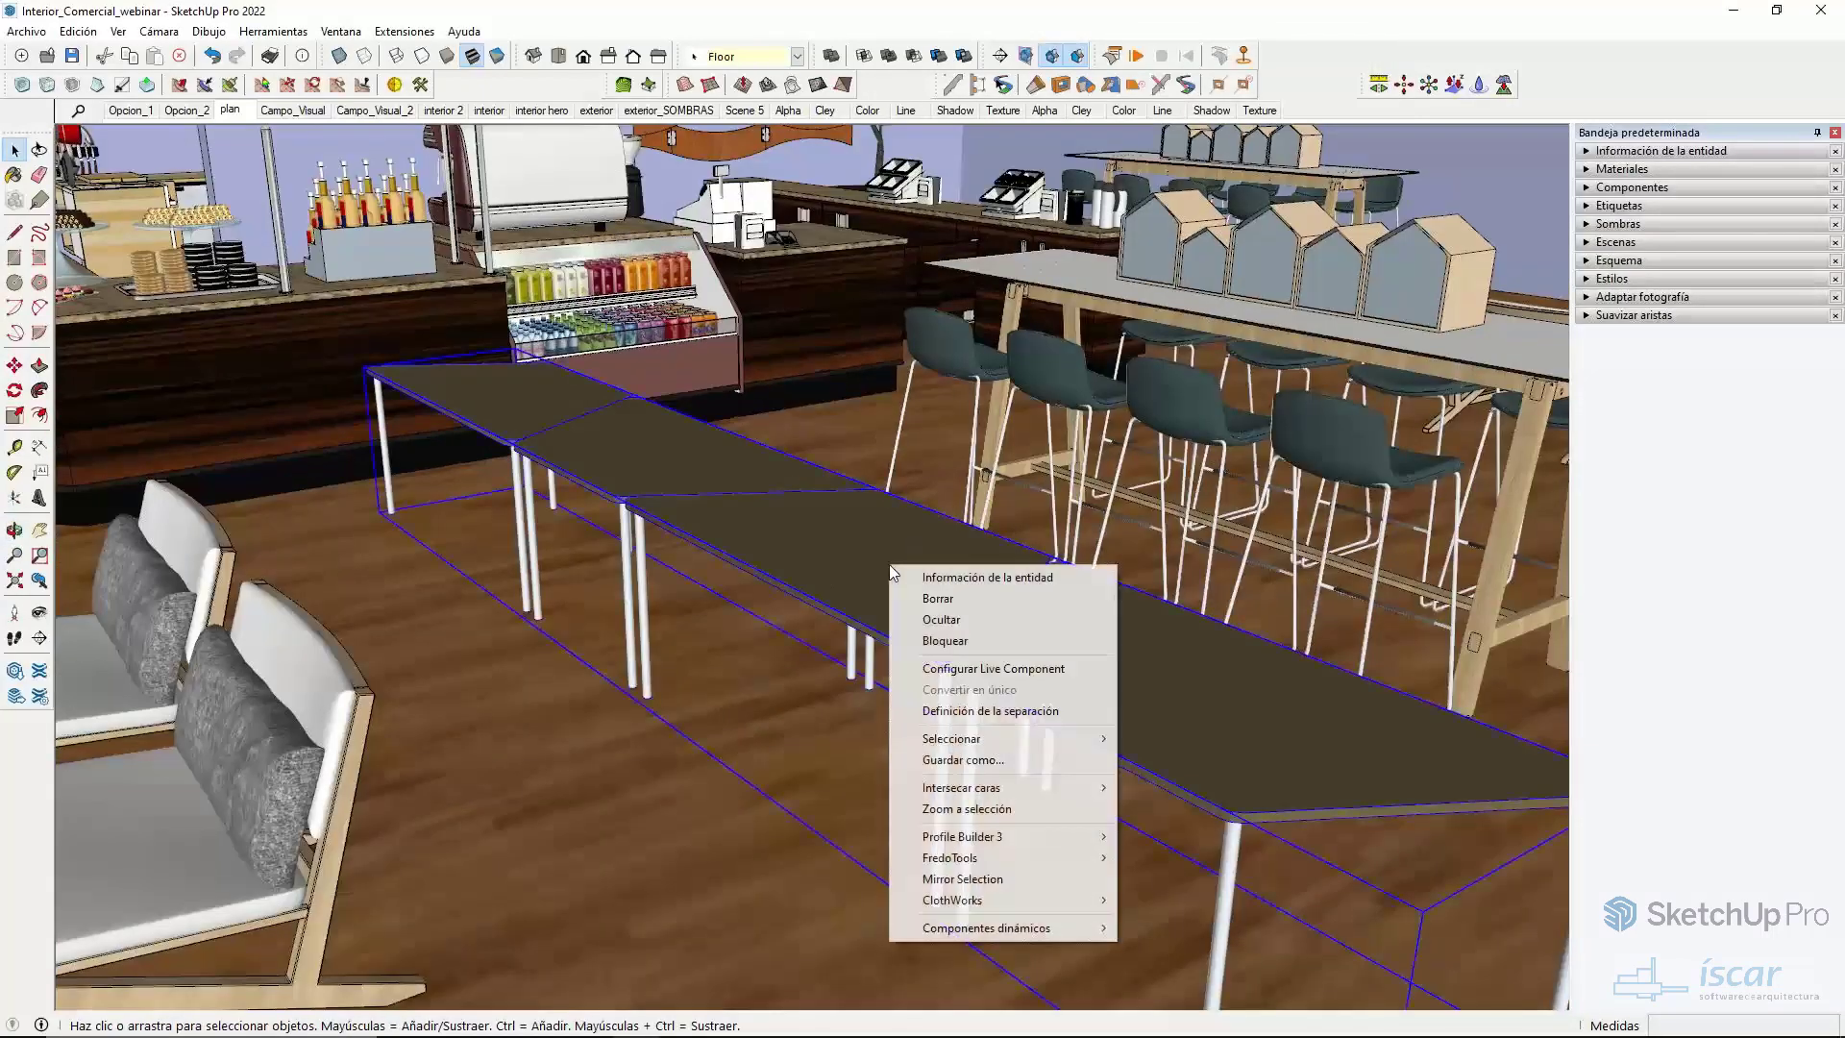
left_click(999, 670)
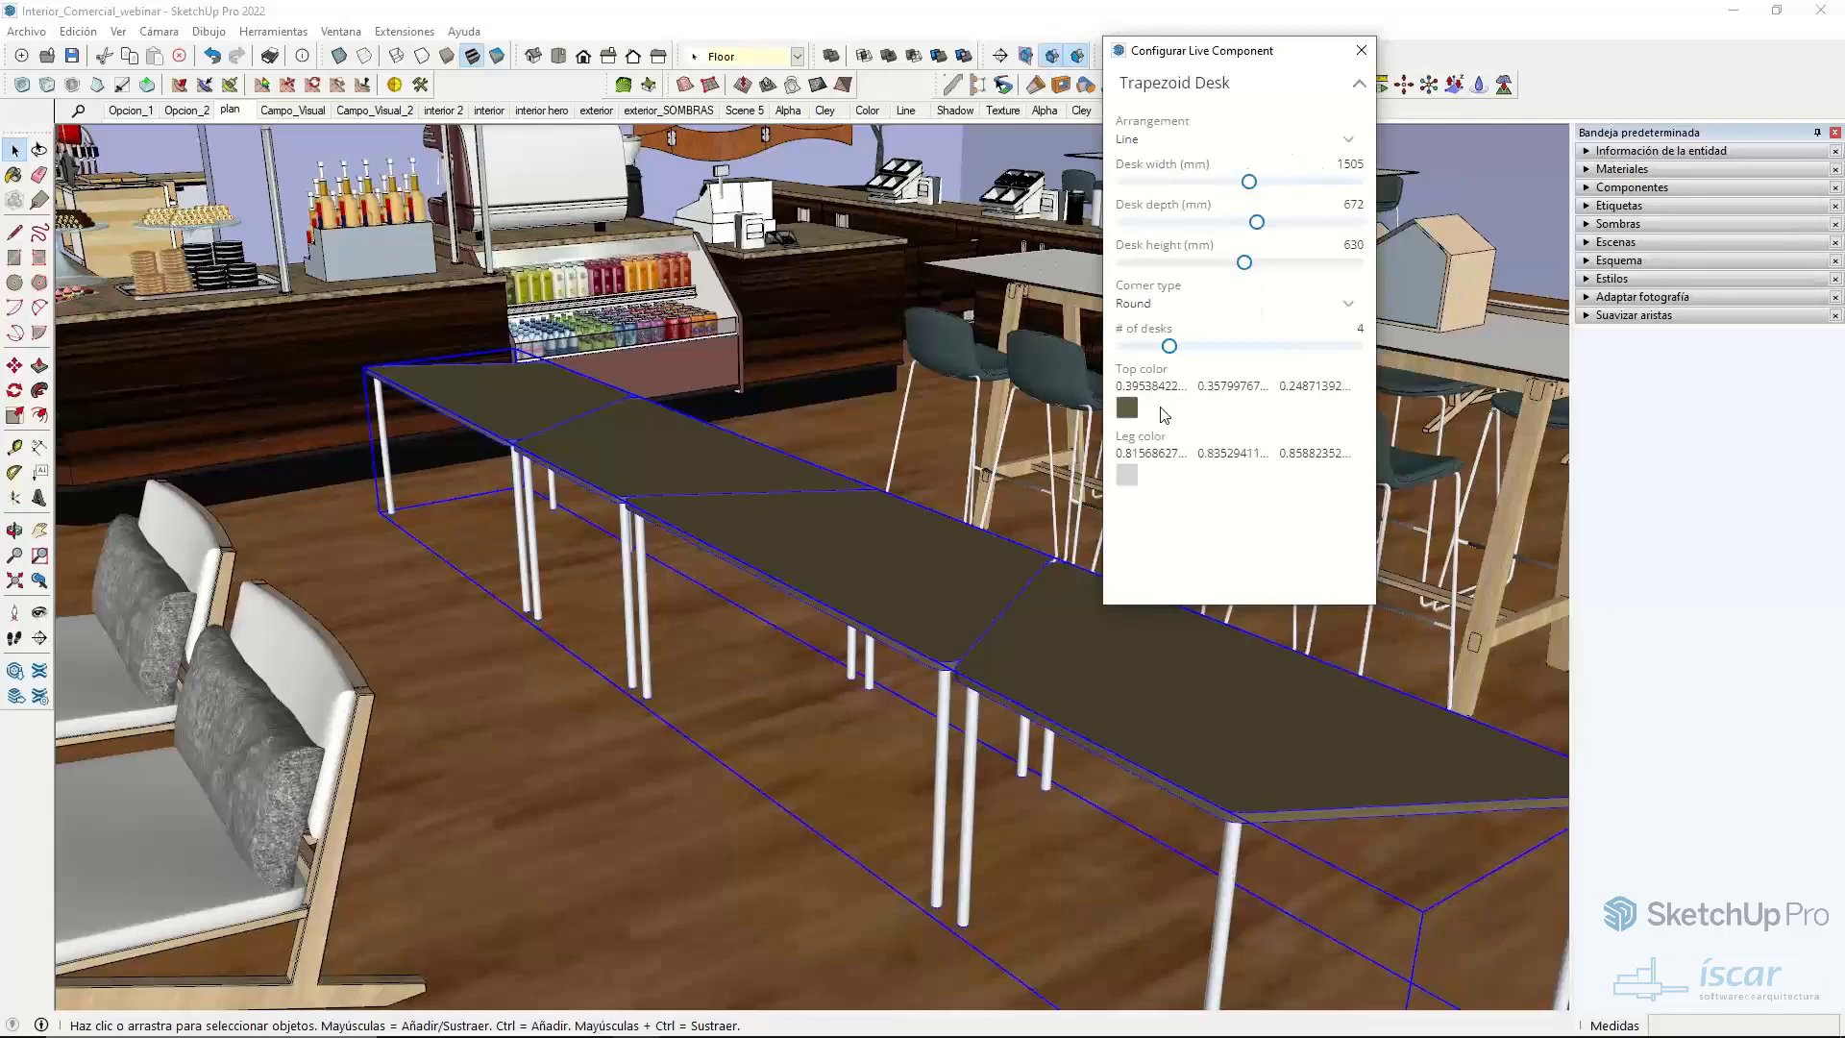
left_click_drag(1242, 263, 1319, 273)
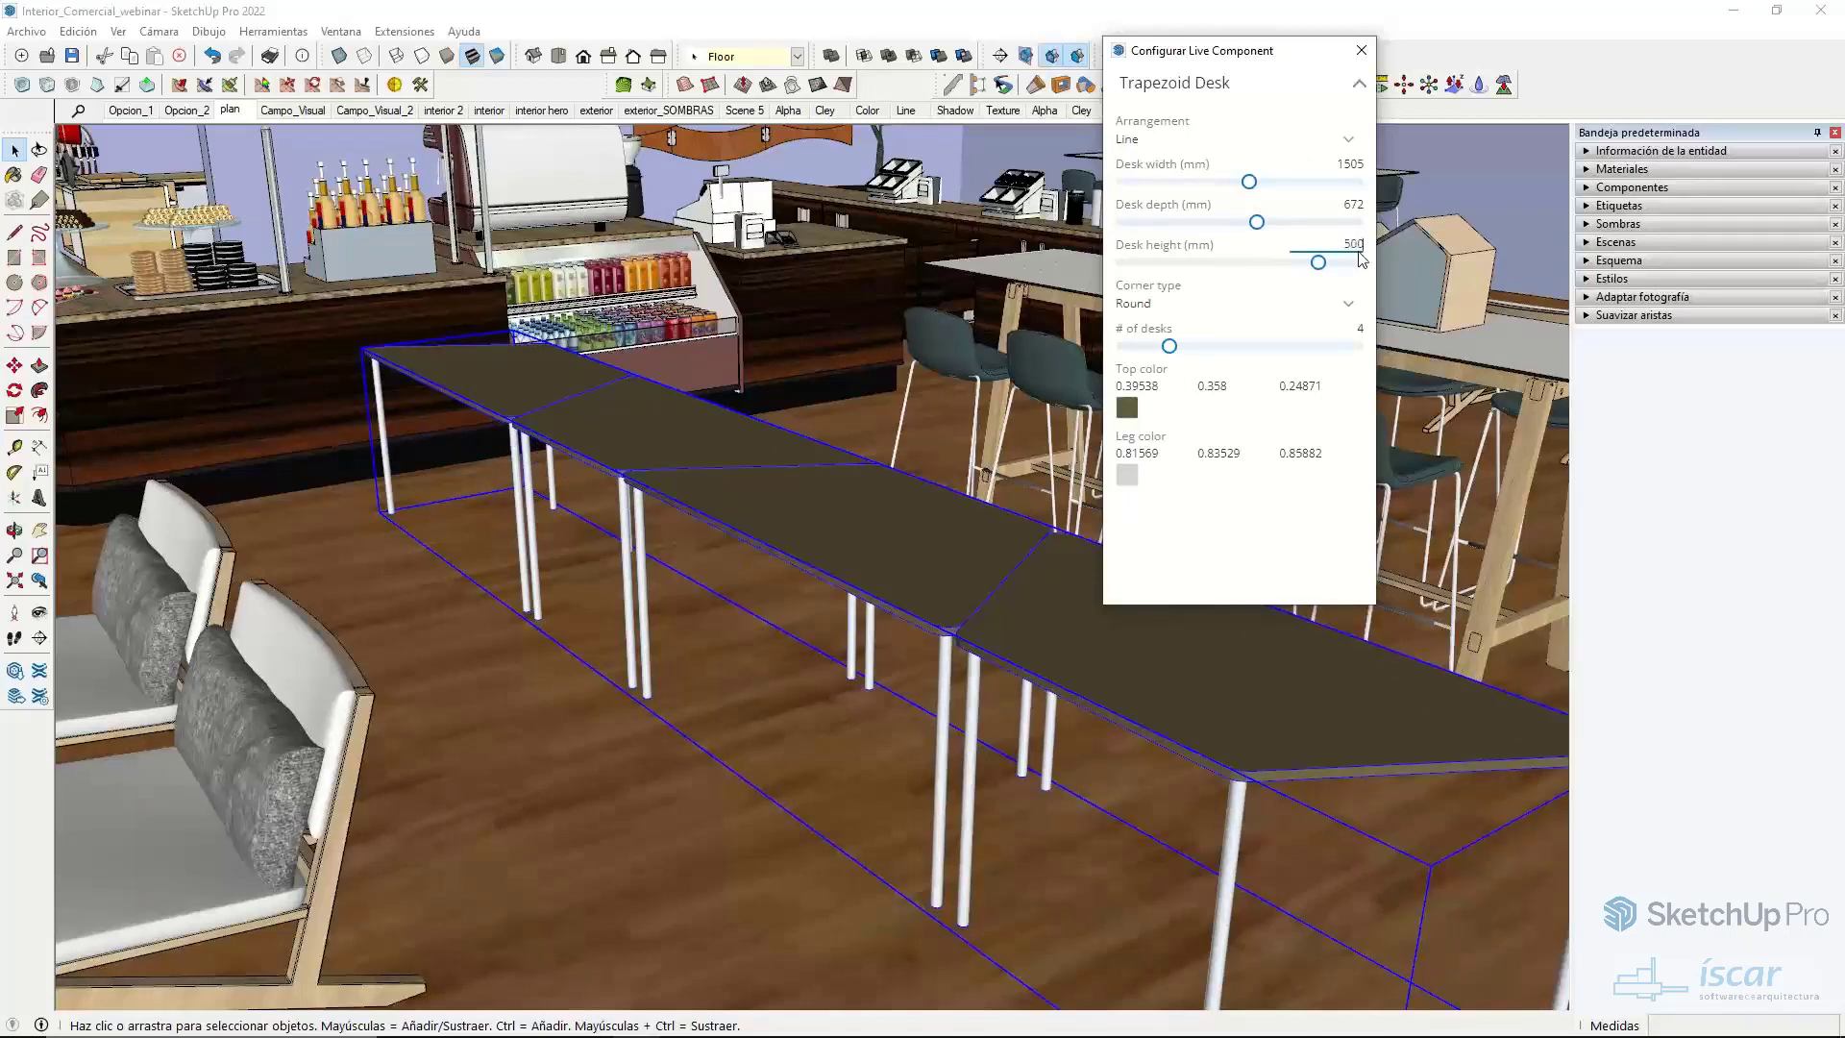
key("Return")
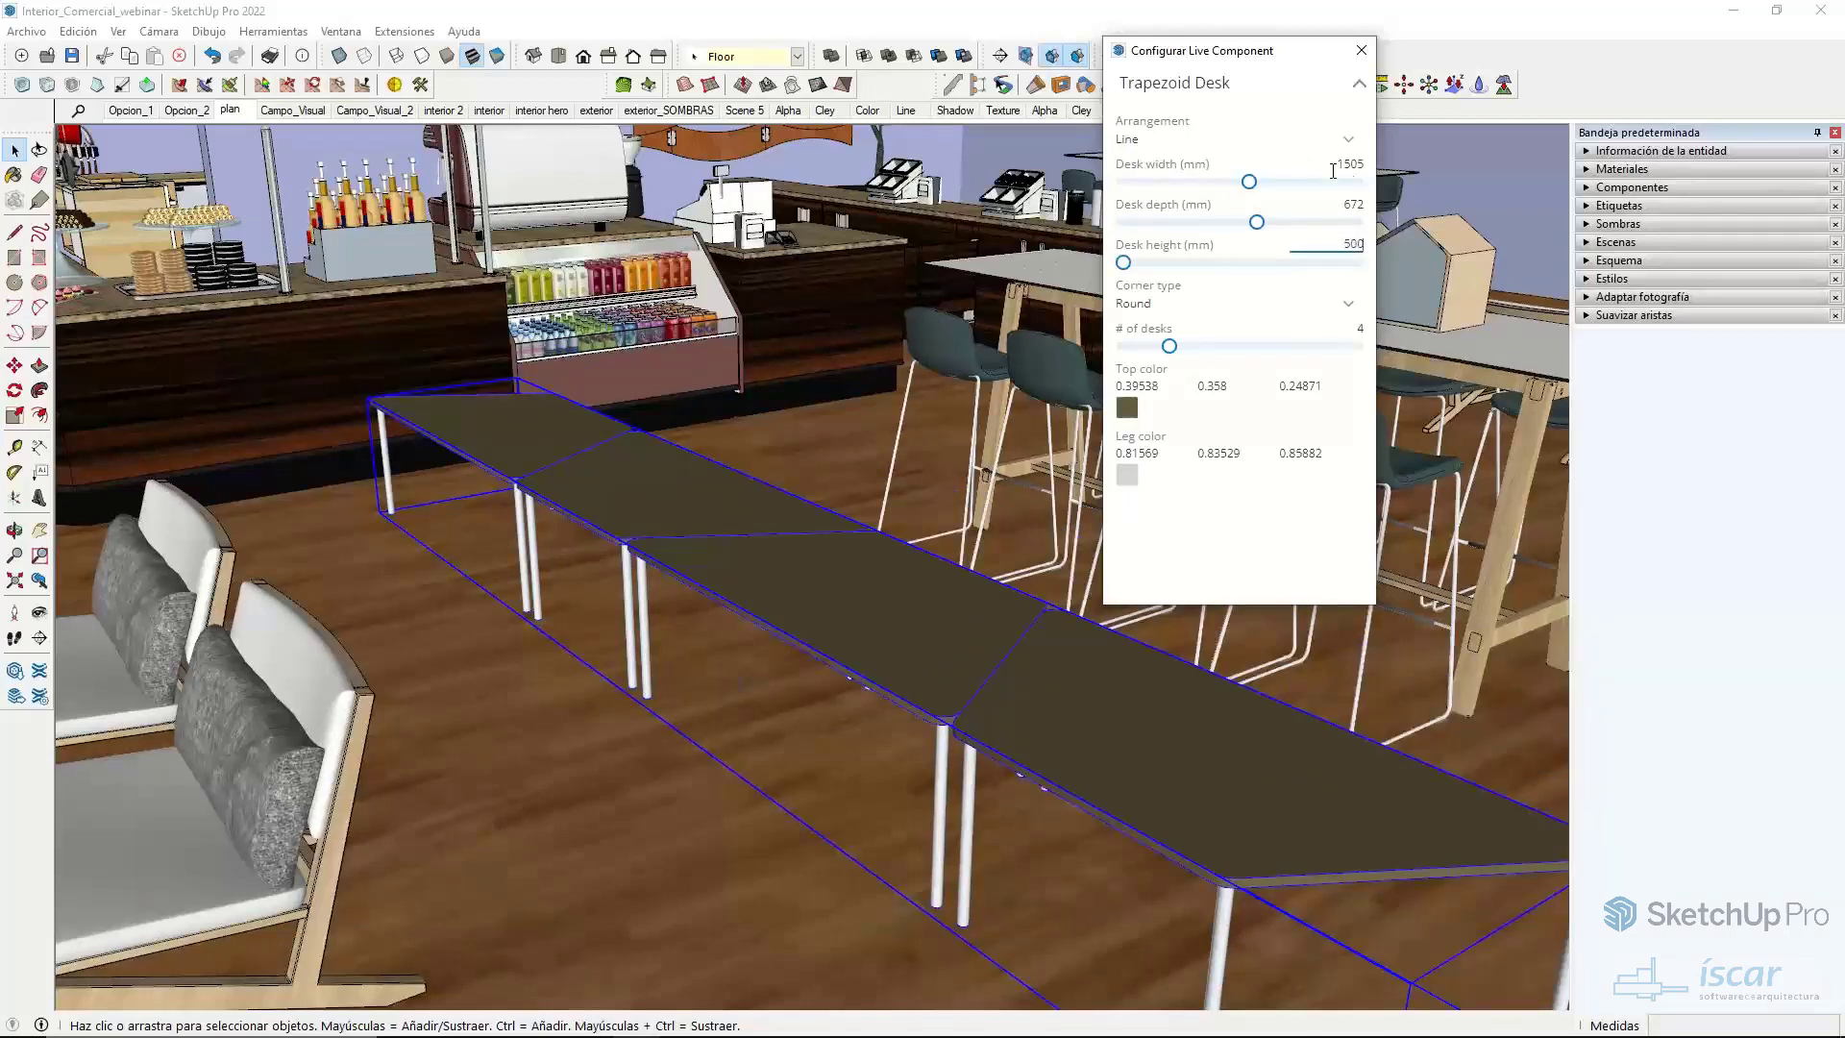
- Set the desk arrangement to Double and close the Live Component configuration
left_click(1348, 140)
left_click(1349, 144)
left_click(1350, 144)
left_click(1227, 188)
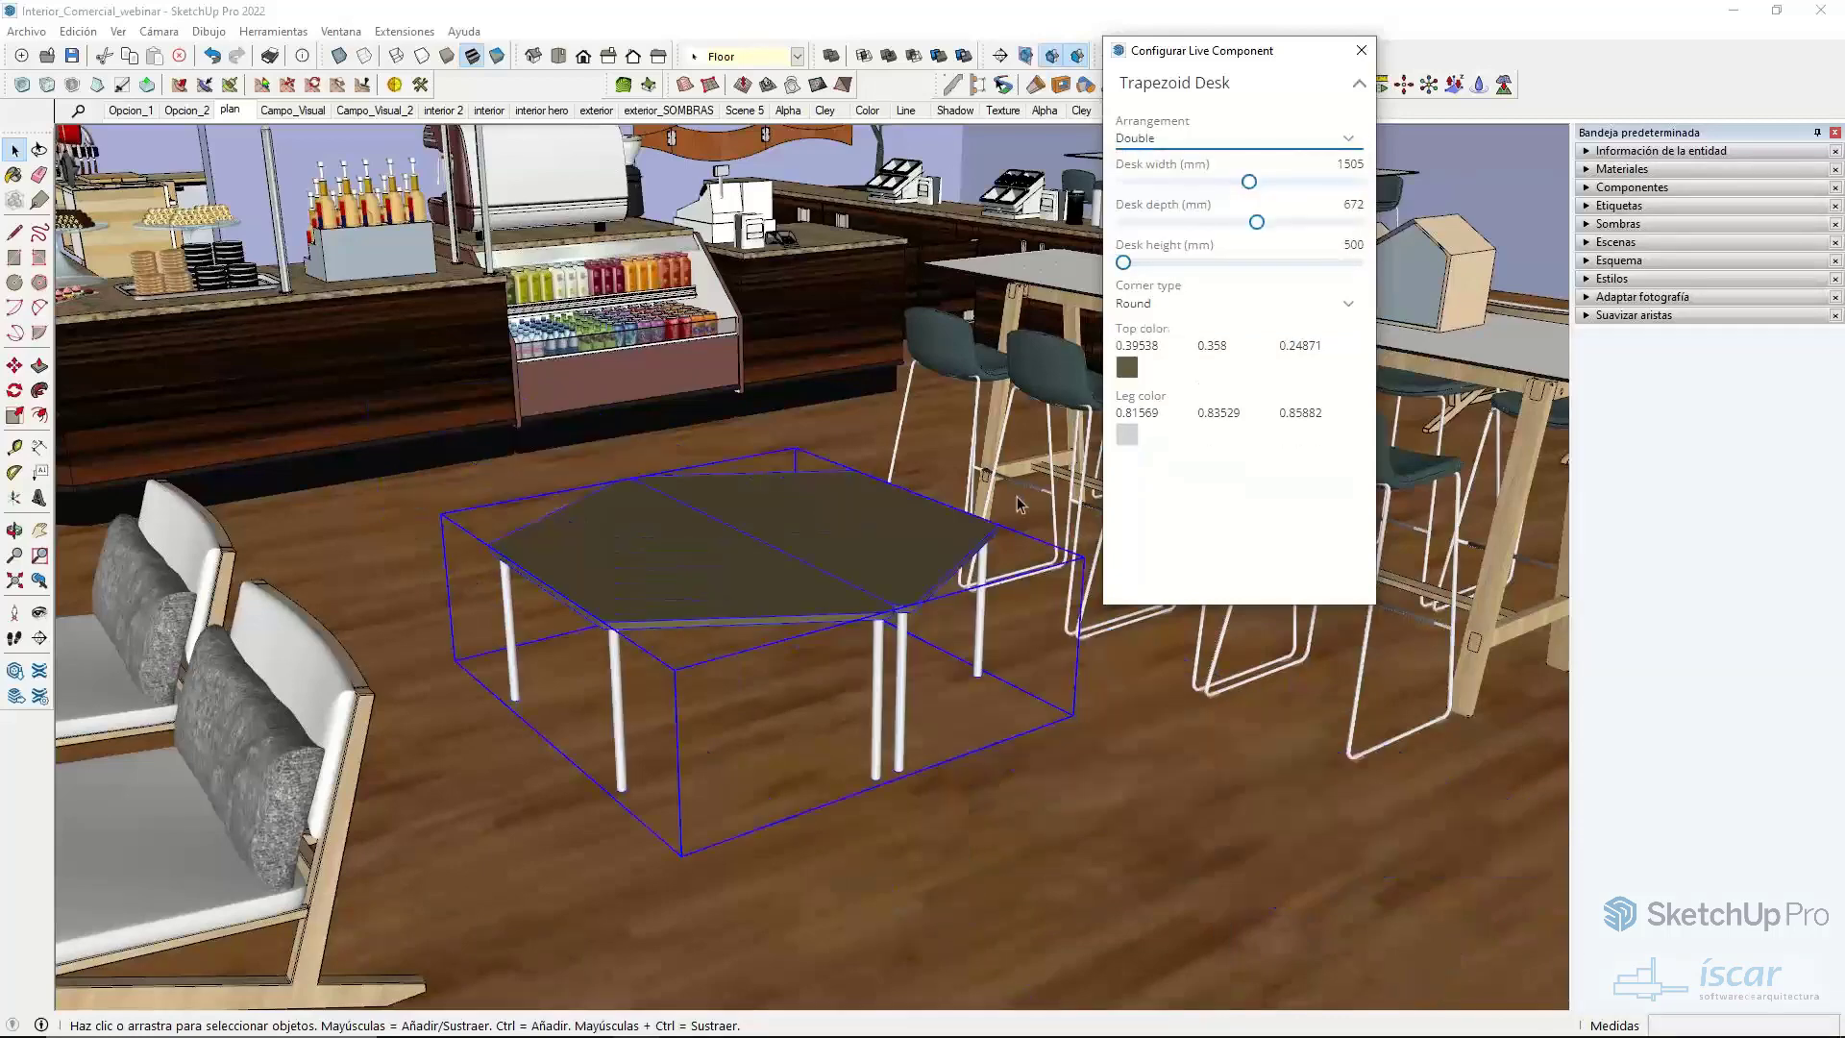
key("Escape")
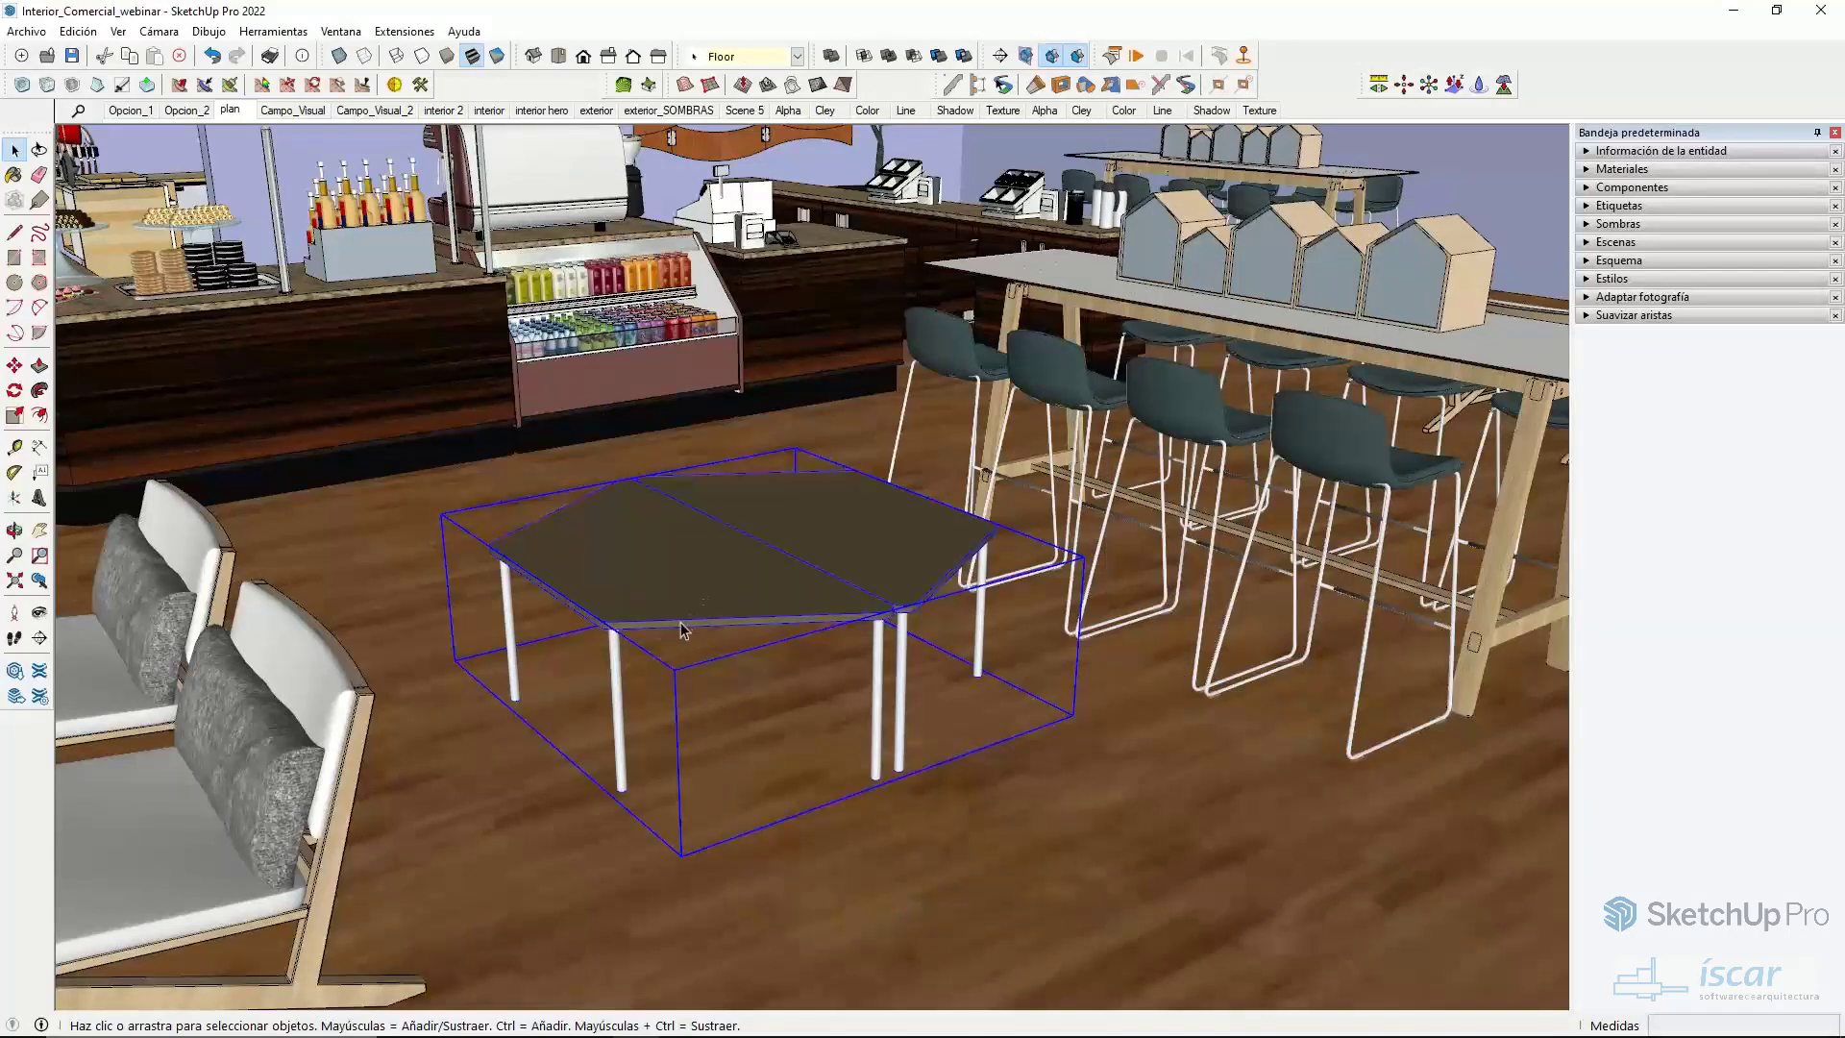
- Delete the trapezoid desk from the floor in front of the café counter
key("Delete")
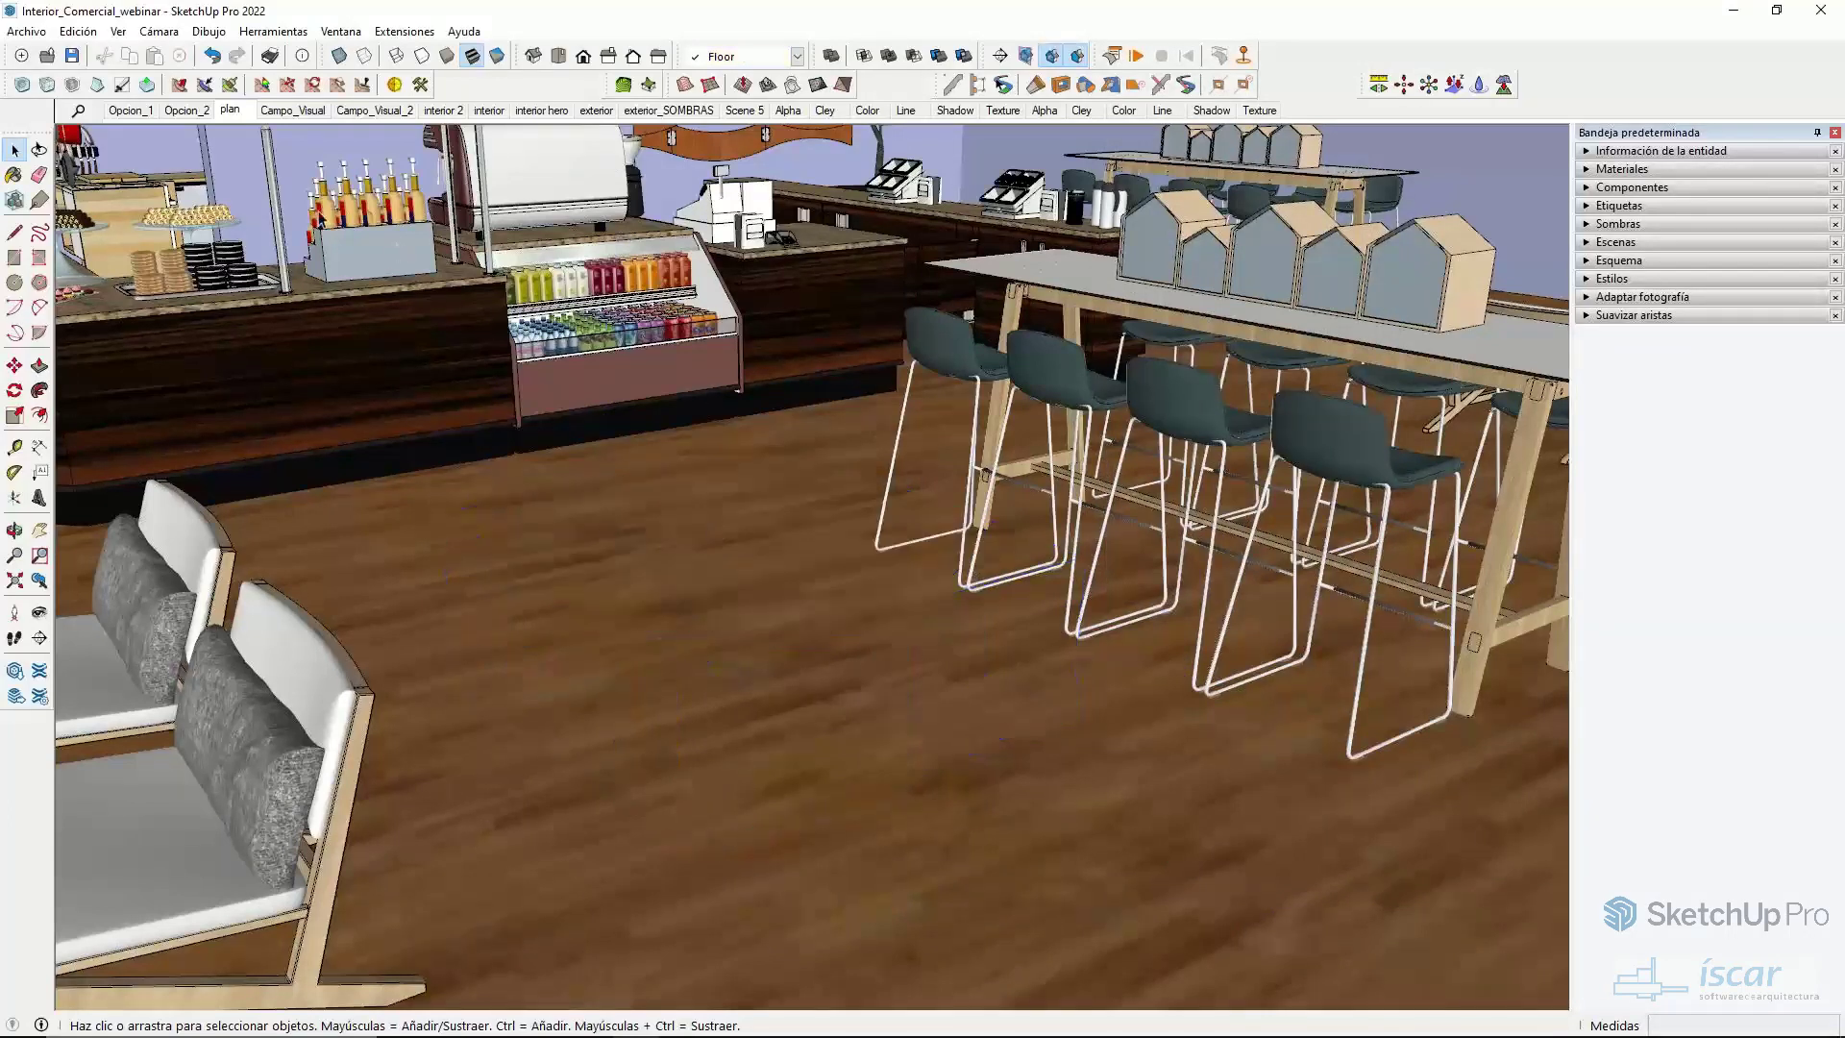
scroll(600, 442, "down", 10)
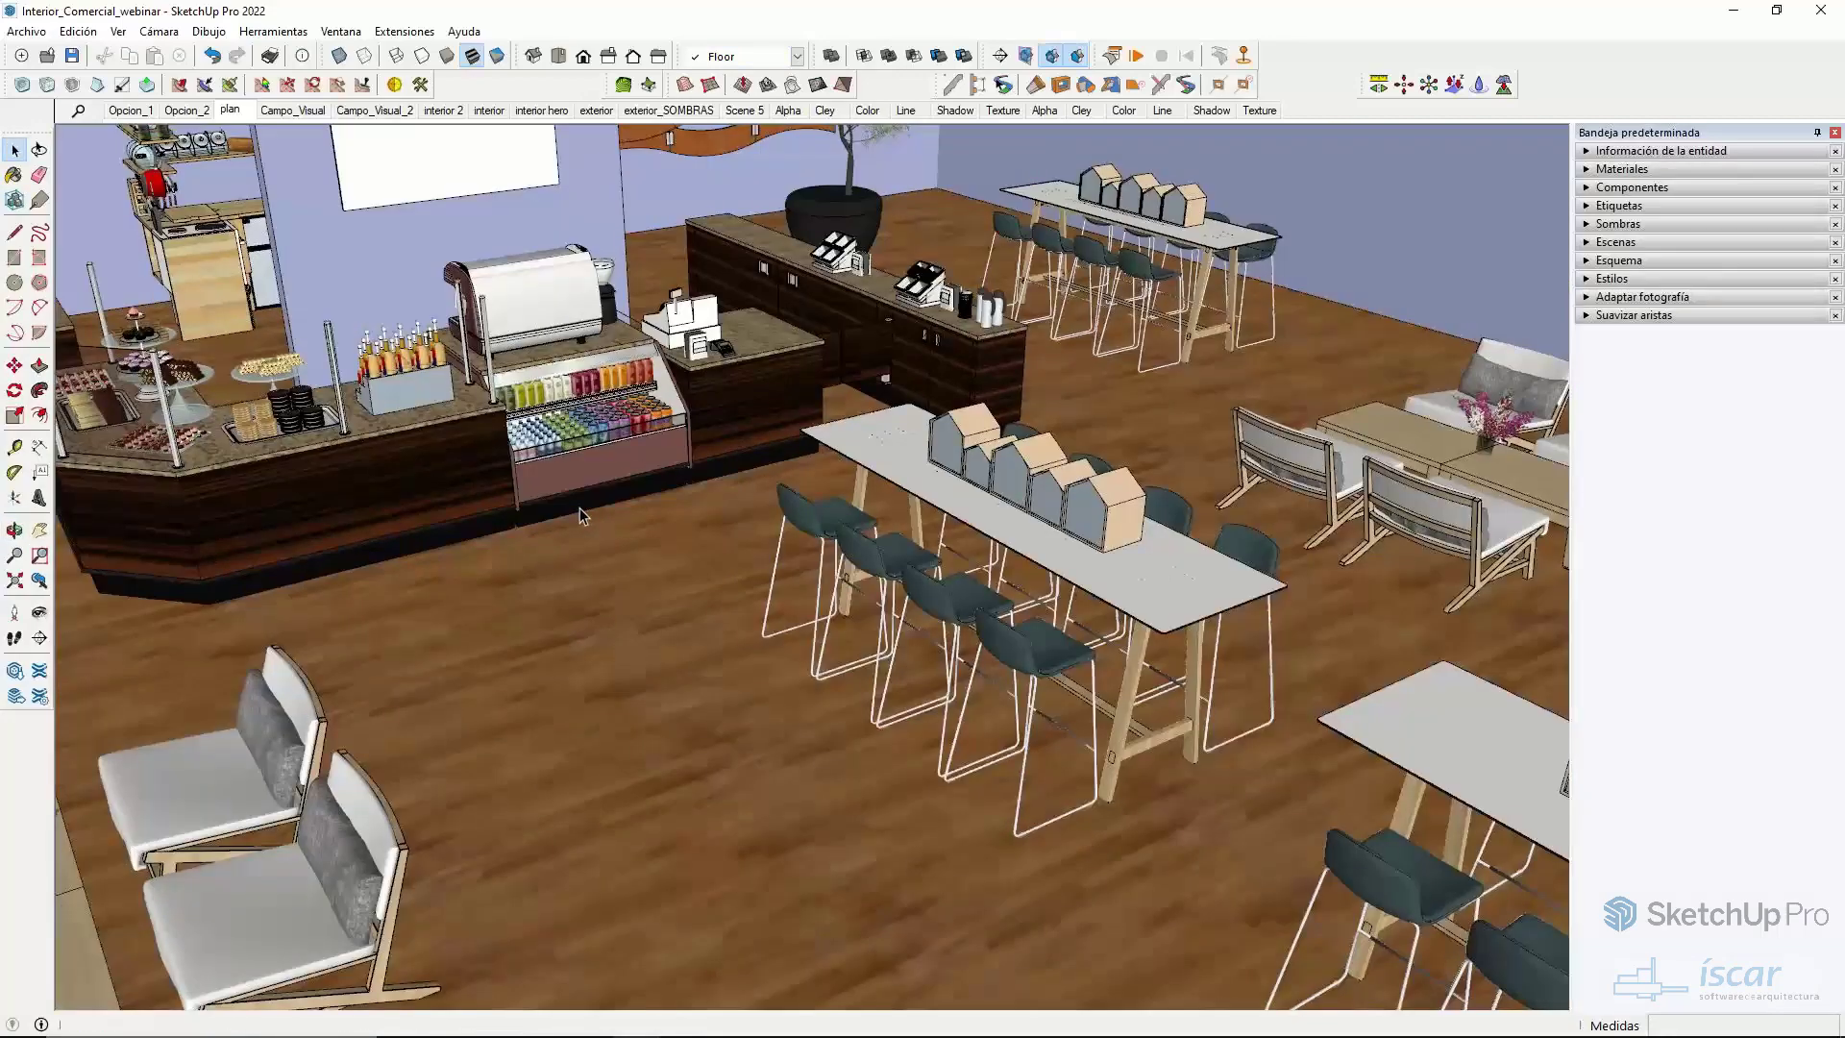
middle_click_drag(580, 507, 666, 554, "shift")
scroll(634, 533, "up", 3)
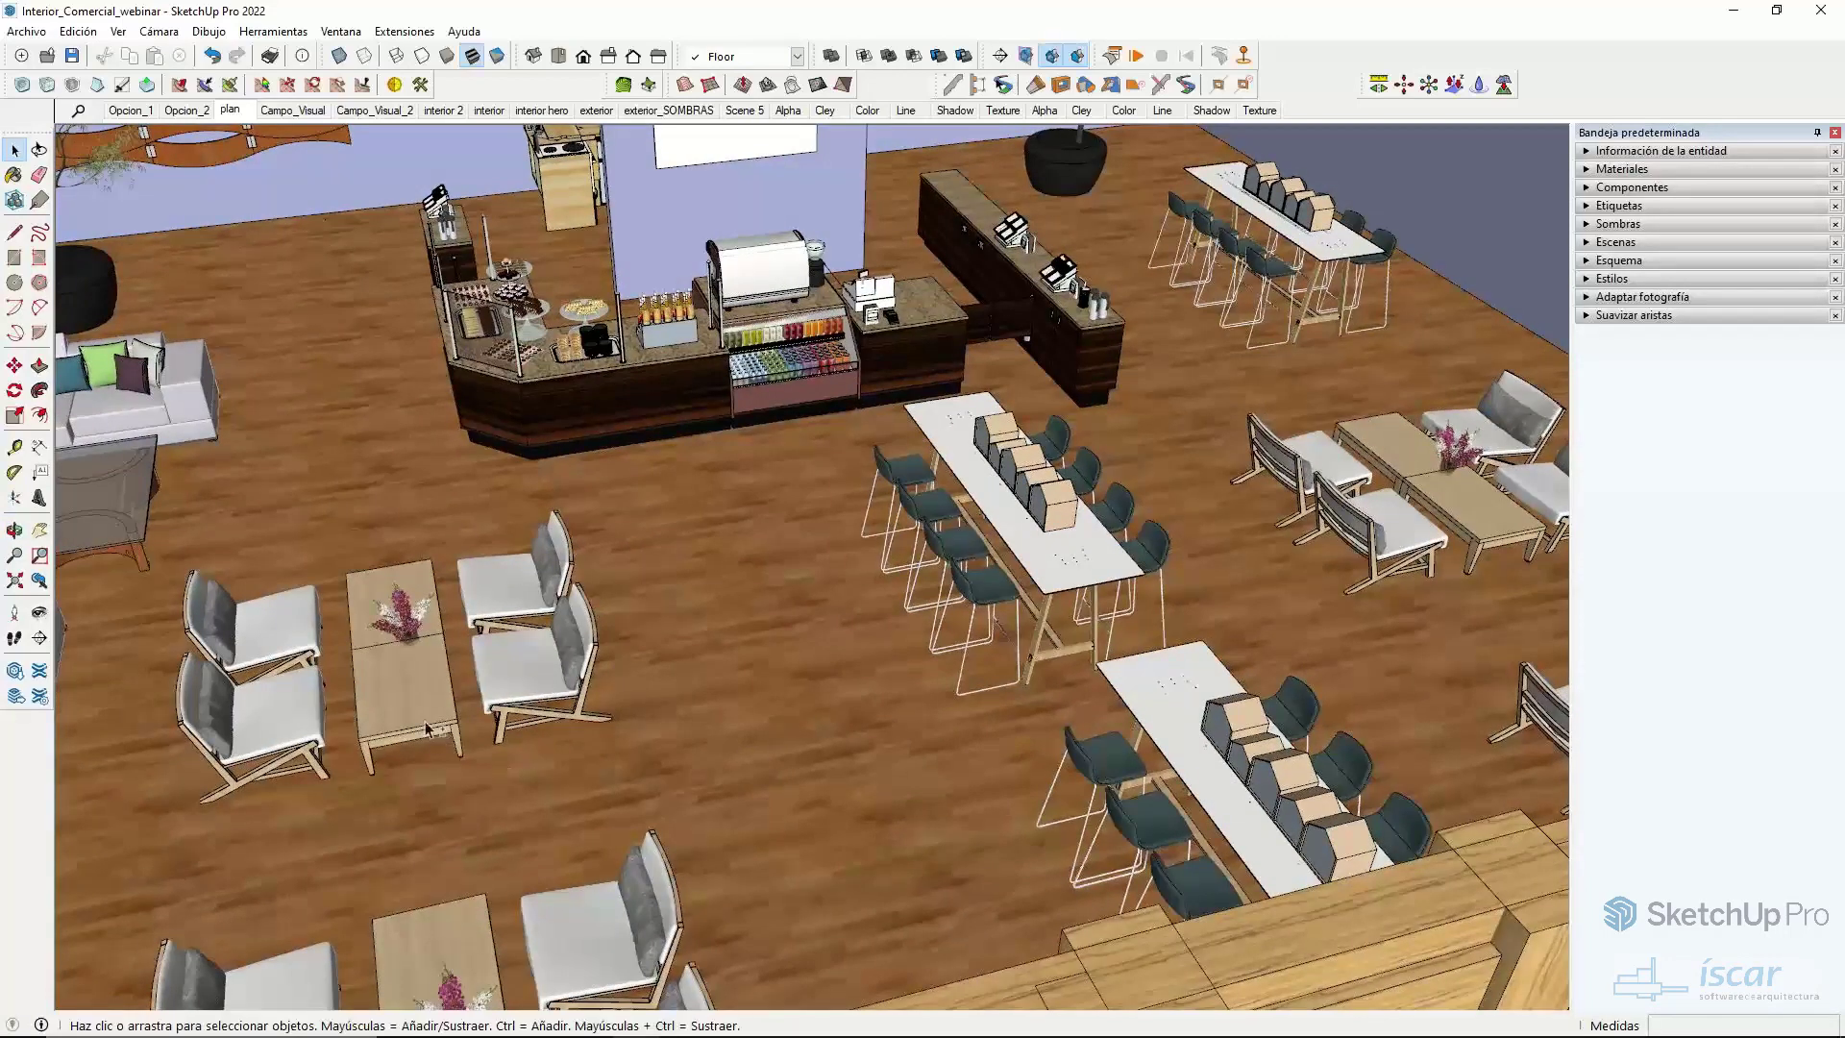
- Examine the café's existing wood floor finish, from the overall room down to a close-up of the planks
middle_click_drag(402, 660, 653, 606)
scroll(663, 603, "down", 3)
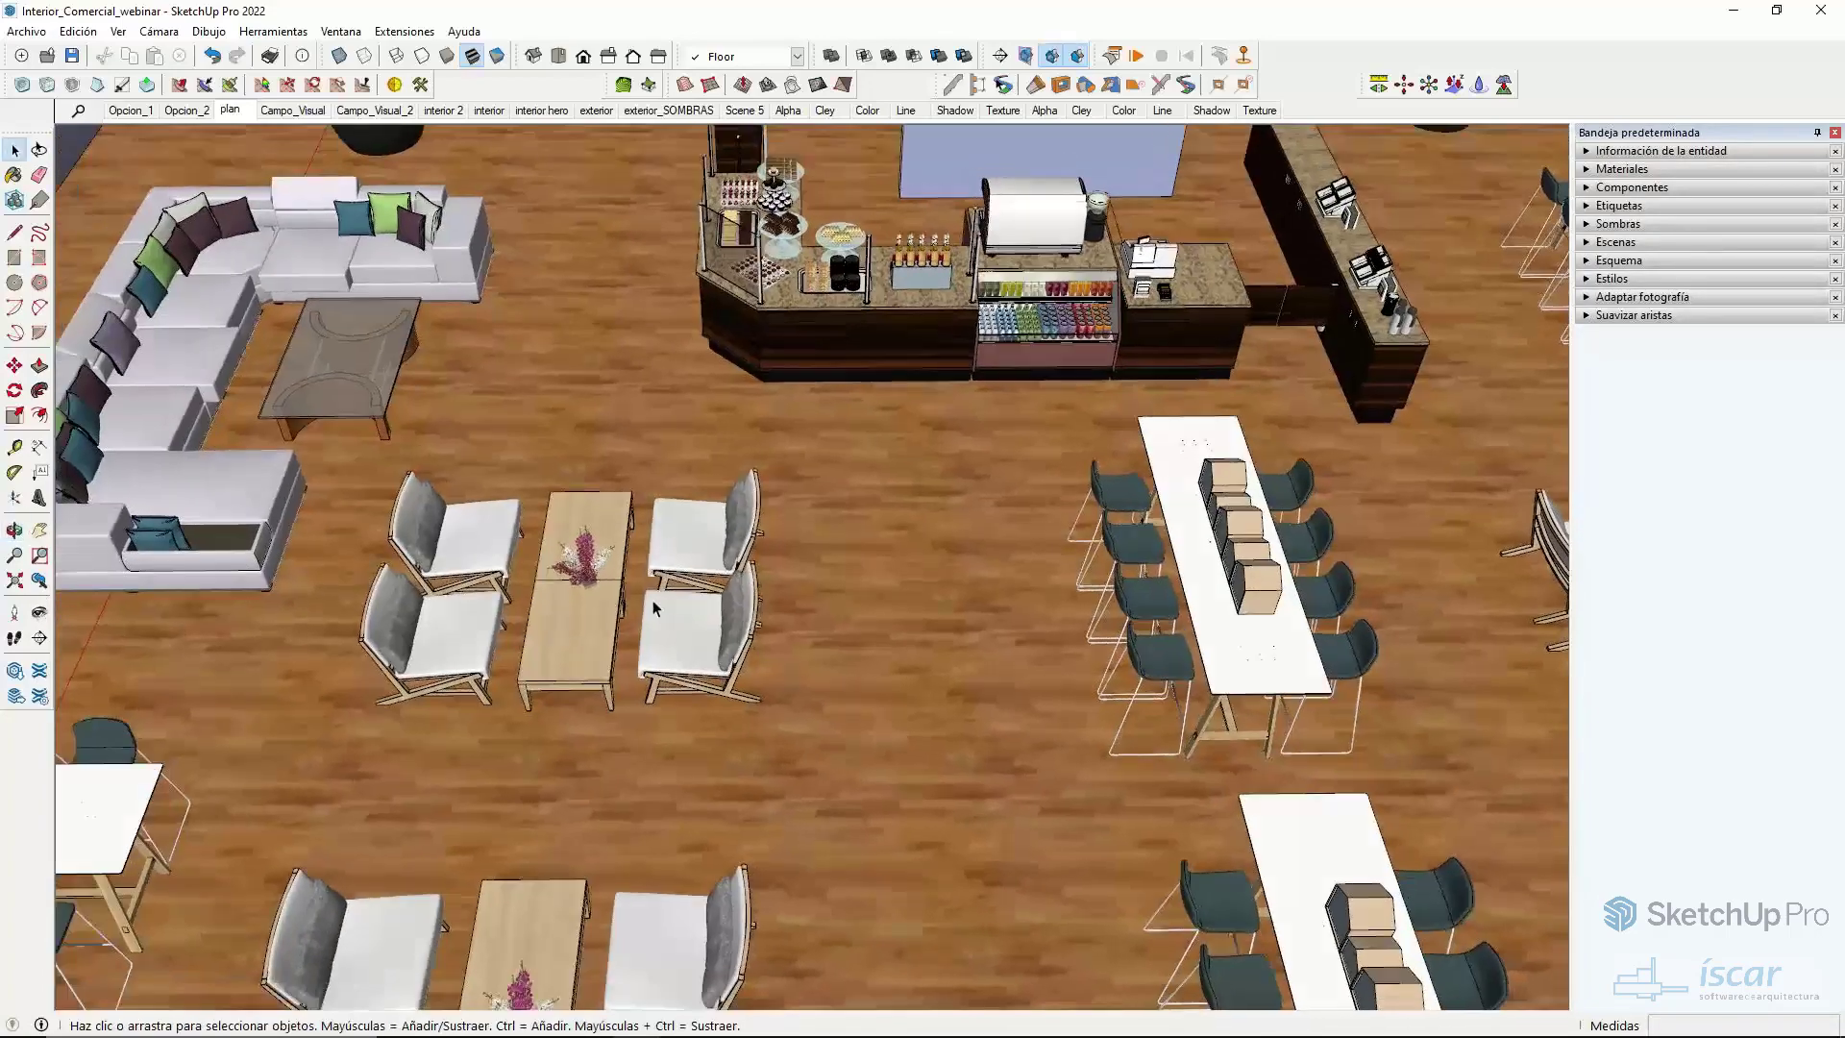
scroll(682, 566, "down", 3)
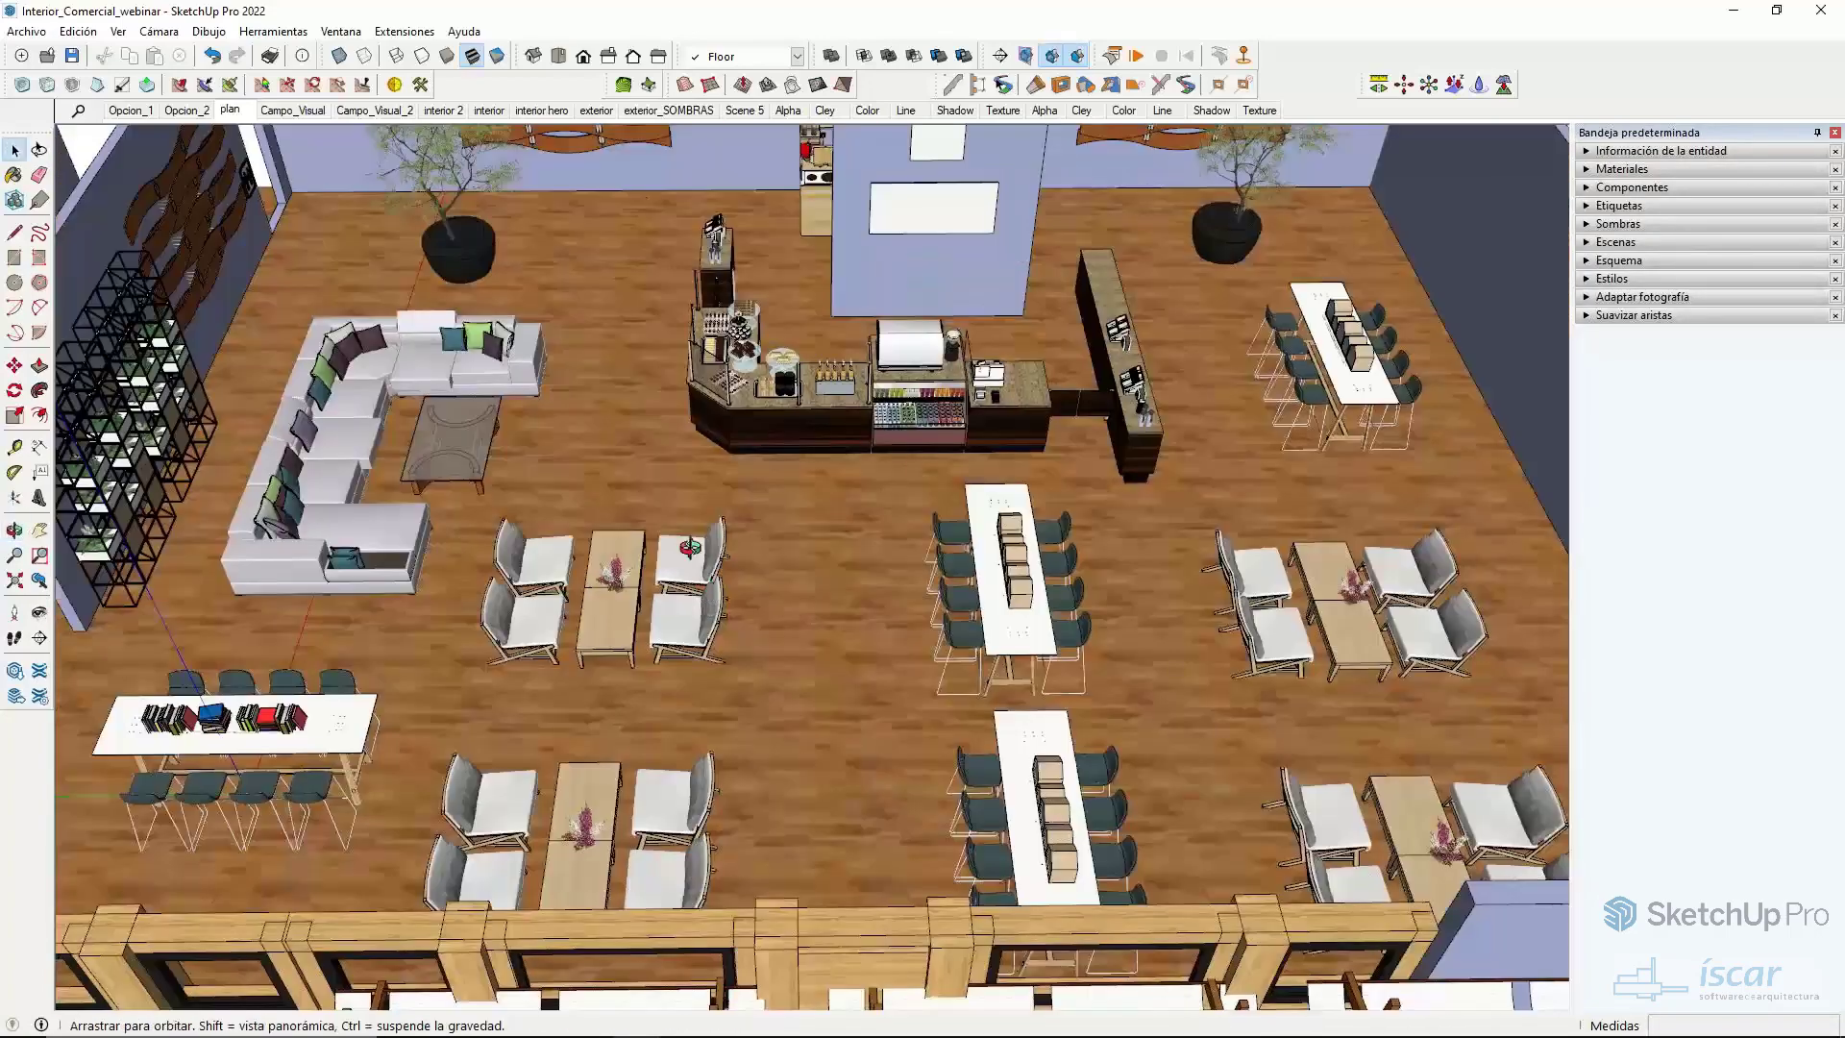
middle_click_drag(689, 547, 687, 562)
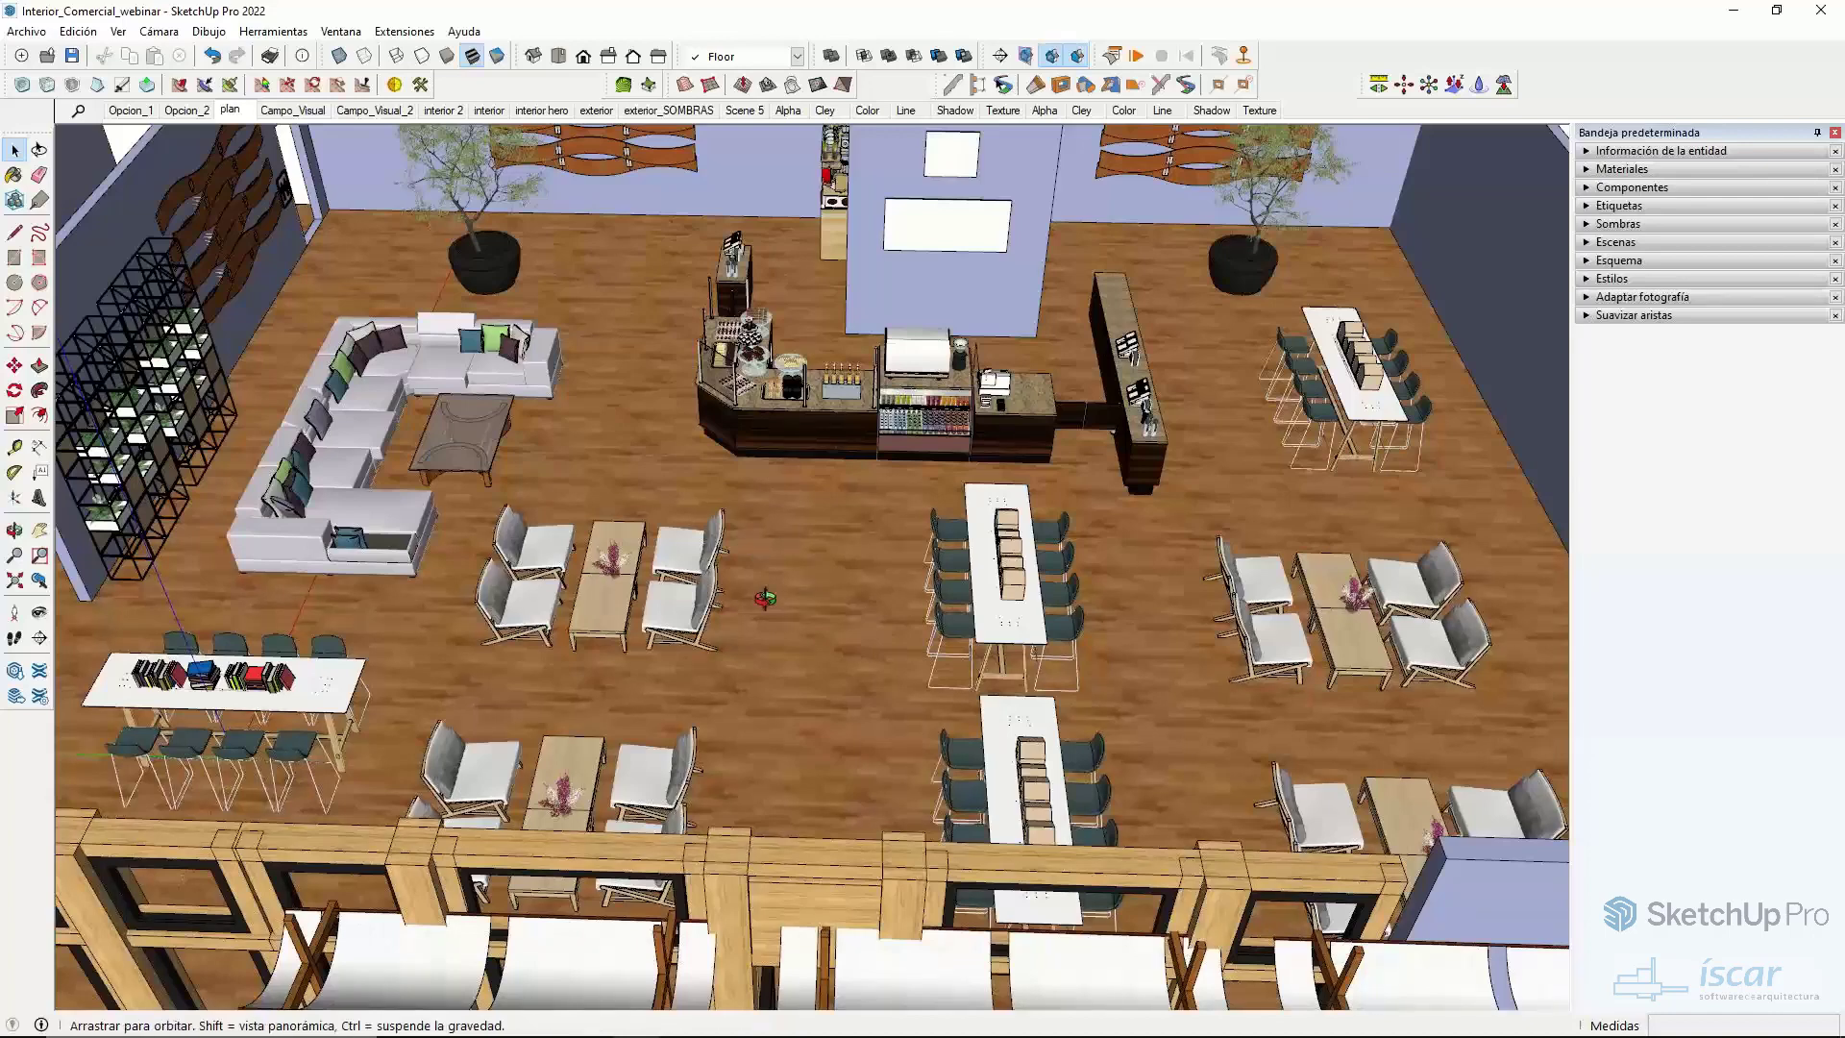
middle_click_drag(749, 541, 749, 524)
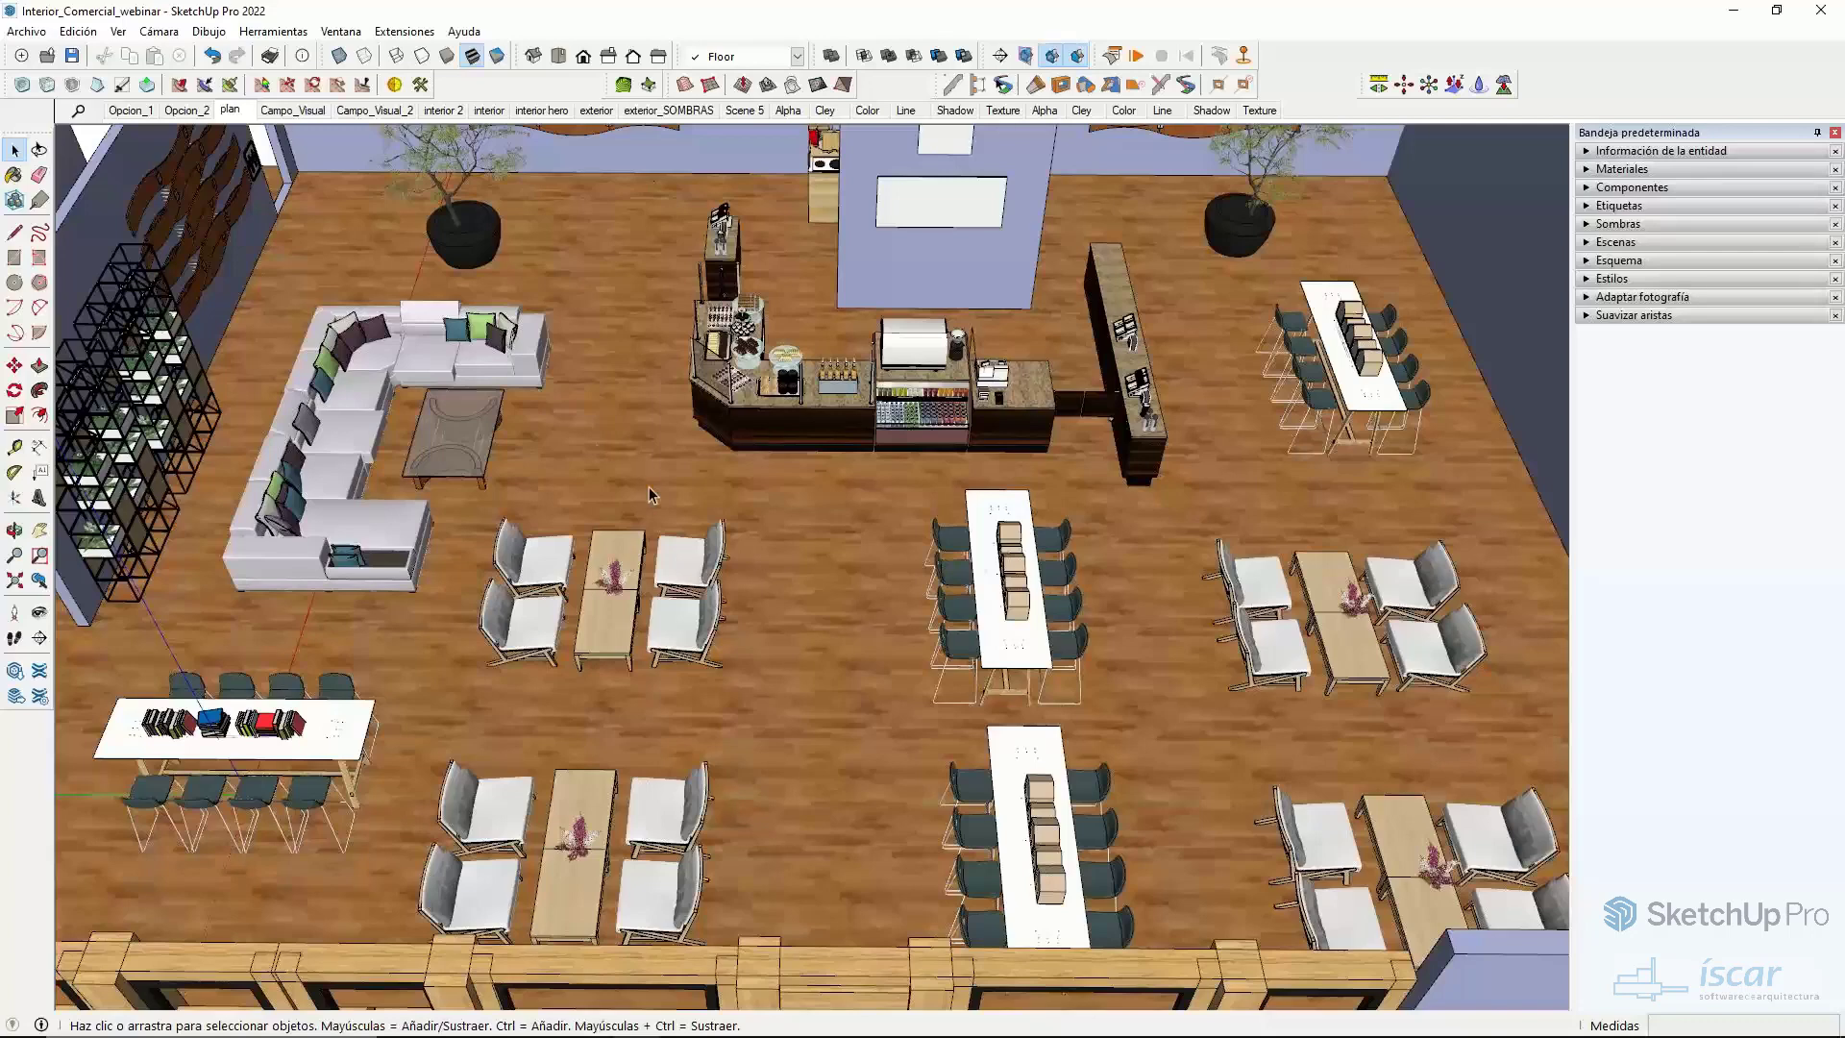
left_click(769, 509)
scroll(811, 533, "up", 10)
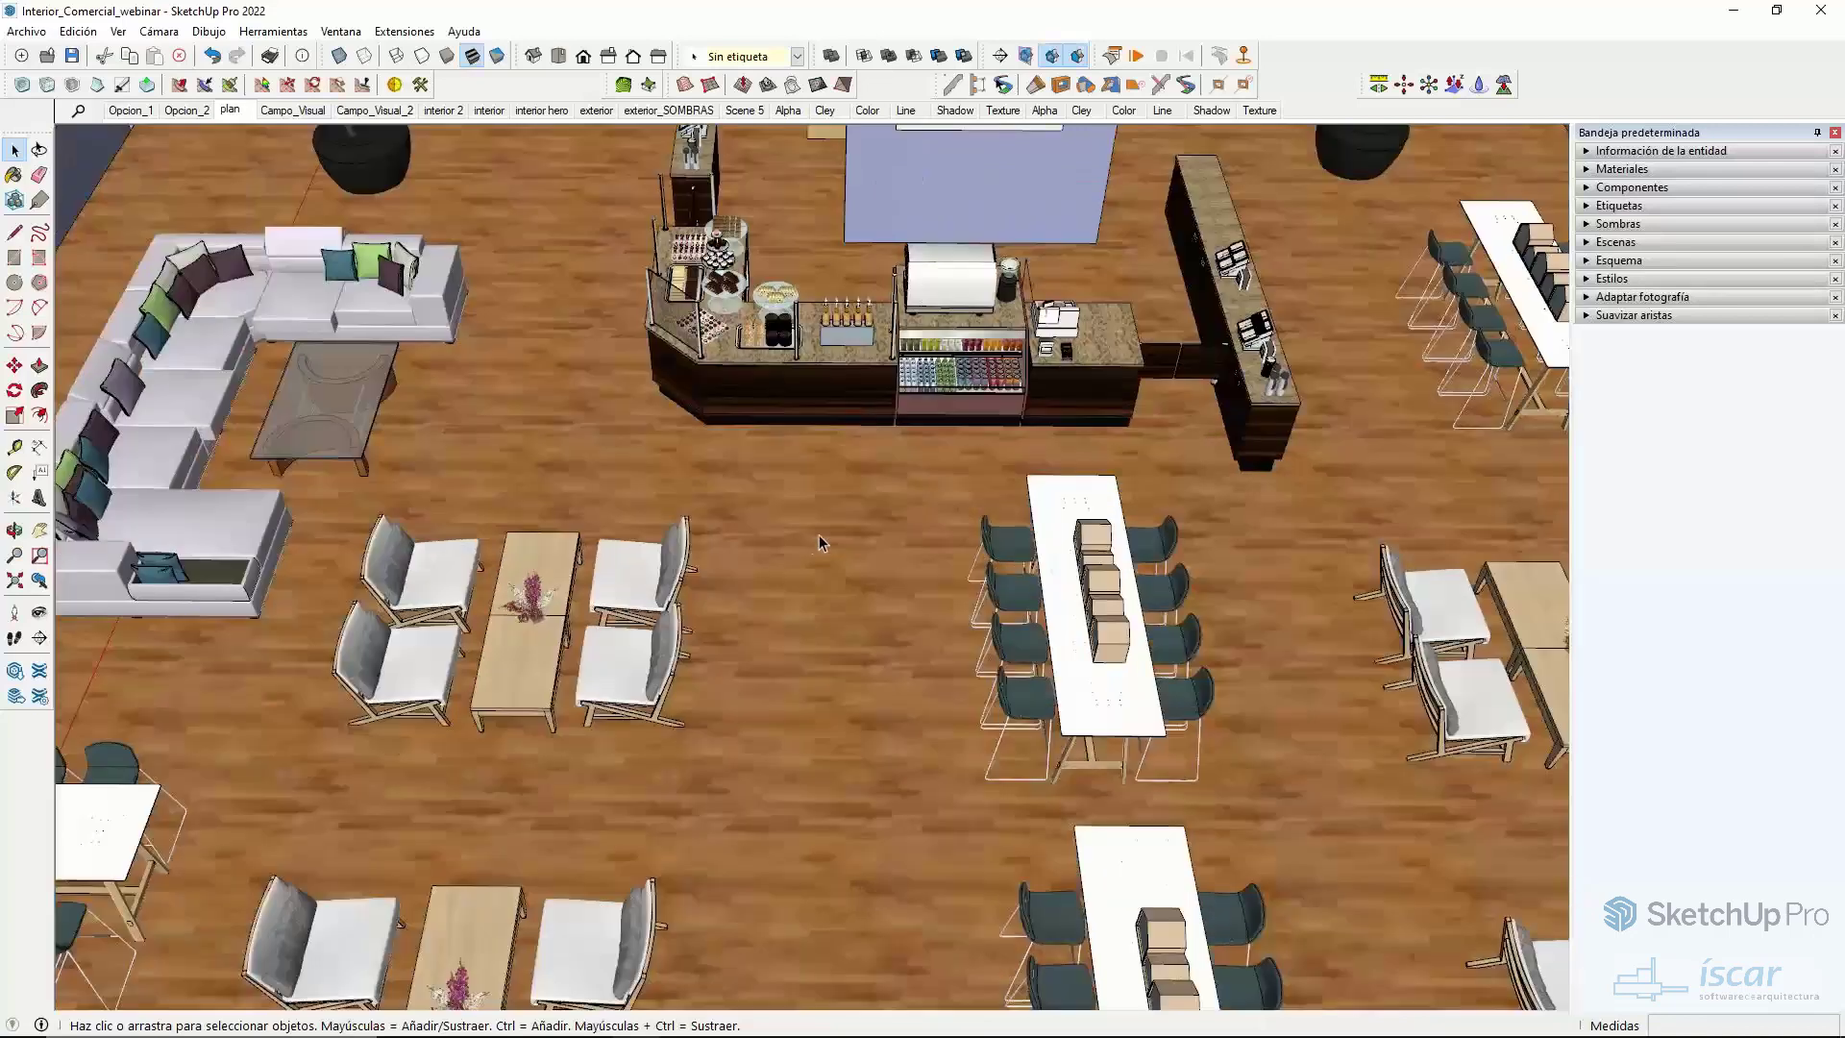
middle_click_drag(799, 556, 380, 305)
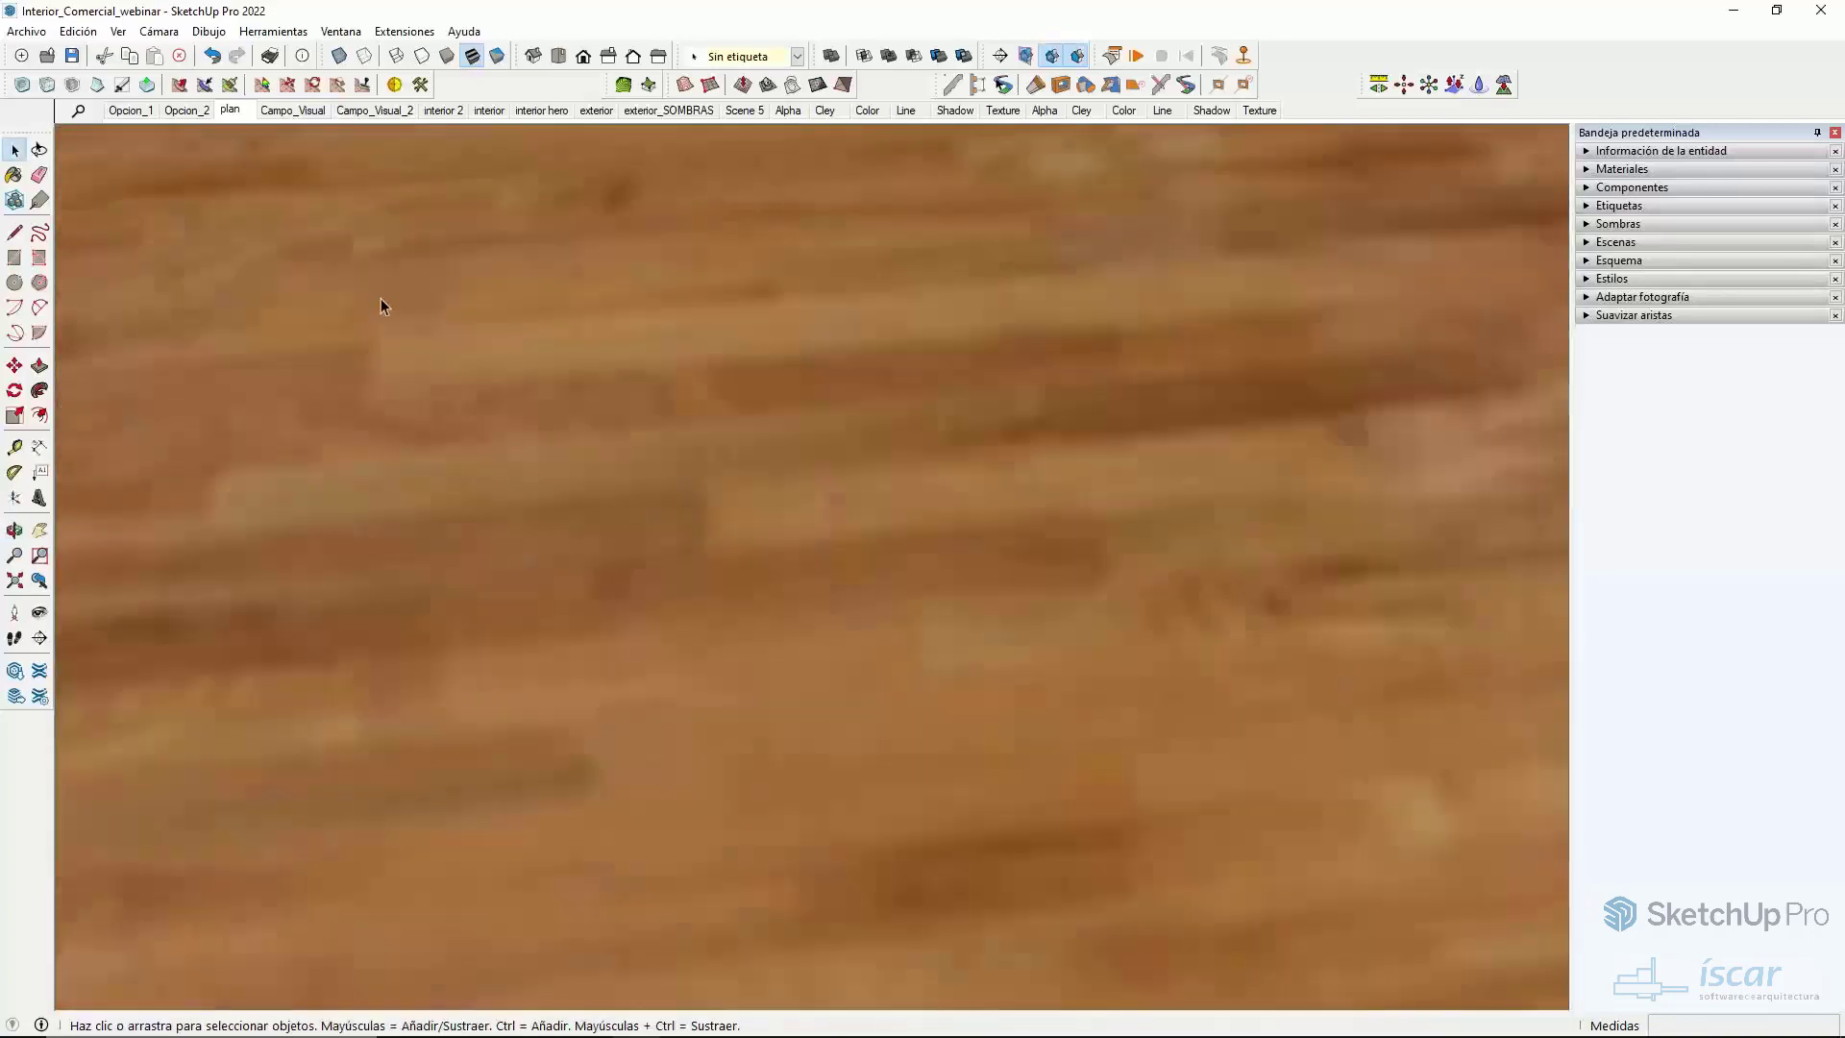
scroll(761, 499, "down", 3)
scroll(561, 397, "up", 2)
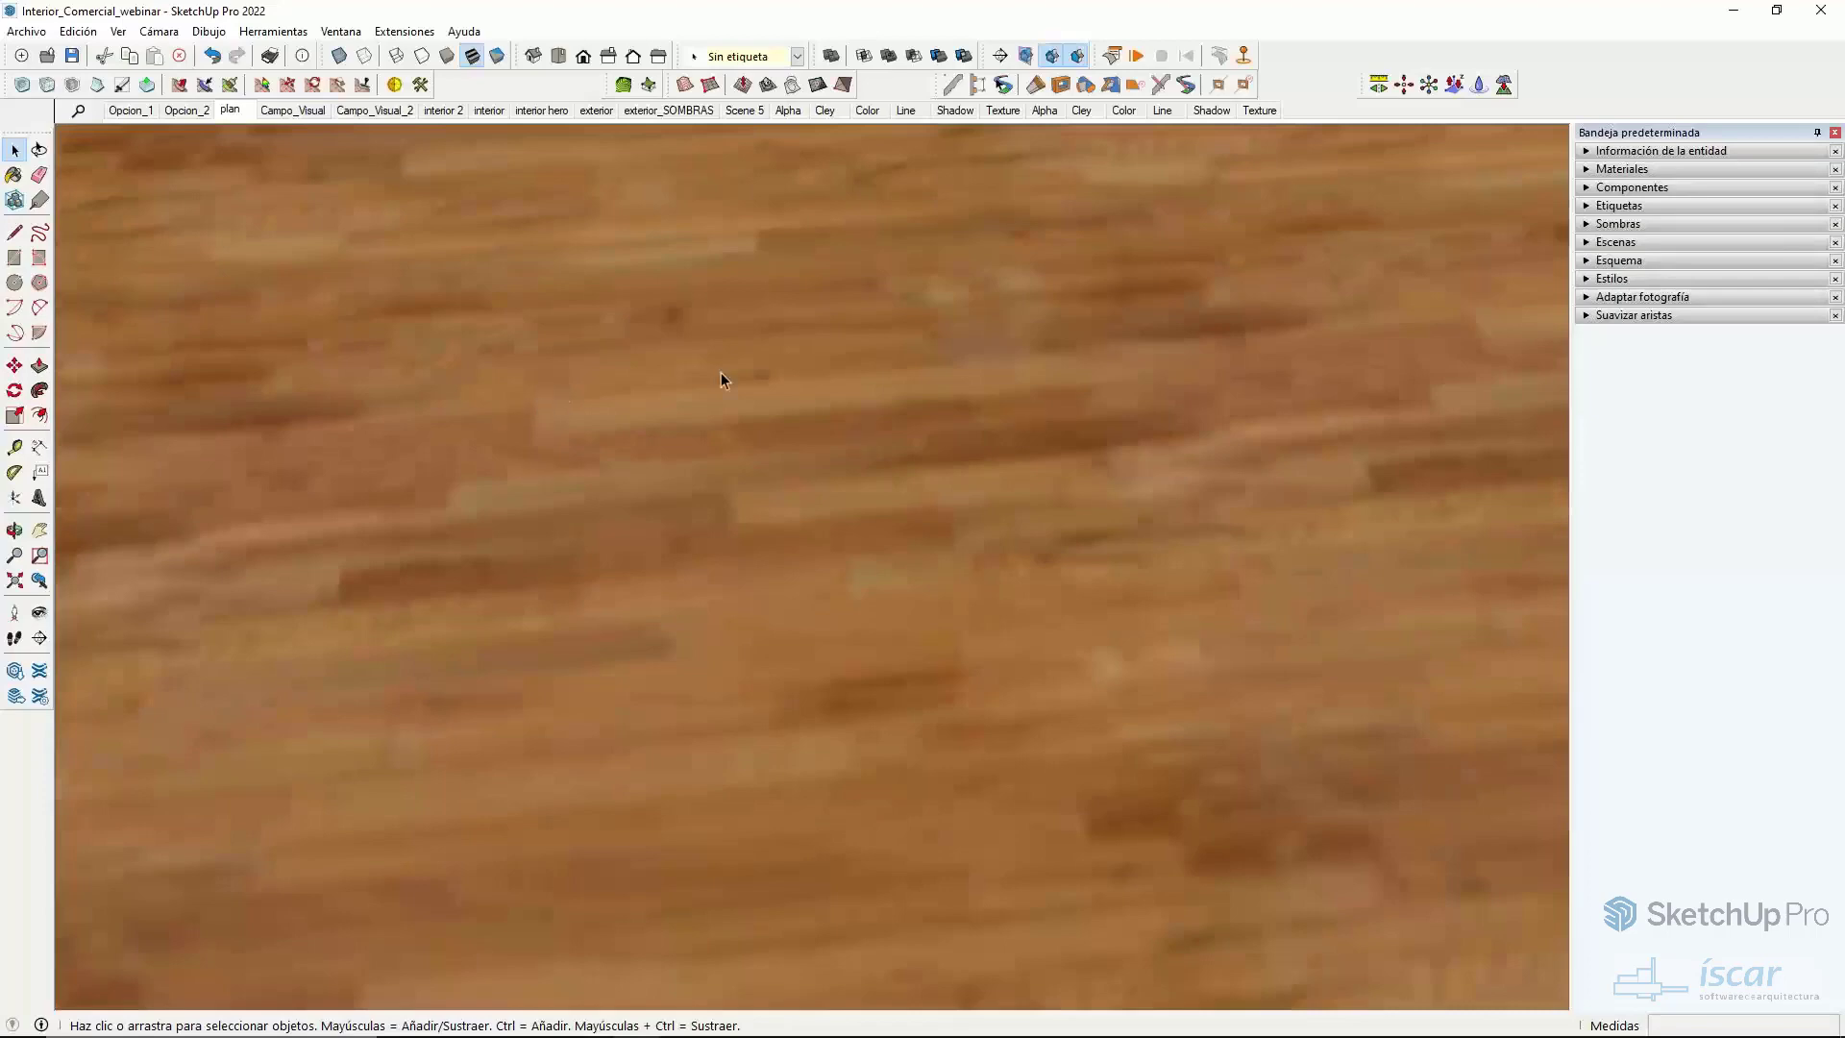
scroll(1013, 423, "down", 8)
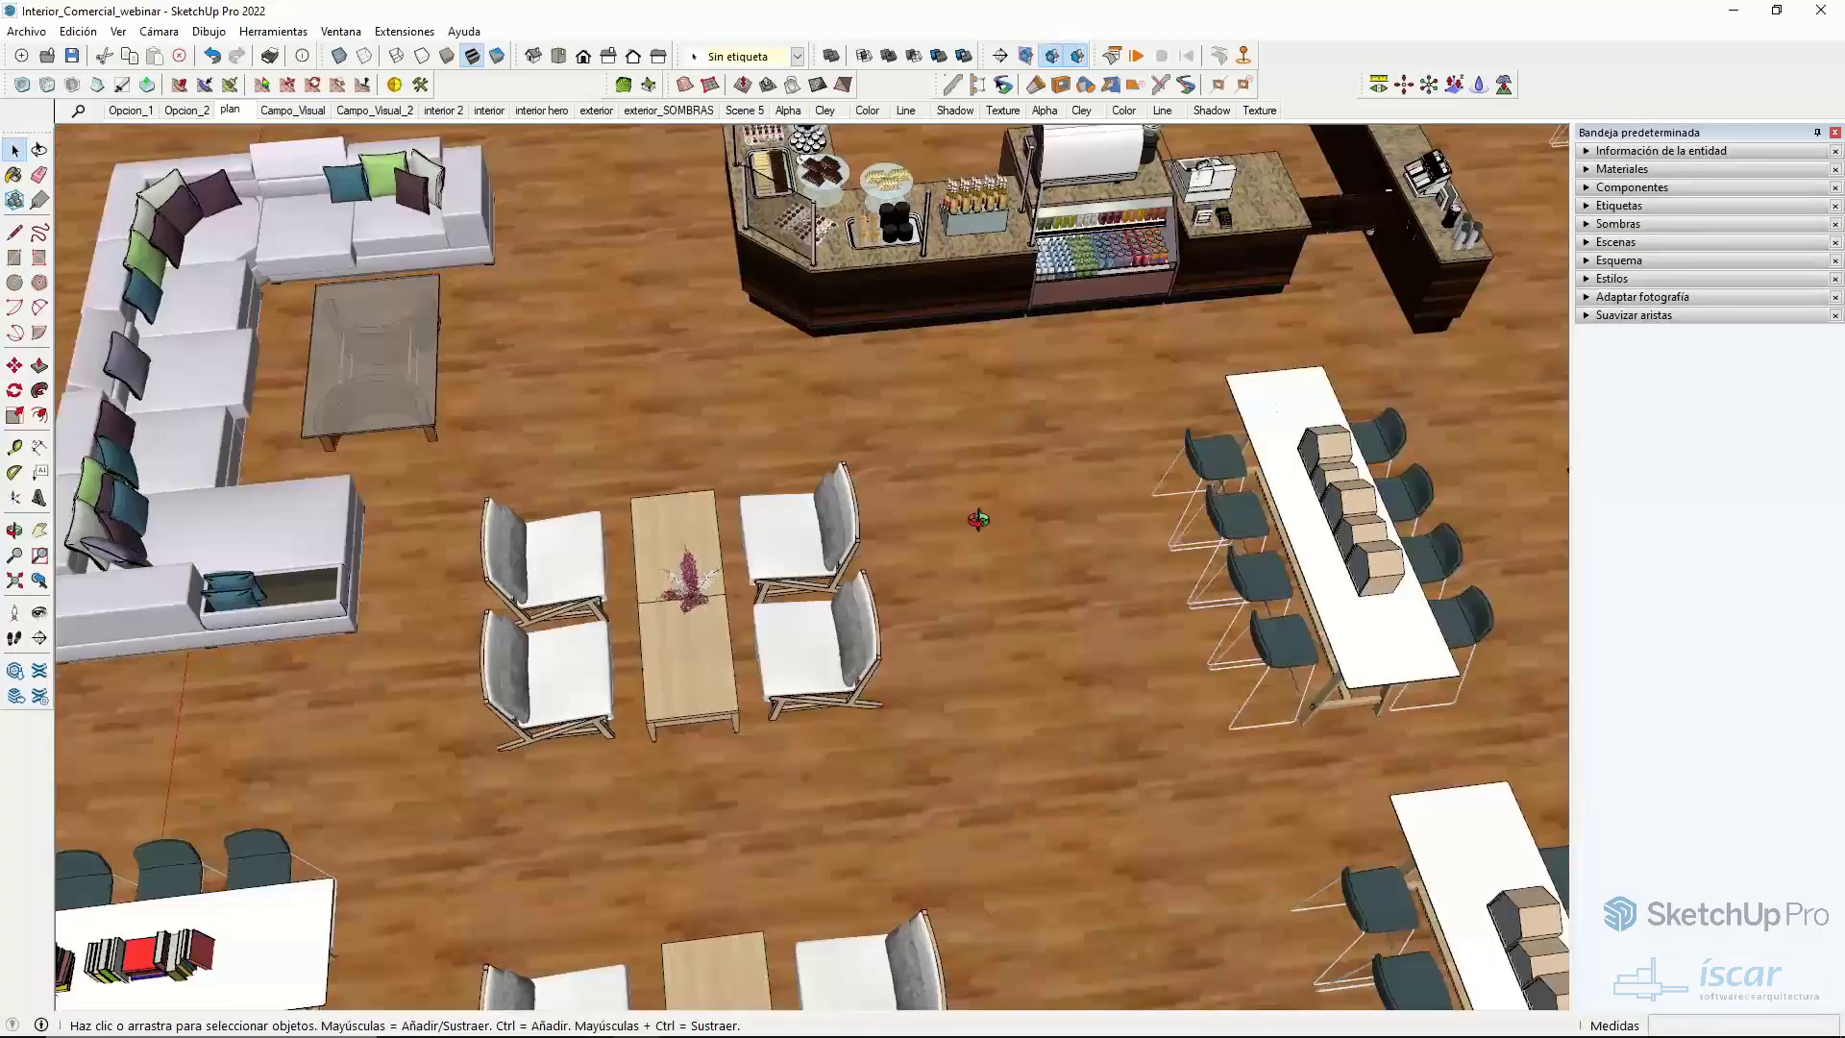
middle_click_drag(979, 519, 990, 480)
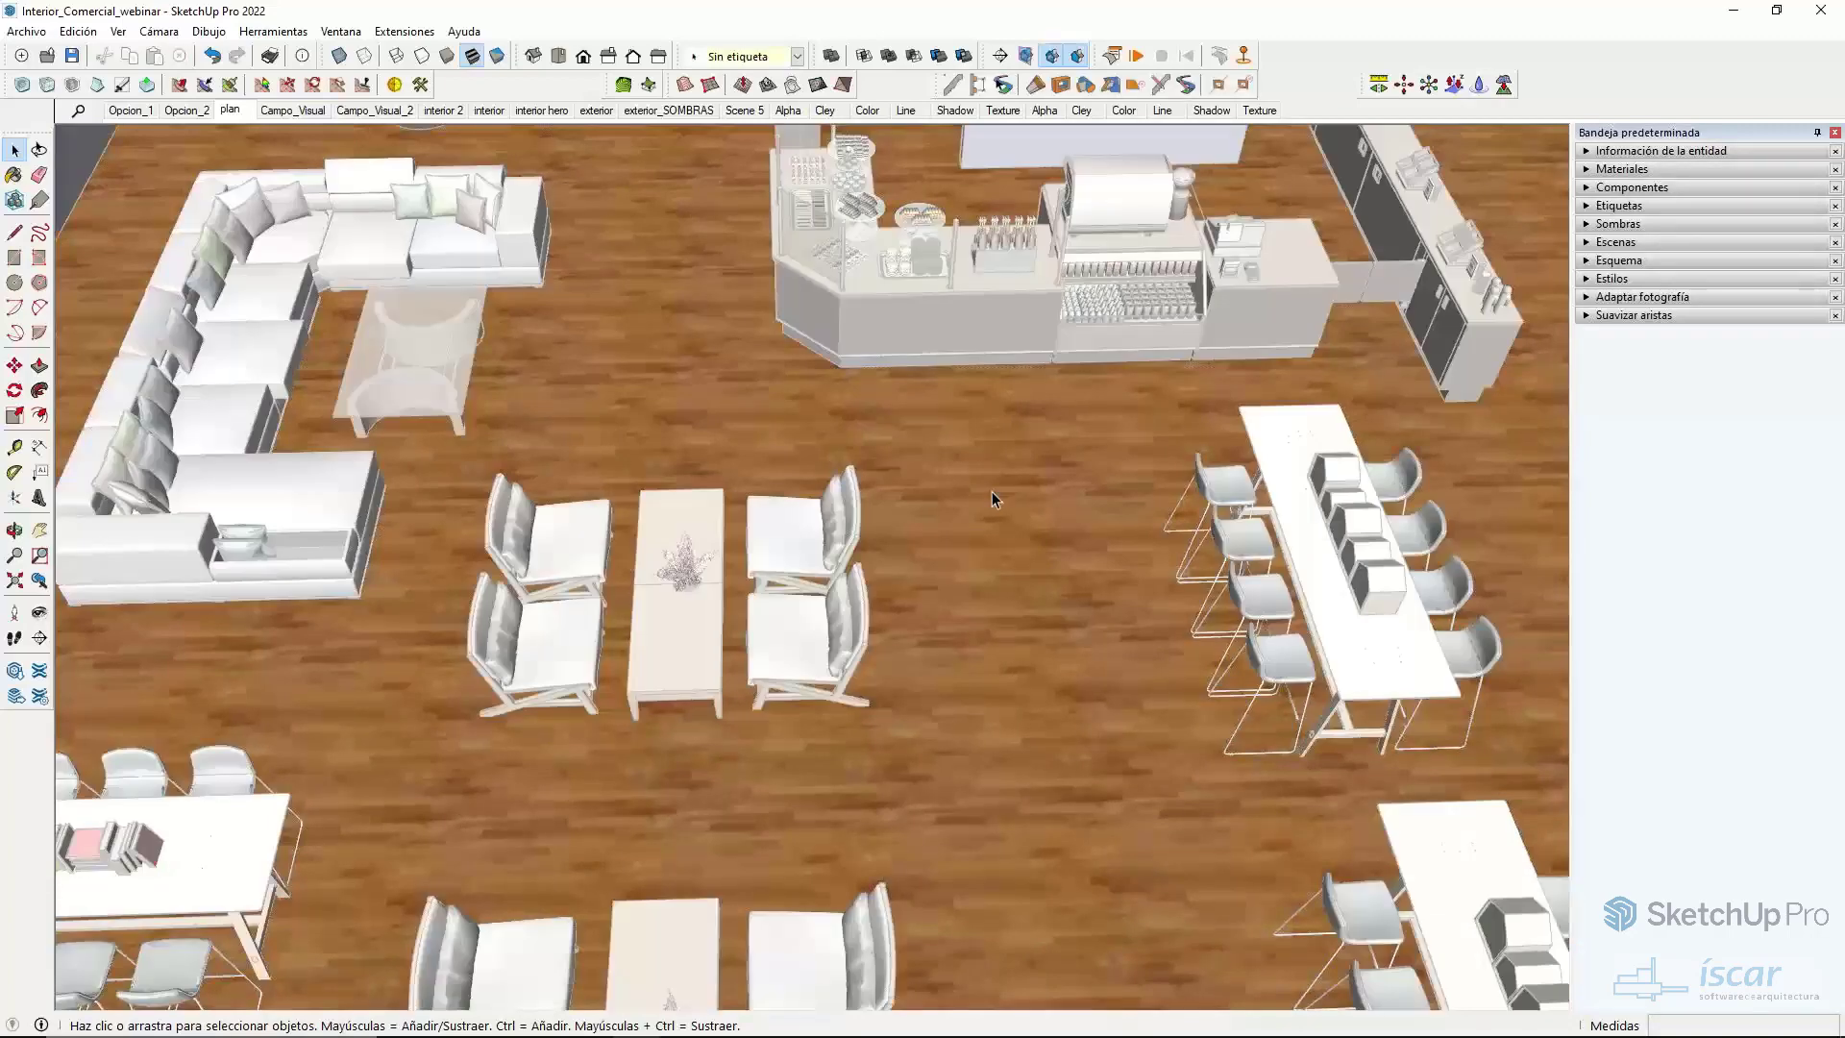
- Start an image import as a texture and select the Wood_Flooring_AI_01C_COLOR file
left_click(26, 30)
left_click(67, 358)
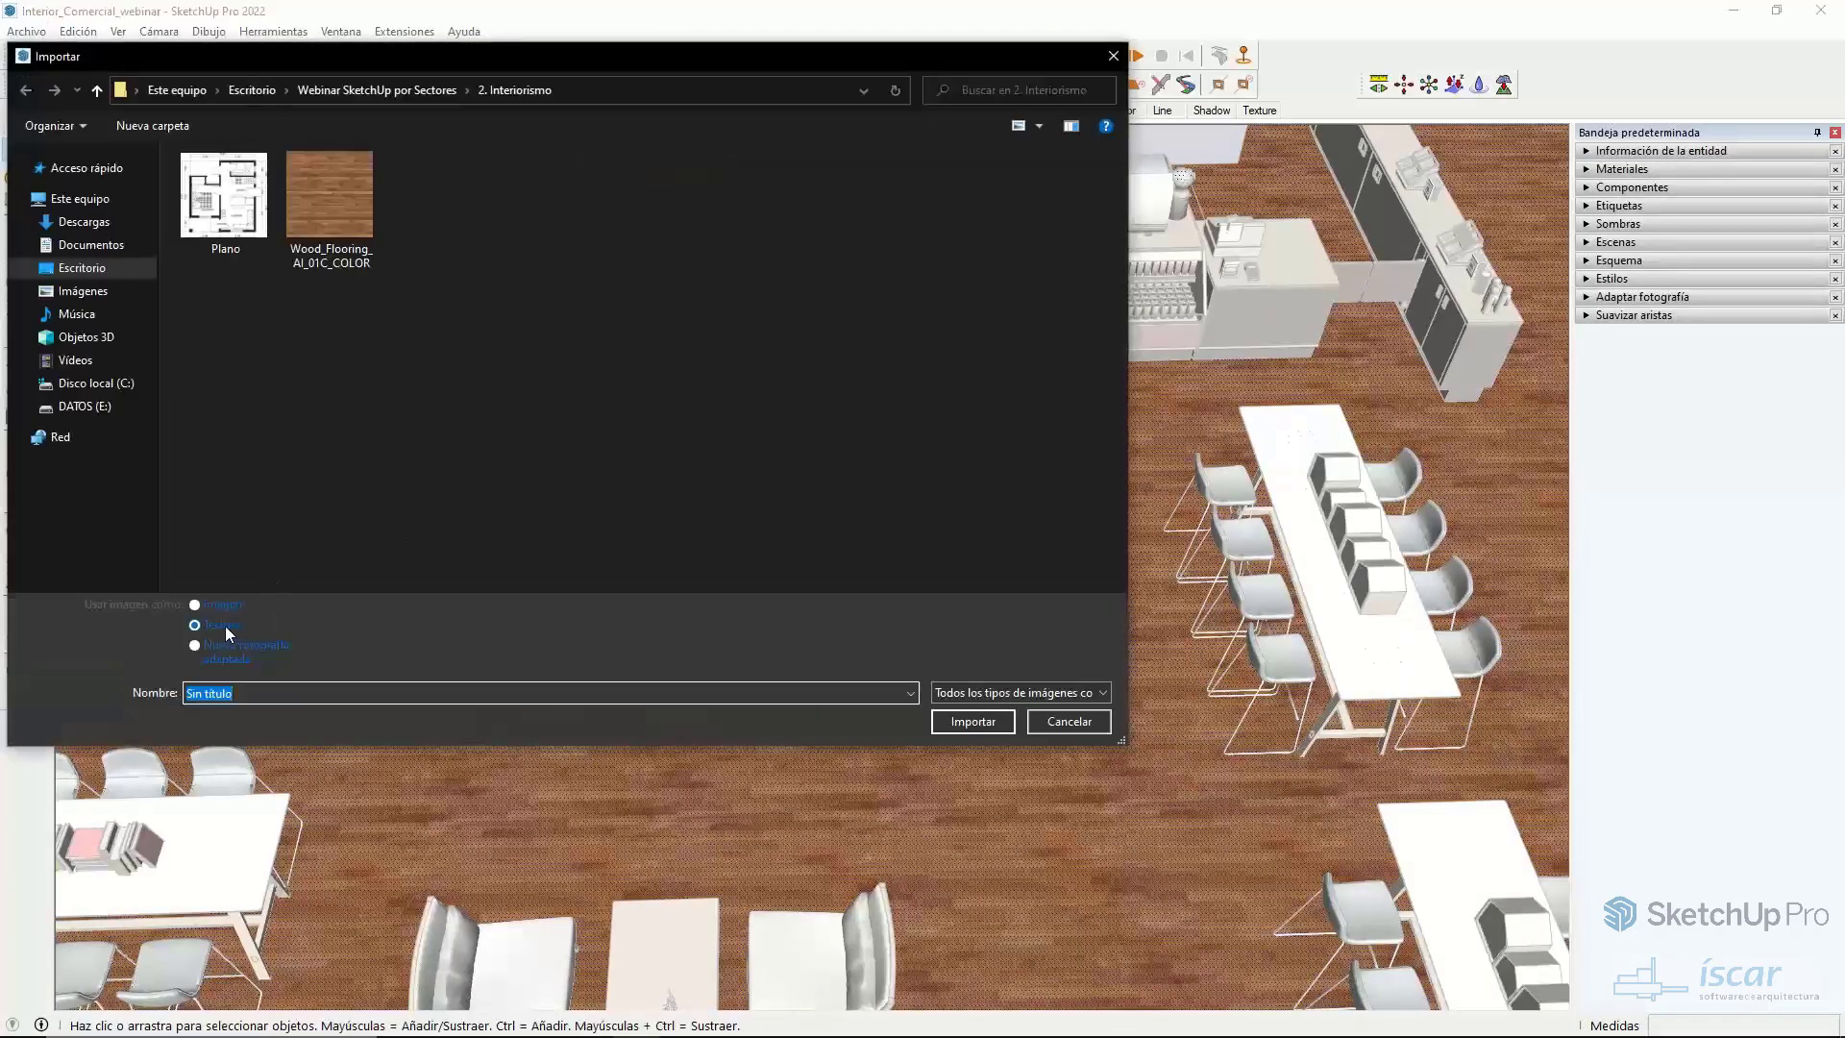
left_click(334, 245)
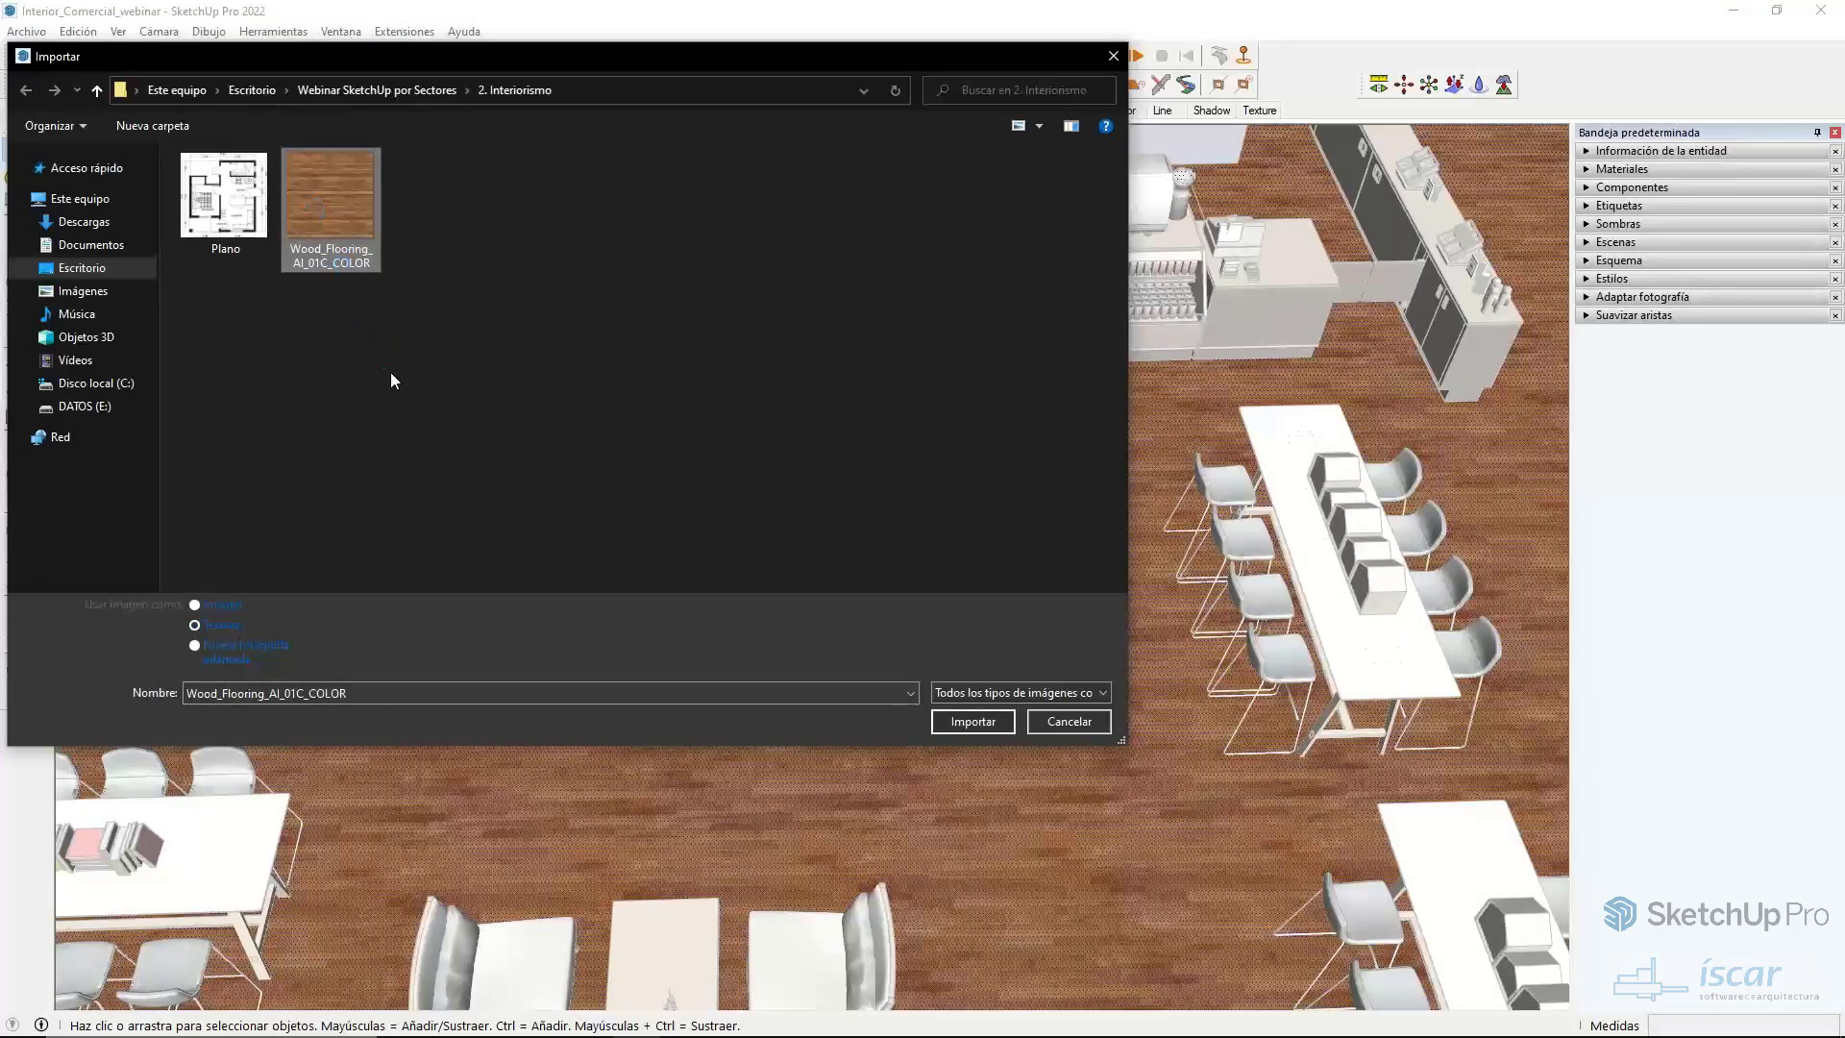
- Check the size of the Wood_Flooring_AI_01C_COLOR image in its file properties and close them
right_click(313, 208)
left_click(388, 805)
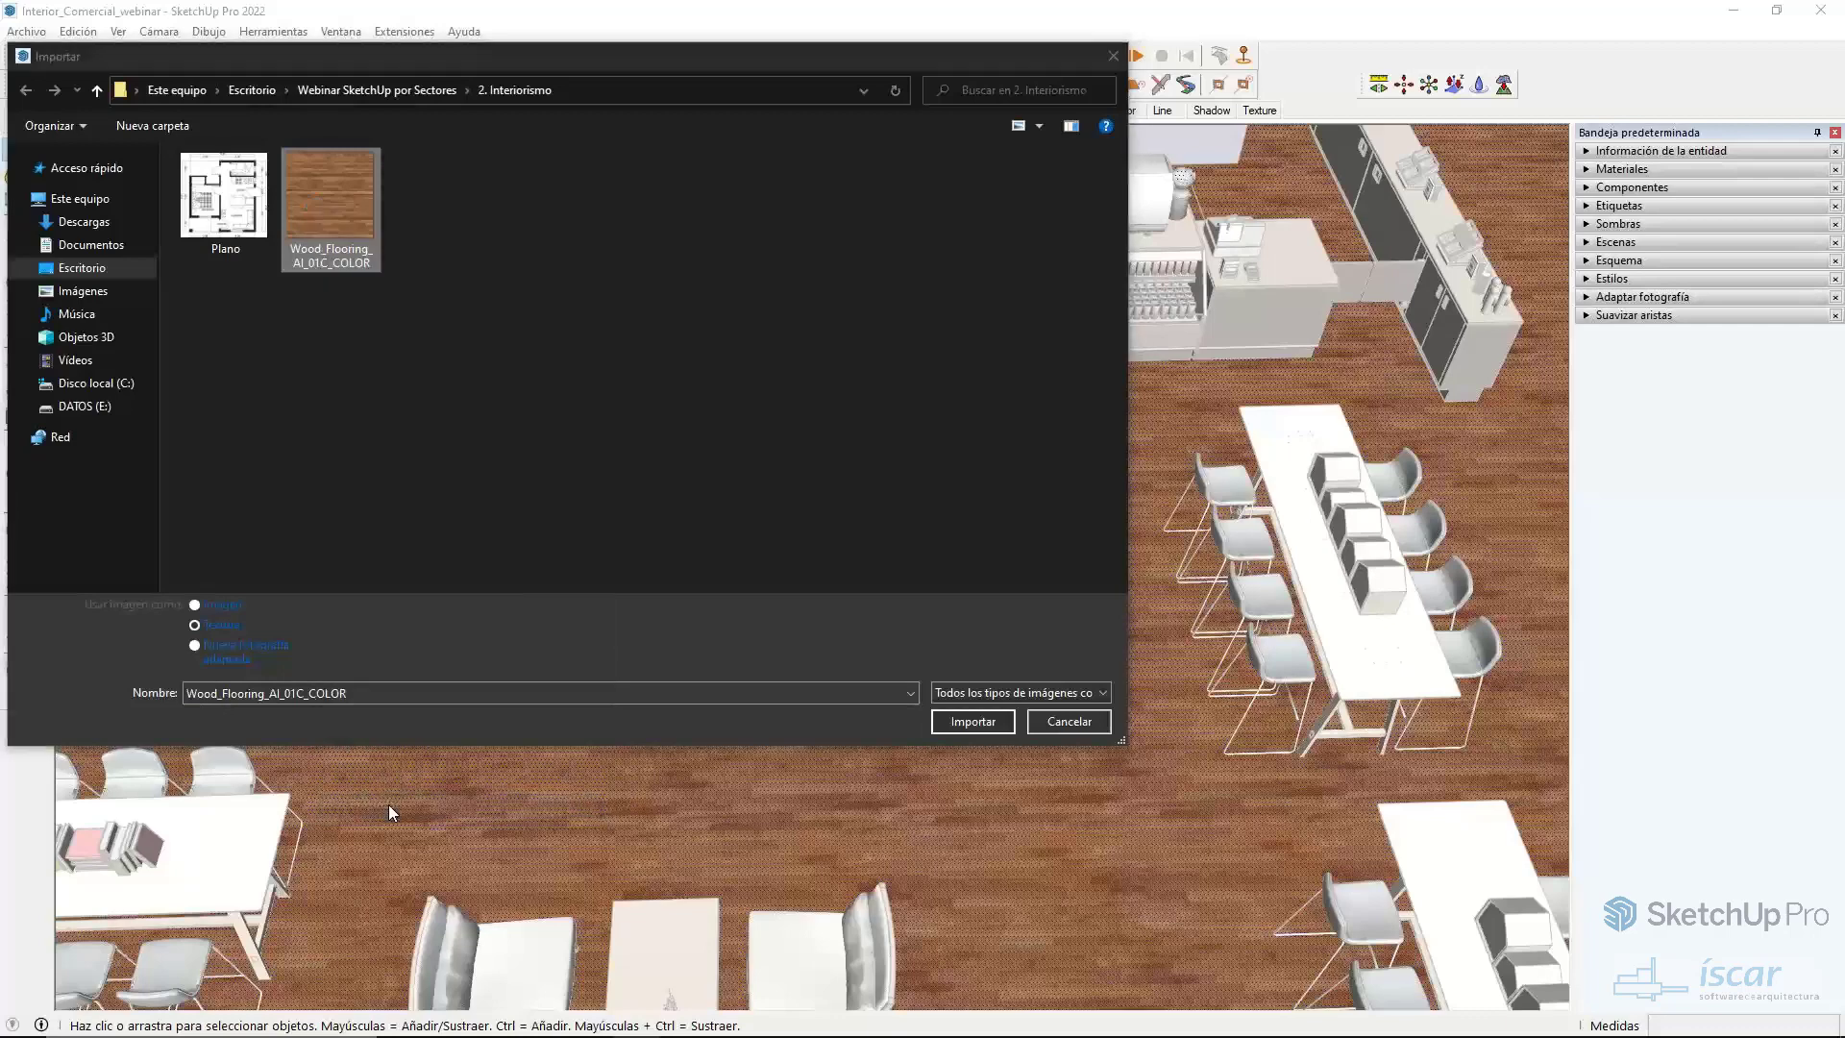
left_click_drag(477, 220, 545, 168)
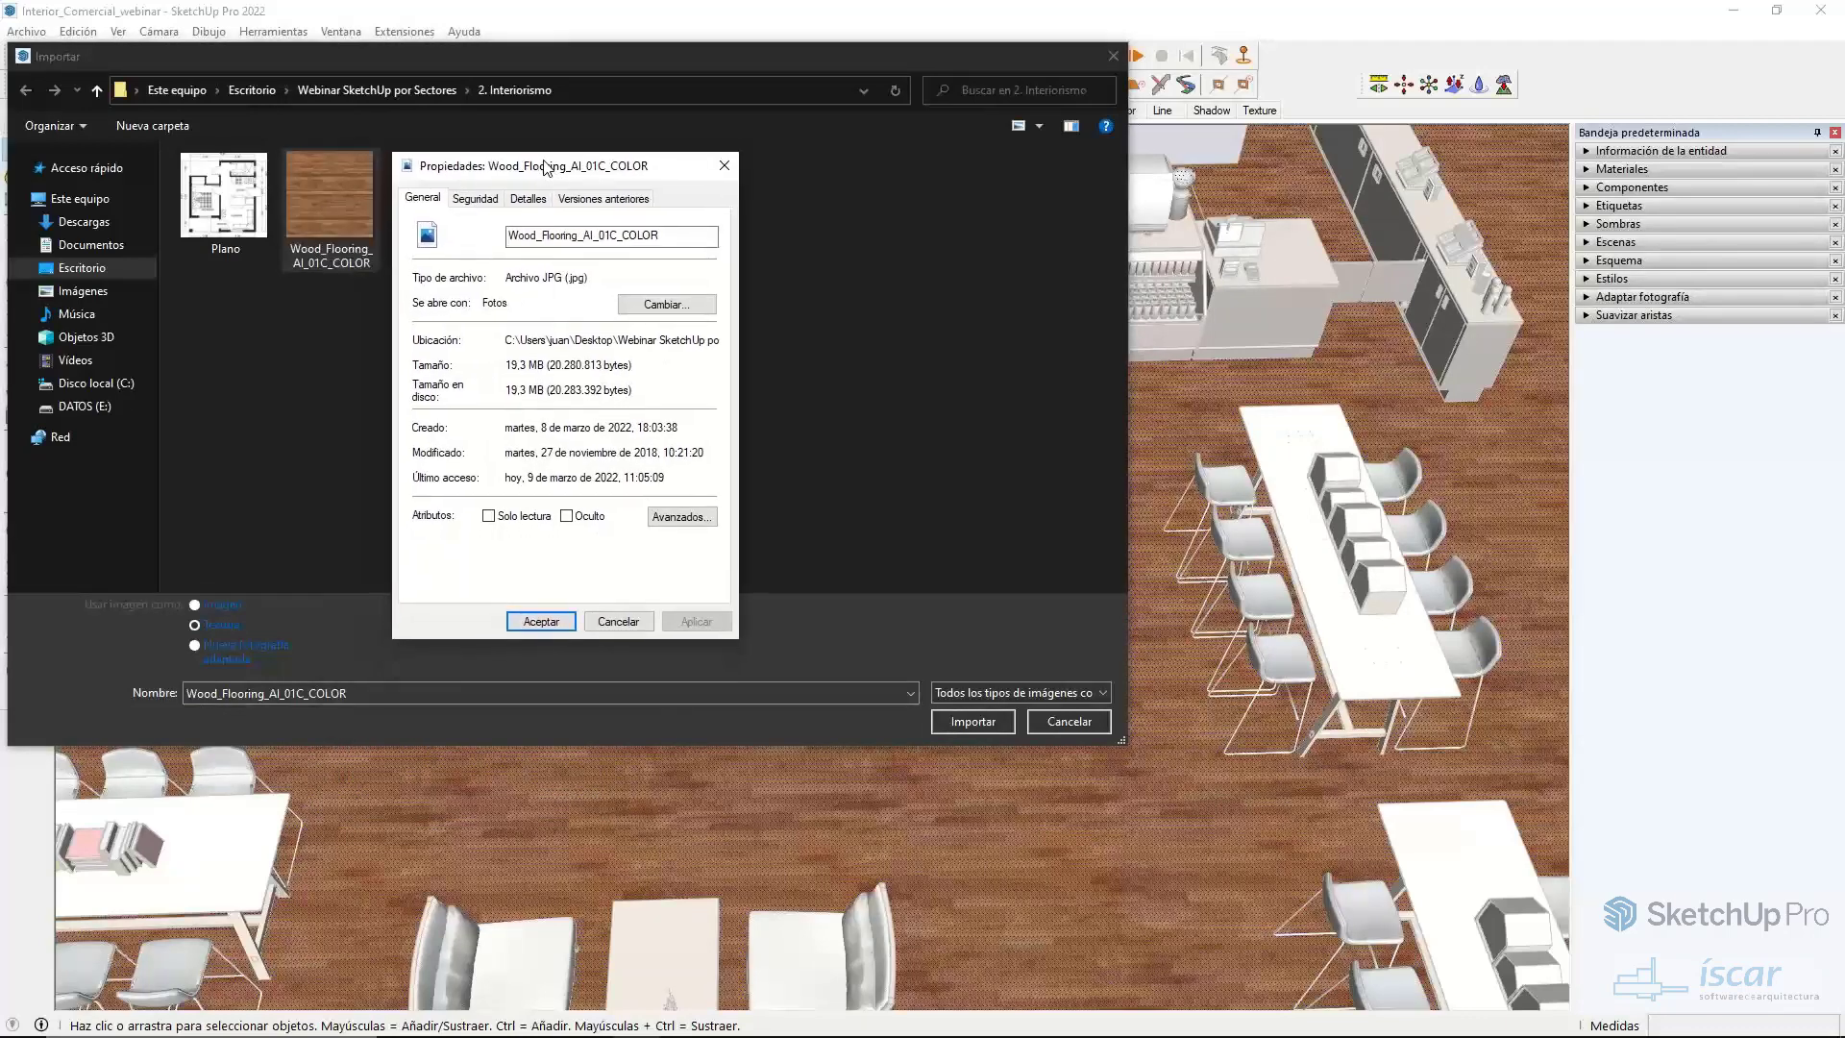
left_click_drag(516, 364, 543, 362)
left_click(543, 365)
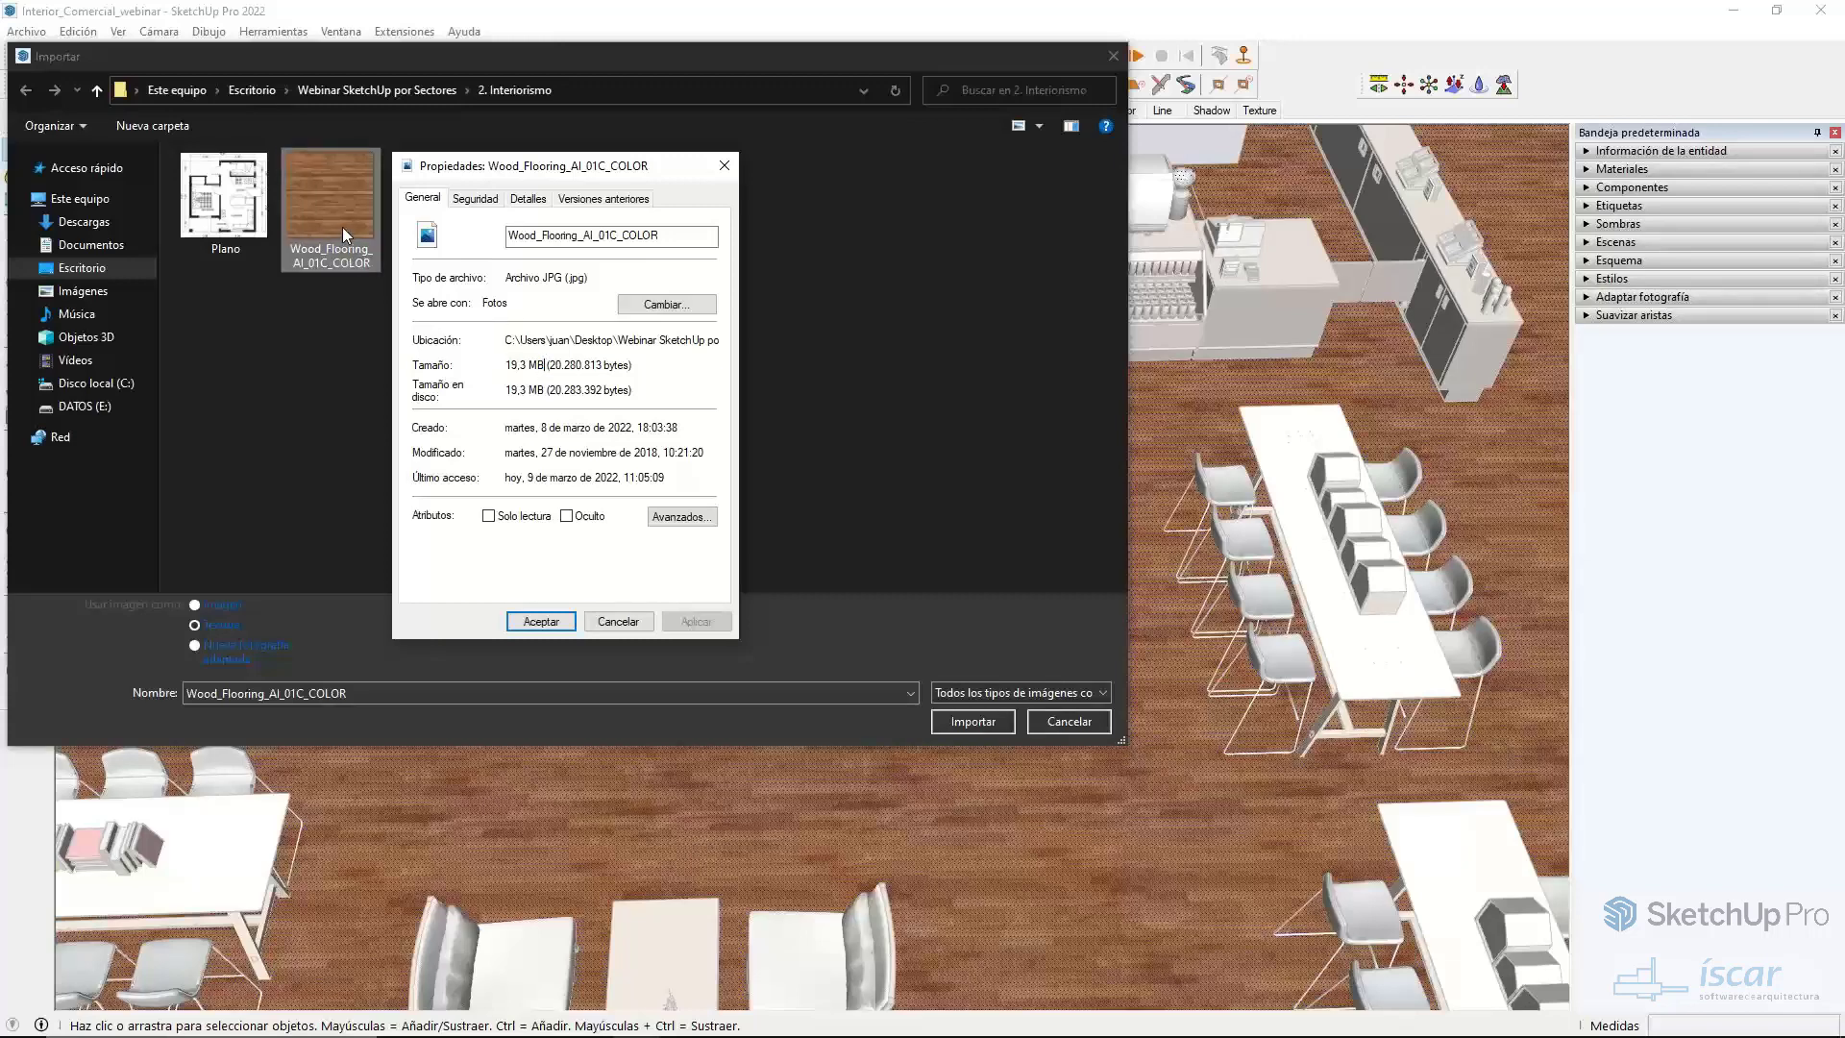
left_click(543, 623)
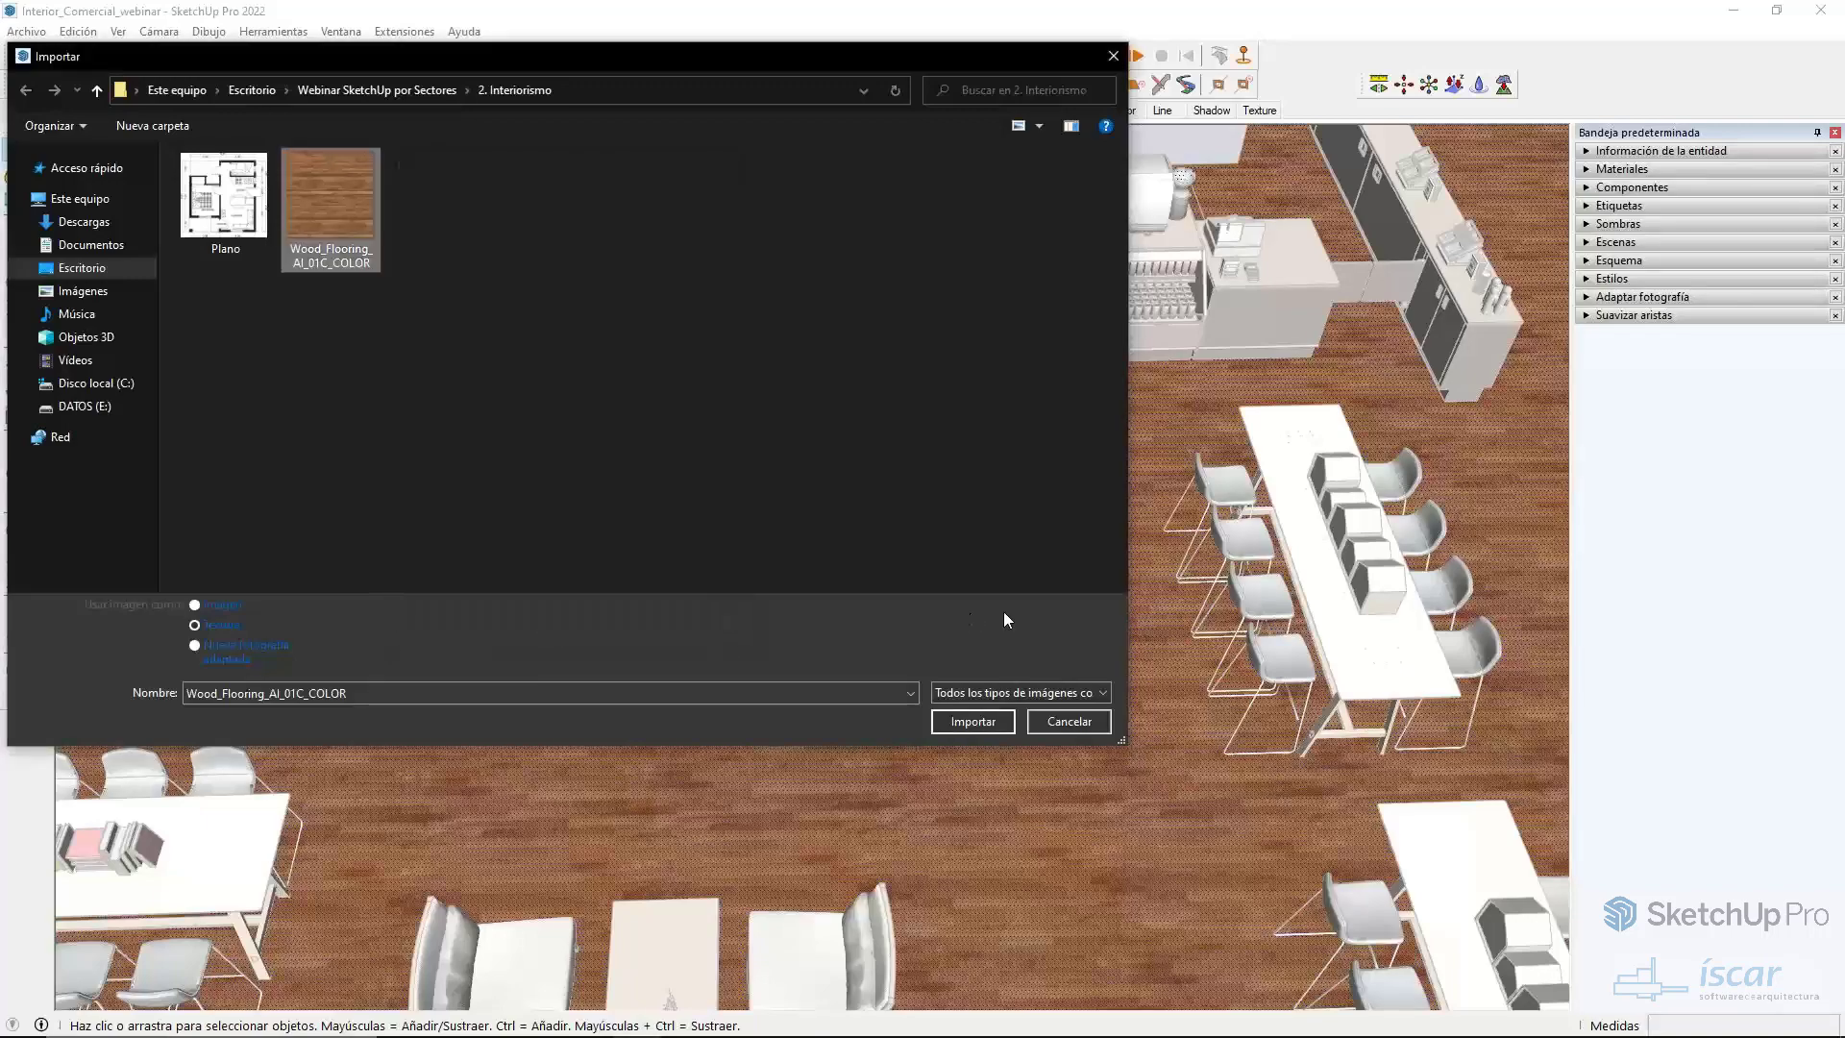
- Import the wood flooring image and apply it to the café floor face with a texture width of about 4.2 m
left_click(995, 729)
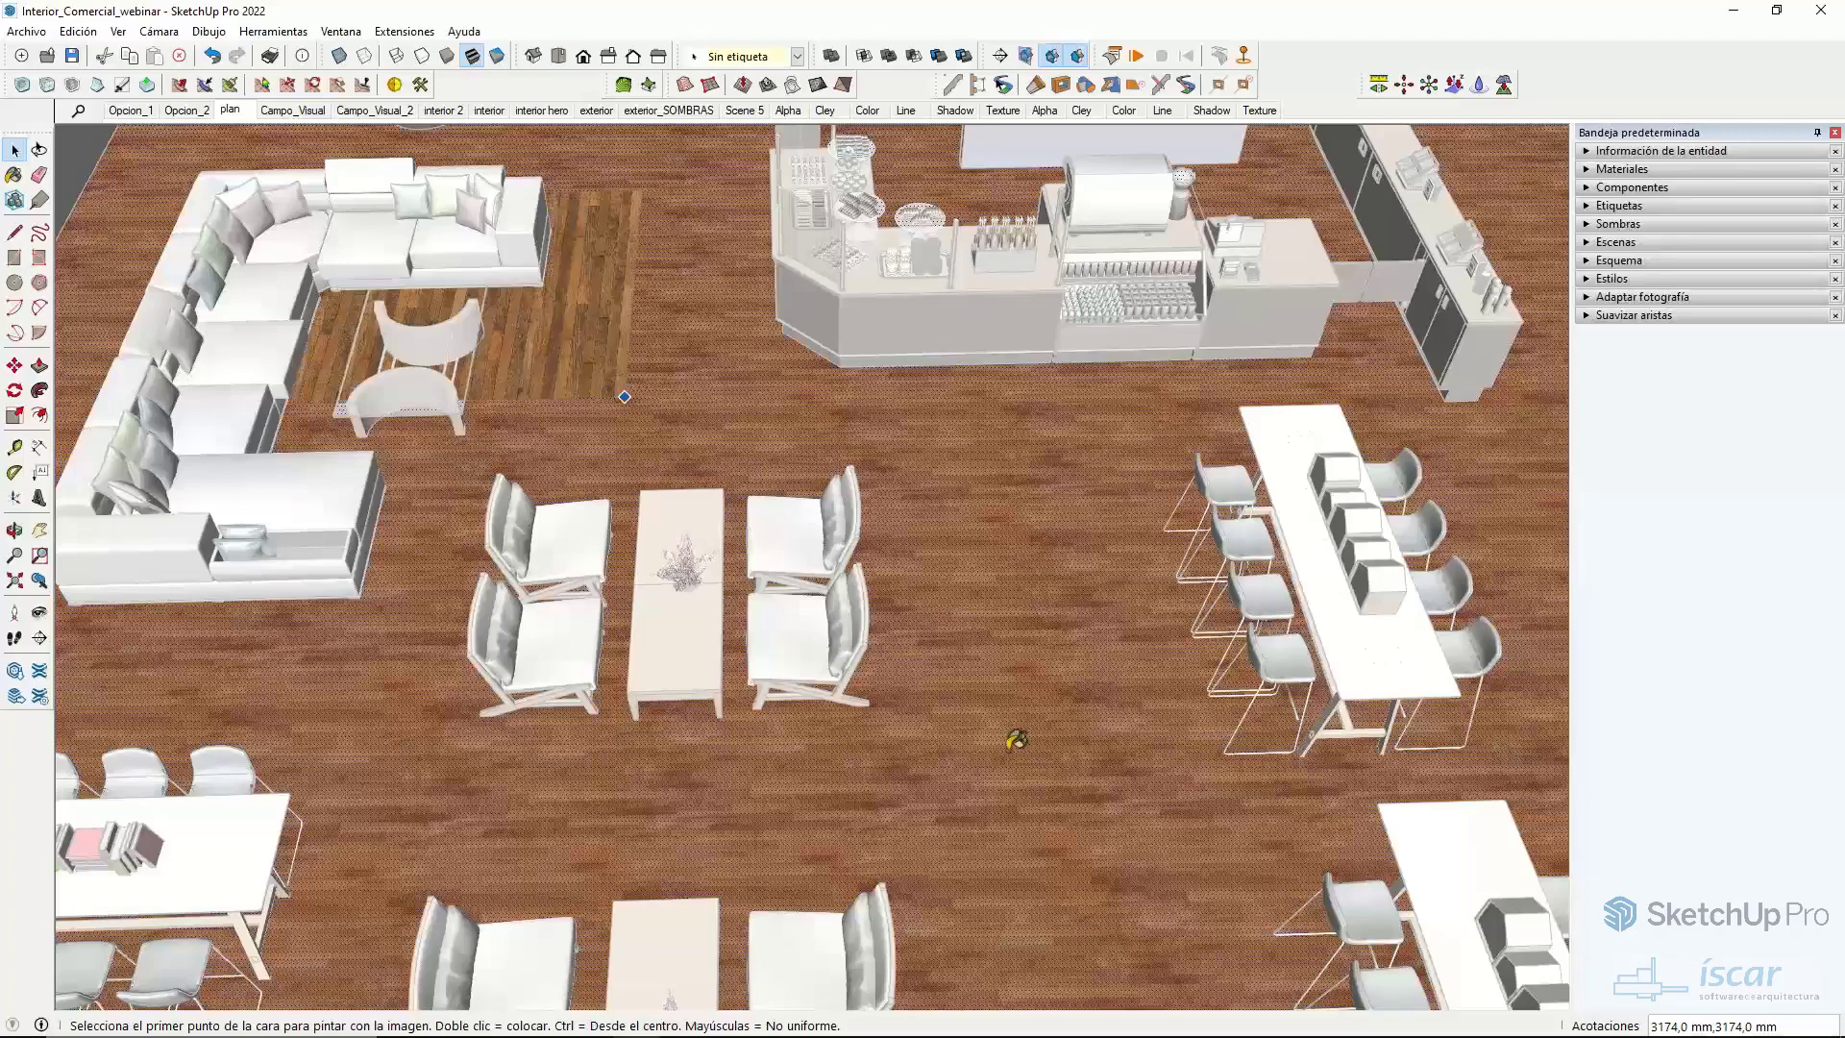
left_click(613, 399)
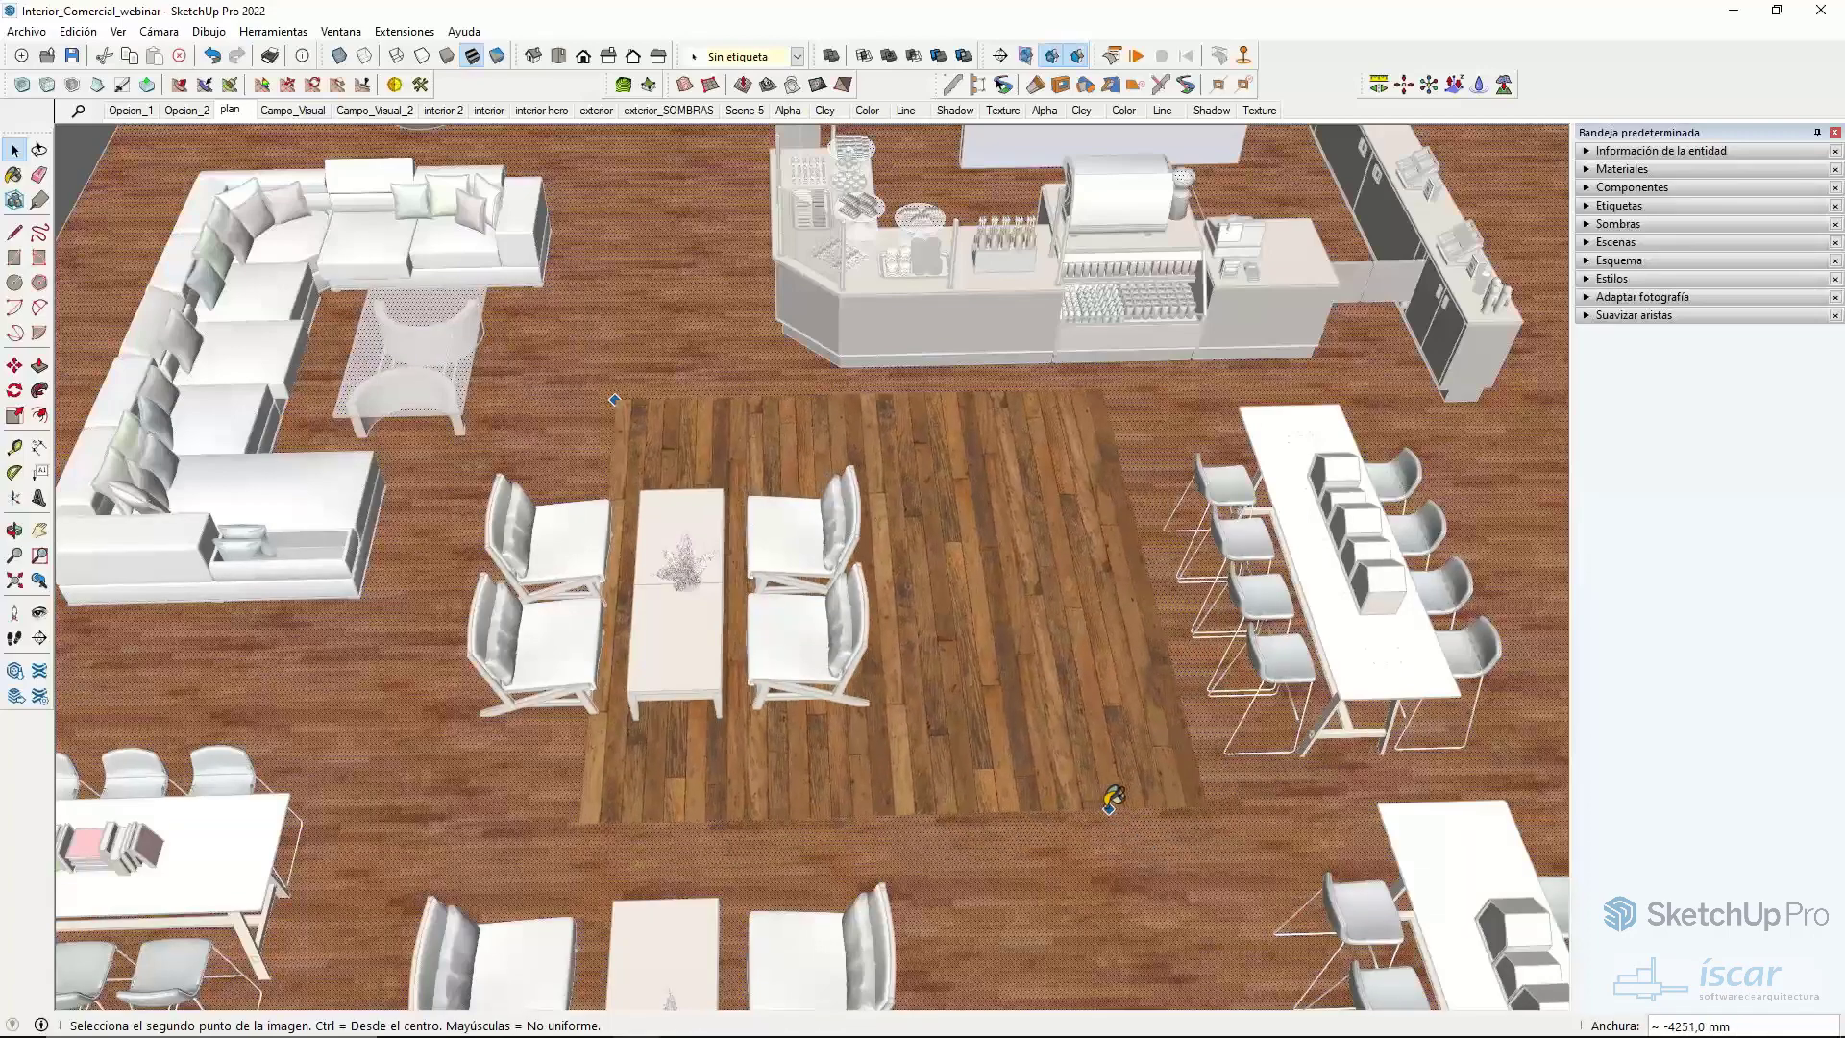
left_click(1105, 801)
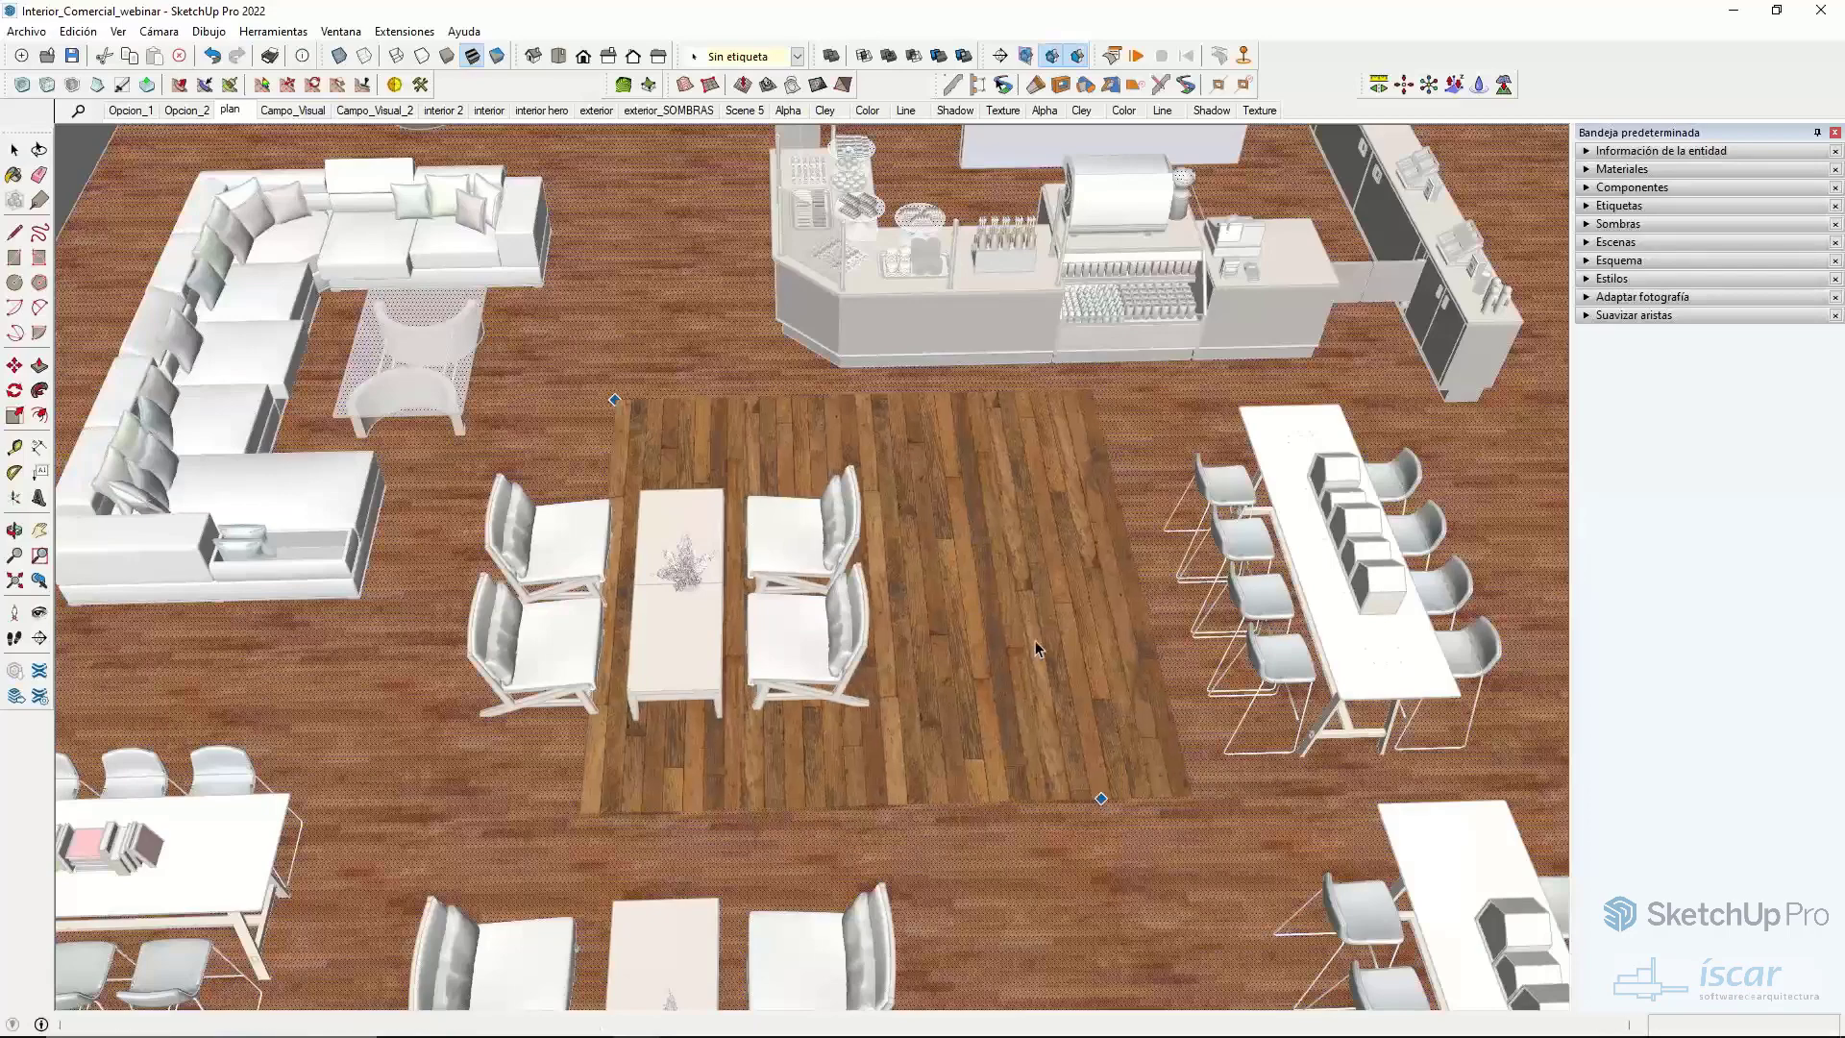
- Adjust the floor texture's position by rotating it about a quarter turn so the planks run across the room, and finish the adjustment
right_click(972, 575)
mouse_move(999, 778)
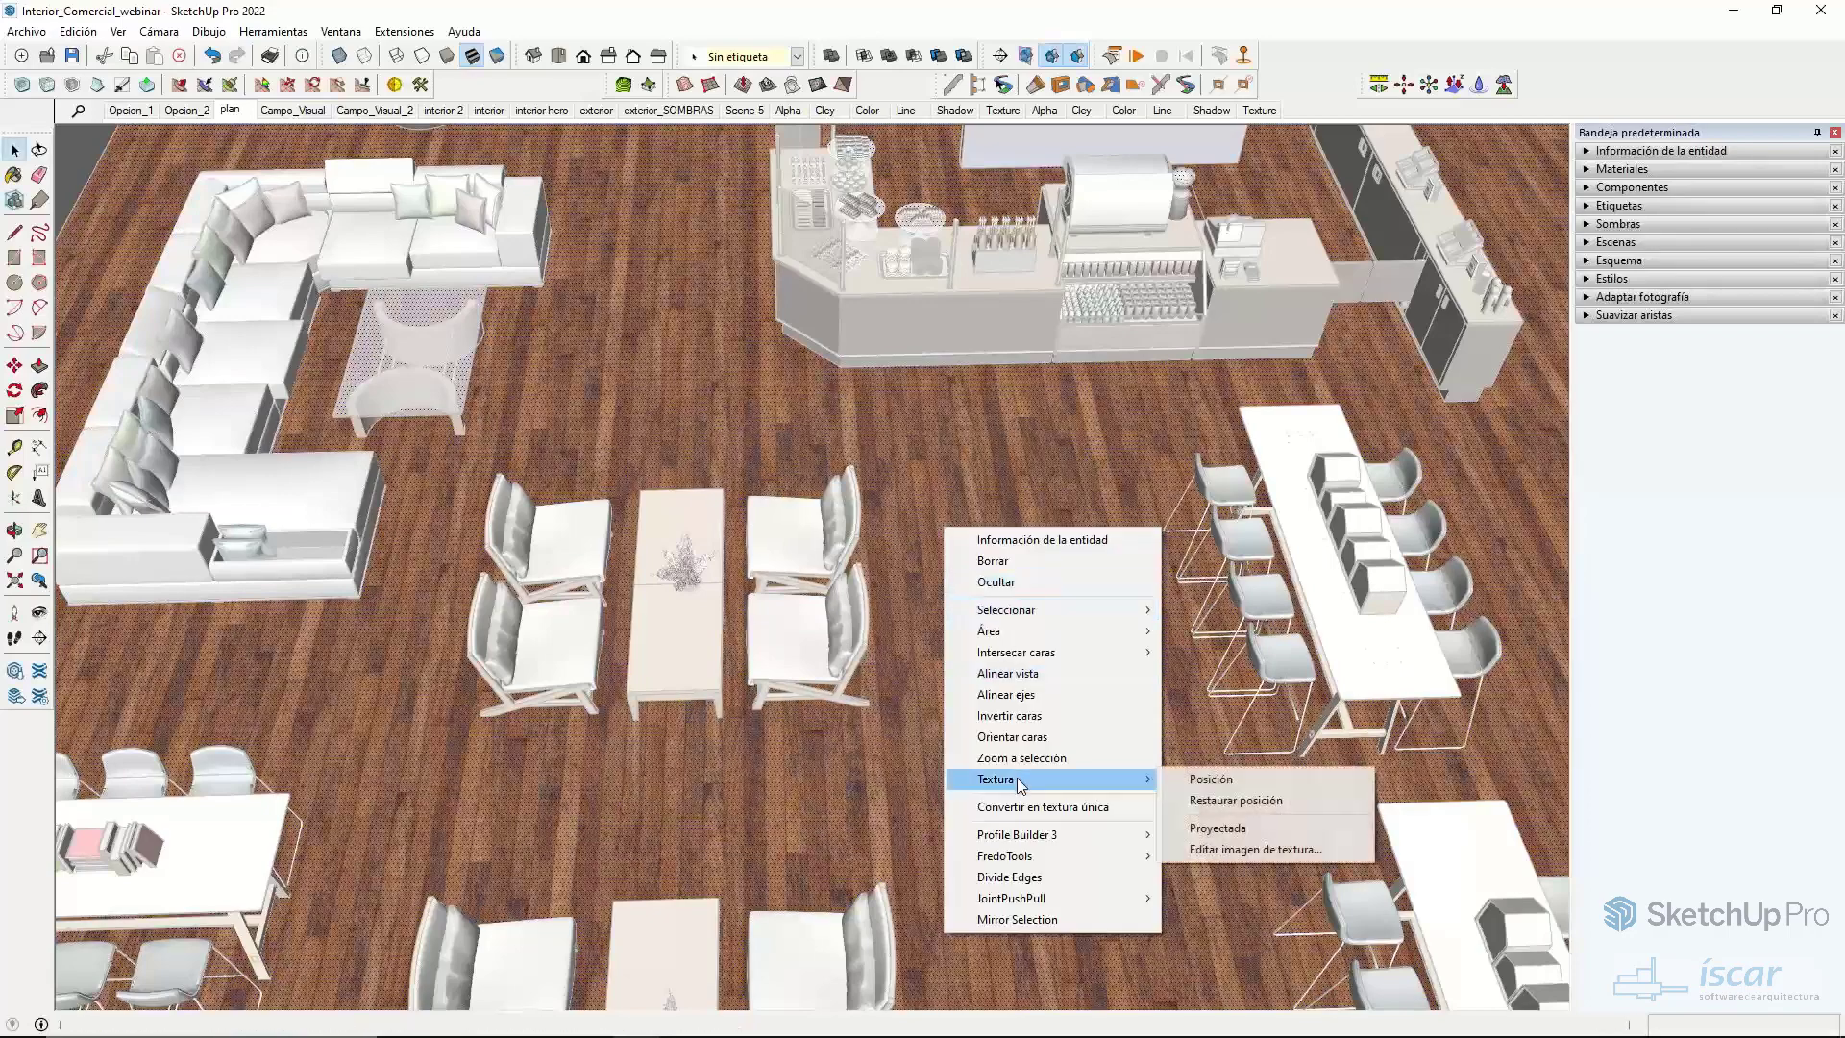
left_click(1211, 778)
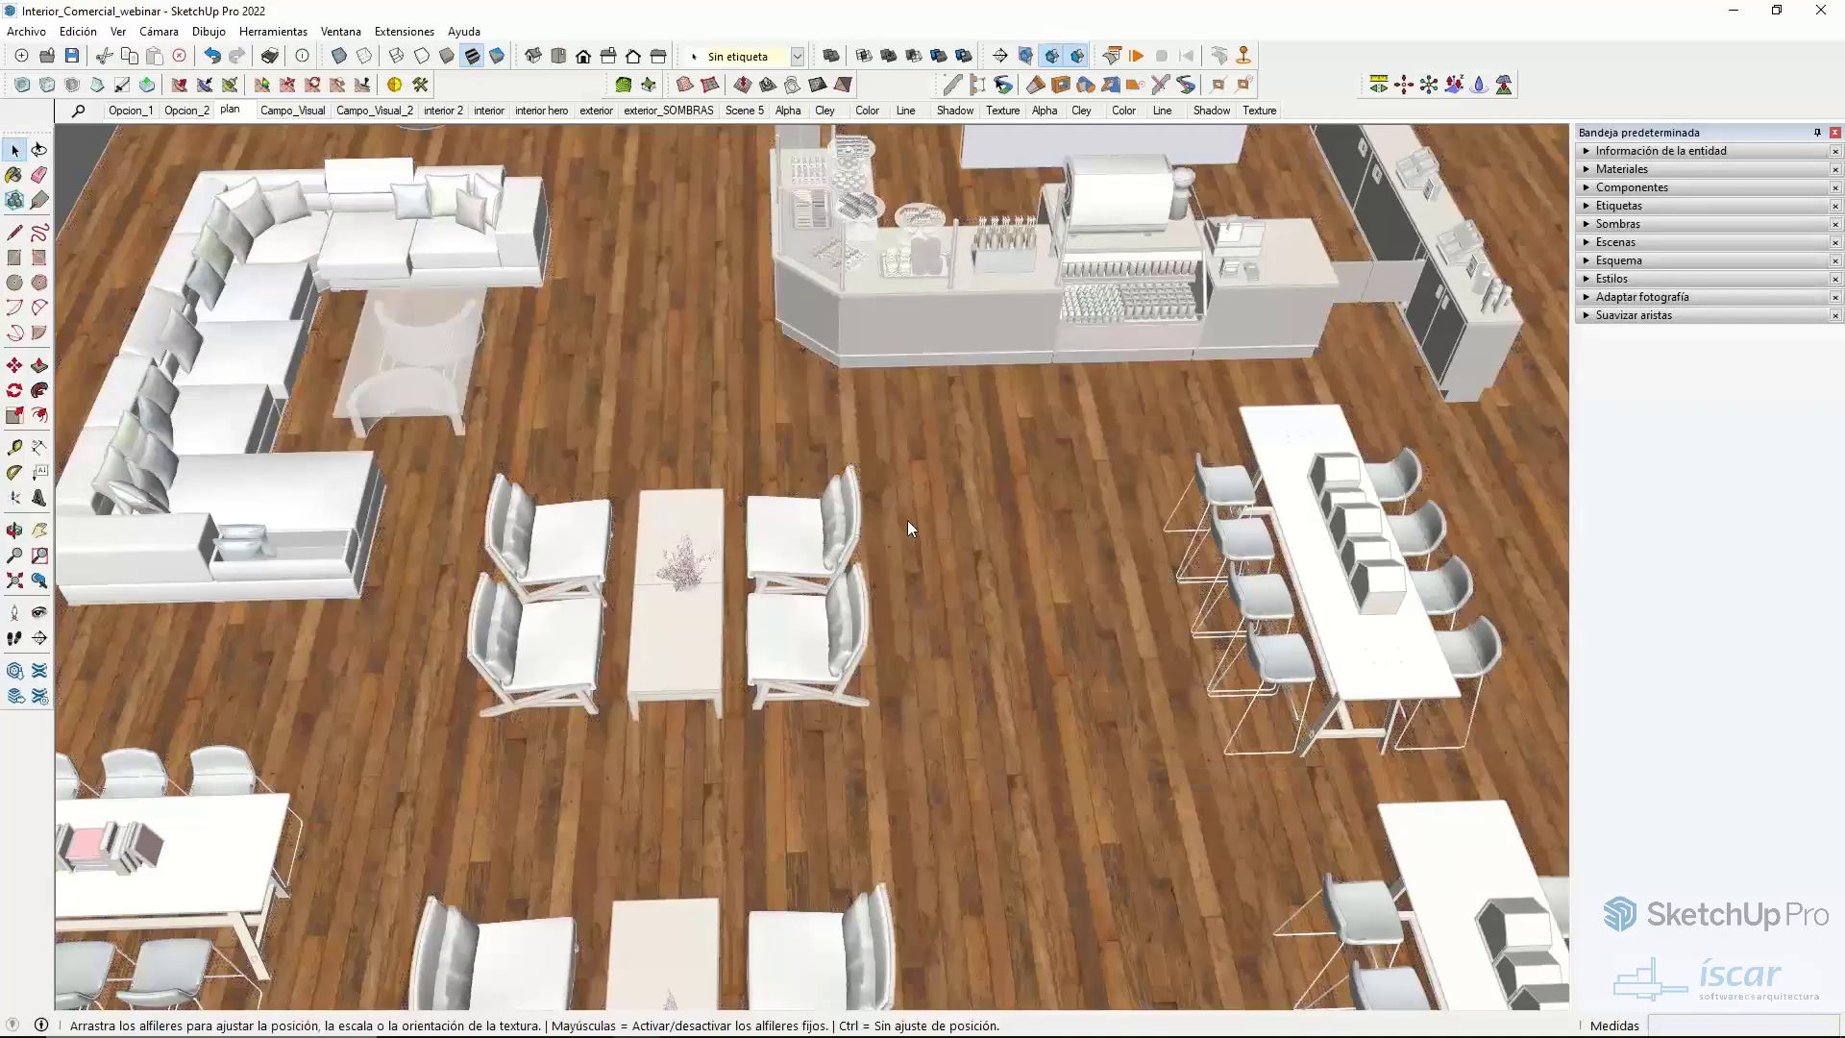
left_click_drag(1103, 376, 596, 799)
right_click(1042, 590)
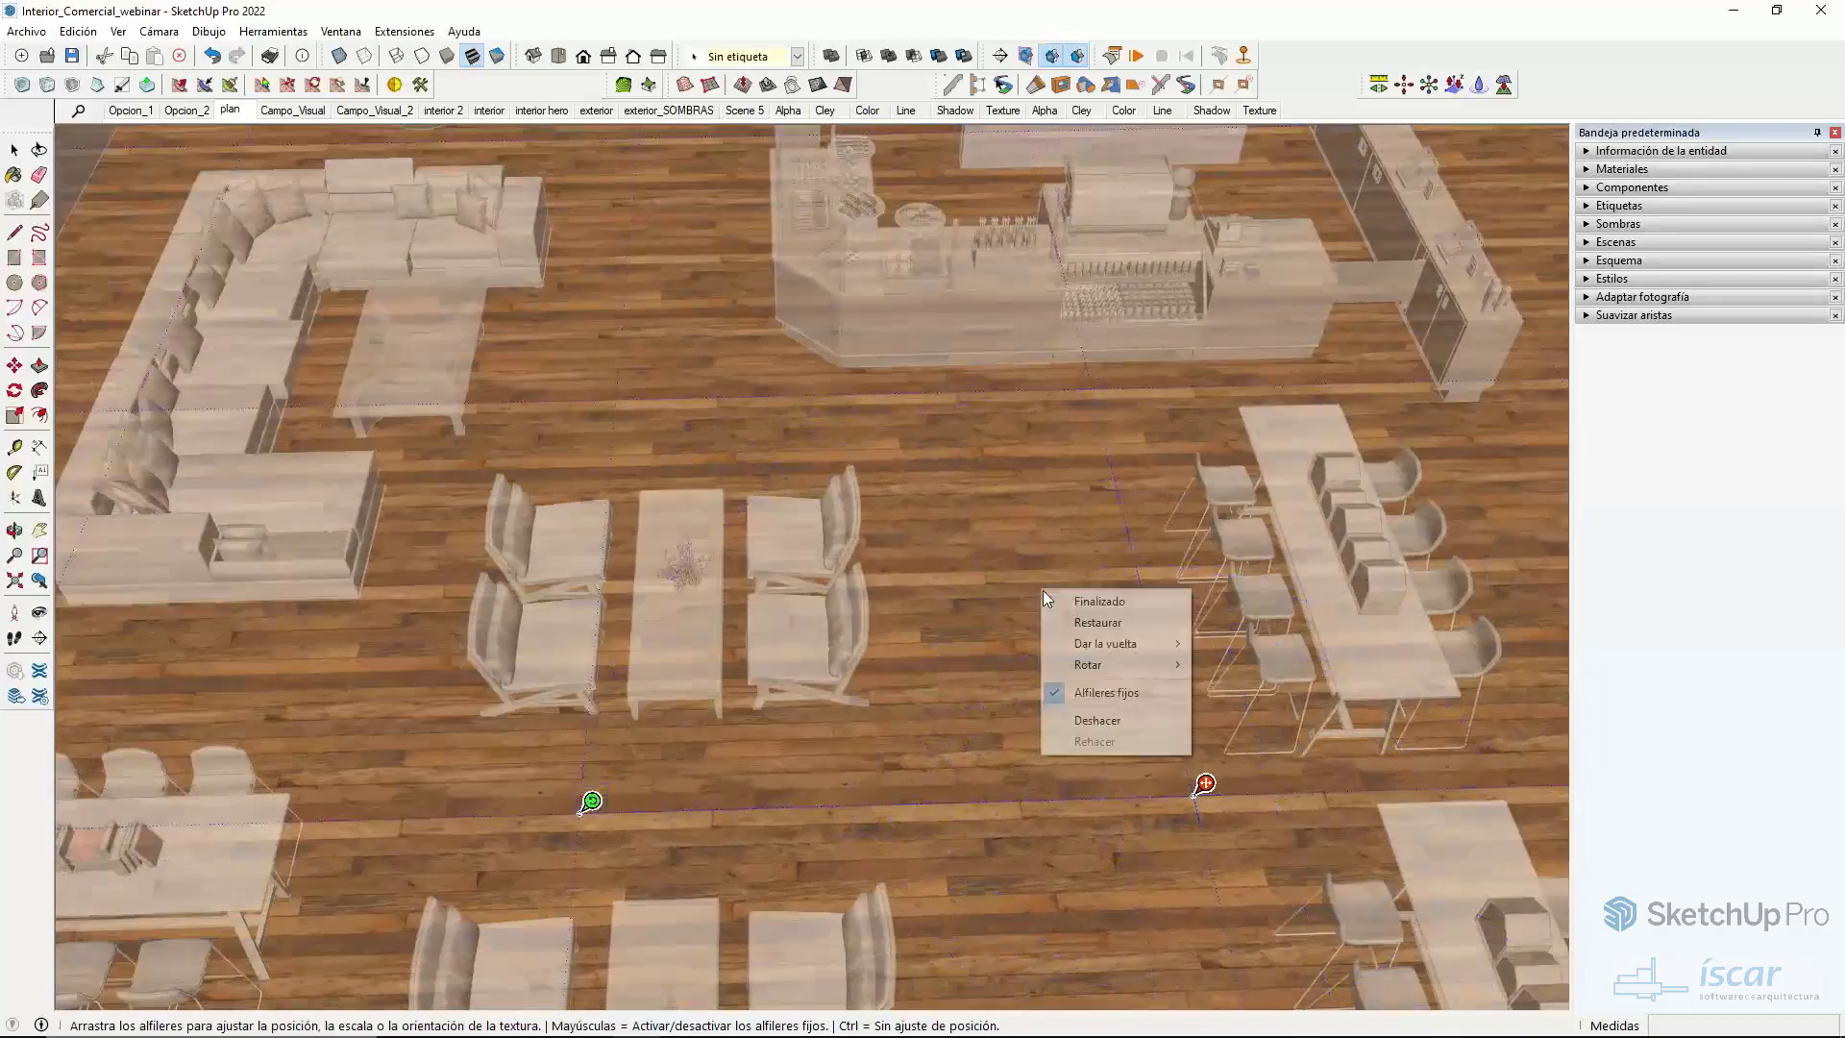
left_click(1062, 600)
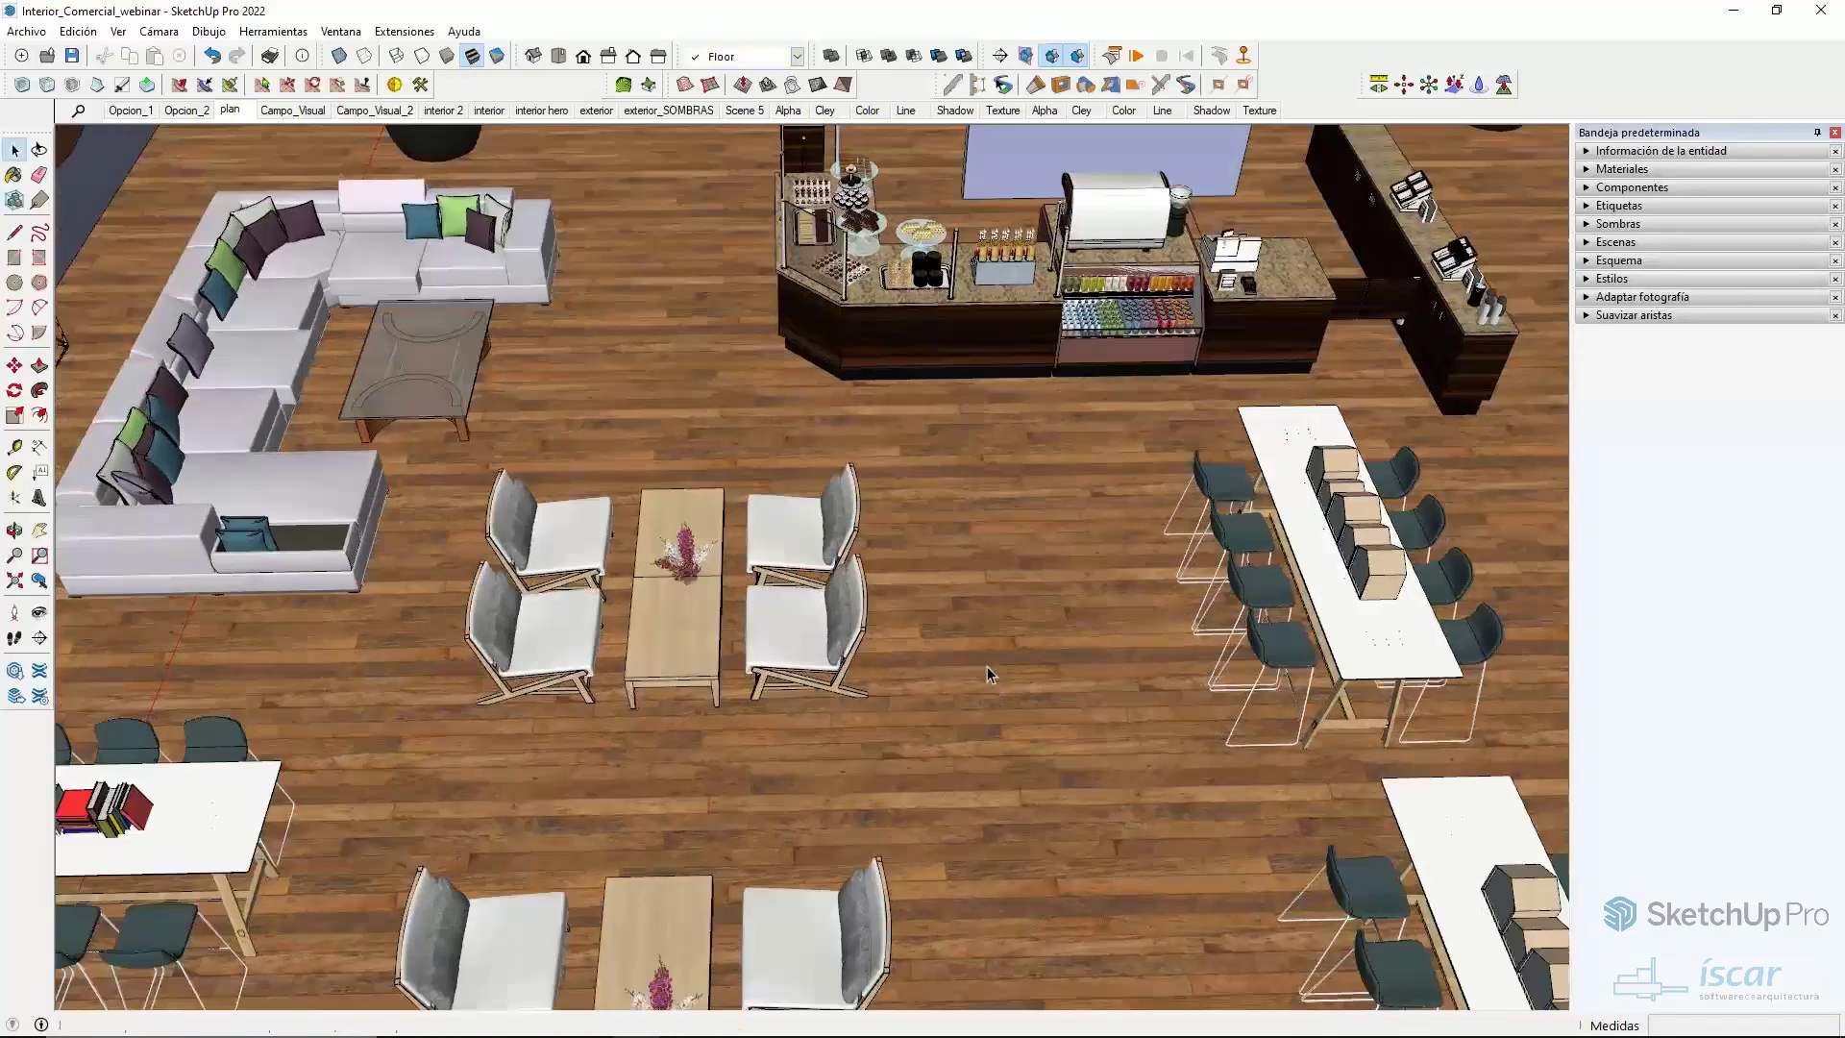
- Examine the new plank floor texture up close among the furniture and across the whole café
scroll(989, 663, "up", 4)
scroll(988, 584, "up", 5)
middle_click_drag(965, 557, 741, 535)
scroll(800, 500, "up", 2)
scroll(804, 507, "down", 10)
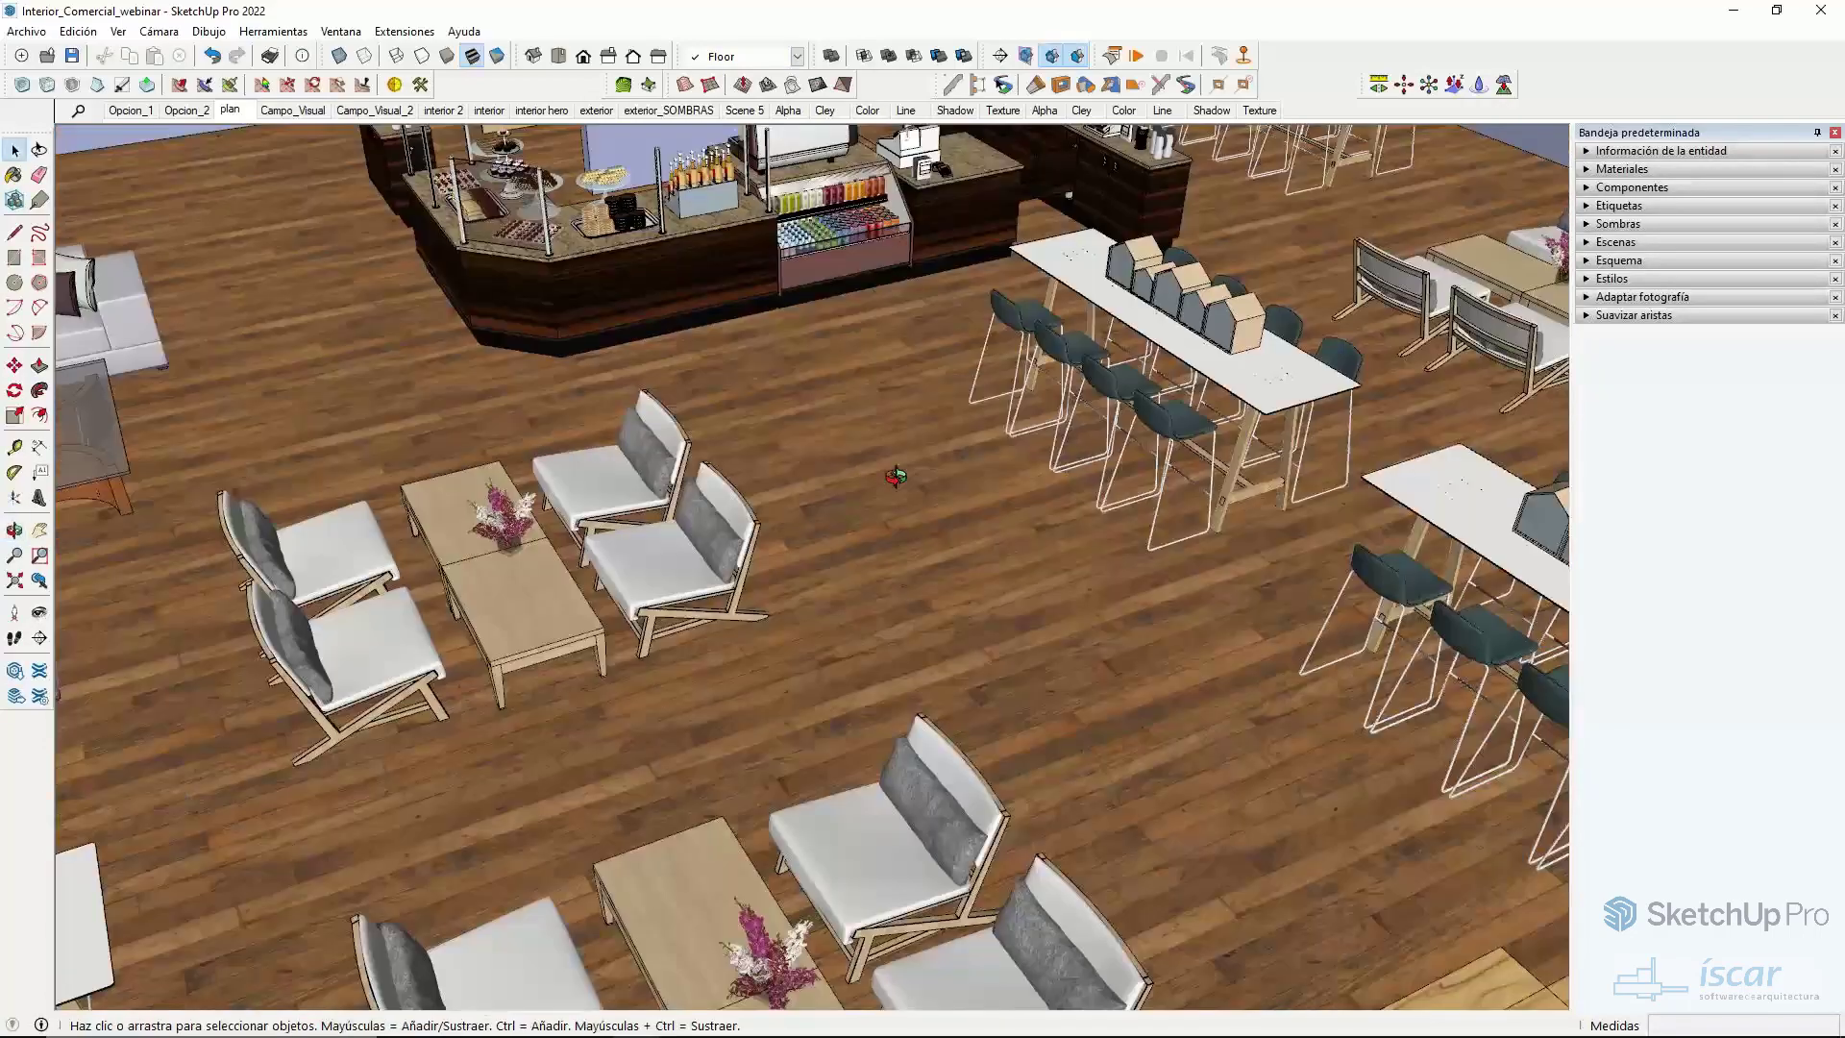
middle_click_drag(902, 486, 665, 606)
scroll(666, 605, "down", 3)
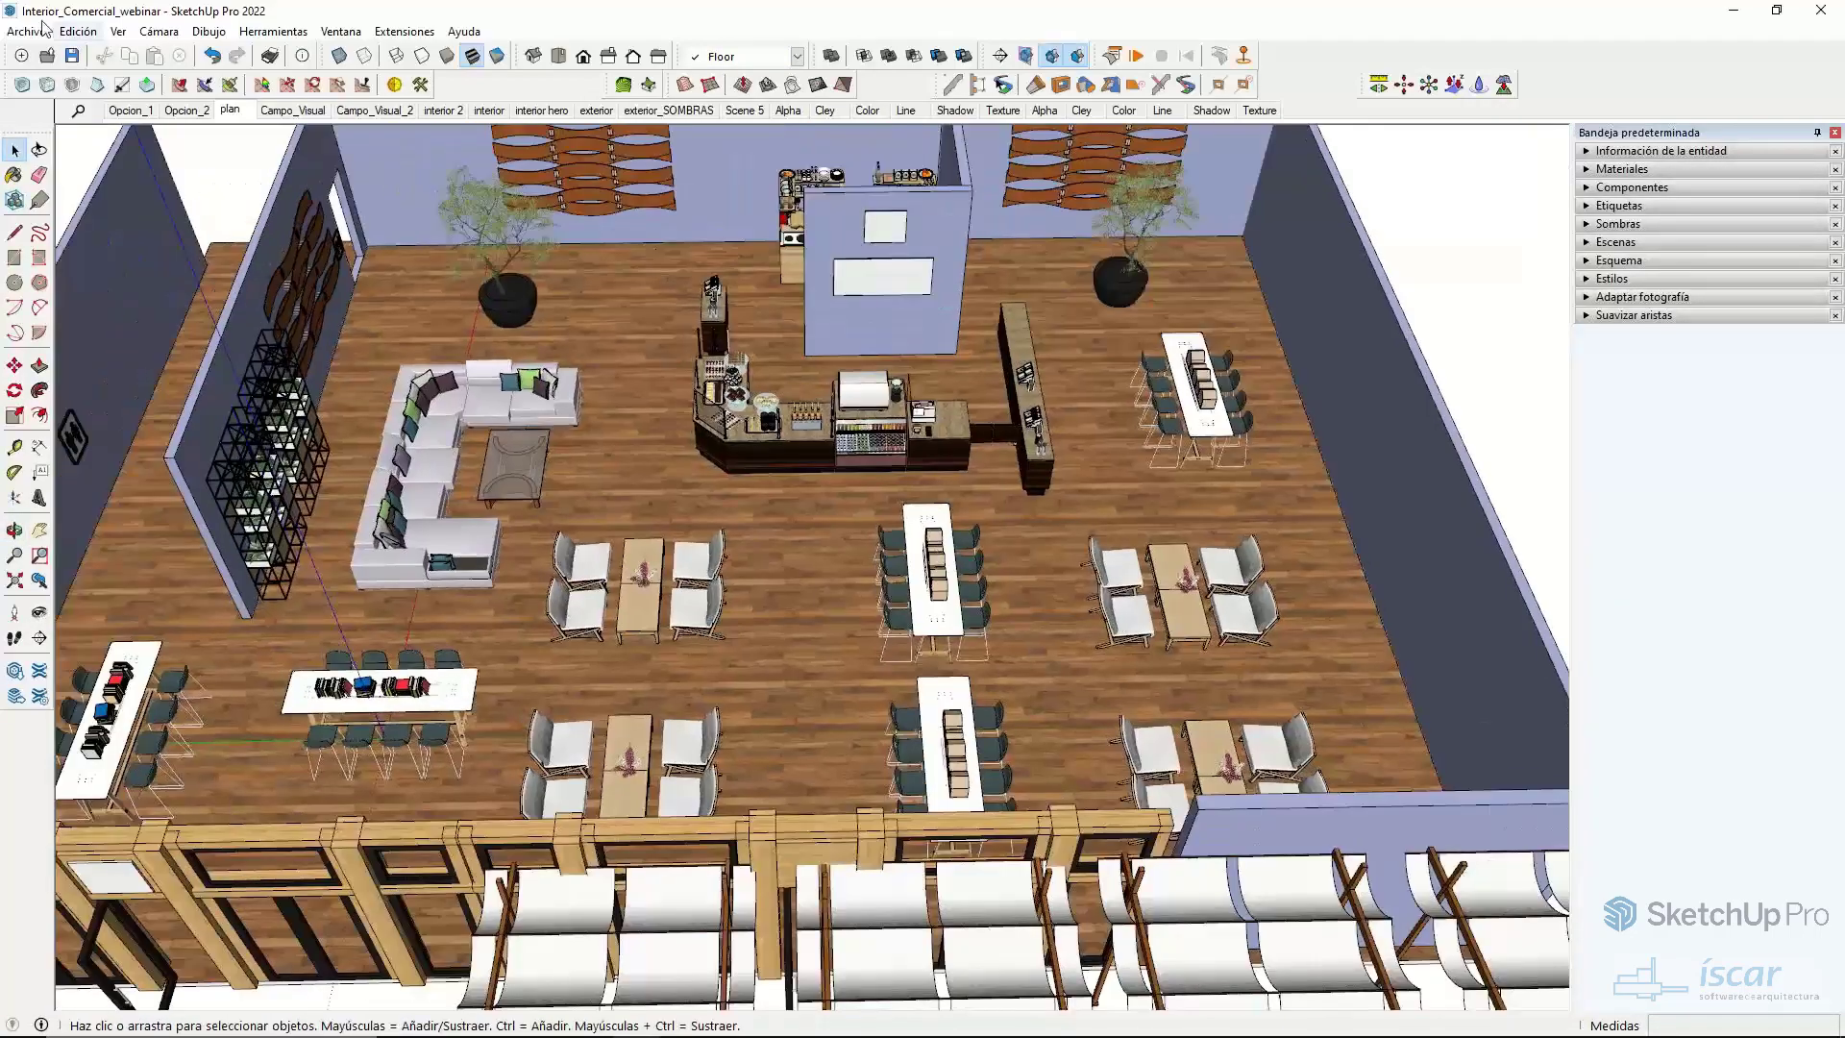
- Save a copy of the model as Interior_Comercial_HighRes in the 2. Interiorismo folder
left_click(26, 31)
left_click(91, 165)
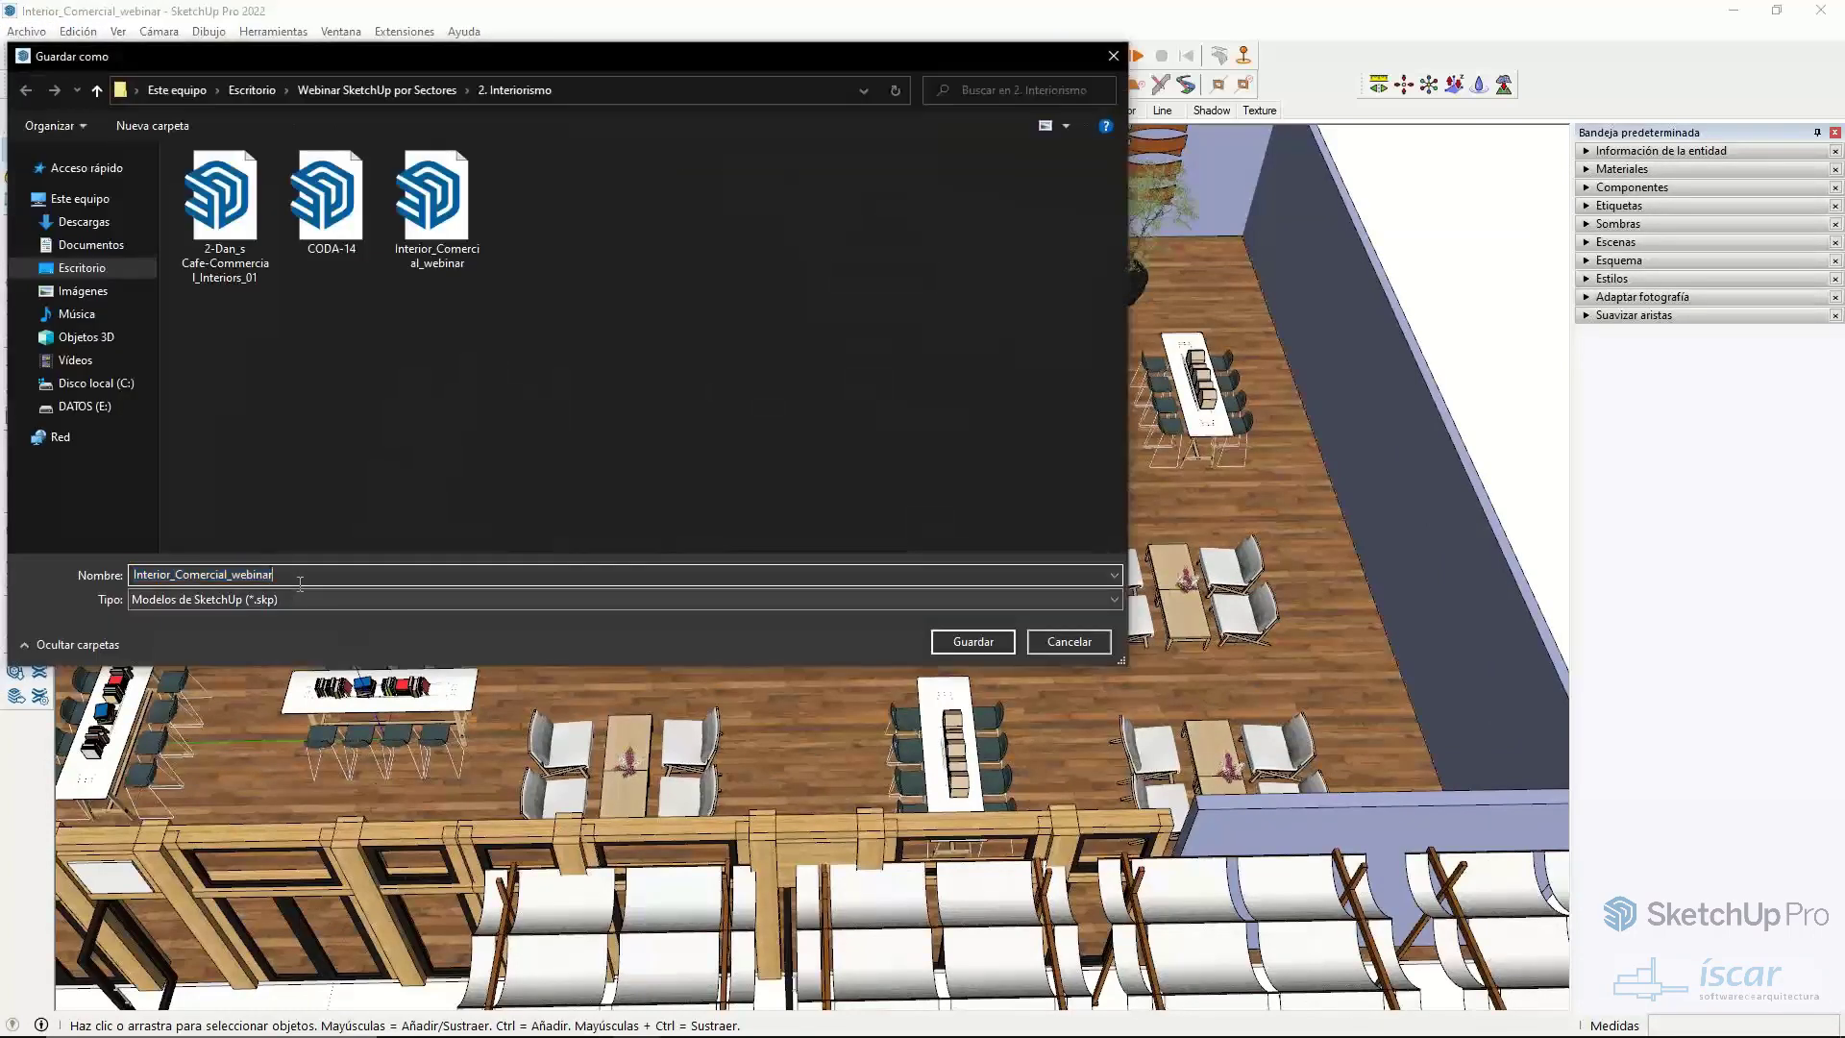
left_click_drag(231, 574, 378, 550)
type("Hi")
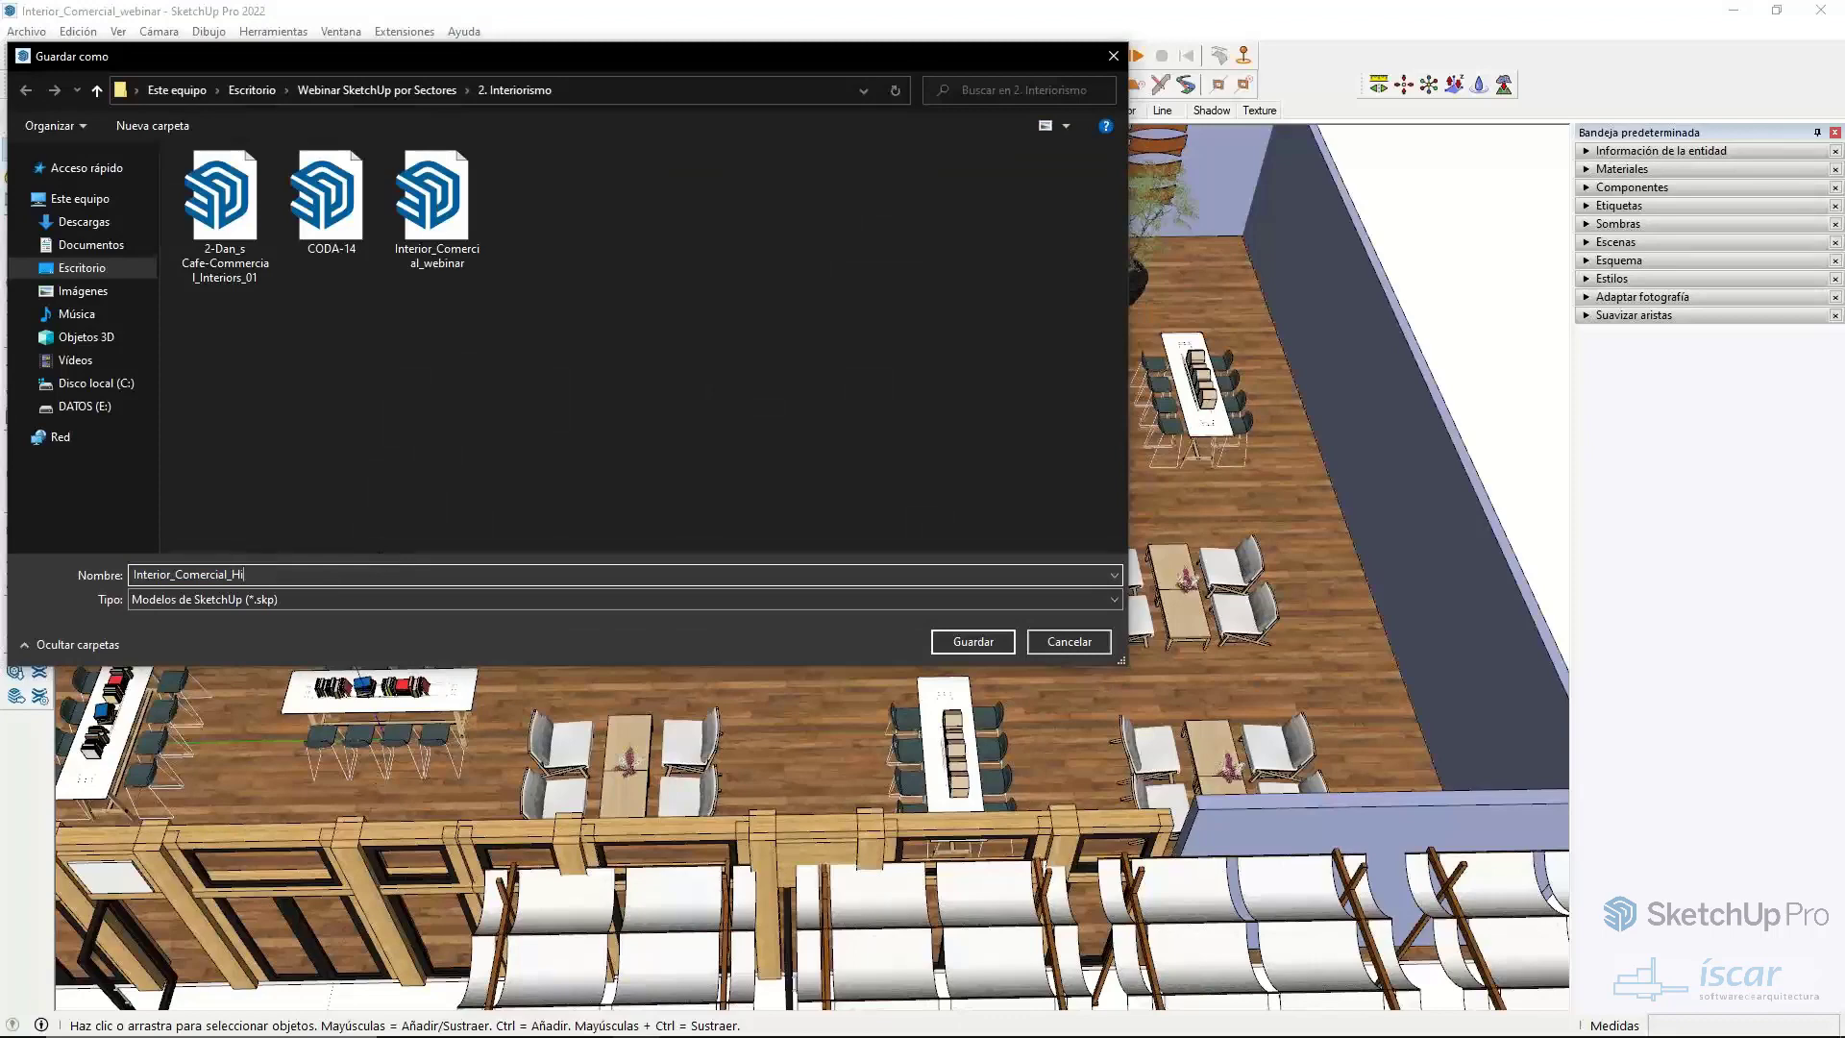
type("ghRes")
left_click(971, 642)
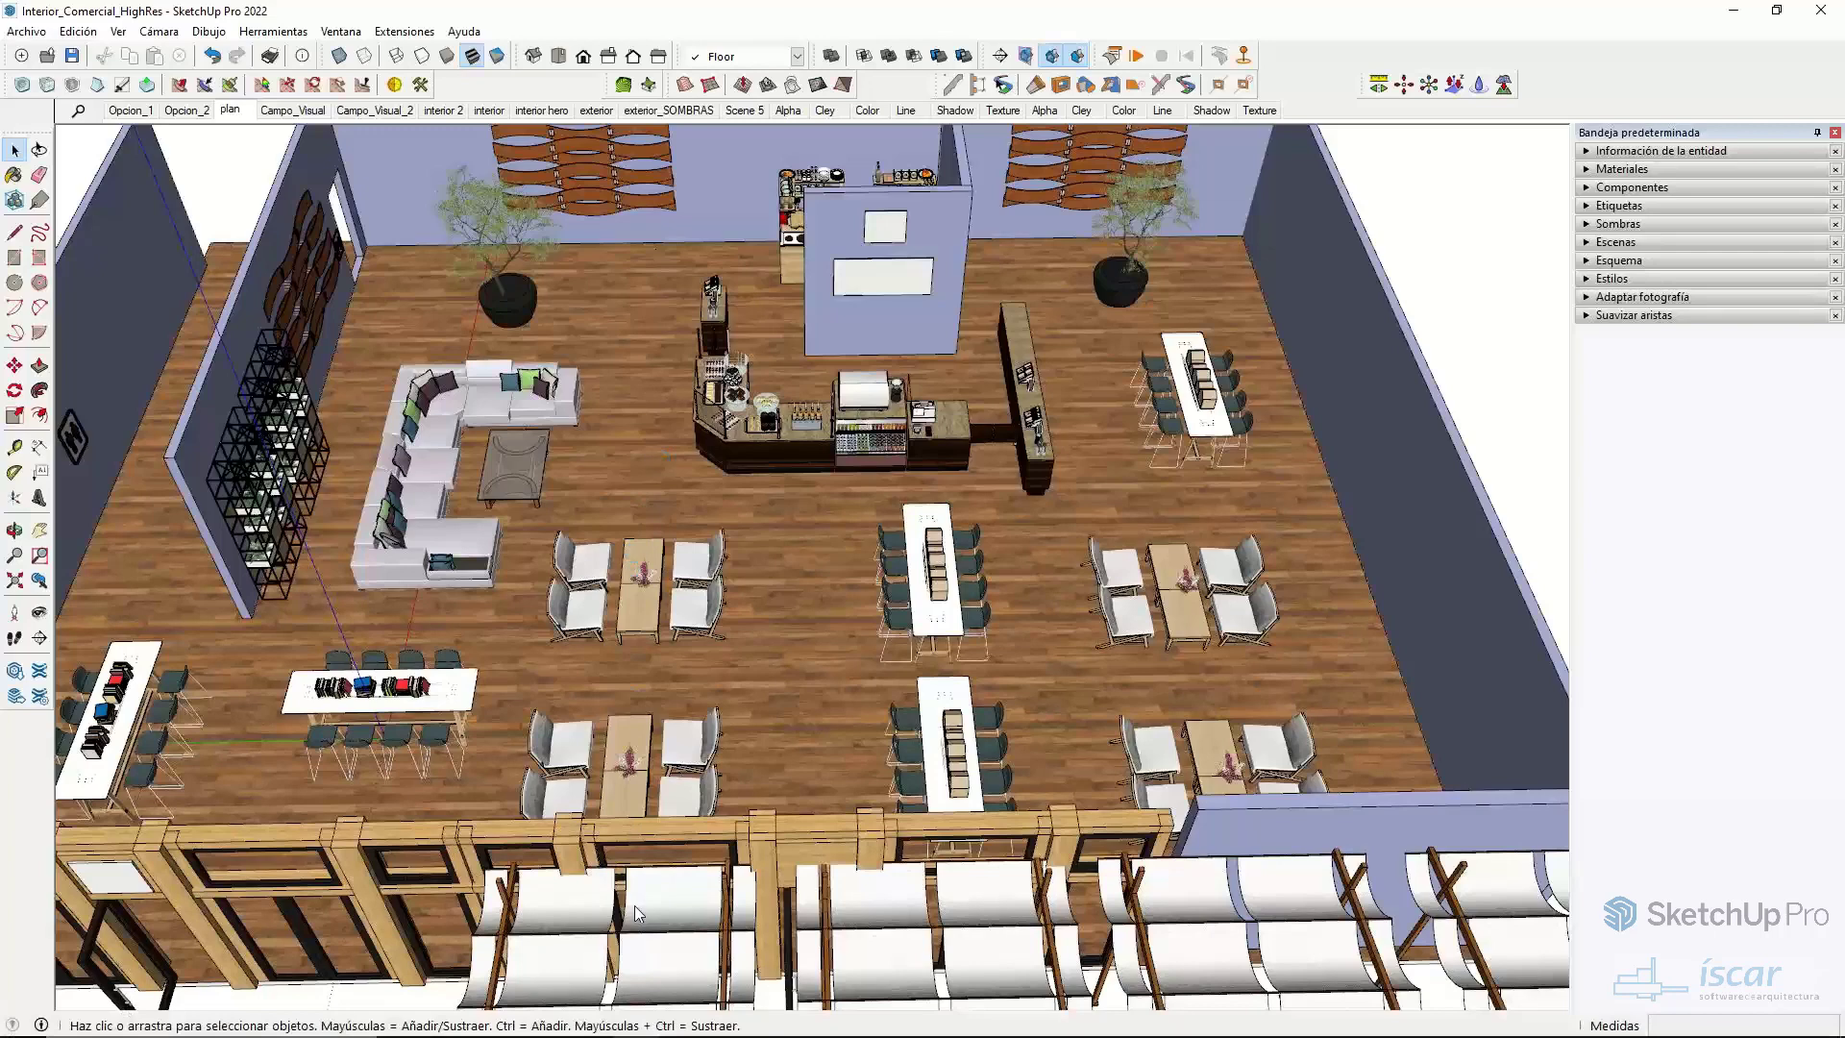
- Switch to File Explorer and compare the file sizes of Interior_Comercial_webinar and Interior_Comercial_HighRes in the 2. Interiorismo folder, closing the window when done
left_click(494, 1025)
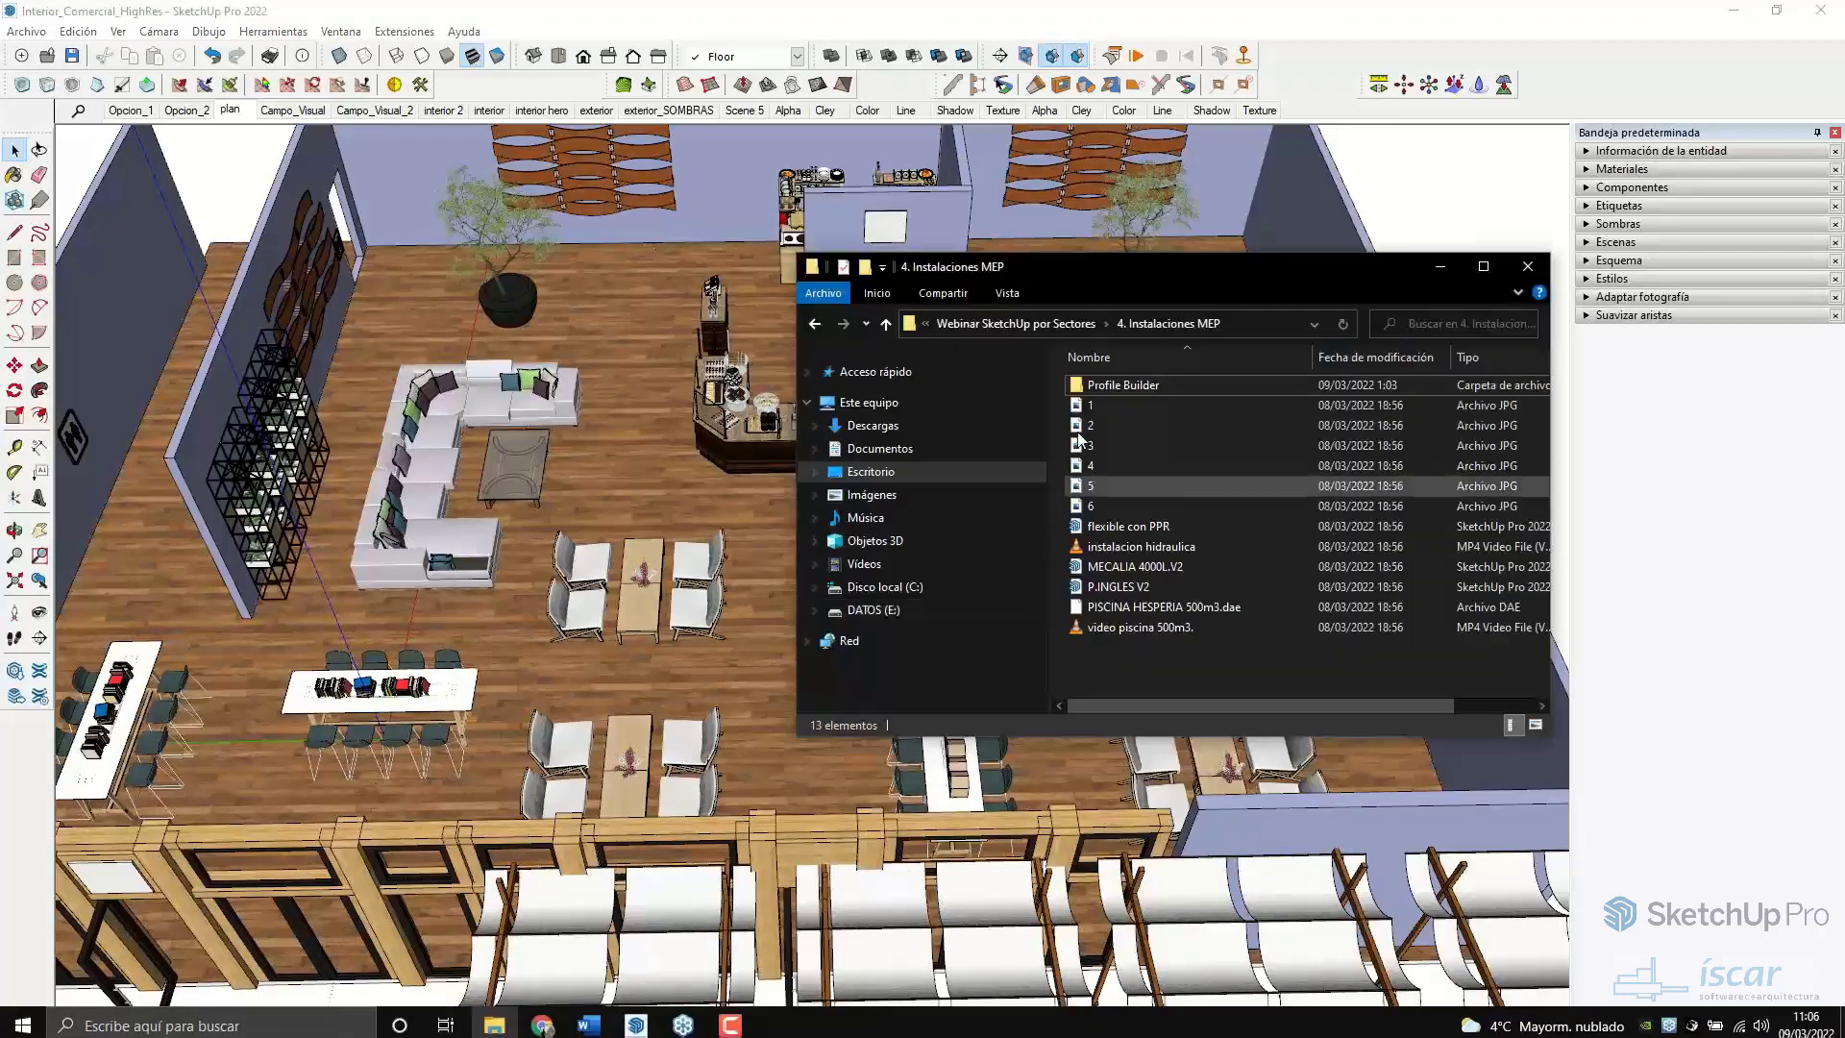
left_click(1016, 324)
left_click(1128, 385)
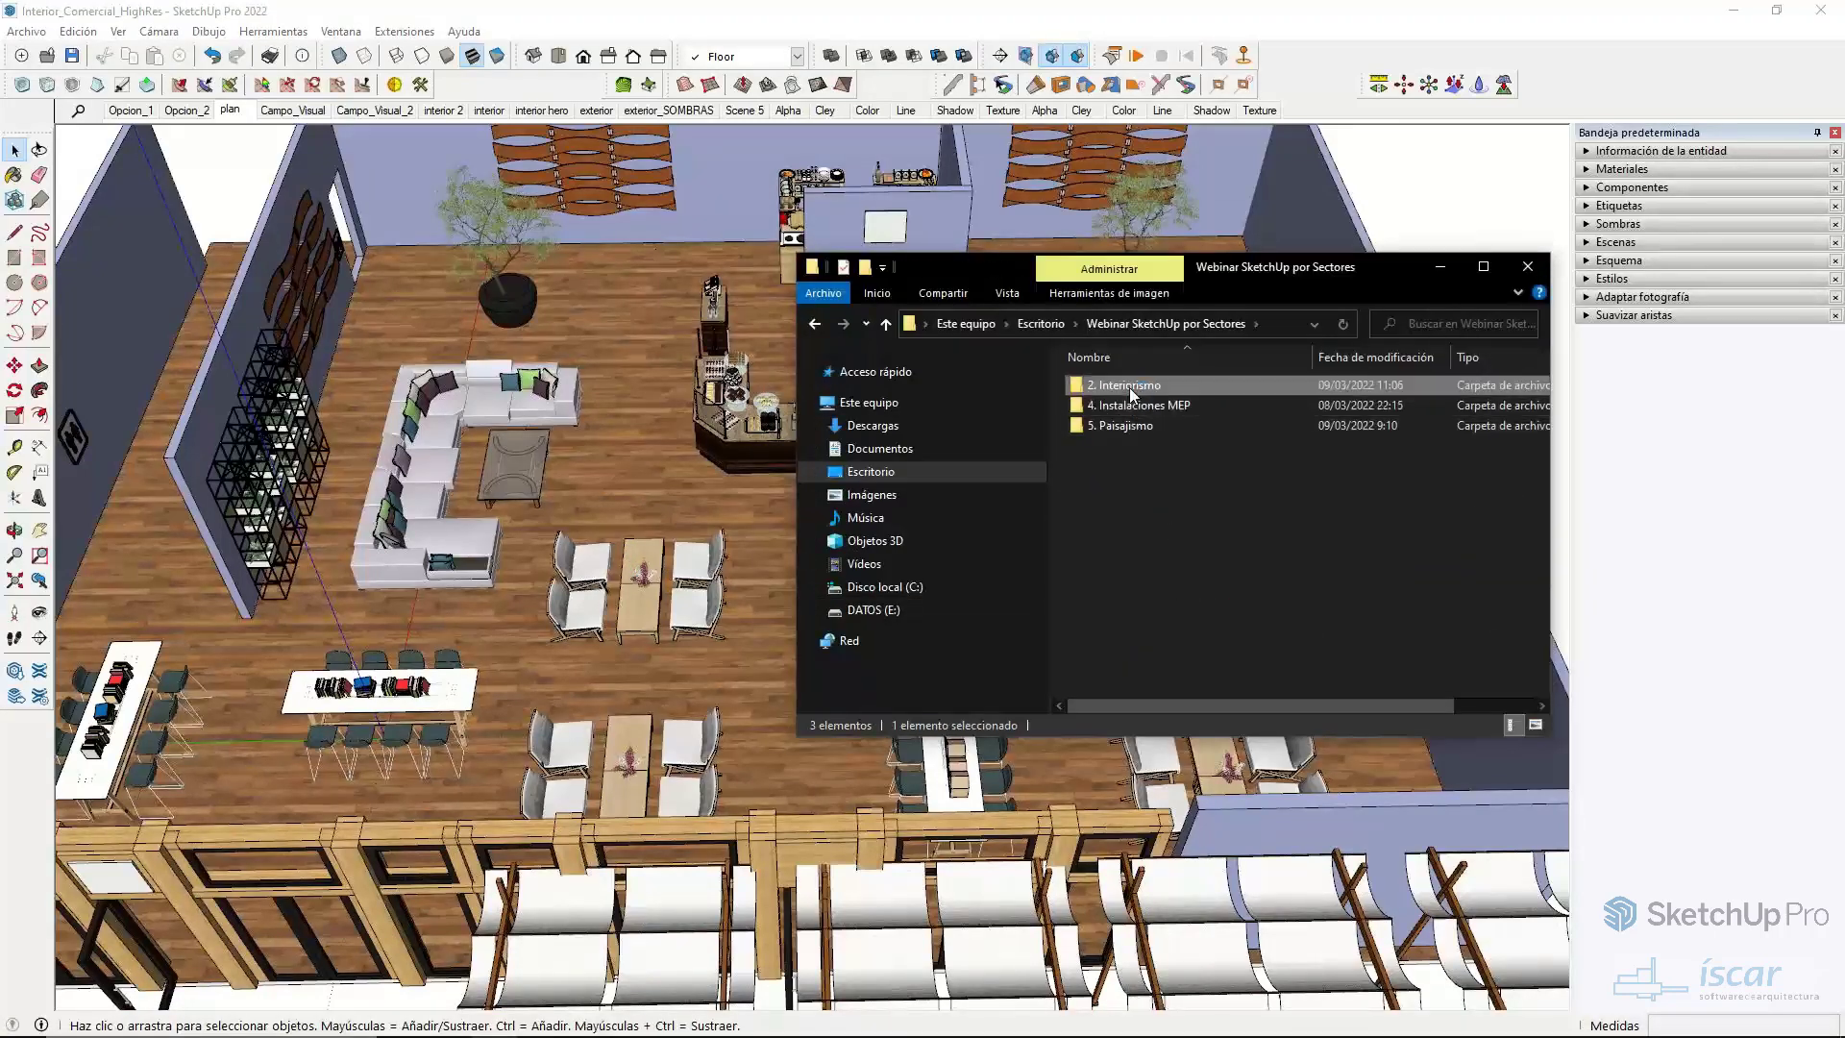
double_click(1128, 388)
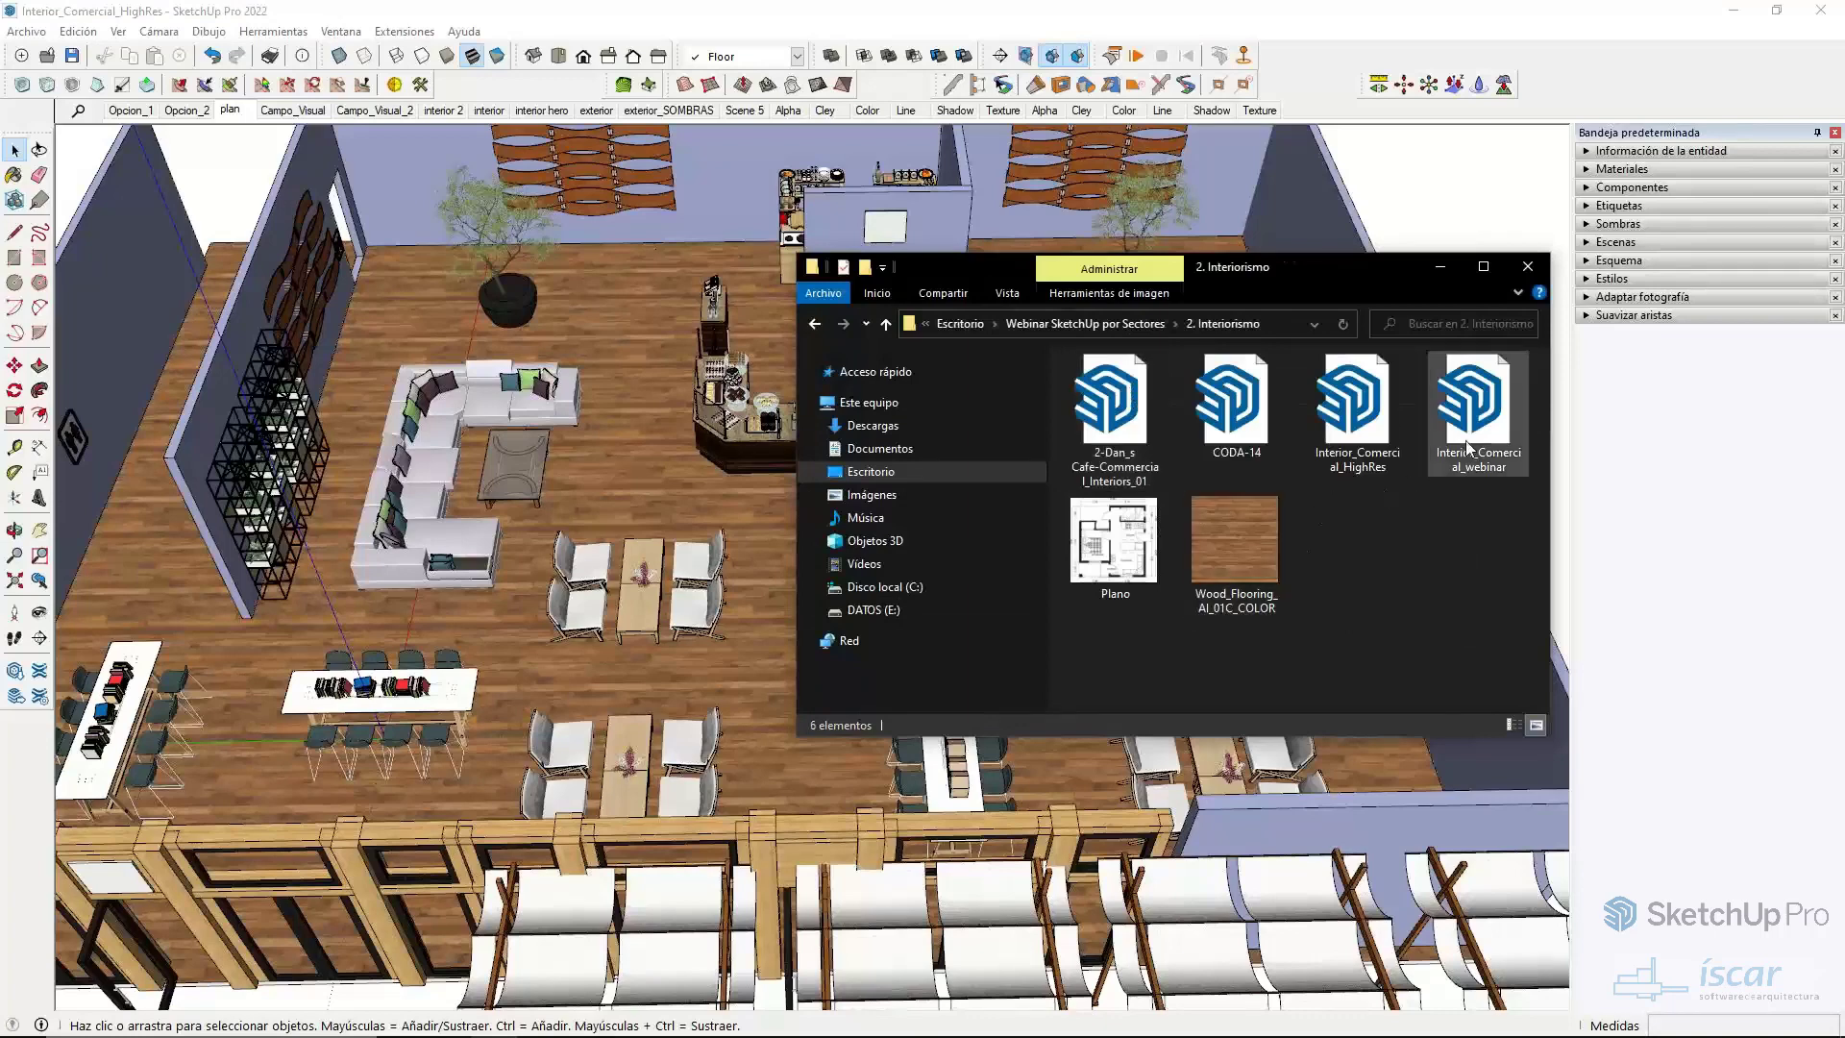
left_click_drag(1339, 268, 1002, 274)
left_click(1143, 461)
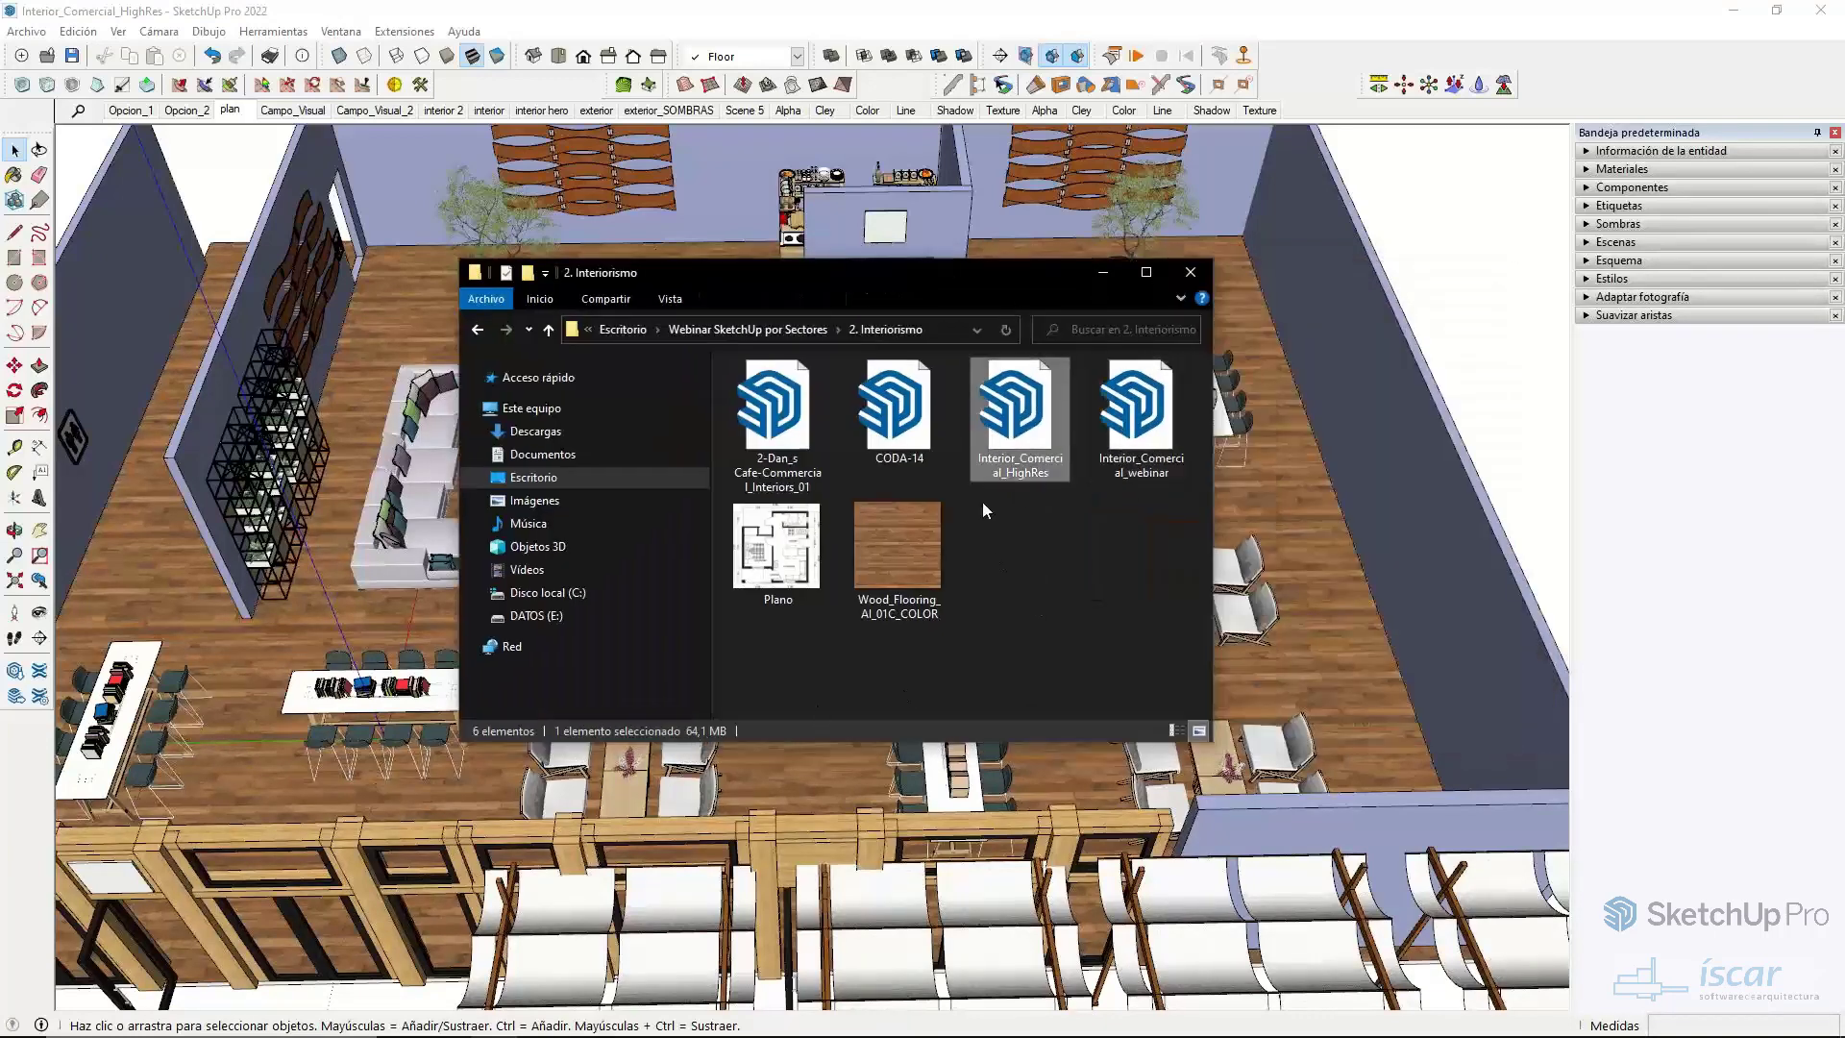
key("Left")
left_click(1190, 273)
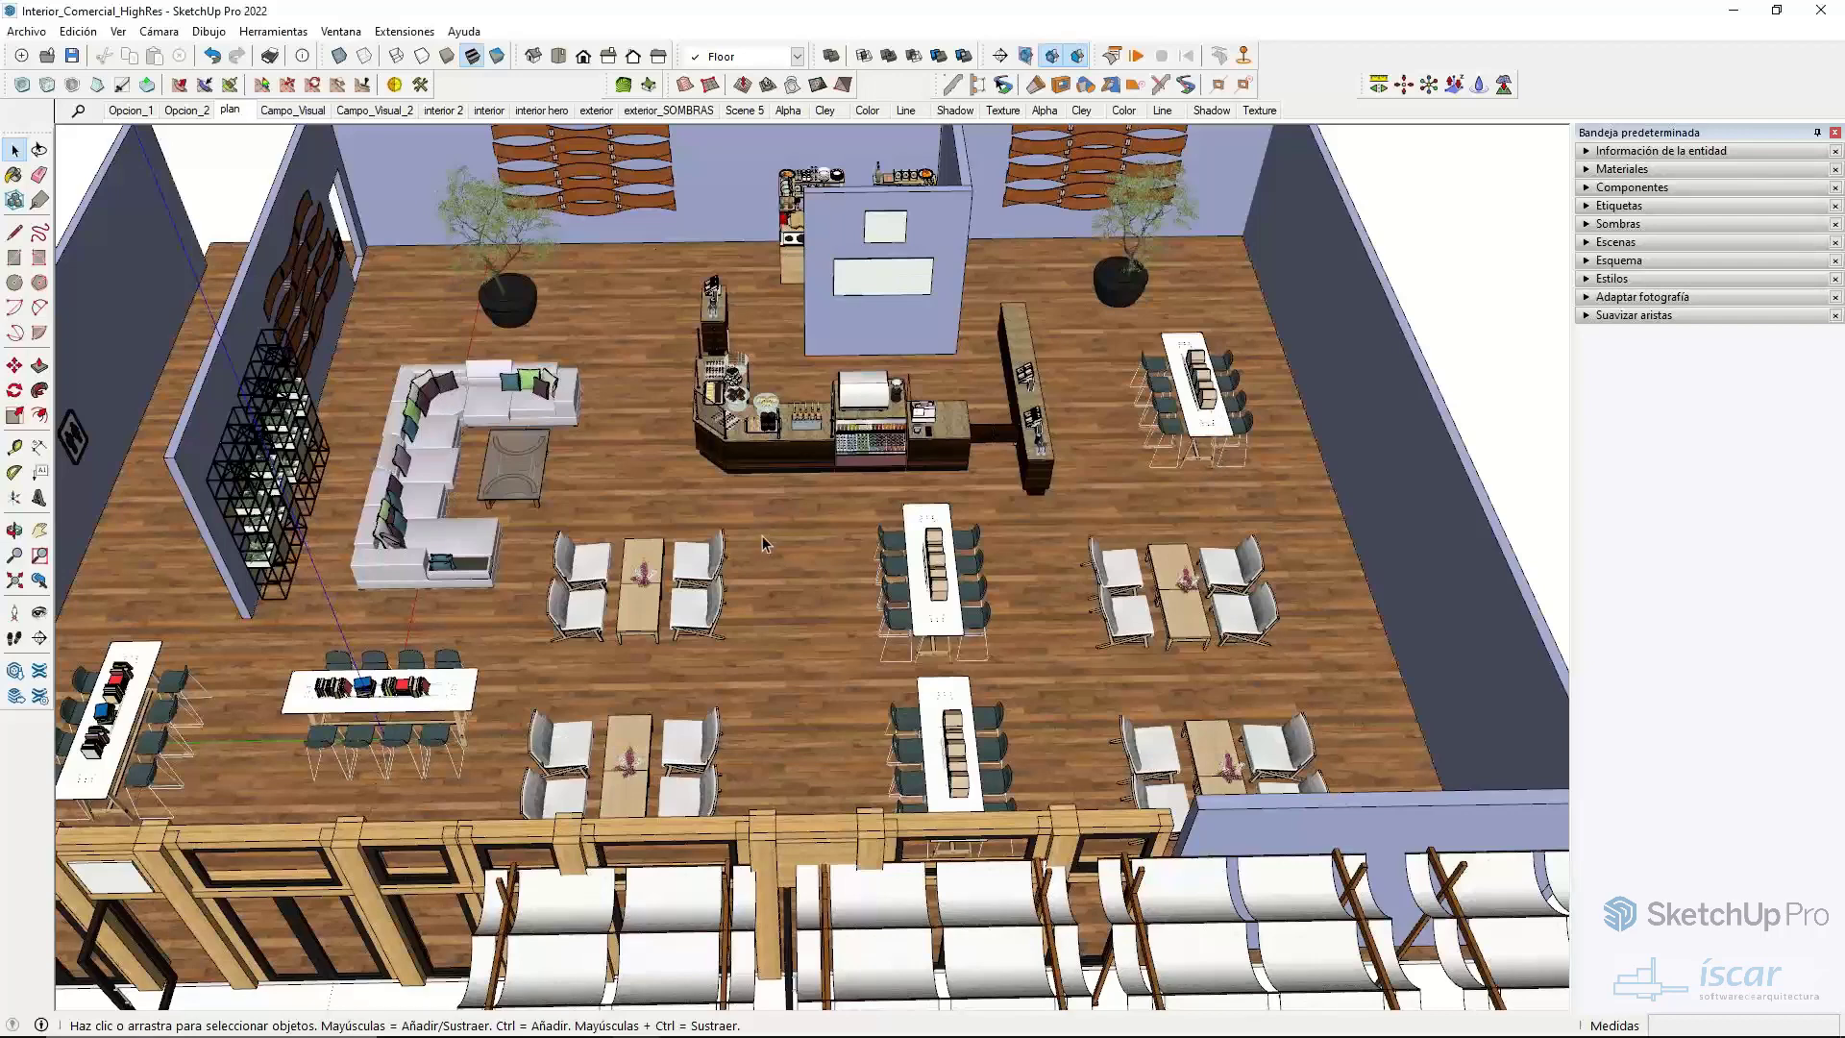
- Open the Material Resizer extension for the saved model
middle_click_drag(743, 550, 786, 544, "shift")
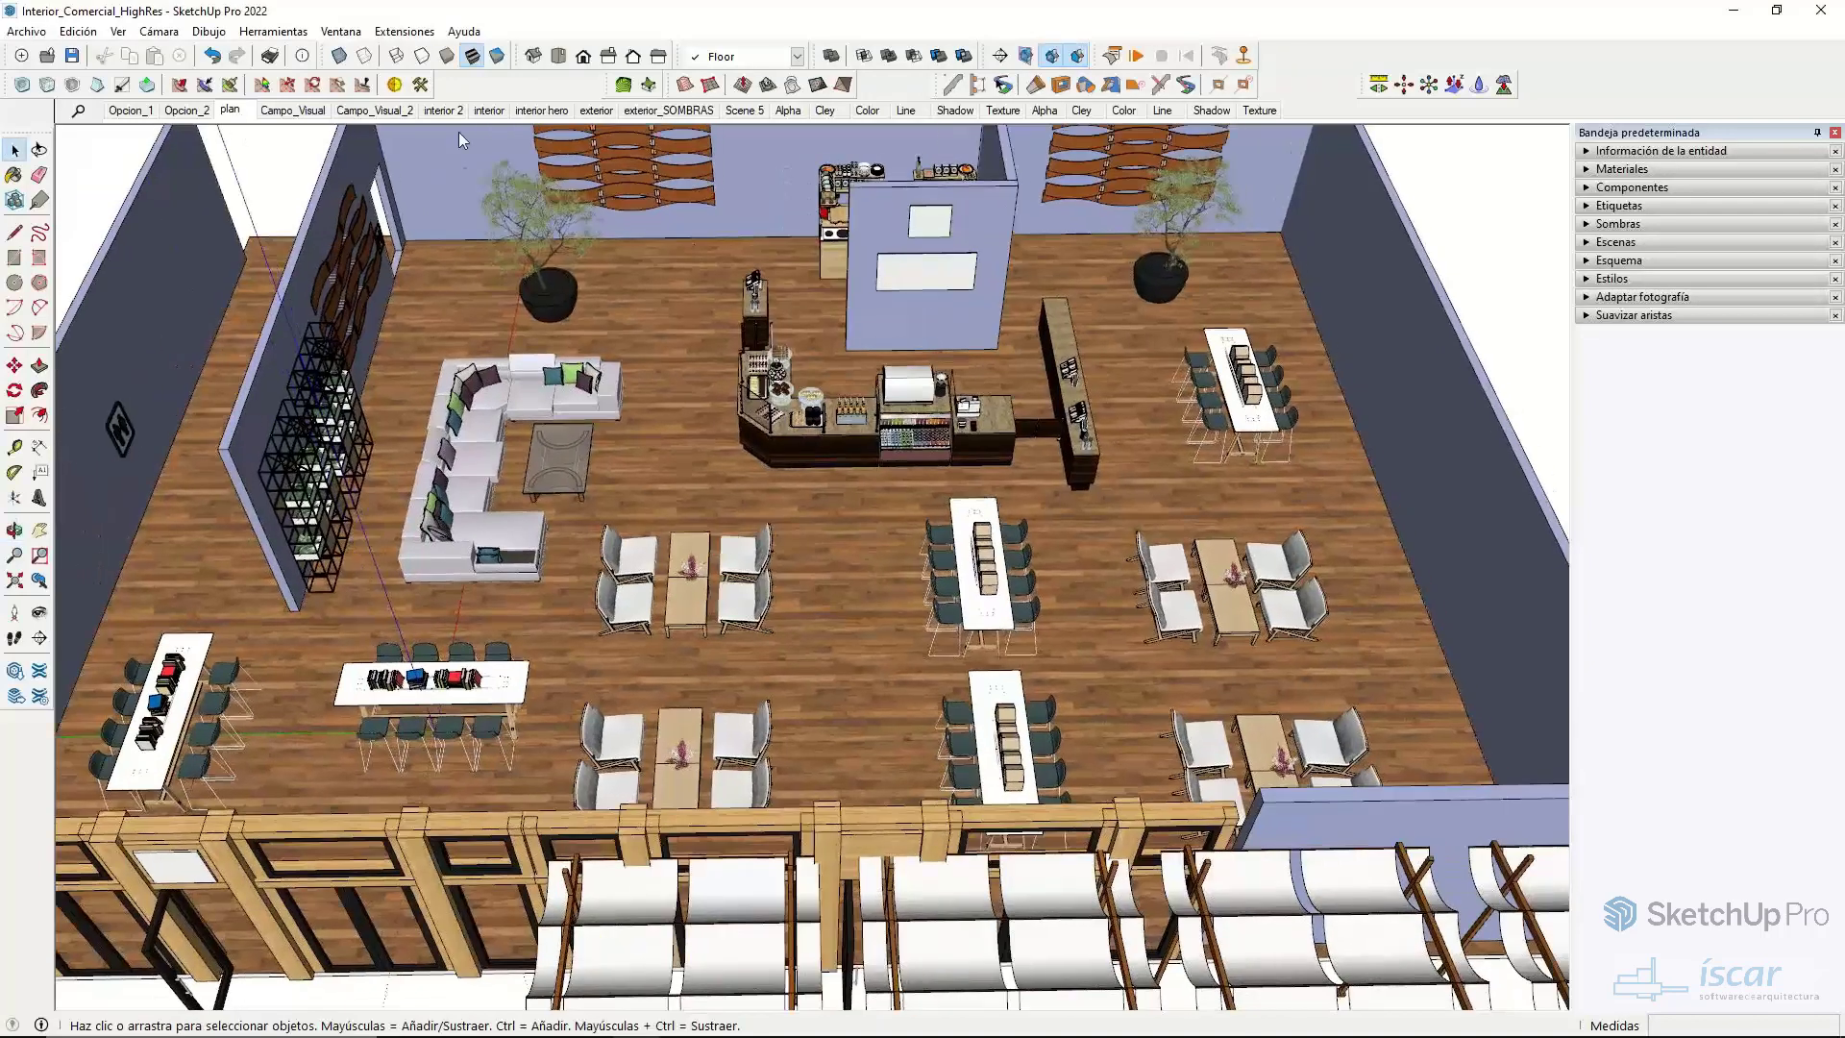
left_click(404, 31)
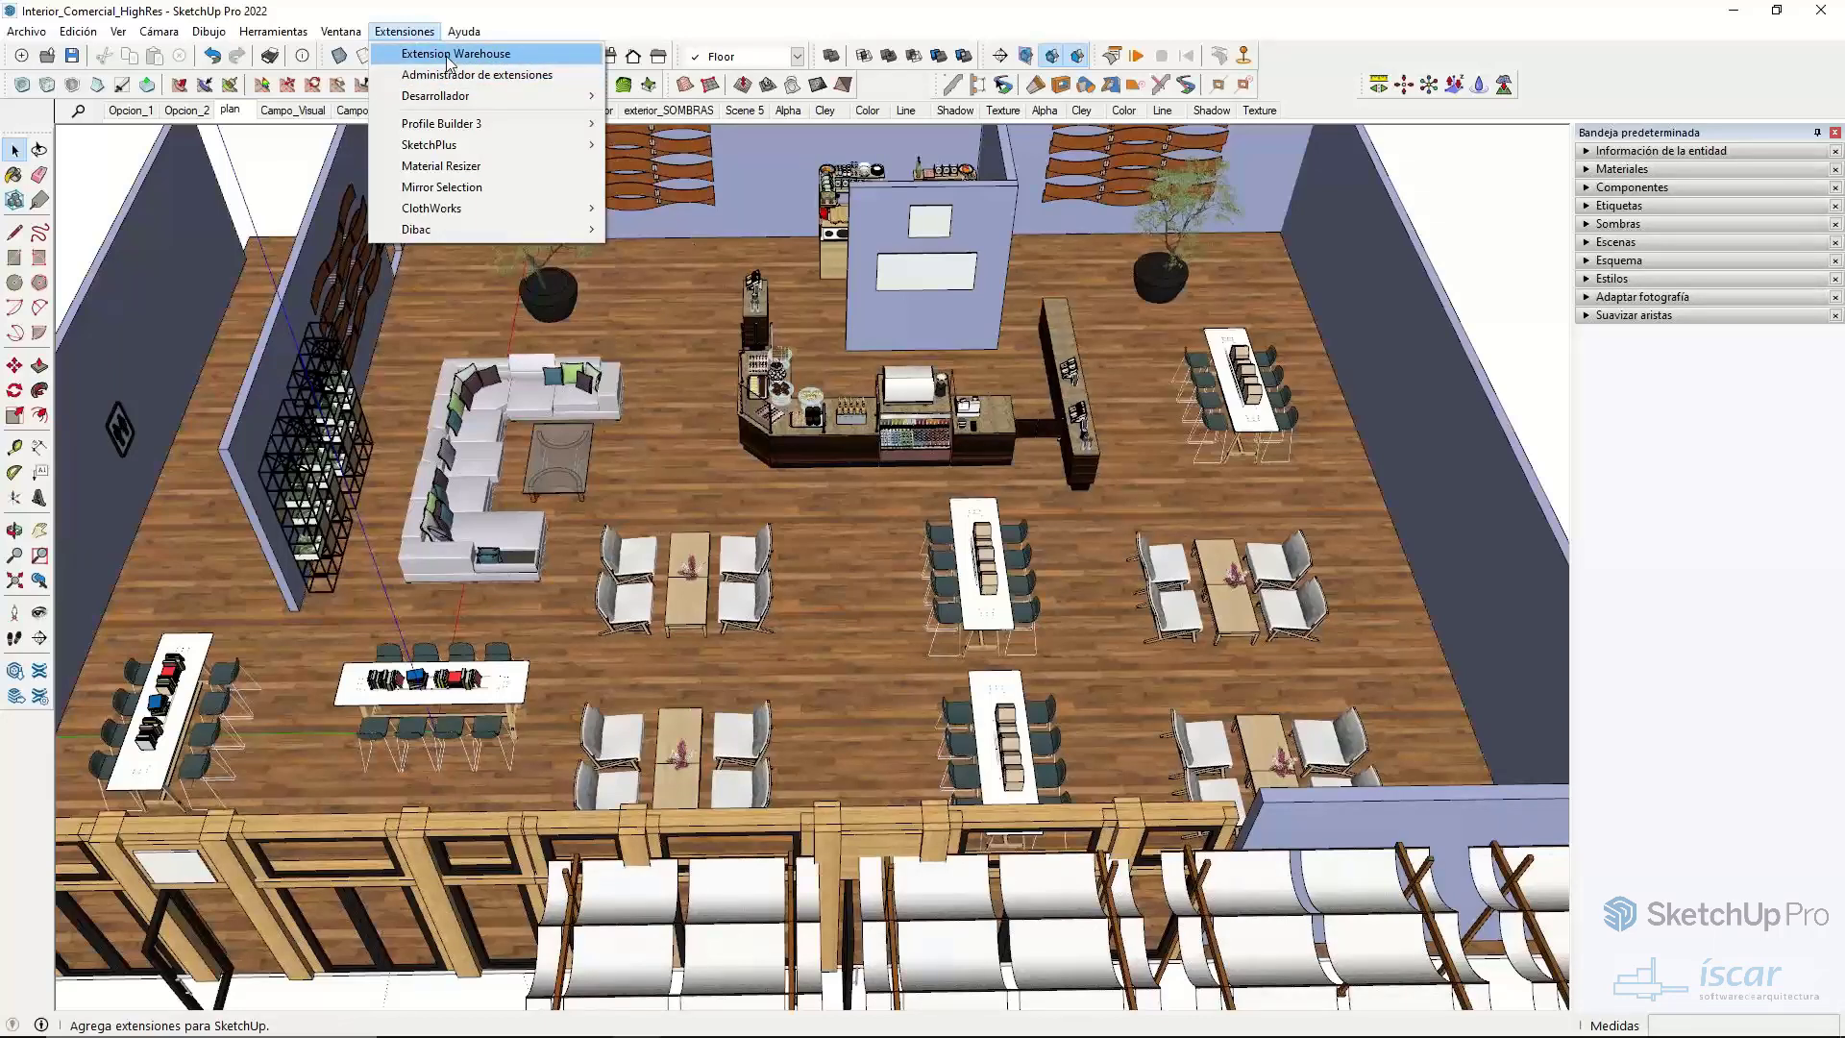
left_click(461, 168)
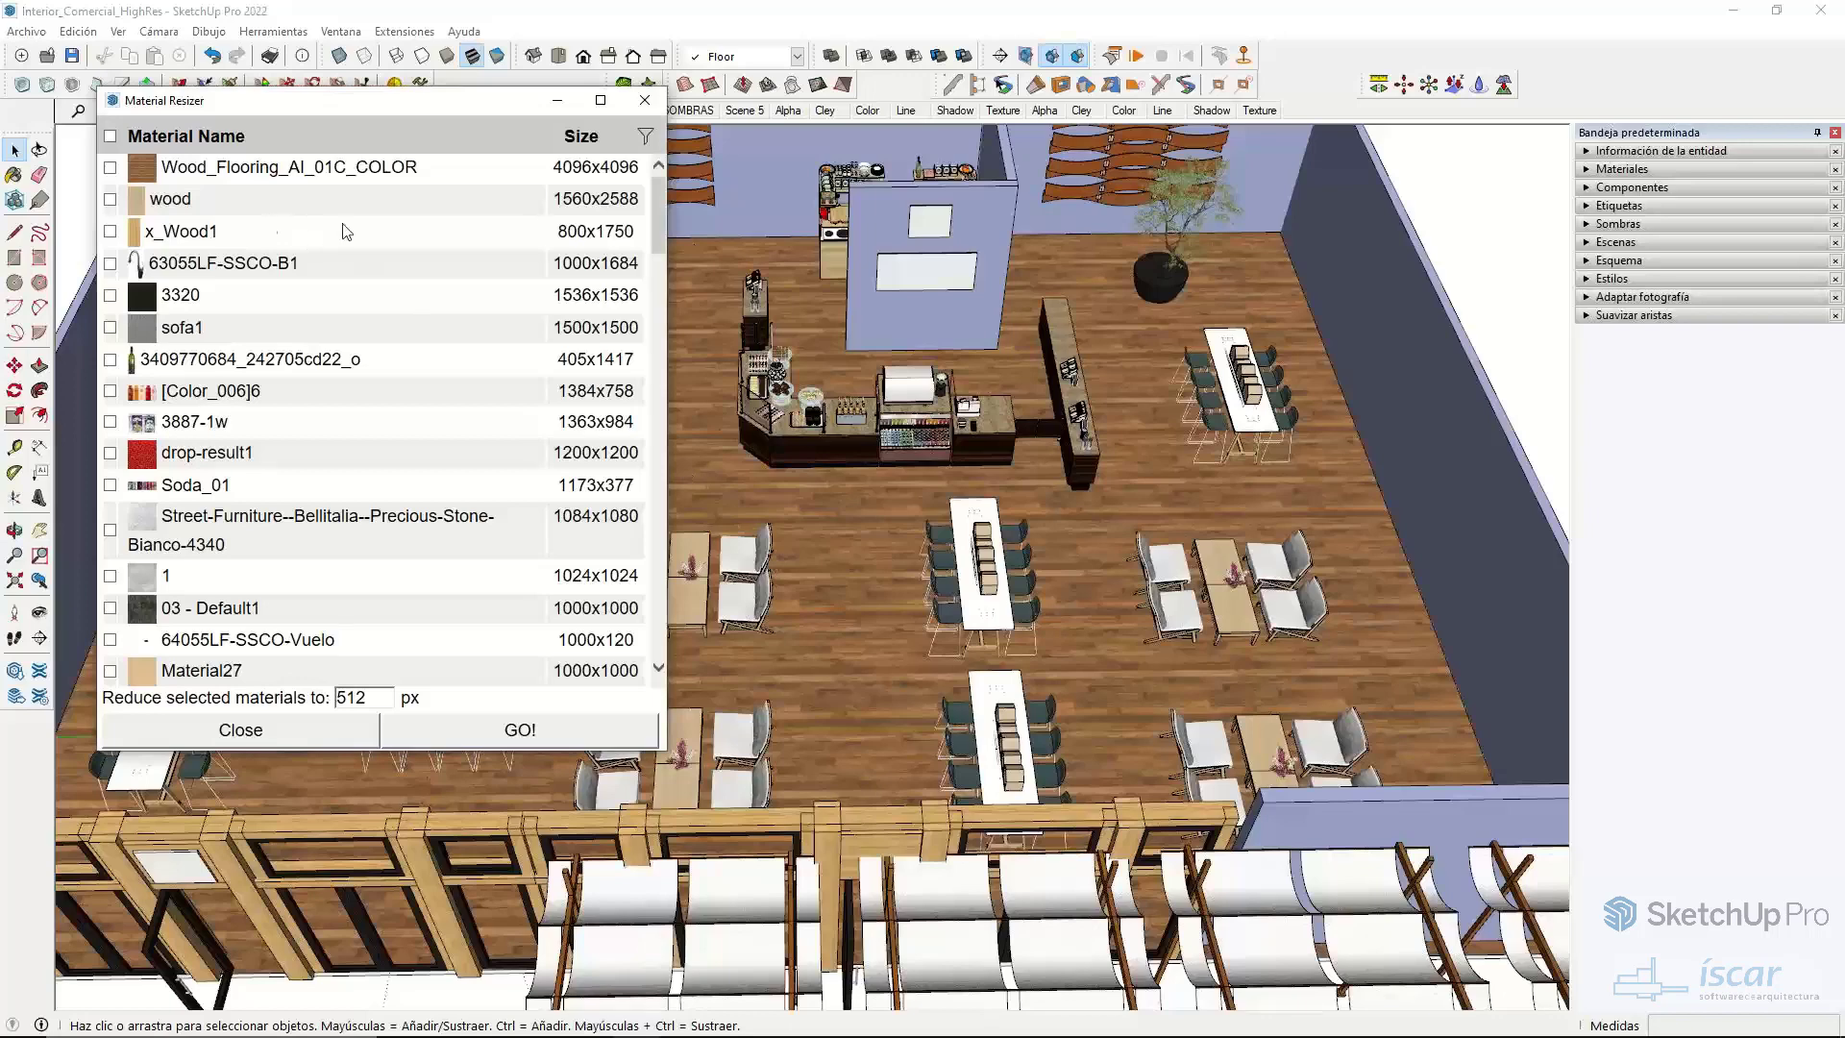
- Select every material in the Material Resizer list and keep 512 px as the size to reduce them to
left_click_drag(655, 201, 545, 163)
scroll(584, 523, "down", 5)
scroll(500, 577, "up", 5)
left_click(111, 166)
double_click(386, 697)
left_click(375, 698)
double_click(369, 699)
left_click(379, 702)
left_click_drag(658, 216, 657, 538)
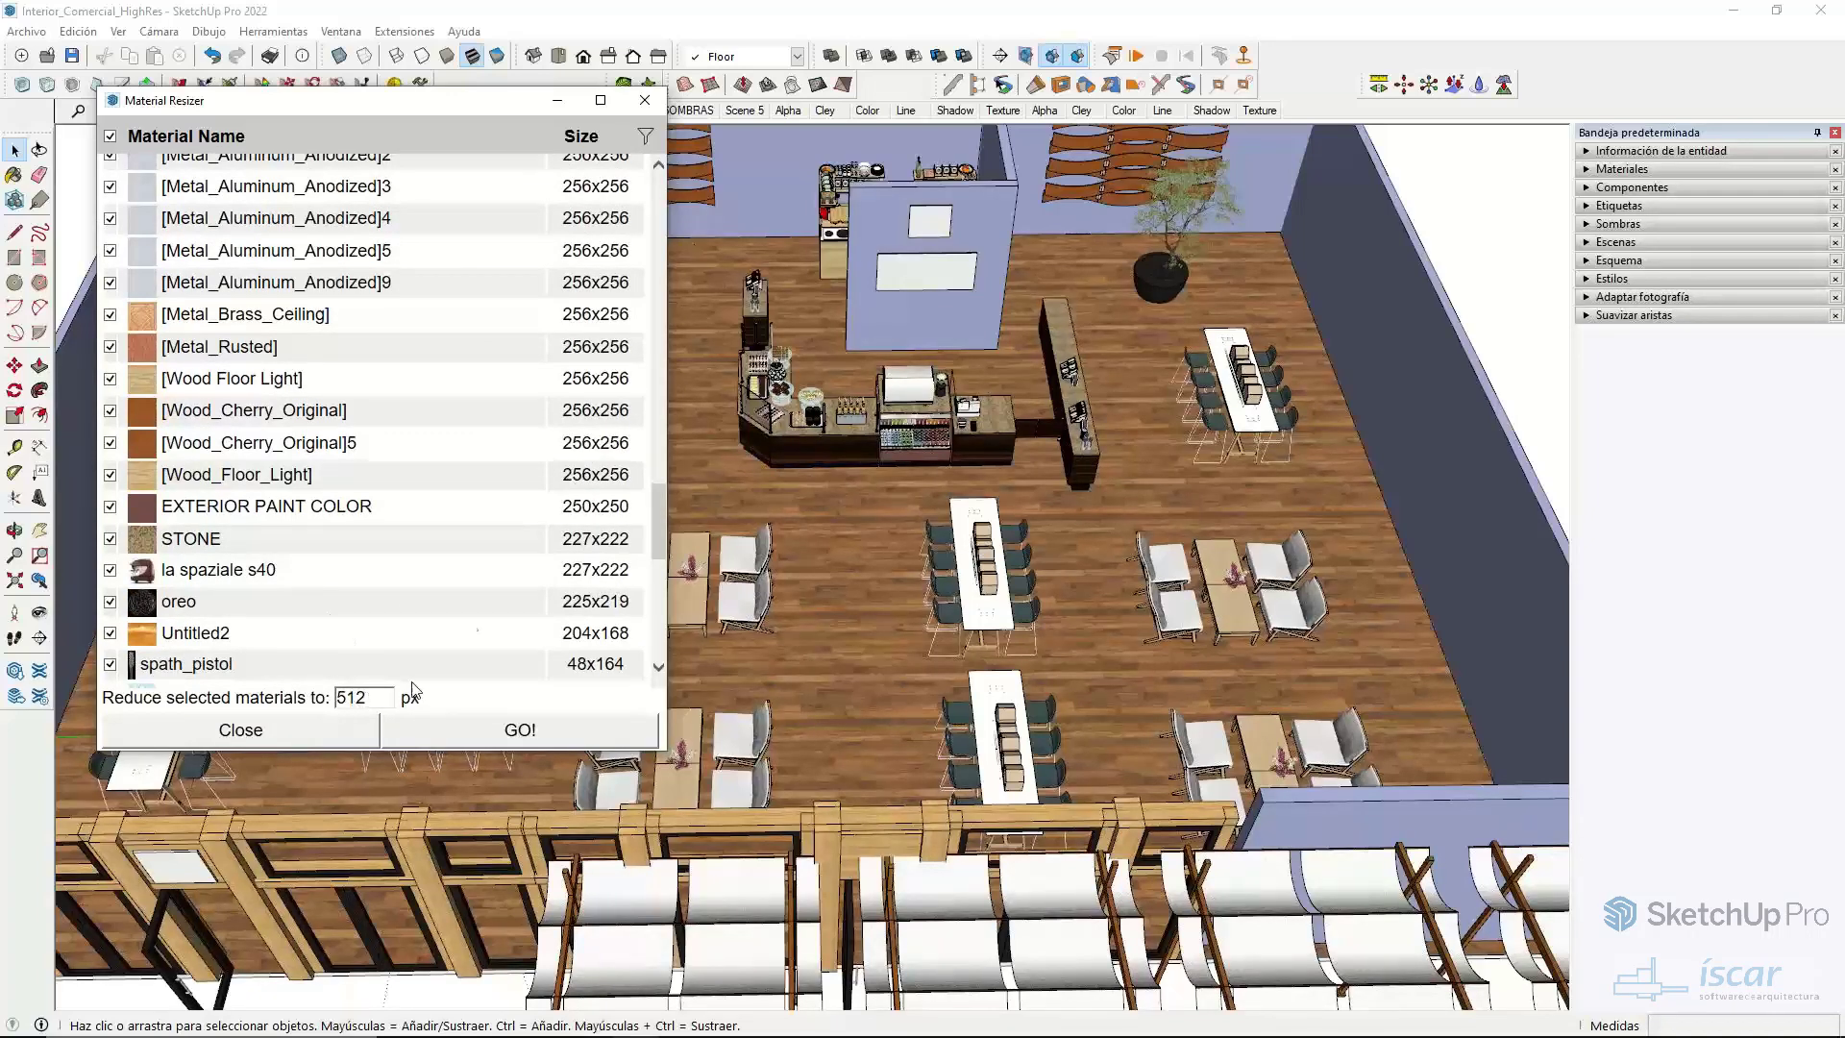
left_click_drag(660, 496, 682, 314)
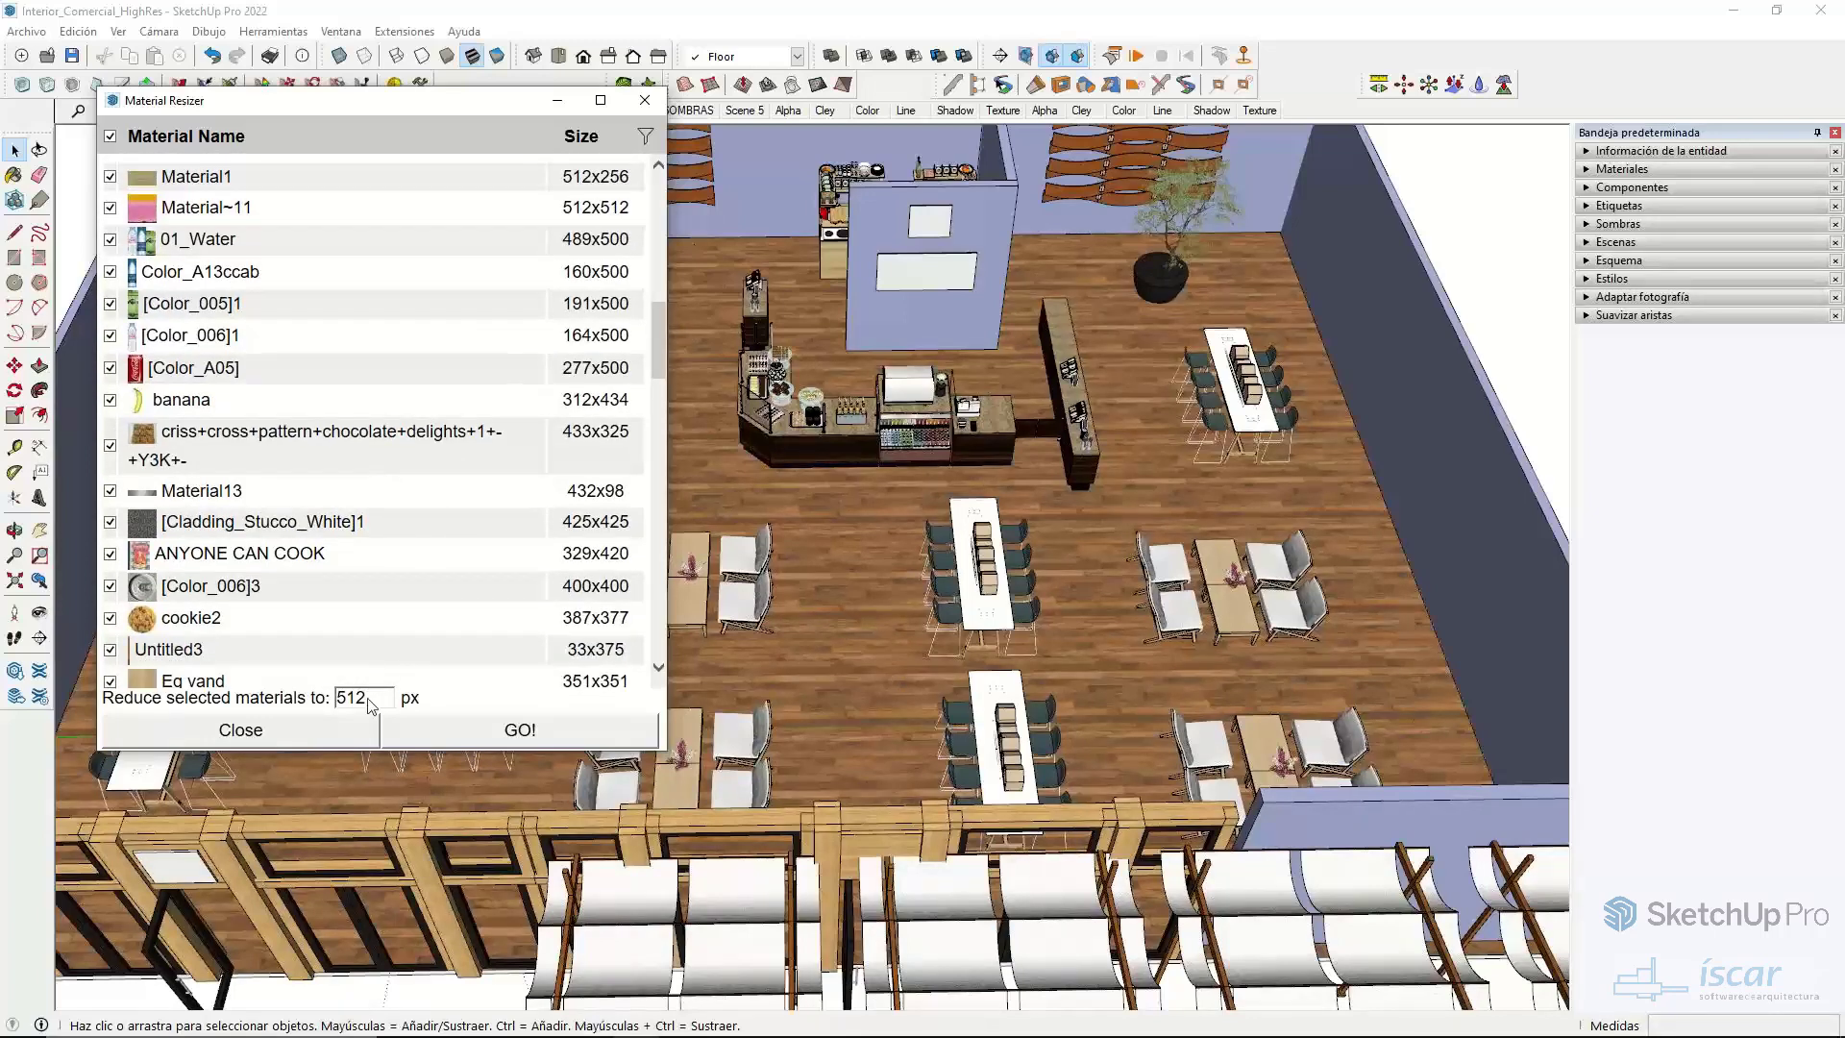
- Run the resize on the selected materials and close the Material Resizer
left_click(500, 738)
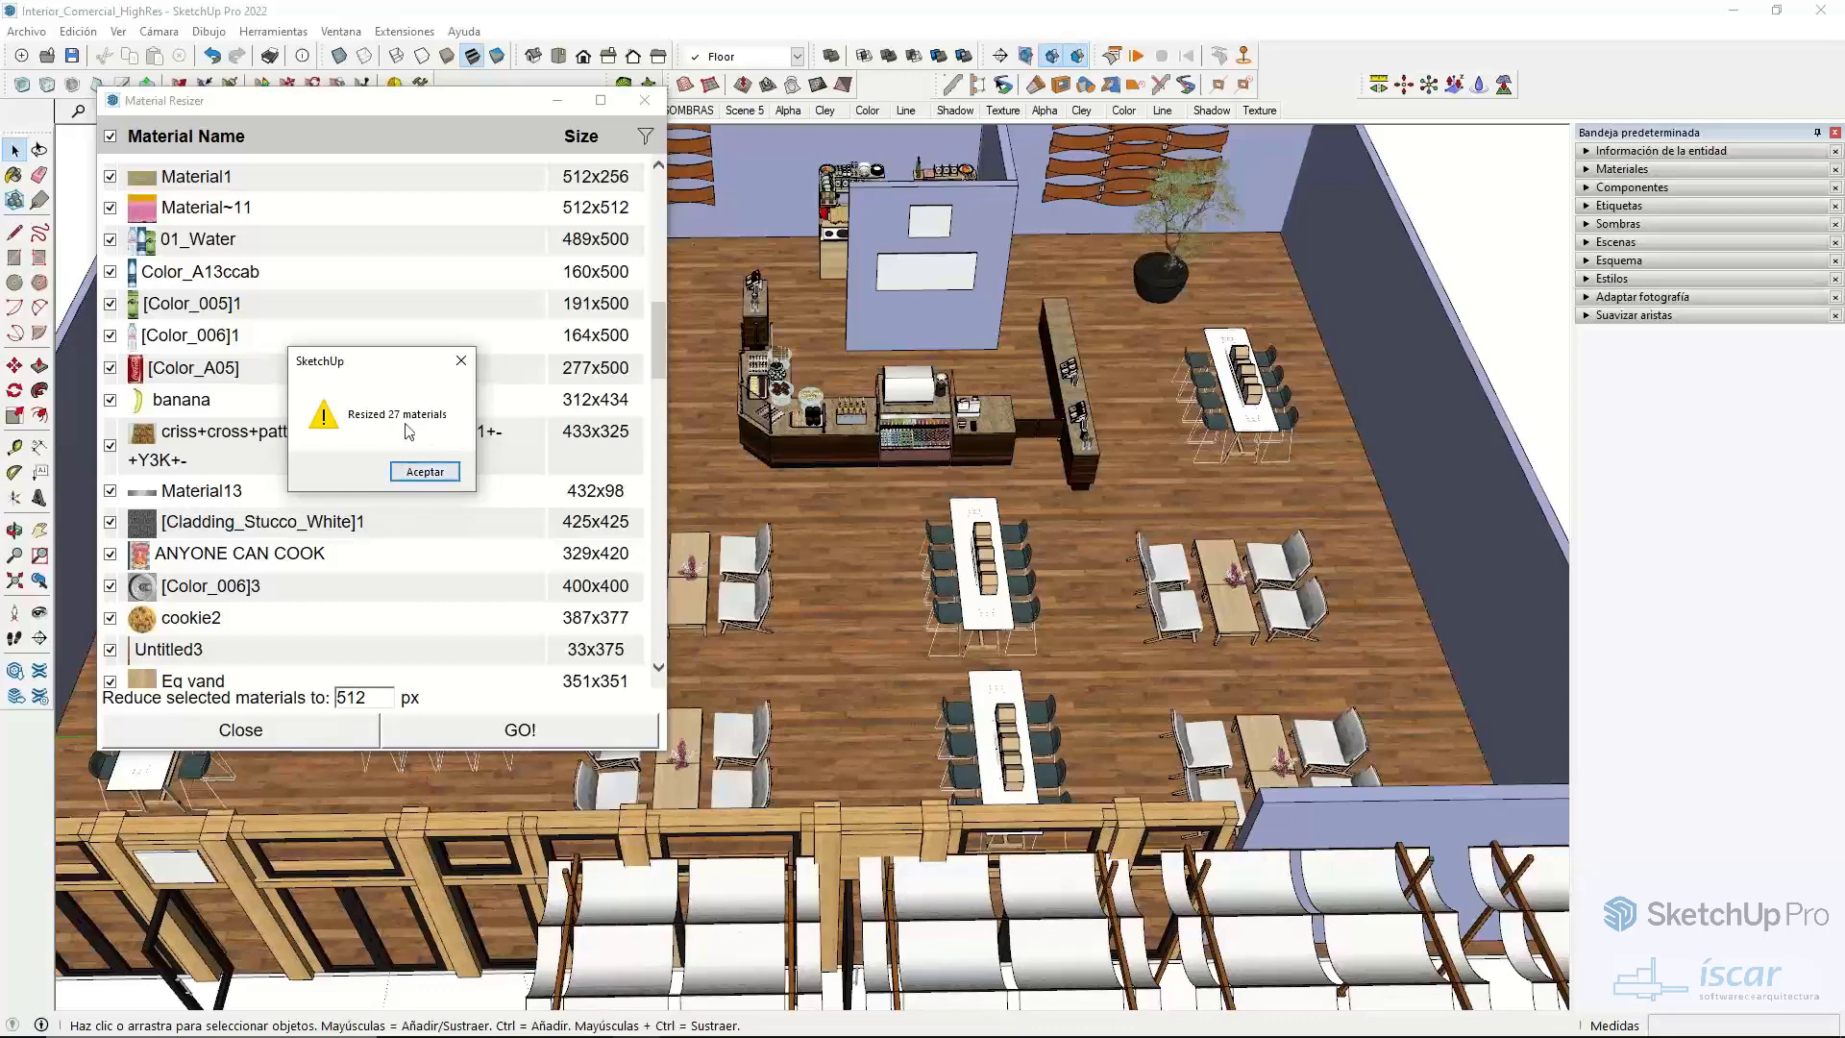
left_click(423, 472)
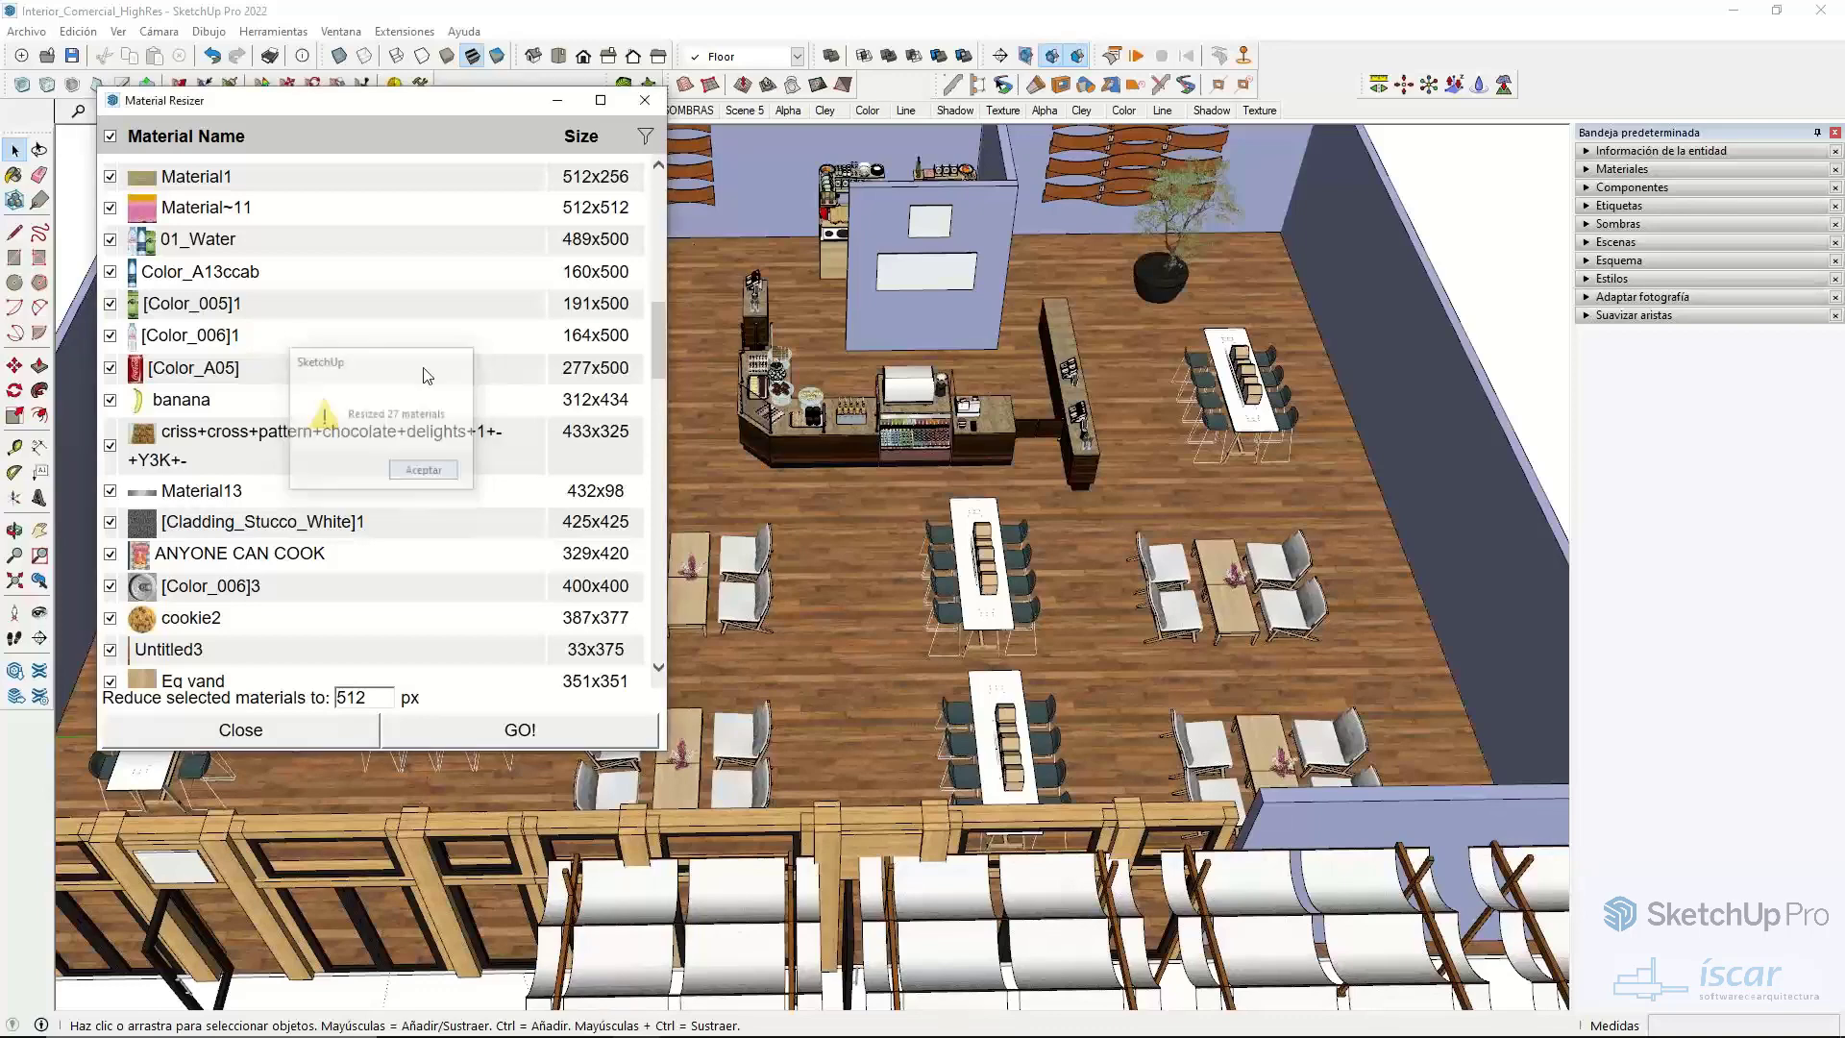
left_click_drag(660, 330, 645, 100)
left_click(644, 100)
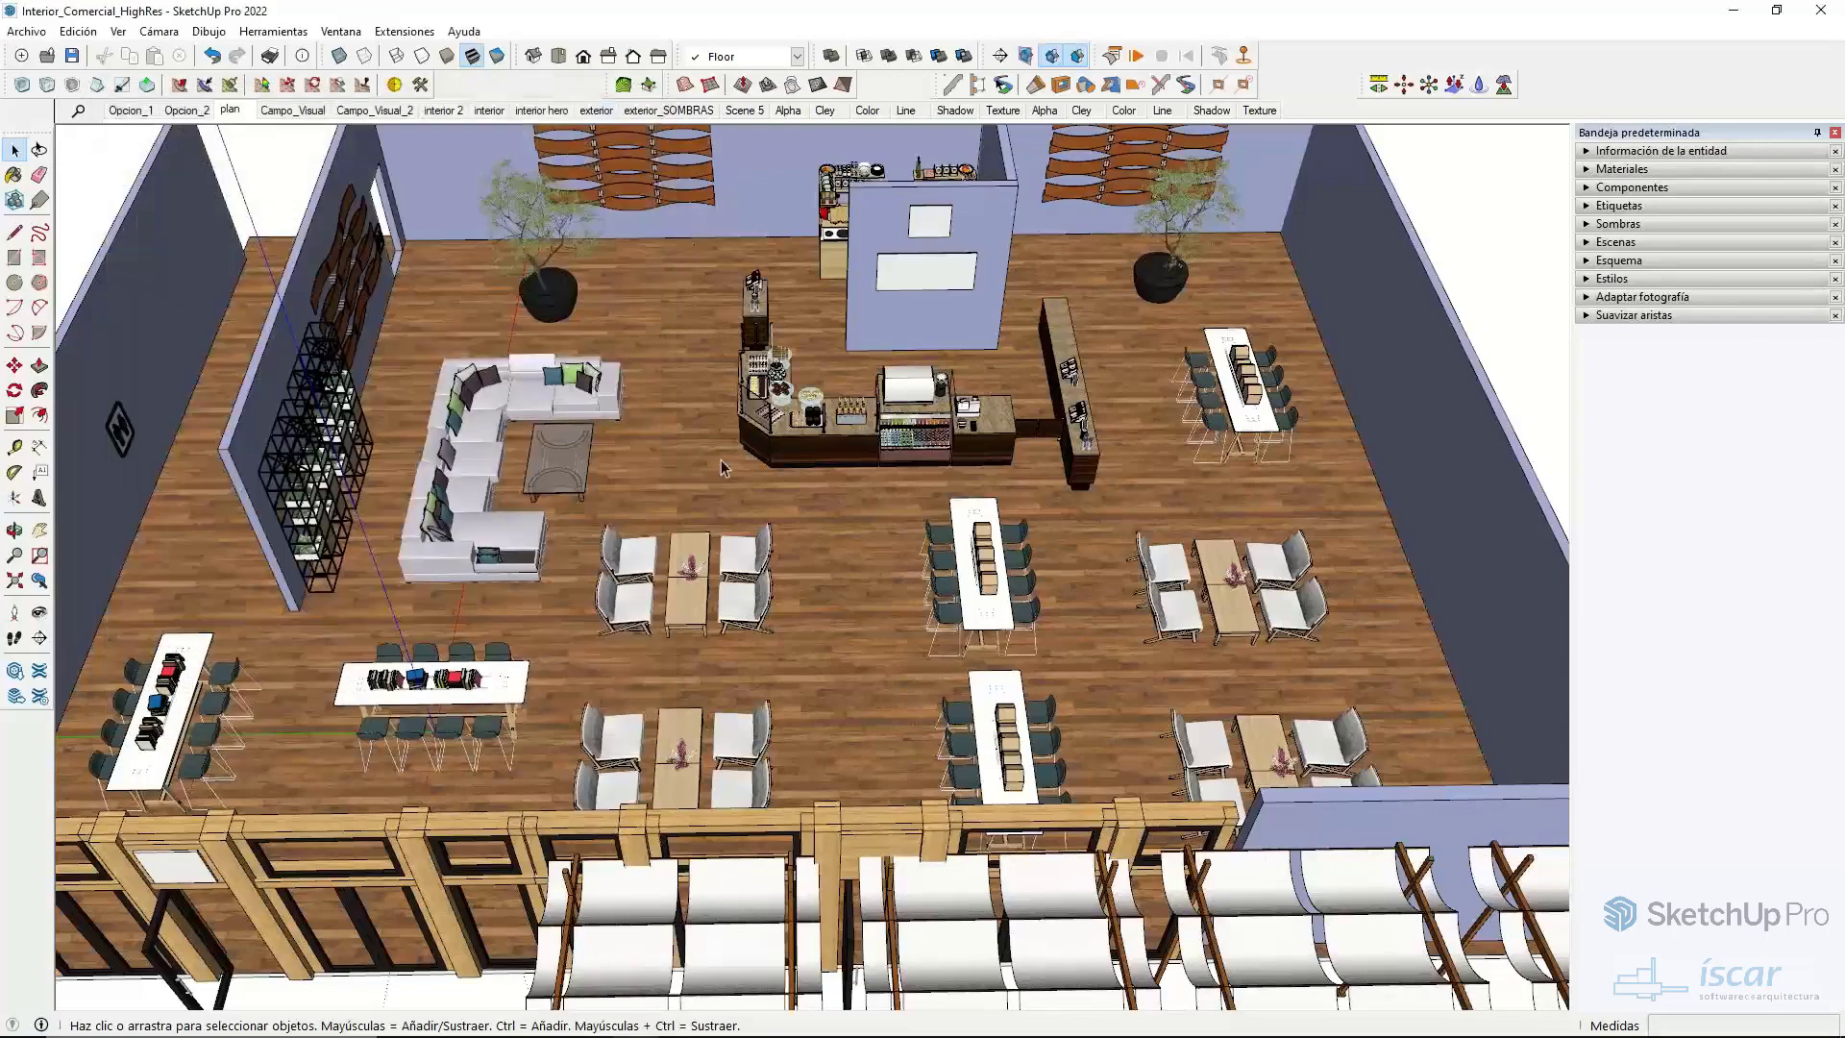
- Examine the wood floor texture up close to check its quality at the reduced resolution
scroll(832, 571, "up", 5)
scroll(832, 563, "up", 6)
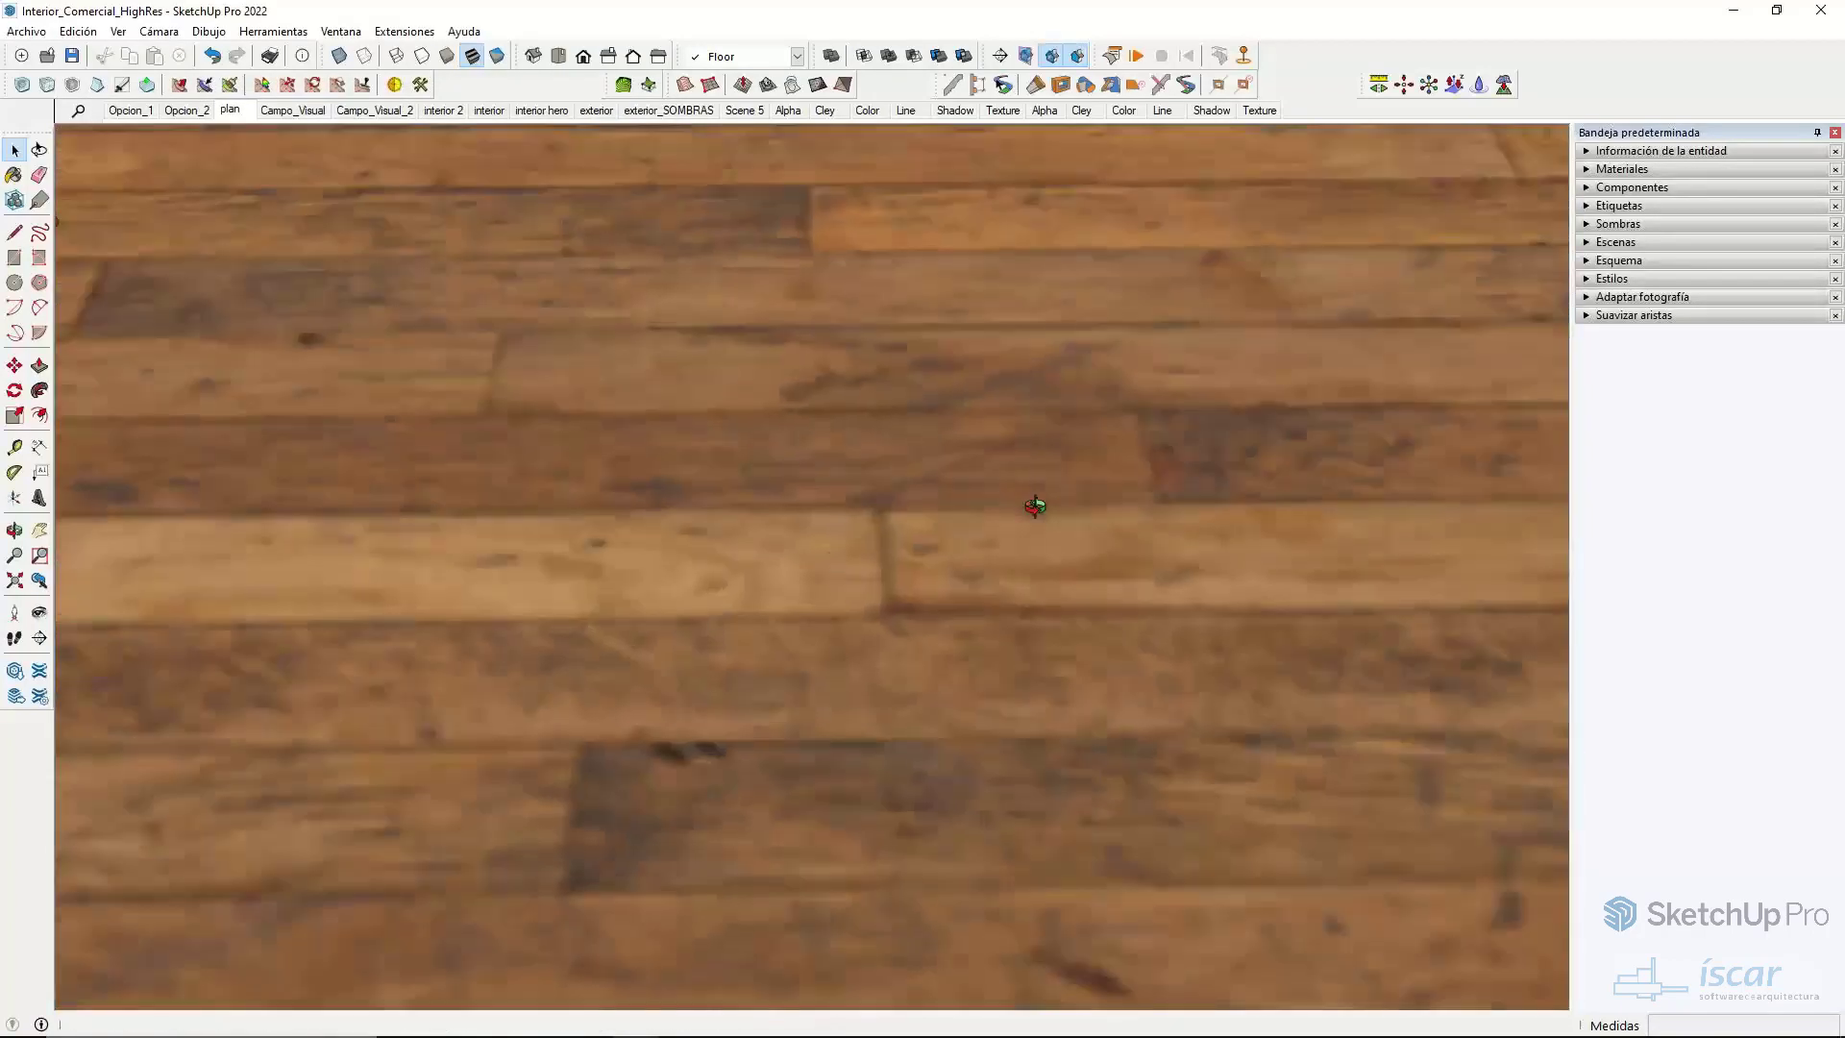
middle_click_drag(1029, 503, 937, 565)
scroll(895, 591, "down", 6)
scroll(896, 591, "up", 6)
scroll(895, 574, "down", 6)
scroll(884, 591, "down", 4)
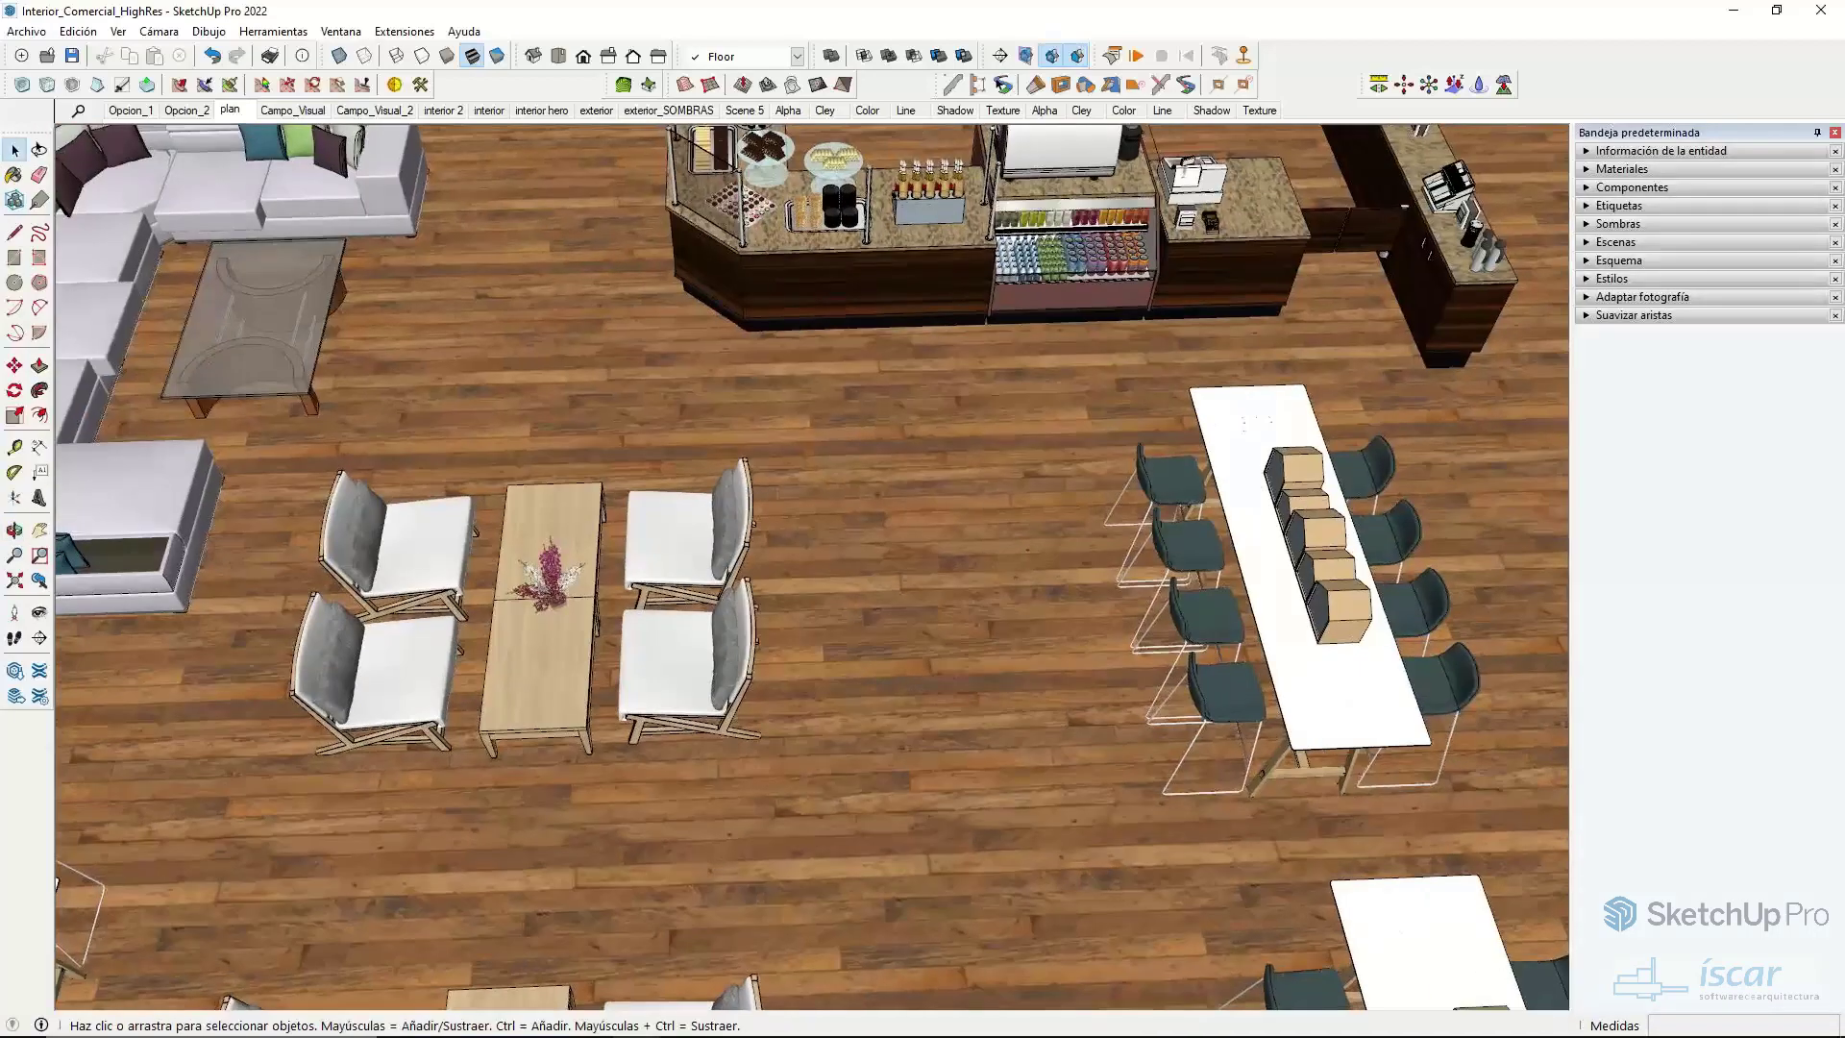
- Save the model under the new name Interior_Comercial_Low in the 2. Interiorismo folder
left_click(26, 31)
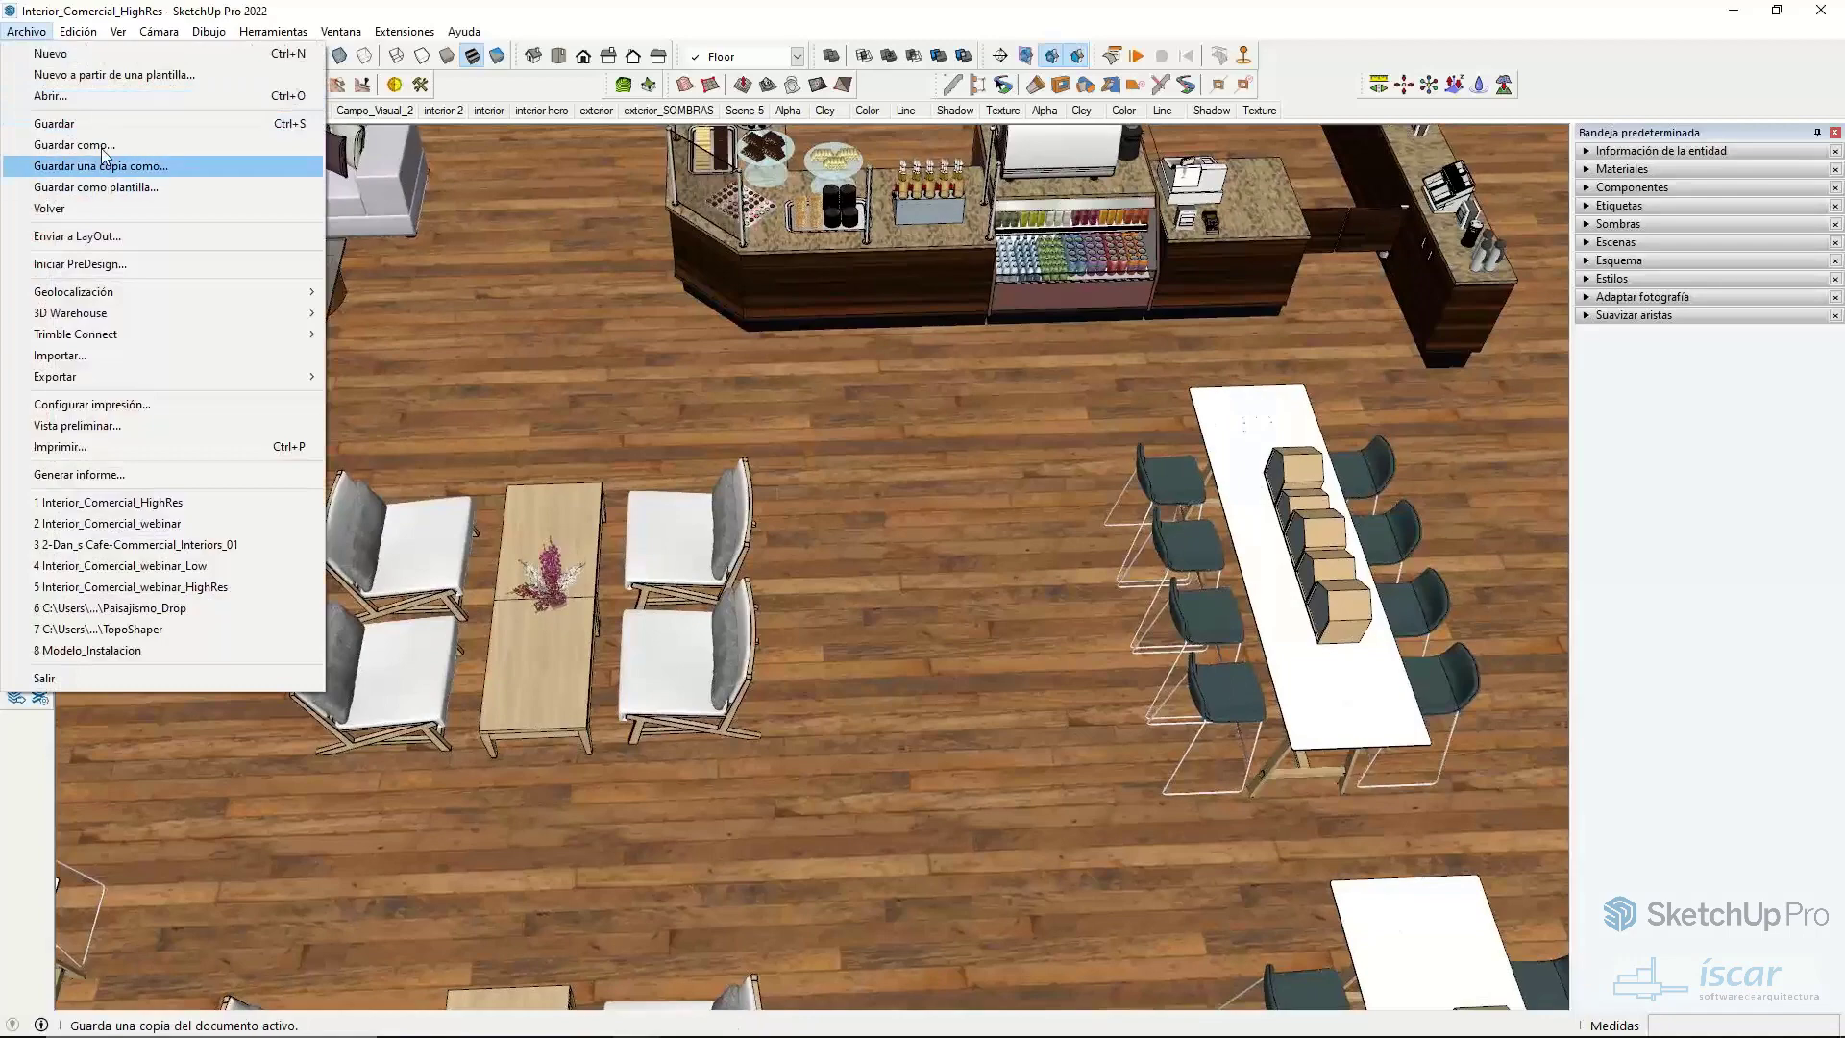
left_click(101, 144)
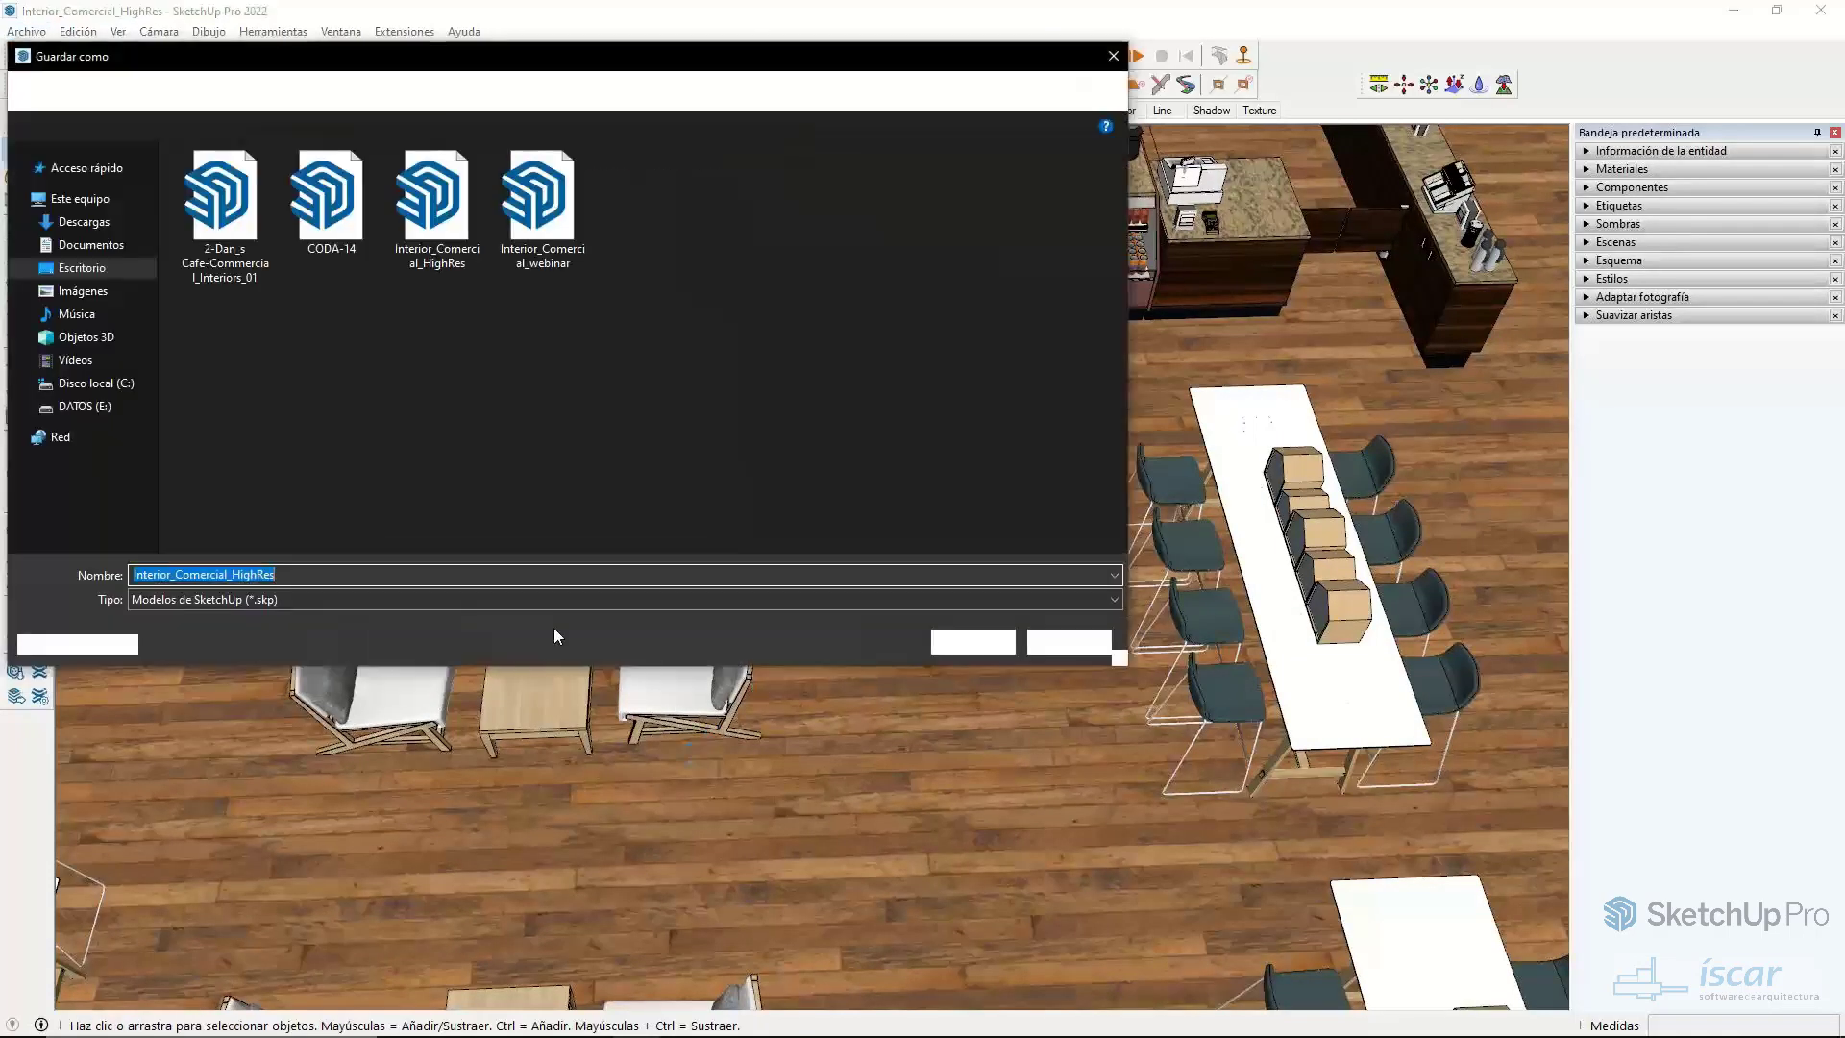
left_click(287, 578)
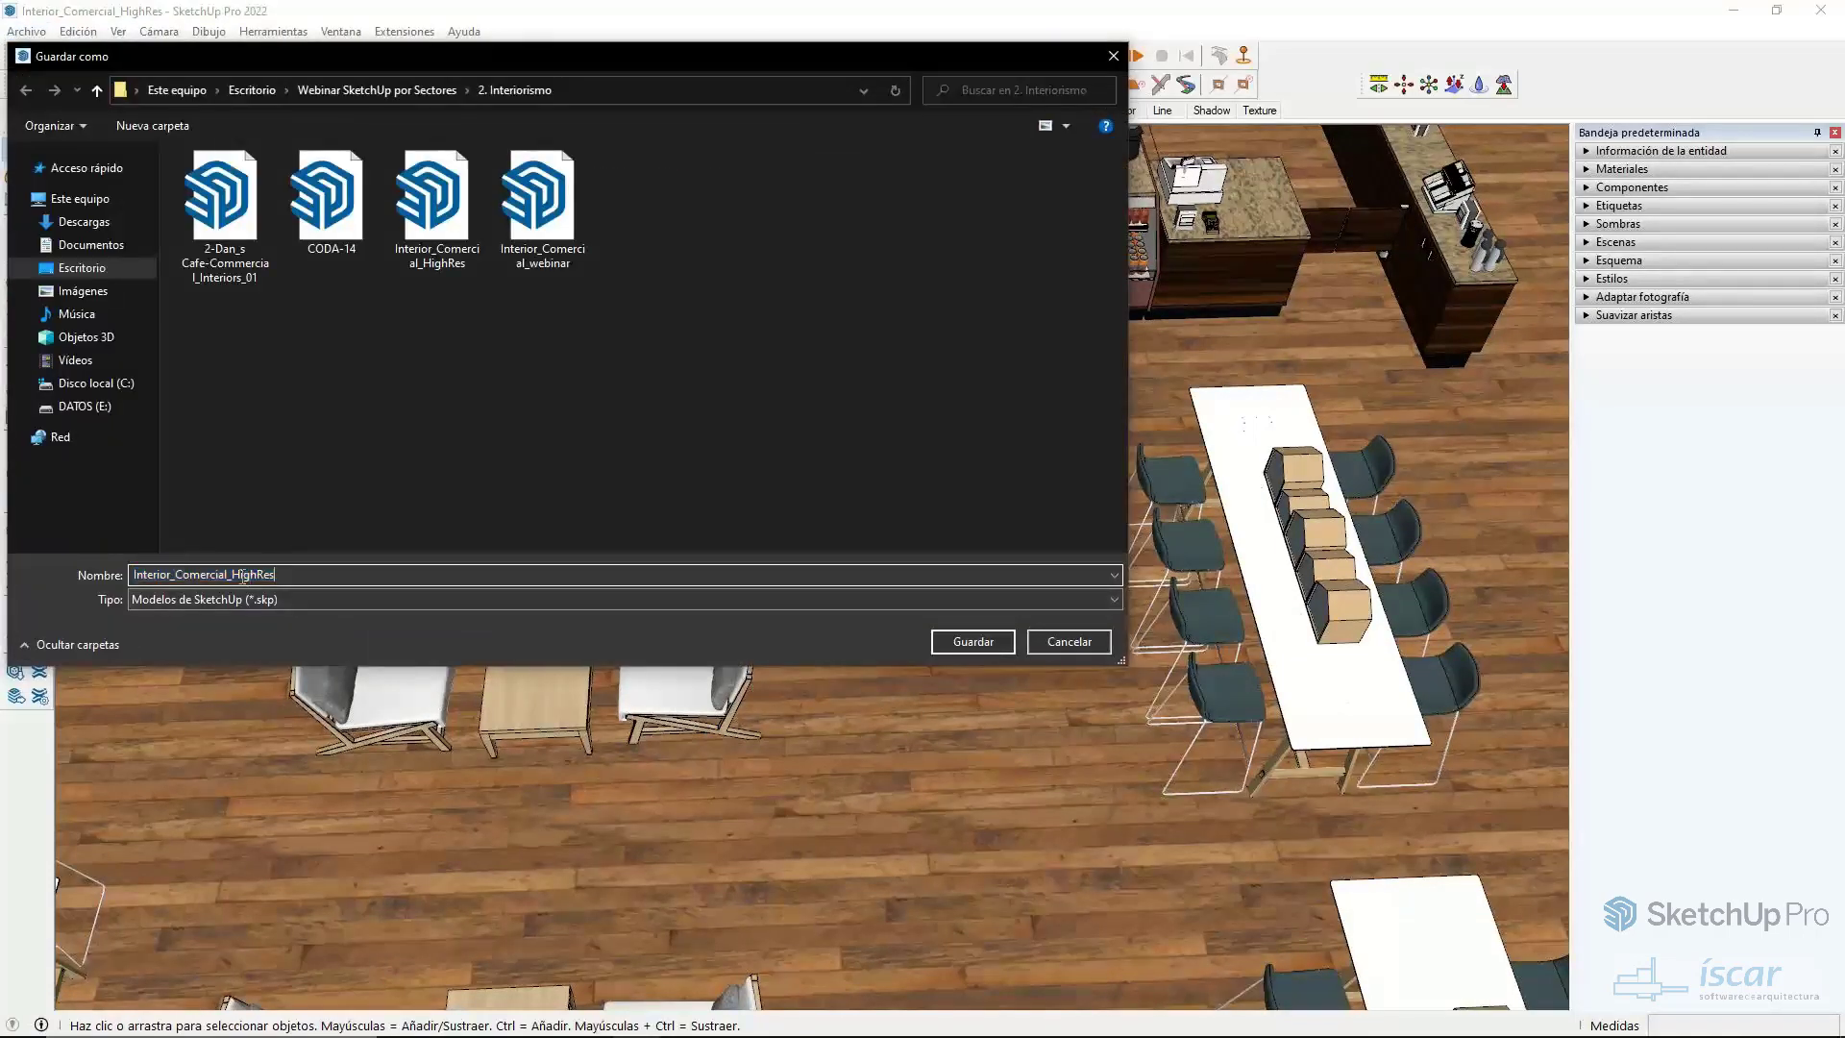
left_click_drag(238, 574, 330, 574)
type("Low")
key("Return")
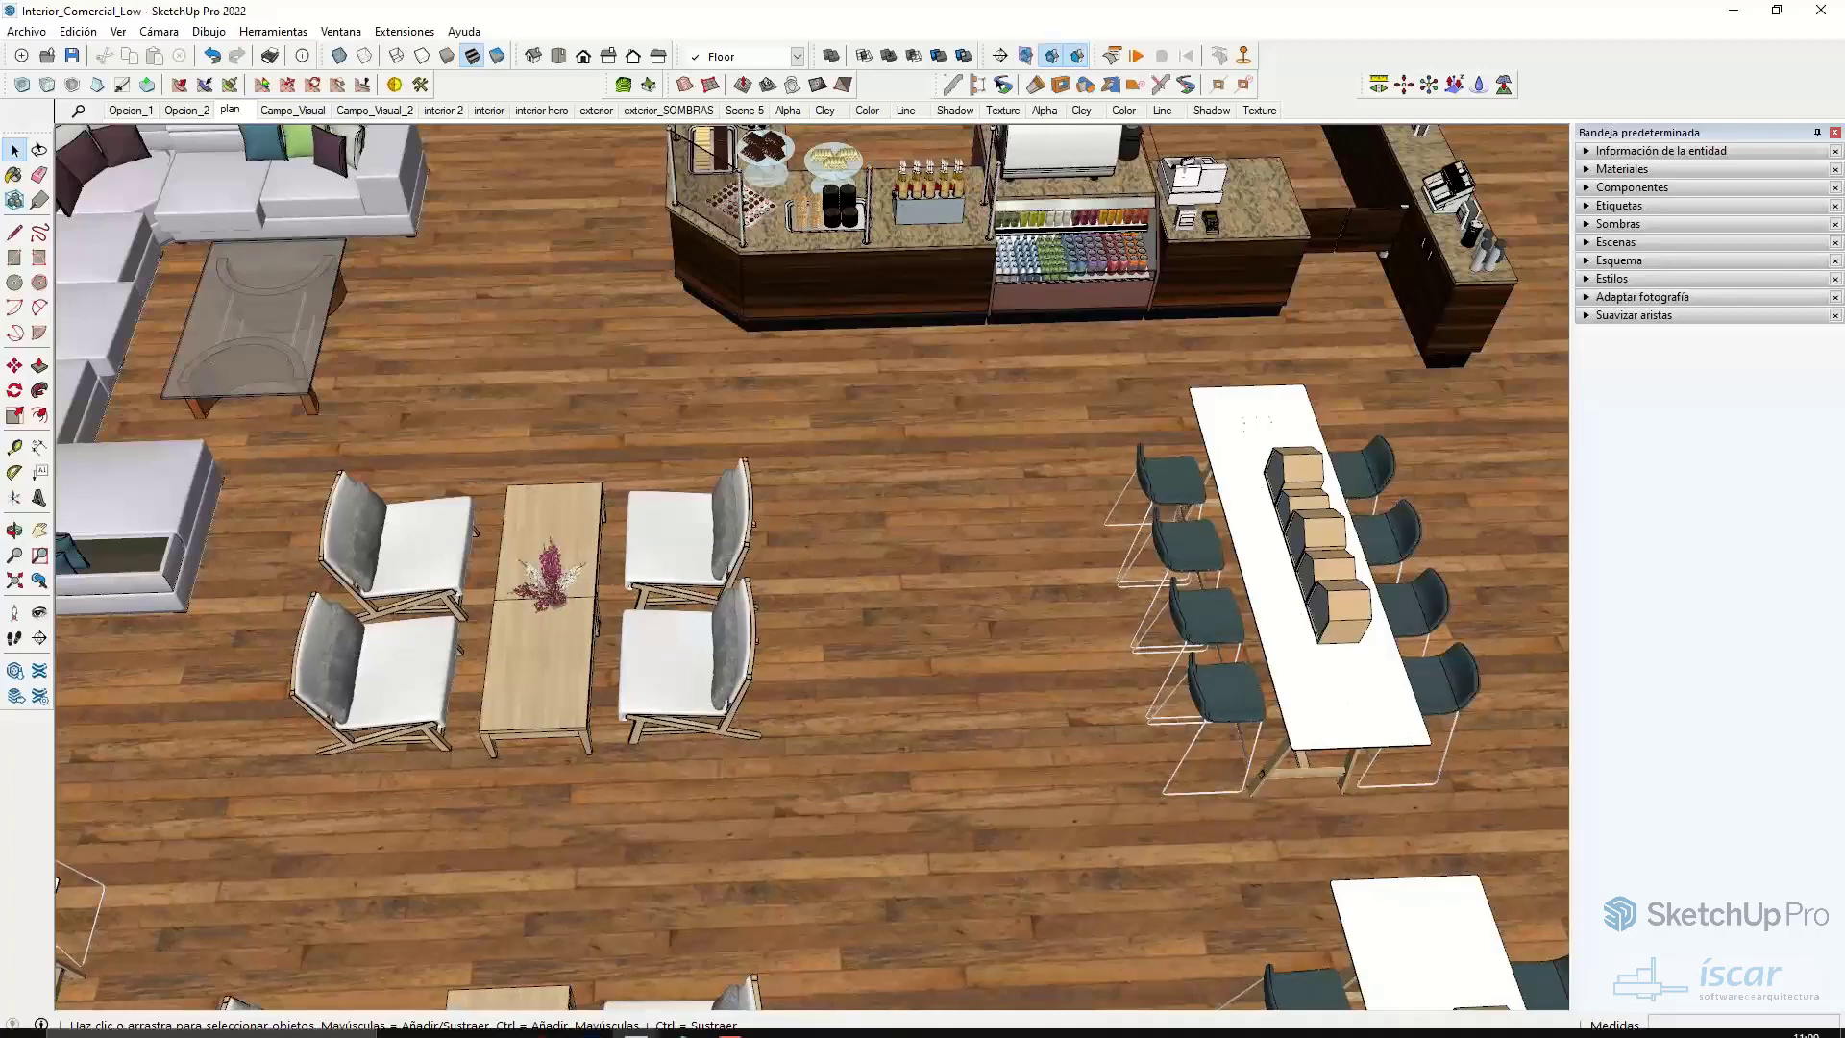
- Switch to File Explorer and open the 2. Interiorismo folder inside Webinar SketchUp por Sectores on the desktop
left_click(508, 1023)
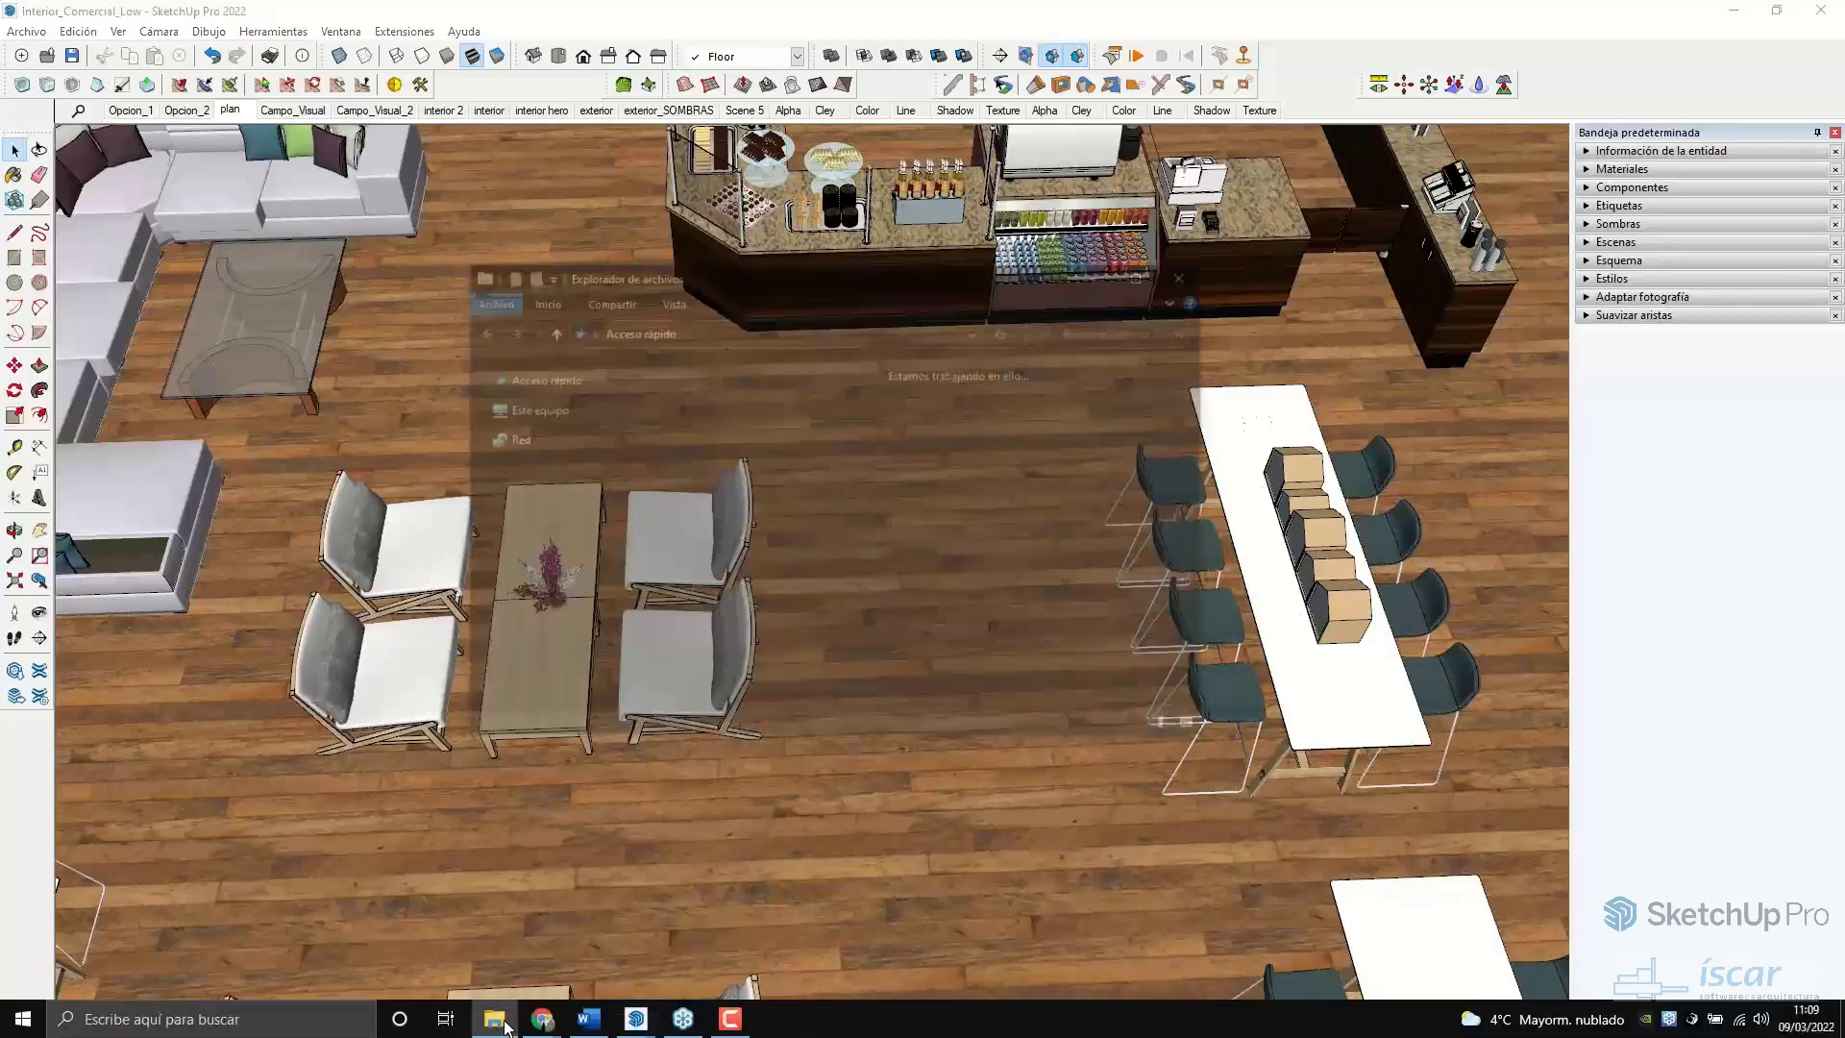
left_click(538, 431)
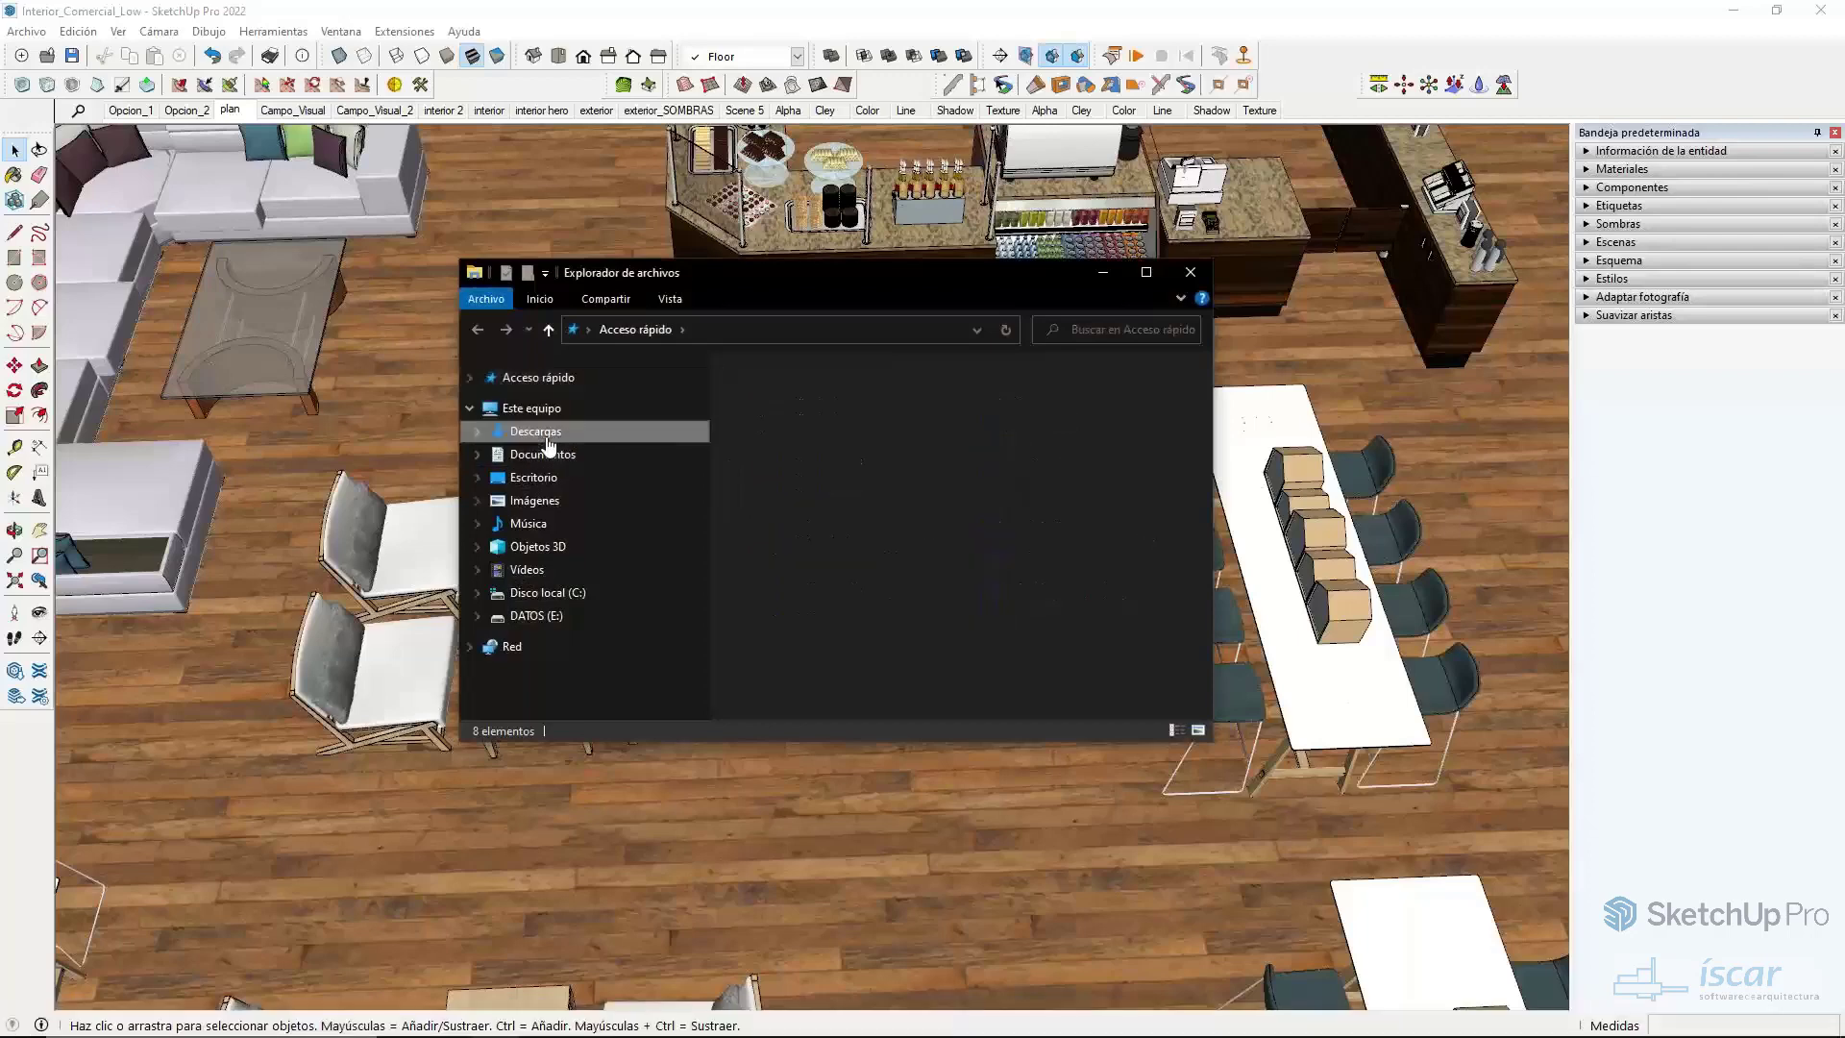
left_click(552, 478)
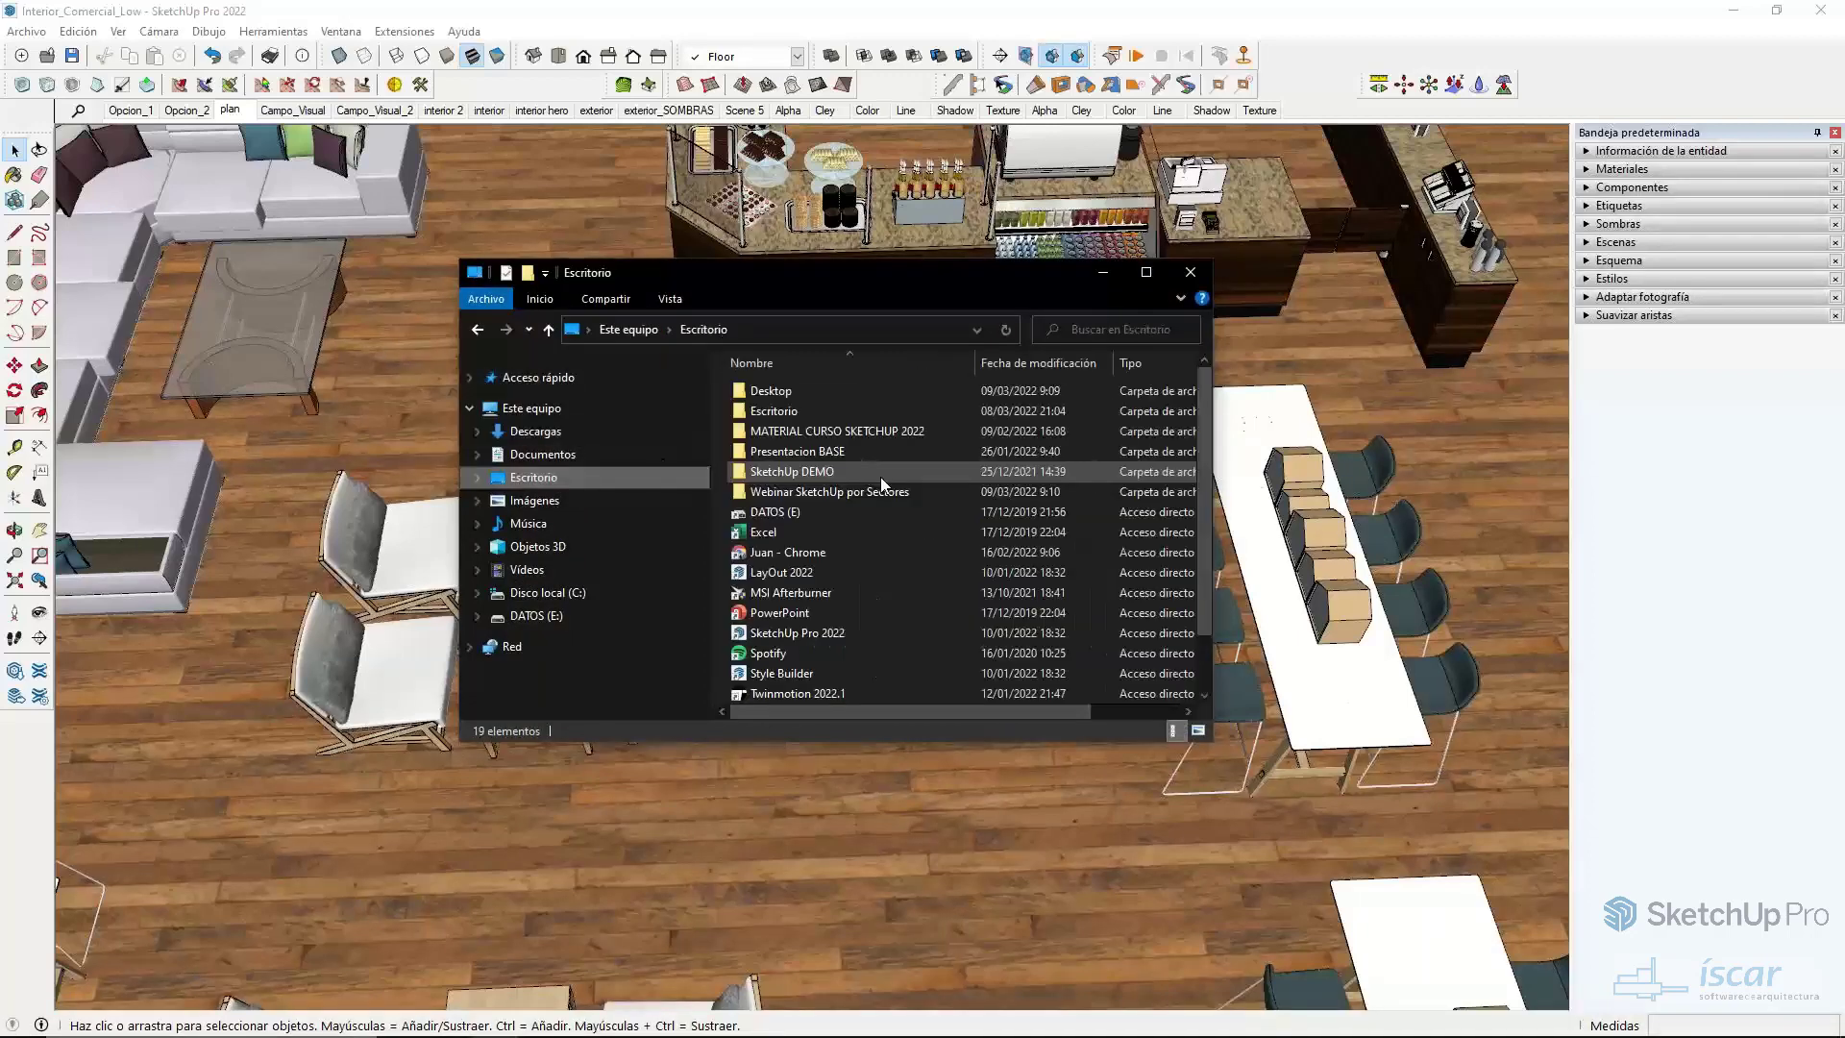
left_click(814, 490)
double_click(814, 488)
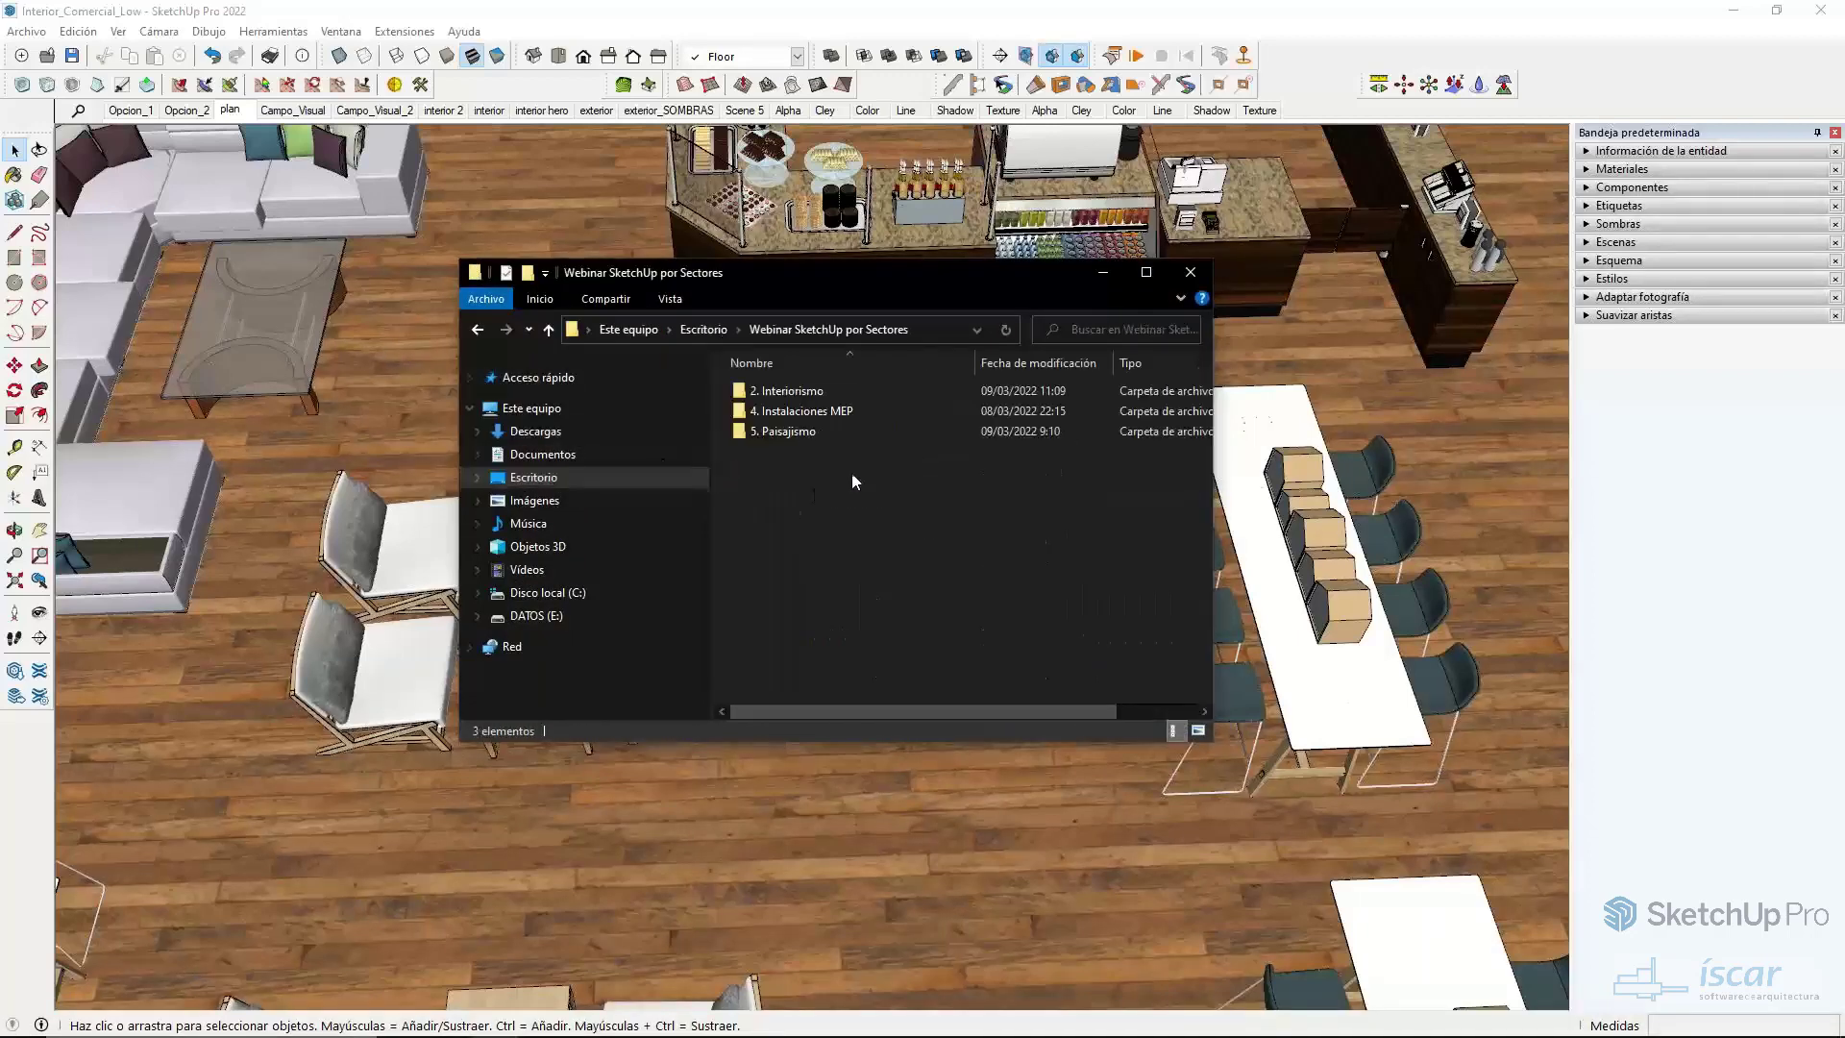
left_click(803, 394)
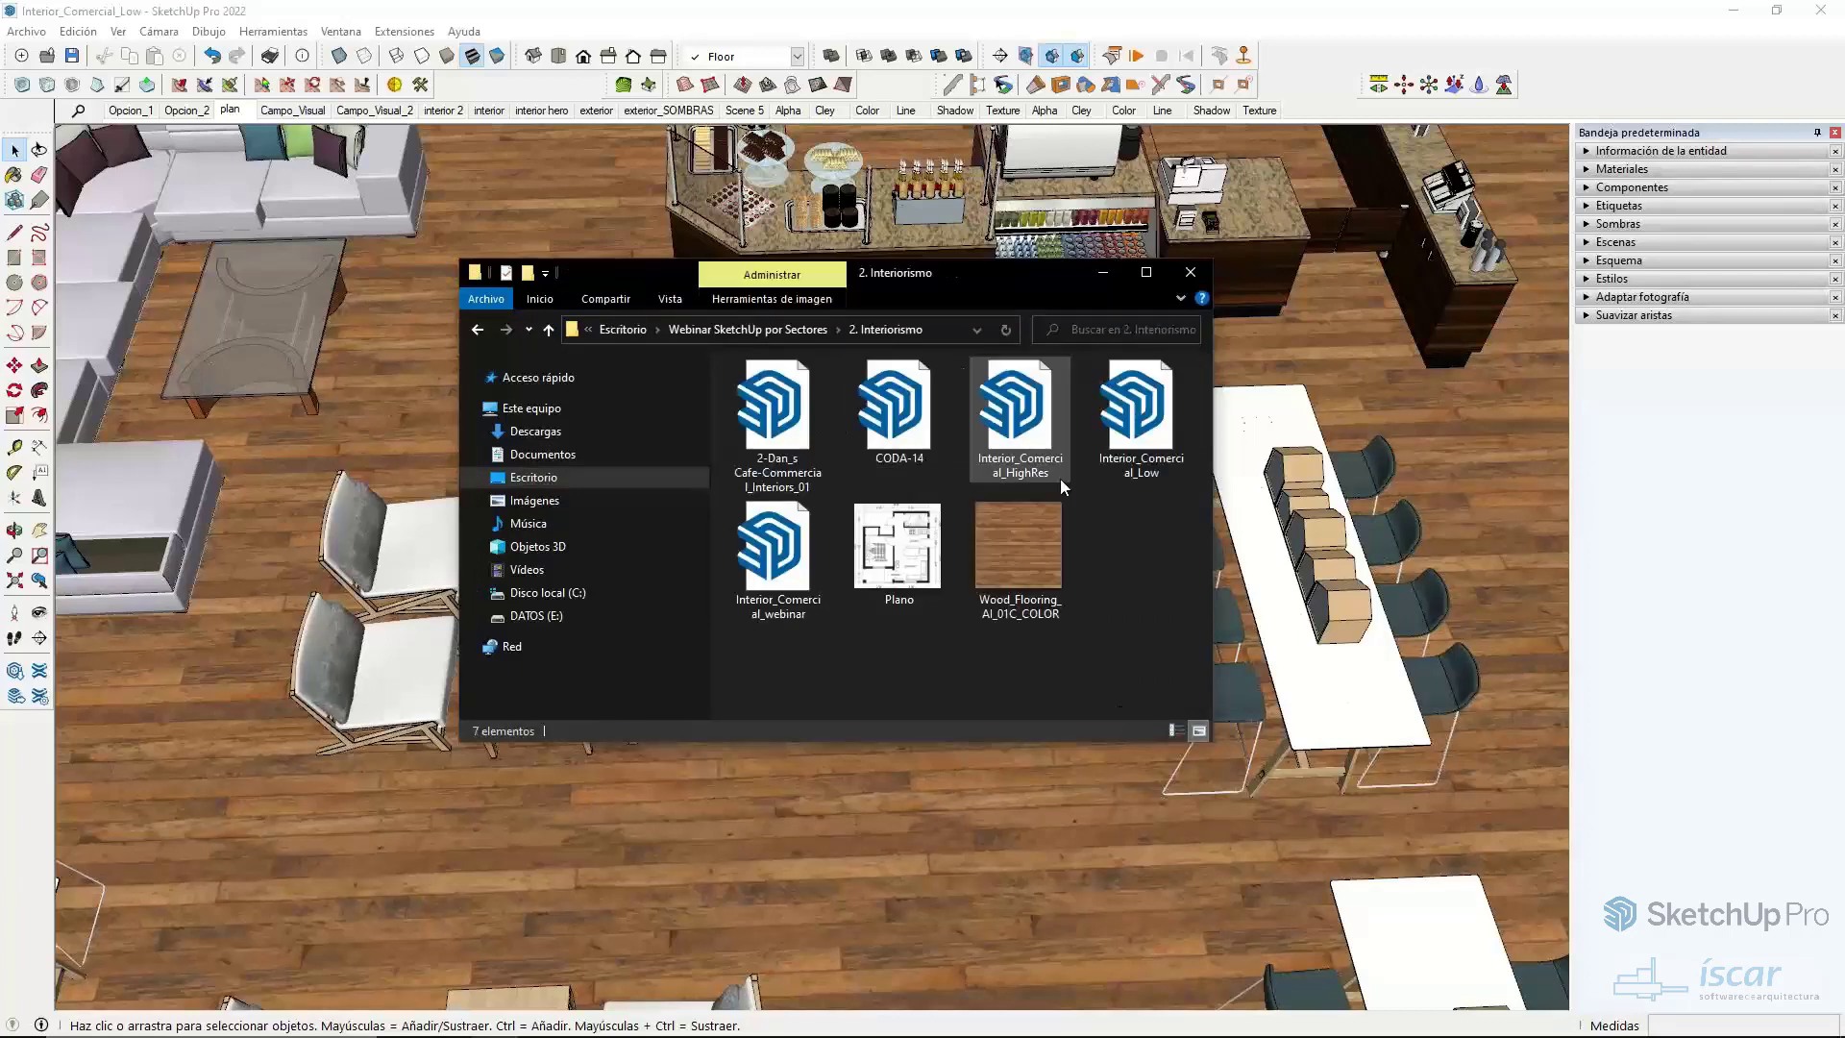
- Compare the file sizes of Interior_Comercial_Low and Interior_Comercial_HighRes, and close File Explorer
left_click(1153, 481)
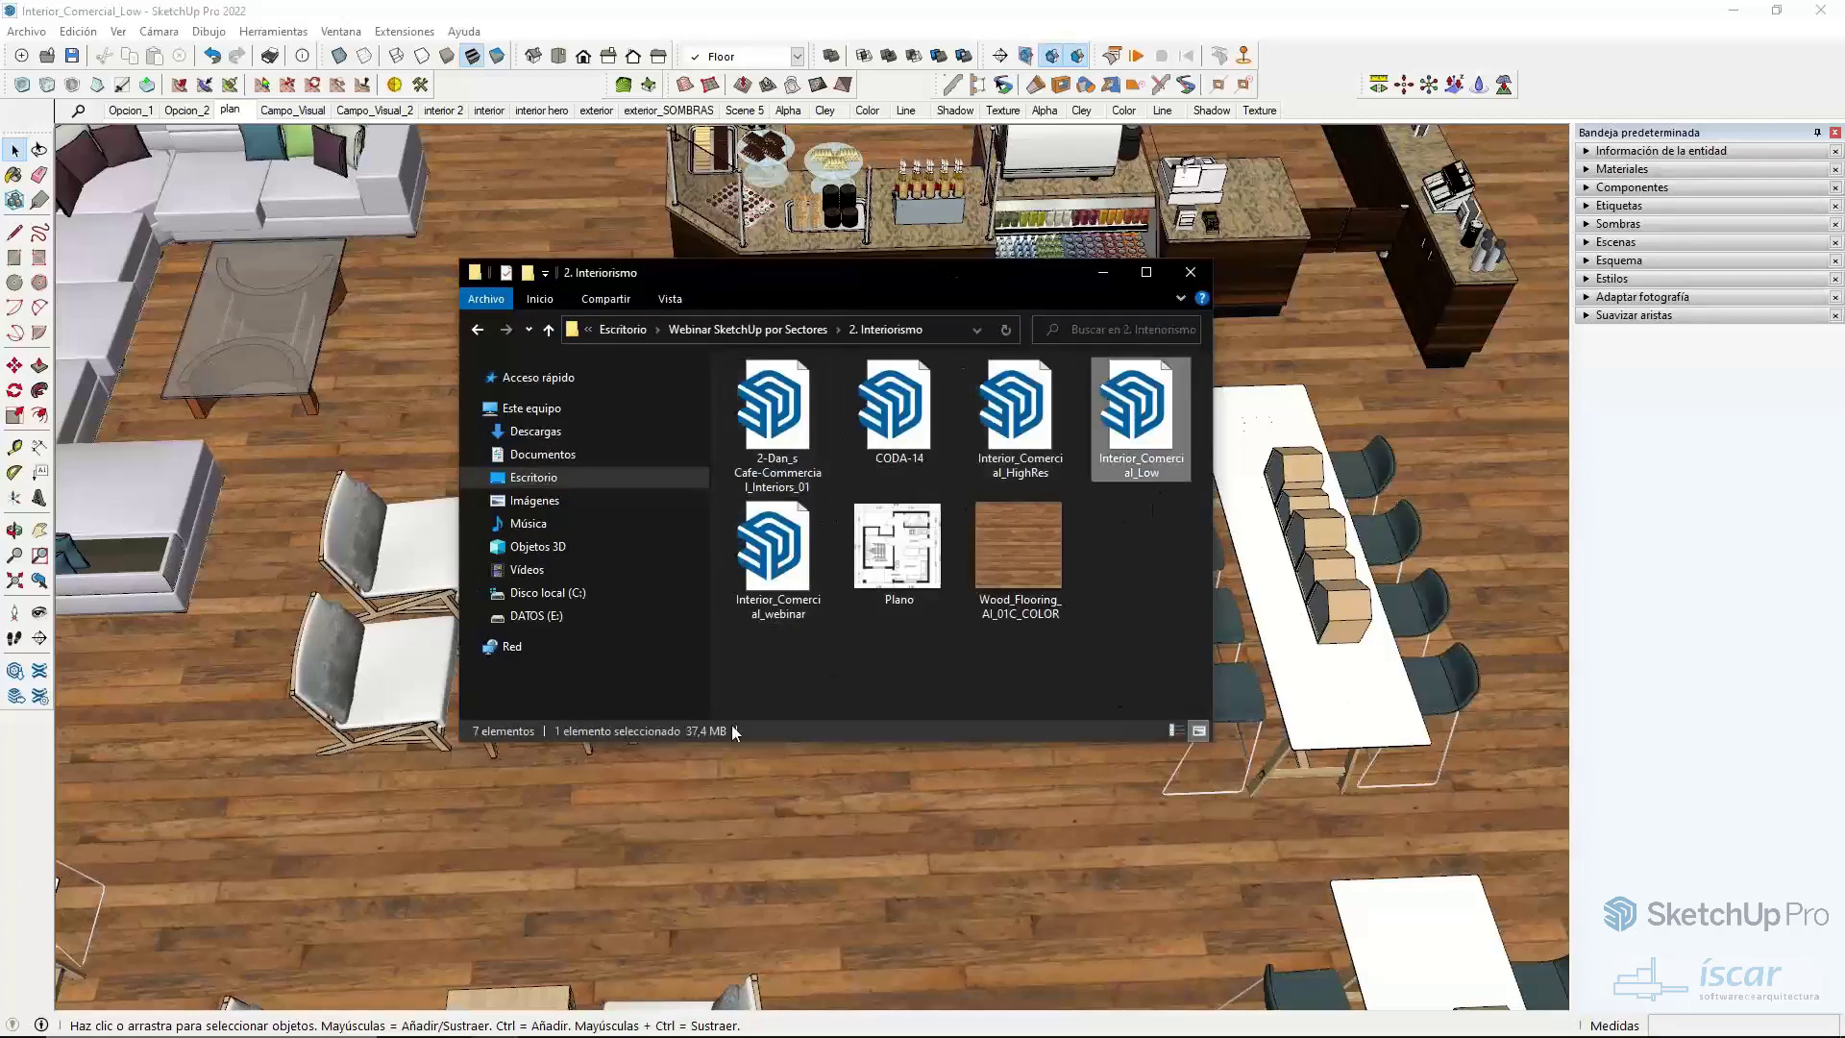
left_click(1036, 451)
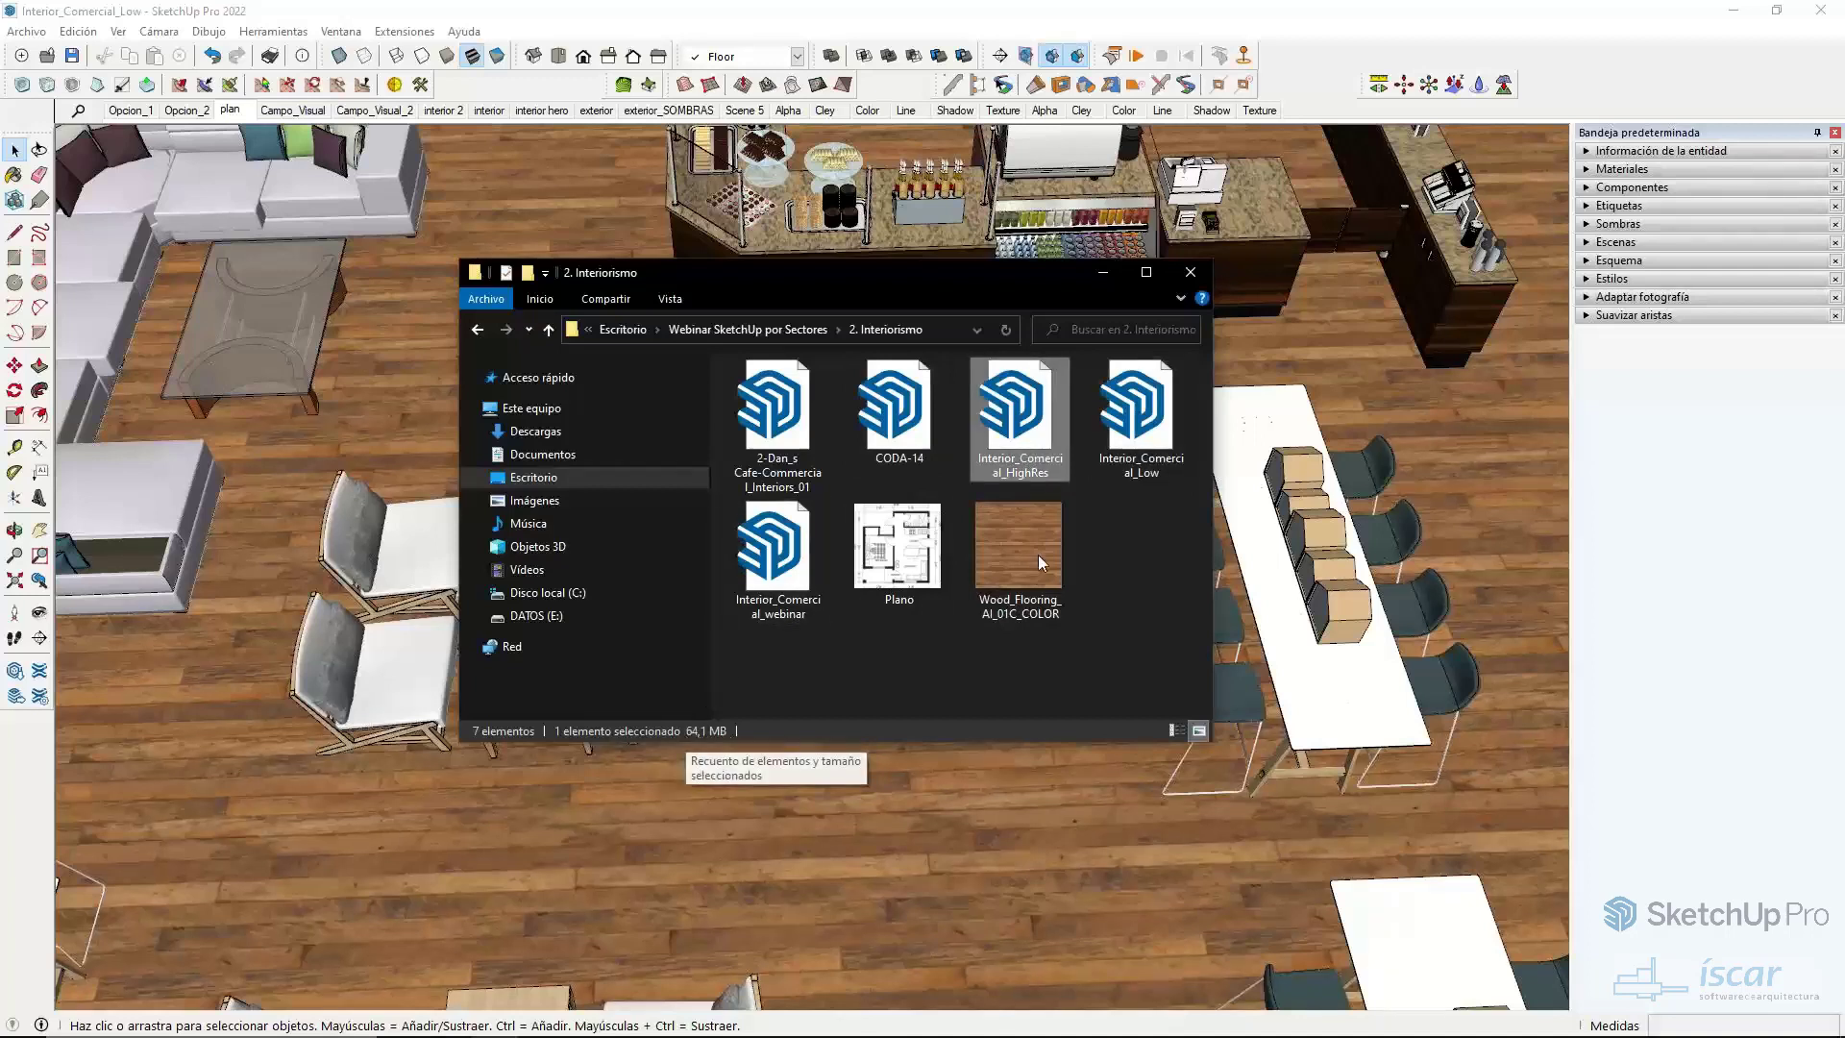
left_click(1112, 455)
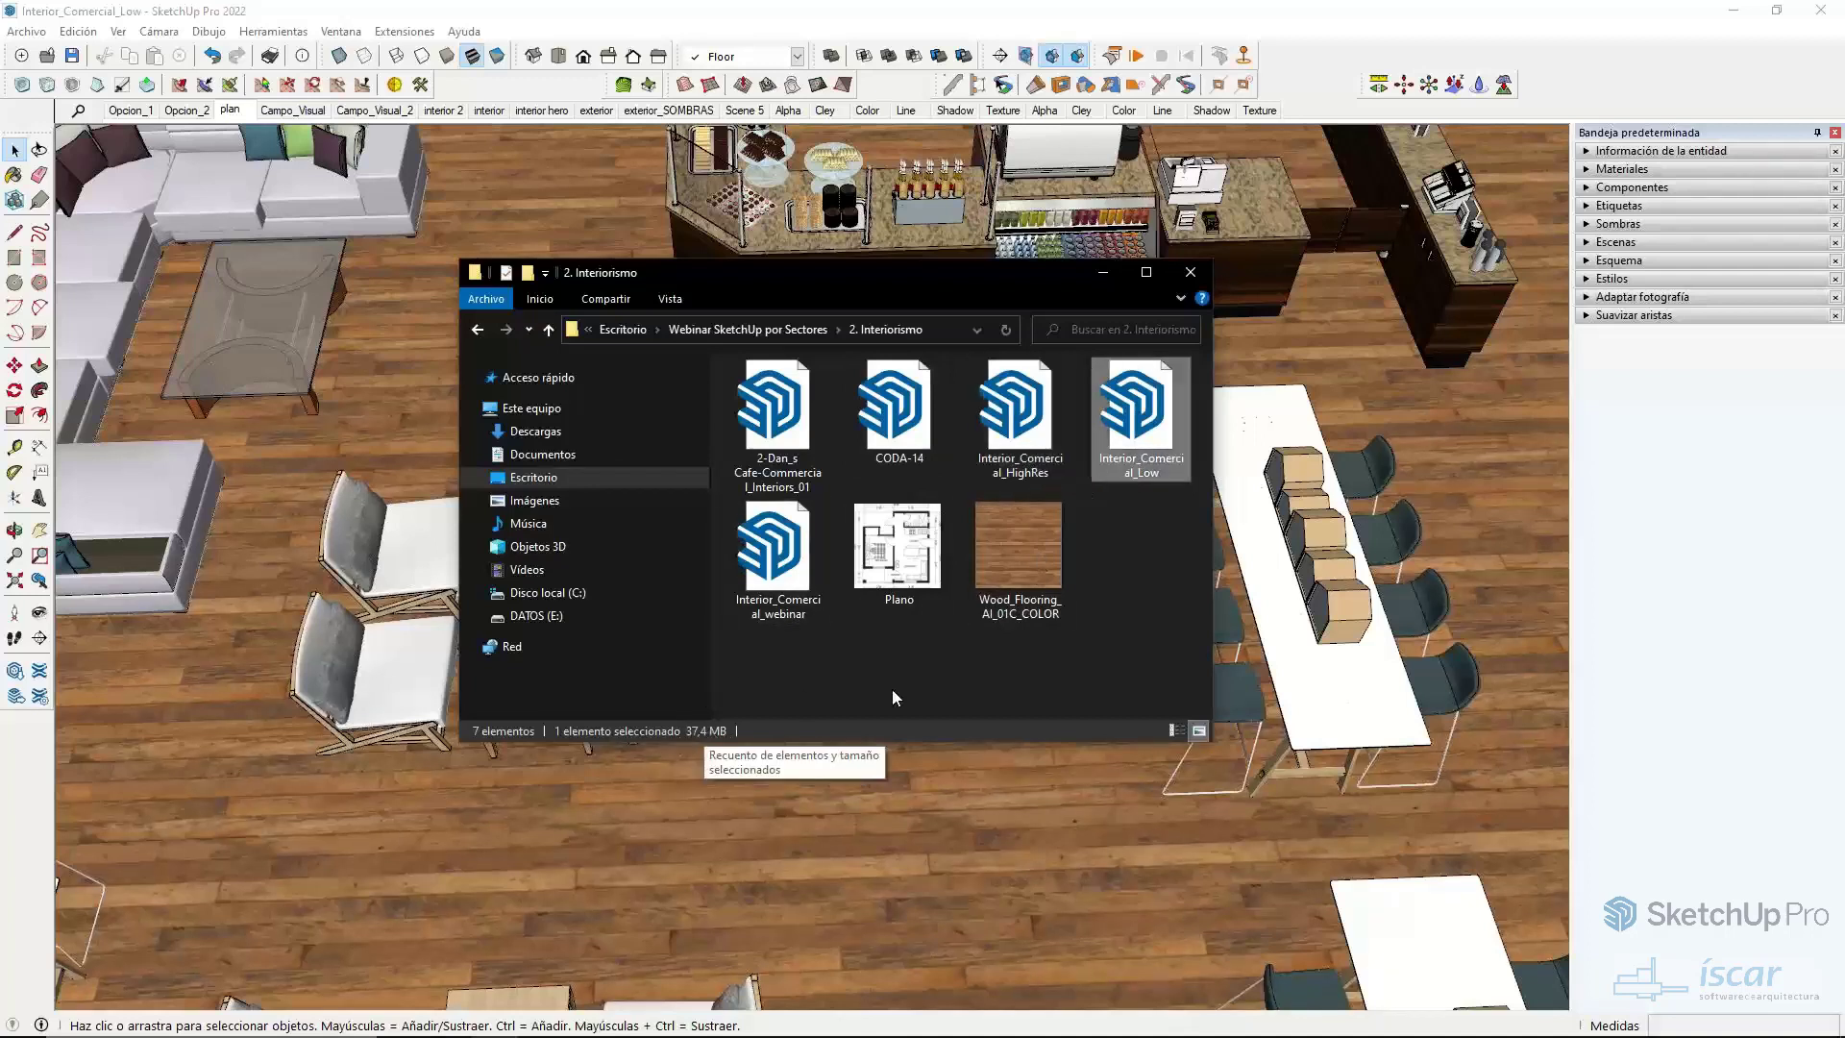
left_click(1190, 272)
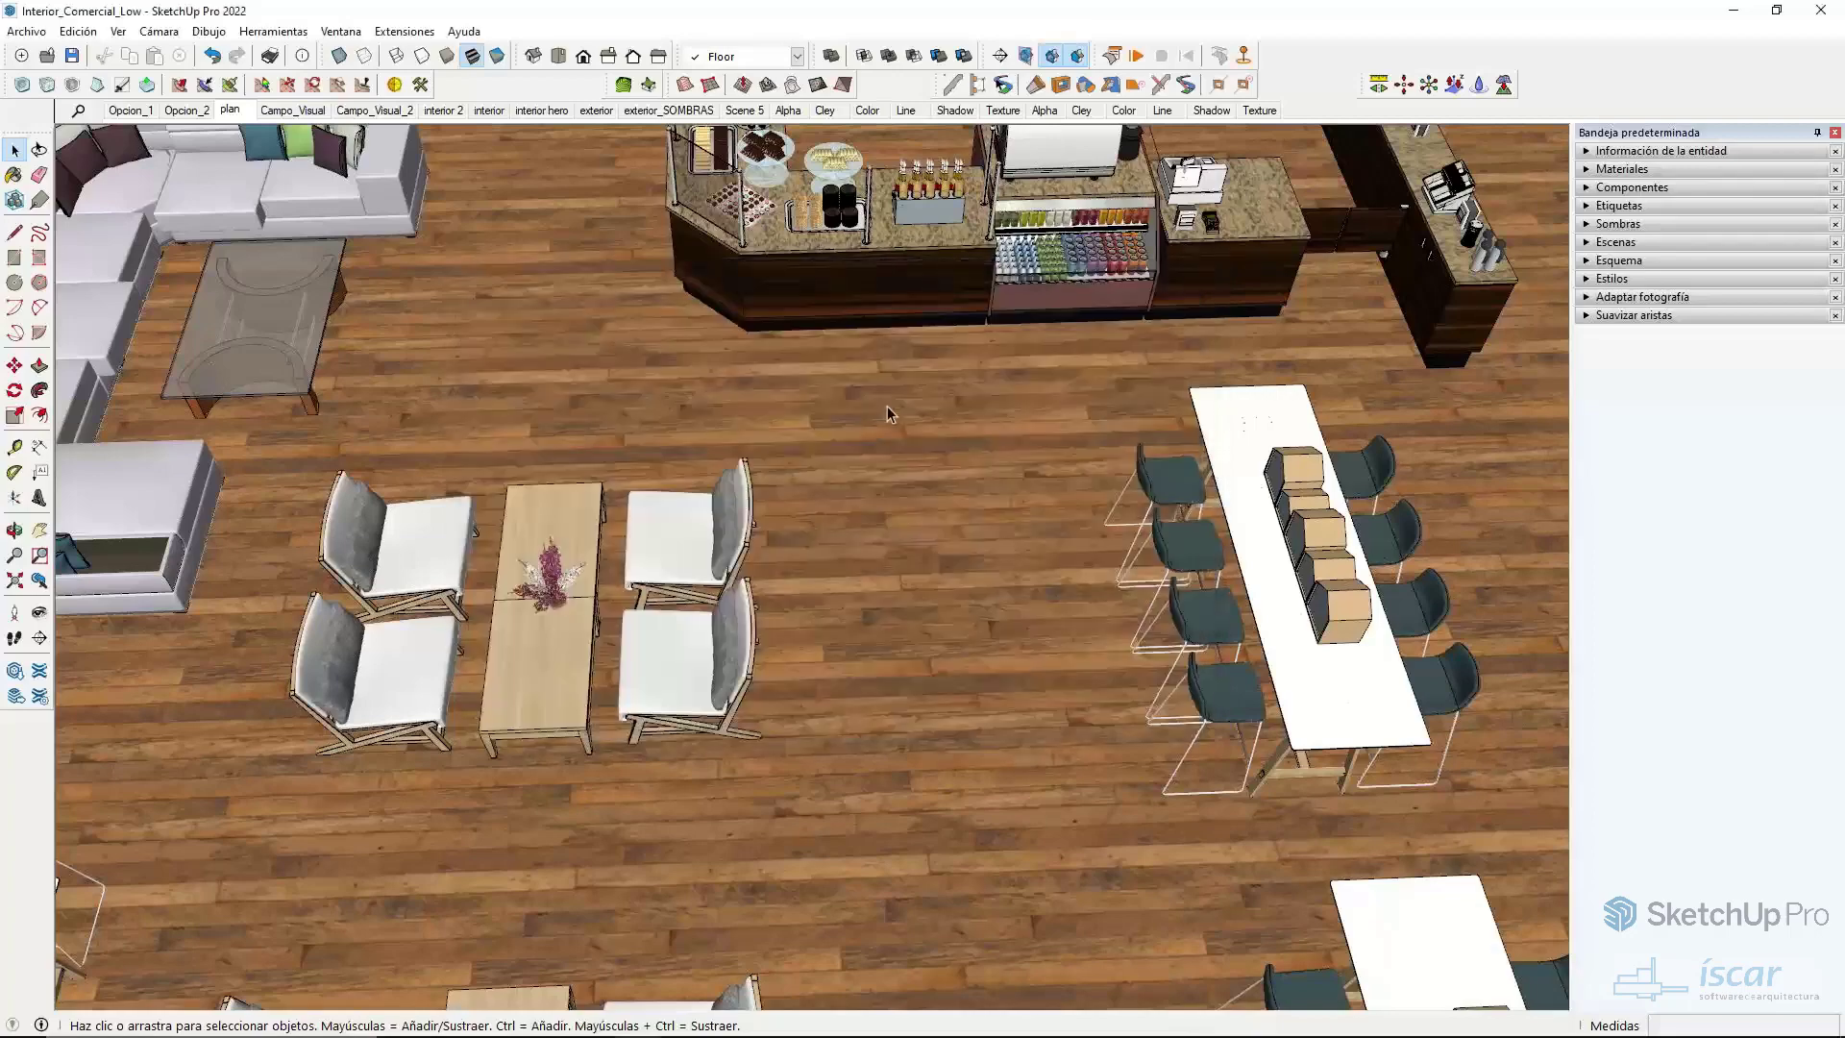
scroll(776, 438, "down", 8)
middle_click_drag(776, 437, 761, 375)
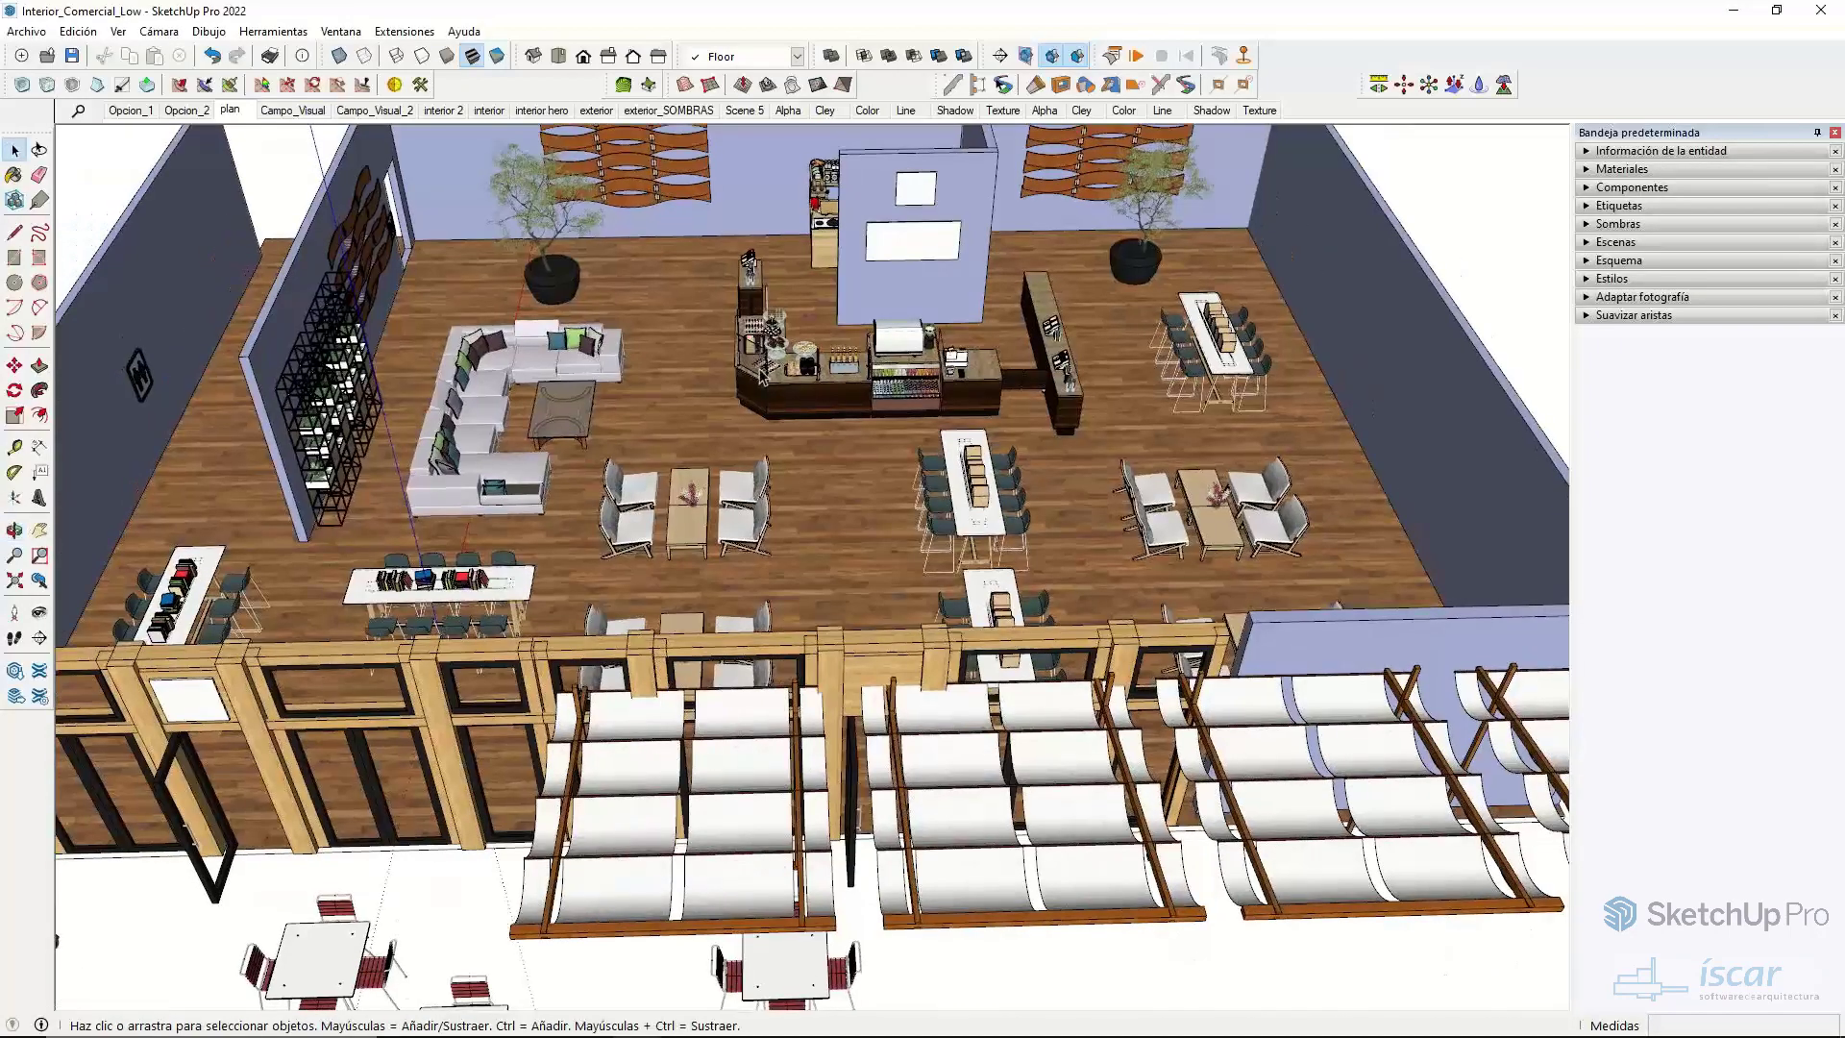
scroll(676, 514, "up", 2)
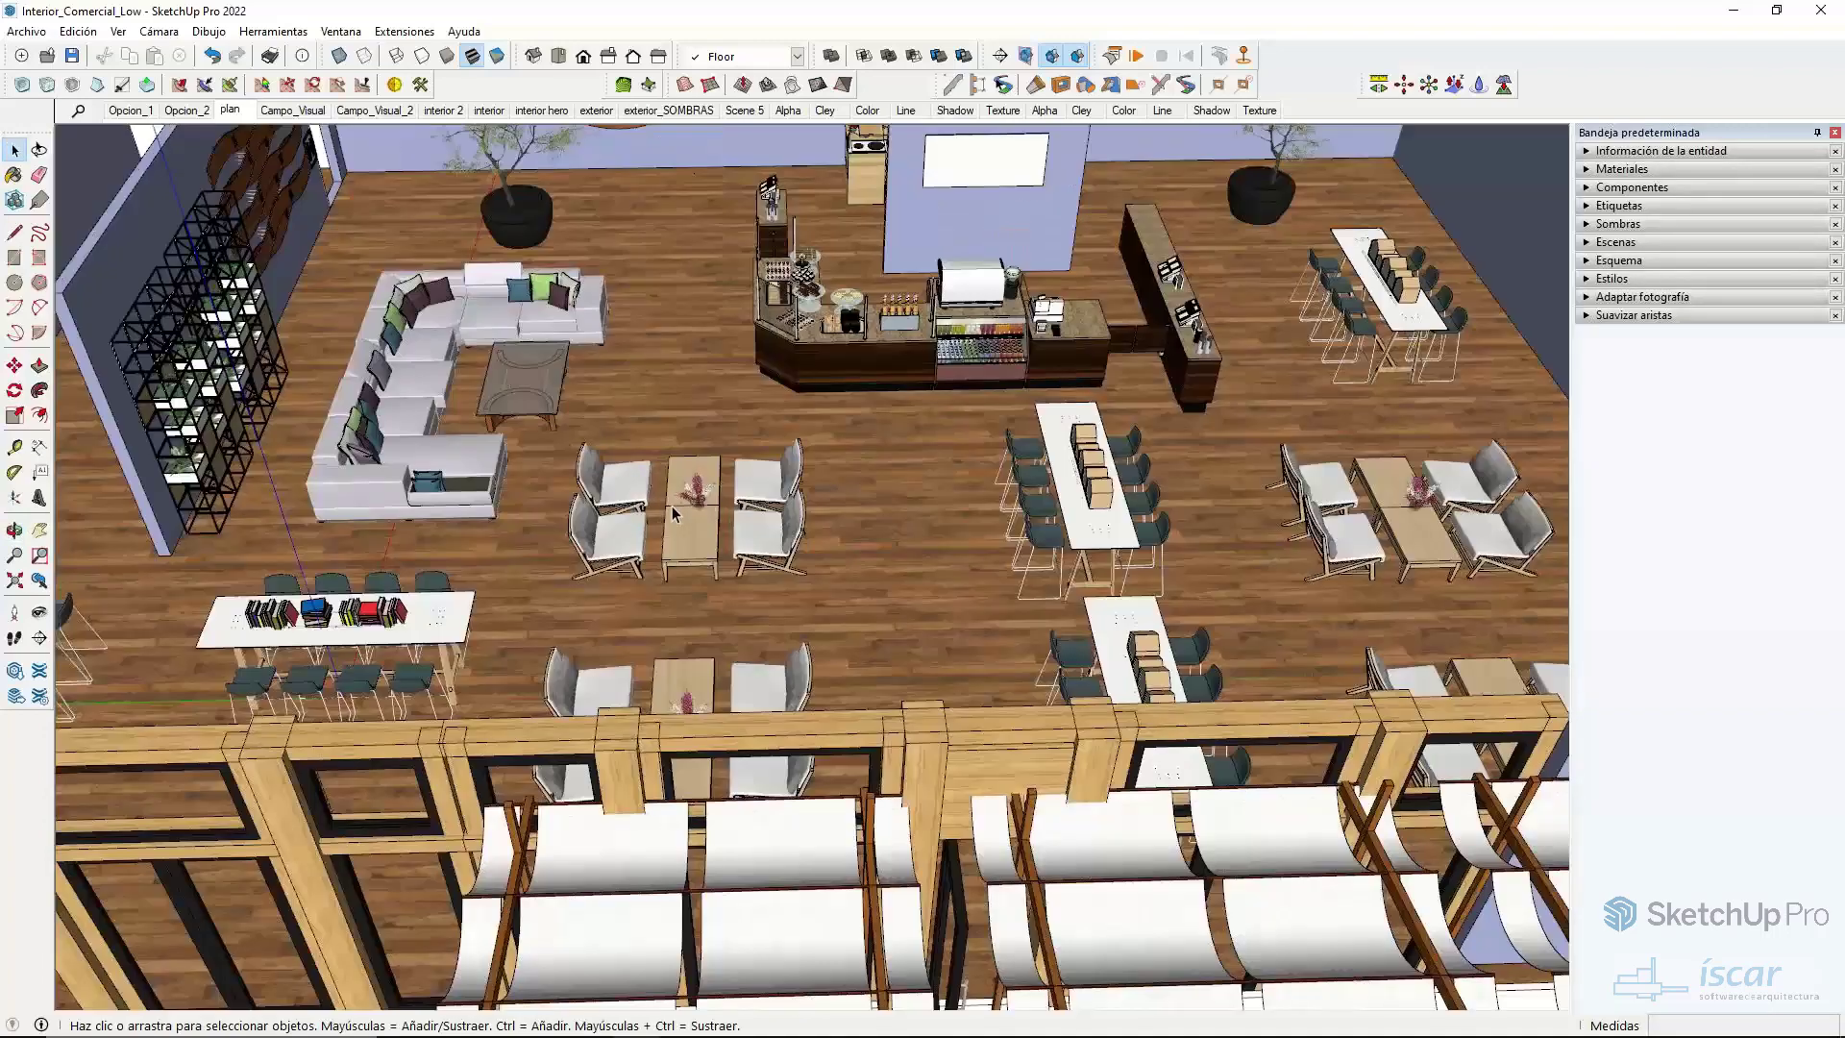
scroll(676, 514, "up", 3)
middle_click_drag(614, 485, 706, 600, "shift")
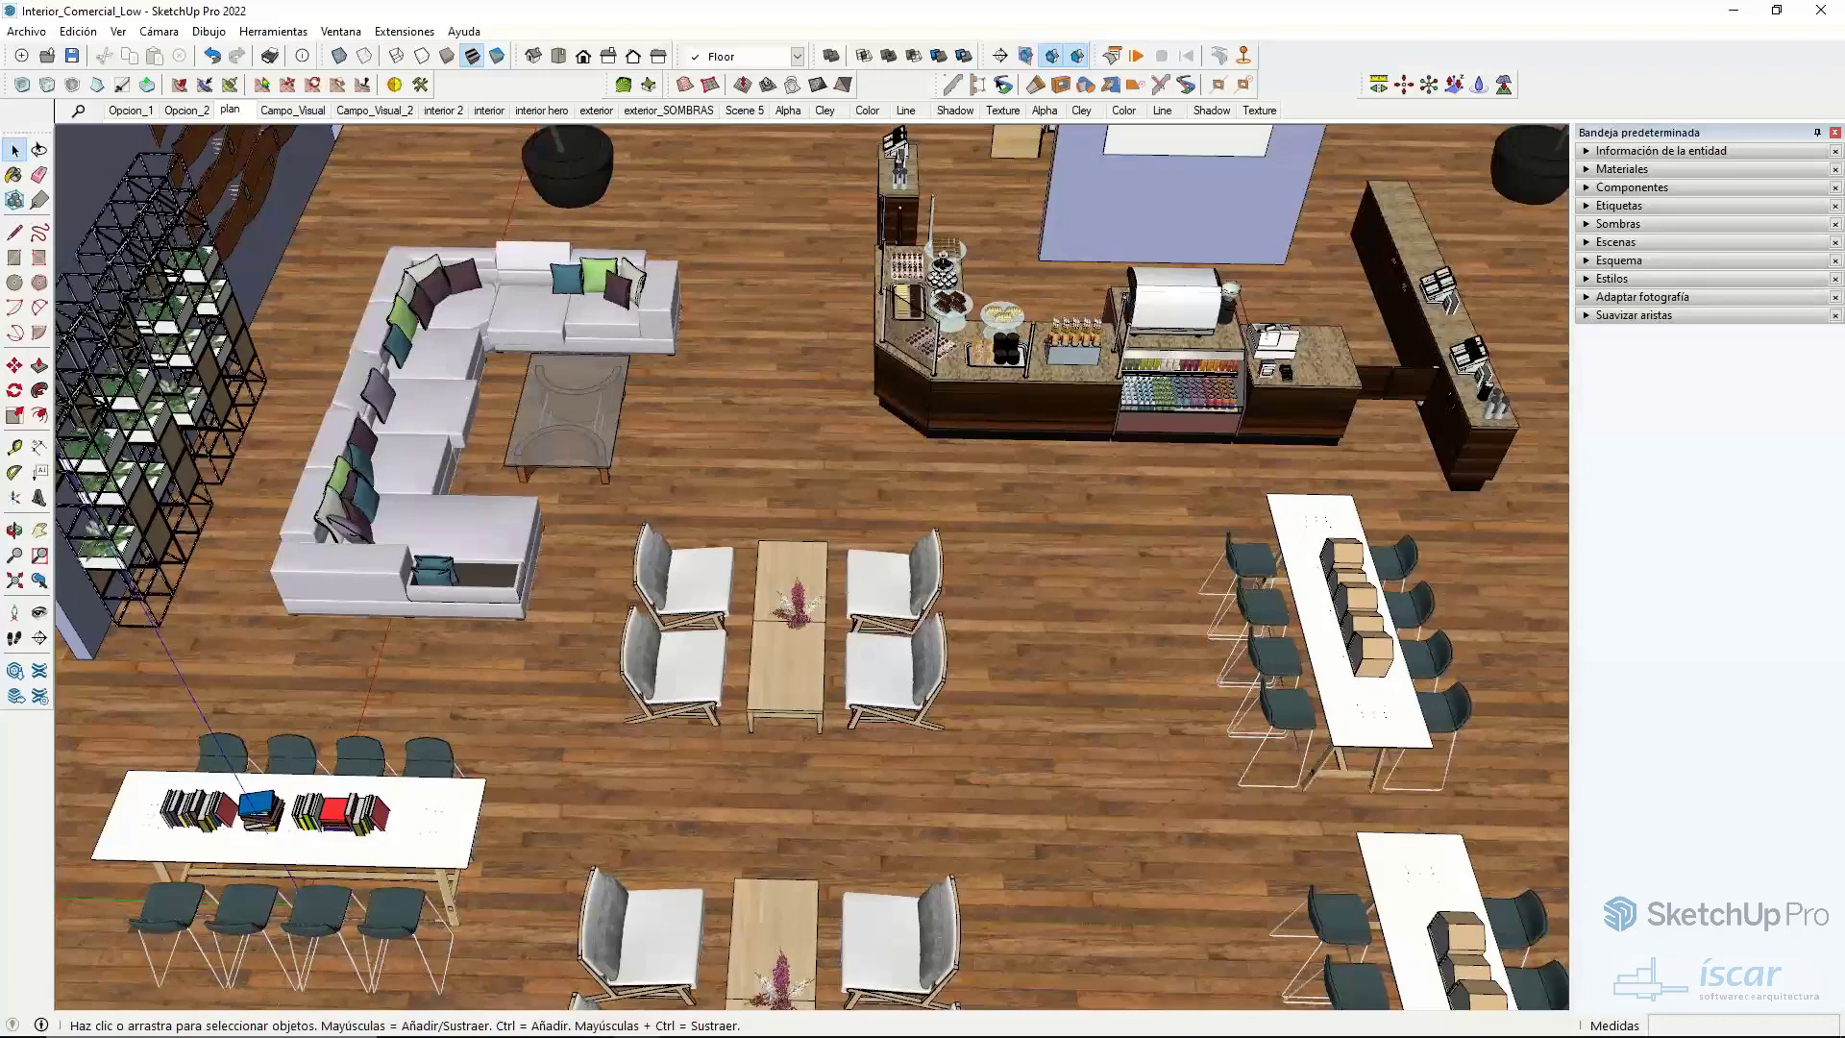
middle_click_drag(754, 623, 756, 626)
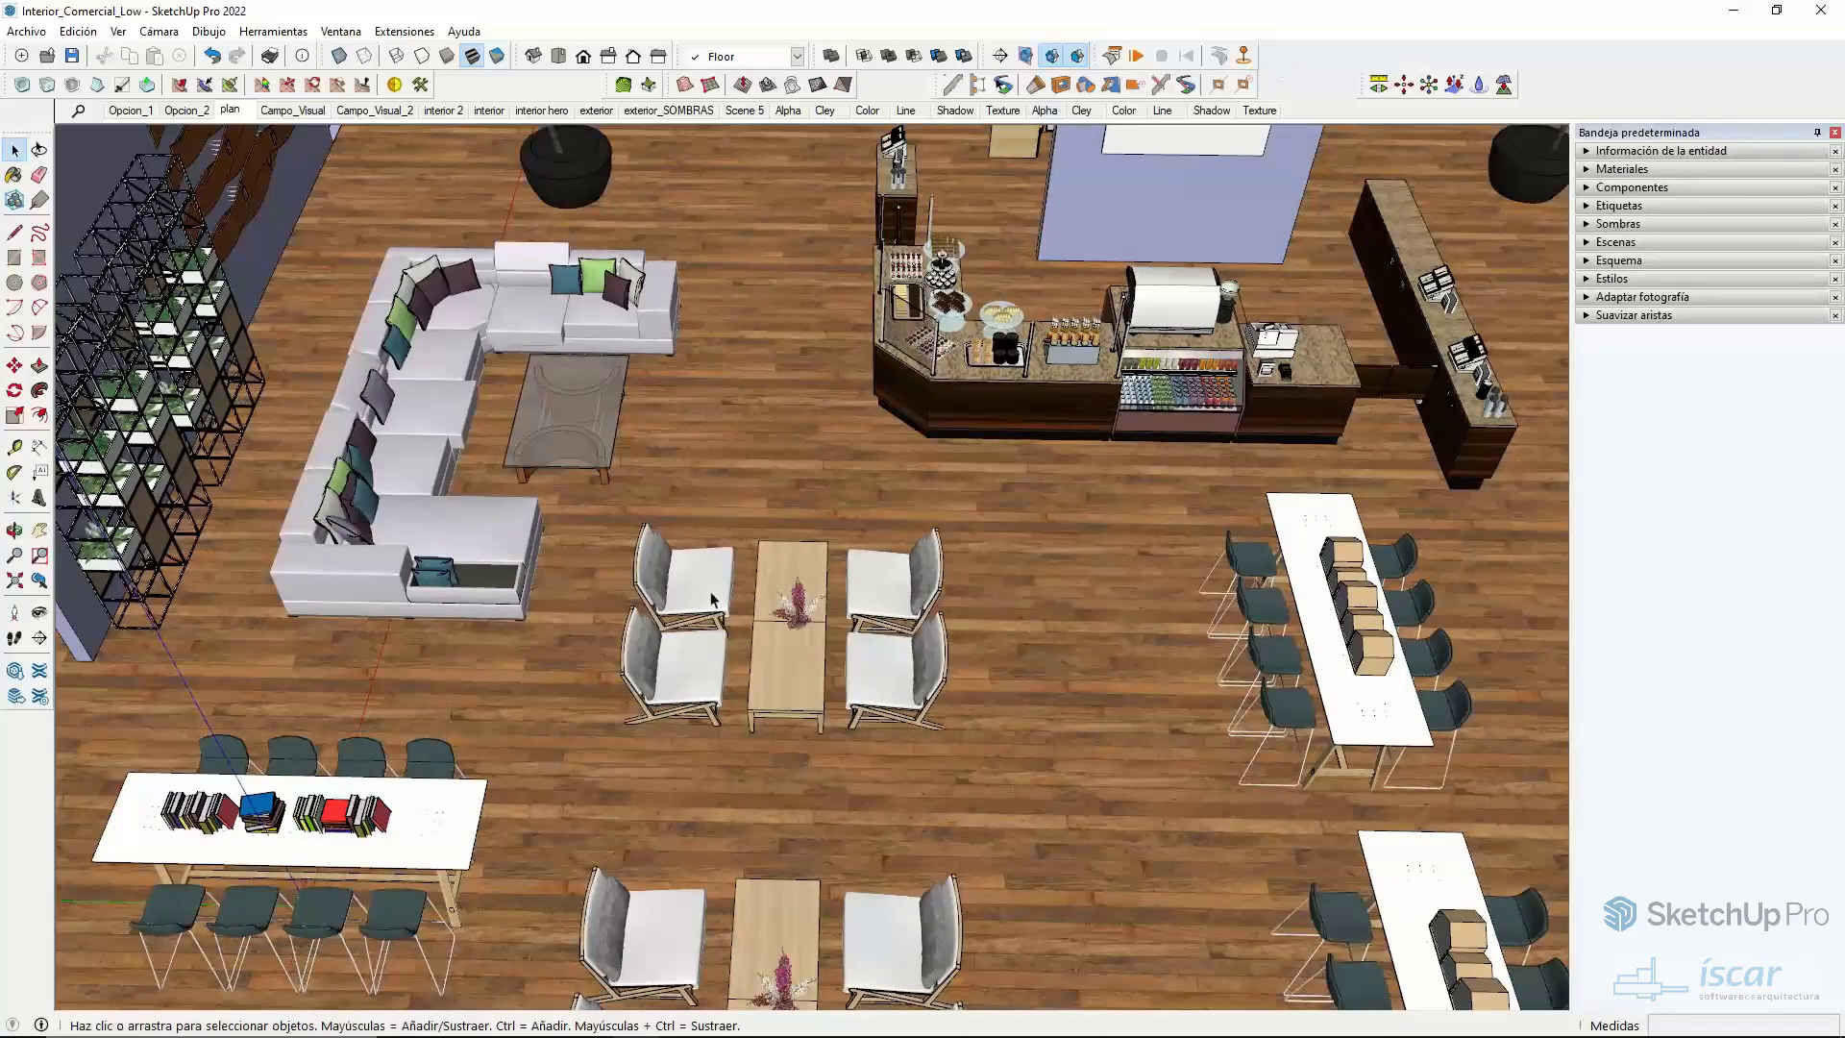
scroll(1189, 315, "up", 3)
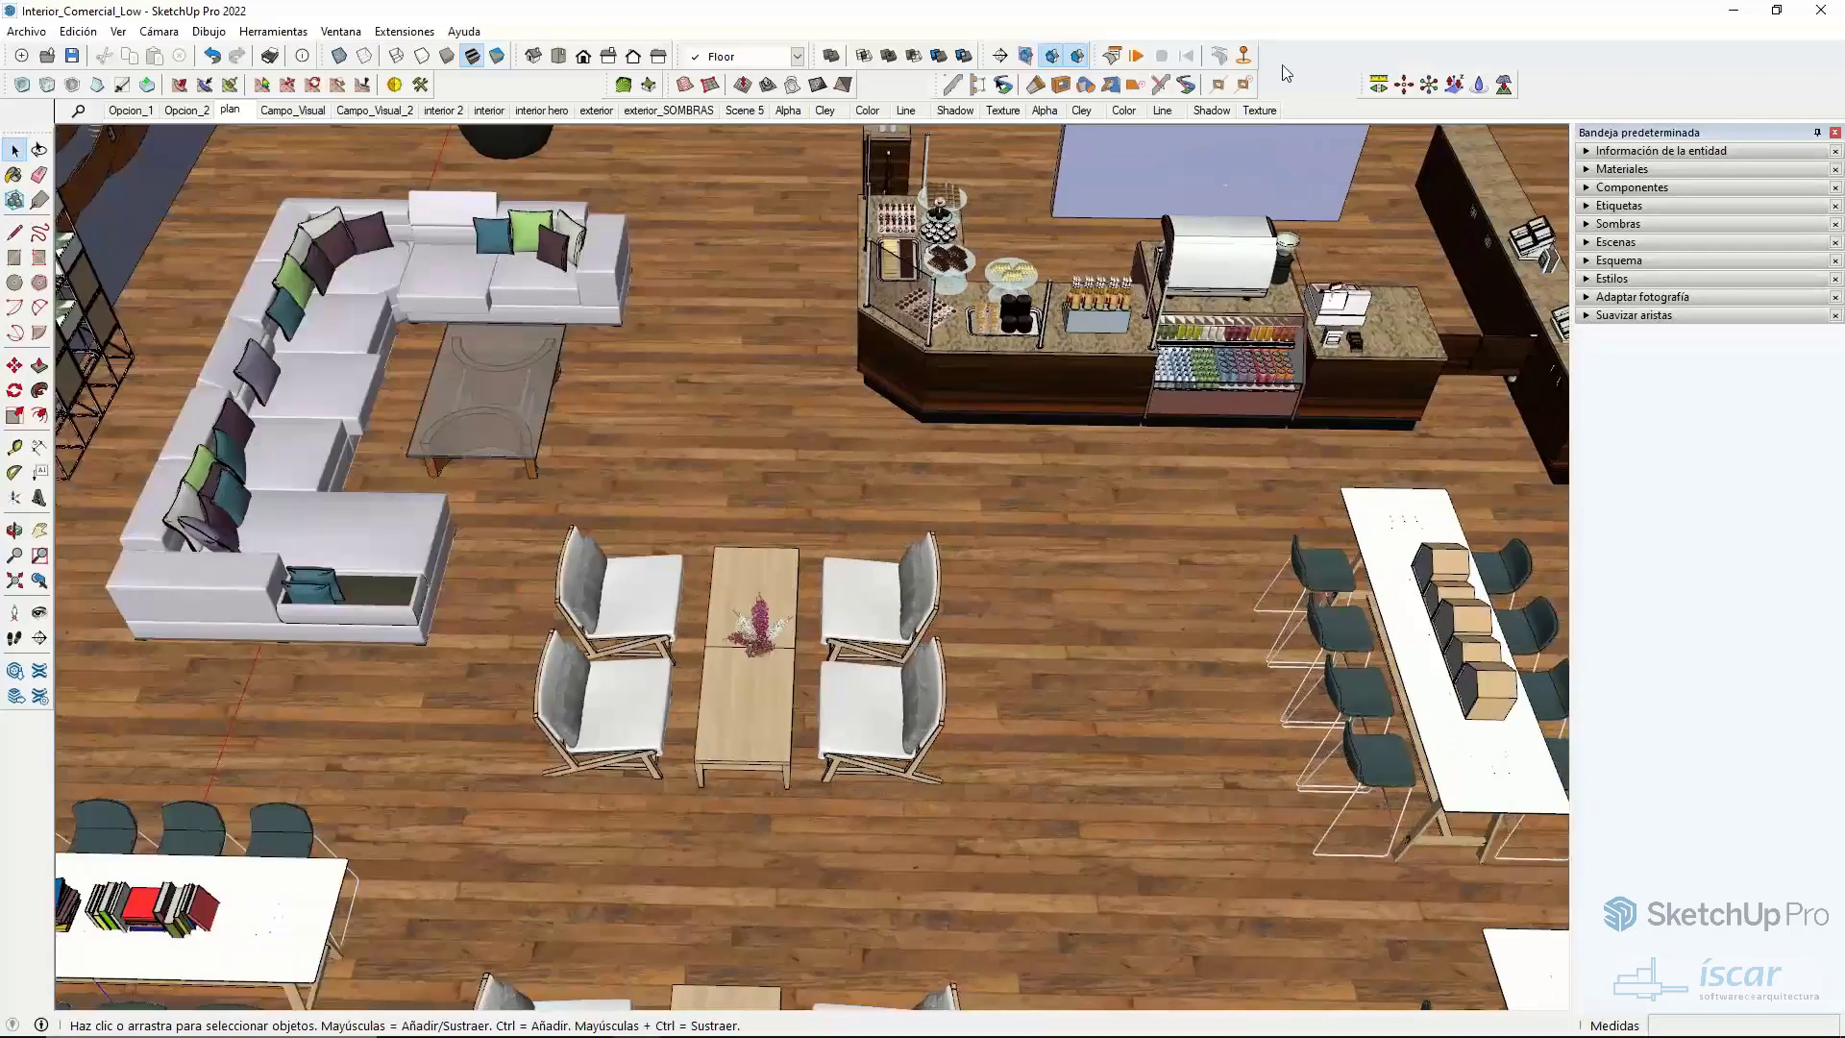
right_click(1285, 73)
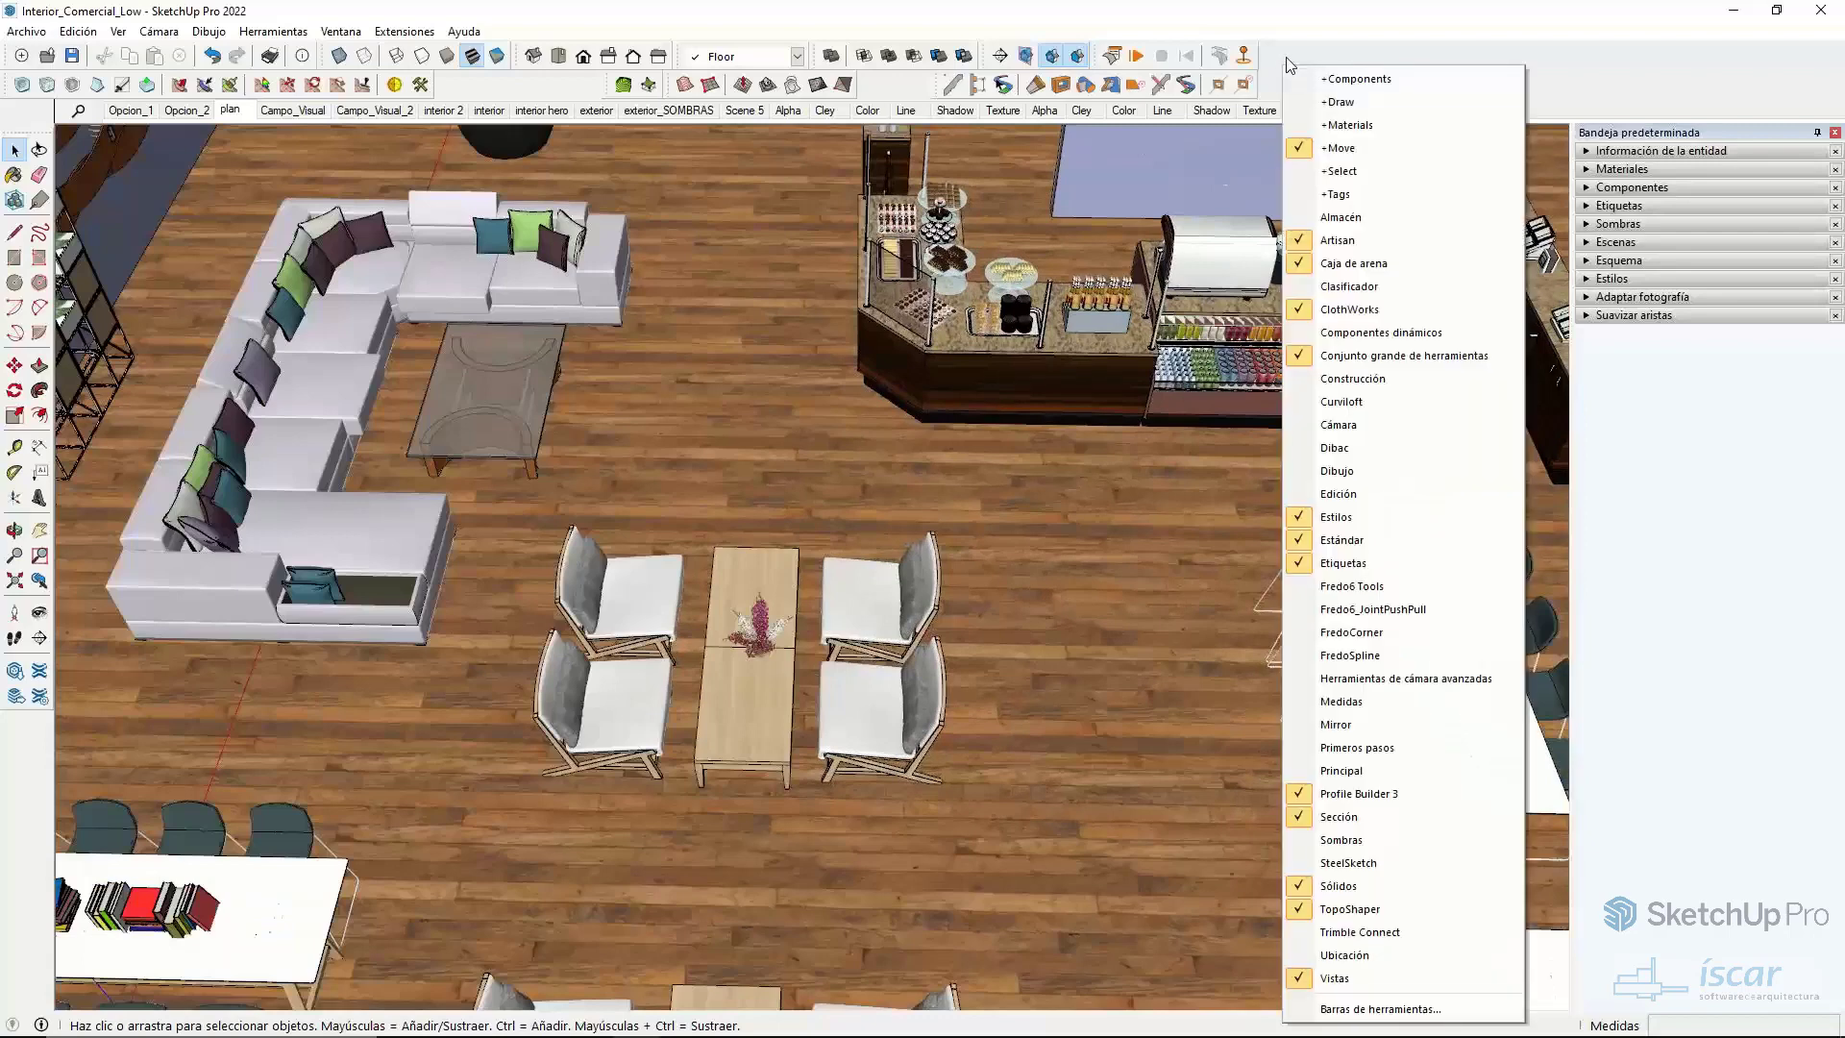
left_click(1288, 60)
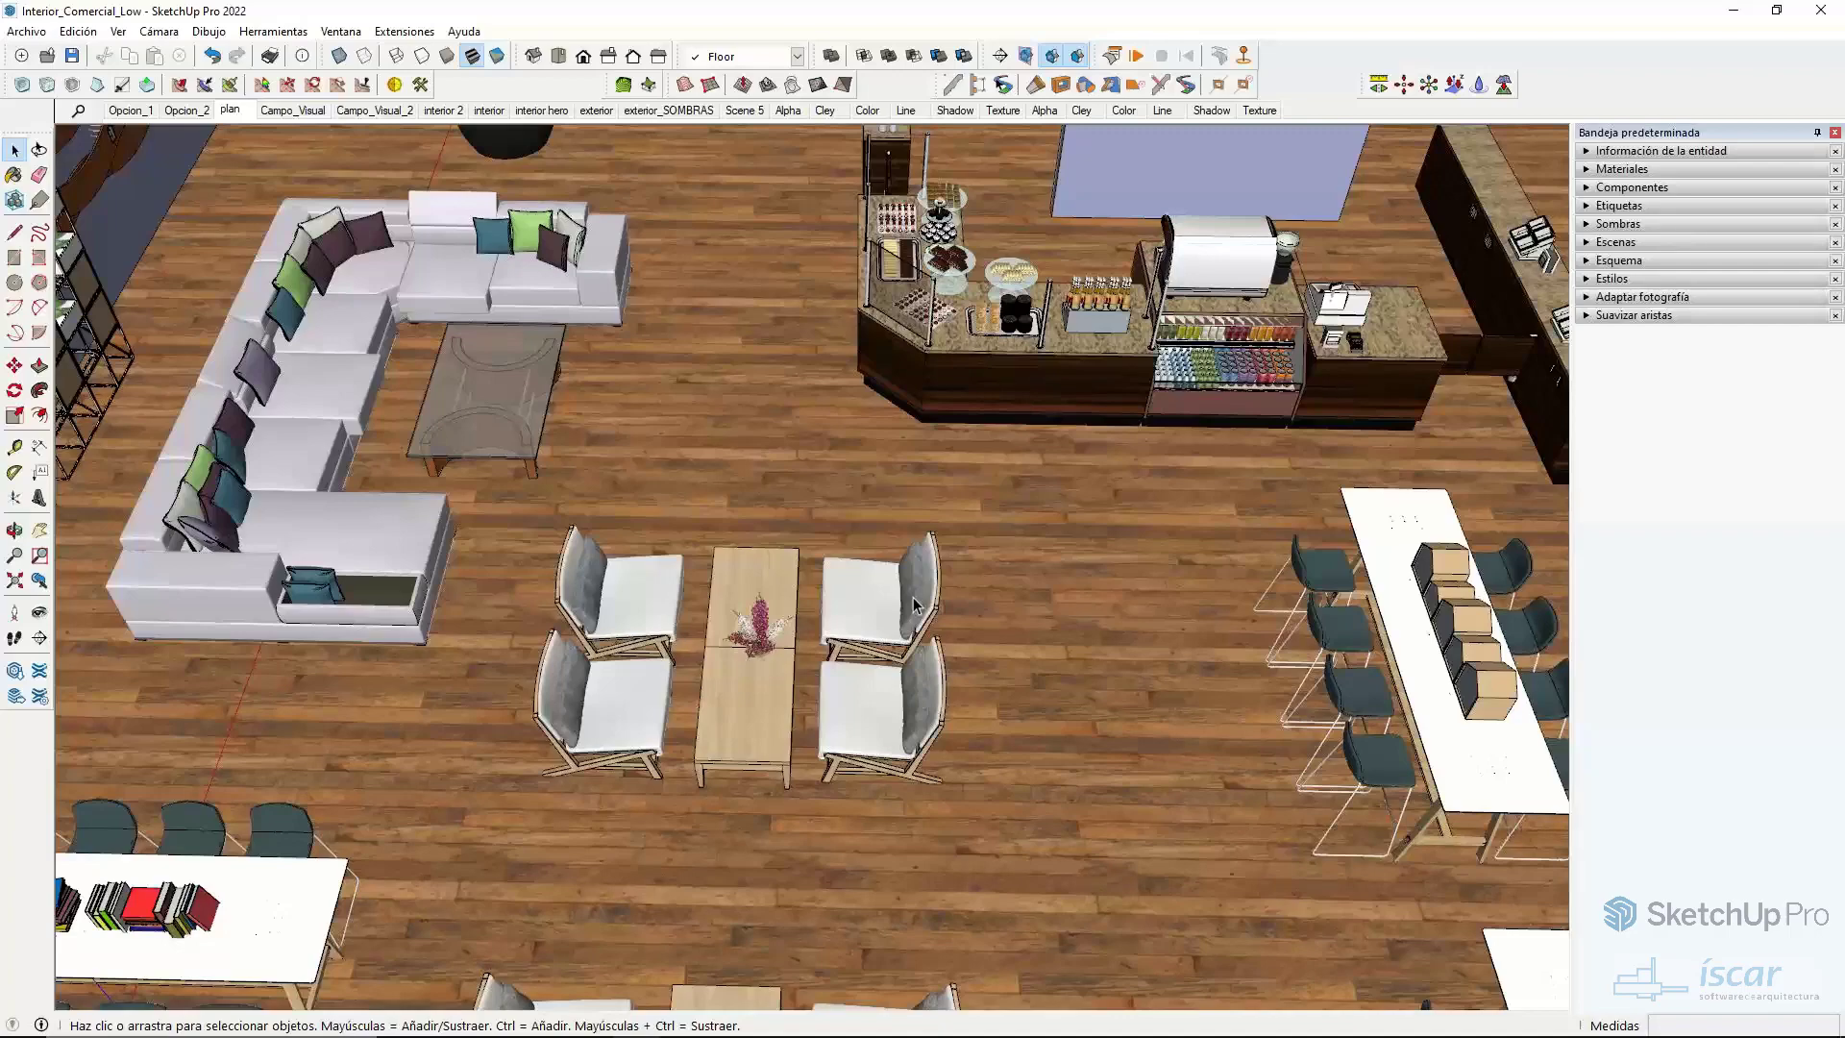
- Enter the nested chair and table group and select all the geometry of the nearer chair's grey cushion
scroll(915, 604, "down", 1)
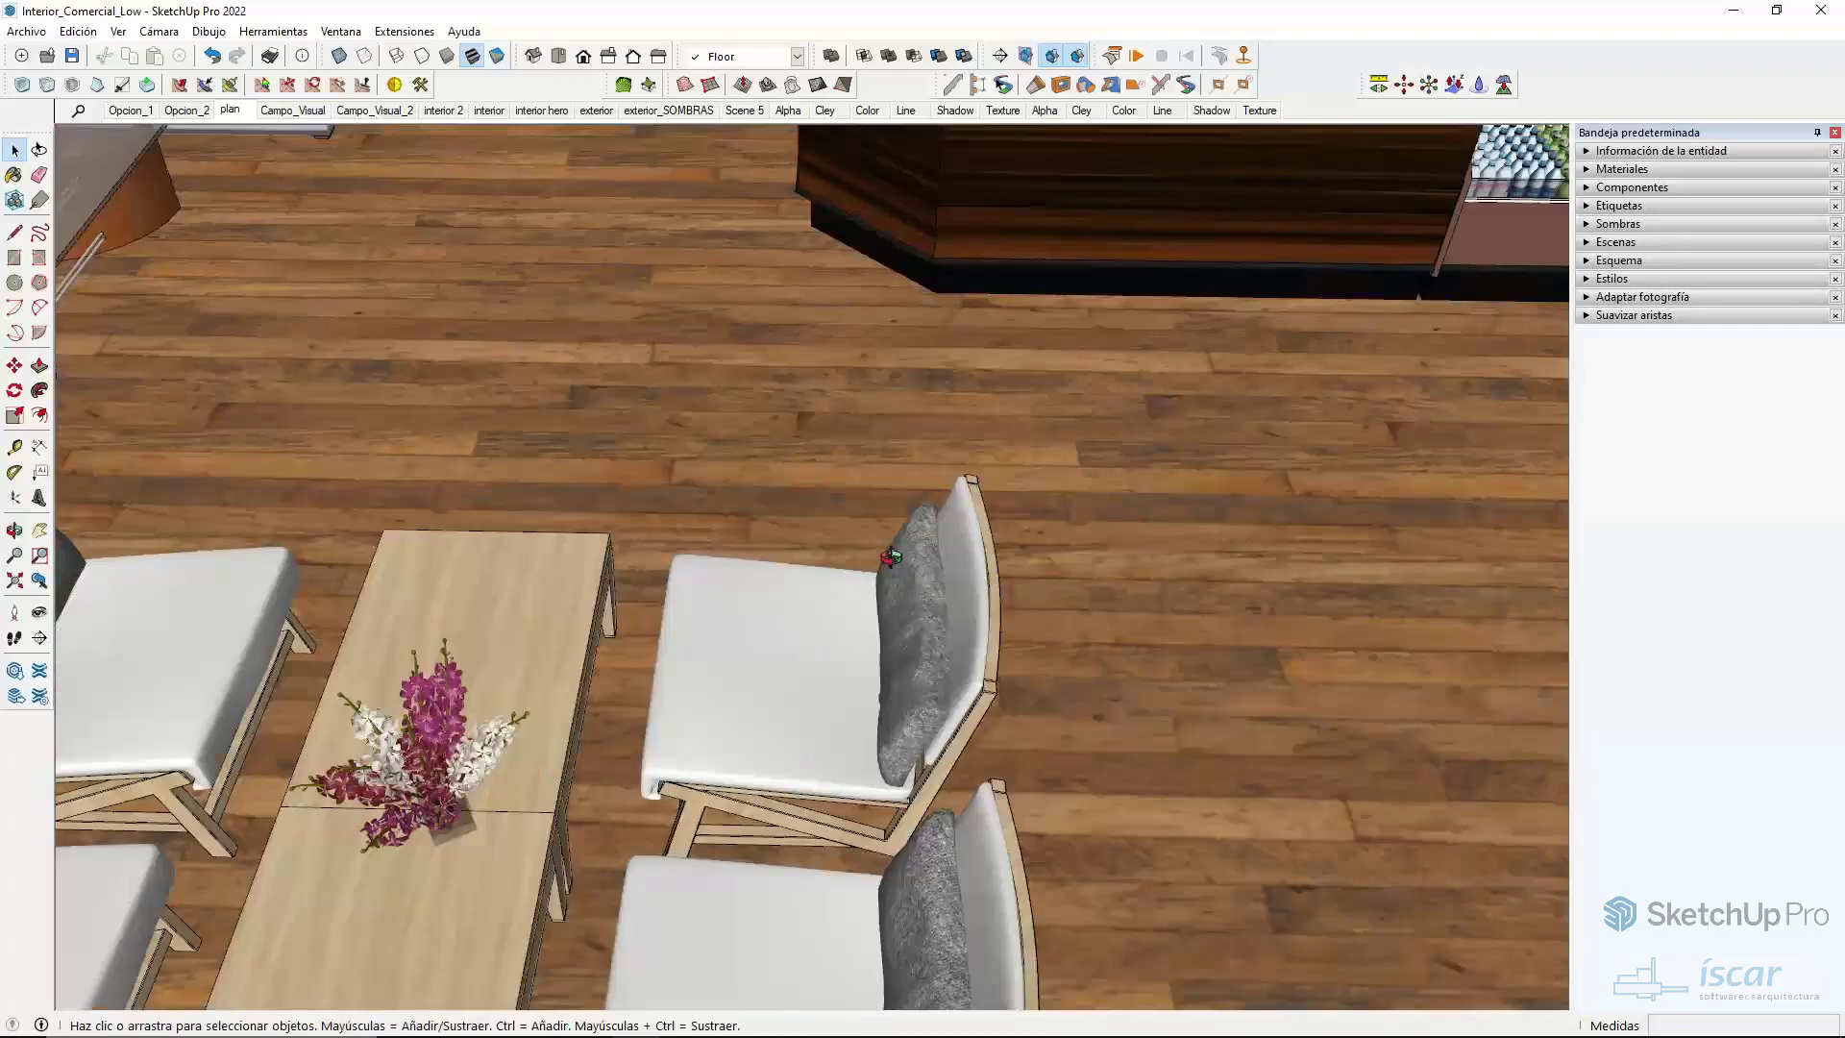
middle_click_drag(891, 557, 967, 522)
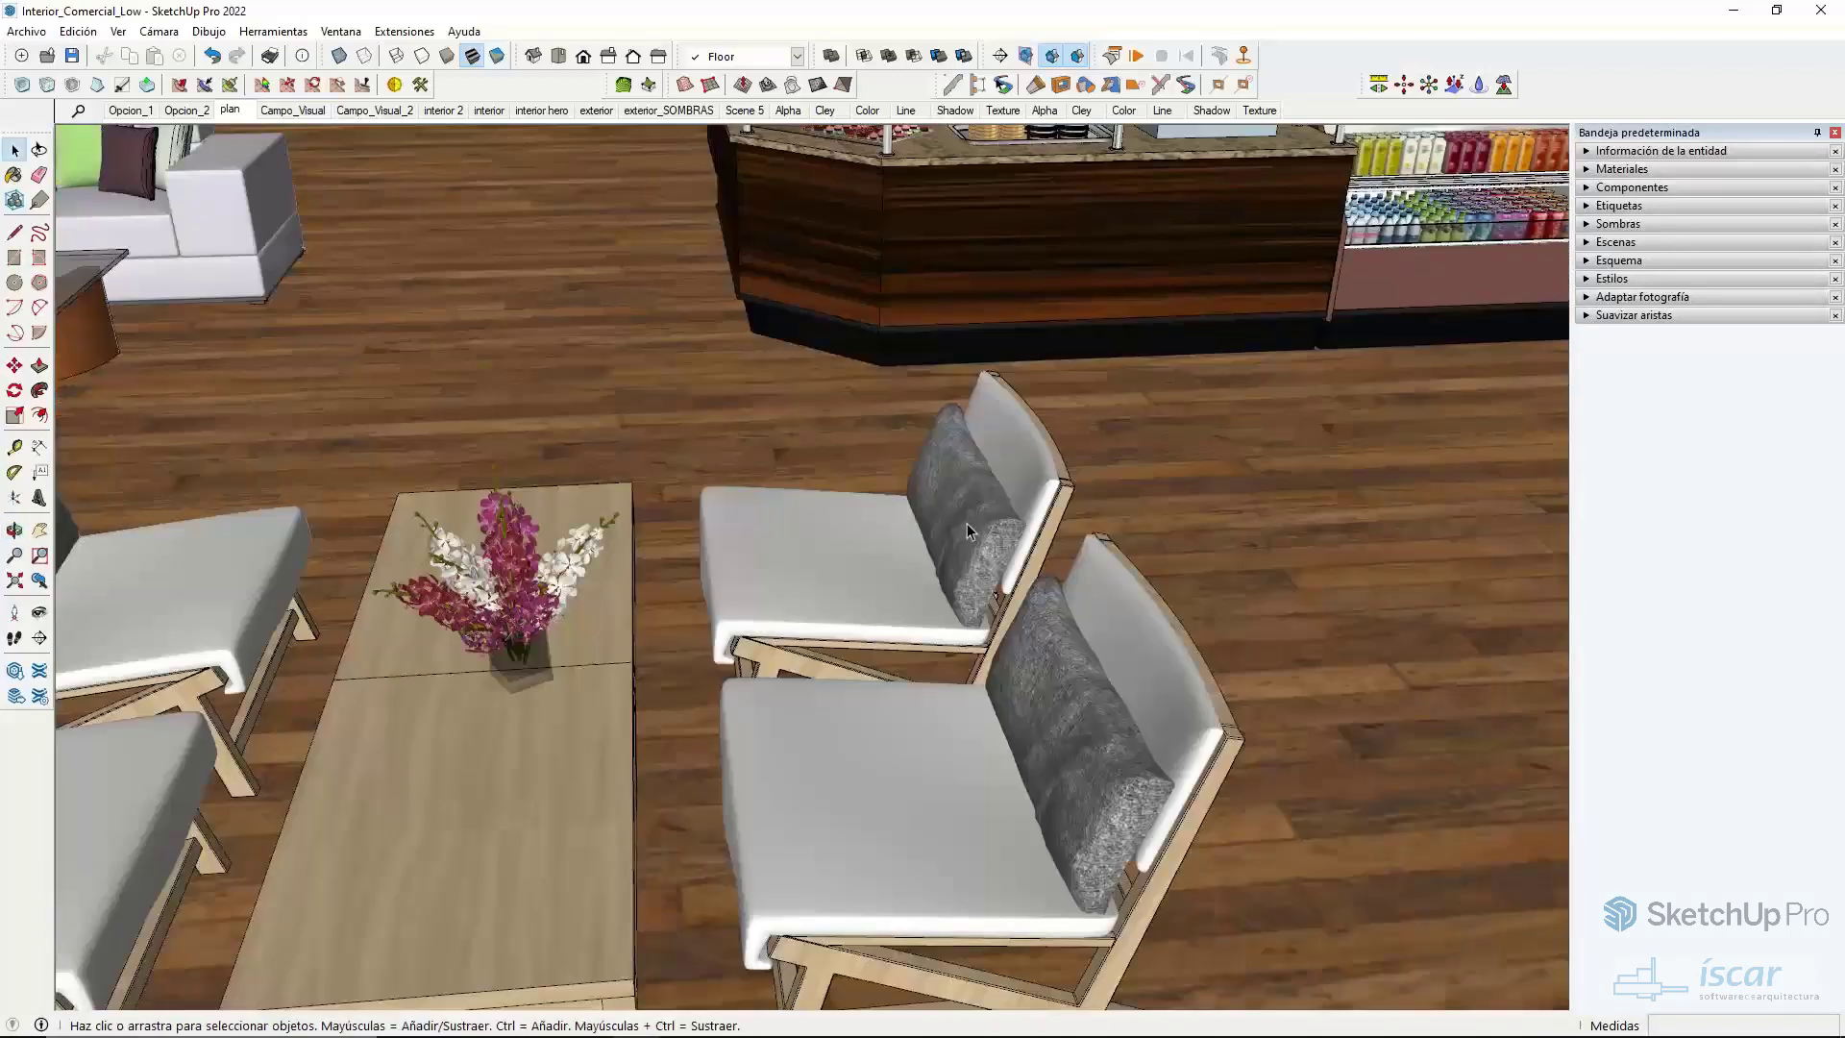
left_click(1049, 667)
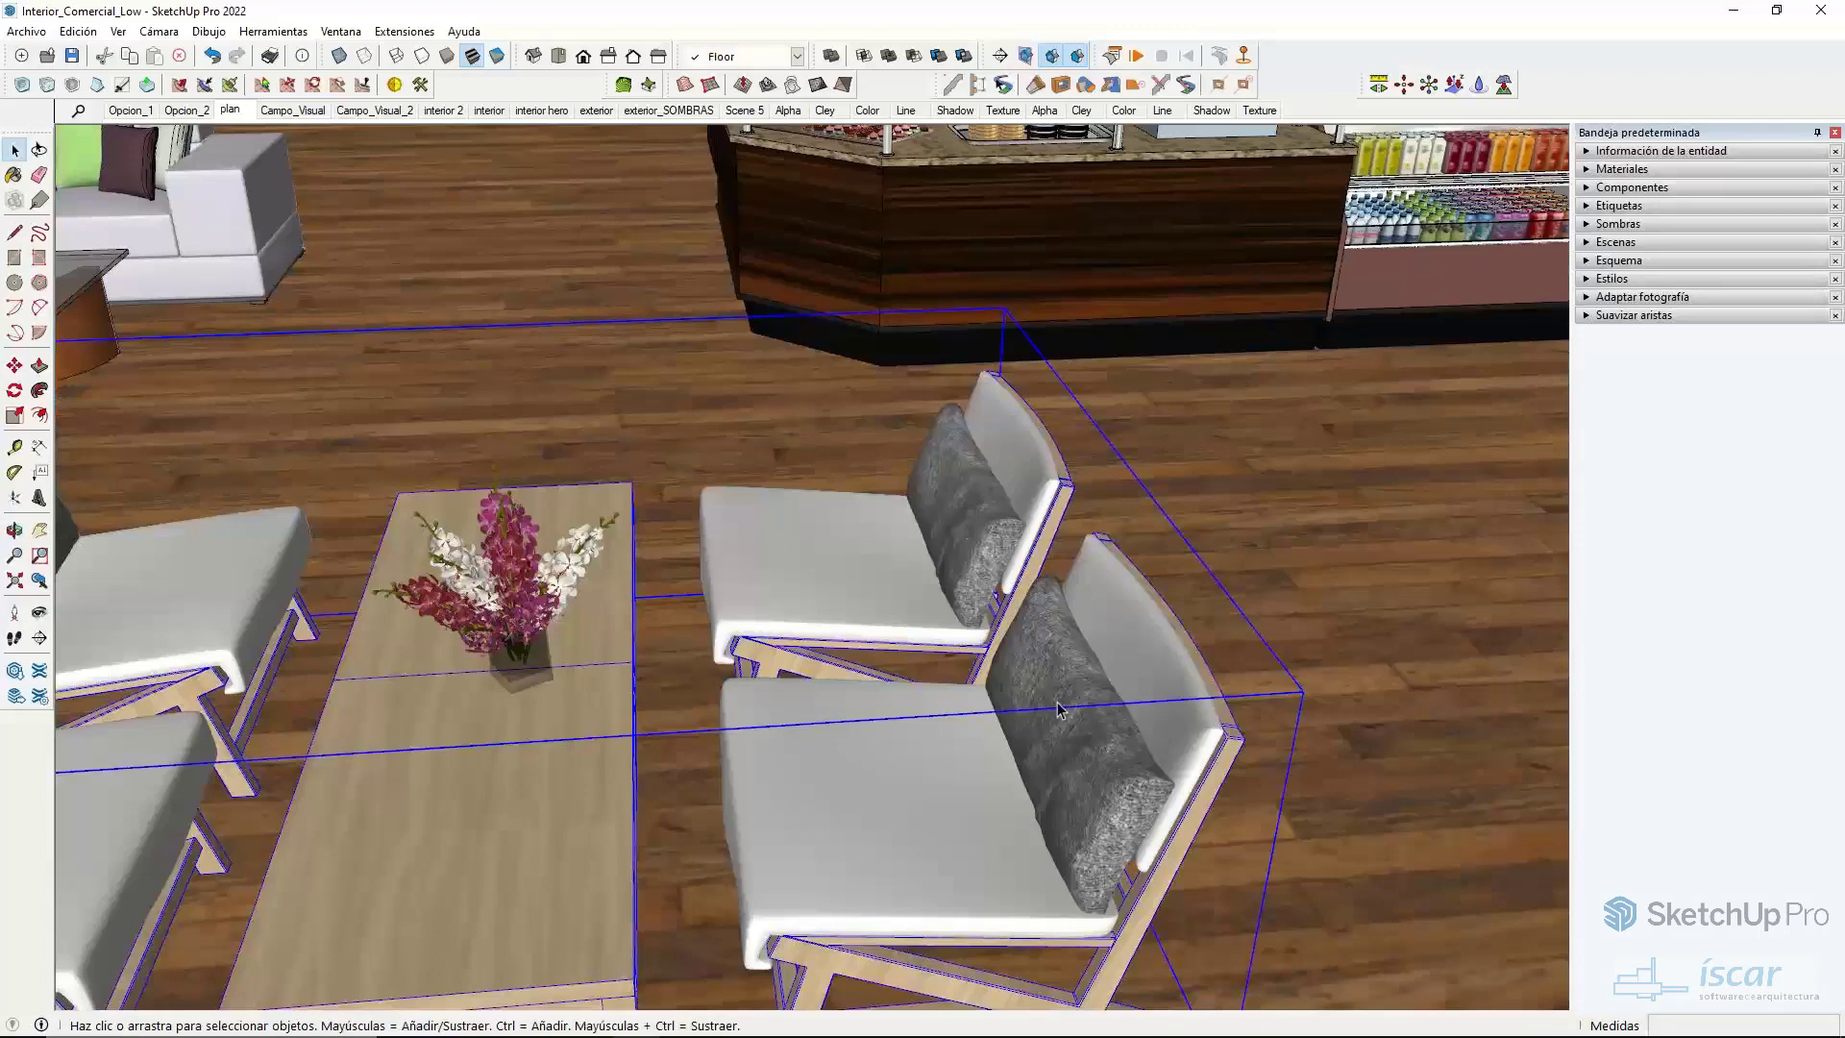
left_click(1069, 699)
double_click(1069, 699)
left_click(1069, 699)
- Examine the density of the selected cushion's mesh from several angles and distances
scroll(1071, 706, "up", 5)
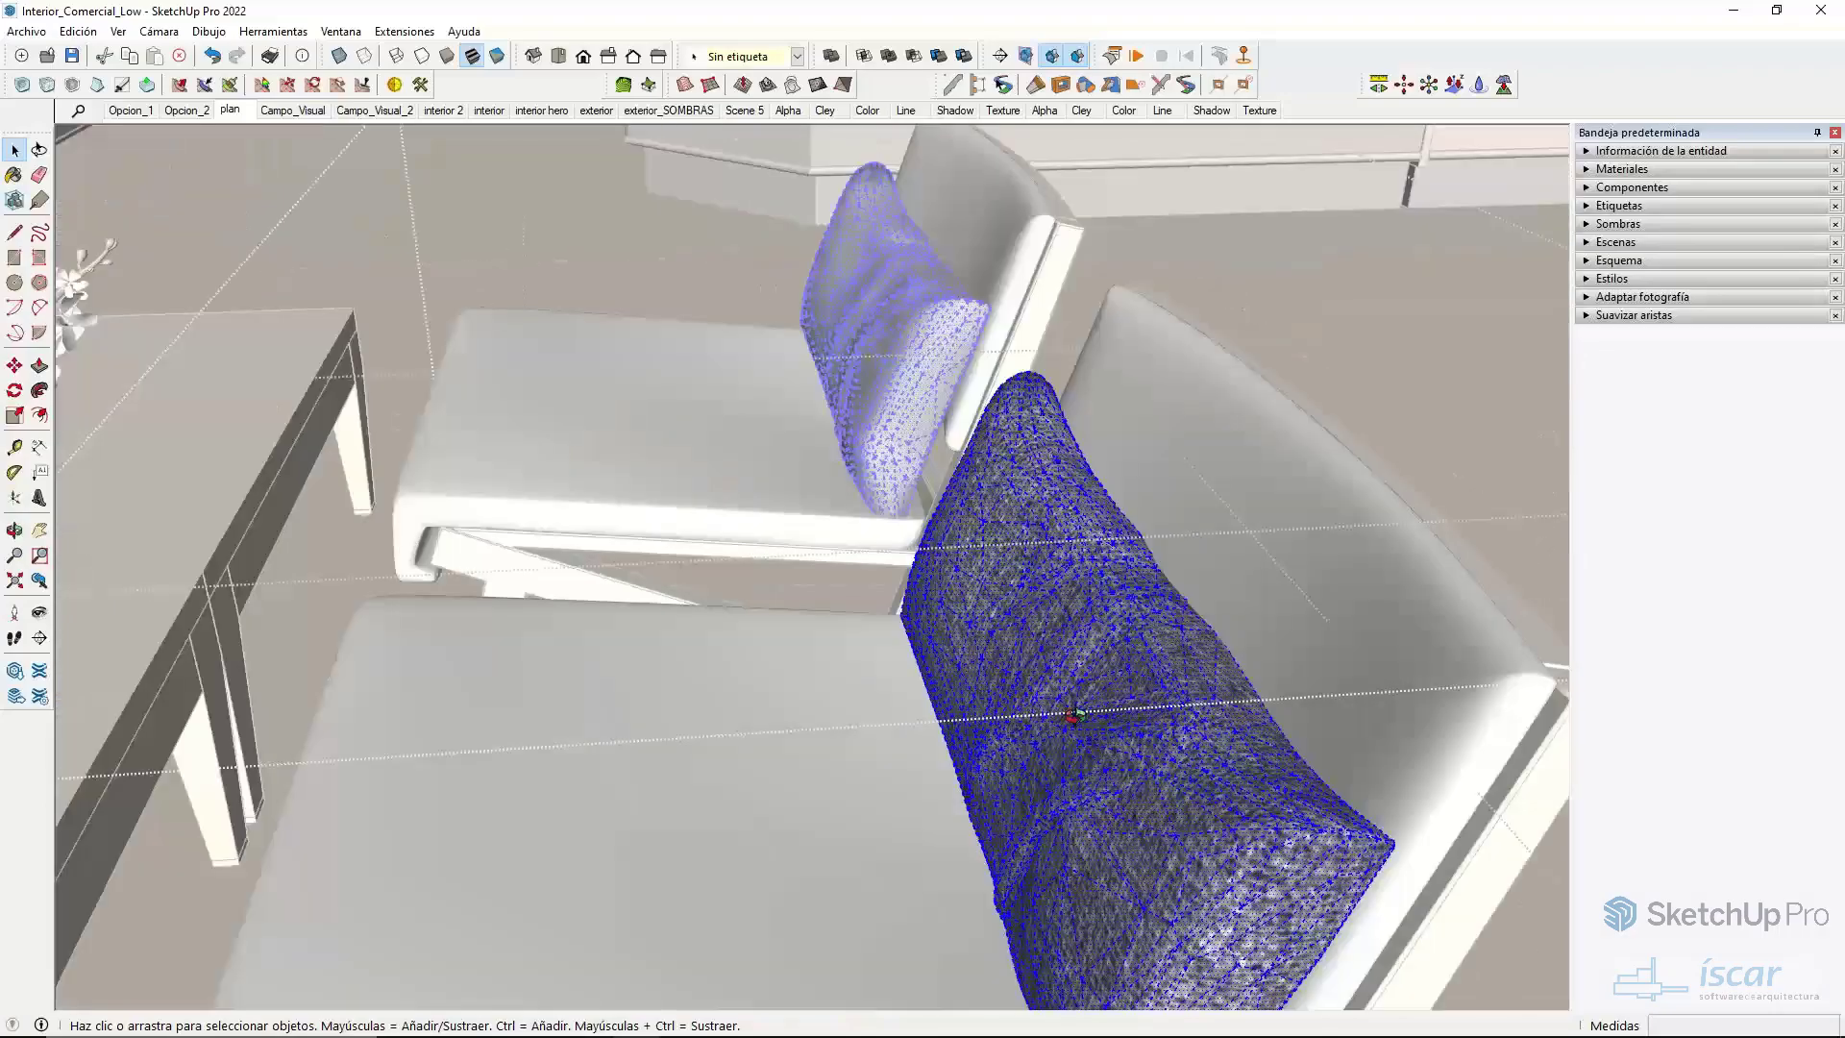
scroll(1073, 715, "down", 5)
middle_click_drag(1073, 715, 1308, 483)
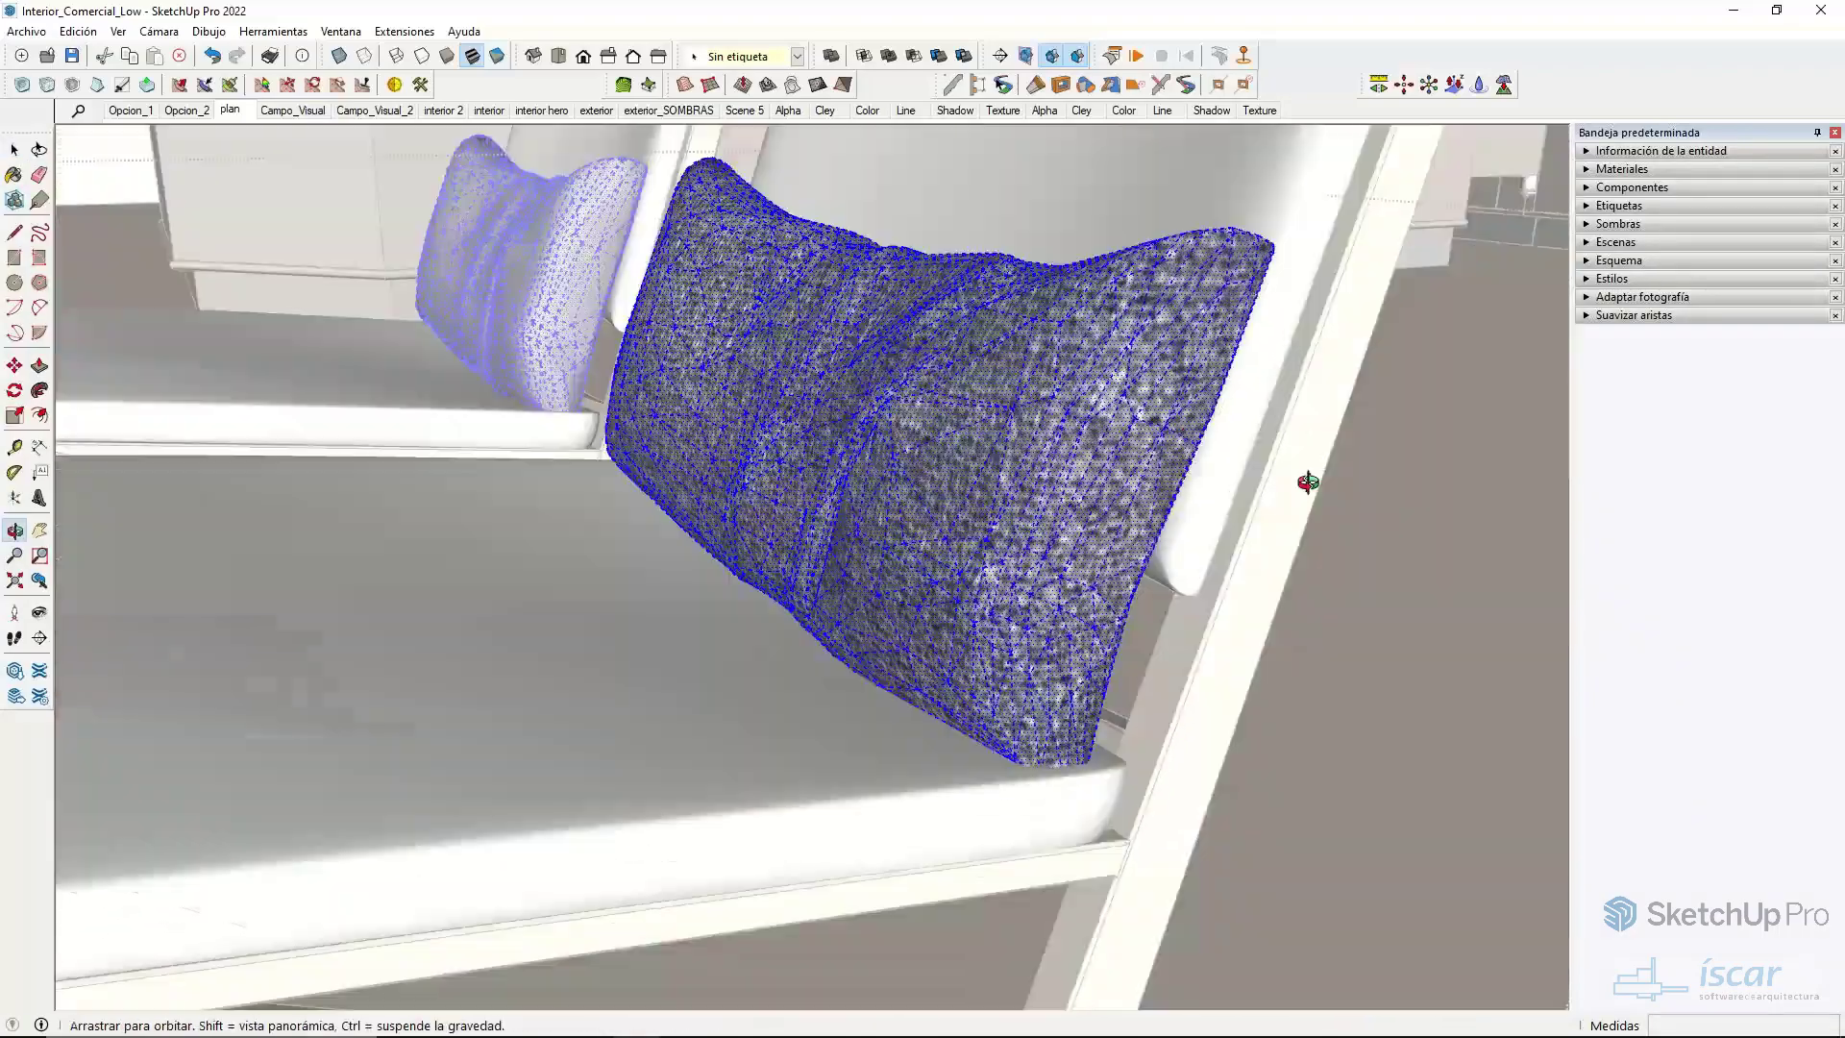
scroll(903, 336, "up", 6)
scroll(565, 418, "down", 2)
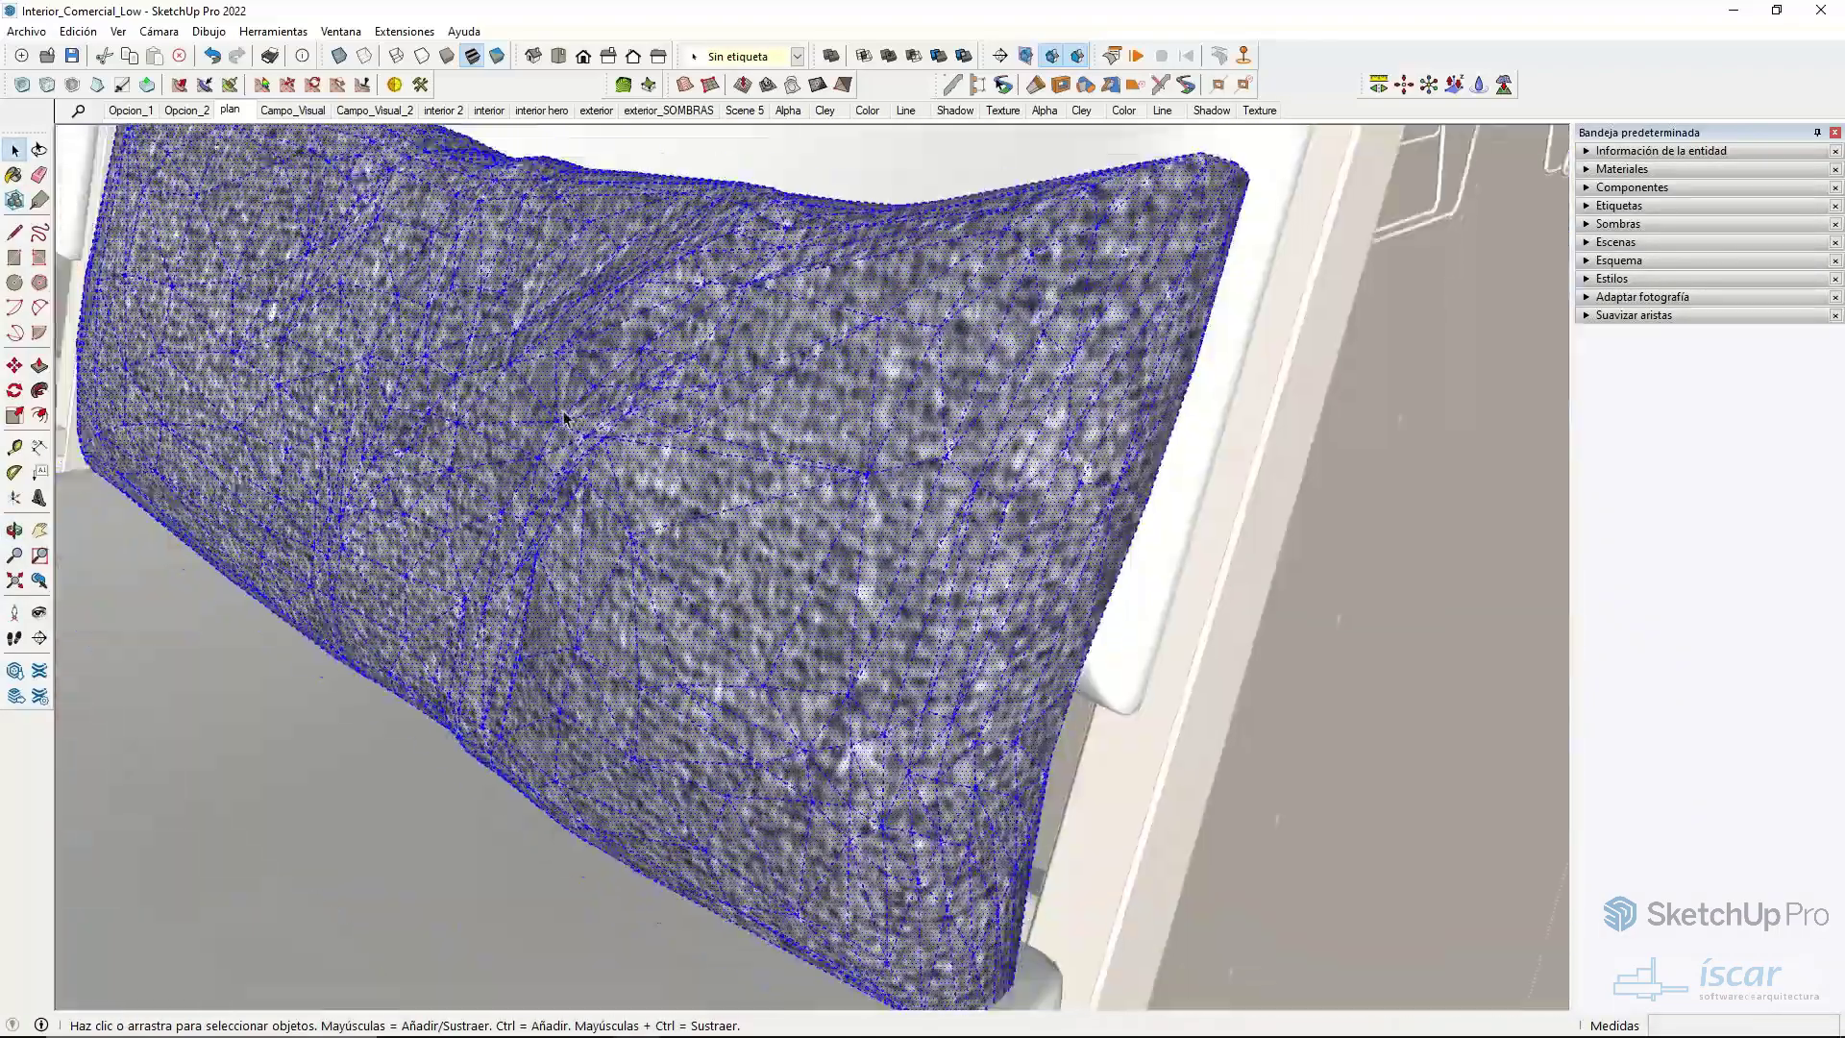
scroll(565, 418, "down", 3)
middle_click_drag(515, 362, 928, 509)
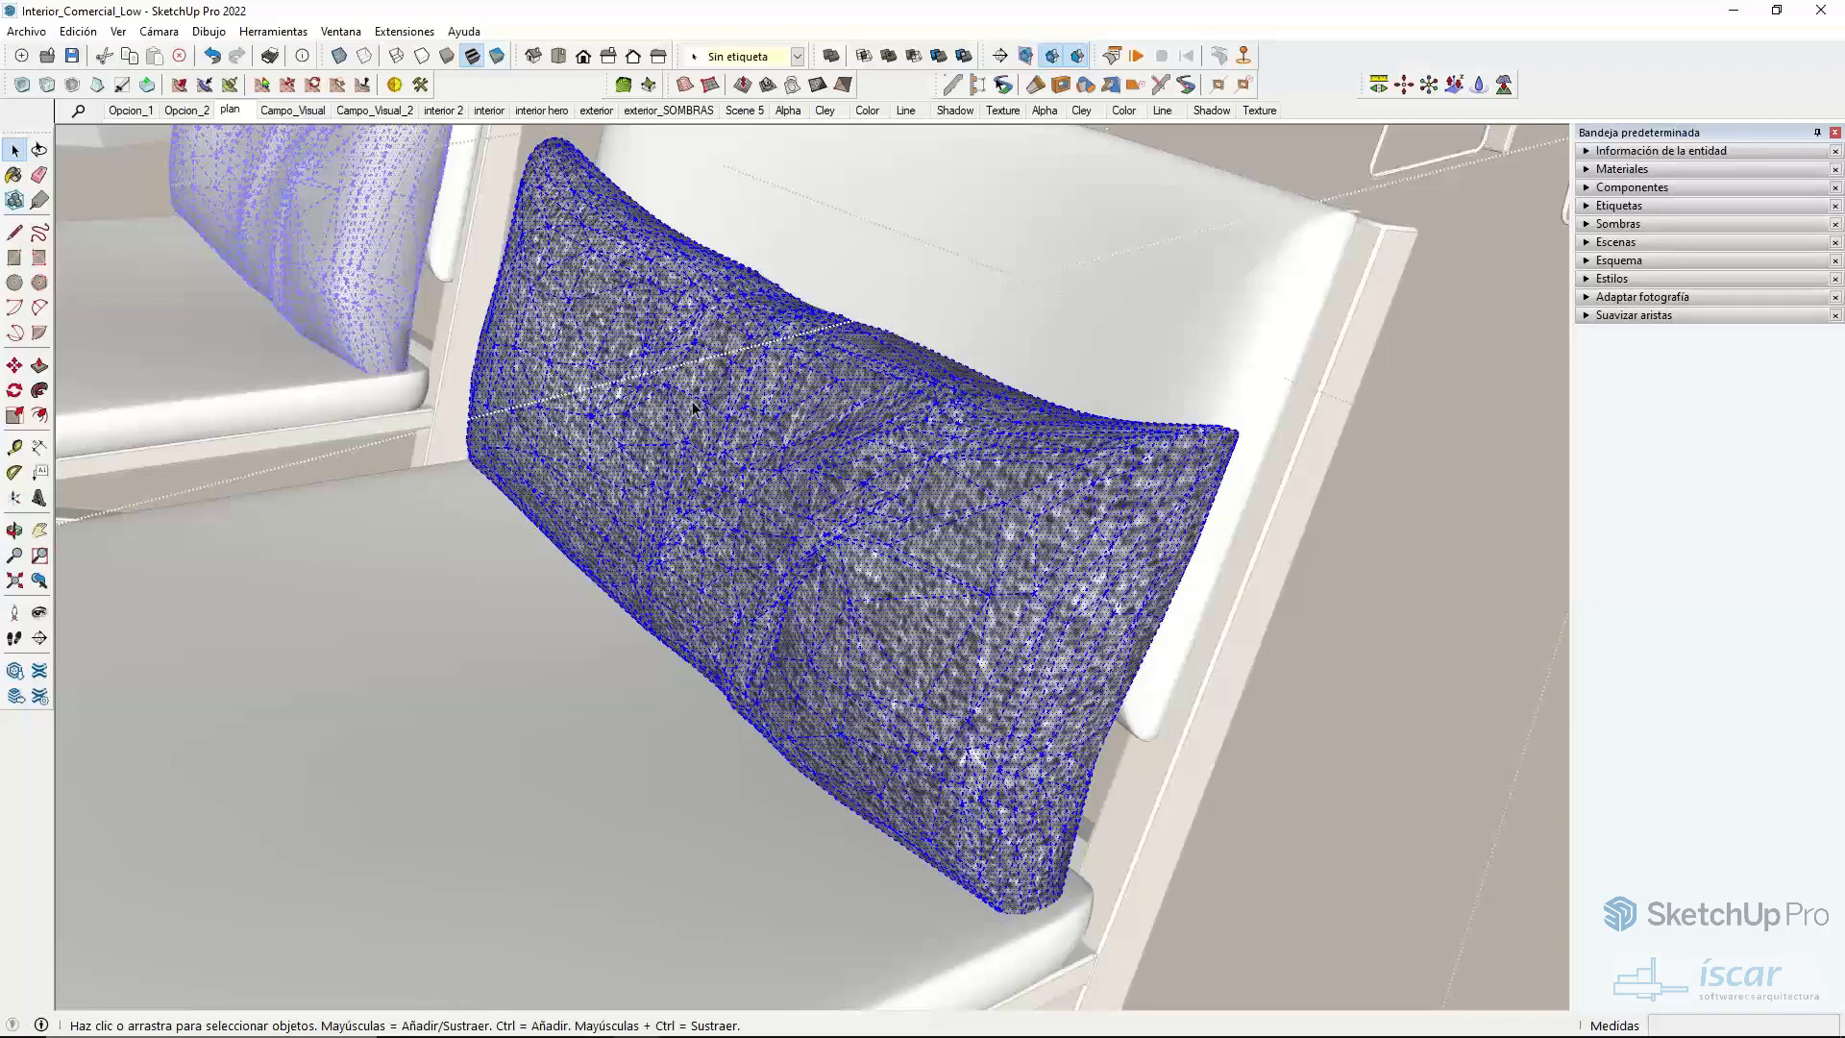
scroll(696, 414, "down", 5)
middle_click_drag(696, 413, 783, 454)
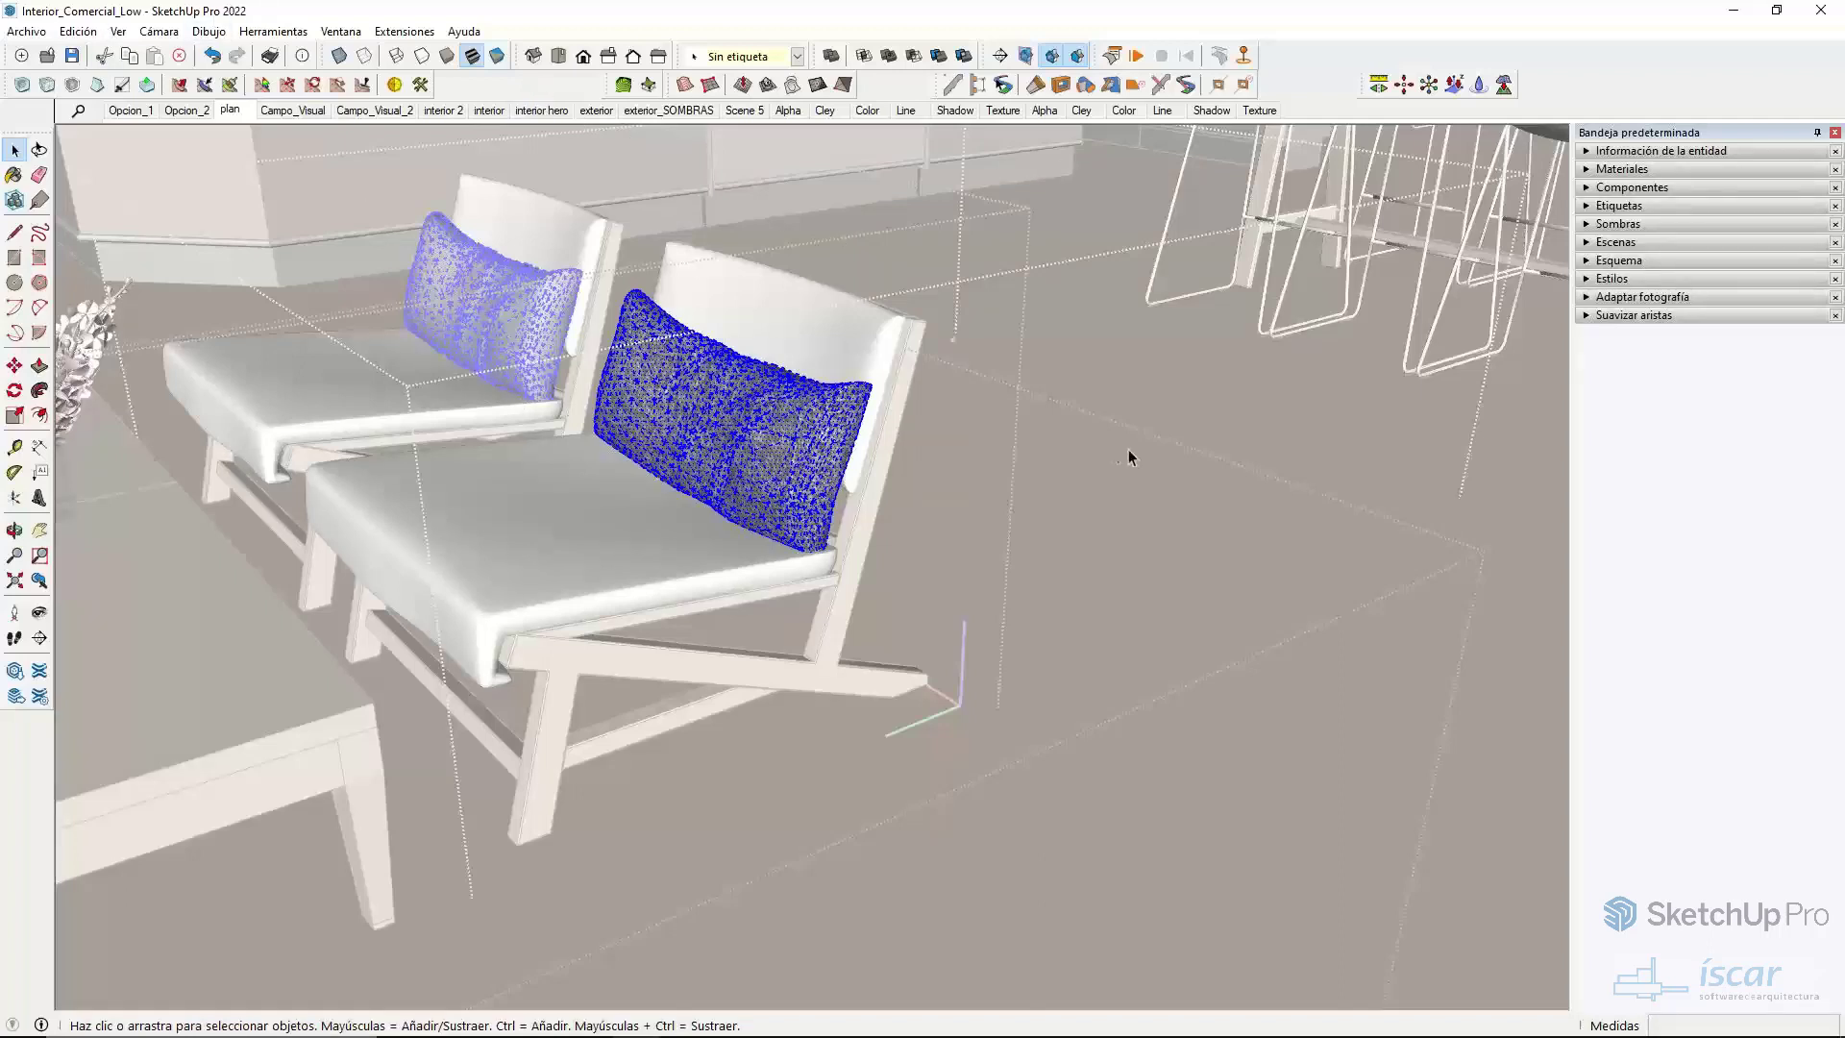
- Leave the cushion's mesh and examine the grey fabric cushion on the chair from near and far
key("Escape")
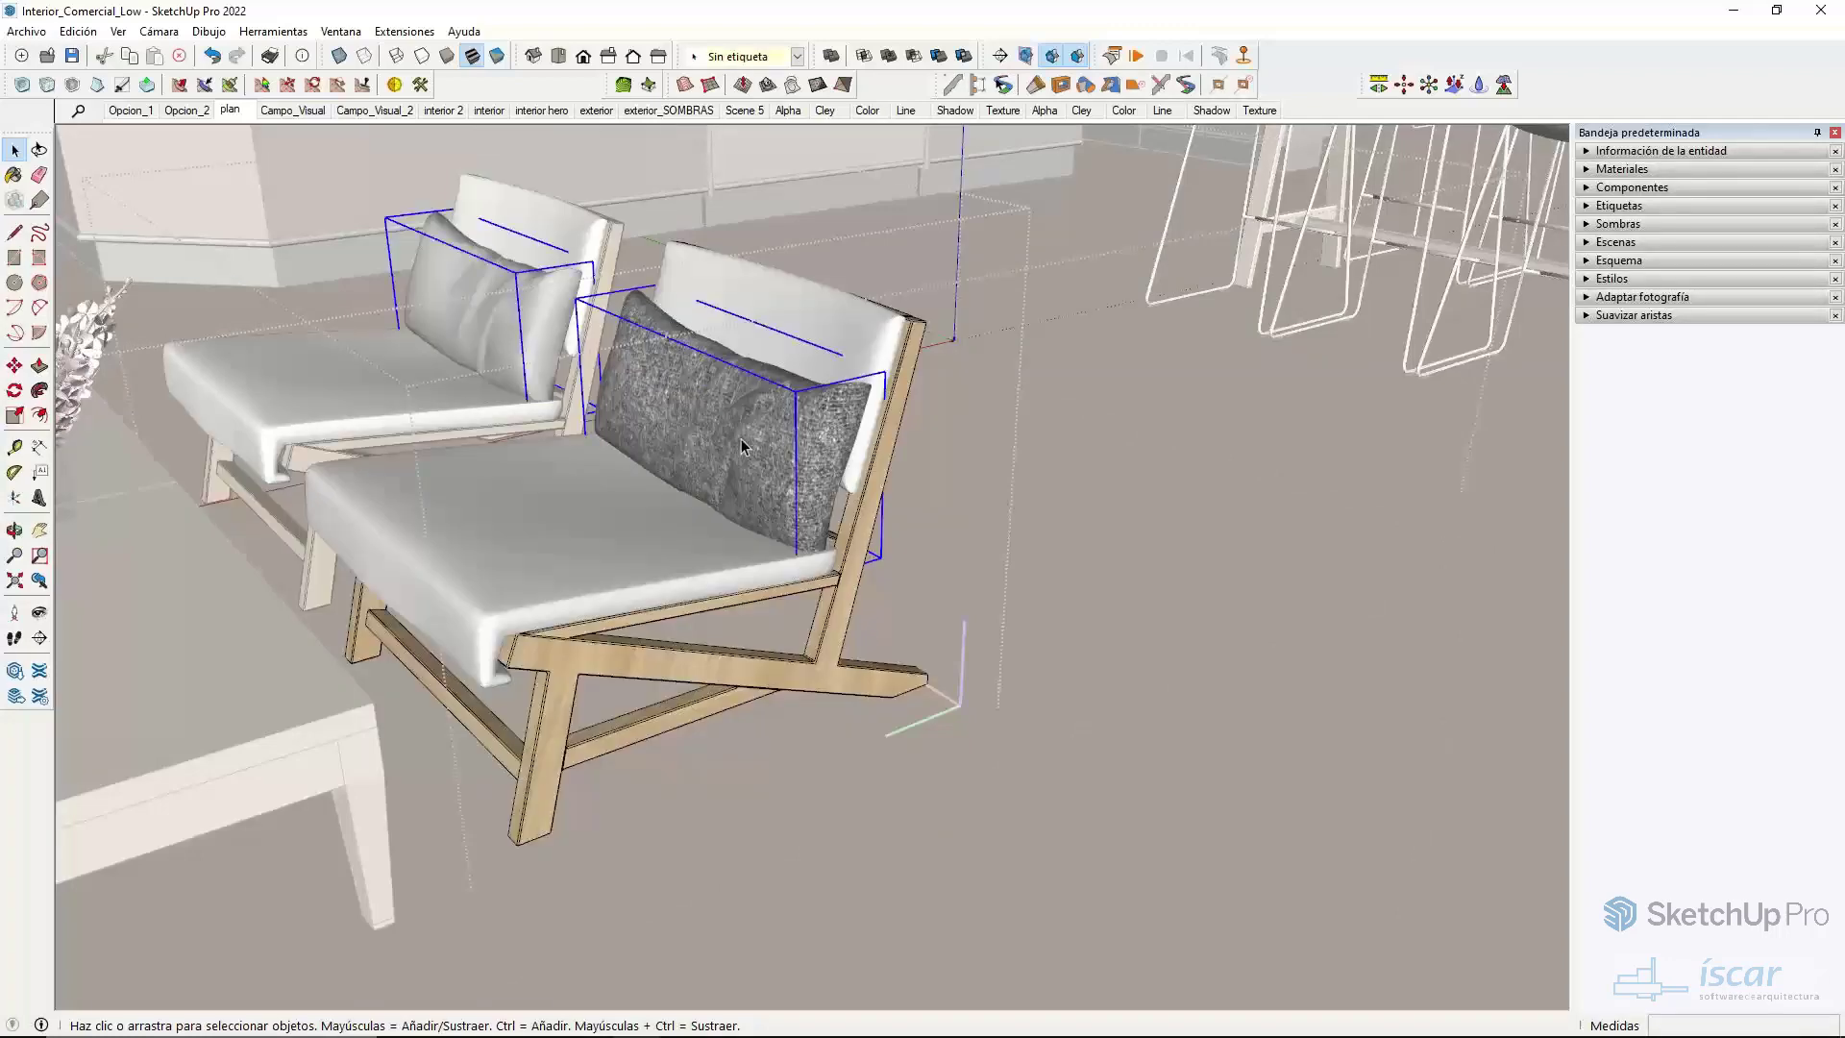
scroll(741, 445, "up", 5)
middle_click_drag(746, 423, 972, 423)
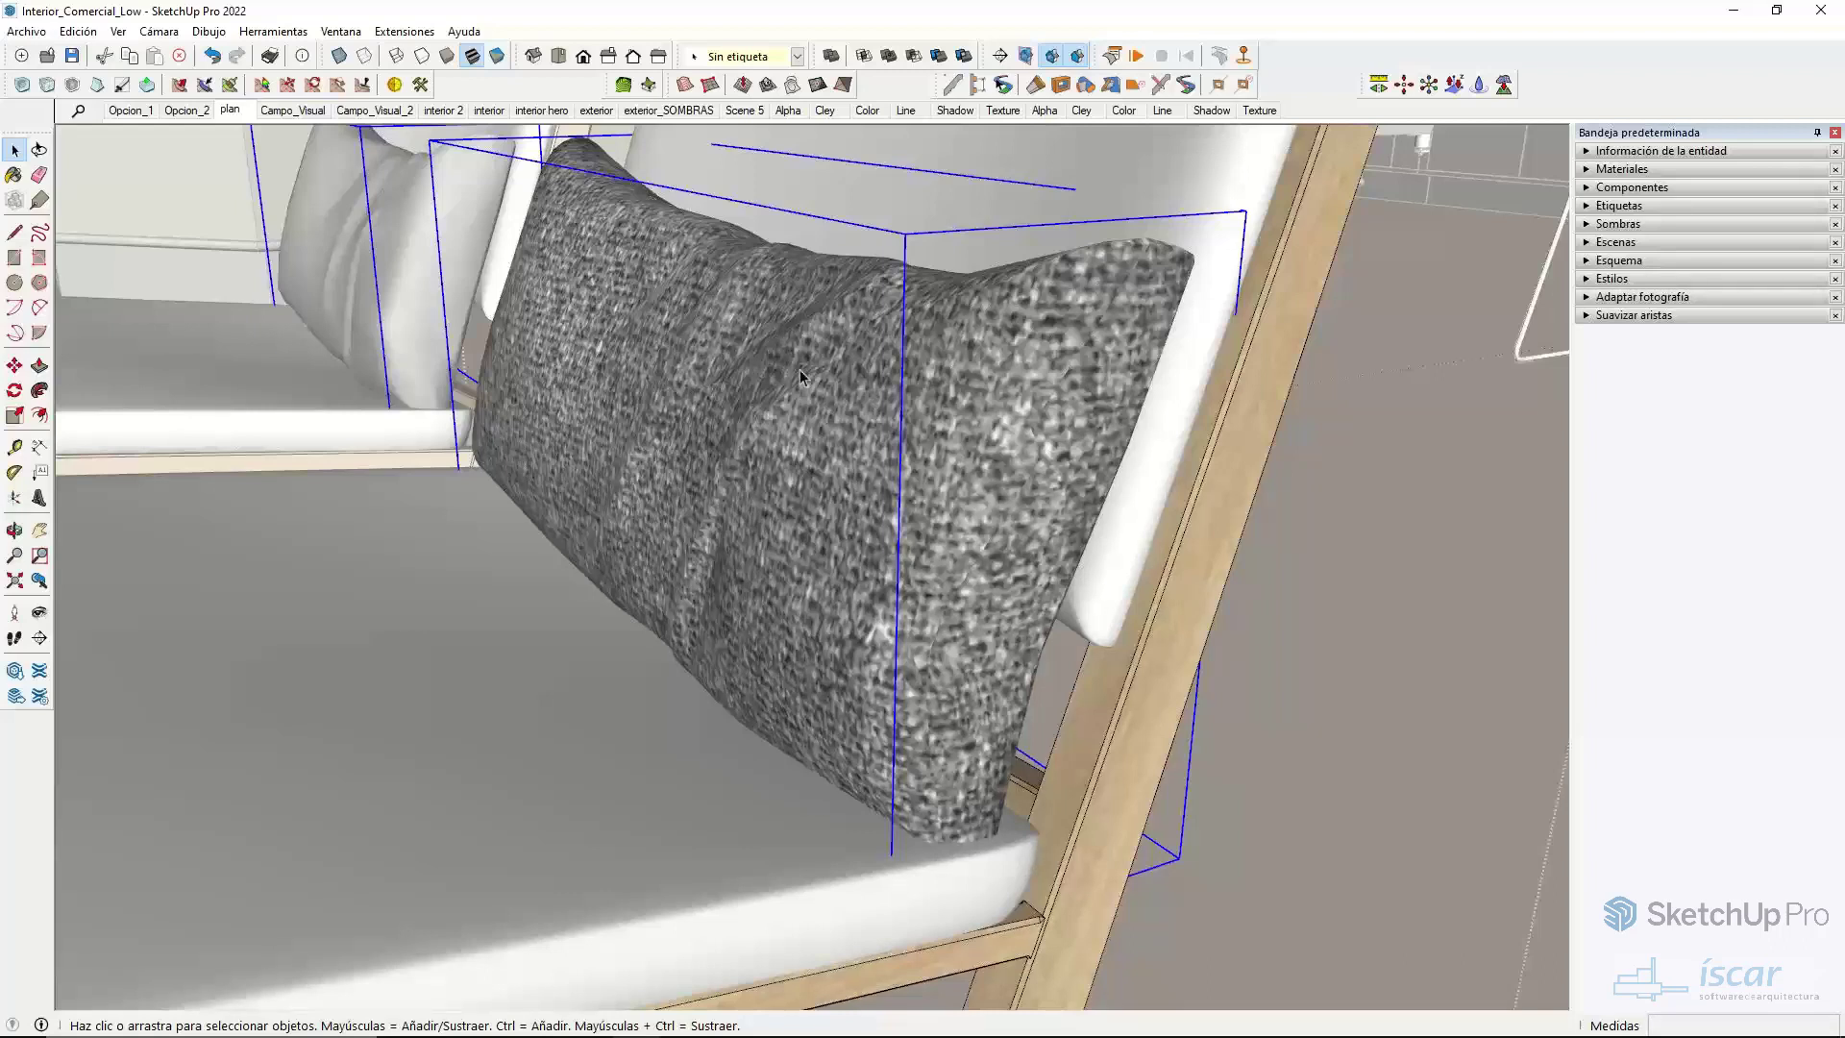
scroll(802, 385, "down", 5)
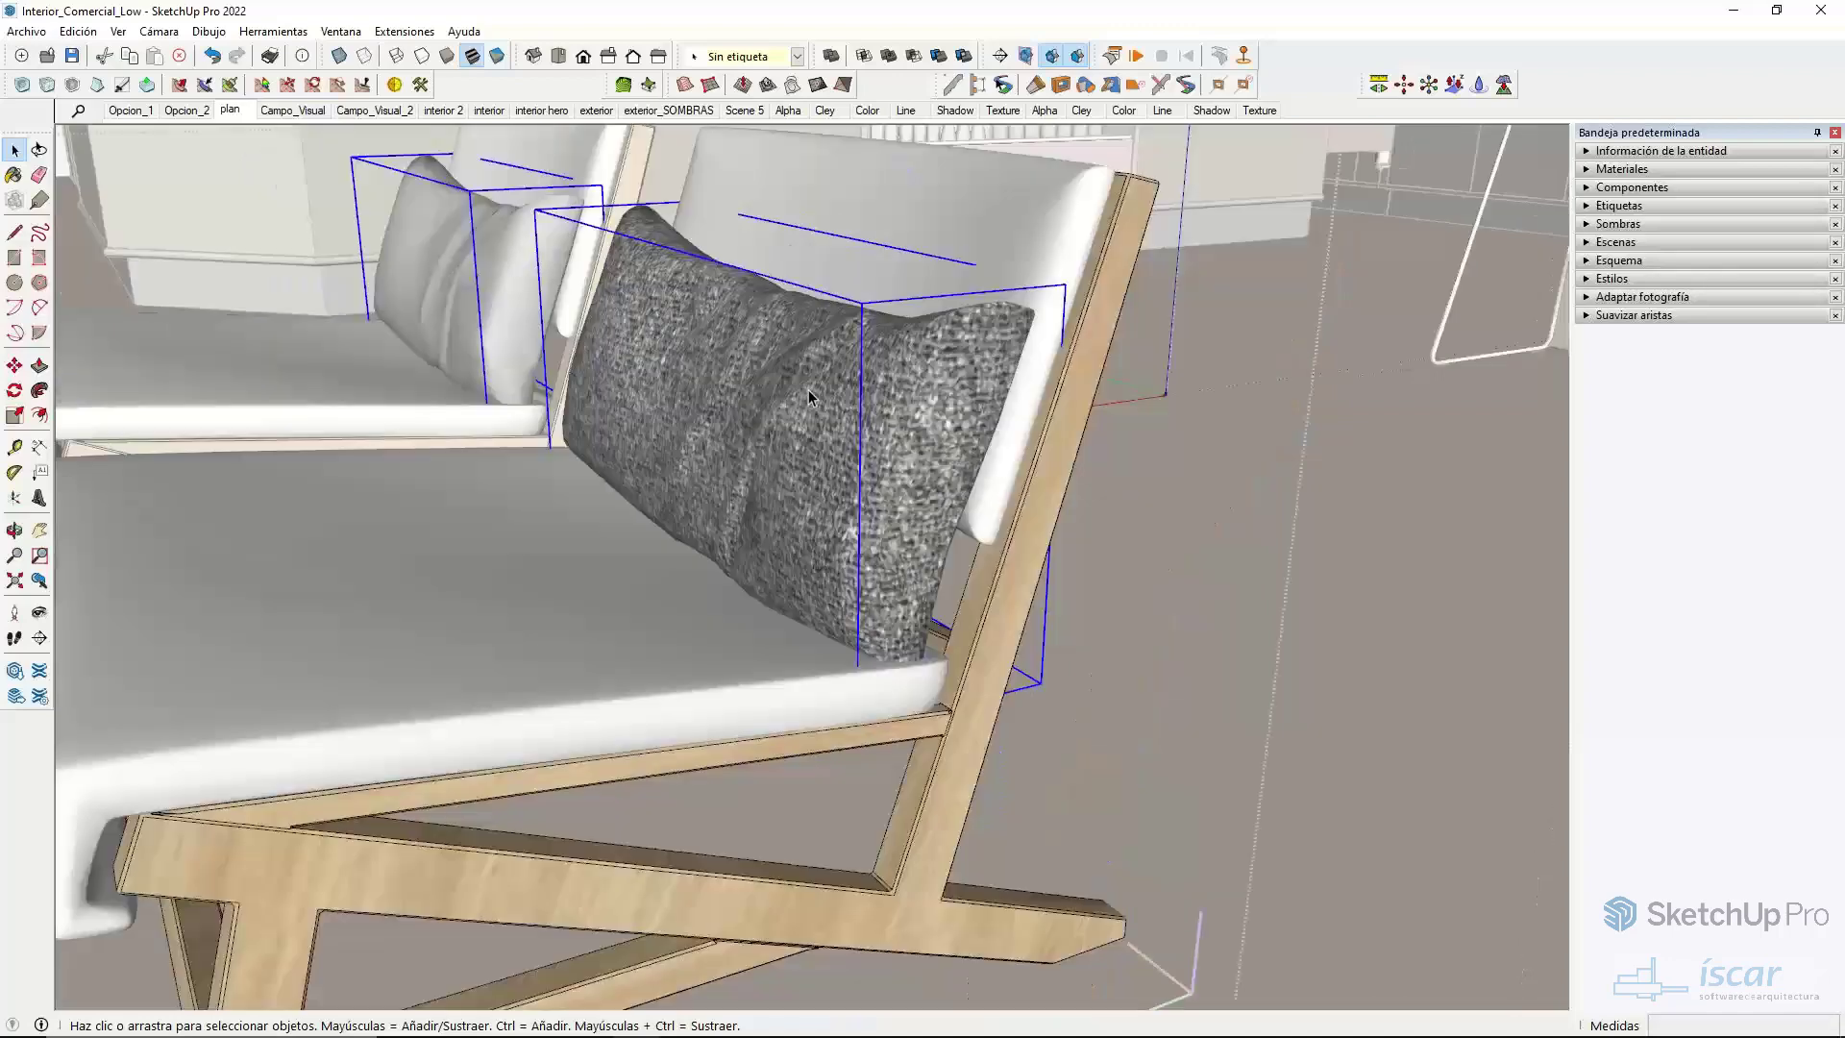
scroll(809, 395, "down", 3)
scroll(894, 452, "down", 4)
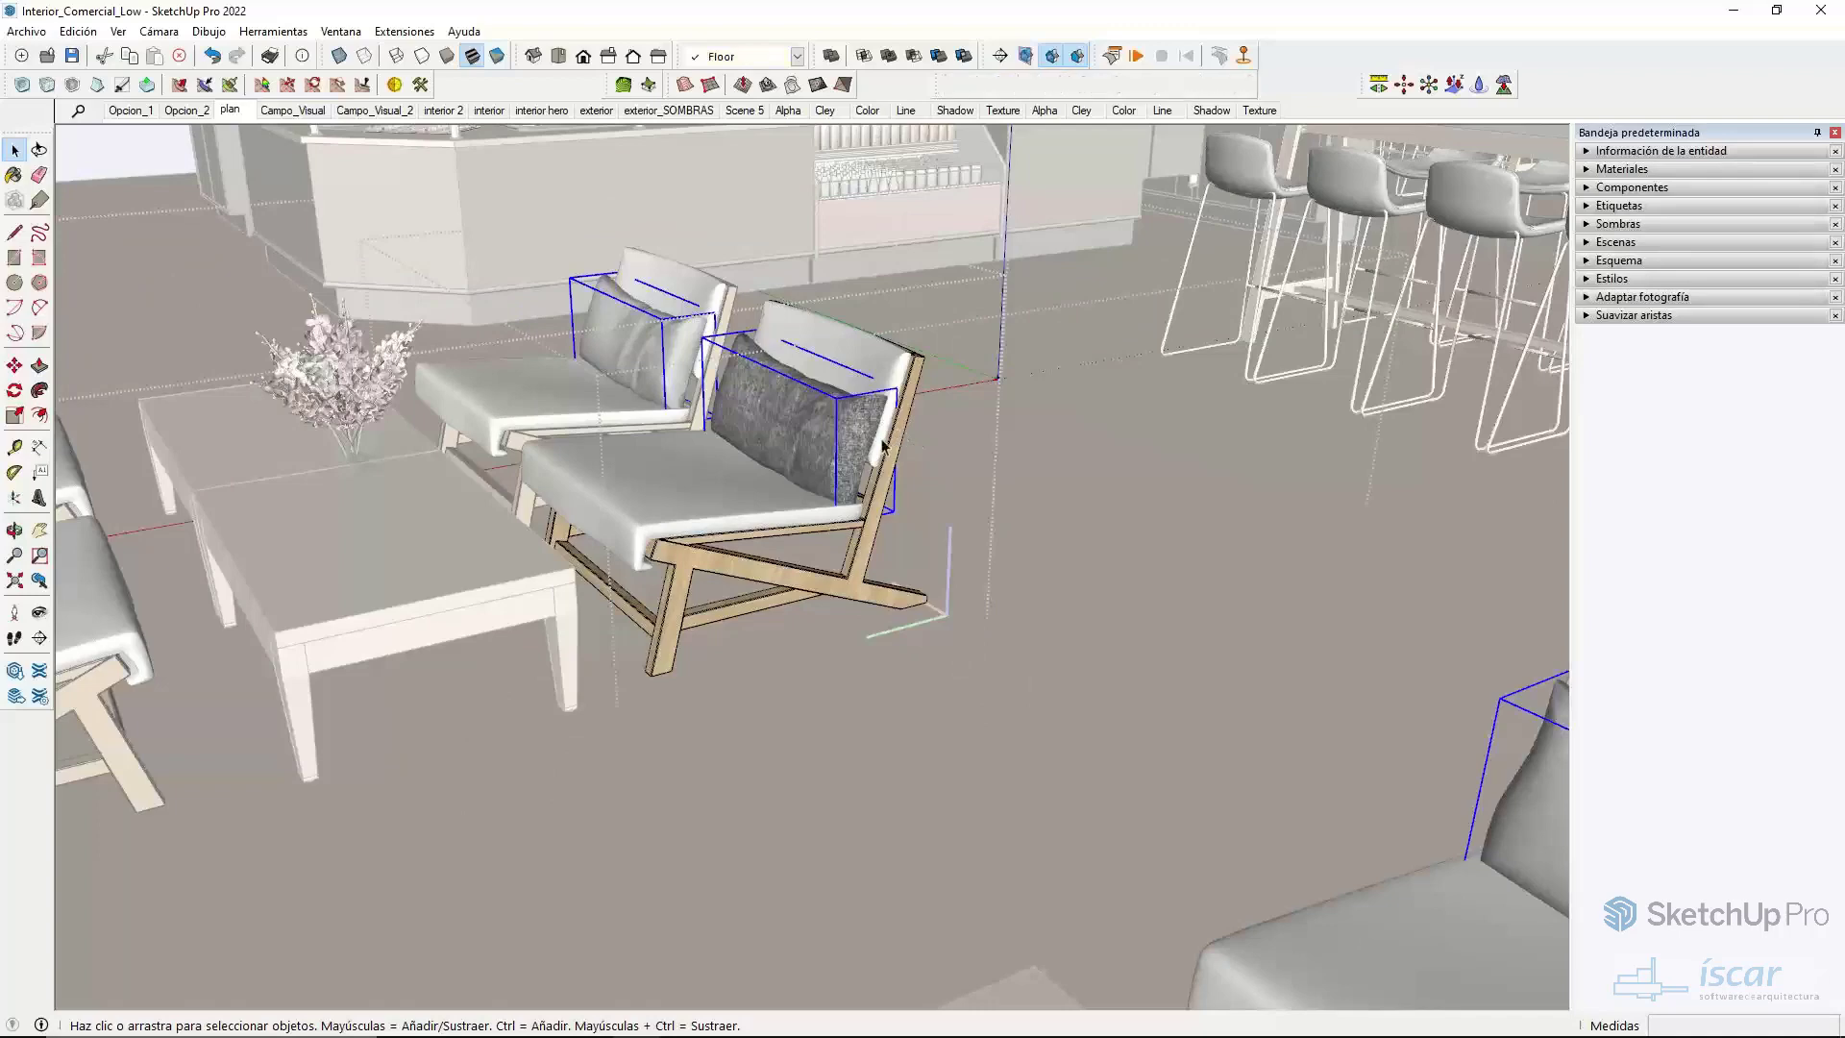
- Exit the chair and table group and examine the cushions on the end of the corner sofa
key("Escape")
middle_click_drag(813, 460, 683, 494)
middle_click_drag(839, 527, 699, 415)
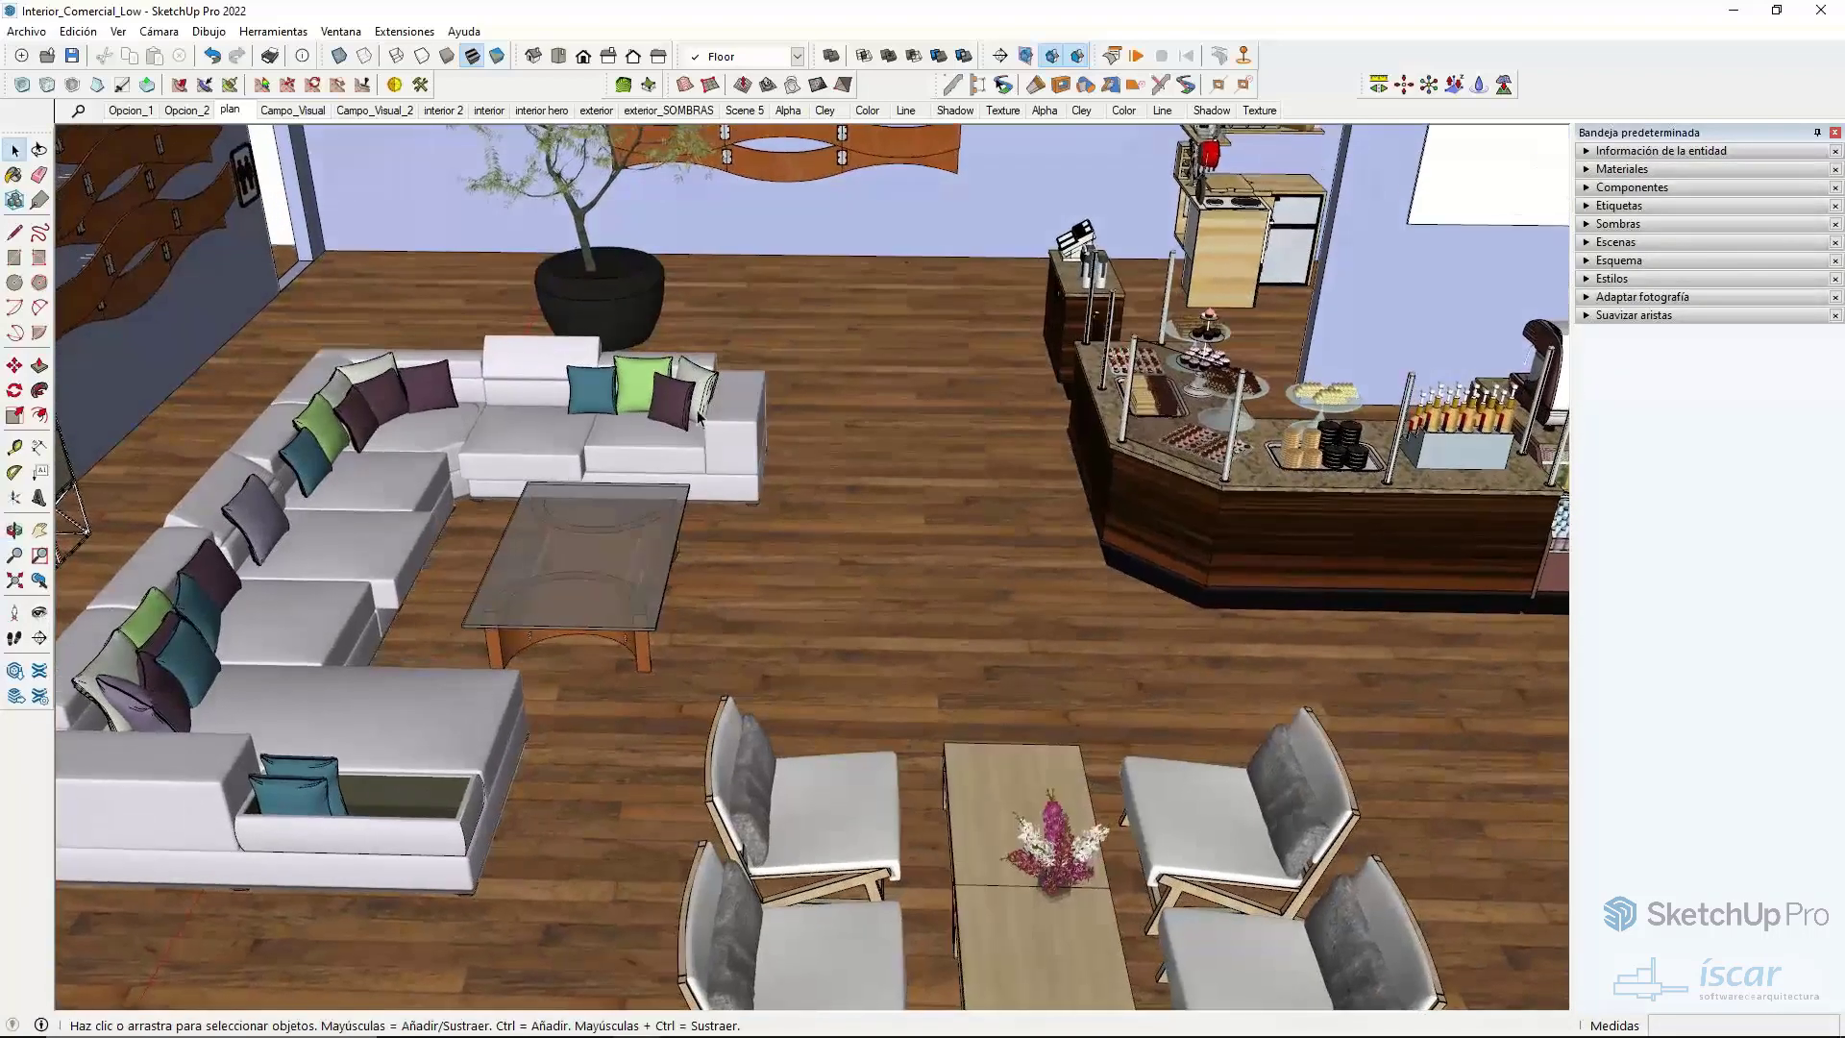
scroll(718, 322, "up", 3)
middle_click_drag(722, 325, 733, 564, "shift")
scroll(733, 564, "up", 2)
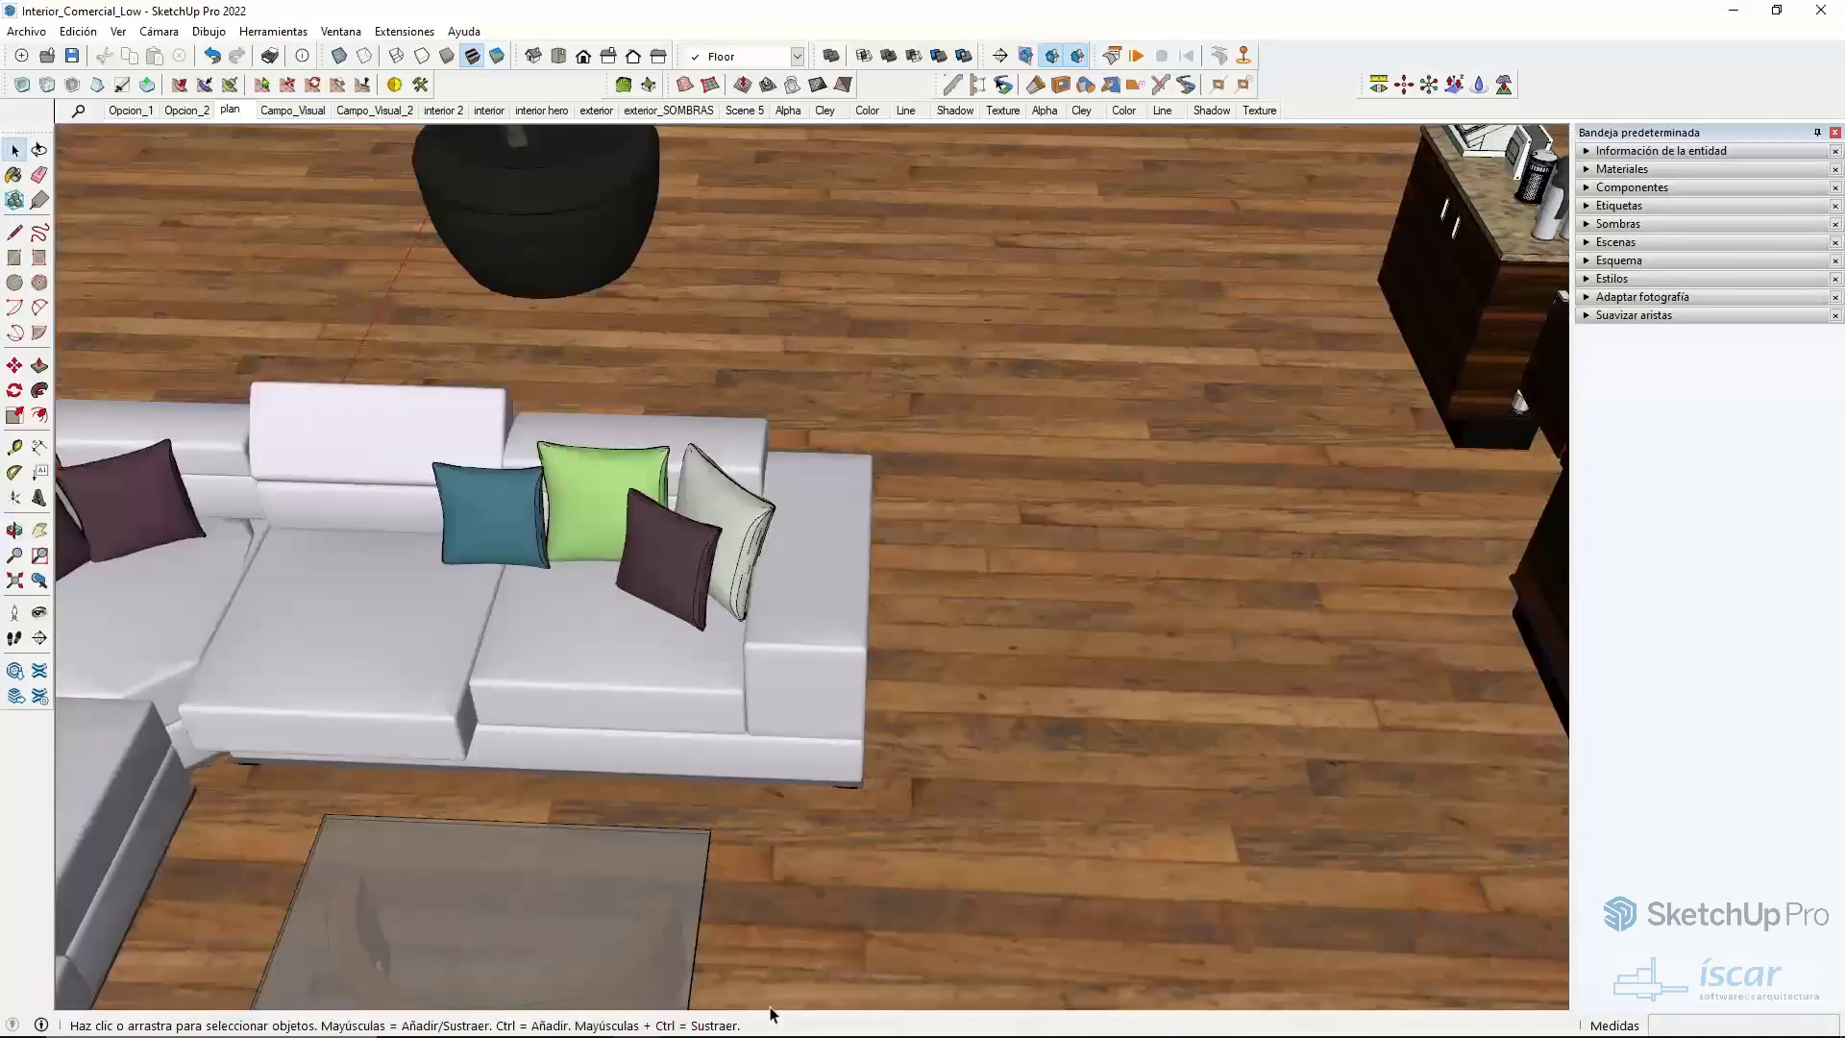
- Switch to the open Modelo_Instalacion model and show the building's upper face from above
left_click(635, 1018)
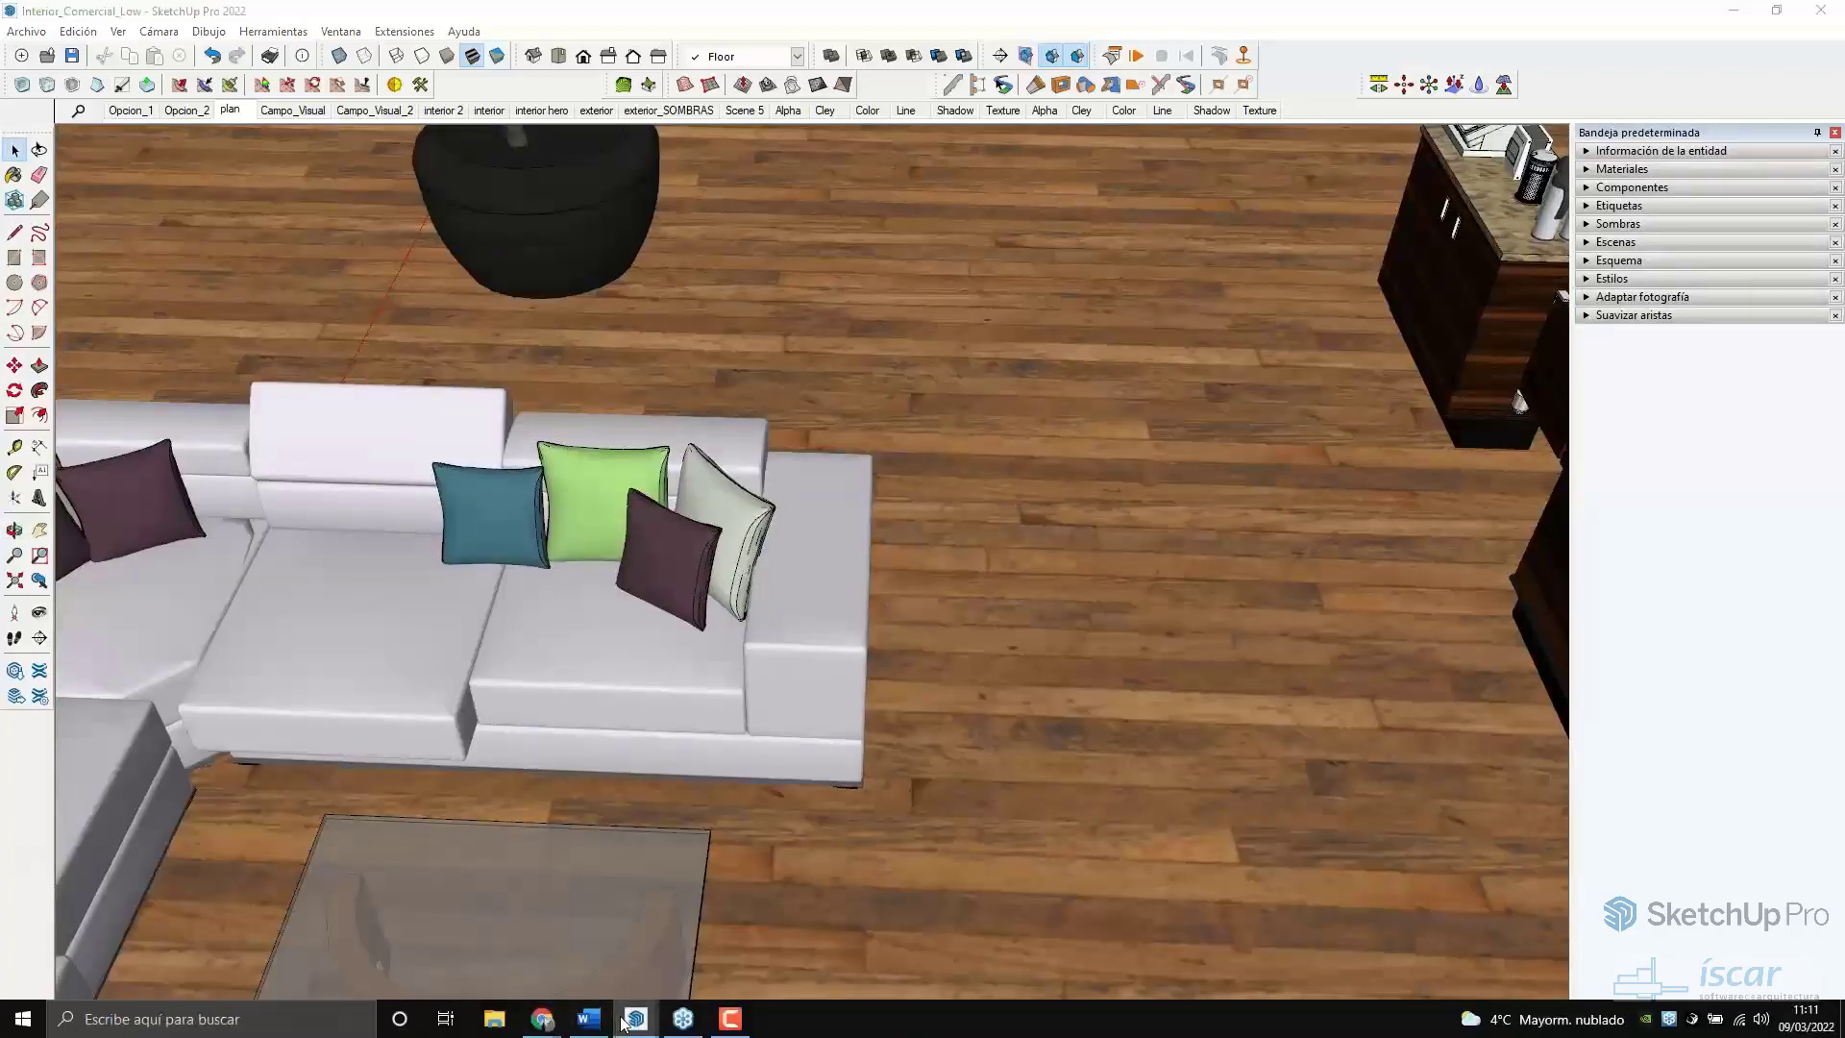
left_click(553, 932)
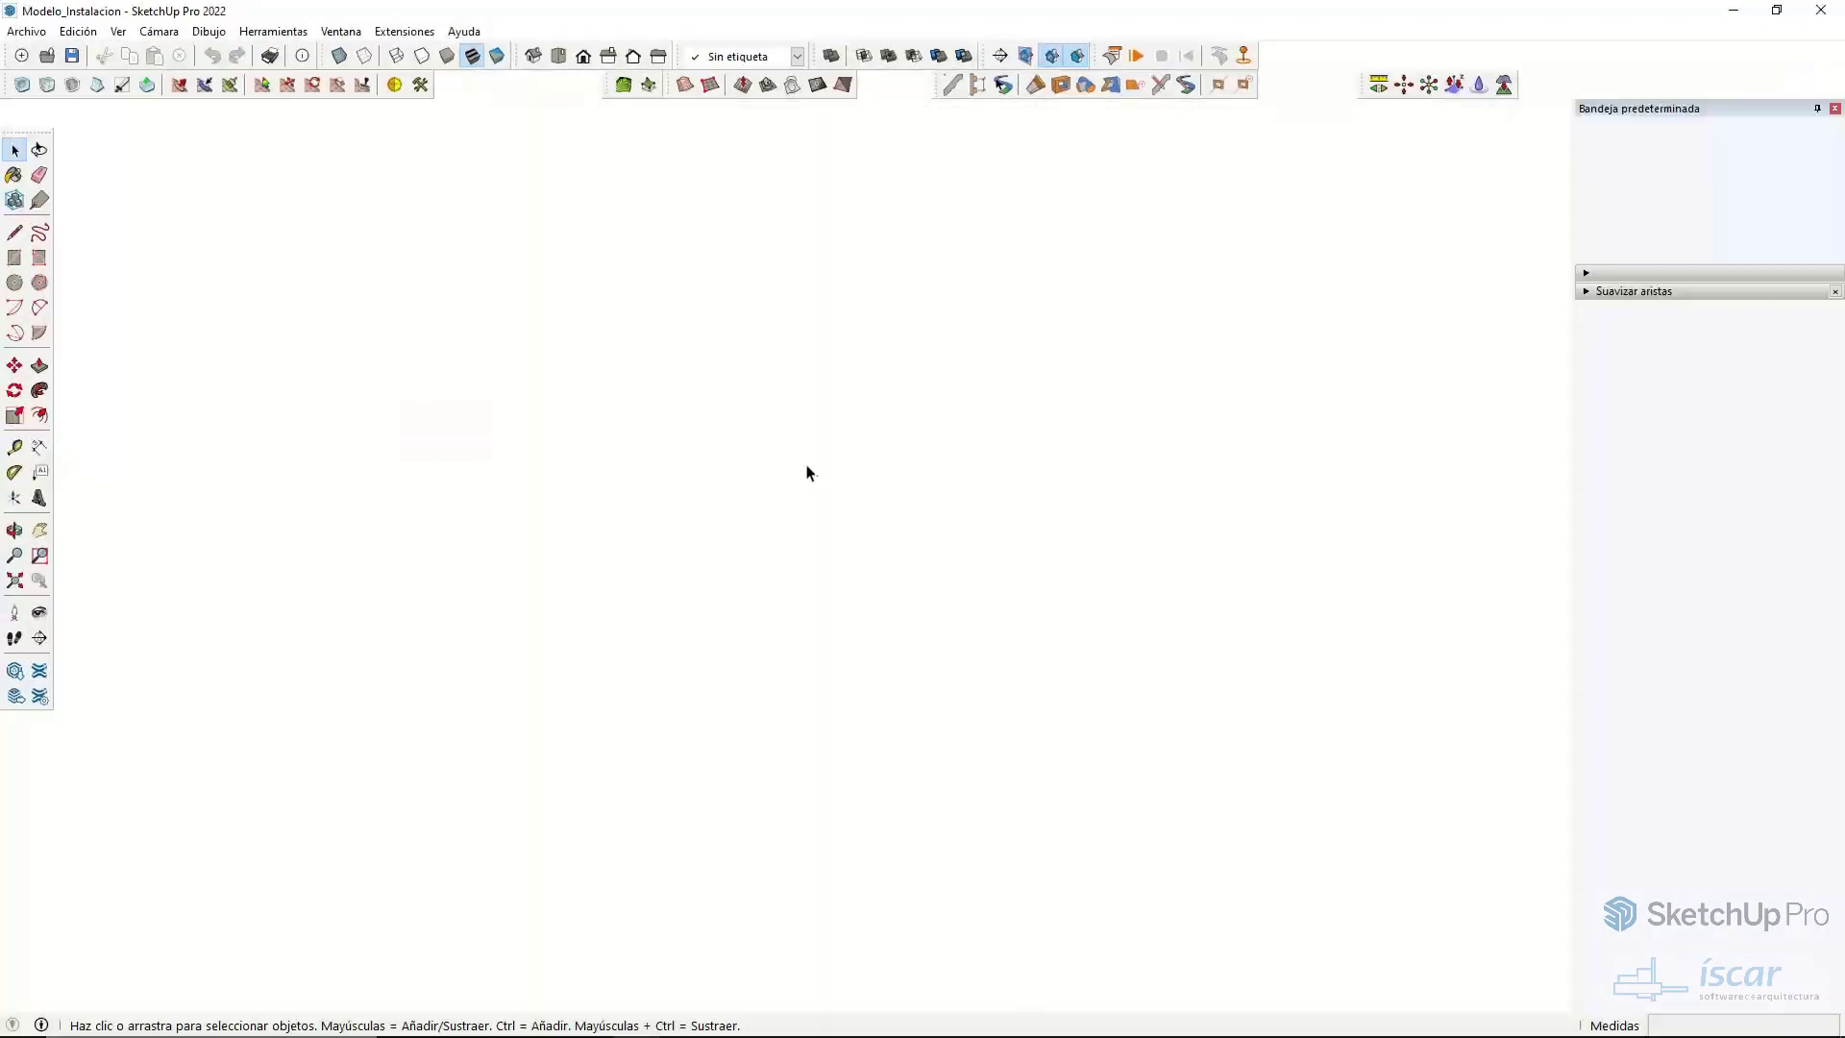
scroll(763, 413, "up", 2)
scroll(761, 422, "down", 2)
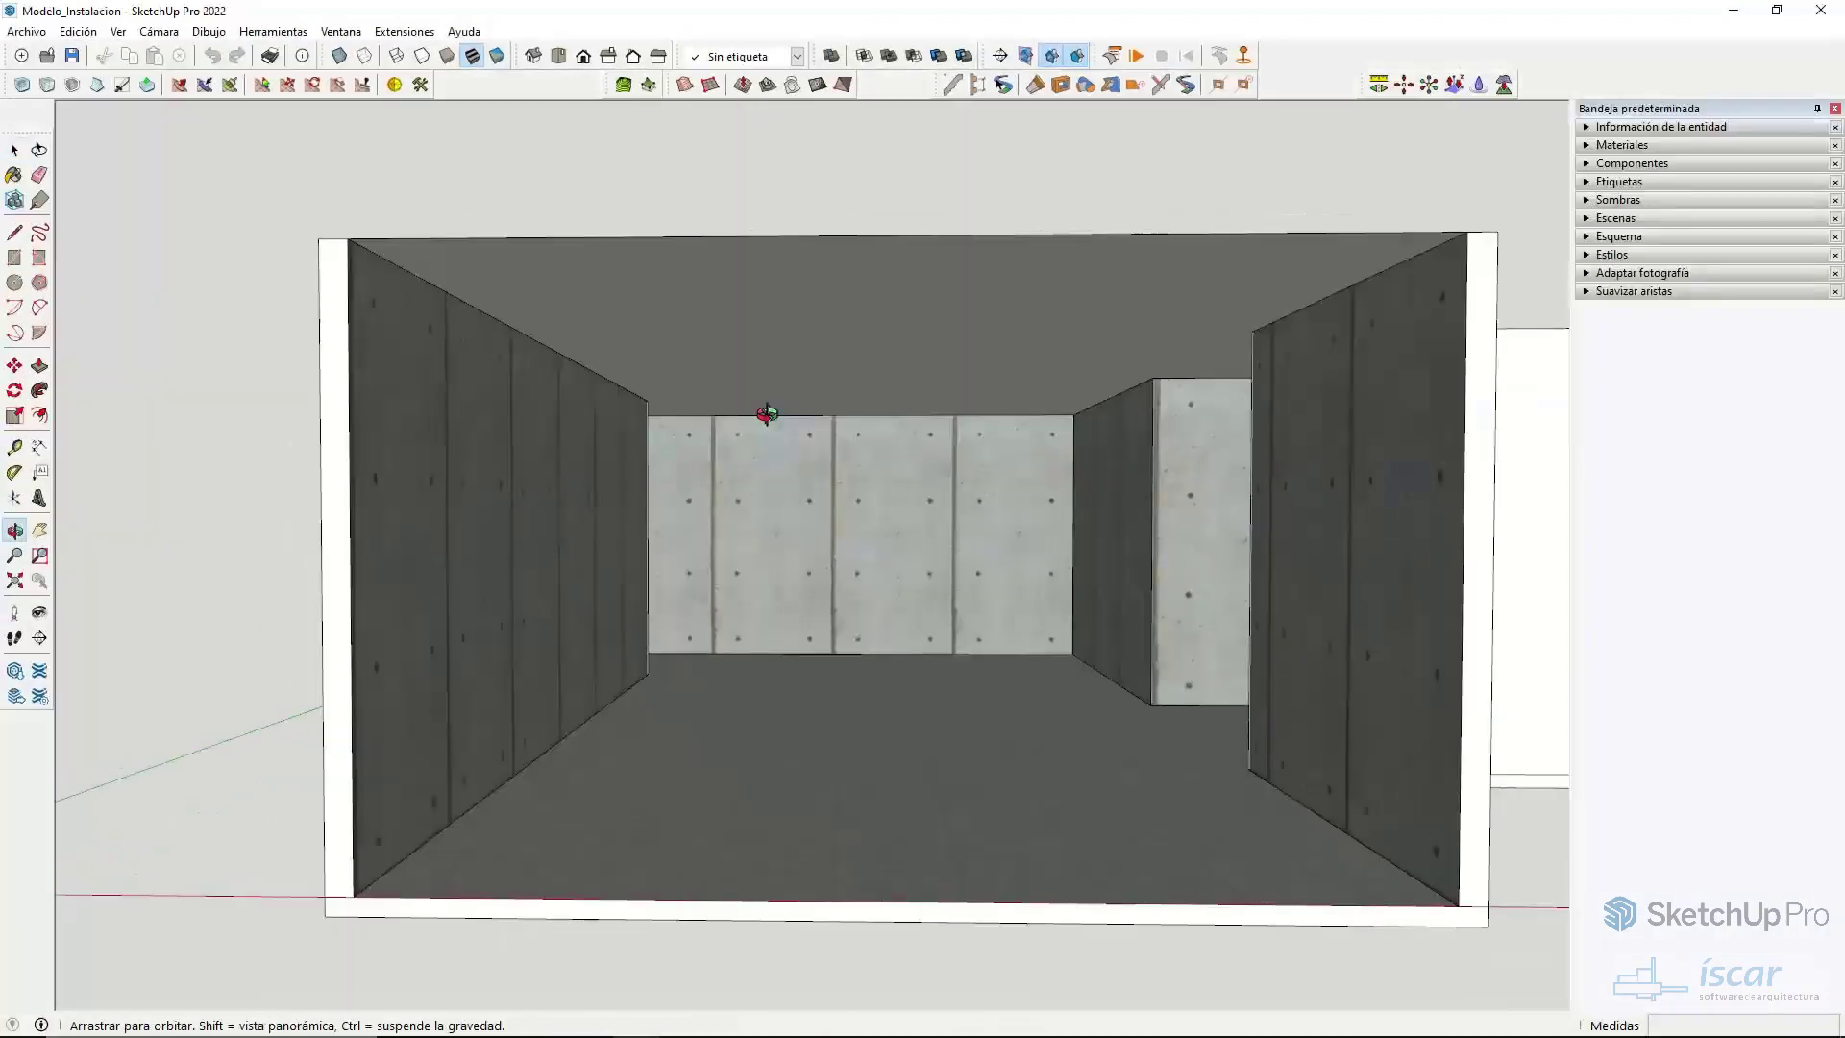
scroll(750, 451, "up", 2)
scroll(749, 452, "down", 5)
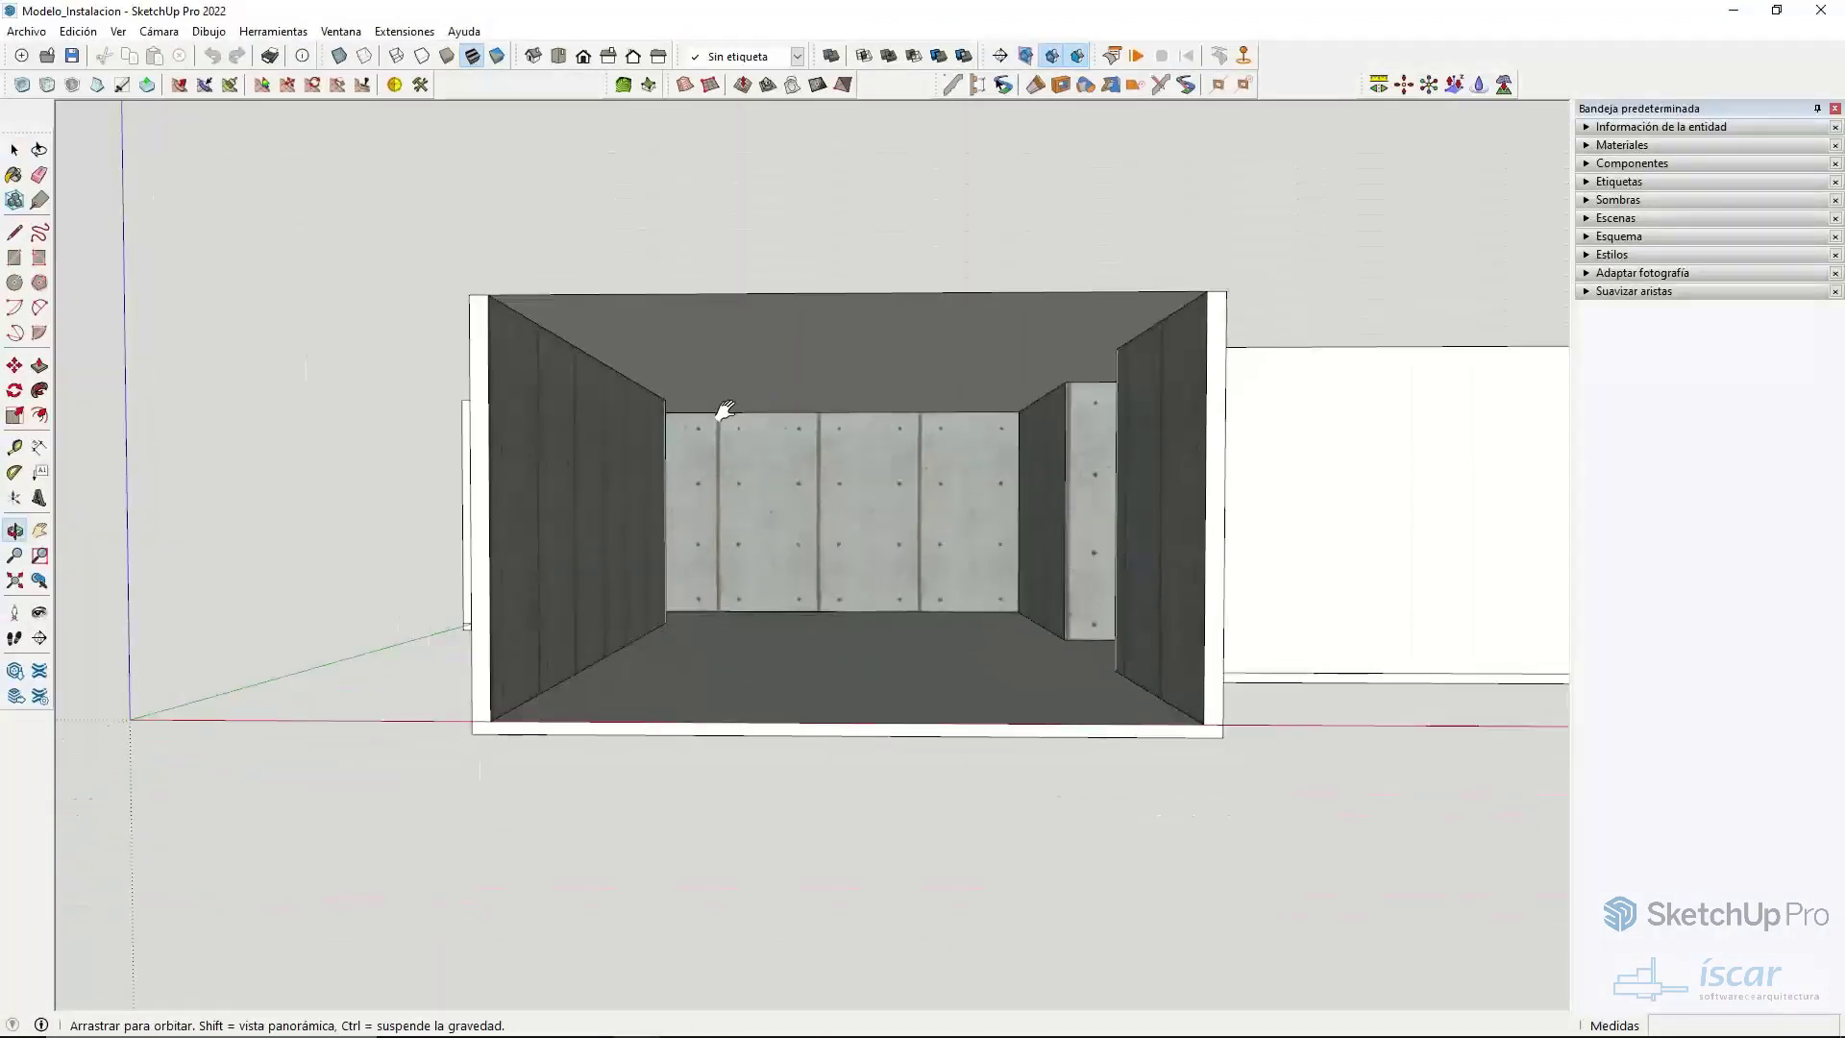
middle_click_drag(721, 404, 268, 371)
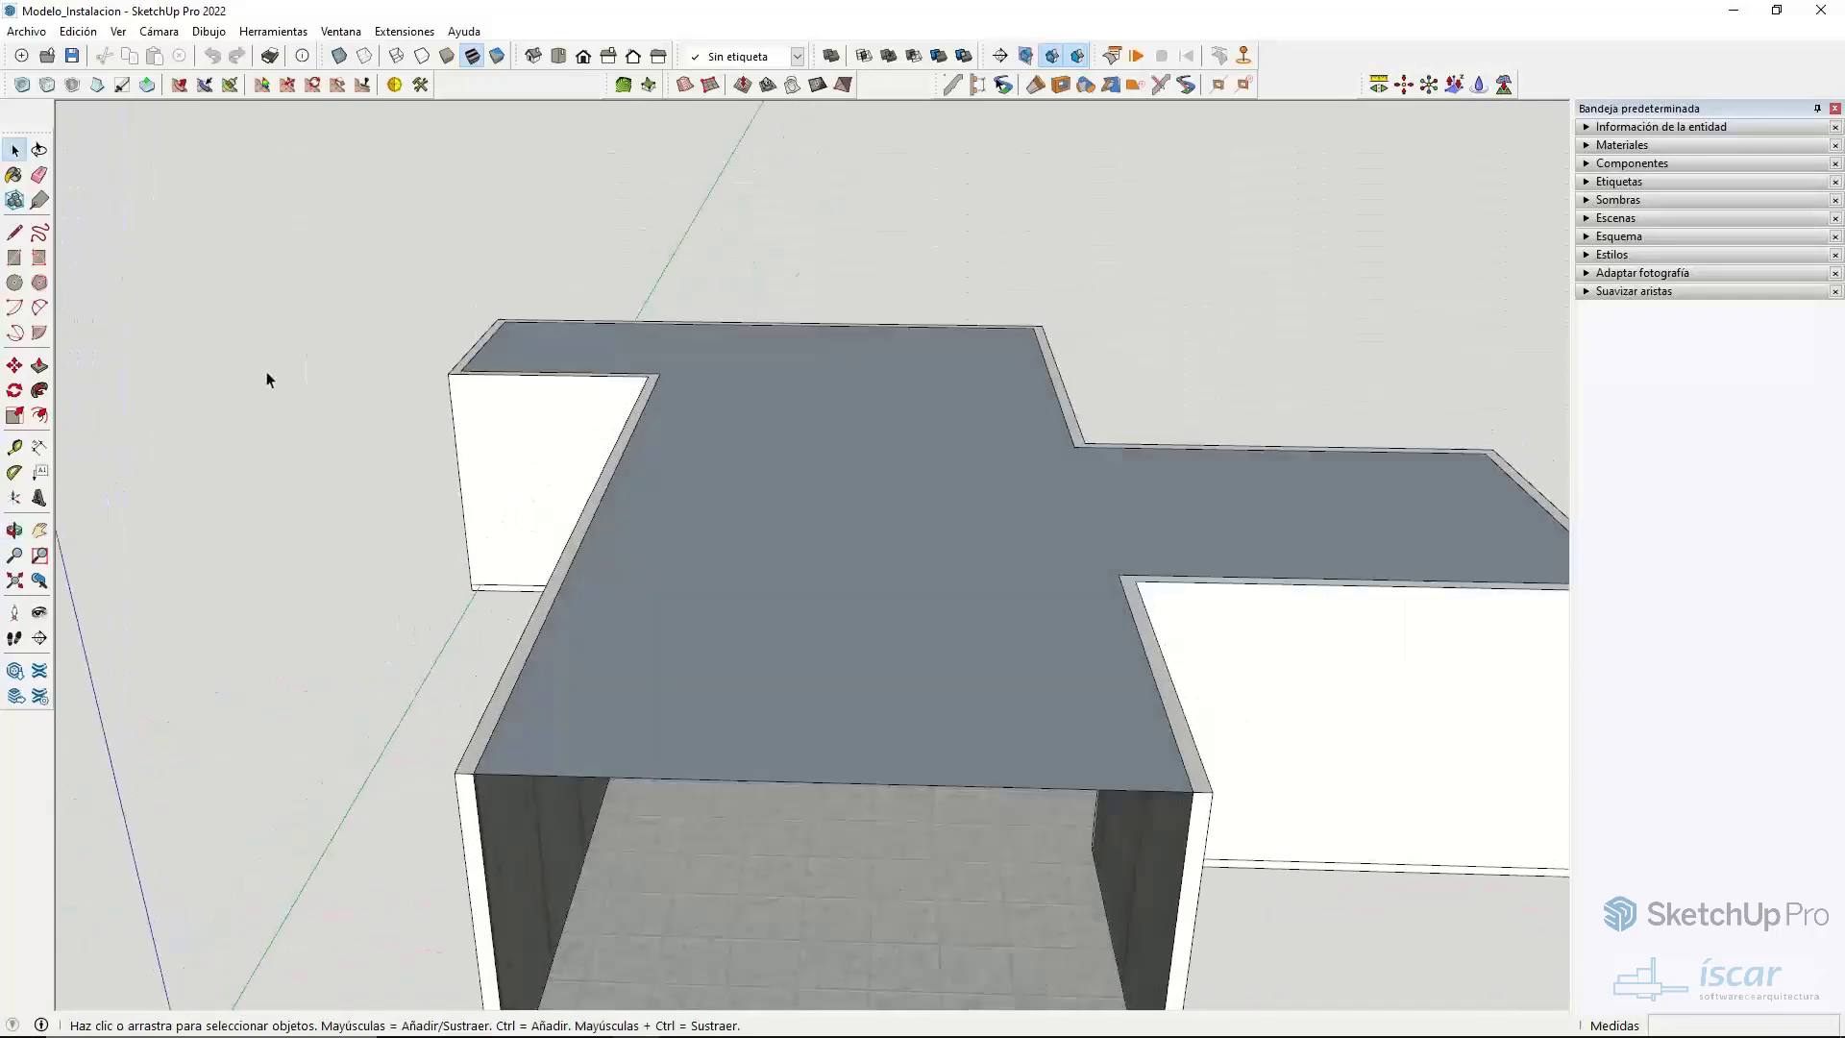
- Draw an L-shaped path on the upper face, about 1199 cm from the open front edge and about 411 cm to the side wall
left_click(14, 232)
middle_click_drag(647, 704, 659, 843)
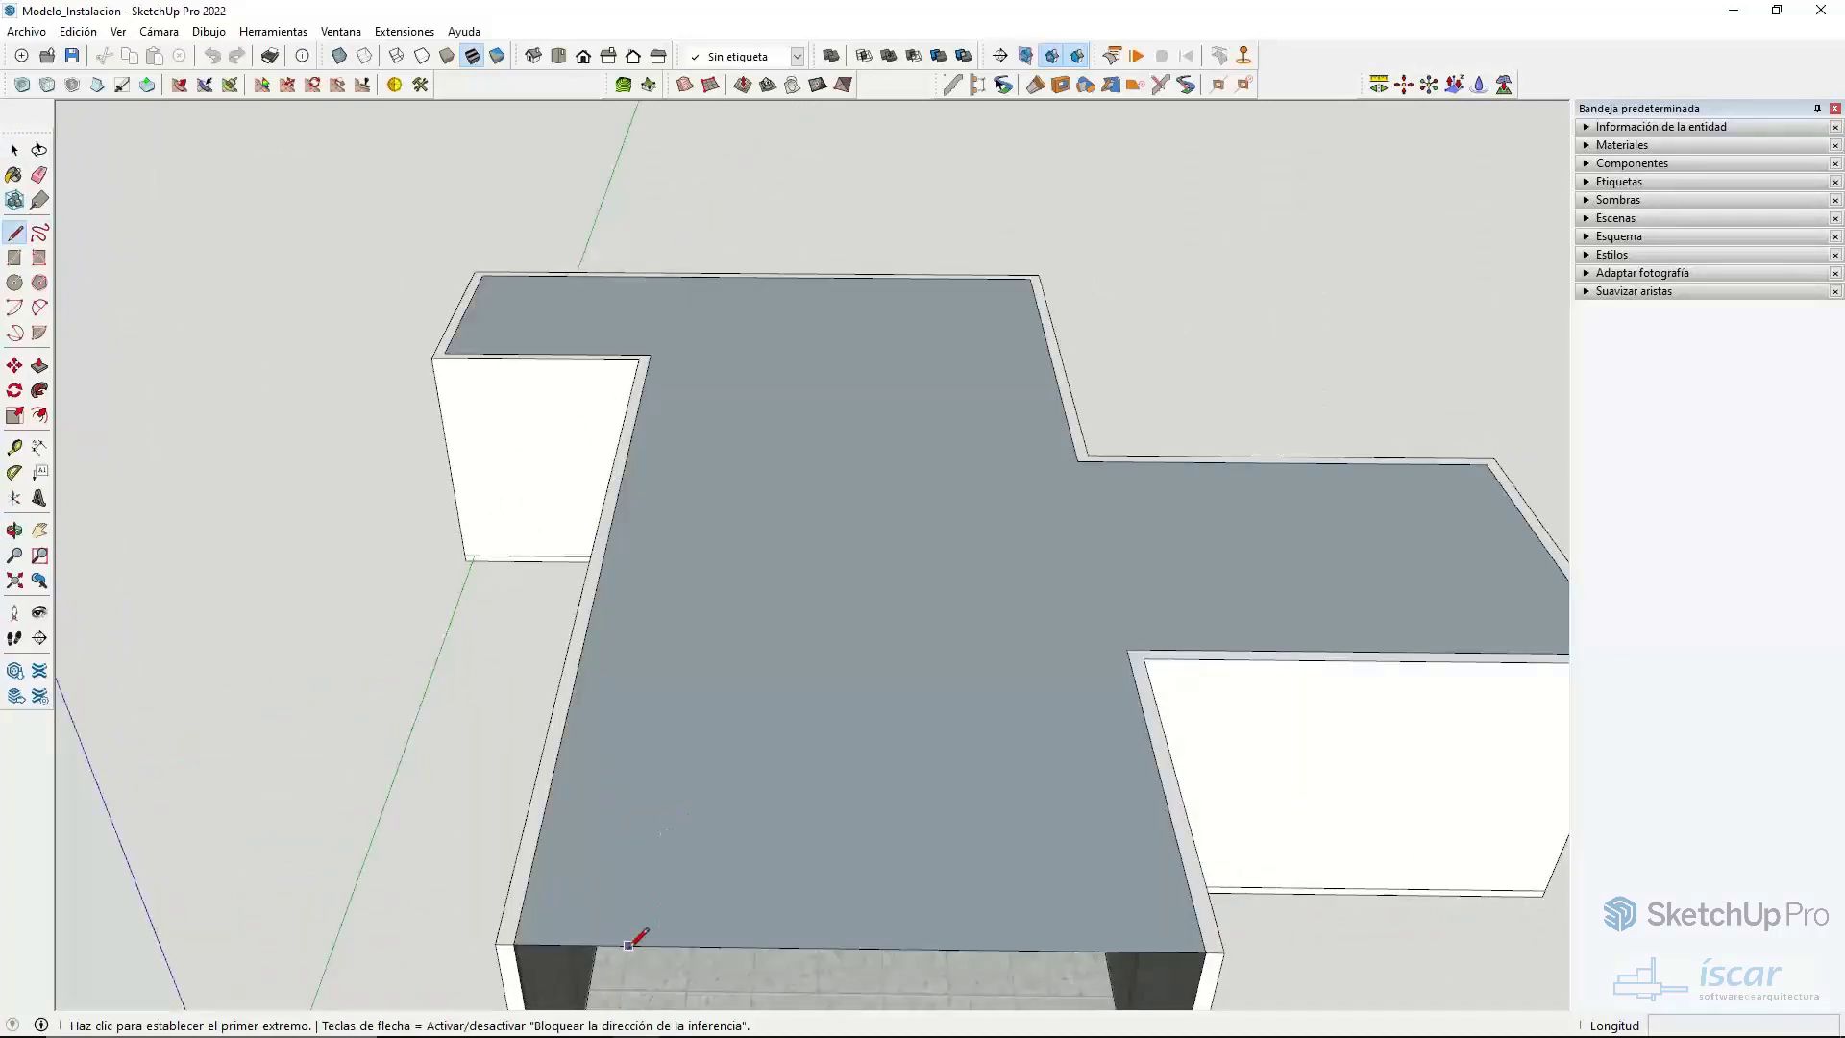
left_click(628, 946)
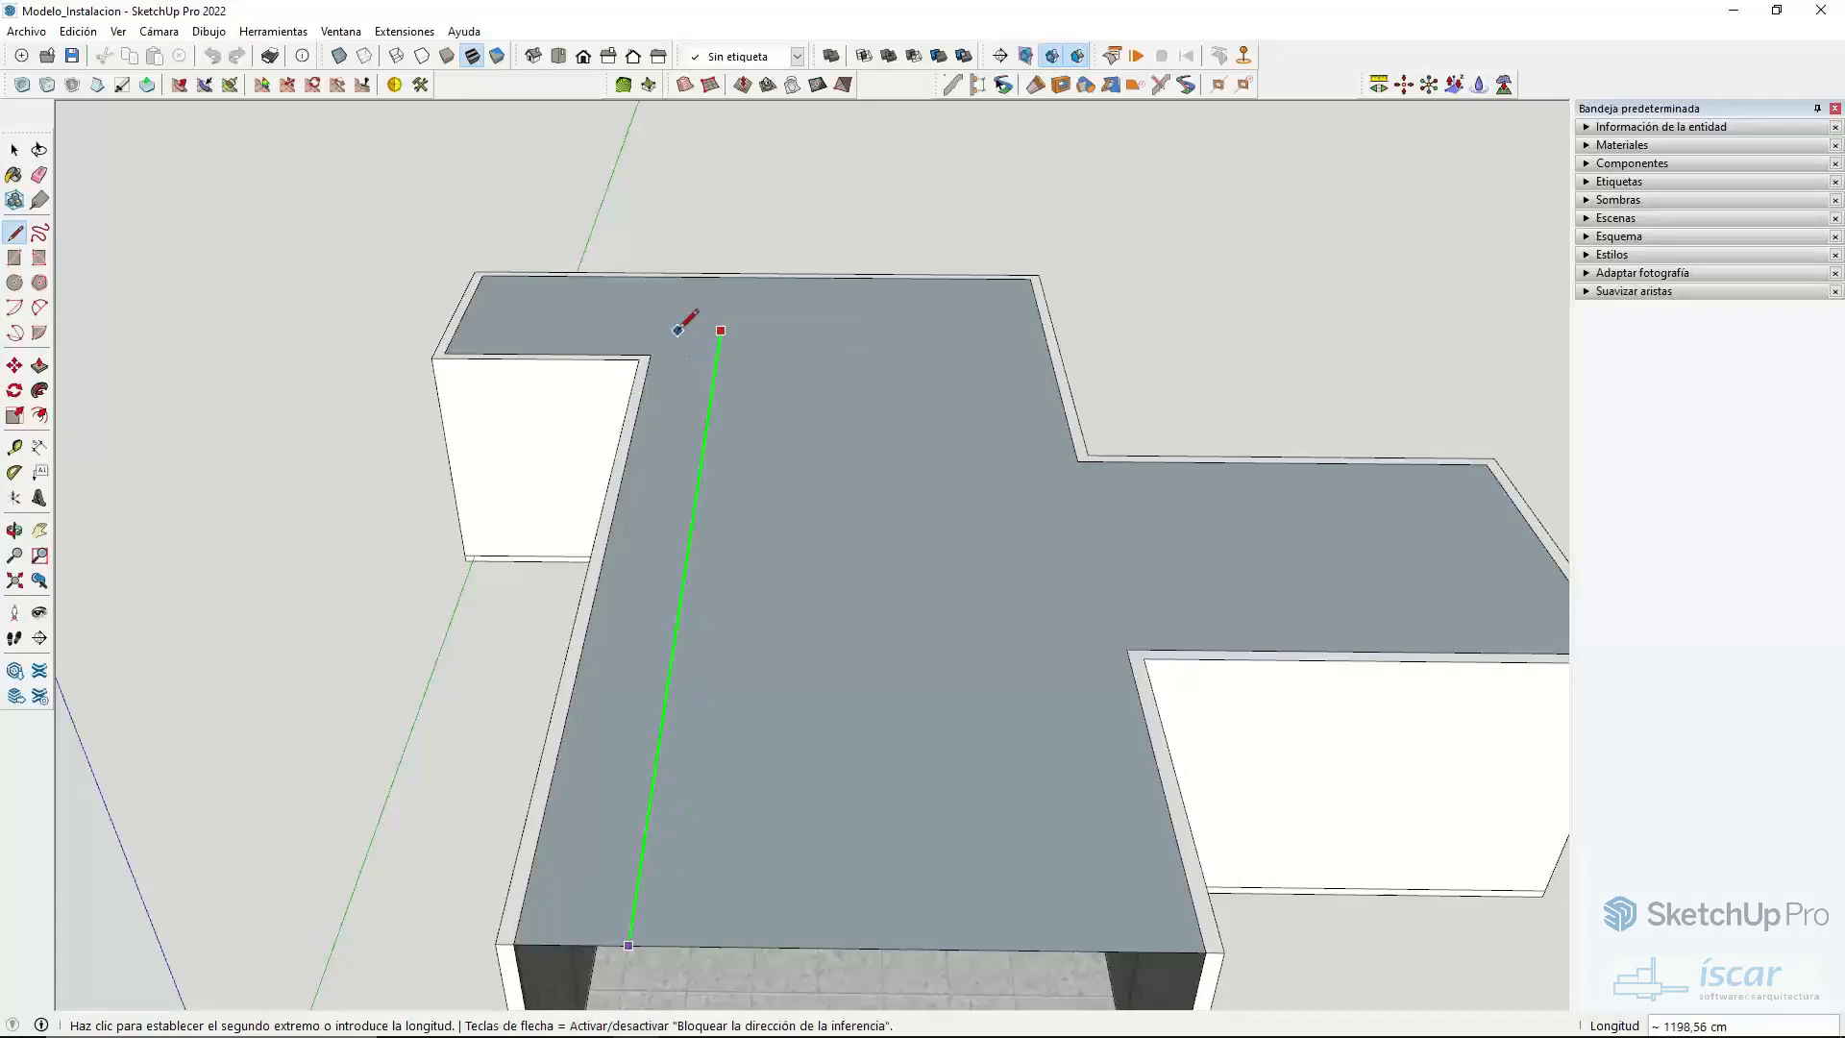
left_click(721, 330)
left_click(458, 330)
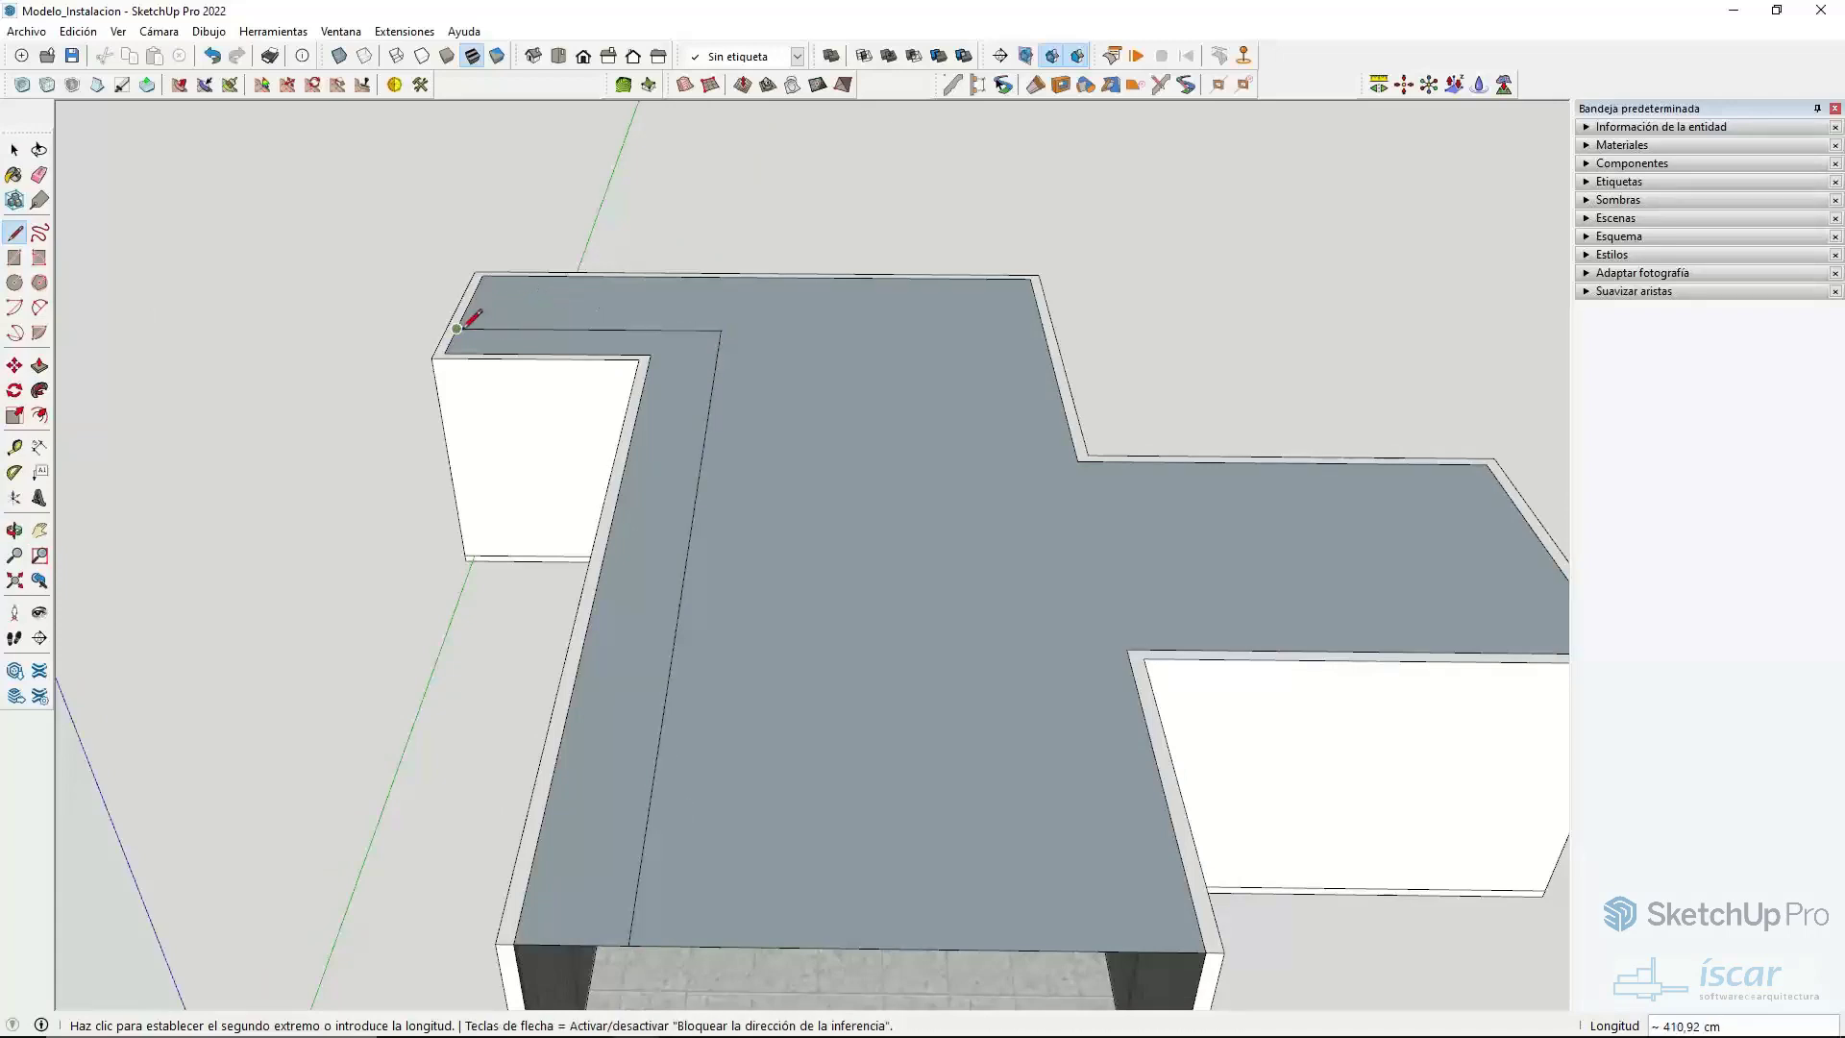
- Select both lines of the L-shaped path and offset them away from the inner wall corner to make a parallel path
key("space")
left_click(684, 332)
left_click(673, 671, "shift")
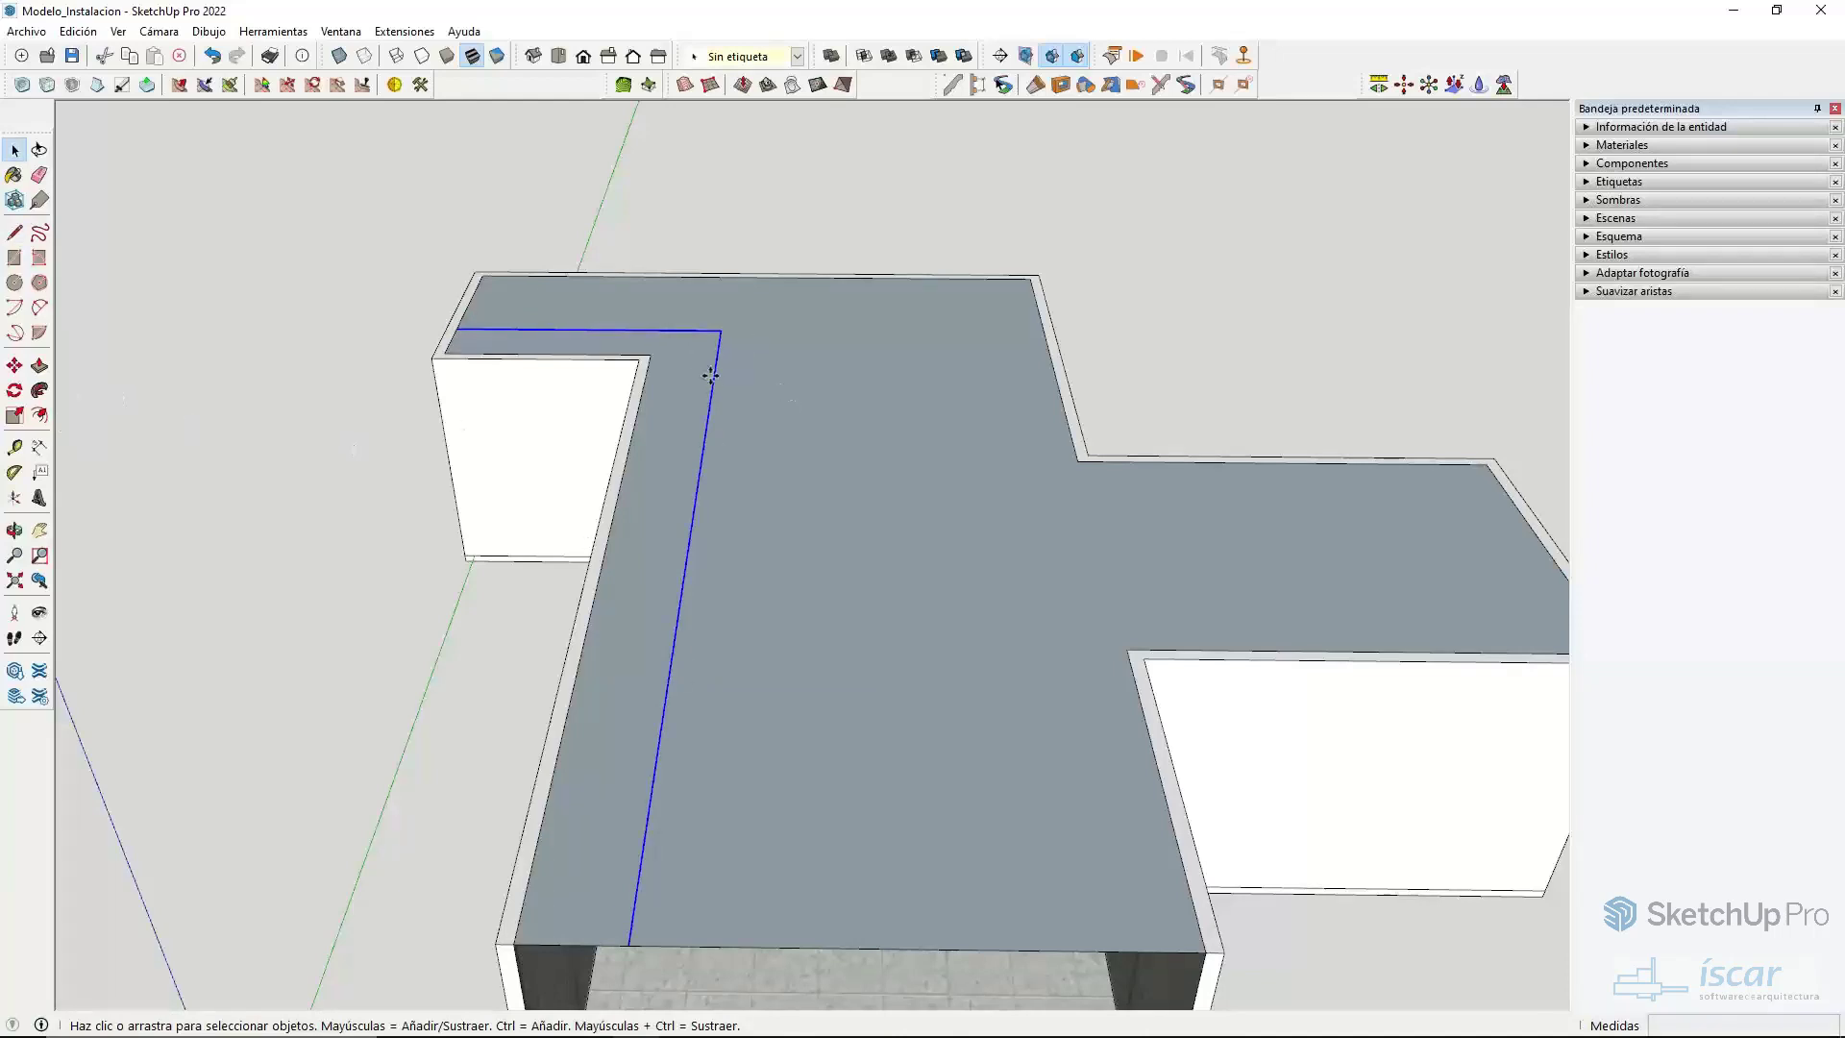
key("m")
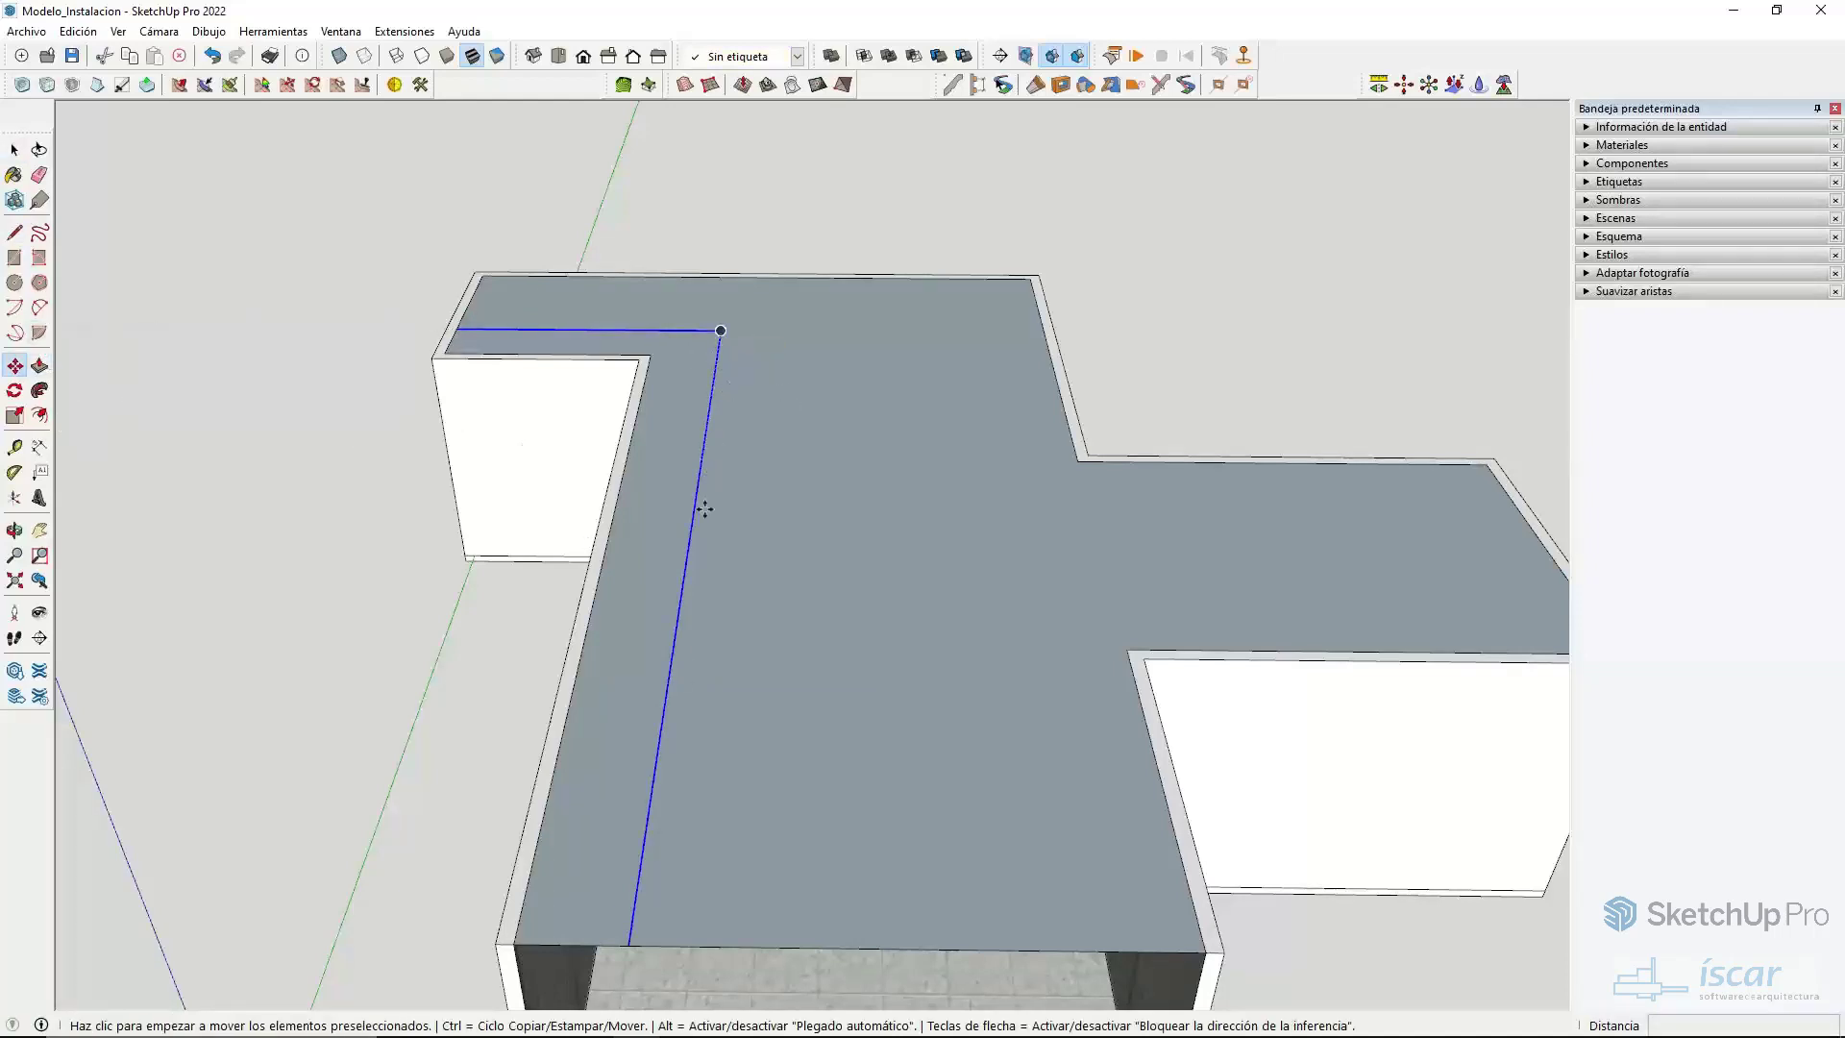
middle_click_drag(701, 639, 494, 303)
key("space")
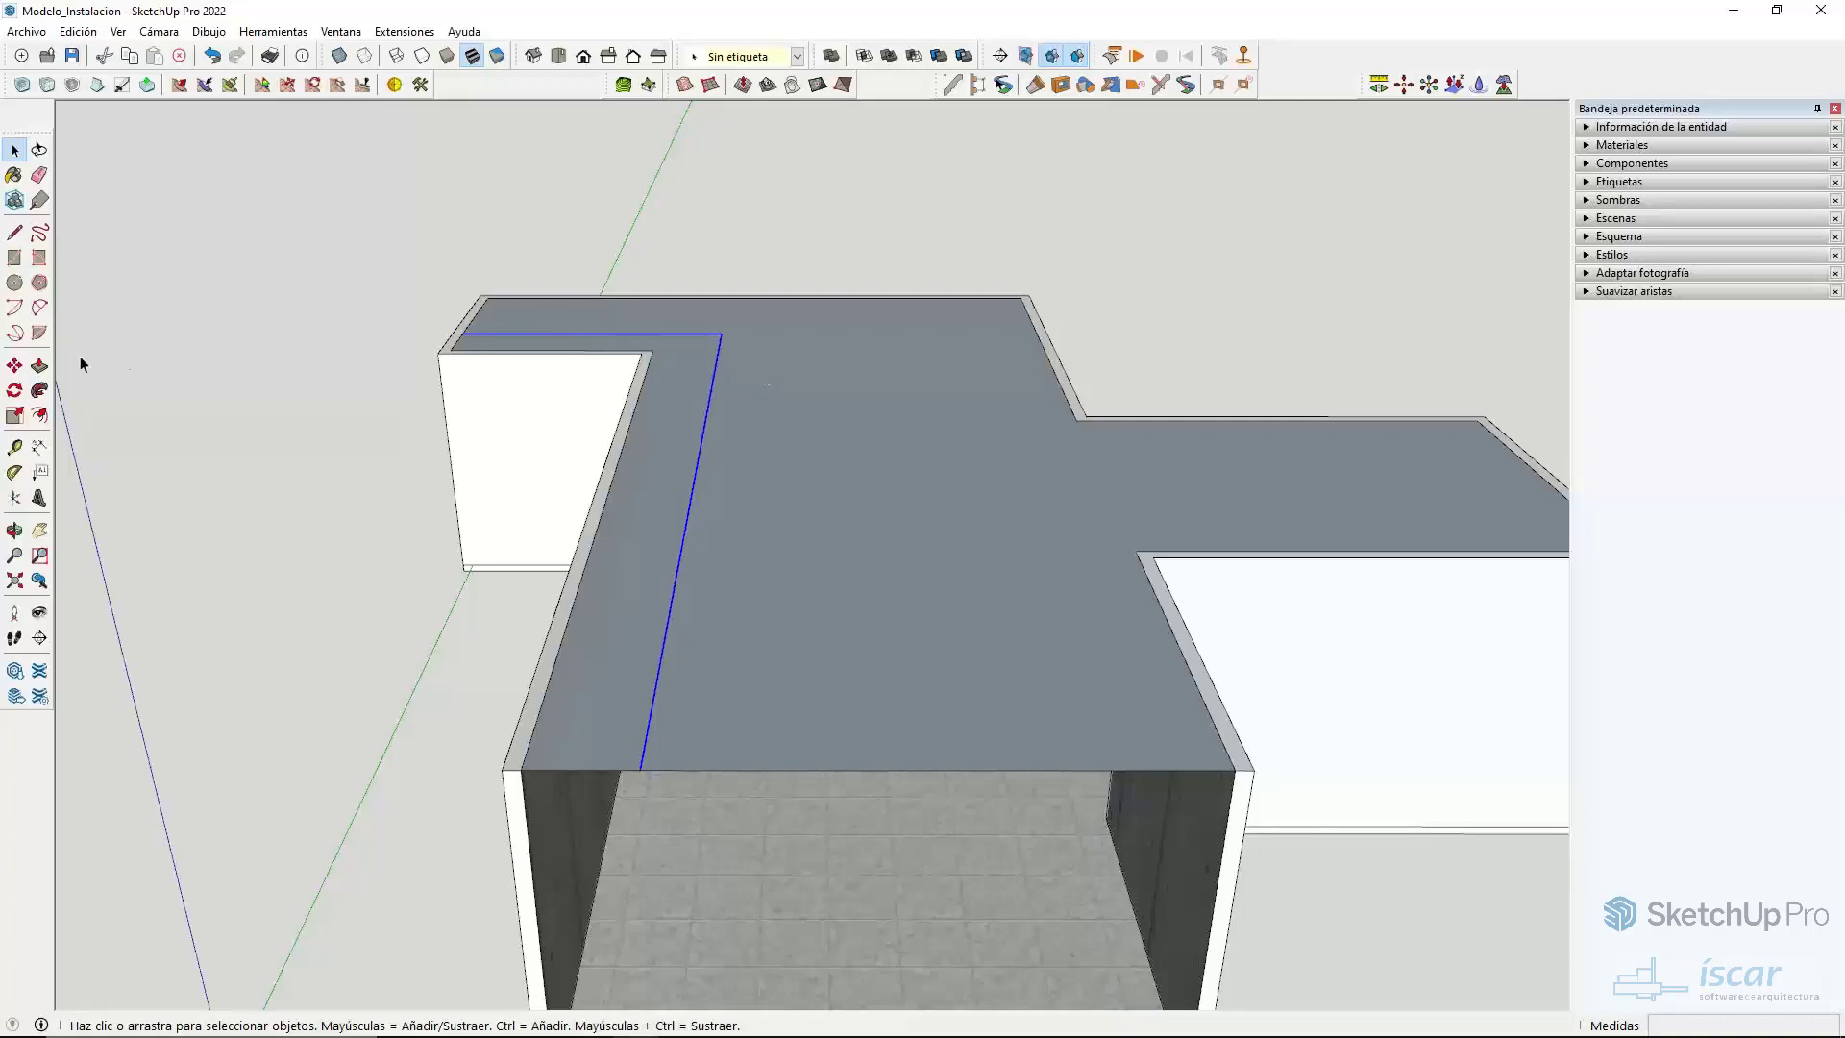
left_click(38, 415)
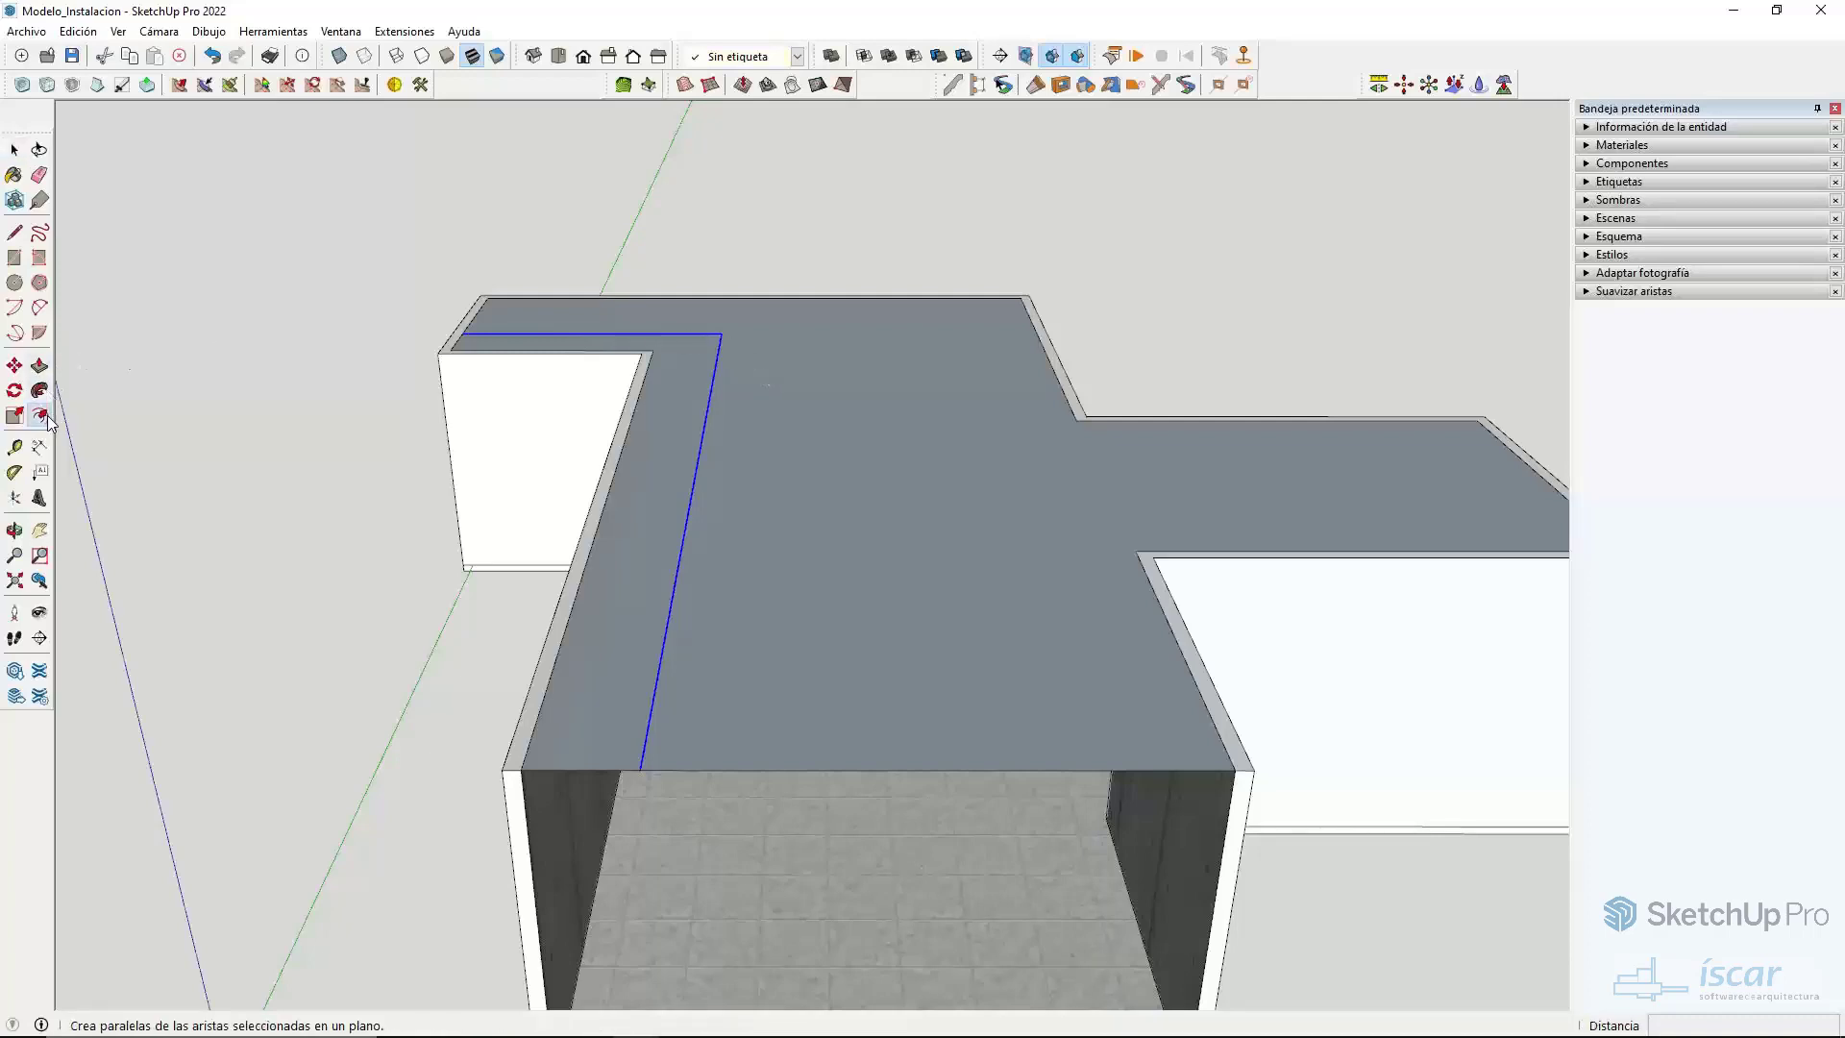
left_click(719, 411)
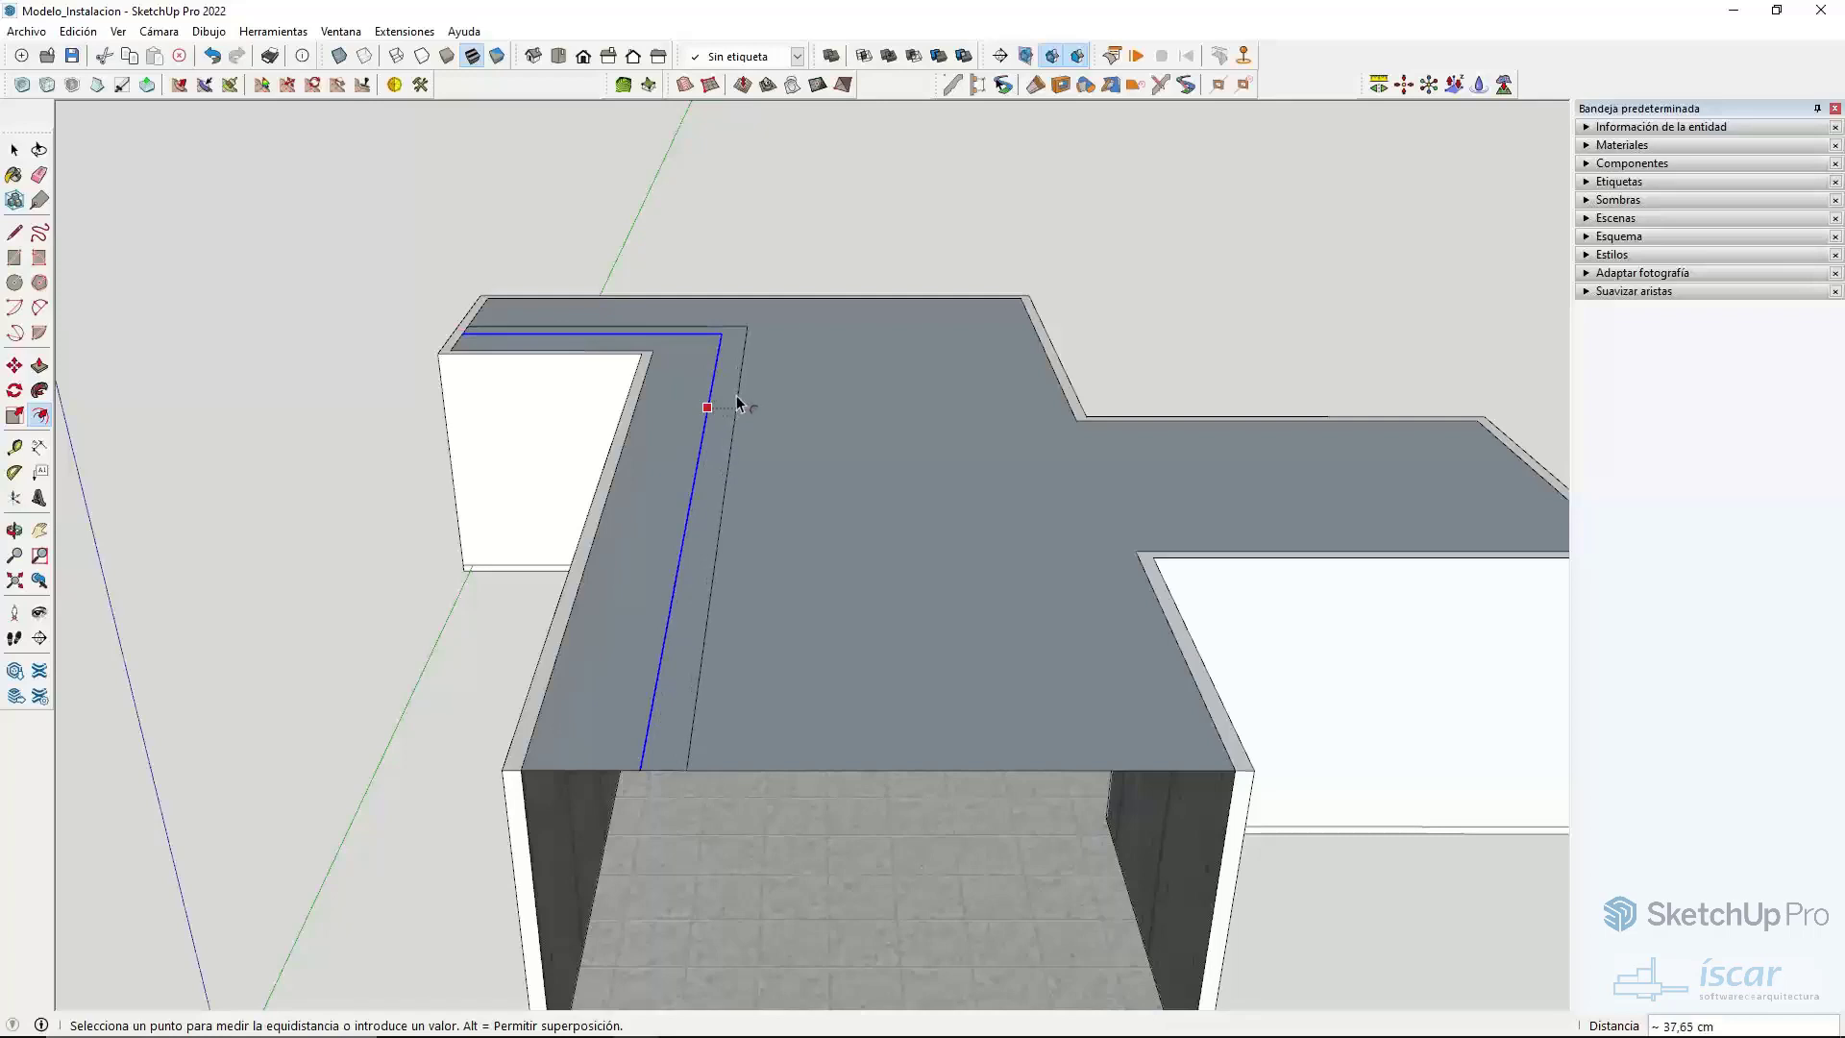
left_click(740, 400)
- Offset the original L-shaped path again by about 78 cm for a third parallel path, and clear the selection
left_click(712, 399)
left_click(737, 387)
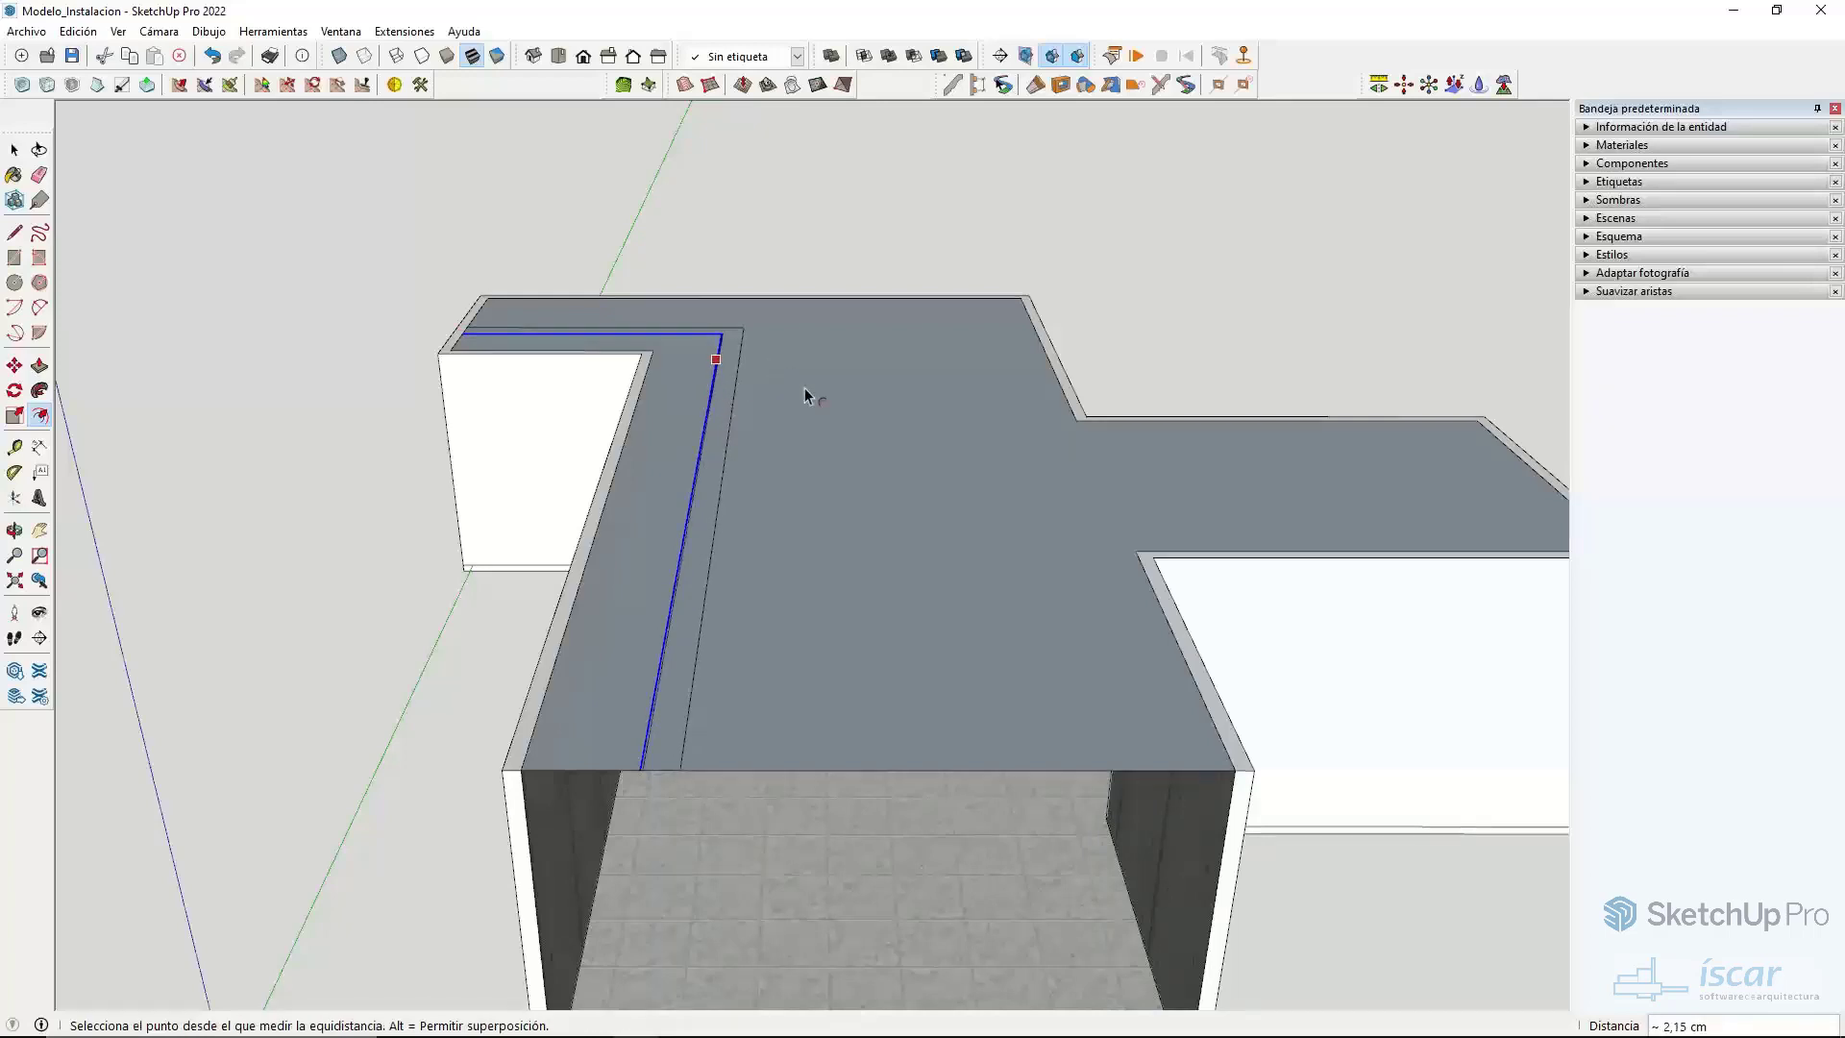
left_click(725, 397)
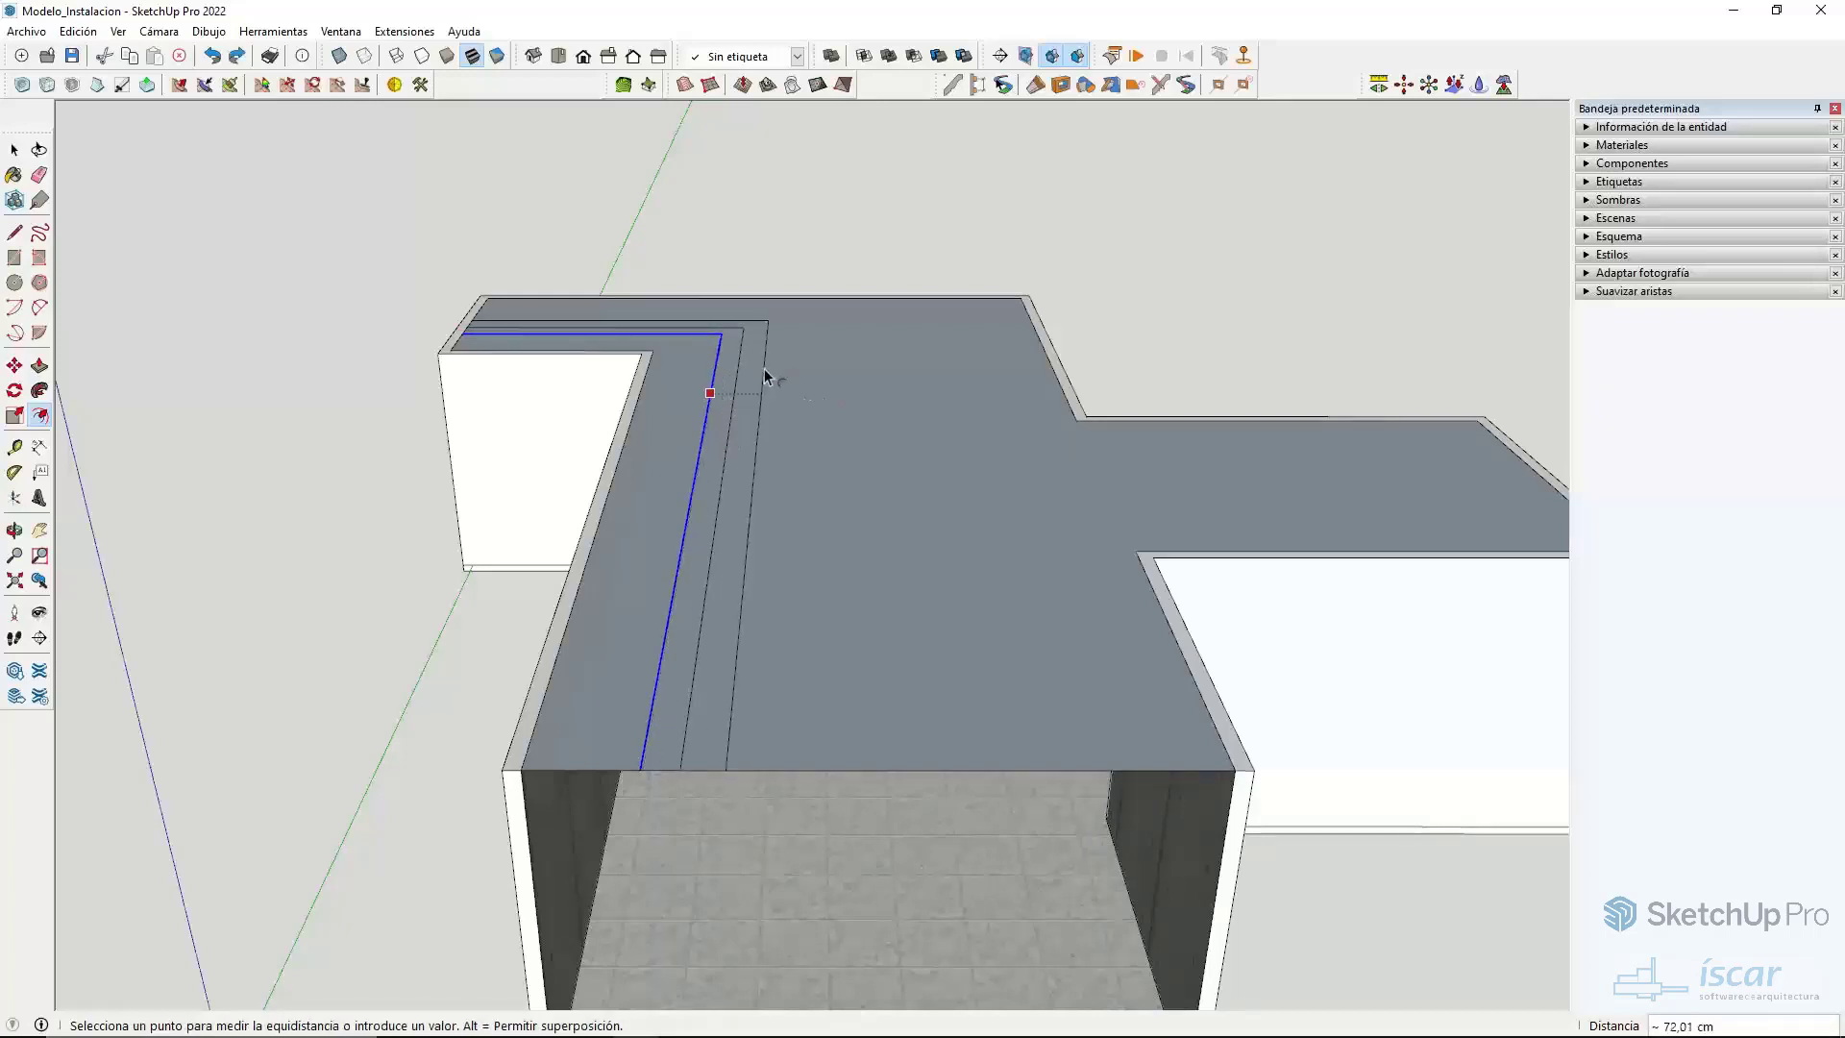
left_click(769, 376)
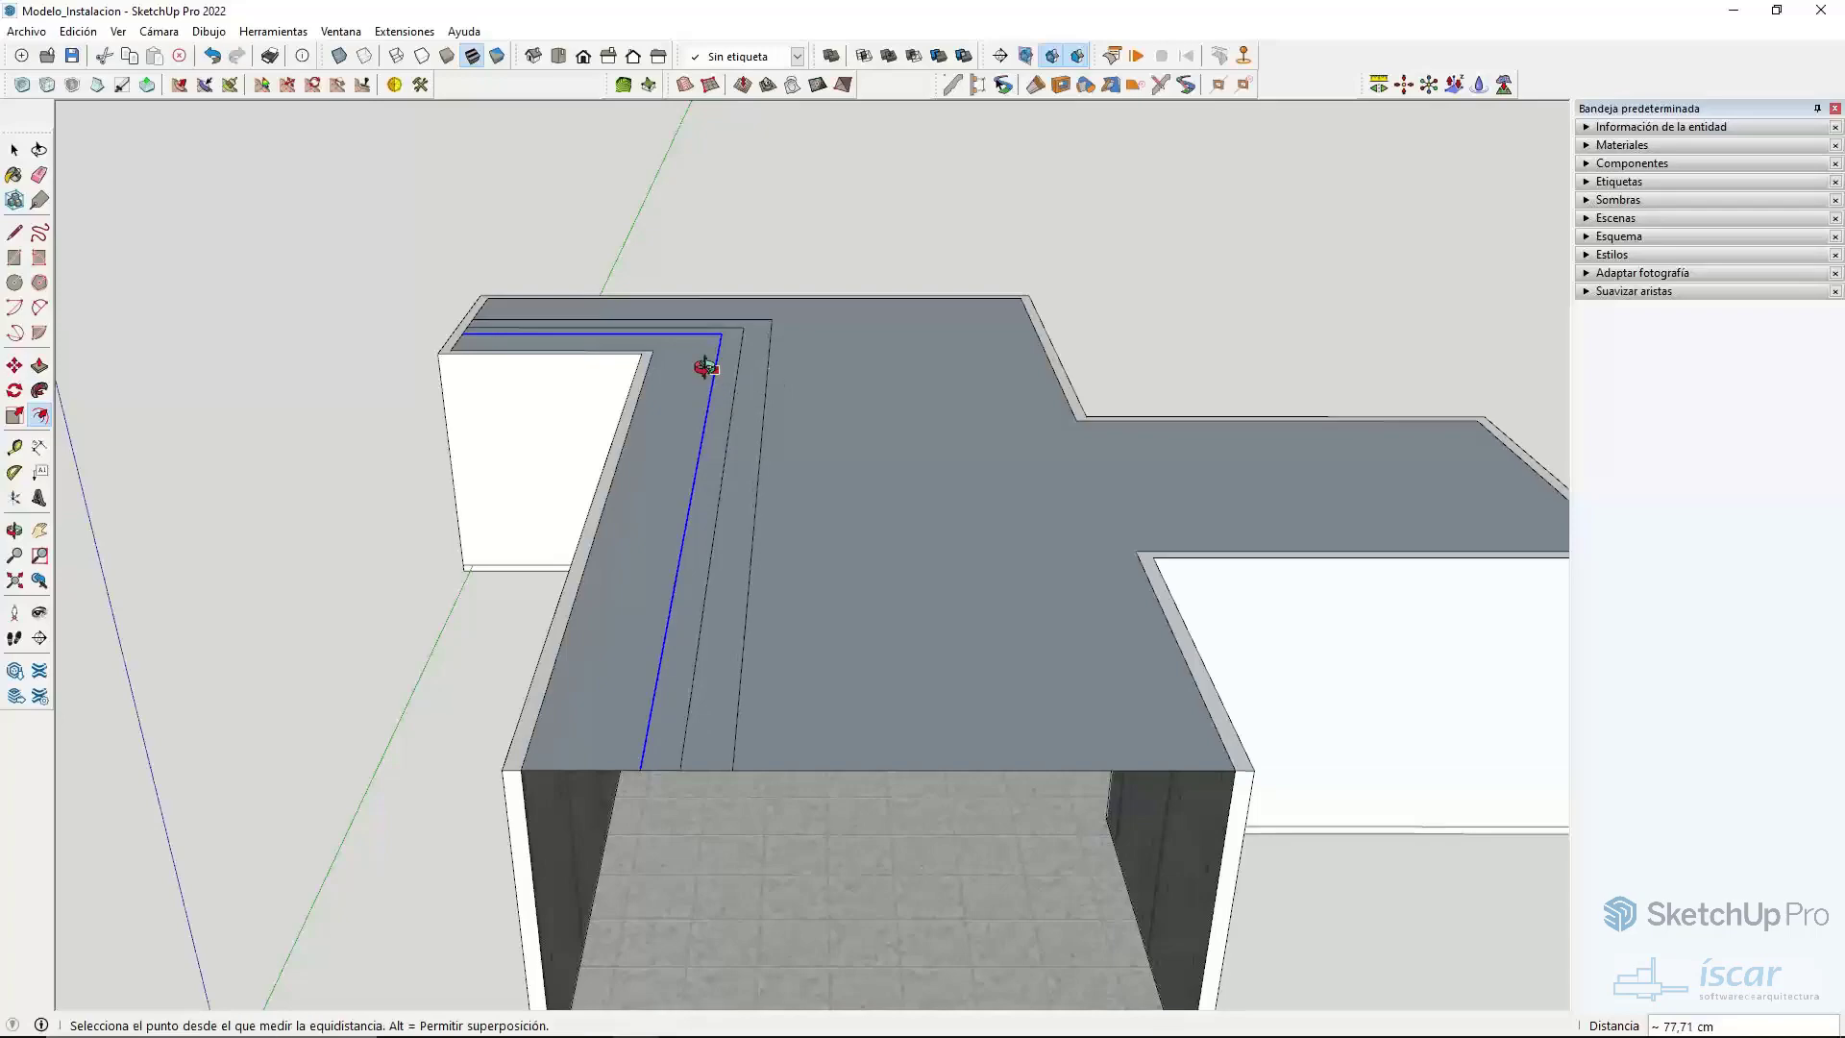
key("space")
scroll(706, 366, "up", 6)
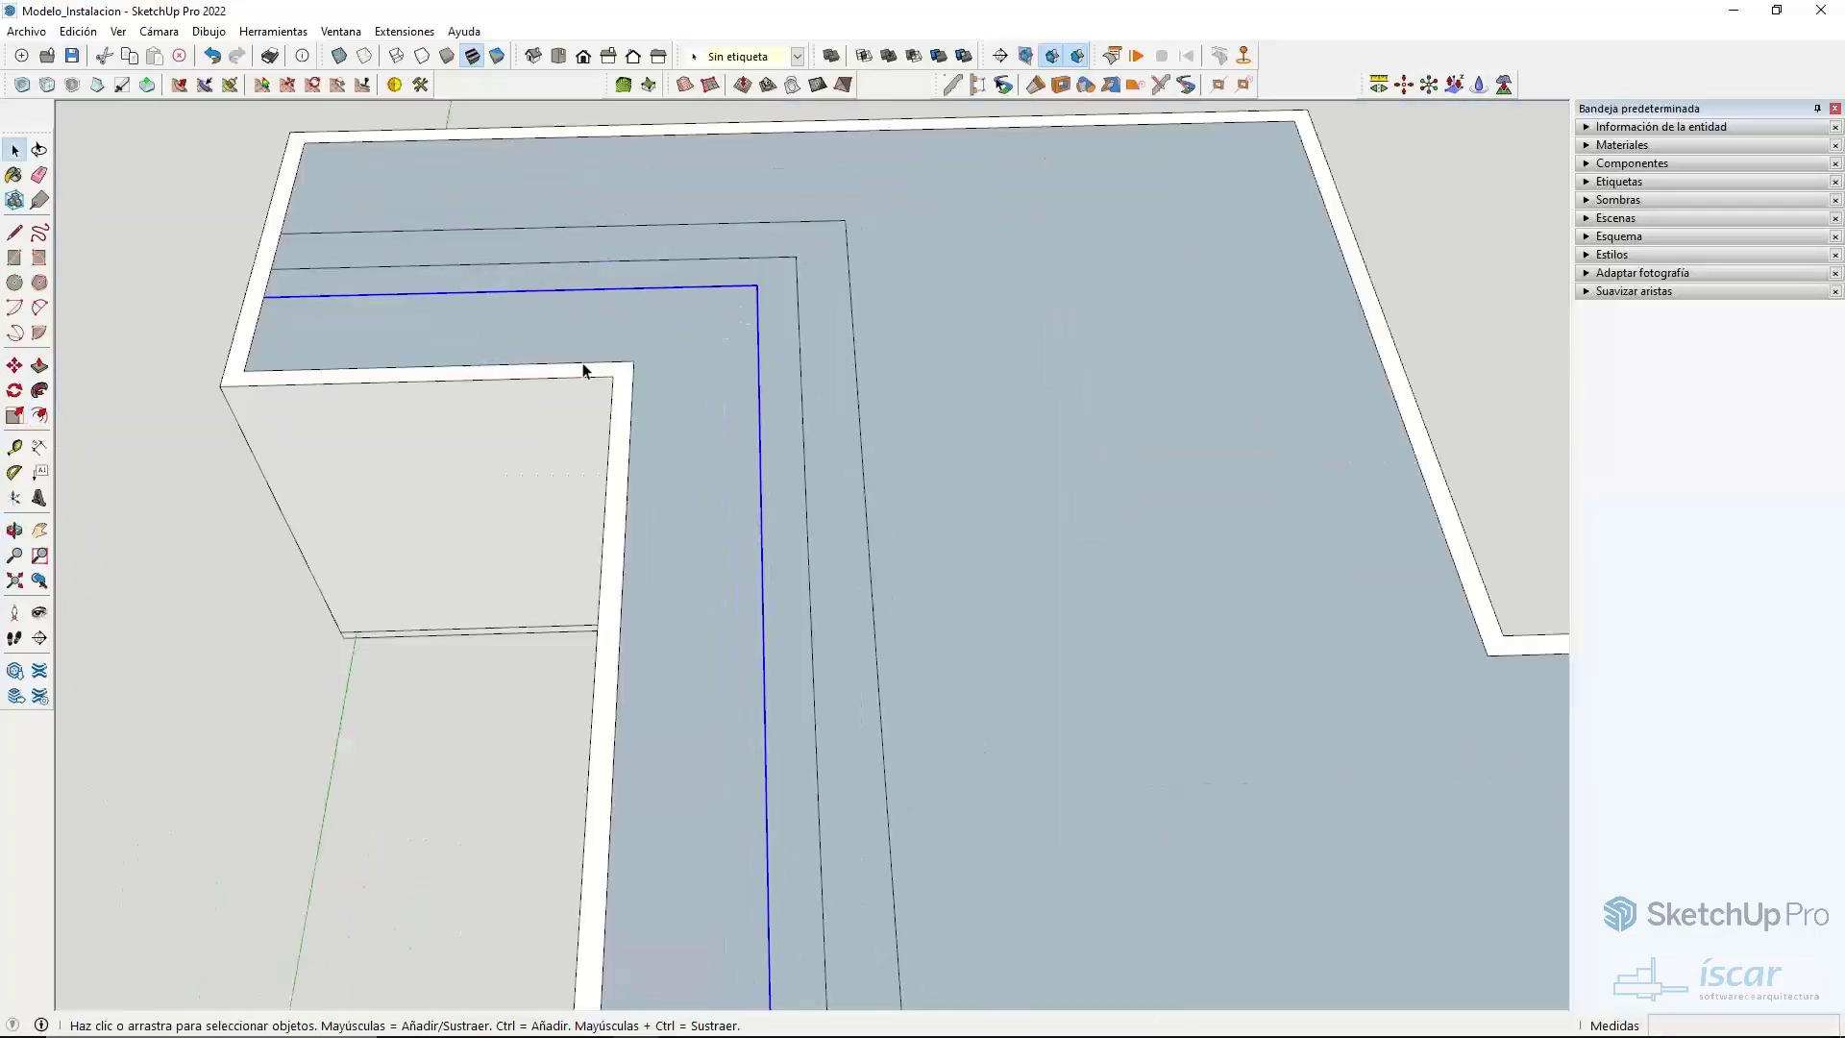
key("Escape")
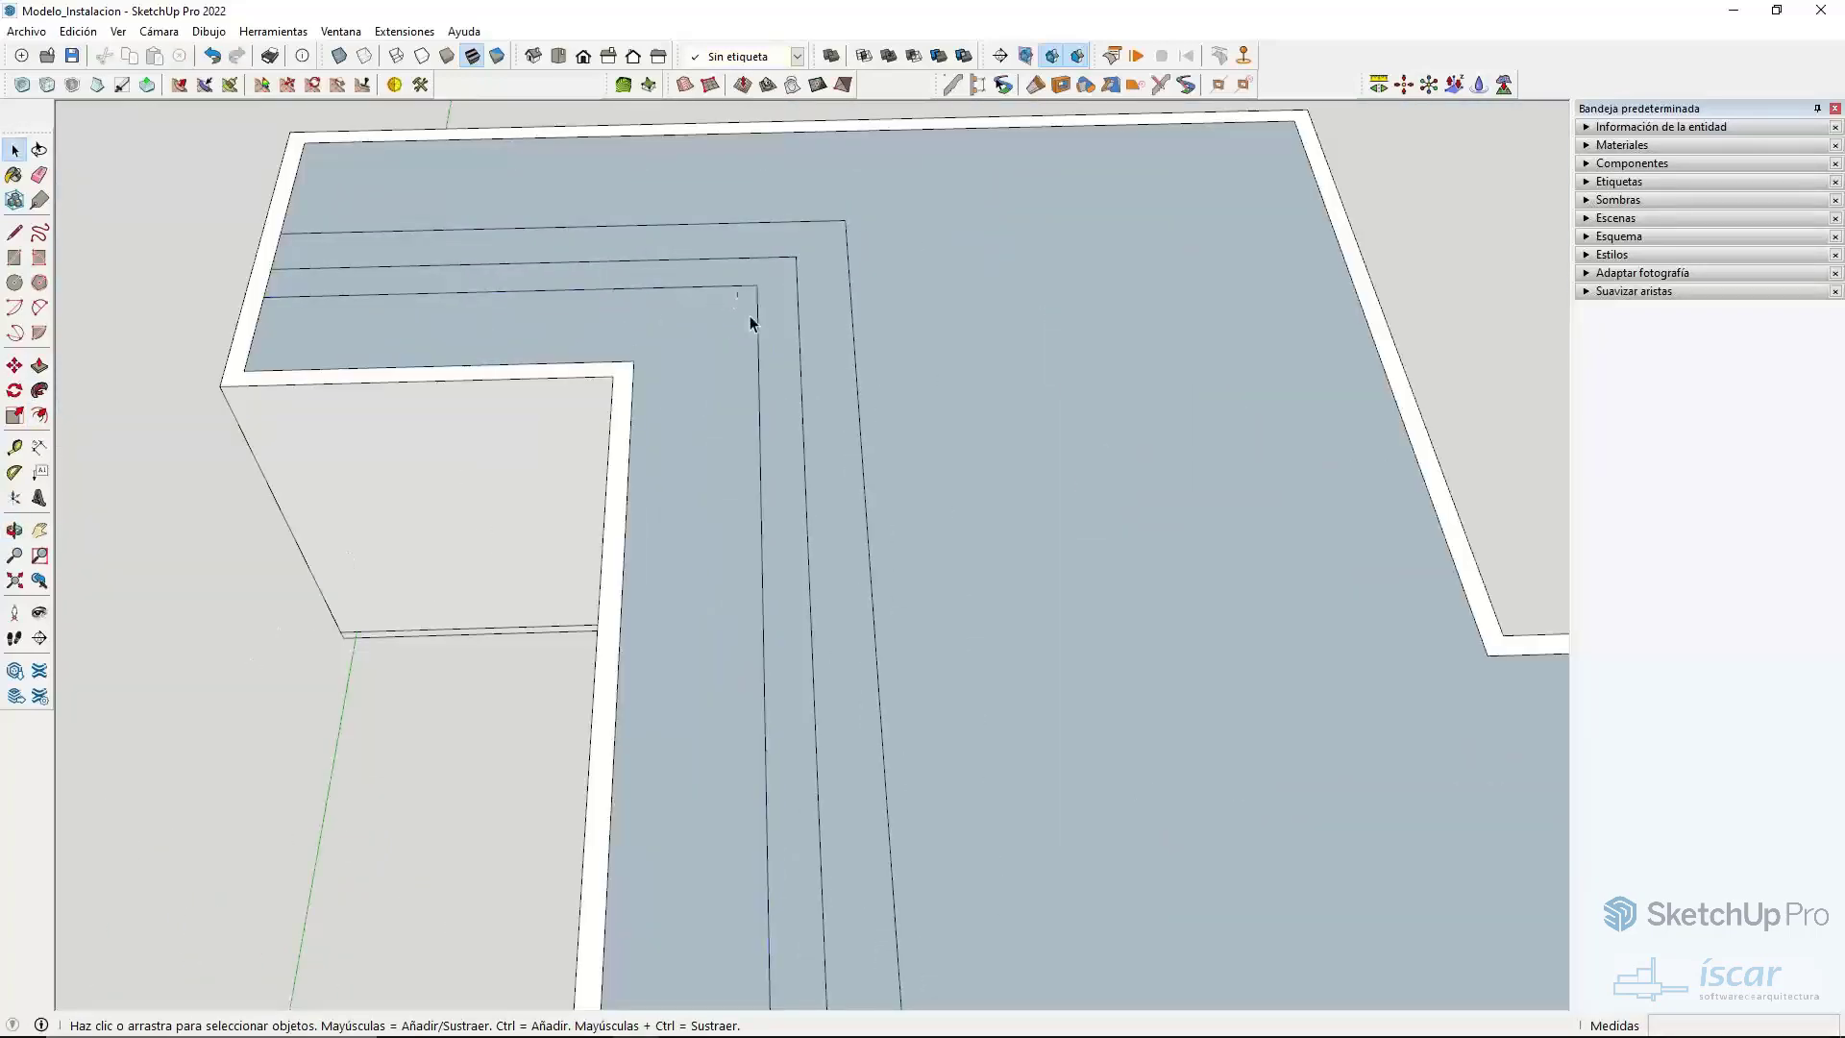
- Round the outermost path's corner with a two-point arc of about 40 cm, tangent to both edges, removing the sharp corner
scroll(741, 307, "up", 4)
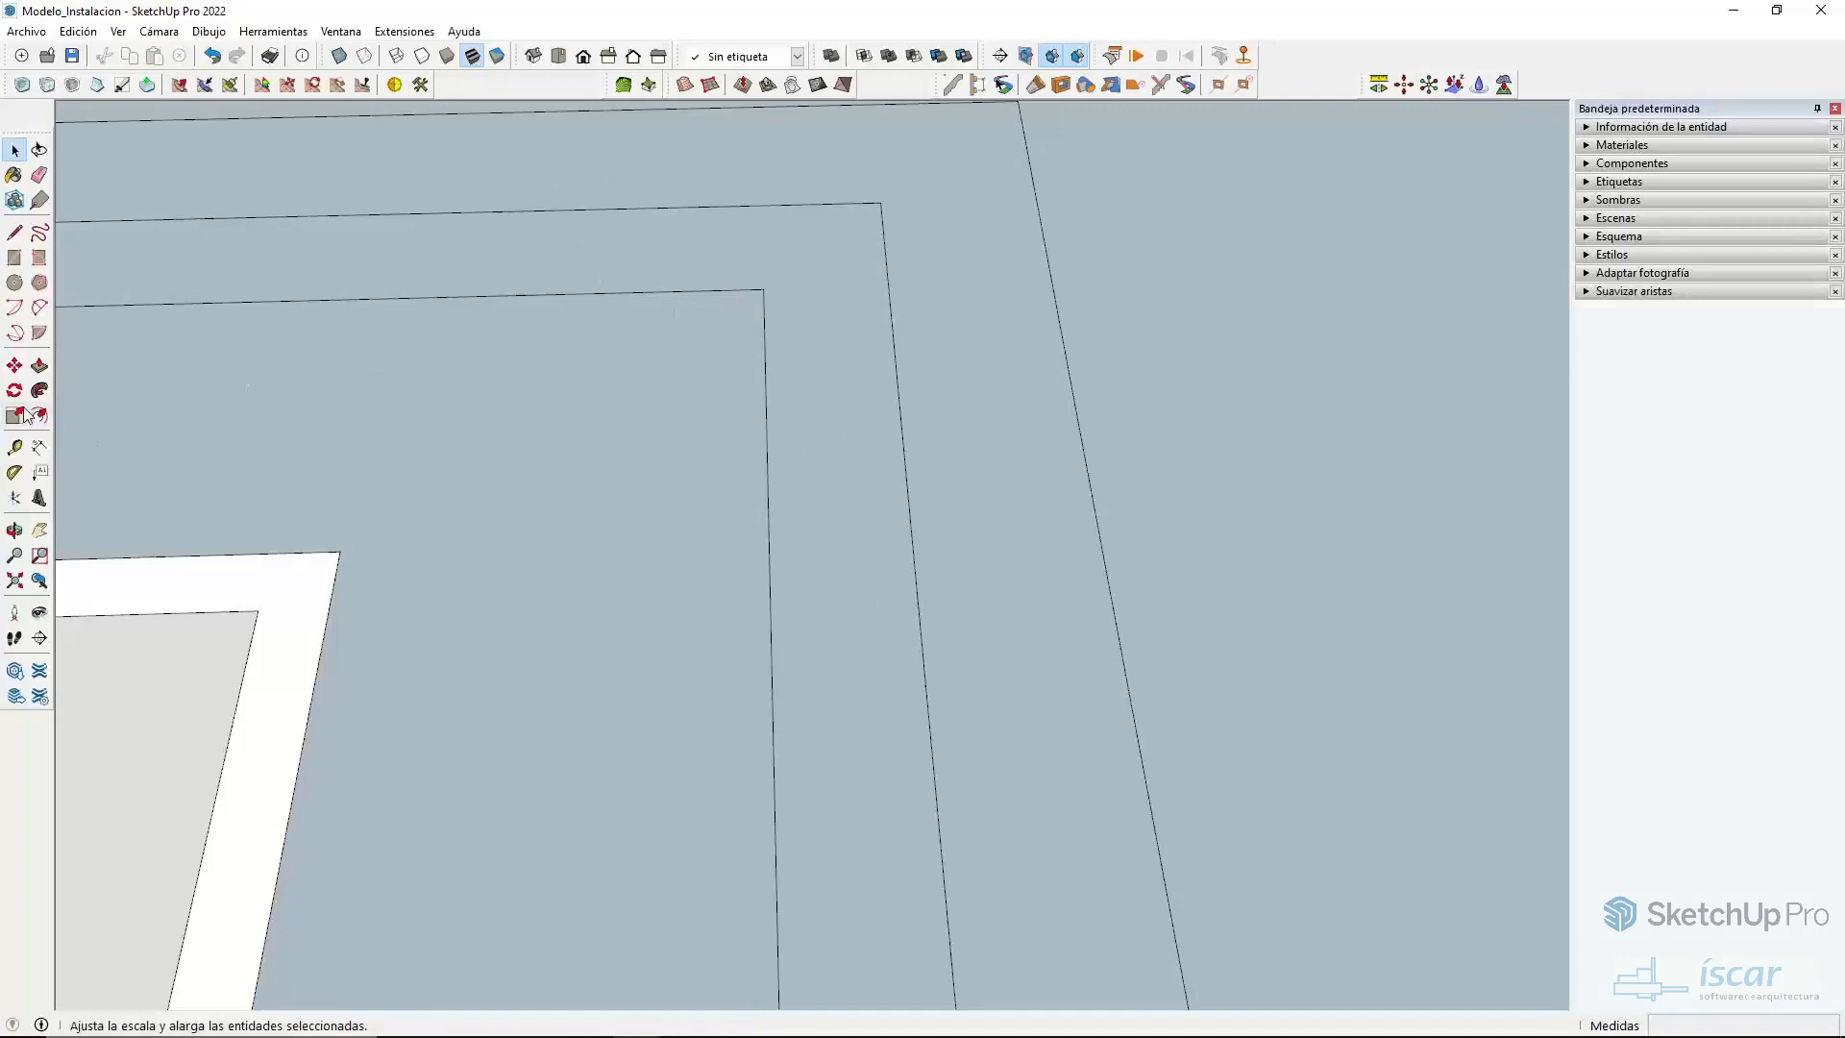
left_click(41, 309)
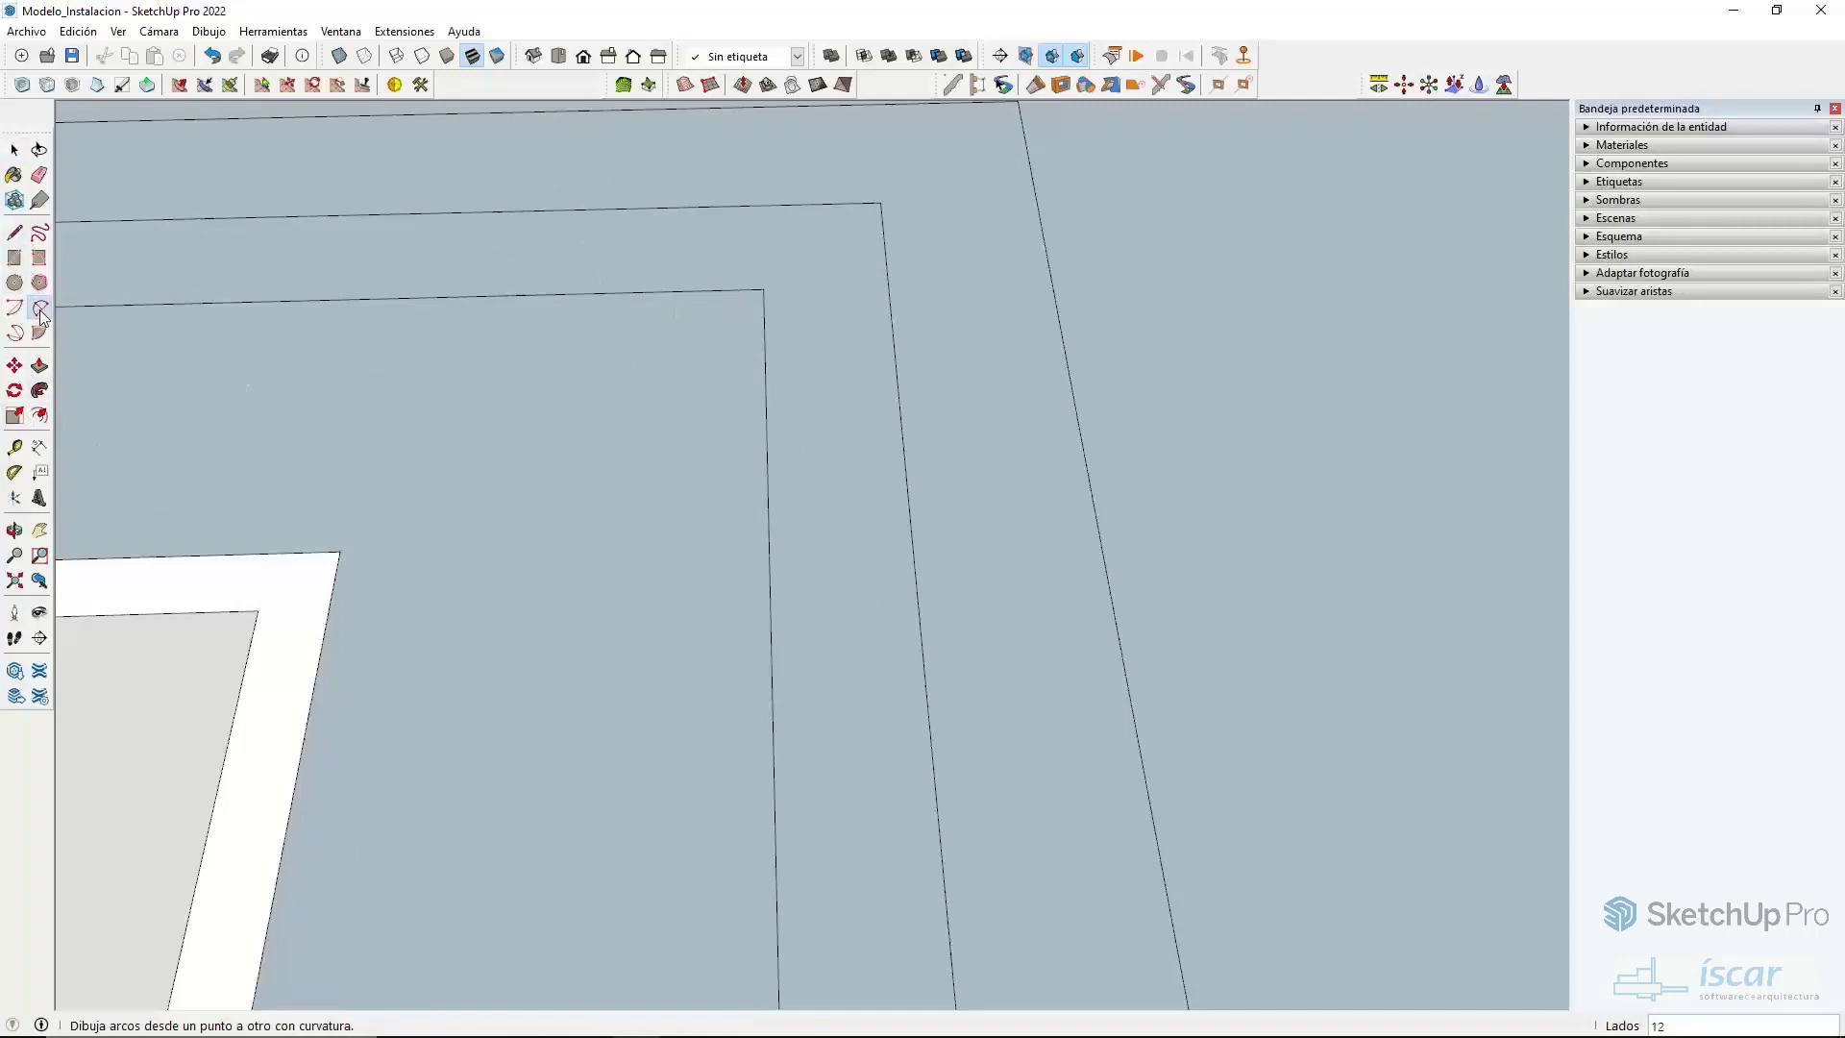
scroll(733, 309, "up", 2)
scroll(700, 317, "down", 2)
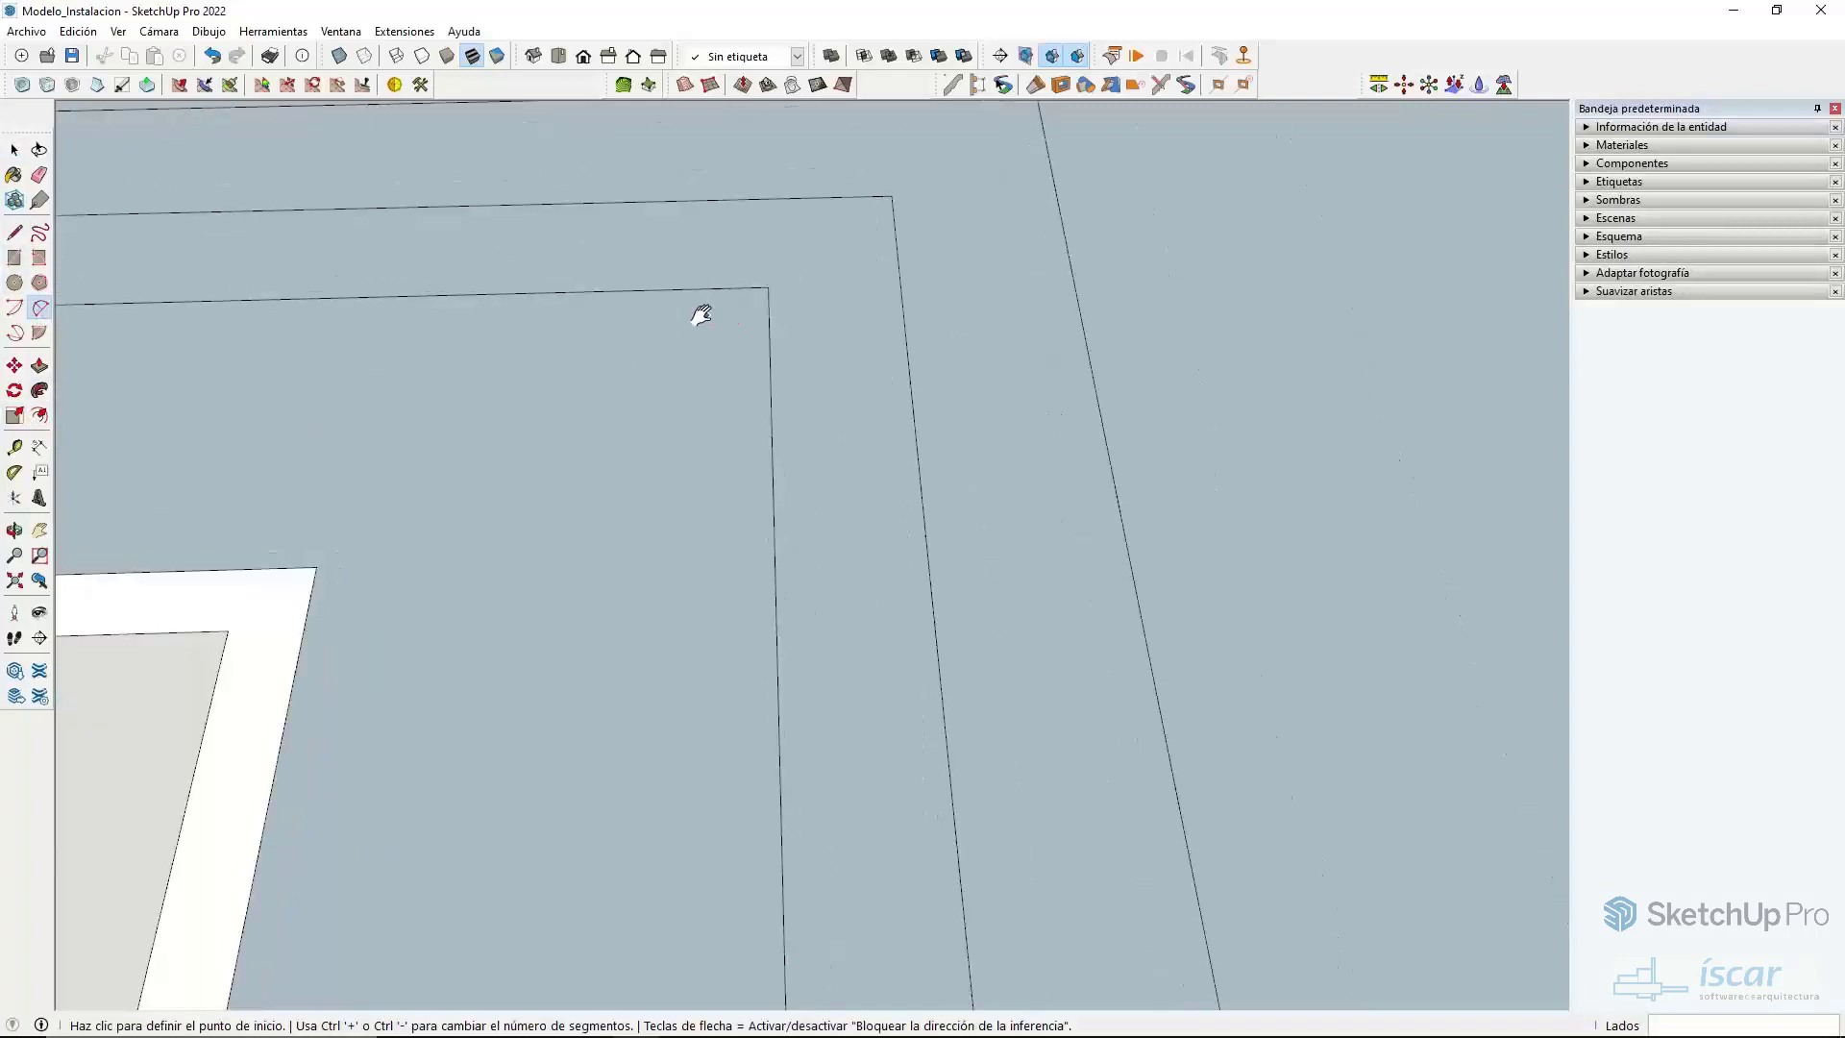
middle_click_drag(700, 317, 762, 539)
middle_click_drag(964, 255, 877, 331)
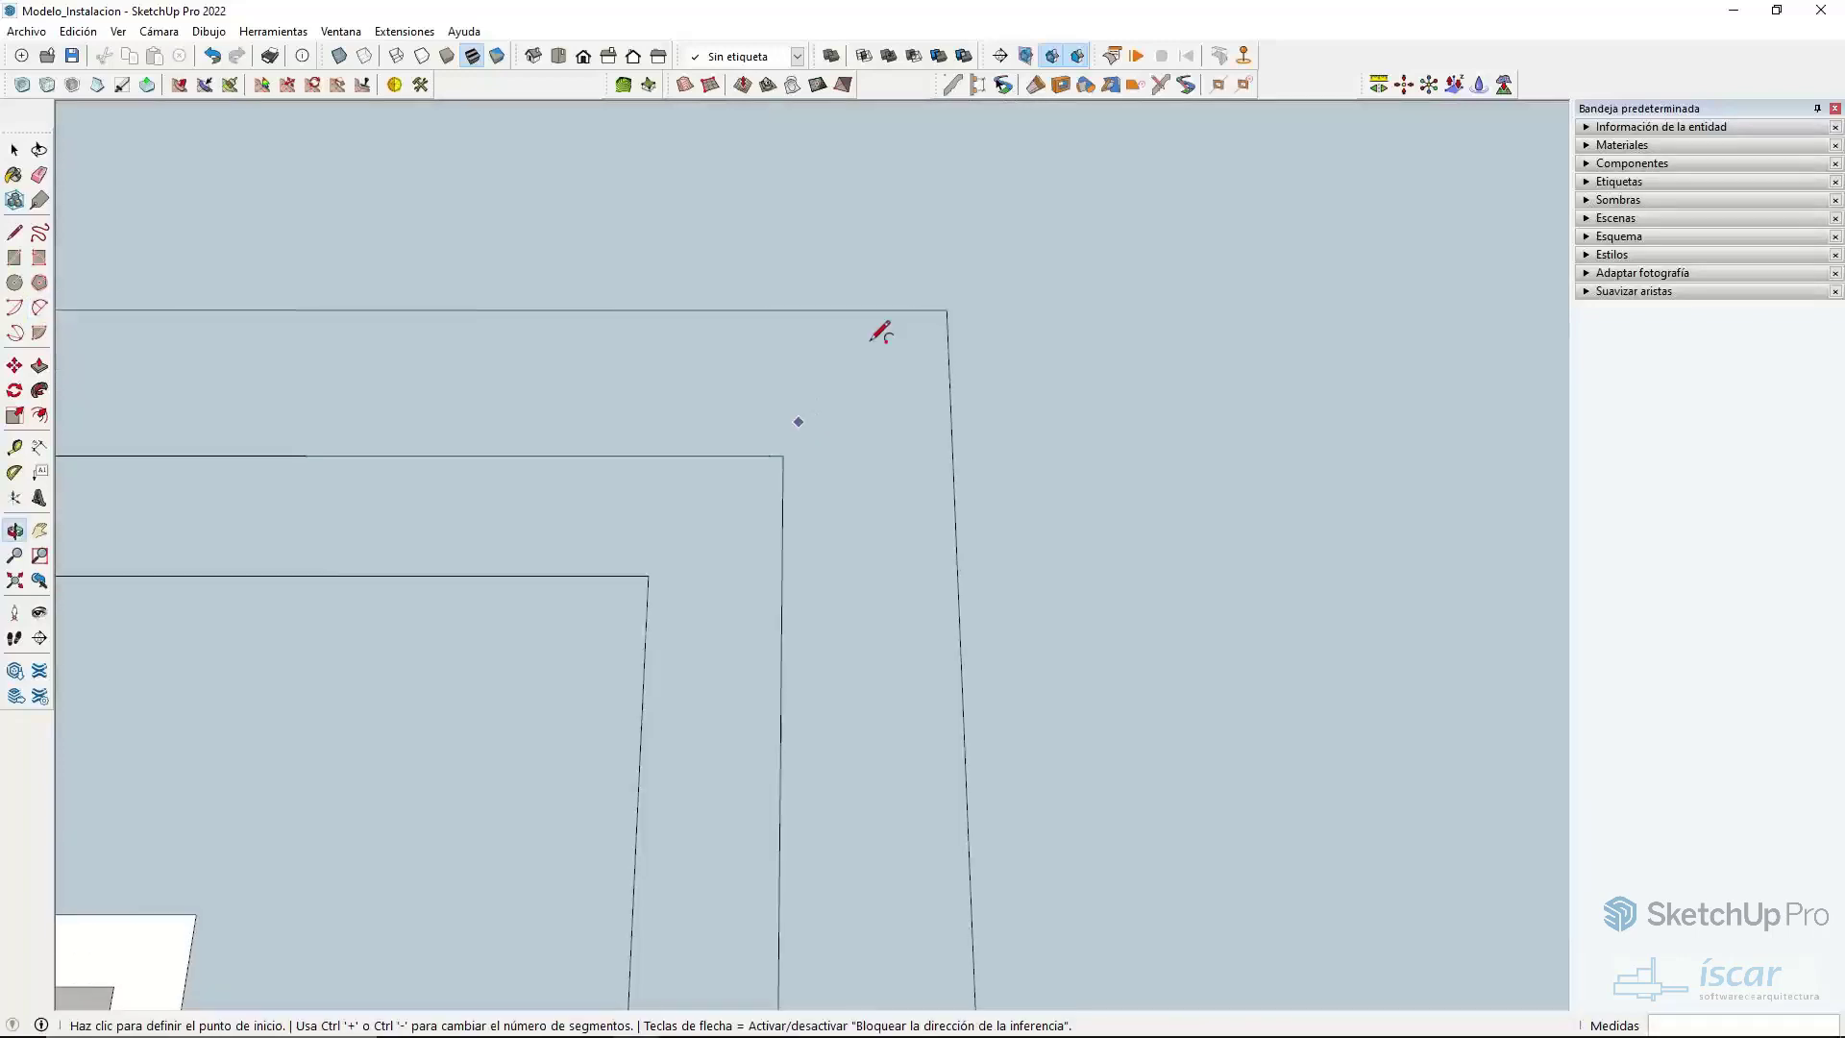
left_click(842, 310)
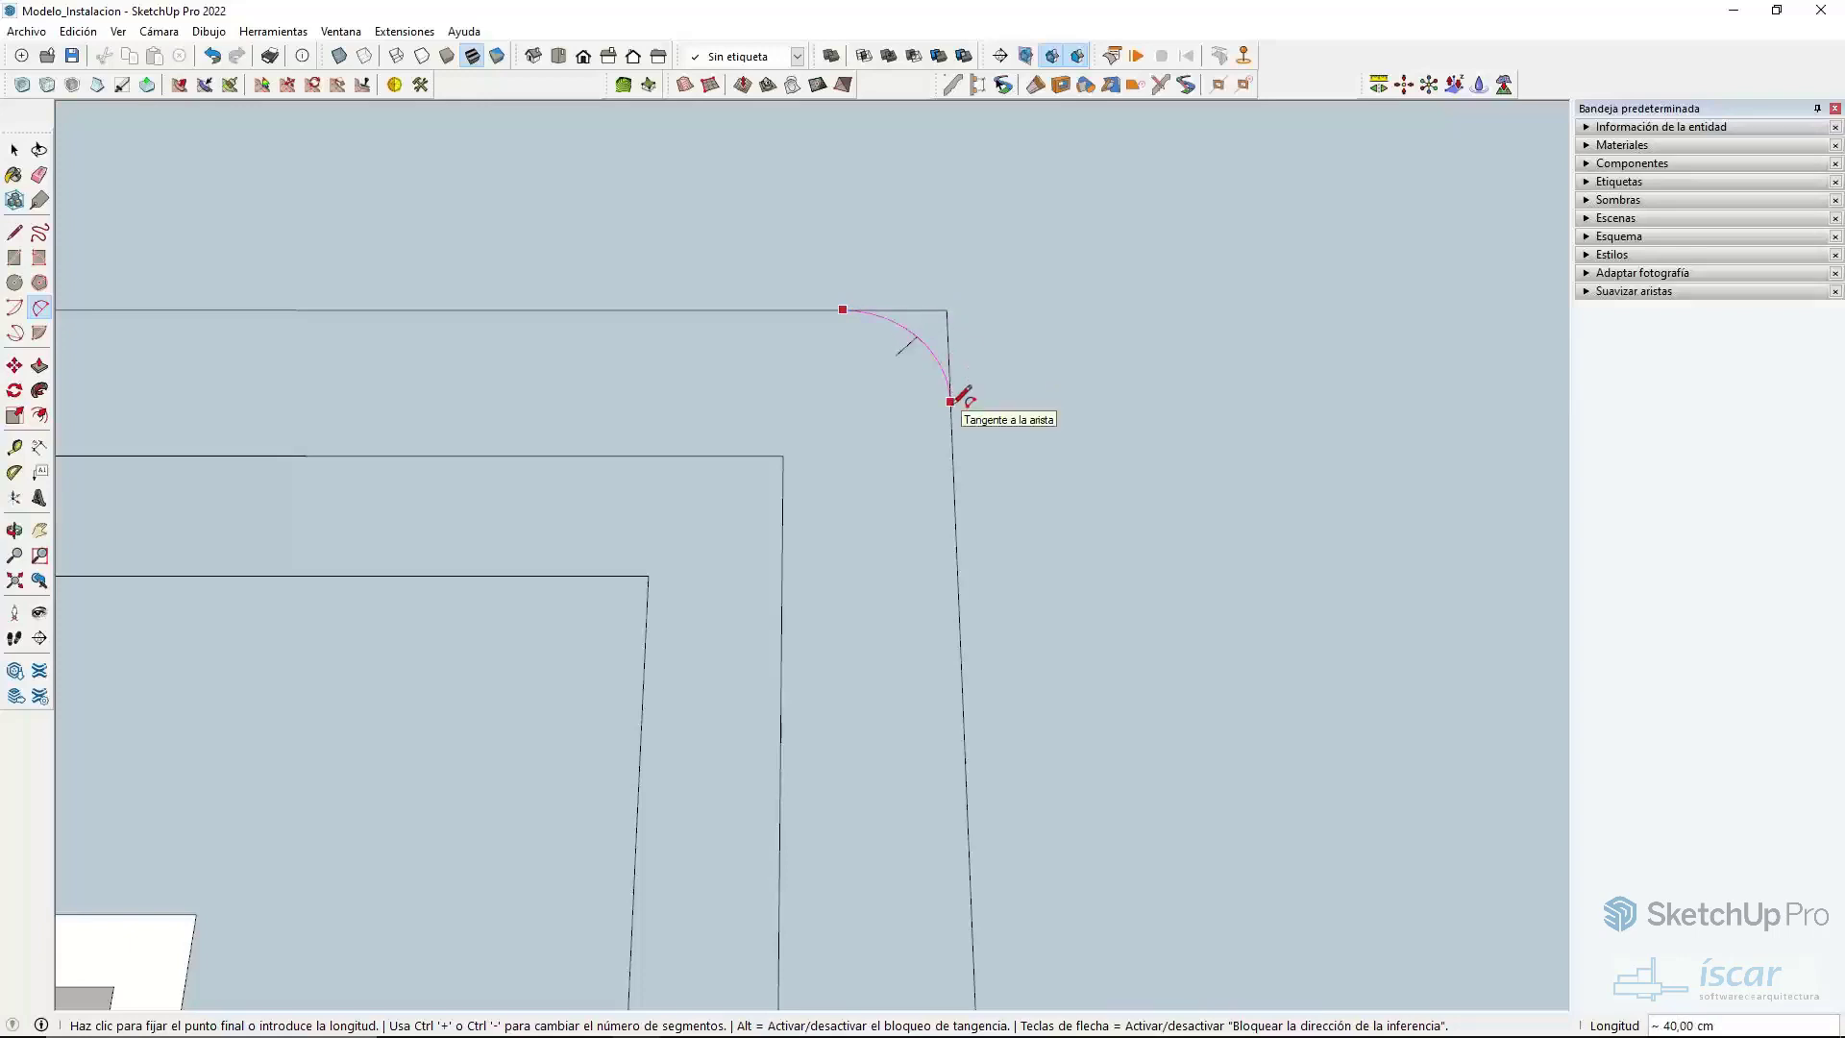
left_click(952, 401)
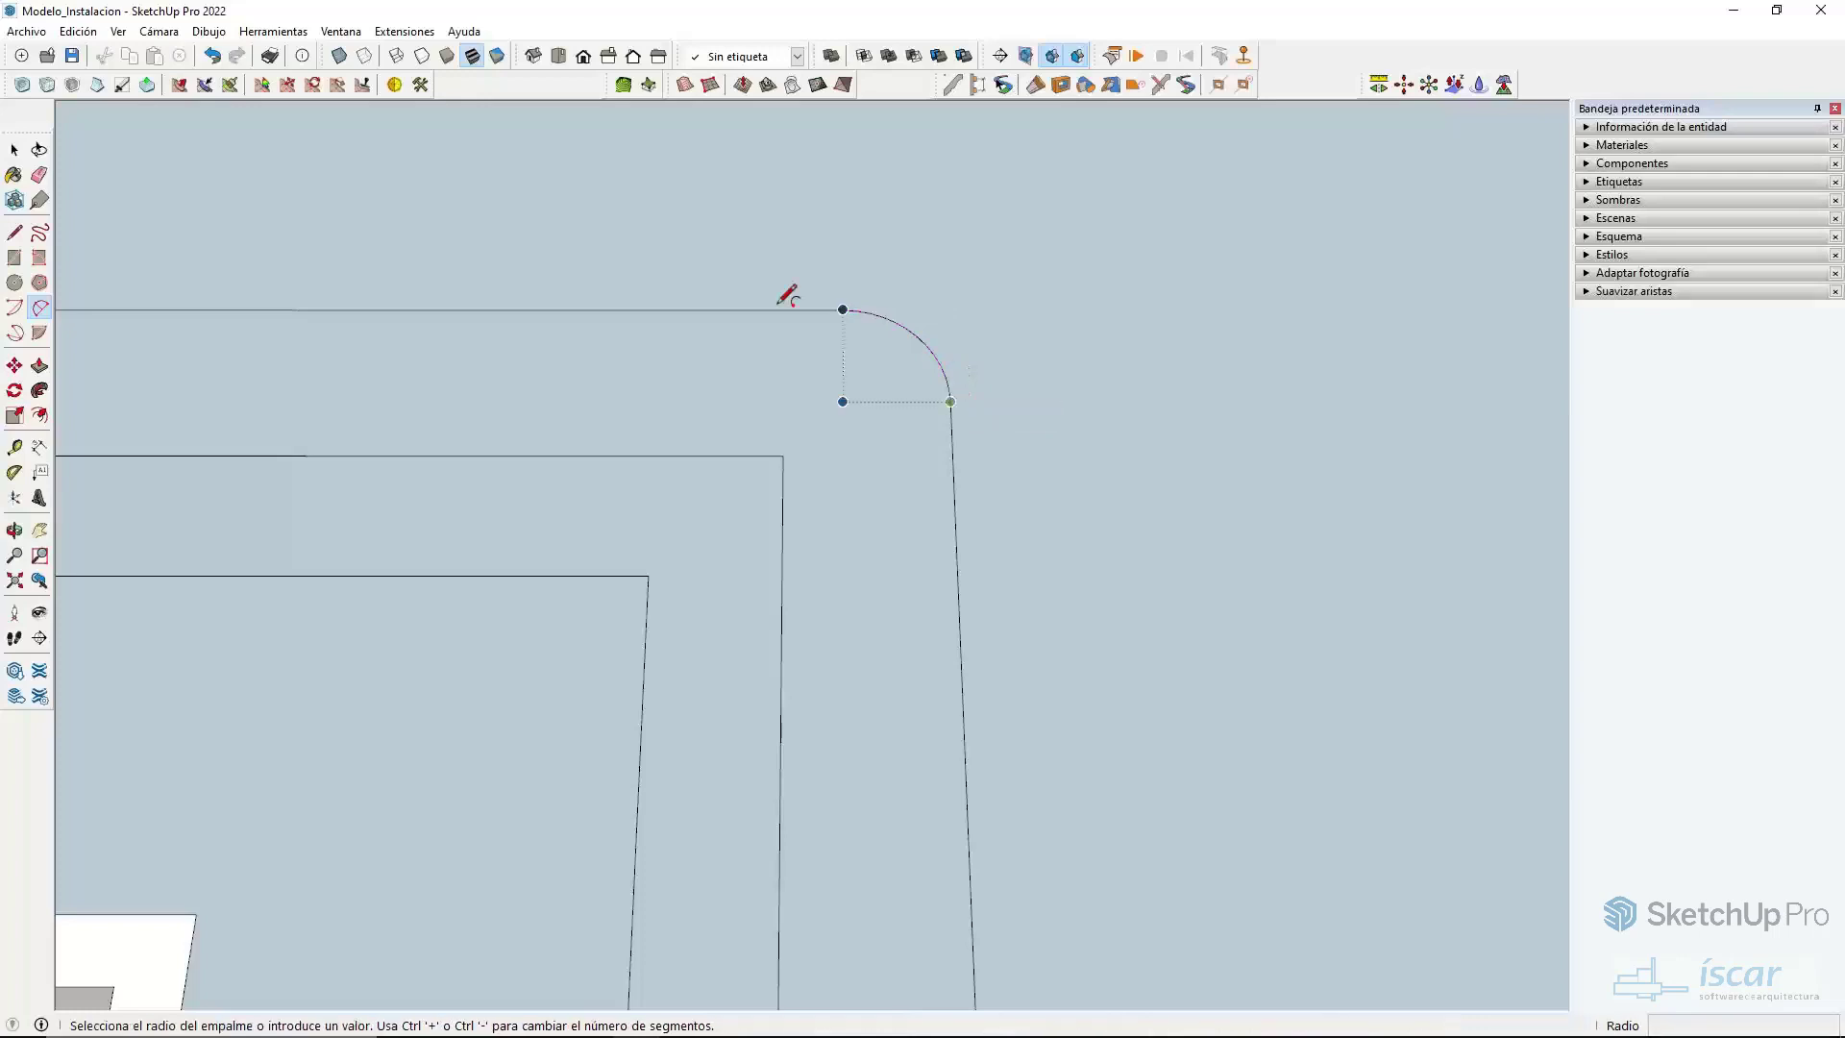
key("space")
scroll(937, 456, "down", 3)
scroll(934, 467, "down", 6)
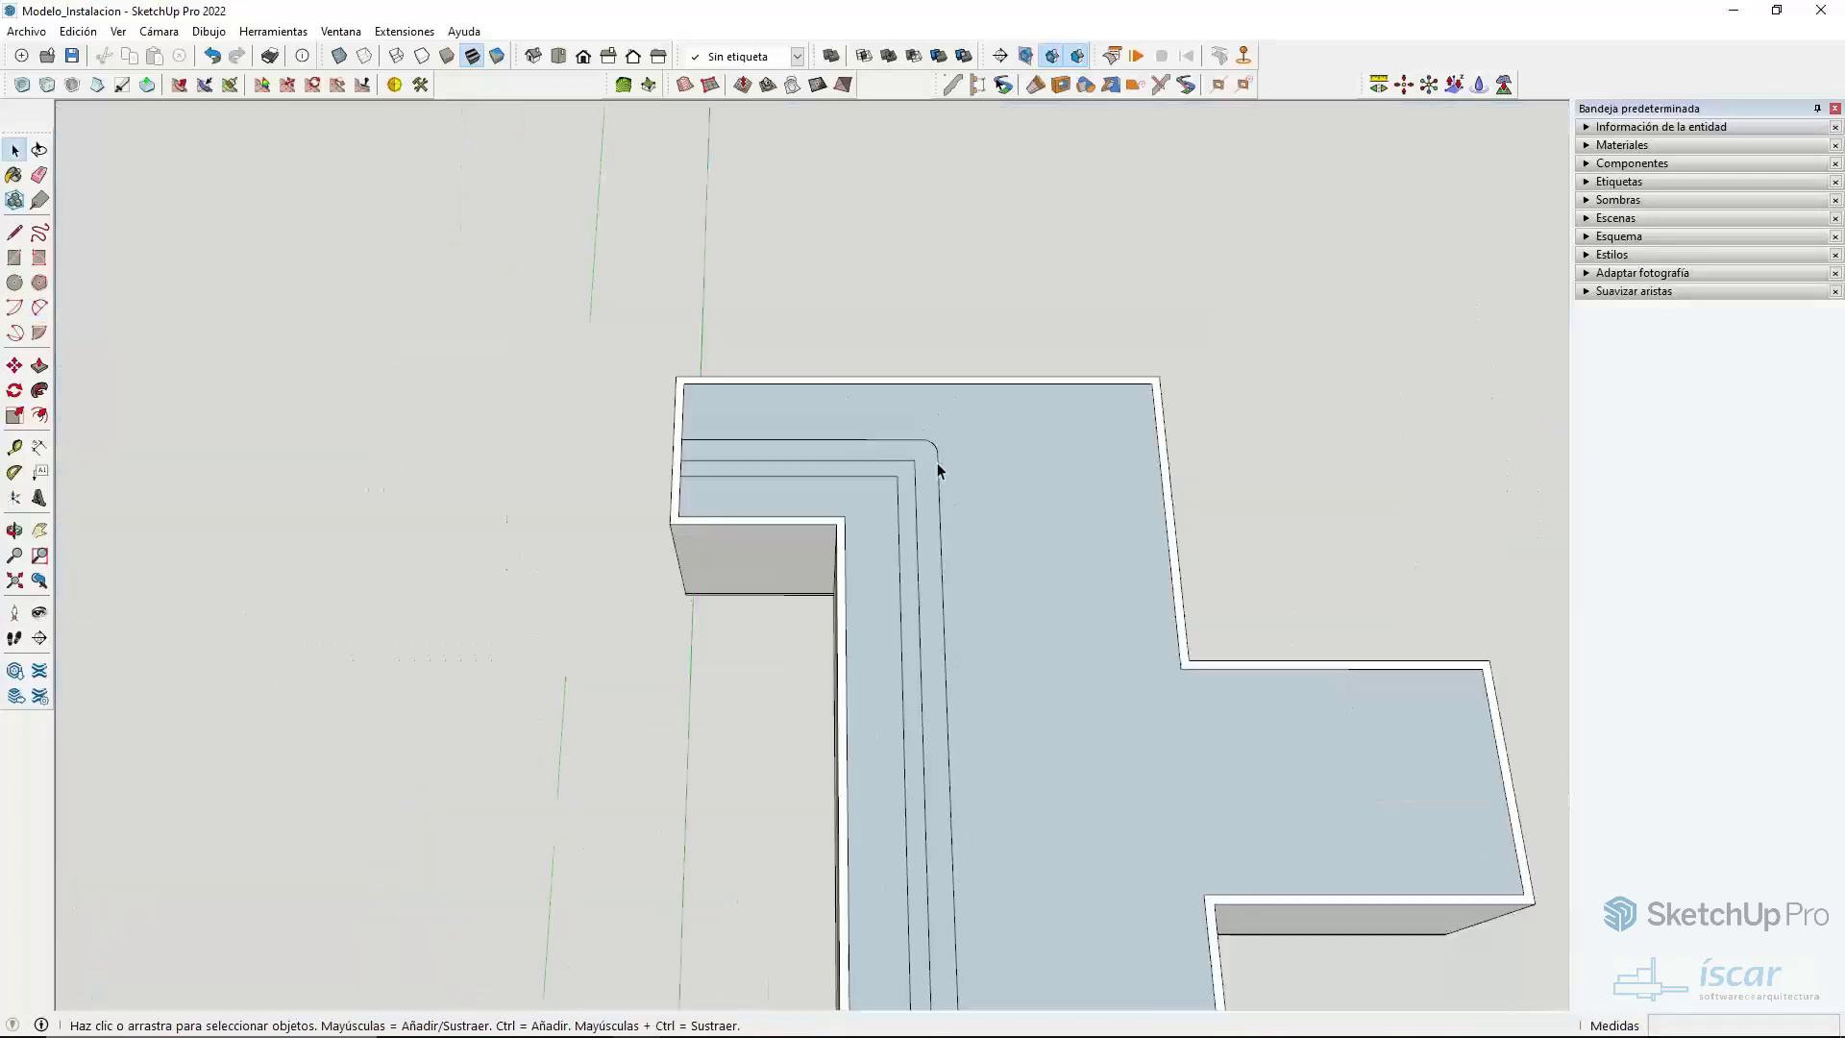
- Draw a vertical circle of about 15 cm radius centred on the outermost path's end at the open front edge
middle_click_drag(897, 564, 888, 288)
scroll(908, 854, "up", 5)
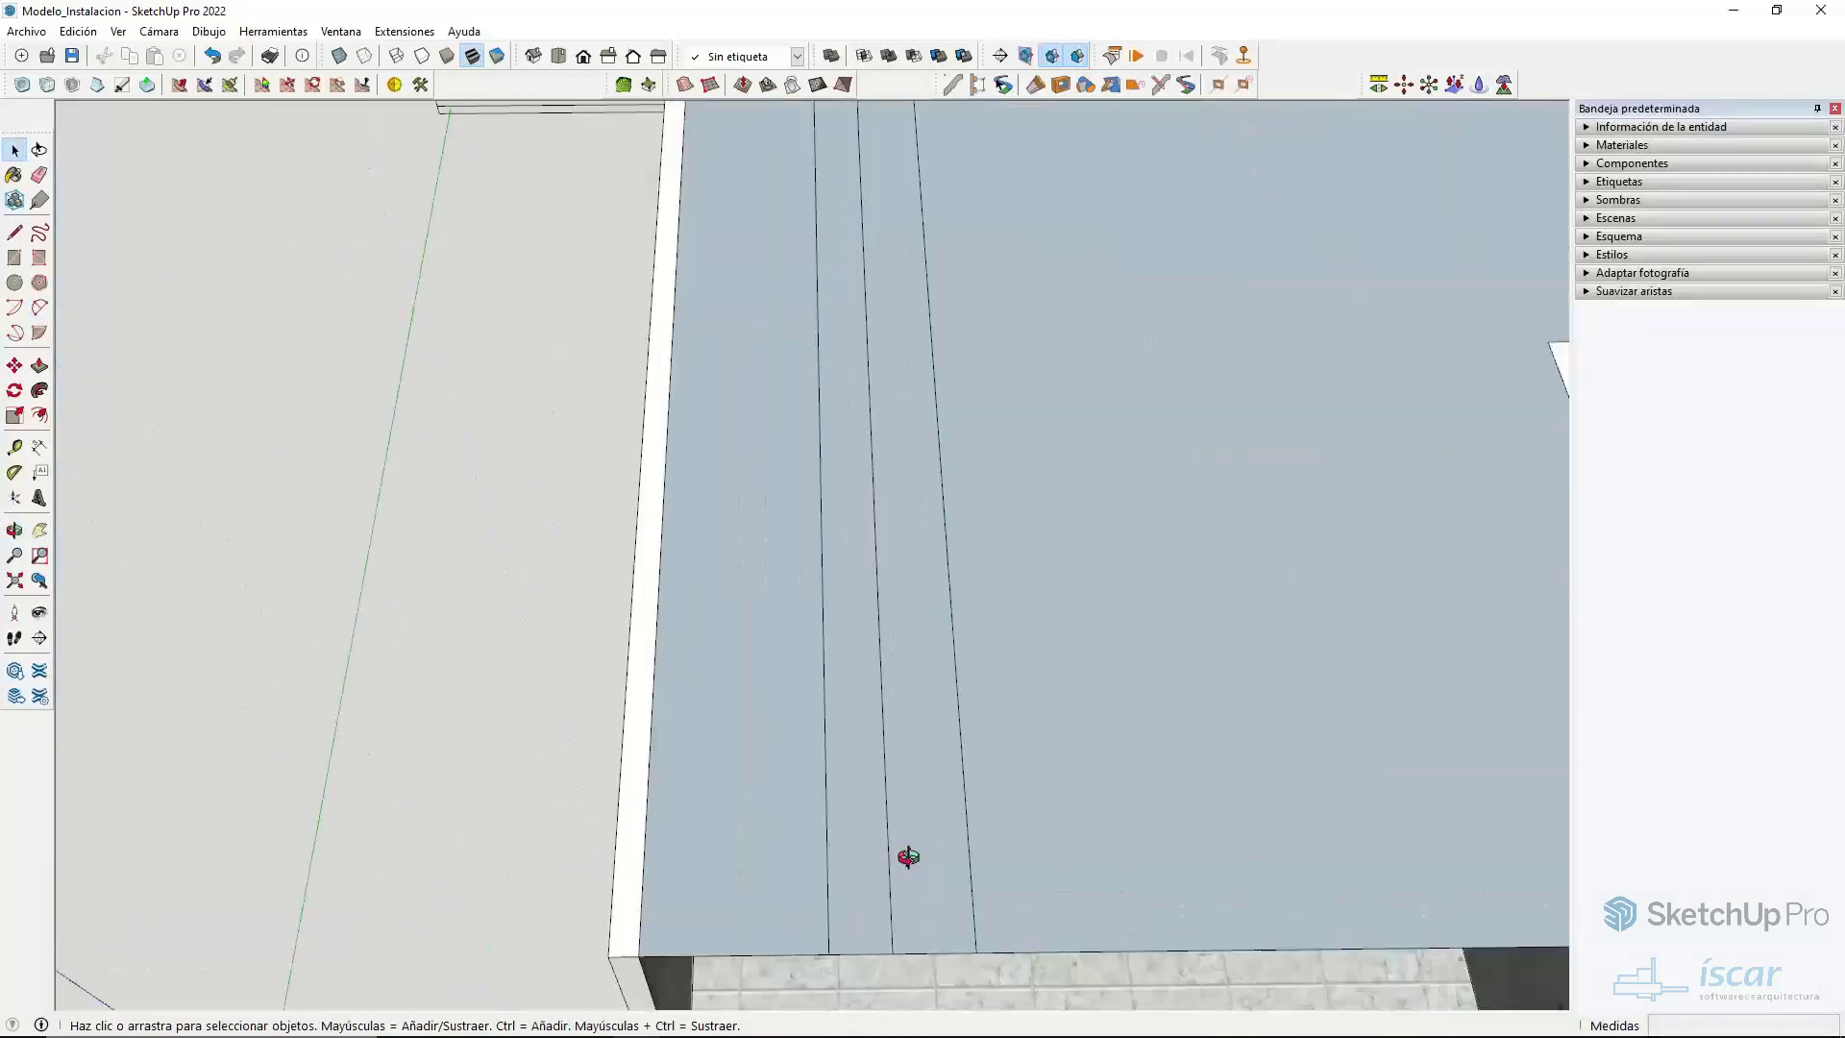
middle_click_drag(893, 856, 182, 301)
left_click(14, 282)
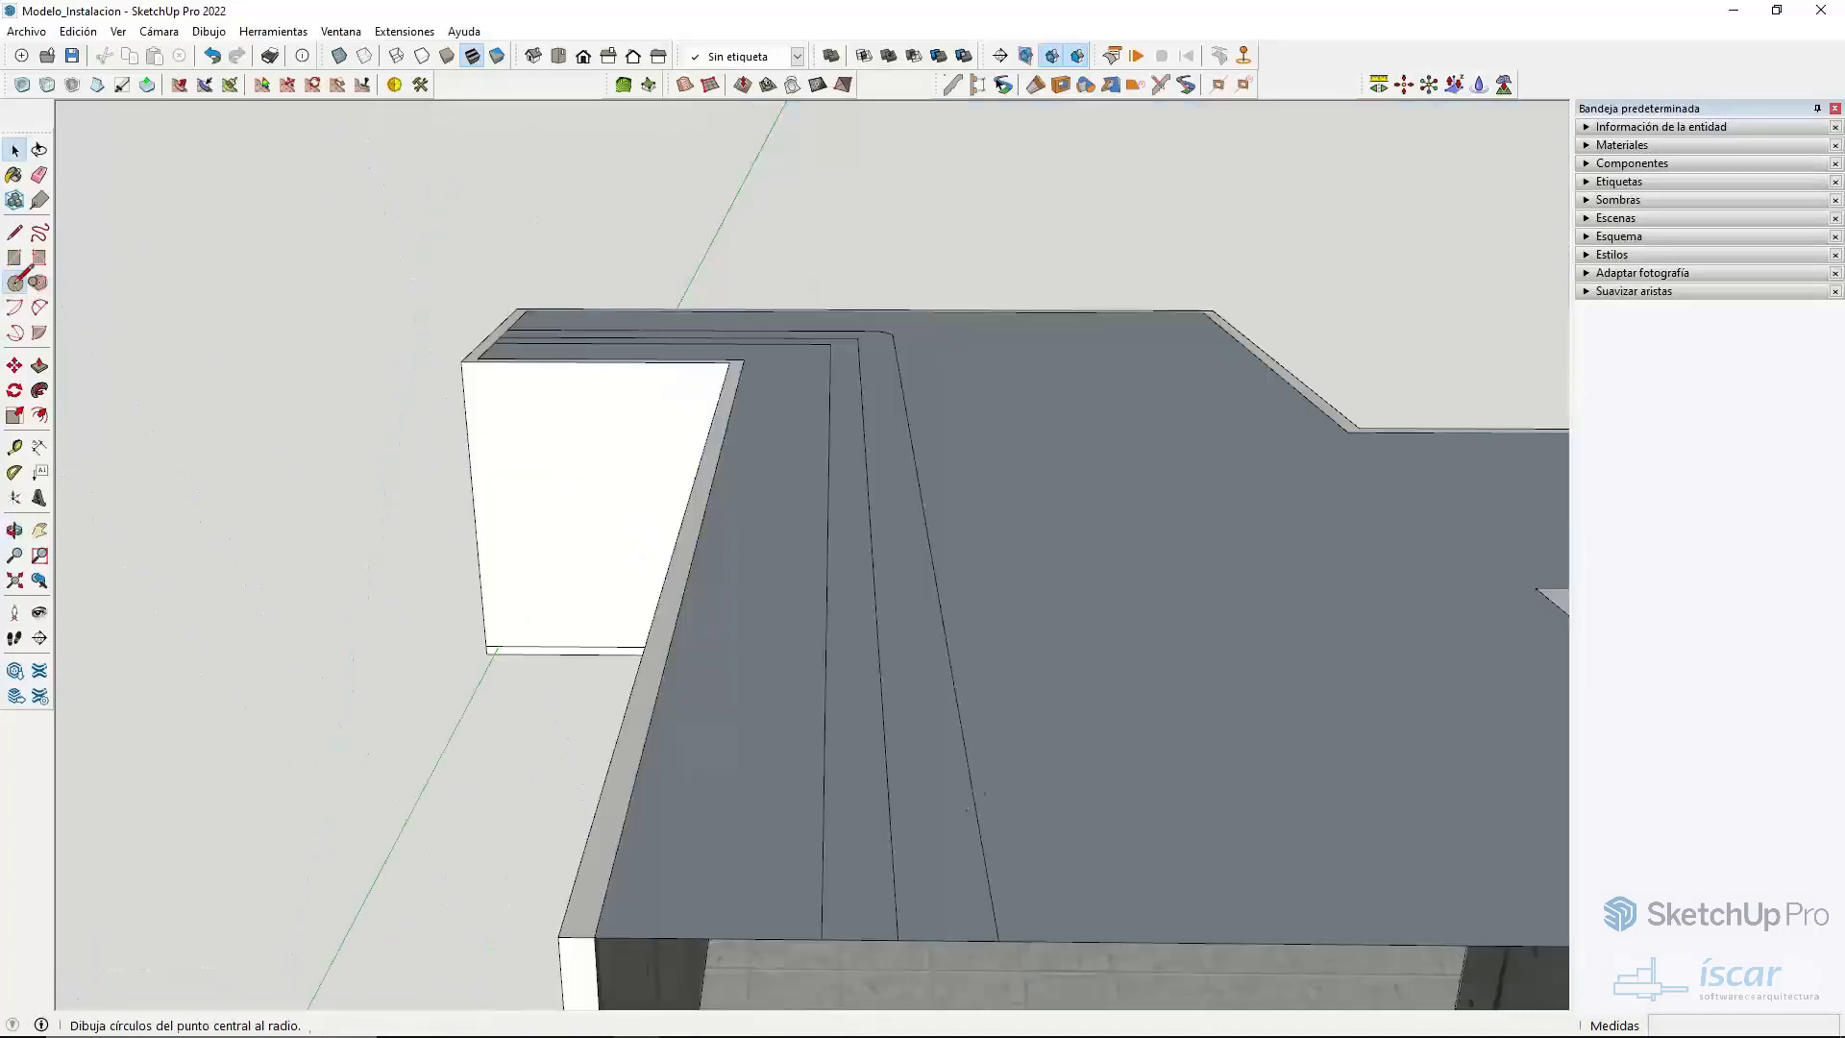
scroll(960, 812, "up", 4)
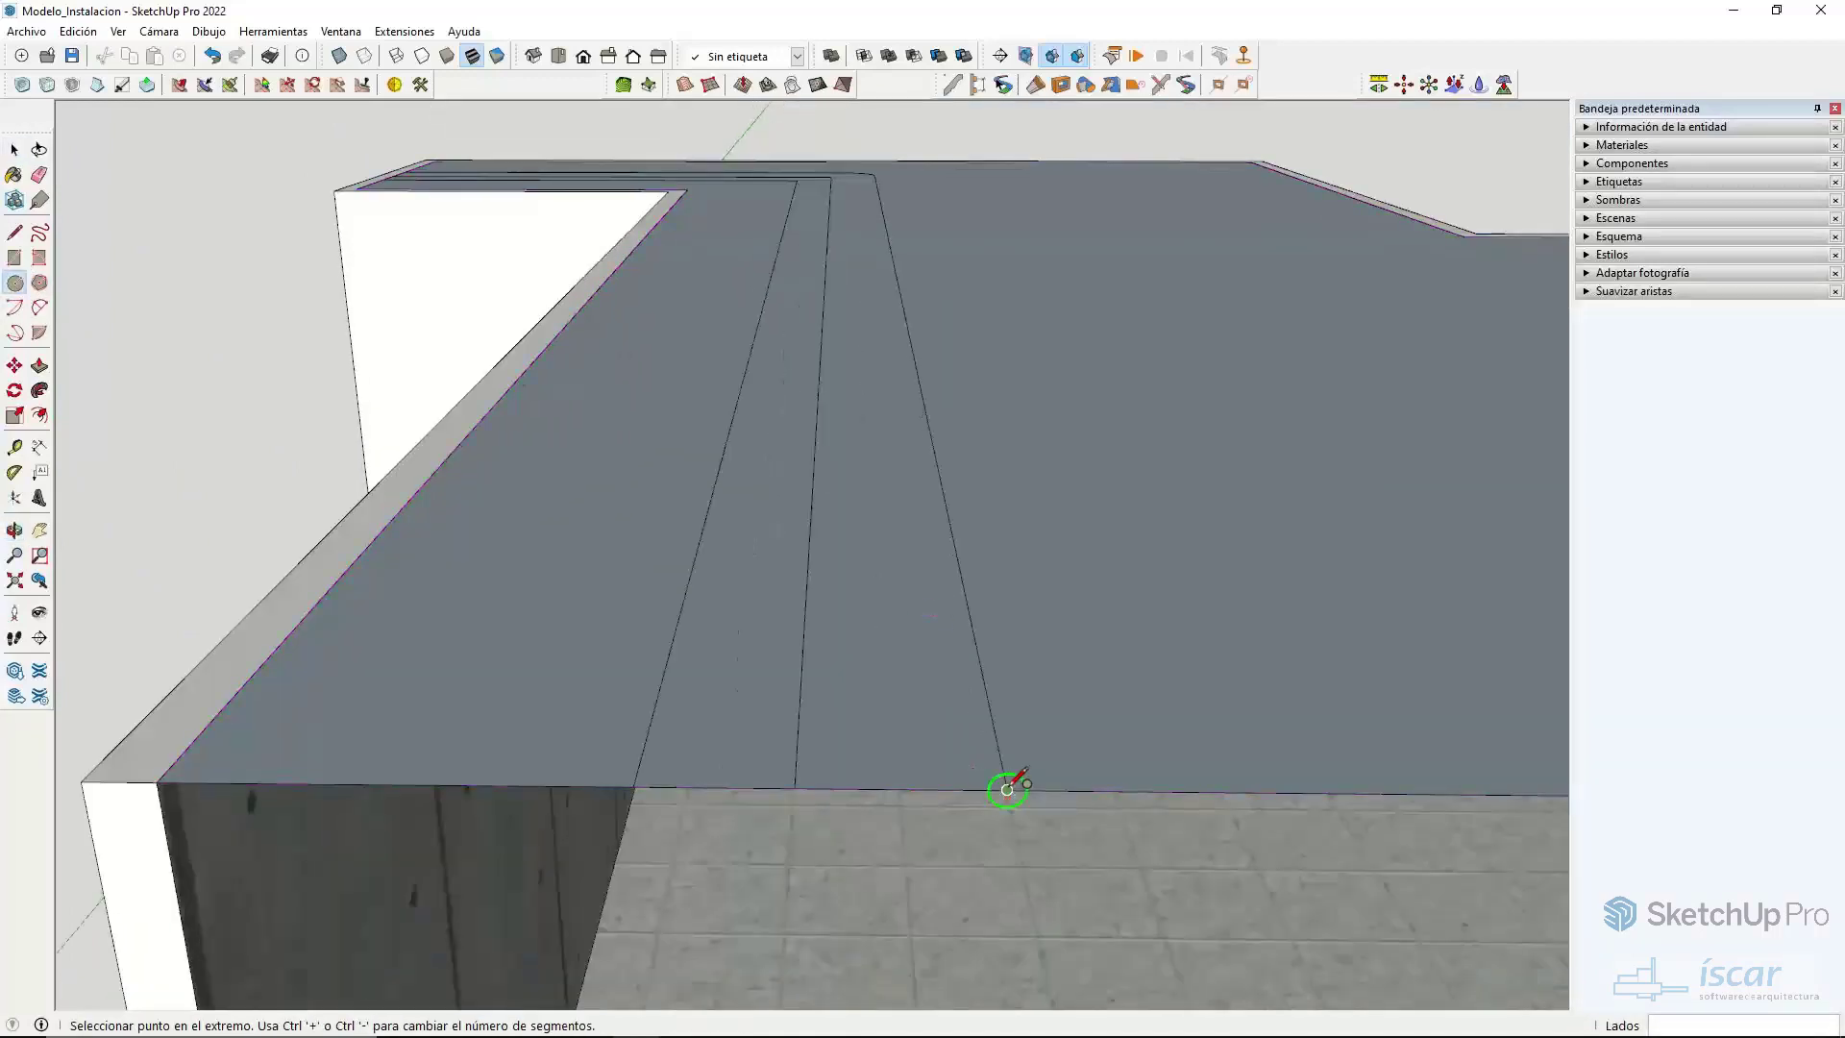
left_click(1007, 790)
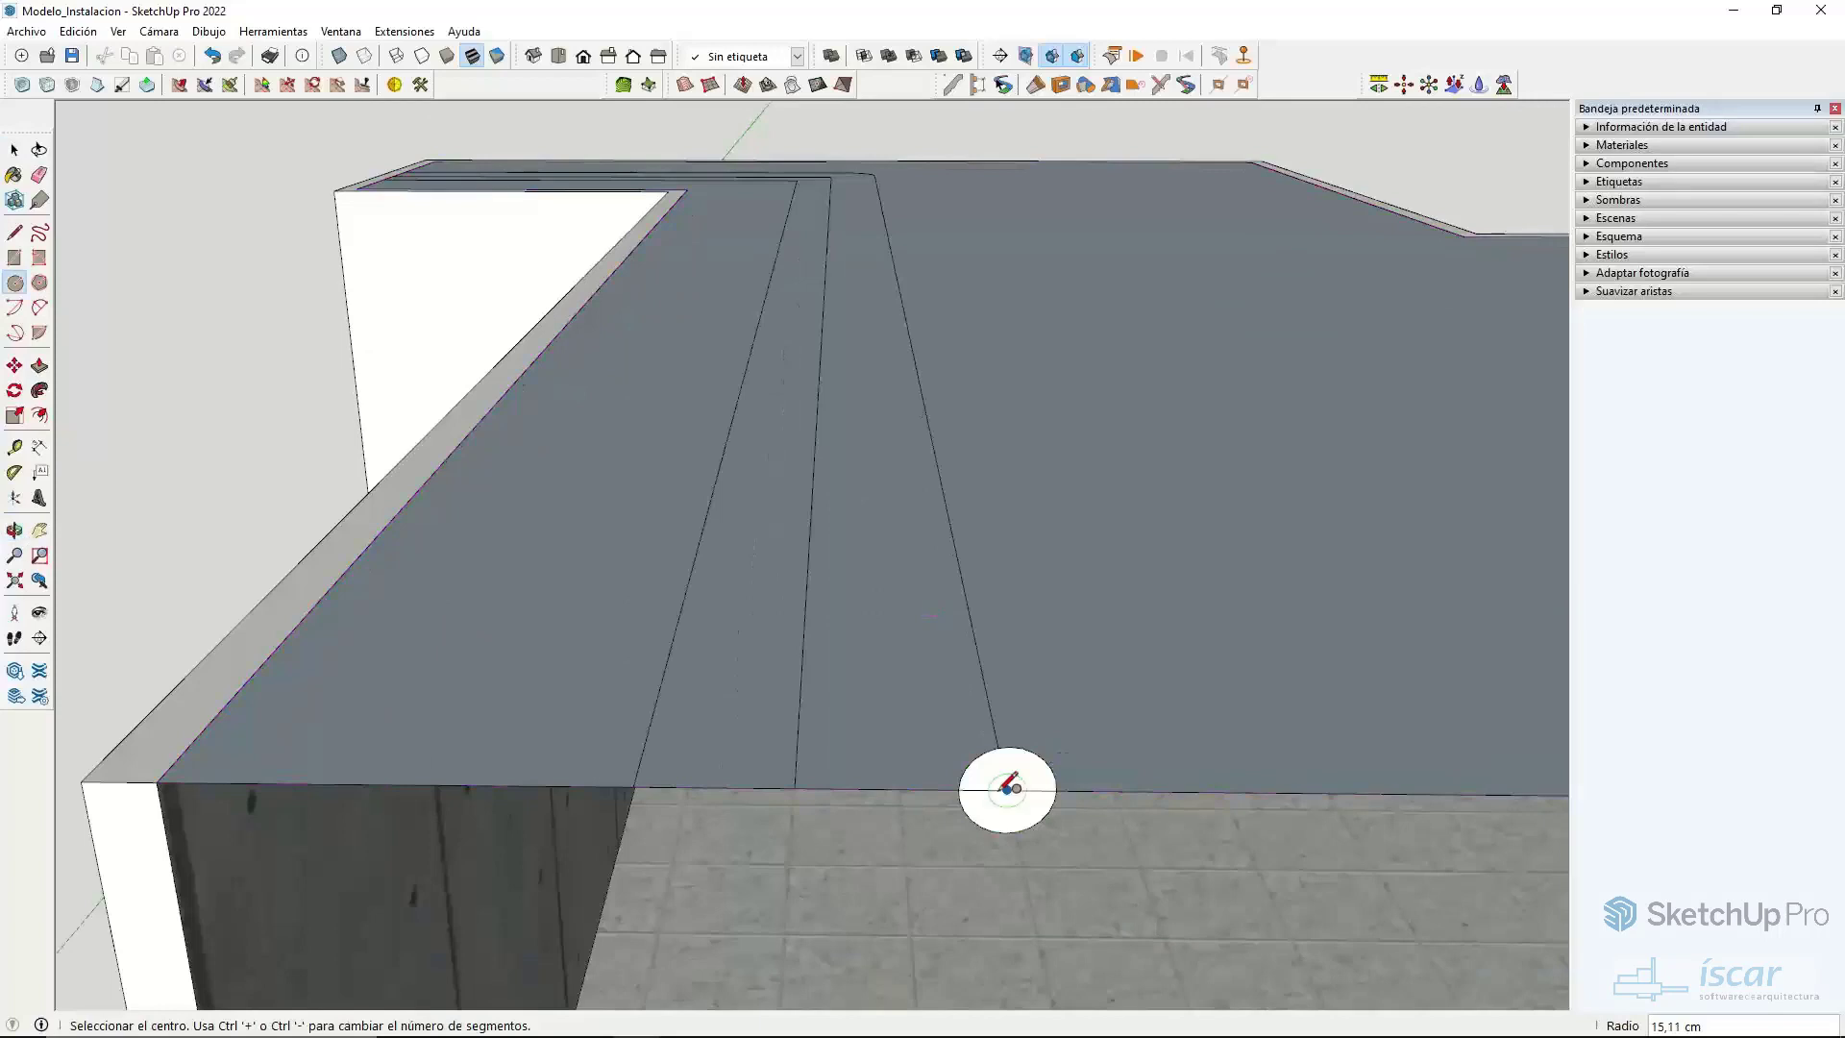
- Offset the circle on the outermost path's end inward by about 1.5 cm and delete the inner face to leave a ring profile
scroll(1008, 769, "up", 3)
middle_click_drag(1009, 768, 610, 383)
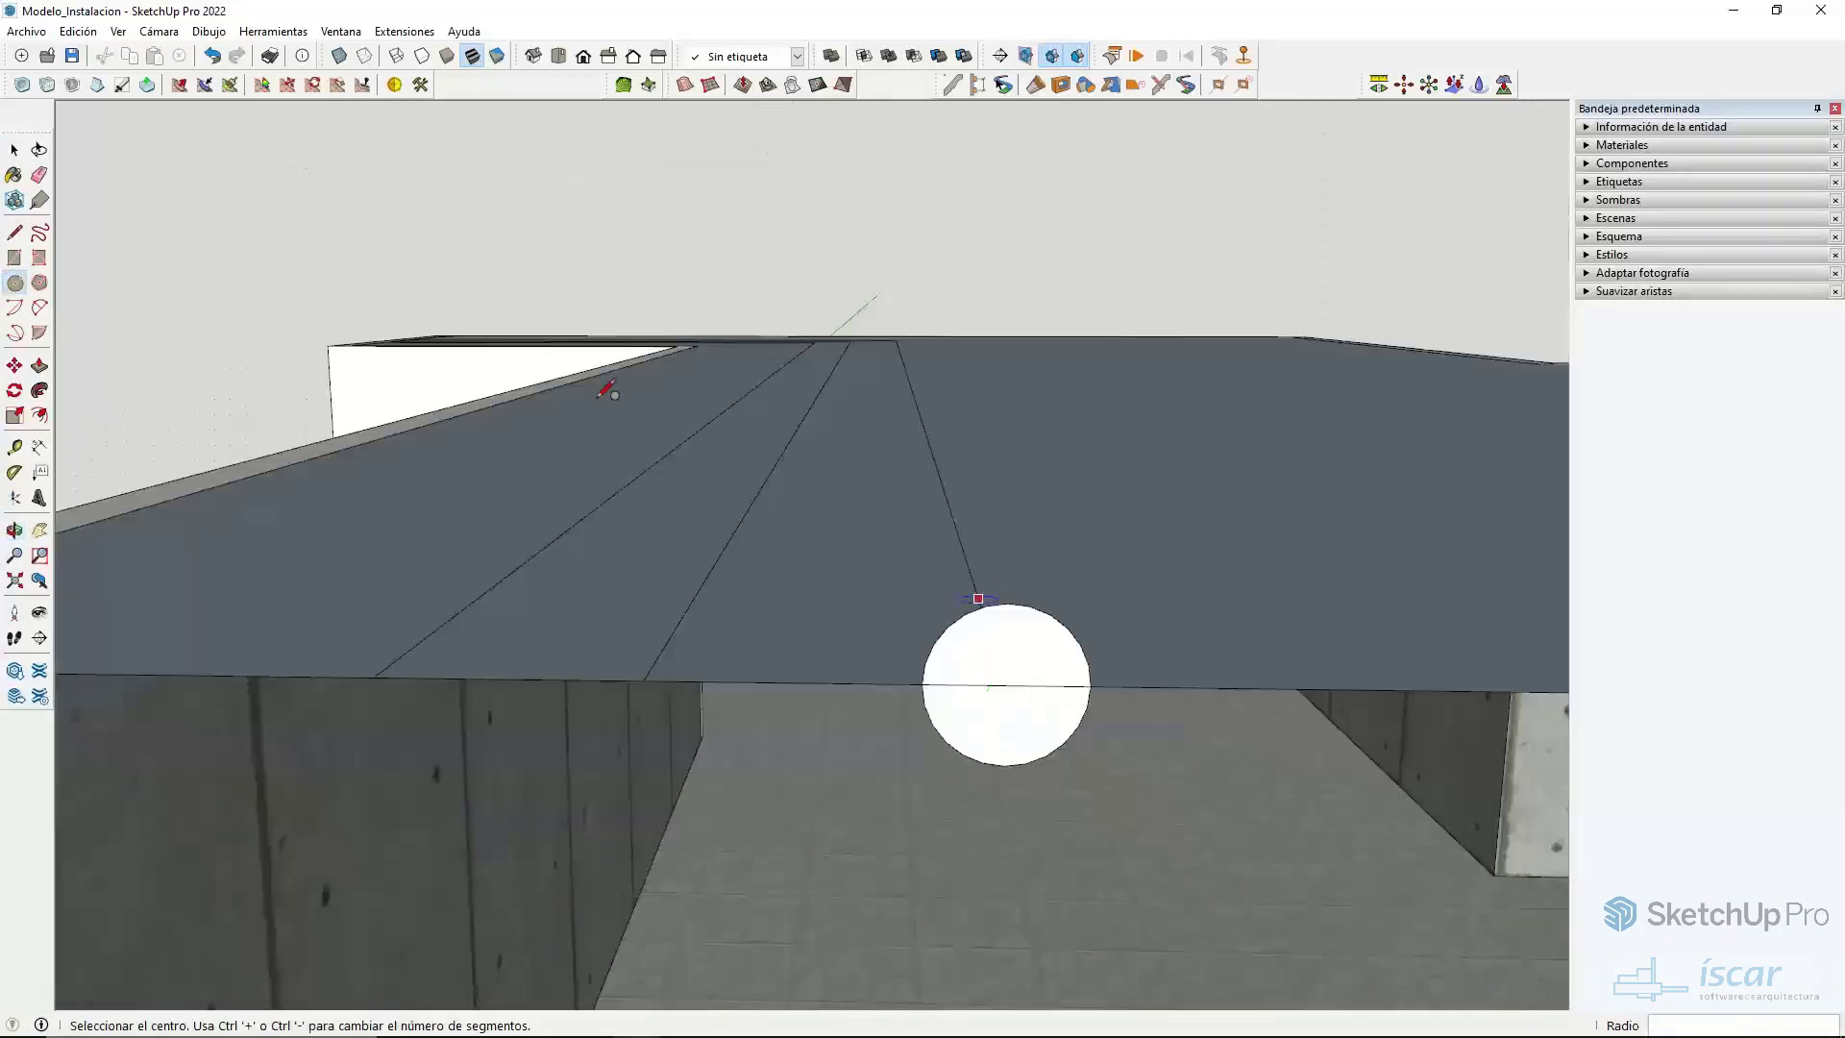
left_click(39, 415)
left_click(1002, 605)
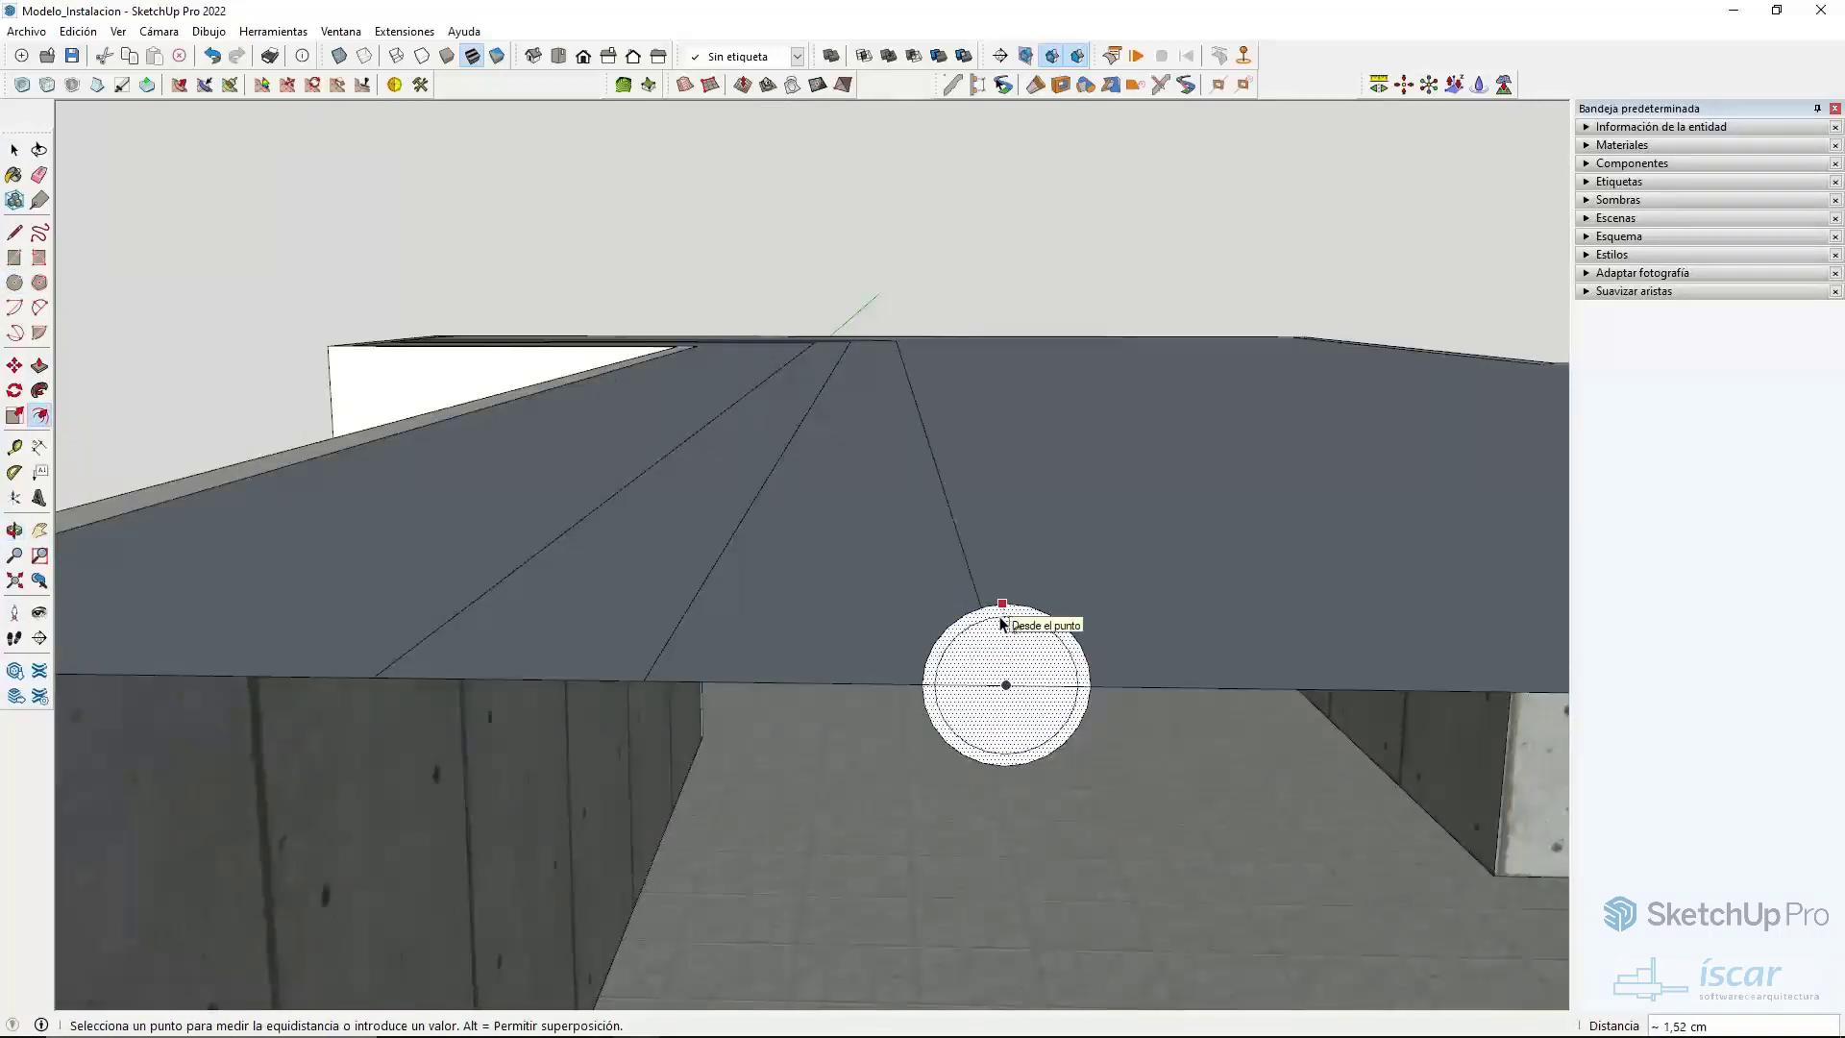
left_click(1002, 624)
key("space")
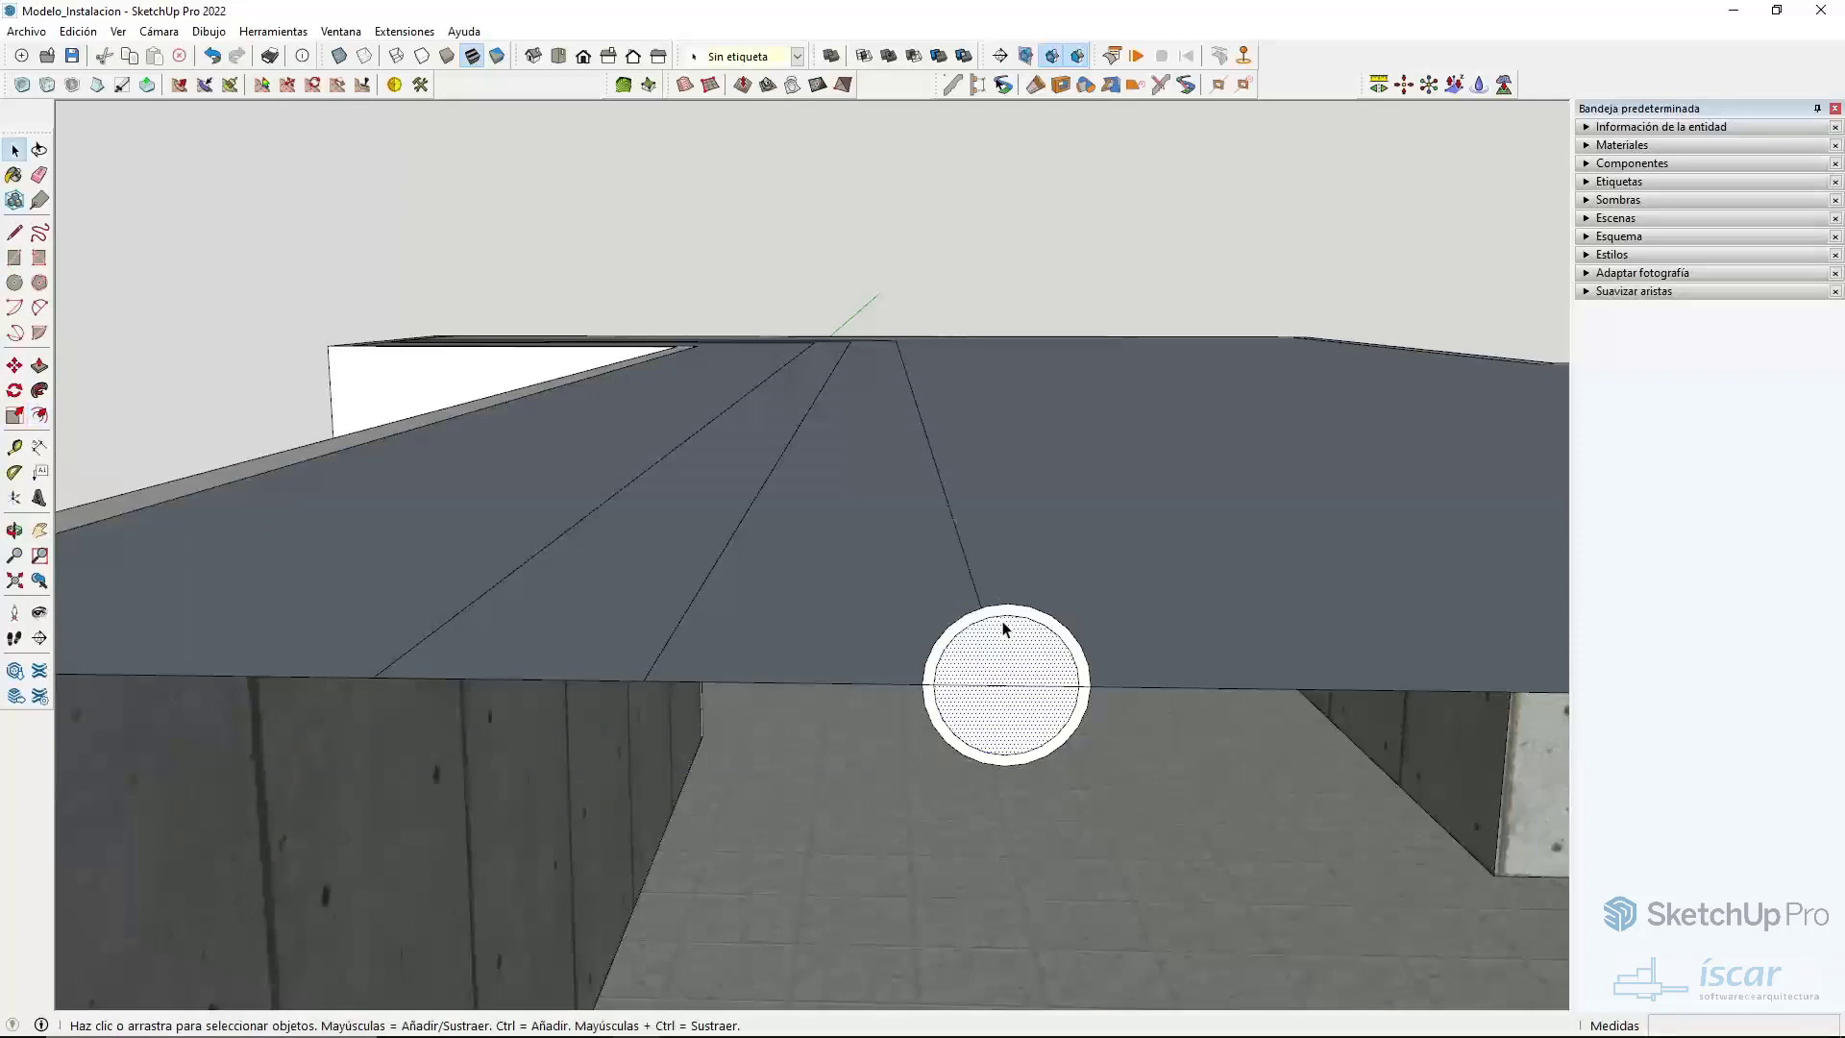
key("Delete")
- Copy the ring profile from the outermost path's end to the front ends of the middle and innermost paths
left_click(1001, 620)
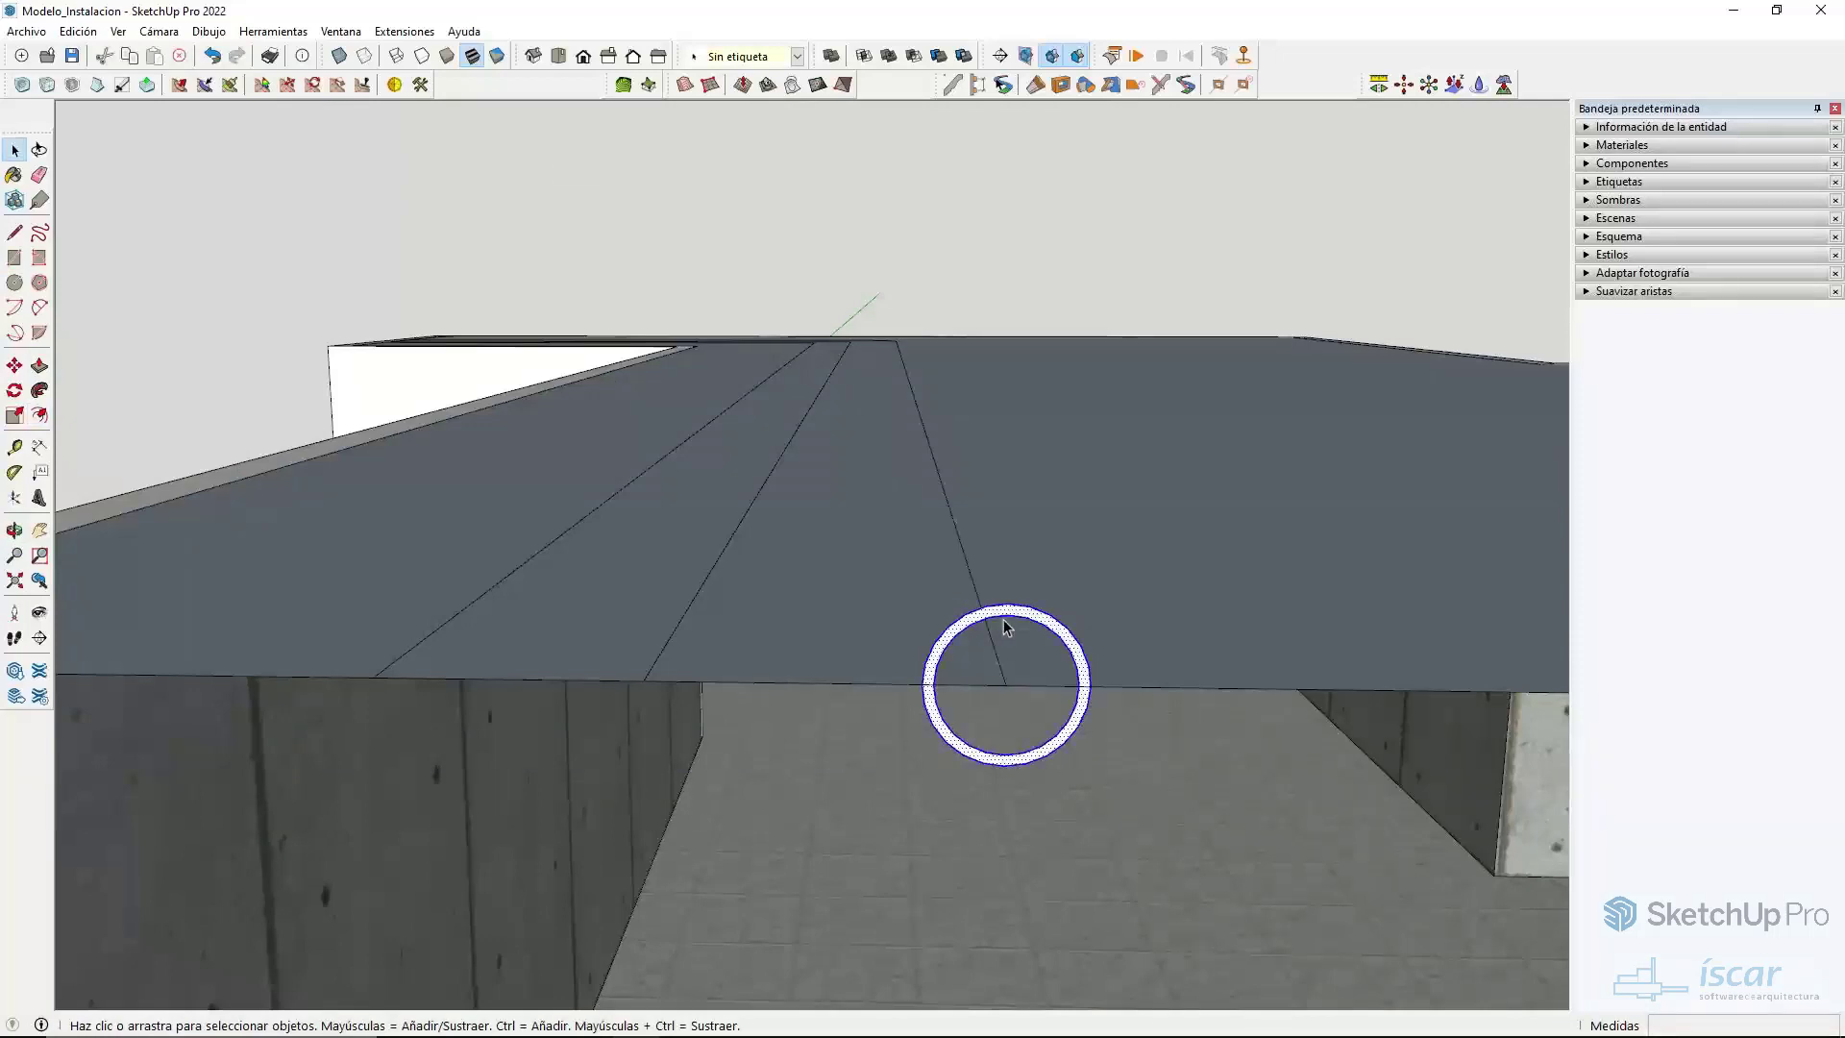
key("m")
left_click(1004, 684)
key("ctrl")
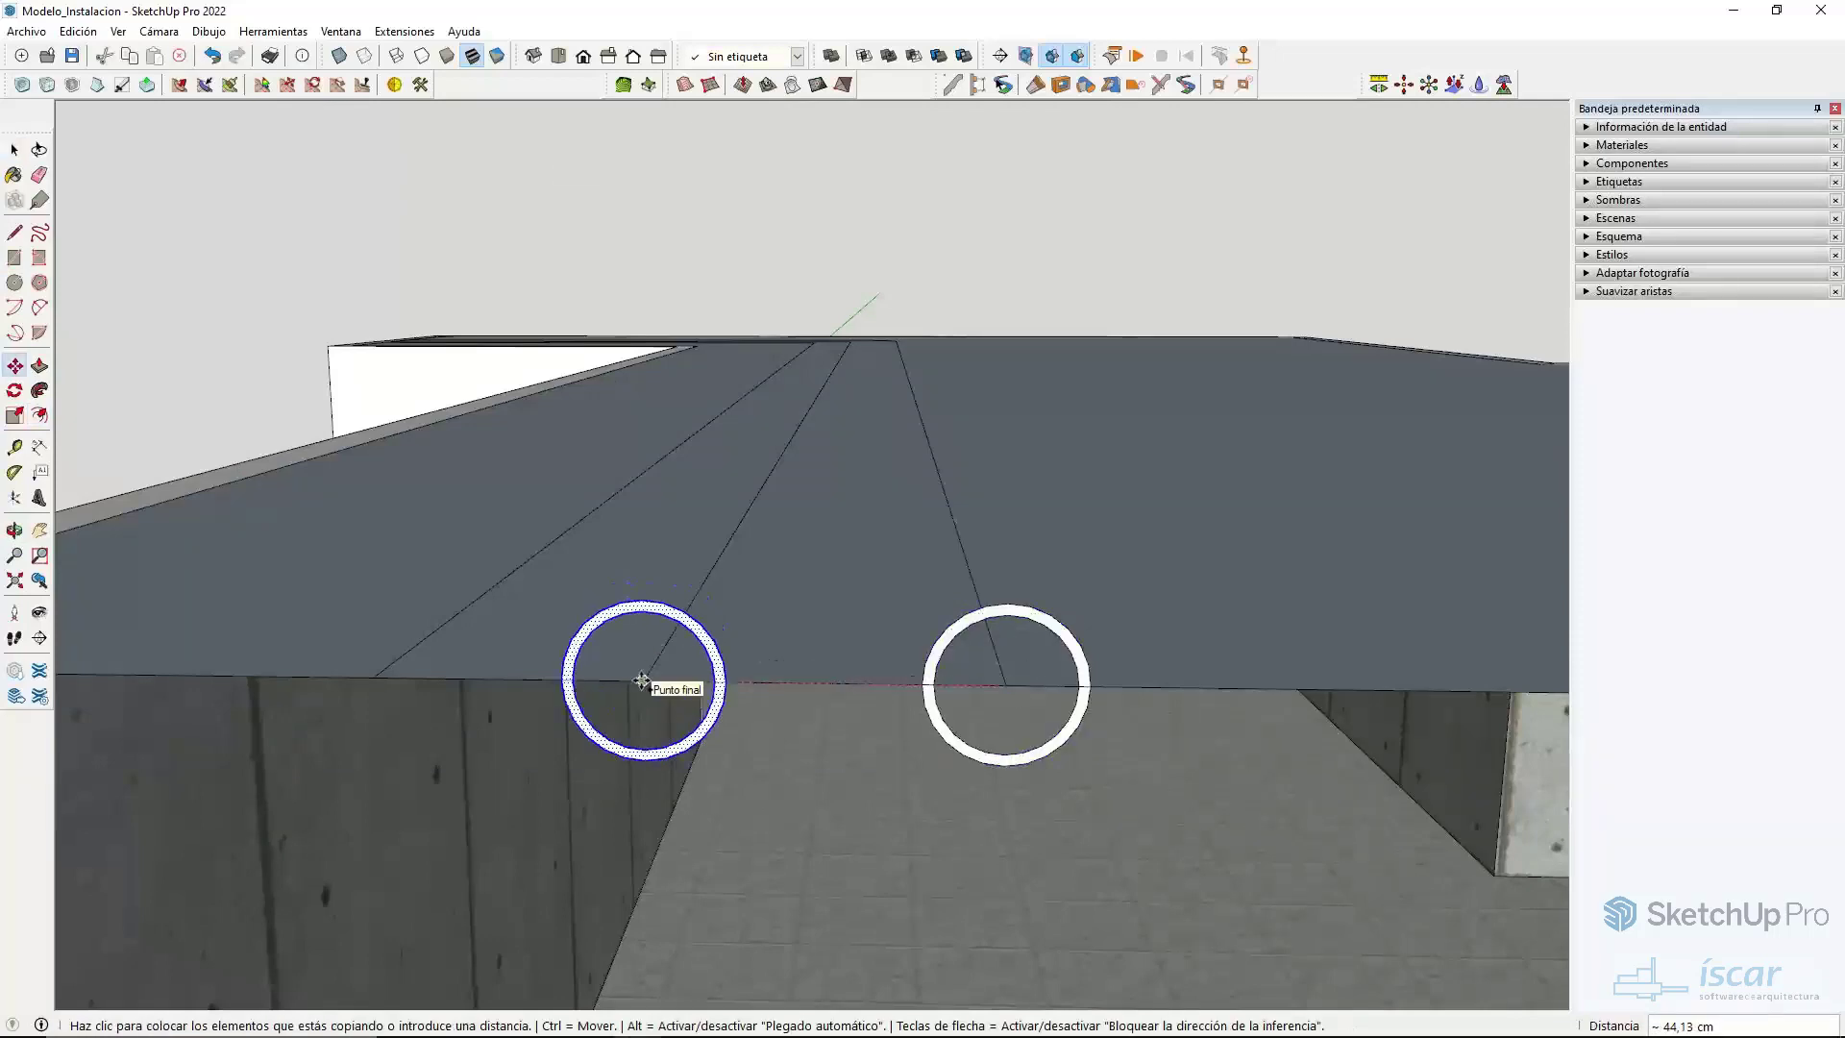
left_click(642, 680)
left_click(643, 680)
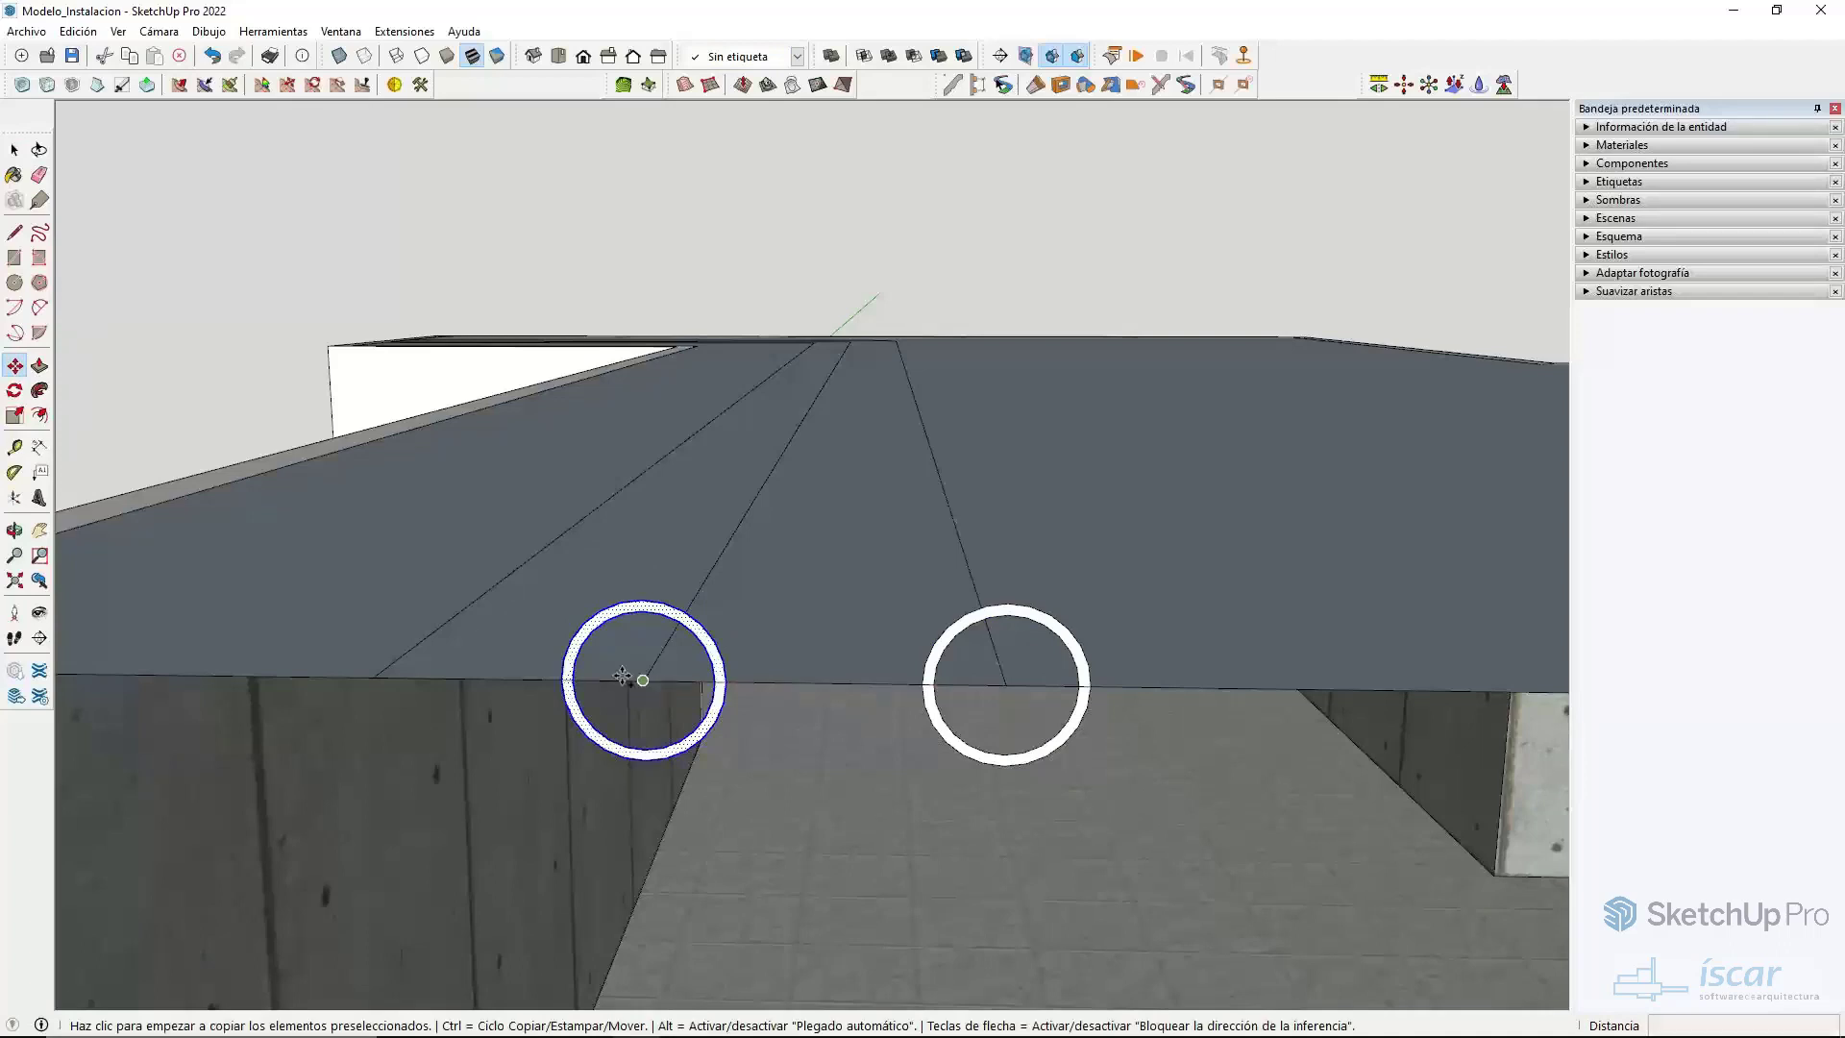
left_click(363, 678)
key("space")
- Sweep the innermost ring along the whole innermost L-shaped path with Follow Me to form a pipe
scroll(878, 756, "down", 5)
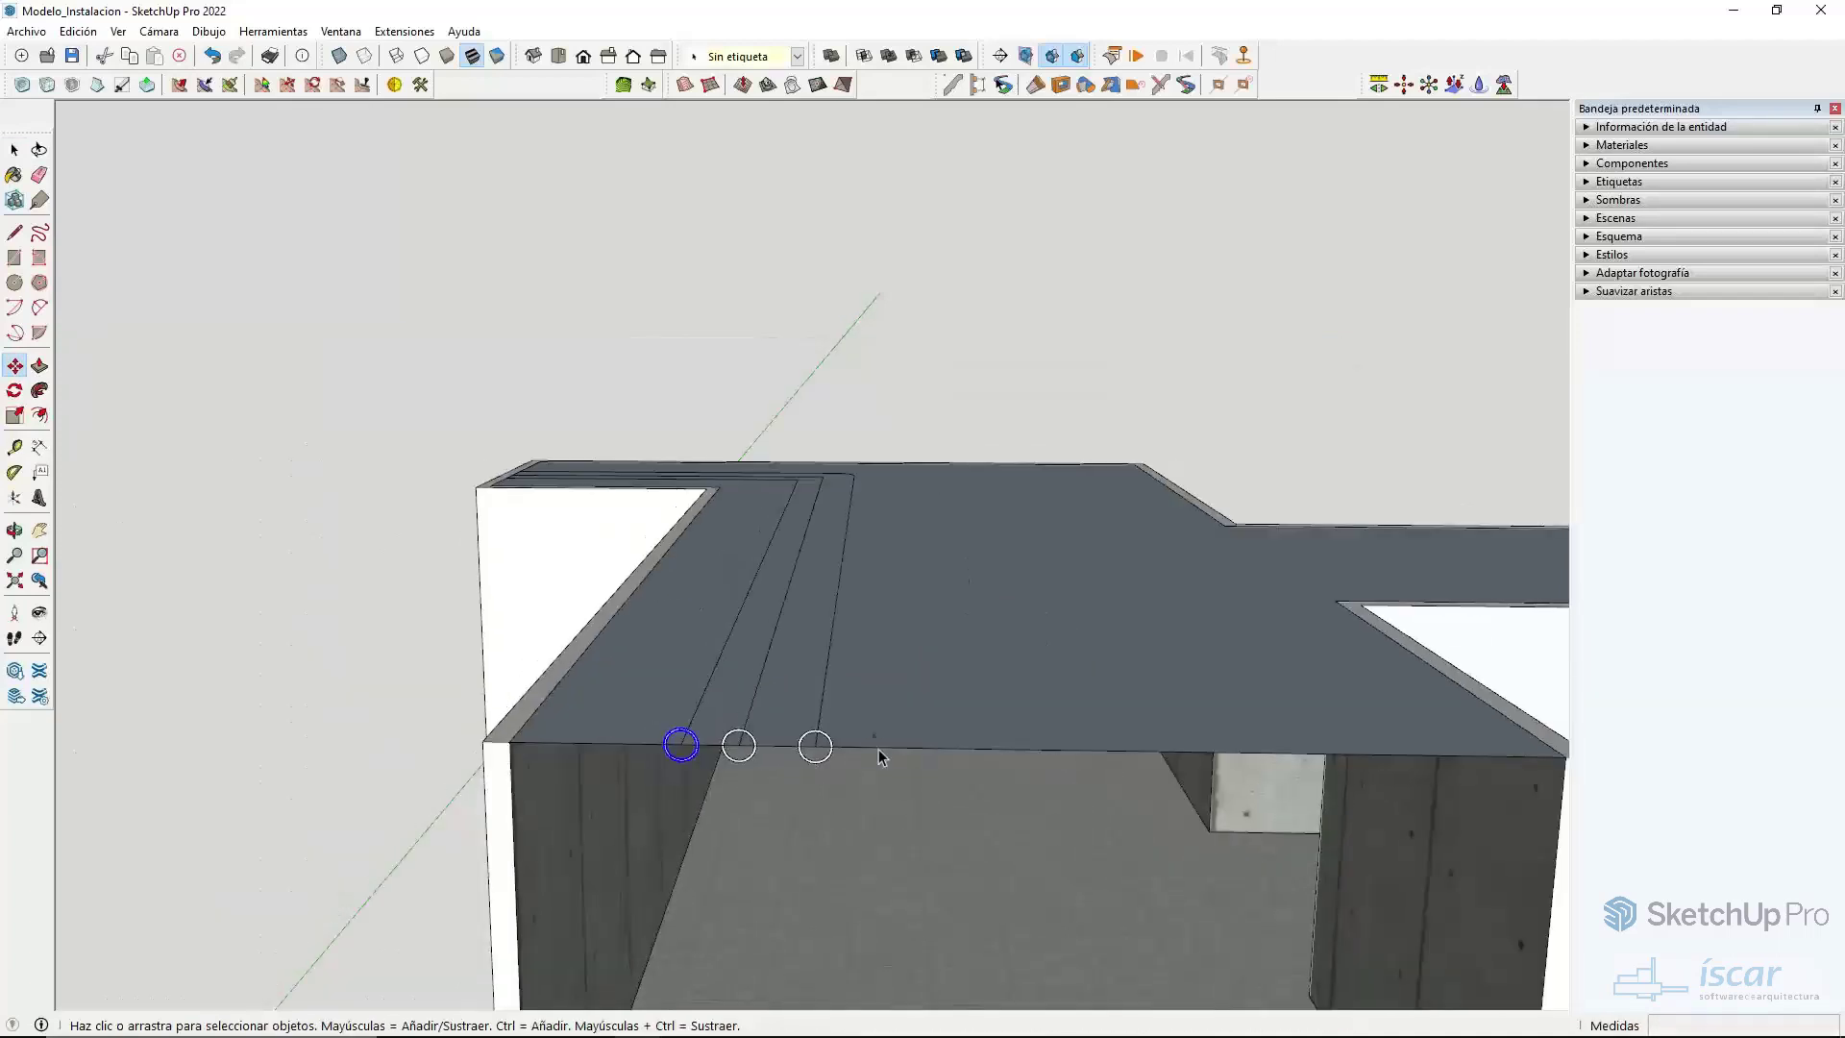
middle_click_drag(878, 757, 759, 615)
left_click(733, 431)
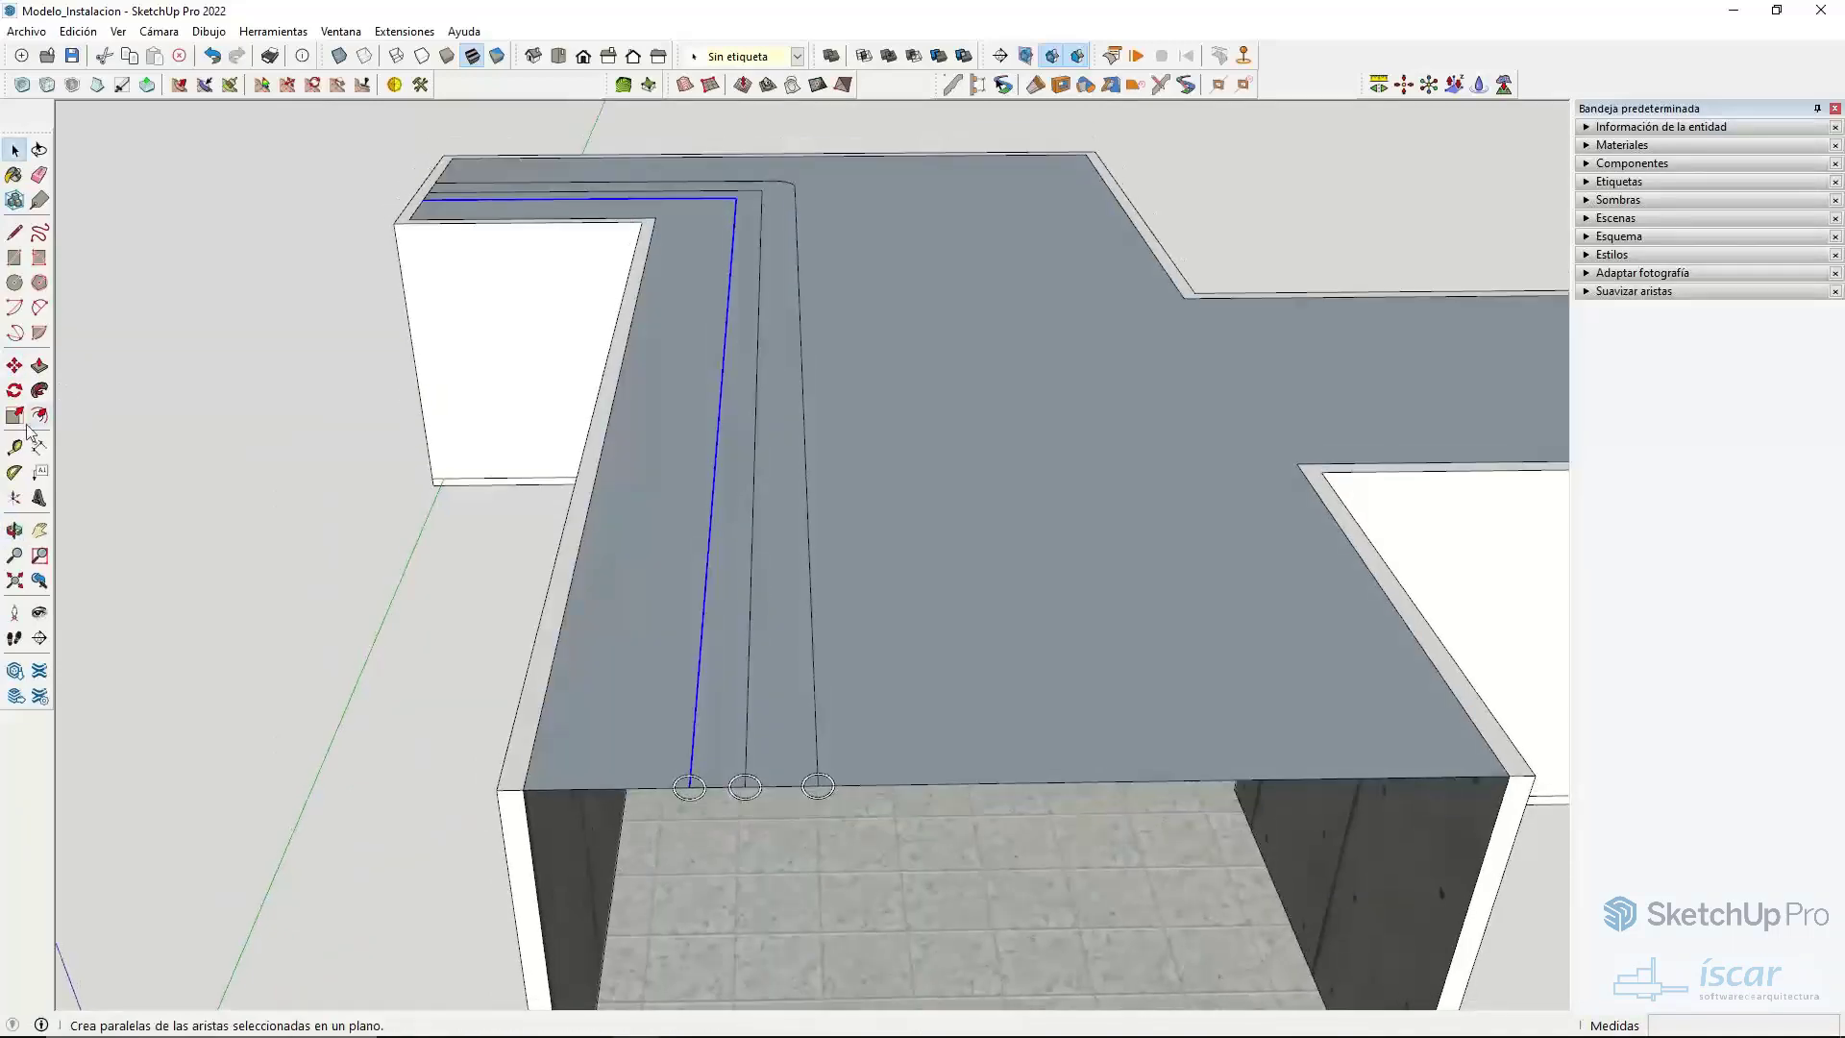
left_click(39, 392)
scroll(692, 788, "up", 6)
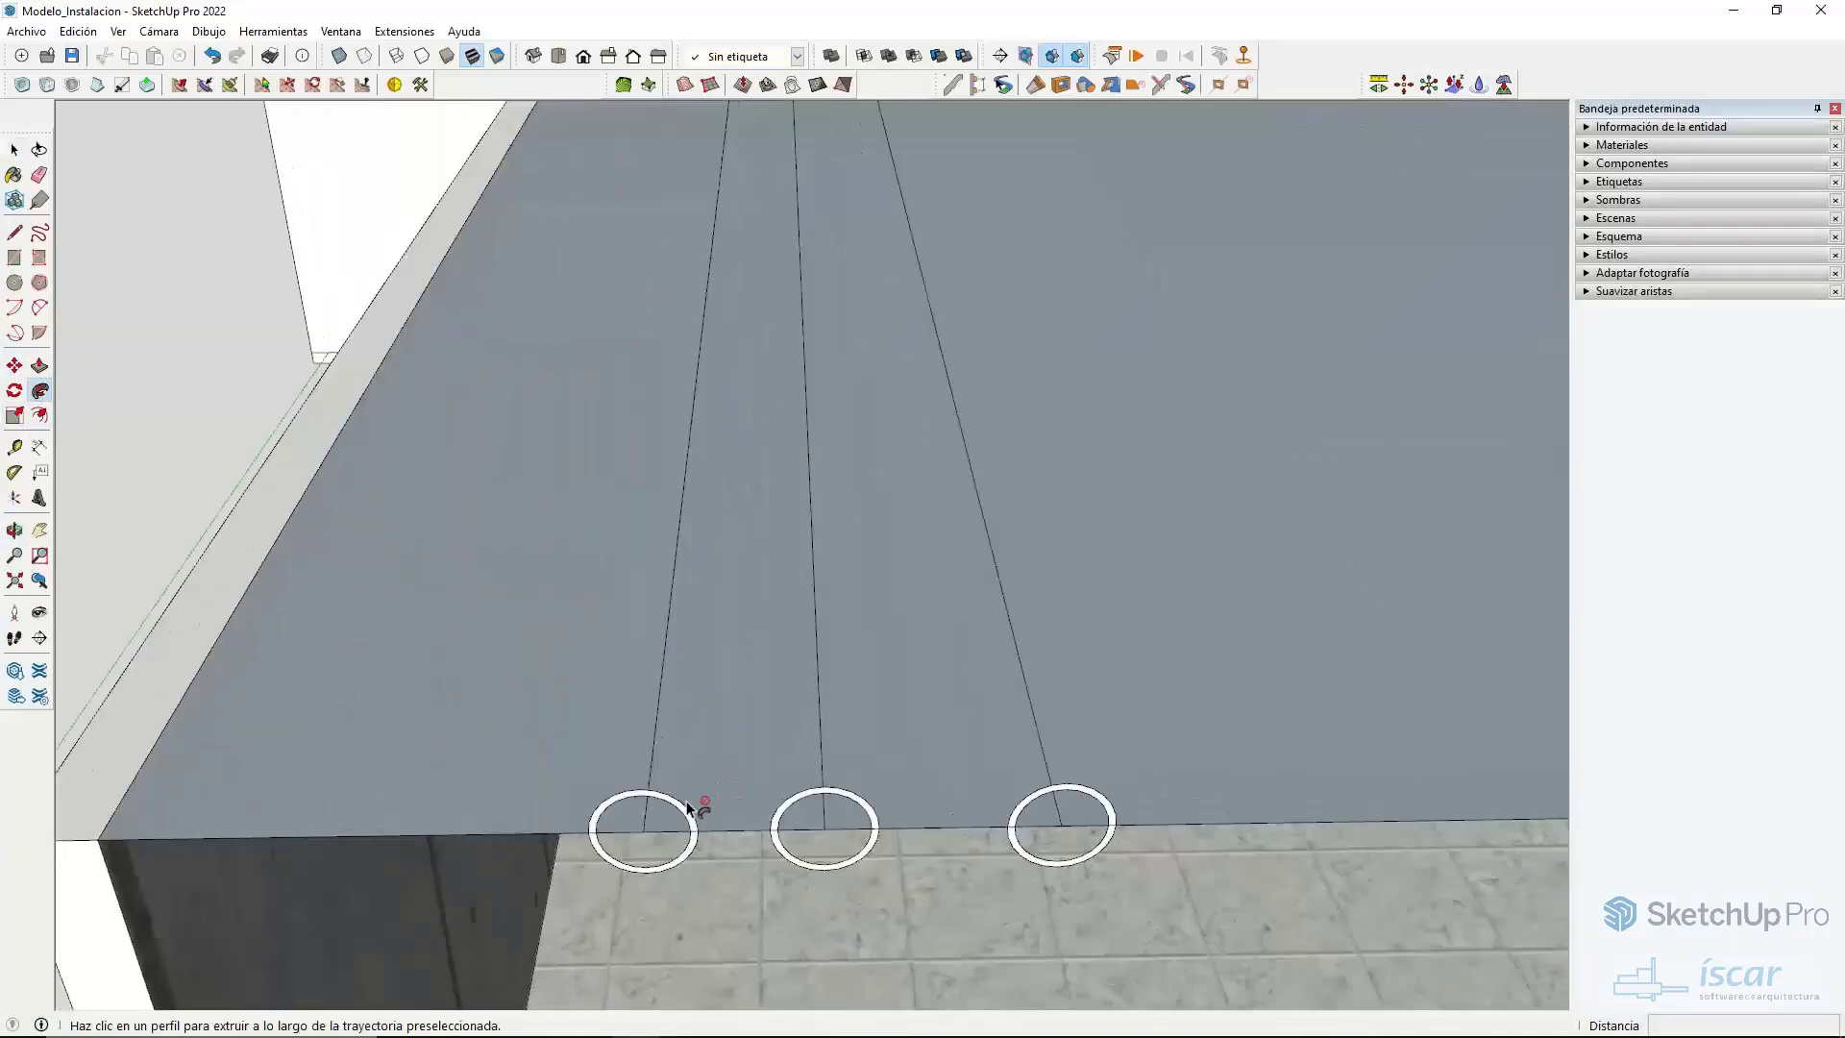
left_click(687, 814)
scroll(711, 576, "down", 4)
middle_click_drag(720, 544, 836, 337)
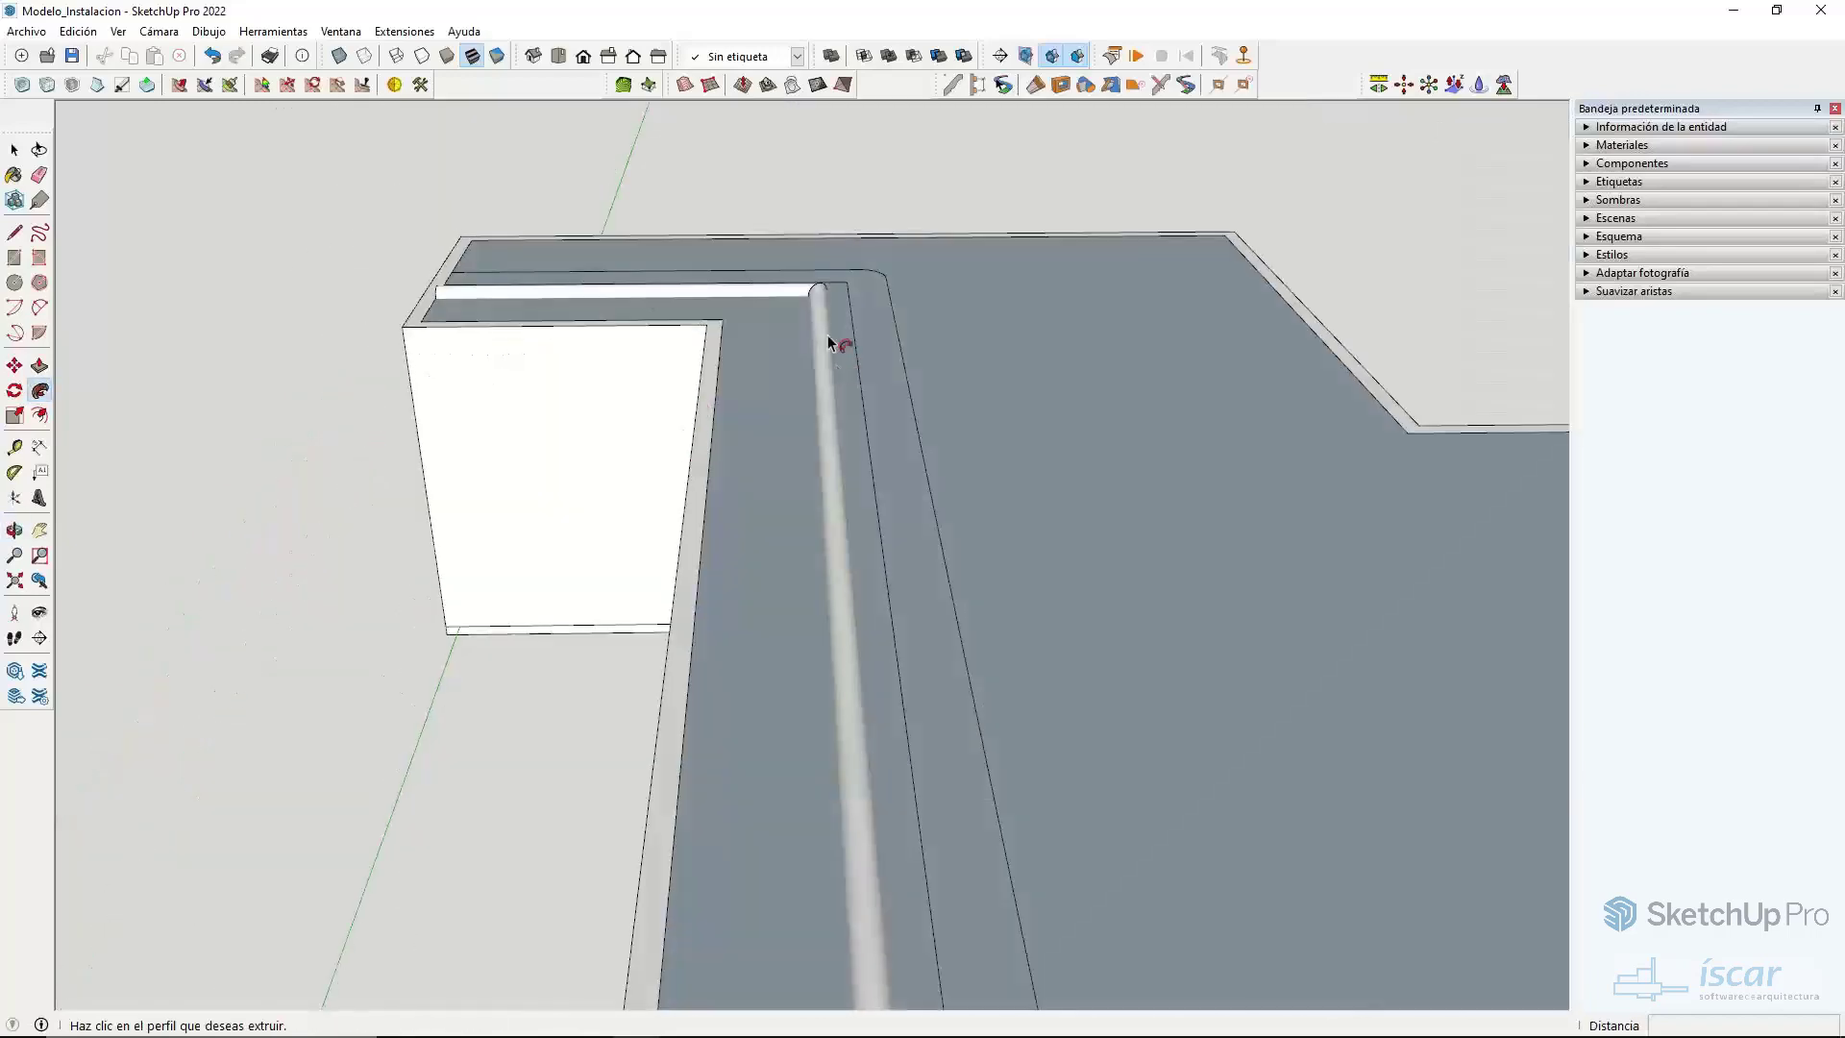
scroll(593, 295, "down", 3)
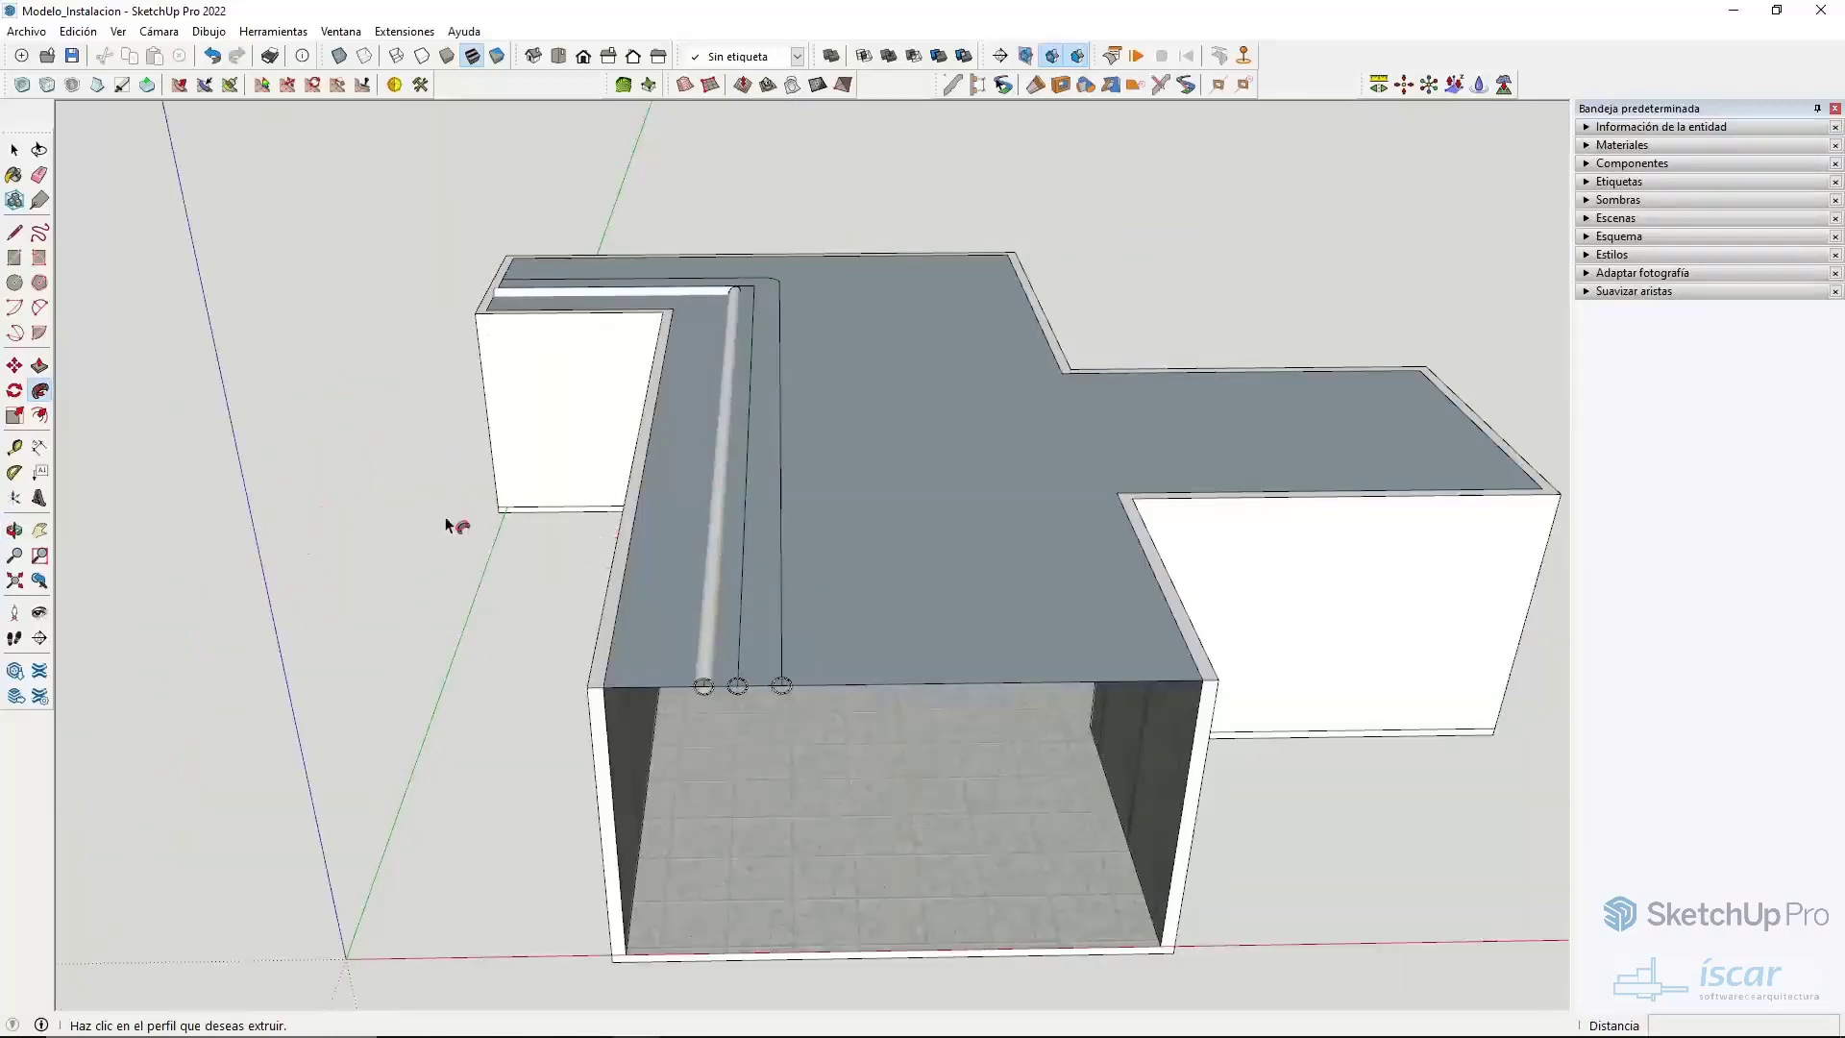
key("space")
scroll(757, 684, "up", 8)
left_click(745, 682)
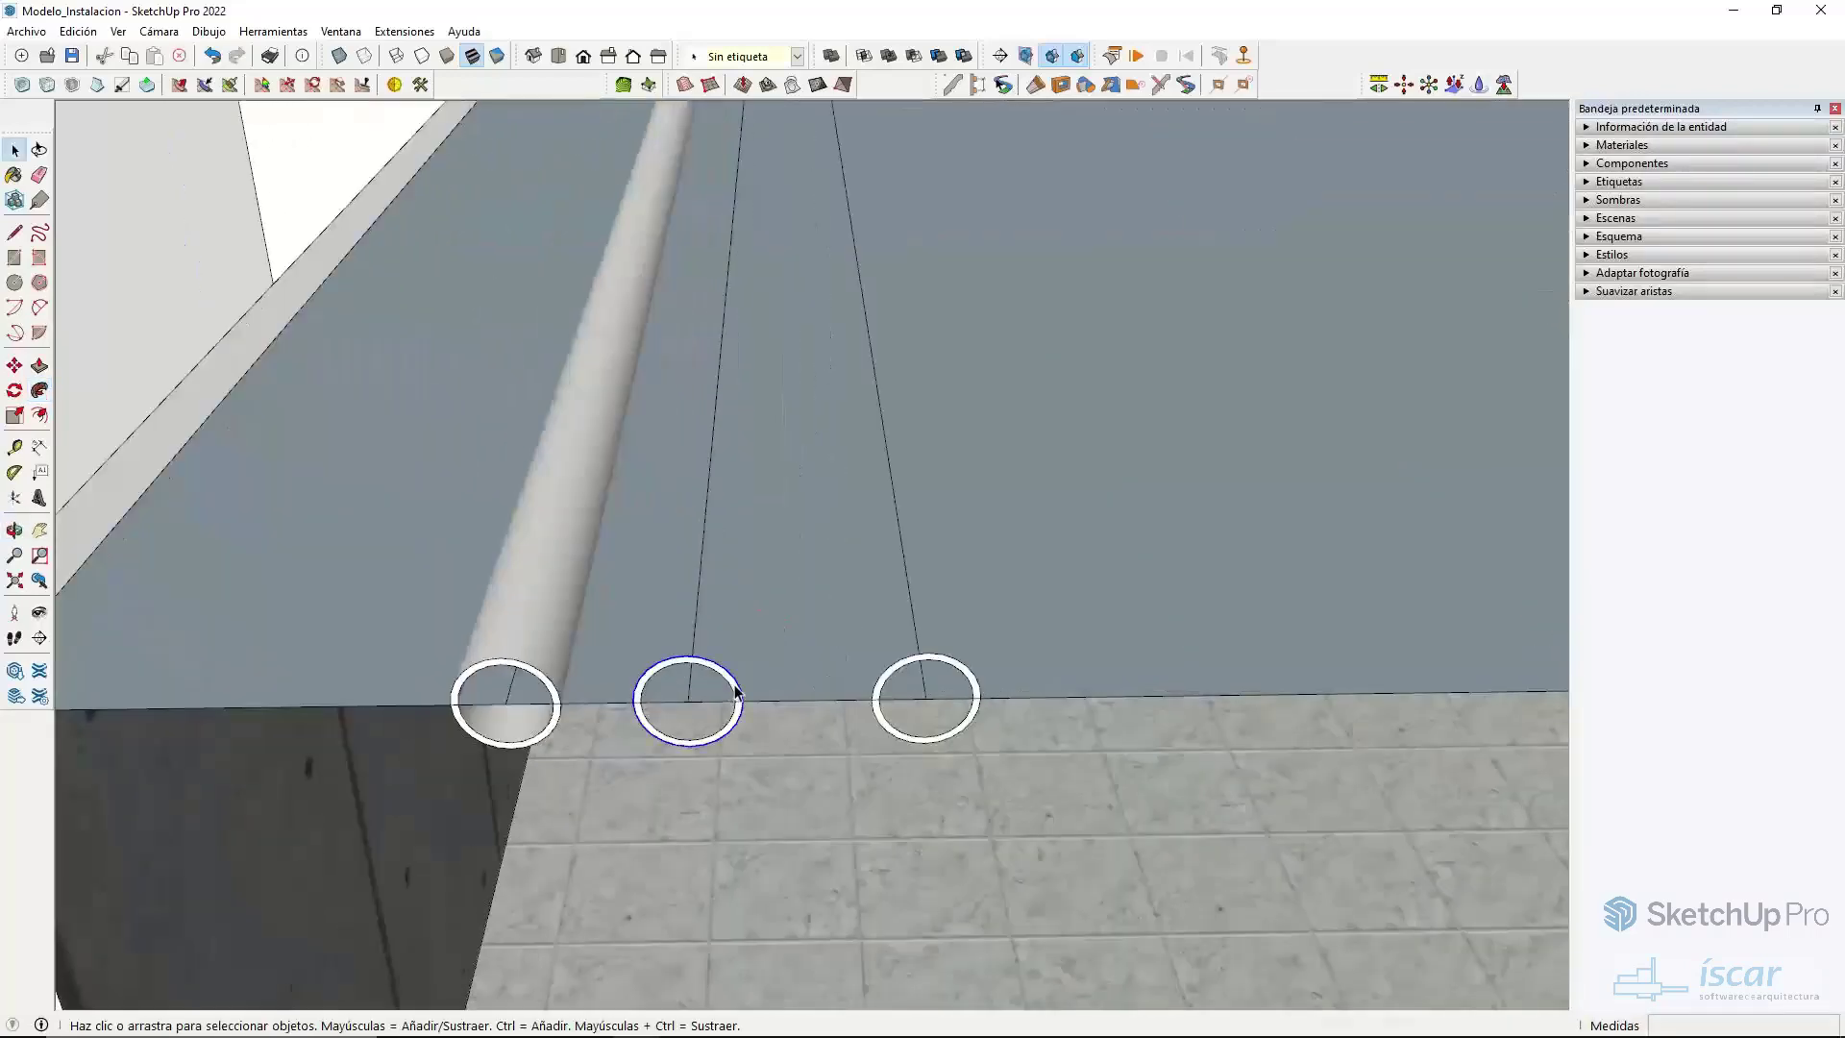
left_click(39, 391)
left_click(691, 661)
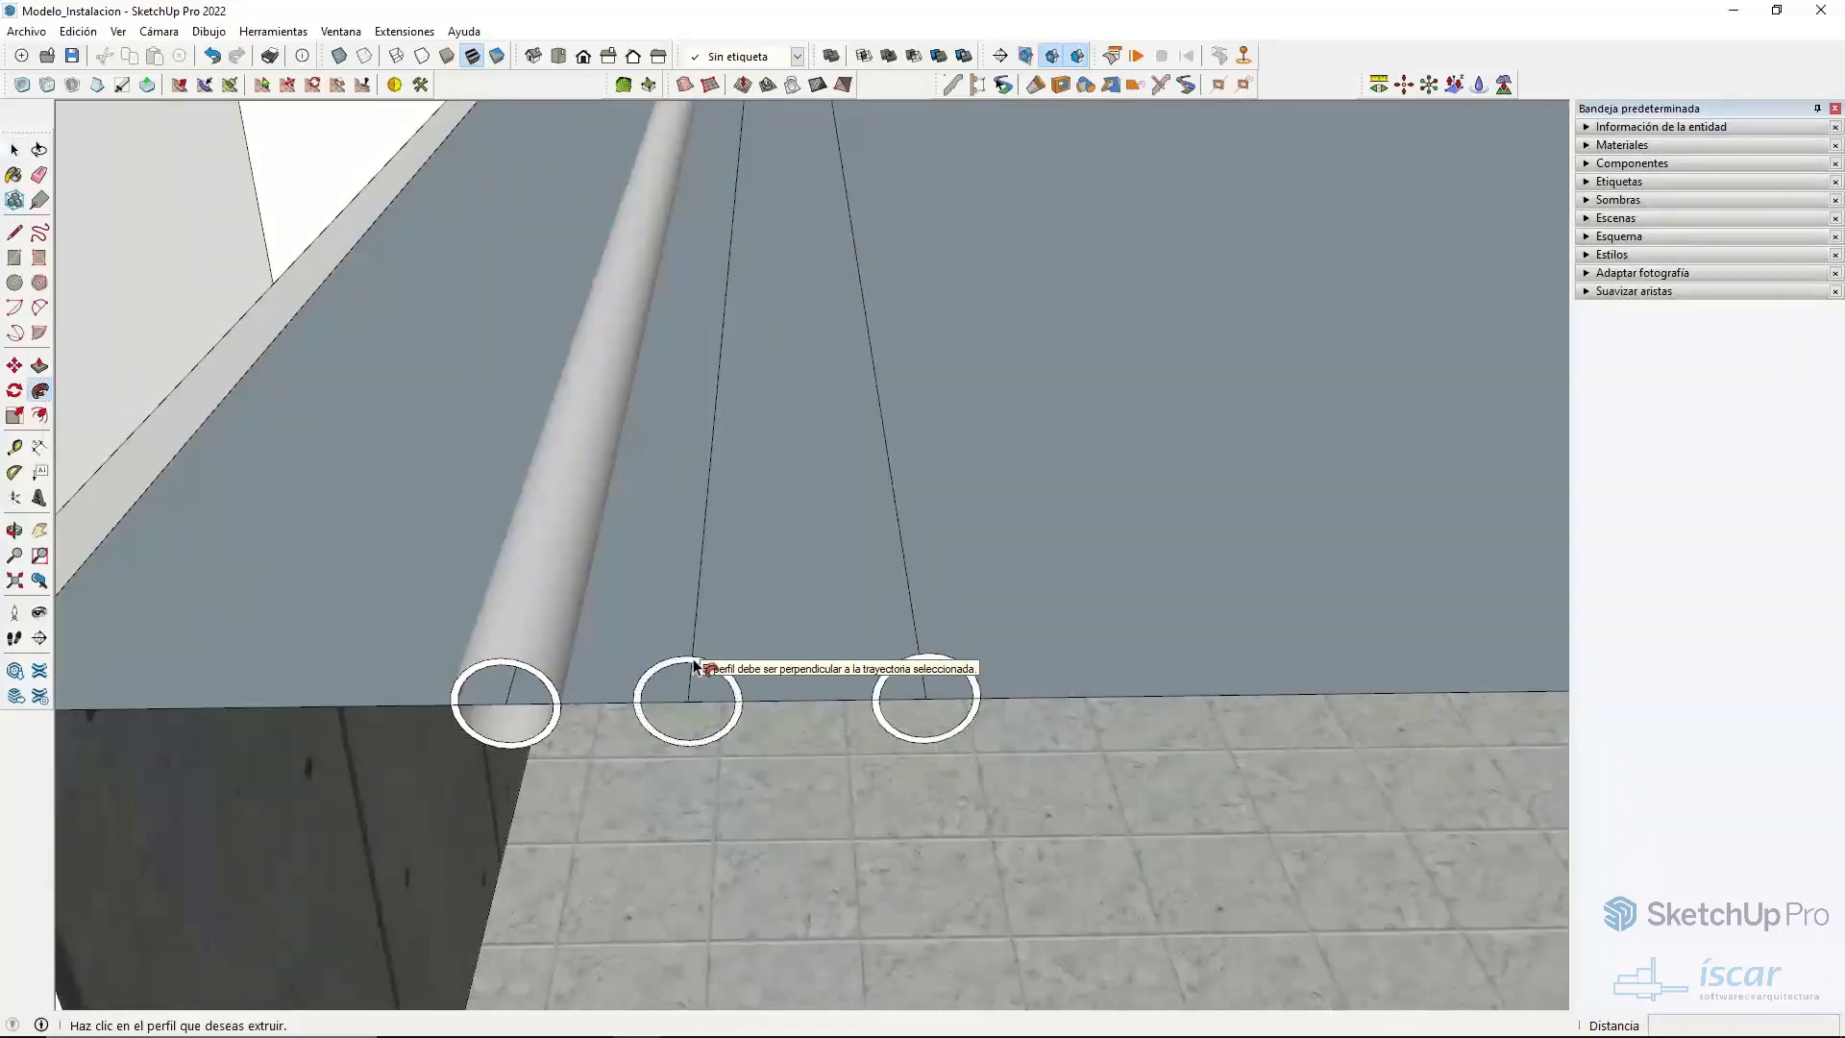
key("space")
- Select the middle L-shaped path and sweep its ring along it with Follow Me to form the second pipe
left_click(690, 608)
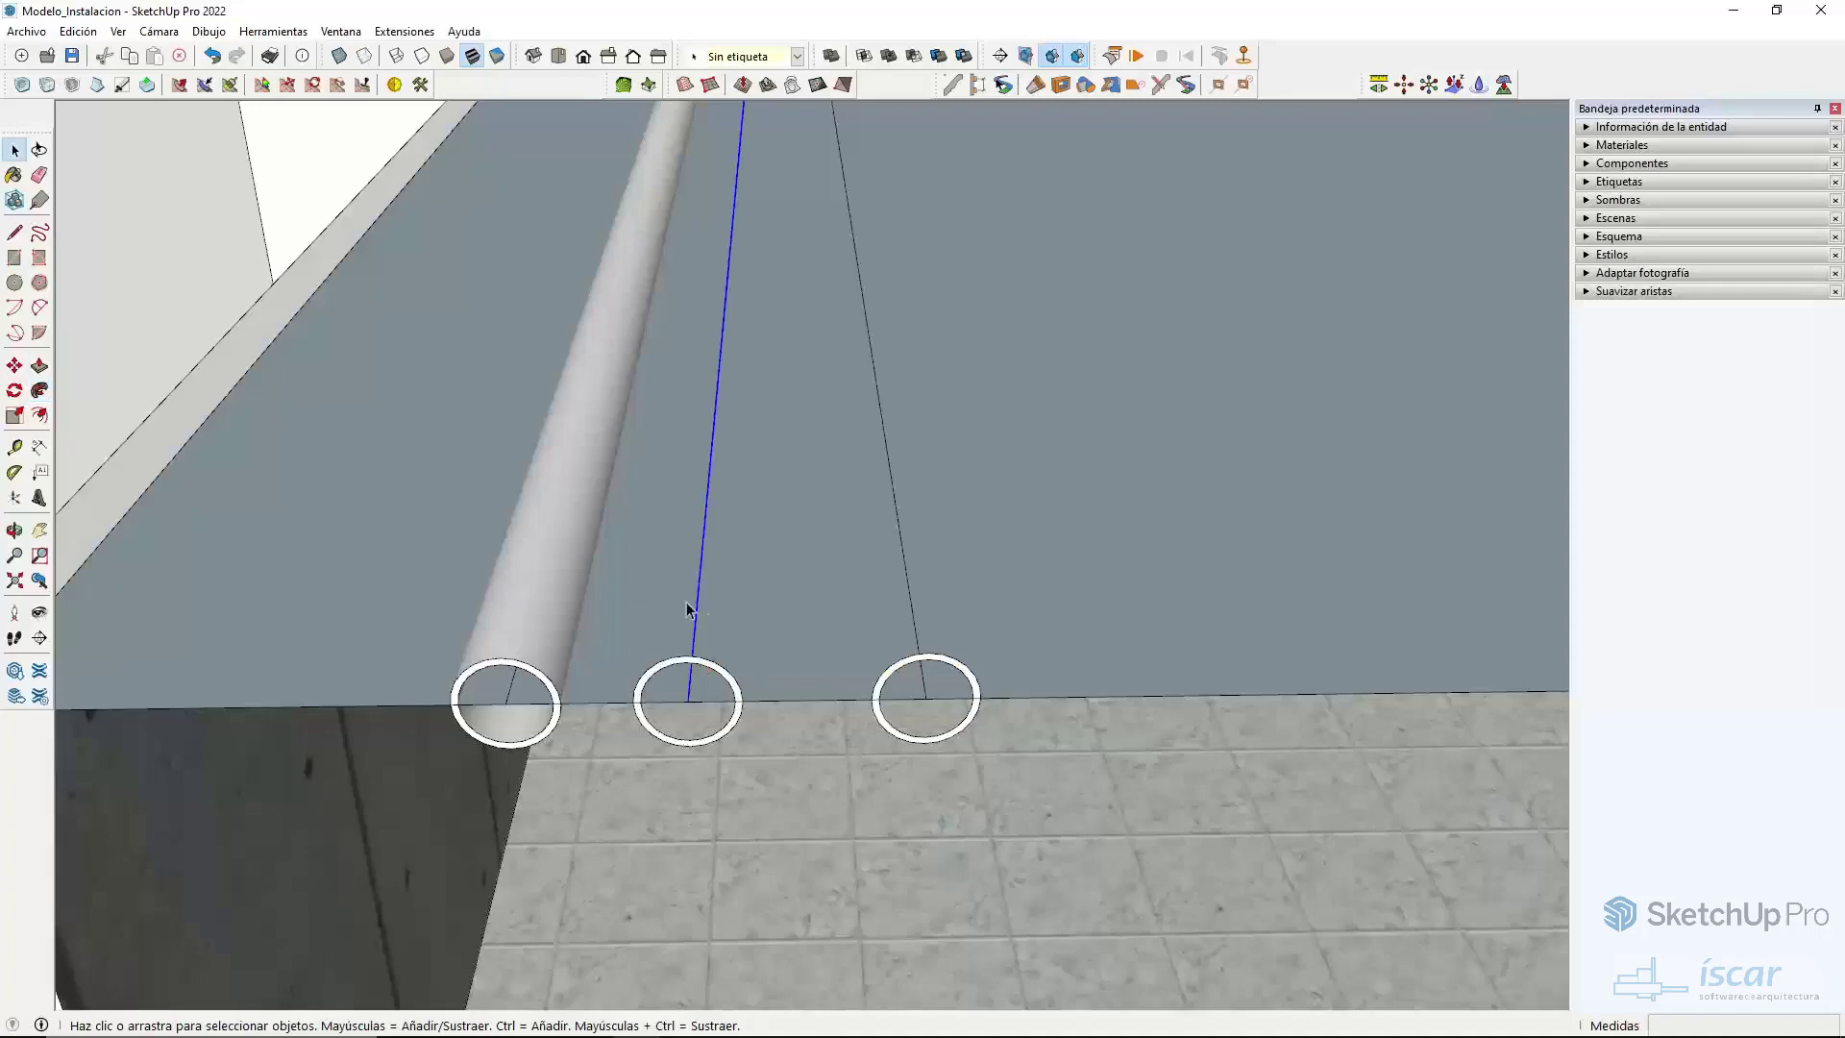
left_click(39, 390)
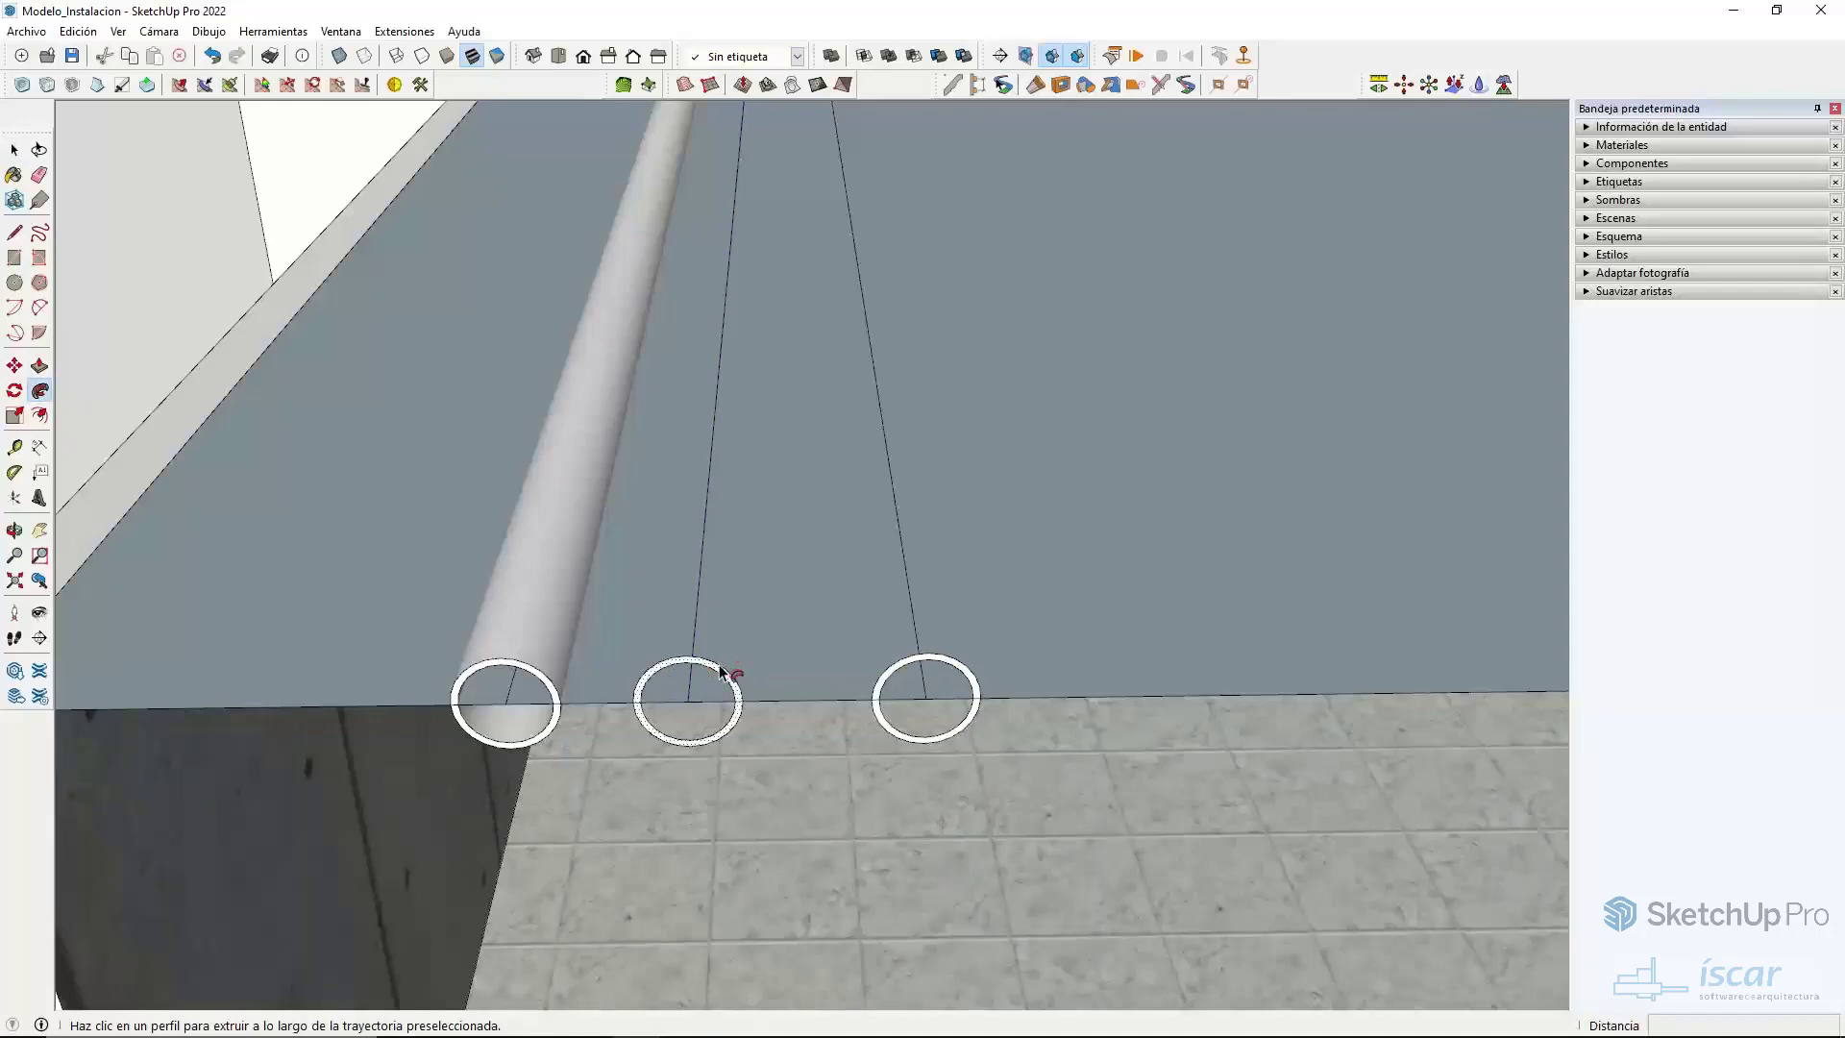
left_click(711, 665)
scroll(721, 272, "down", 3)
middle_click_drag(746, 256, 832, 650)
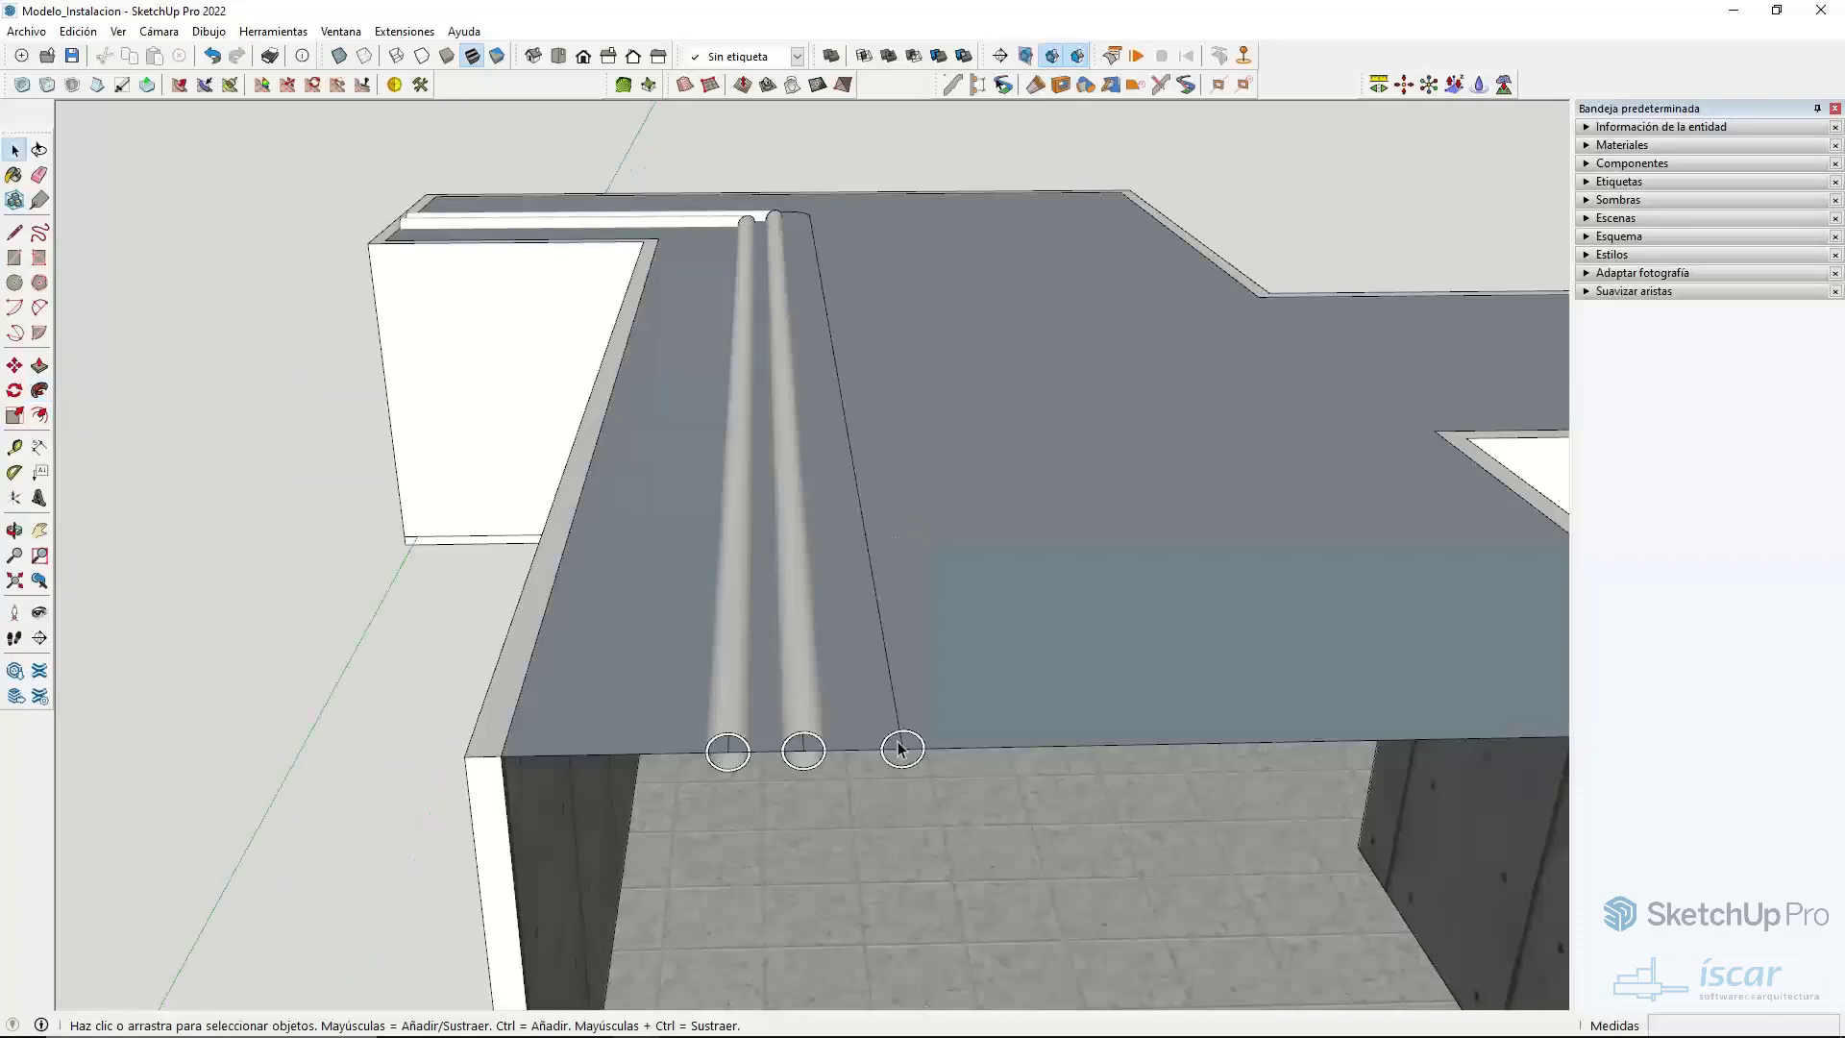
- Select the outermost path with the rounded corner and sweep its ring along it with Follow Me to form the third pipe
scroll(898, 748, "up", 3)
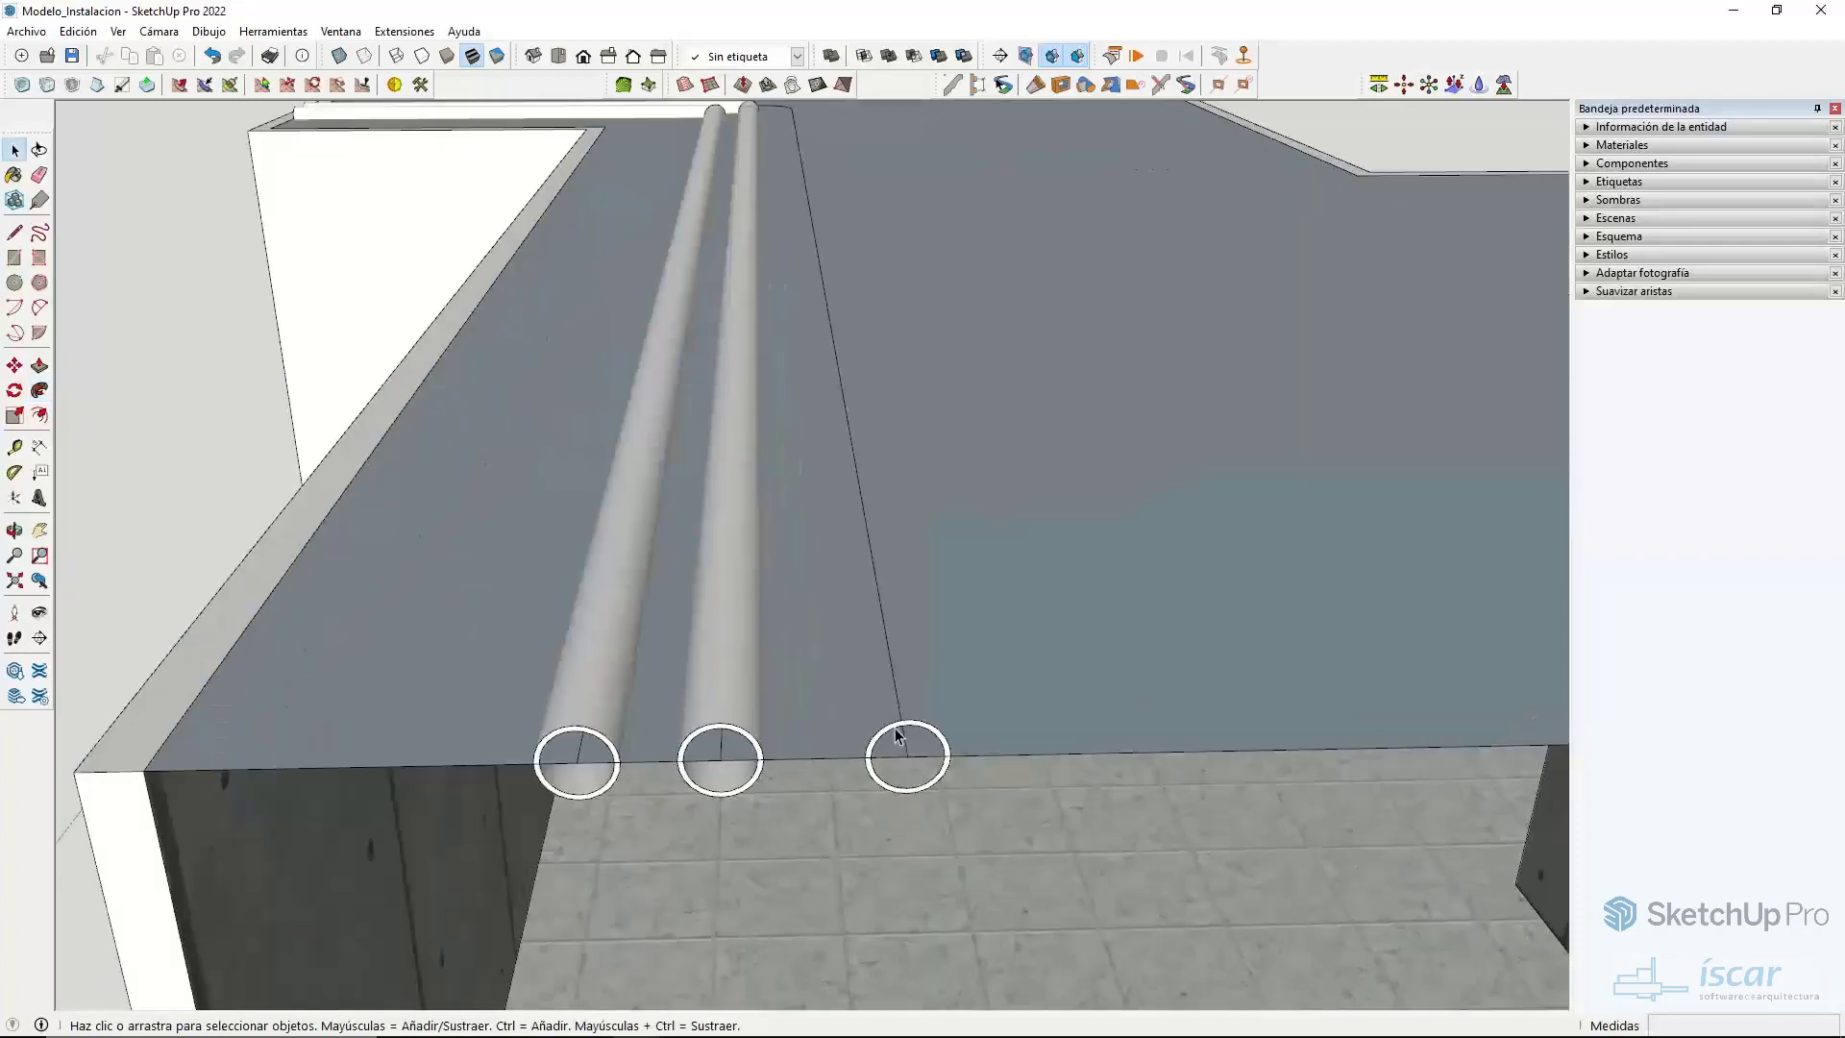
left_click(910, 722)
left_click(899, 693)
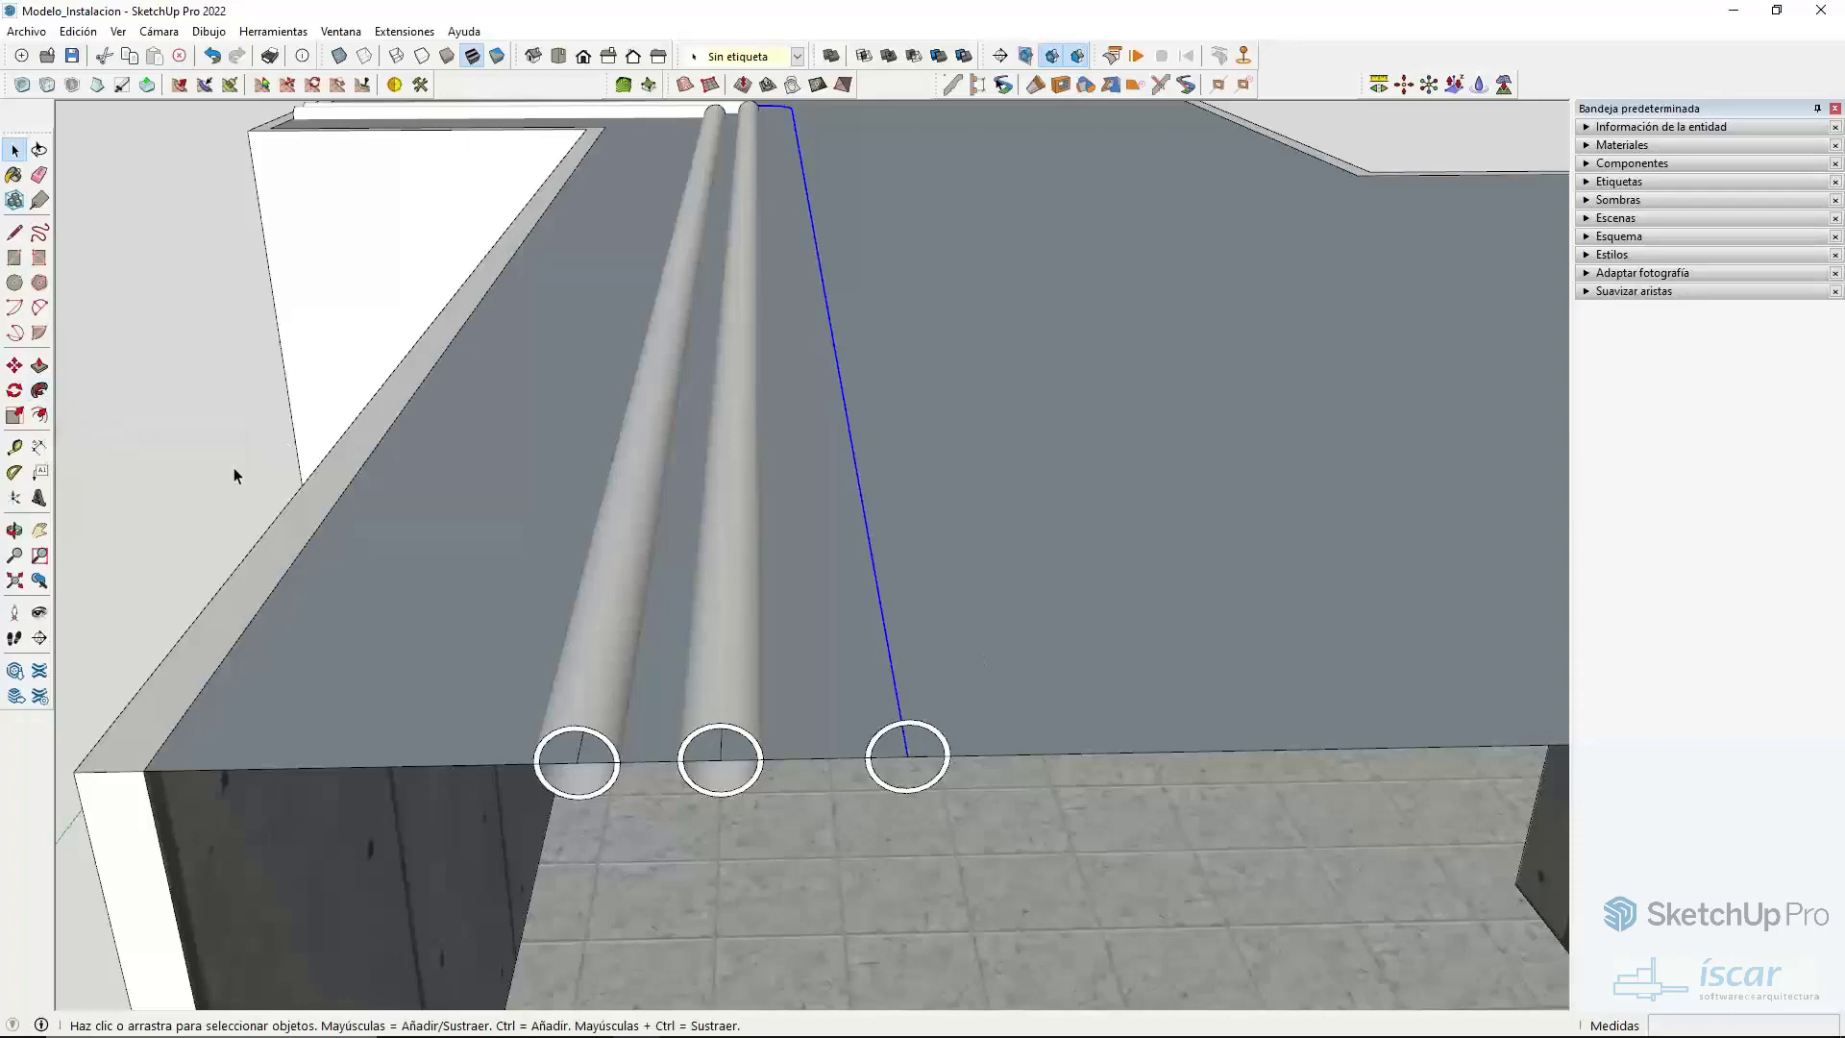
left_click(39, 390)
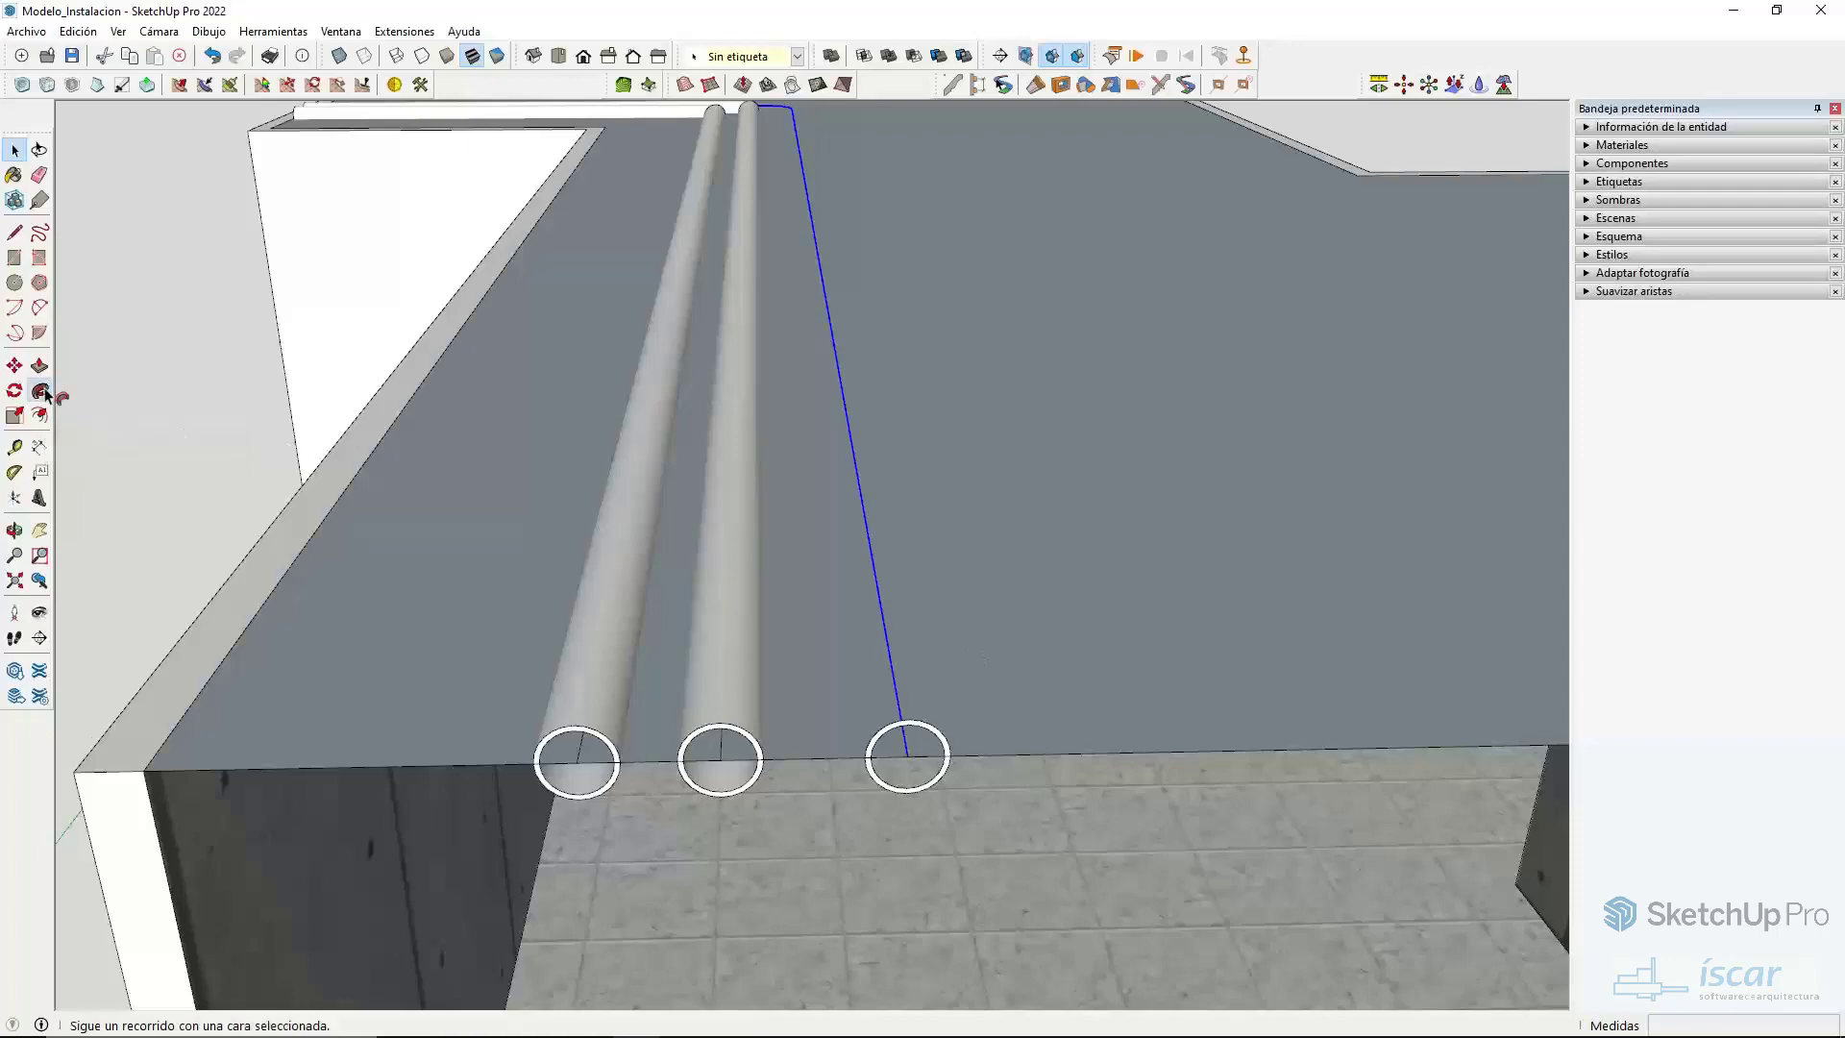
left_click(930, 740)
scroll(811, 419, "down", 5)
middle_click_drag(803, 300, 760, 392)
scroll(765, 387, "up", 5)
scroll(742, 437, "down", 10)
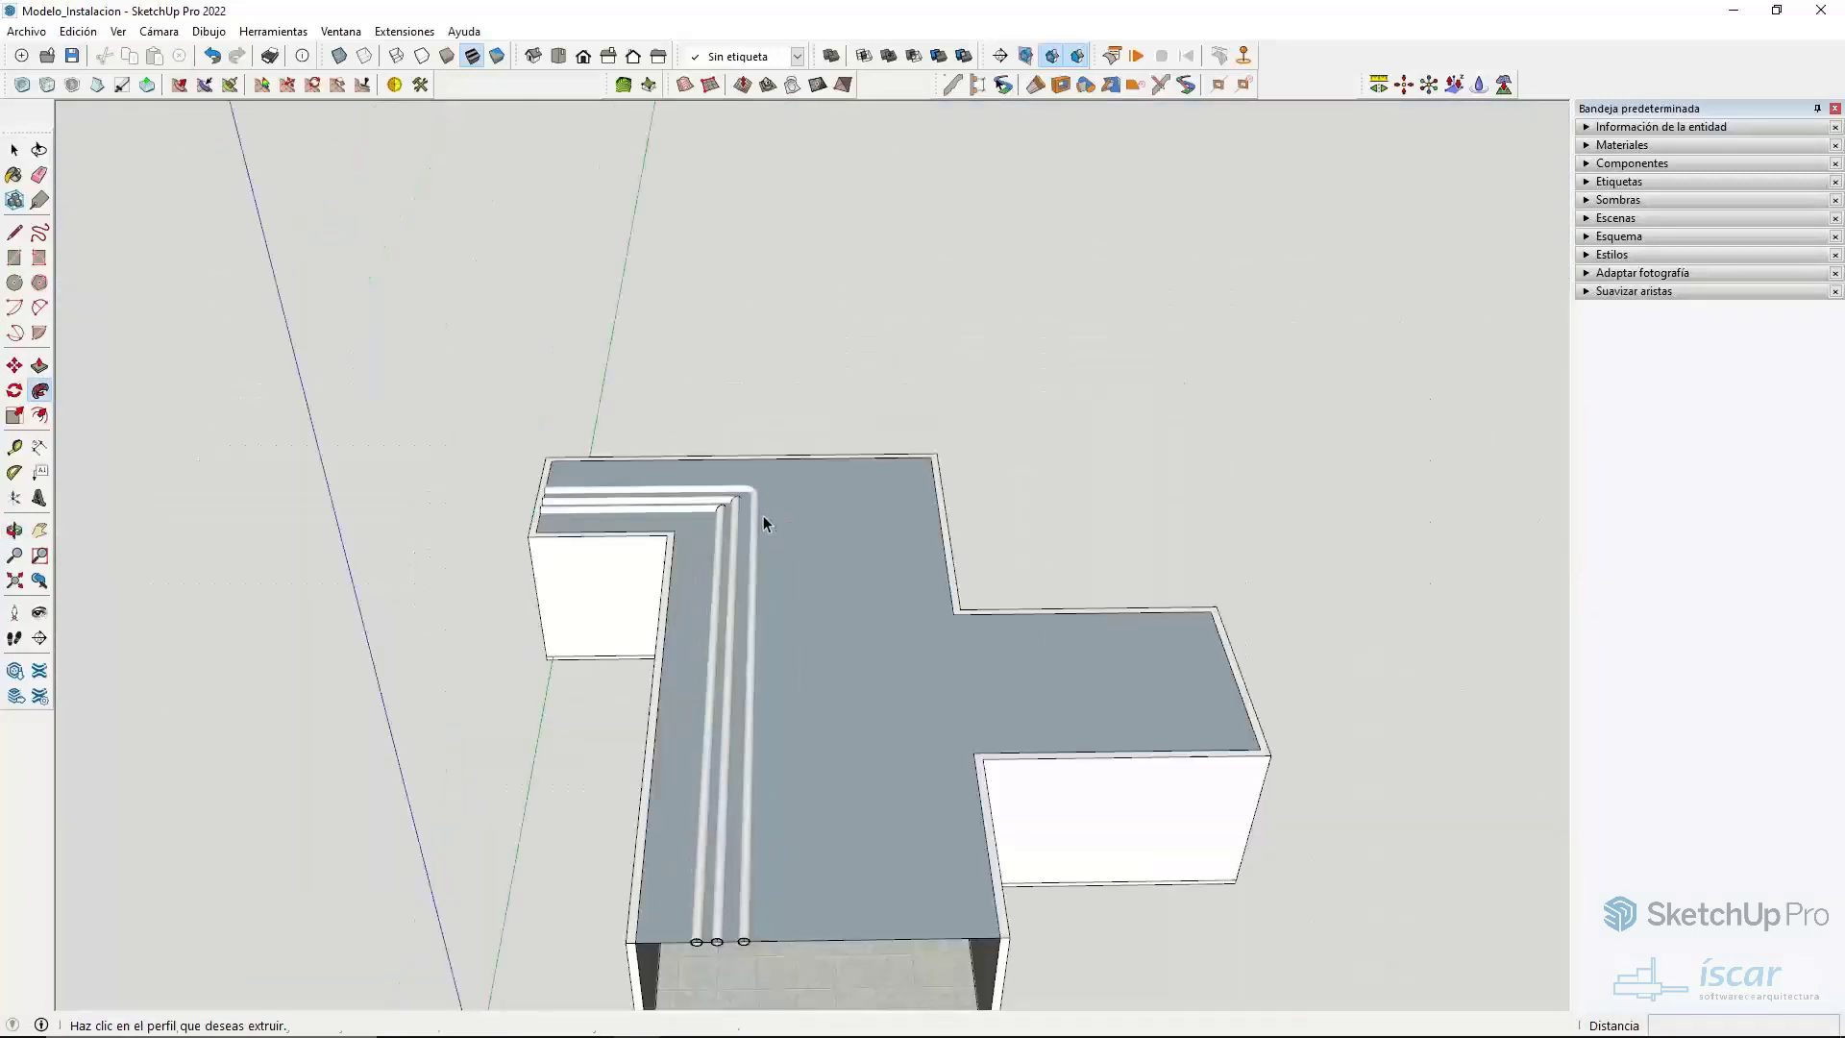
- Select all three pipes together and move them straight down so they hang below the ceiling inside the room
key("space")
left_click_drag(507, 441, 927, 1004)
middle_click_drag(755, 510, 728, 586)
key("m")
left_click(727, 580)
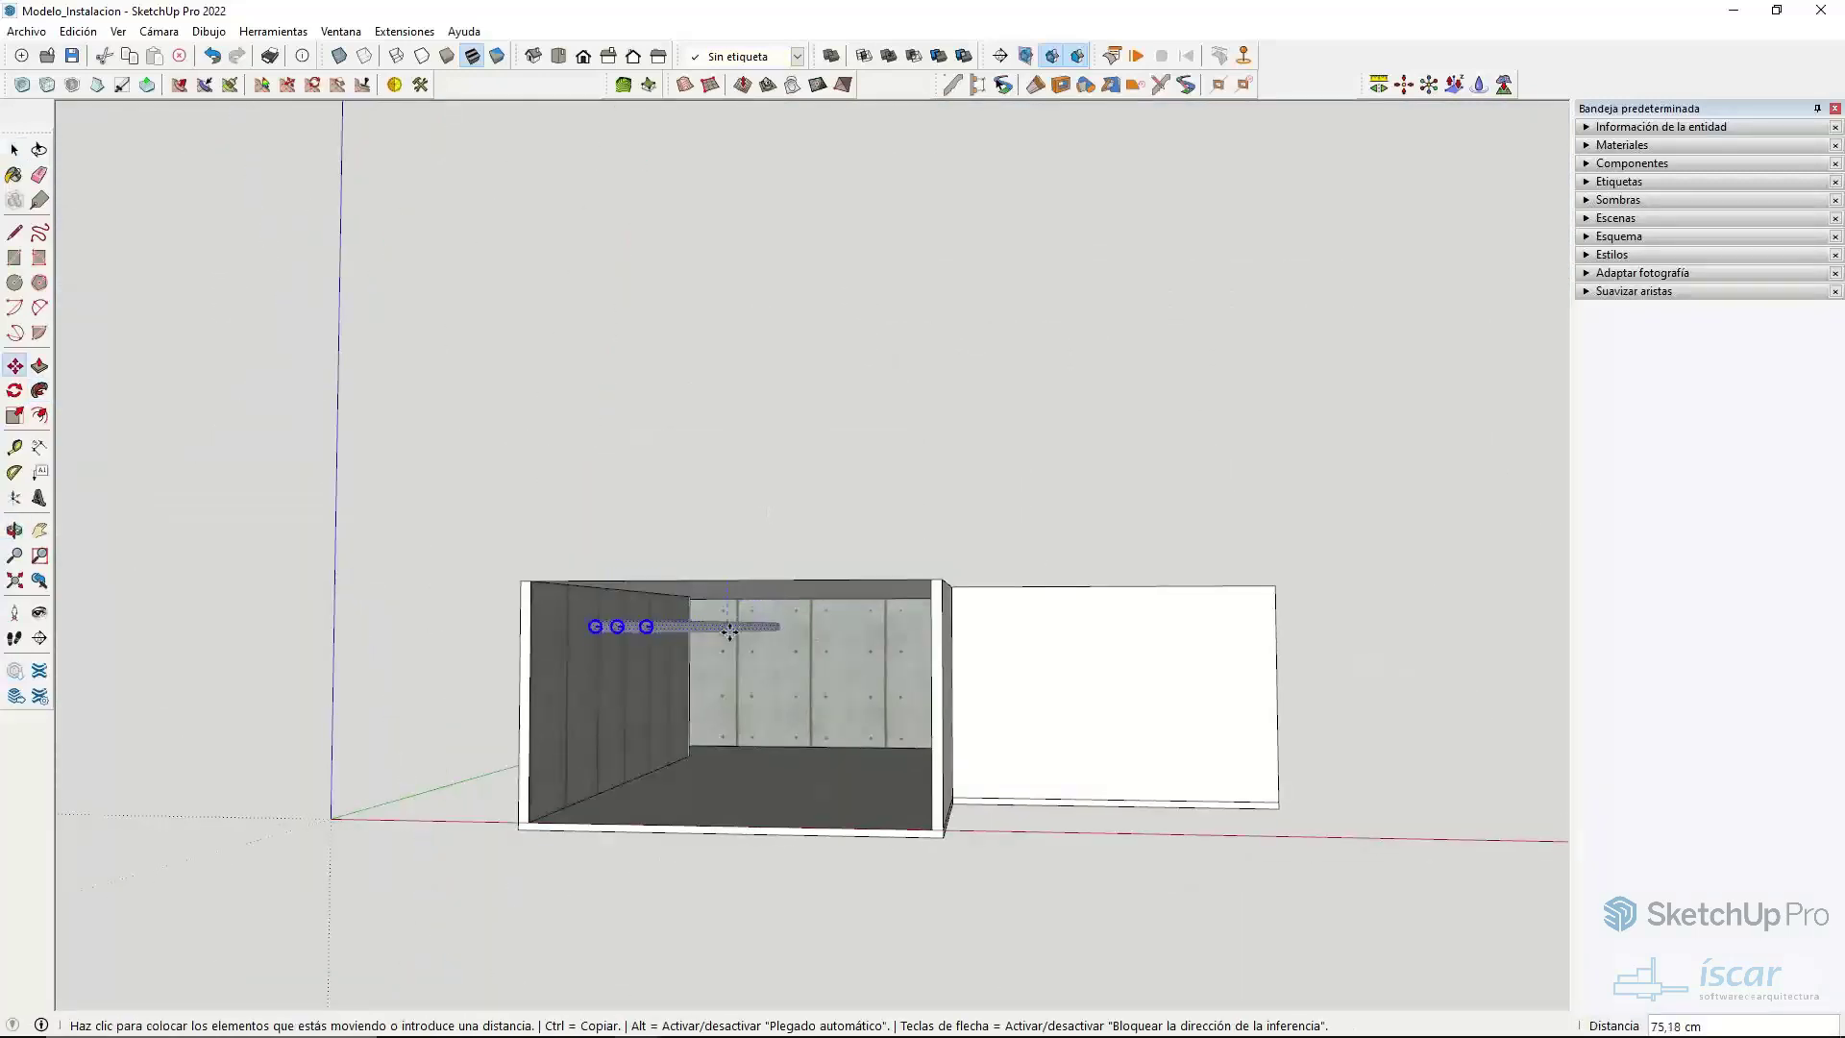
scroll(729, 620, "up", 4)
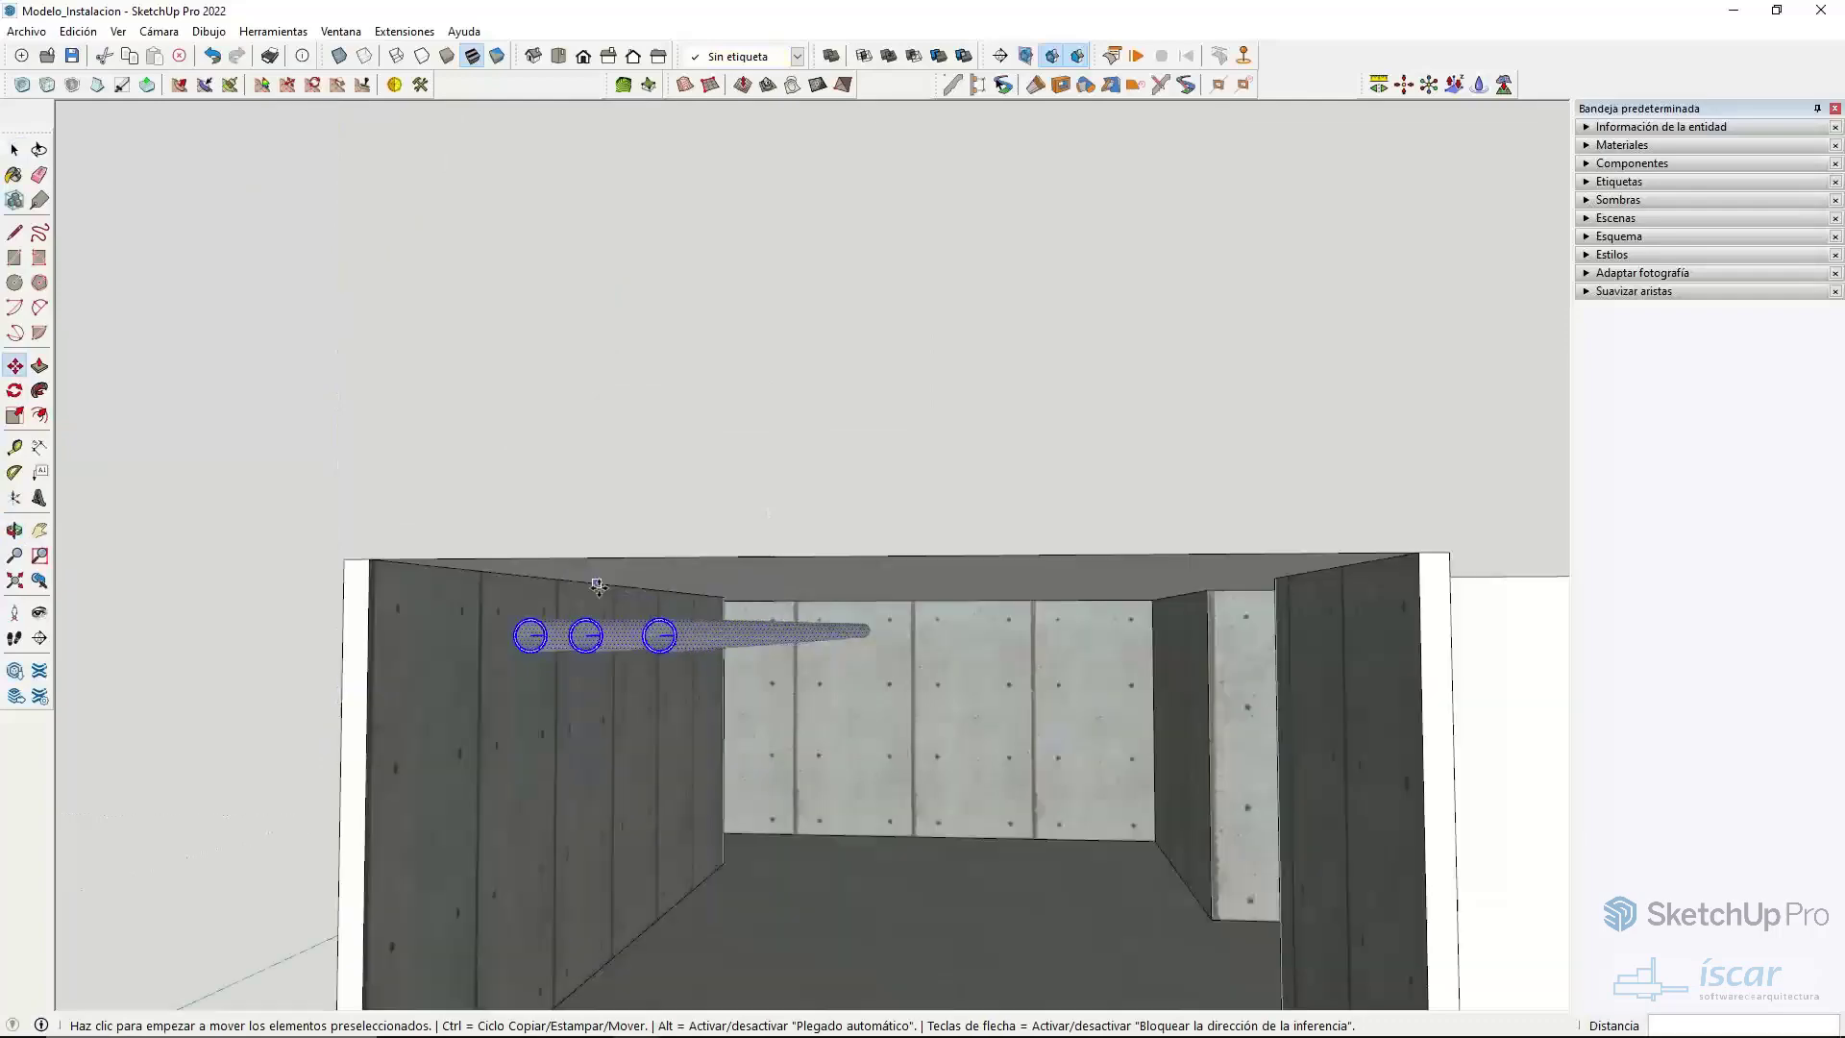
middle_click_drag(729, 620, 672, 506)
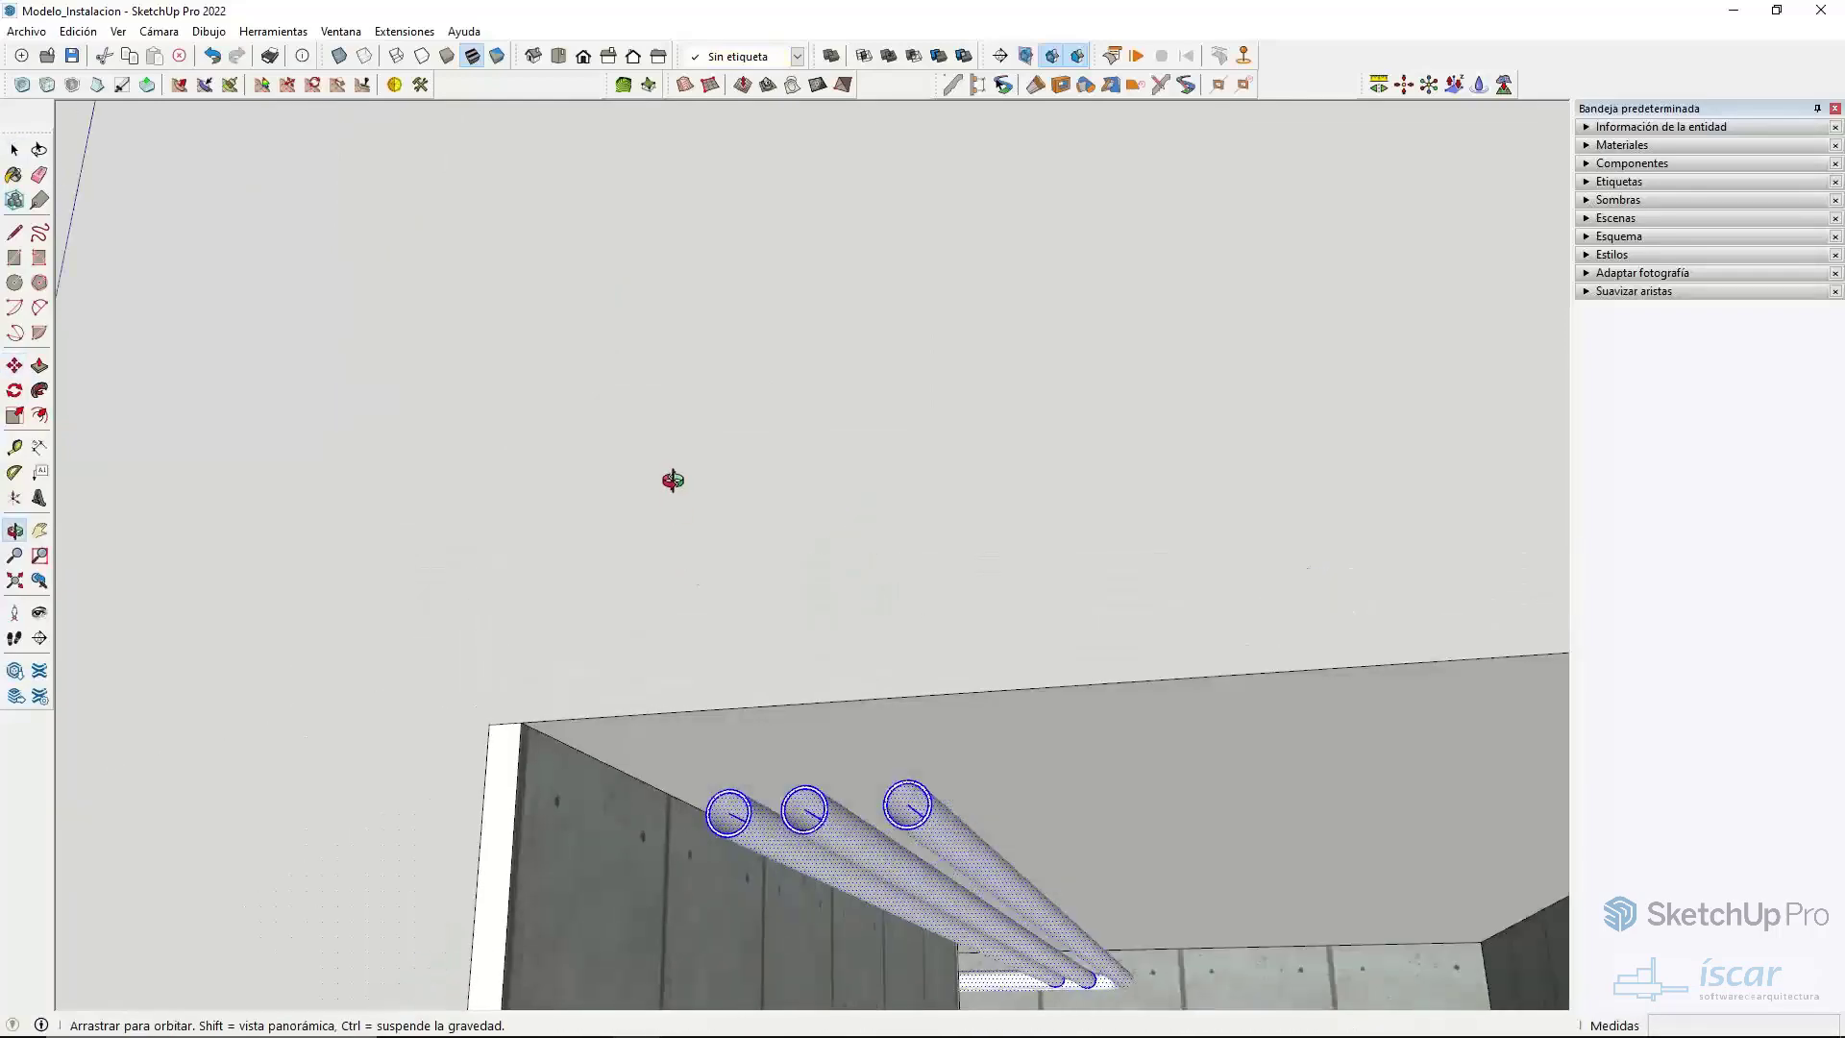
scroll(854, 732, "down", 1)
key("space")
middle_click_drag(854, 732, 688, 642)
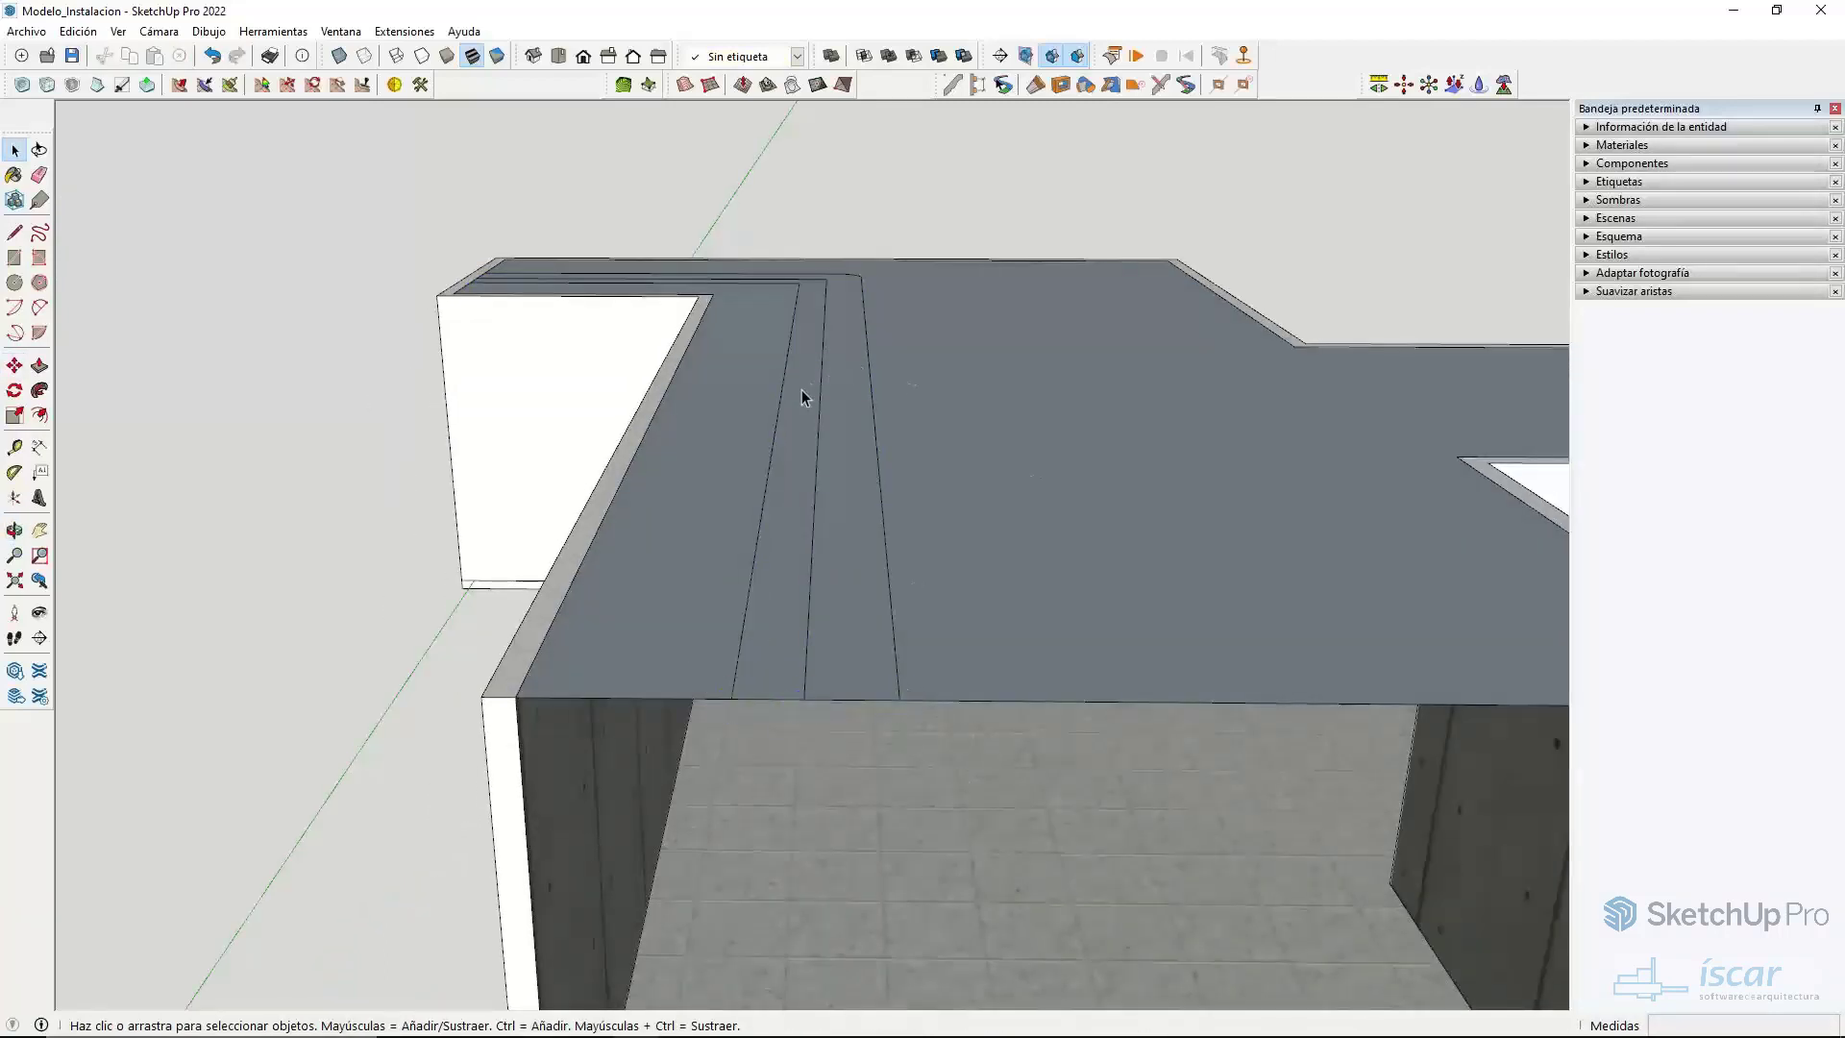
left_click(1004, 509)
left_click(301, 275)
scroll(805, 527, "down", 10)
mouse_move(805, 528)
middle_mouse_down()
mouse_move(797, 341)
mouse_move(817, 495)
middle_mouse_up()
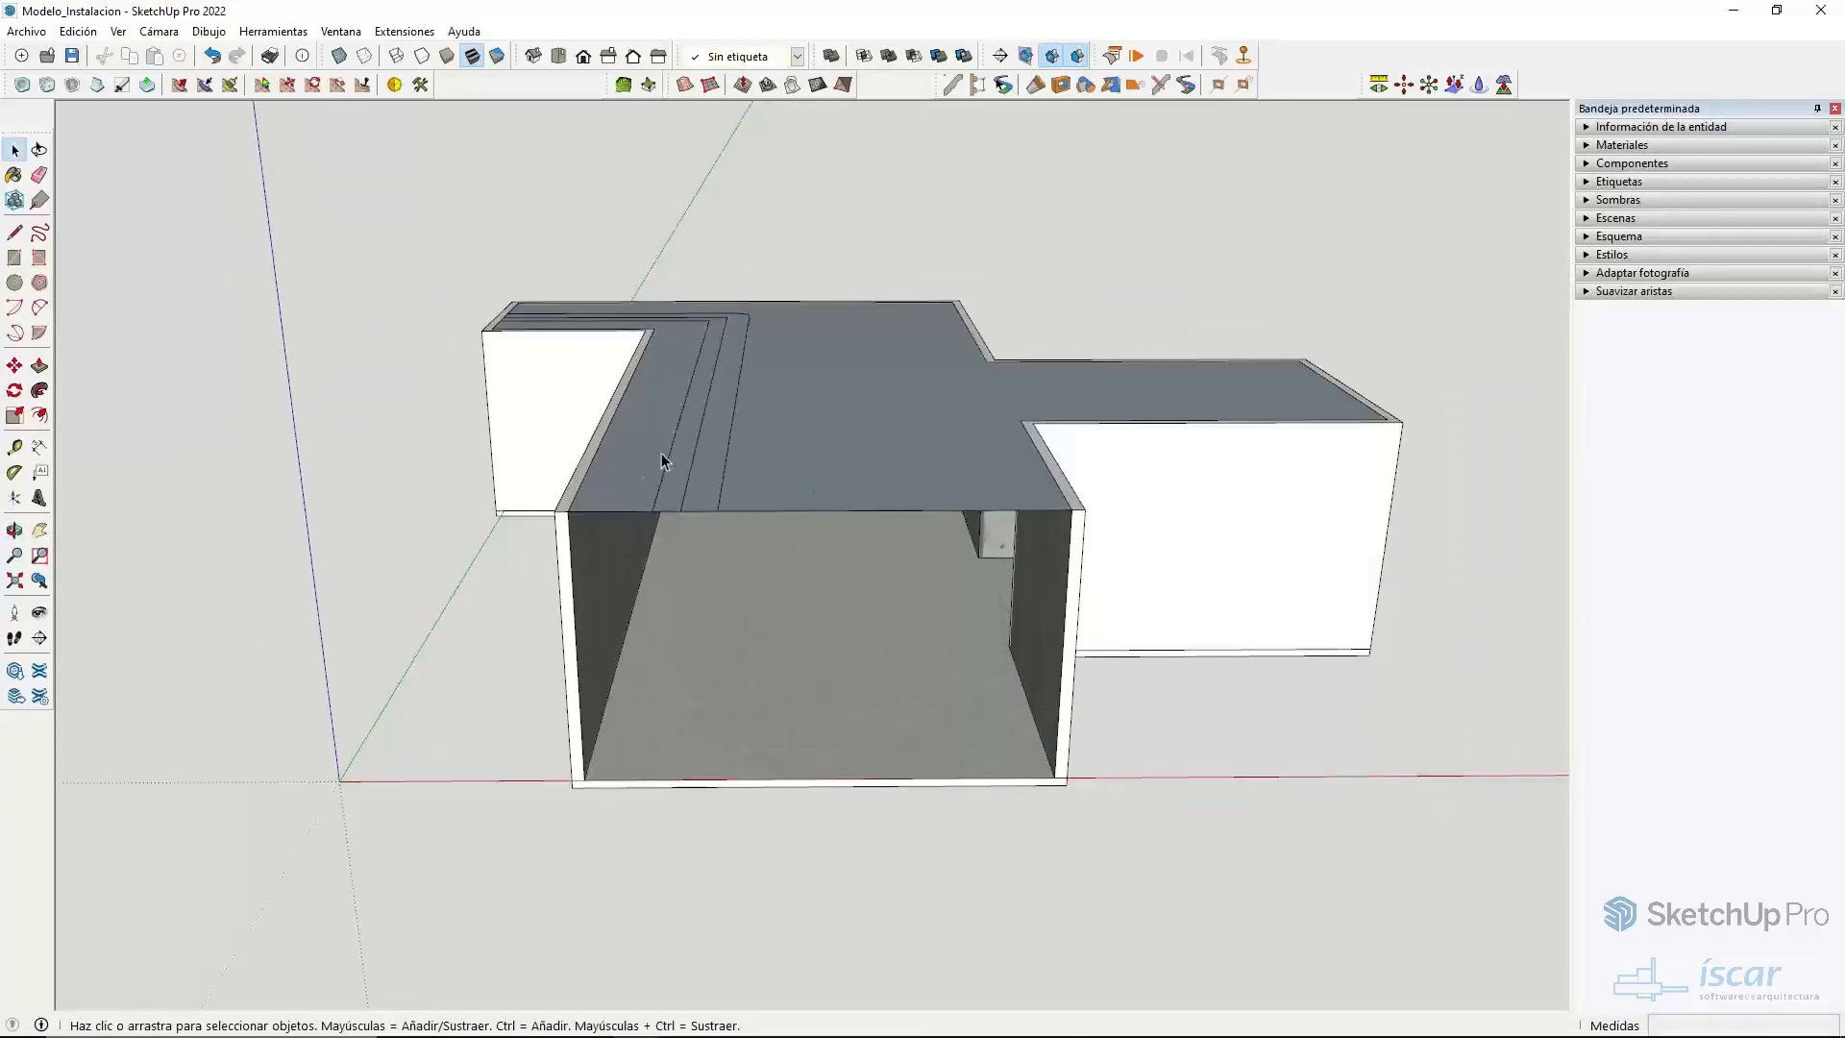
scroll(661, 453, "up", 3)
middle_click_drag(663, 465, 625, 495)
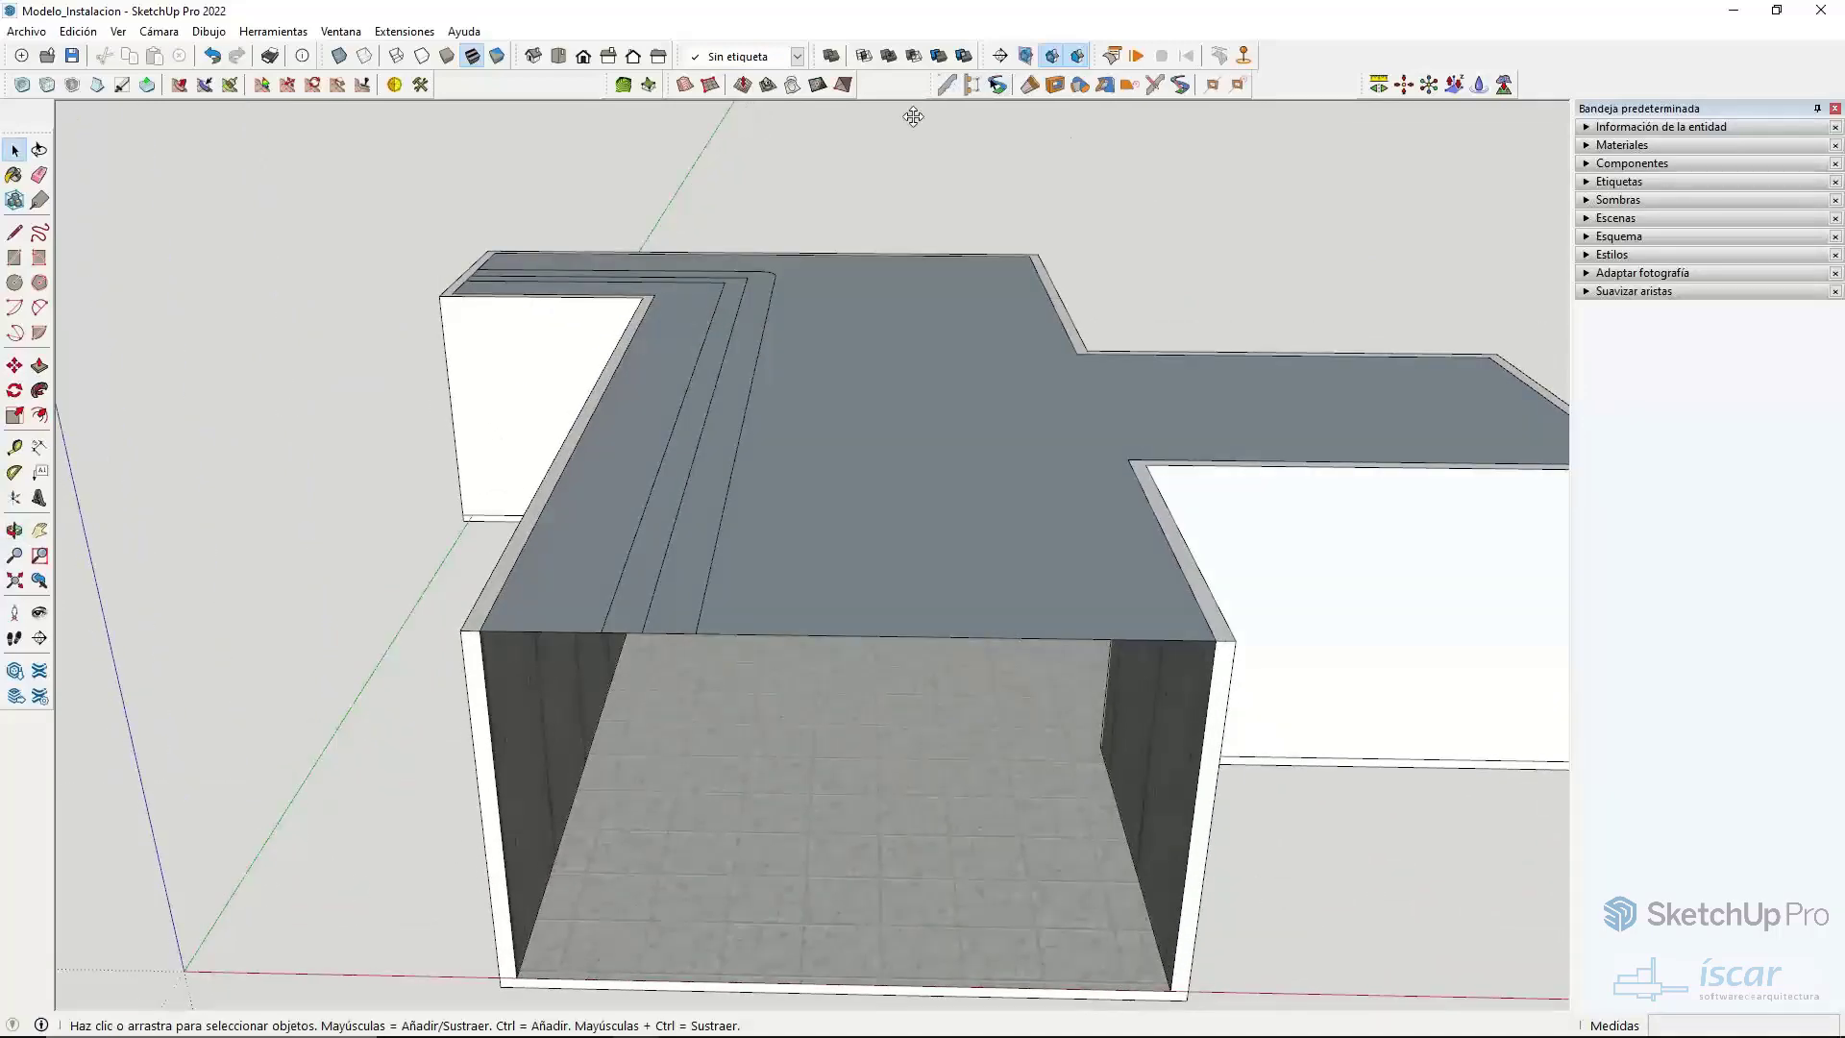
- Detach the Profile Builder 3 tool set and place it floating over the modelling area
left_click_drag(912, 116, 745, 146)
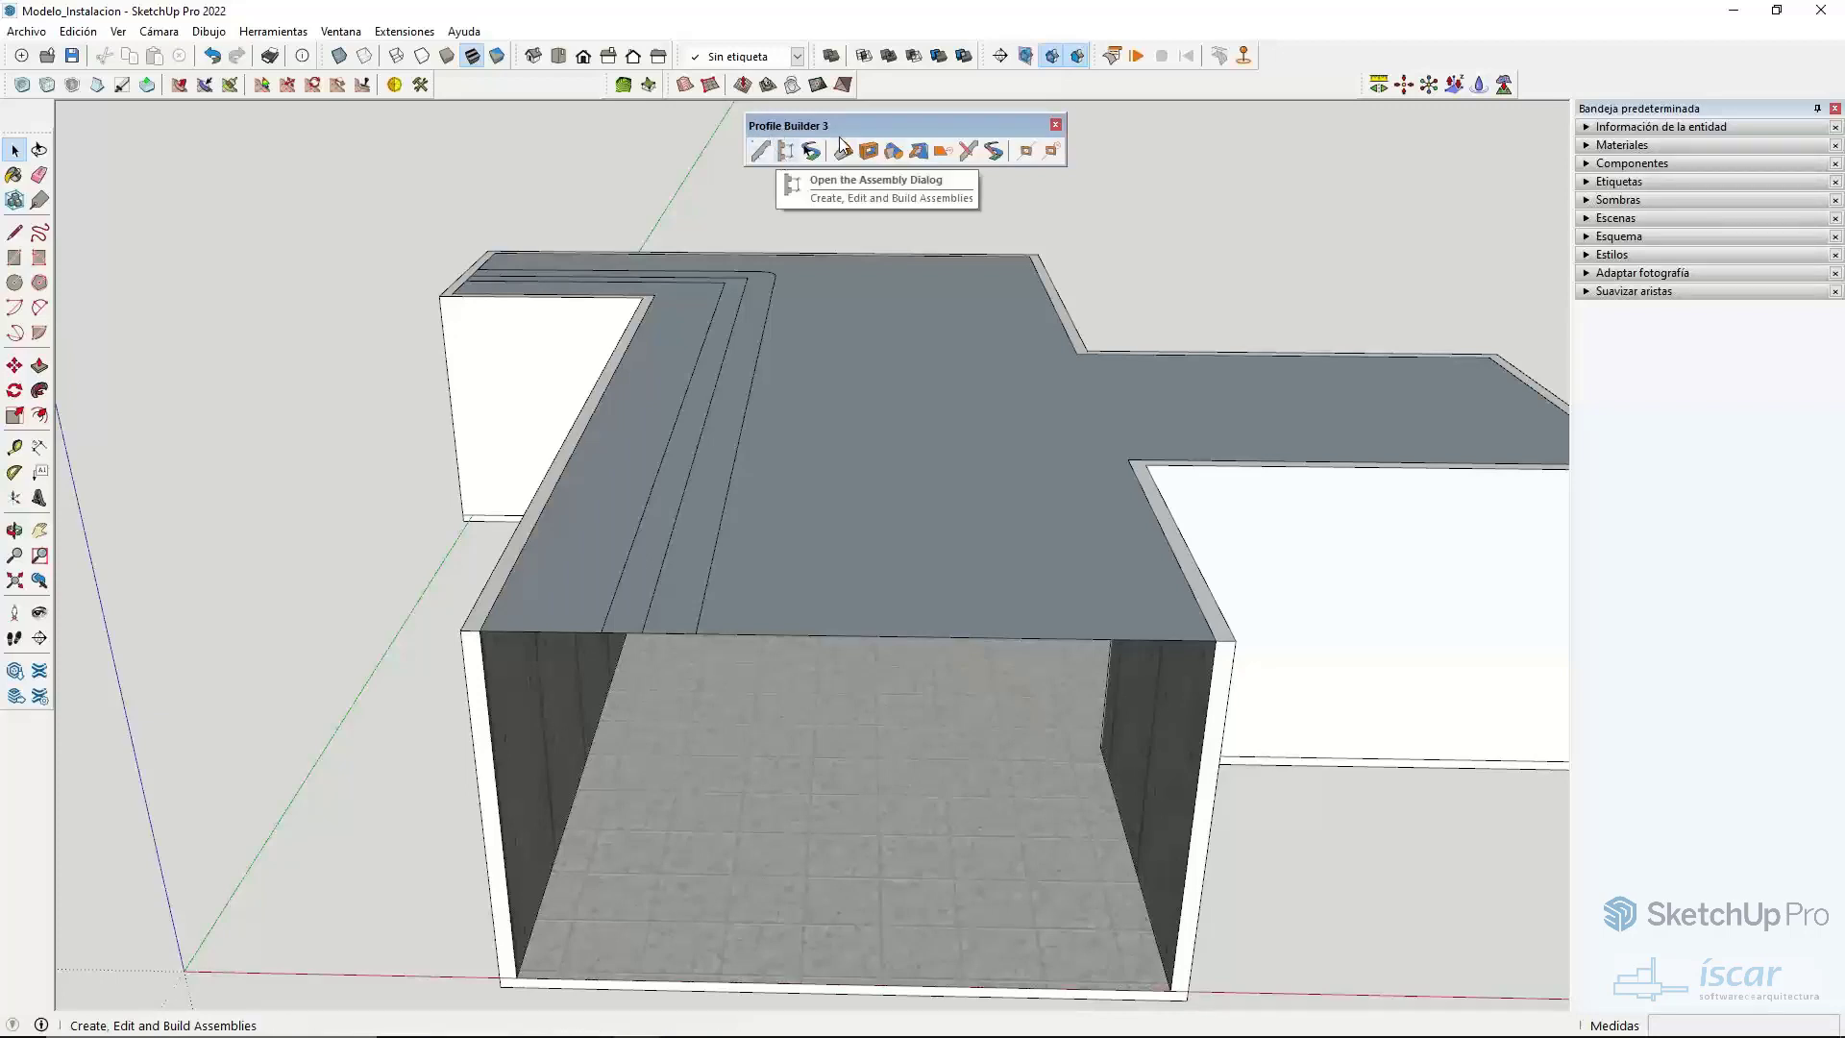
left_click_drag(849, 130, 855, 122)
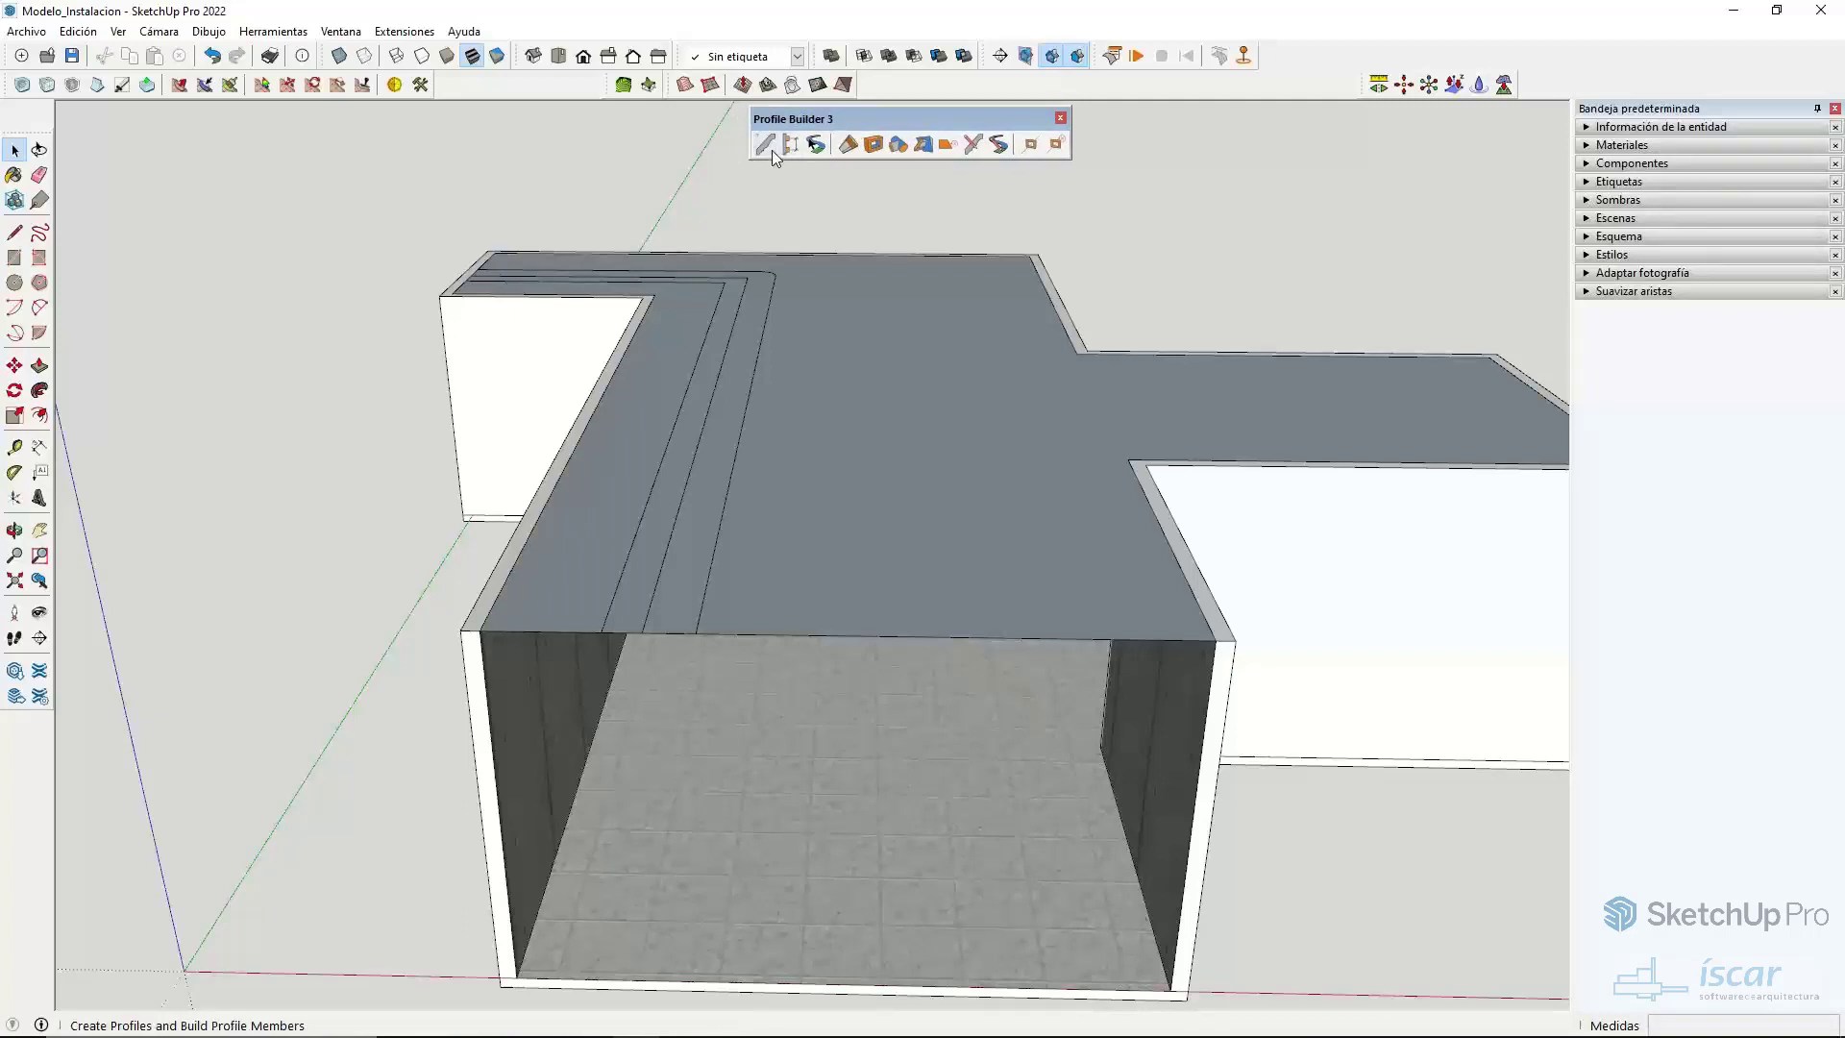
left_click_drag(859, 123, 870, 128)
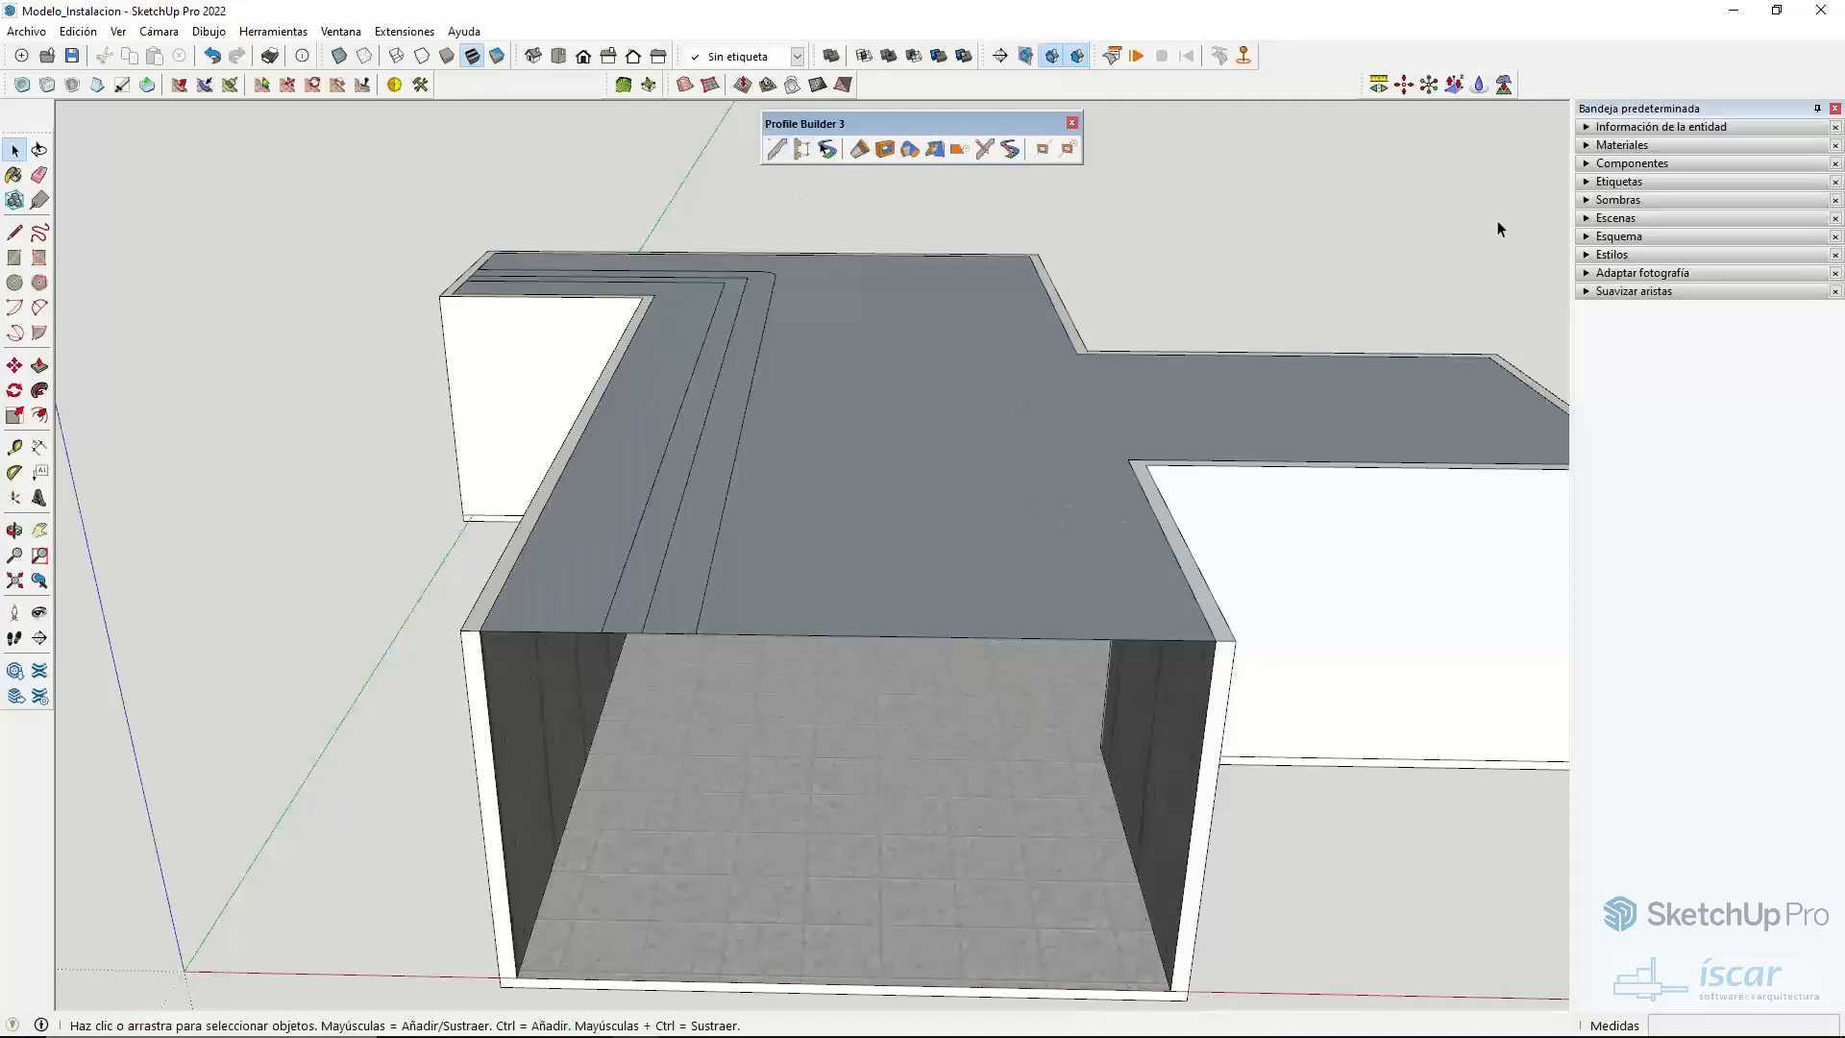
- Hide the Techo_Plane tag to expose the room's interior beneath the three paths
left_click(1610, 182)
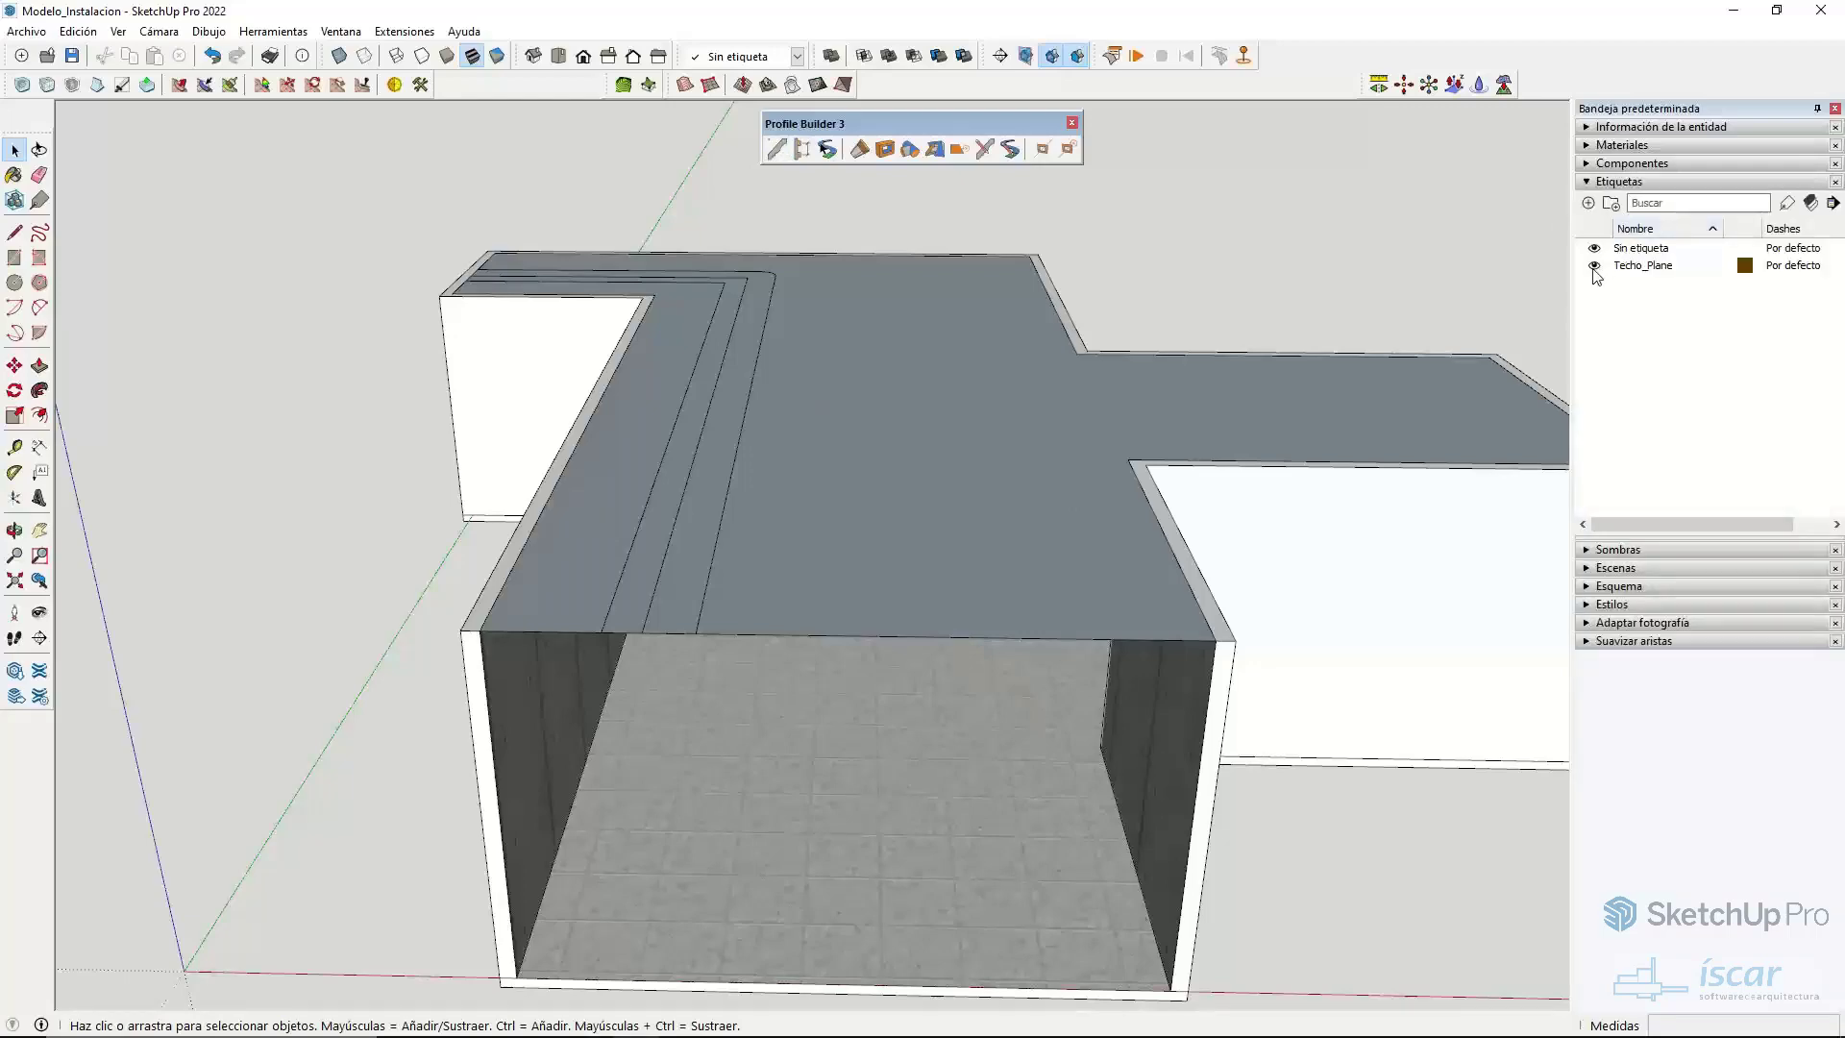
left_click(1594, 265)
middle_click_drag(849, 365, 817, 308)
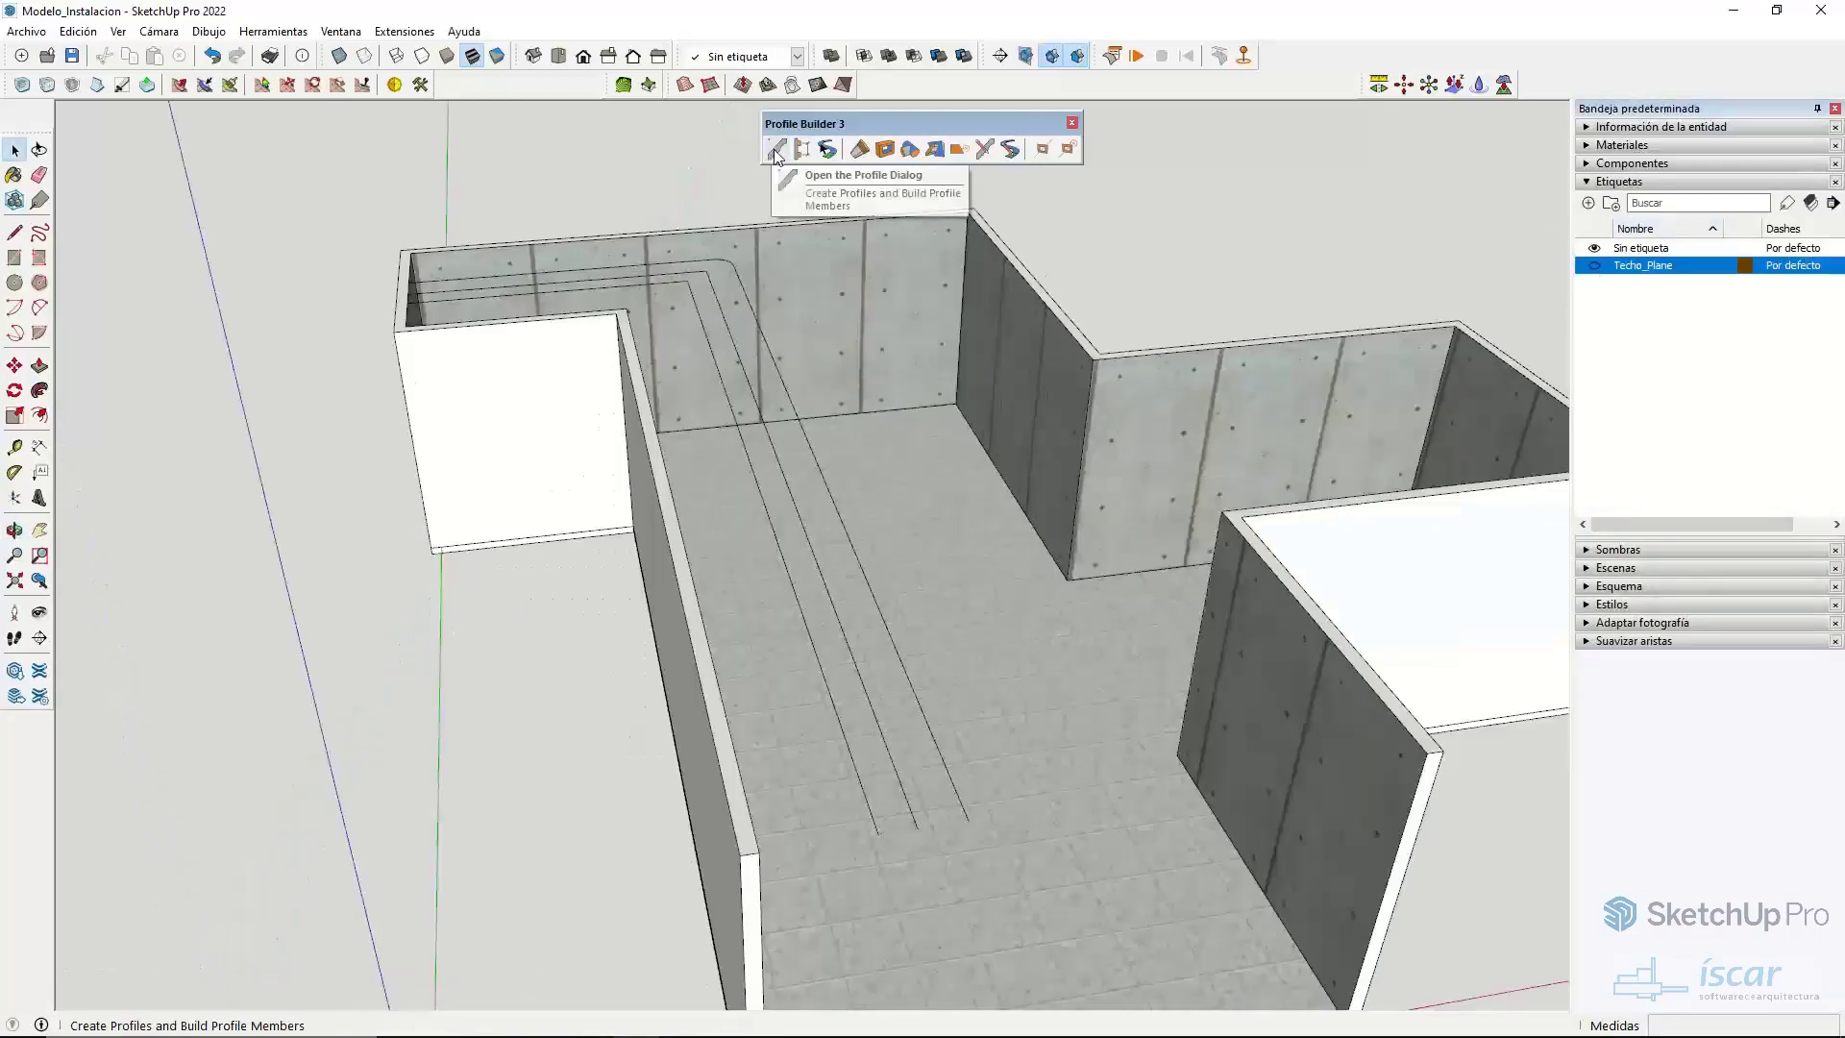
- Load the Crown4 profile from the Profile Builder 3 example library and mirror it
left_click(777, 149)
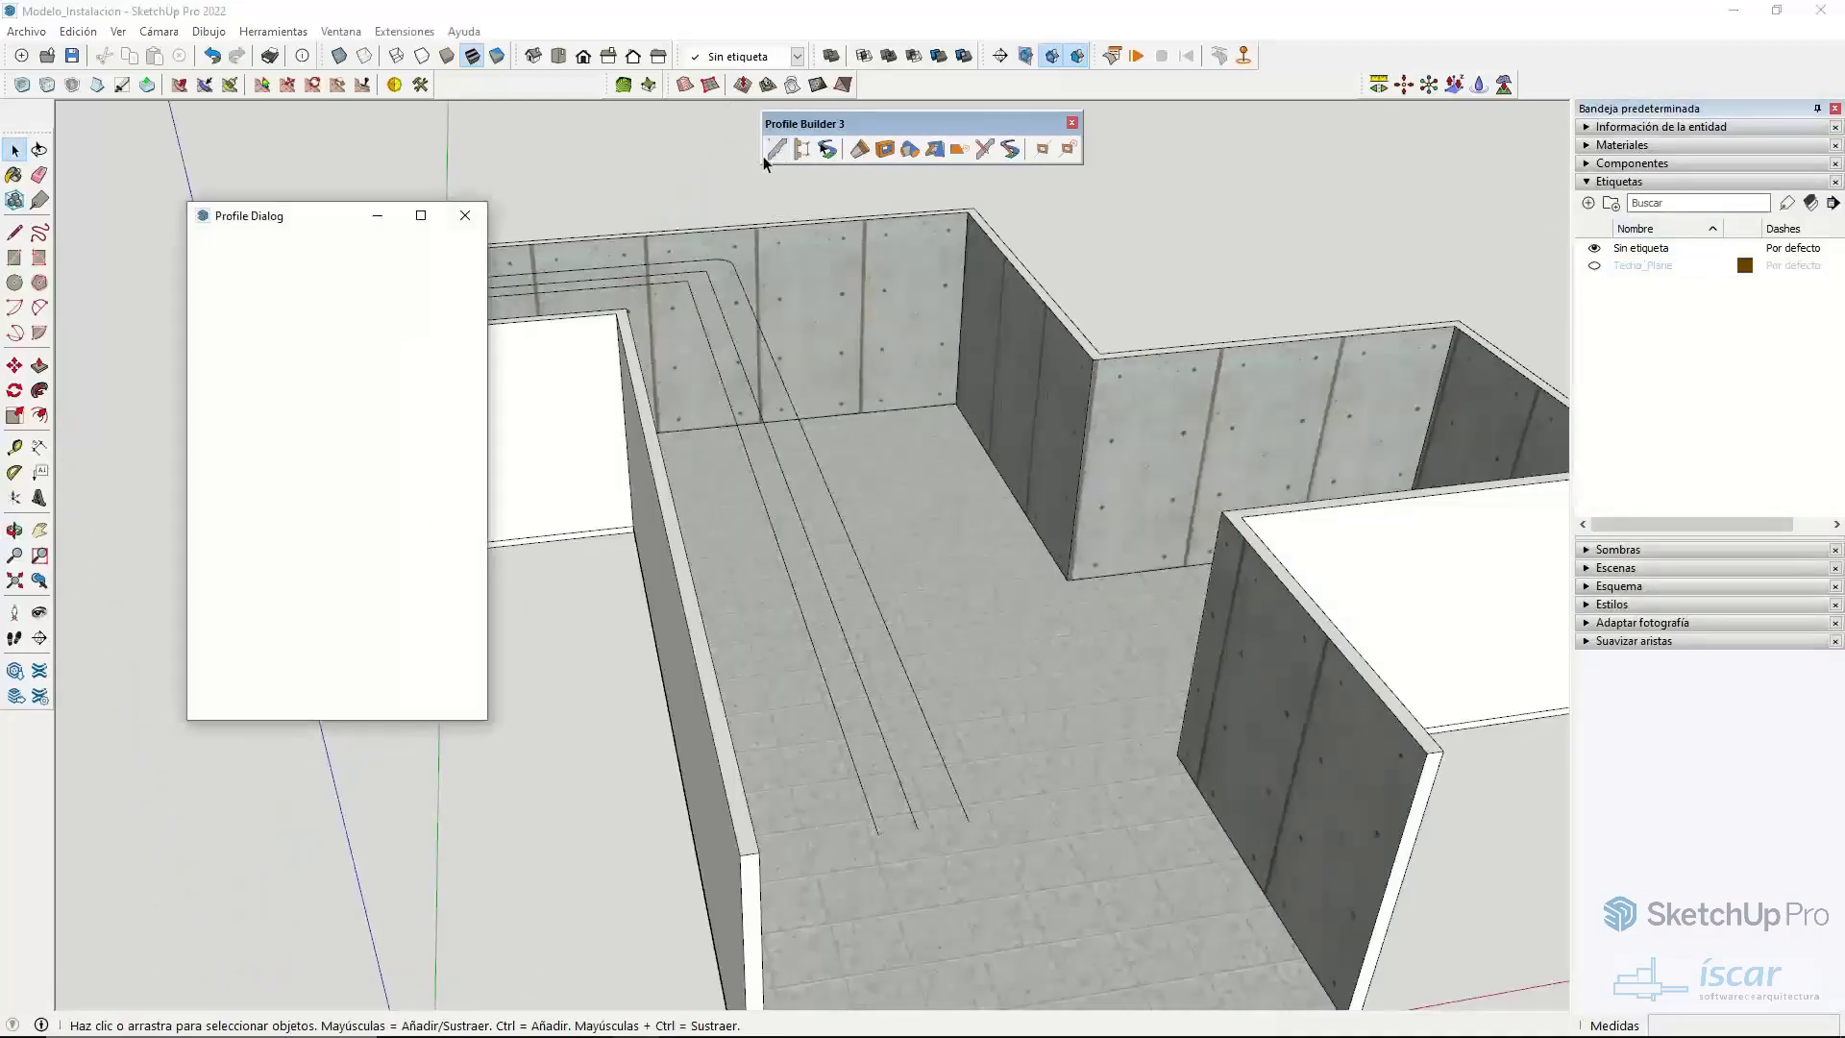
left_click(407, 247)
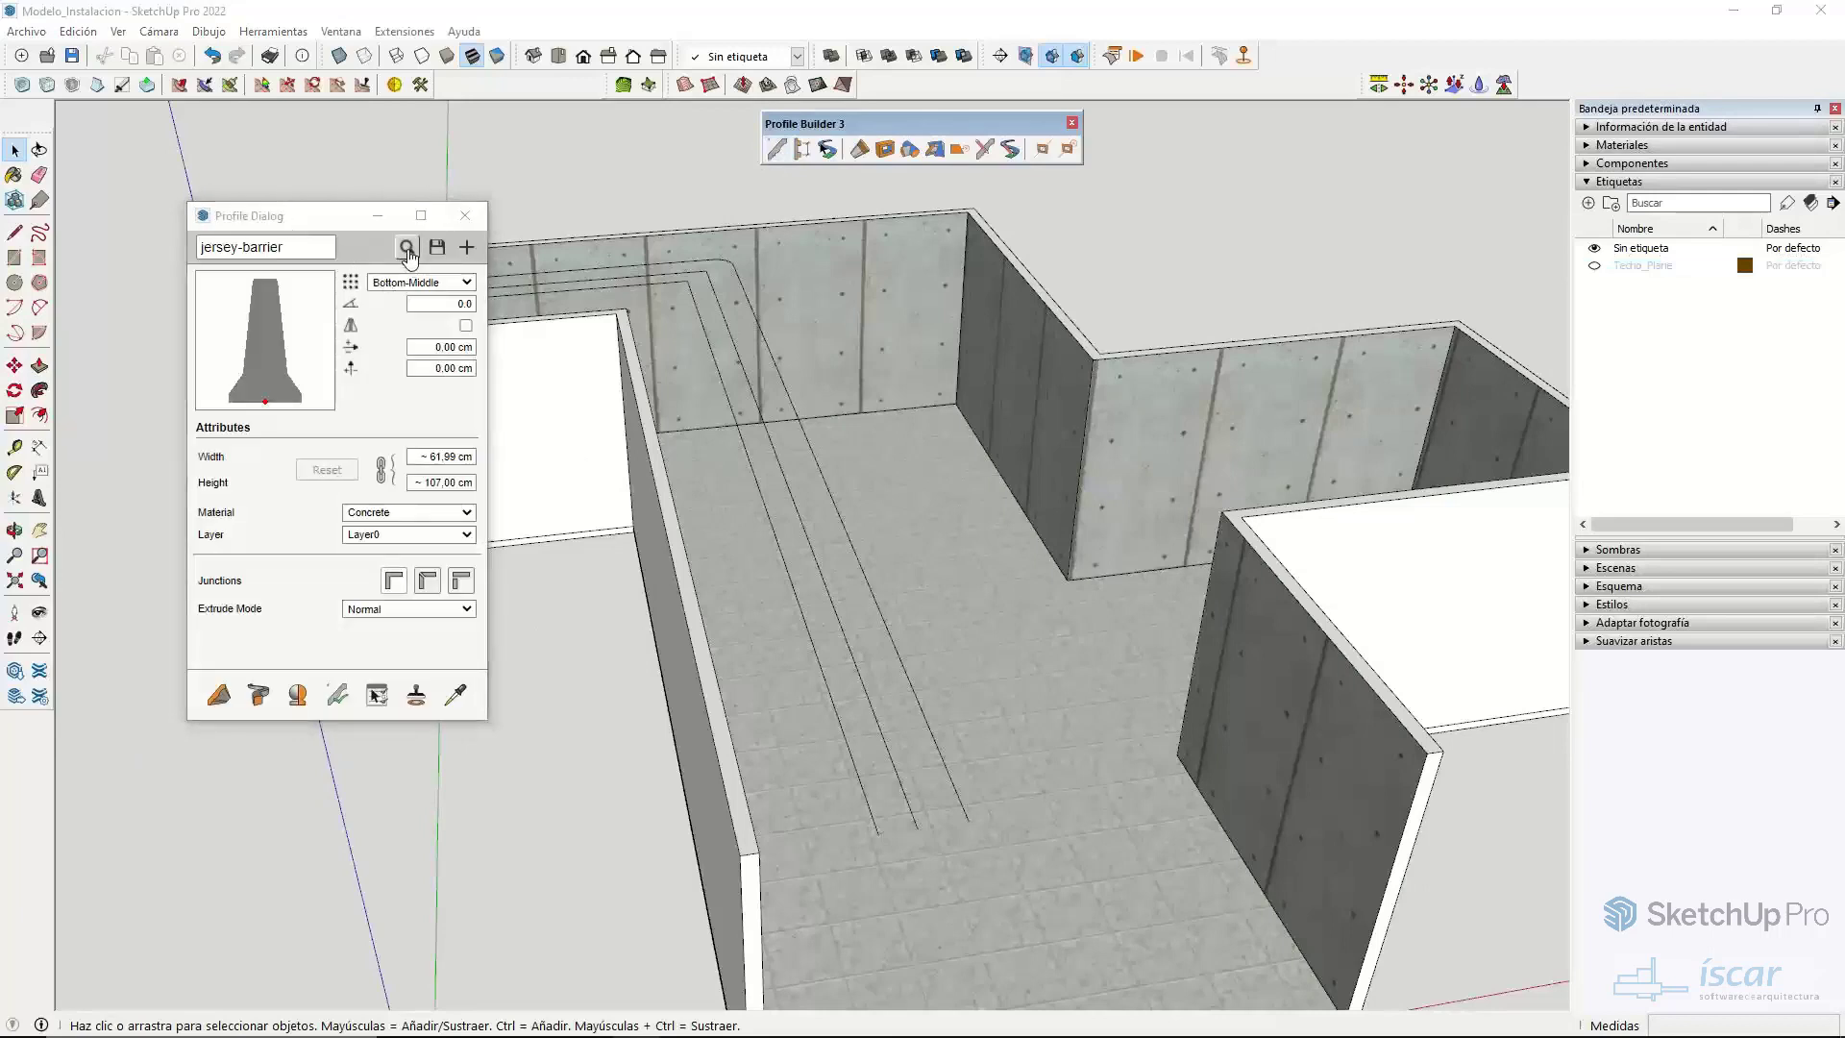
scroll(836, 486, "down", 3)
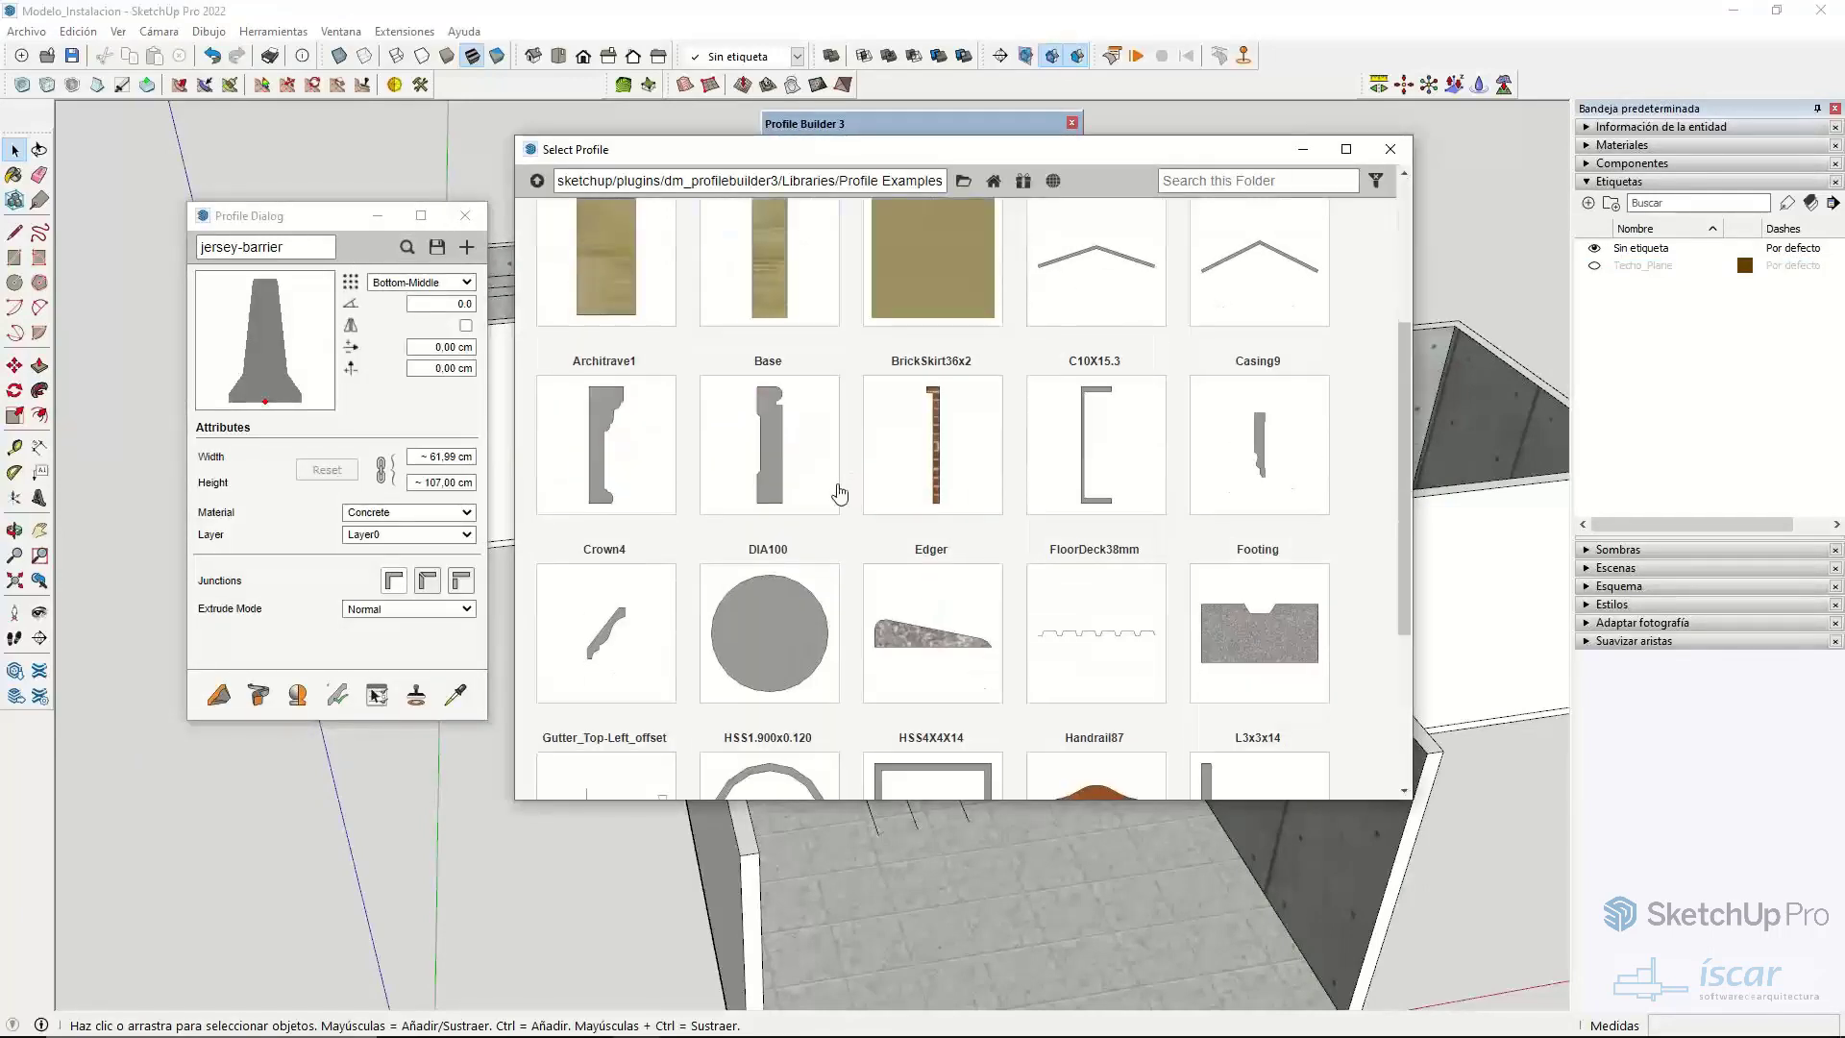
scroll(865, 419, "up", 3)
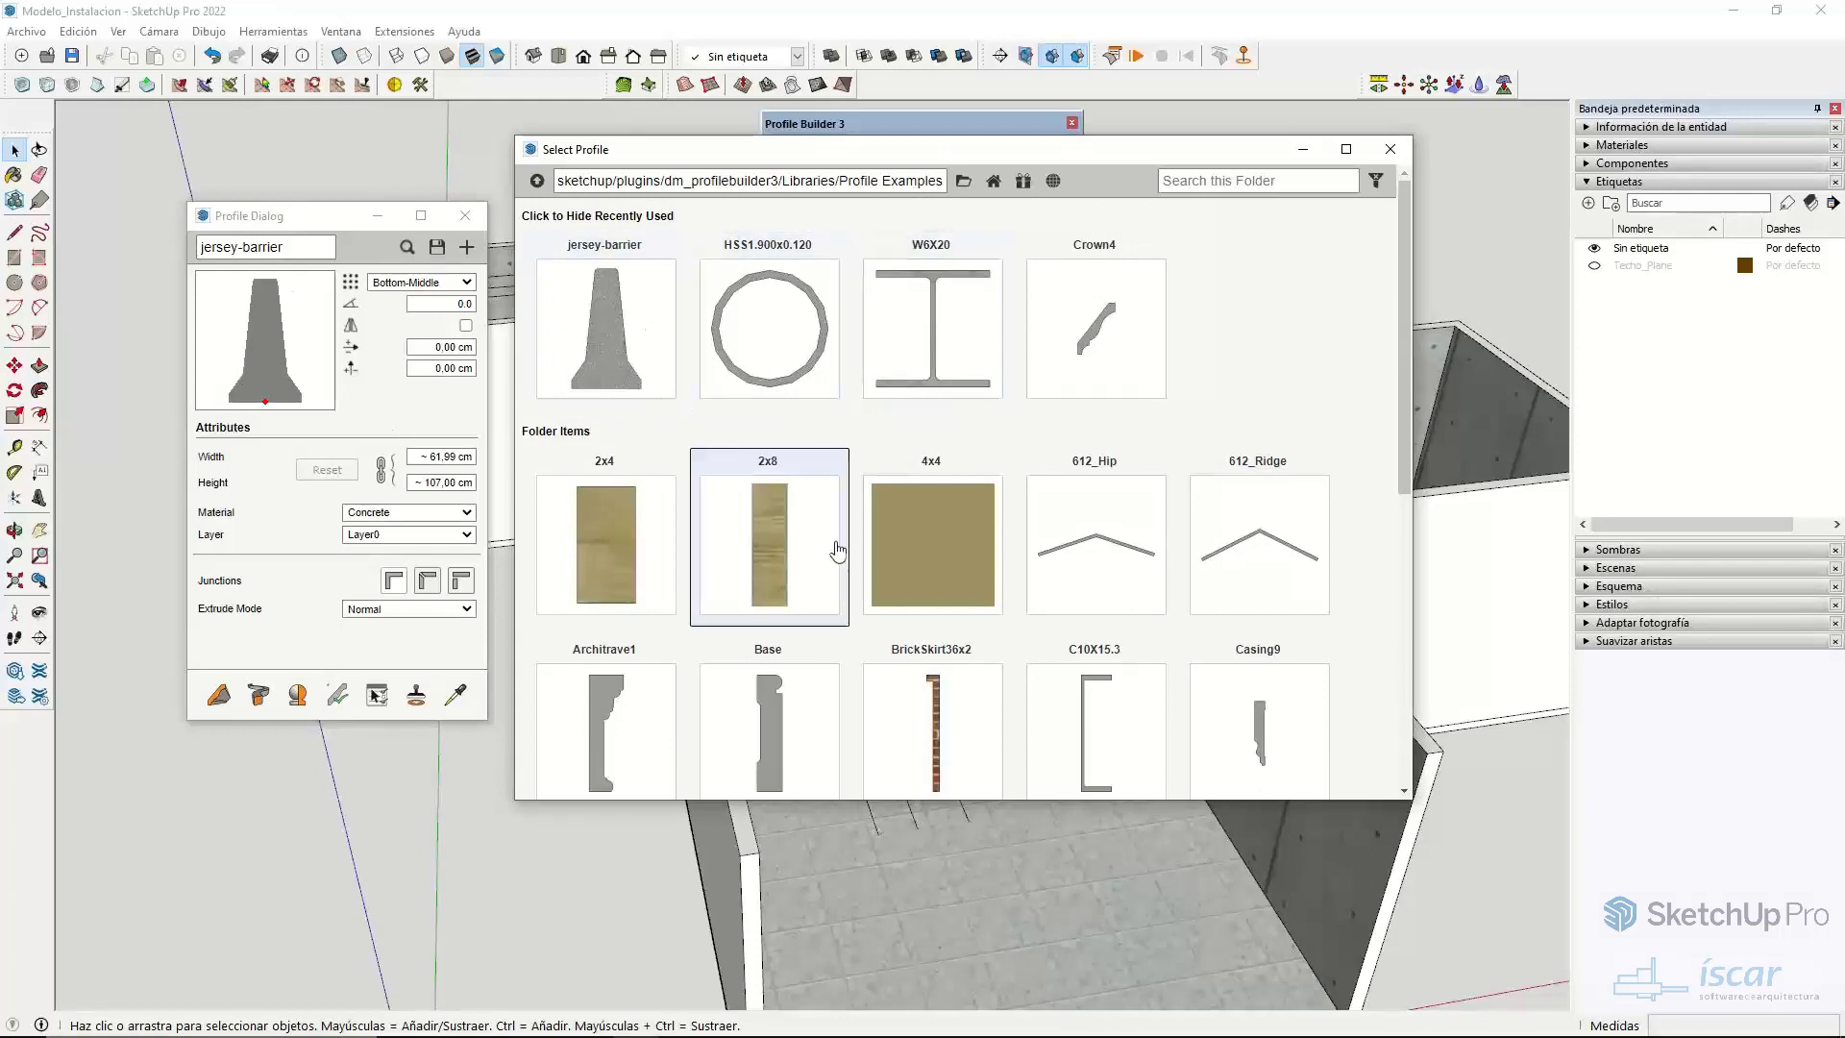
scroll(956, 605, "down", 2)
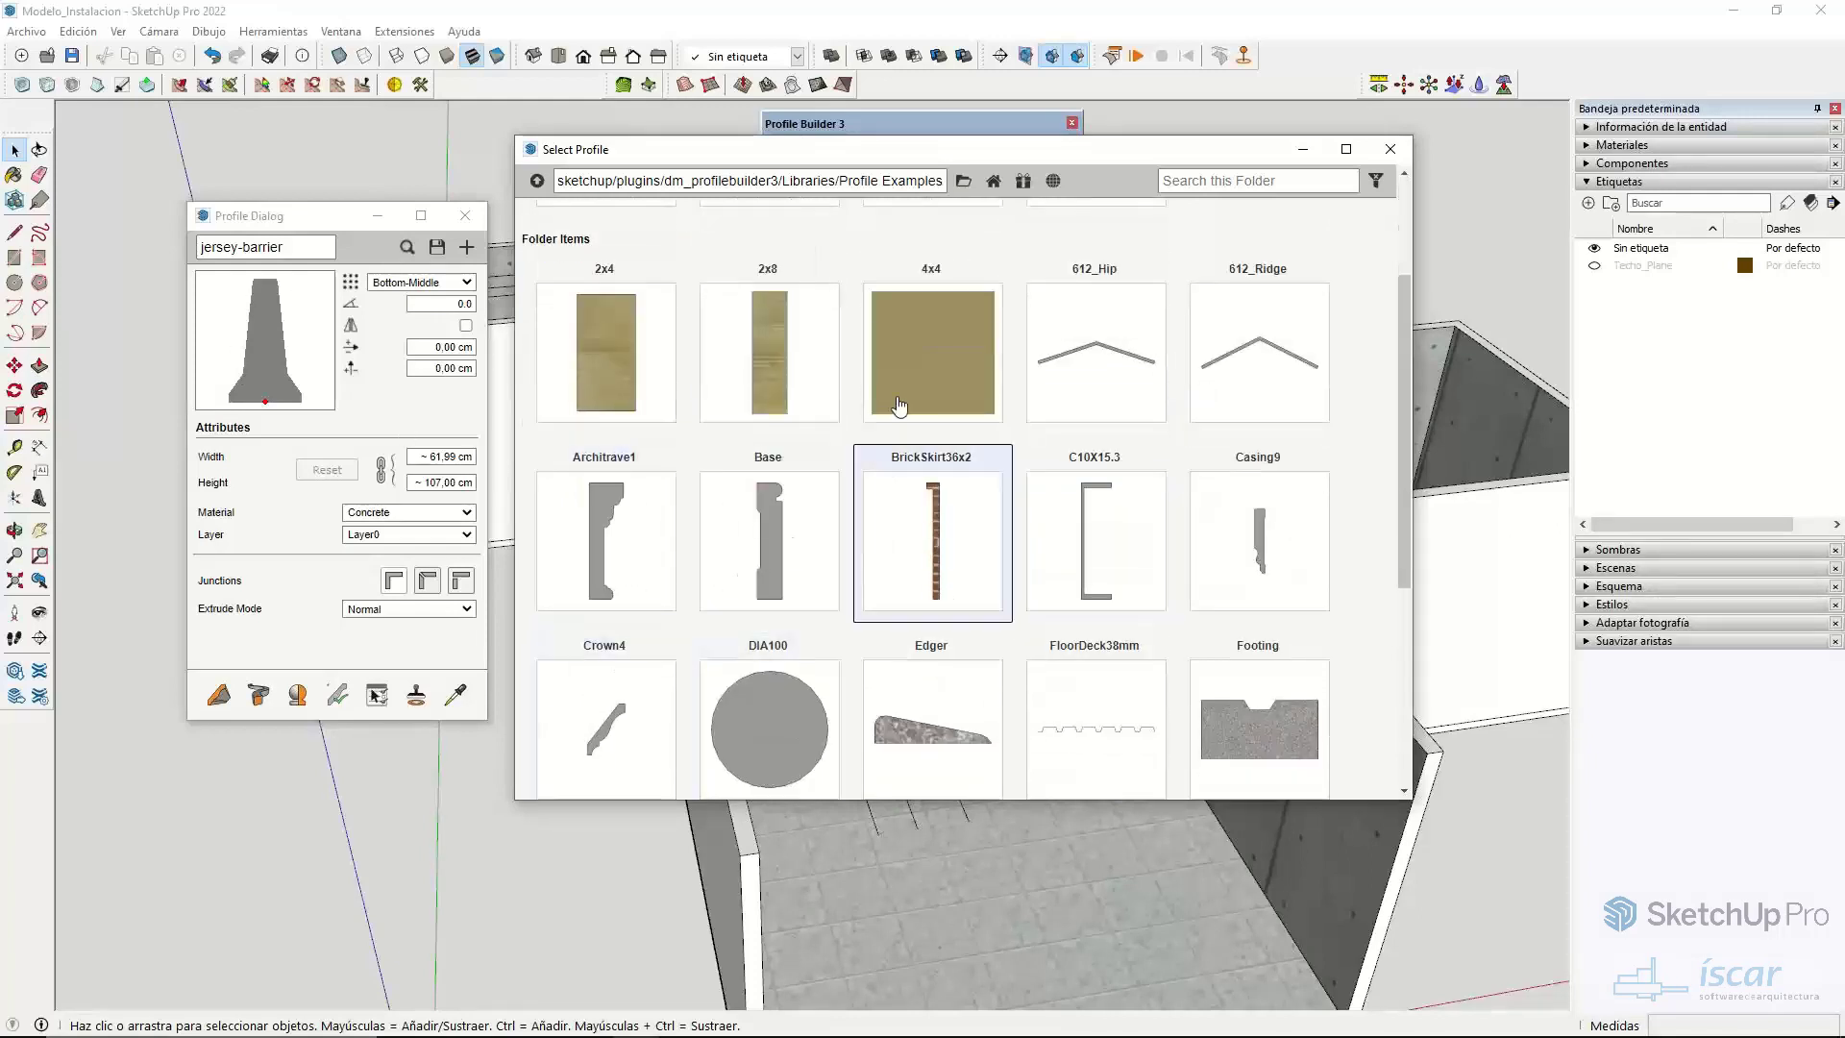
scroll(711, 571, "up", 1)
scroll(624, 568, "down", 3)
double_click(624, 570)
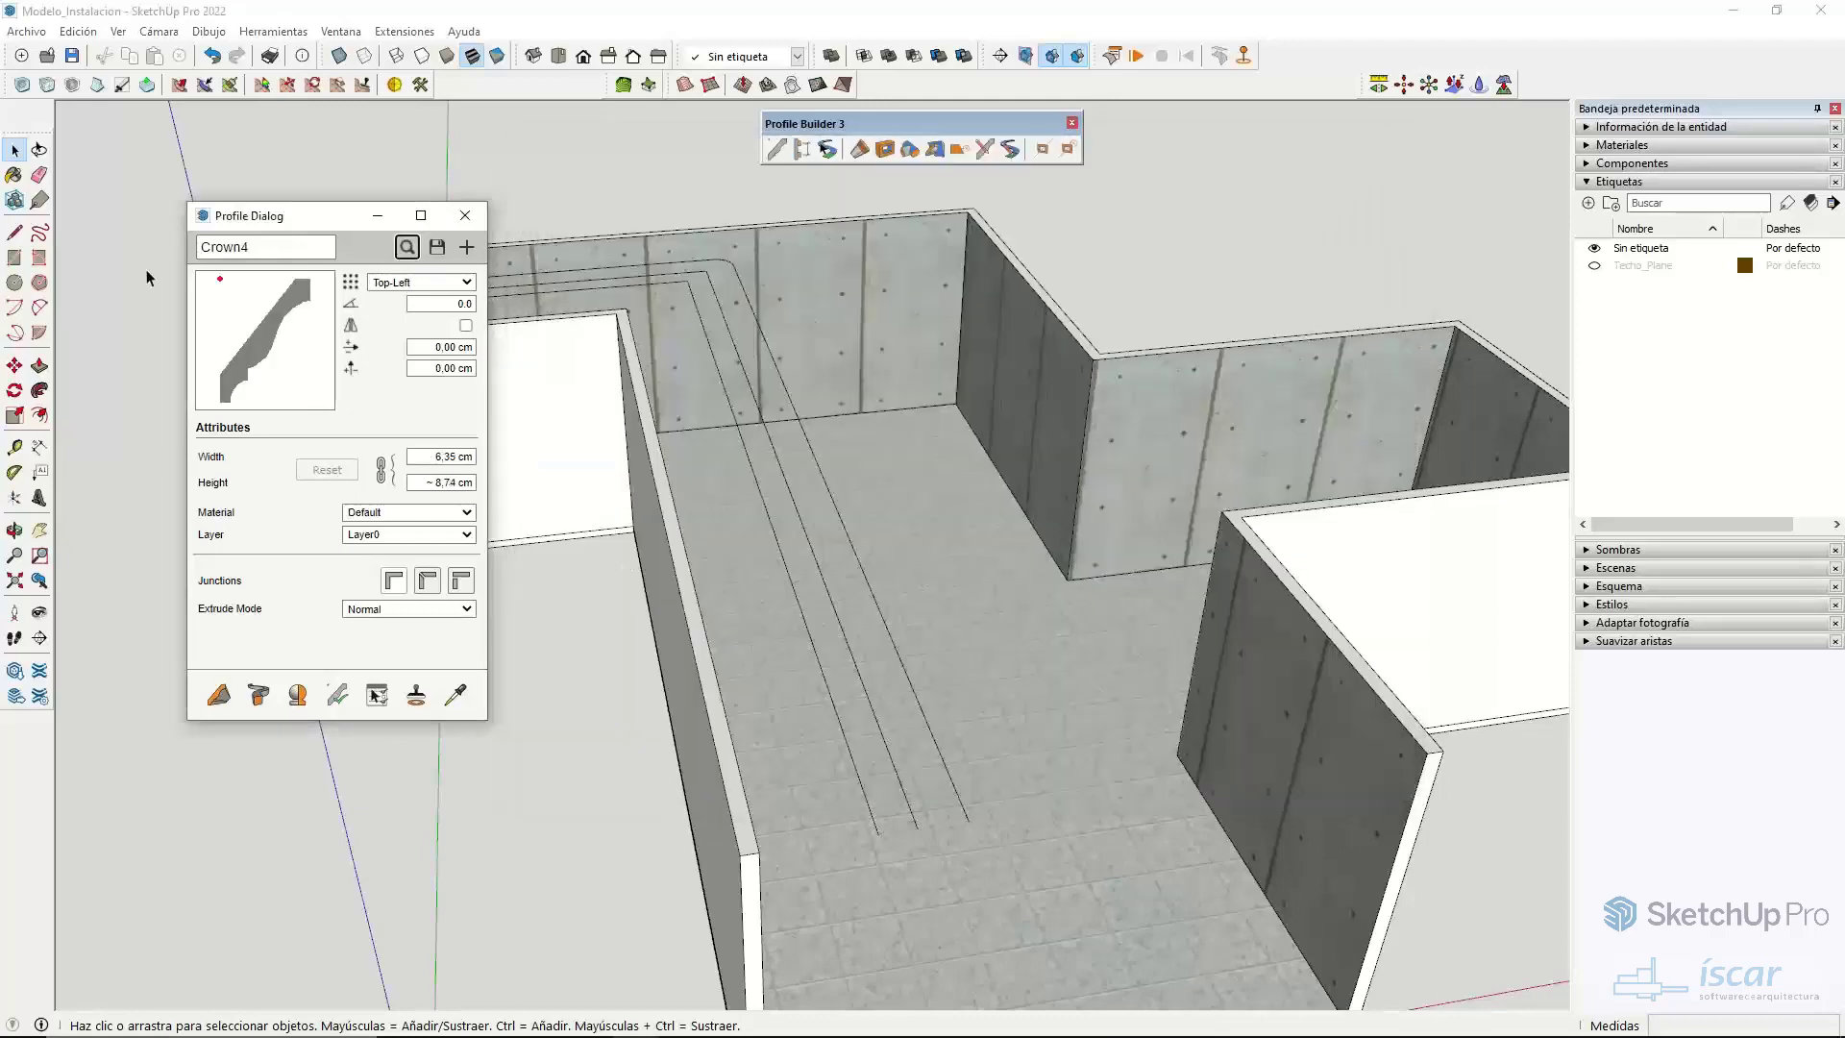
left_click(465, 327)
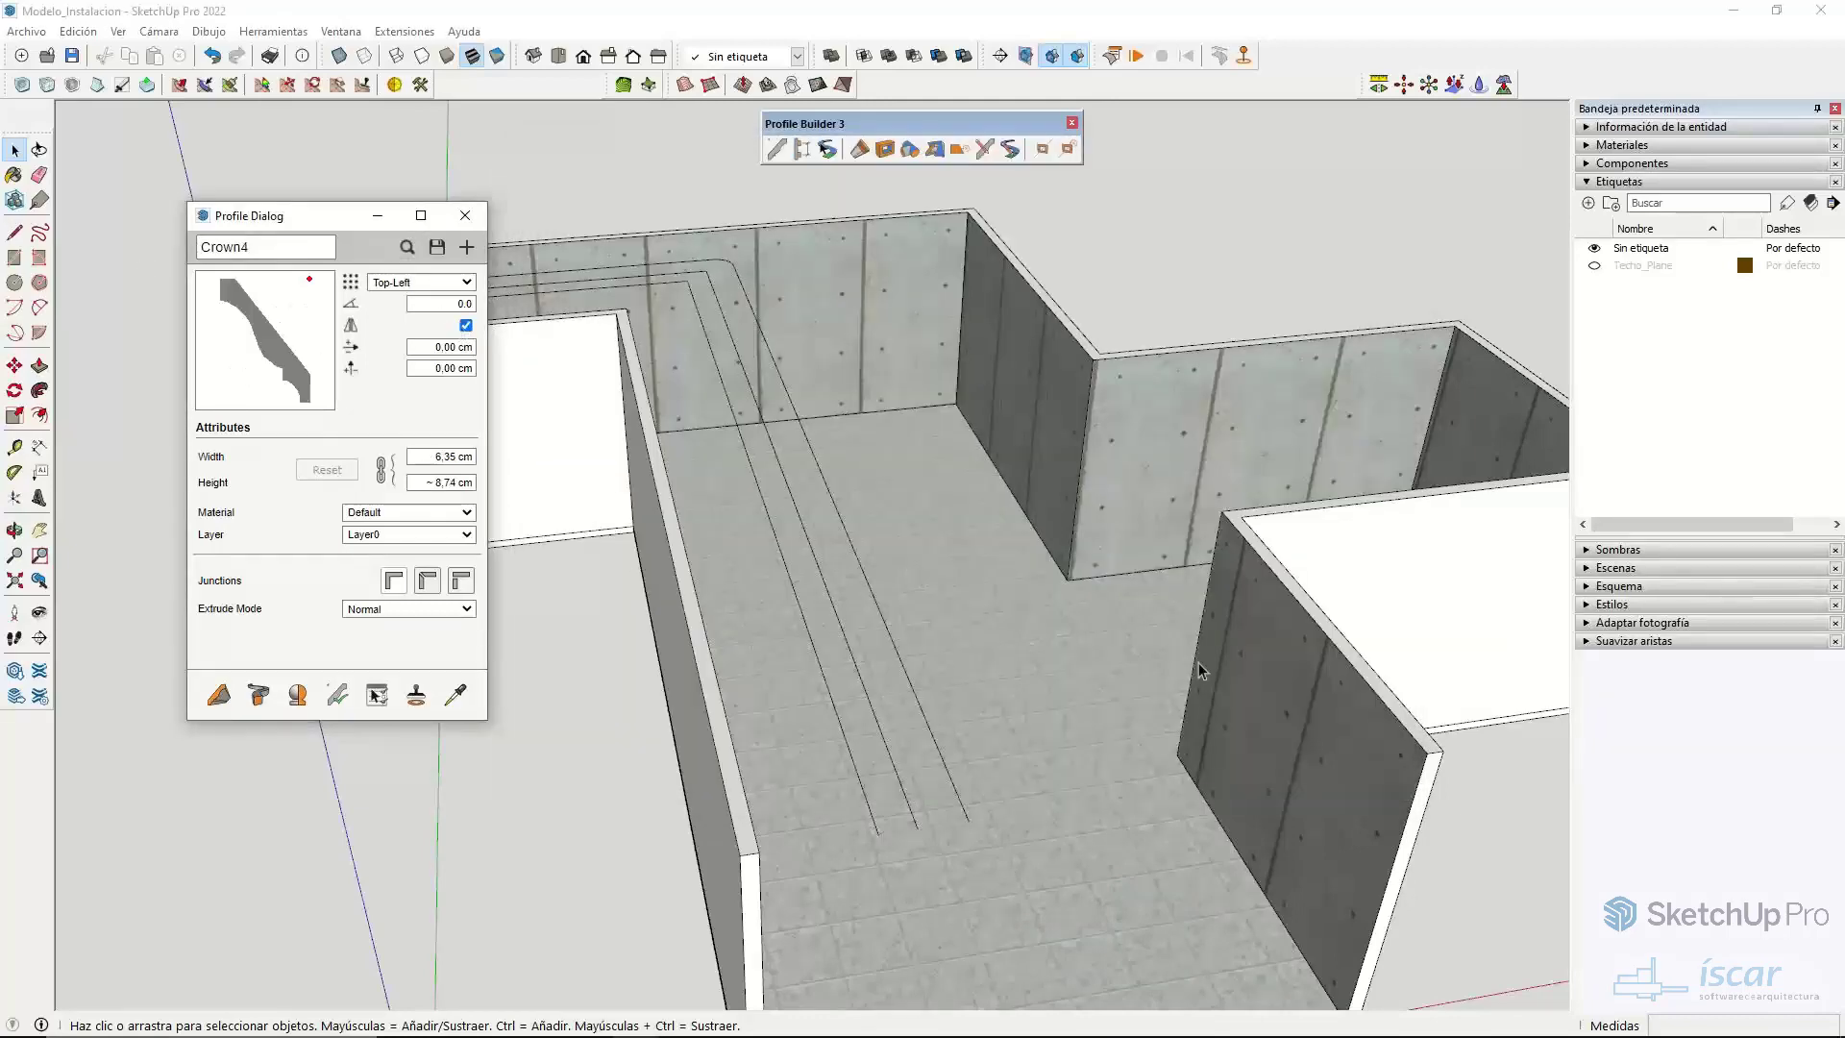
- Build the mirrored Crown4 moulding point by point along the inner top edges of the side room's walls and the adjoining wall
middle_click_drag(1199, 670, 1202, 667)
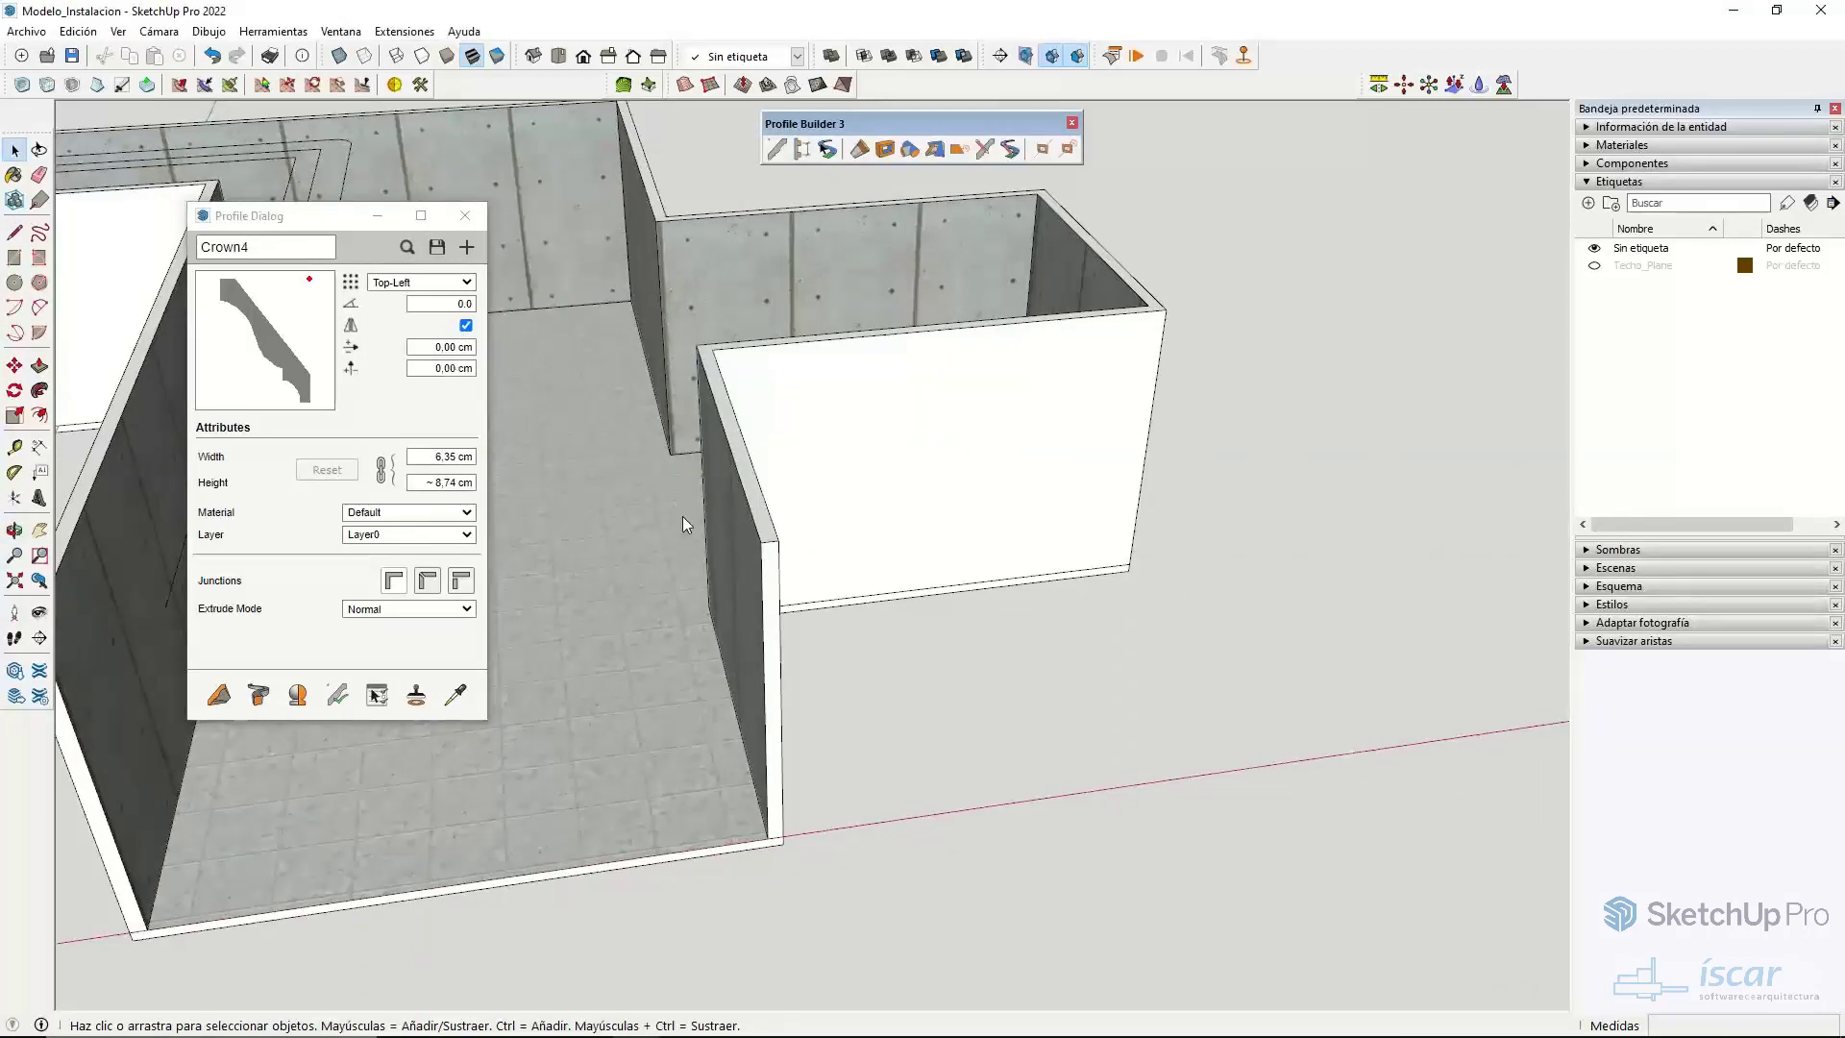
left_click(220, 694)
scroll(801, 581, "up", 6)
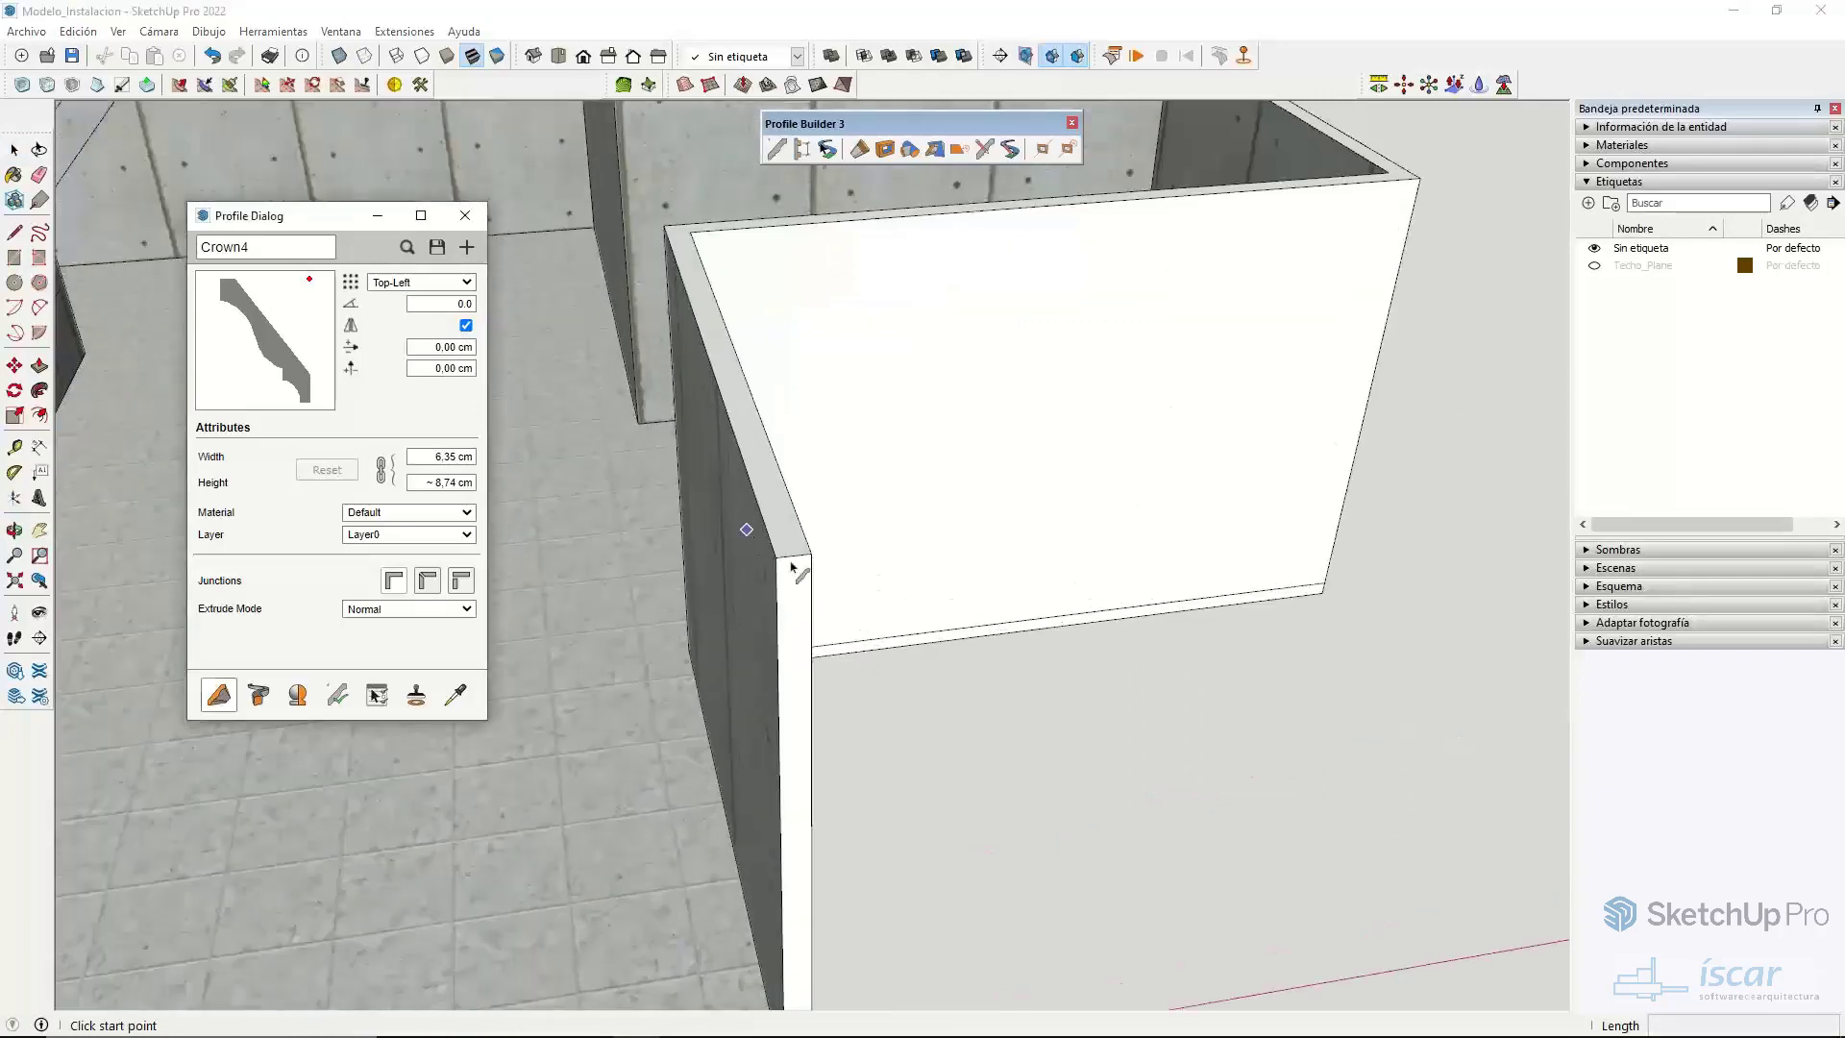
left_click(797, 580)
middle_click_drag(709, 339, 759, 375)
mouse_move(1091, 303)
middle_mouse_down()
mouse_move(1506, 413)
mouse_move(1191, 202)
mouse_move(1258, 384)
middle_mouse_up()
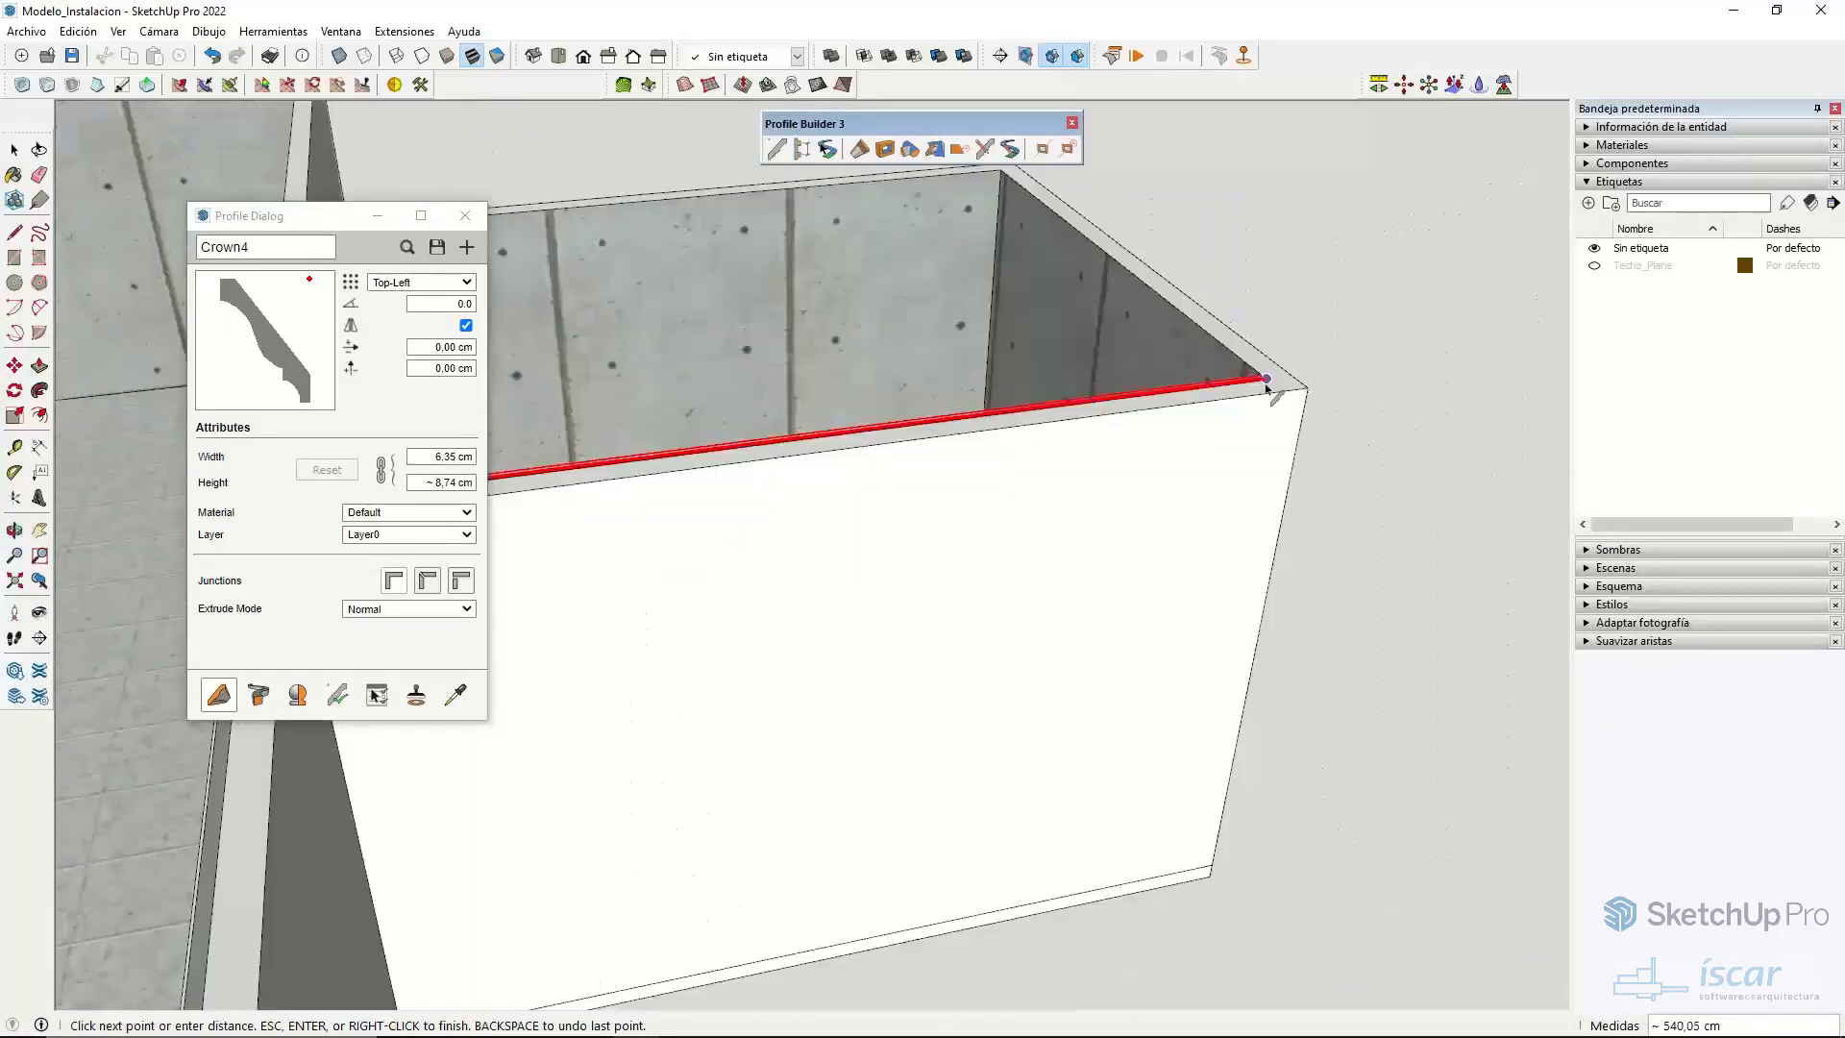
left_click(1263, 377)
middle_click_drag(1064, 312, 846, 327)
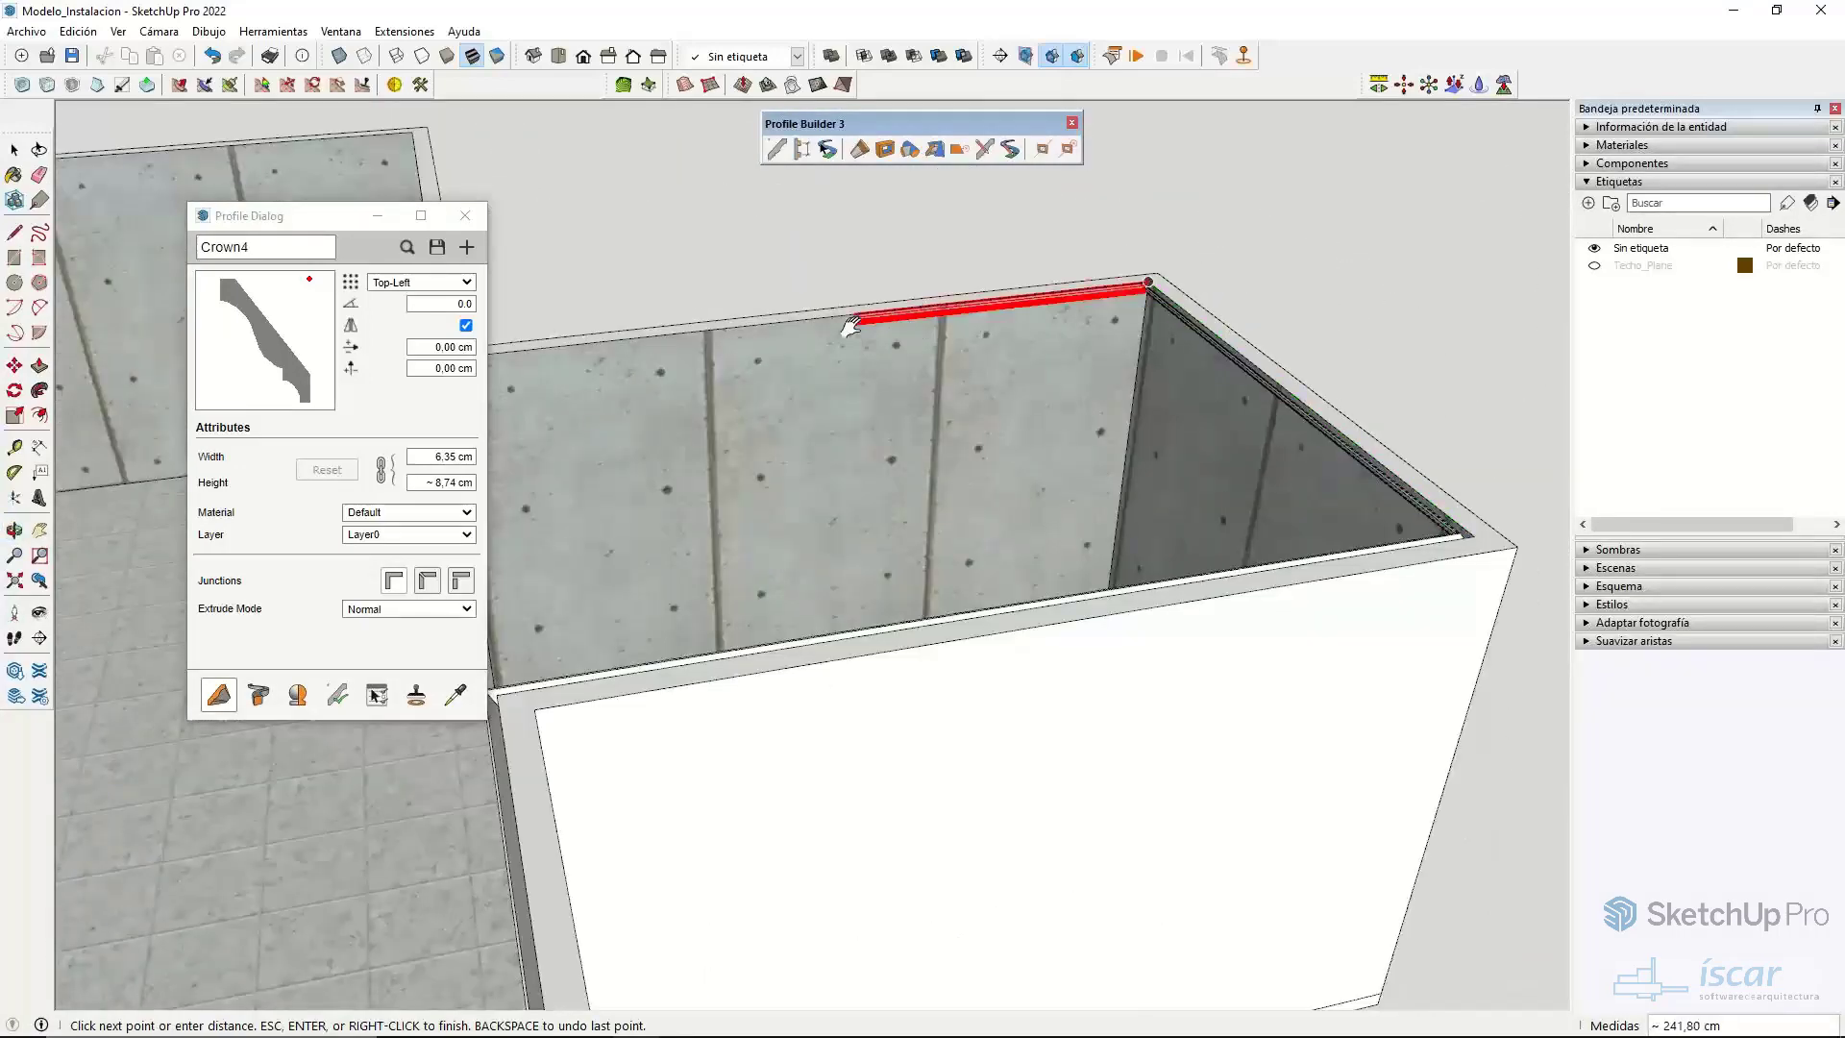
scroll(1137, 356, "up", 5)
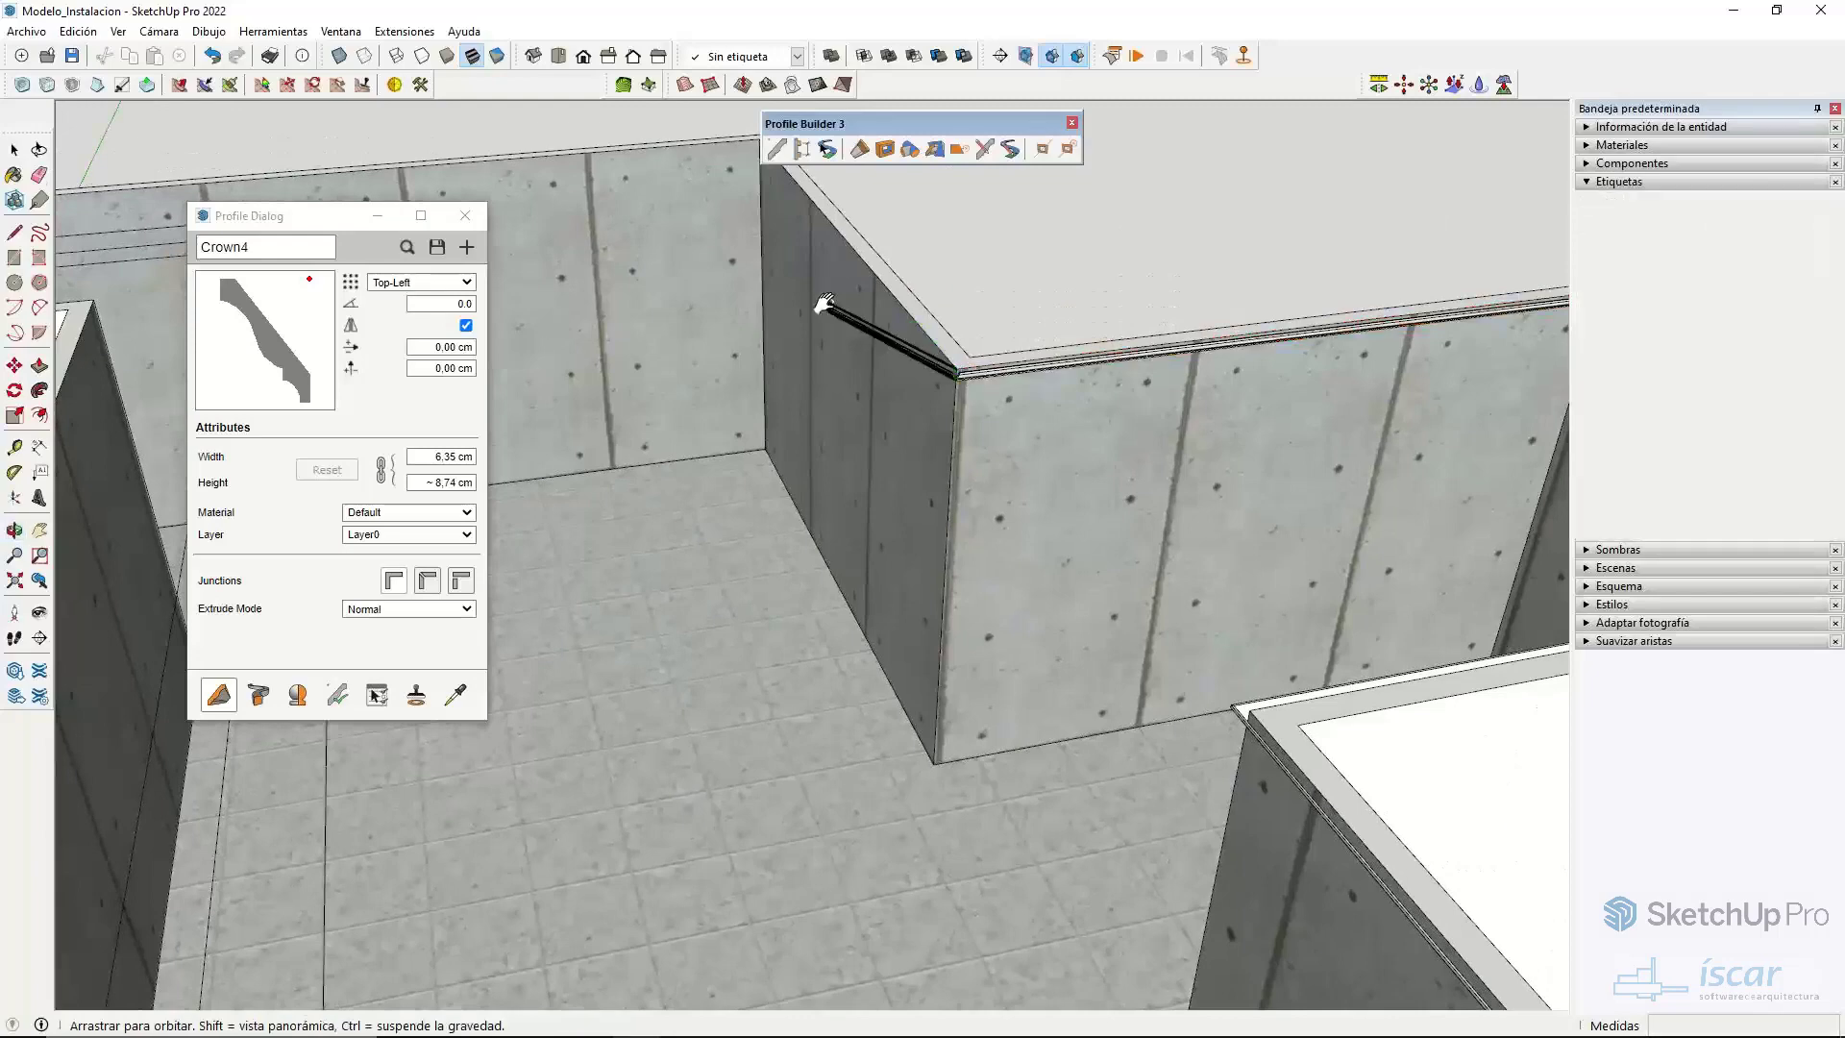
middle_click_drag(768, 322, 862, 255)
double_click(862, 255)
scroll(1001, 540, "down", 3)
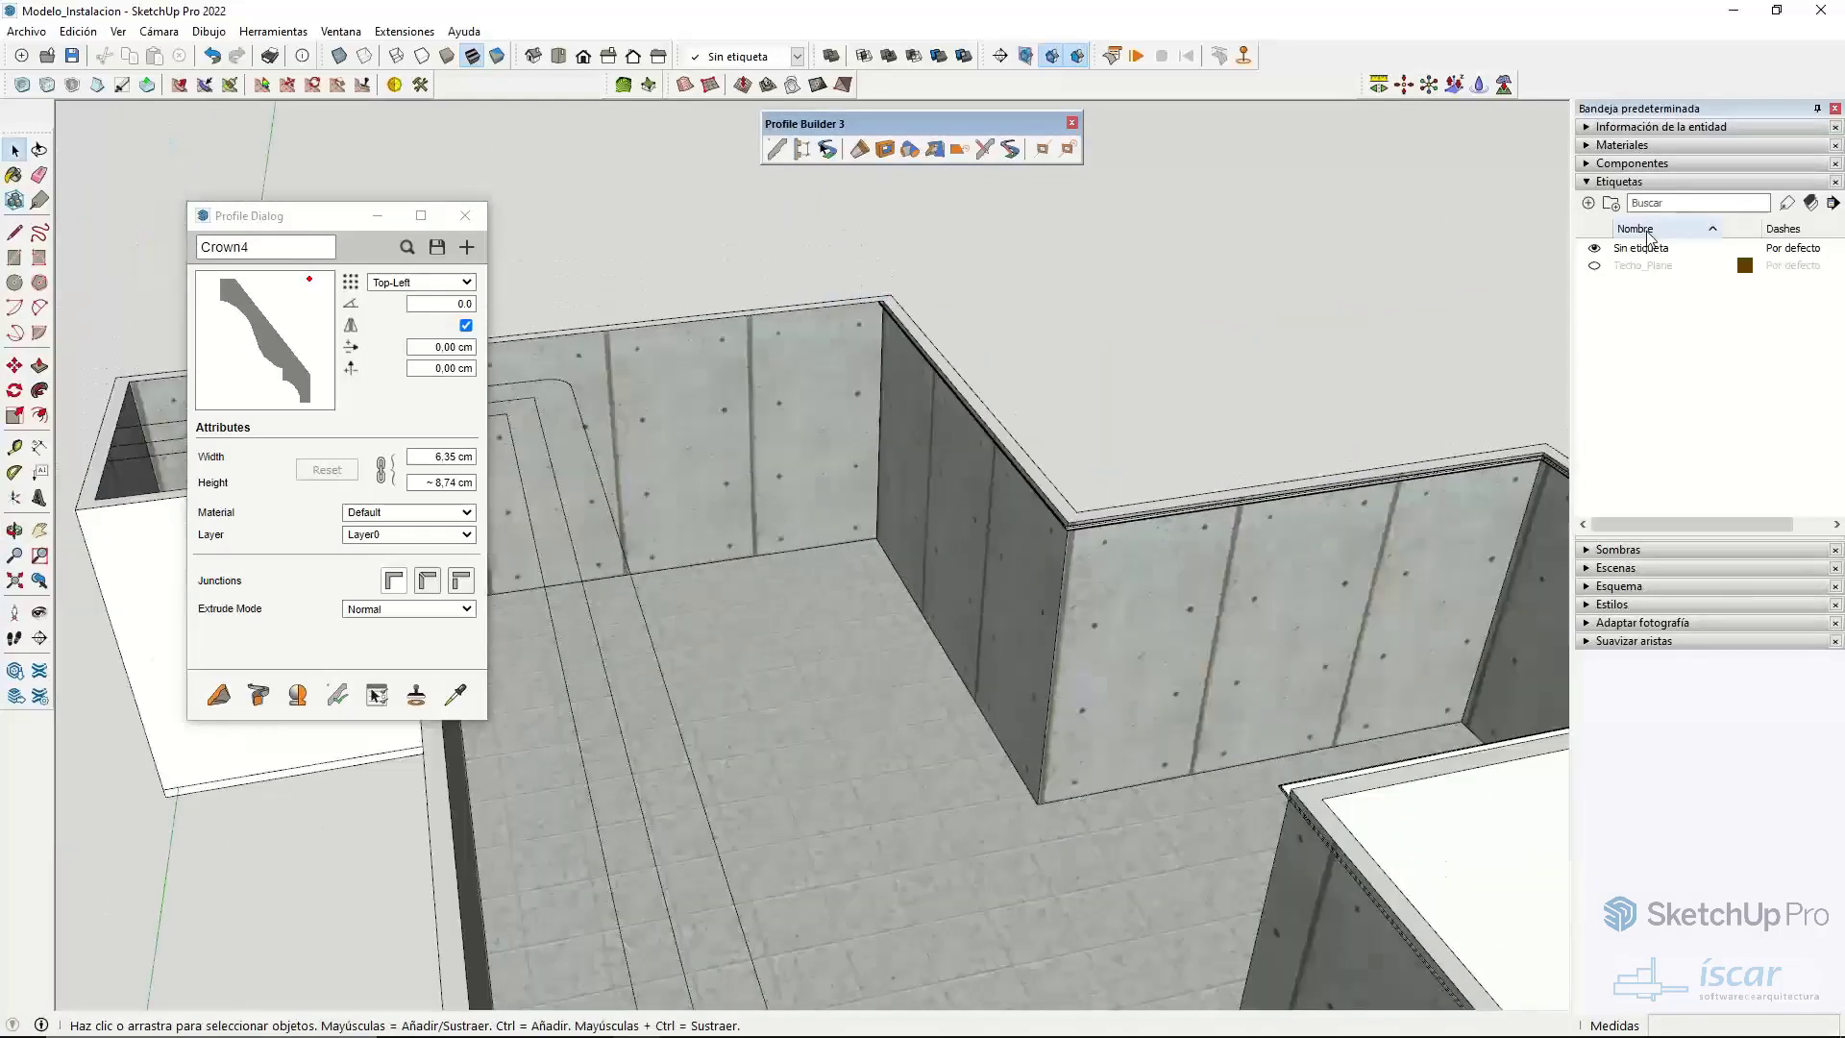
- Show the Techo_Plane tag and inspect the crown moulding from inside the room where the walls meet the ceiling
left_click(1594, 266)
scroll(1080, 297, "up", 8)
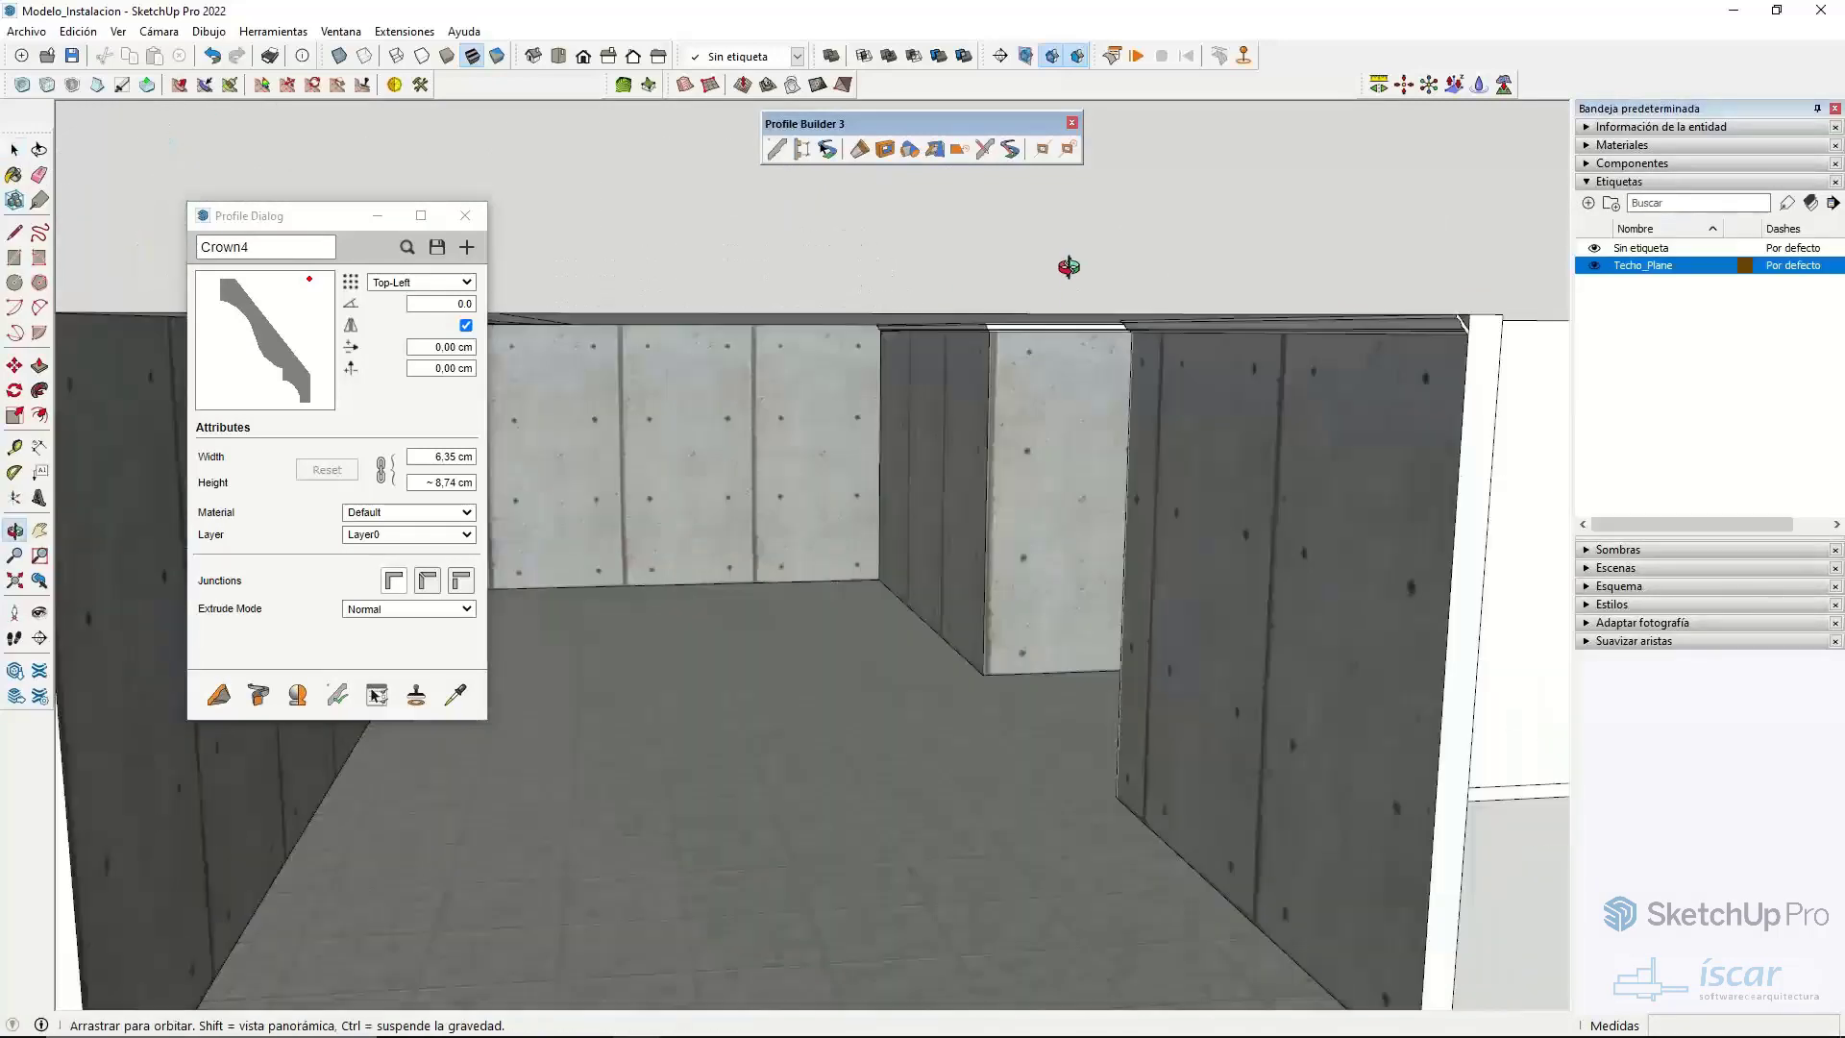
scroll(1115, 288, "down", 3)
scroll(1057, 278, "up", 5)
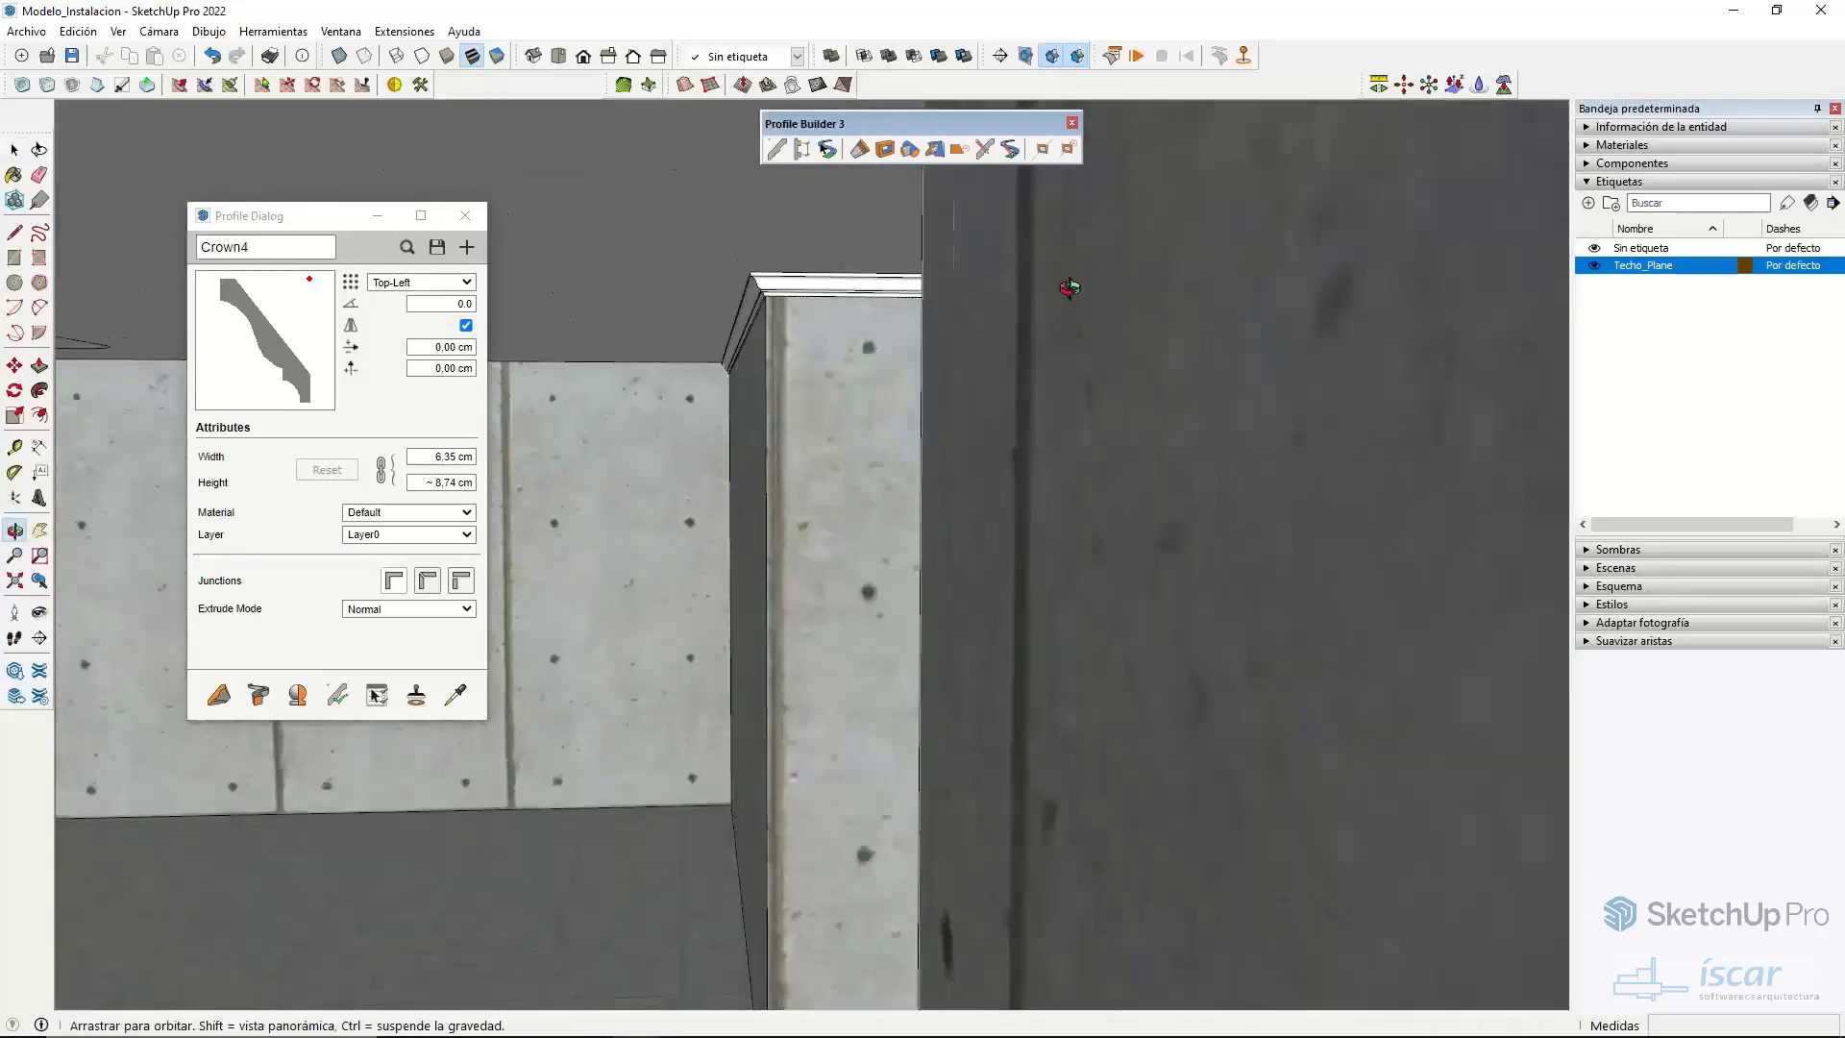
scroll(499, 418, "down", 6)
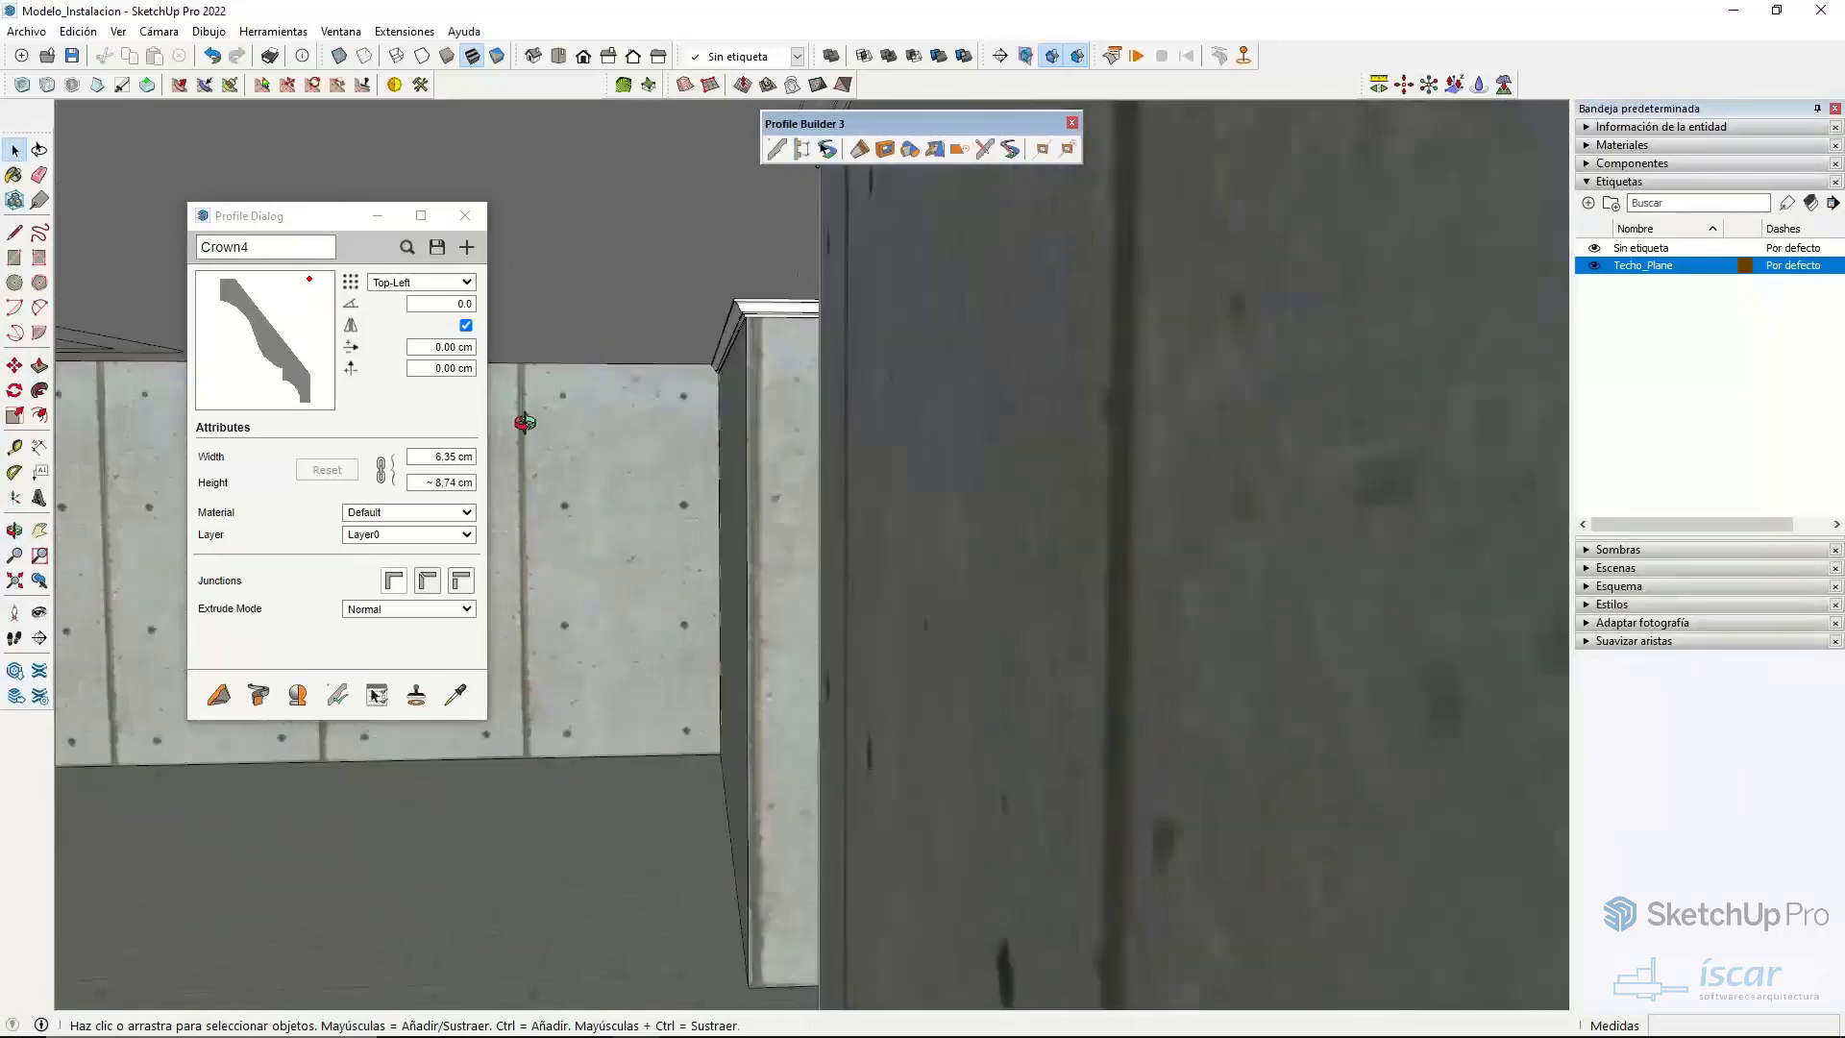
scroll(1148, 360, "up", 4)
scroll(1119, 346, "up", 2)
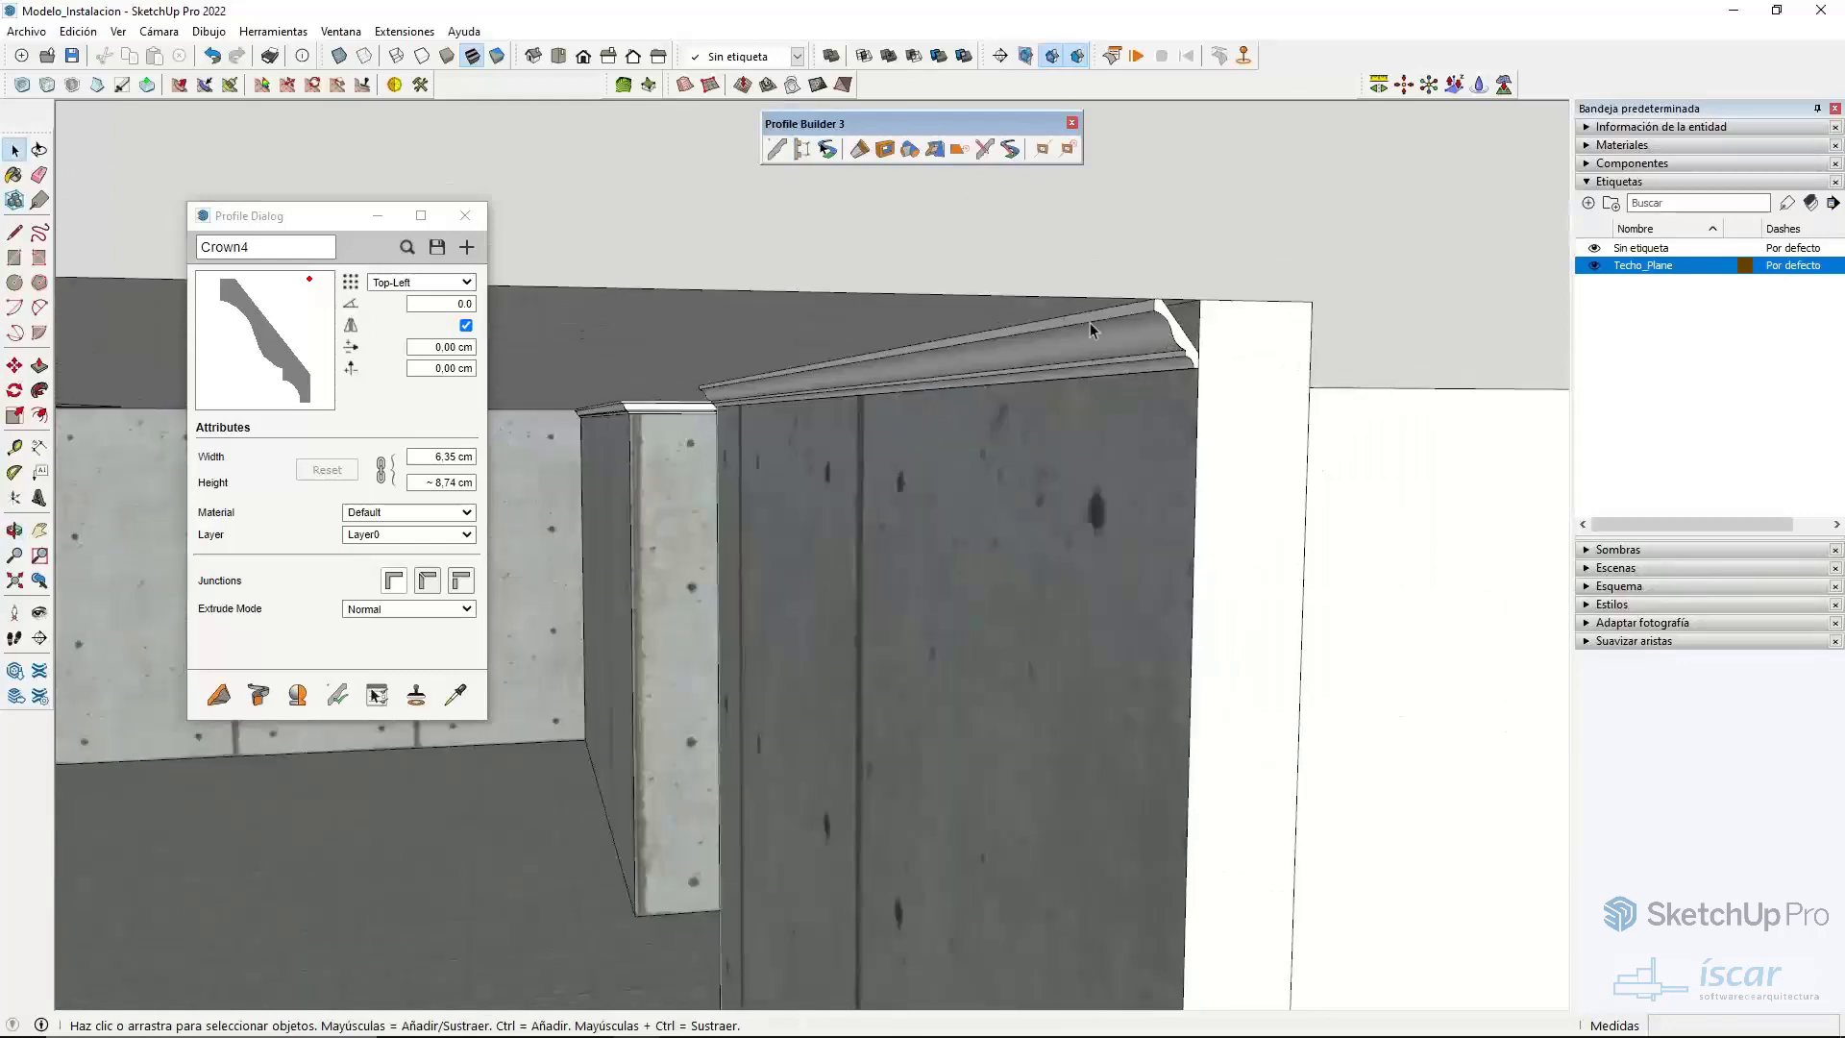
middle_click_drag(730, 437, 803, 527)
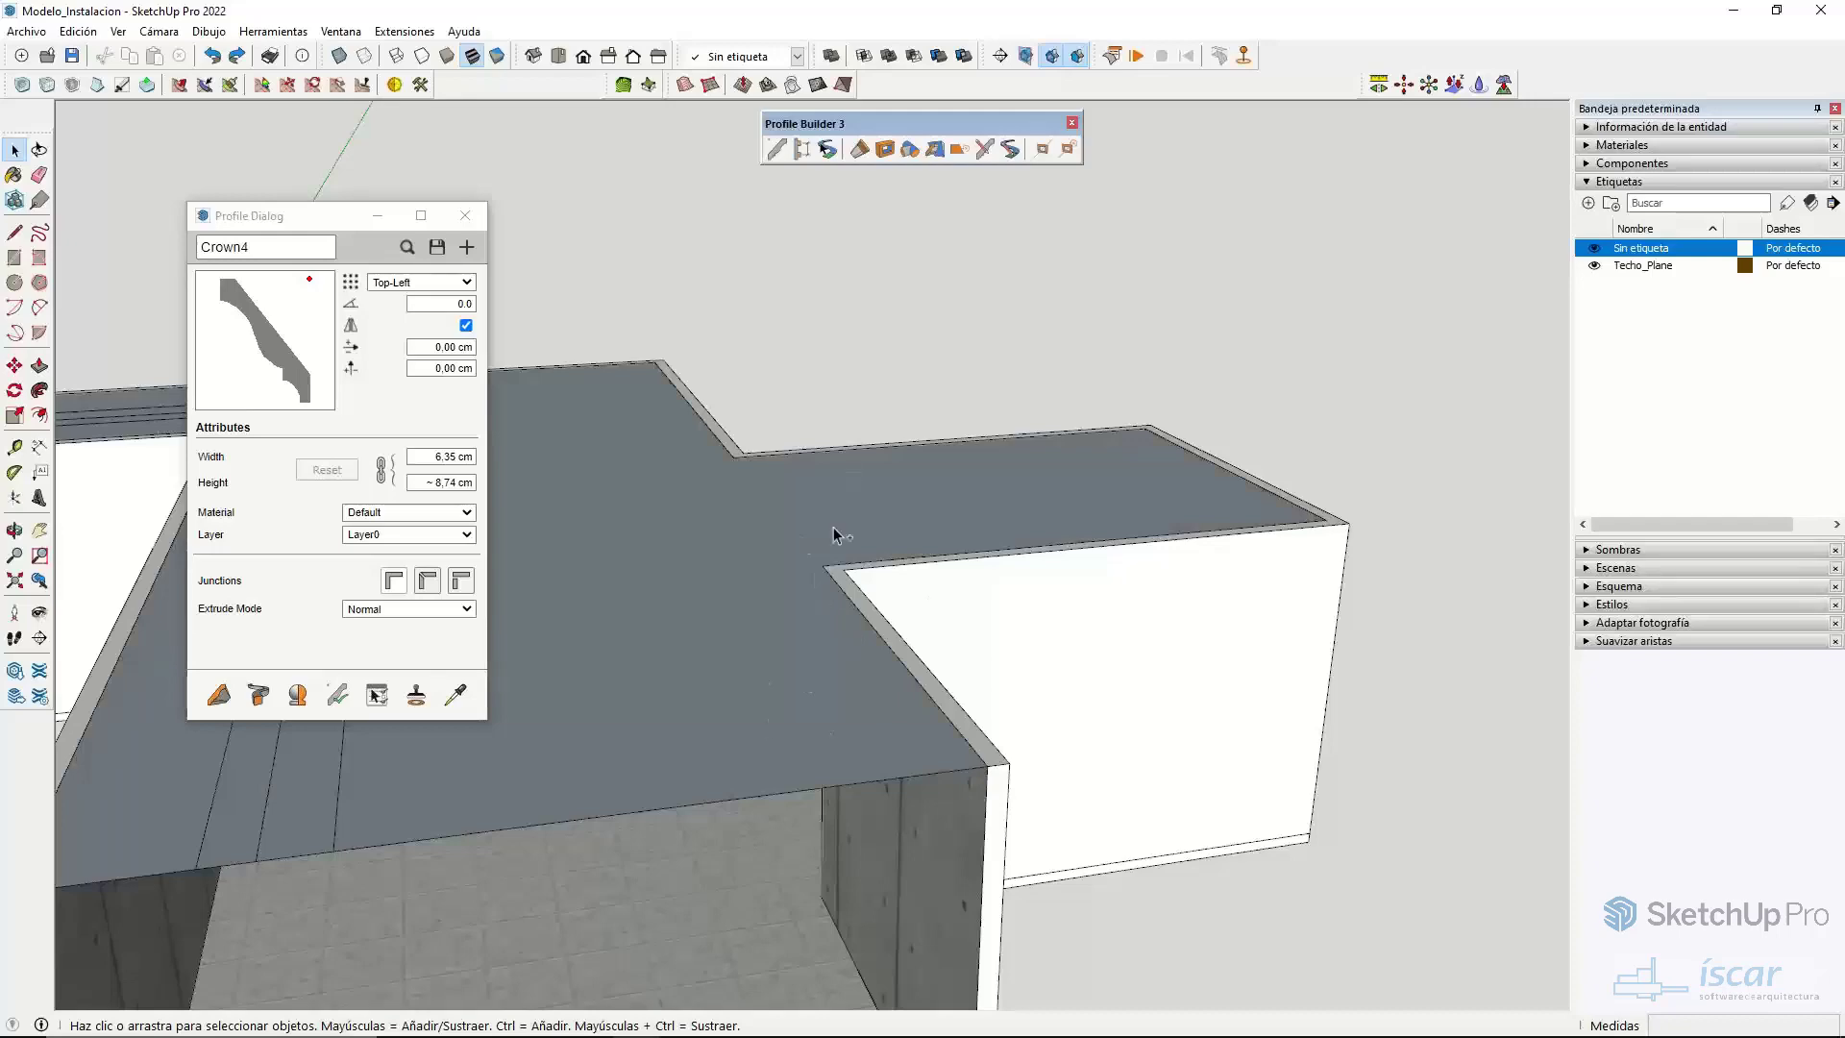
- Hide the Techo_Plane tag to expose the room with its three installation paths
left_click(1595, 266)
middle_click_drag(602, 646, 941, 603)
scroll(1112, 362, "down", 3)
middle_click_drag(1112, 362, 818, 419)
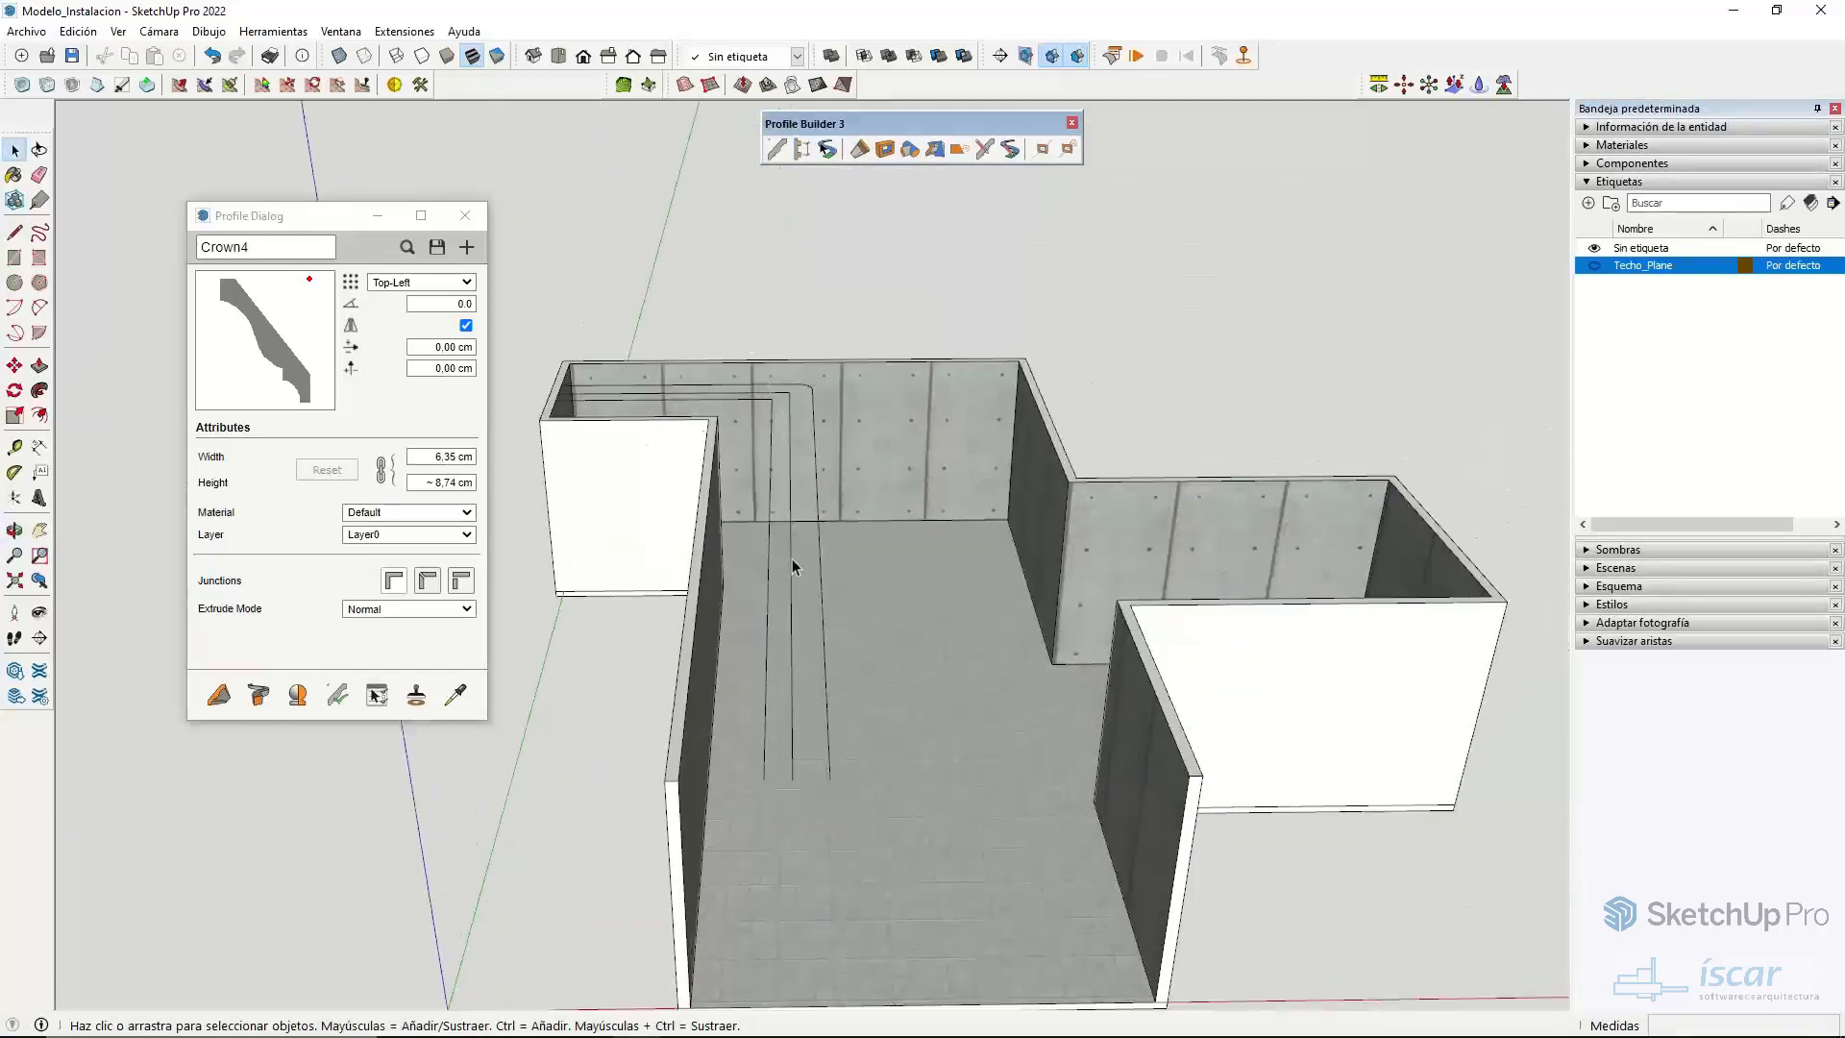
- Load the HSS1.900x0.120 tube profile with a Top-Middle placement point and a vertical offset of -10 cm
left_click(407, 252)
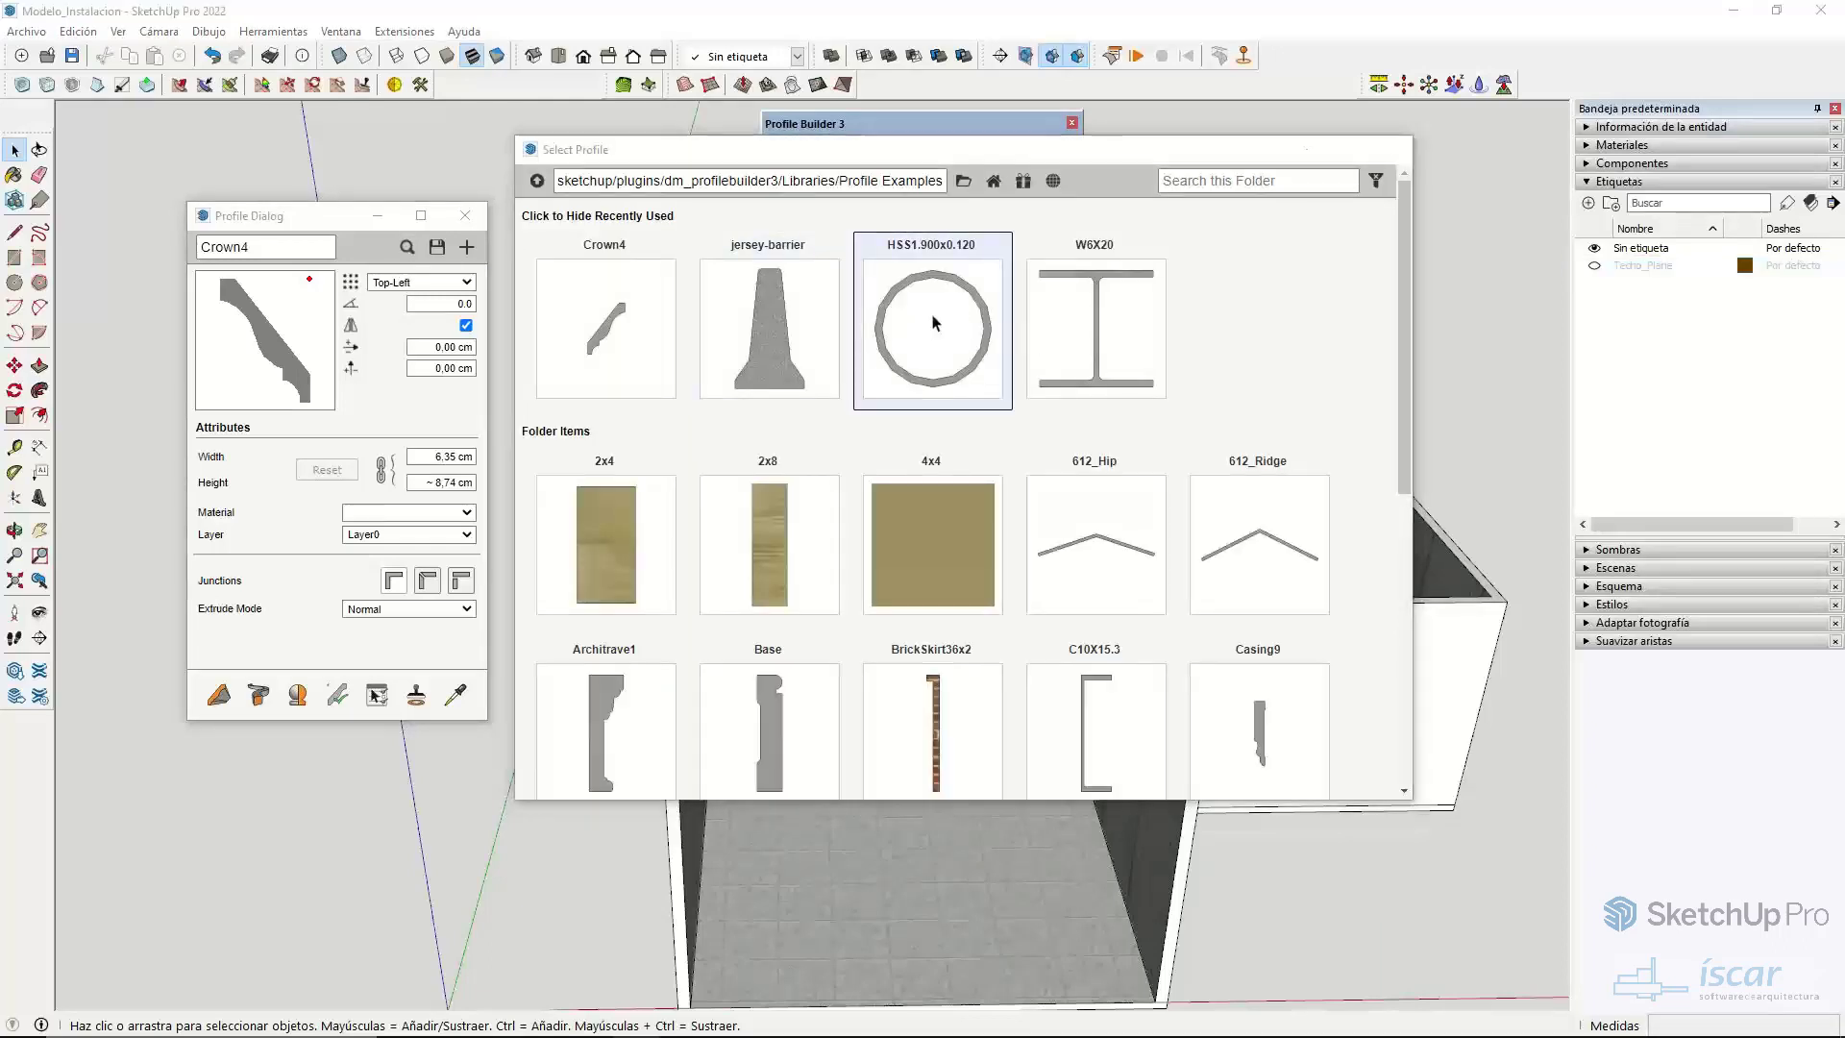
double_click(937, 326)
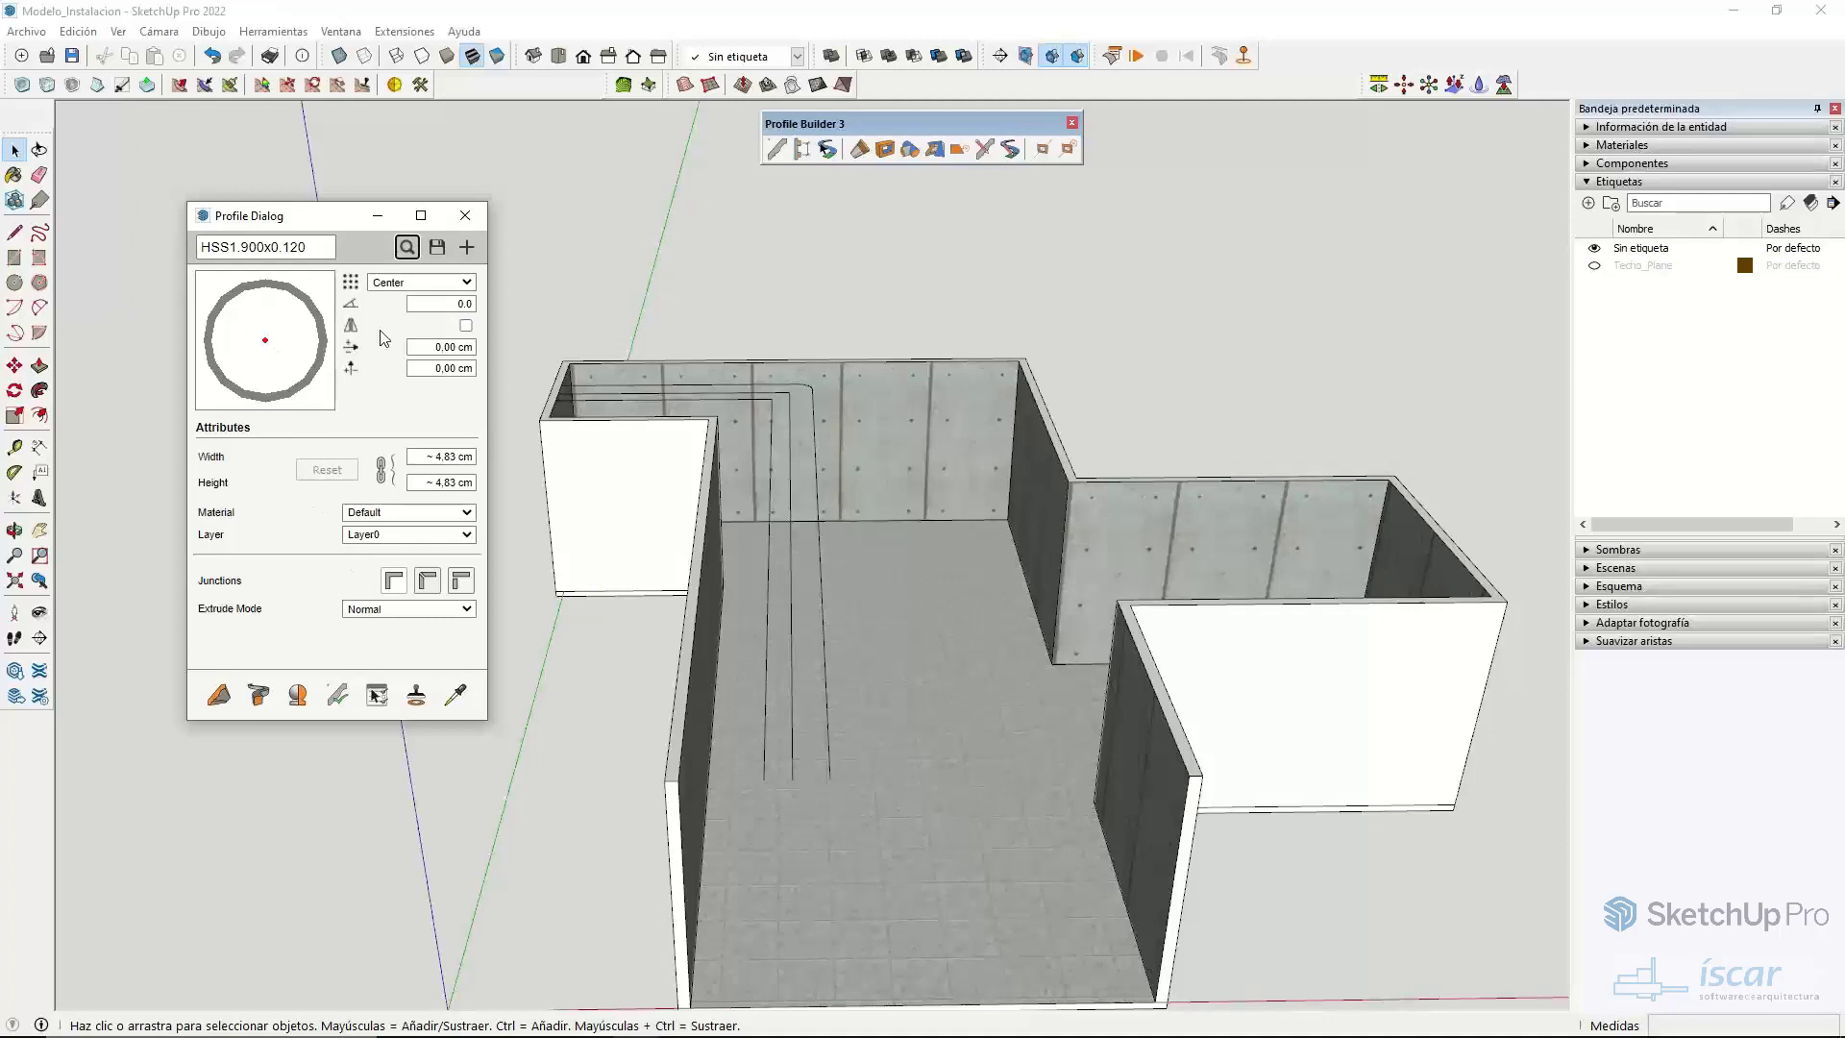
left_click(421, 281)
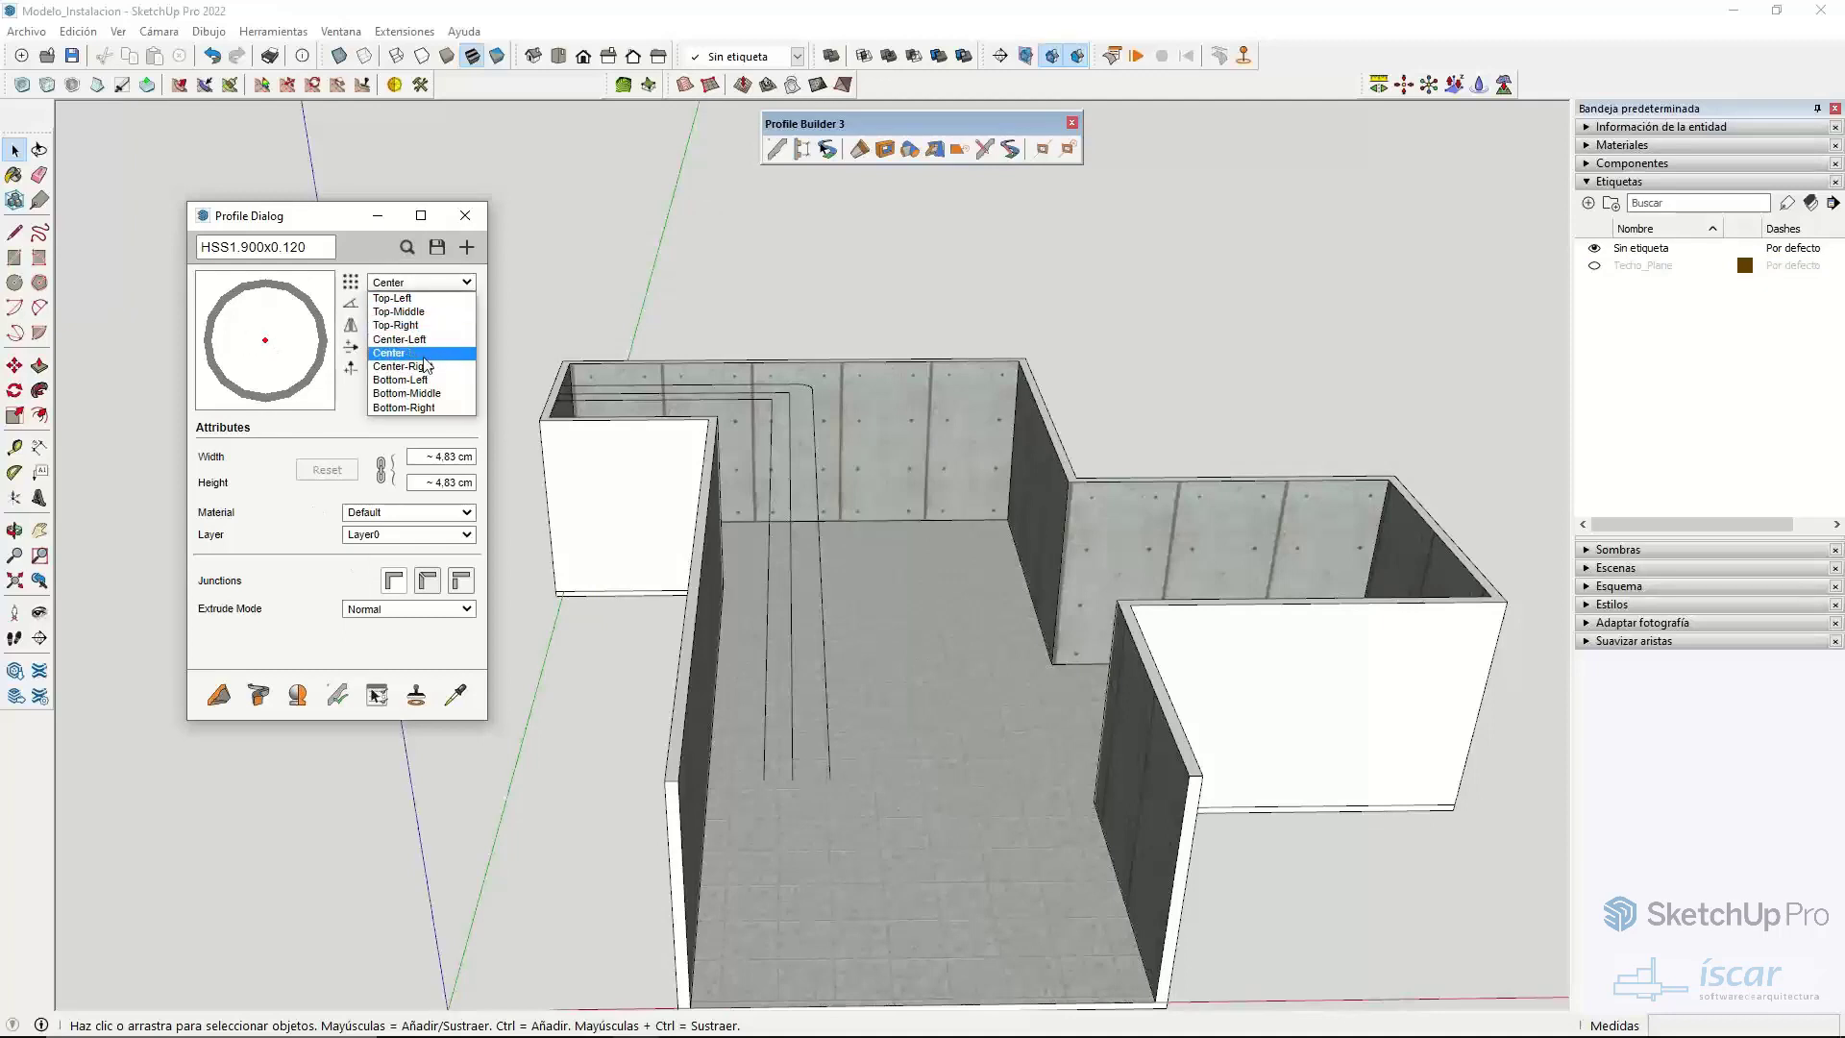
left_click(411, 312)
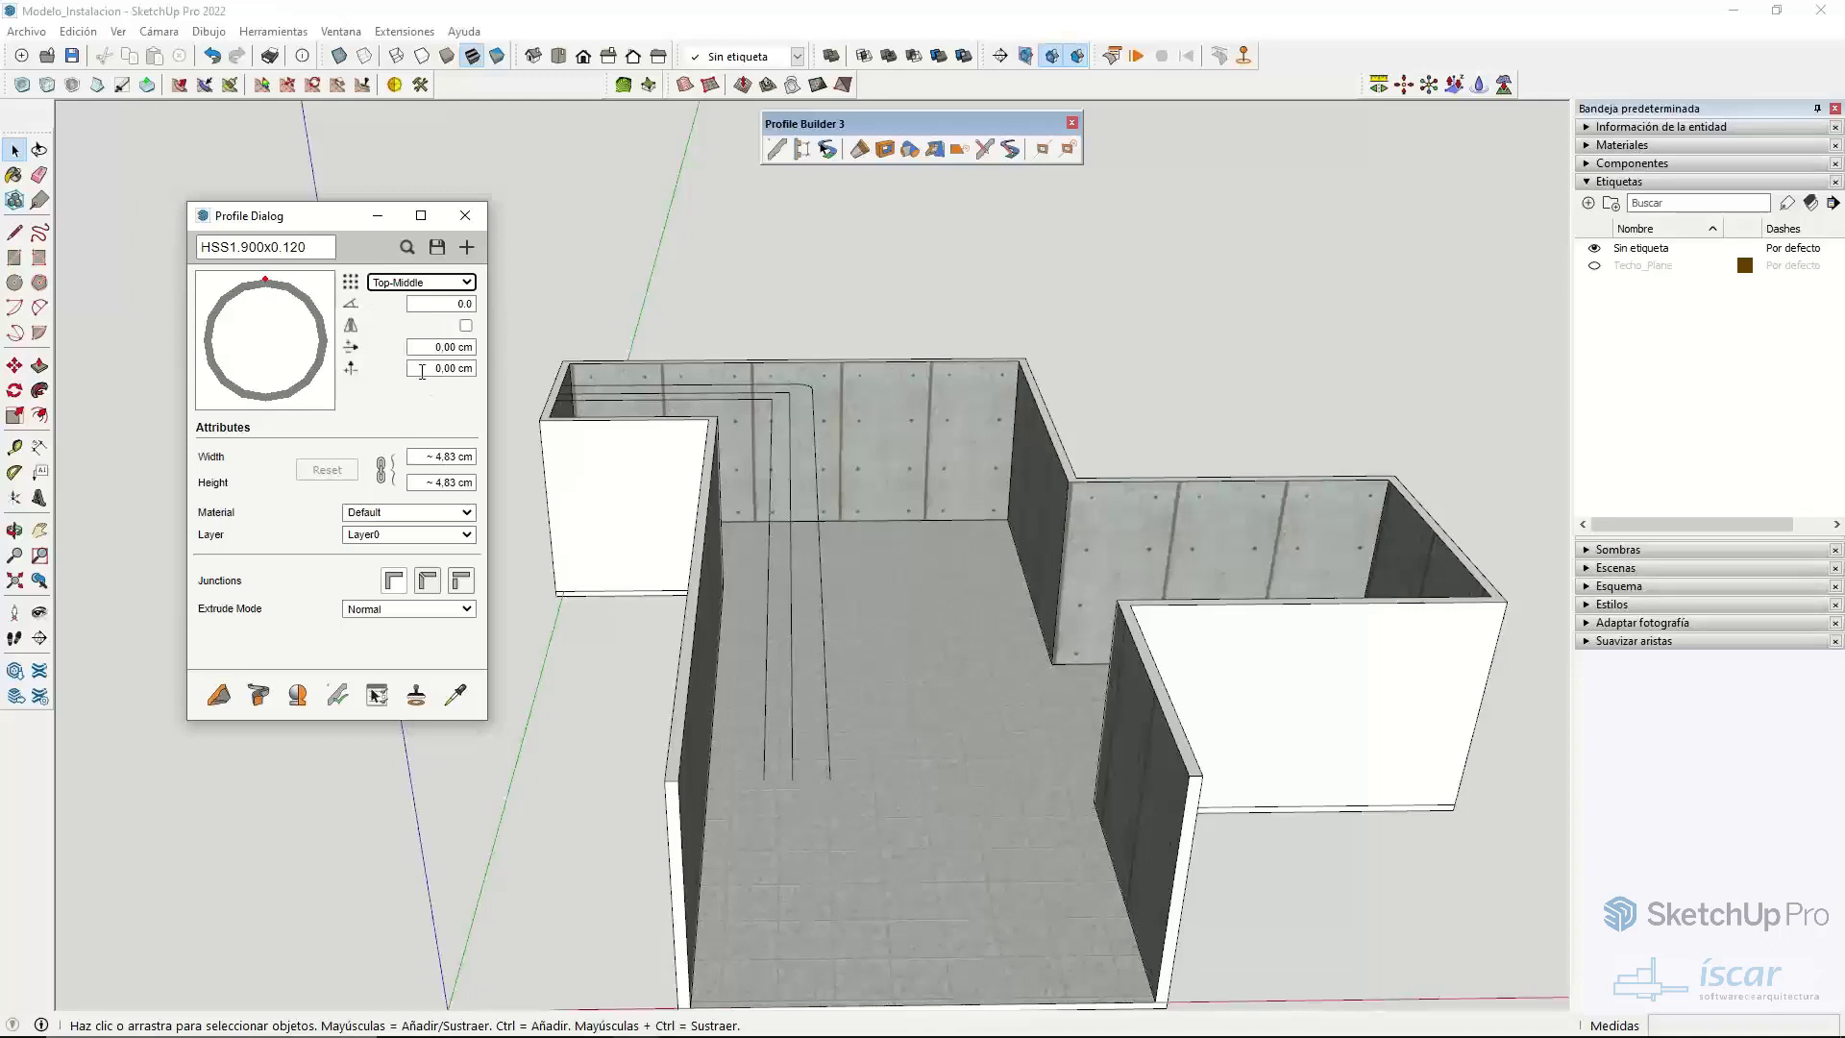
triple_click(422, 372)
key("BackSpace")
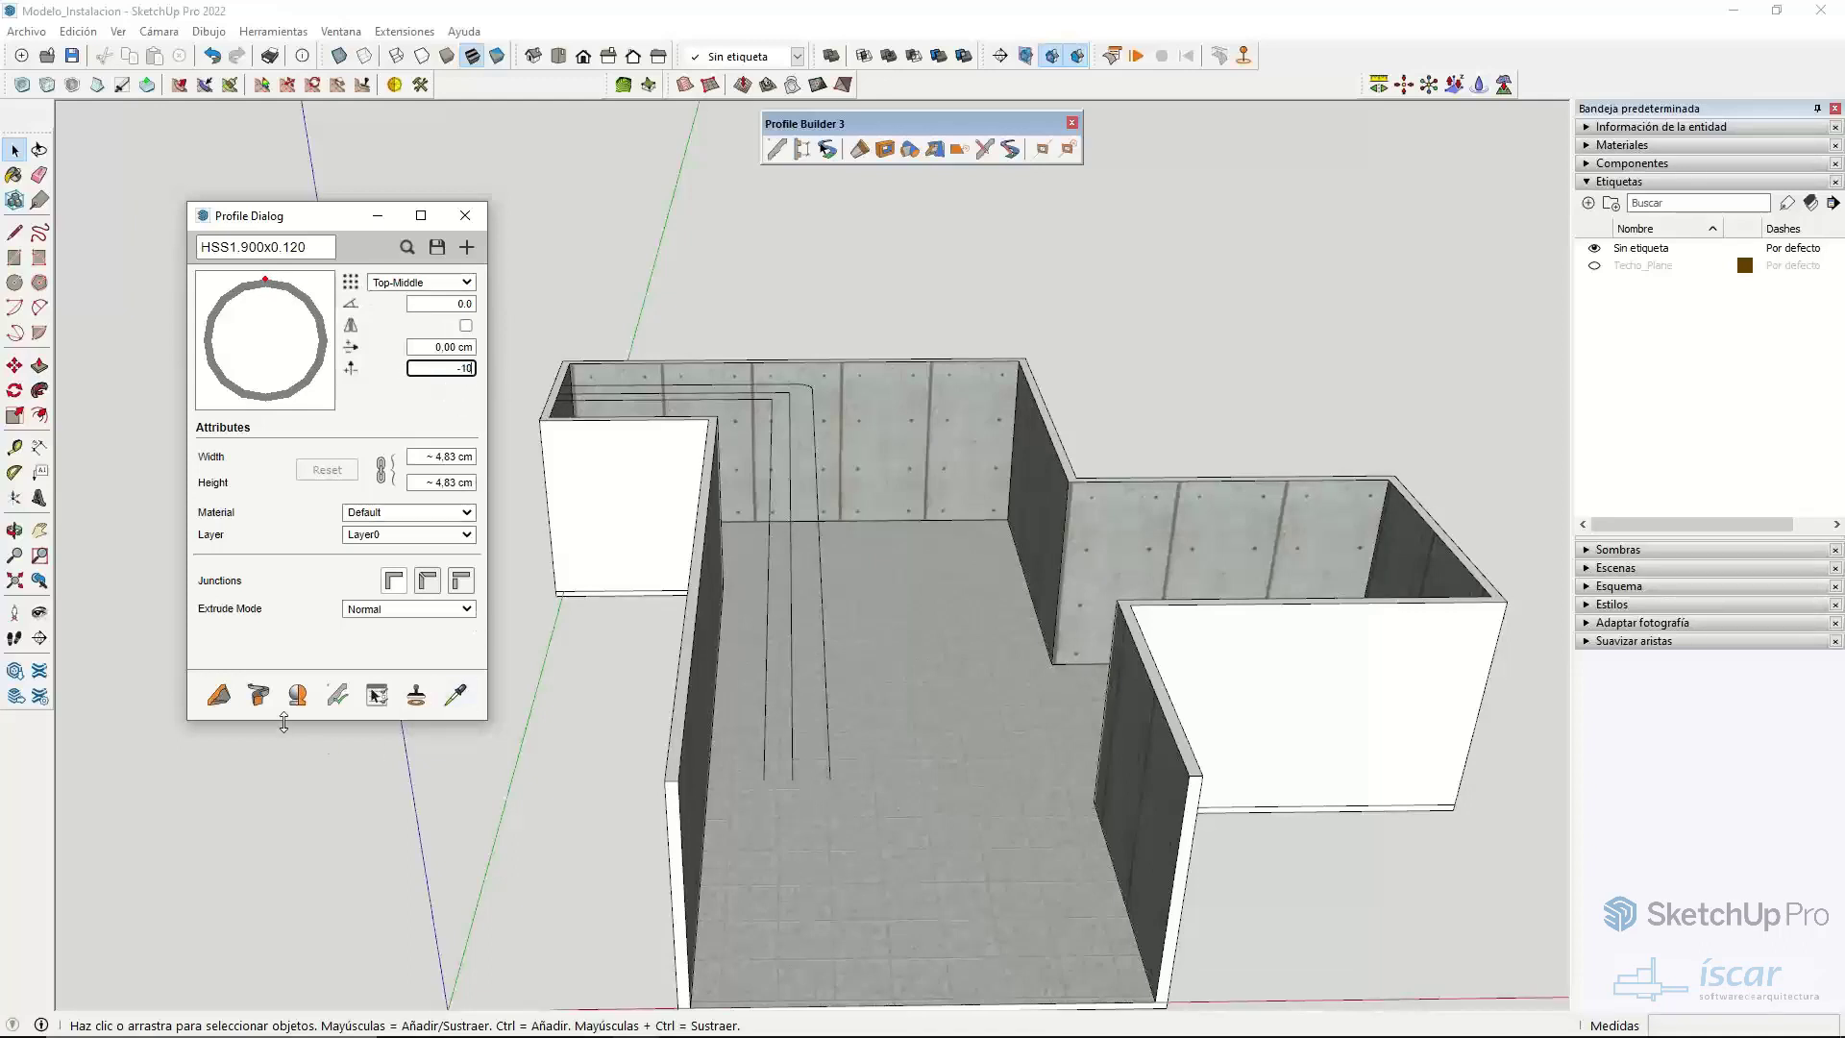
- Select all three installation paths together and build the tube profile along them
left_click(822, 554)
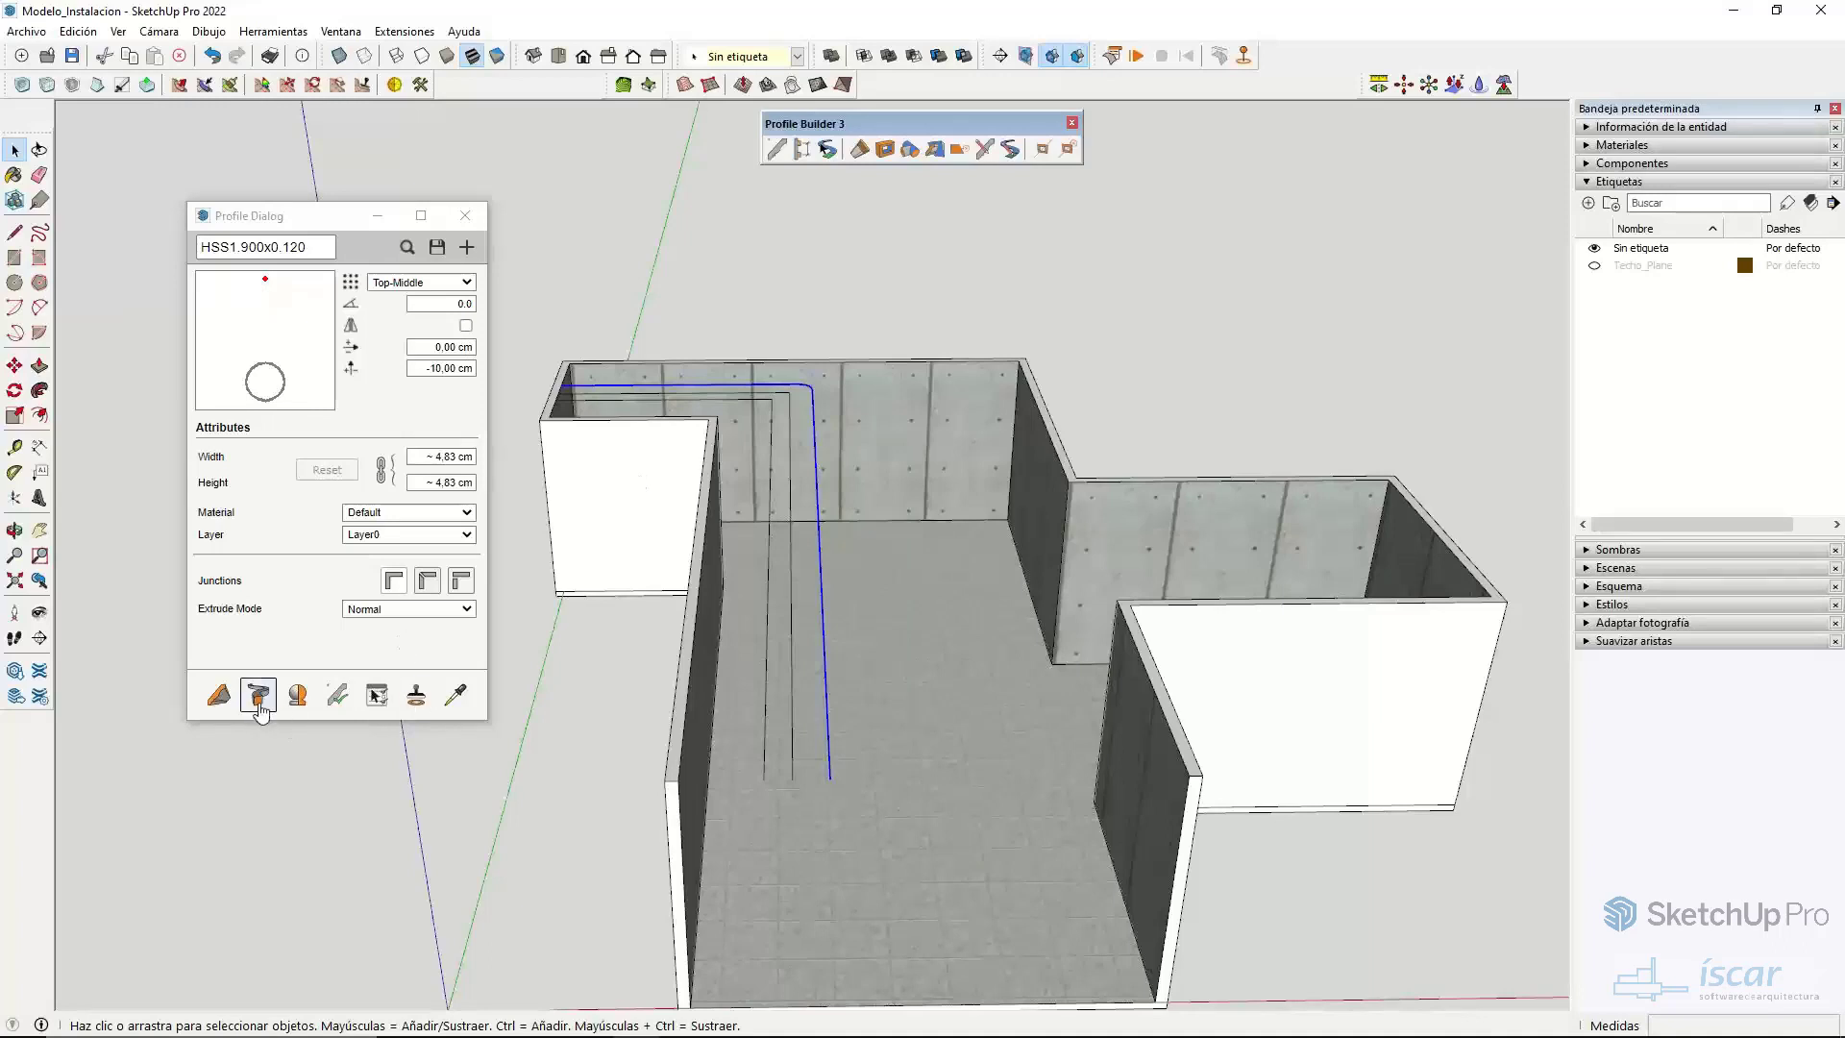
left_click(791, 625, "ctrl")
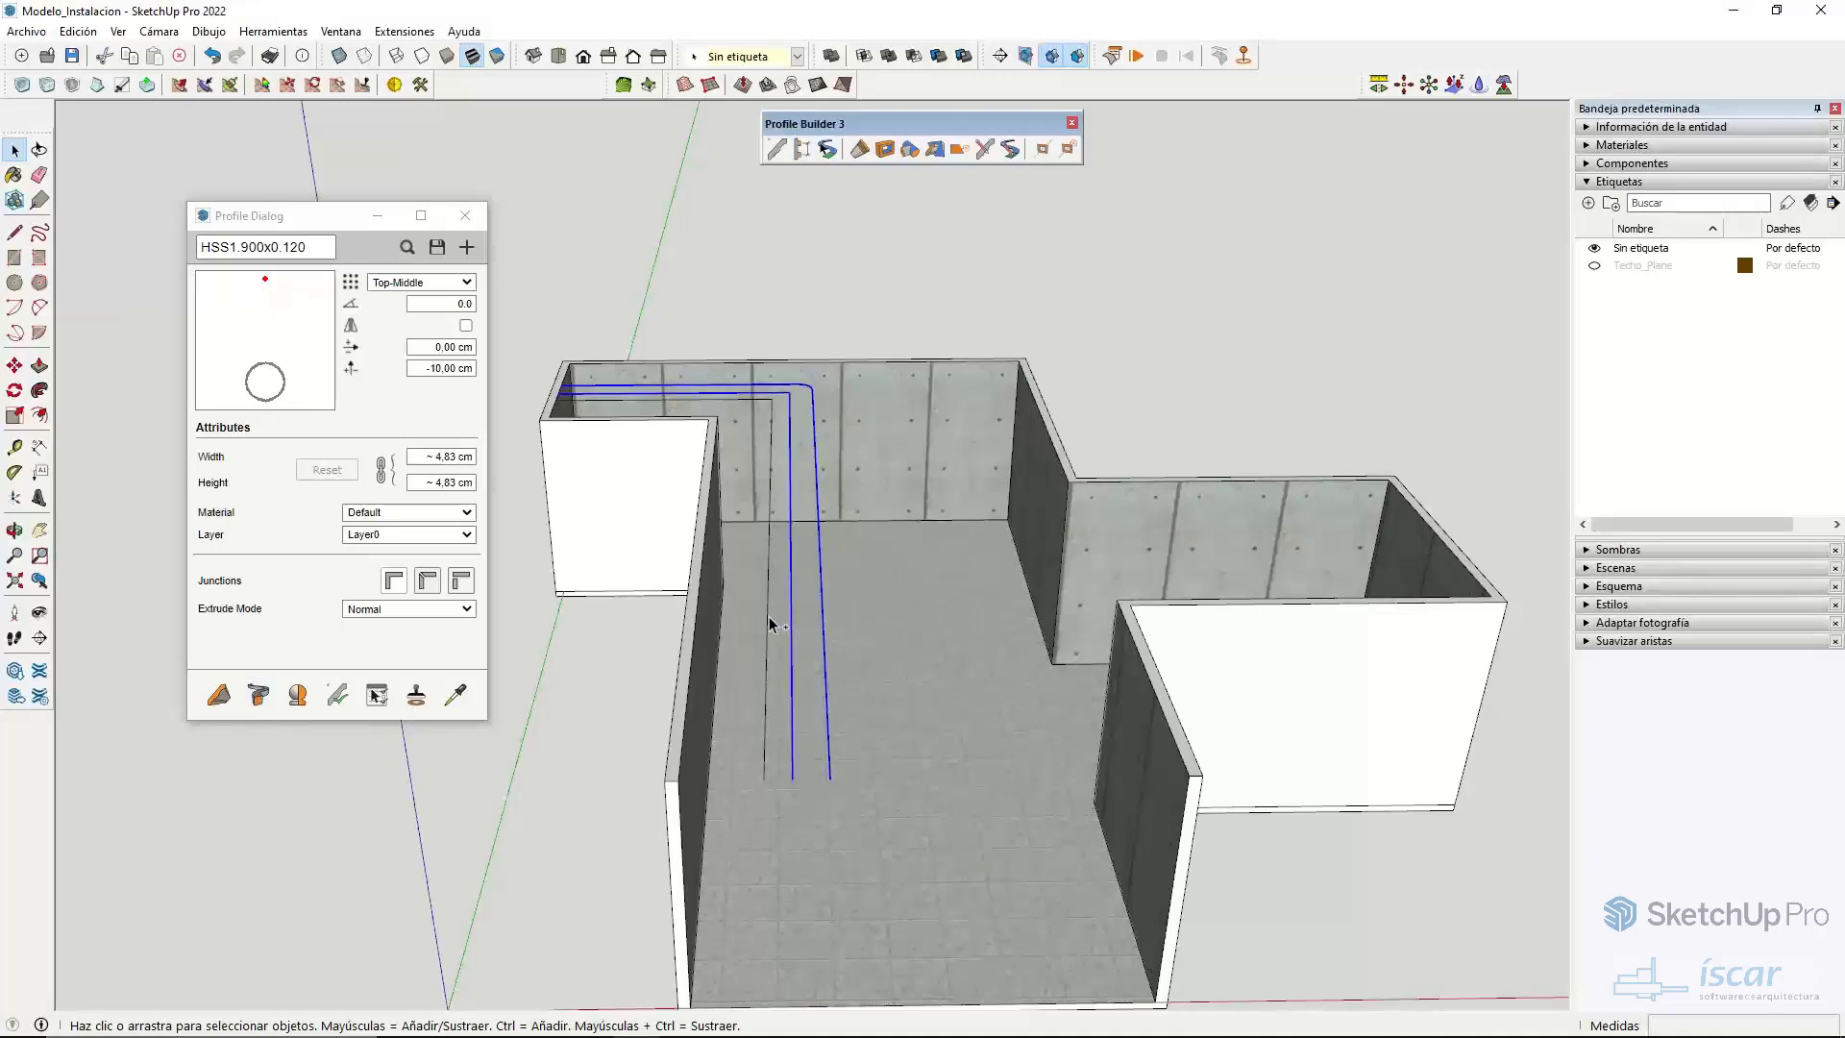
left_click(768, 624, "ctrl")
scroll(759, 577, "down", 5)
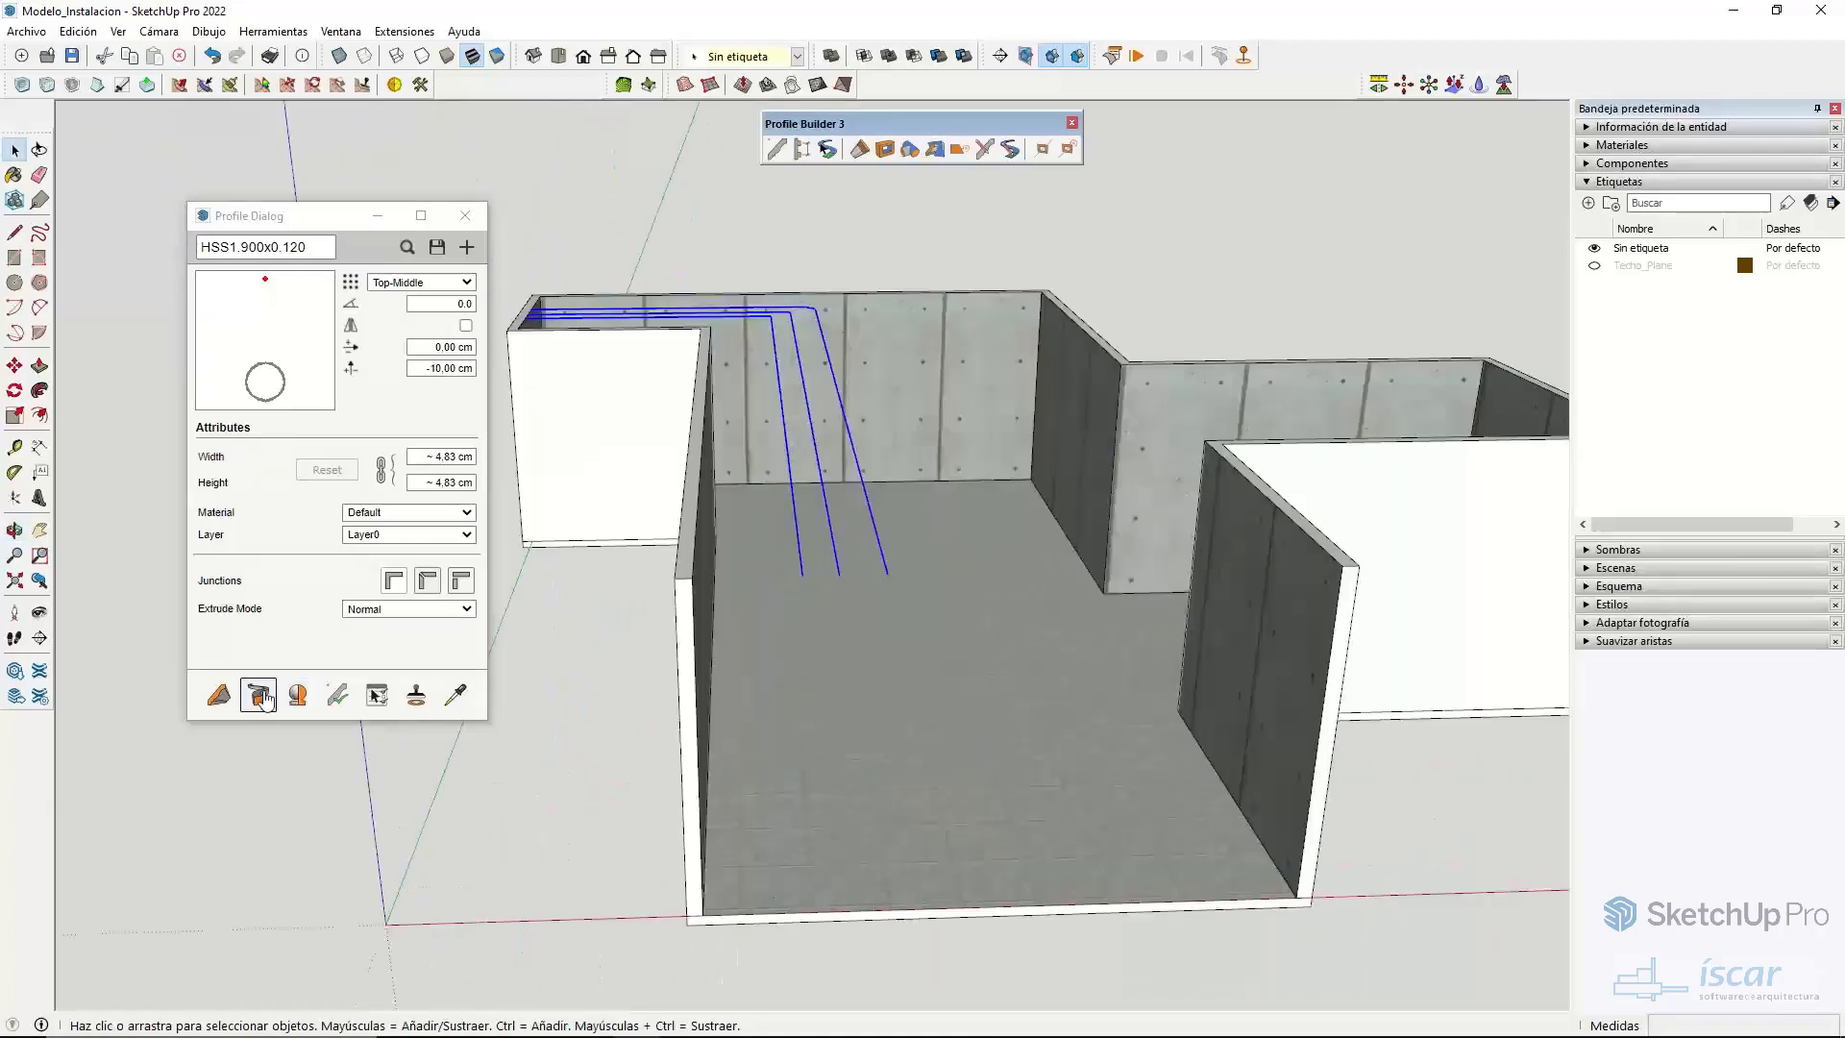
left_click(260, 696)
scroll(812, 549, "up", 5)
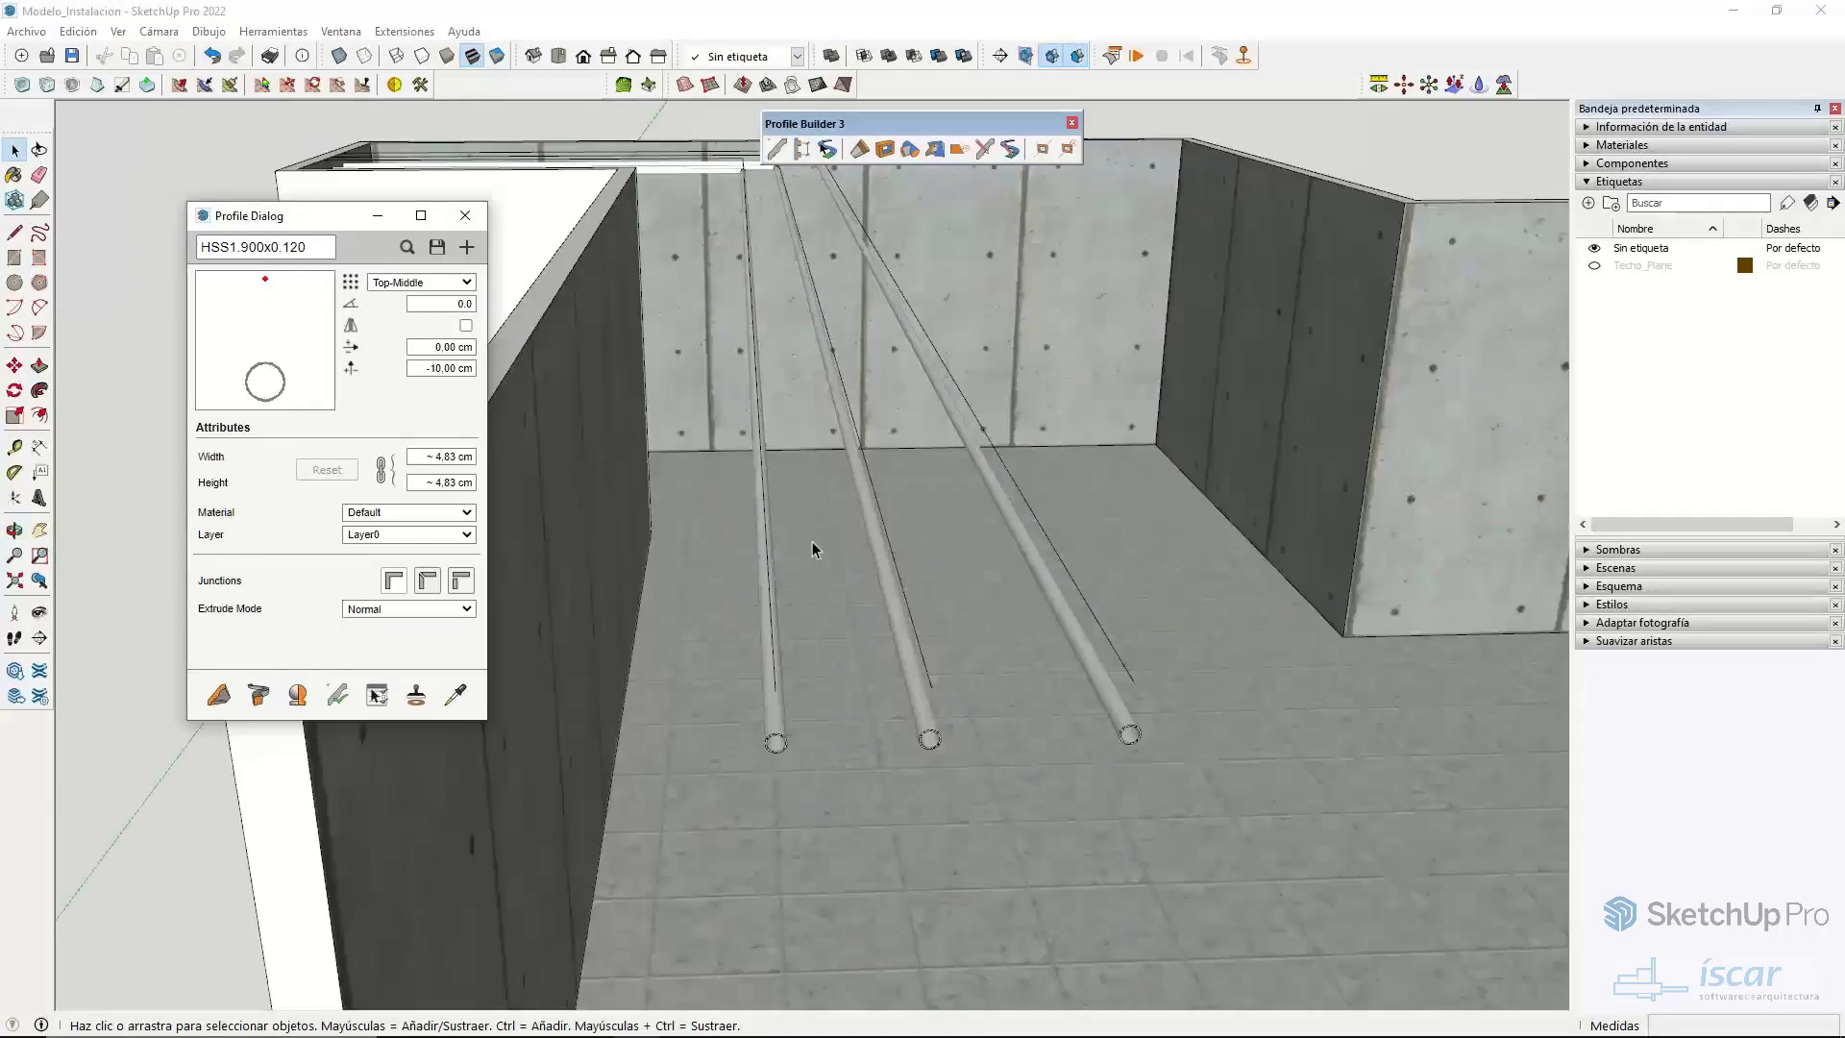
scroll(794, 496, "down", 5)
middle_click_drag(794, 499, 938, 631)
scroll(890, 618, "up", 5)
scroll(939, 631, "down", 5)
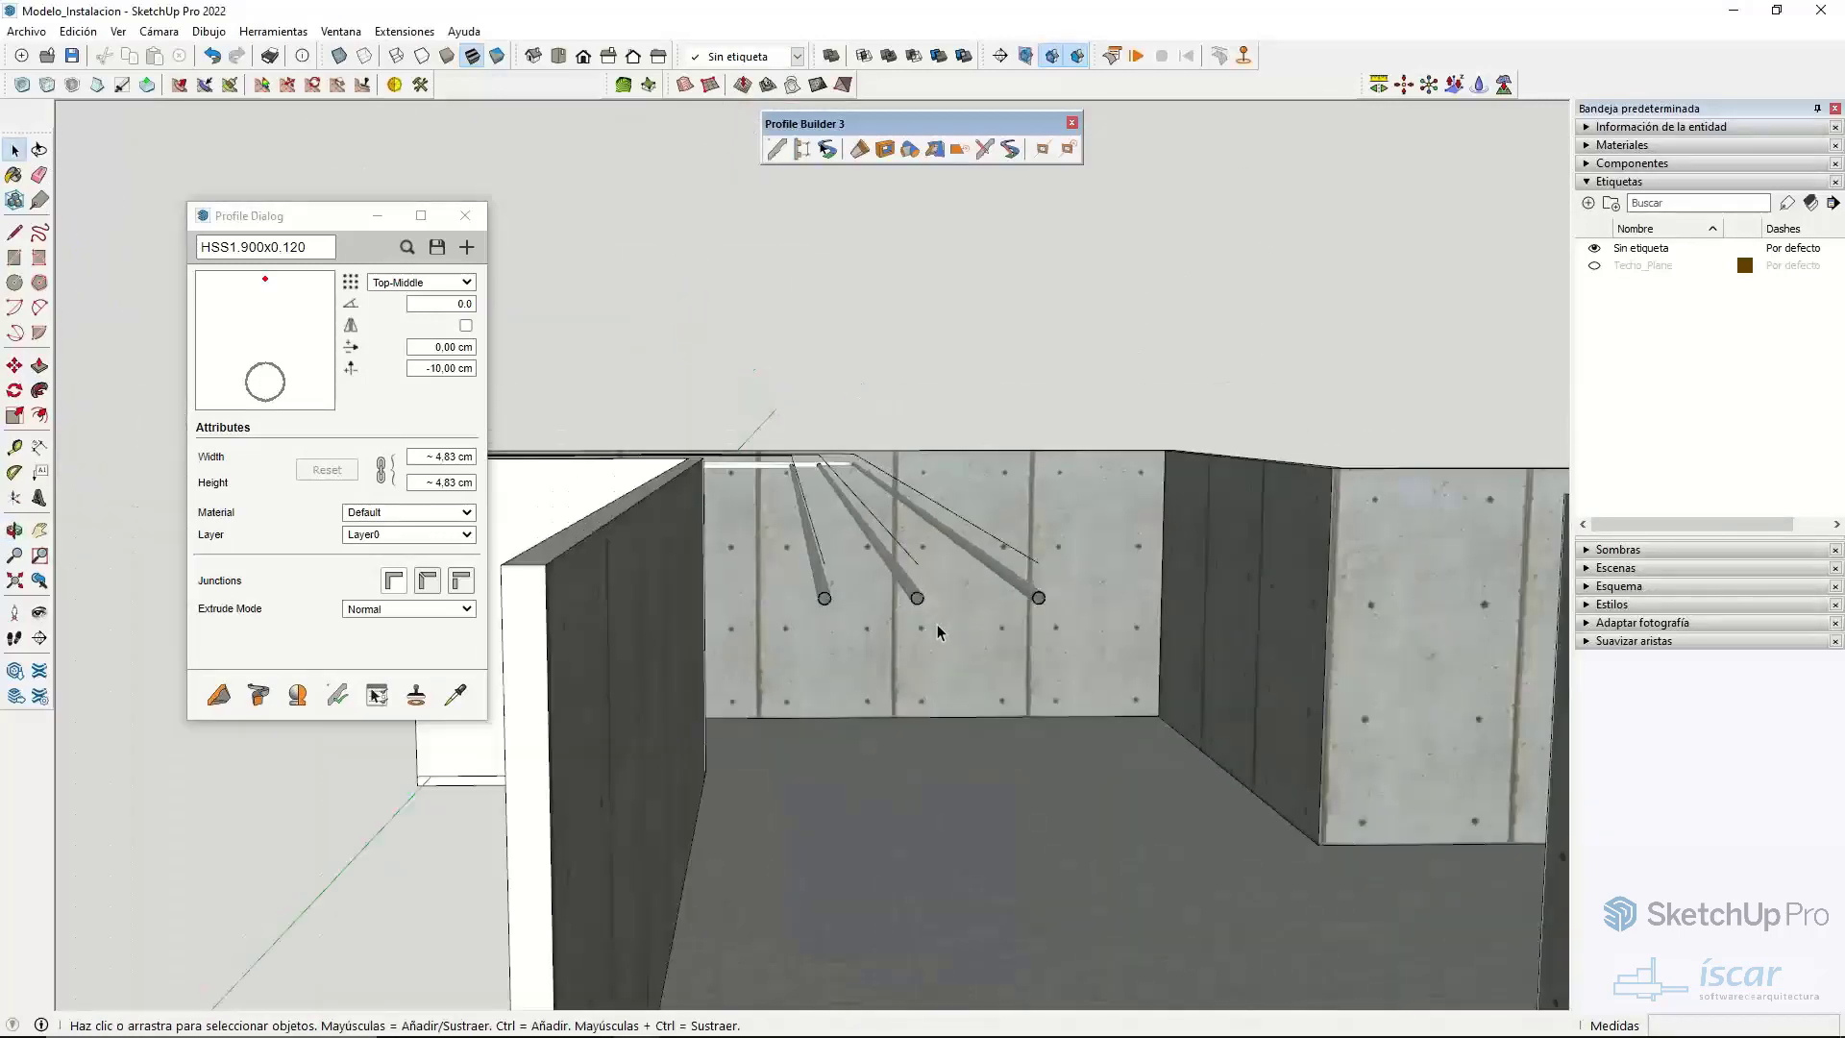
- Show the Techo_Plane tag and check how the three pipes hang below the ceiling
left_click(1593, 266)
scroll(908, 653, "up", 6)
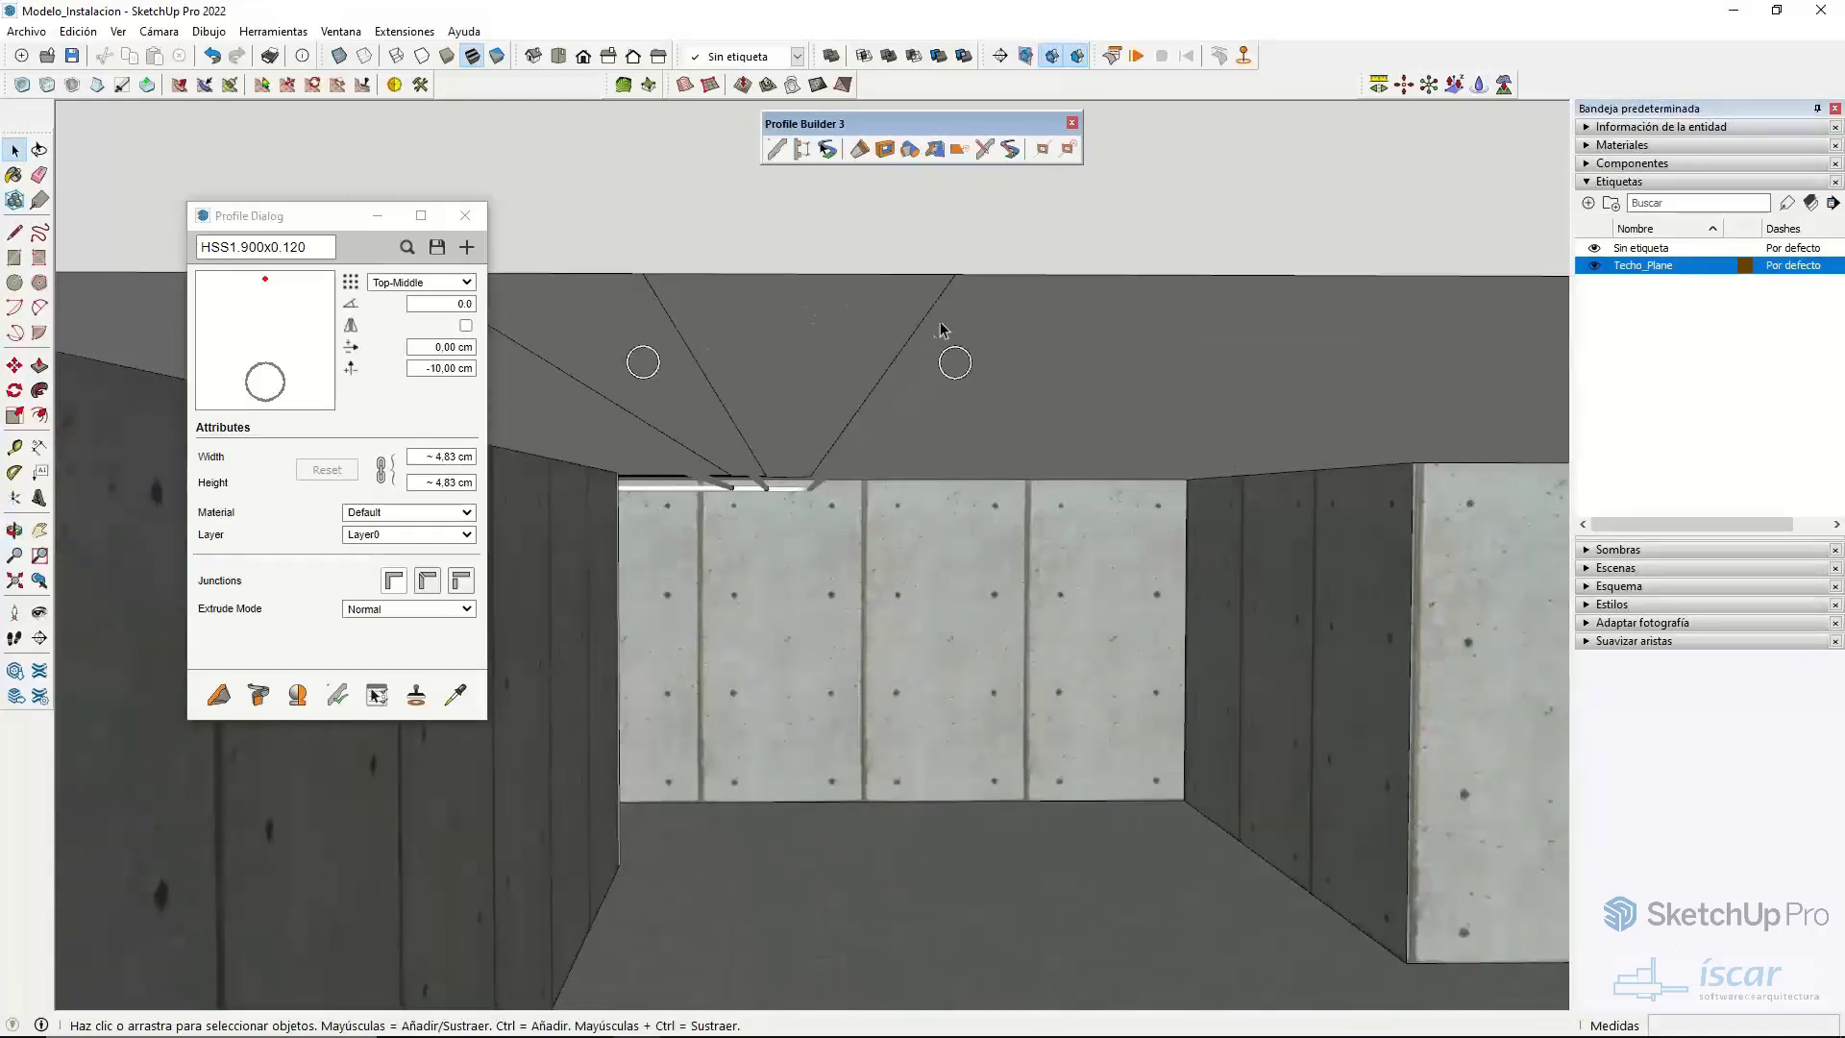
middle_click_drag(834, 451, 748, 567)
scroll(602, 592, "down", 2)
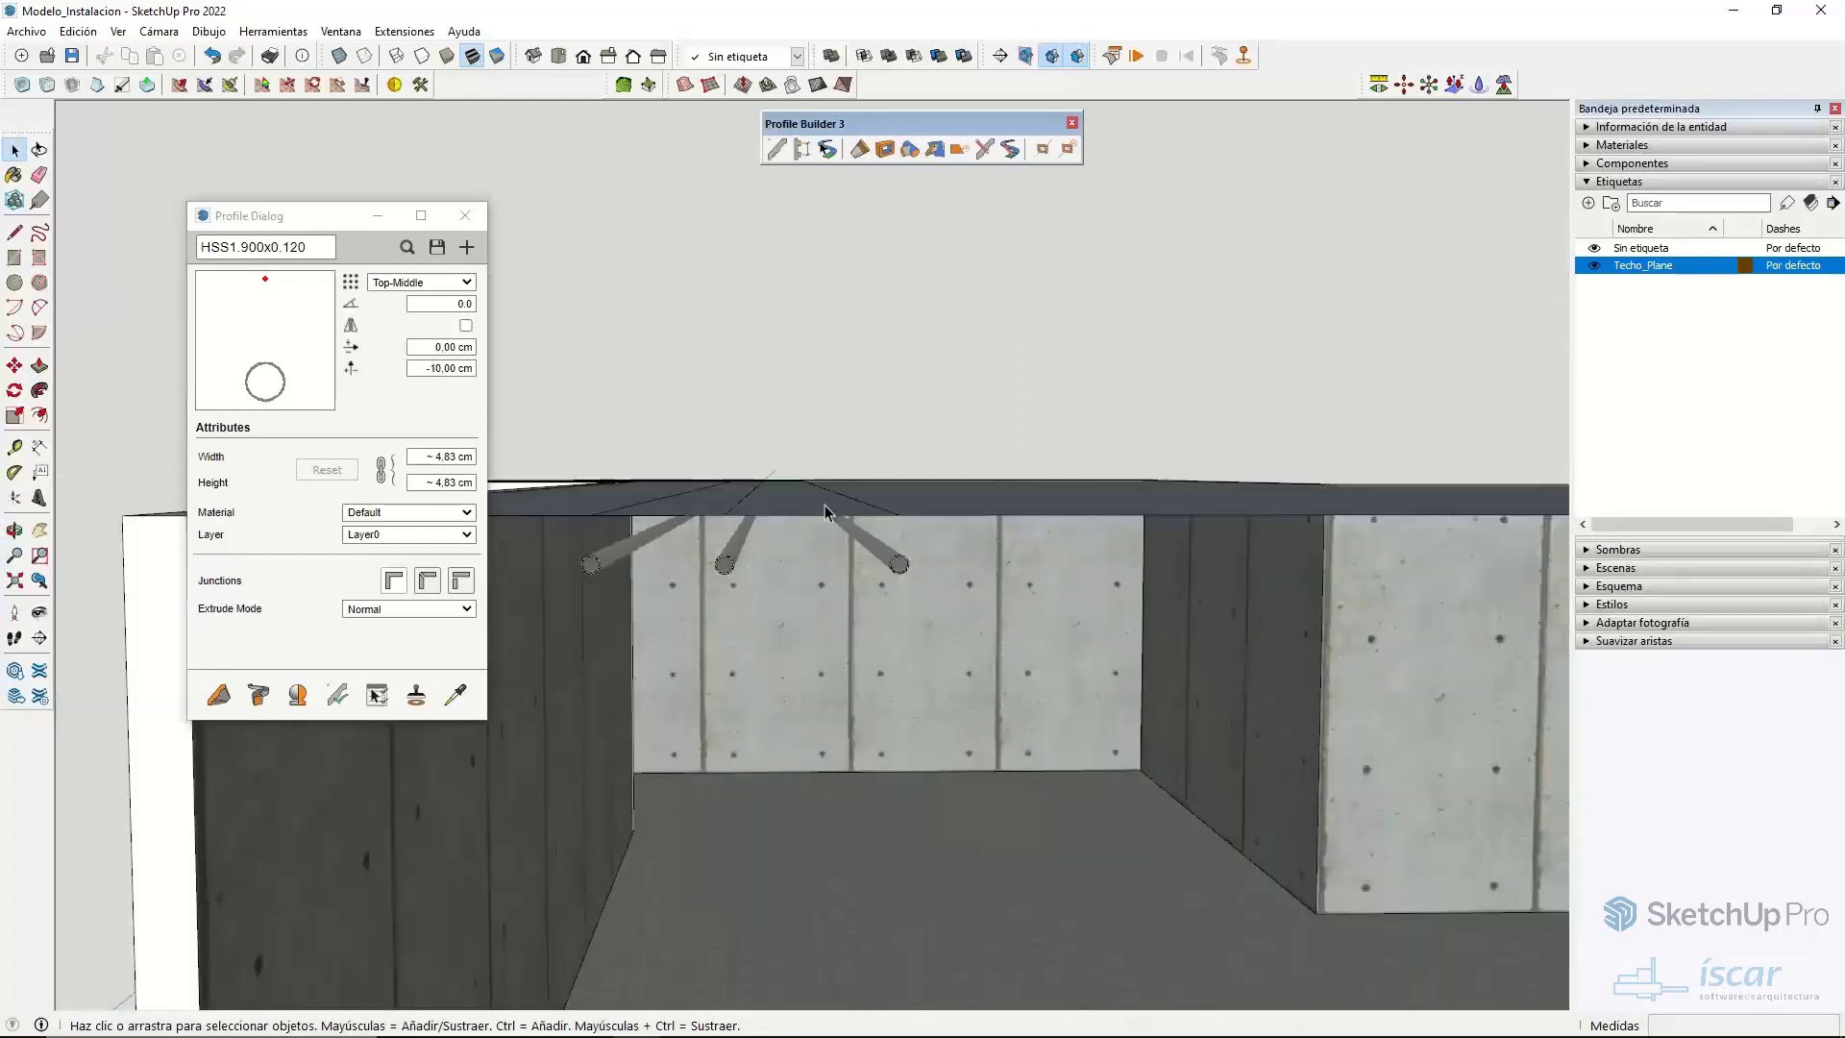
- Select the pipes, set the profile width to 10 cm and apply all the profile's properties to them
left_click(875, 558)
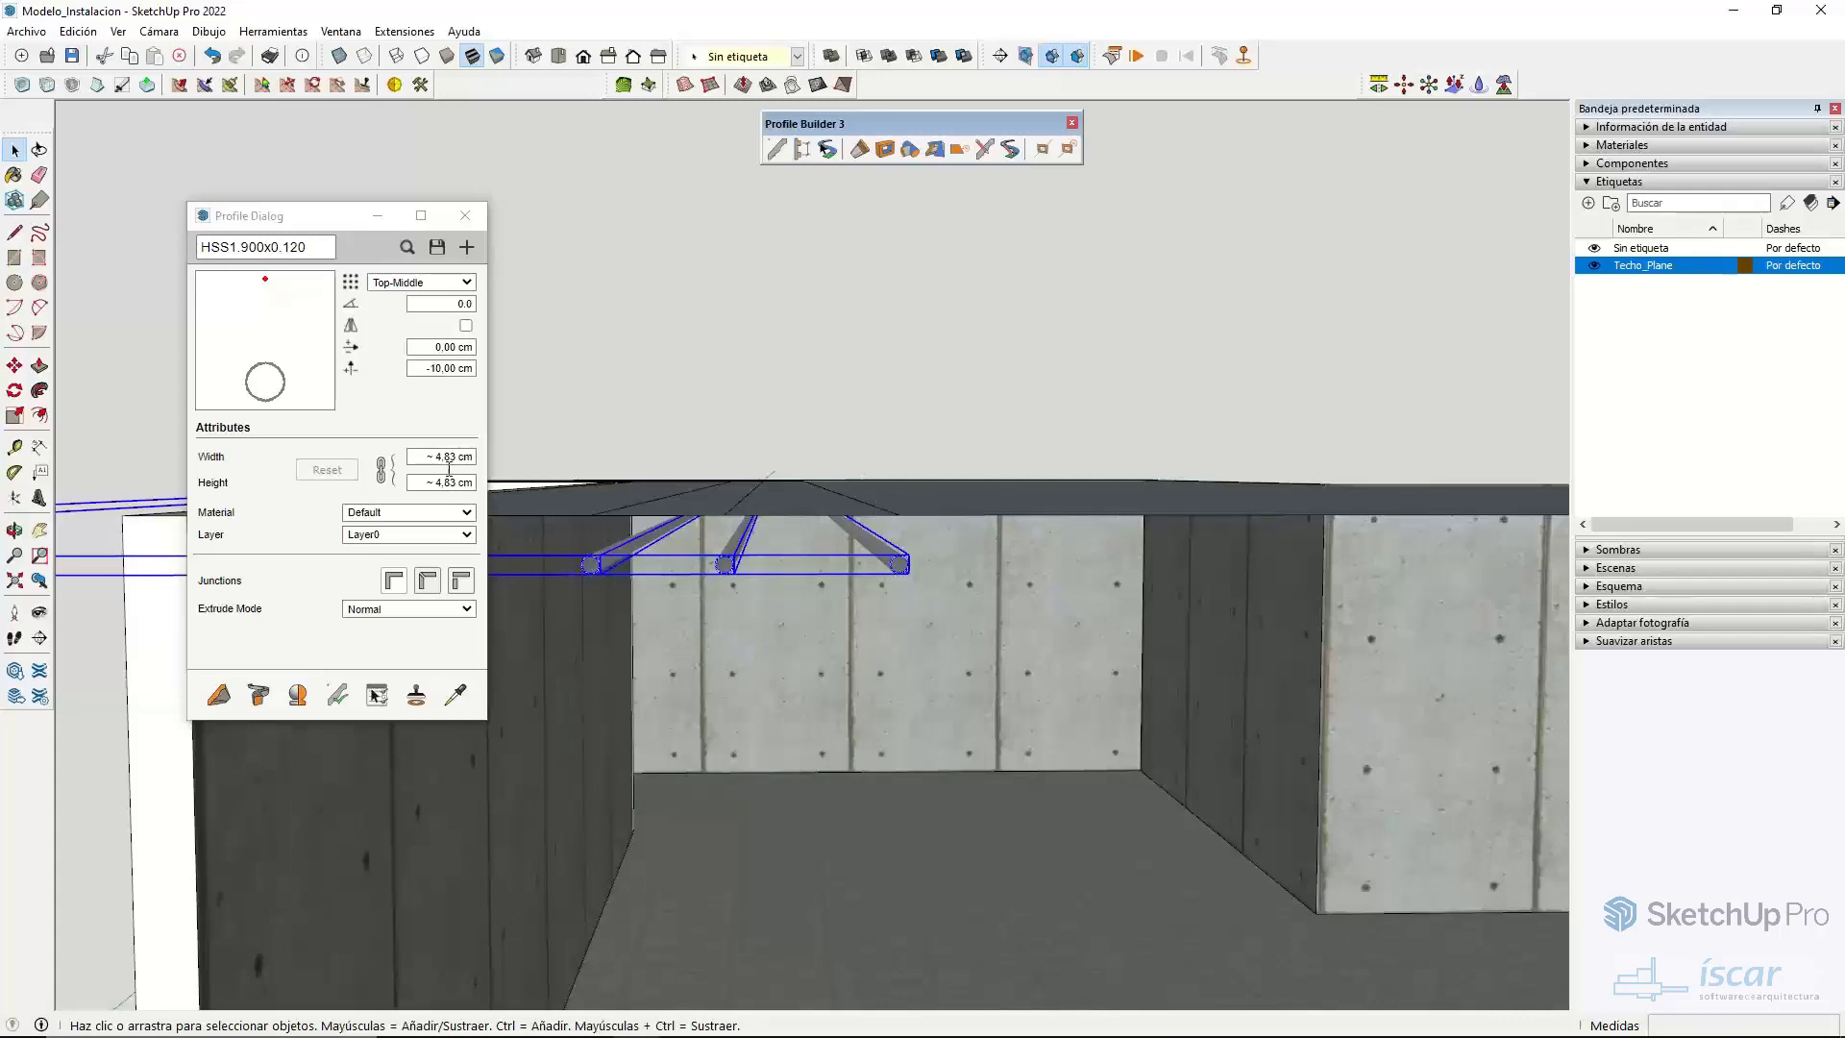
left_click(437, 458)
type("10")
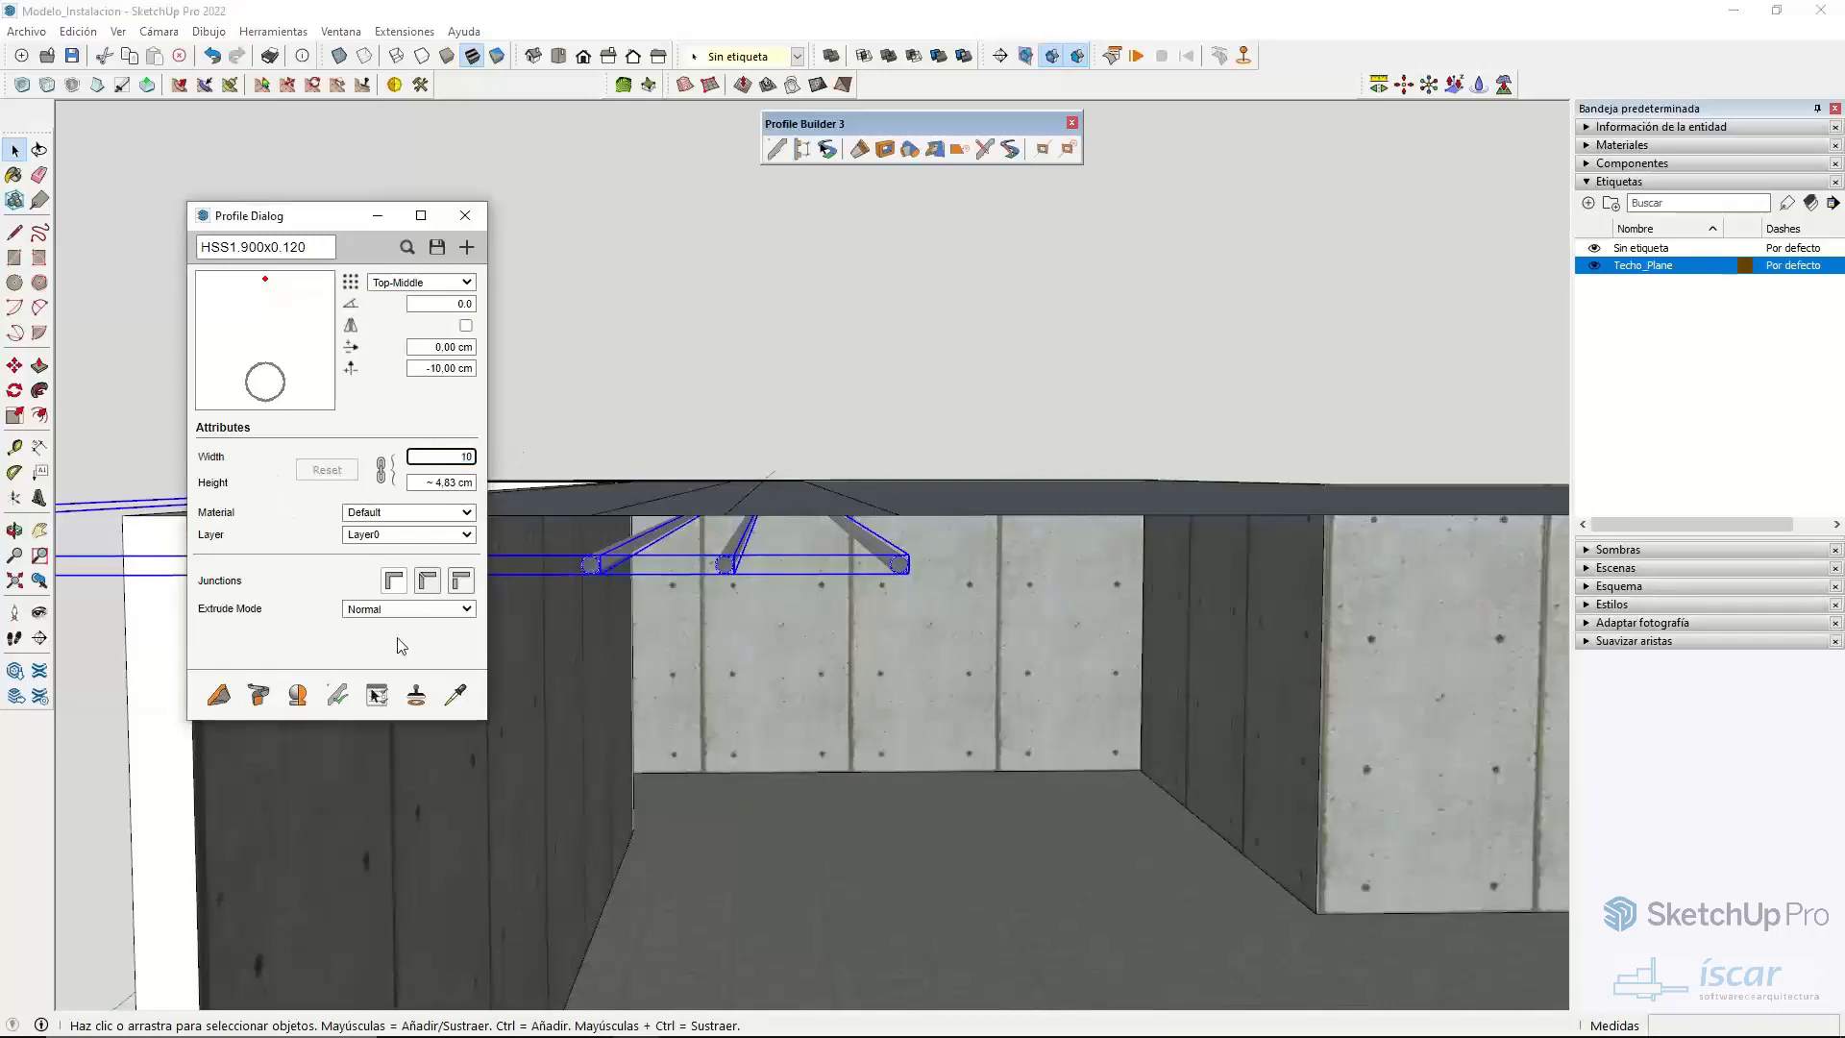
left_click(373, 693)
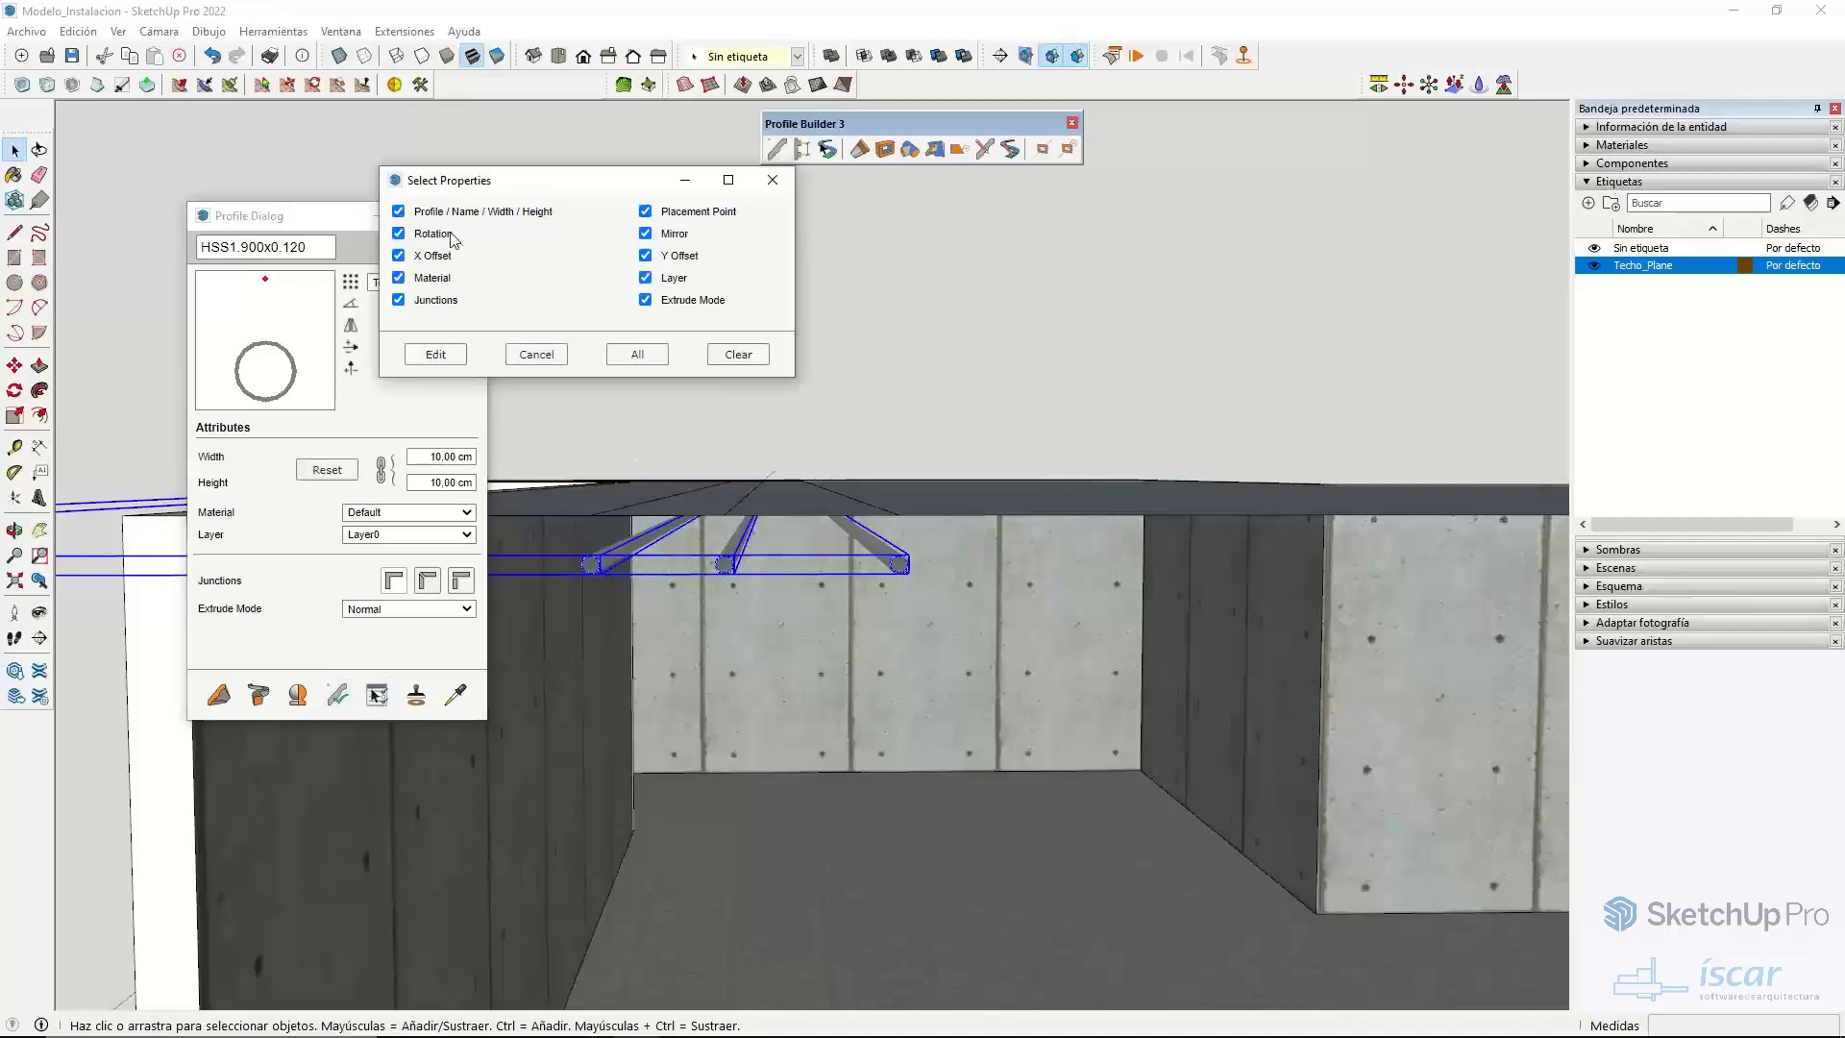
left_click(433, 354)
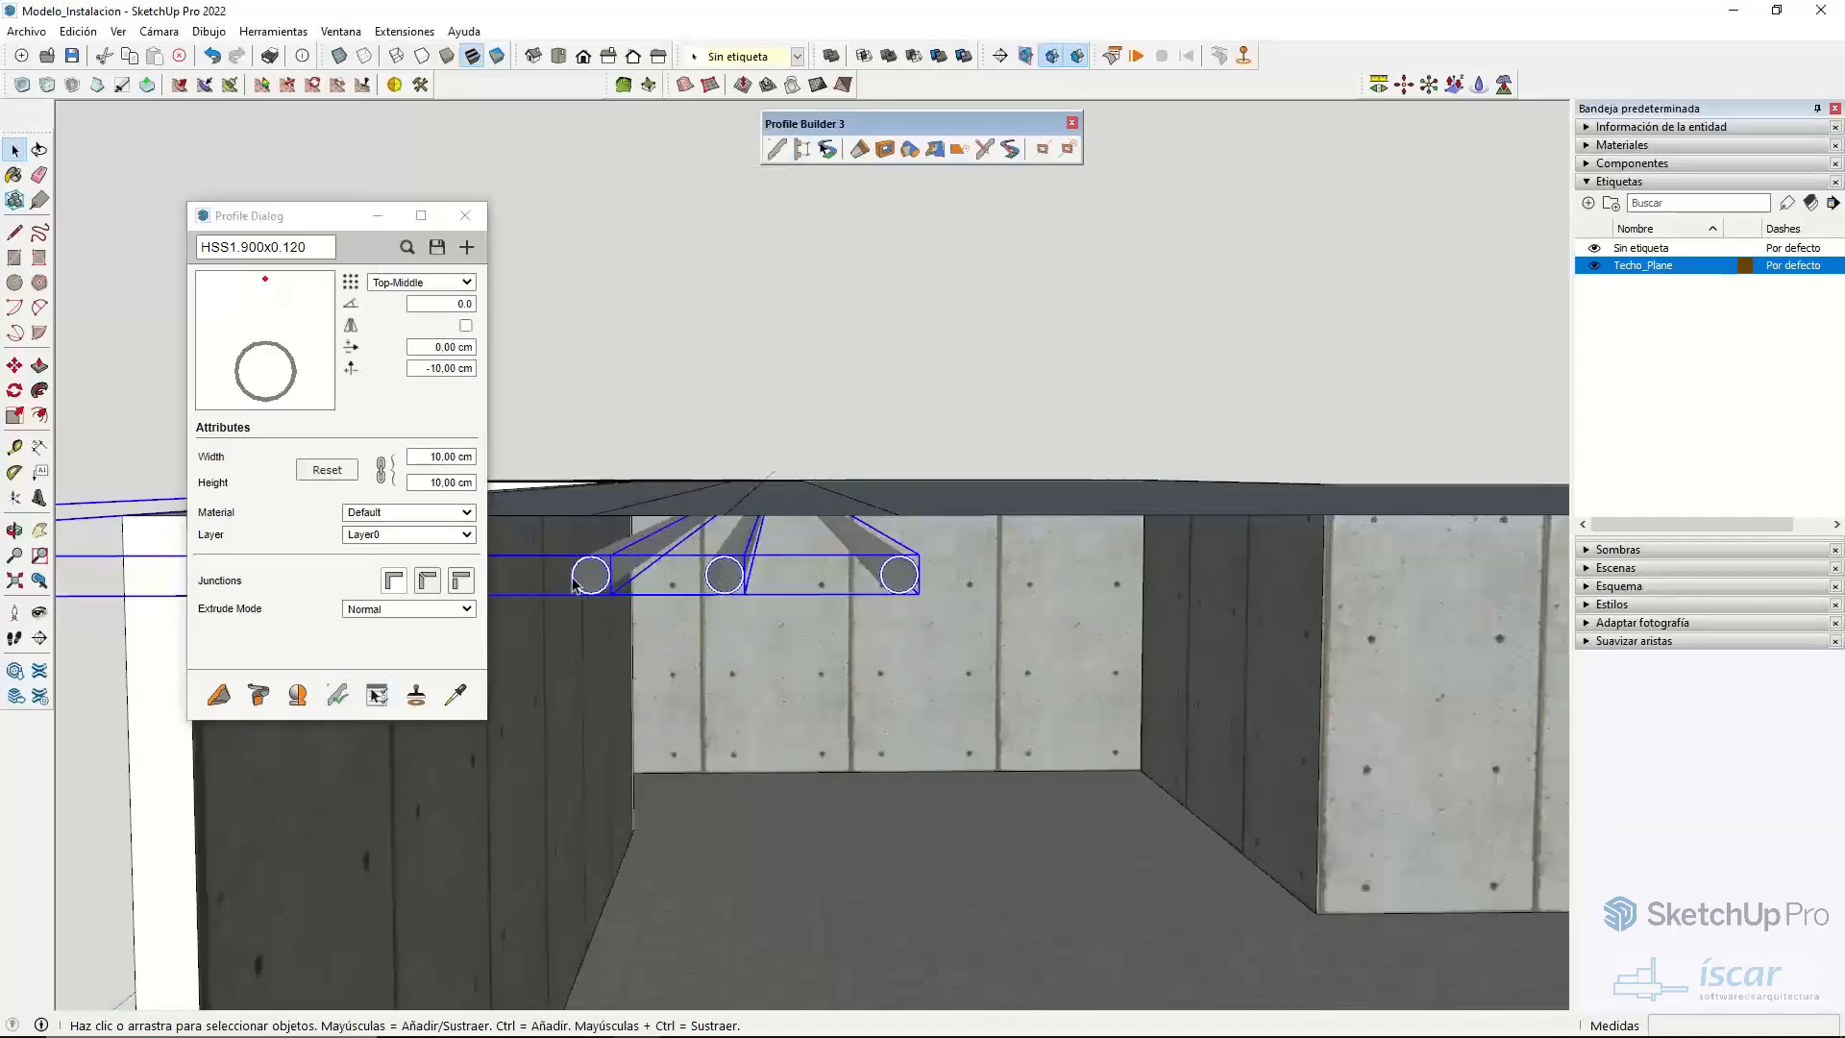
- Clear the pipe selection, browse the library of example profiles and close the profile settings
left_click(799, 529)
middle_click_drag(799, 528, 579, 452)
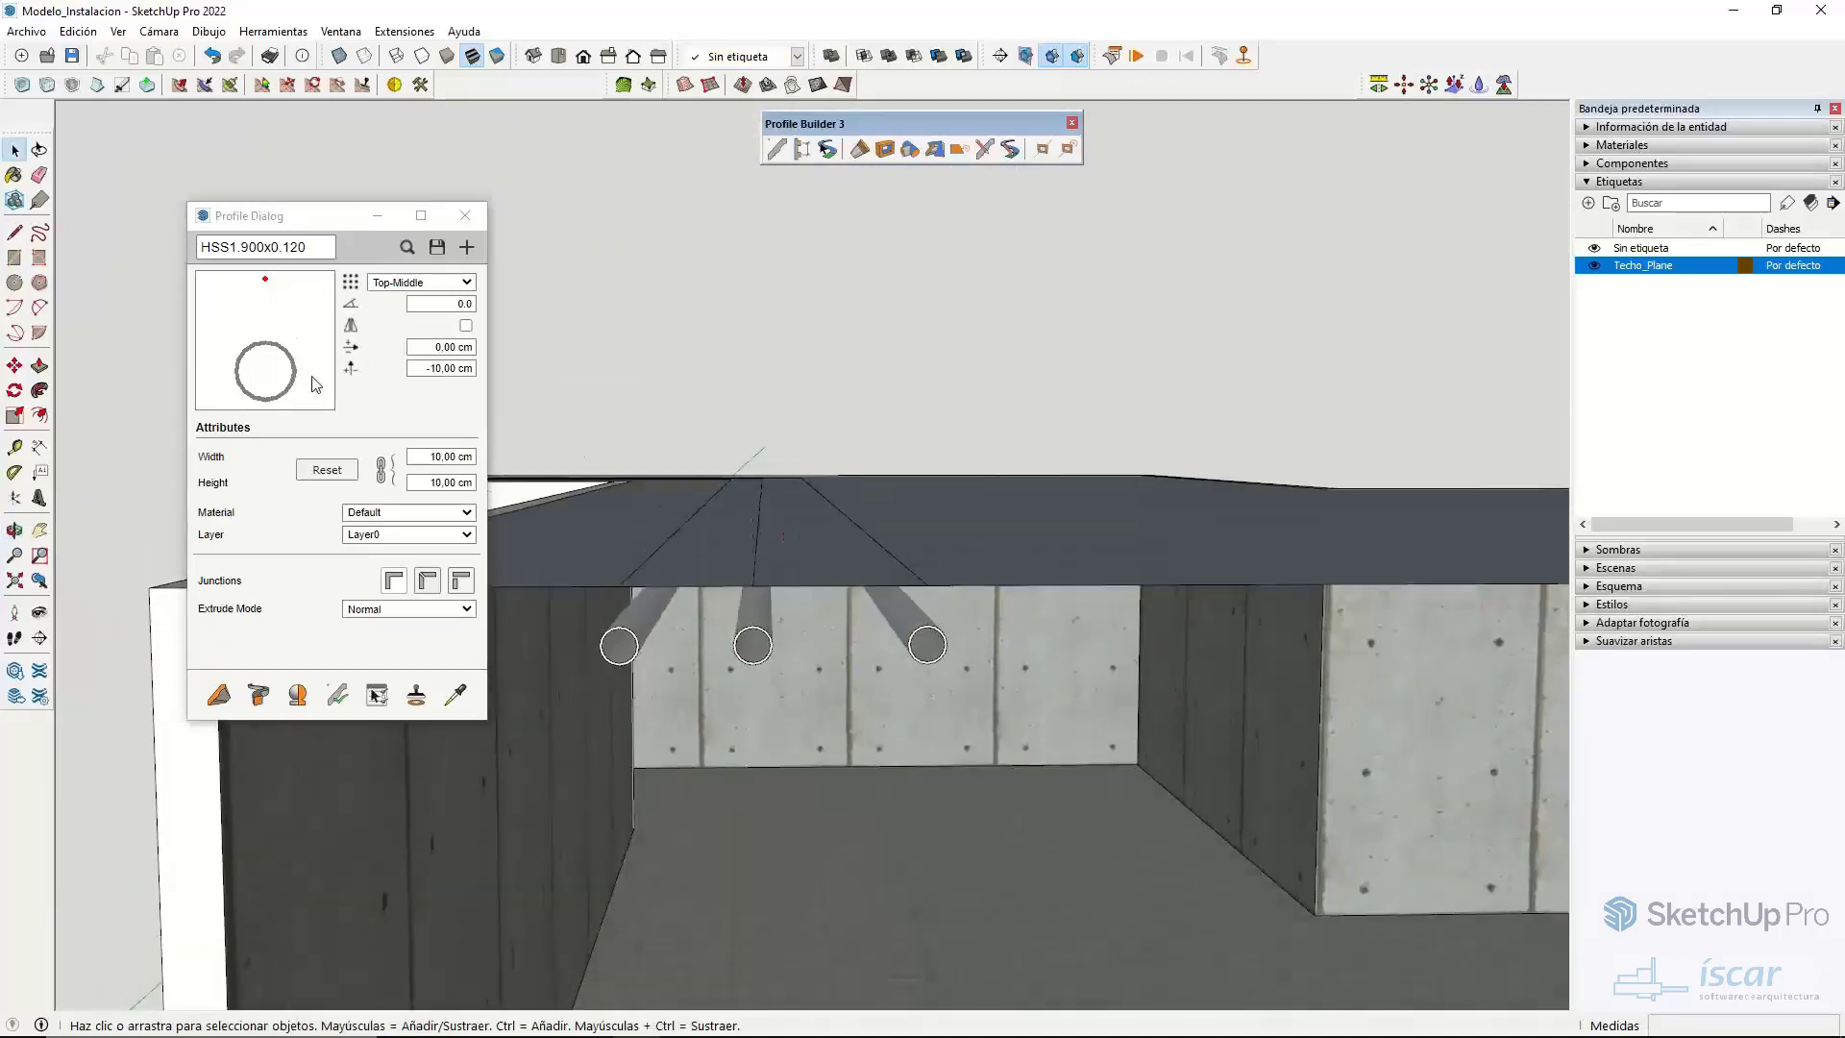
scroll(621, 541, "down", 8)
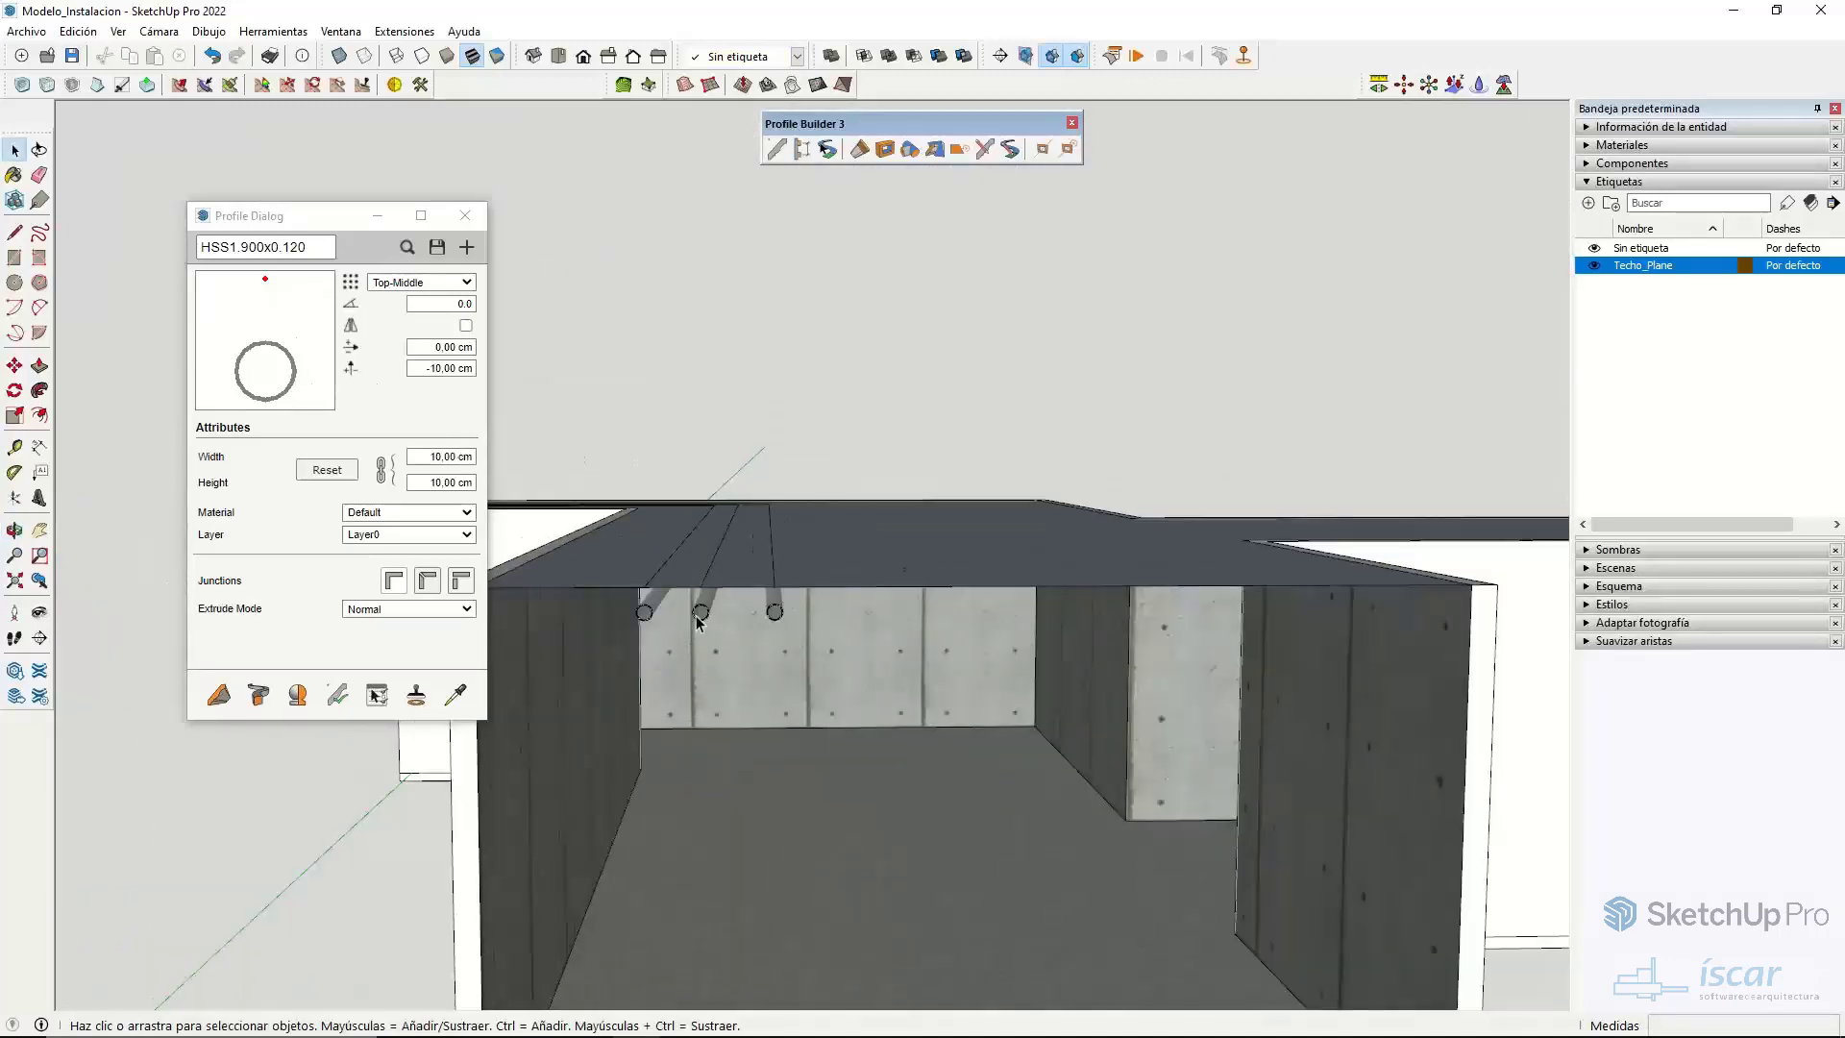
middle_click_drag(730, 538, 799, 583)
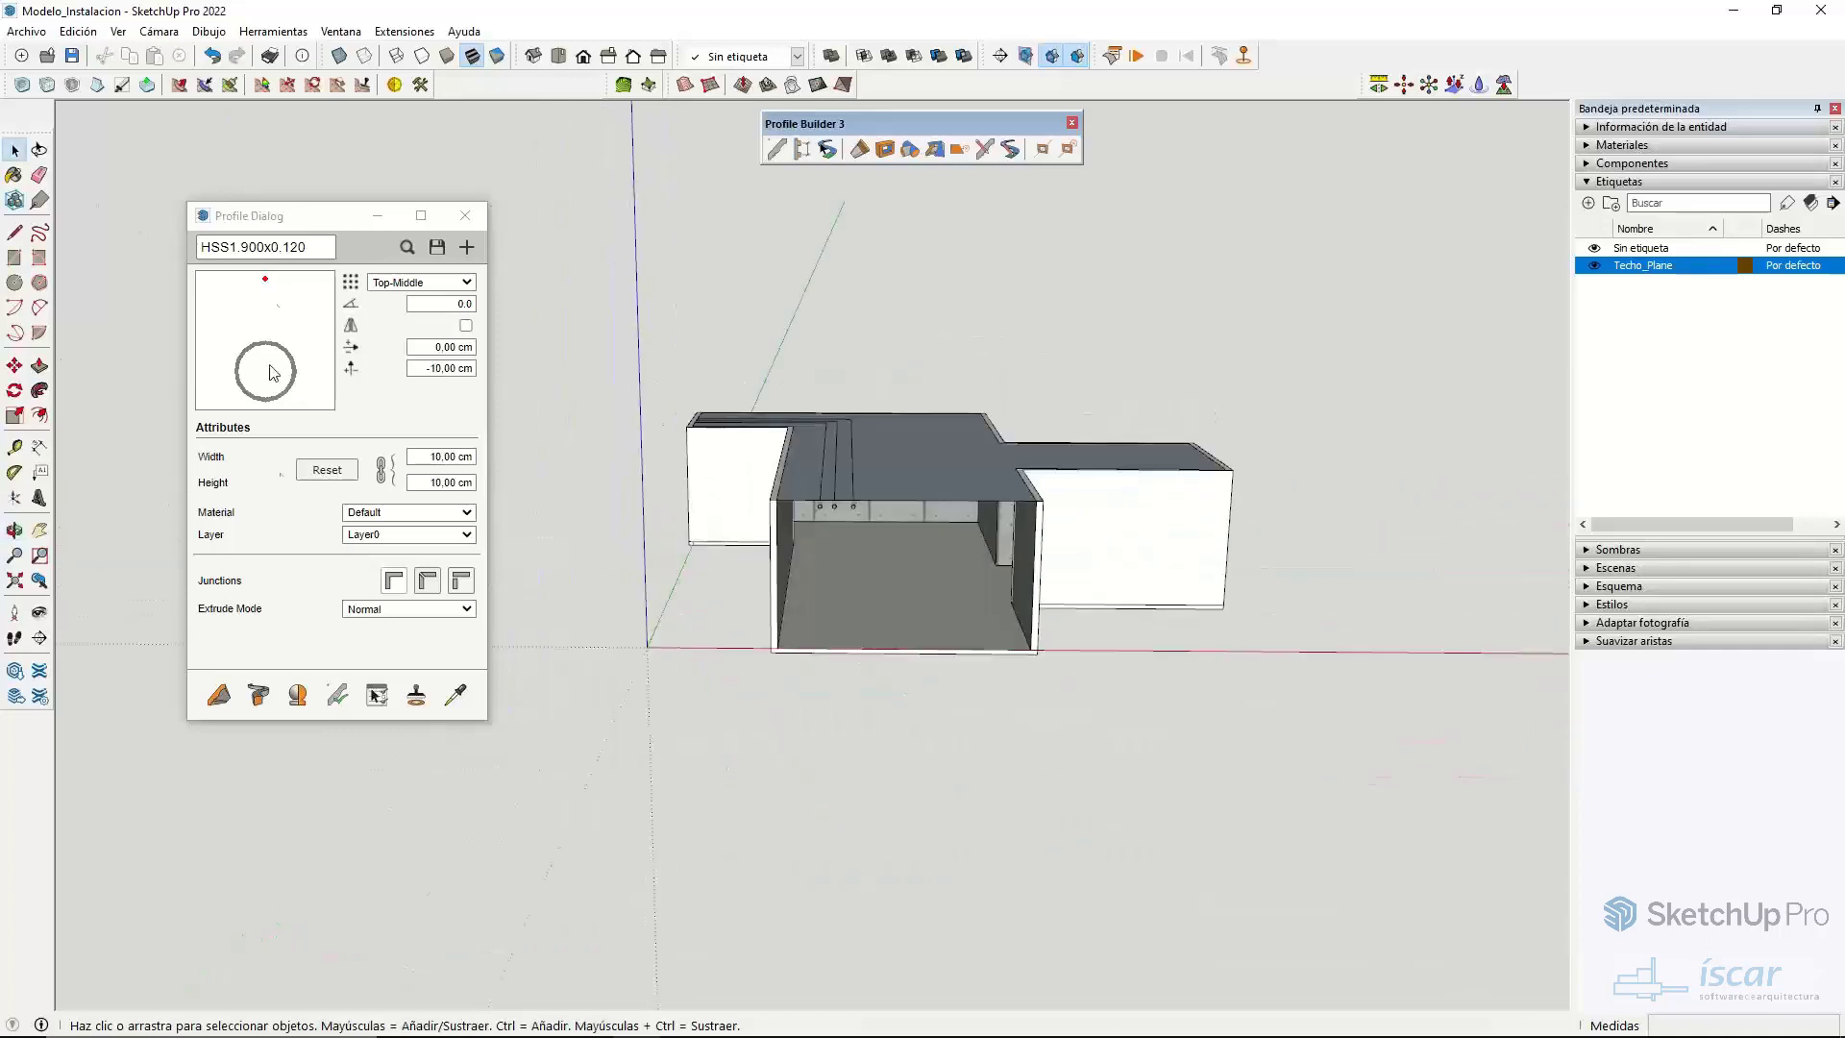
left_click(407, 247)
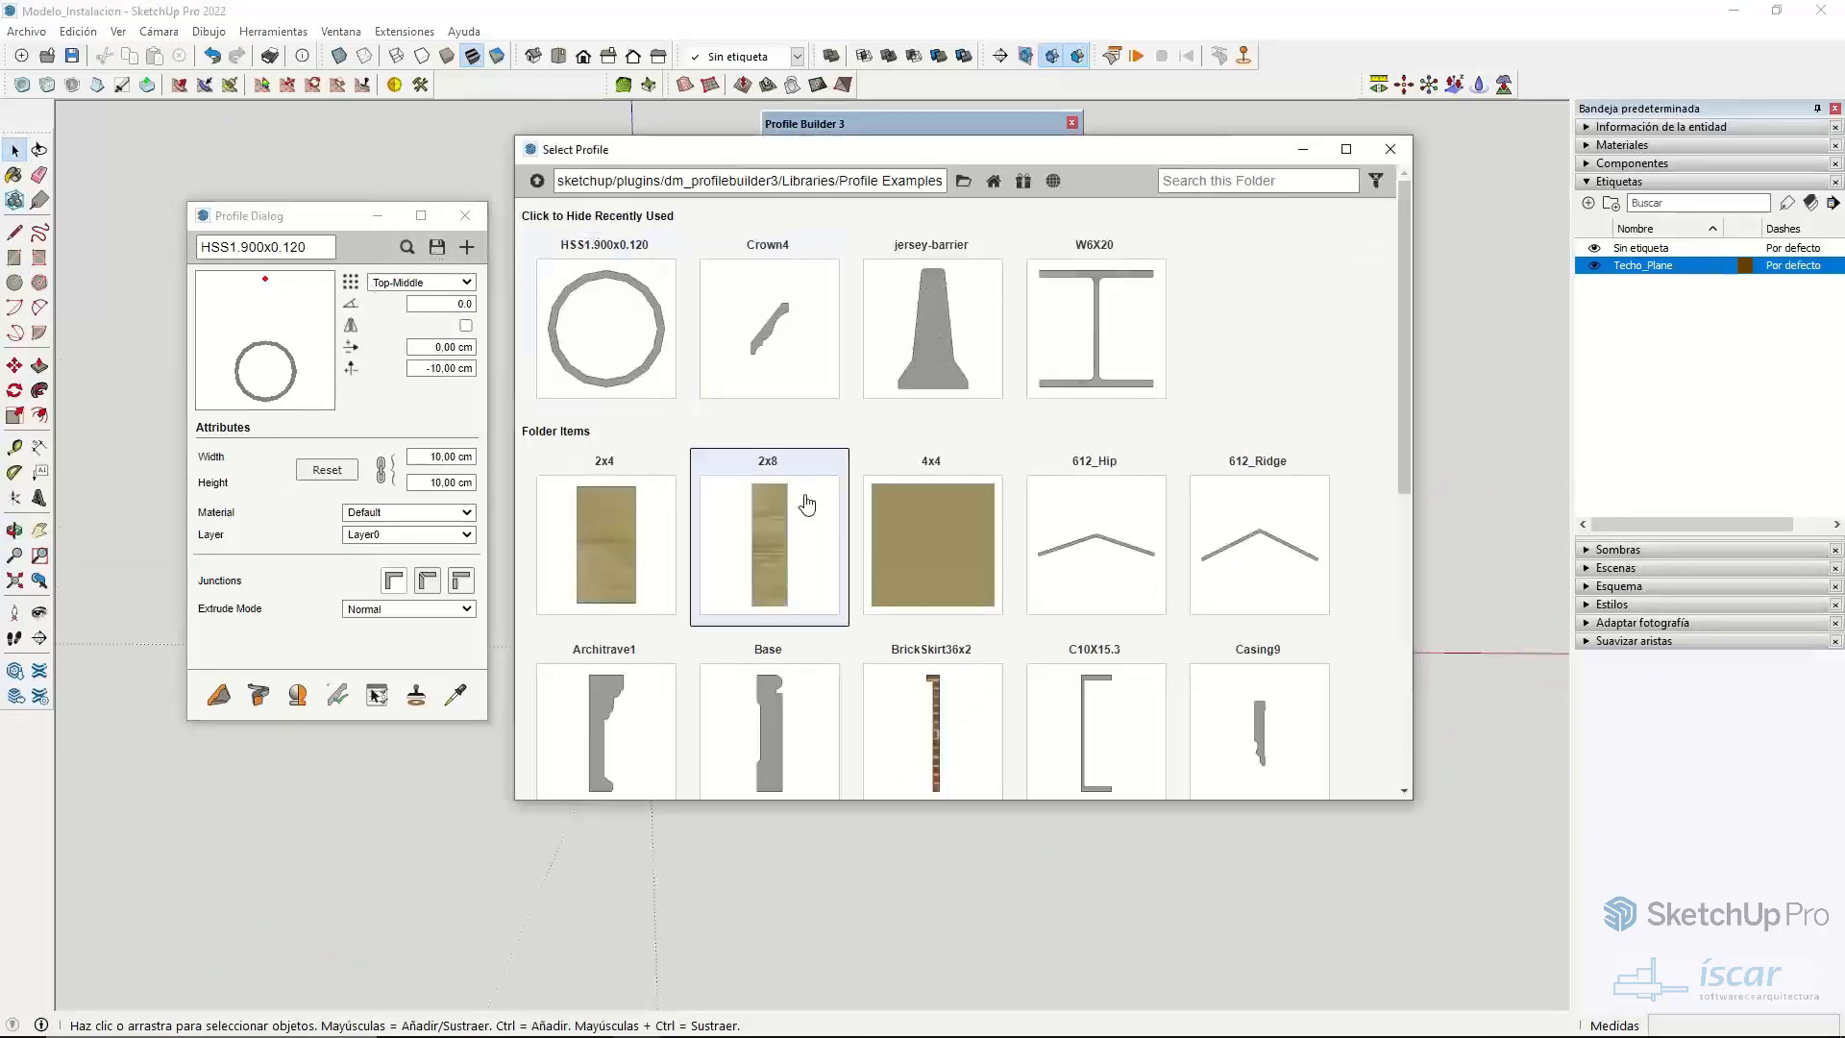
scroll(806, 503, "down", 6)
scroll(768, 538, "up", 4)
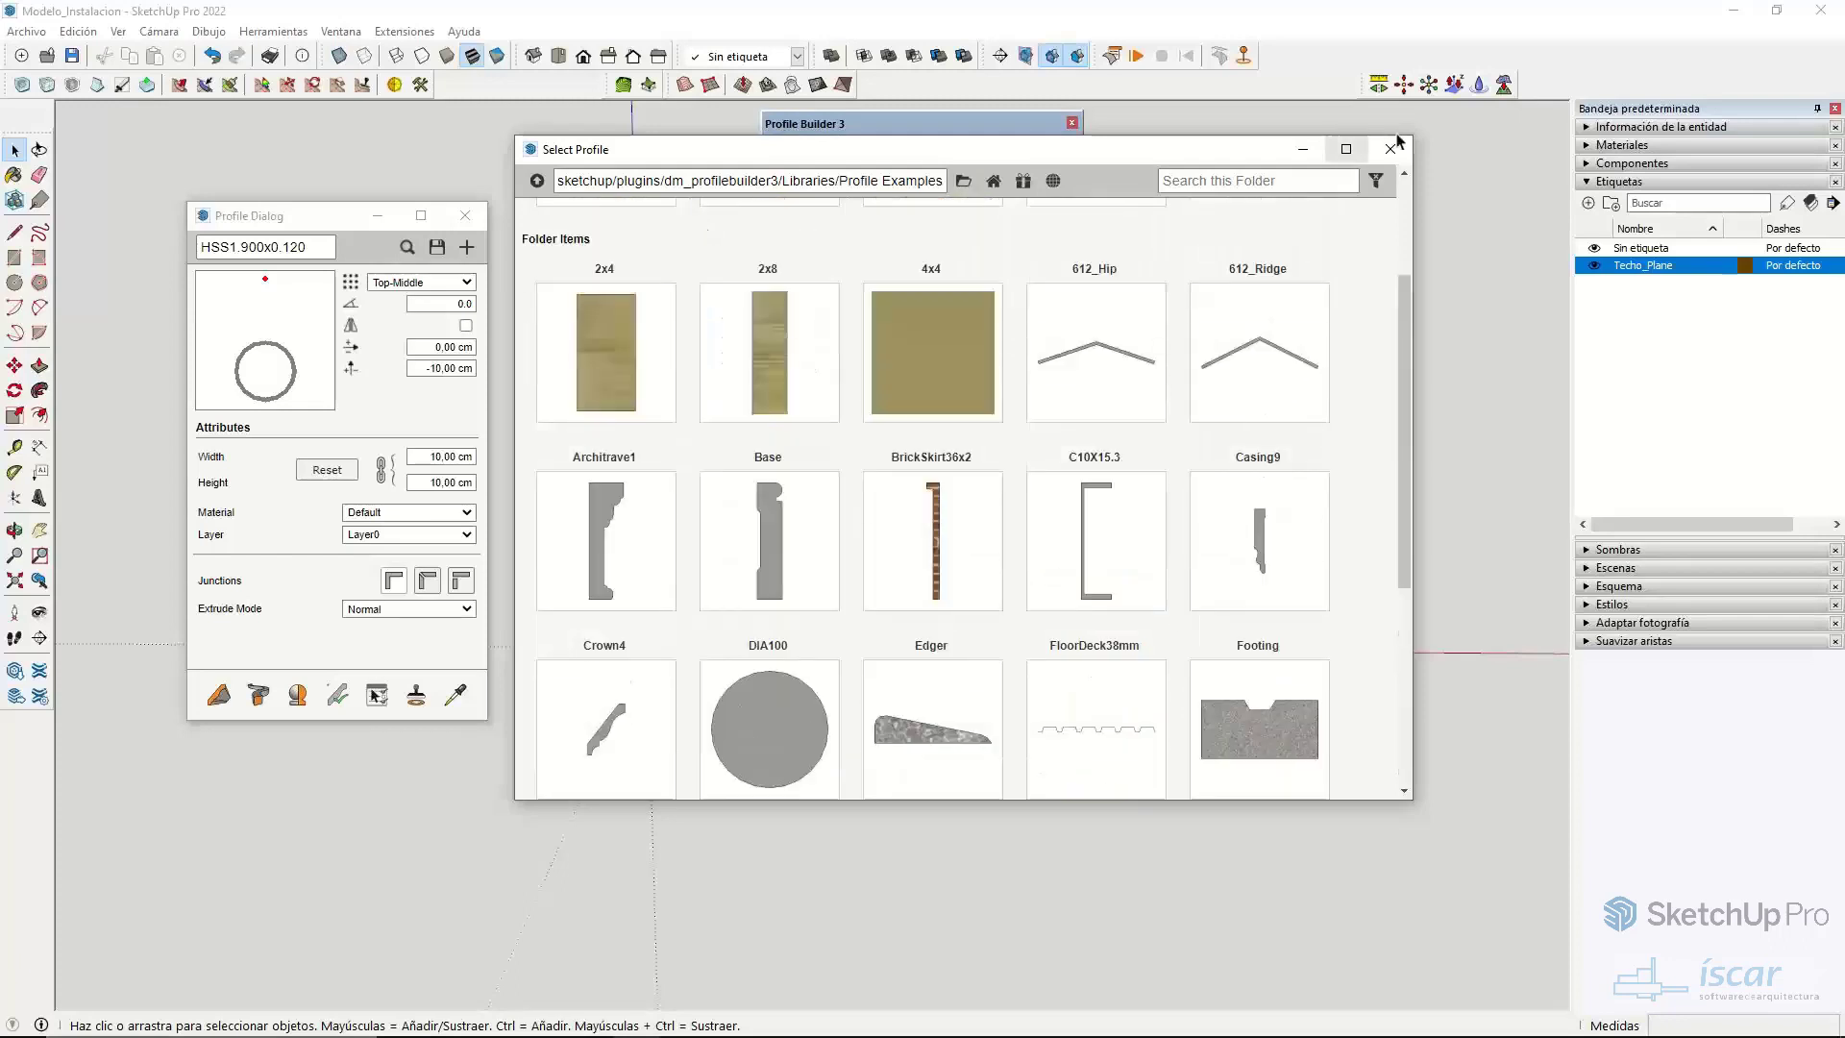
left_click(1393, 147)
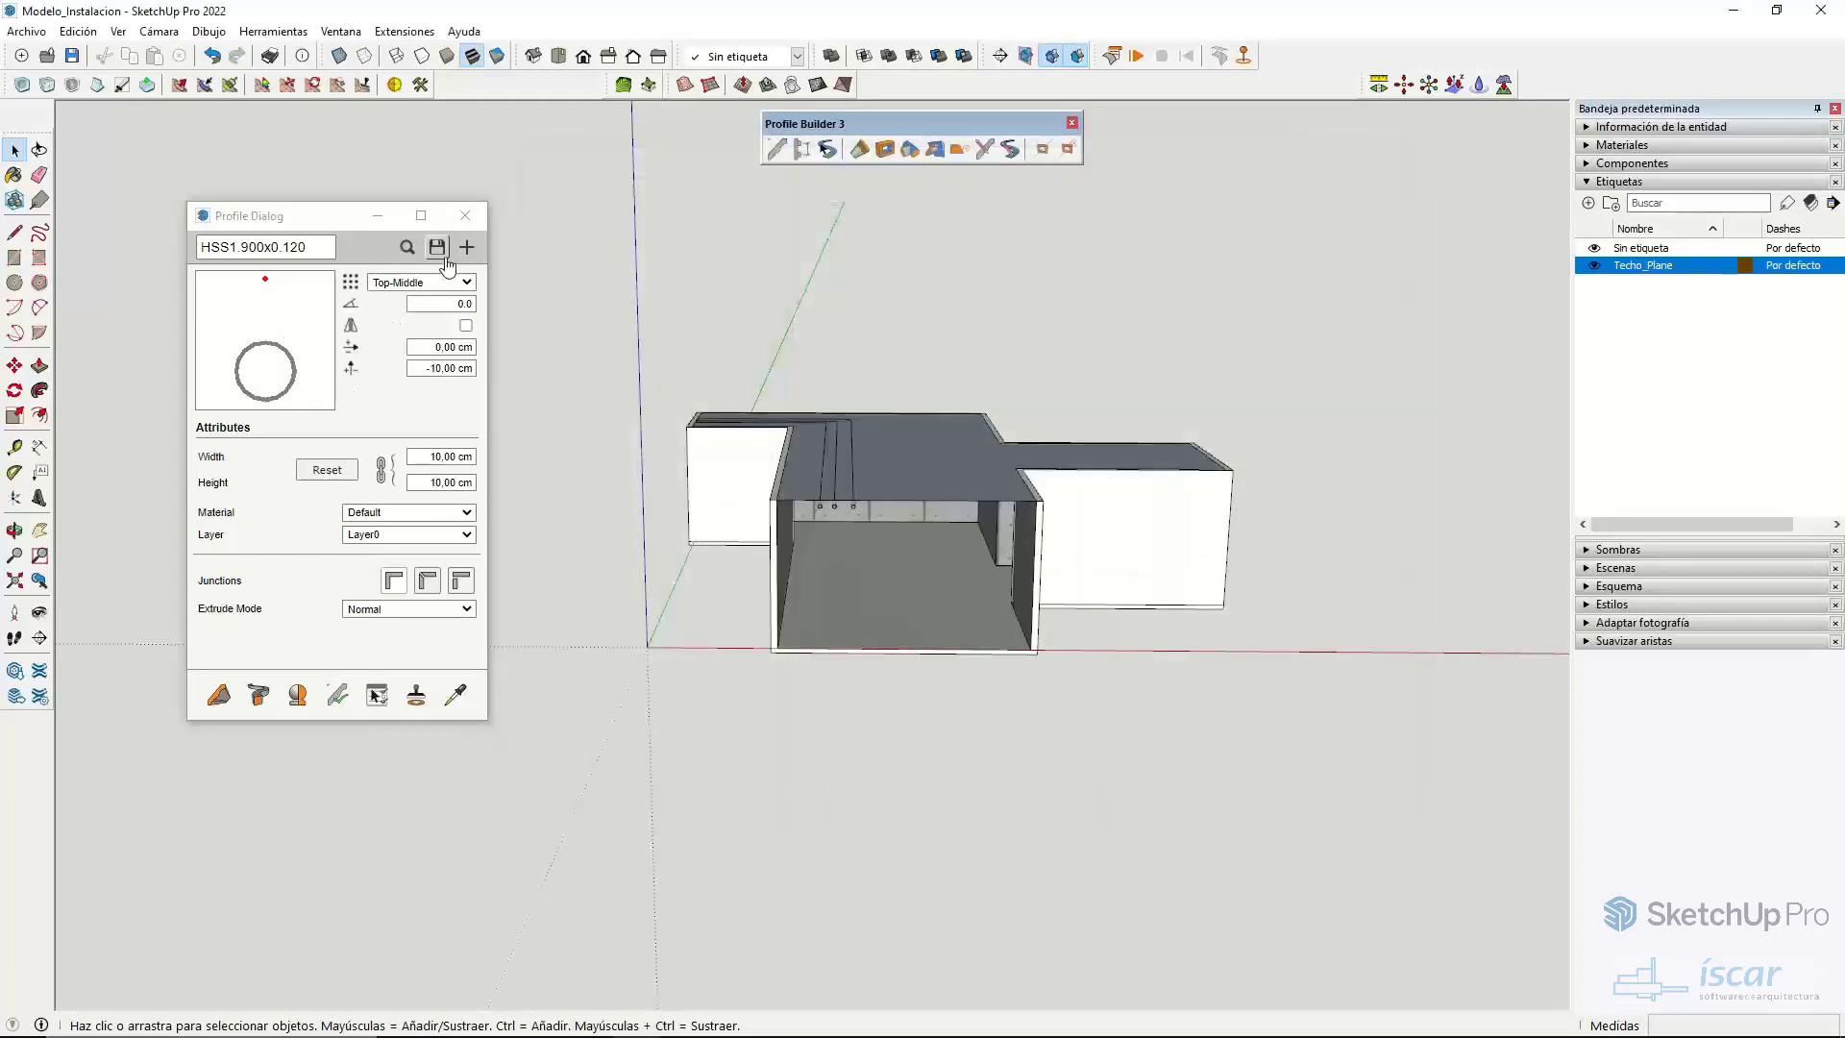
left_click(464, 213)
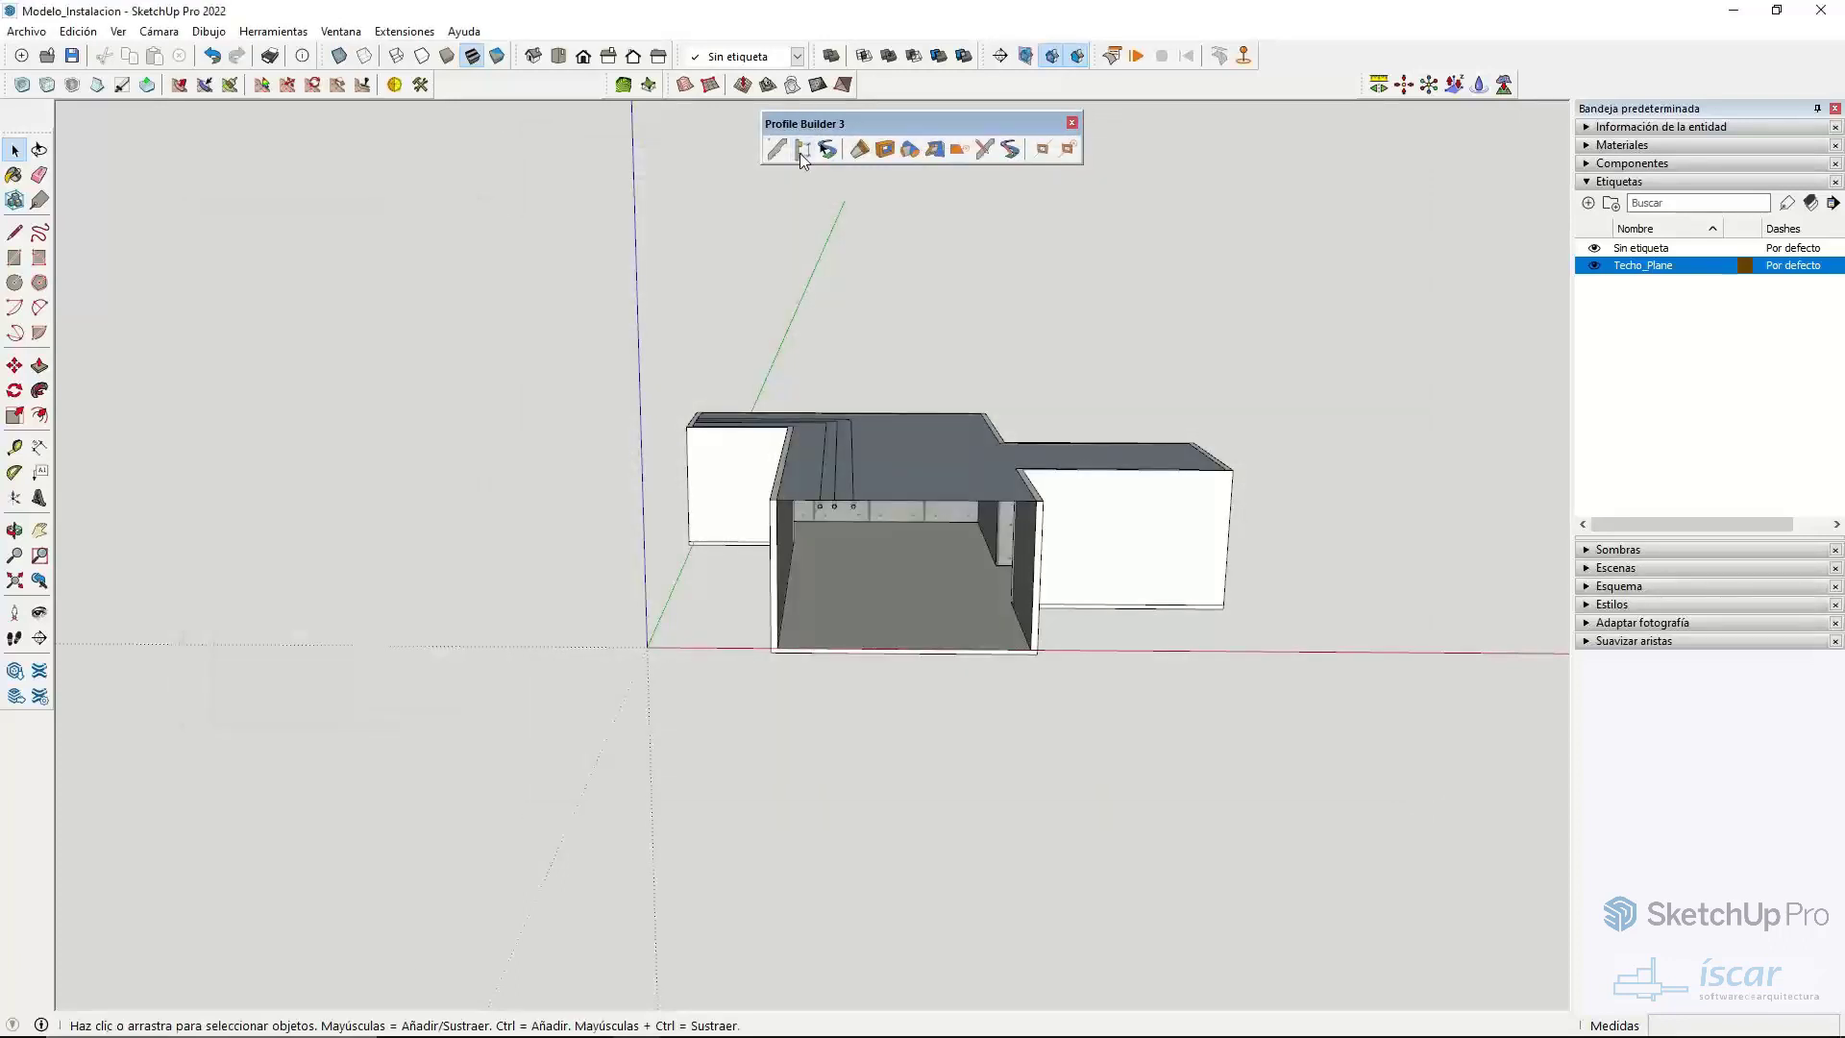
- Open the assembly settings, browse the example assemblies and load the Cavity Wall assembly
left_click(801, 149)
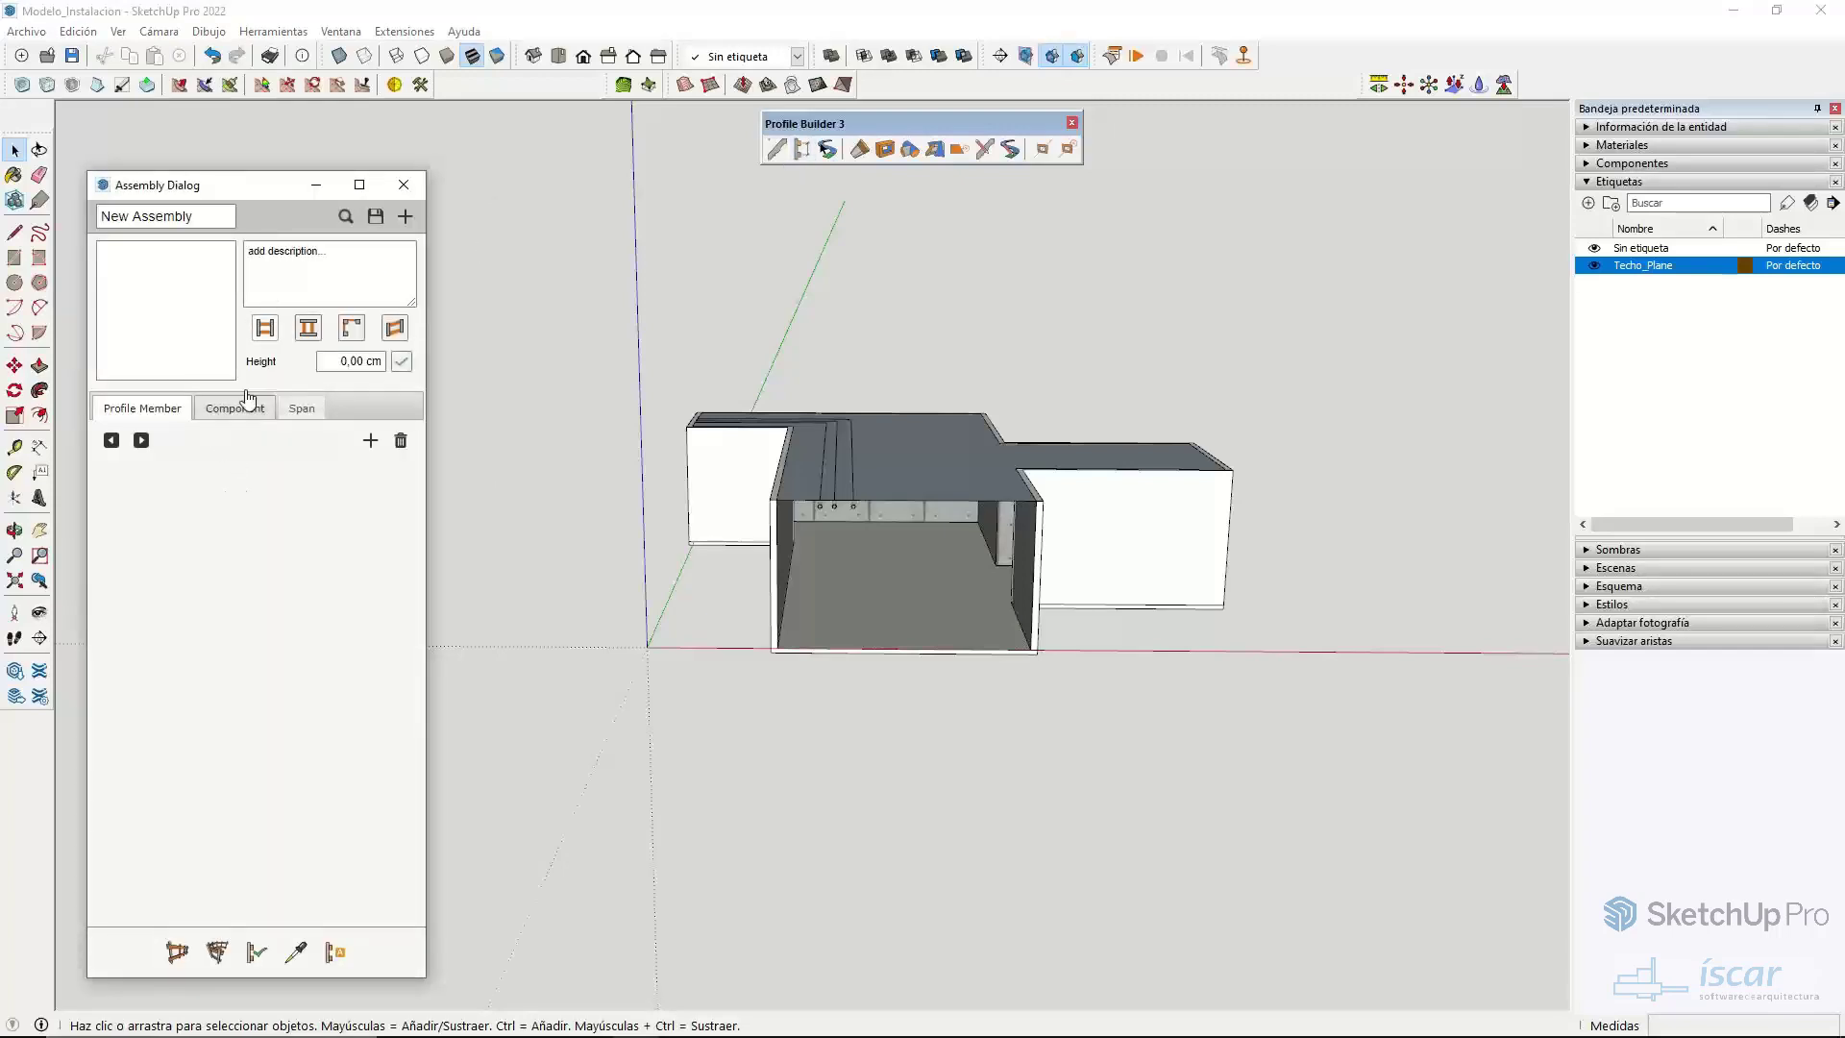
left_click(347, 216)
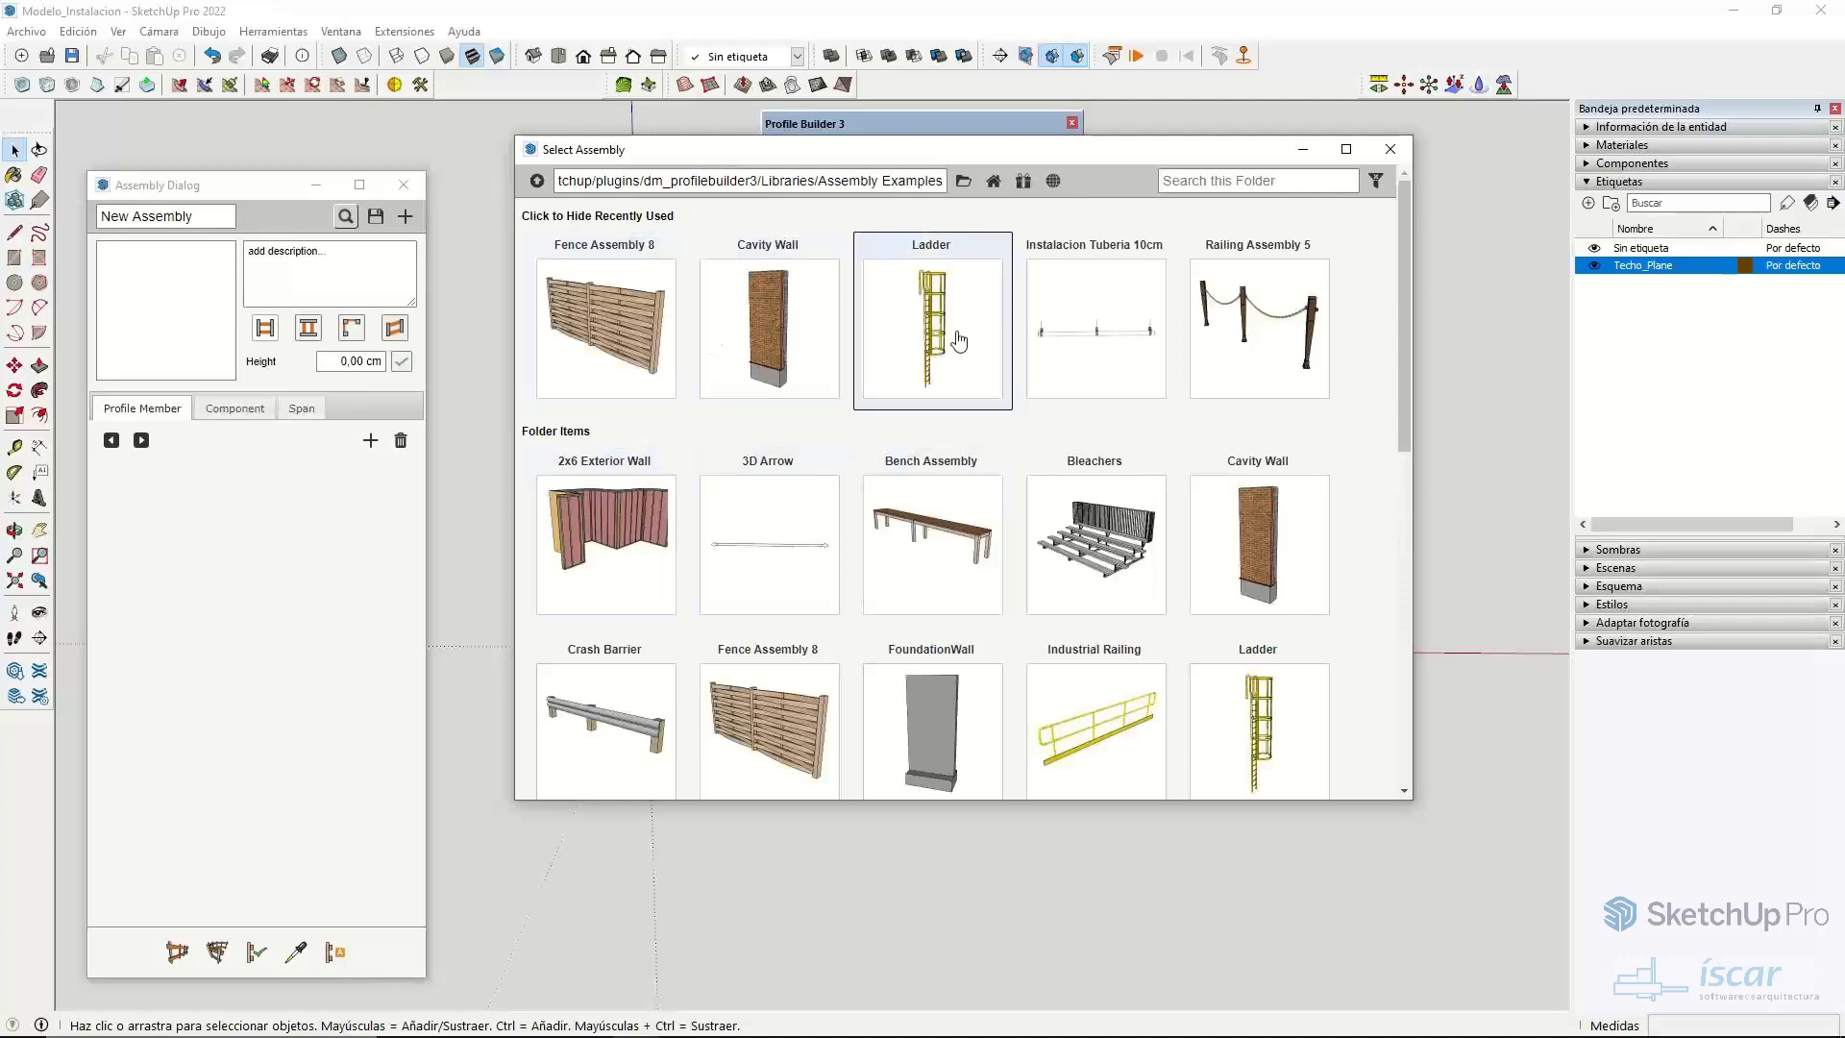
scroll(1410, 288, "down", 1)
scroll(1430, 403, "down", 2)
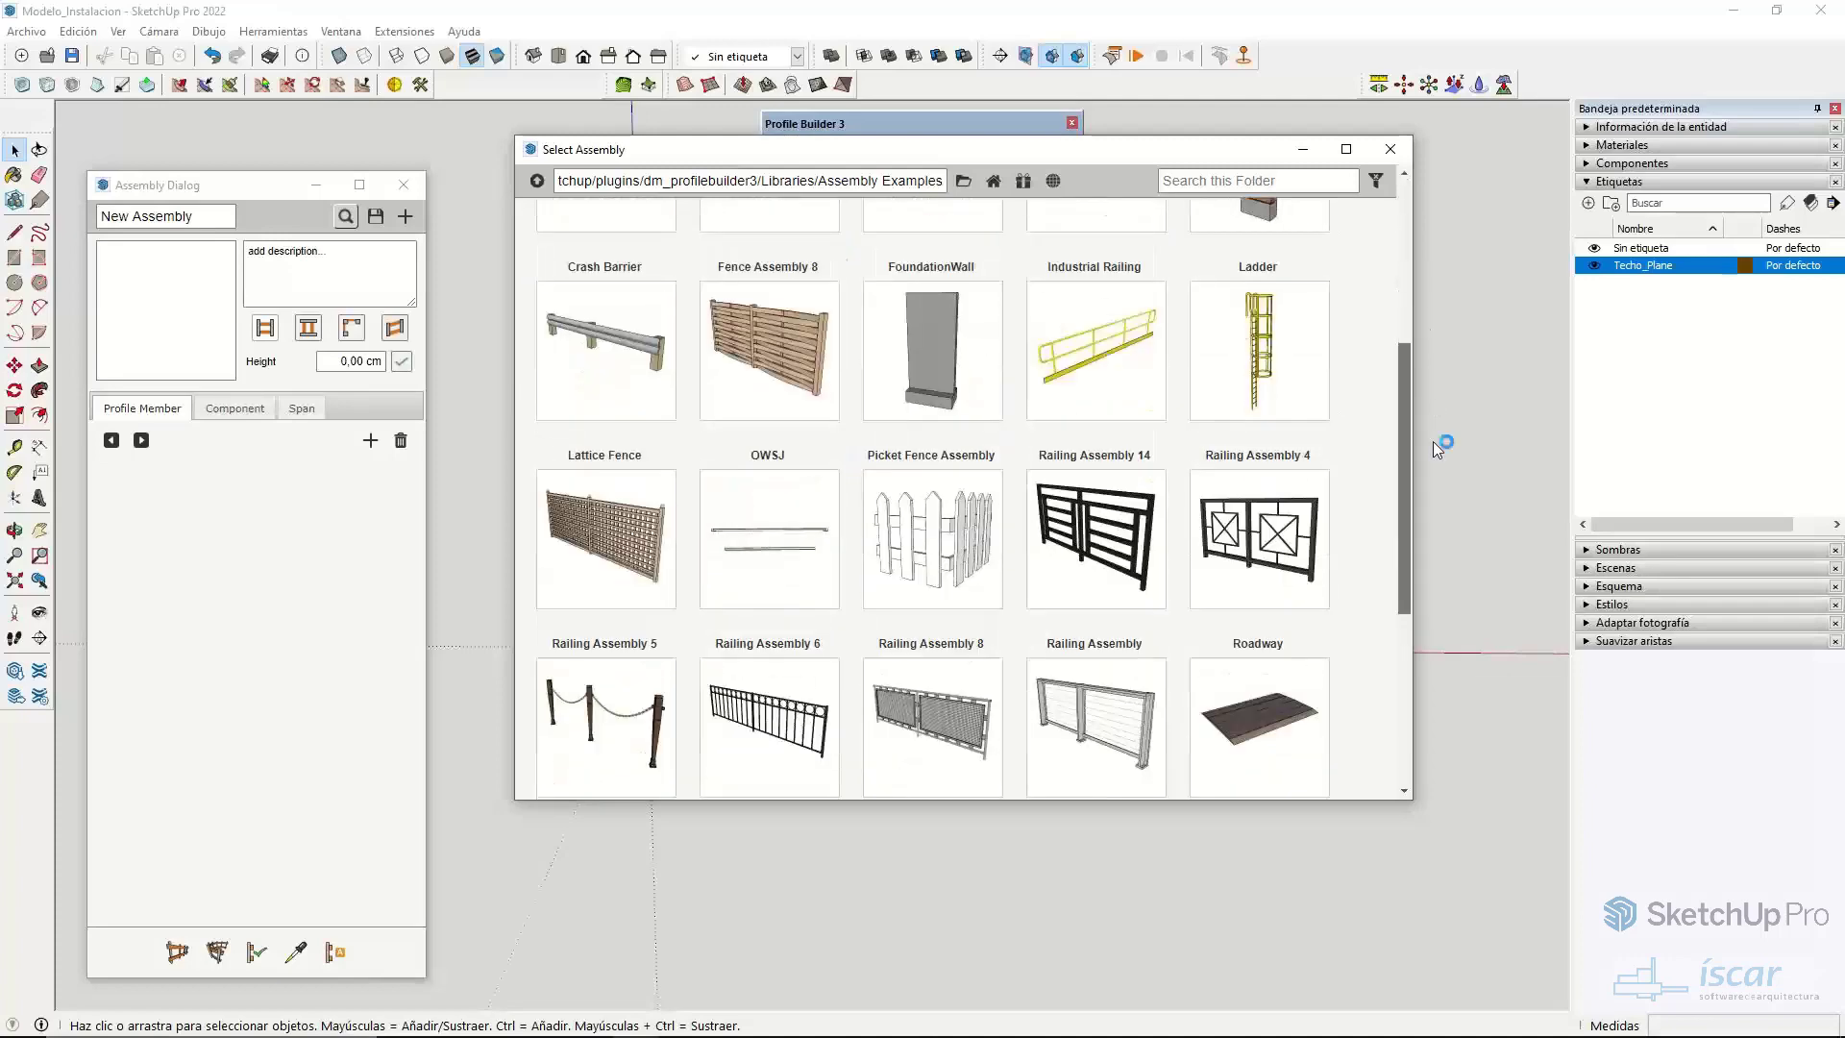
scroll(1433, 441, "up", 4)
left_click(769, 351)
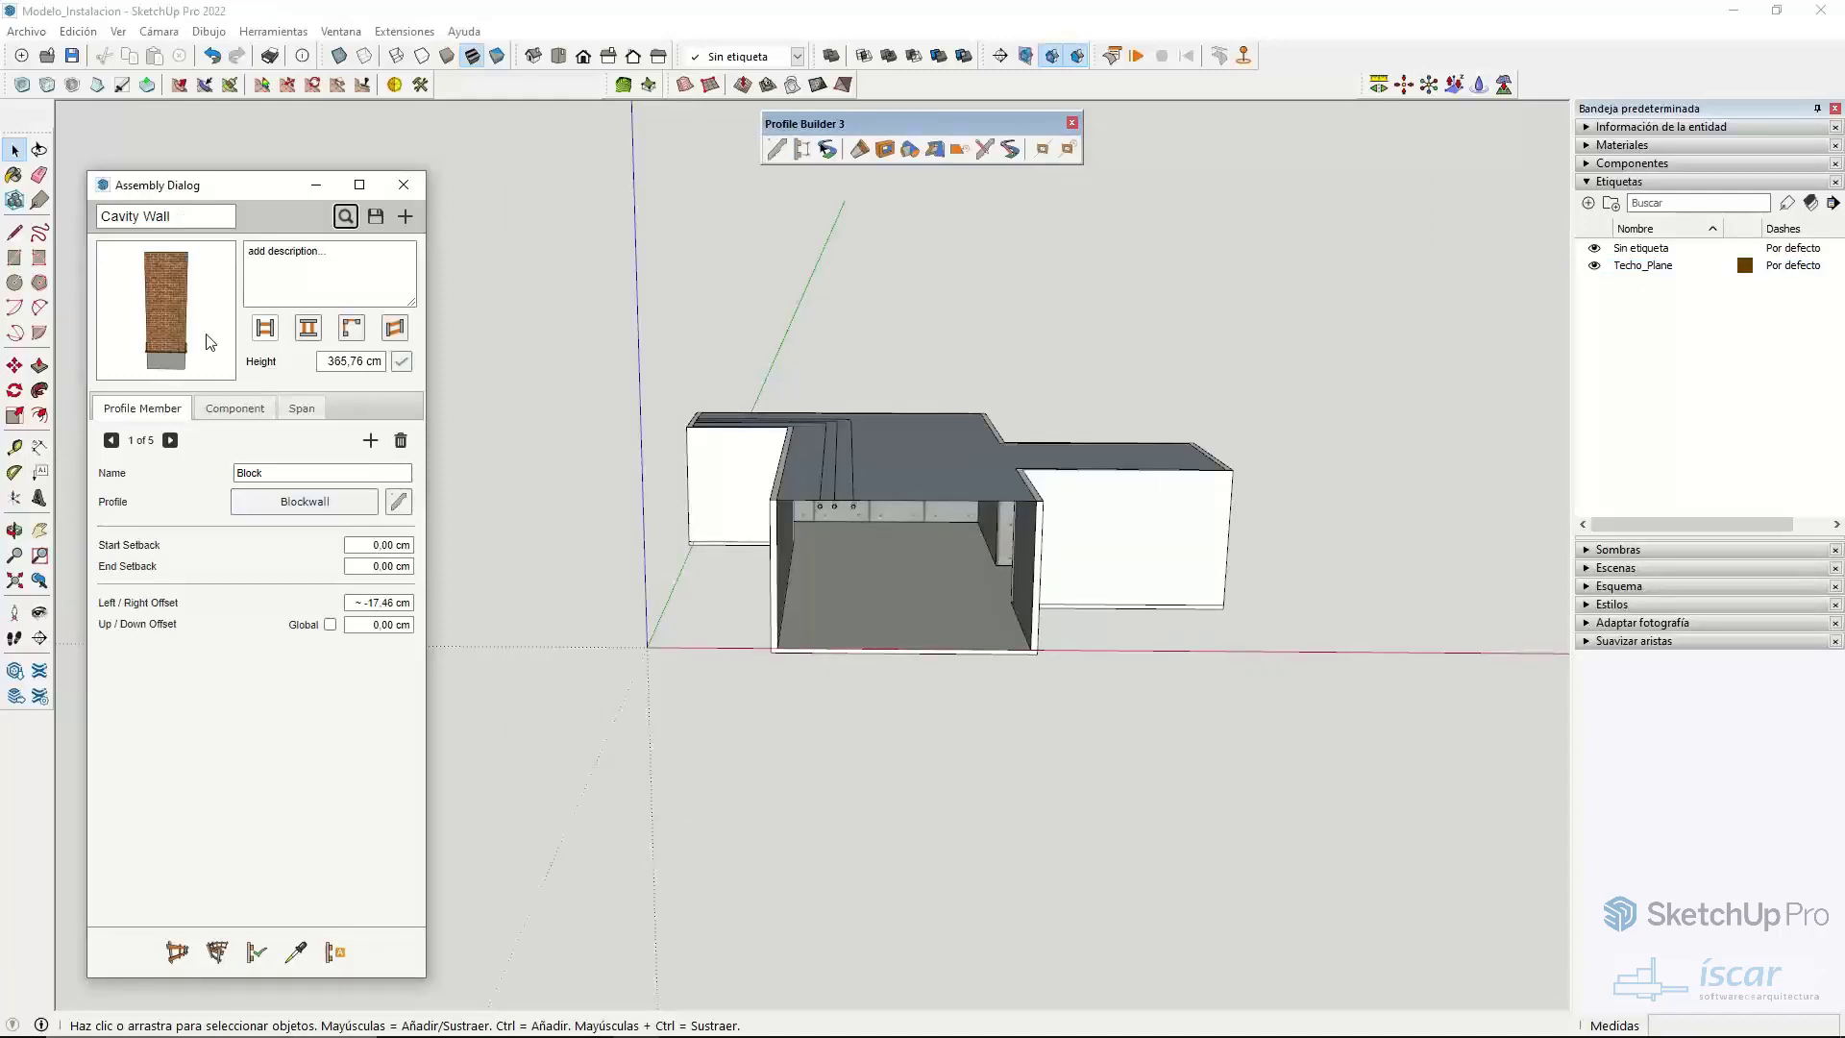
- Build a straight trial section of the Cavity Wall assembly on the ground beside the building
left_click(177, 952)
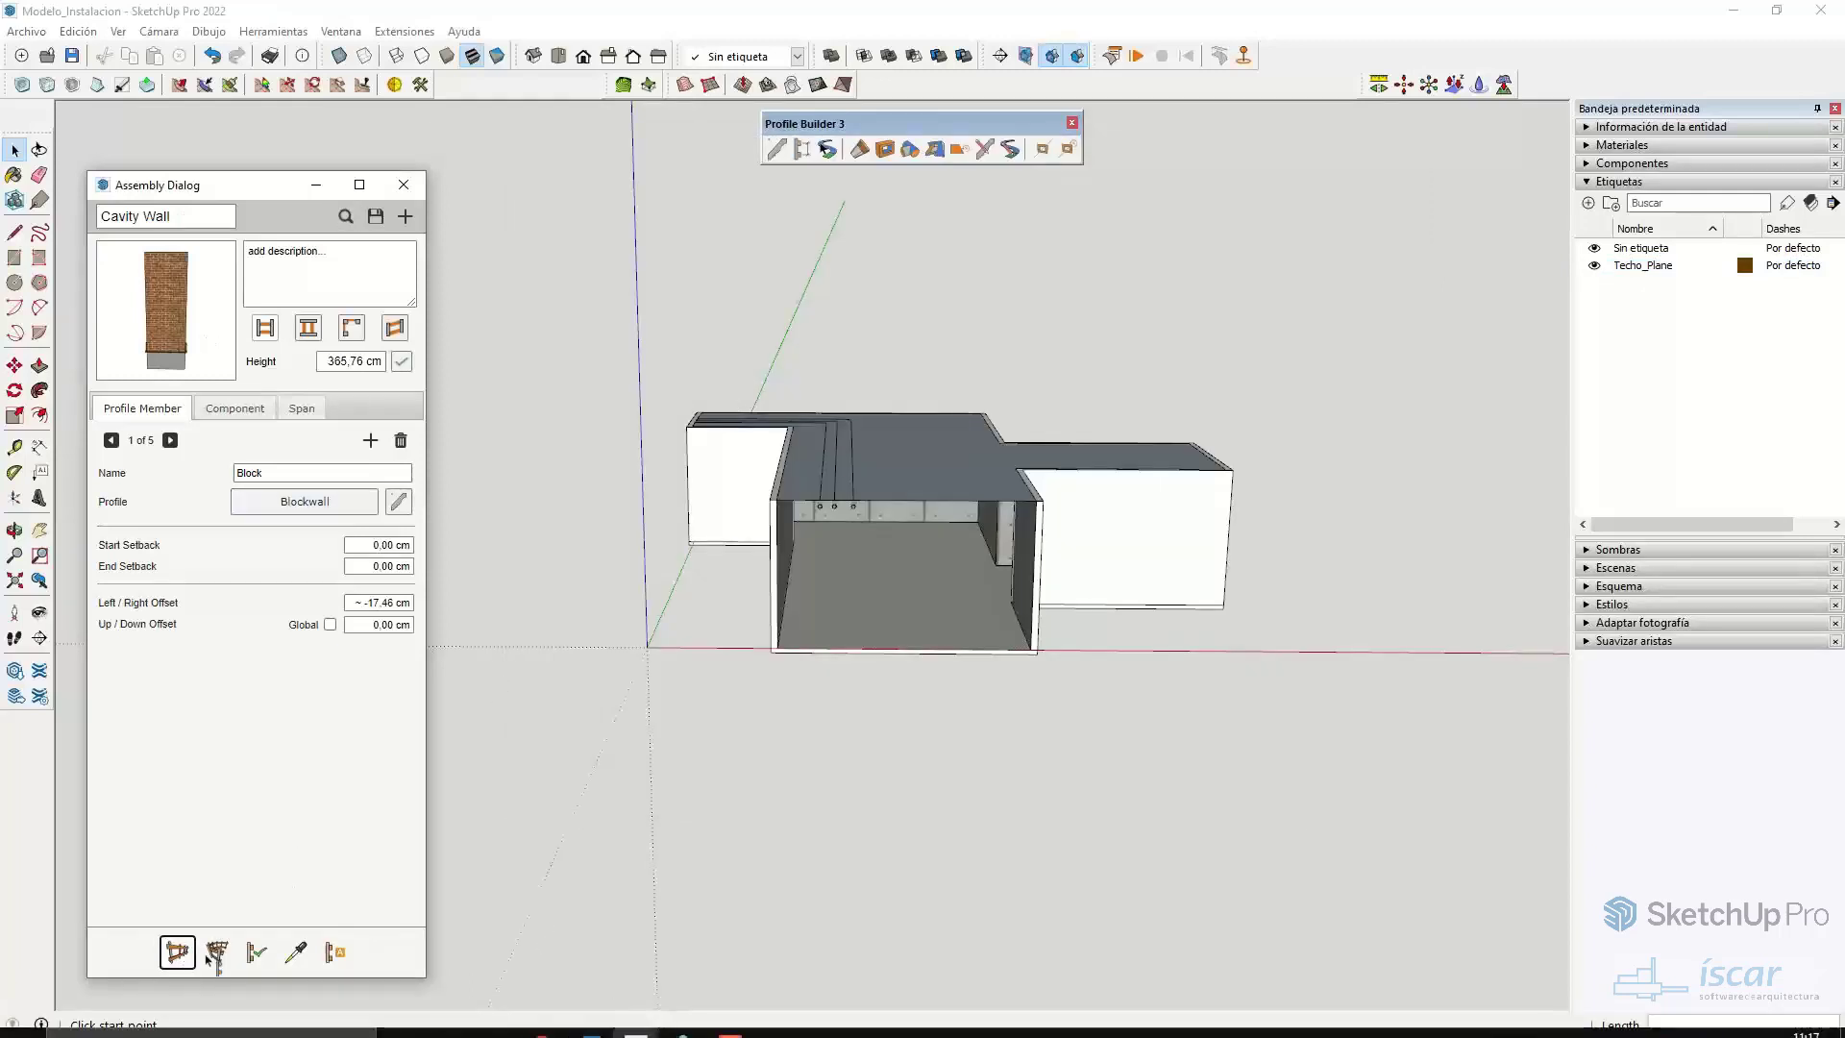
left_click(644, 864)
left_click(1105, 867)
middle_click_drag(1105, 866, 1166, 807)
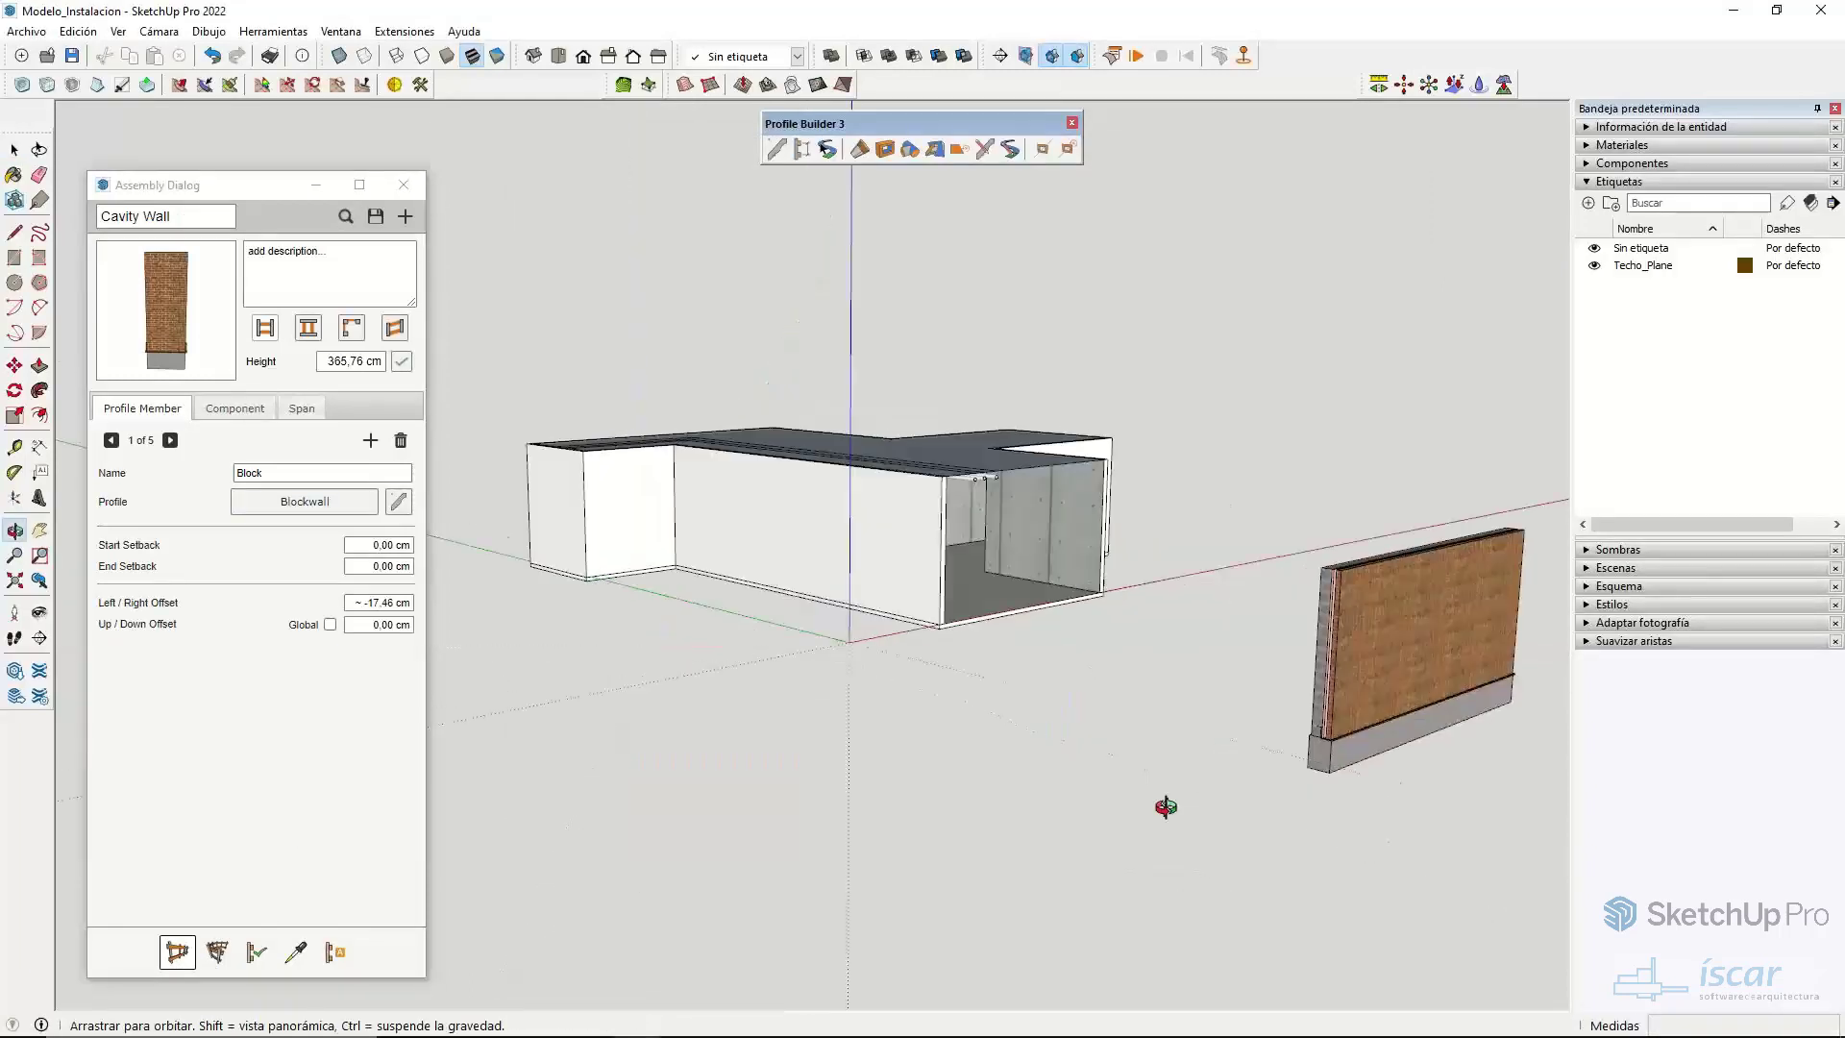
scroll(1422, 672, "up", 8)
key("space")
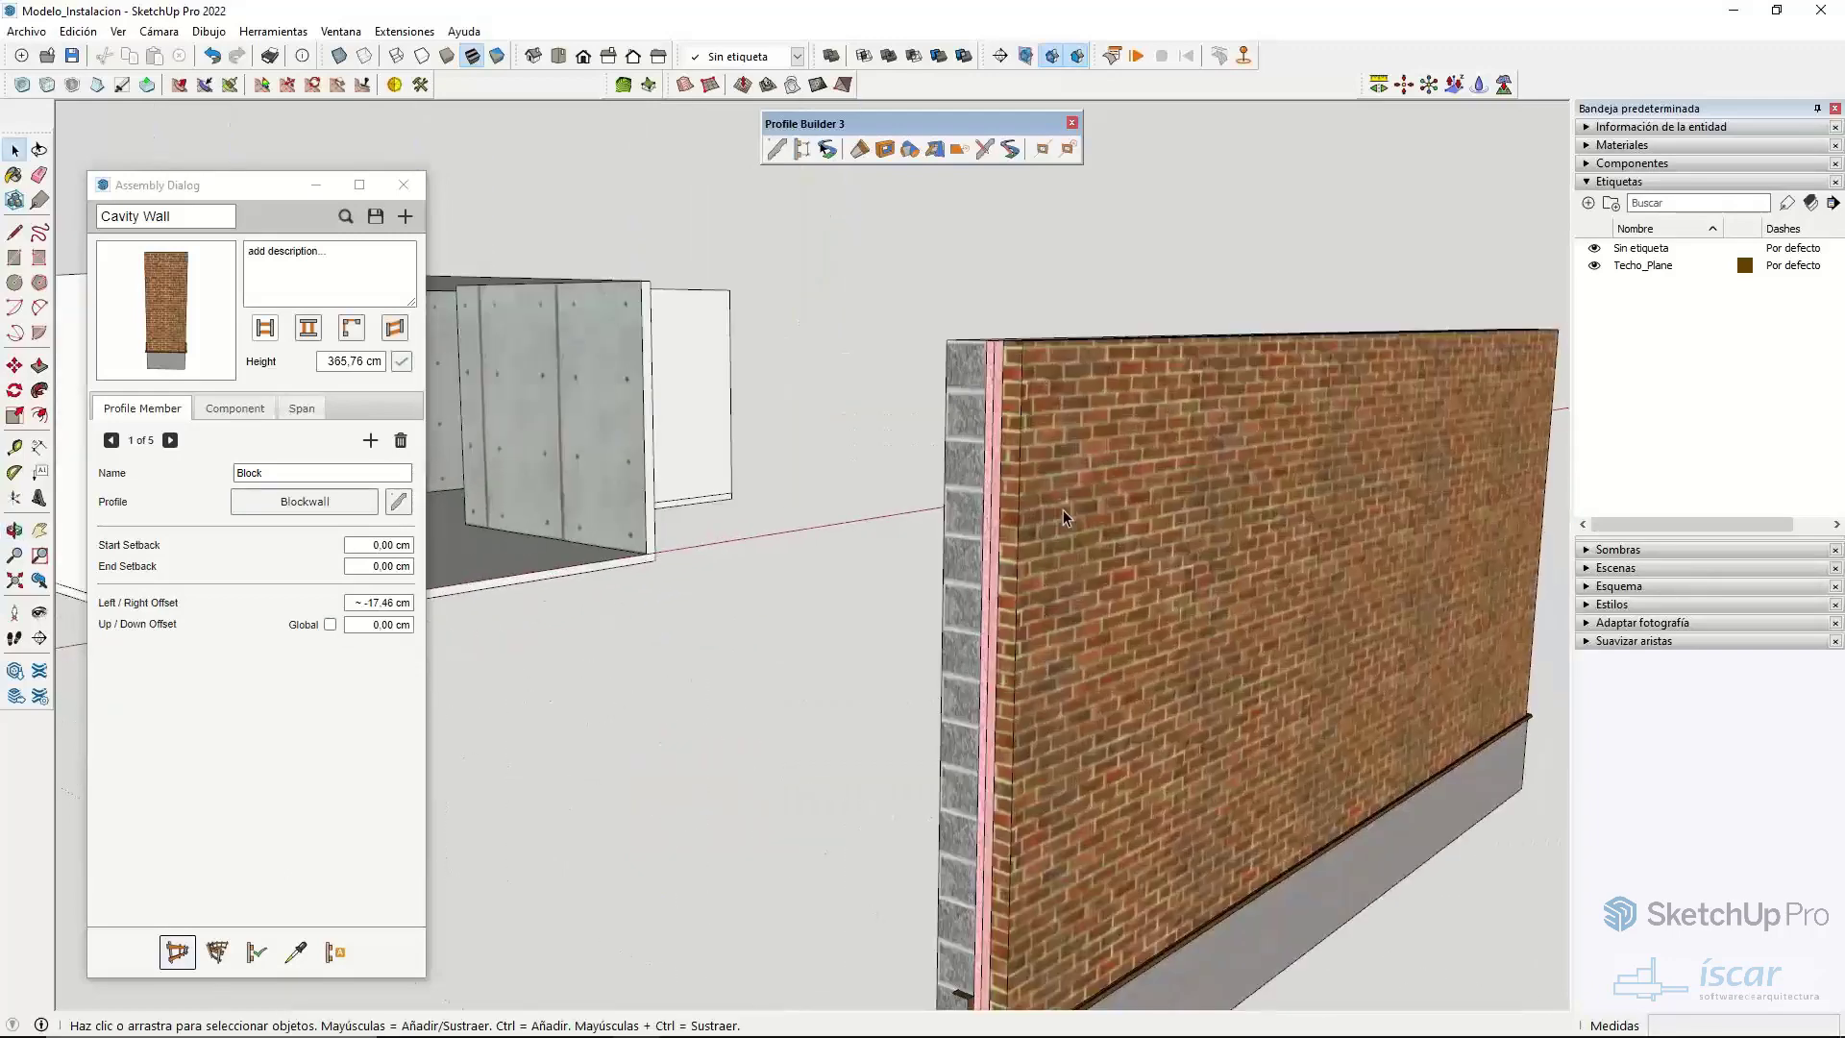
- Examine the block, insulation and brick layers of the trial wall and remove it
middle_click_drag(1062, 517, 889, 326)
left_click(883, 322)
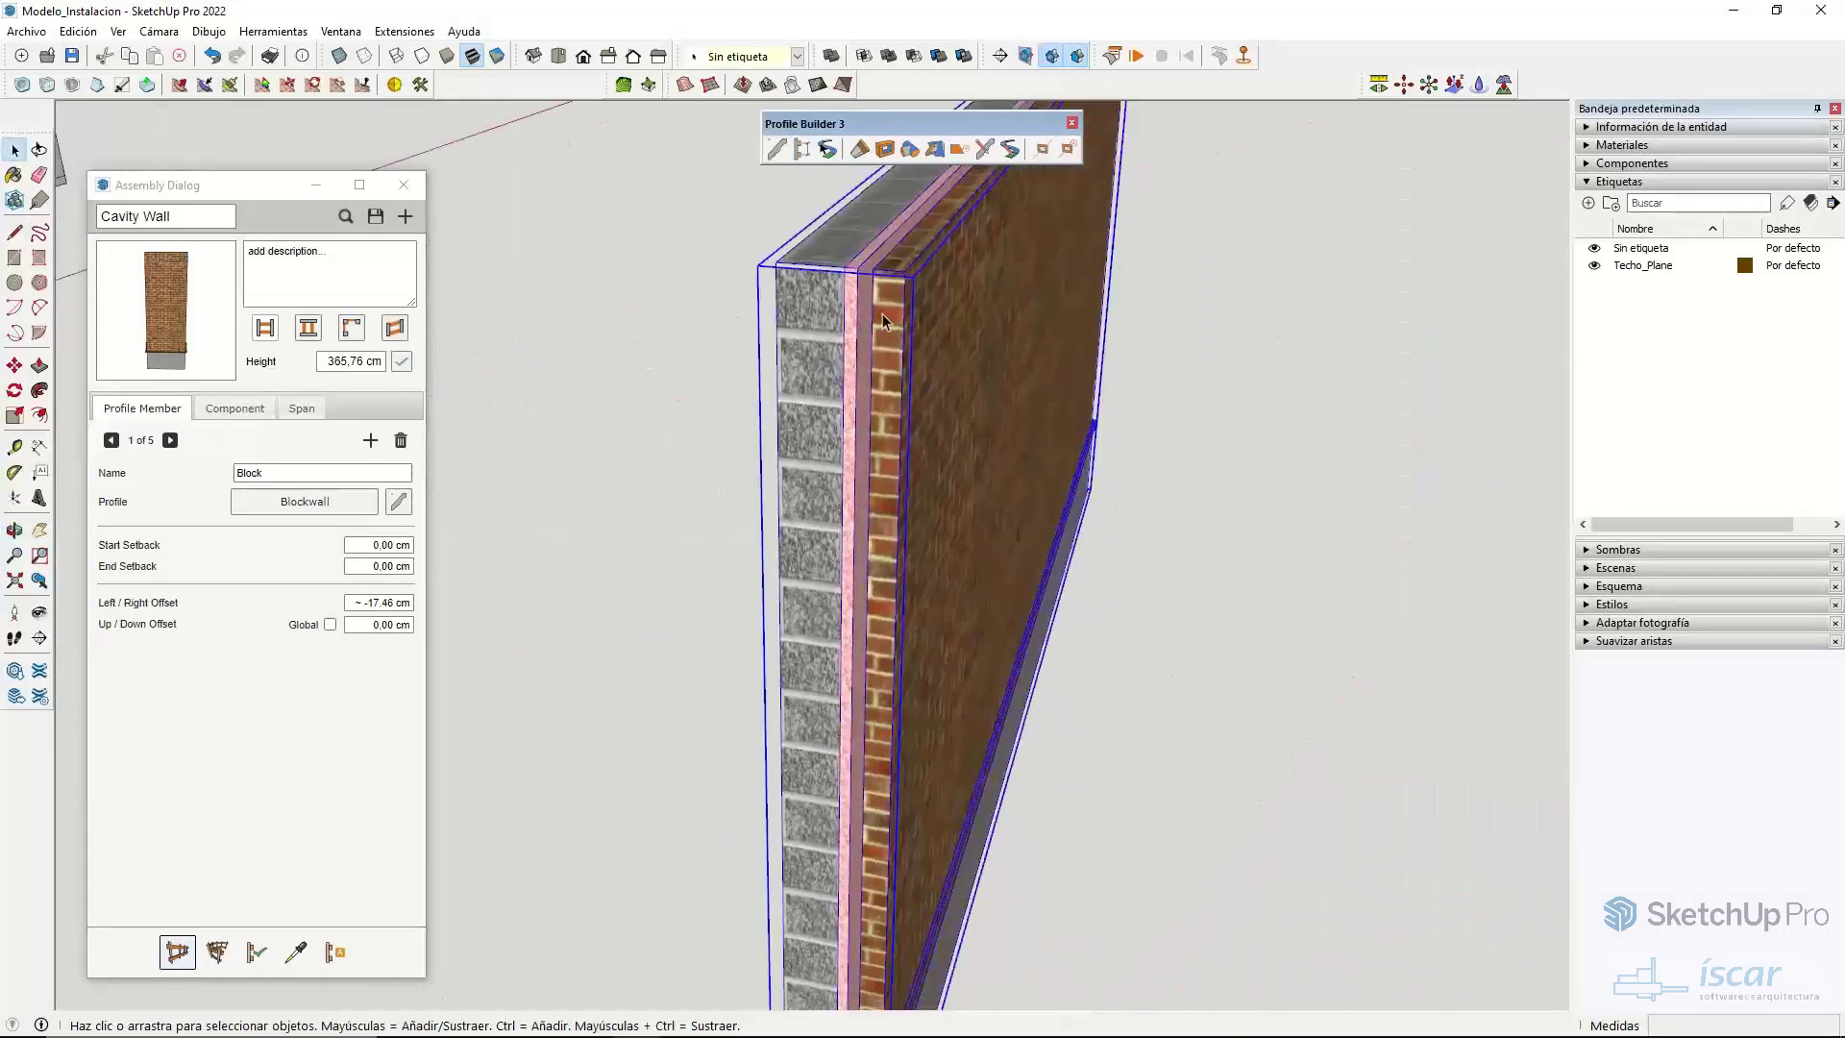
middle_click_drag(782, 348, 760, 744)
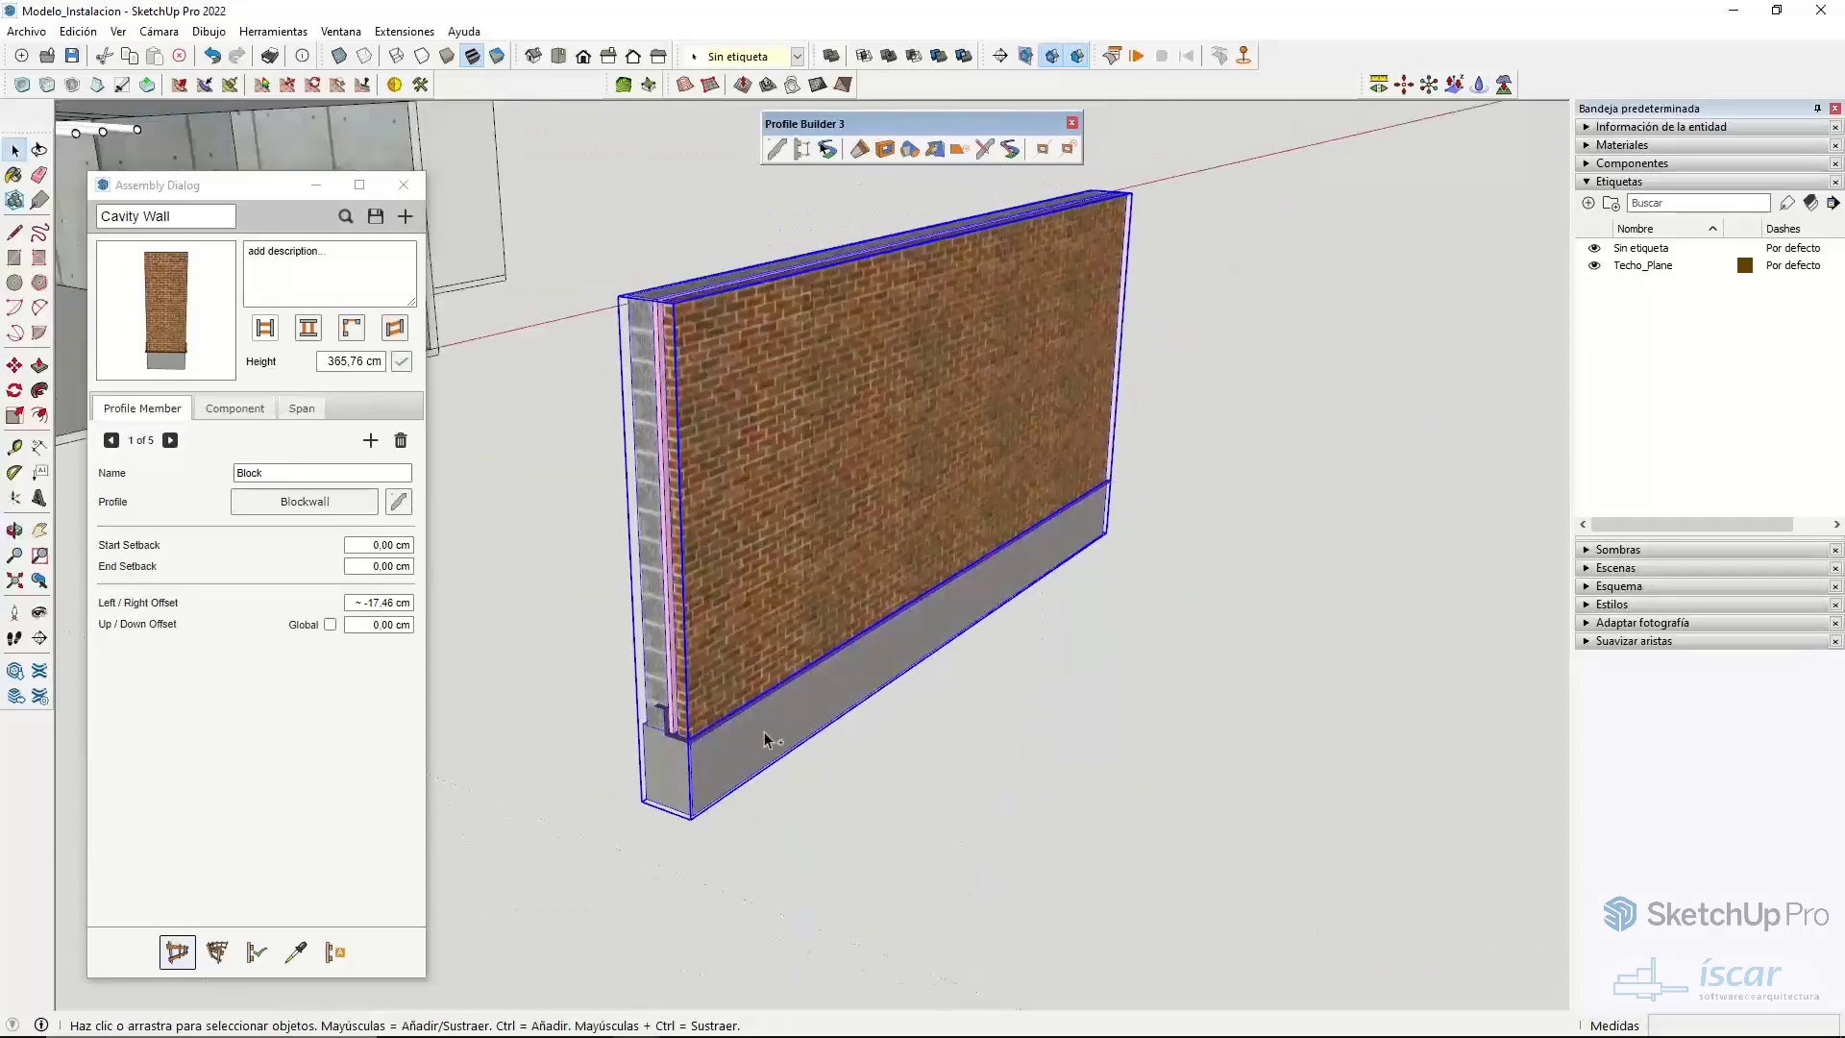
key("Delete")
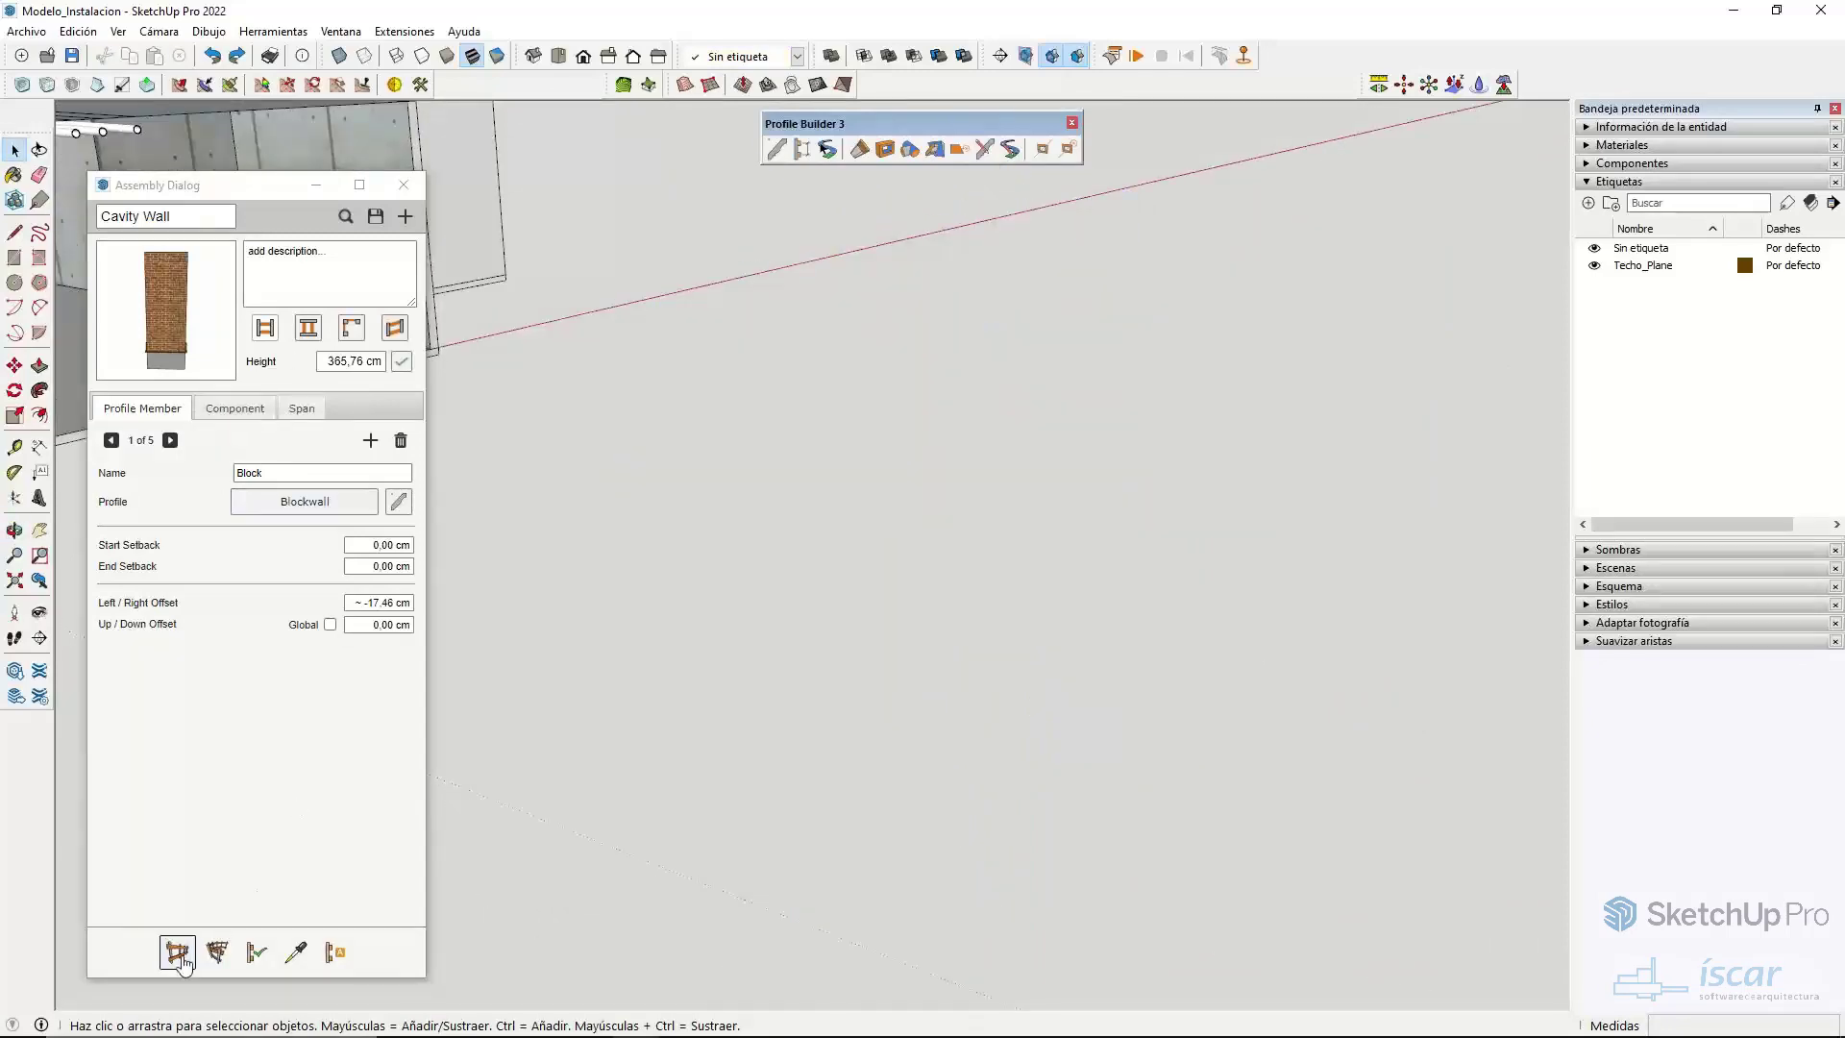
- Build a closed, six-sided L-shaped enclosure with the Cavity Wall assembly, with a first side about 735 cm and a last side about 1001 cm long
left_click(178, 953)
left_click(740, 736)
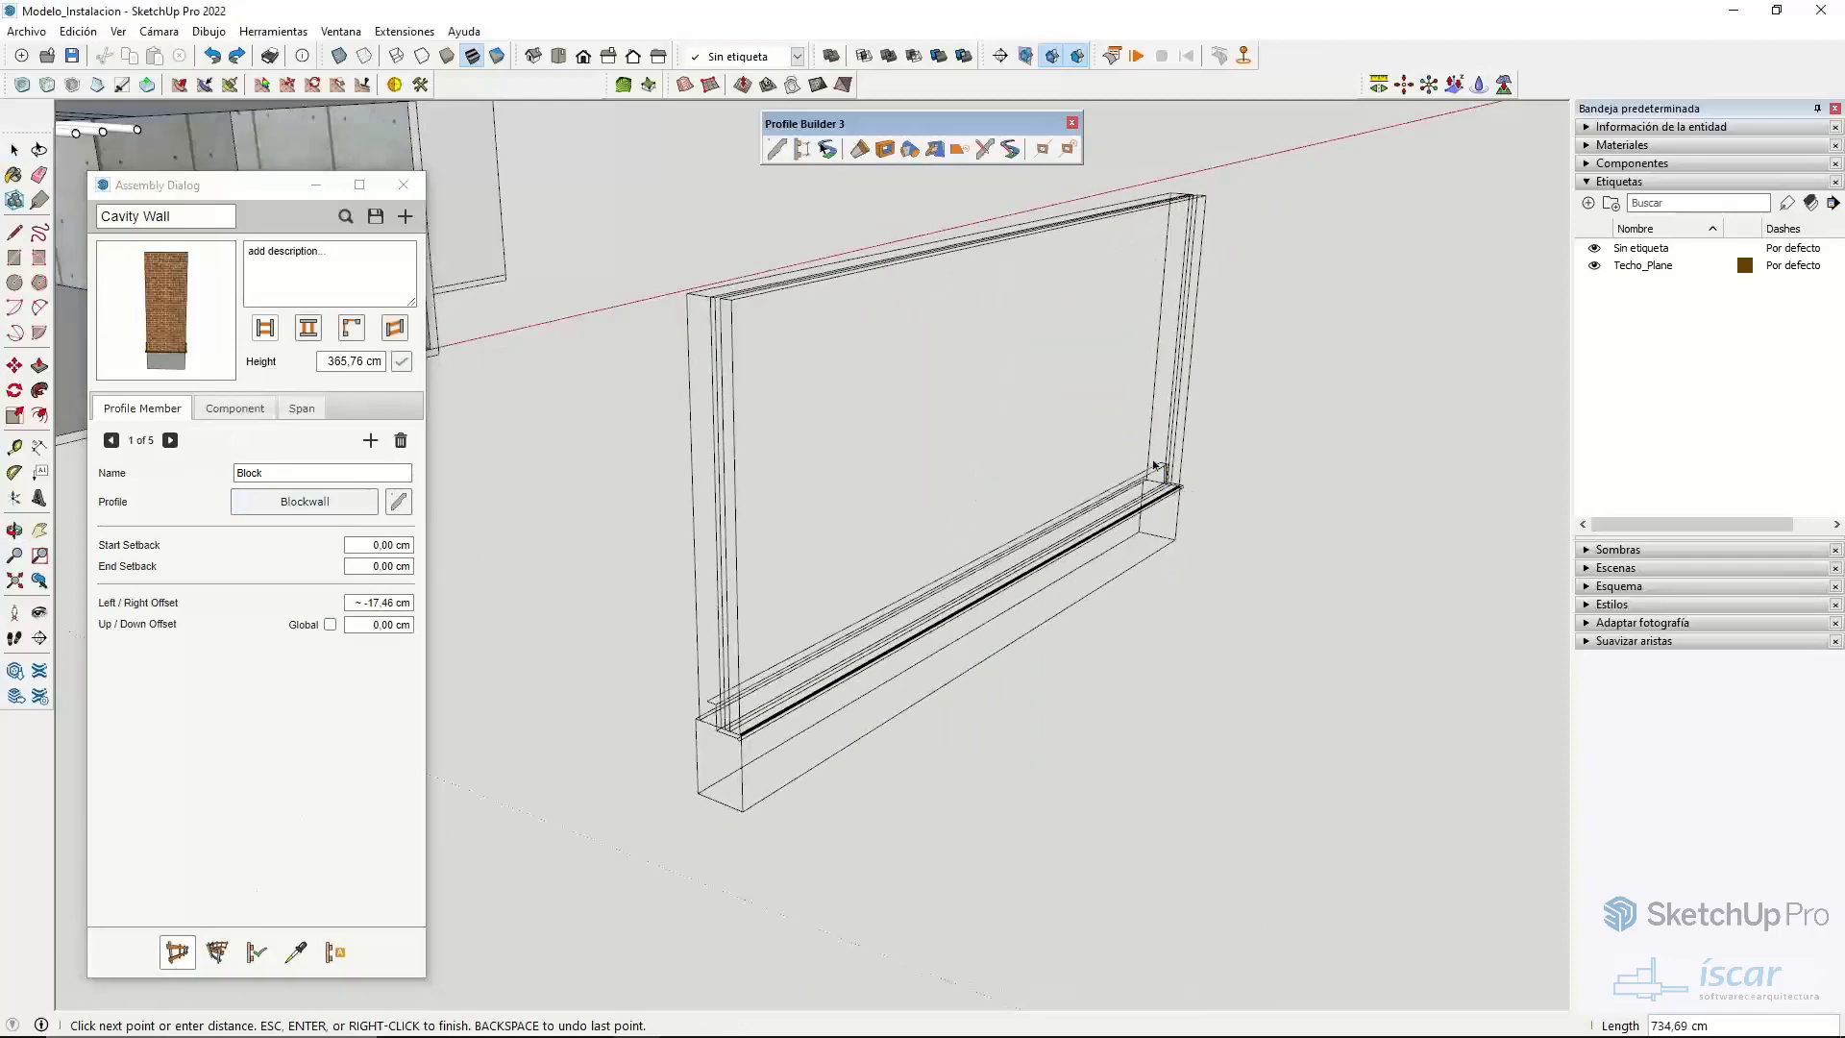
left_click(1156, 465)
middle_click_drag(1322, 527, 1249, 662)
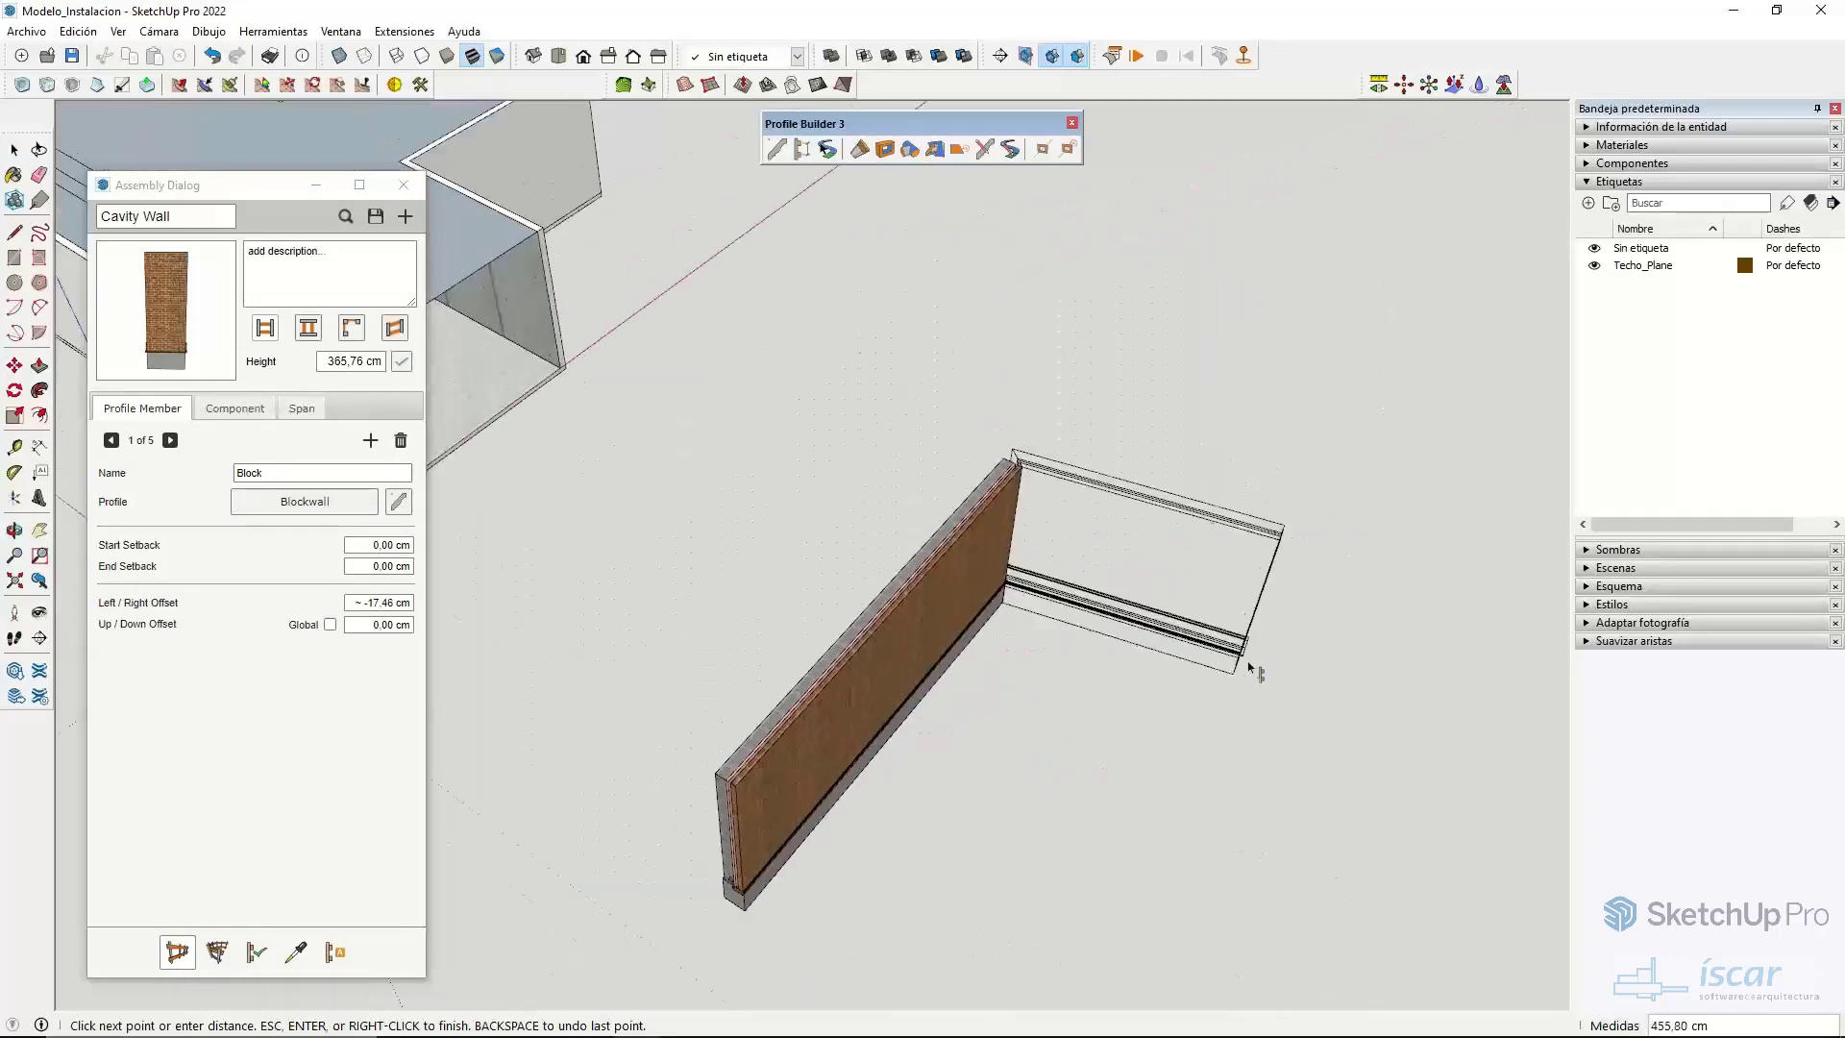
left_click(1235, 703)
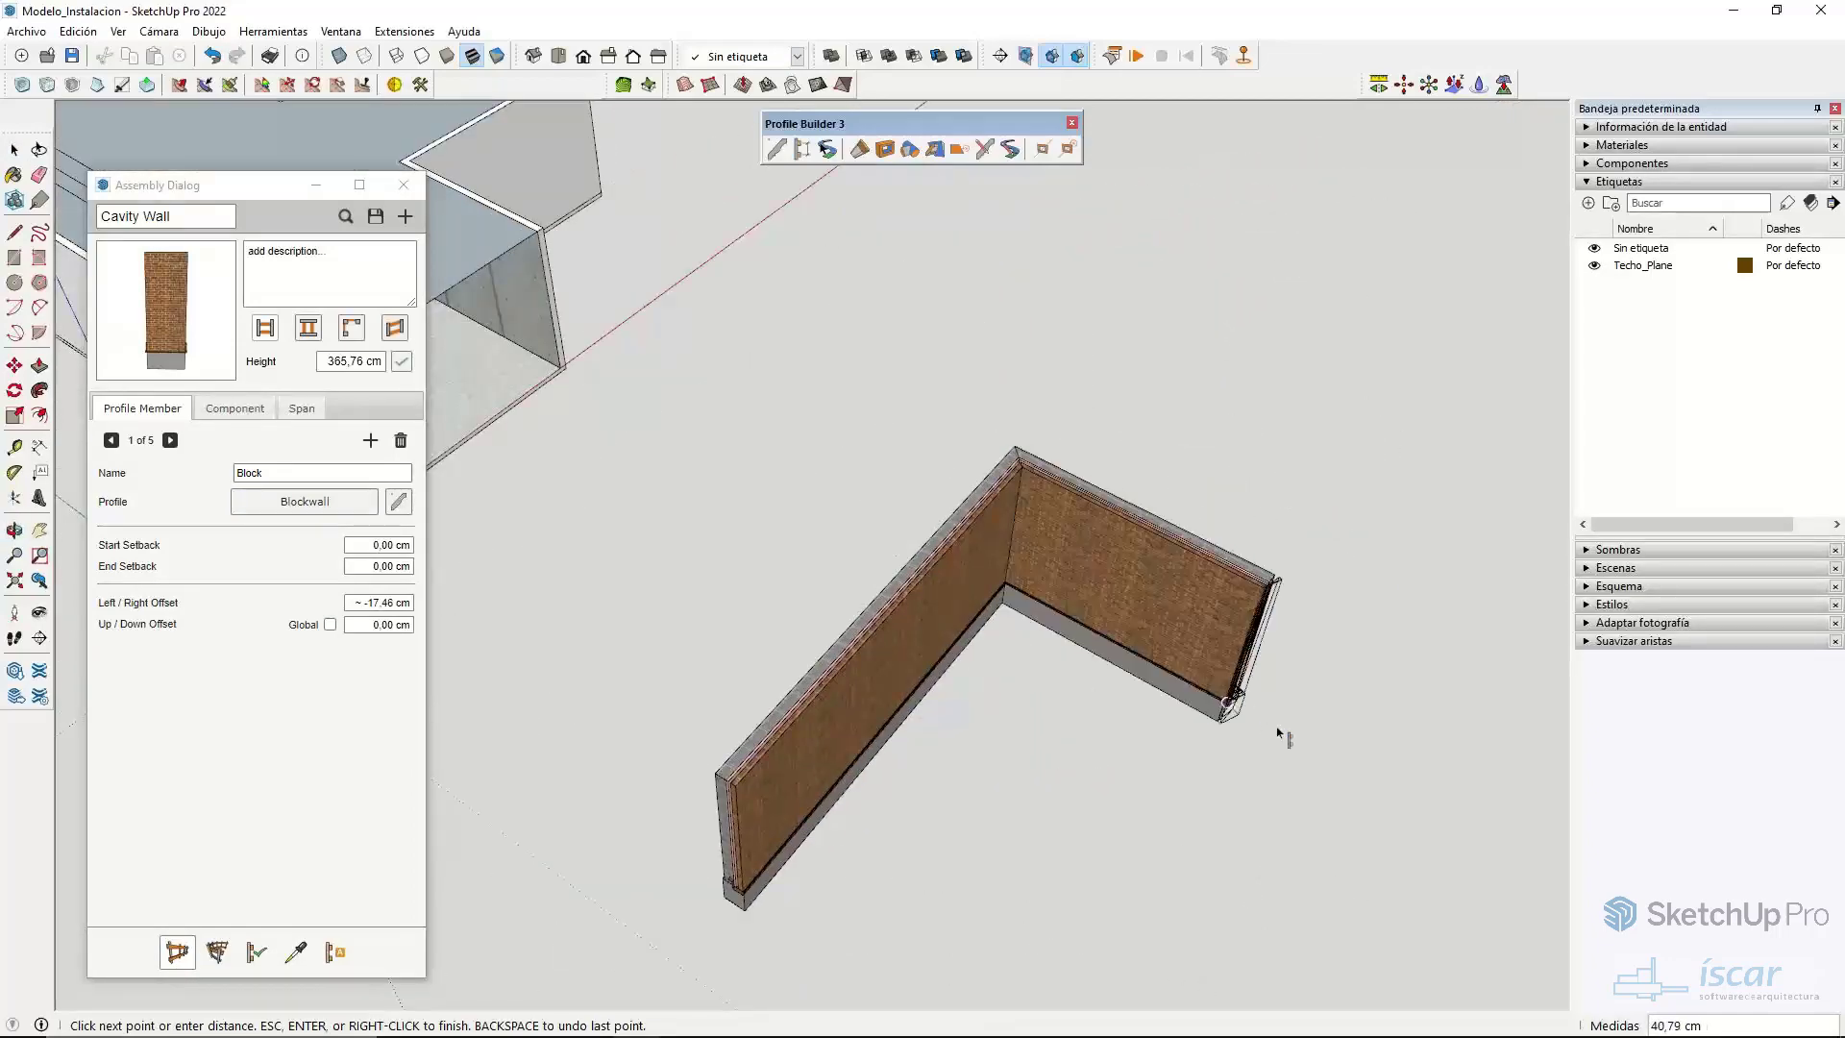
left_click(1126, 853)
middle_click_drag(1145, 872, 1285, 726)
left_click(1341, 709)
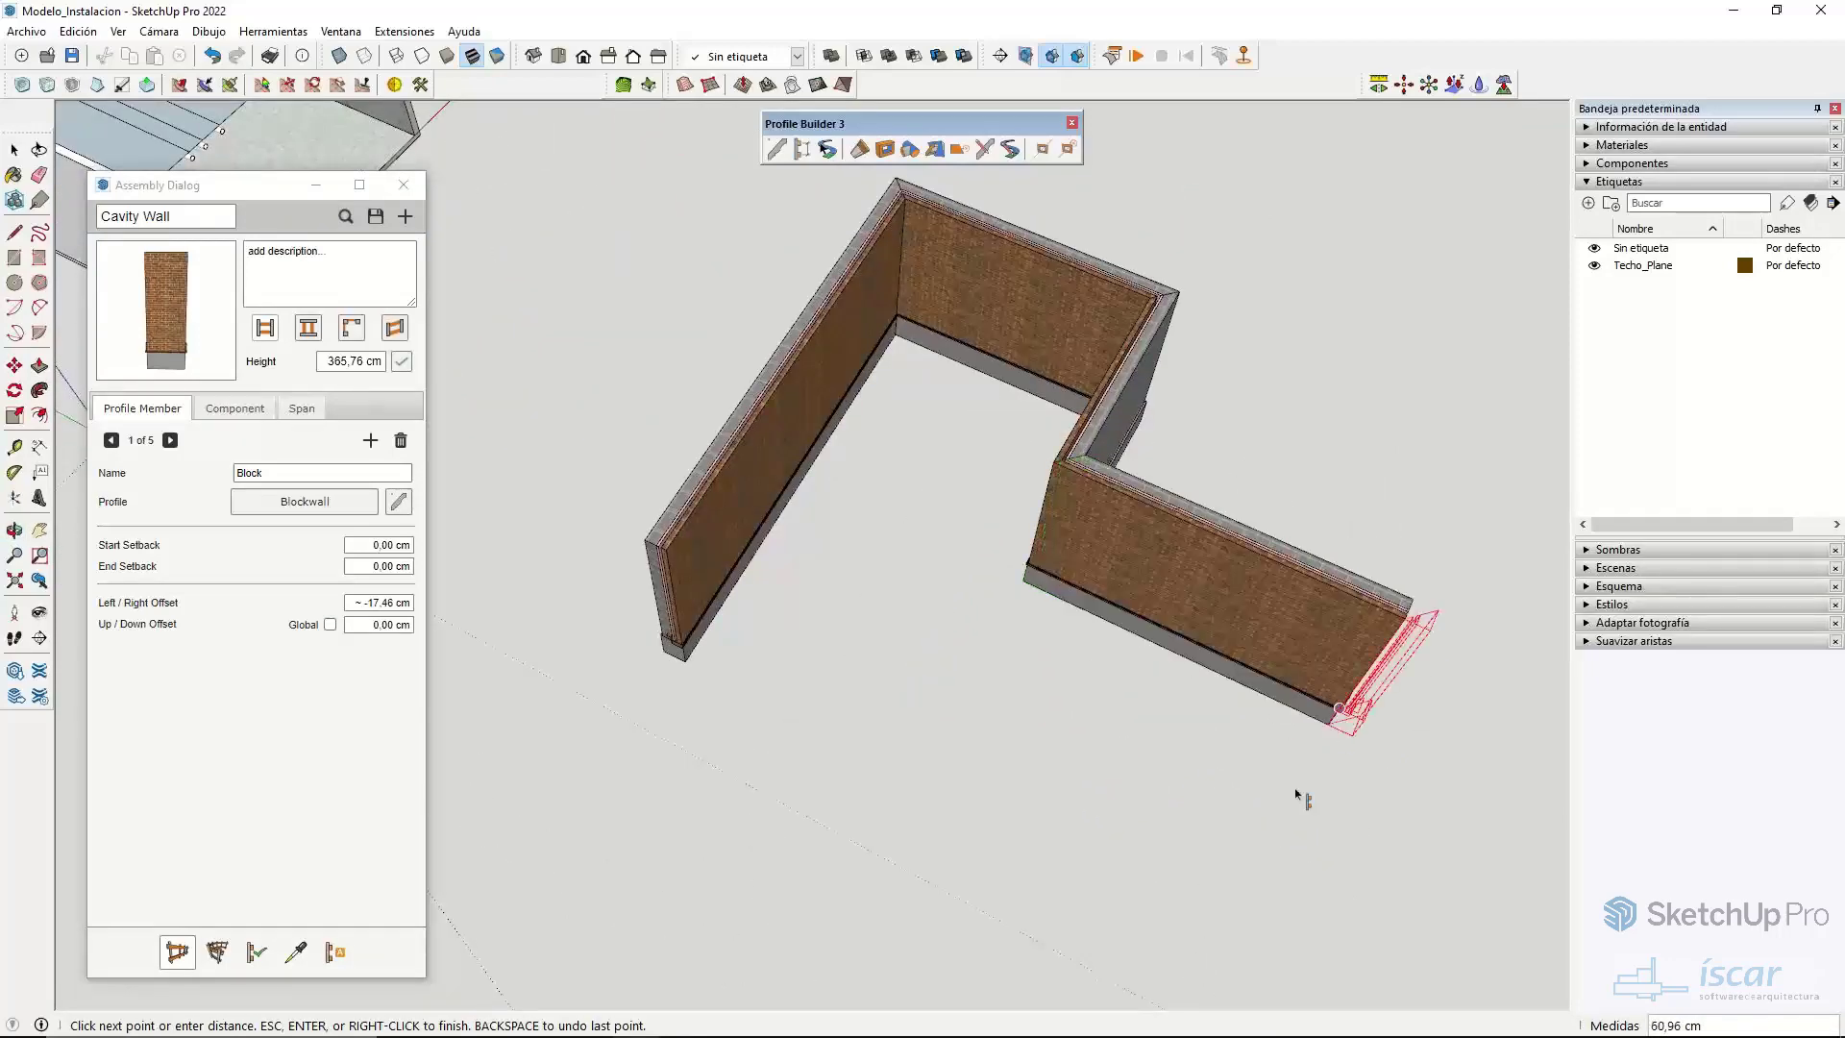
left_click(1268, 927)
middle_click_drag(1268, 927, 994, 774)
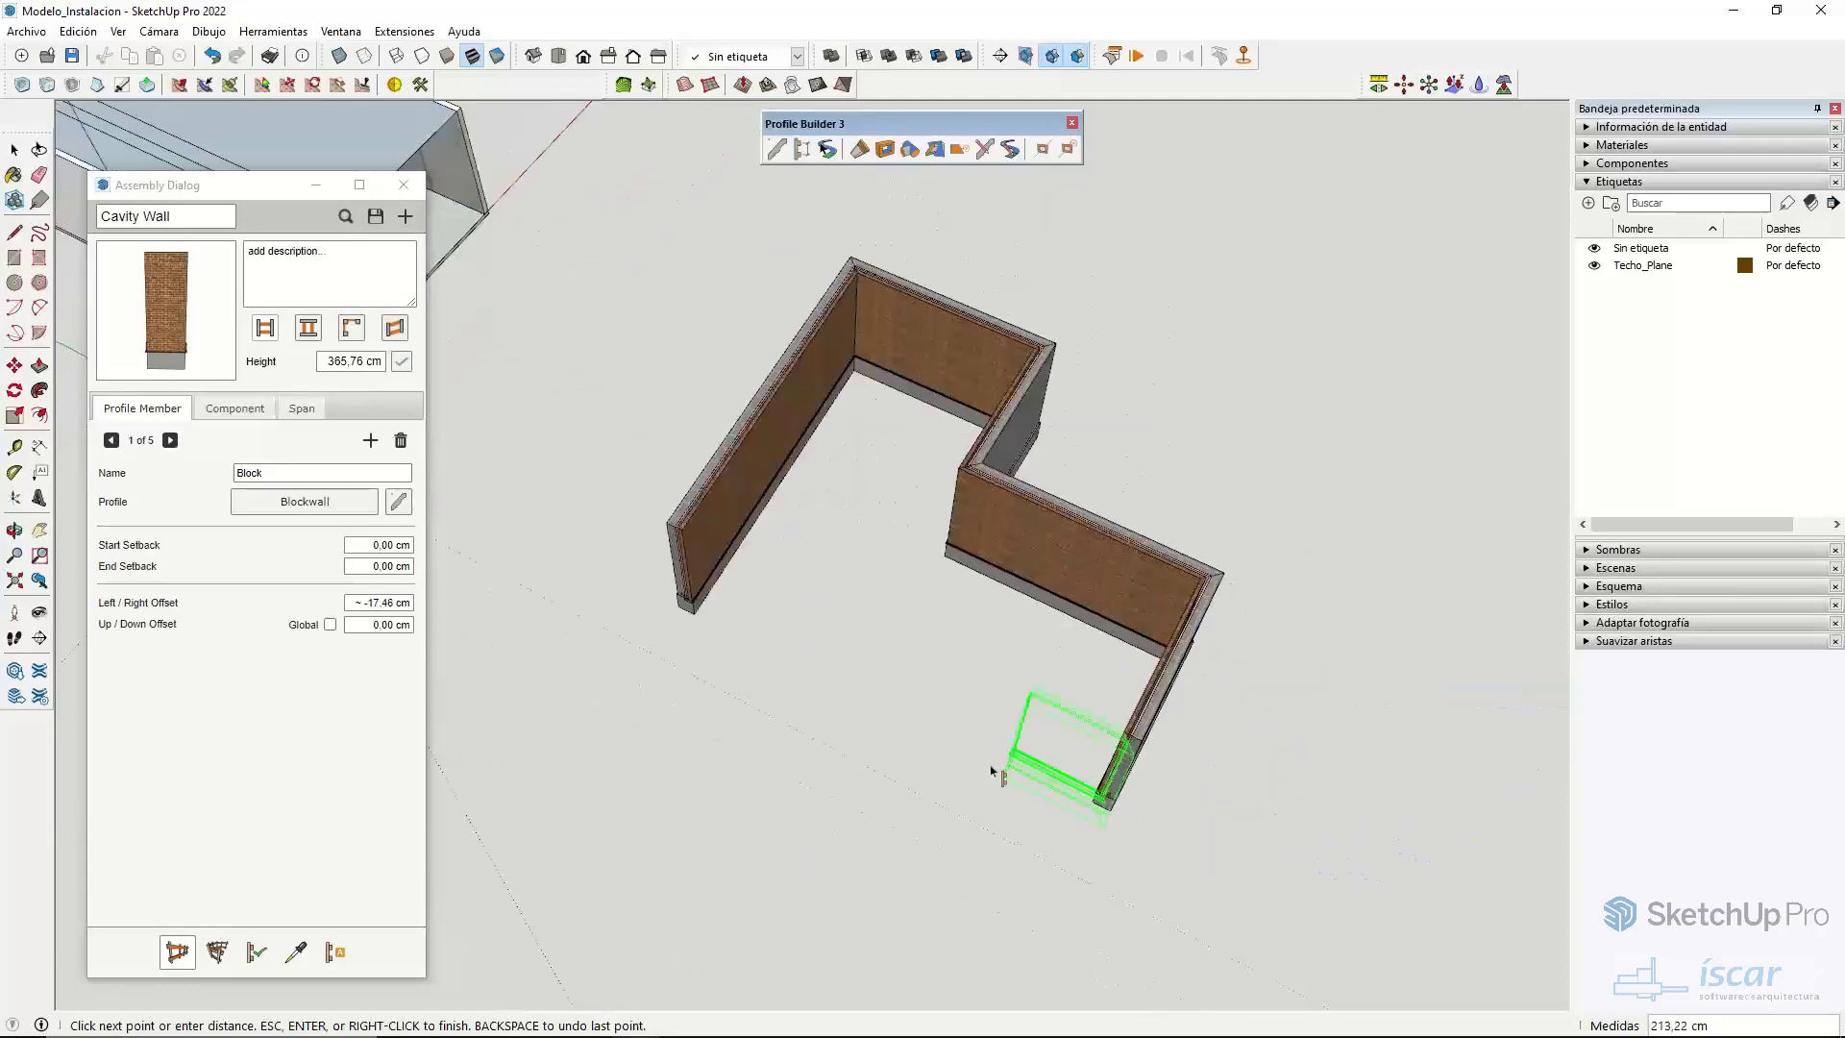
left_click(664, 574)
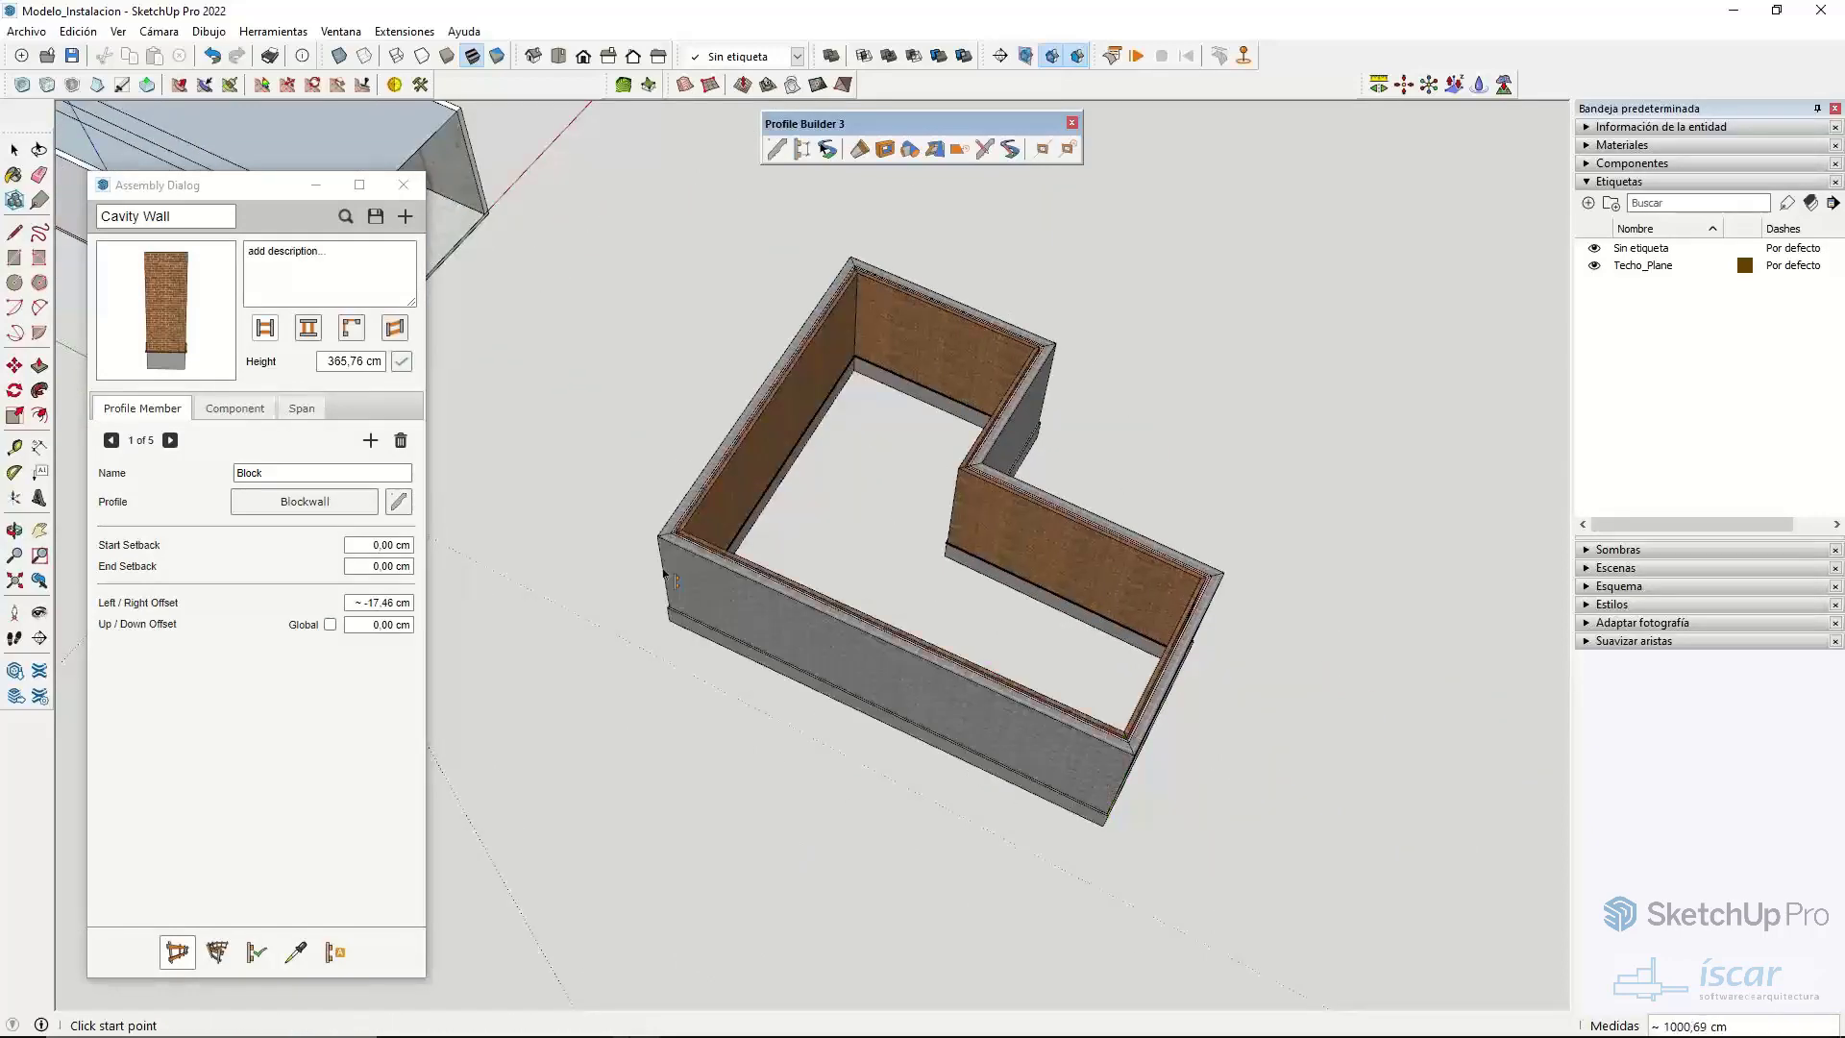
- Cut a rectangular opening 150 cm long, 100 cm wide and 60.96 cm deep through the enclosure's long block-faced wall with the Hole Tool
middle_click_drag(655, 562, 1441, 403)
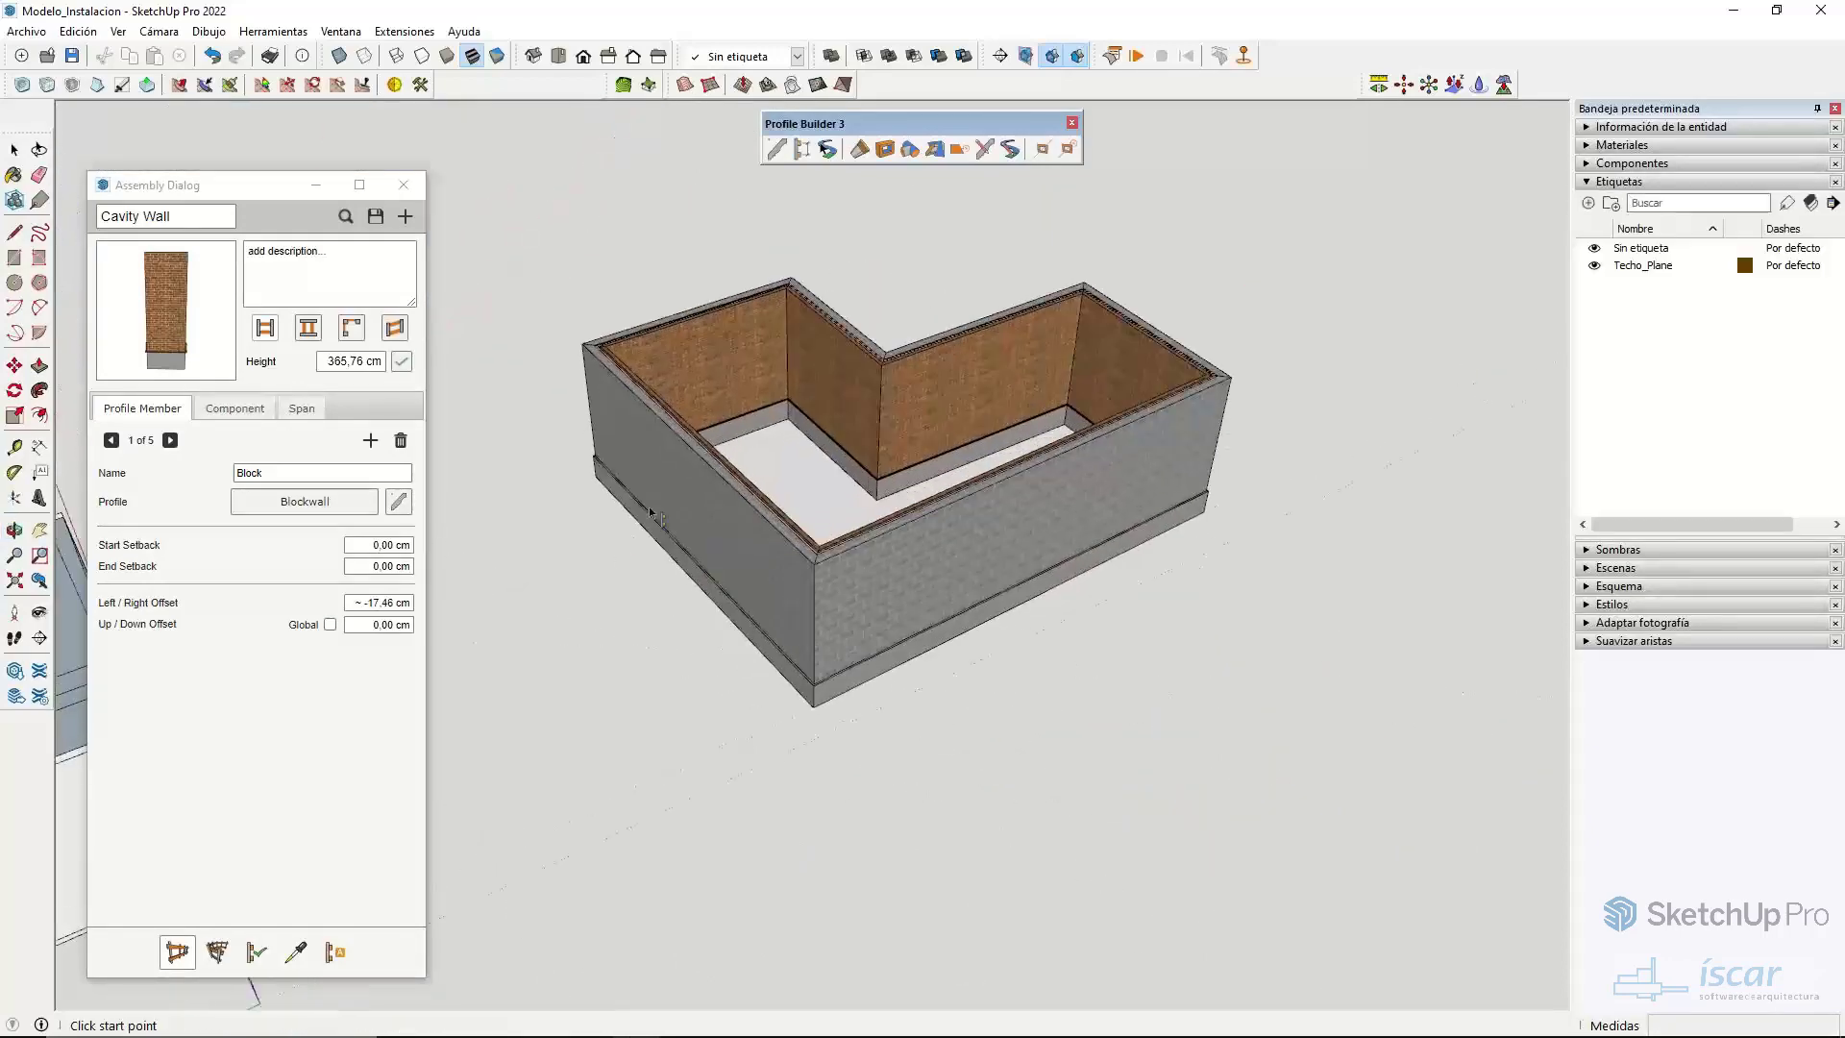
scroll(895, 333, "up", 5)
scroll(896, 333, "down", 5)
middle_click_drag(896, 334, 638, 492)
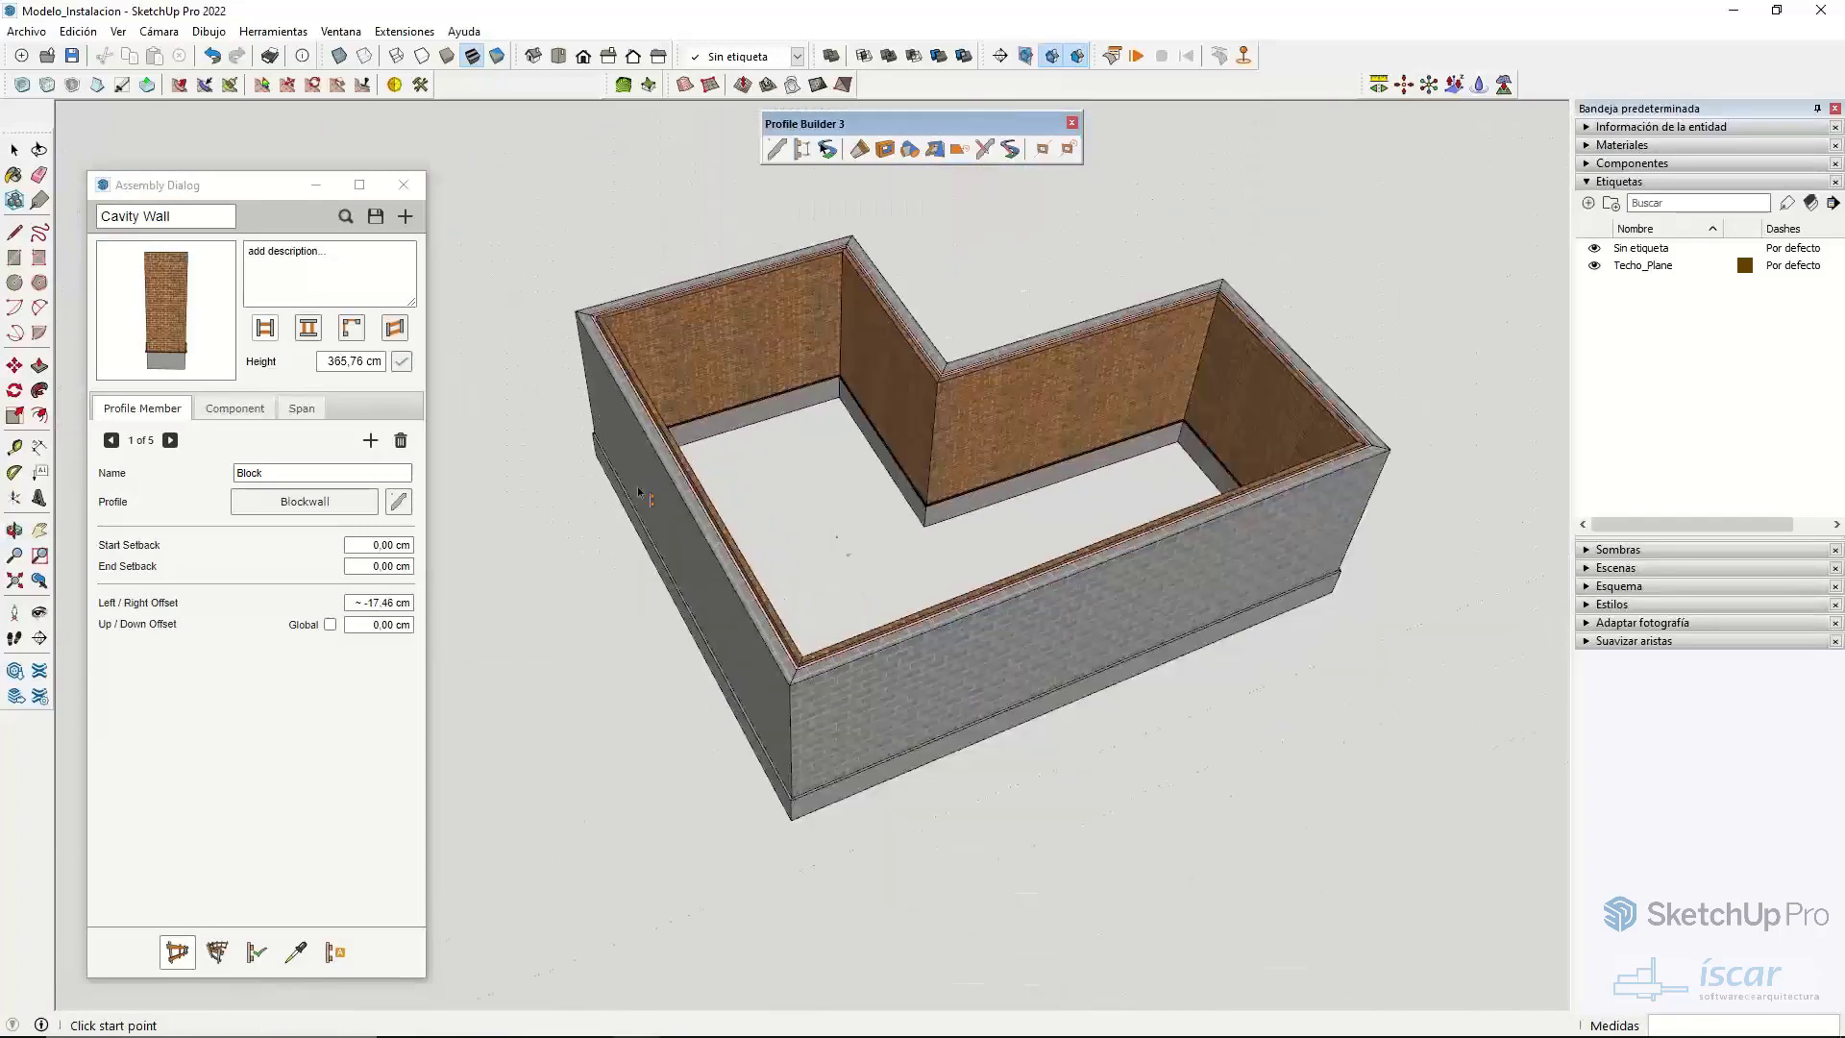
middle_click_drag(827, 528, 596, 615)
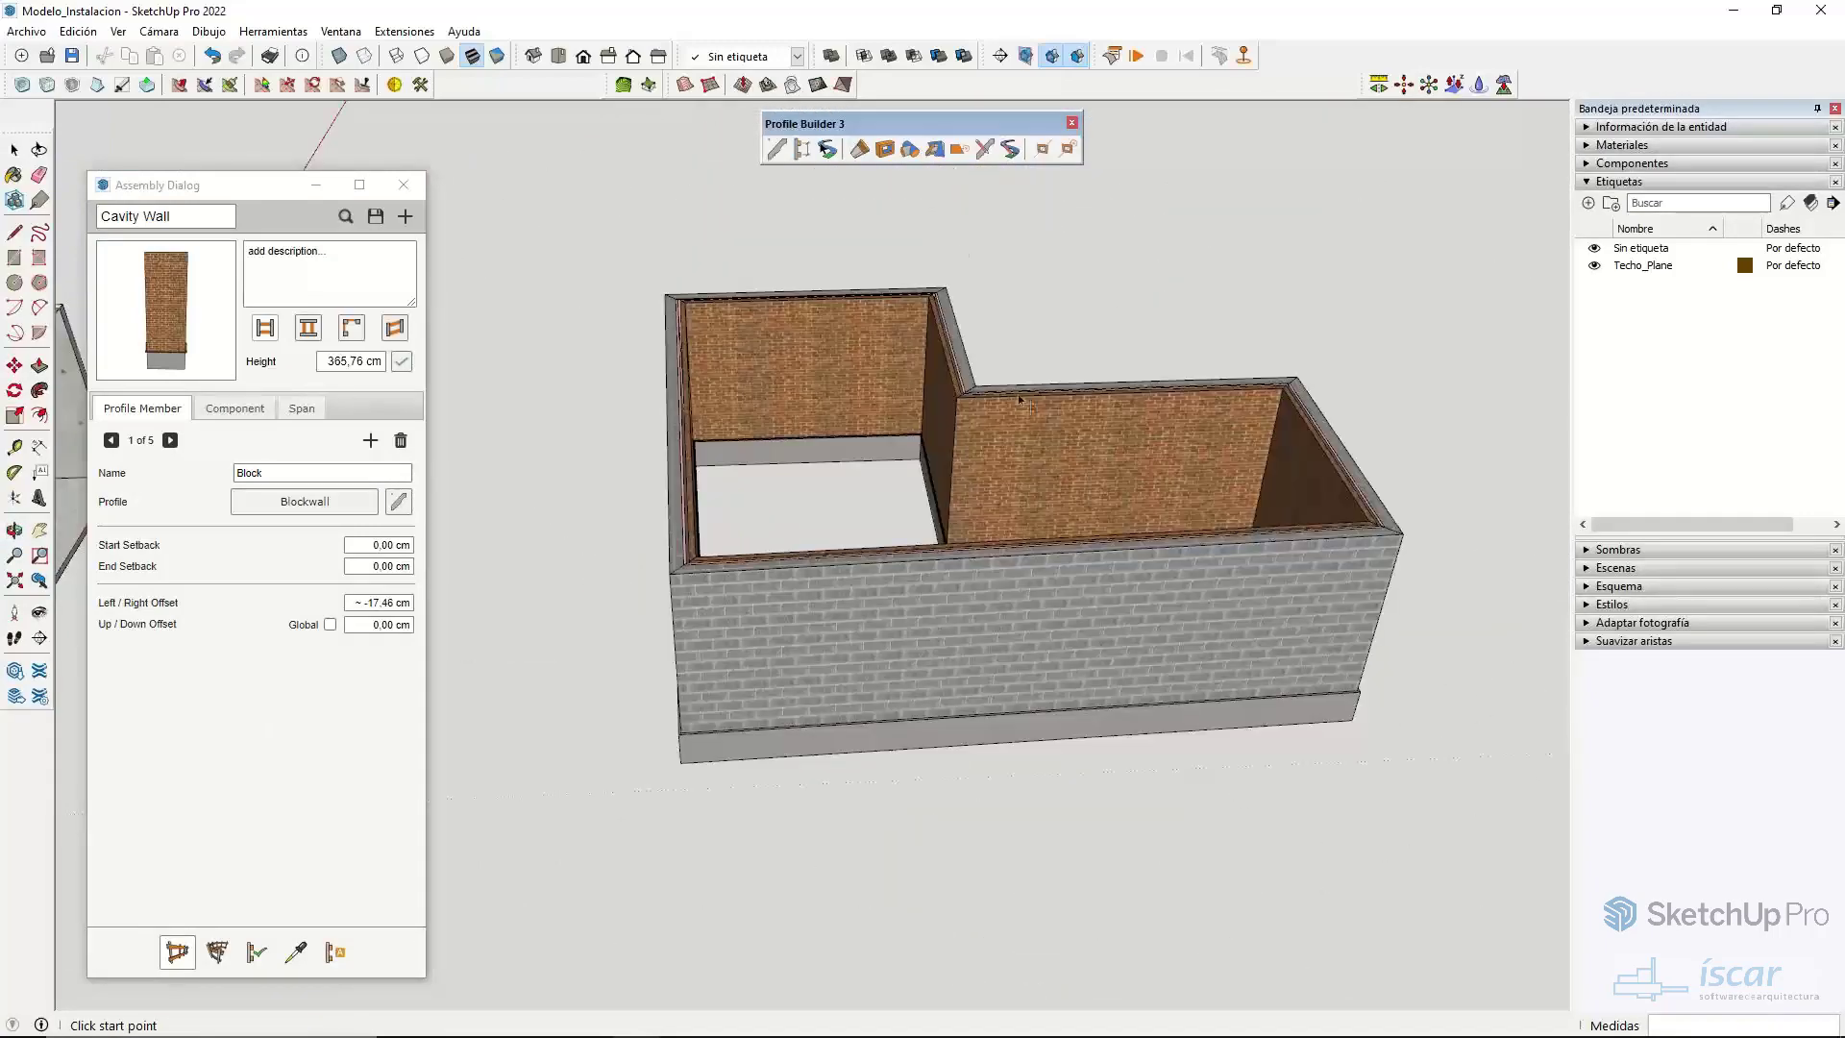
middle_click_drag(970, 421, 869, 529)
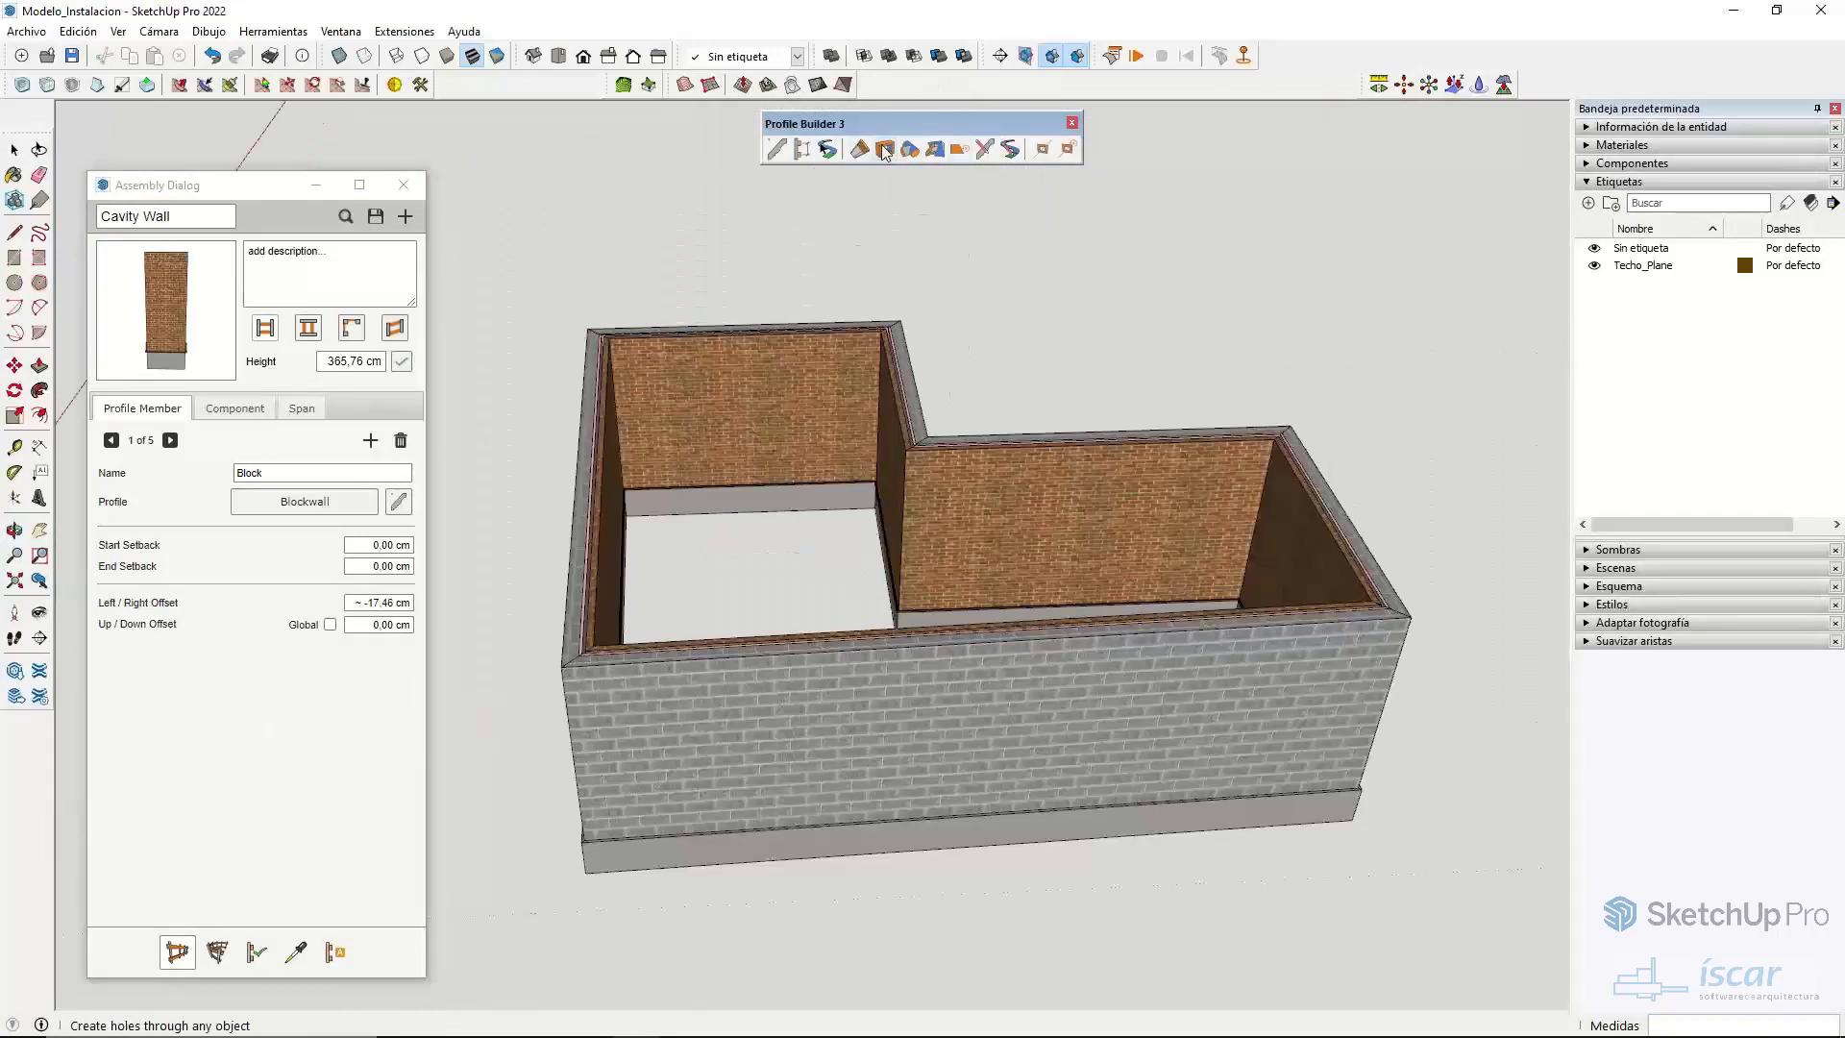
left_click(906, 149)
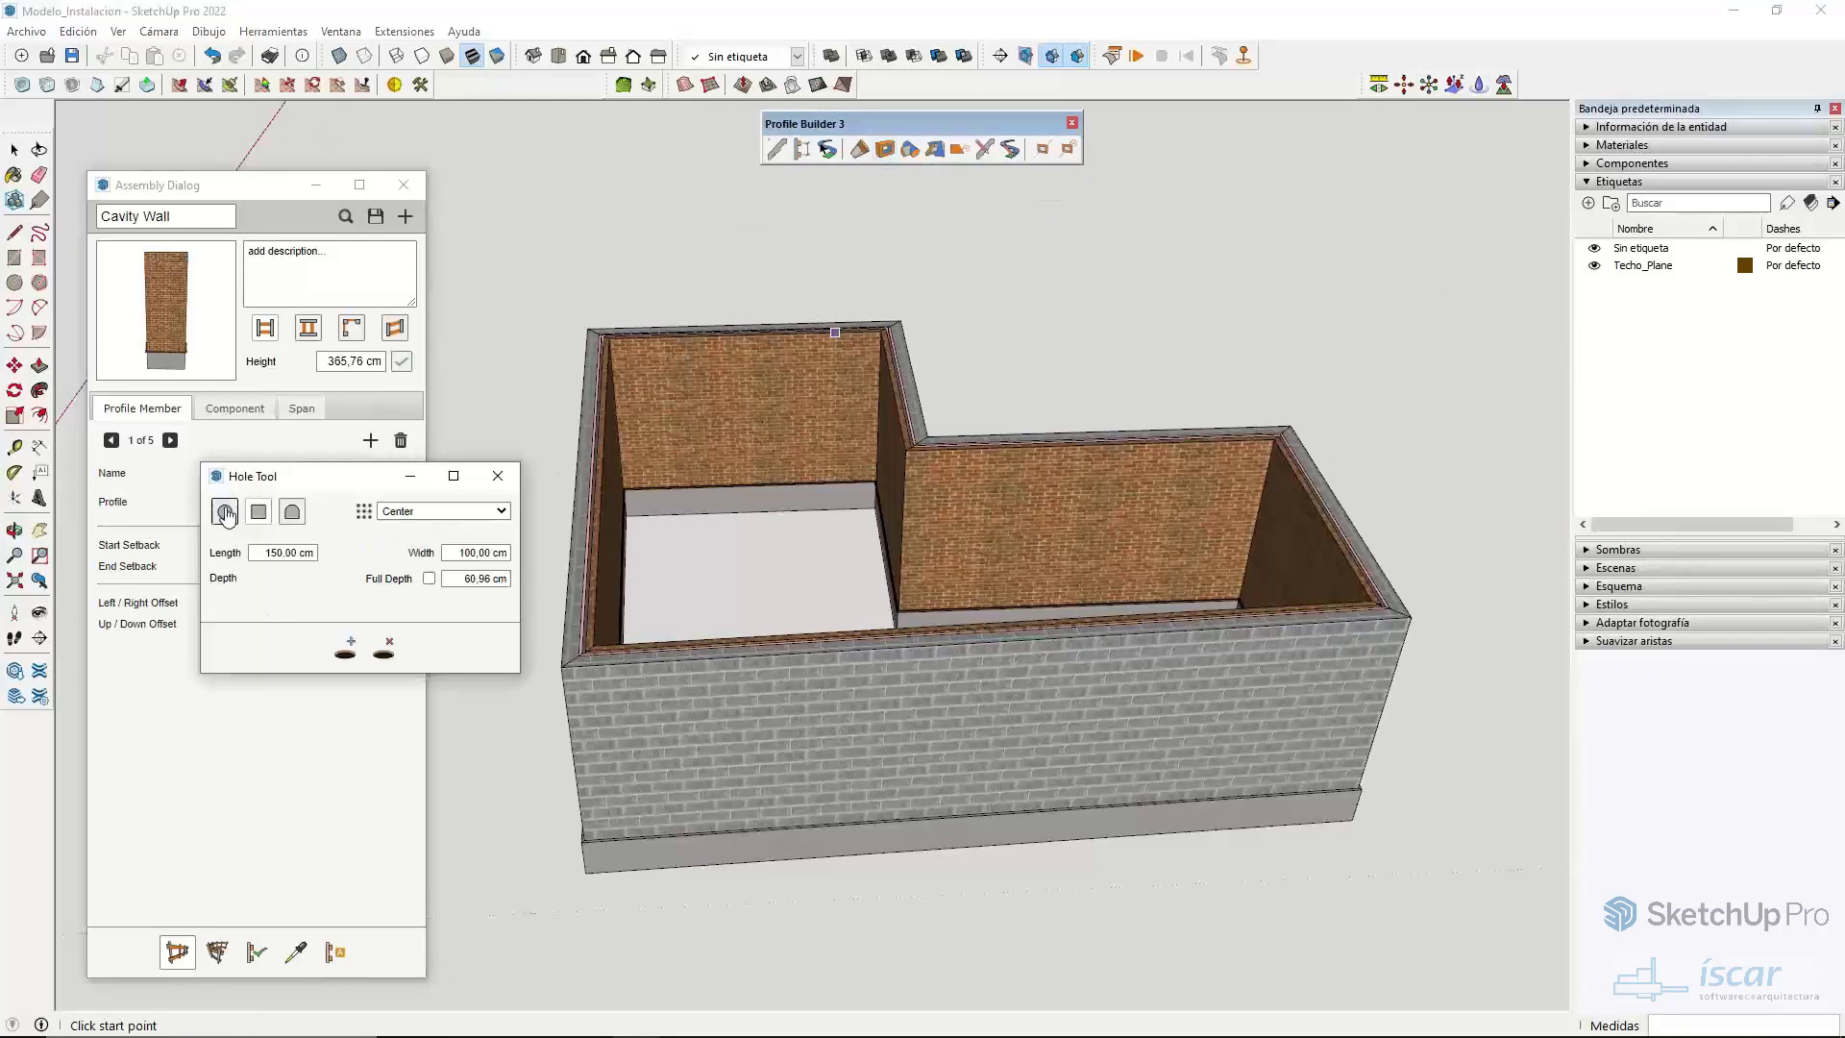
left_click(288, 553)
left_click(344, 647)
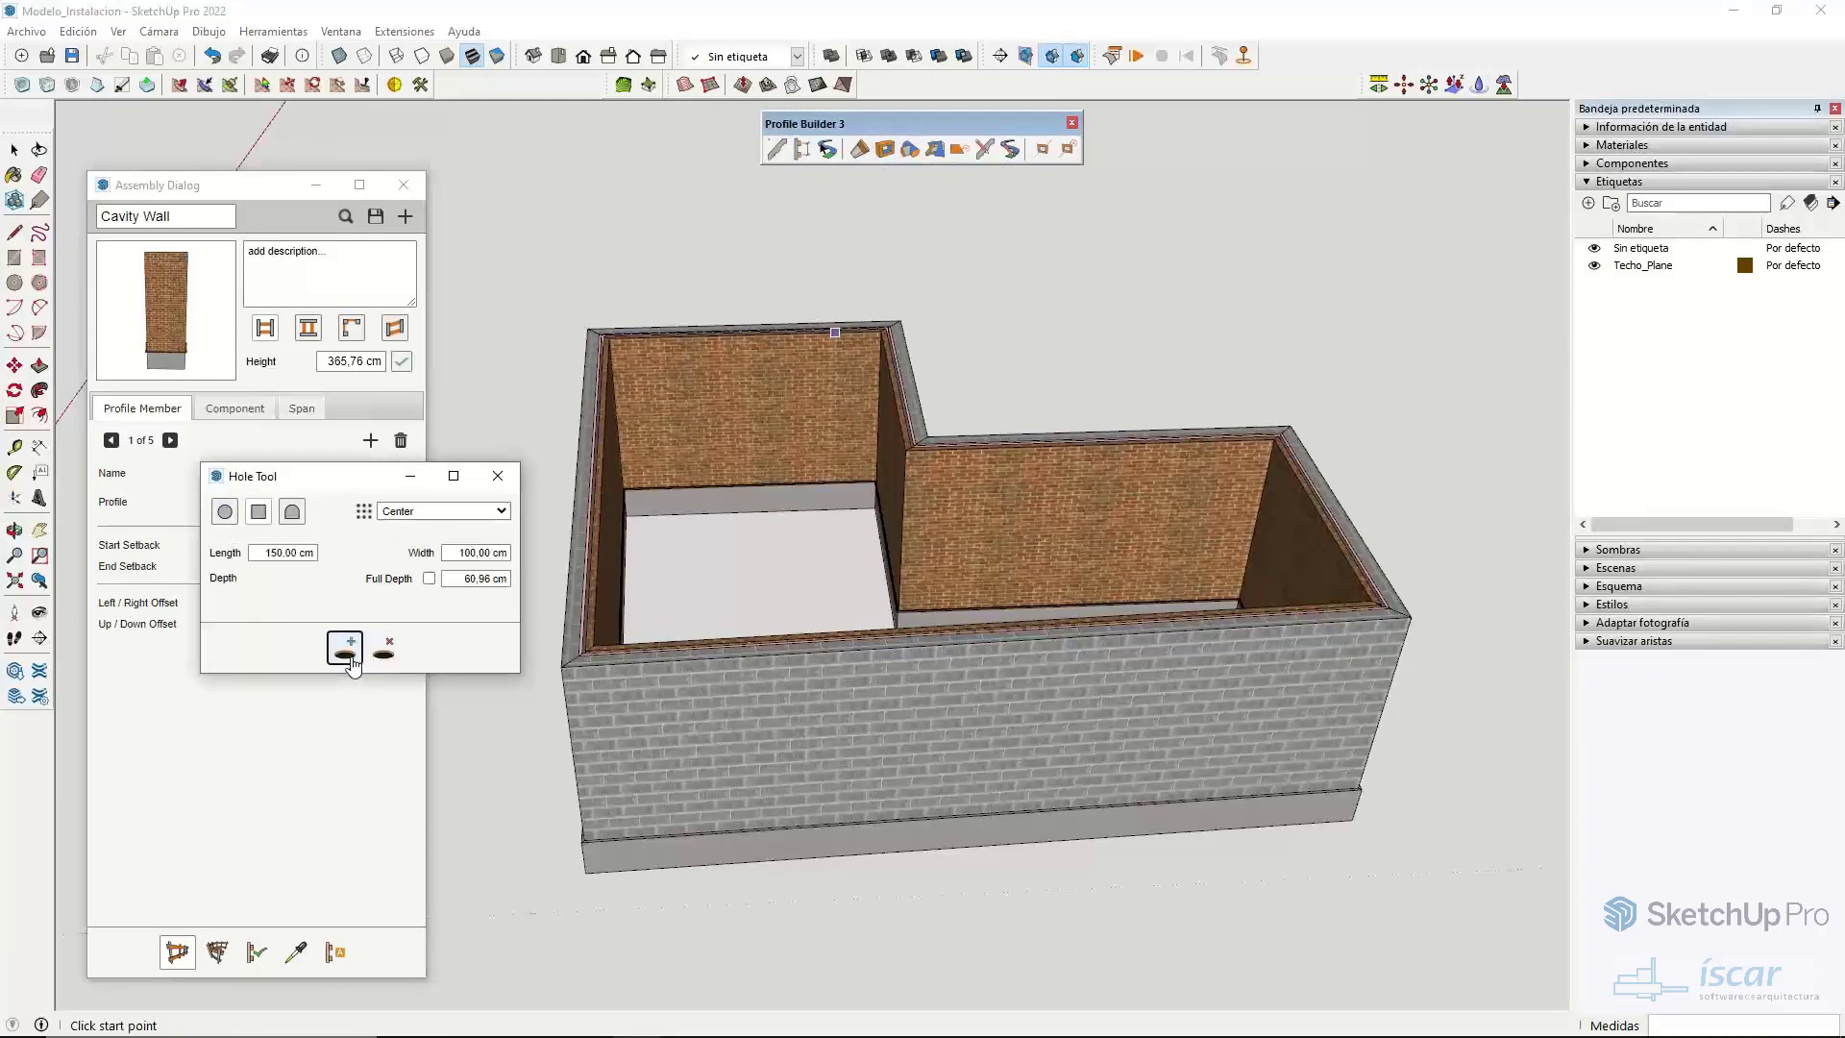
left_click(760, 743)
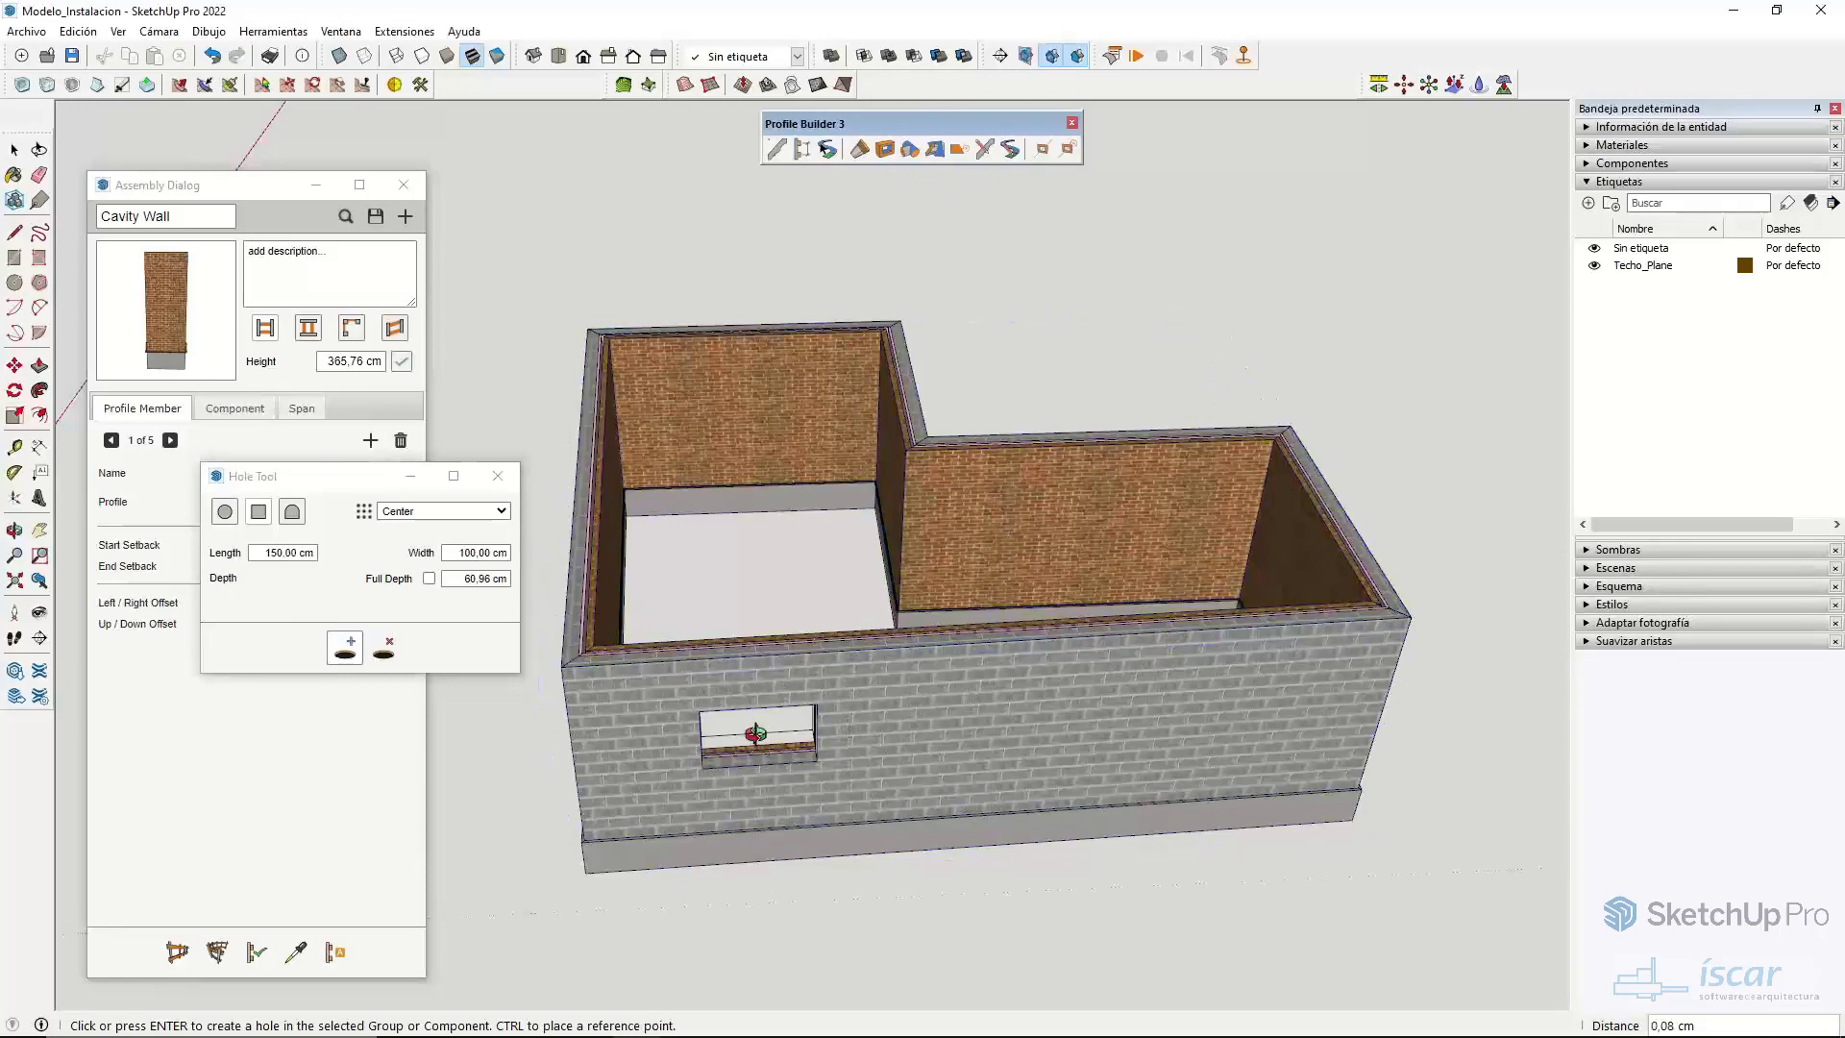
- Cut a second 150 by 100 cm rectangular opening in the wall opposite the first opening
scroll(760, 743, "up", 10)
scroll(759, 456, "up", 5)
scroll(745, 482, "down", 5)
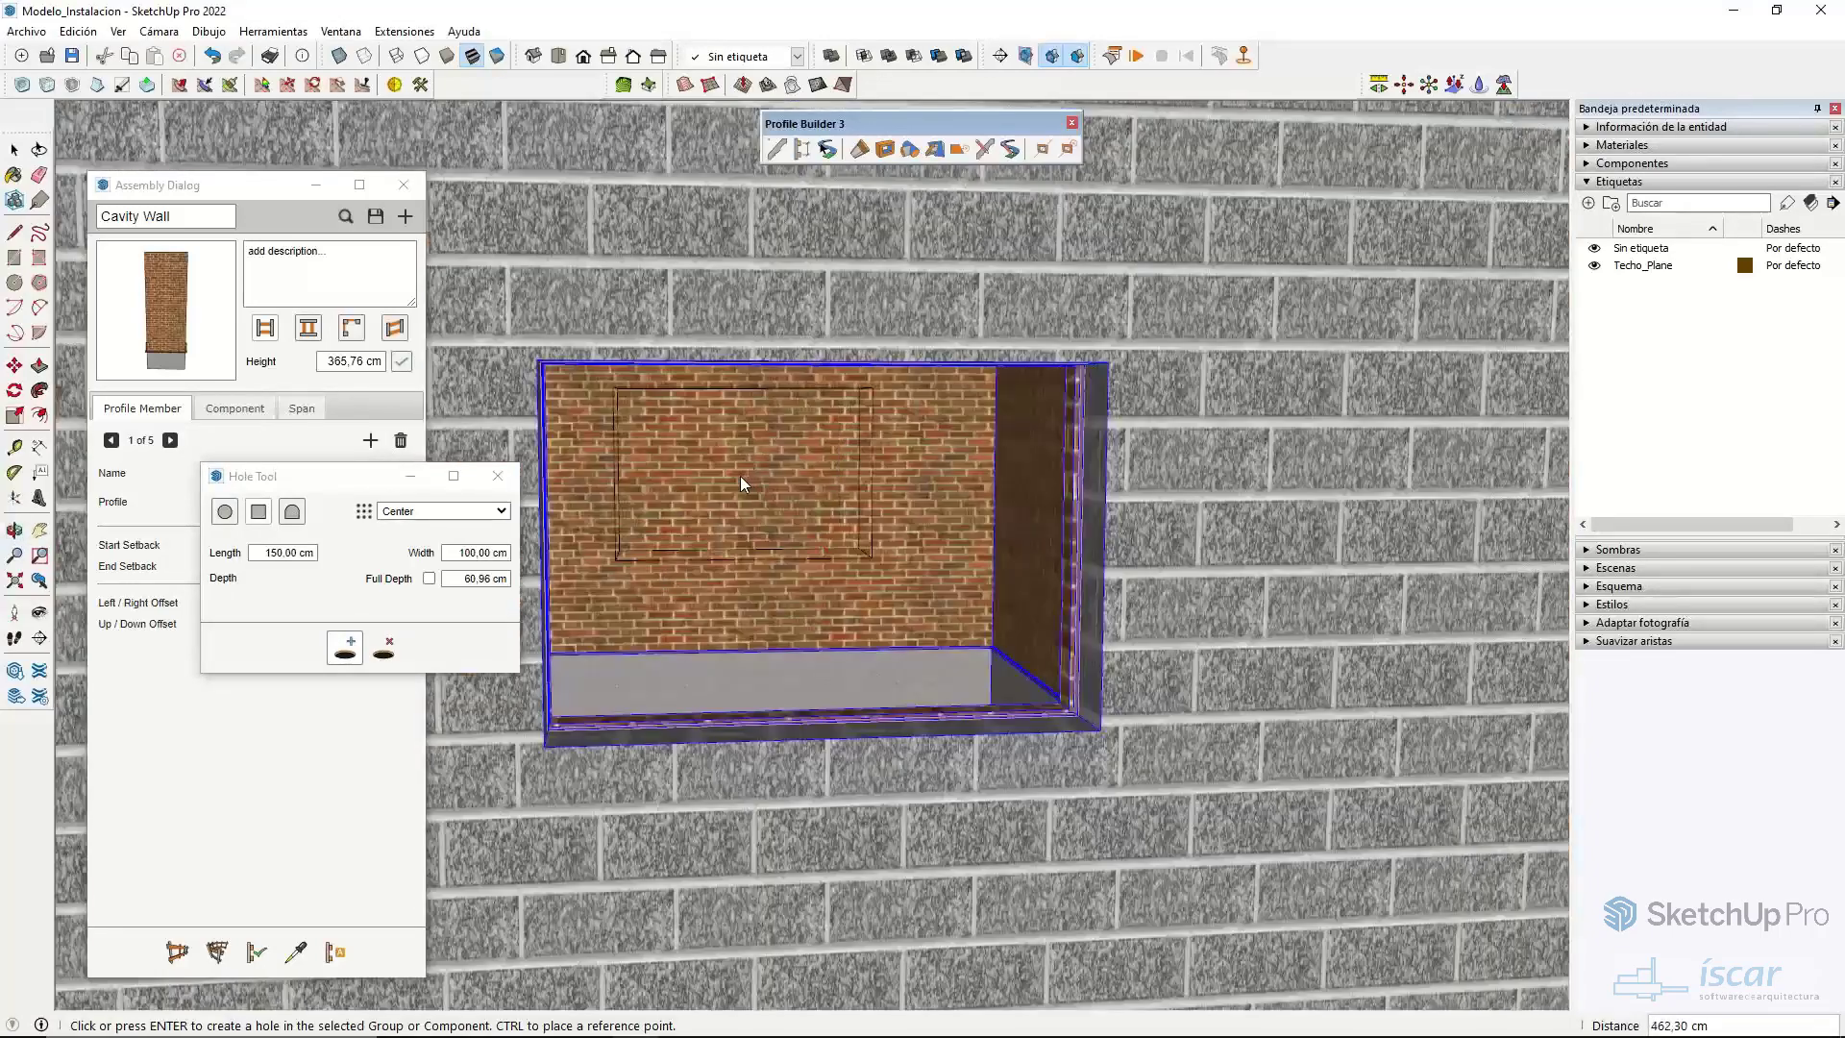
scroll(779, 487, "up", 5)
scroll(866, 654, "down", 5)
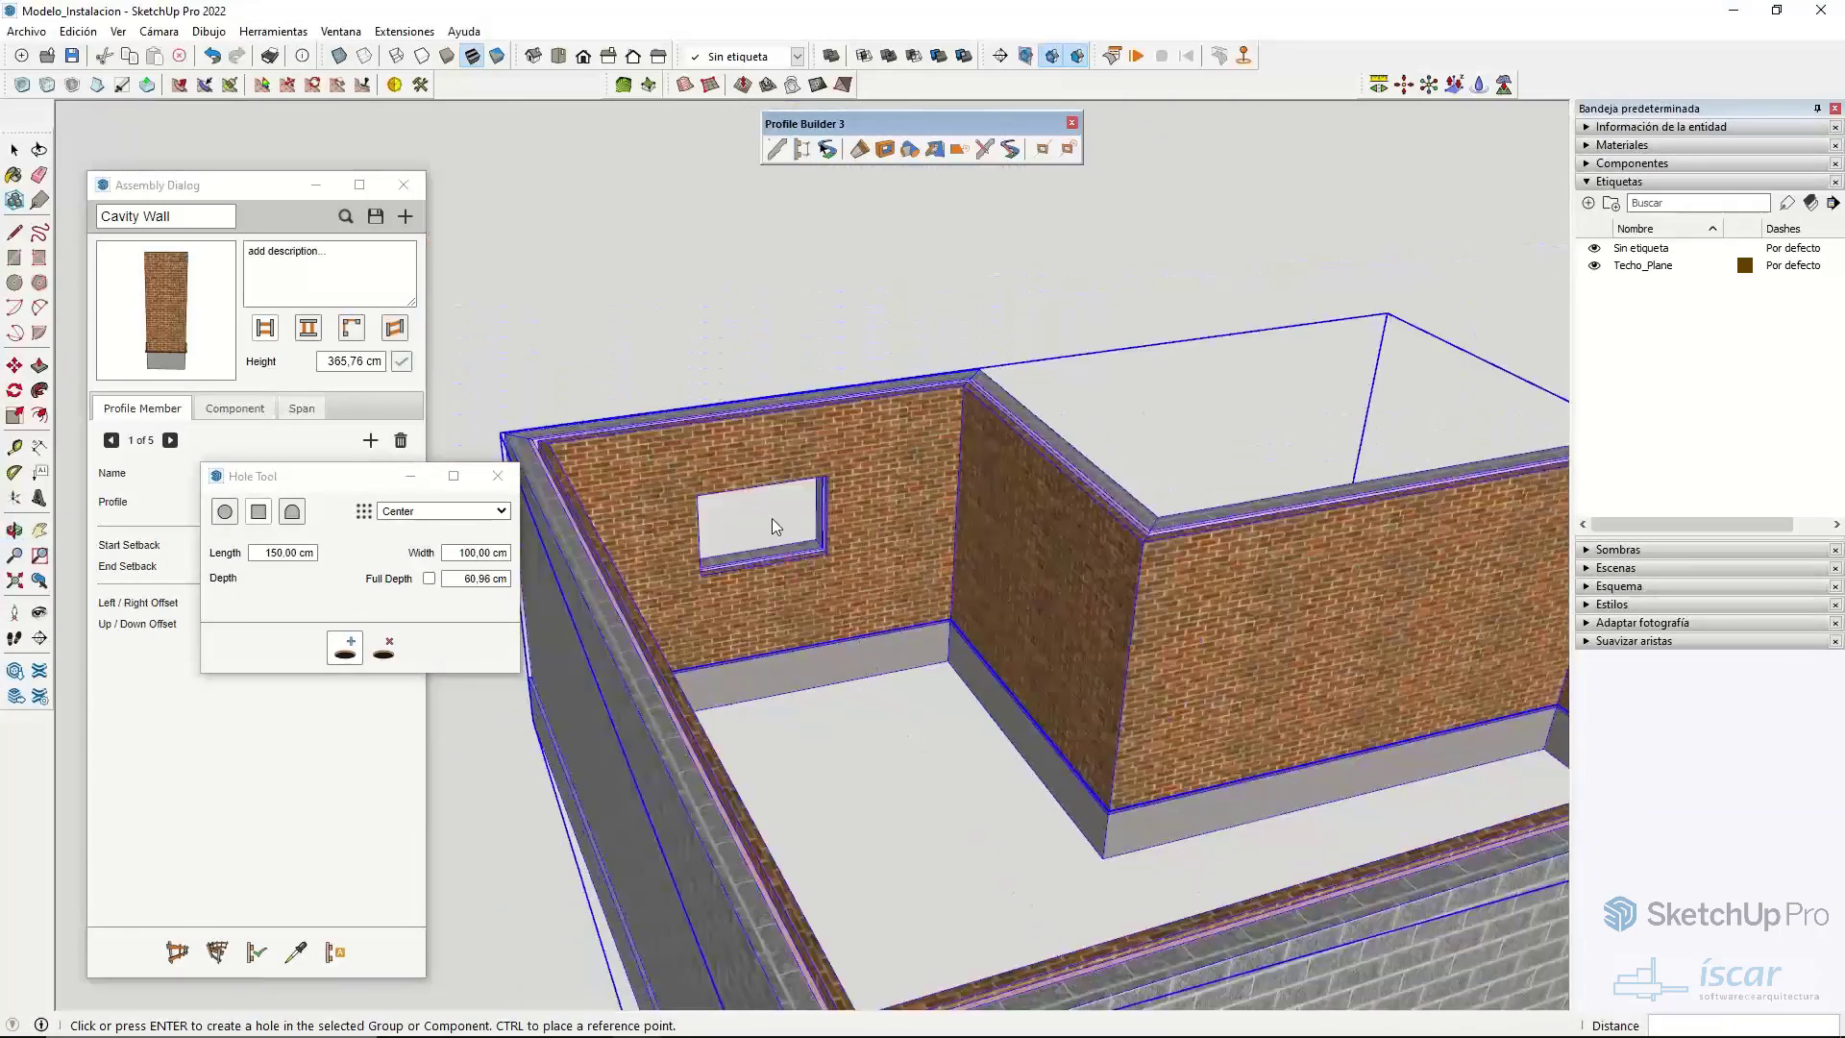
scroll(776, 530, "down", 1)
scroll(926, 549, "down", 10)
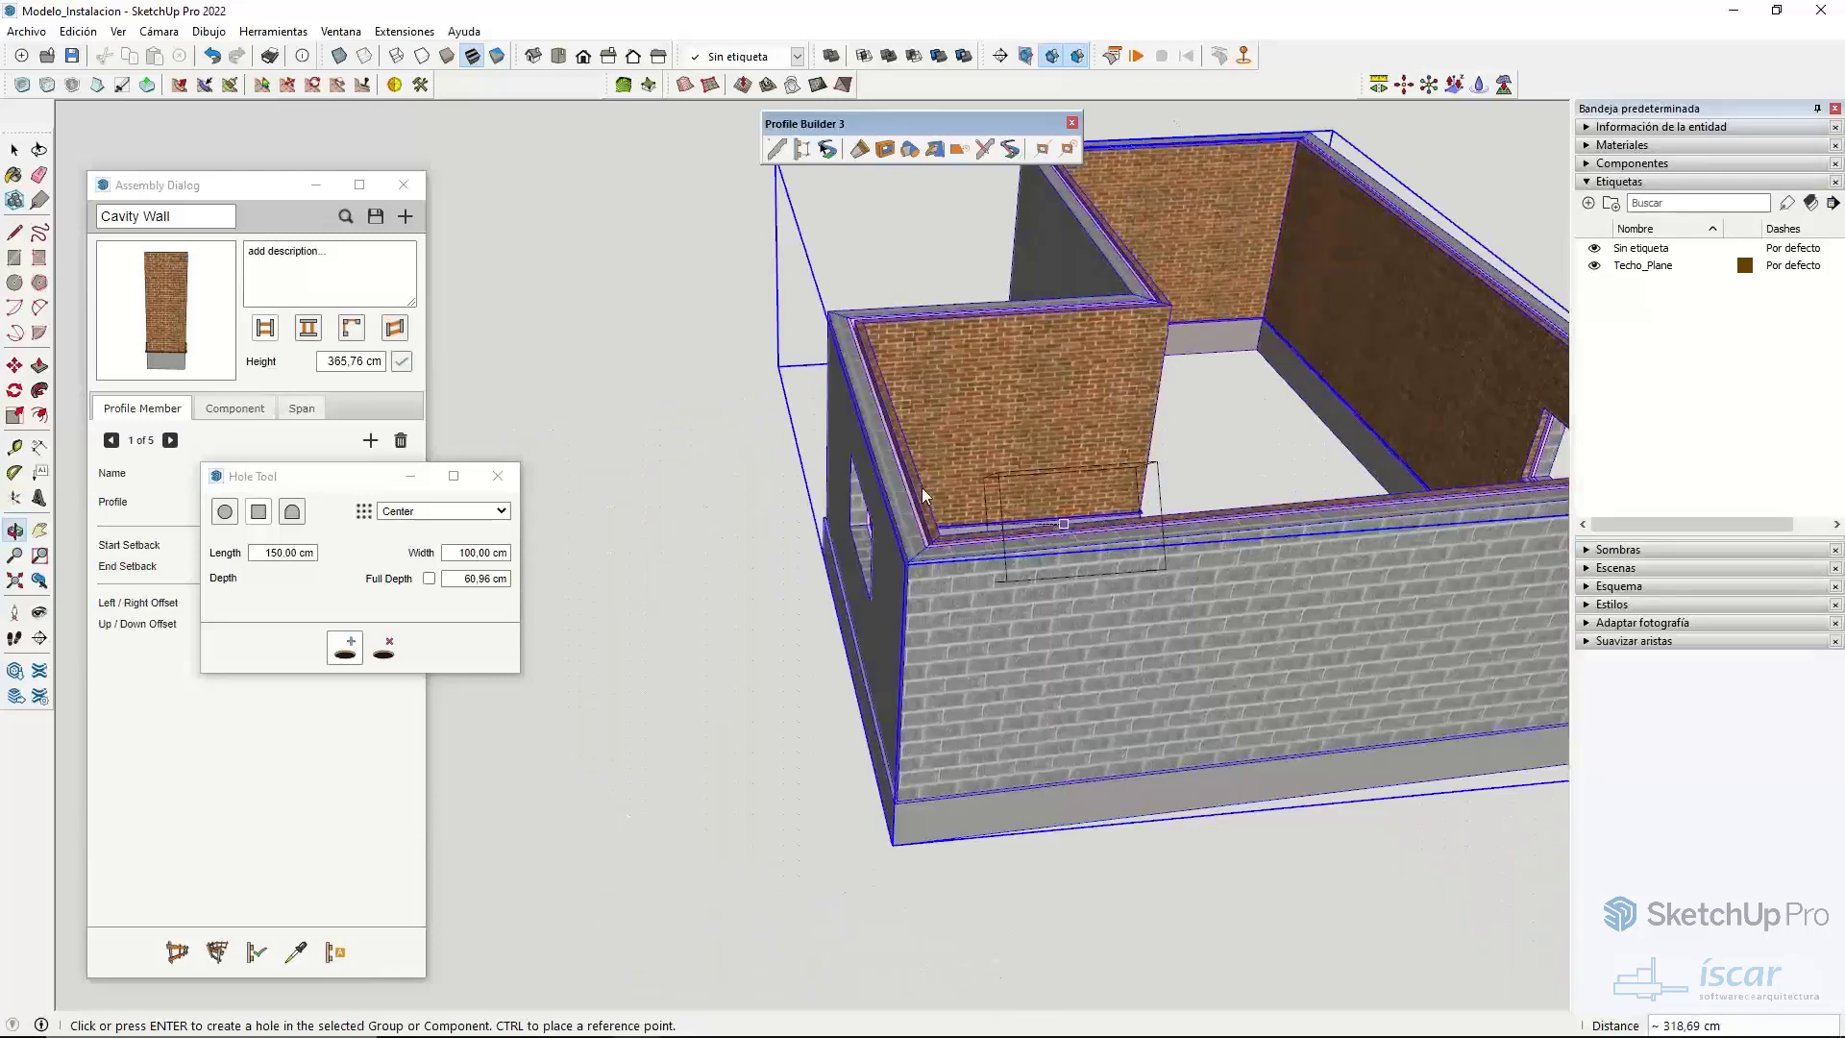
- Cut a 150 by 100 cm full-depth rectangular opening through the recessed block-faced wall of the enclosure with the Hole Tool
left_click_drag(961, 499, 964, 457)
middle_click_drag(964, 458, 947, 452)
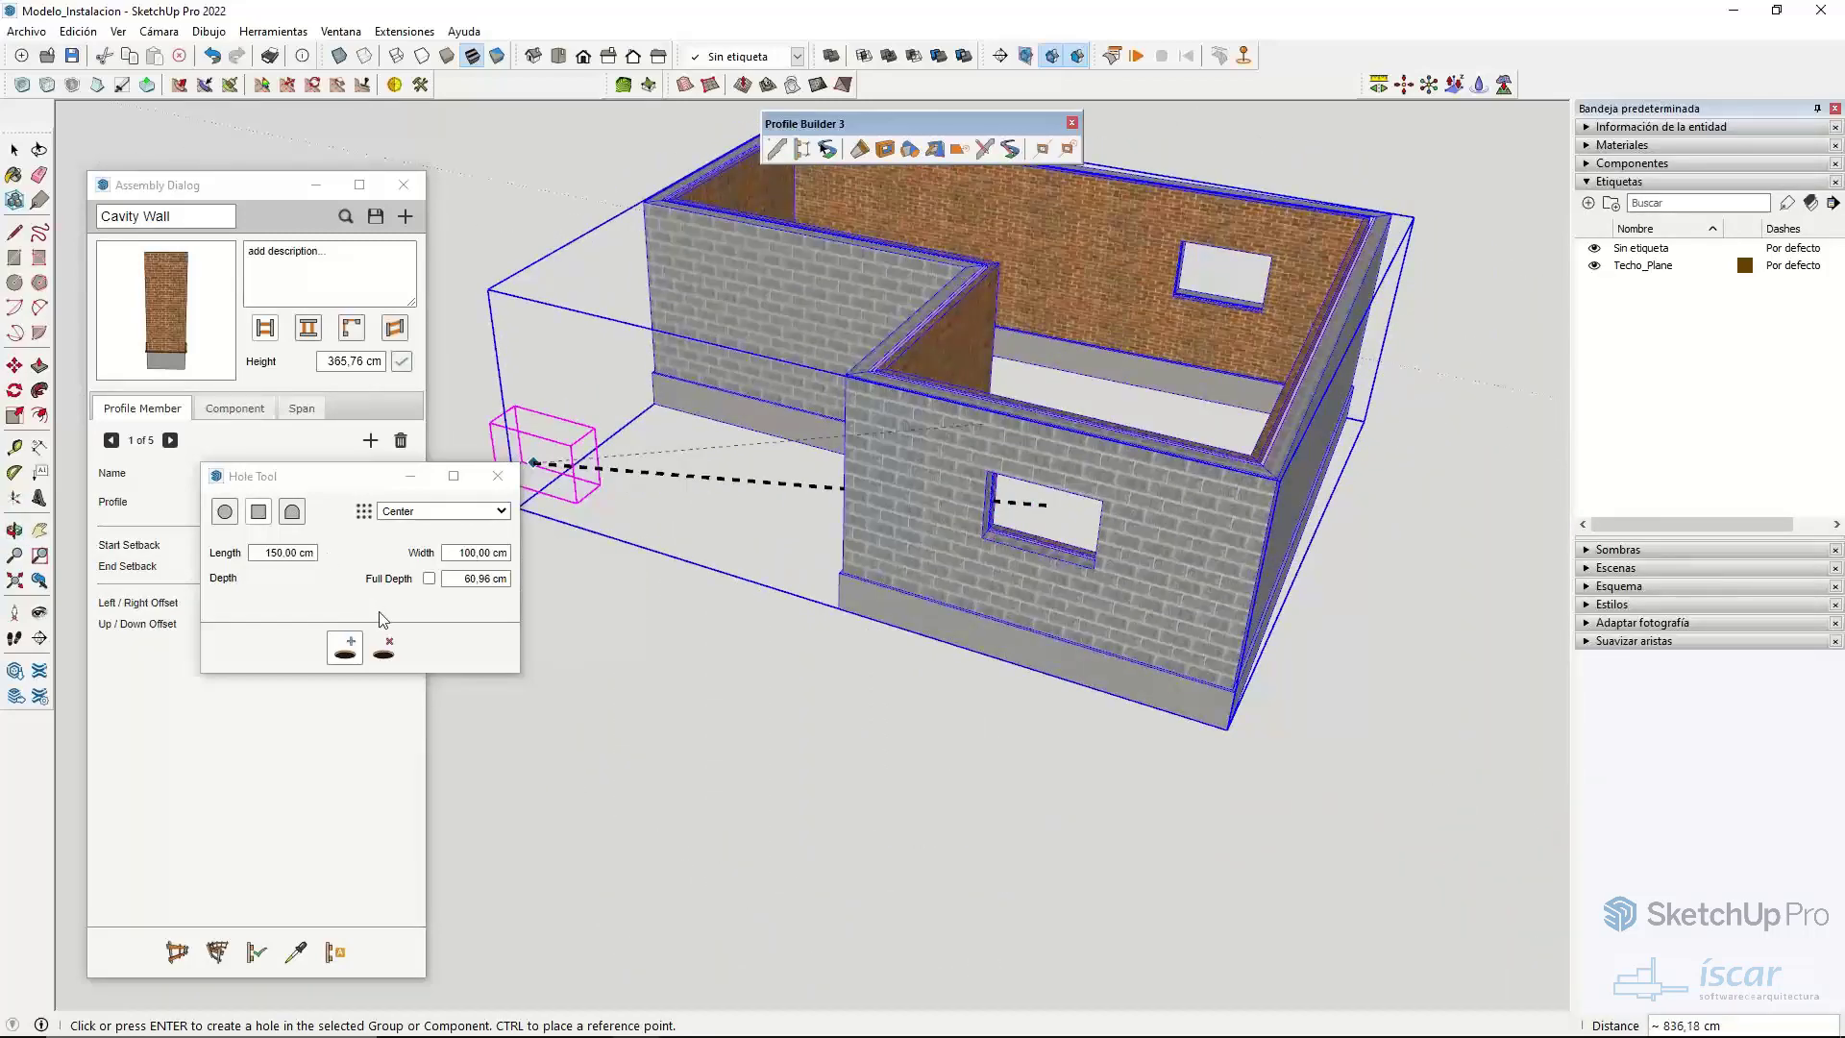
left_click(385, 646)
scroll(1011, 536, "up", 6)
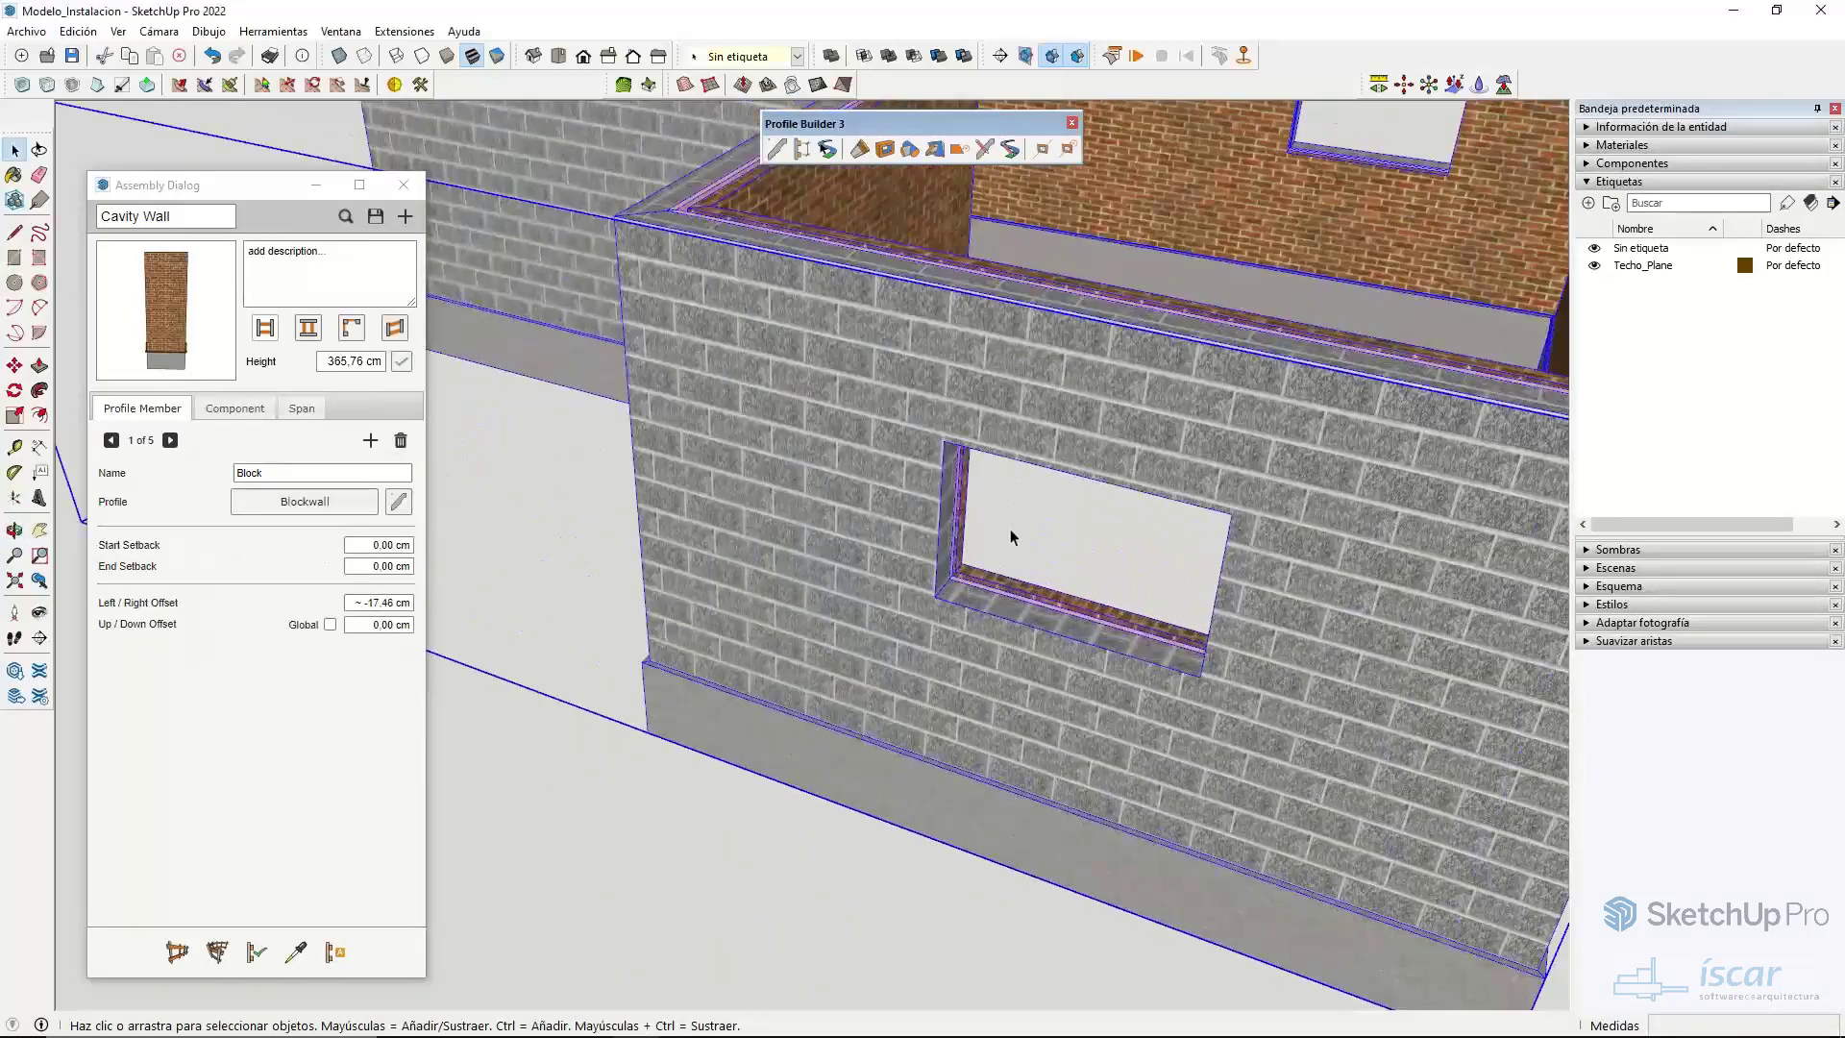
scroll(1010, 536, "down", 8)
middle_click_drag(1010, 536, 512, 401)
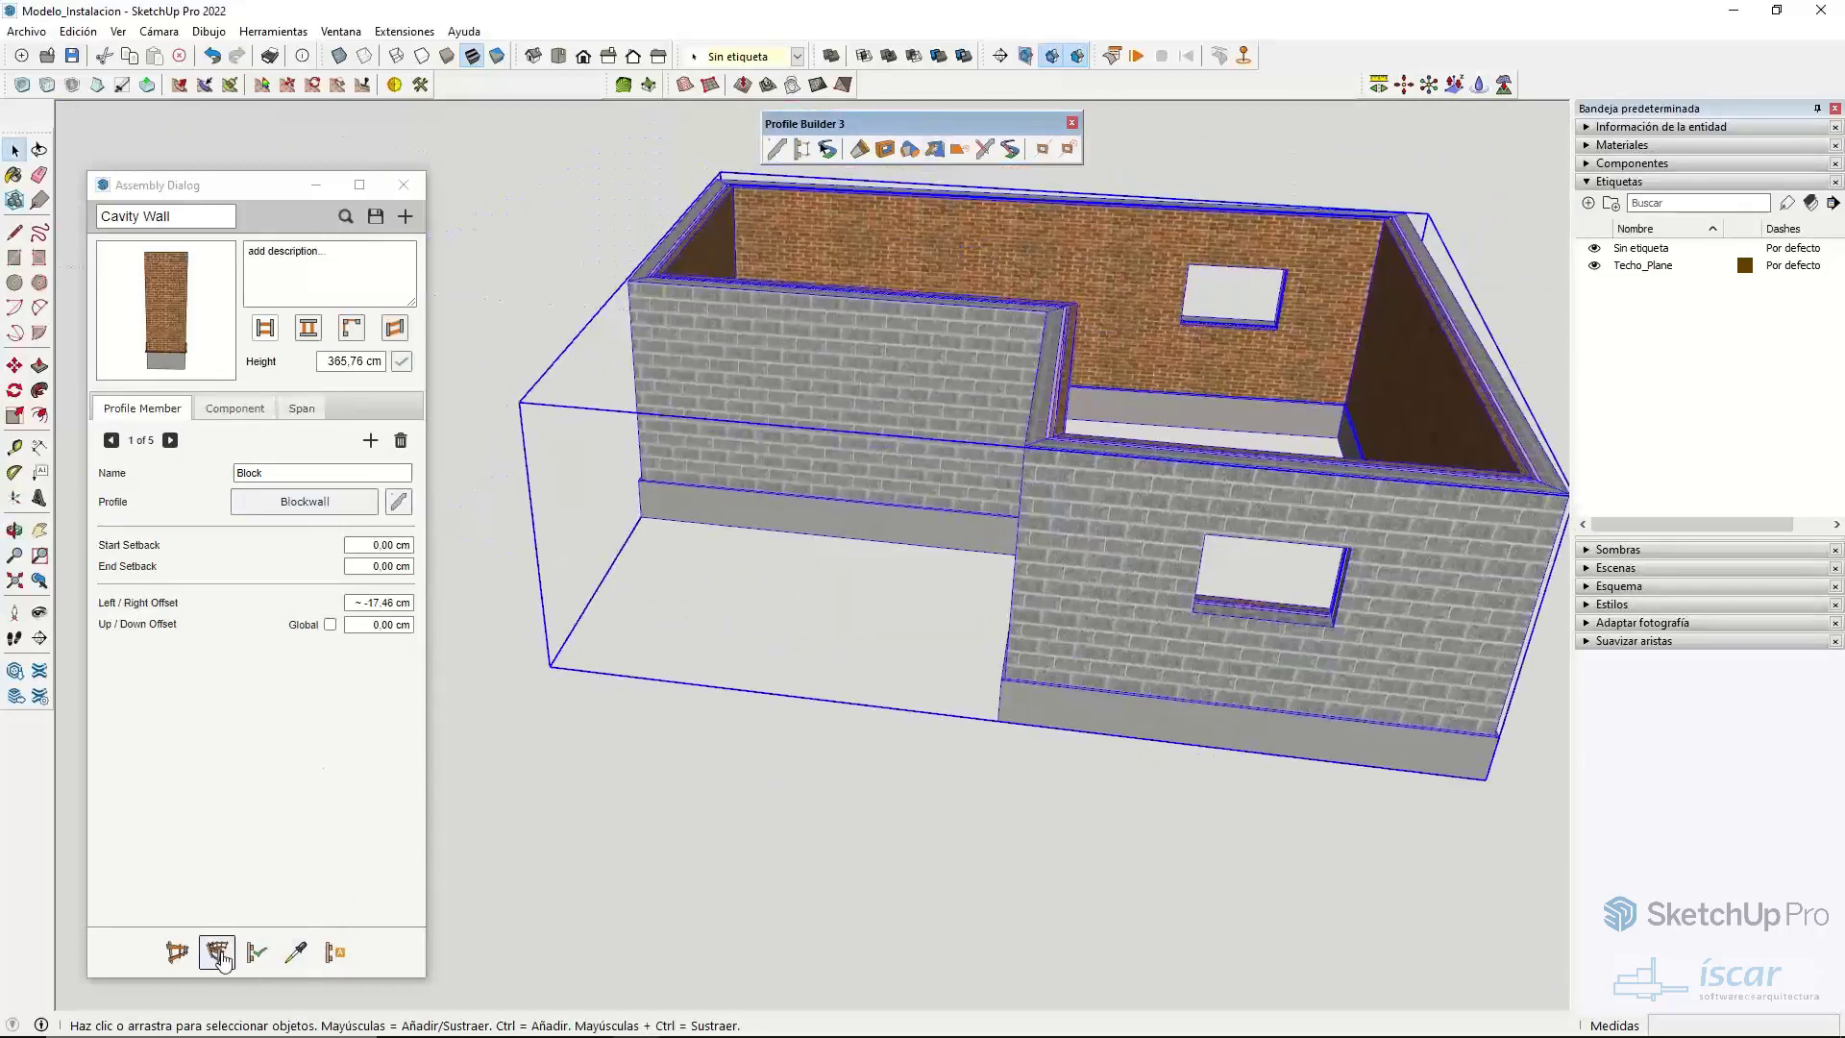
left_click(884, 148)
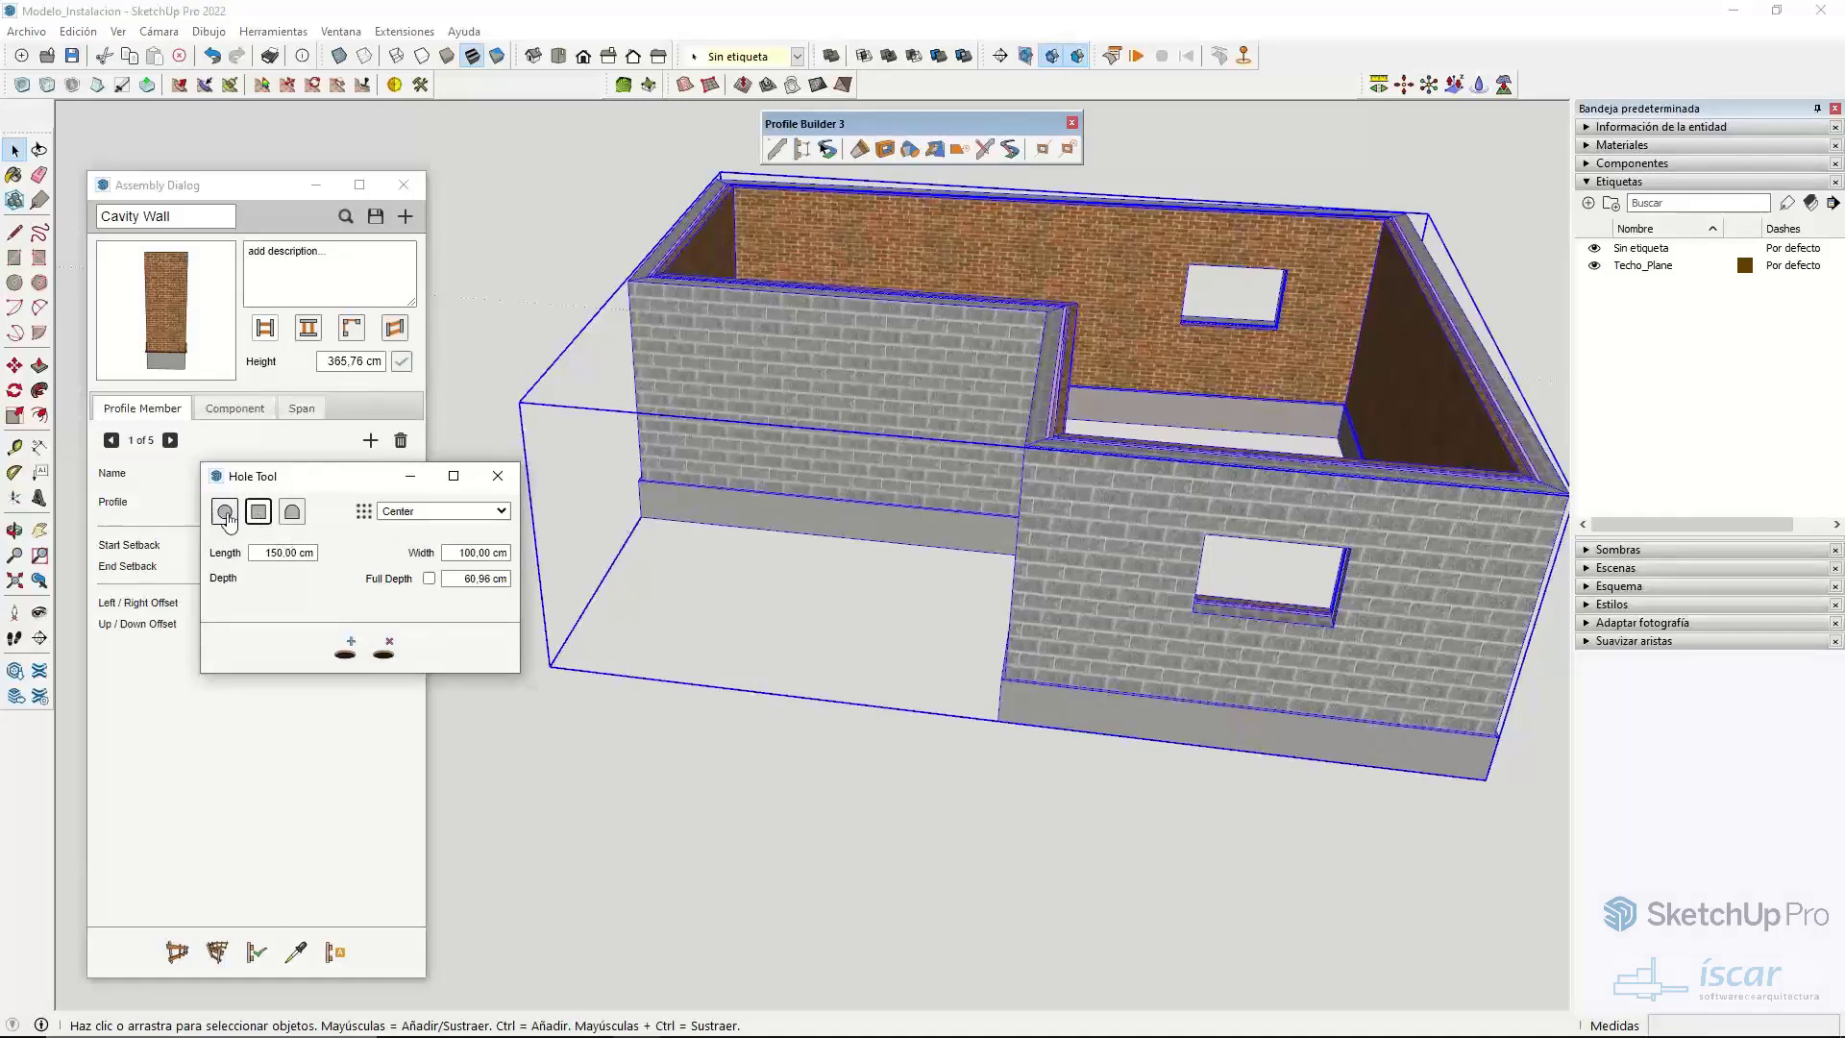
left_click(348, 652)
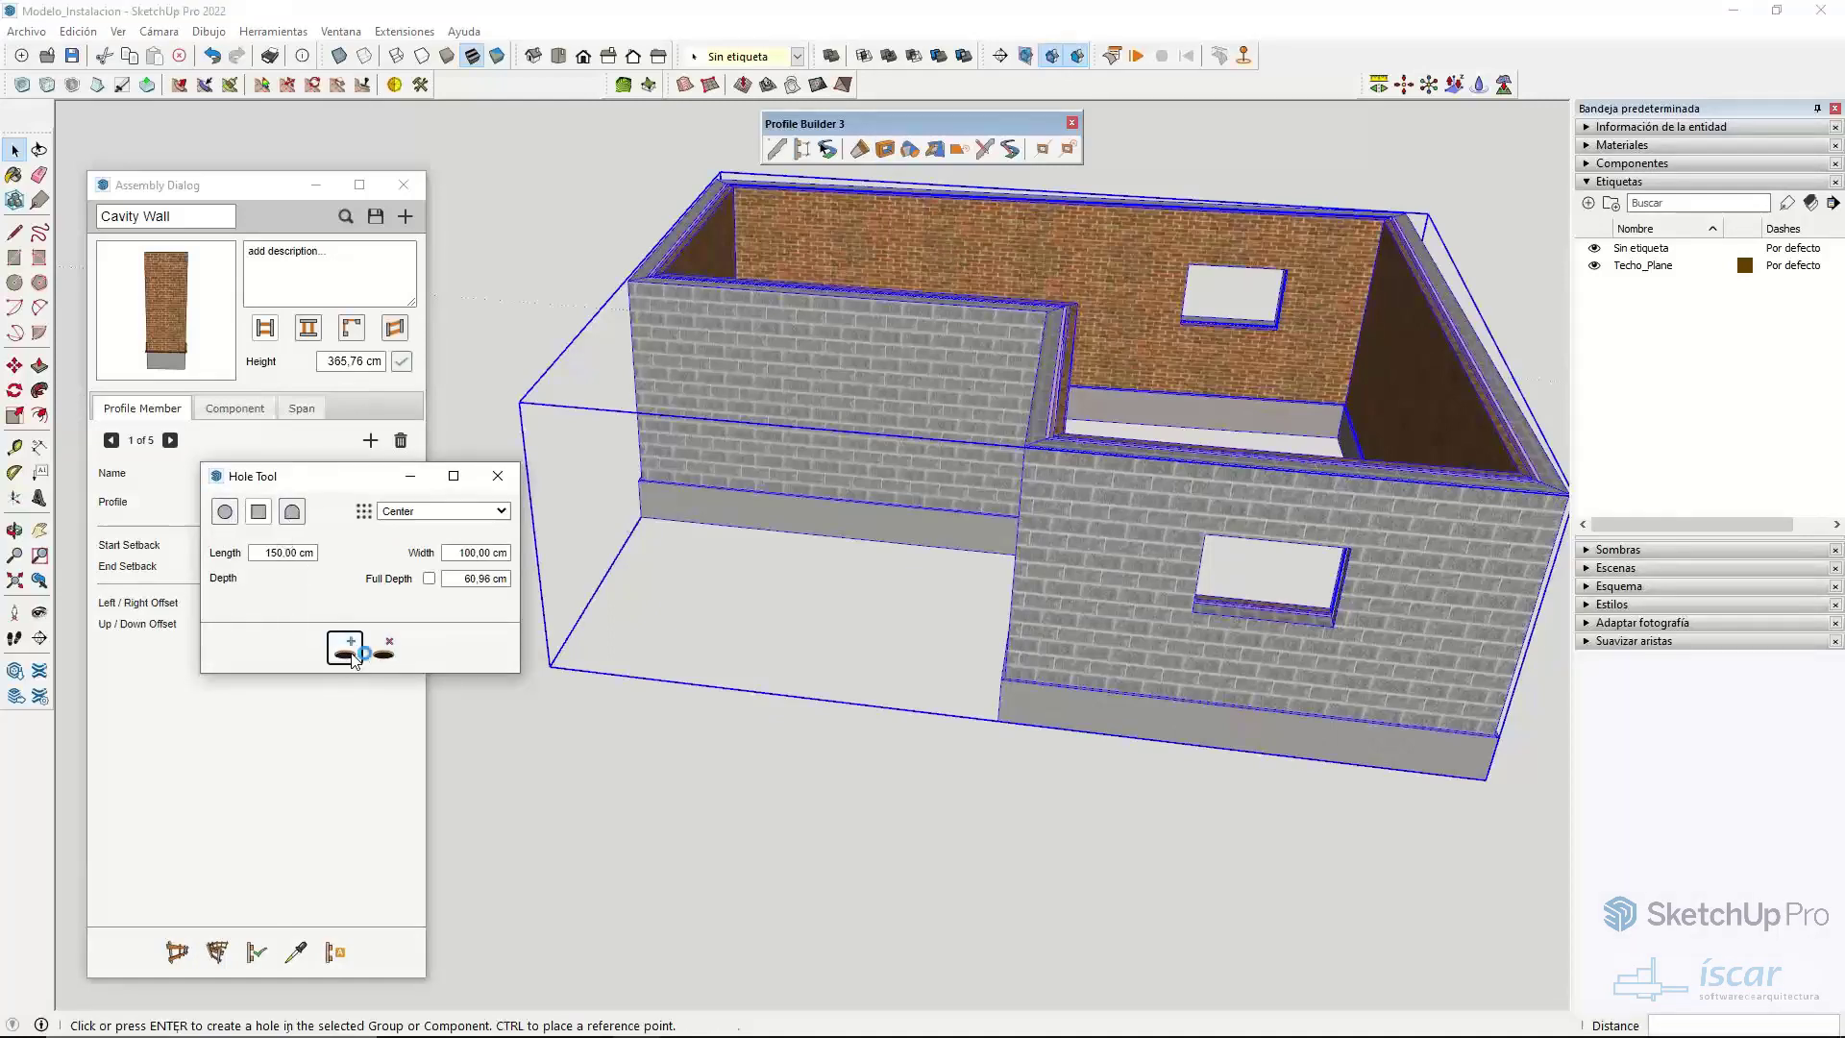
left_click(430, 578)
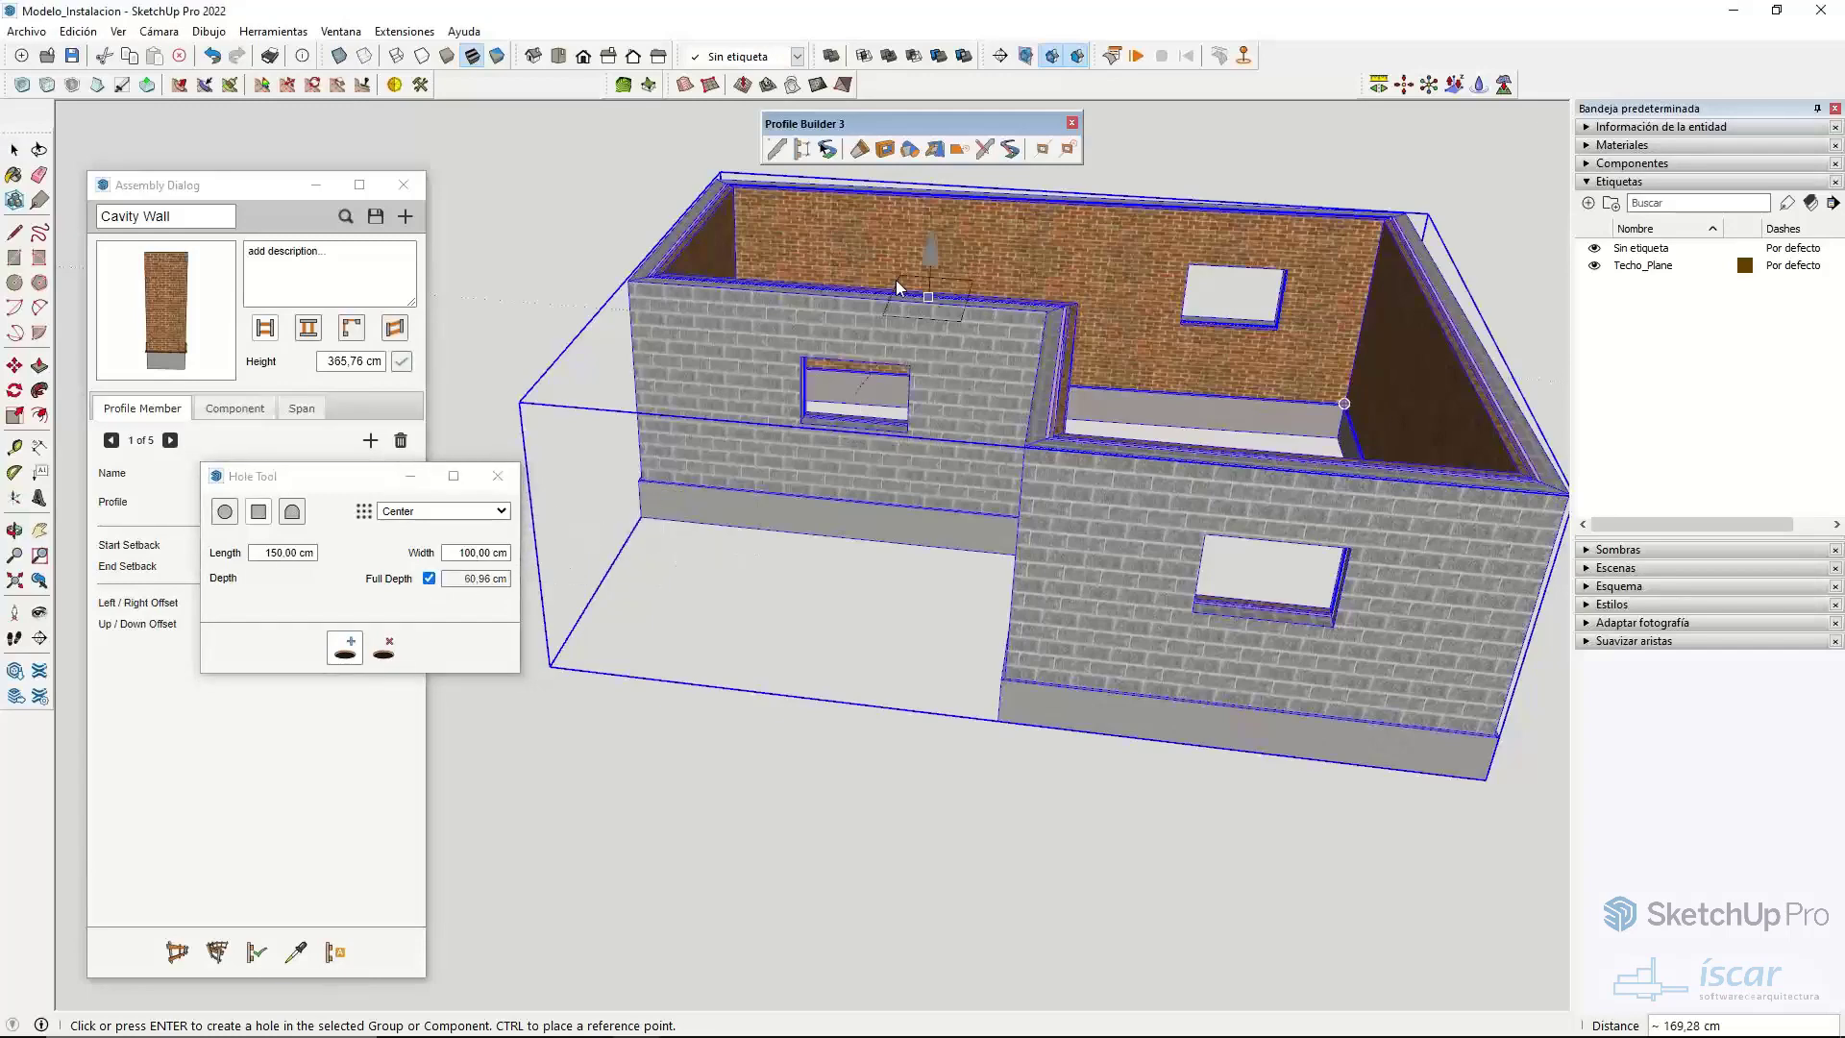
- Delete the L-shaped Cavity Wall enclosure from the model and close the Hole Tool
middle_click_drag(577, 538, 1005, 766)
middle_click_drag(891, 519, 895, 442)
key("space")
left_click(812, 615)
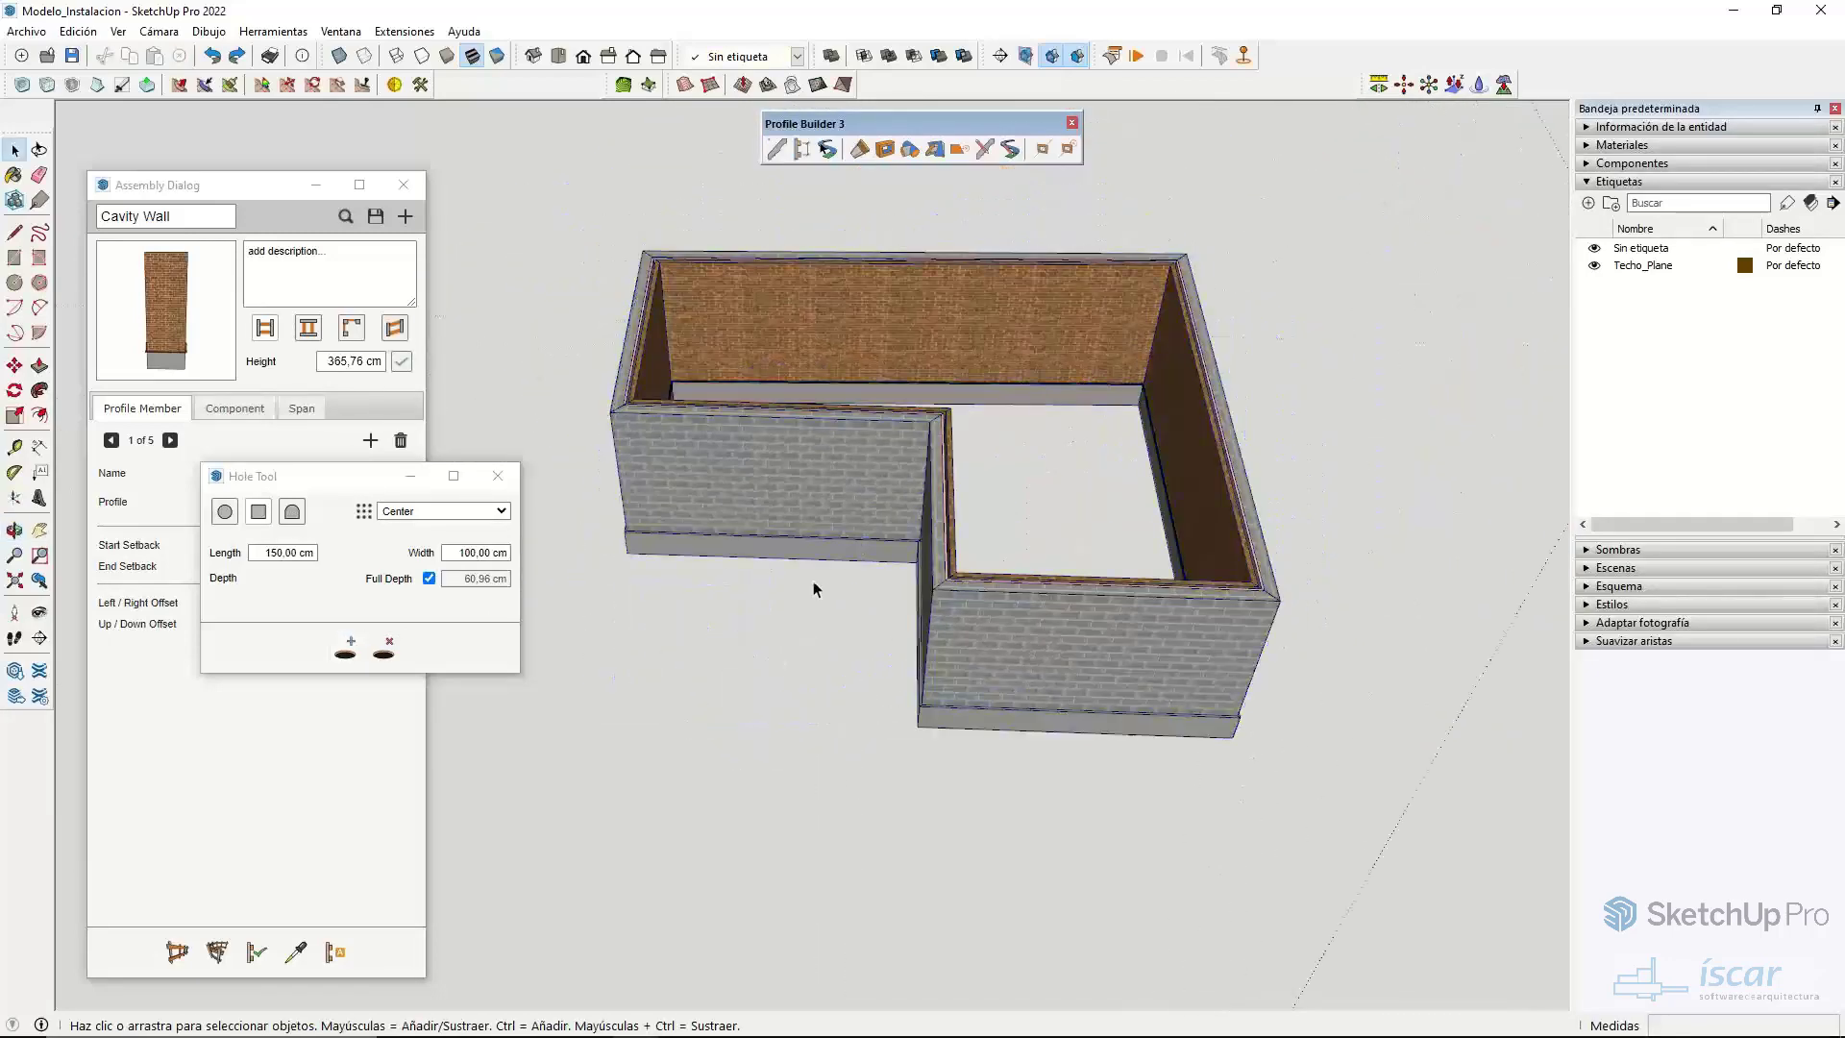
left_click(812, 524)
key("Delete")
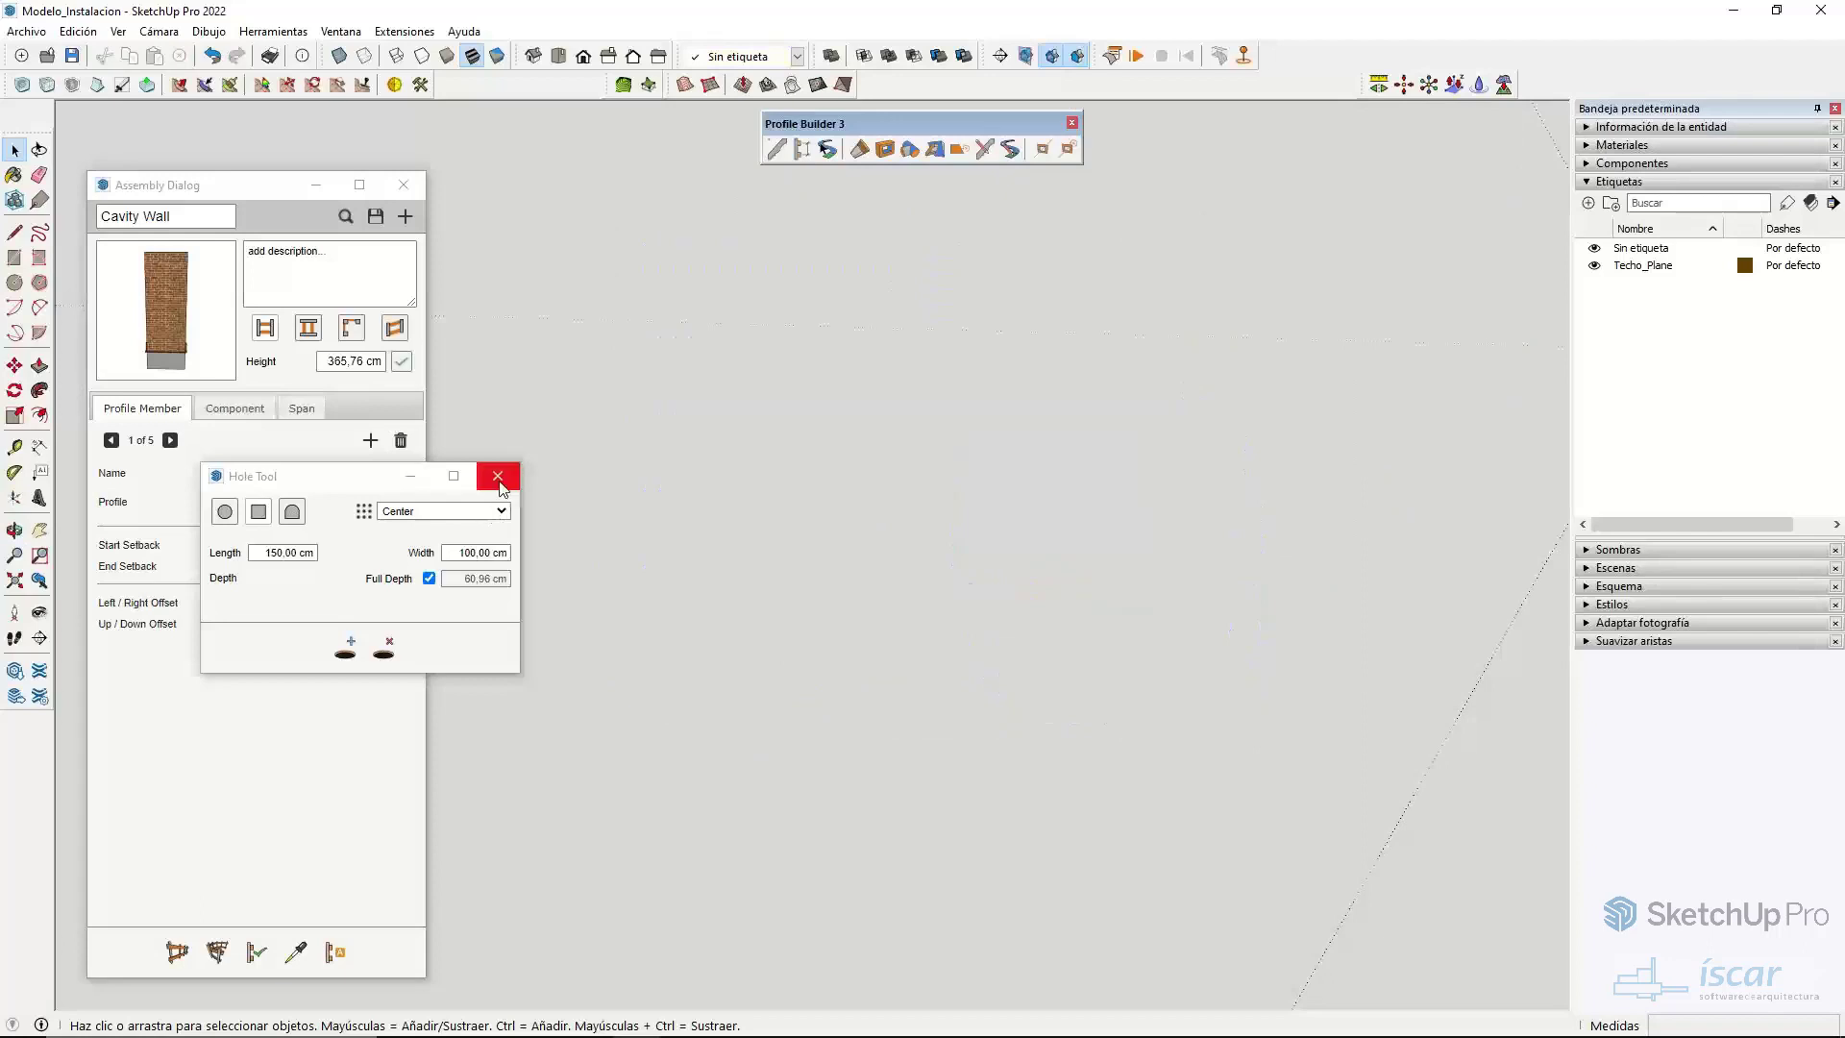
left_click(497, 477)
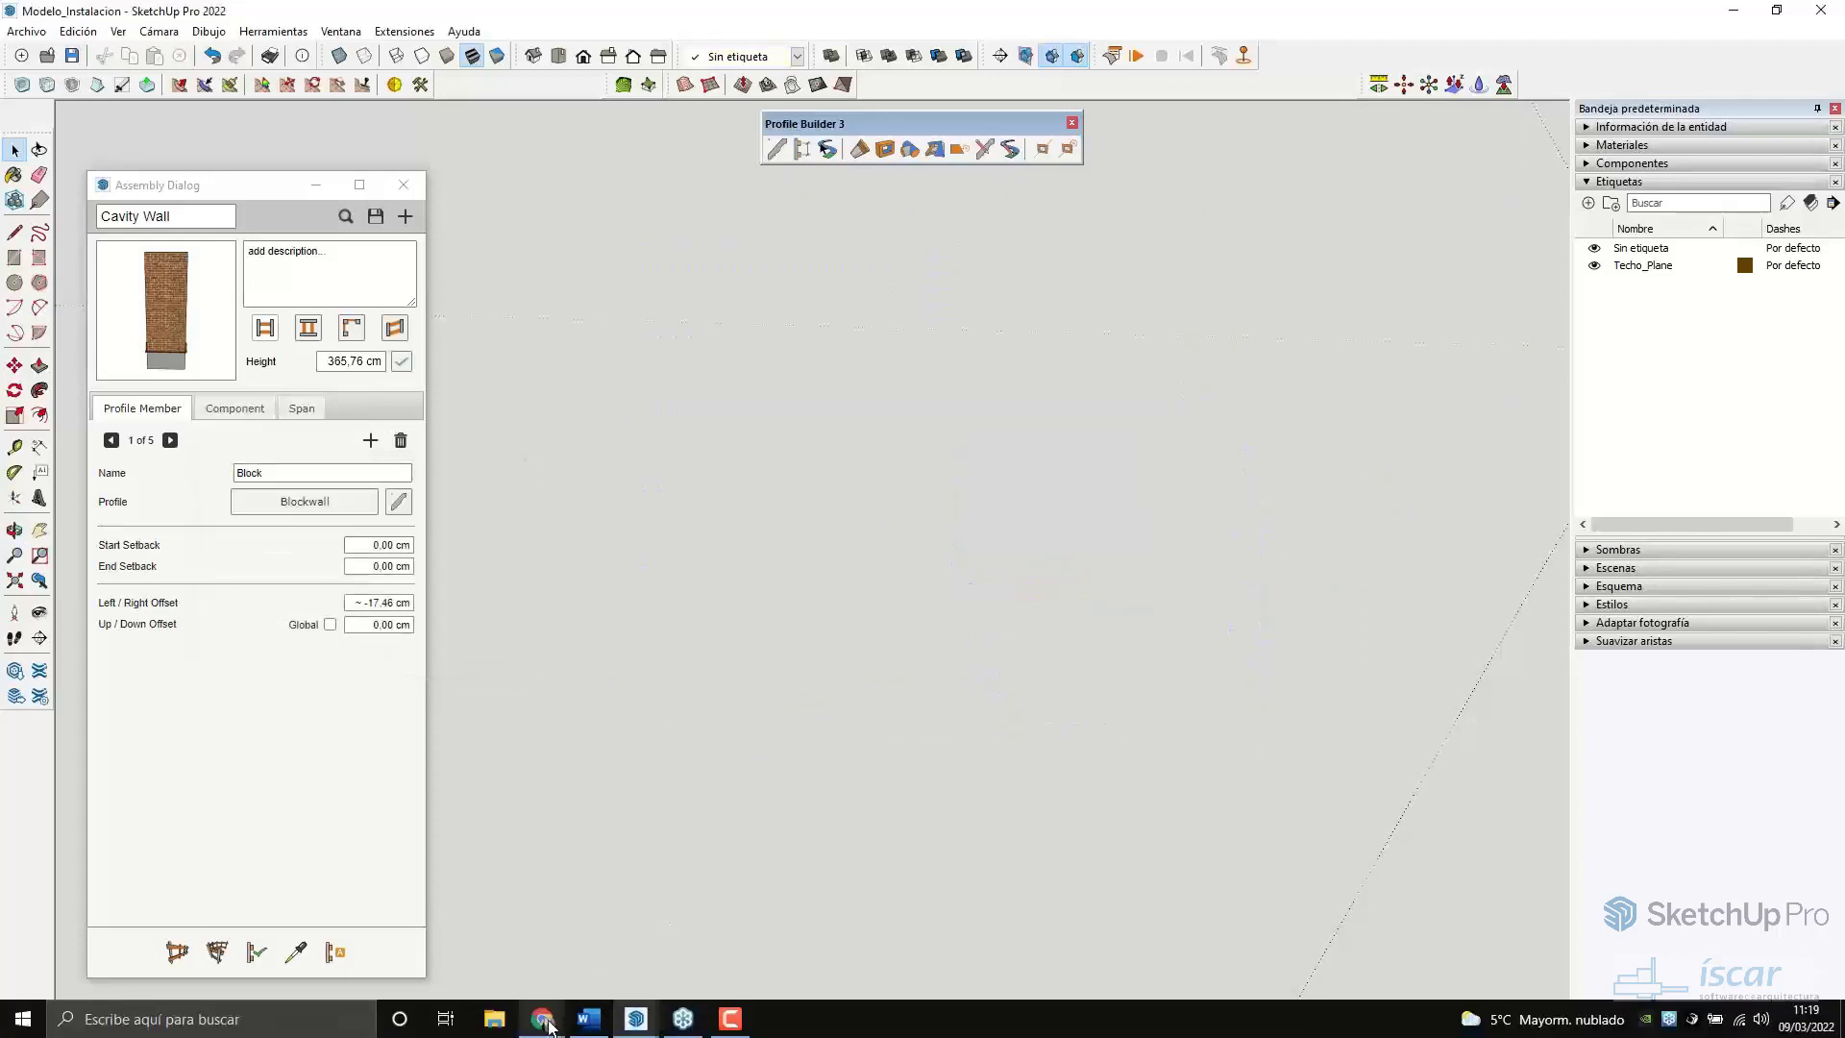
- Switch to Chrome and play the video "3skeng 2021 Tools for SketchUp" in full screen
left_click(550, 1027)
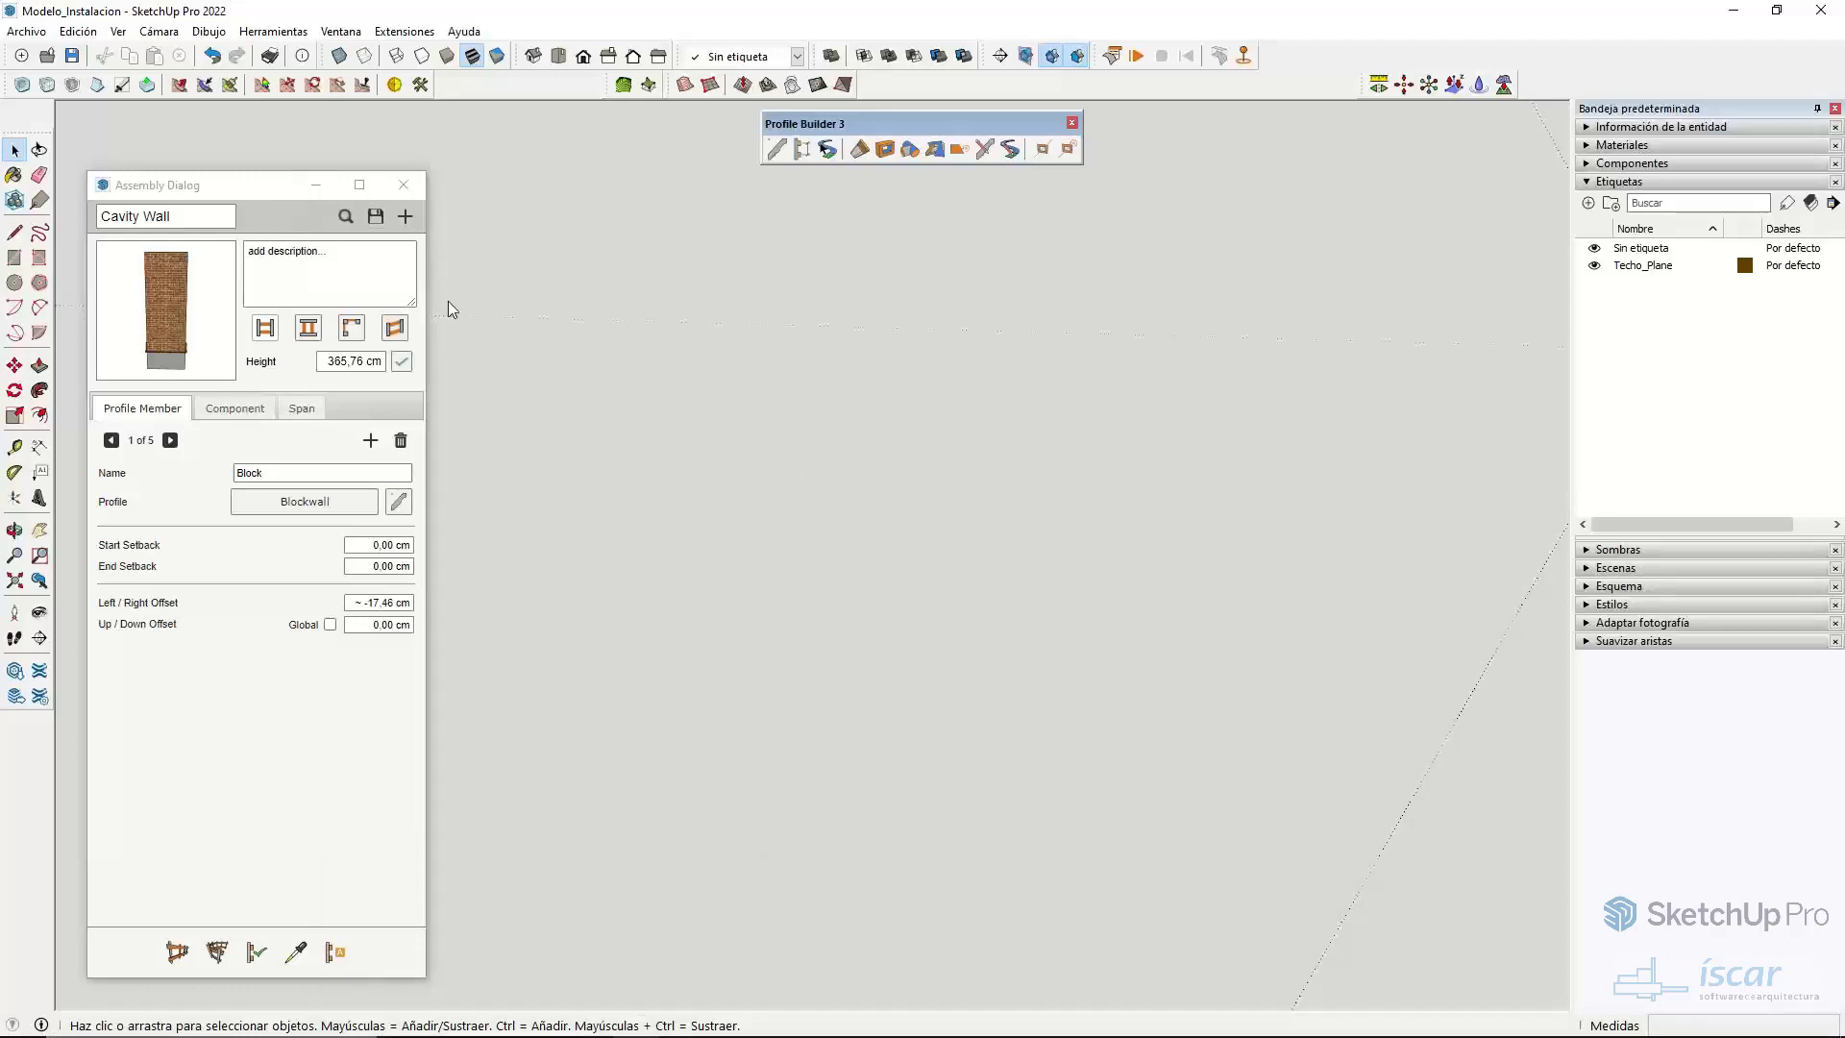
left_click(543, 1020)
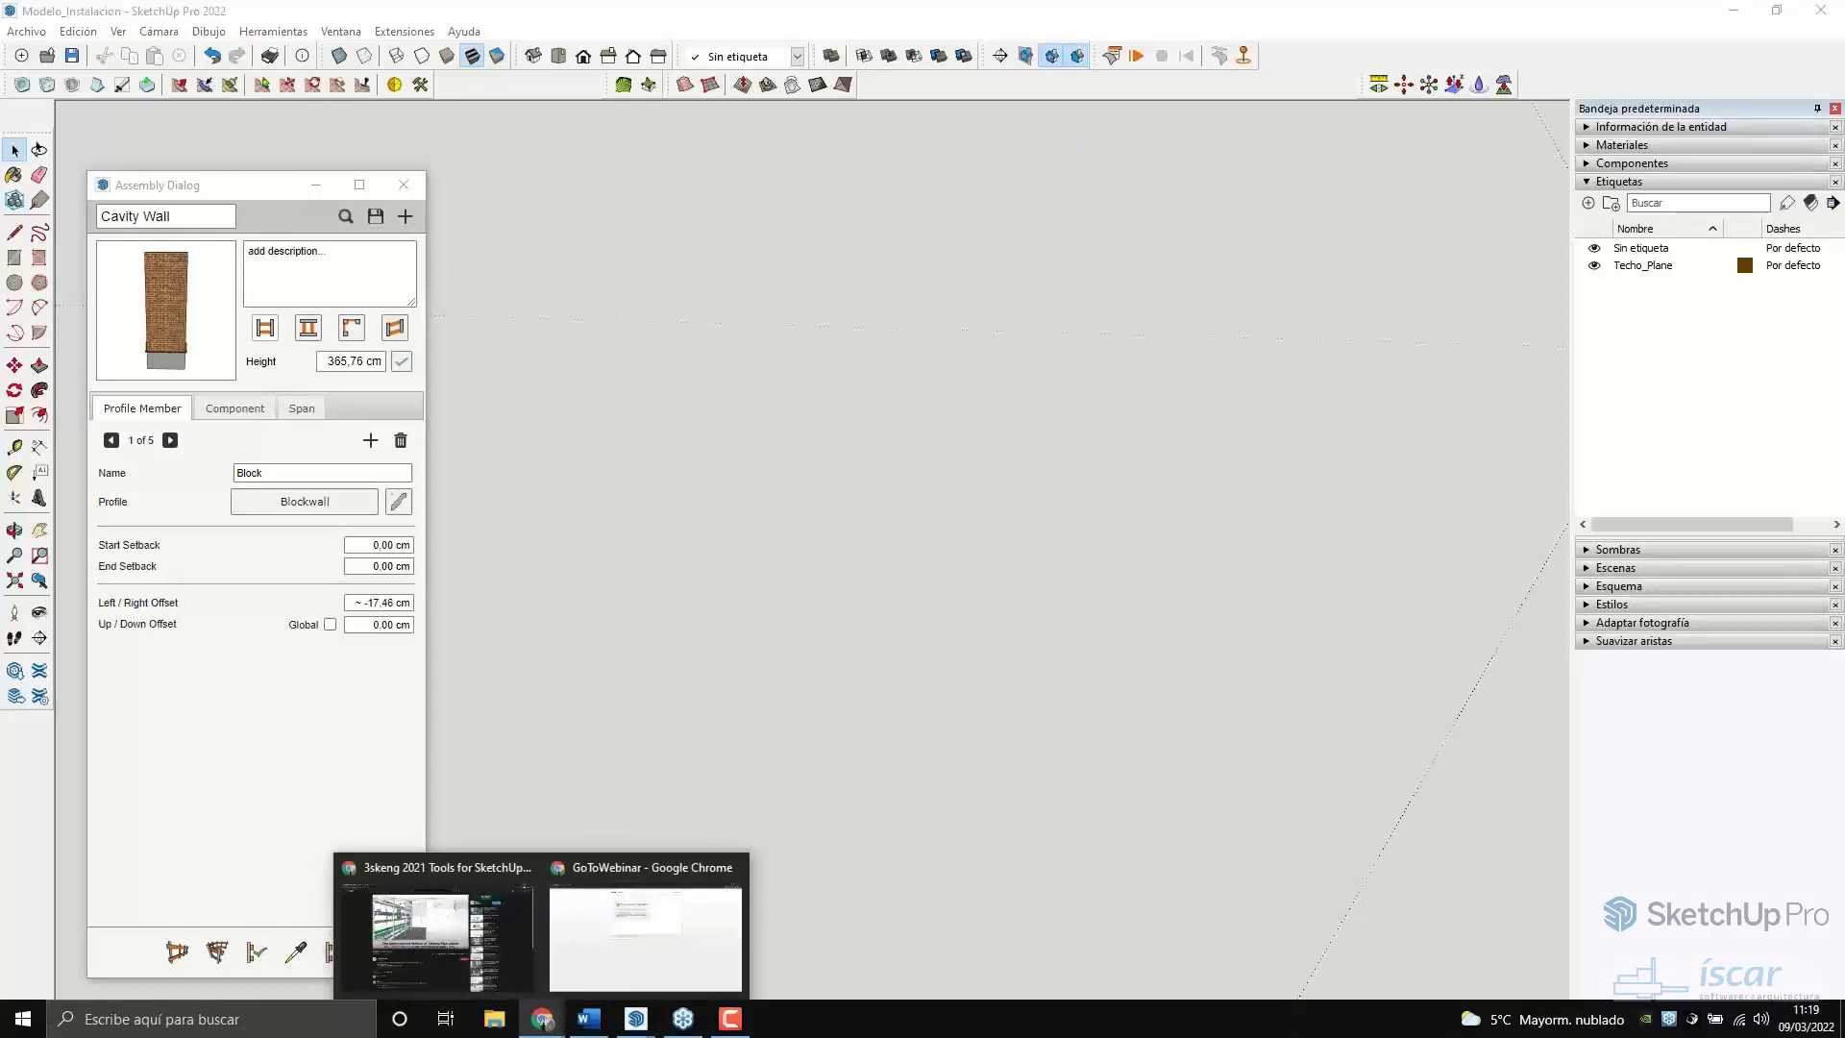
left_click(543, 1021)
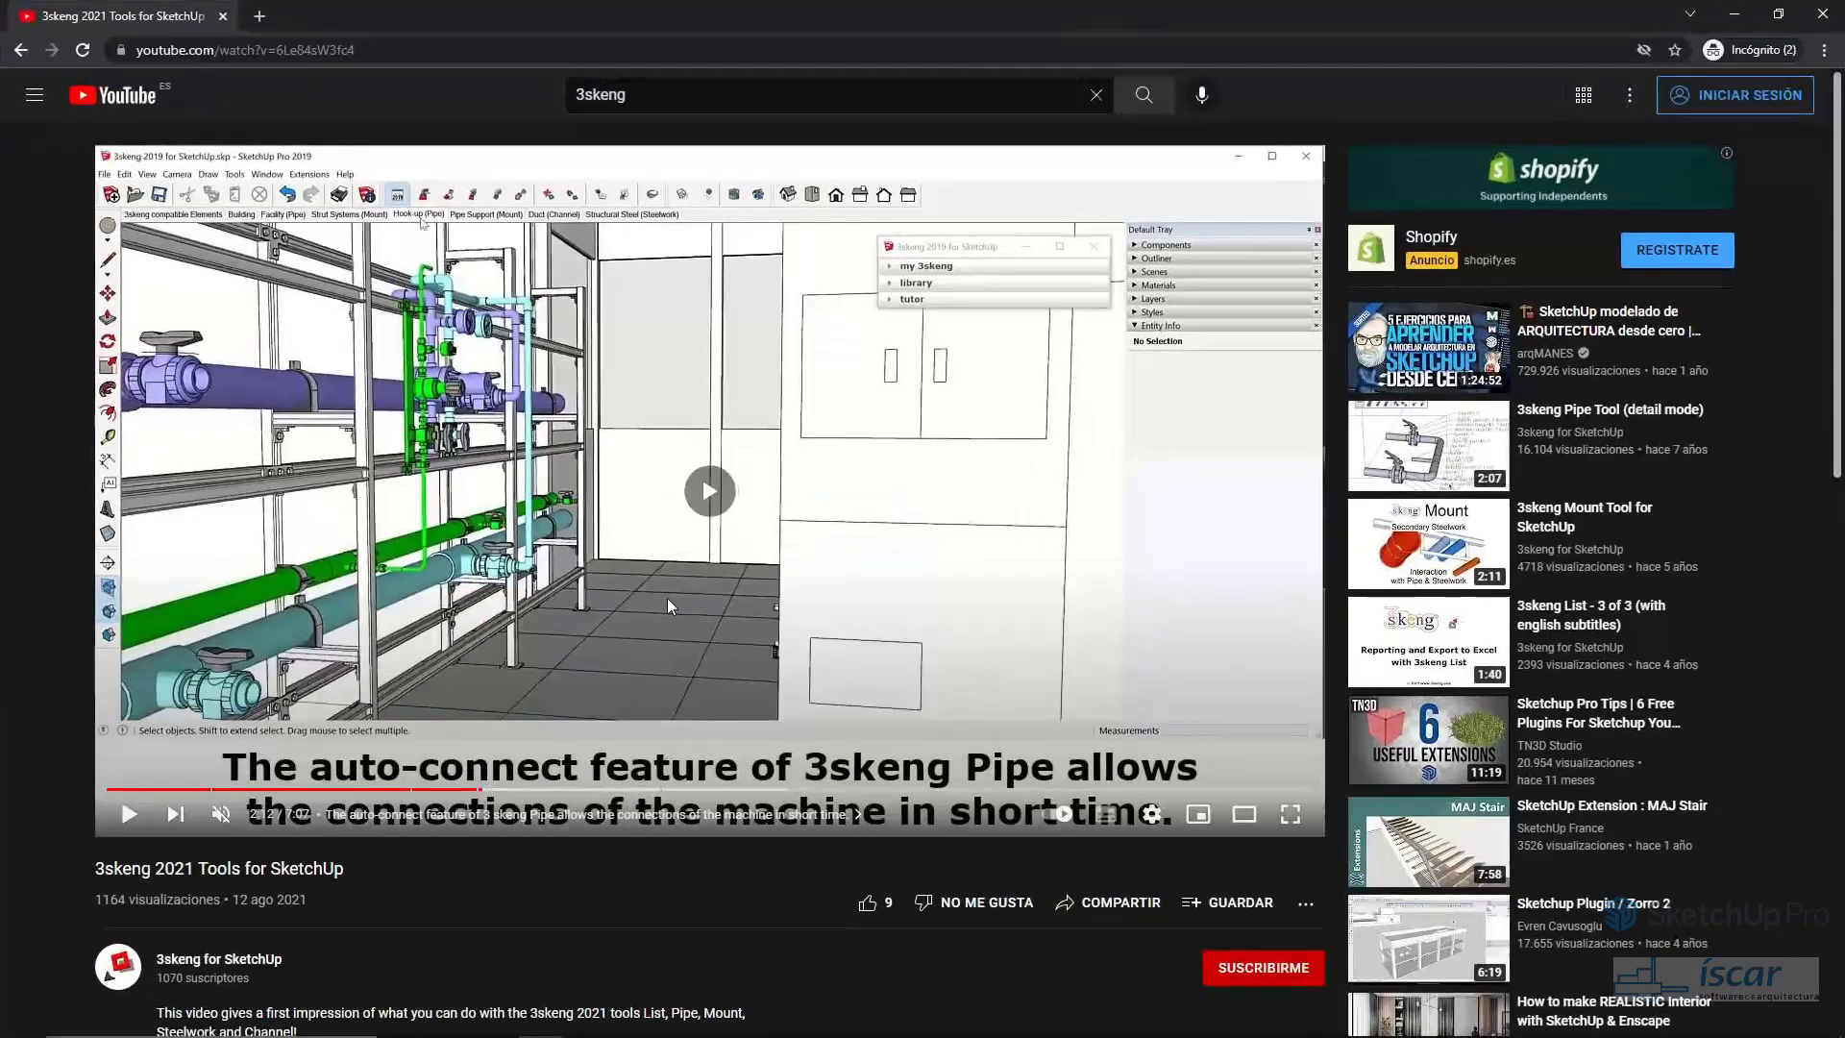
key("F11")
double_click(499, 385)
left_click(563, 707)
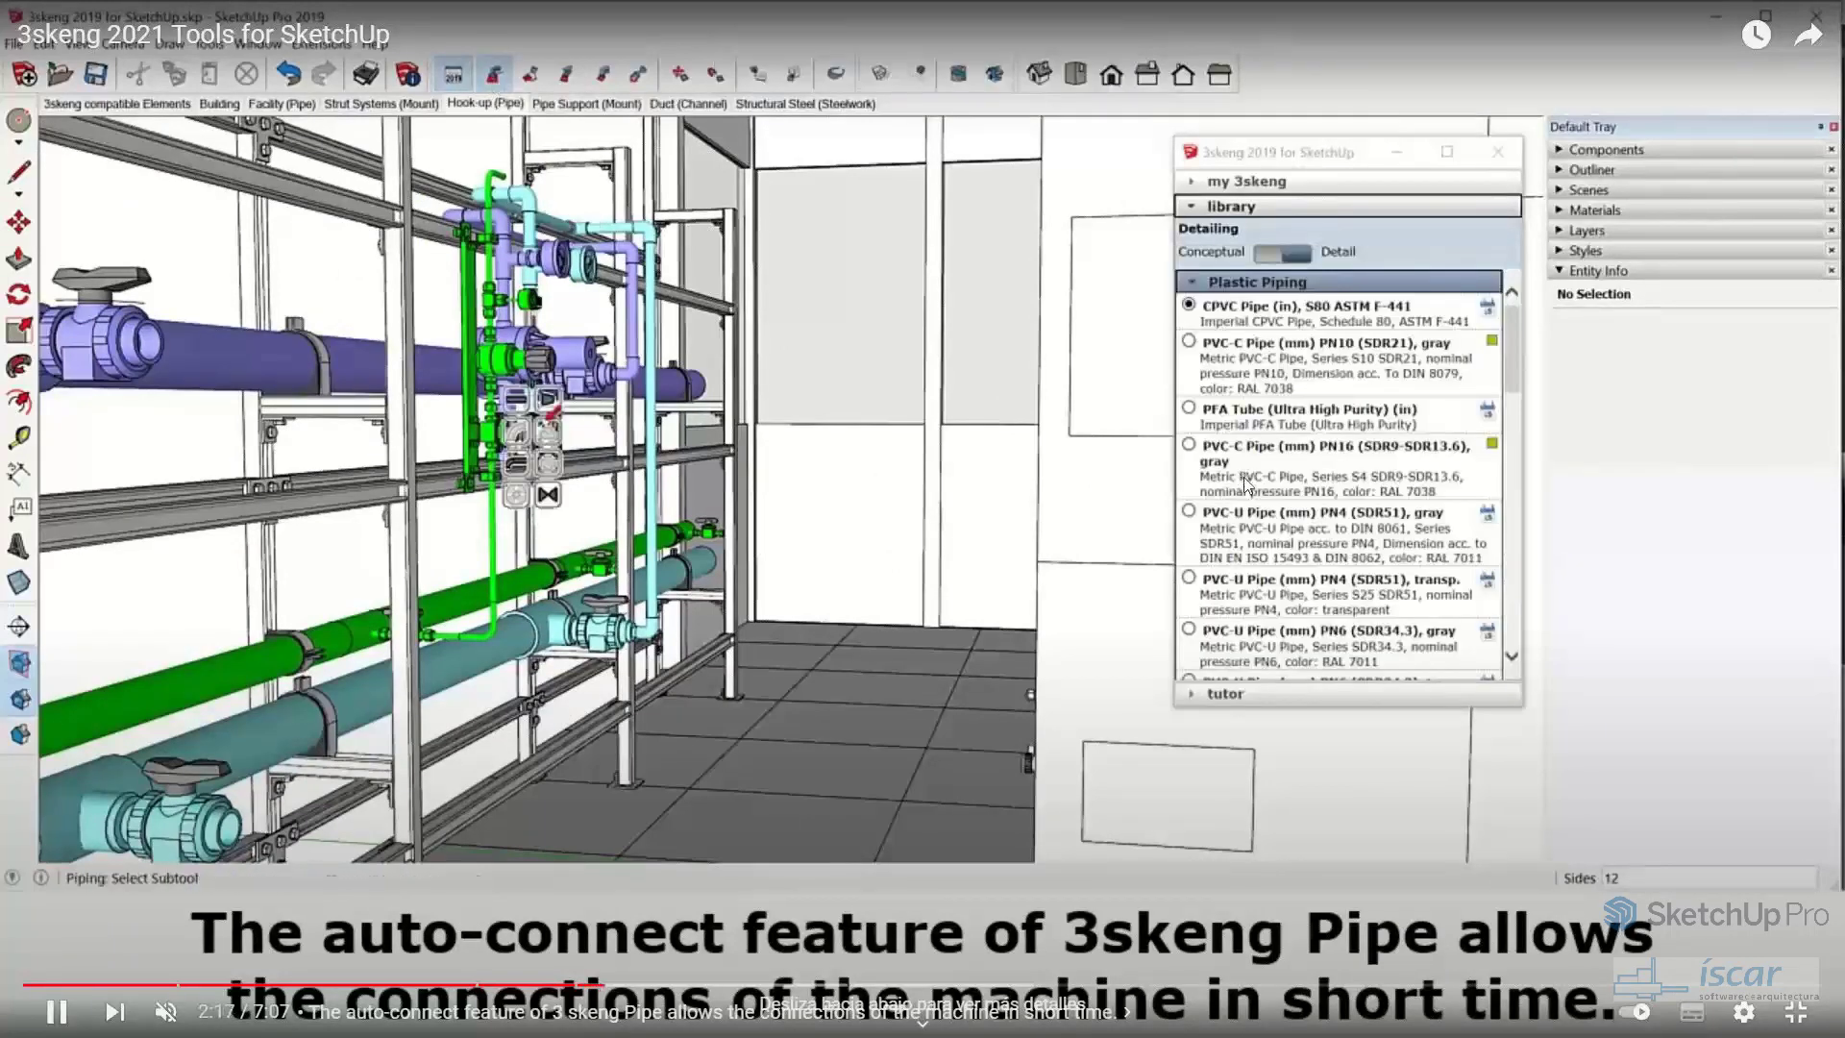
- Skip through the 3skeng video's pipe connection, pipe support, ductwork and steelwork sections up to the IFC export, and close its tab
key("Right")
key("Right")
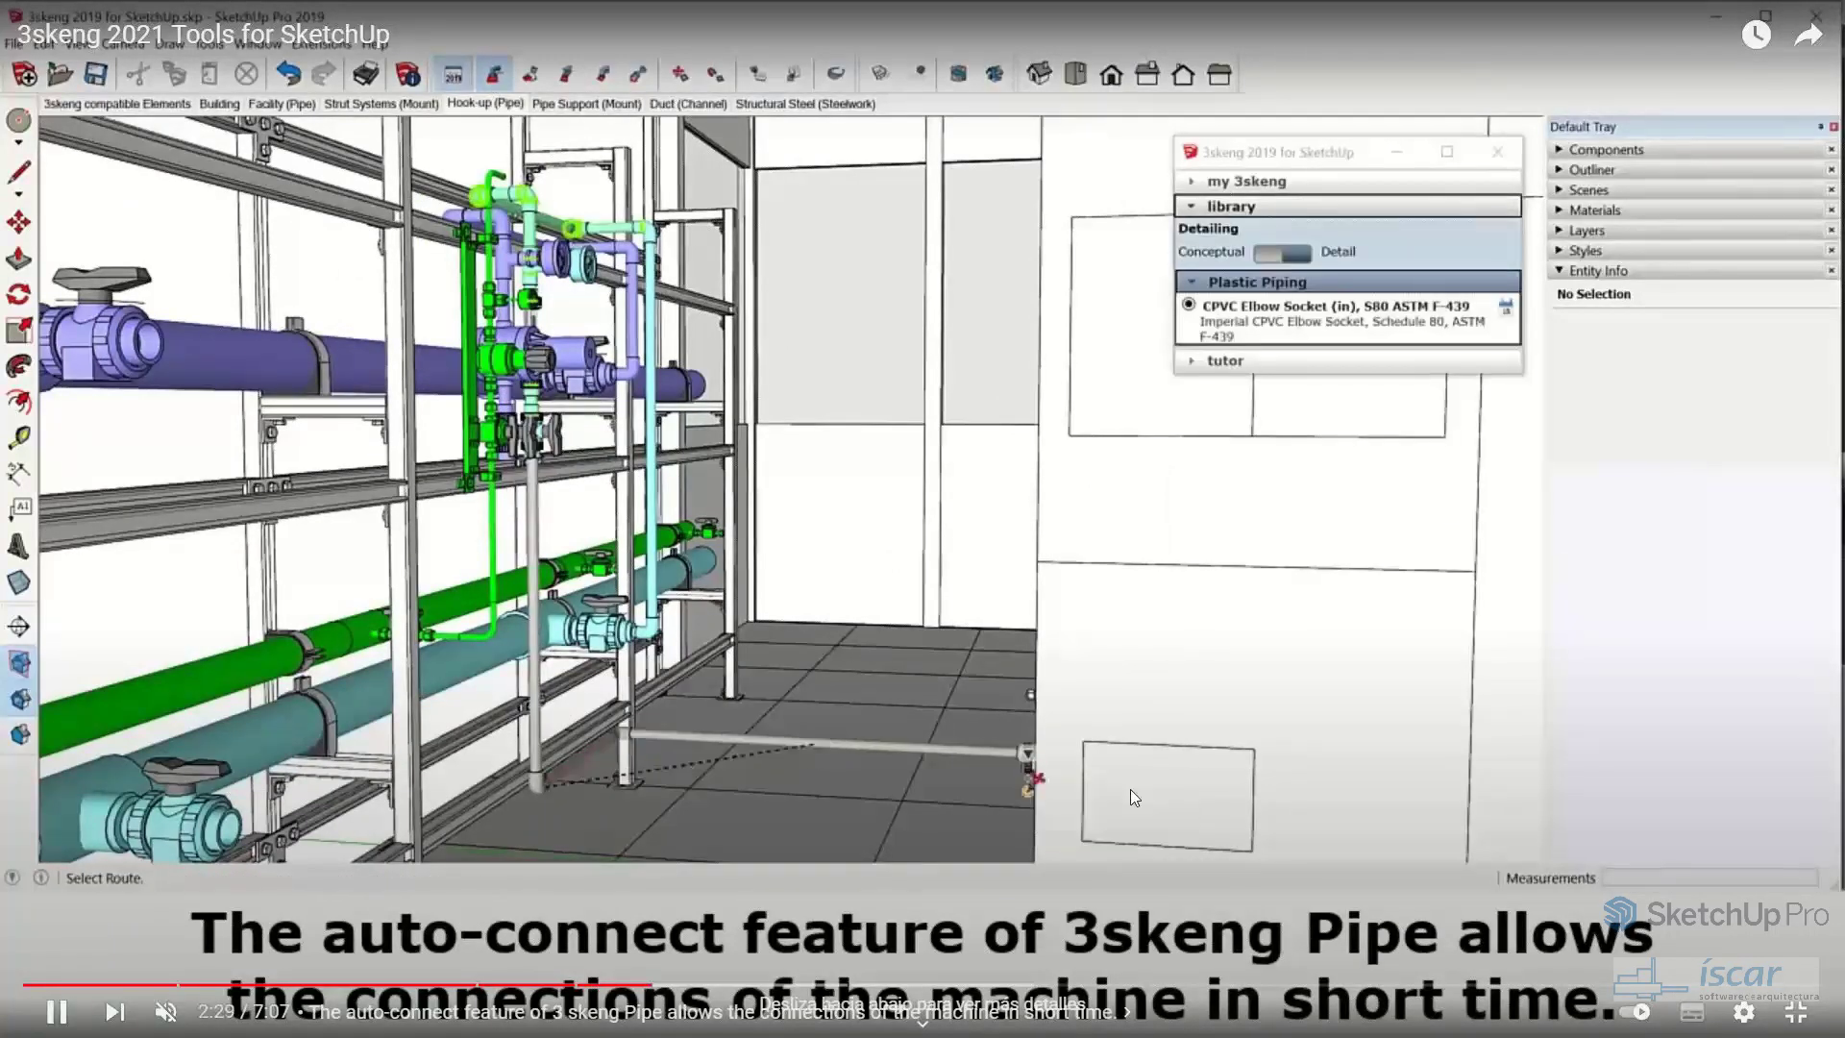
key("Right")
key("Right")
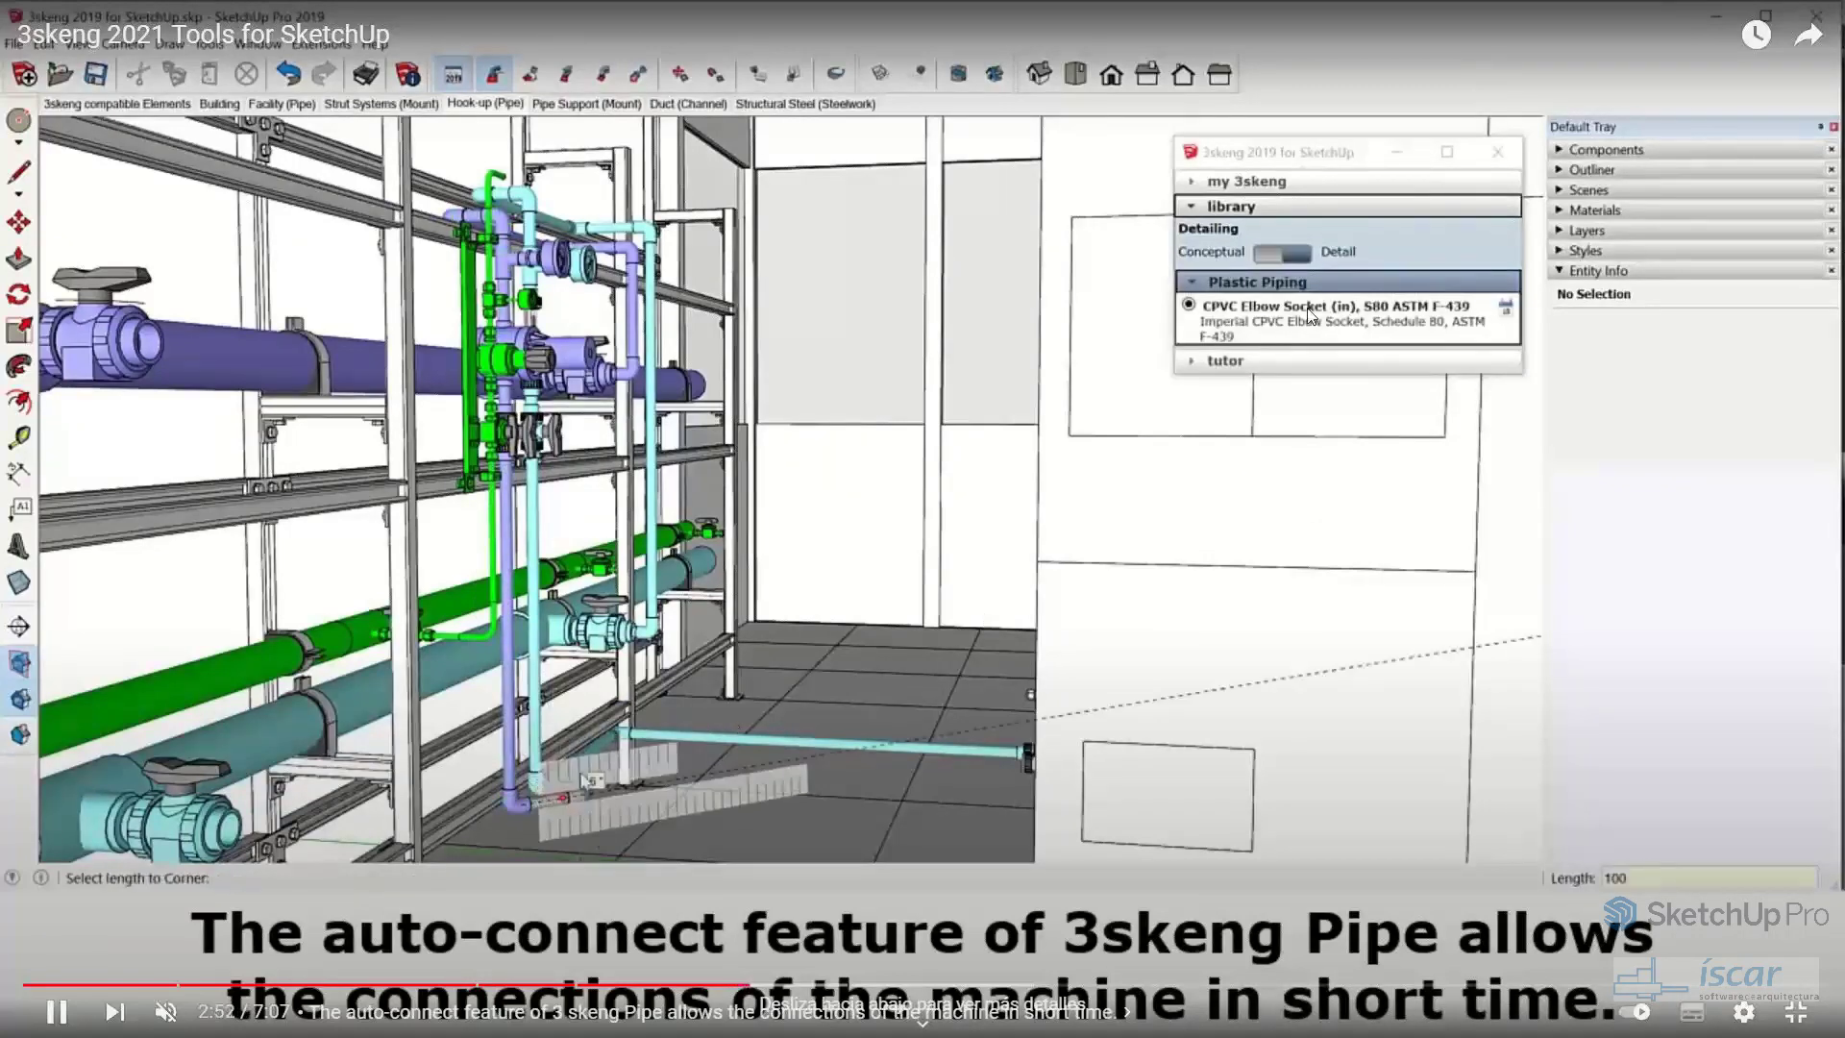
key("Right")
key("Right")
key("Right")
key("Right")
key("Right")
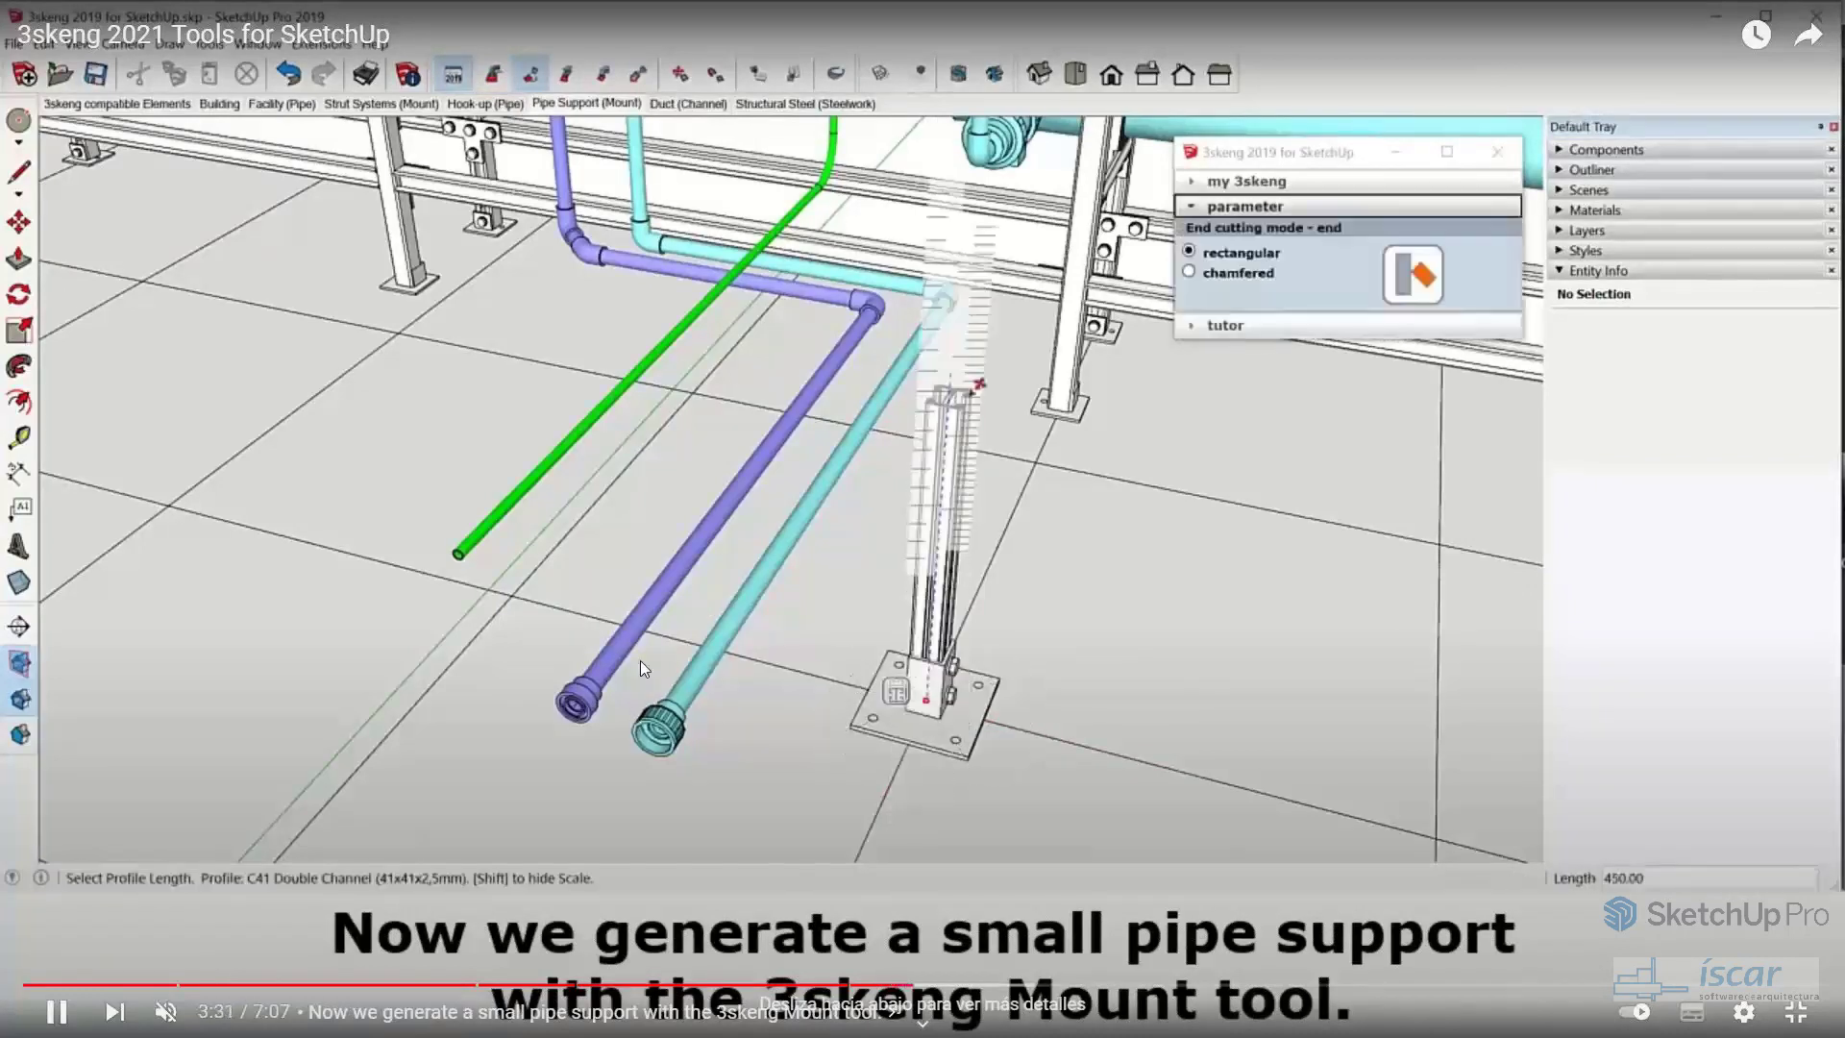
key("Right")
key("Right")
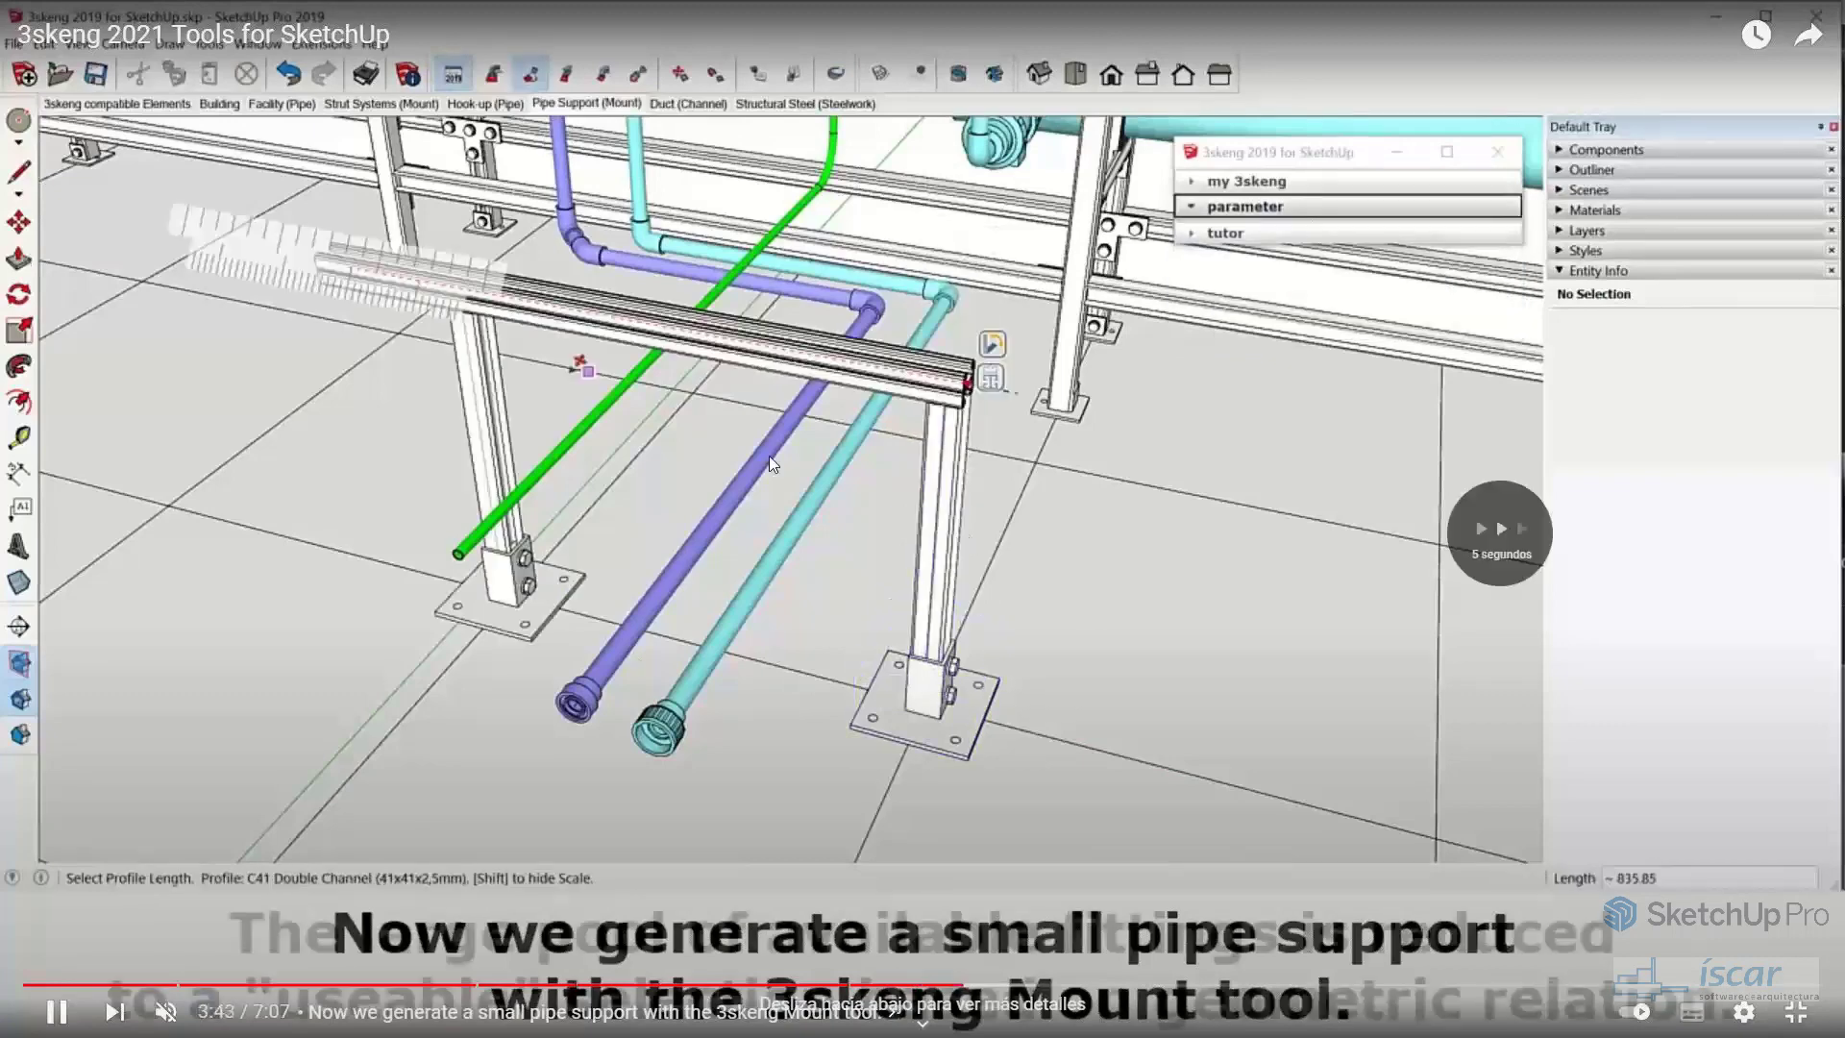
key("Right")
key("Right")
key("Right")
key("Right")
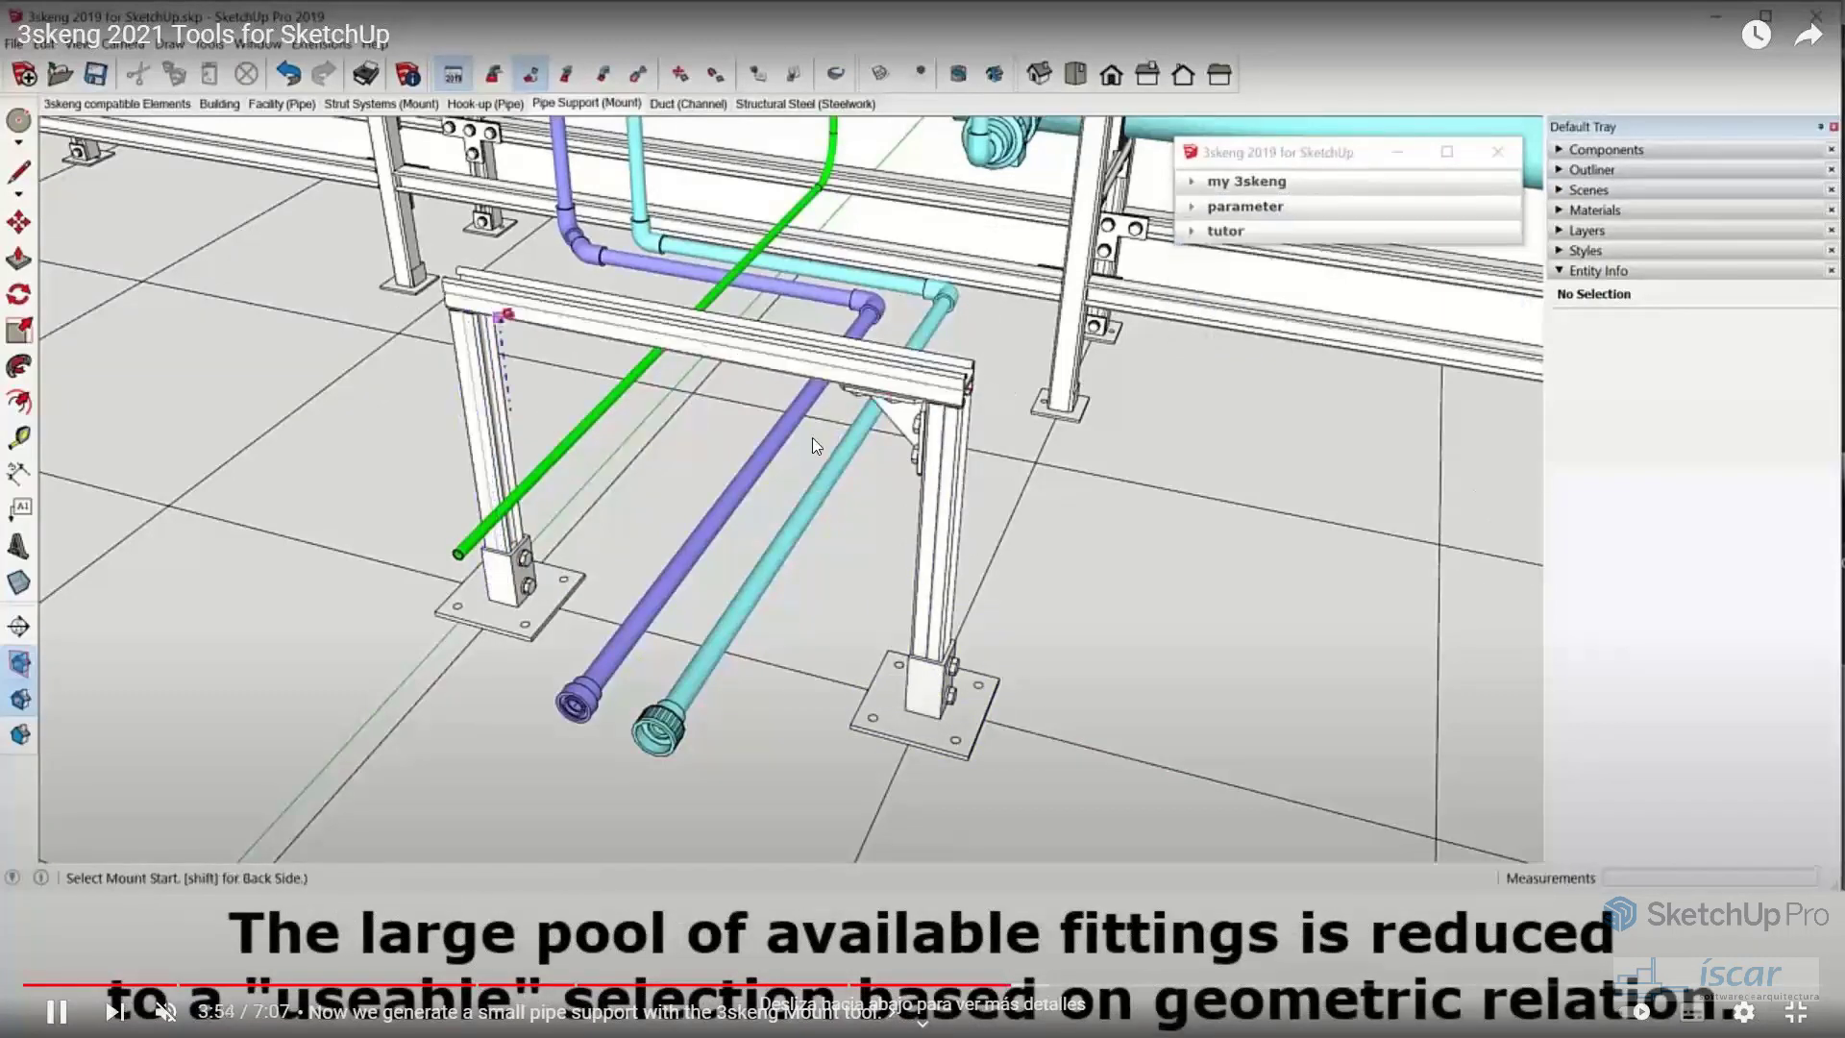
key("Right")
key("Right")
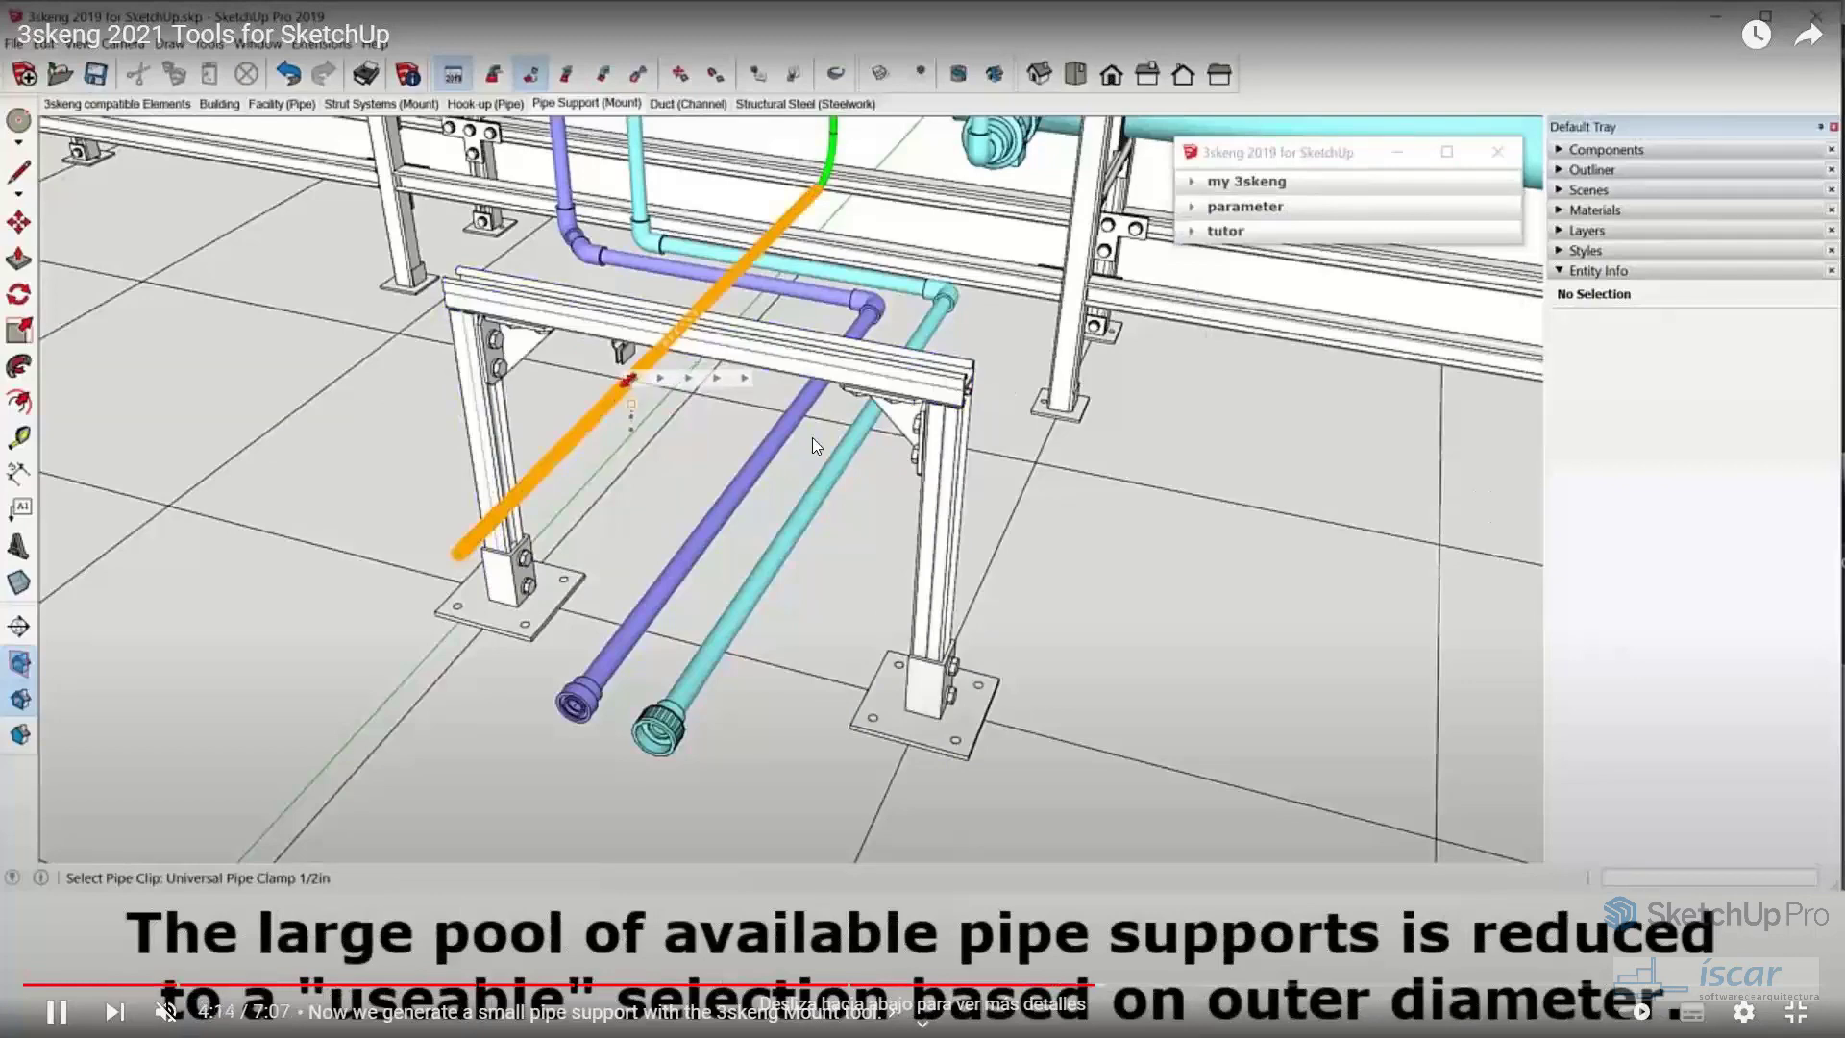
key("Right")
key("Right")
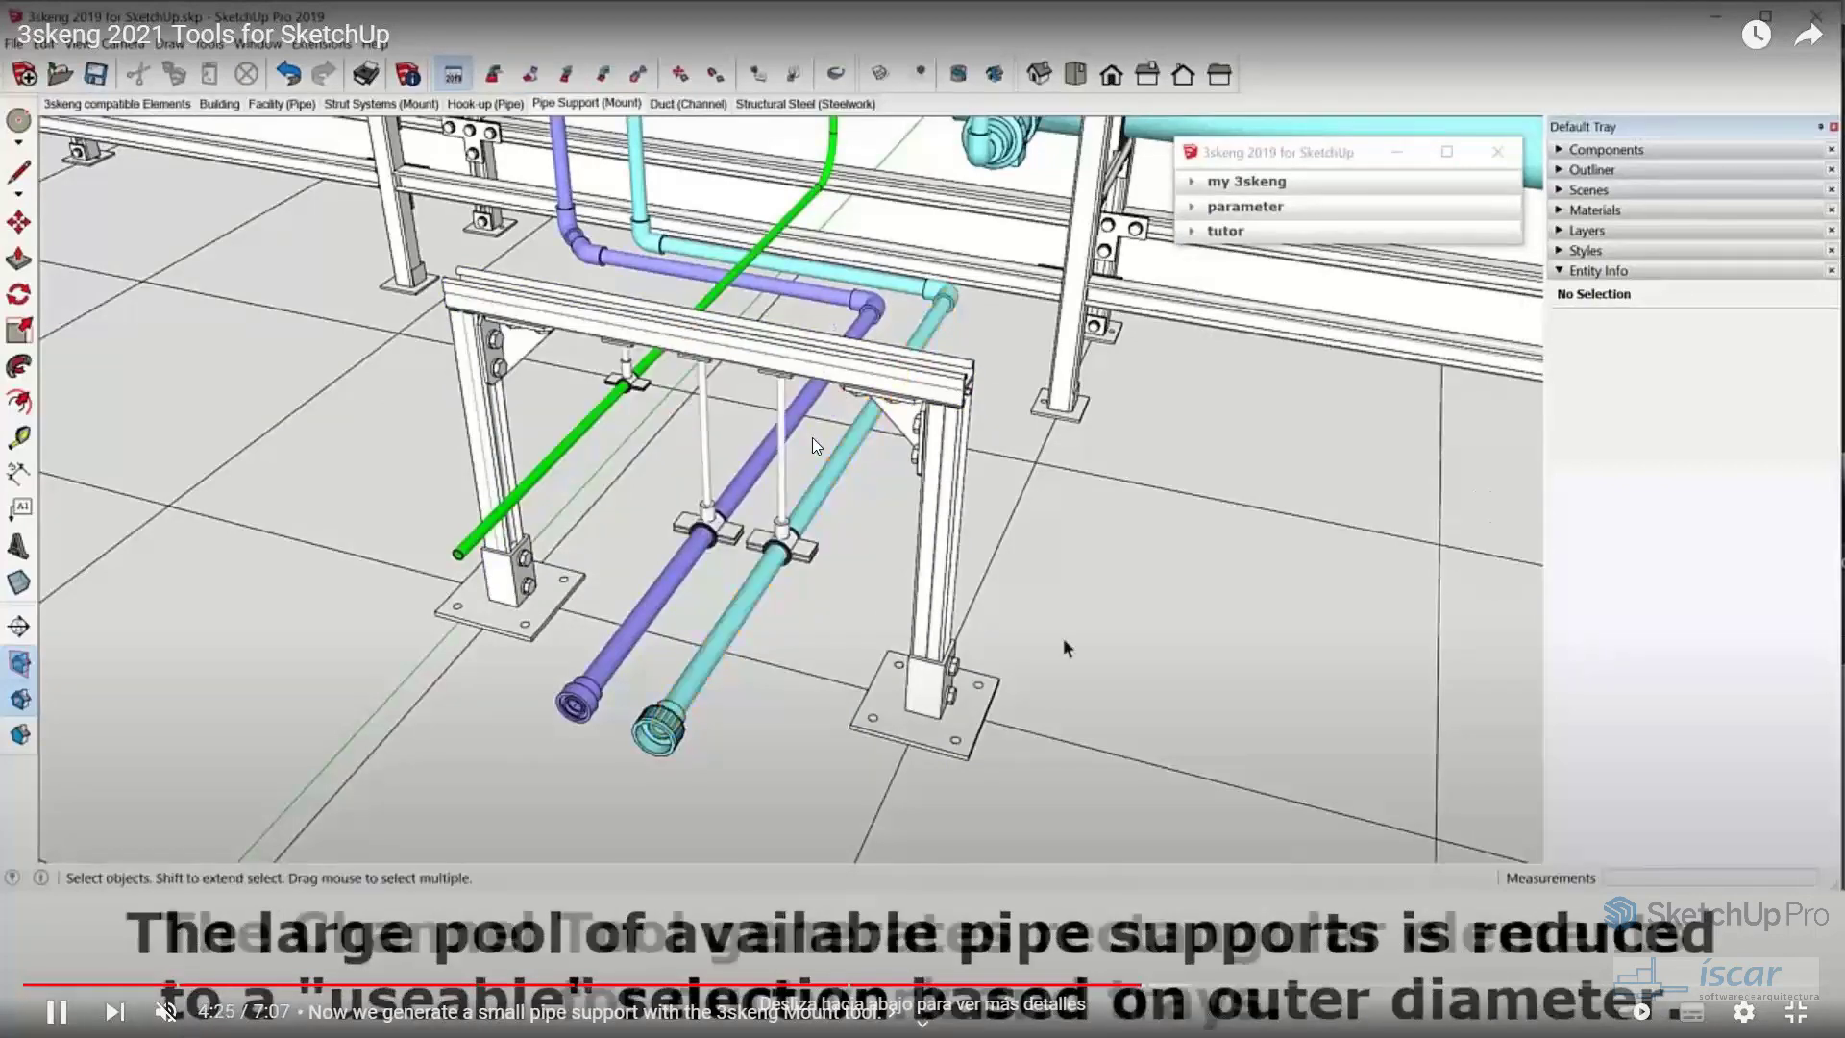
key("Right")
key("Right")
key("Right")
key("Right")
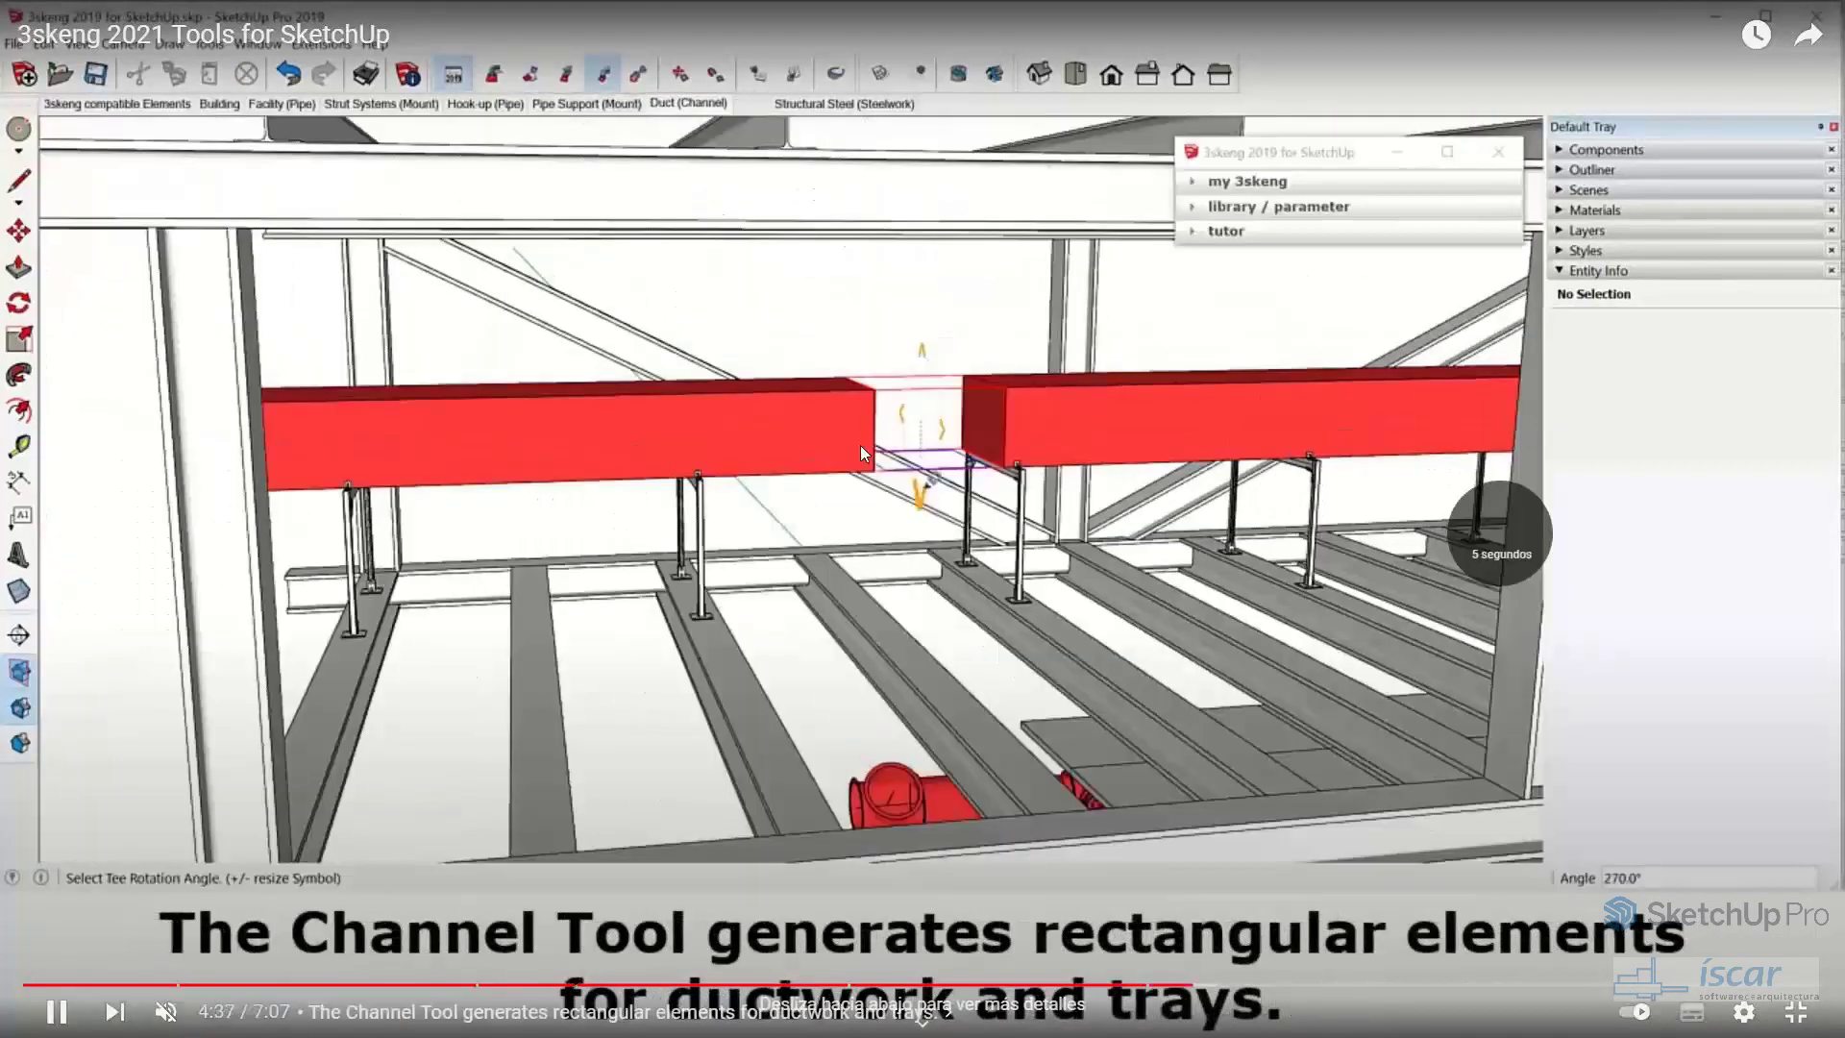
key("Right")
key("Right")
key("Right")
key("Right")
key("Right")
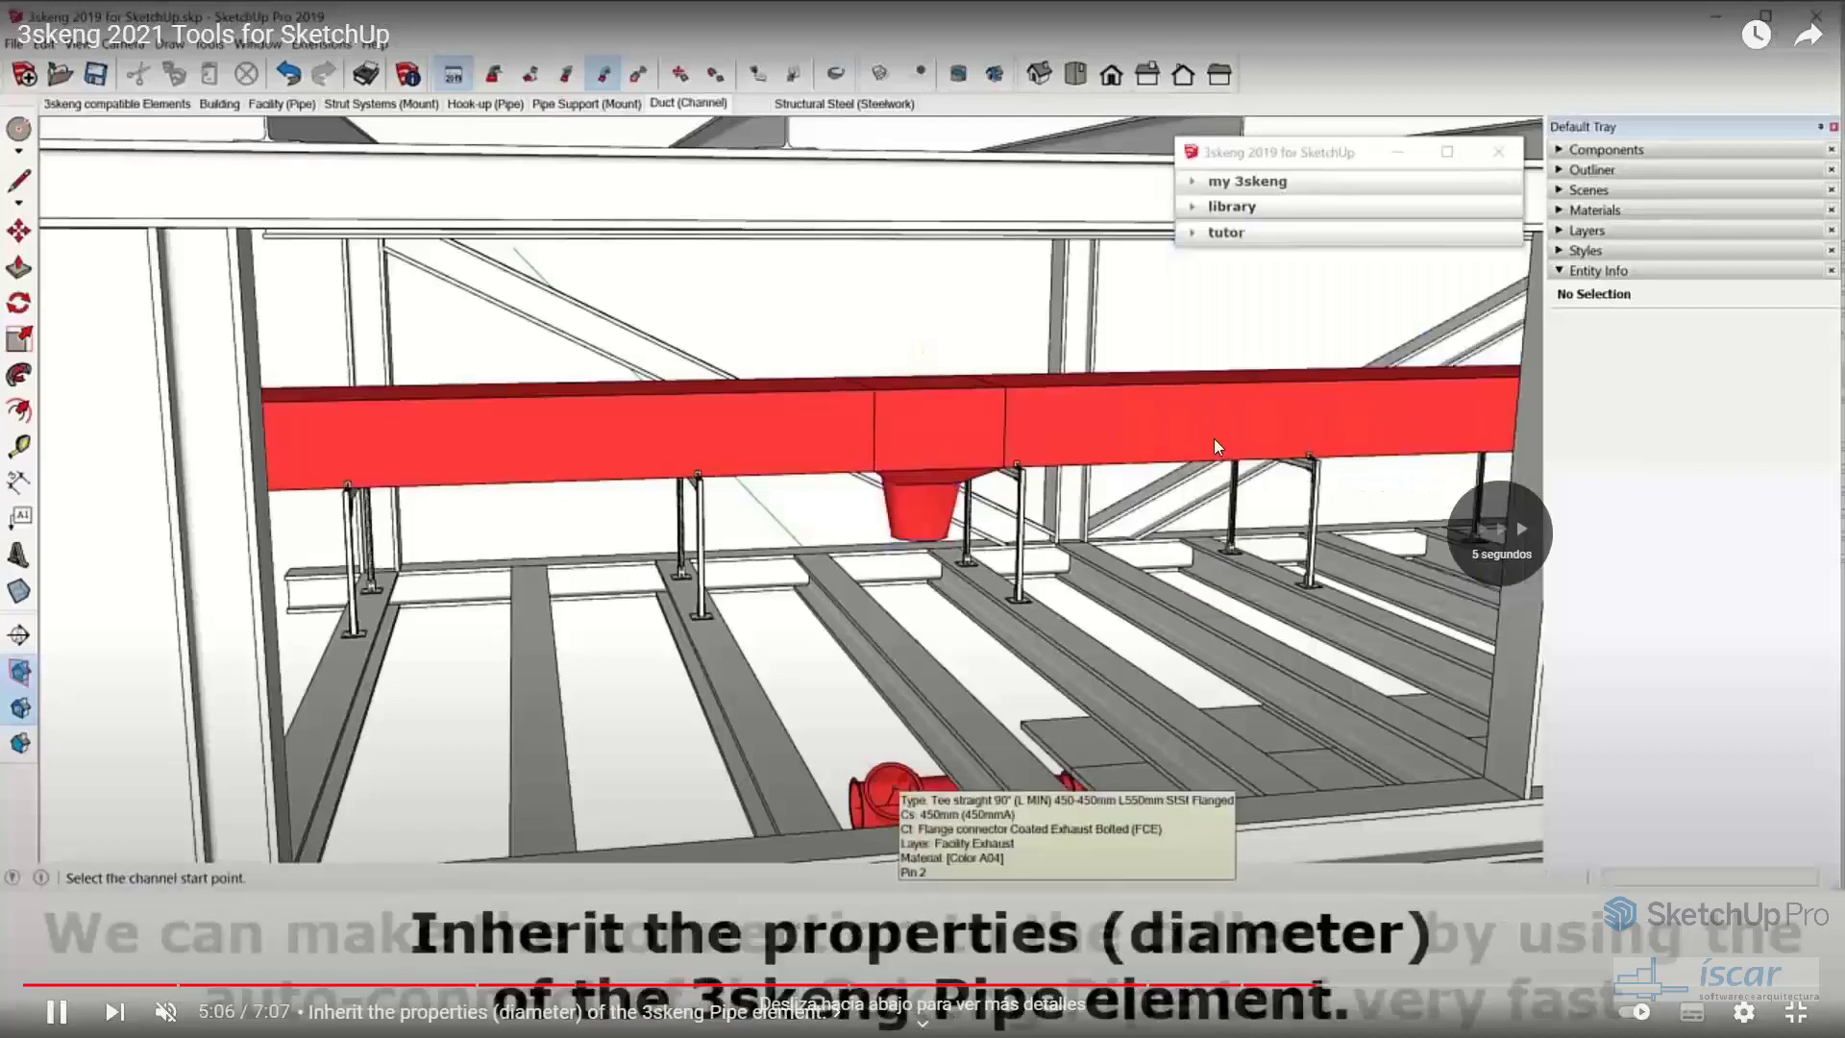
key("Right")
key("Right")
key("Right")
key("Right")
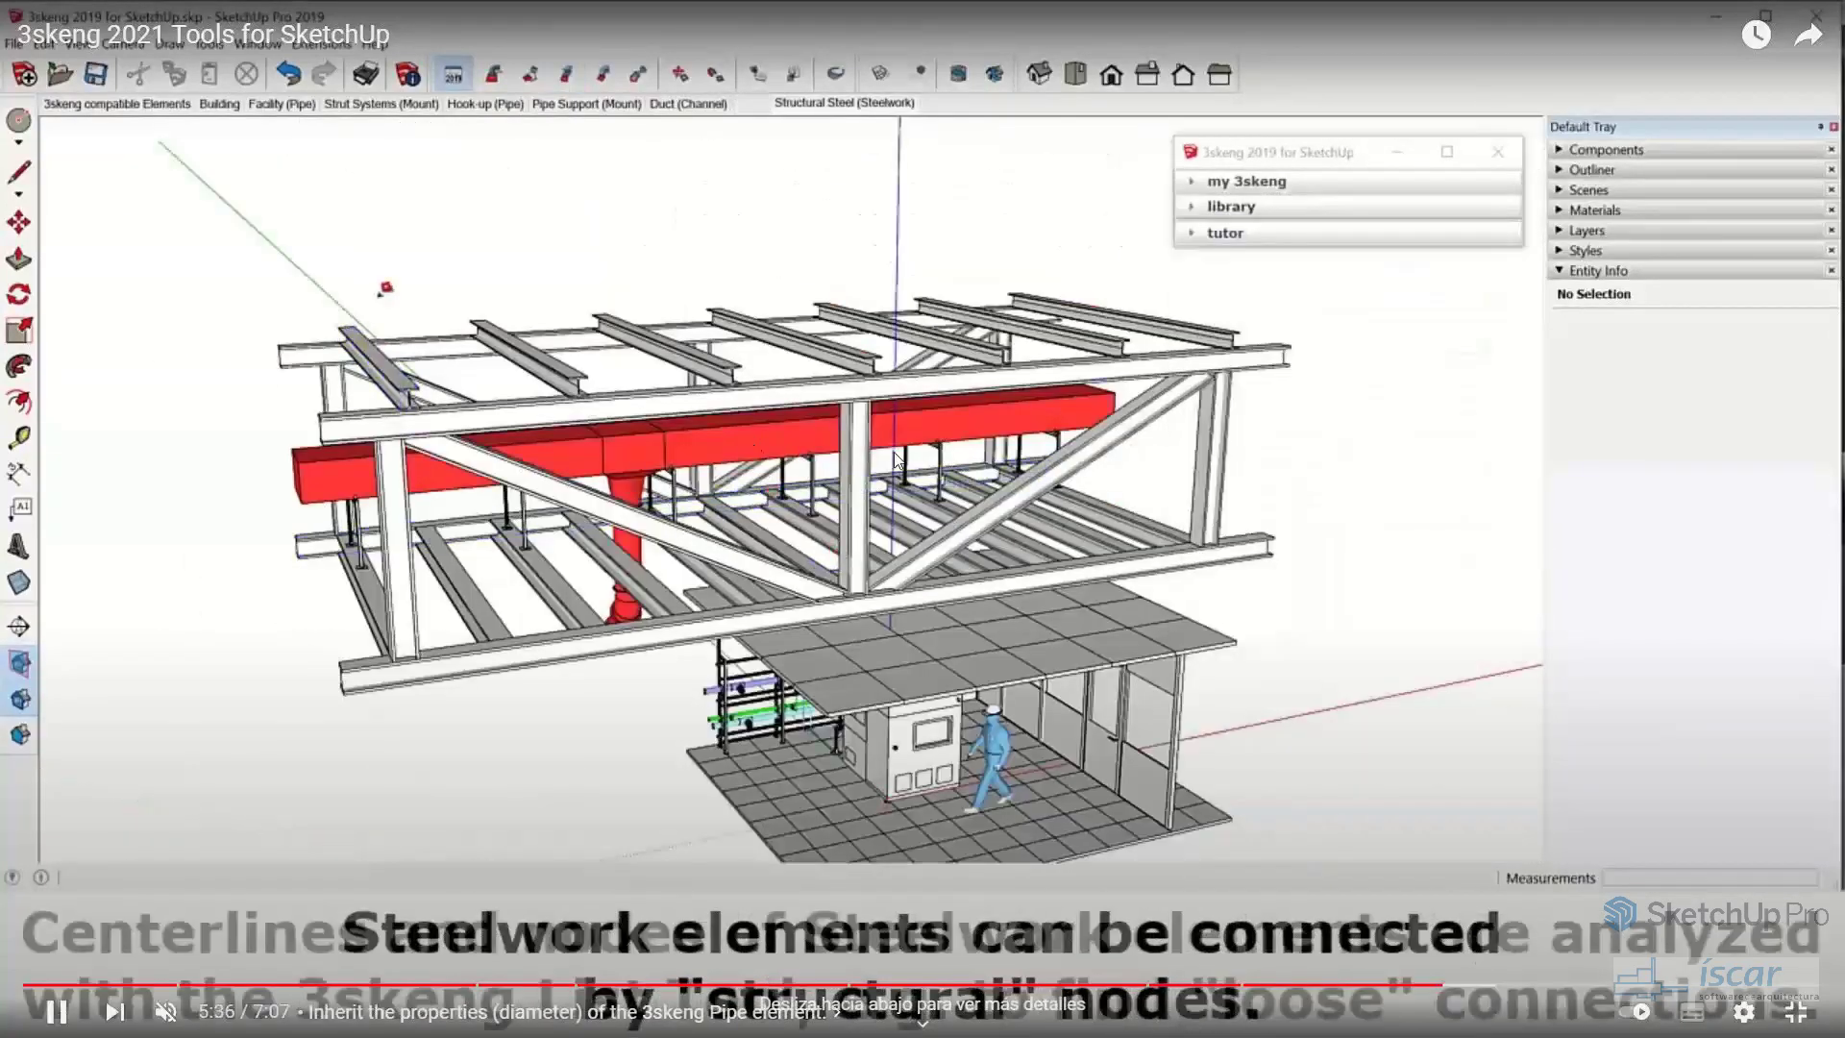
key("Right")
key("Right")
key("Right")
key("Right")
key("Right")
key("Right")
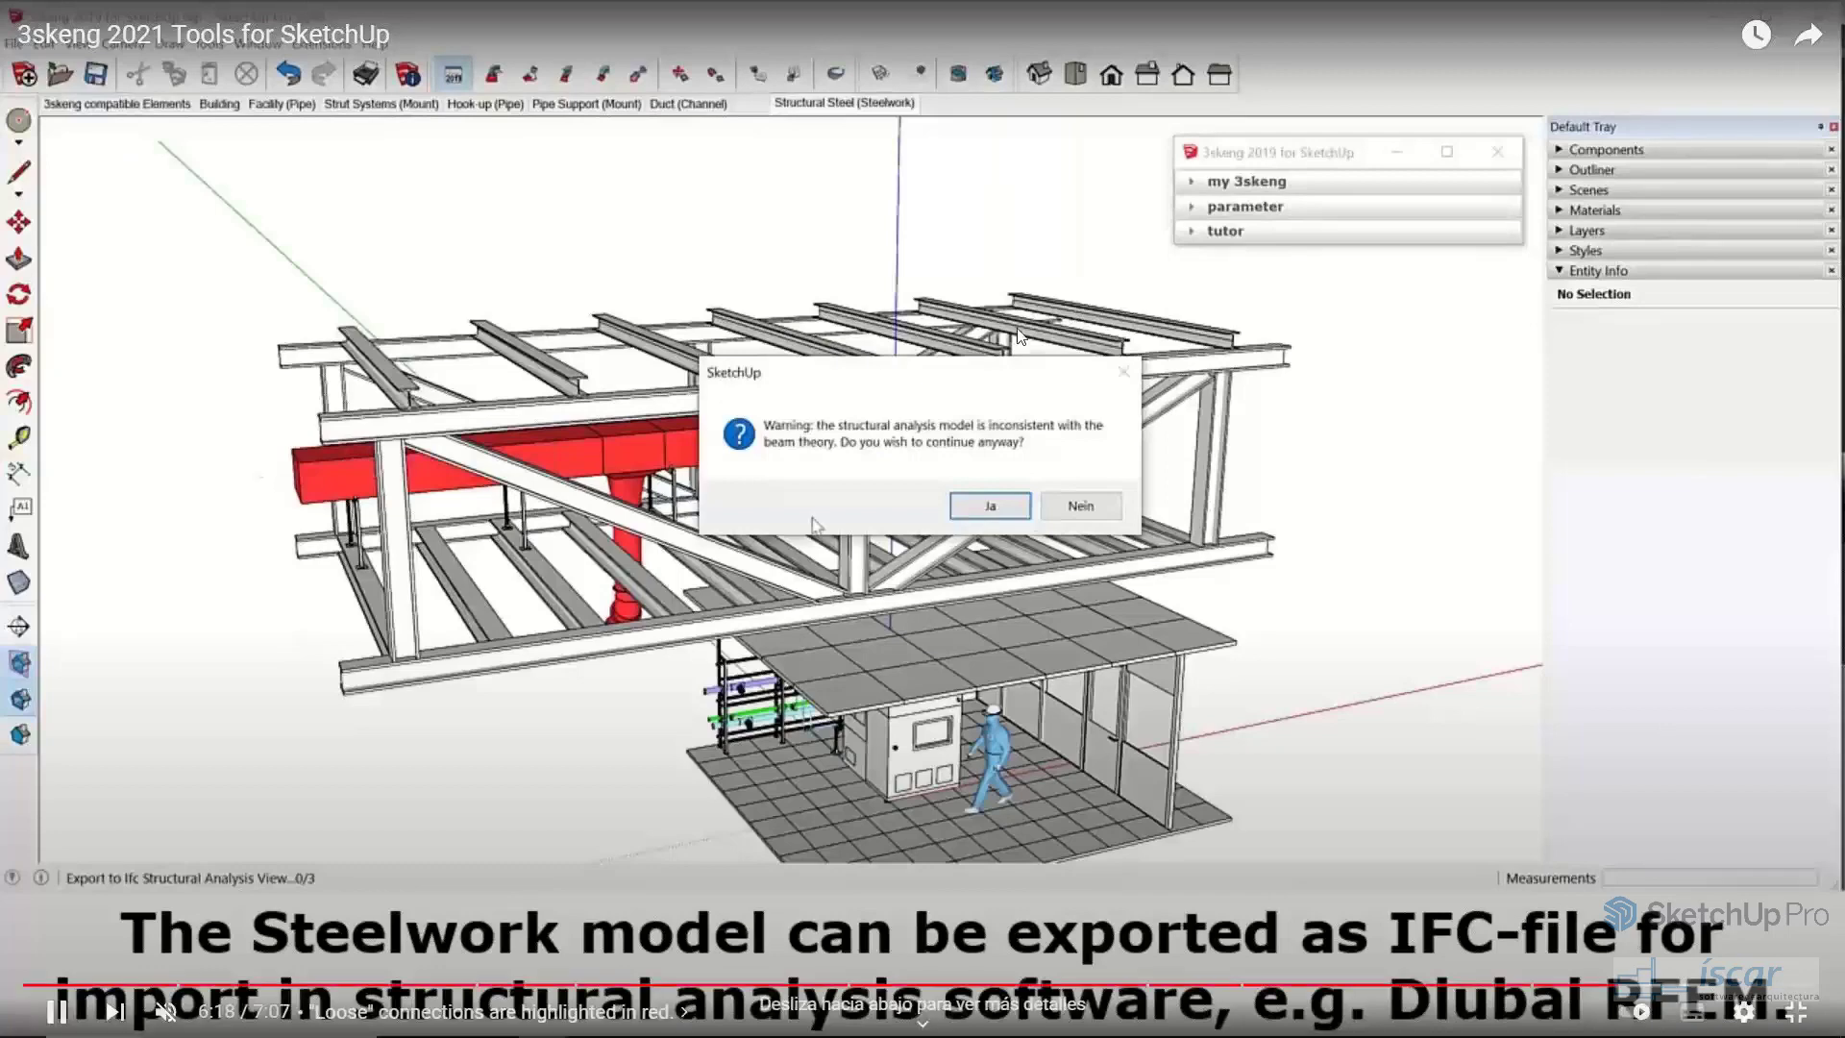
key("F11")
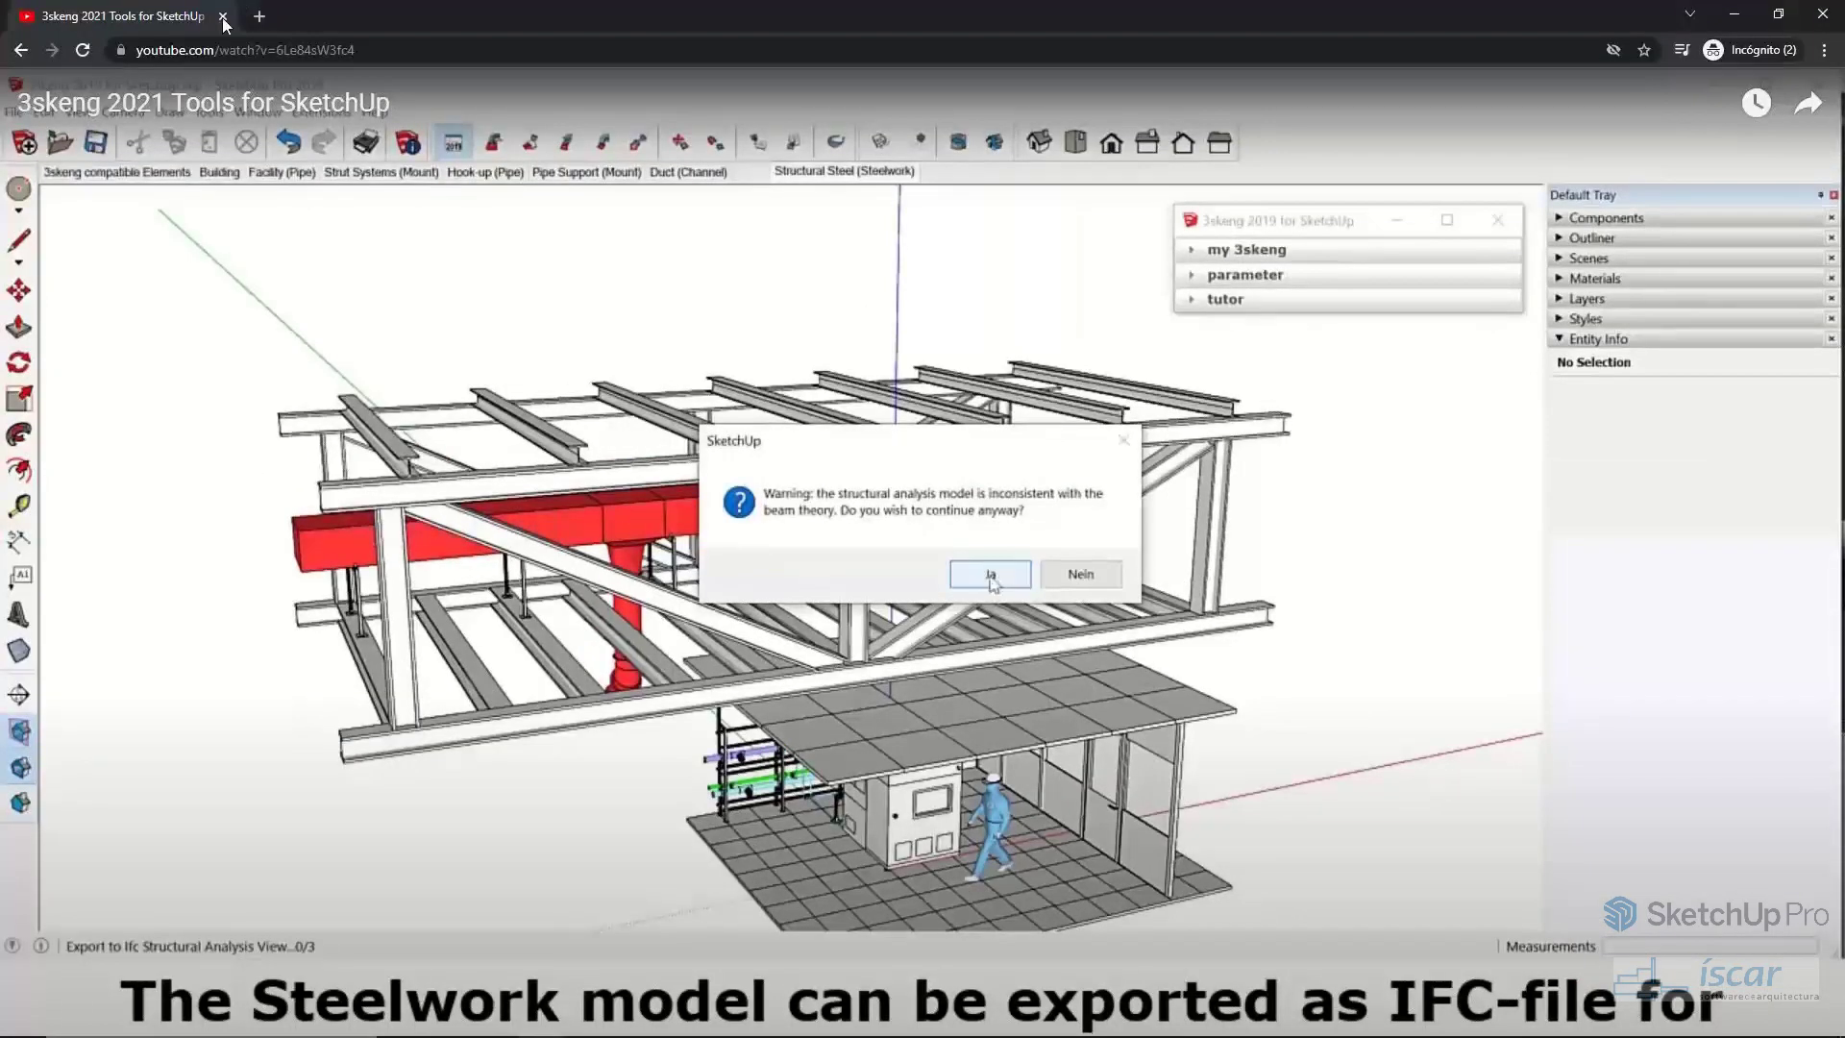
left_click(223, 18)
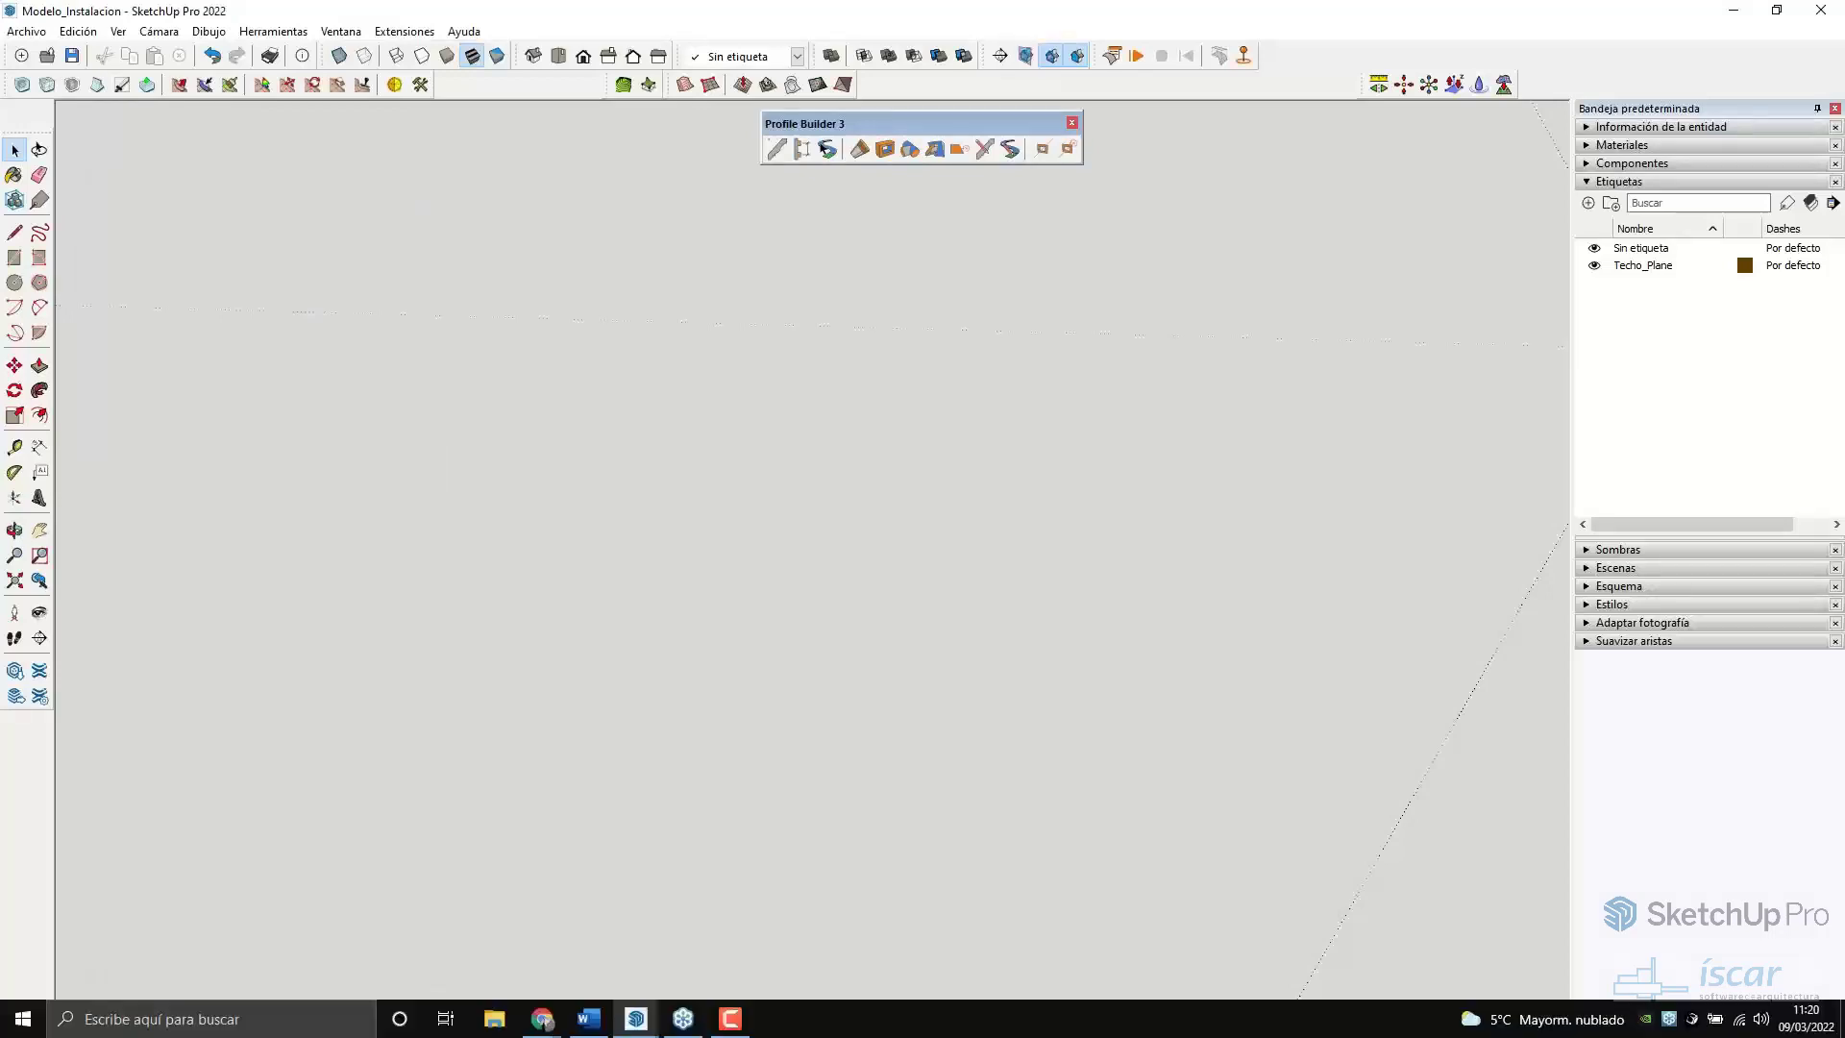
- Close the Modelo_Instalacion and Interior_Comercial_Low models in SketchUp without saving their changes
left_click(1823, 13)
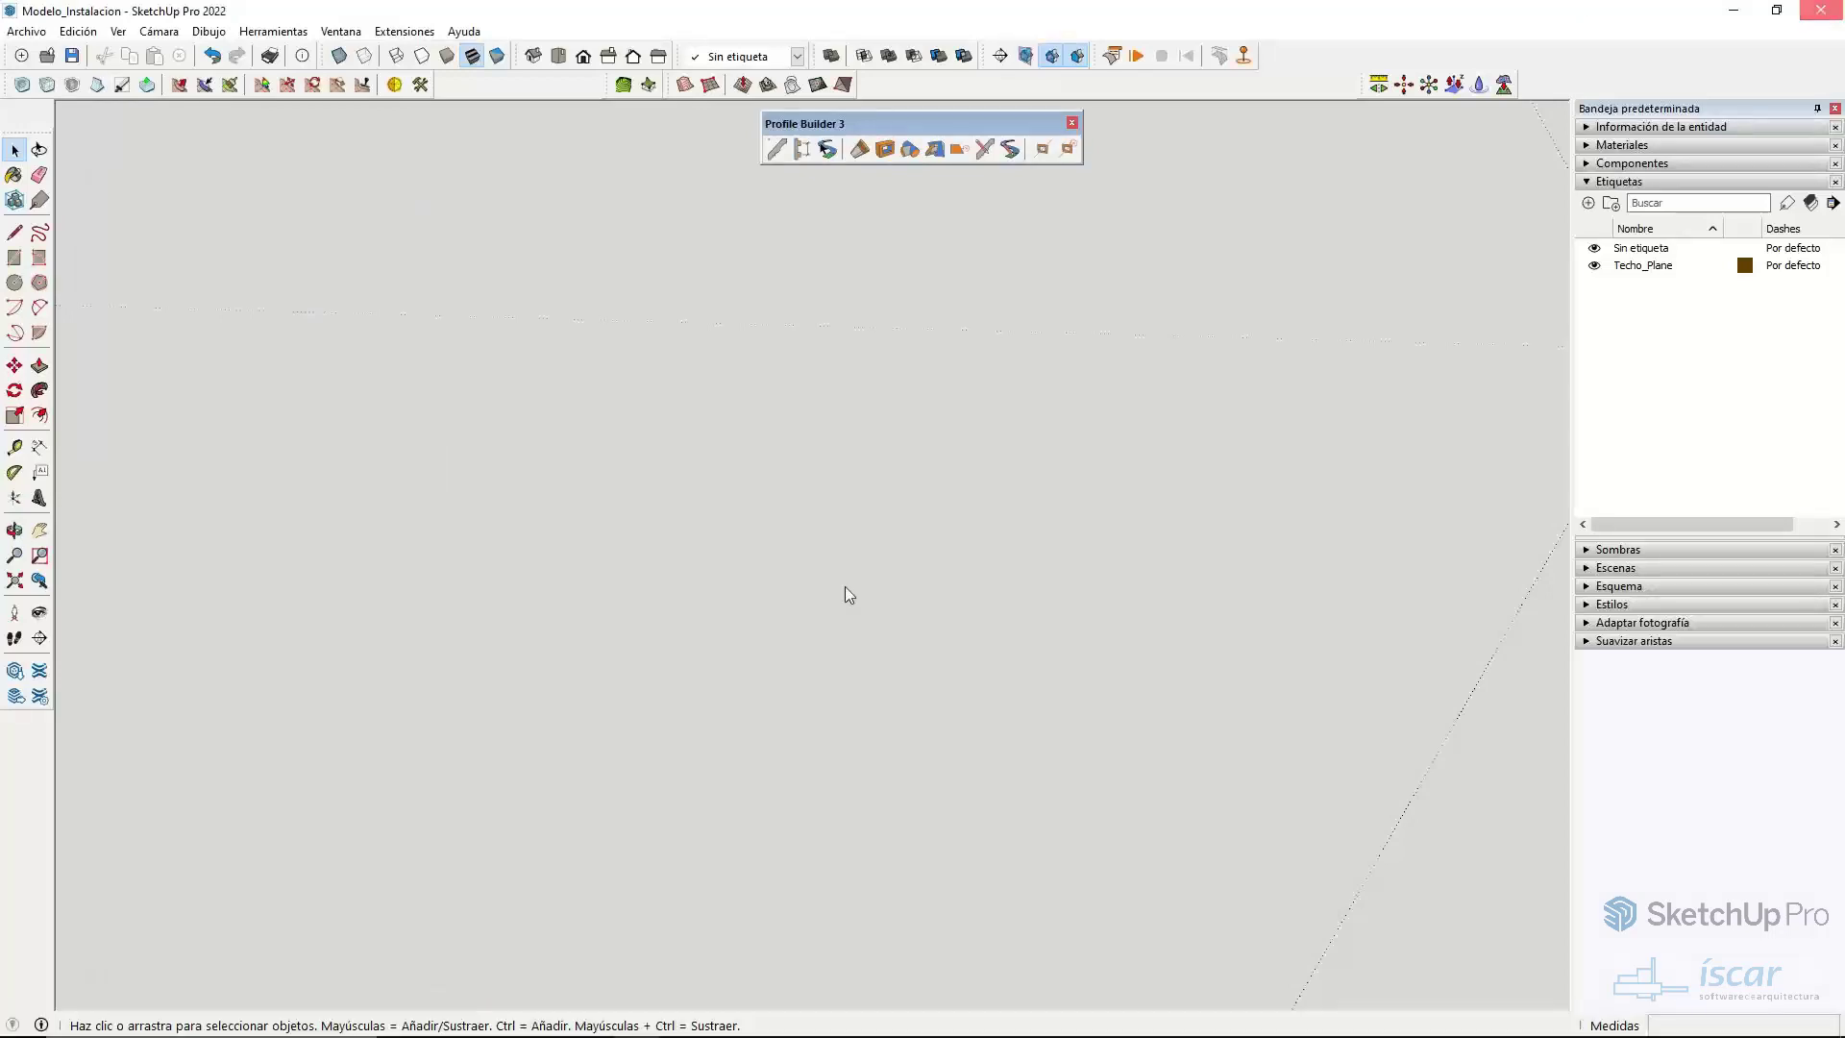
left_click(966, 569)
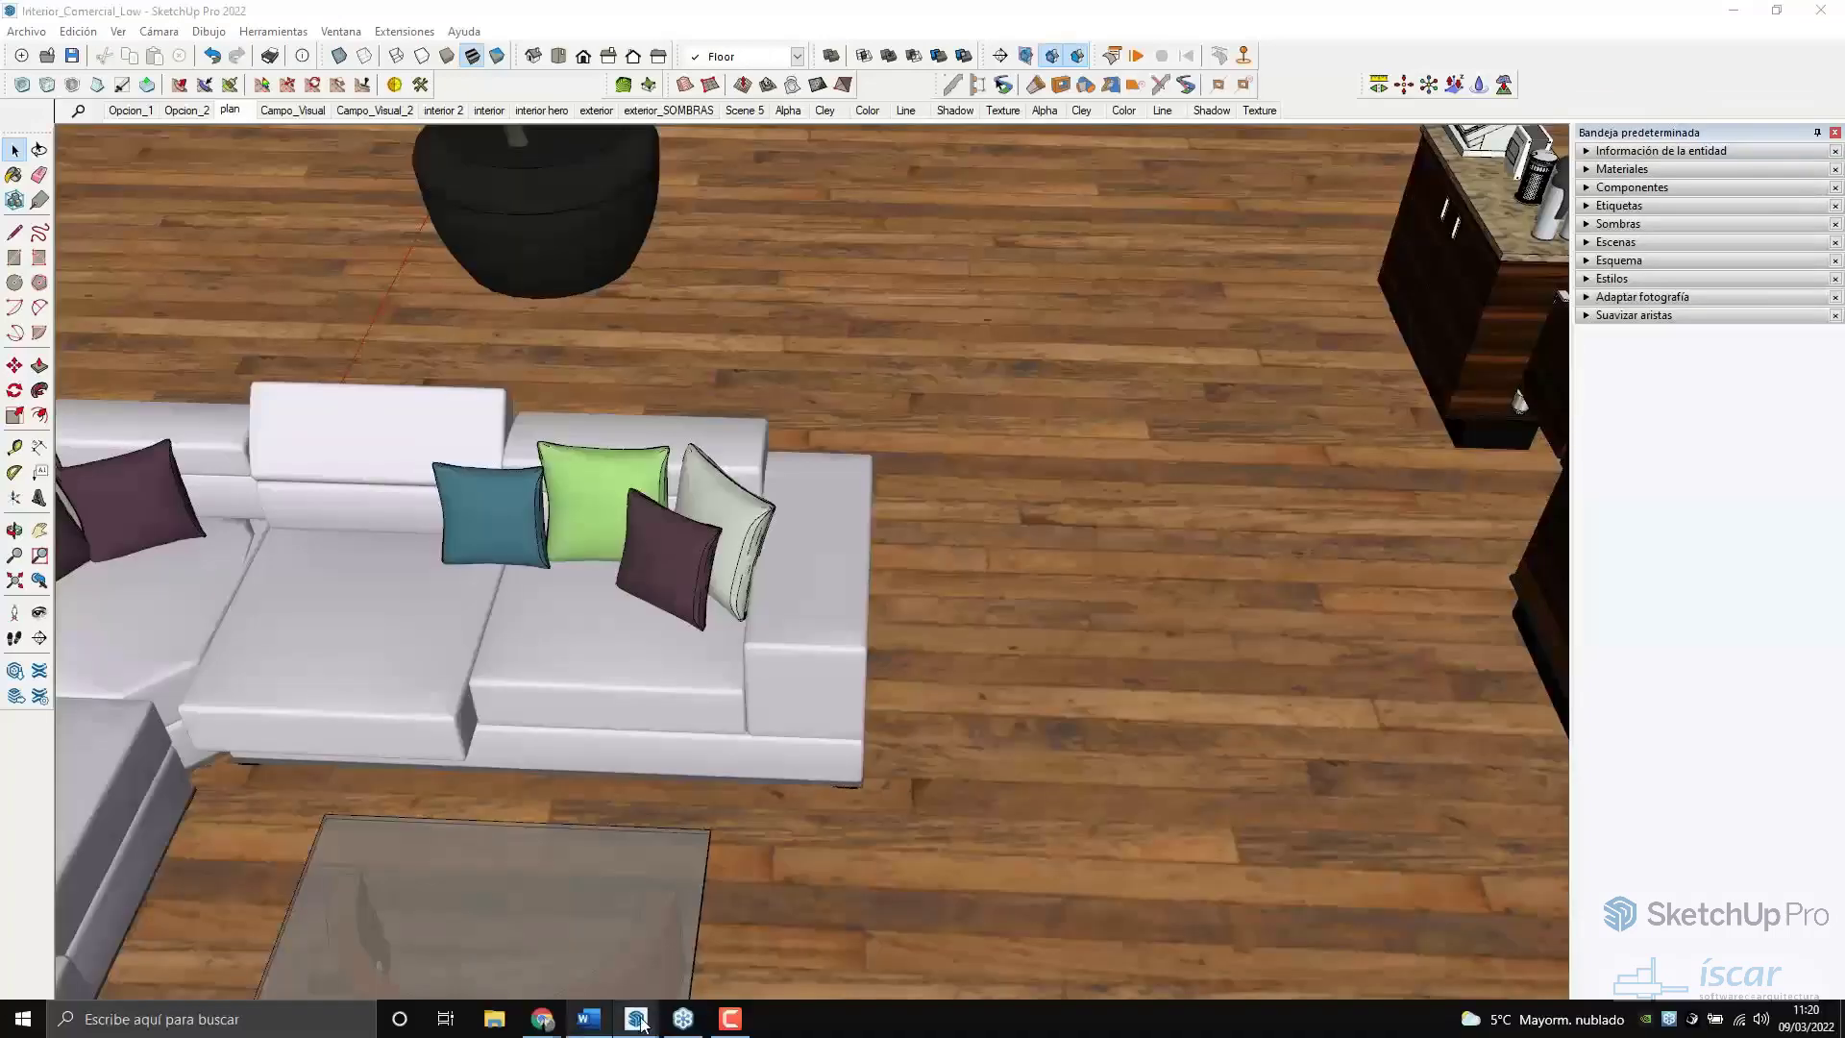
mouse_move(637, 1020)
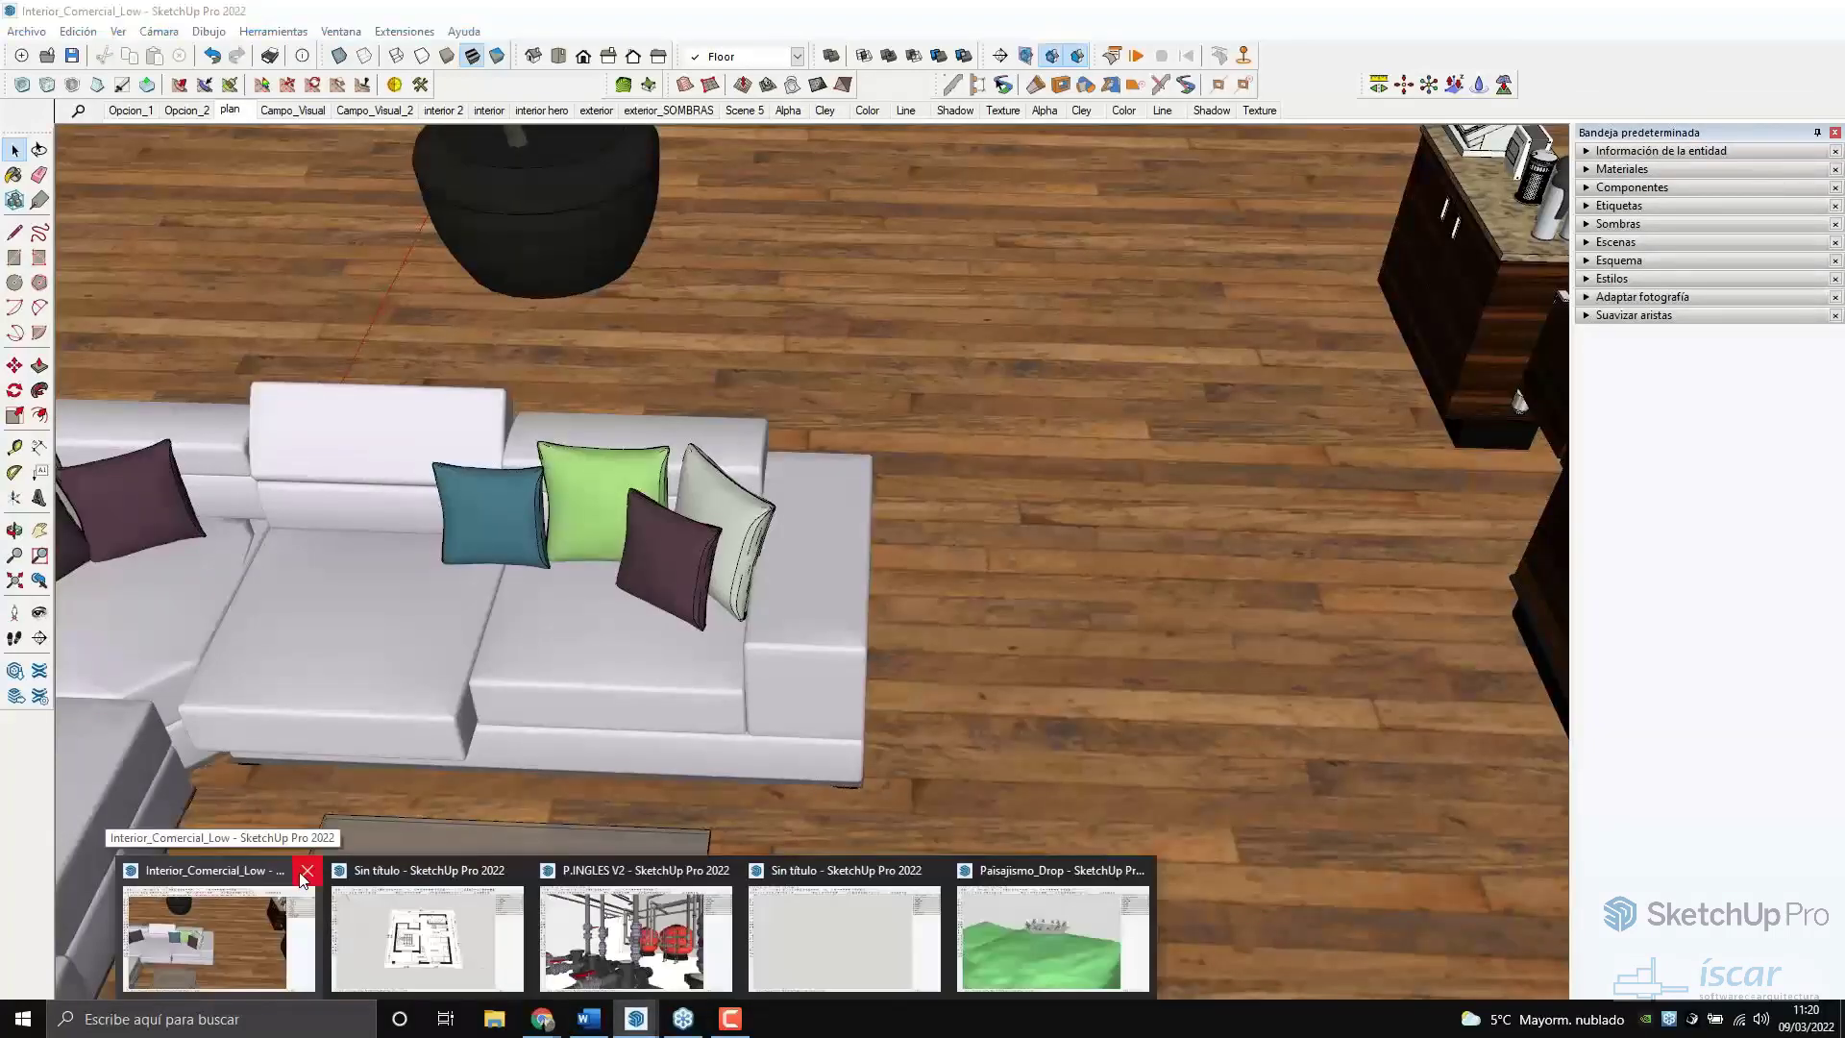
left_click(307, 870)
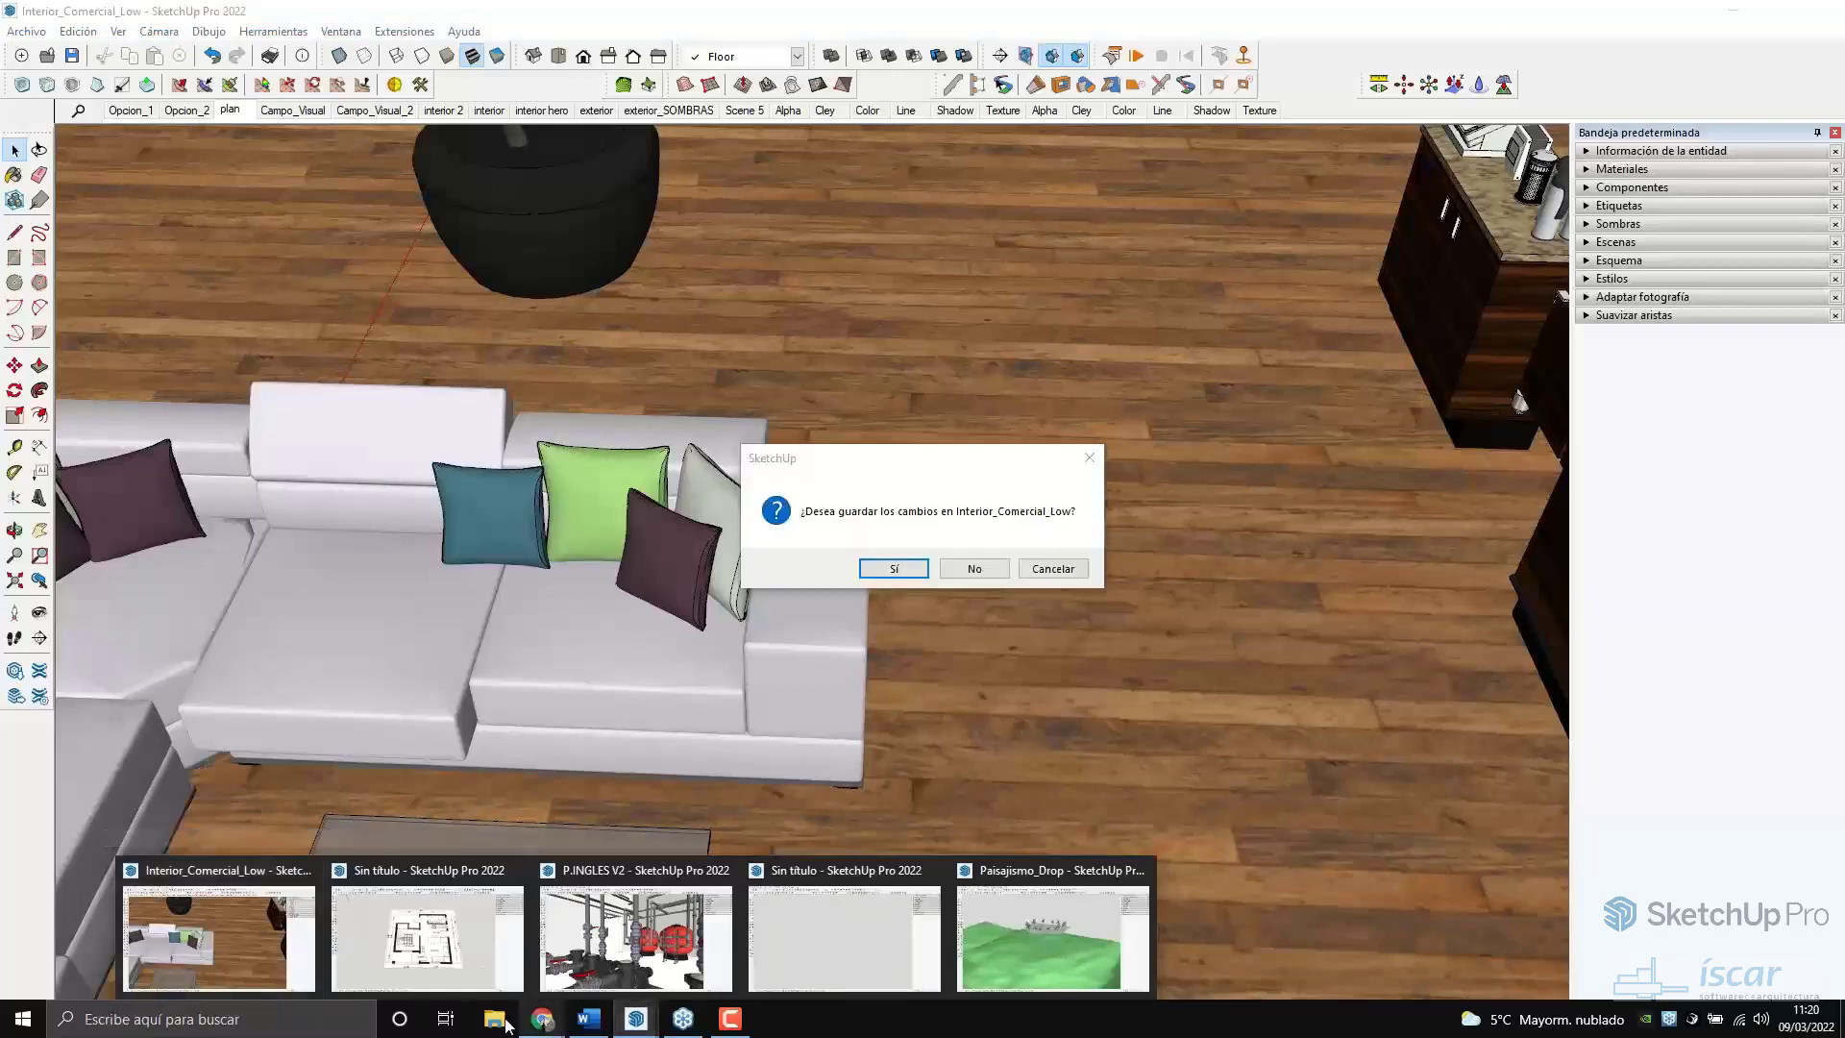
left_click(974, 568)
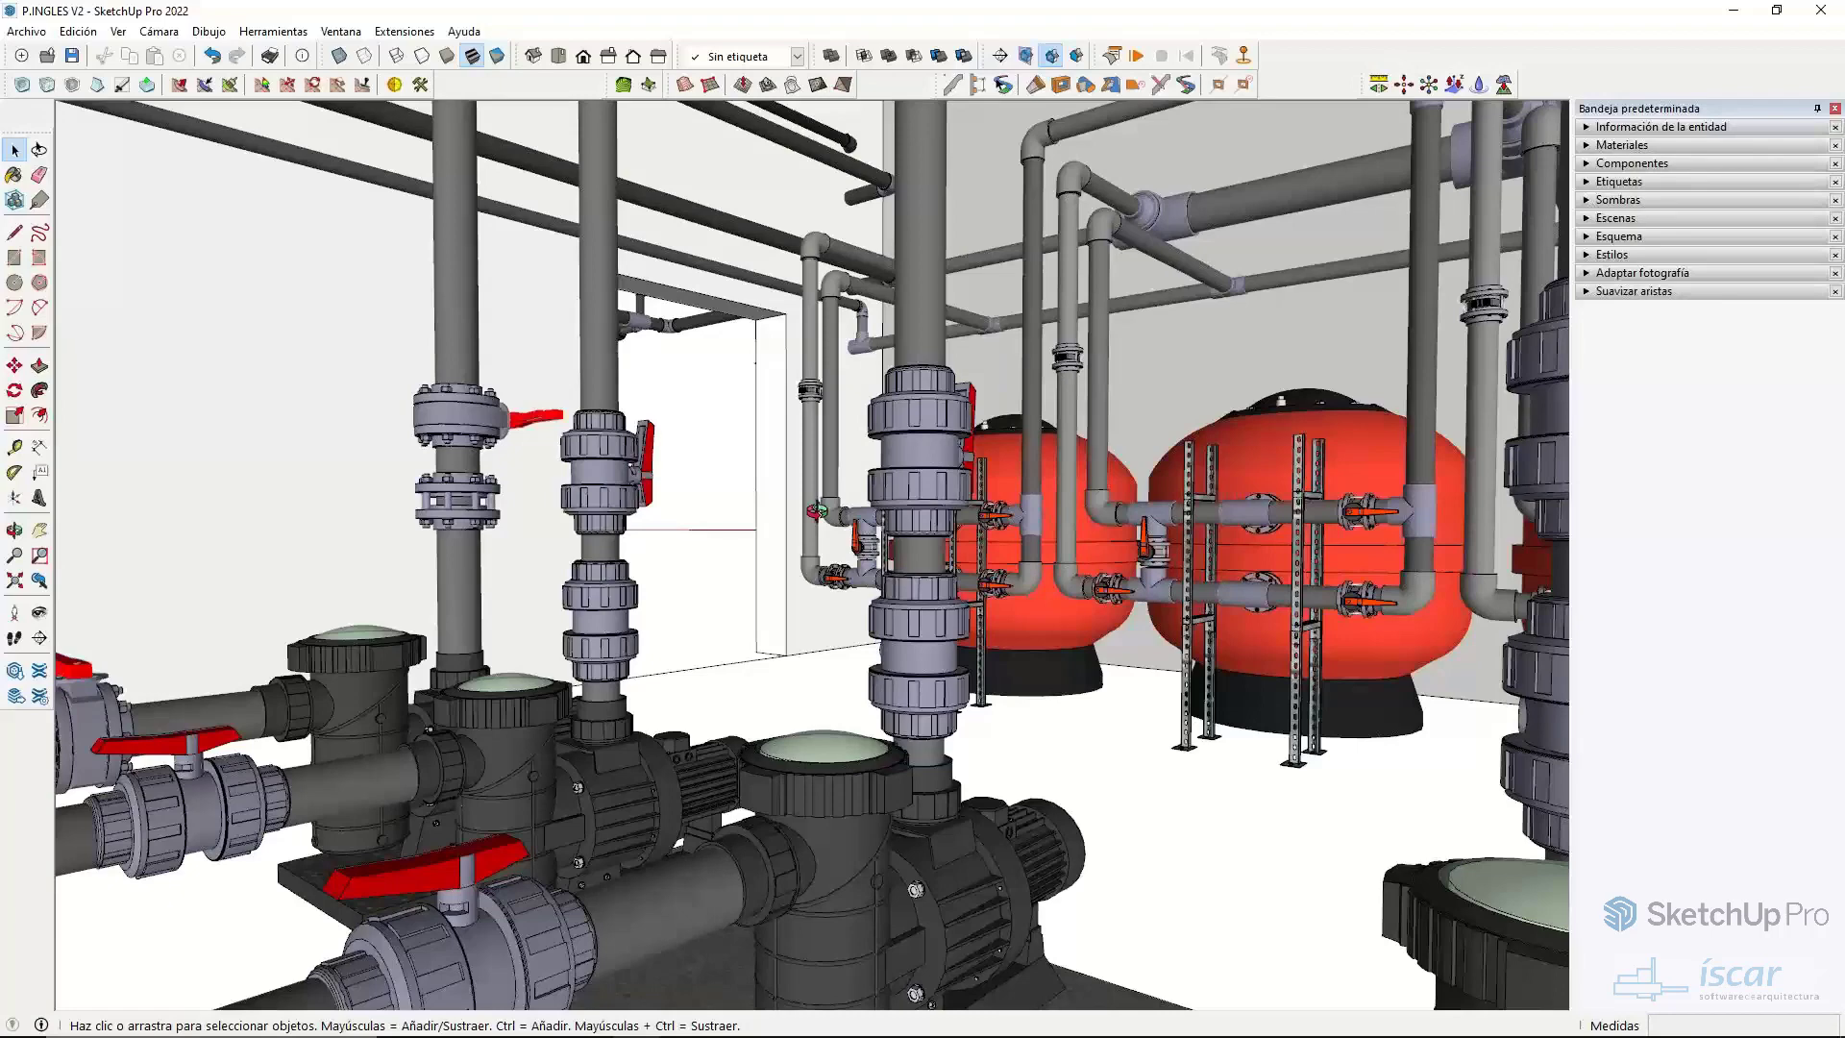
- Examine the pumps, filter tanks and pipework of the P.INGLES V2 model from inside the plant room and from above
middle_click_drag(816, 510, 823, 522)
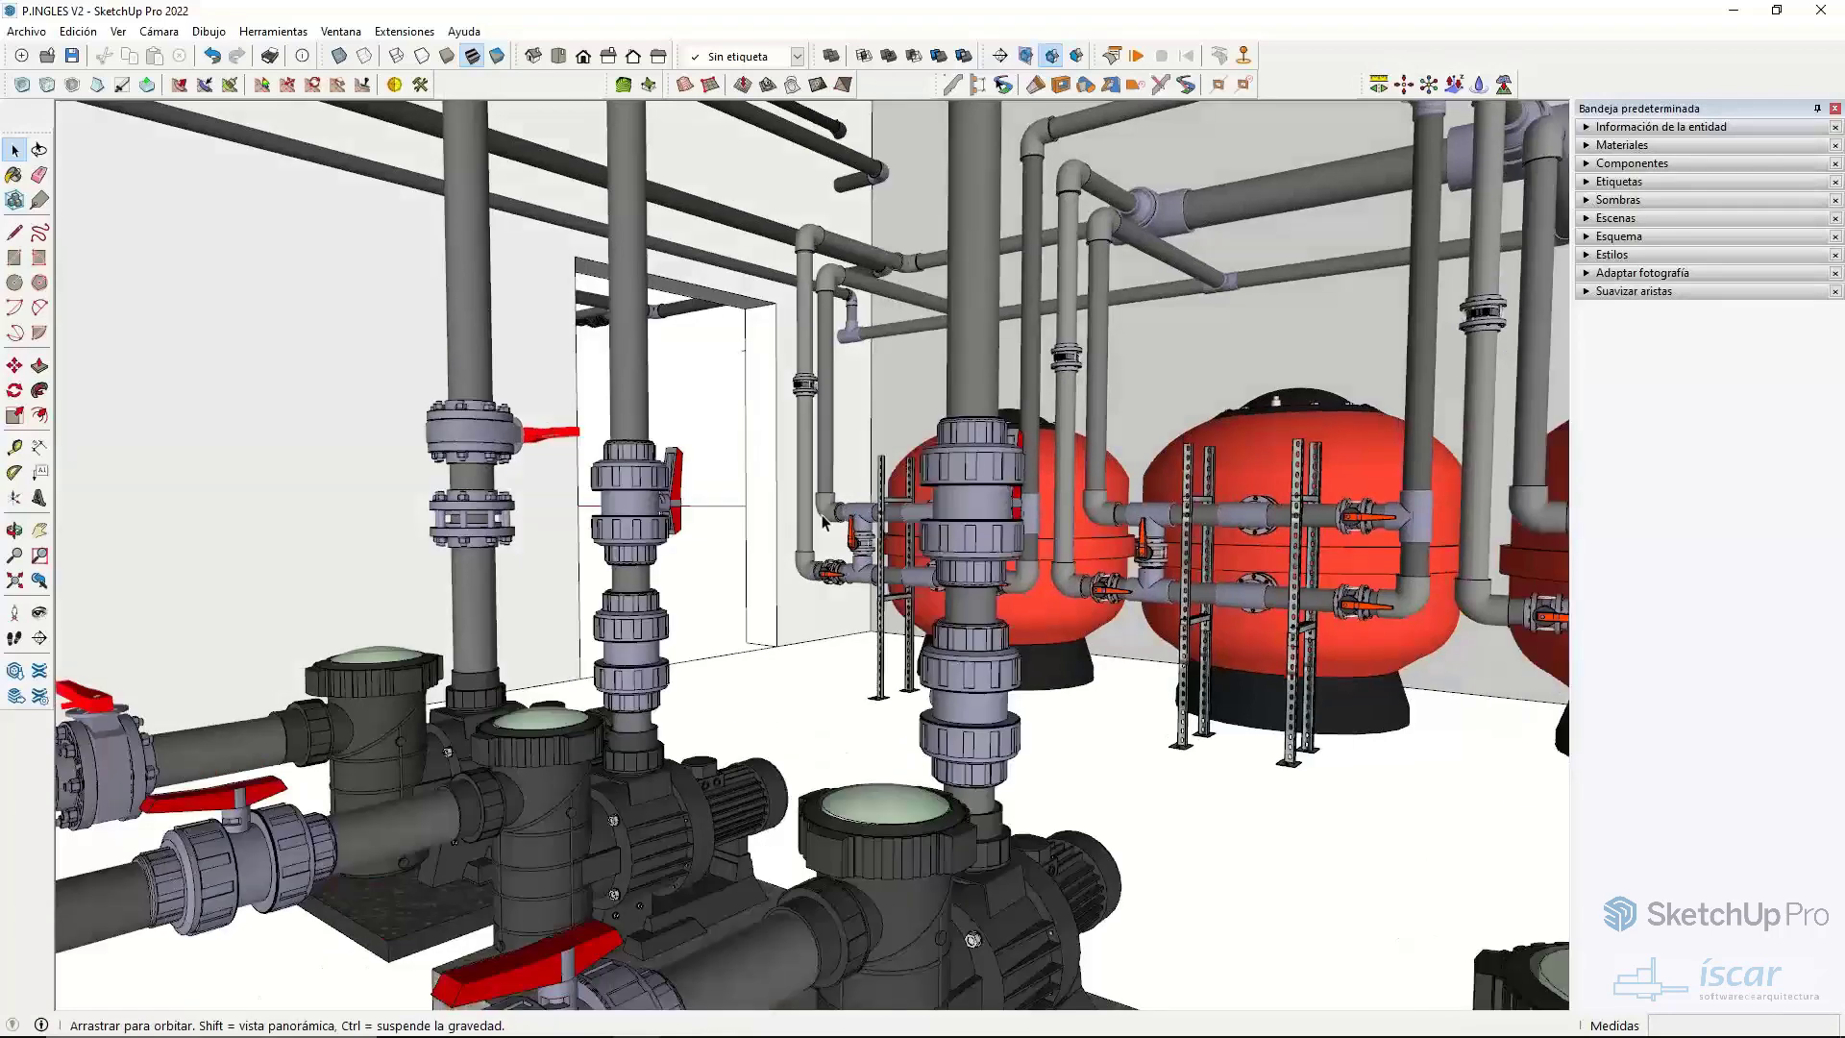
middle_click_drag(821, 515, 571, 273)
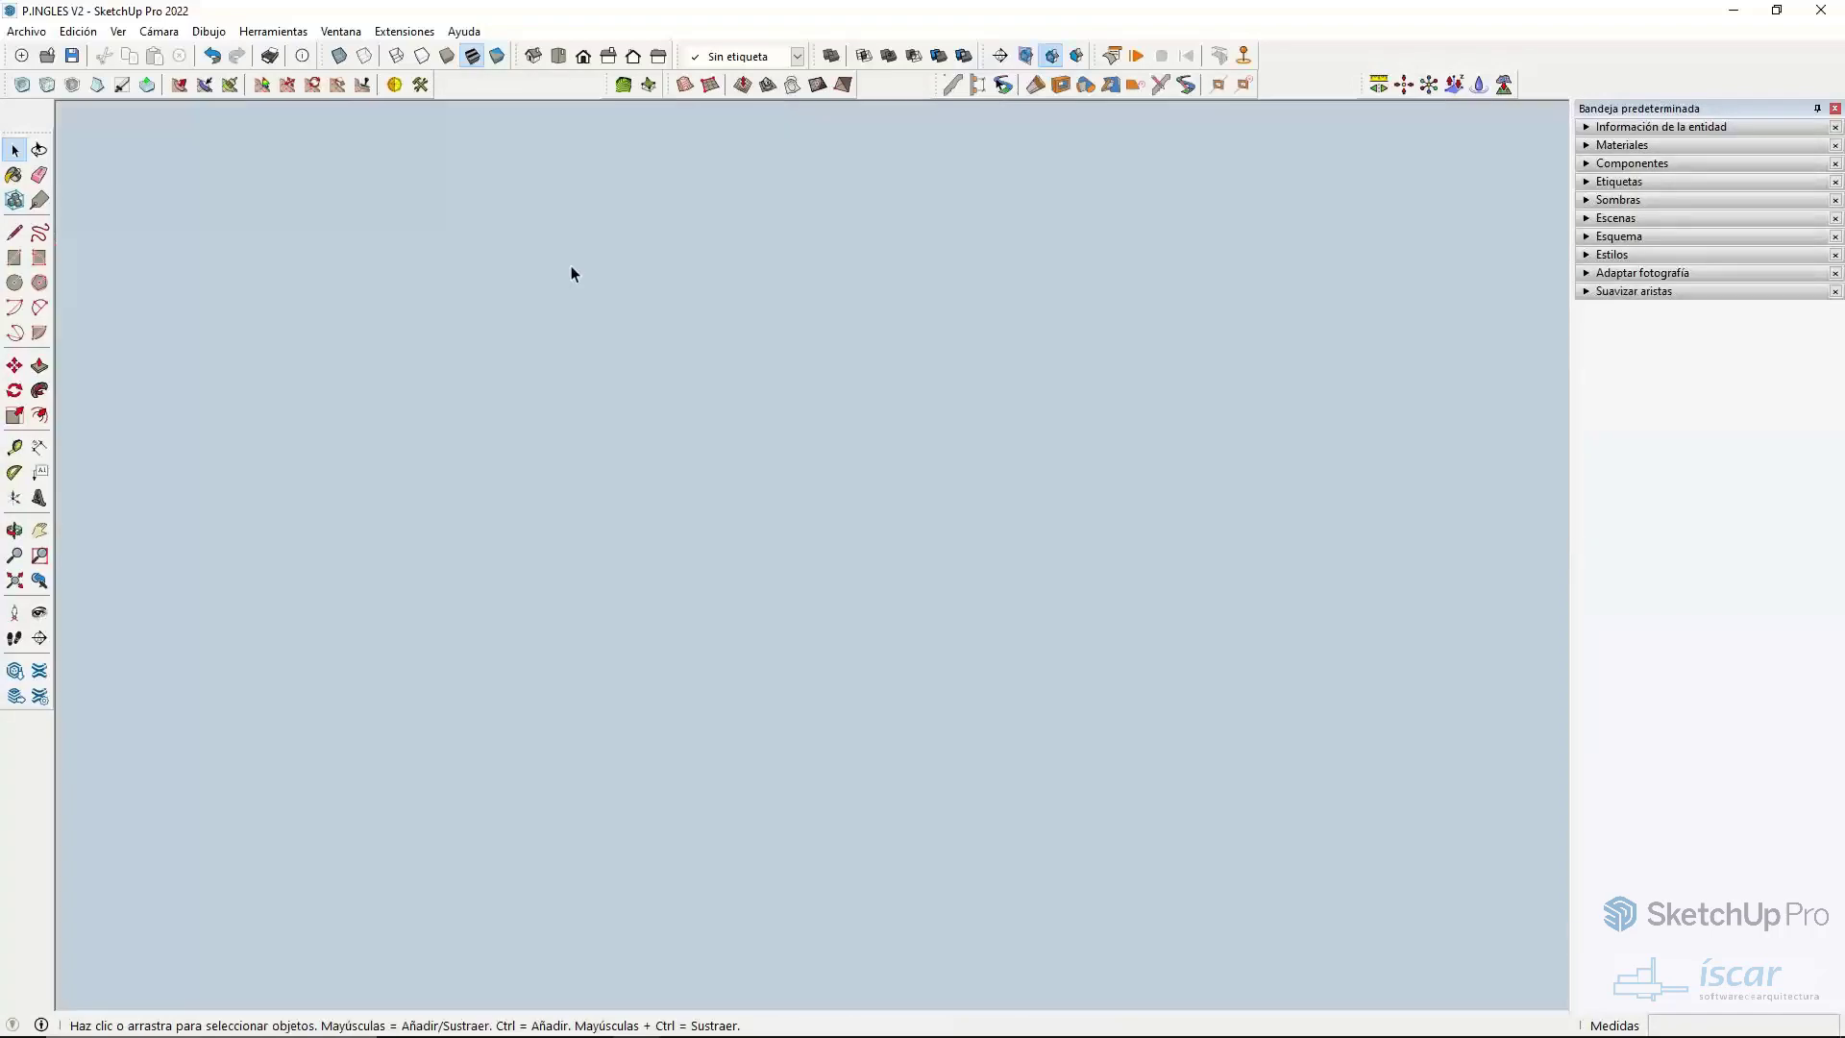
left_click(39, 580)
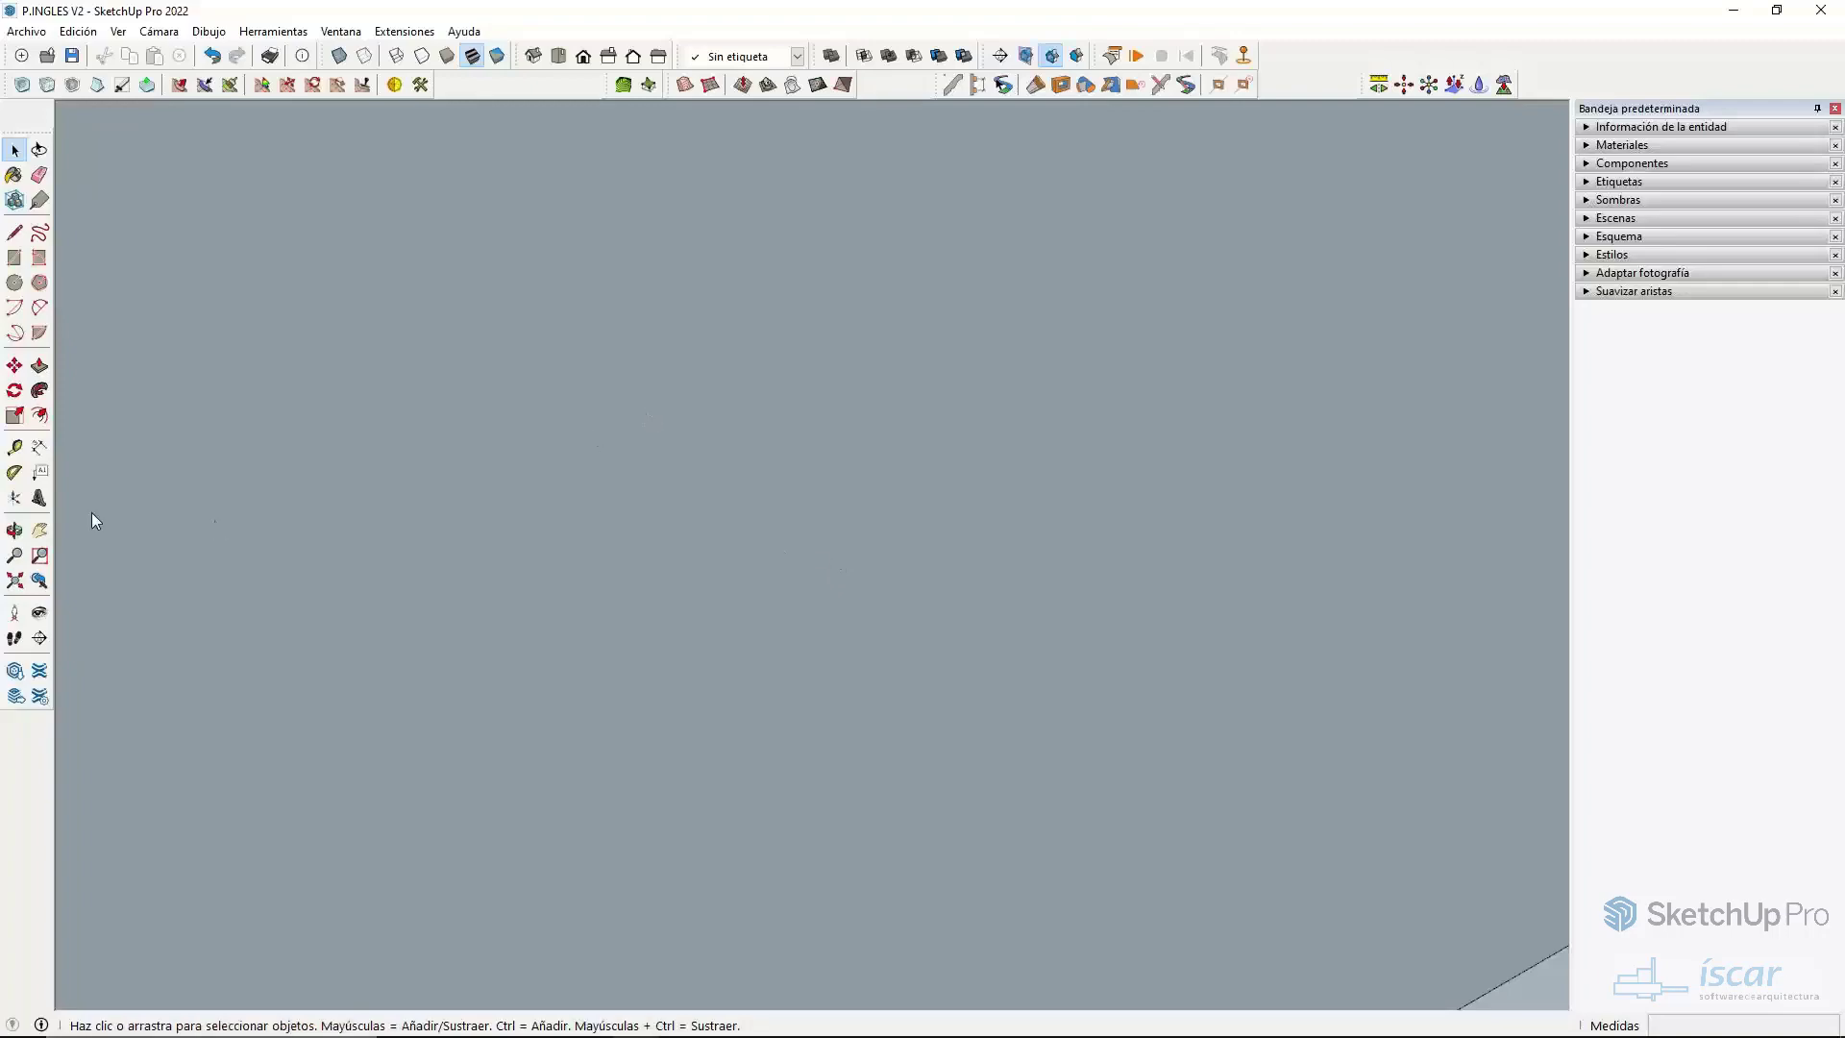
scroll(90, 511, "down", 5)
middle_click_drag(304, 523, 725, 498)
scroll(725, 498, "up", 8)
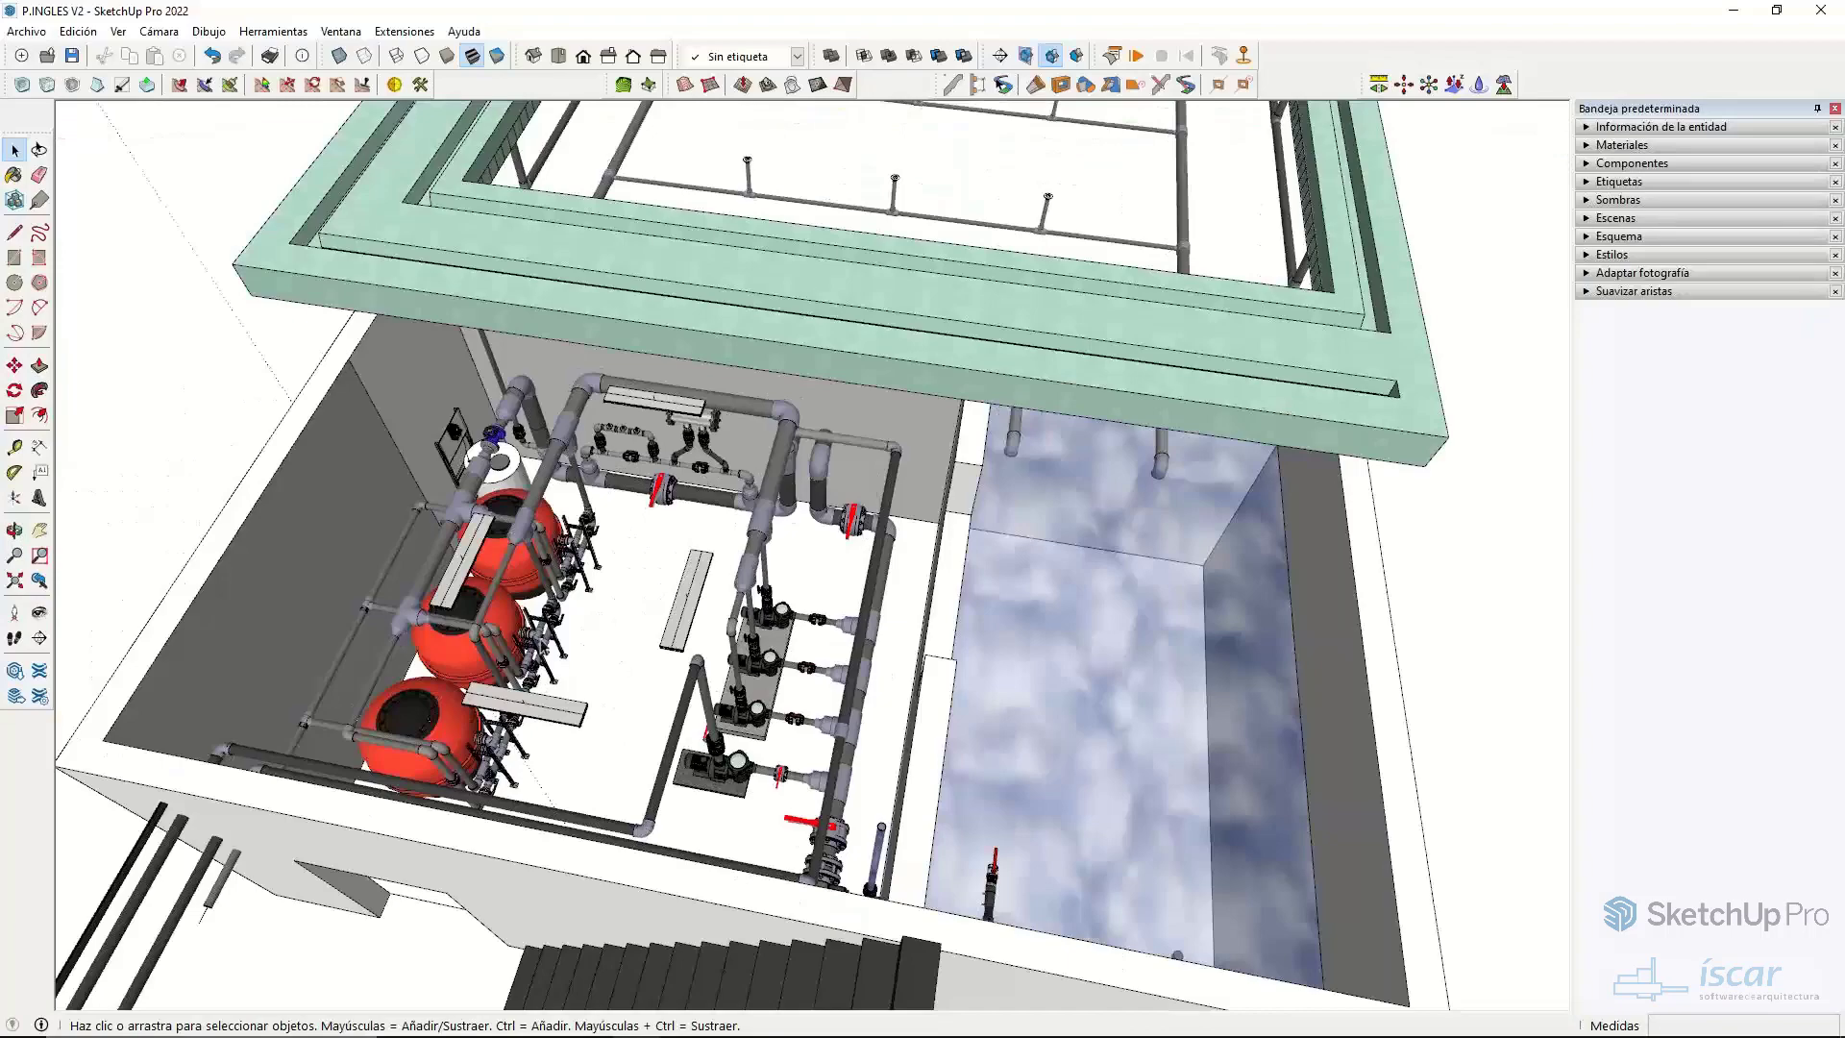
- Examine the plant room's pipe supports and the flanged valve with the red handle on the back-wall pipe close up
scroll(545, 647, "up", 6)
middle_click_drag(512, 586, 497, 497)
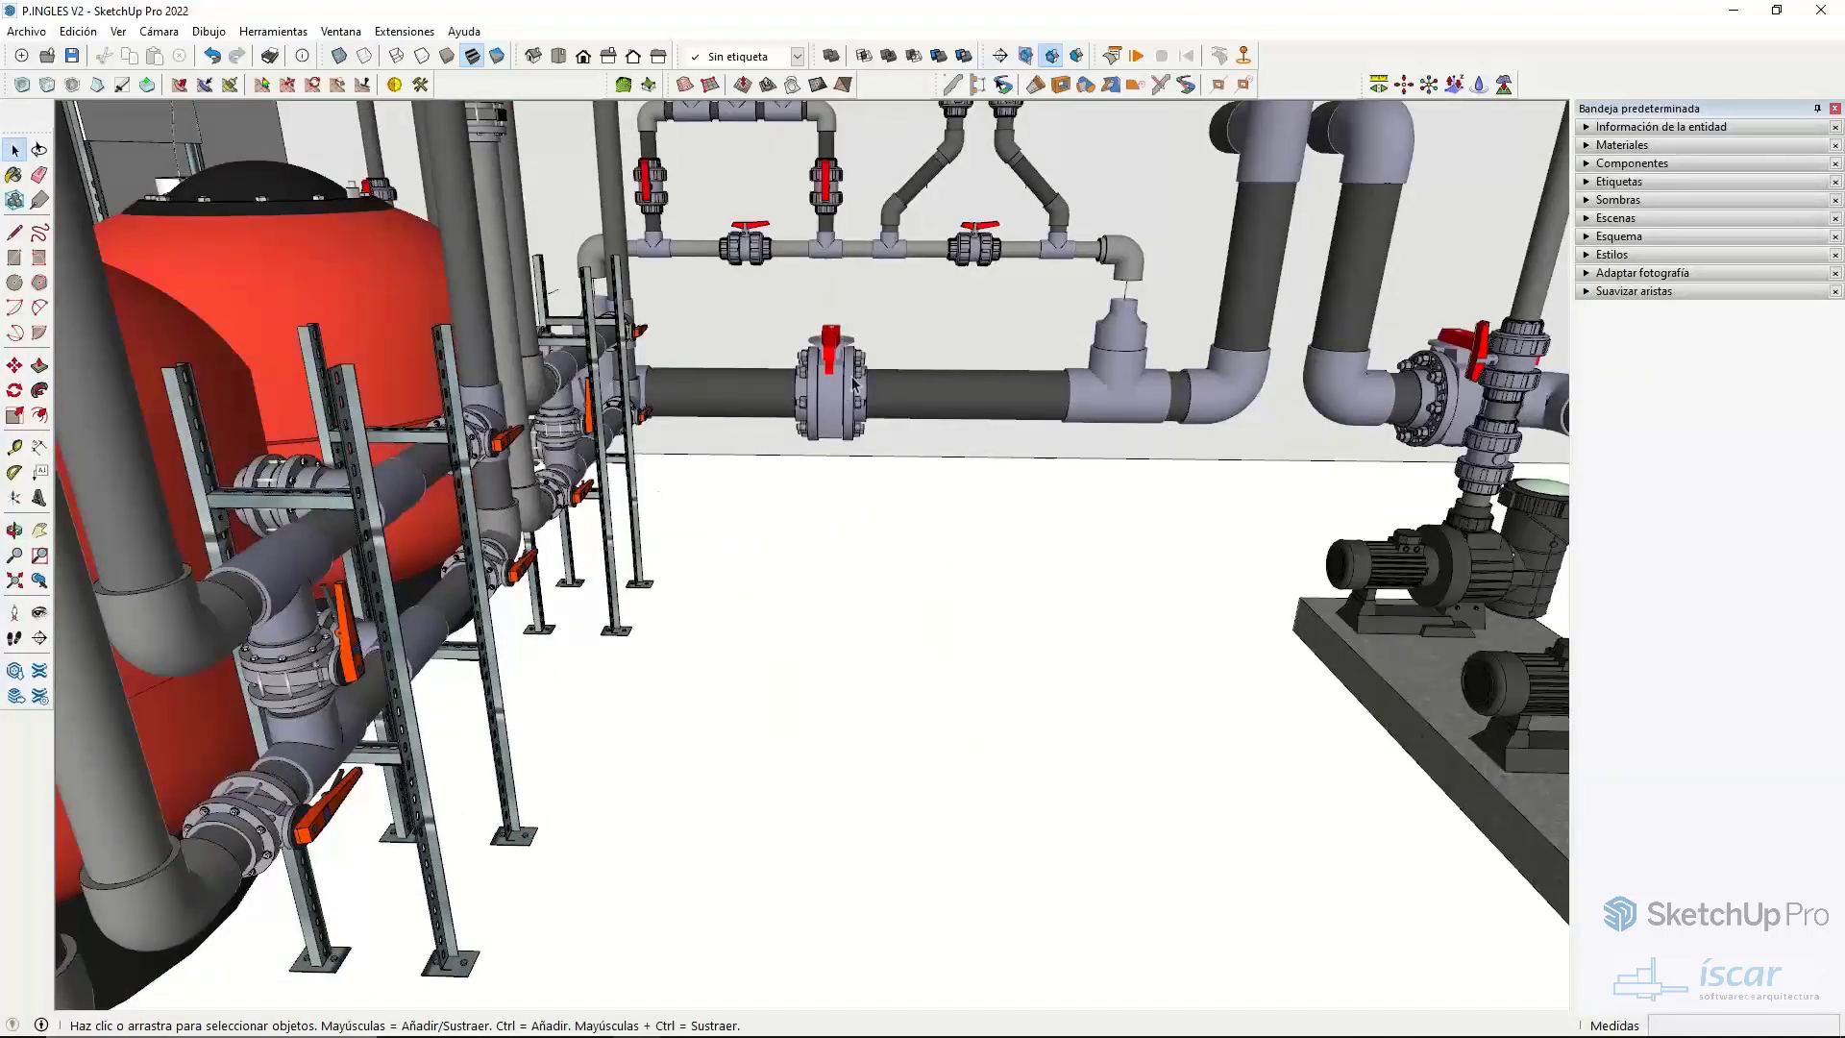
scroll(853, 380, "up", 6)
middle_click_drag(895, 368, 647, 461)
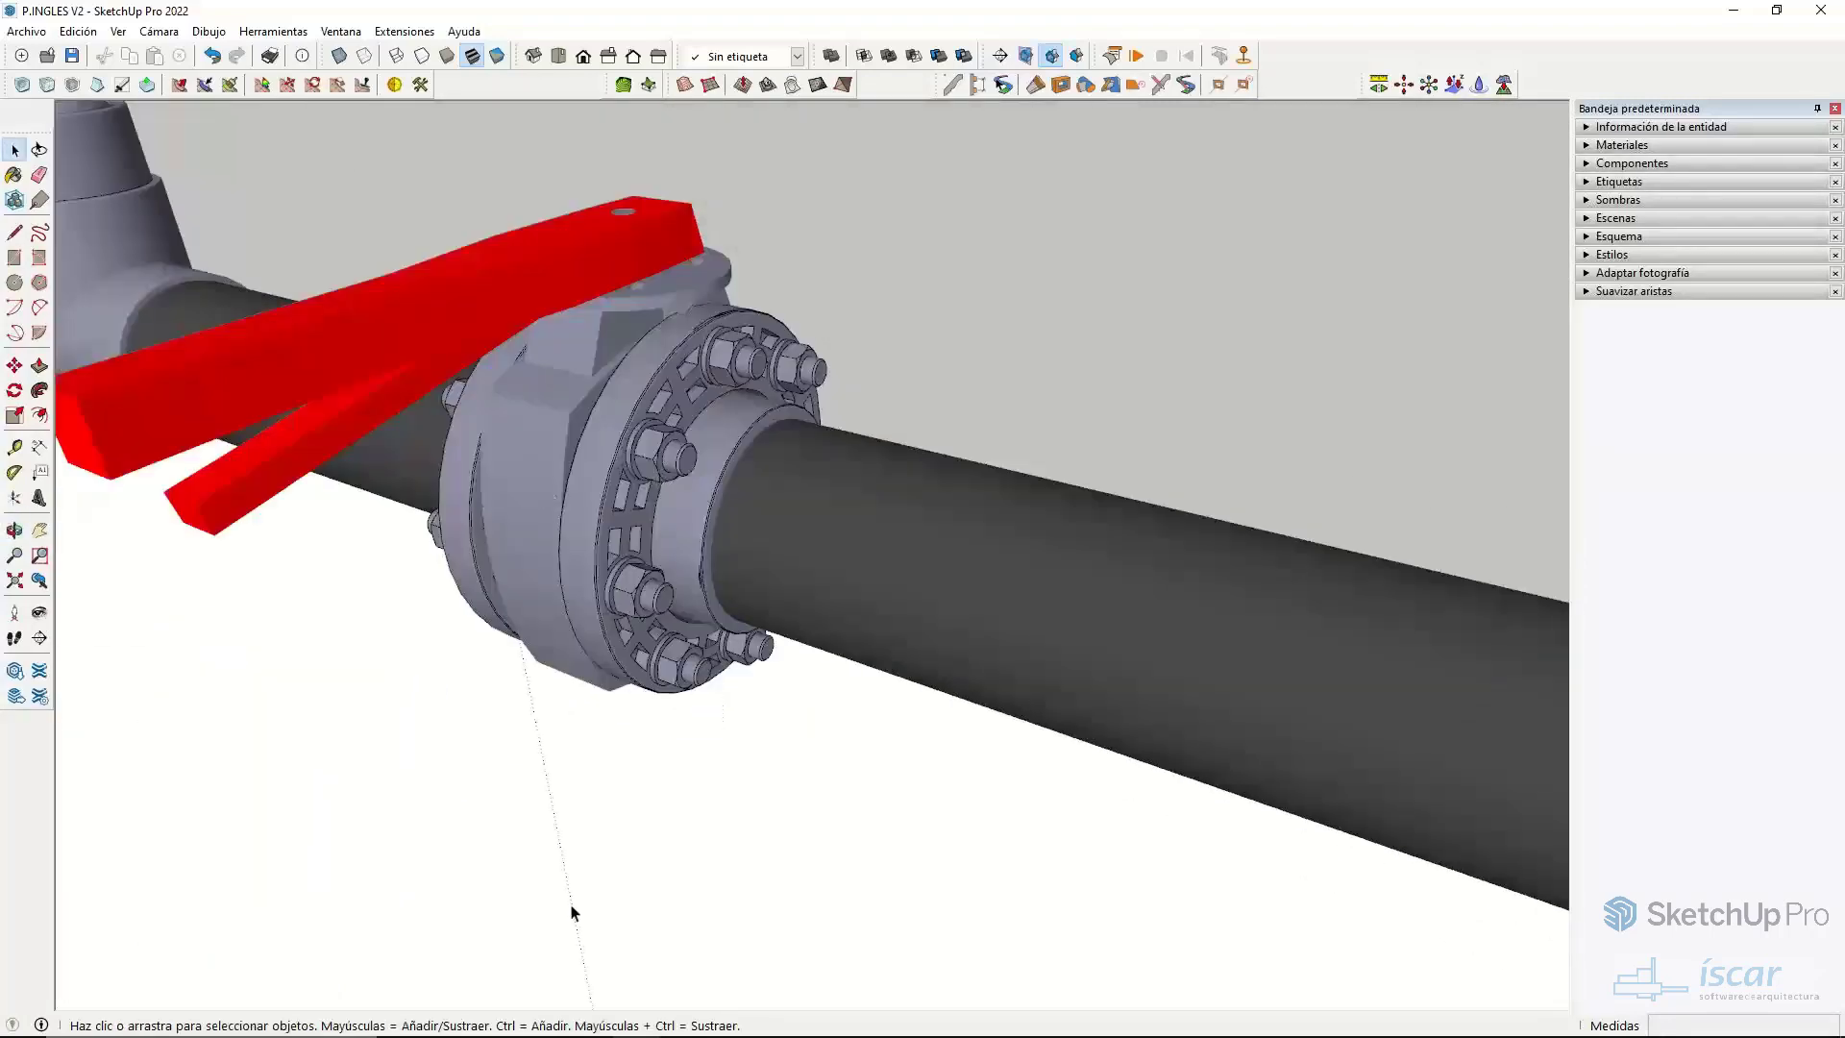
- Browse in File Explorer from Escritorio to the folder Webinar SketchUp por Sectores > 4. Instalaciones MEP
left_click(500, 1023)
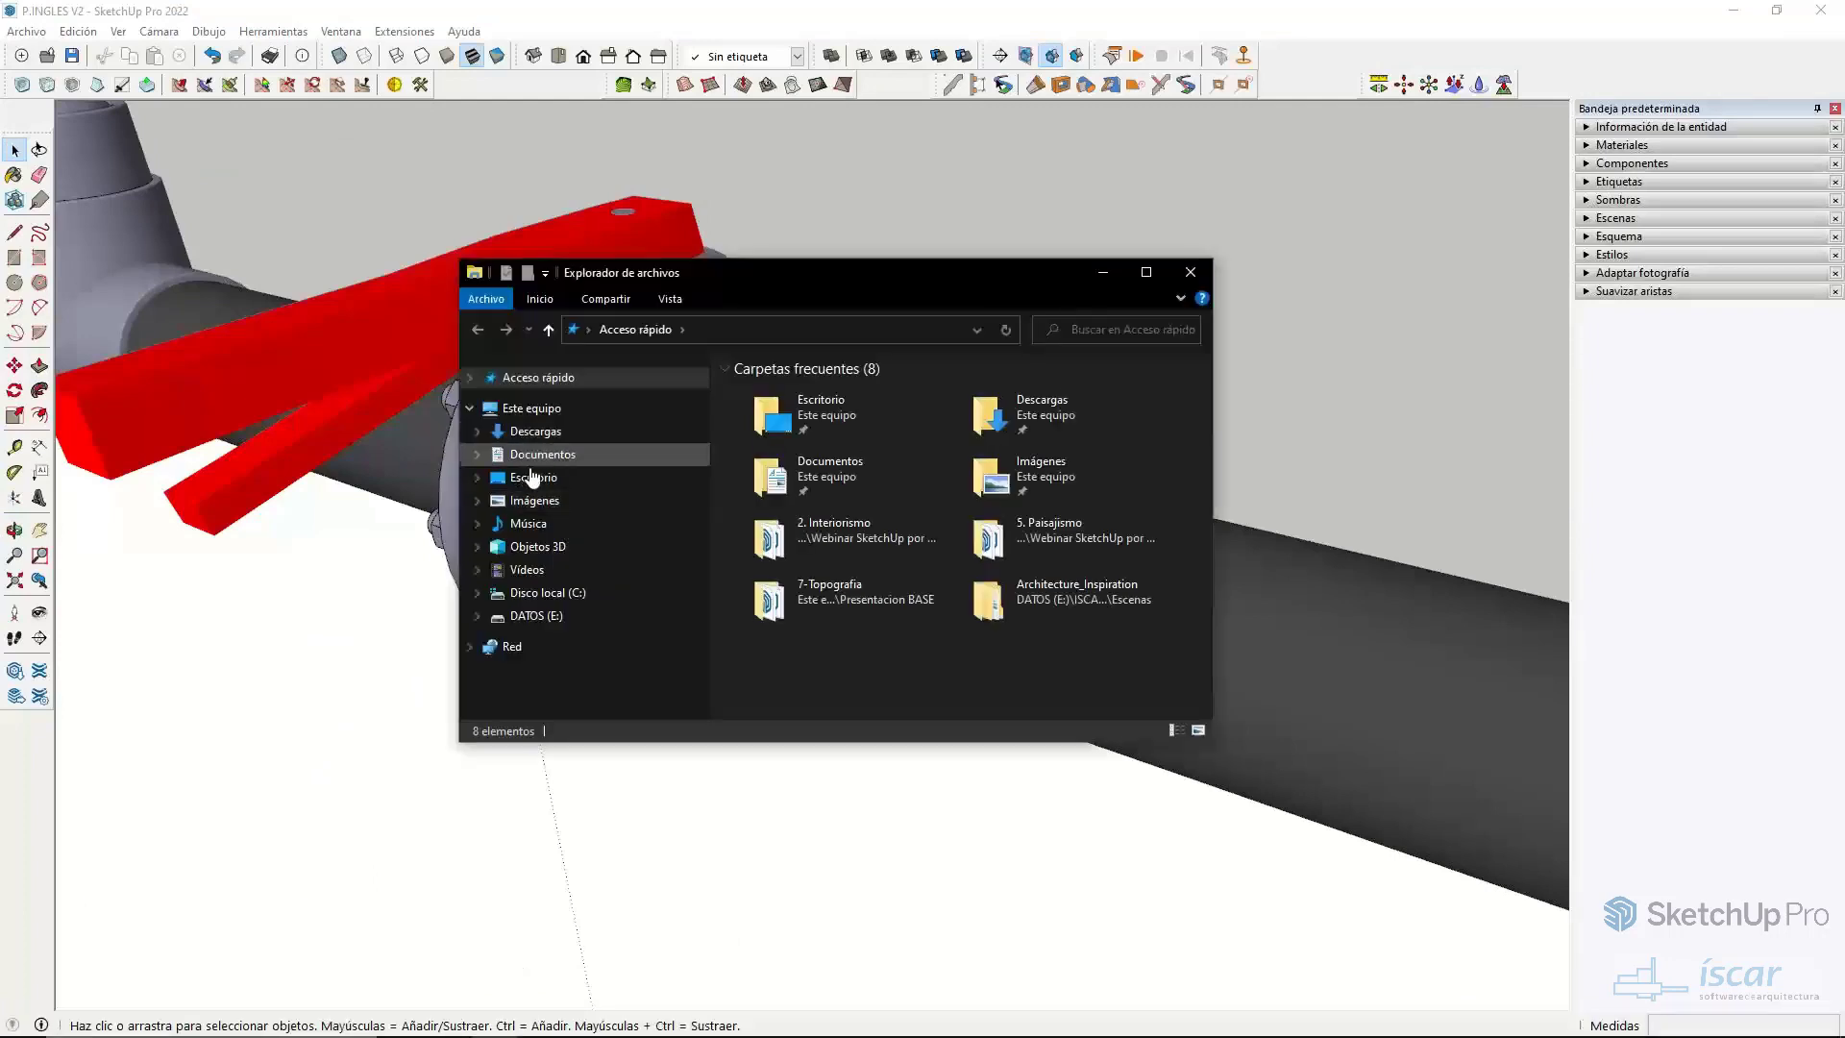
left_click(498, 480)
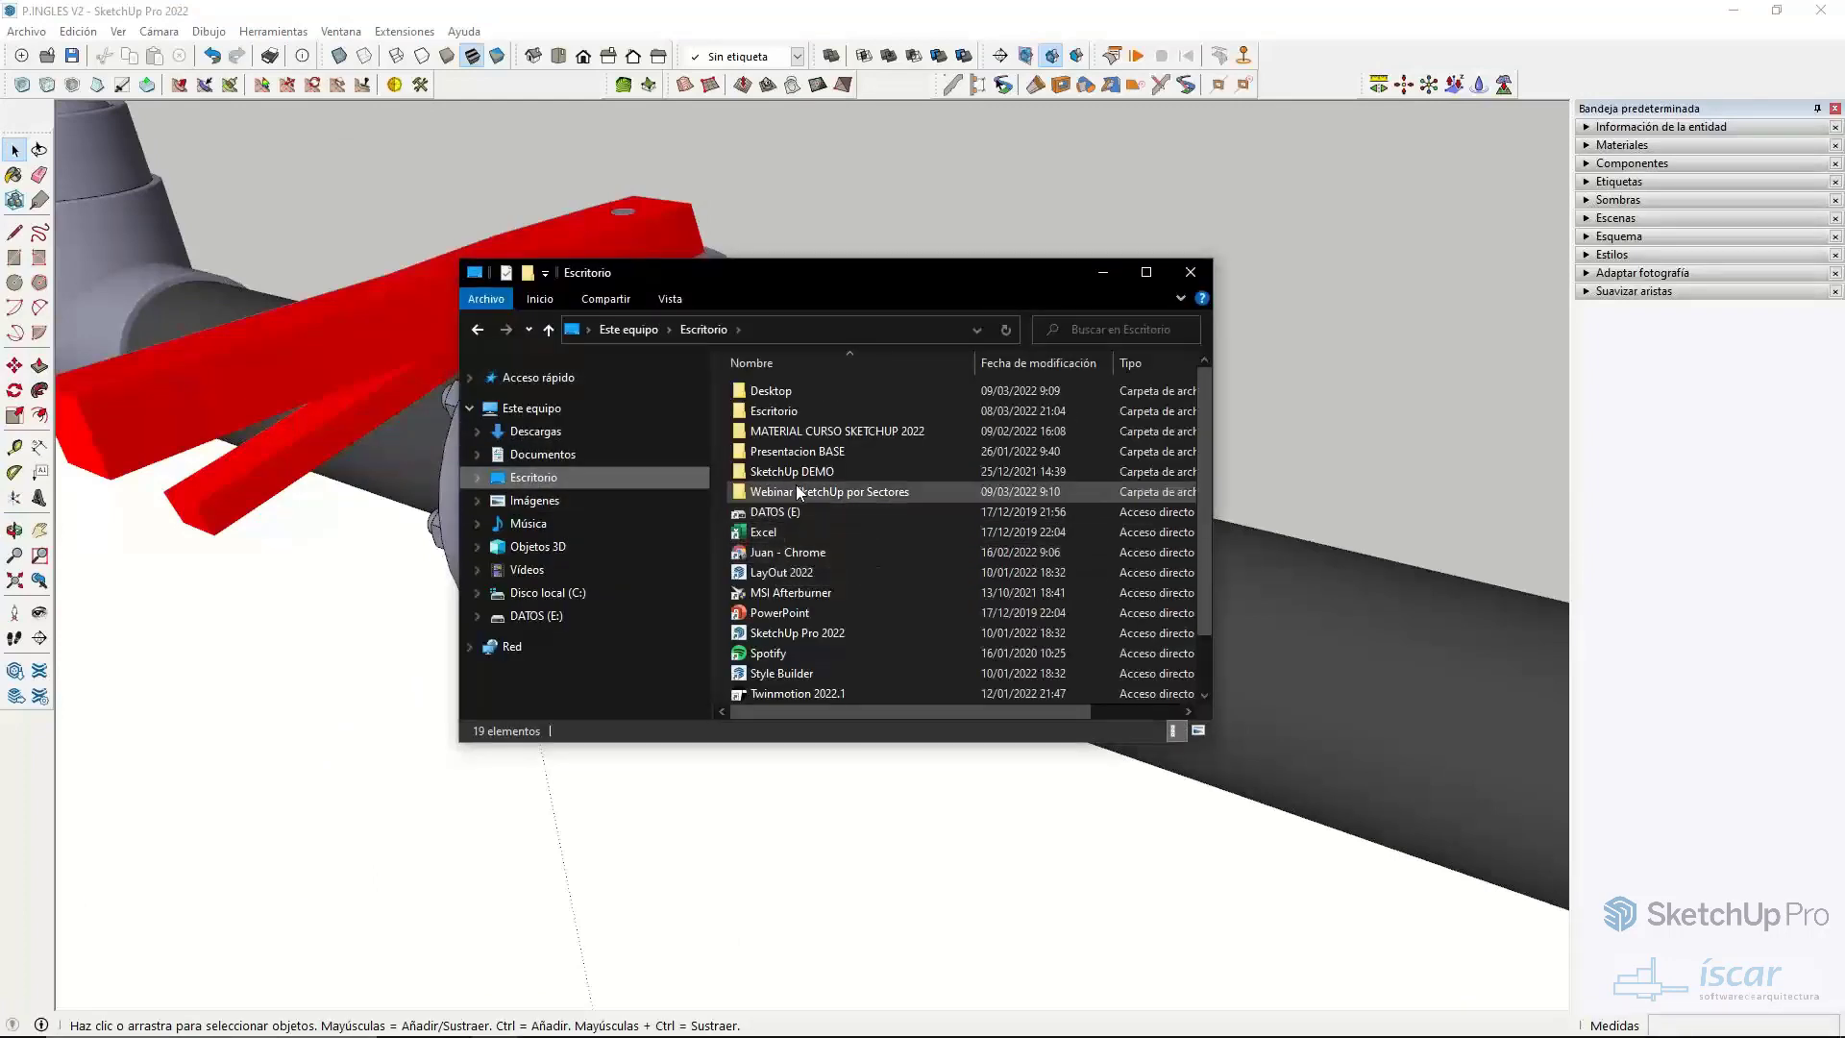
double_click(797, 493)
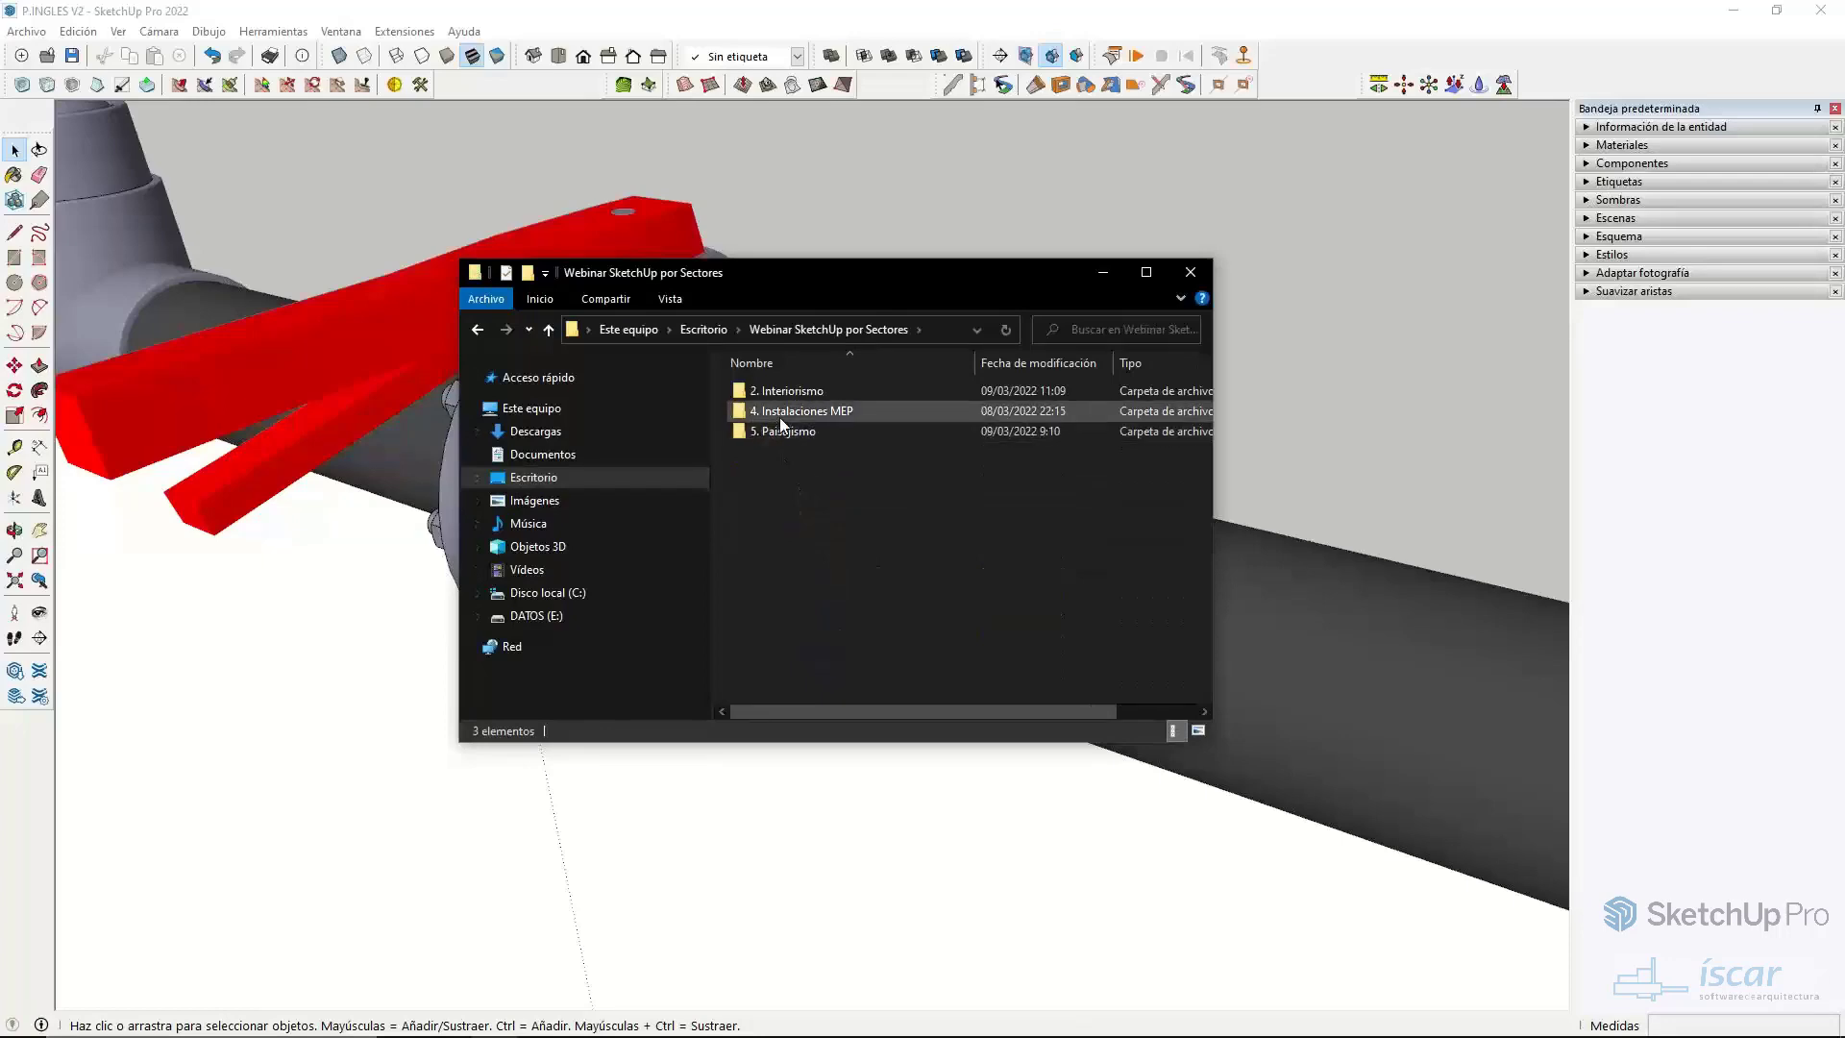
left_click(780, 417)
left_click(776, 555)
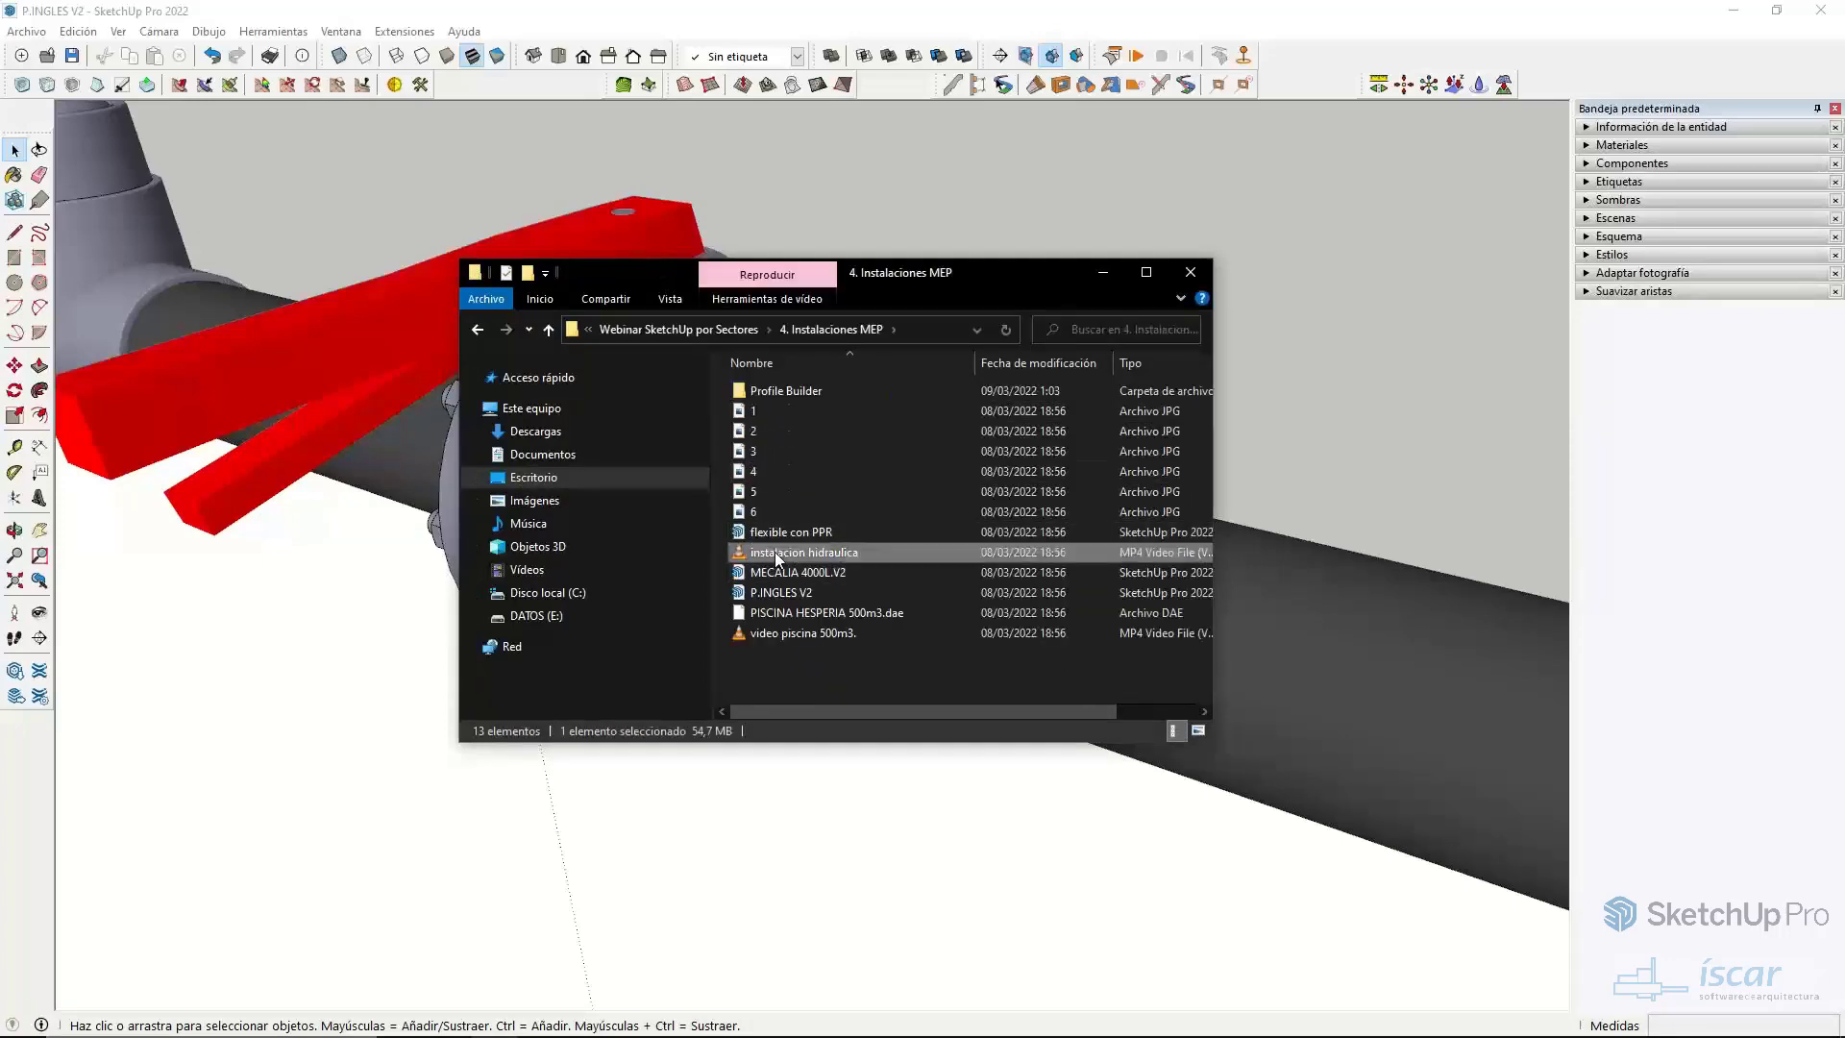
- Play the "instalacion hidraulica" video in VLC, close it, and play the "video piscina 500m3." file
double_click(777, 554)
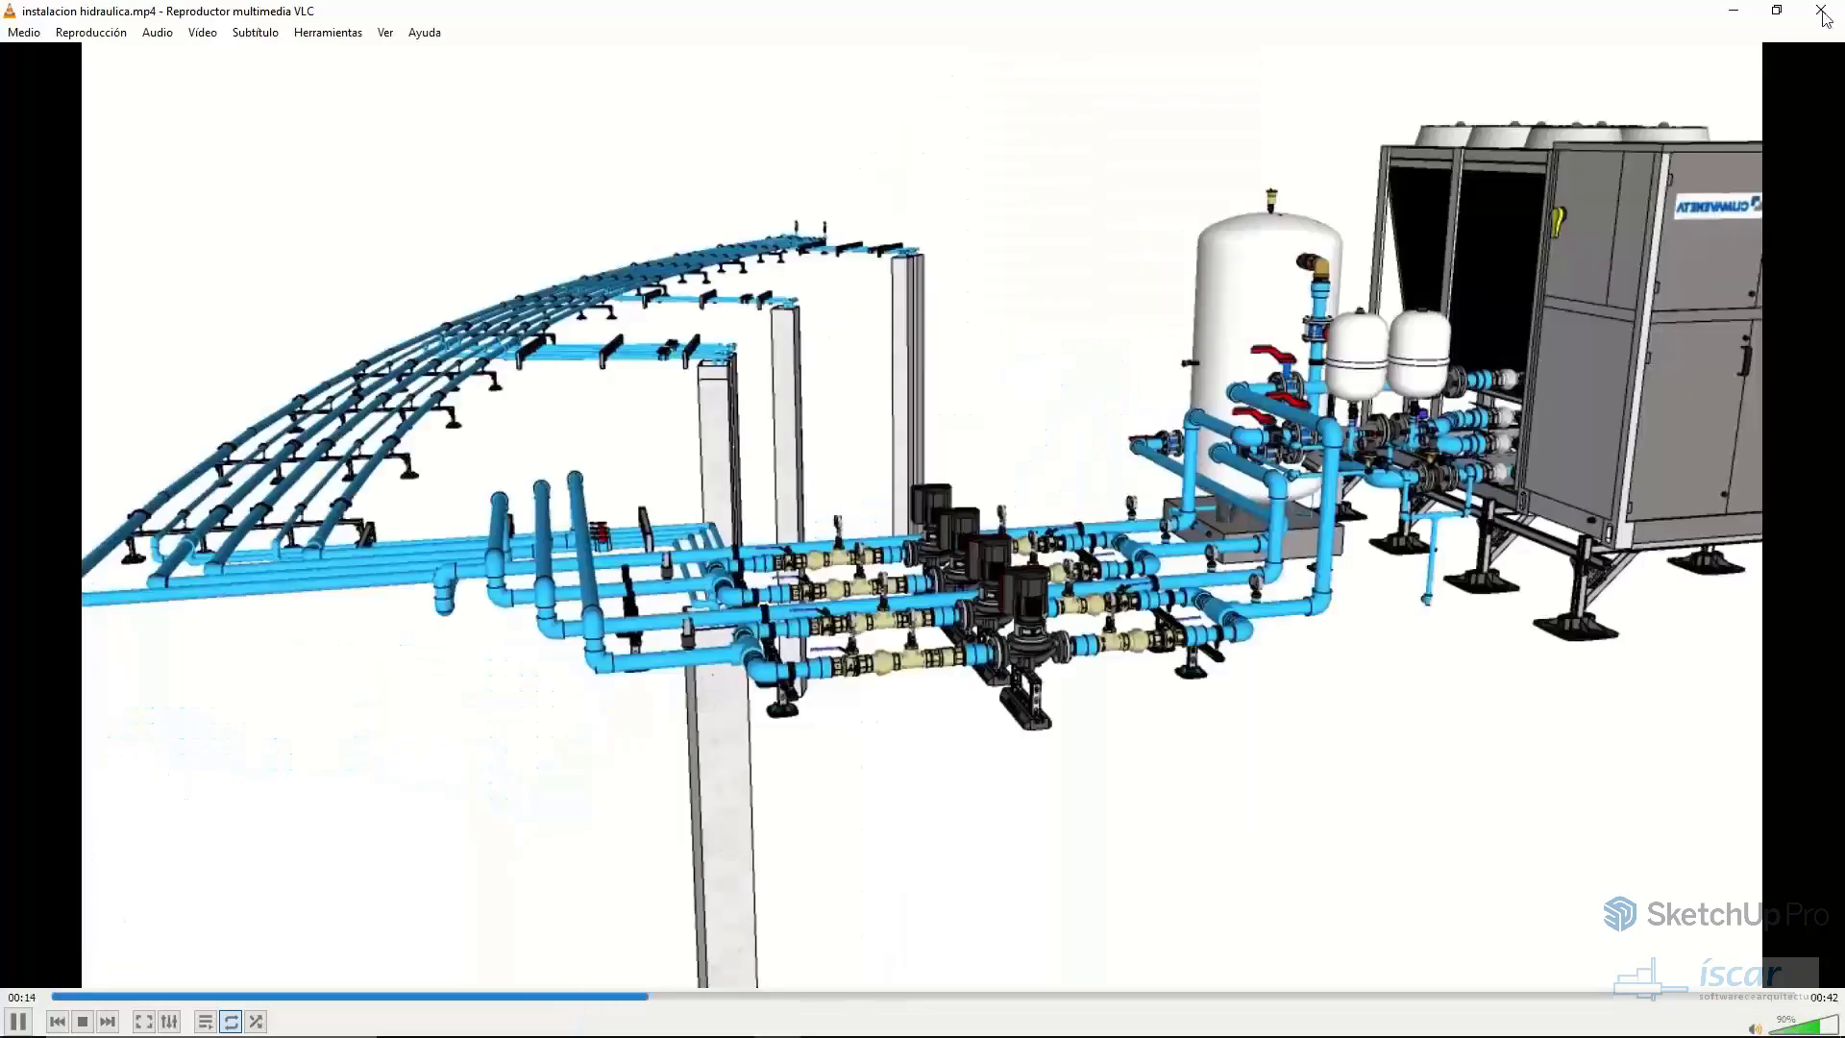
left_click(1823, 11)
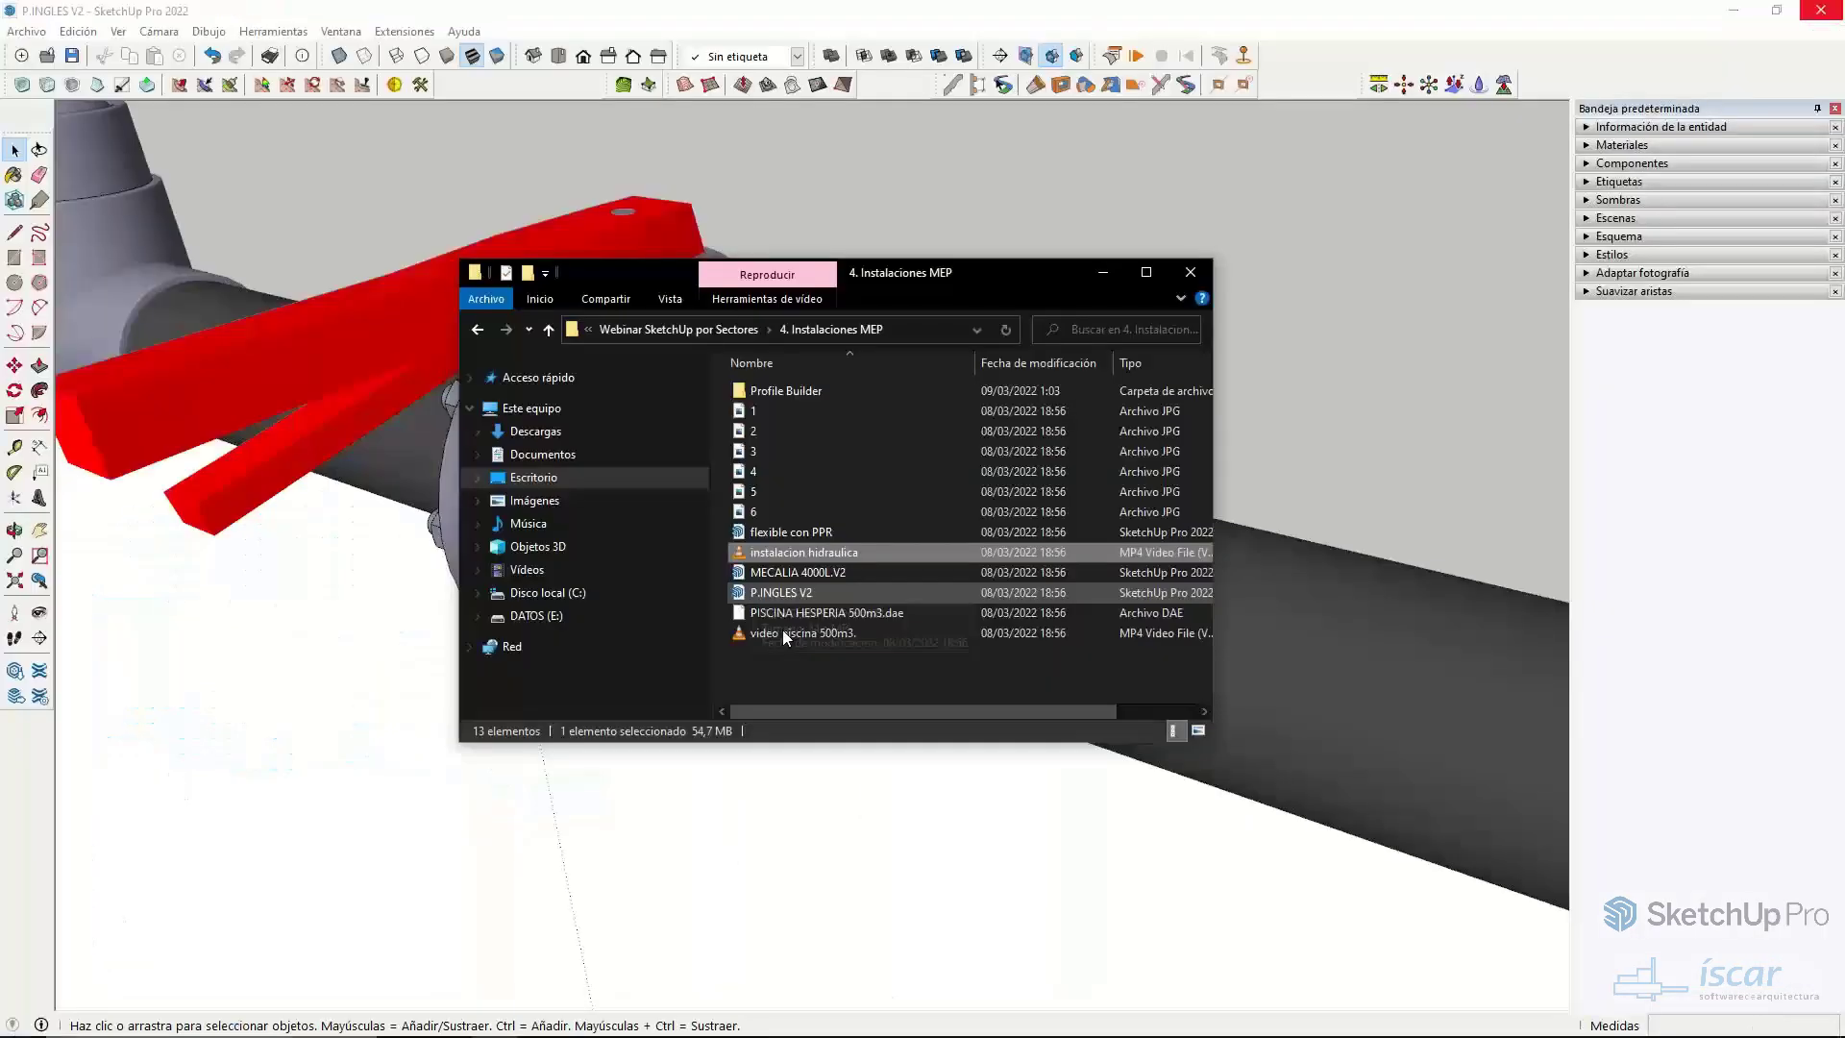
double_click(786, 634)
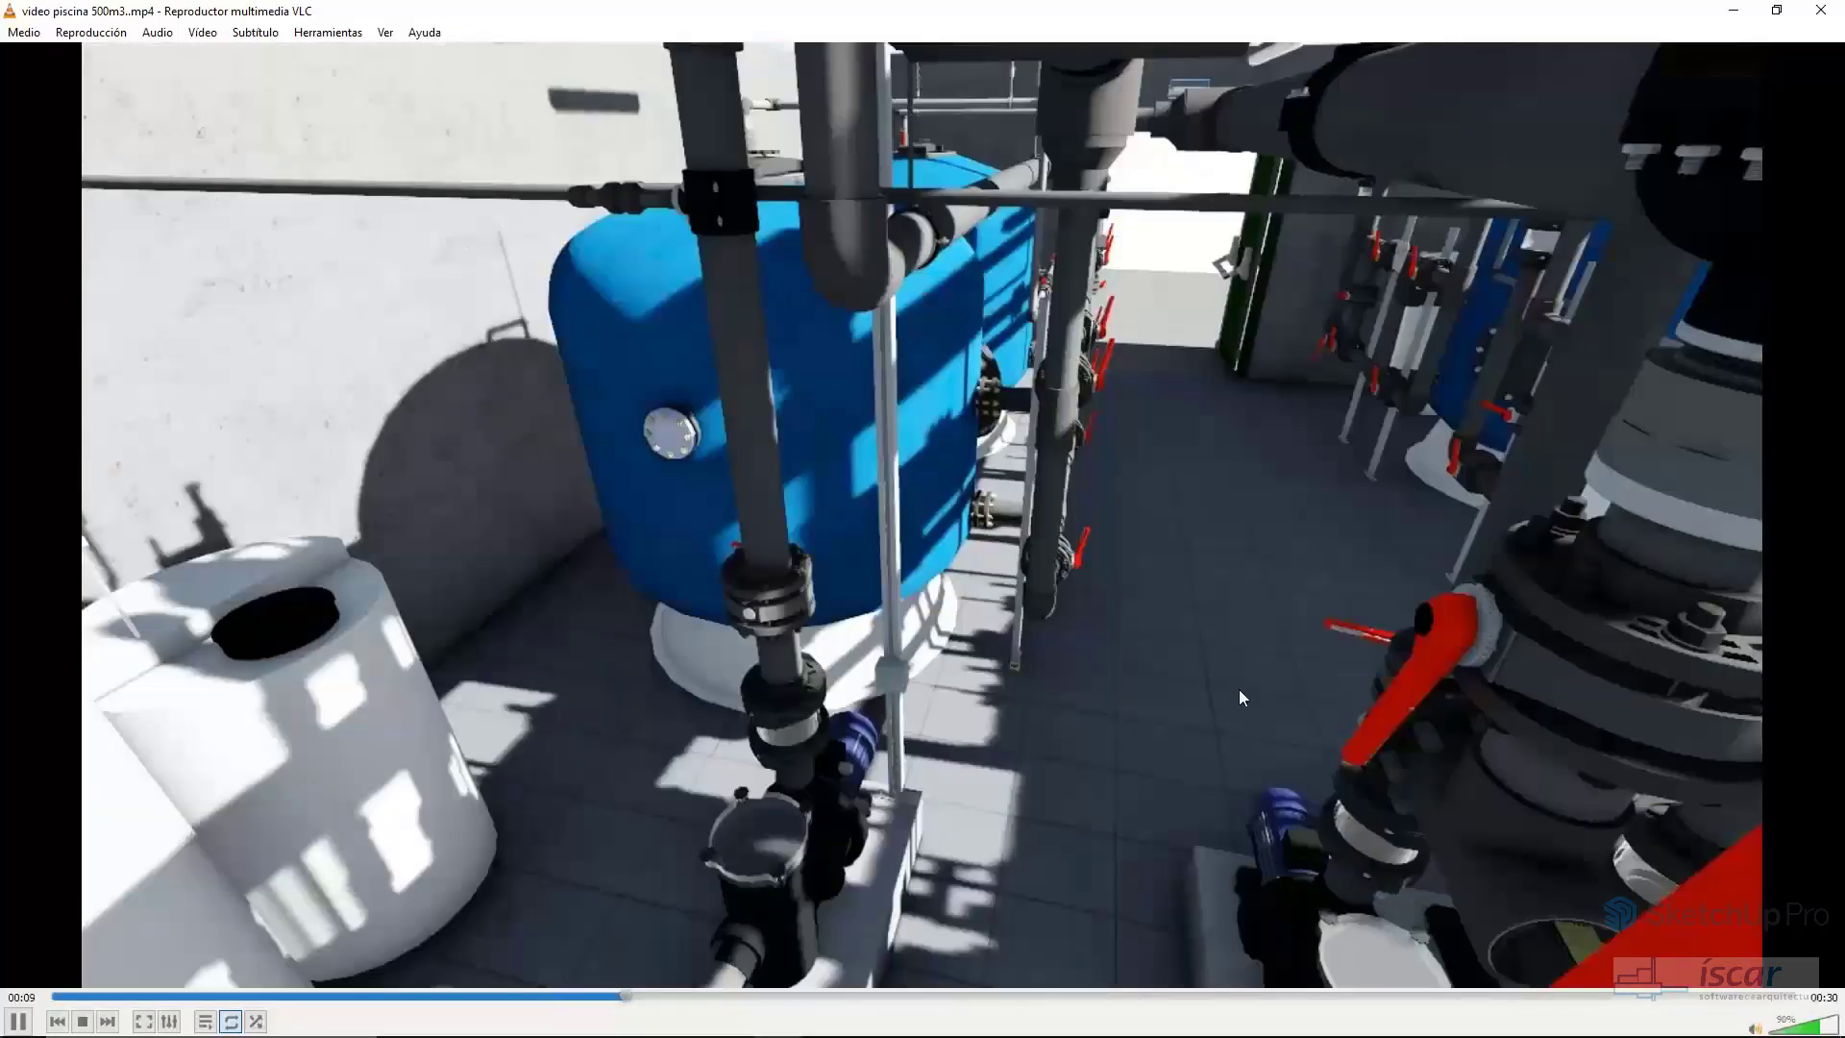
scroll(1237, 688, "down", 9)
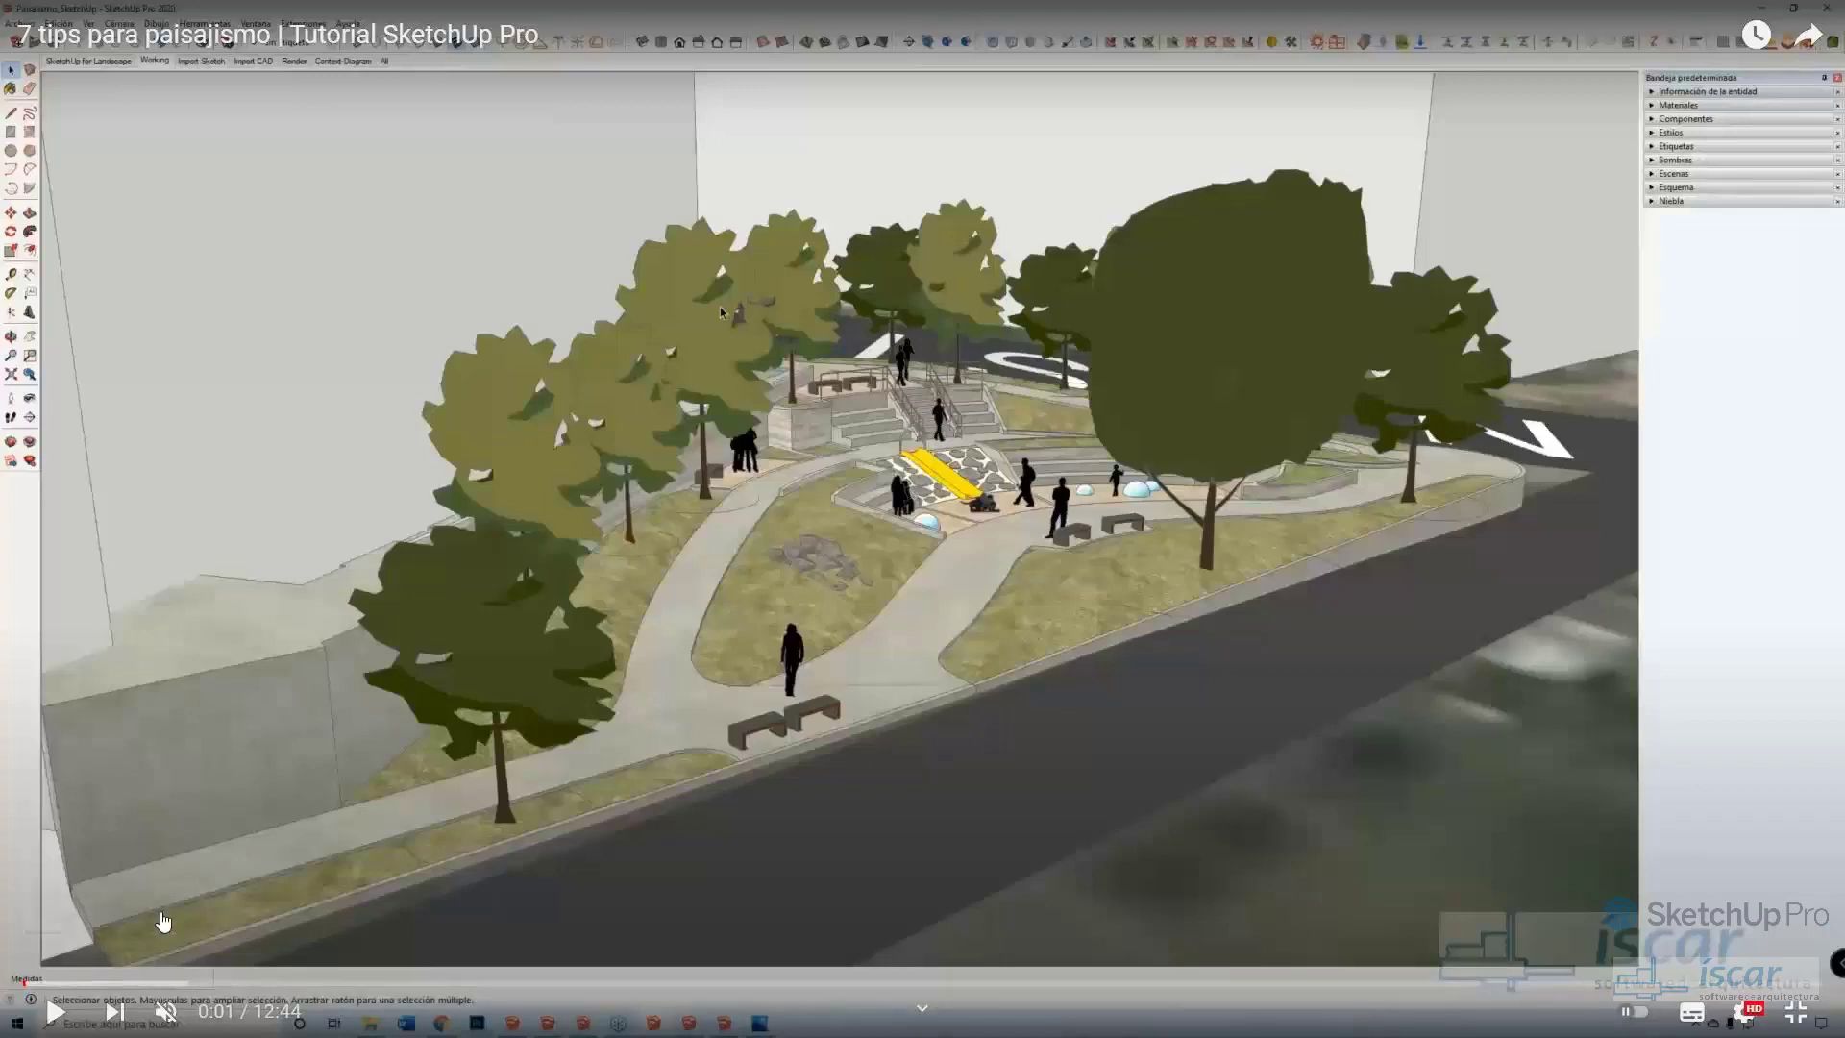
- Play the YouTube video "7 tips para paisajismo | Tutorial SketchUp Pro" through its park project introduction and Street View section
left_click(43, 1015)
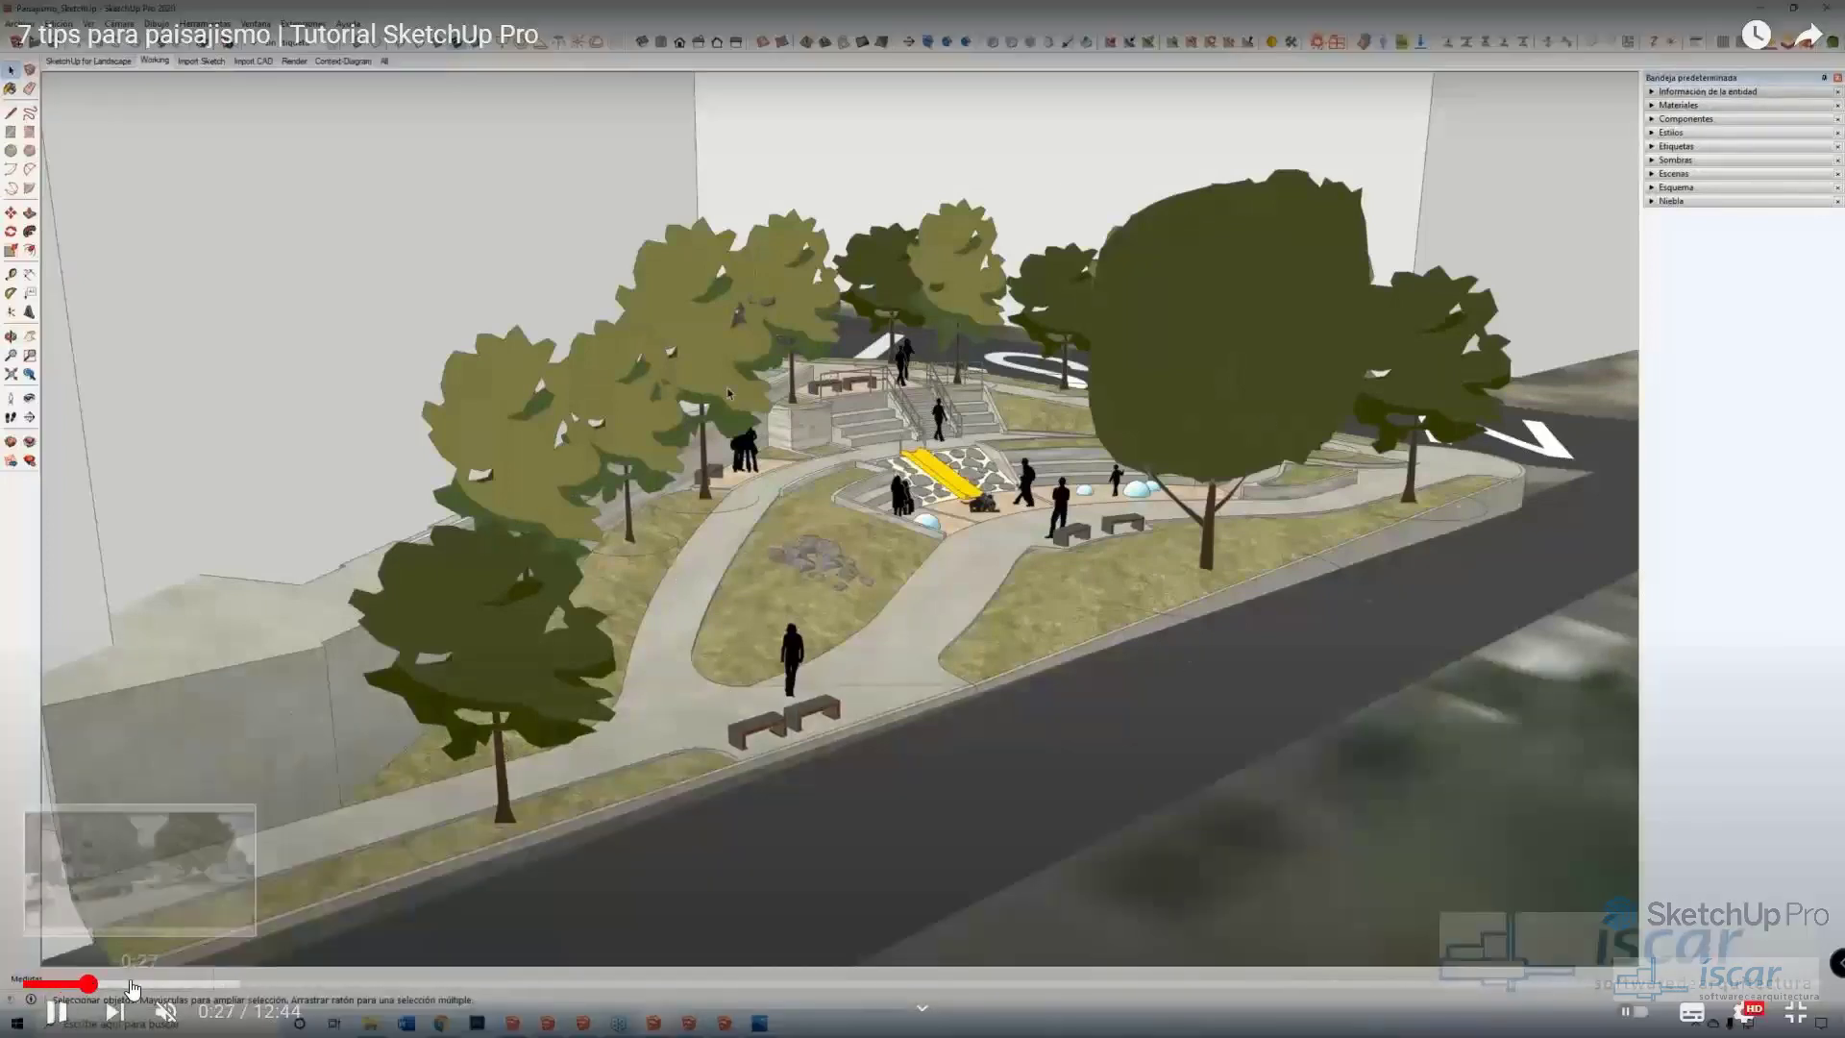
left_click(88, 984)
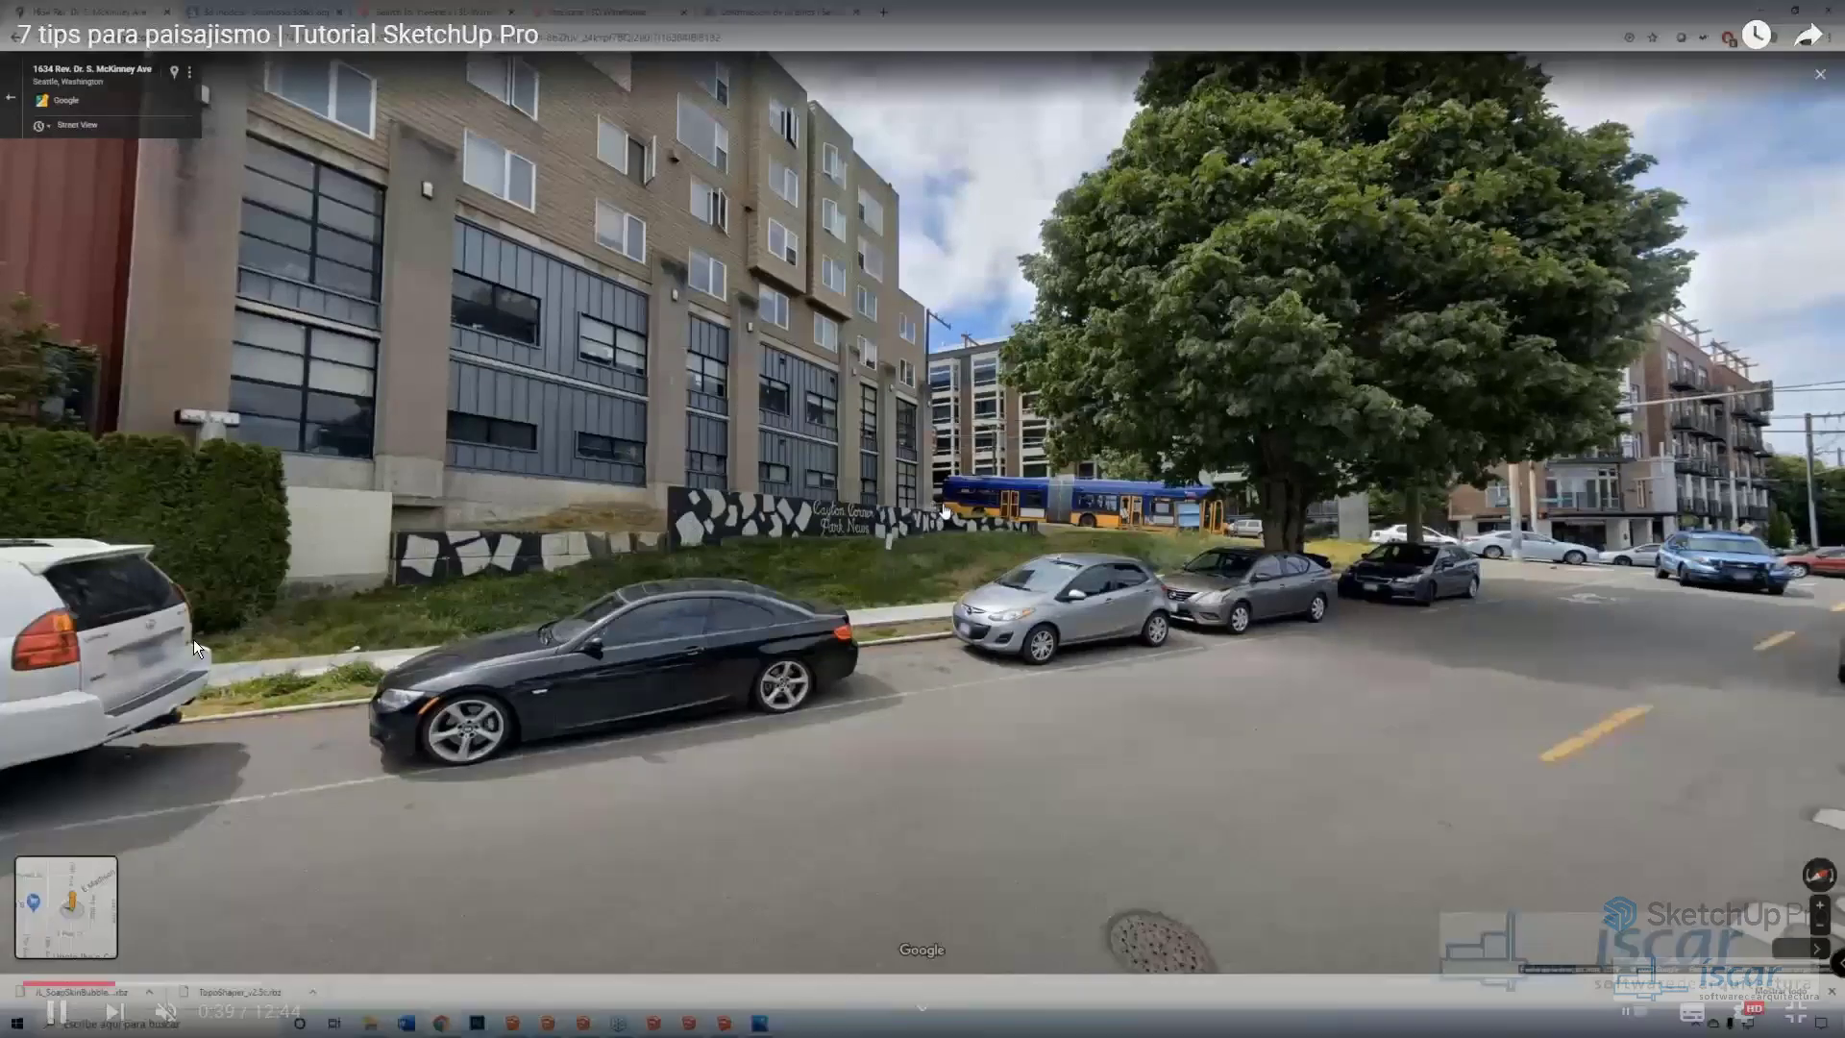
right_click(182, 961)
left_click(55, 1014)
left_click(55, 1014)
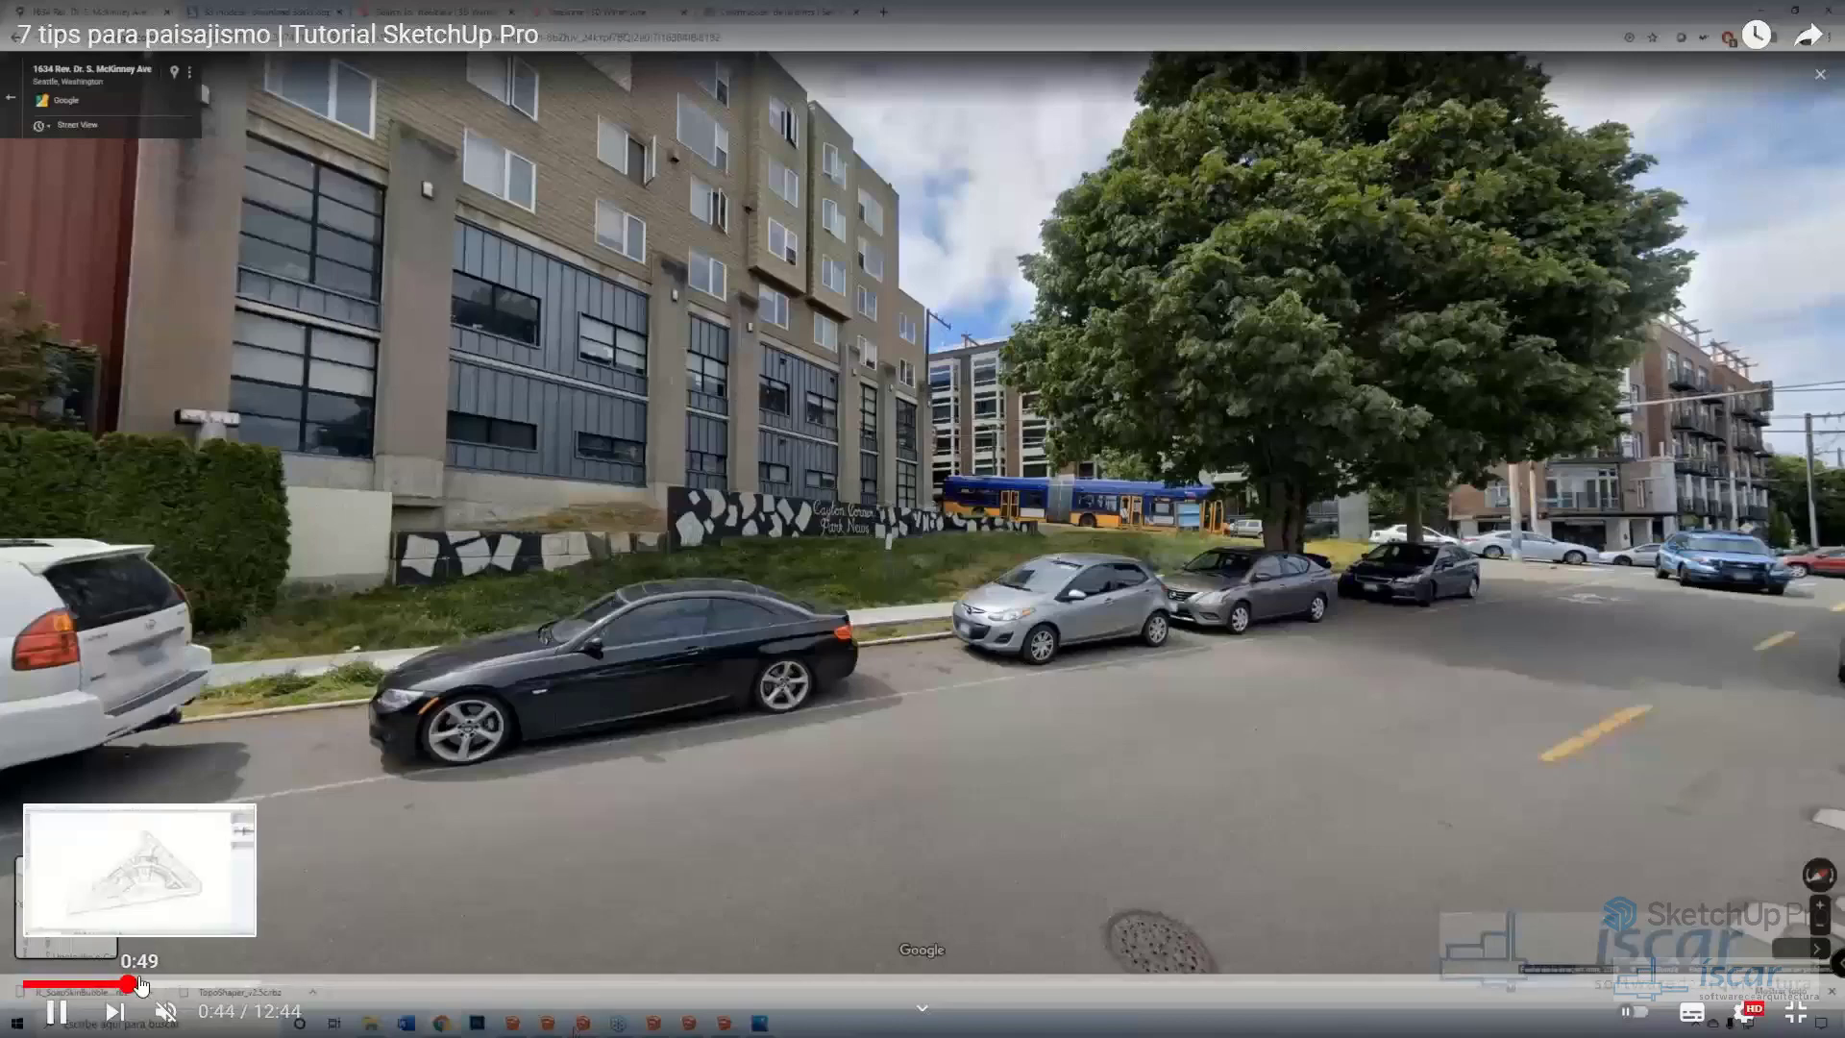
- Skip ahead to the video's imported CAD plan section, pausing at 1:04 before resuming and moving further on
left_click(142, 984)
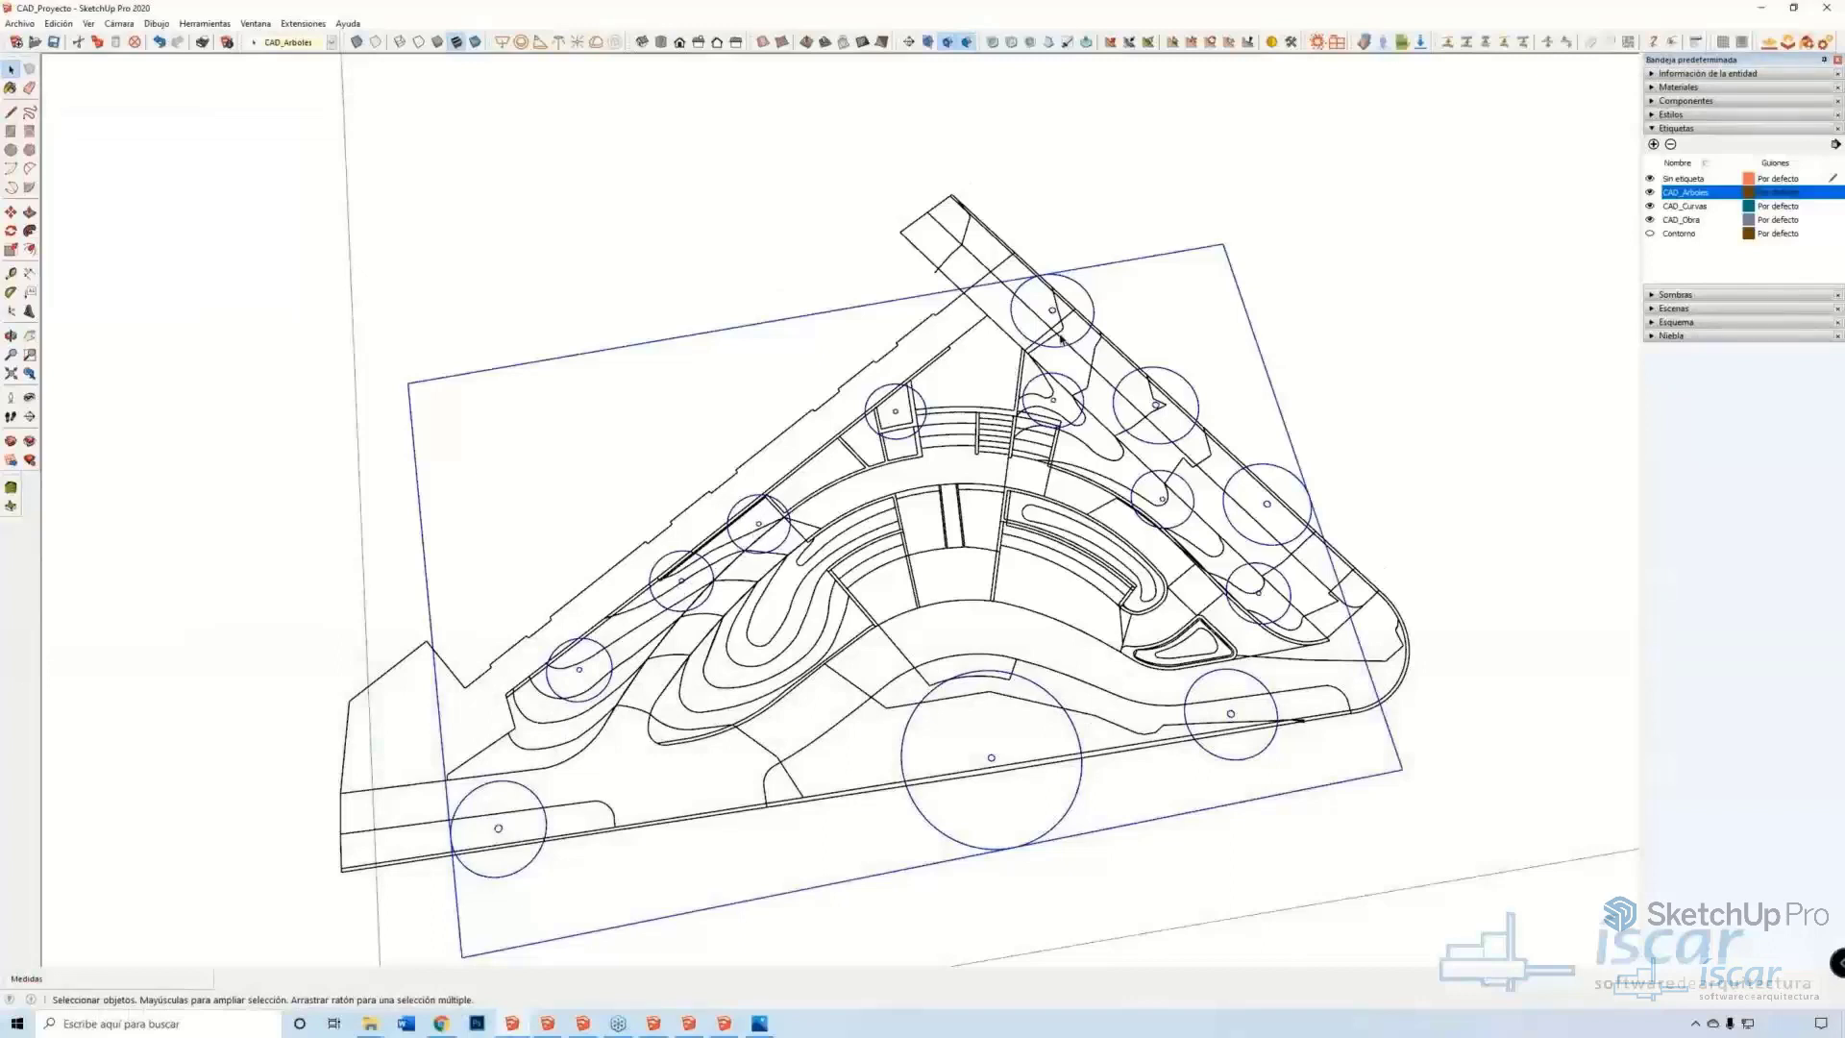
left_click(999, 670)
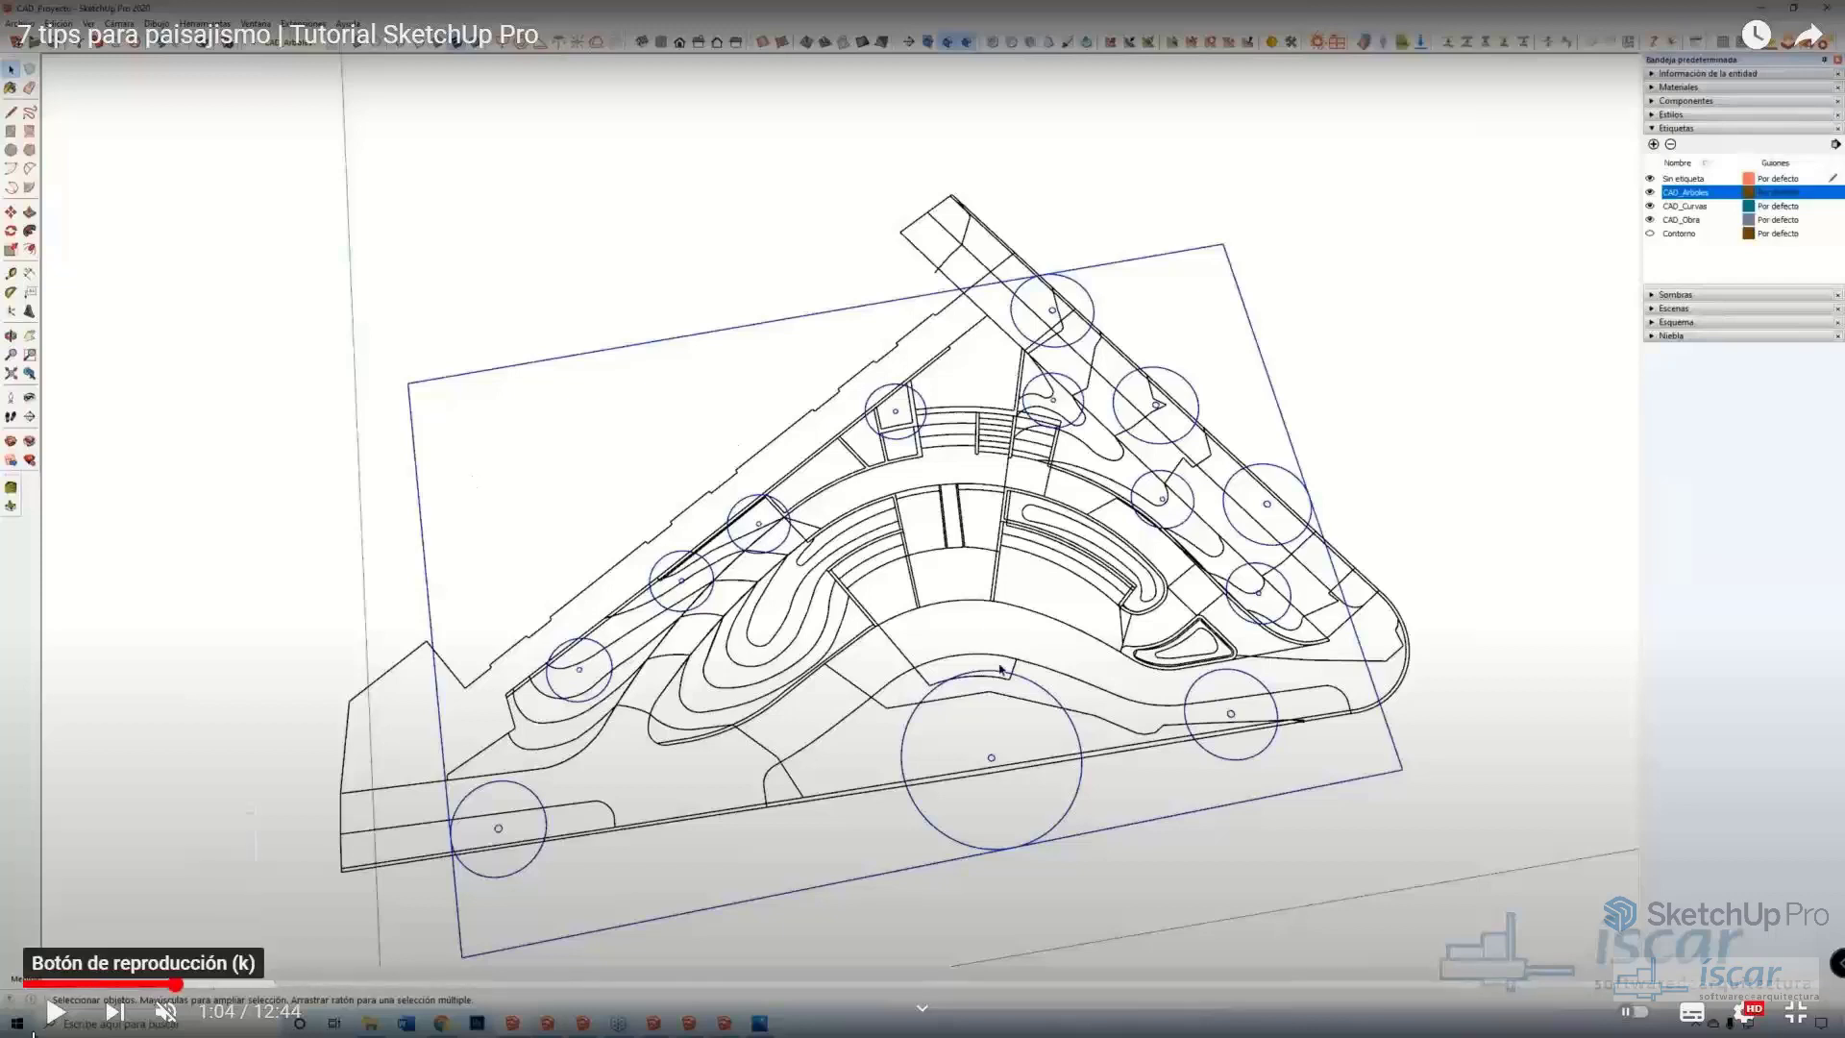
left_click(59, 1022)
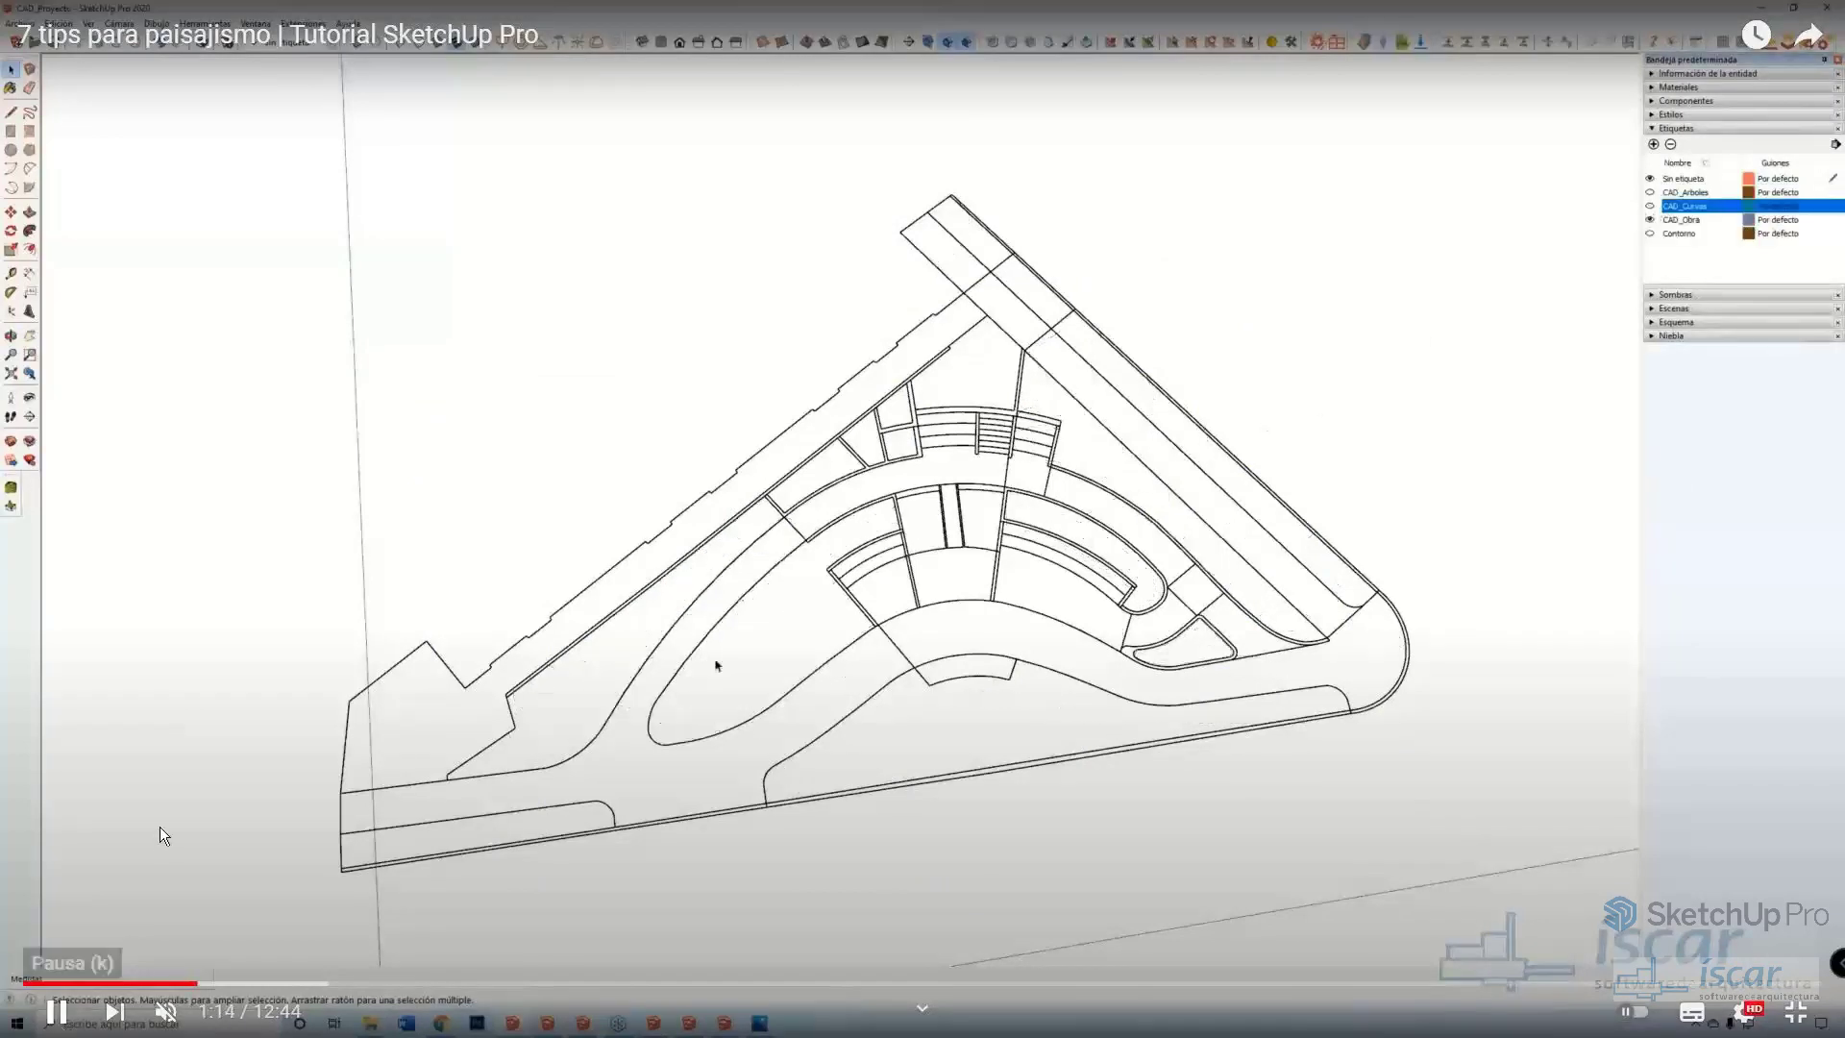
left_click(220, 983)
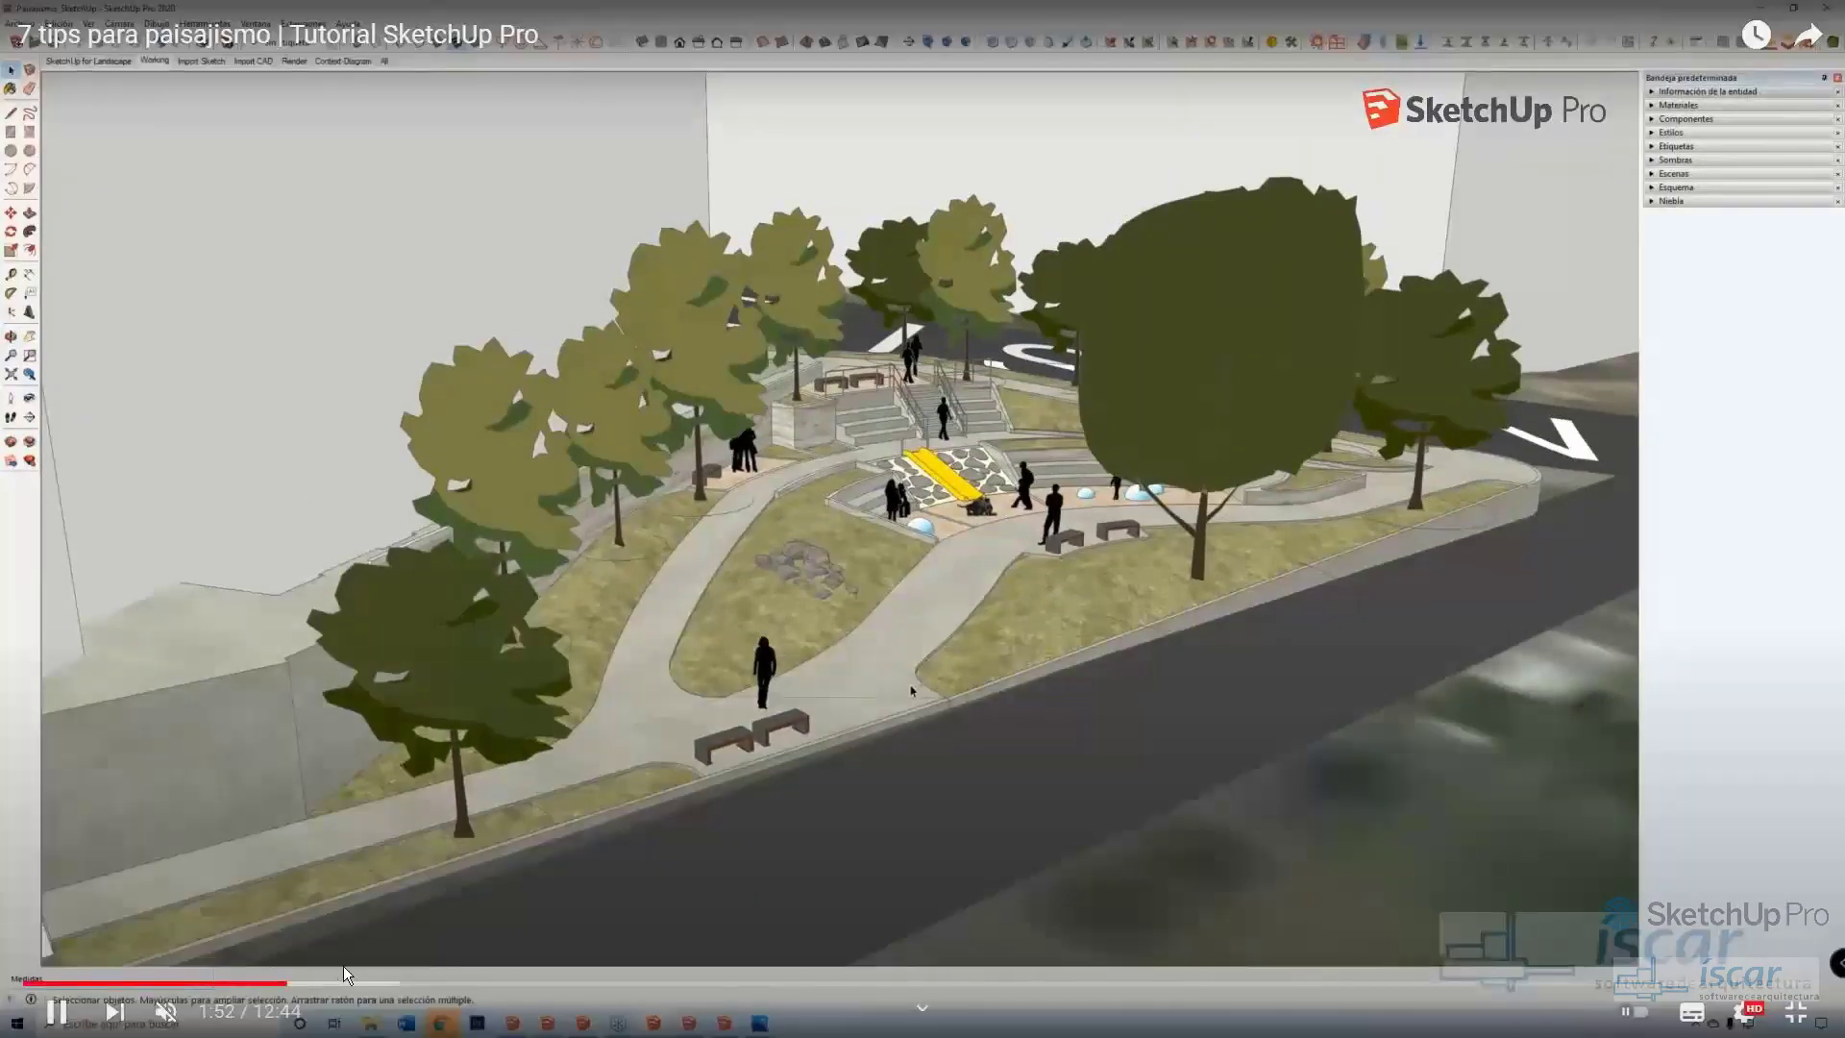
- Skip ahead to the video's PlaceMaker section and watch the imported aerial imagery, roads and buildings
left_click_drag(307, 987, 487, 981)
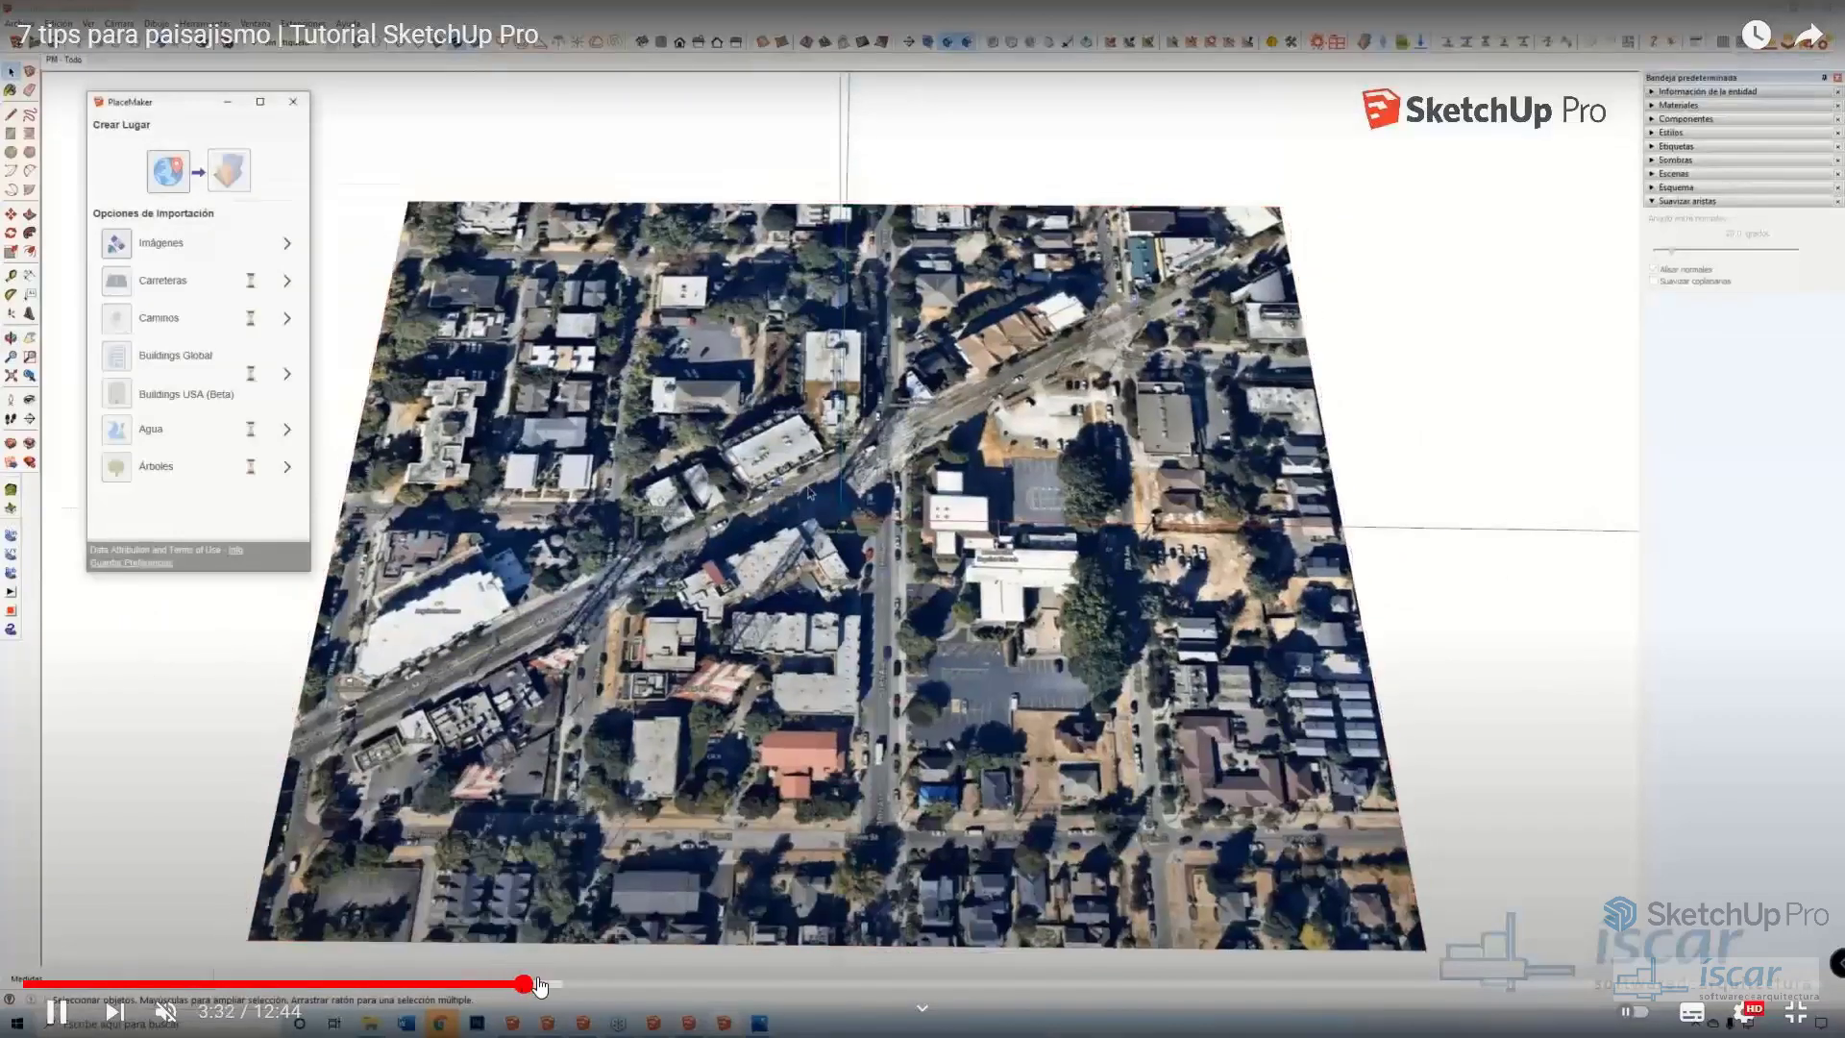
left_click(524, 984)
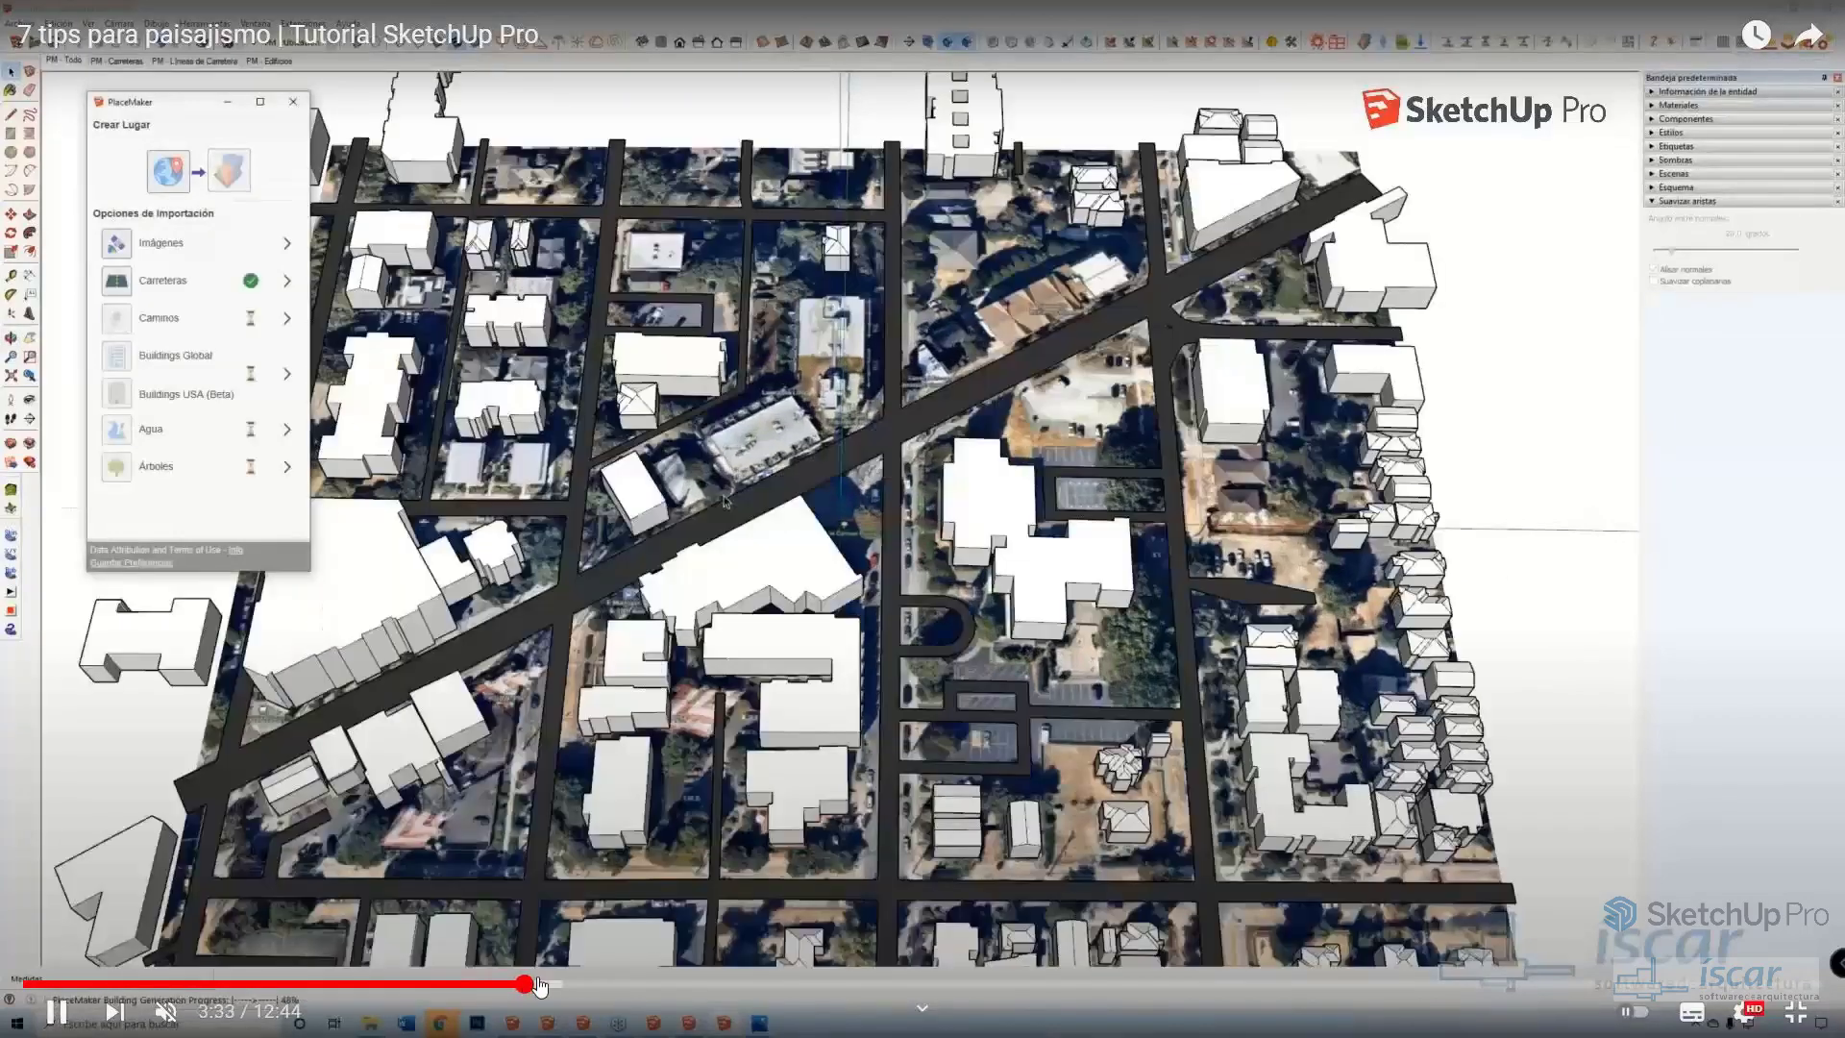
left_click(518, 984)
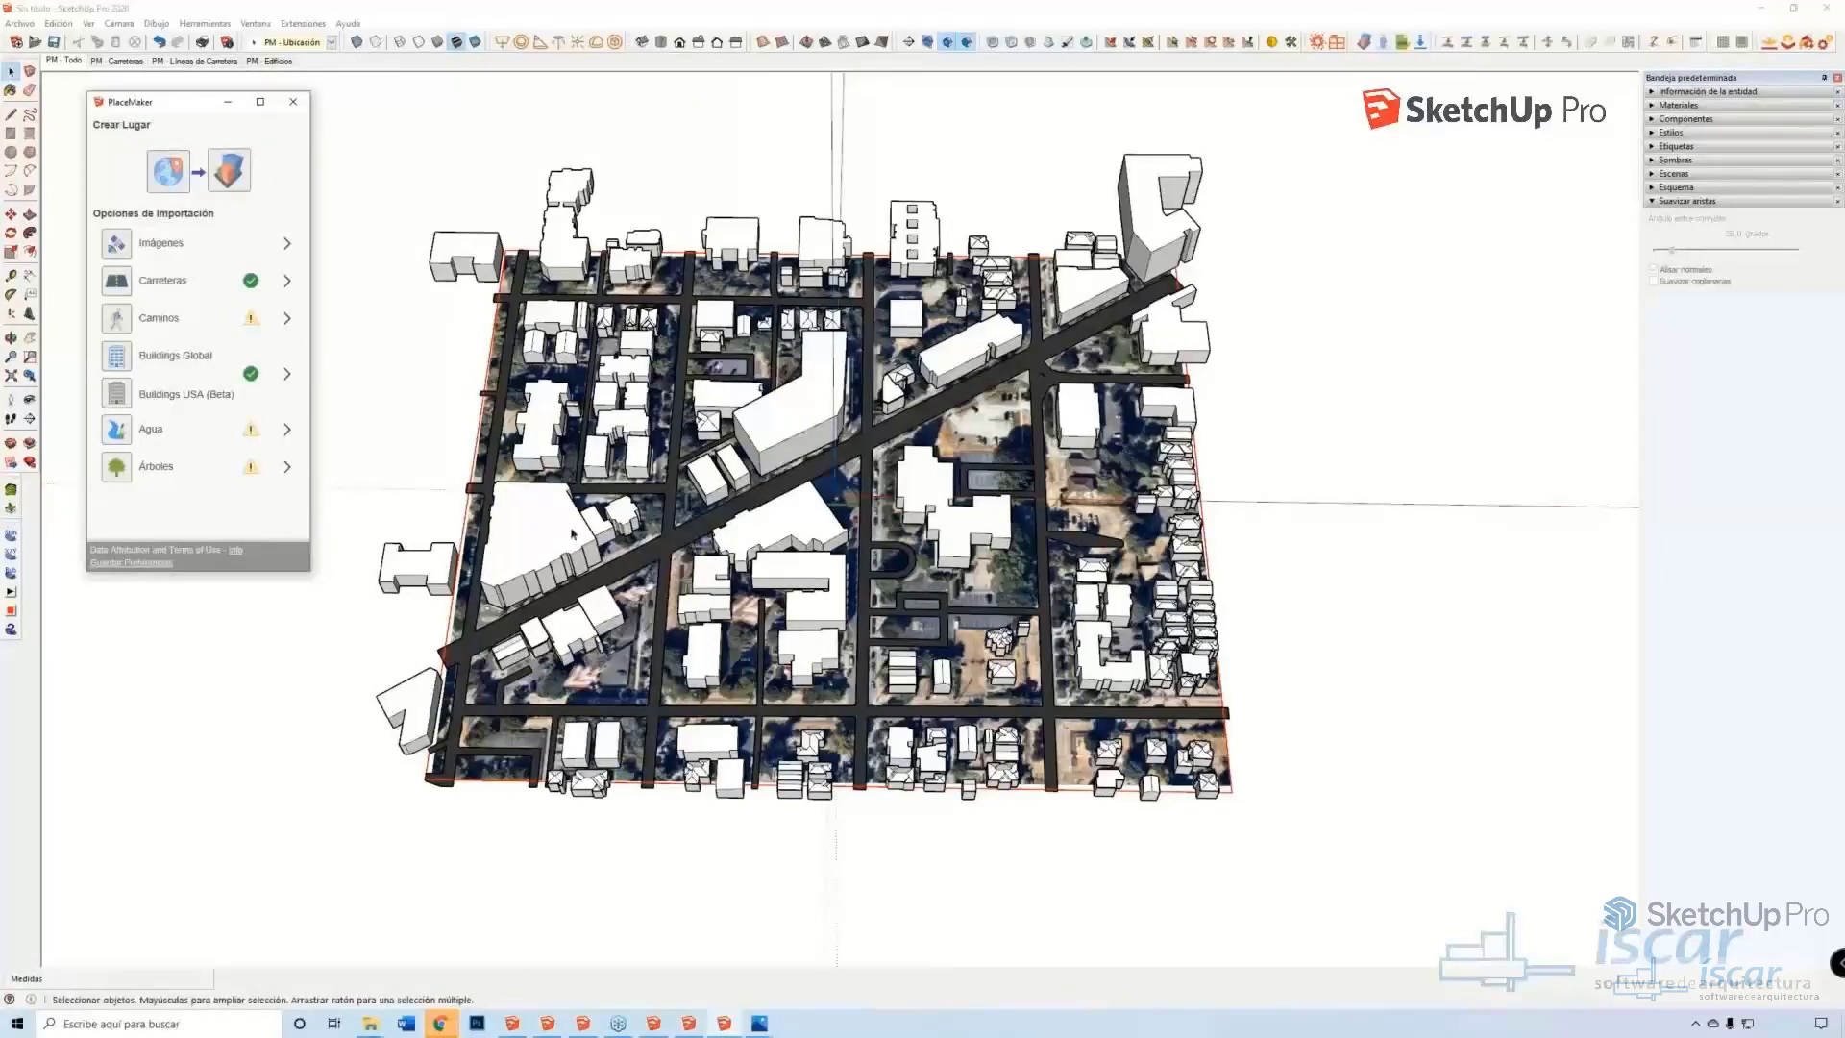
middle_click_drag(807, 404, 807, 267)
scroll(755, 499, "up", 6)
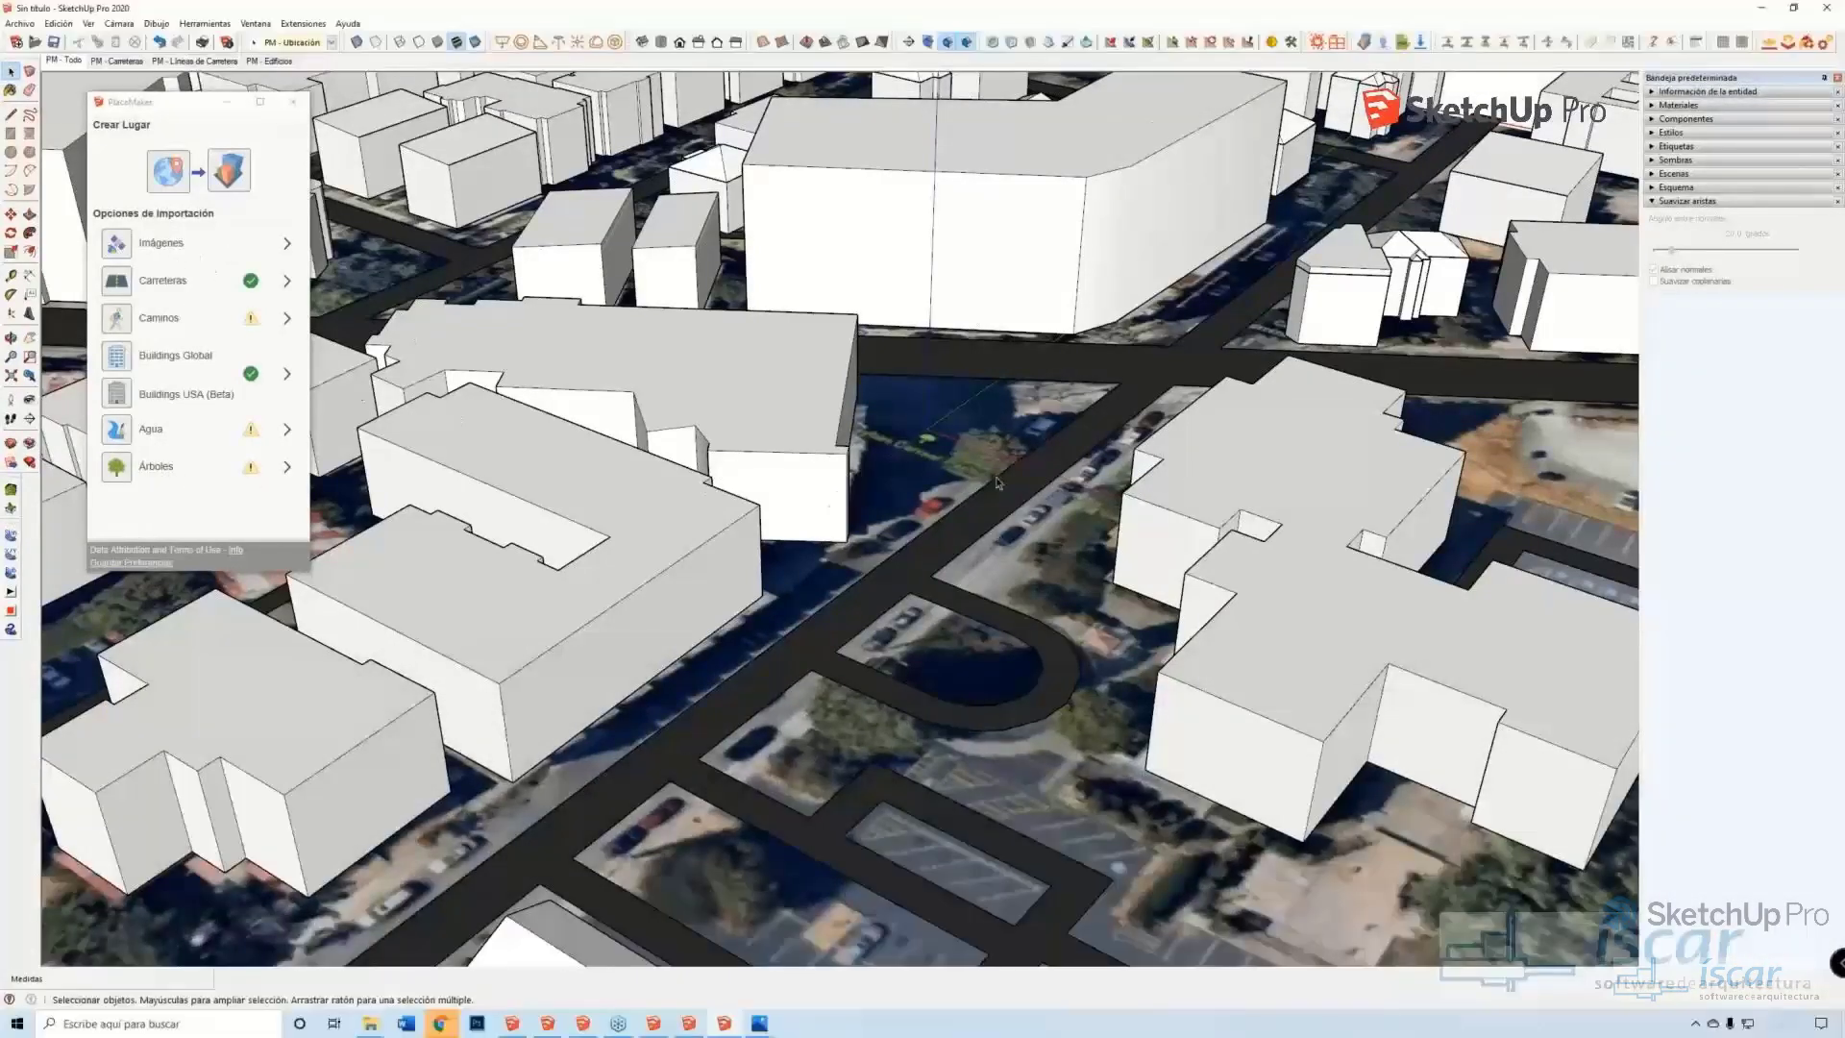
left_click(153, 248)
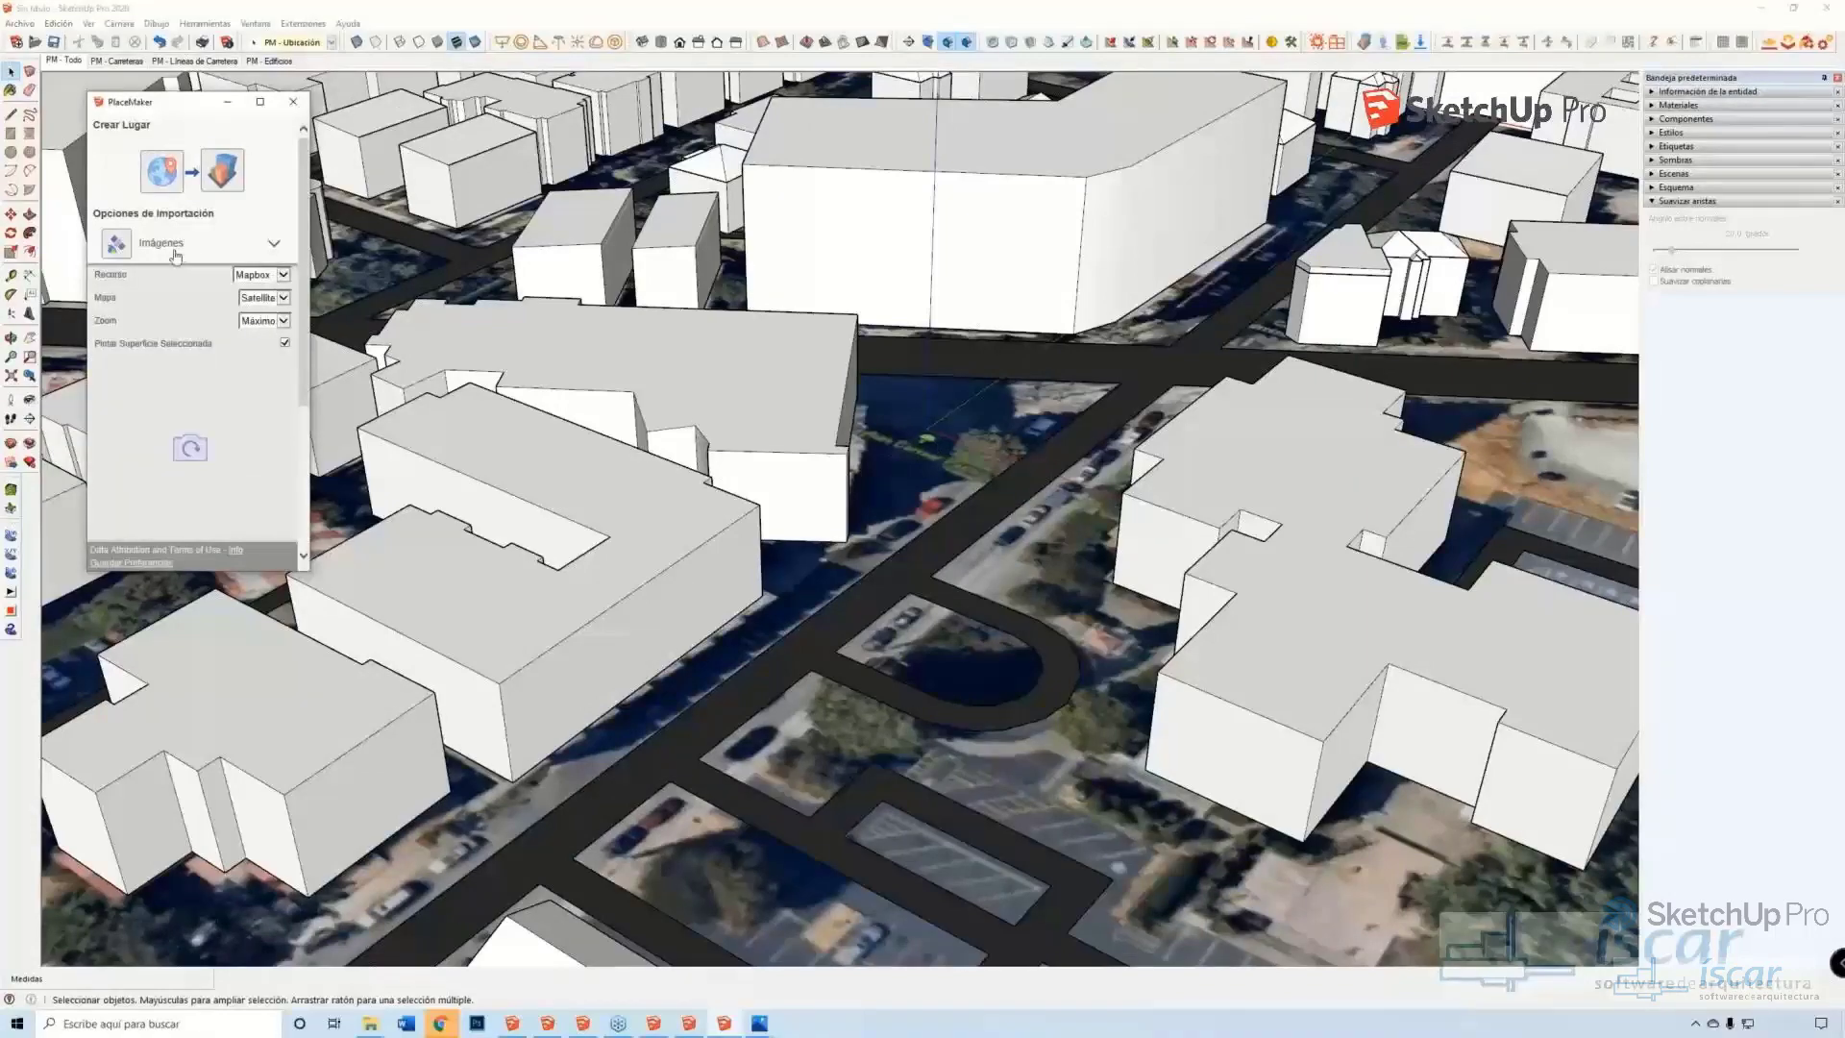
left_click(267, 184)
middle_click_drag(807, 543, 1014, 694)
scroll(1014, 694, "down", 5)
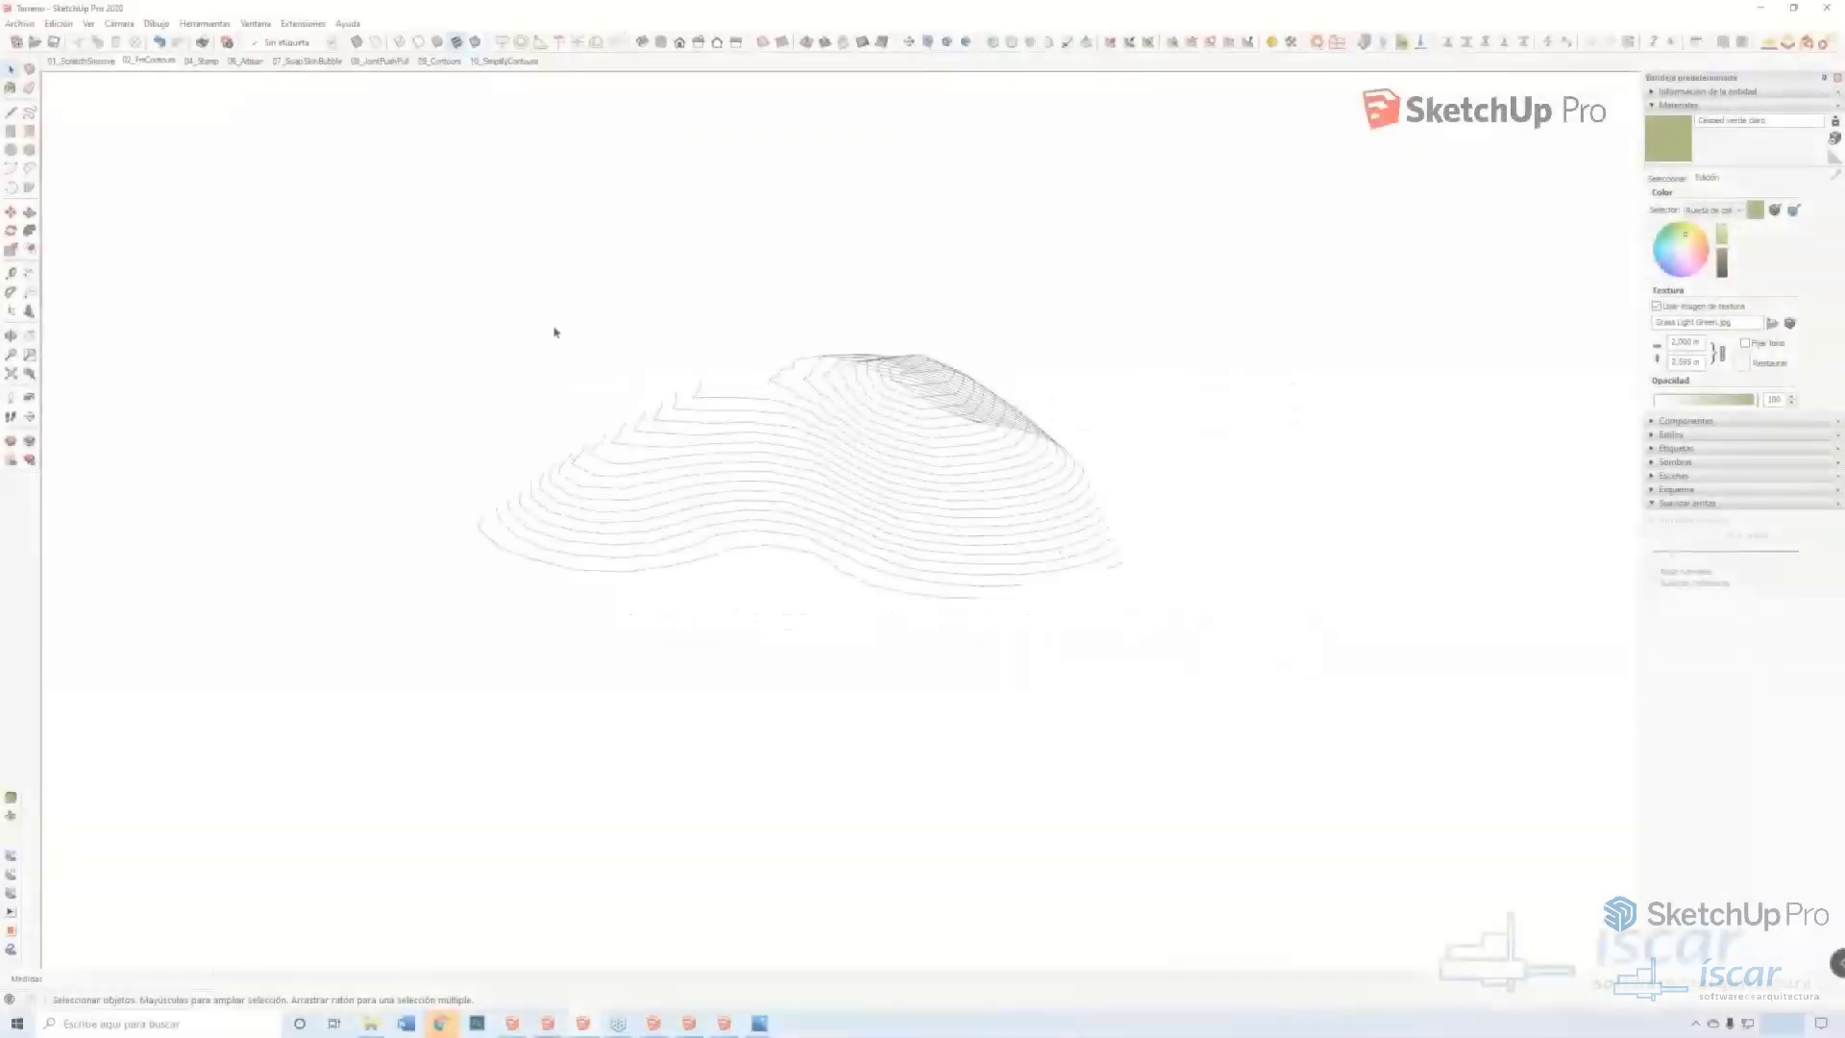
- Watch the terrain from contours demonstration in the video, rewinding to 4:19 and pausing briefly to replay it
mouse_move(308, 270)
left_mouse_down()
mouse_move(1120, 683)
mouse_move(1304, 707)
left_mouse_up()
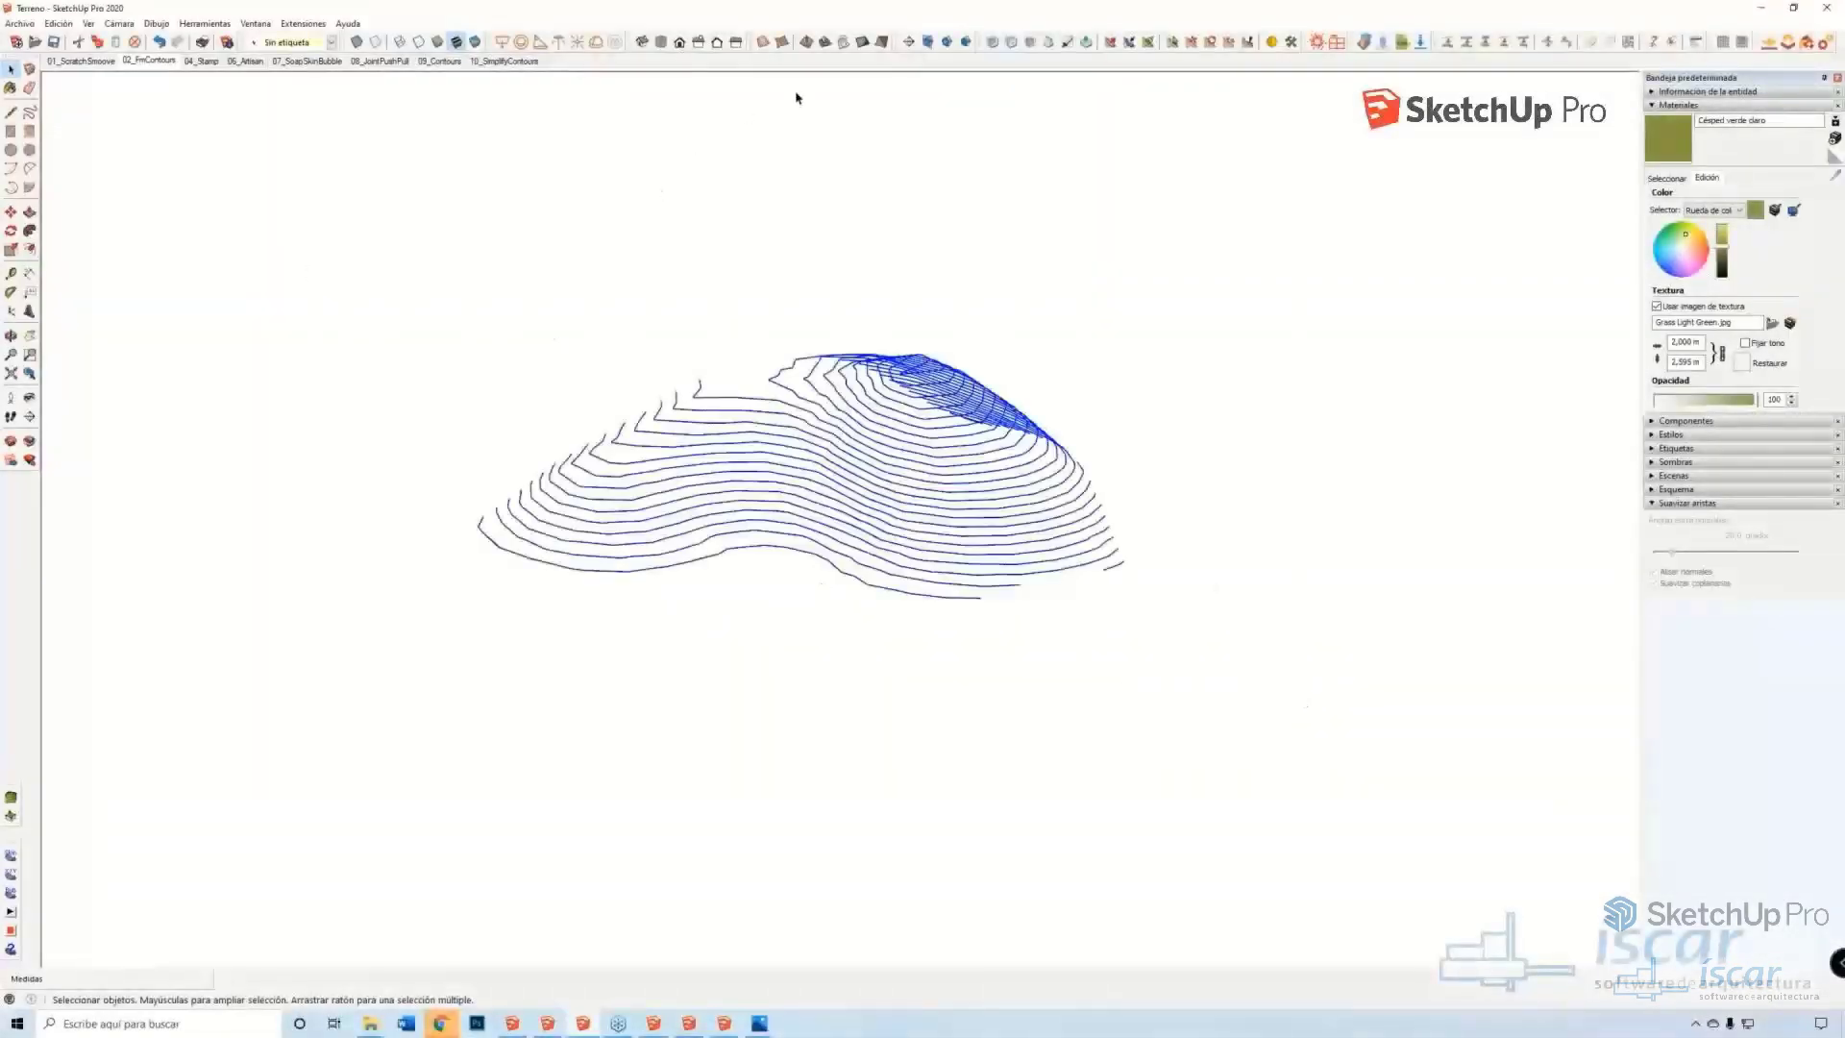
key("space")
key("space")
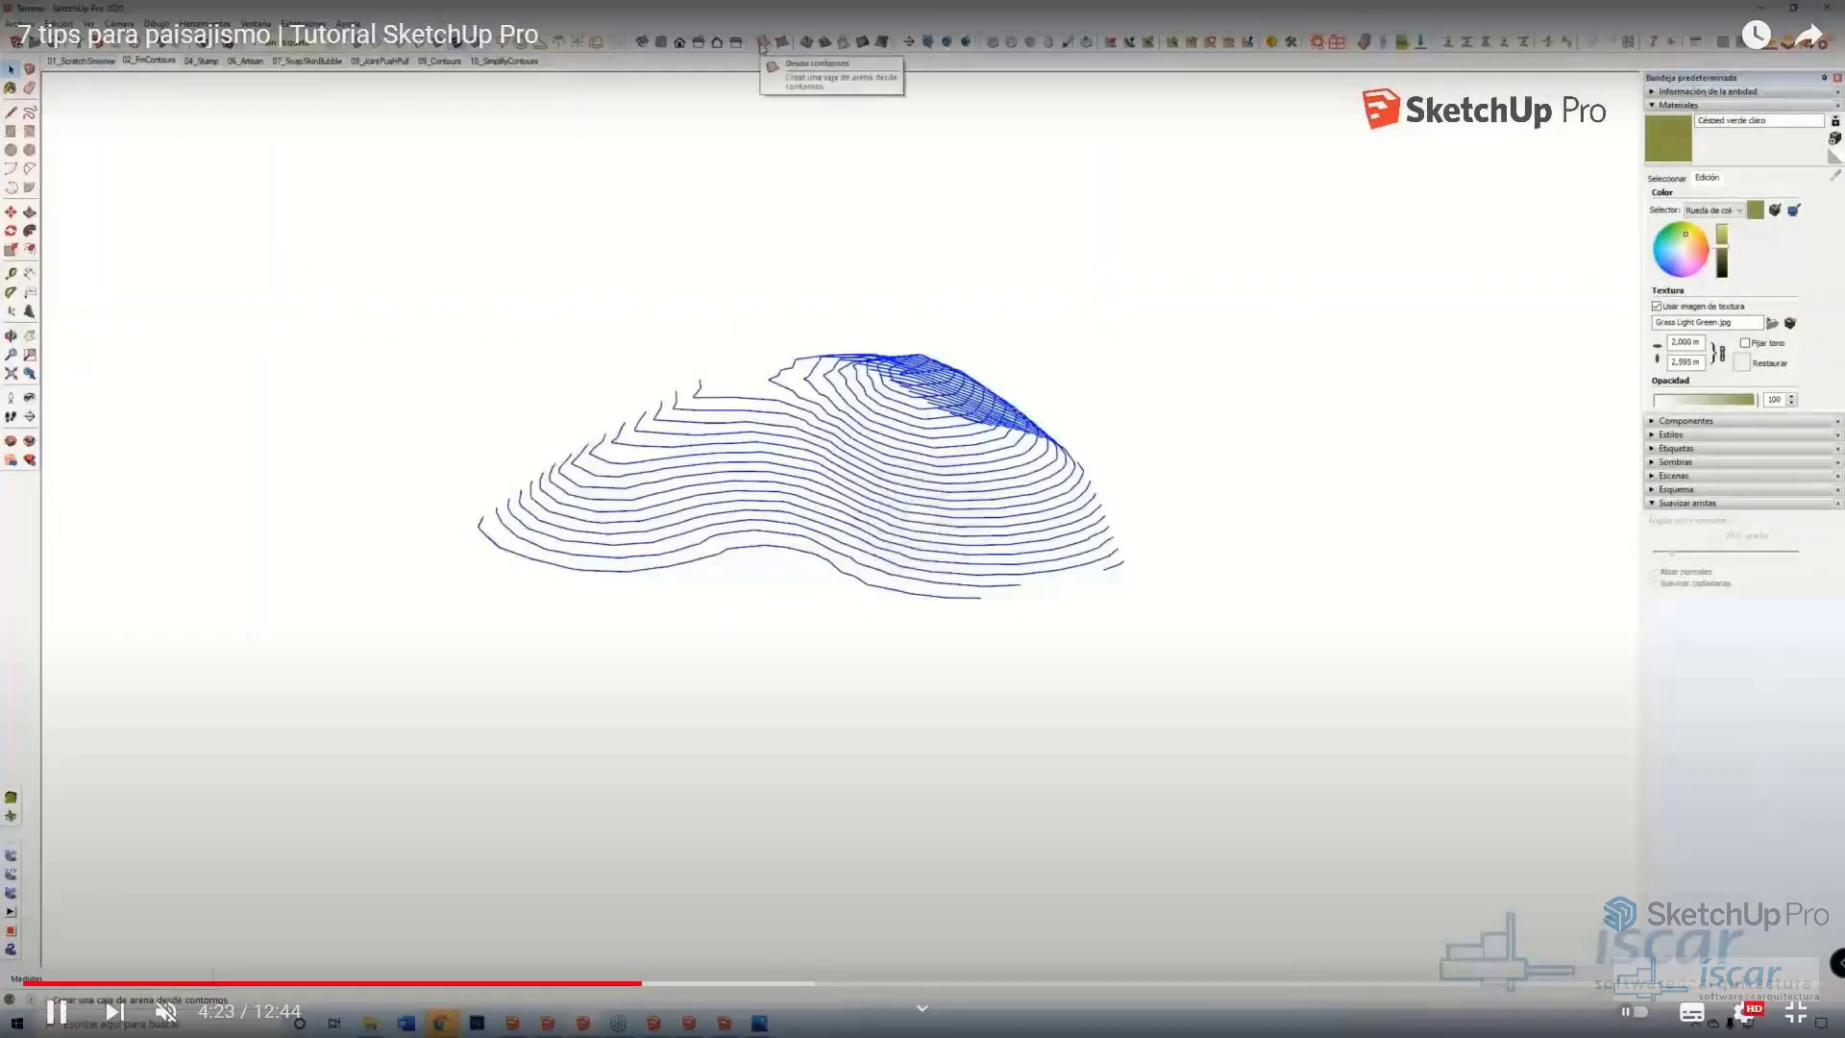
left_click(762, 48)
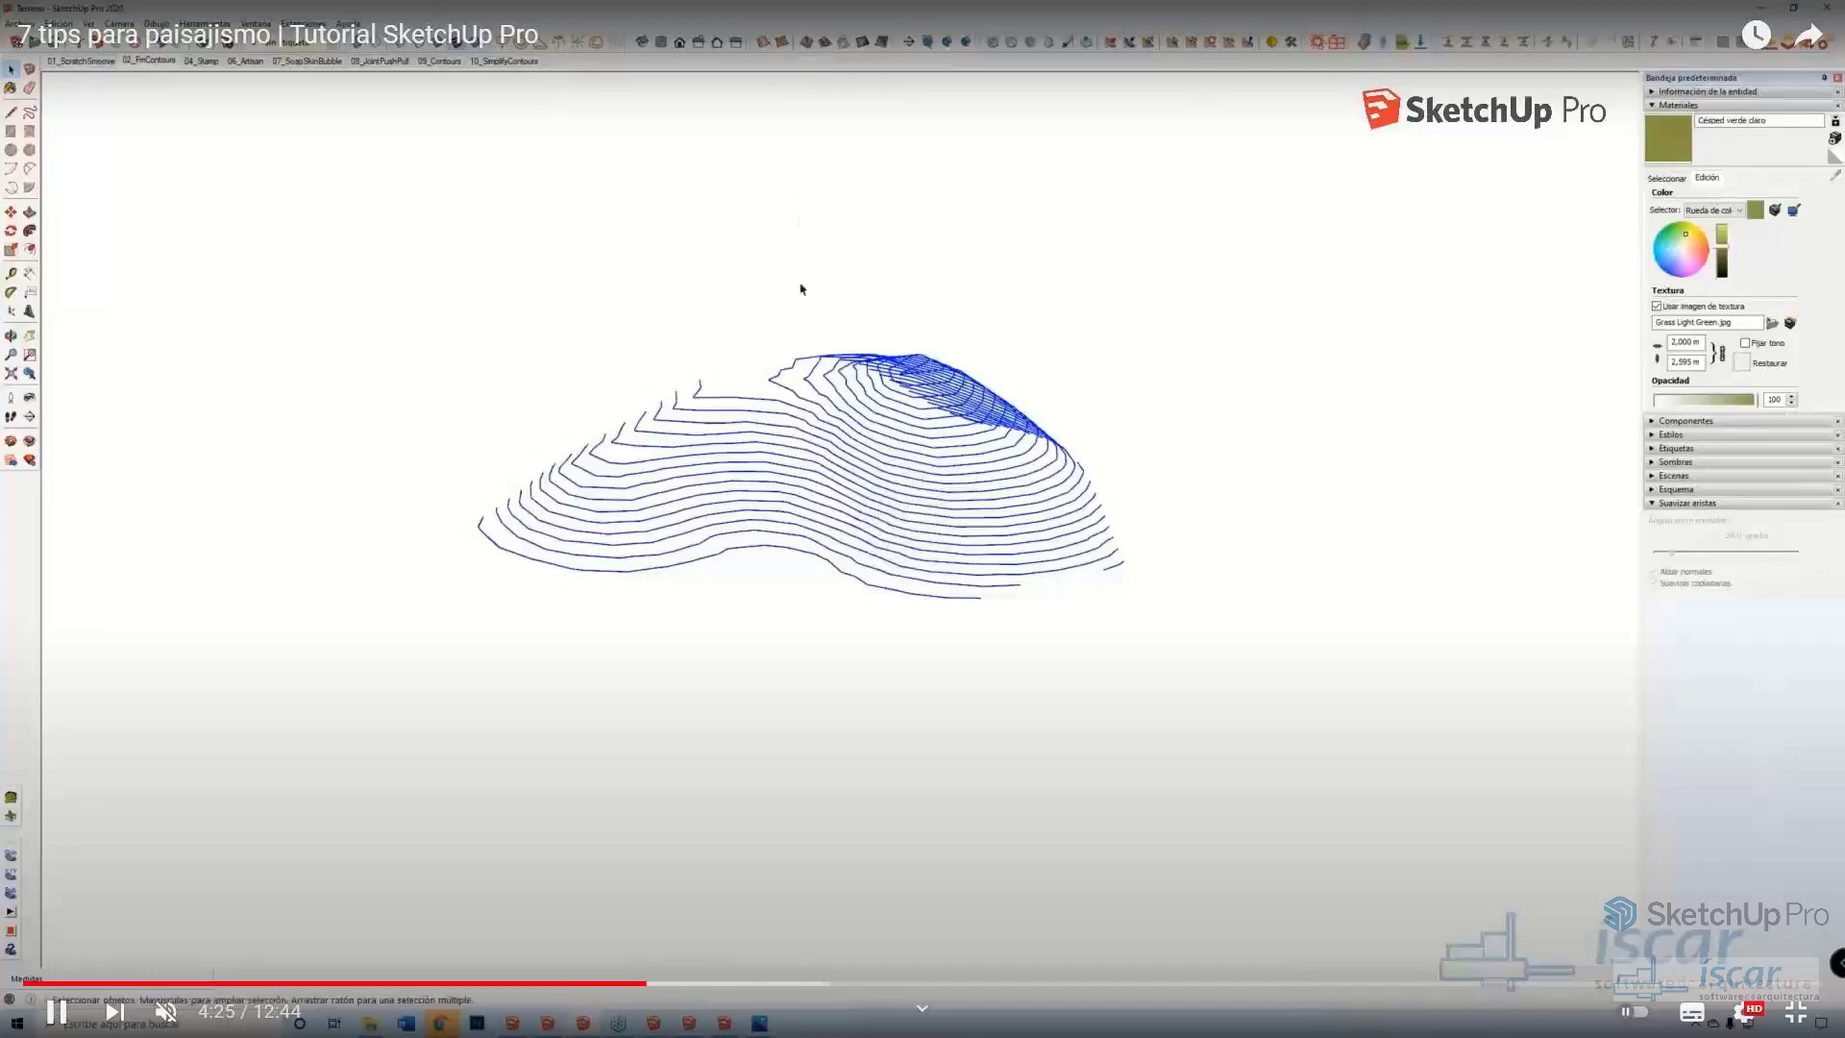
middle_click_drag(856, 461, 504, 266)
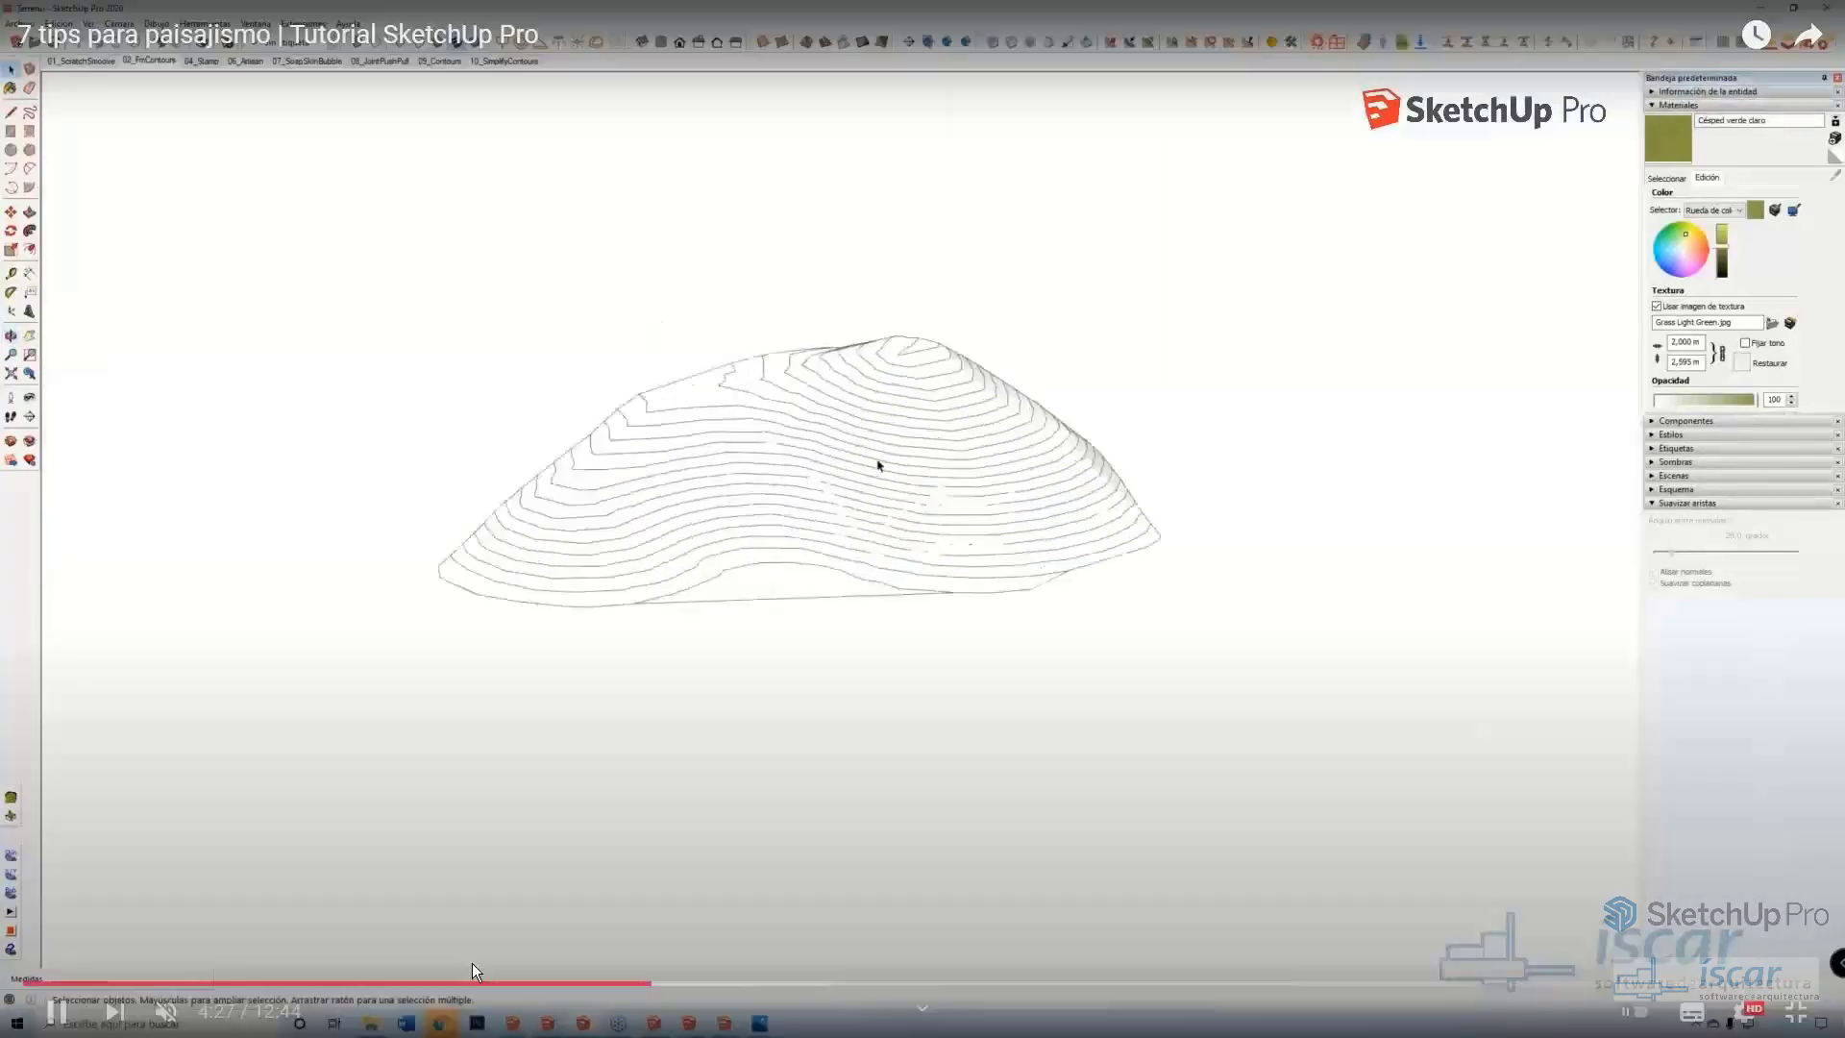
left_click(633, 984)
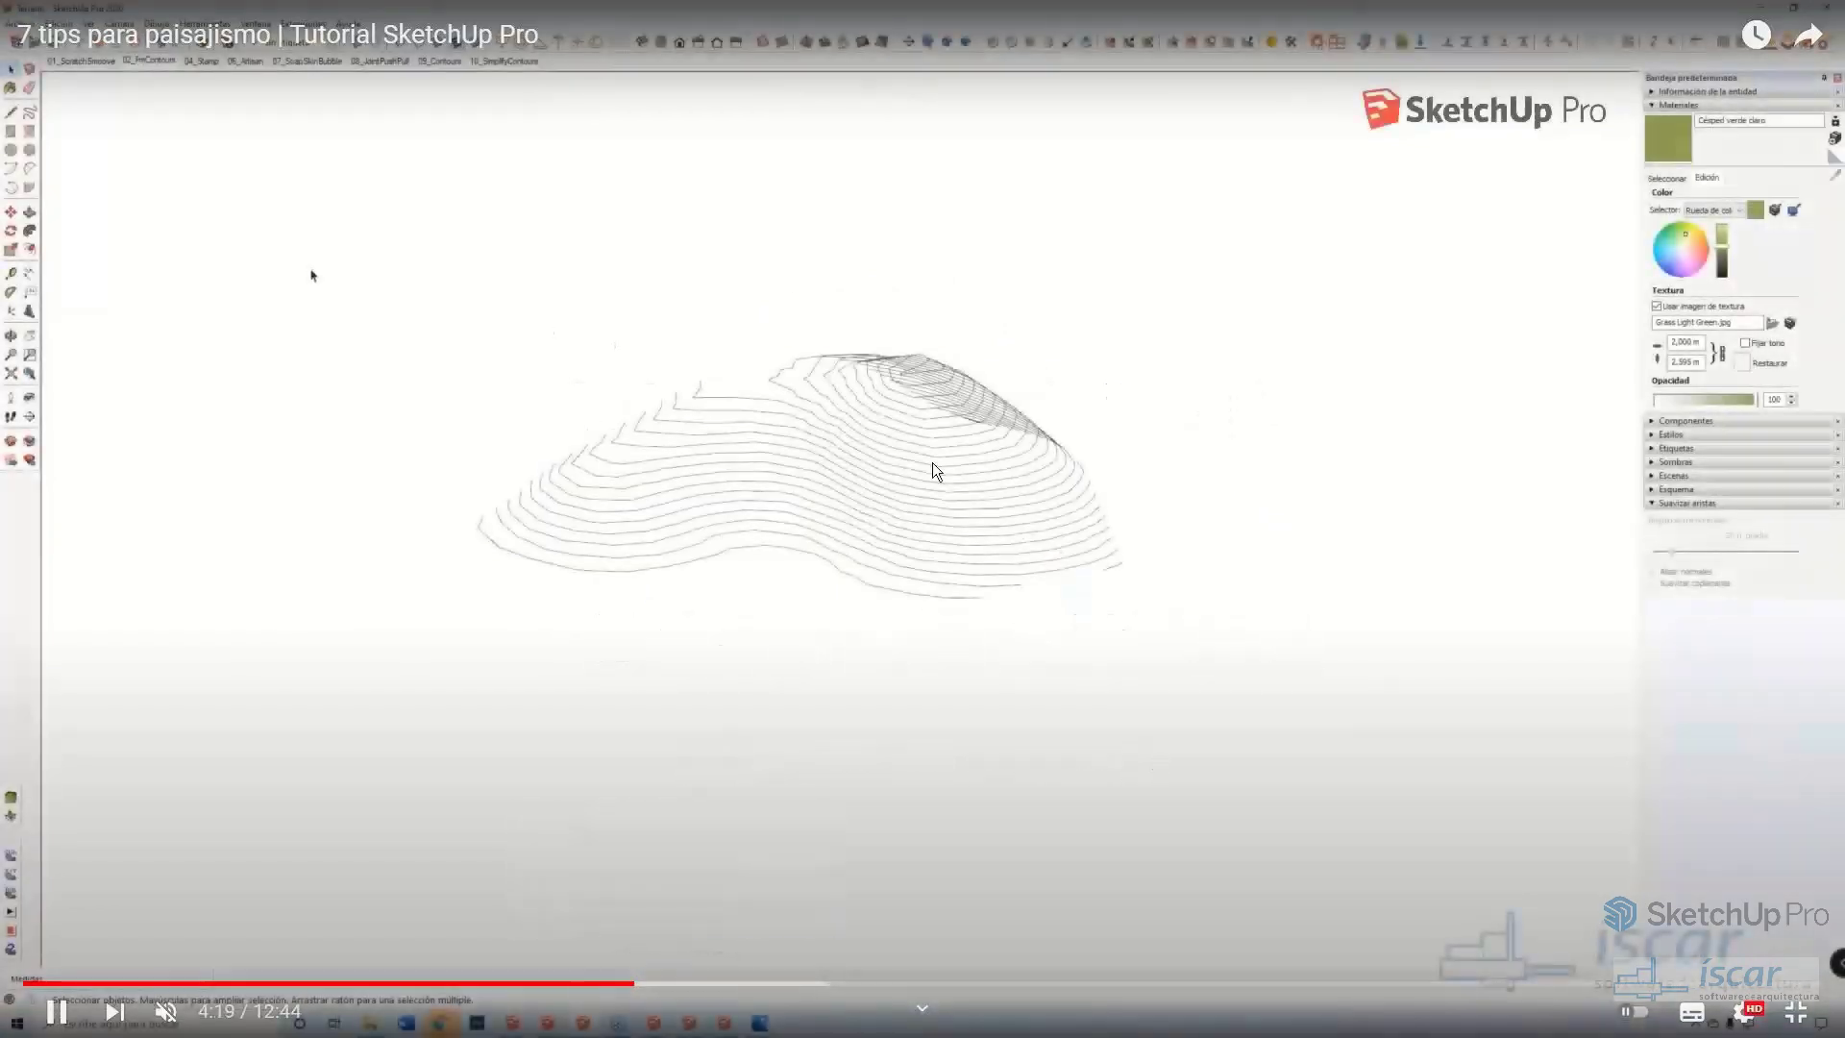
left_click(1039, 627)
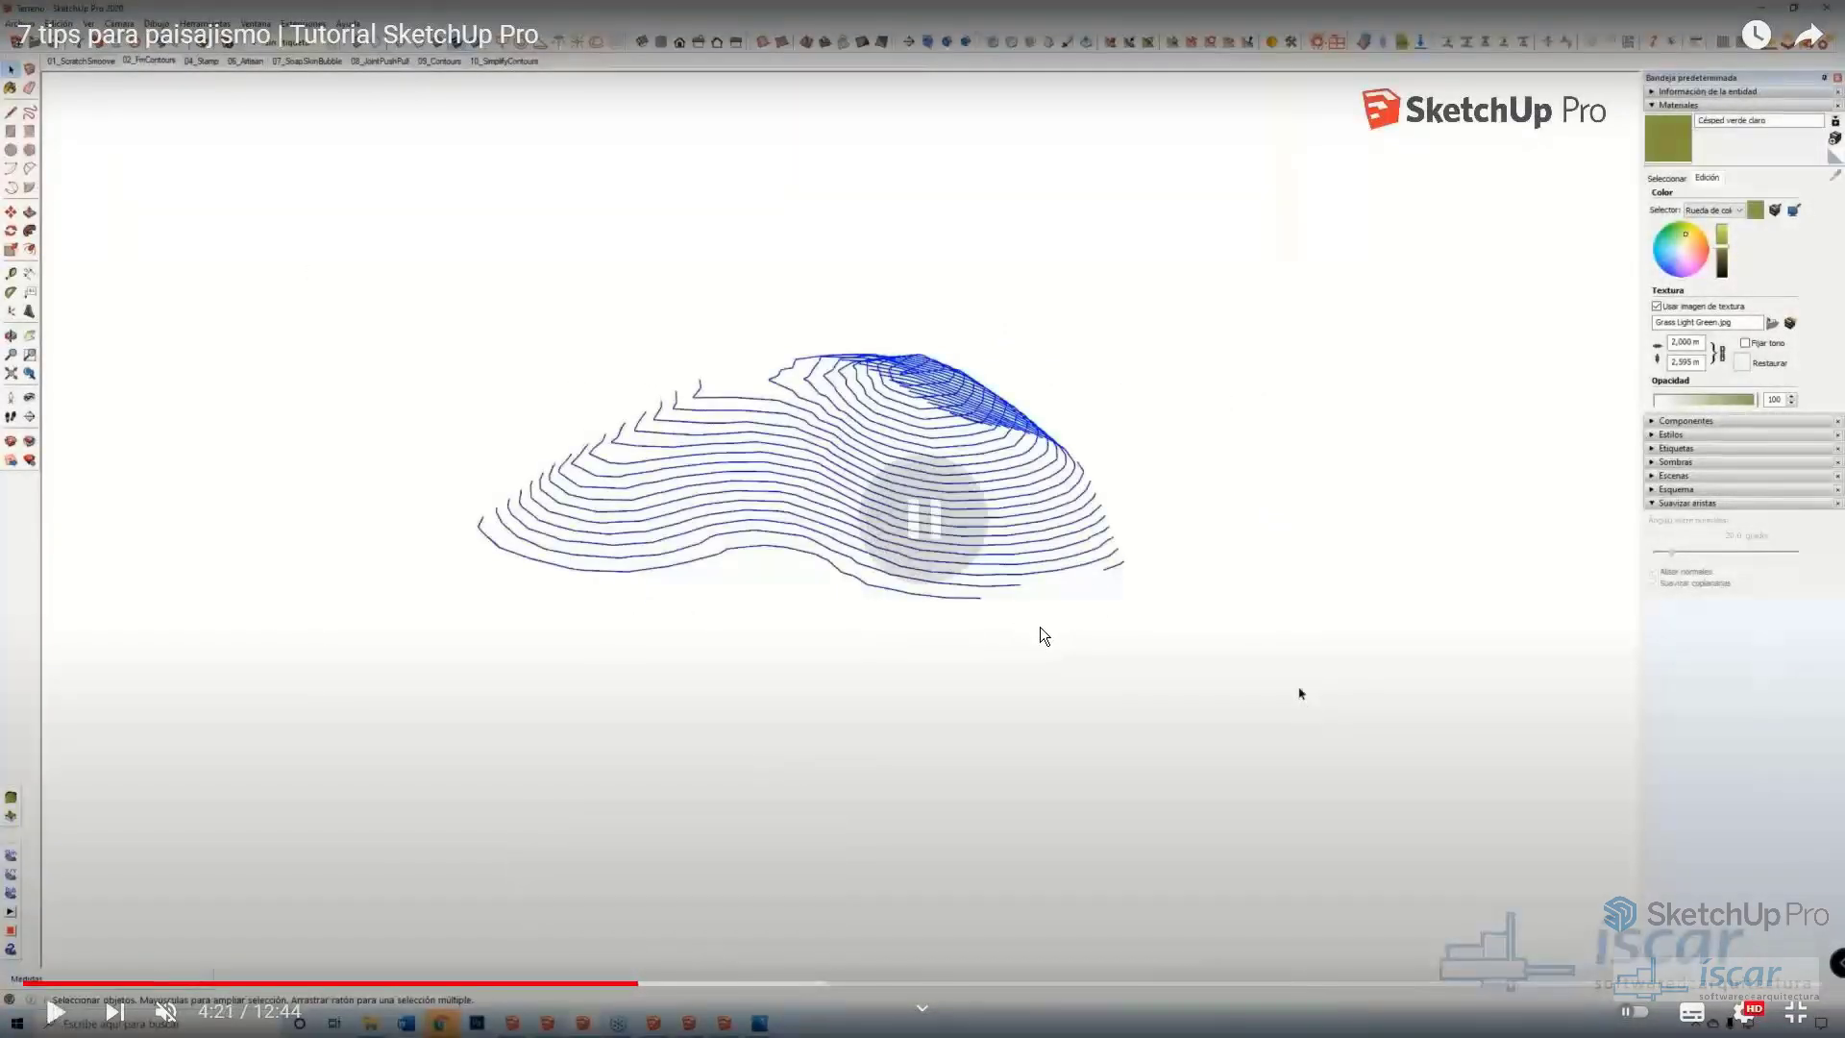
left_click(1039, 628)
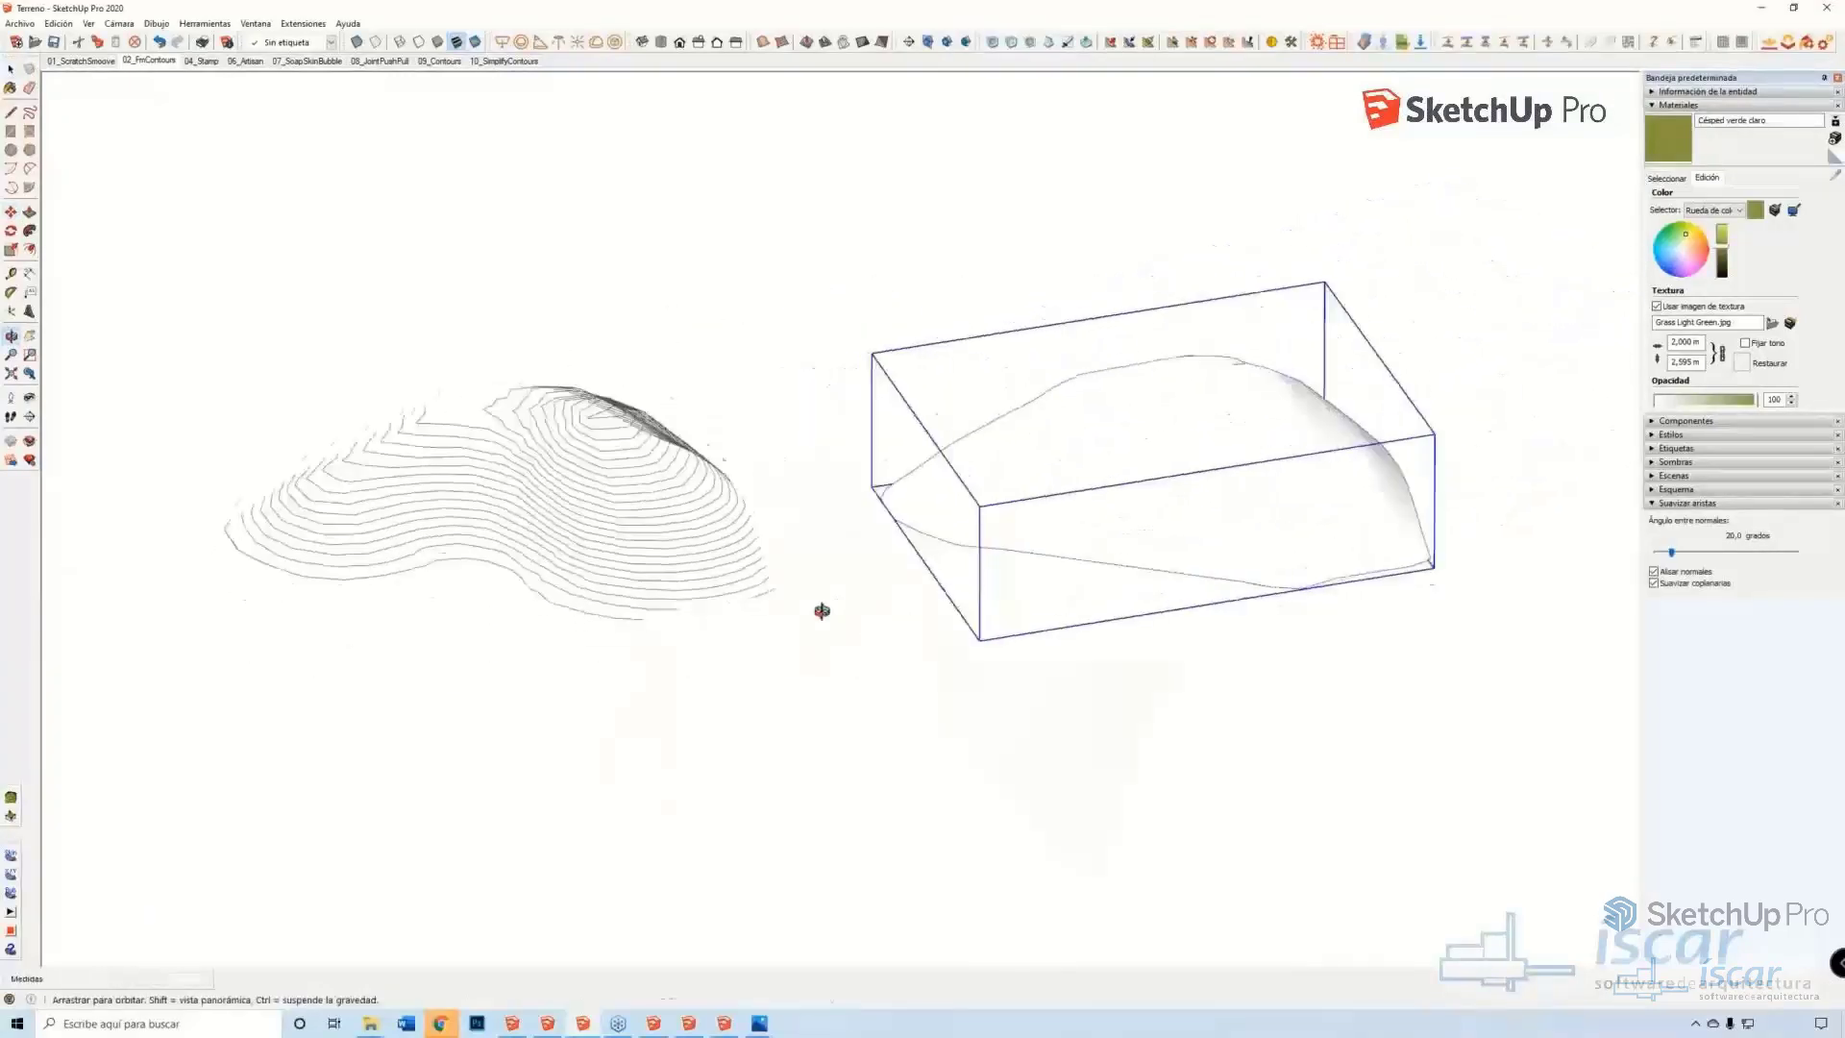
- Skip through the video's Stamp demonstration of the house on the terrain, pause at 4:57 and leave full screen
left_click(783, 353)
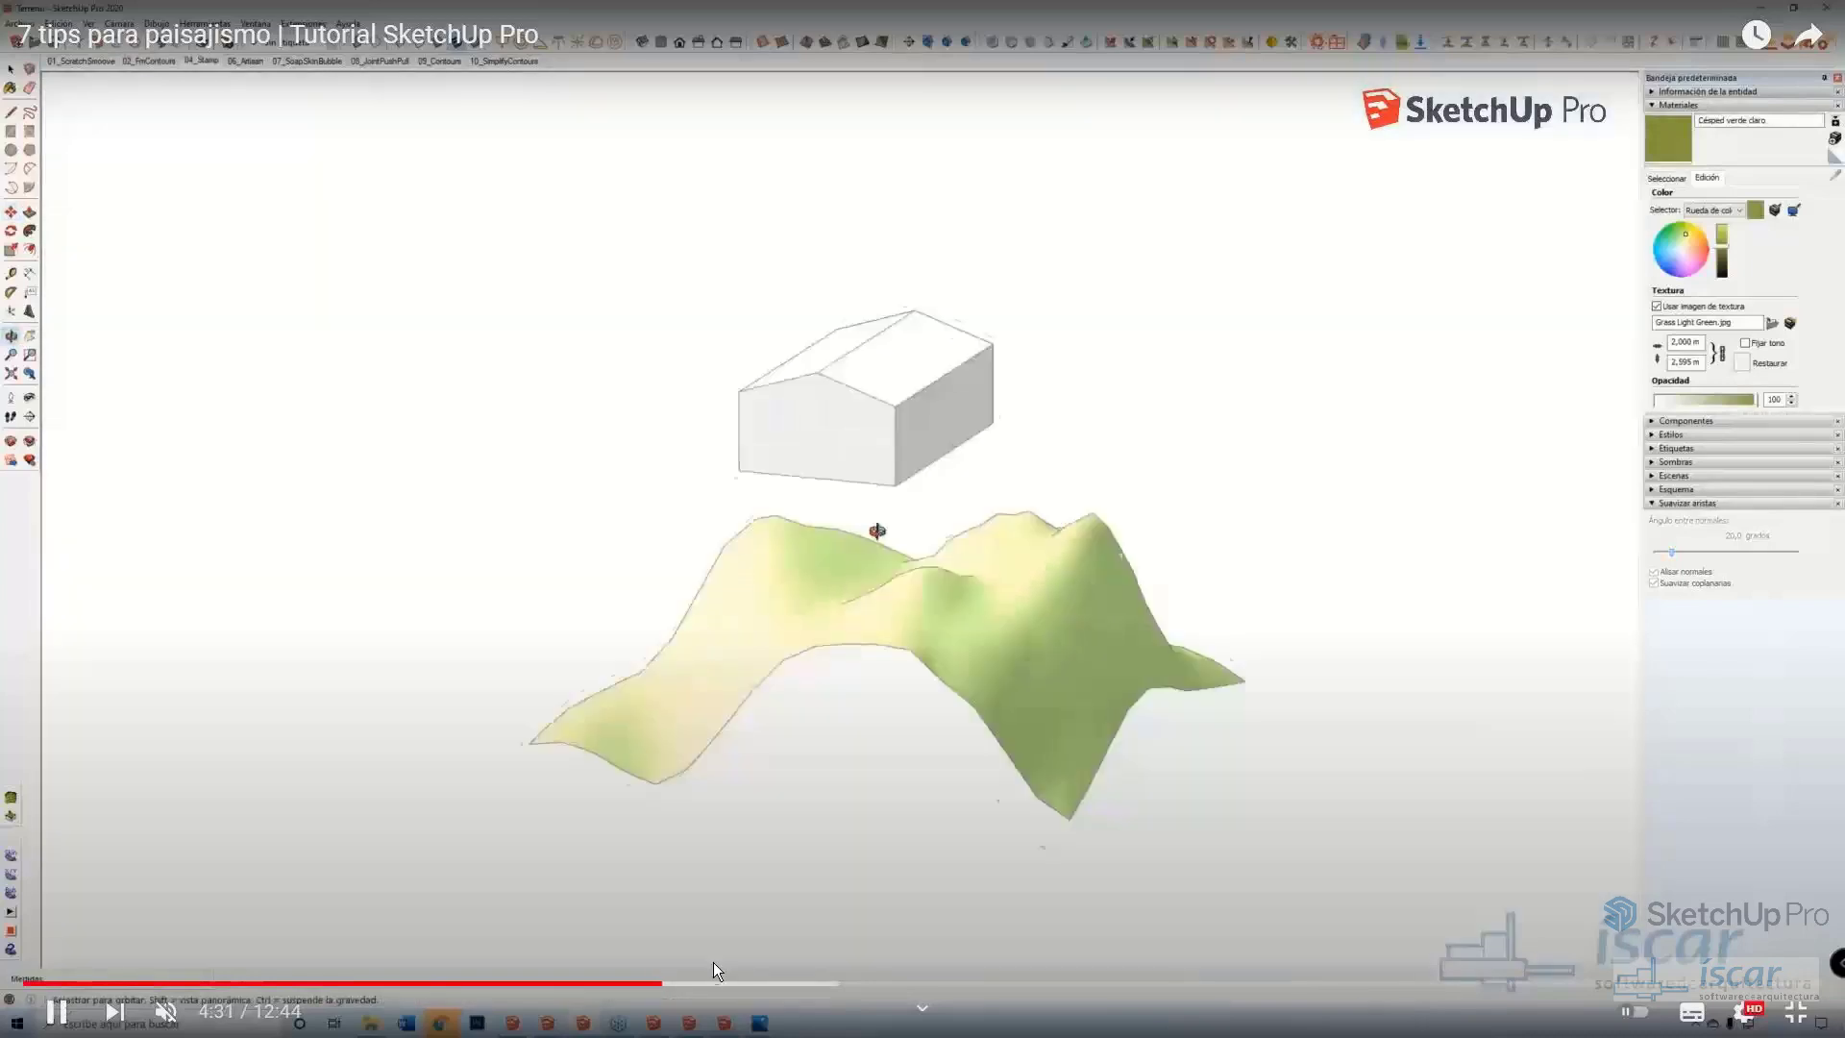
left_click(684, 984)
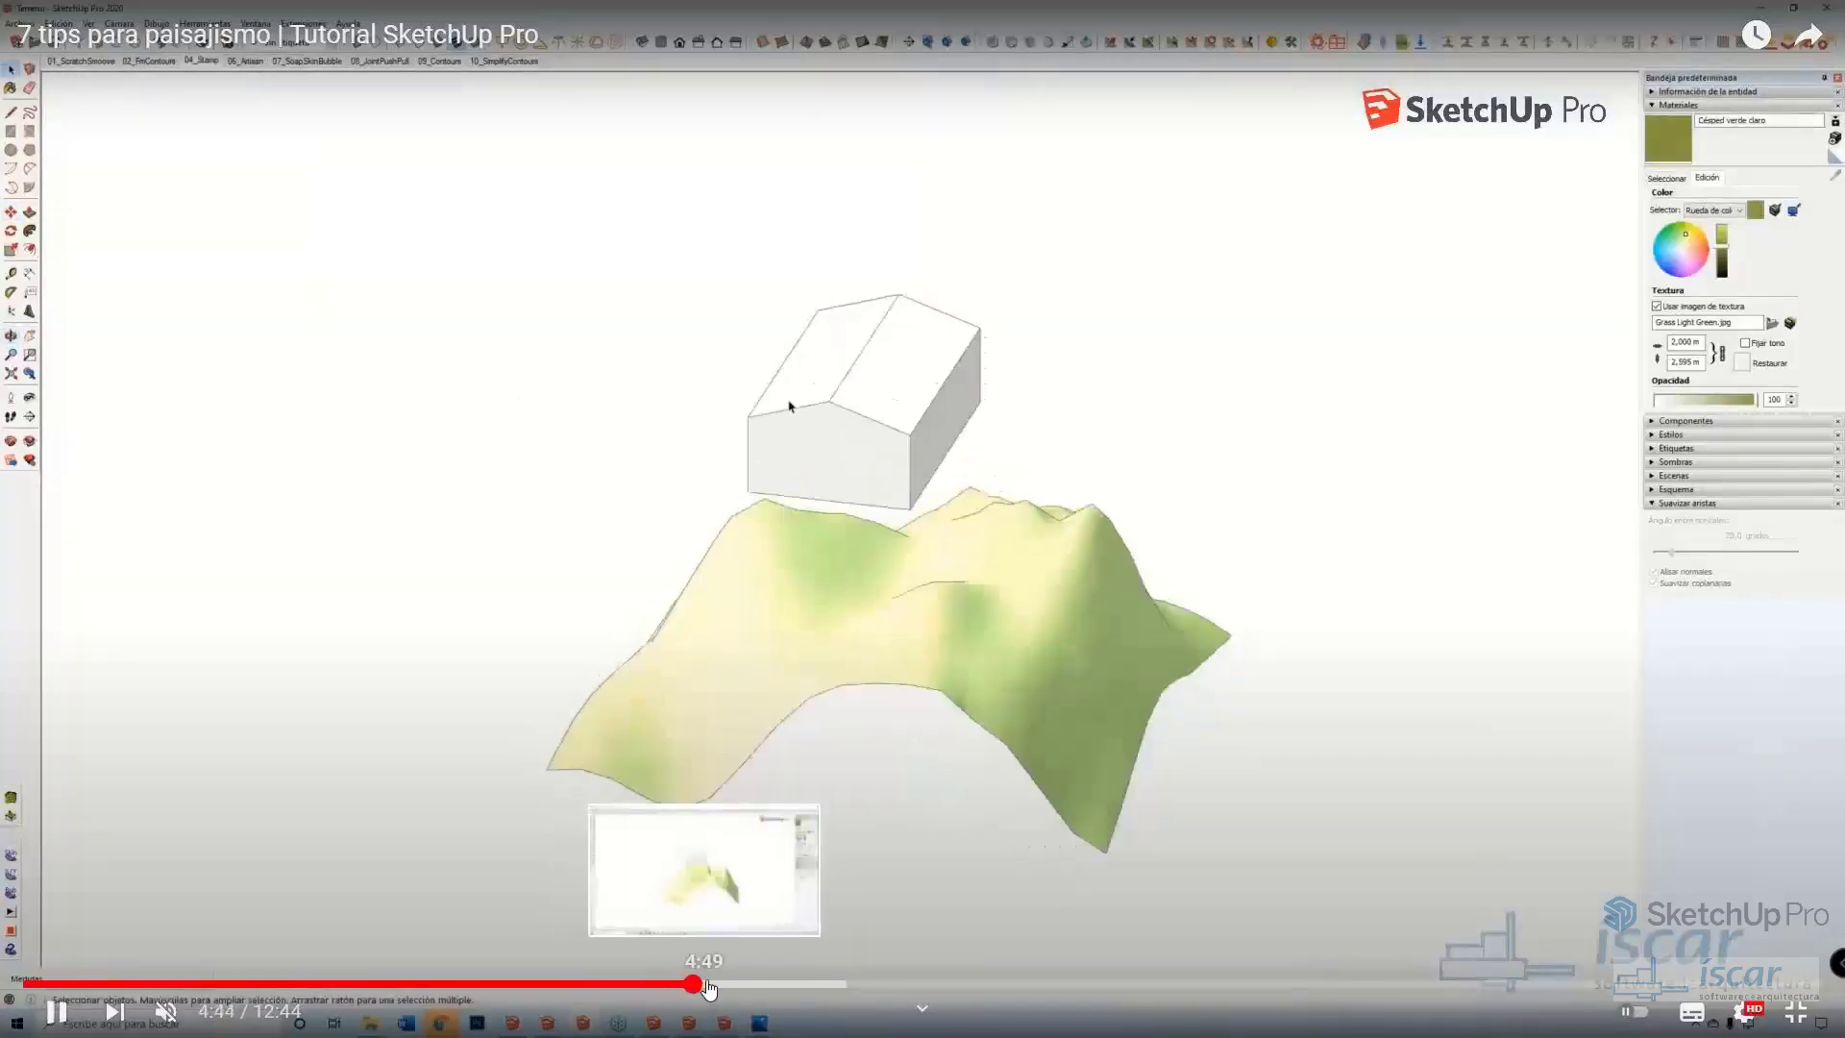
left_click(714, 984)
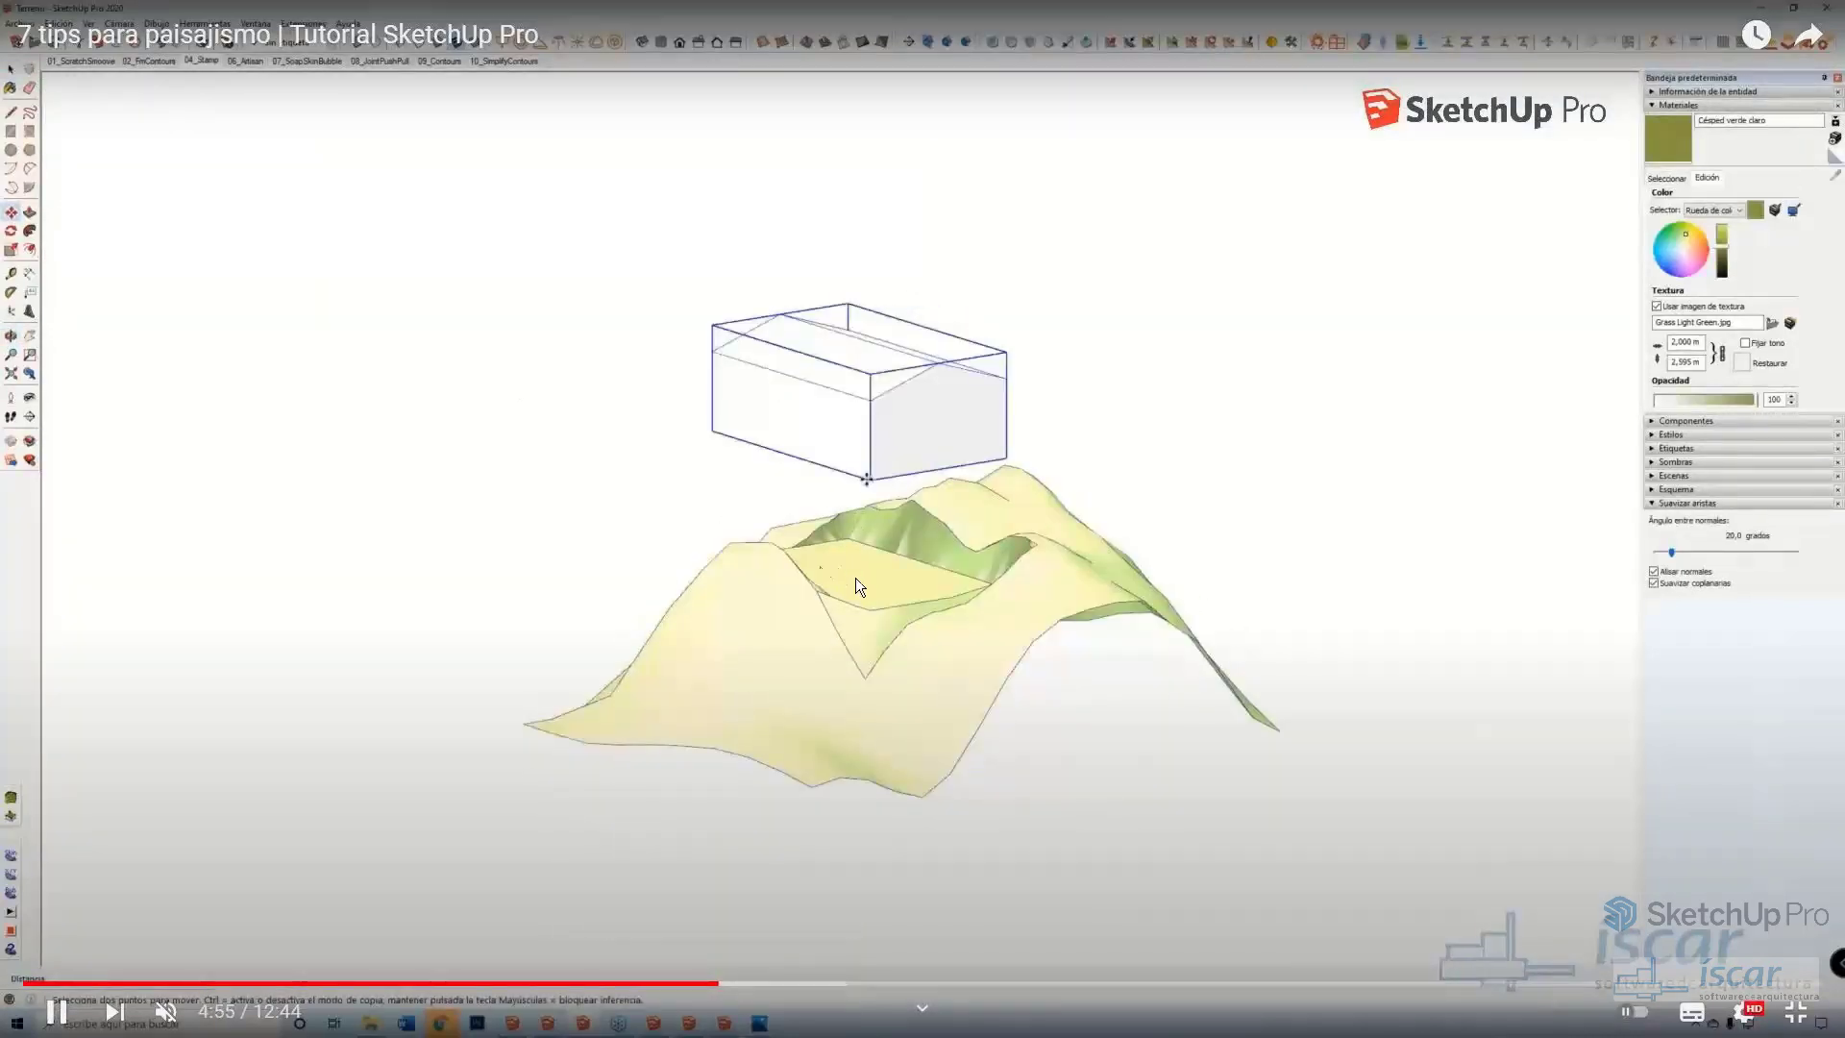
left_click(977, 737)
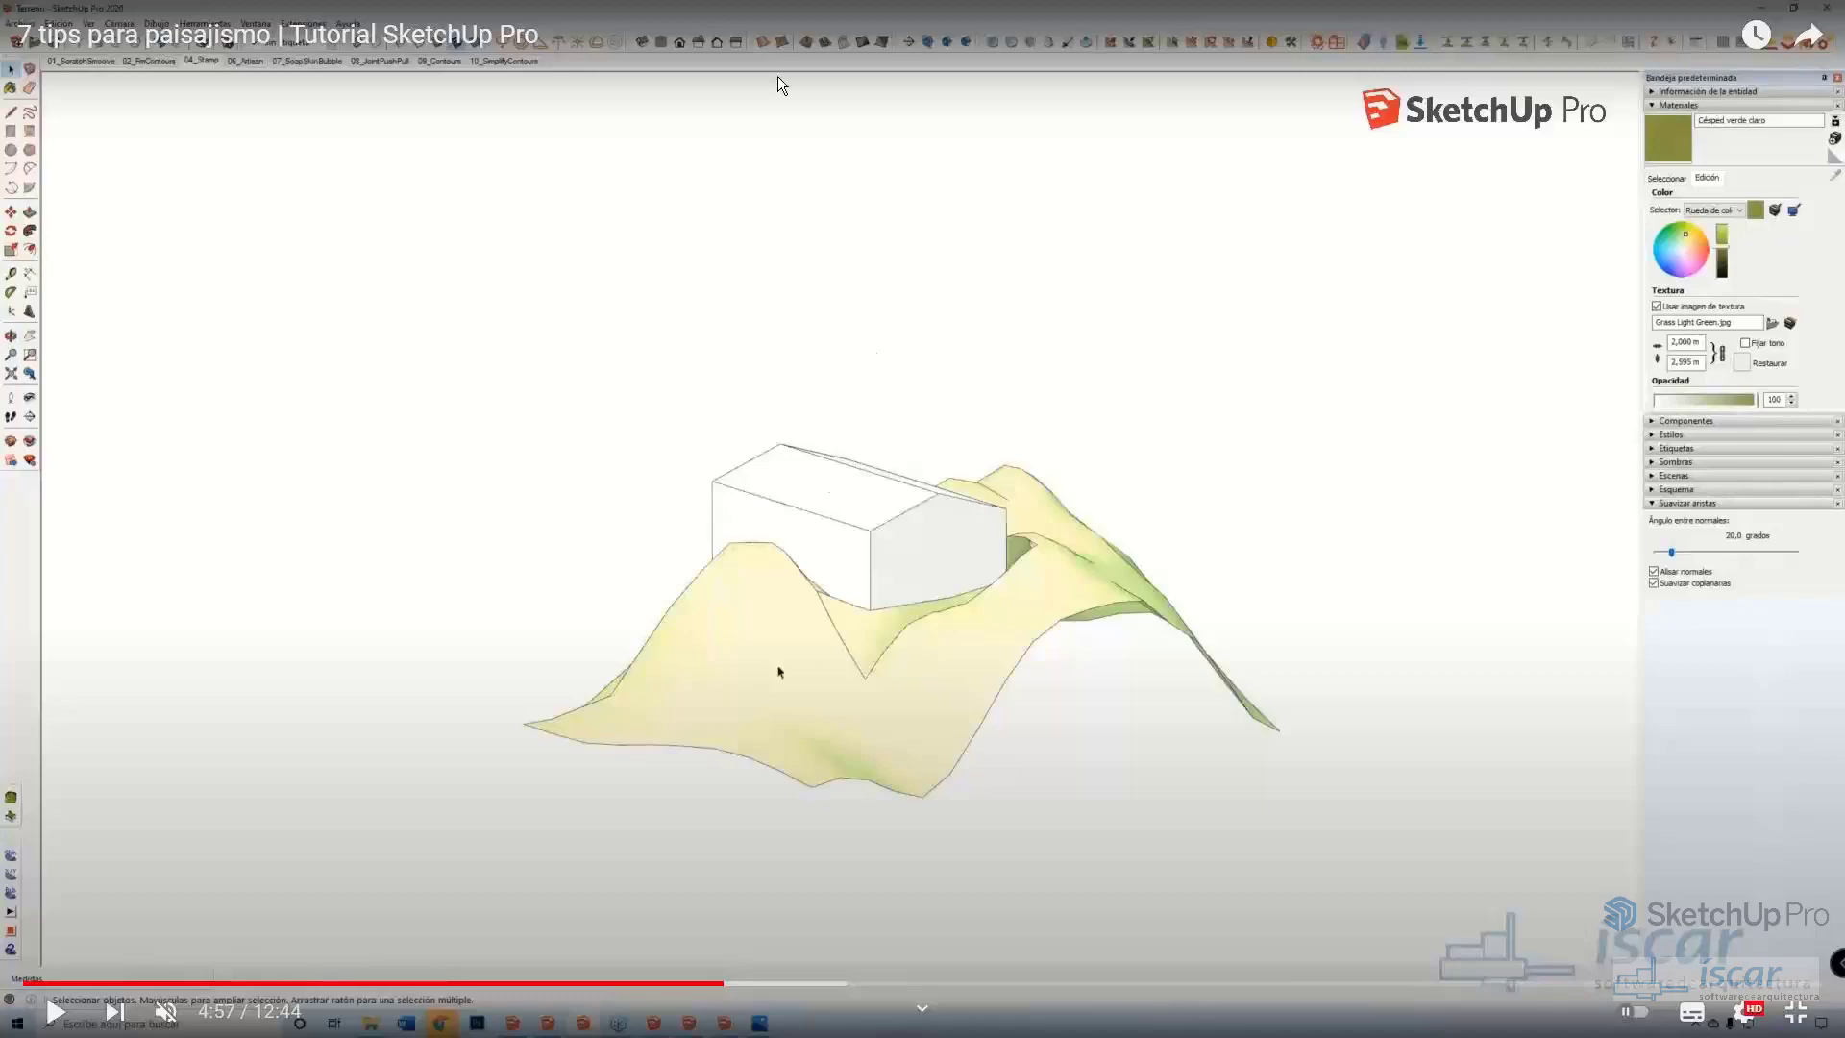
key("Escape")
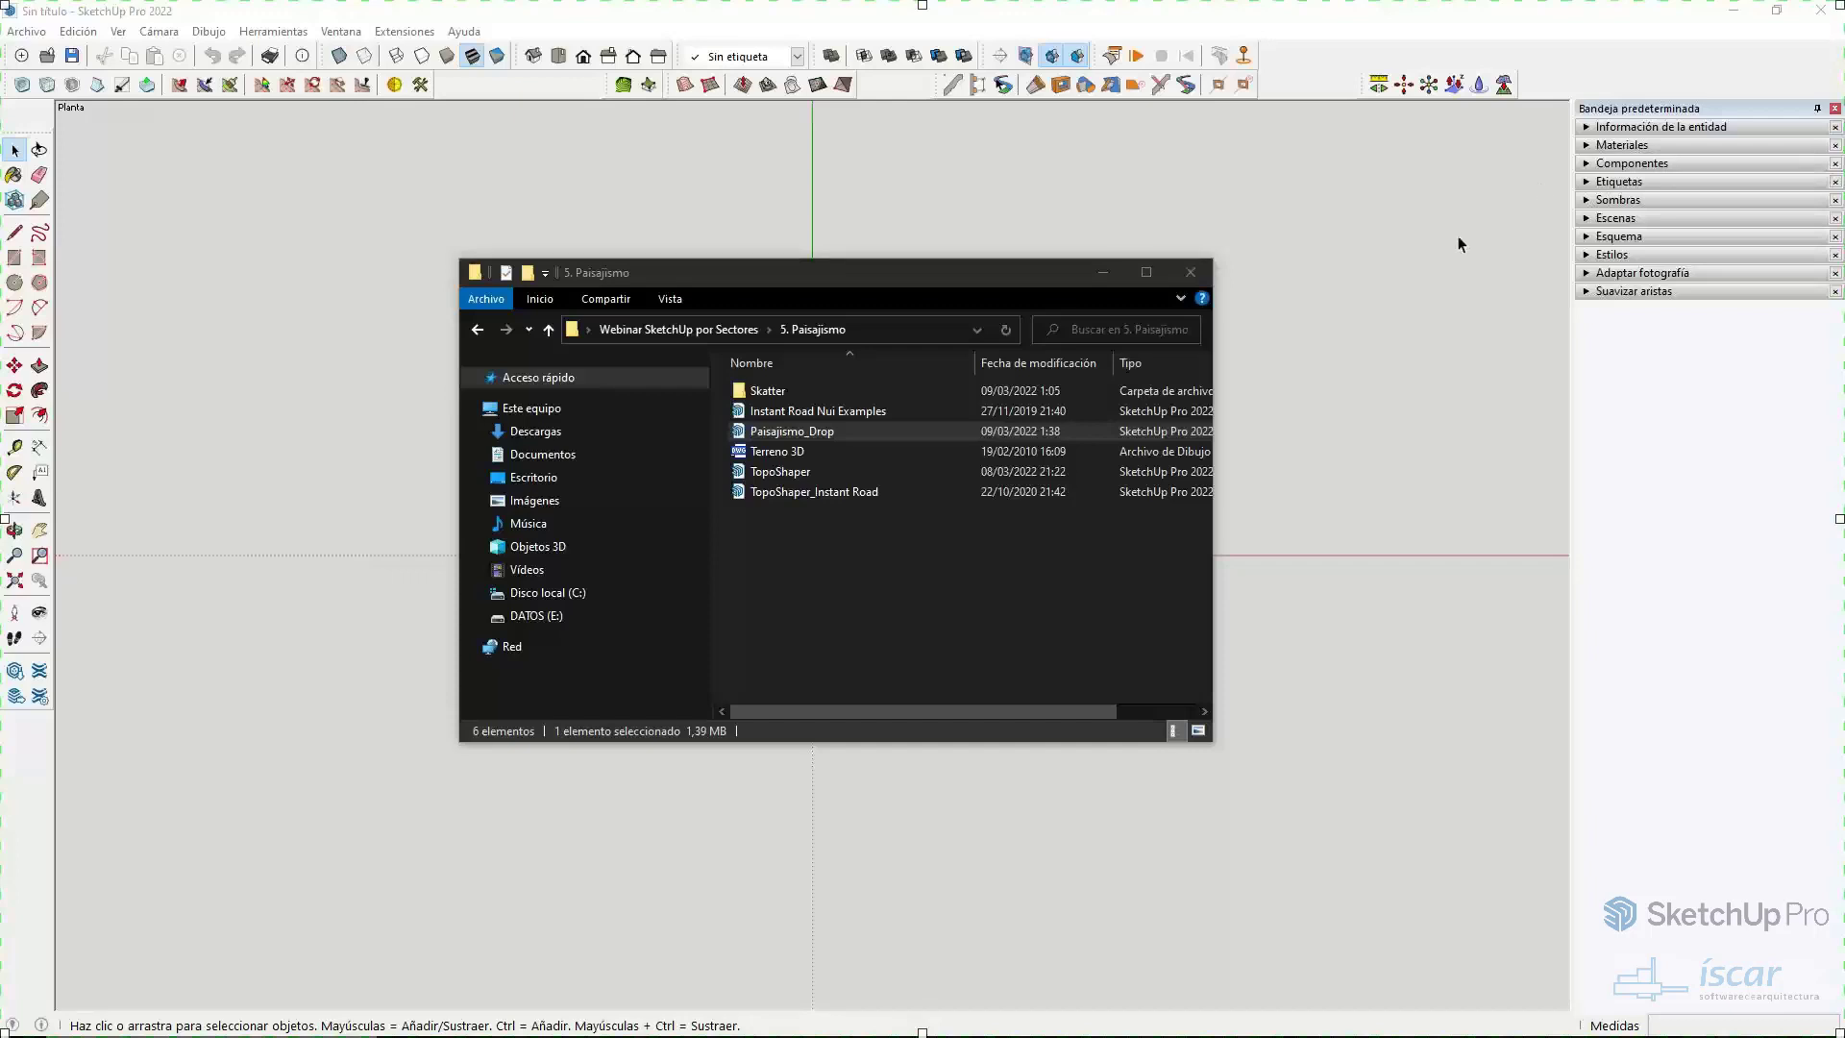
- Close the Paisajismo folder window and begin a file import filtered to AutoCAD files (*.dwg, *.dxf)
left_click(1191, 273)
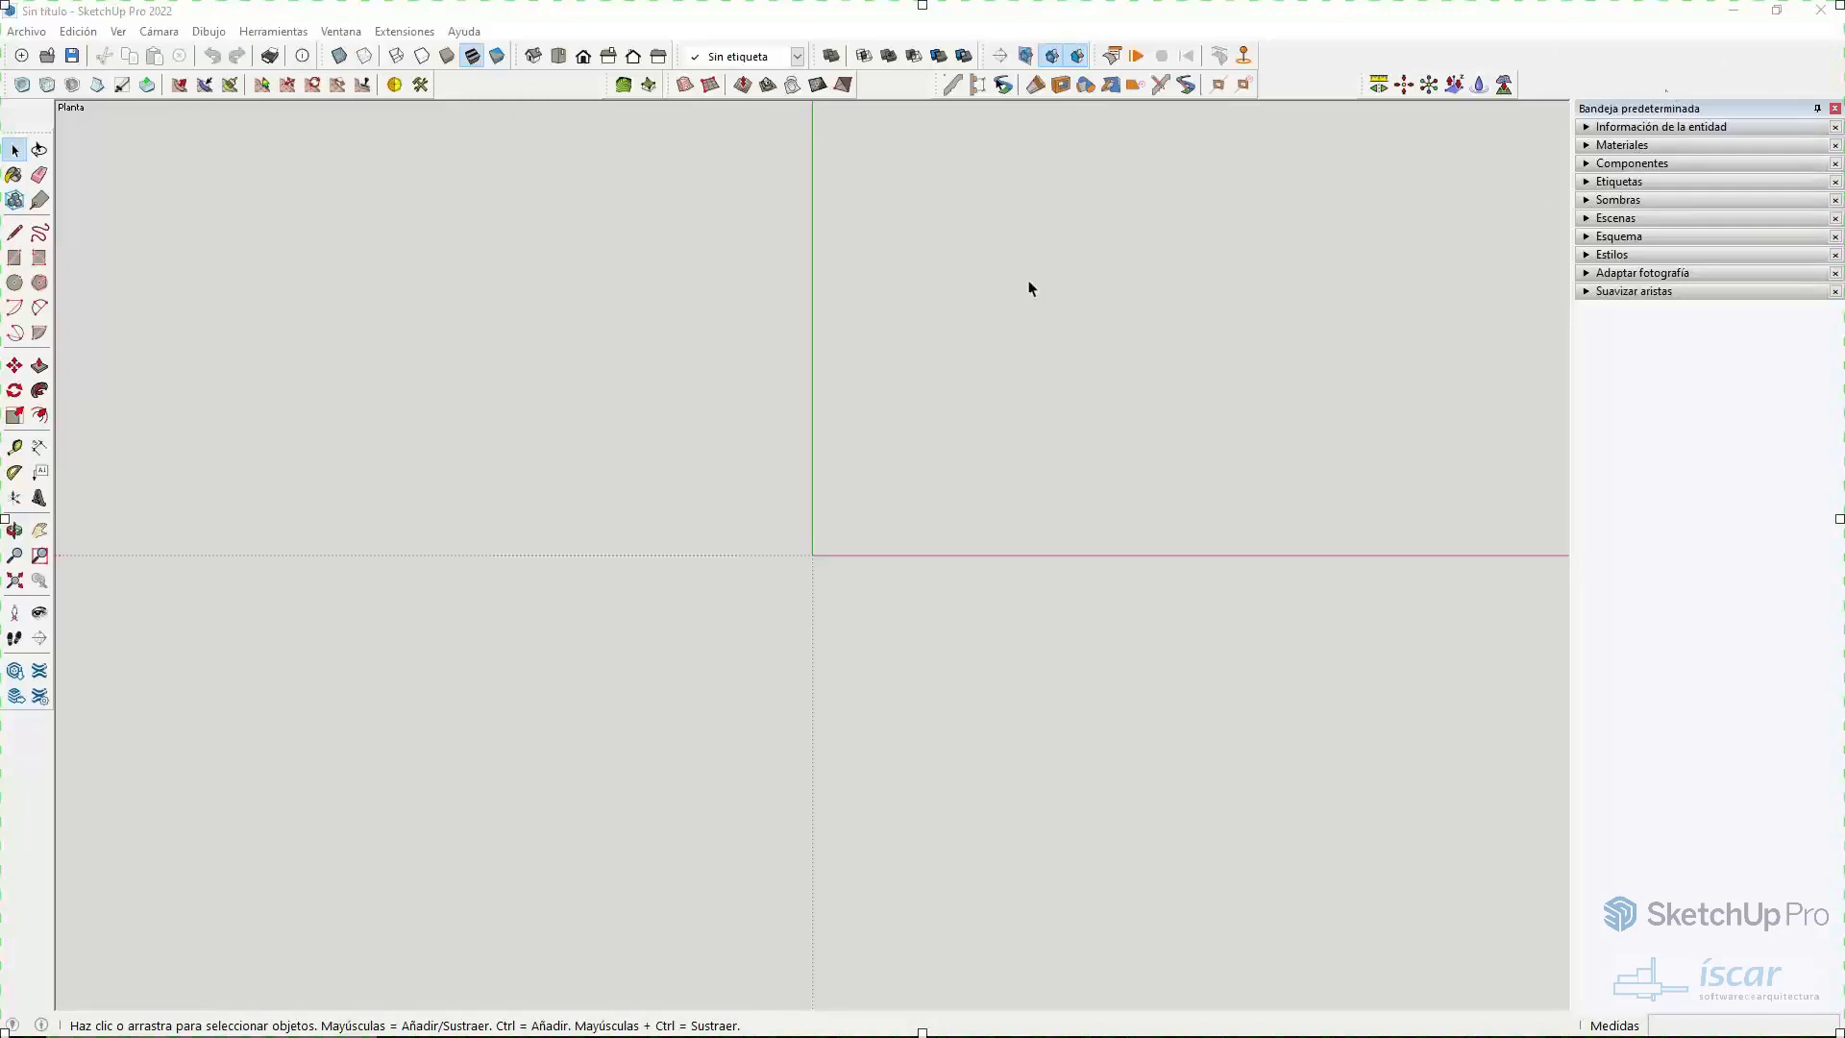
left_click(26, 34)
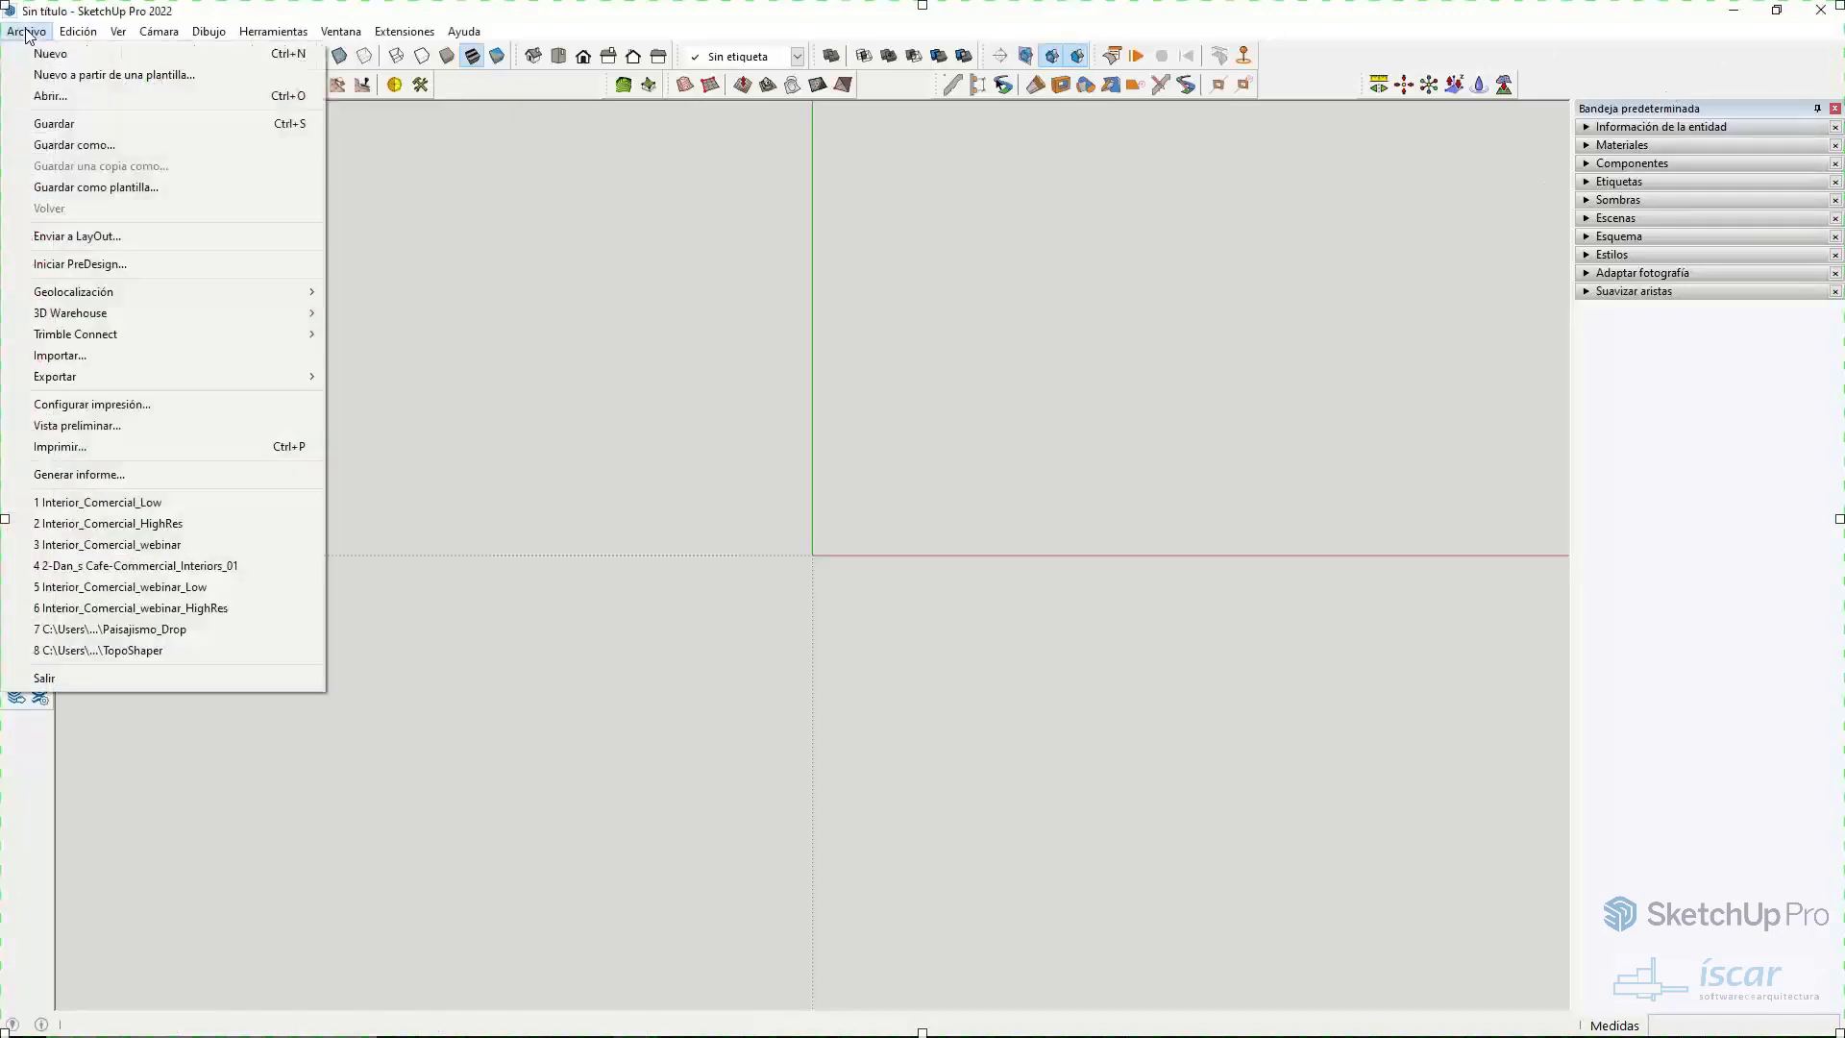
left_click(325, 342)
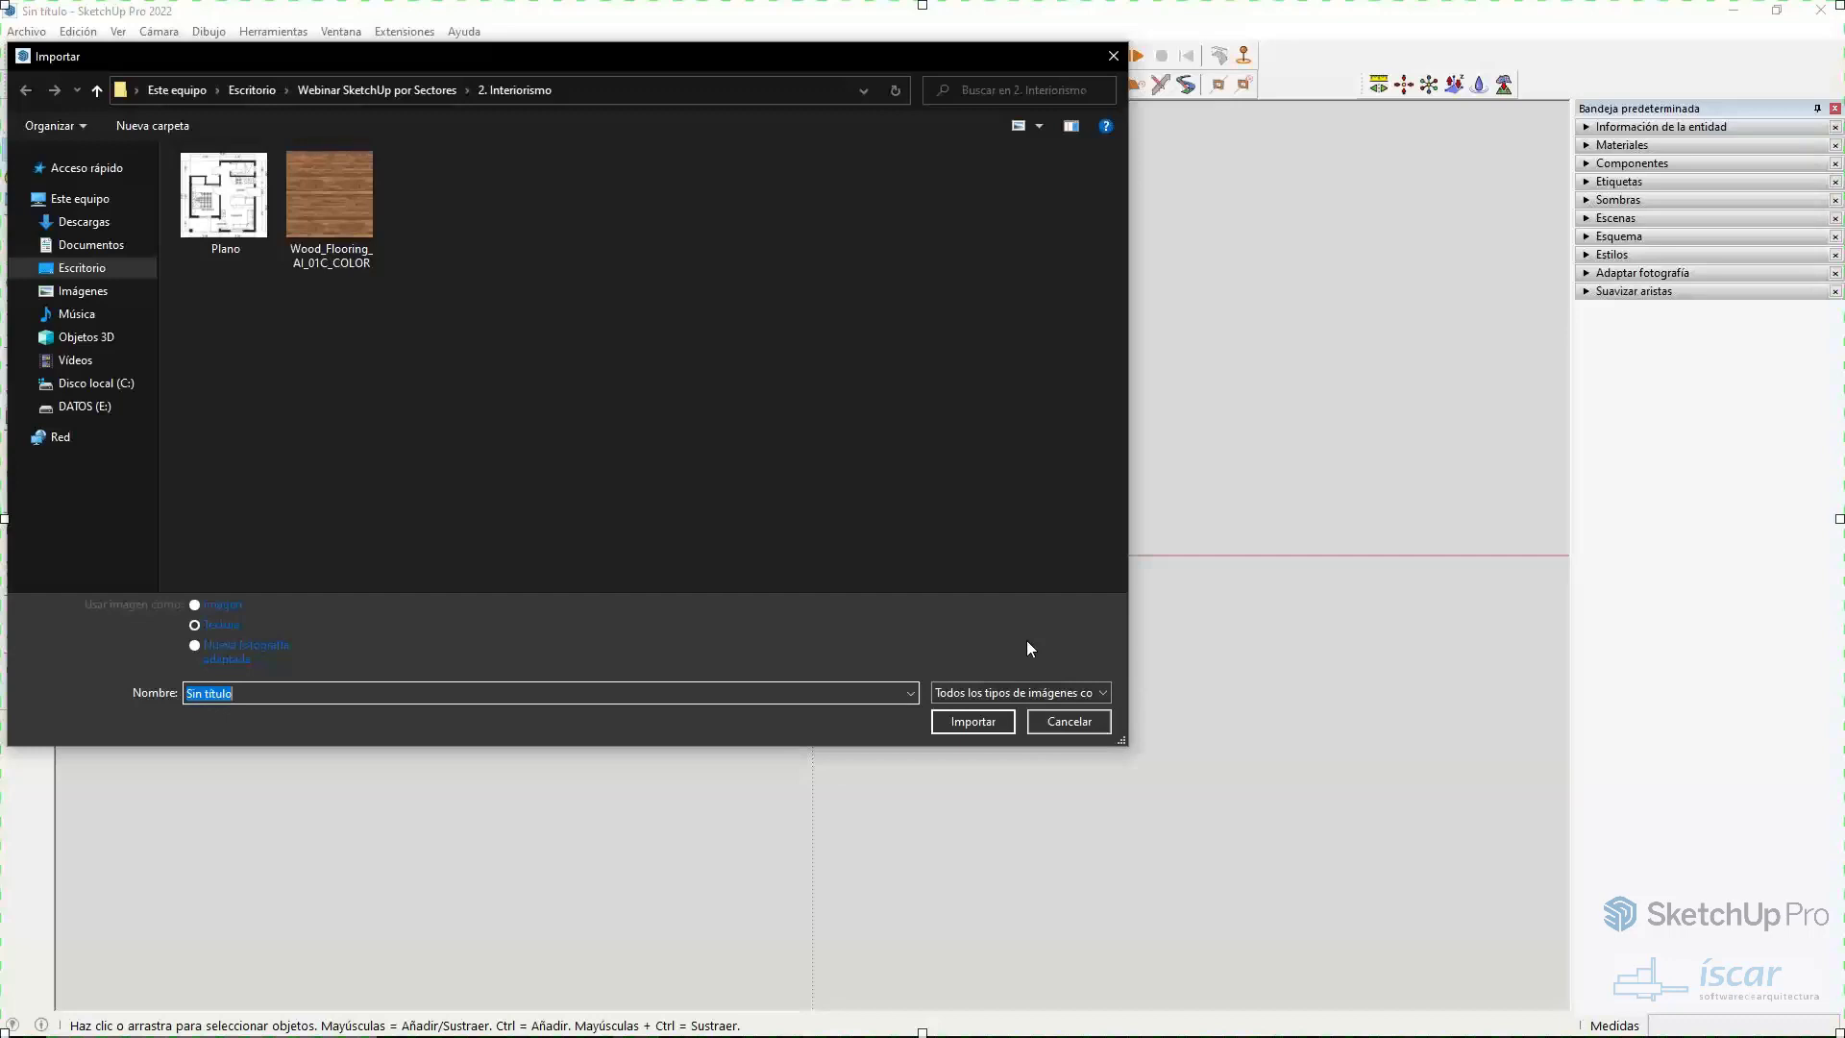
left_click(1063, 691)
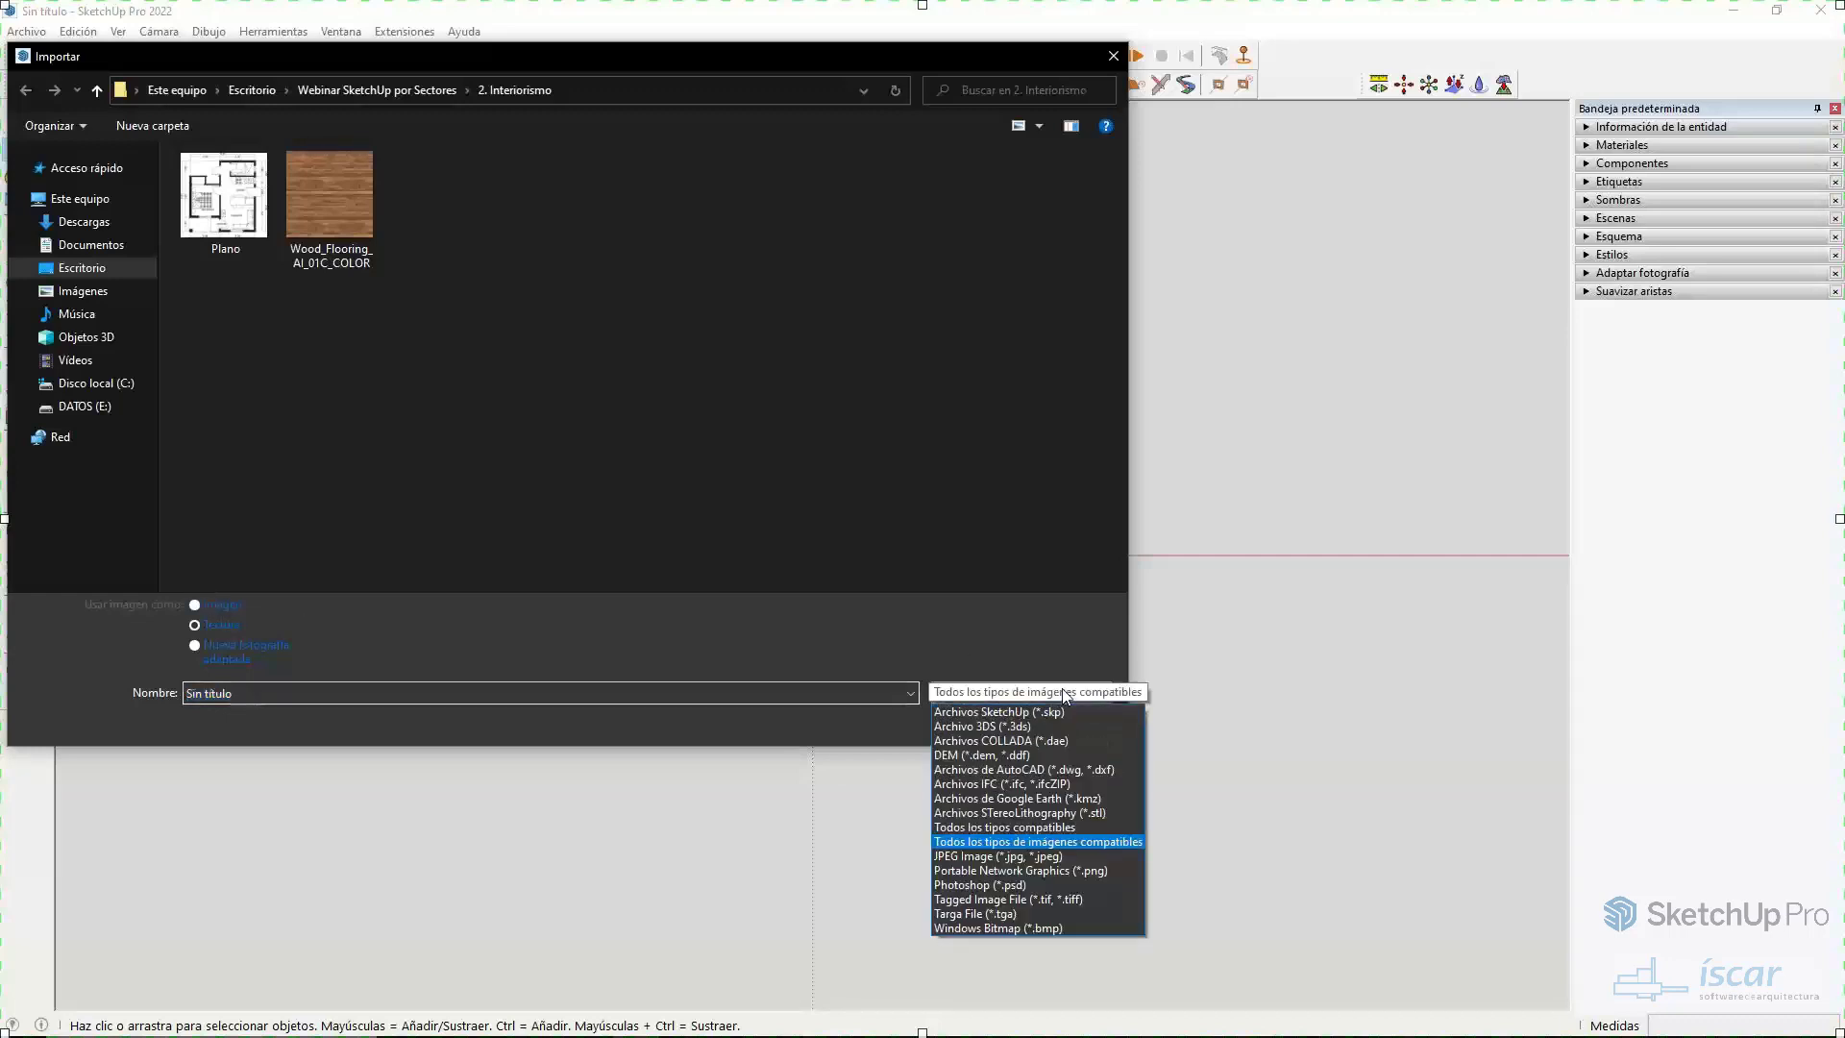
left_click(1045, 770)
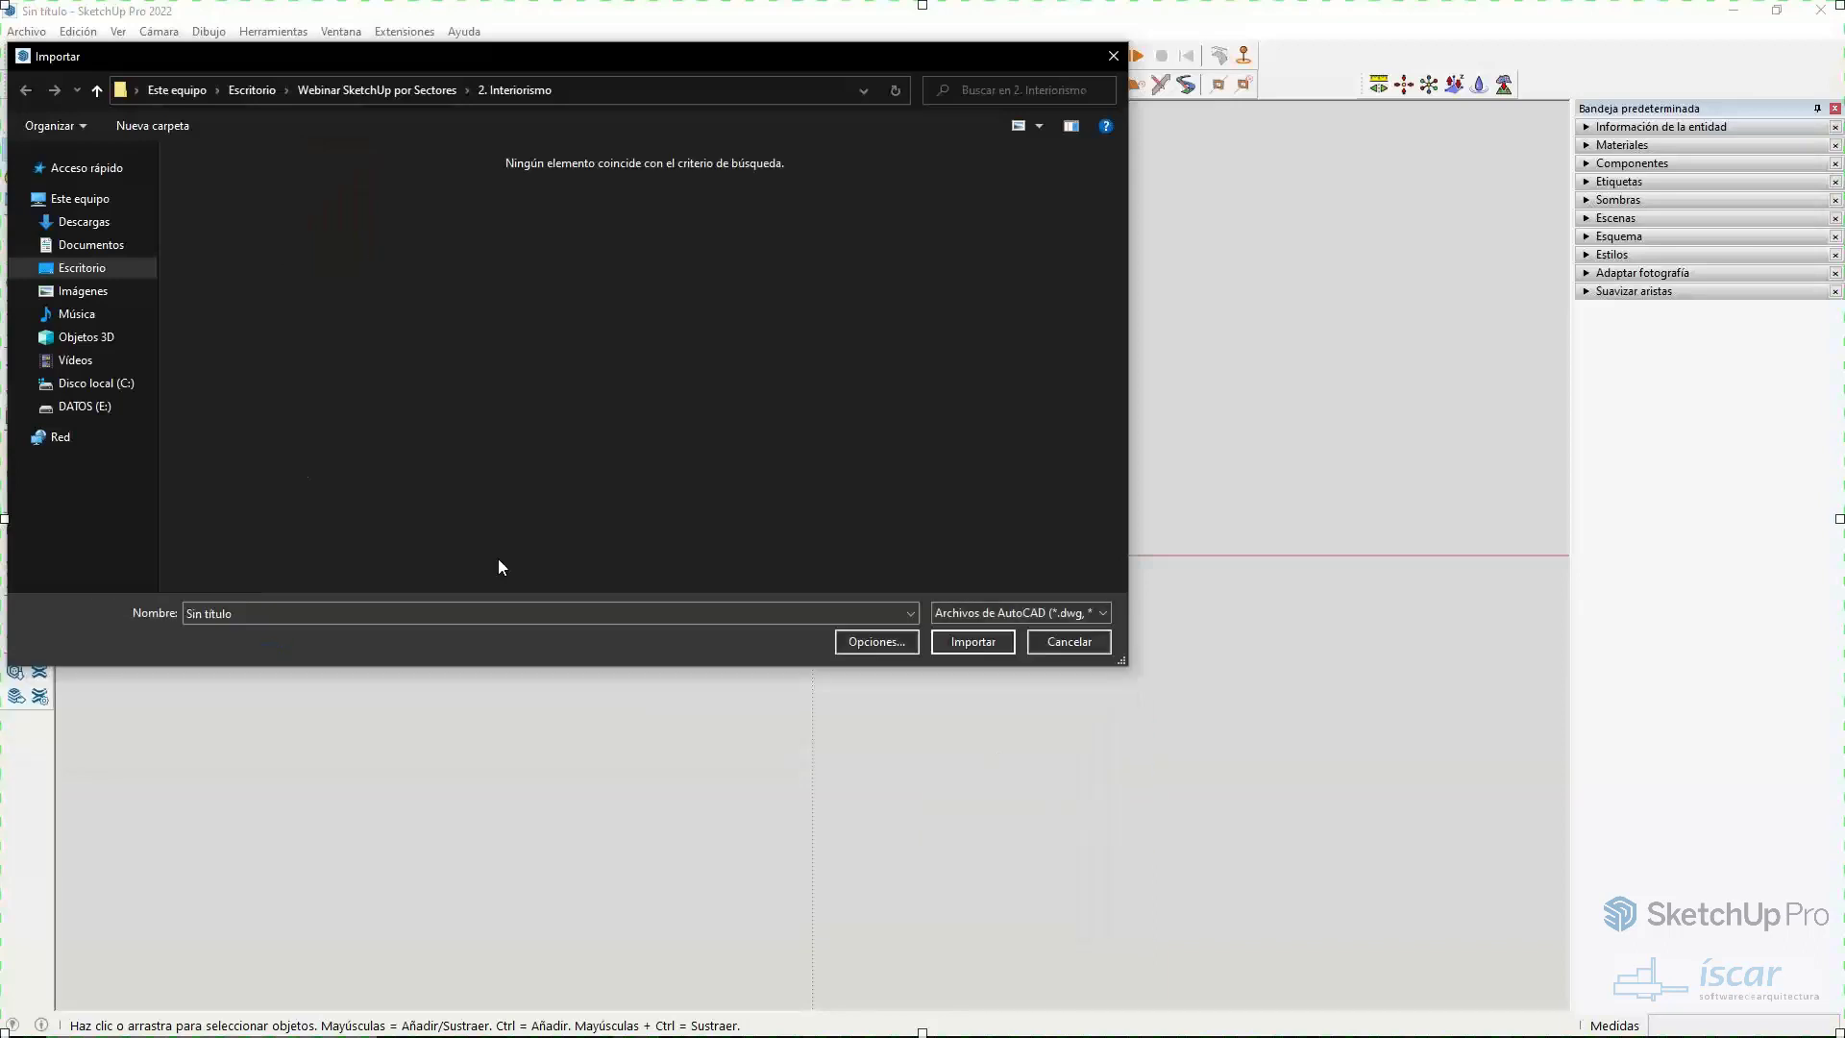
- Set the AutoCAD import scale units to Metros and accept the import options
left_click(874, 641)
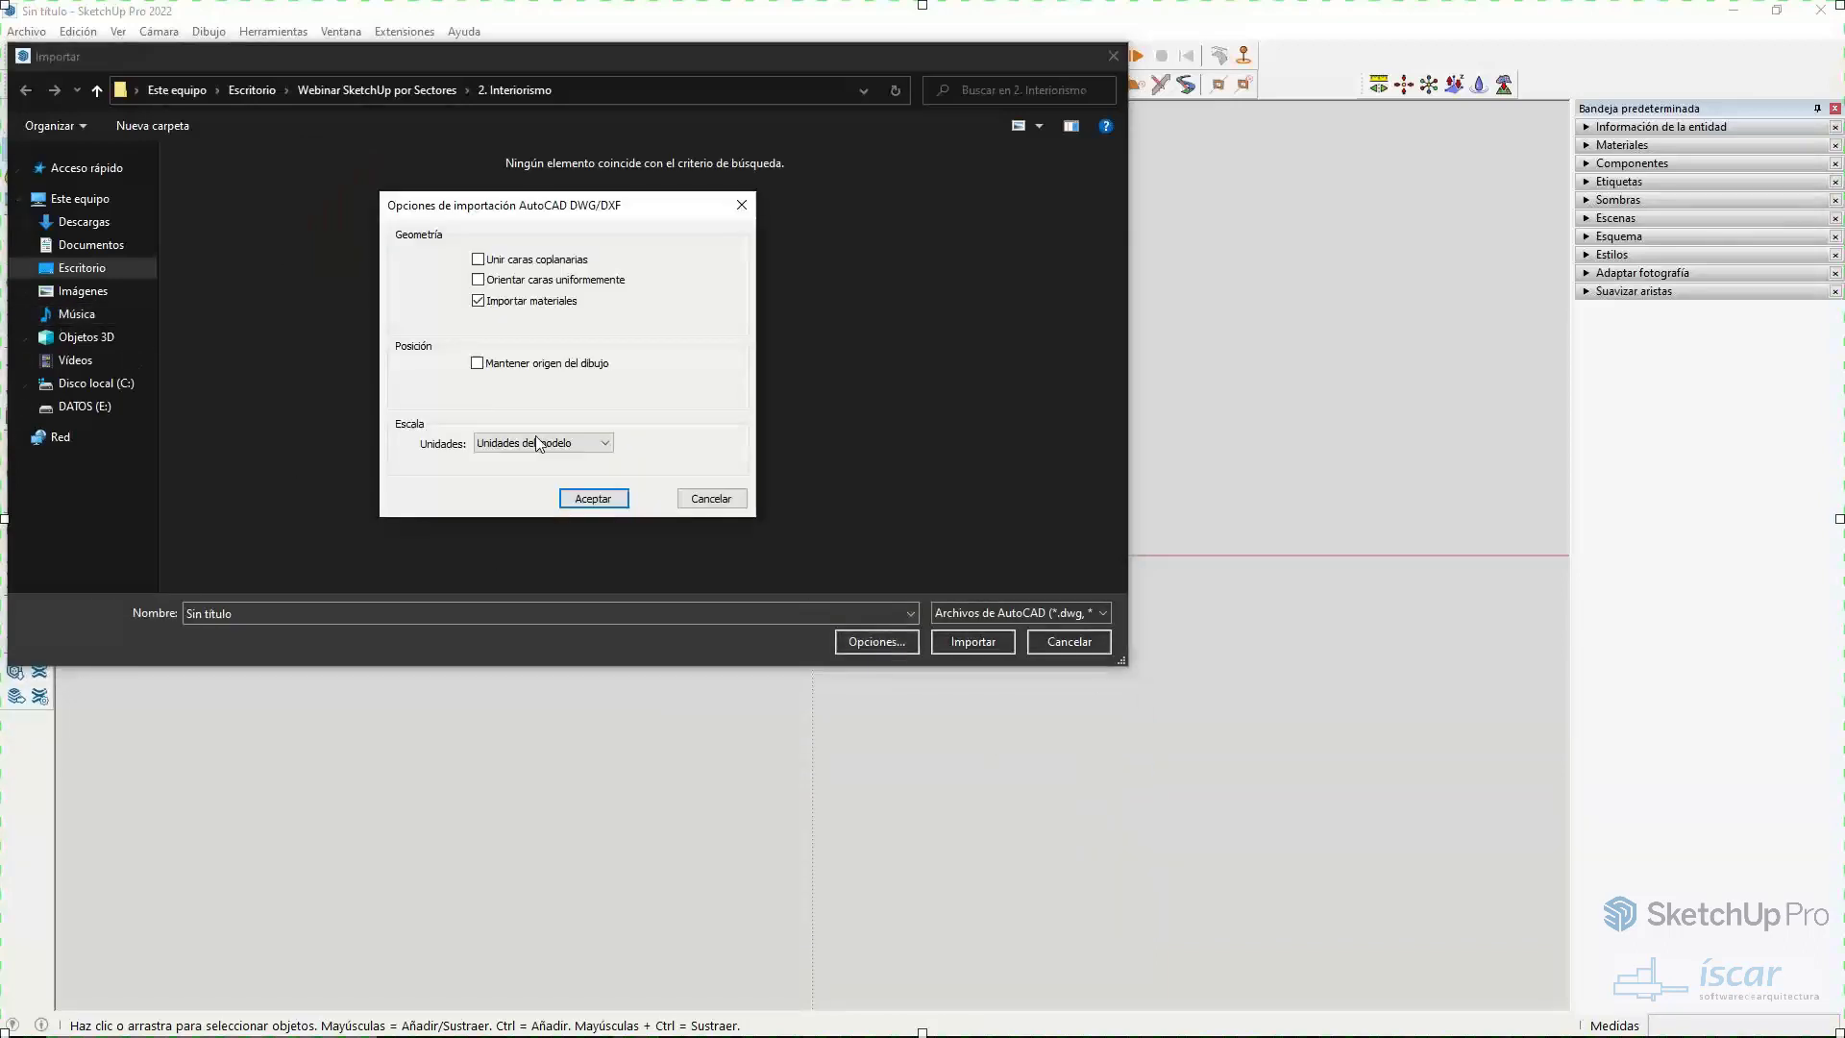
left_click(519, 444)
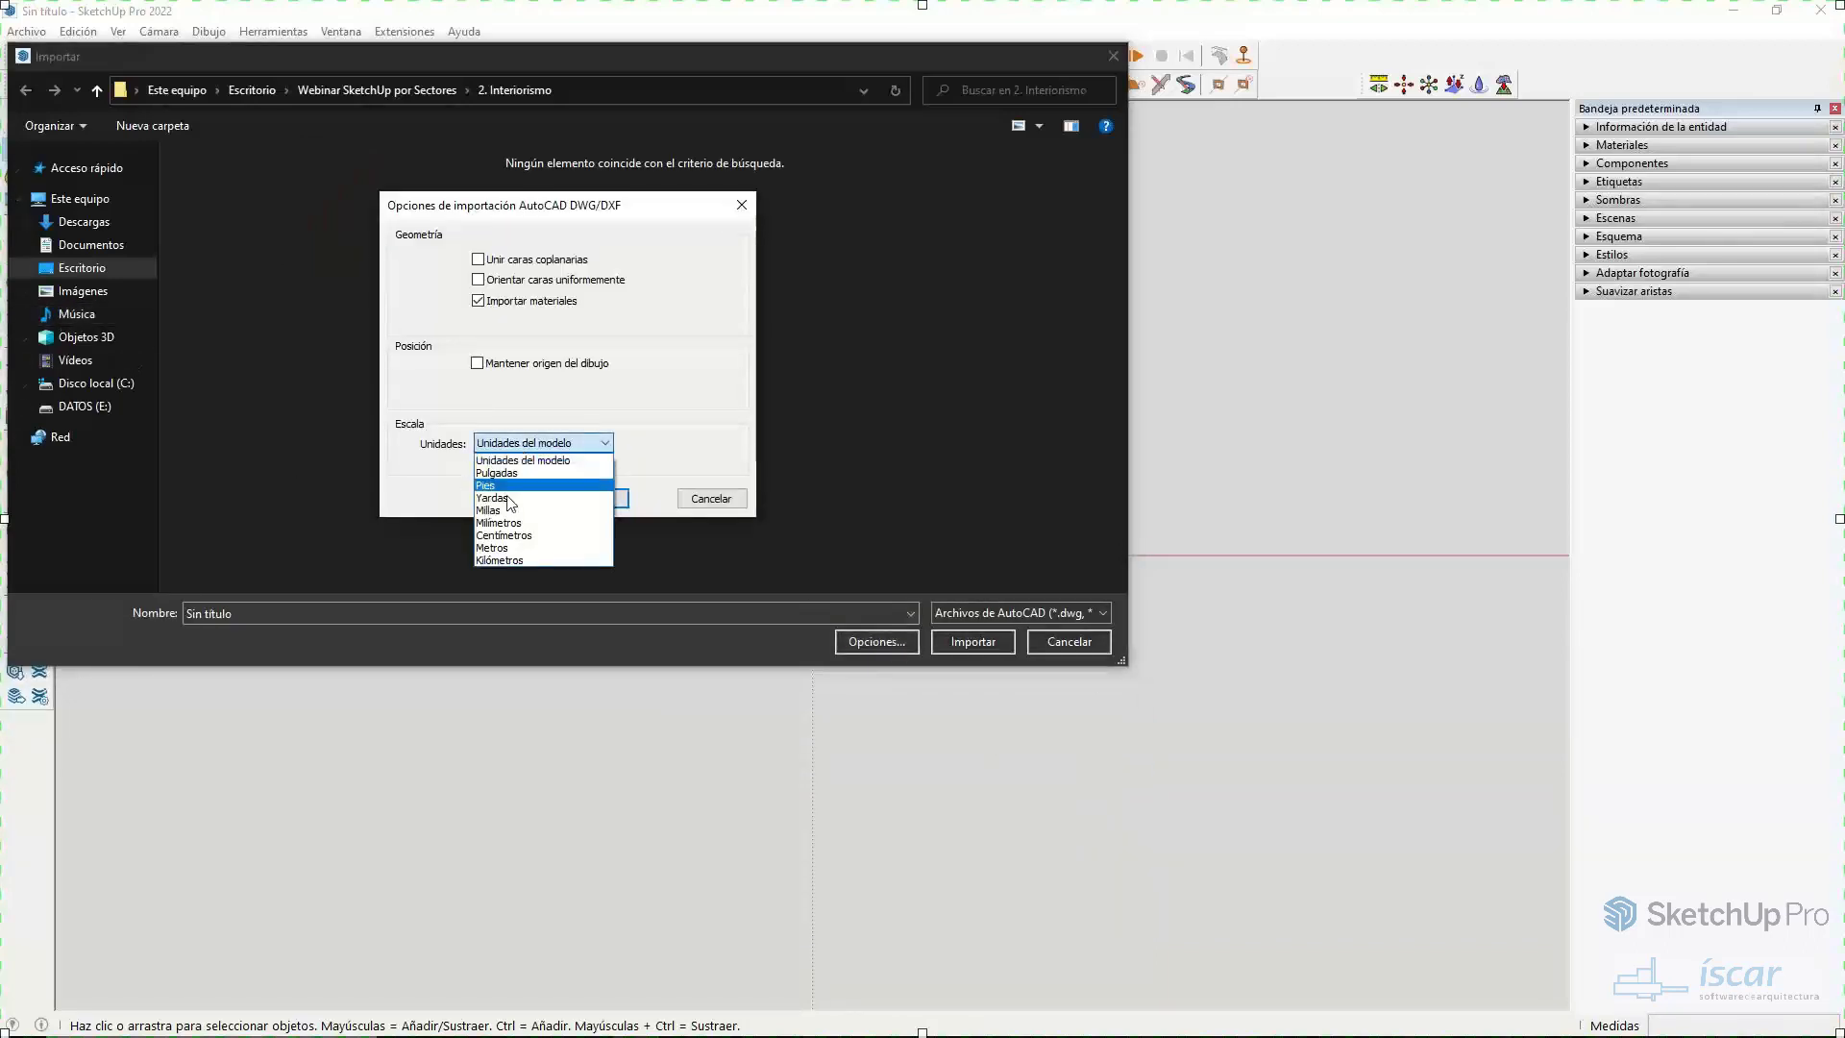
left_click(499, 548)
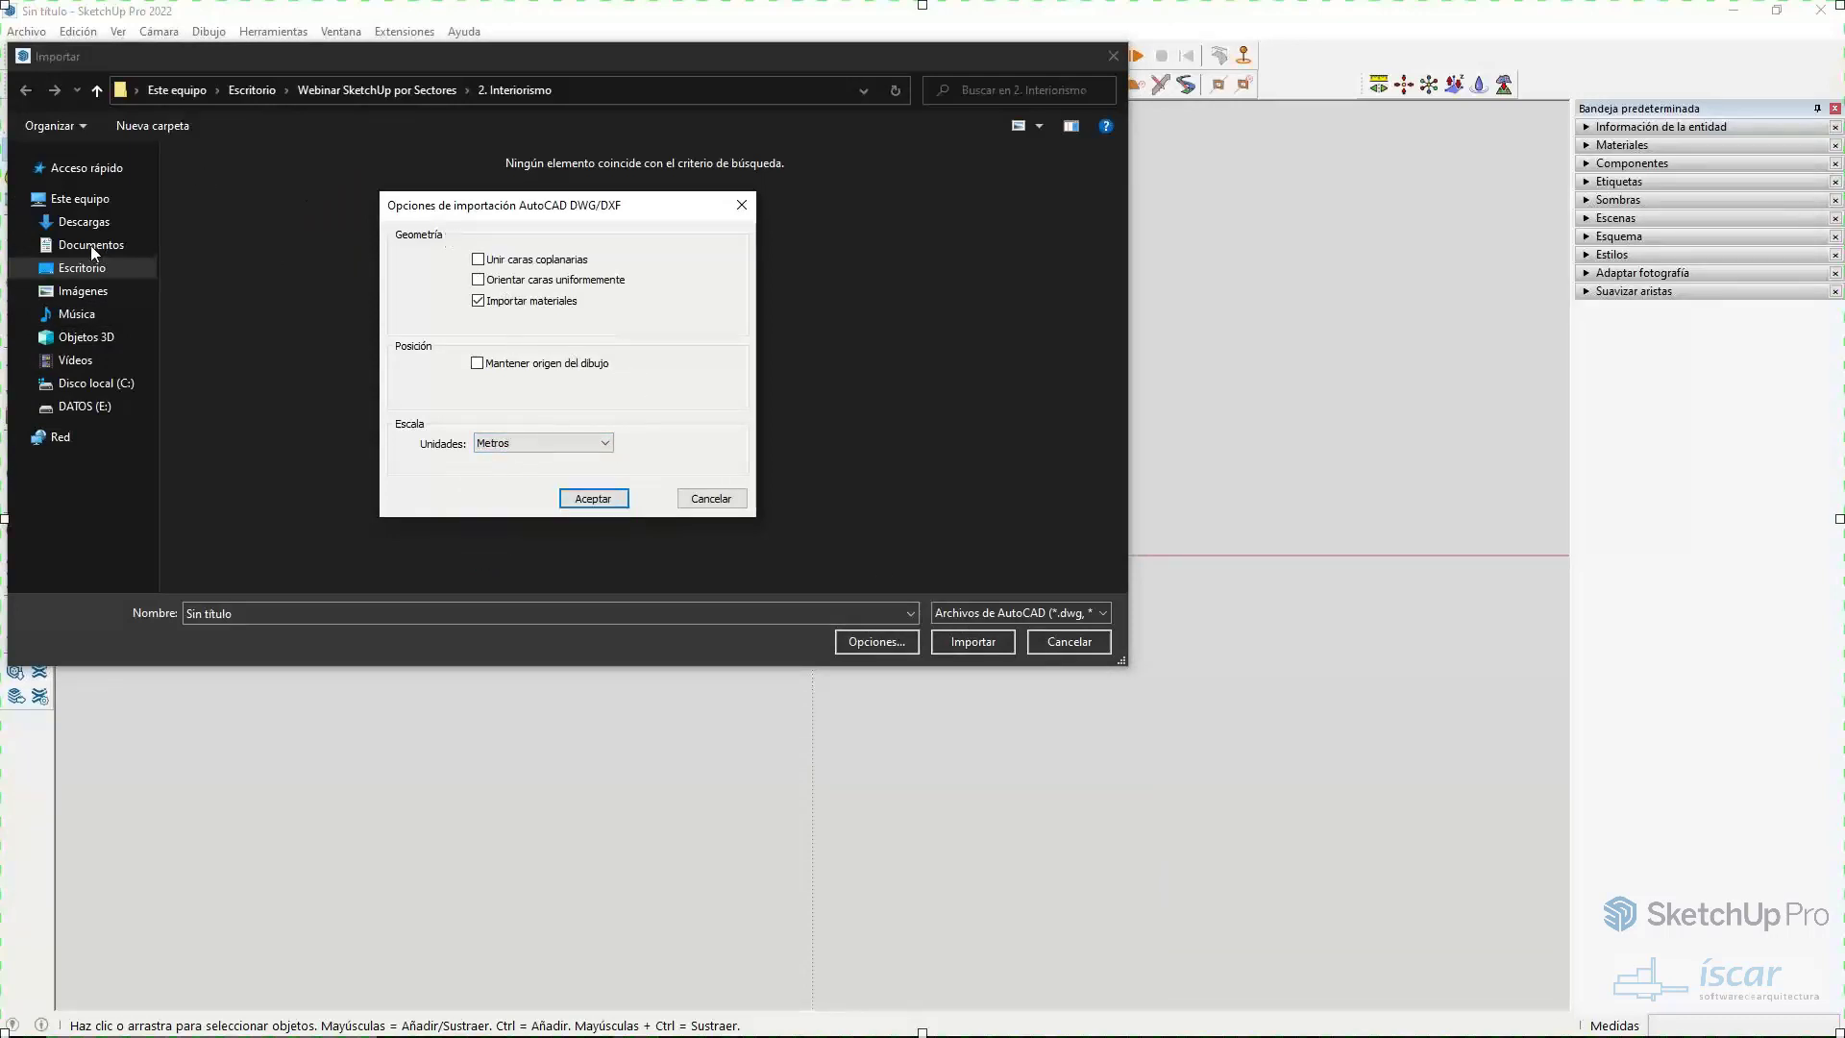
left_click(593, 497)
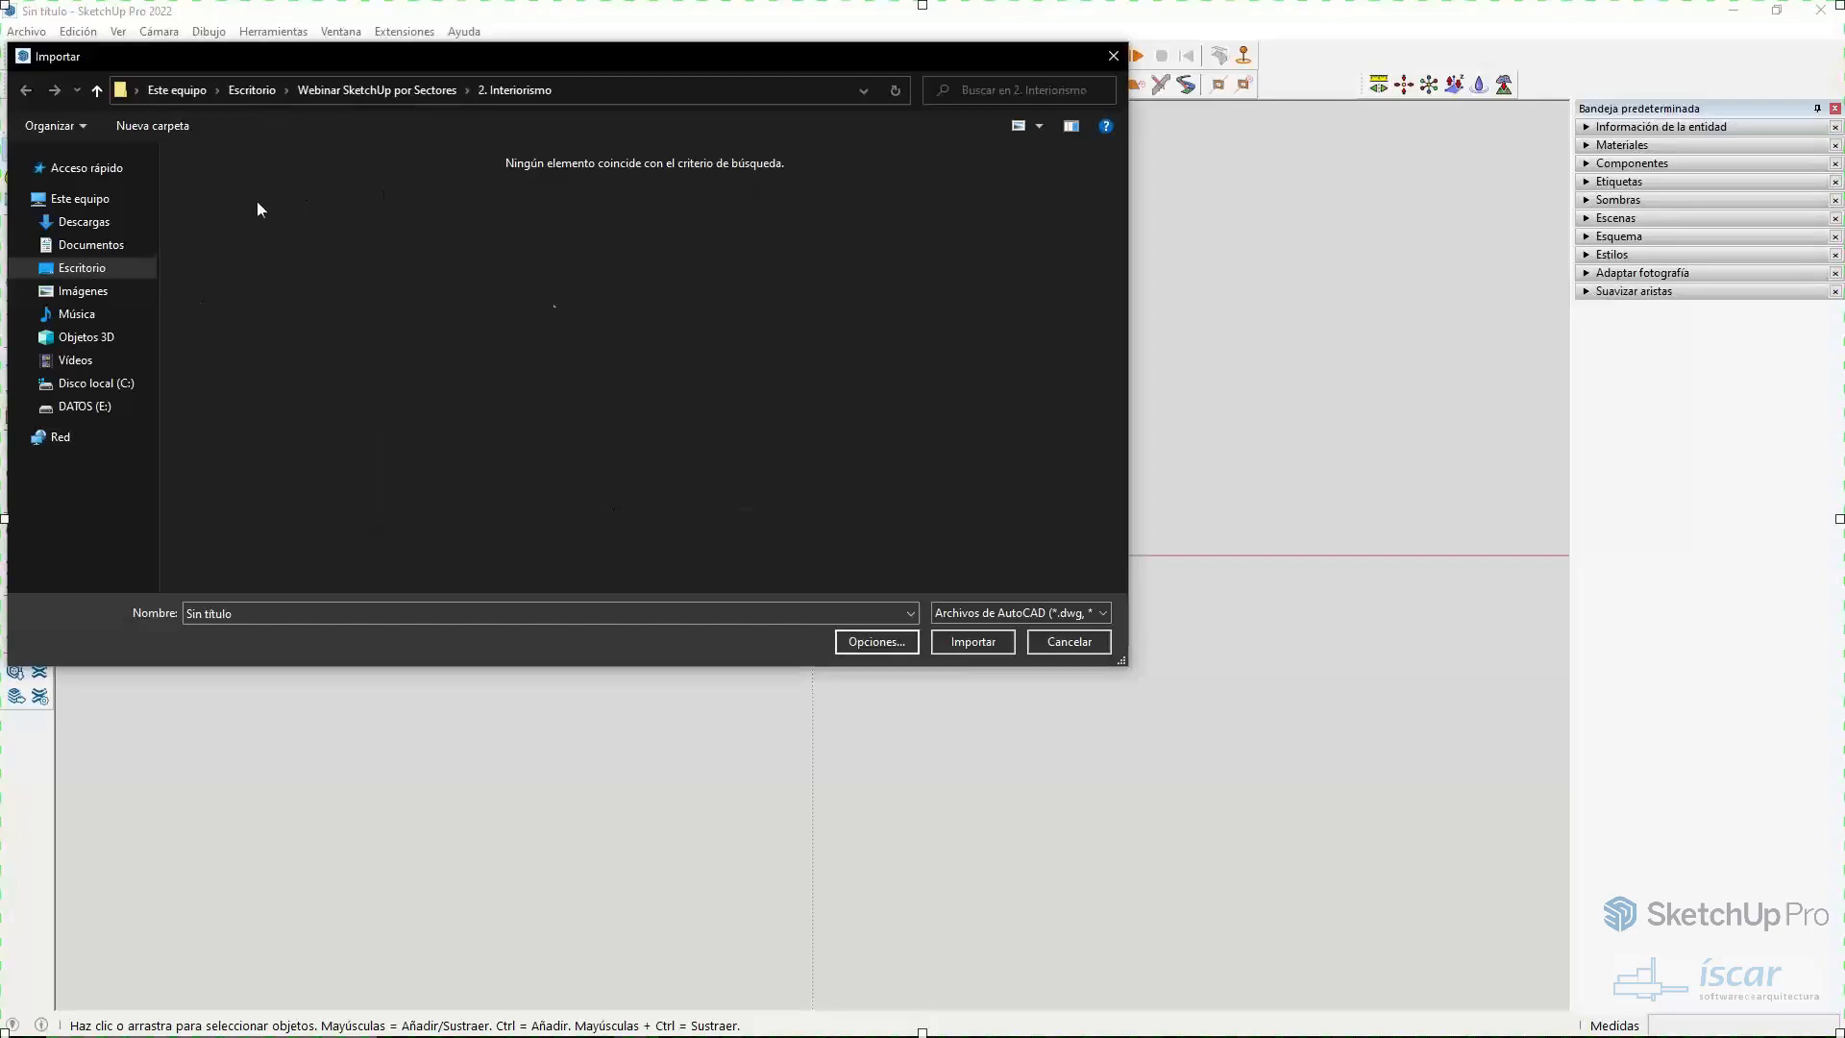
- Import the Terreno 3D drawing from the 5. Paisajismo folder in Webinar SketchUp por Sectores
left_click(80, 270)
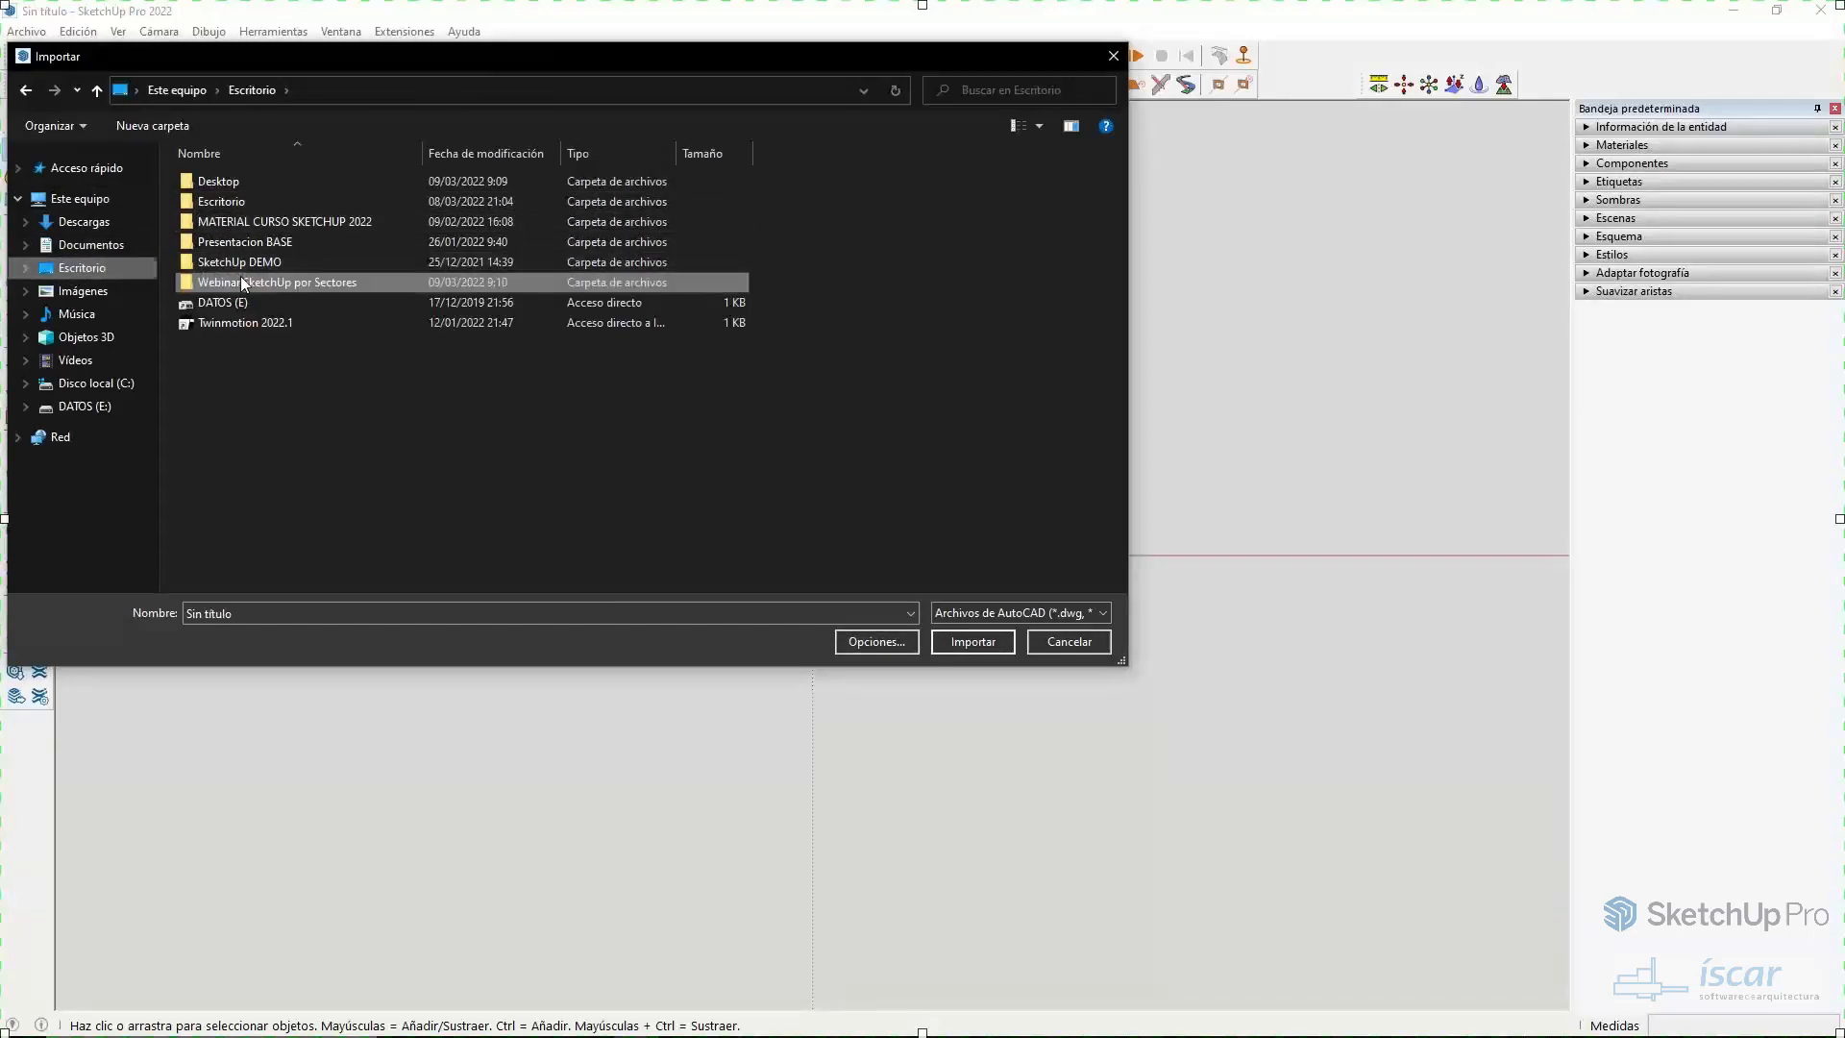
double_click(242, 282)
double_click(228, 227)
left_click(228, 208)
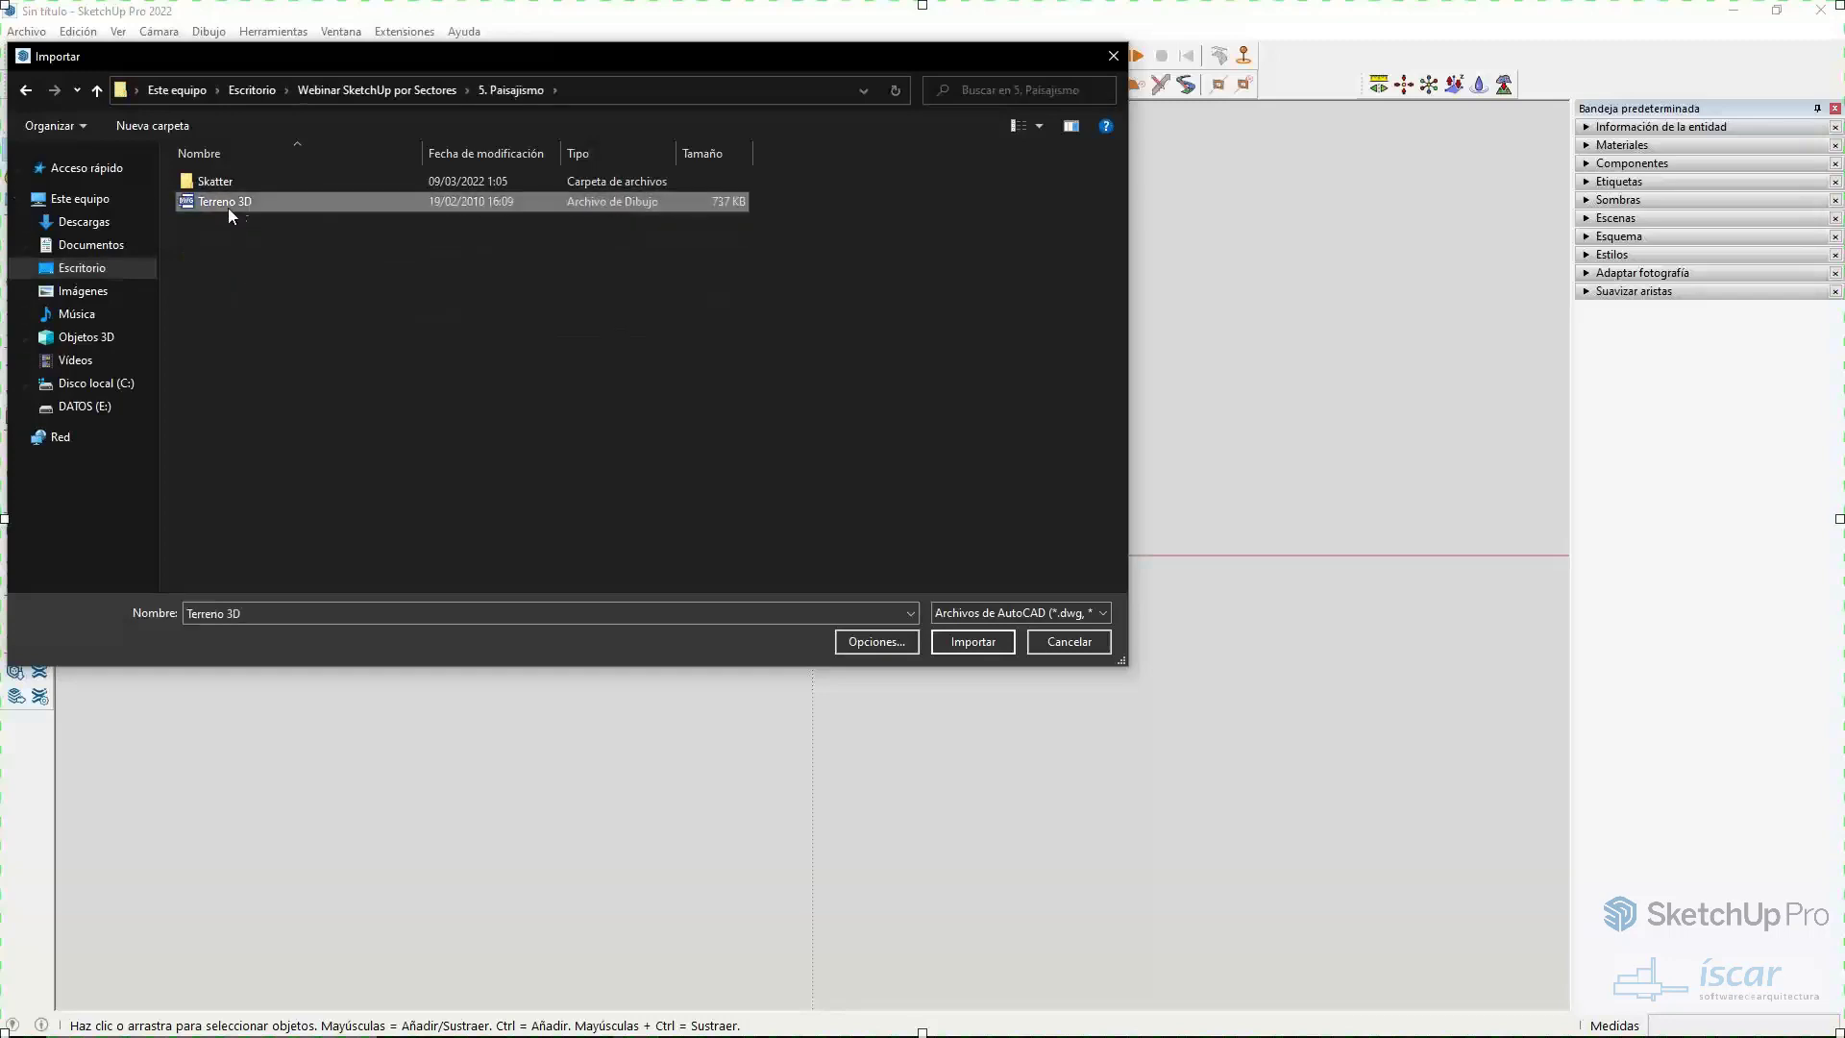
left_click(972, 642)
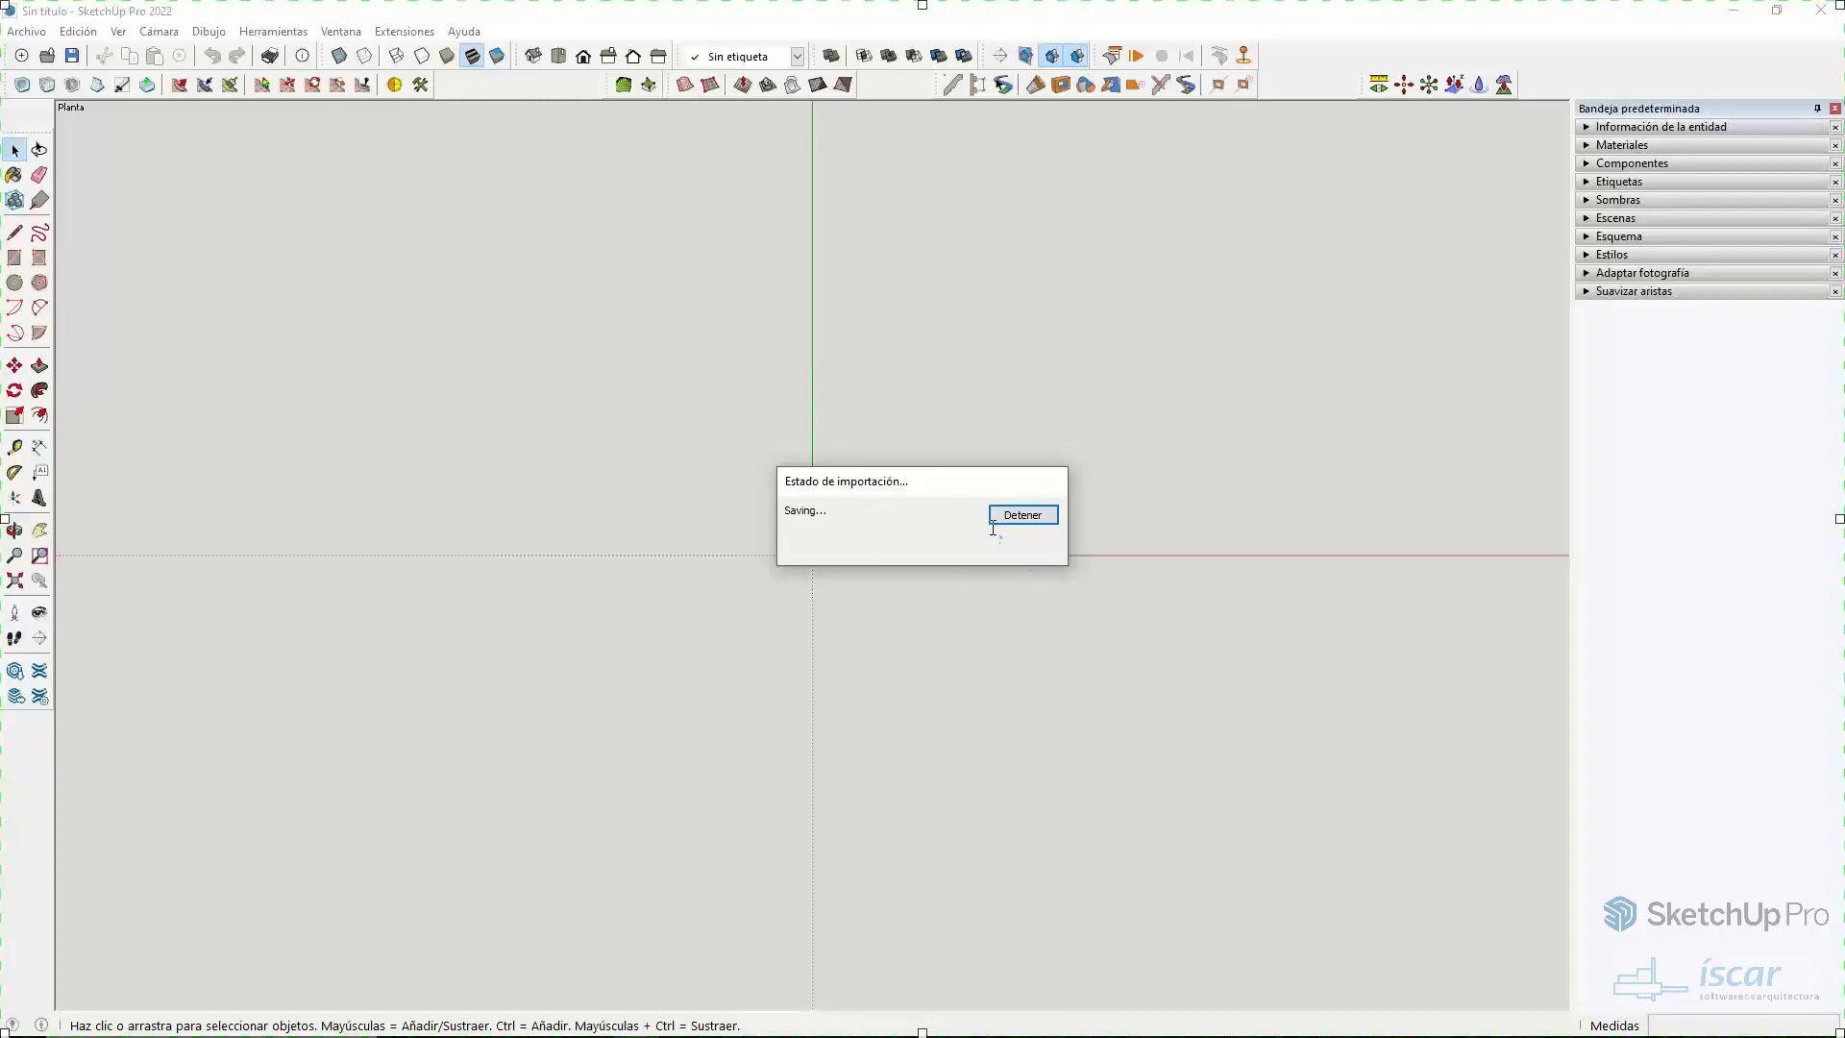
left_click(1022, 670)
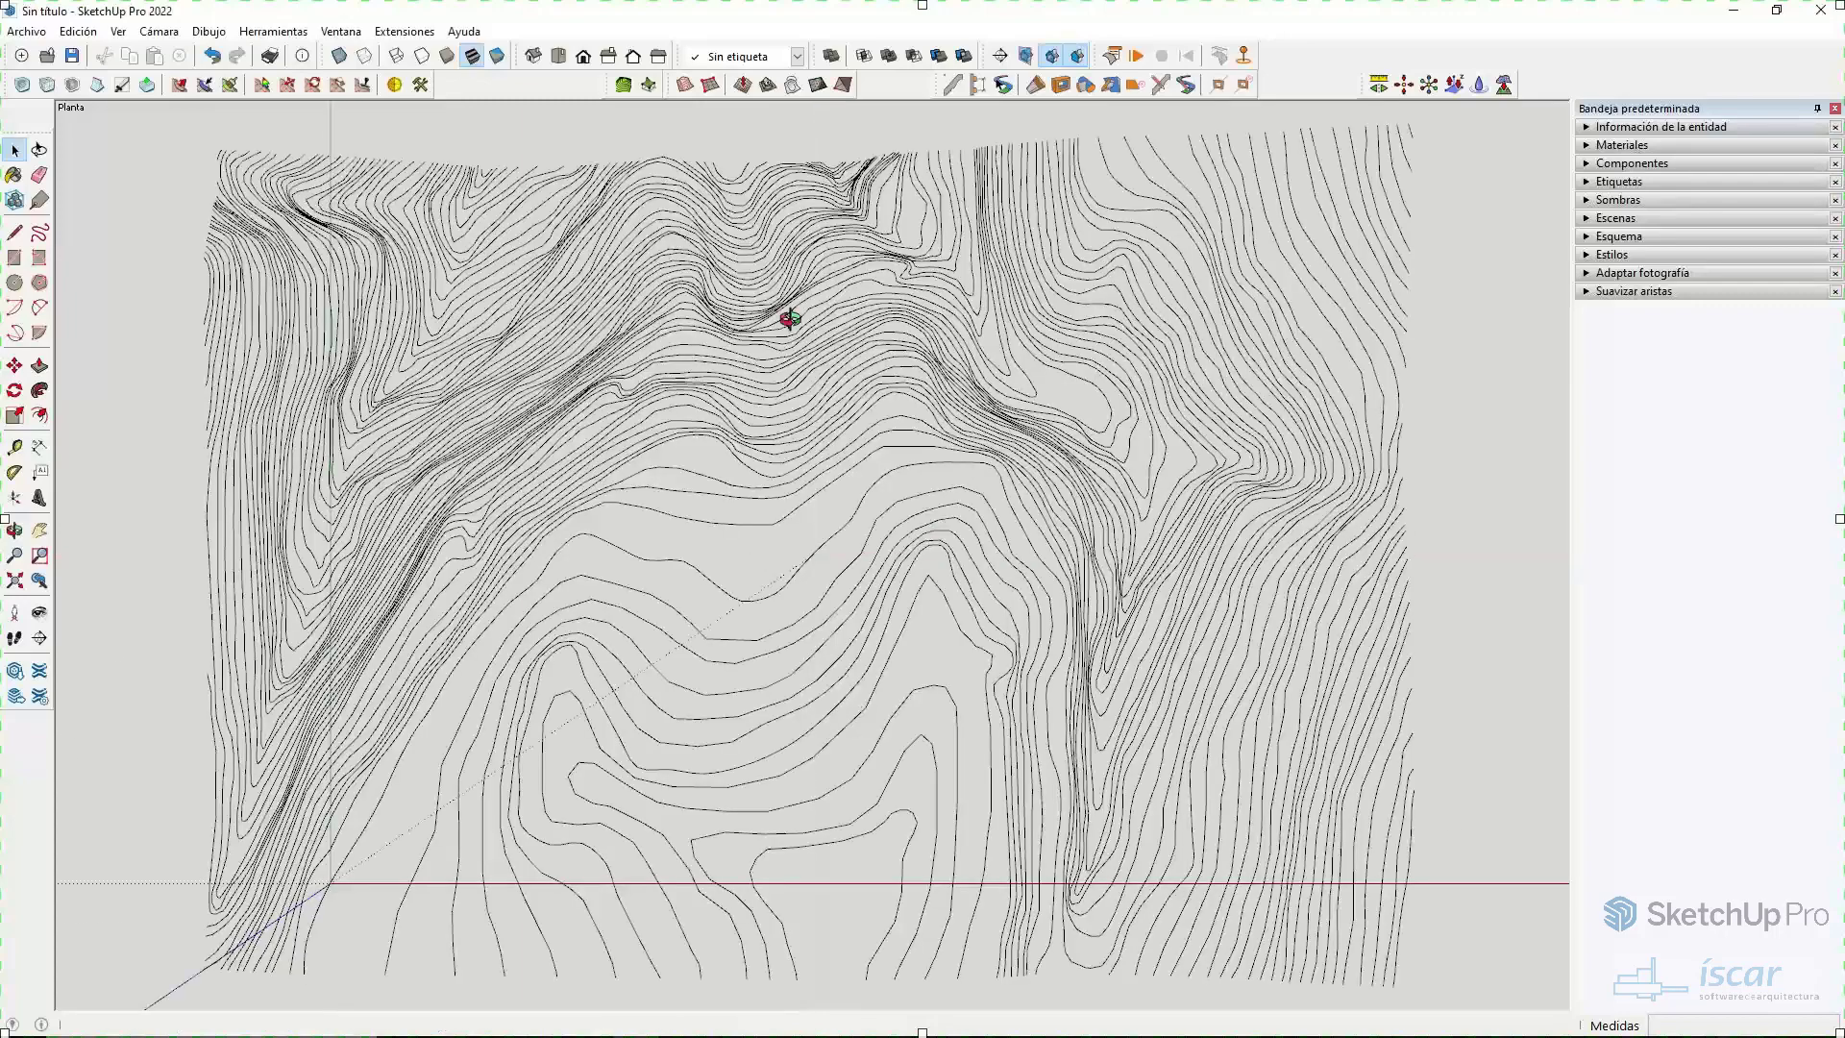
middle_click_drag(782, 309, 823, 523)
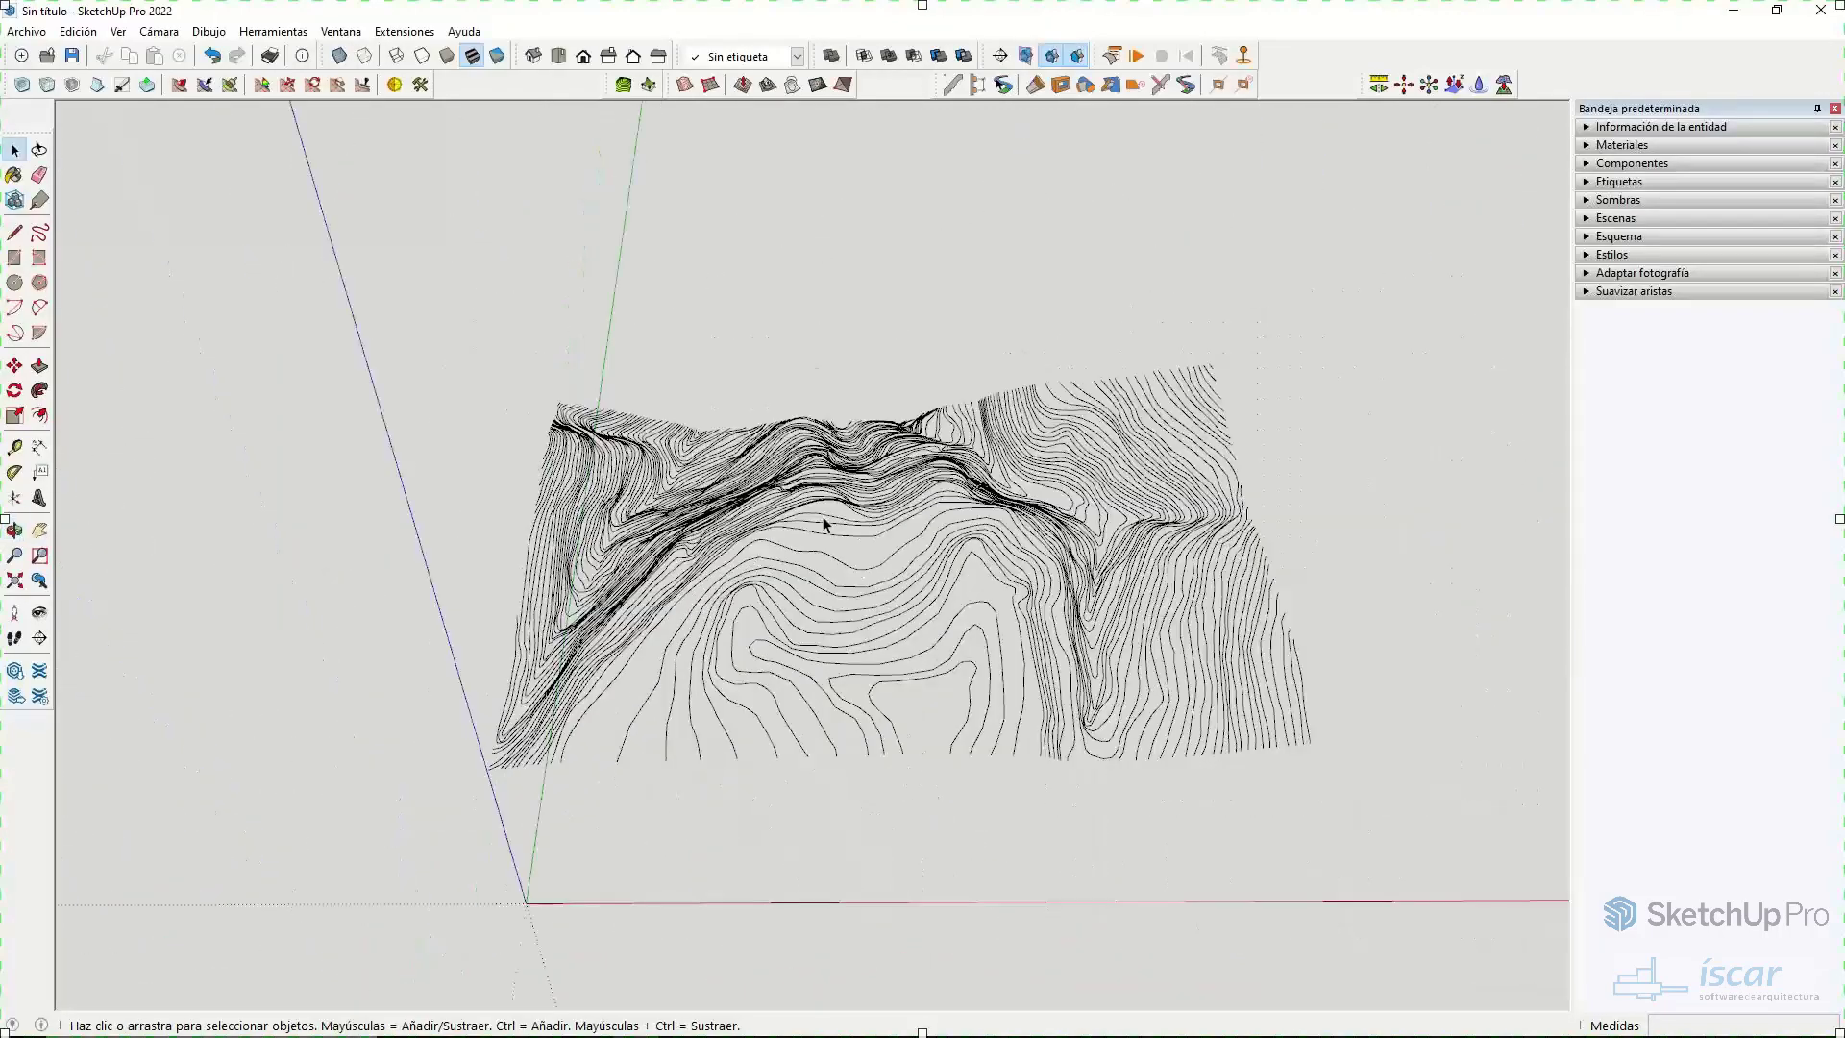
- Open the imported terrain component for editing and make the Carretera and Carreiros tags visible
left_click(960, 650)
middle_click_drag(960, 650, 884, 514)
scroll(884, 514, "down", 3)
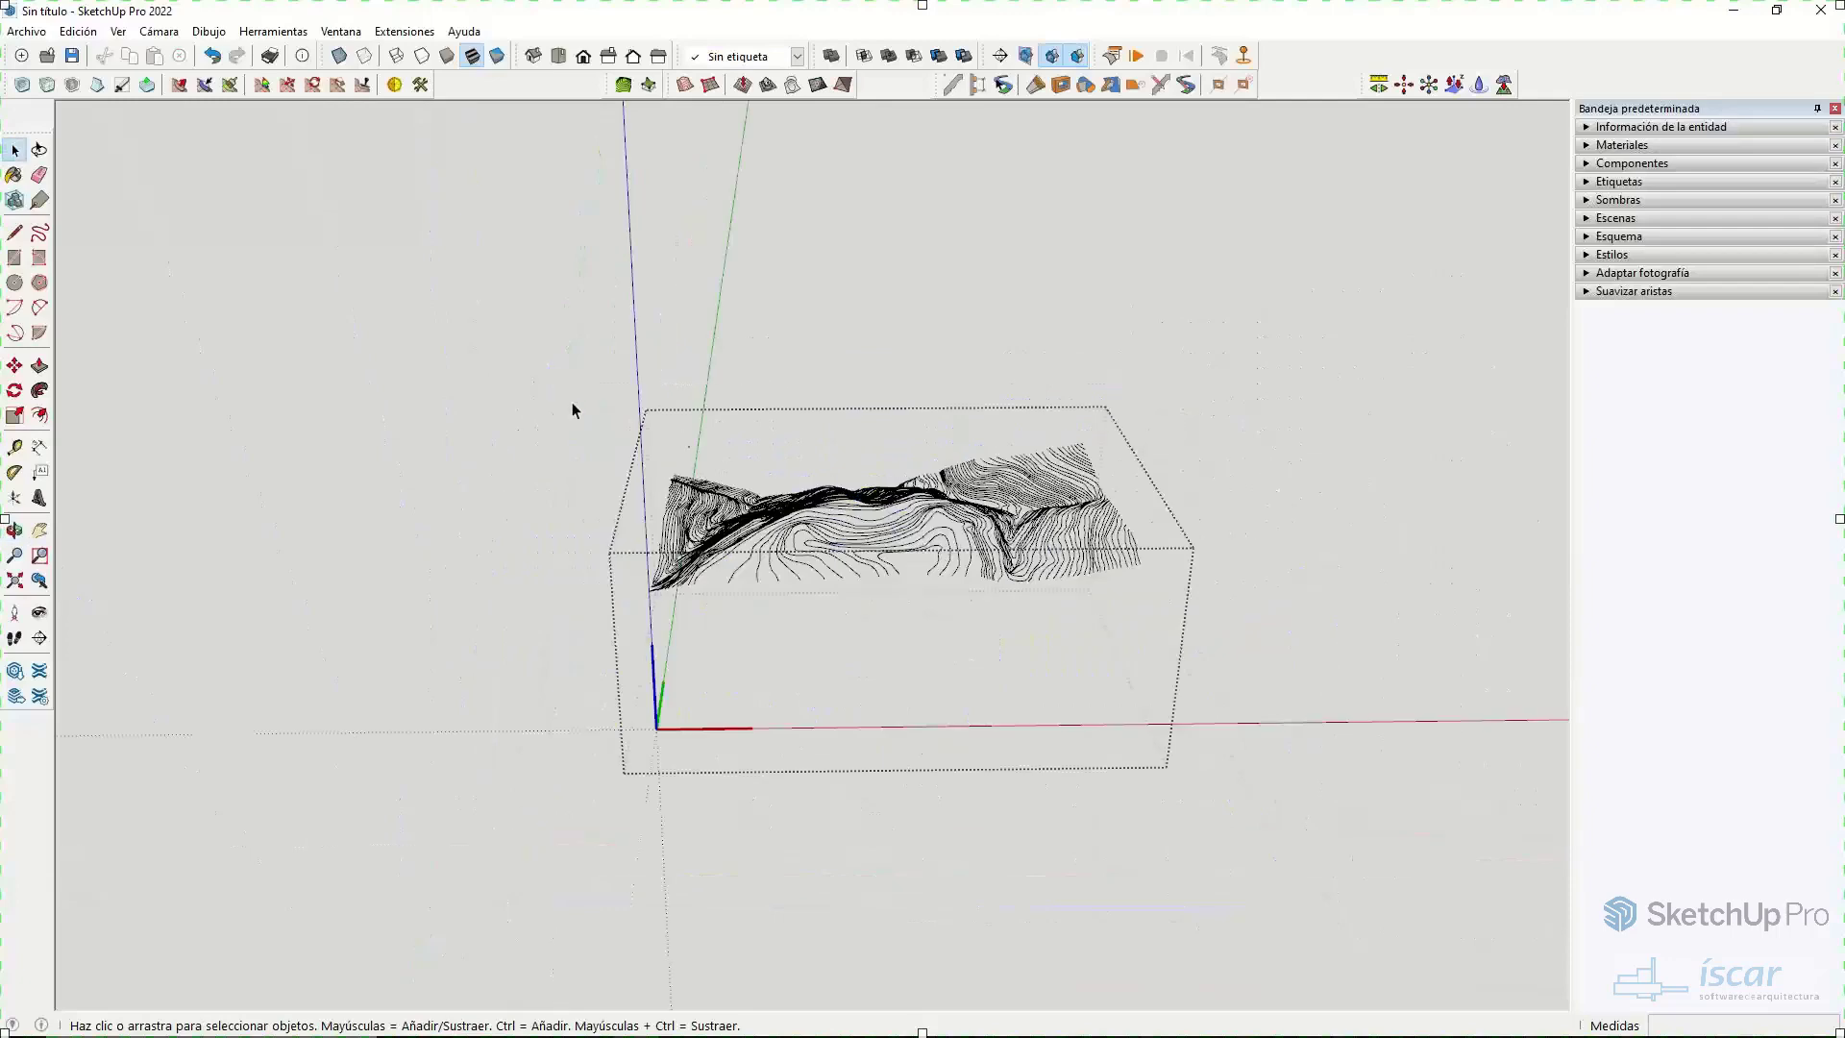
left_click_drag(573, 397, 1199, 630)
left_click(1454, 292)
left_click(1610, 182)
left_click(1594, 283)
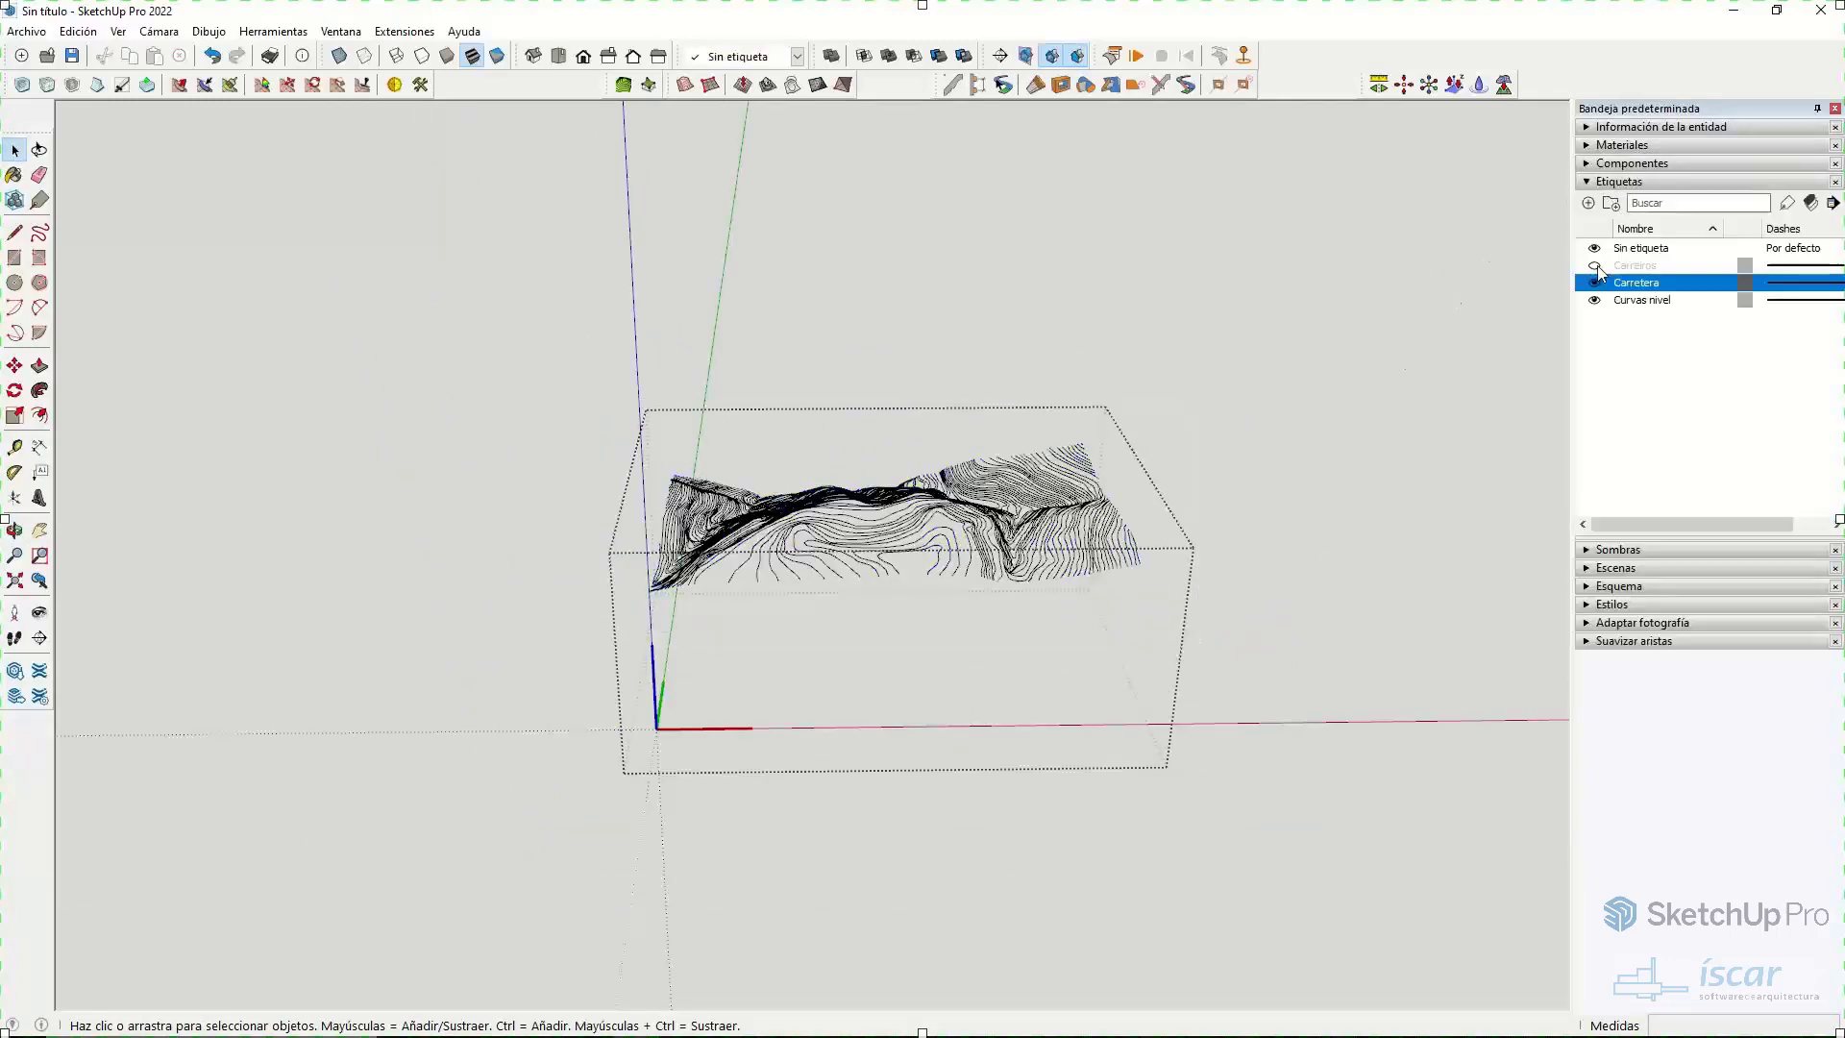
left_click(1595, 266)
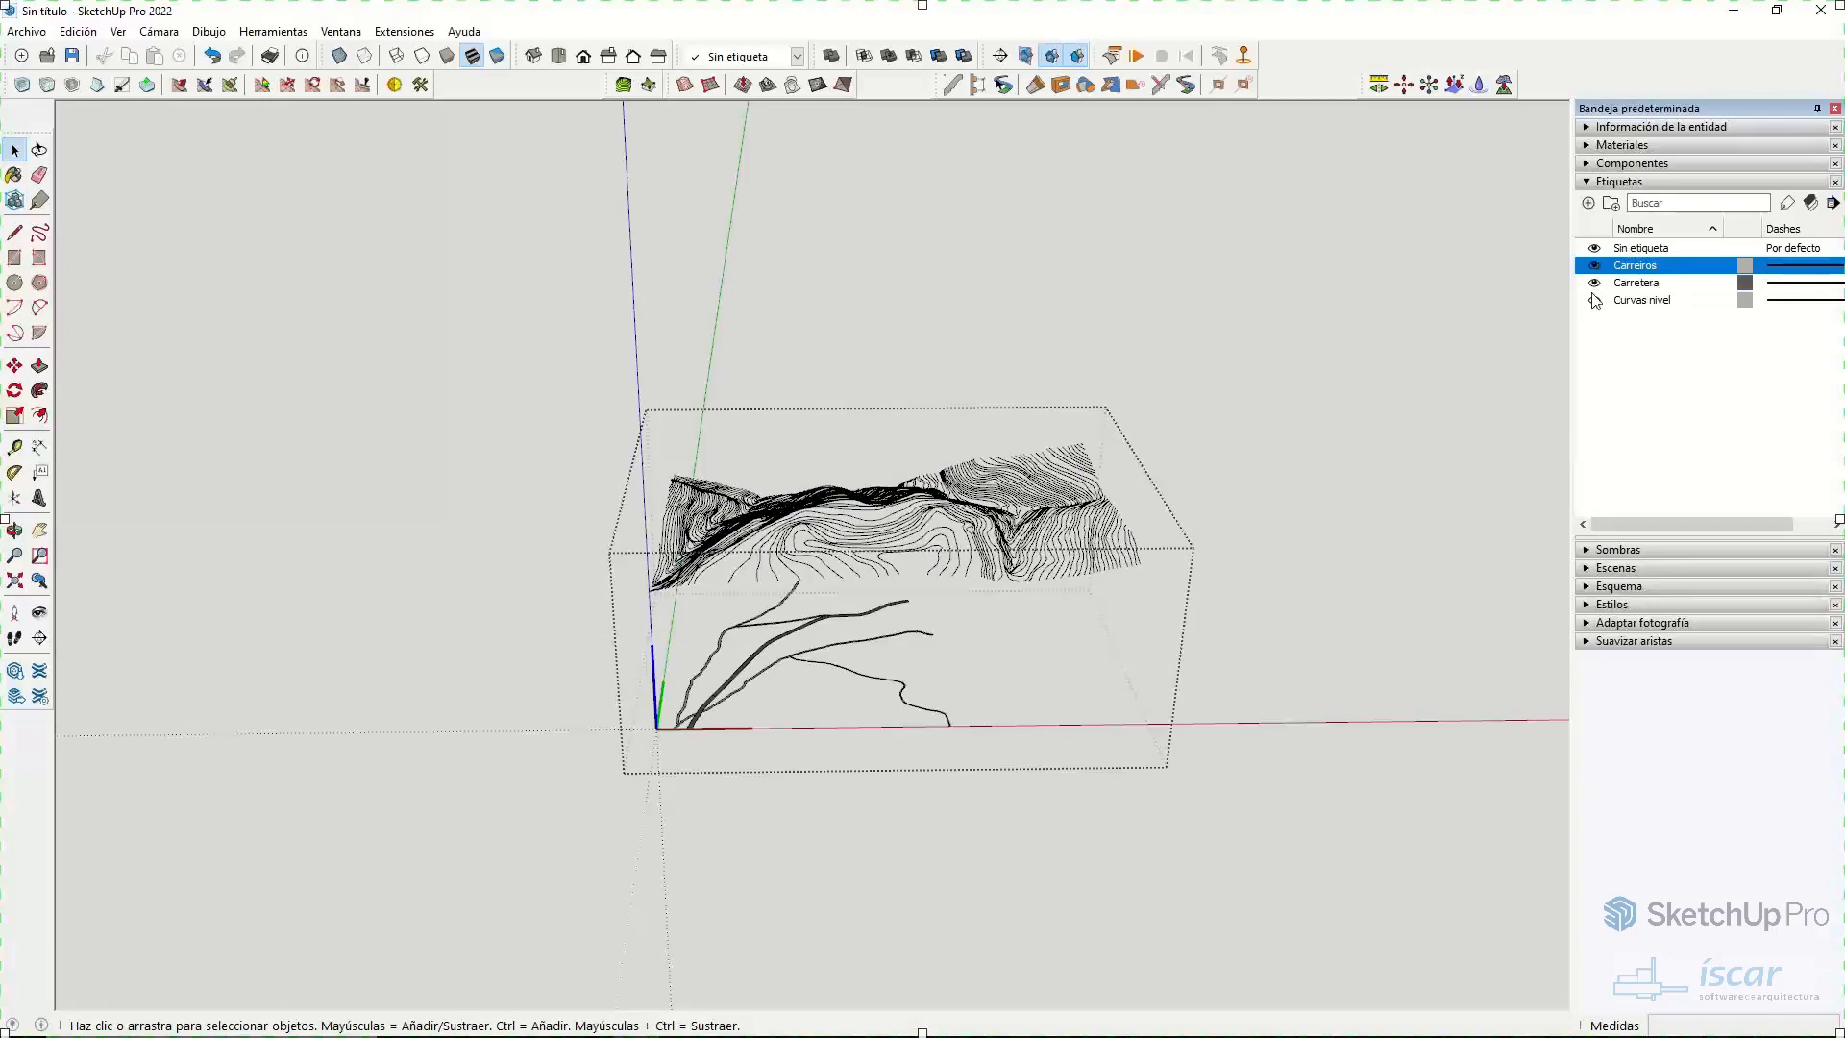
- Cut all the contour lines from the imported component and paste them in place outside it
scroll(791, 676, "up", 4)
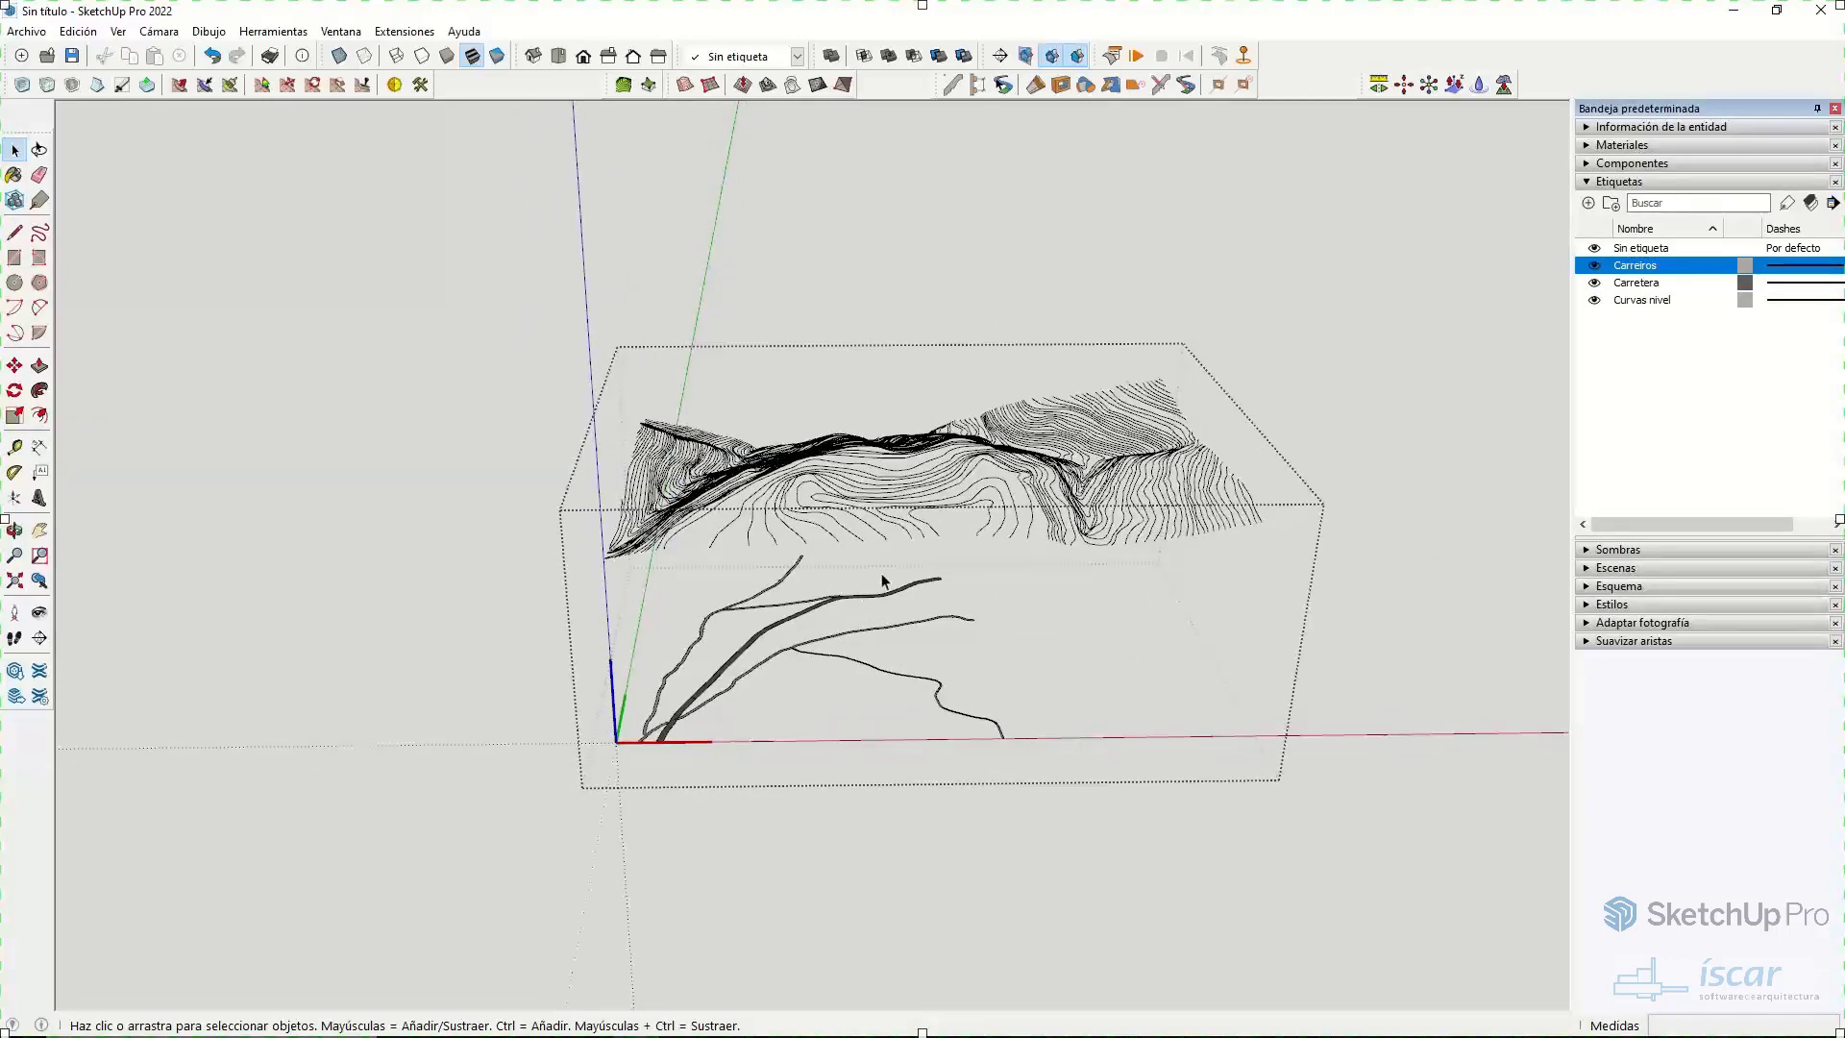
middle_click_drag(729, 607, 546, 340)
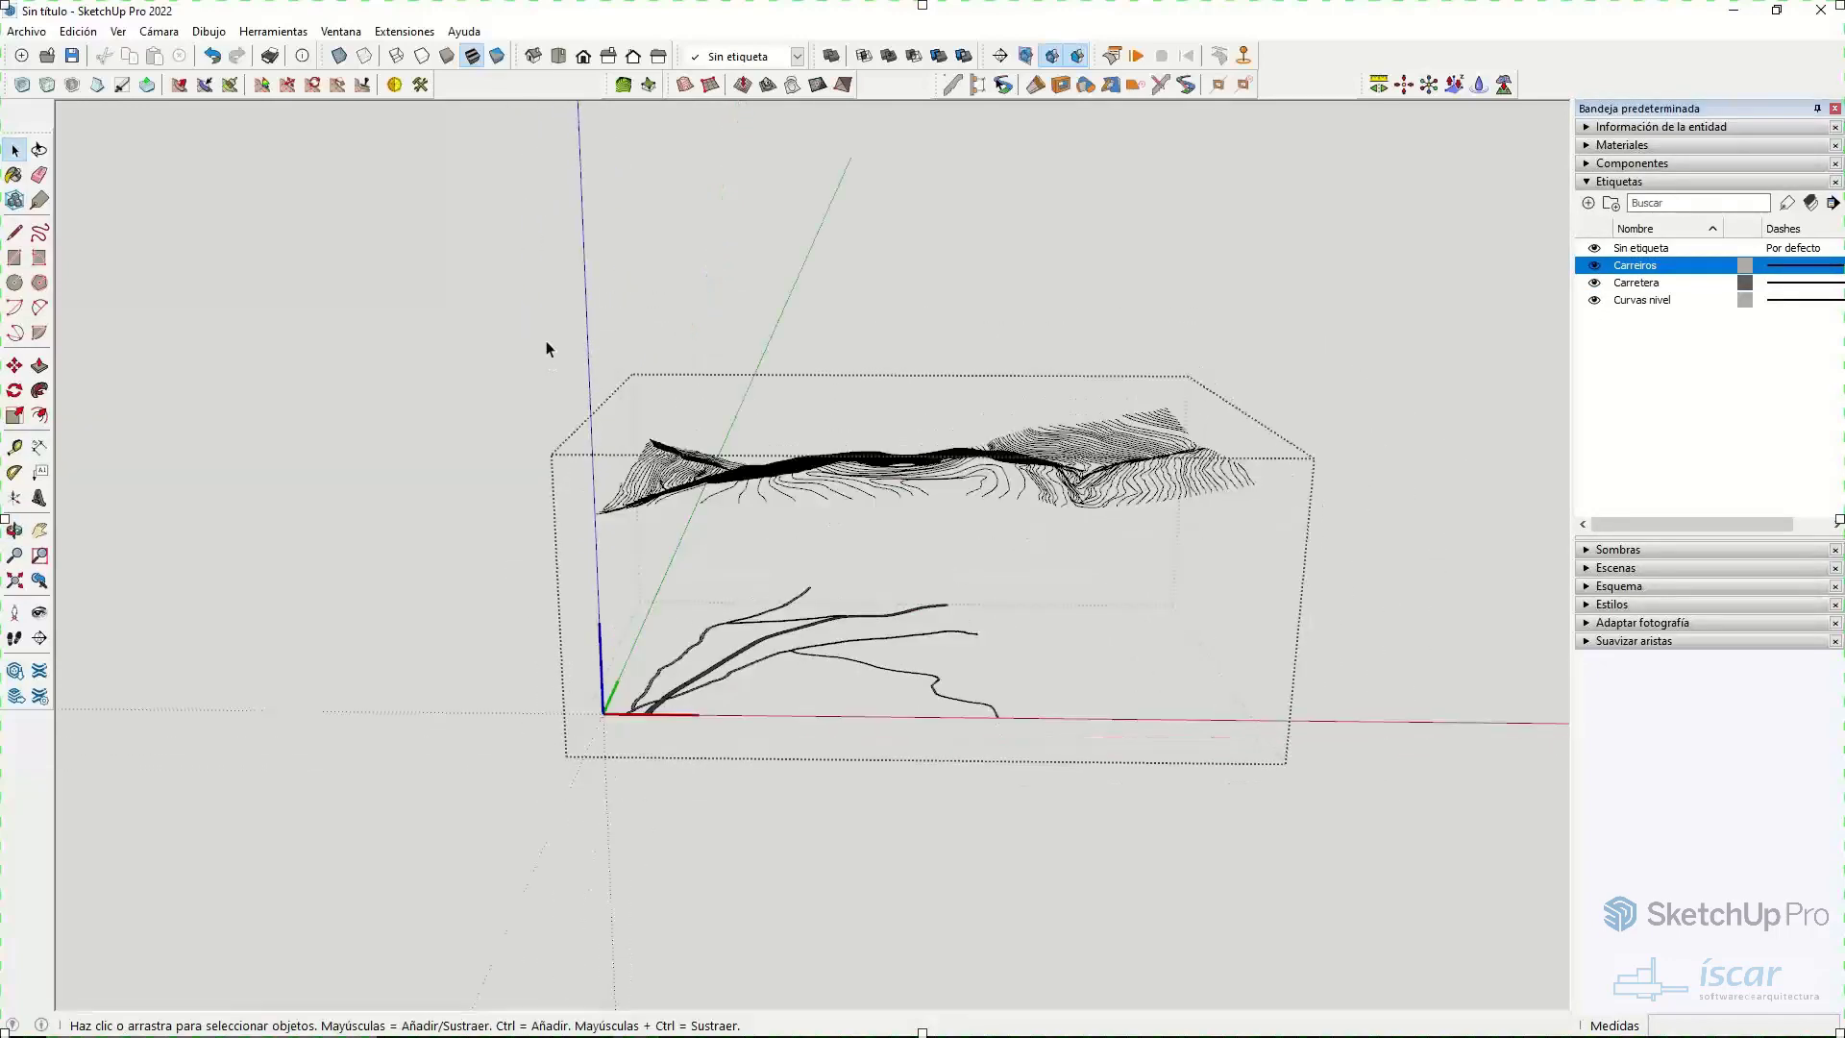
left_click_drag(546, 340, 1314, 555)
key("Delete")
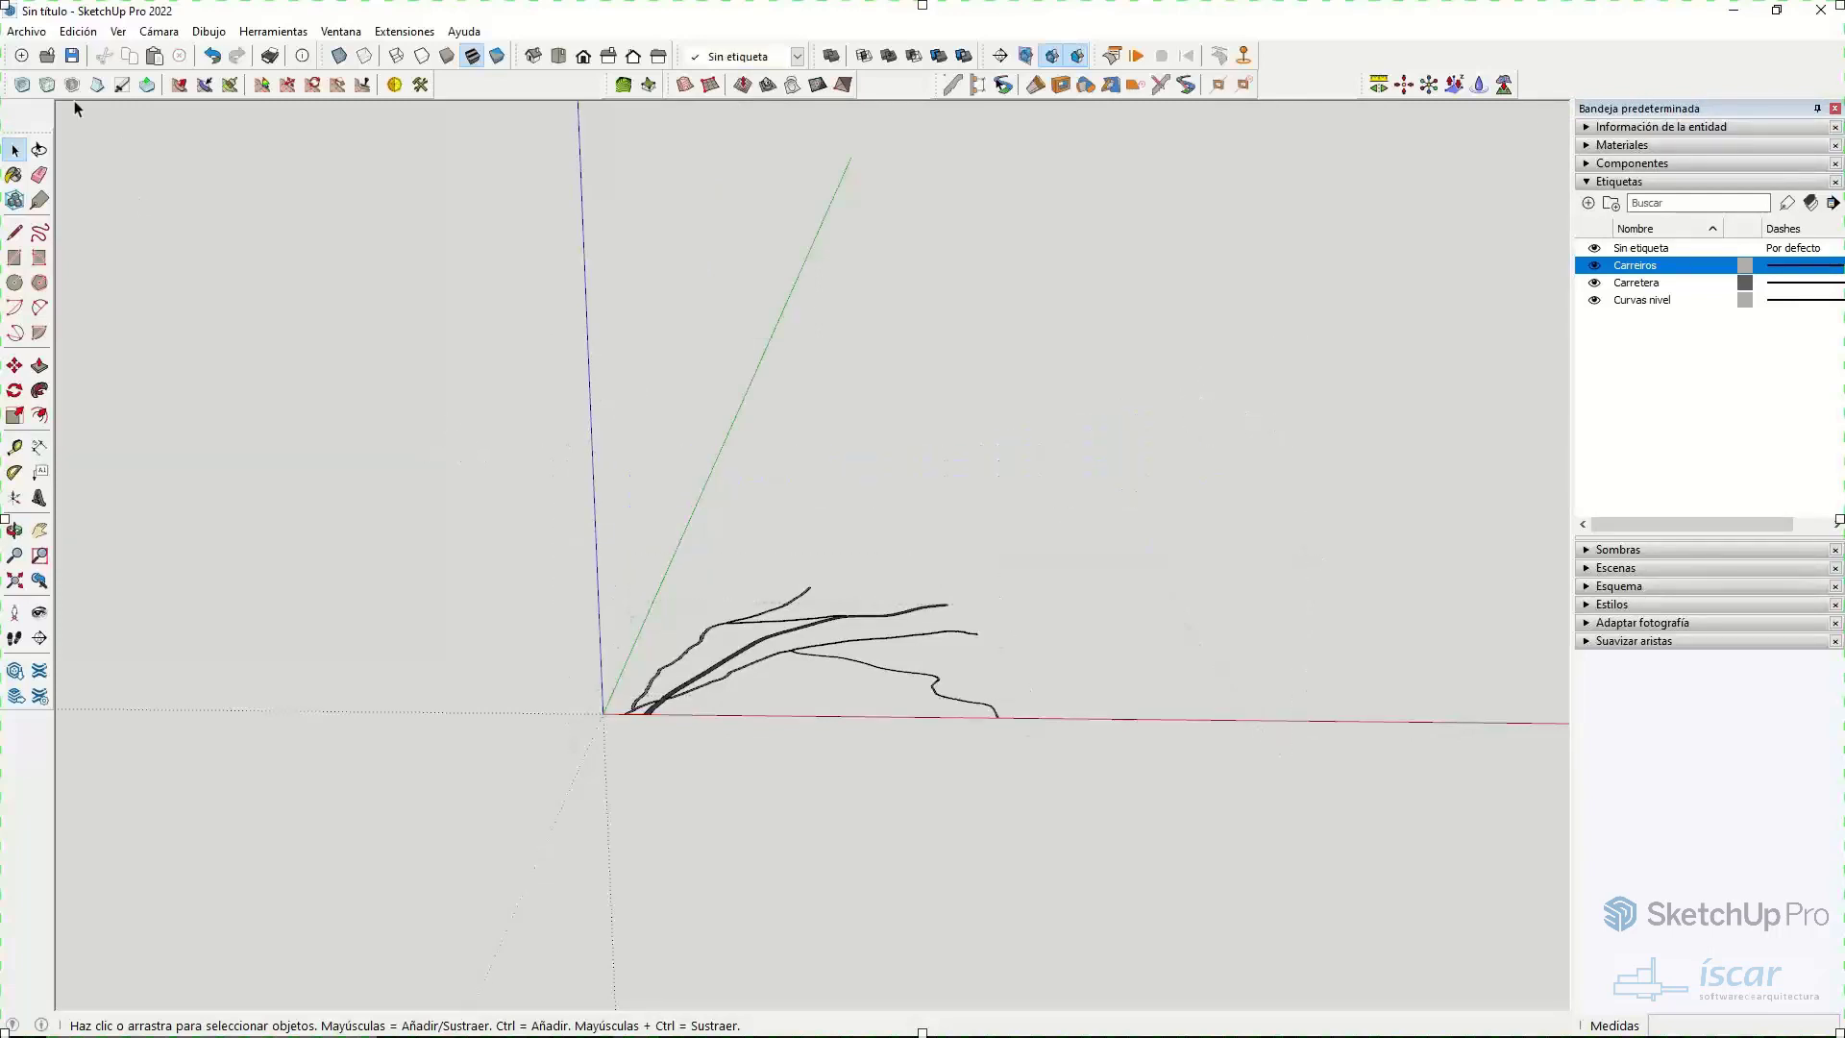
key("ctrl+z")
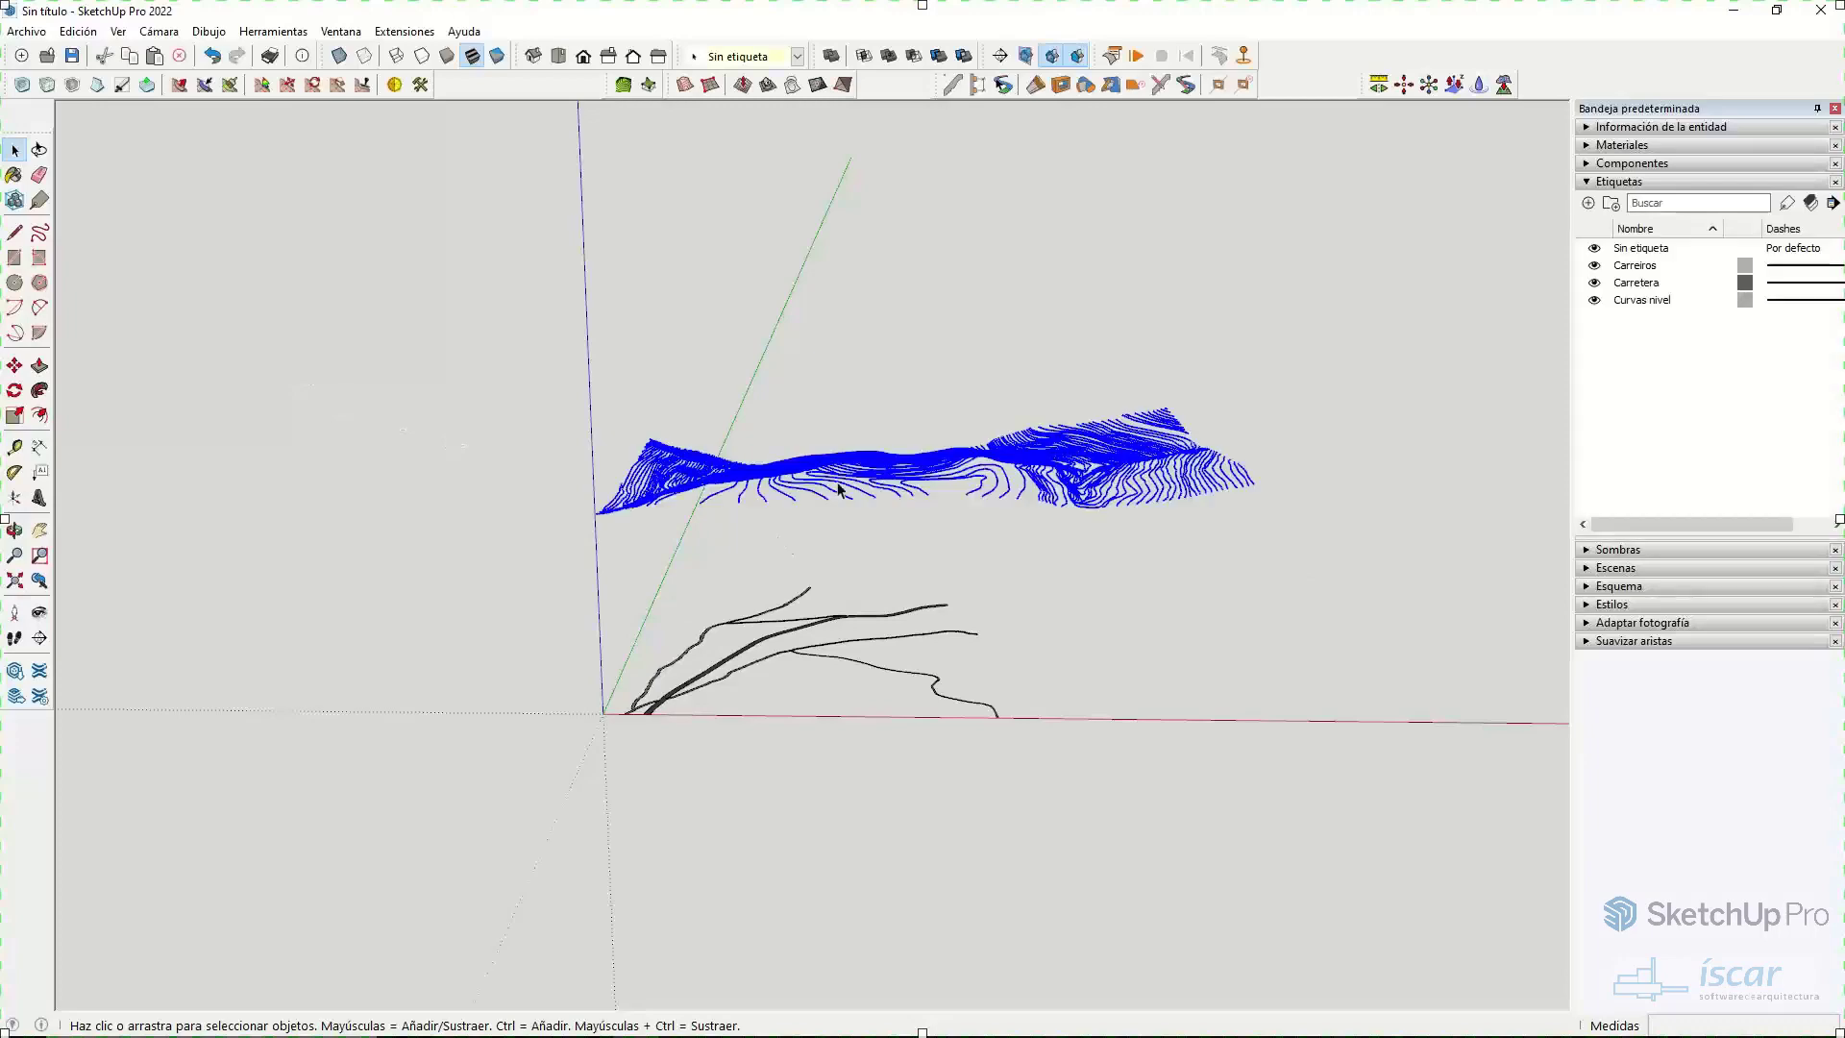
- Float the TopoShaper toolbar over the model and launch terrain creation from the selected contour lines
middle_click_drag(877, 454, 802, 576)
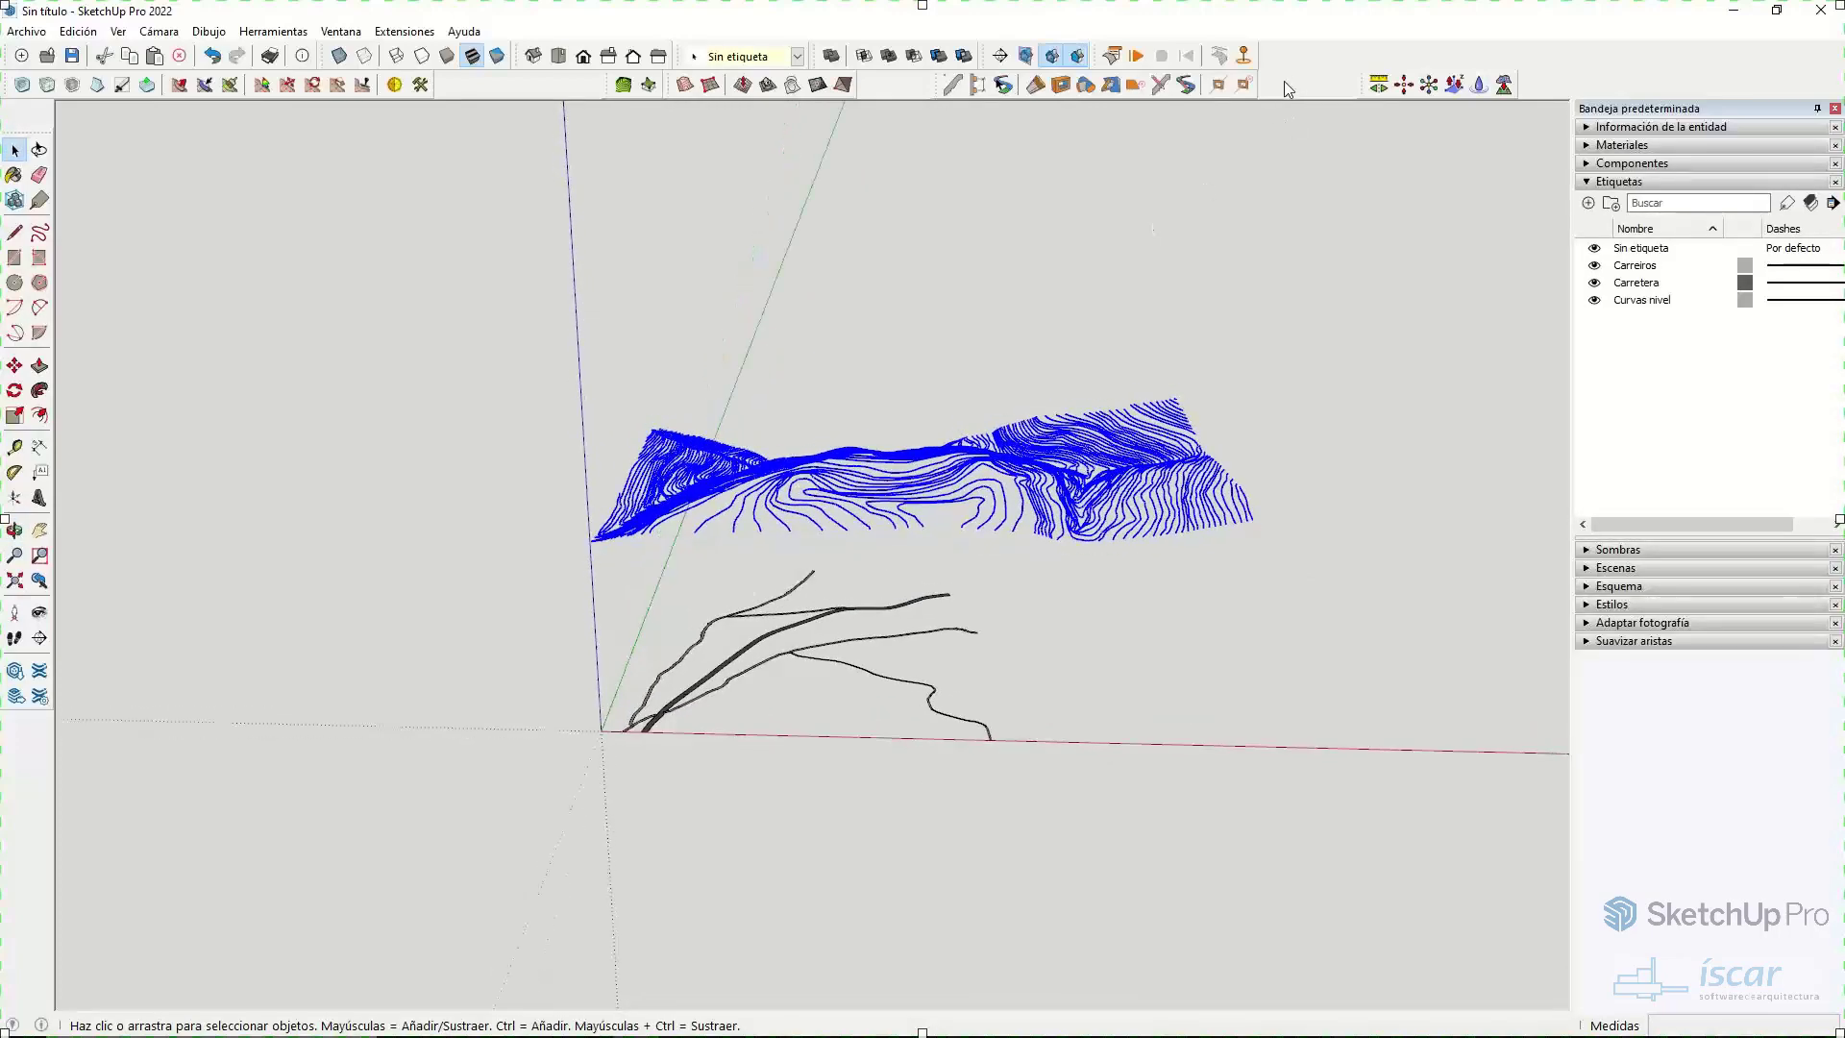
left_click_drag(614, 85, 577, 217)
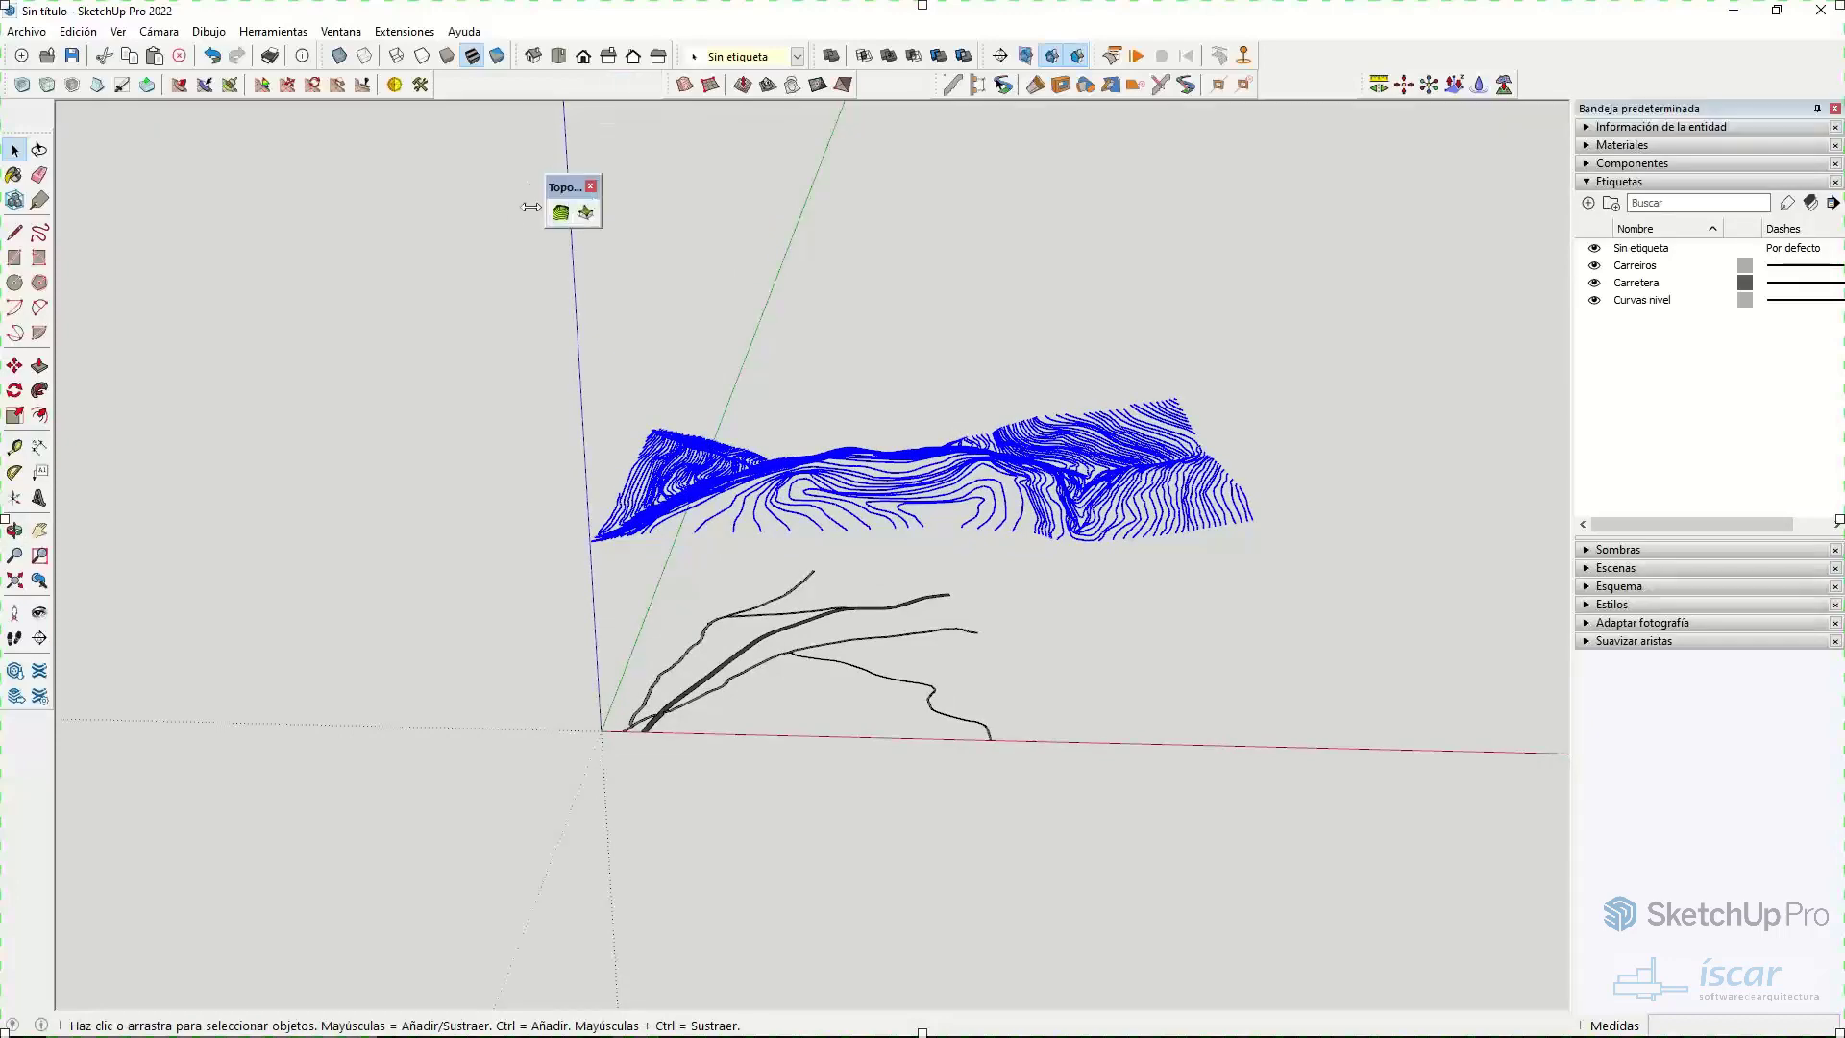
mouse_move(994, 498)
middle_mouse_down()
mouse_move(960, 596)
mouse_move(990, 509)
middle_mouse_up()
left_click(565, 215)
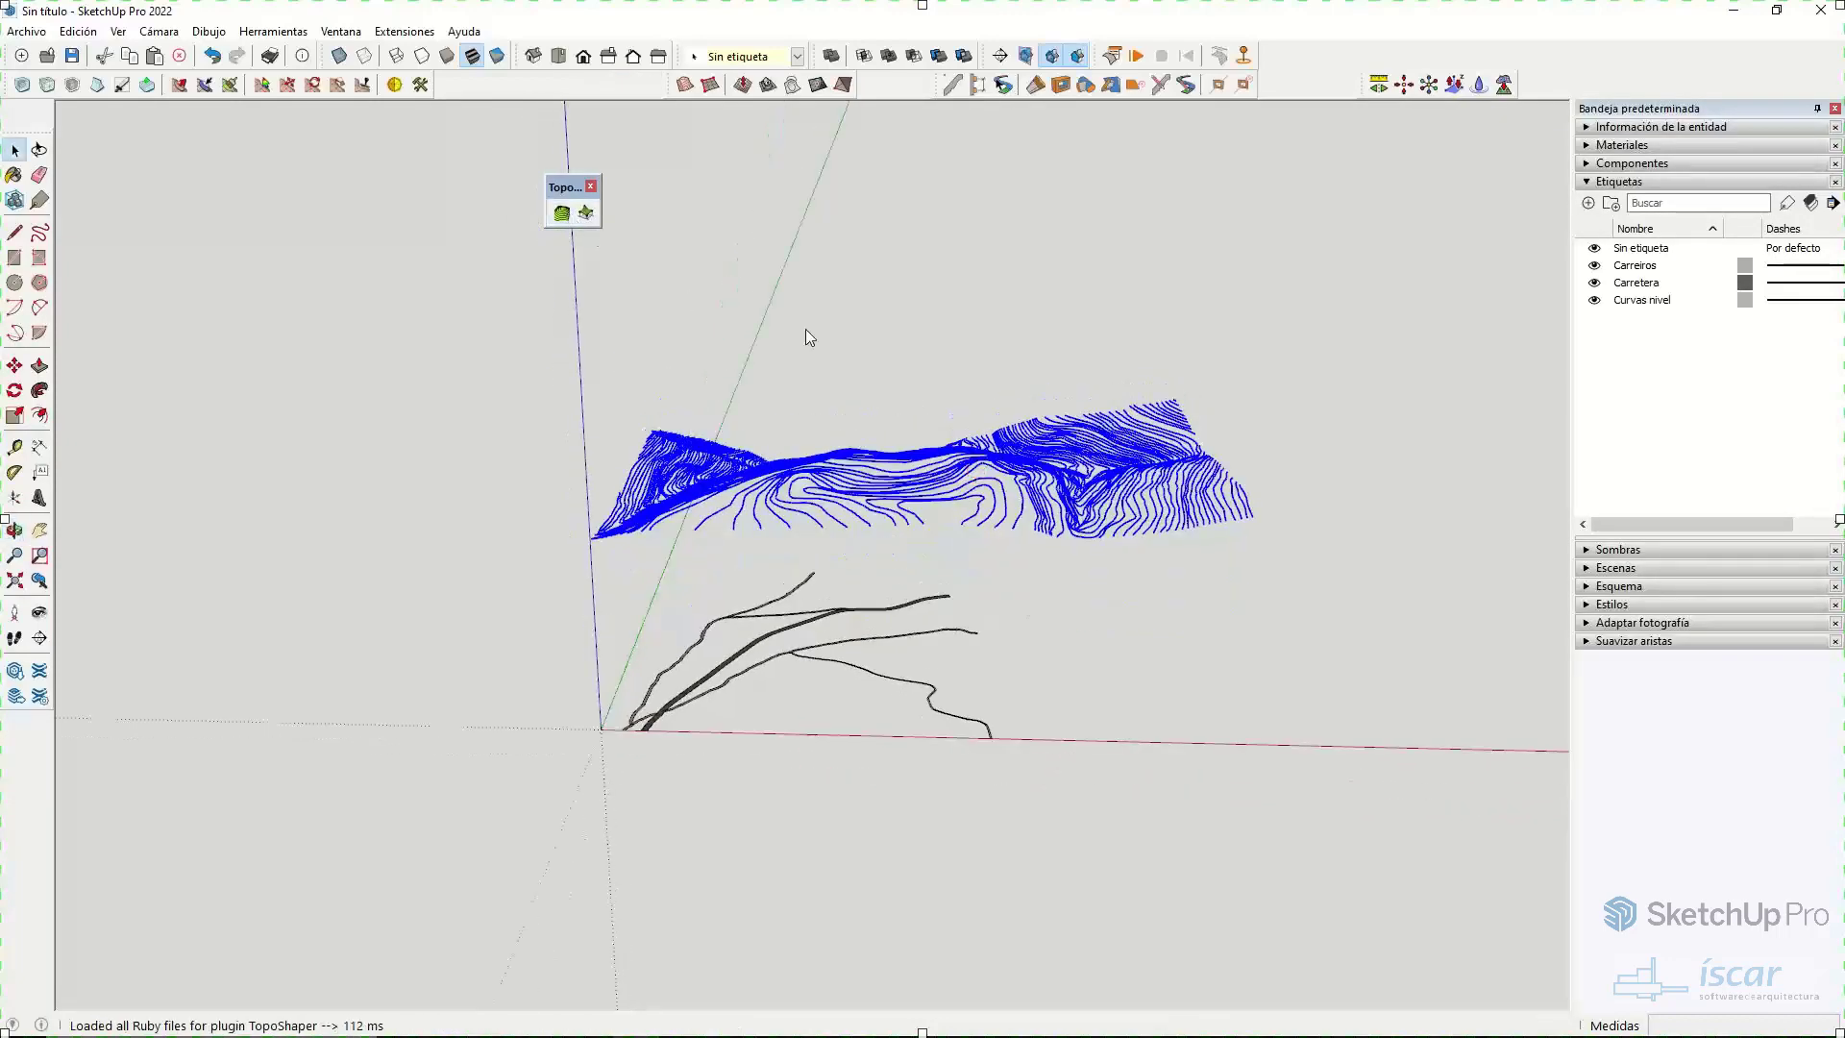
left_click(891, 447)
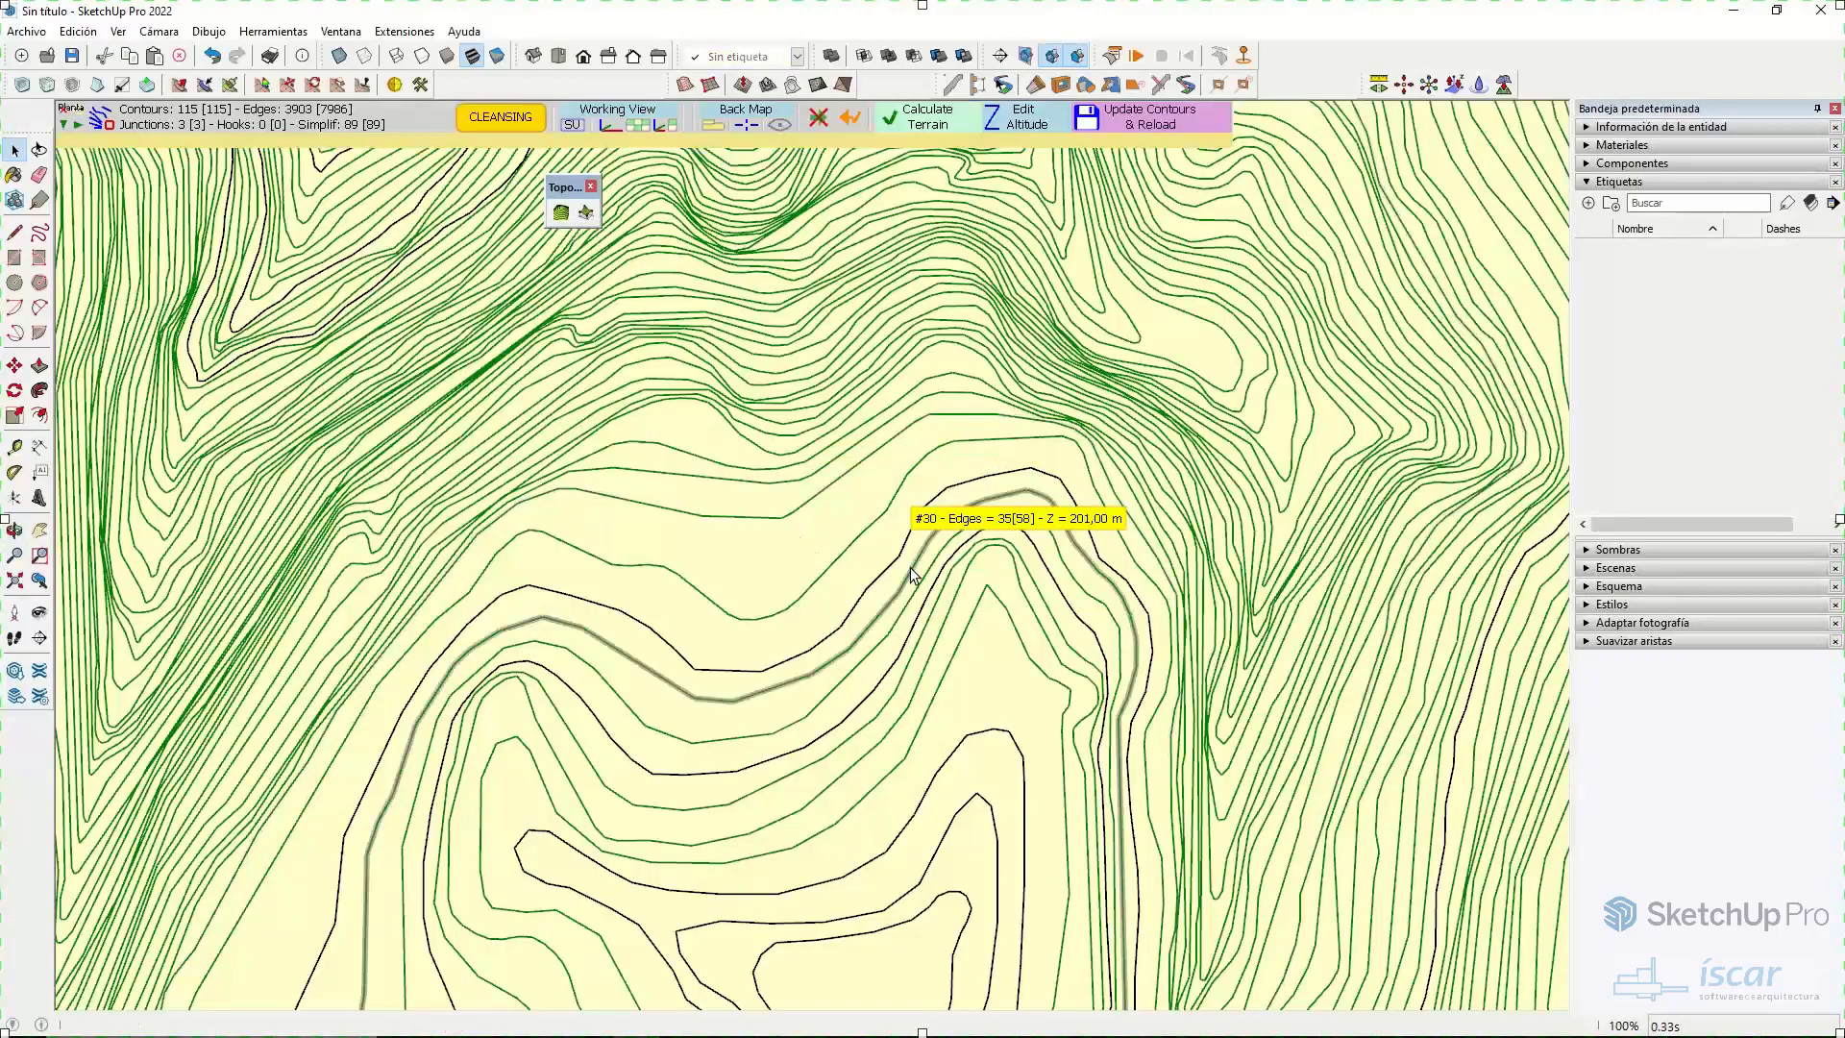
- Examine TopoShaper's cleansing view, selecting the 198 m contour and inspecting the red junctions at the terrain edge, and leave the tool
scroll(908, 565, "down", 2)
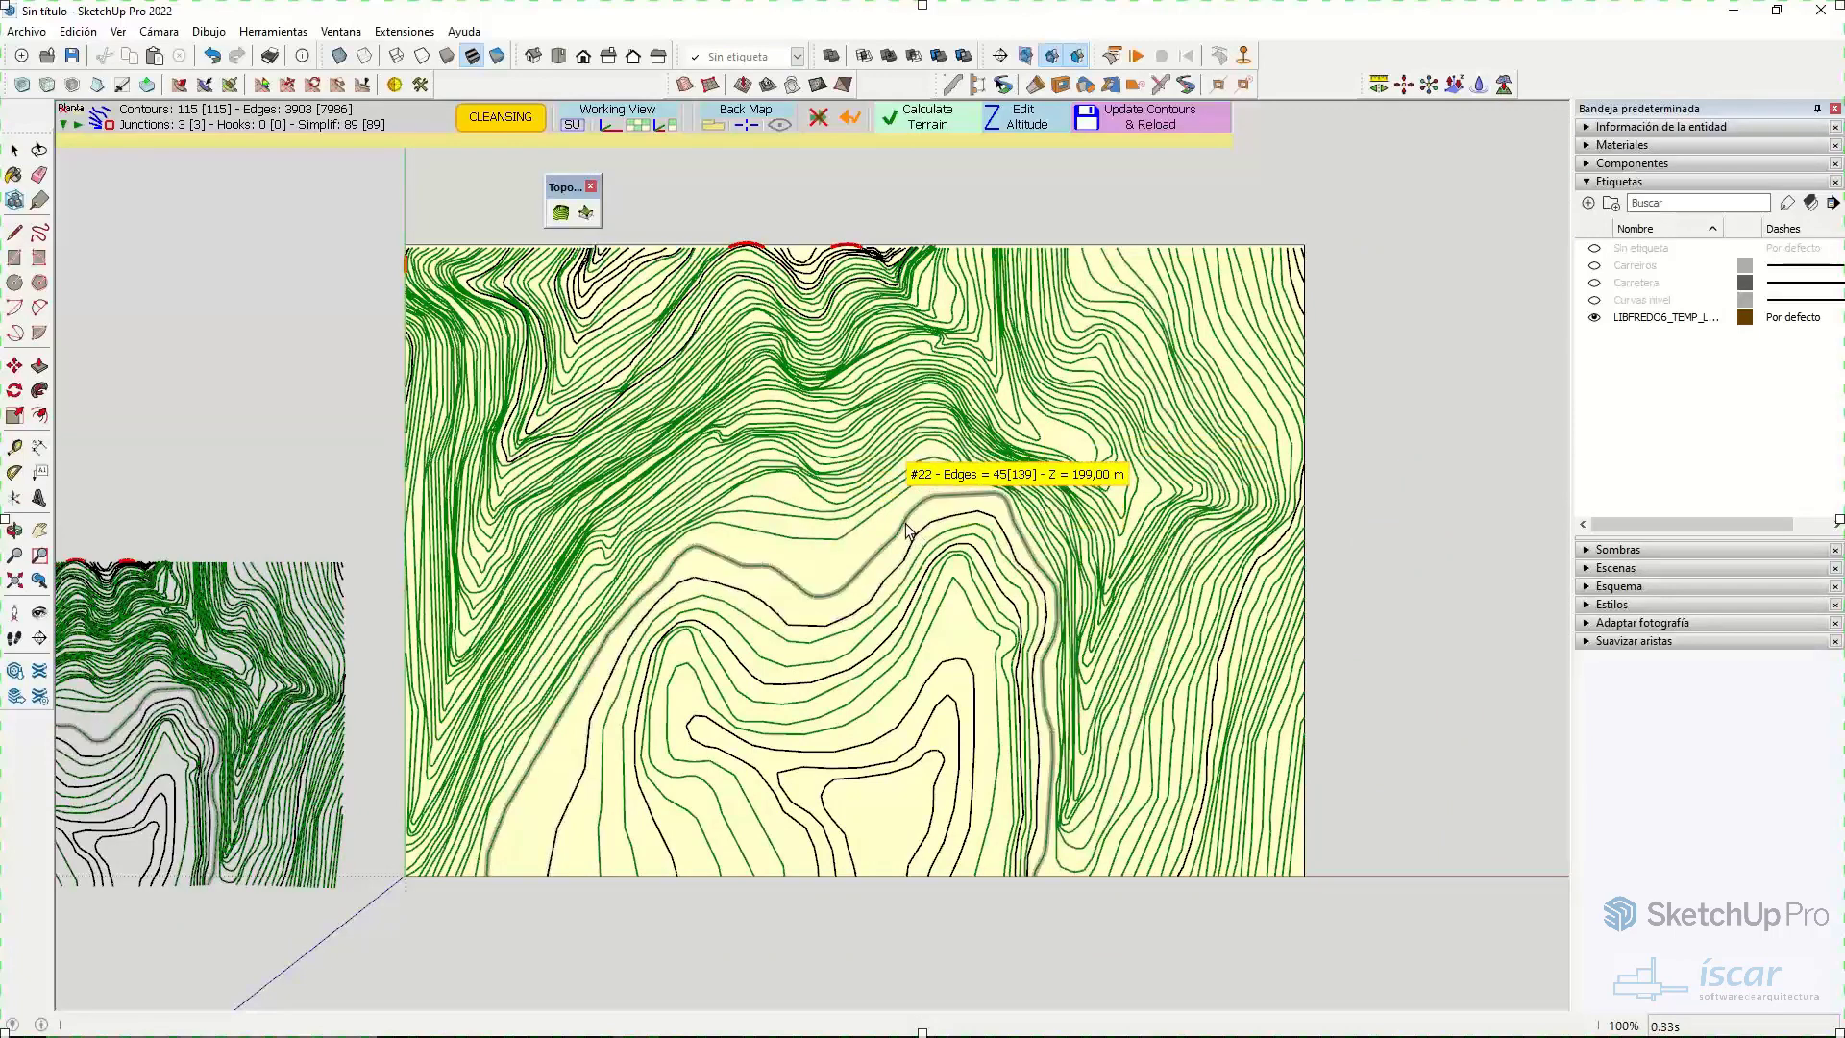
left_click(856, 527)
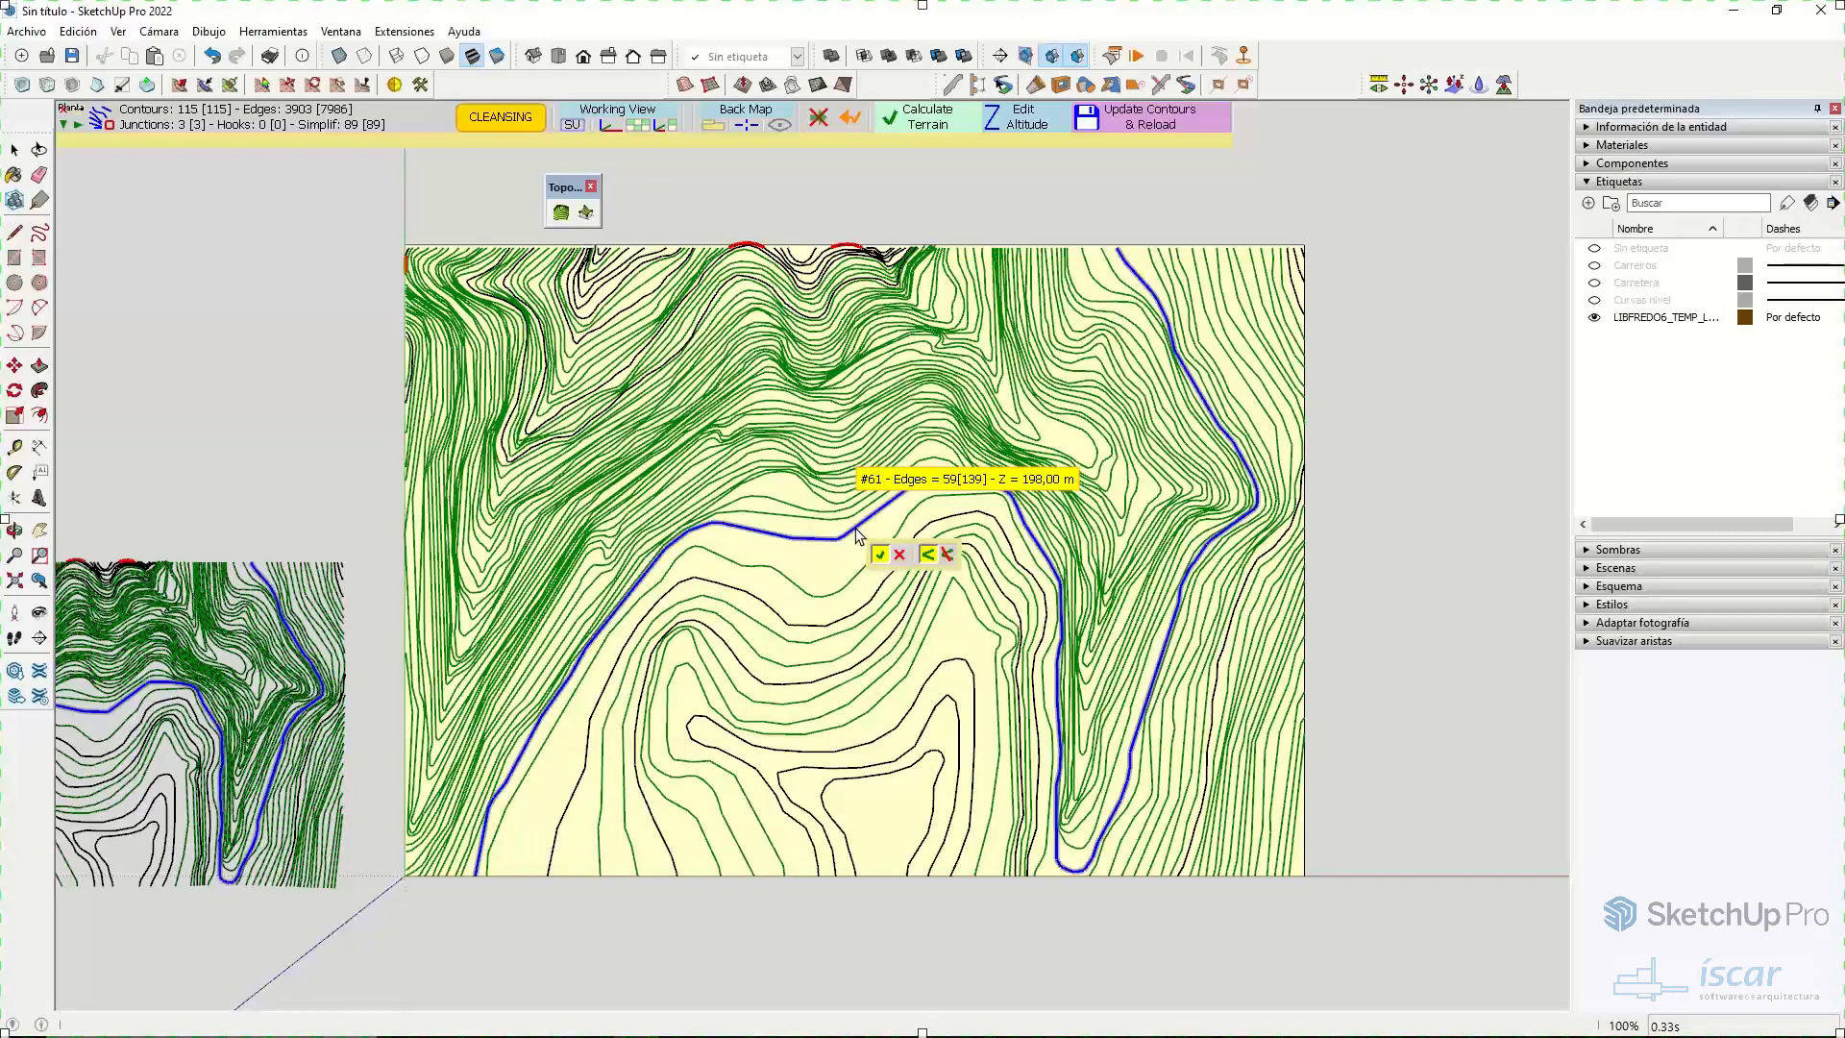
left_click(1012, 128)
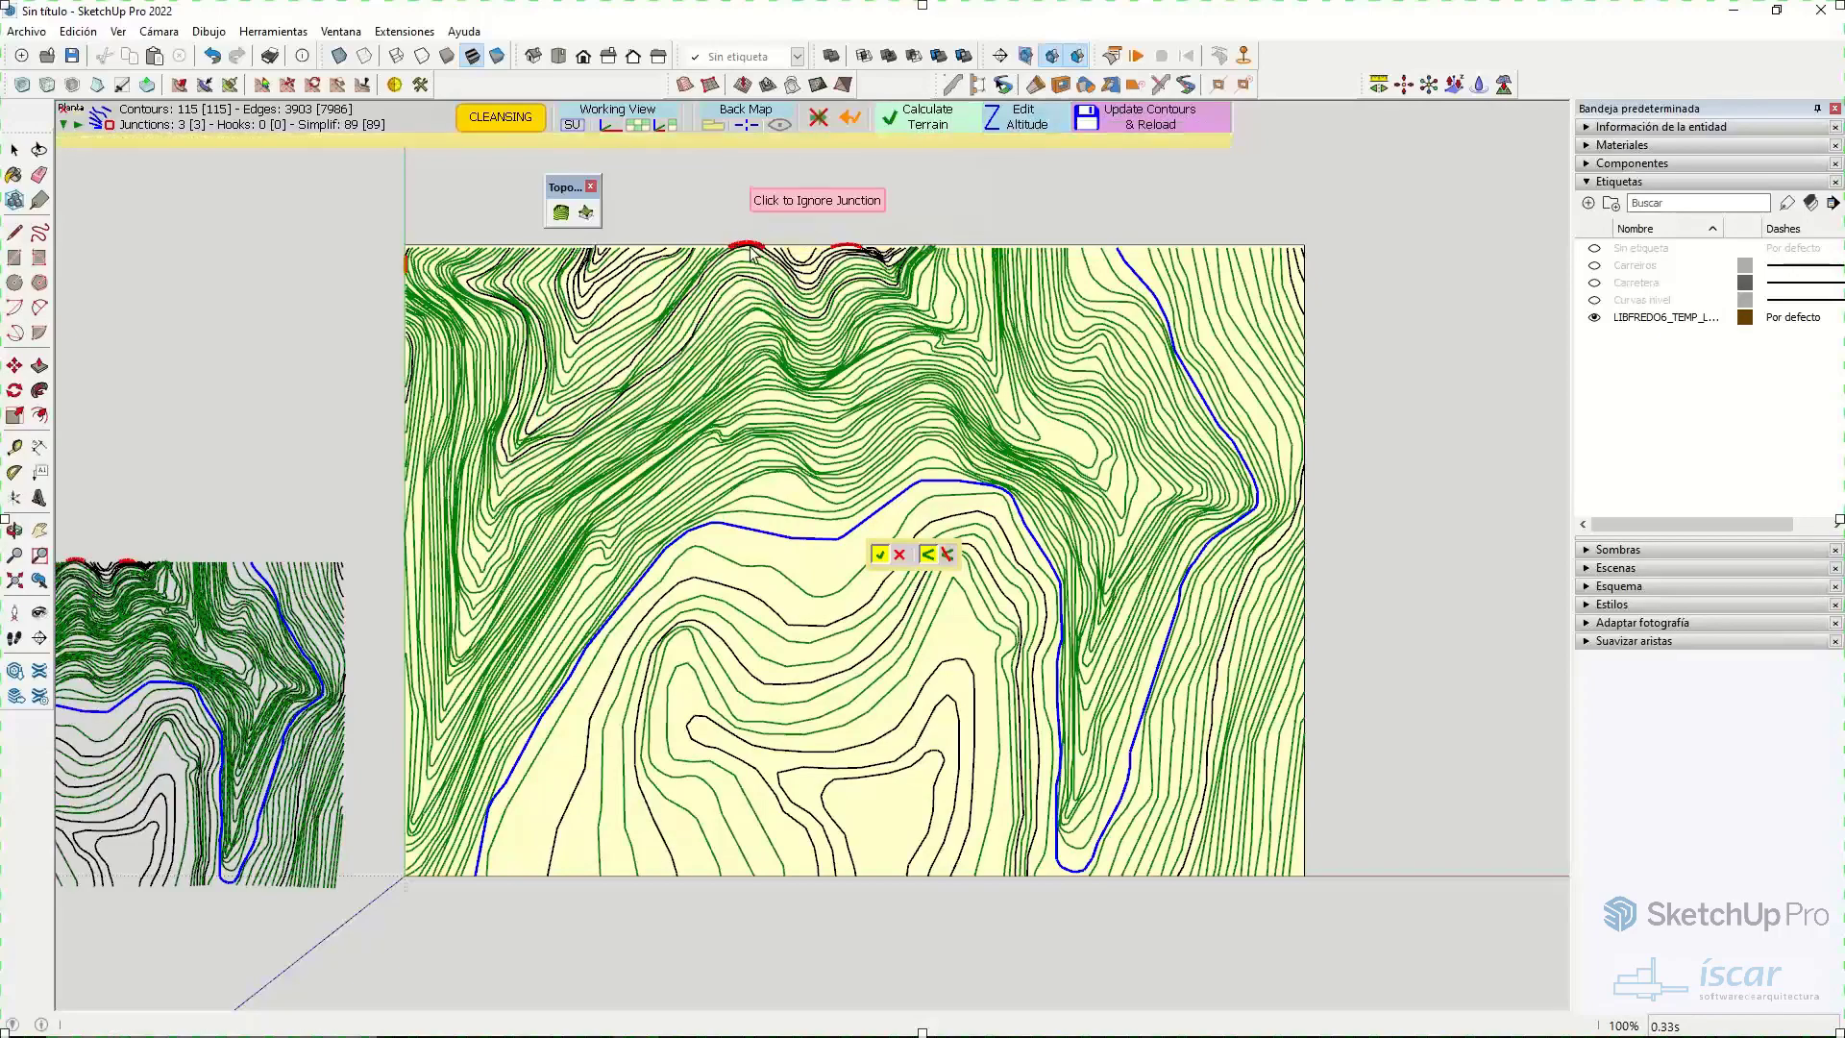
scroll(743, 248, "up", 5)
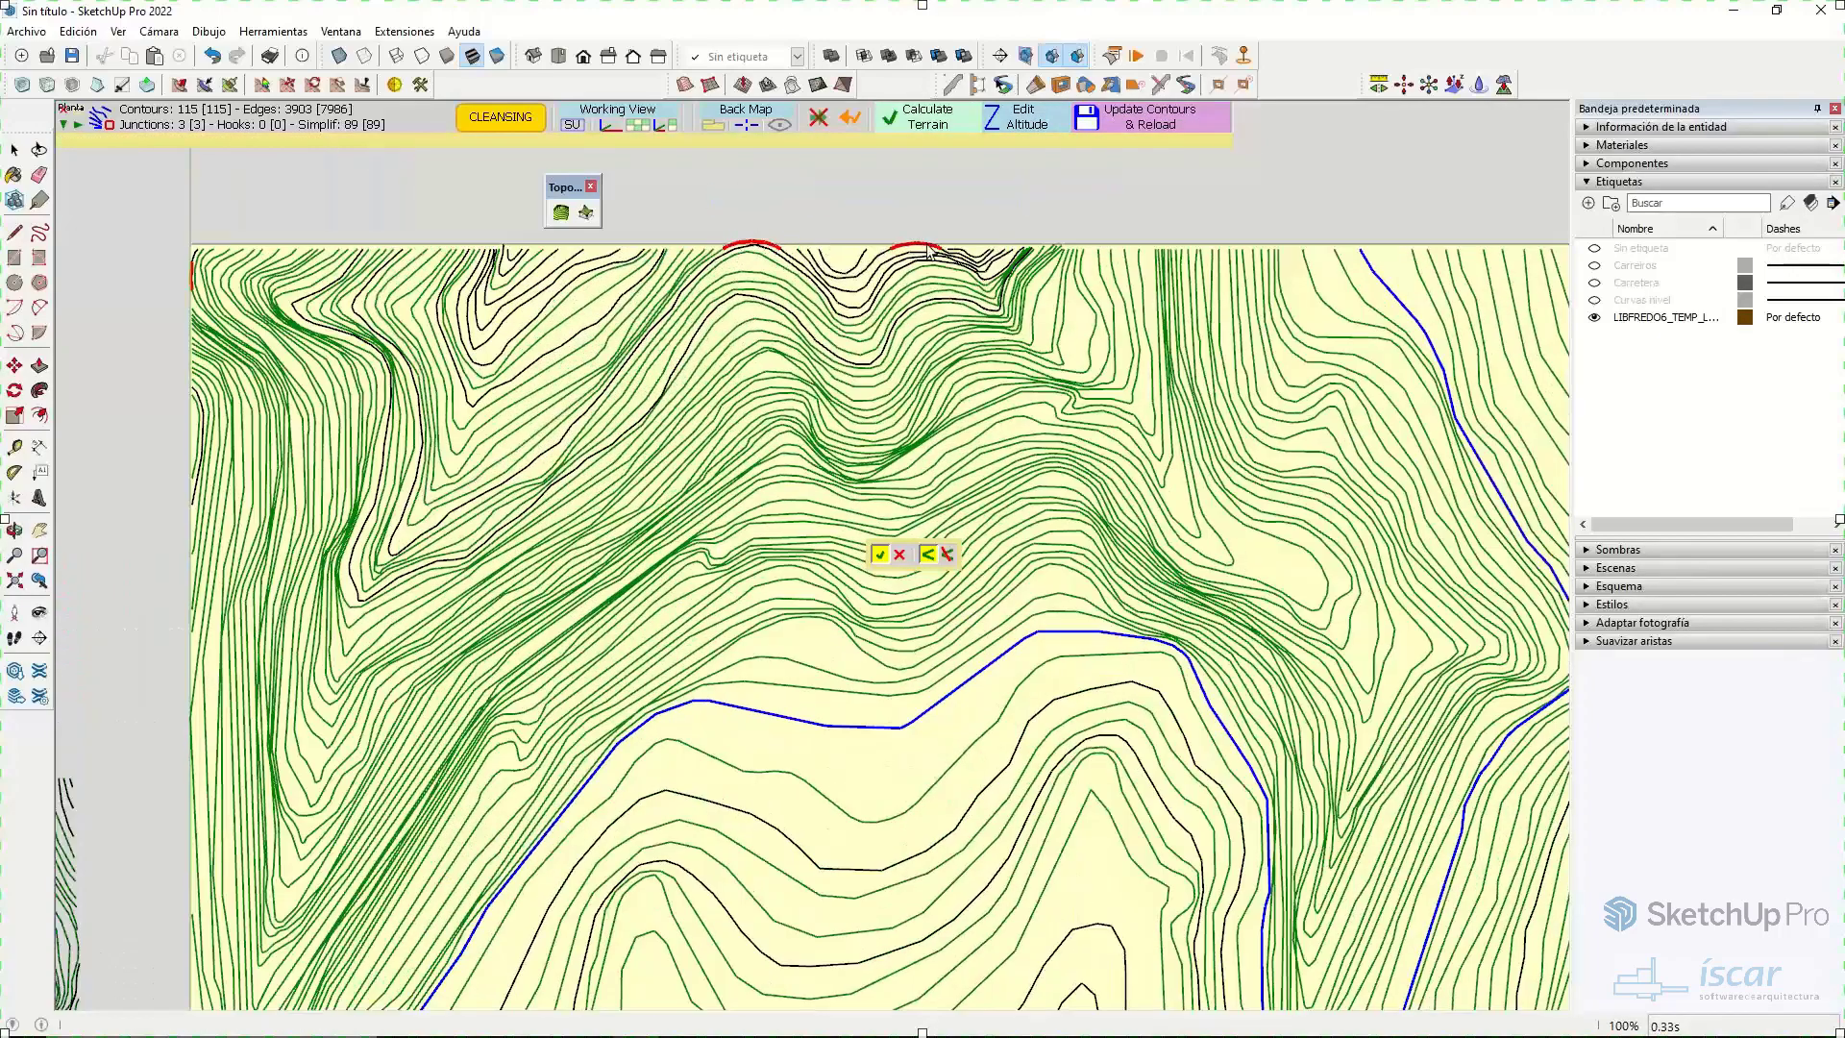
scroll(915, 259, "up", 3)
scroll(915, 260, "up", 2)
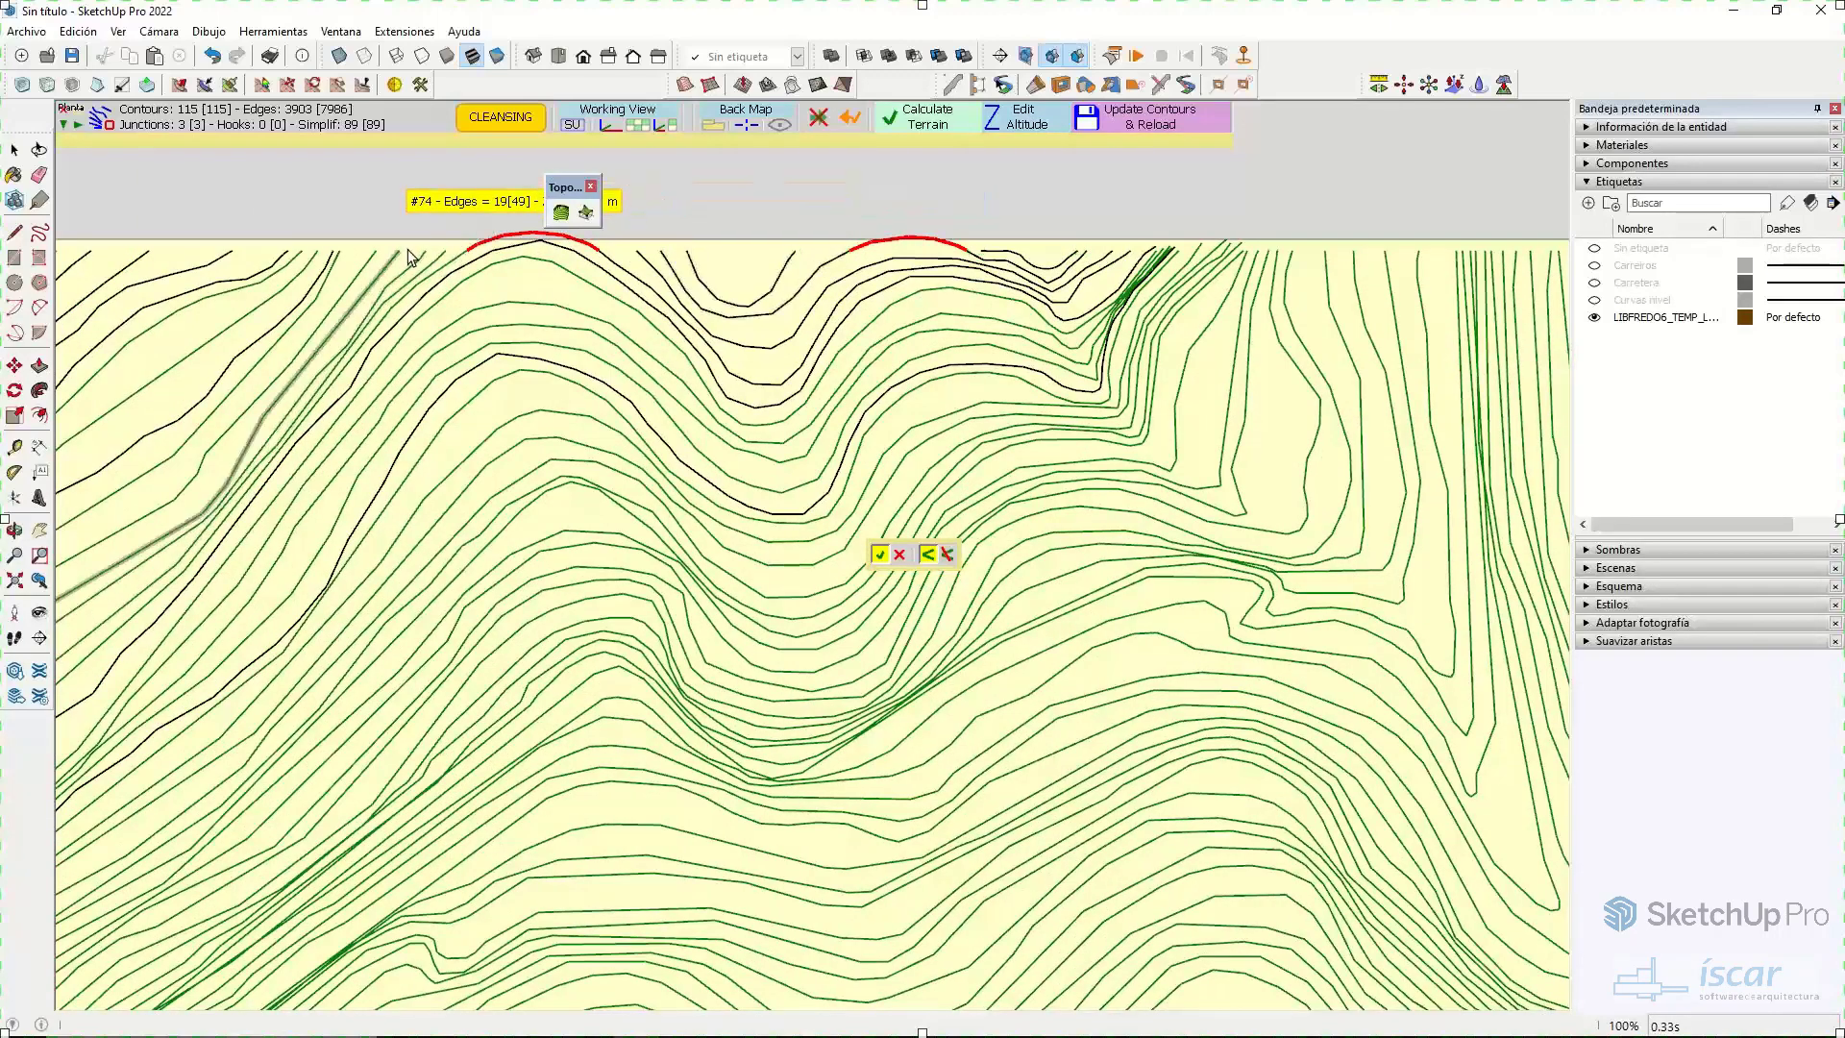
left_click_drag(400, 249, 686, 251)
key("Escape")
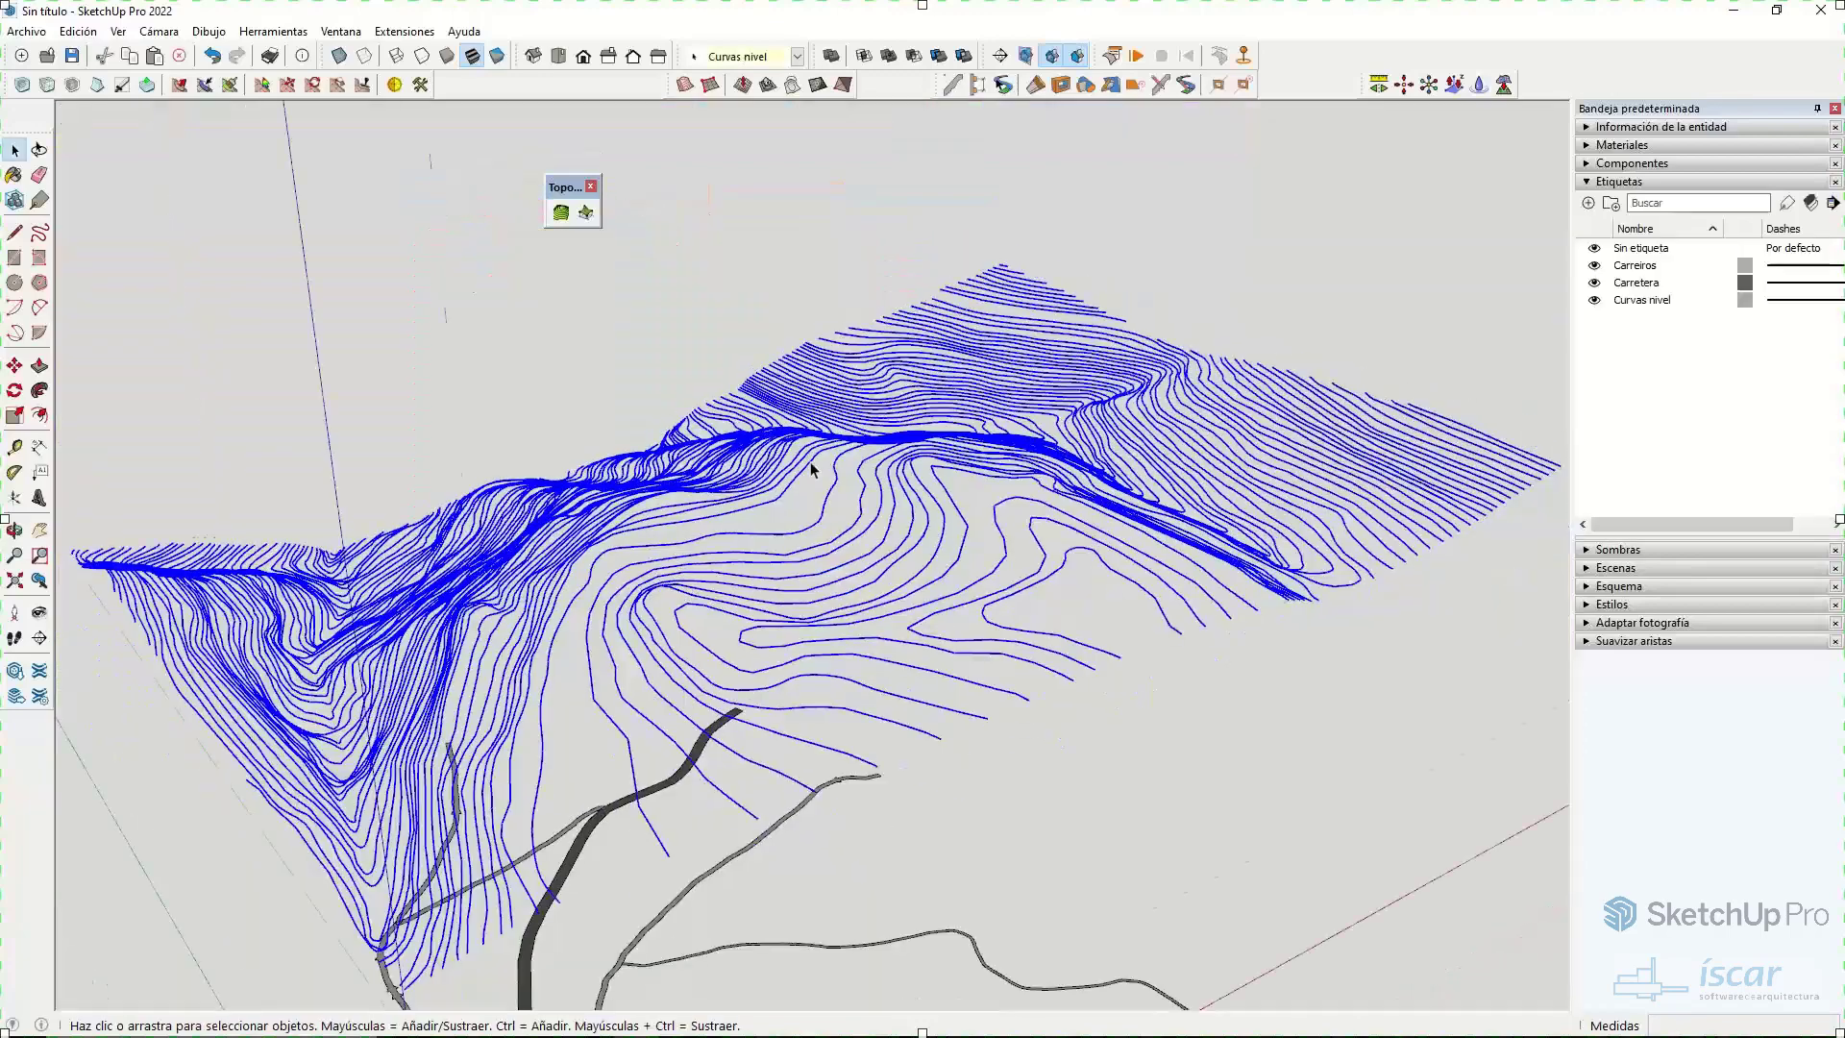
- Restart TopoShaper on the contour lines, calculate the terrain preview and dock the TopoShaper toolbar again
left_click(562, 213)
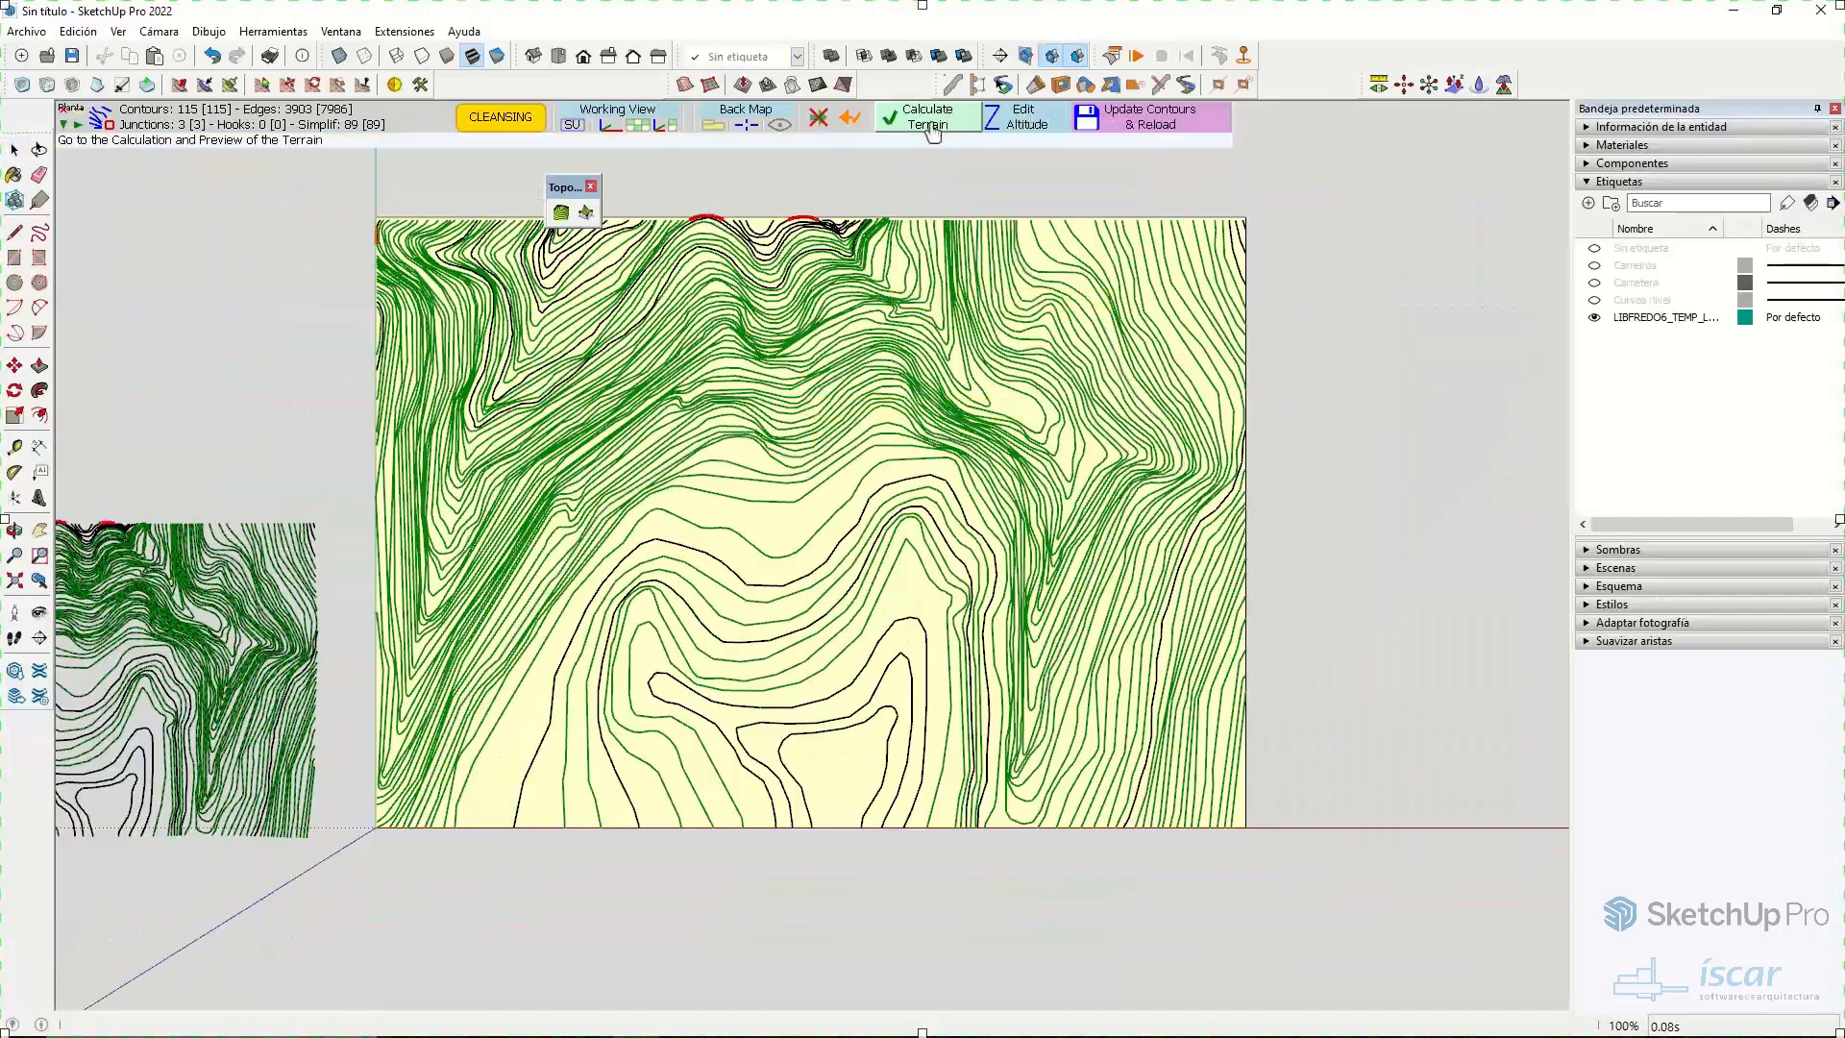
left_click(928, 123)
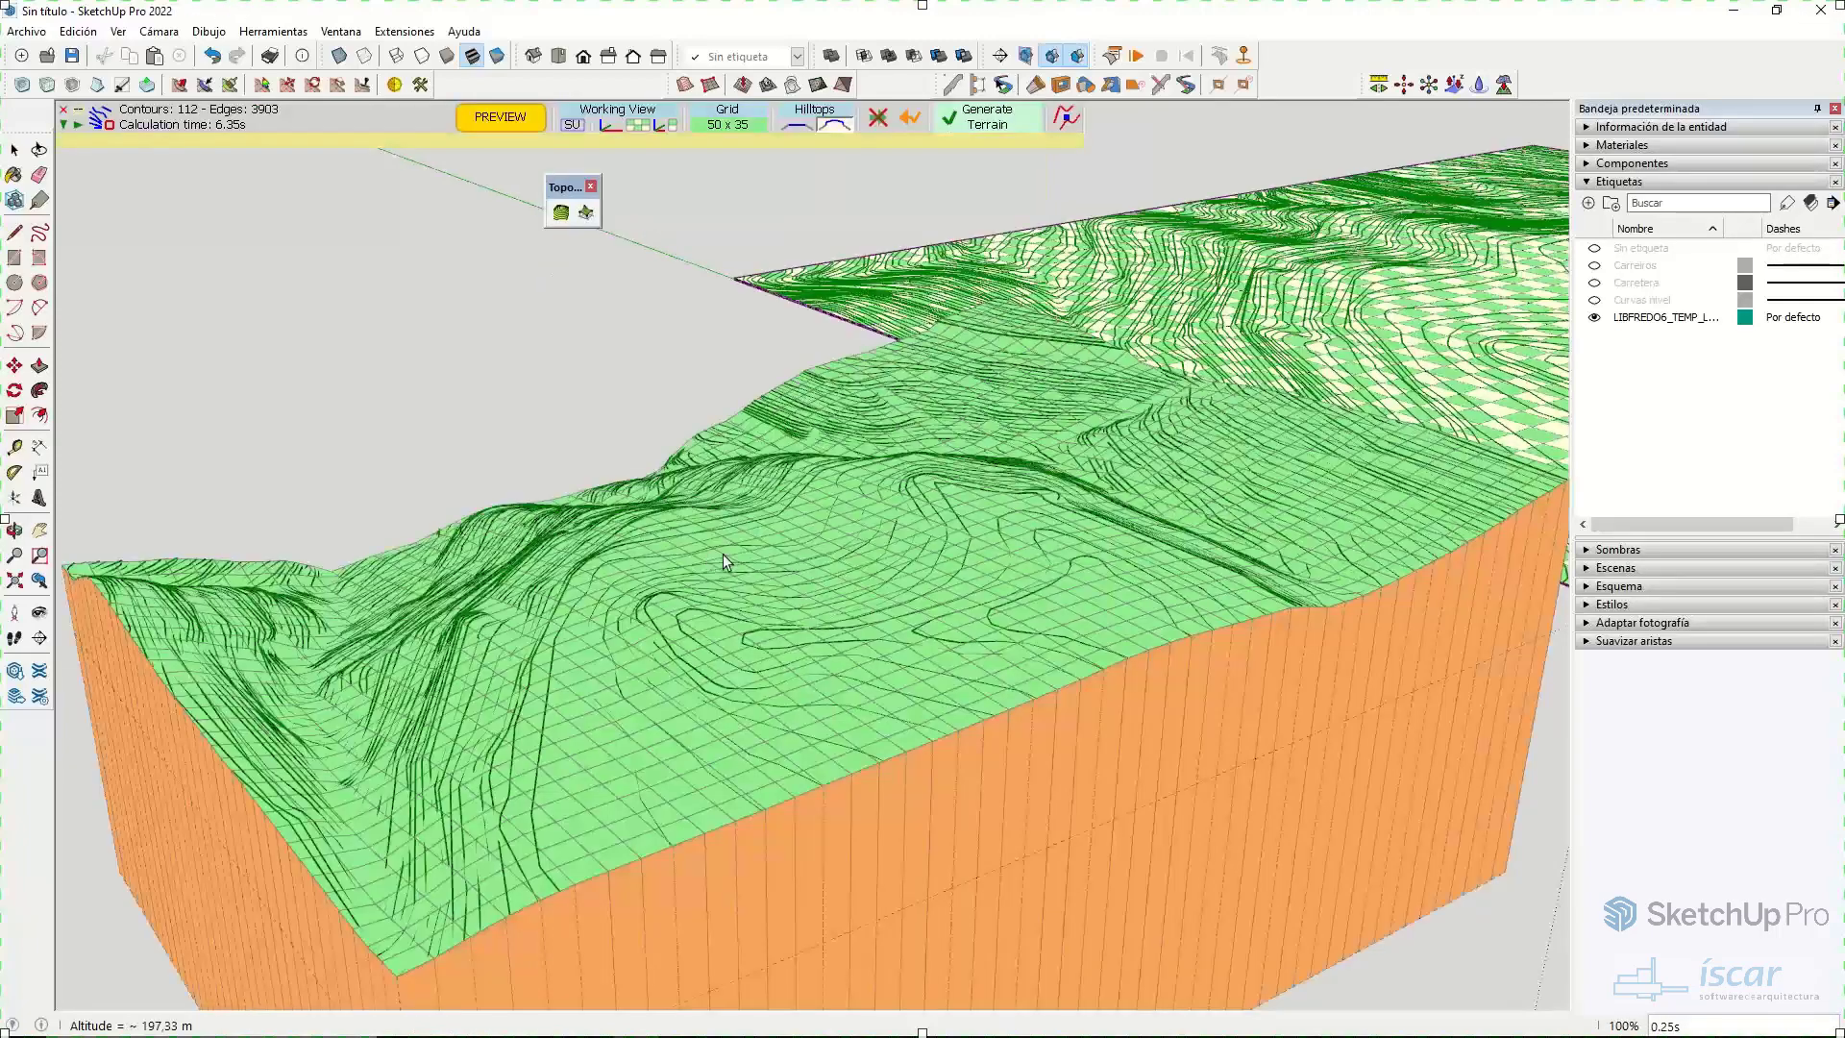
scroll(725, 554, "down", 3)
left_click_drag(559, 187, 471, 84)
- Set the TopoShaper grid to 80 x 56 cells and recalculate the terrain preview
middle_click_drag(730, 423, 803, 401)
scroll(493, 645, "up", 5)
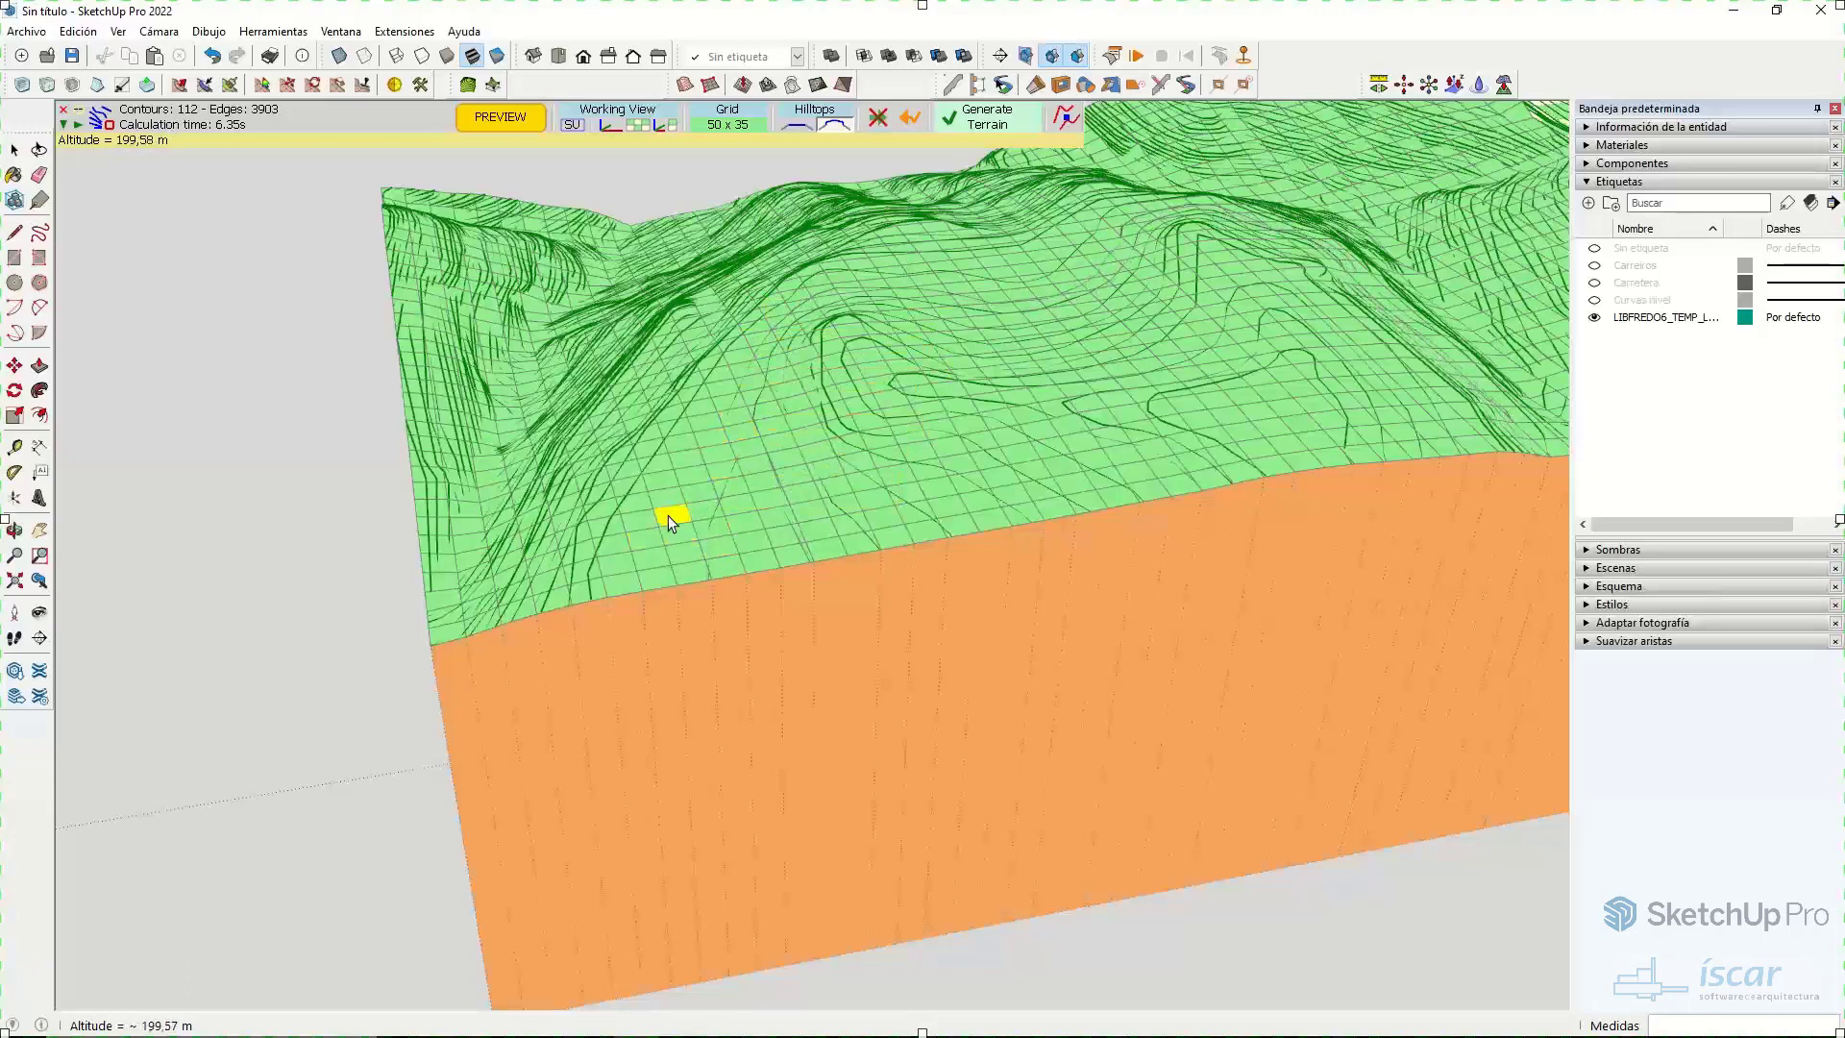
left_click(716, 135)
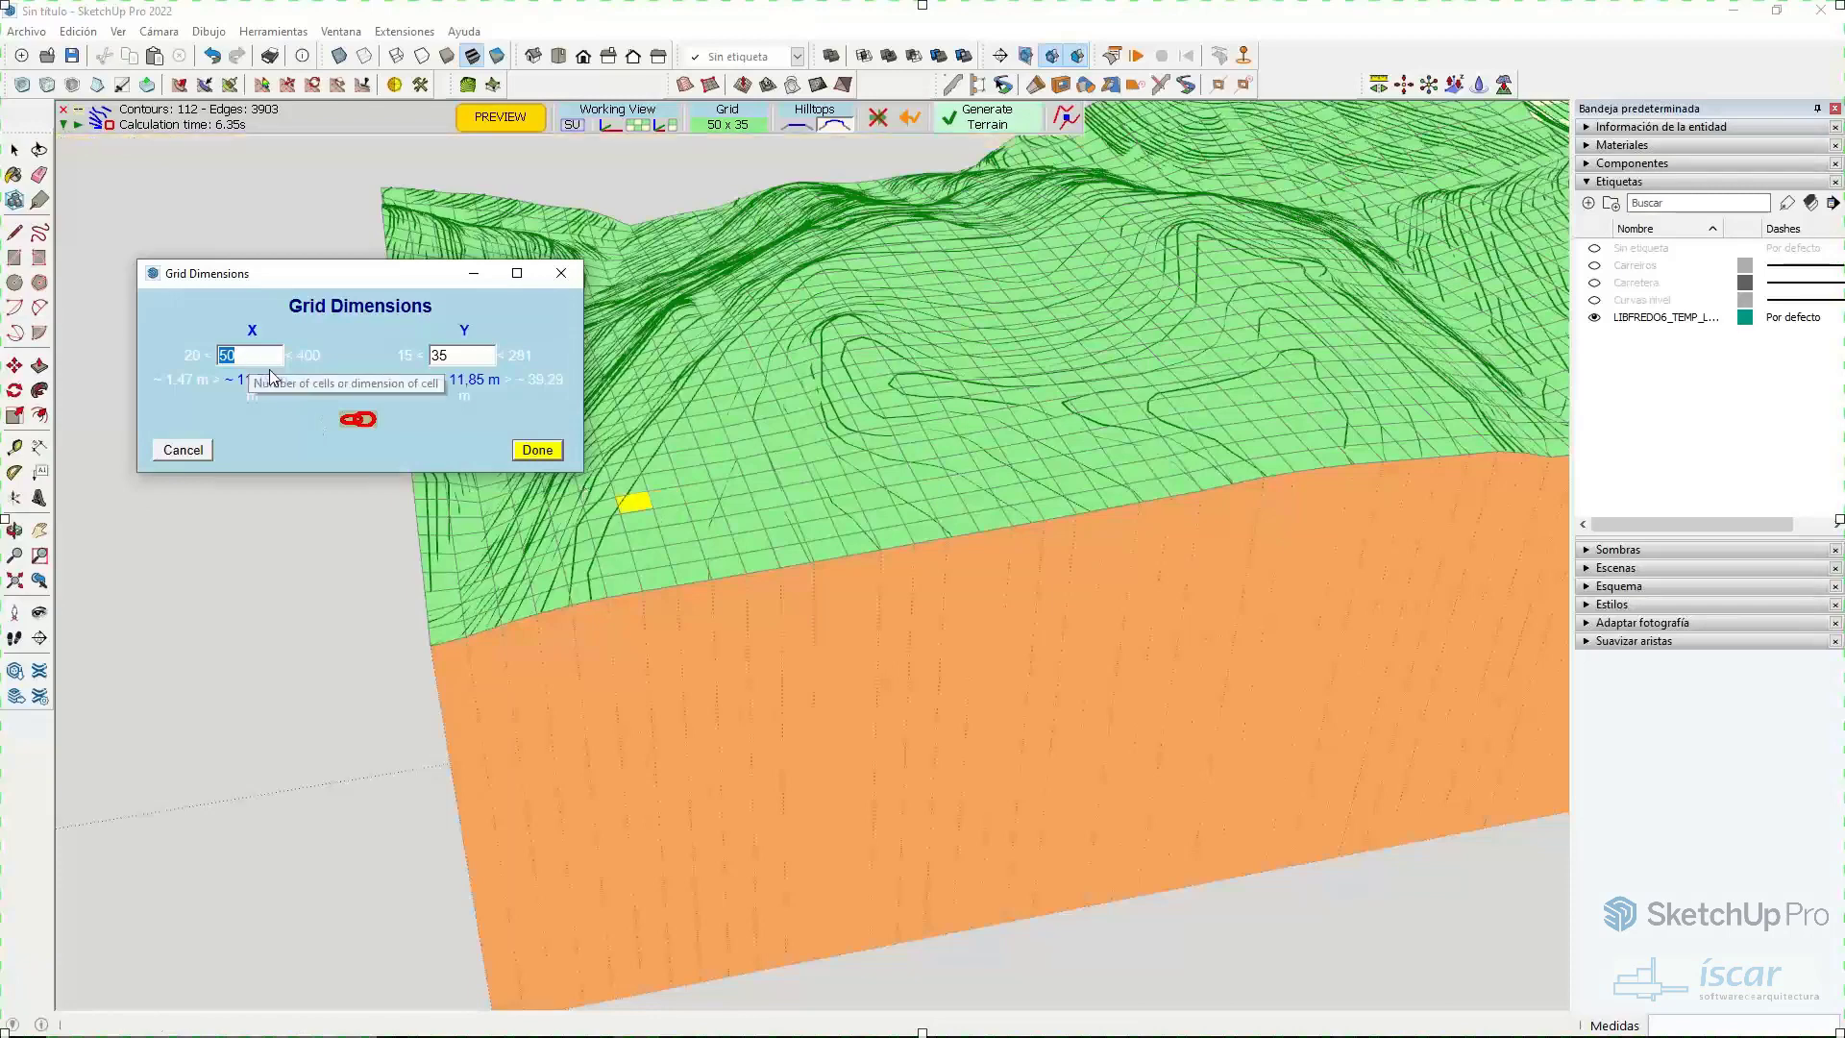
type("8")
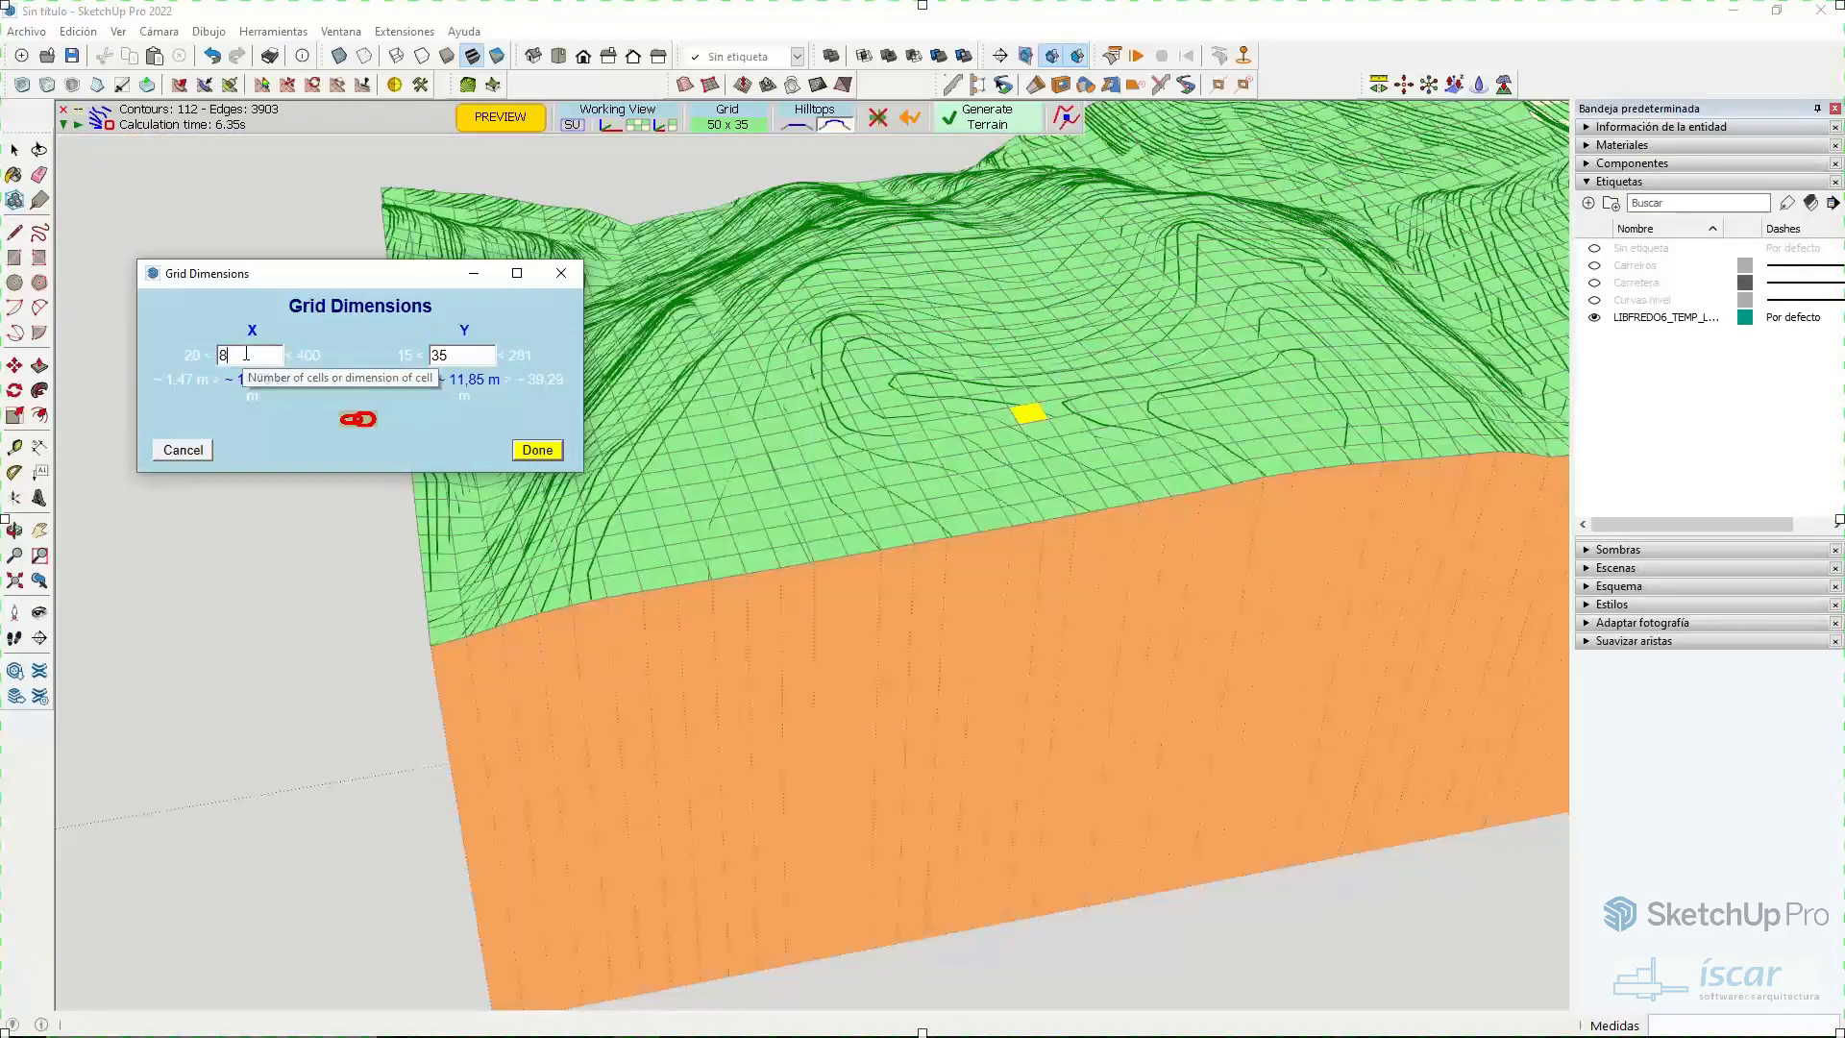
type("0")
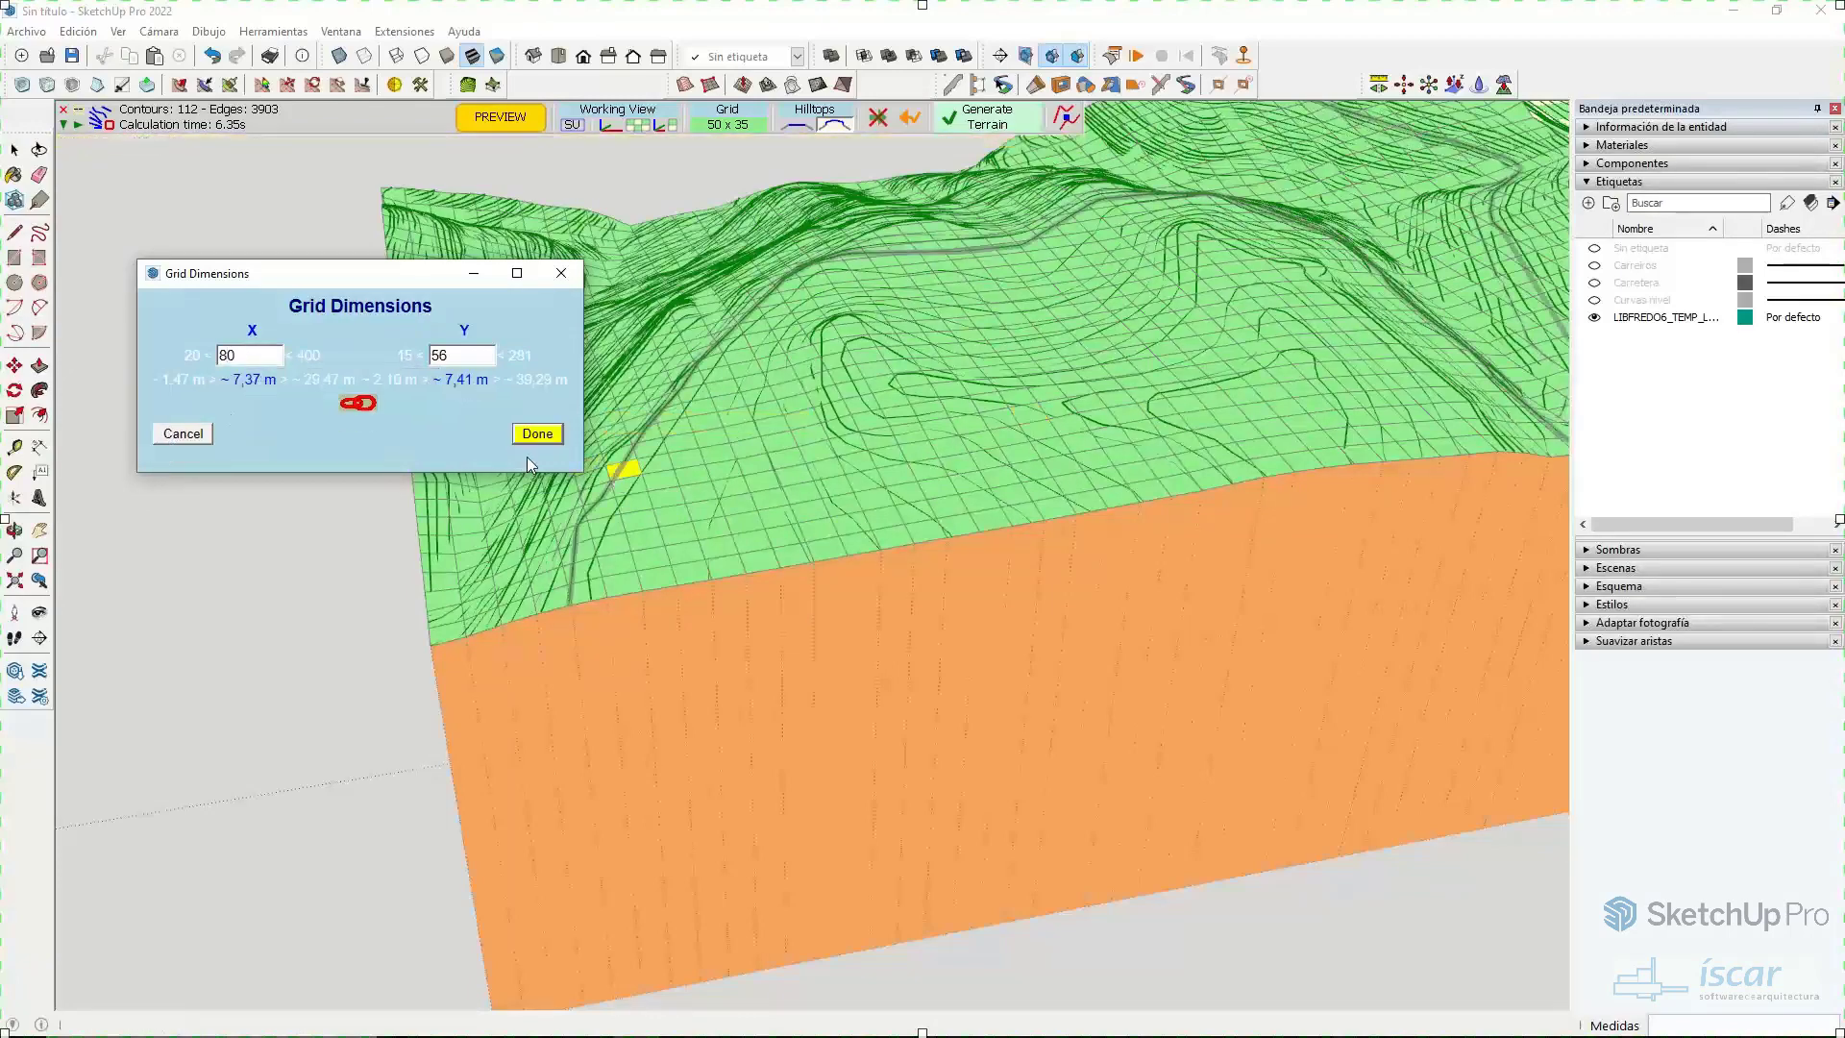
left_click(534, 441)
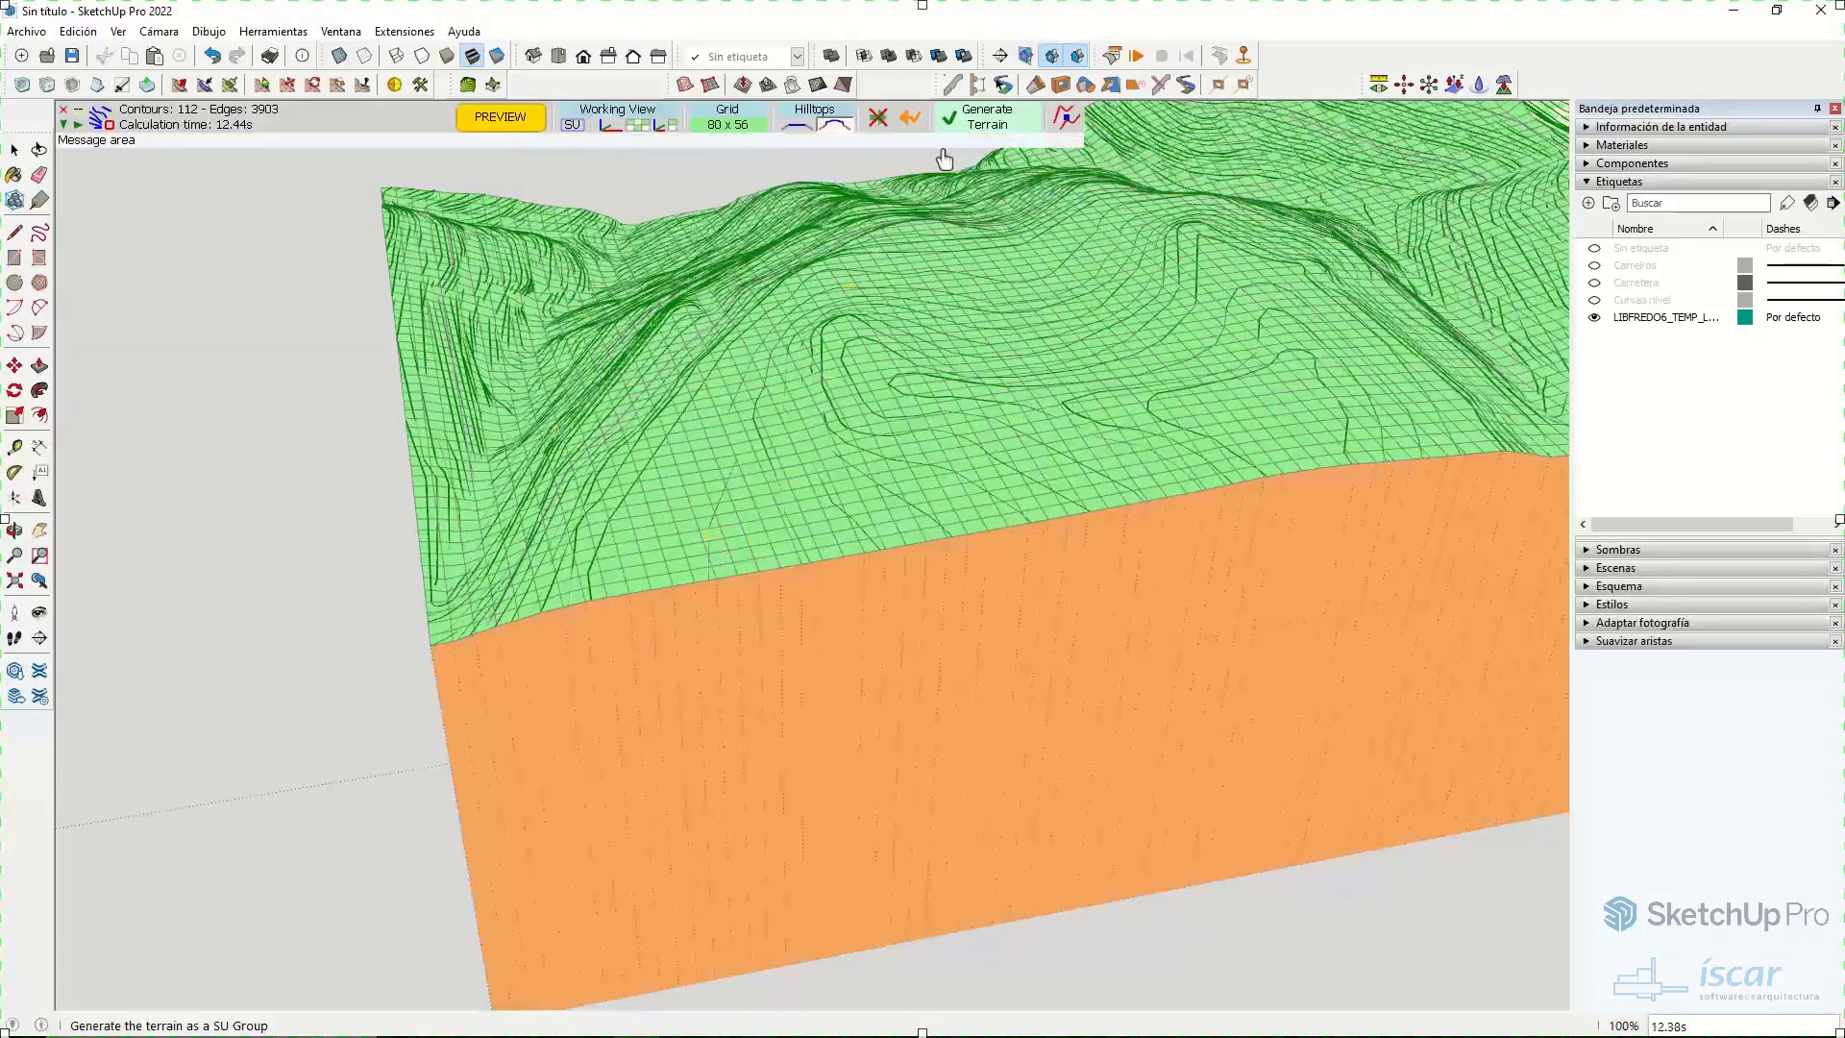
- Generate the final terrain group from the TopoShaper preview
left_click(943, 151)
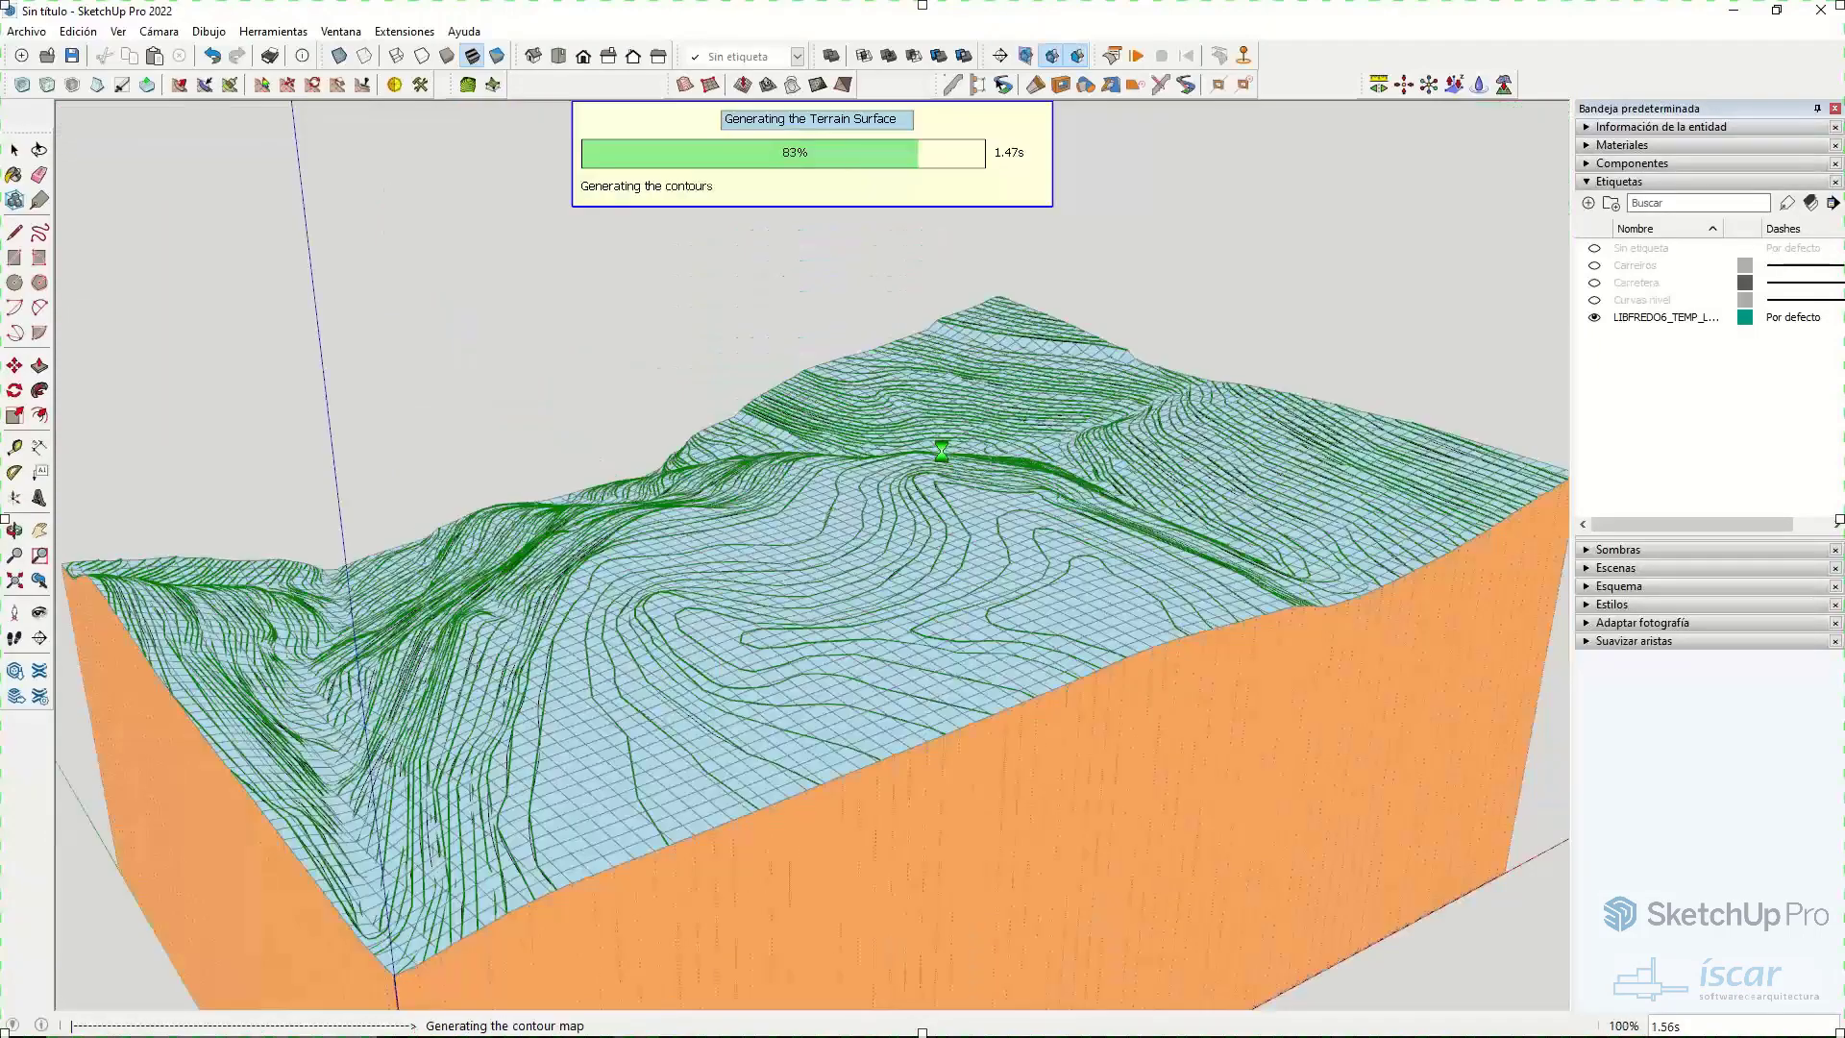
mouse_move(942, 451)
middle_mouse_down()
mouse_move(823, 639)
mouse_move(1793, 557)
middle_mouse_up()
middle_click_drag(1499, 663, 572, 708)
- Move the generated terrain group about 767 m along the red axis, away from the contour lines and roads
key("space")
left_click(573, 711)
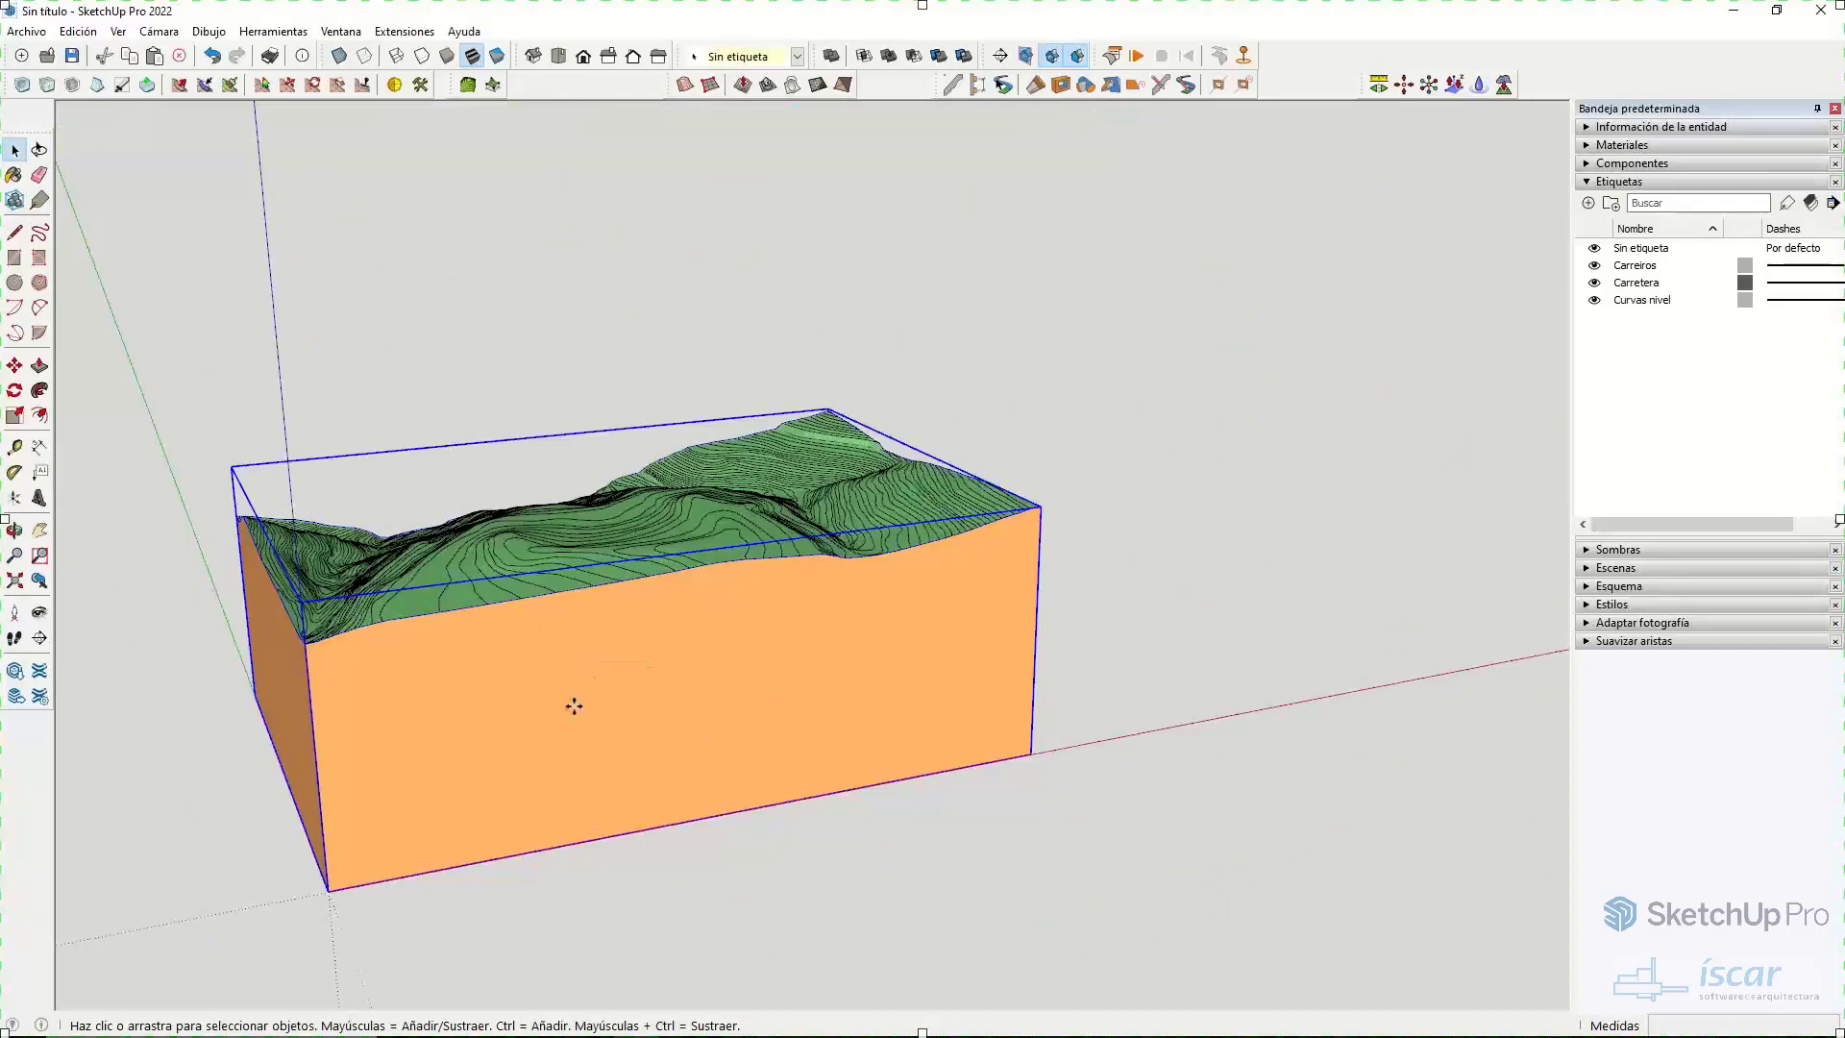
key("m")
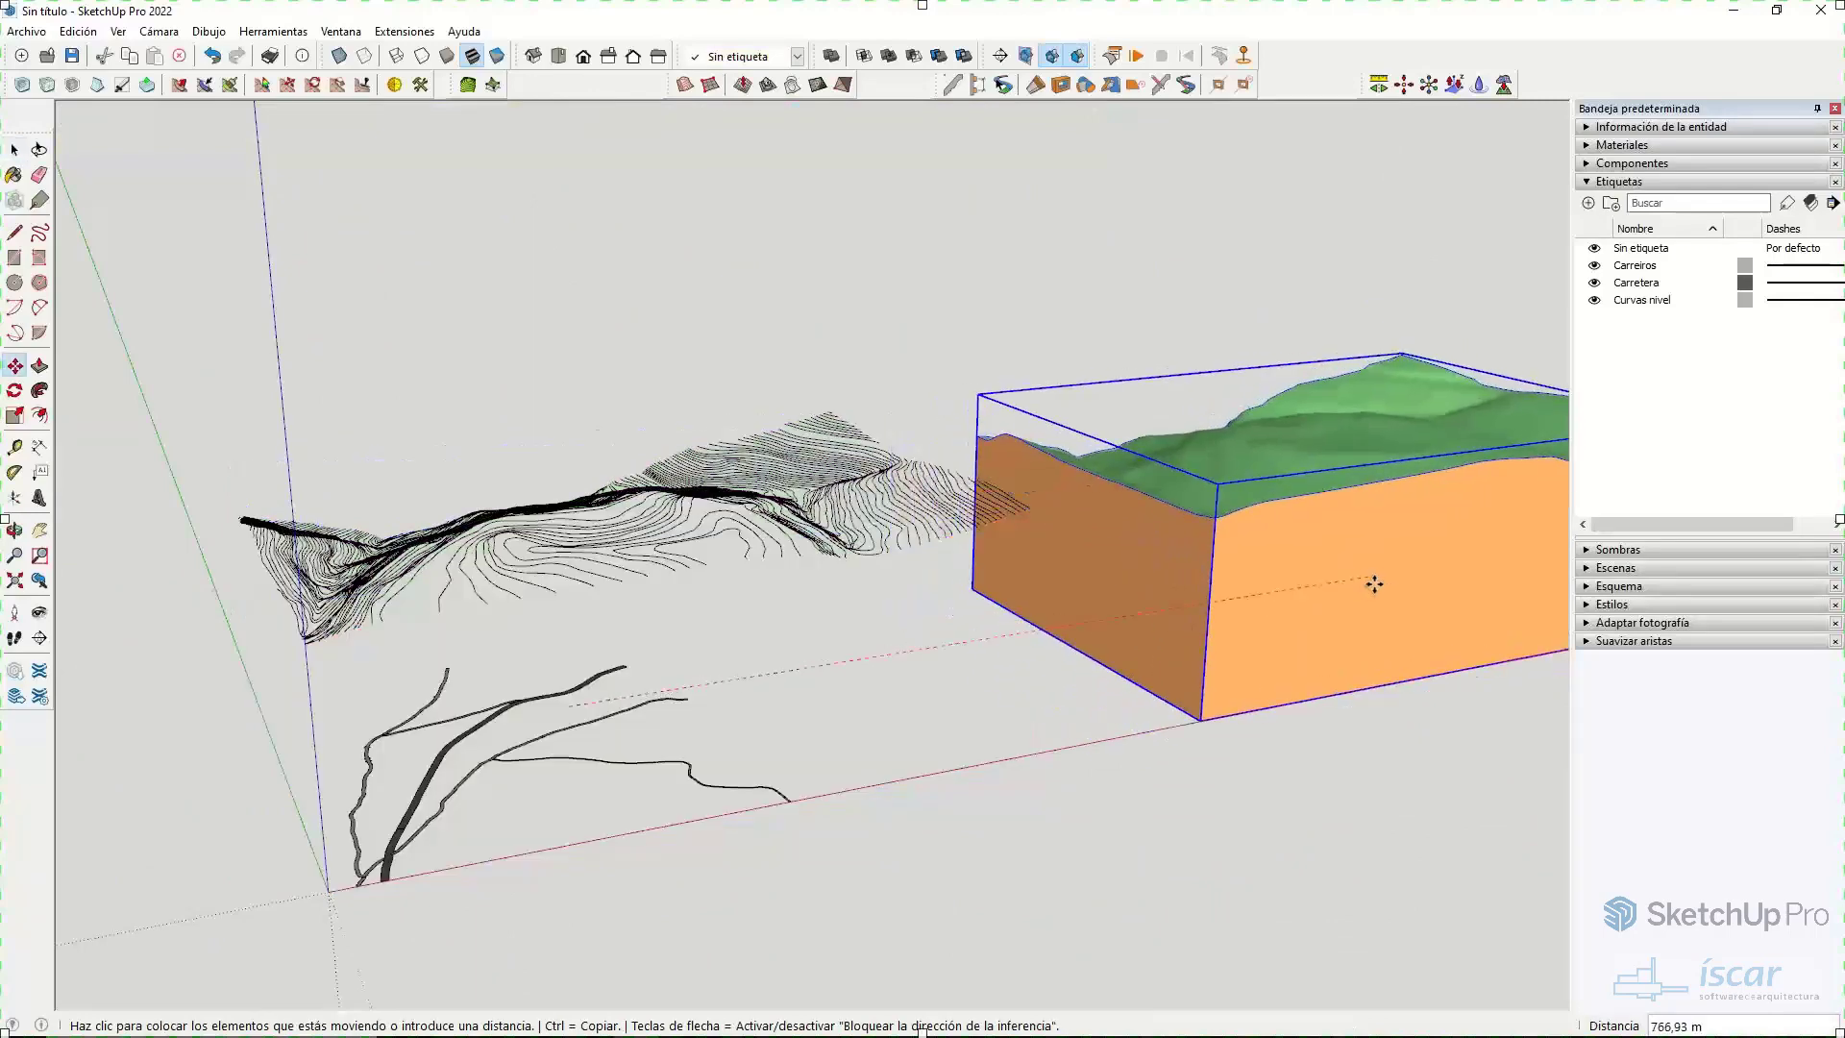
left_click(1371, 580)
middle_click_drag(1289, 557, 1709, 698)
middle_click_drag(458, 651, 810, 514)
key("space")
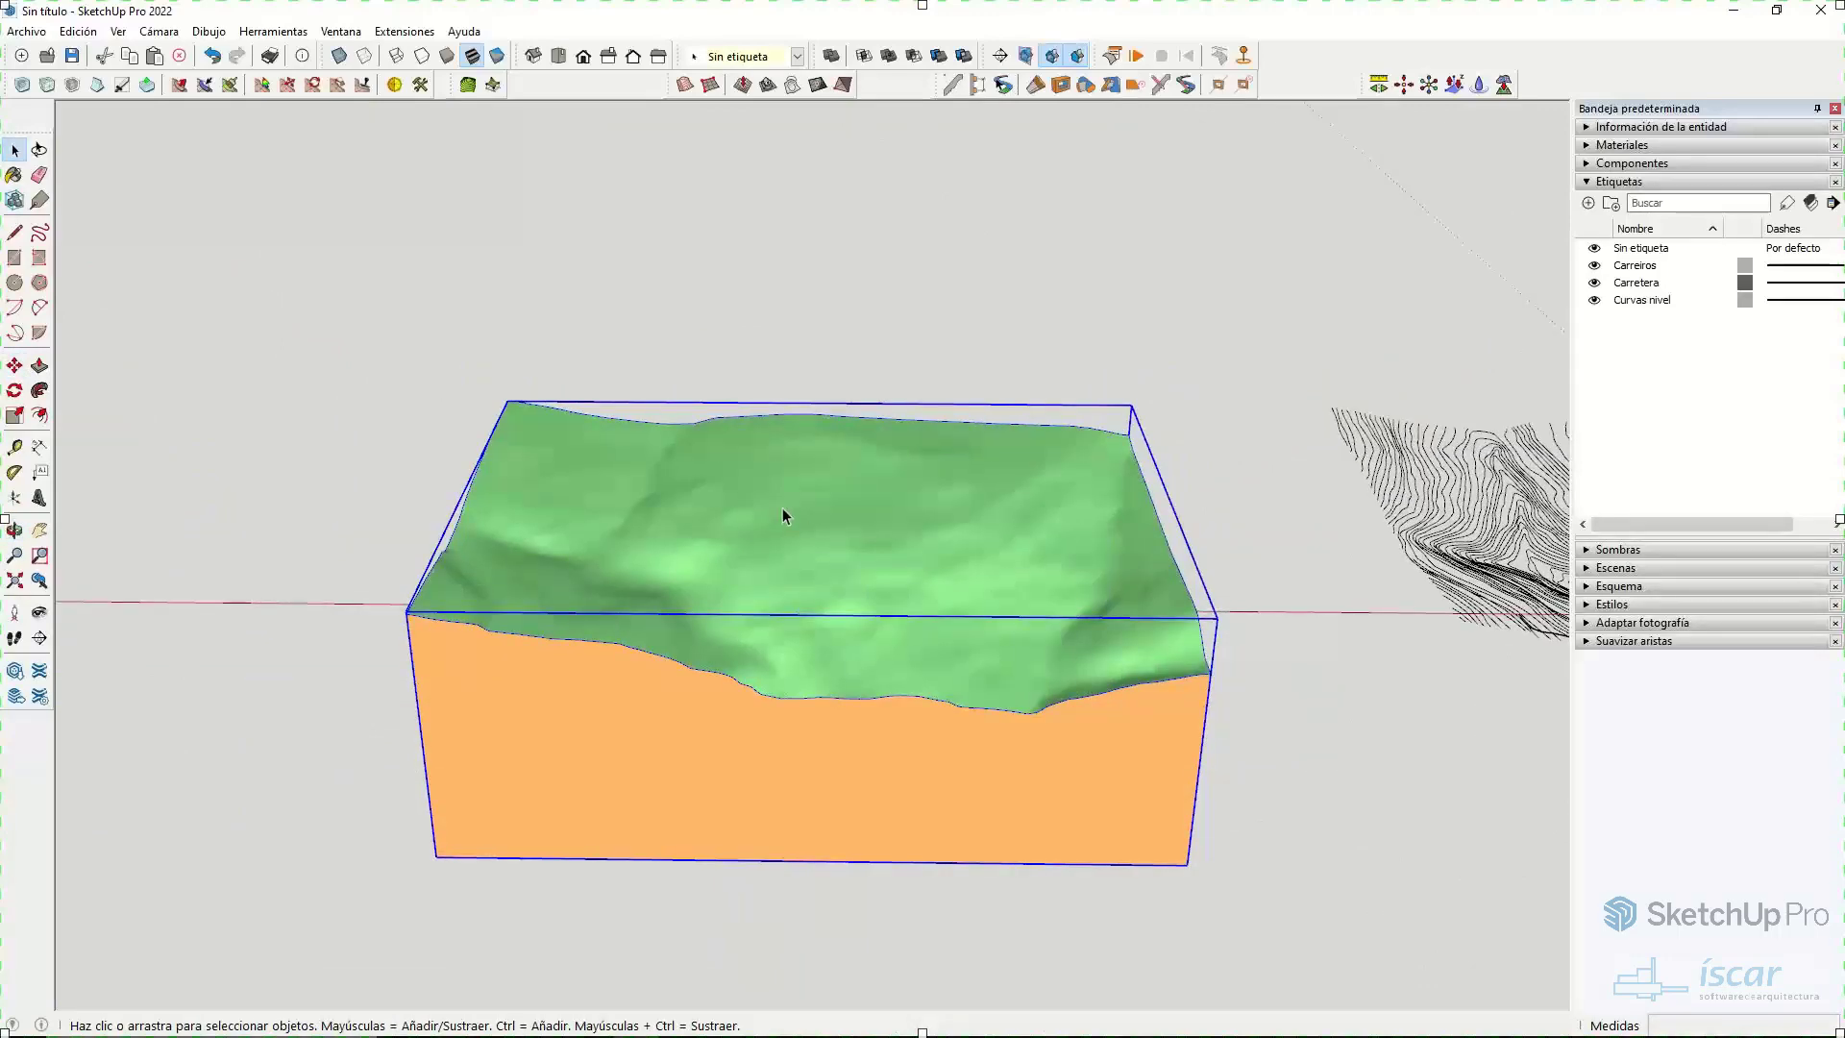
- Switch to the Paisajismo_Drop model and examine the plot outline and building footprint floating above the terrain
mouse_move(649, 1025)
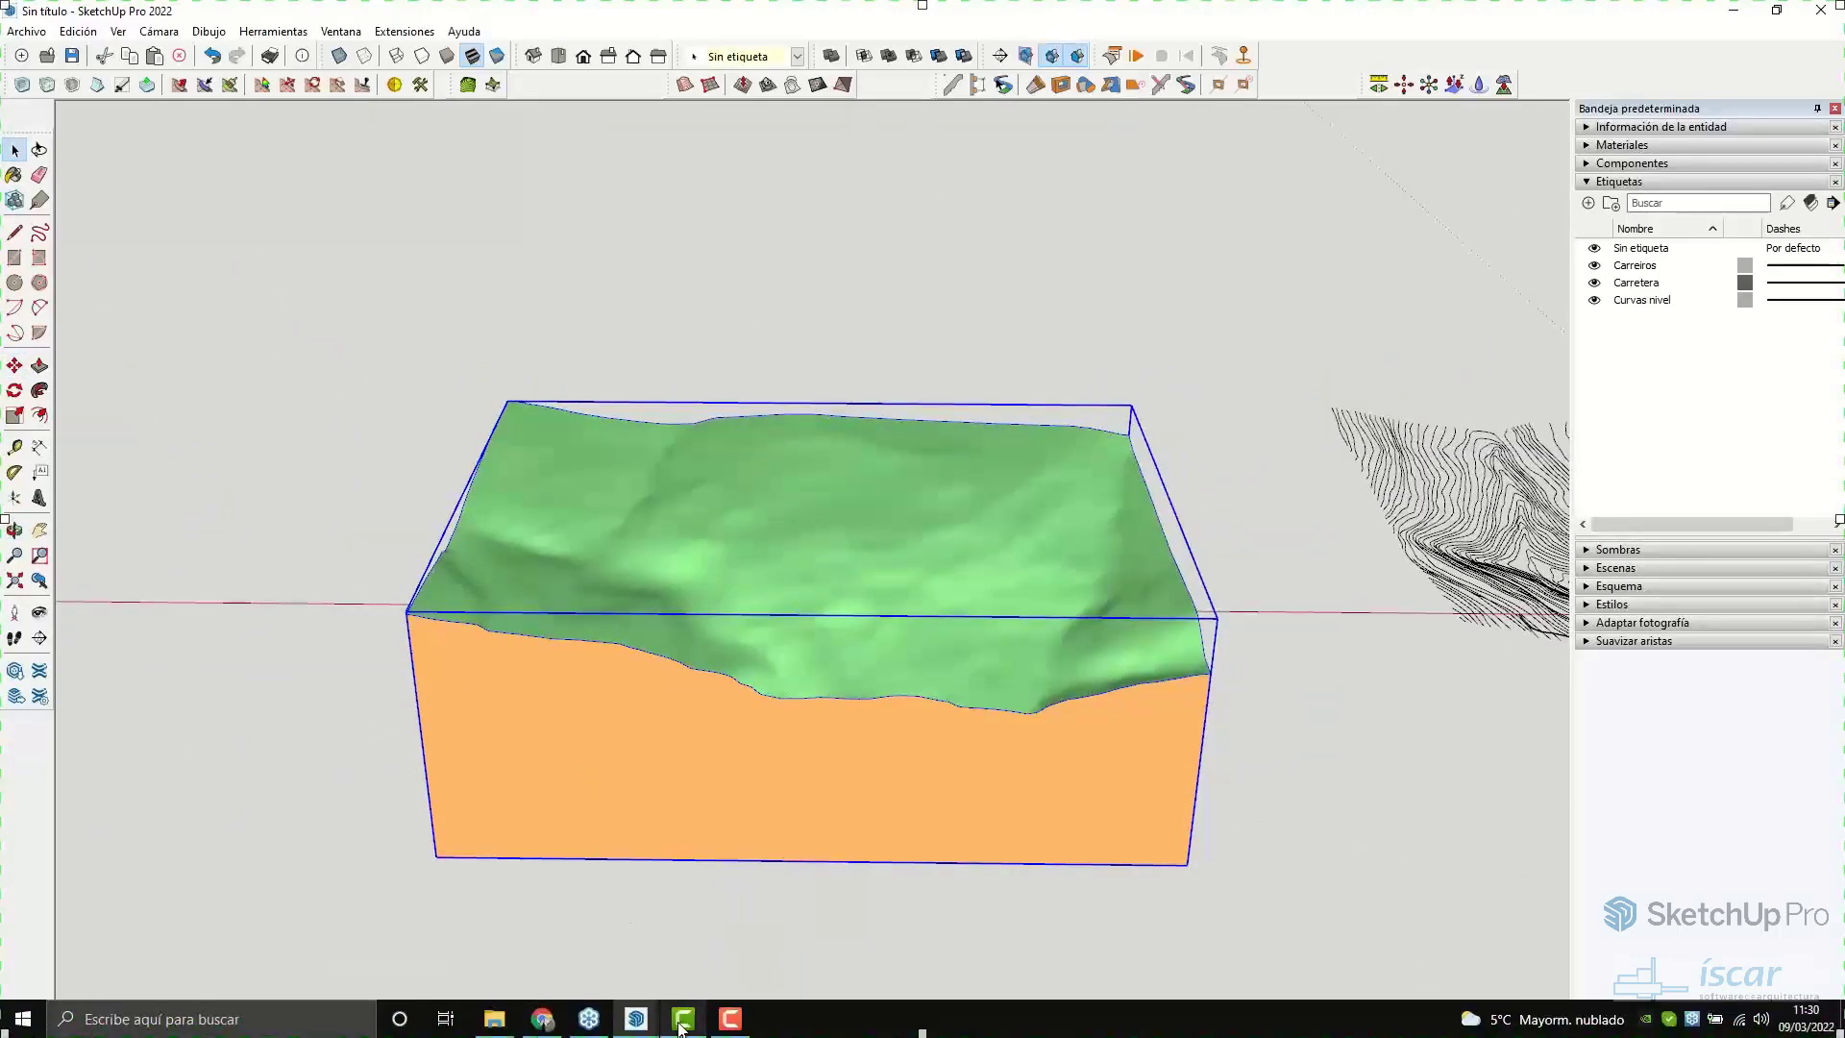
left_click(712, 935)
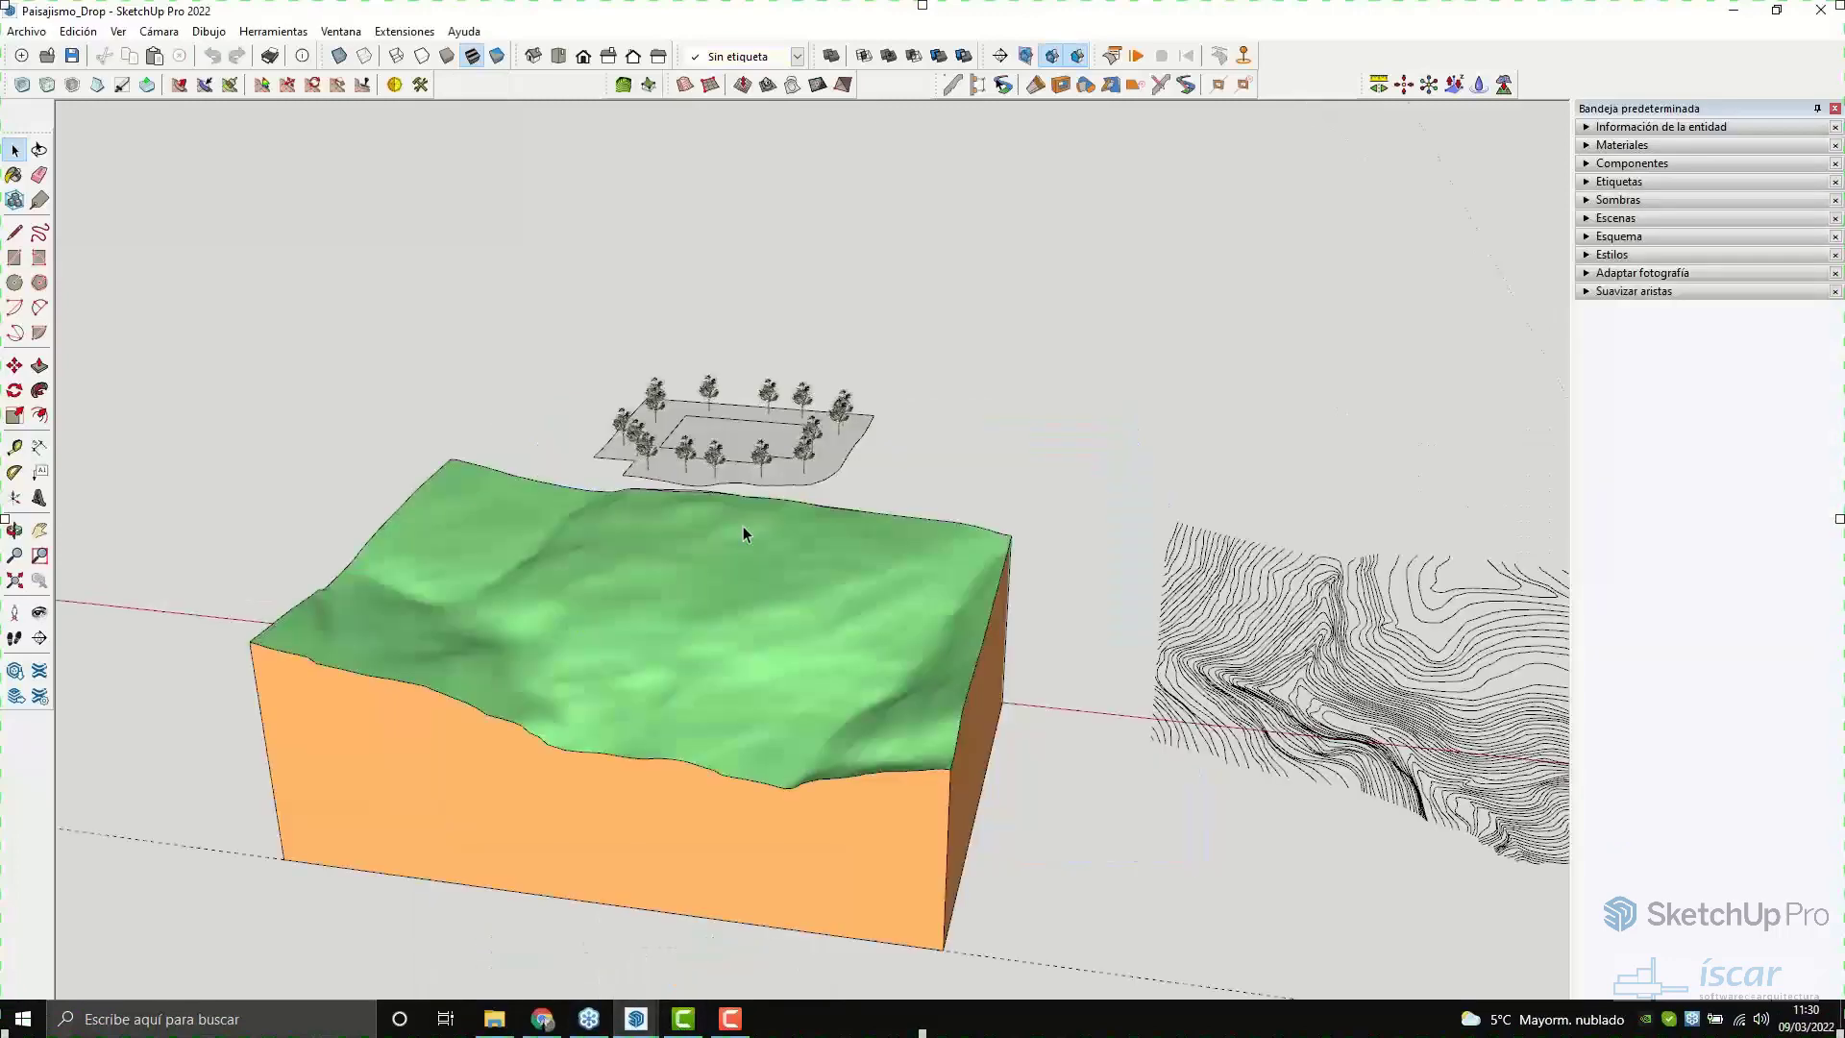
scroll(717, 461, "up", 1)
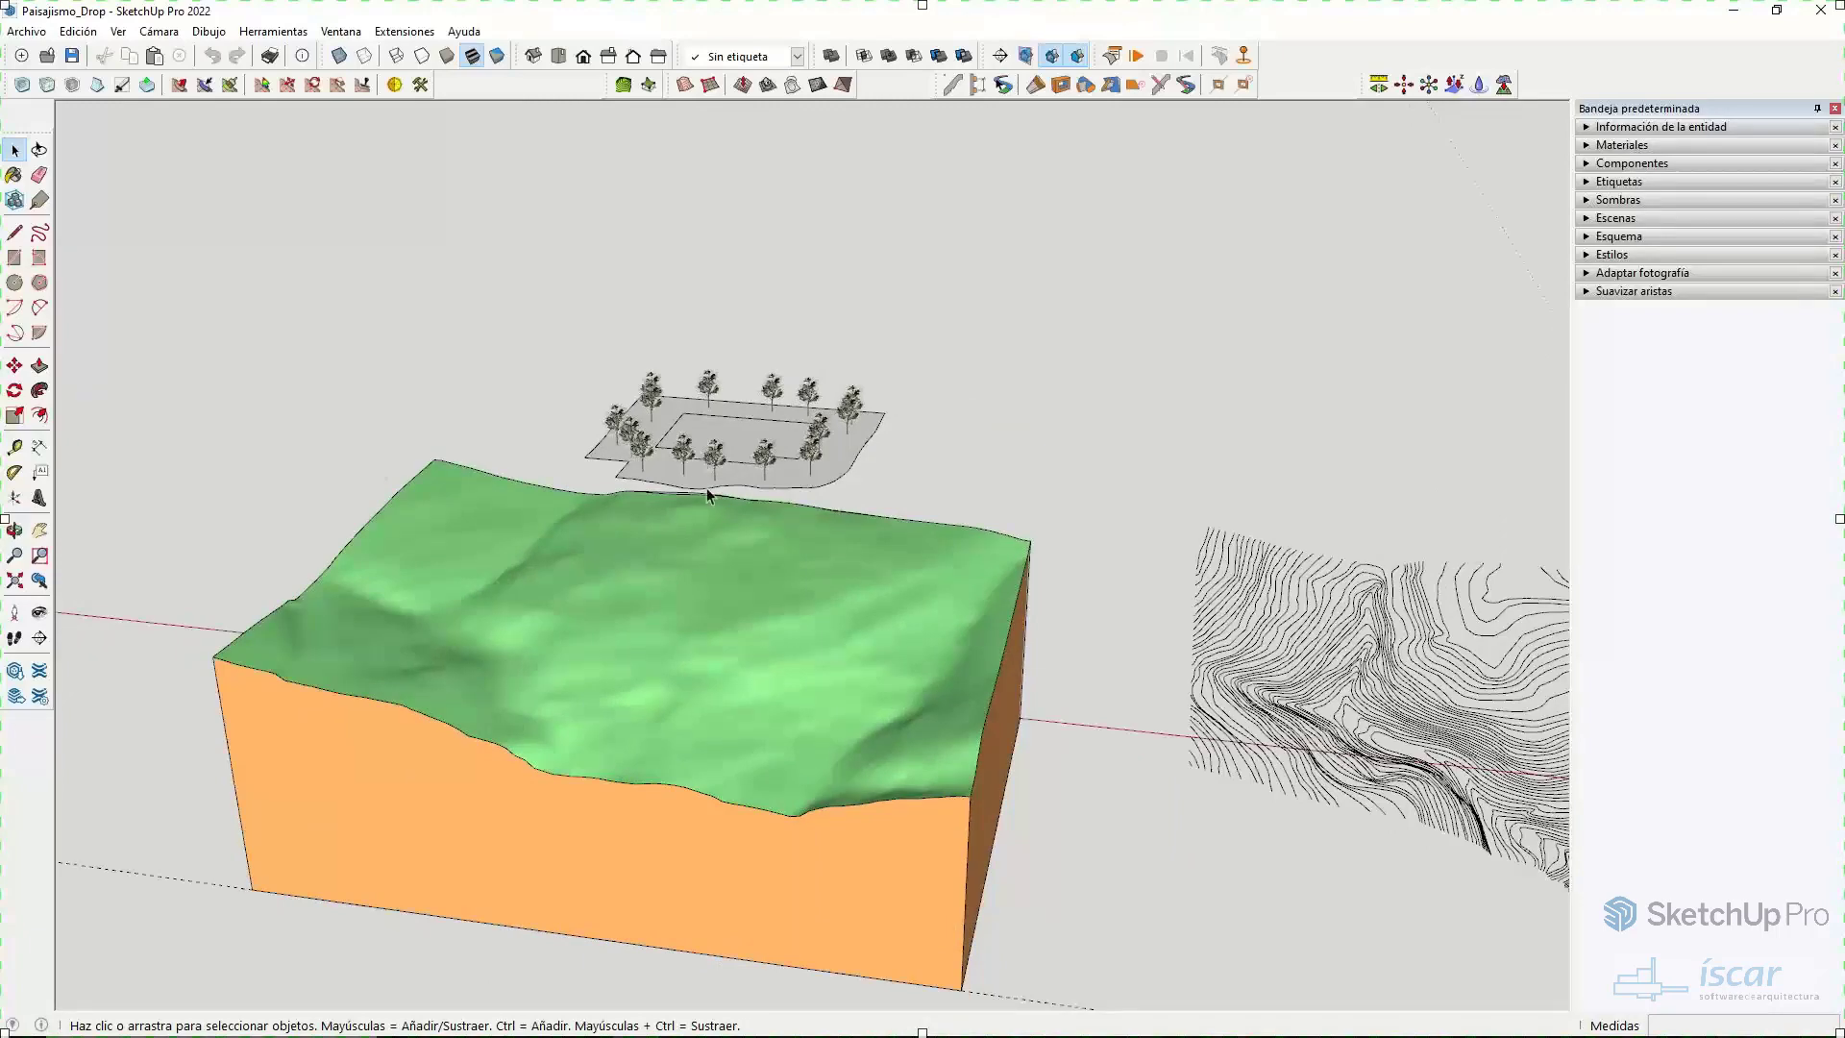
middle_click_drag(711, 470, 708, 301)
middle_click_drag(759, 400, 519, 431)
left_click(516, 435)
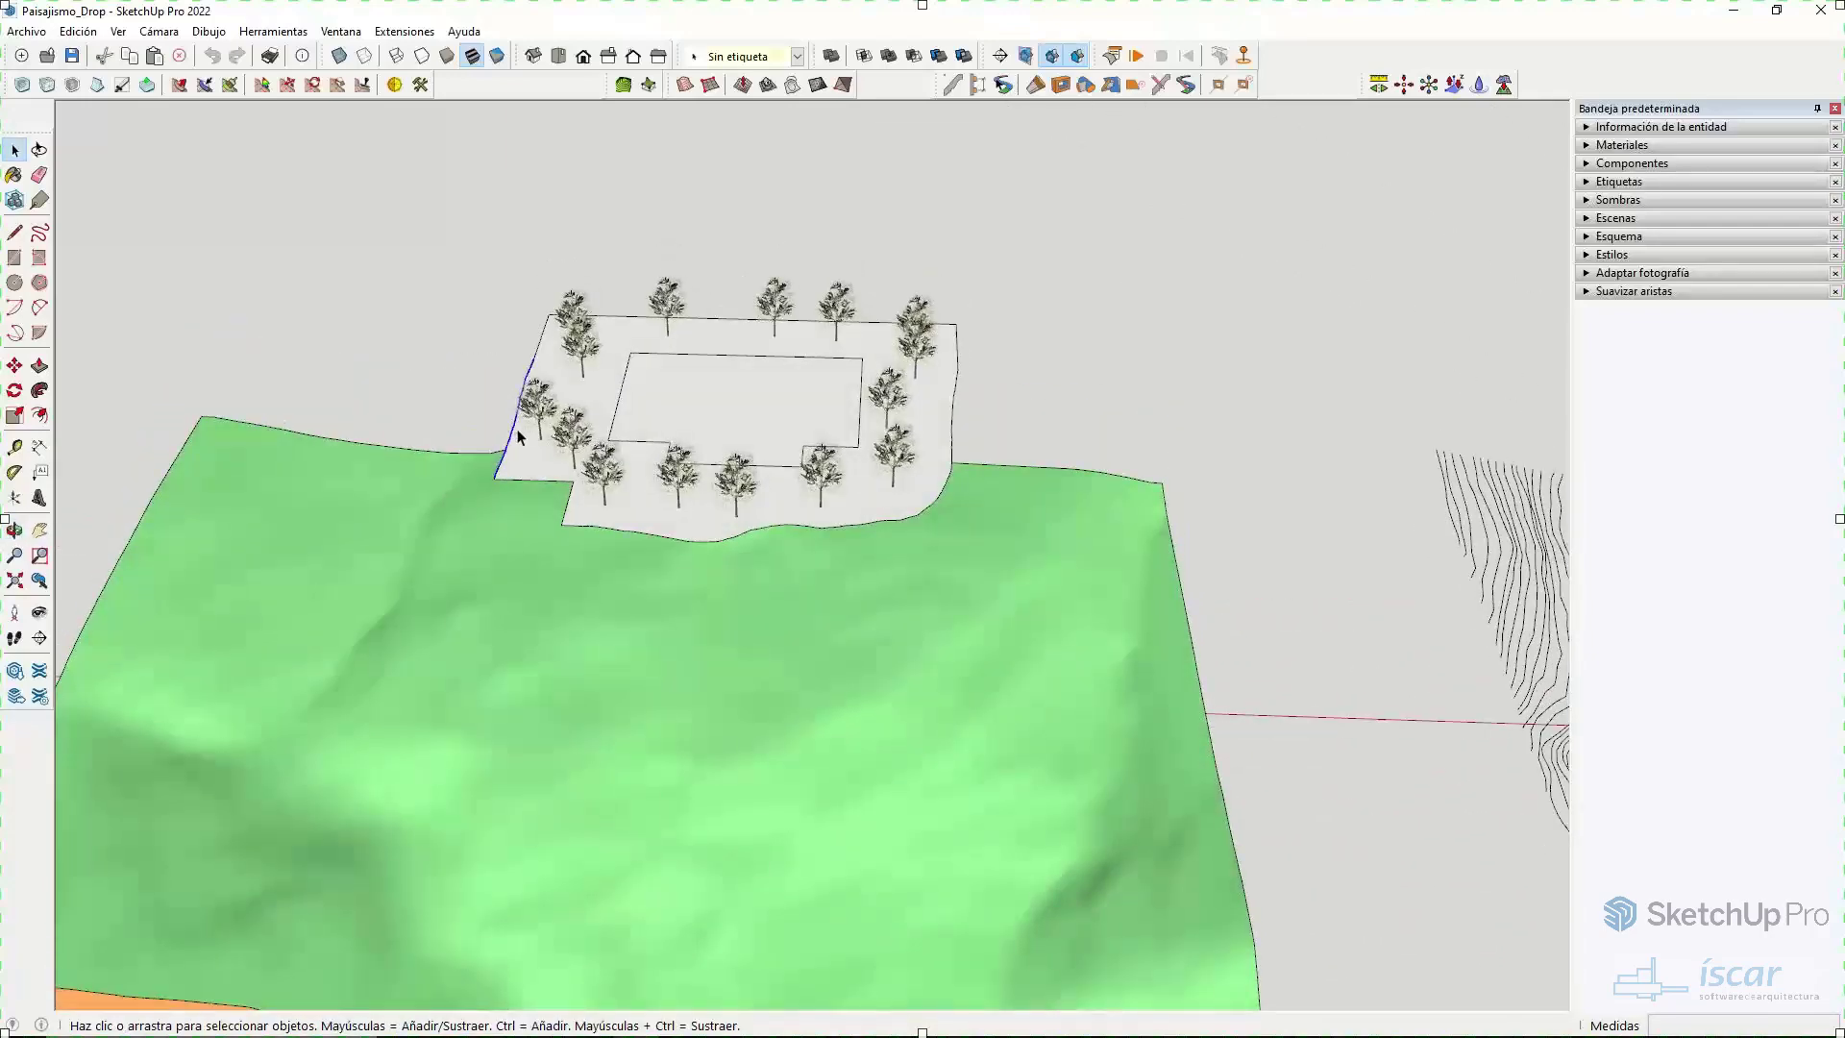
left_click(538, 351)
left_click(780, 317)
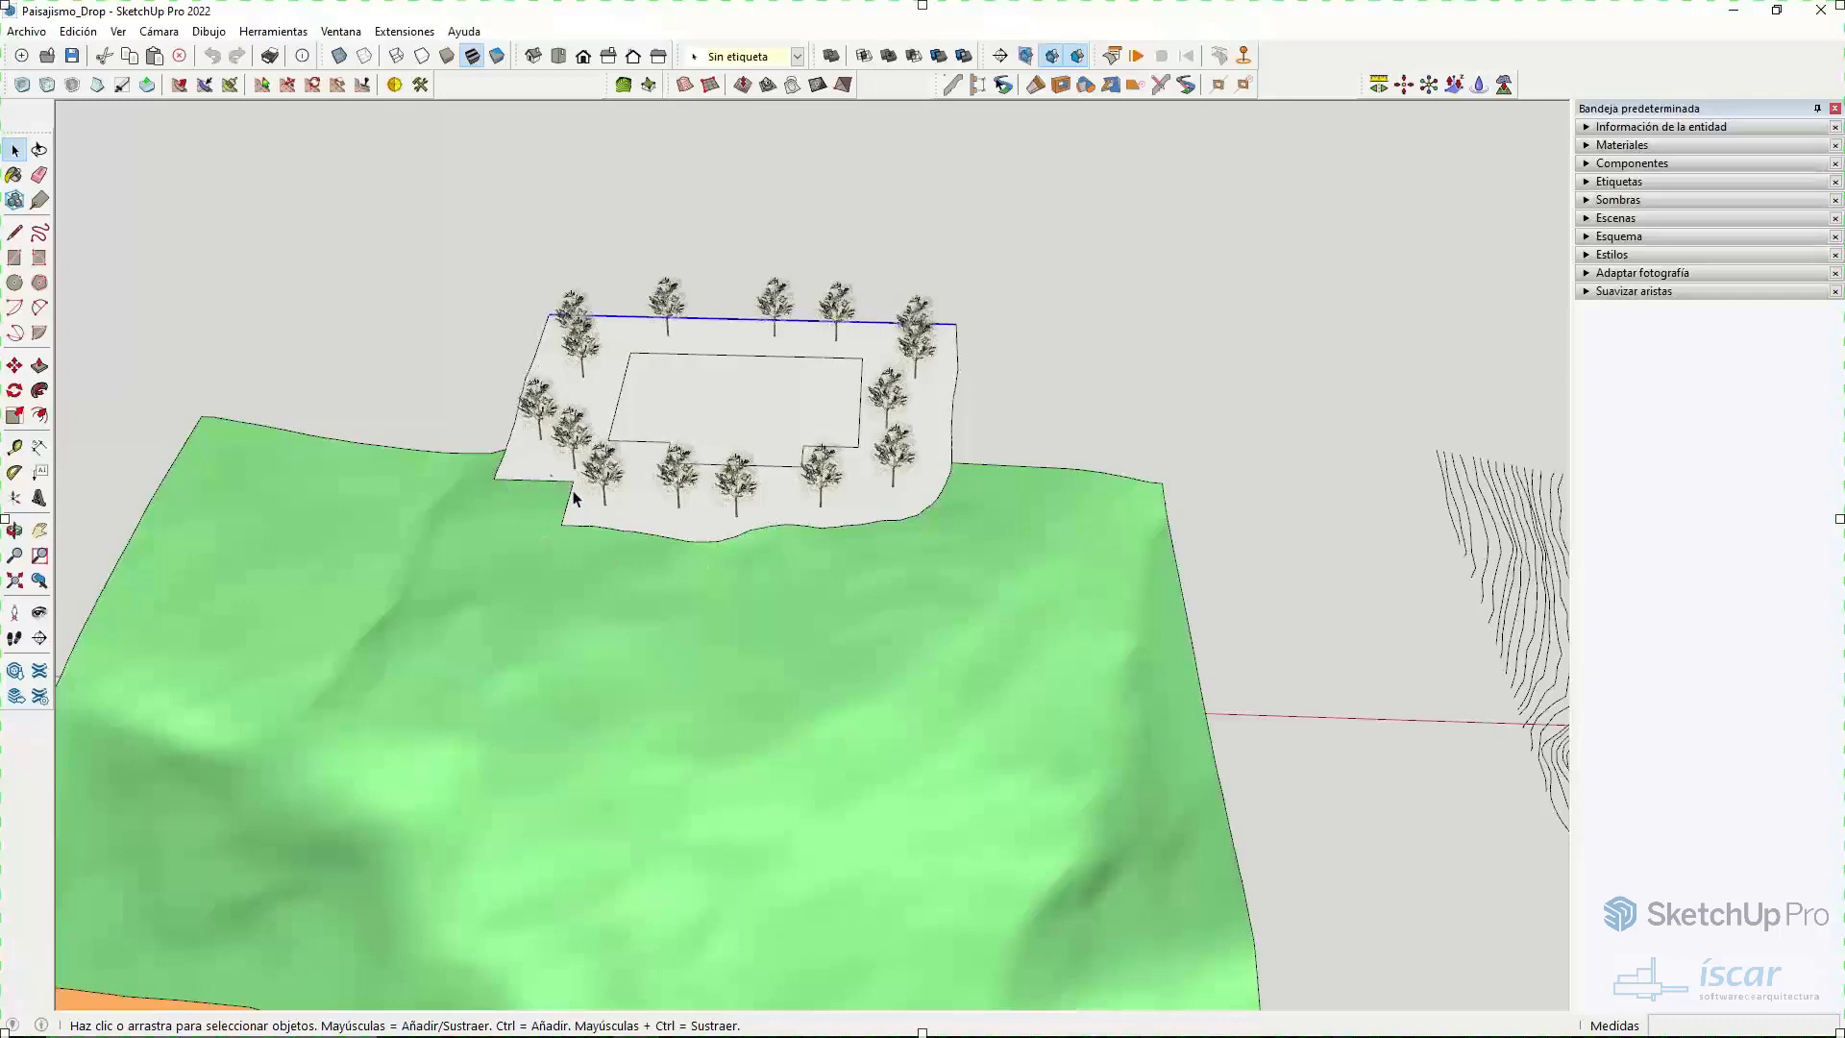
left_click(700, 396)
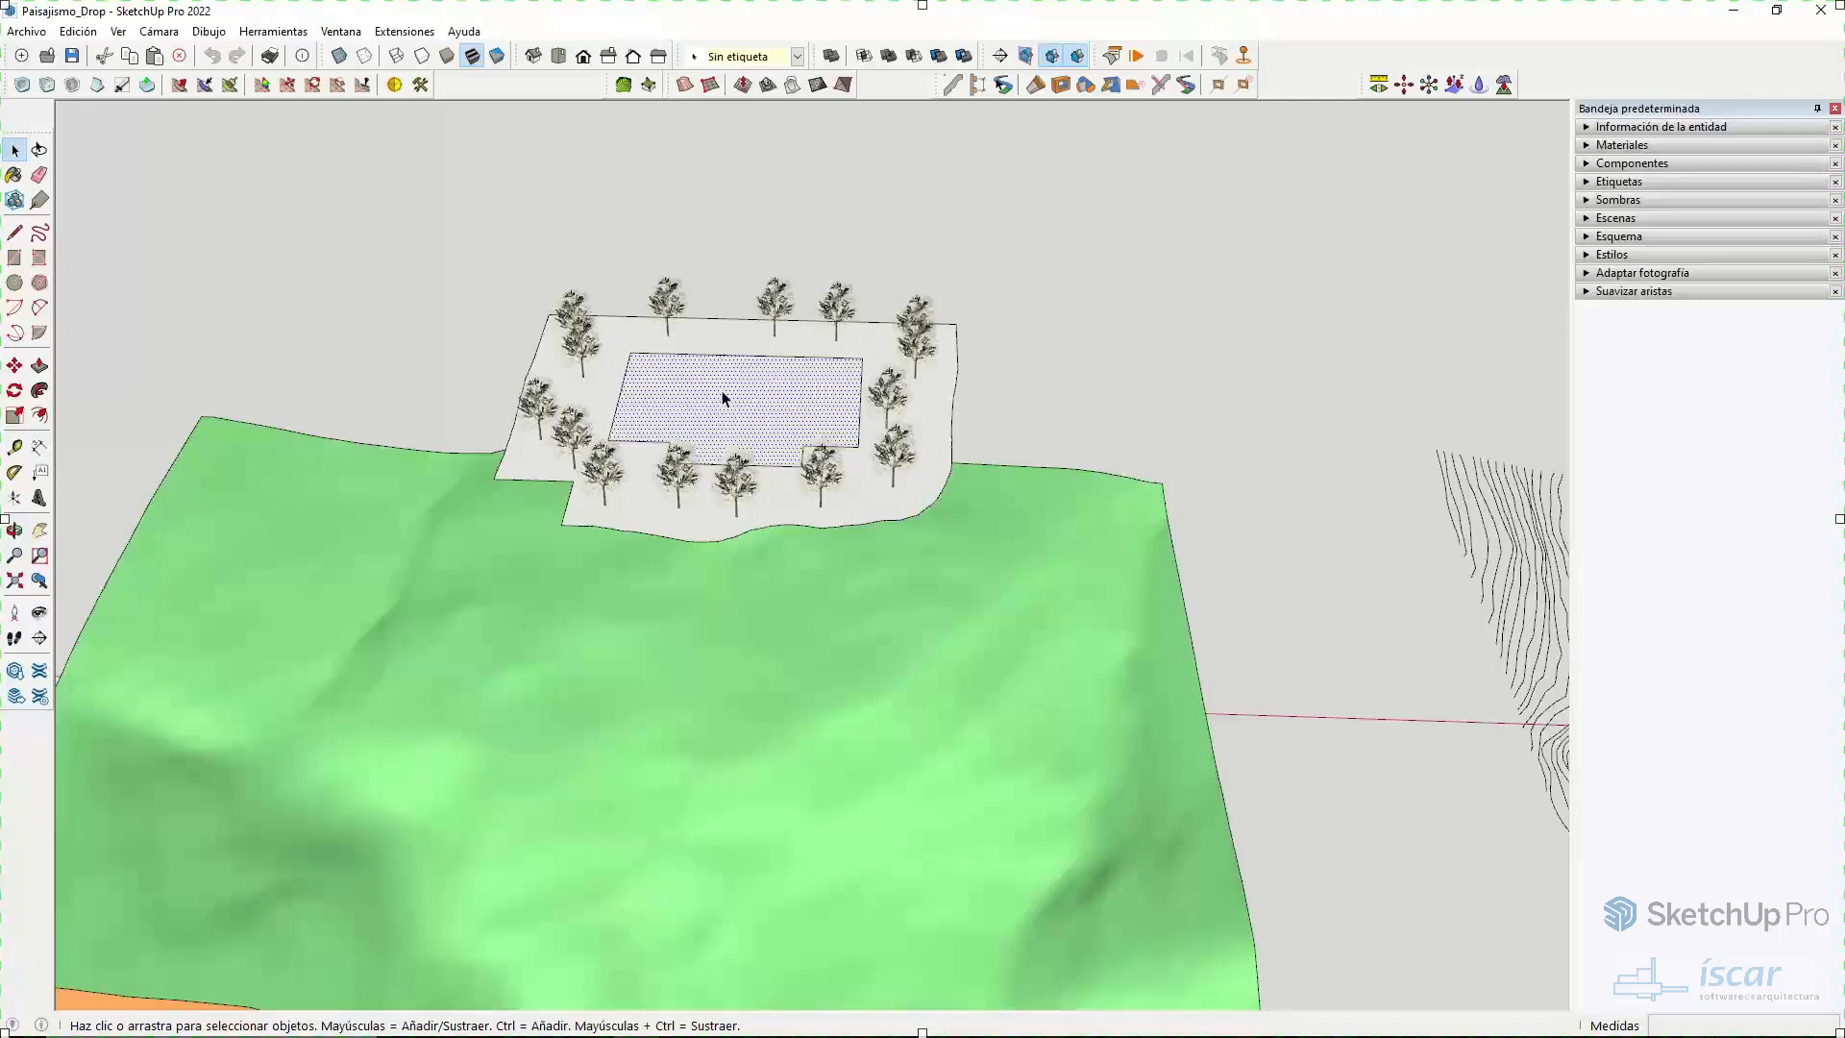
- Delete the plot face around the building footprint, keeping its outline edges and the trees
left_click(612, 370)
middle_click_drag(605, 243, 605, 543)
scroll(567, 398, "up", 2)
scroll(596, 528, "down", 6)
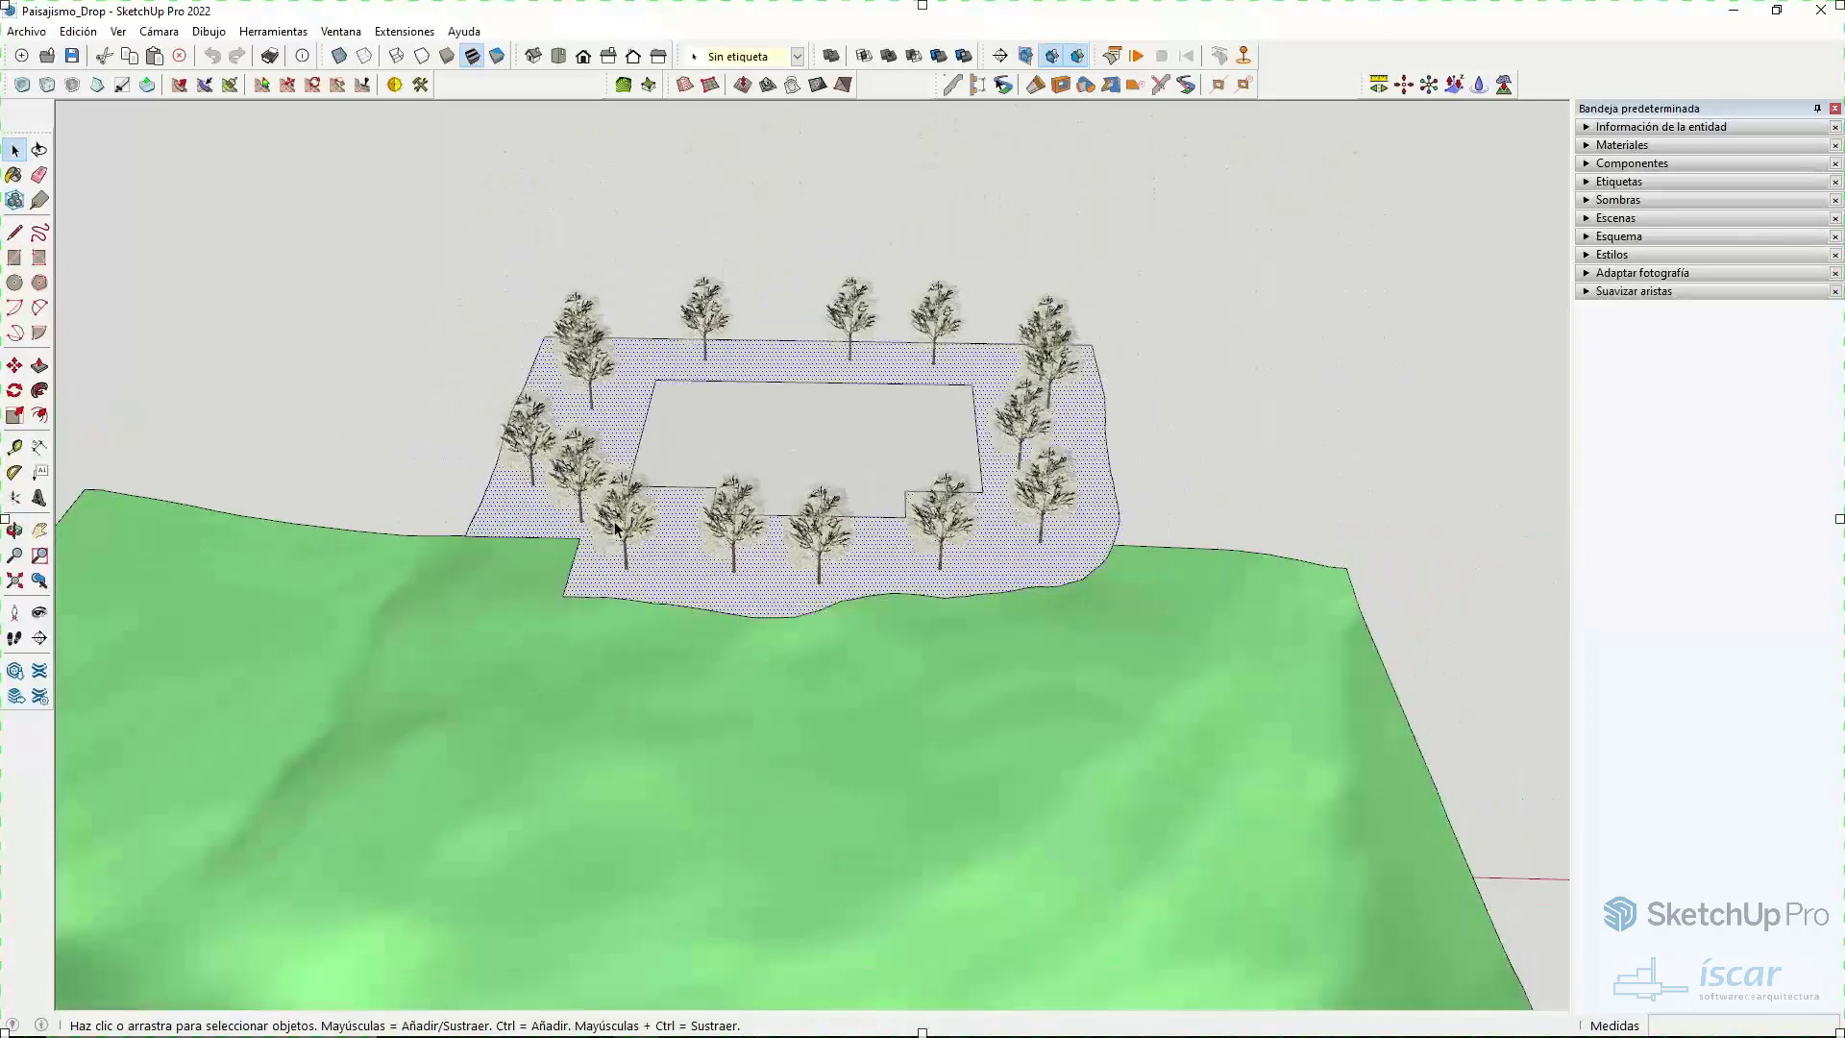
middle_click_drag(696, 605, 688, 347, "shift")
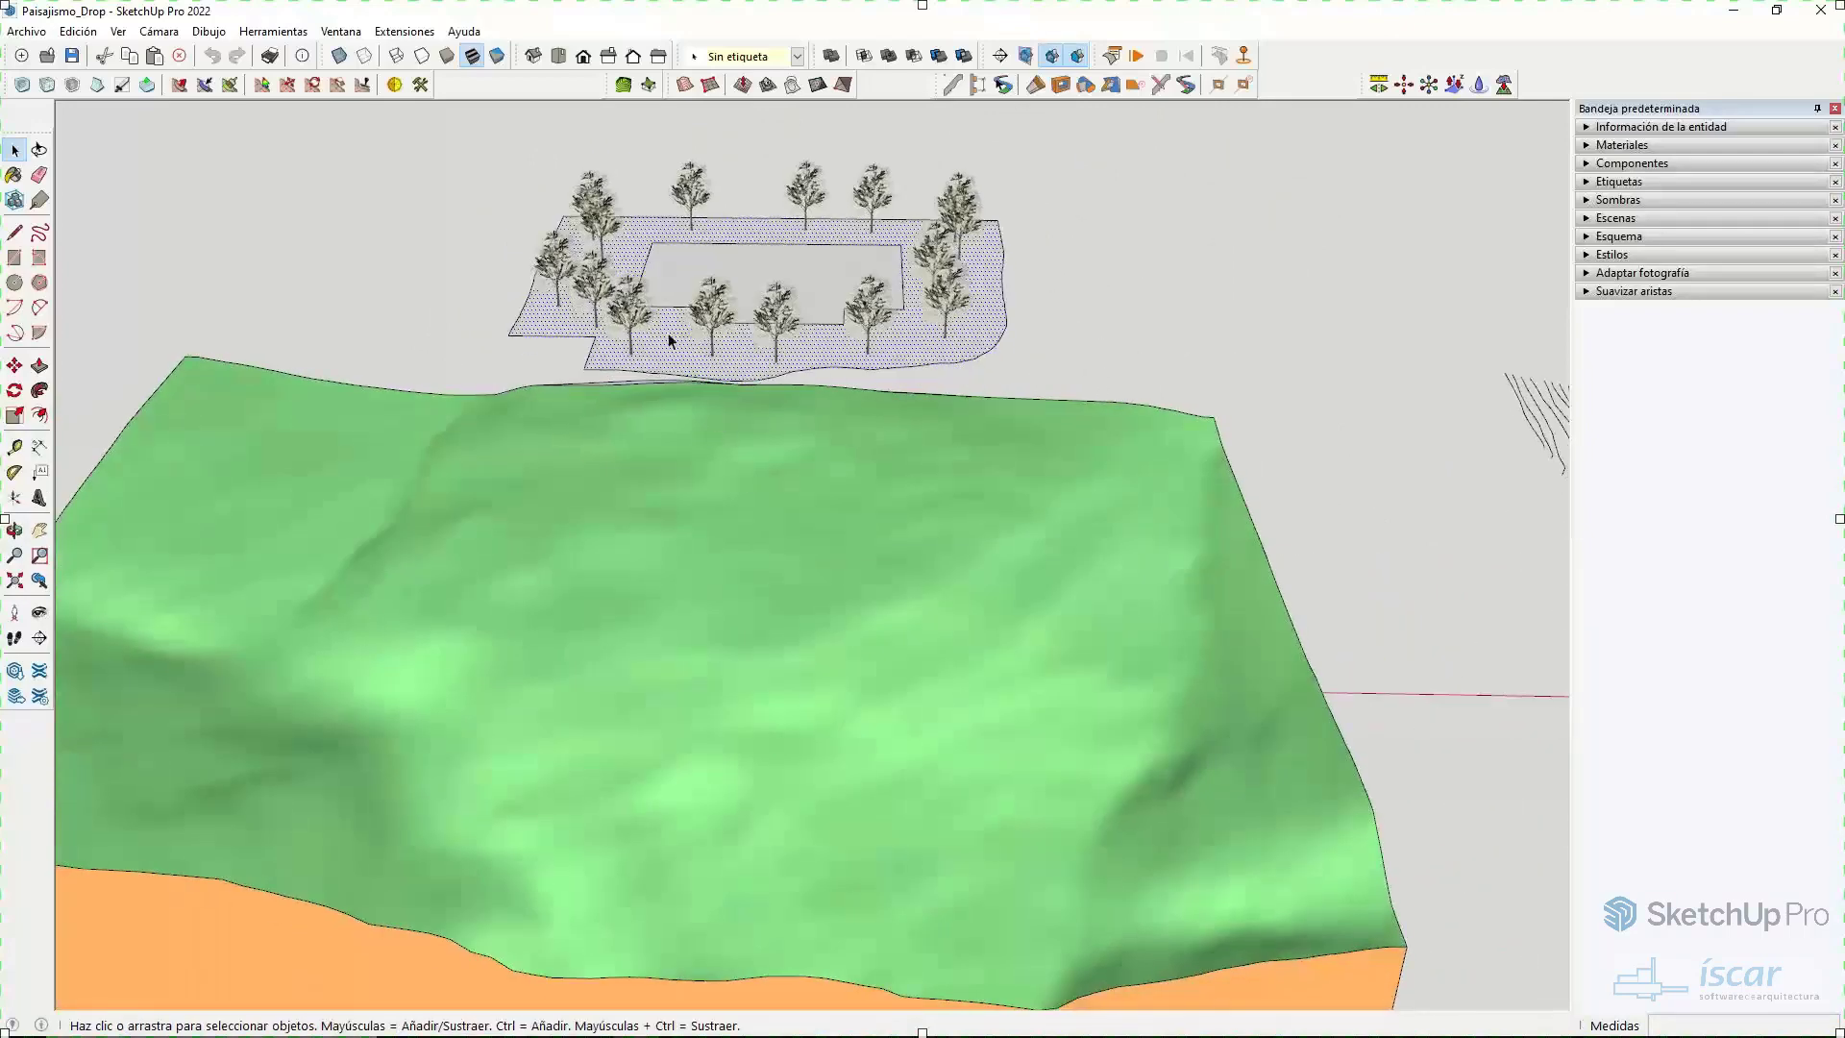
key("Delete")
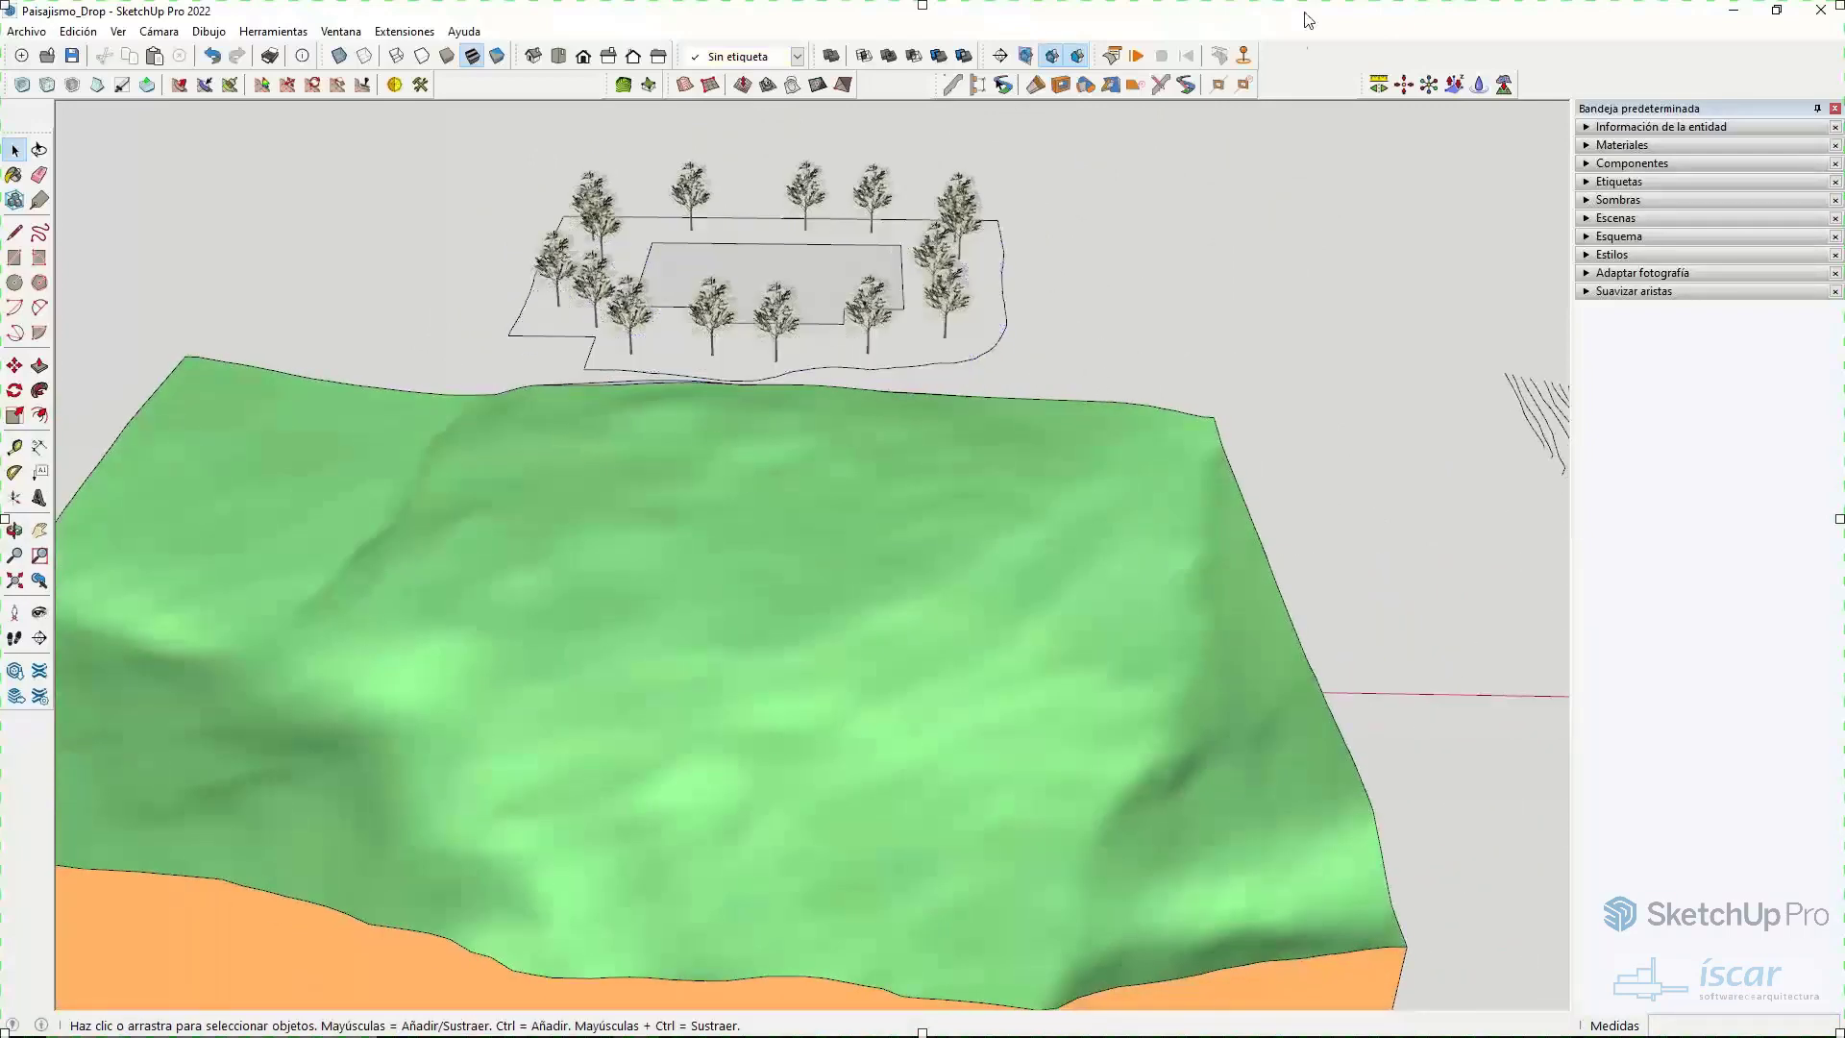
- Hide and show the Caja de arena toolbar again, and float it over the model
right_click(1282, 74)
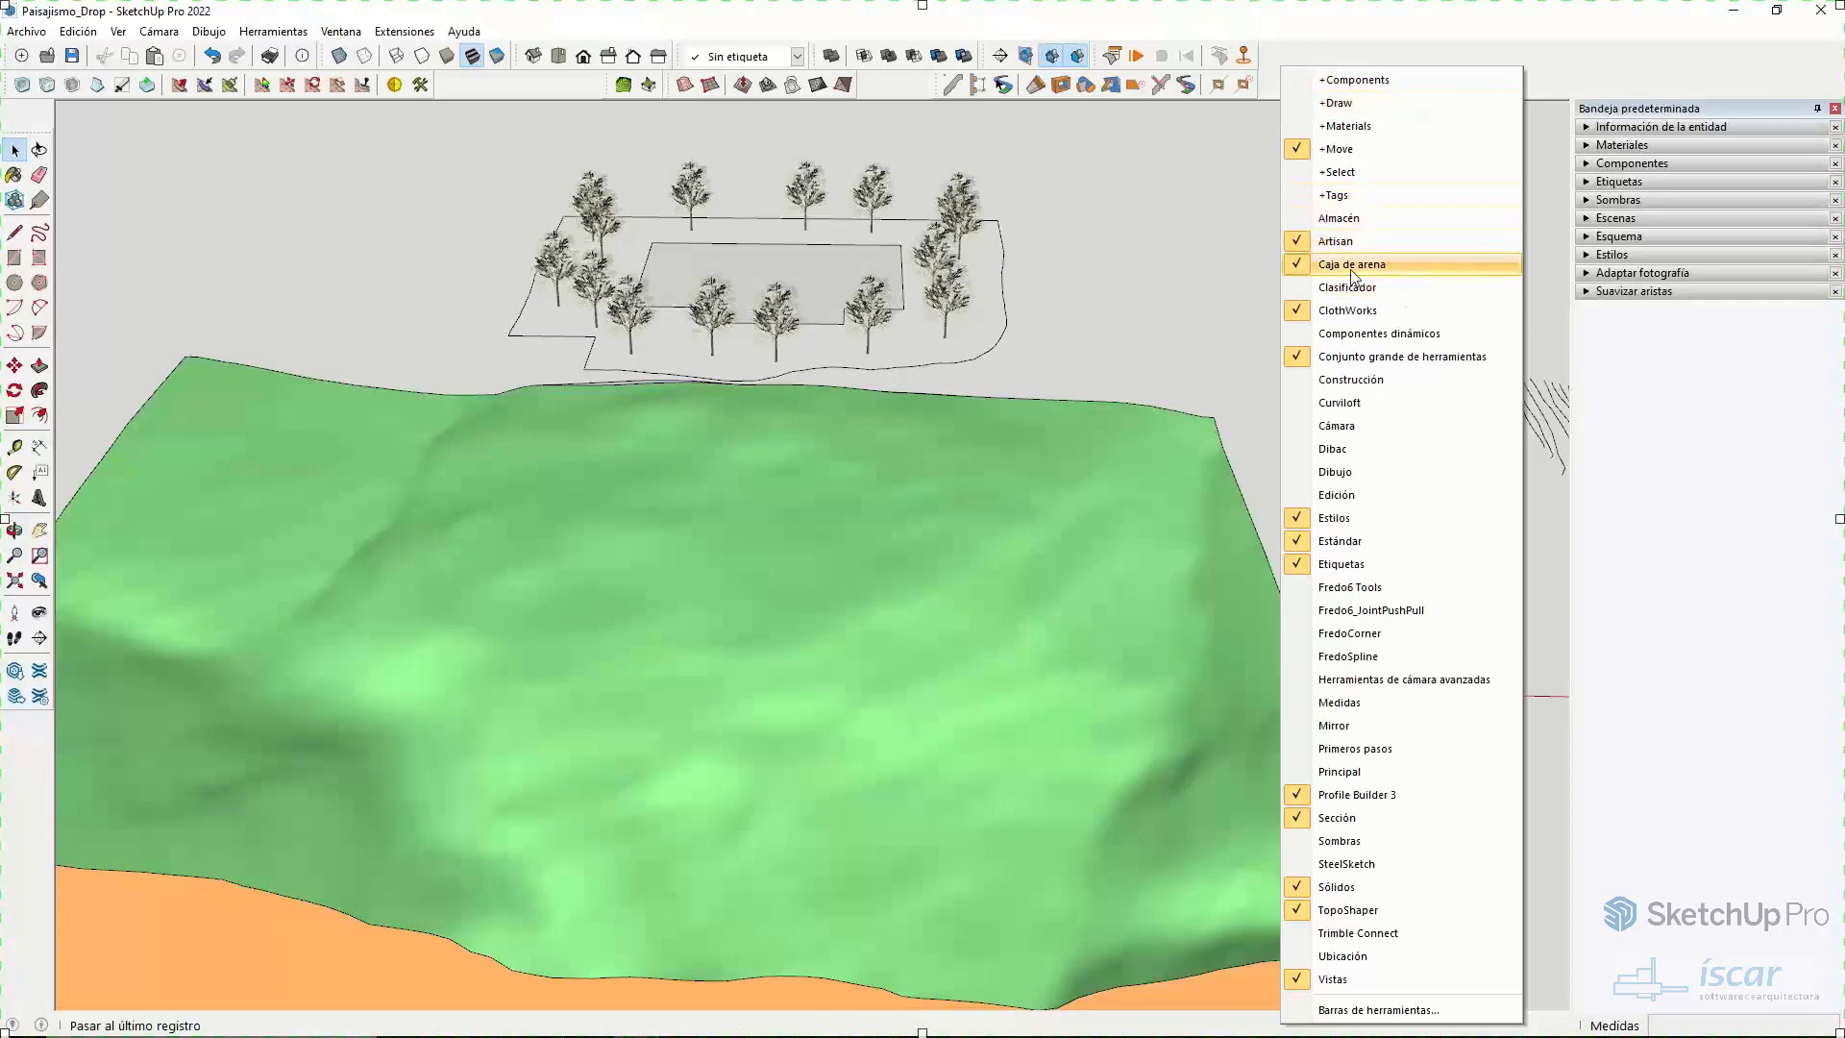
left_click(1350, 266)
right_click(1327, 71)
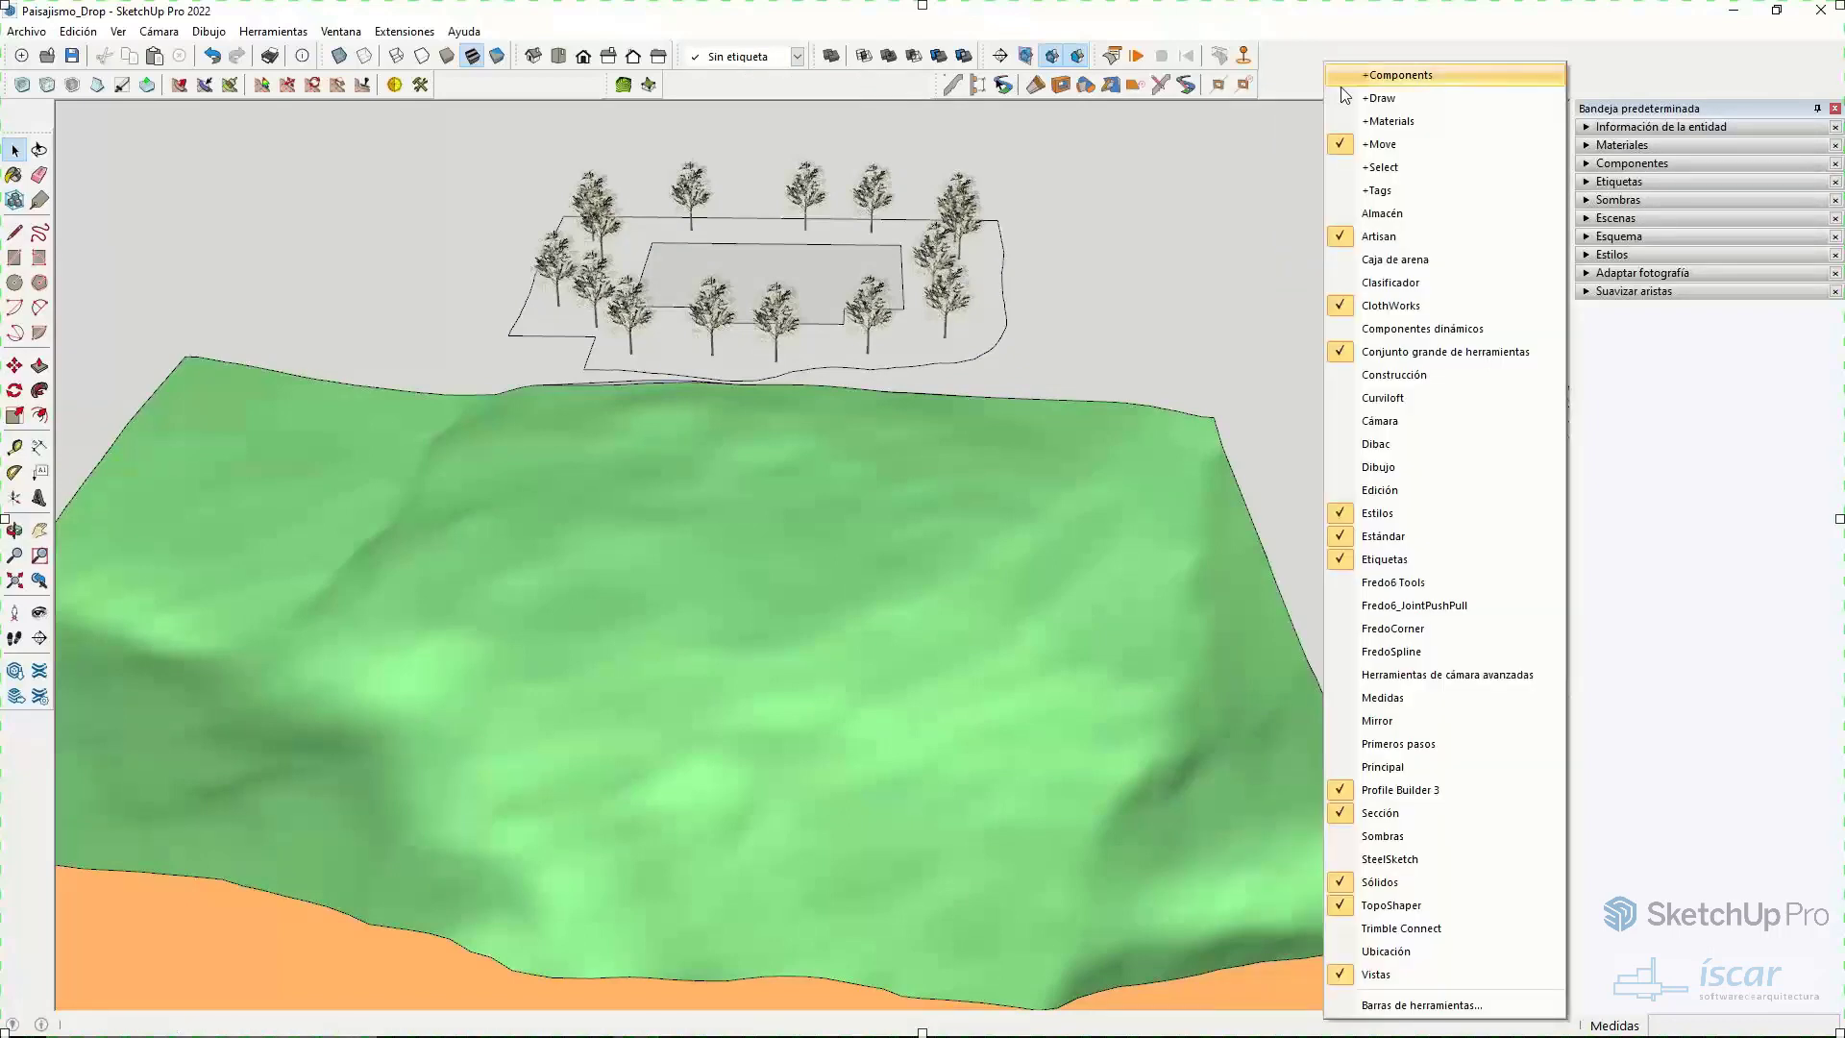
left_click(1350, 259)
left_click_drag(661, 97, 348, 131)
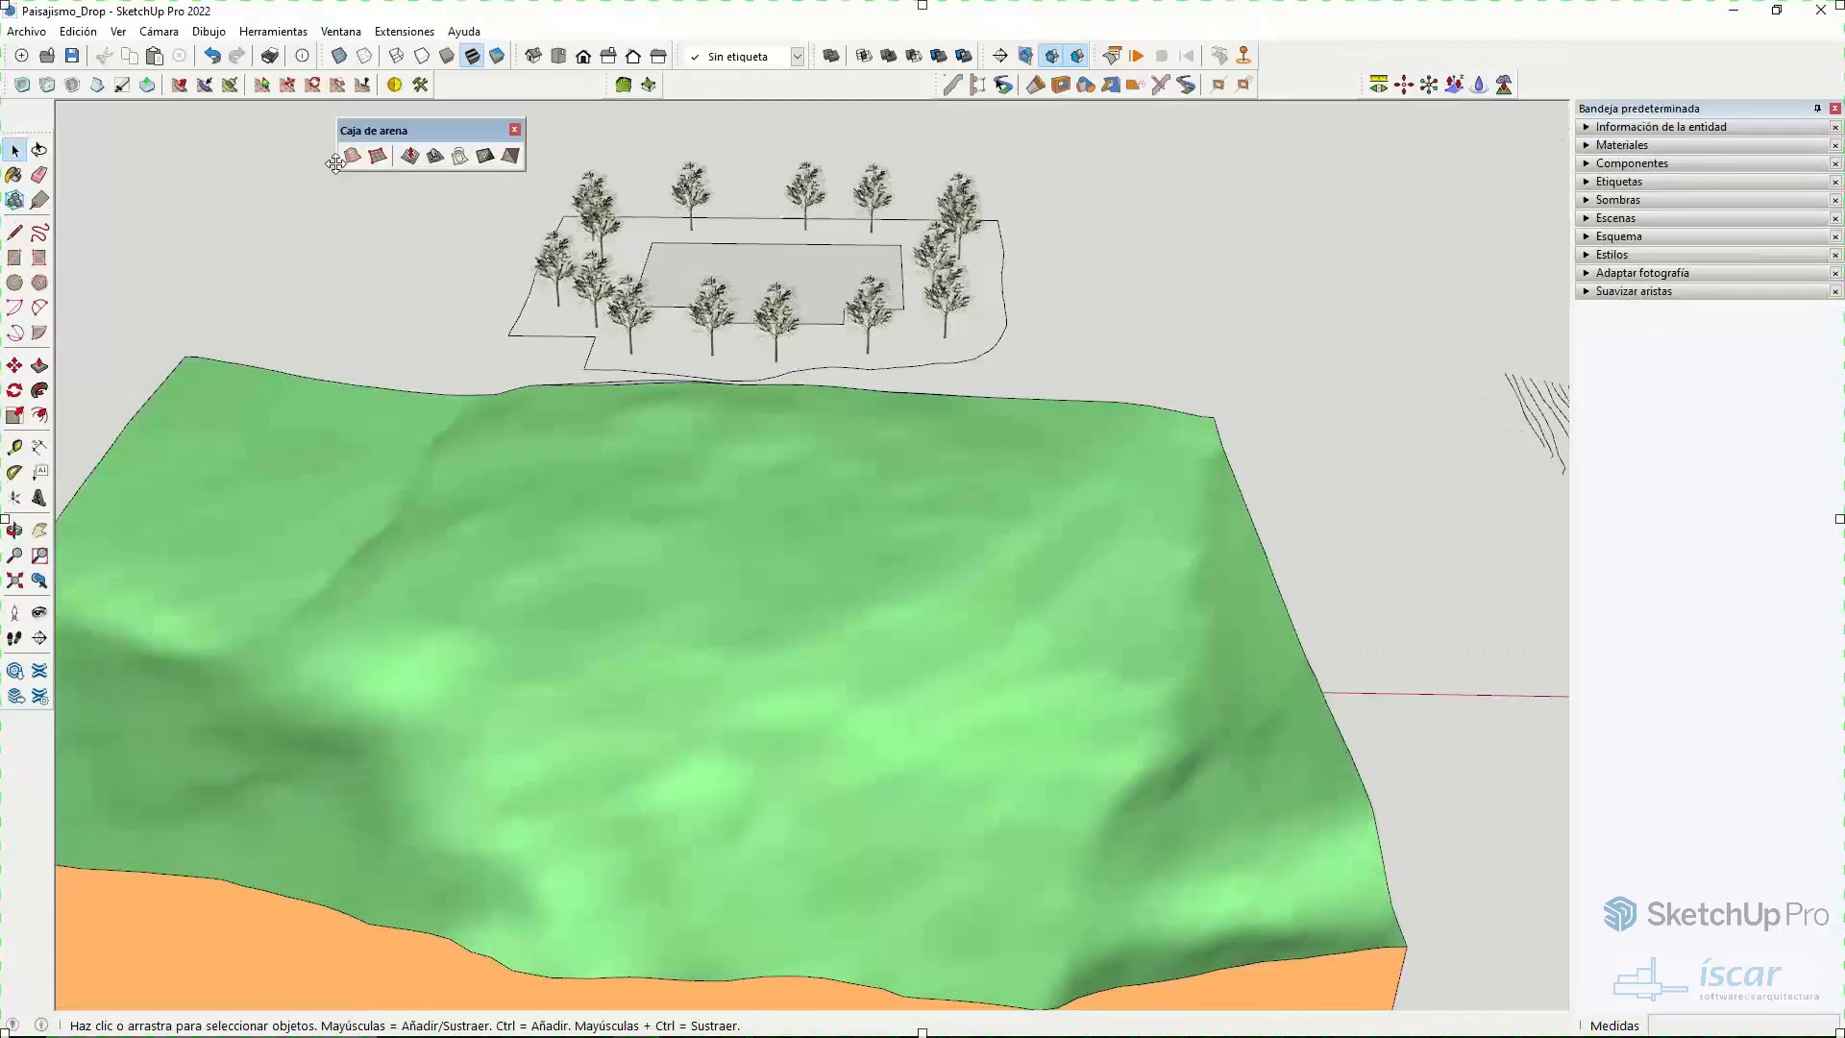
- Drape the plot's outer outline onto the terrain group with the Sandbox Drape tool
left_click(644, 377)
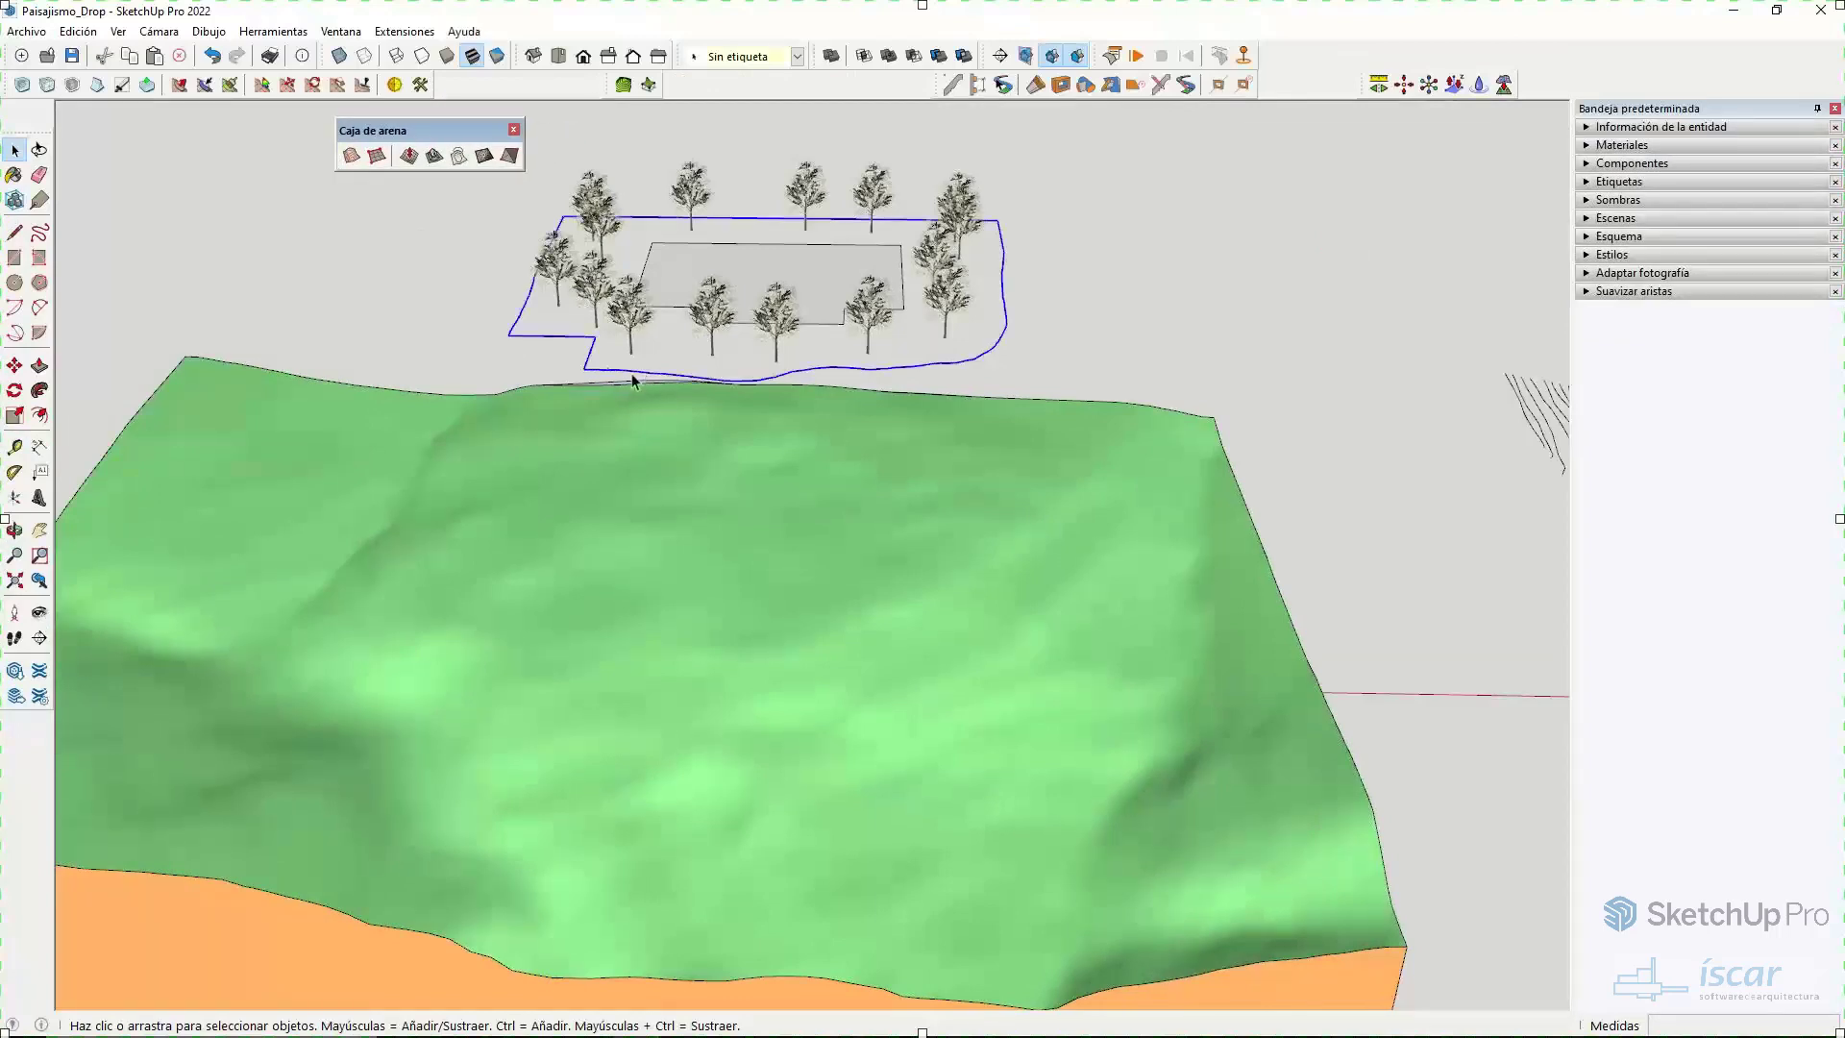
left_click(459, 157)
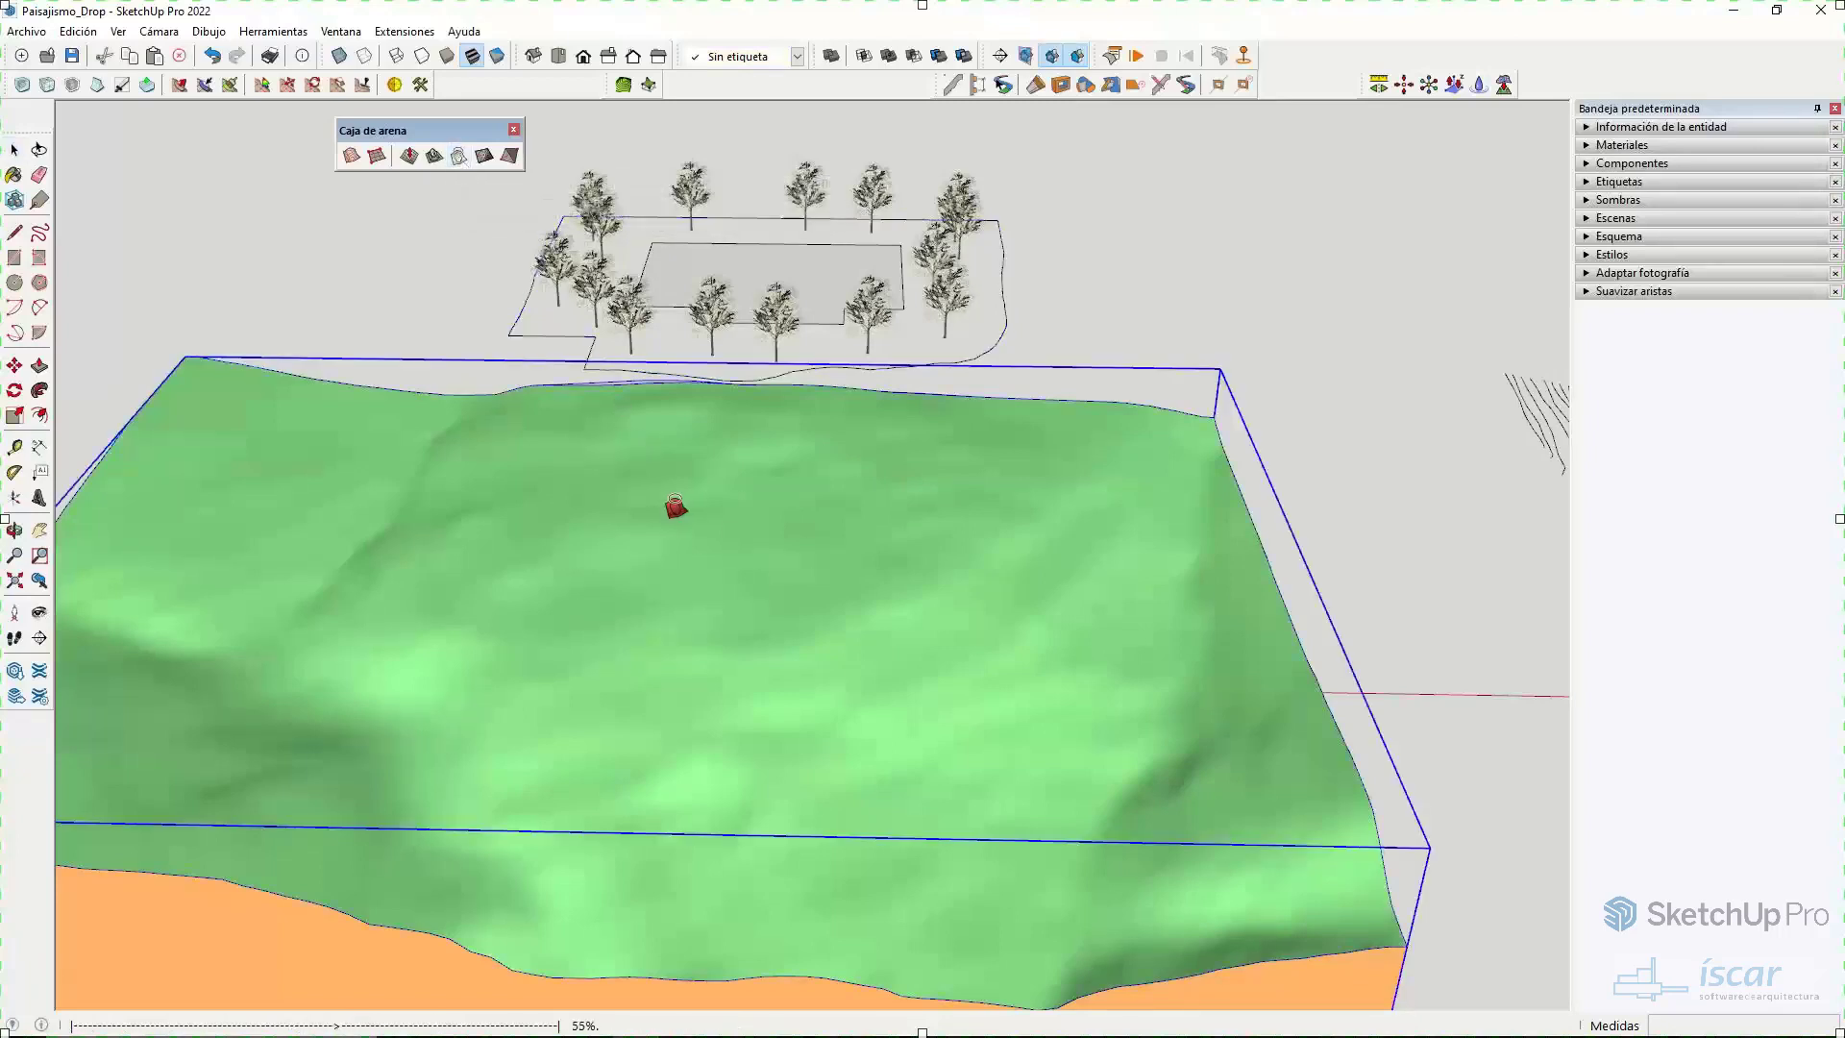
left_click(674, 509)
middle_click_drag(782, 439, 738, 489)
left_click_drag(721, 521, 983, 291)
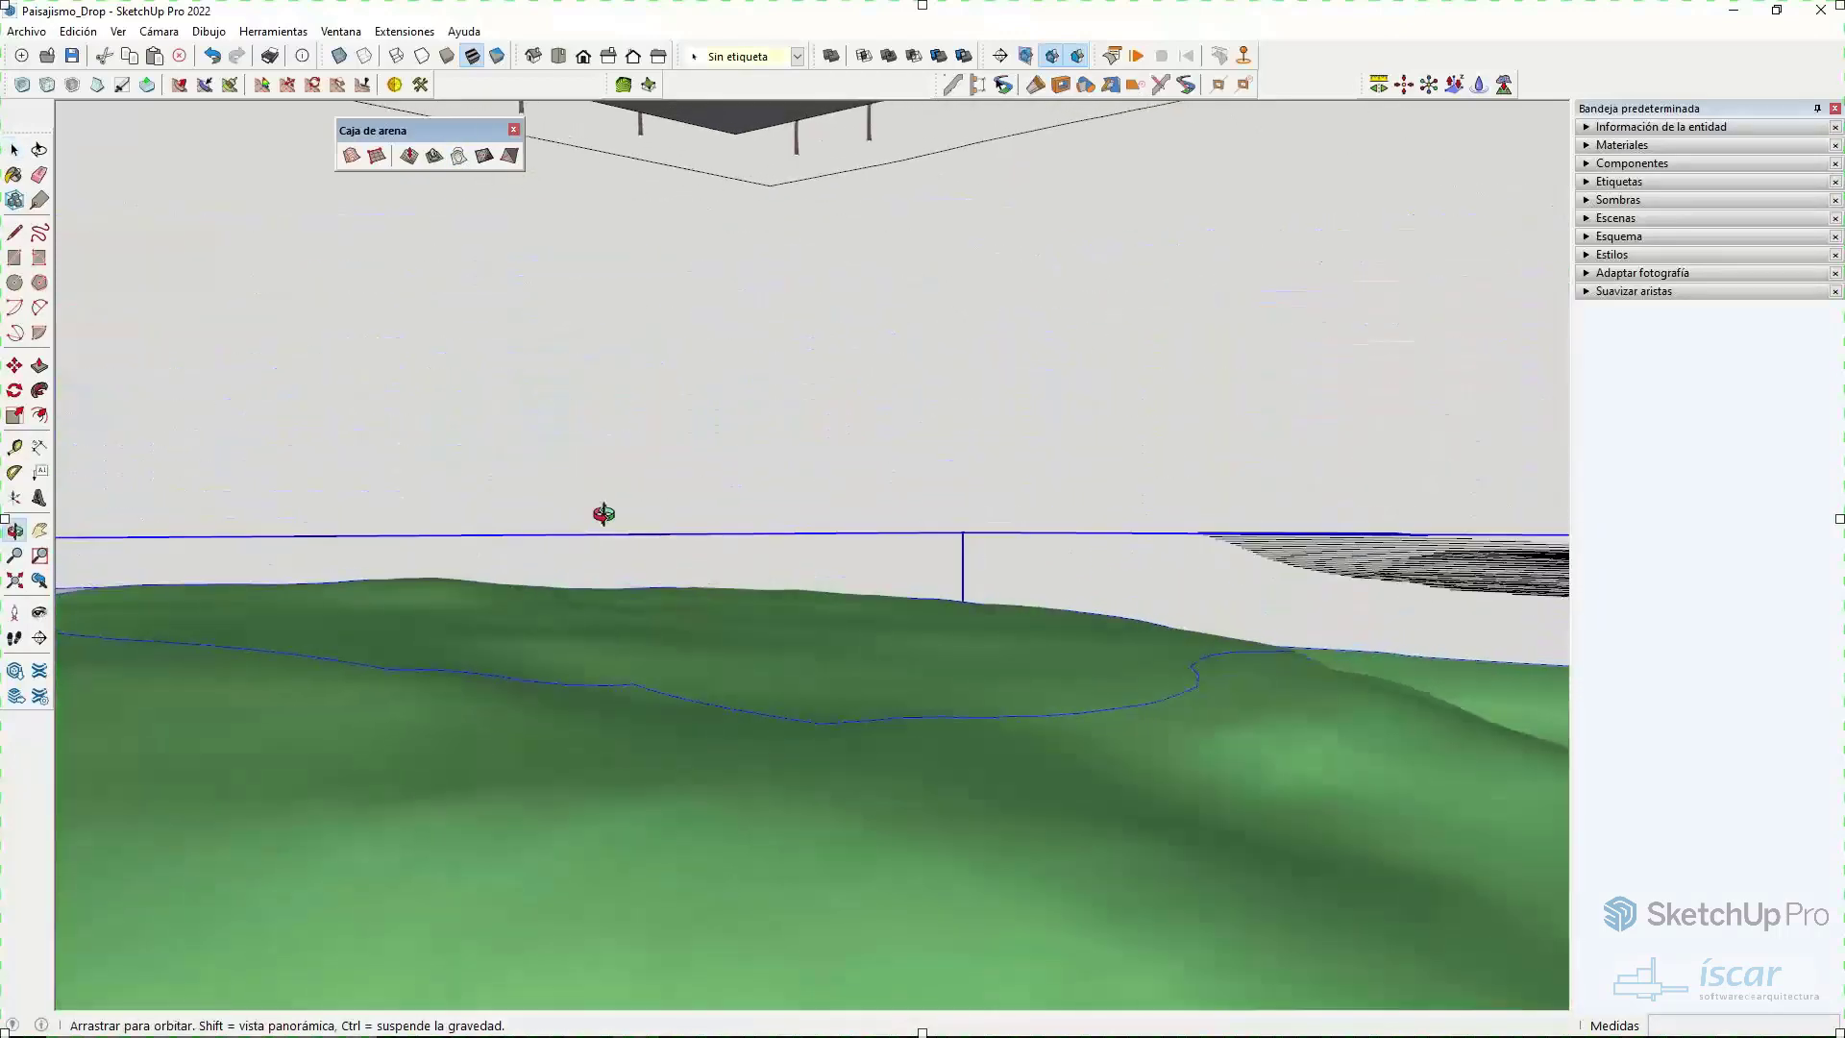
key("space")
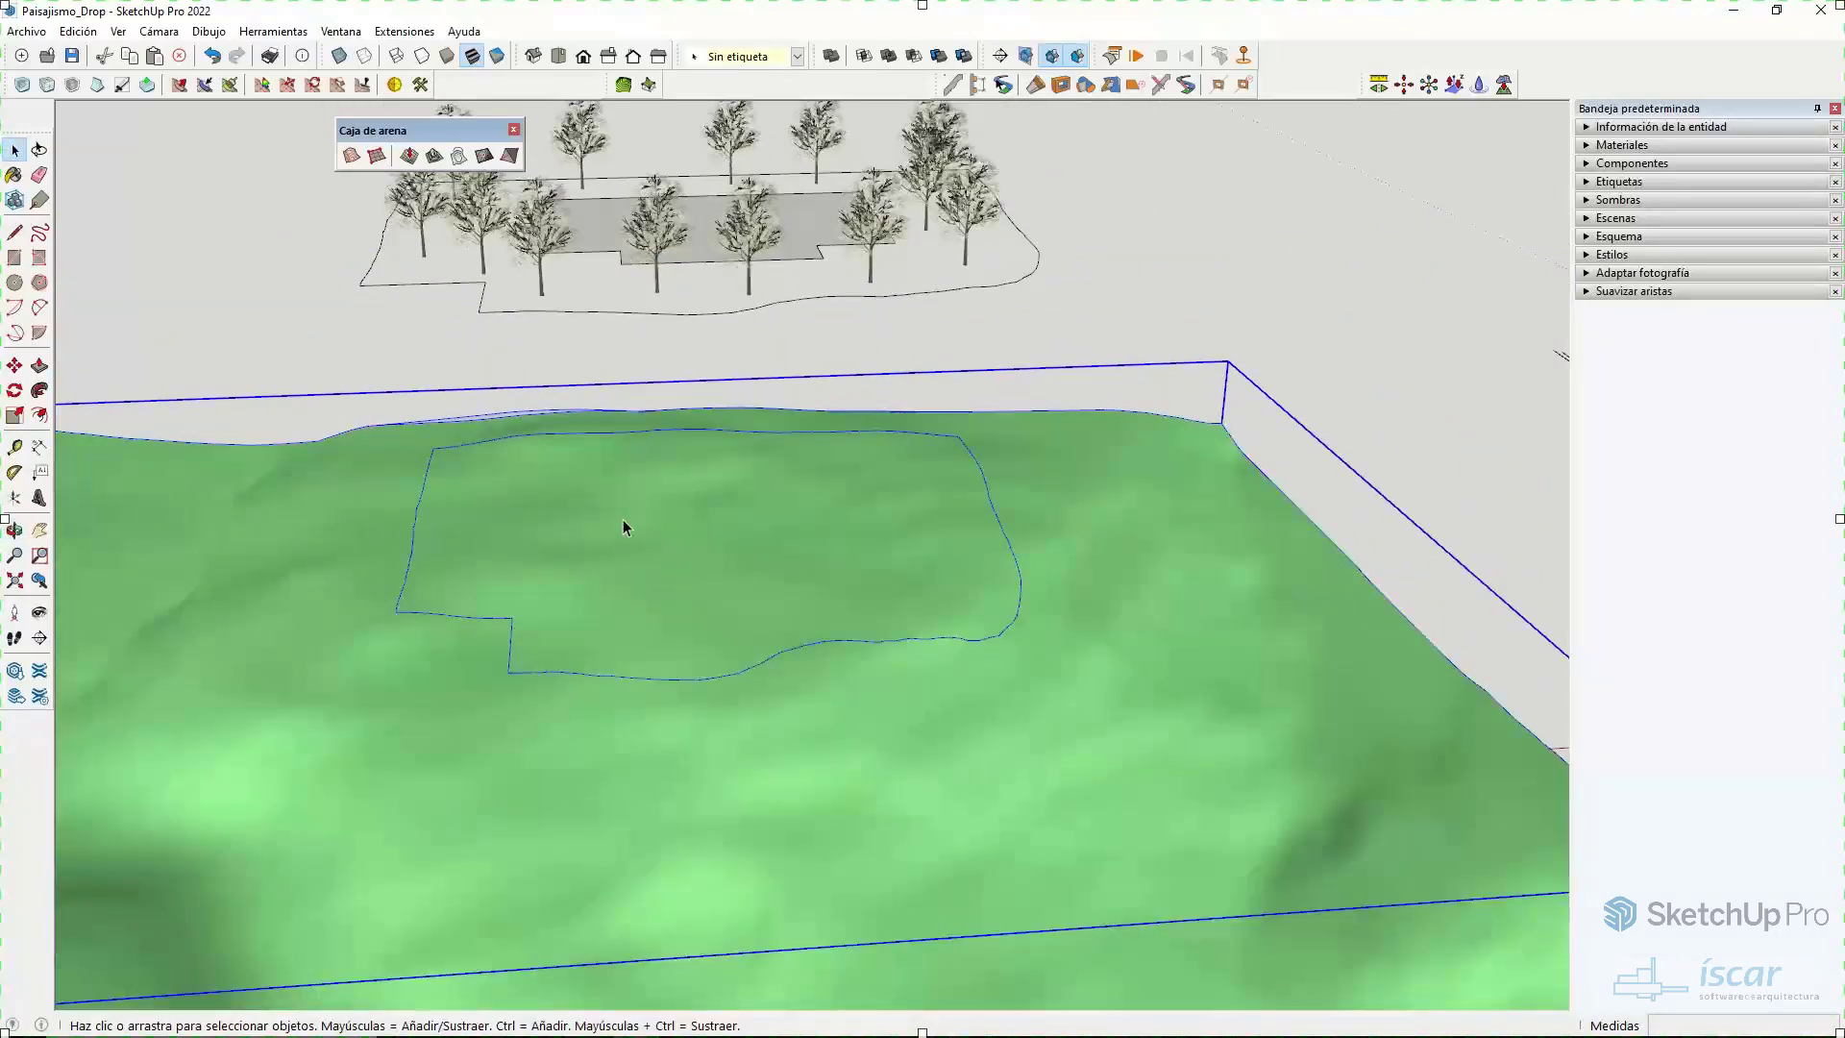
- Open the terrain group and weld the edges of the draped plot outline, docking the Caja de arena toolbar again
double_click(623, 525)
left_click(603, 523)
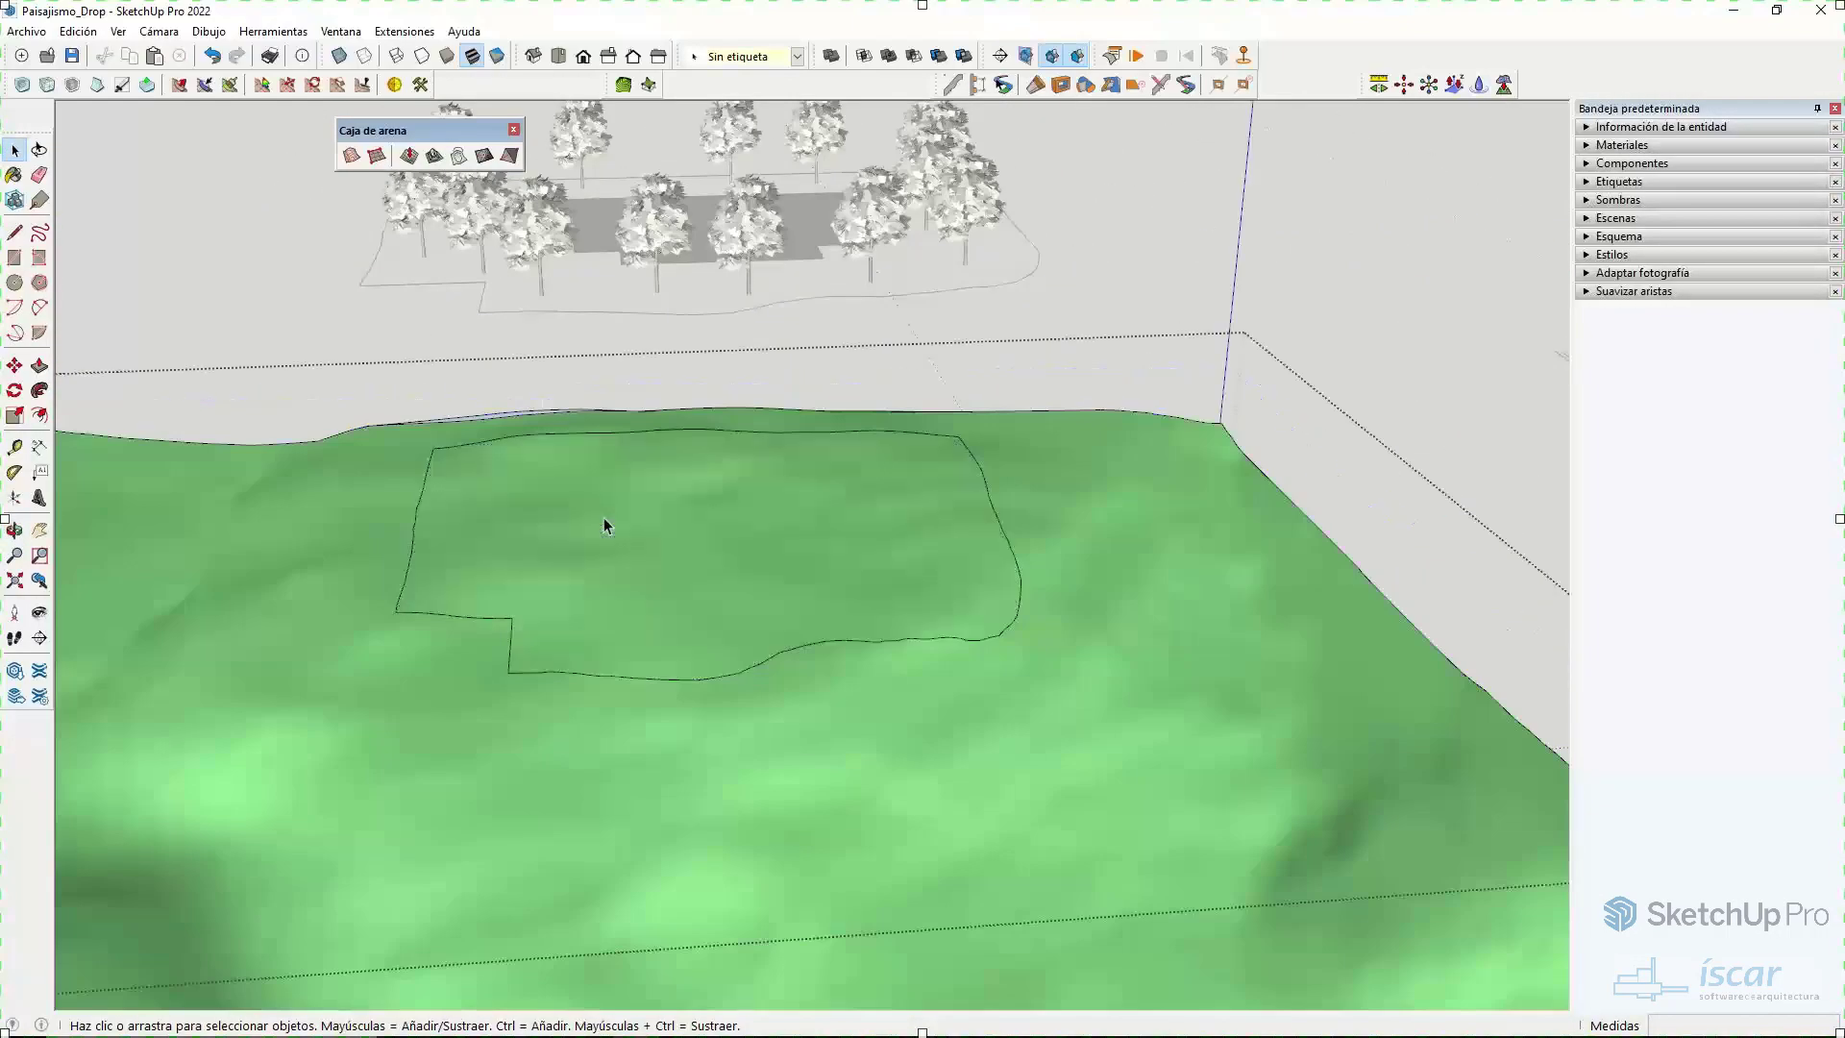
triple_click(604, 517)
left_click(527, 511)
double_click(527, 511)
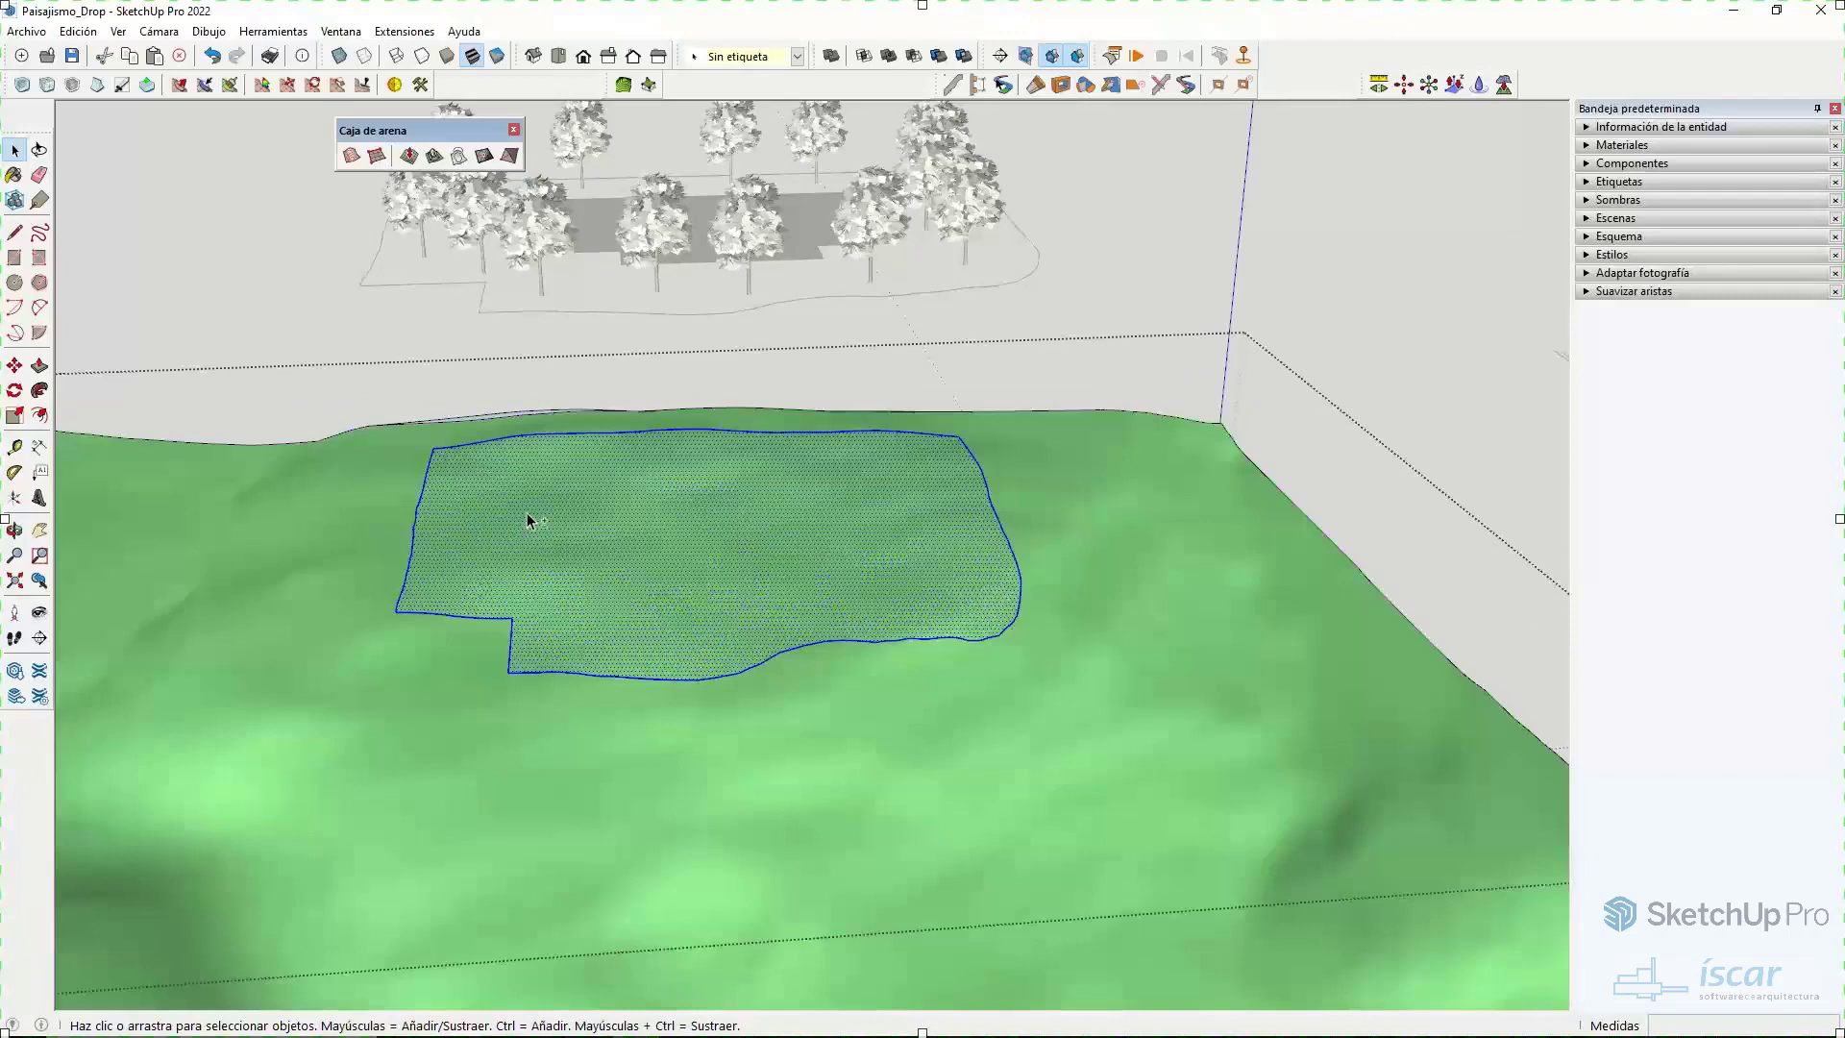
left_click(527, 511, "shift")
double_click(447, 125)
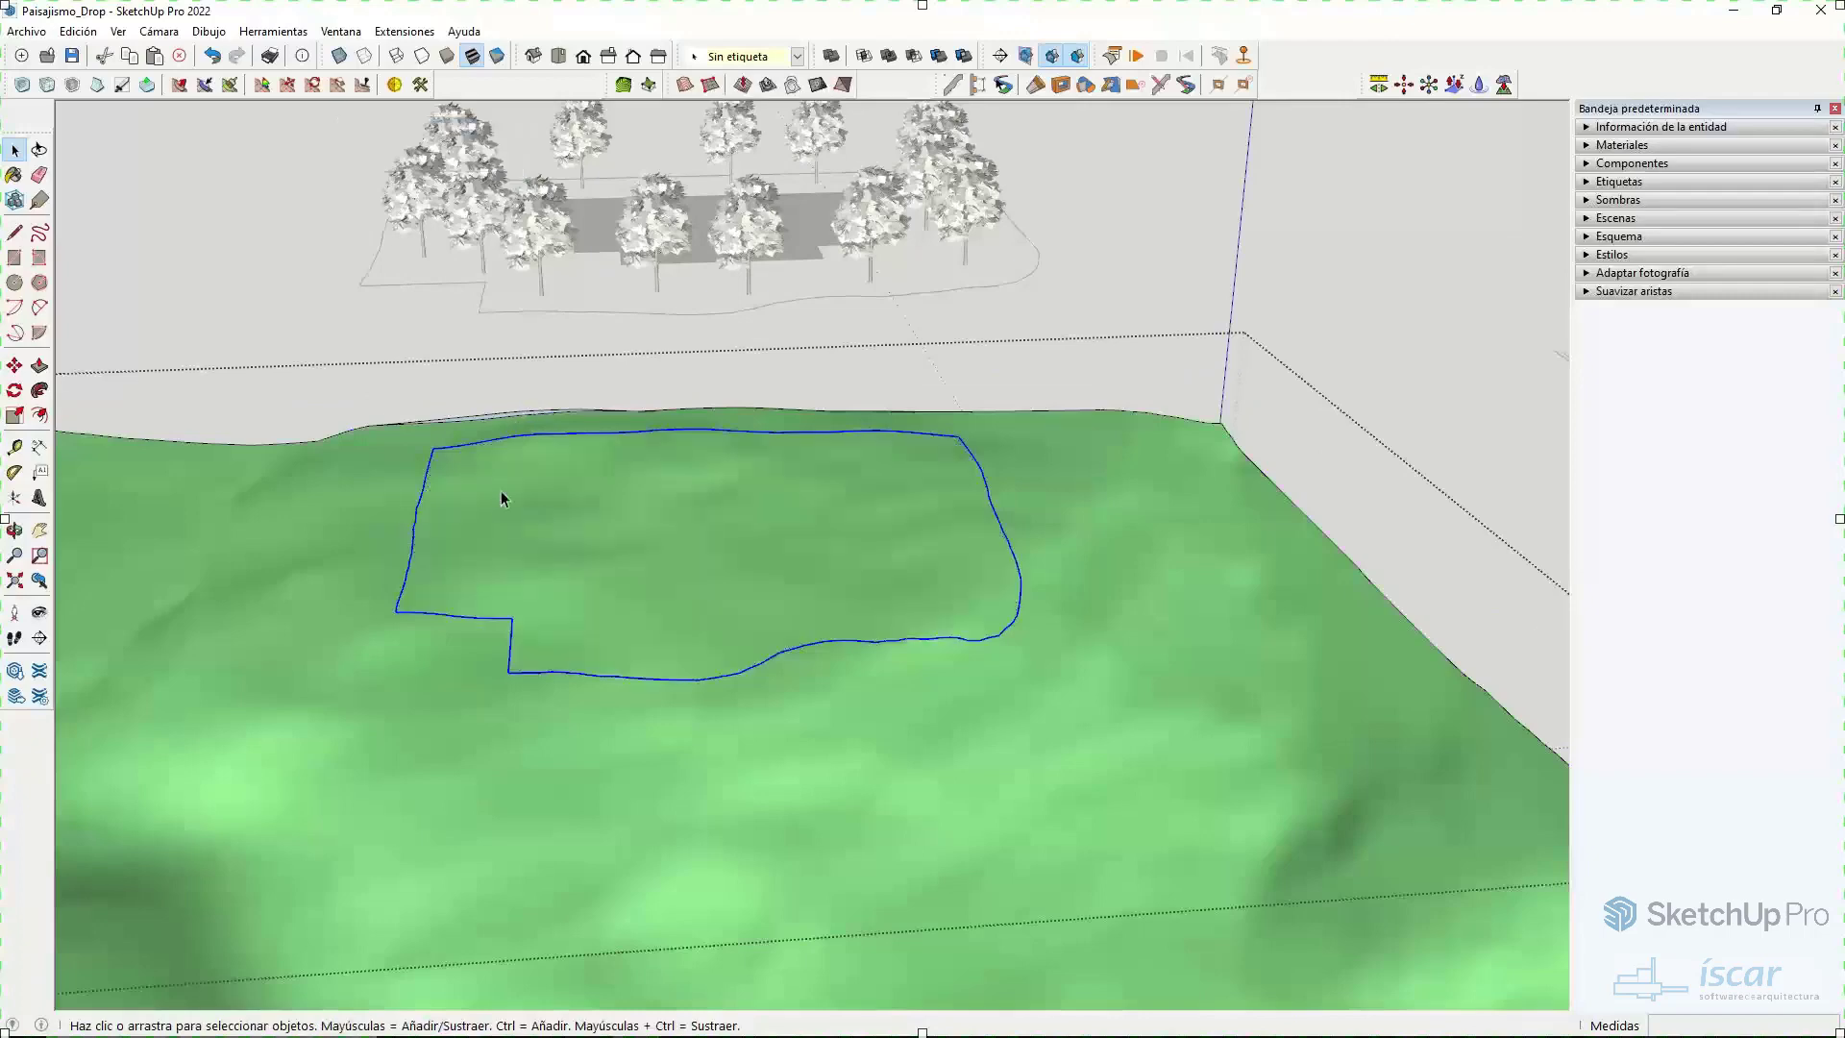
right_click(420, 503)
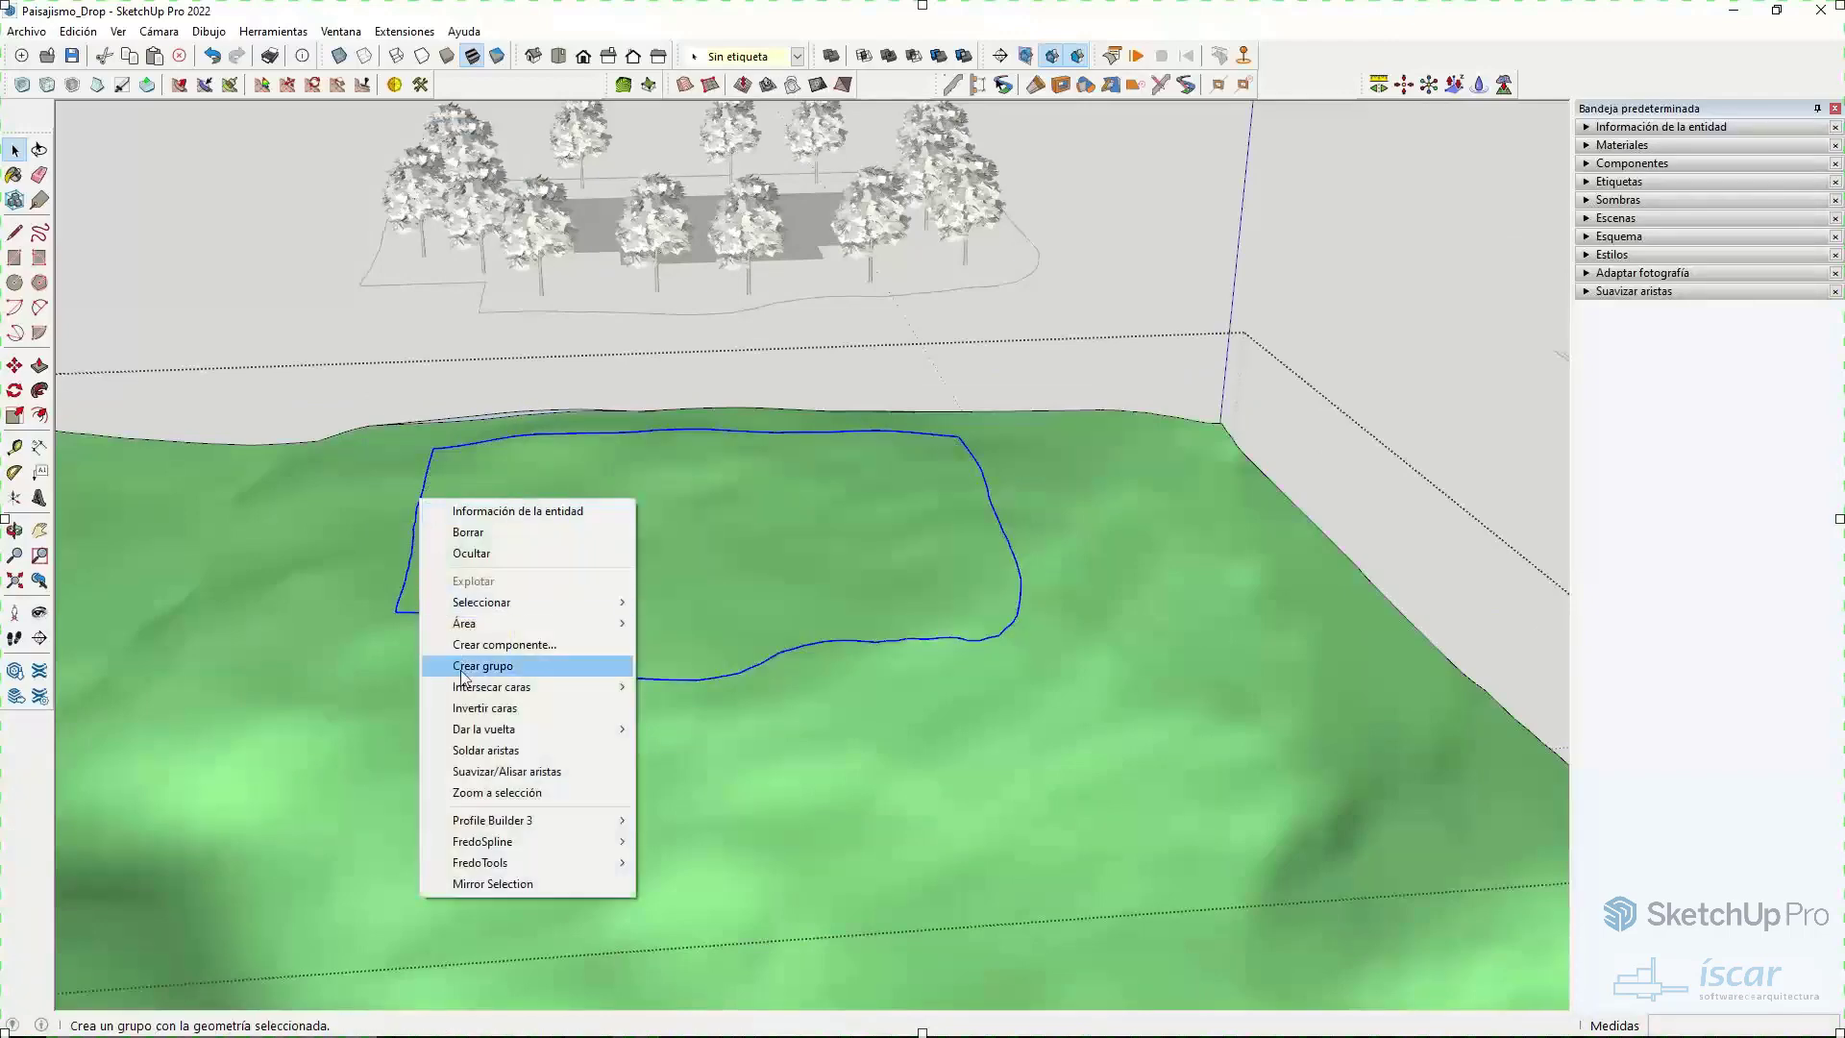
left_click(486, 750)
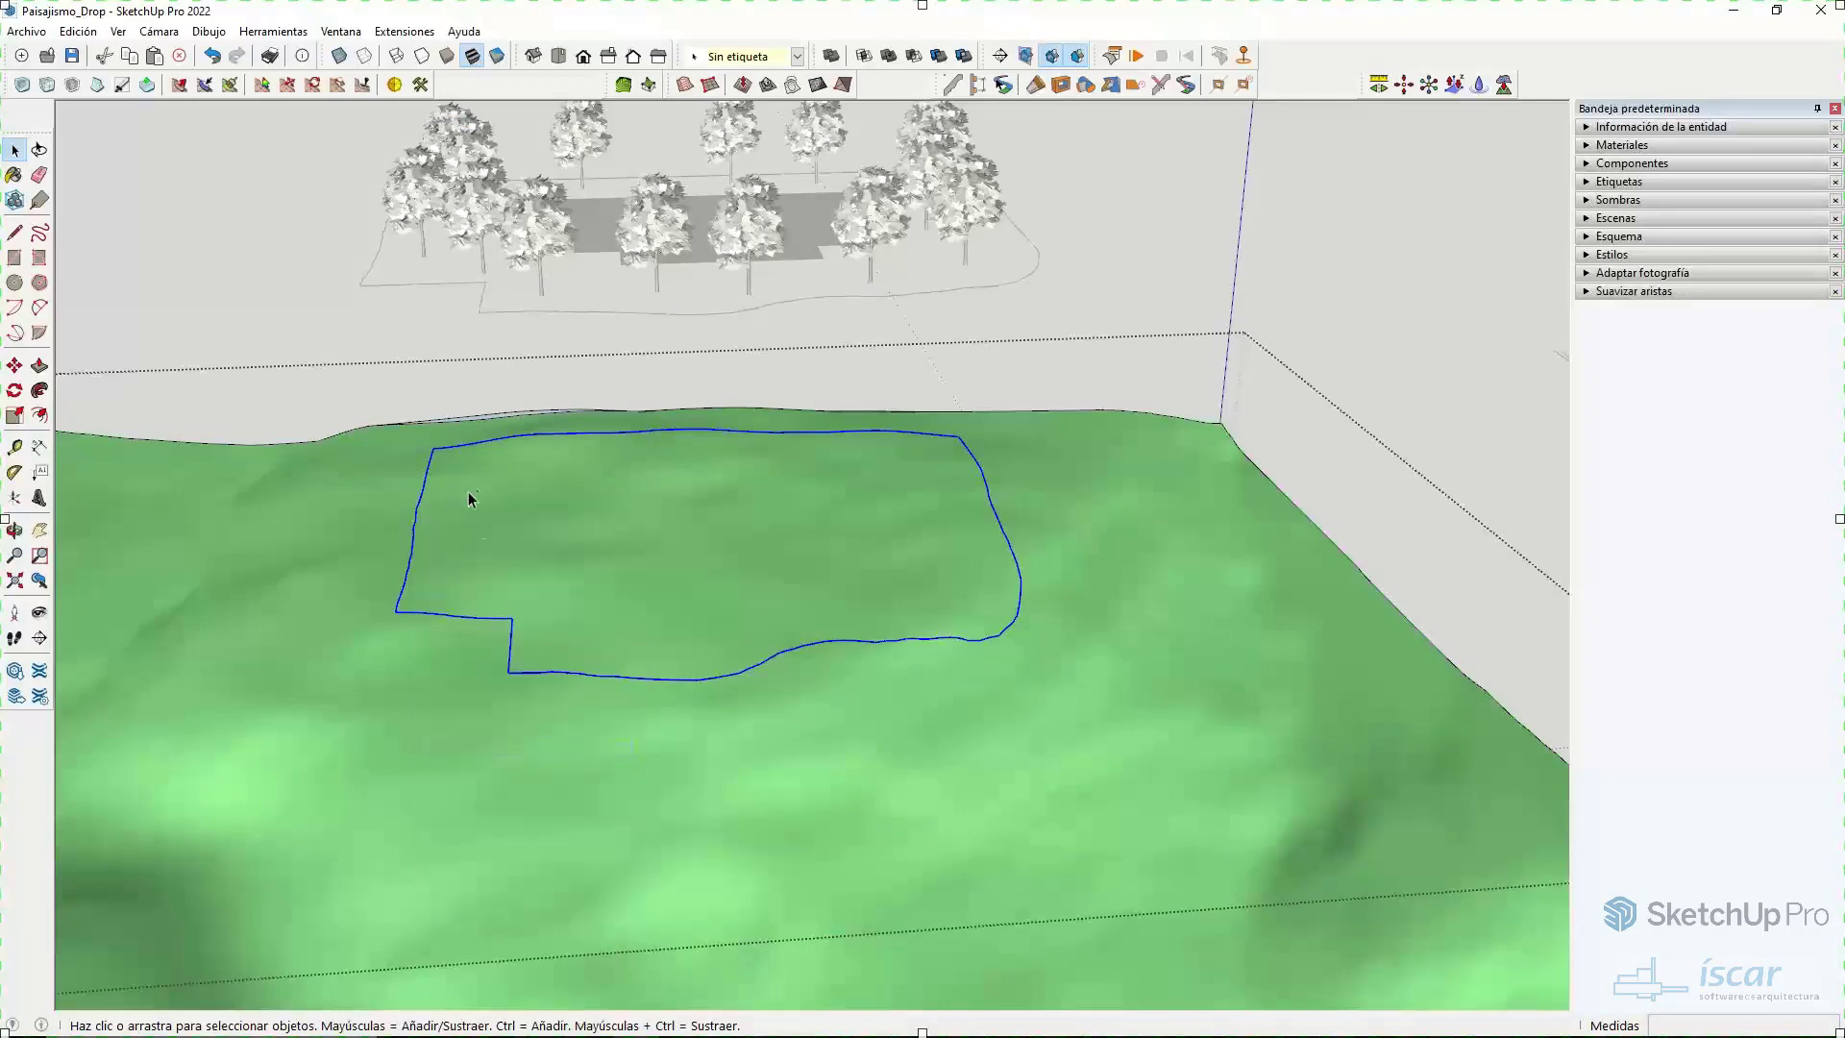
left_click(428, 500)
left_click(422, 496)
- Stamp the building footprint onto the terrain group with a 2 m offset, setting the platform slightly into the slope
middle_click_drag(1064, 262, 1018, 199)
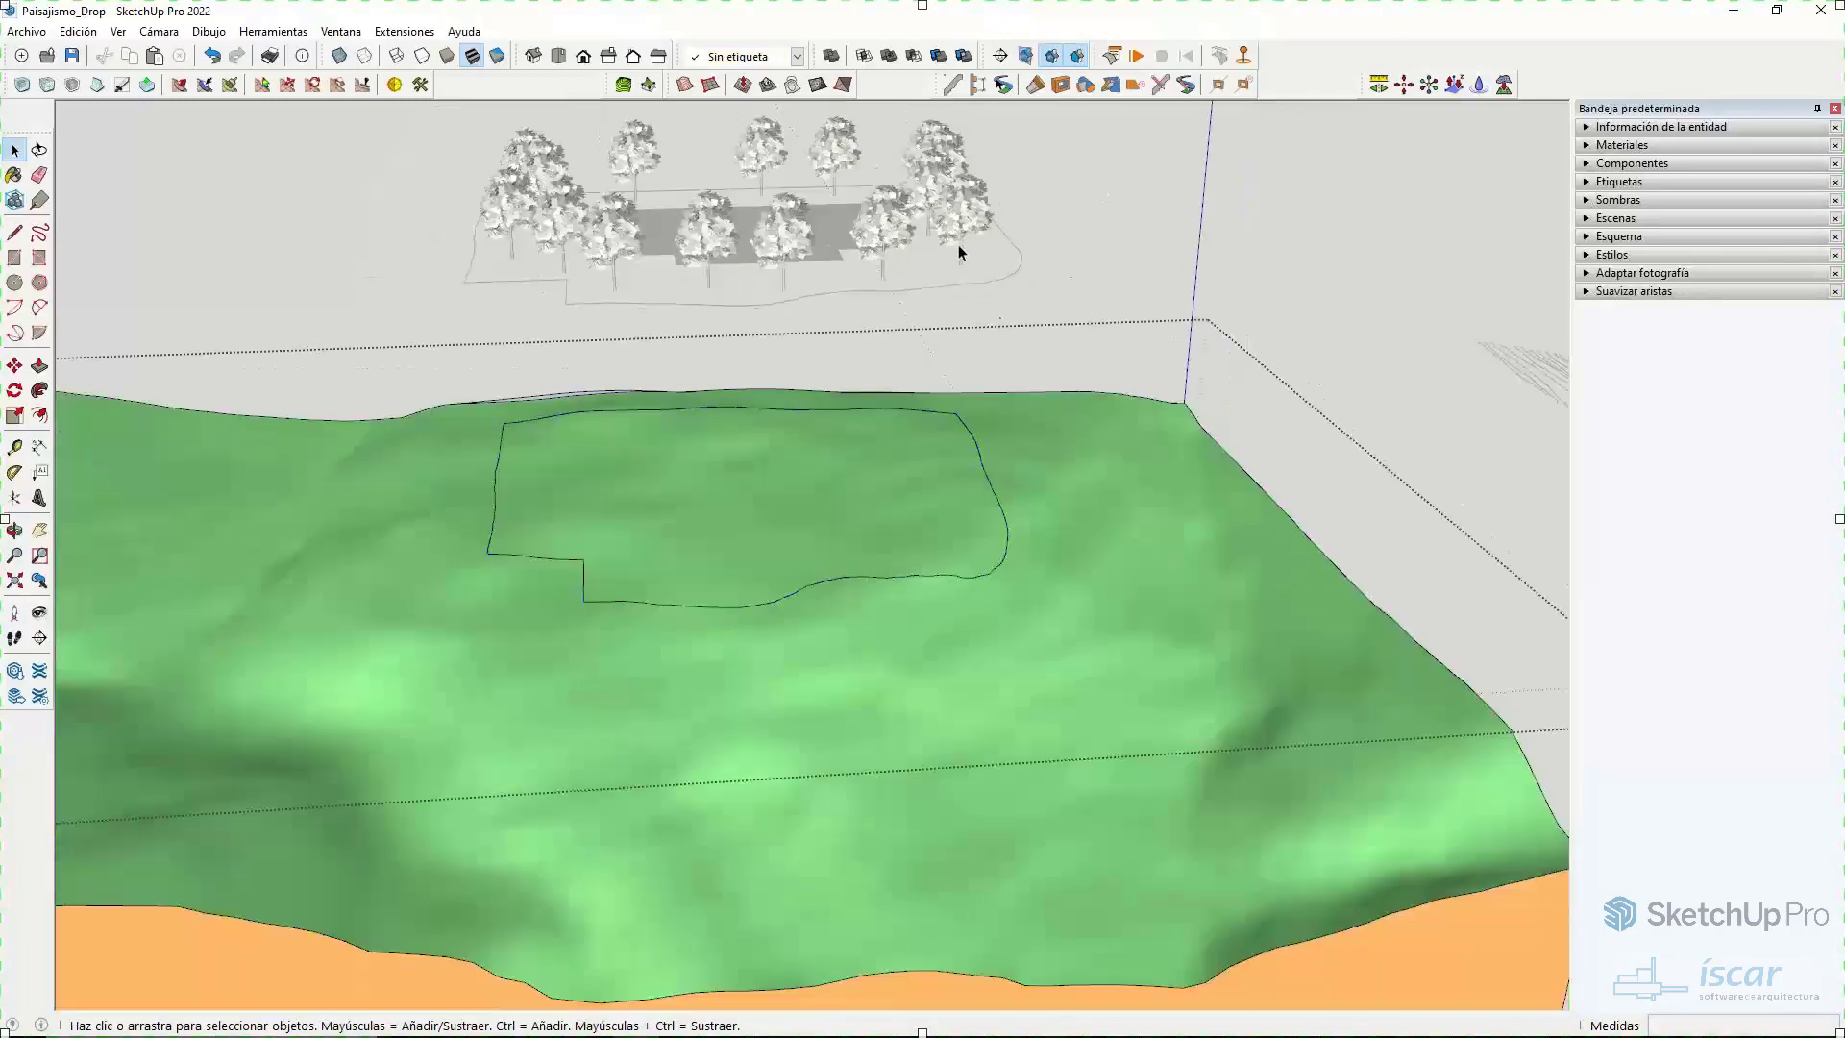
left_click(832, 215)
middle_click_drag(811, 334, 776, 240)
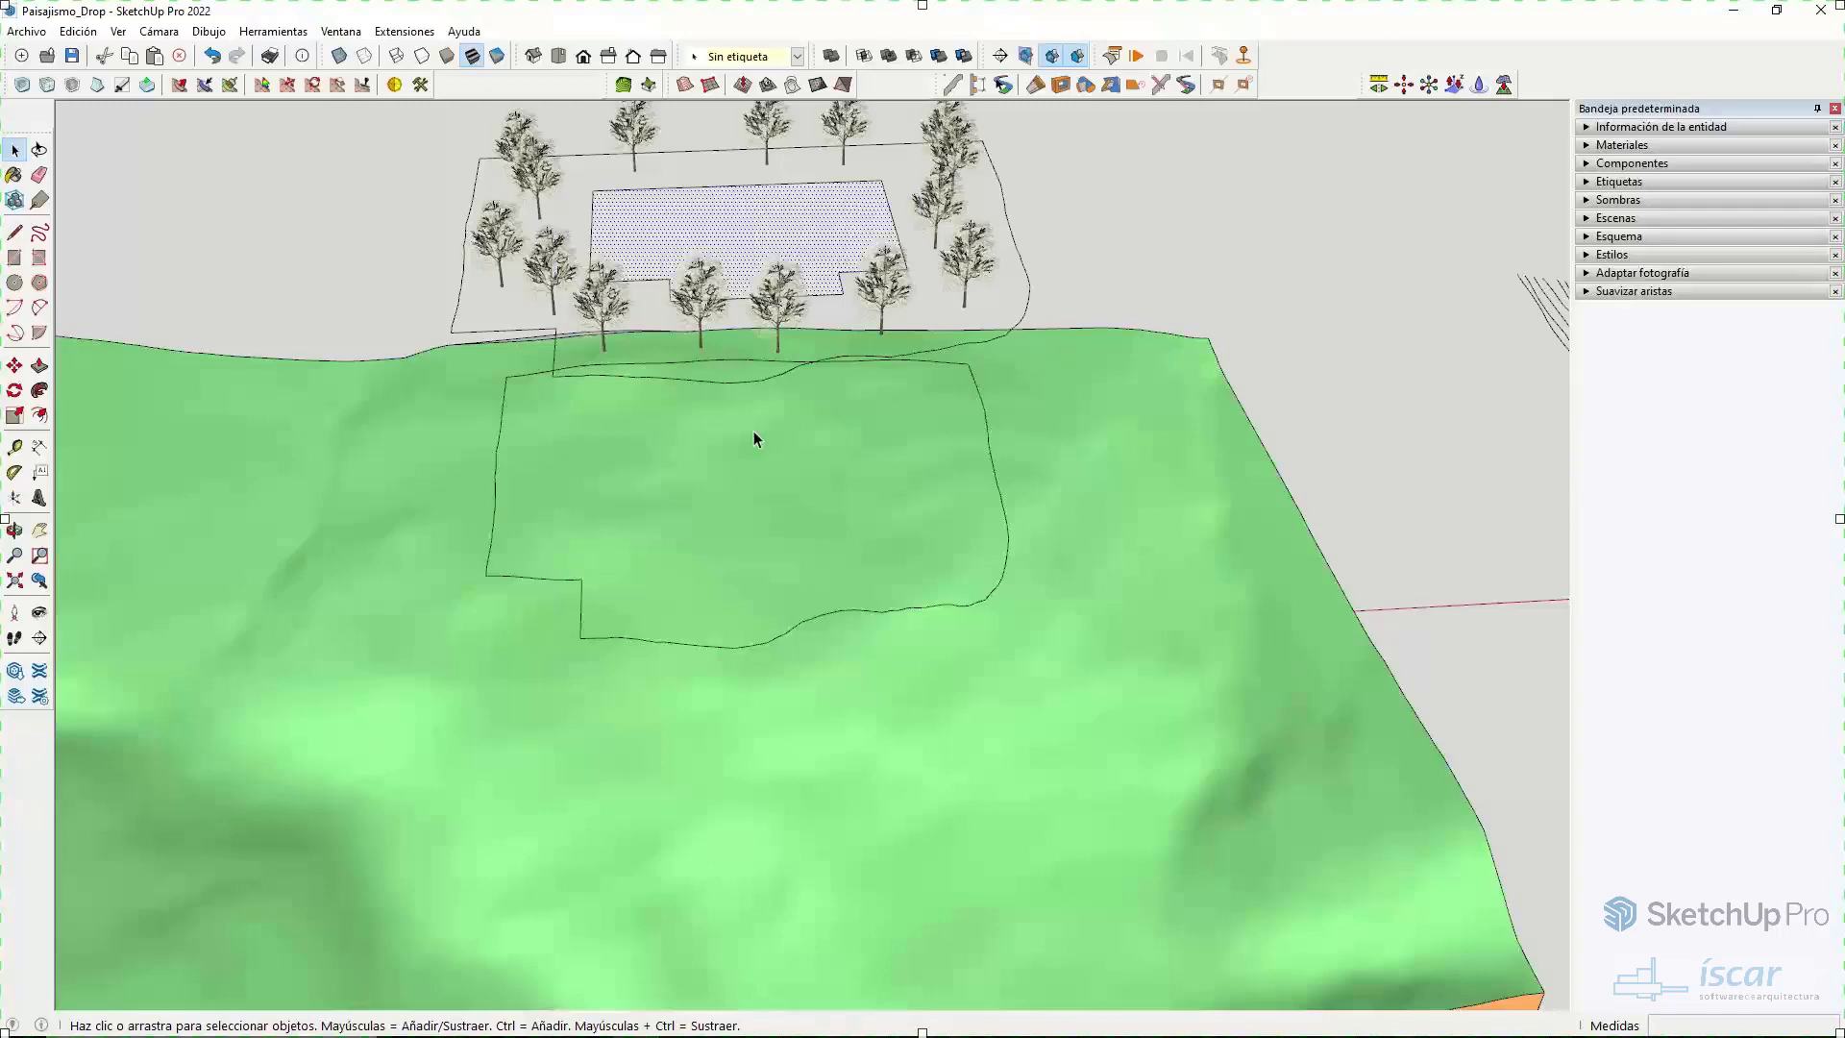
middle_click_drag(753, 430, 759, 271)
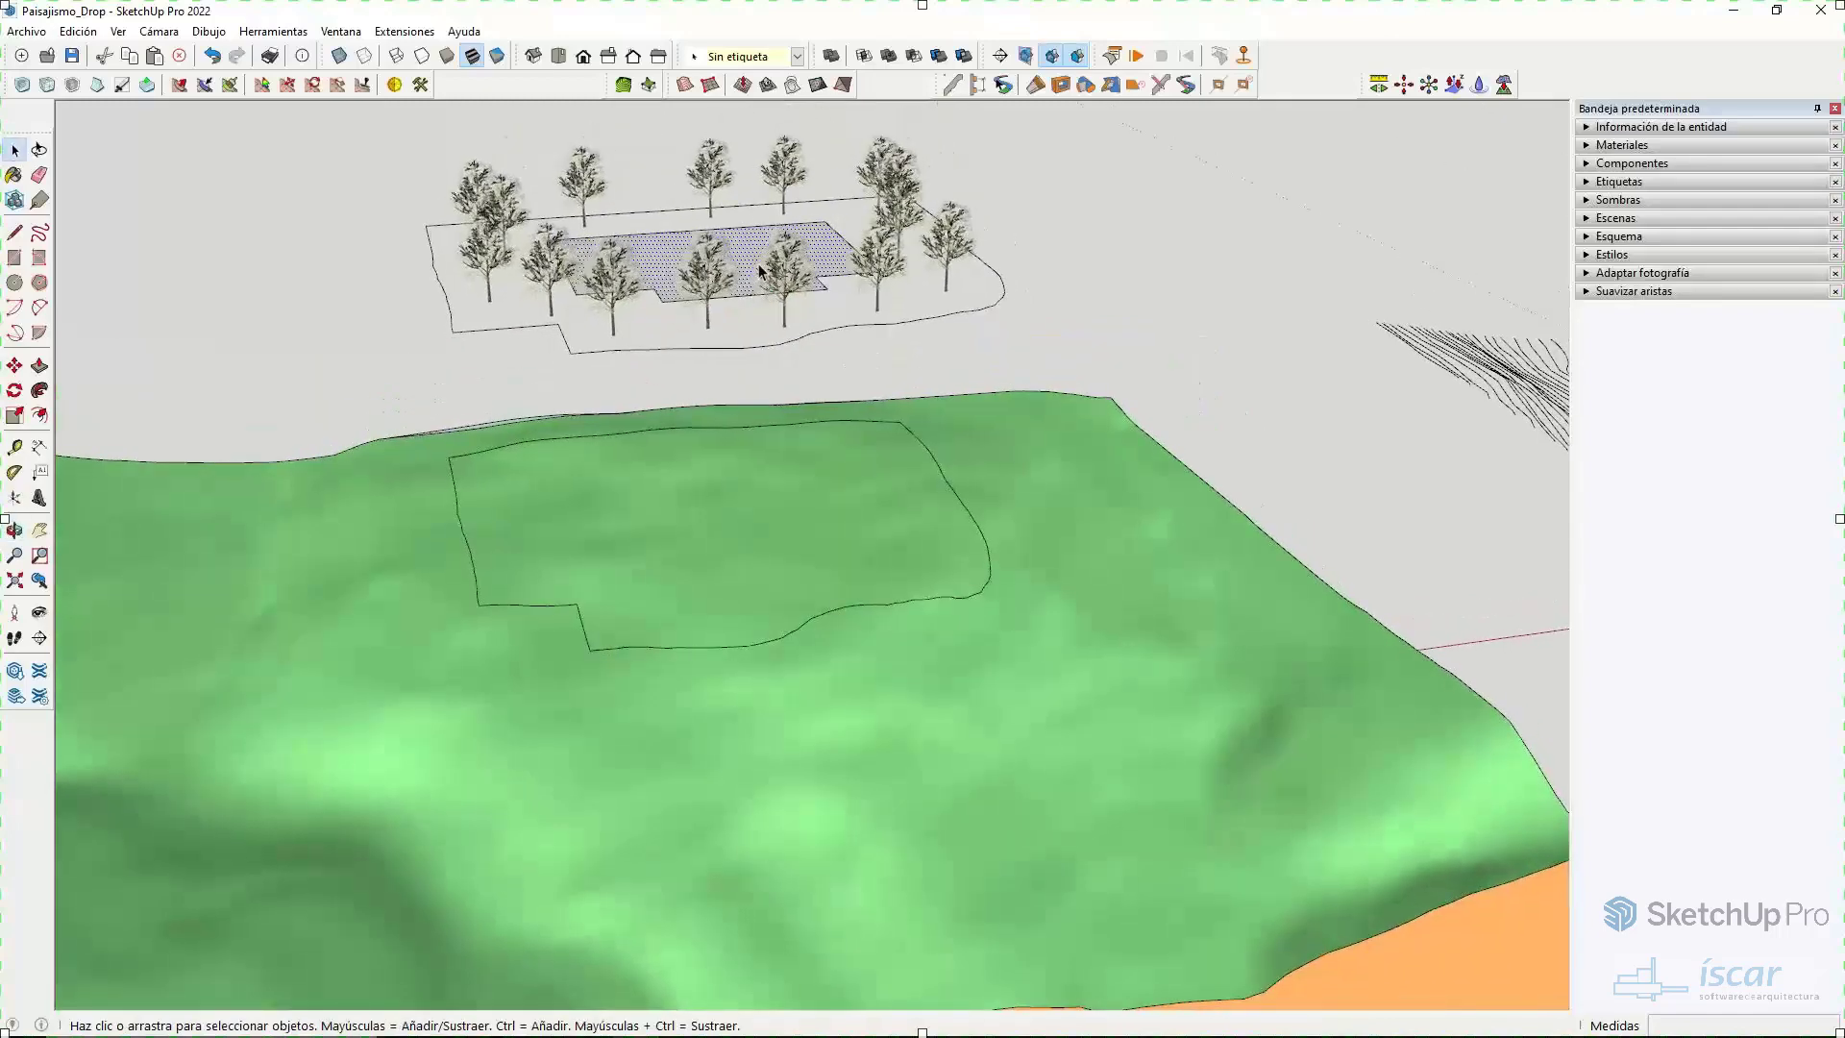
left_click(767, 85)
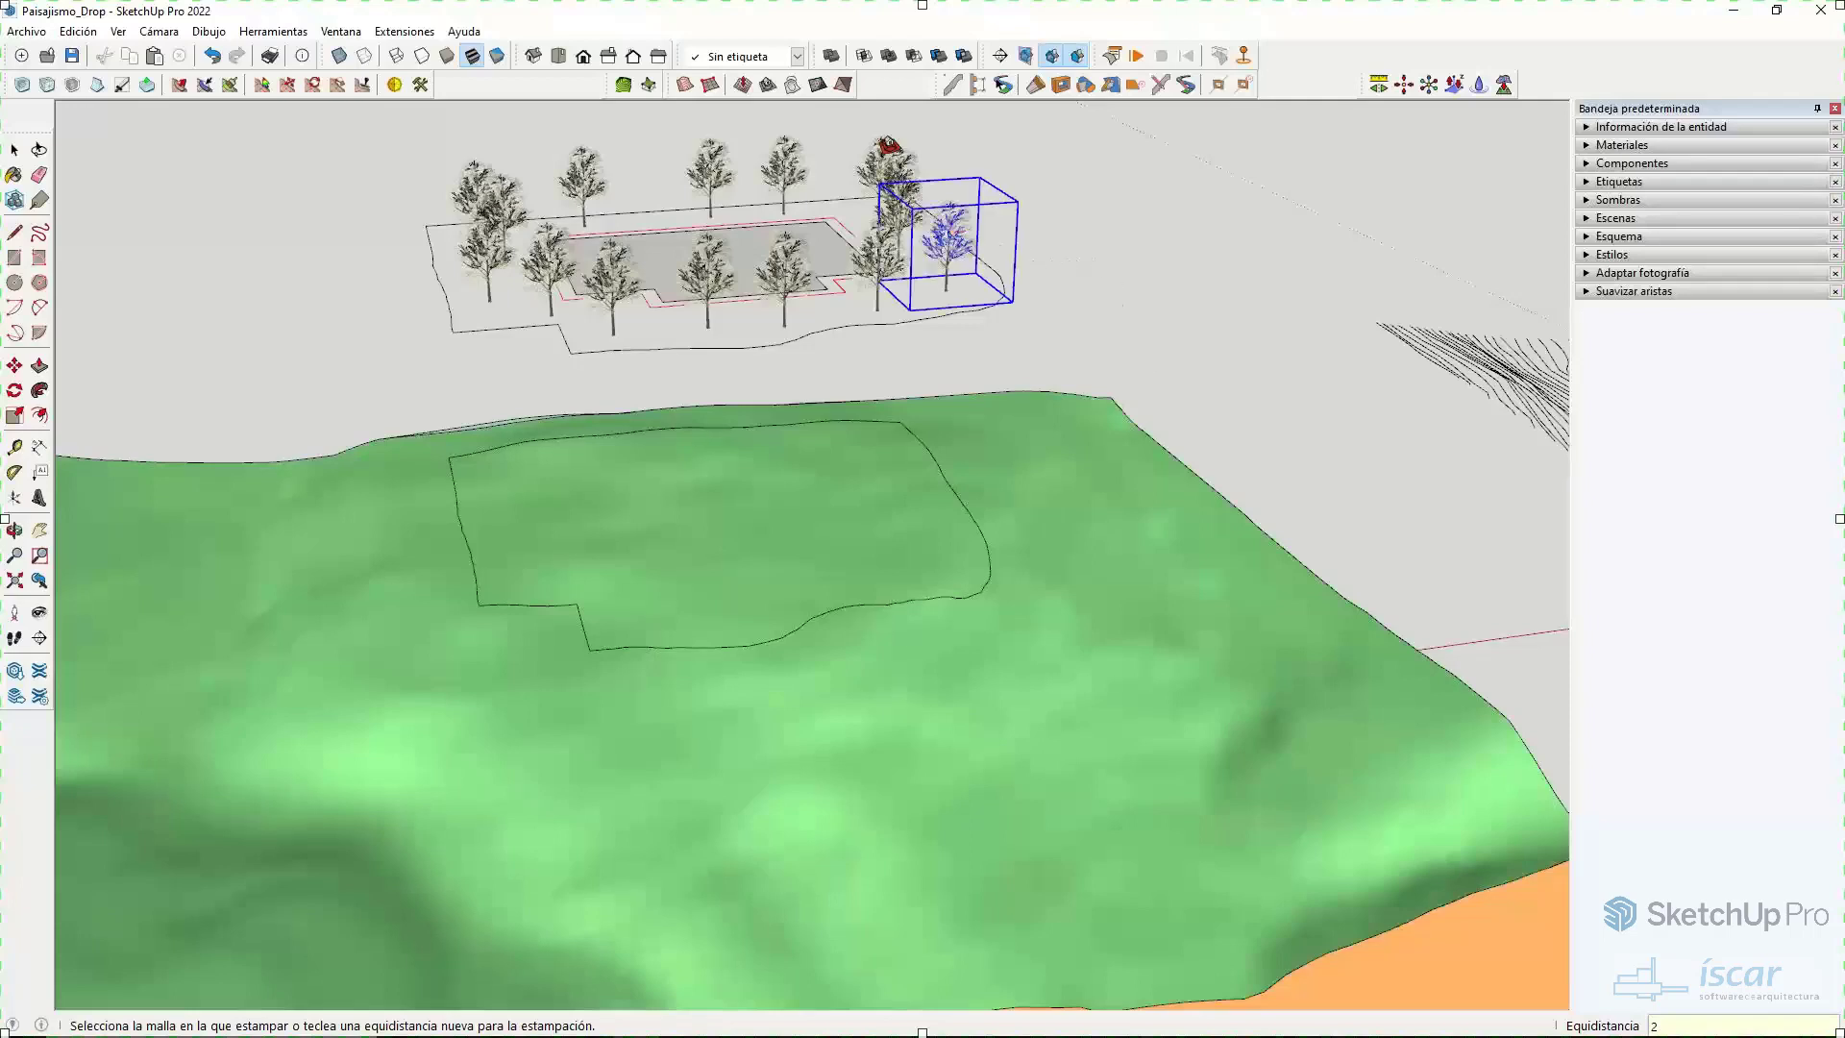
left_click(768, 86)
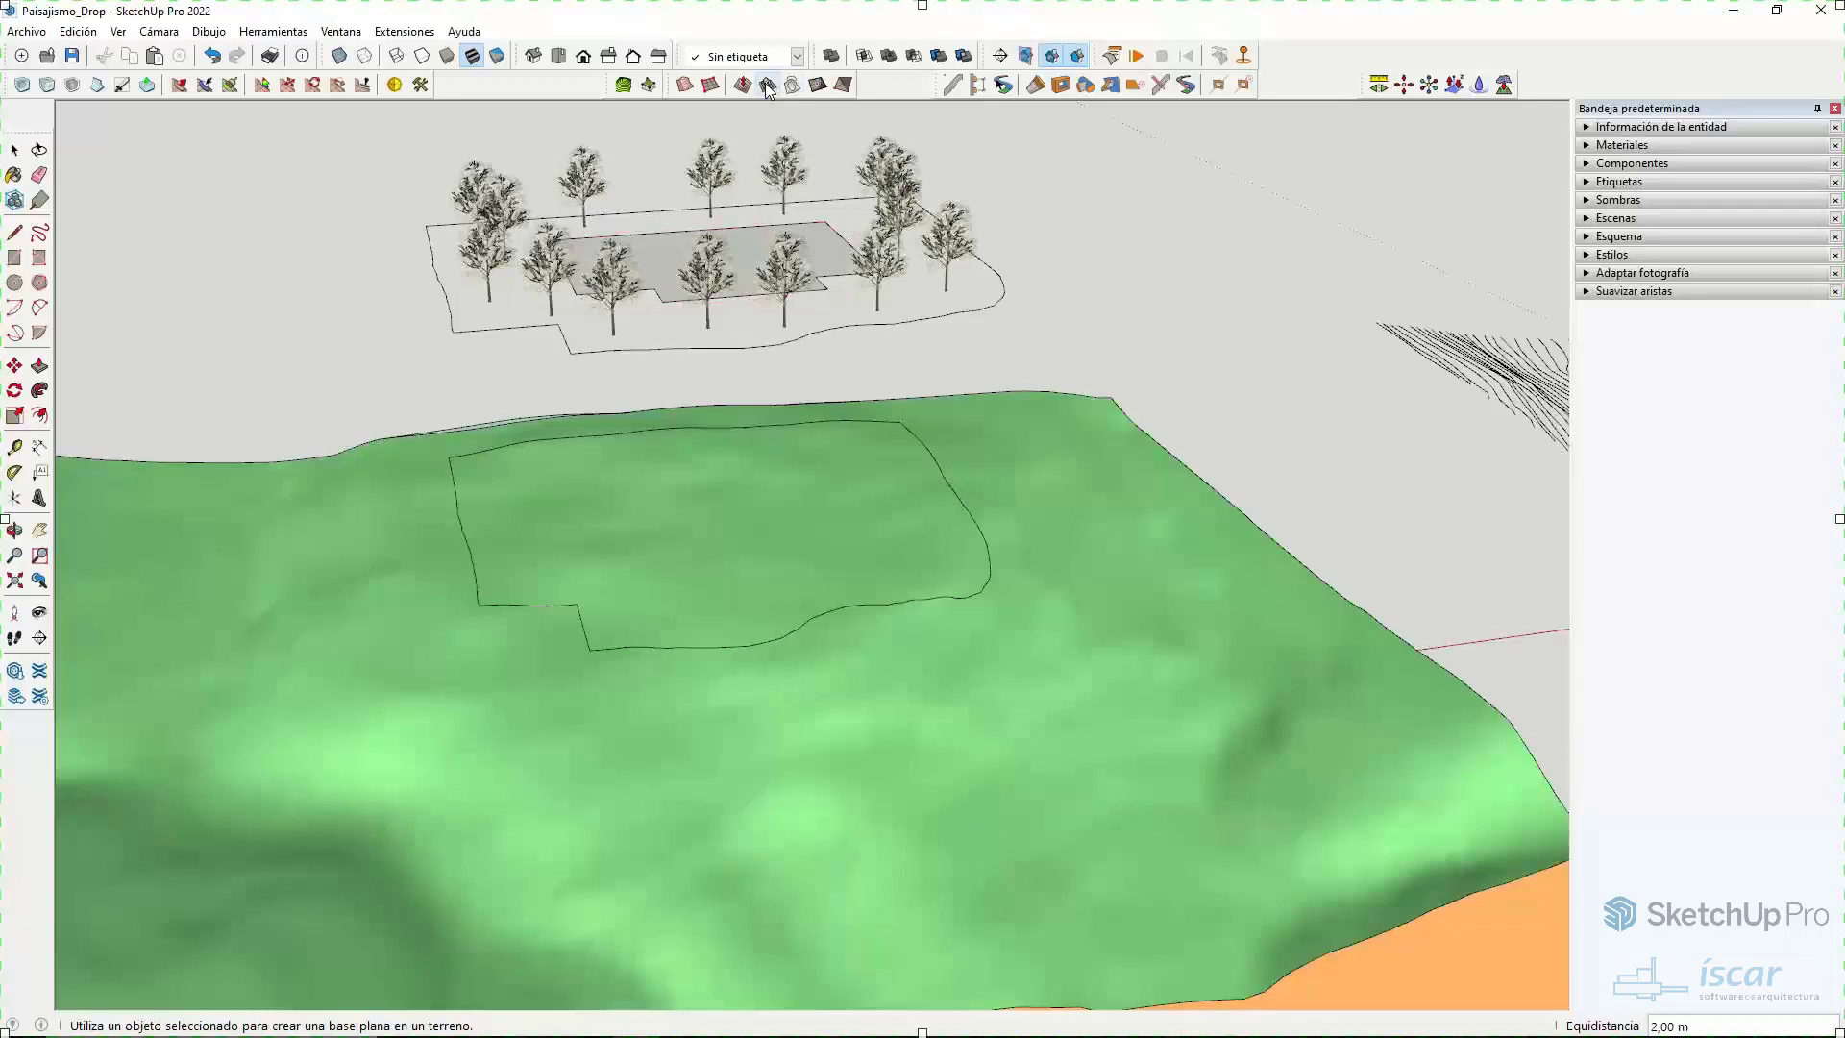
left_click(754, 252)
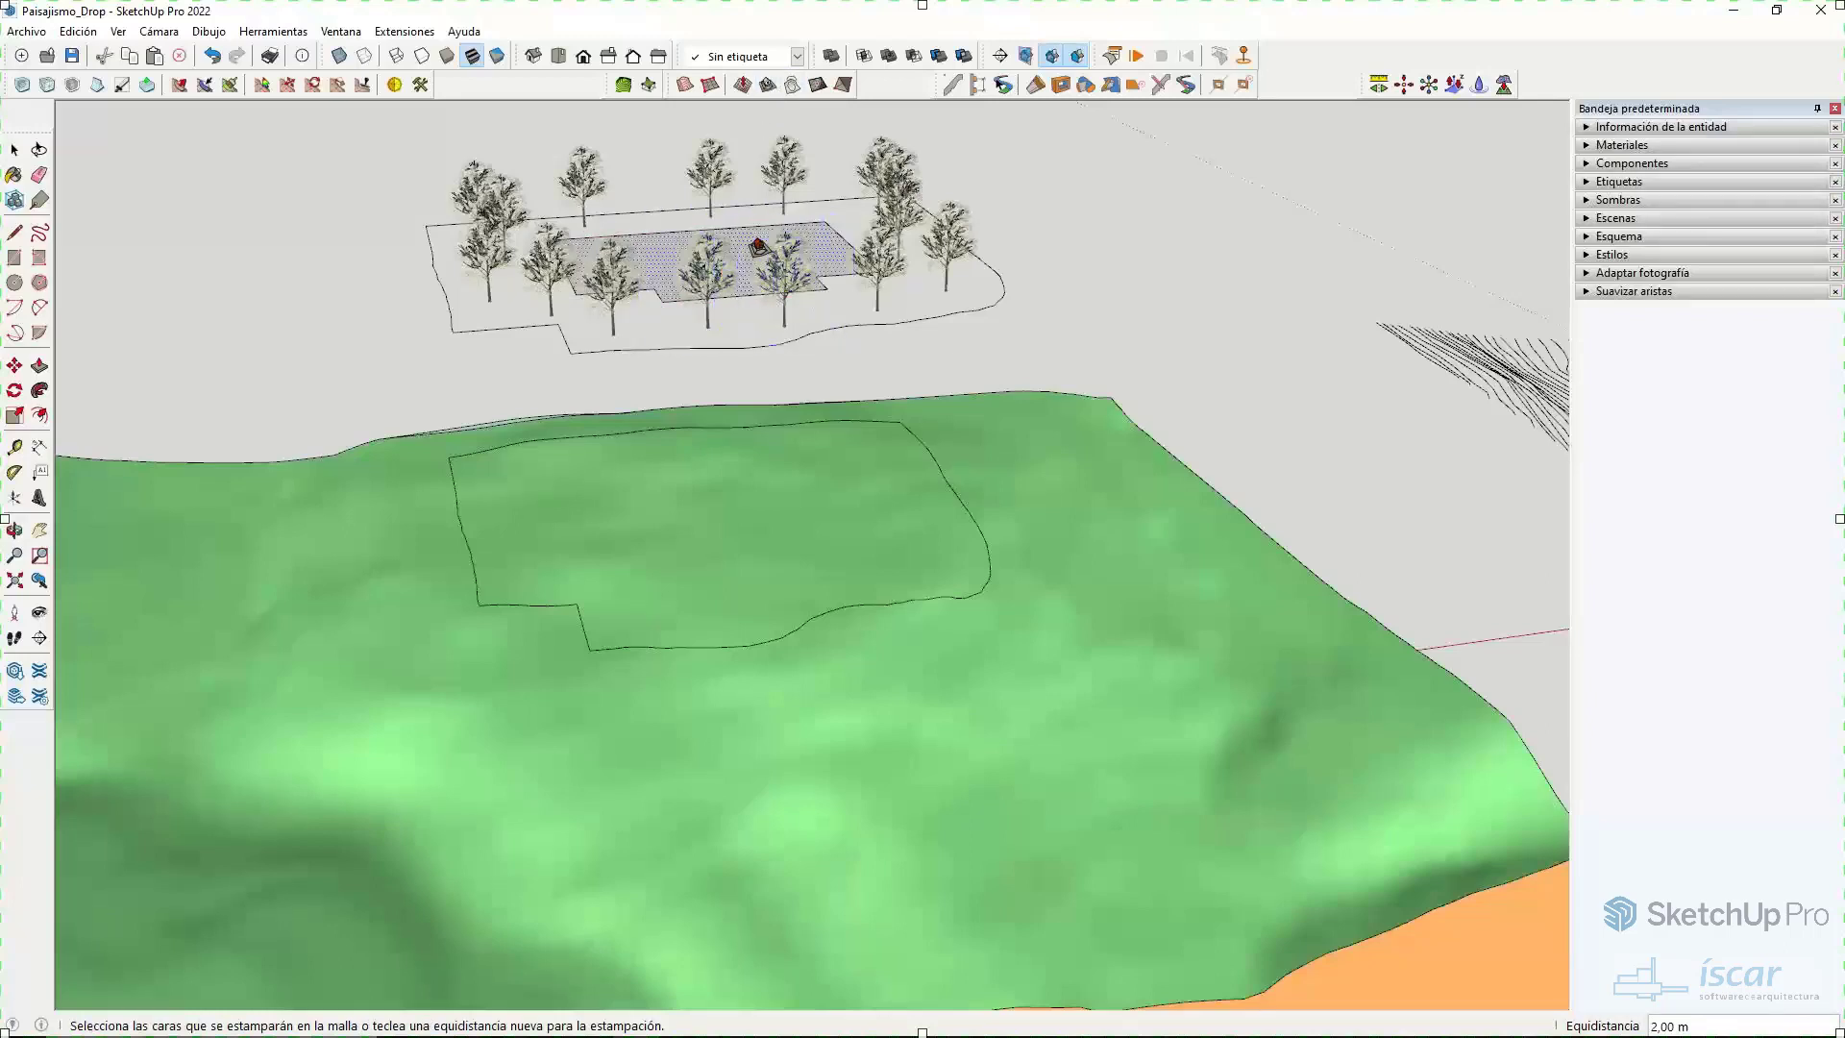
left_click(755, 252)
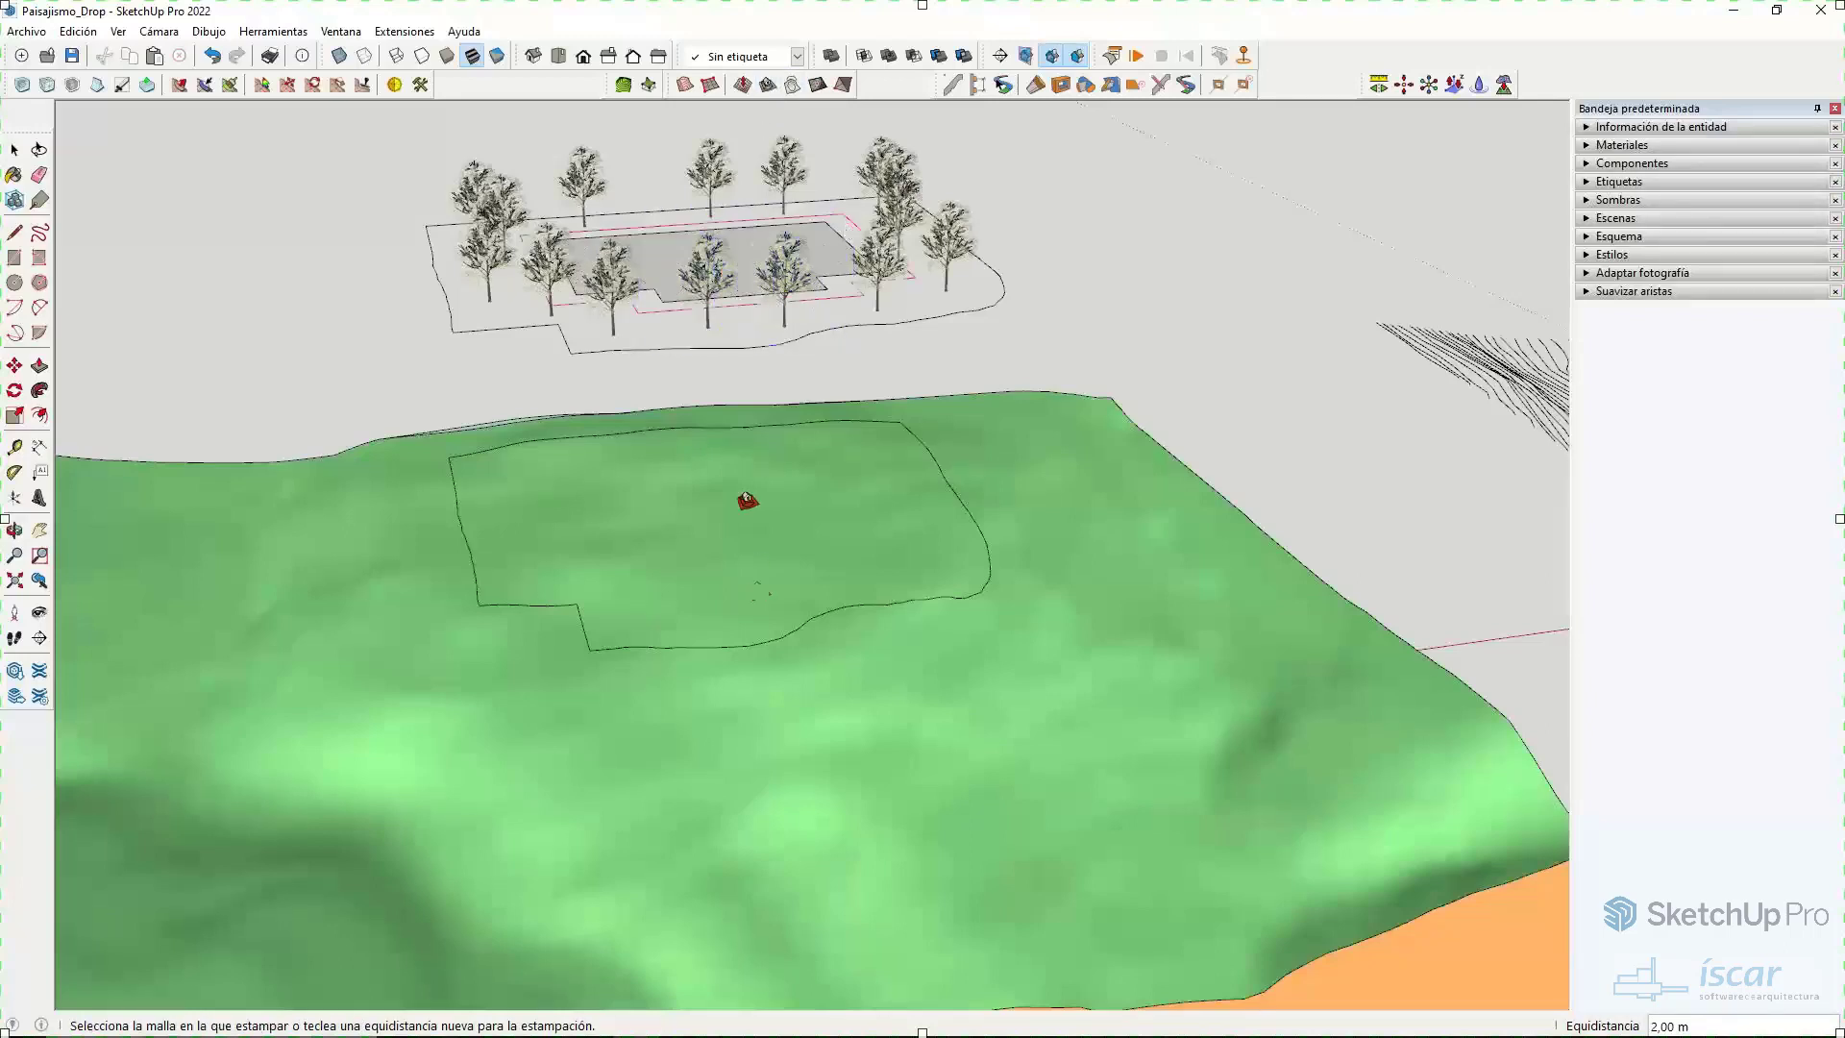
left_click(741, 510)
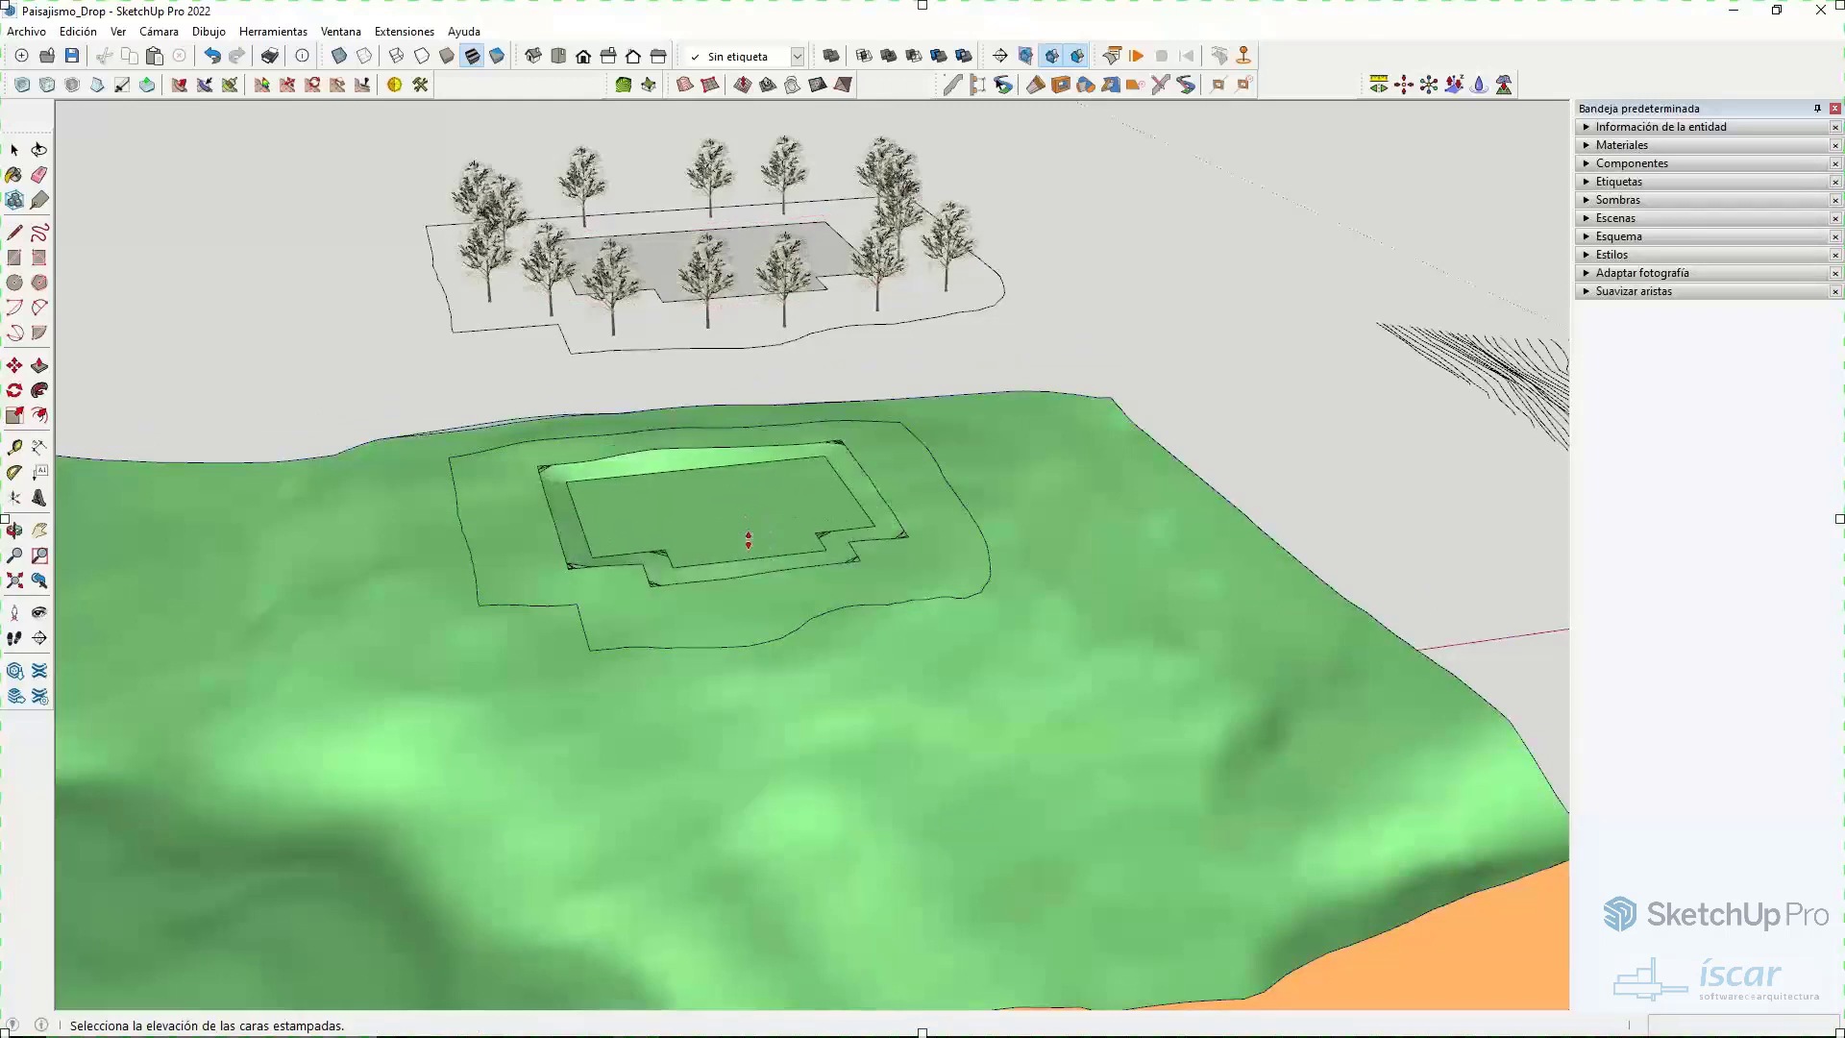
left_click(749, 540)
- Open the terrain group and soften the edges around the stamped platform at a 52.9-degree angle, smoothing normals and softening coplanar faces
scroll(678, 515, "up", 5)
middle_click_drag(671, 515, 705, 494)
left_click(703, 492)
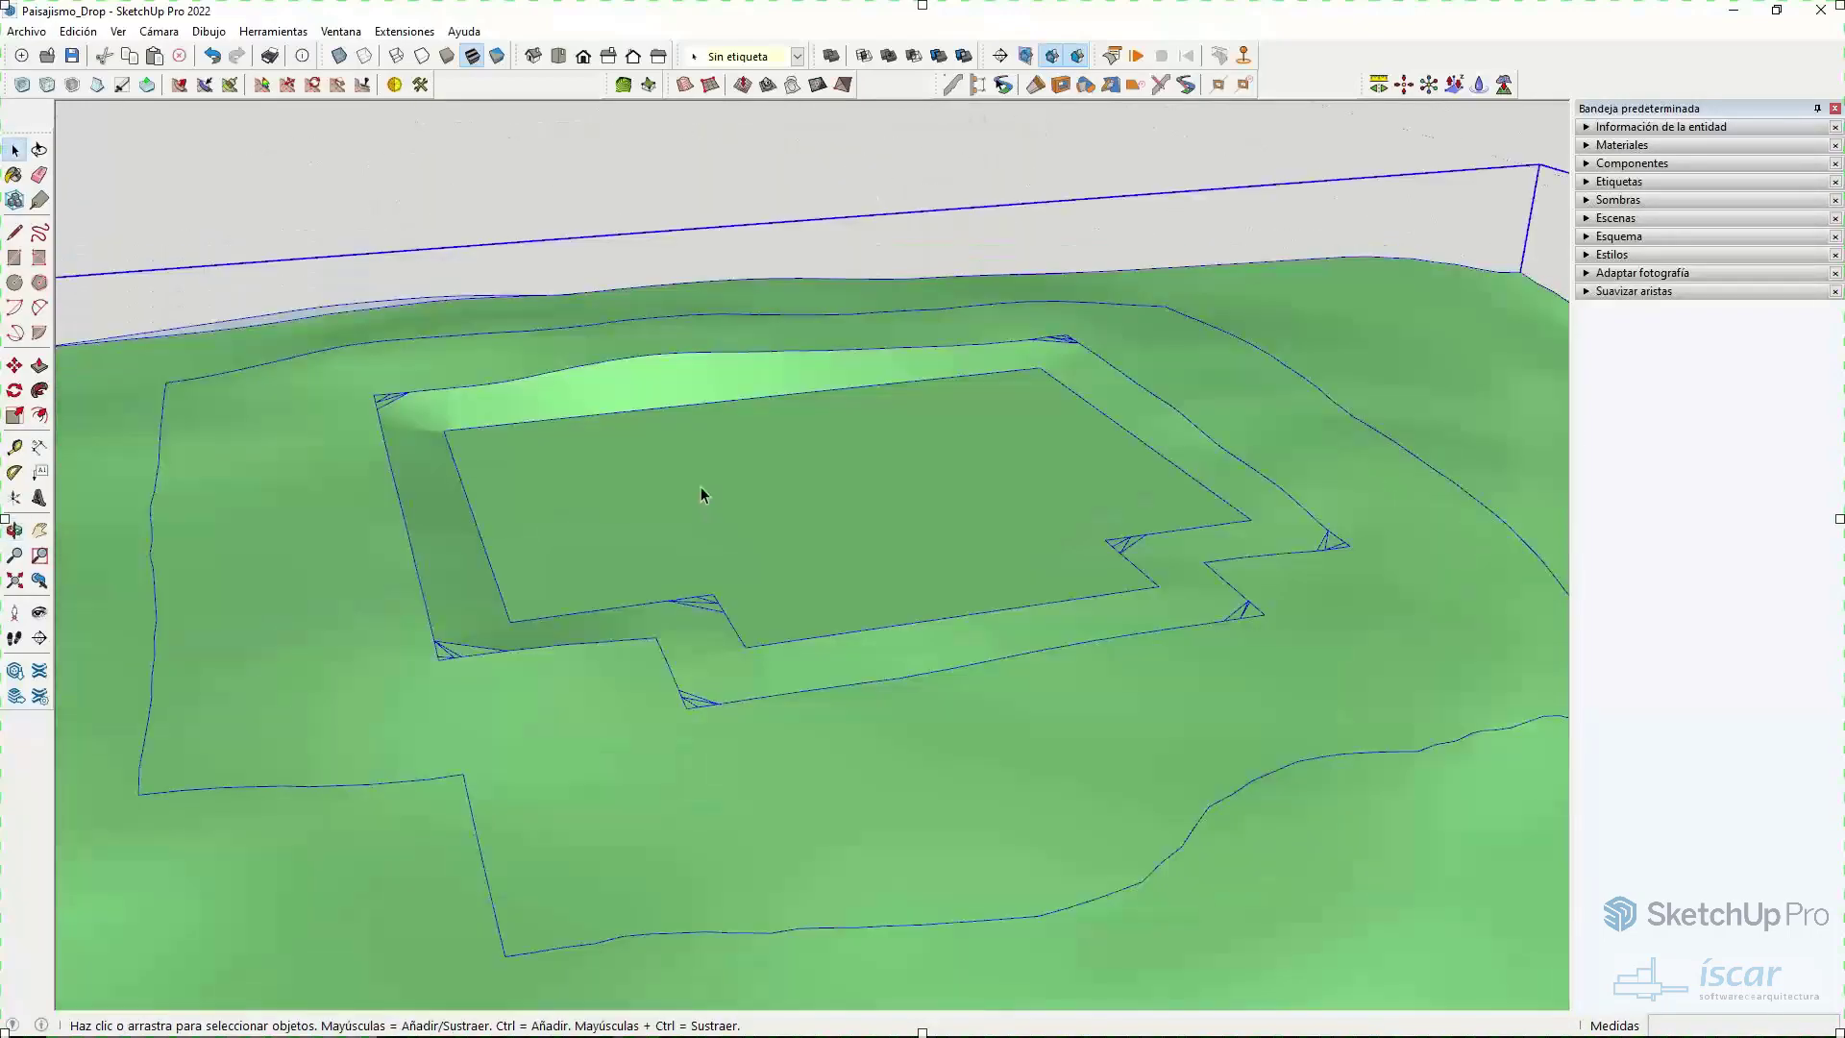
key("alt+h")
middle_click_drag(786, 438, 741, 864)
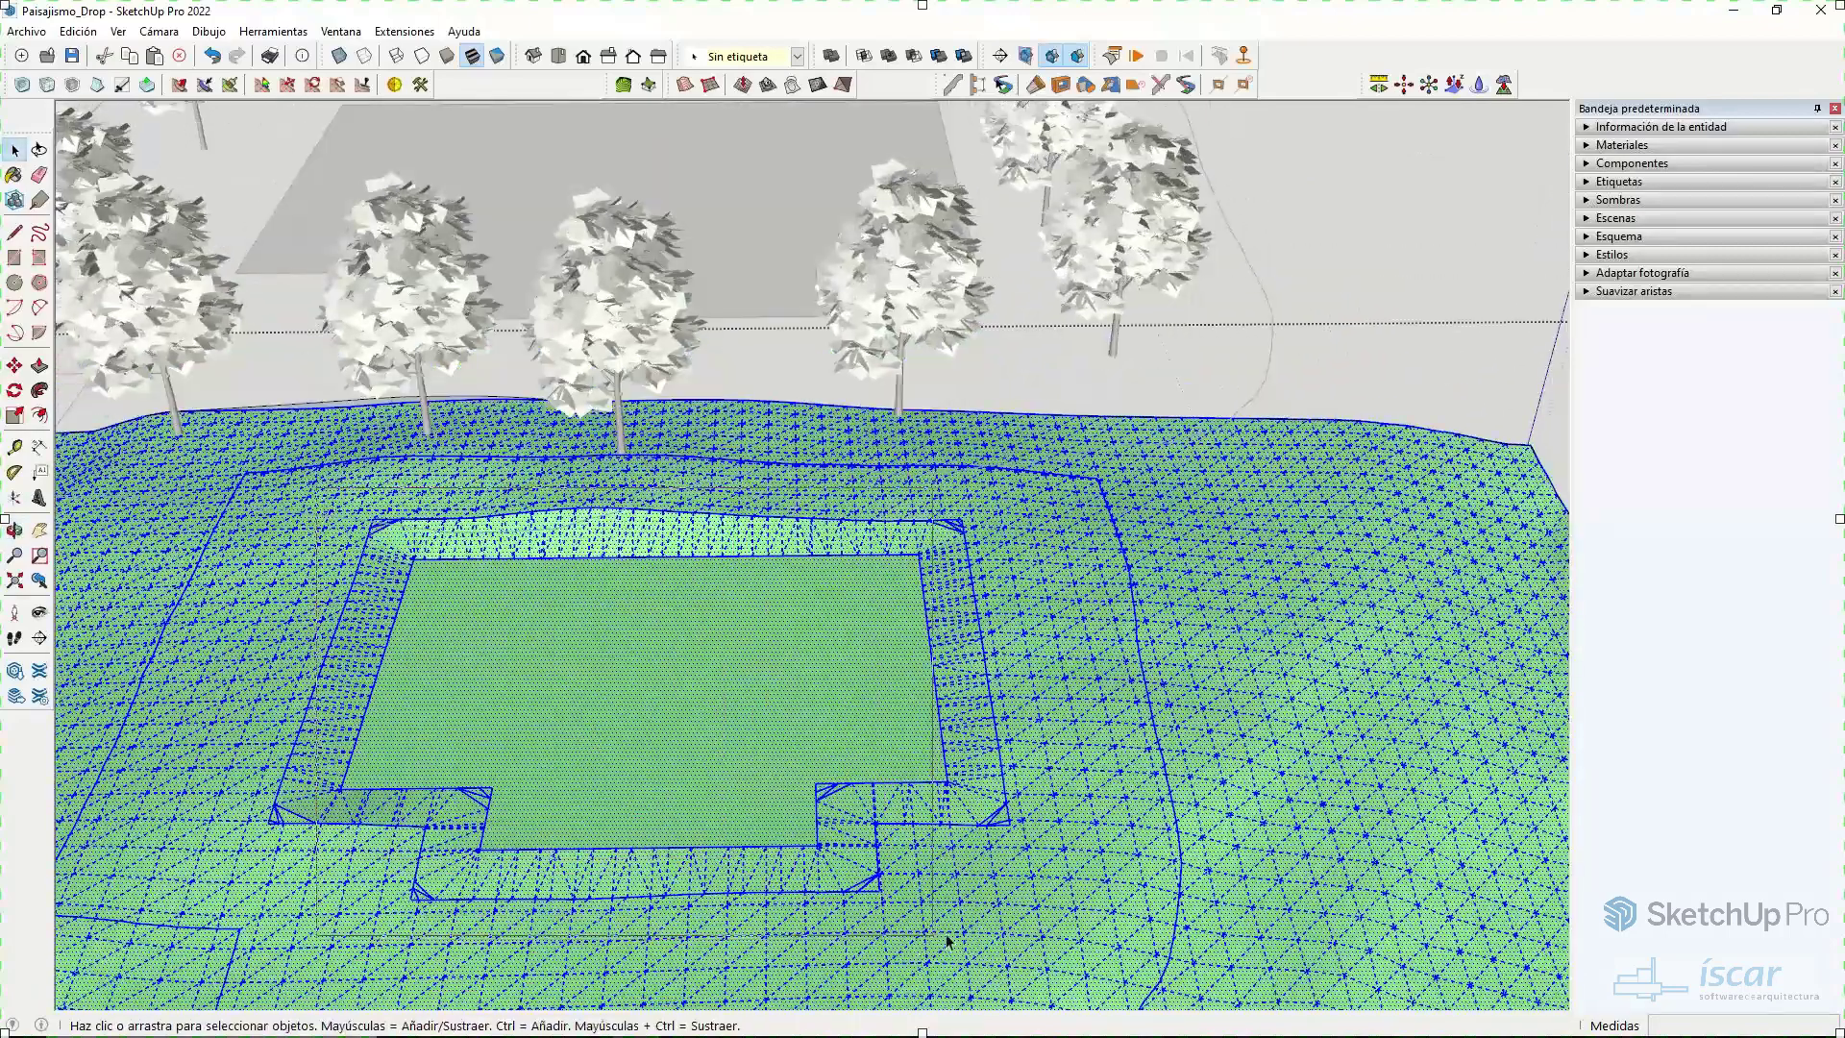
key("alt+h")
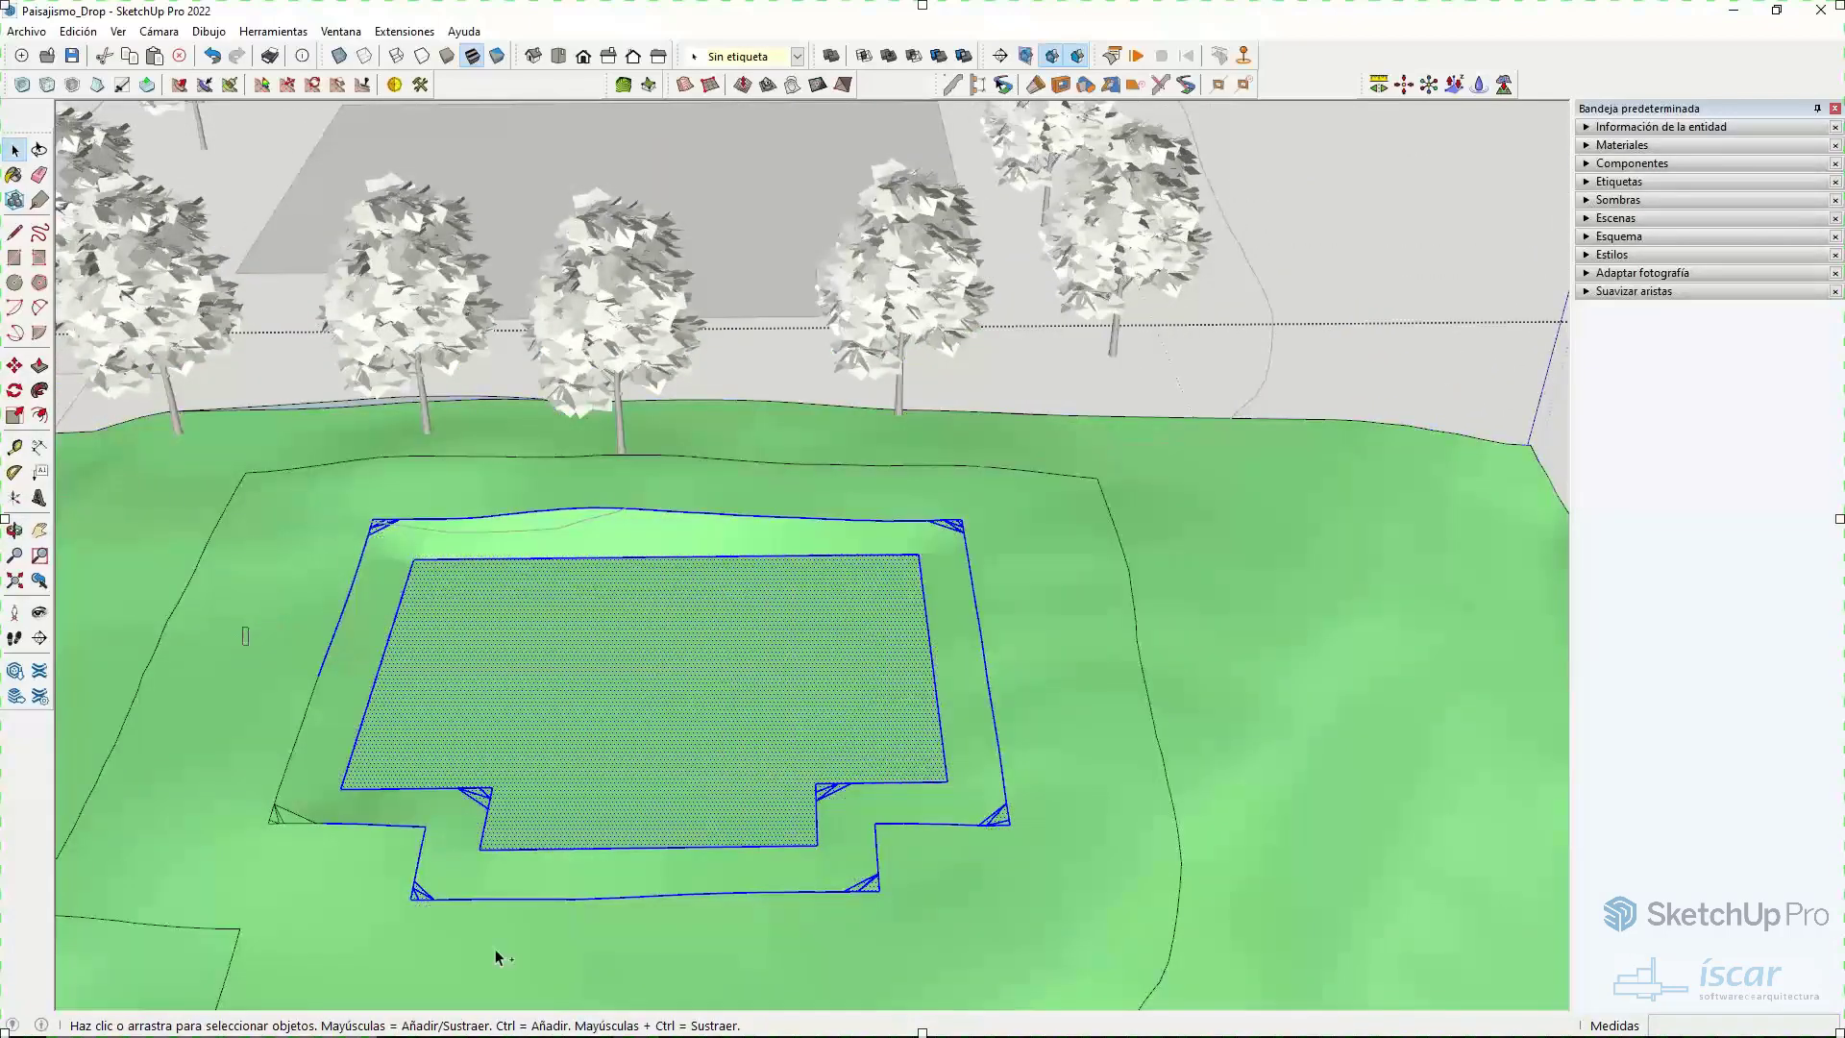
left_click_drag(239, 626, 580, 976, "ctrl")
left_click(1660, 291)
left_click(1603, 397)
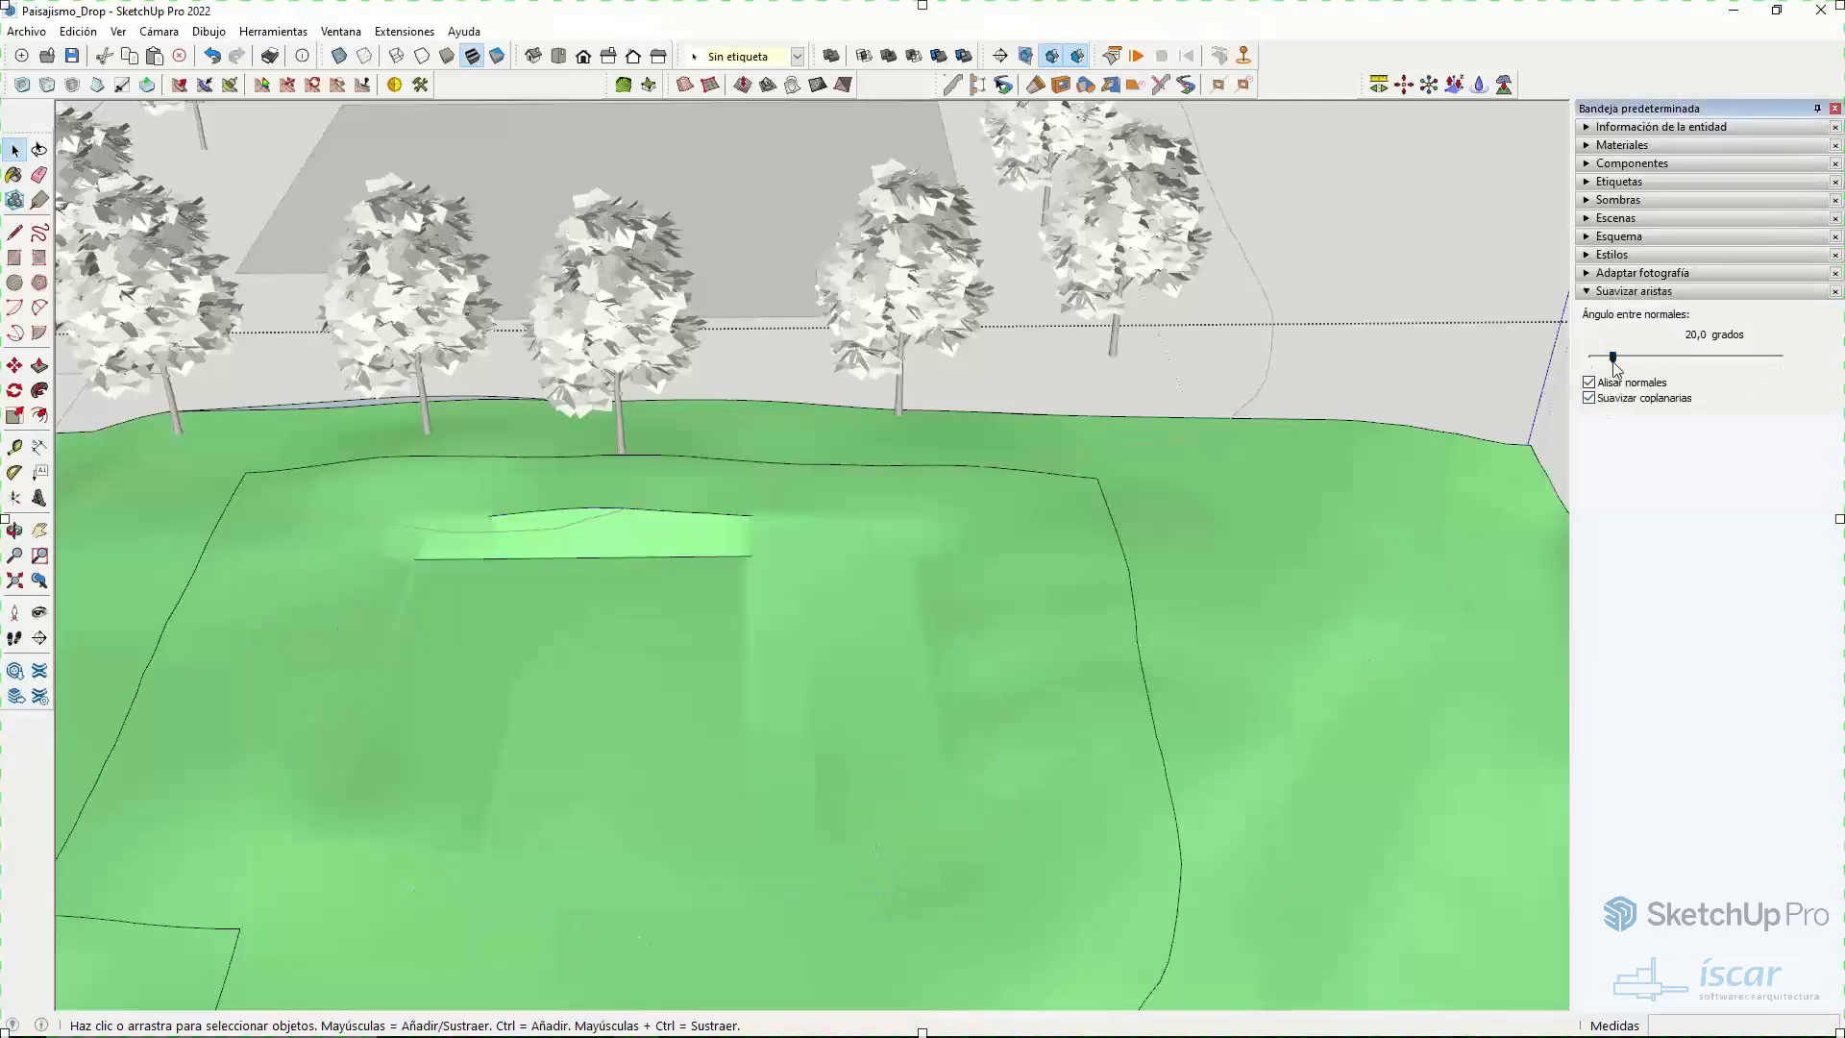
left_click_drag(1613, 357, 1623, 357)
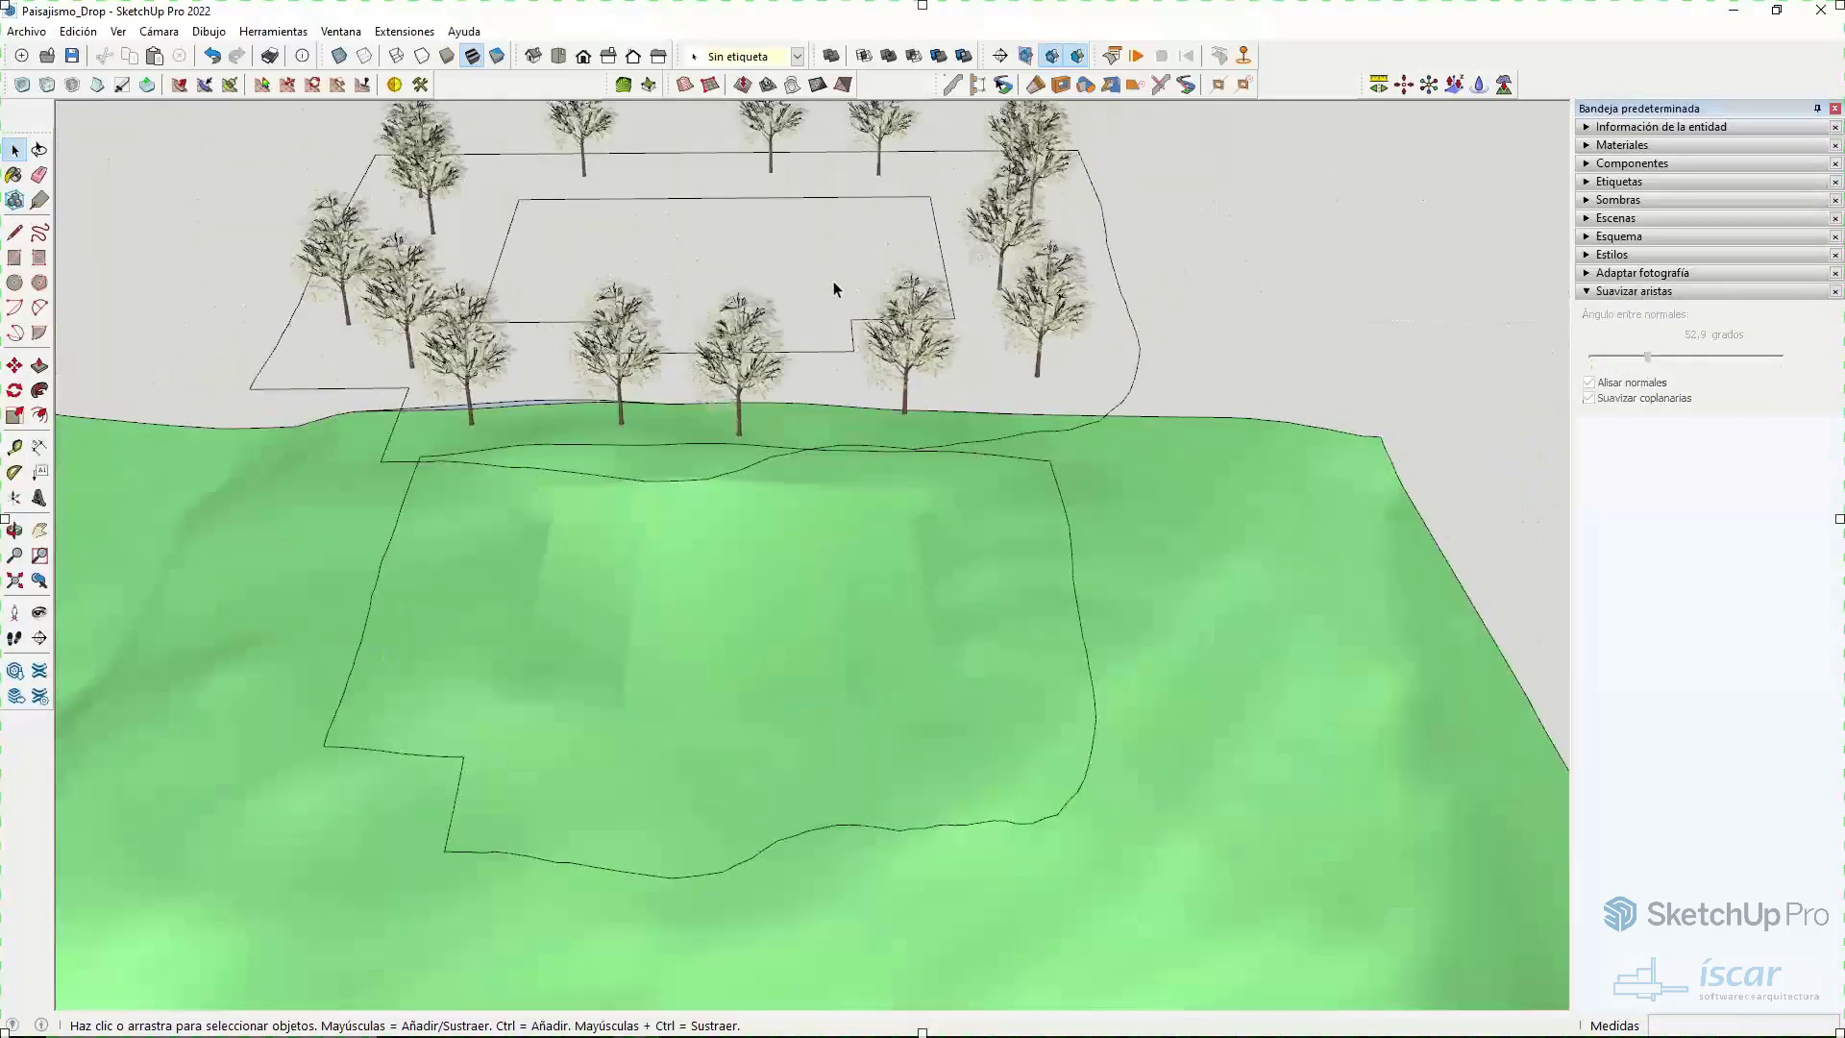
- Extrude the building footprint floating above the terrain upward into a tall solid block
left_click(834, 288)
key("p")
left_click(799, 222)
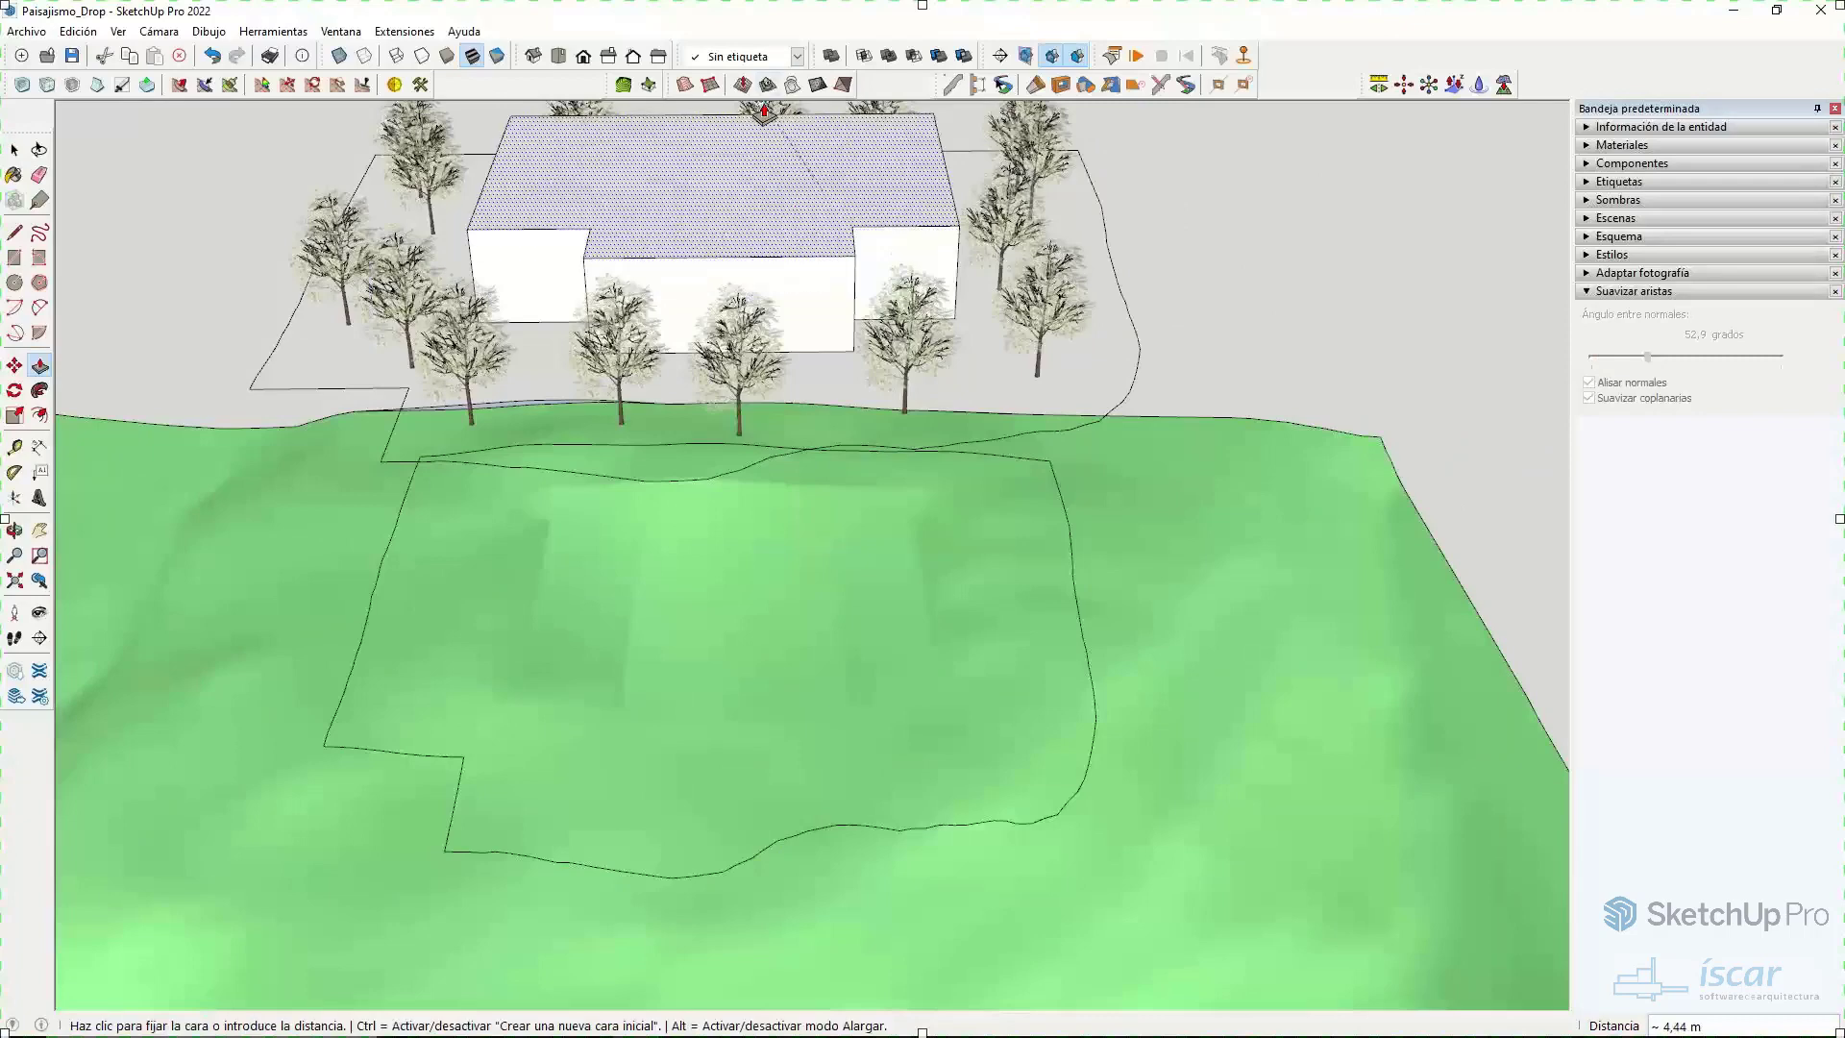
middle_click_drag(769, 186, 878, 255)
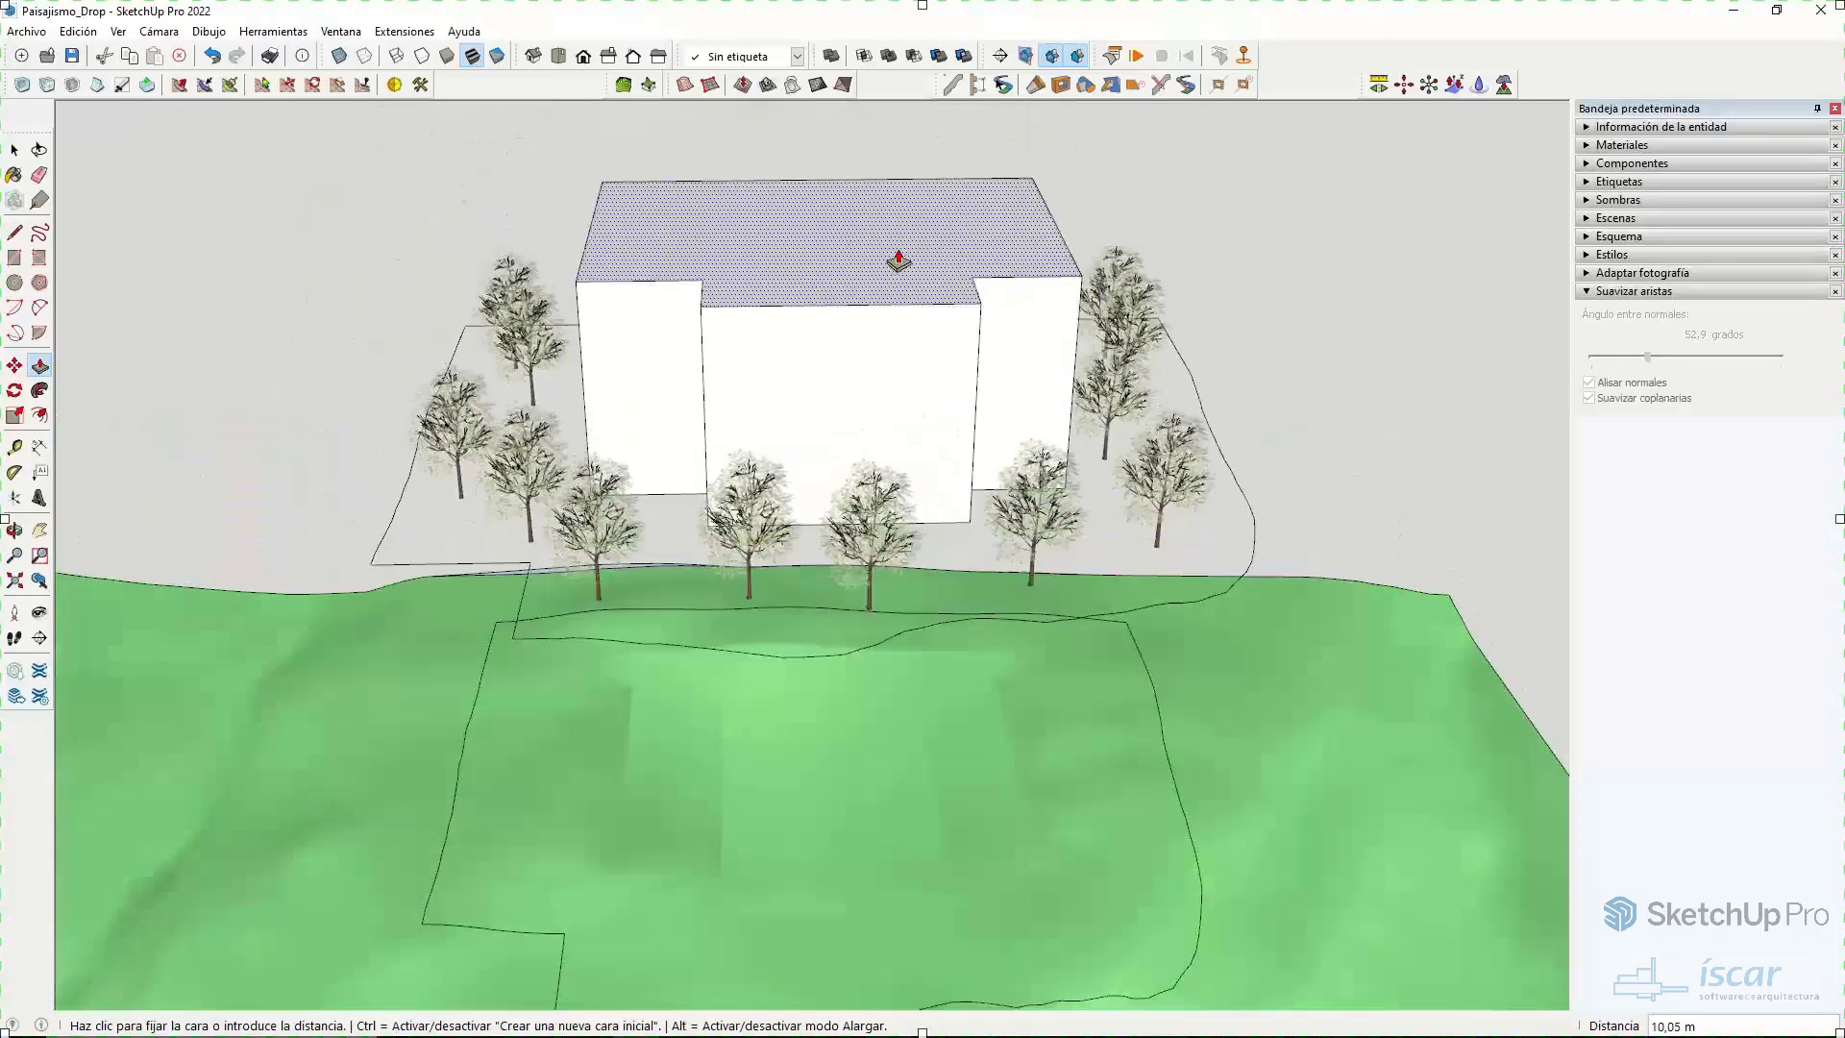
left_click(885, 277)
key("space")
- Turn the whole extruded building block into a component with the default settings
triple_click(825, 380)
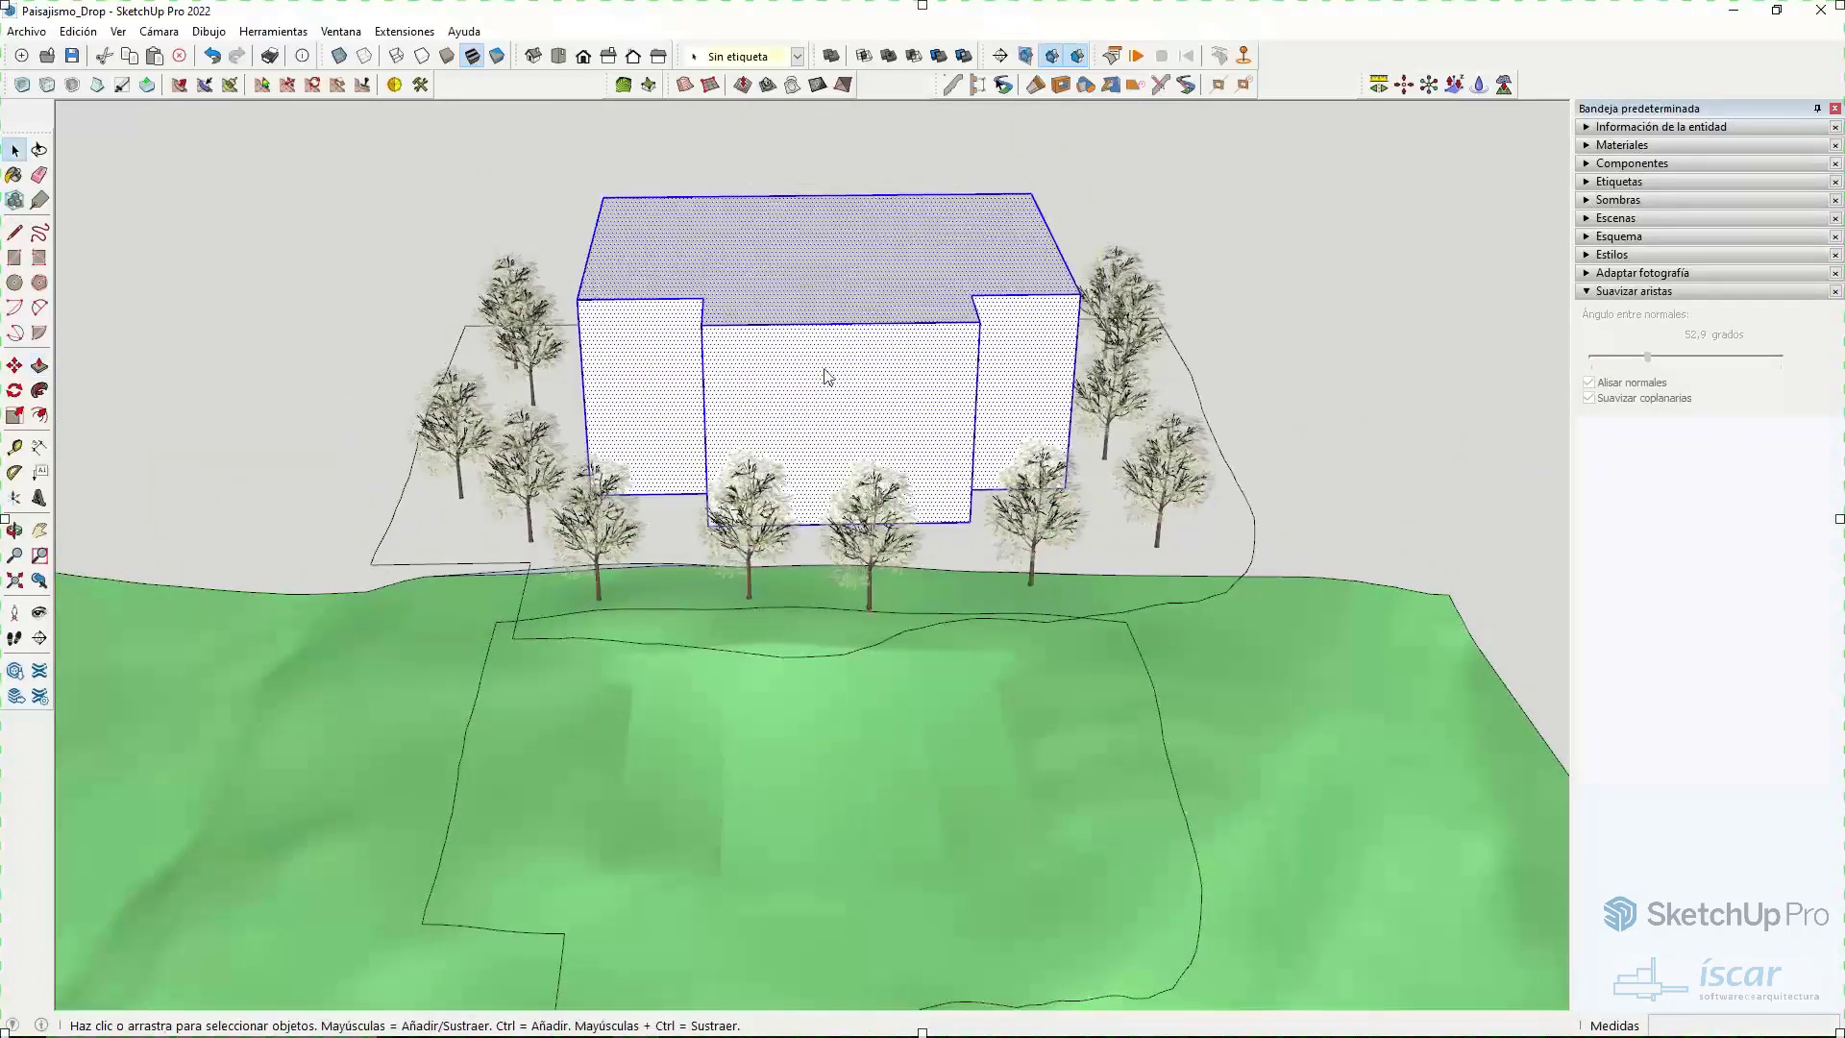
right_click(825, 377)
left_click(884, 510)
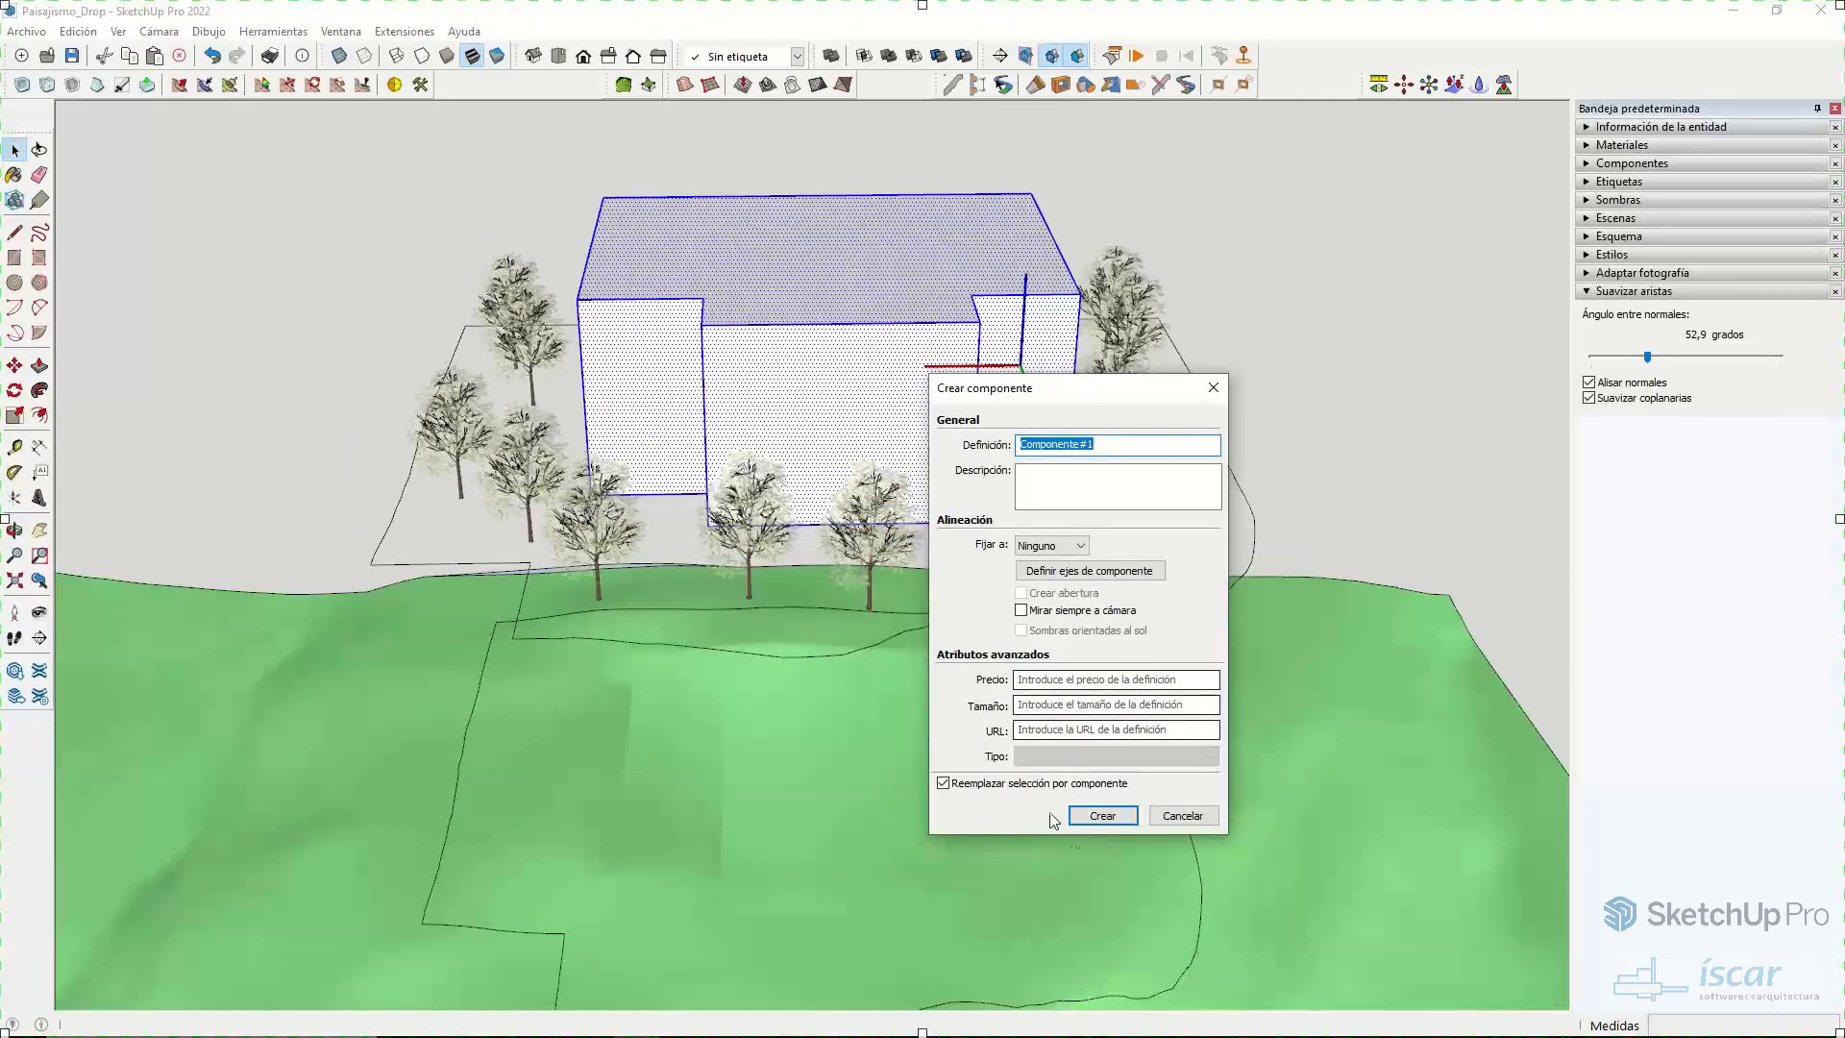
left_click(1088, 816)
- Move the building component about 20 m straight down onto the stamped platform in the terrain
key("m")
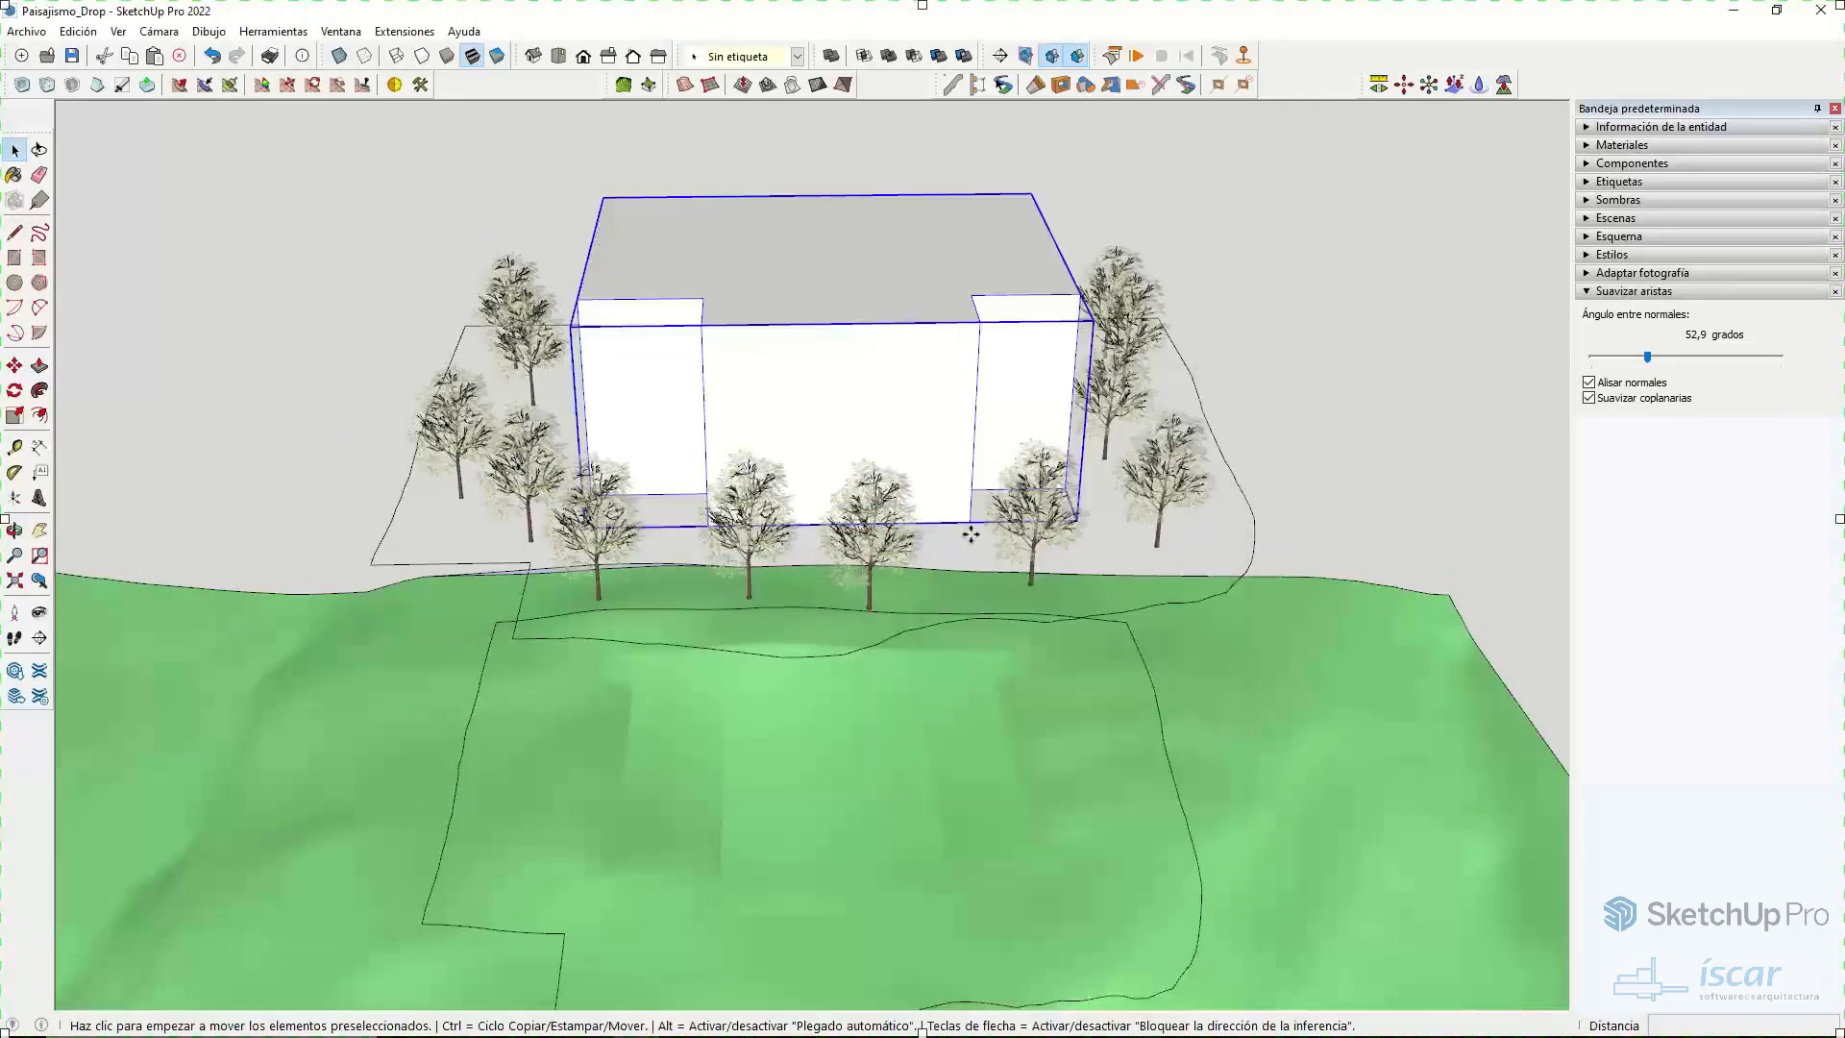
left_click(965, 524)
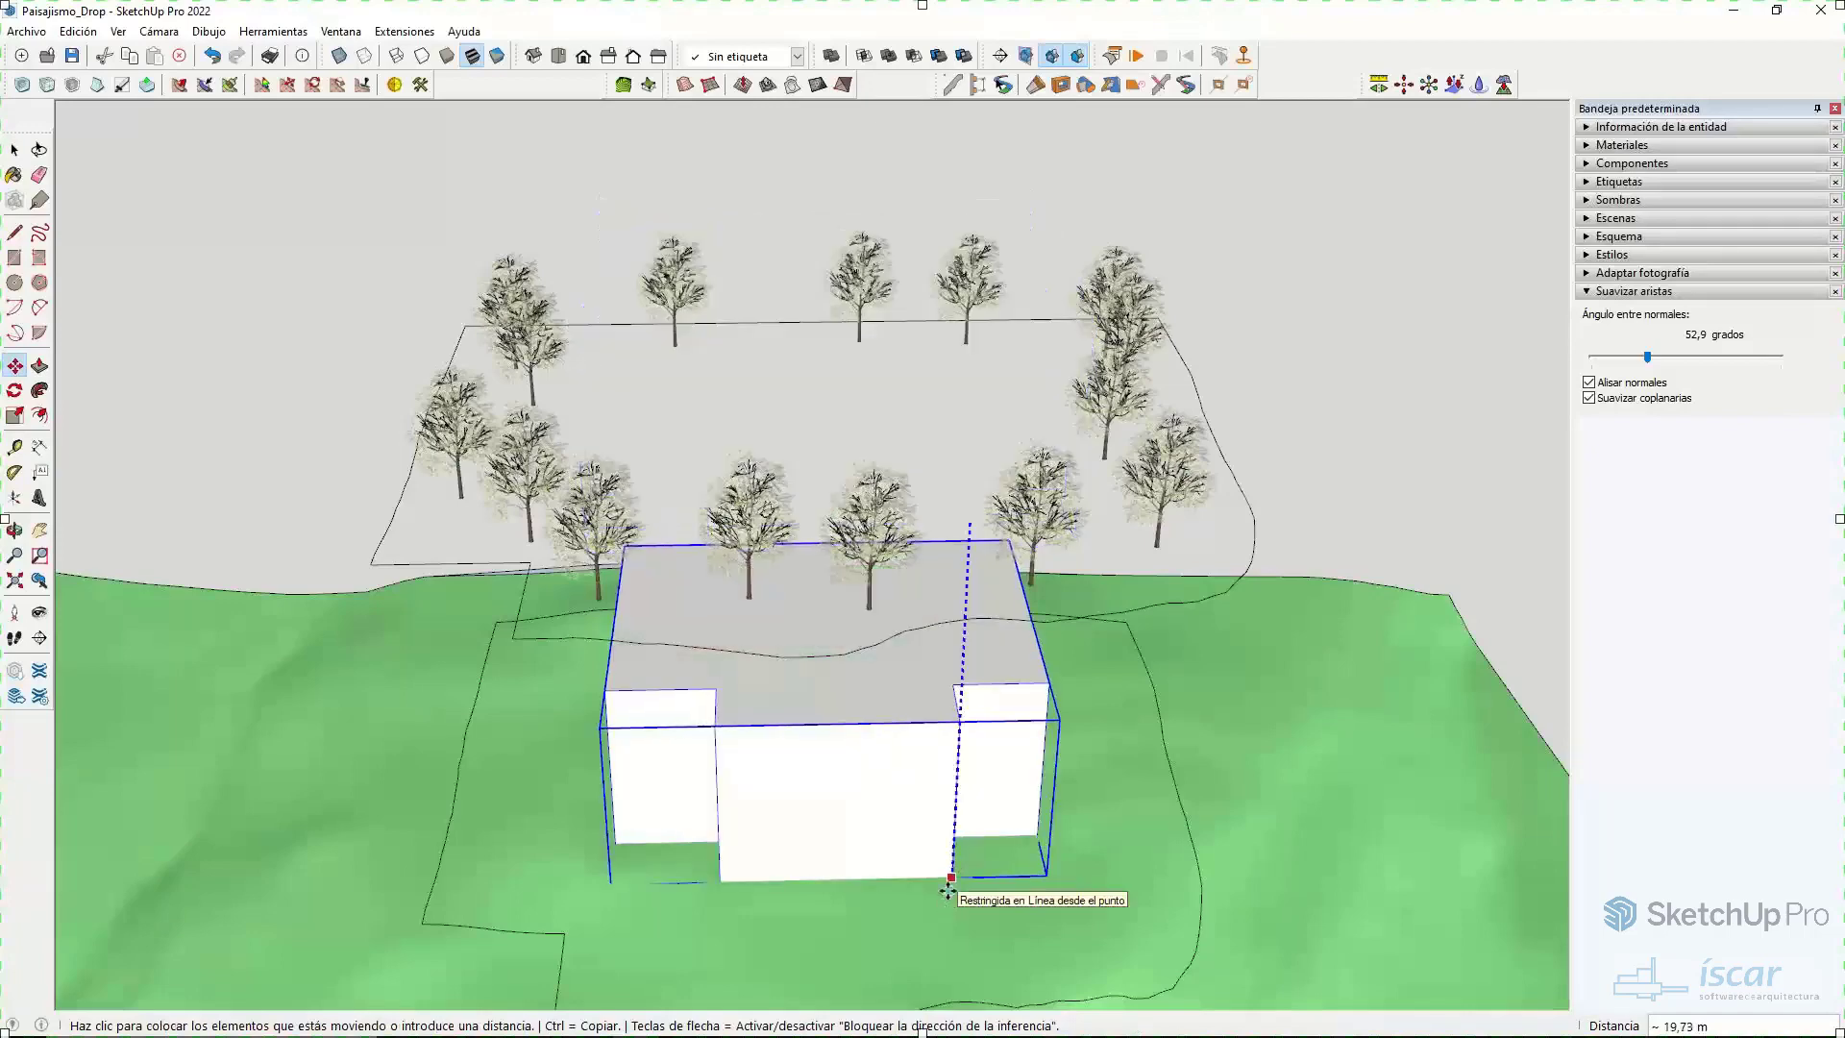
left_click(947, 877)
middle_click_drag(1001, 605, 948, 403)
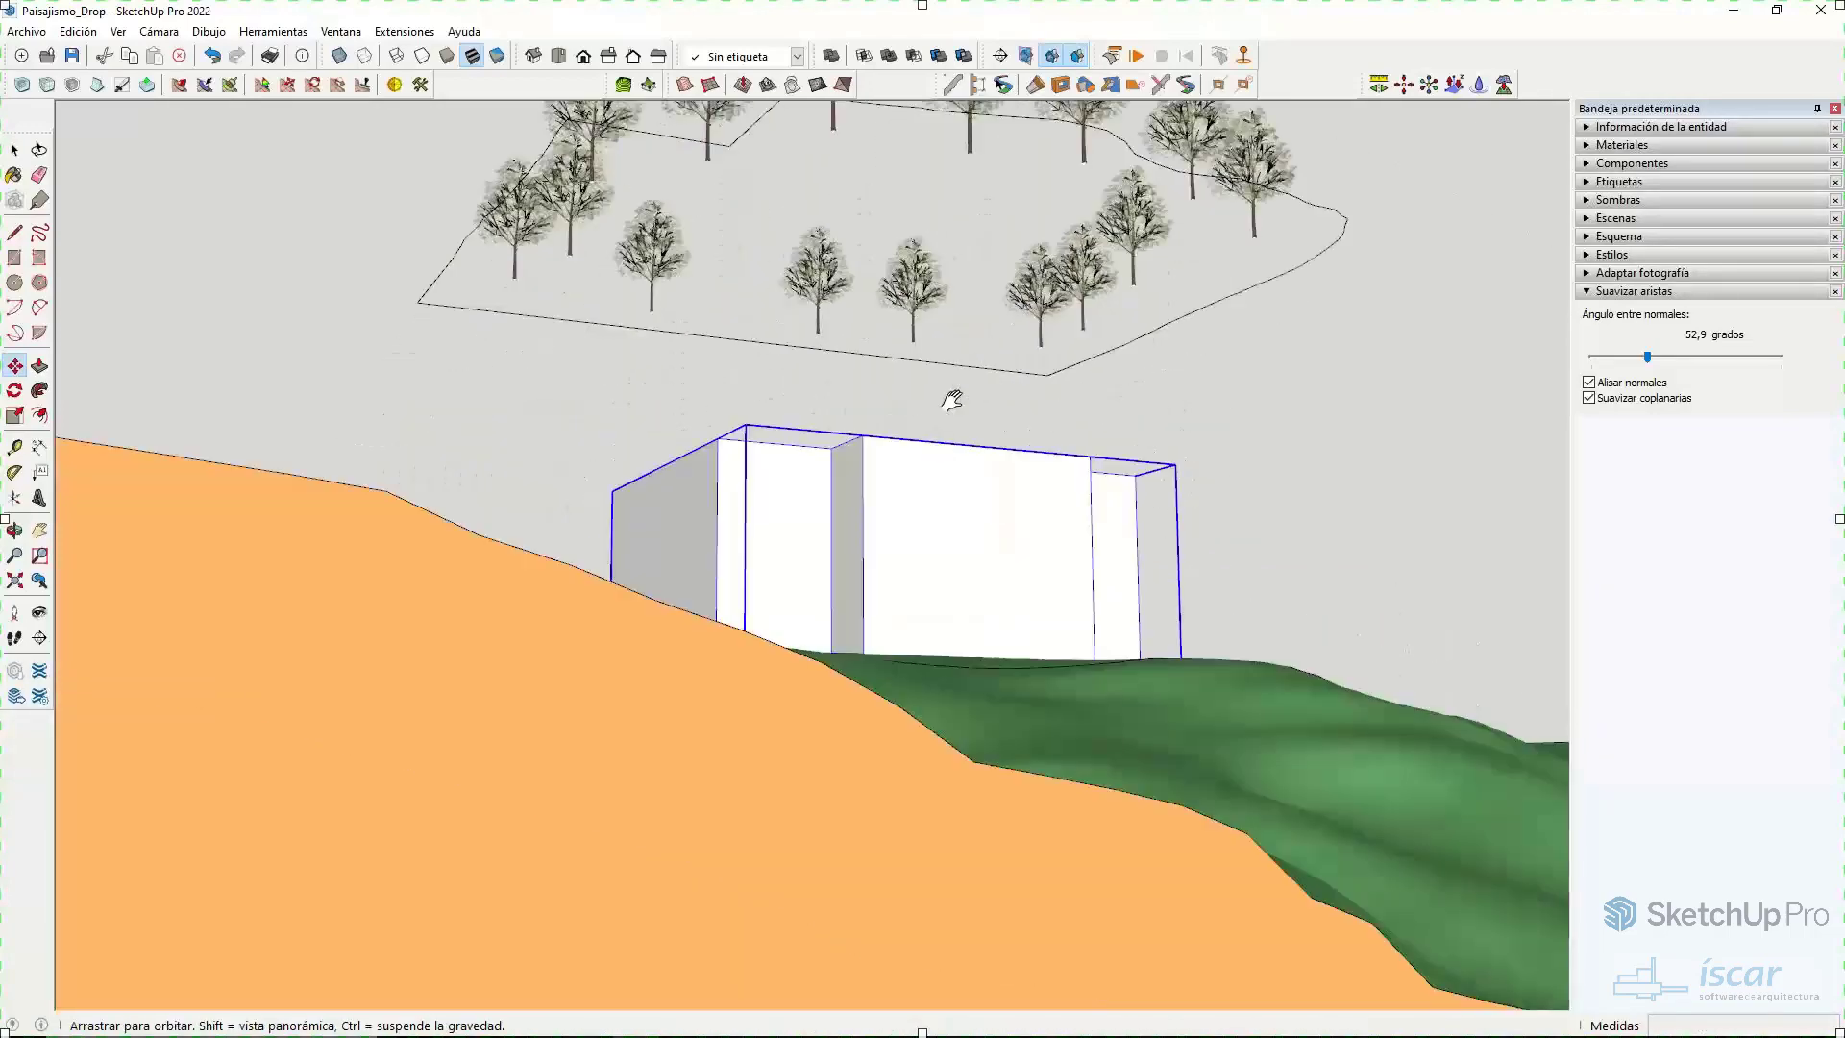
middle_click_drag(877, 528, 384, 687)
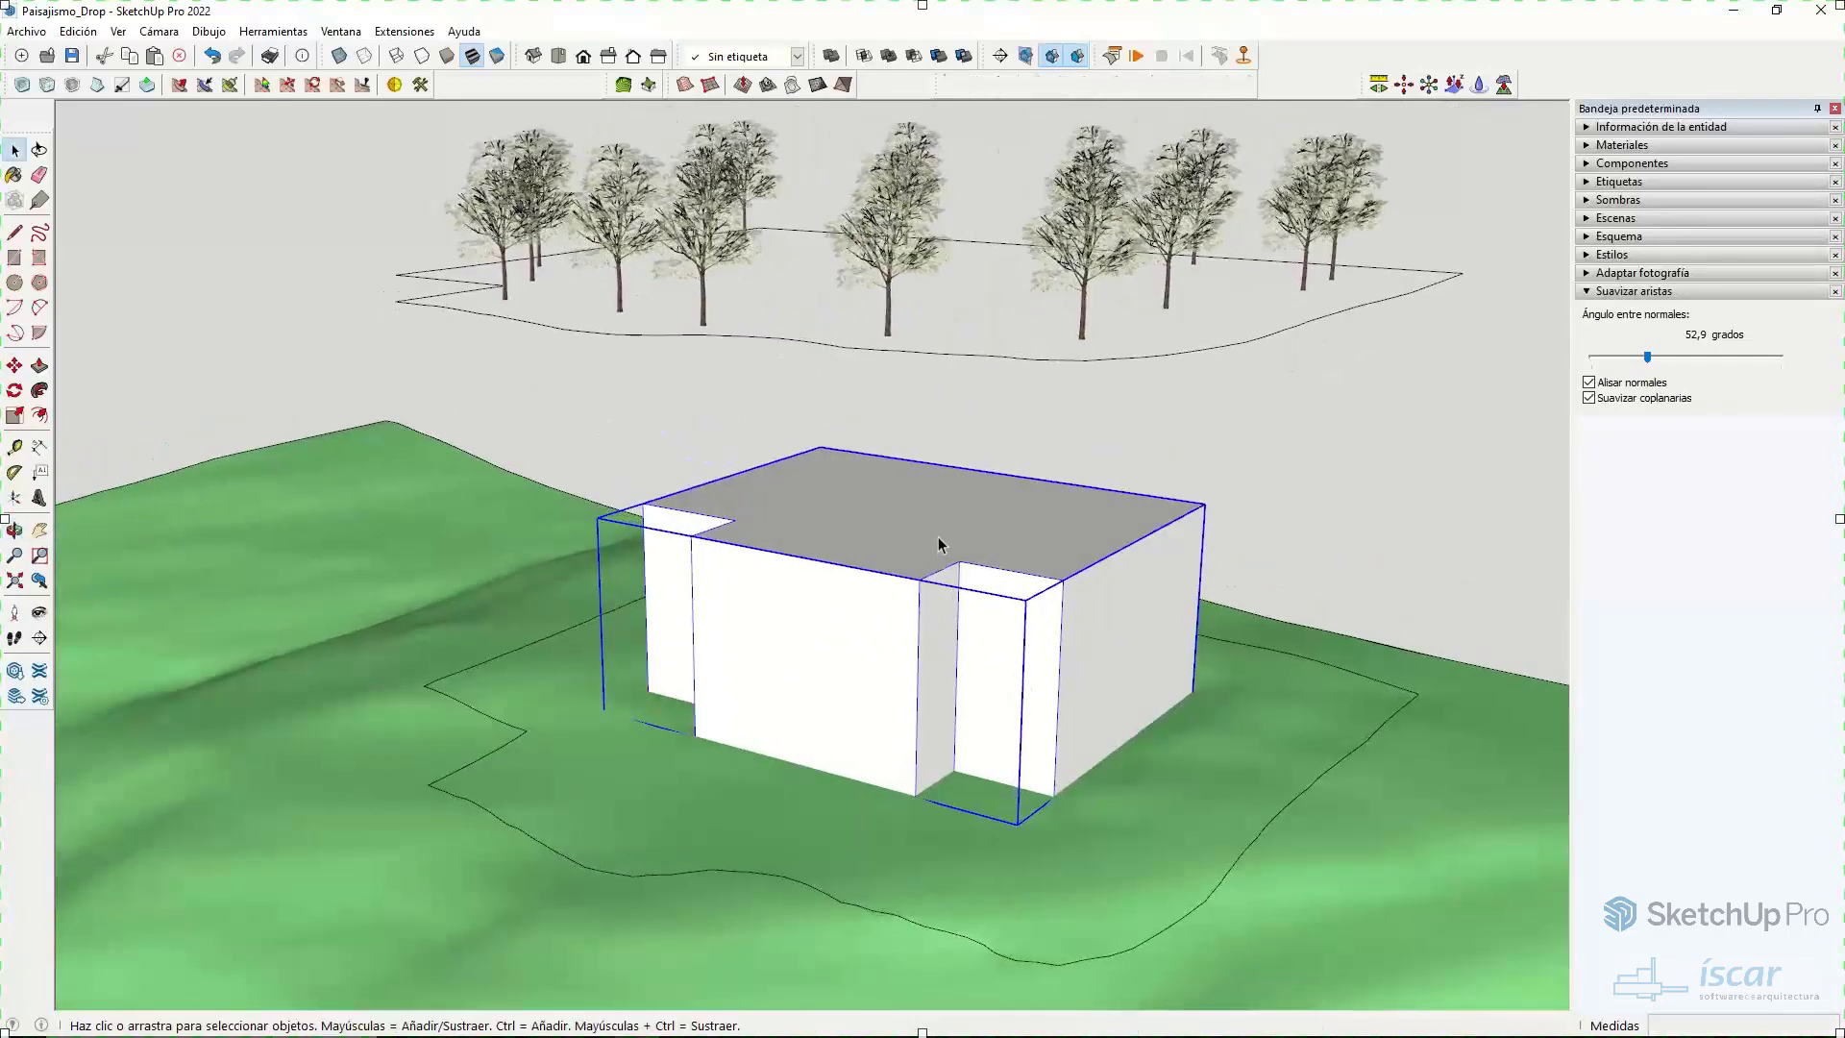
- Open the building component, lower its roof face by about 2.4 m, and leave the component
double_click(937, 548)
key("p")
left_click(932, 550)
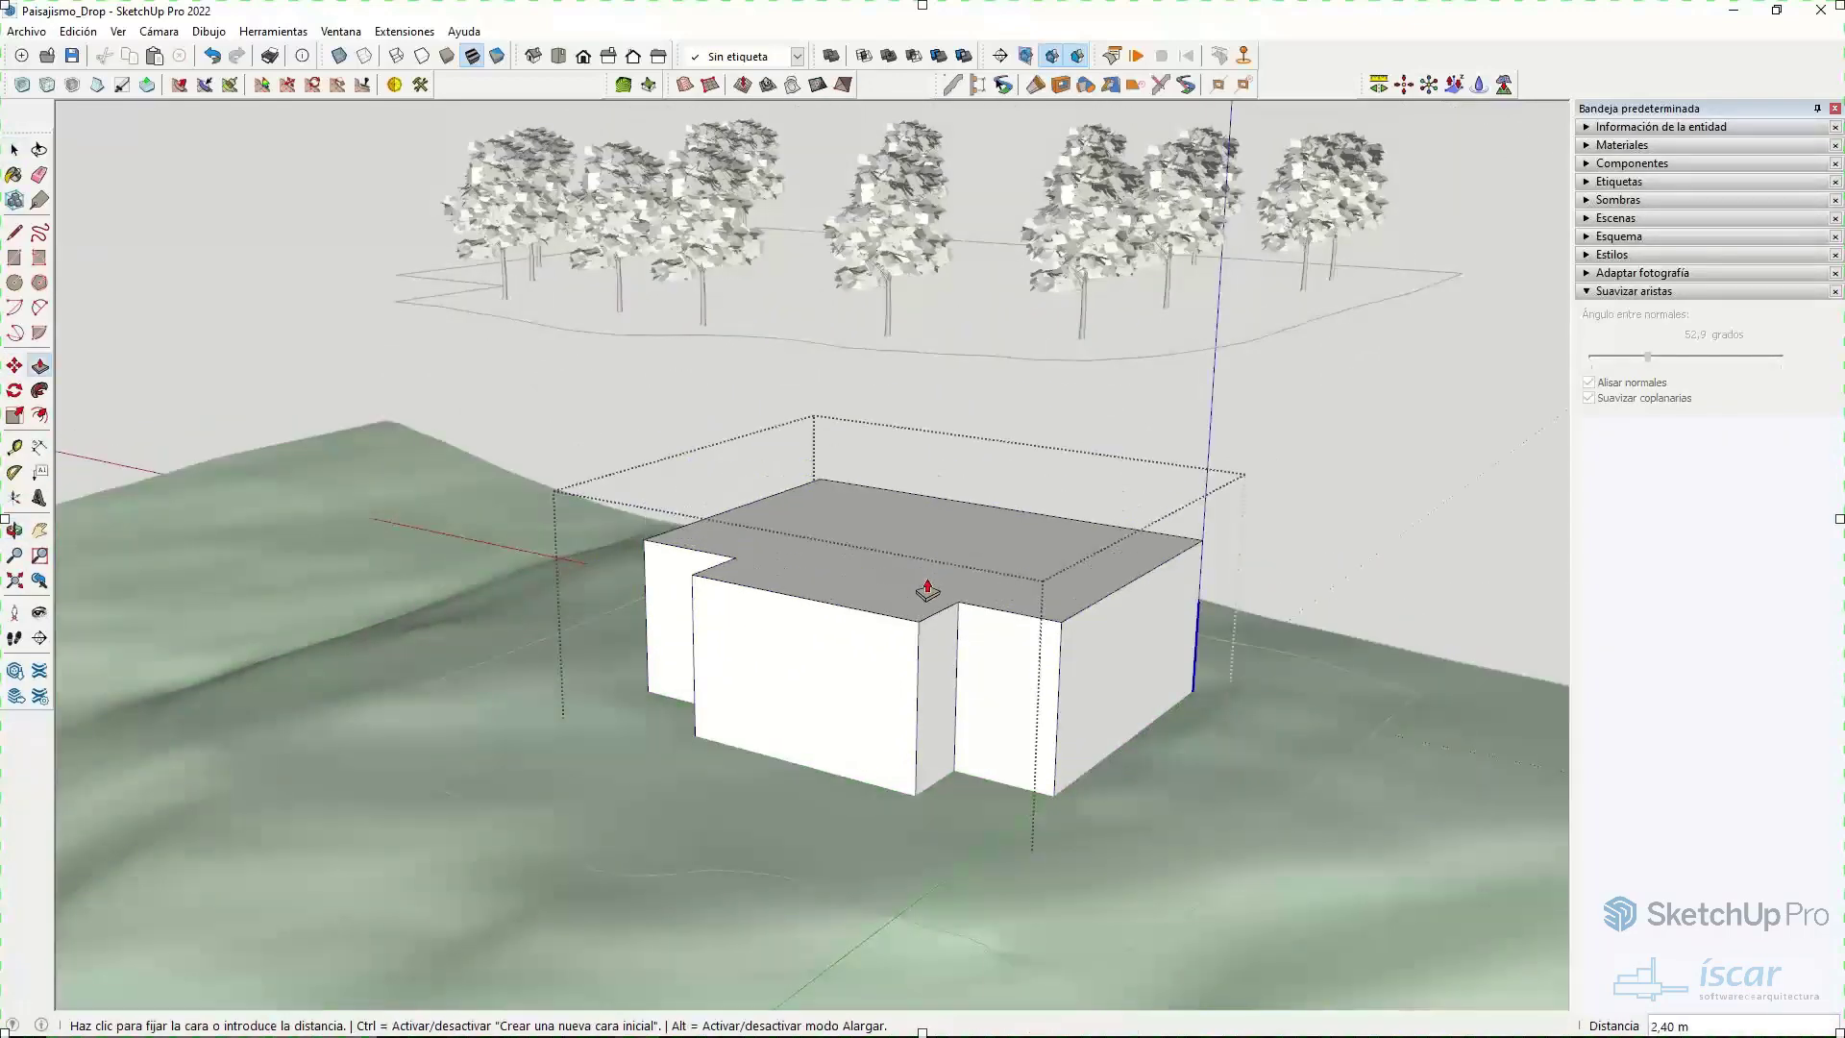
left_click(1038, 535)
key("space")
key("Escape")
- Select all the trees around the floating plot outline and drop them onto the terrain surface
middle_click_drag(917, 682, 1025, 223)
left_click_drag(415, 284, 414, 284)
middle_click_drag(654, 358, 747, 419)
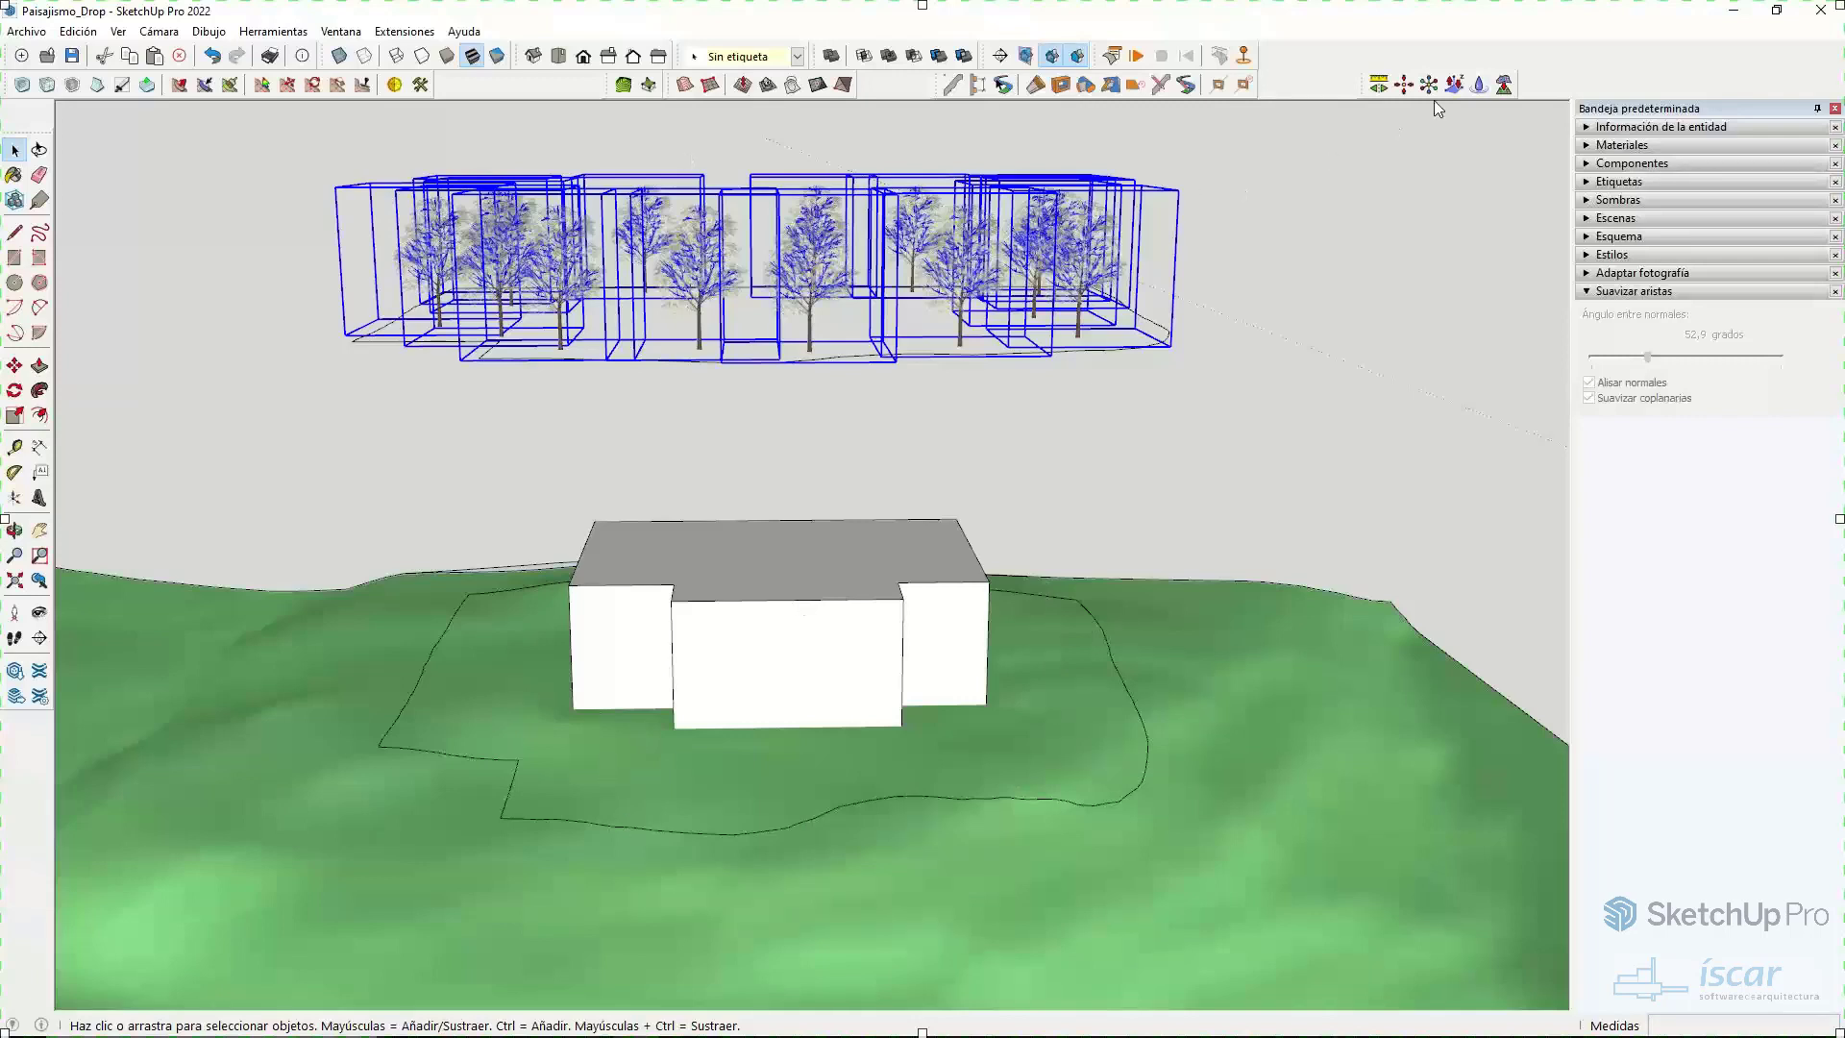
left_click(1479, 85)
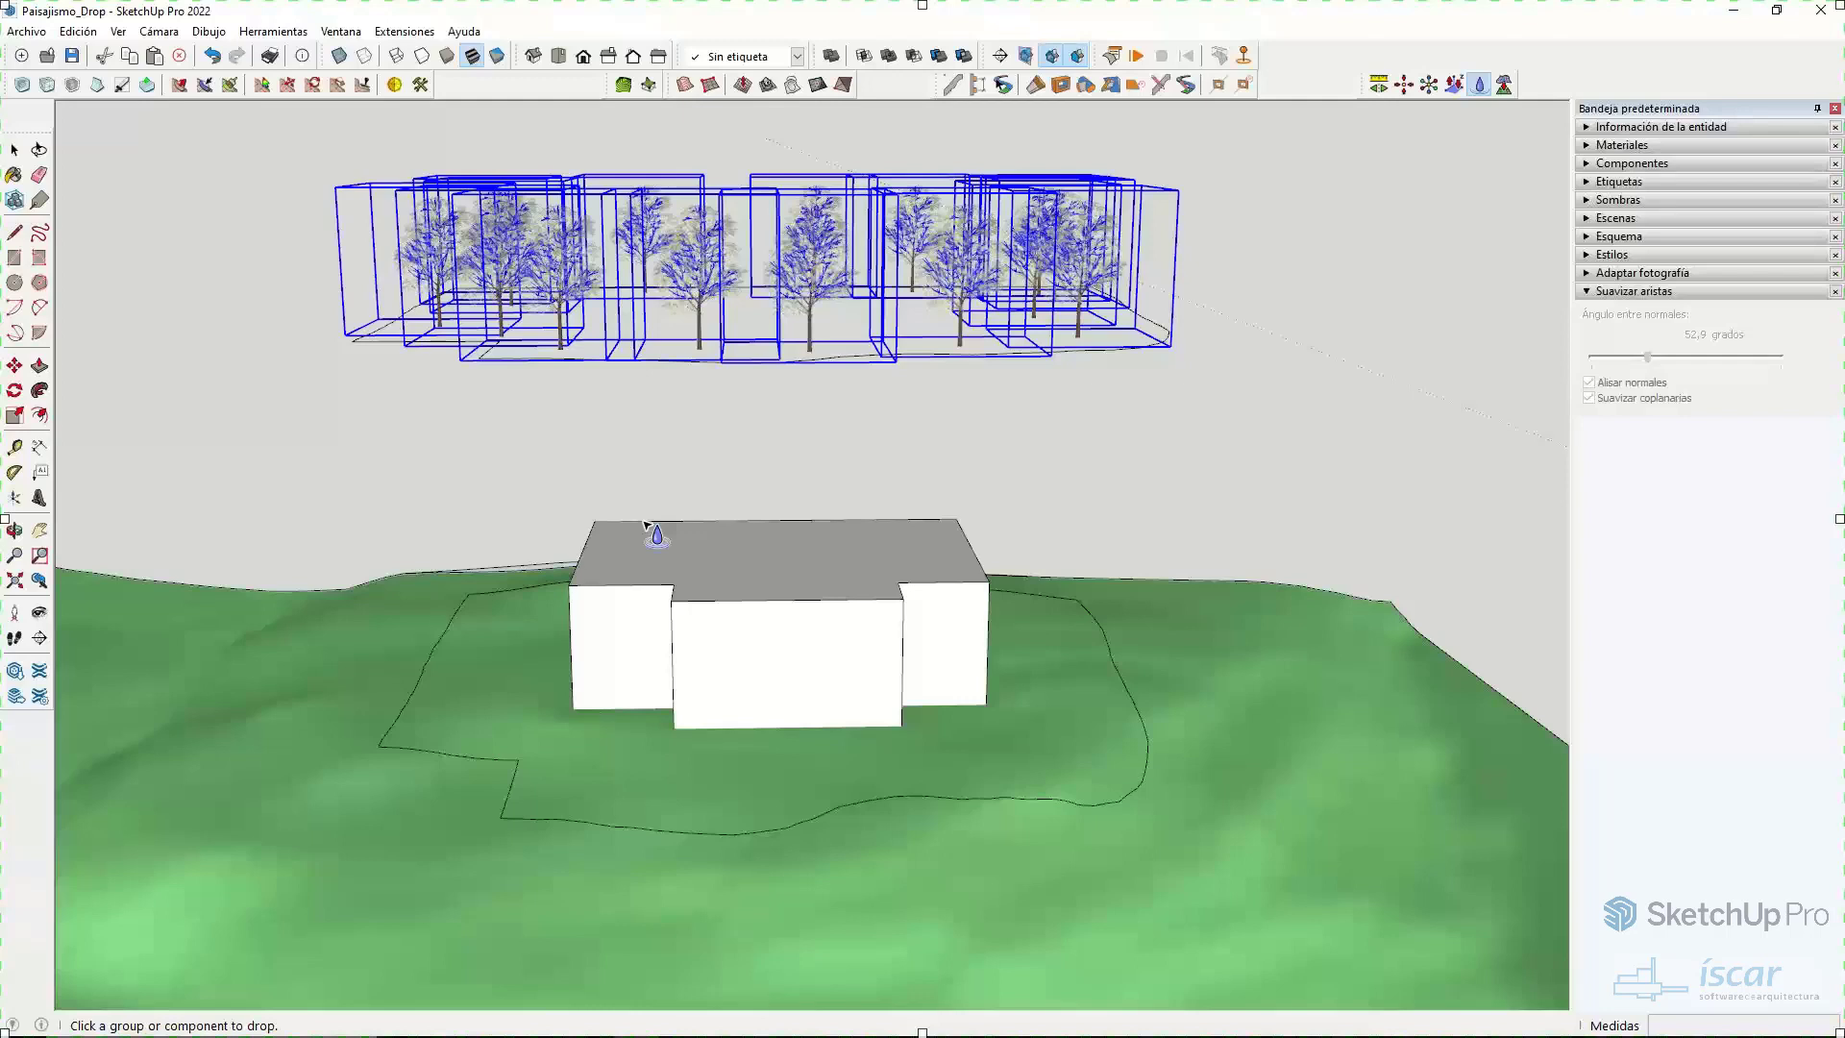
left_click(565, 363)
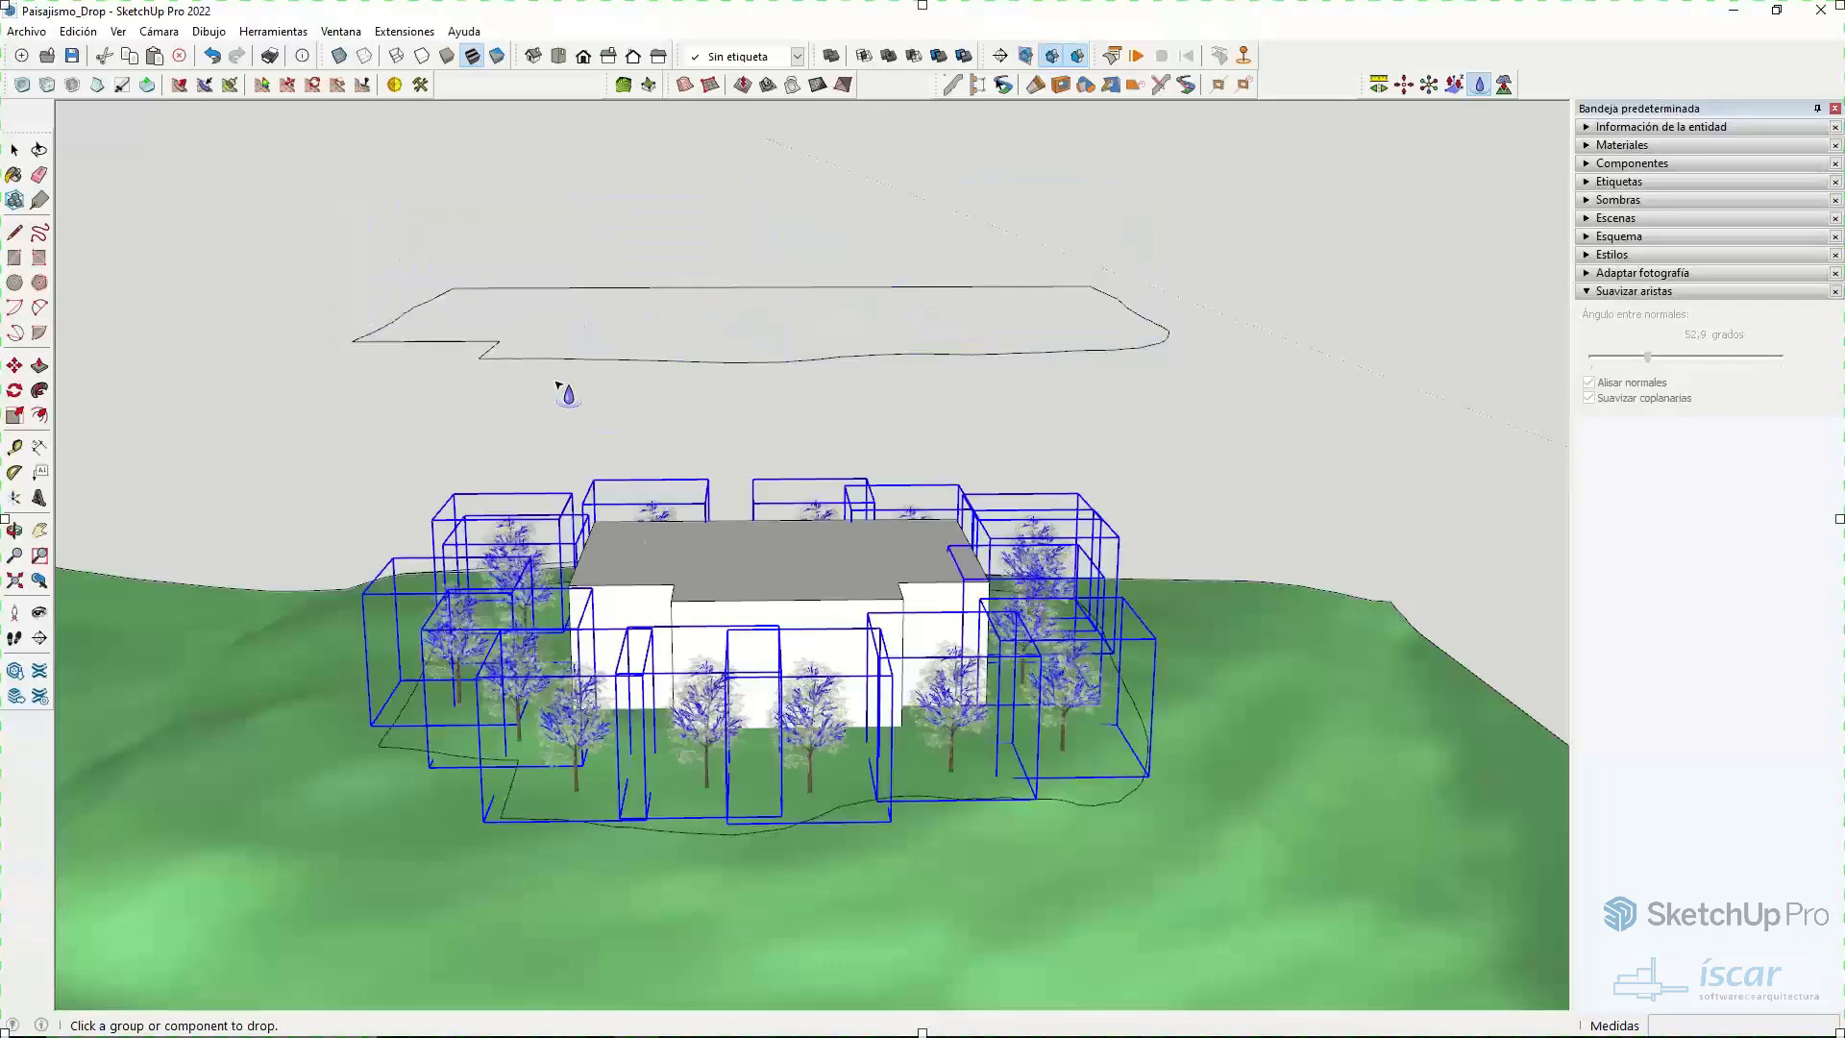
key("space")
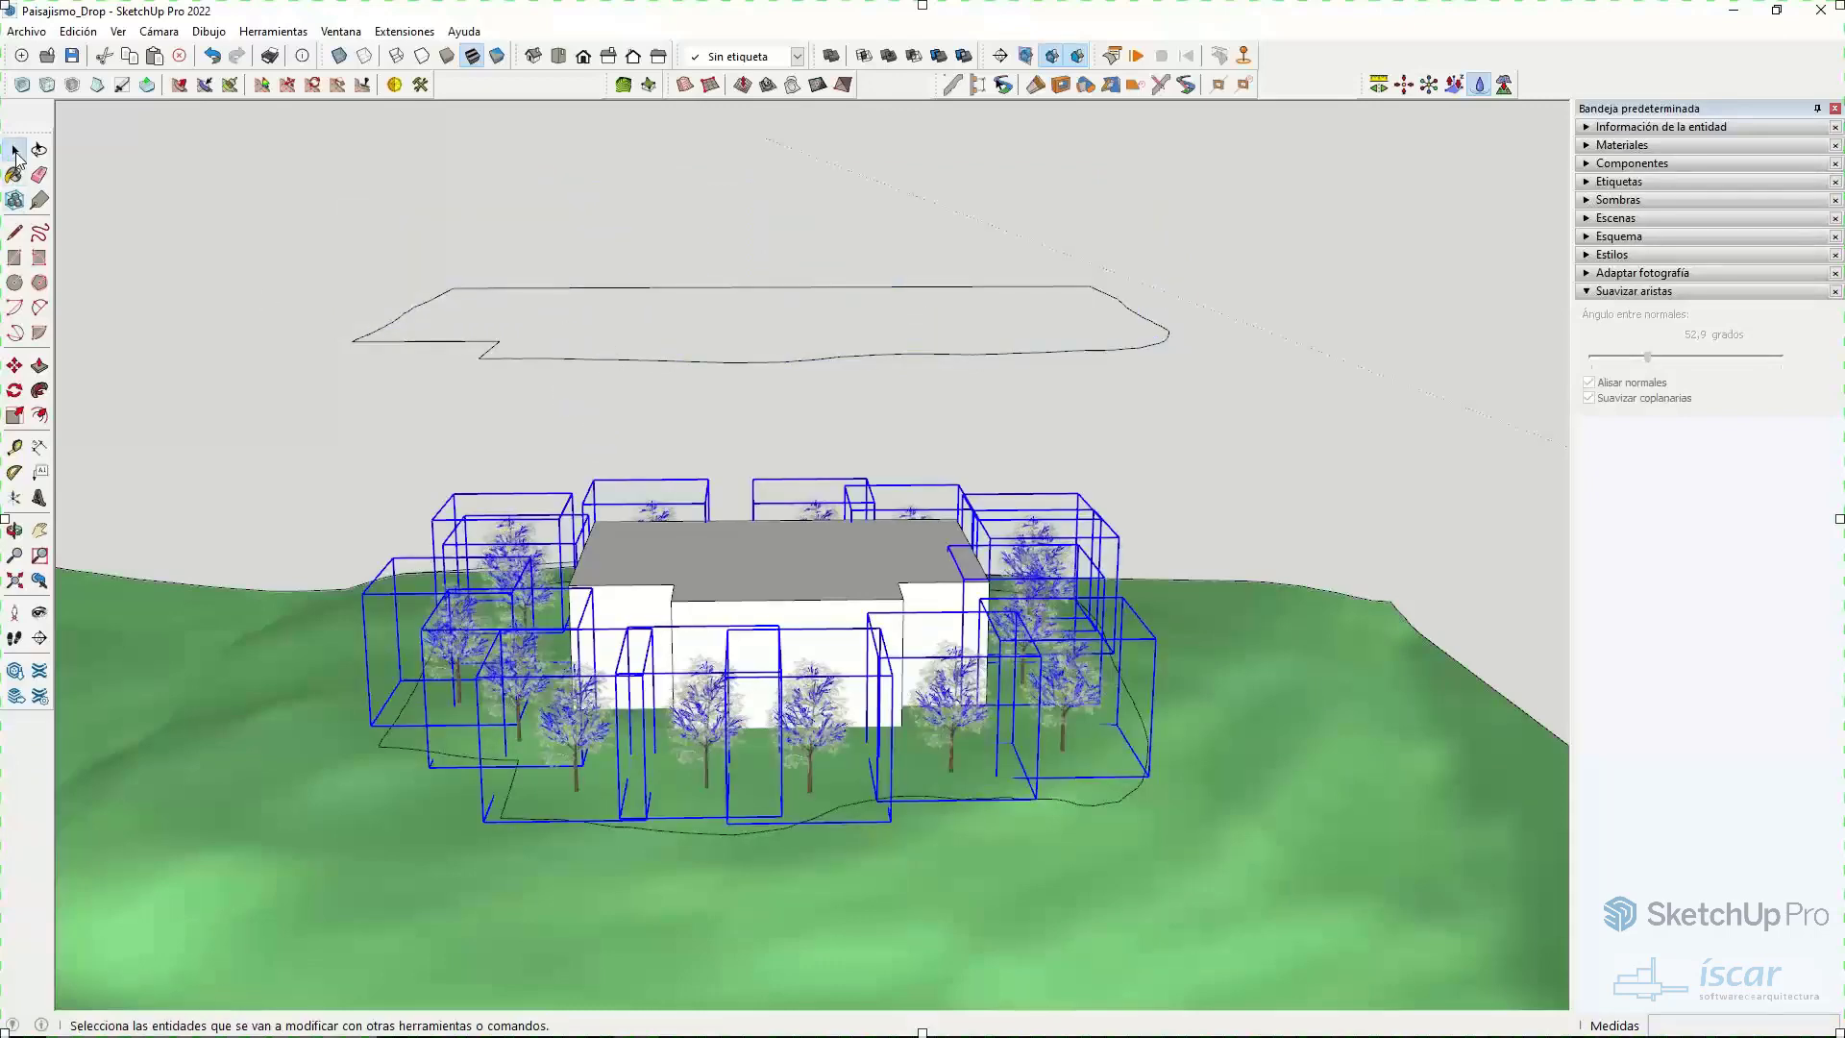
left_click(619, 316)
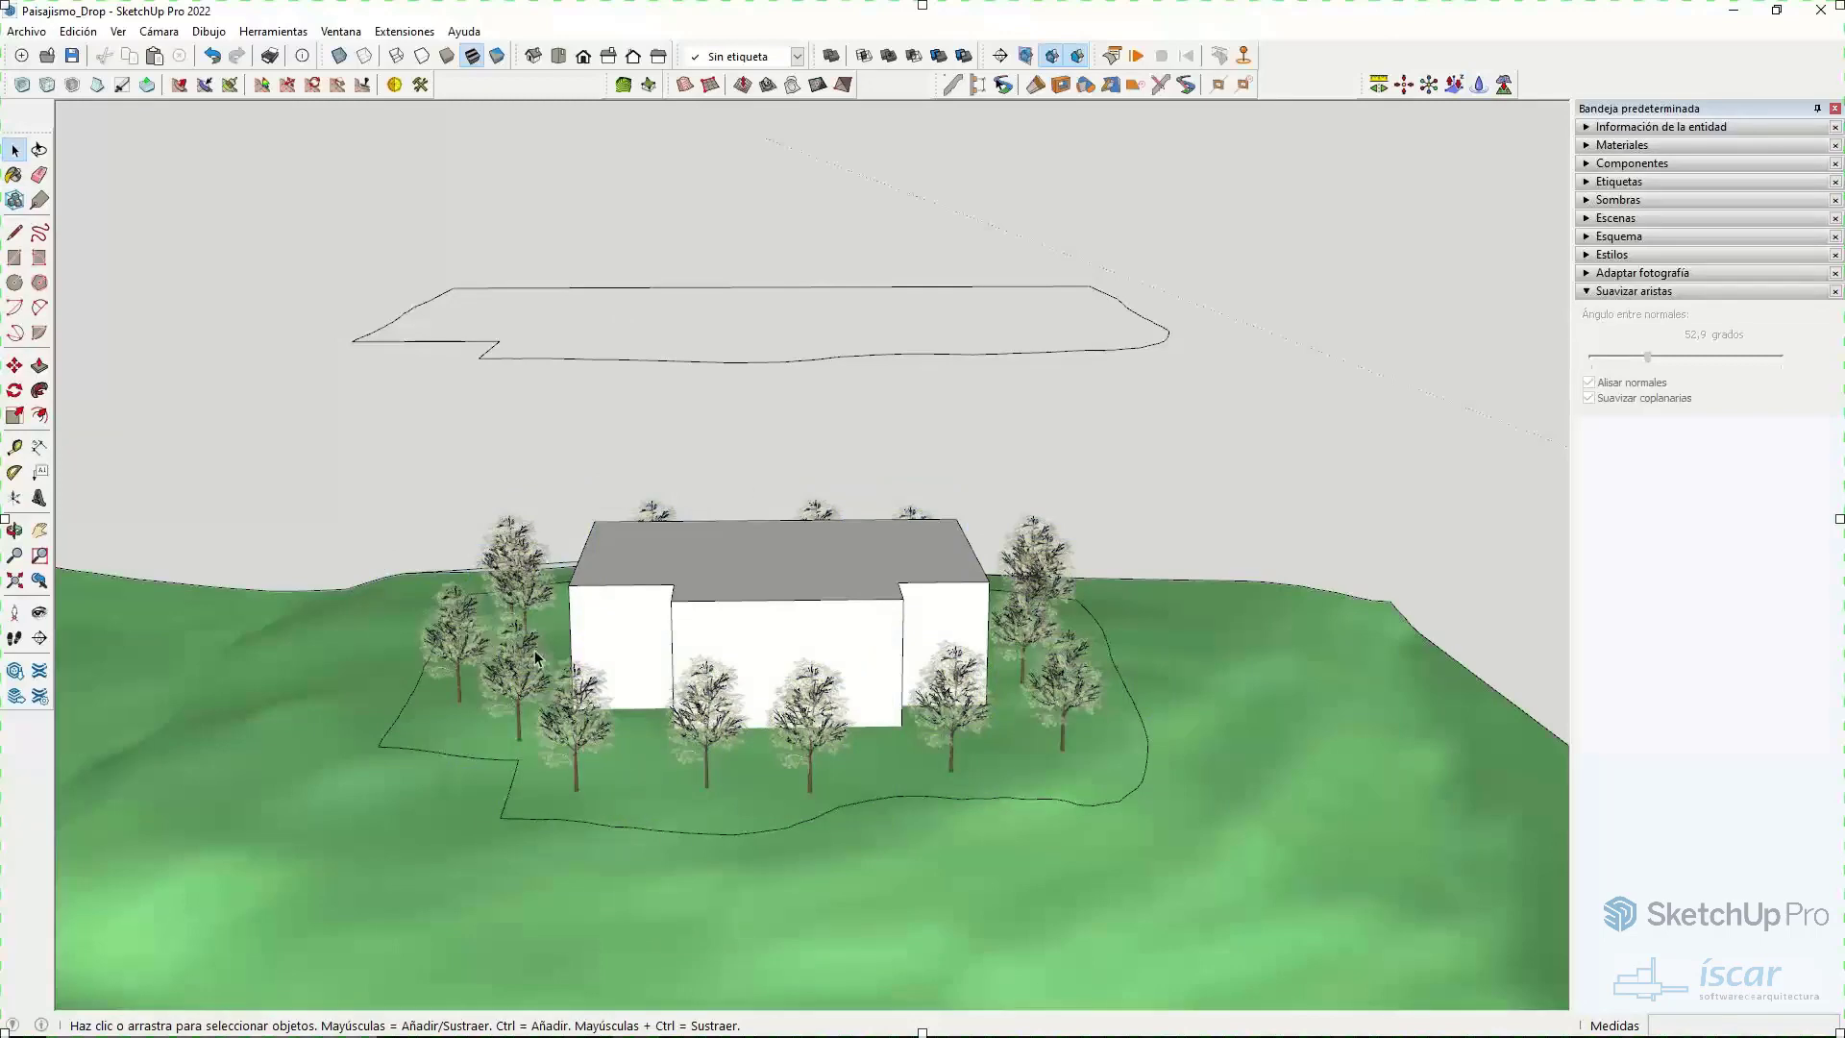
- Open the terrain group and select the plot's draped boundary edges, excluding the enclosed face
middle_click_drag(555, 684, 475, 117)
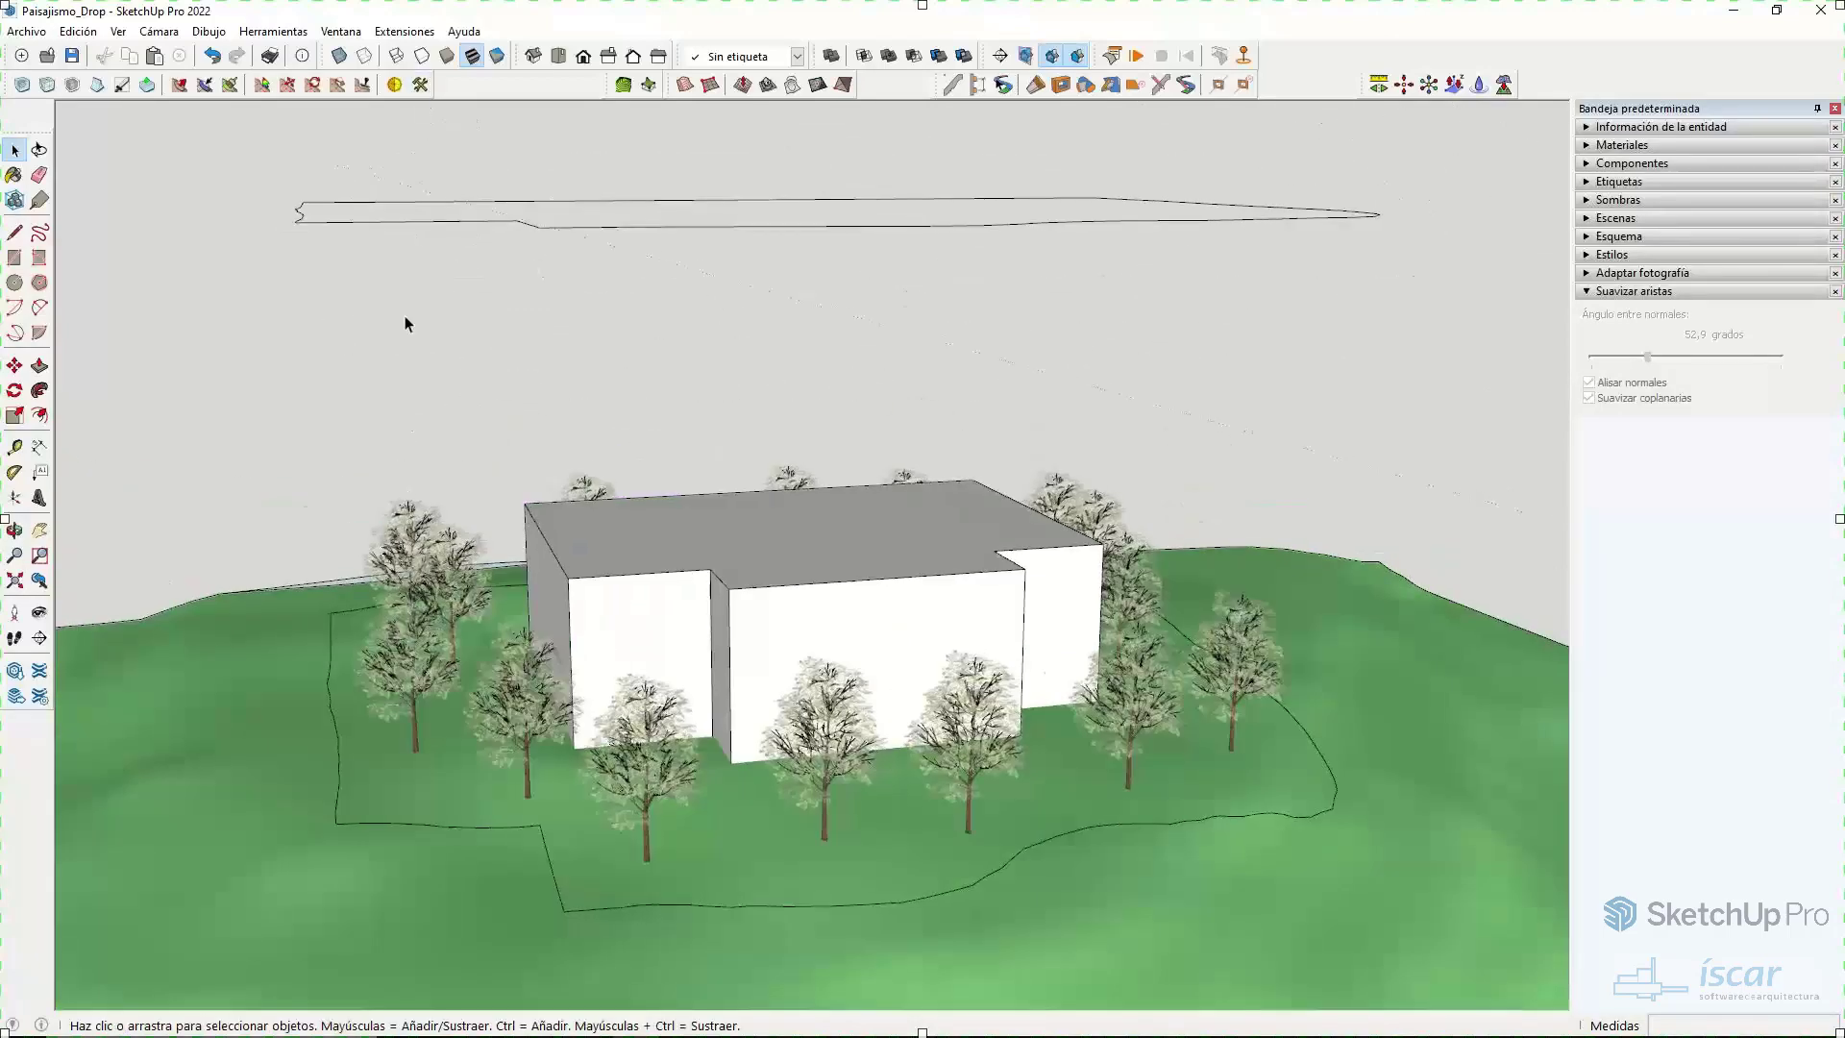
middle_click_drag(406, 323, 647, 667)
left_click(639, 668)
double_click(637, 670)
double_click(619, 687)
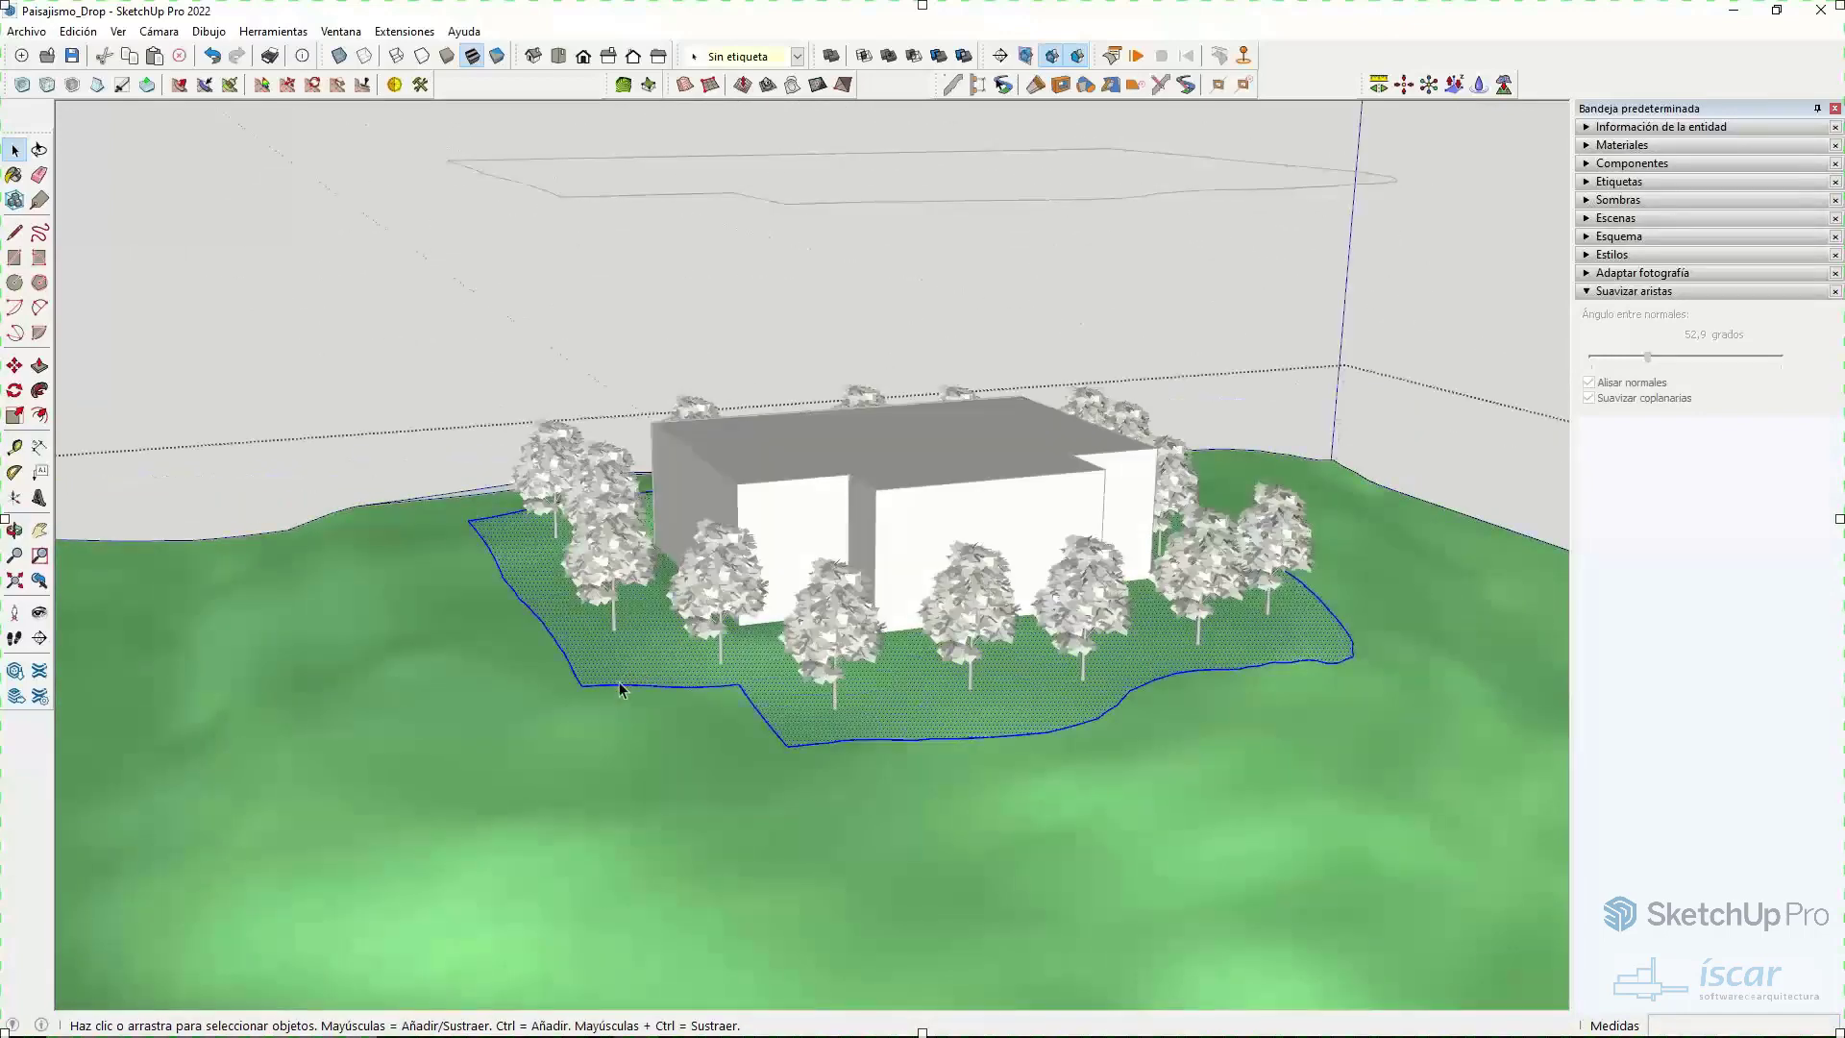
left_click(620, 681, "shift")
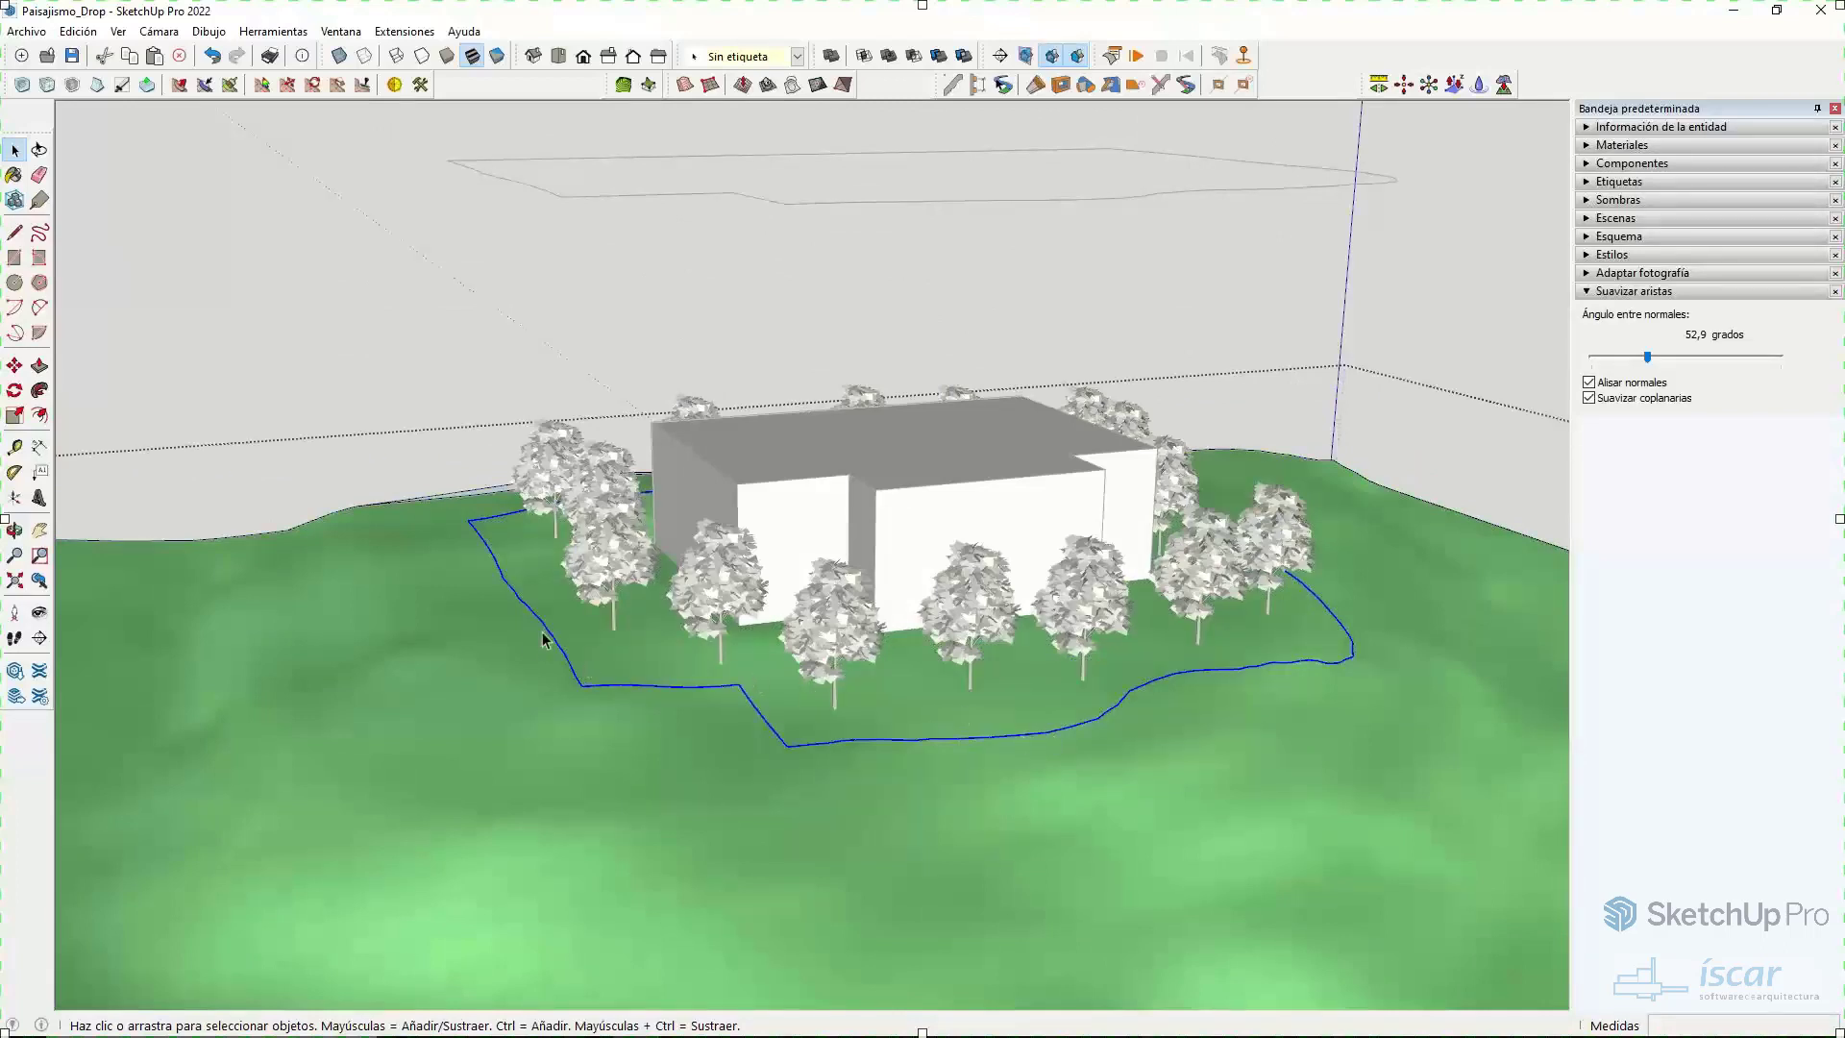
- Load Fence Assembly 8 from the Profile Builder assembly examples library
left_click(979, 87)
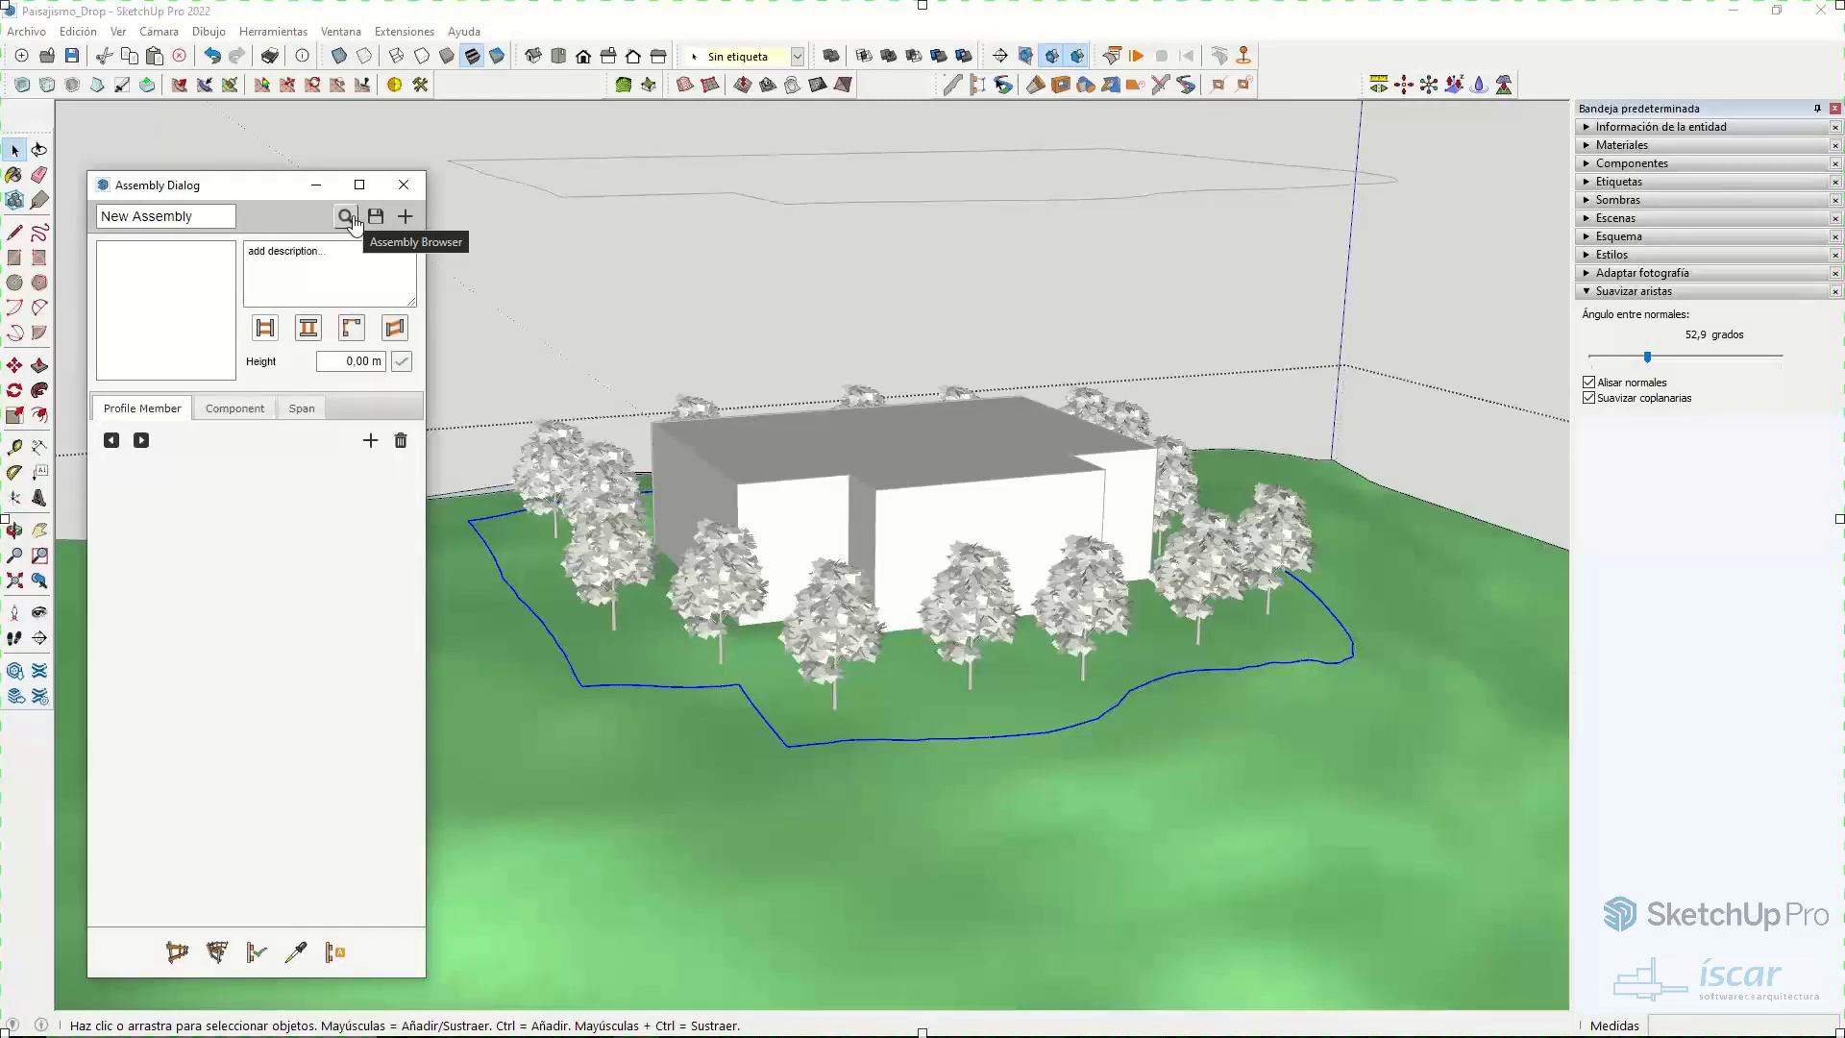
left_click(346, 217)
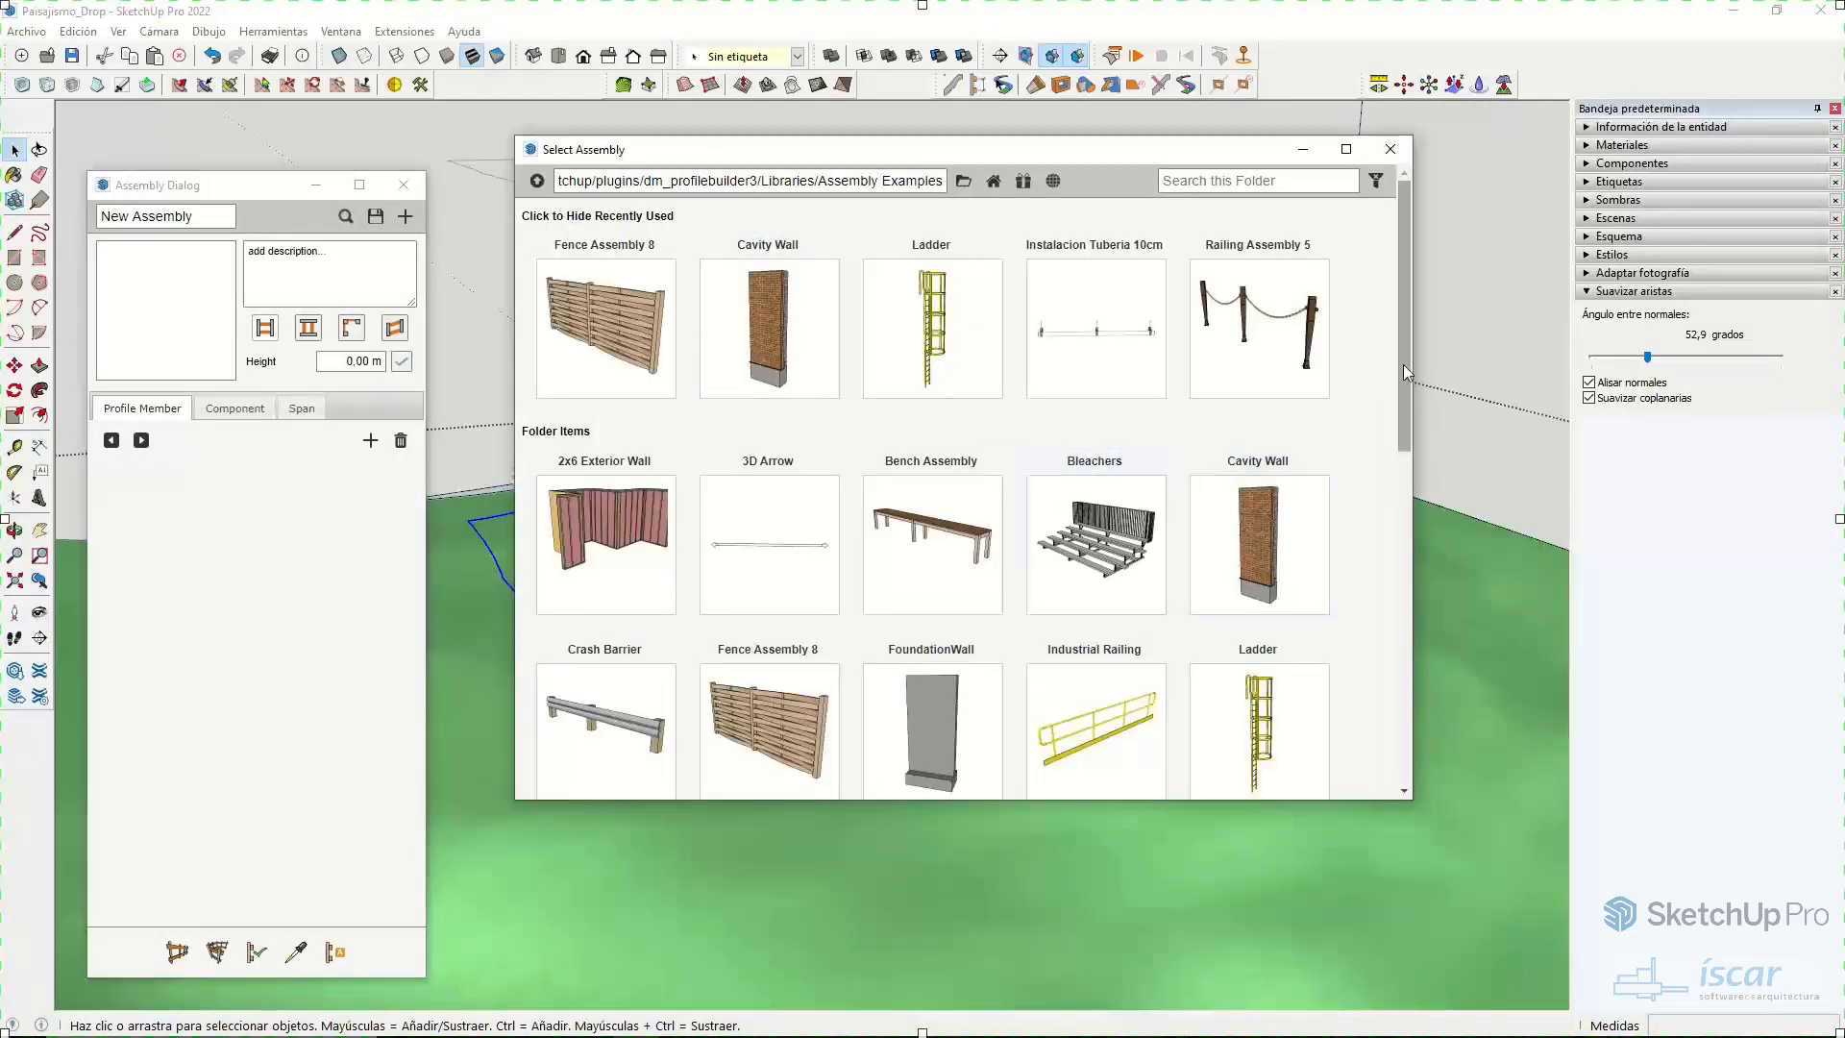
left_click_drag(1403, 365, 1375, 518)
left_click(776, 416)
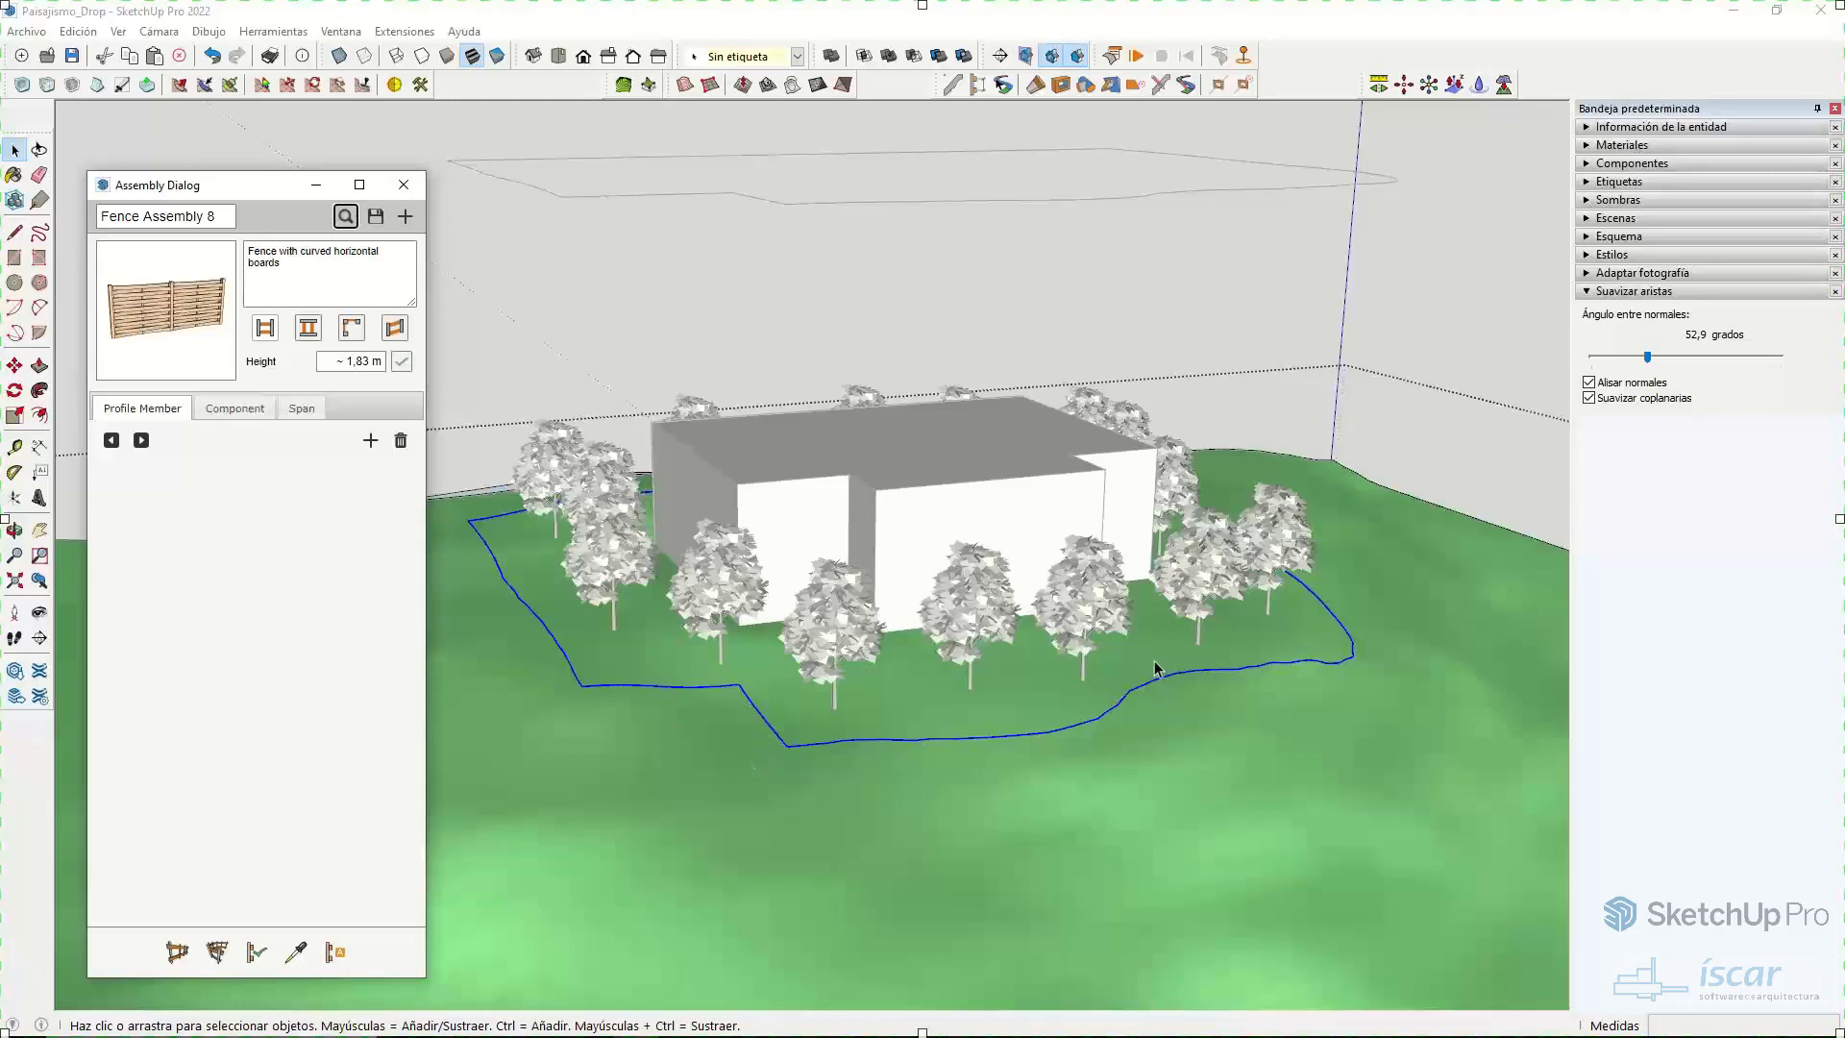
- Build the fence assembly along the selected plot outline, then close the assembly dialog and the terrain group
left_click(215, 959)
left_click(805, 750)
middle_click_drag(666, 630, 403, 413)
left_click(403, 184)
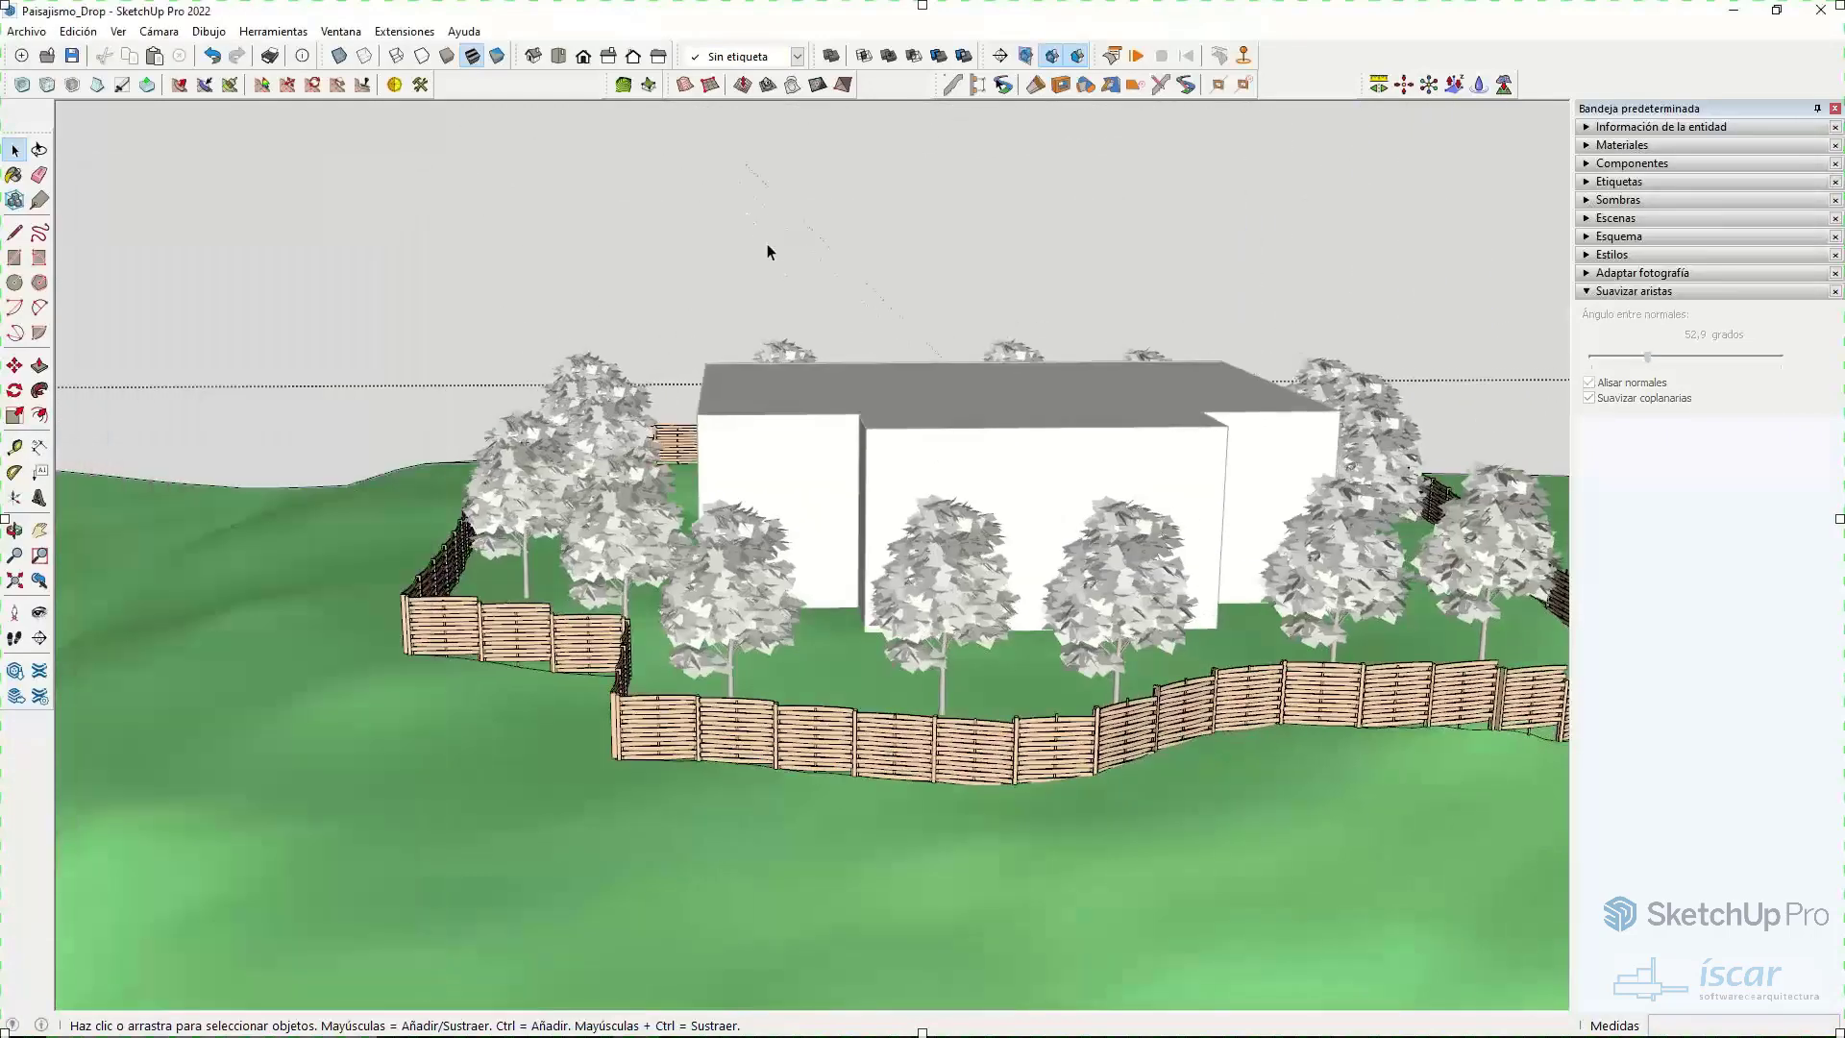
middle_click_drag(767, 252, 723, 671)
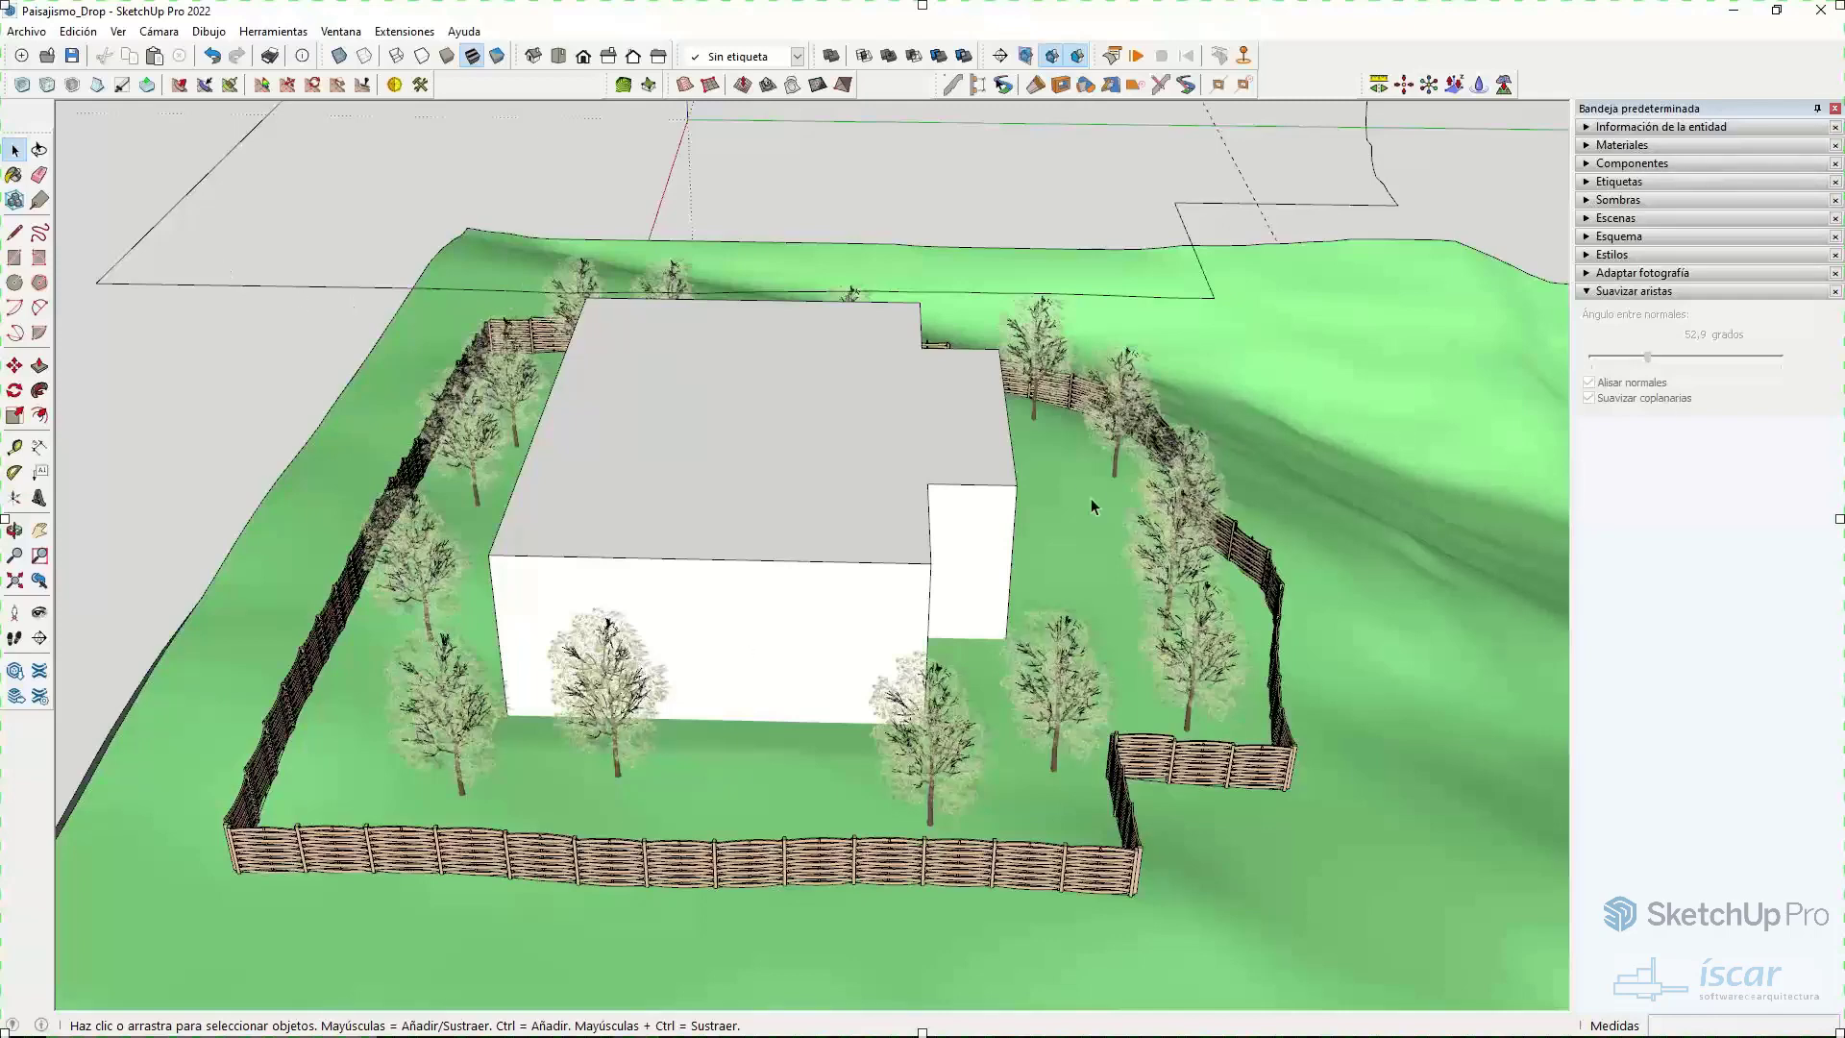
middle_click_drag(1093, 506, 614, 477)
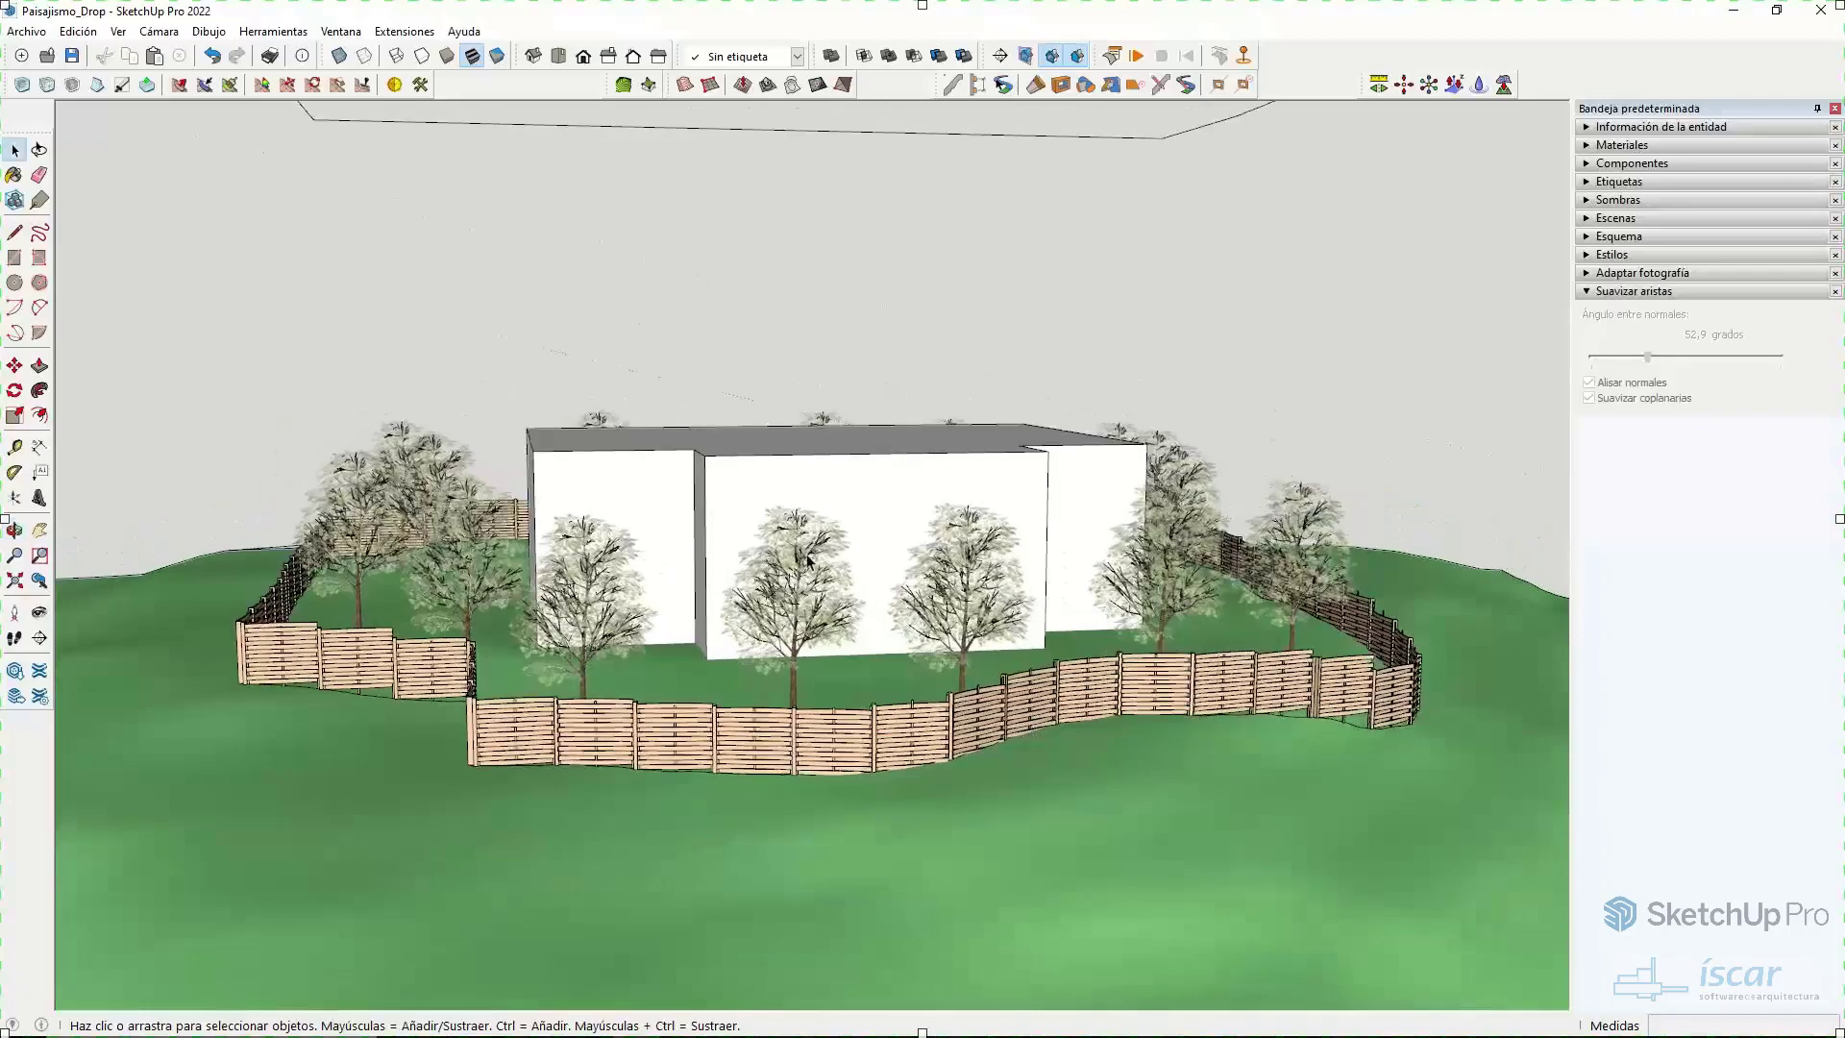